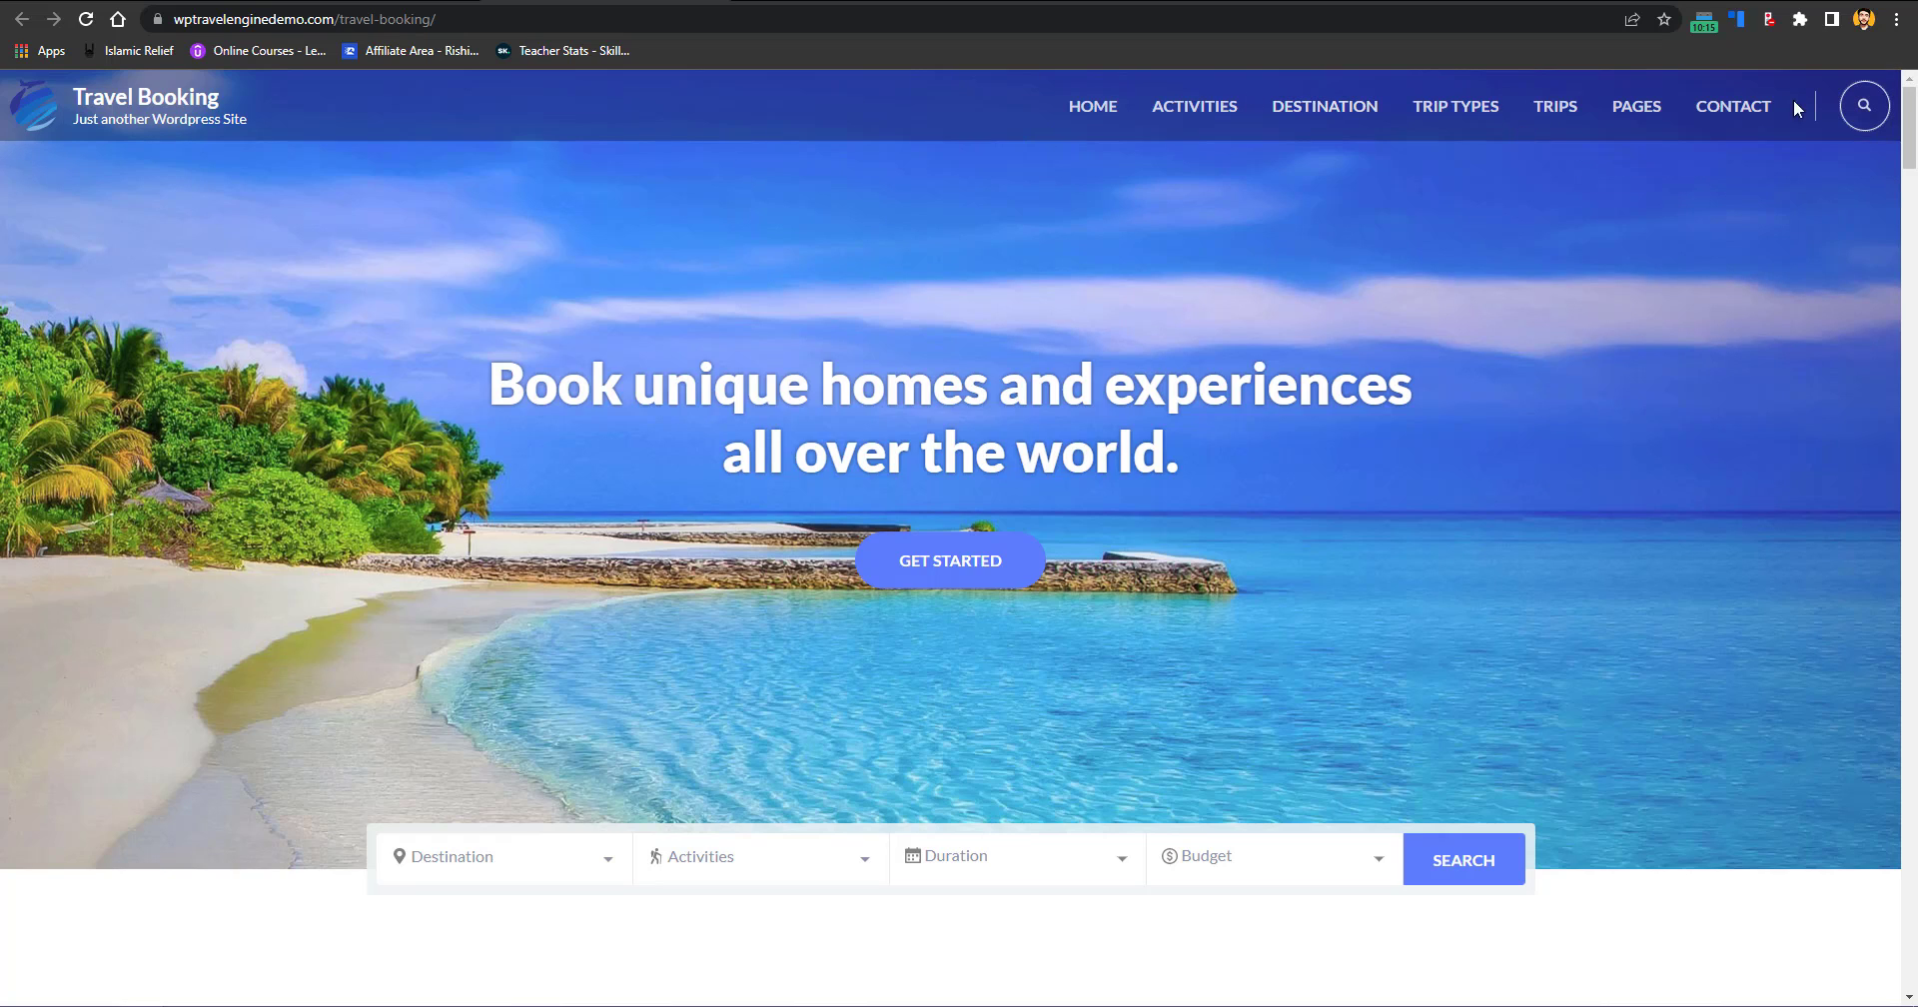
Step: Inspect the Destination, Activities, Duration and Budget filters of the trip search bar on the home page
left_click(502, 865)
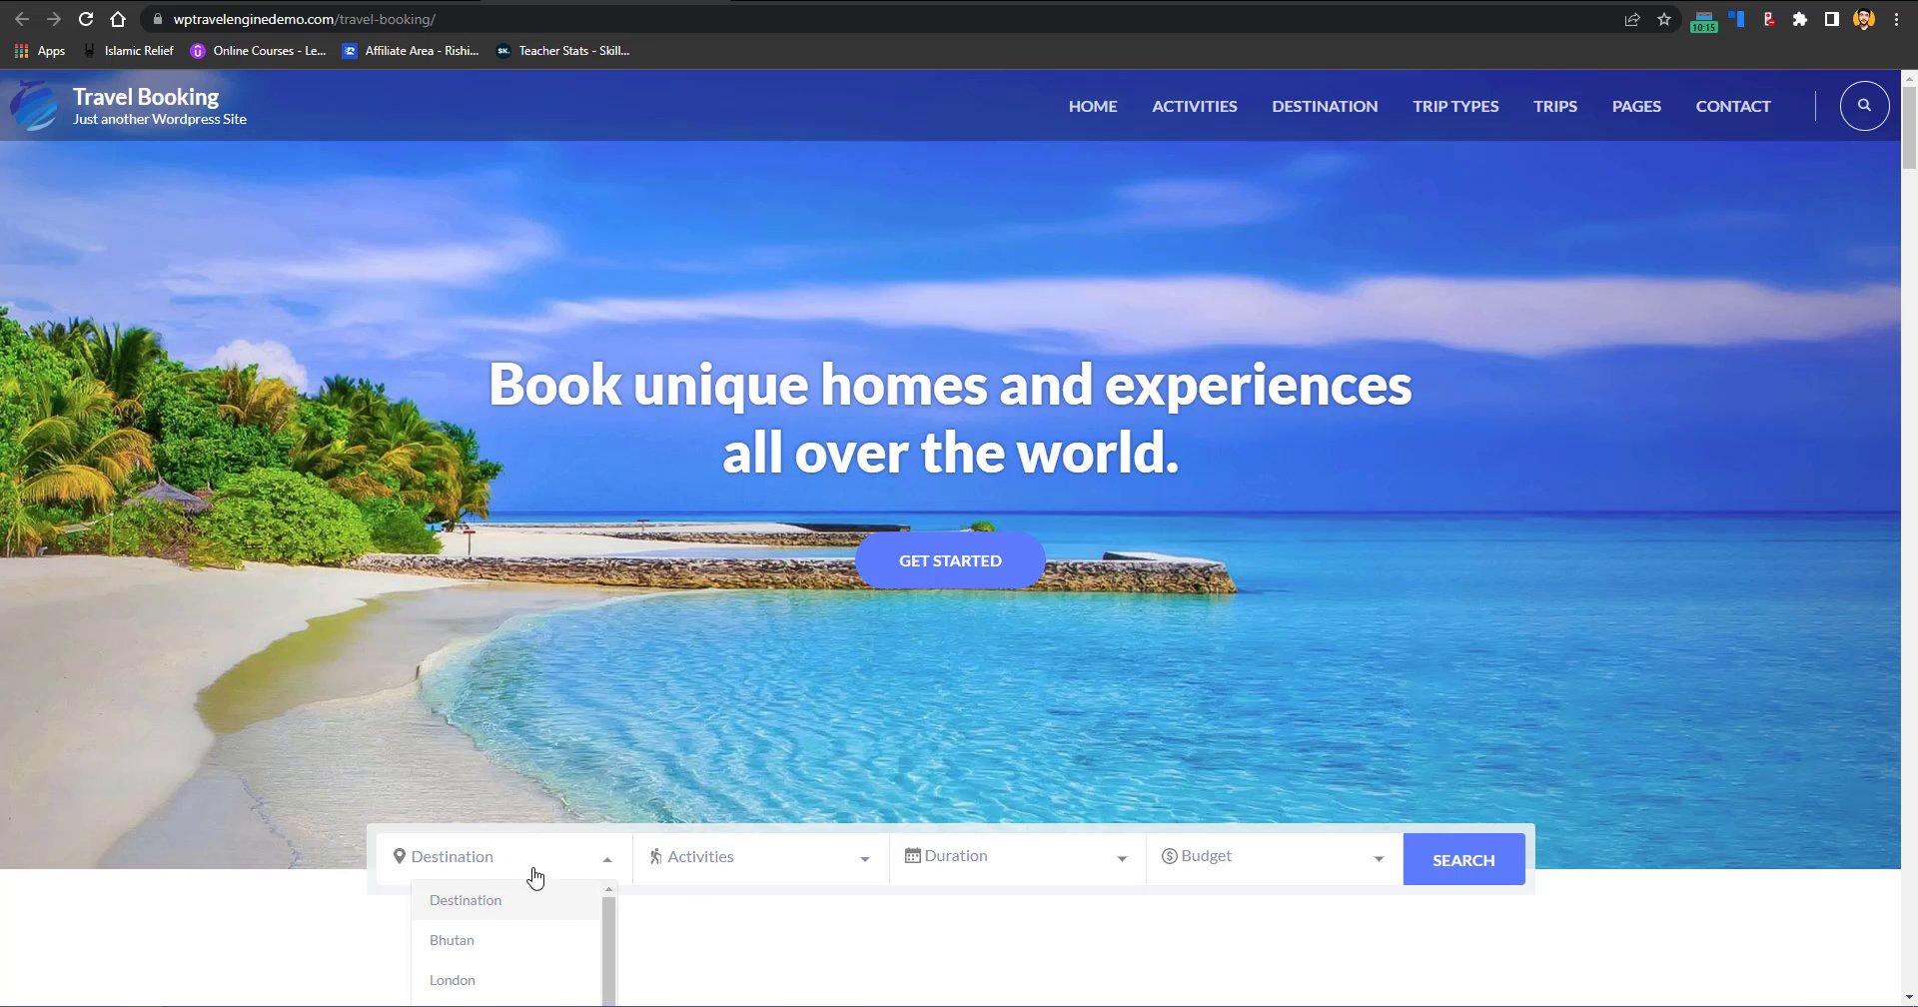
left_click(721, 867)
left_click(961, 868)
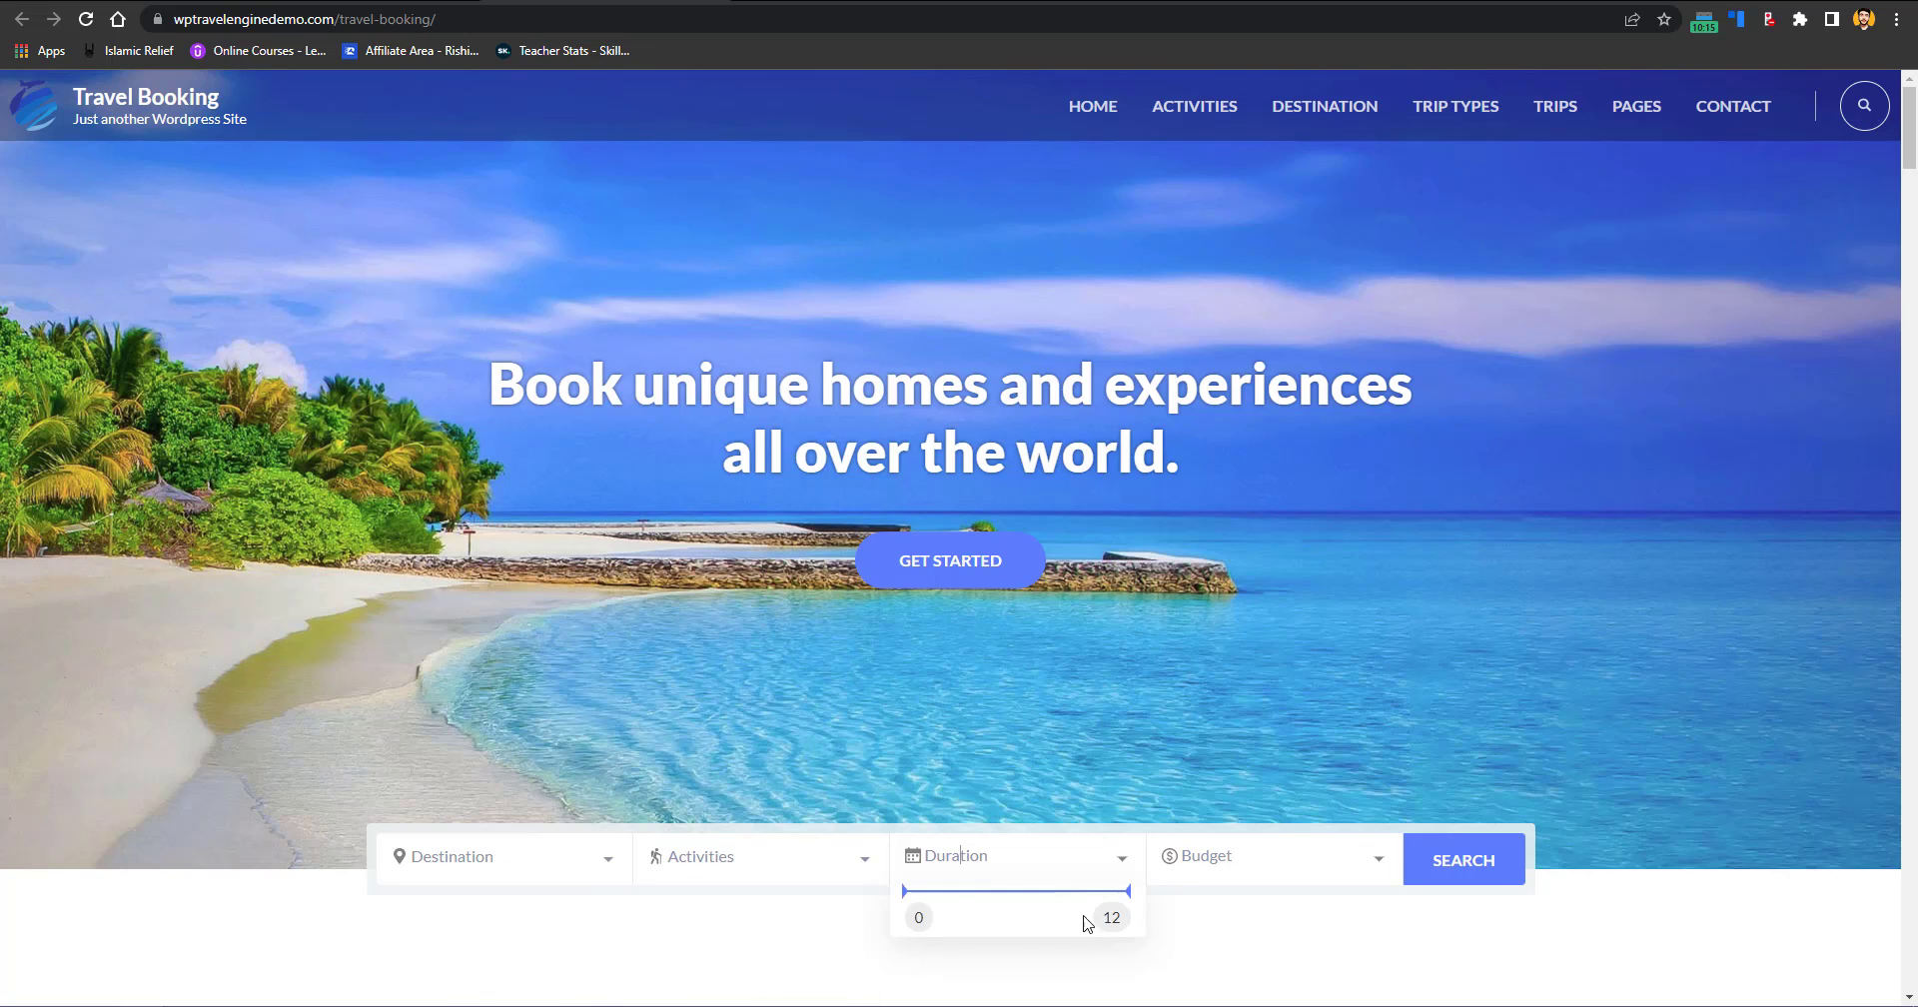
left_click(1235, 872)
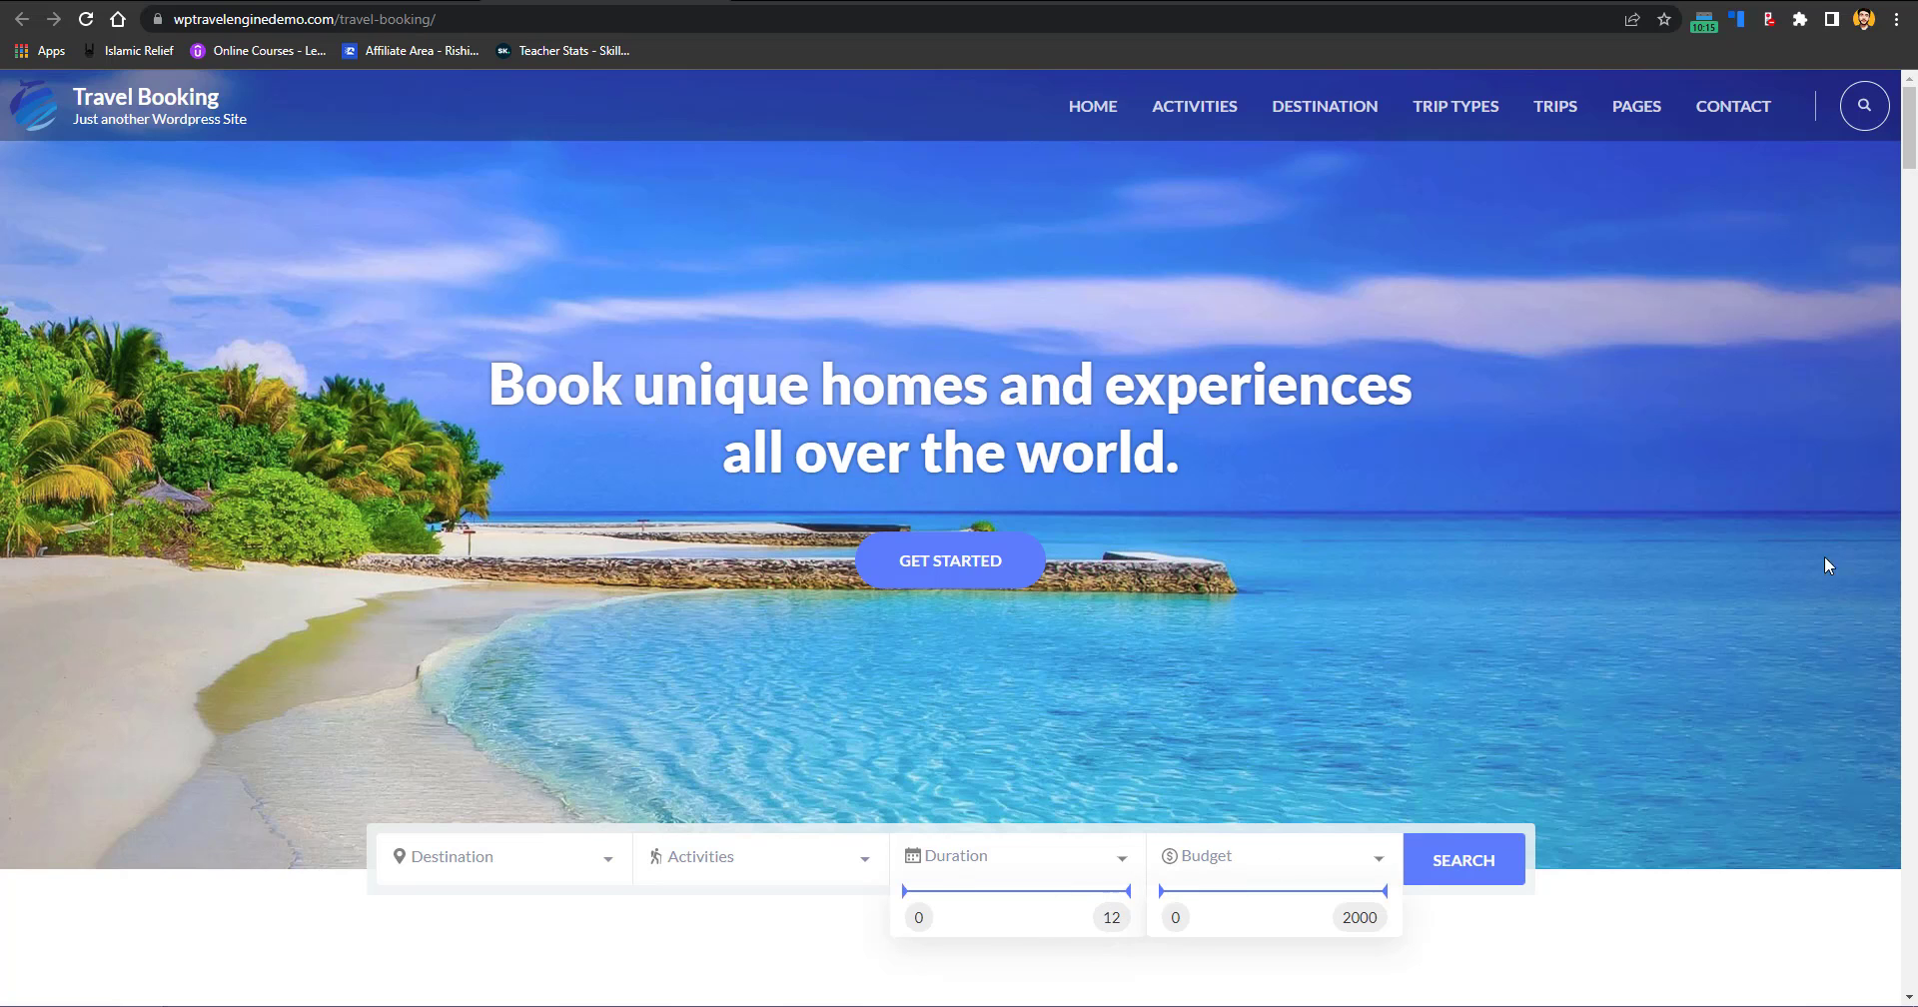
Step: Look over the home page's hero banner and its "Welcome to travel booking" section
left_click_drag(1915, 133, 1916, 201)
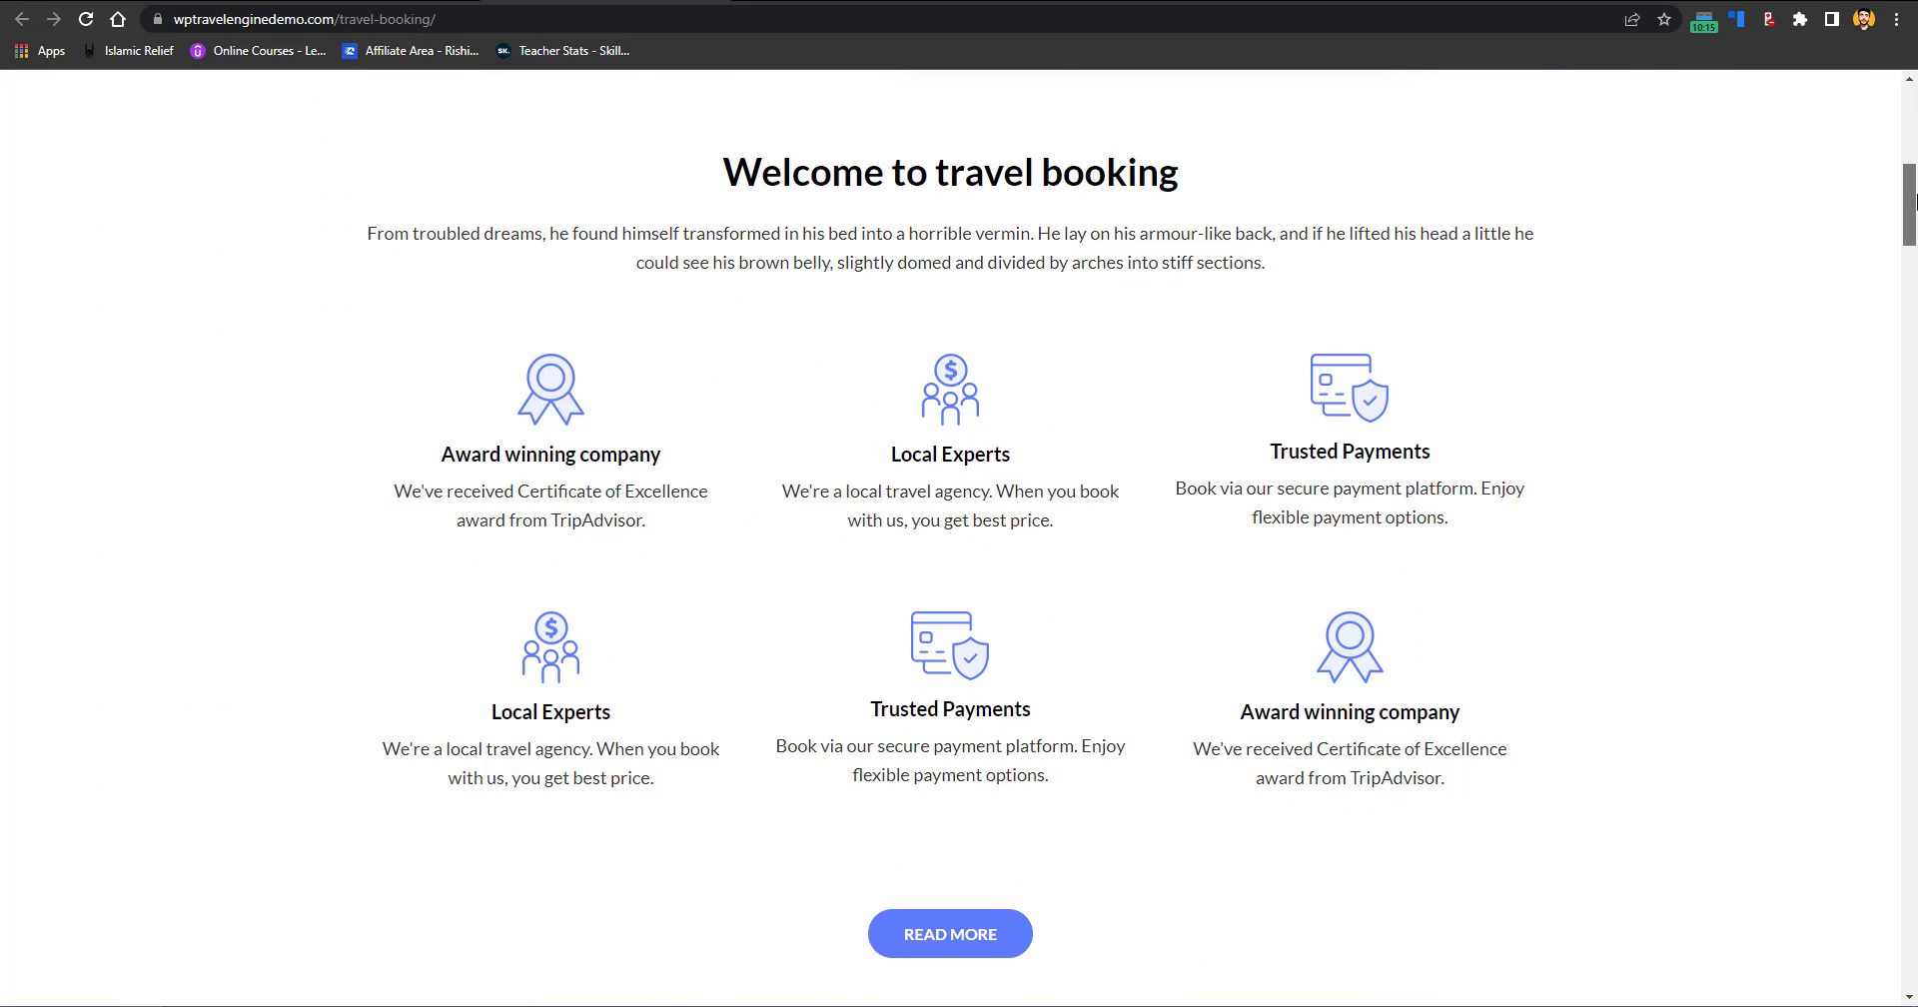
right_click(1915, 197)
left_click(1913, 150)
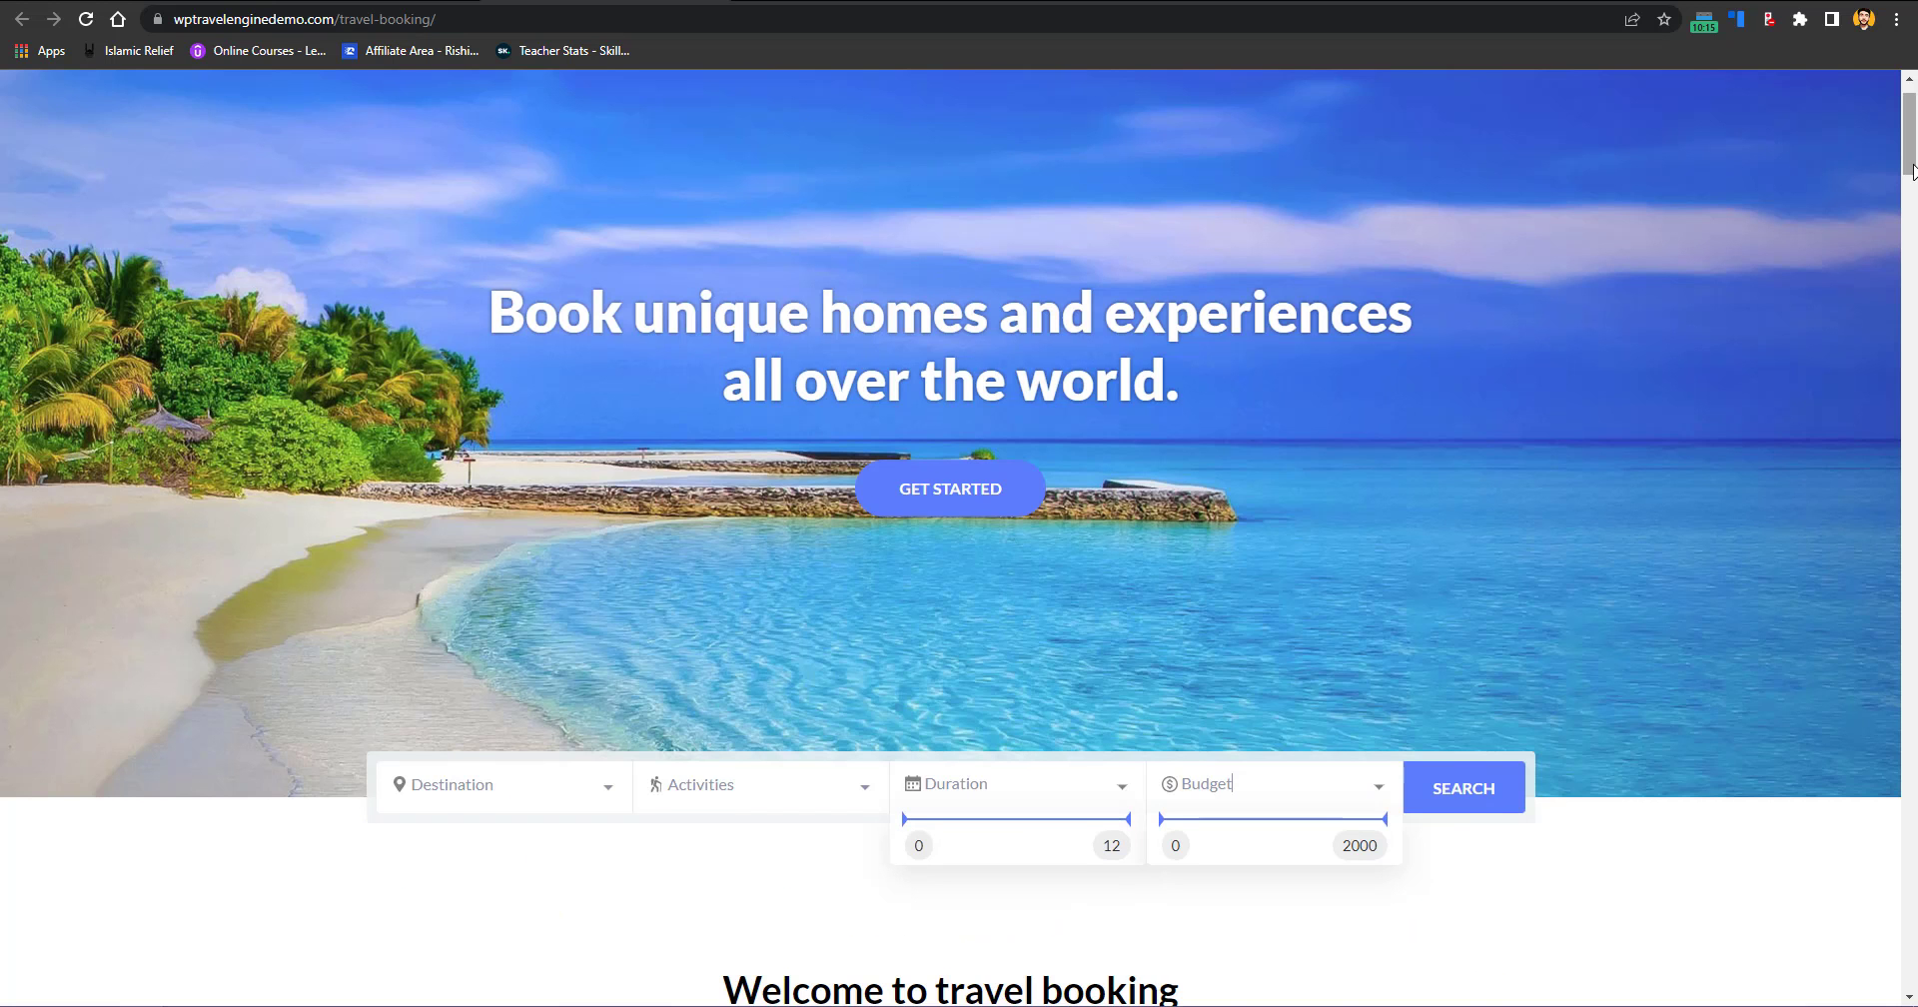
left_click_drag(1912, 149, 1913, 224)
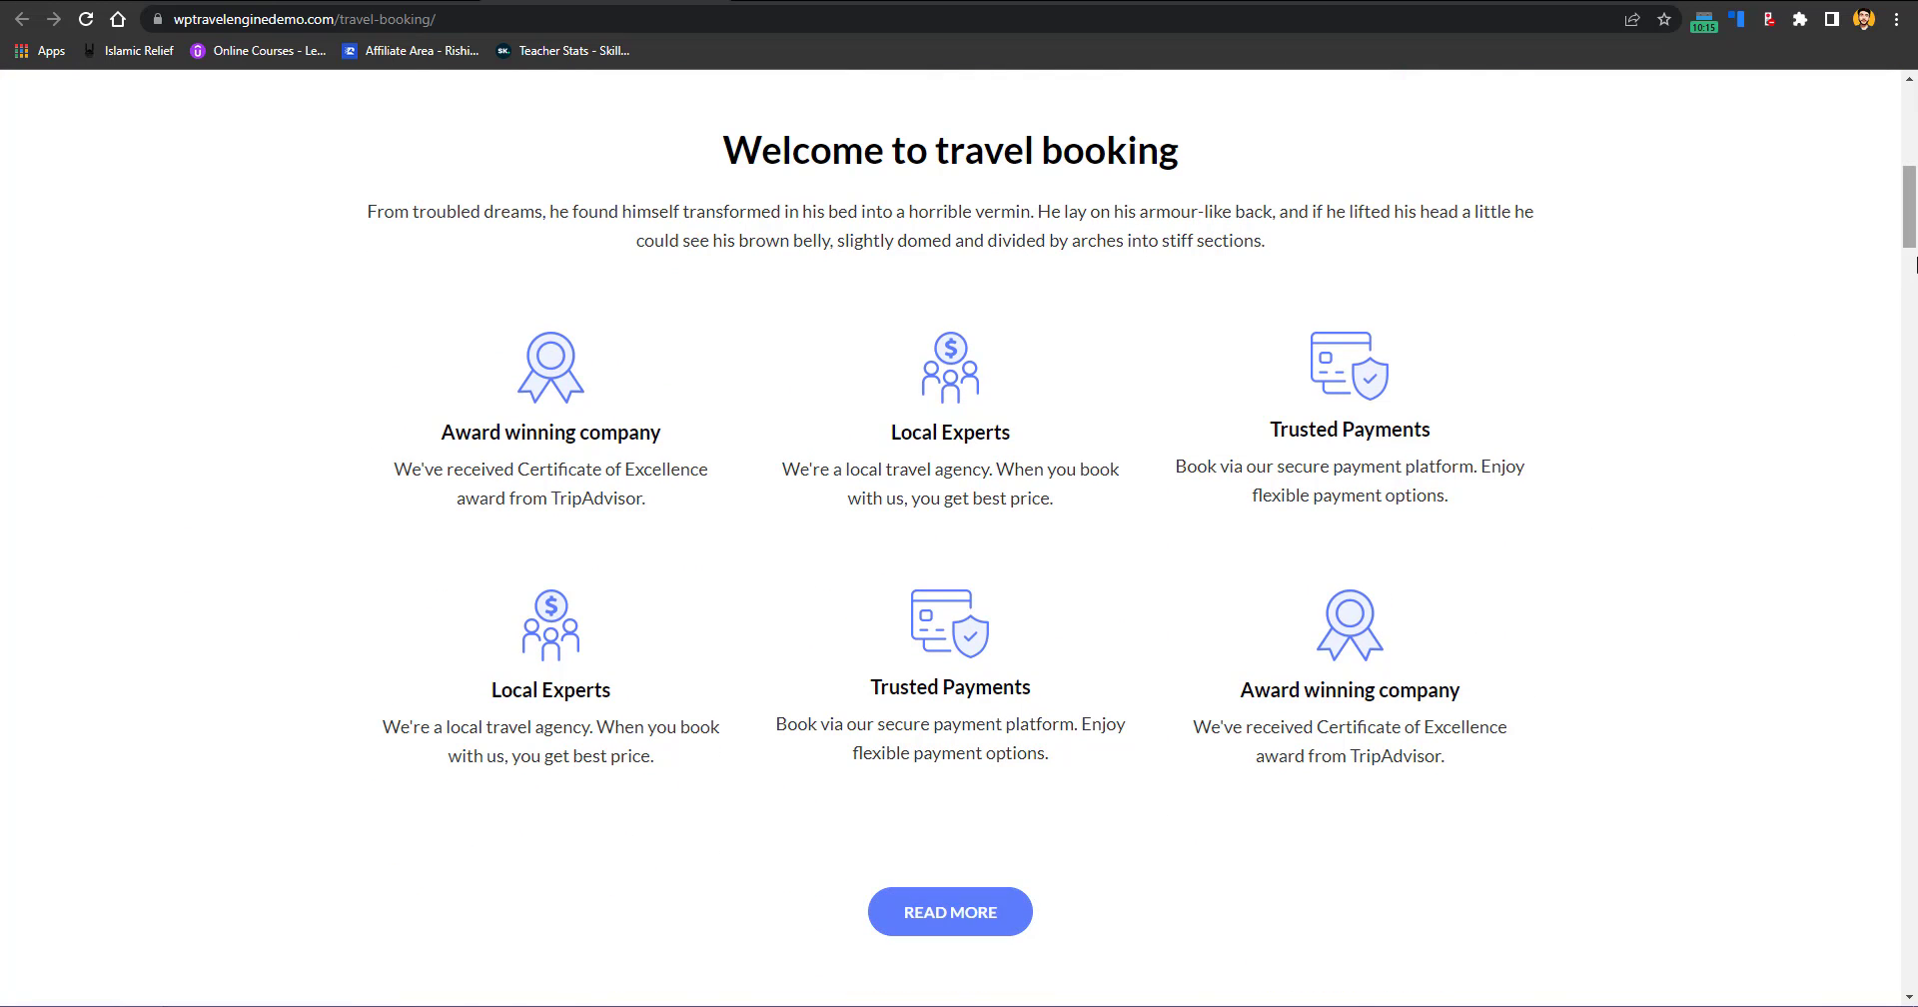
left_click_drag(1913, 232, 1619, 73)
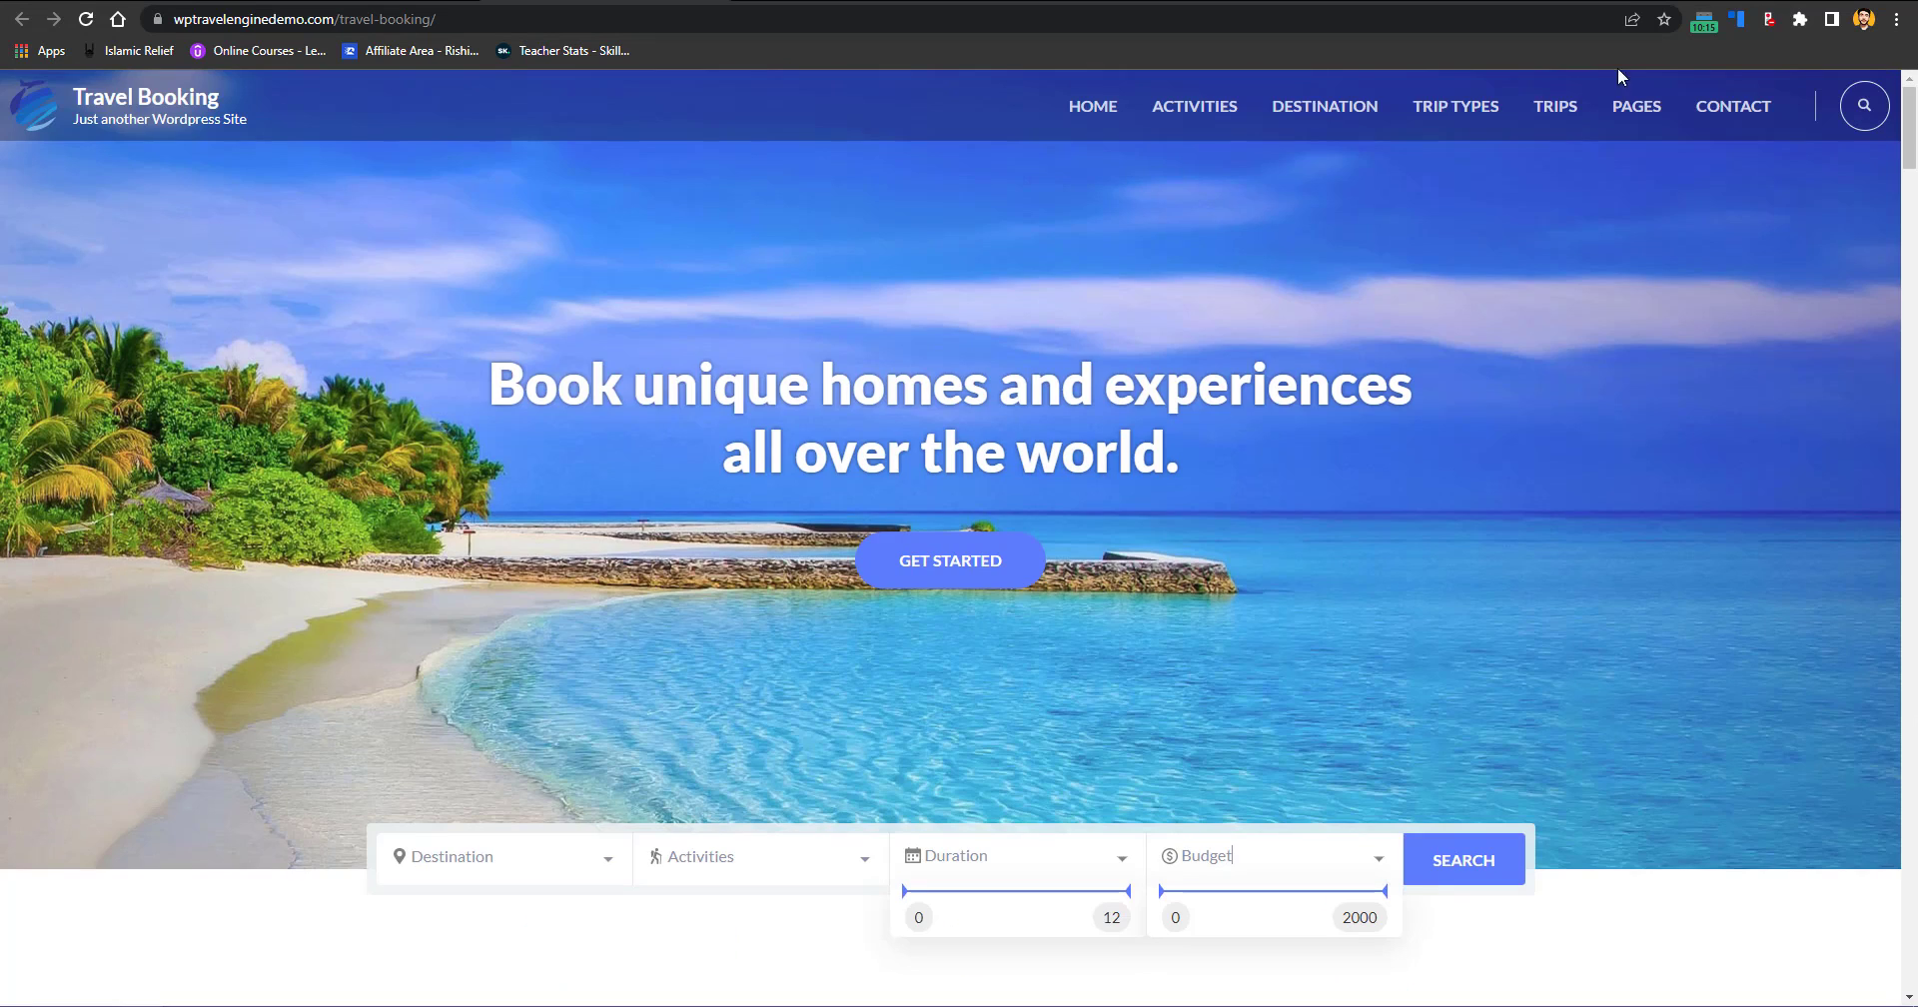
Step: Browse the trip categories on the Activities page and the places on the Destination page
left_click(1193, 110)
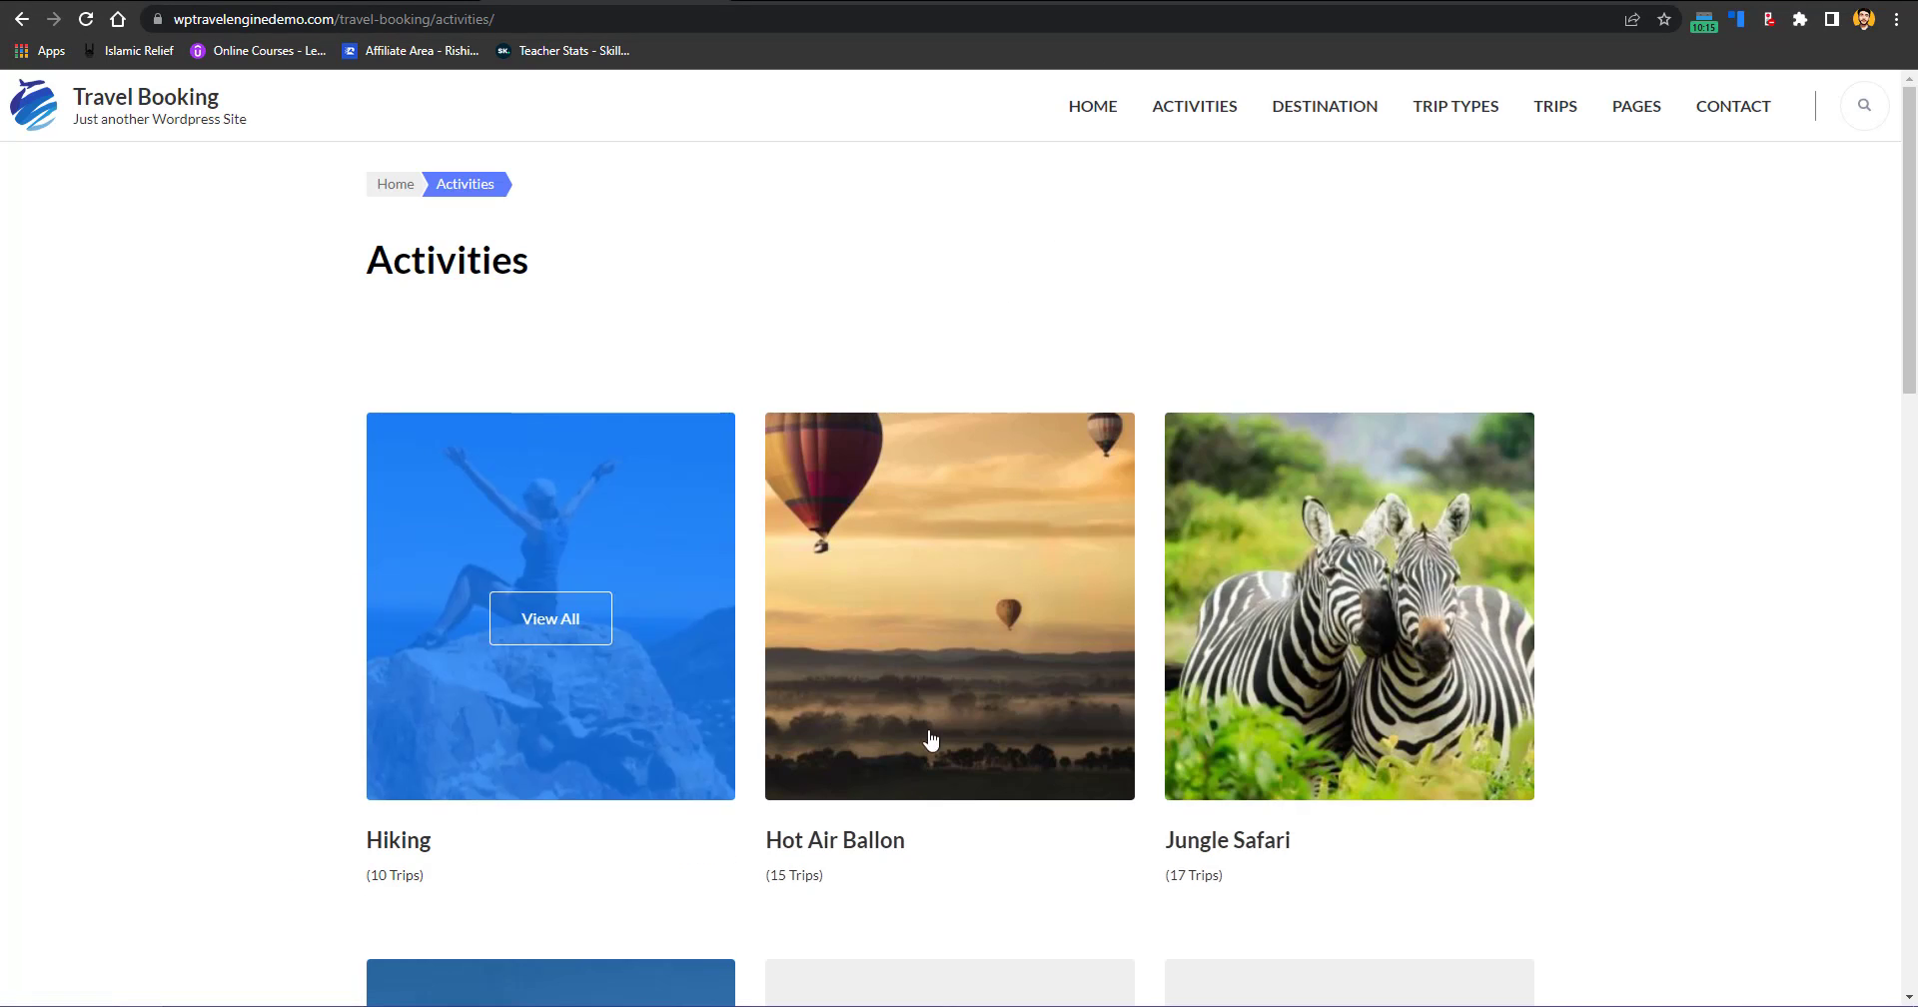
mouse_move(1911, 220)
left_mouse_down()
mouse_move(1916, 593)
mouse_move(1916, 201)
left_mouse_up()
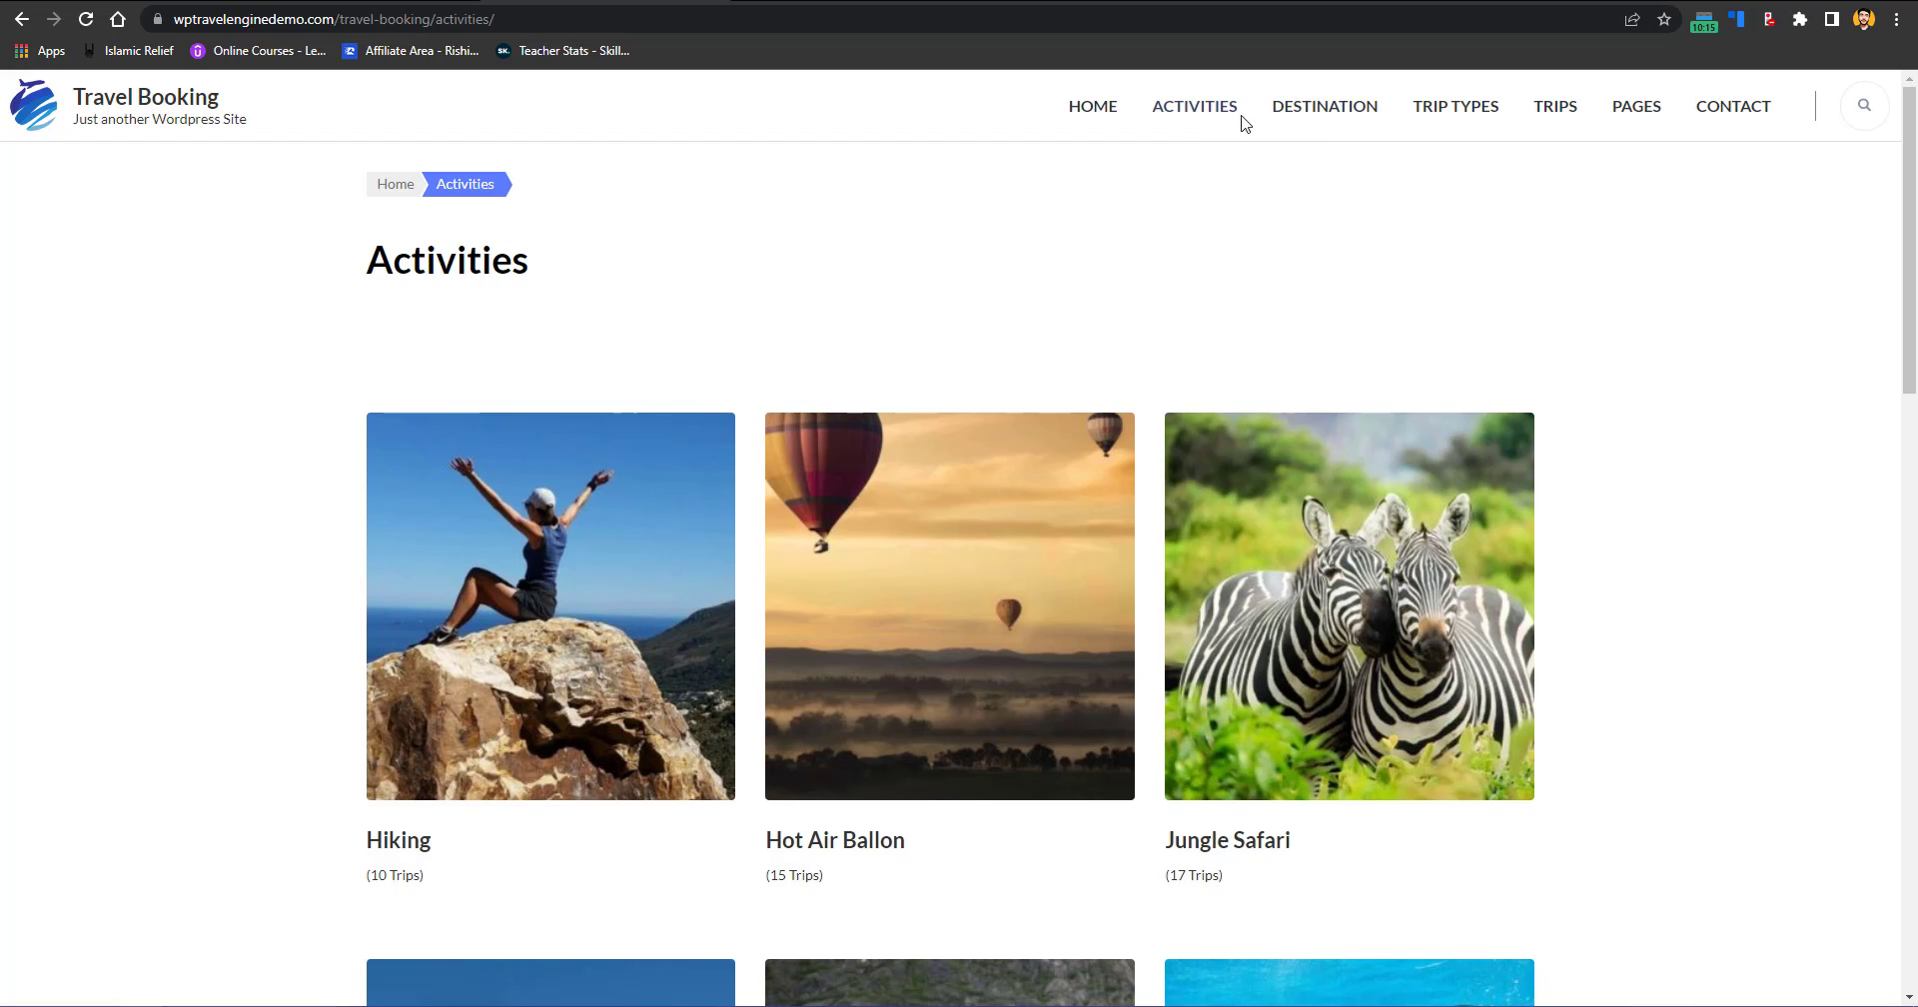
left_click(1301, 114)
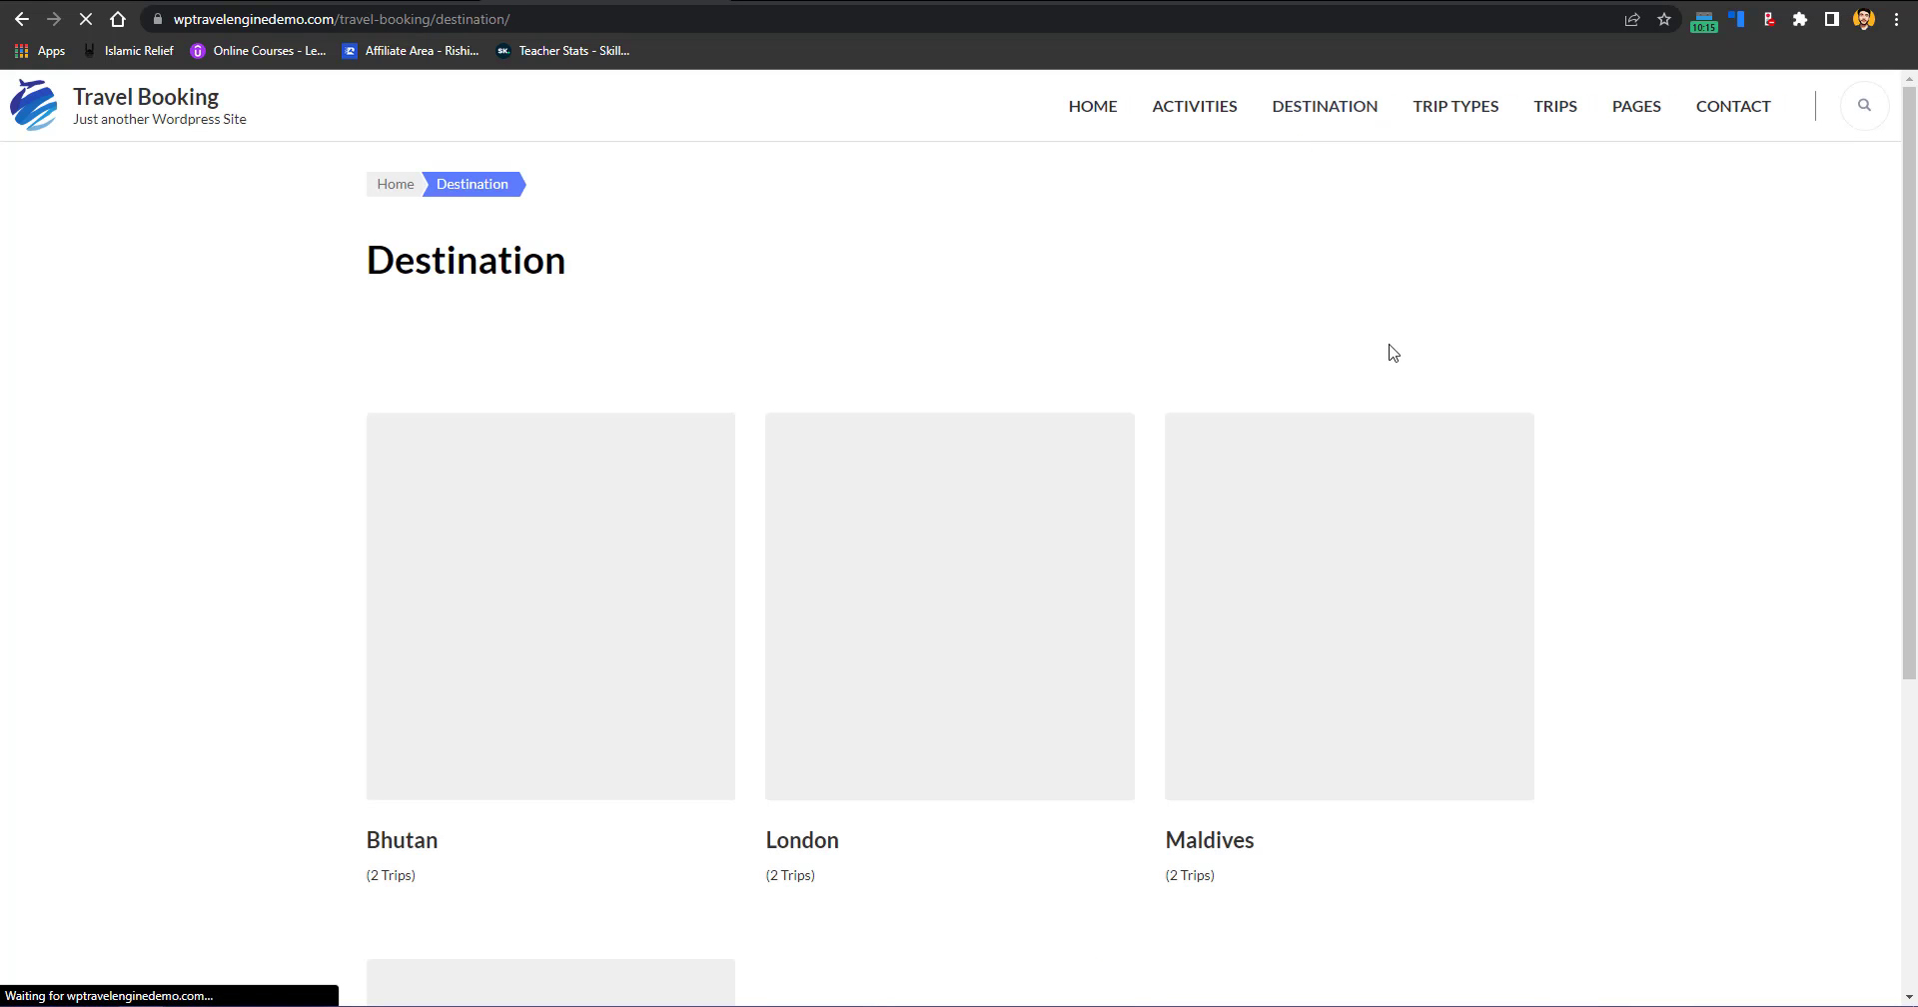
left_click_drag(1915, 216, 1906, 155)
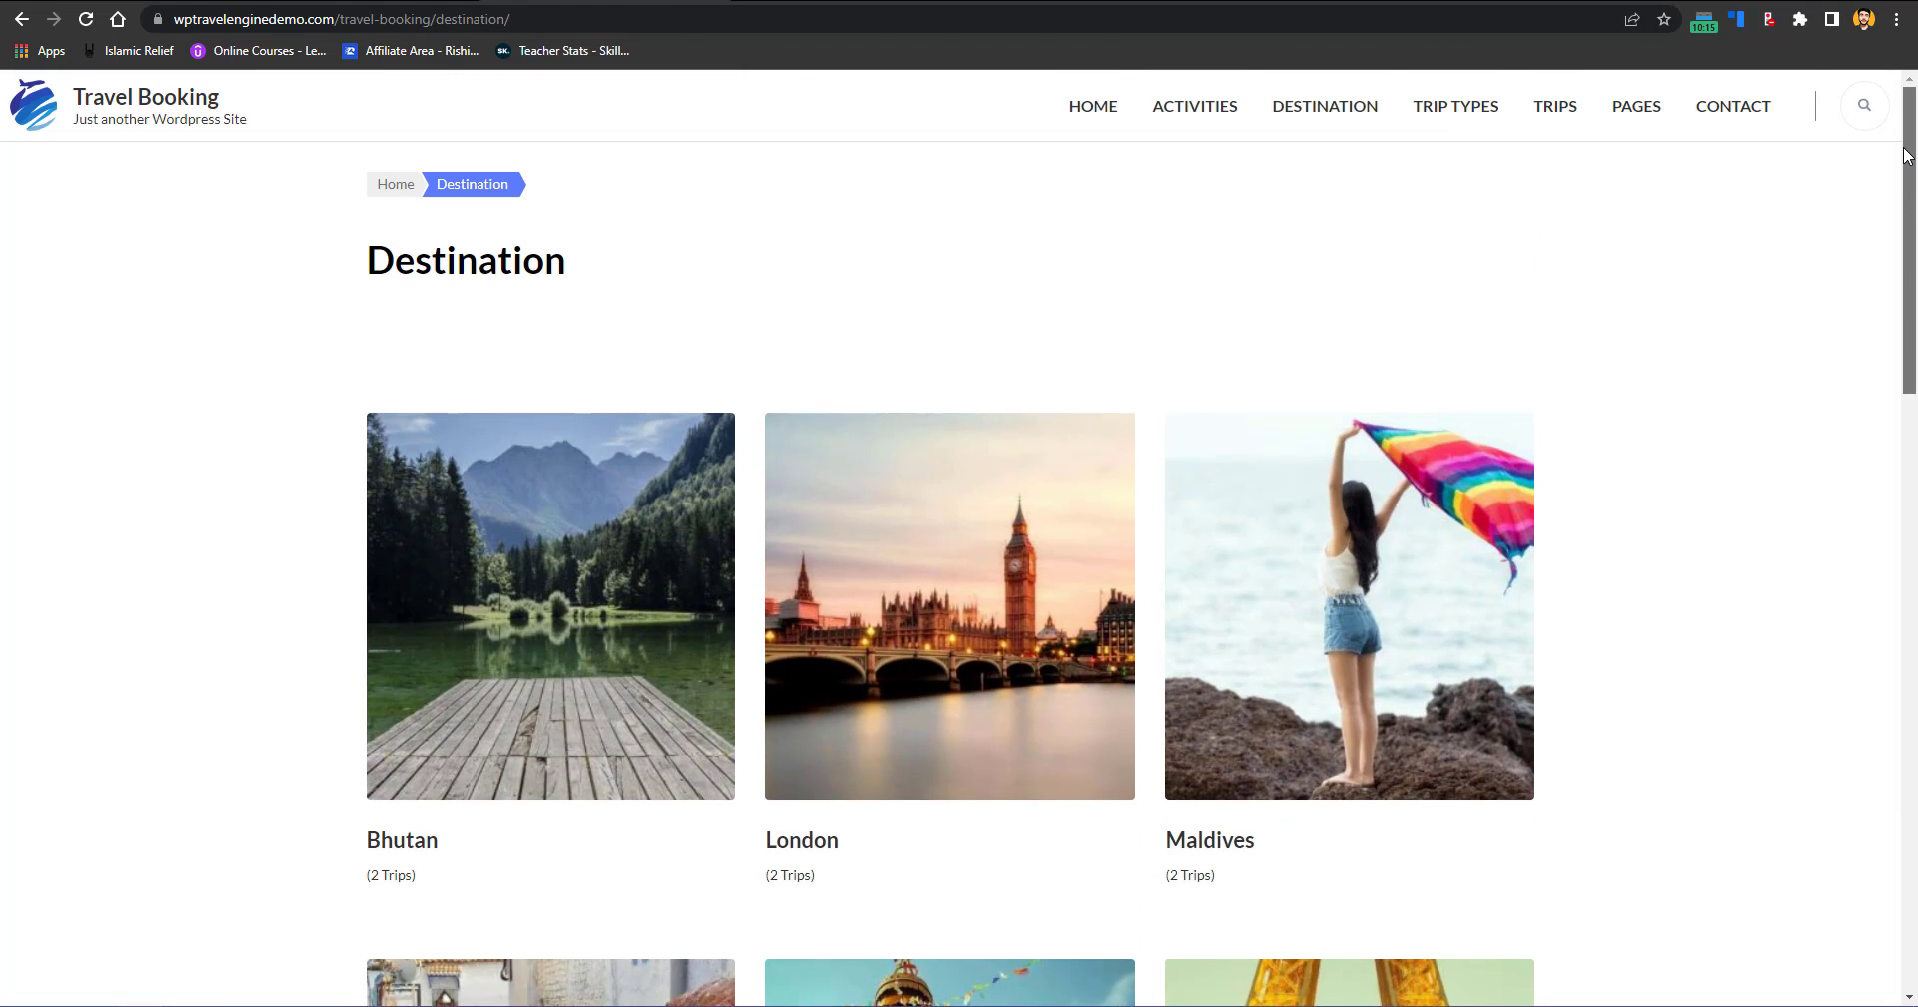
Step: Browse the categories on the Trip Types page and the trips on the Trip Listing page
left_click(1445, 117)
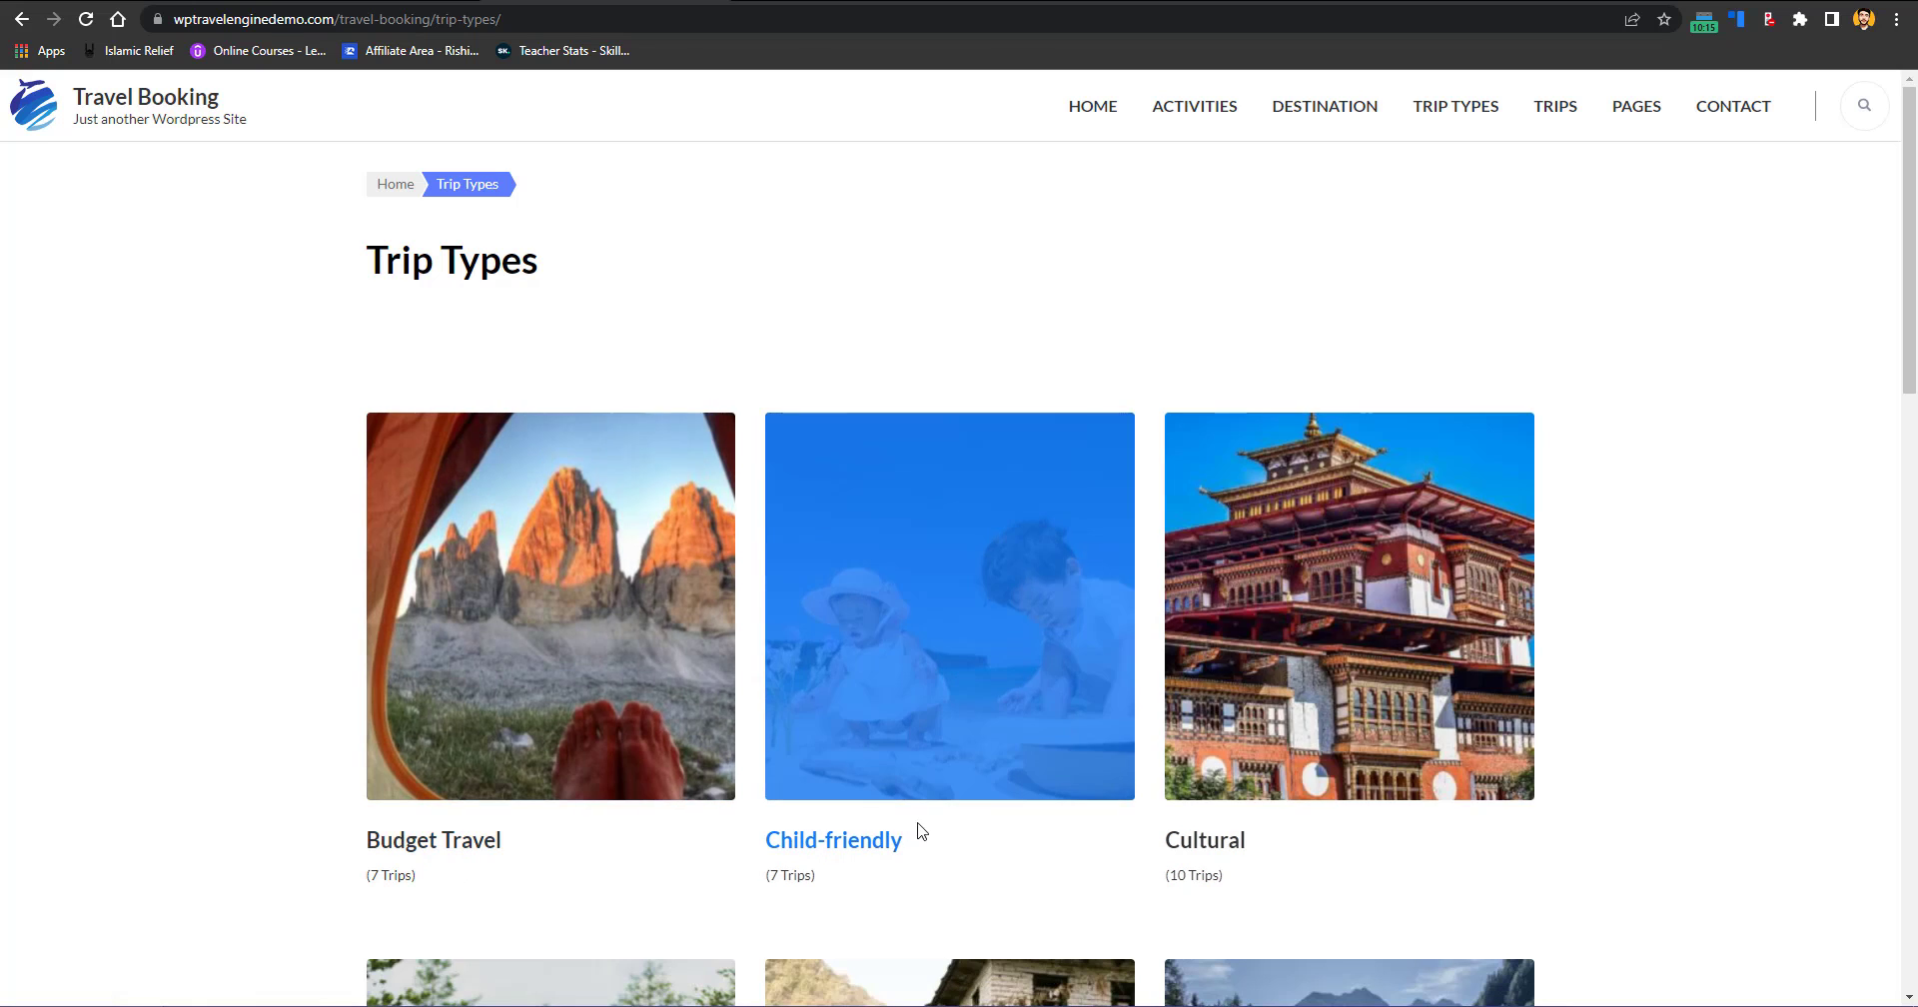
left_click_drag(1914, 233, 1891, 116)
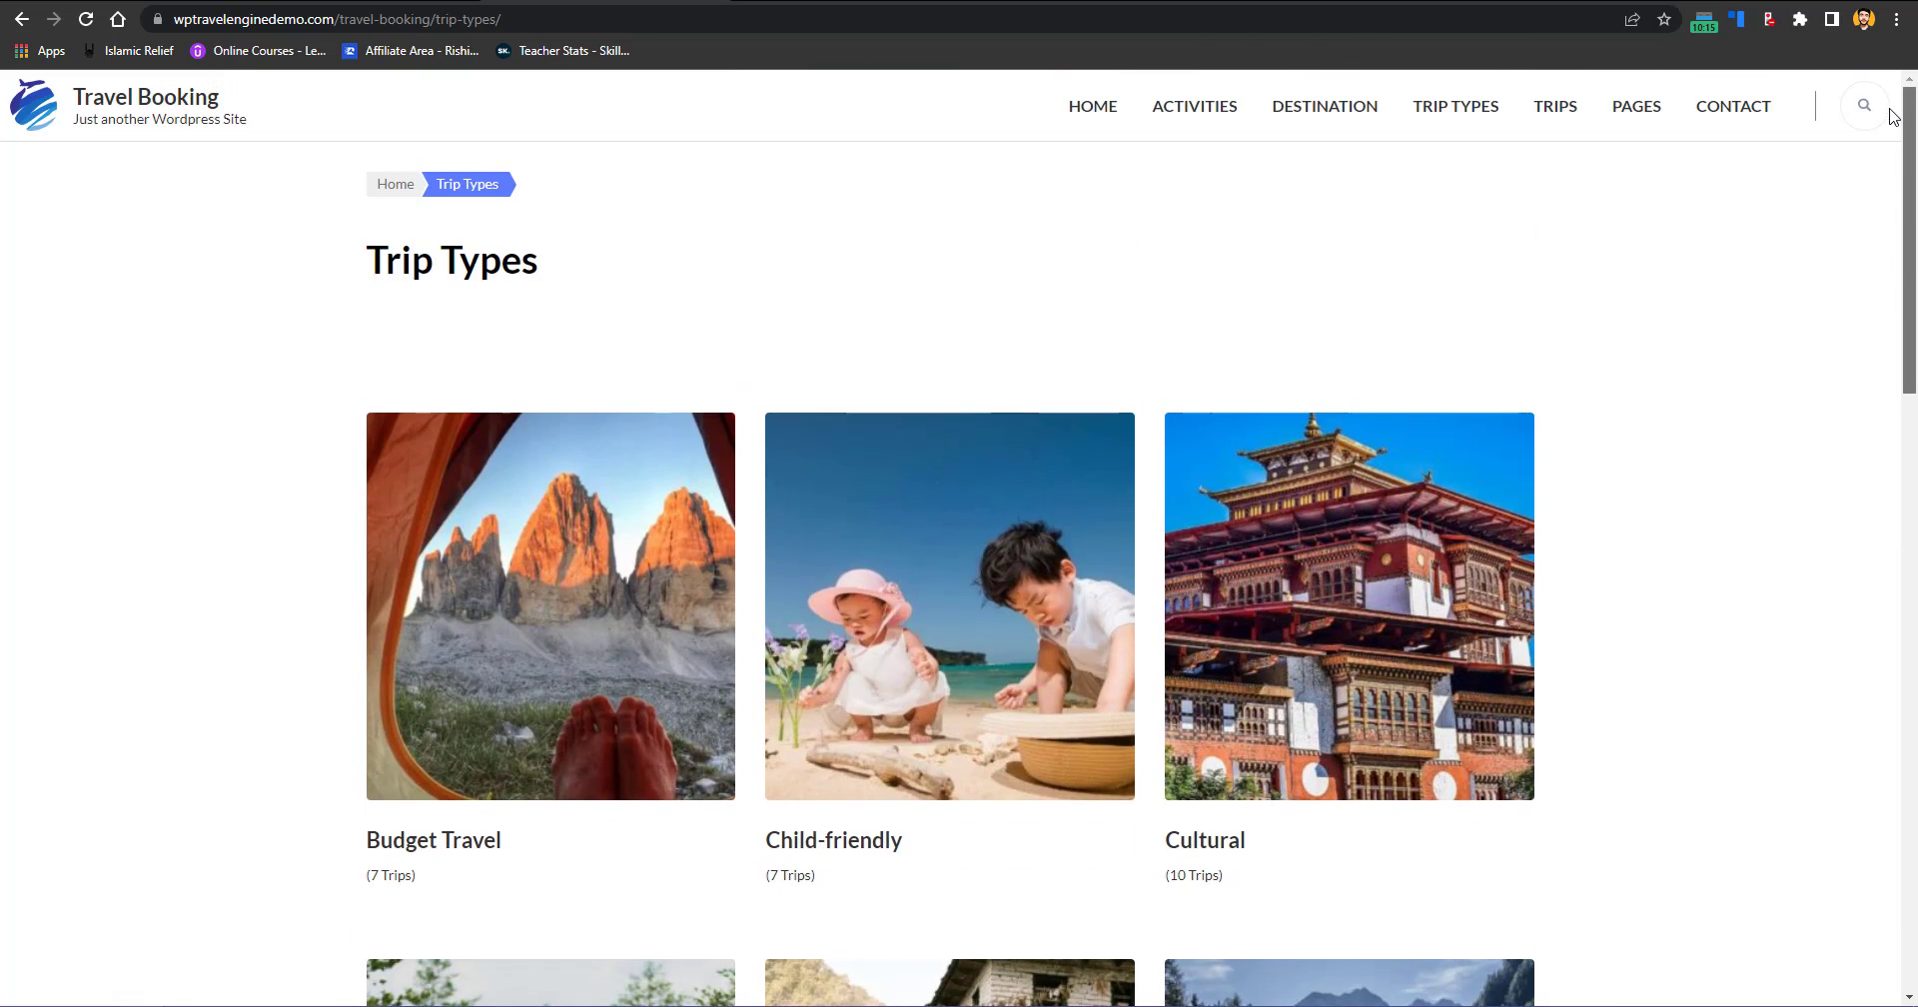
left_click(1575, 118)
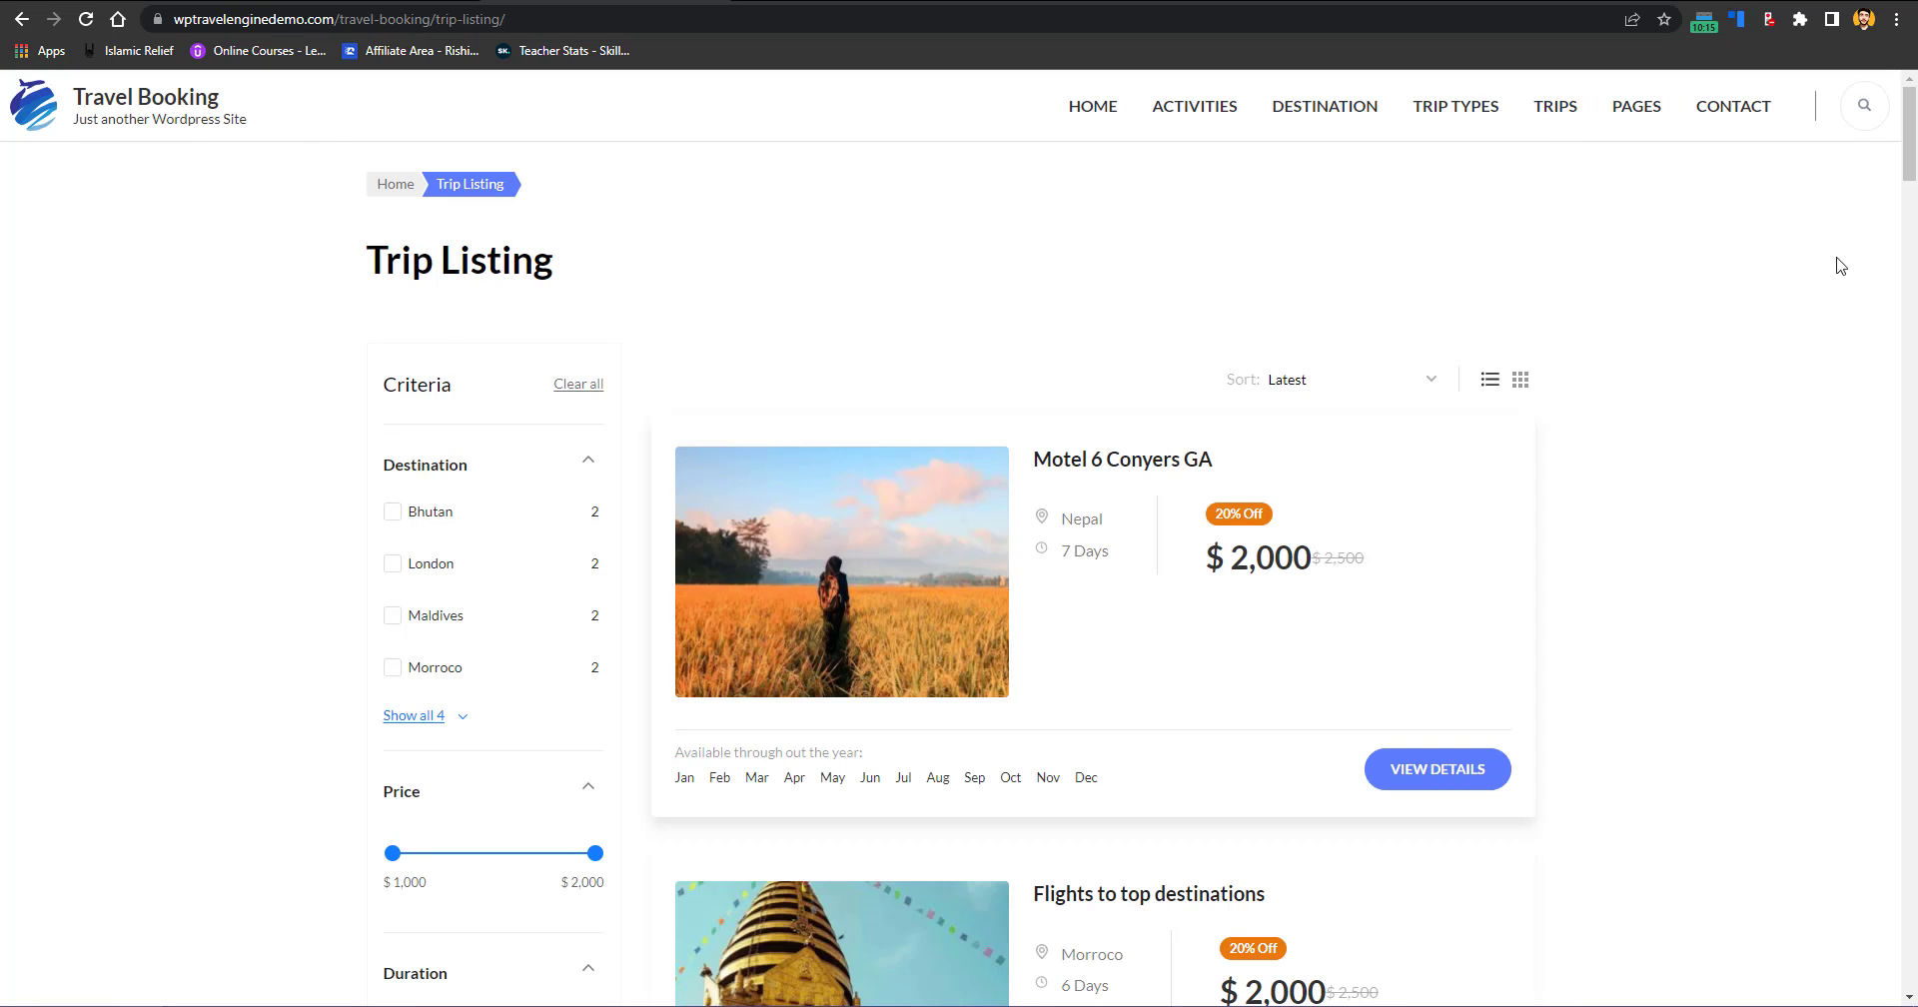
mouse_move(1910, 183)
left_mouse_down()
mouse_move(1911, 462)
mouse_move(1910, 174)
left_mouse_up()
Step: Open the details of the Motel 6 Conyers GA trip and look through its photos, trip facts and description
left_click(1431, 786)
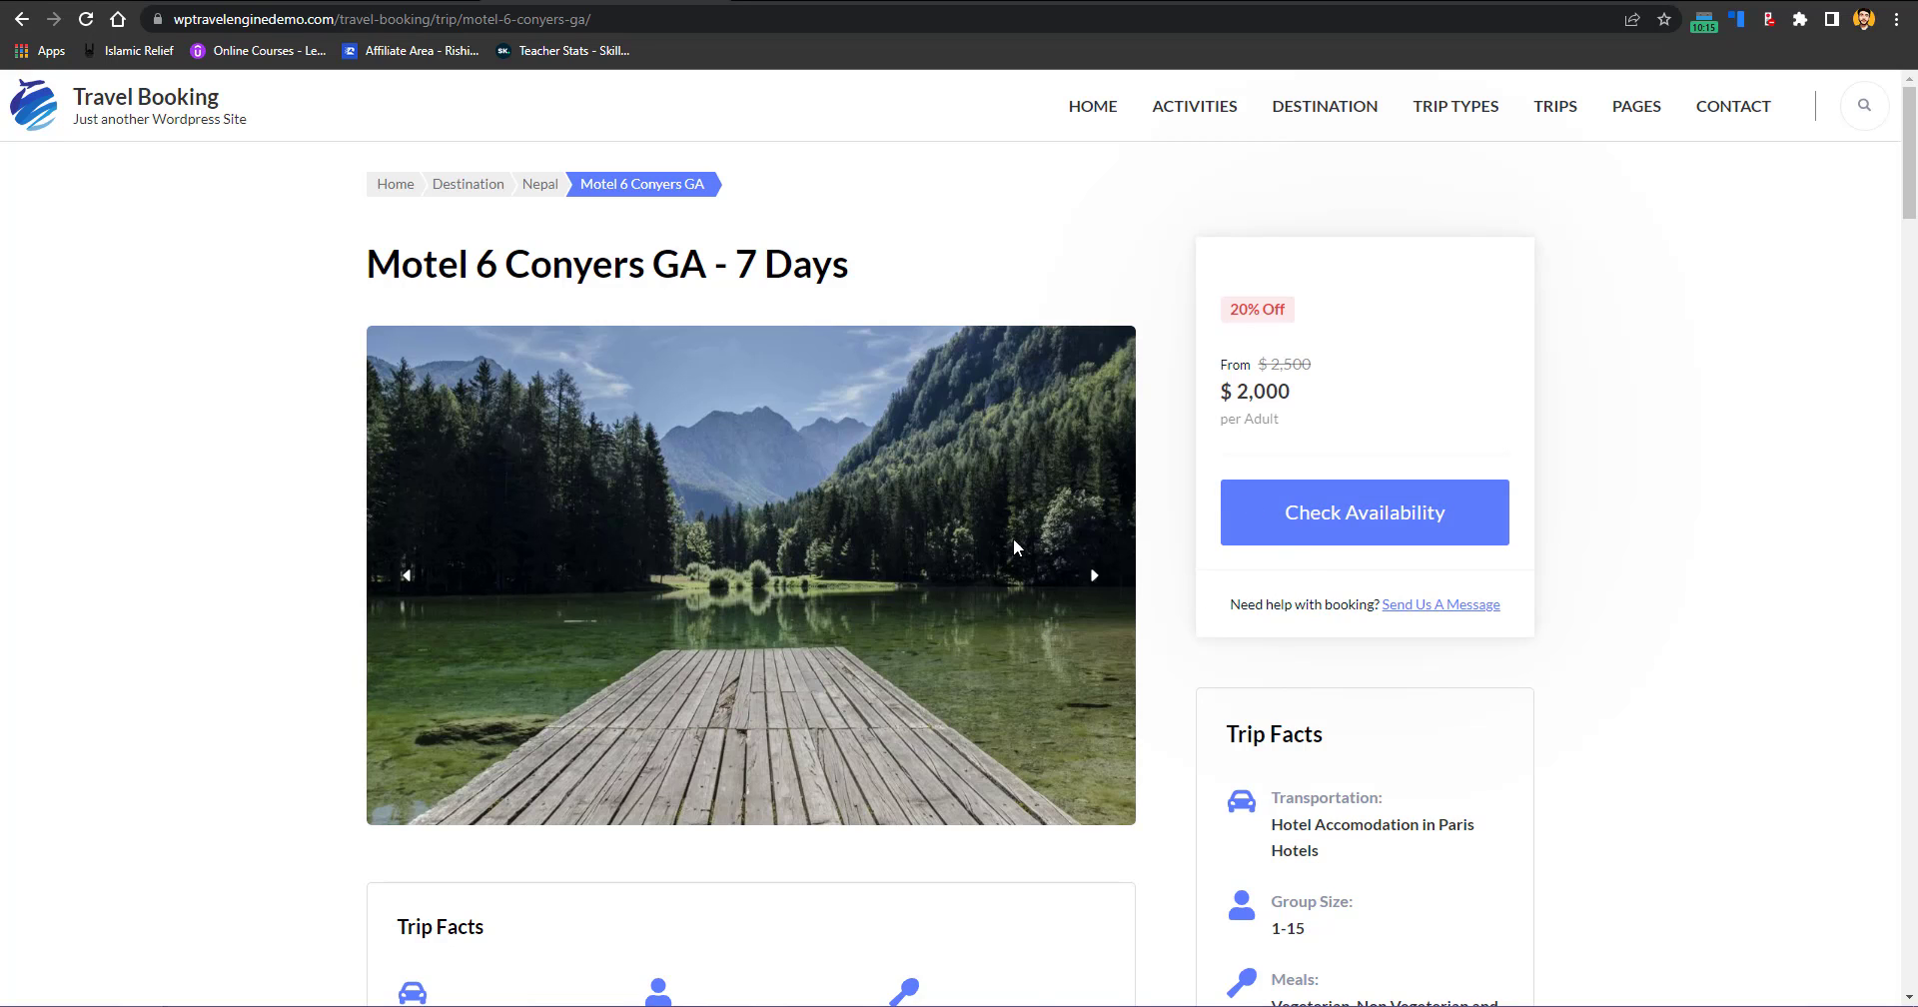
scroll(1913, 215, "down", 2)
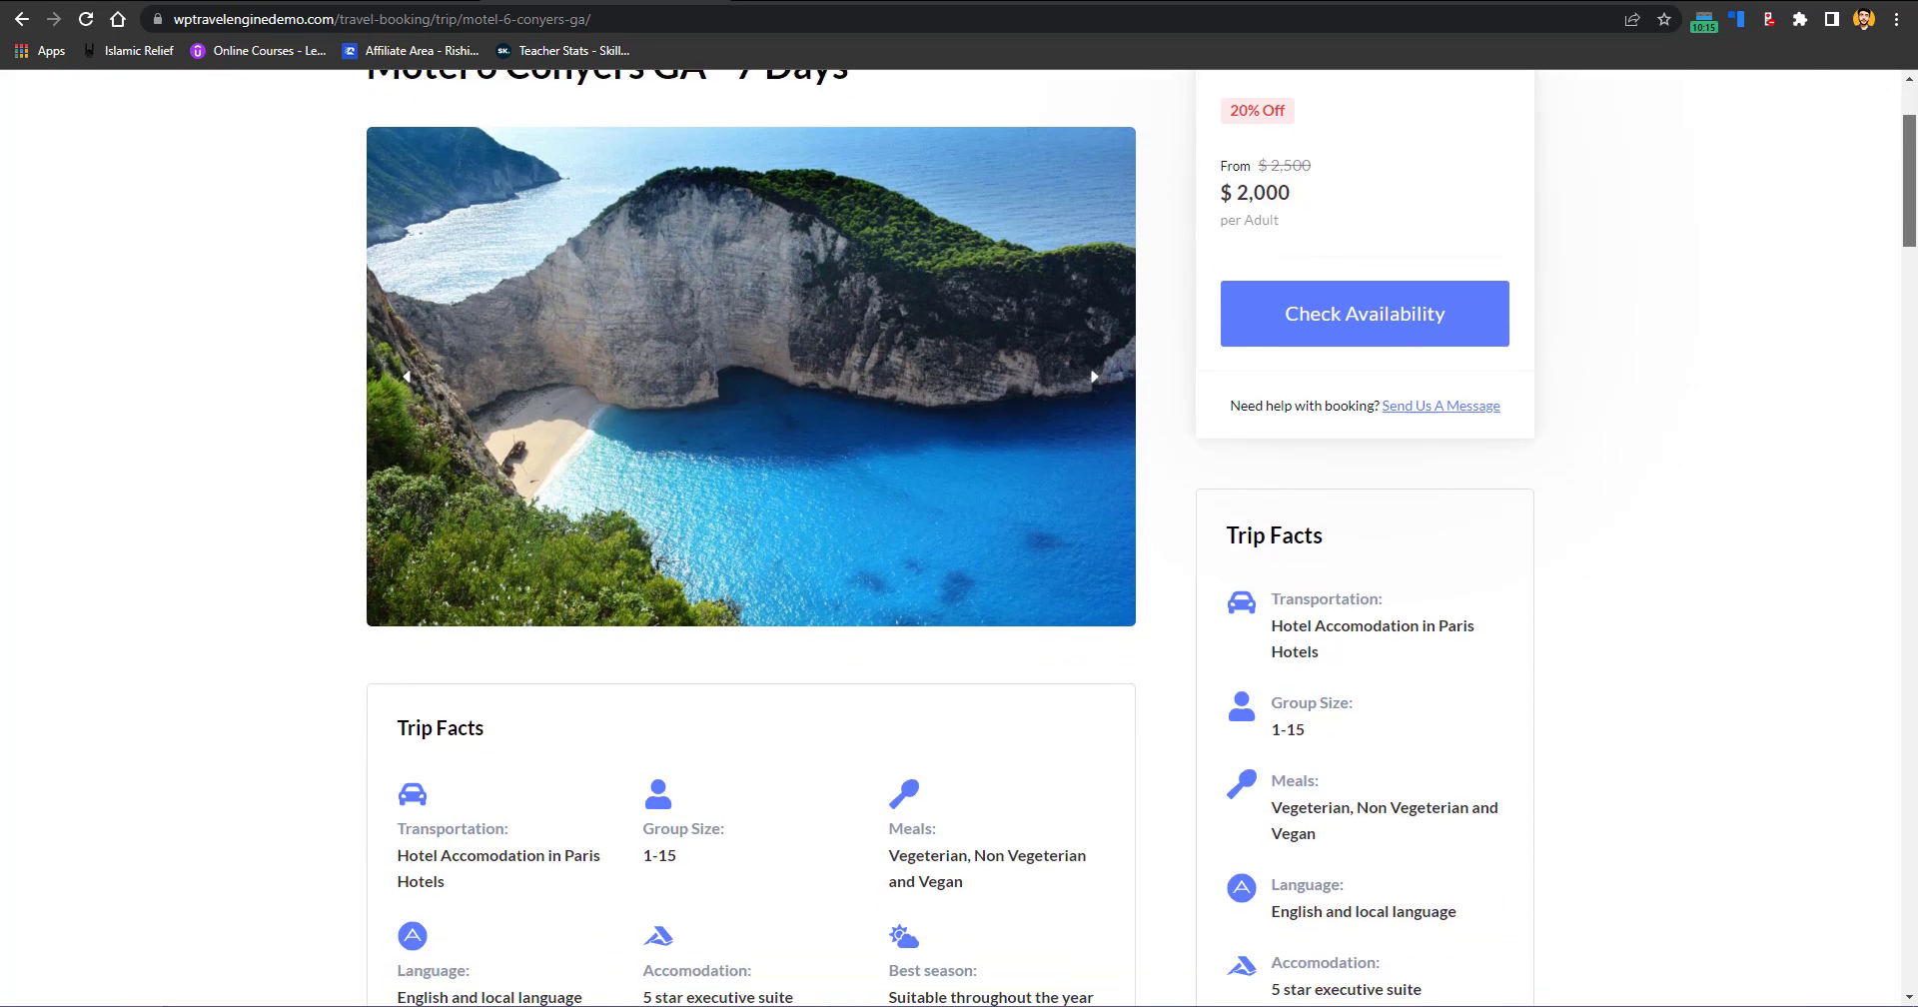
left_click_drag(1914, 232, 1914, 405)
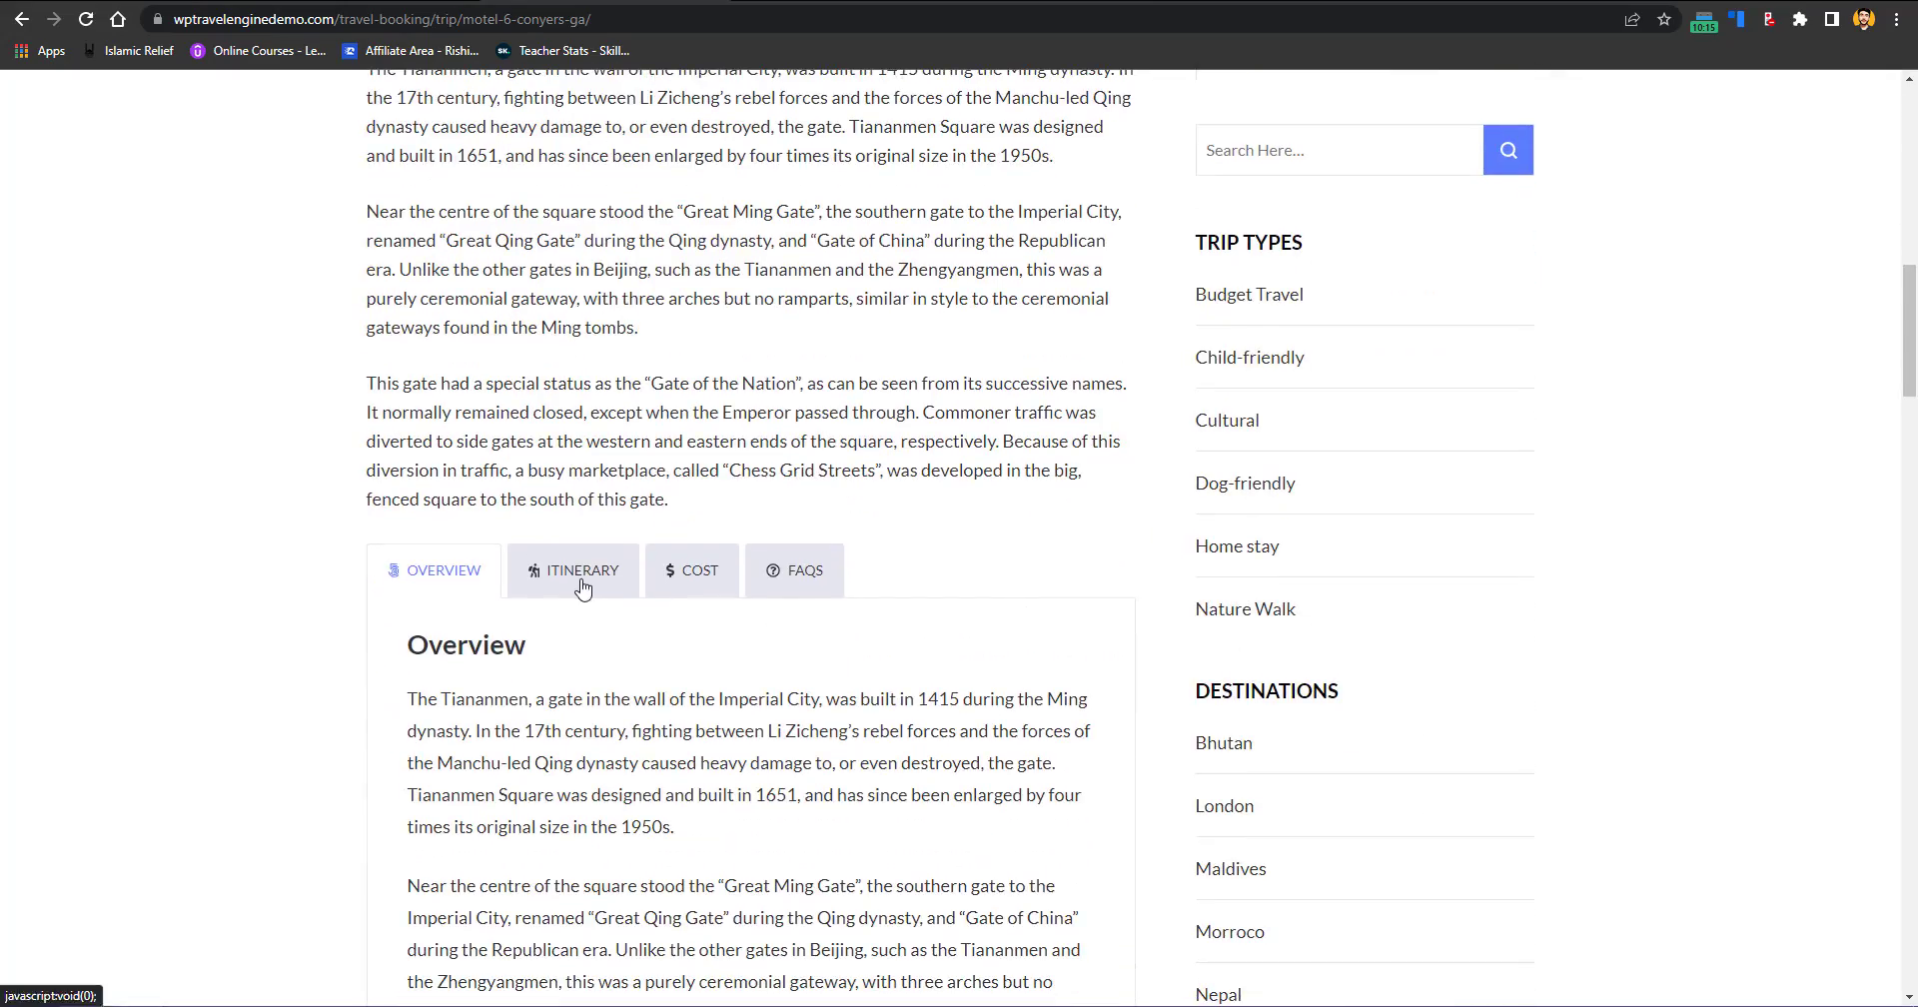
Step: Examine the trip's cost, FAQs, itinerary and overview sections
left_click(682, 577)
left_click(811, 573)
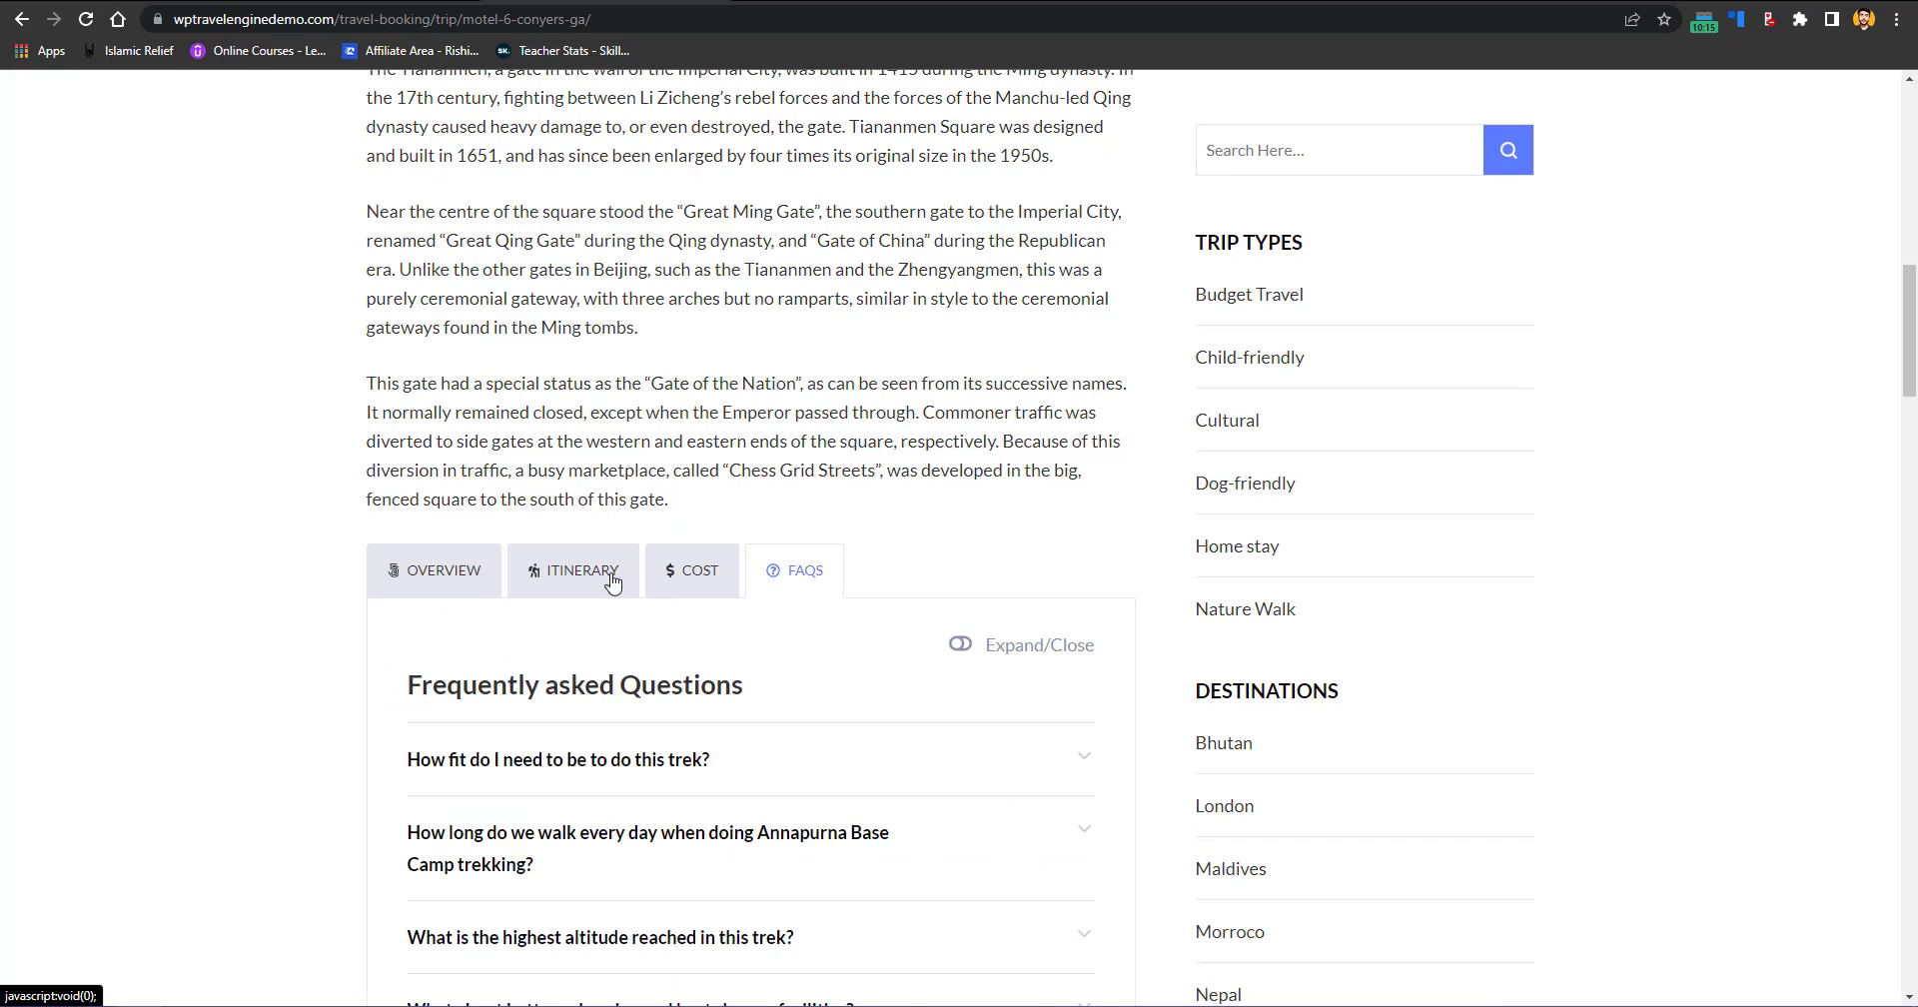
left_click(608, 578)
left_click(454, 576)
left_click_drag(1913, 351, 1914, 160)
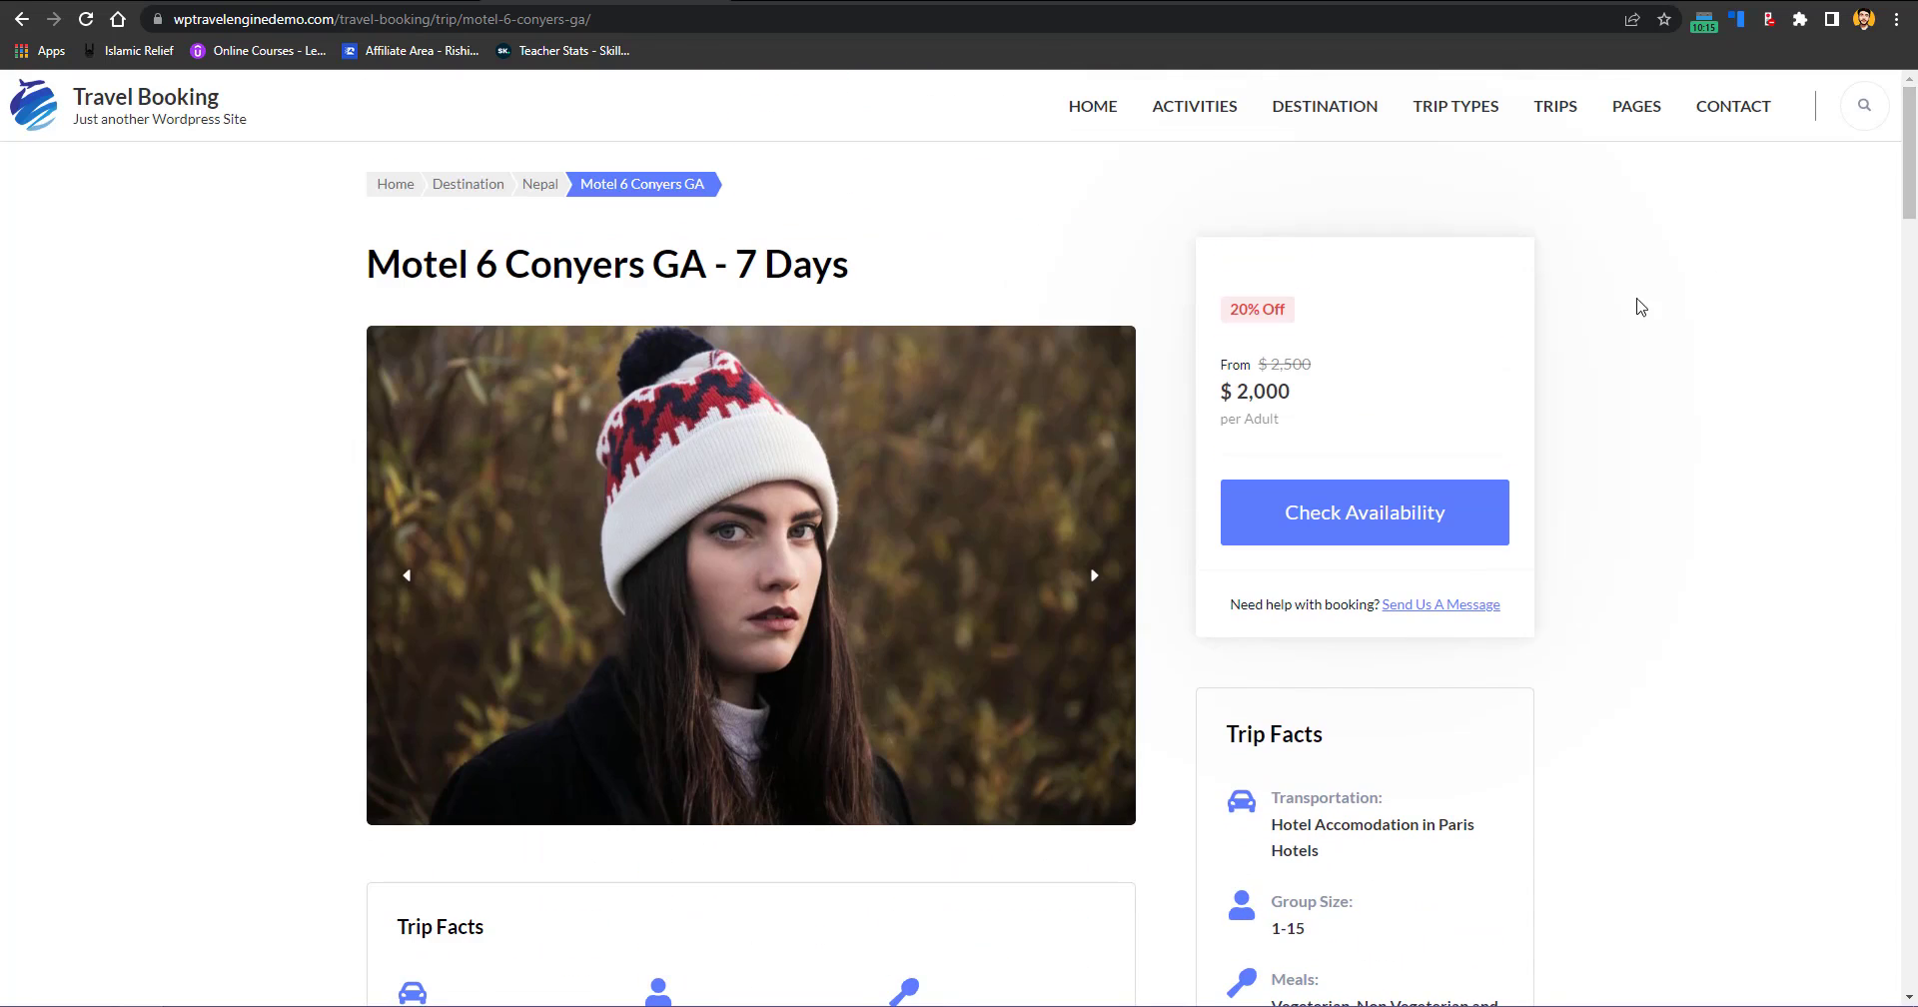
Step: Check the trip's availability, choose July 30, 2022 as the starting date and continue to the package type
left_click(1369, 515)
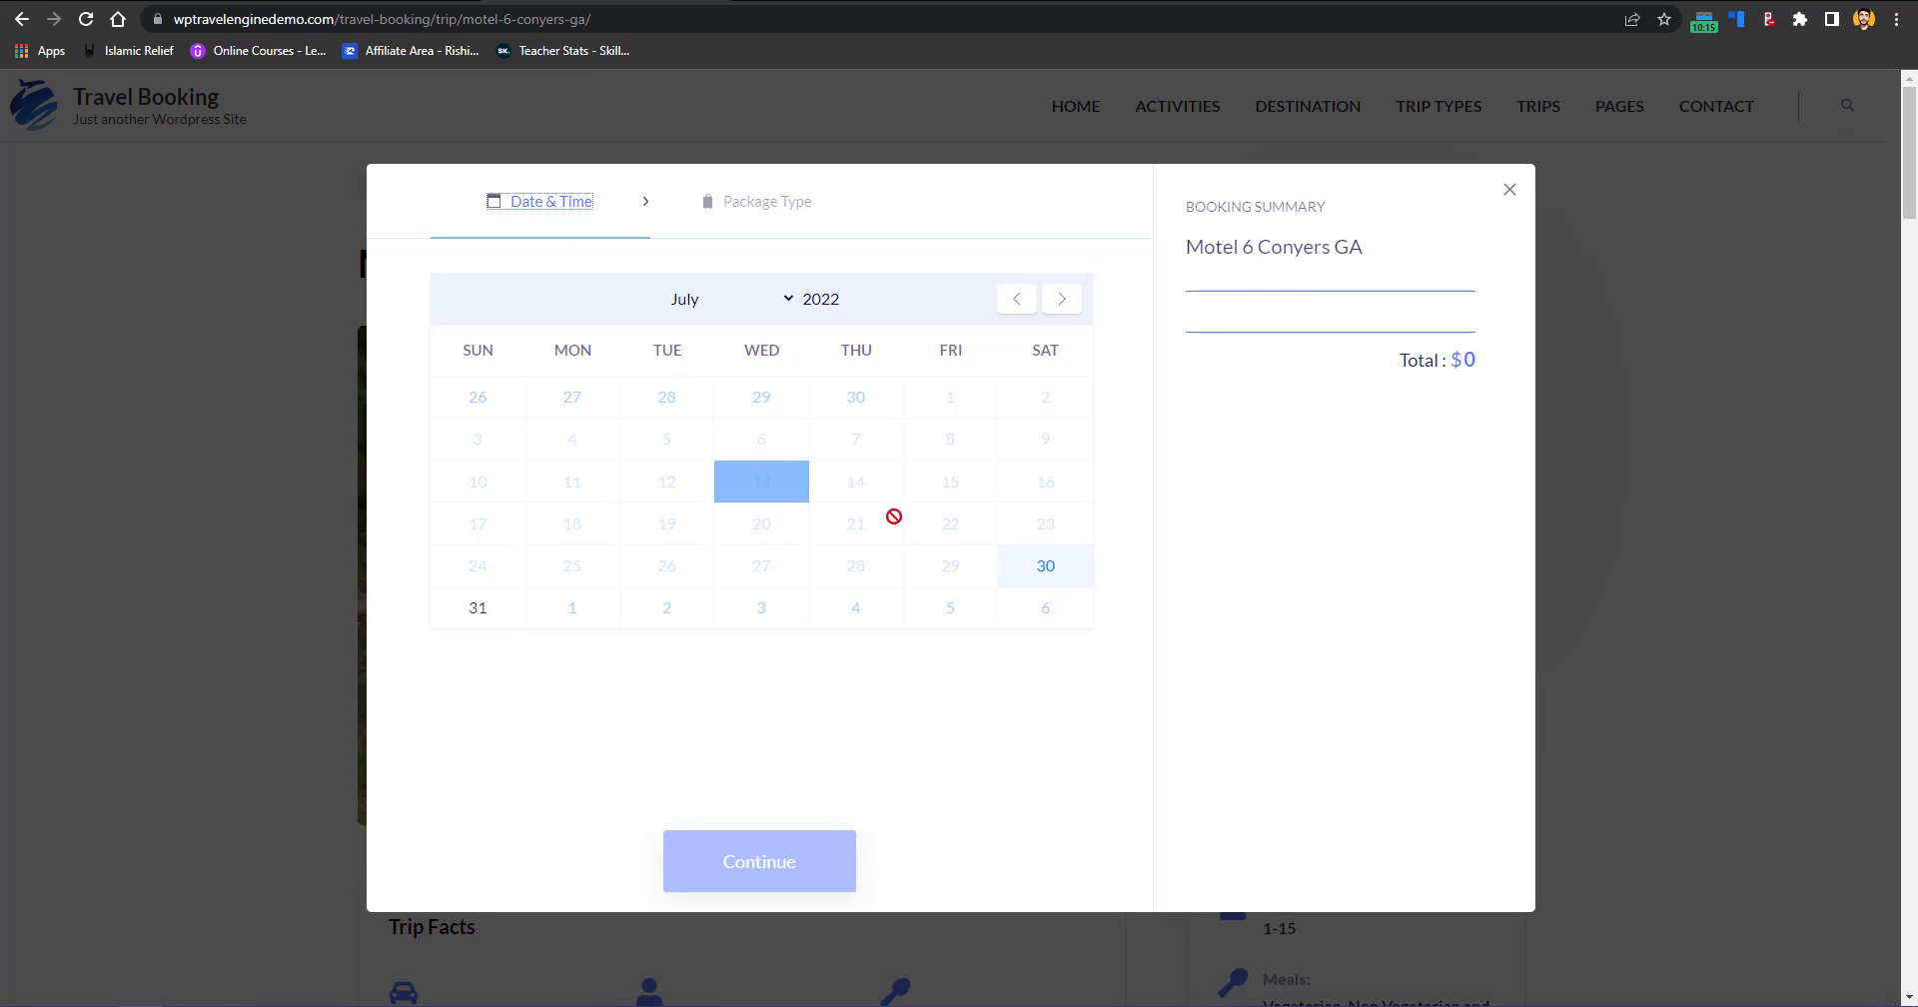
left_click(1029, 572)
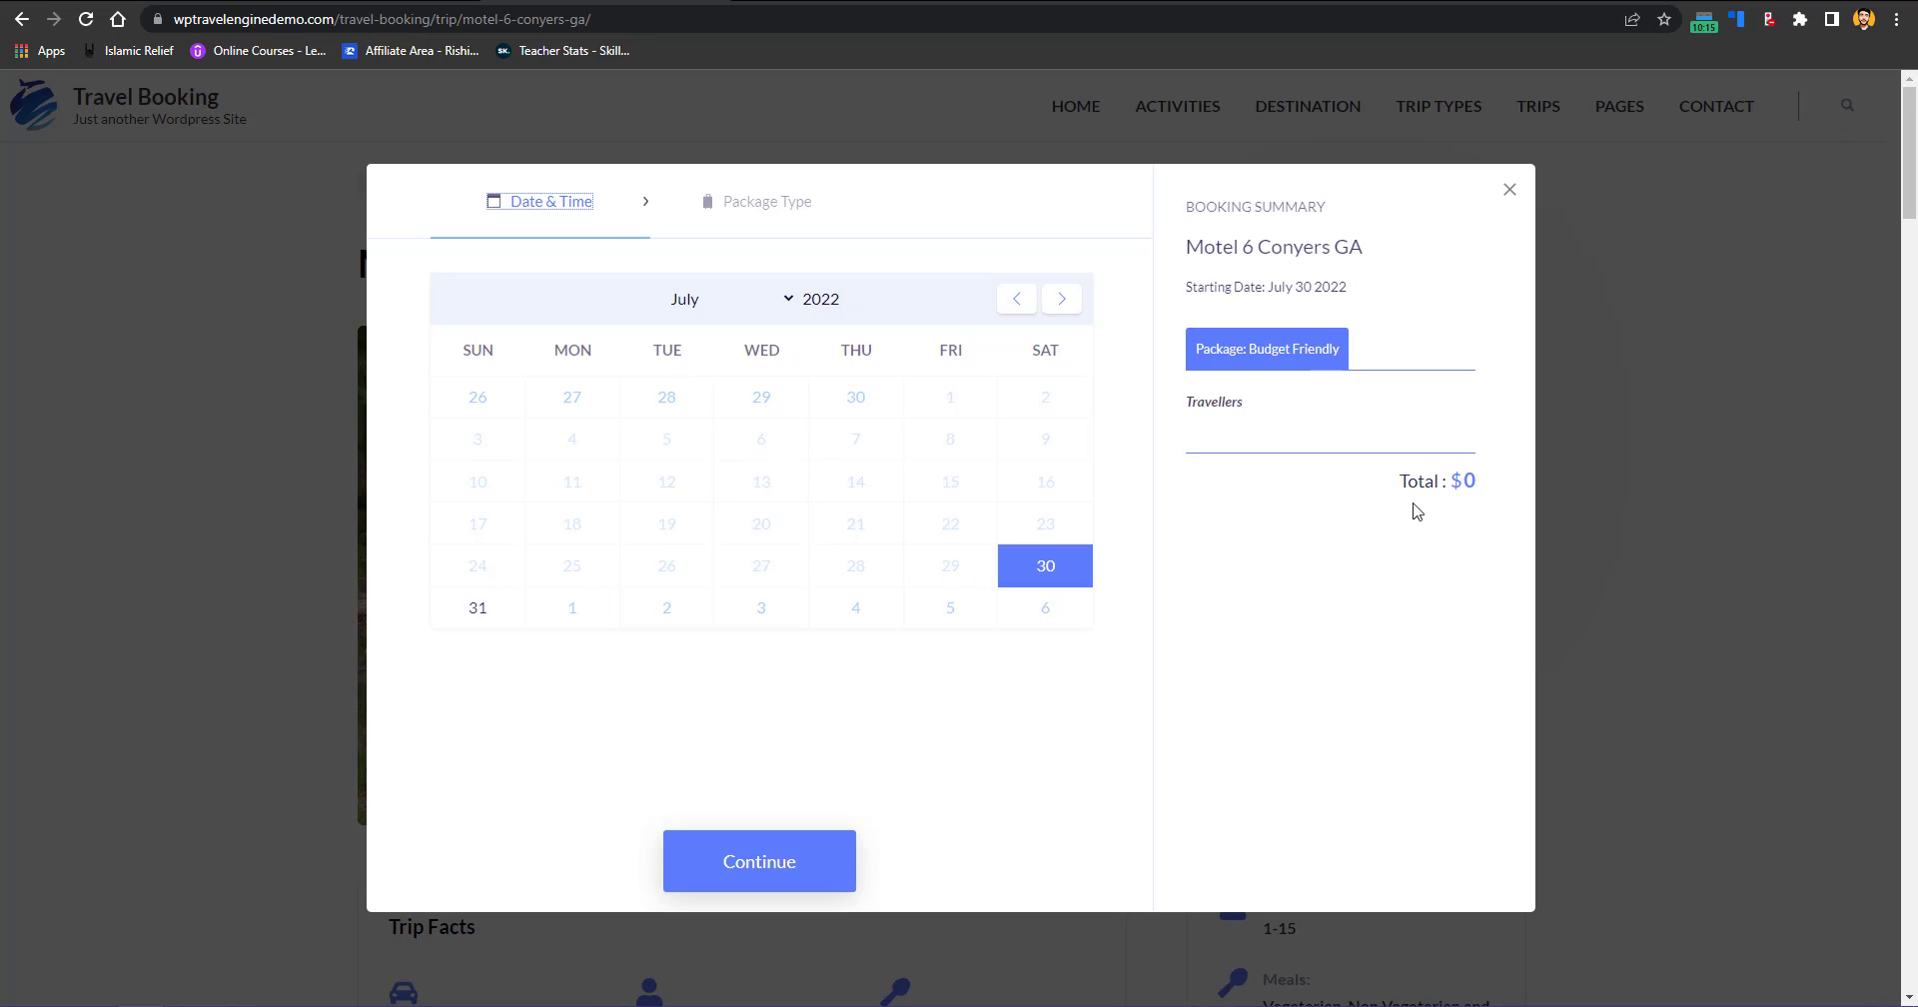
left_click(770, 860)
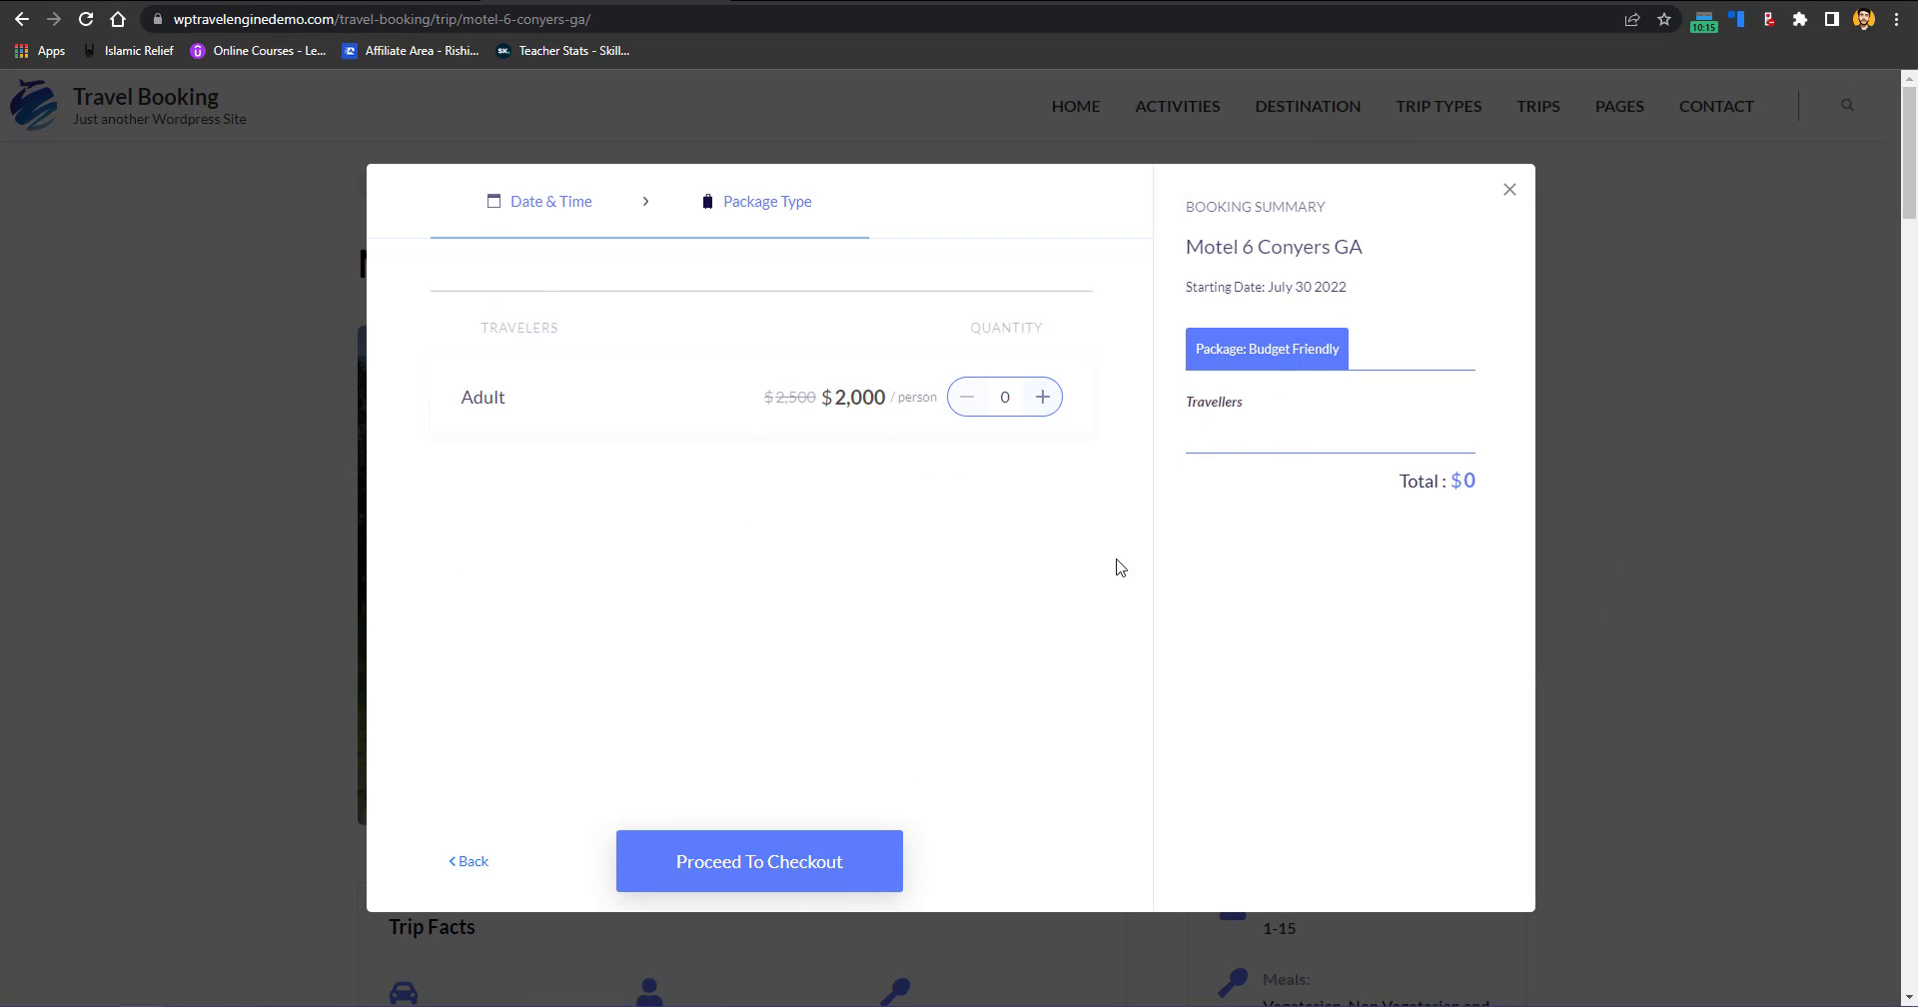
Step: Set the number of adult travelers to 1, try to proceed to checkout, and close the booking window
left_click(765, 865)
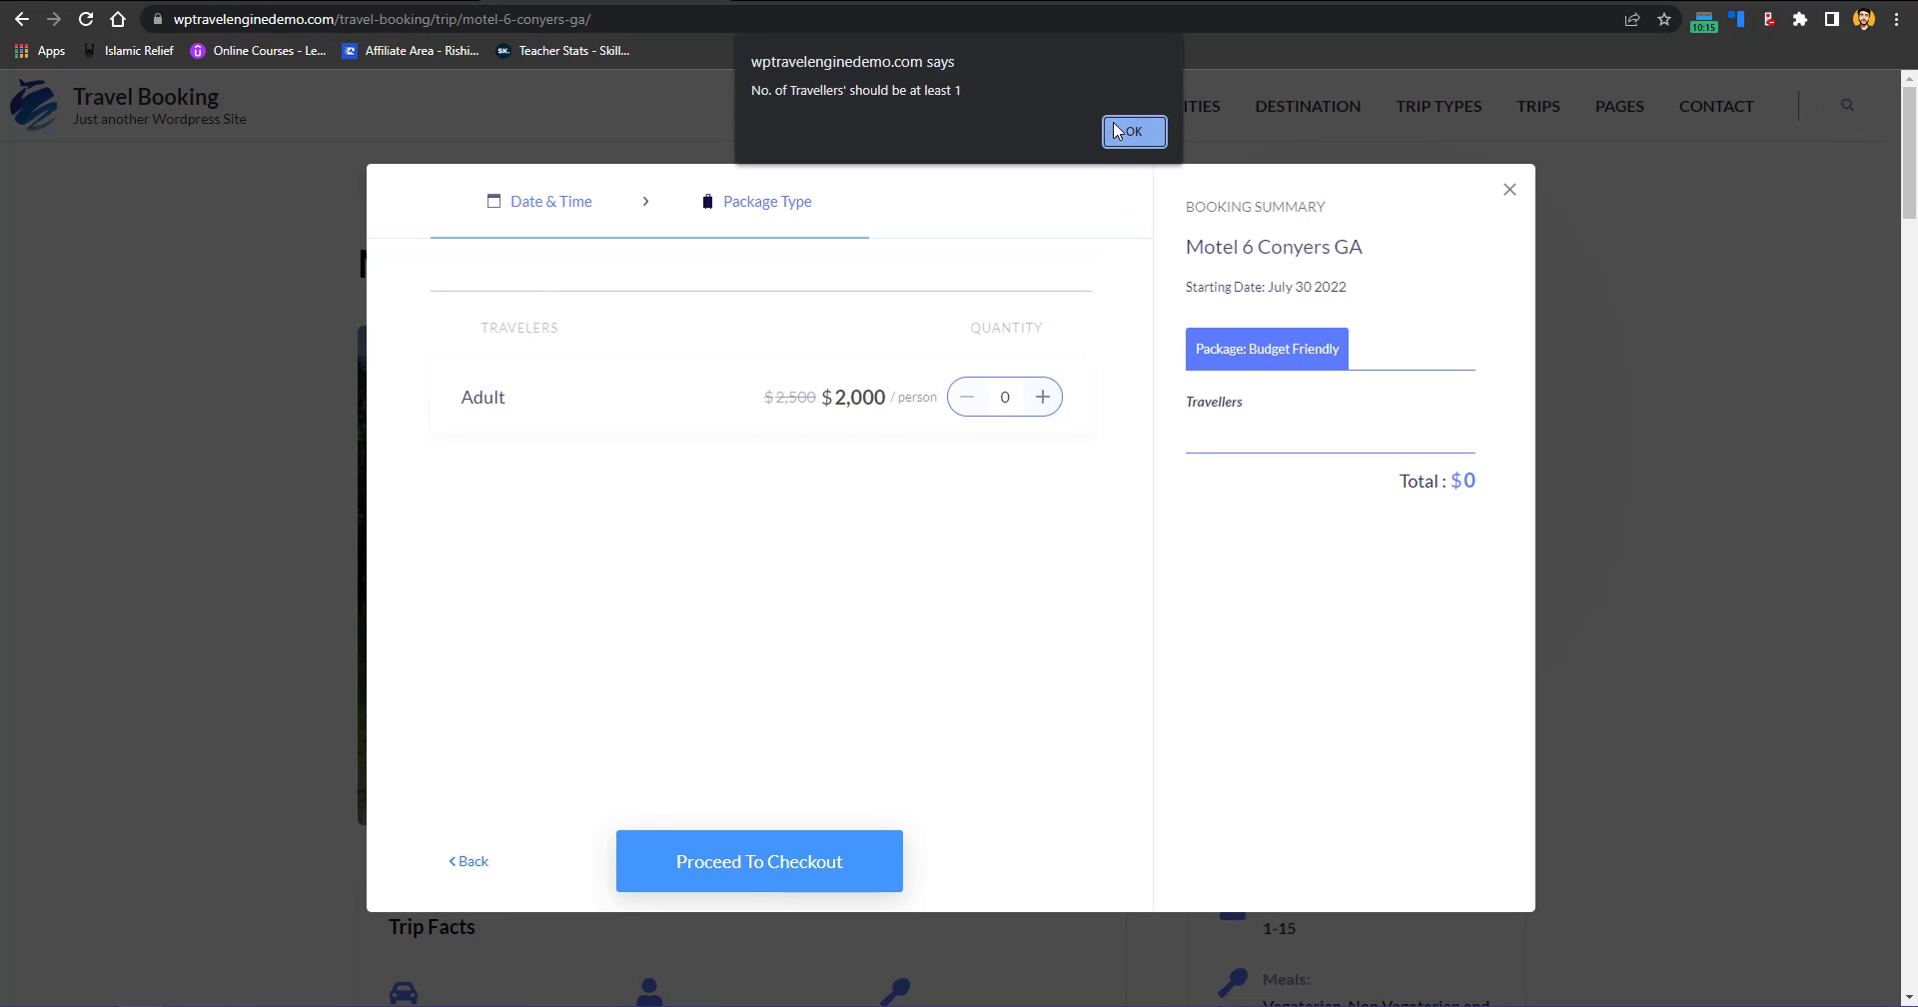
left_click(1047, 392)
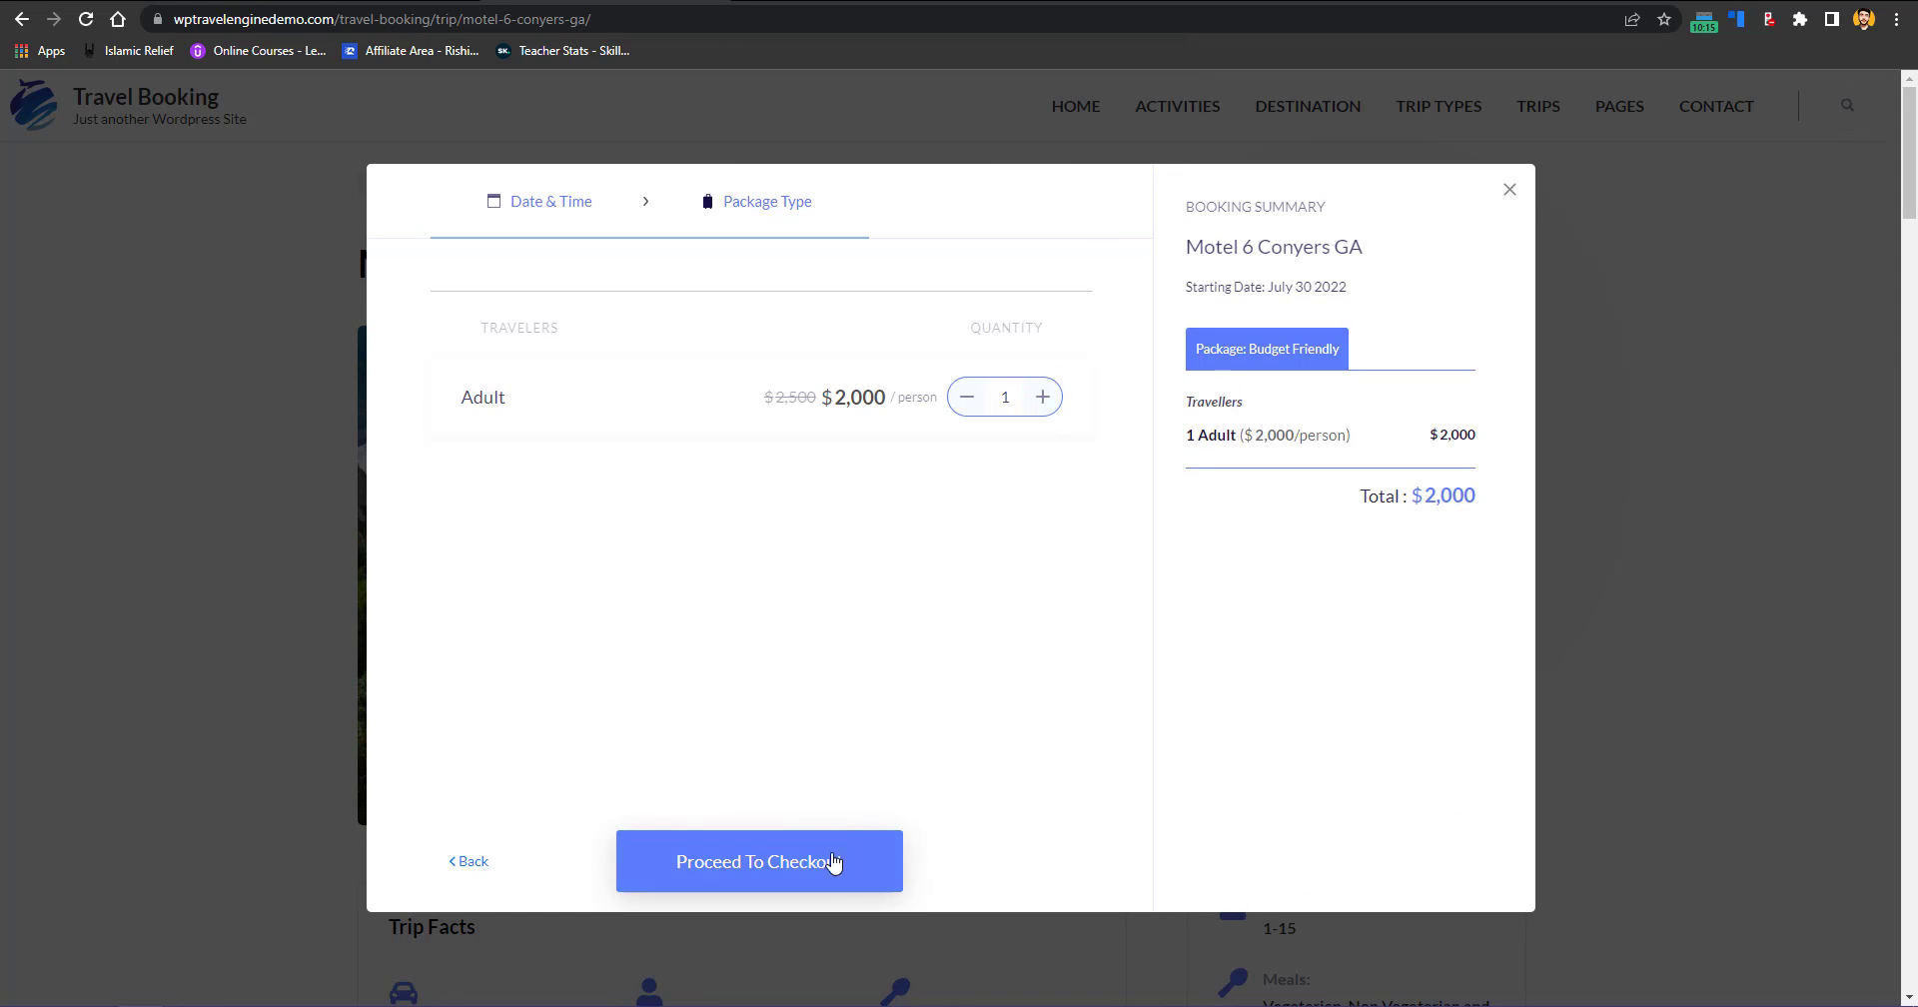
left_click(765, 885)
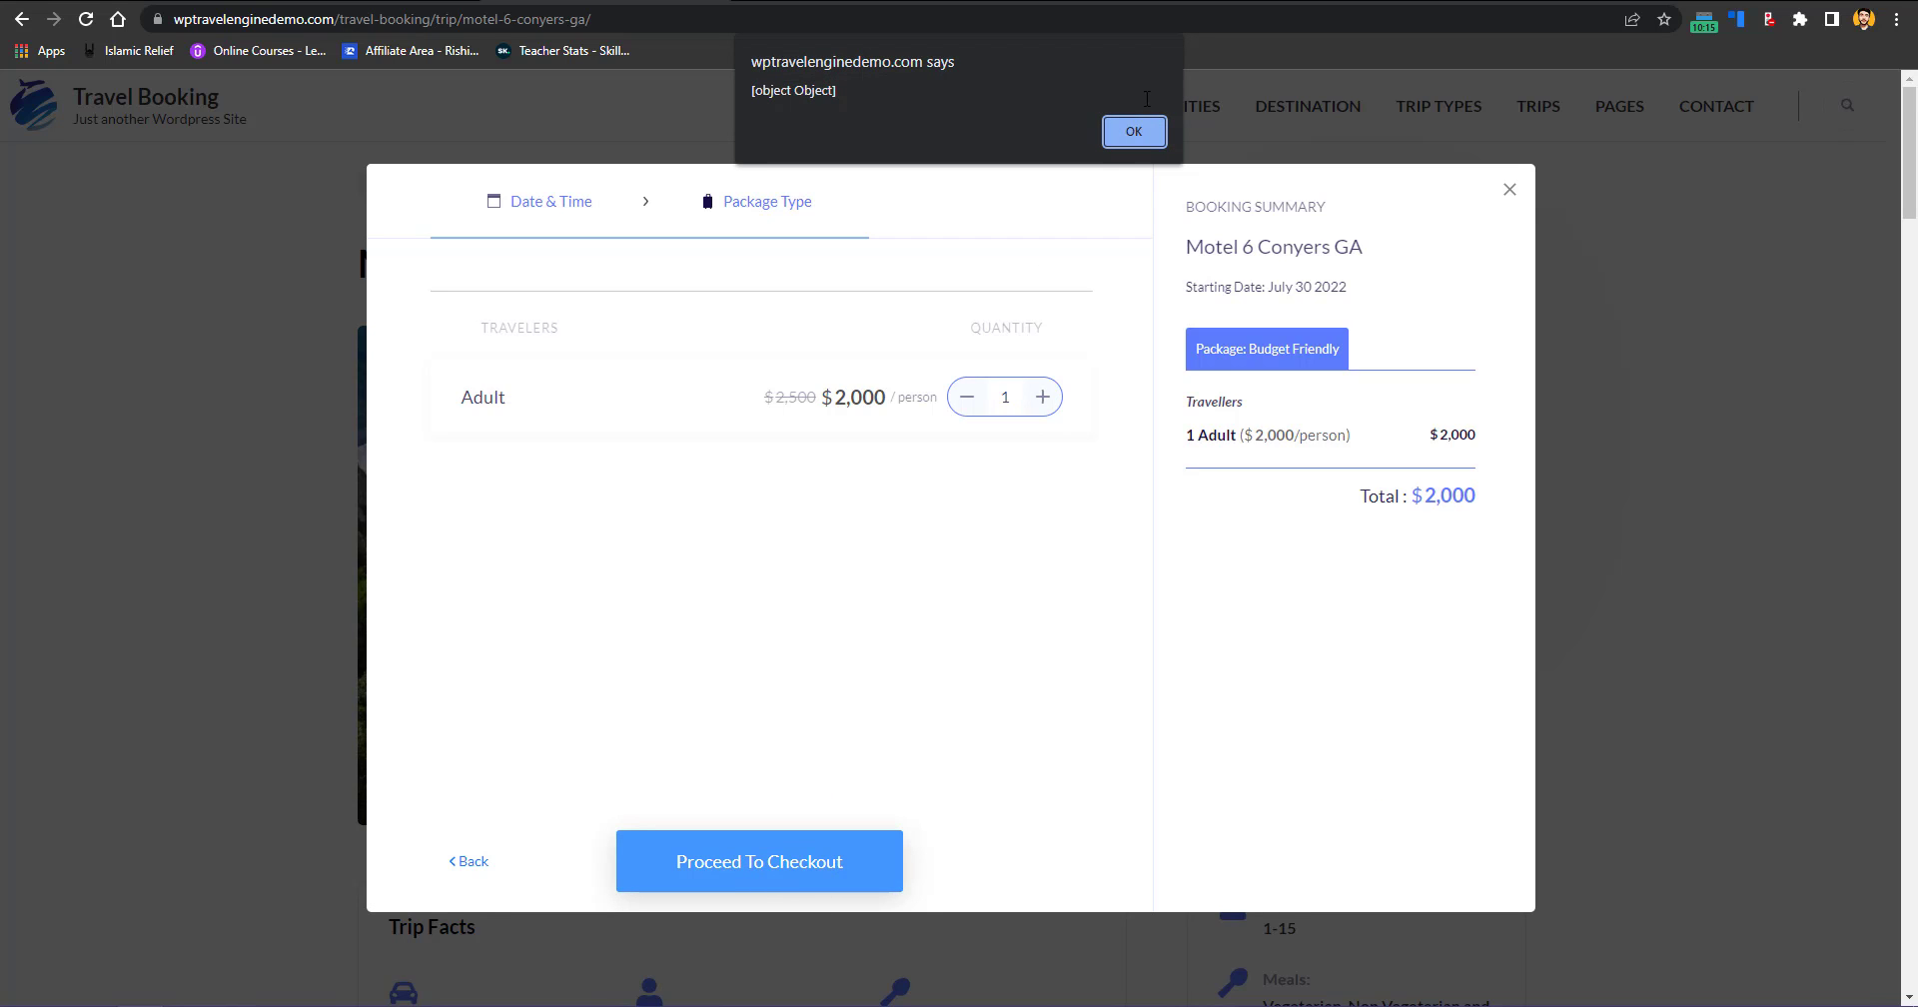
key("Return")
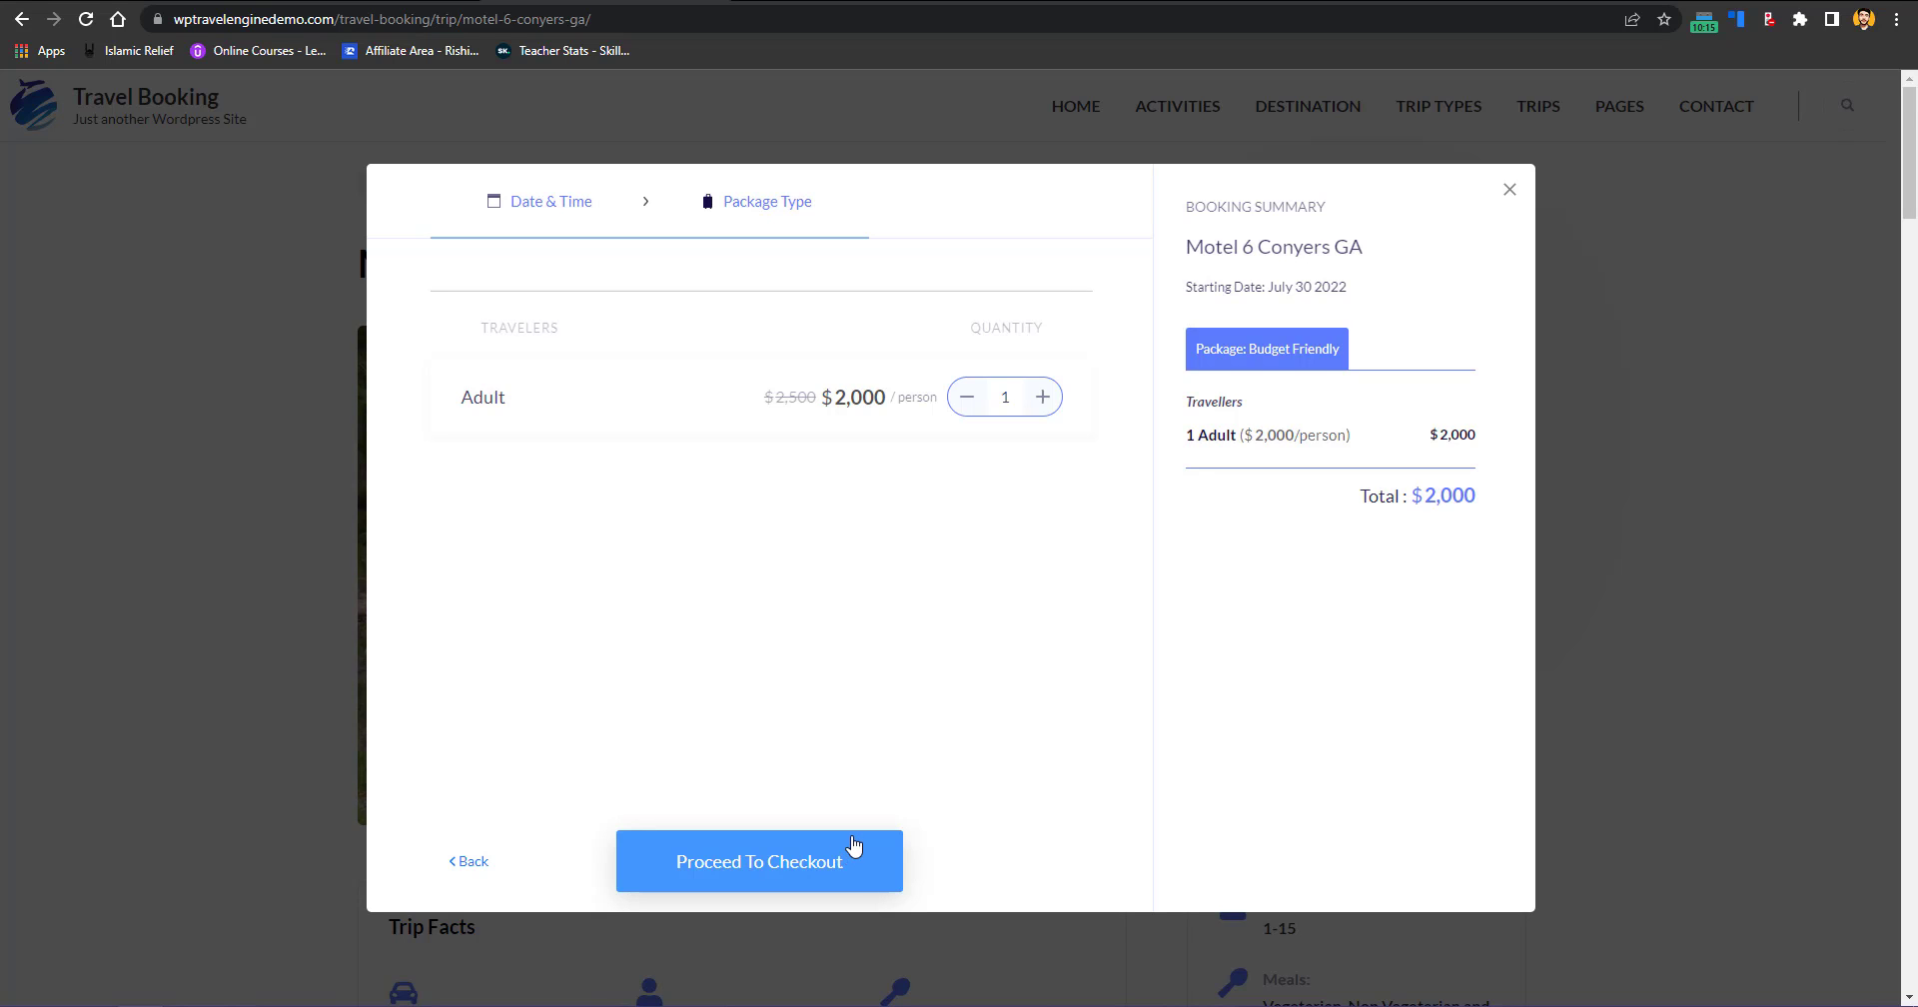
left_click(1510, 192)
Step: Open the Contact page and look over its contact form and the site footer
left_click(1702, 117)
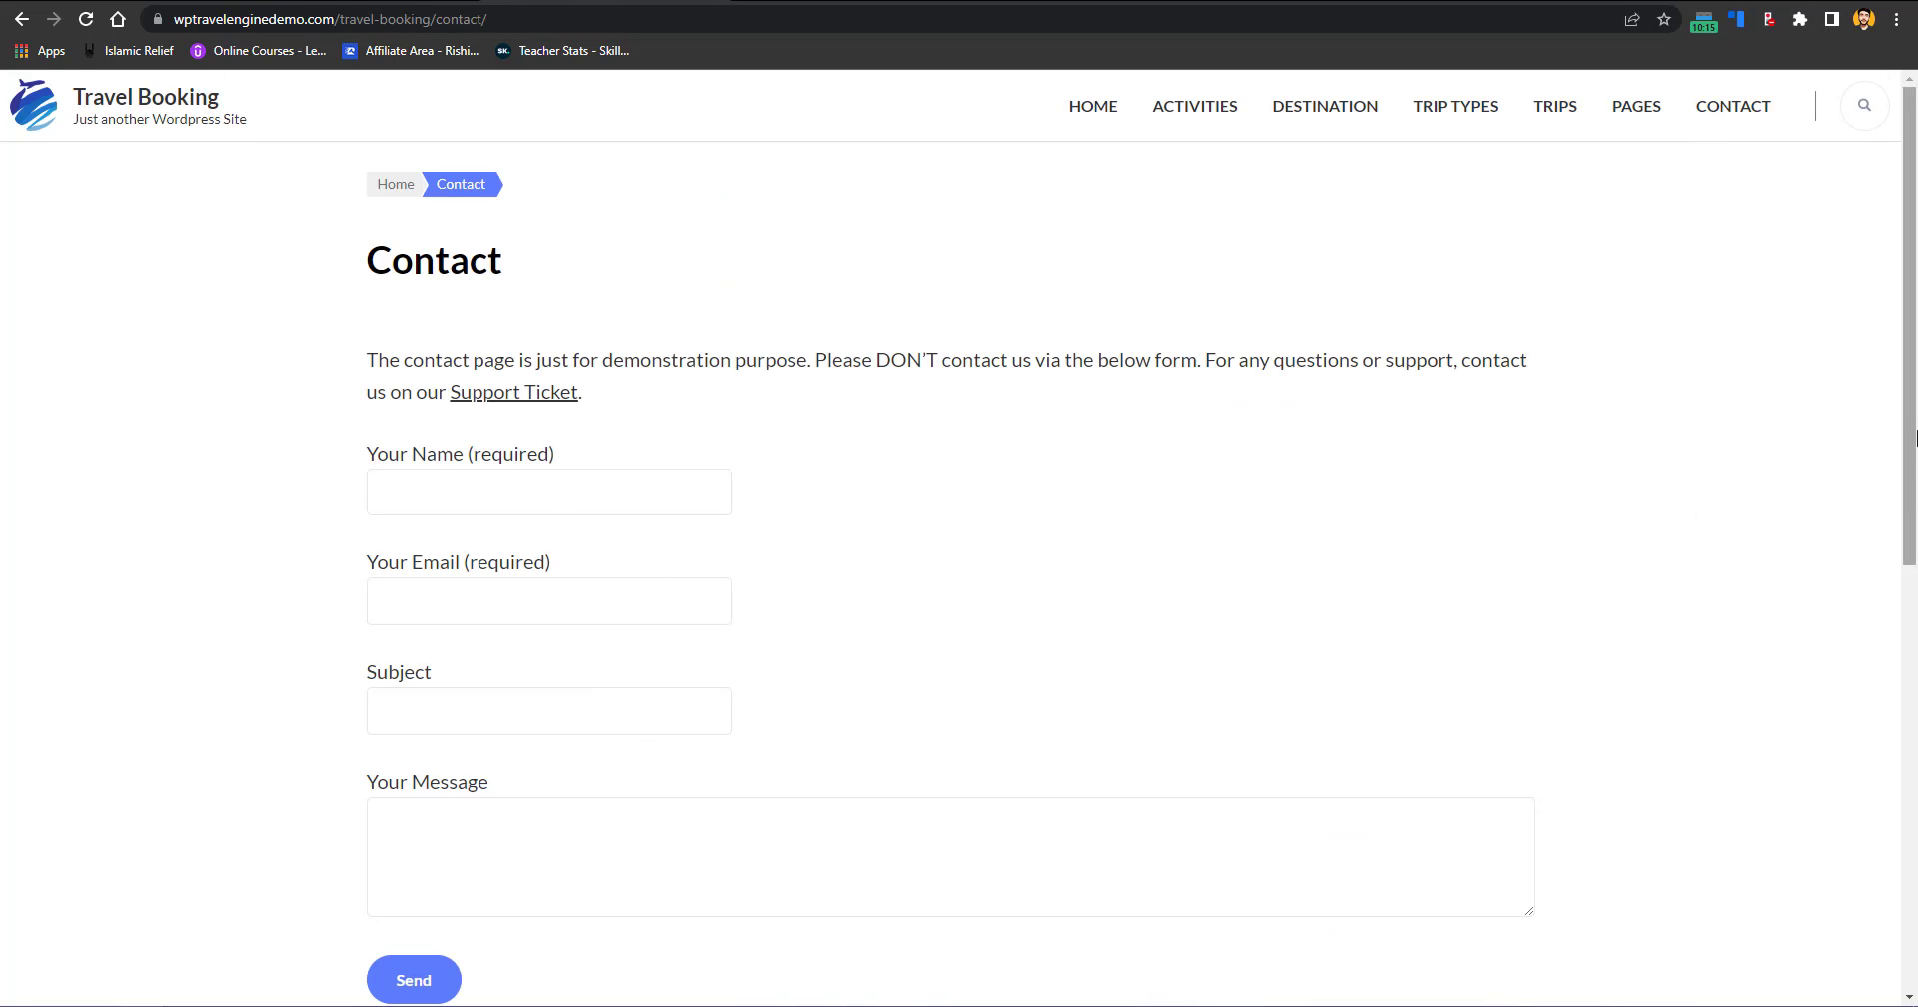
scroll(979, 757, "down", 8)
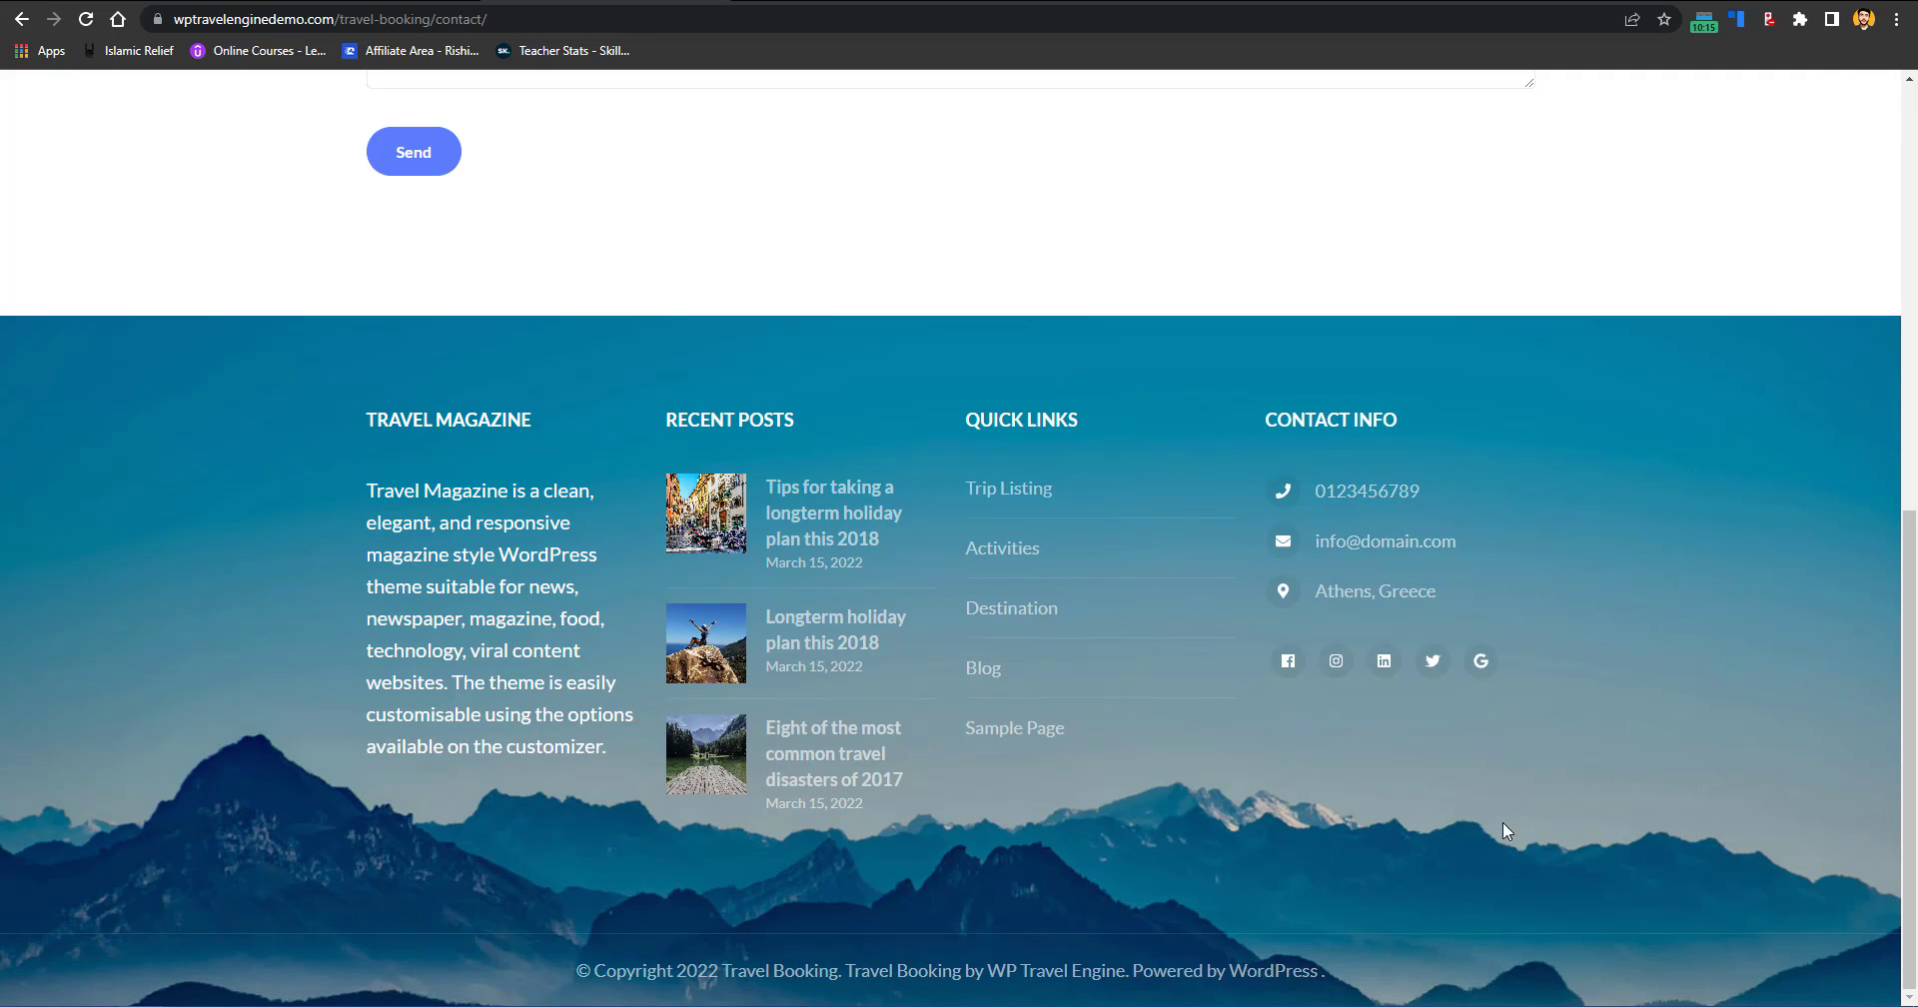
scroll(1915, 449, "up", 6)
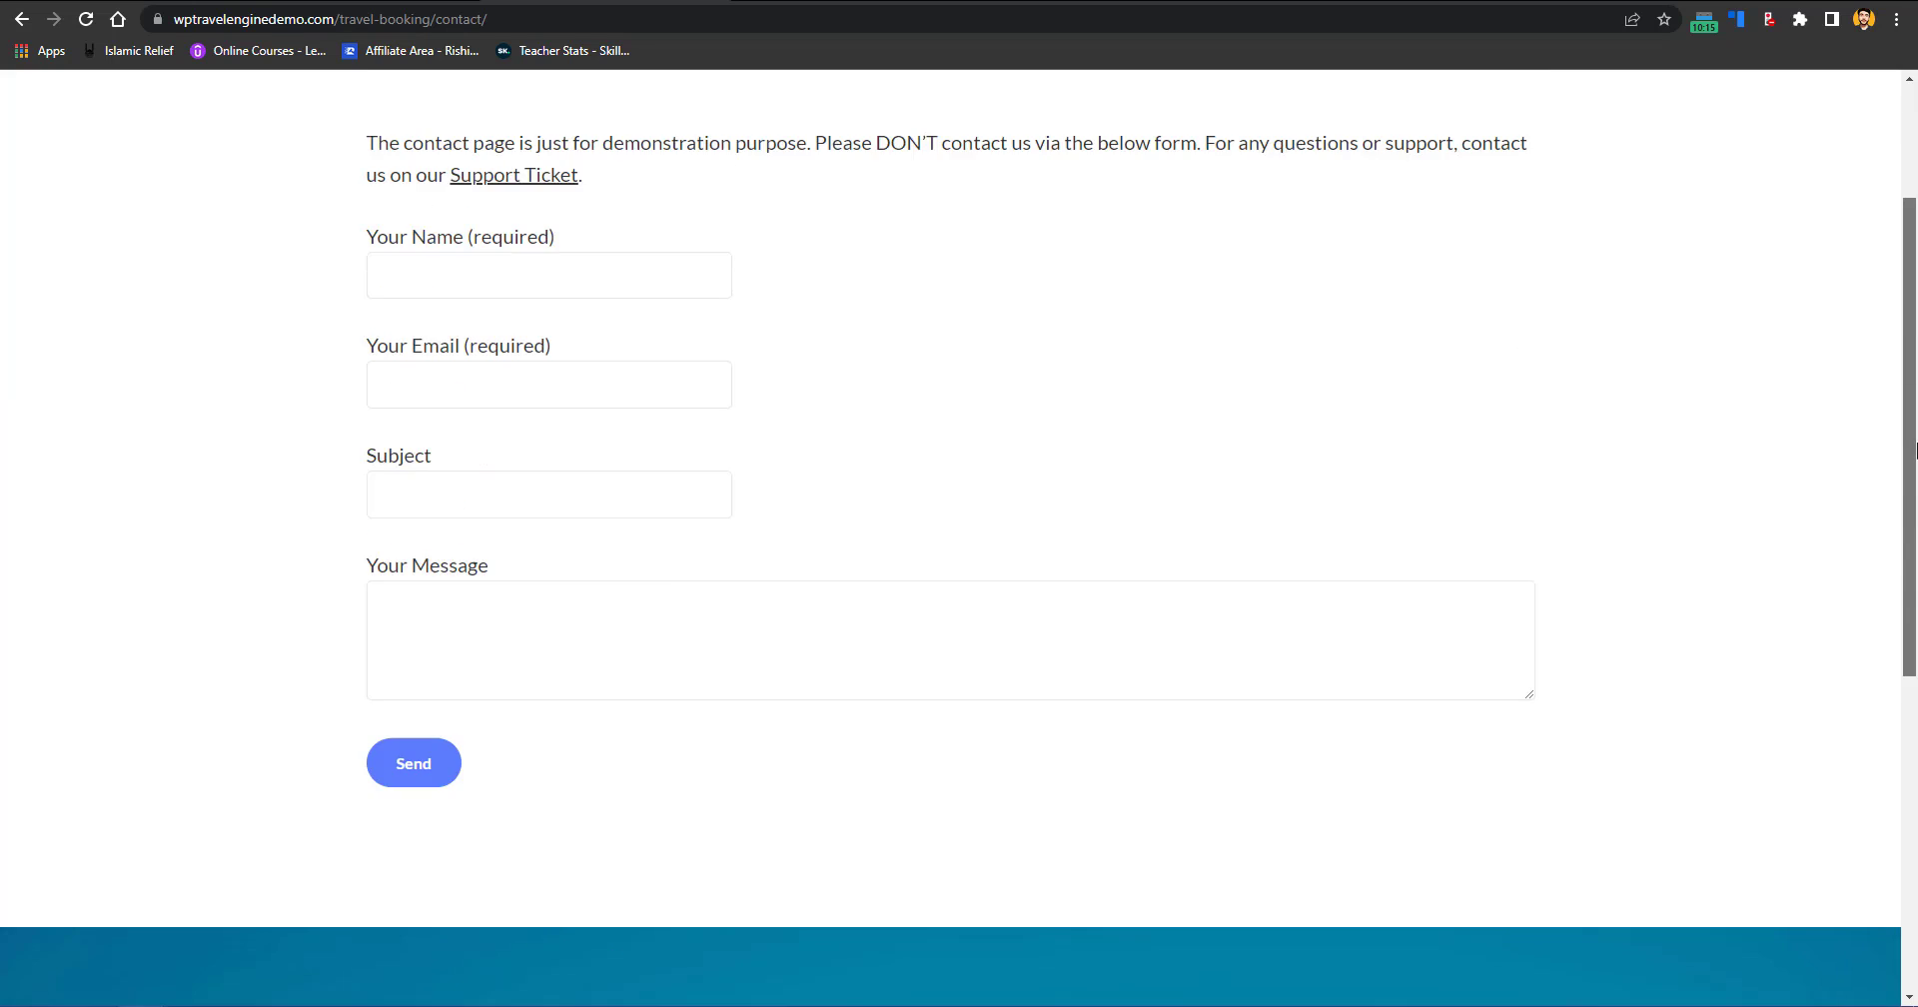
scroll(1916, 450, "up", 2)
Step: Open the Blog page from the site's list of additional pages and browse its posts
mouse_move(1640, 112)
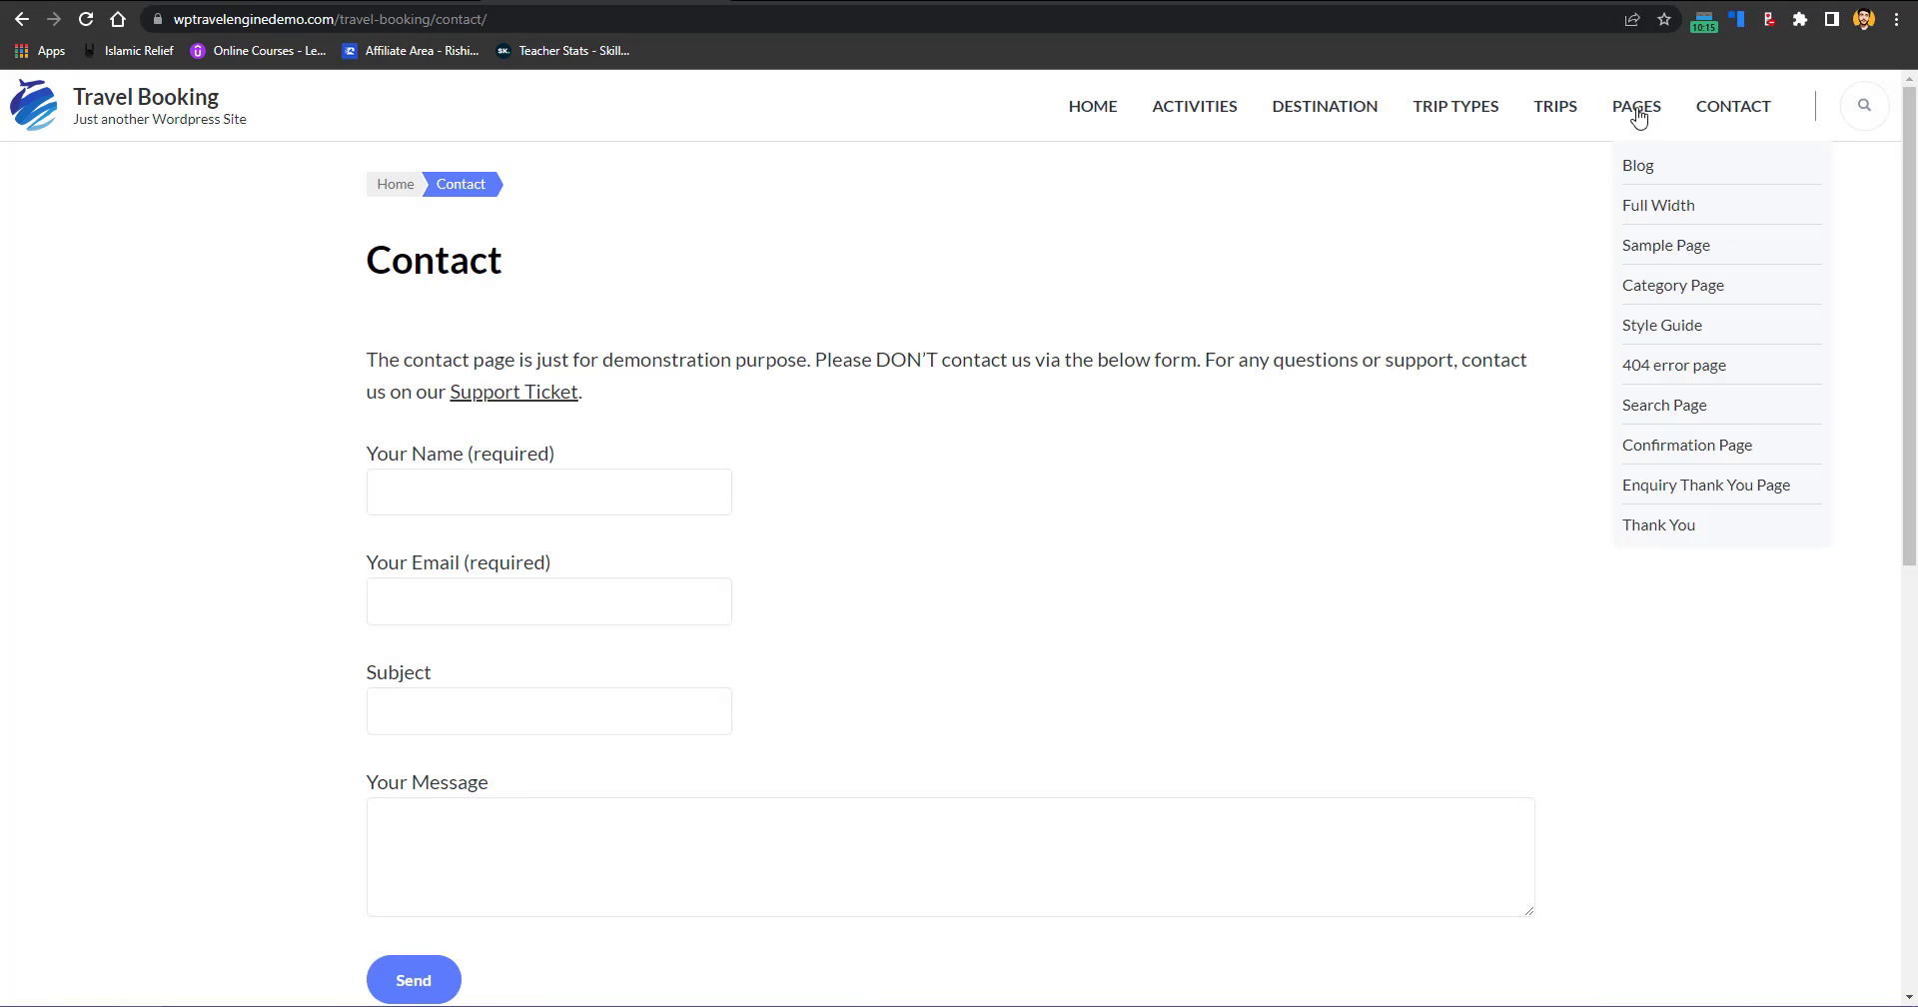
left_click(1642, 168)
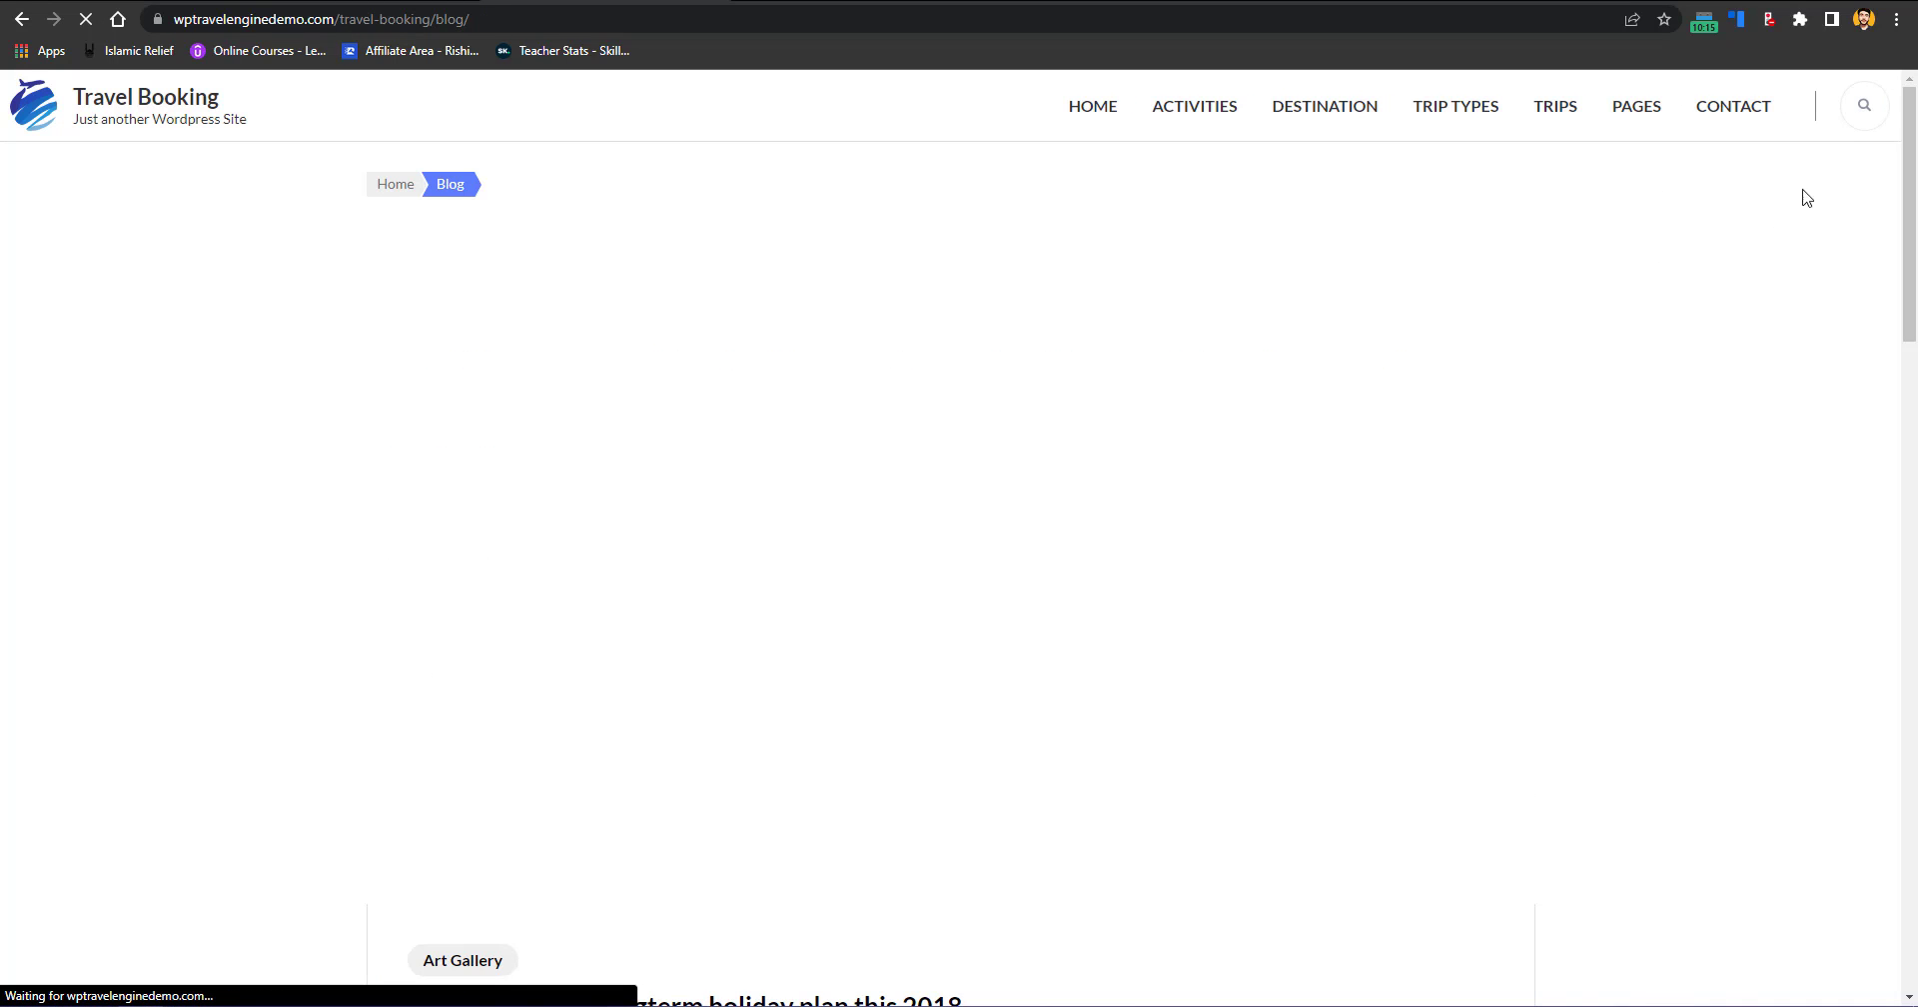
left_click_drag(1911, 117, 1863, 284)
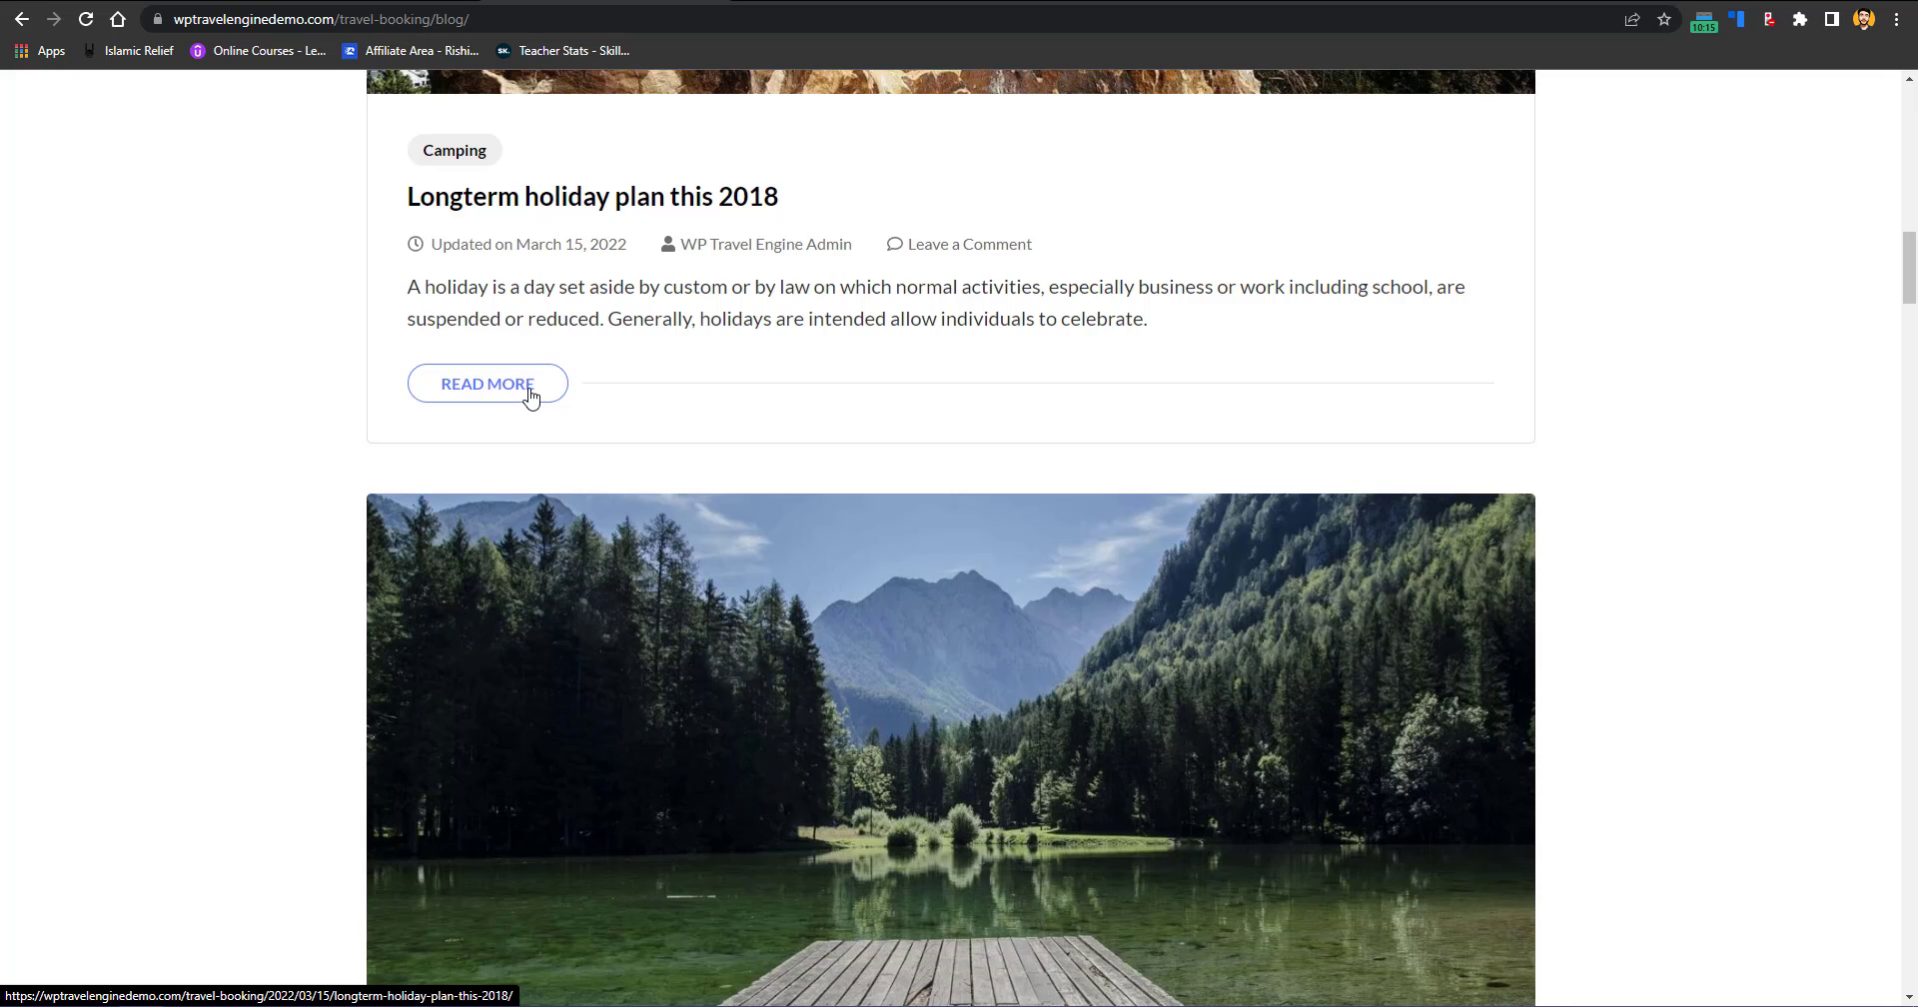
Step: Open the full "Longterm holiday plan this 2018" blog post and look through its text and related posts
left_click(492, 393)
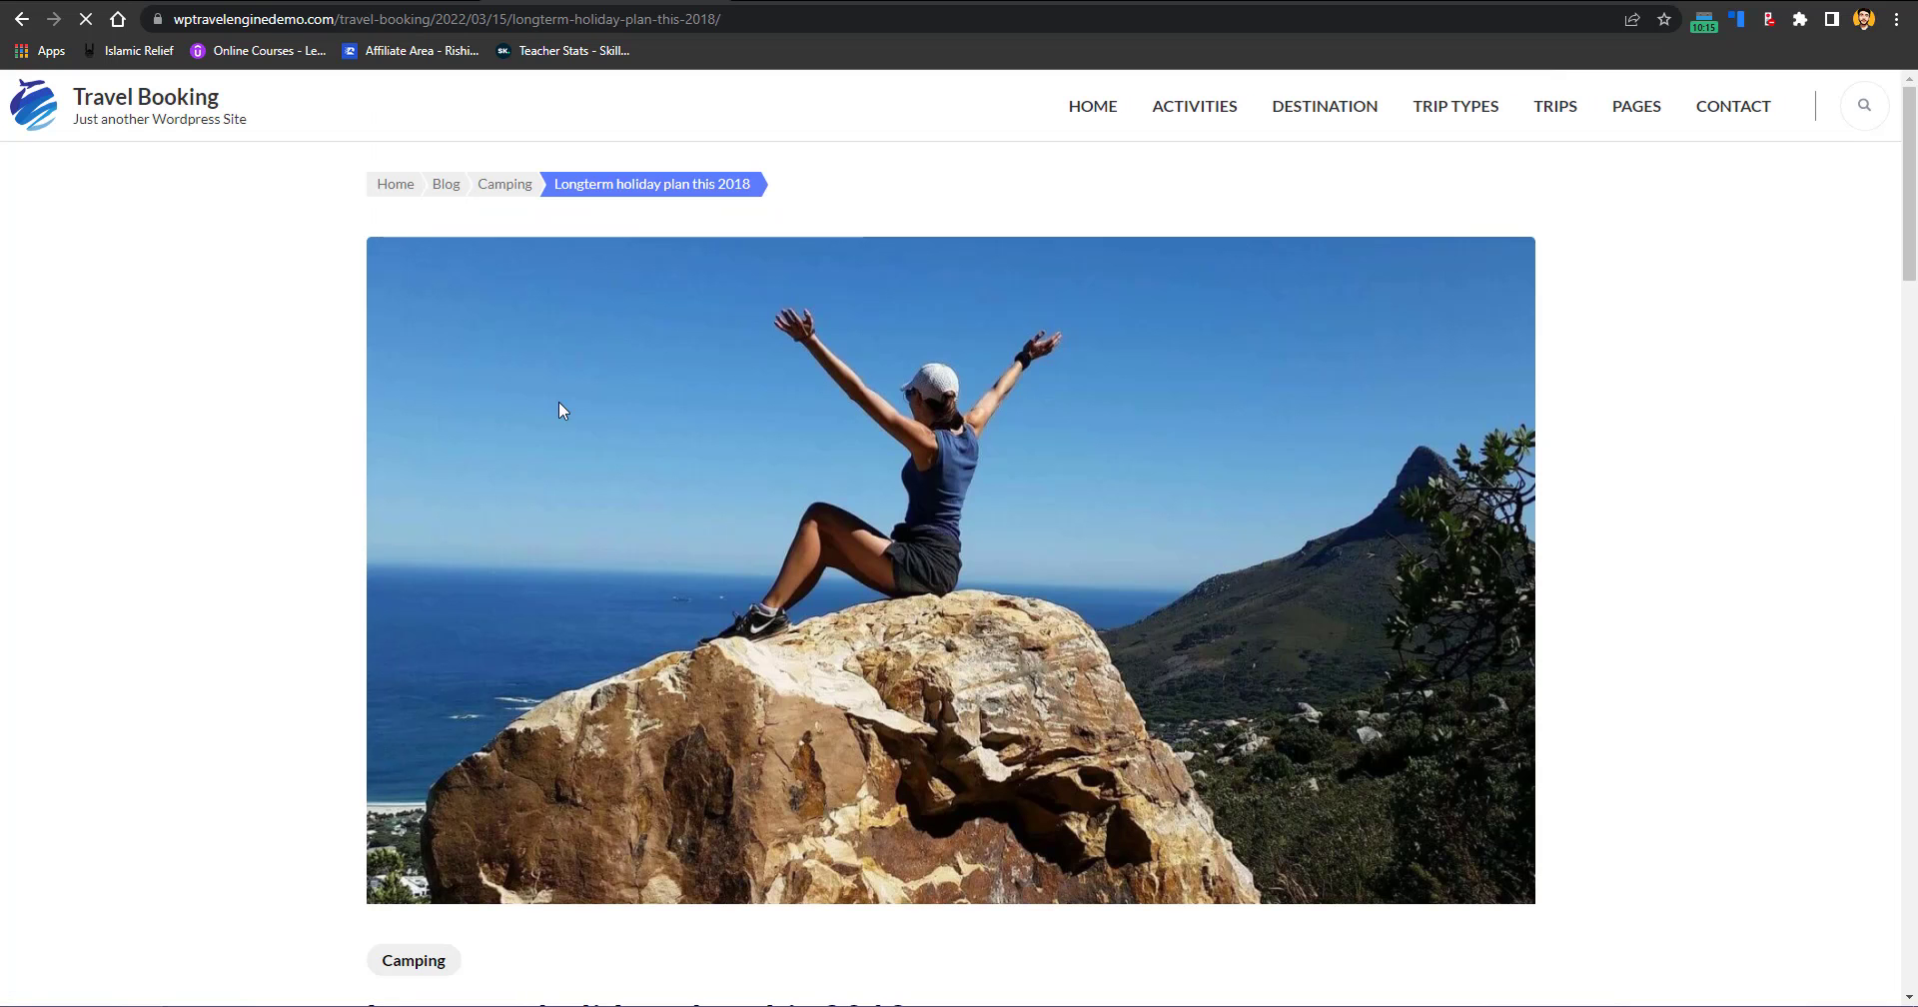
scroll(1916, 232, "down", 1)
left_click_drag(1916, 232, 1916, 408)
scroll(1915, 407, "down", 3)
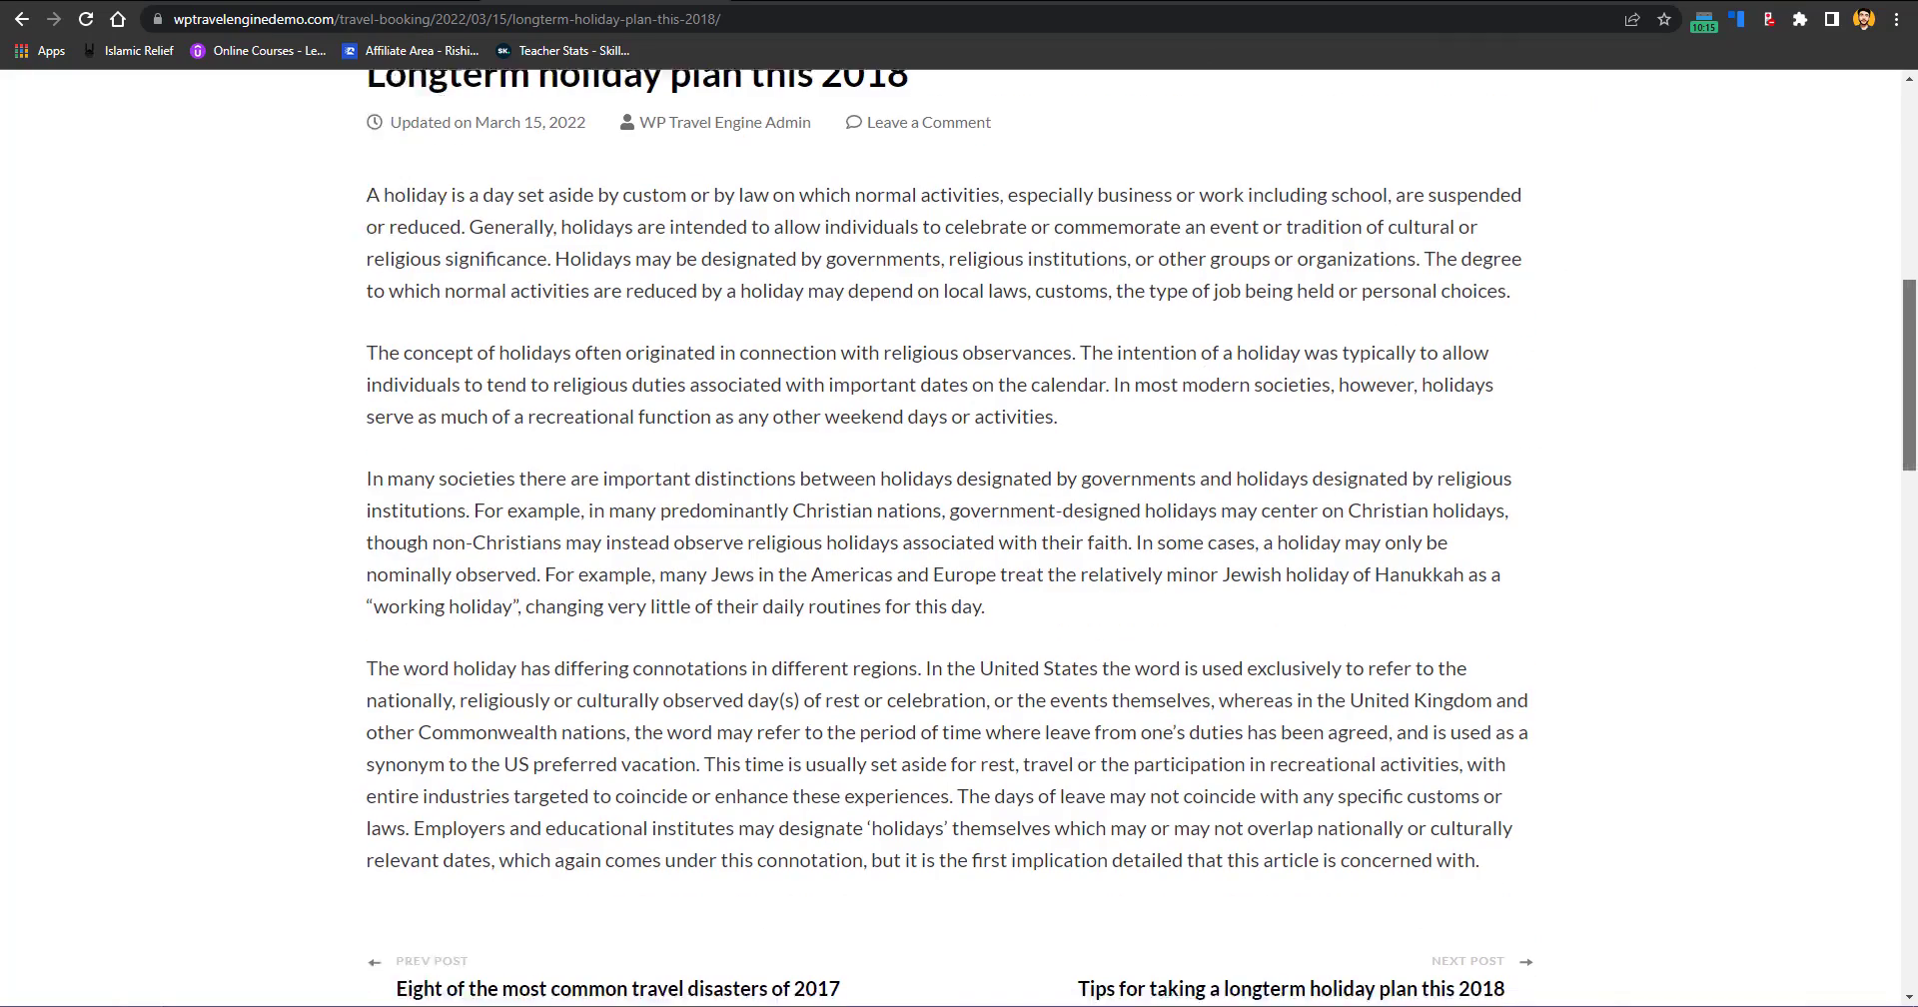
scroll(1916, 493, "down", 5)
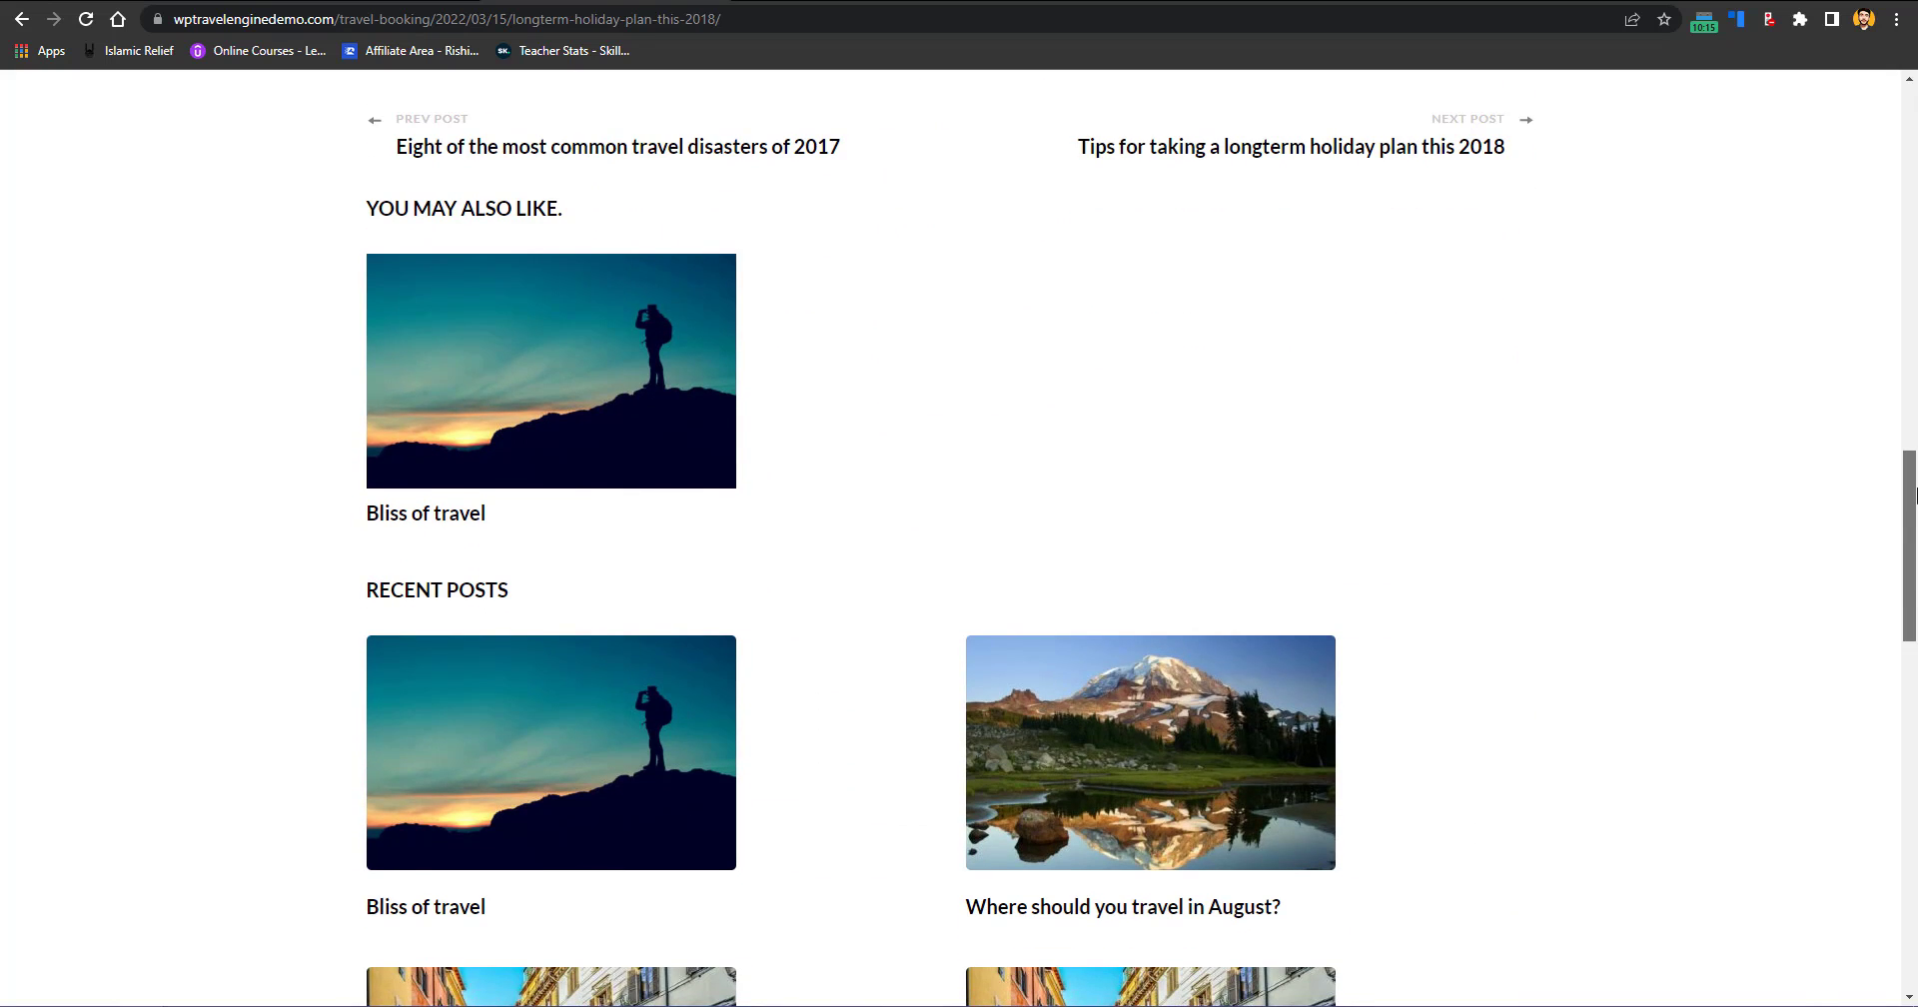
Step: Switch to the GROW WITH KHADIN YouTube channel, subscribe to it, and turn on all notifications
key("ctrl+Tab")
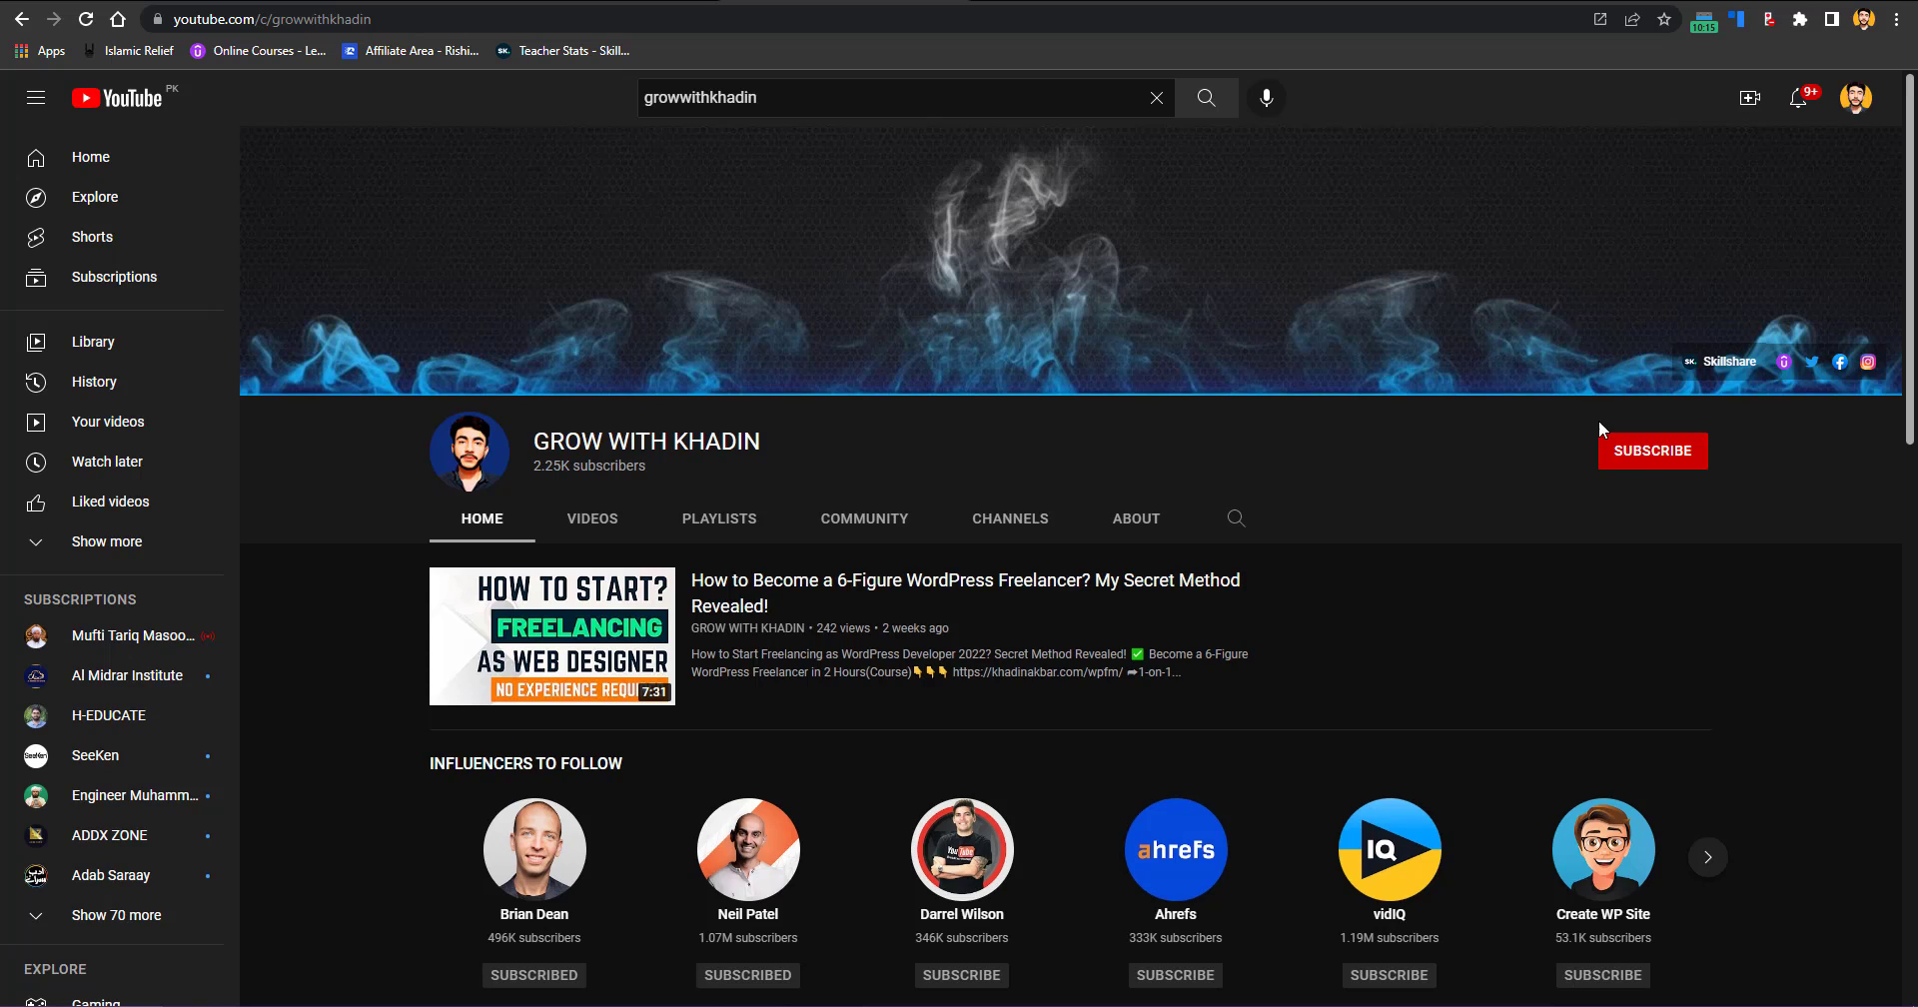
left_click(1633, 461)
left_click(1692, 455)
left_click(1698, 505)
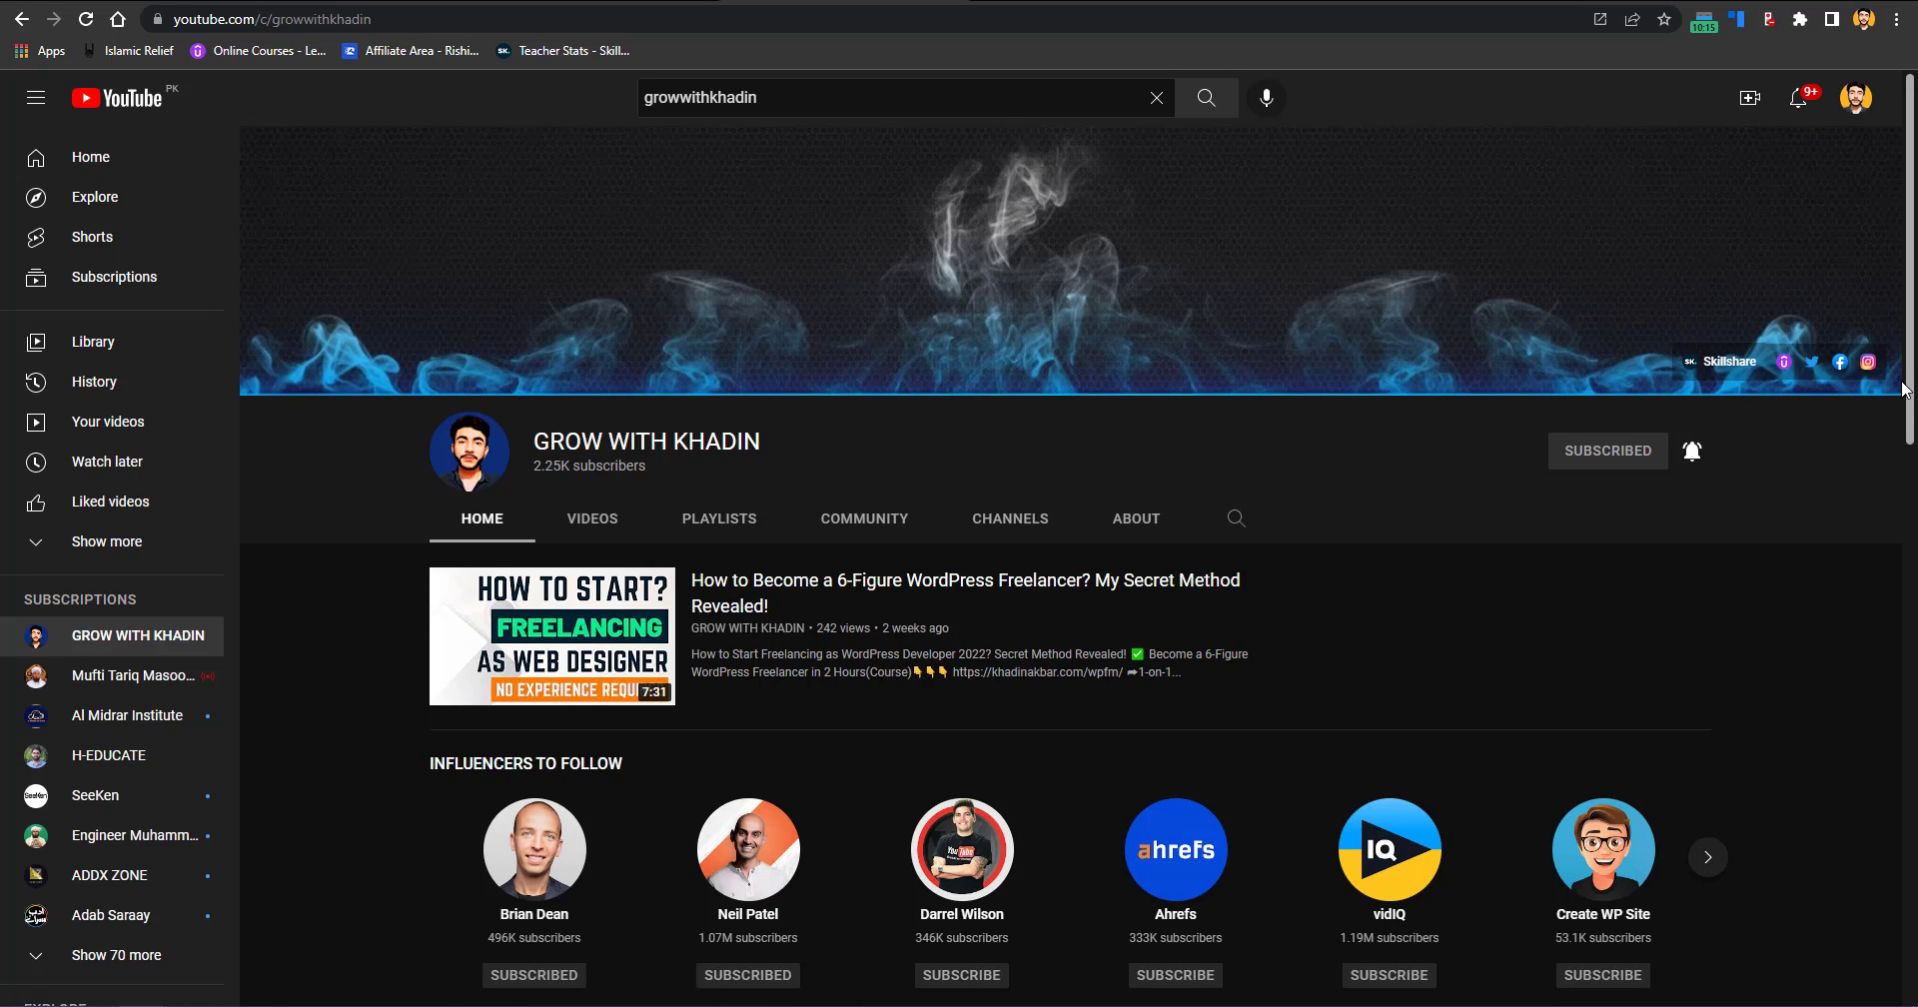
Step: Switch to the Webified Hub website and look over its list of services, including Web Design
left_click(1048, 3)
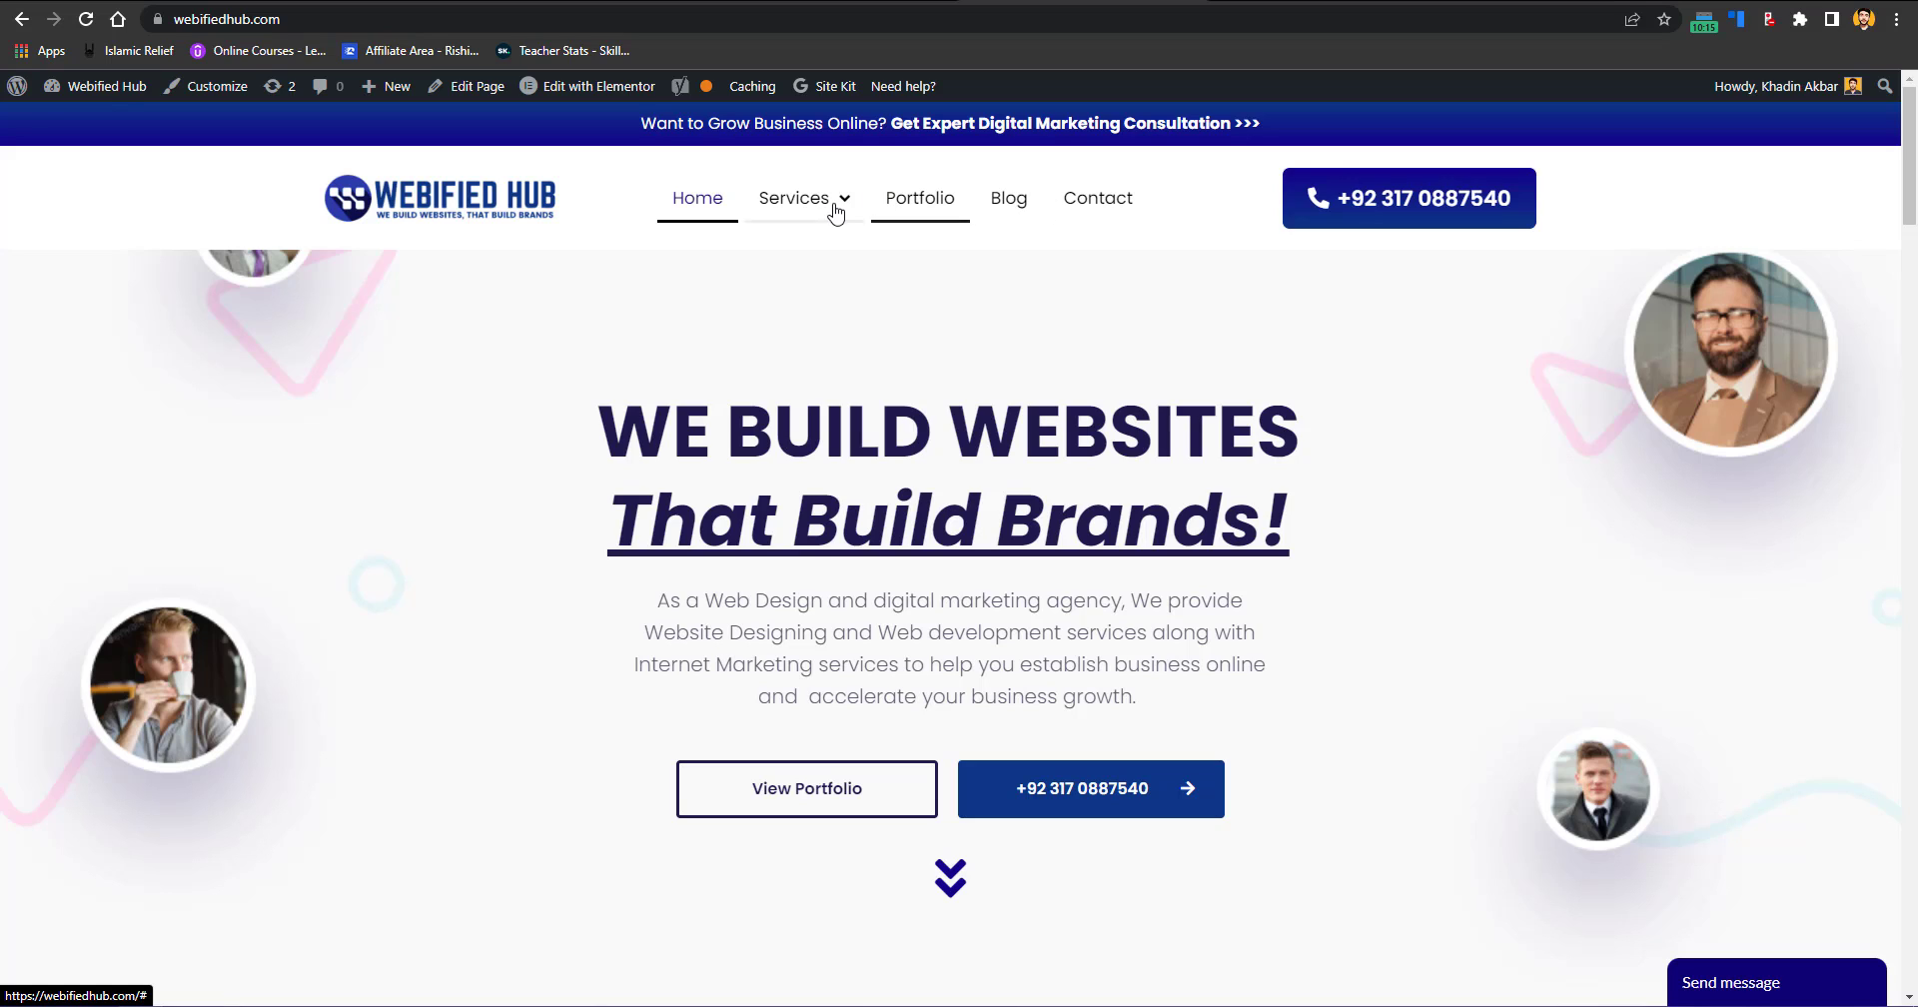
mouse_move(847, 210)
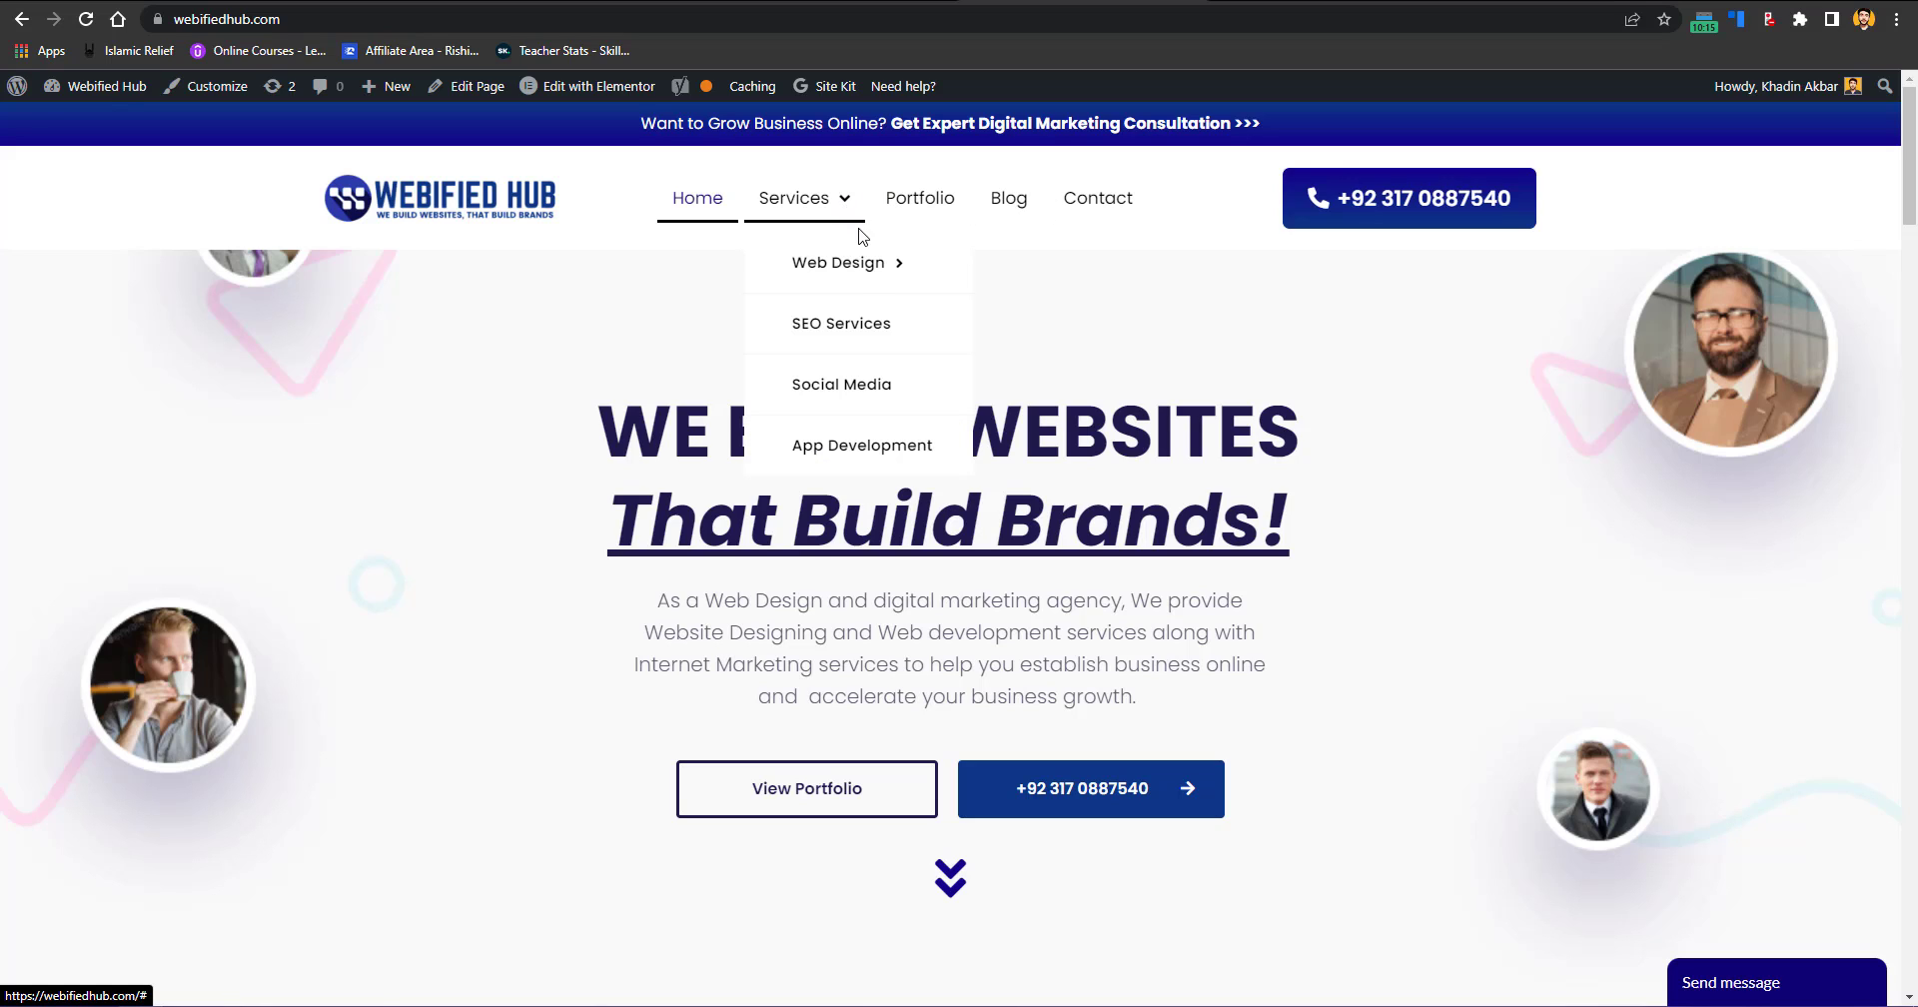
mouse_move(861, 278)
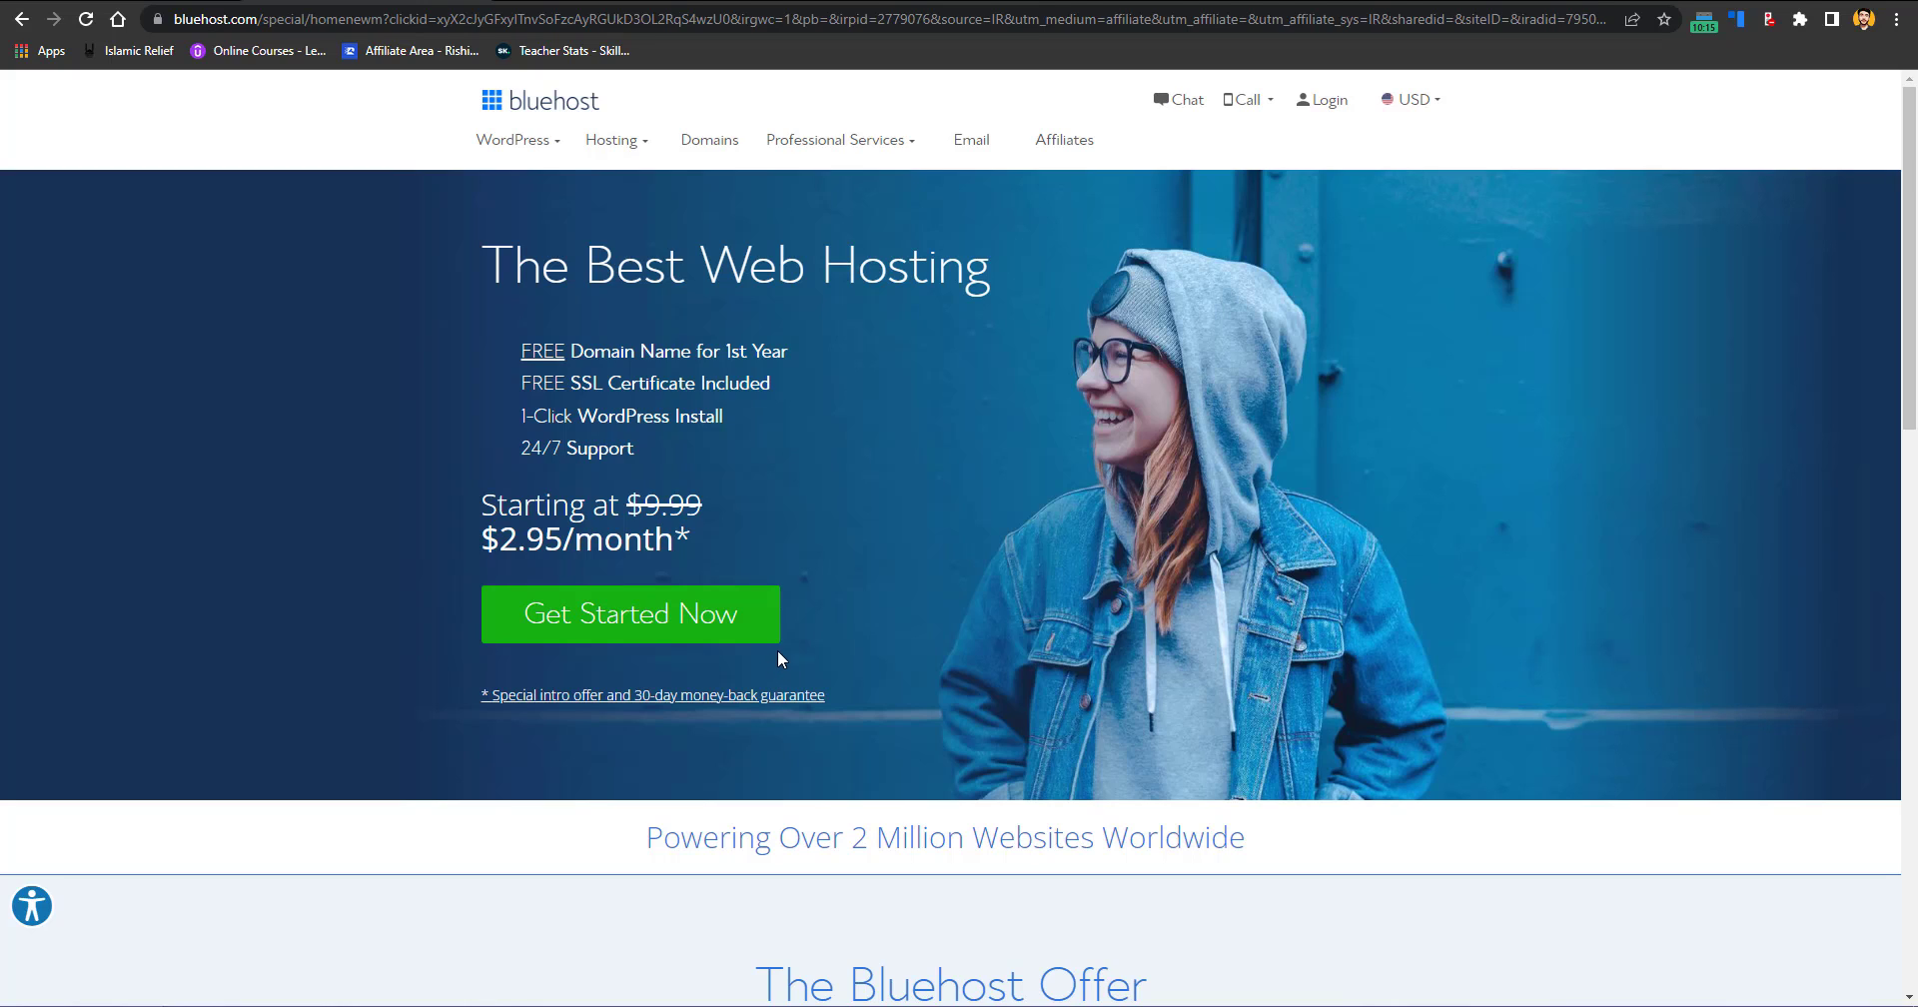
Step: Load the Bluehost hosting offer through the address webifiedhub.com/bluehost
left_click(764, 21)
type("webified")
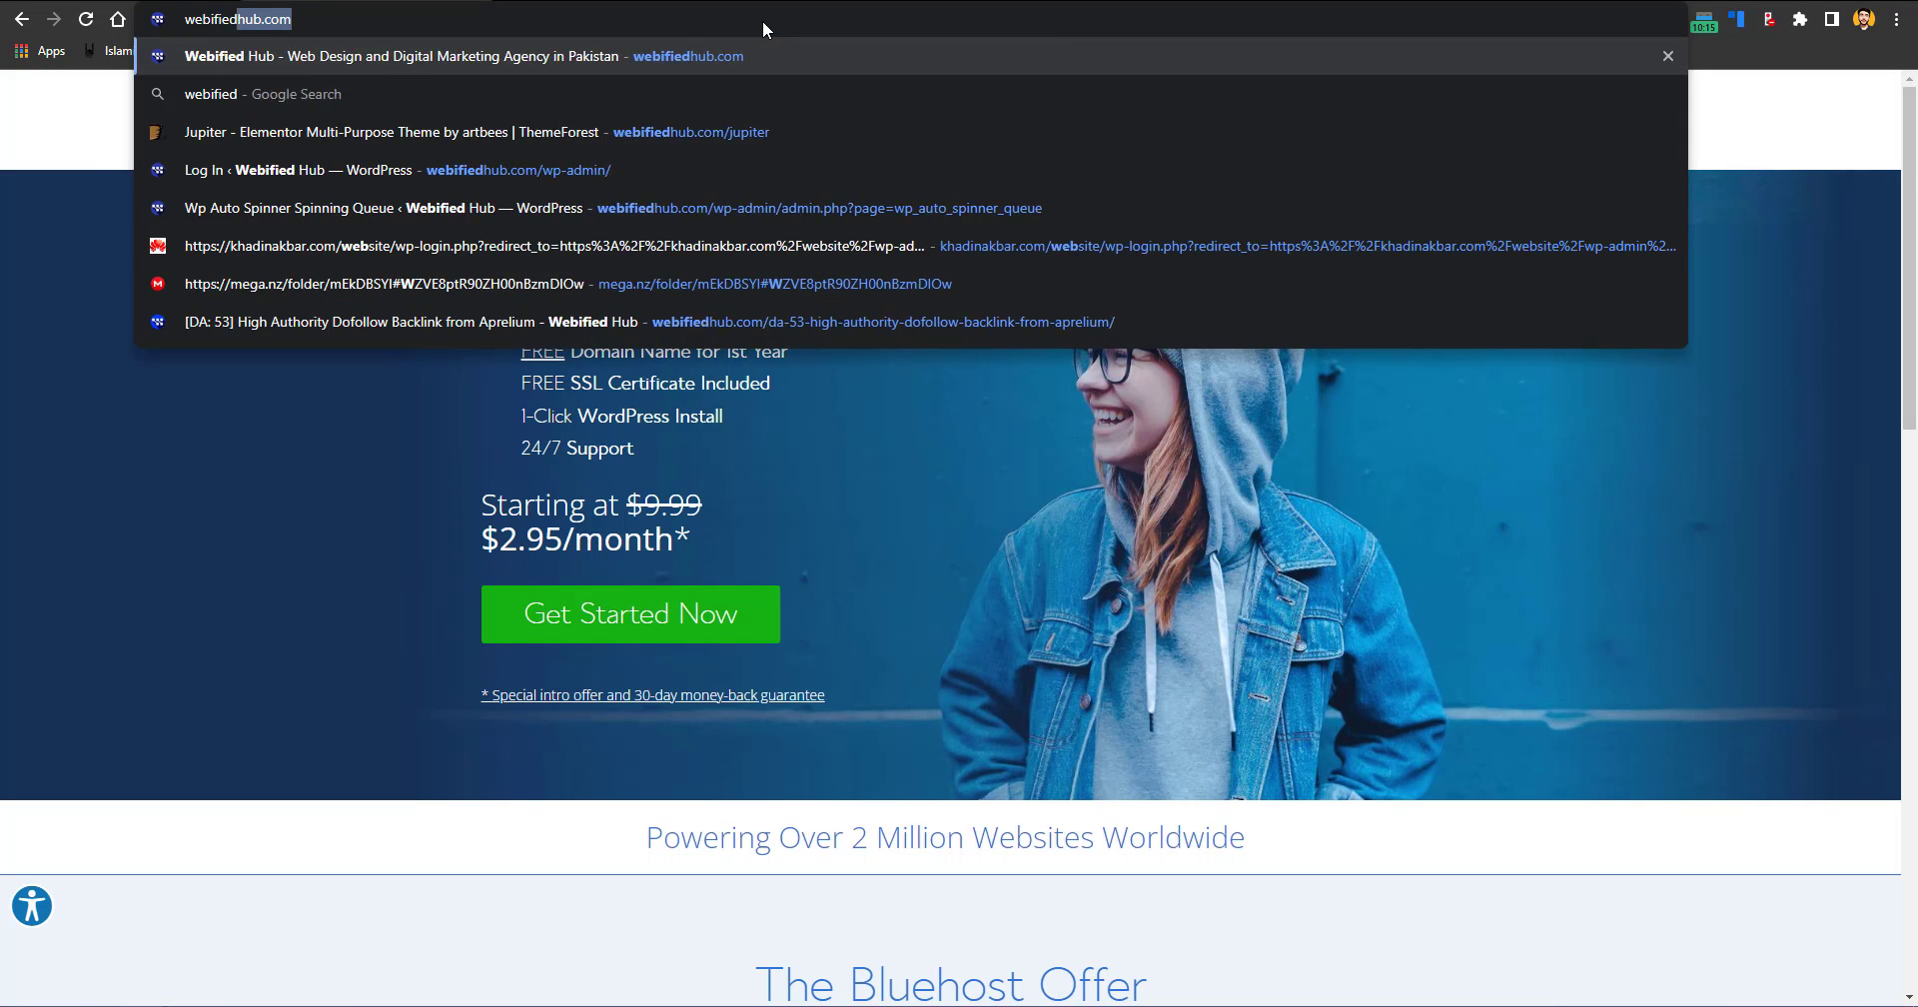
type("hub.com/bluehost")
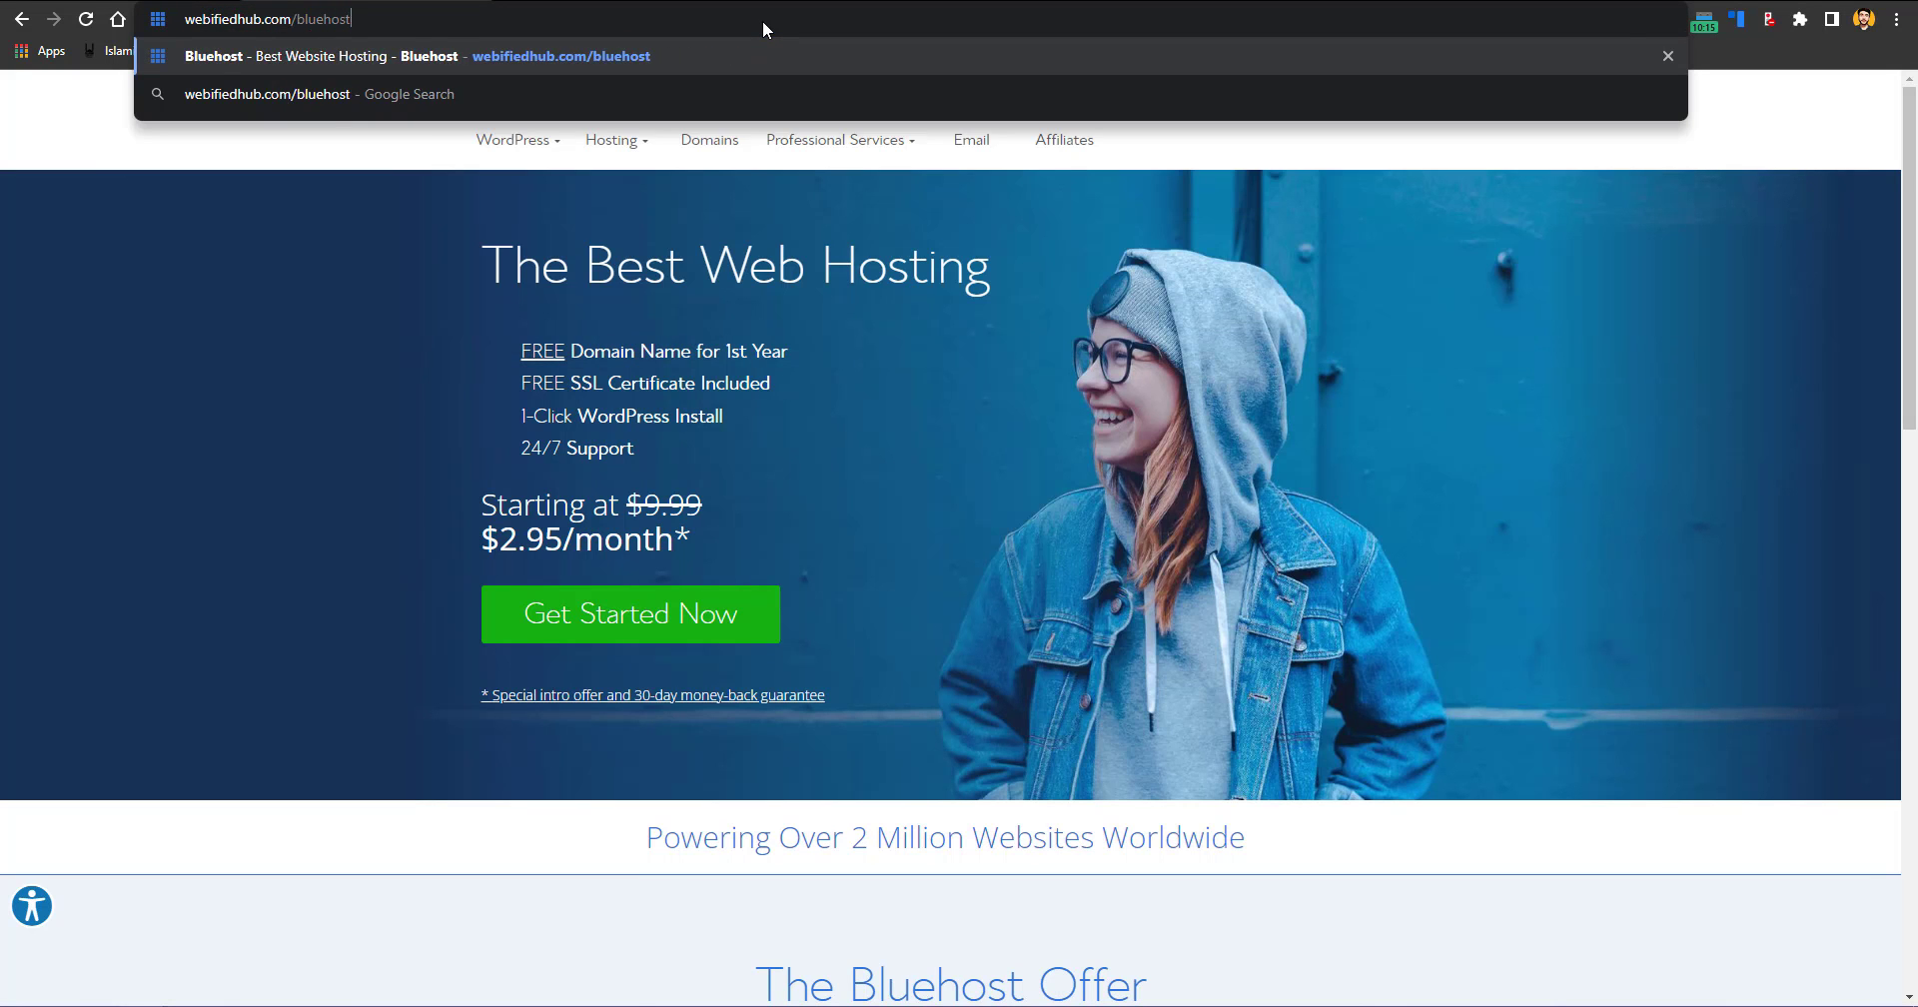
key("Return")
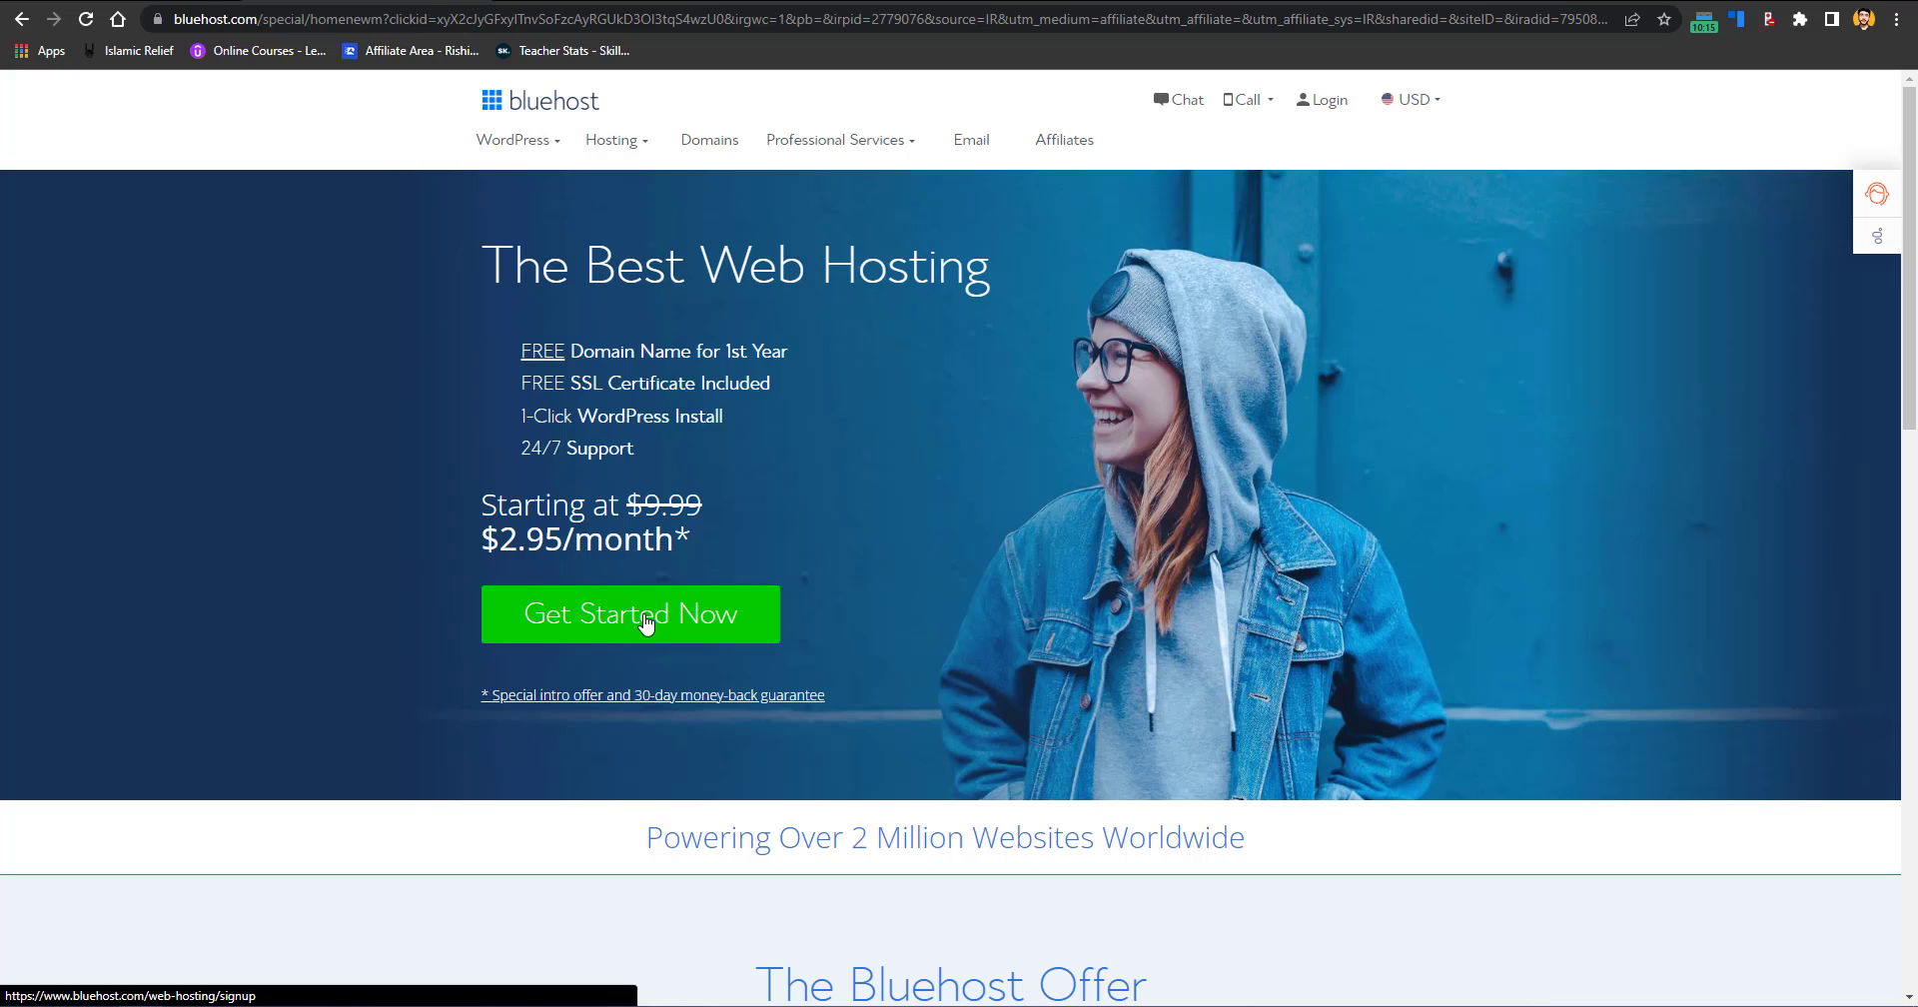
Step: Start the Bluehost signup, compare the hosting plans, and select the Choice Plus plan
left_click(576, 625)
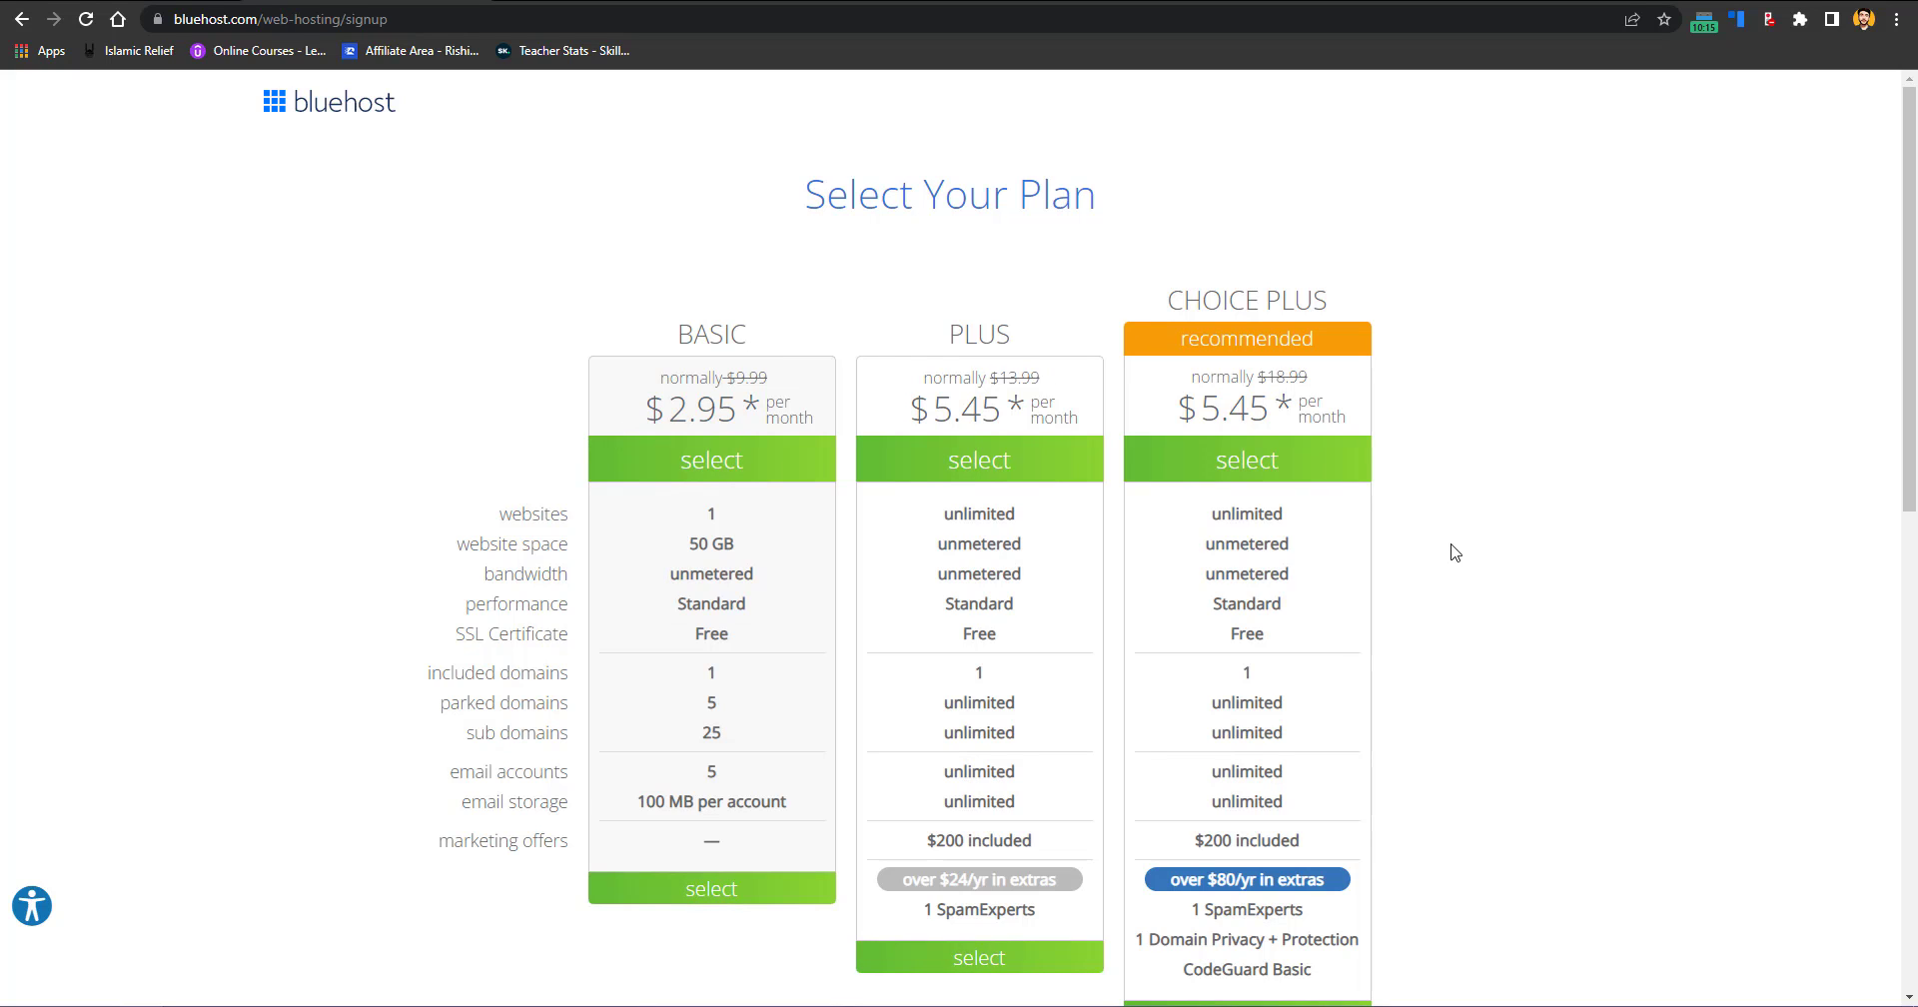
scroll(1914, 245, "down", 2)
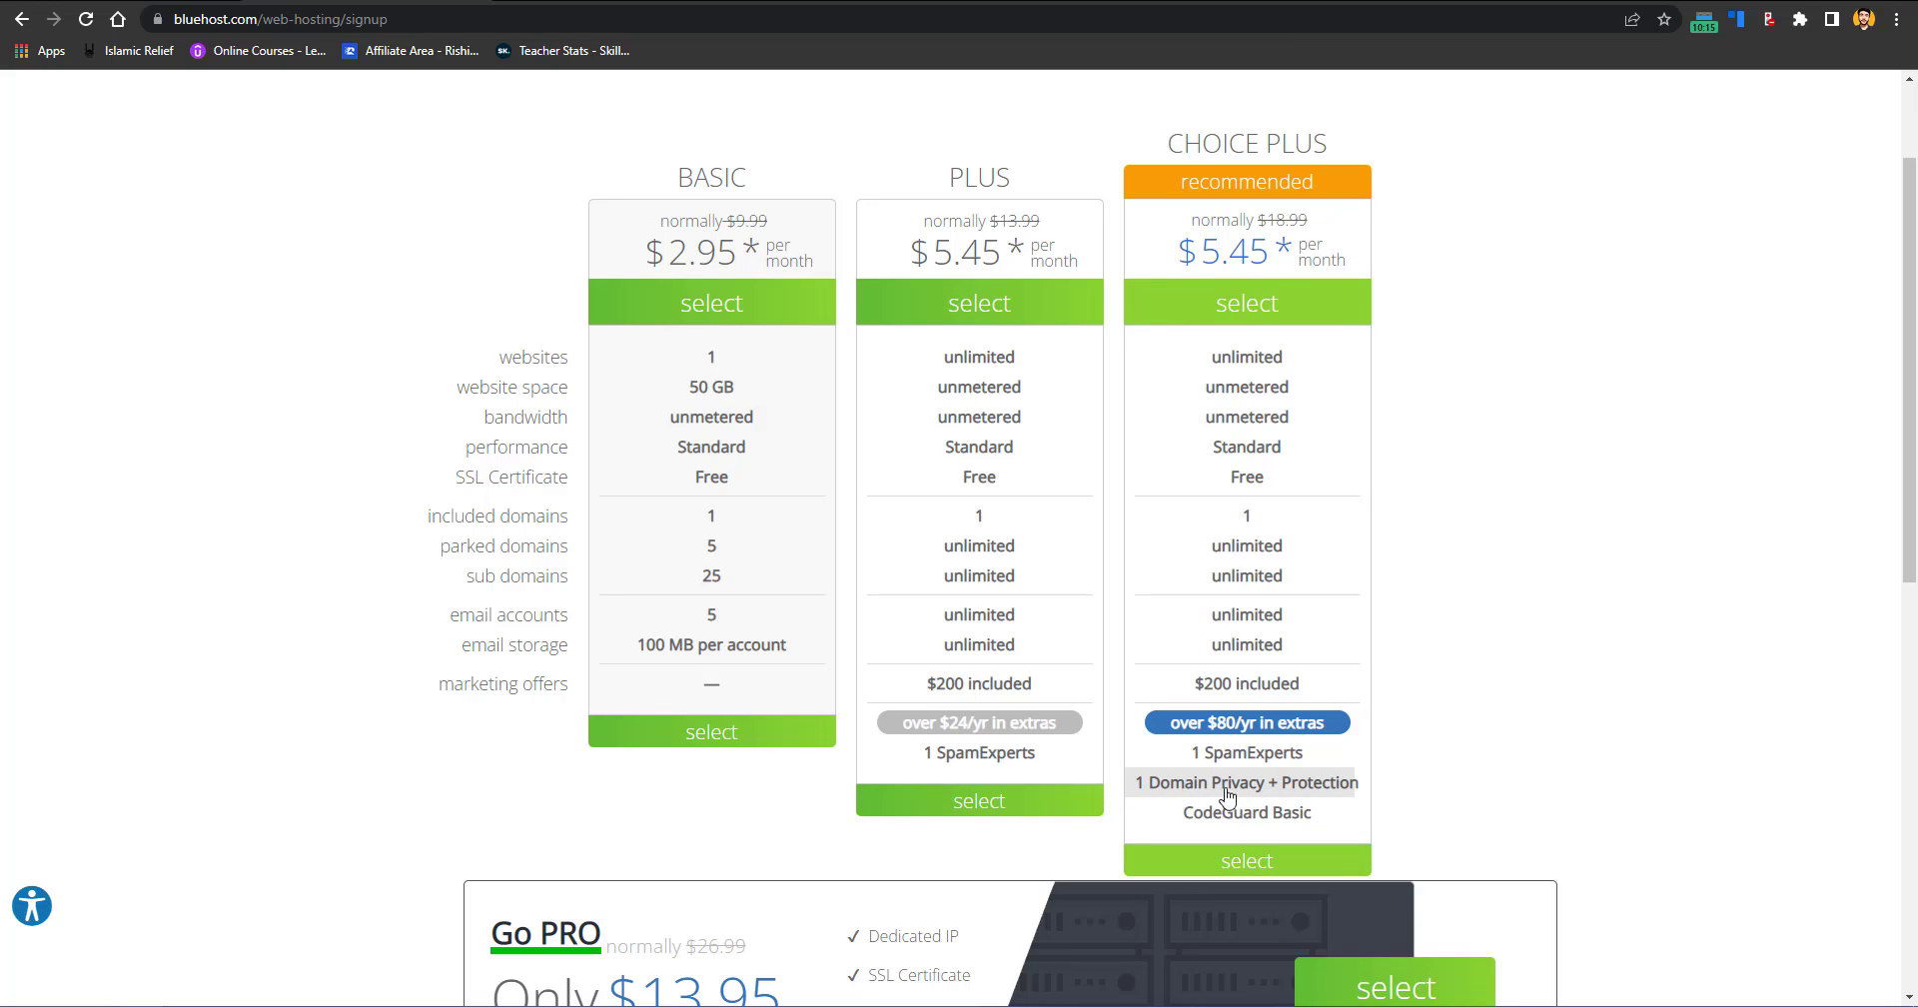
scroll(1293, 599, "down", 2)
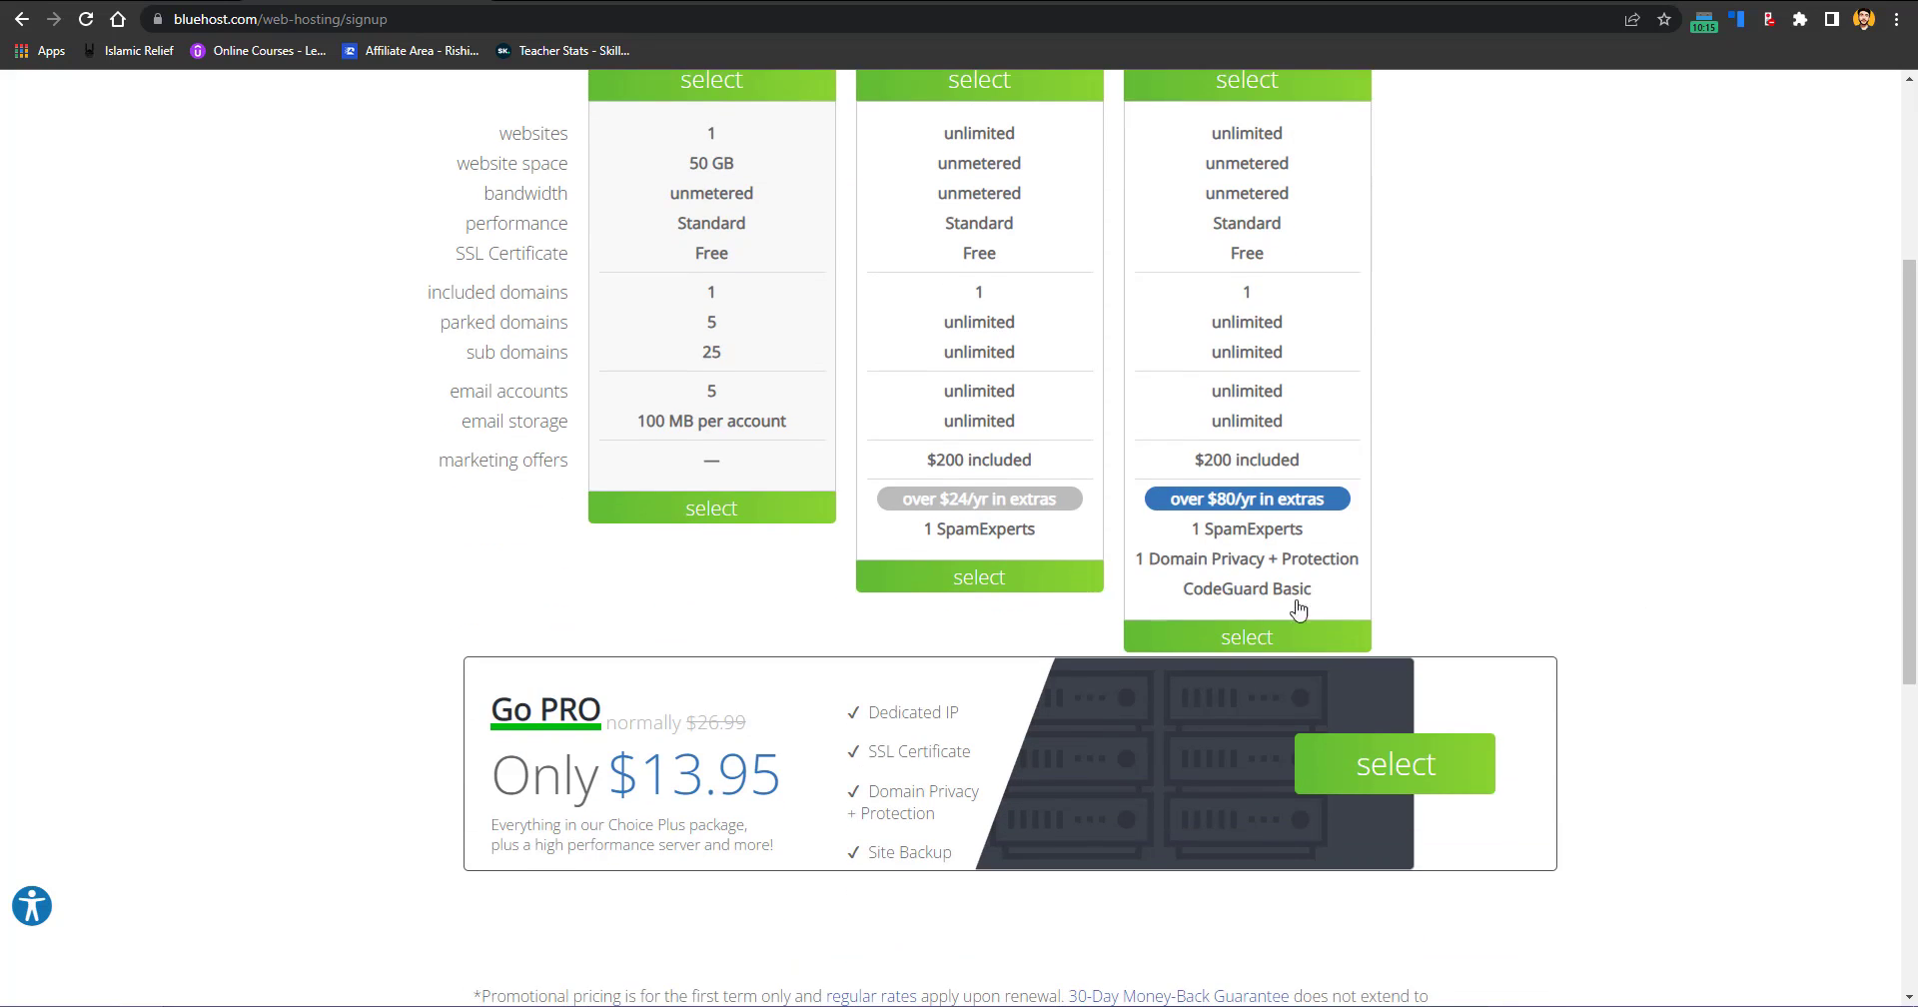
left_click(1249, 636)
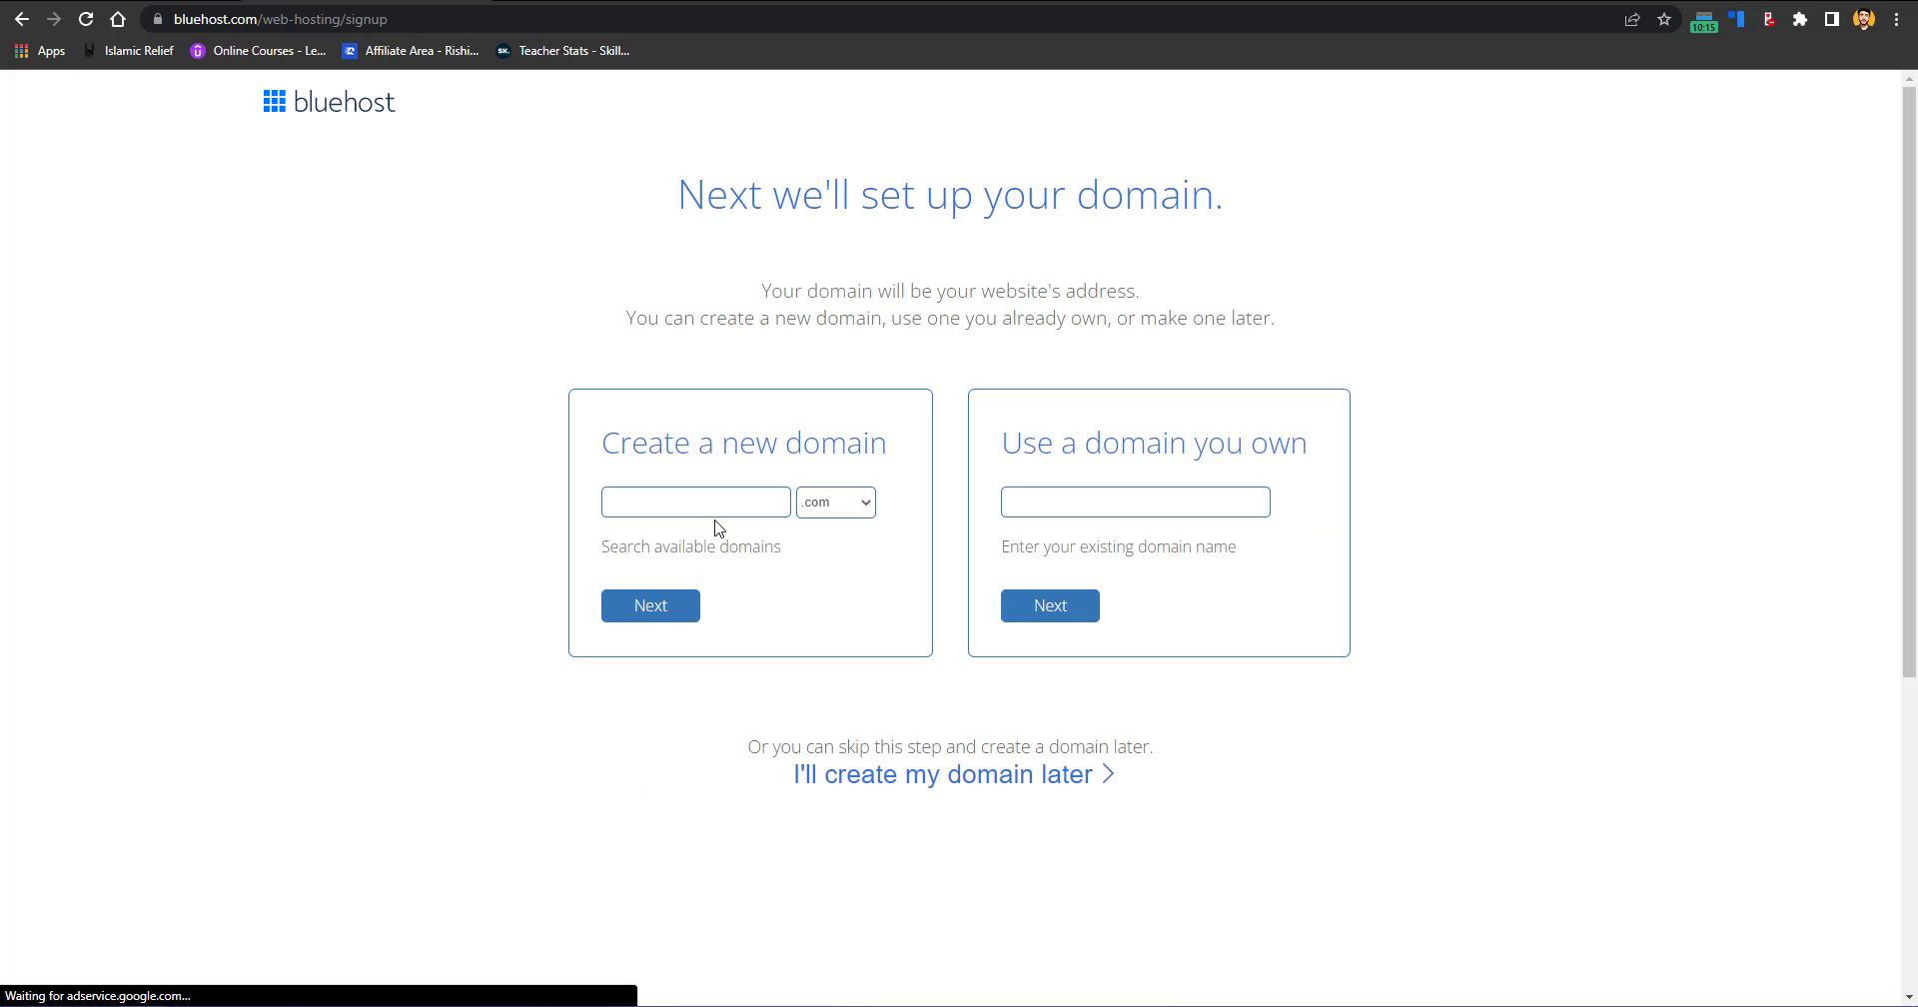
Step: Enter khadintravels with the .com extension as the new domain and submit it for an availability check
left_click(775, 506)
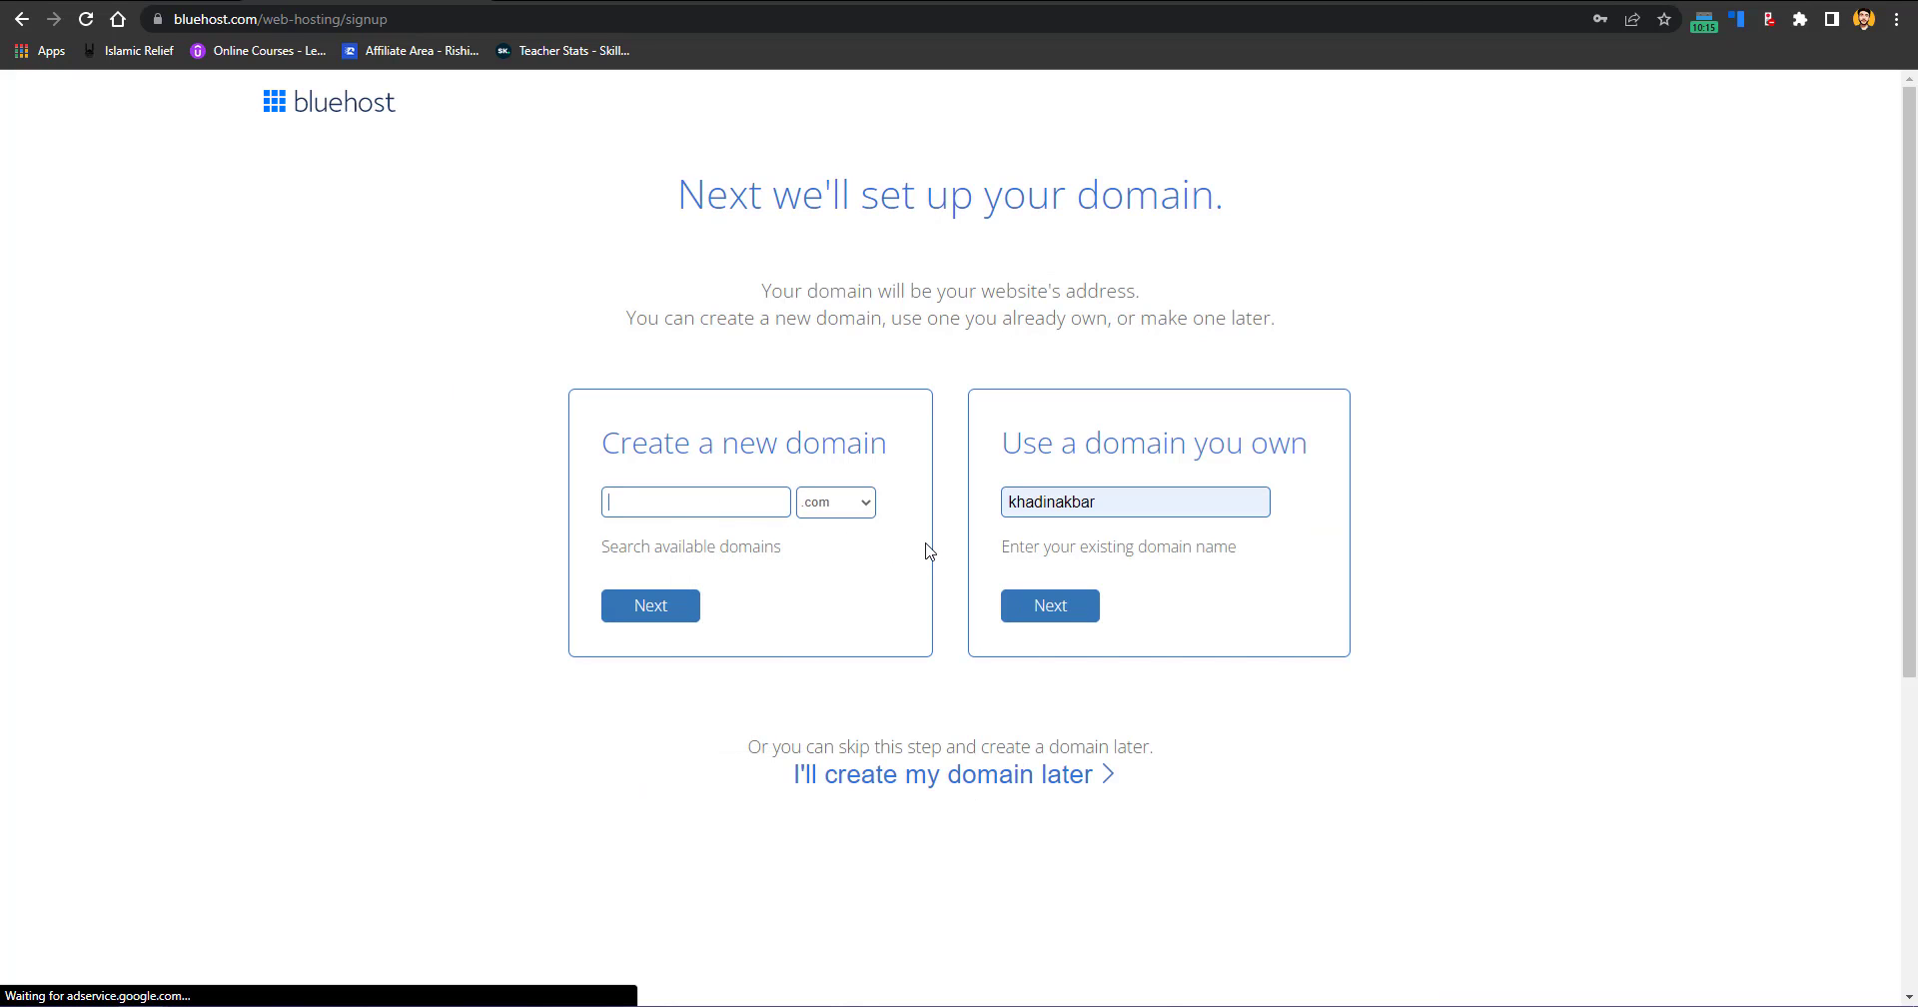
type("khadin")
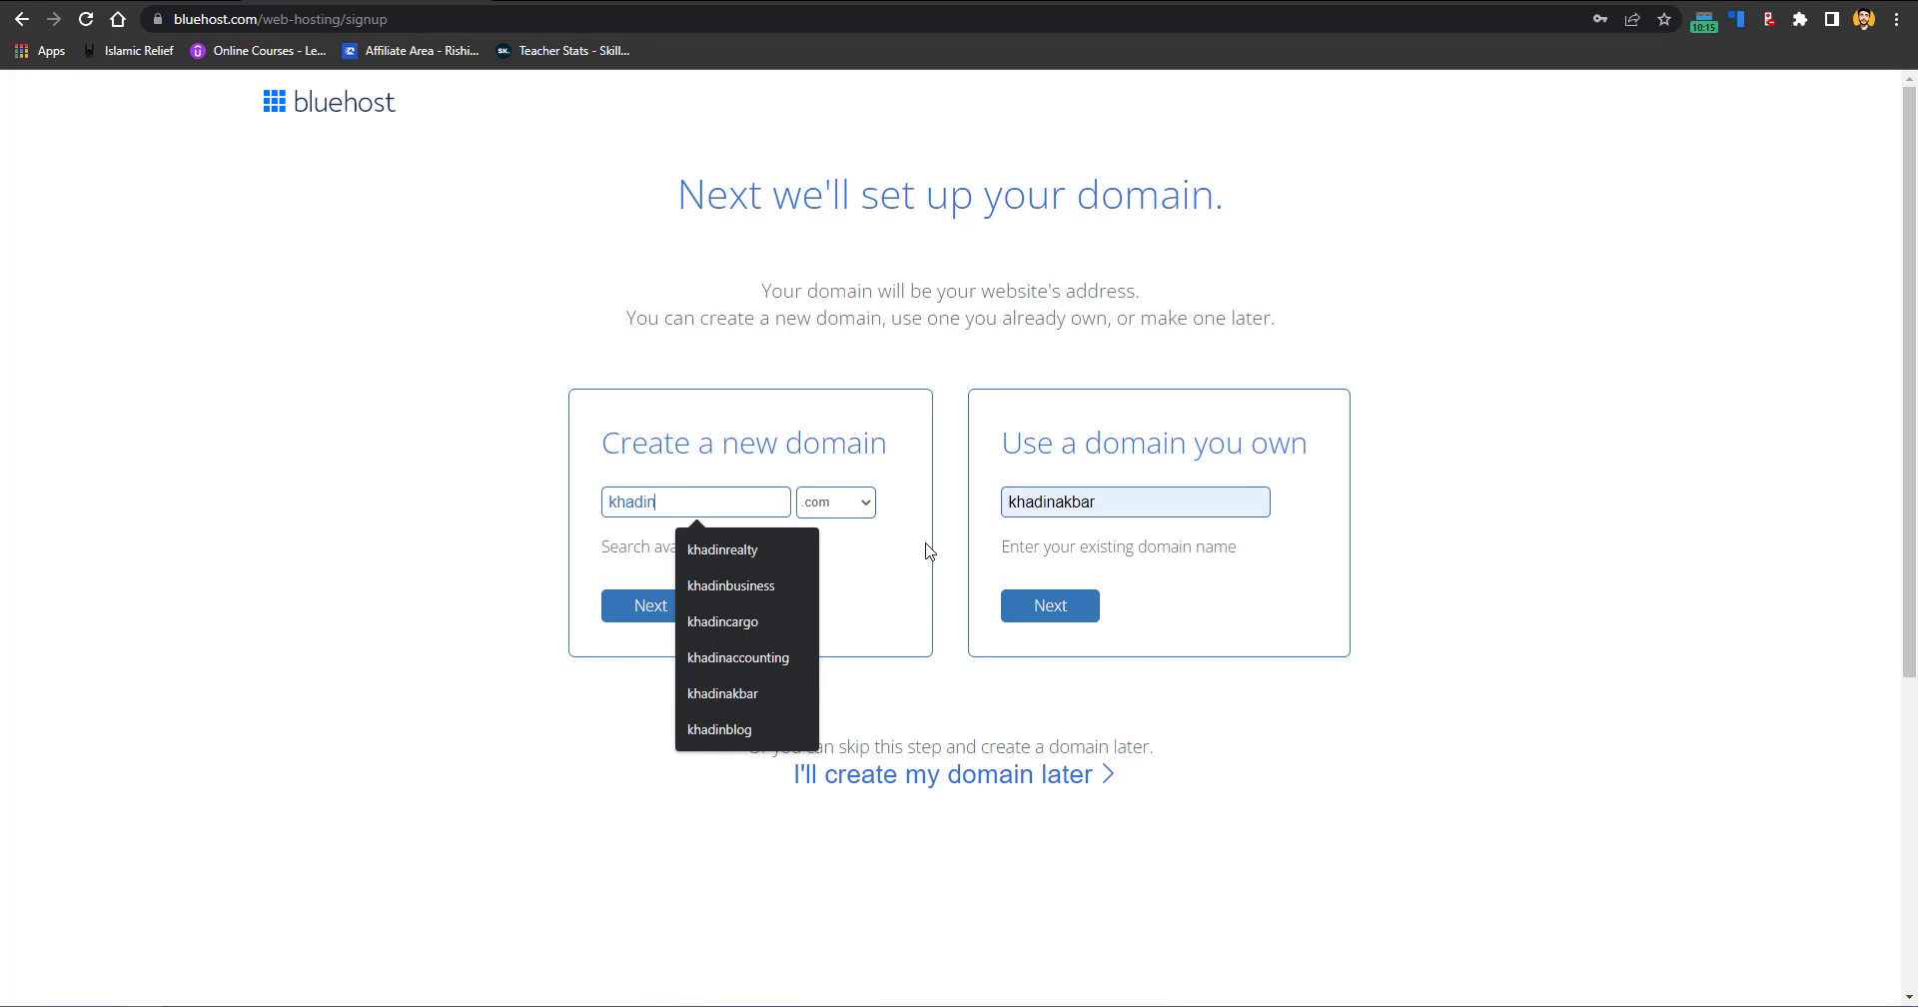
type("travels")
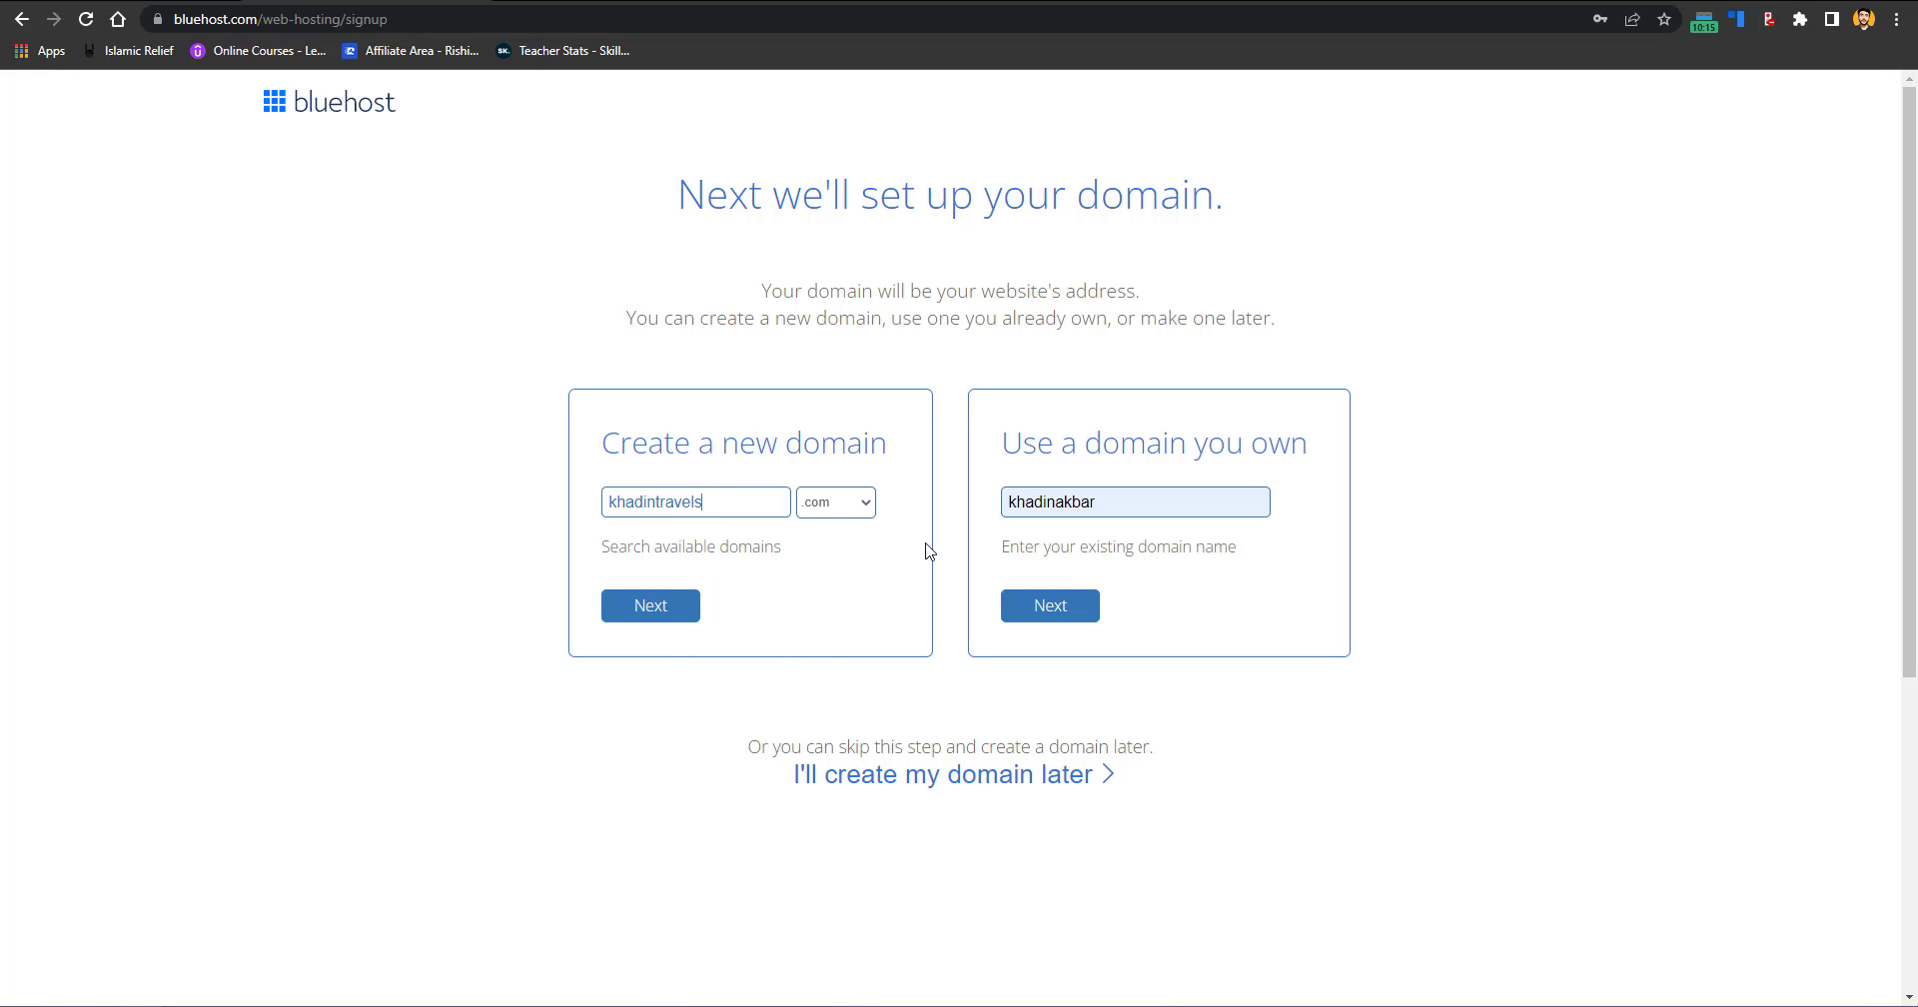
left_click(644, 615)
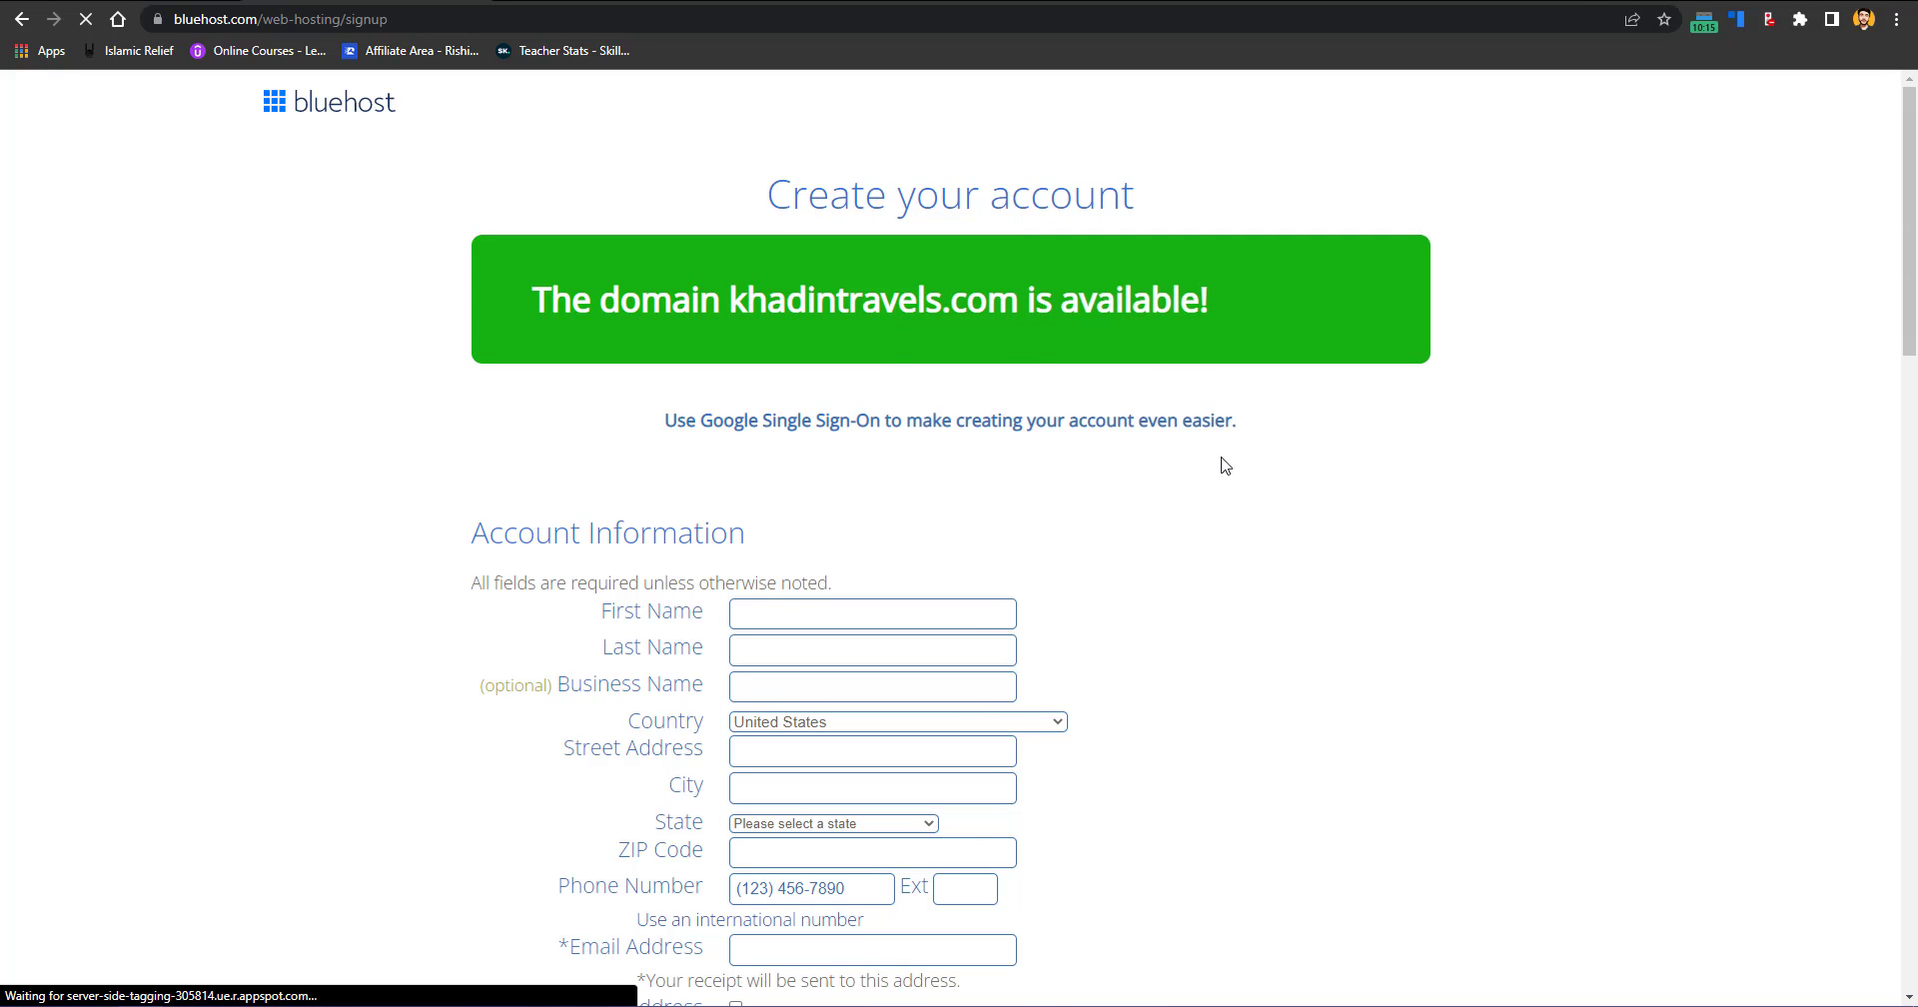
Step: Return to the domain setup, look over the available extensions, and resubmit khadintravels with .com
left_click_drag(1098, 301, 860, 300)
left_click(860, 301)
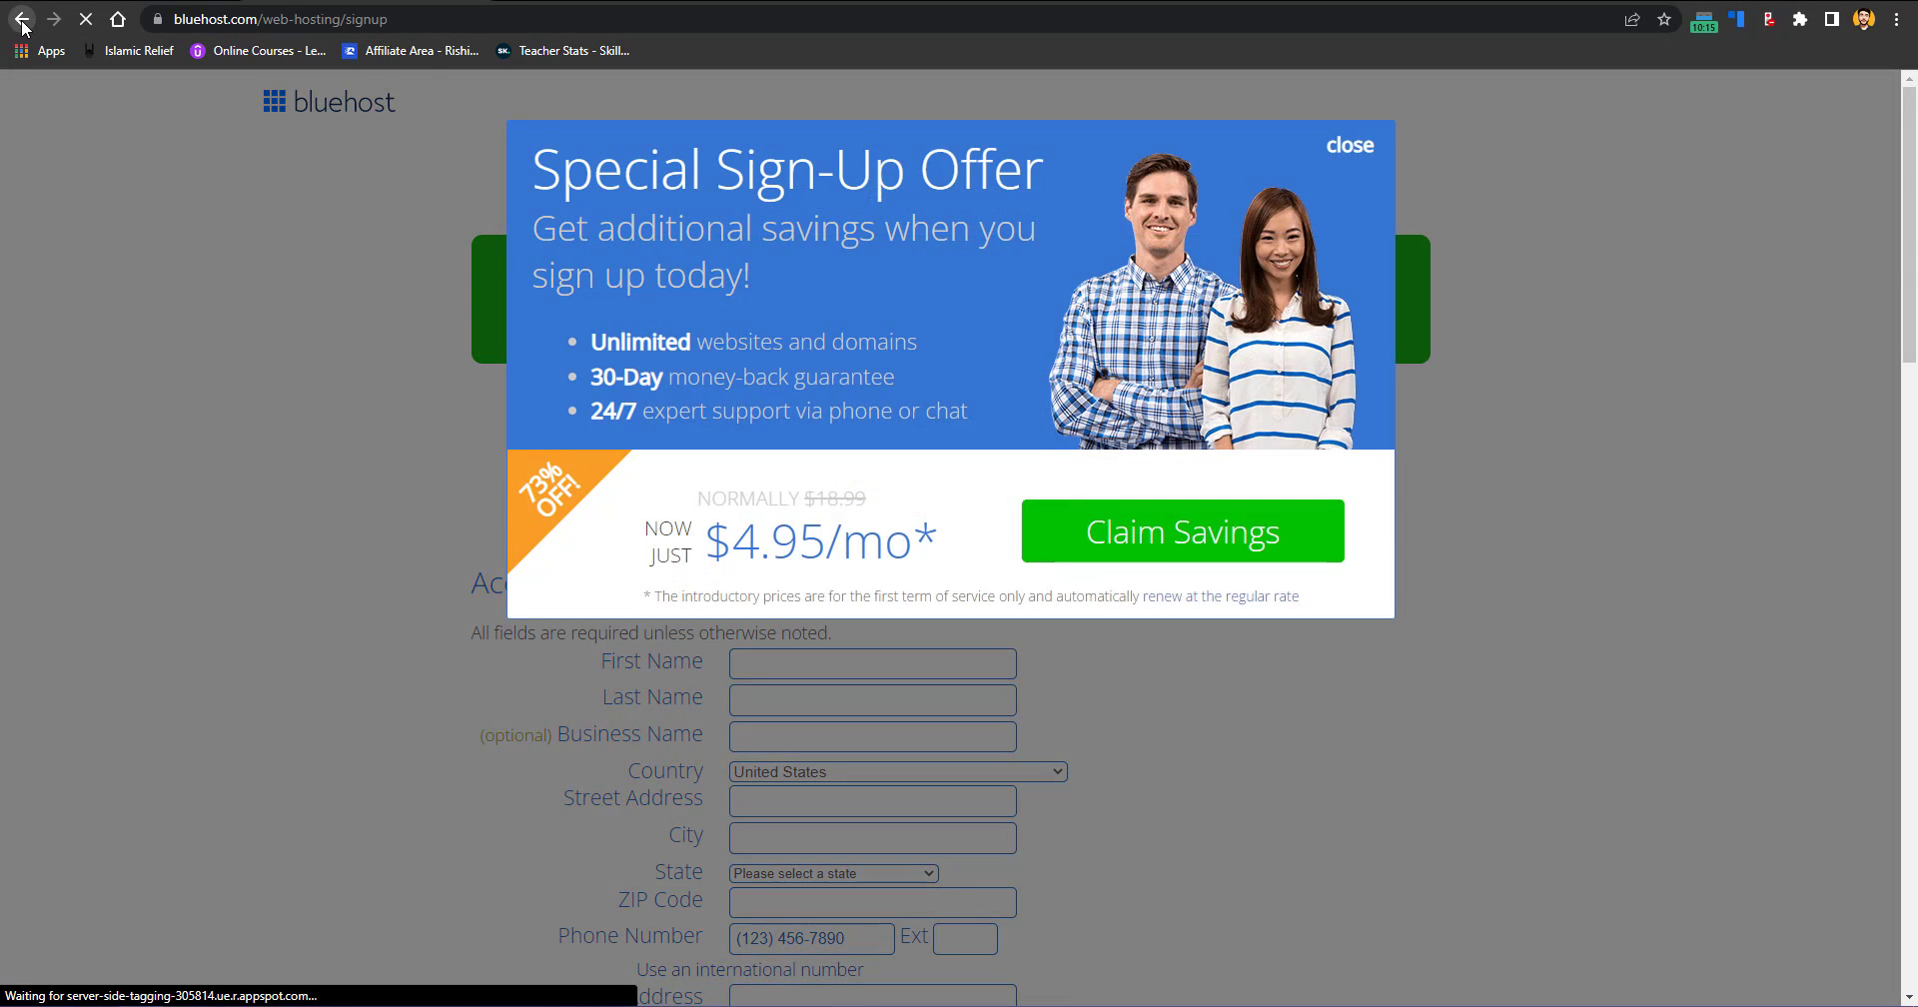
left_click(29, 28)
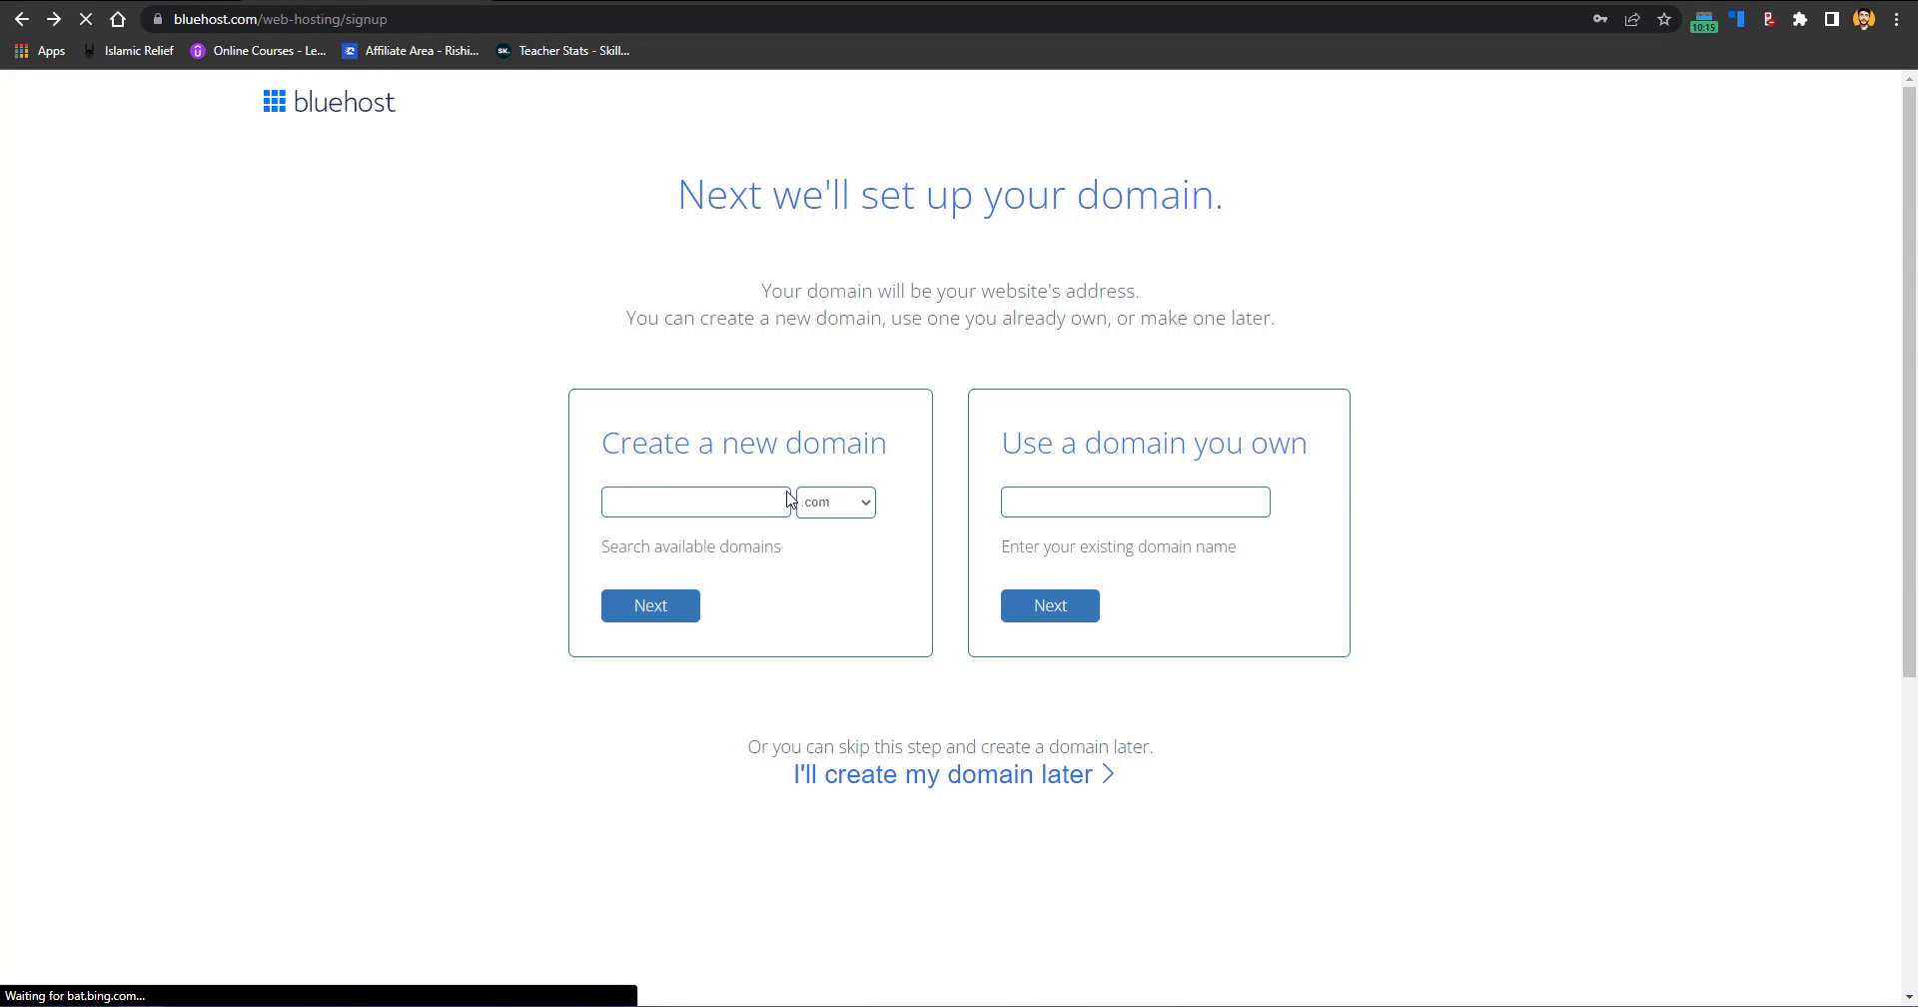
left_click(830, 502)
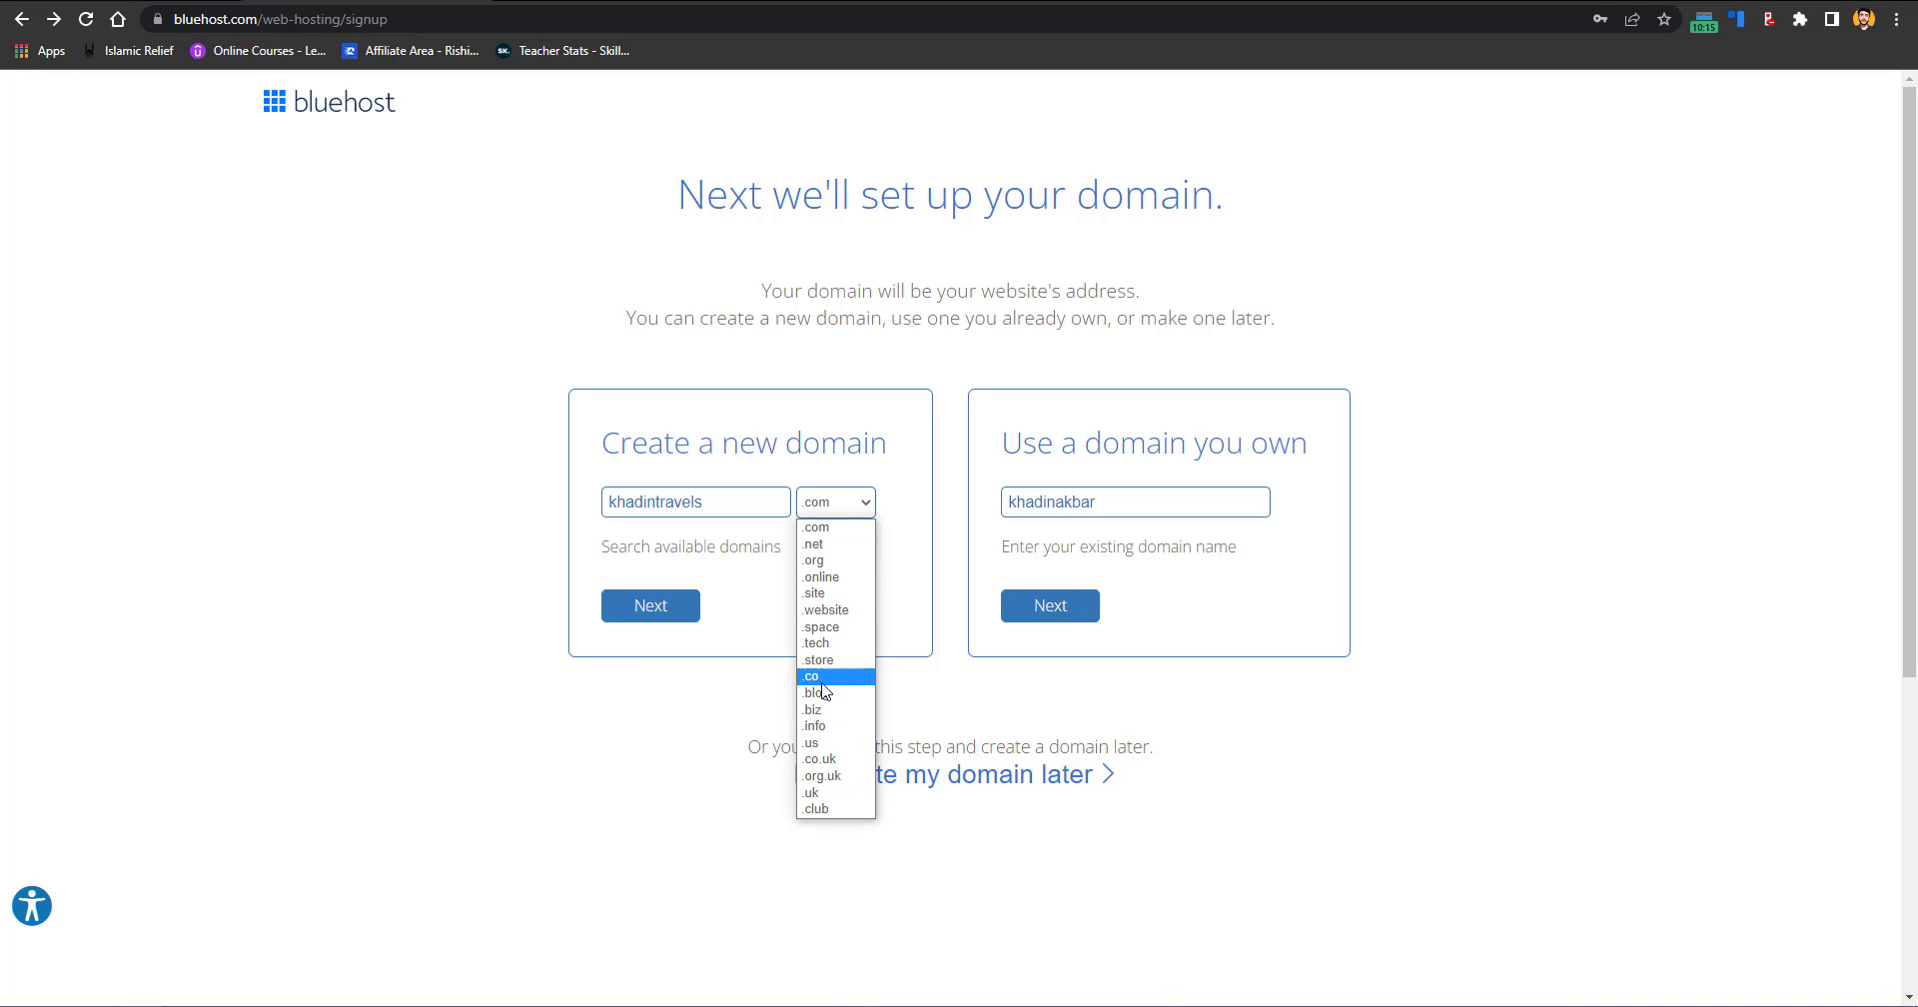
left_click(650, 619)
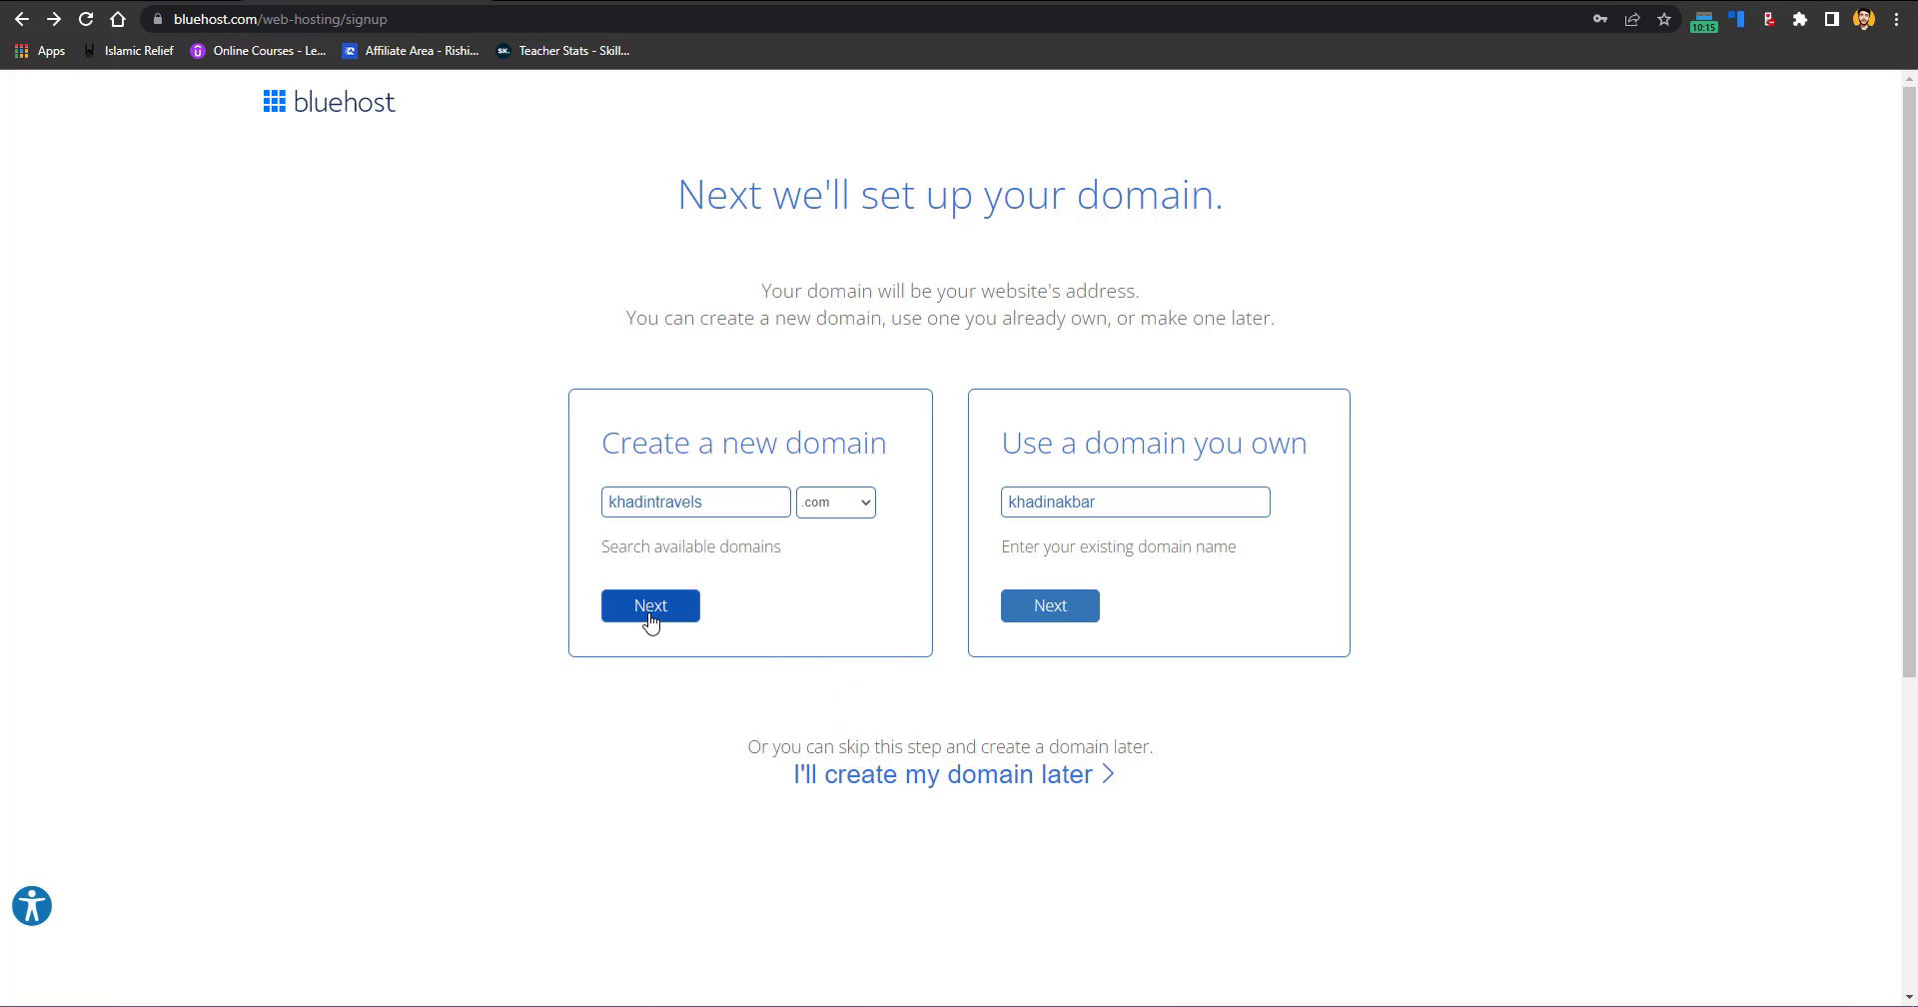
left_click(651, 619)
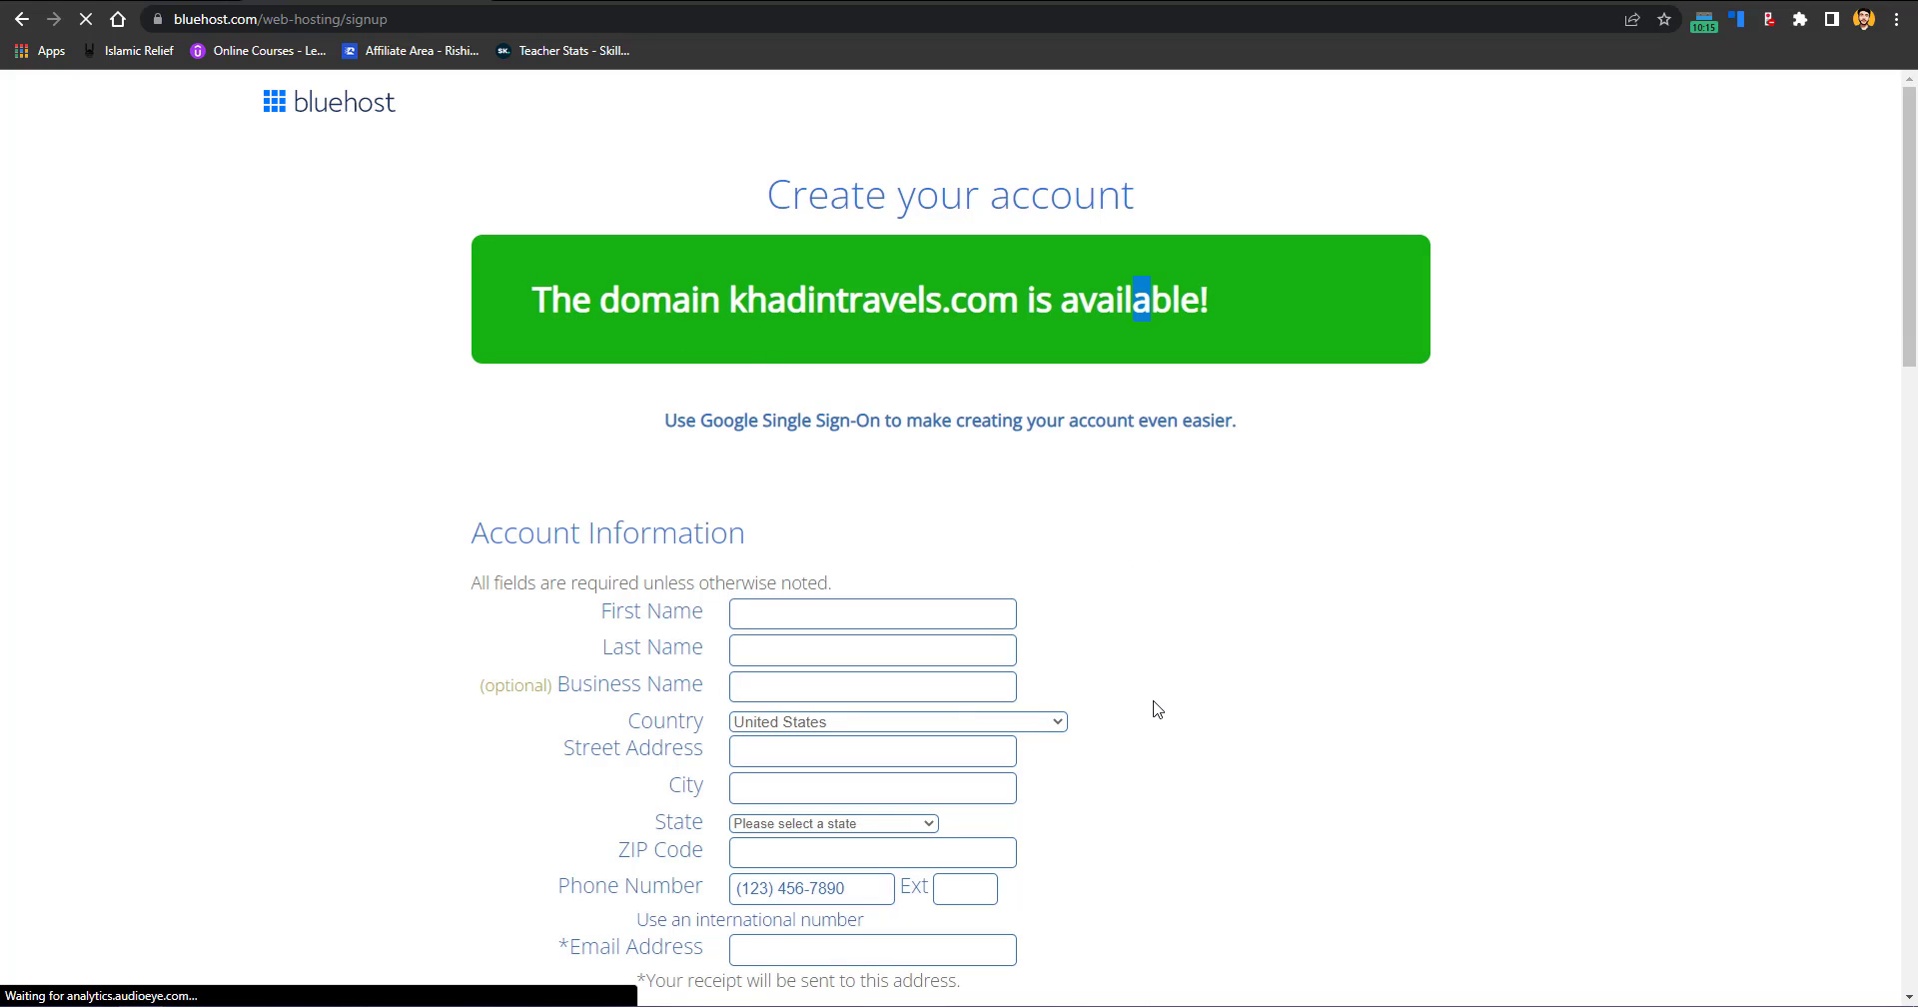
Step: Fill in the account information with the saved profile's name, business, address, phone and email details
left_click_drag(1910, 269, 1914, 350)
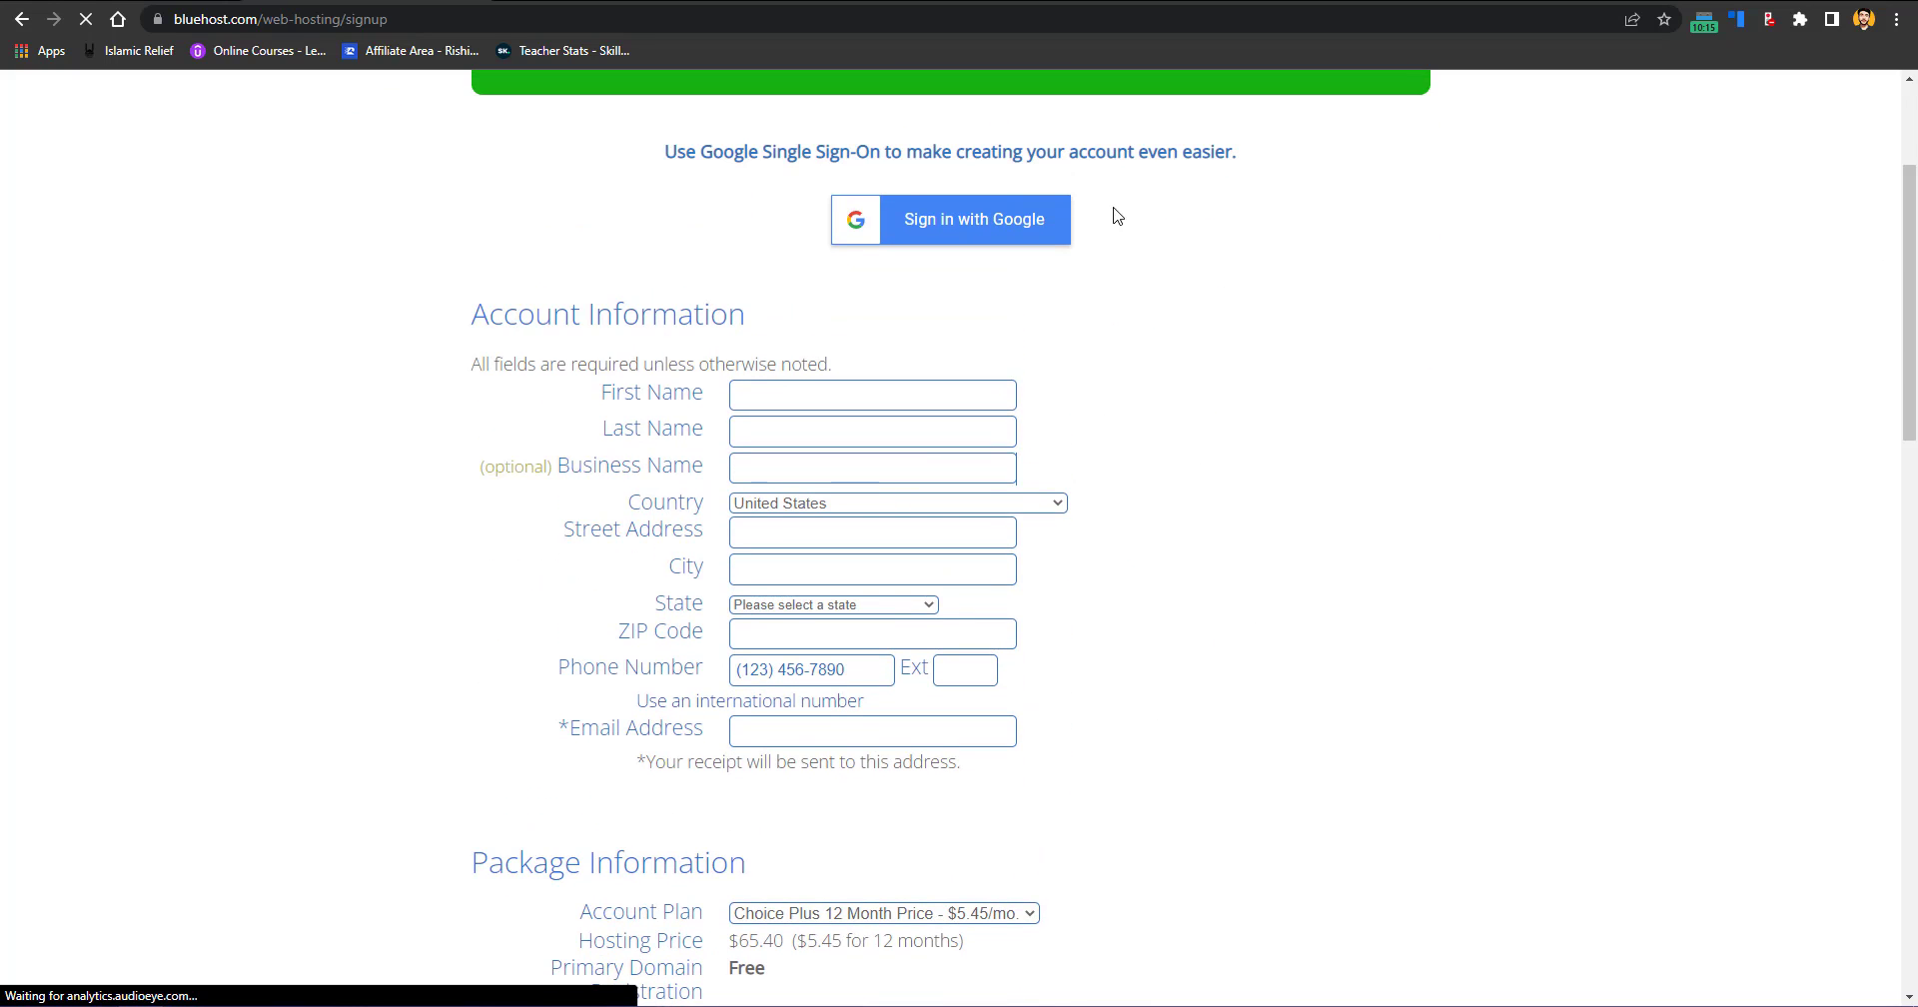
left_click(810, 397)
left_click(909, 463)
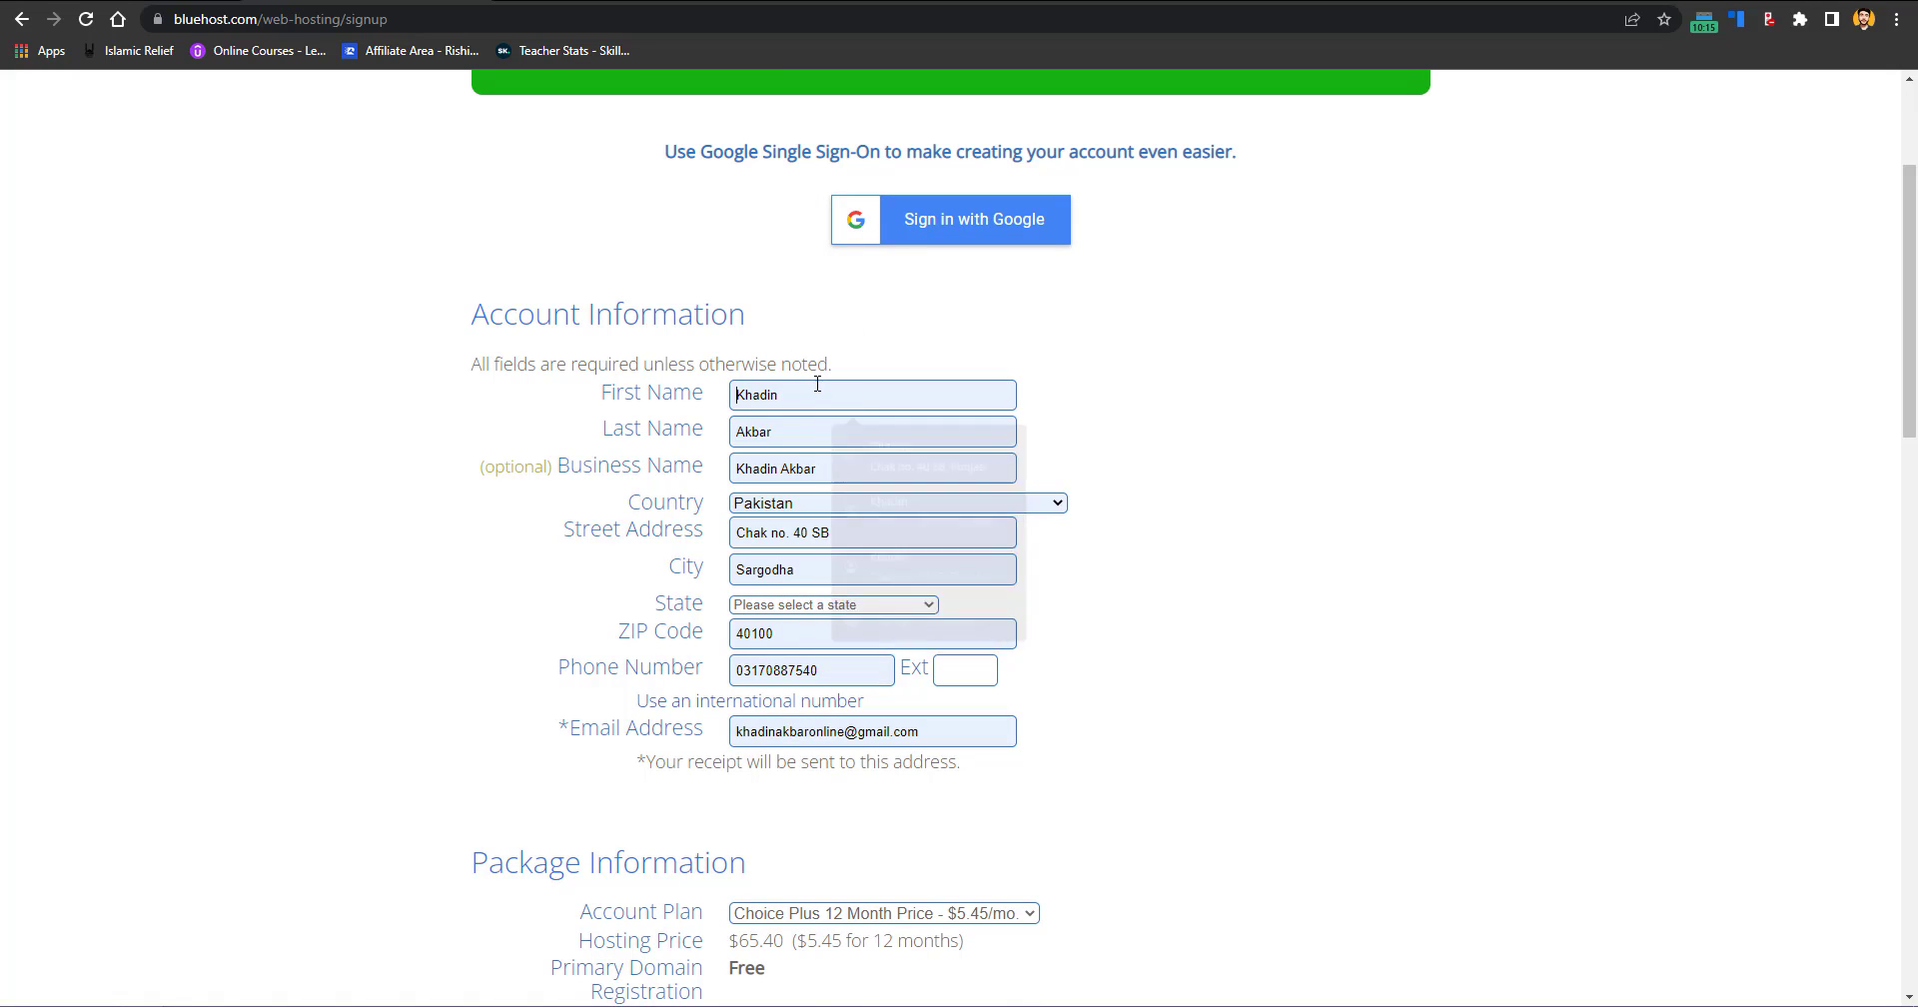
Step: Choose the Choice Plus 12-month account plan and remove the SiteLock Security - Essential extra from the package
scroll(1036, 399, "down", 5)
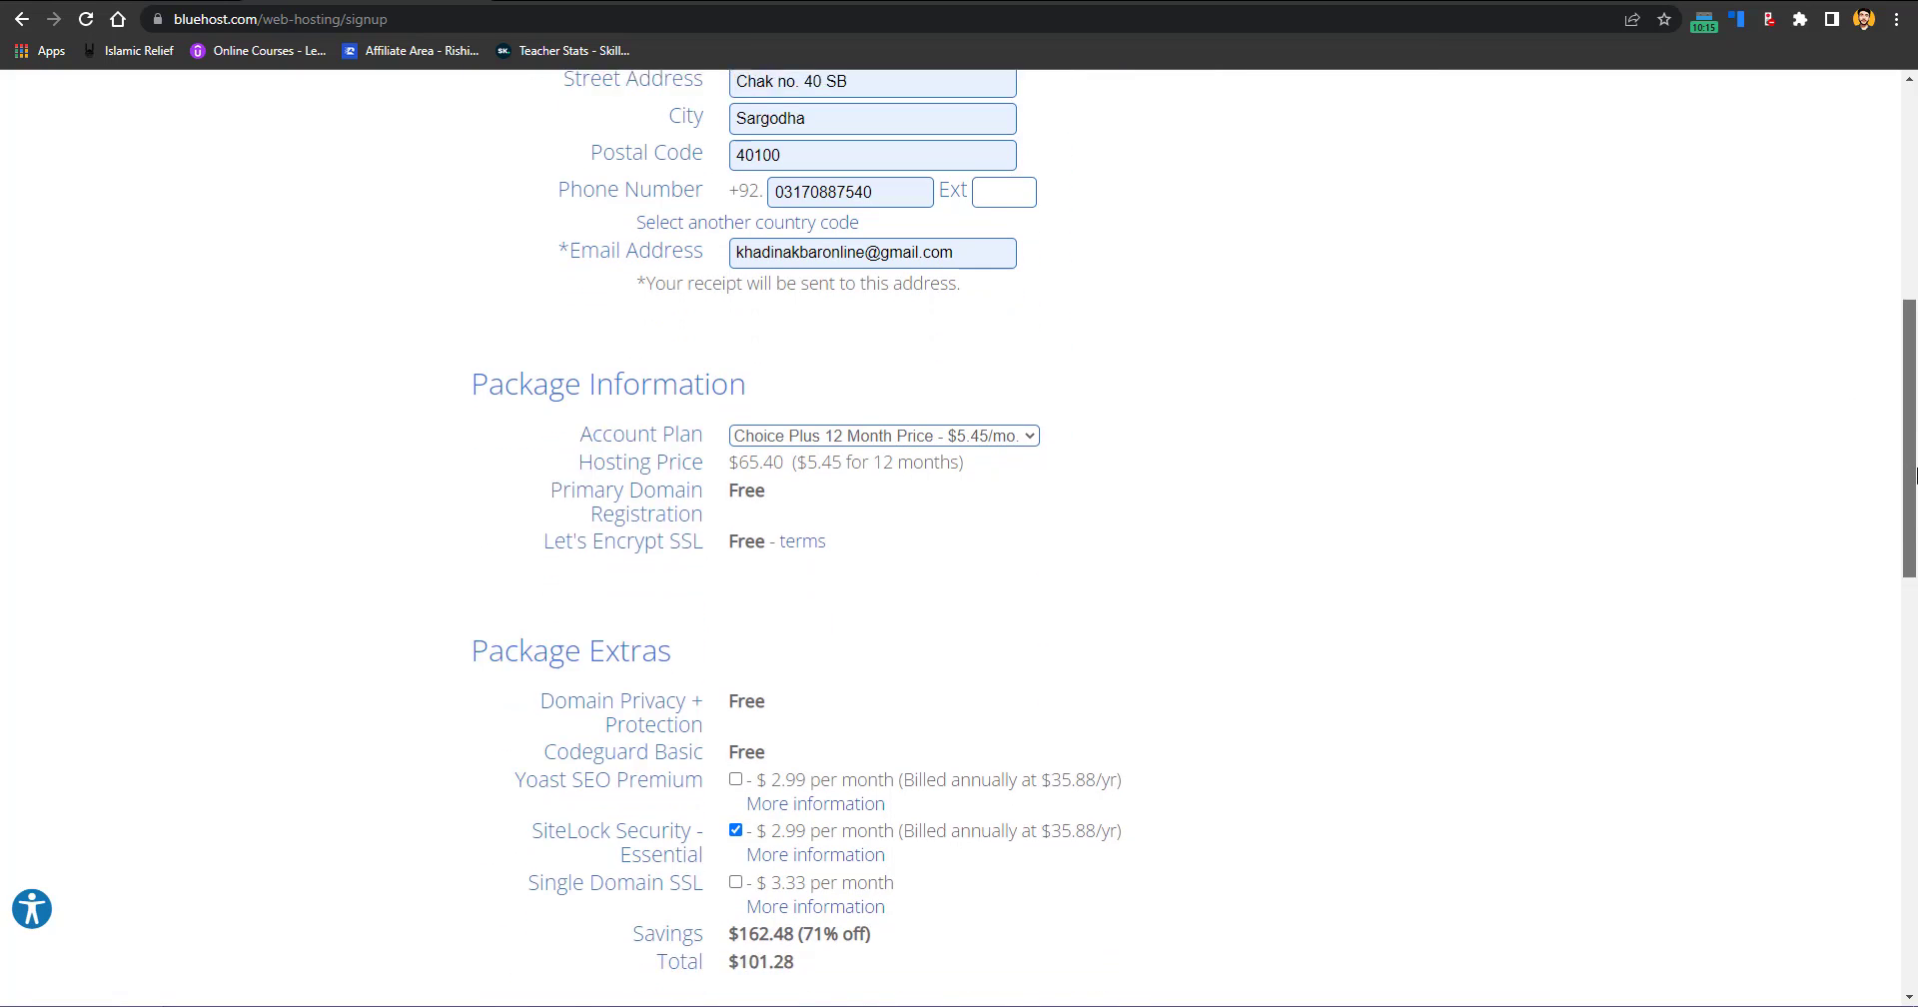
left_click(883, 351)
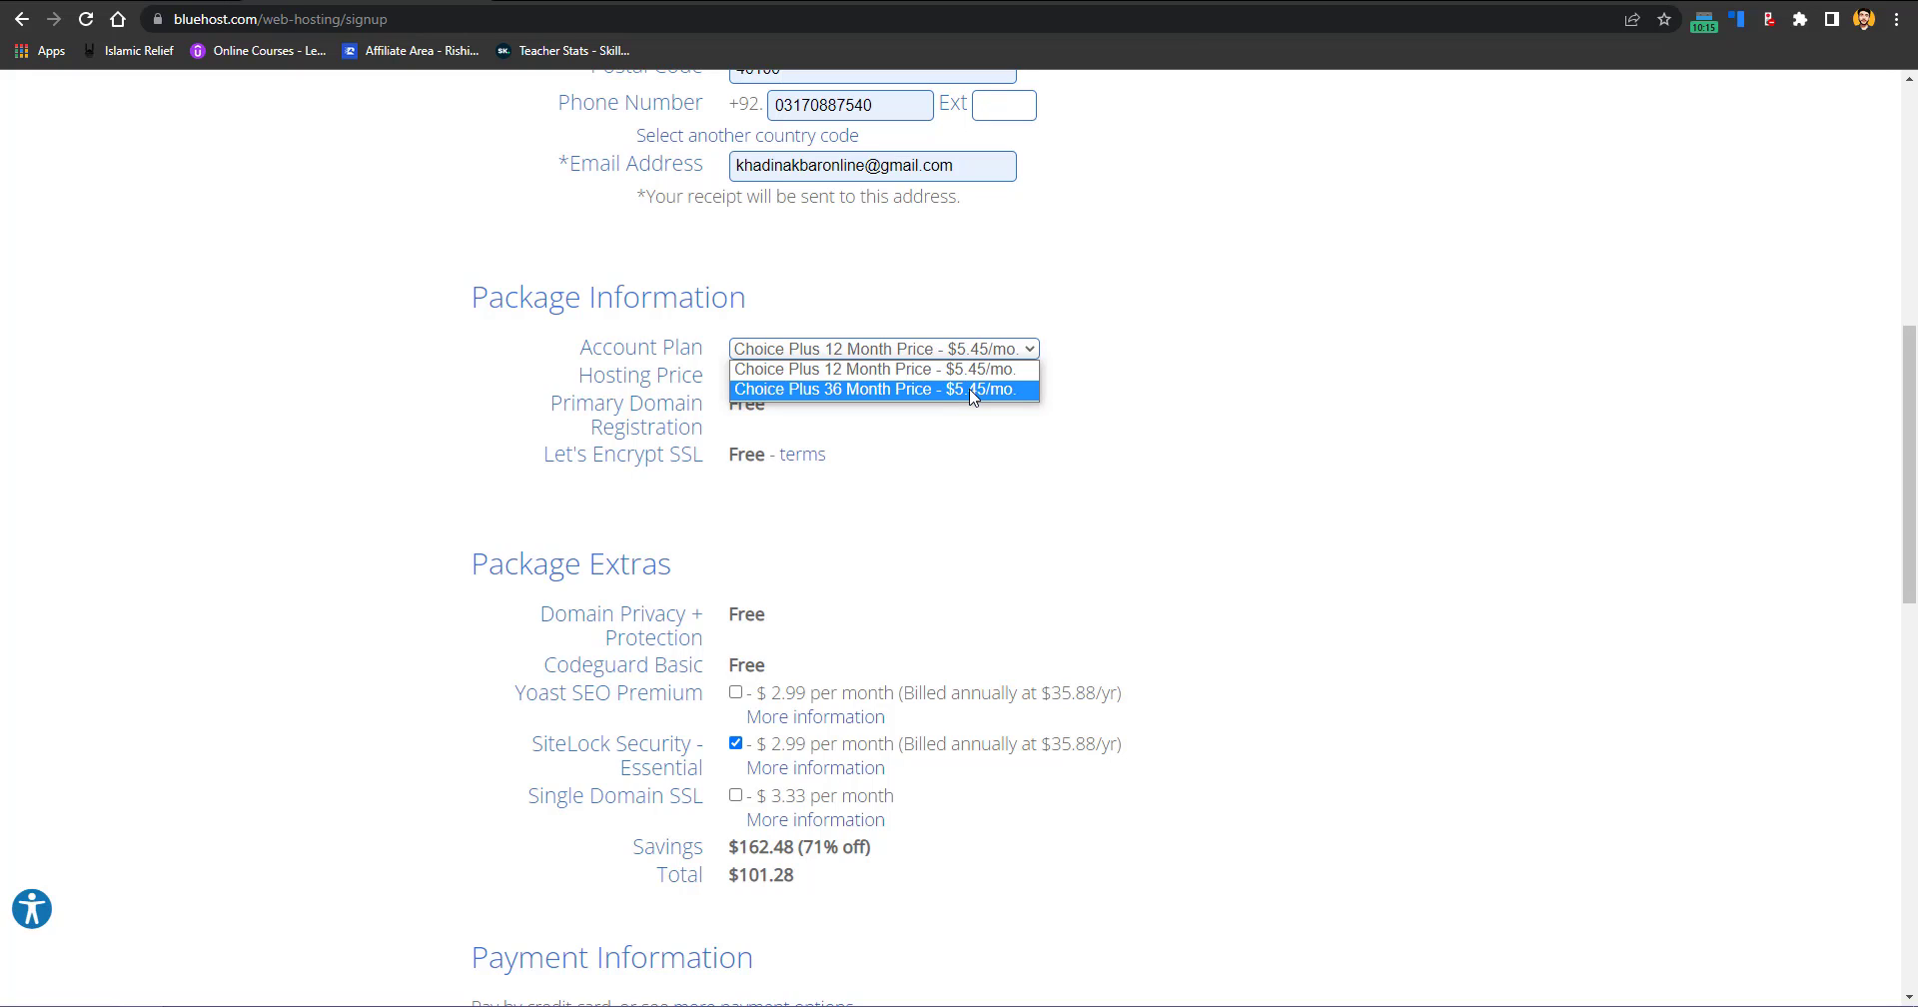
left_click(828, 378)
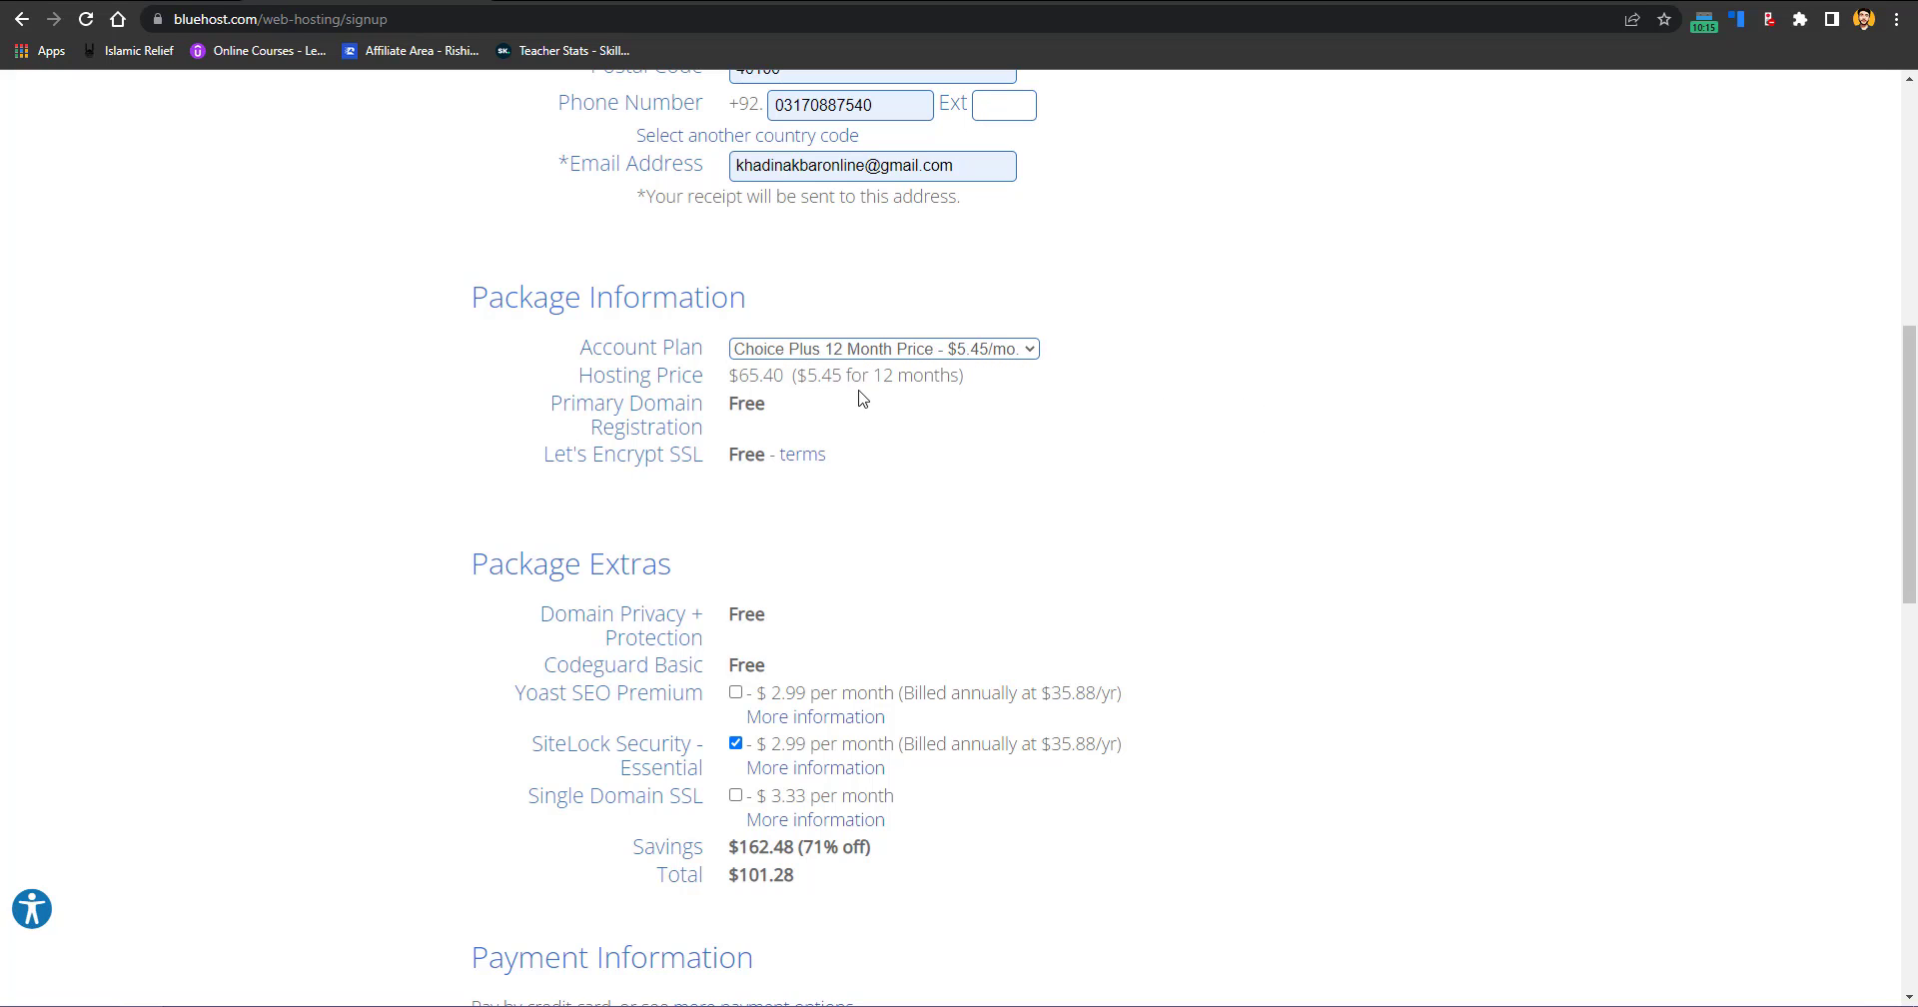
scroll(1186, 402, "down", 1)
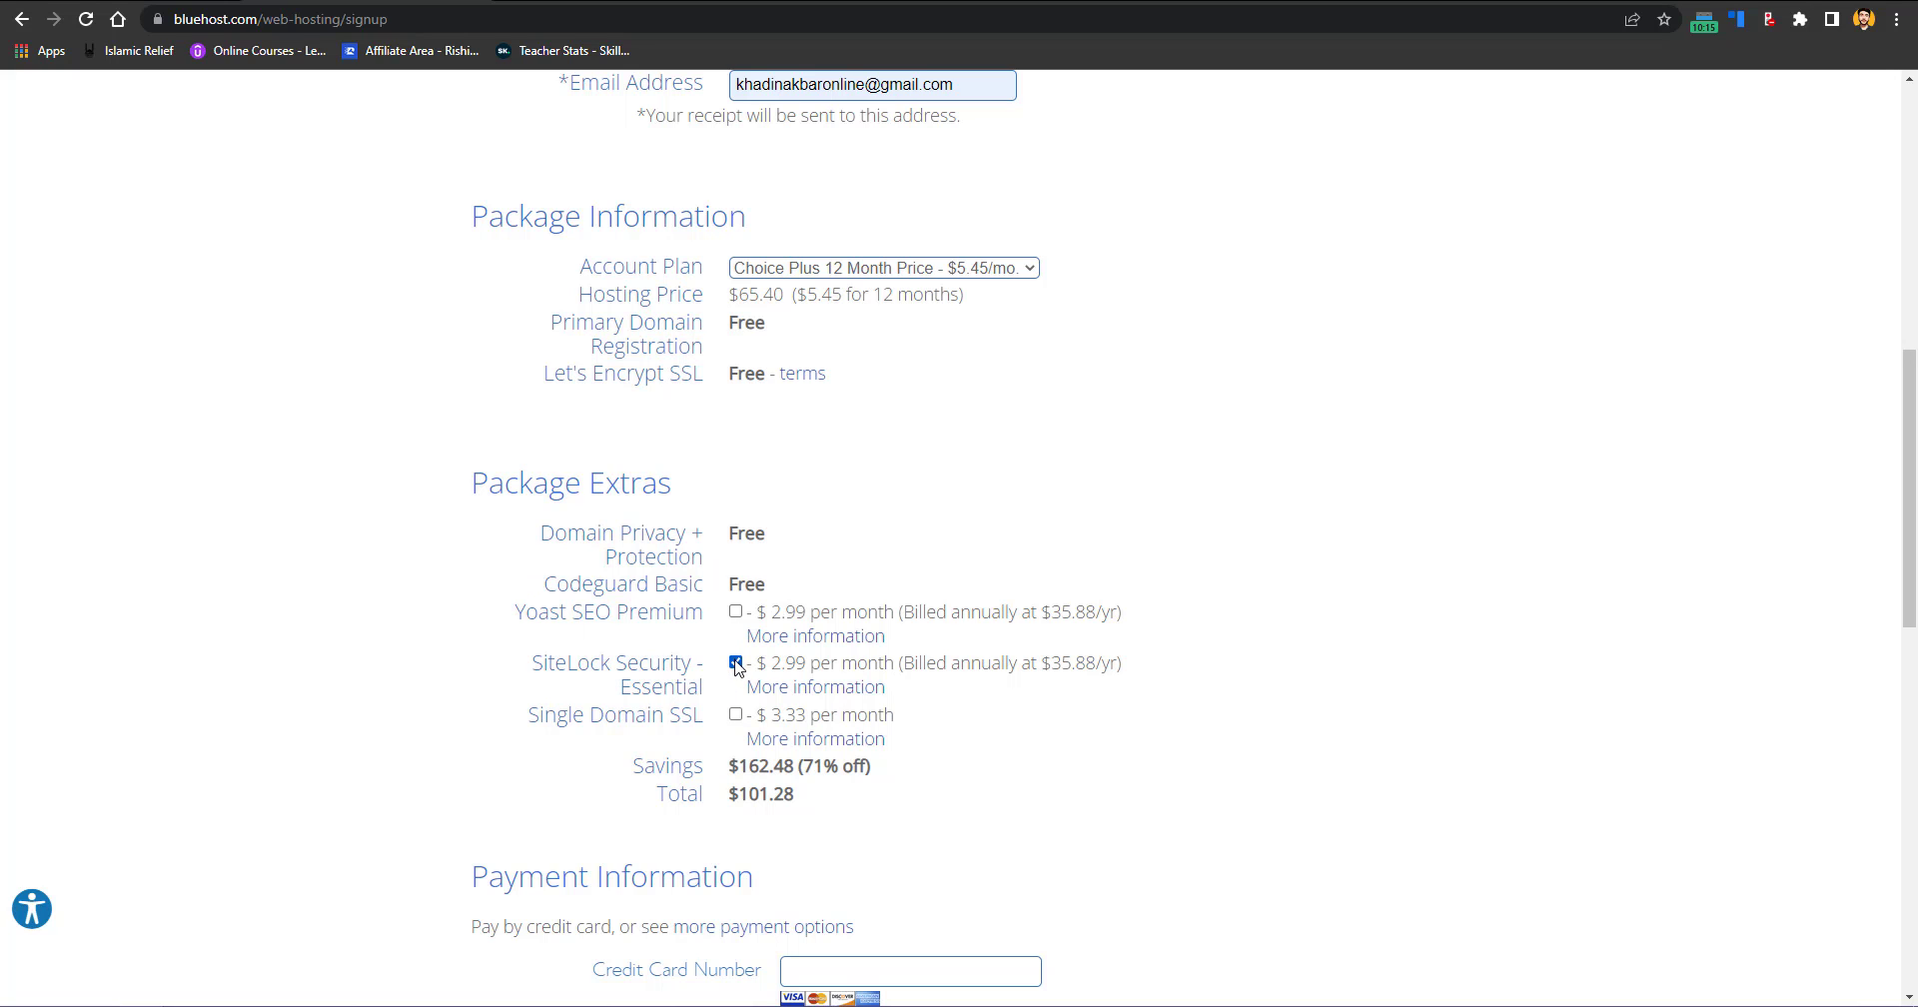
left_click(736, 664)
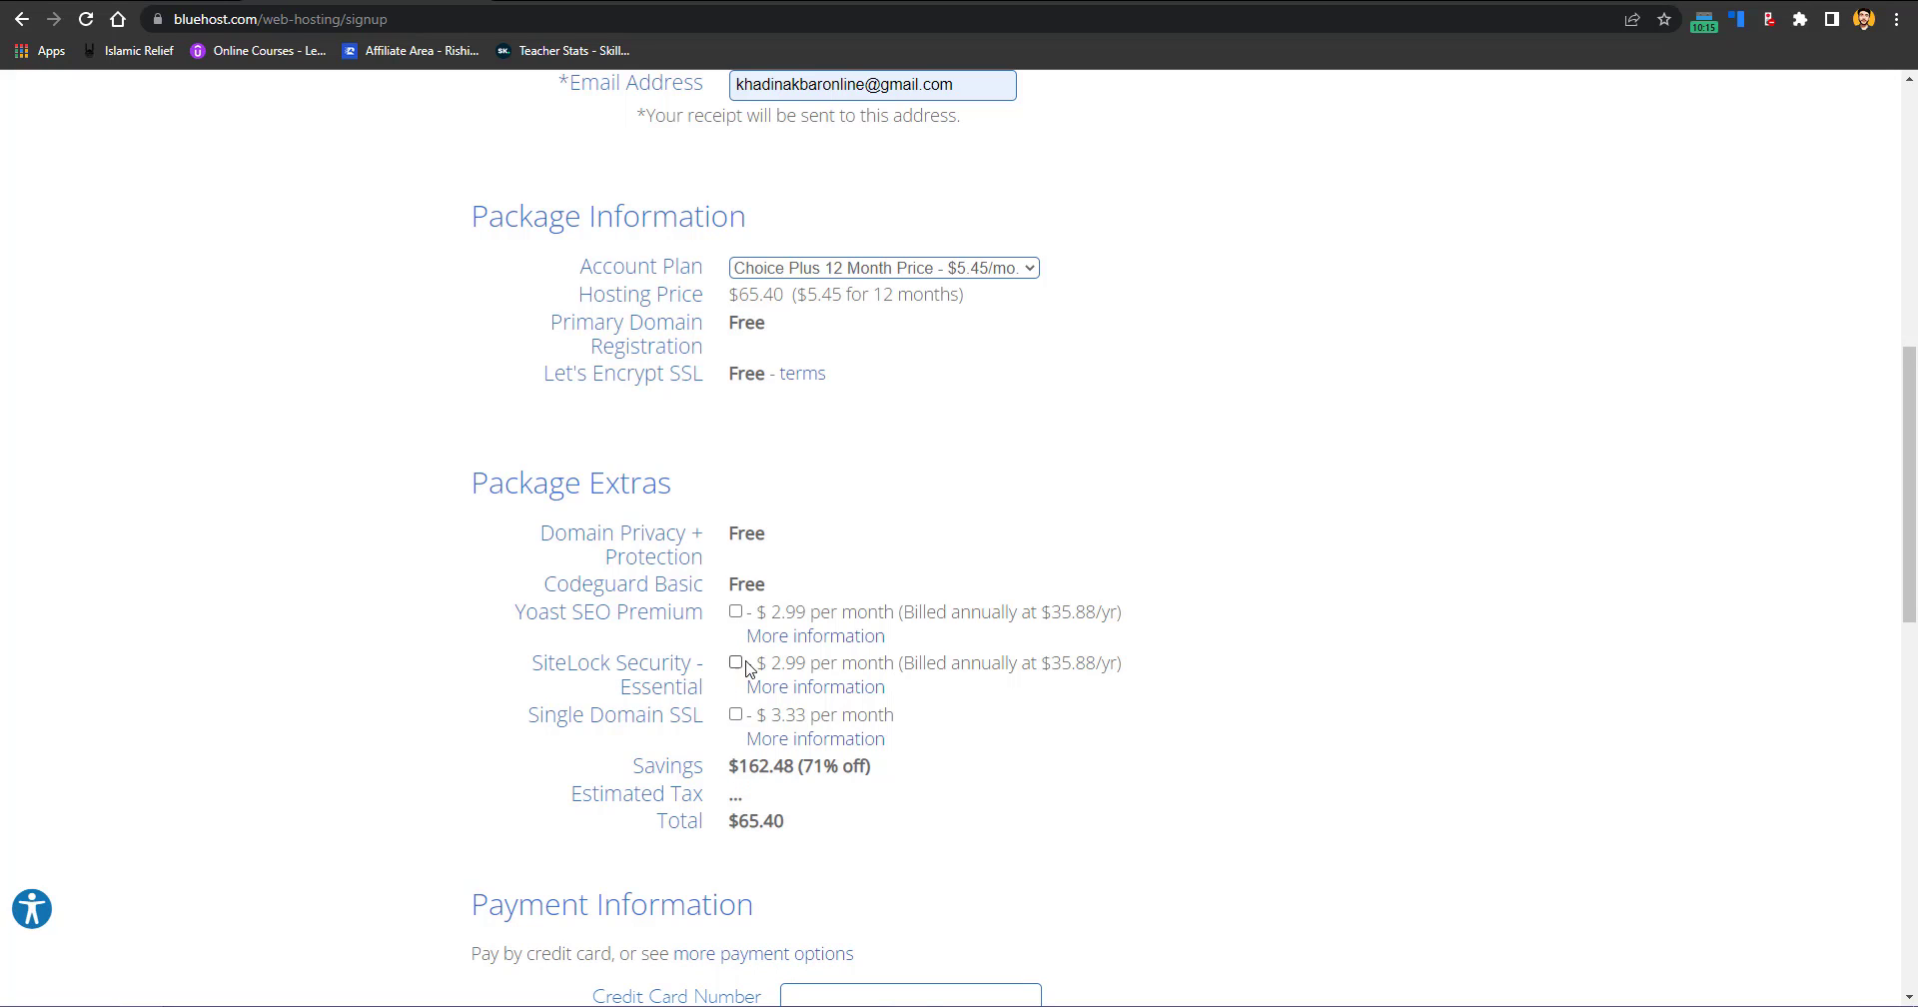
Step: Examine the order's savings and total, the credit card payment fields, and the auto renewal terms
mouse_move(1913, 603)
left_mouse_down()
mouse_move(1914, 668)
mouse_move(1914, 624)
left_mouse_up()
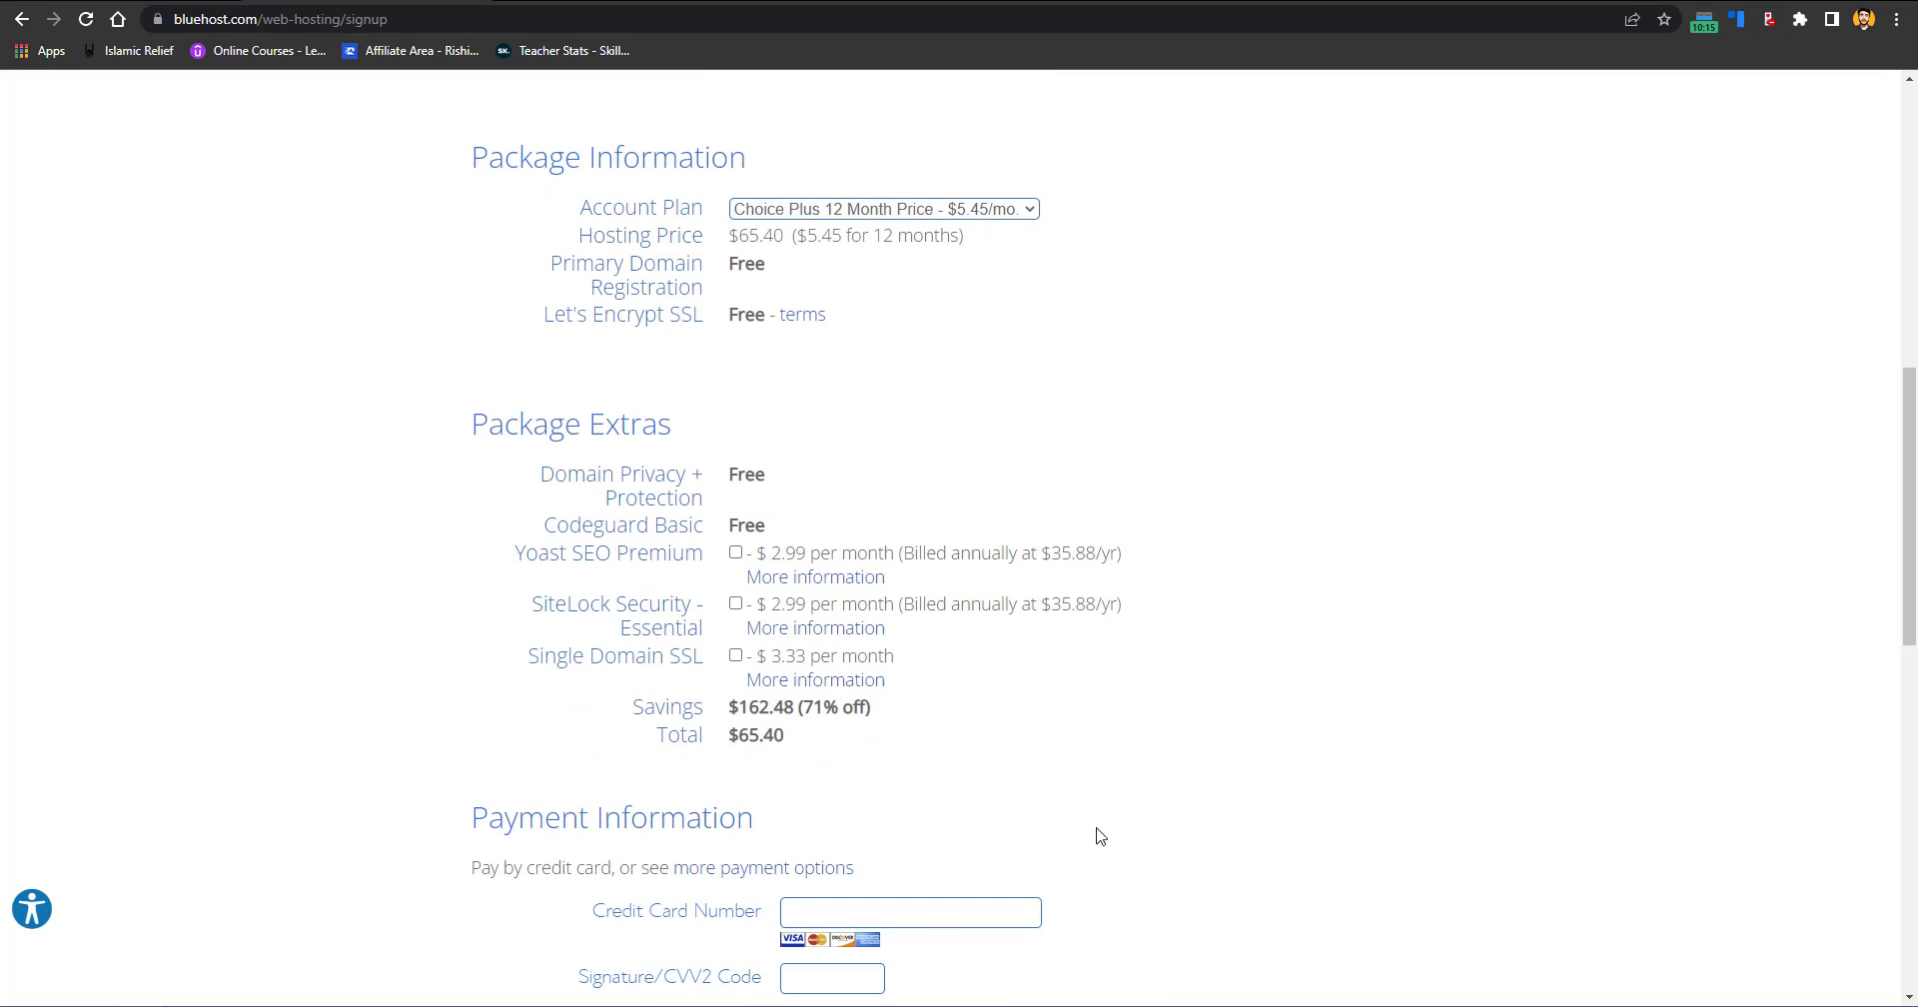
scroll(1100, 836, "down", 2)
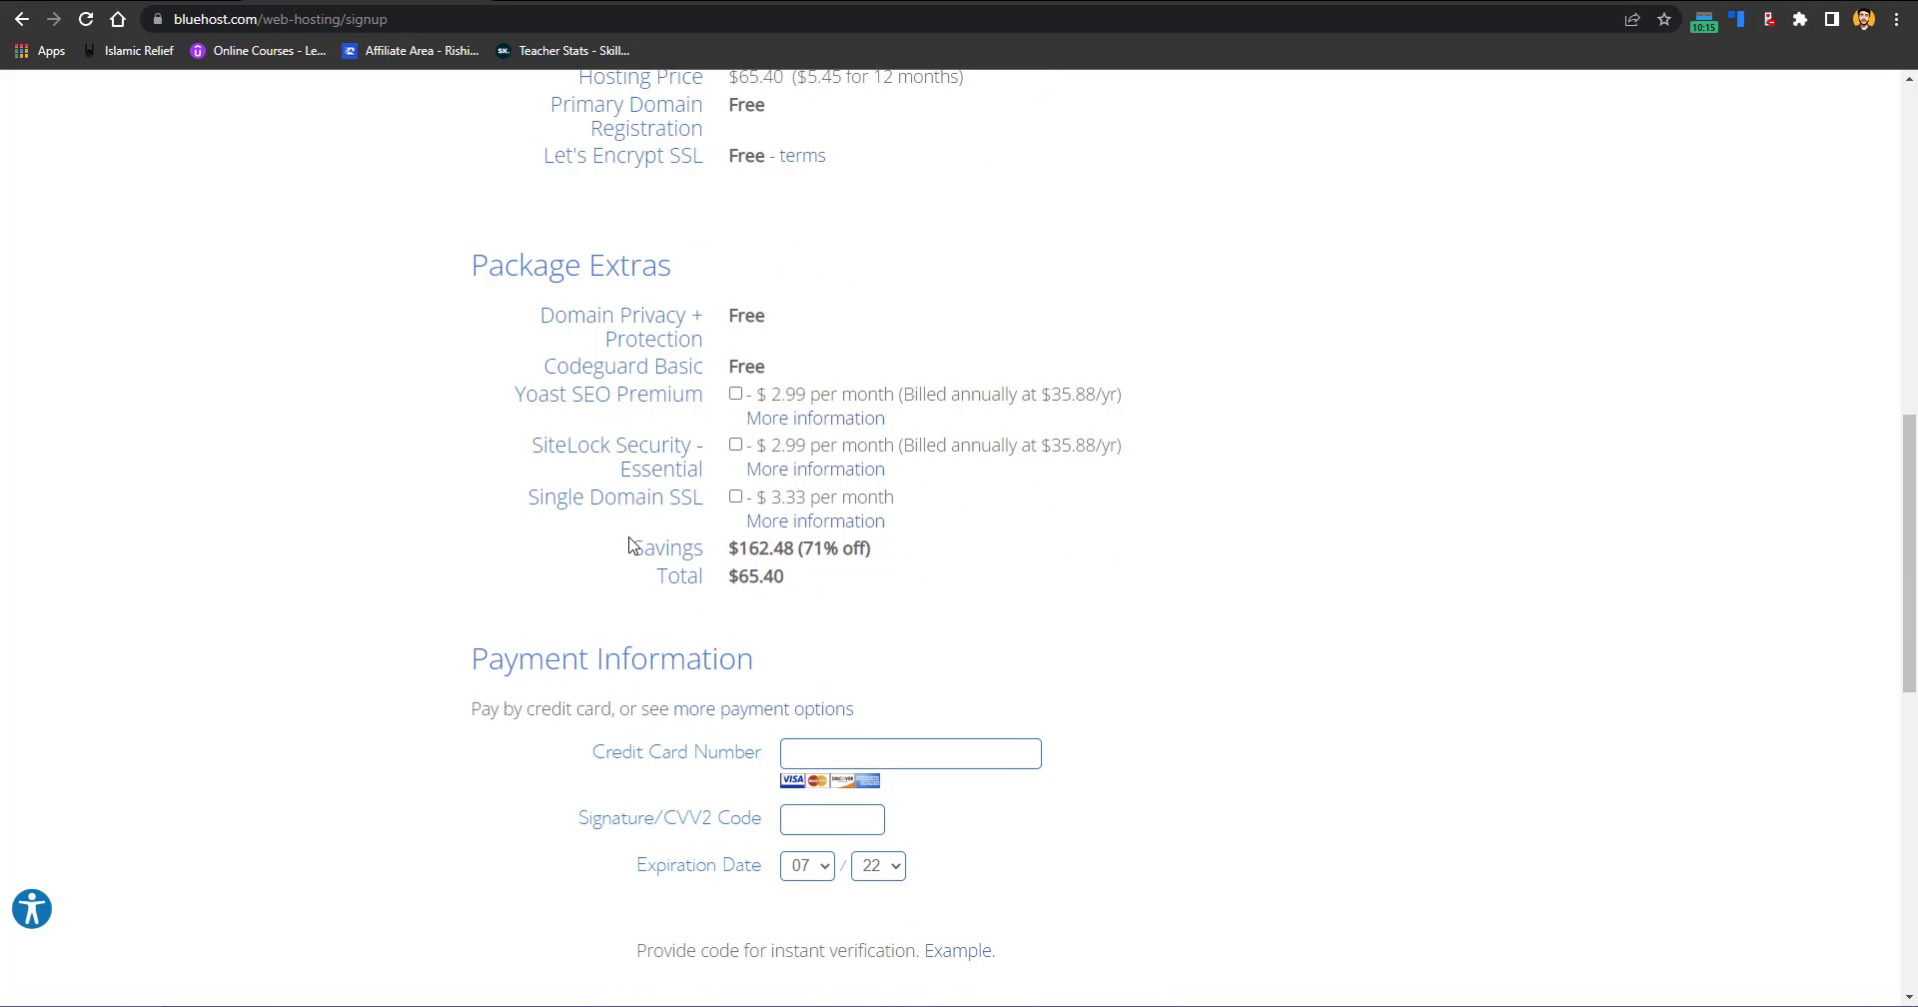
left_click_drag(630, 545, 901, 562)
left_click(769, 547)
left_click(940, 553)
left_click(741, 581)
double_click(757, 577)
scroll(1904, 566, "down", 1)
scroll(1911, 629, "down", 3)
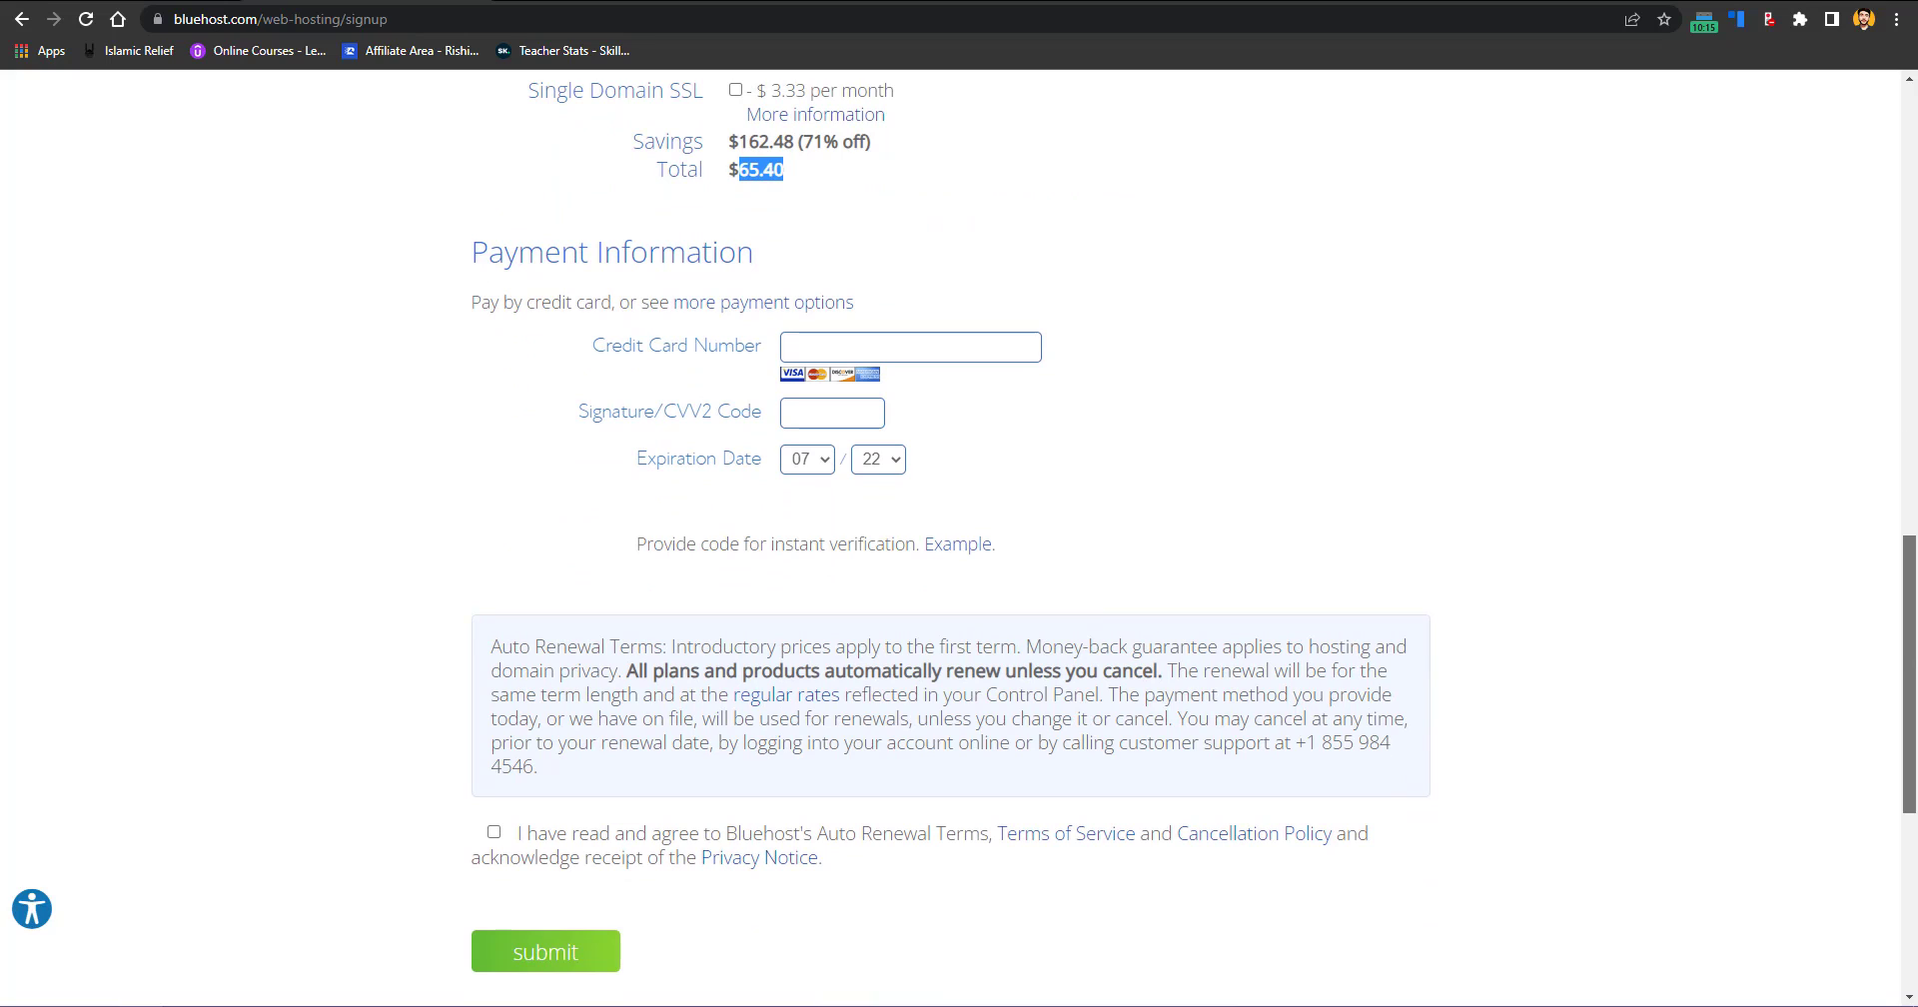
scroll(1914, 677, "up", 1)
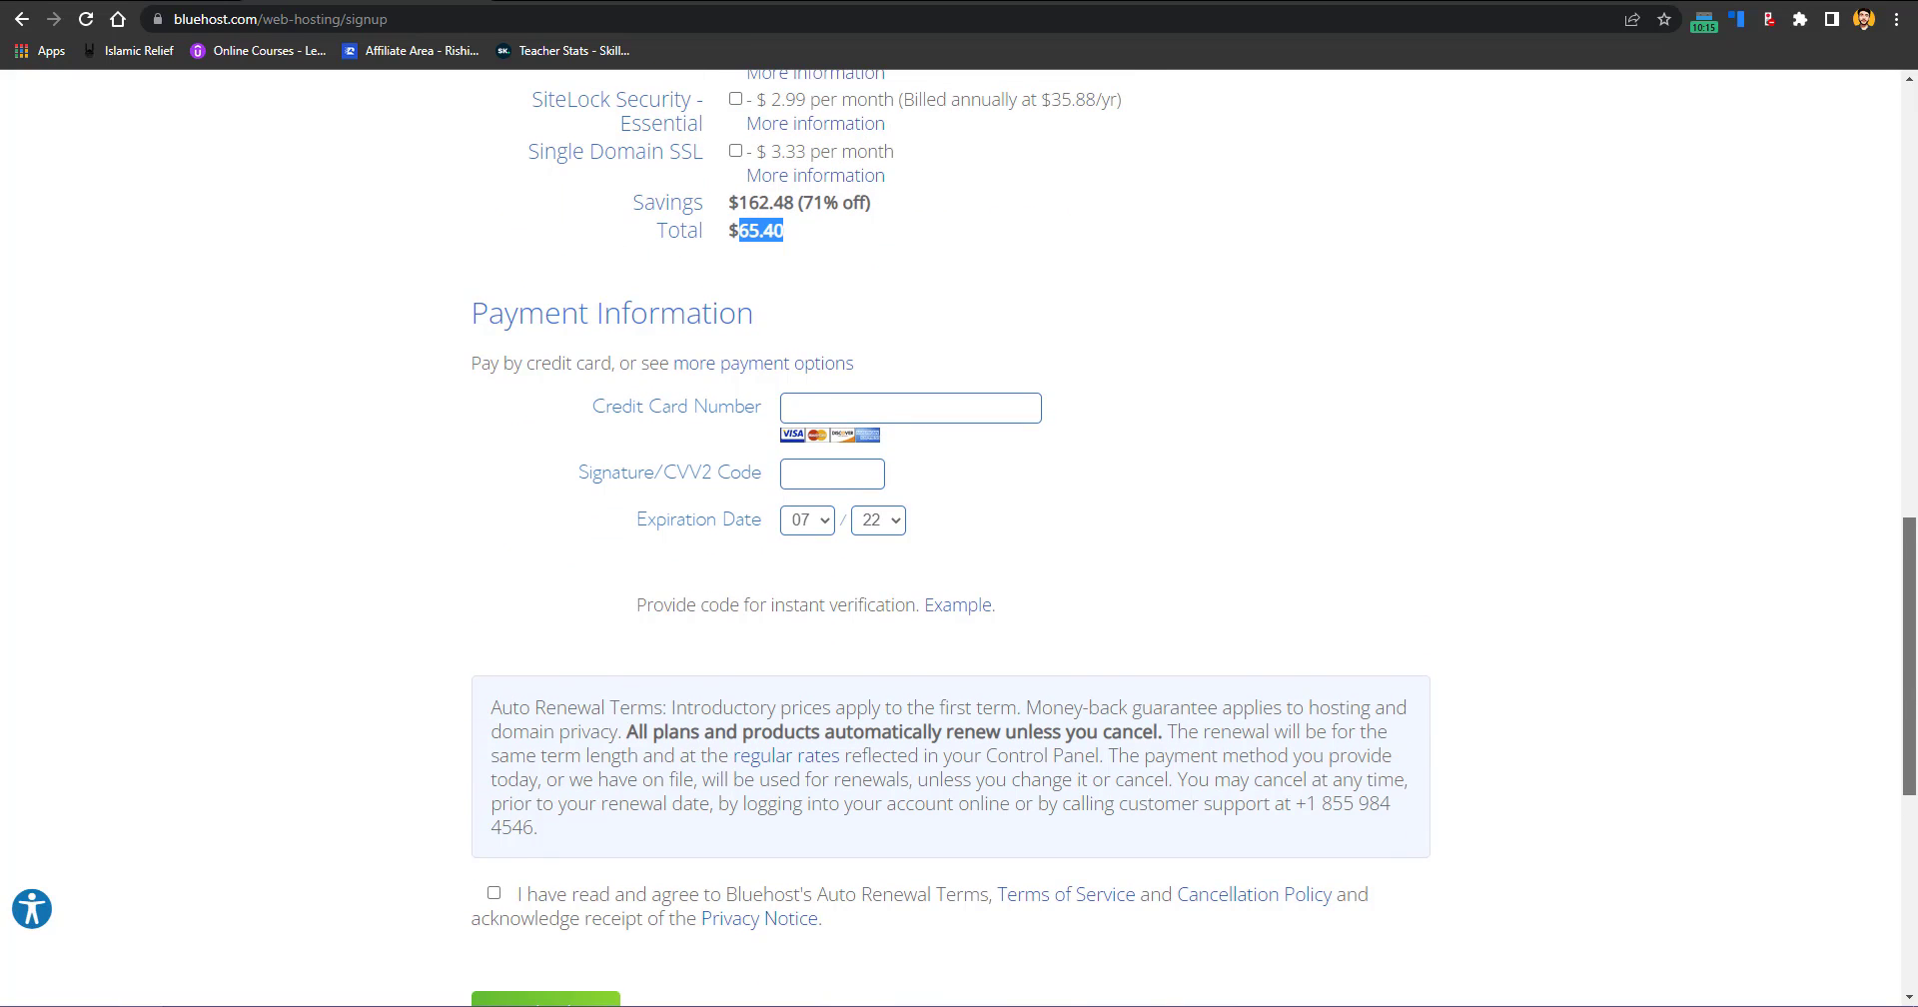
left_click_drag(1916, 678, 1917, 675)
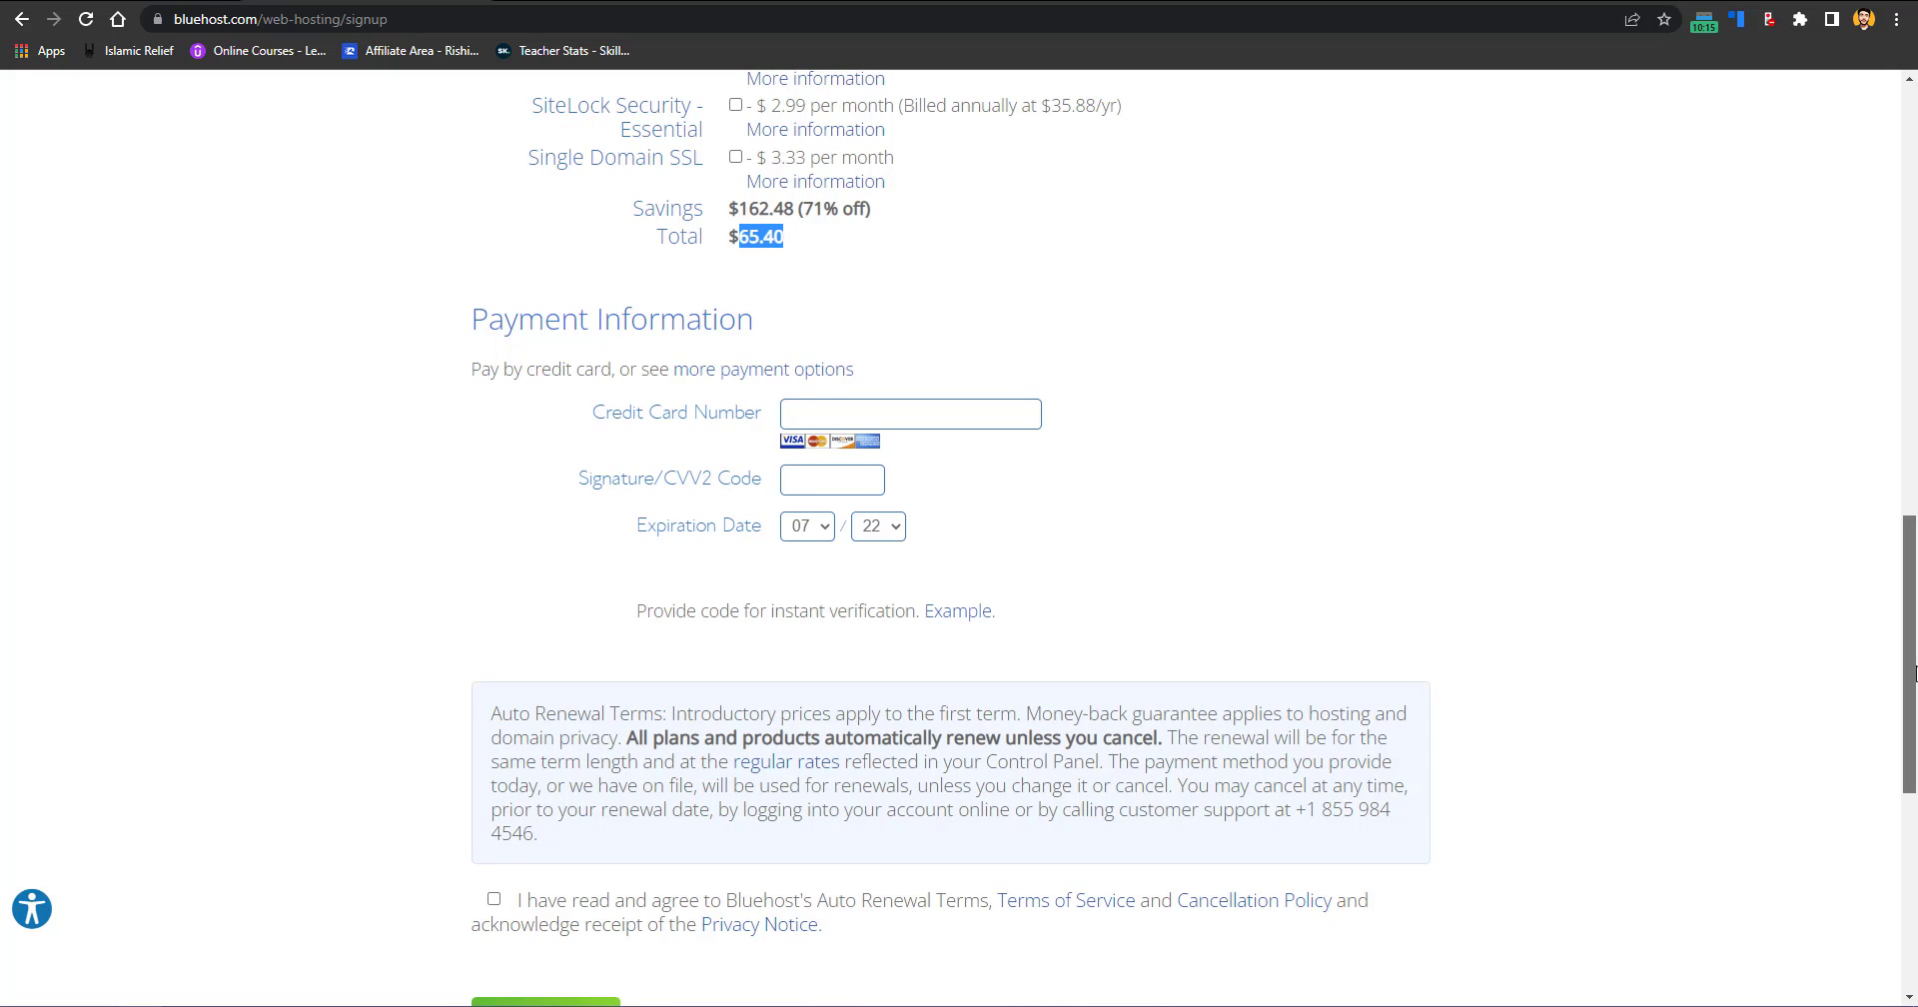
left_click_drag(1915, 672, 1916, 669)
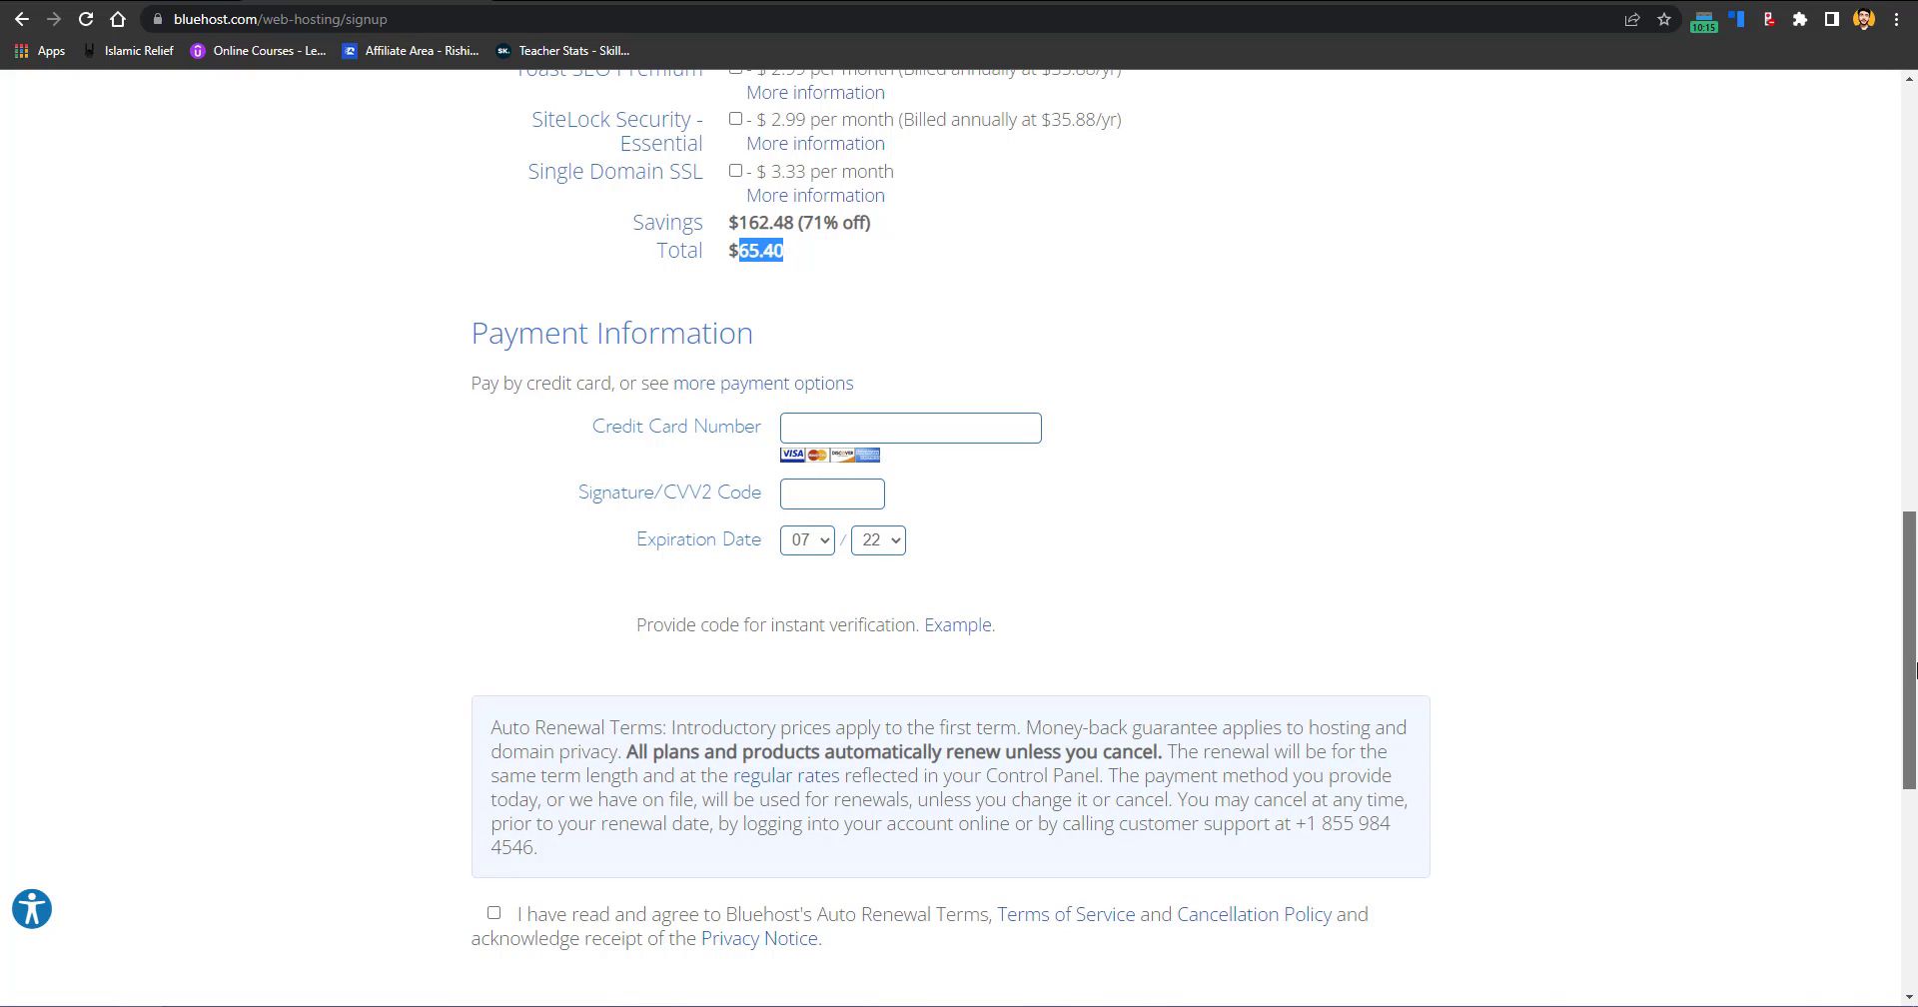
left_click_drag(1916, 669, 1915, 666)
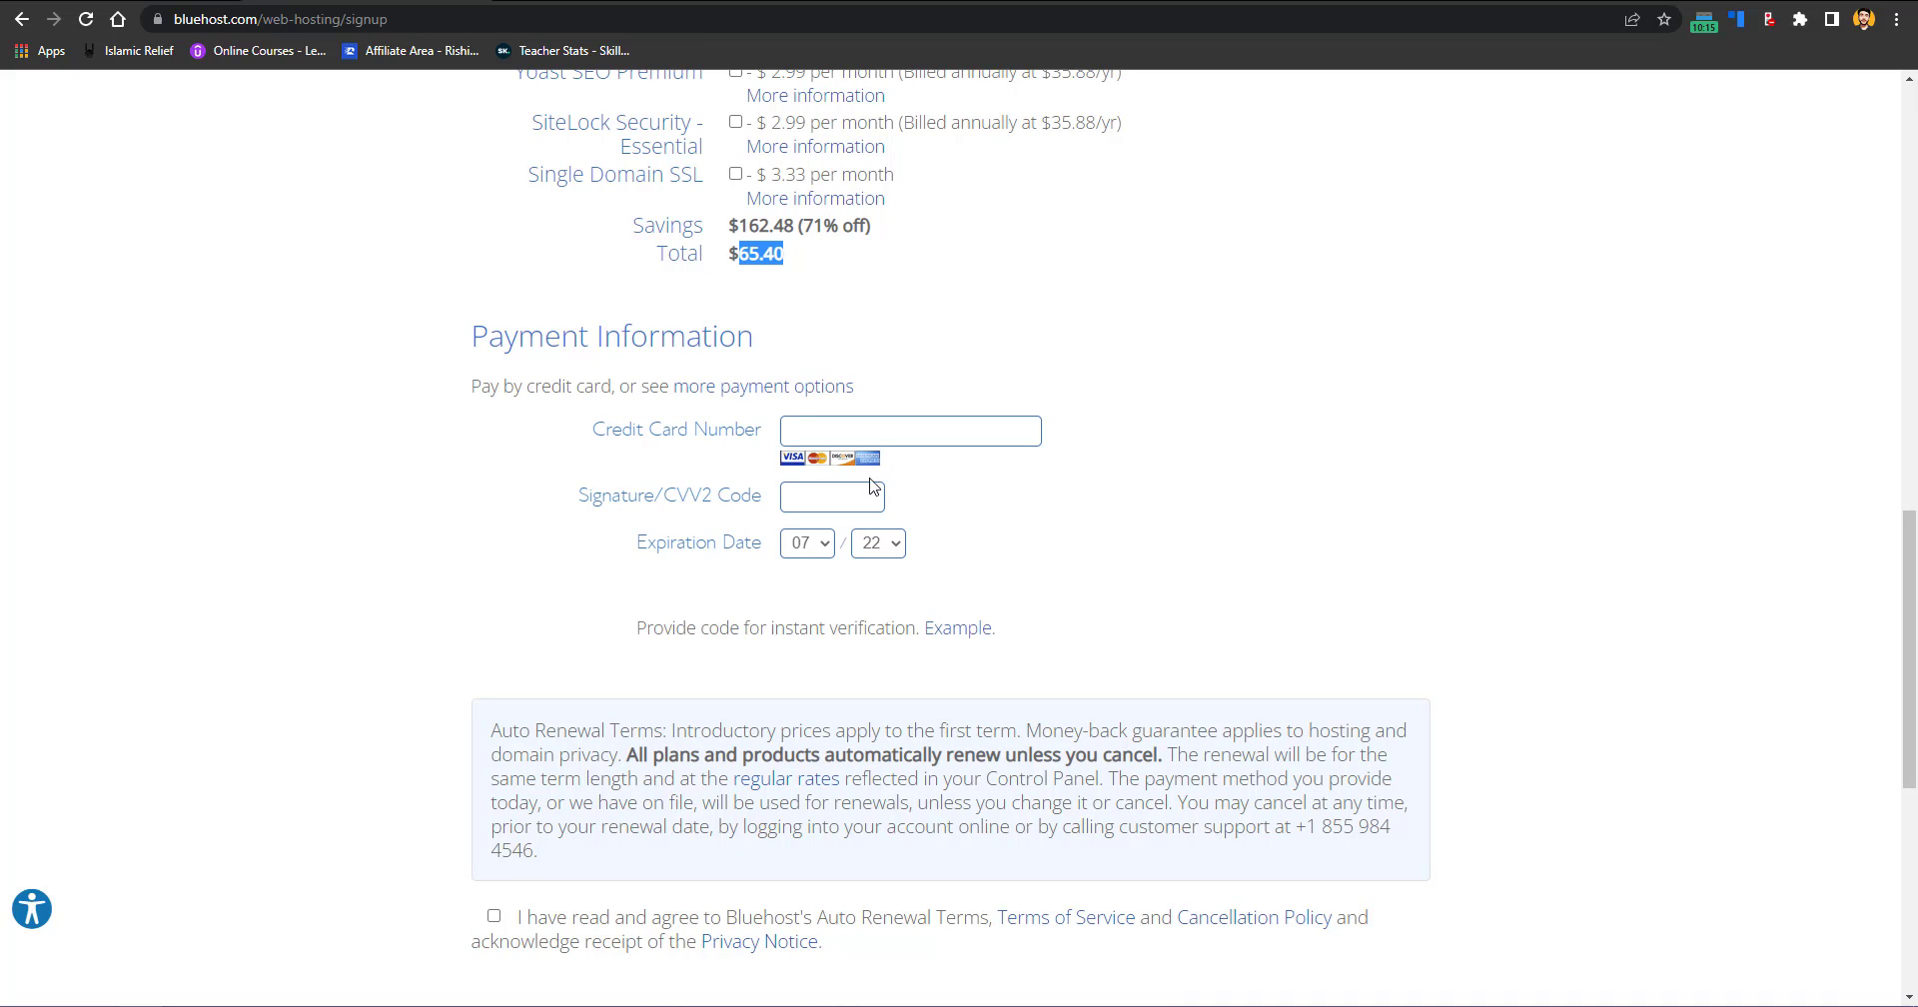
Step: Show the additional payment options including PayPal, agree to the auto renewal and service terms, and submit the hosting order
left_click(742, 390)
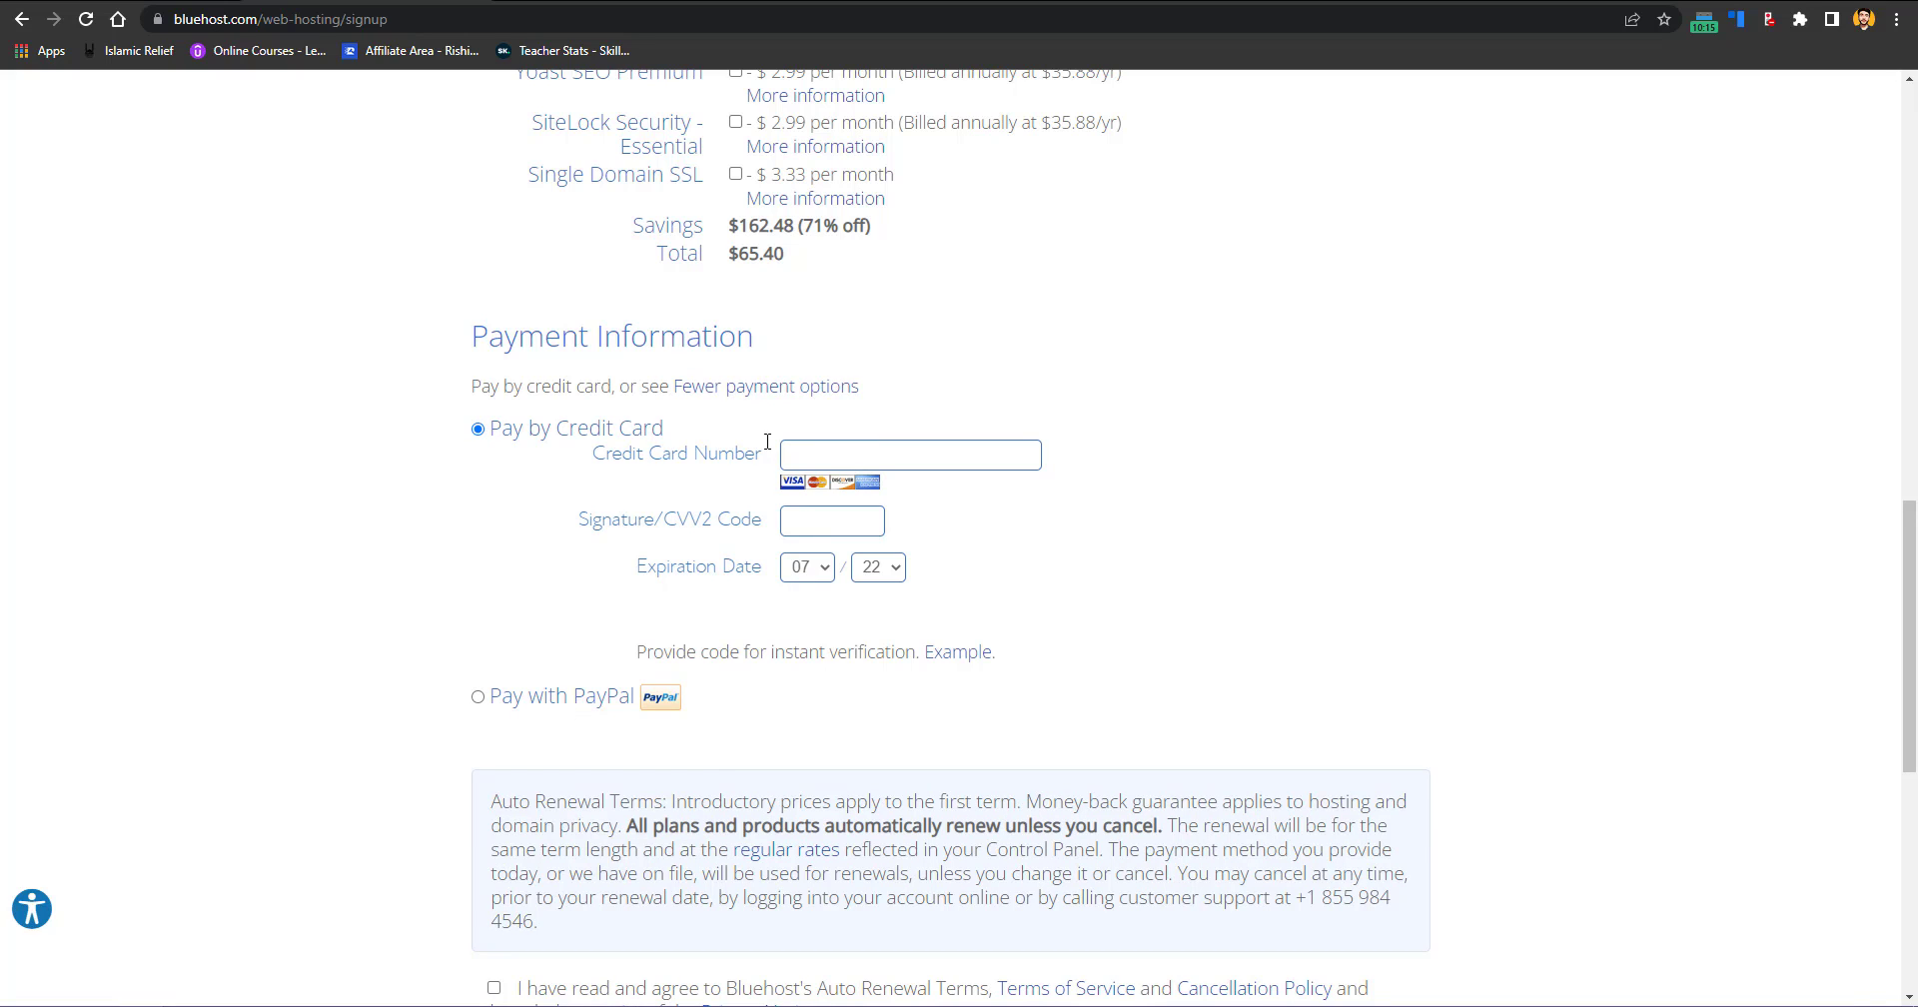
left_click_drag(1914, 725, 1917, 762)
scroll(1916, 762, "down", 3)
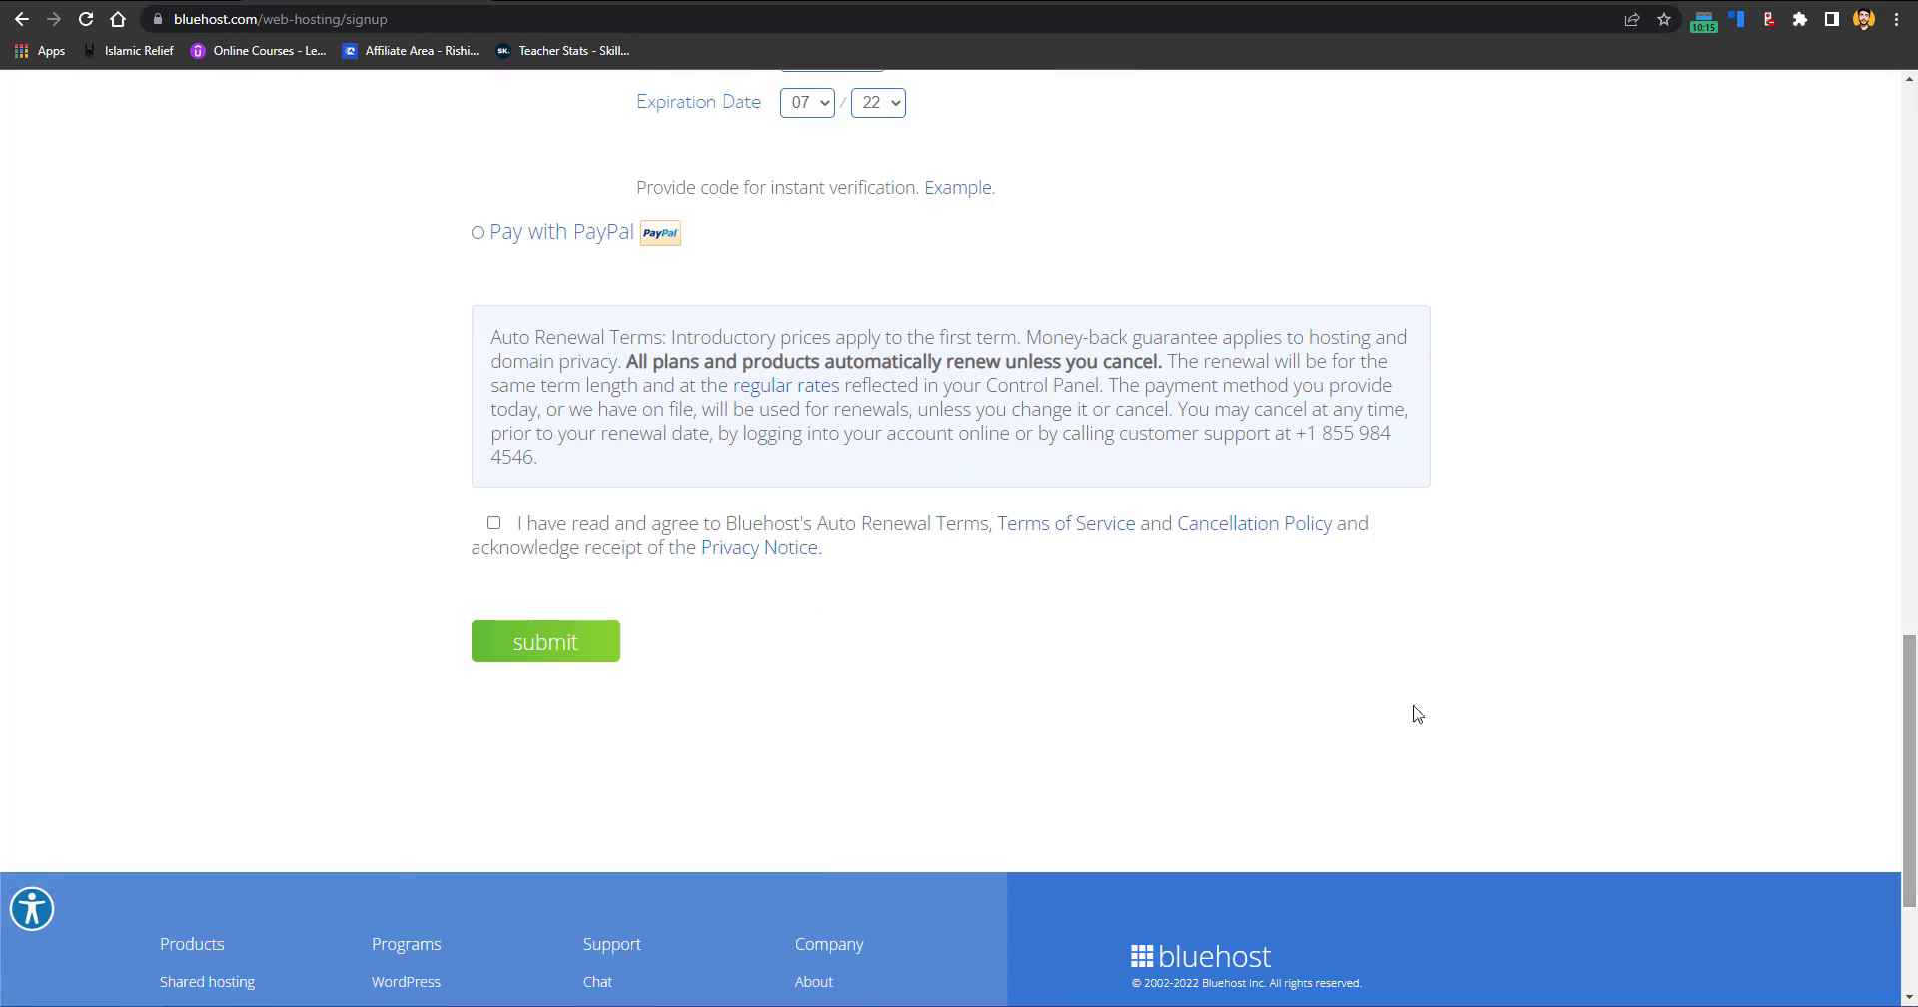
left_click(493, 525)
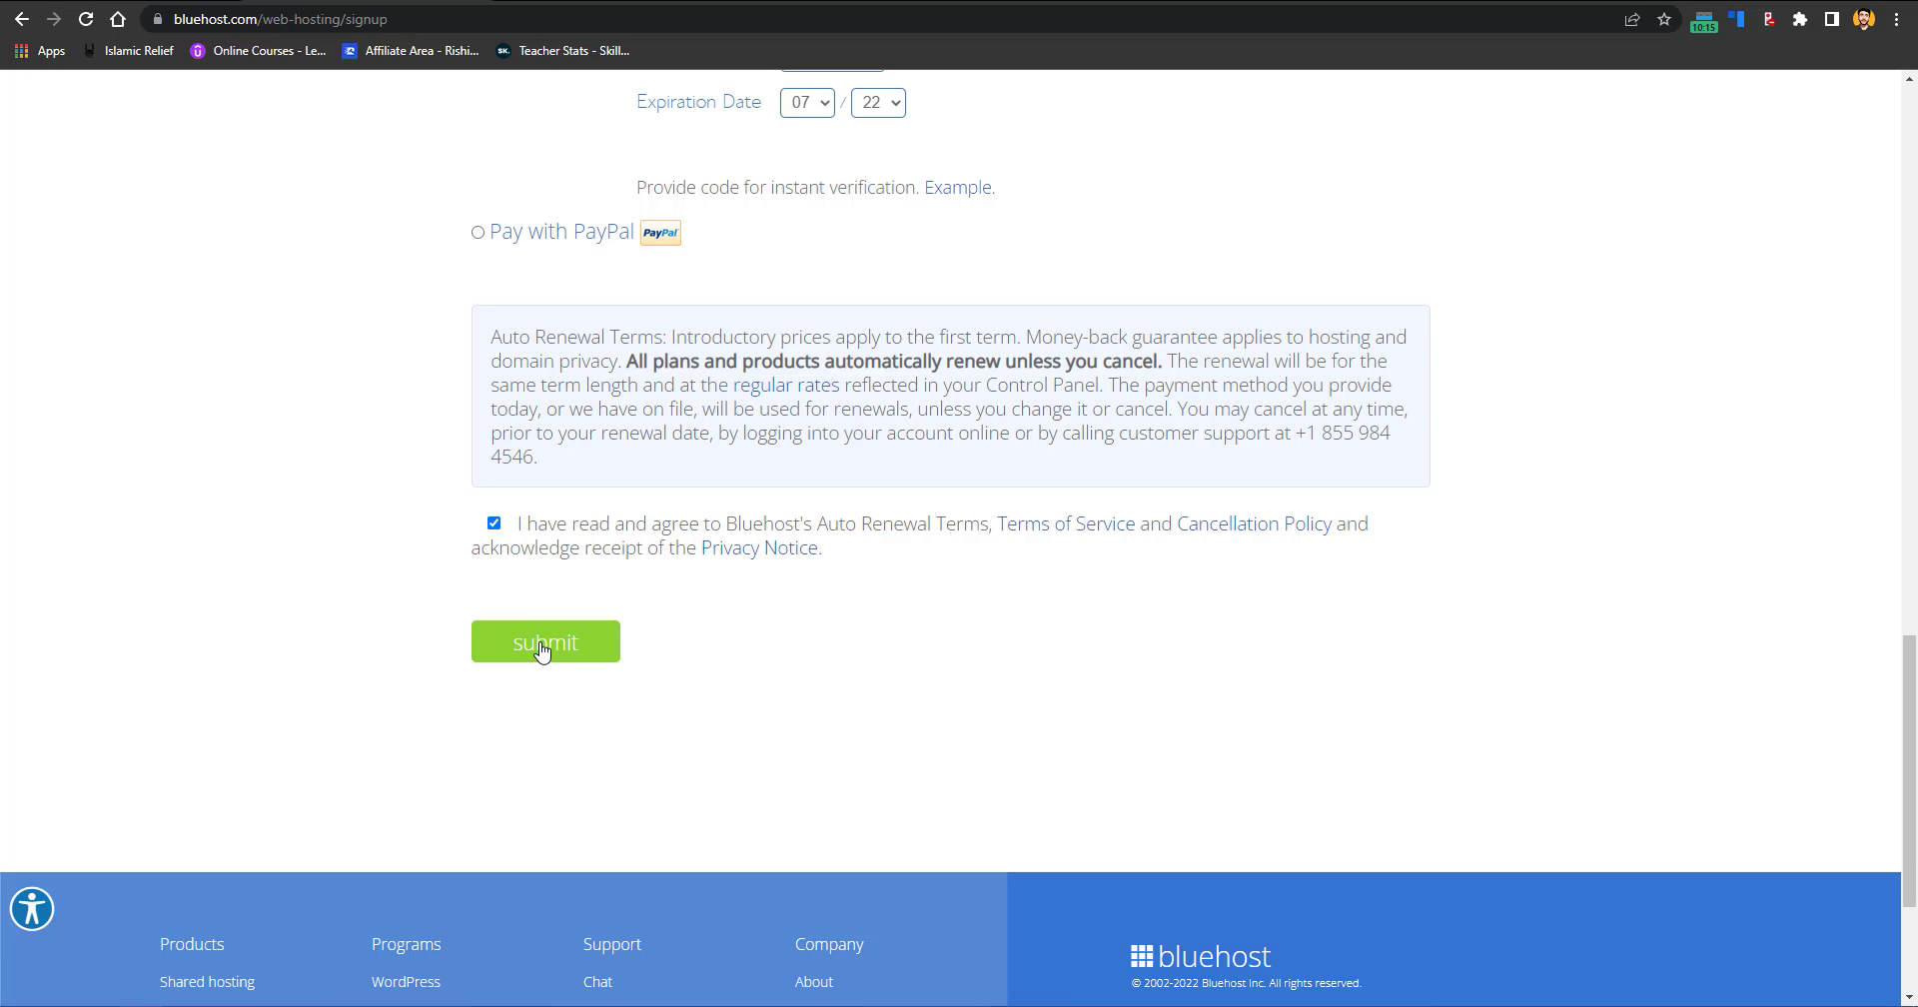
left_click(534, 640)
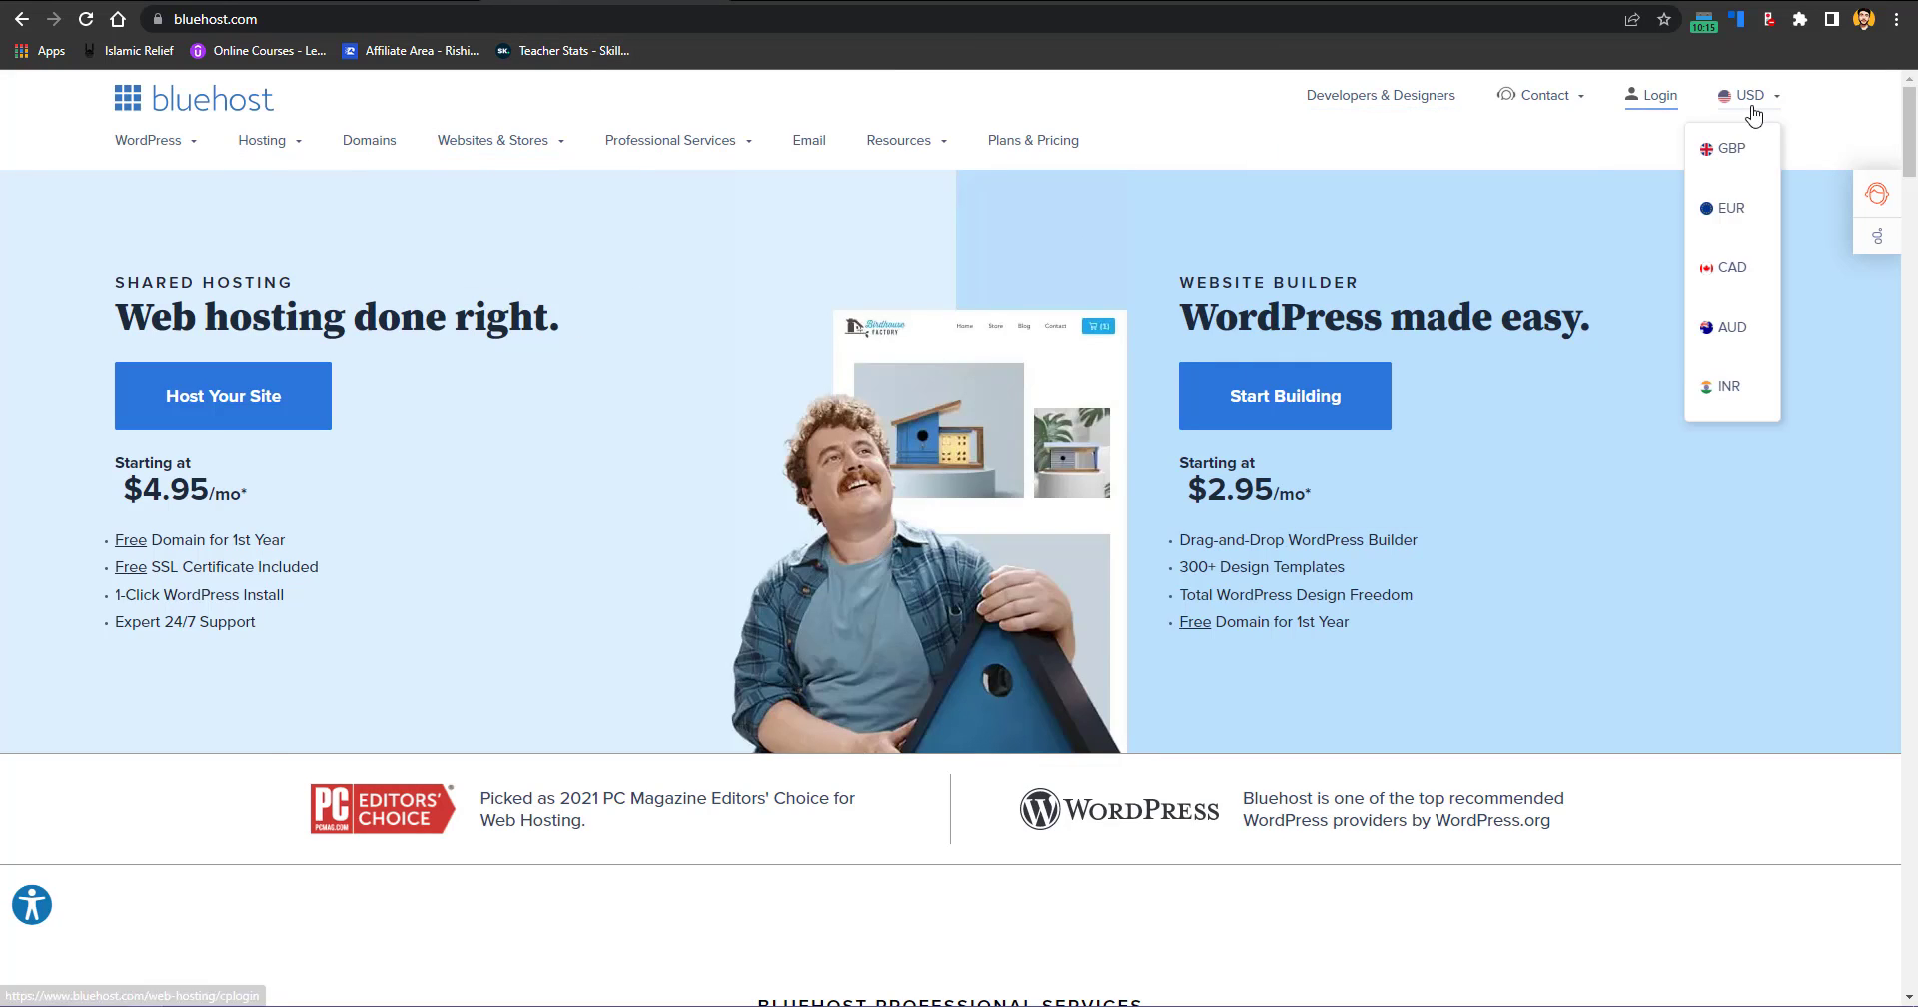
Step: Open the hosting login page and log in with the saved domain name and password
left_click(1661, 96)
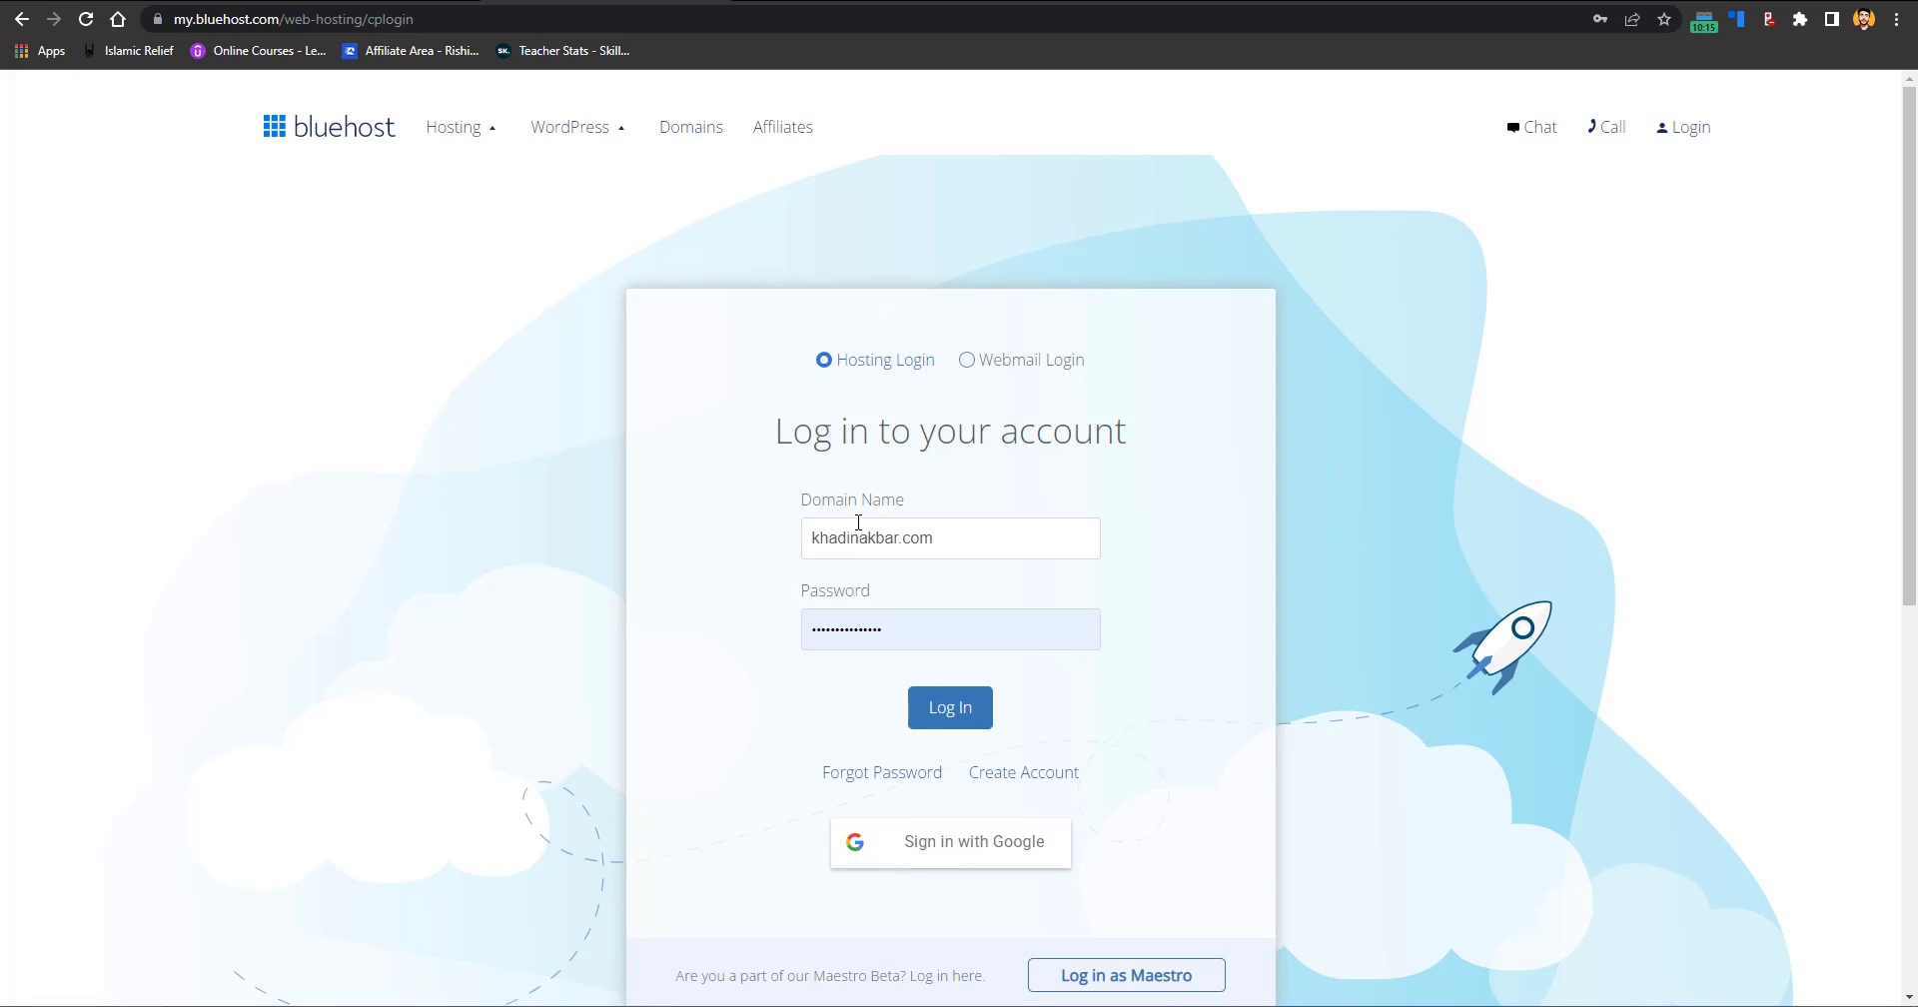
double_click(870, 537)
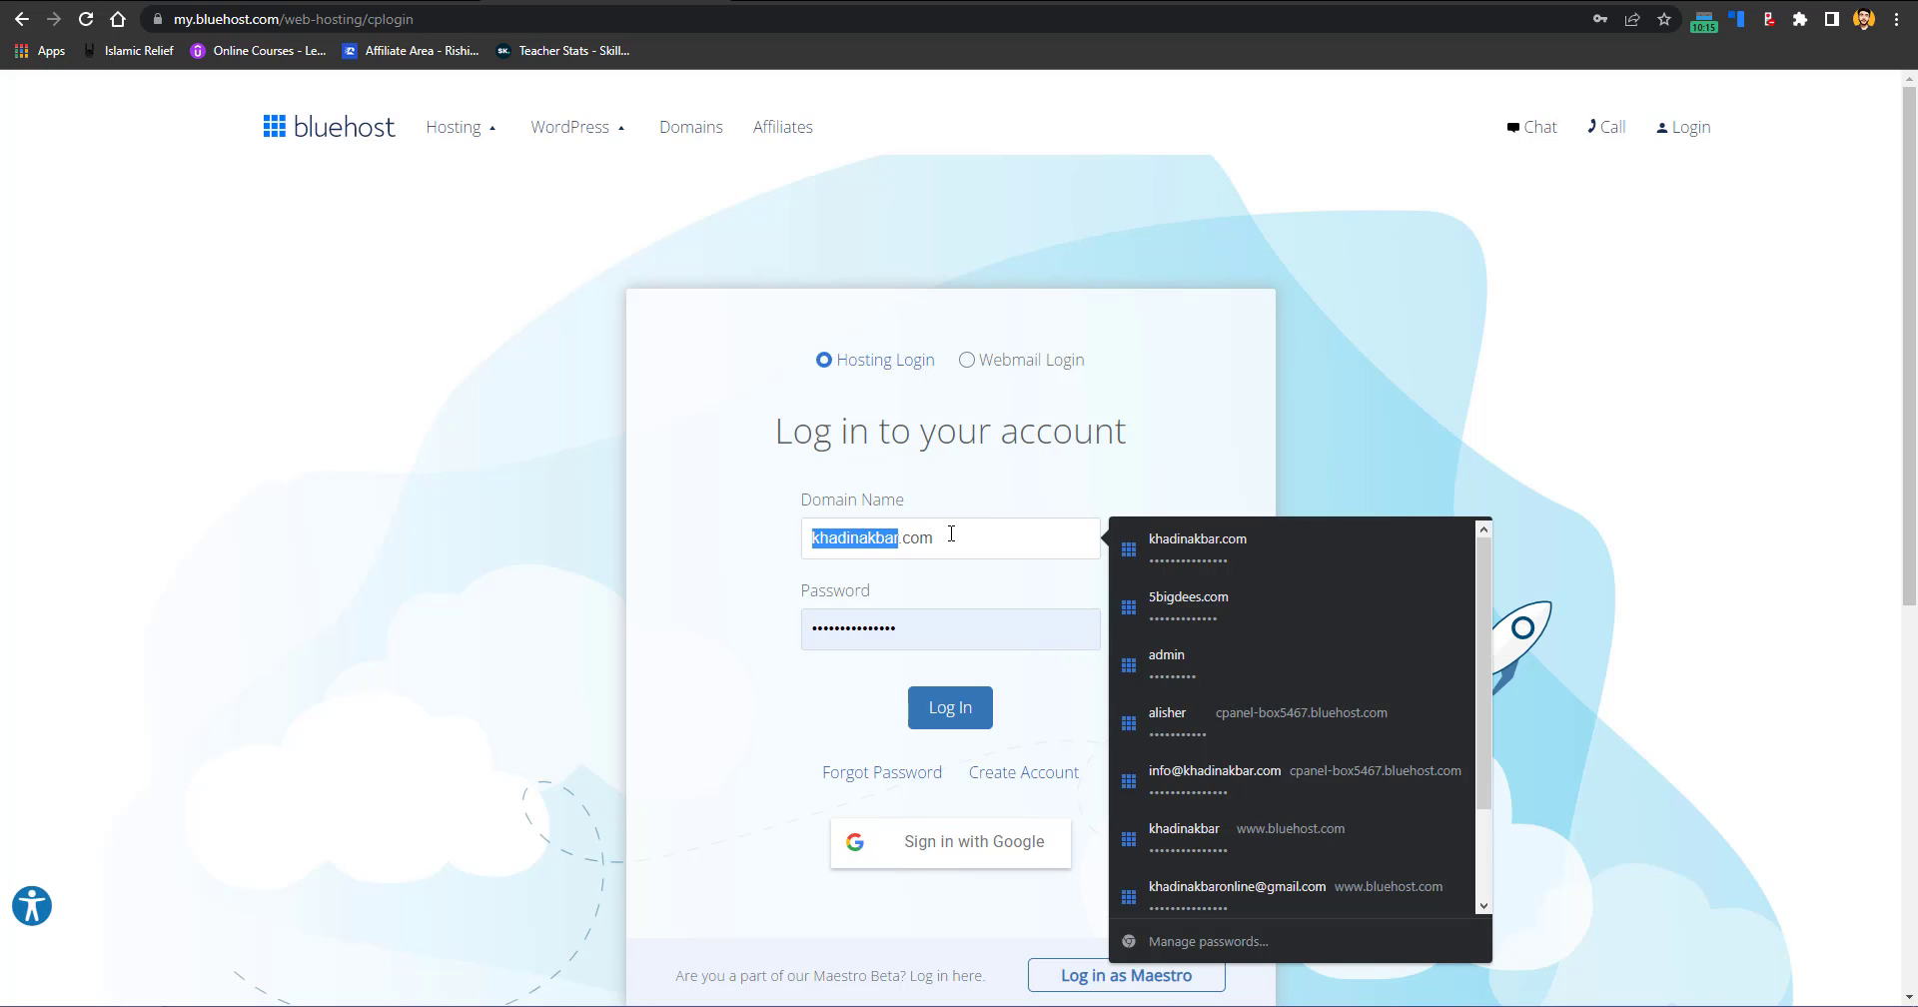
left_click(951, 533)
left_click(1009, 463)
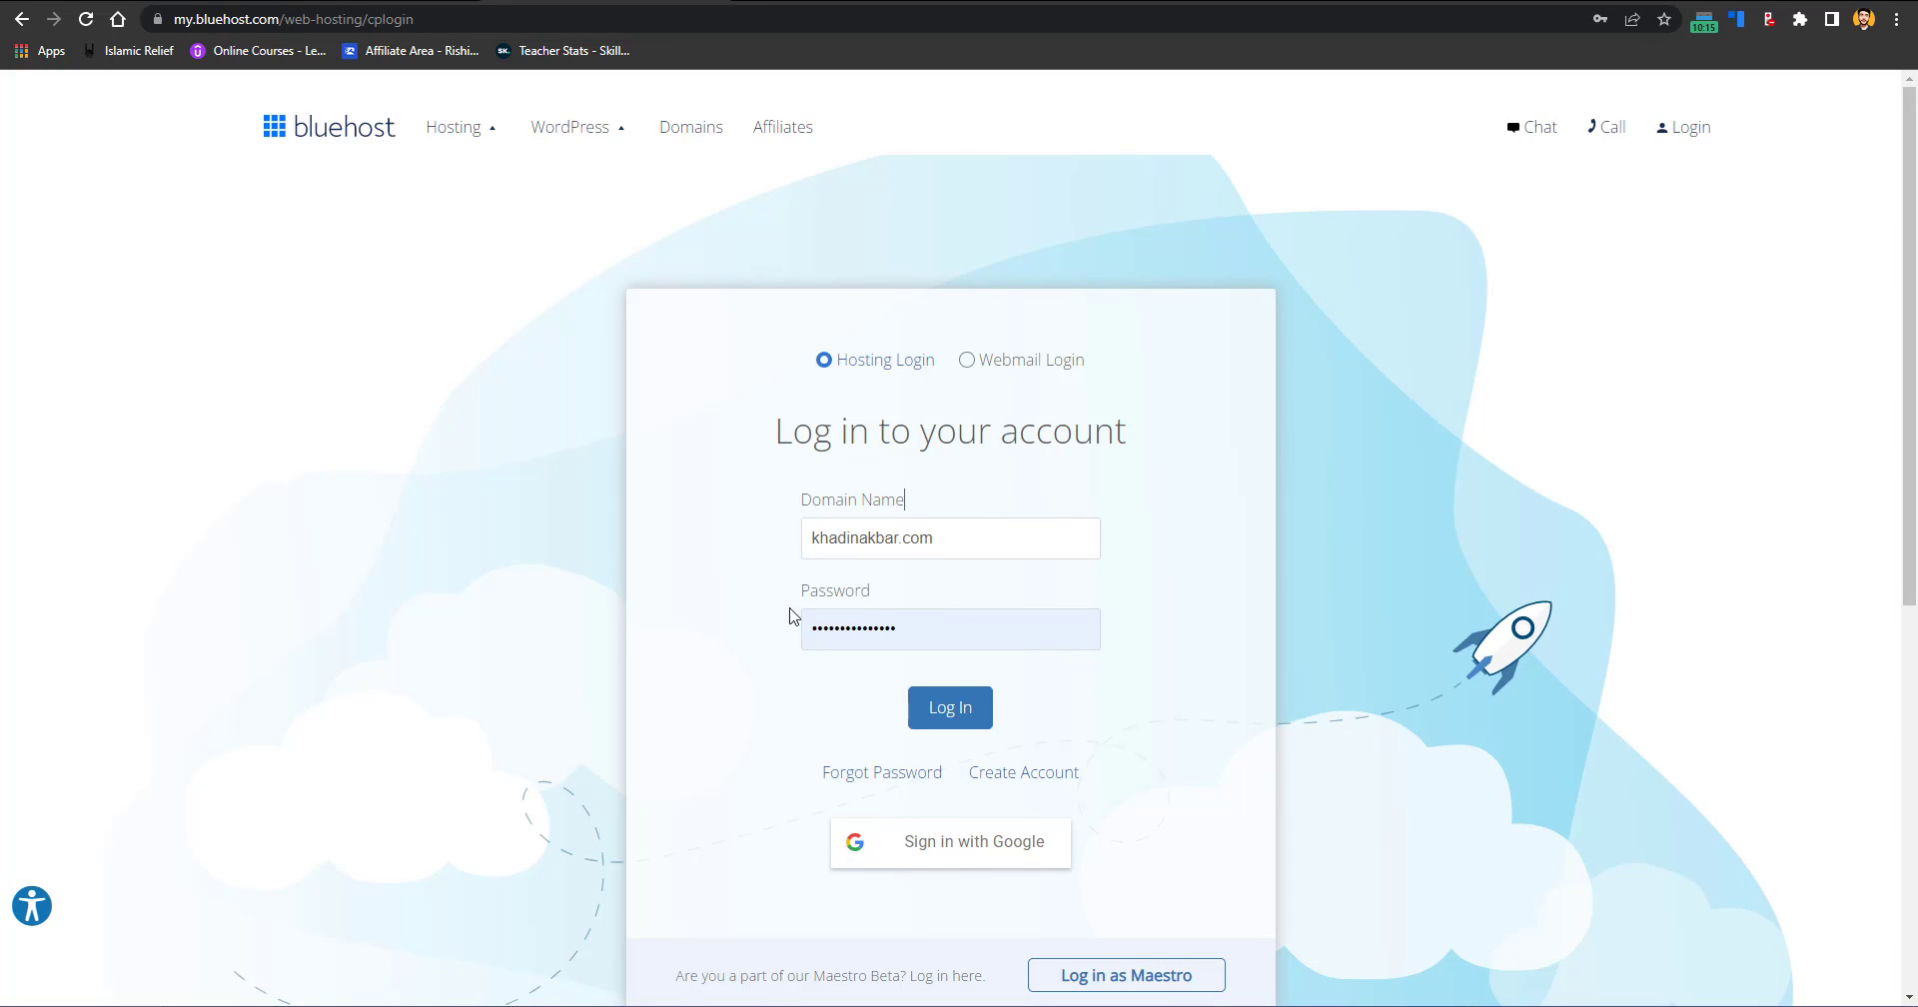
mouse_move(569, 160)
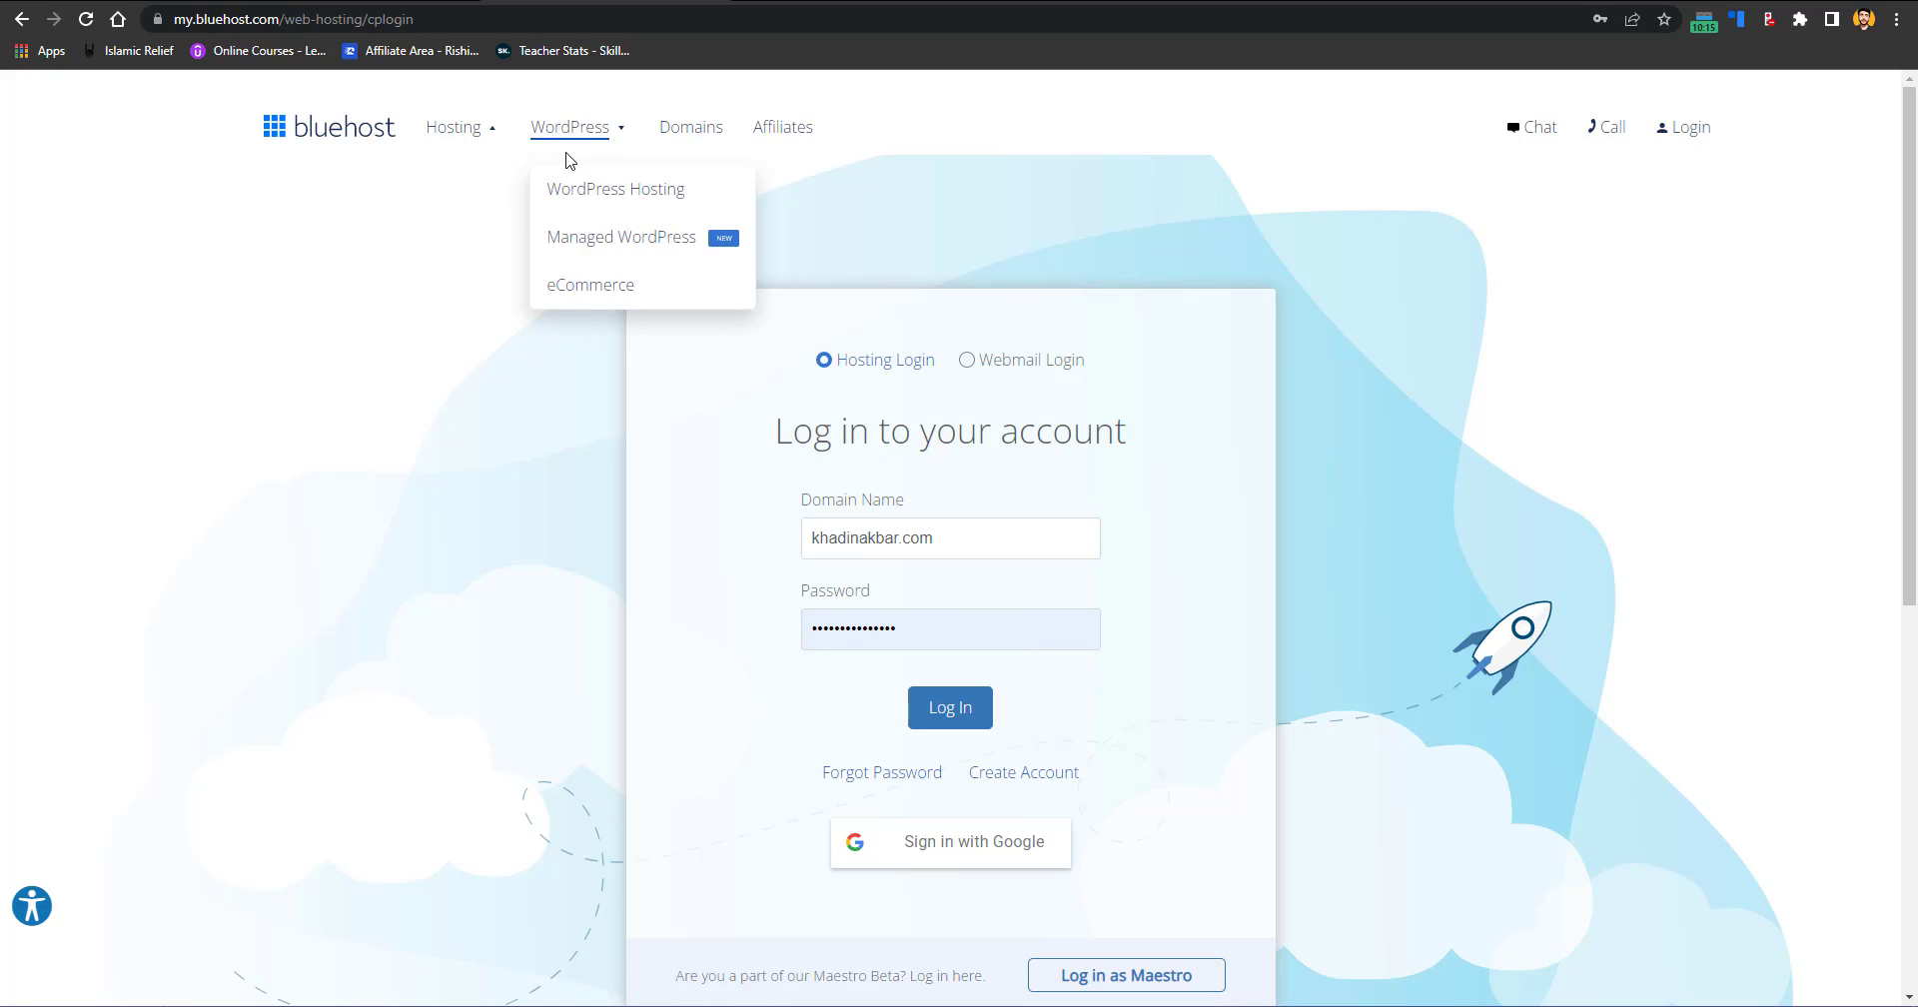
left_click(951, 538)
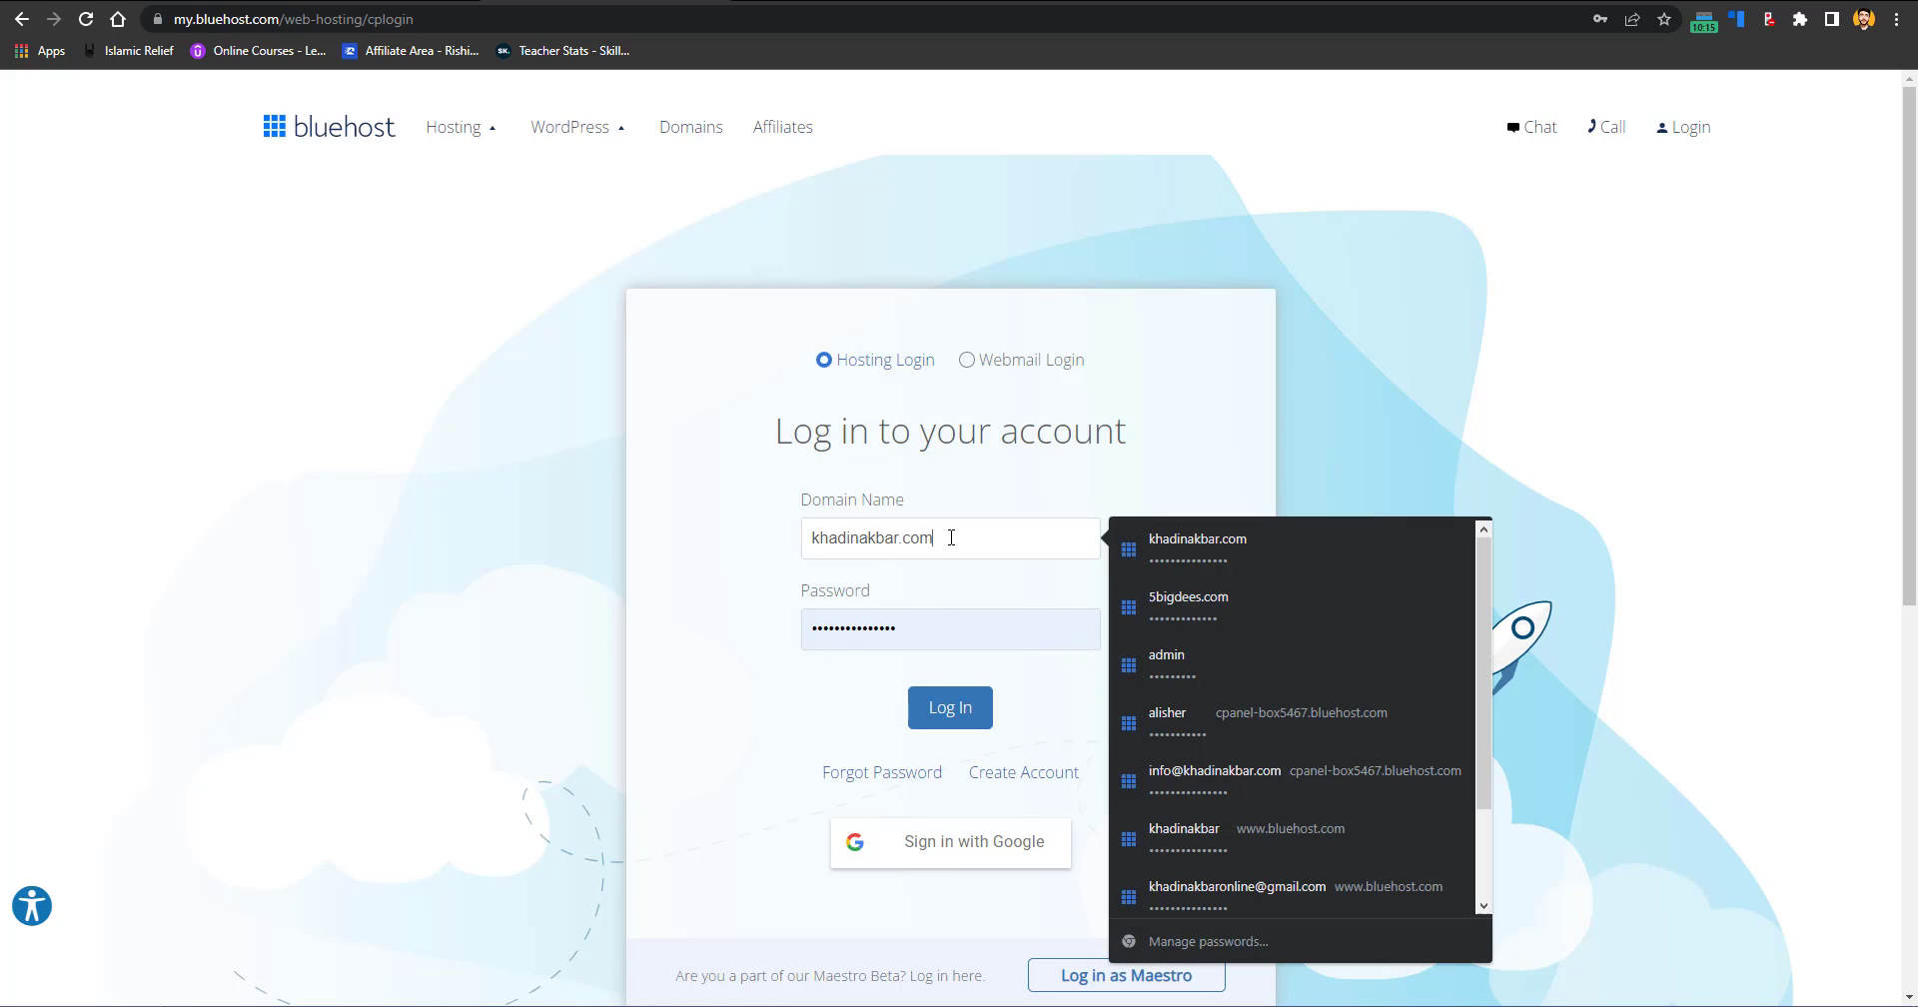
double_click(885, 537)
double_click(917, 538)
left_click(946, 542)
left_click(1215, 431)
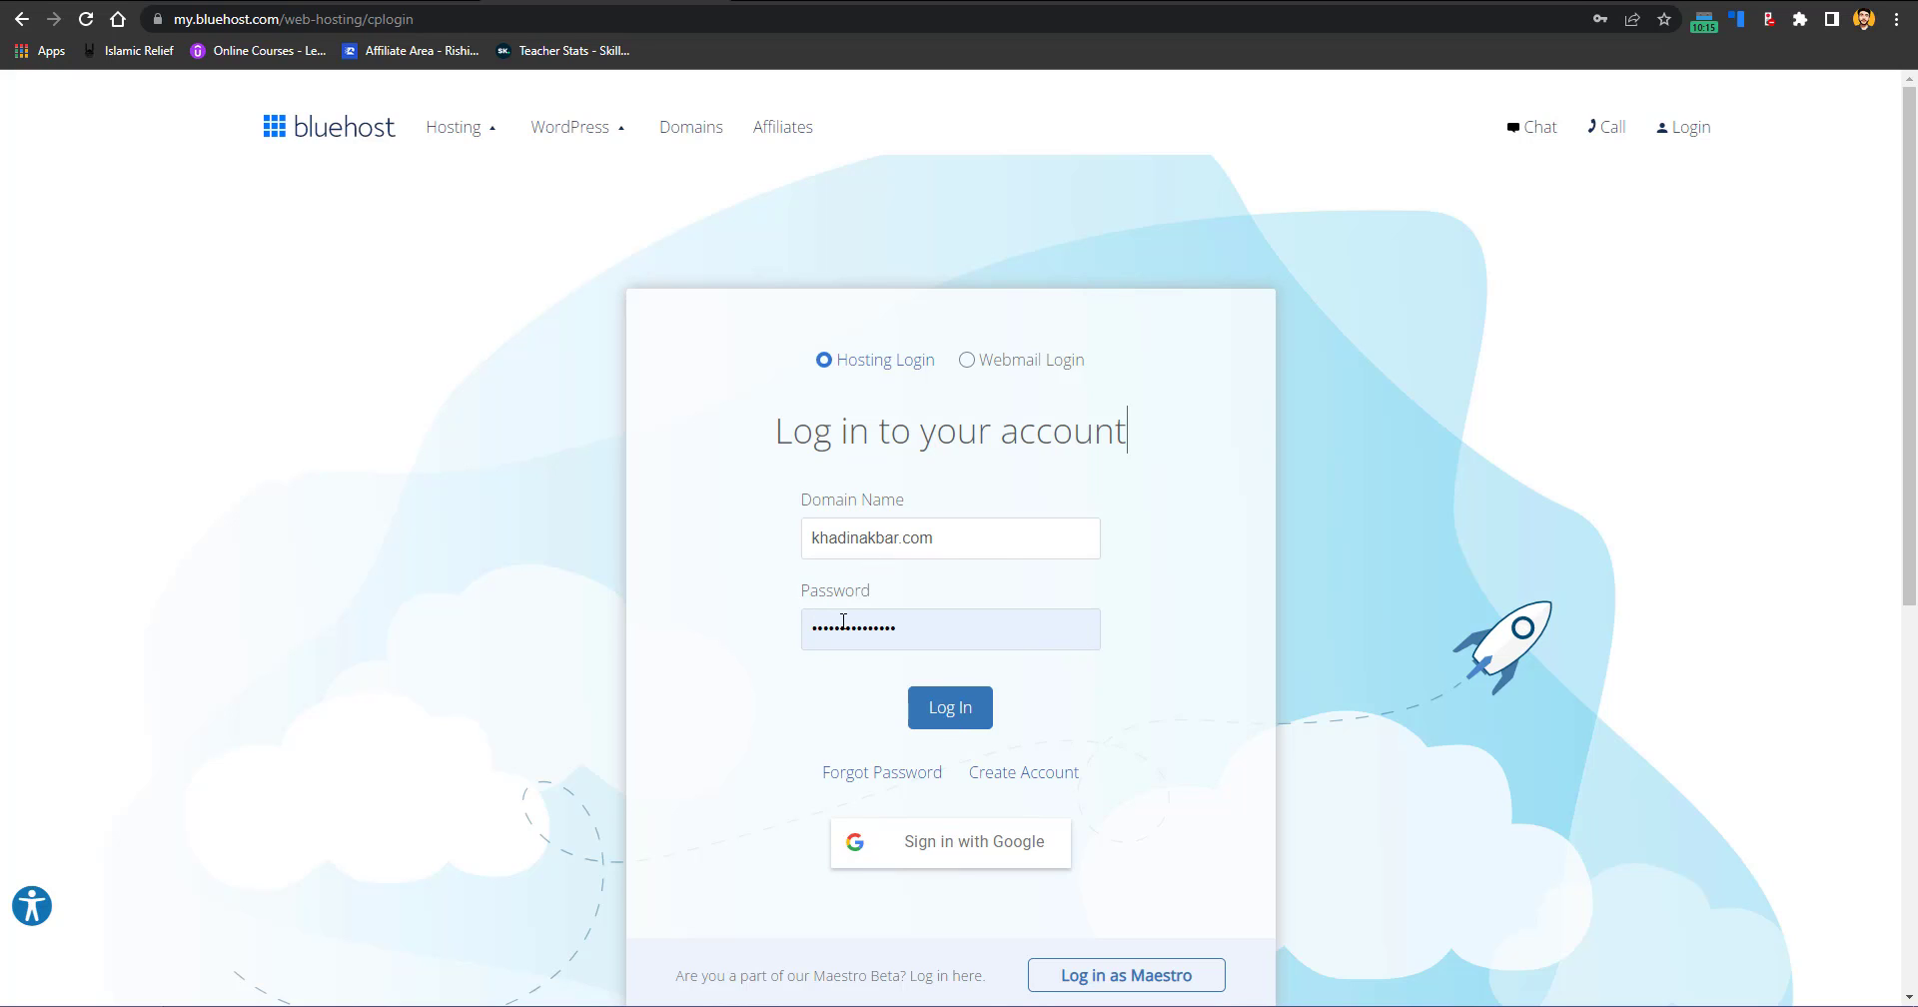
double_click(844, 623)
left_click(1427, 340)
left_click(967, 716)
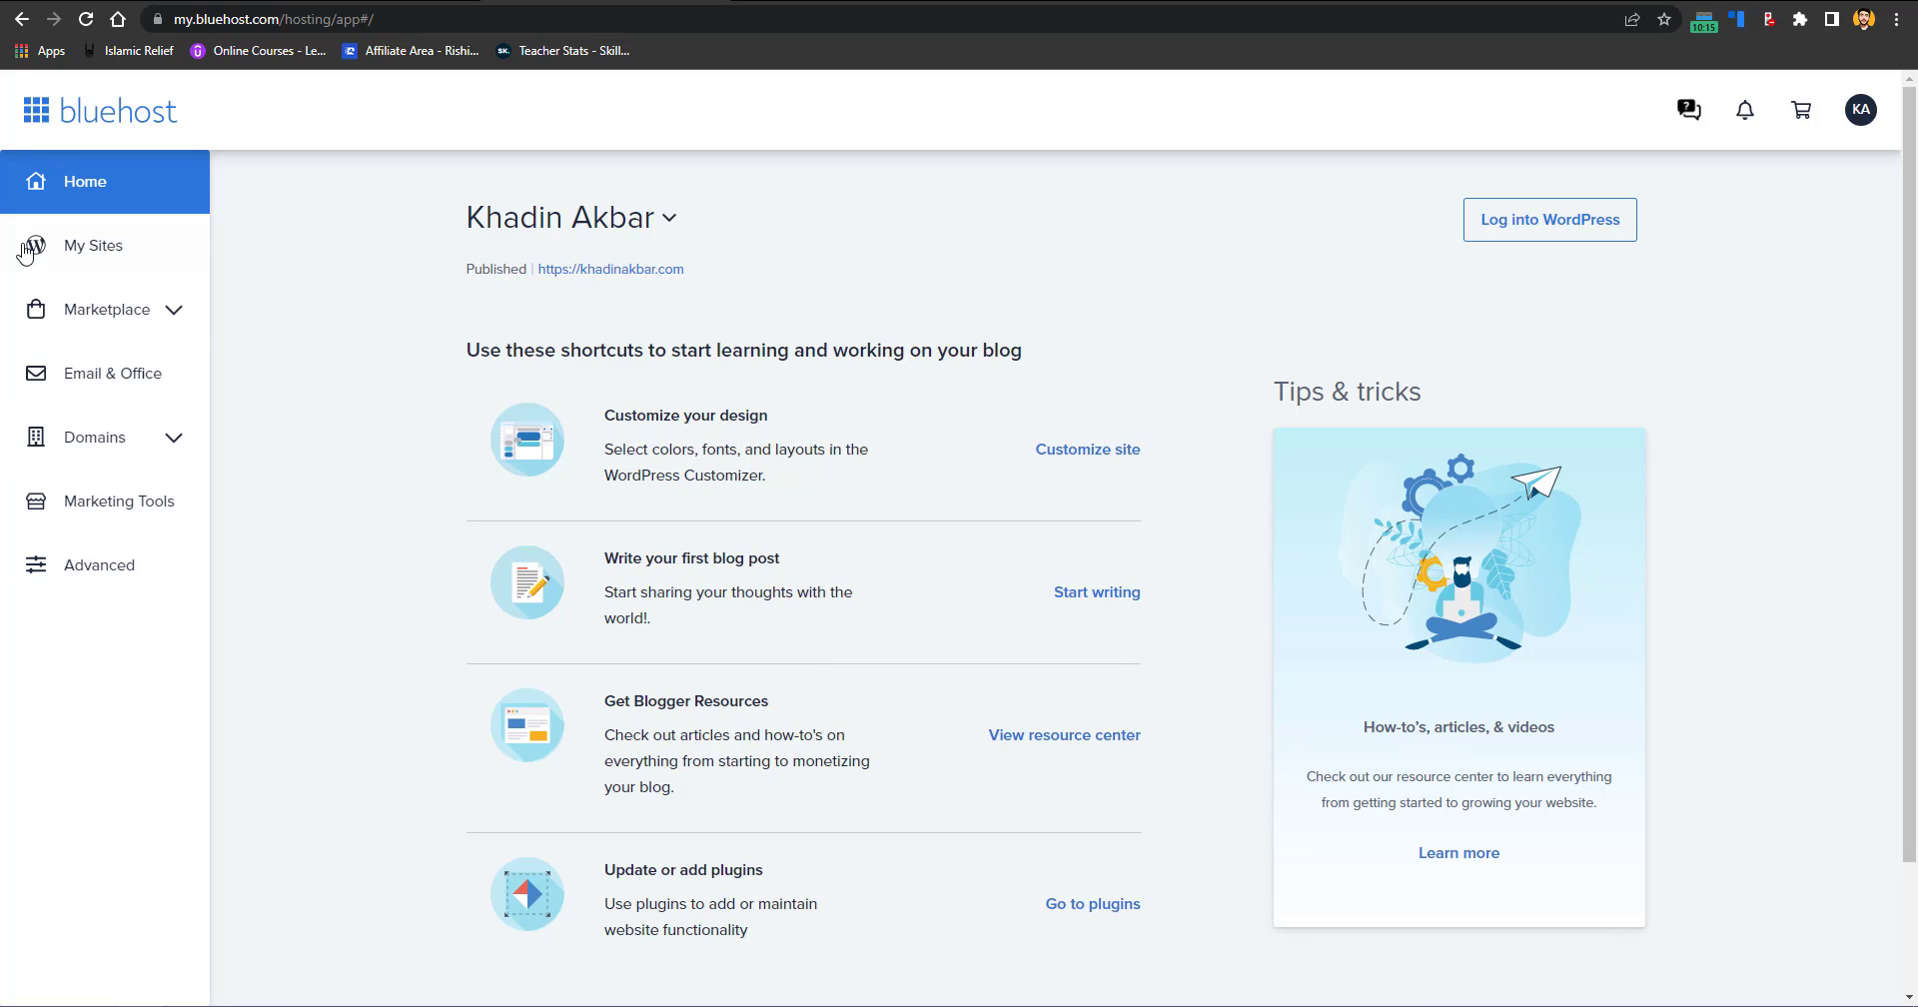
Step: Open the management page of the site titled WEBSITE from My Sites and log into its WordPress dashboard
left_click(166, 268)
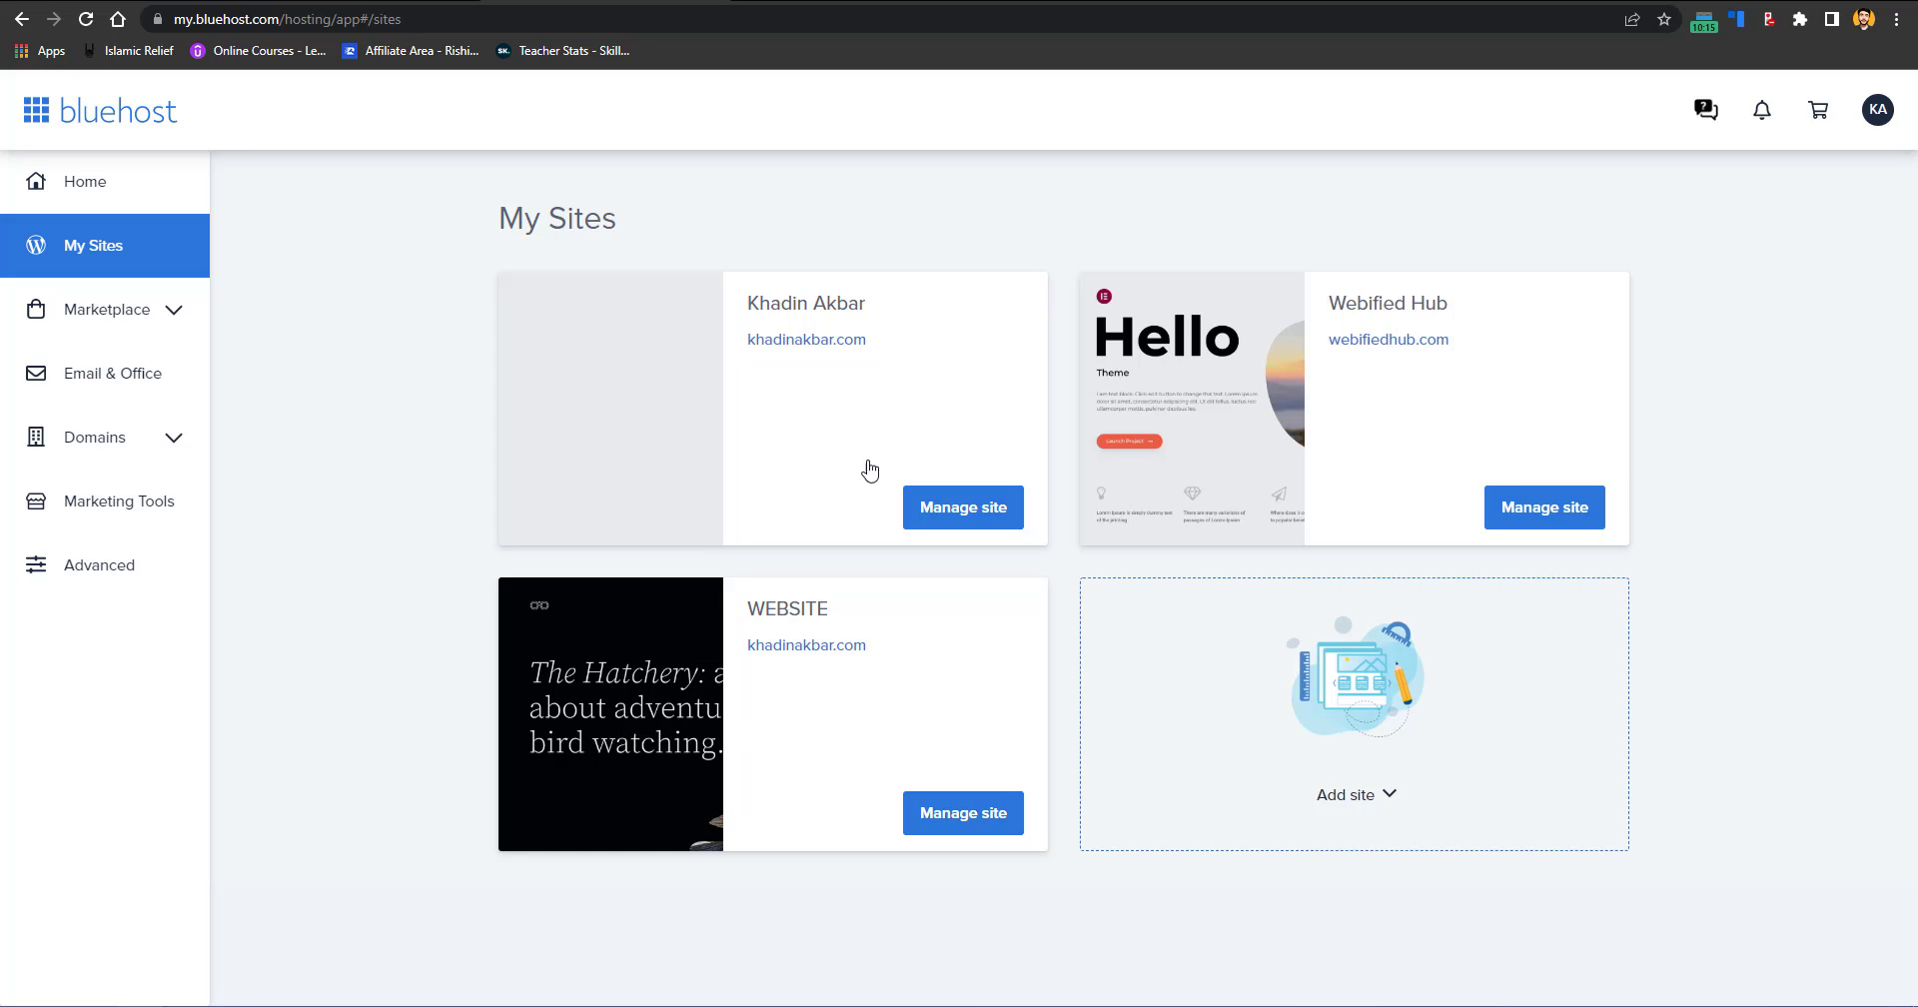
left_click(965, 817)
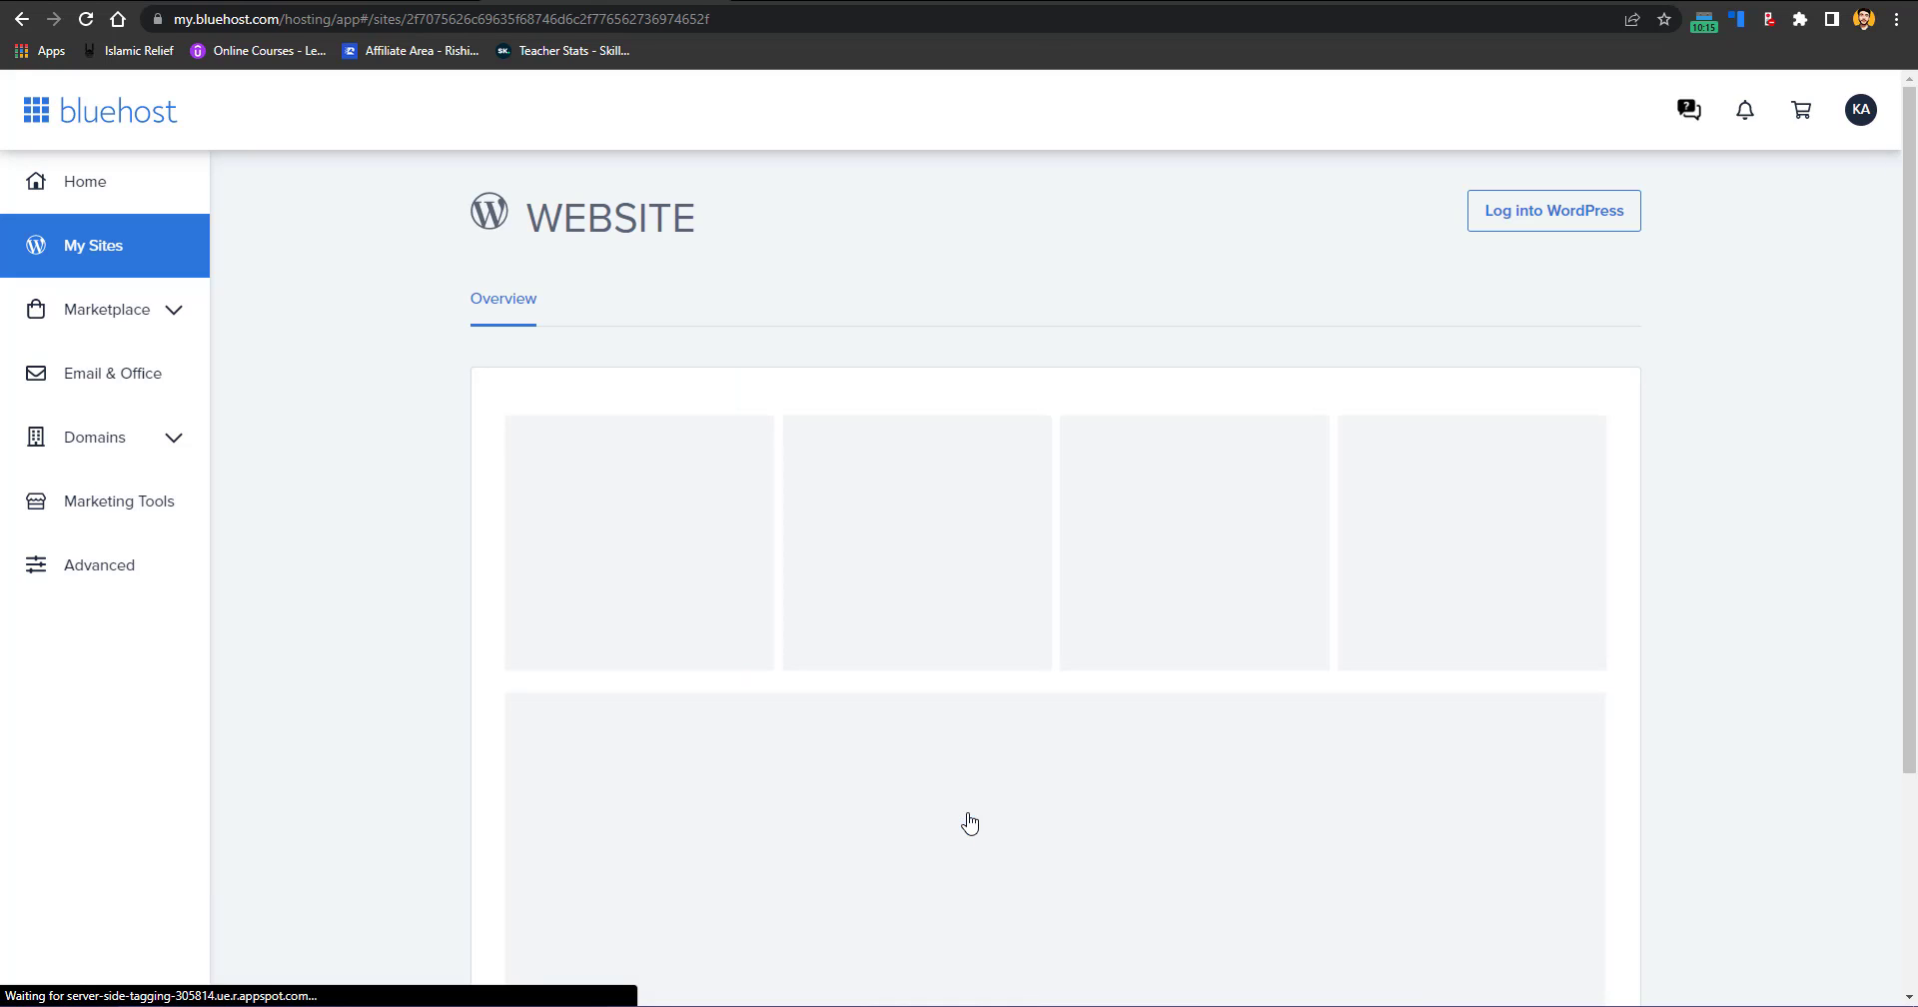
left_click(1553, 211)
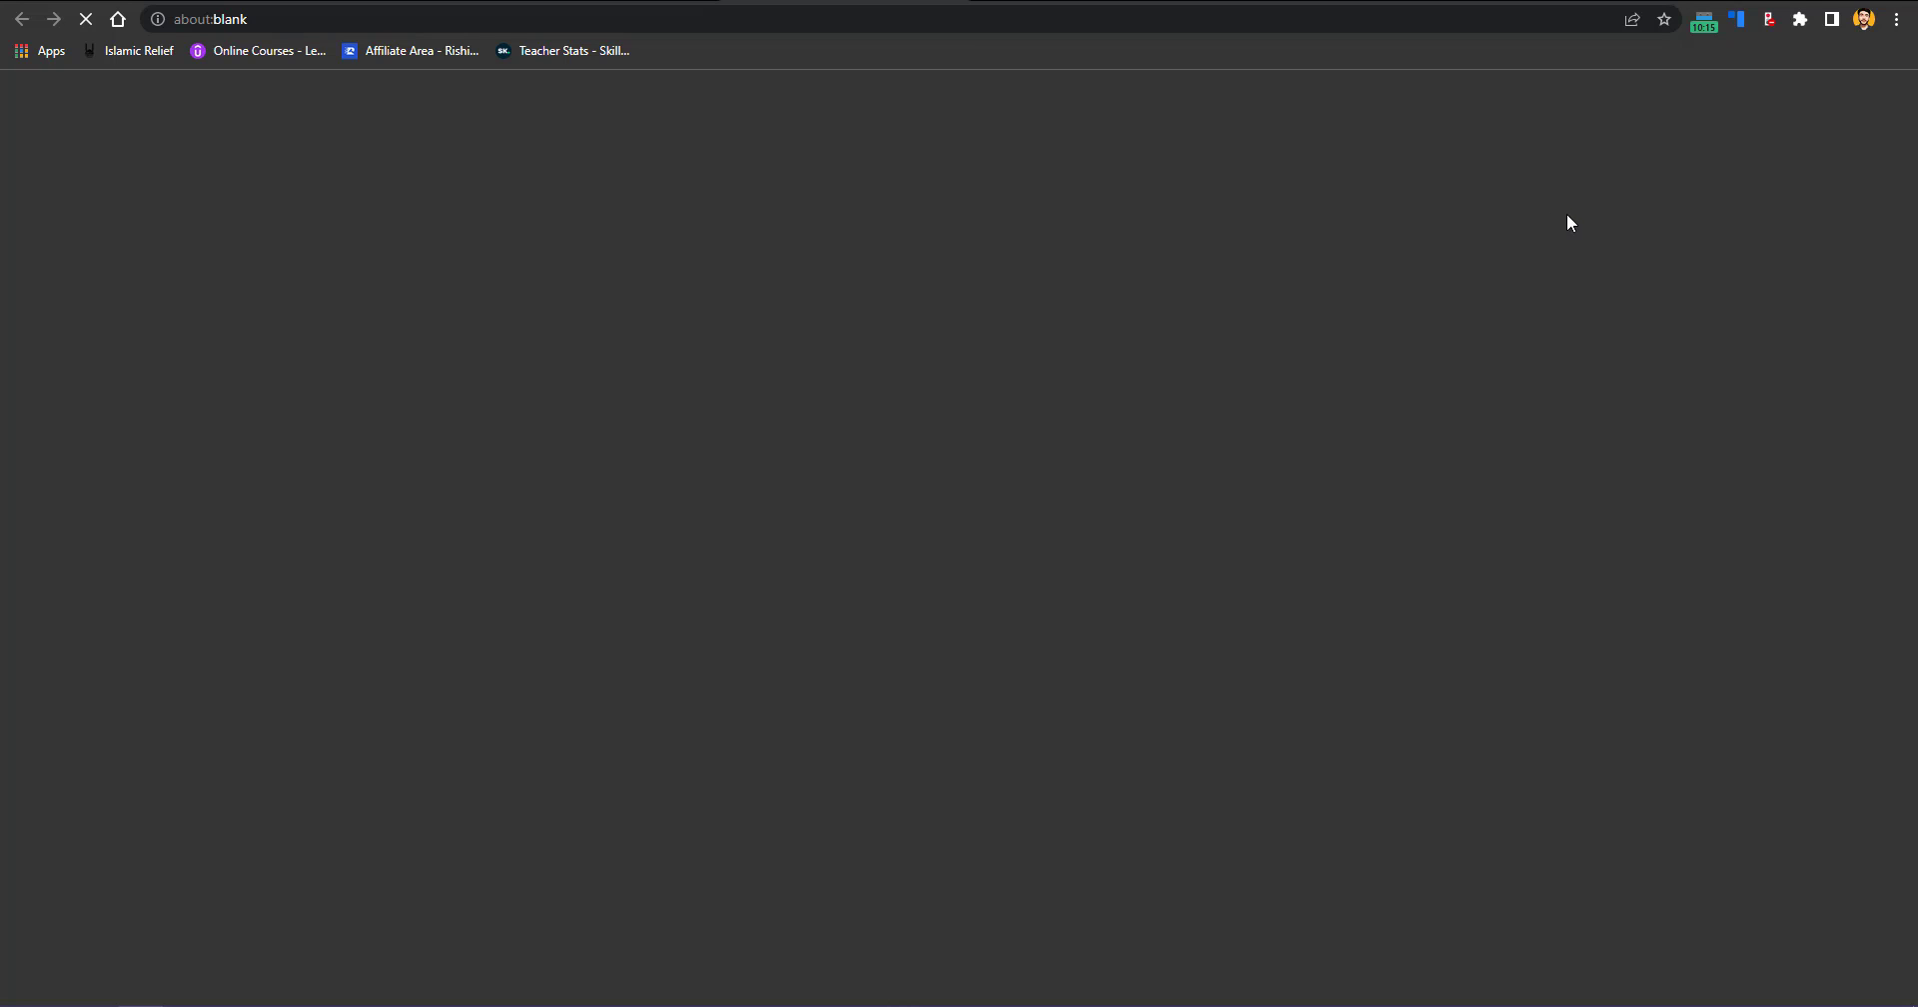
Step: Return to the hosting account's My Sites and start creating a new site with the WordPress limitless customization option
left_click(600, 1)
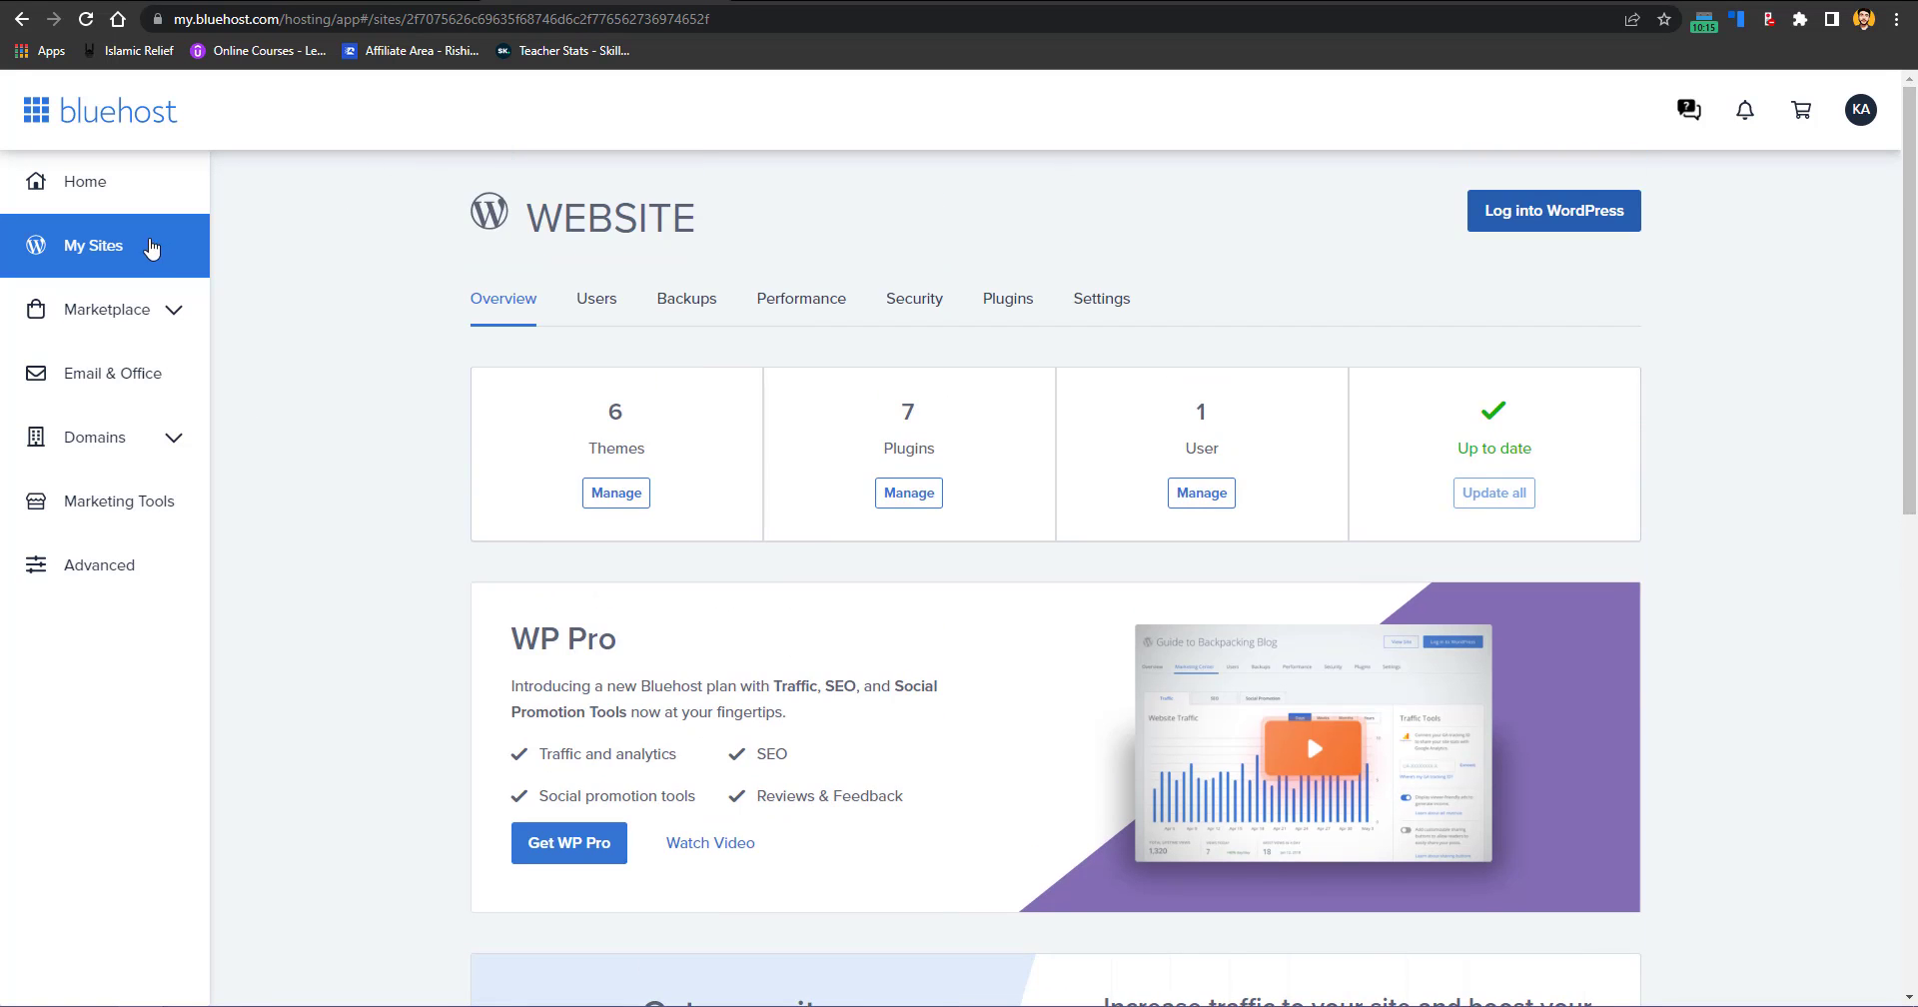
left_click(149, 249)
left_click_drag(1917, 528, 1799, 690)
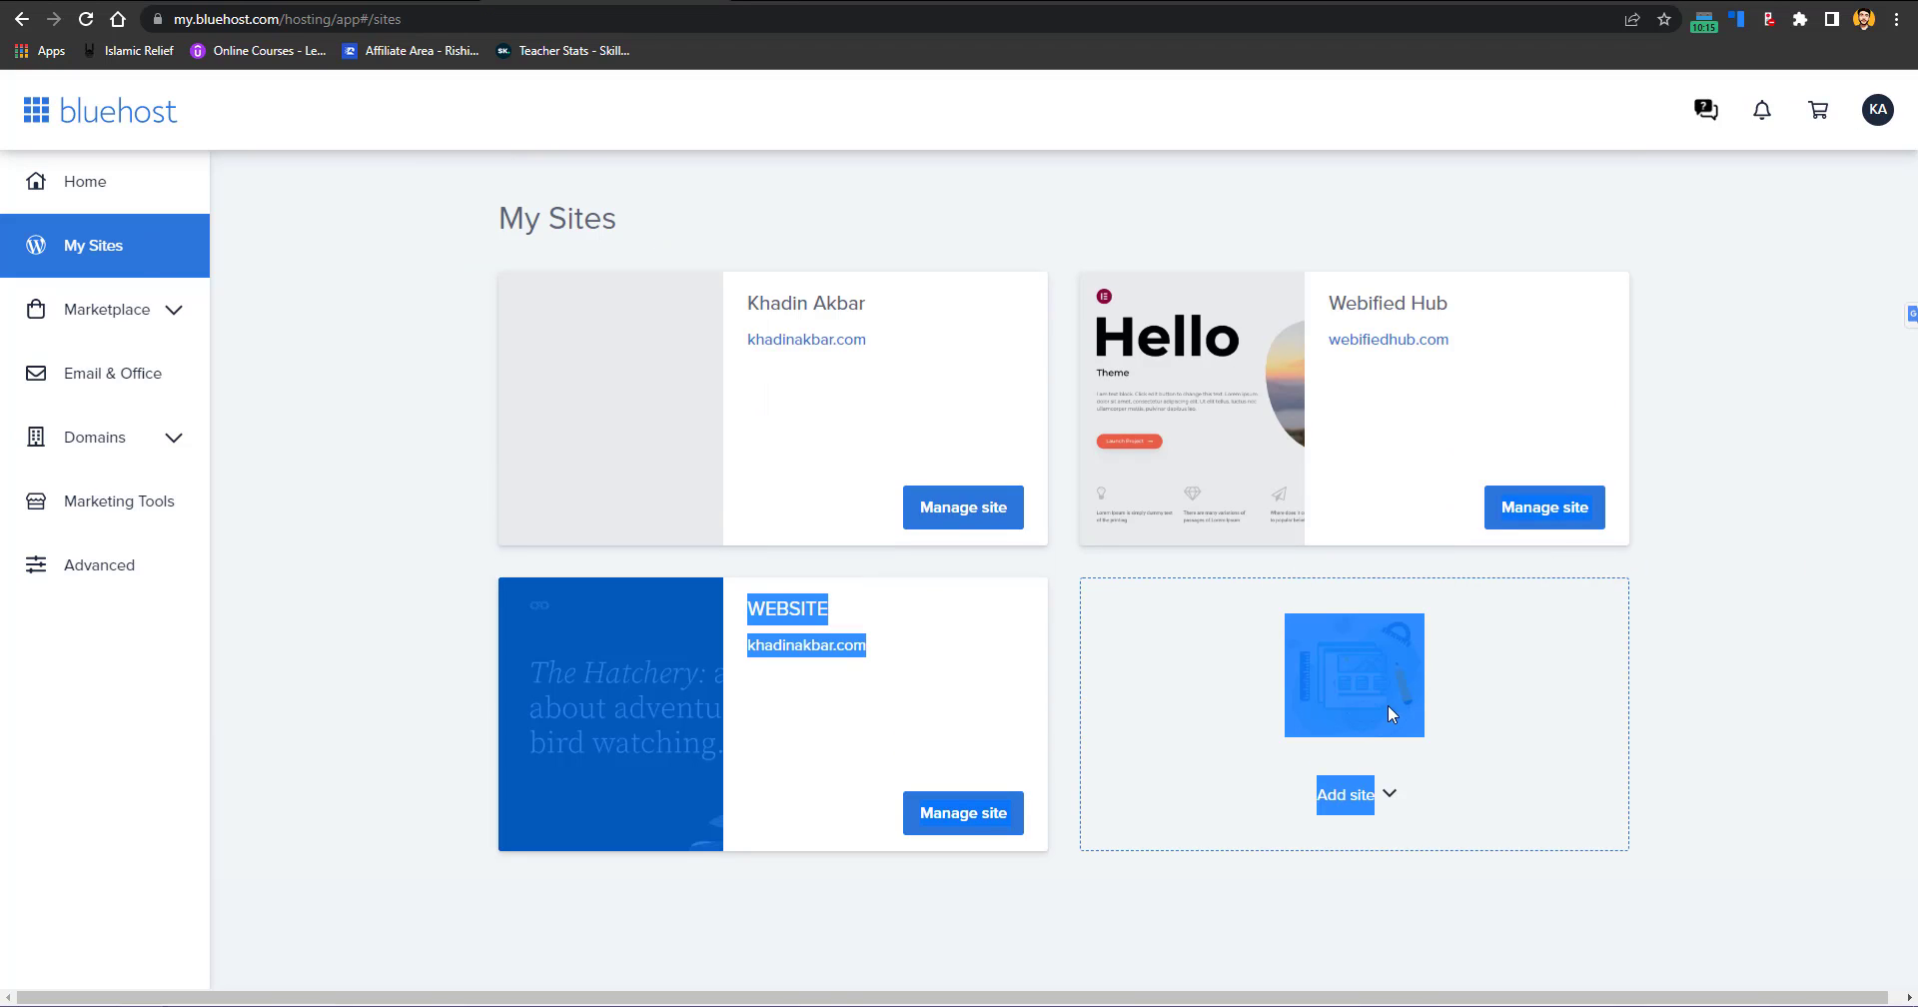
left_click(1719, 748)
left_click(1394, 797)
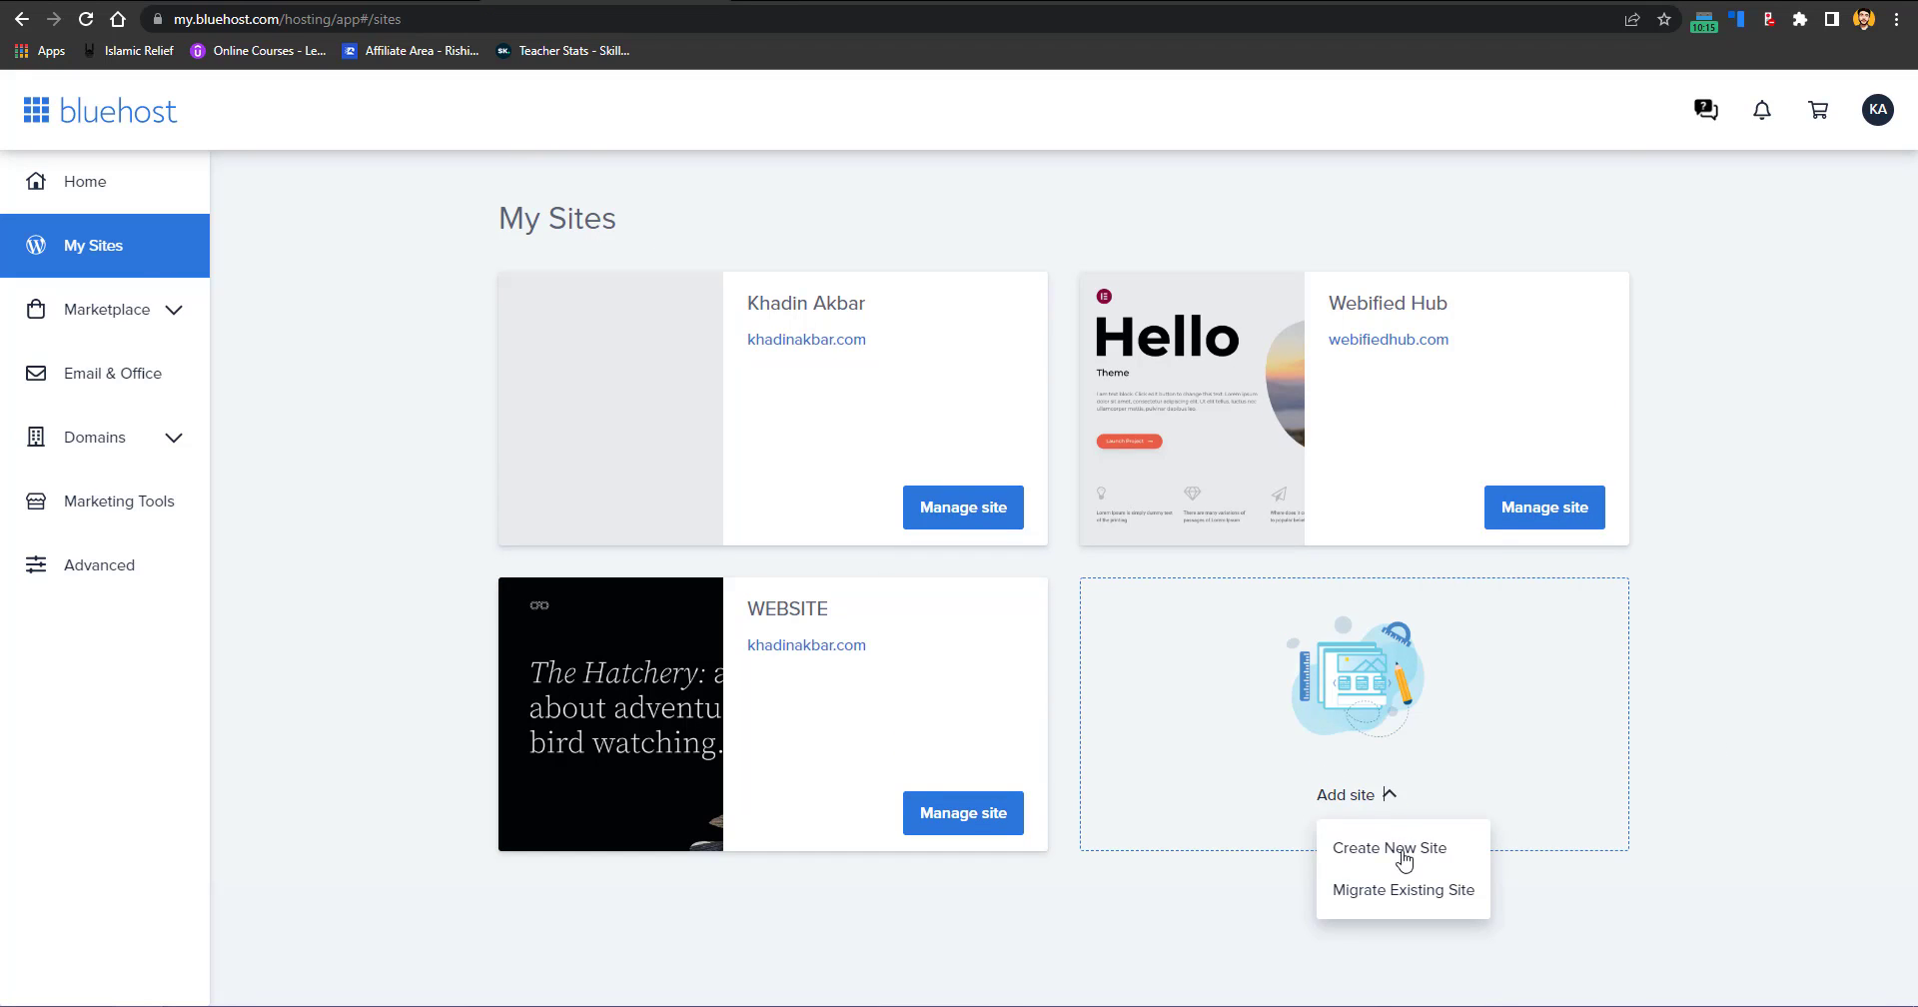
left_click(1374, 862)
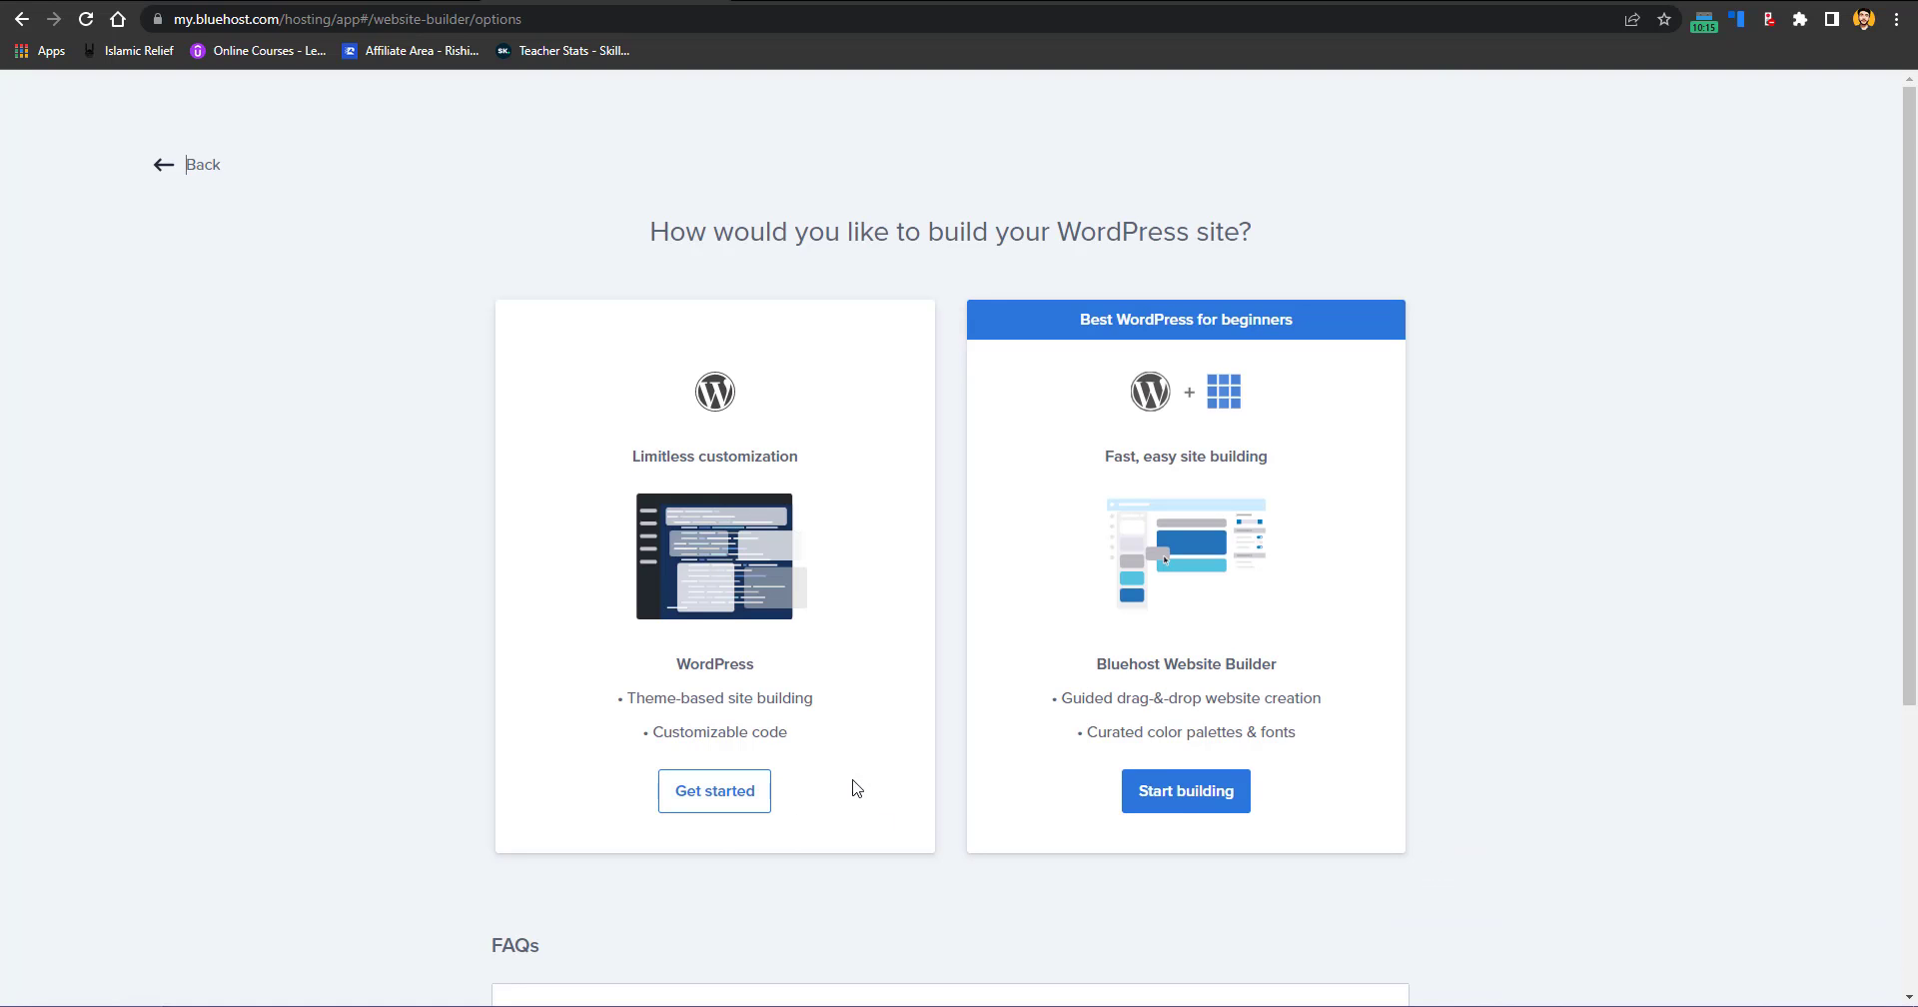
left_click(713, 794)
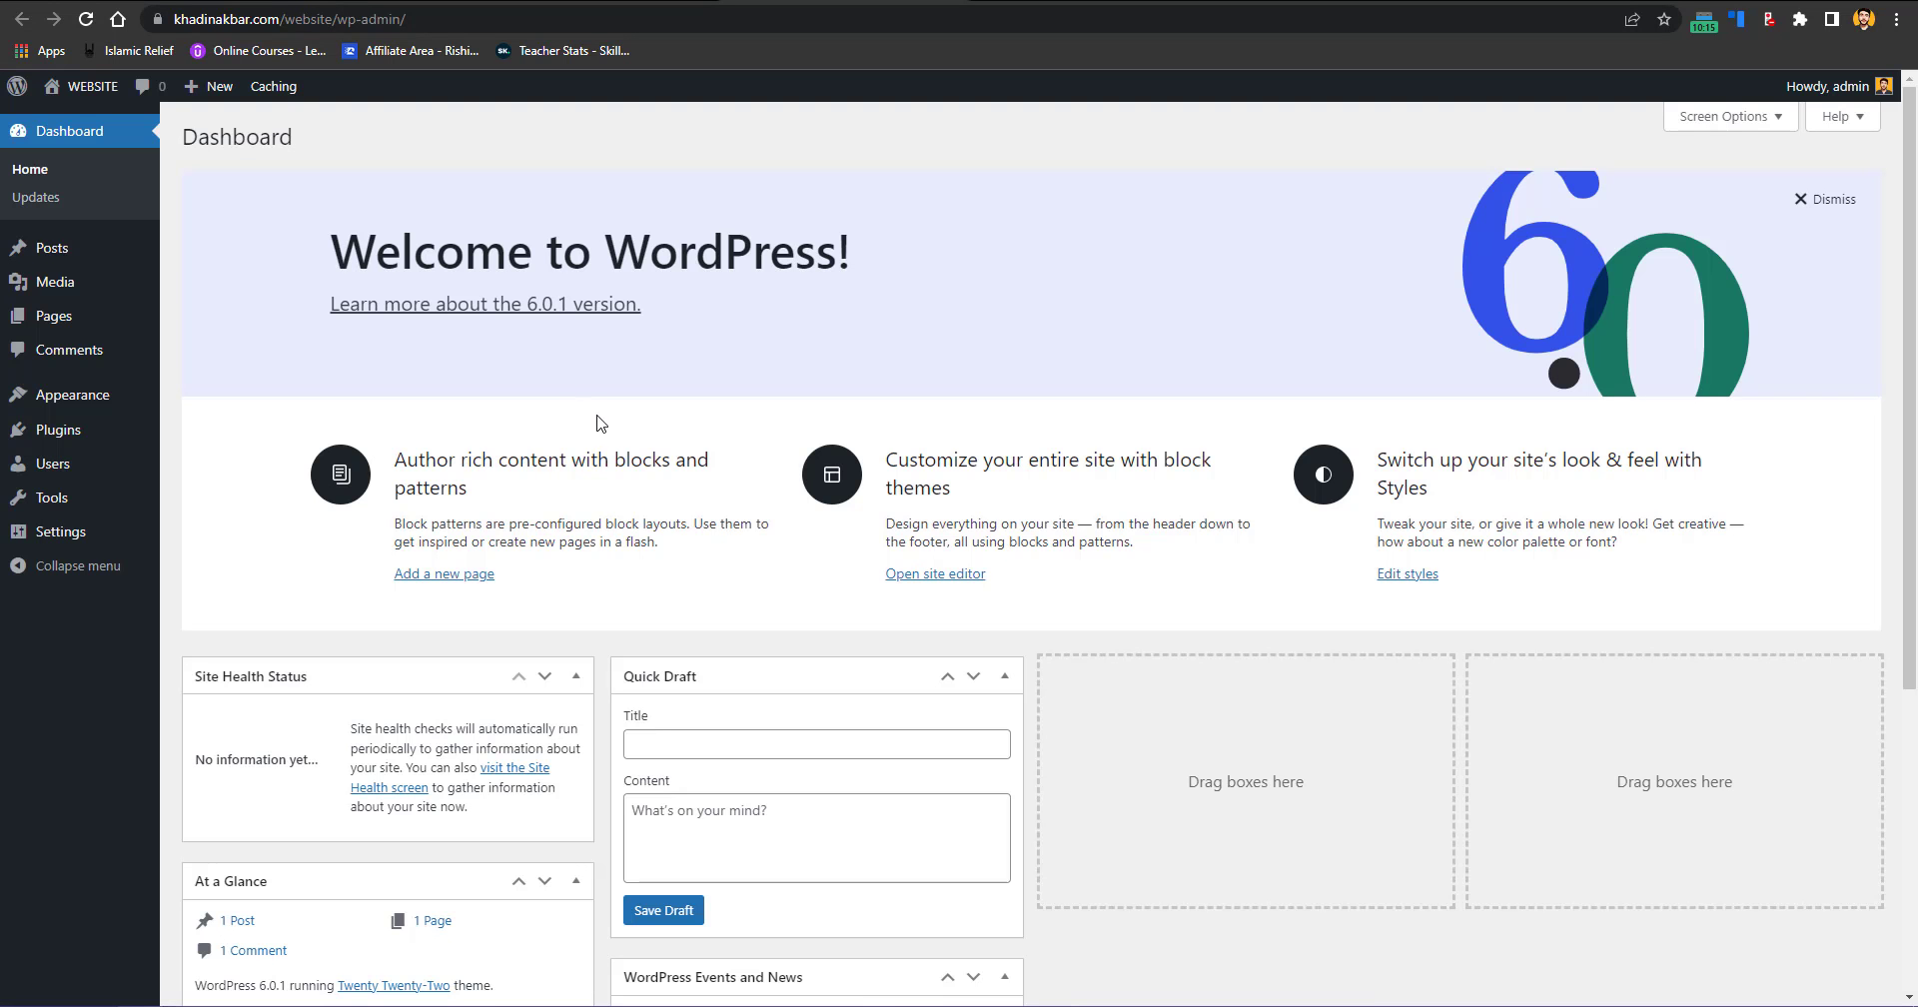
Step: Visit the new WordPress site's front end from the dashboard and look over its default home page
mouse_move(89, 89)
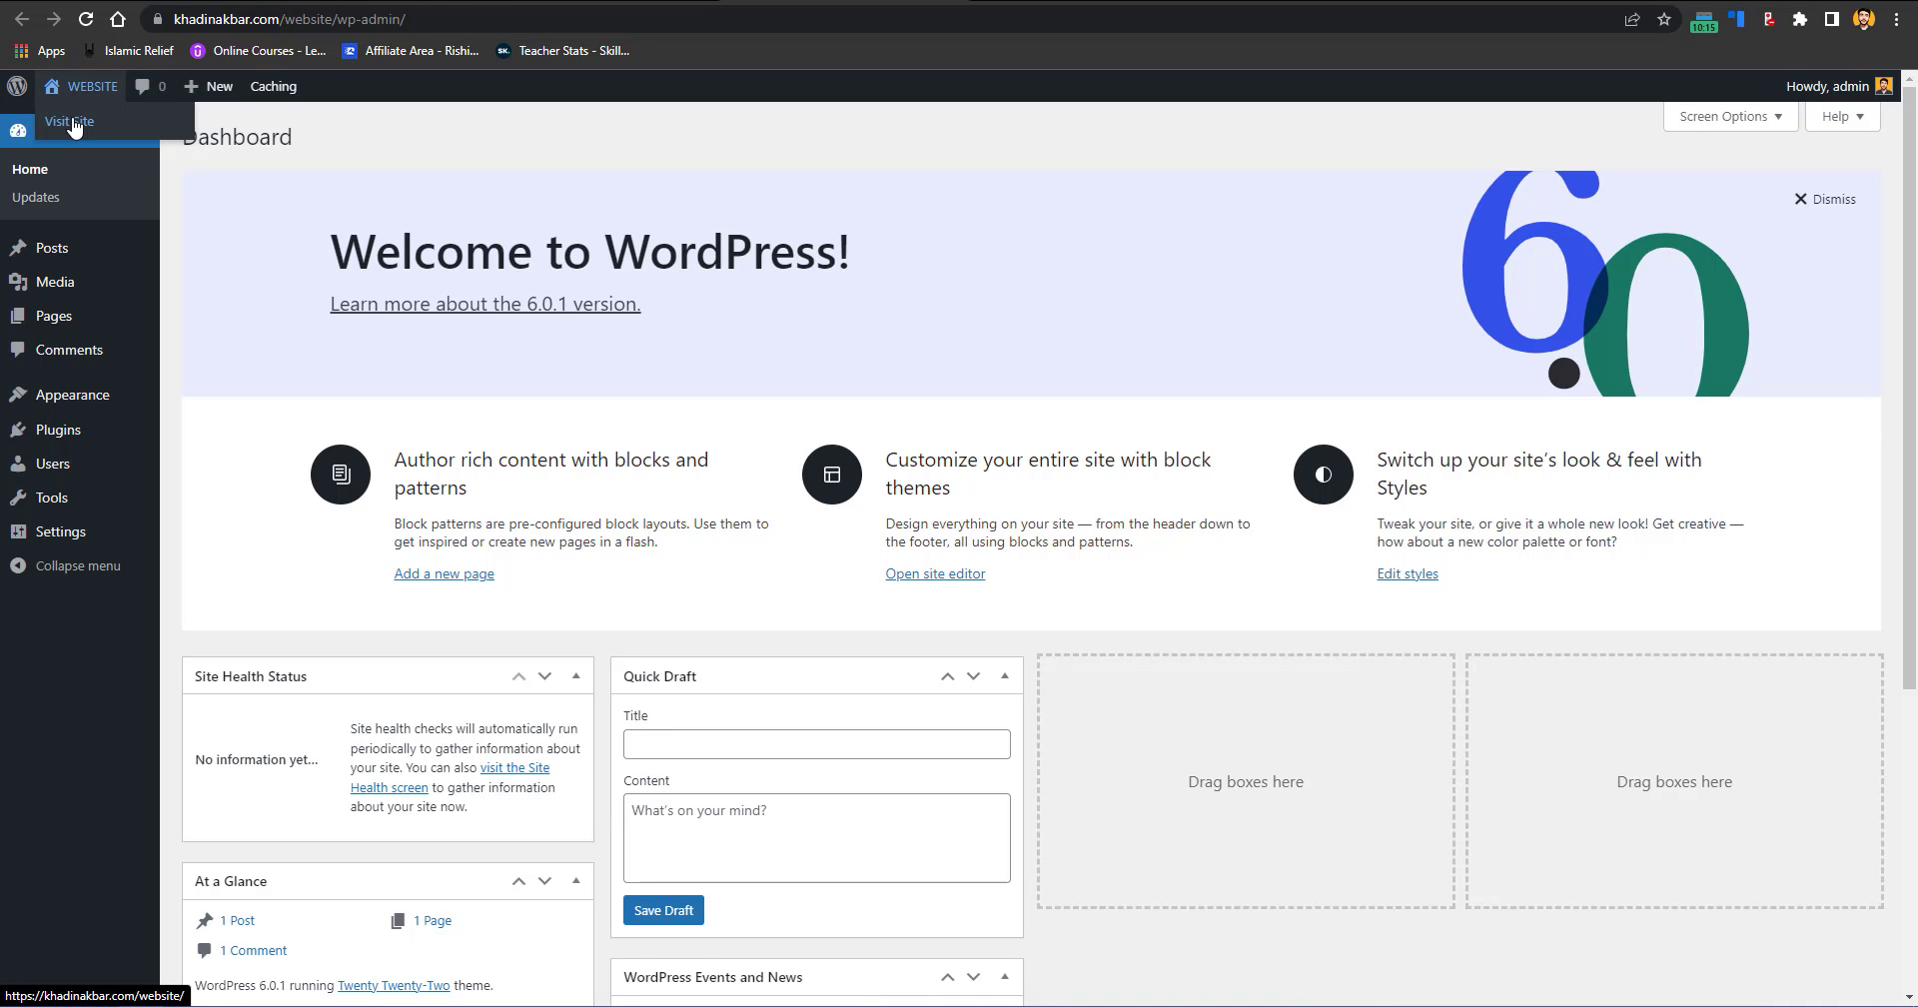
right_click(71, 125)
key("Escape")
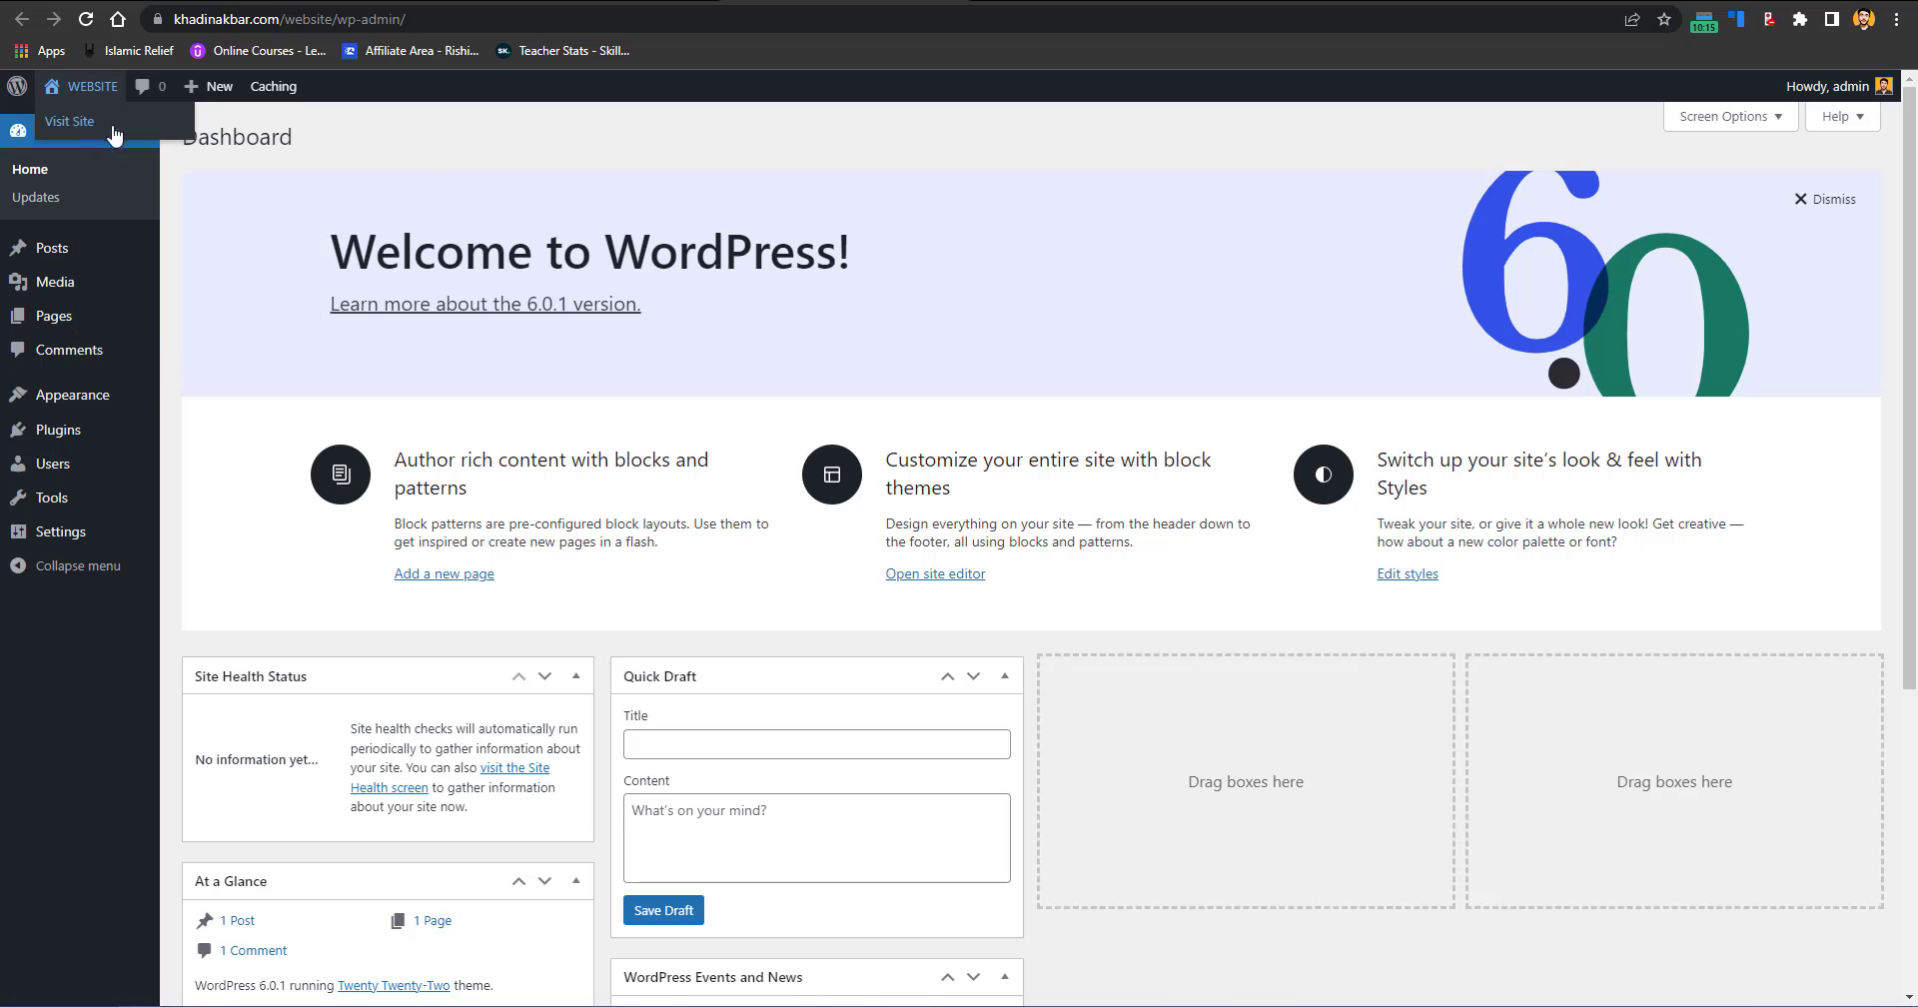
left_click(72, 123)
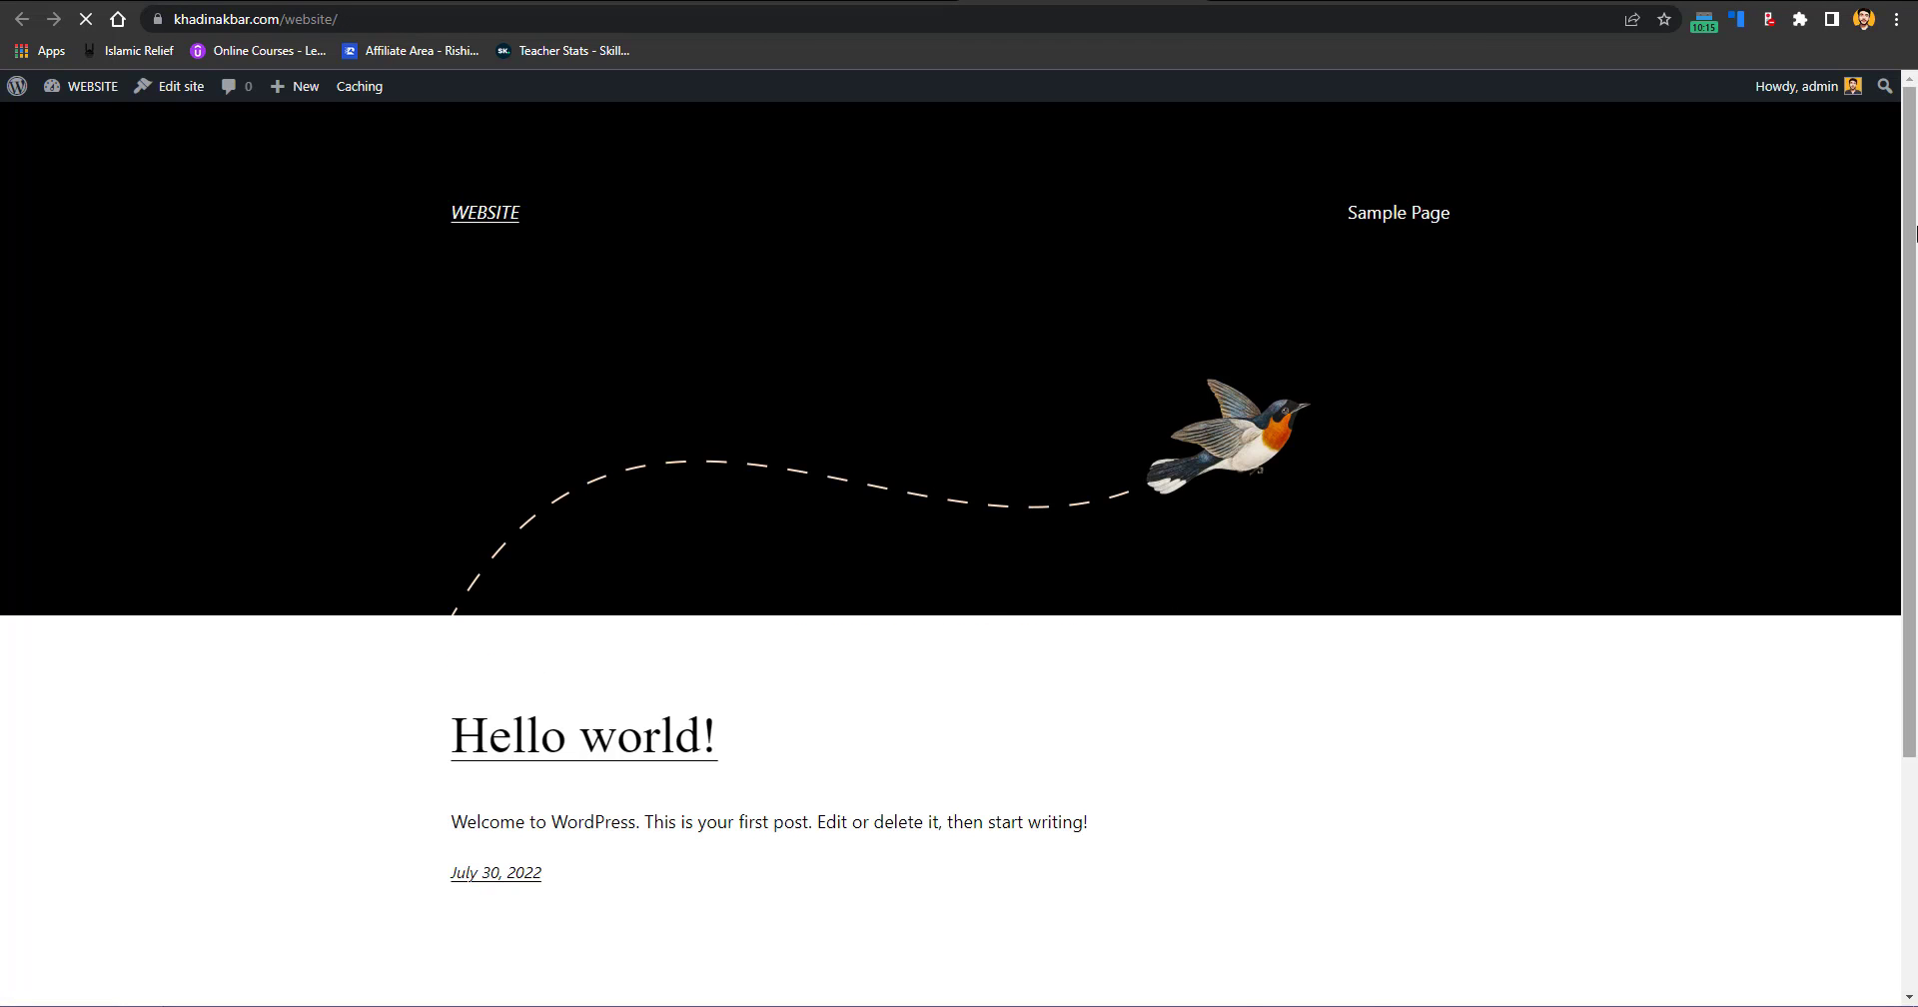
scroll(1915, 286, "down", 3)
scroll(1915, 287, "up", 2)
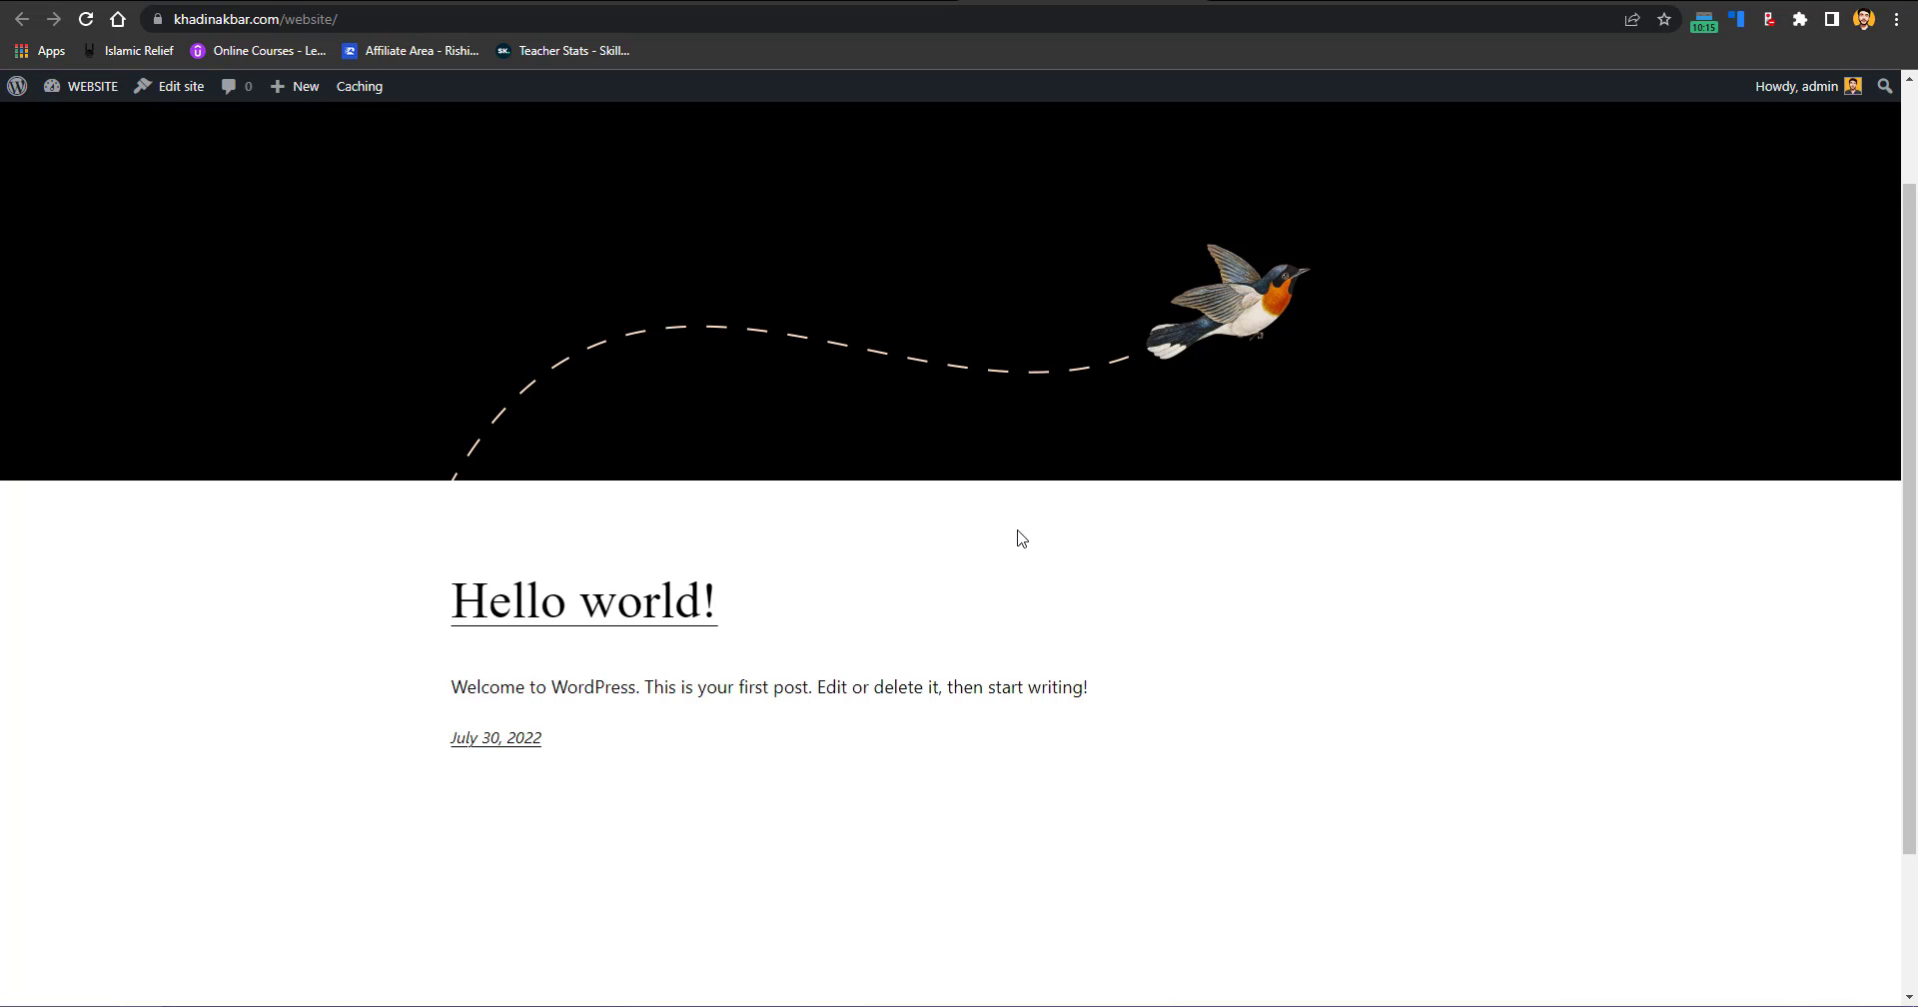
scroll(815, 376, "up", 2)
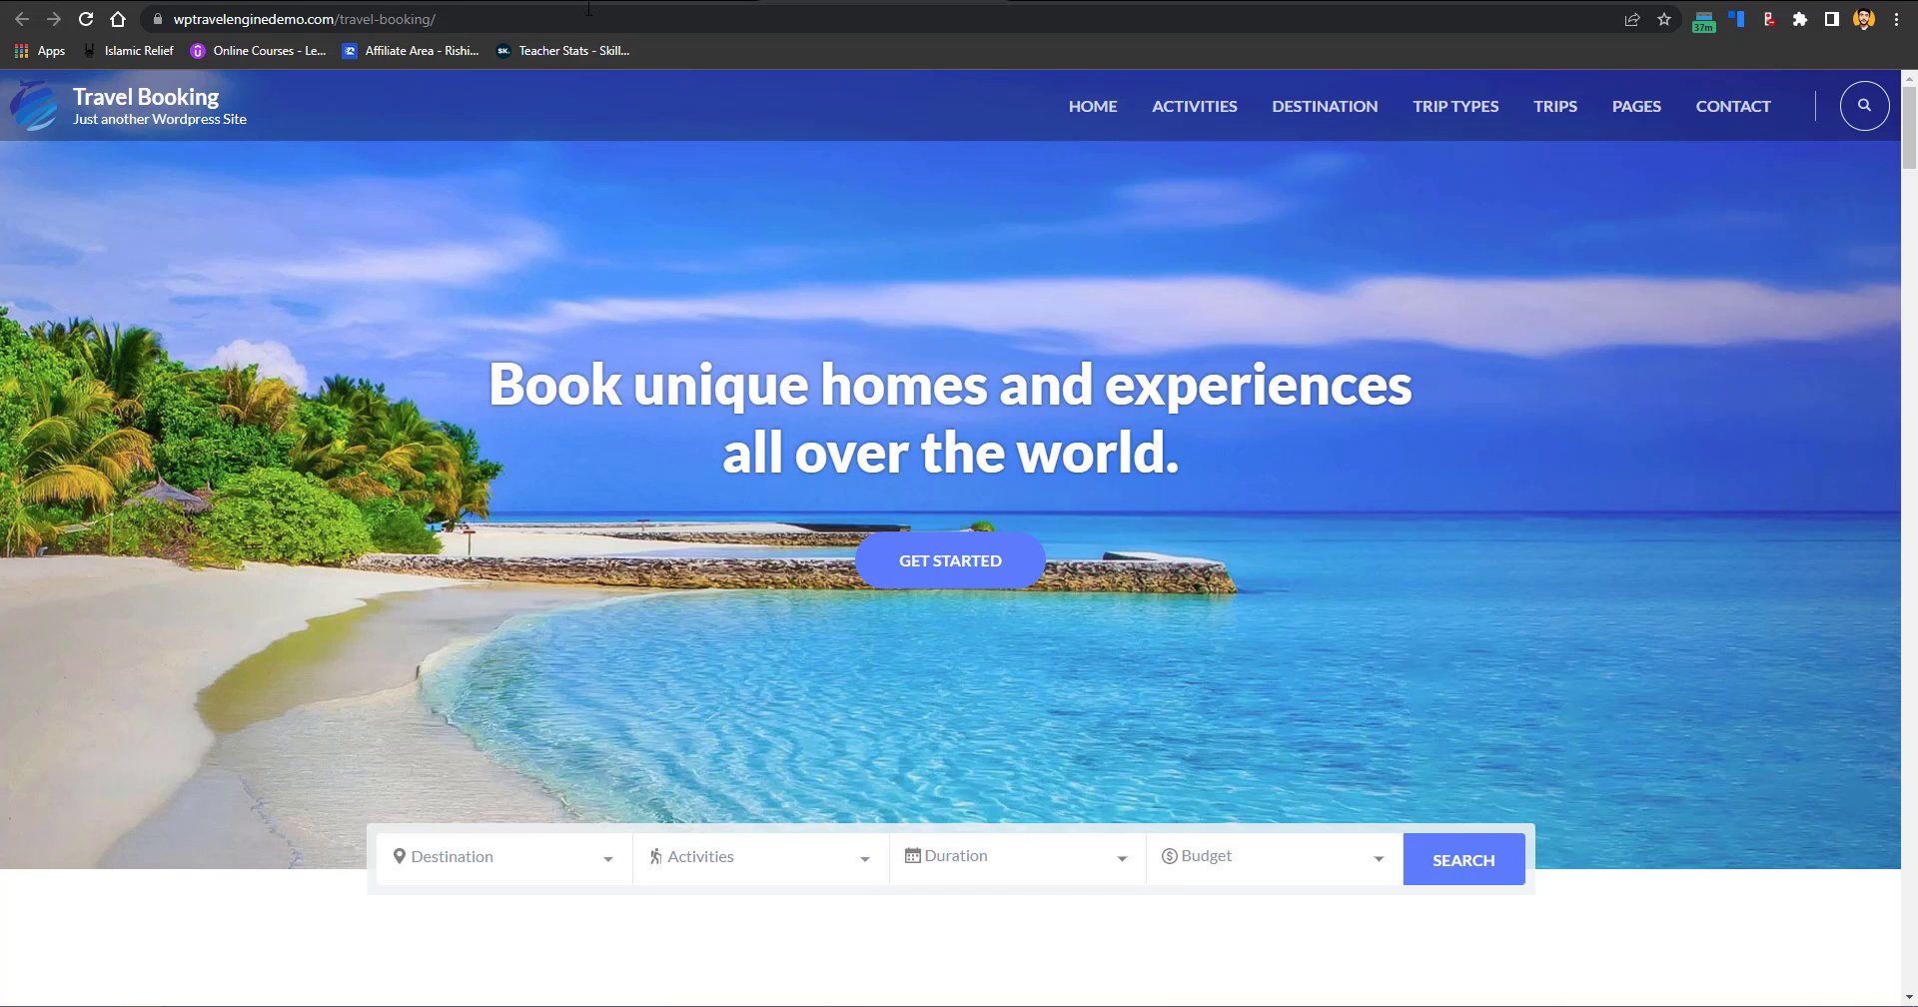
Step: Leave the Travel Booking demo and go to webifiedhub.com/wptravel to load the WP Travel Engine home page
key("alt+Left")
left_click(620, 16)
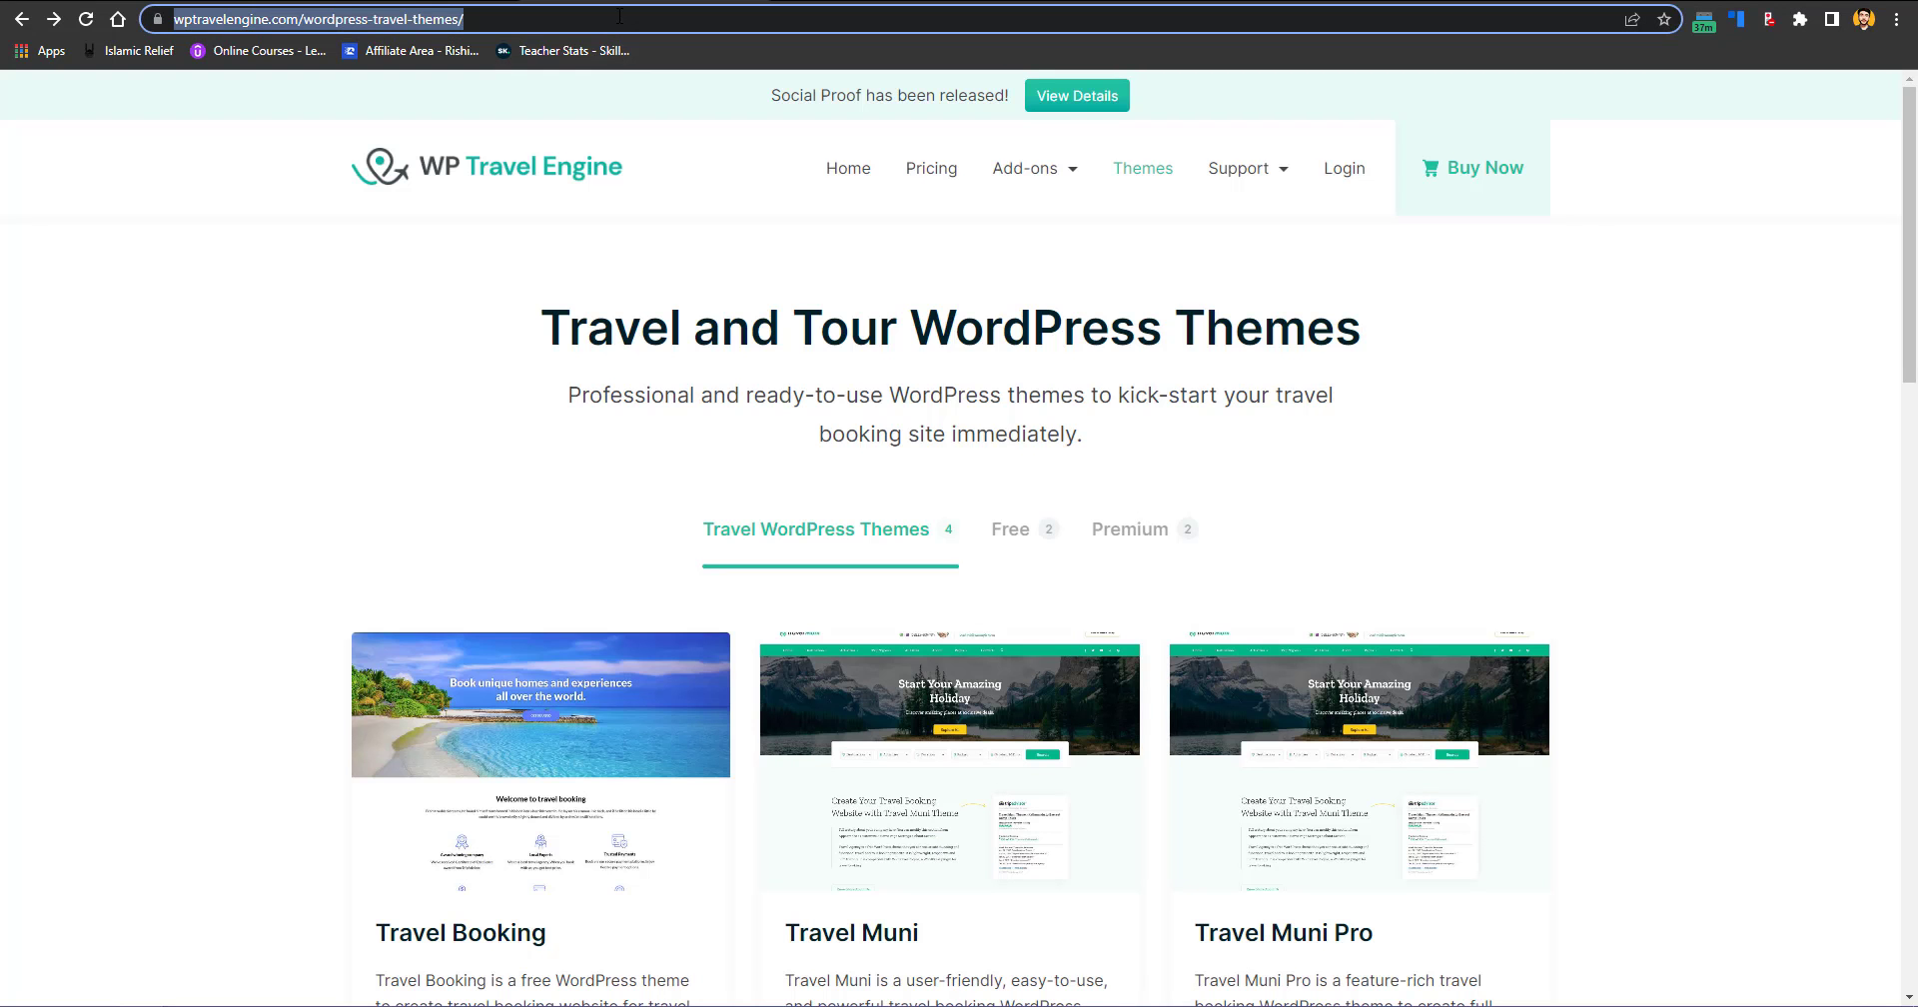
type("webified")
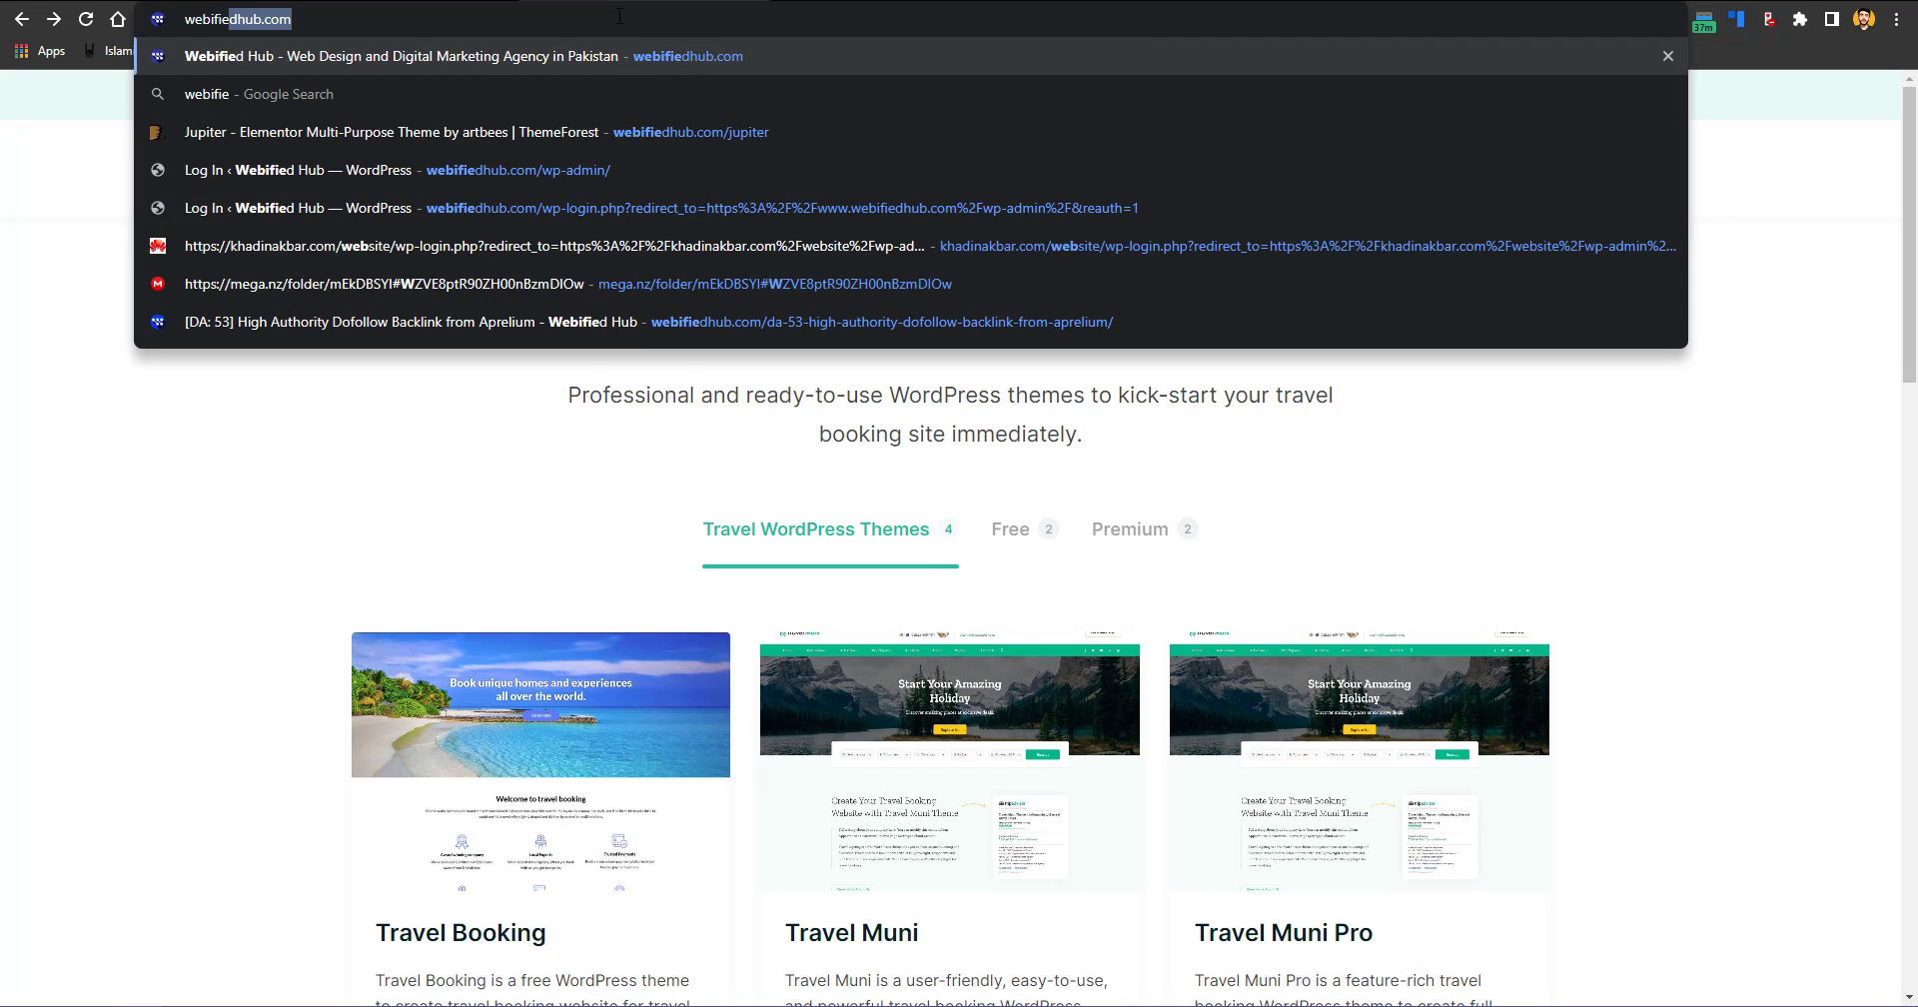
key("BackSpace")
type("hub.")
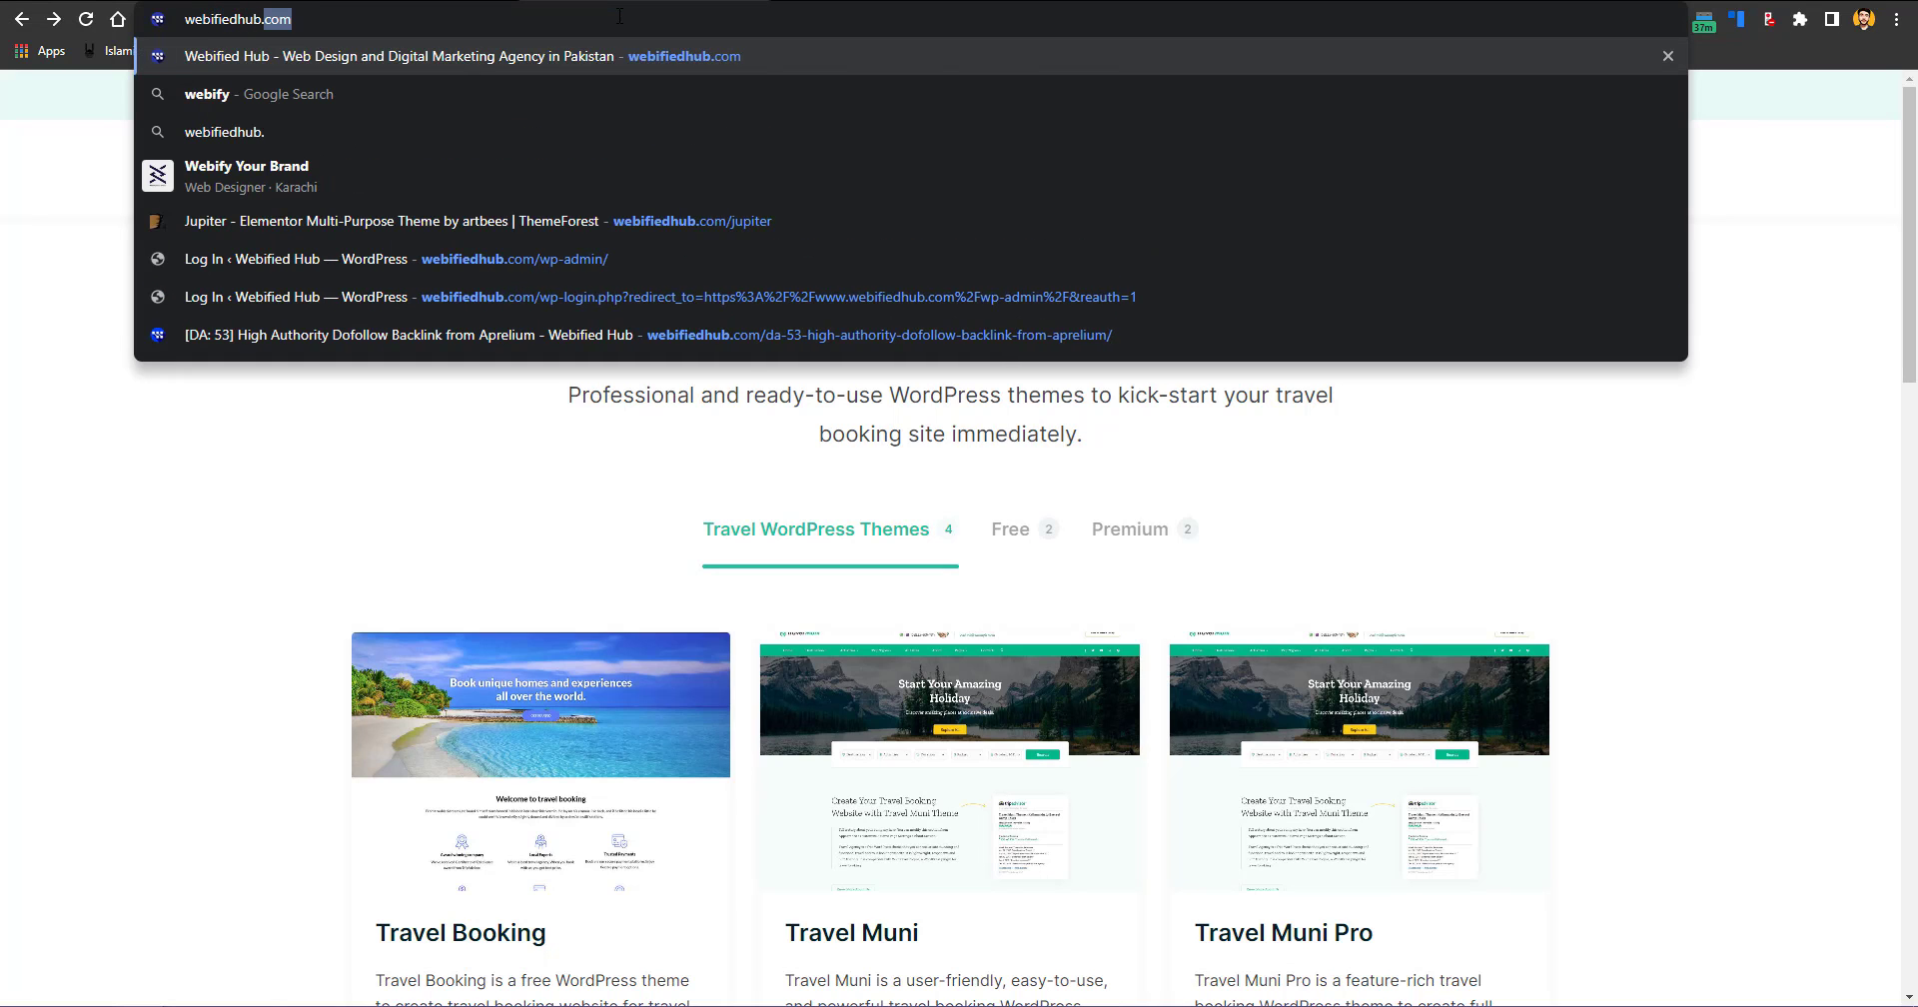
type("com/wptrav")
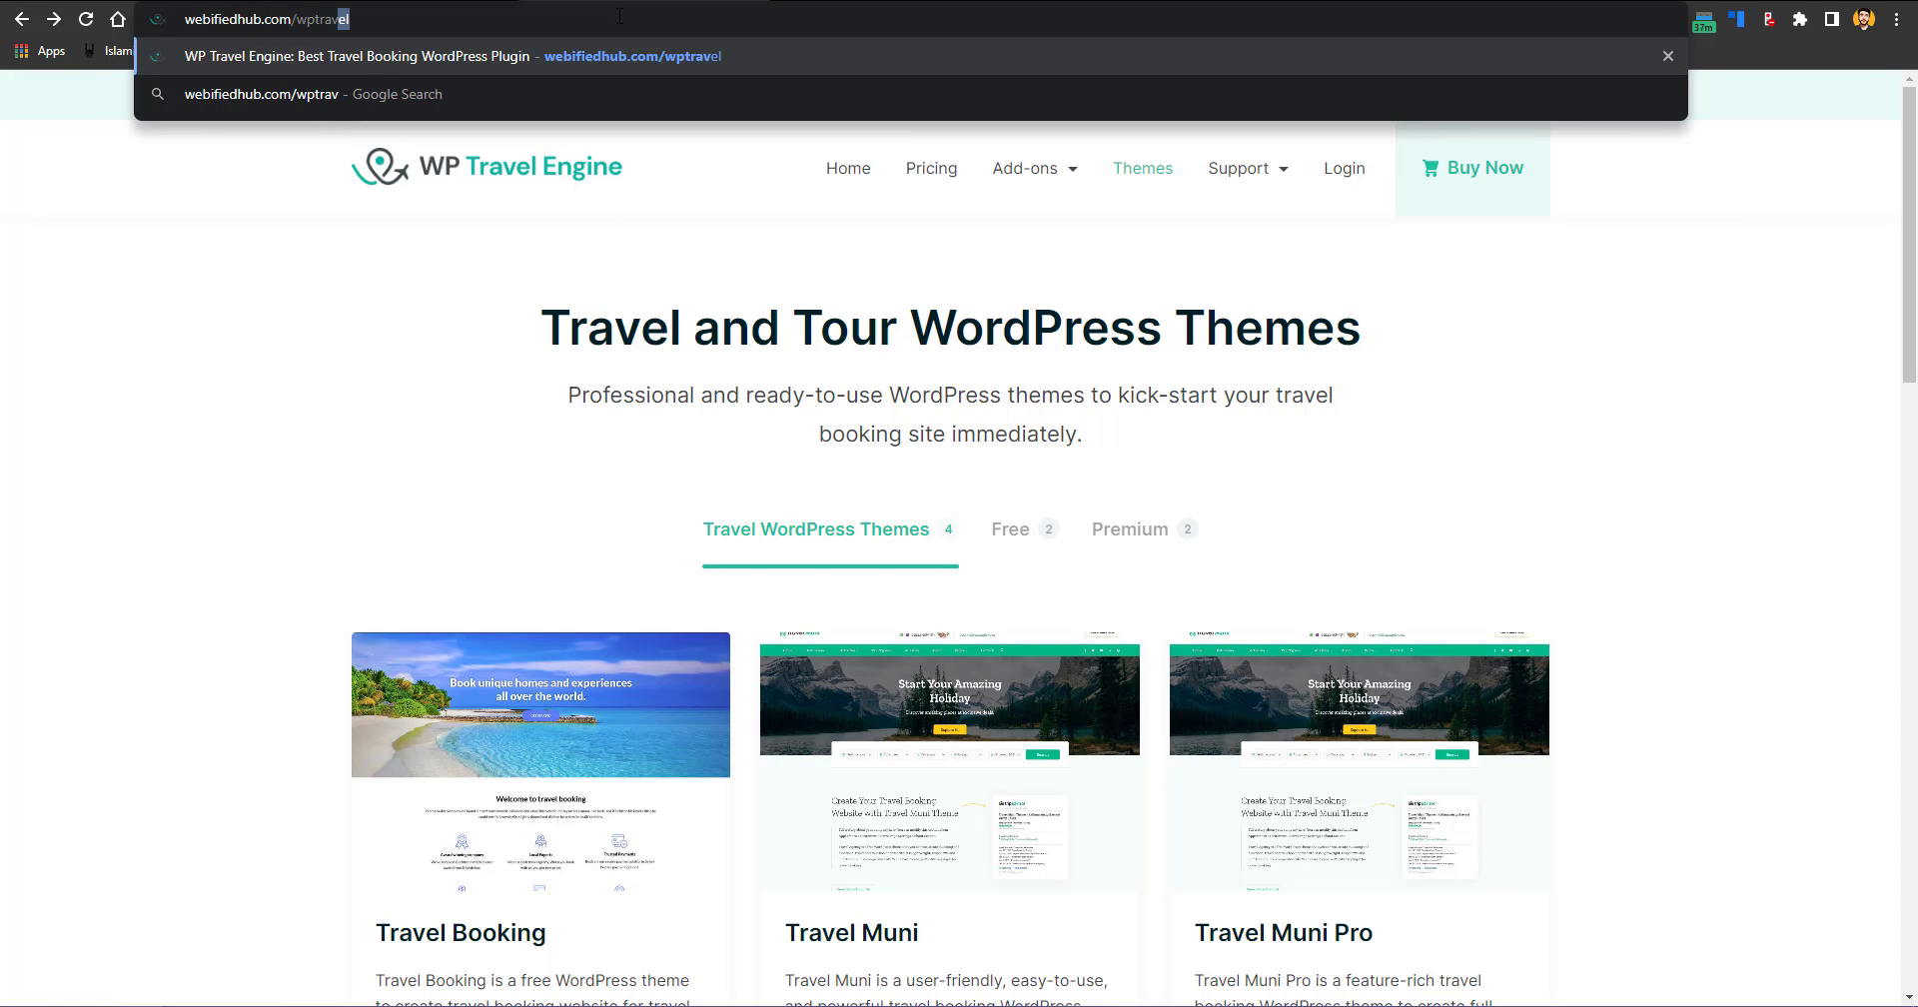
key("Return")
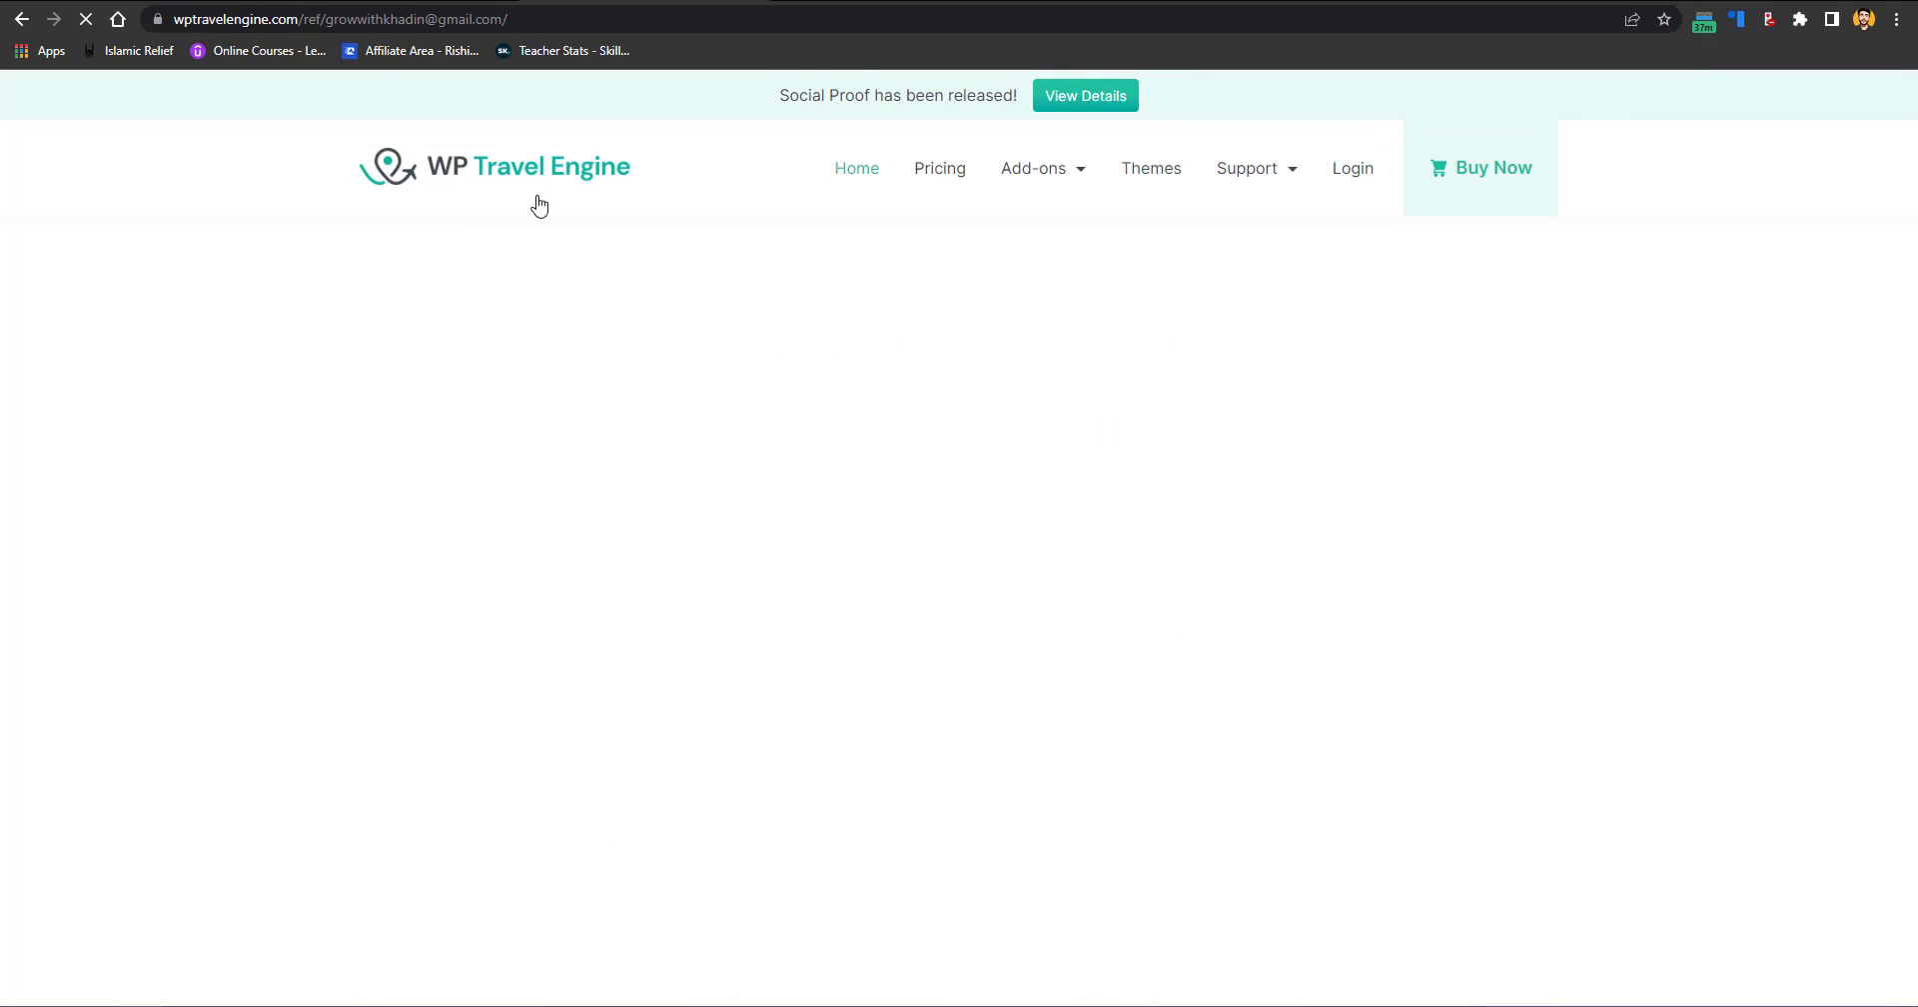
Step: Show the free travel WordPress themes and open the details of the Travel Booking theme
mouse_move(1018, 186)
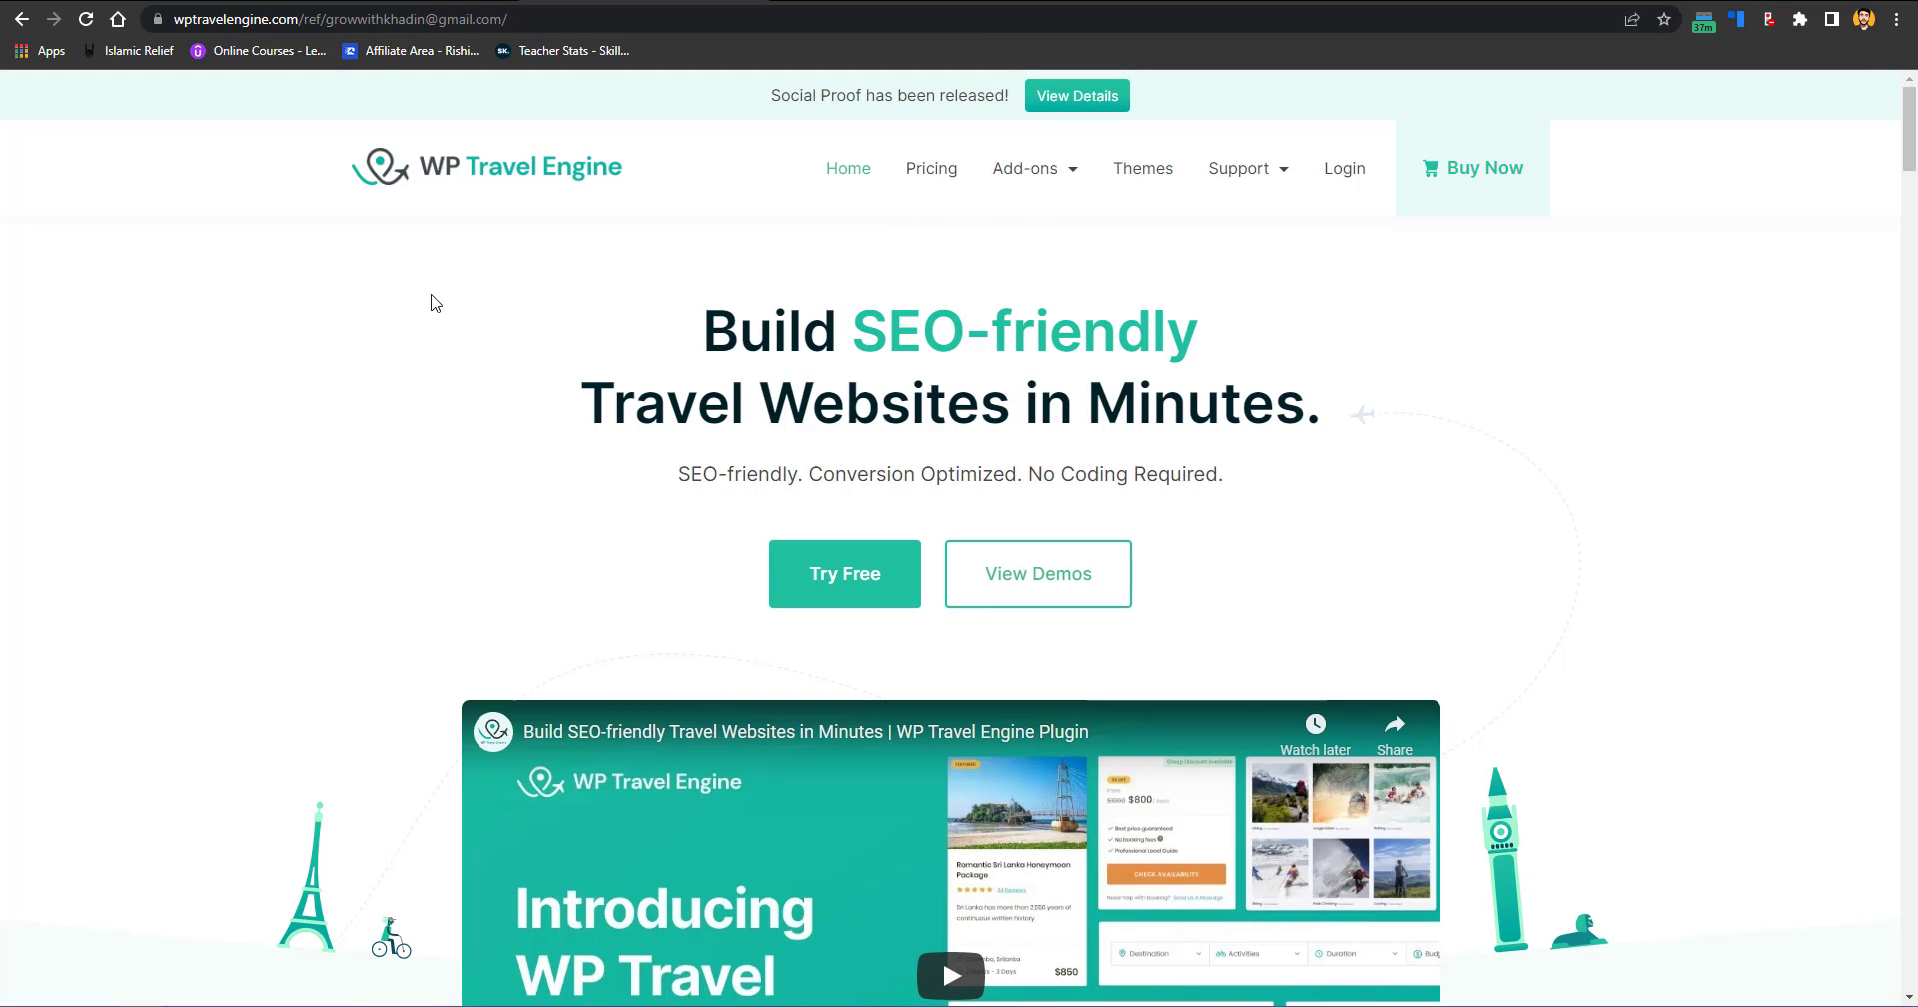
left_click(1149, 170)
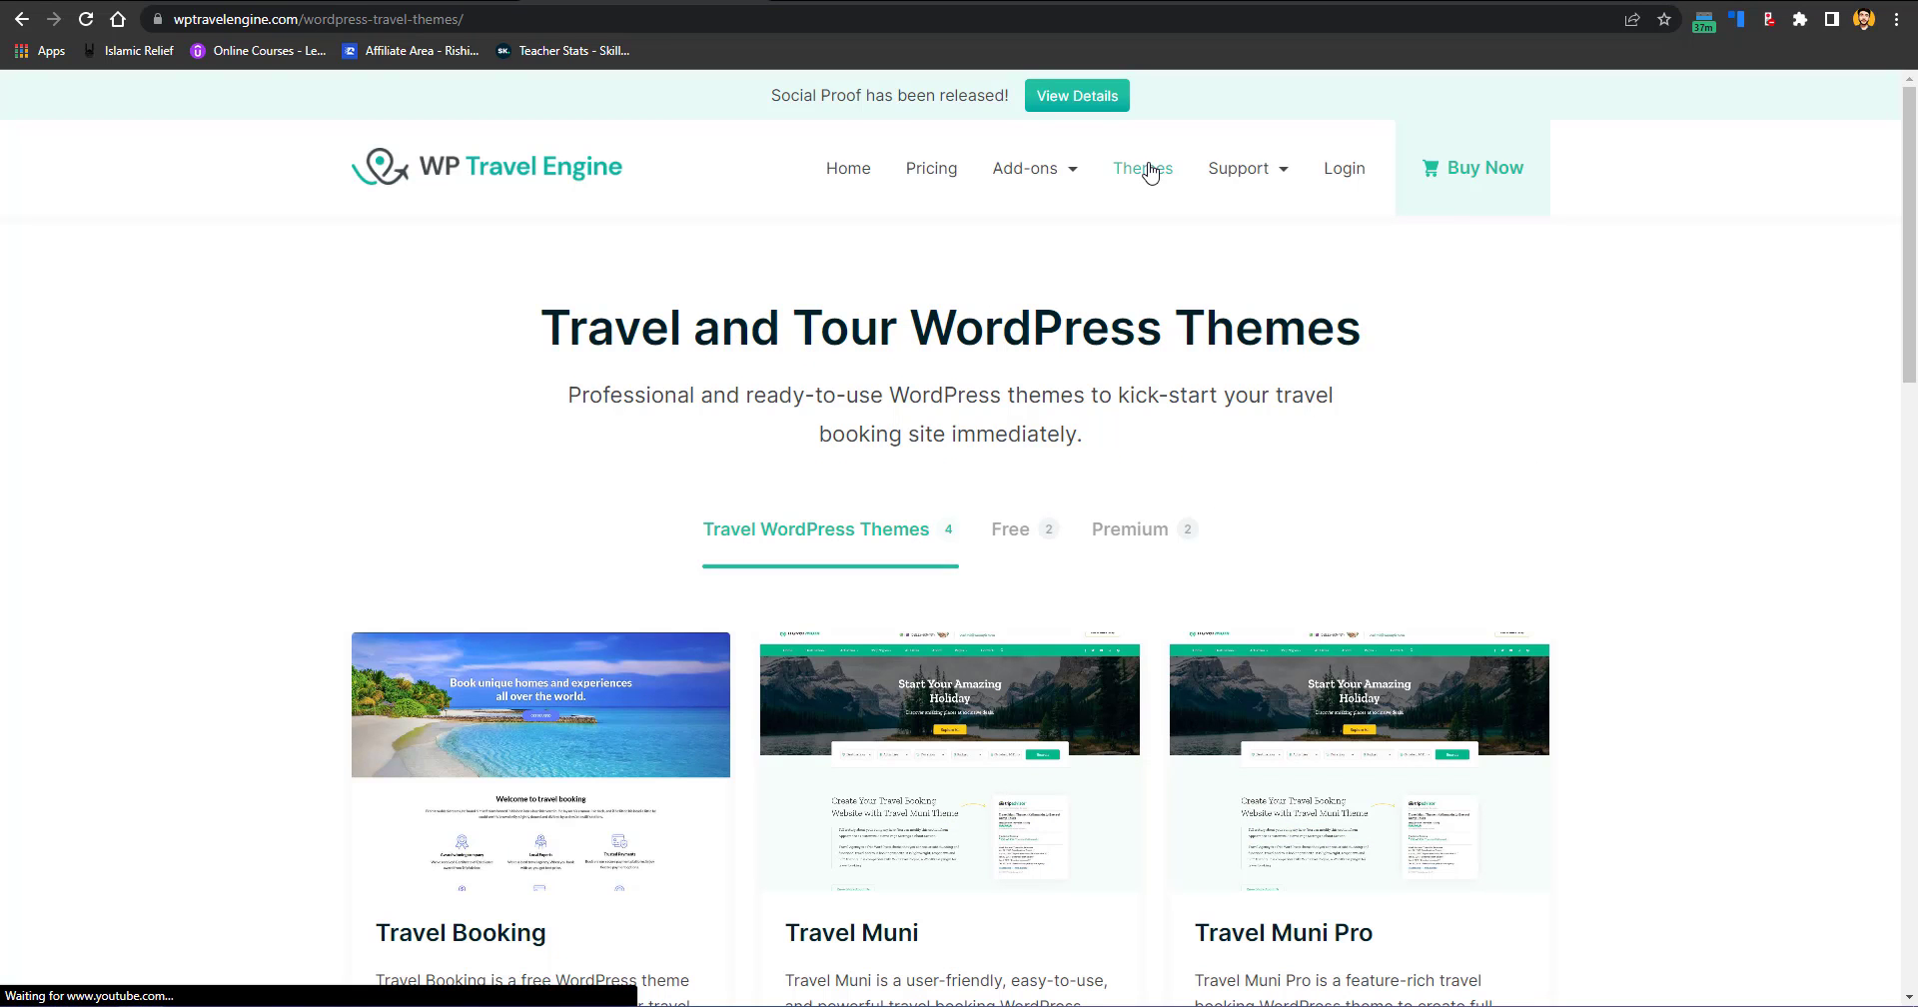
left_click(1024, 536)
left_click_drag(1912, 327, 1917, 519)
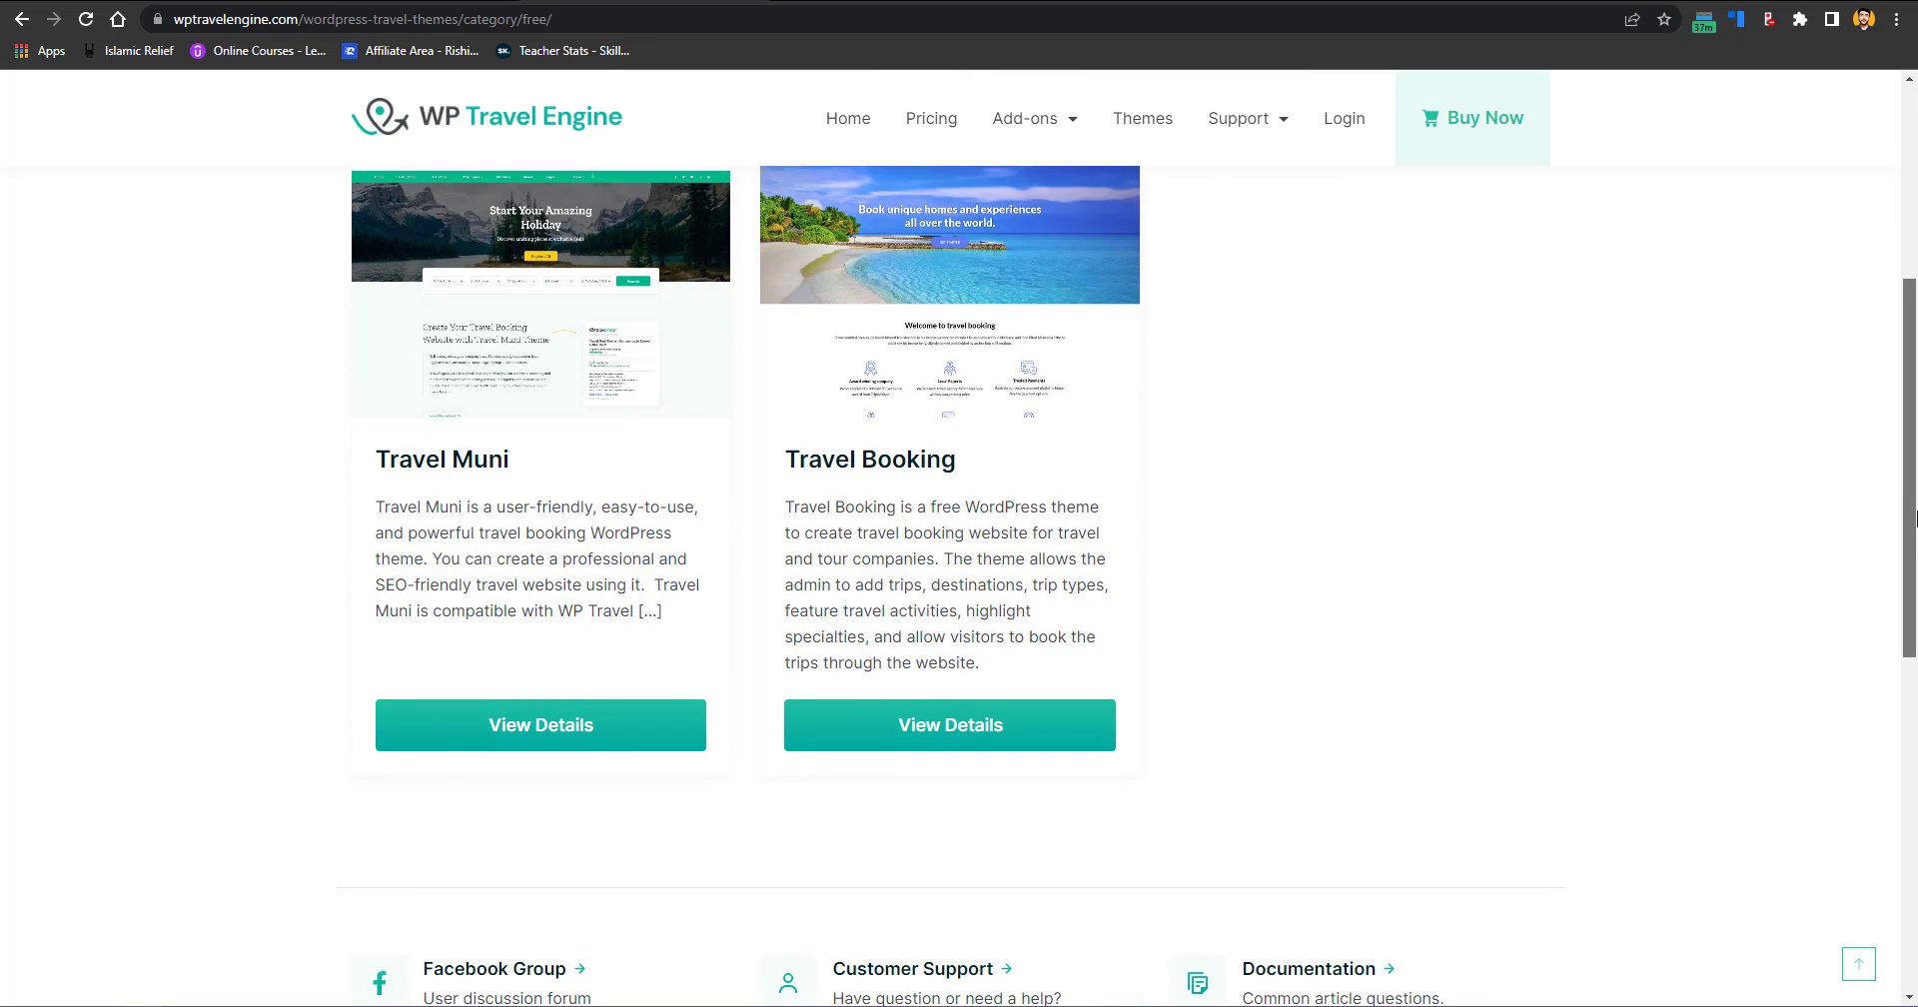
left_click(980, 734)
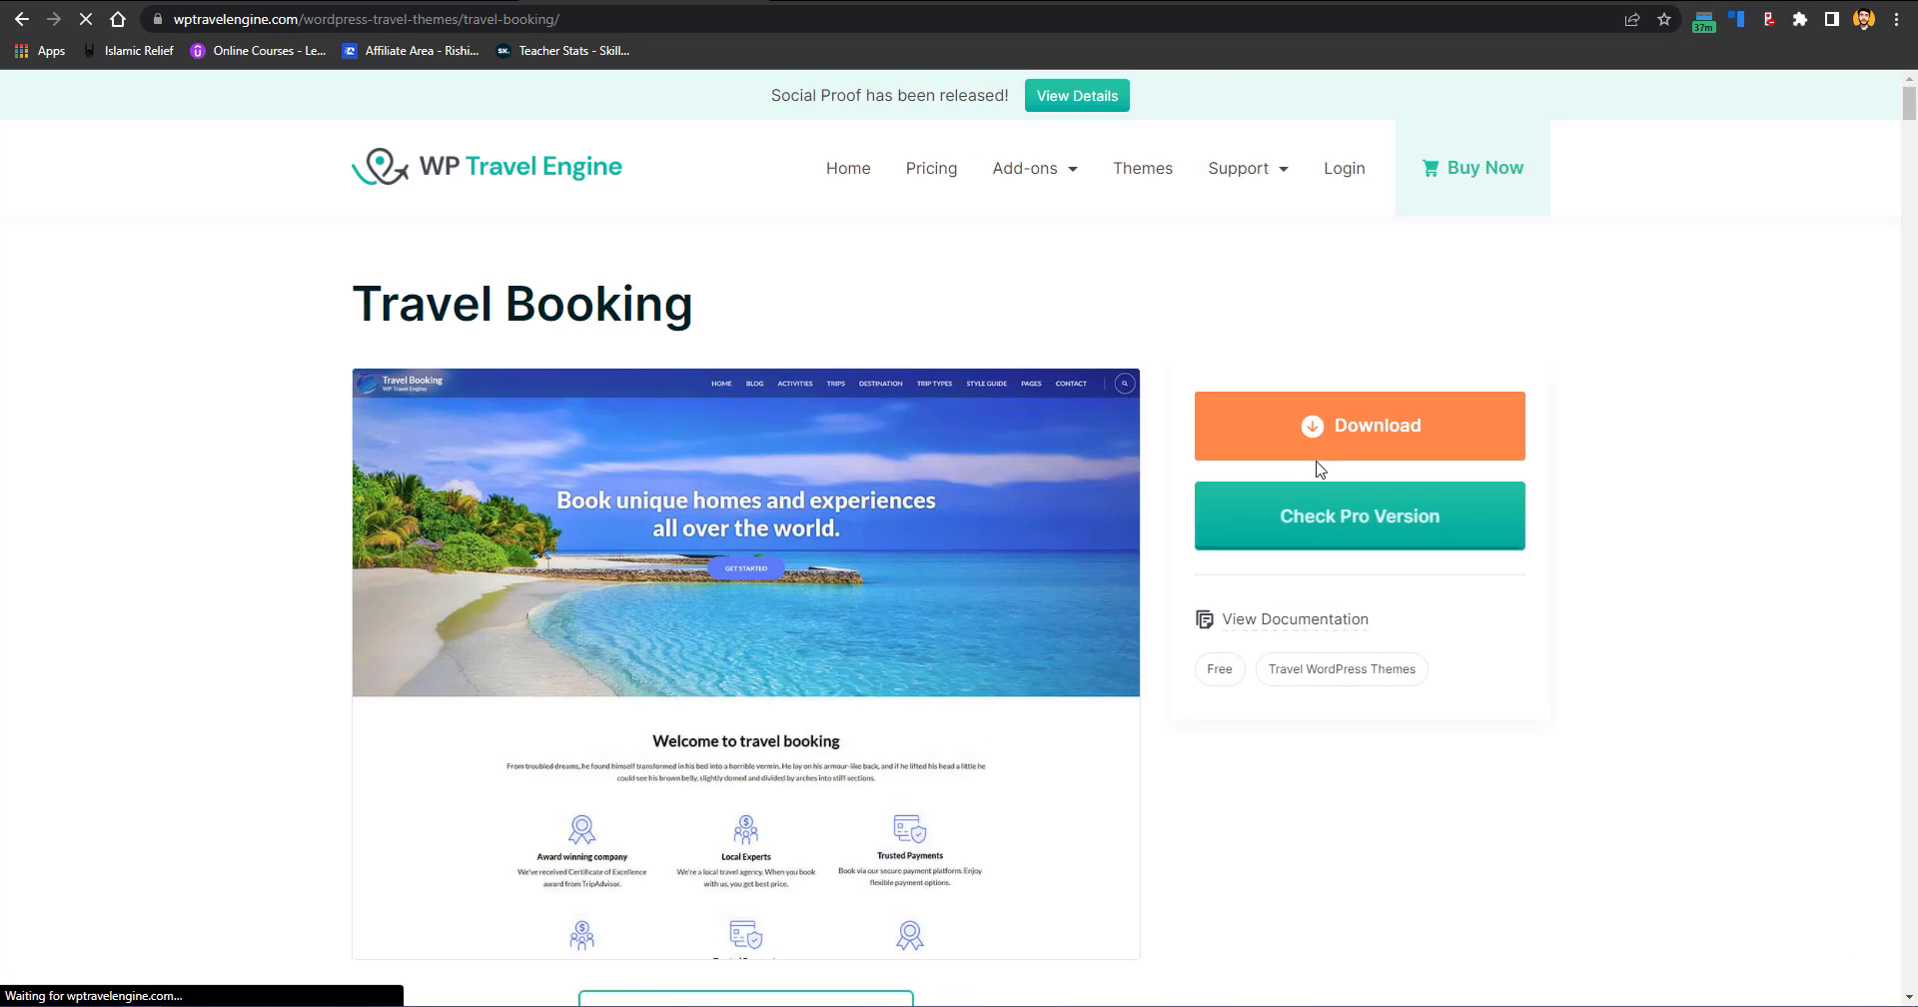
Step: Open the Travel Booking download form and fill in the email address, first name and last name from the saved profile
left_click(1319, 445)
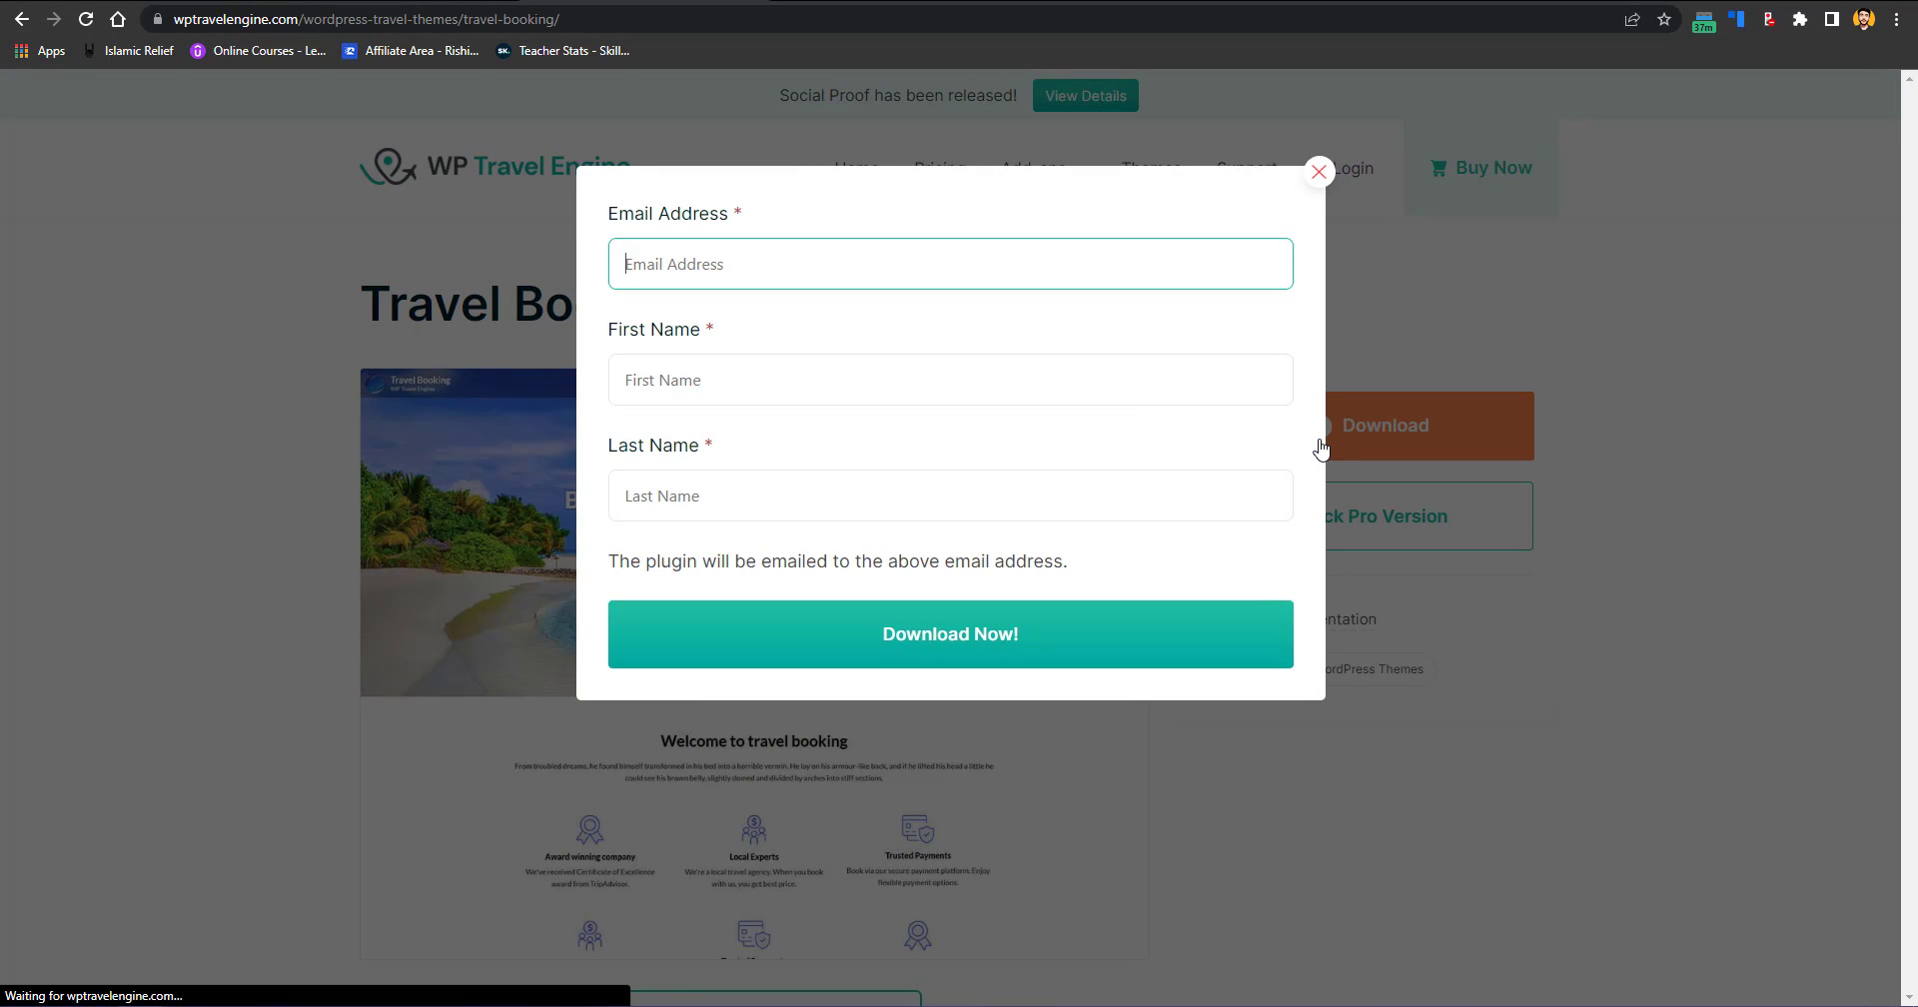
left_click(758, 263)
left_click(786, 330)
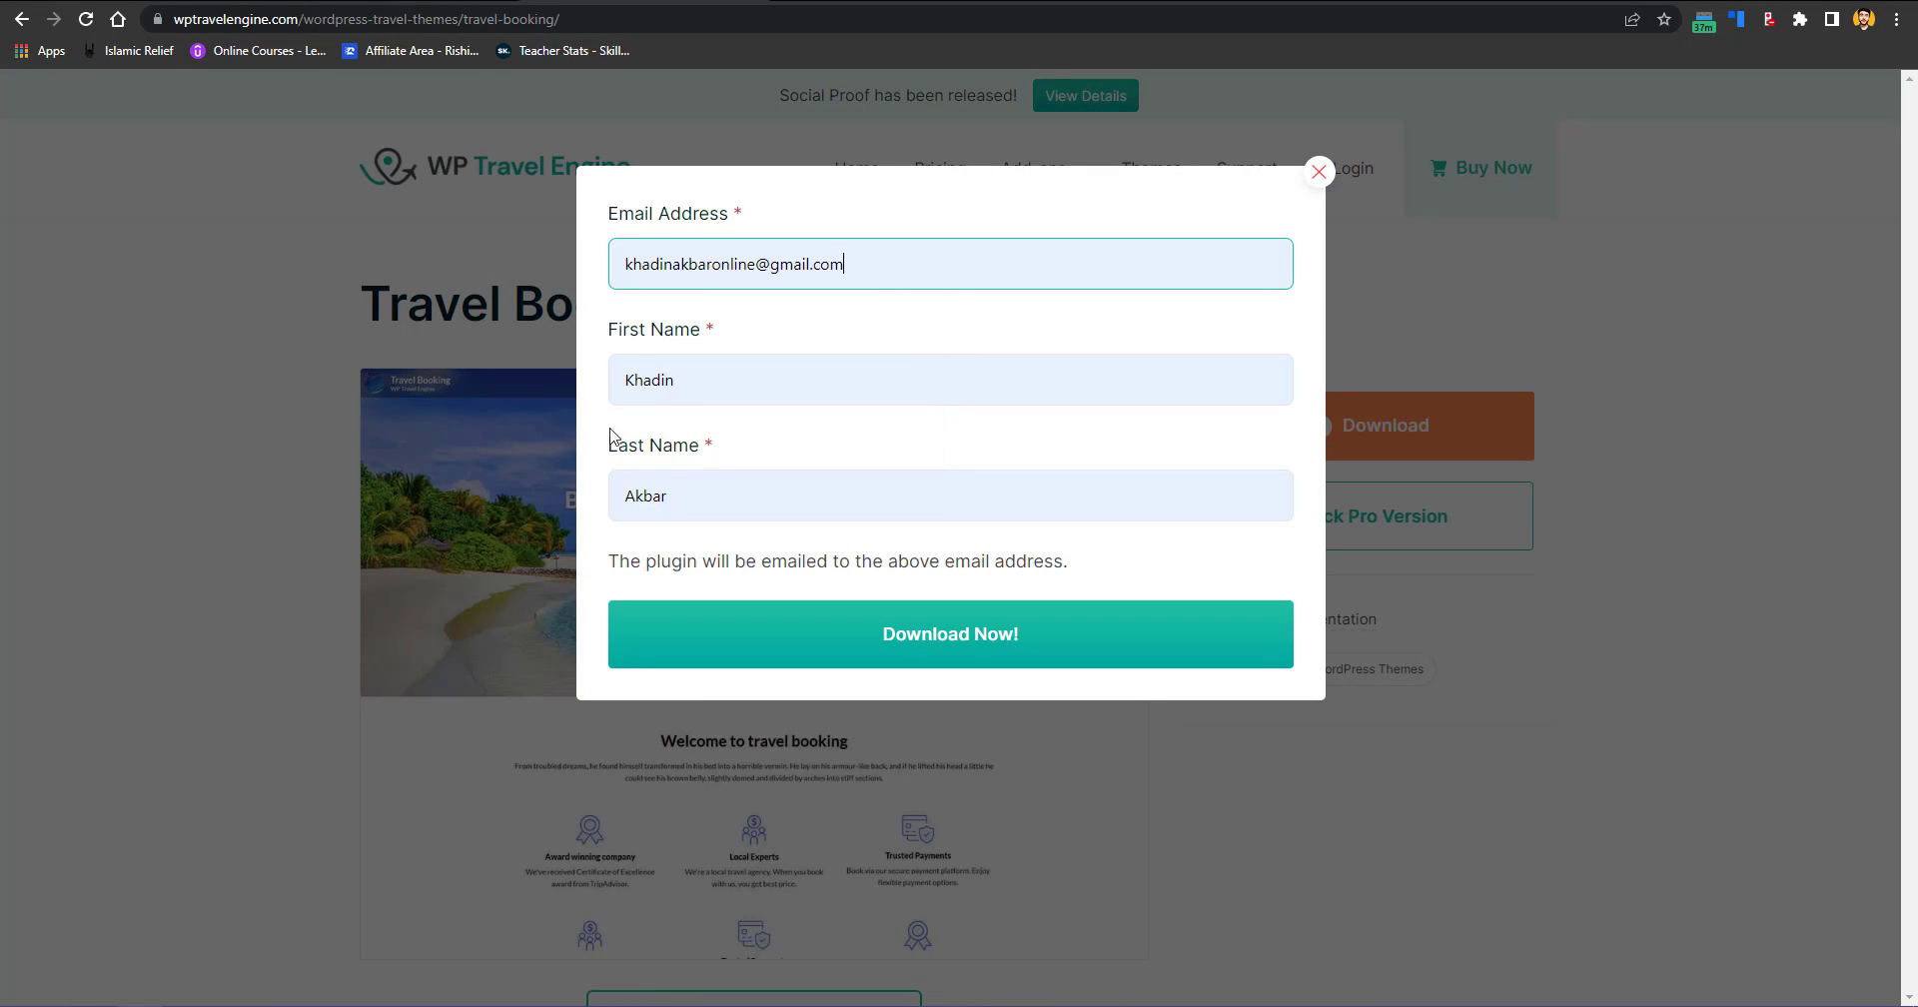
Step: Submit the Travel Booking download form and download the travel-booking_1.1.5 file from the purchase confirmation
left_click(1016, 636)
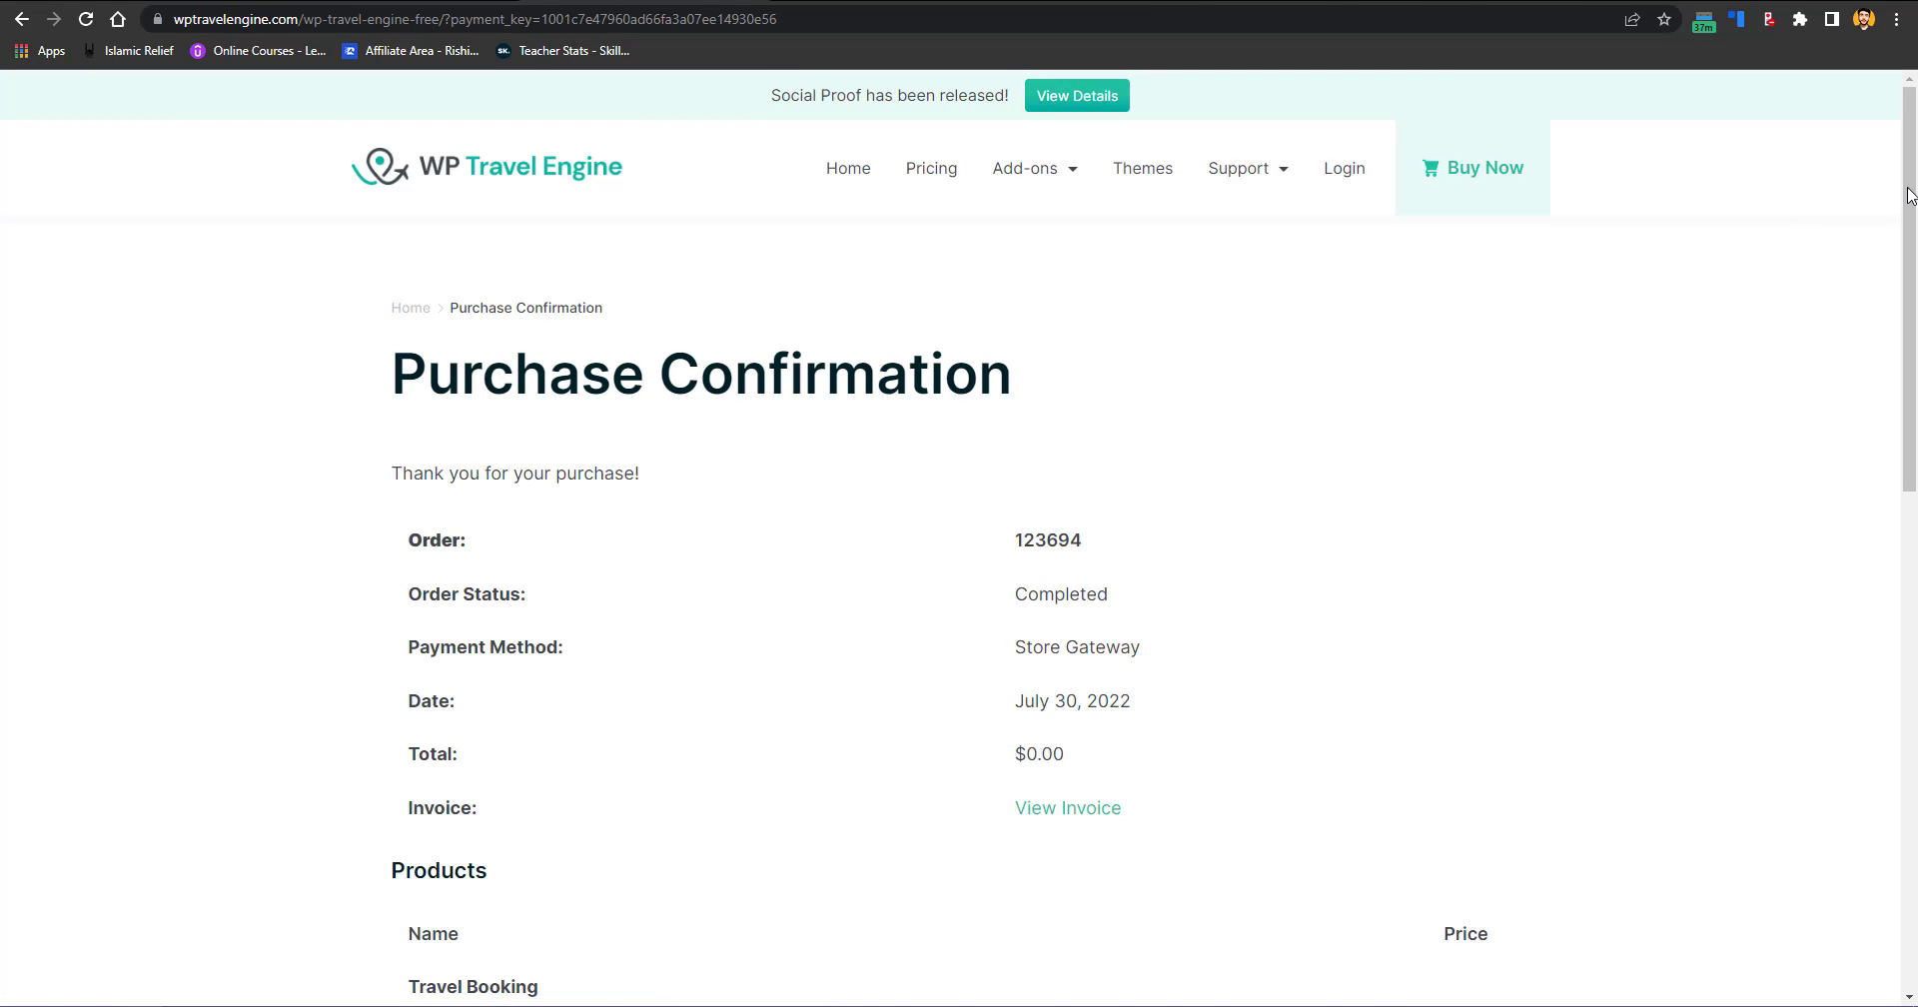
left_click_drag(1908, 195, 1908, 358)
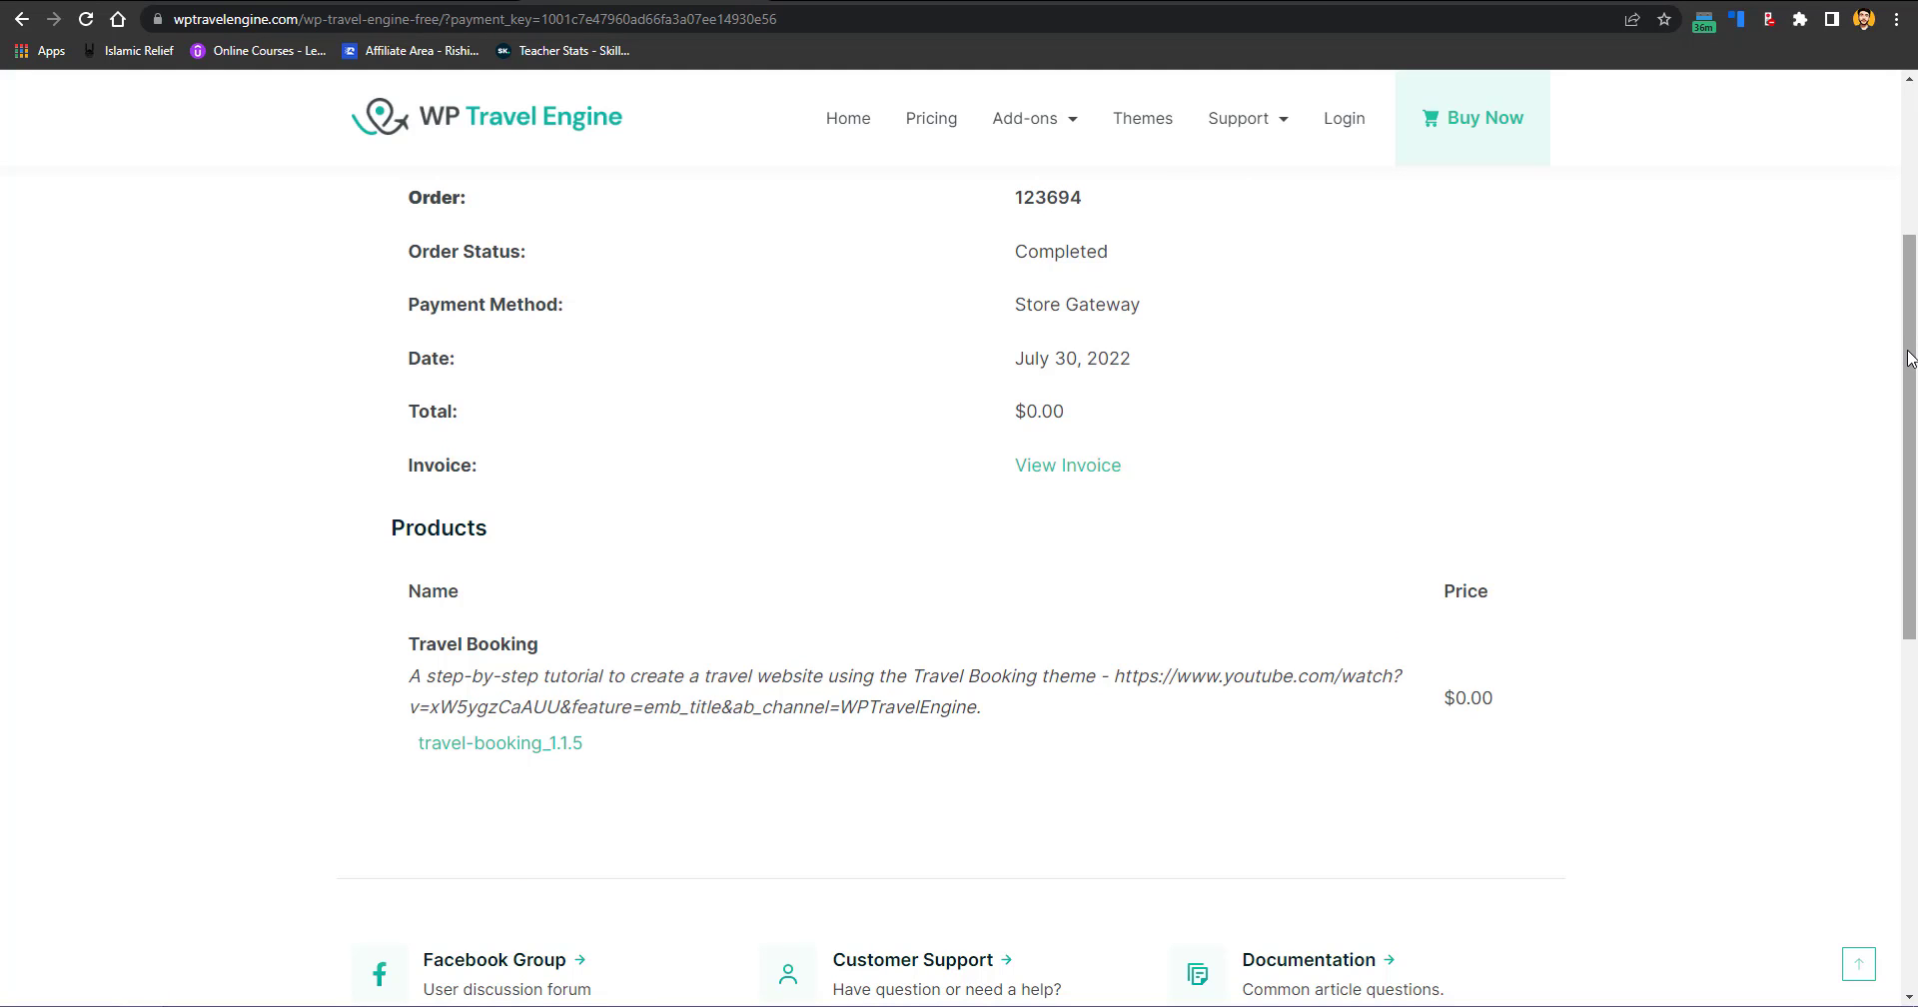
mouse_move(1910, 434)
left_mouse_down()
mouse_move(1912, 520)
mouse_move(1912, 412)
mouse_move(1912, 439)
left_mouse_up()
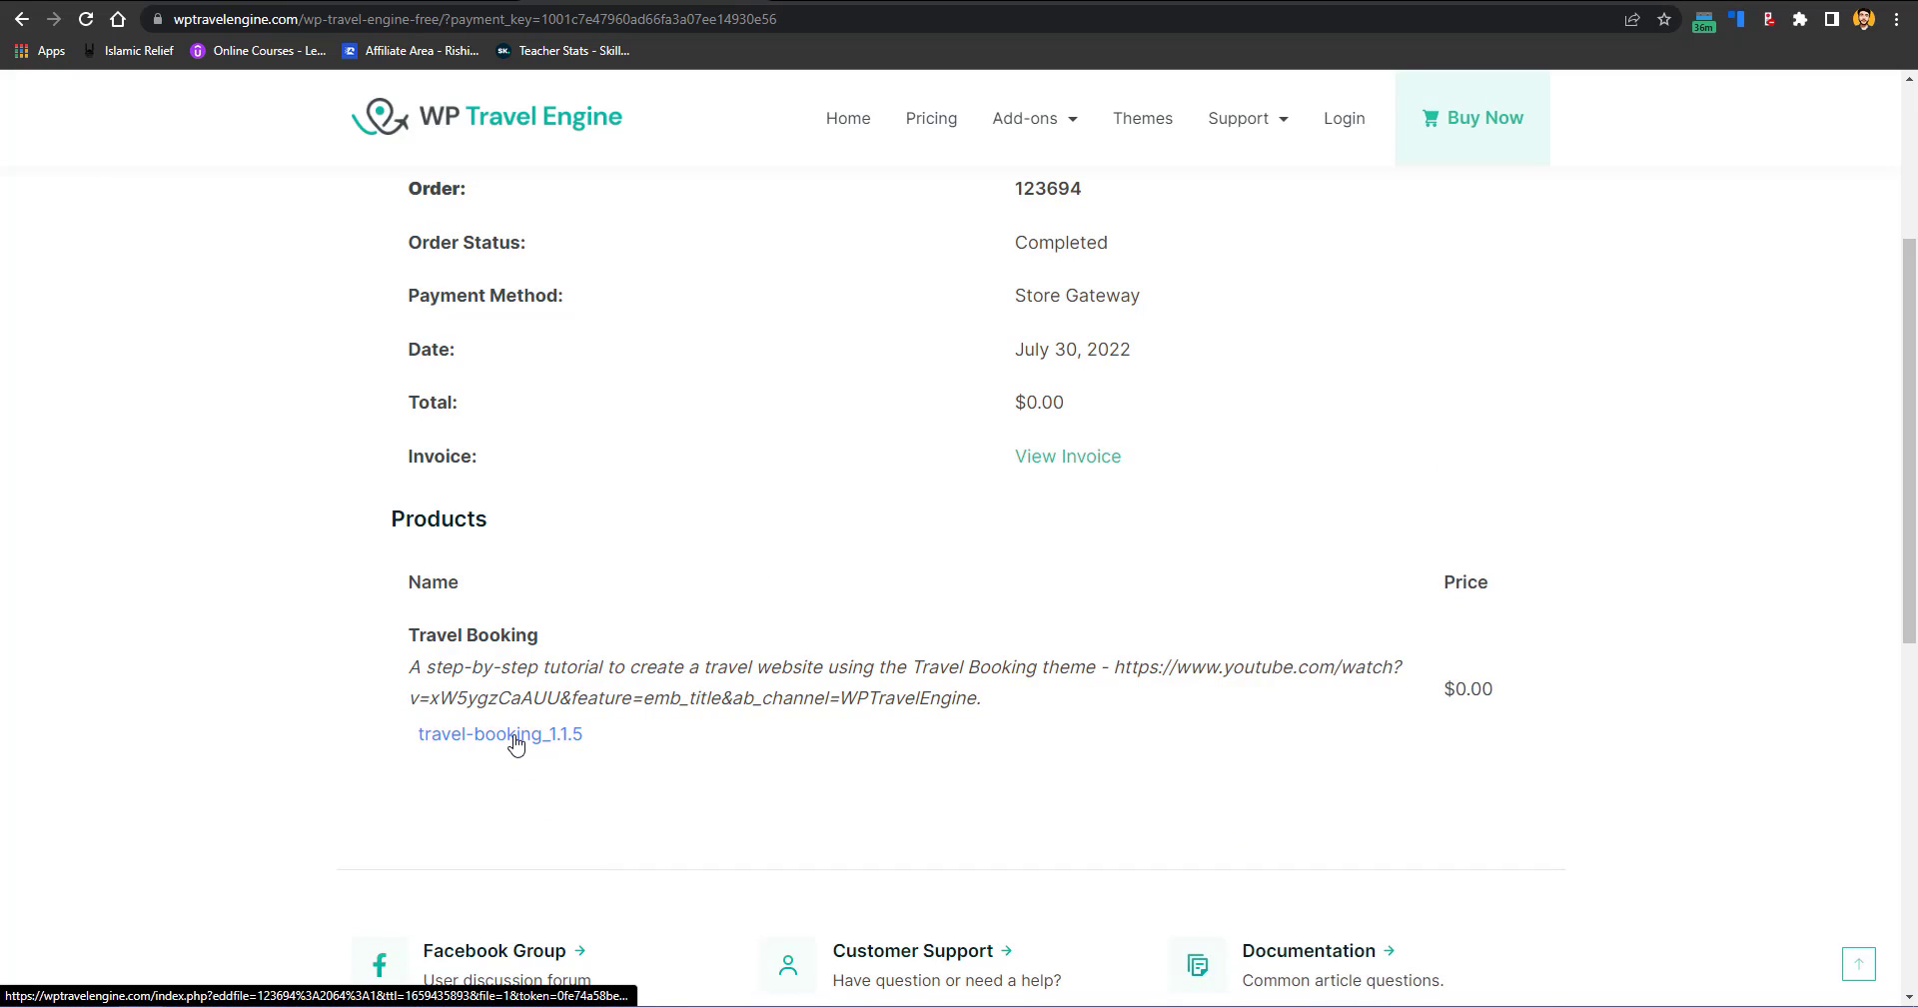
left_click(482, 749)
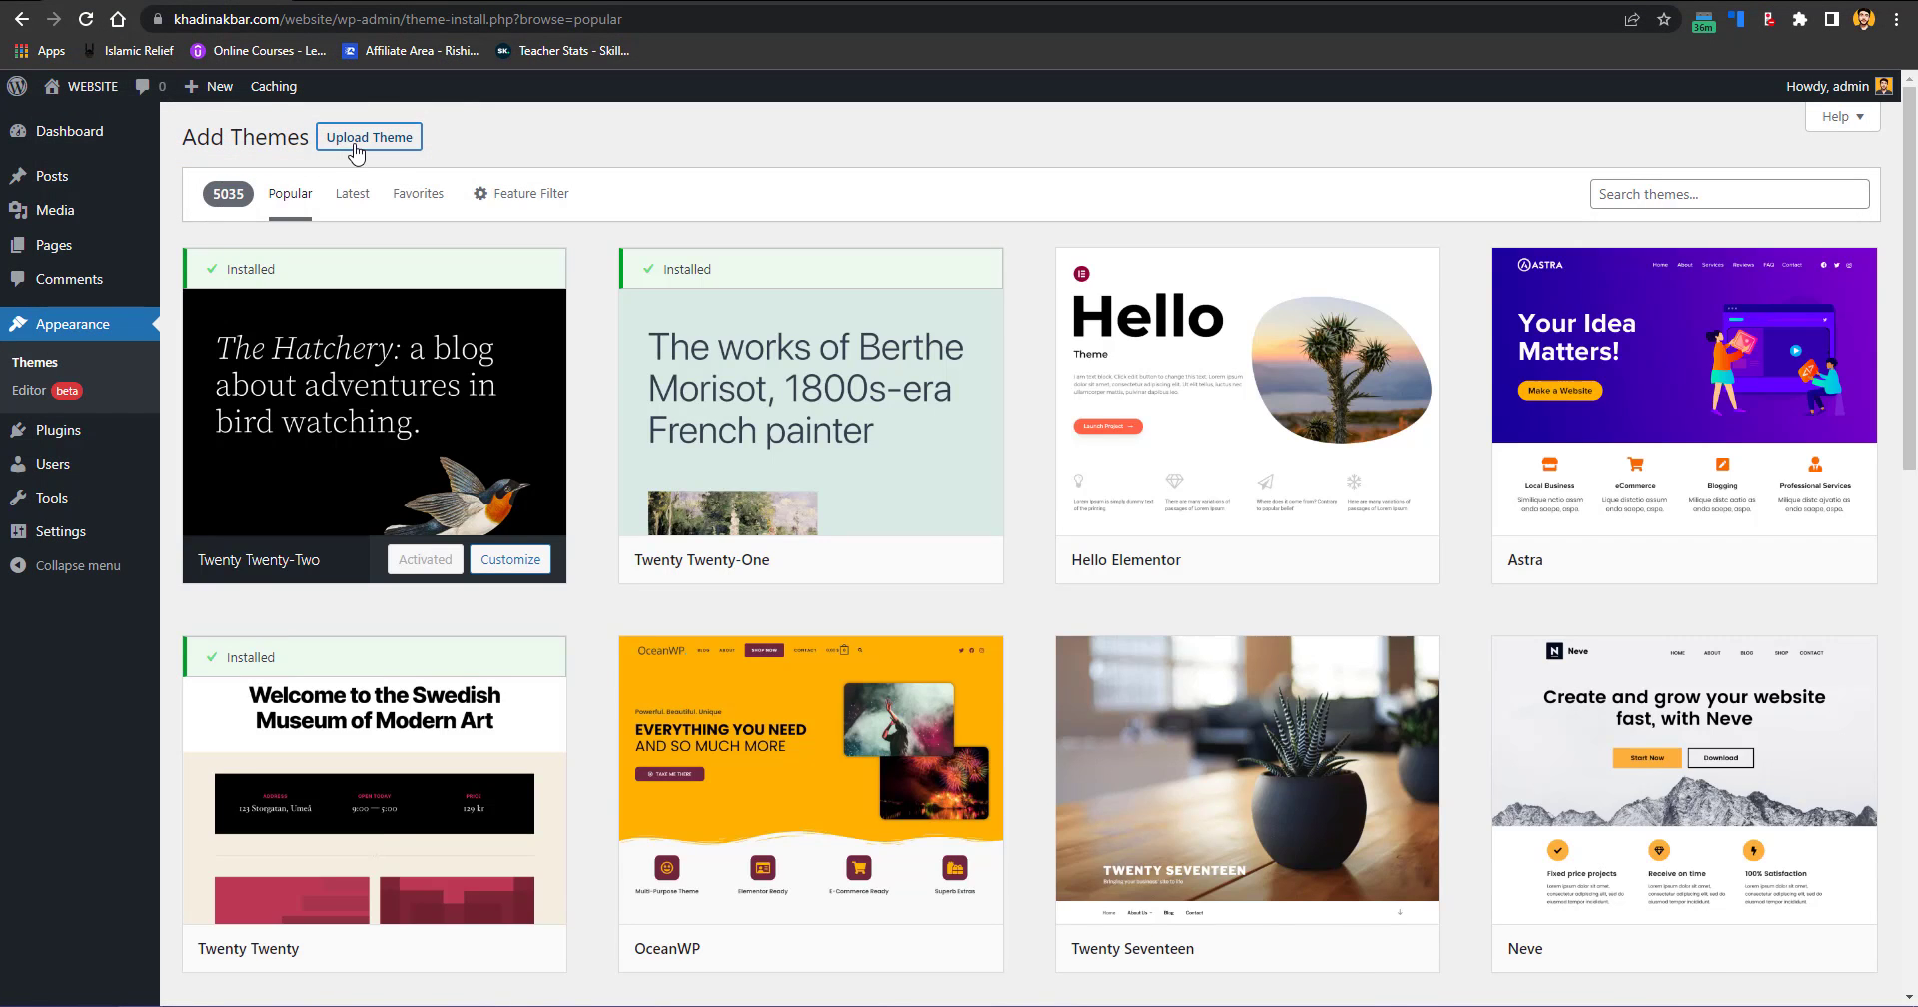
Step: Upload travel-booking_1.1.5.zip as a new WordPress theme, install it and activate it
left_click(355, 140)
left_click(900, 317)
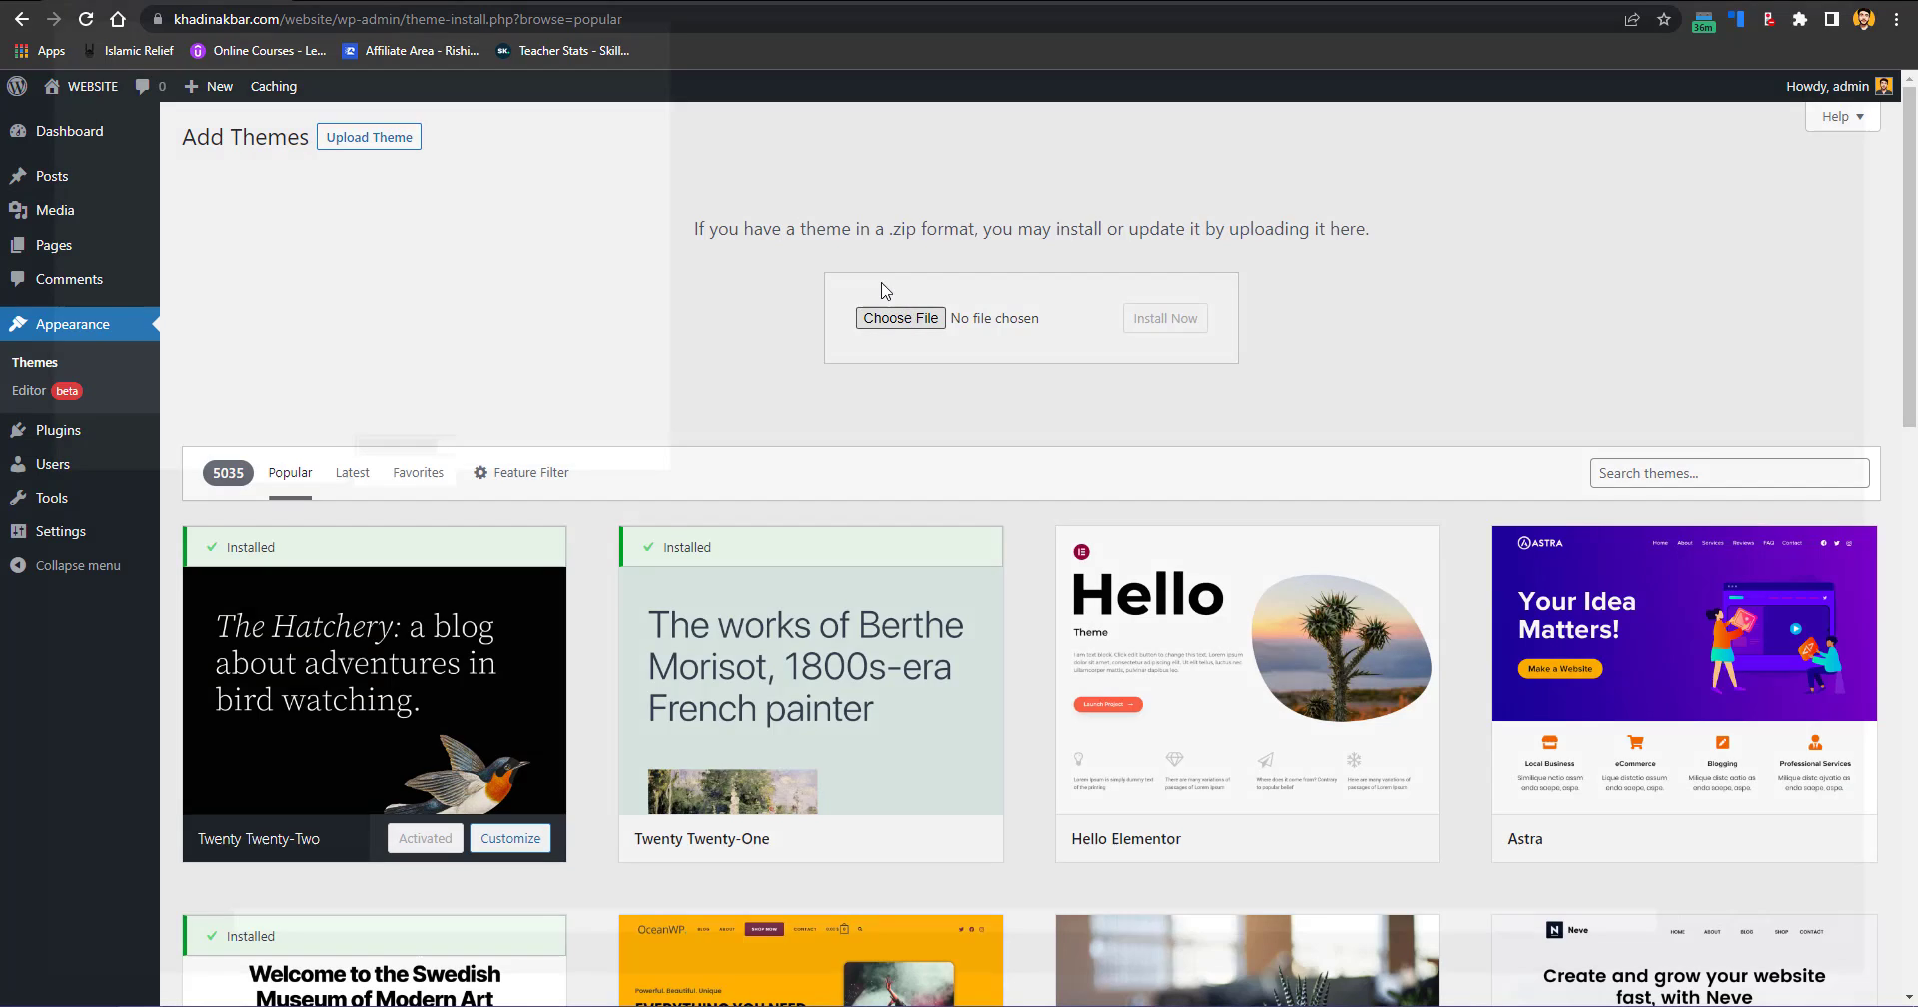
double_click(236, 128)
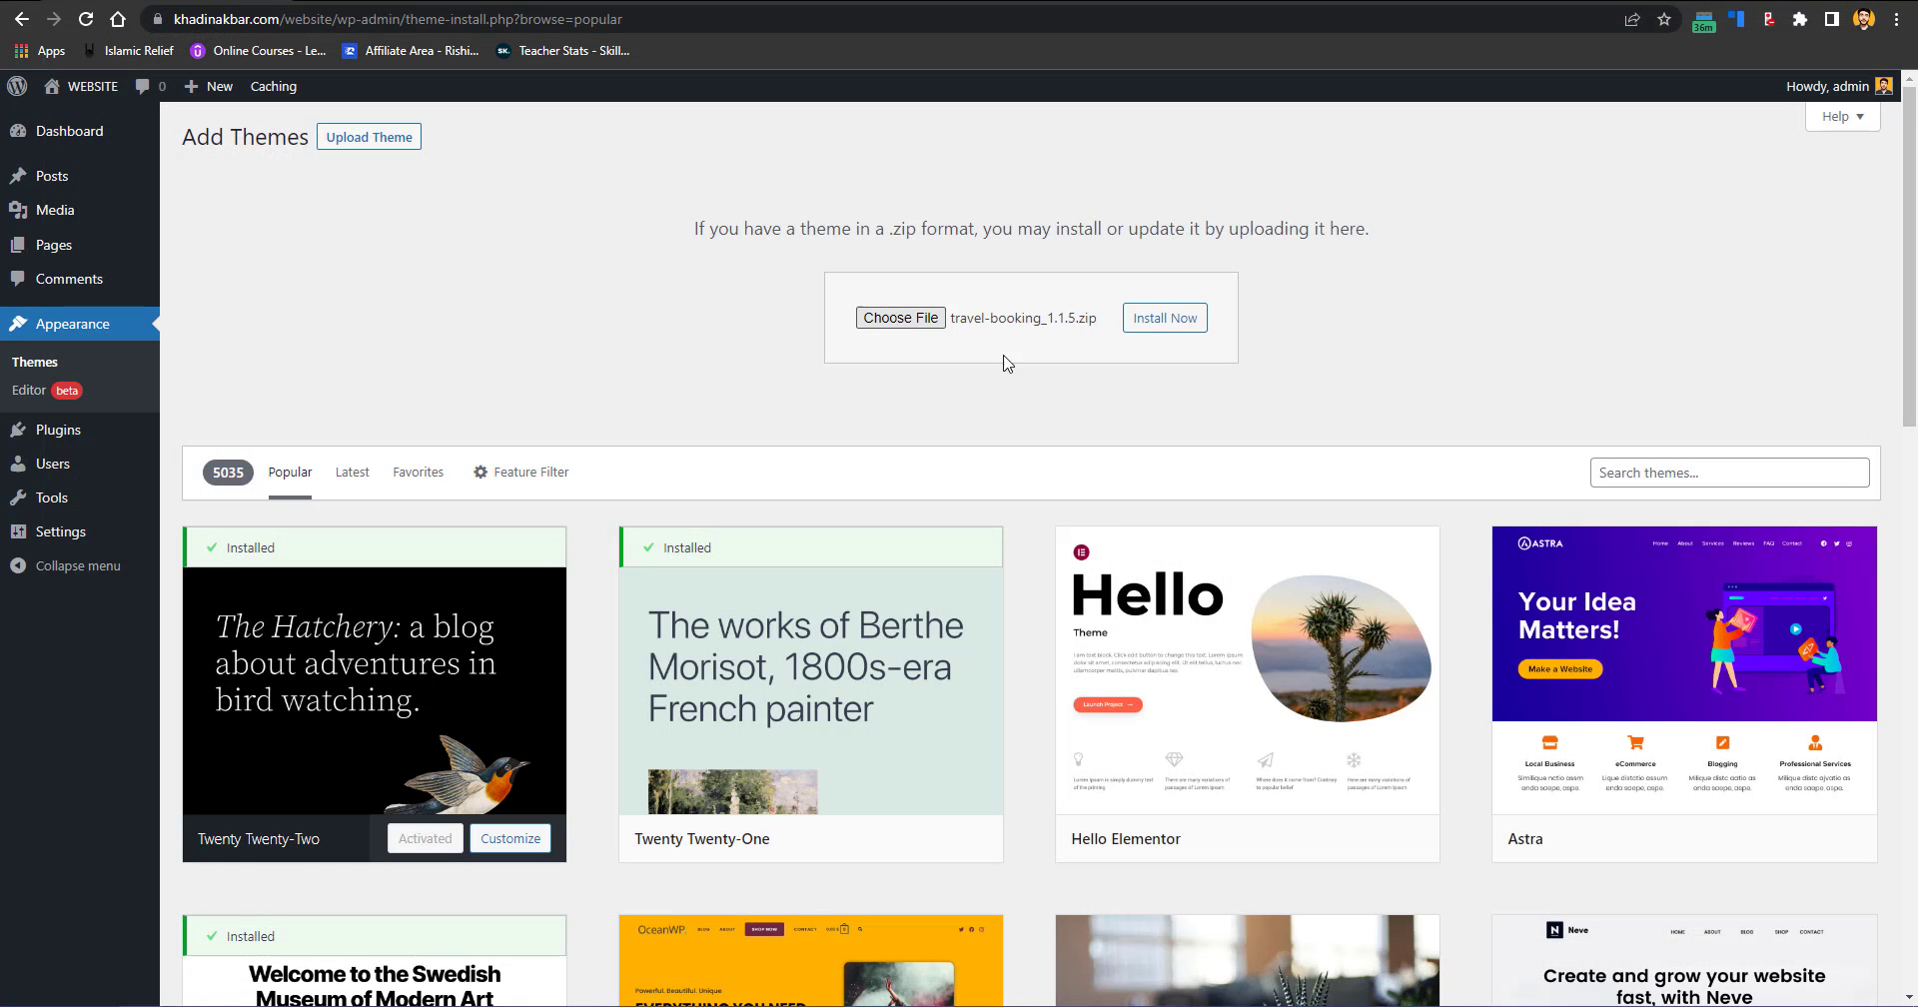
left_click(1177, 318)
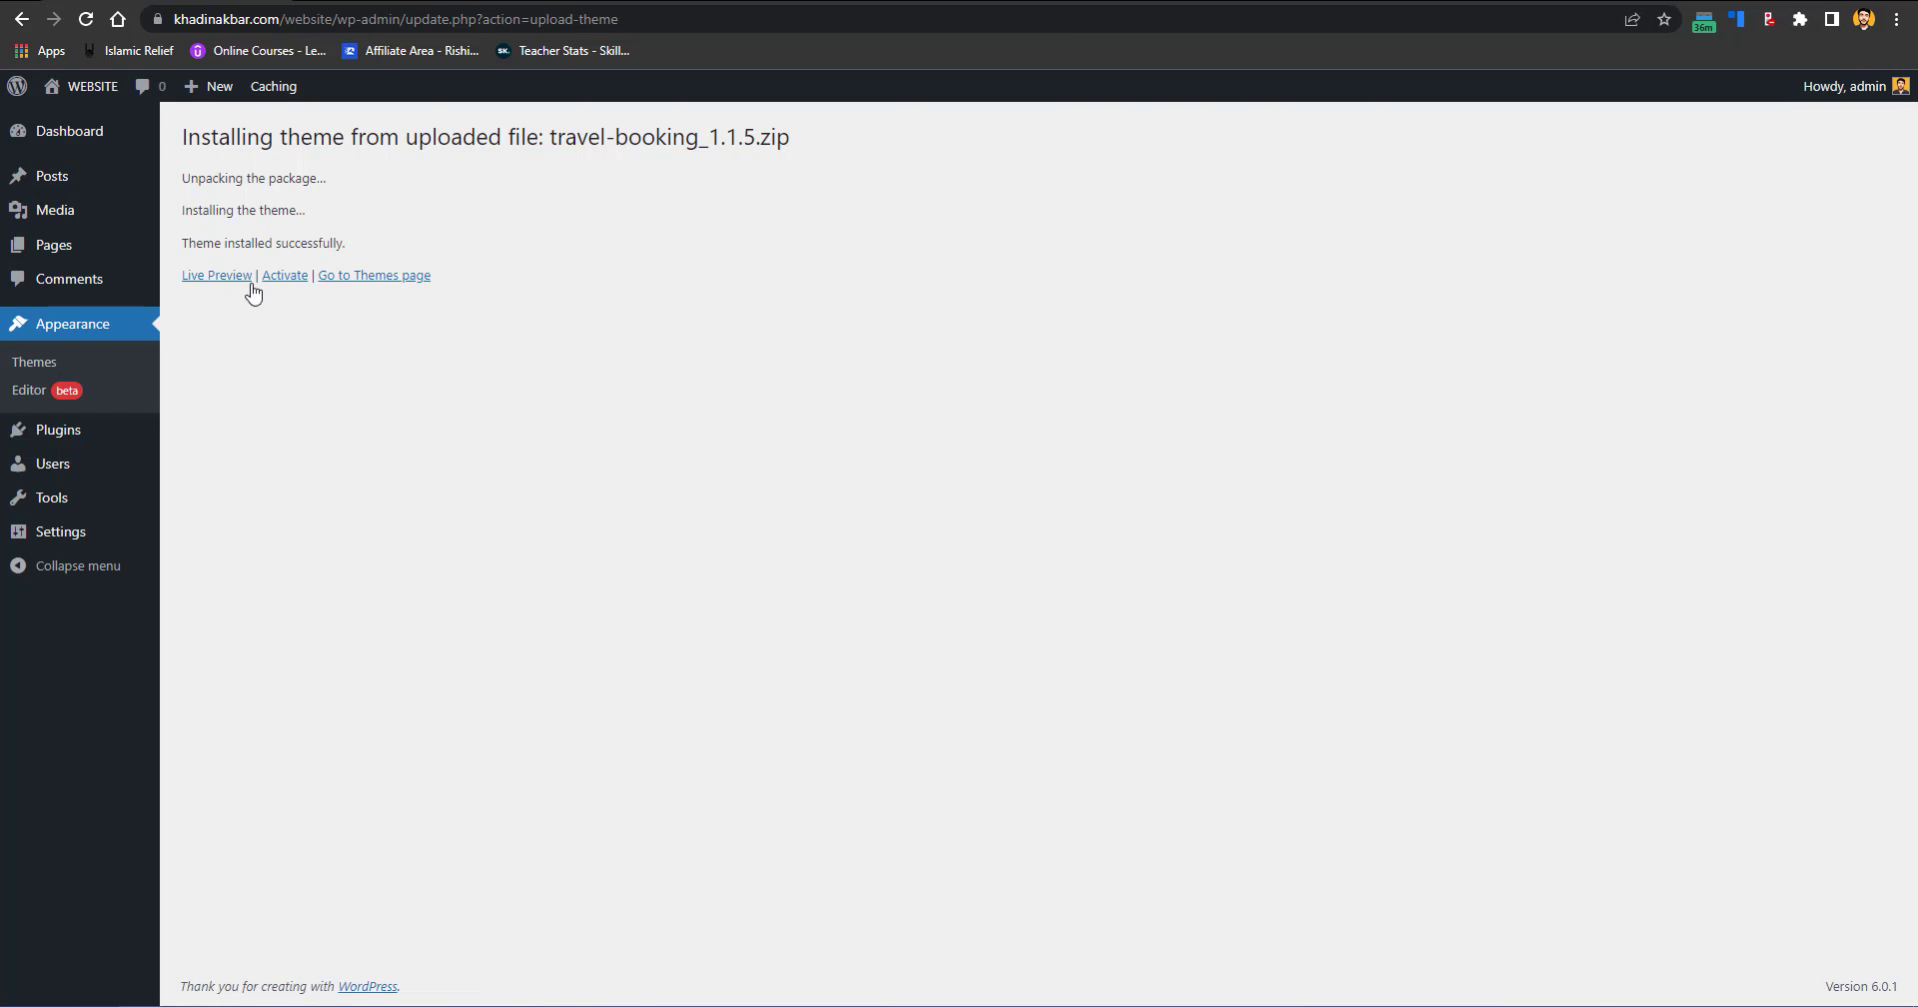
left_click(281, 280)
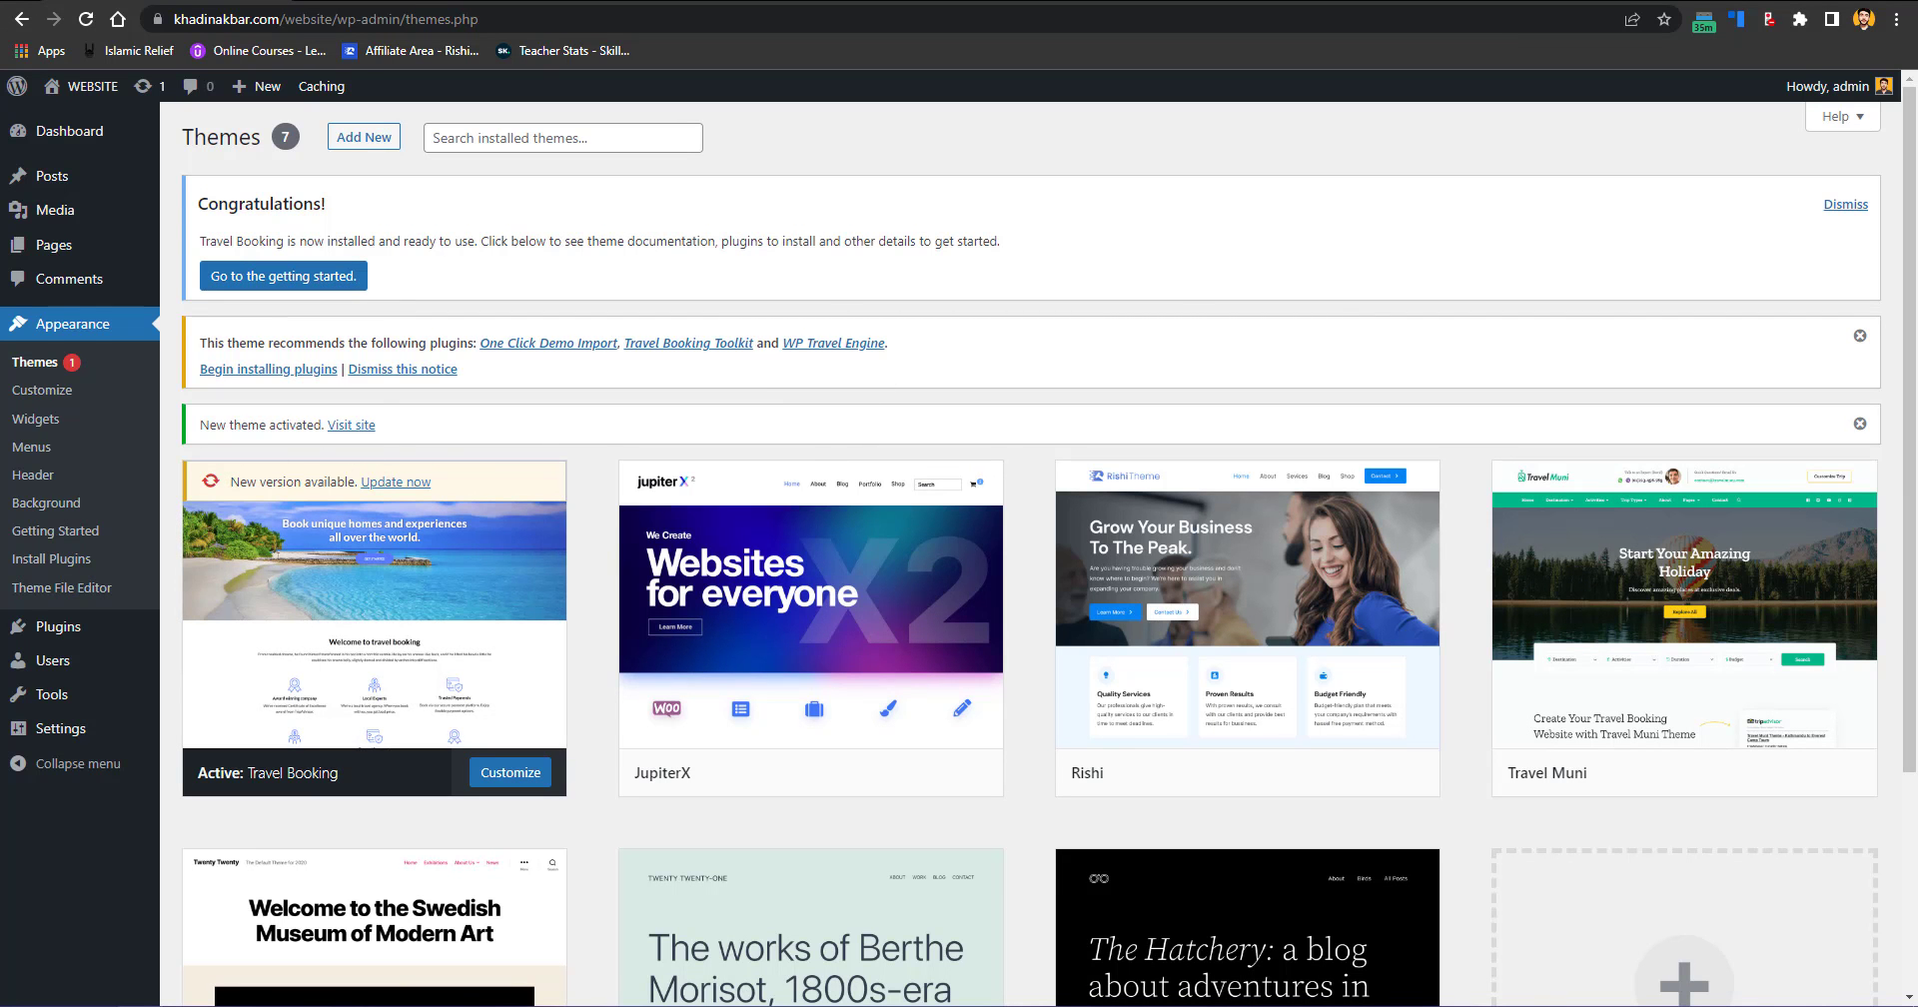
Step: Search the WordPress theme catalogue for "travel booking", then return to the installed themes
left_click(362, 140)
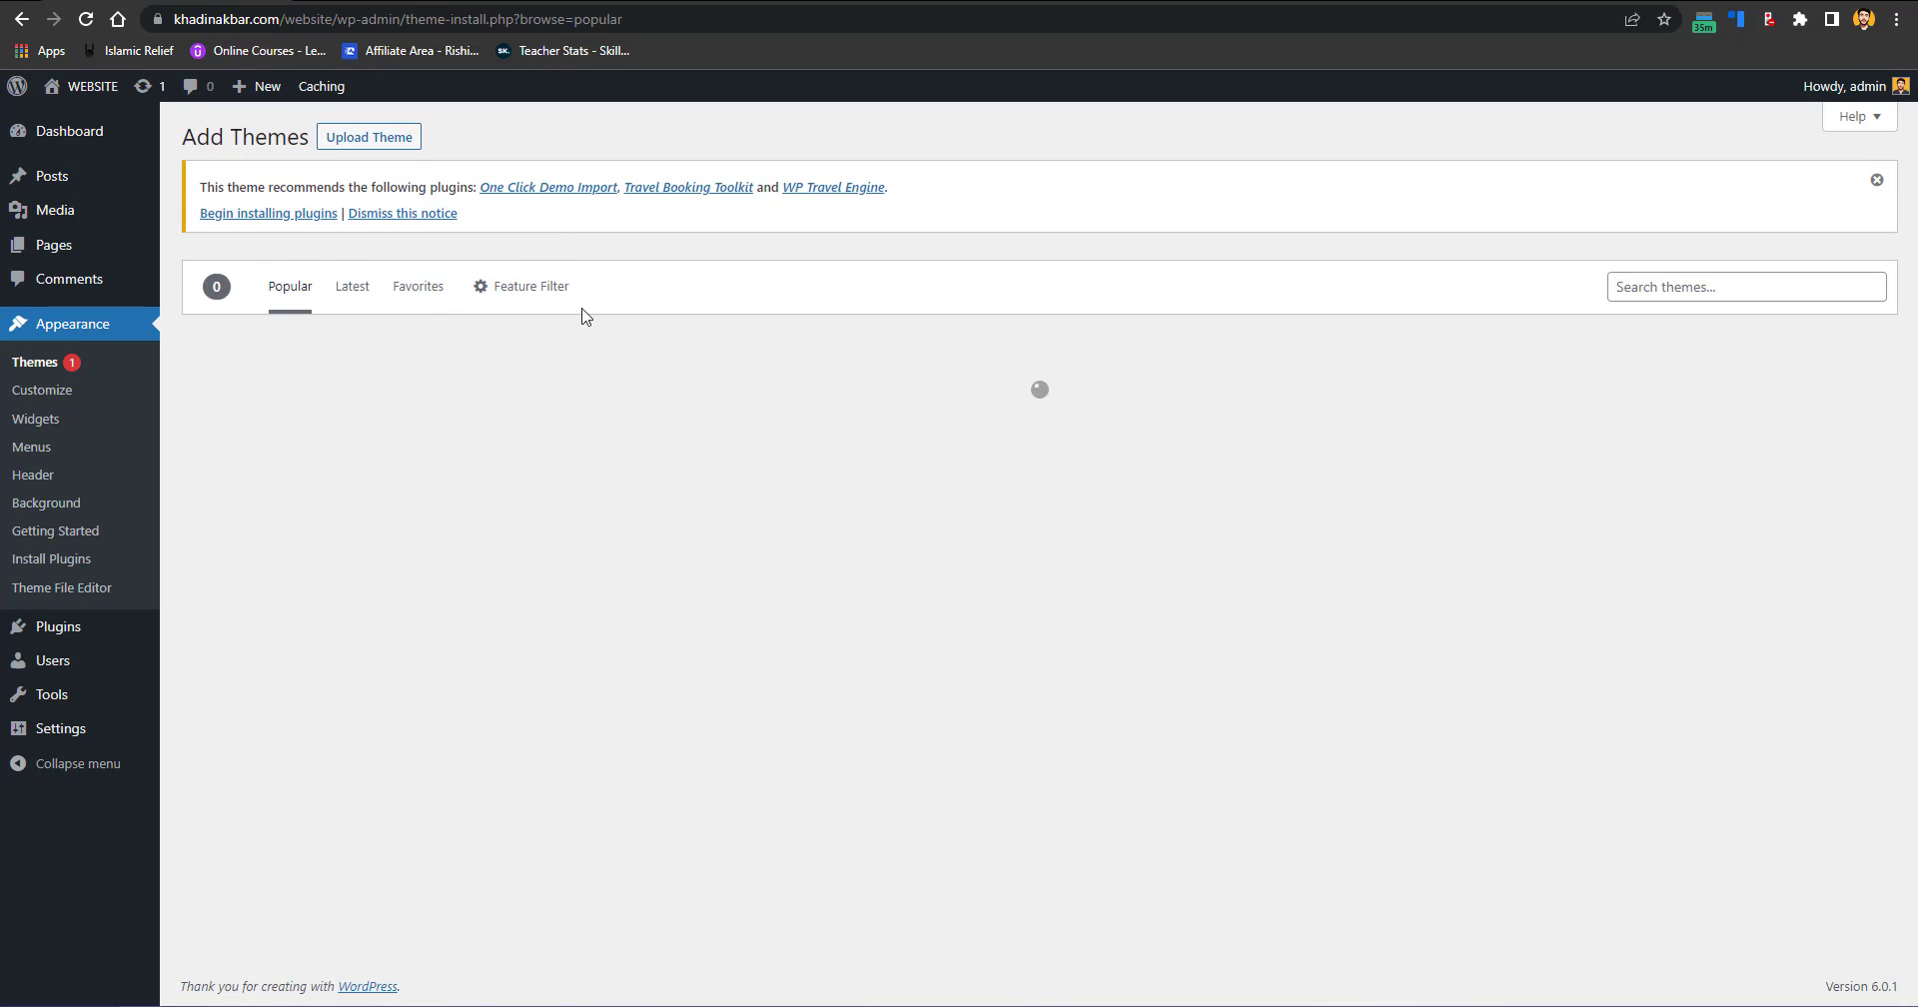
left_click(1628, 292)
type("tr")
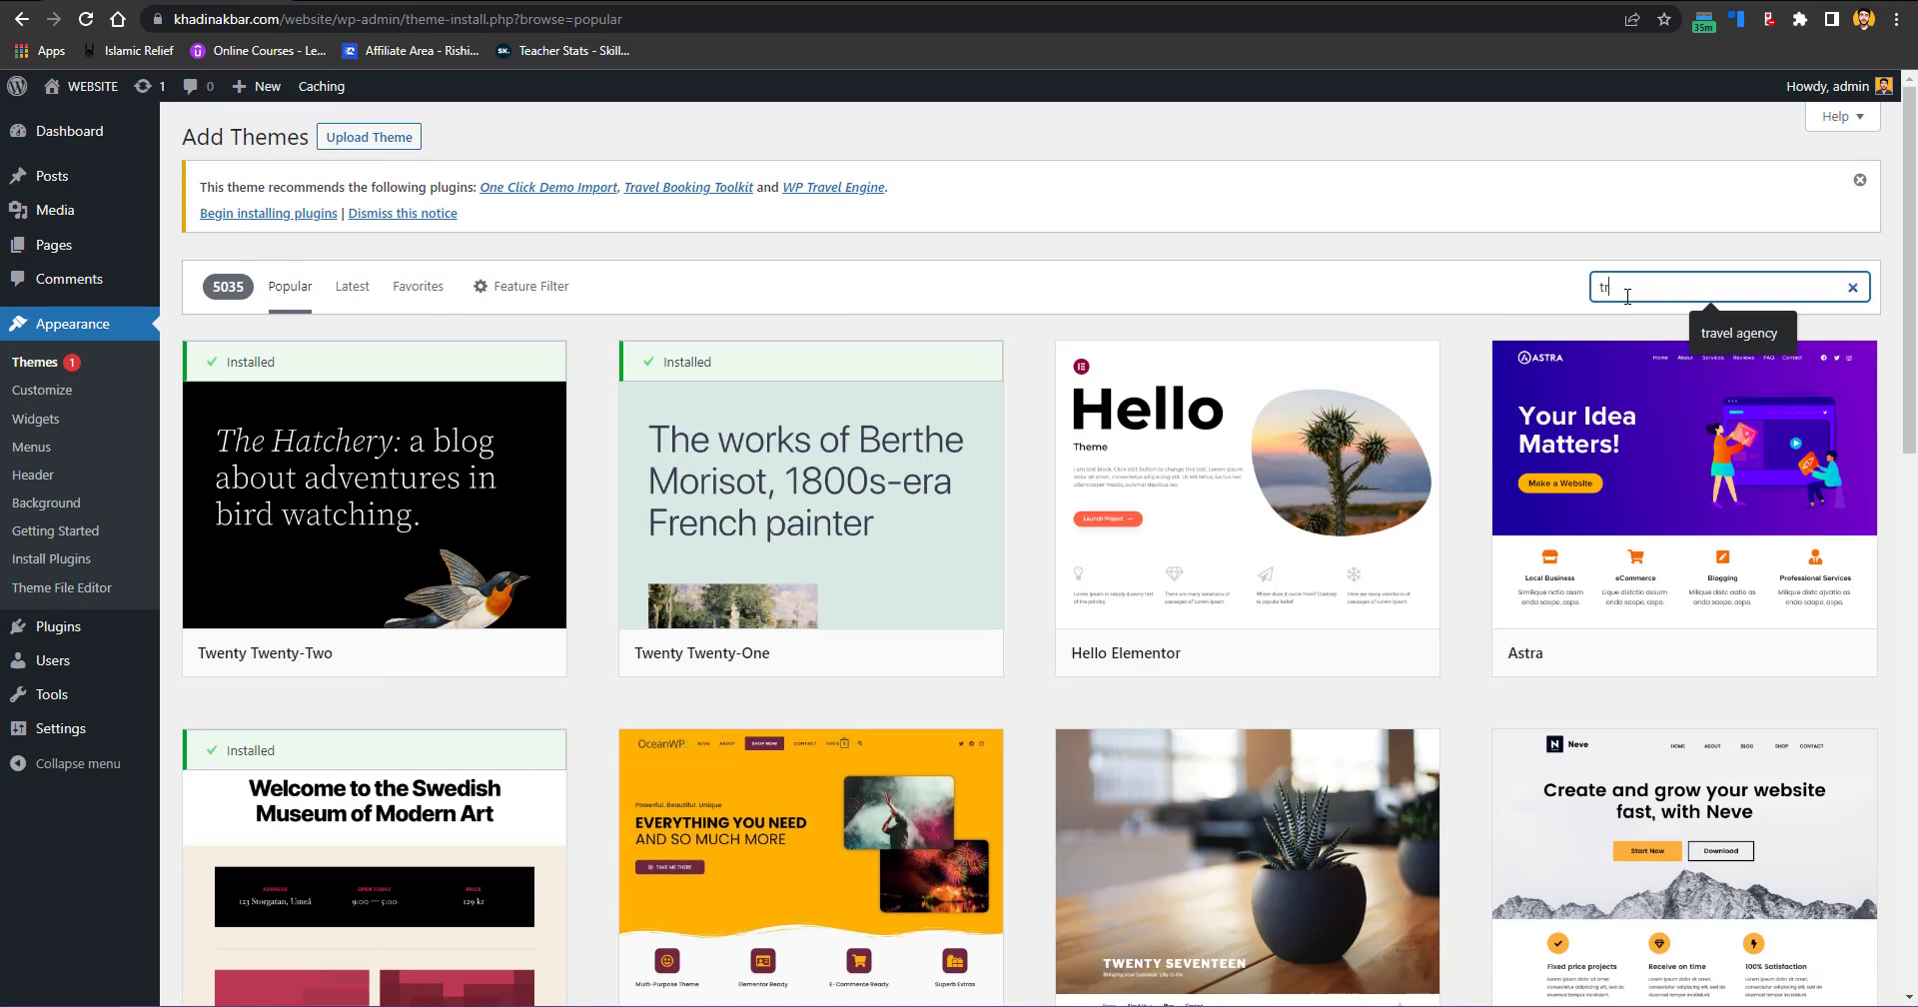
type("avel booking")
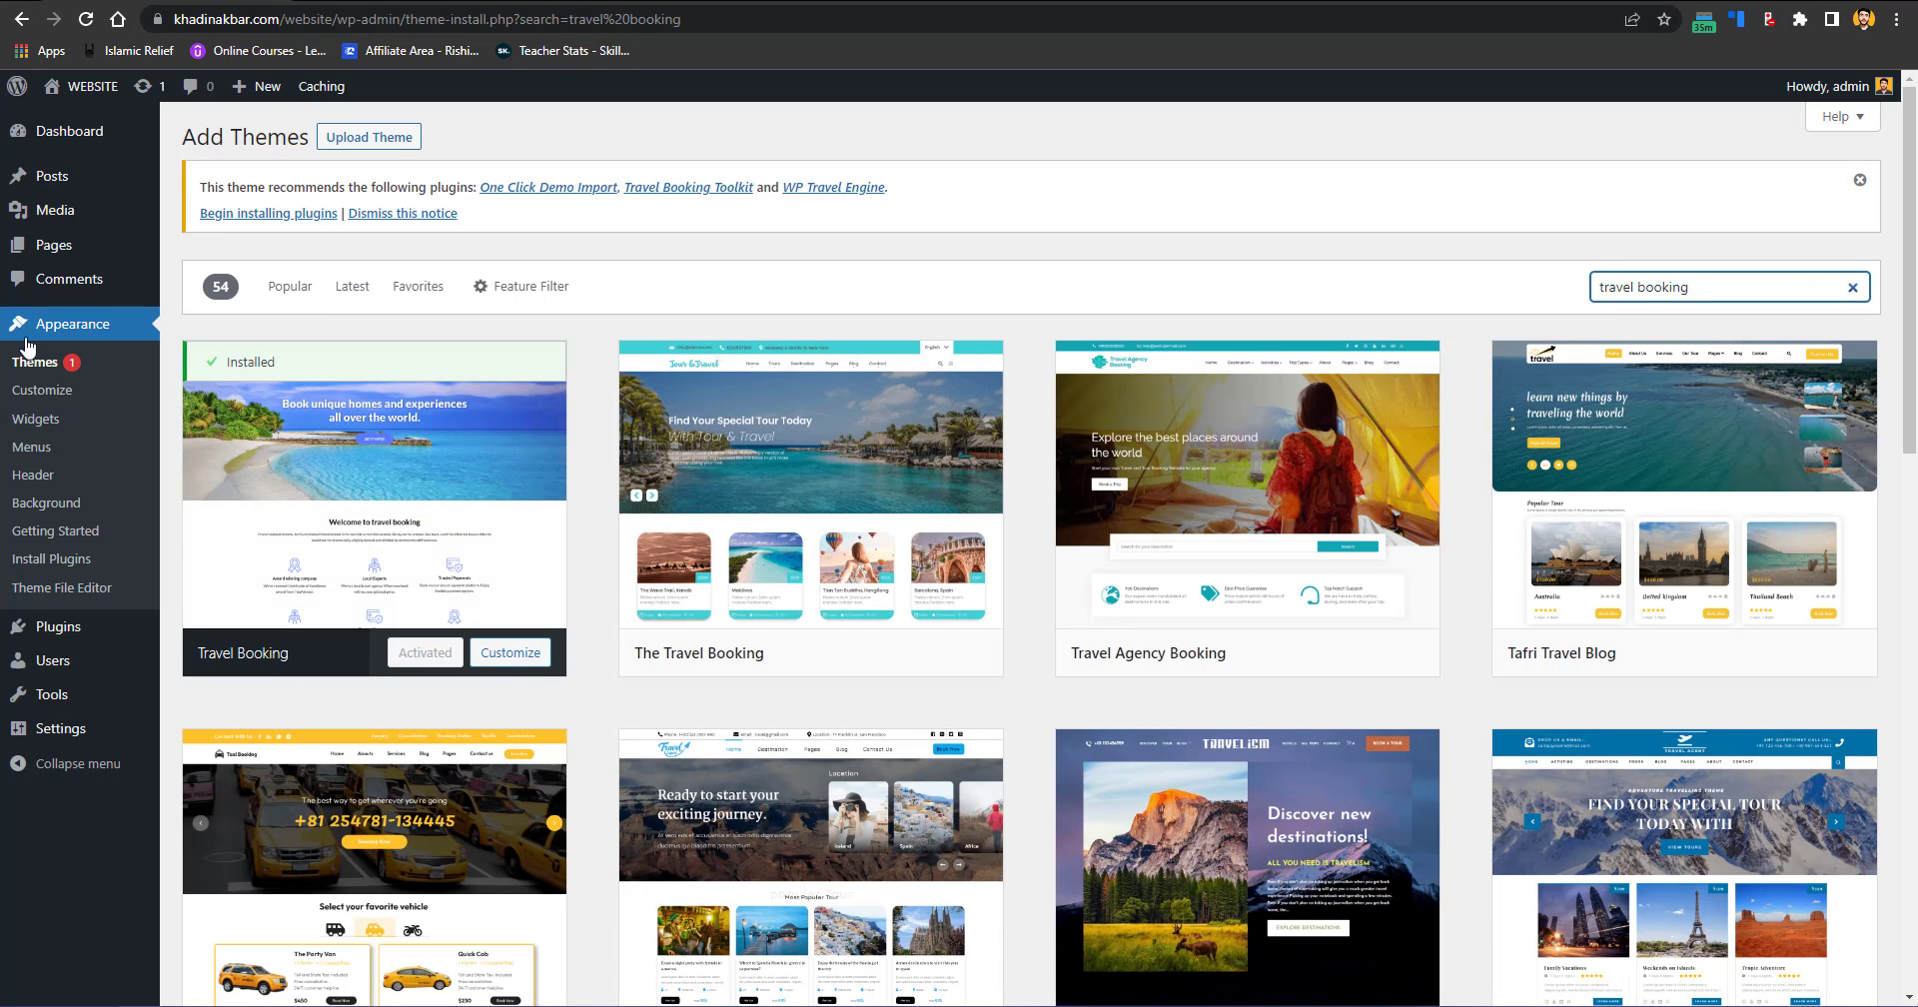
left_click(63, 367)
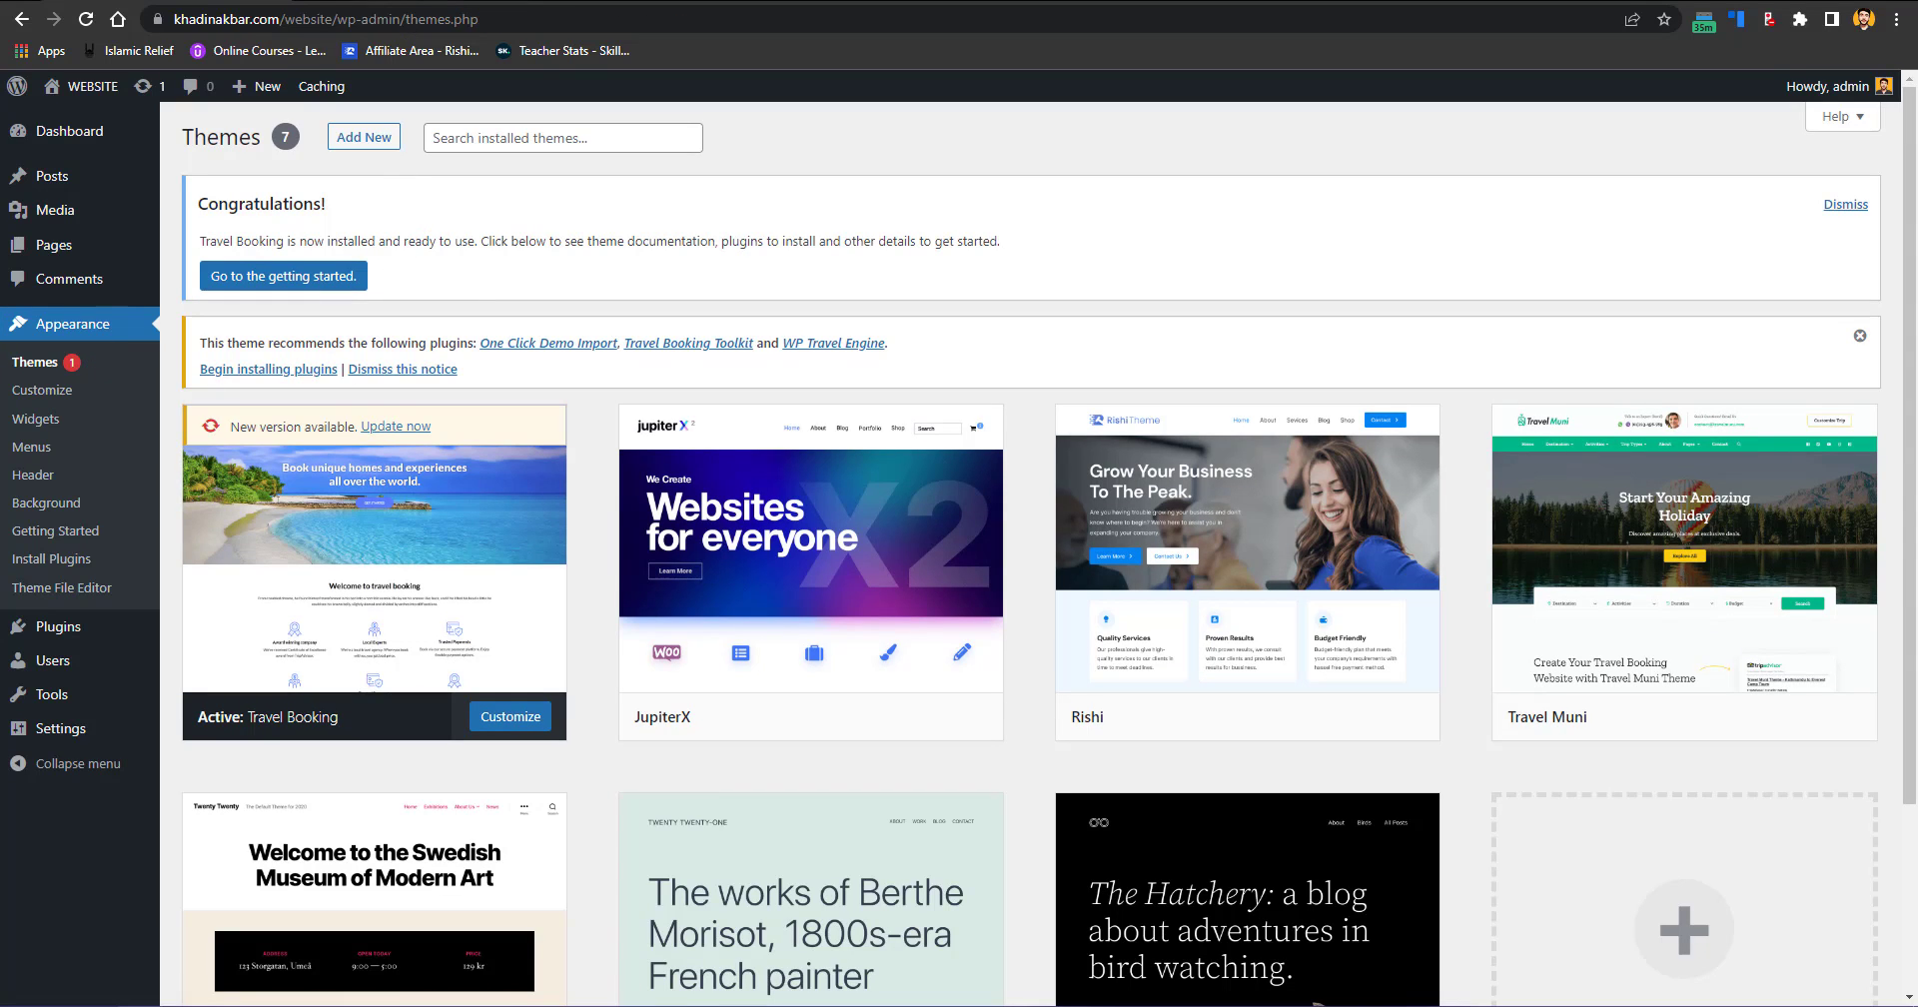
Step: Reload the site's front end to view the new theme, compare it with the Travel Booking demo and return to the installed themes
key("ctrl+Tab")
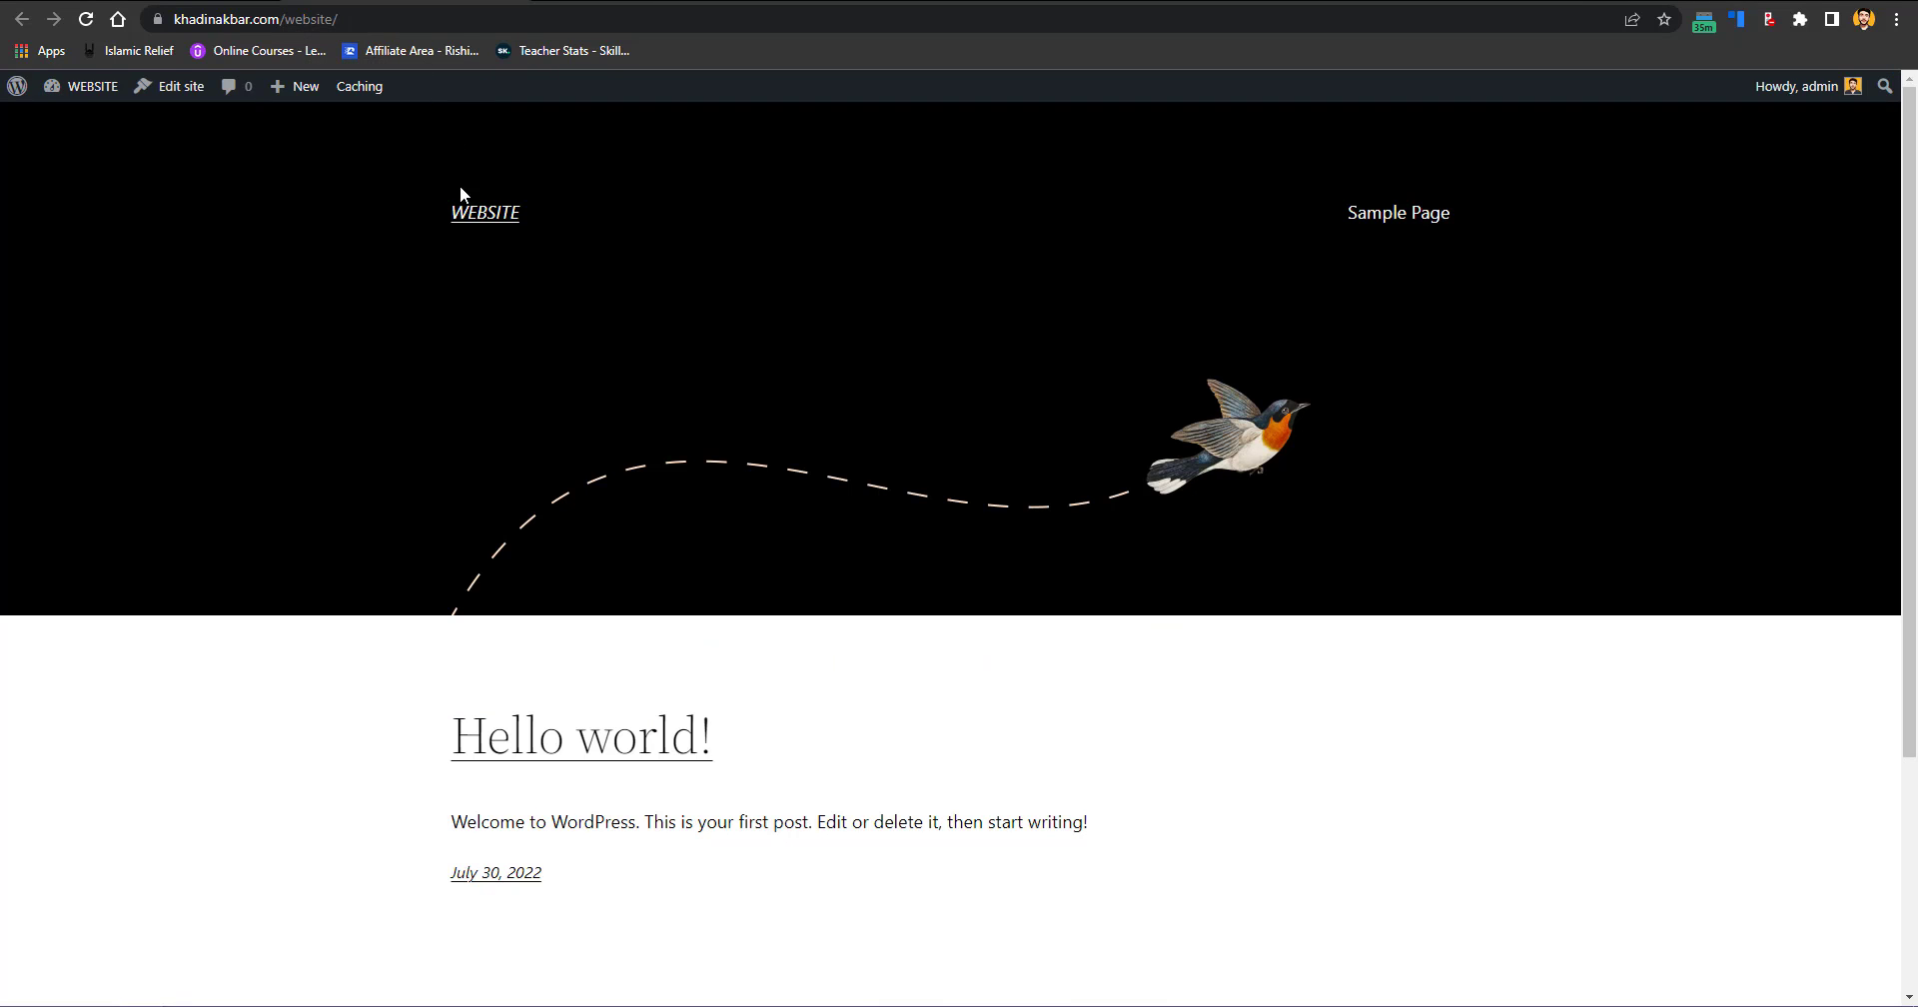
left_click(86, 27)
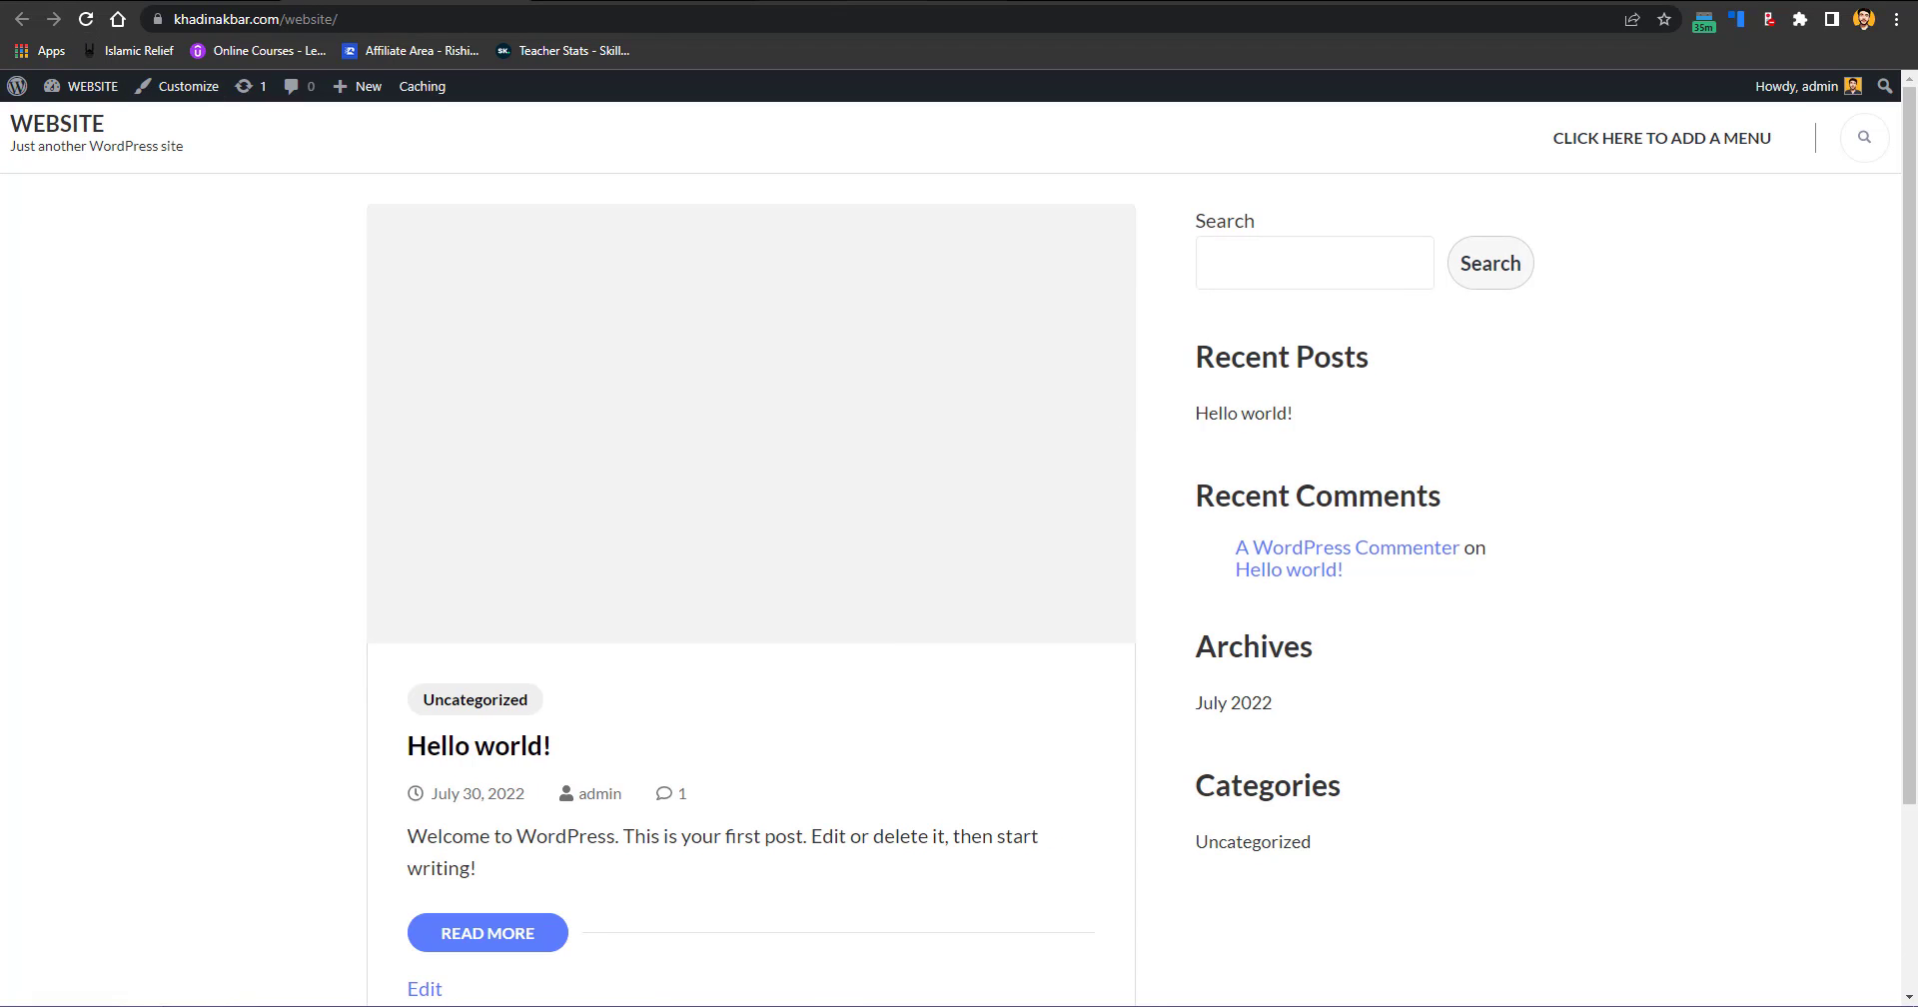
key("ctrl+Tab")
key("ctrl+shift+Tab")
left_click(221, 1)
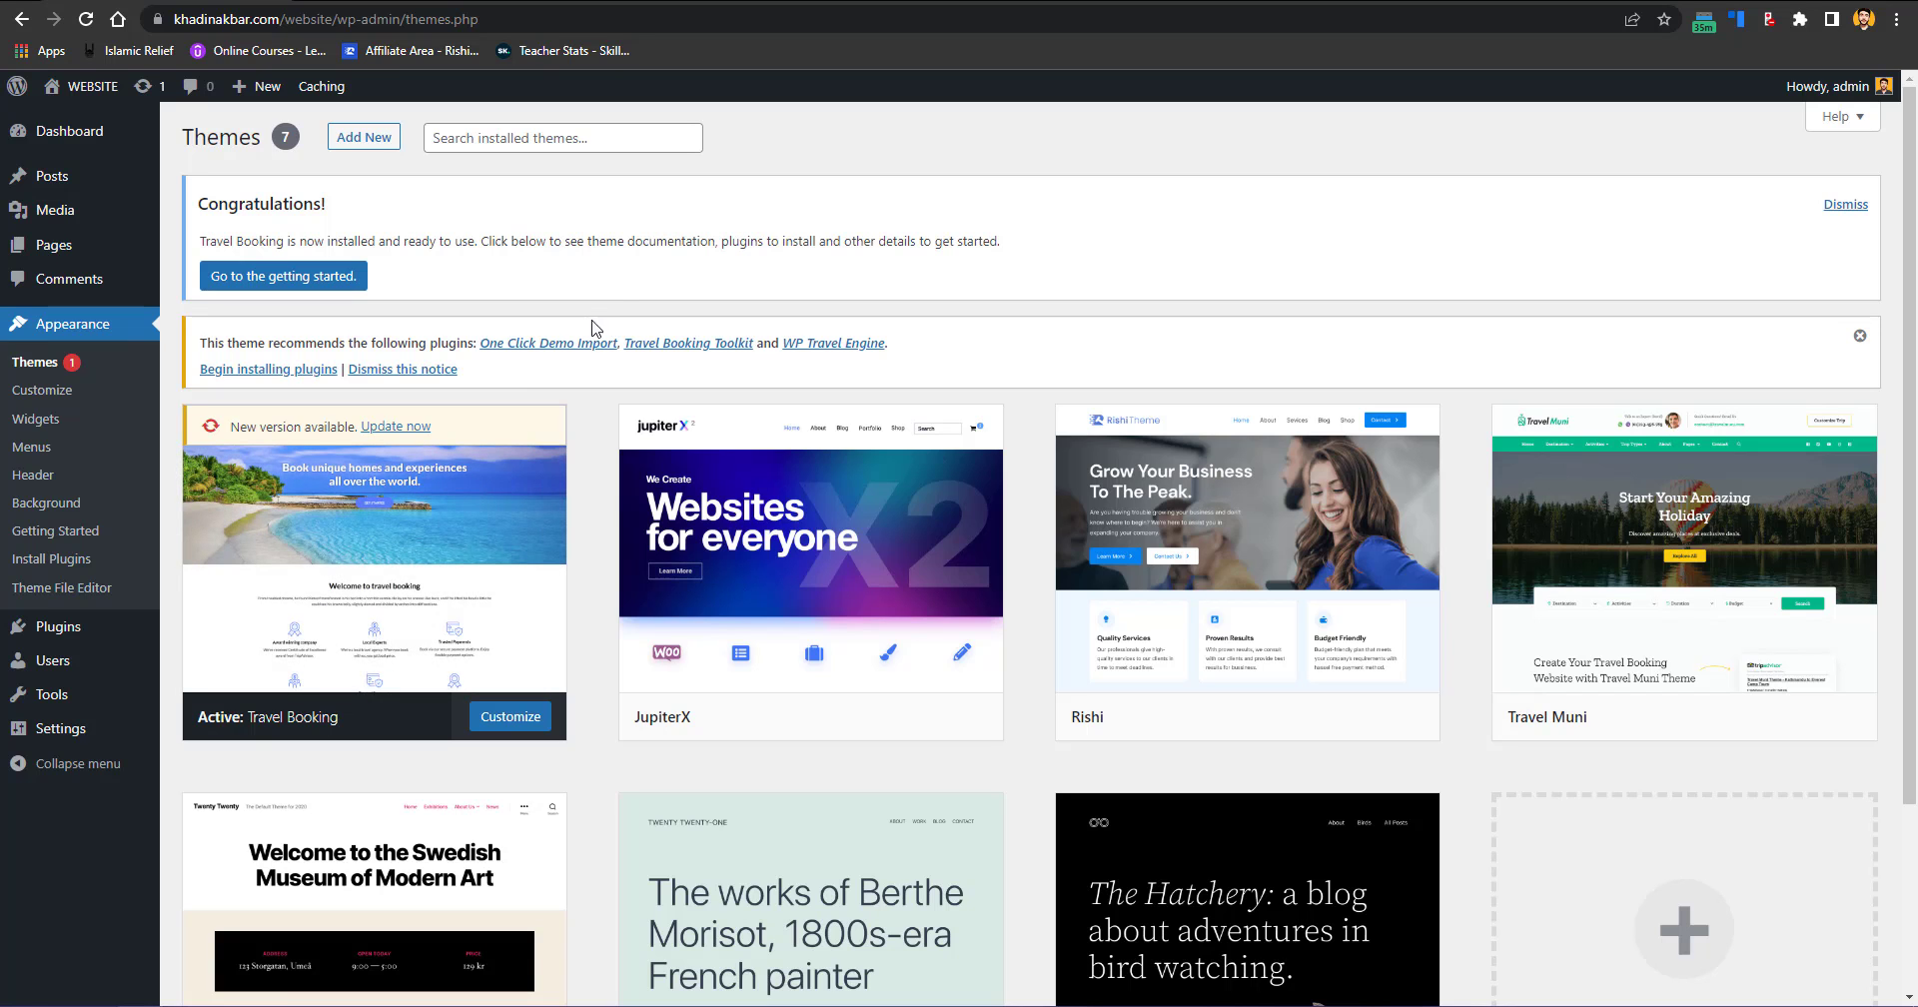
key("ctrl+Tab")
key("ctrl+Tab")
key("ctrl+Tab")
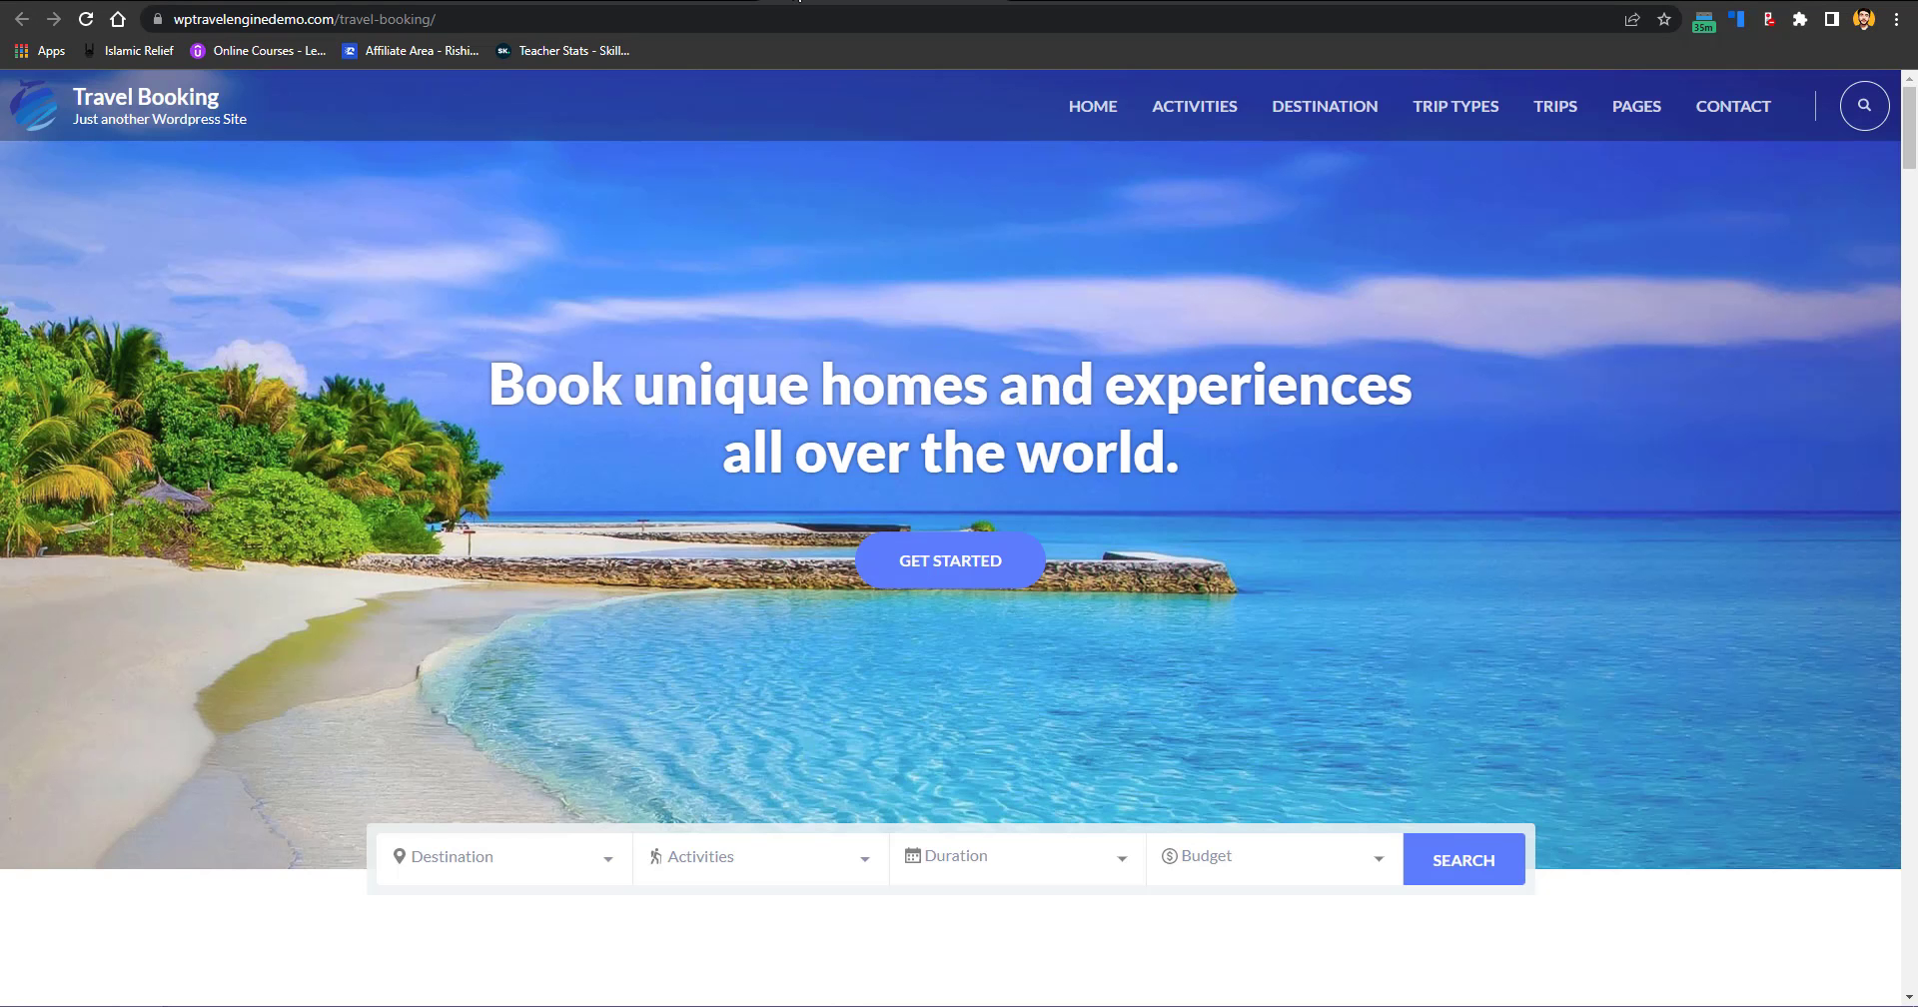
key("ctrl+Tab")
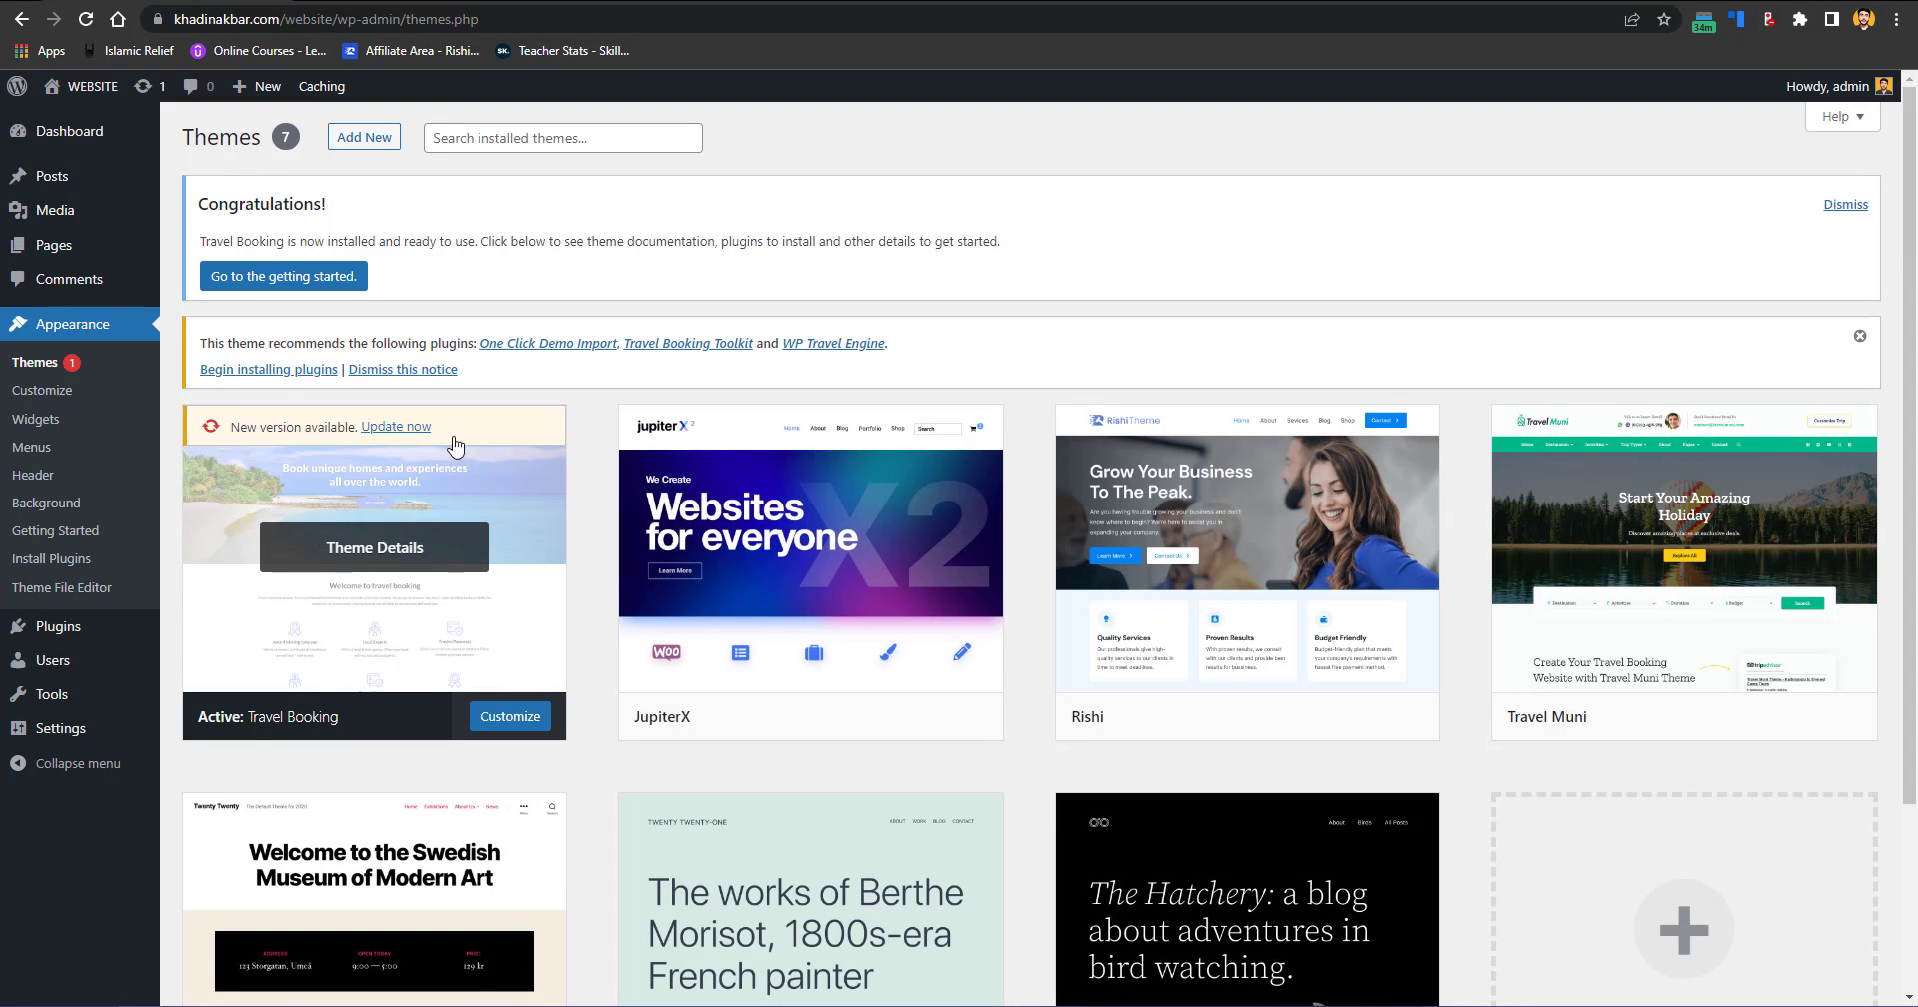
Step: Update the Travel Booking theme to its new version and open the free recommended plugins on its getting started page
left_click(409, 429)
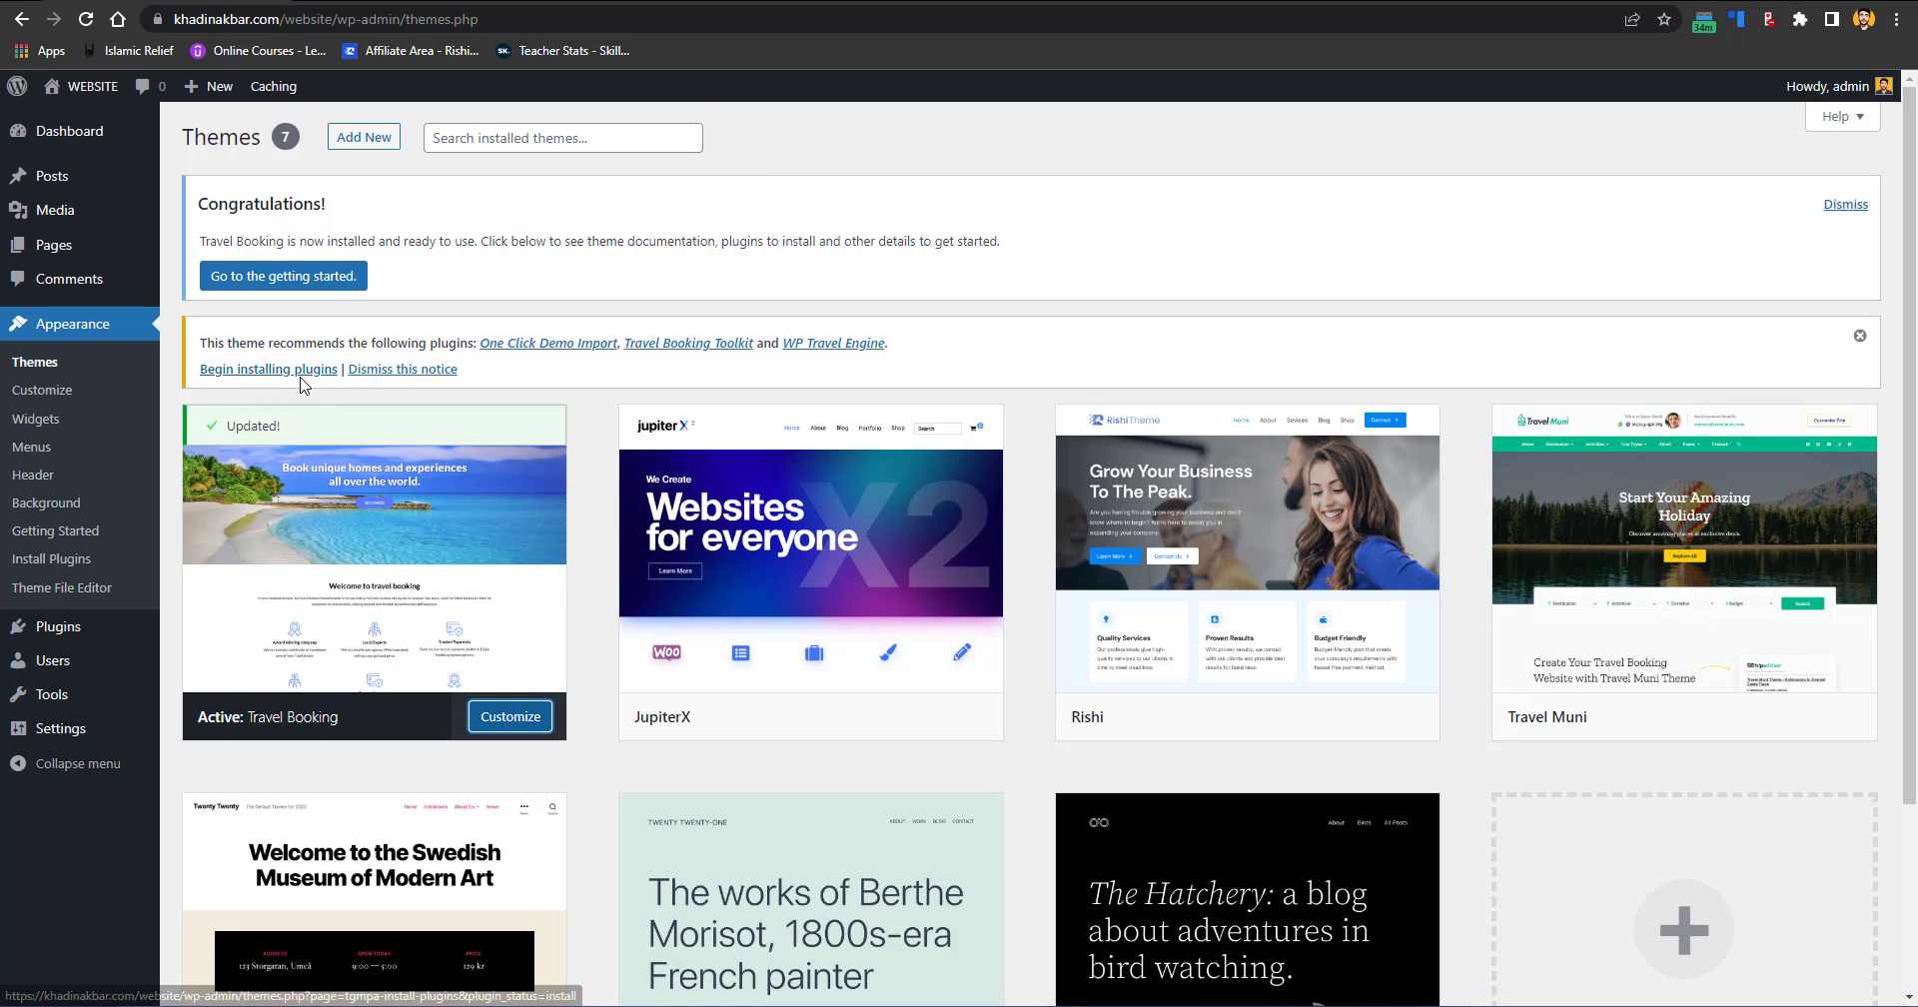
left_click(306, 283)
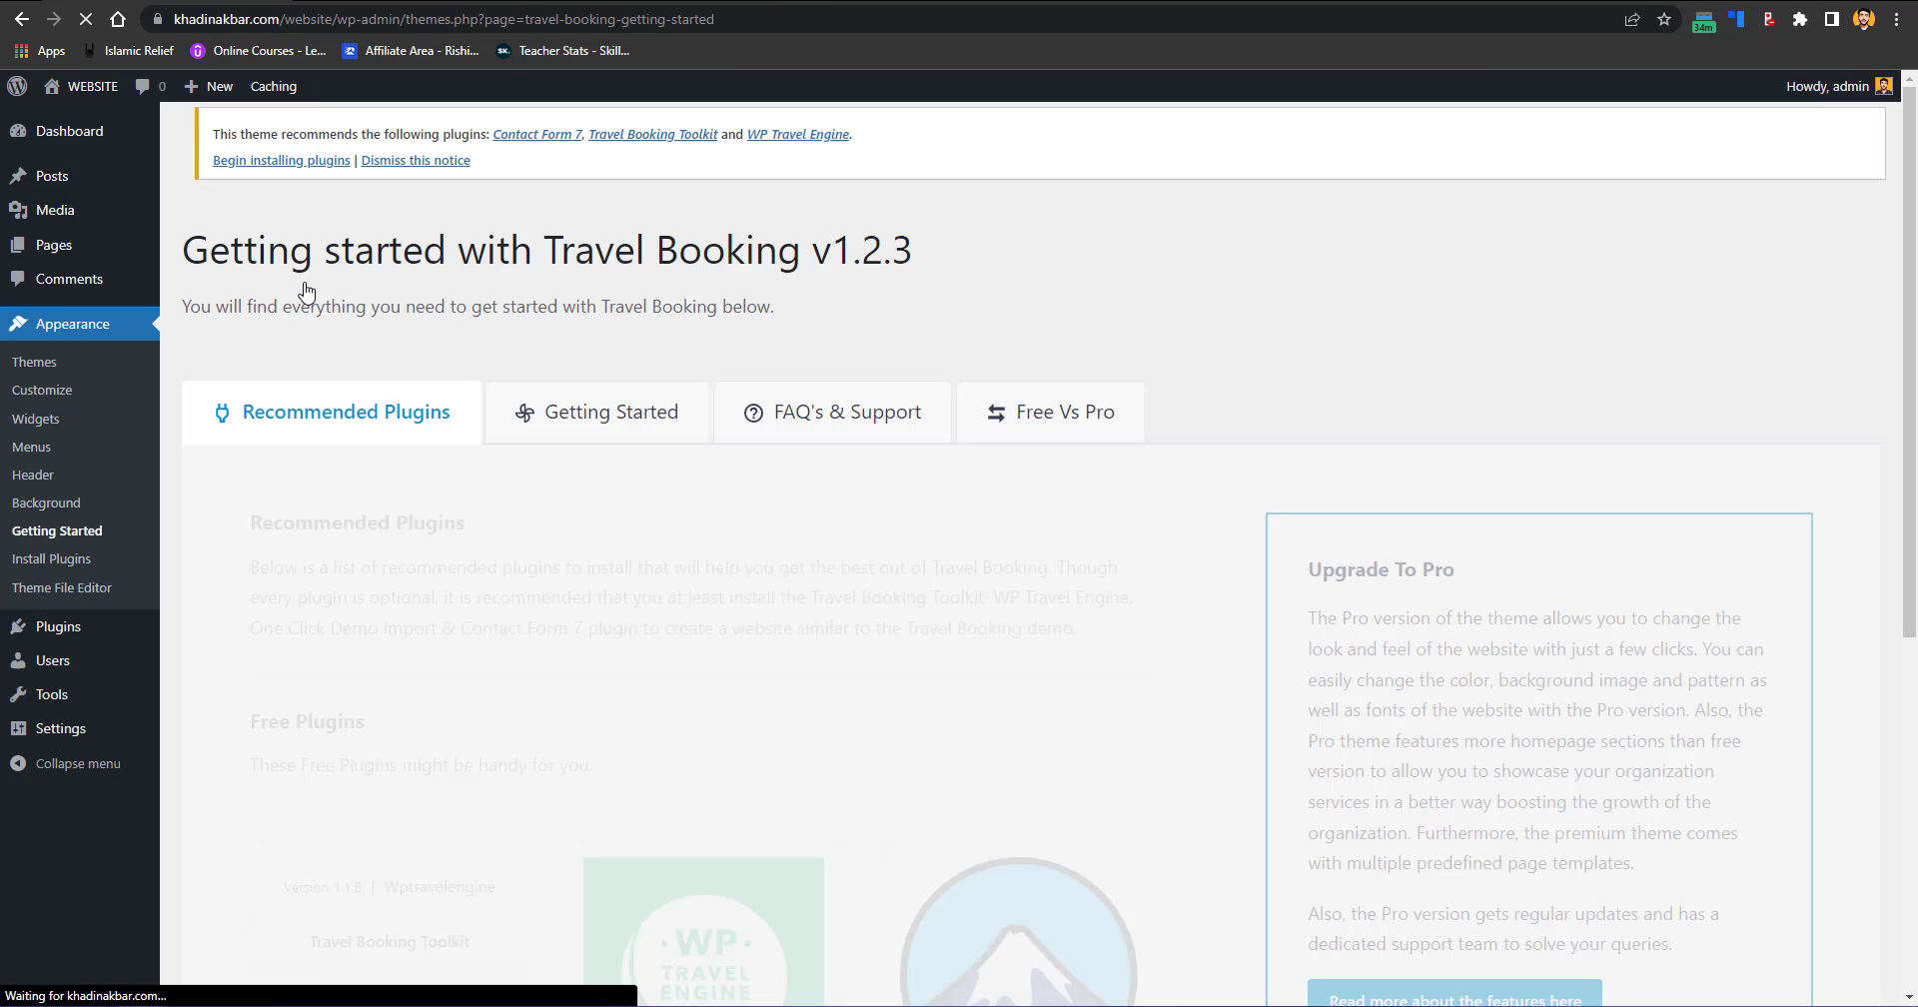
left_click_drag(1910, 303, 1915, 629)
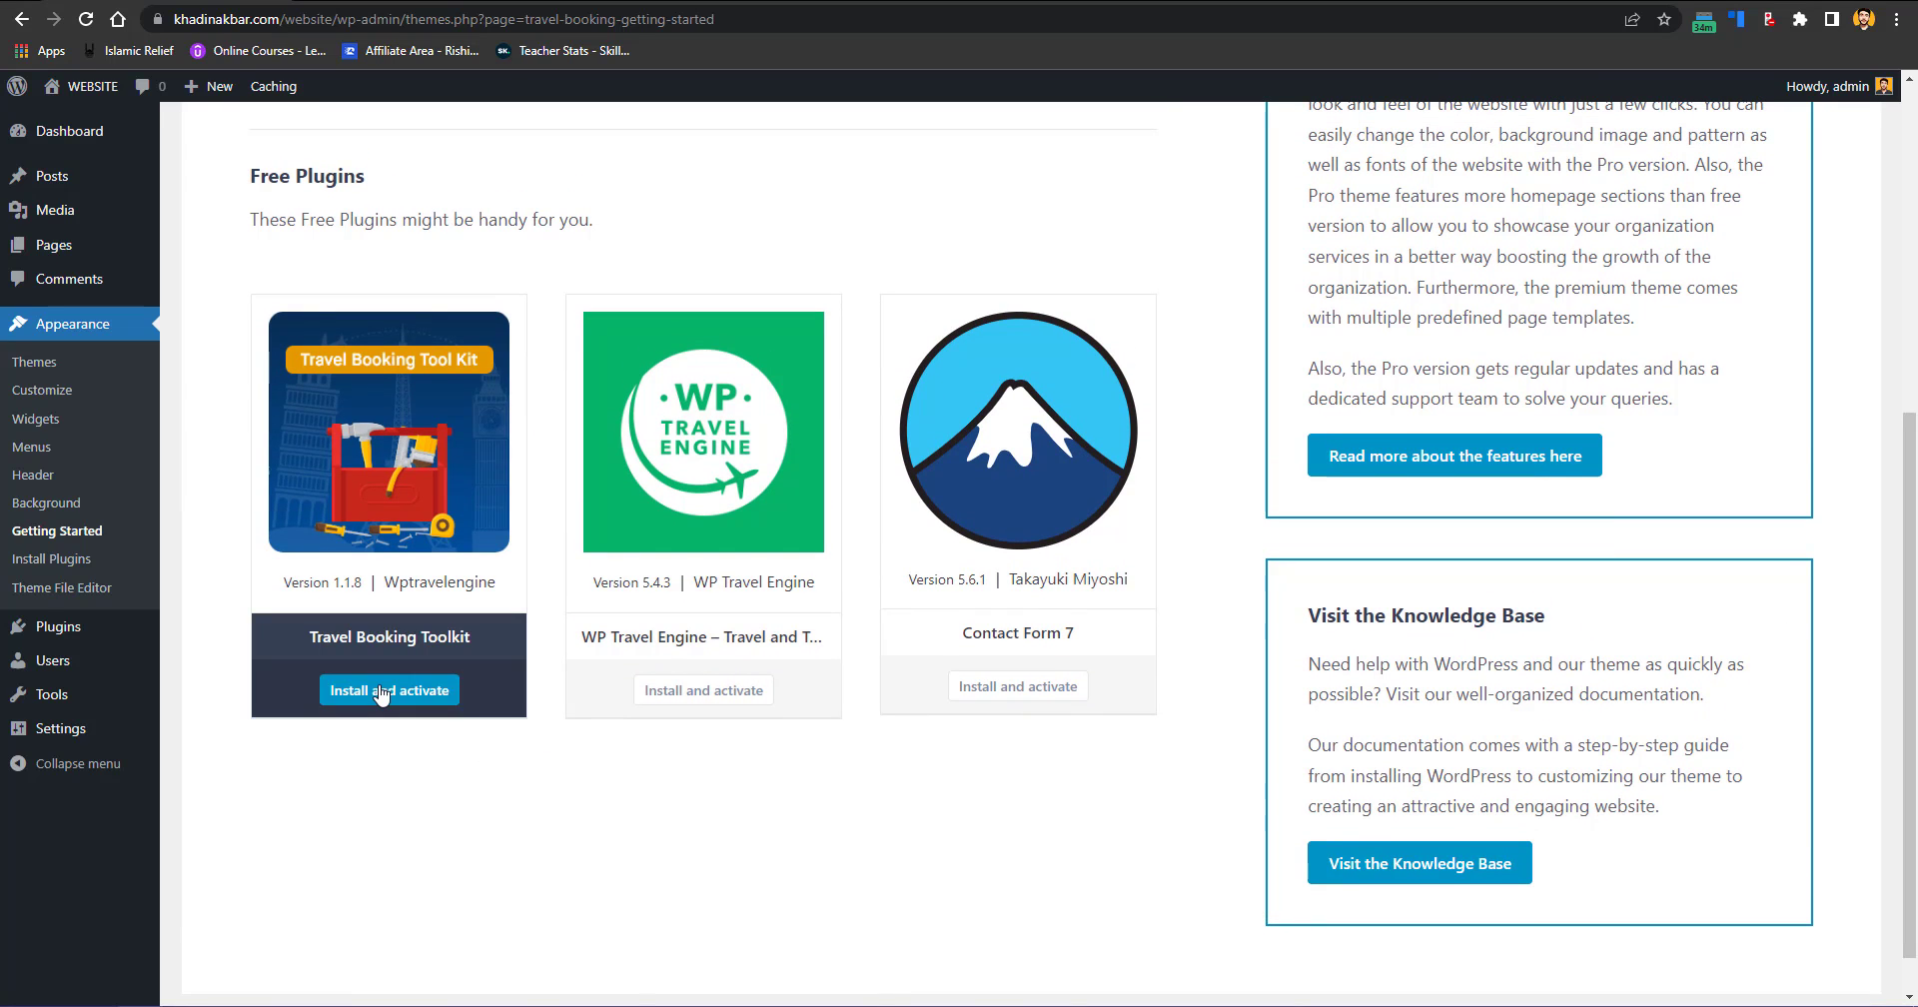
Step: Install and activate the recommended Travel Booking Toolkit and WP Travel Engine plugins, and install Contact Form 7
left_click(389, 690)
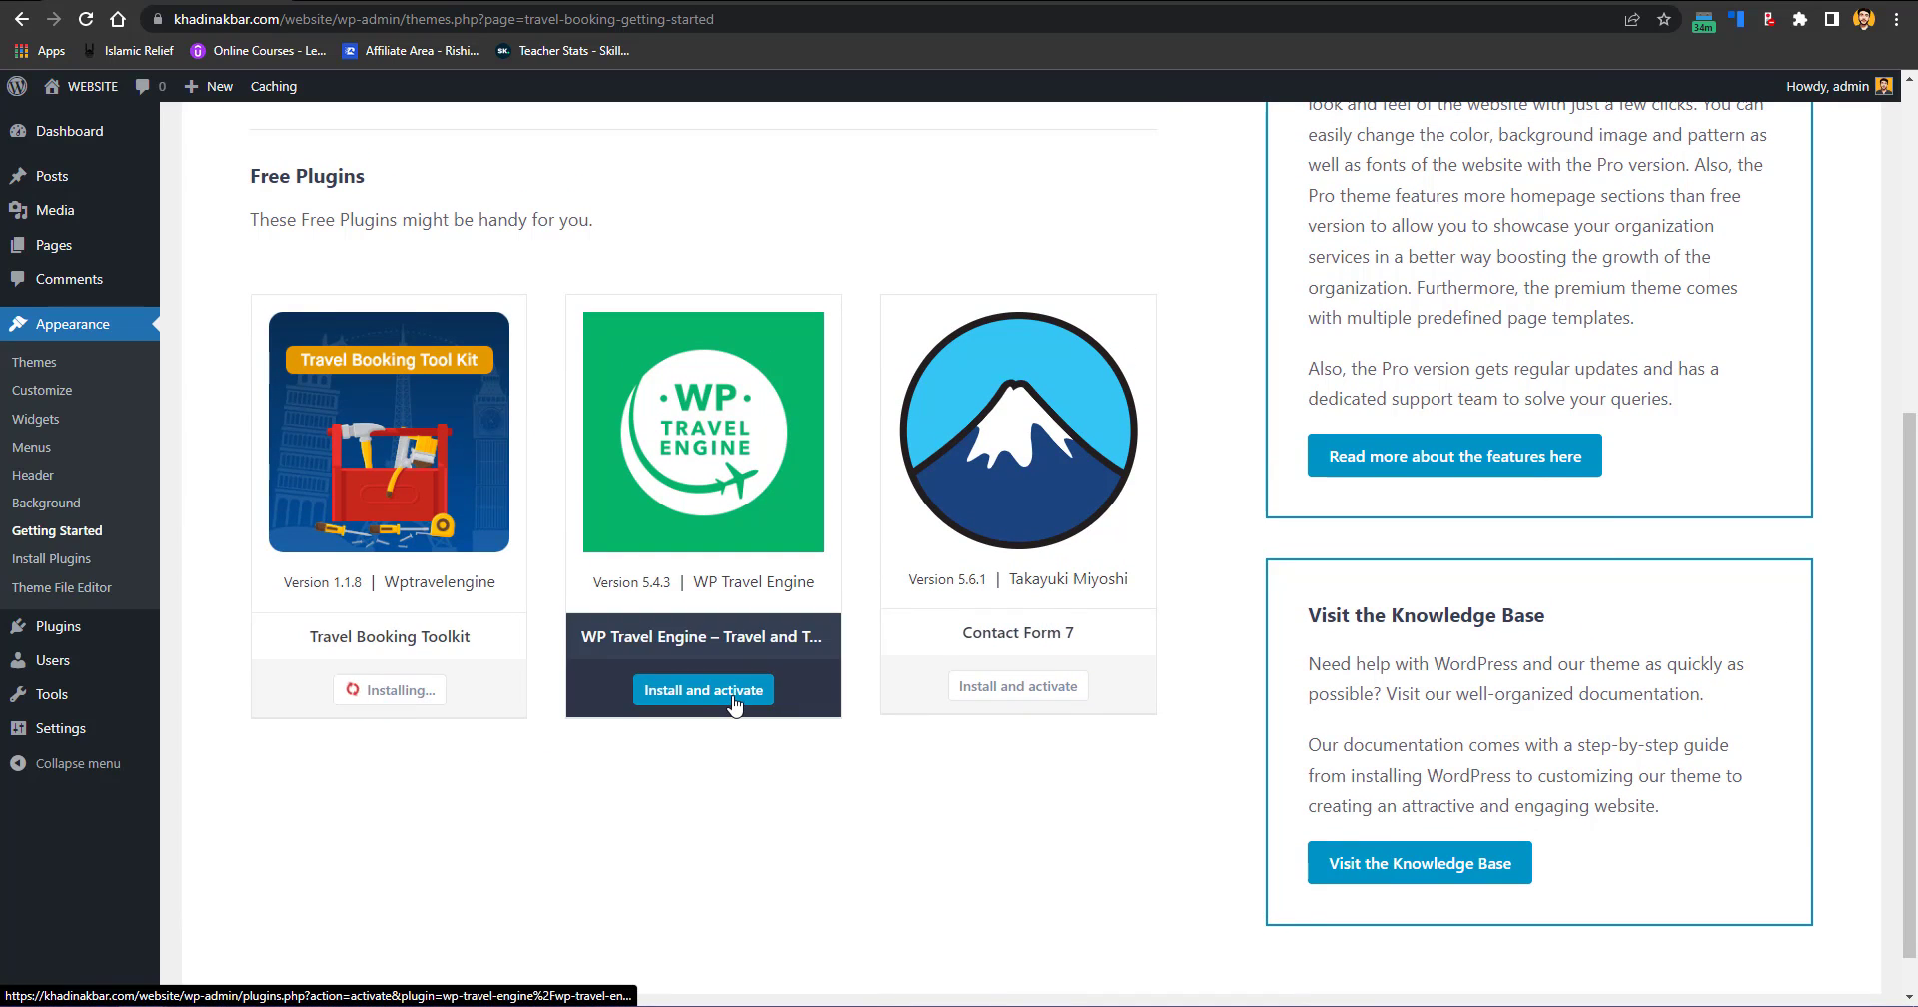
left_click(734, 704)
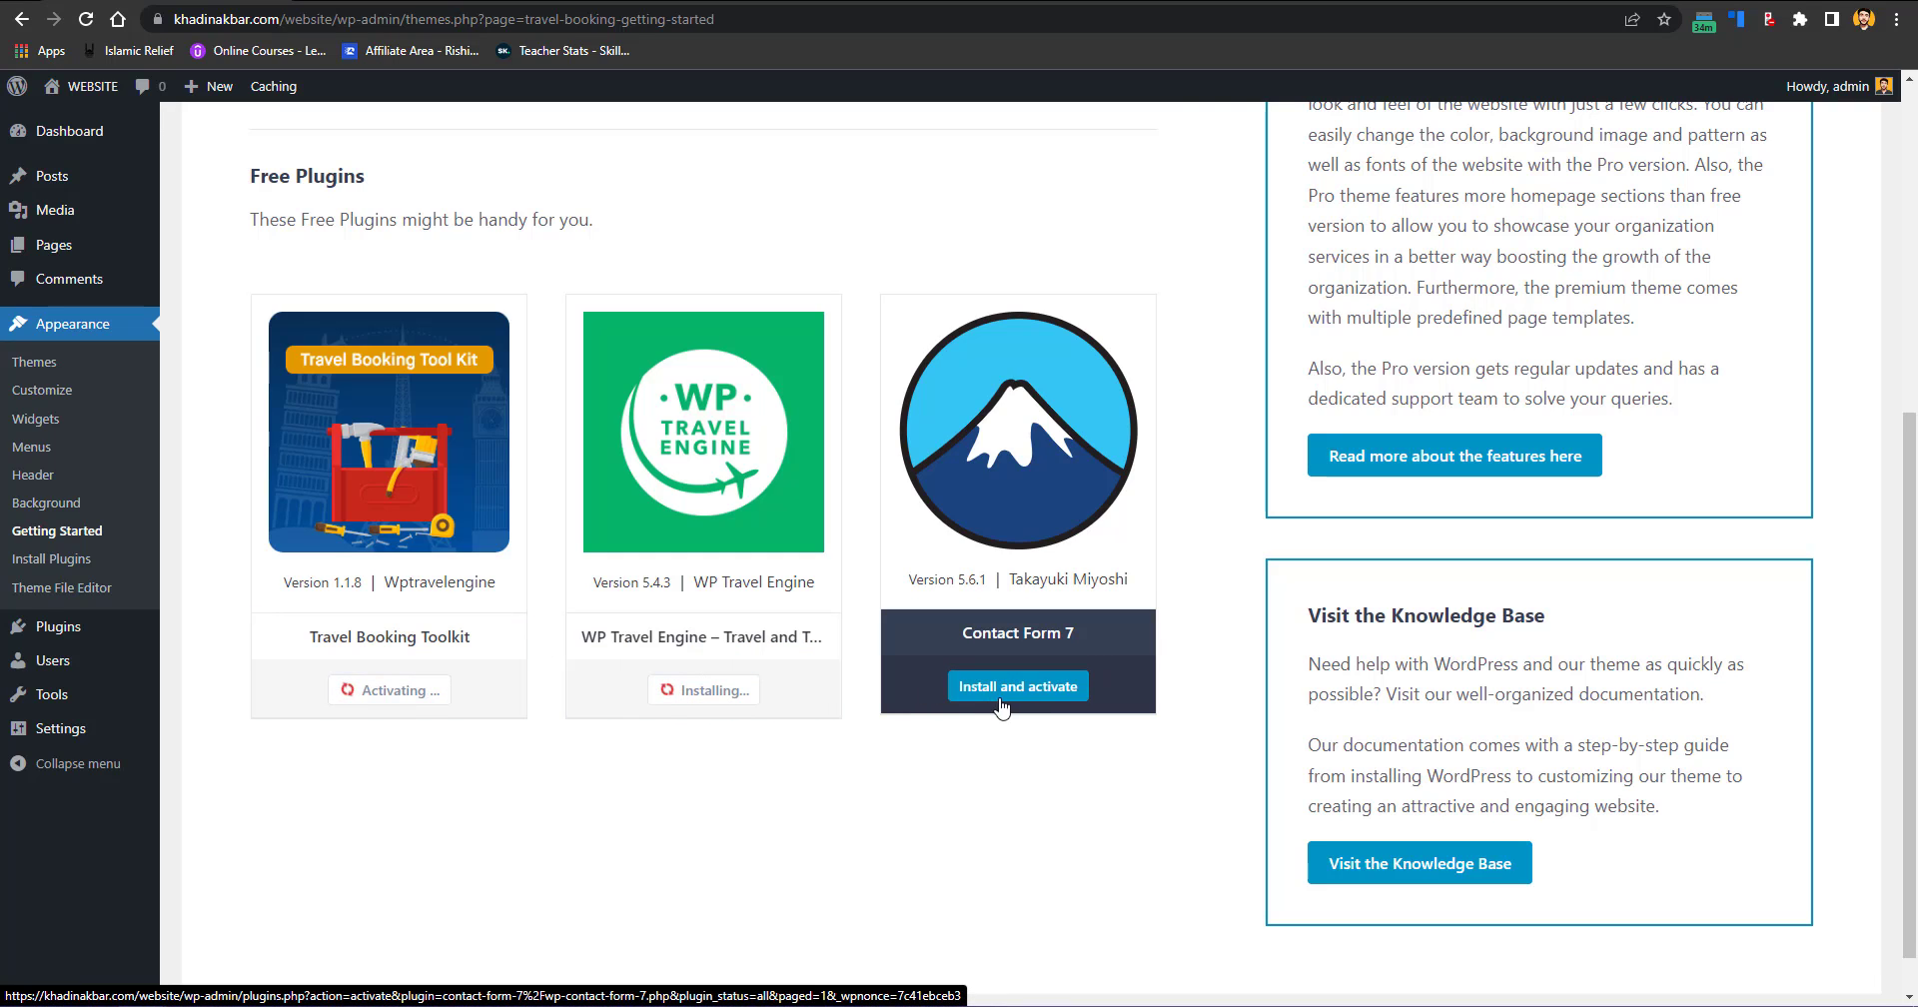
left_click(1002, 708)
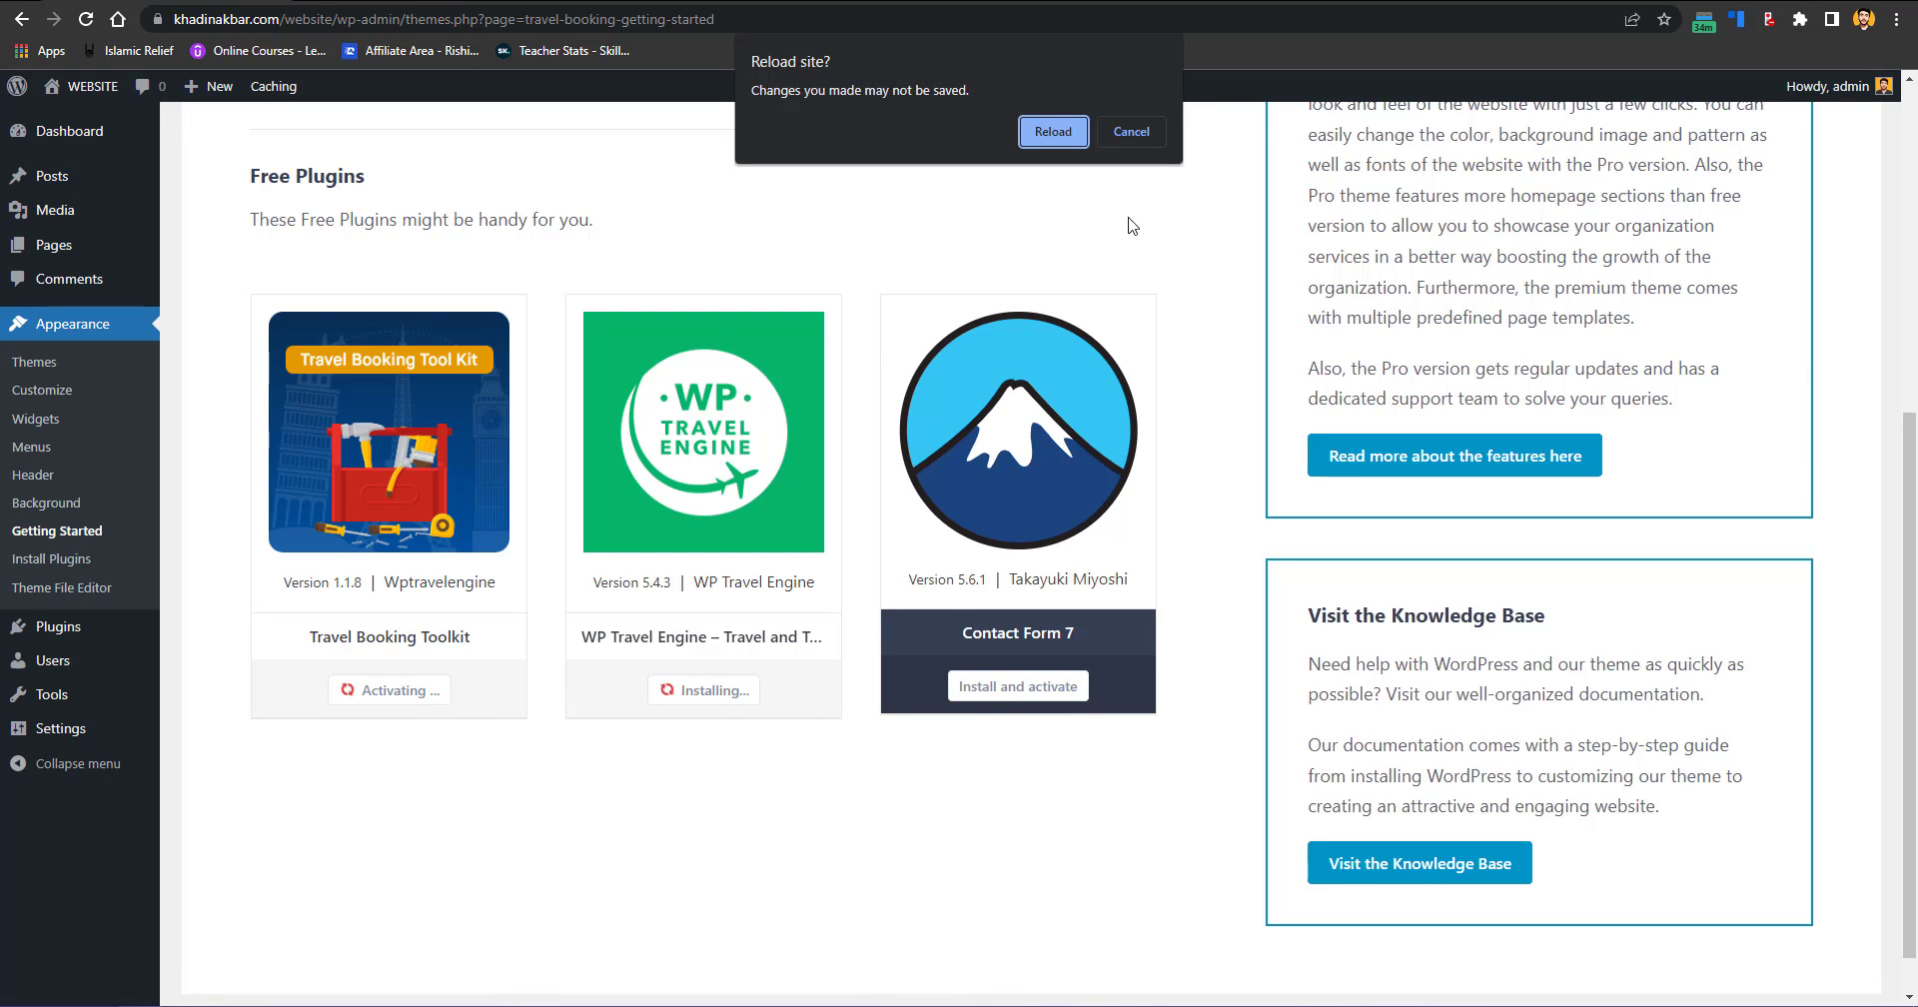
left_click(1132, 131)
left_click(1017, 690)
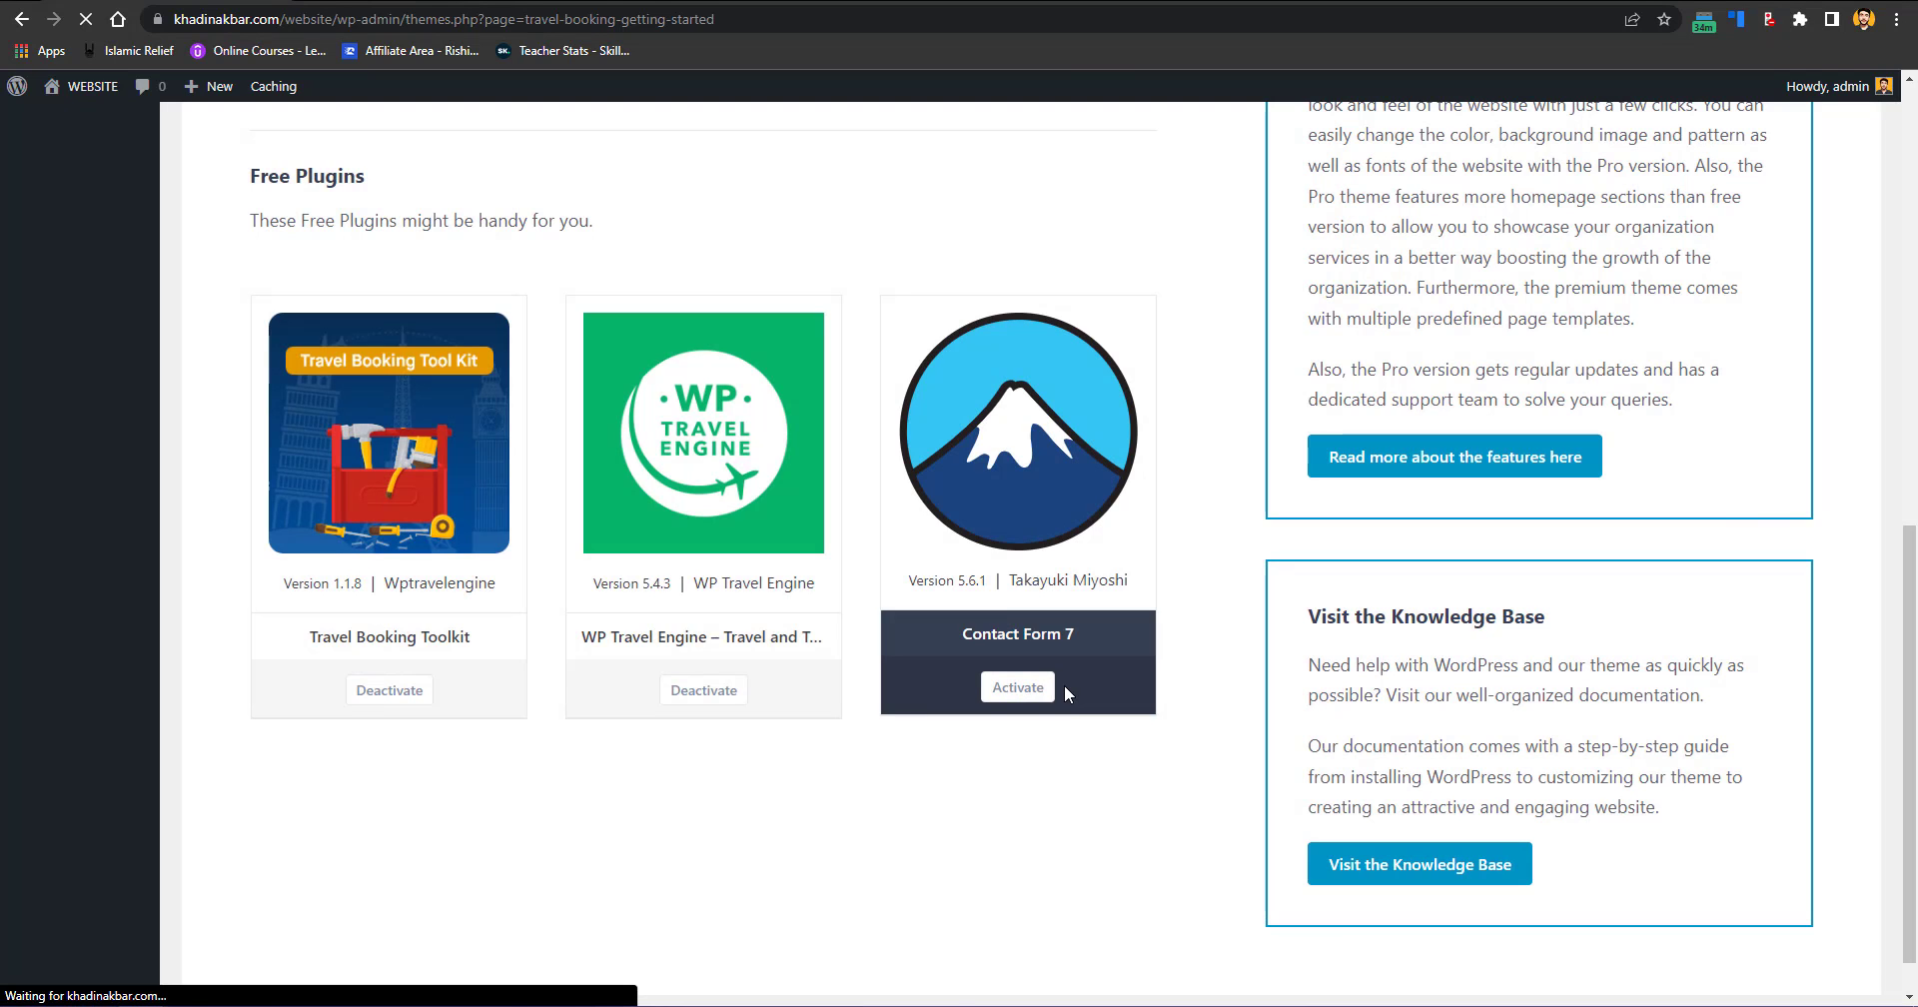
Step: Begin the WP Travel Engine welcome tour, close its settings message and continue past the opt-in notice to the plugin's settings
left_click_drag(1913, 694, 1917, 264)
right_click(1916, 444)
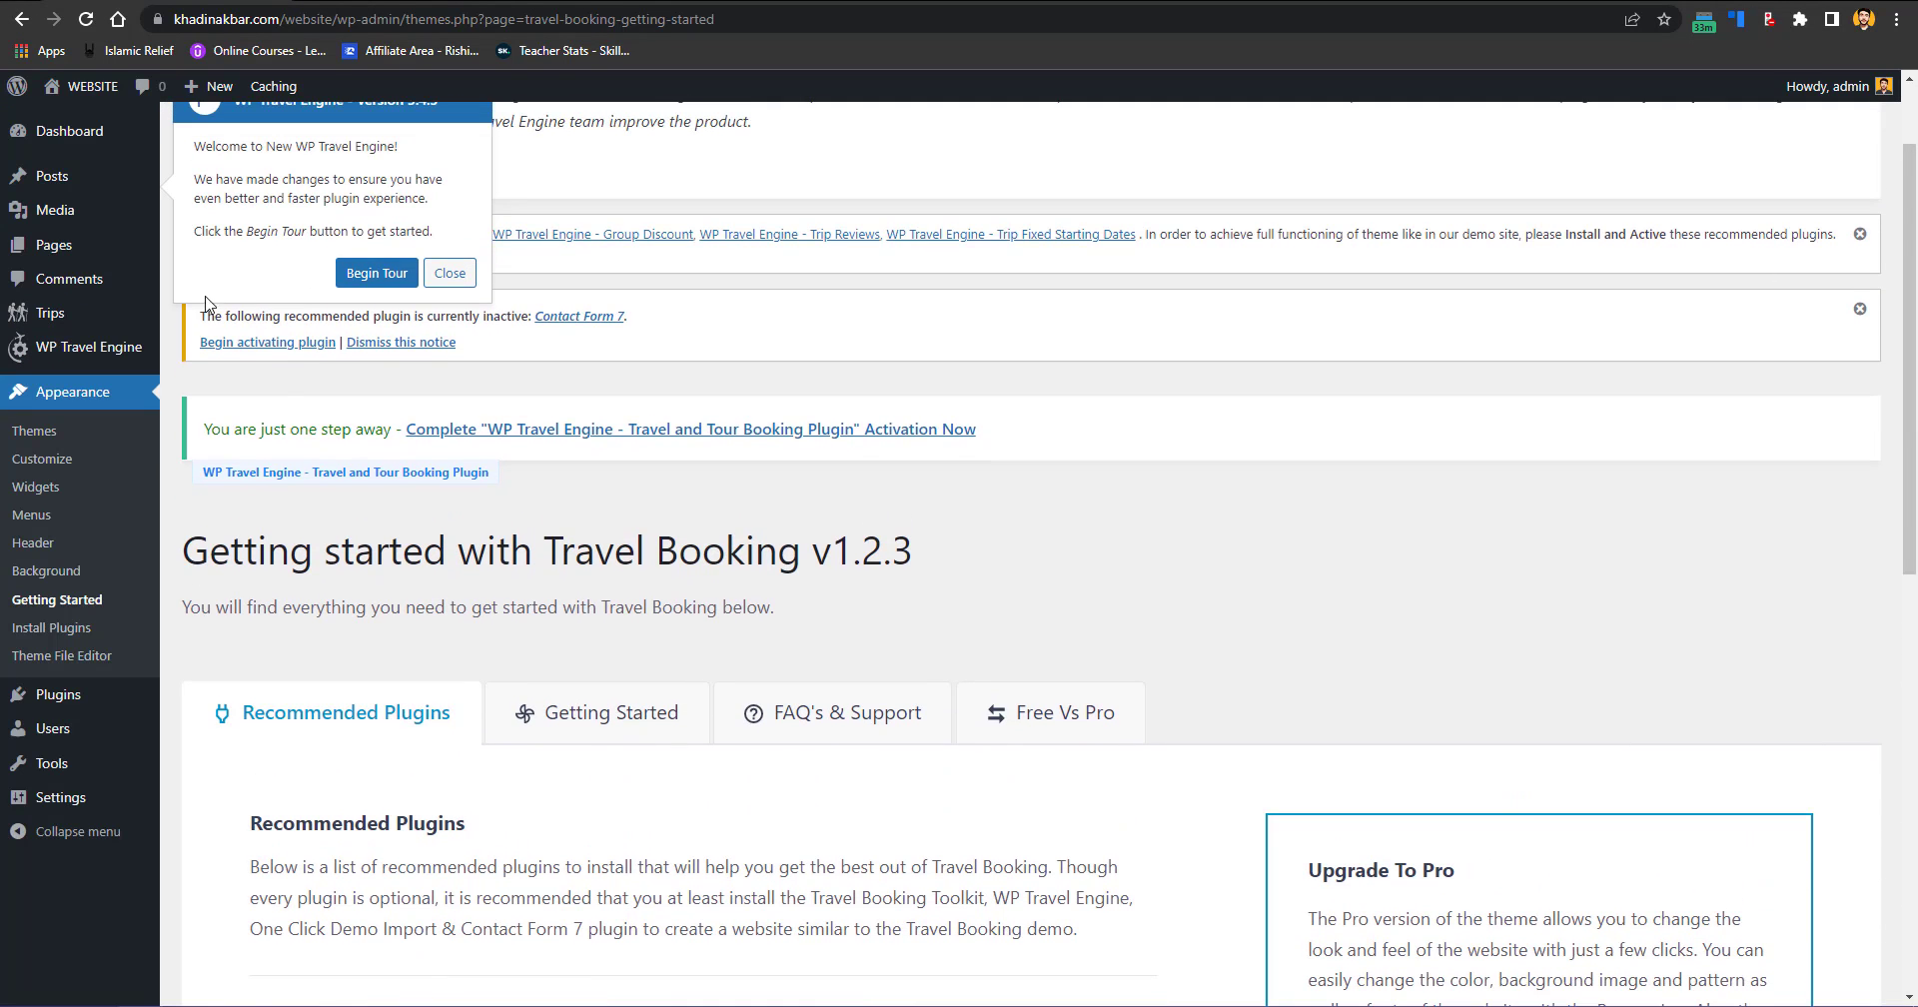
left_click(375, 276)
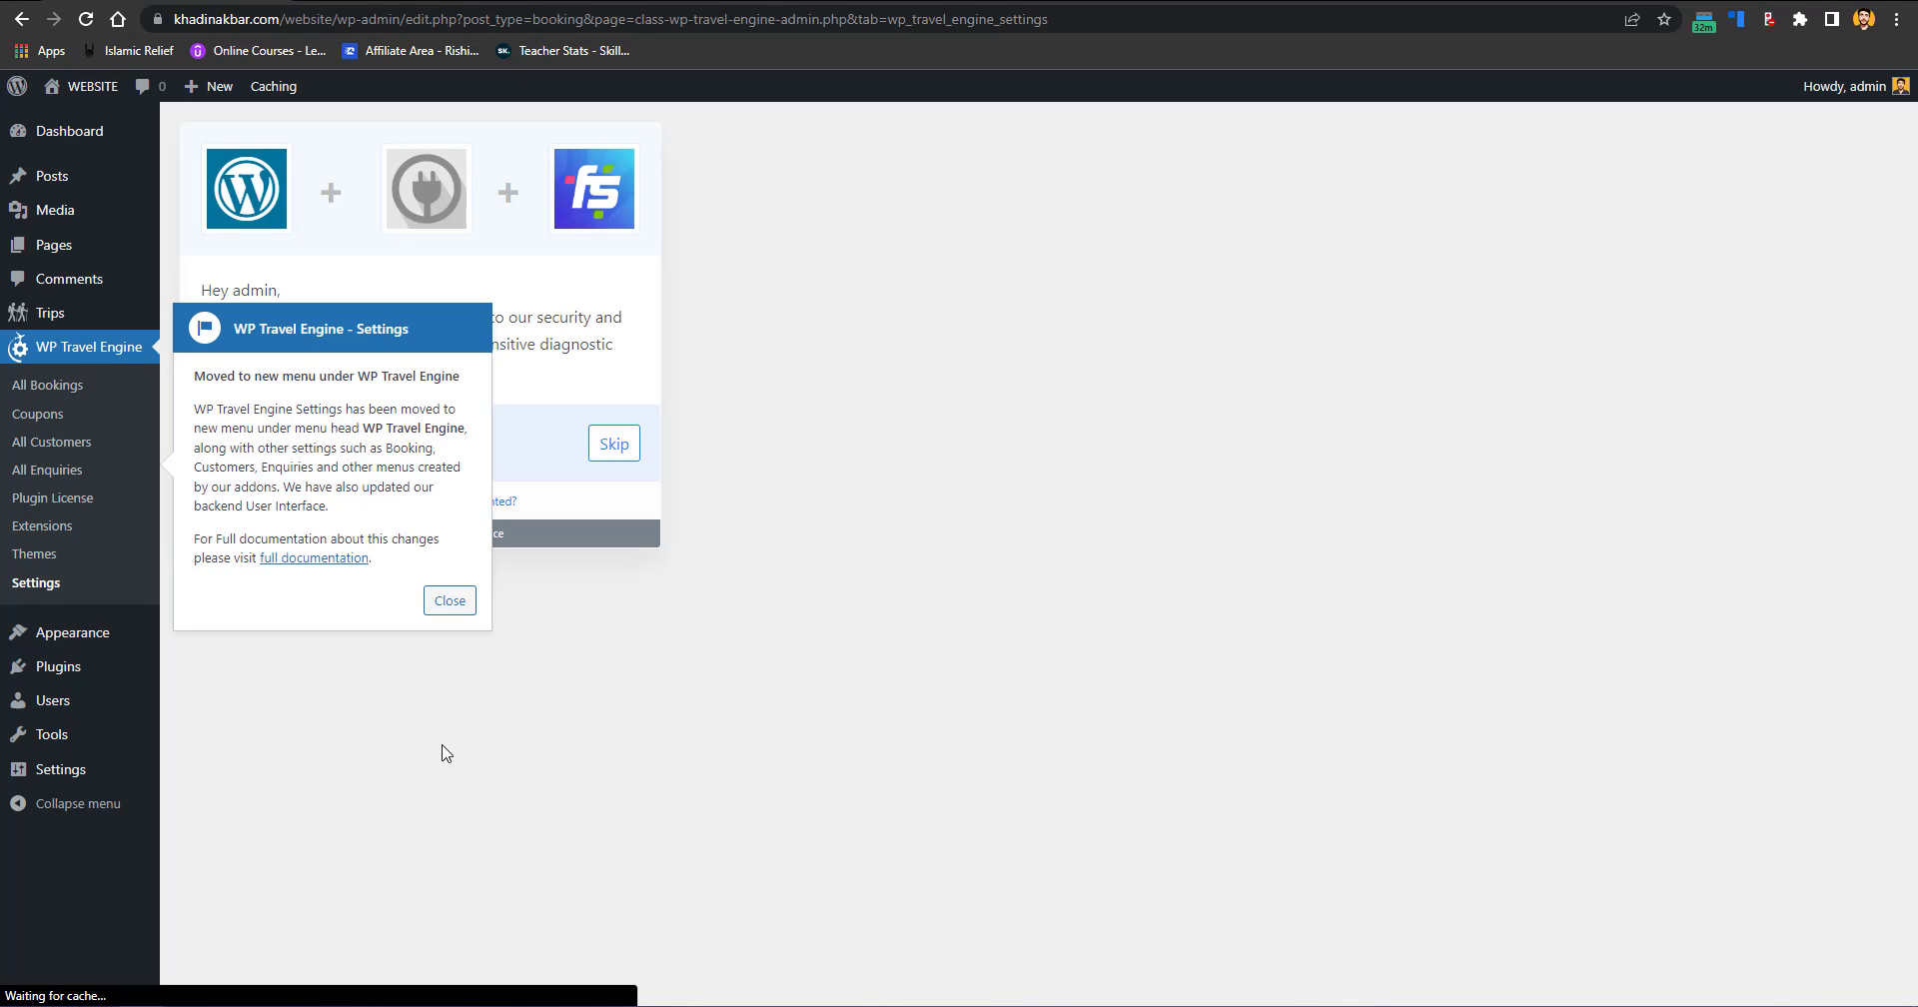
left_click(450, 601)
left_click(308, 452)
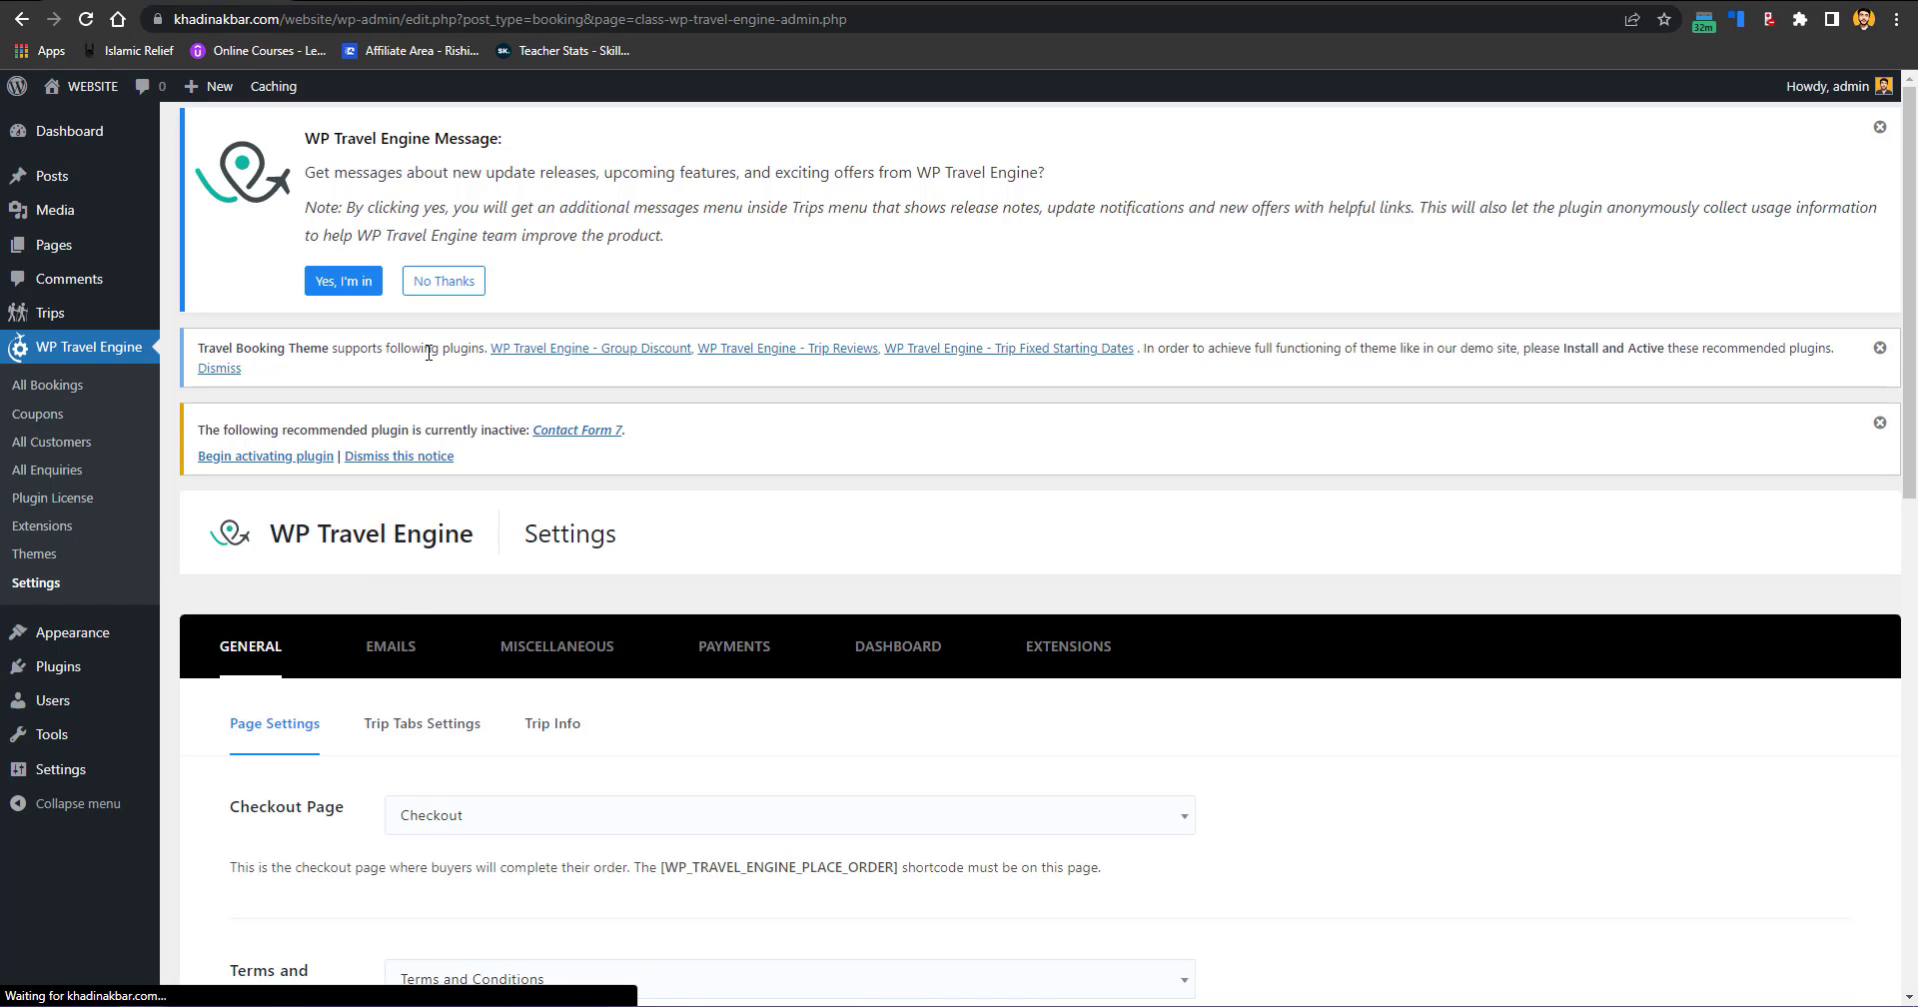
Step: Review the general WP Travel Engine settings for pages, trip tabs and trip info
scroll(648, 533, "down", 5)
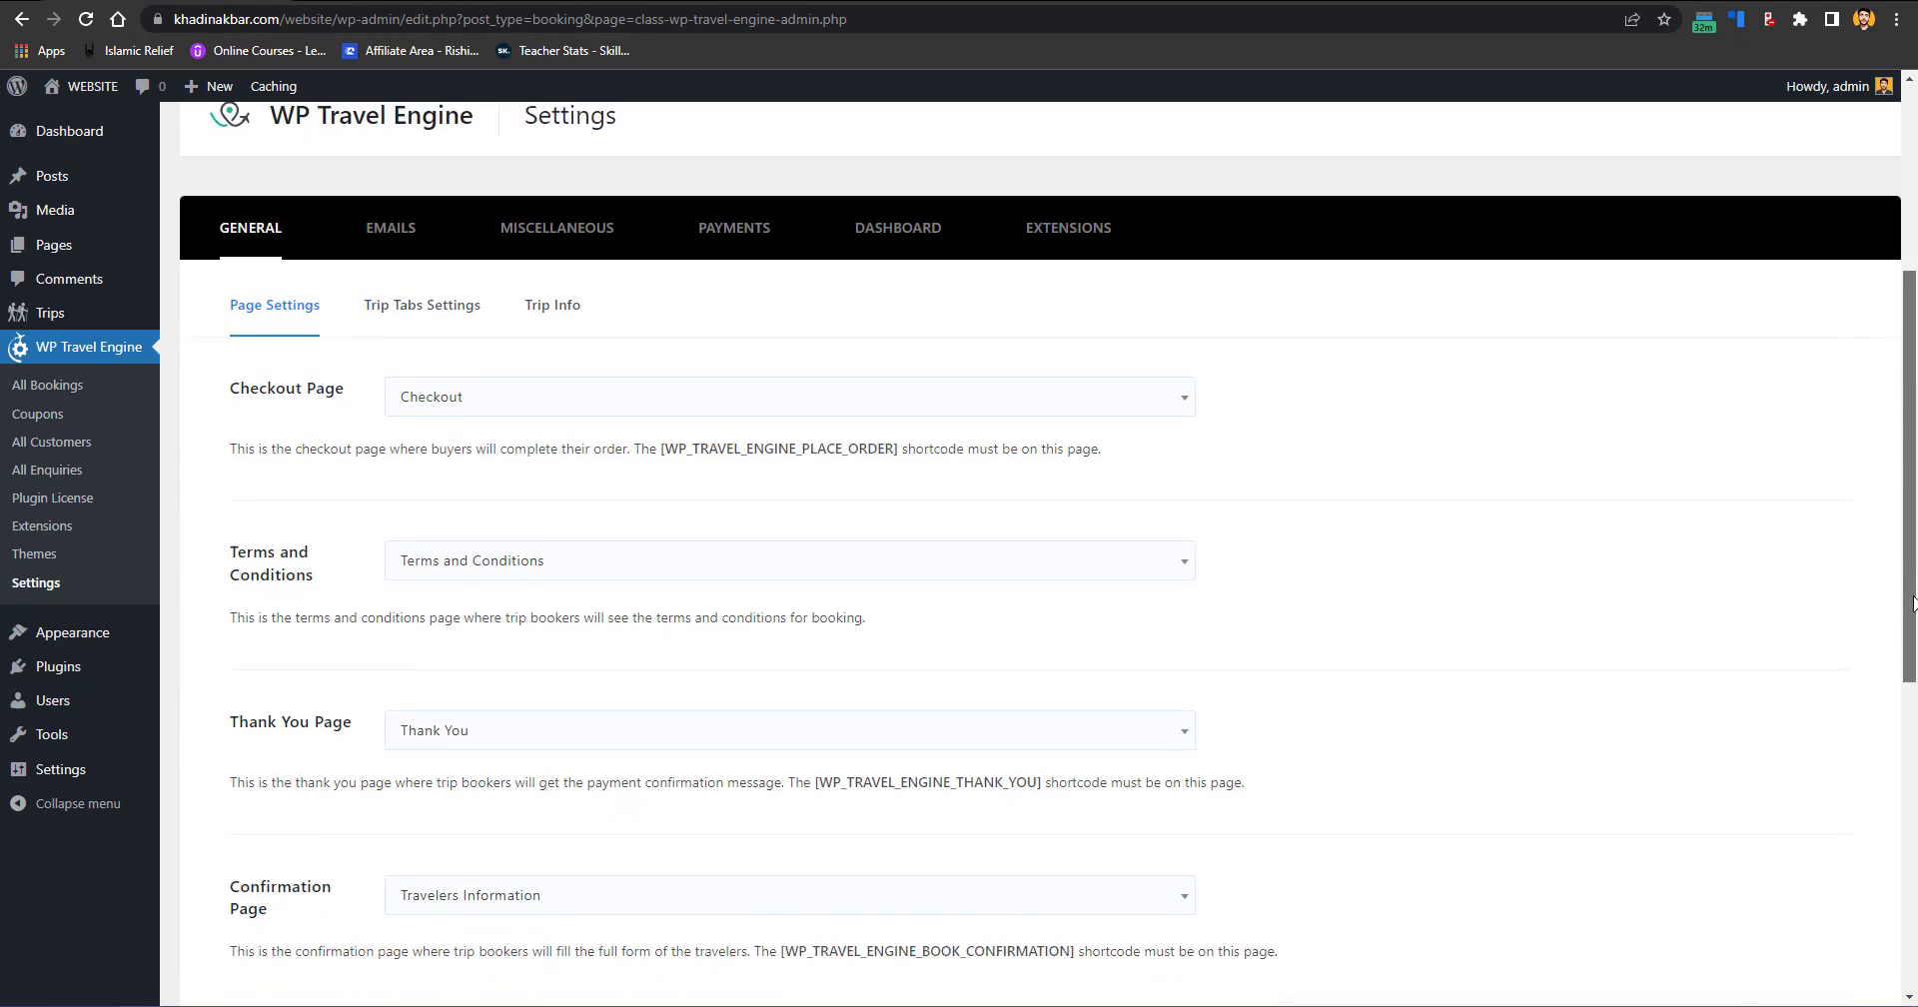
left_click_drag(1903, 586, 1916, 805)
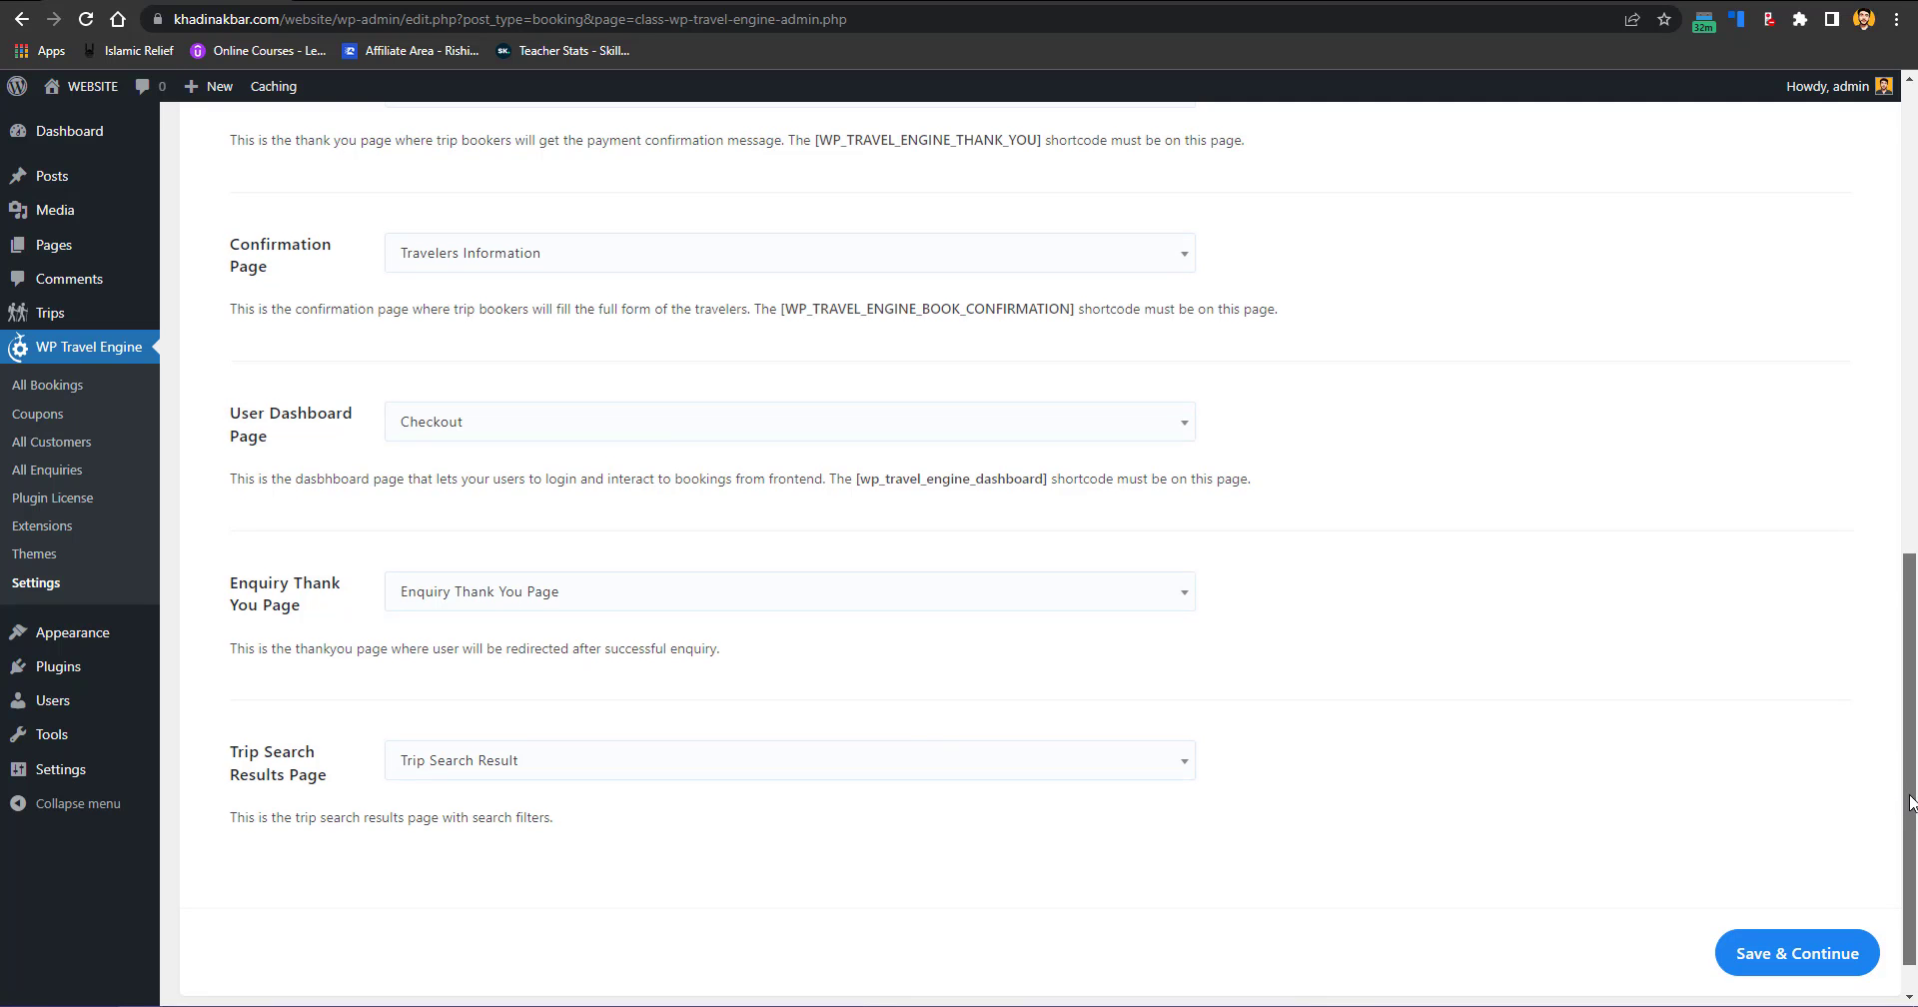
left_click_drag(1913, 791, 1913, 440)
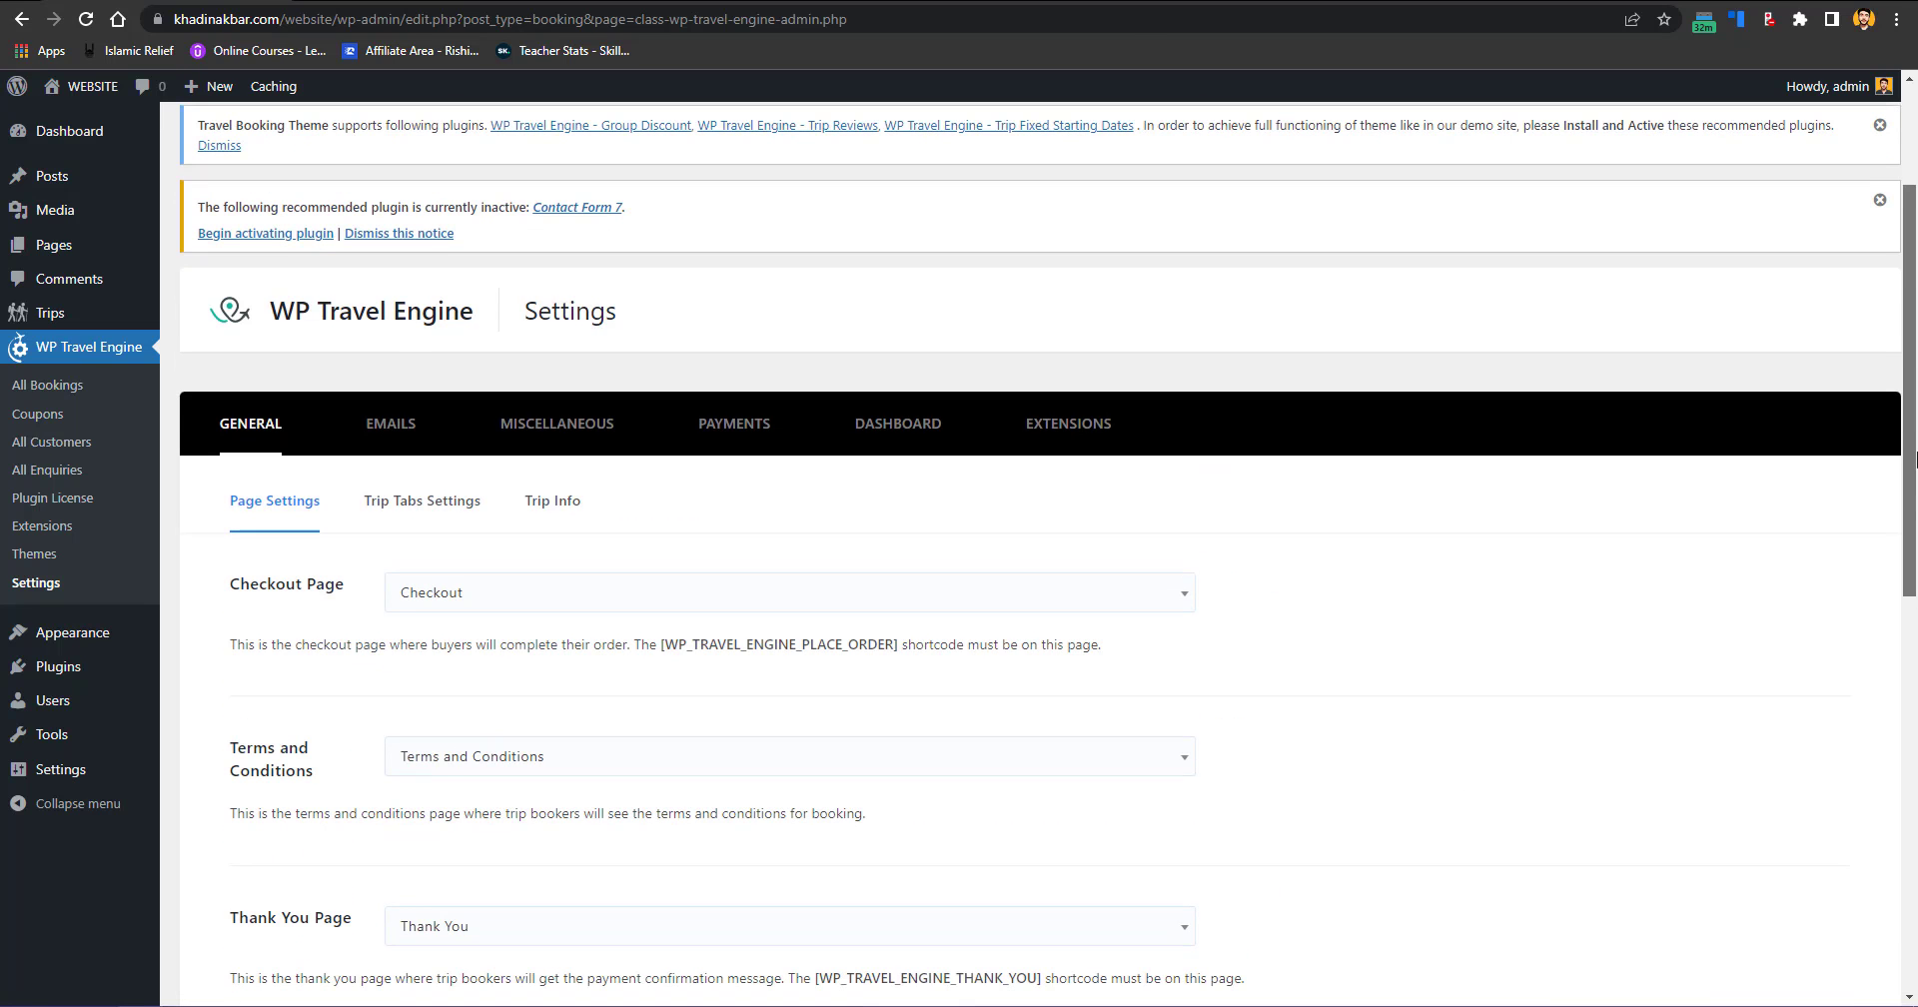
left_click(436, 503)
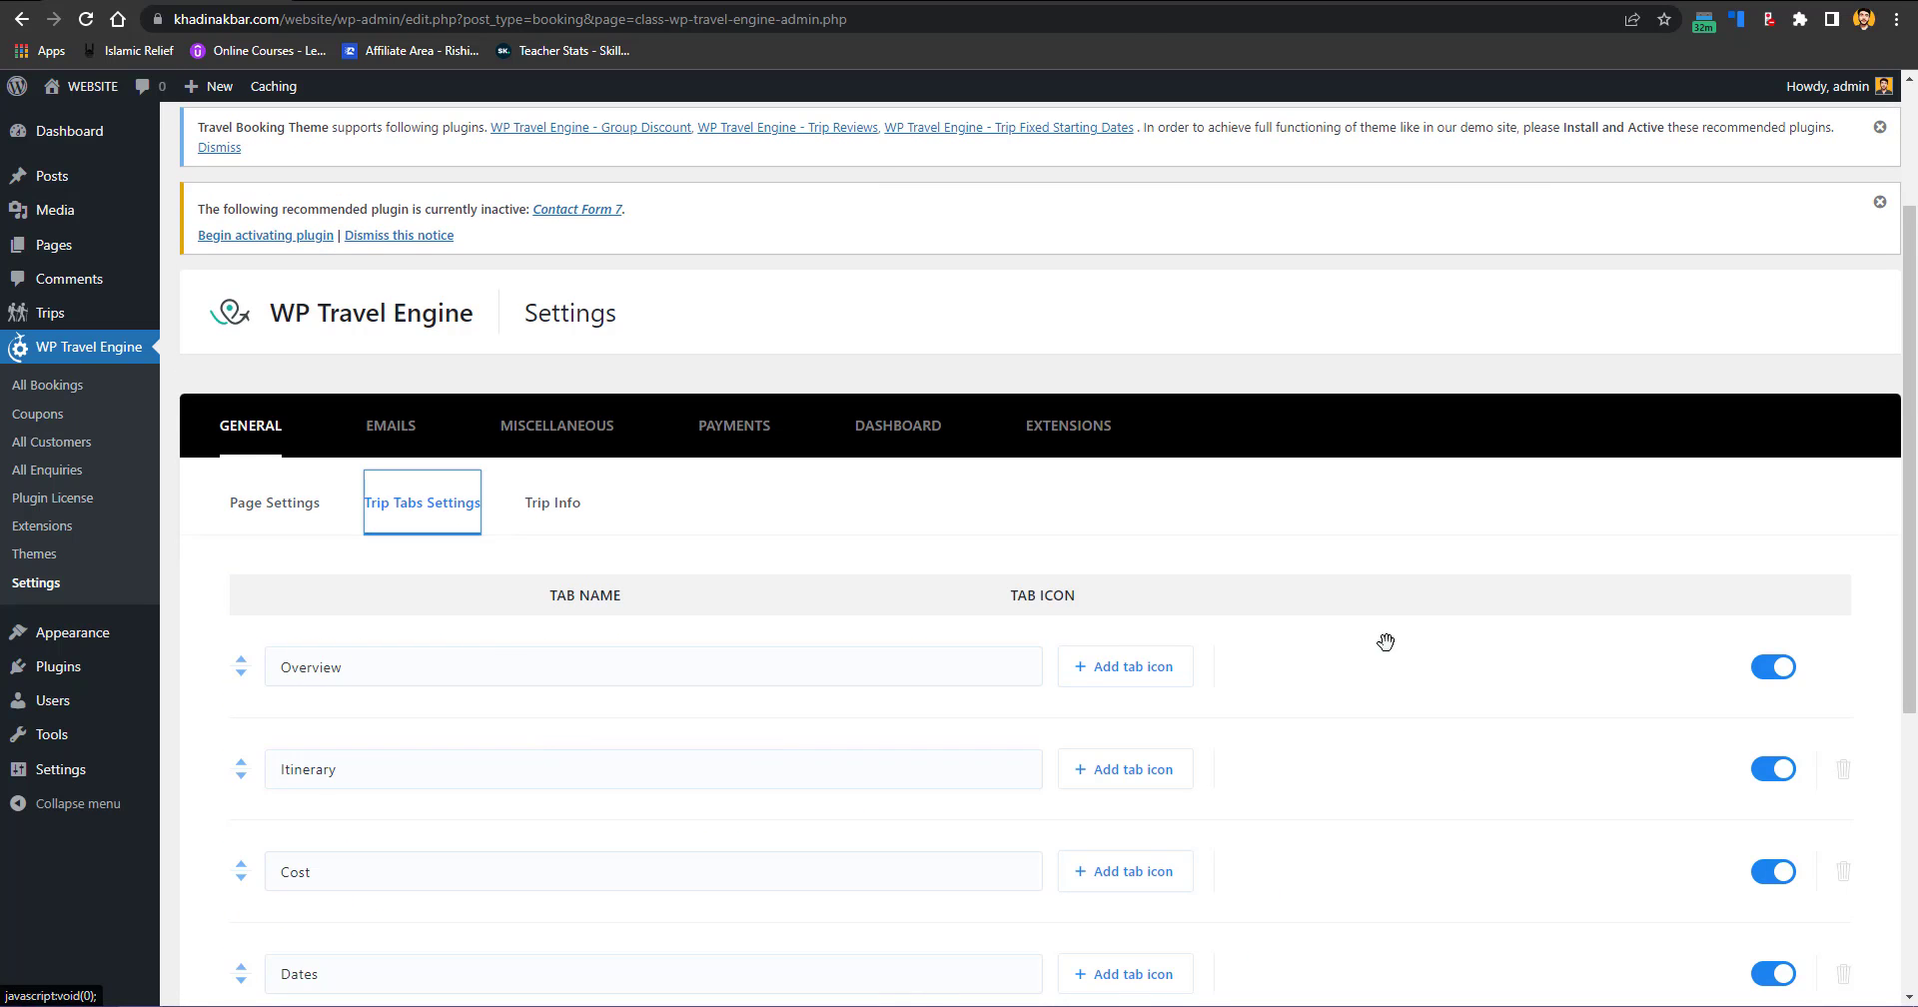
left_click_drag(1916, 366, 1916, 642)
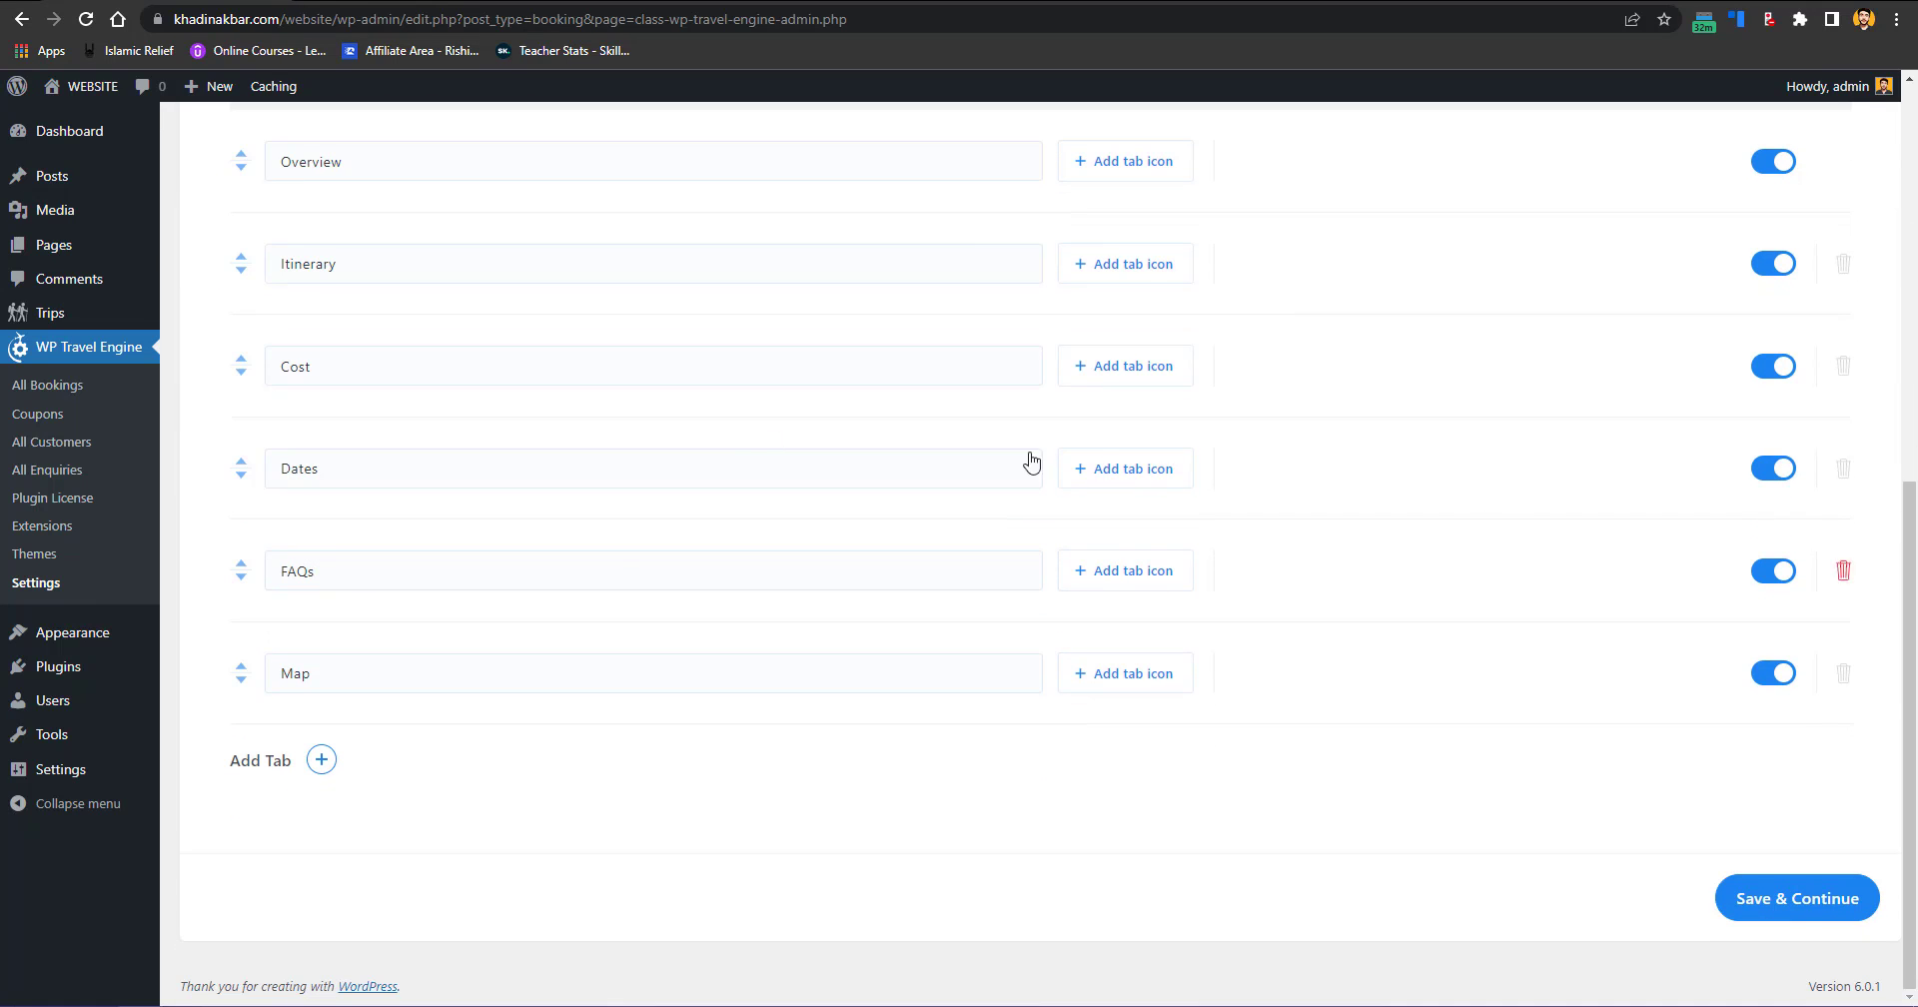
left_click(821, 265)
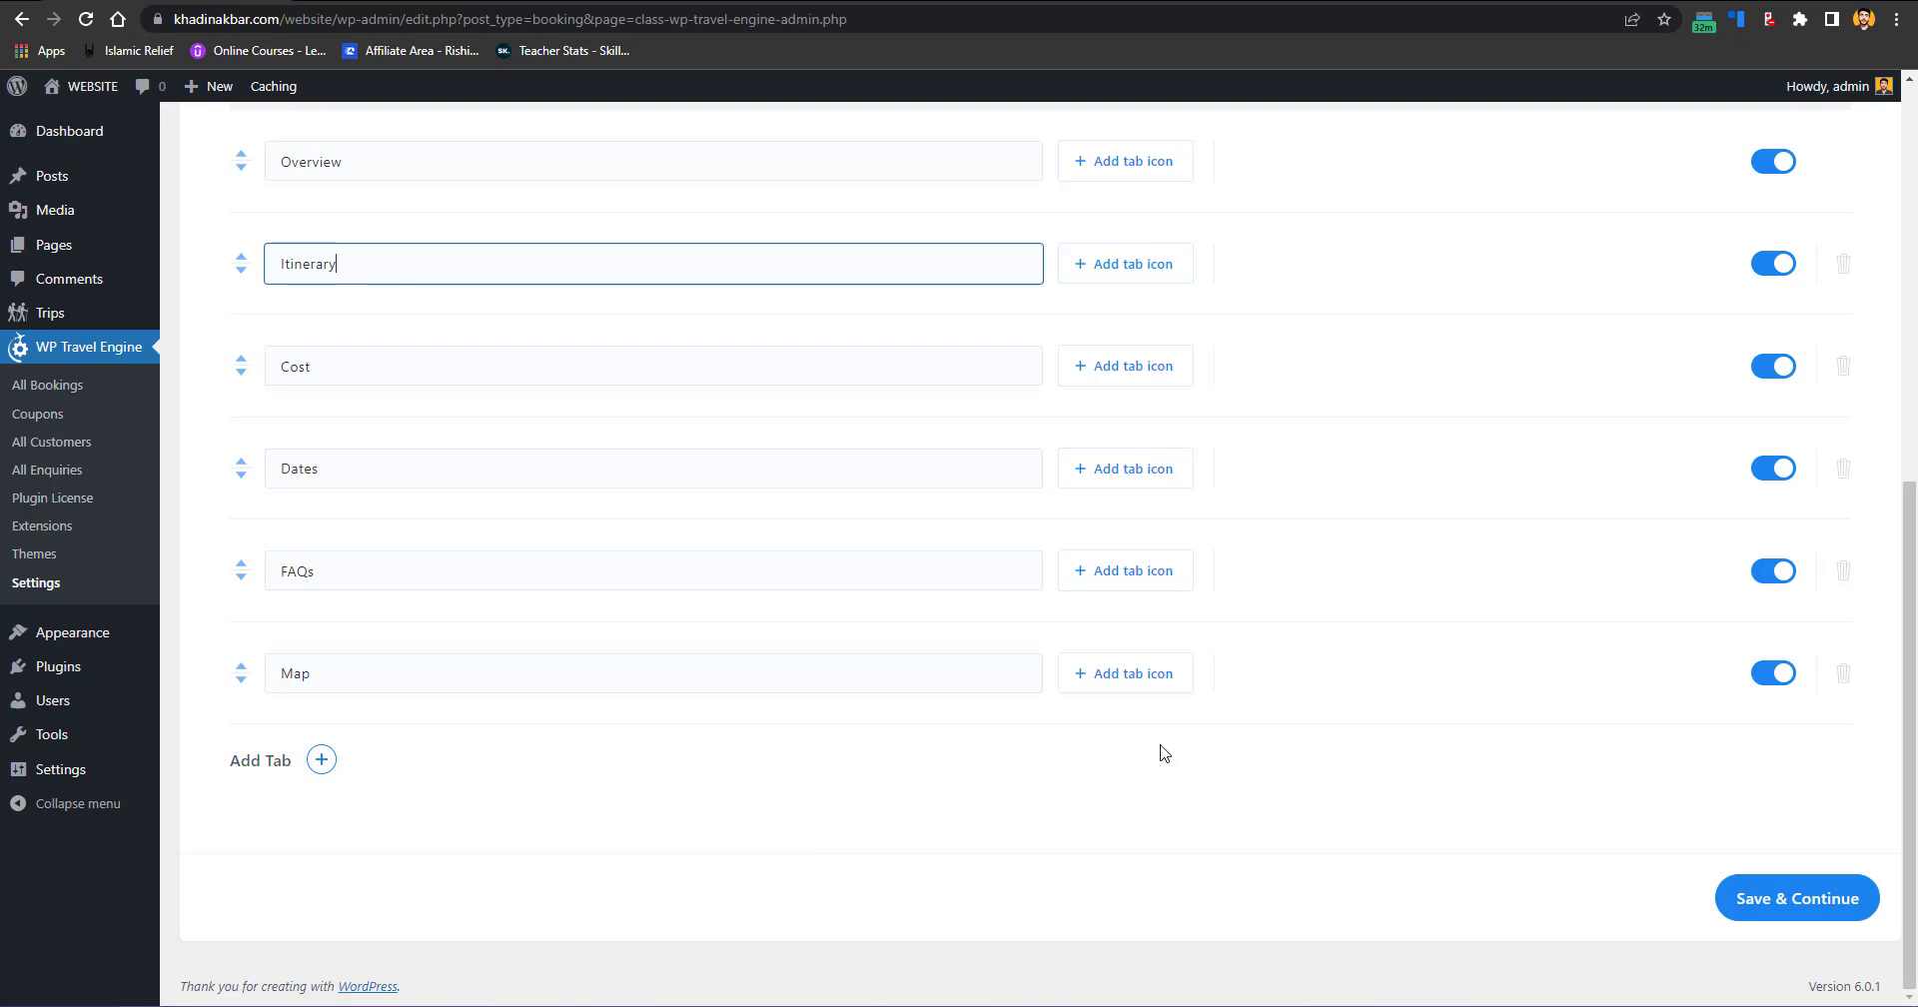
scroll(1915, 800, "up", 5)
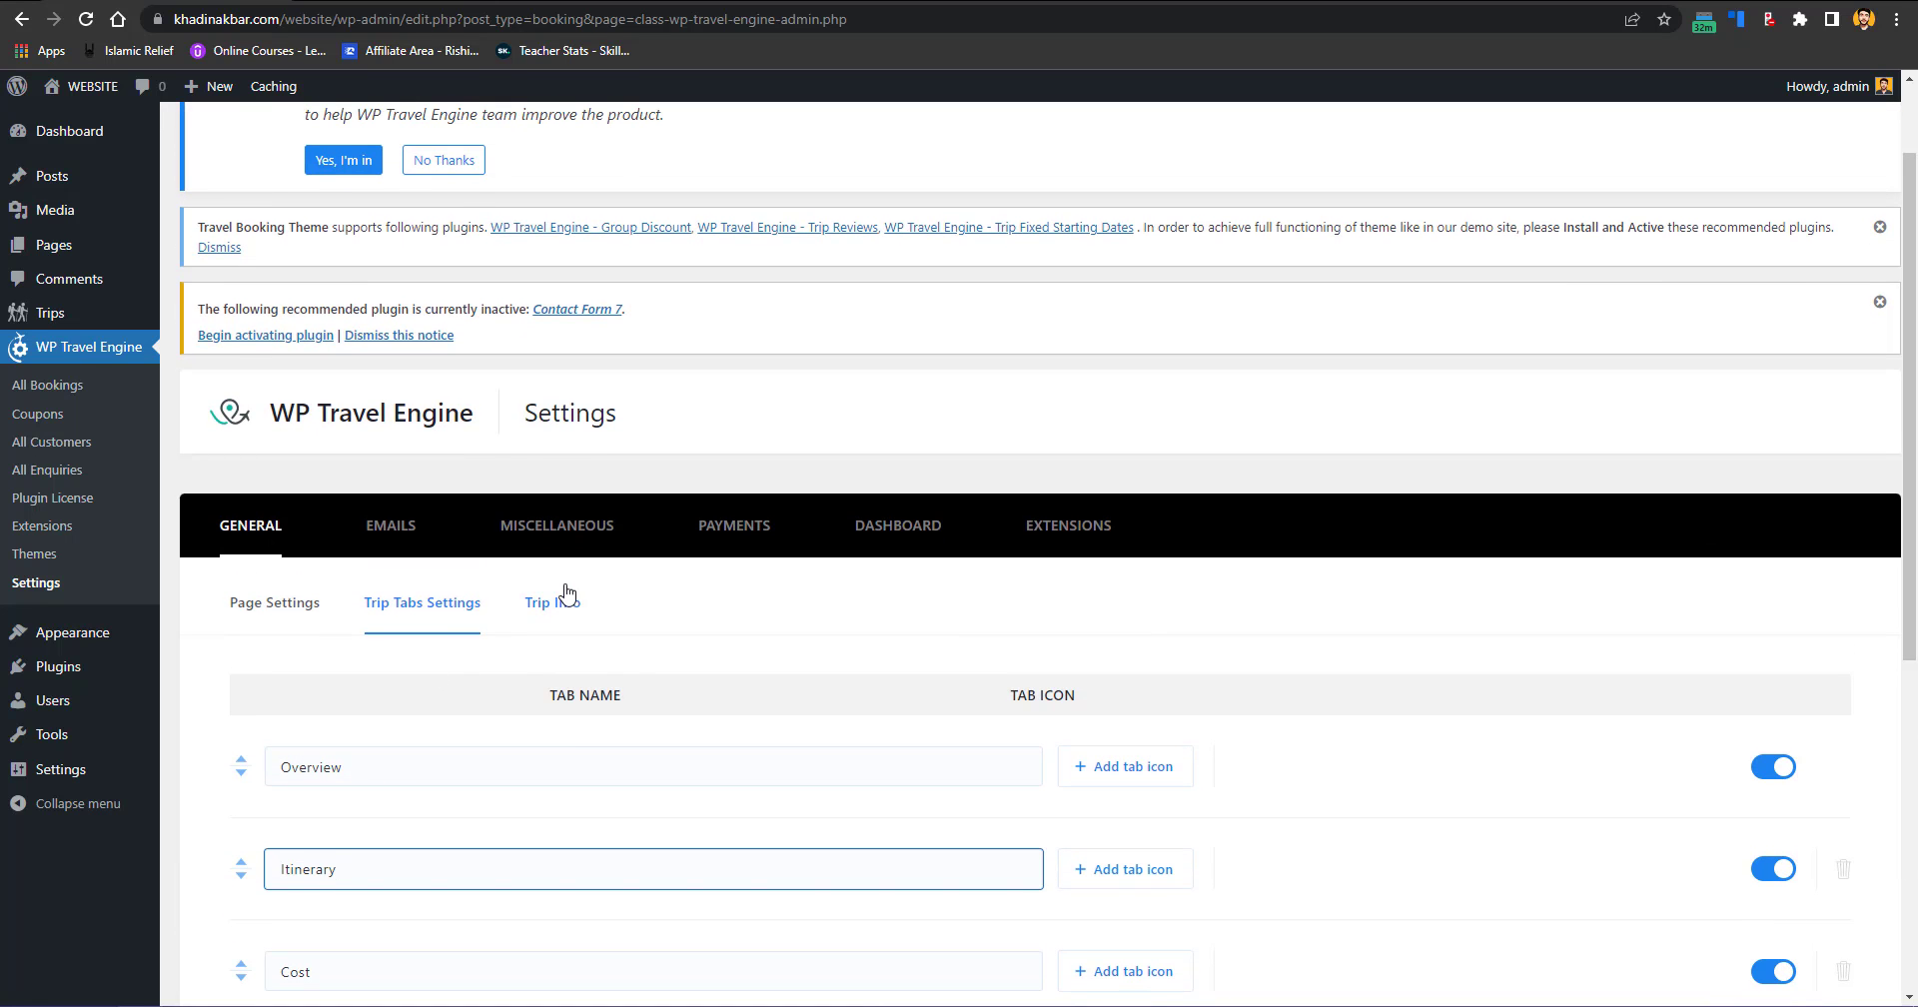
left_click(575, 598)
scroll(1915, 573, "down", 2)
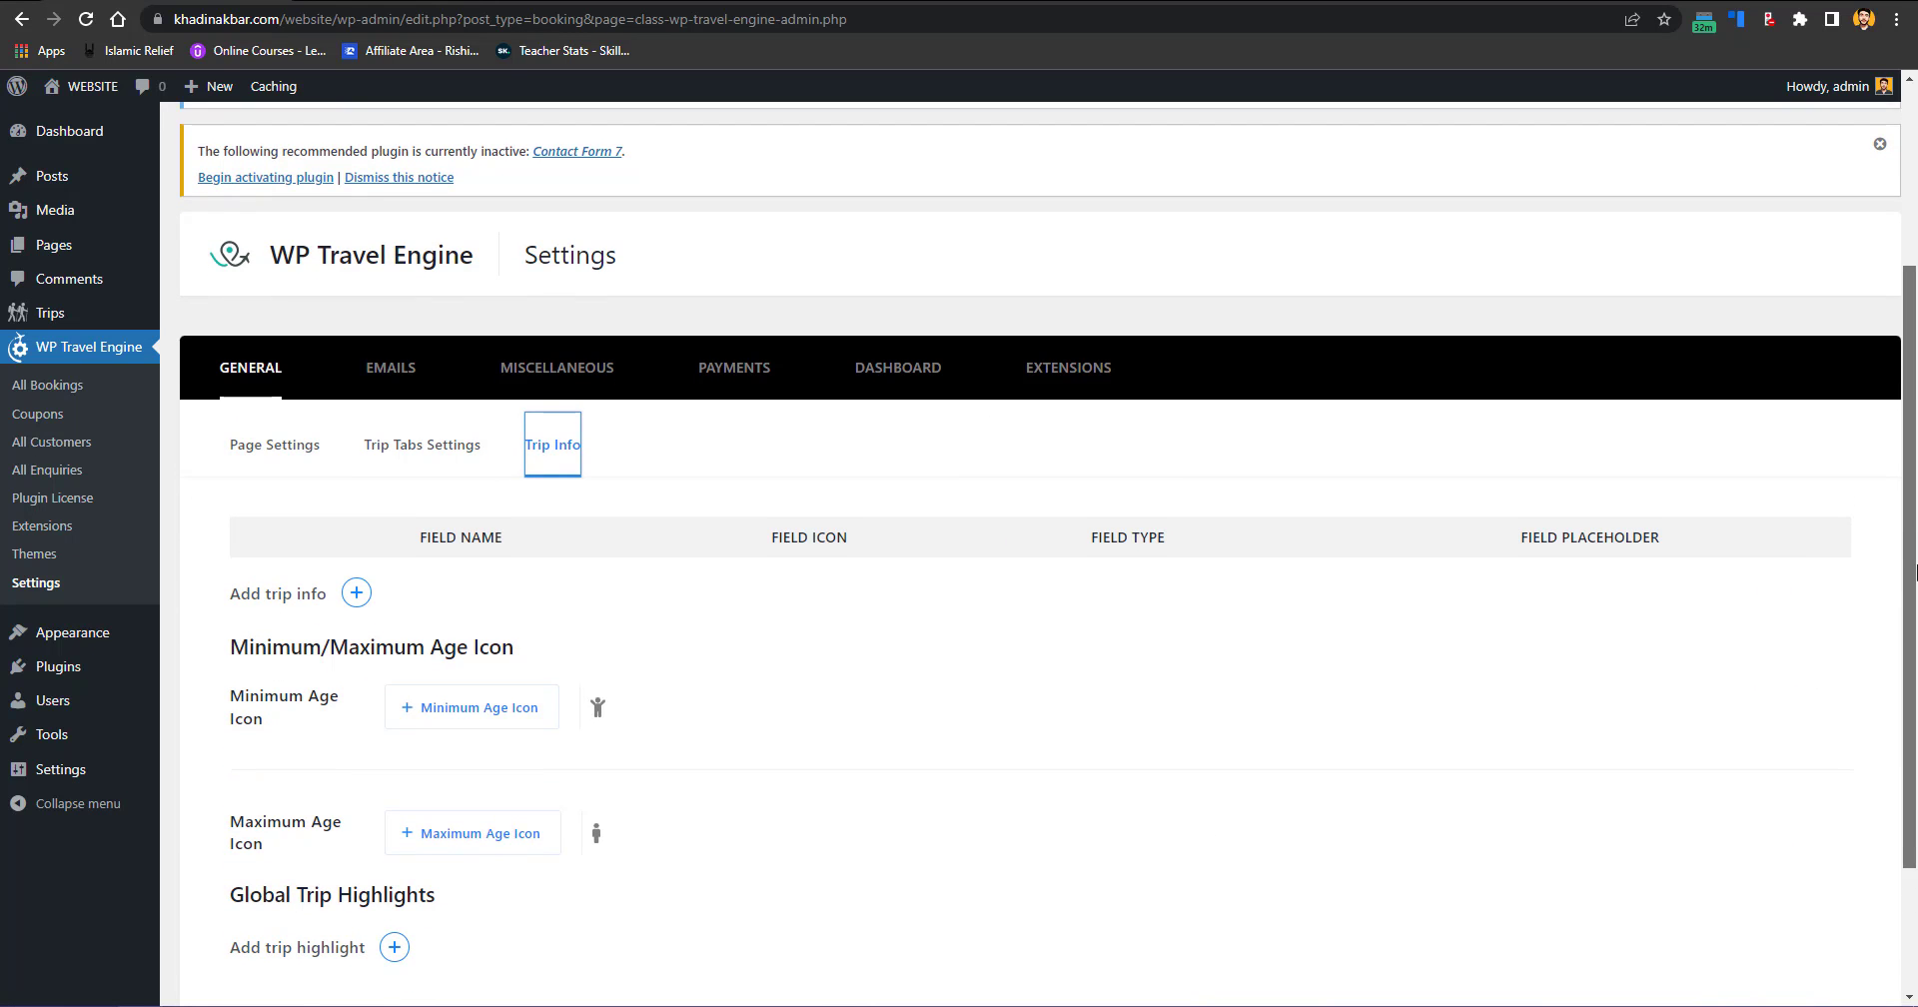
right_click(1917, 568)
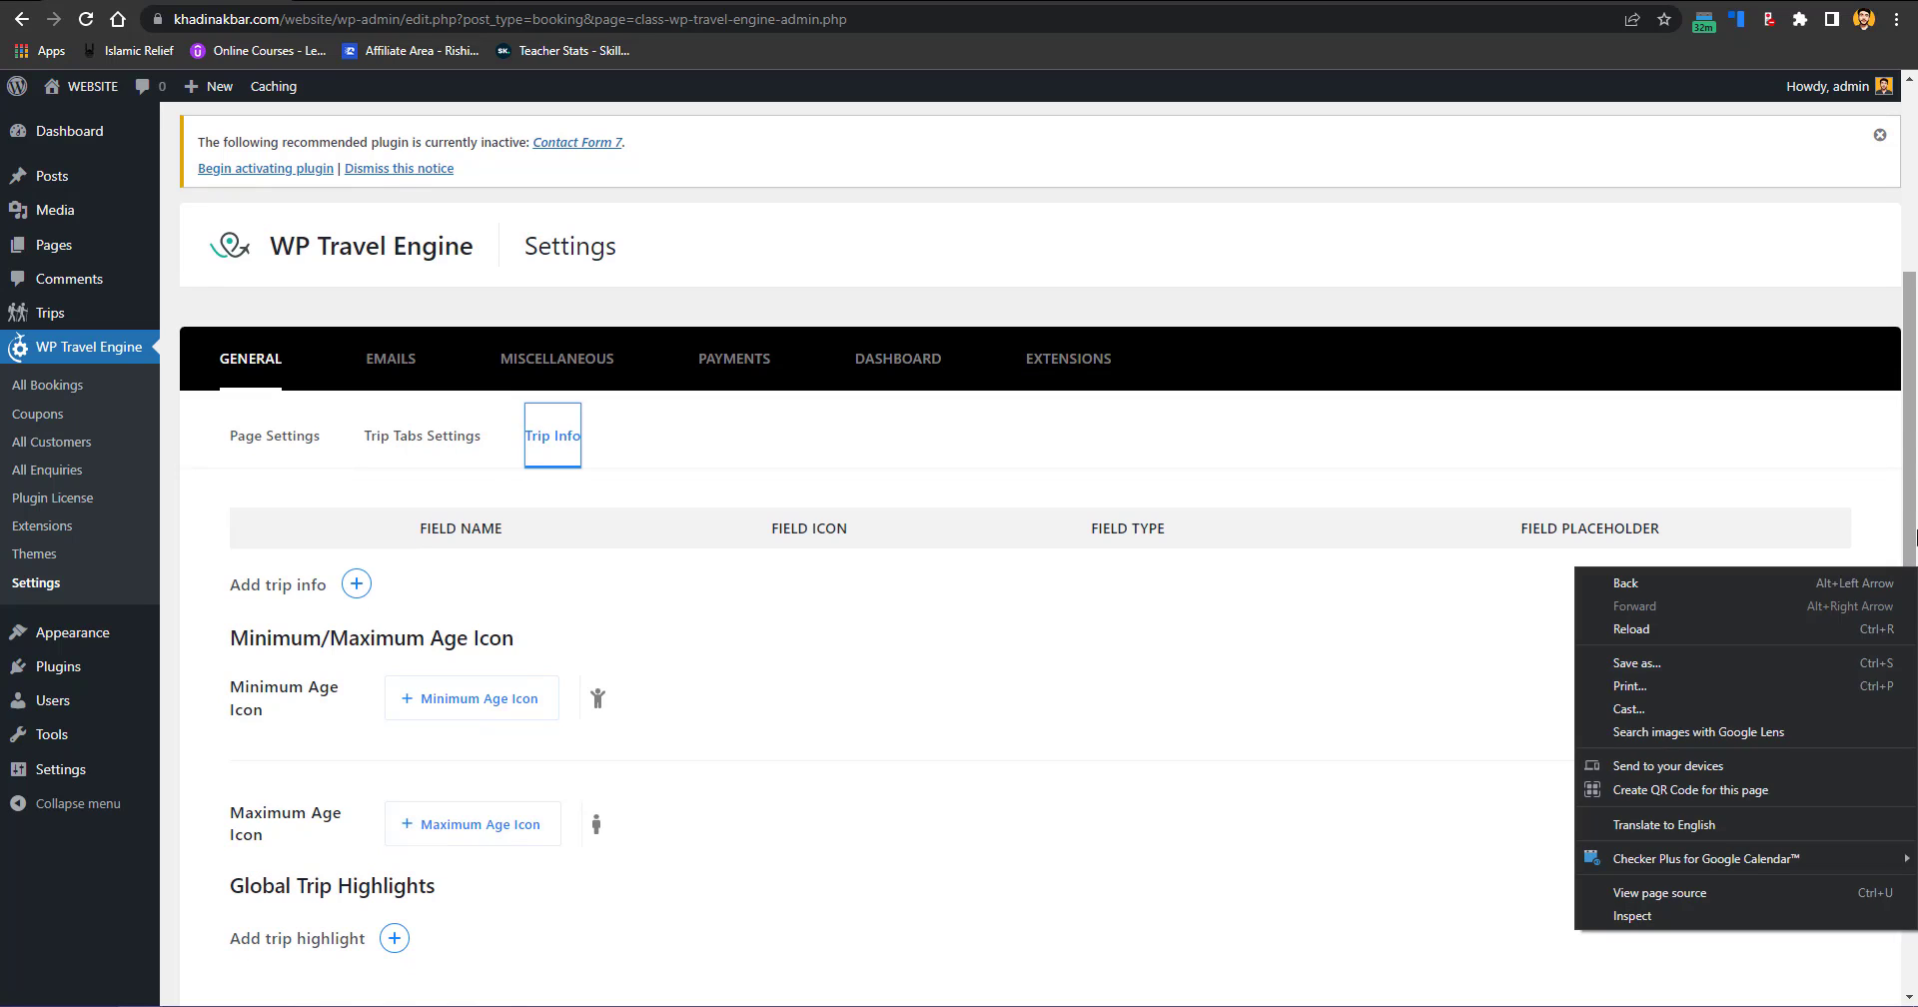
left_click_drag(1917, 434, 1916, 468)
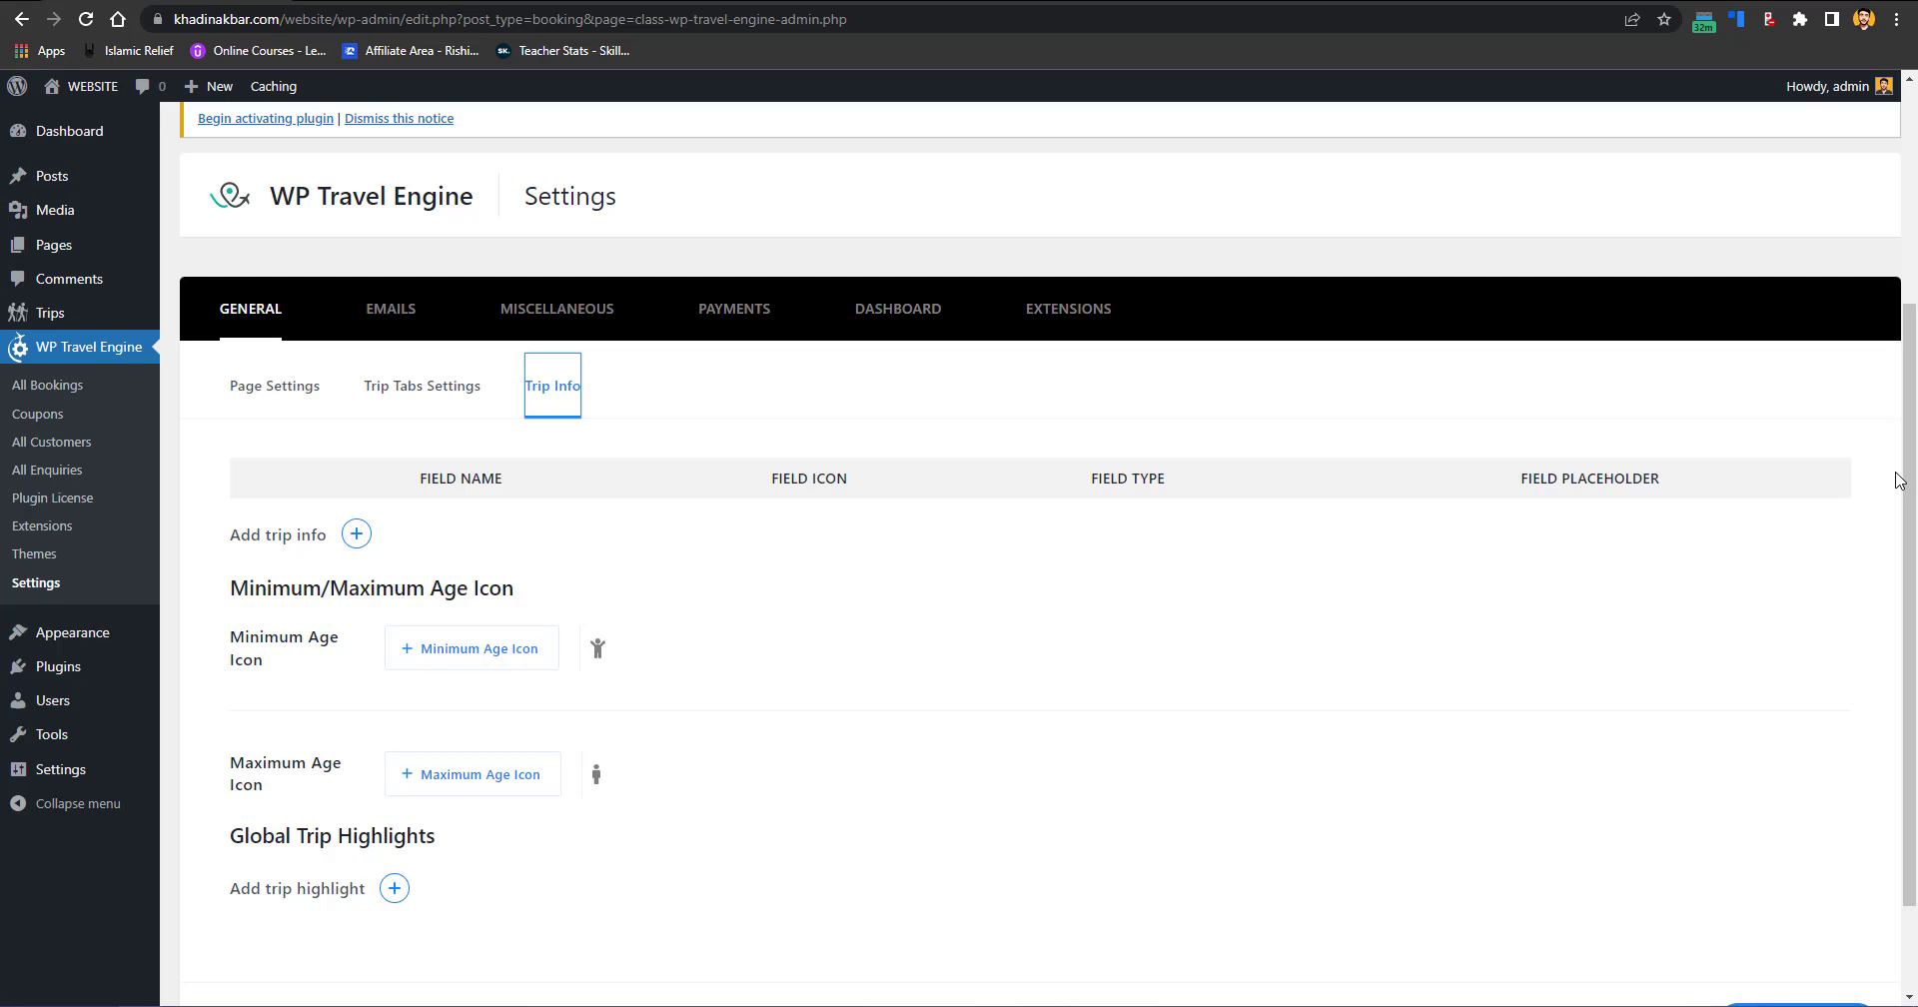
left_click_drag(1915, 435, 1917, 518)
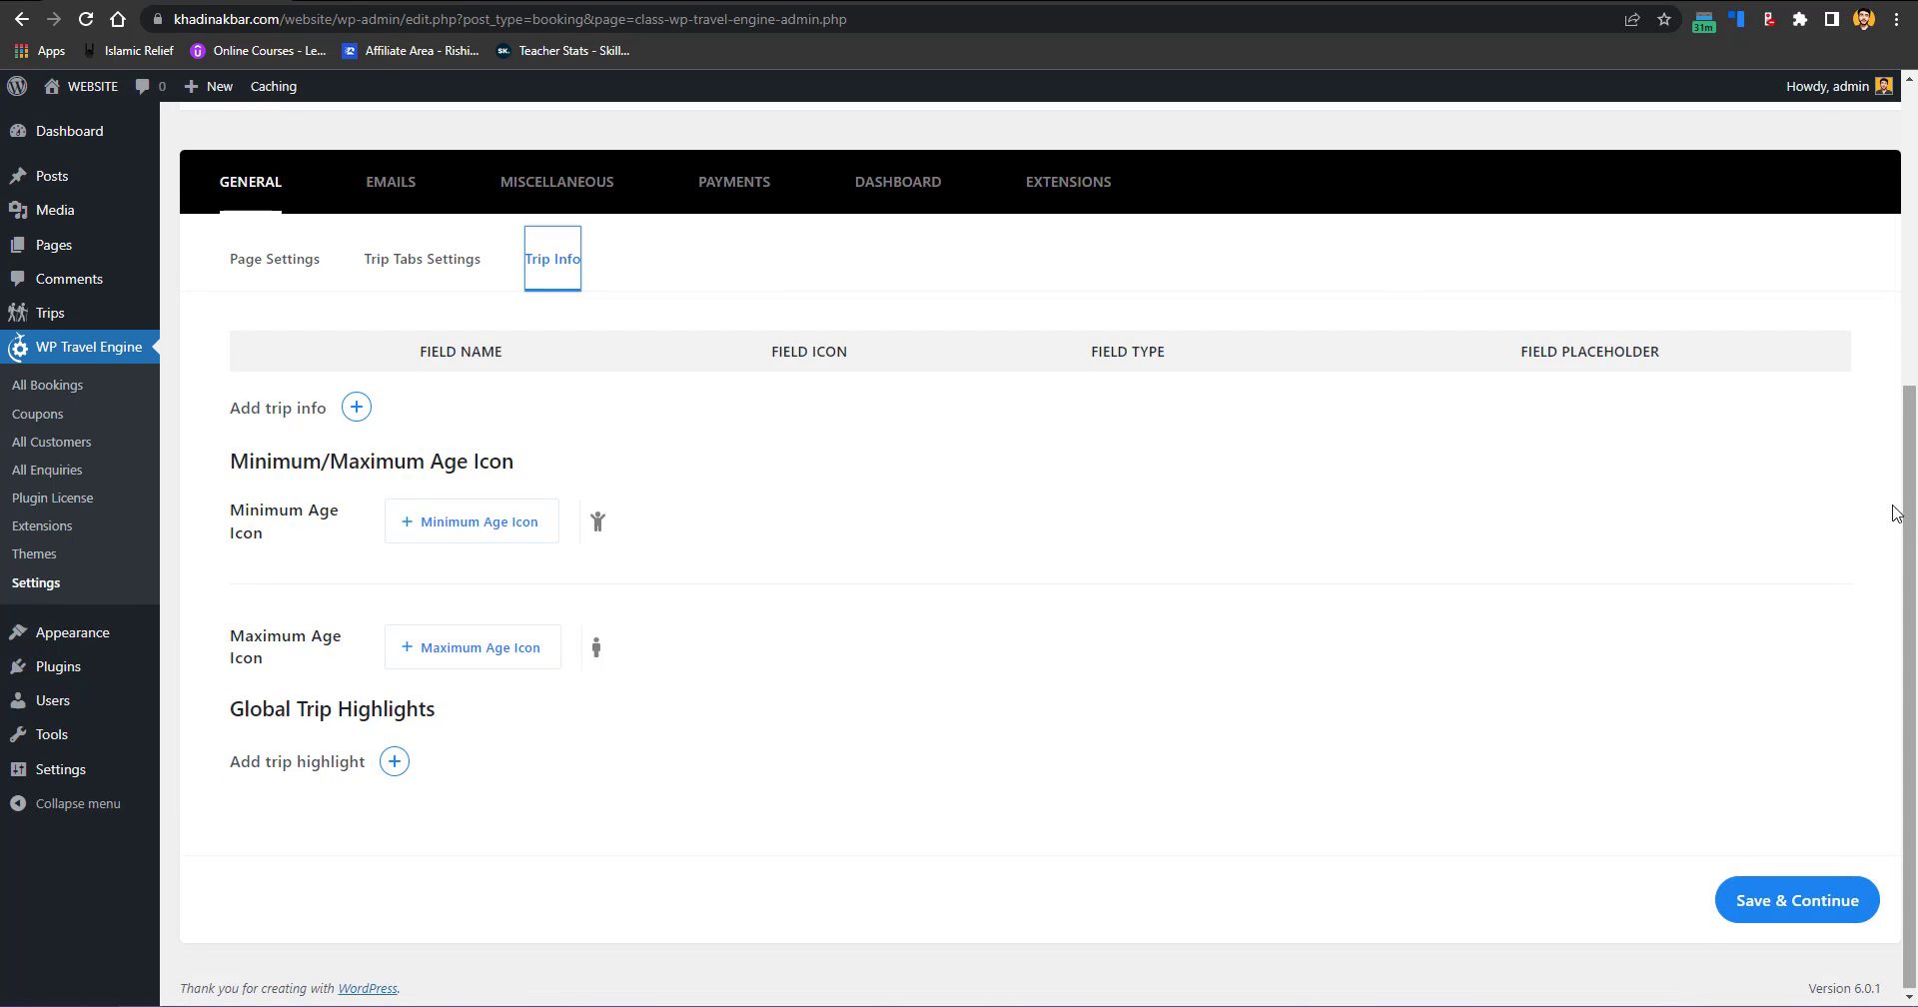
Step: Enable customer enquiry notifications in the admin email templates, save the settings, and open the customer email templates
left_click(413, 172)
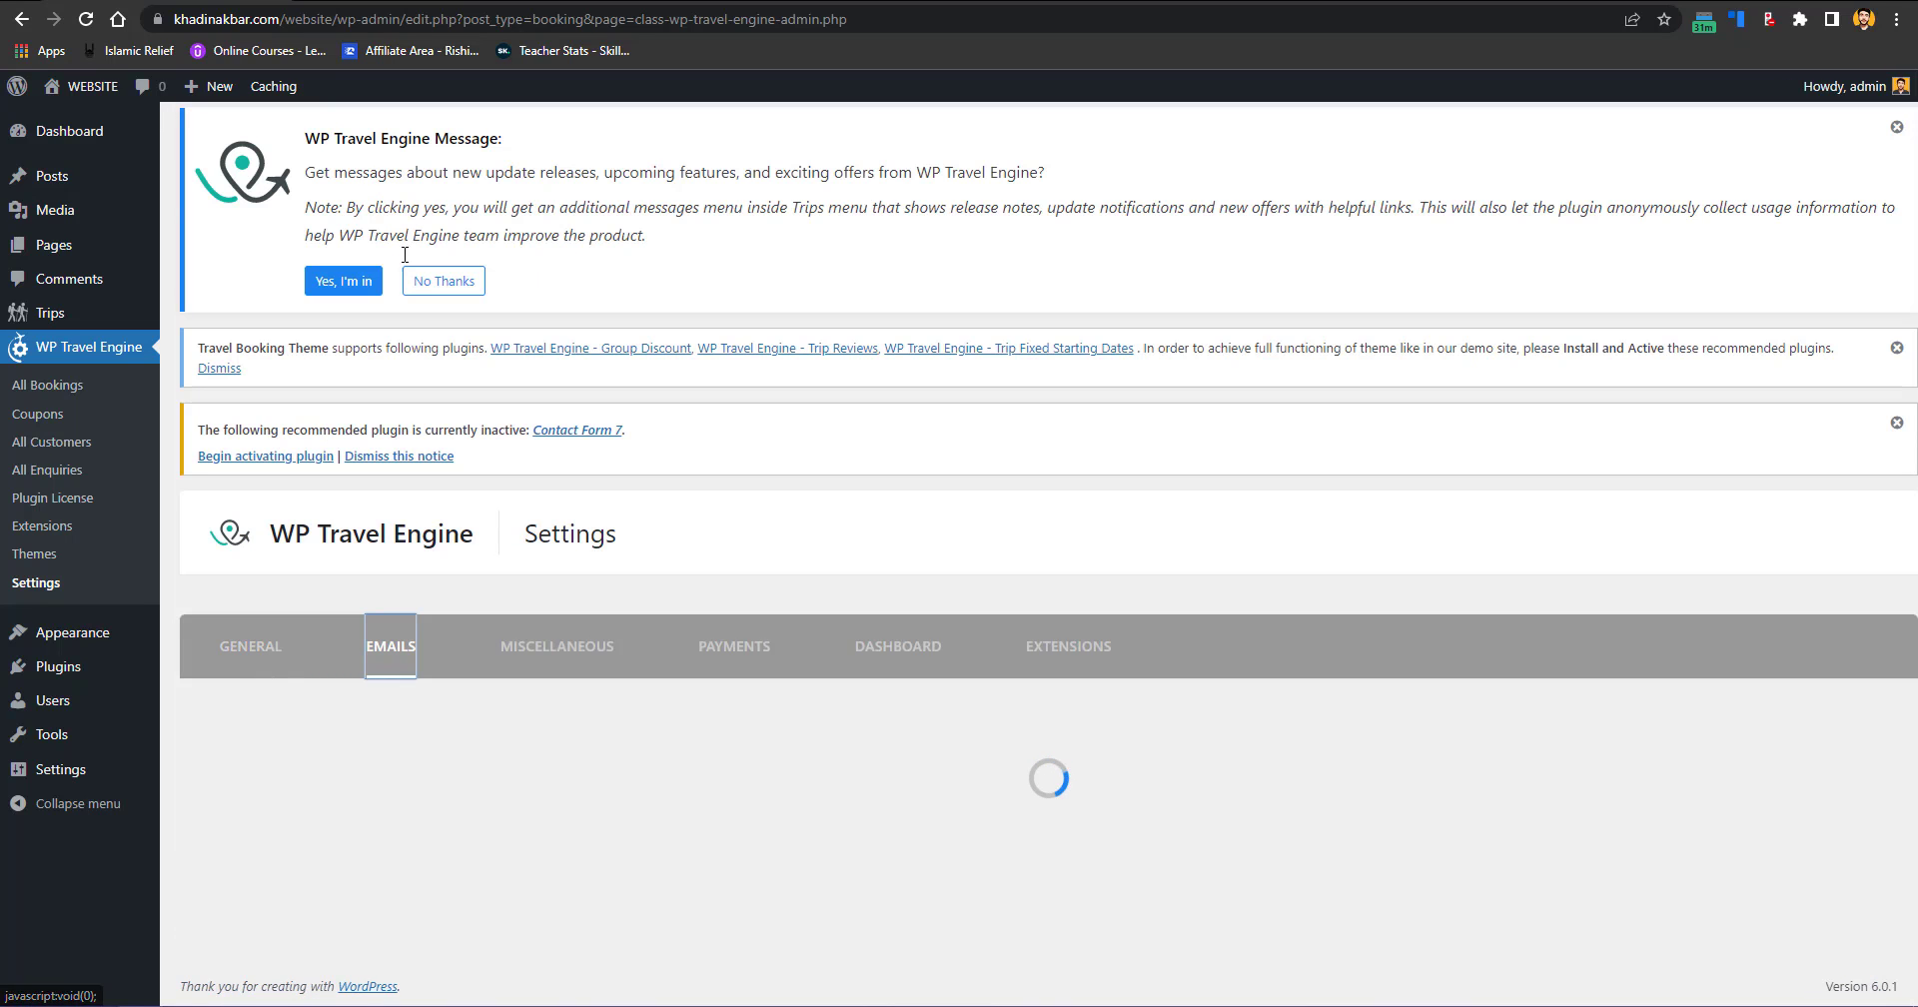
scroll(1913, 330, "down", 5)
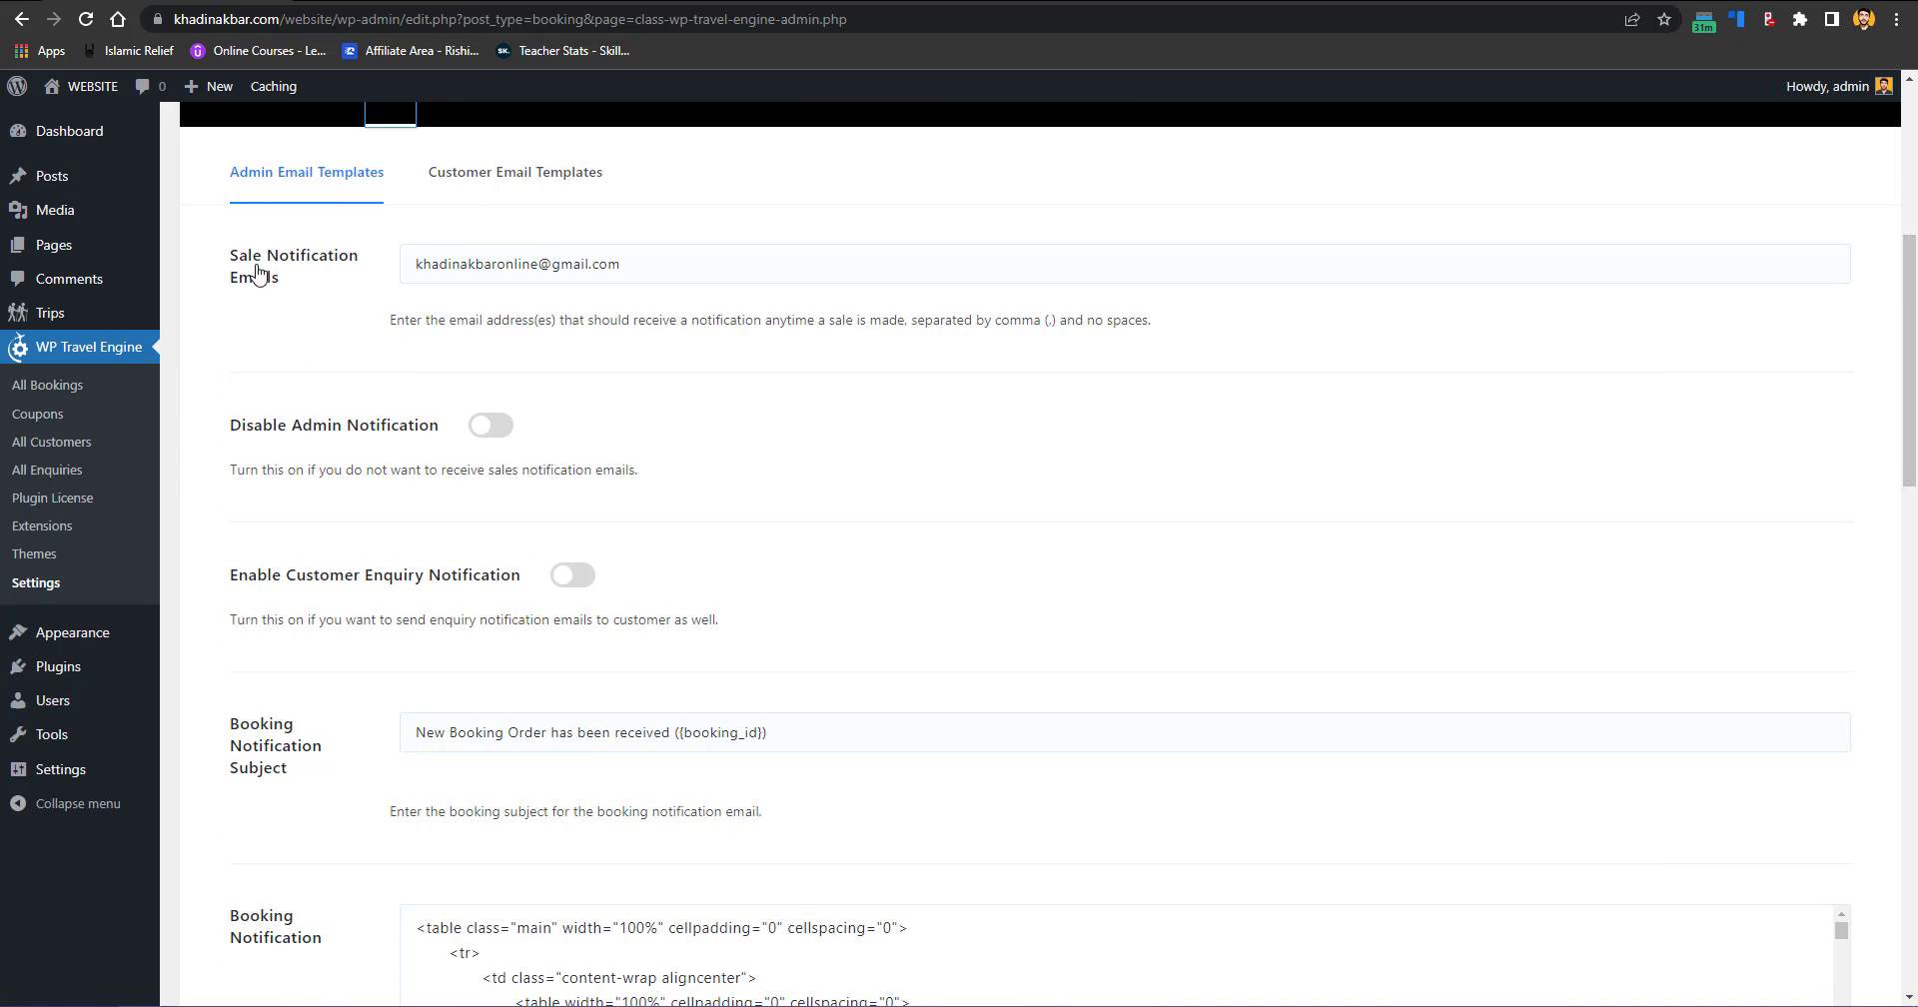
double_click(427, 266)
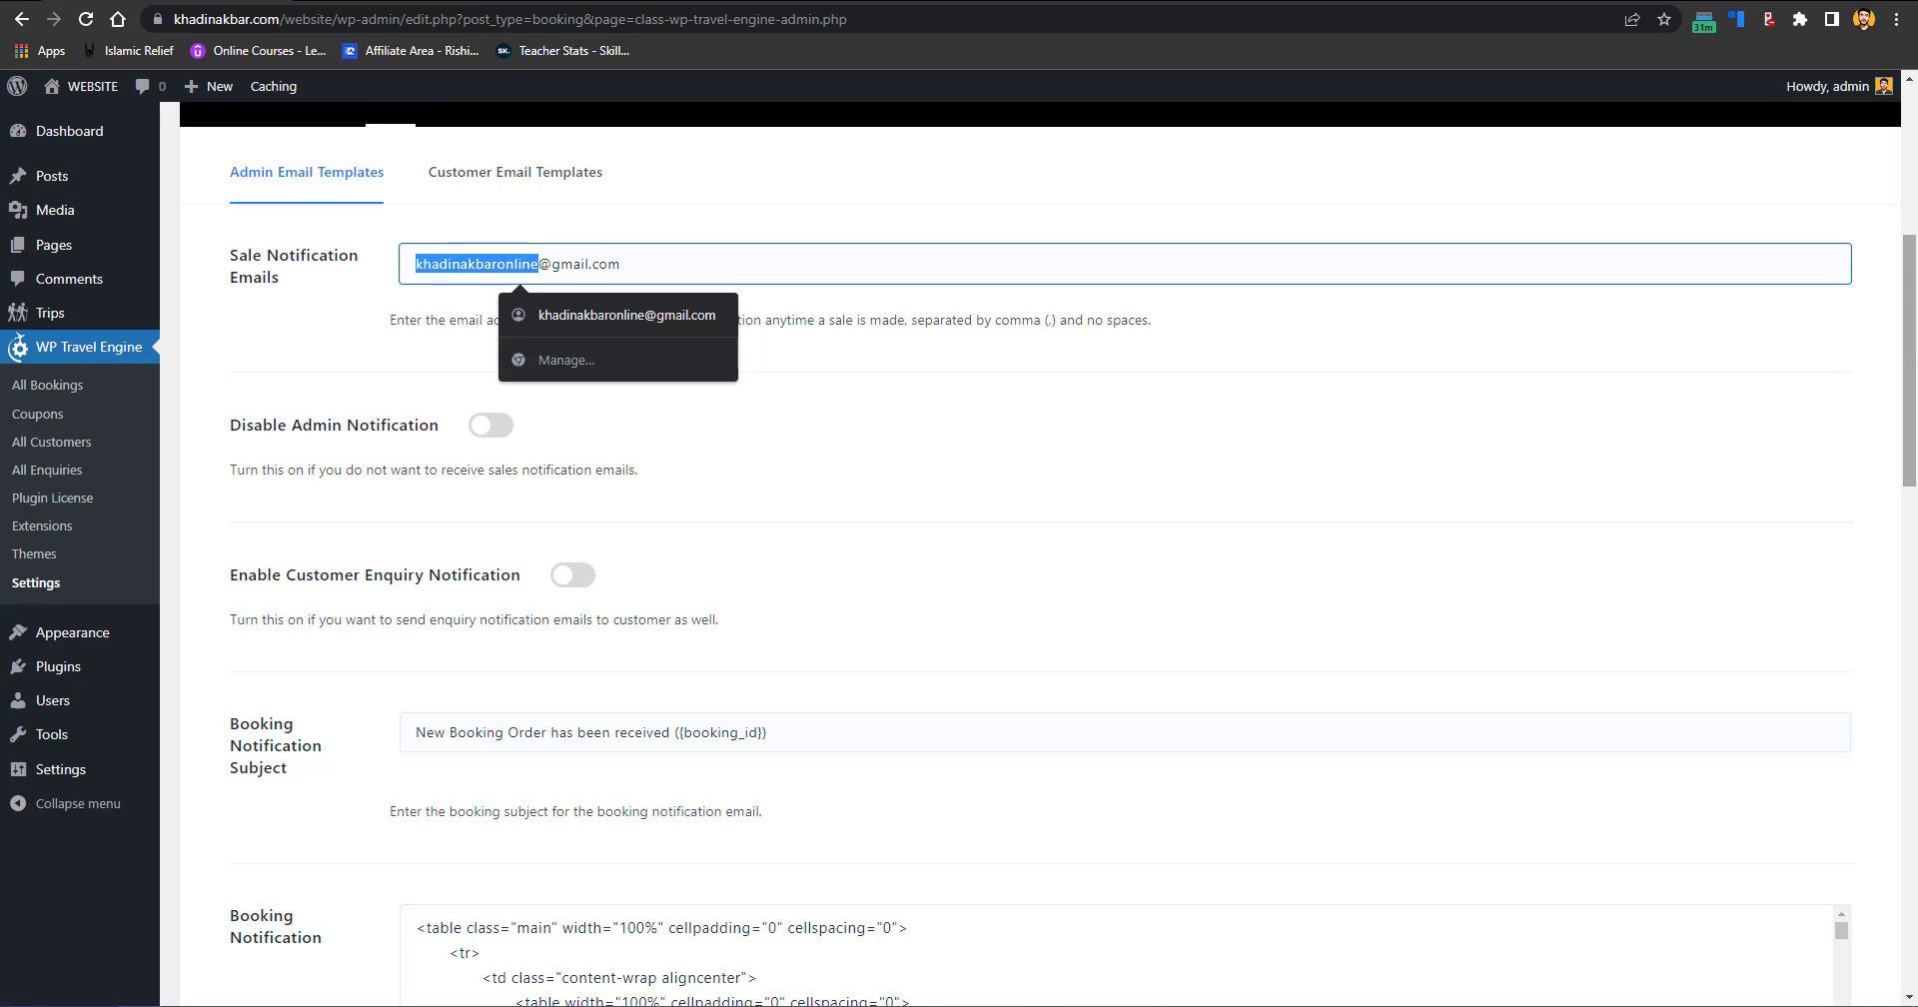
scroll(1915, 408, "down", 2)
scroll(1914, 408, "down", 1)
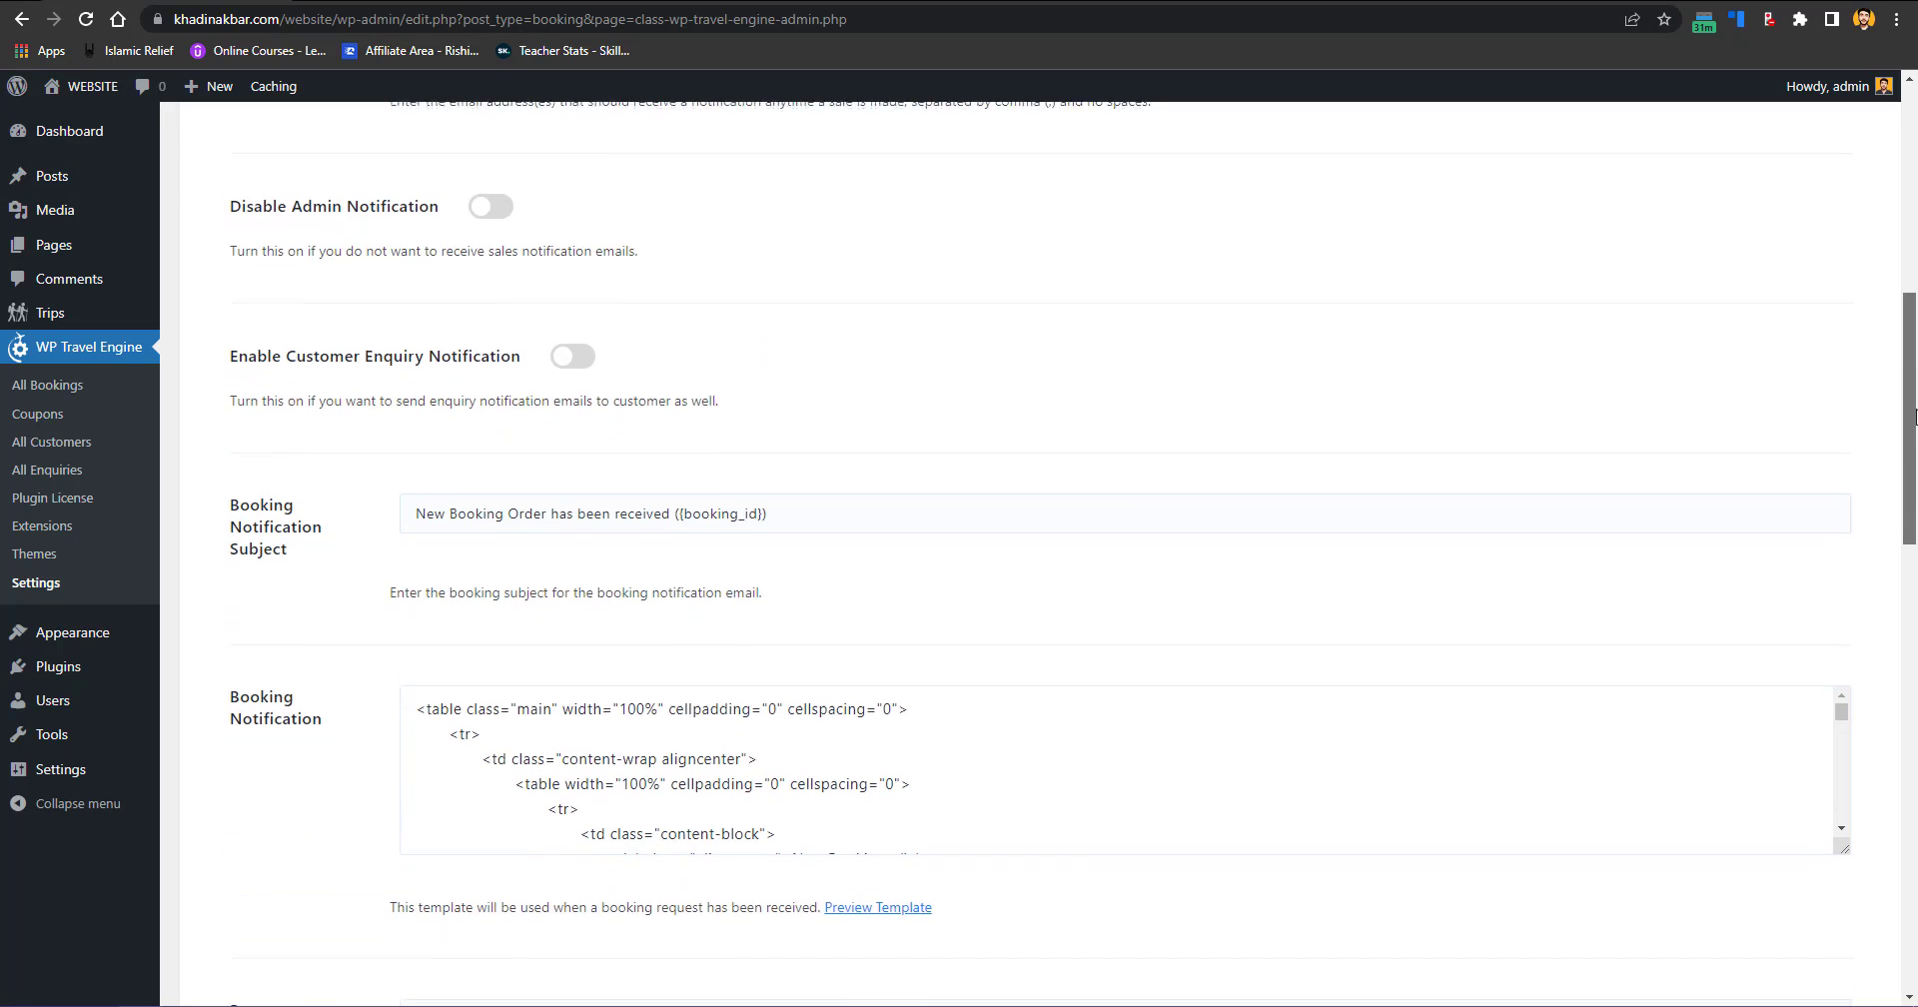
left_click(571, 321)
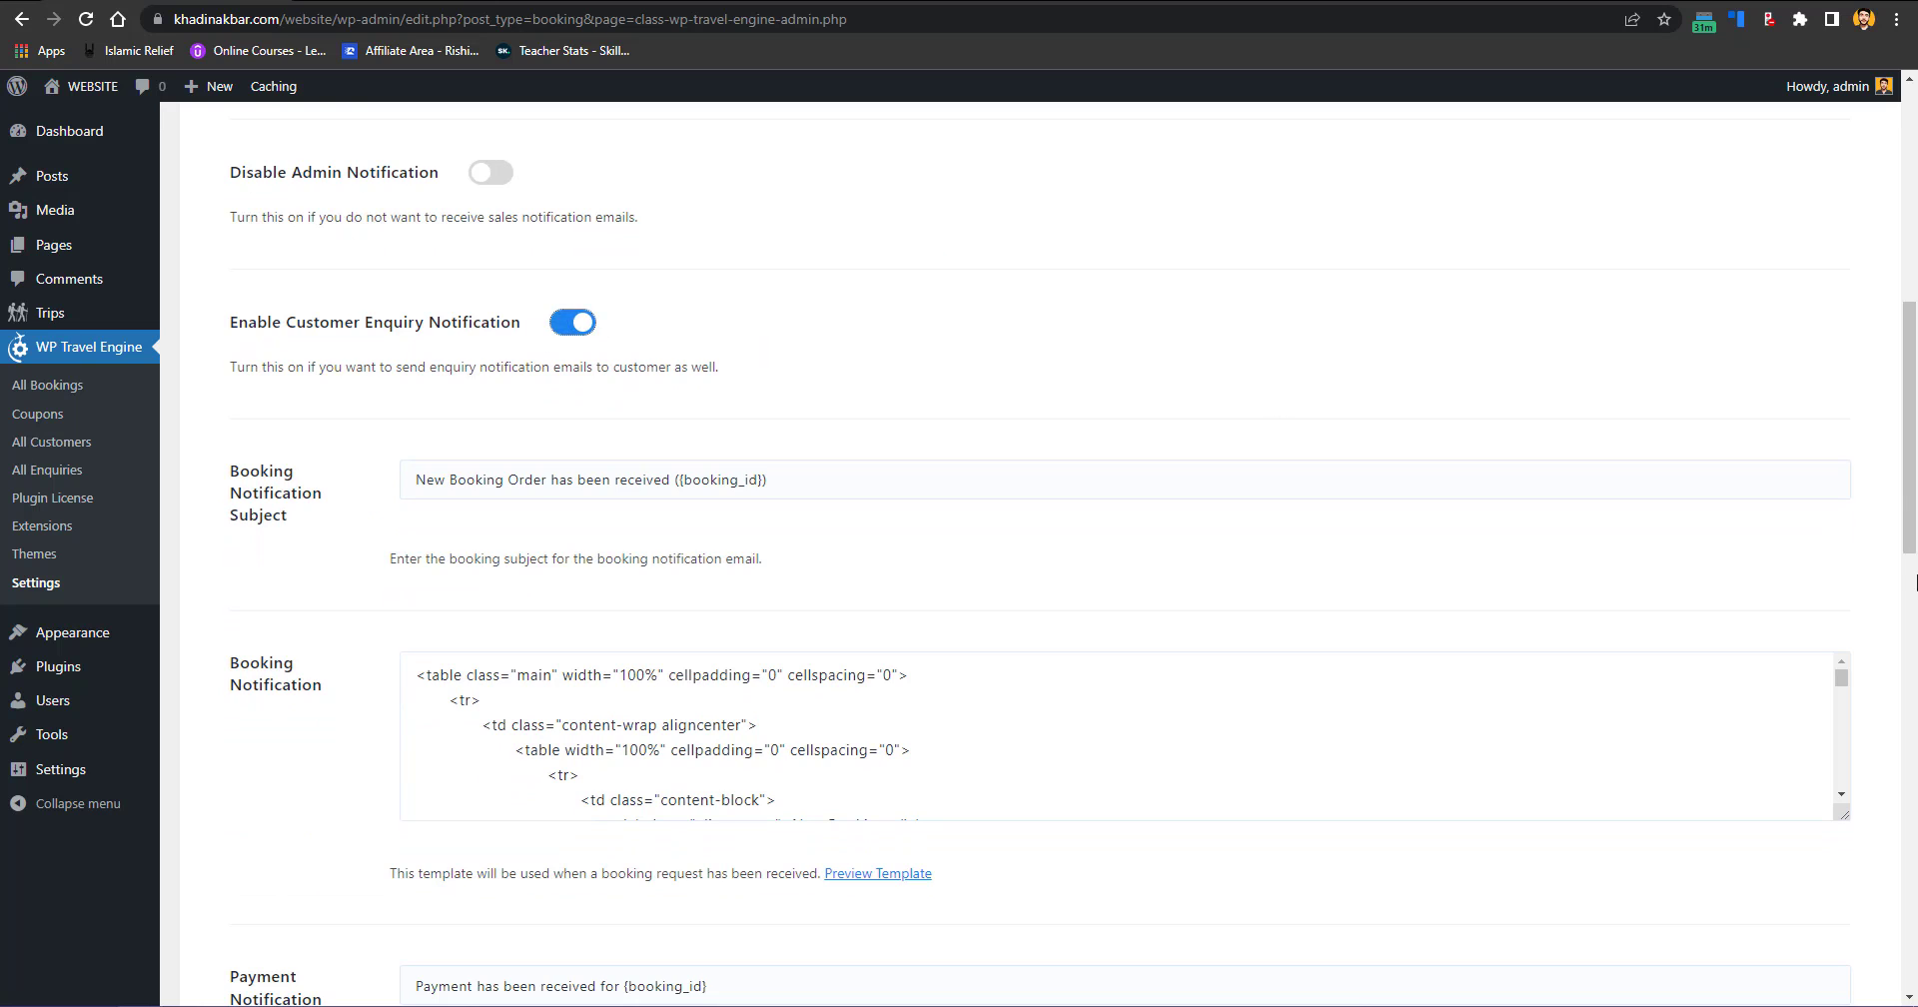
scroll(594, 325, "down", 15)
scroll(1875, 539, "up", 6)
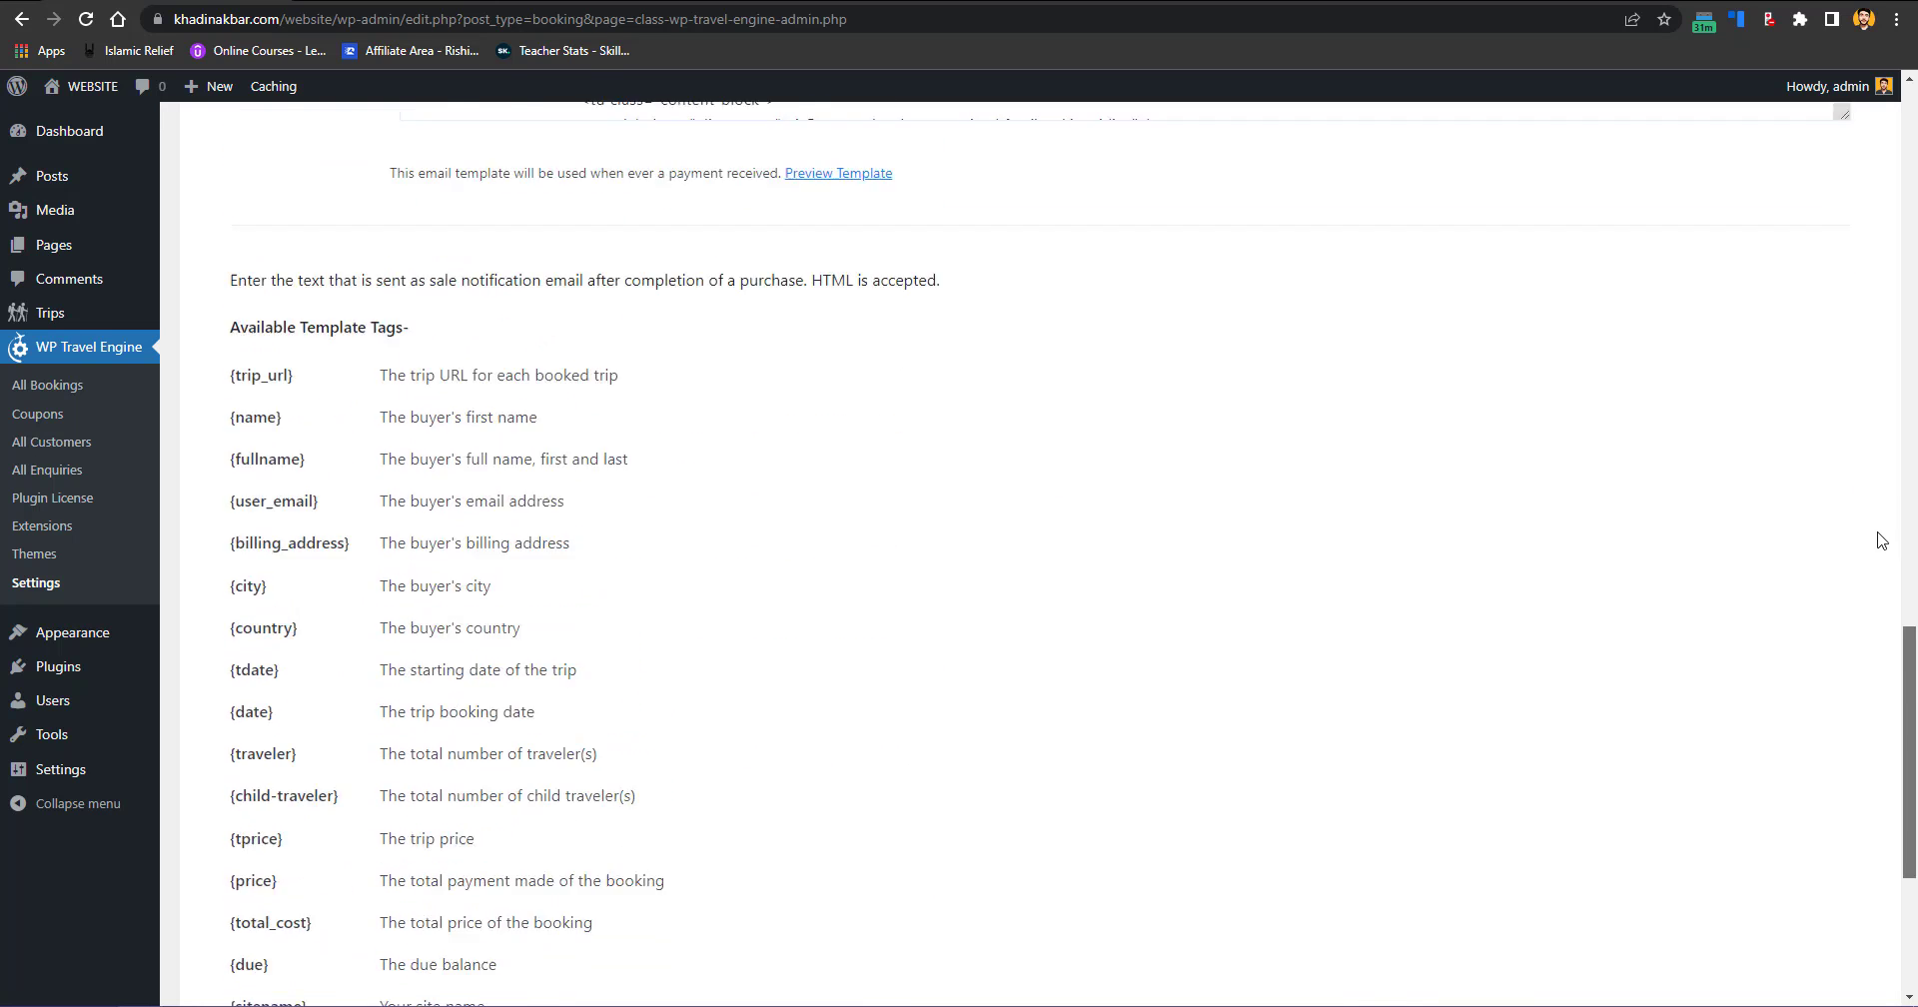
scroll(1881, 515, "down", 9)
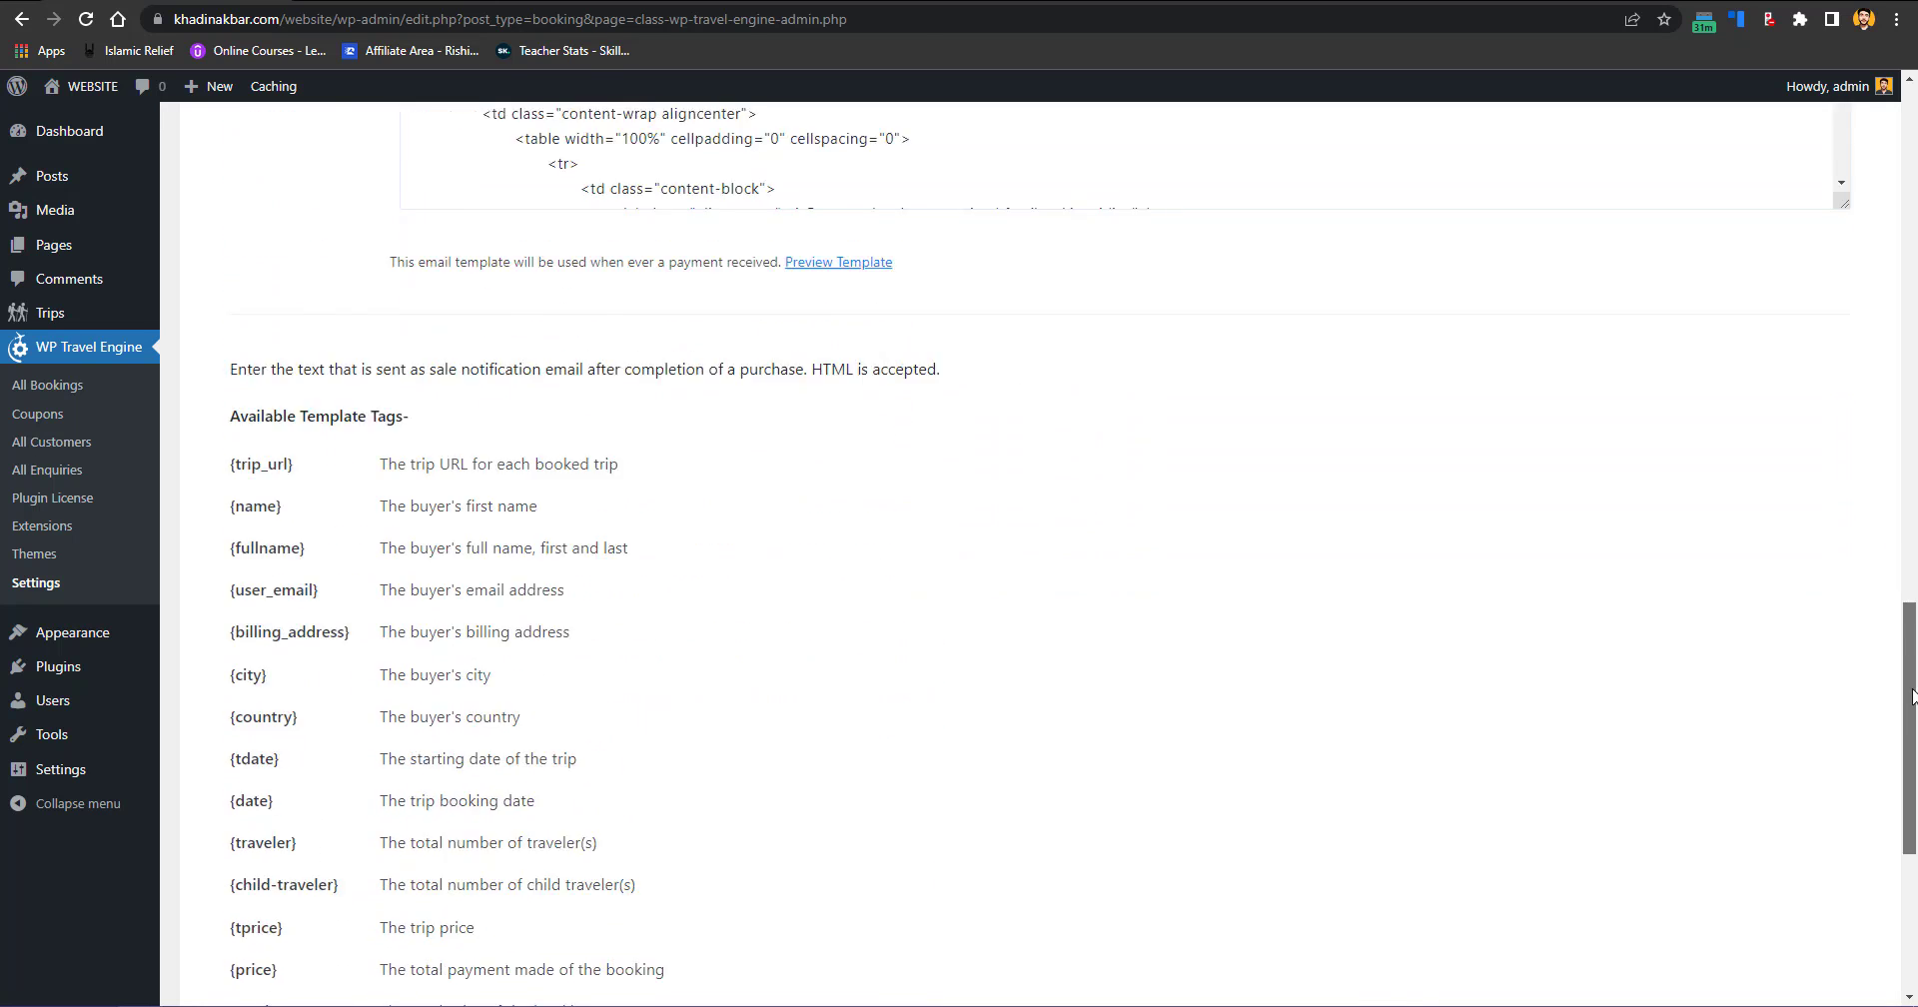
left_click(1776, 902)
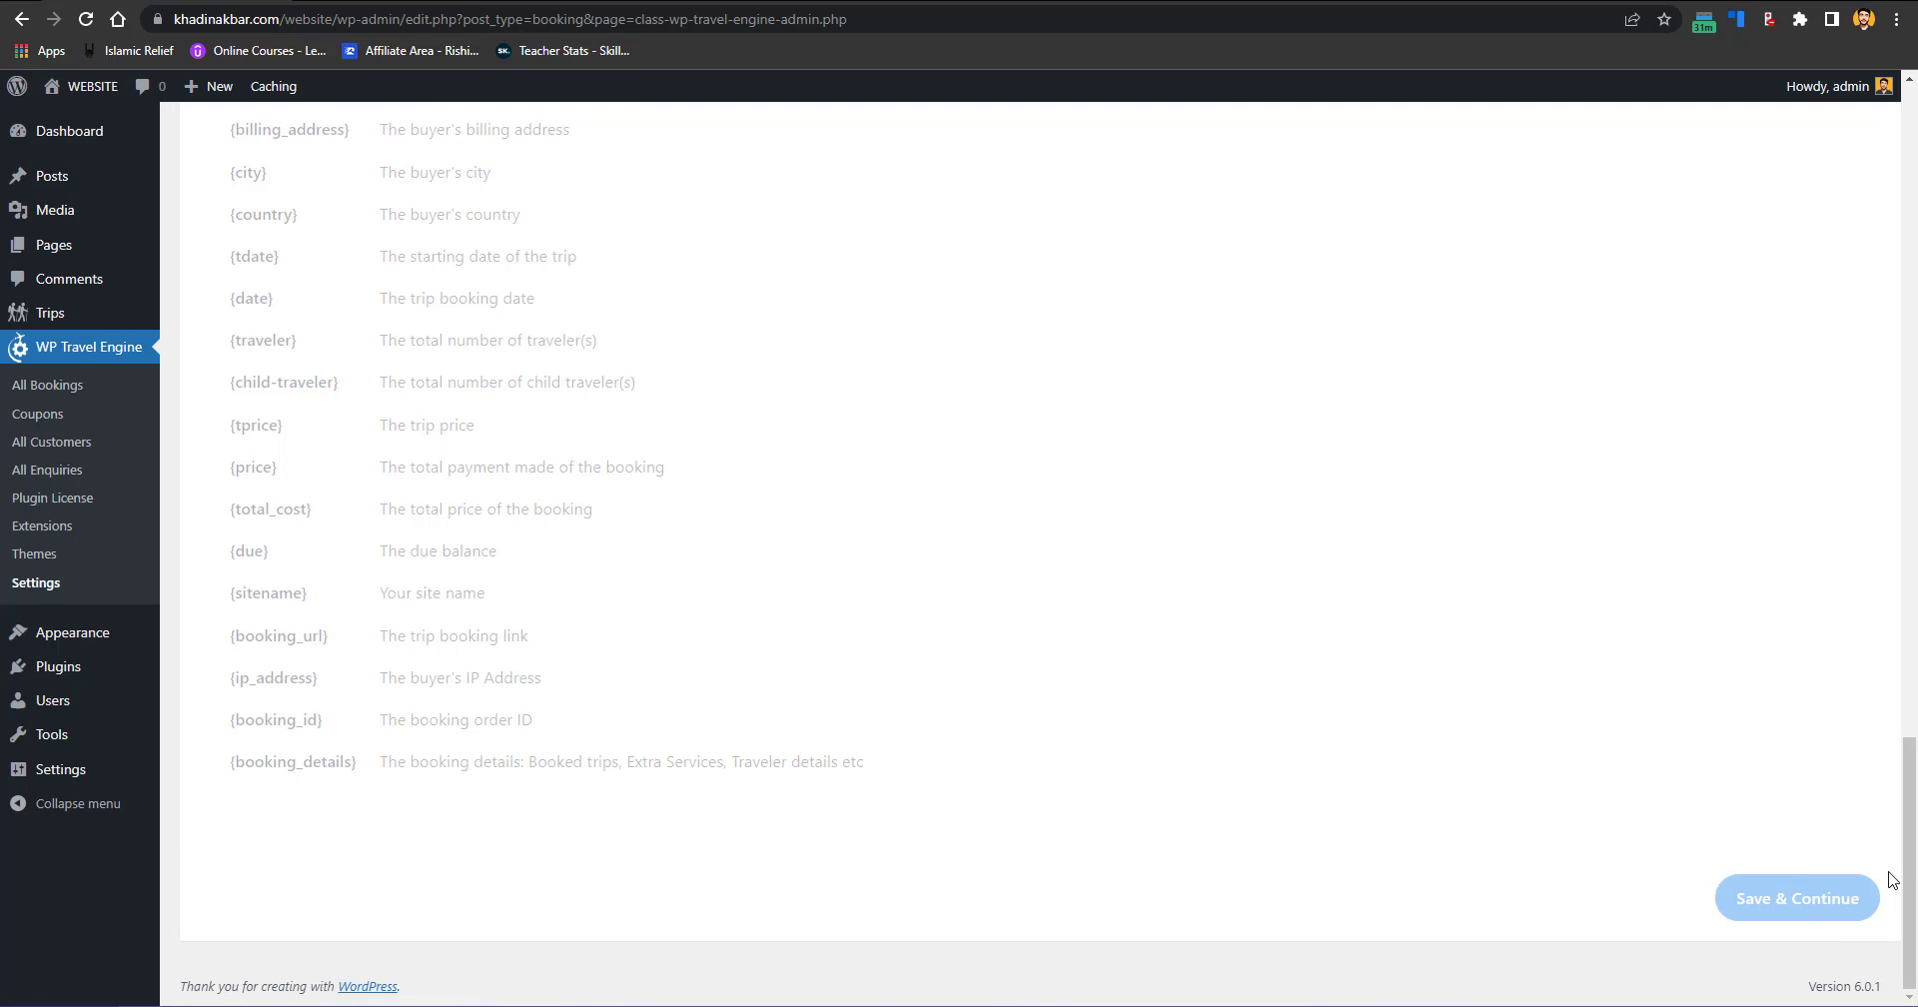
scroll(560, 620, "down", 1)
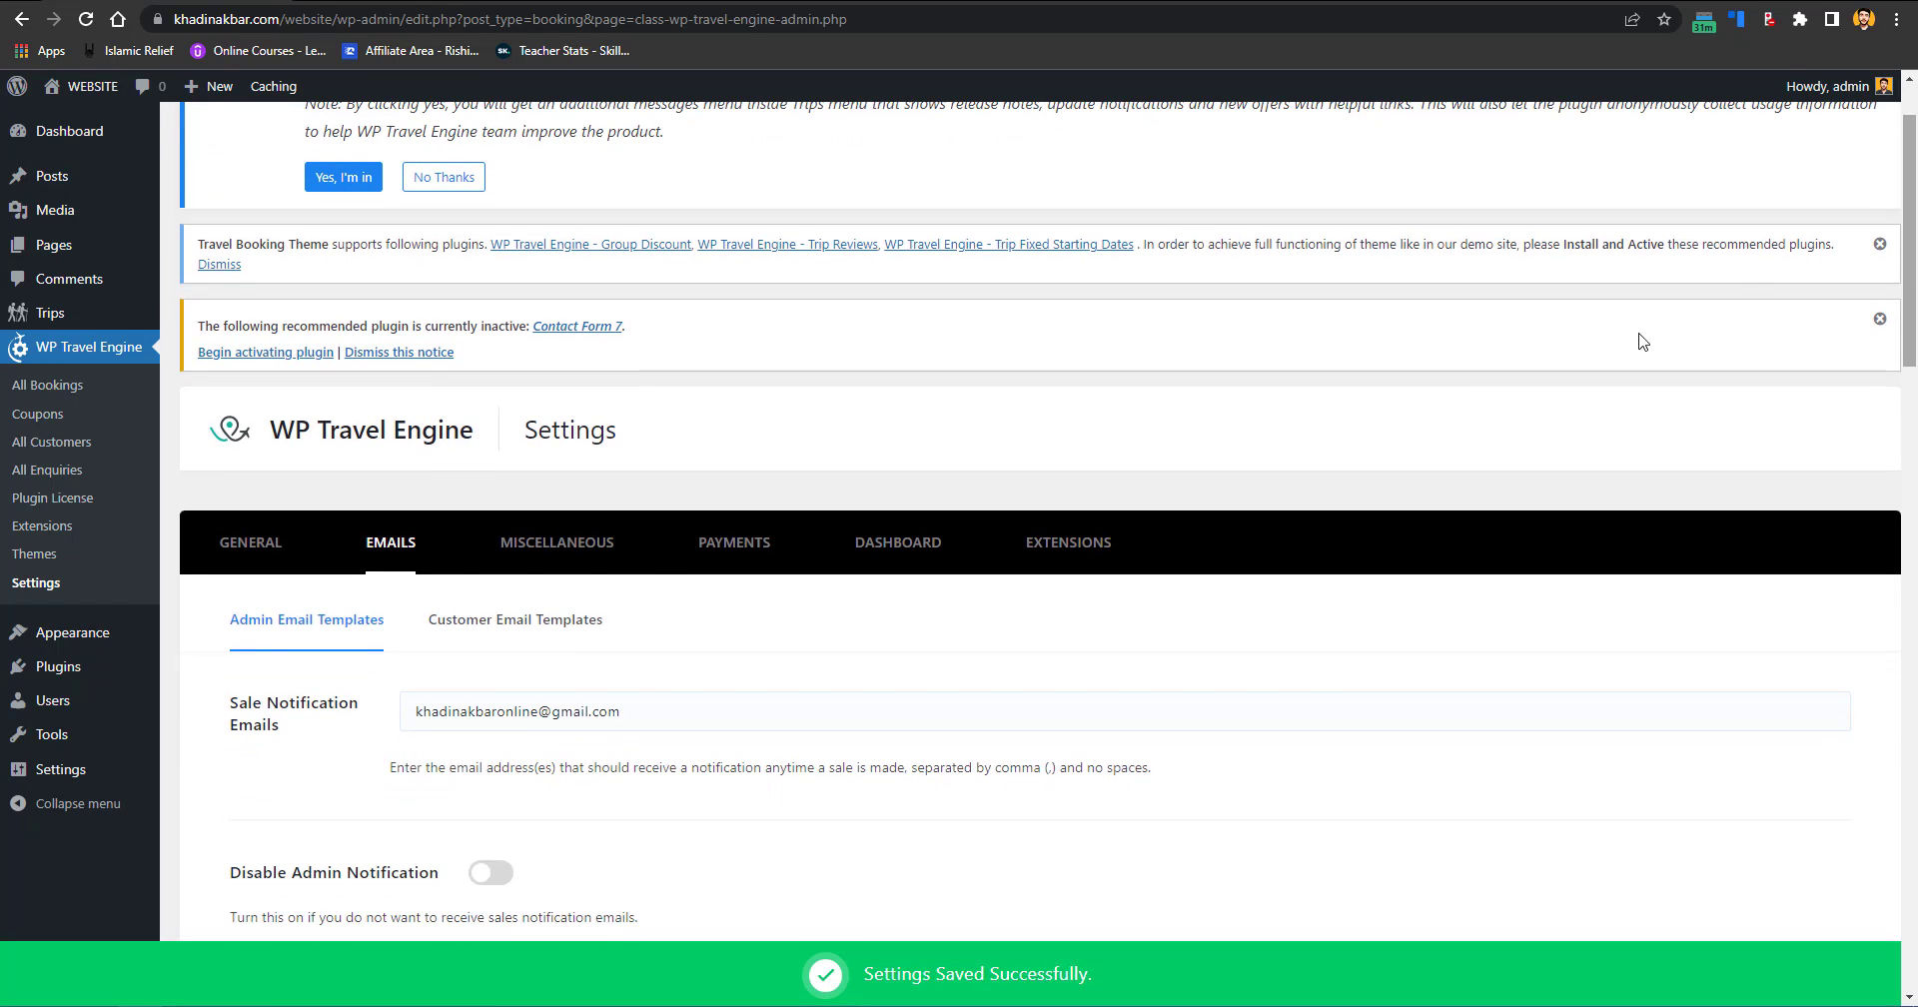
left_click(562, 638)
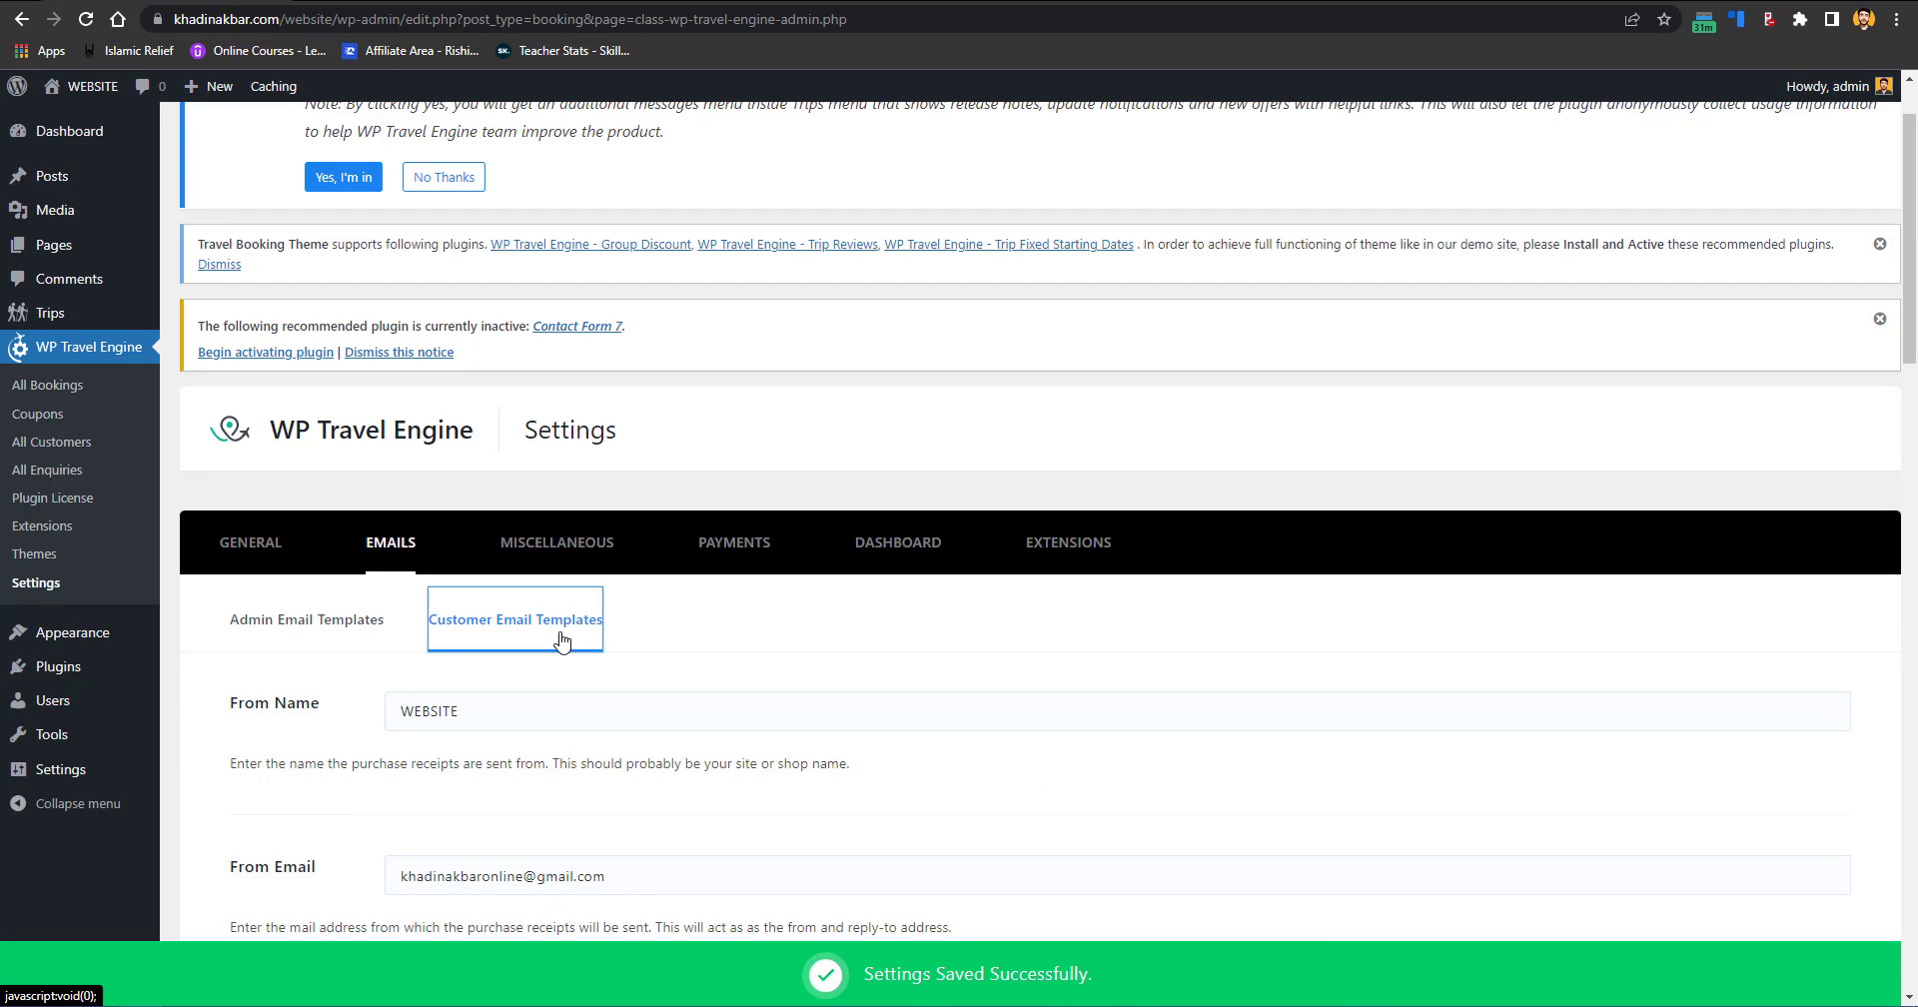
Step: Open the miscellaneous currency settings and search the payment currencies for Pakistani, Indian, Australian and Canadian options
left_click(521, 558)
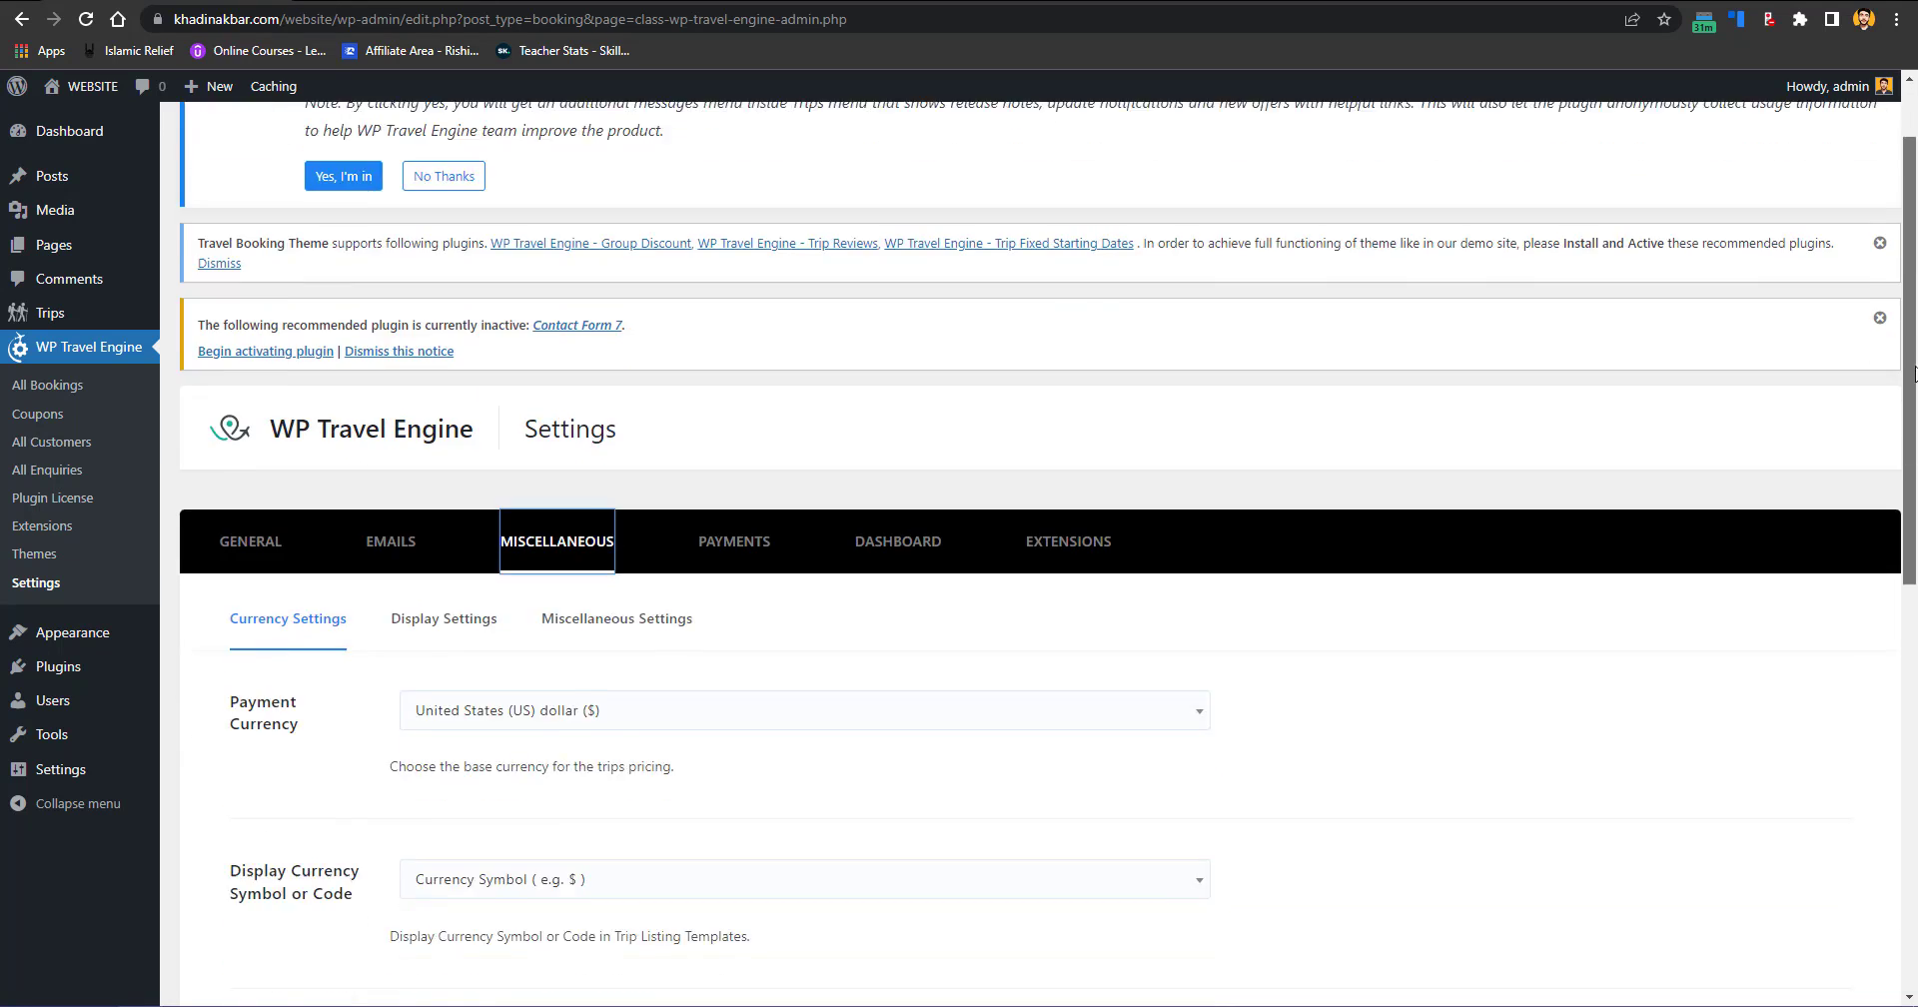
scroll(1915, 372, "down", 4)
left_click(600, 284)
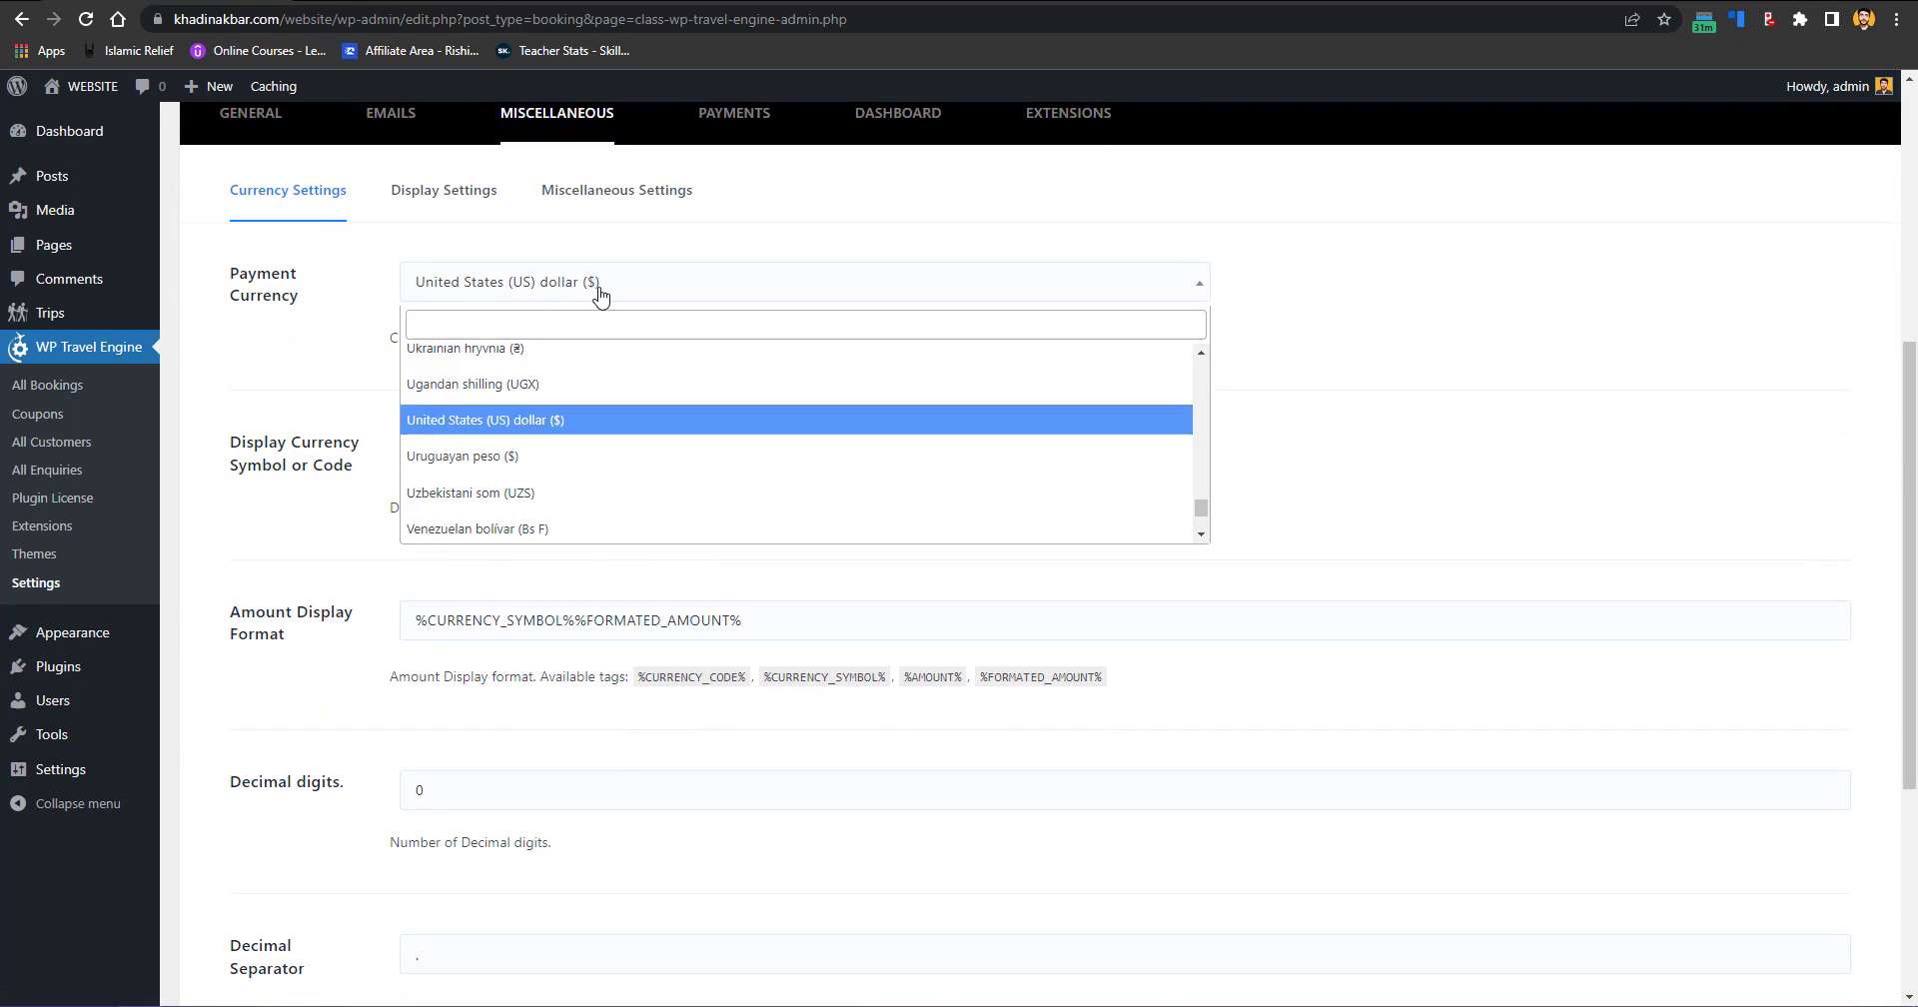
left_click(627, 323)
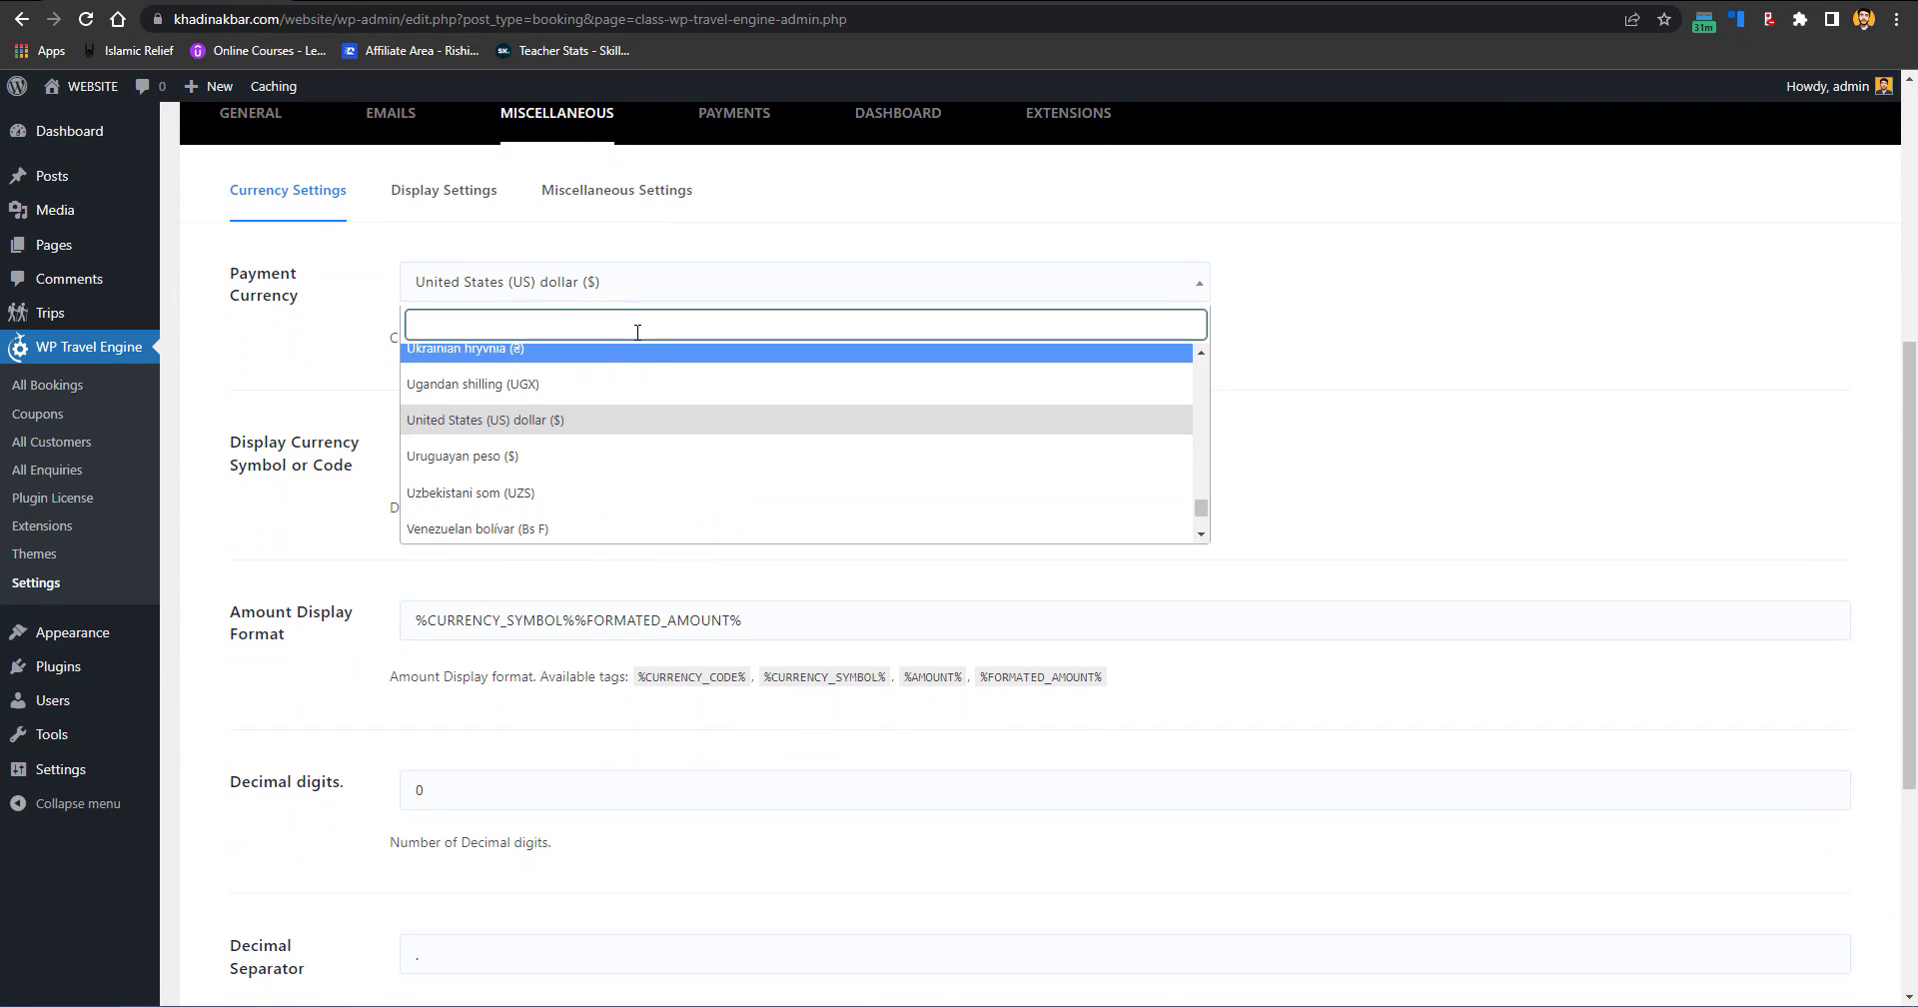
type("paki")
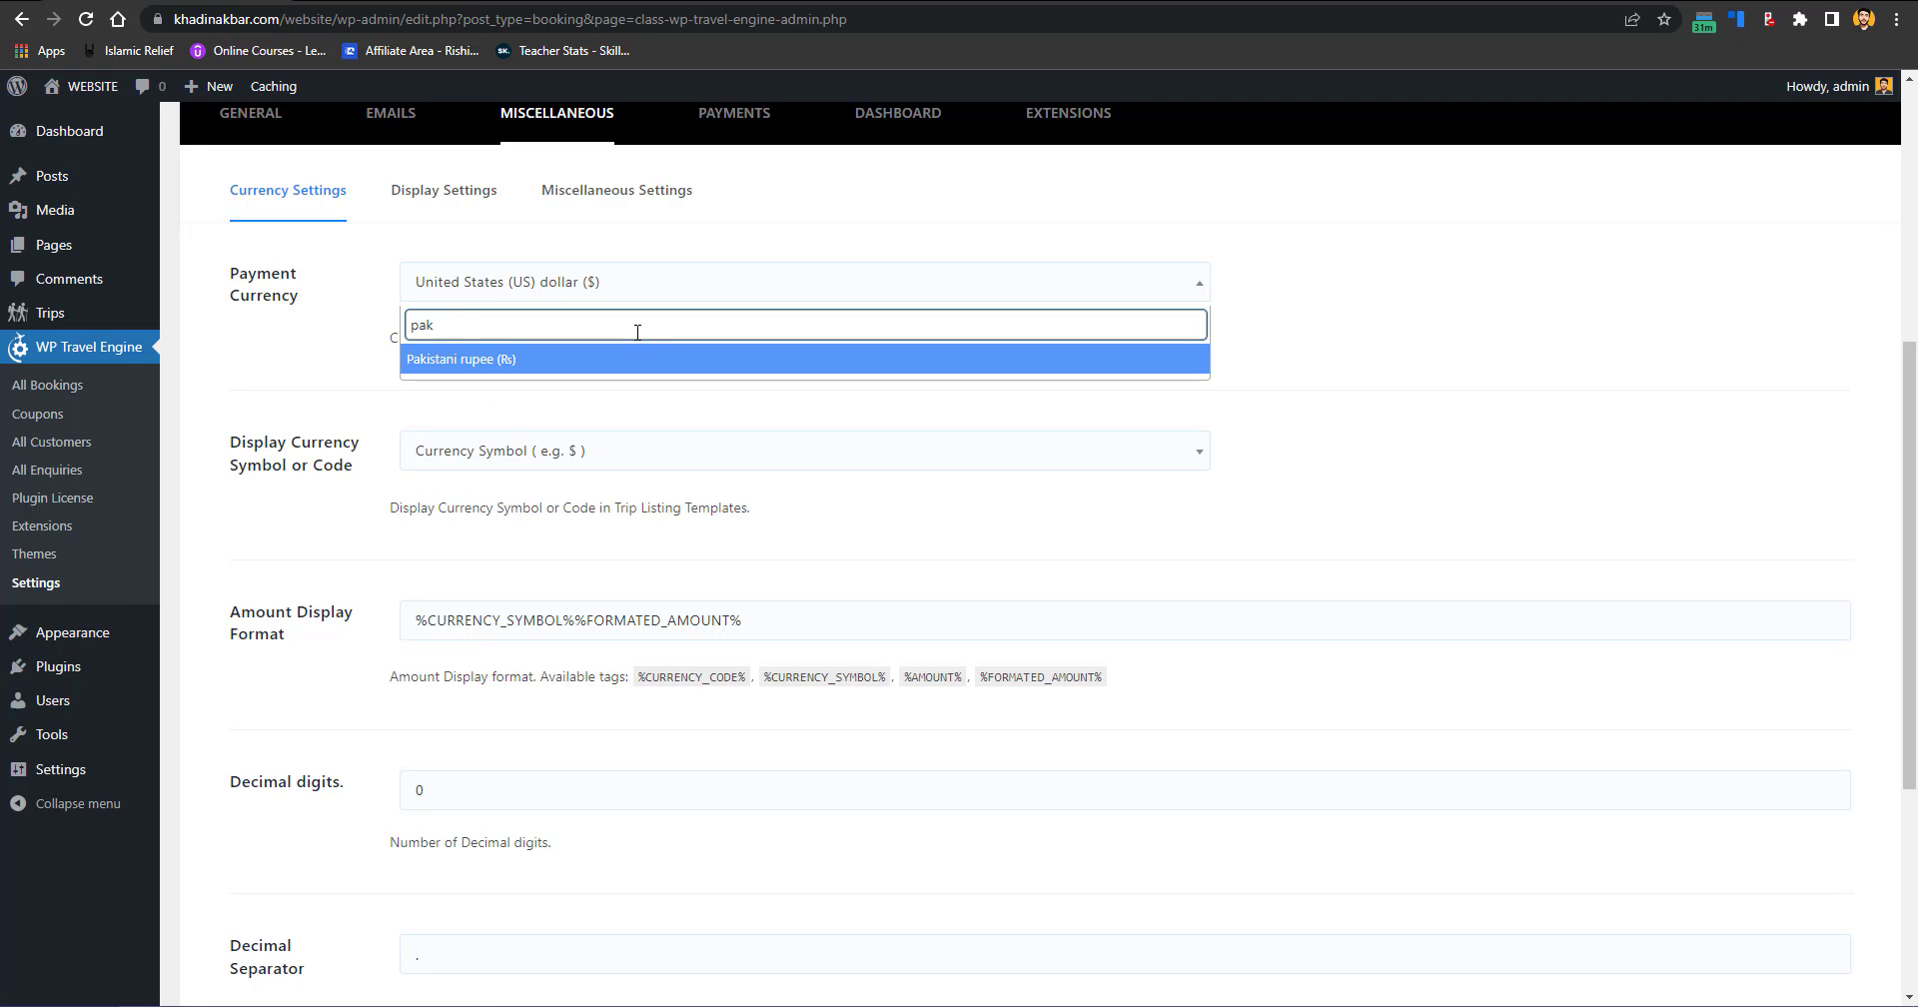
key("BackSpace")
key("BackSpace")
key("BackSpace")
type("indi")
key("BackSpace")
key("BackSpace")
key("BackSpace")
key("BackSpace")
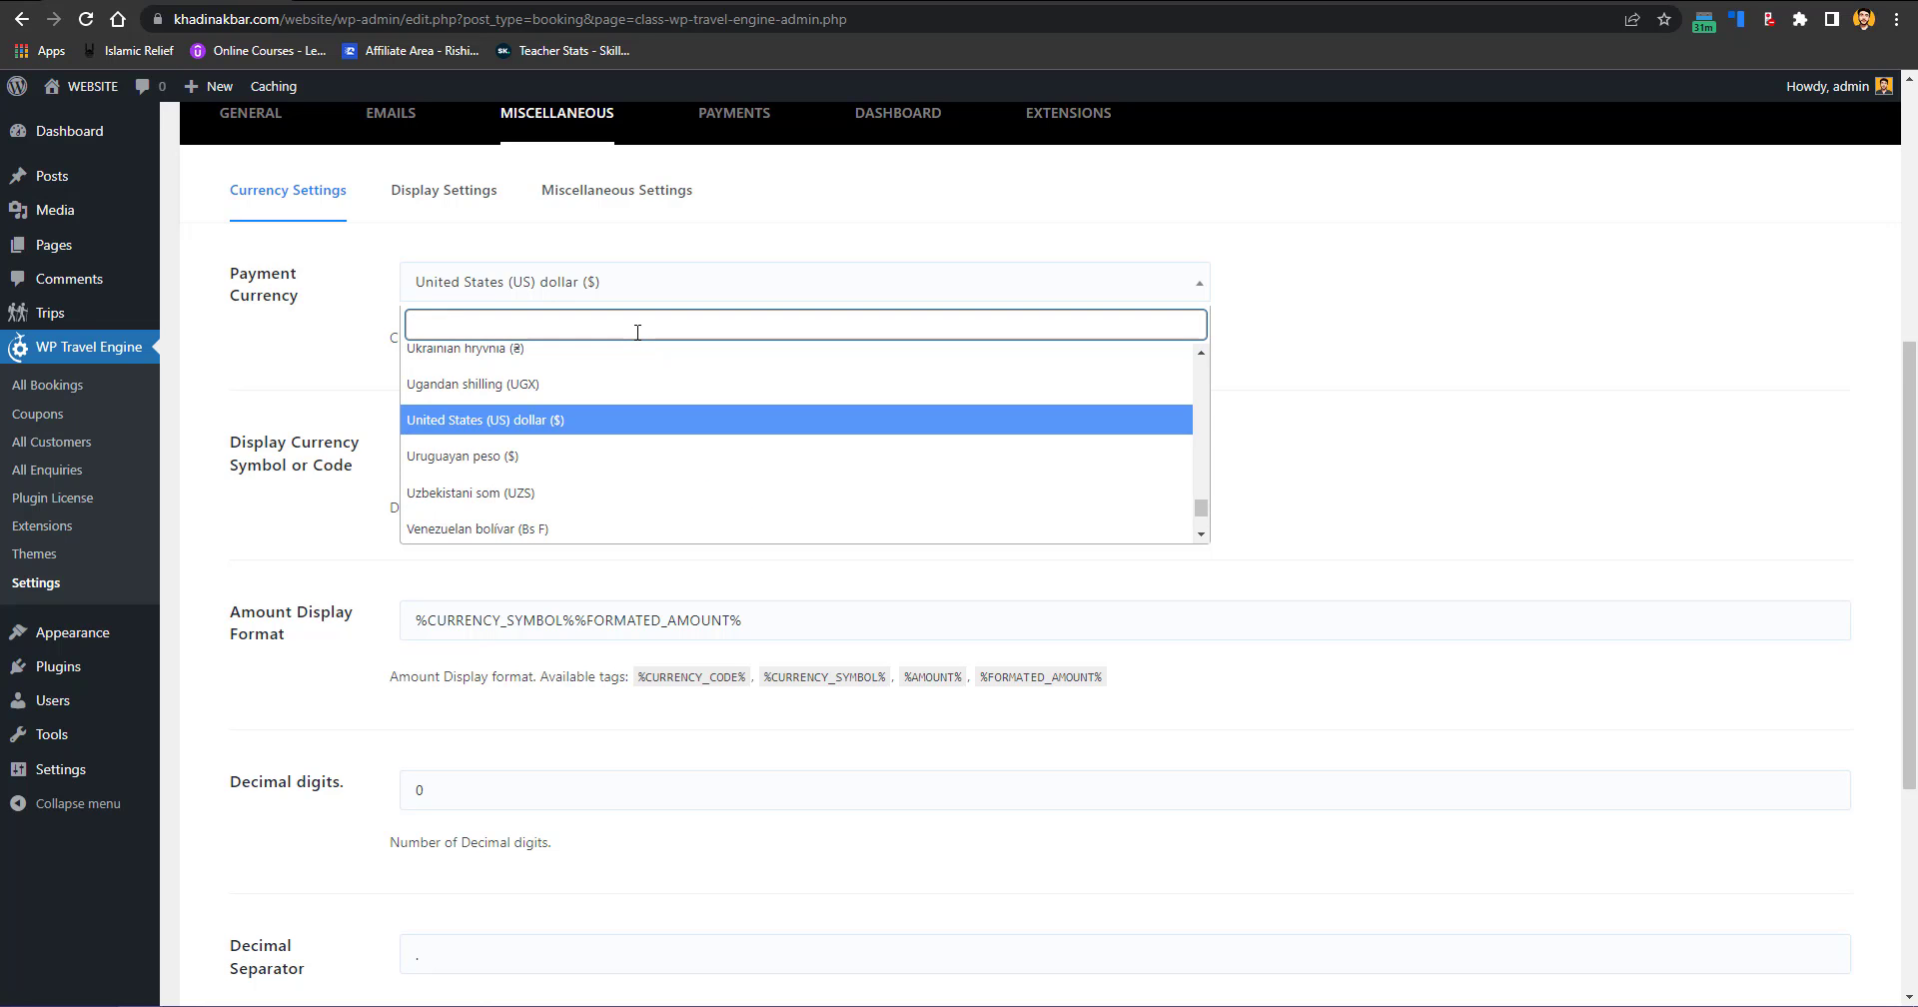
type("aus")
key("BackSpace")
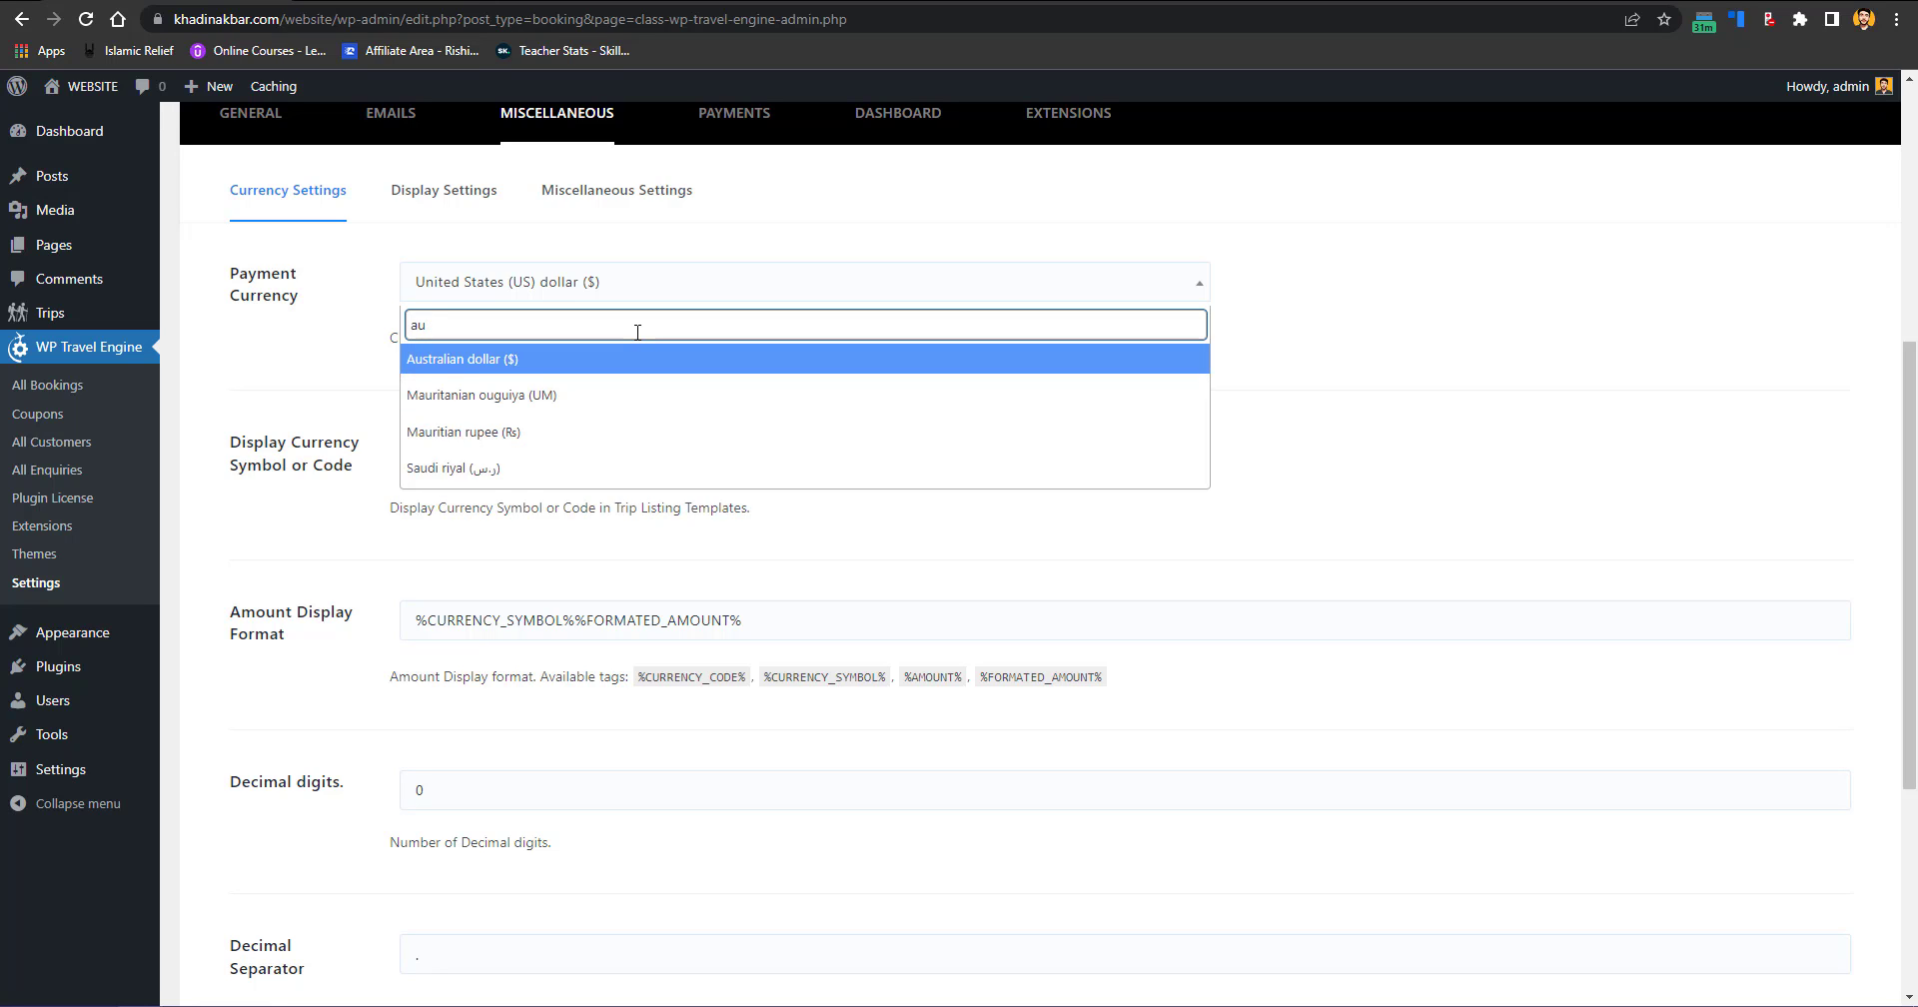
key("BackSpace")
key("BackSpace")
type("cana")
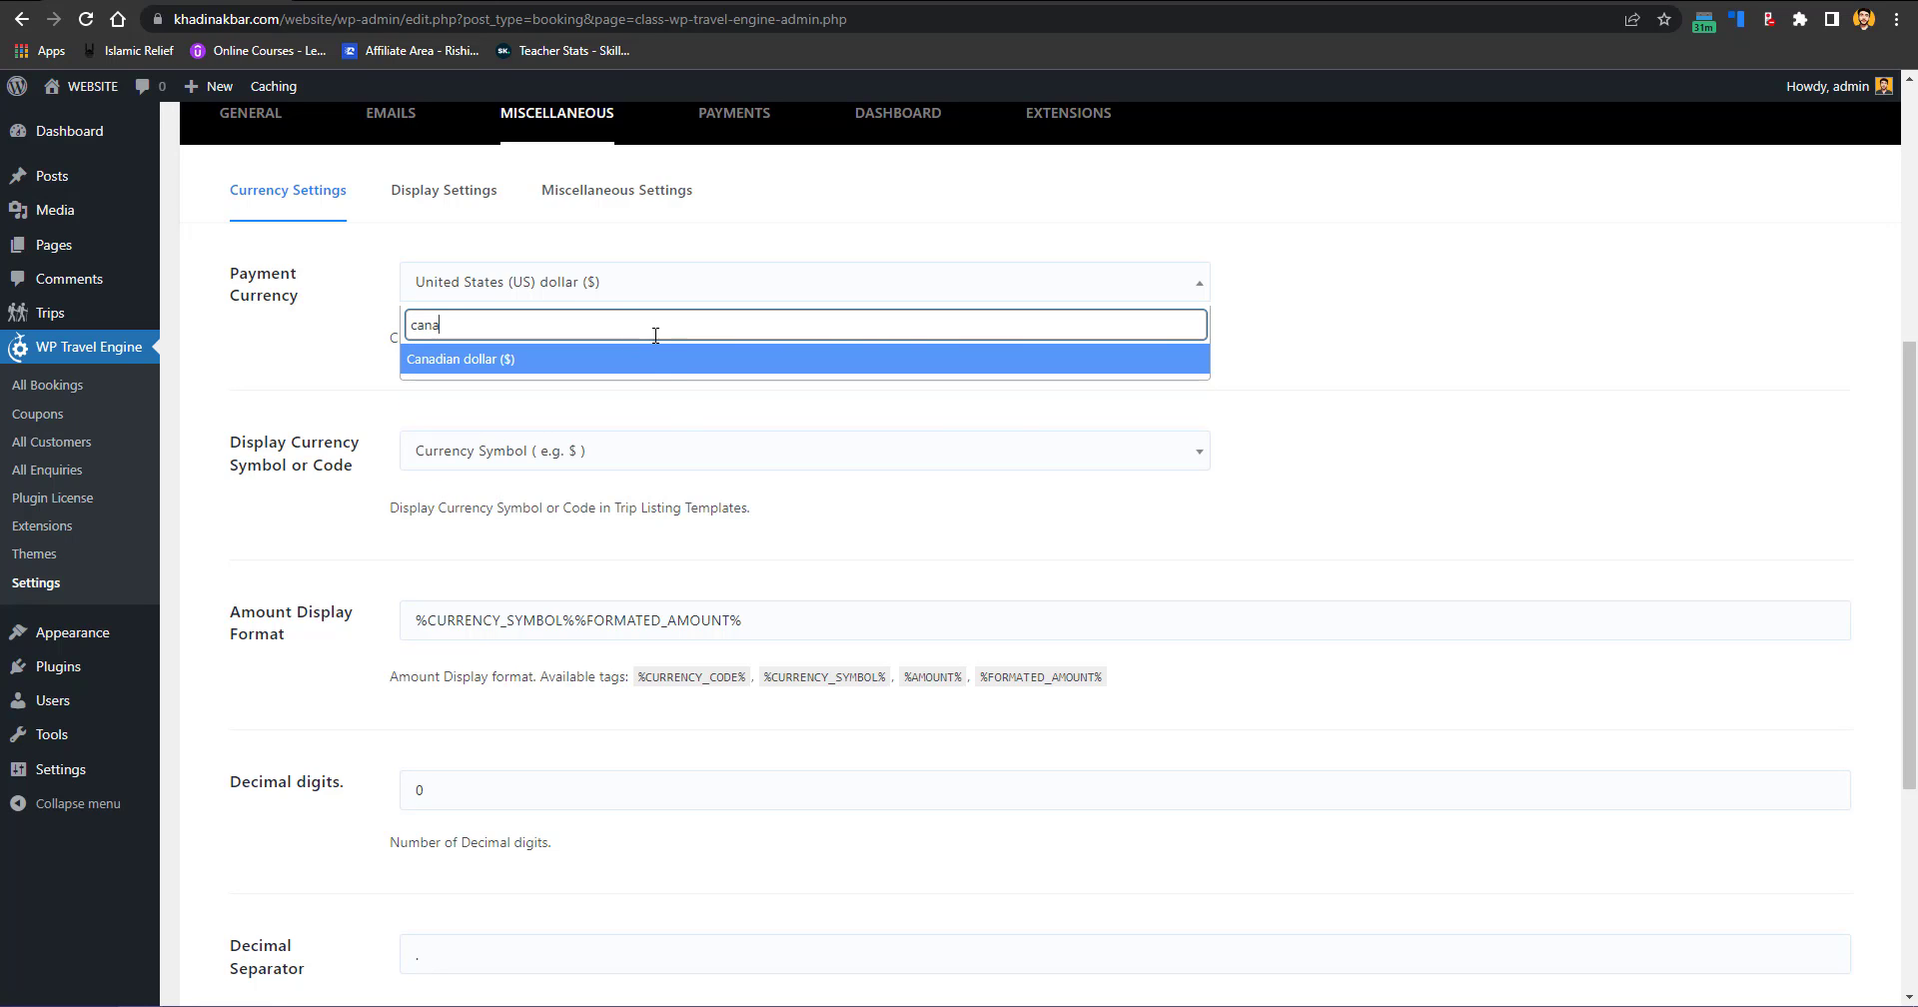
key("BackSpace")
key("BackSpace")
key("BackSpace")
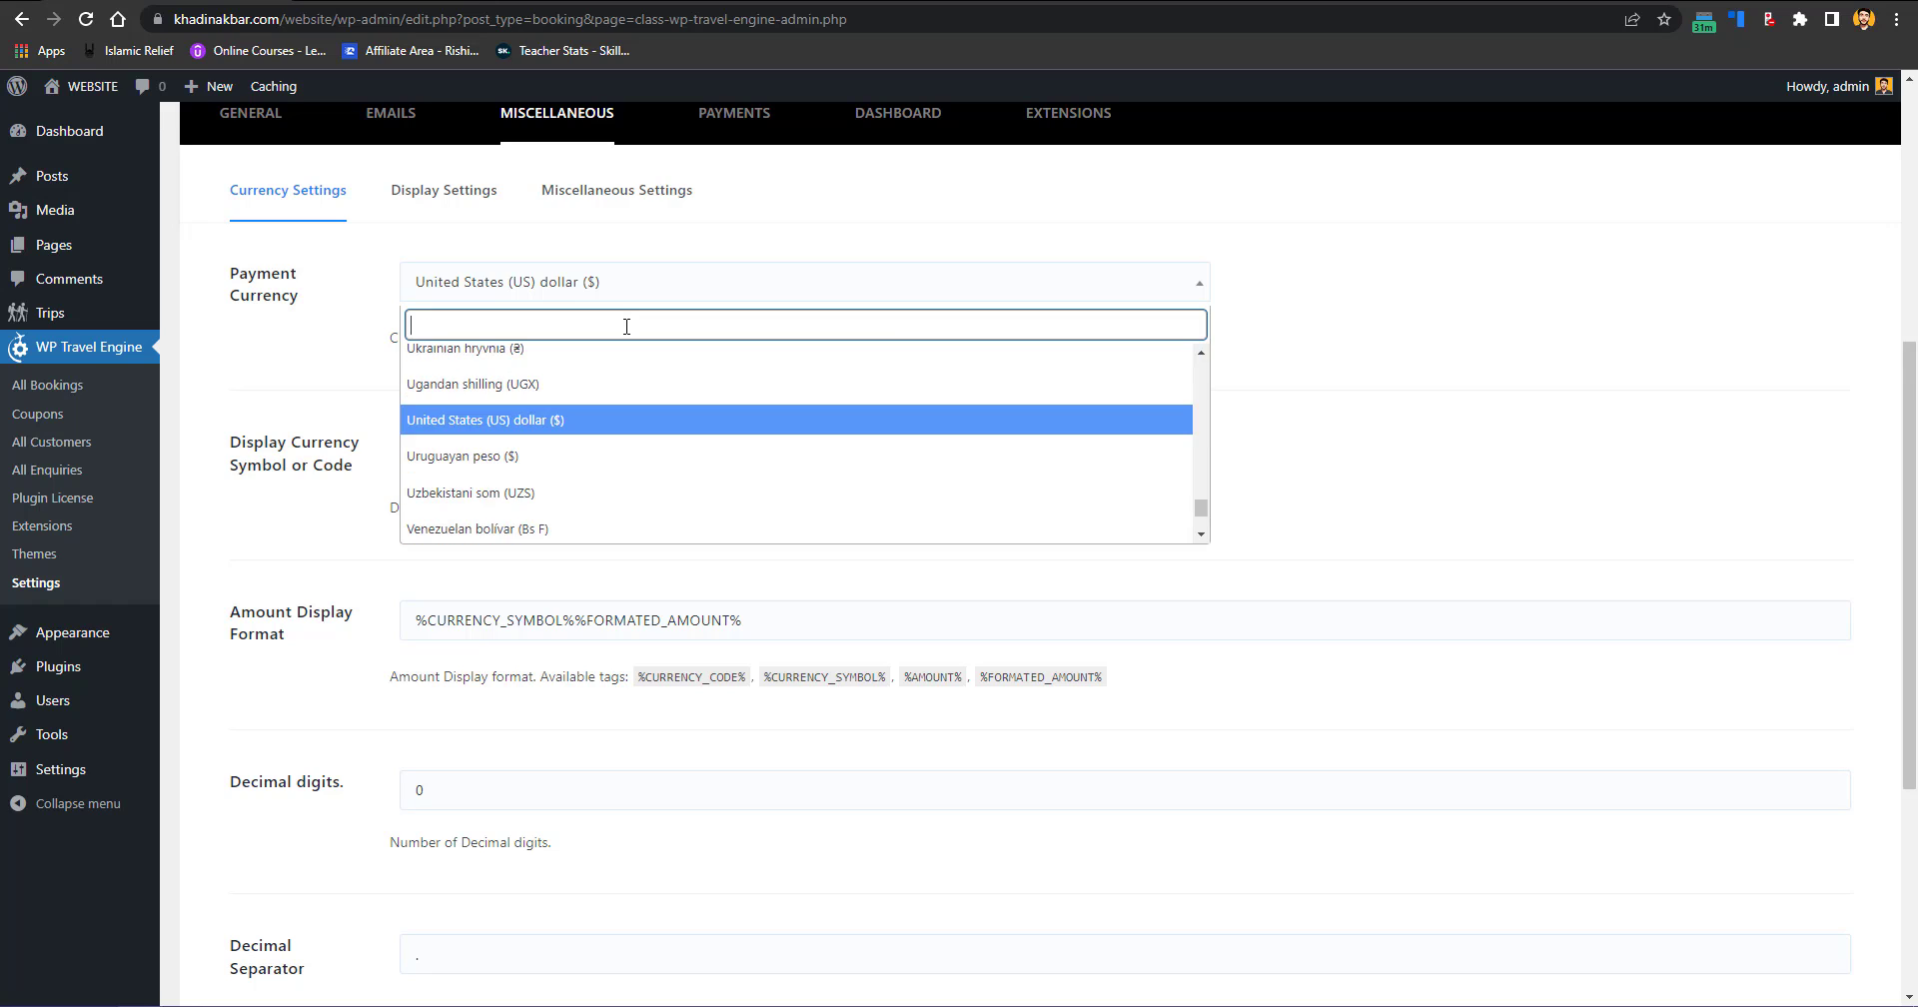
Step: Choose United States (US) dollar ($) as payment currency, displayed by its currency symbol, and save the currency settings
left_click(562, 421)
left_click(526, 463)
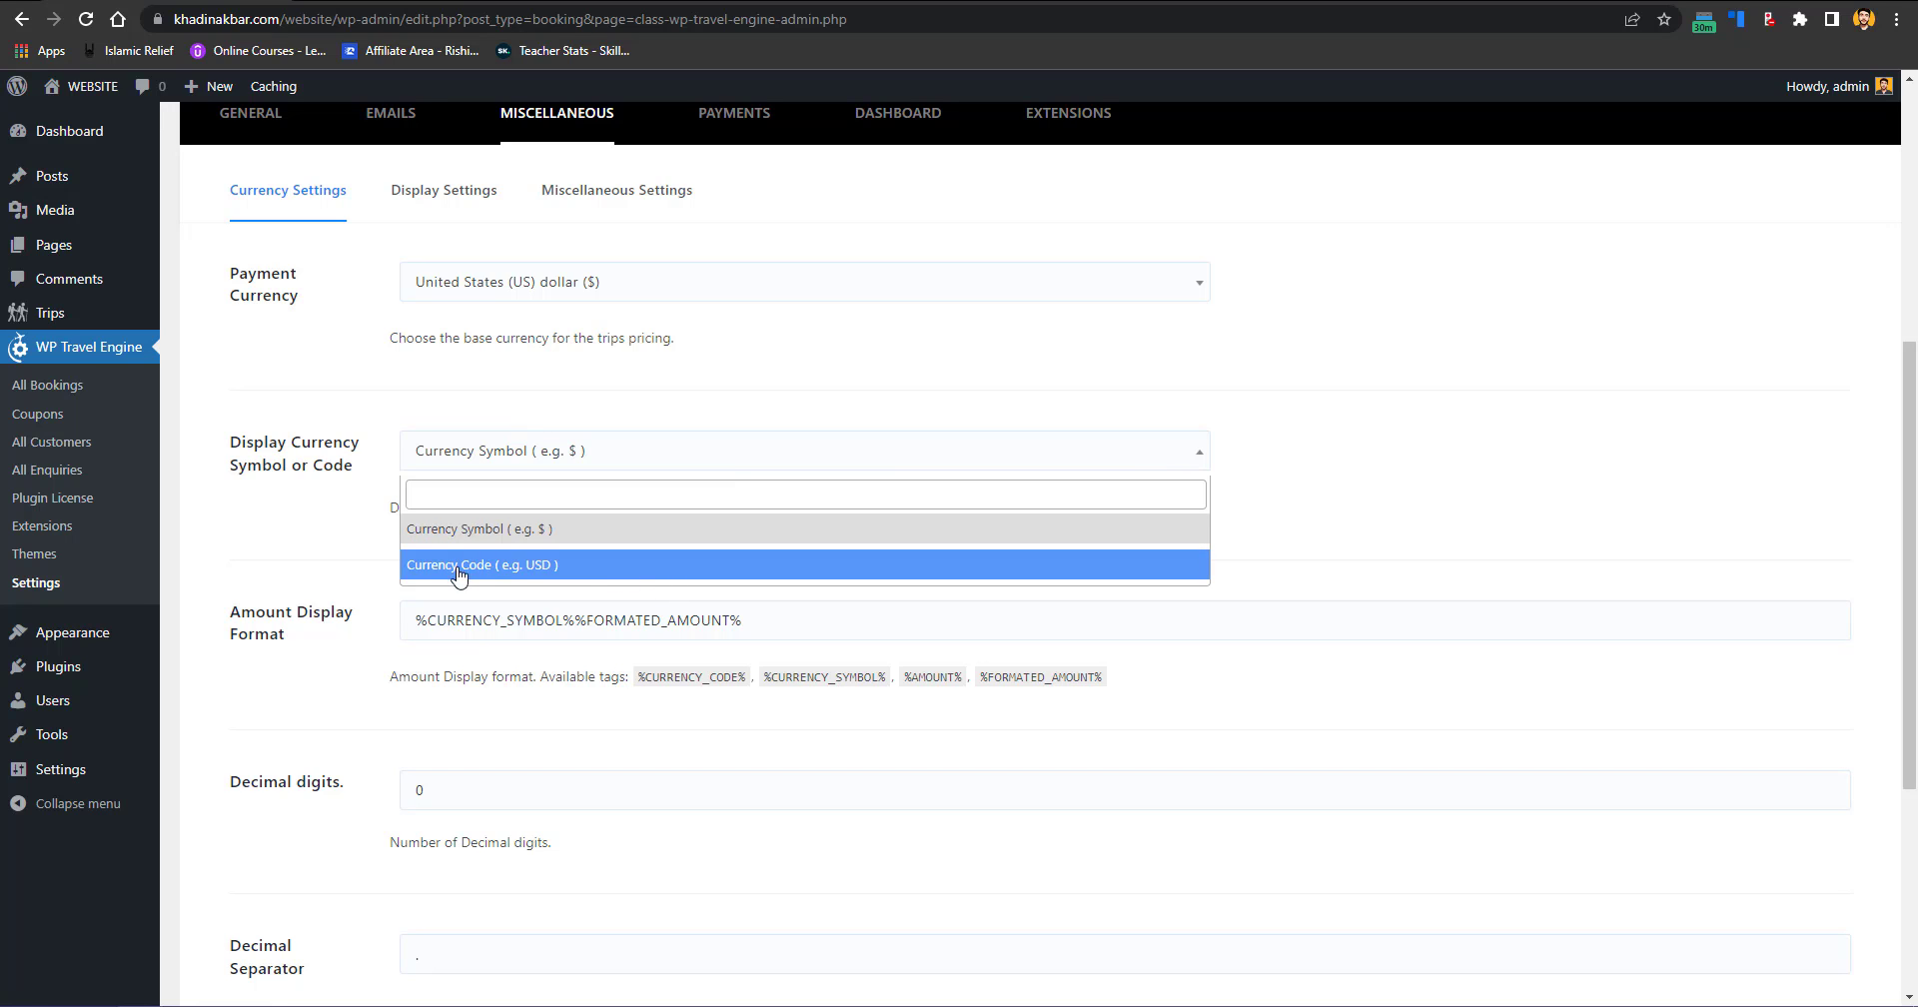
left_click(547, 529)
scroll(1629, 521, "down", 5)
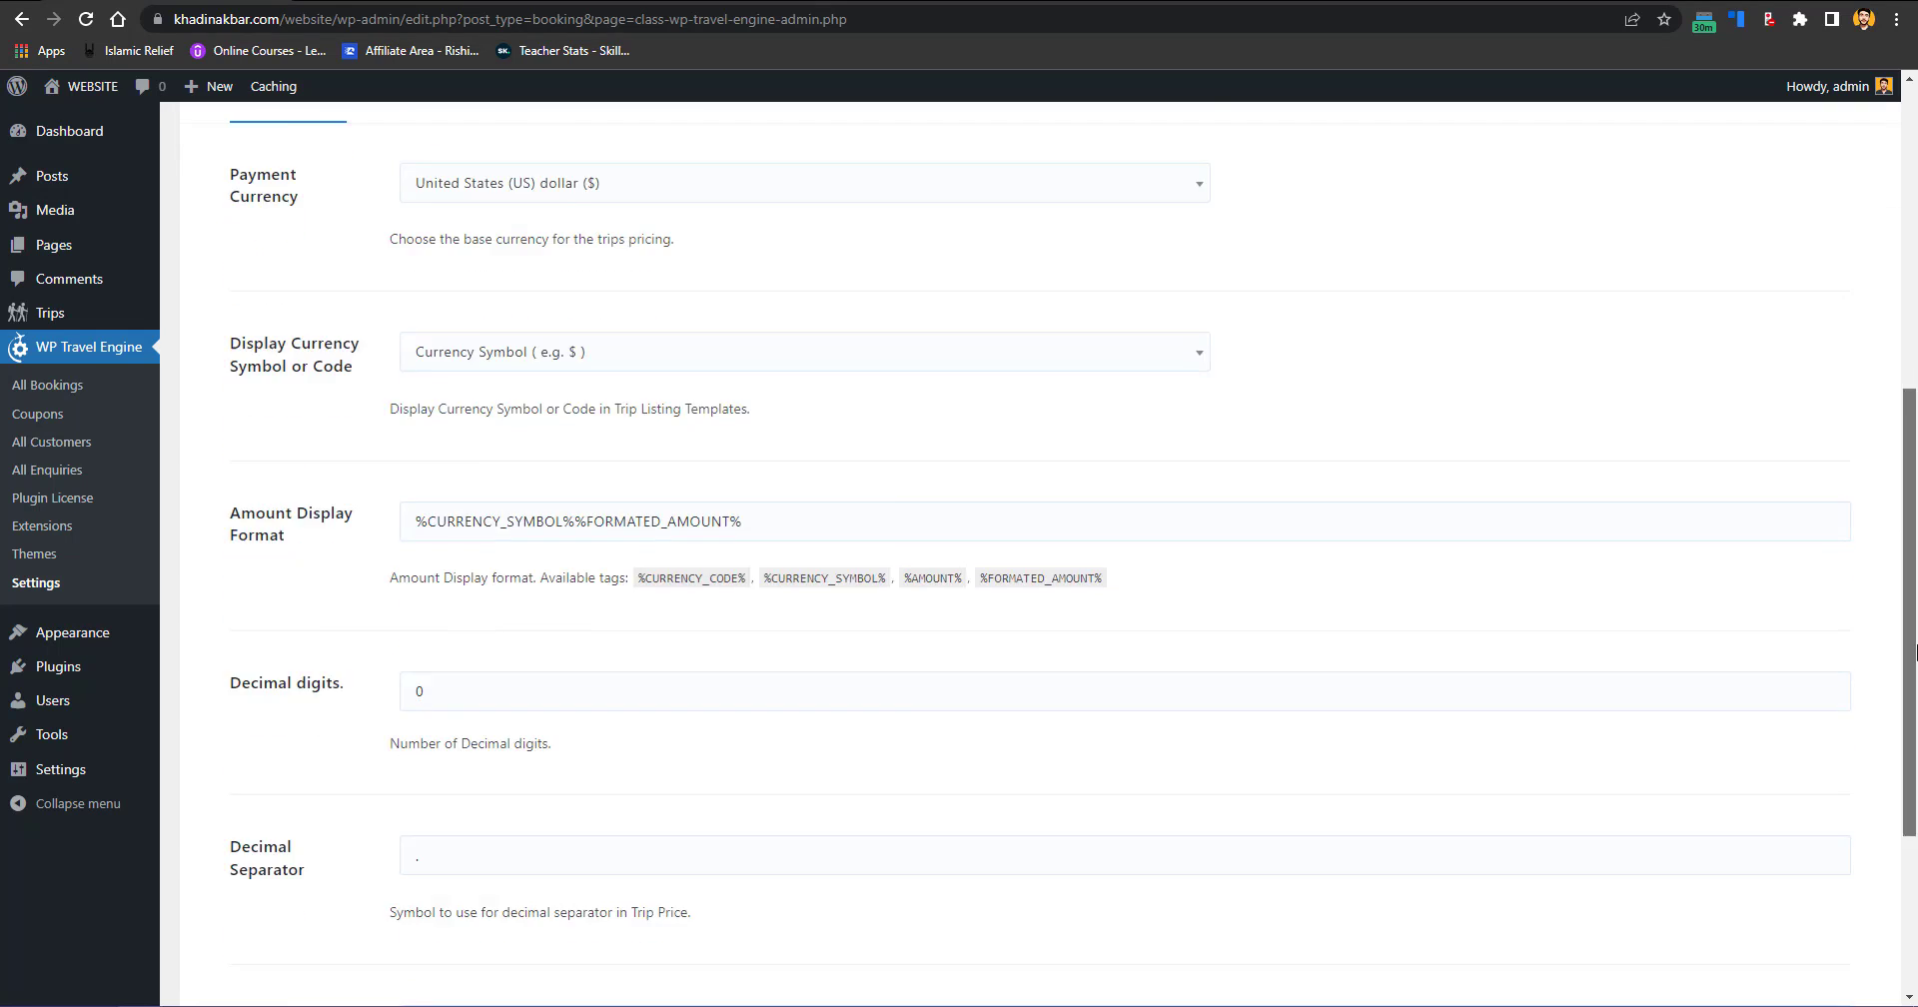
left_click(1783, 881)
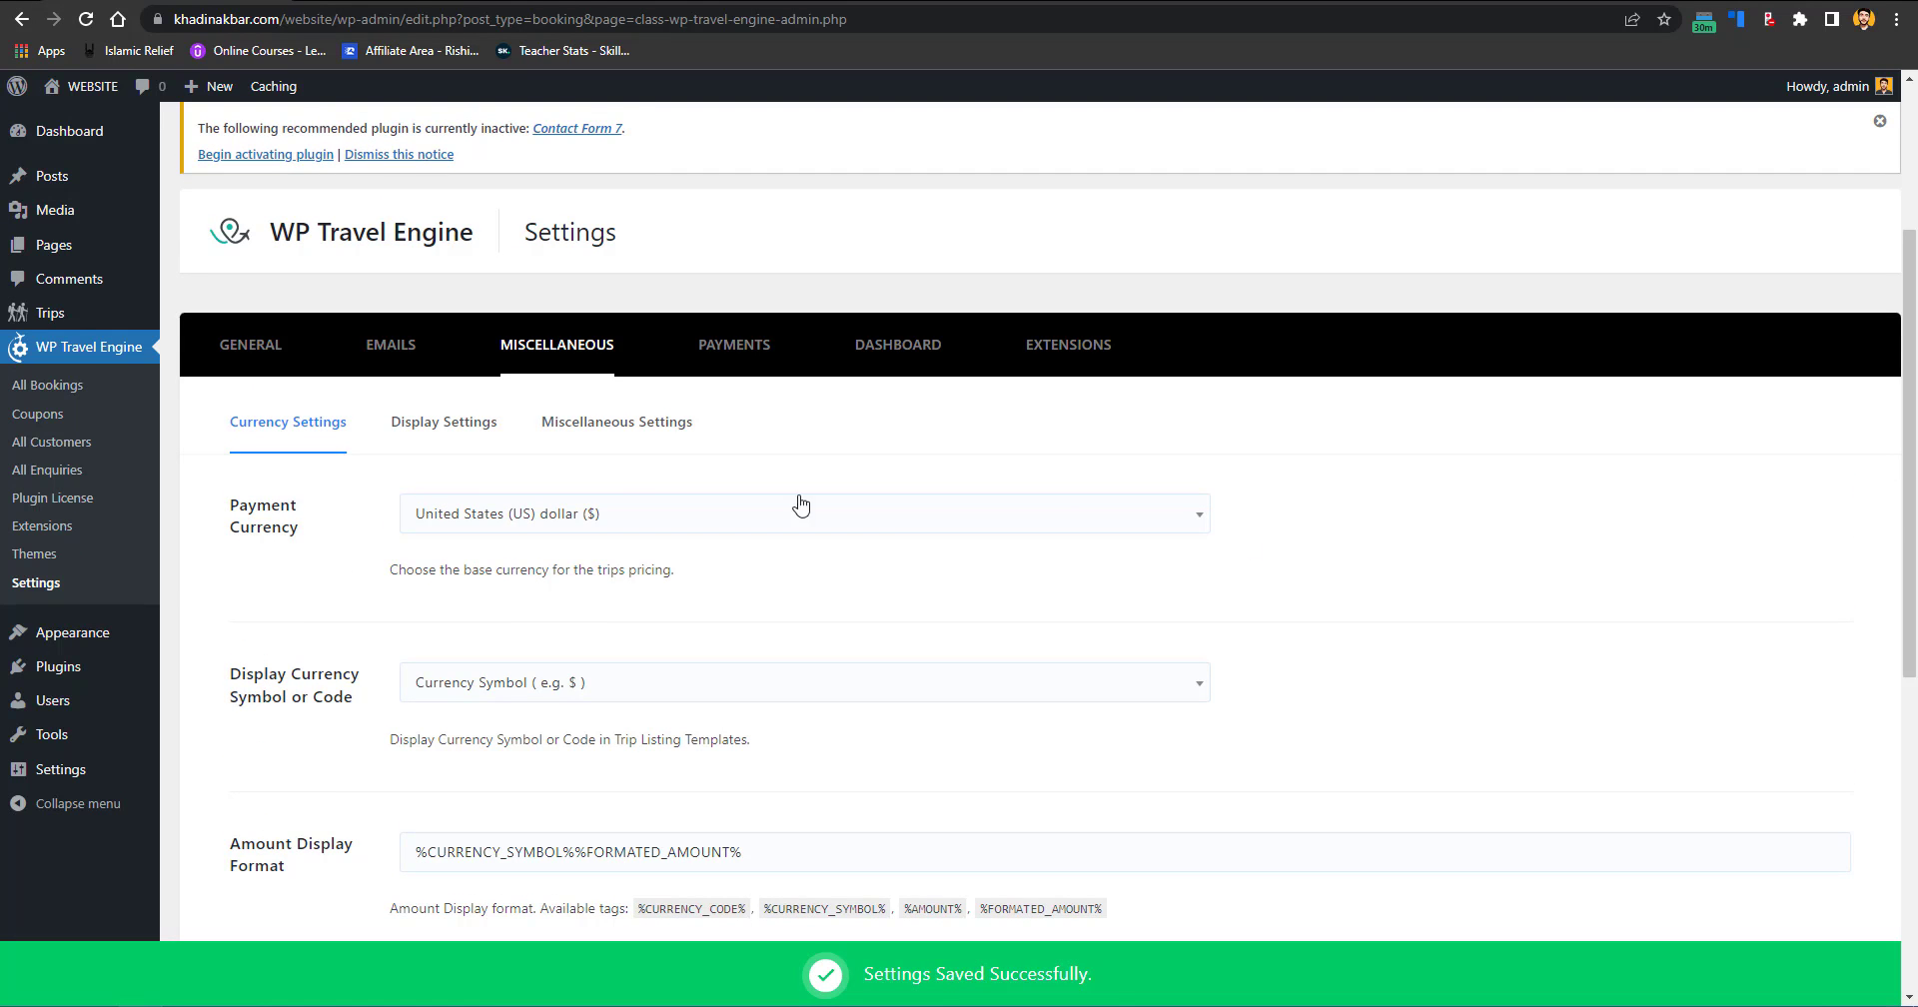
Step: Review the display options, booking button text, enquiry subject and message fields in the display and miscellaneous settings
left_click(444, 440)
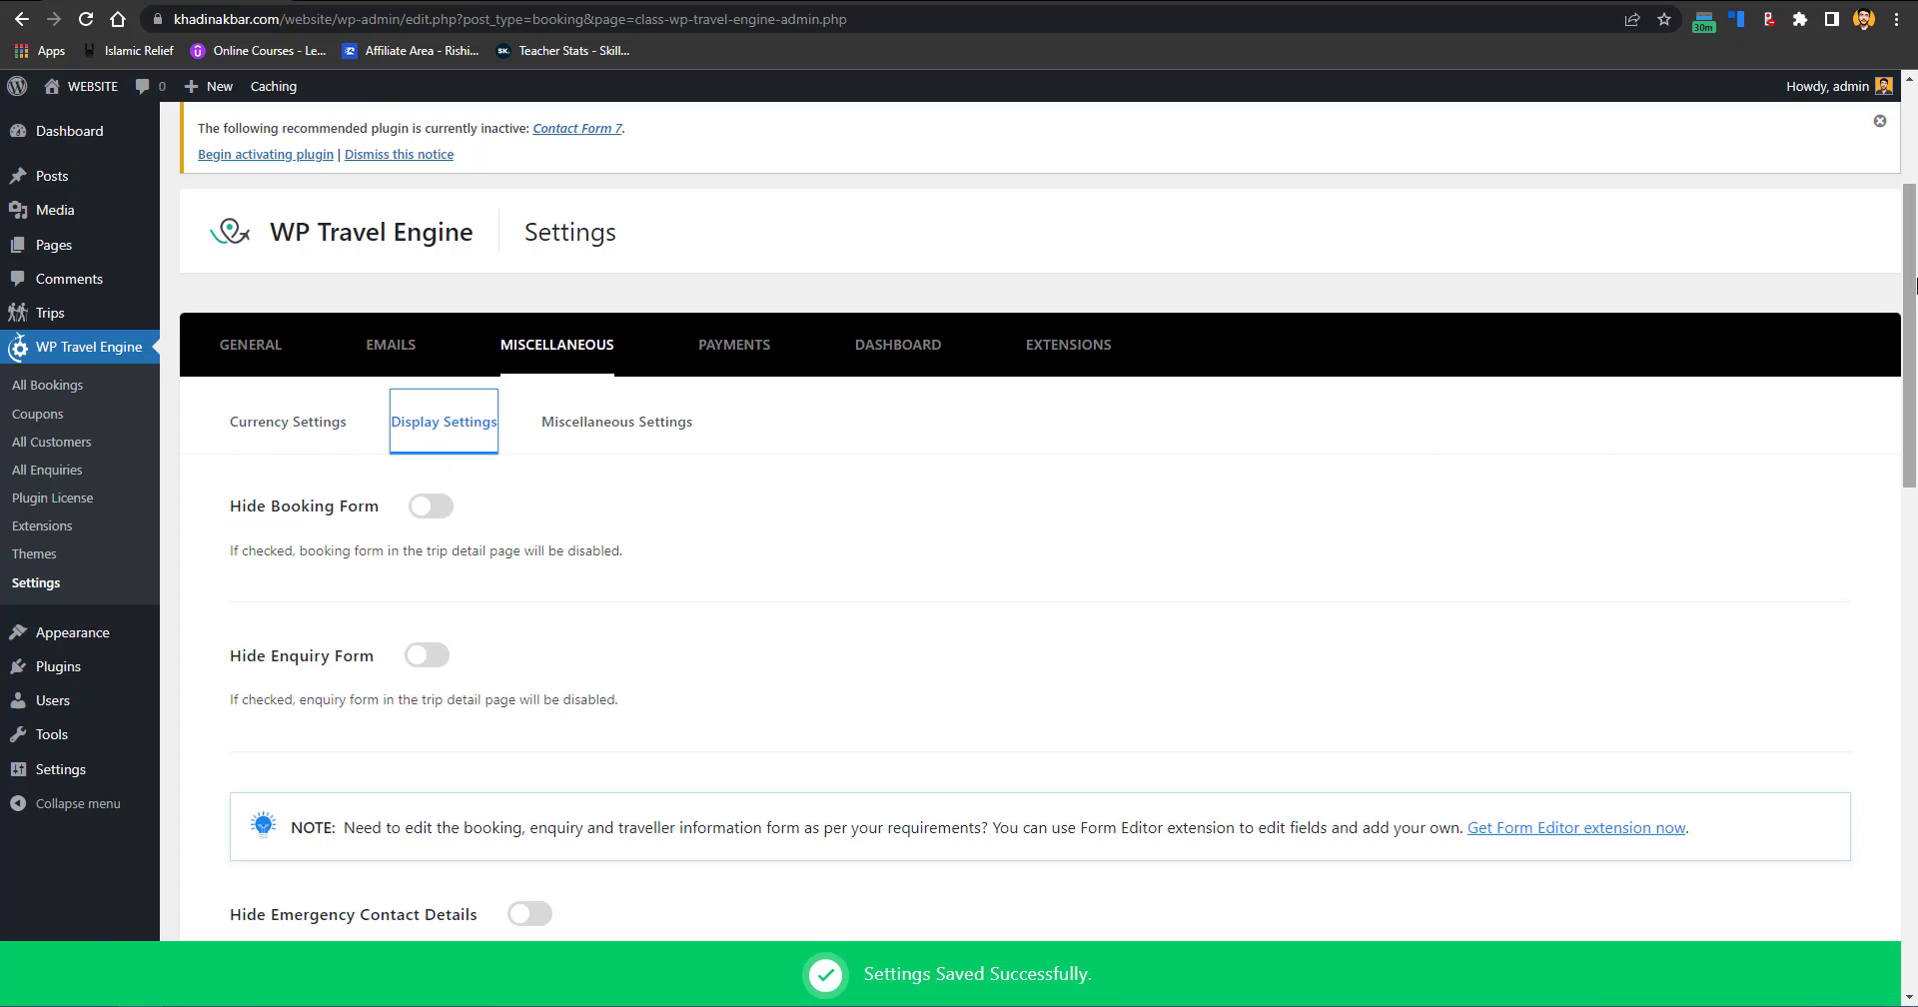
left_click_drag(1911, 303, 1913, 380)
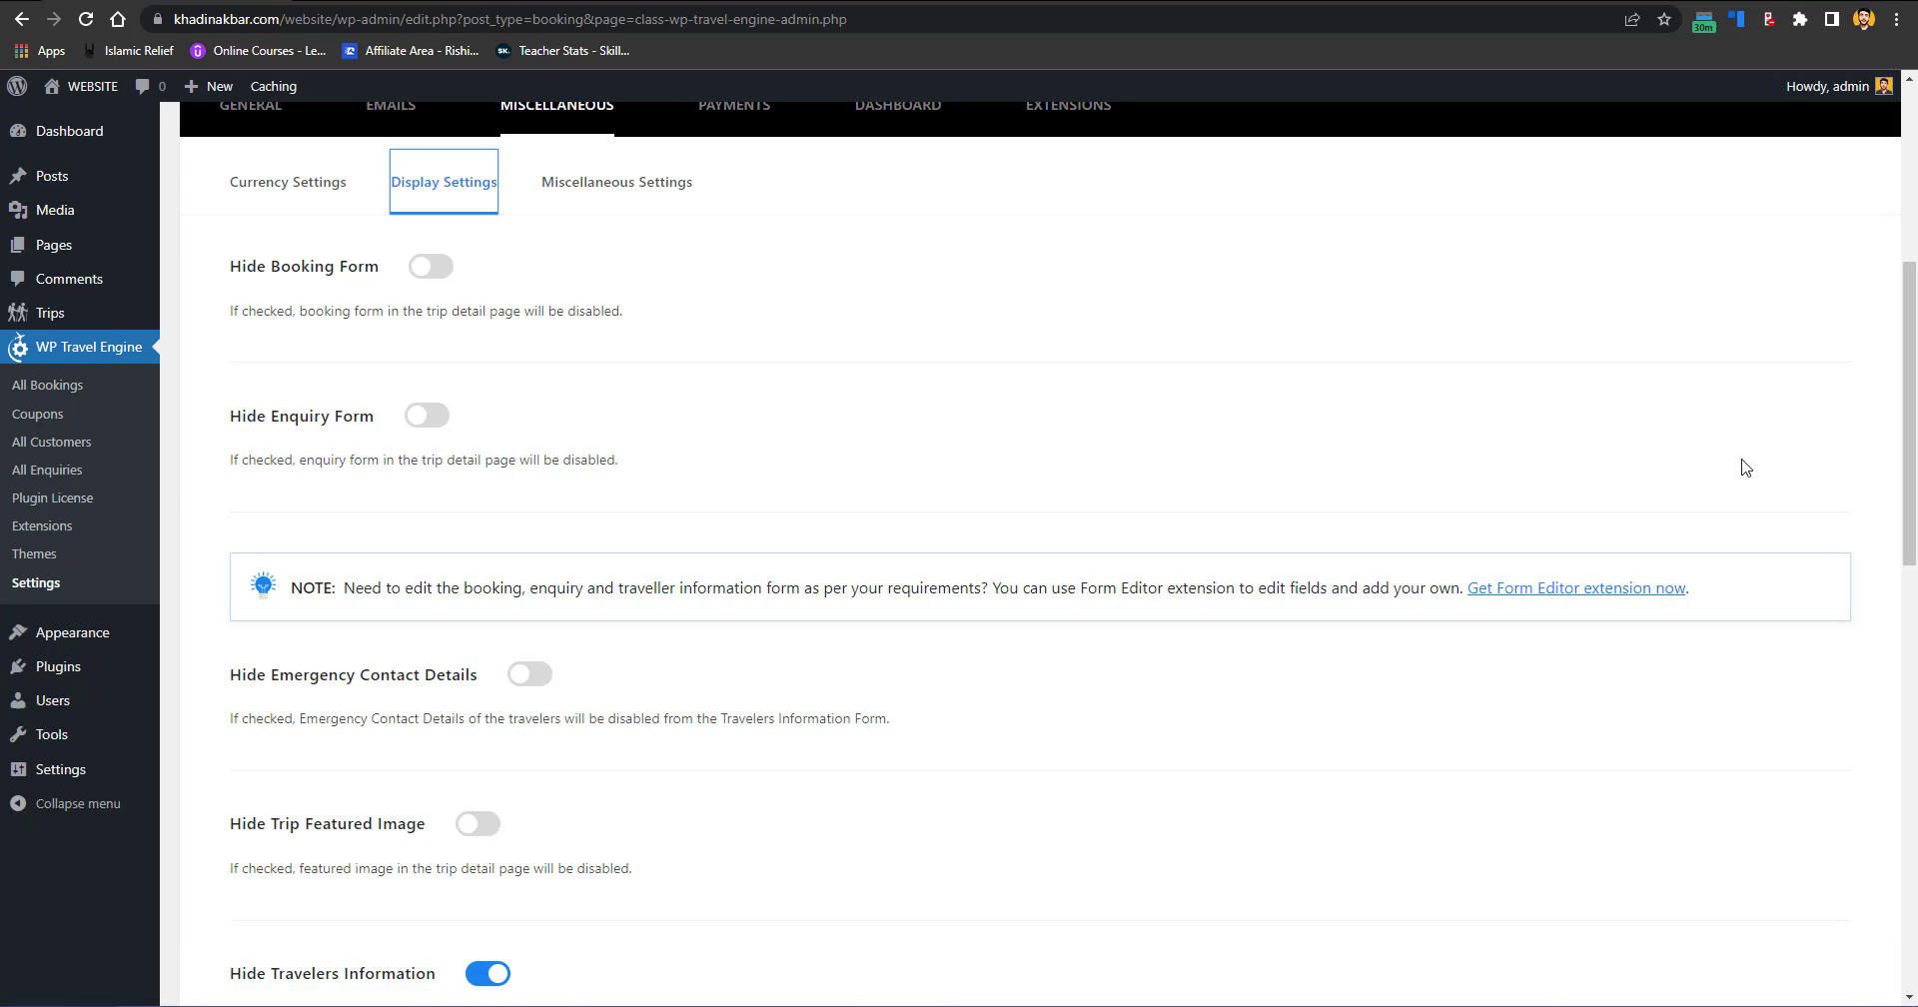
scroll(909, 543, "up", 5)
left_click(616, 723)
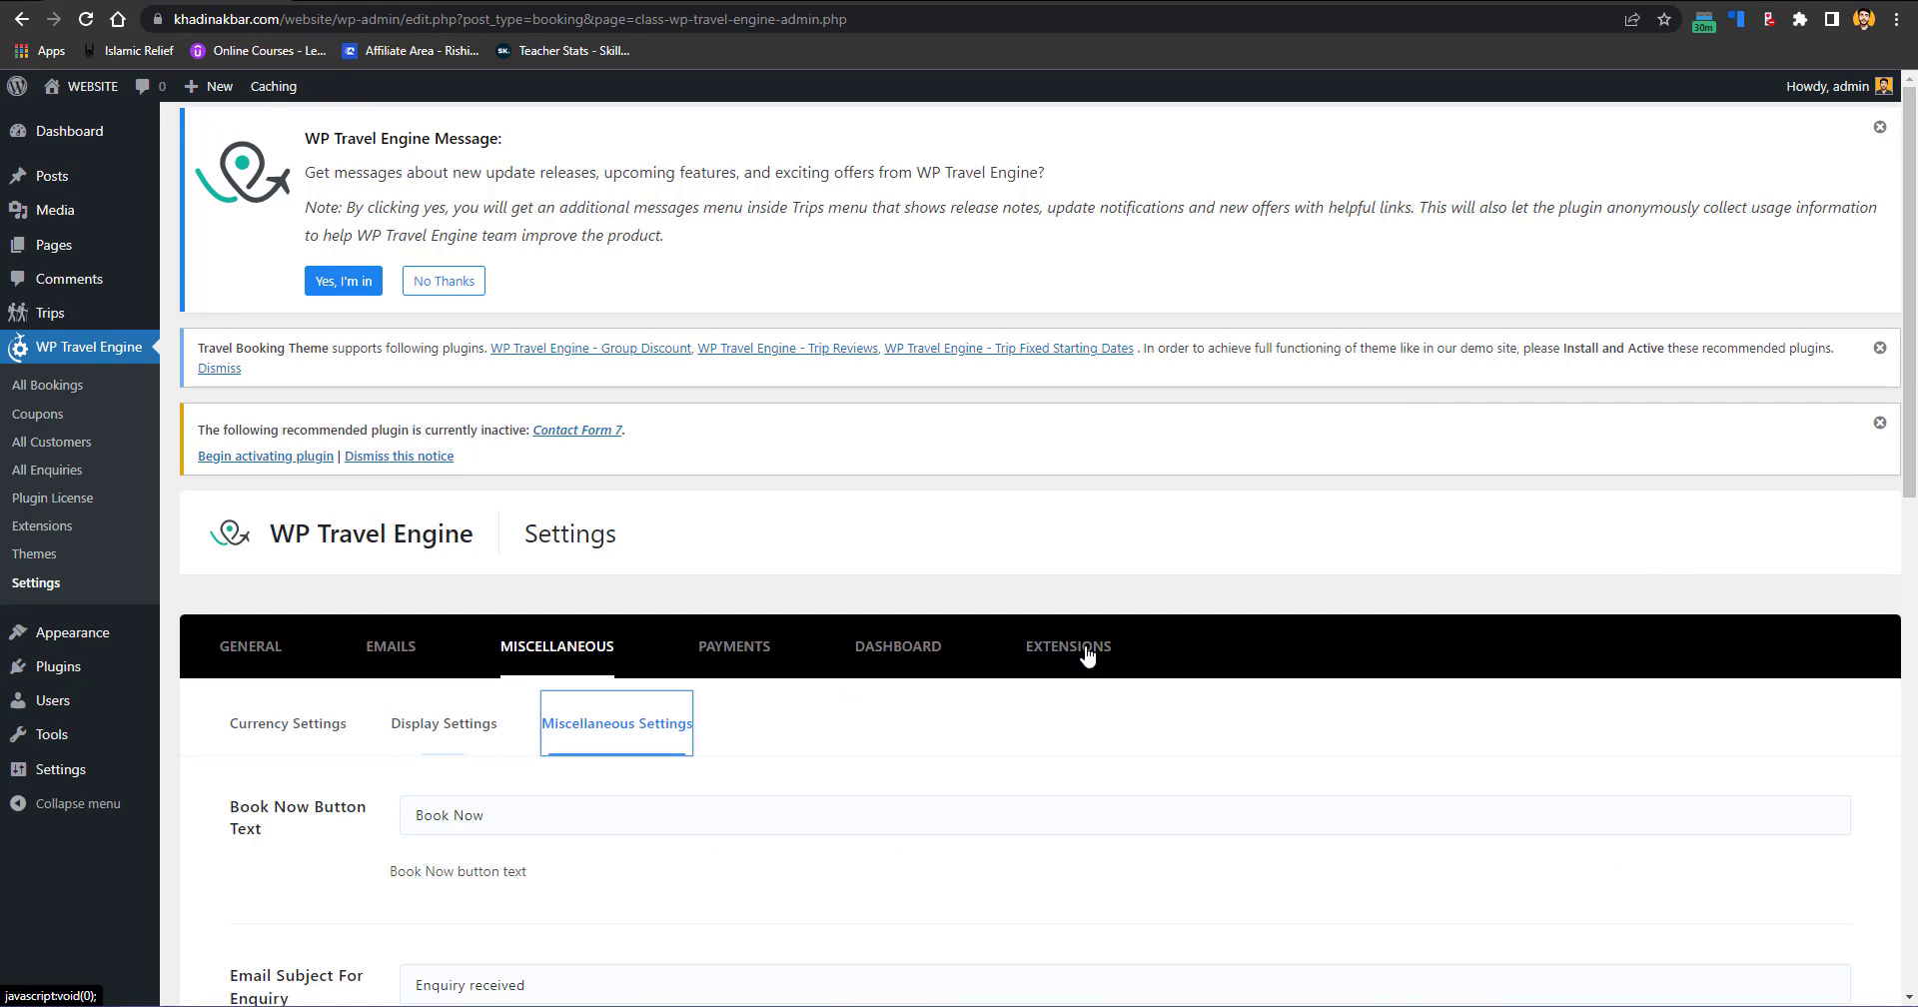
scroll(1081, 649, "down", 1)
scroll(1235, 745, "down", 3)
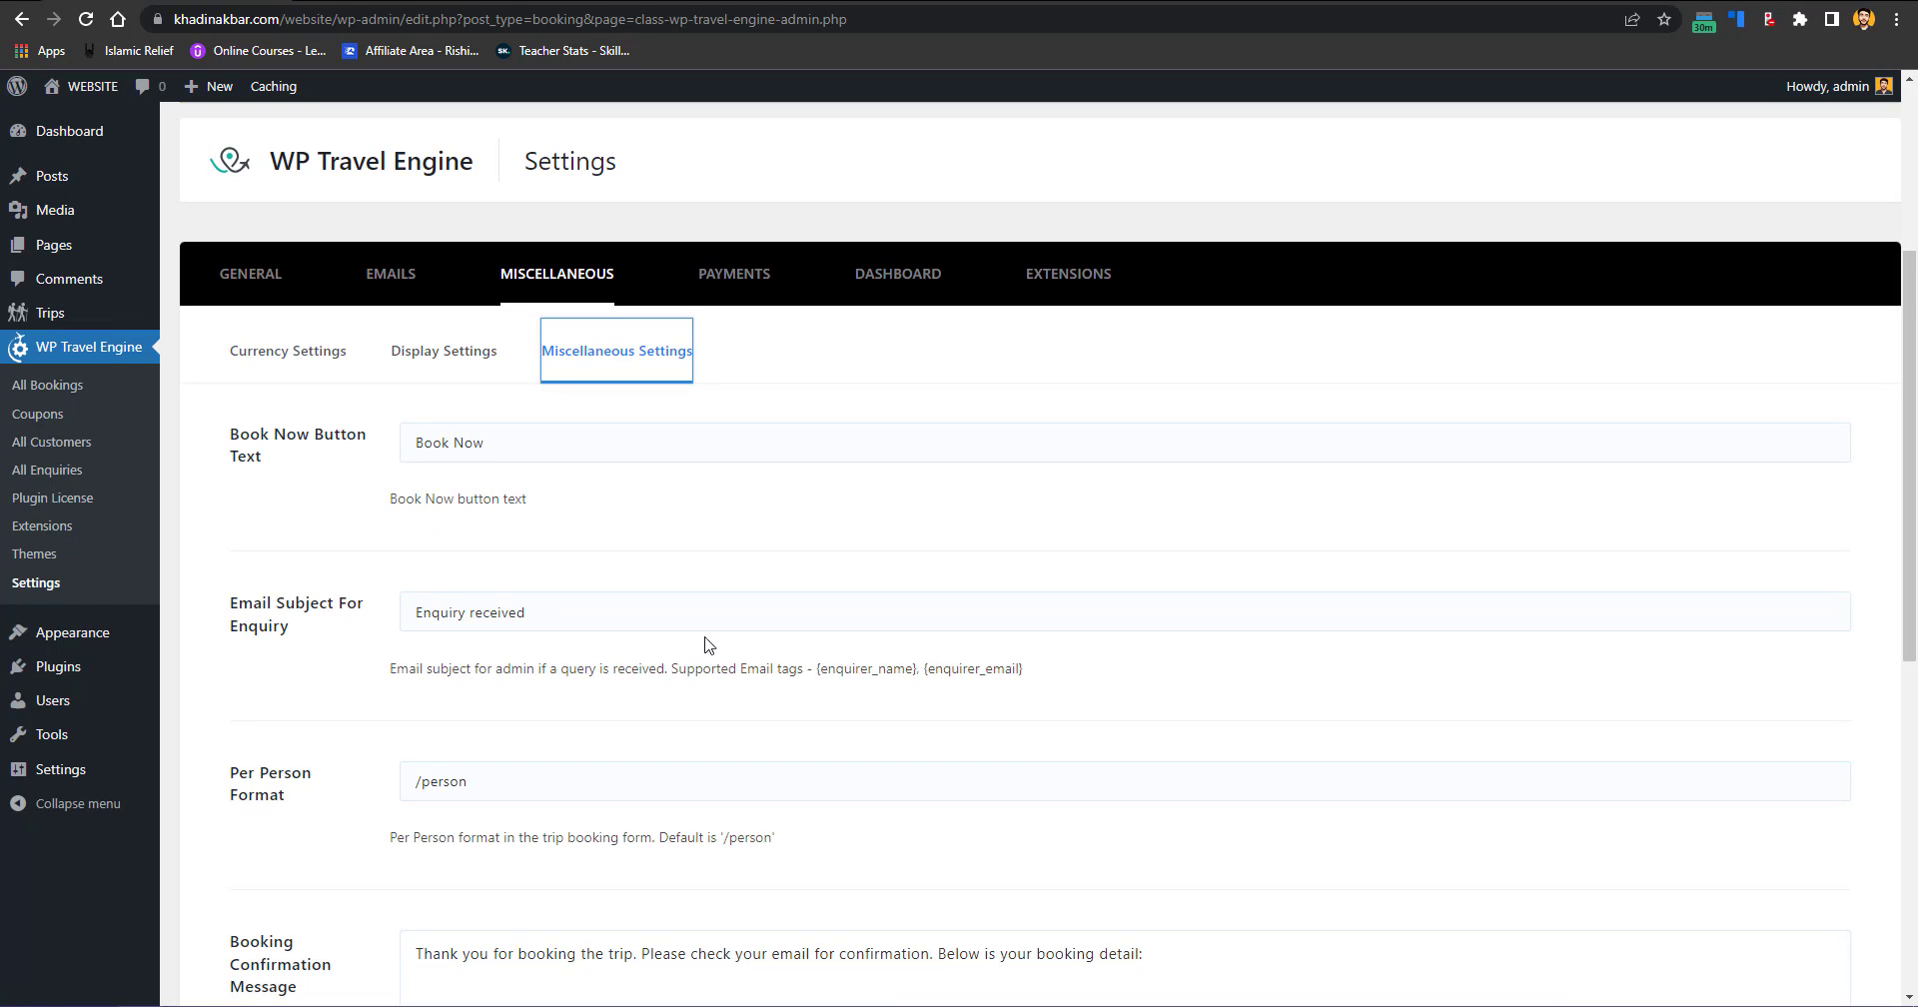
scroll(1086, 592, "down", 3)
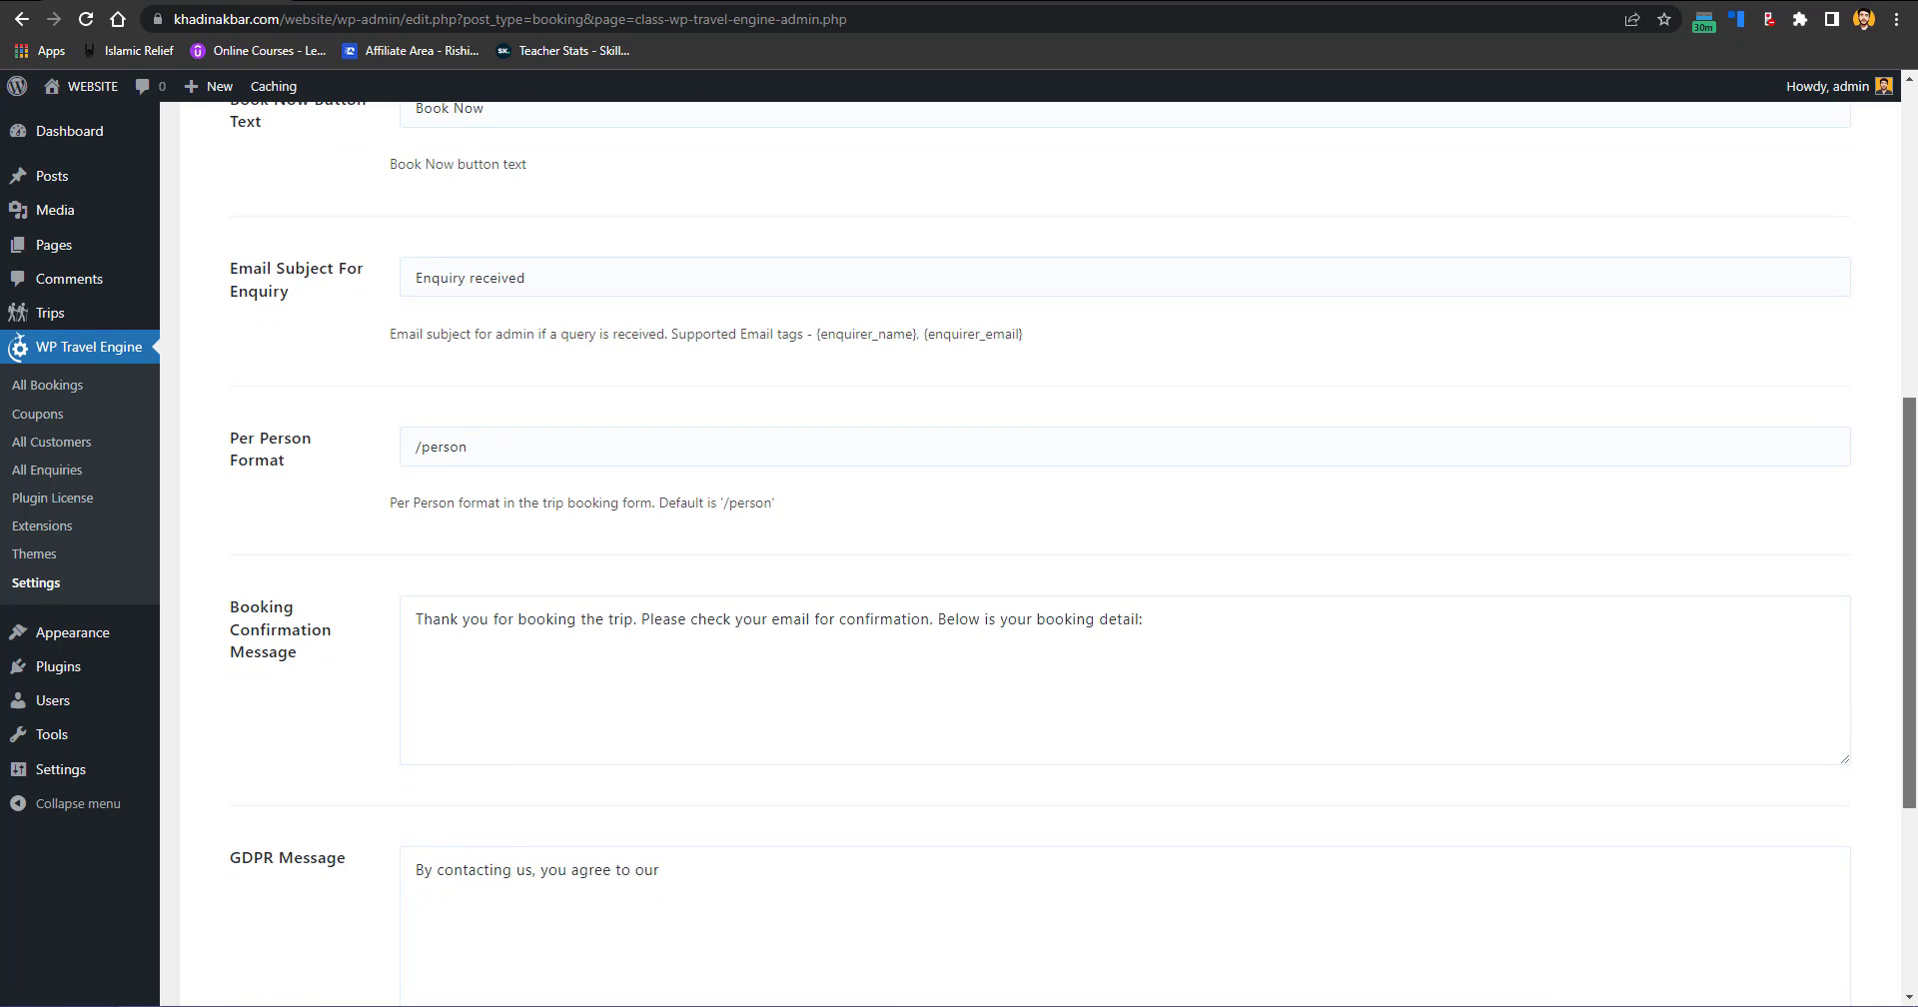
scroll(1533, 446, "down", 2)
scroll(1533, 447, "up", 7)
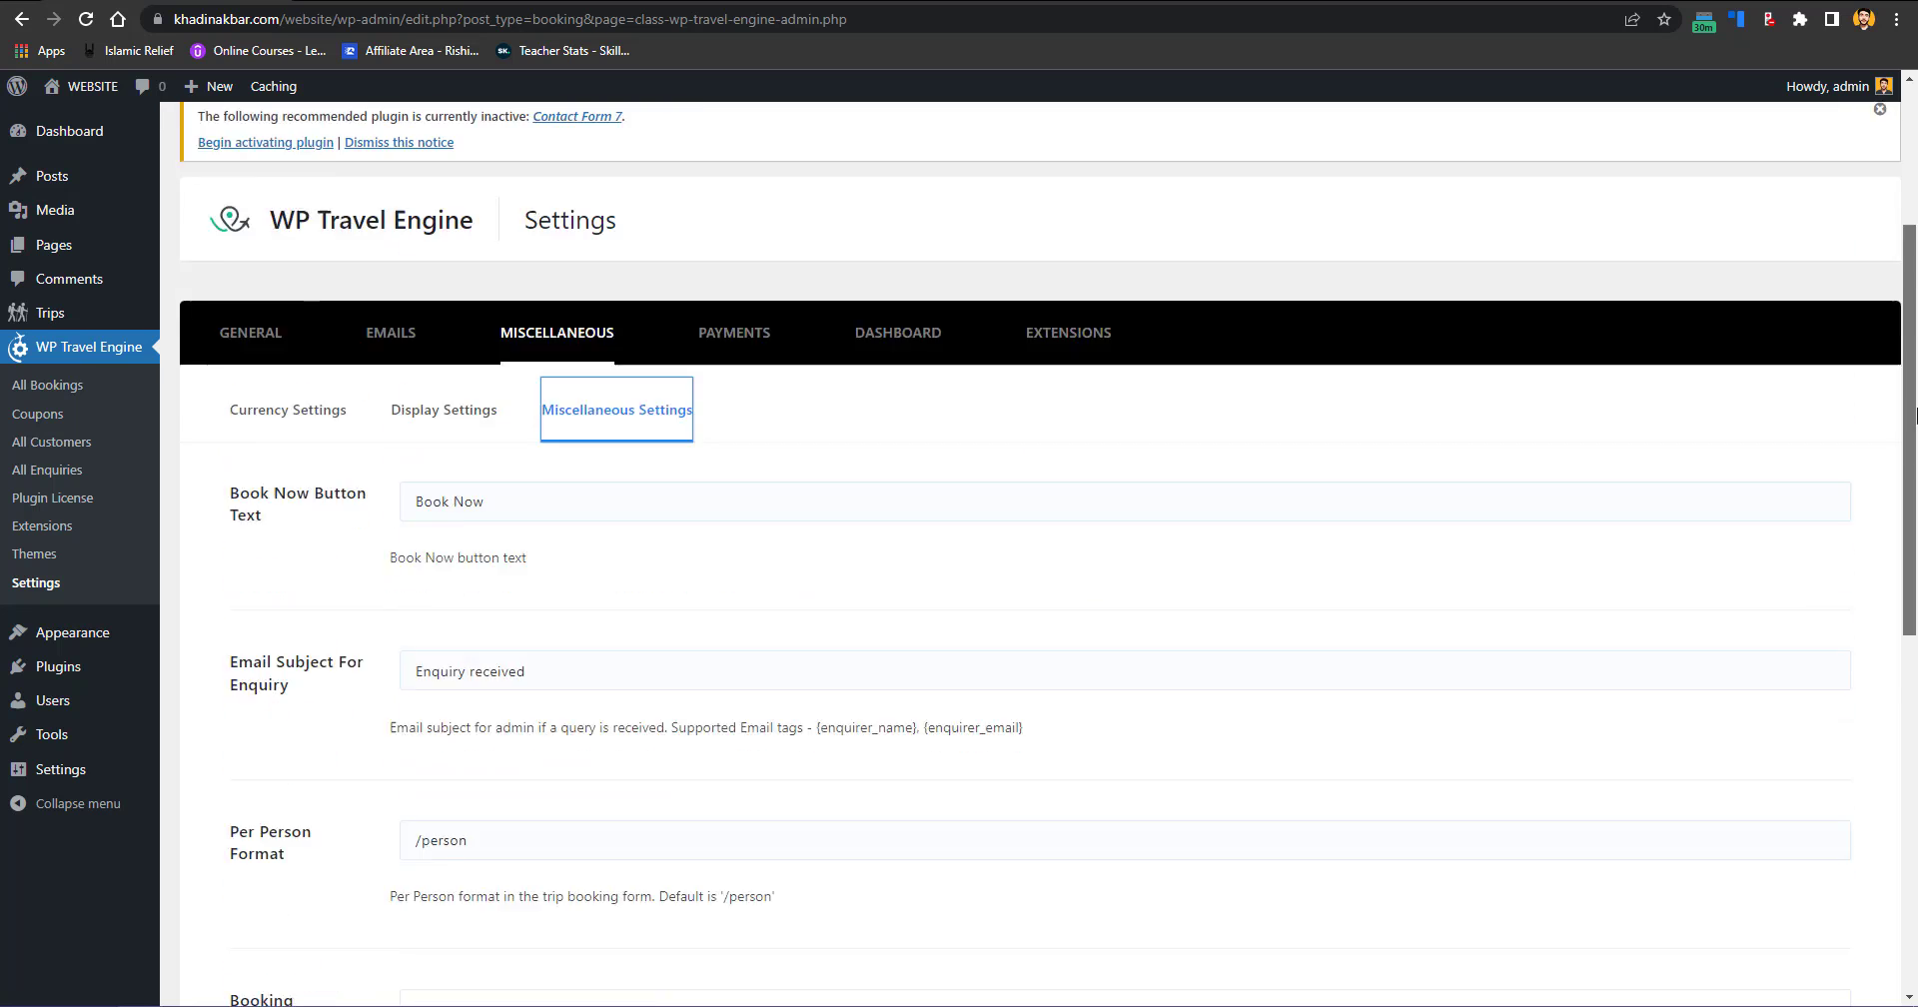
Step: Enable the Book Now Pay Later and Paypal Standard gateways in the payment general settings and save the changes
left_click(762, 389)
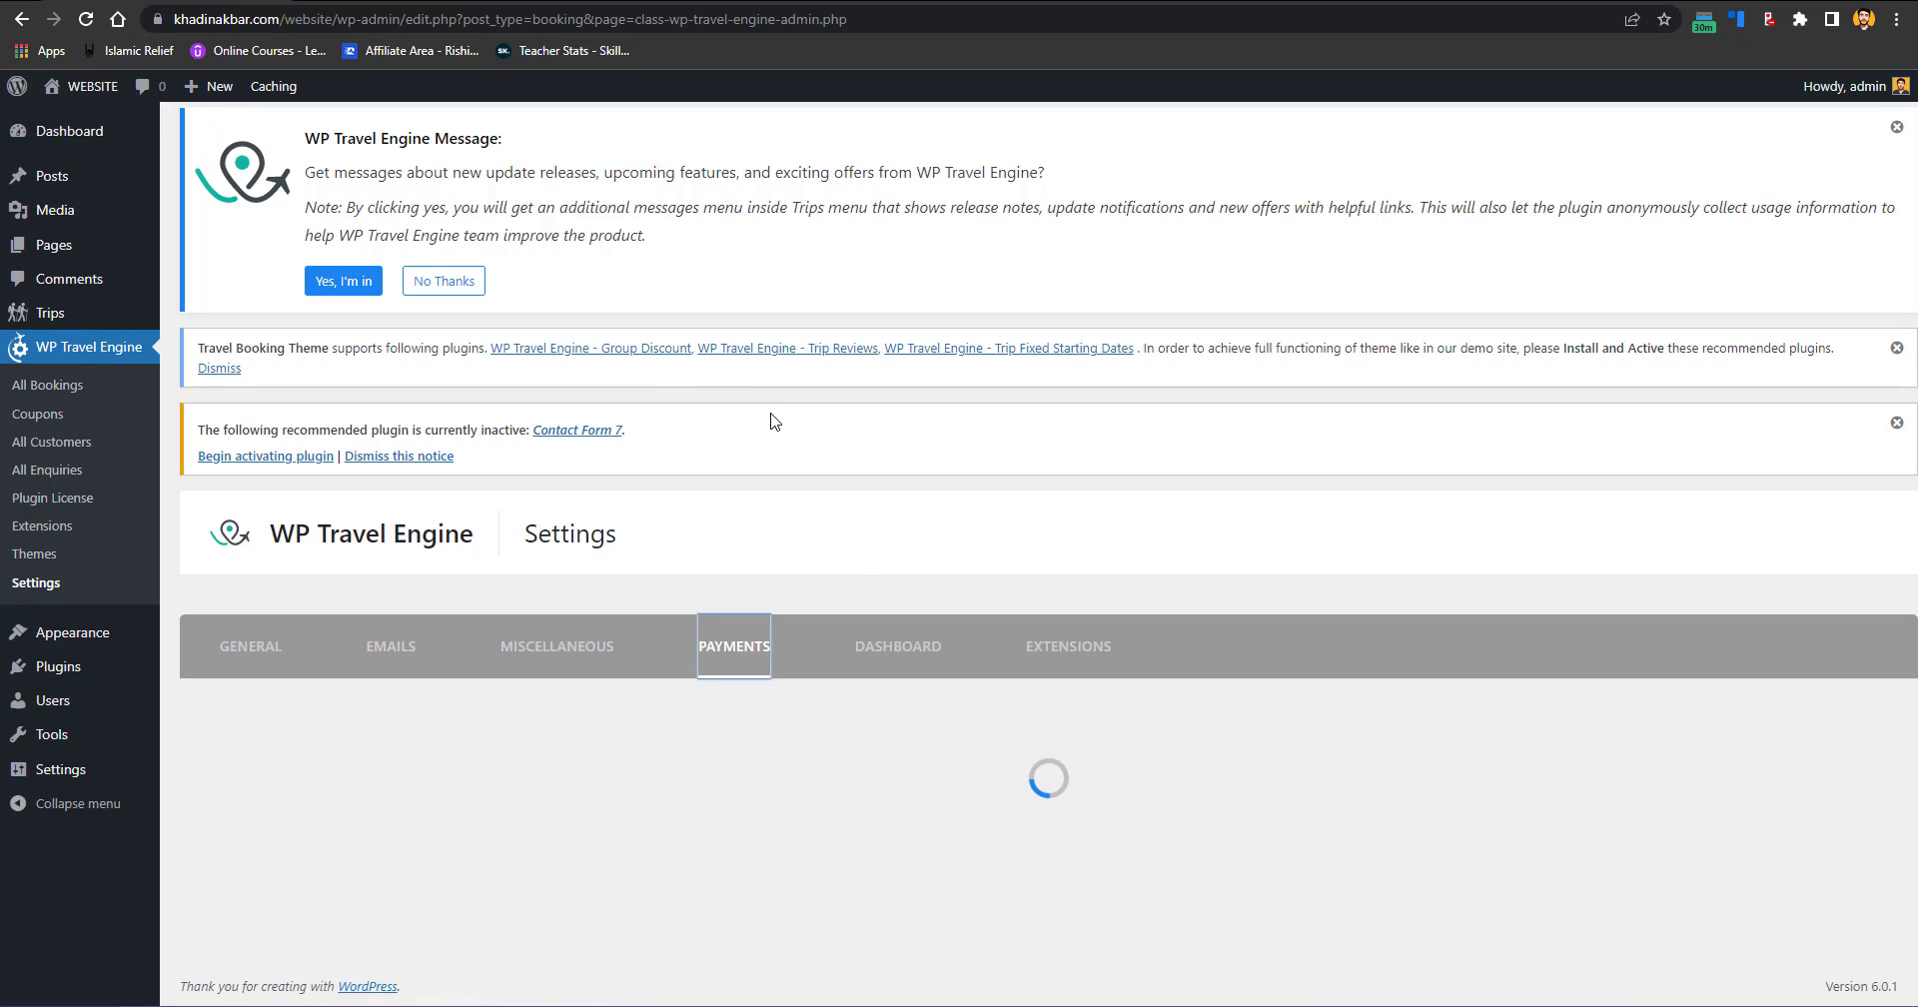
scroll(783, 424, "down", 4)
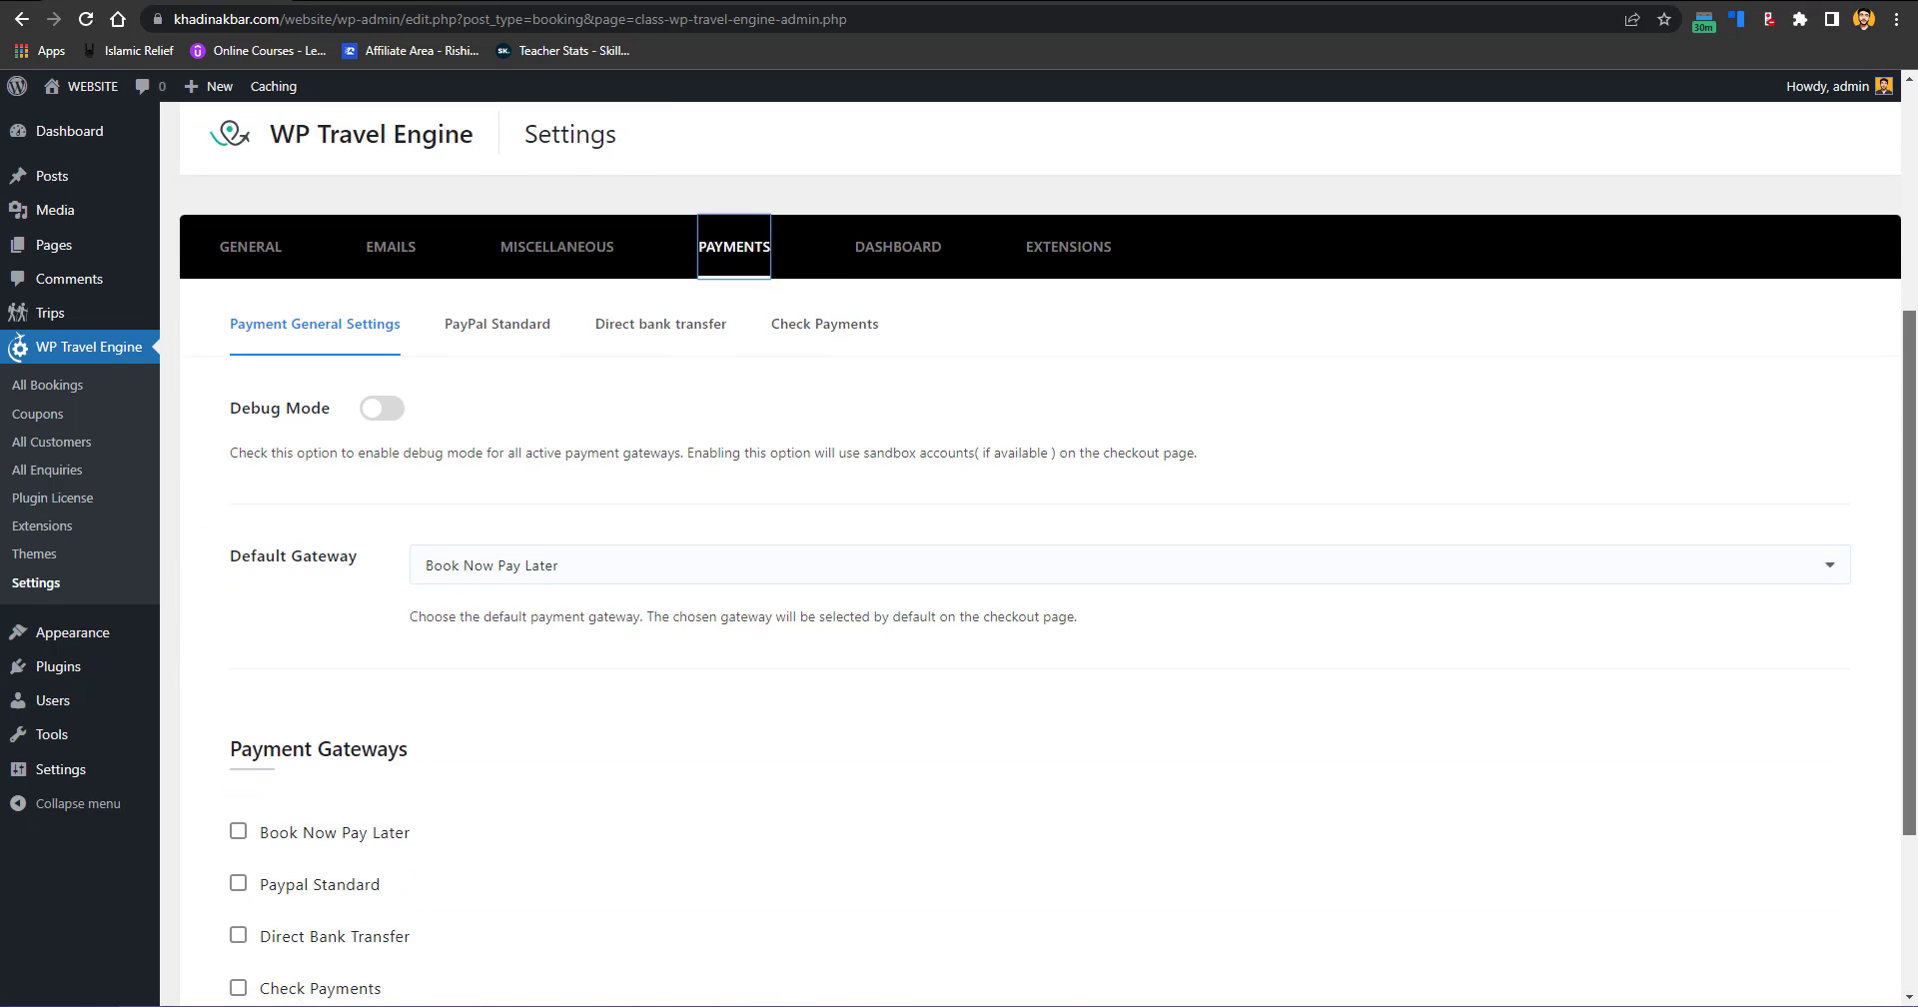
scroll(1593, 591, "down", 1)
left_click(1206, 477)
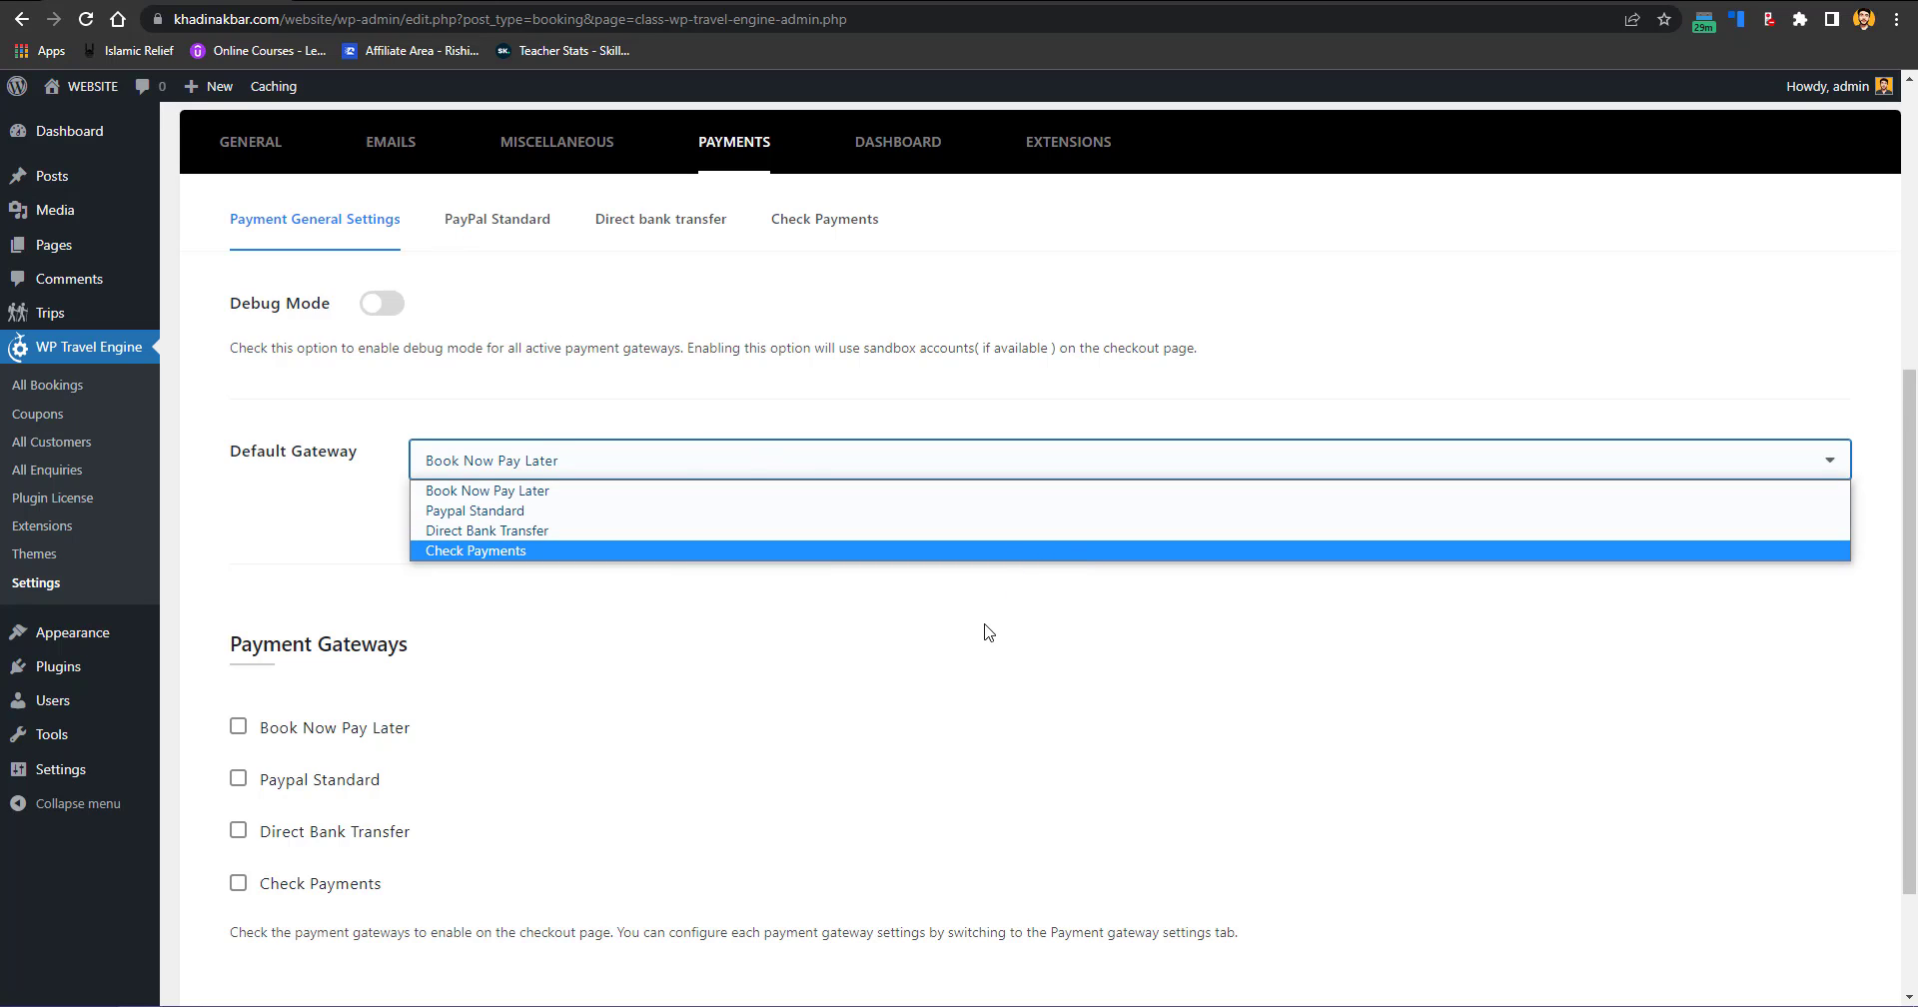
left_click_drag(1911, 476, 1916, 554)
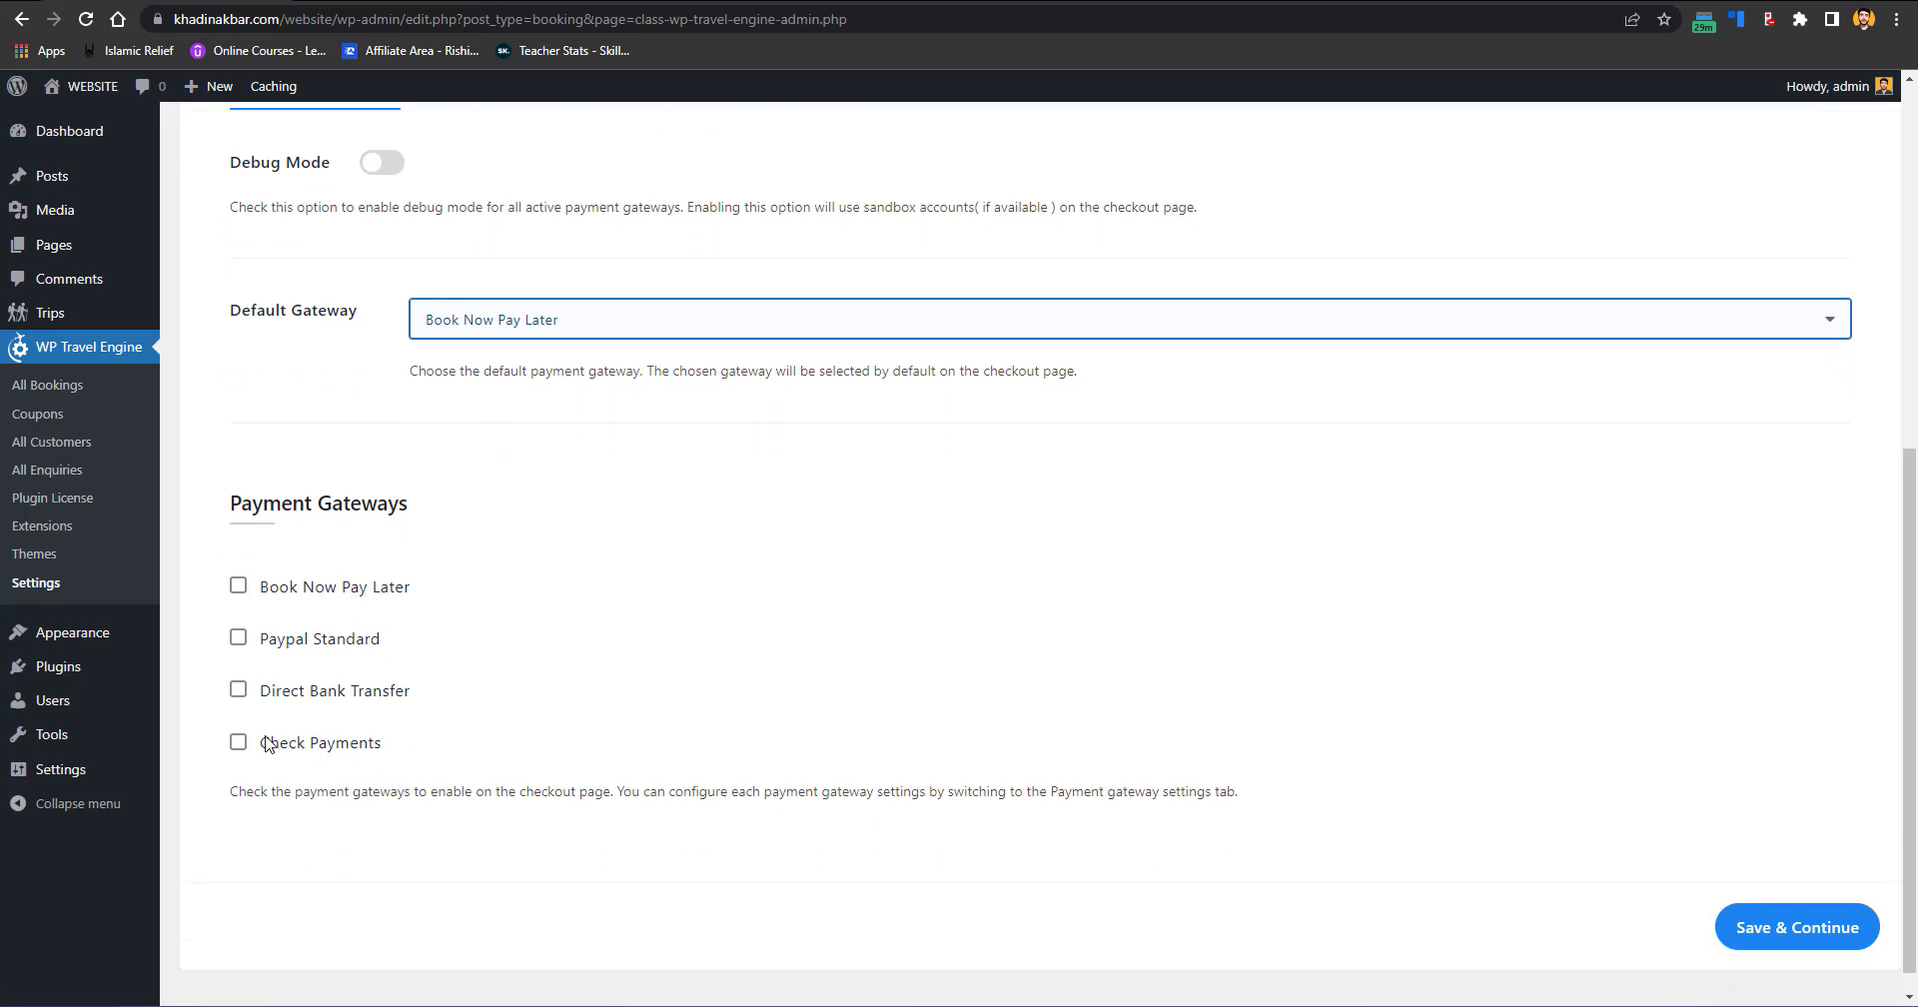
left_click(239, 586)
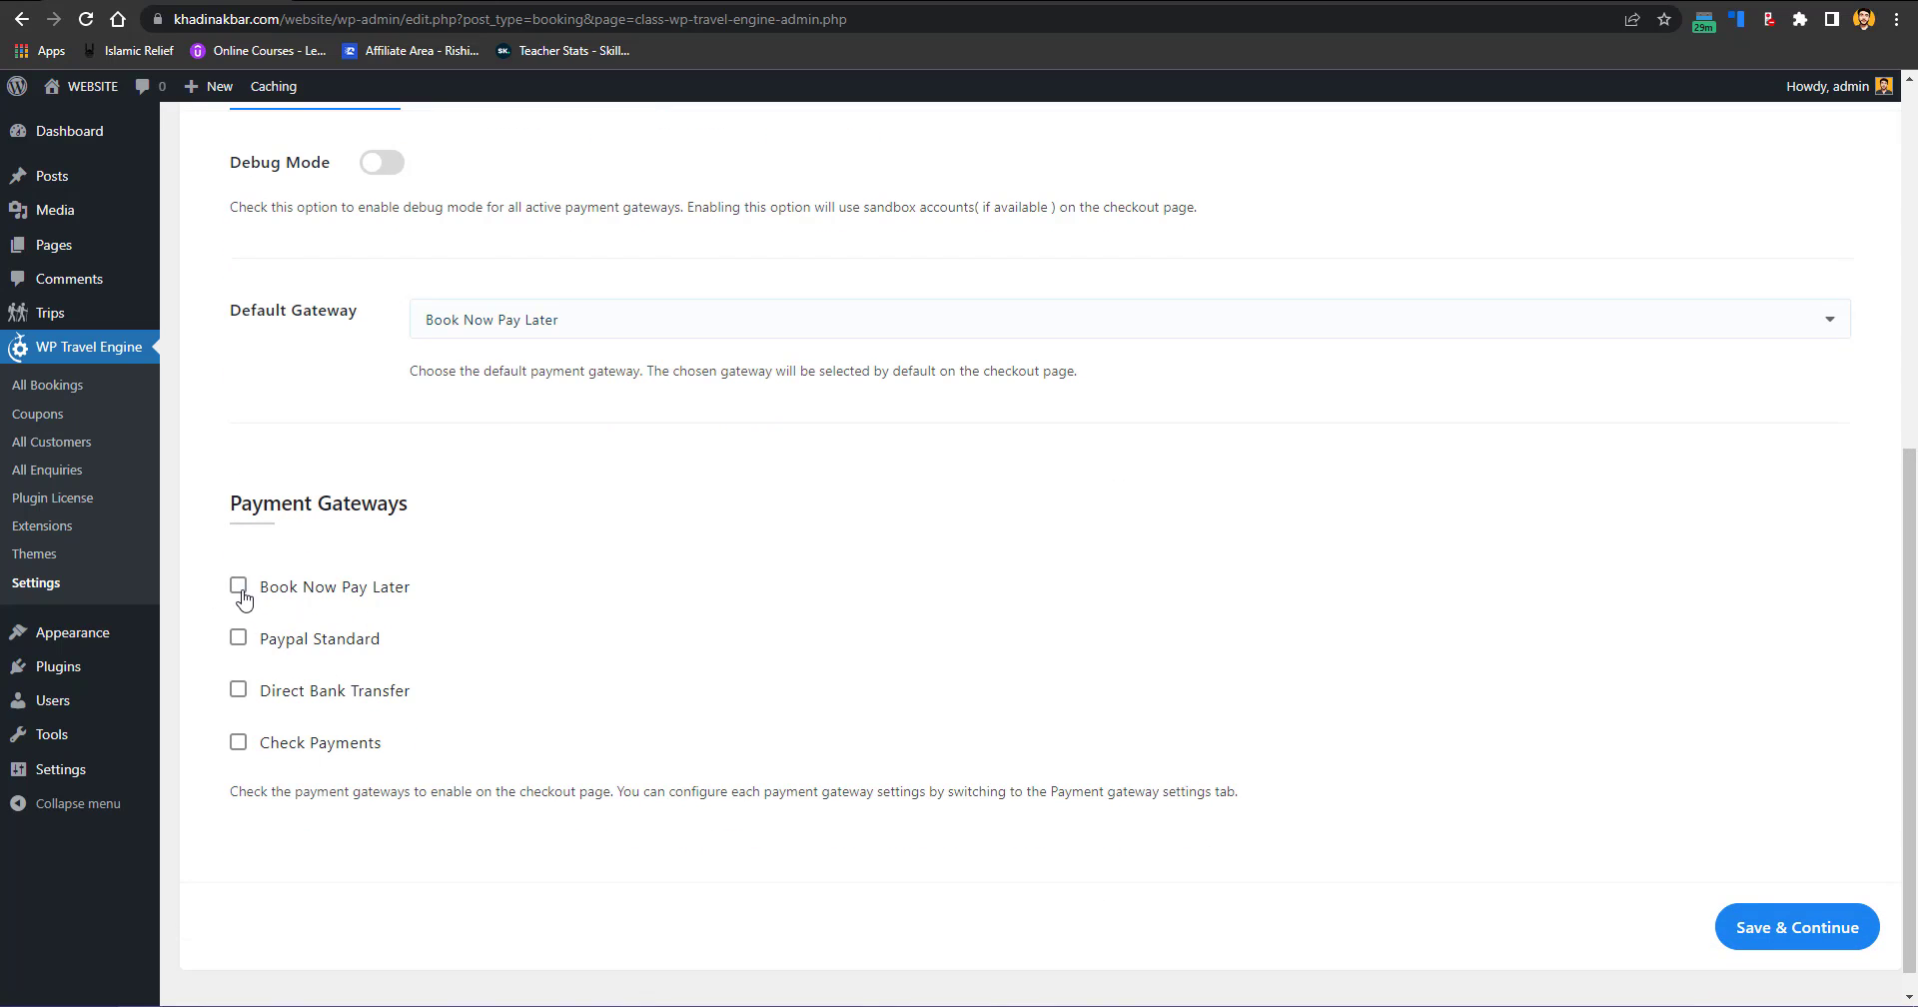
left_click(239, 639)
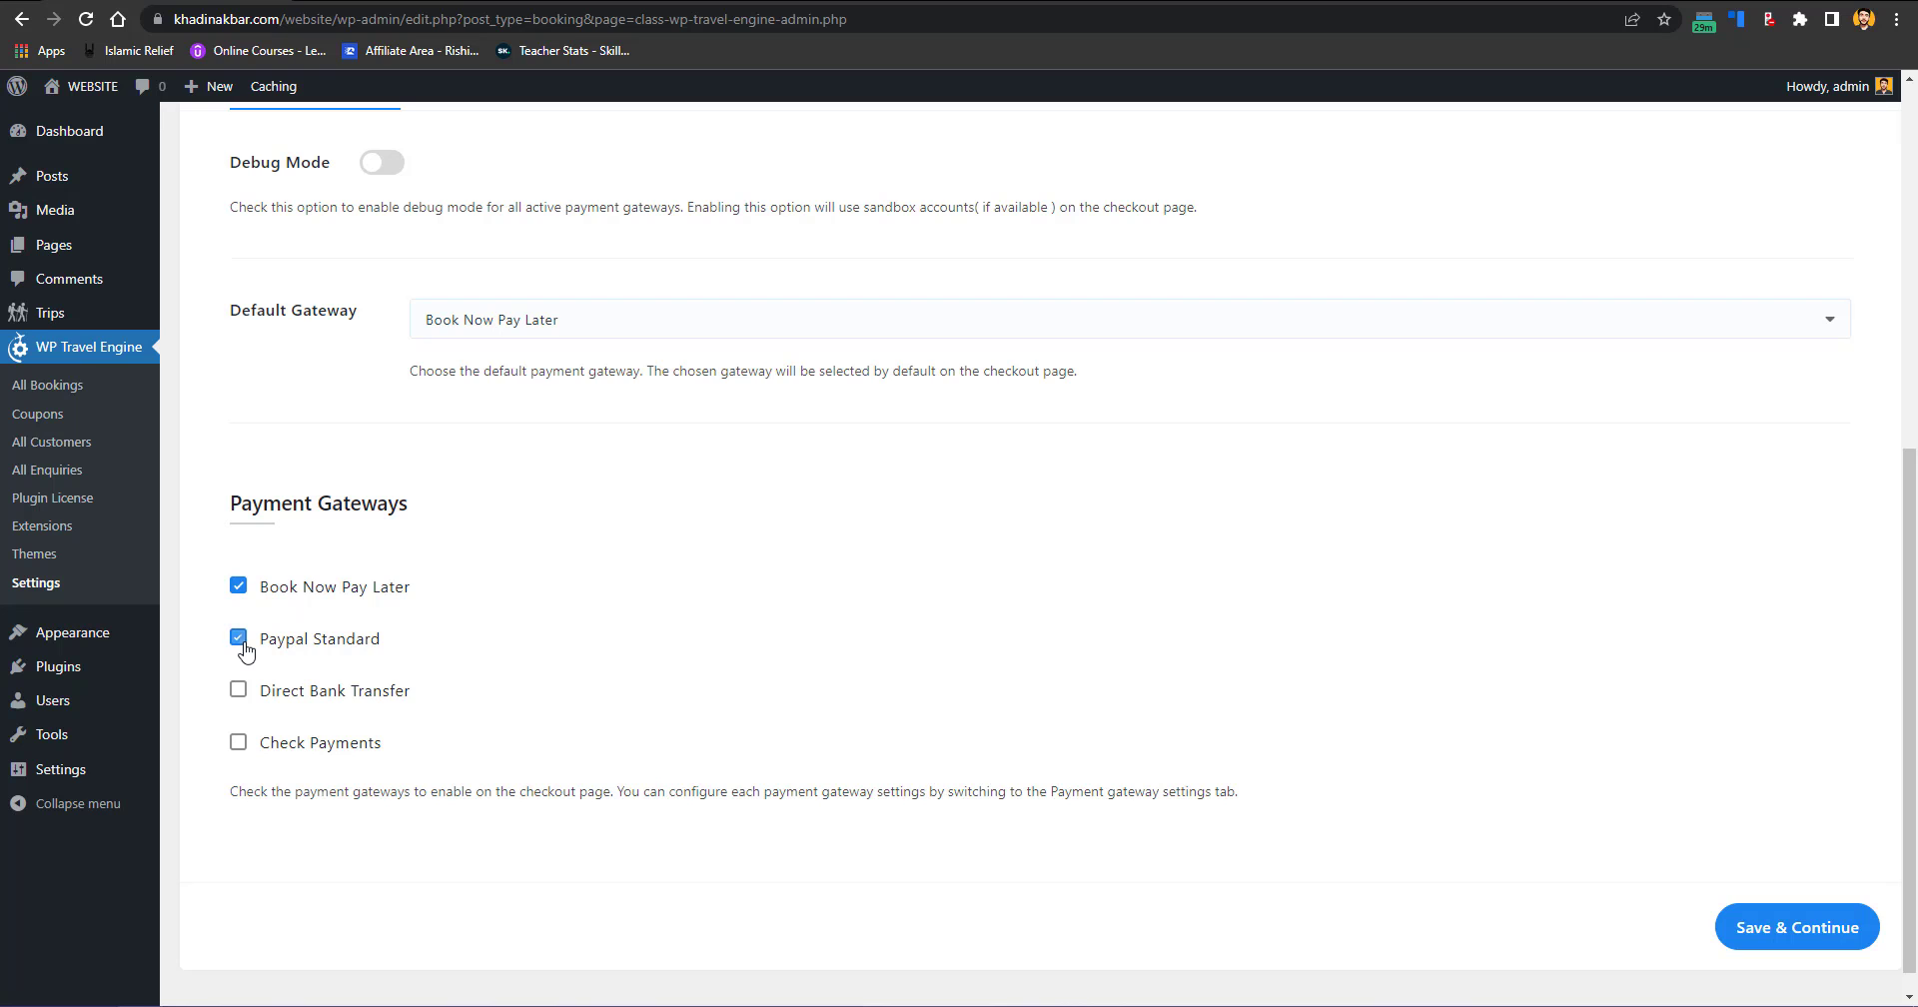
left_click(1838, 920)
left_click_drag(1916, 784, 1916, 624)
scroll(1917, 625, "down", 3)
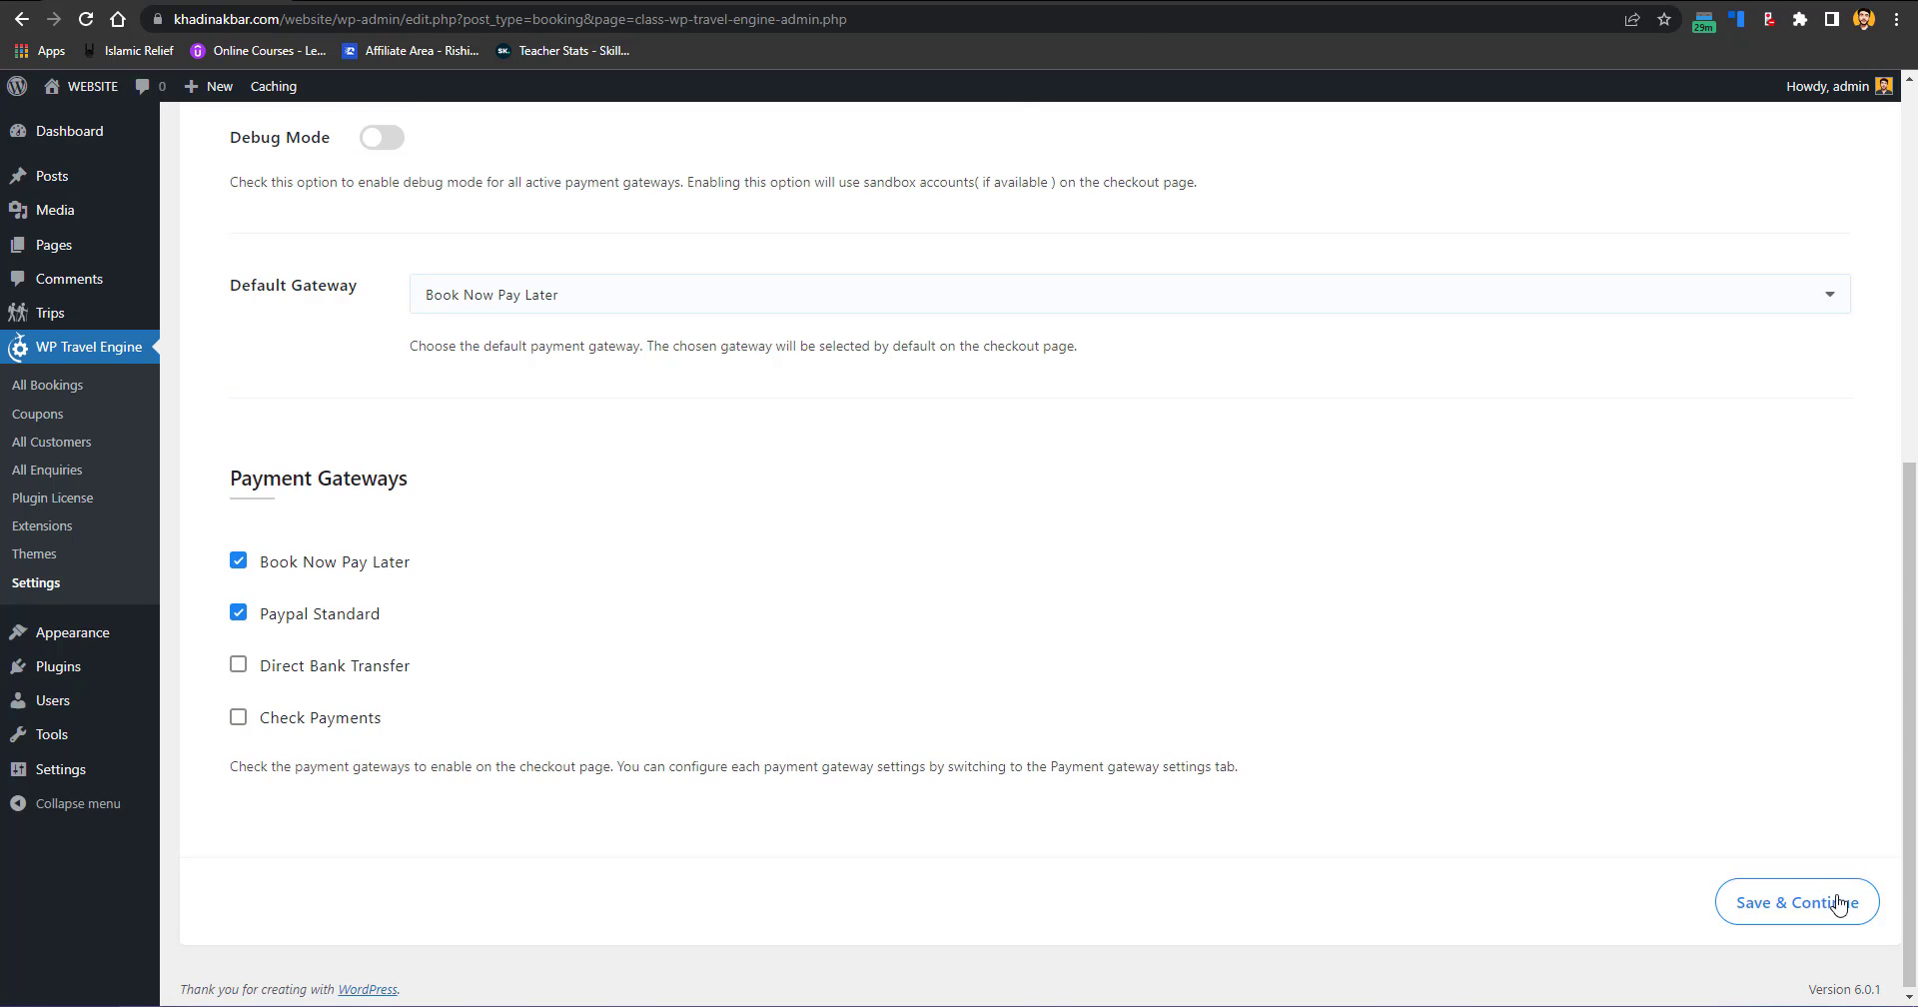
left_click(1836, 904)
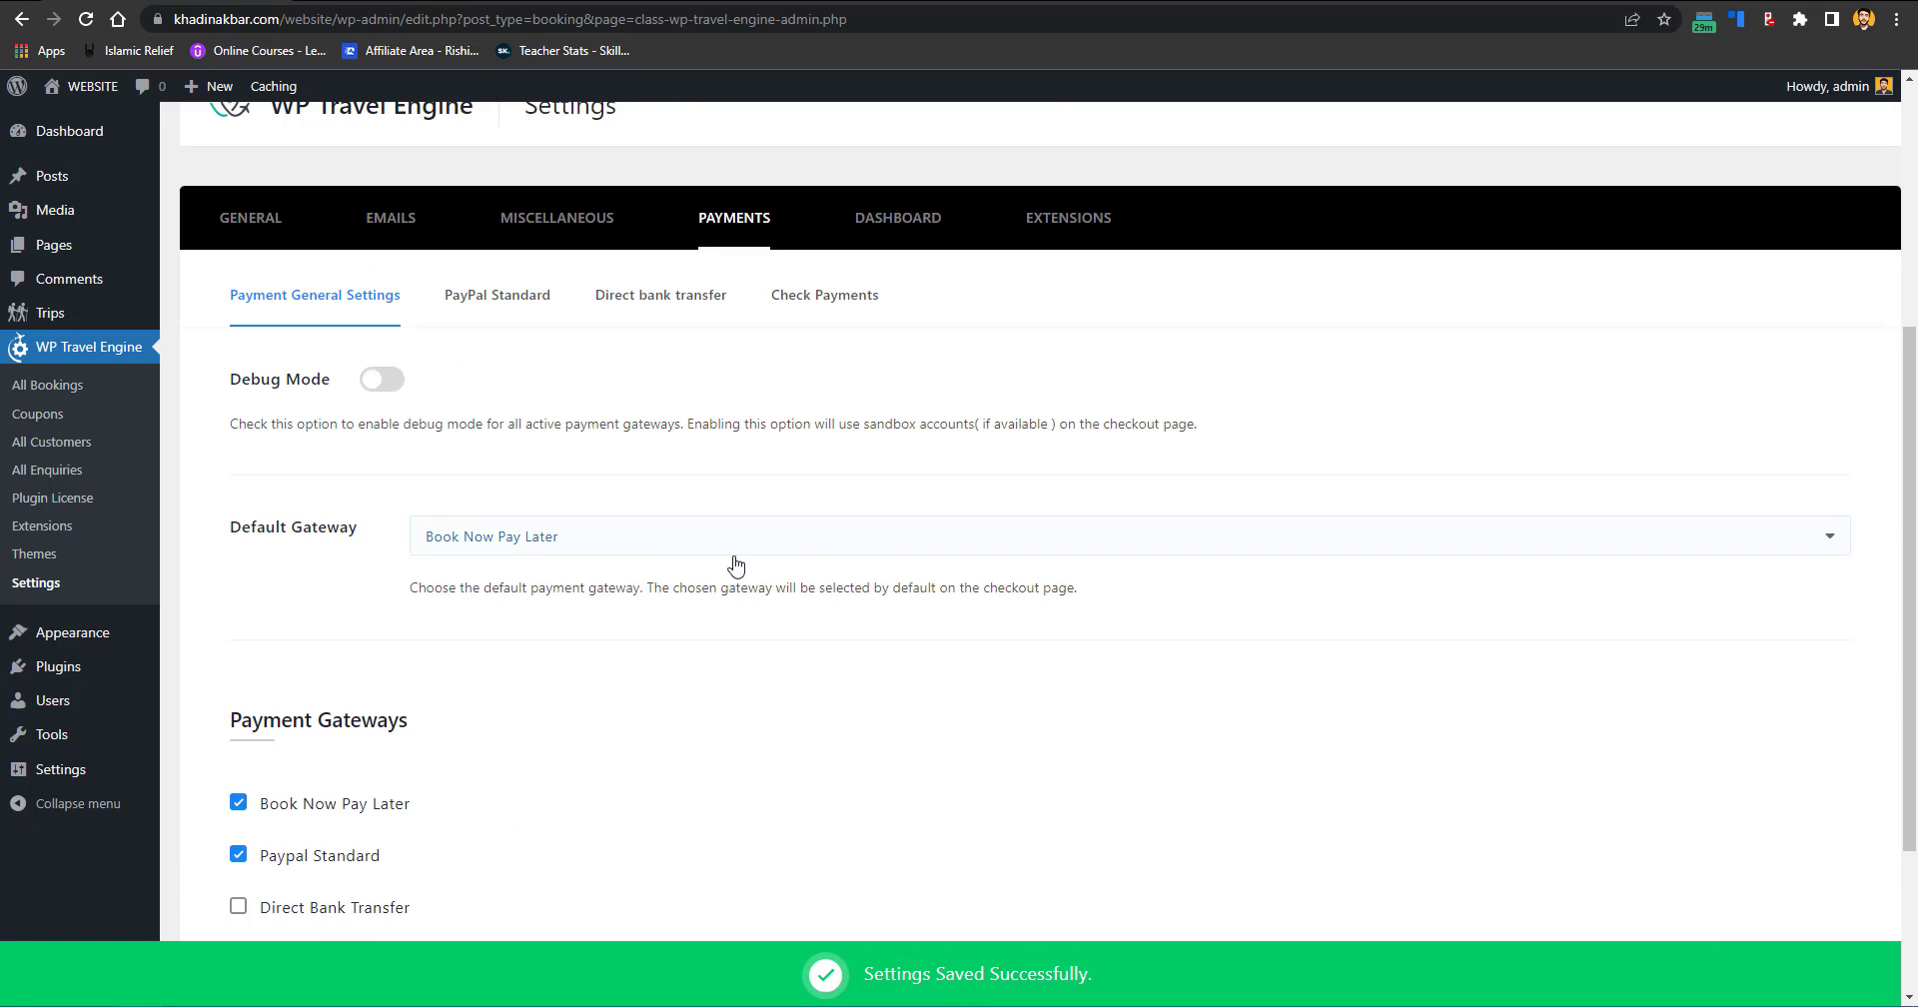
Step: Enter the PayPal account e-mail as the PayPal ID in the PayPal Standard settings and save it
left_click(517, 539)
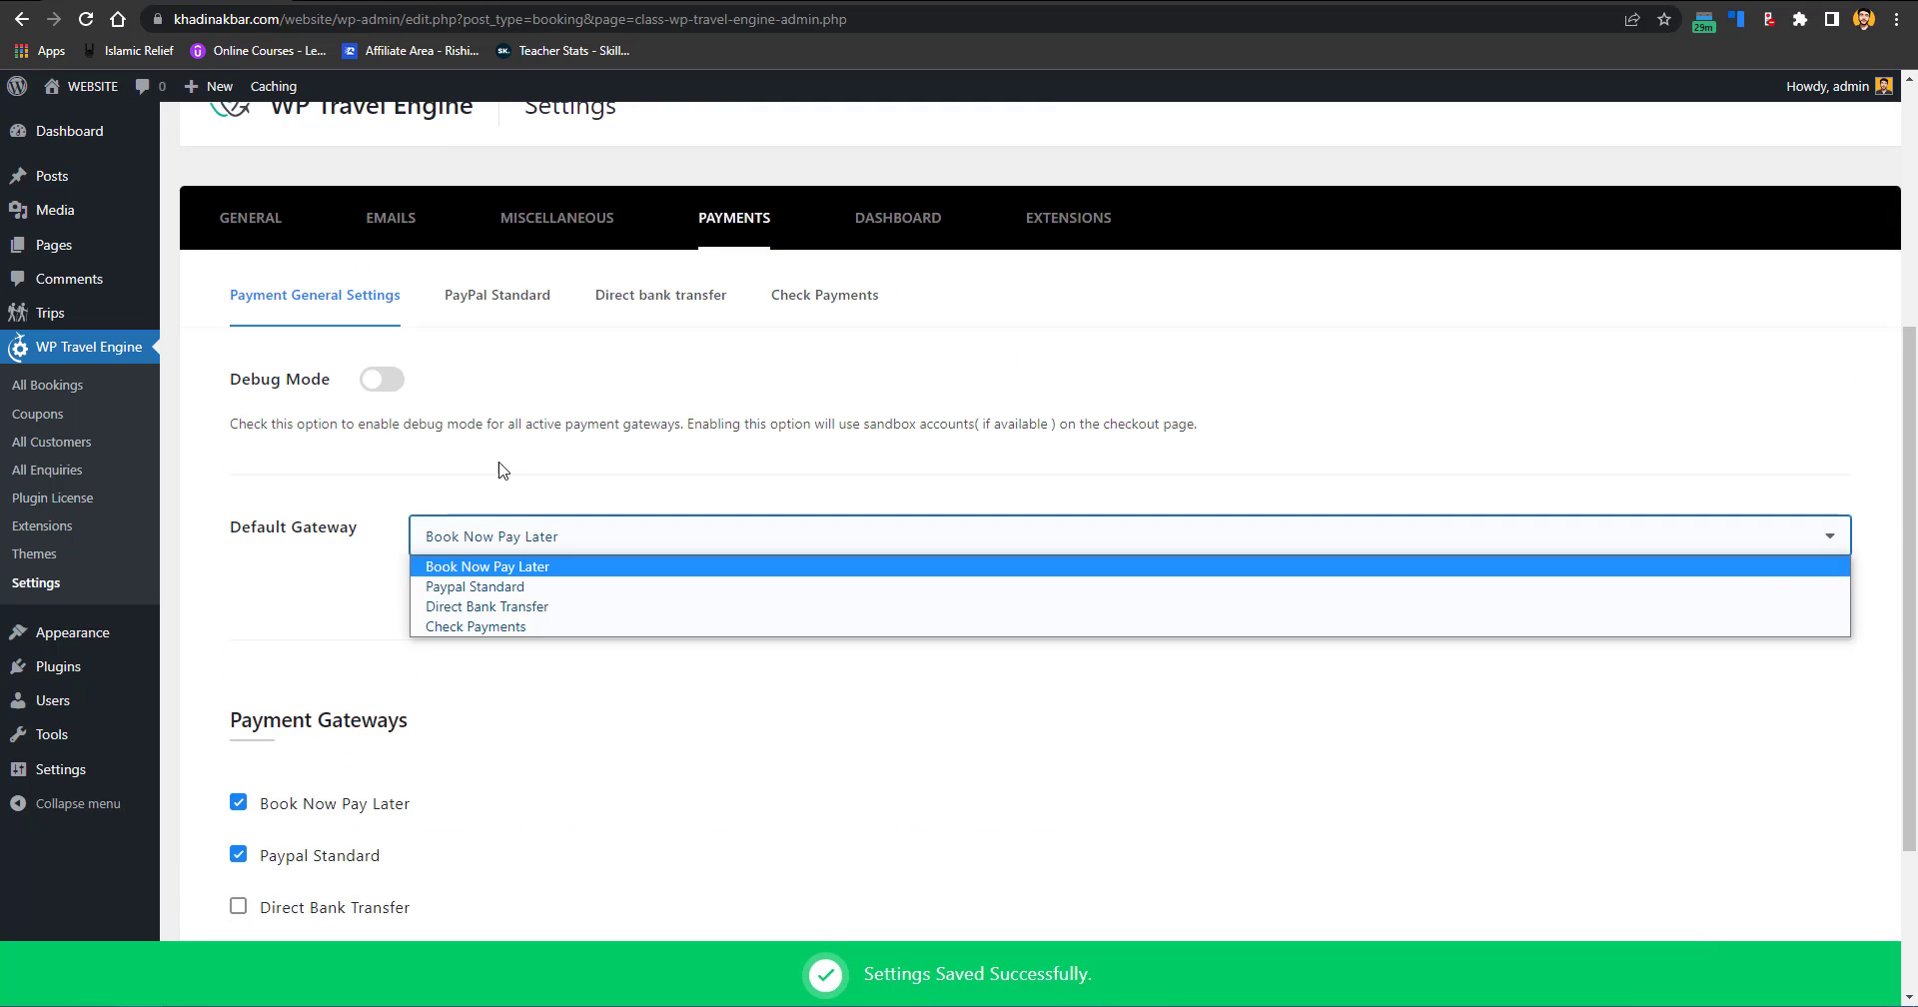
left_click(462, 310)
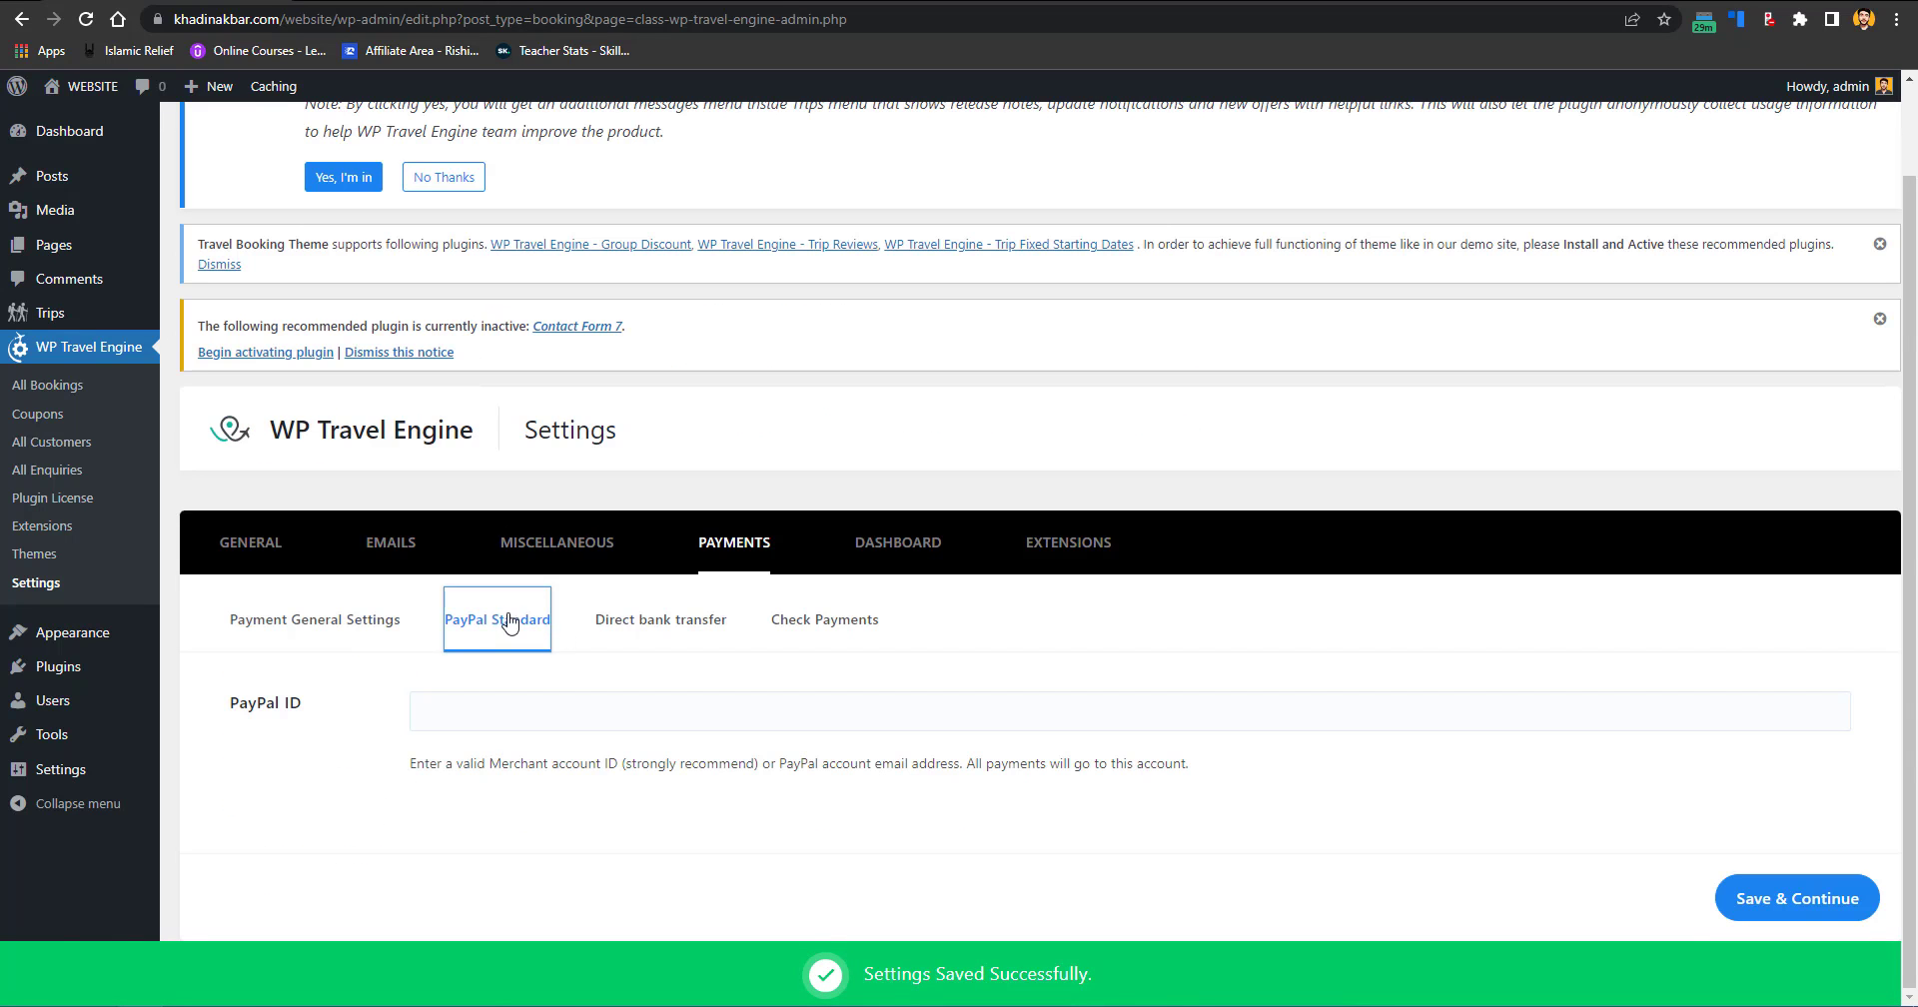
left_click(604, 711)
left_click(609, 745)
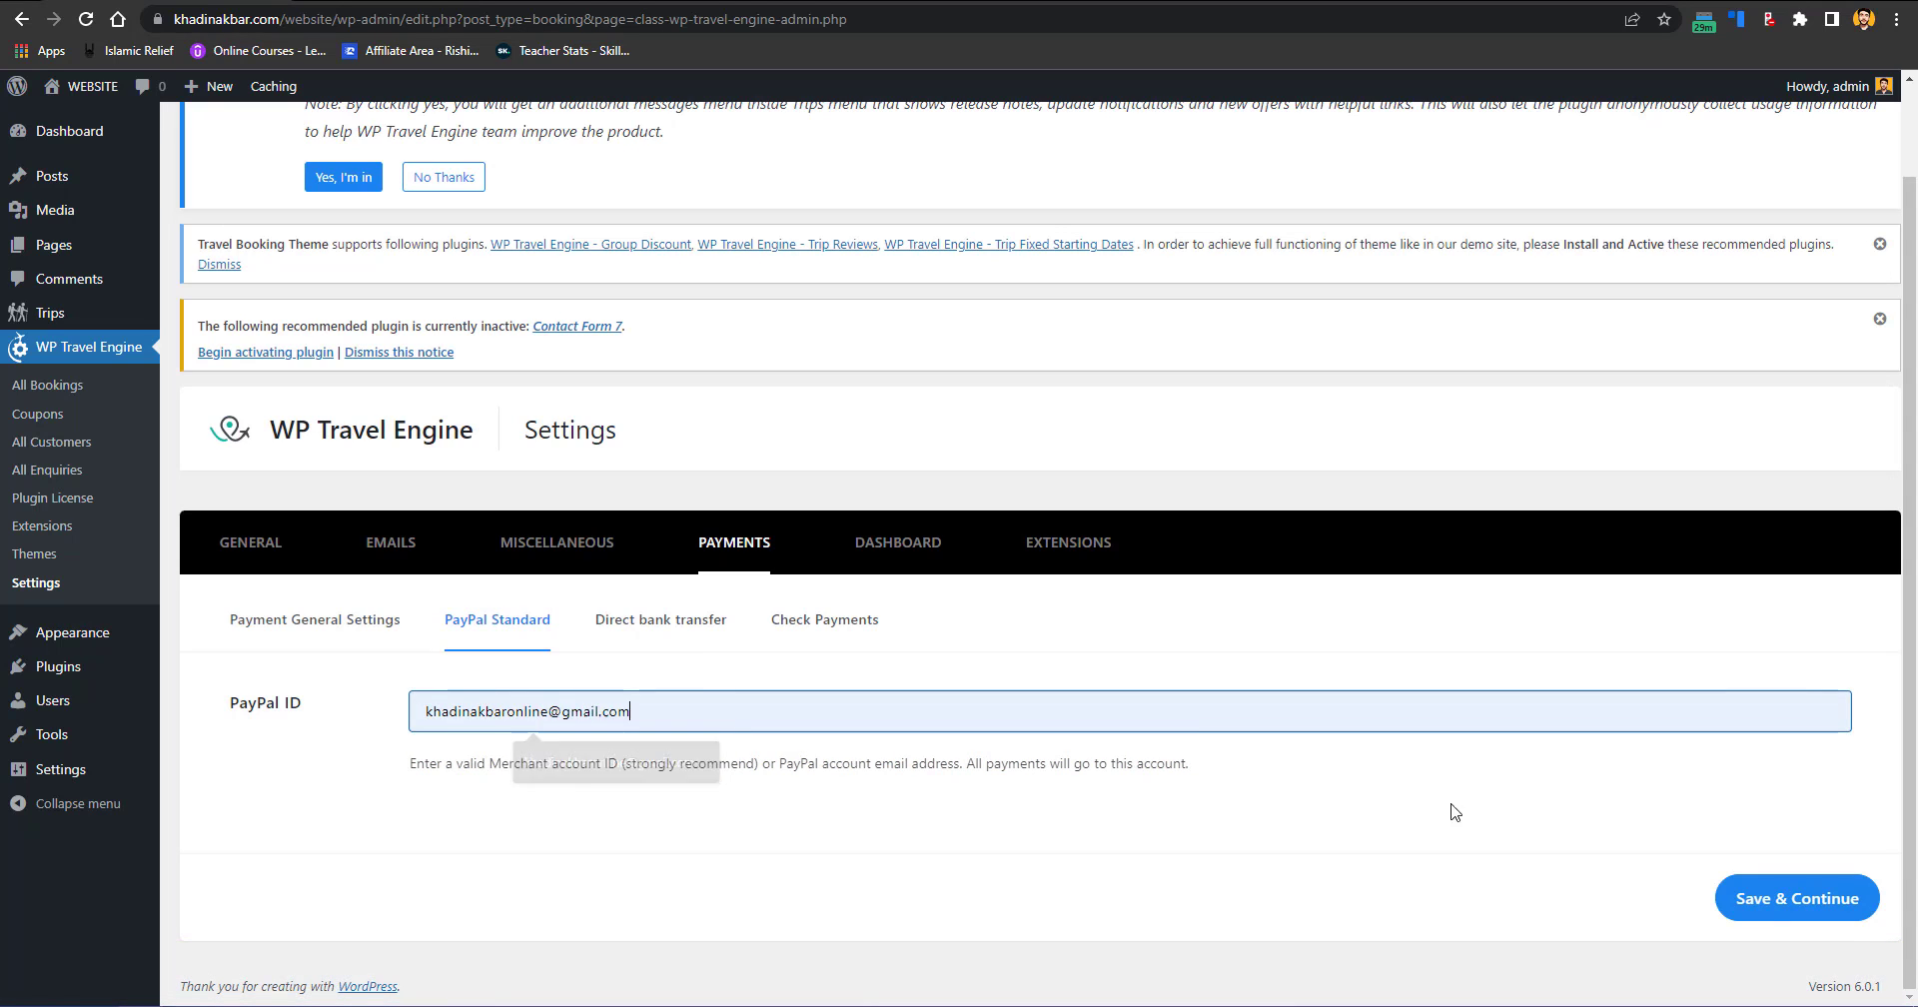
left_click(1824, 911)
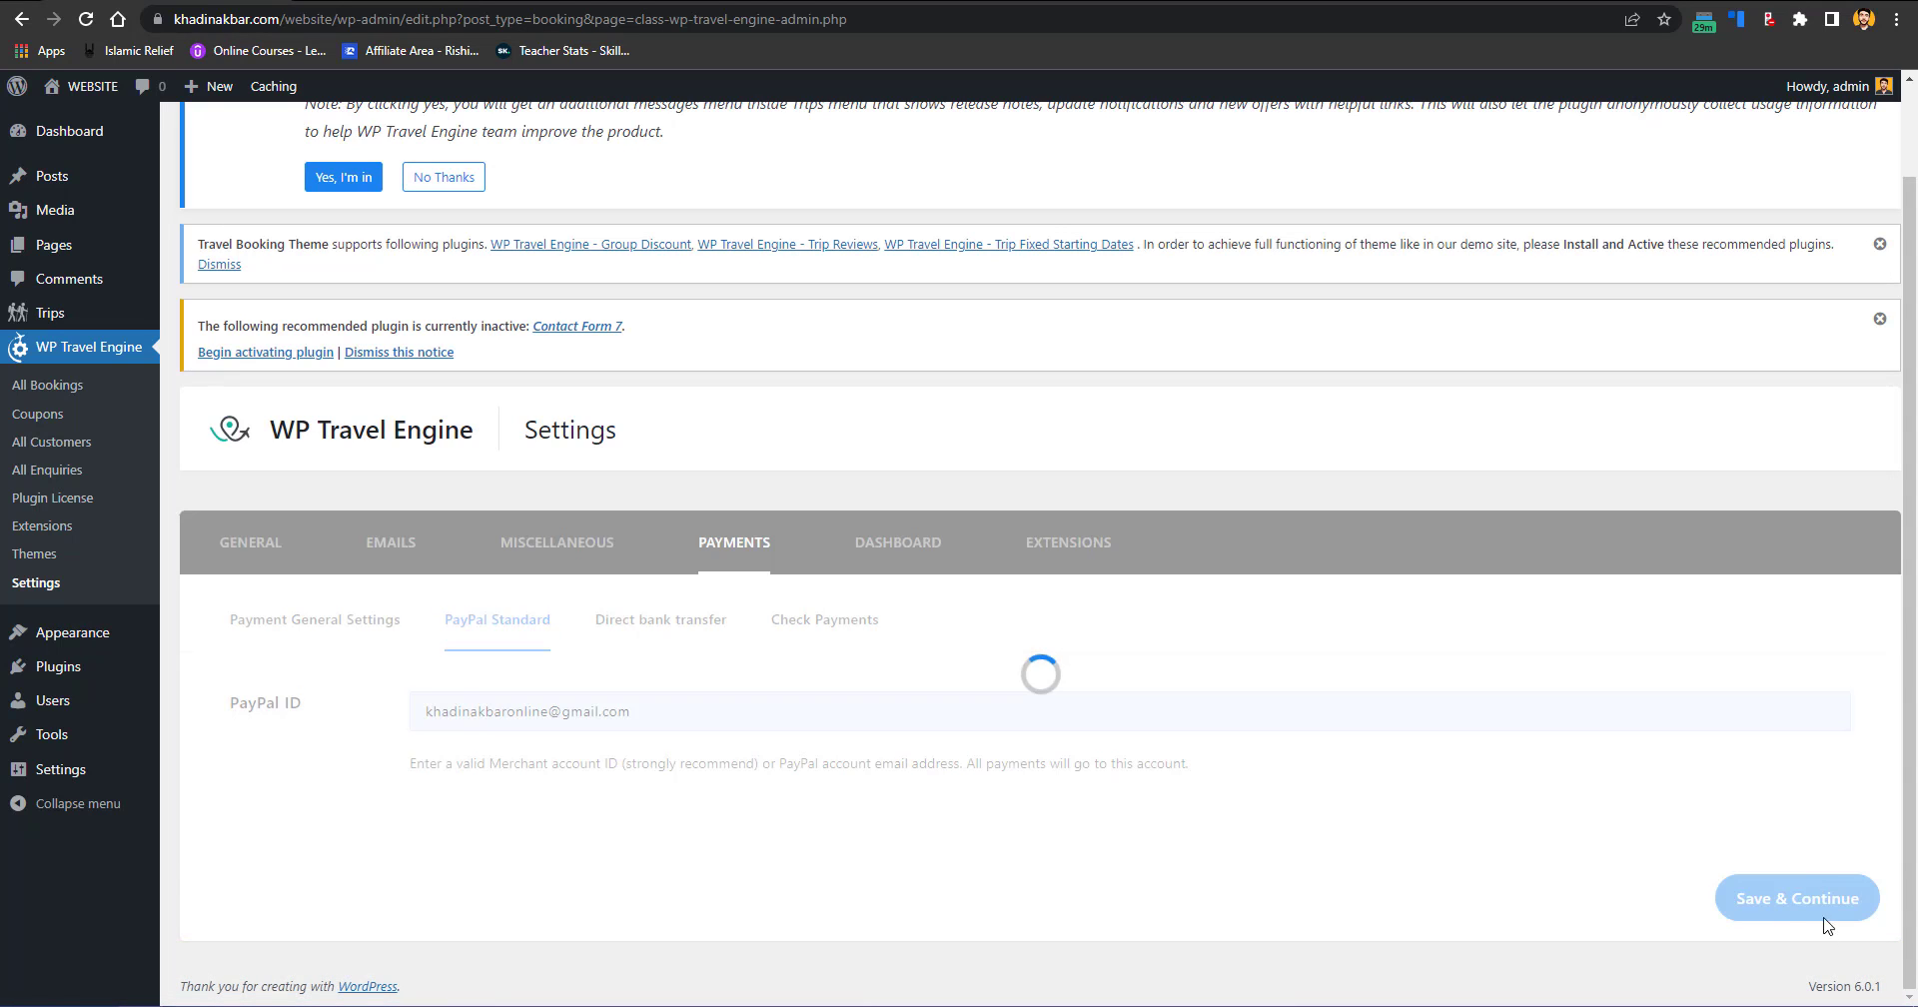
Step: Review the title, description and instructions fields in the direct bank transfer and check payments settings
left_click(689, 622)
scroll(724, 537, "down", 5)
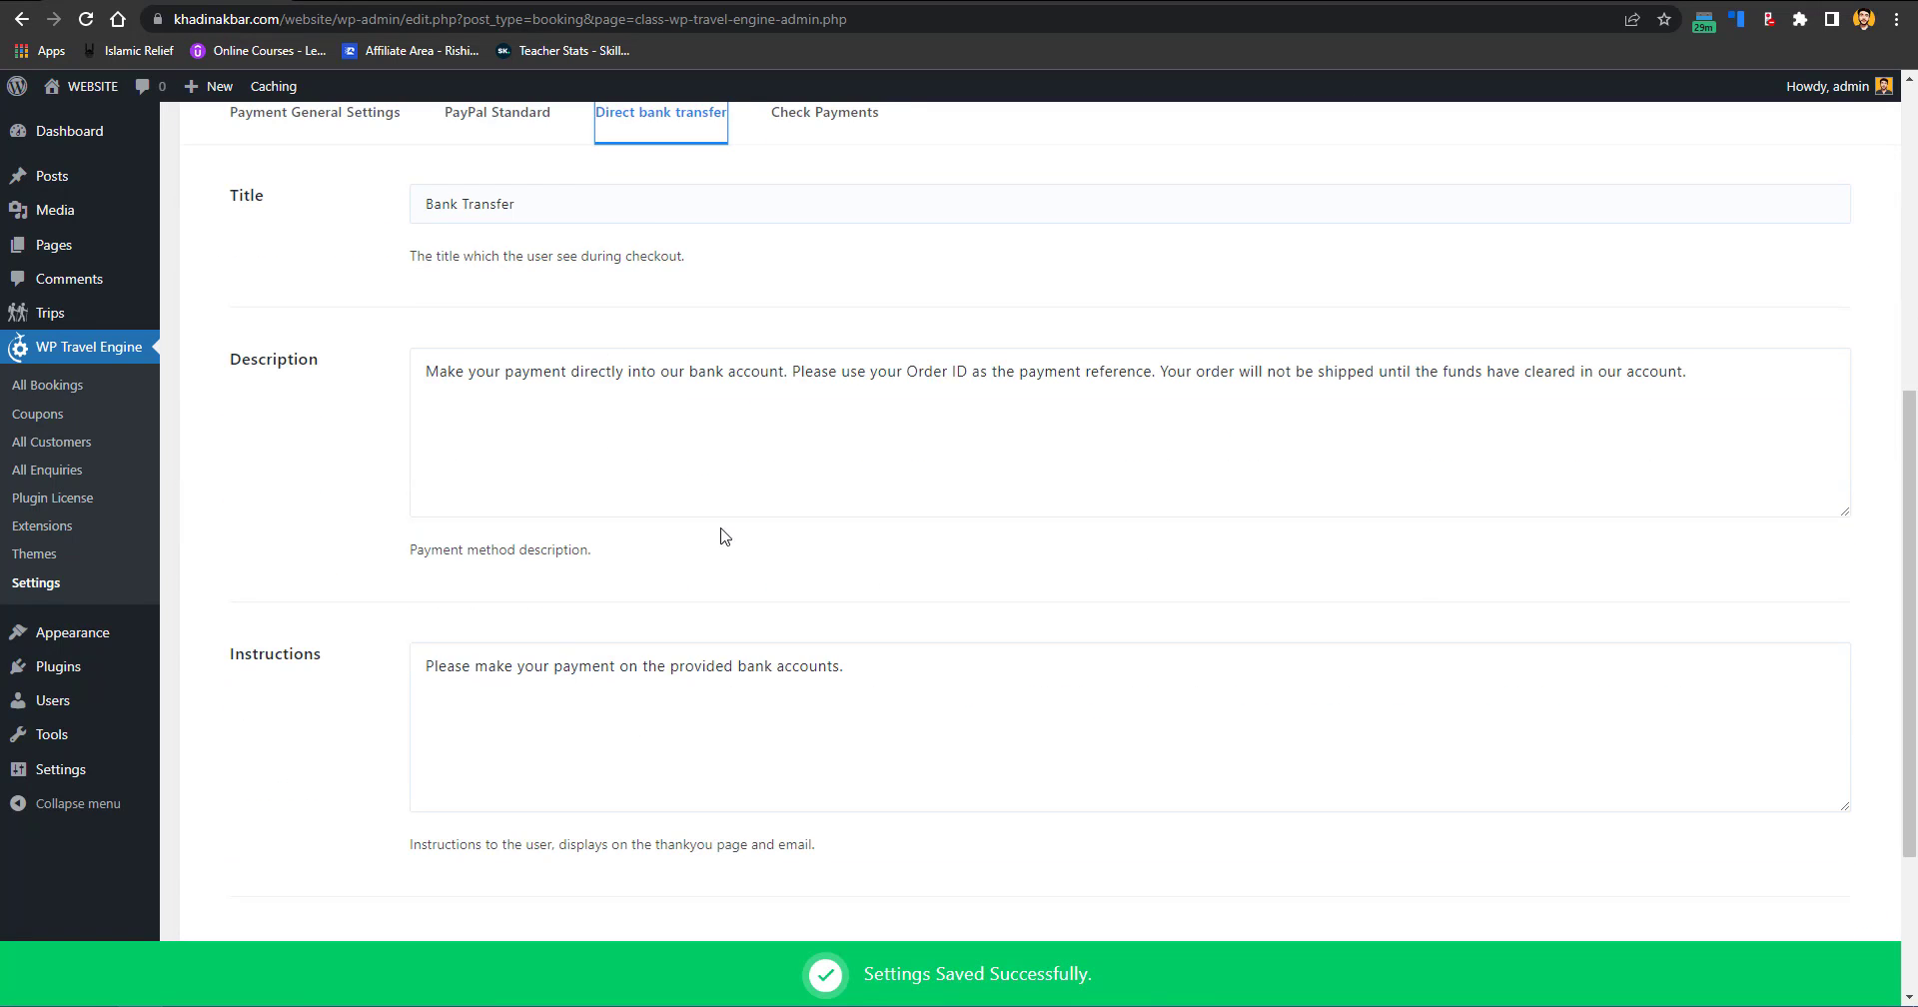
scroll(1749, 704, "down", 2)
scroll(1066, 660, "up", 7)
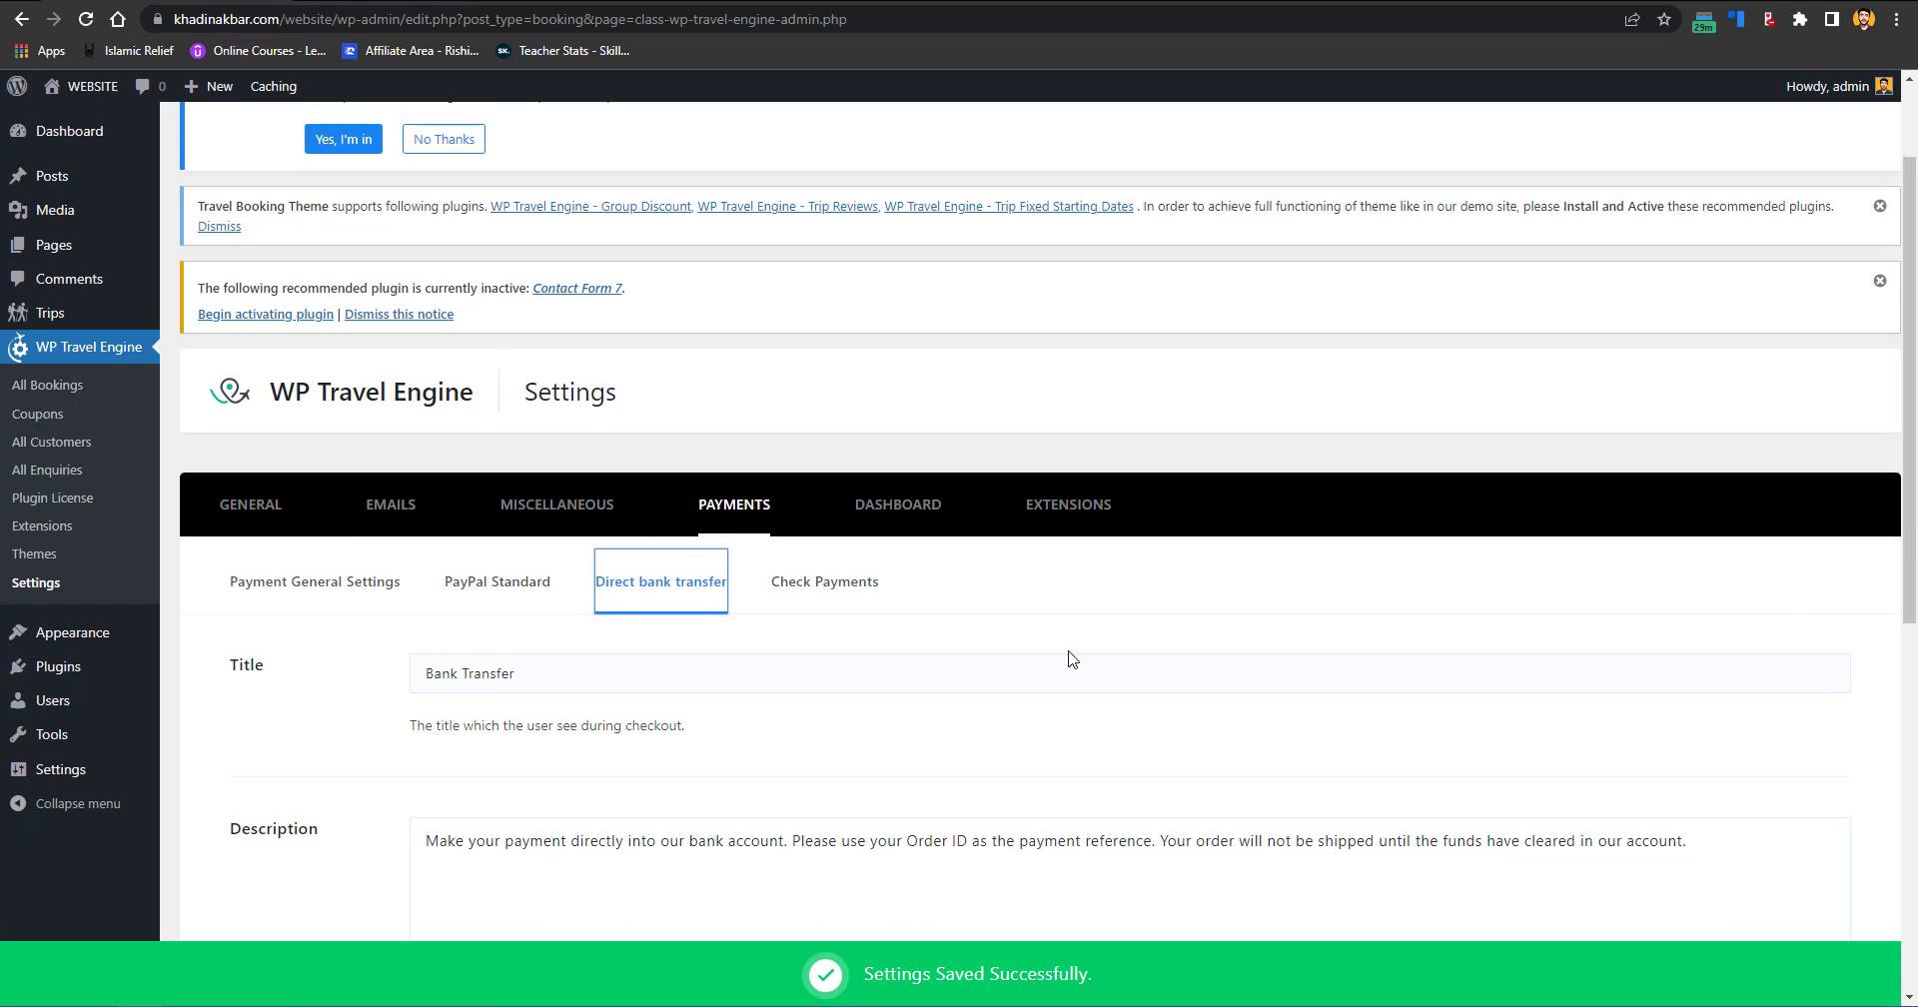
left_click(821, 581)
left_click_drag(1913, 531, 1916, 671)
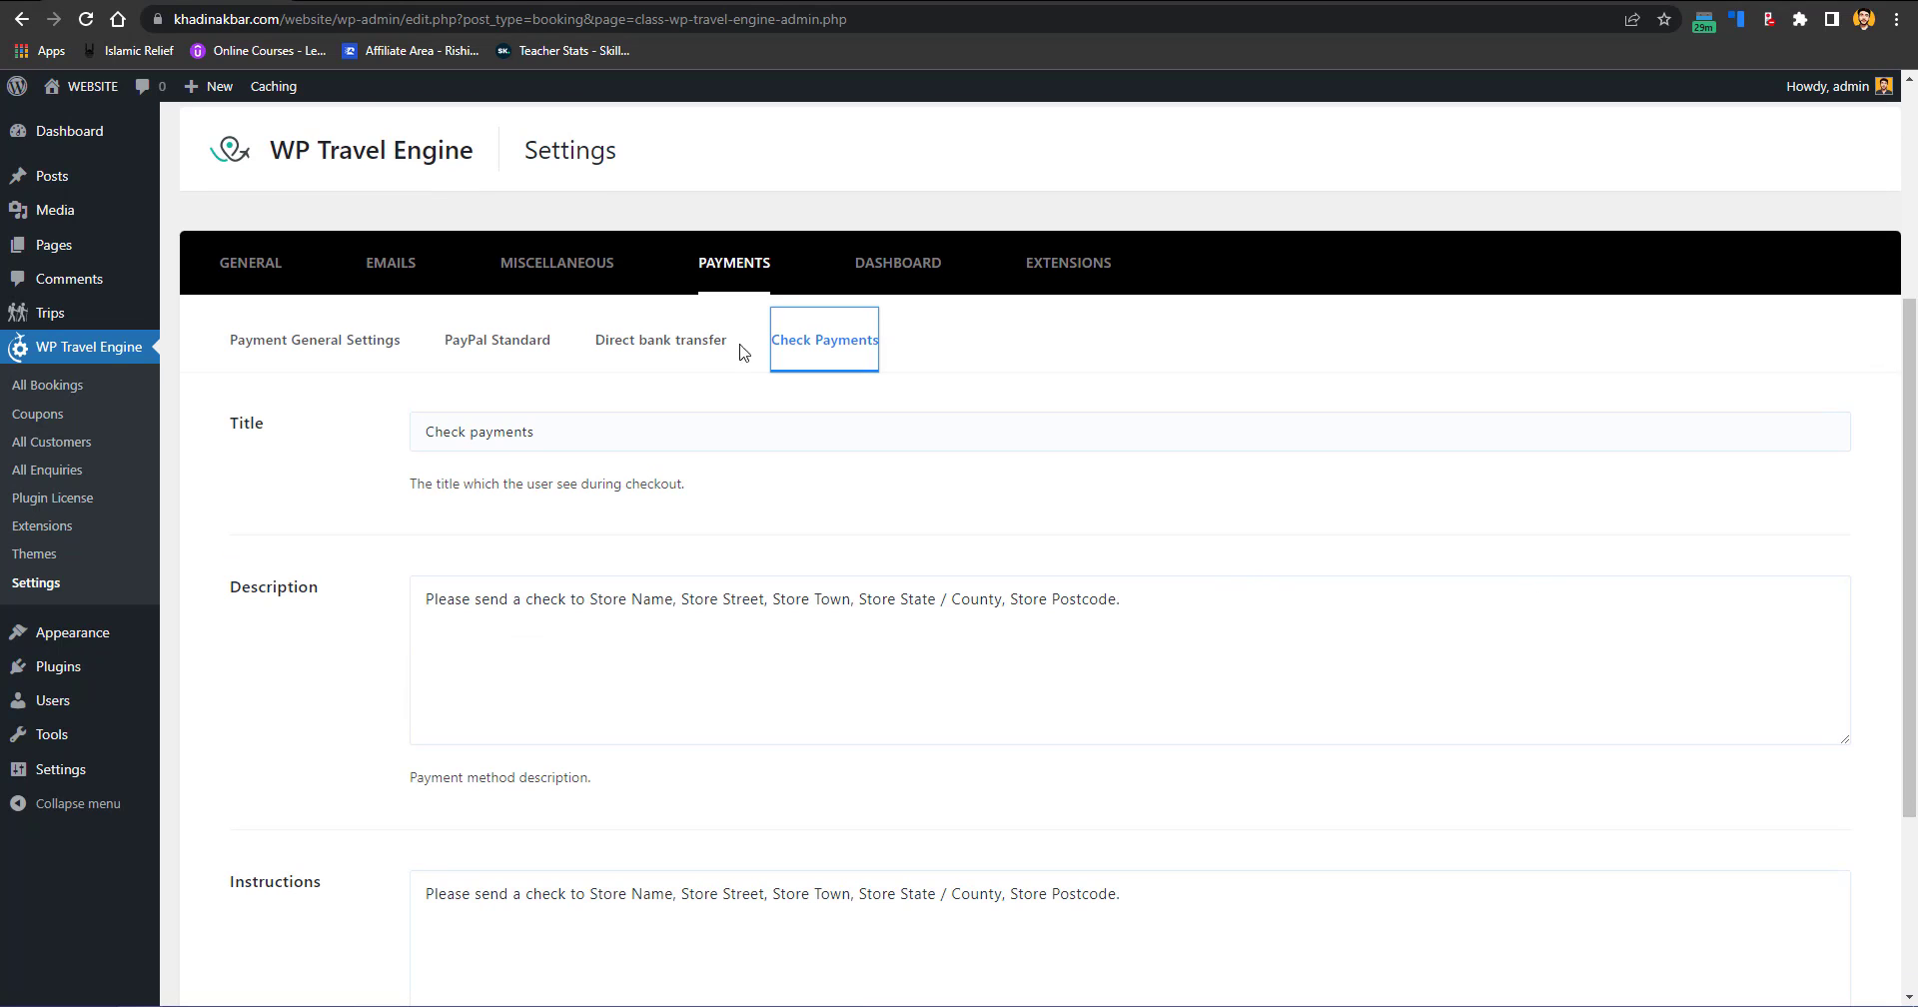
Step: Review the user dashboard registration options and the trip search options under the extension settings
left_click(858, 262)
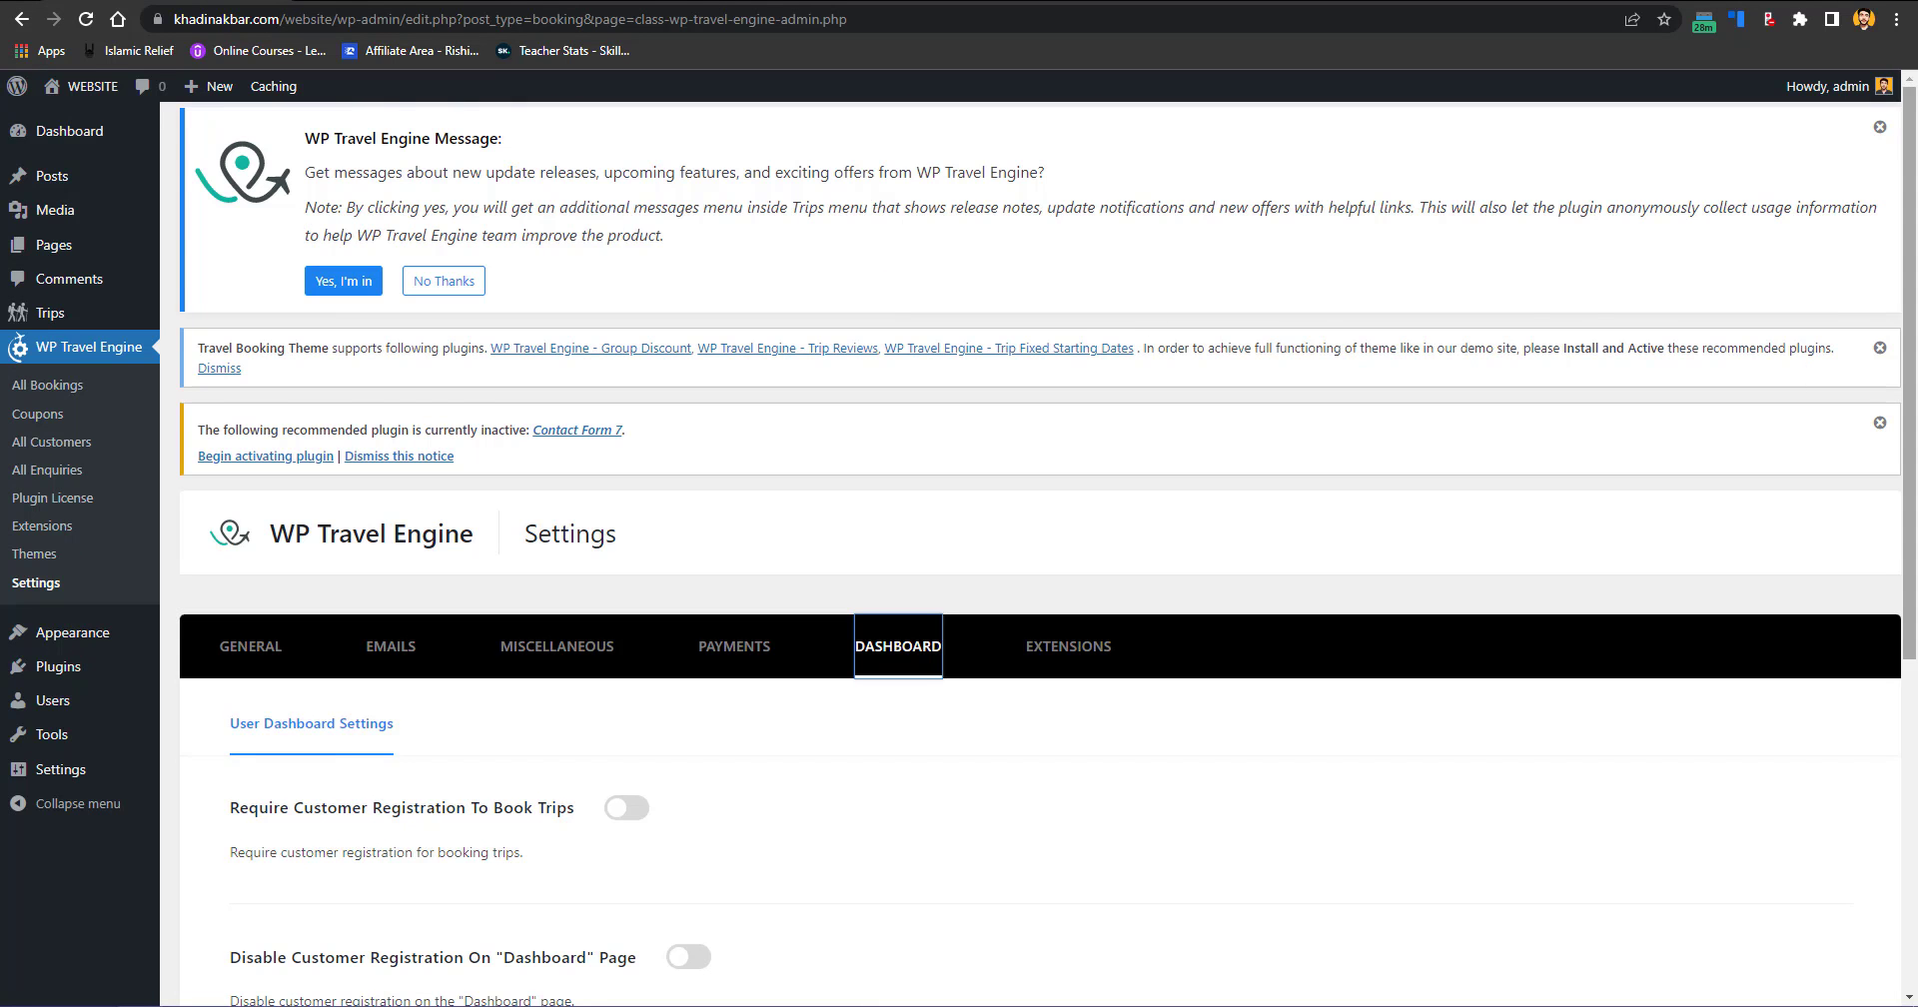
left_click_drag(1915, 440, 1915, 610)
left_click(1079, 229)
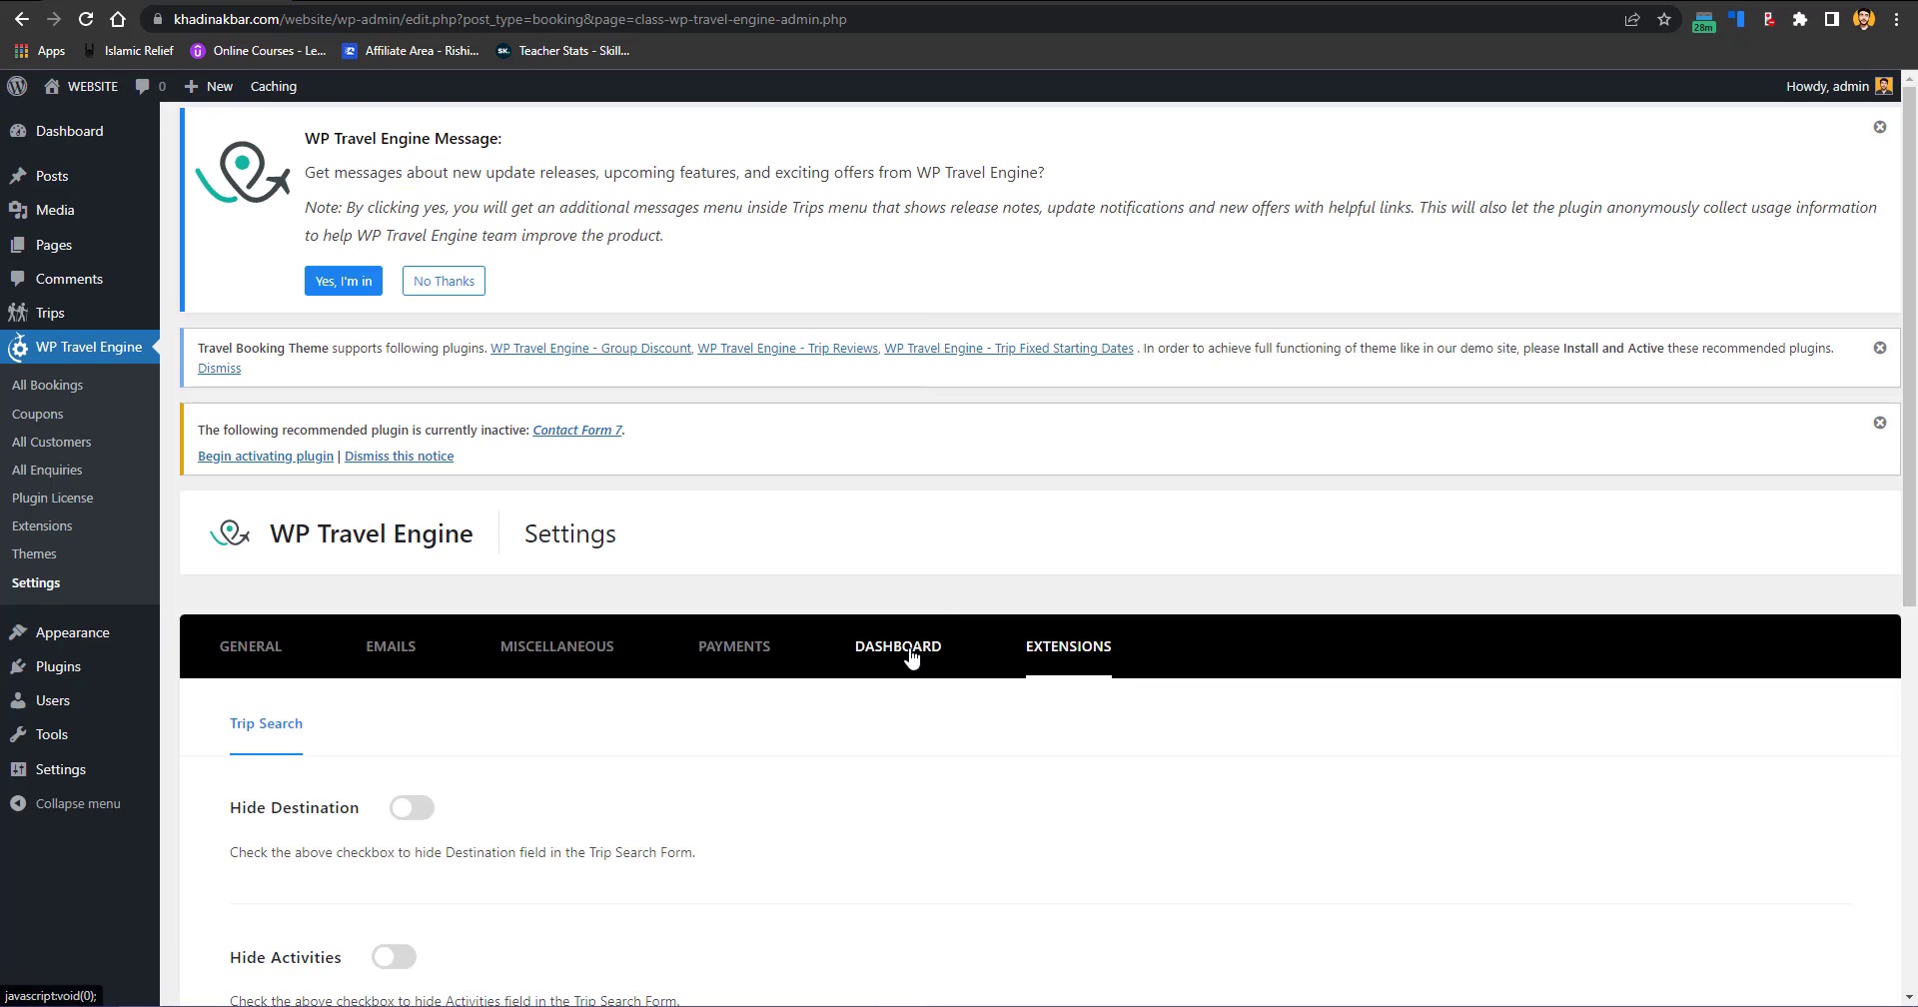
left_click(910, 654)
left_click_drag(1913, 352, 1915, 496)
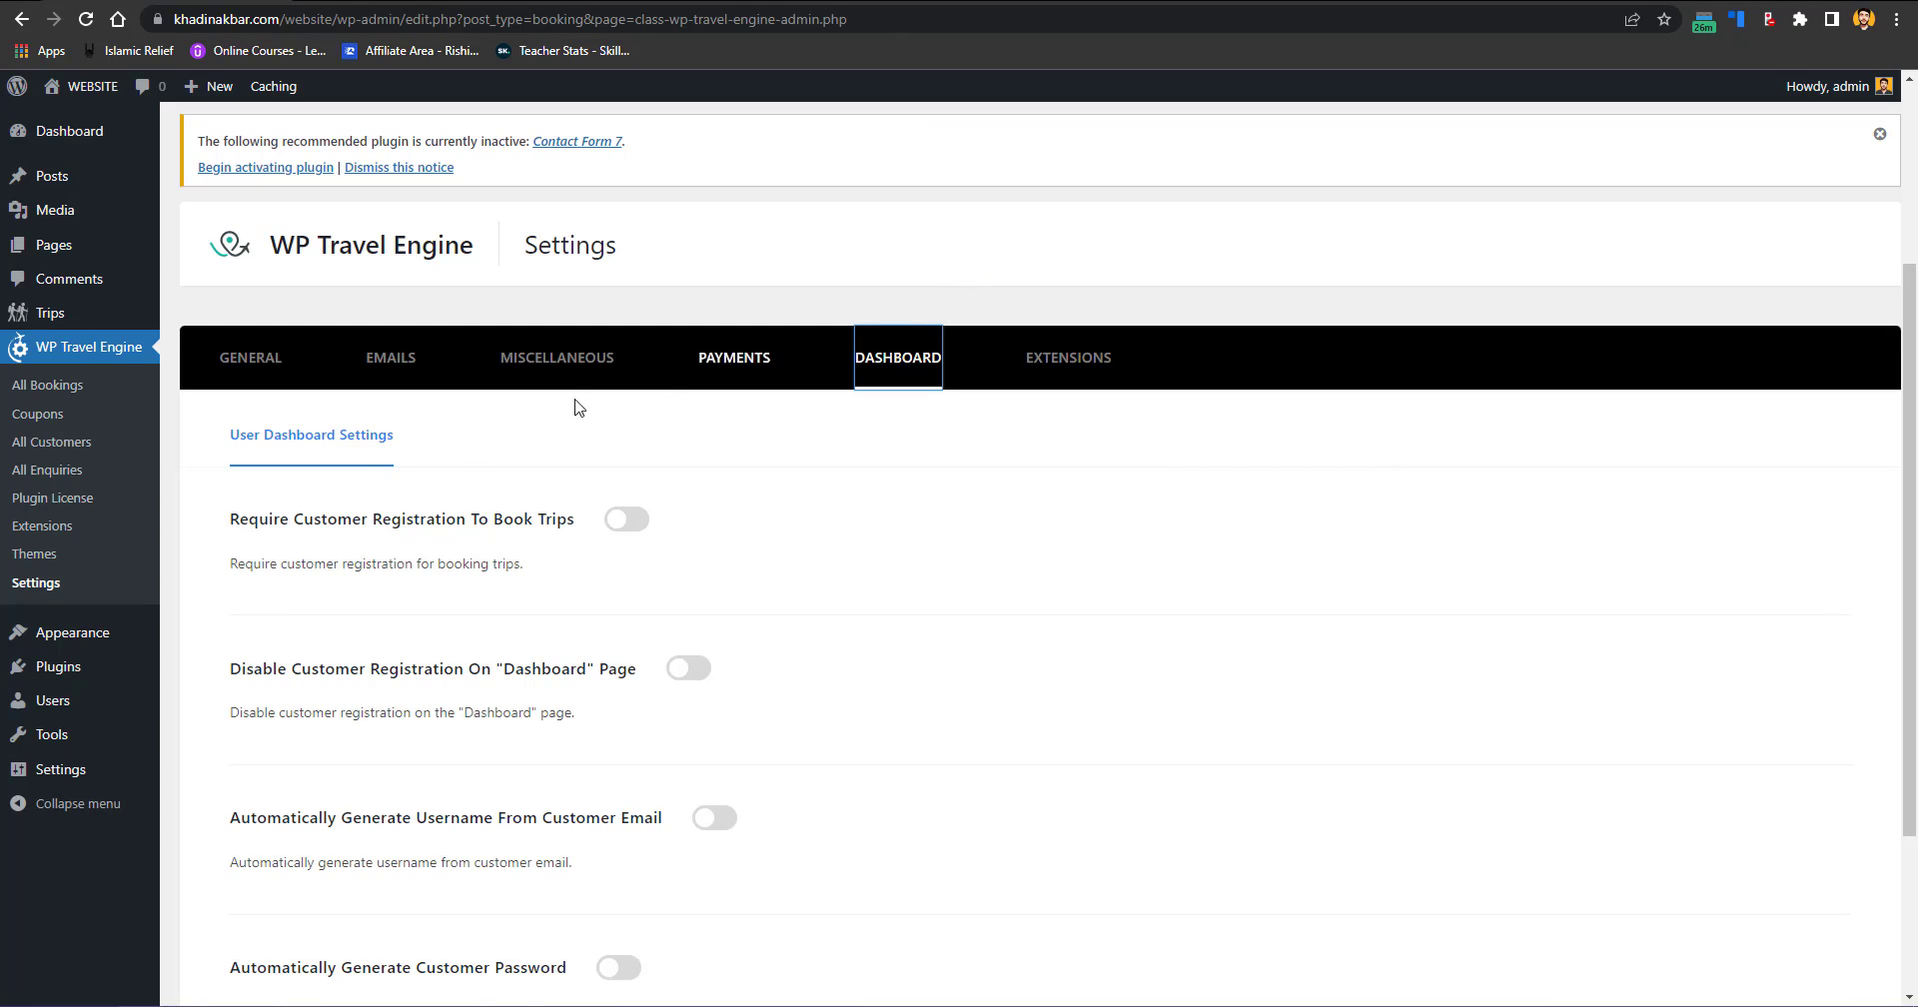
Step: Open the theme customizer's Demo & Documentation section and view the Travel Booking demo site
mouse_move(30, 644)
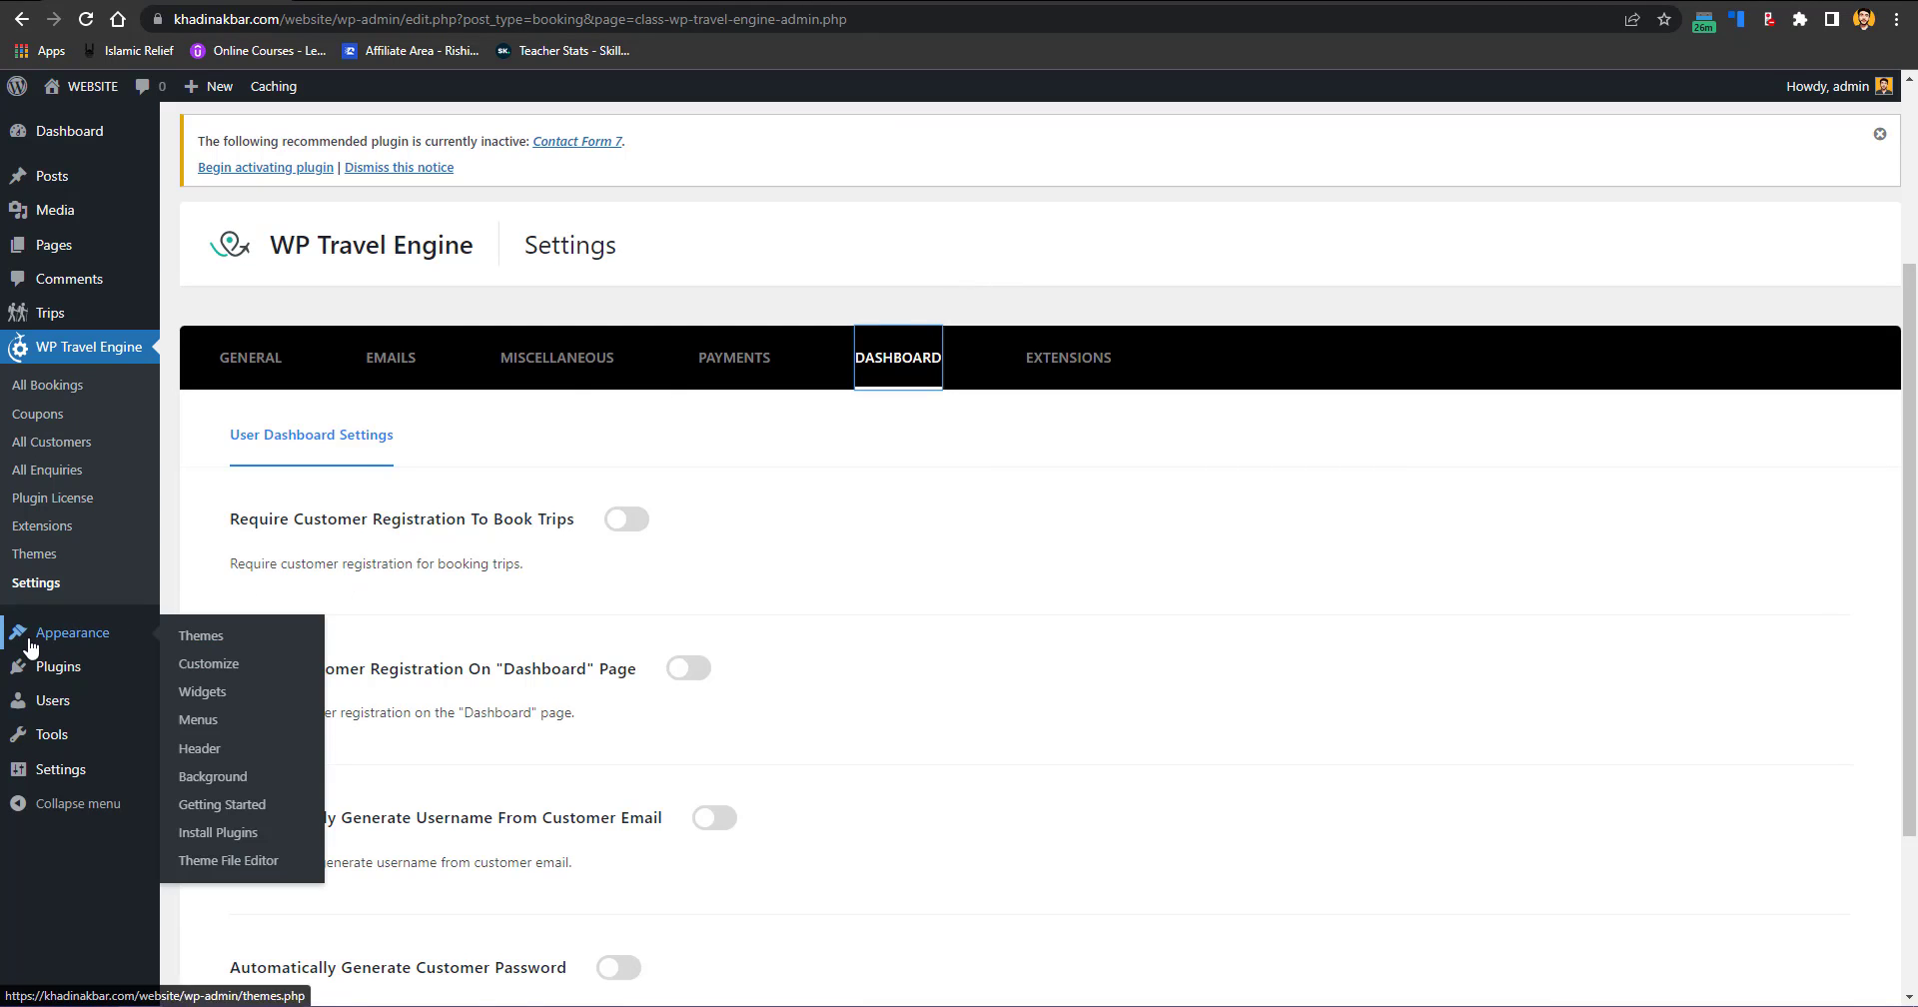
left_click(232, 665)
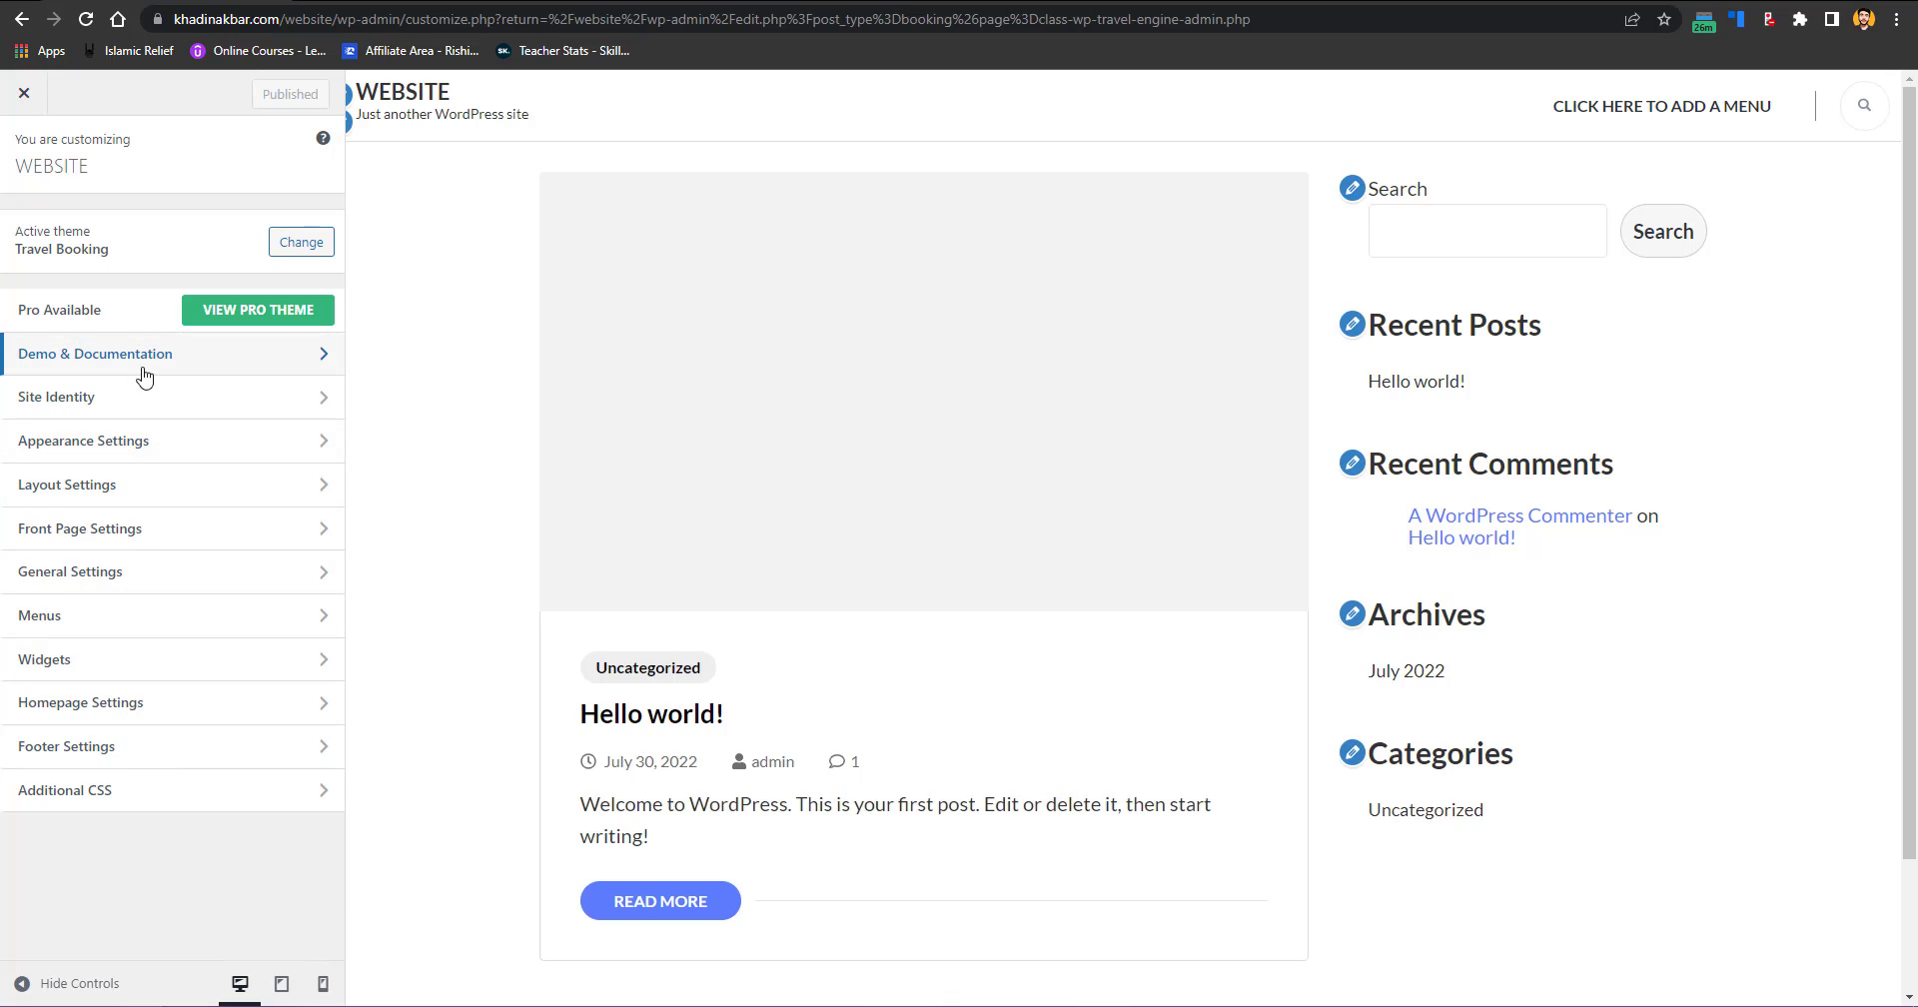
left_click(227, 362)
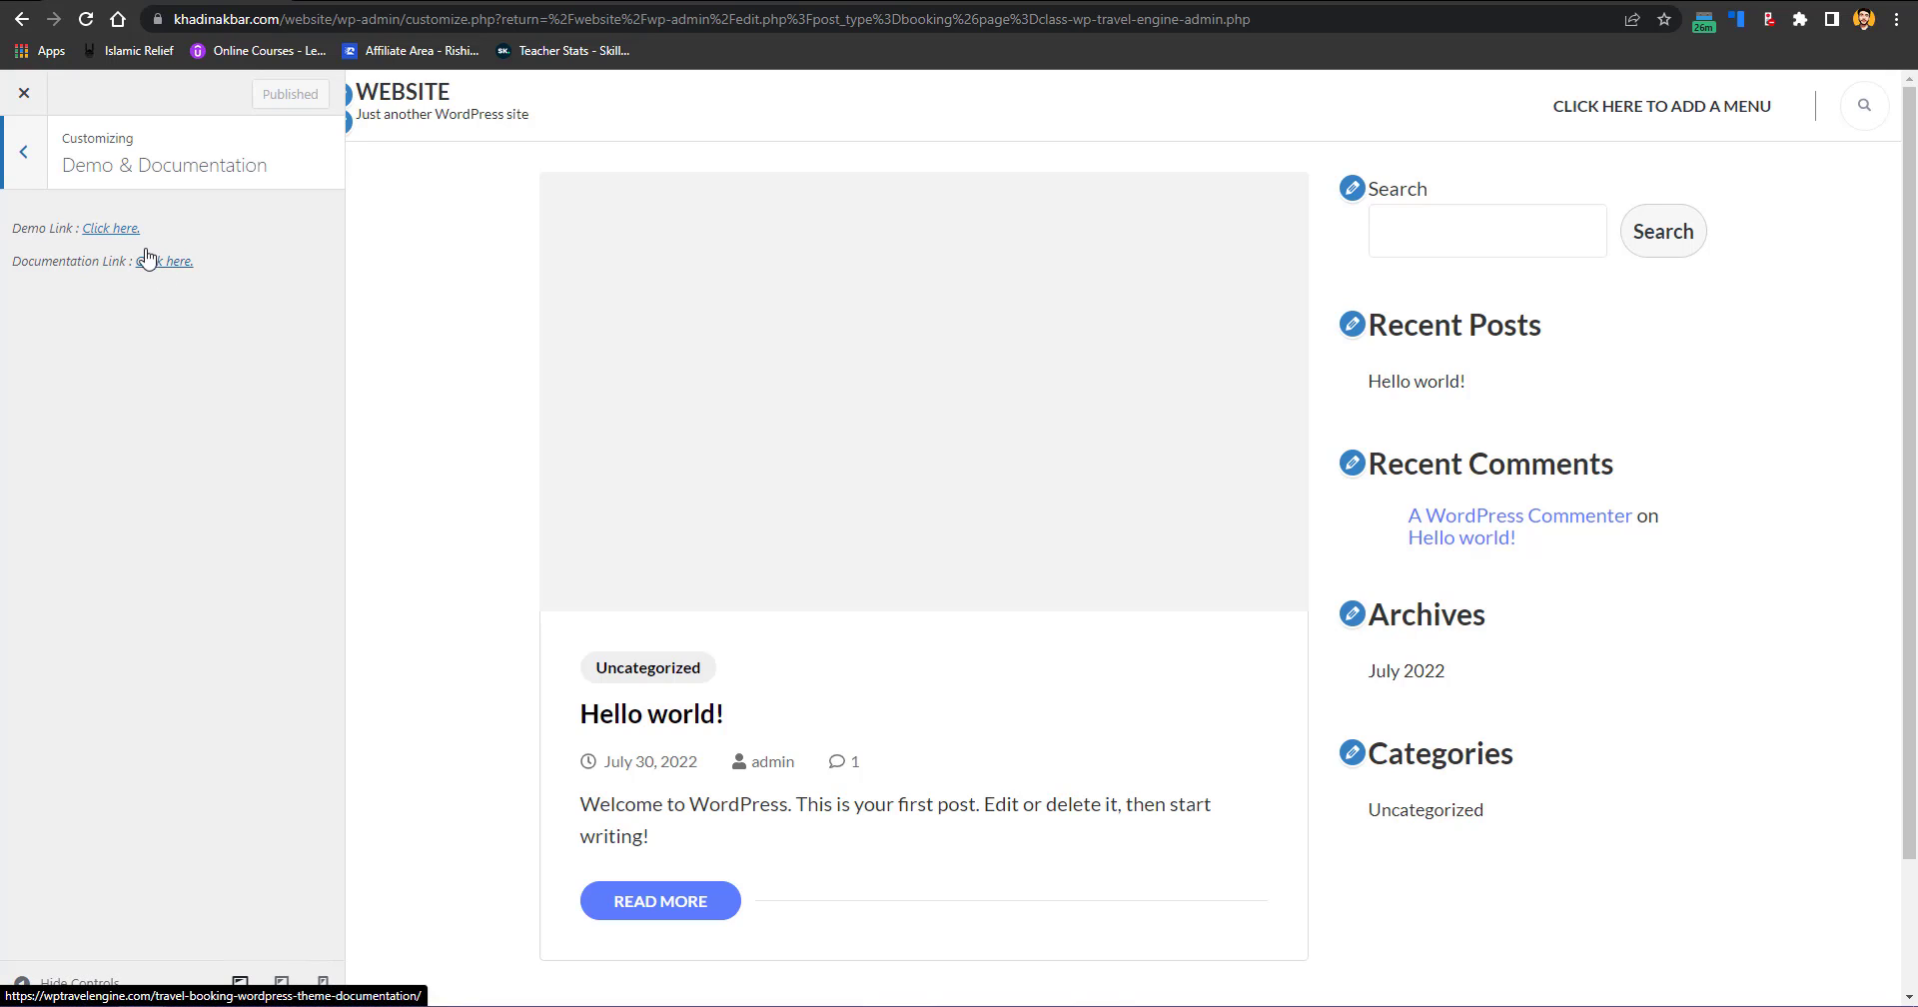
left_click(105, 231)
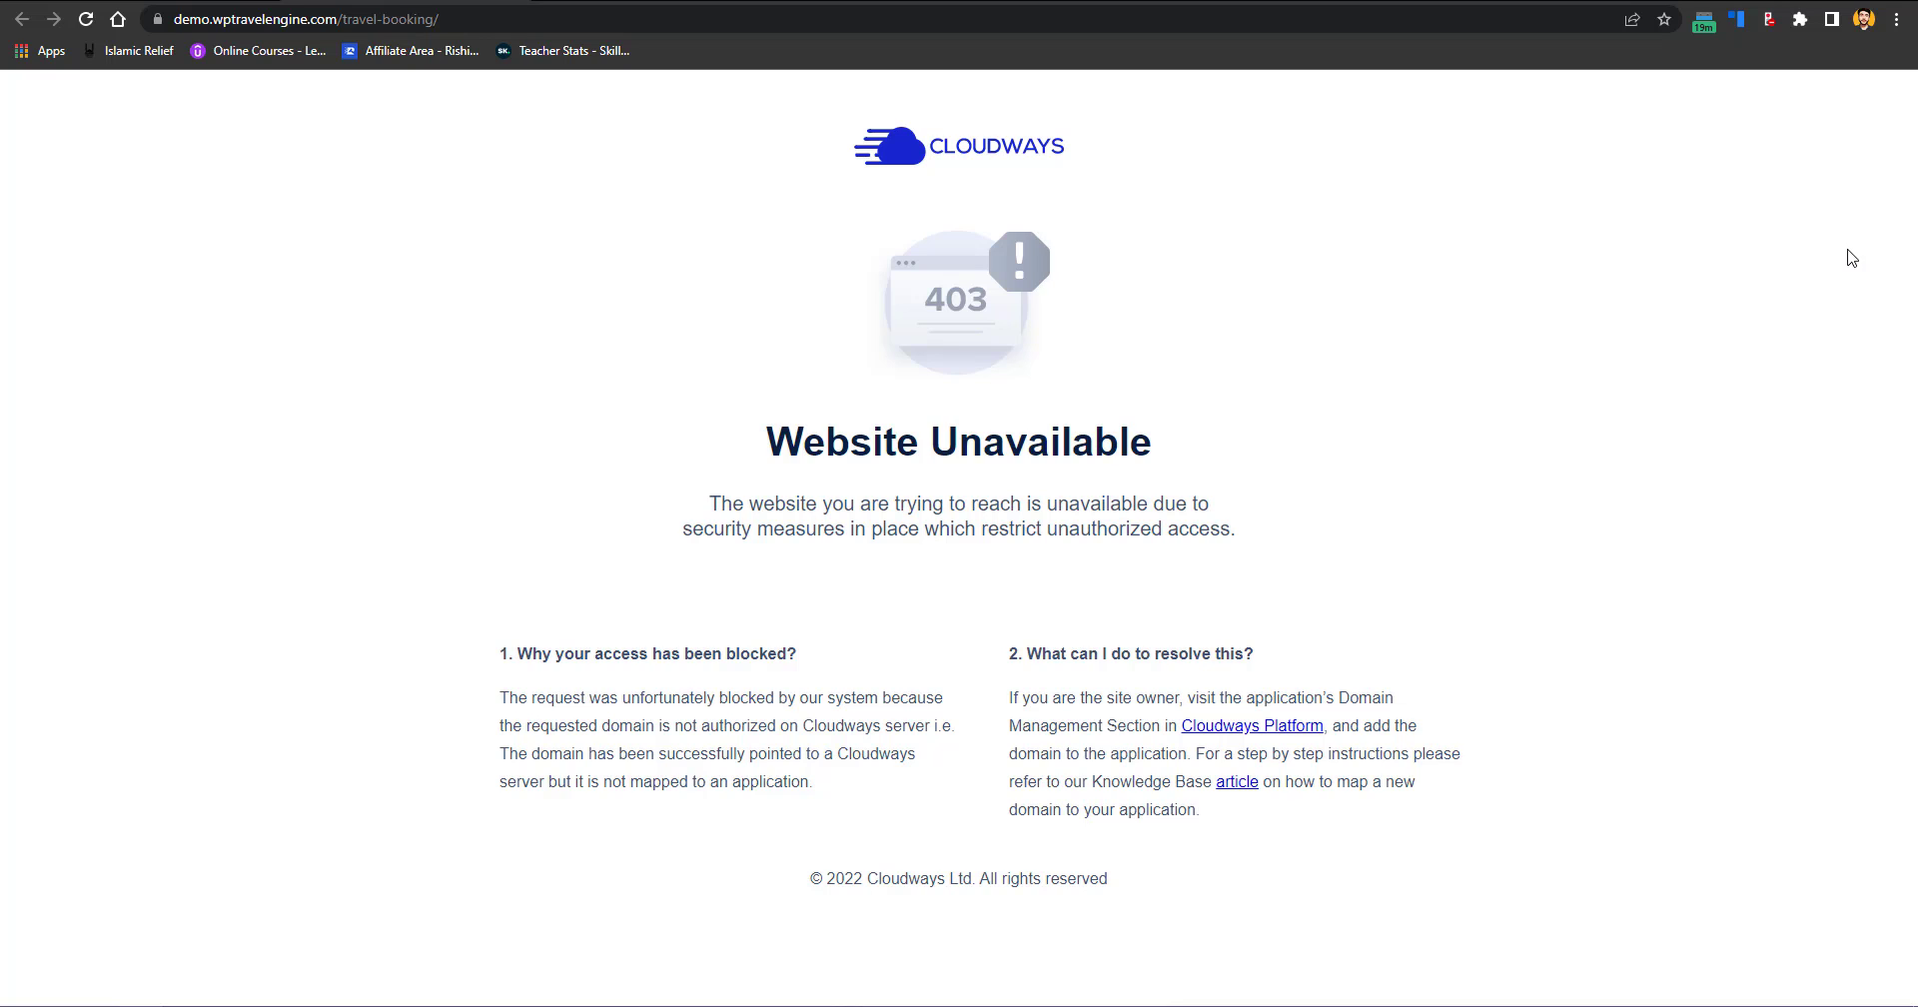
left_click(219, 3)
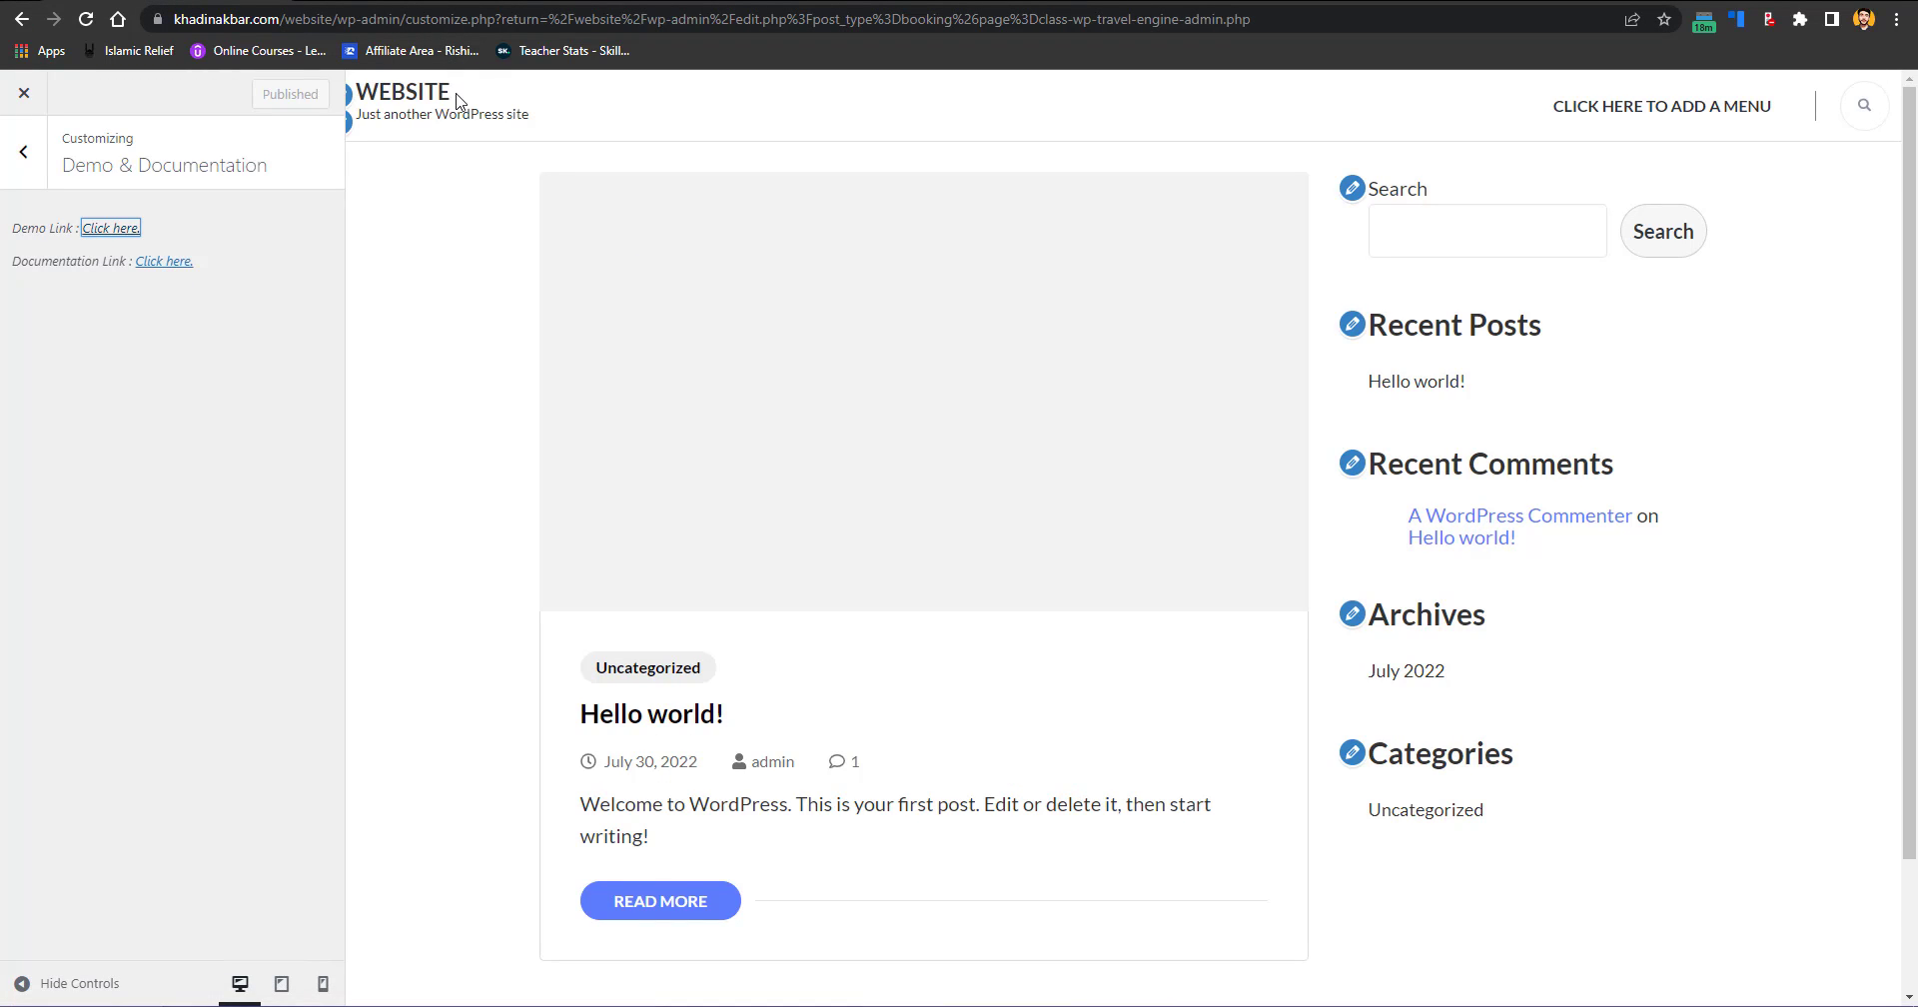
left_click(449, 3)
left_click(220, 3)
Step: Open the Travel Booking theme documentation and download the Travel Booking demo file, checking the contents of the ZIP archive
left_click(152, 262)
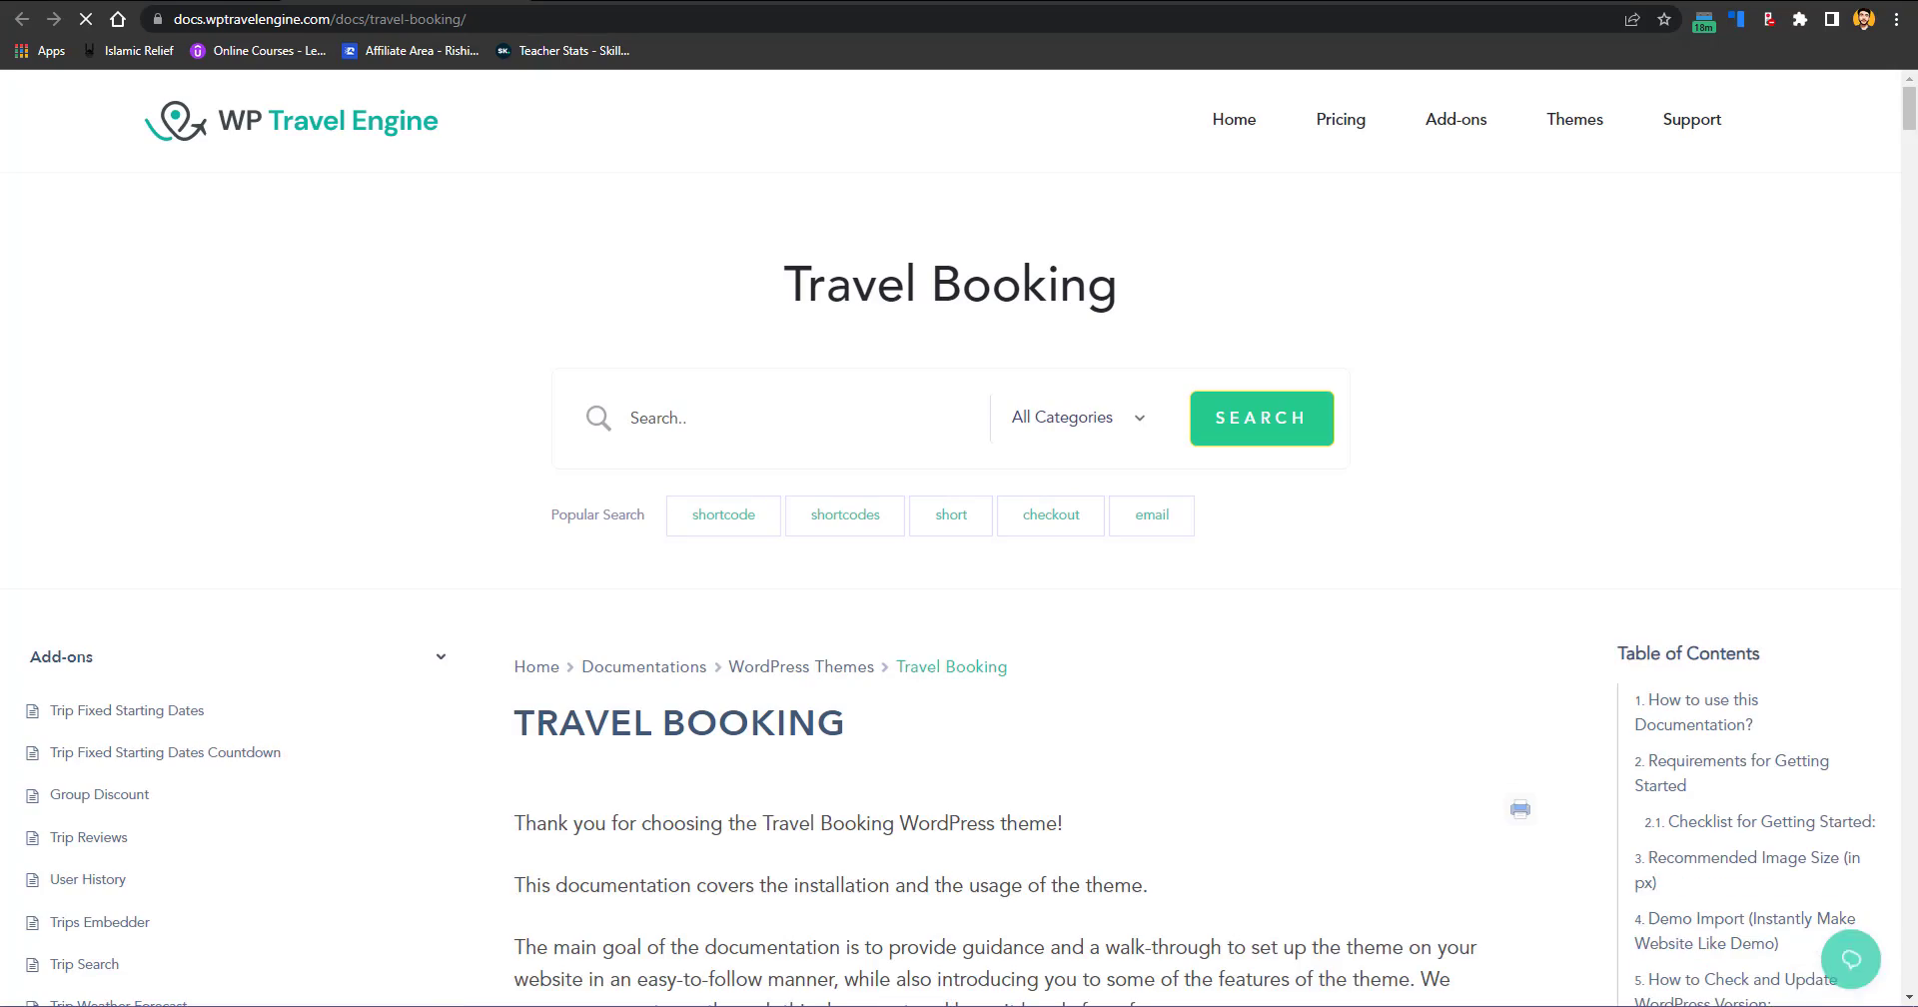
left_click_drag(1909, 110, 1910, 287)
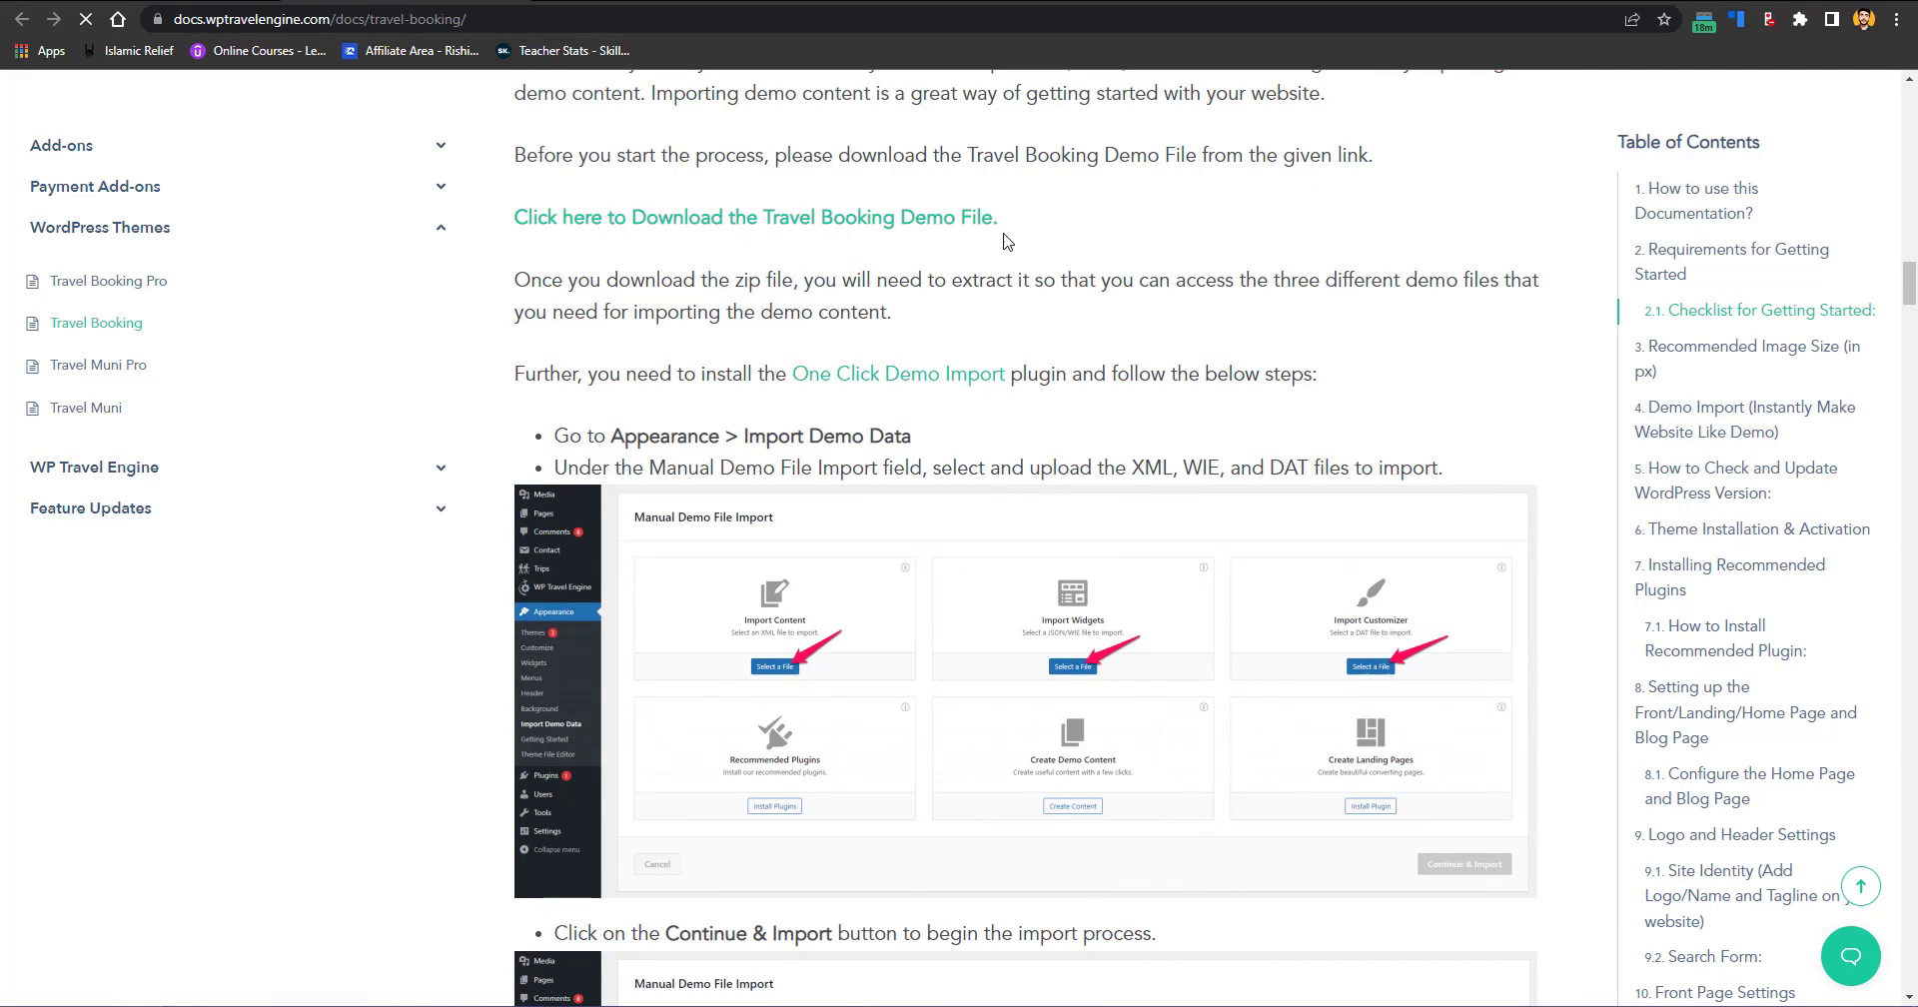
left_click(736, 221)
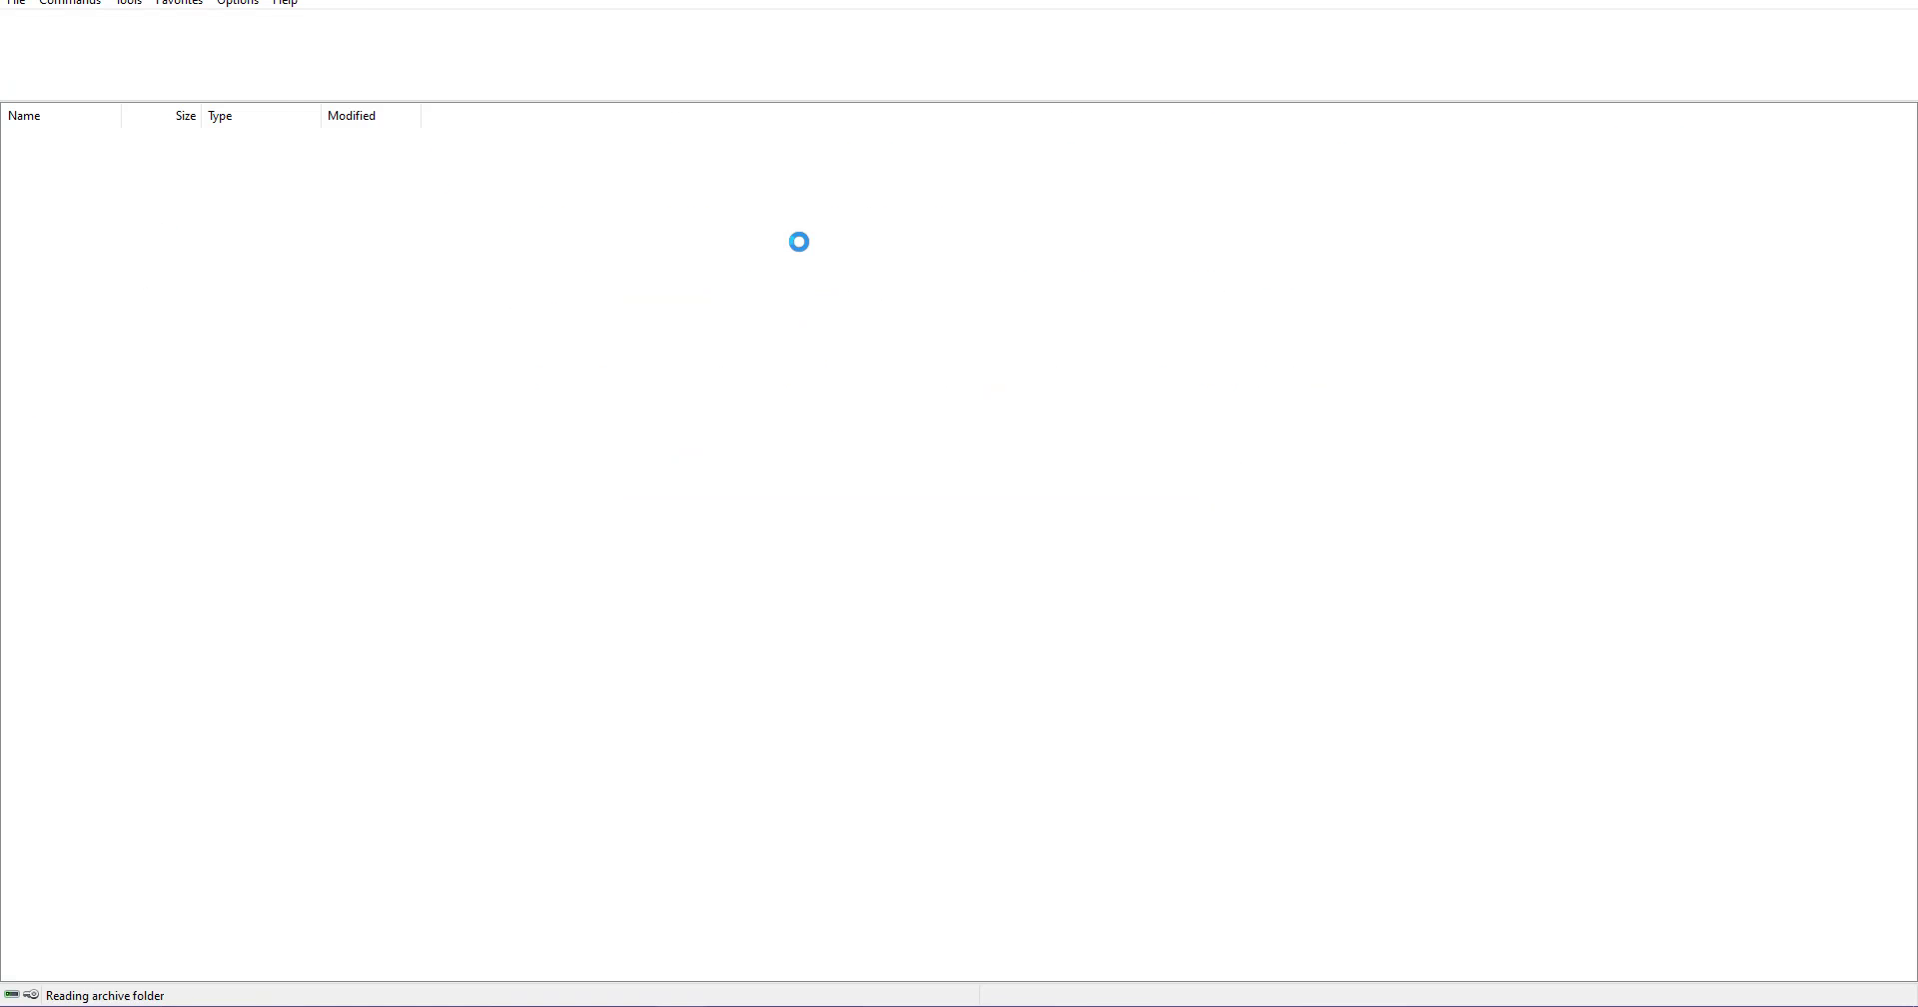
left_click(1332, 184)
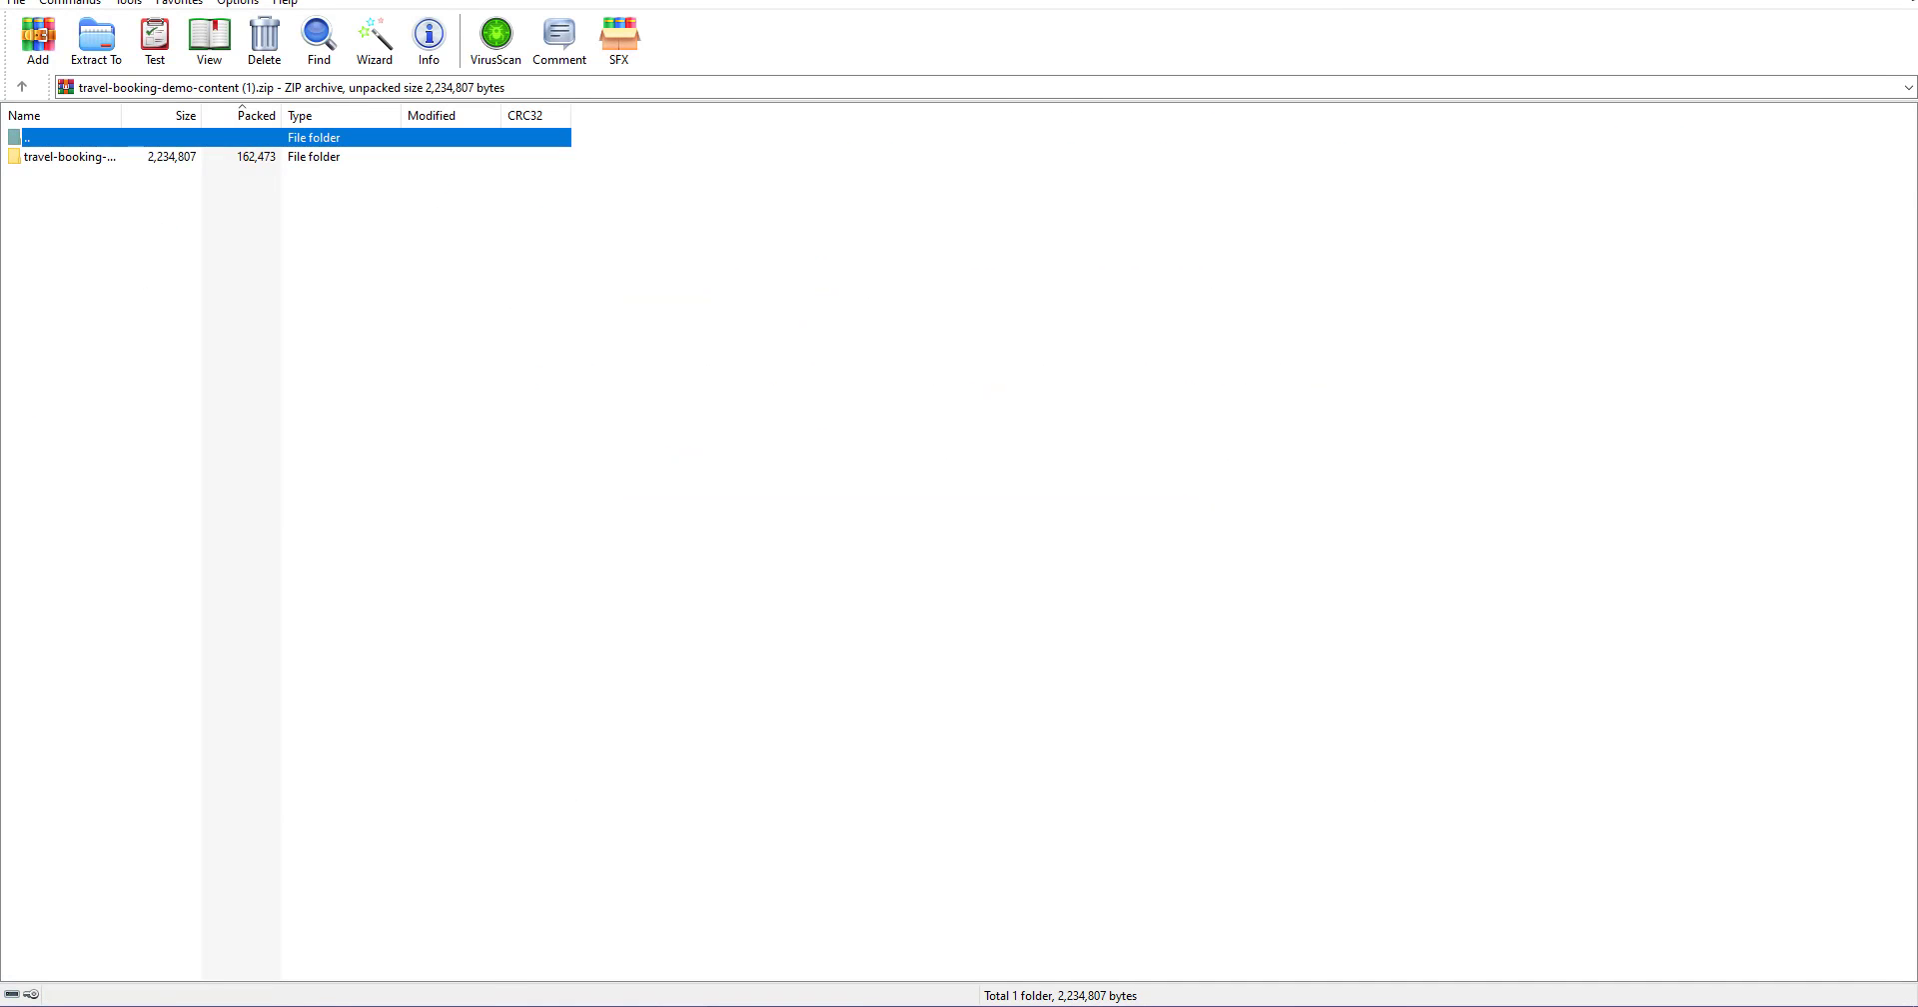
left_click(1895, 1)
Step: Leave the customizer, search the new plugins for "demo import" and install the One Click Demo Import plugin
left_click(207, 1)
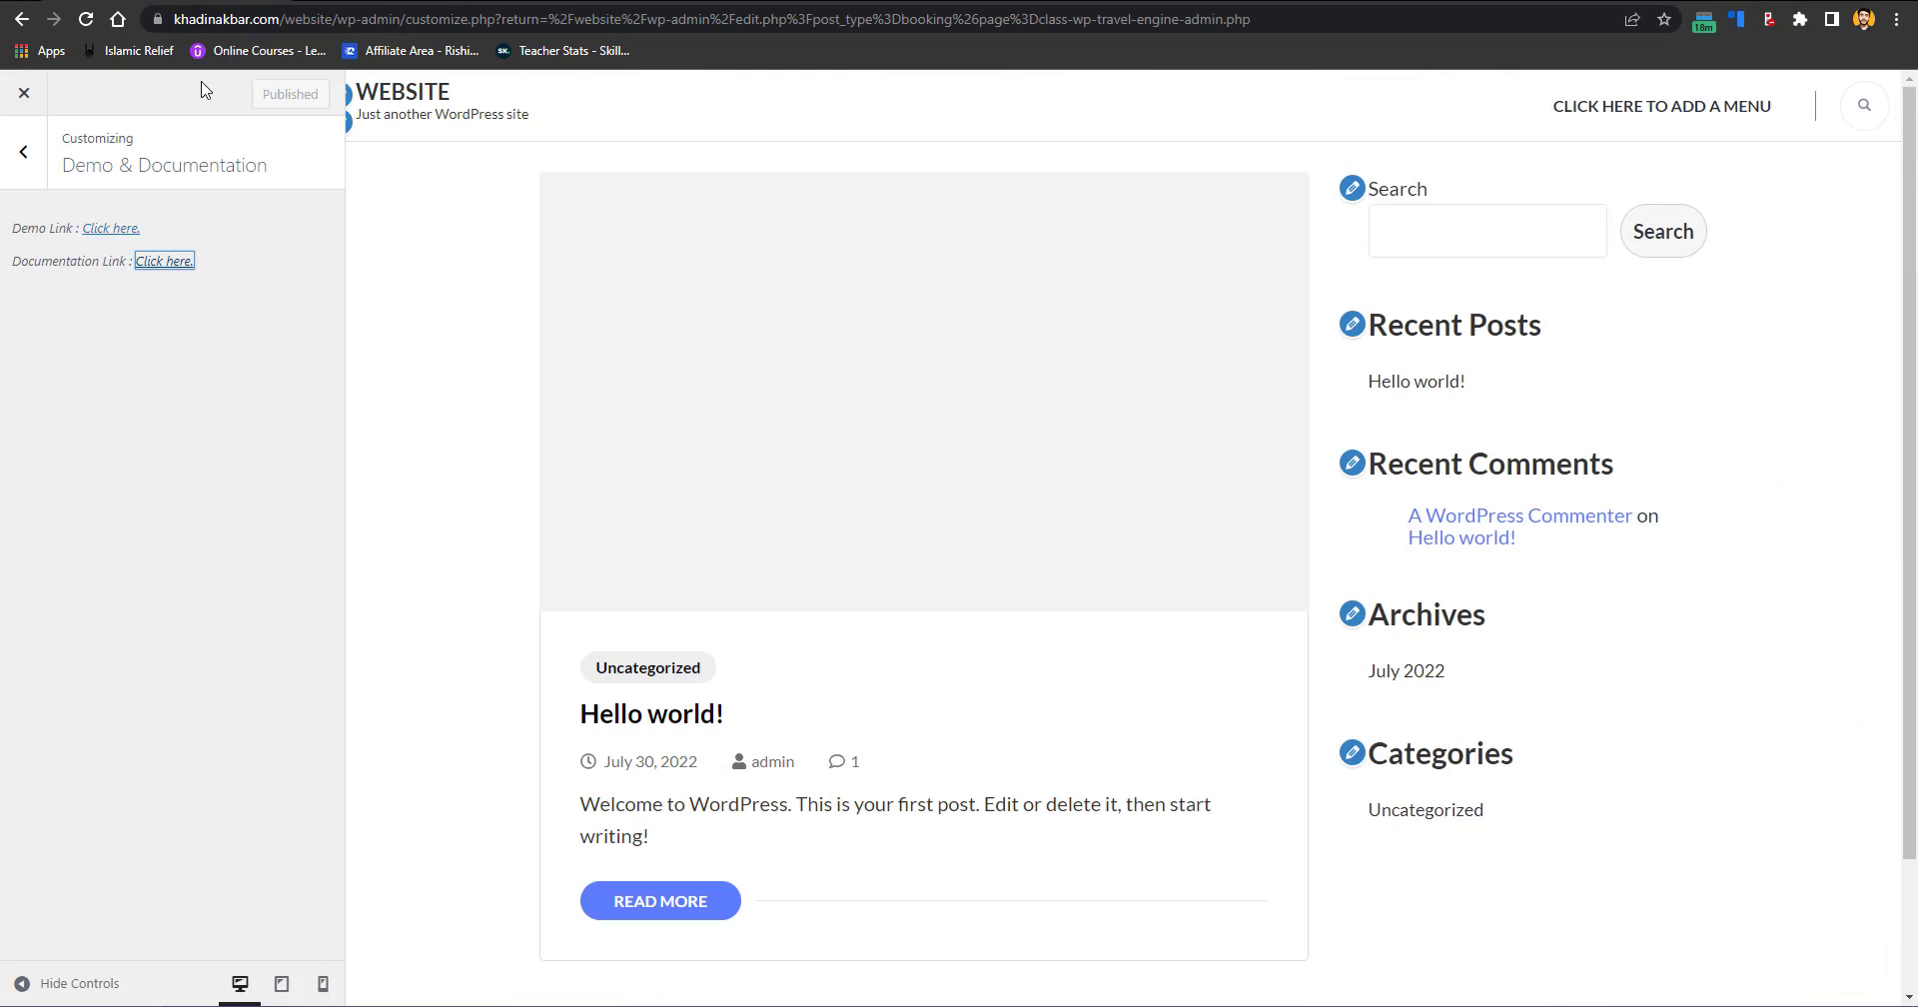
left_click(25, 95)
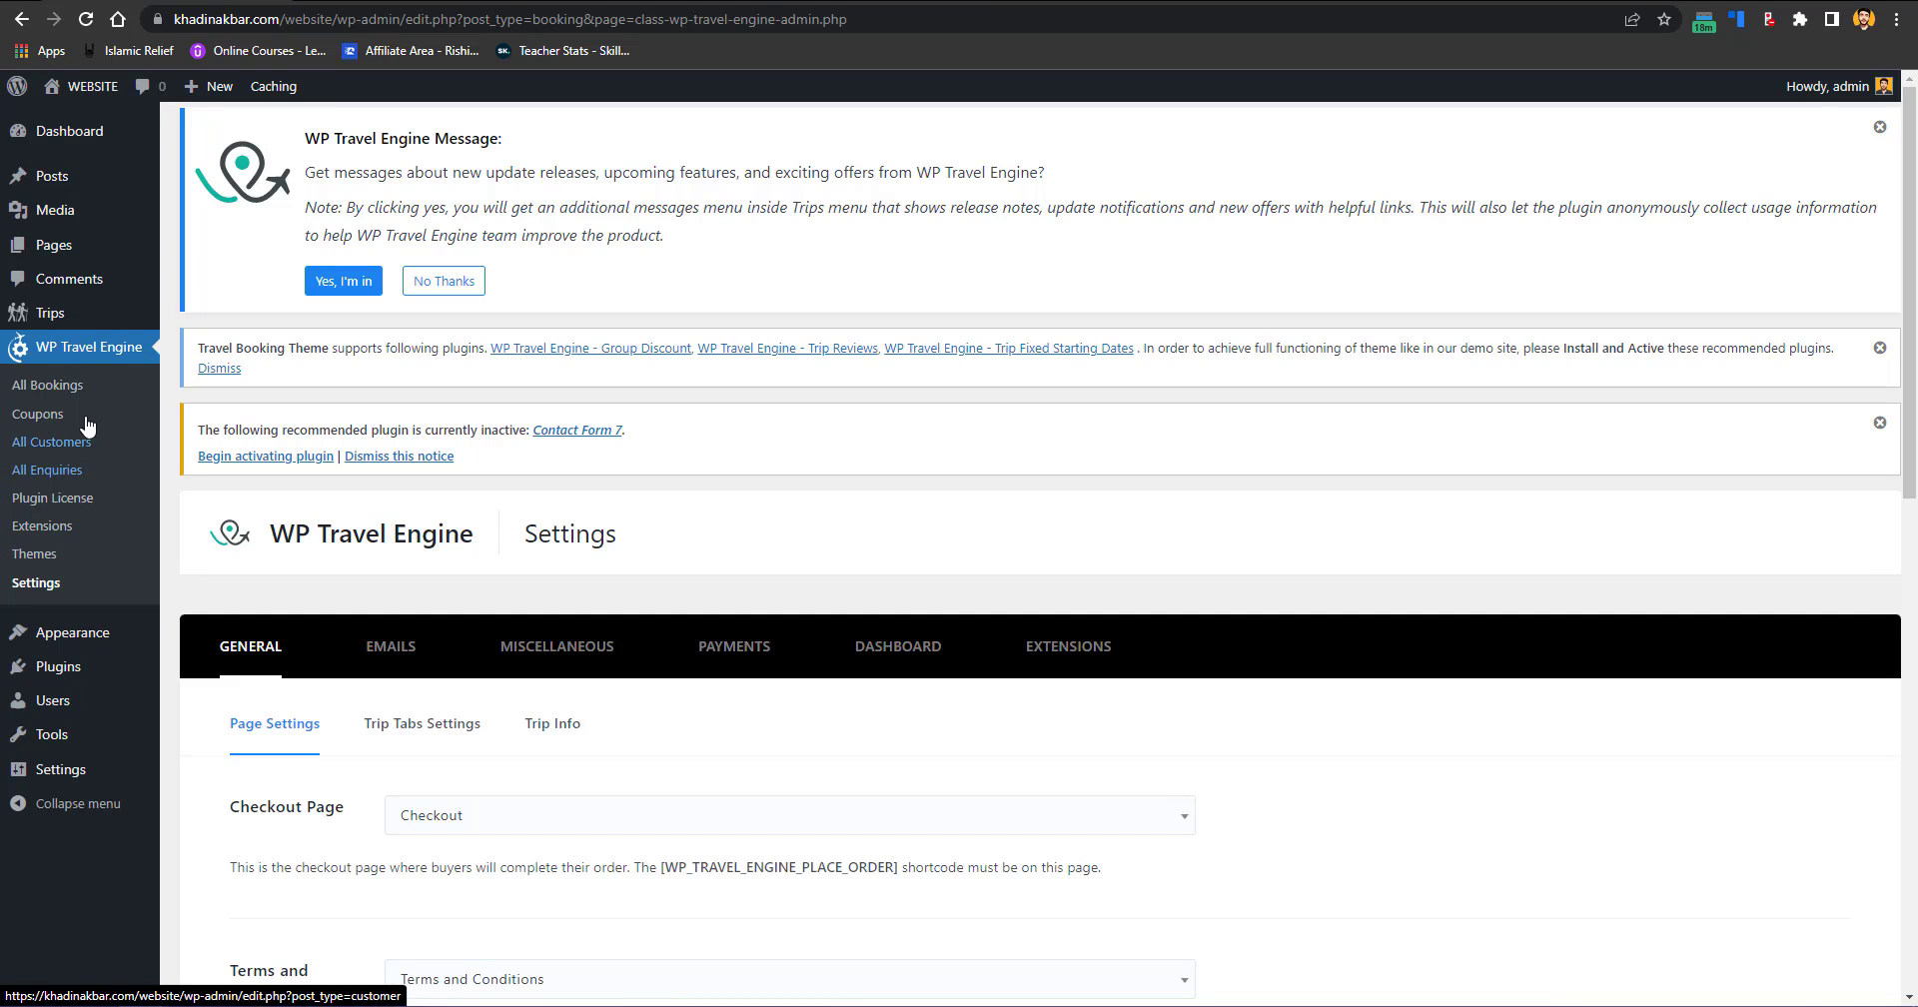
mouse_move(147, 645)
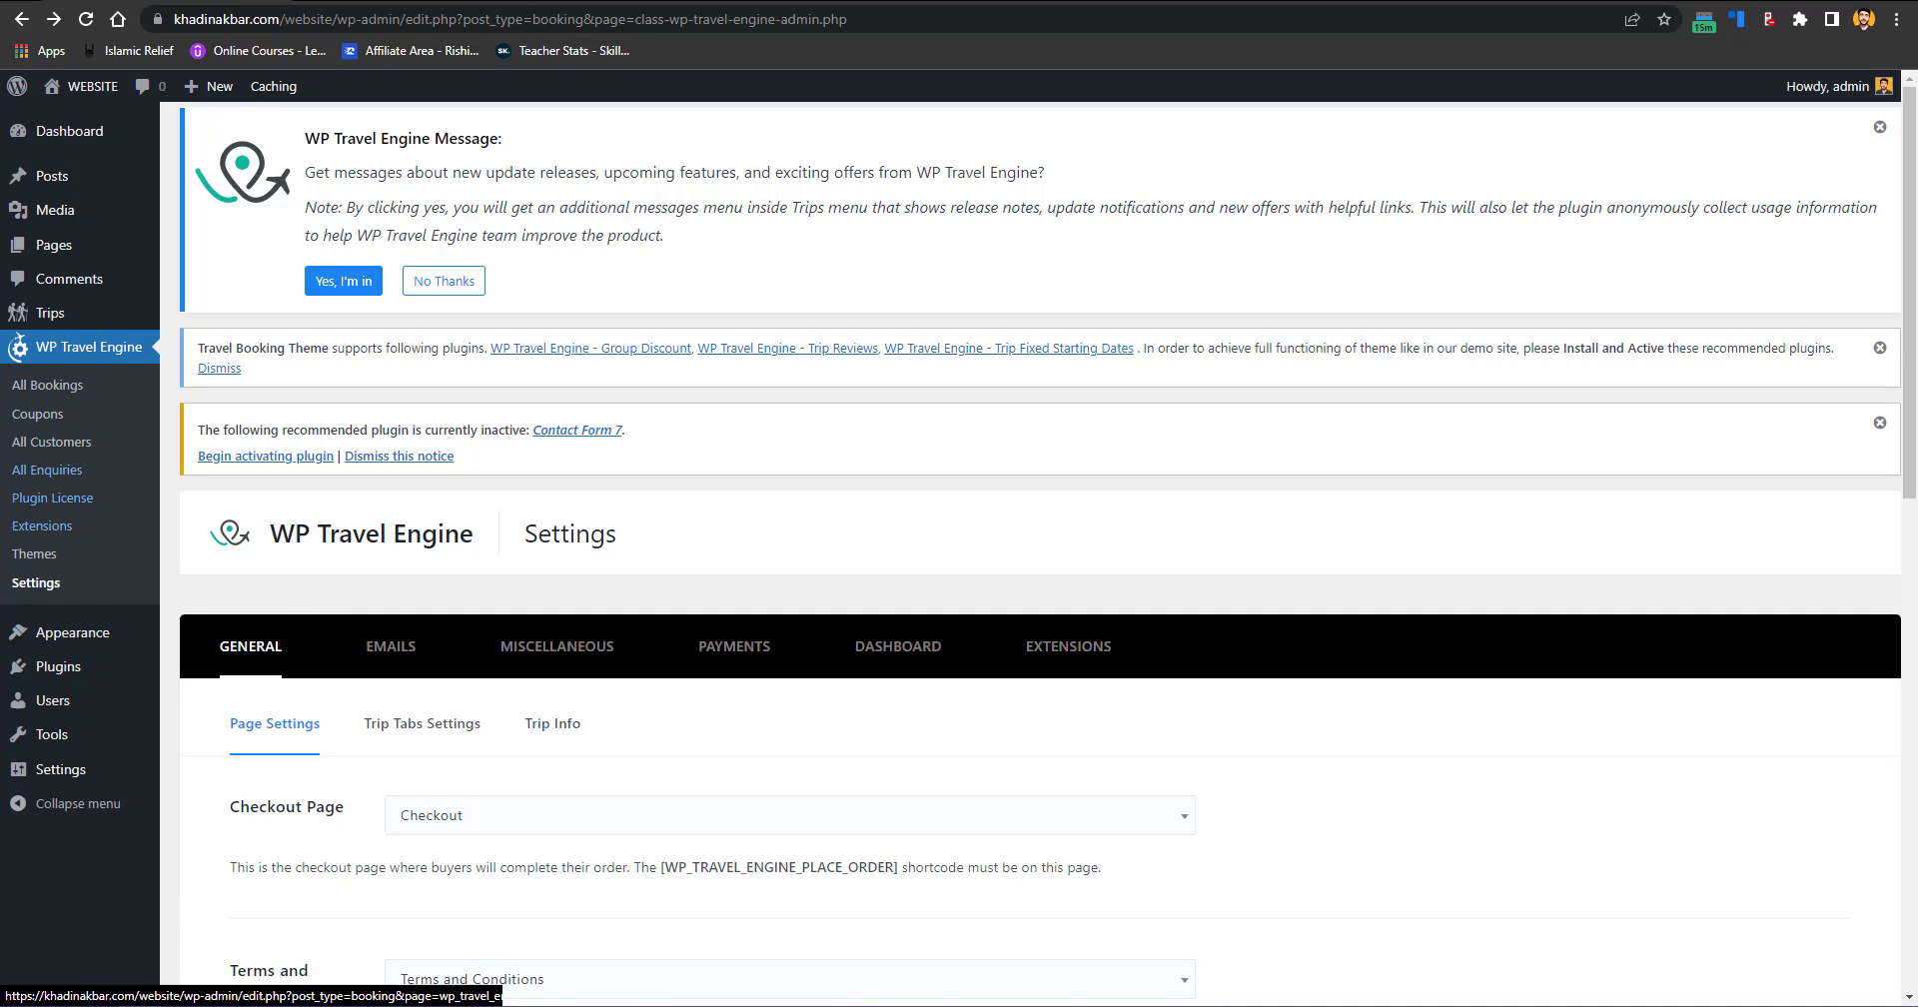
mouse_move(91, 676)
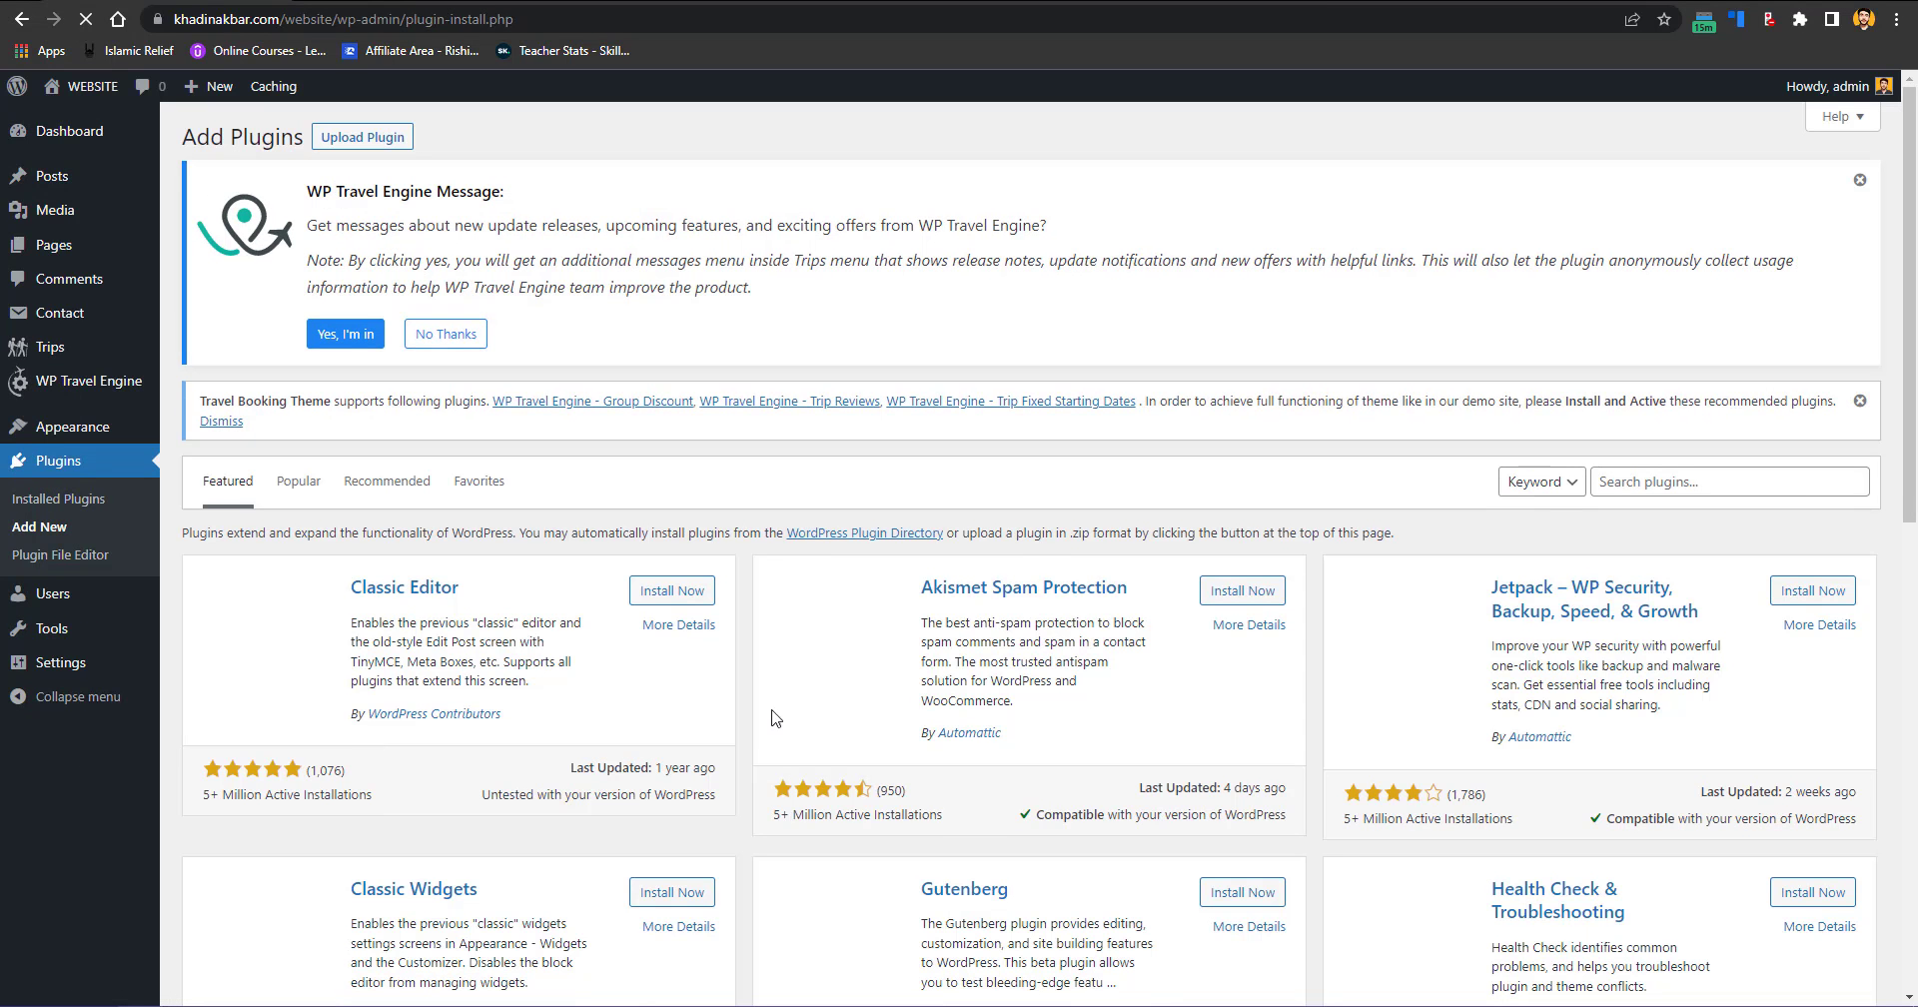
left_click(1642, 478)
type("de")
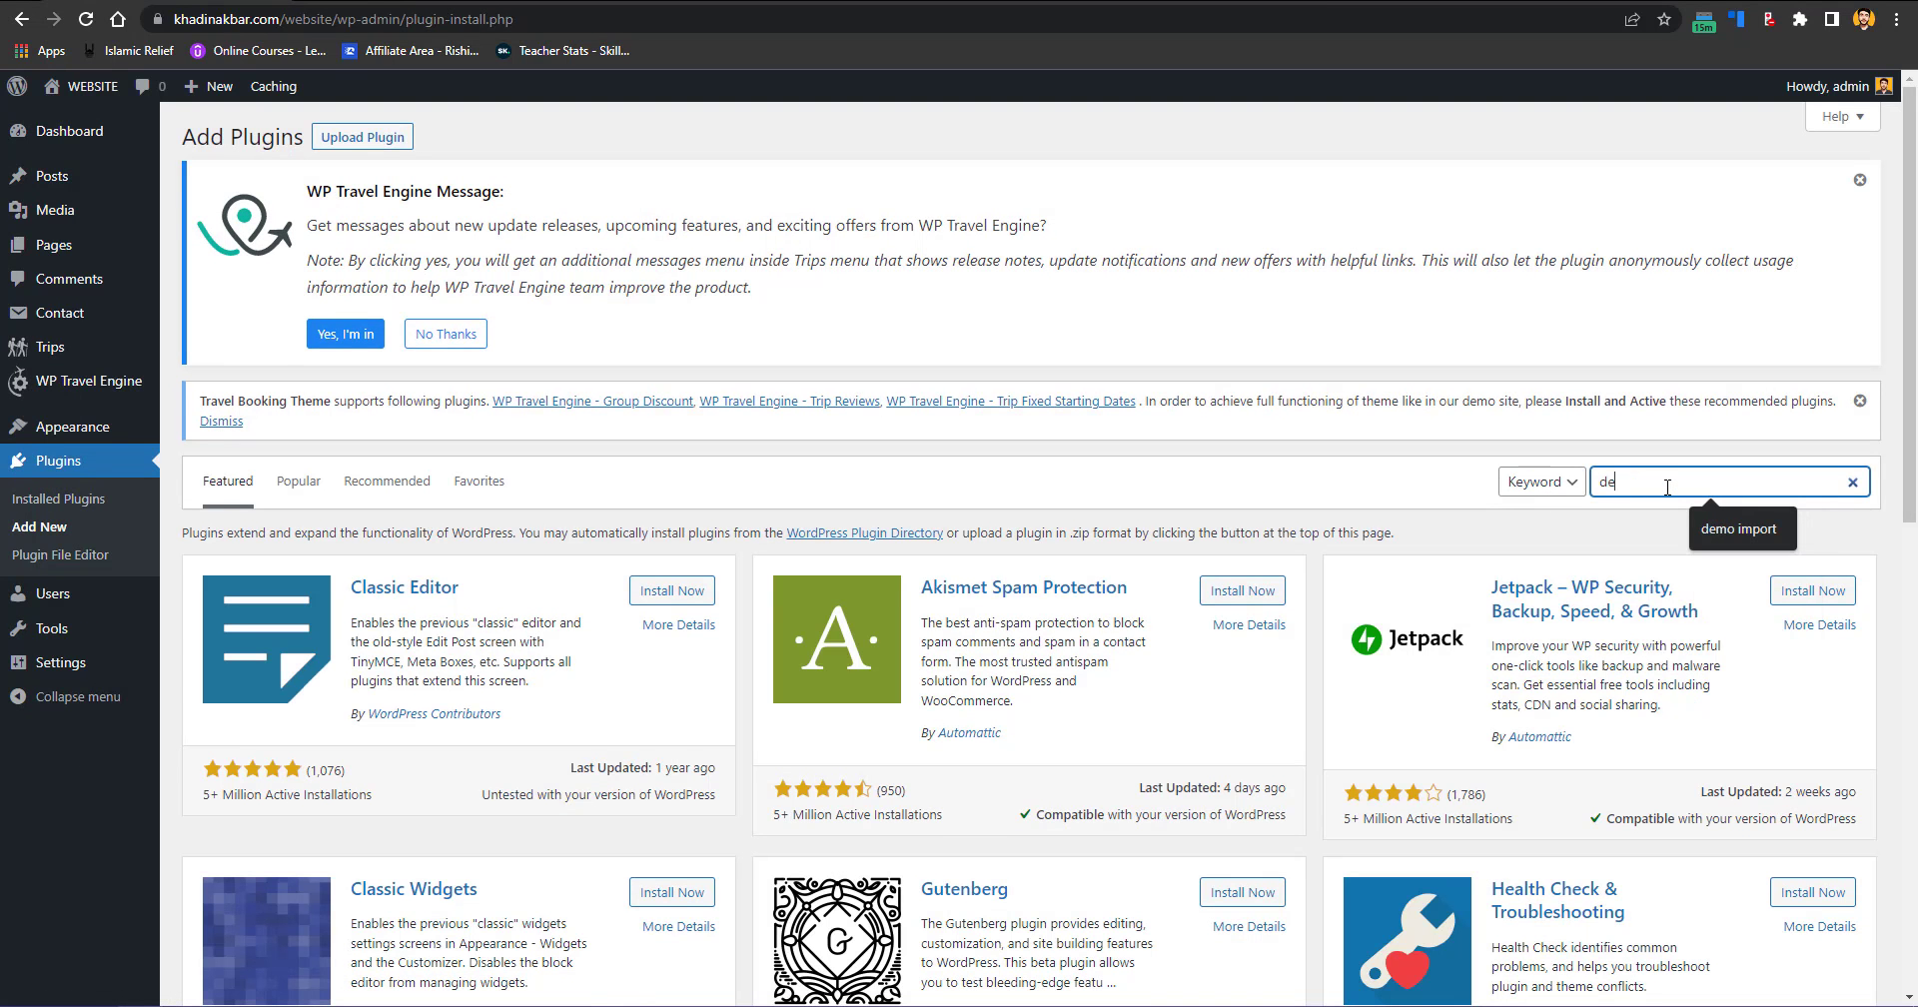
type("mo import")
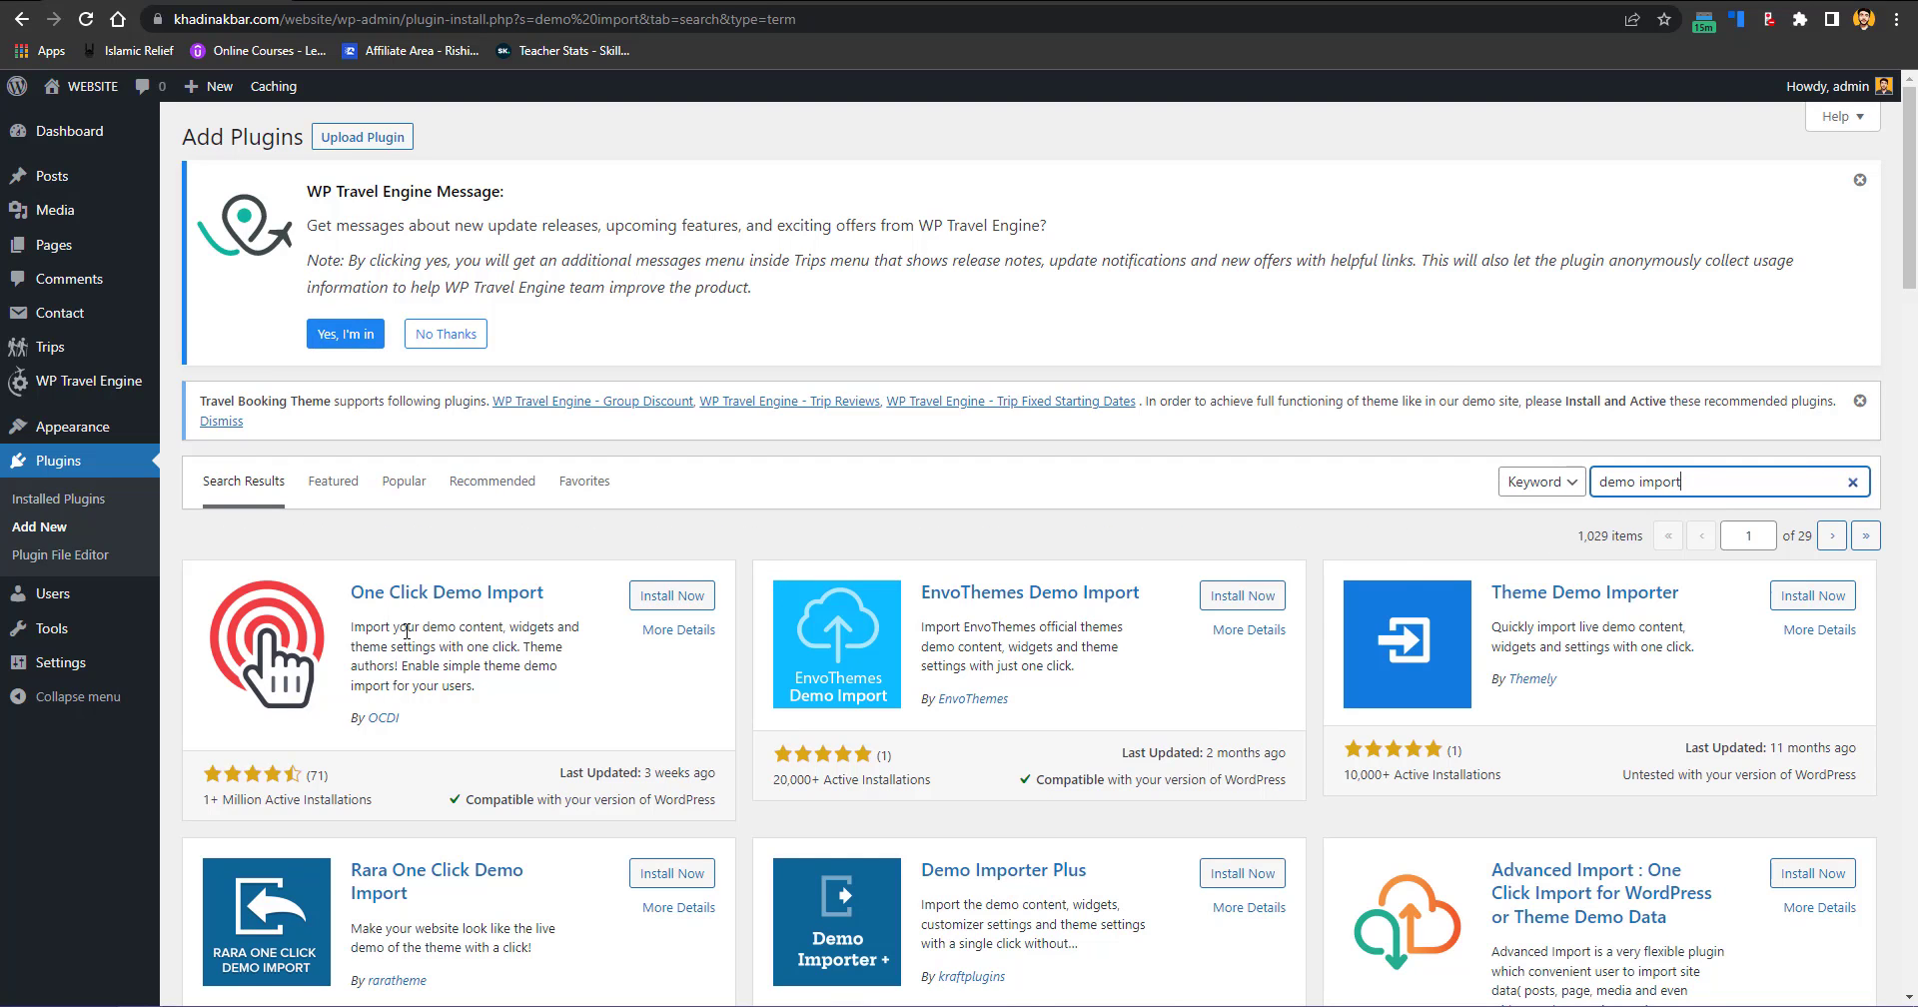
left_click(661, 597)
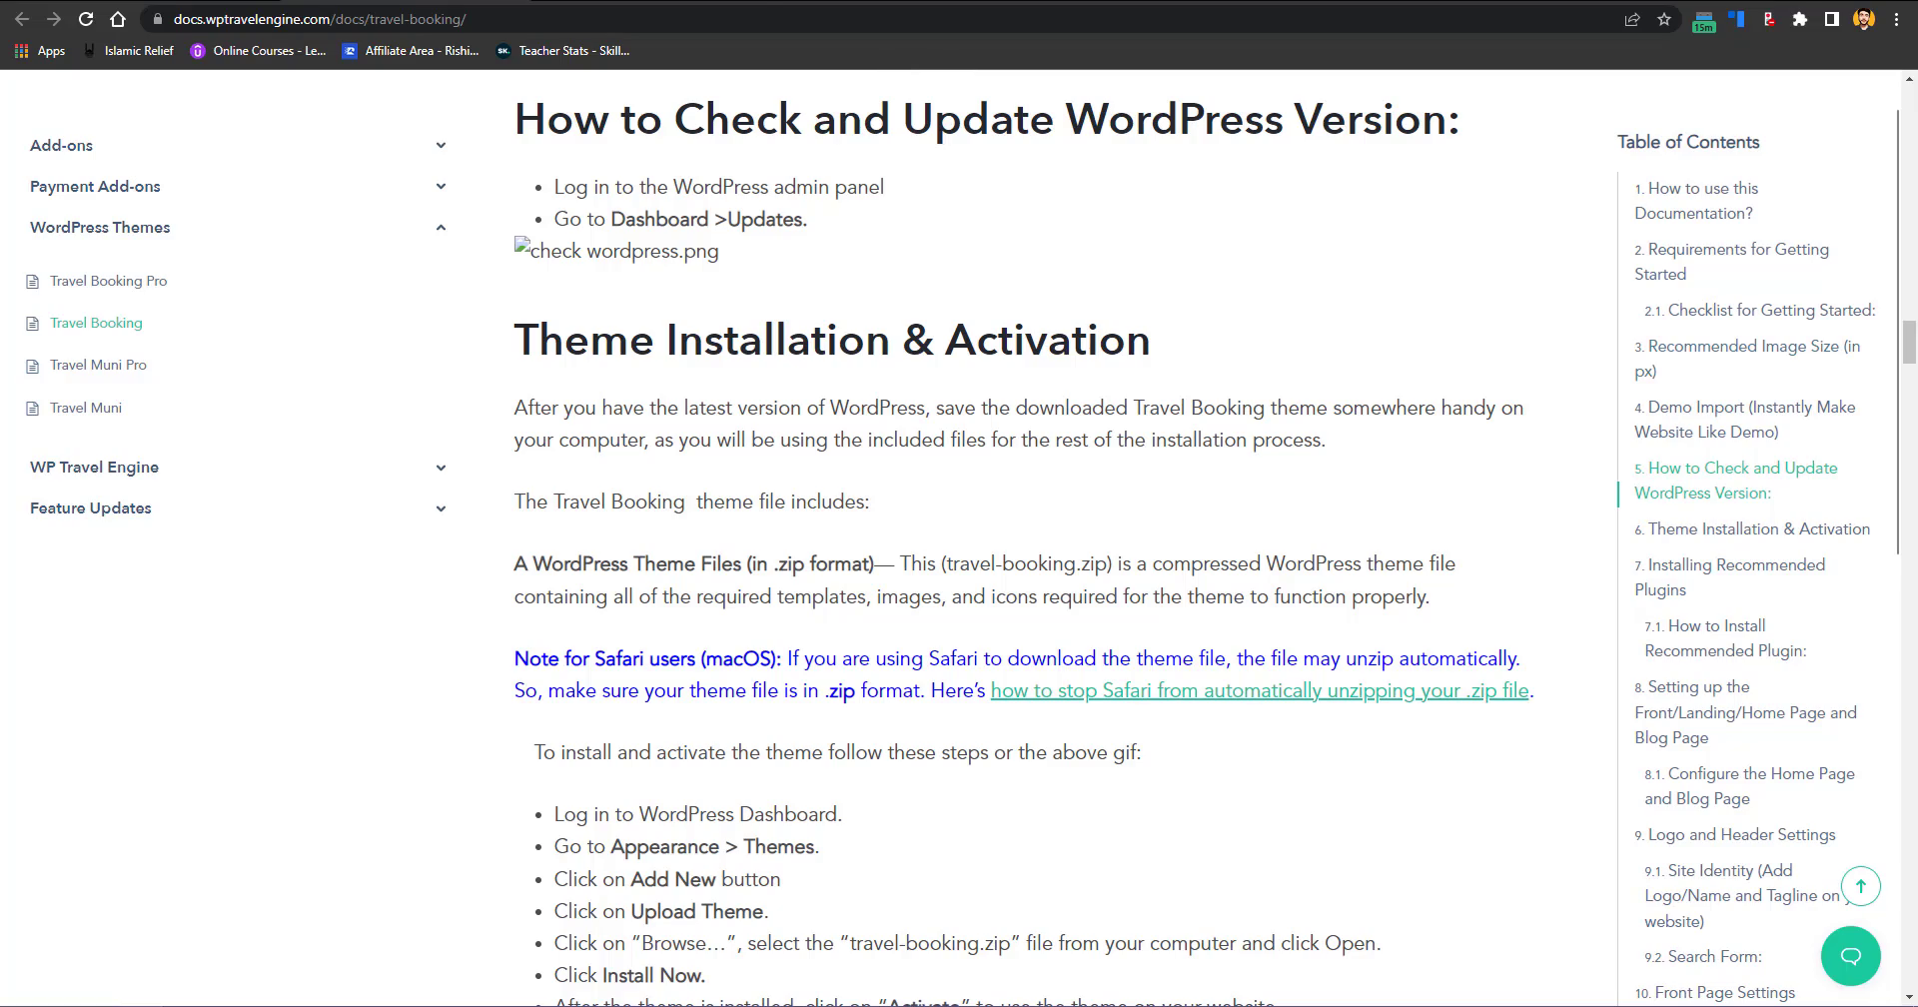
Step: Review the demo import instructions in the Travel Booking documentation, including the required plugin and the XML, WIE and DAT files
scroll(1915, 355, "up", 2)
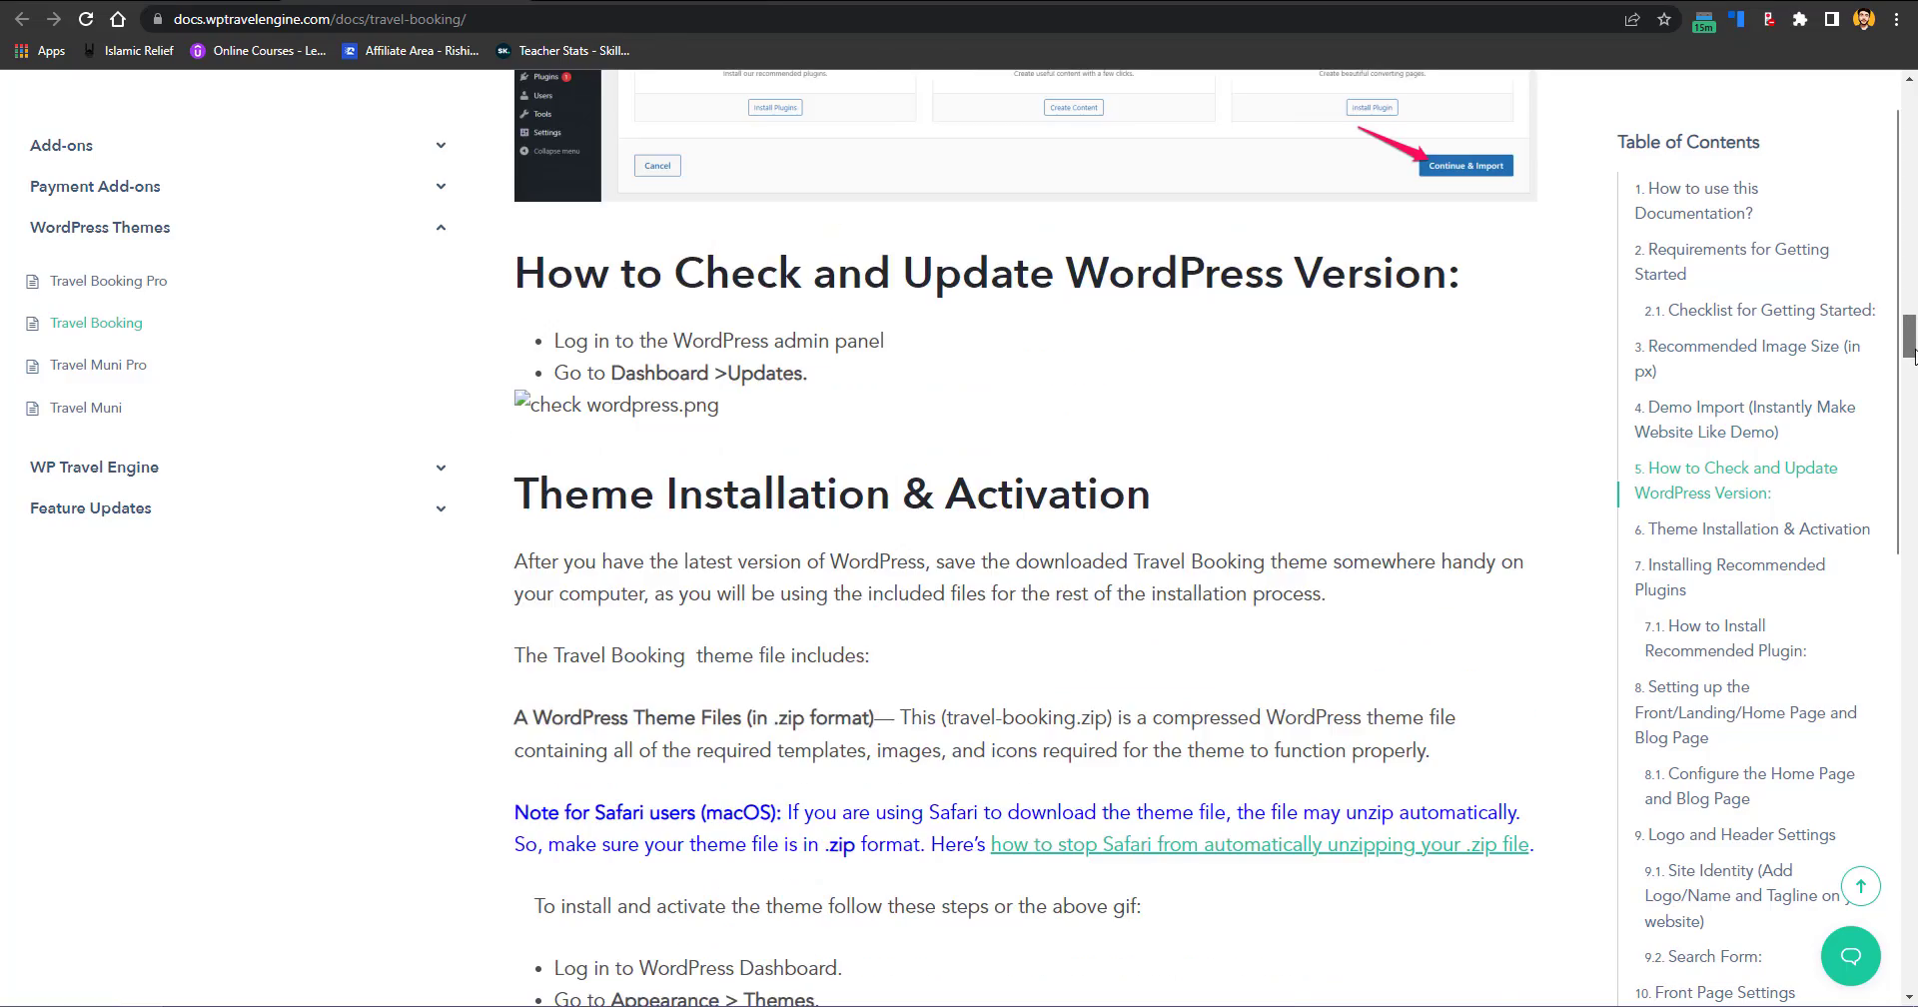
left_click_drag(1915, 350, 1911, 313)
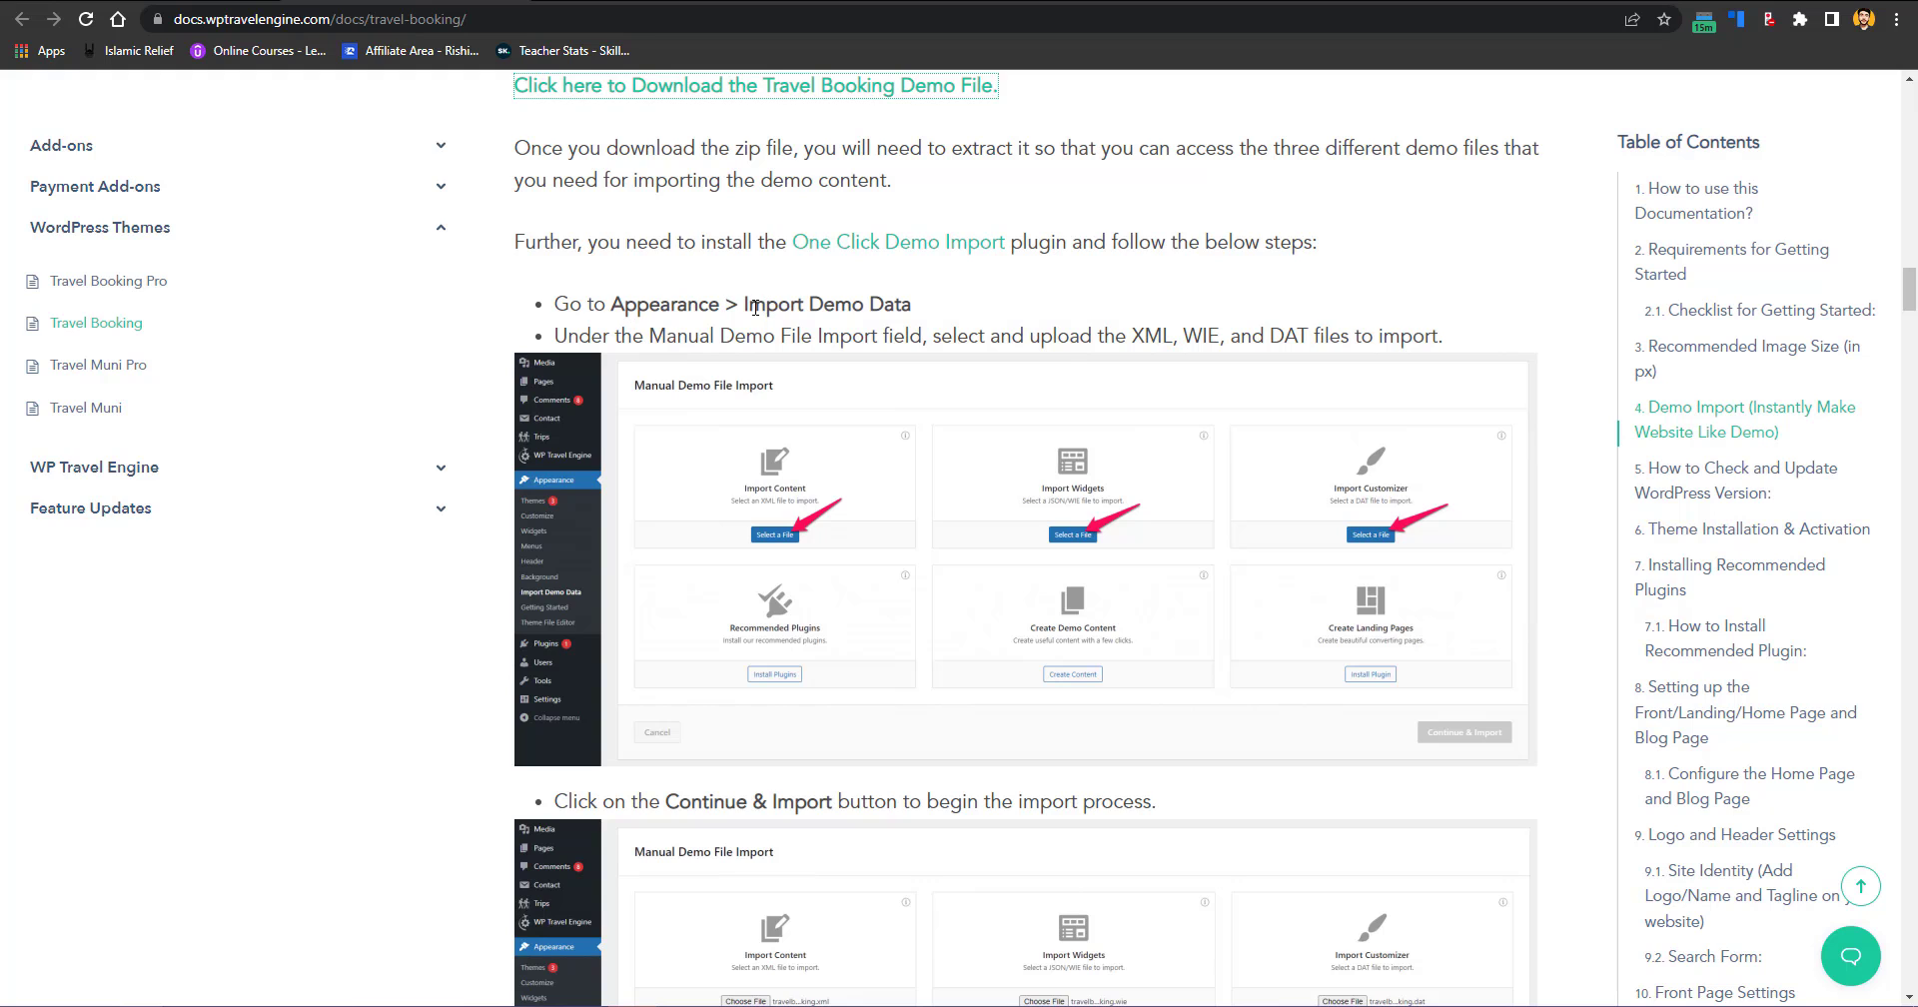
left_click_drag(1911, 300, 1912, 288)
right_click(1913, 288)
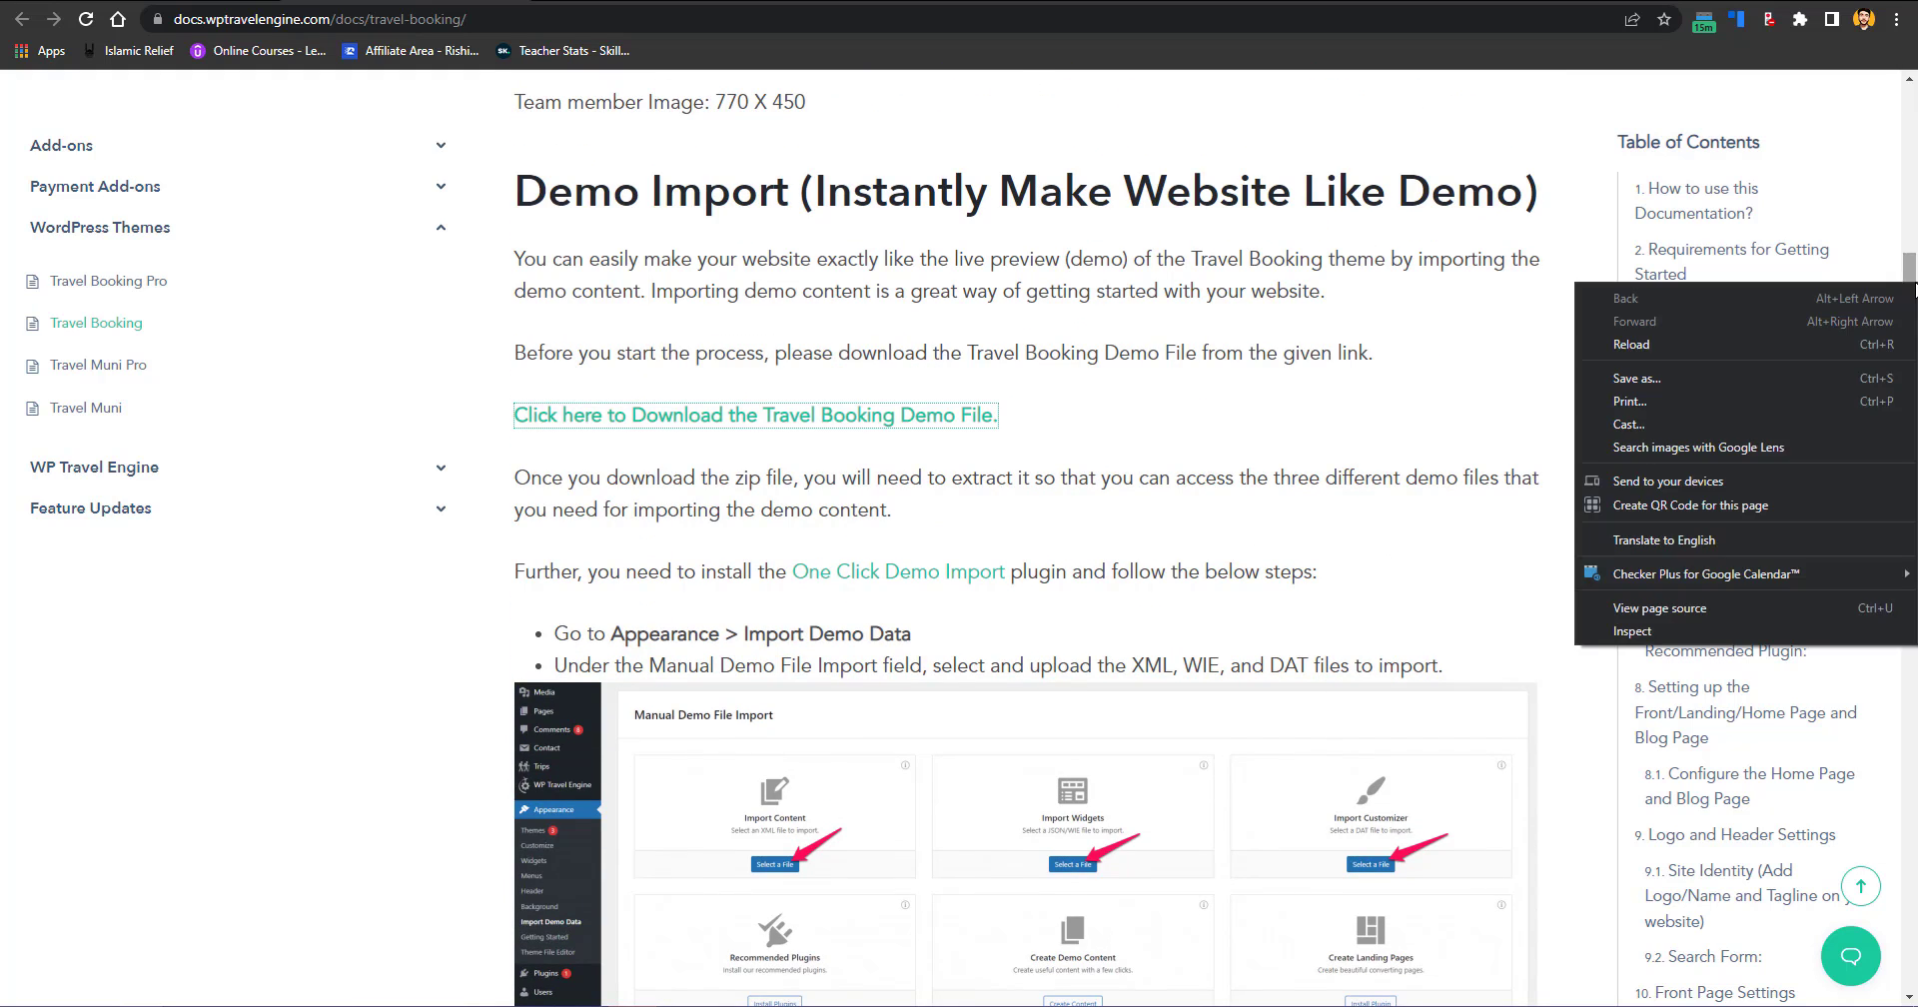
scroll(1521, 257, "down", 3)
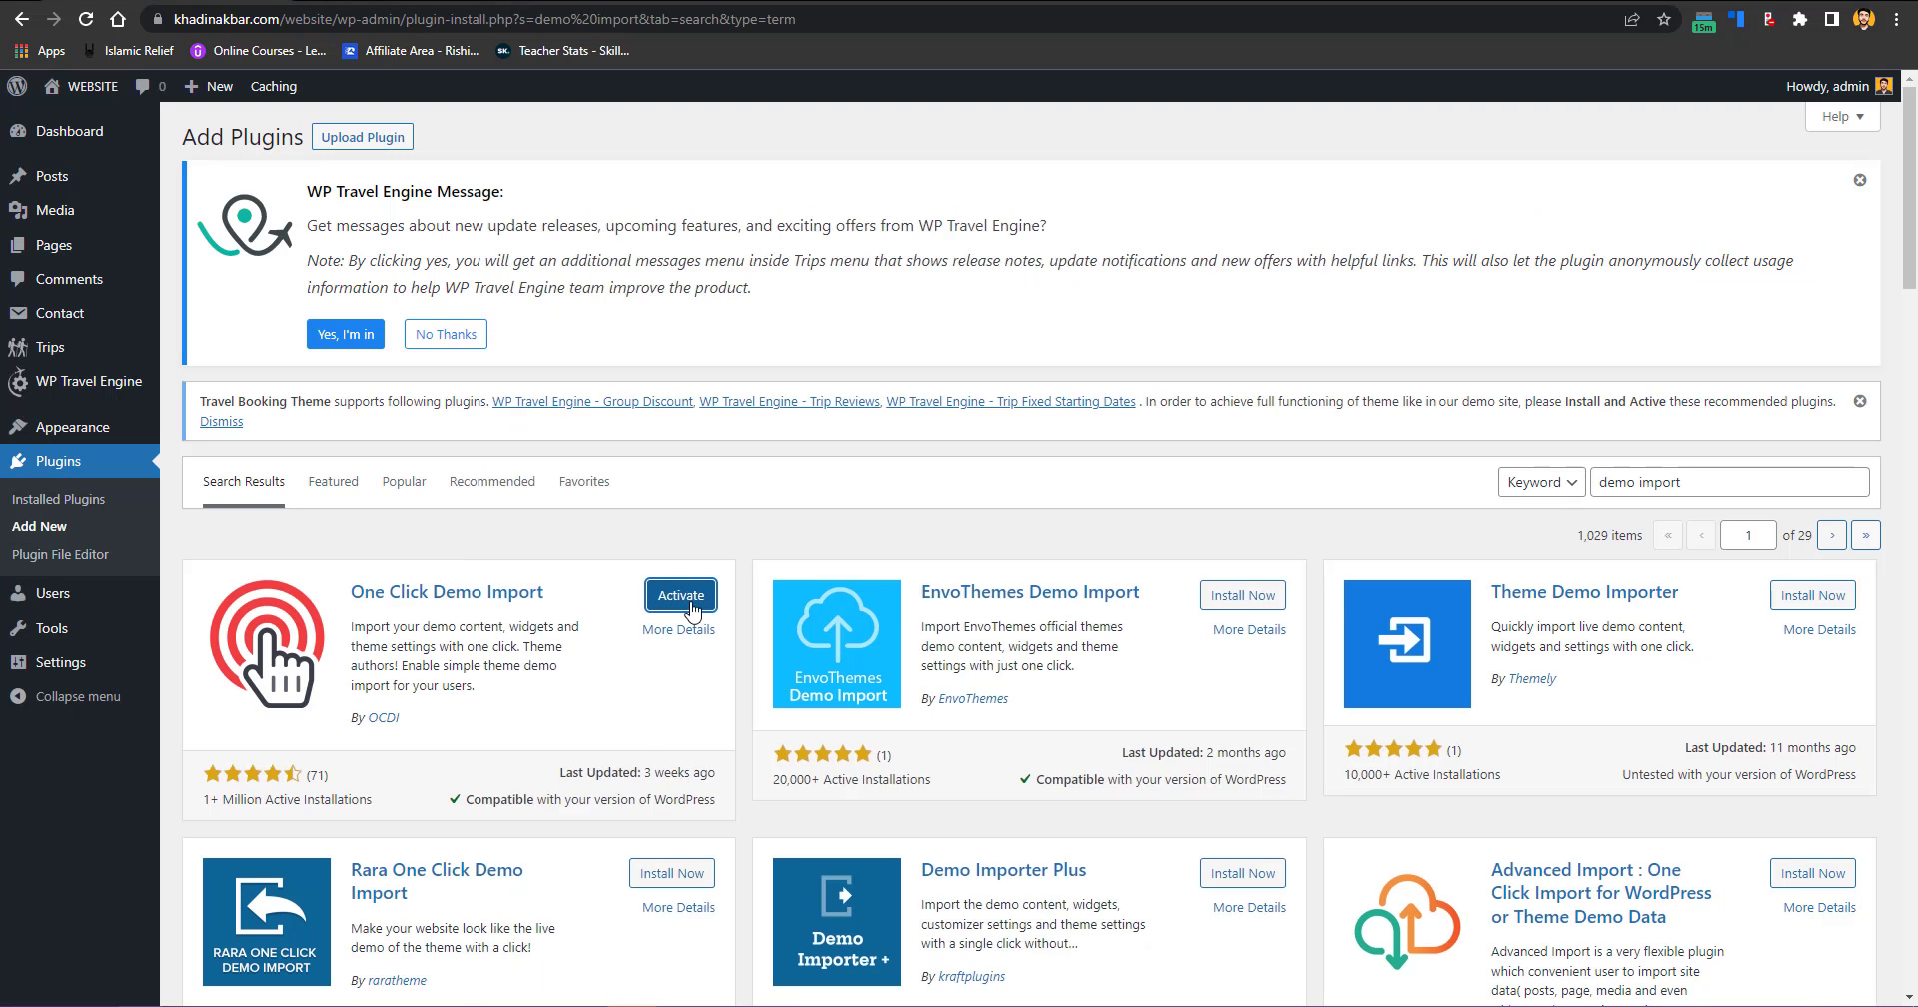
Step: Activate the One Click Demo Import plugin and open the Import Demo Data page
left_click(692, 605)
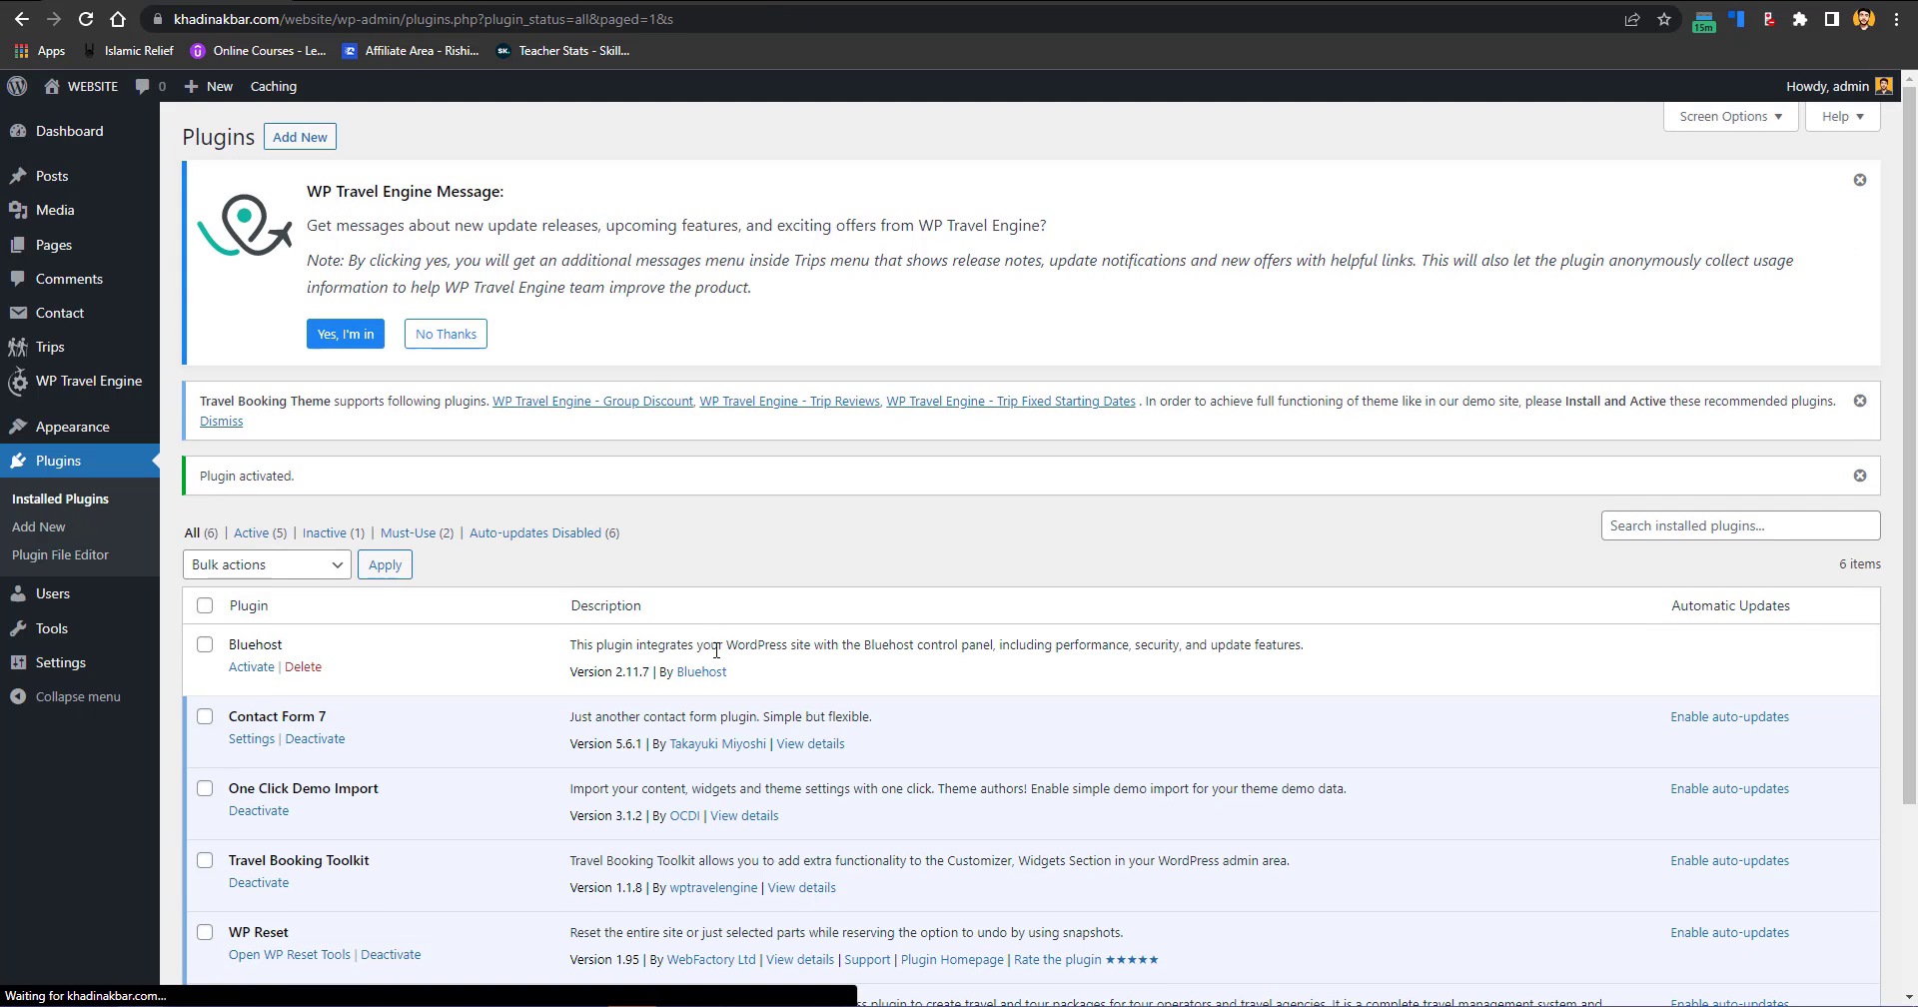
mouse_move(100, 433)
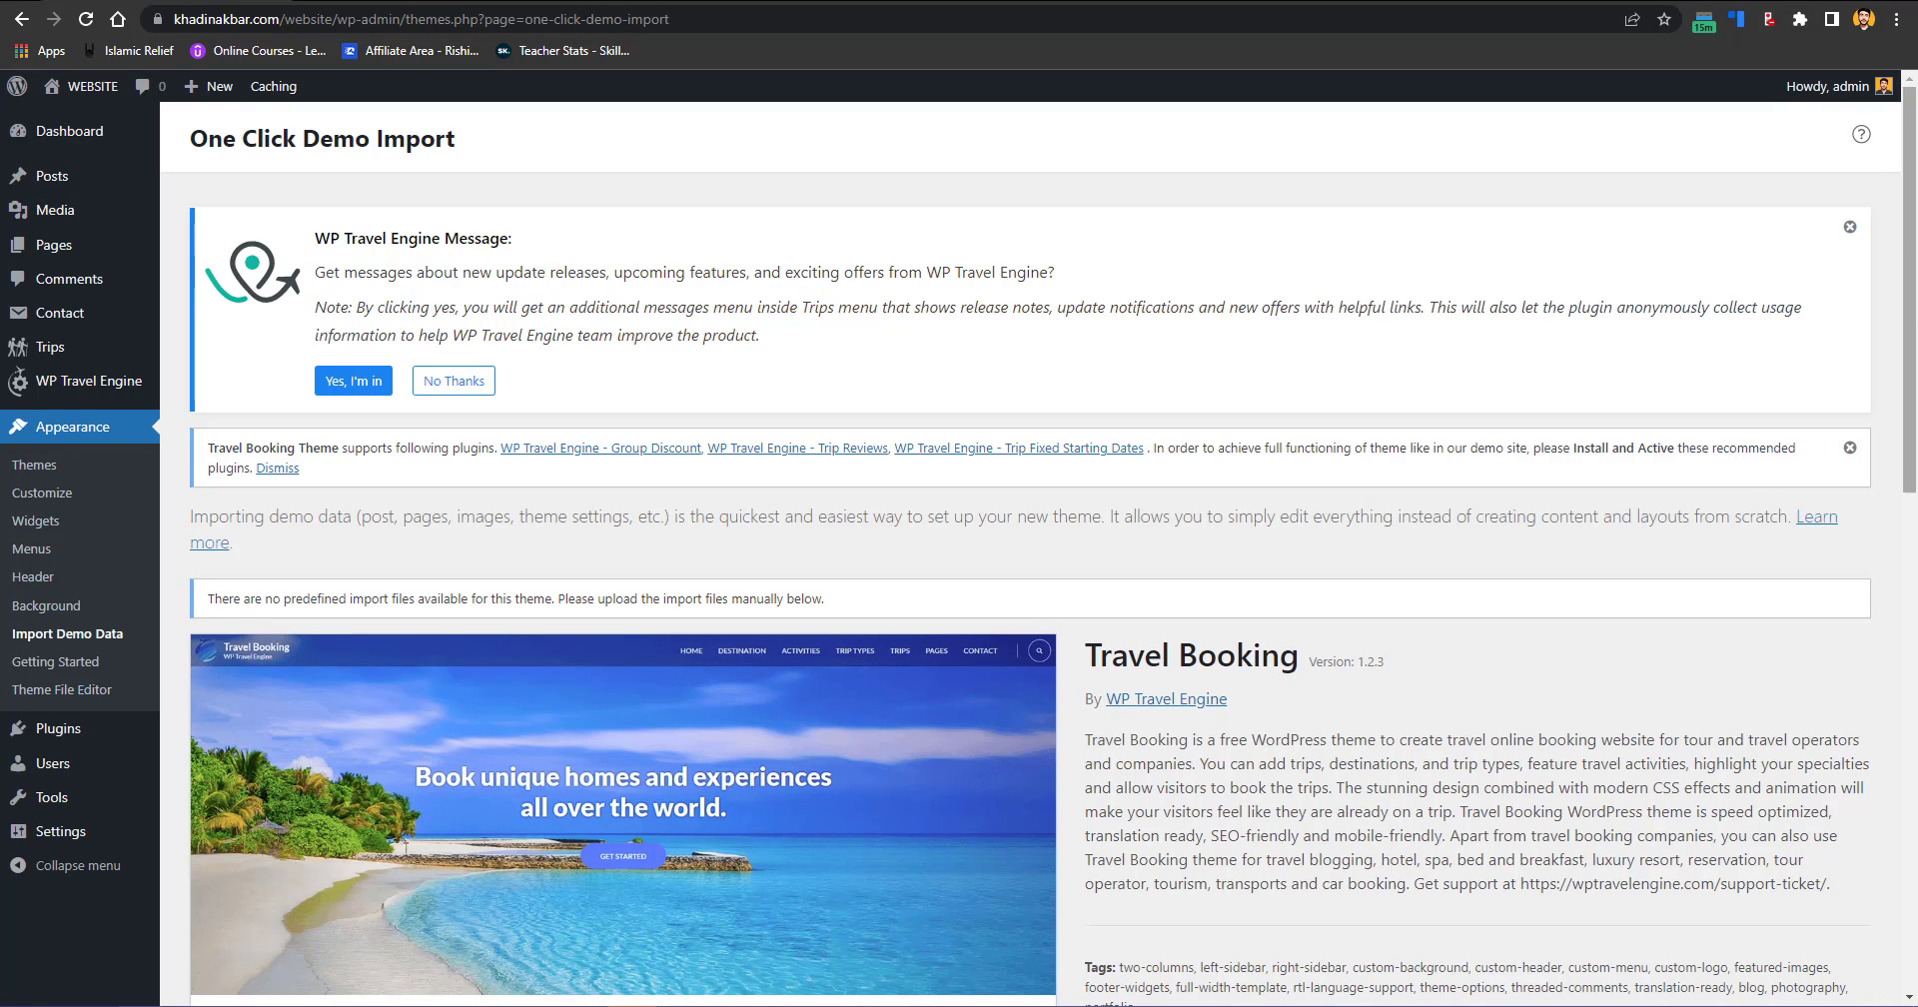
left_click_drag(1910, 316, 1914, 611)
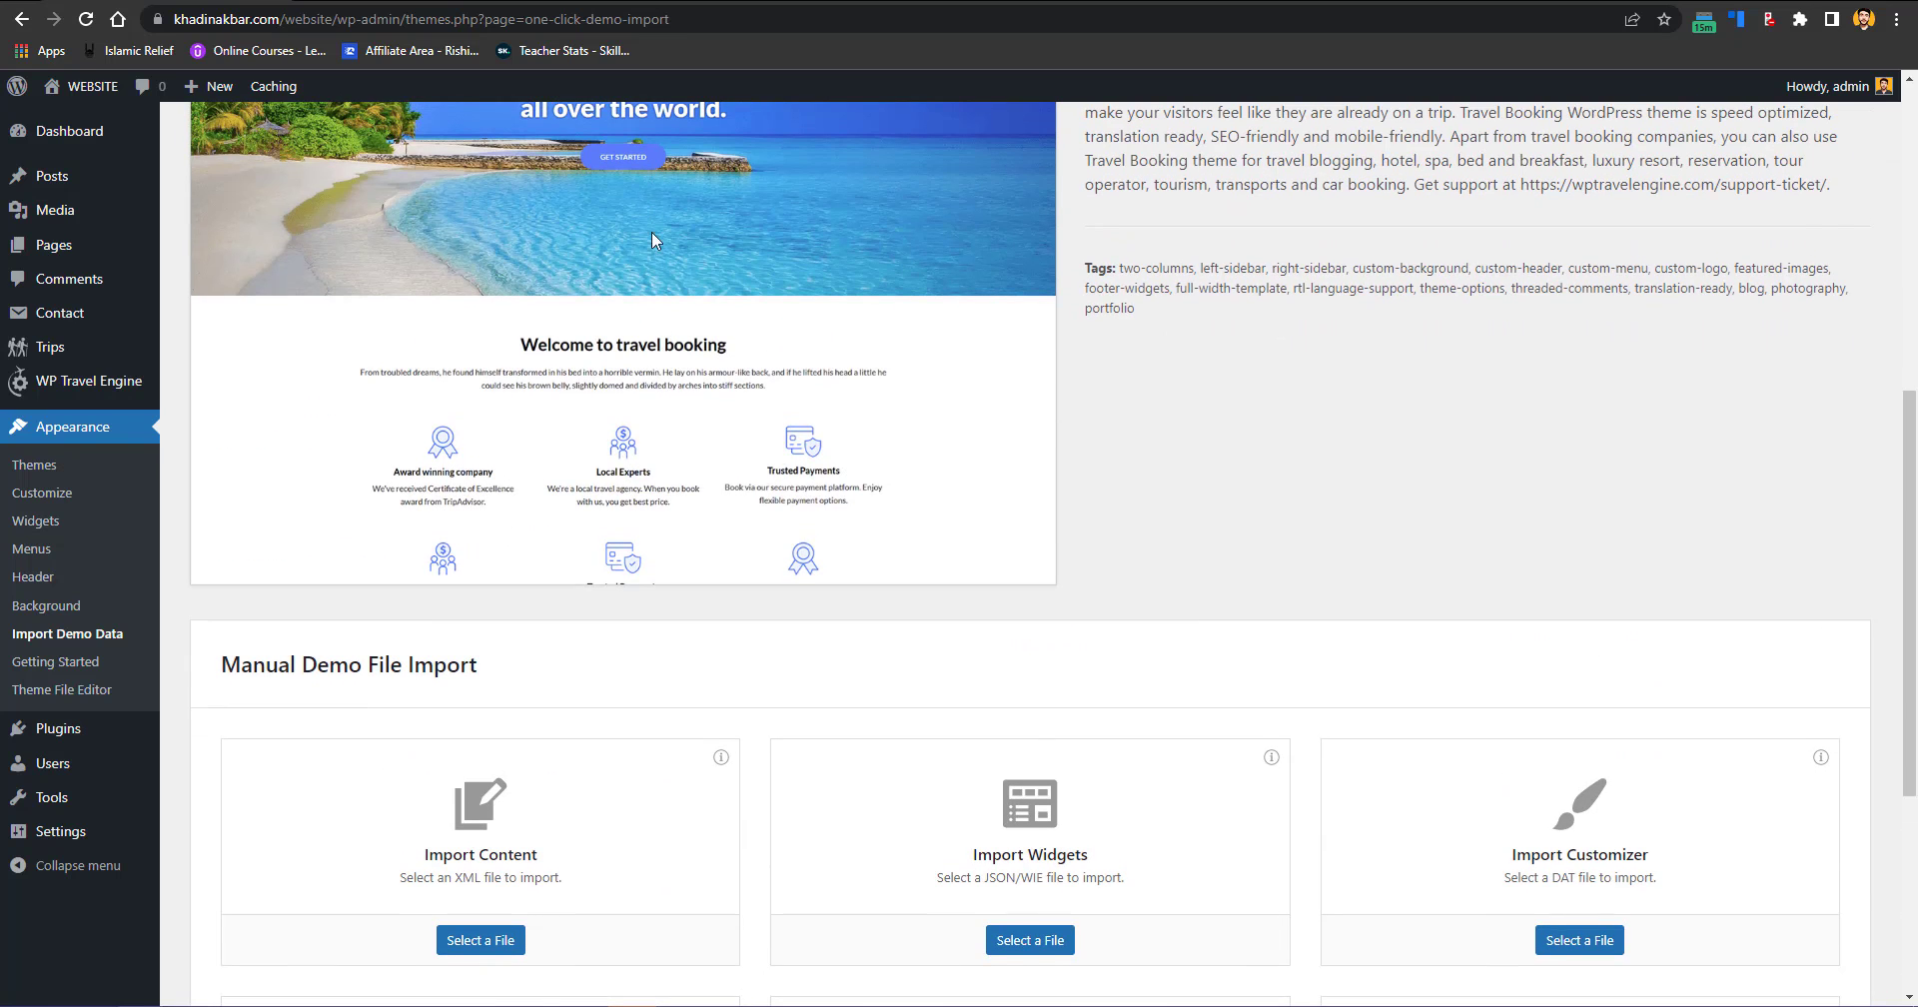
scroll(688, 355, "up", 4)
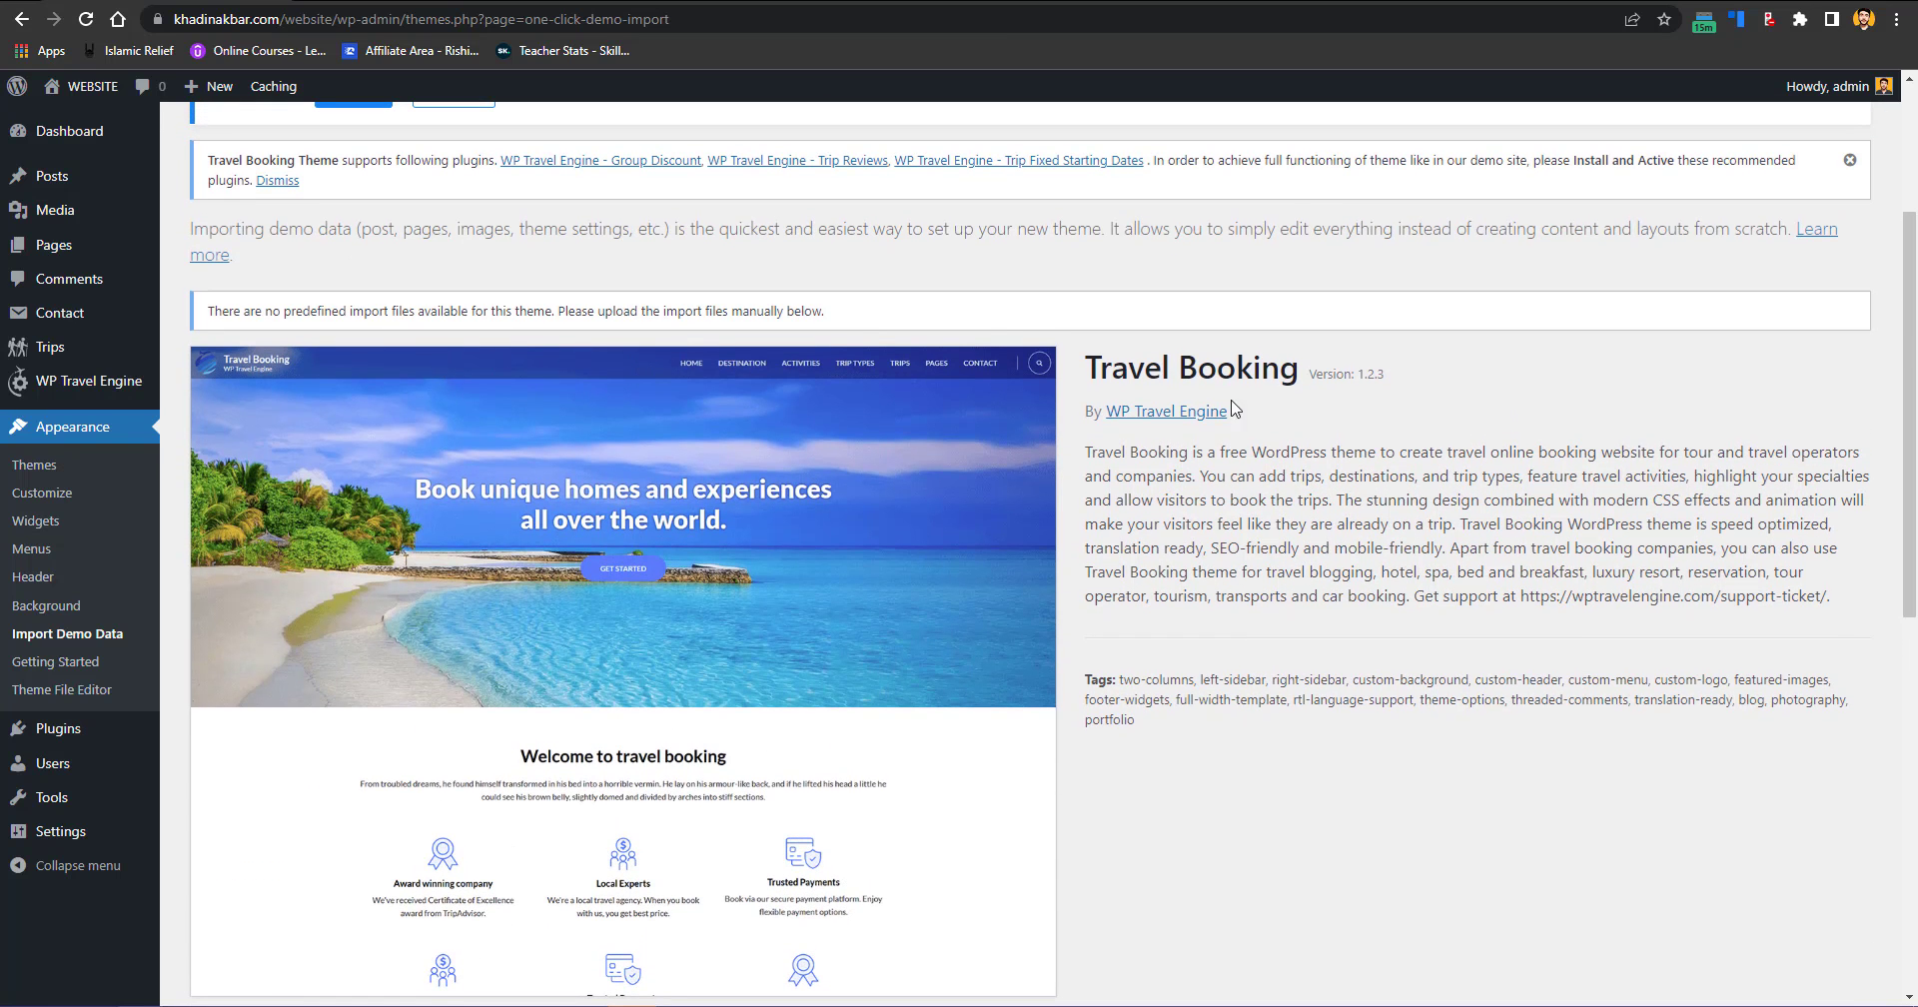
Step: Start choosing the content import file and extract the travel-booking-demo-content archive into its own folder in Downloads
left_click_drag(1911, 409, 1910, 781)
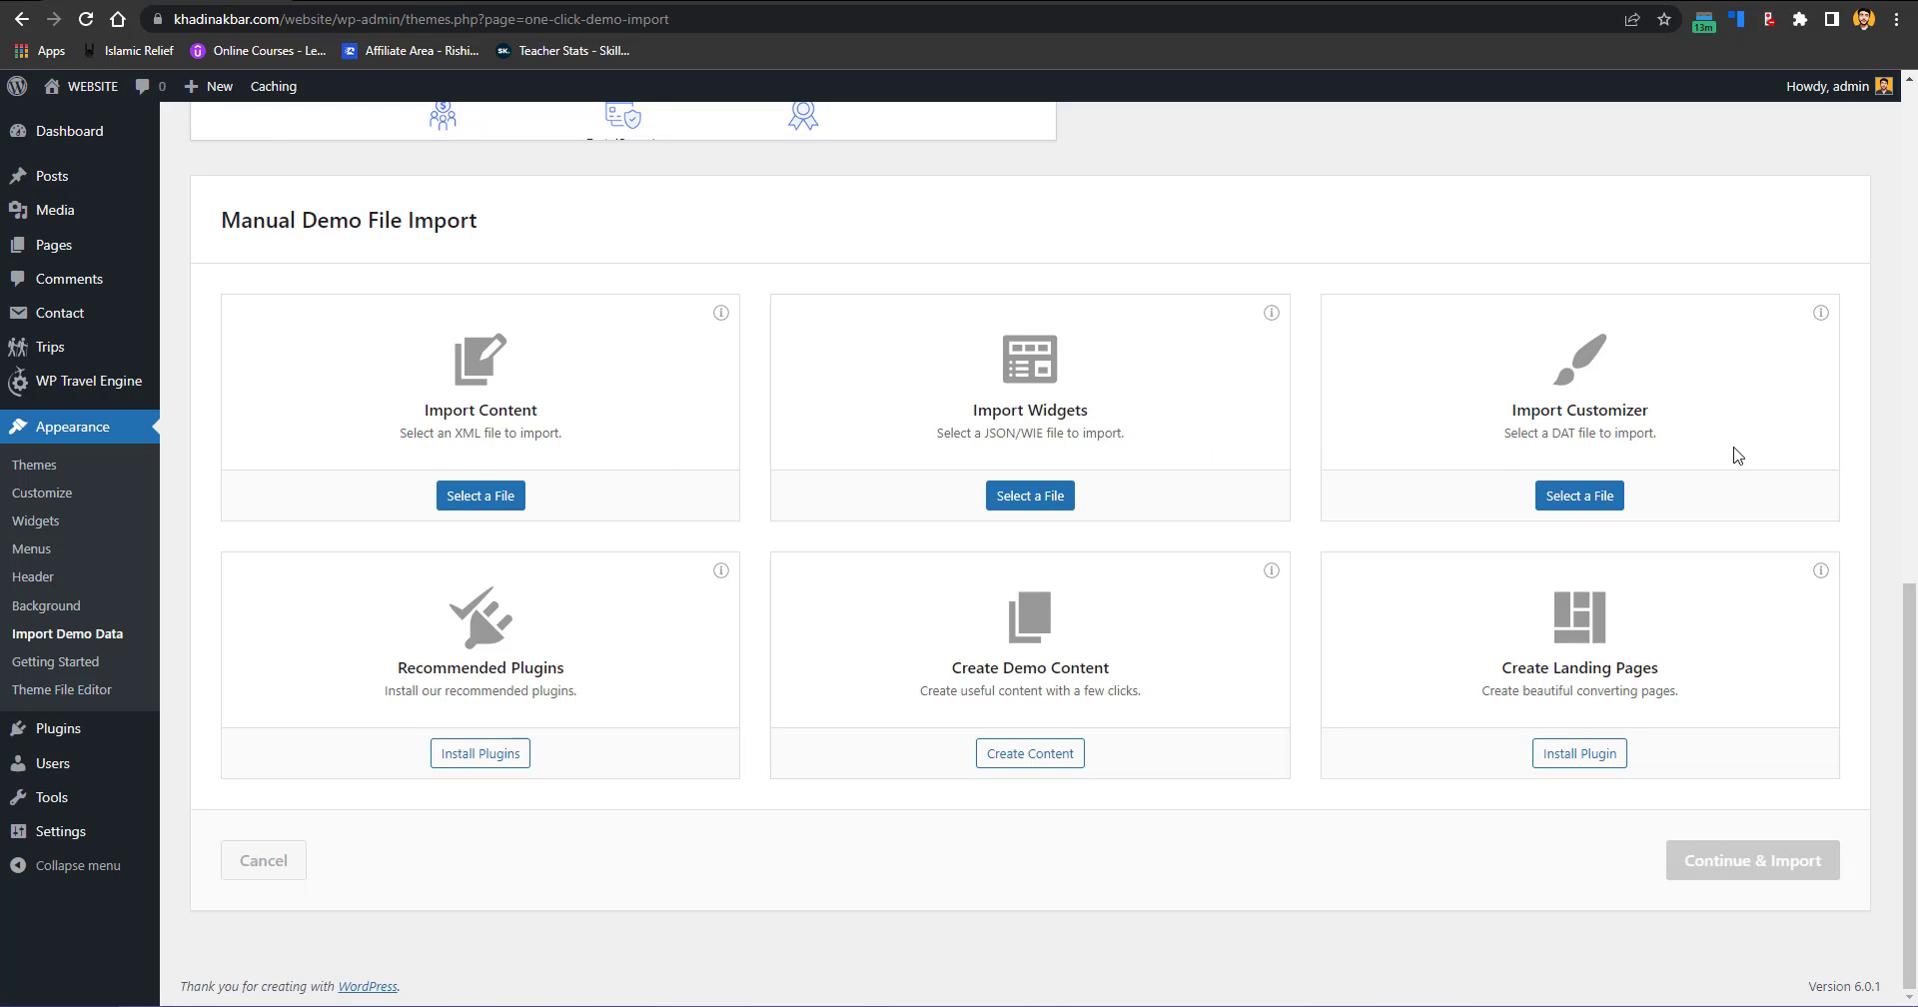
left_click(472, 496)
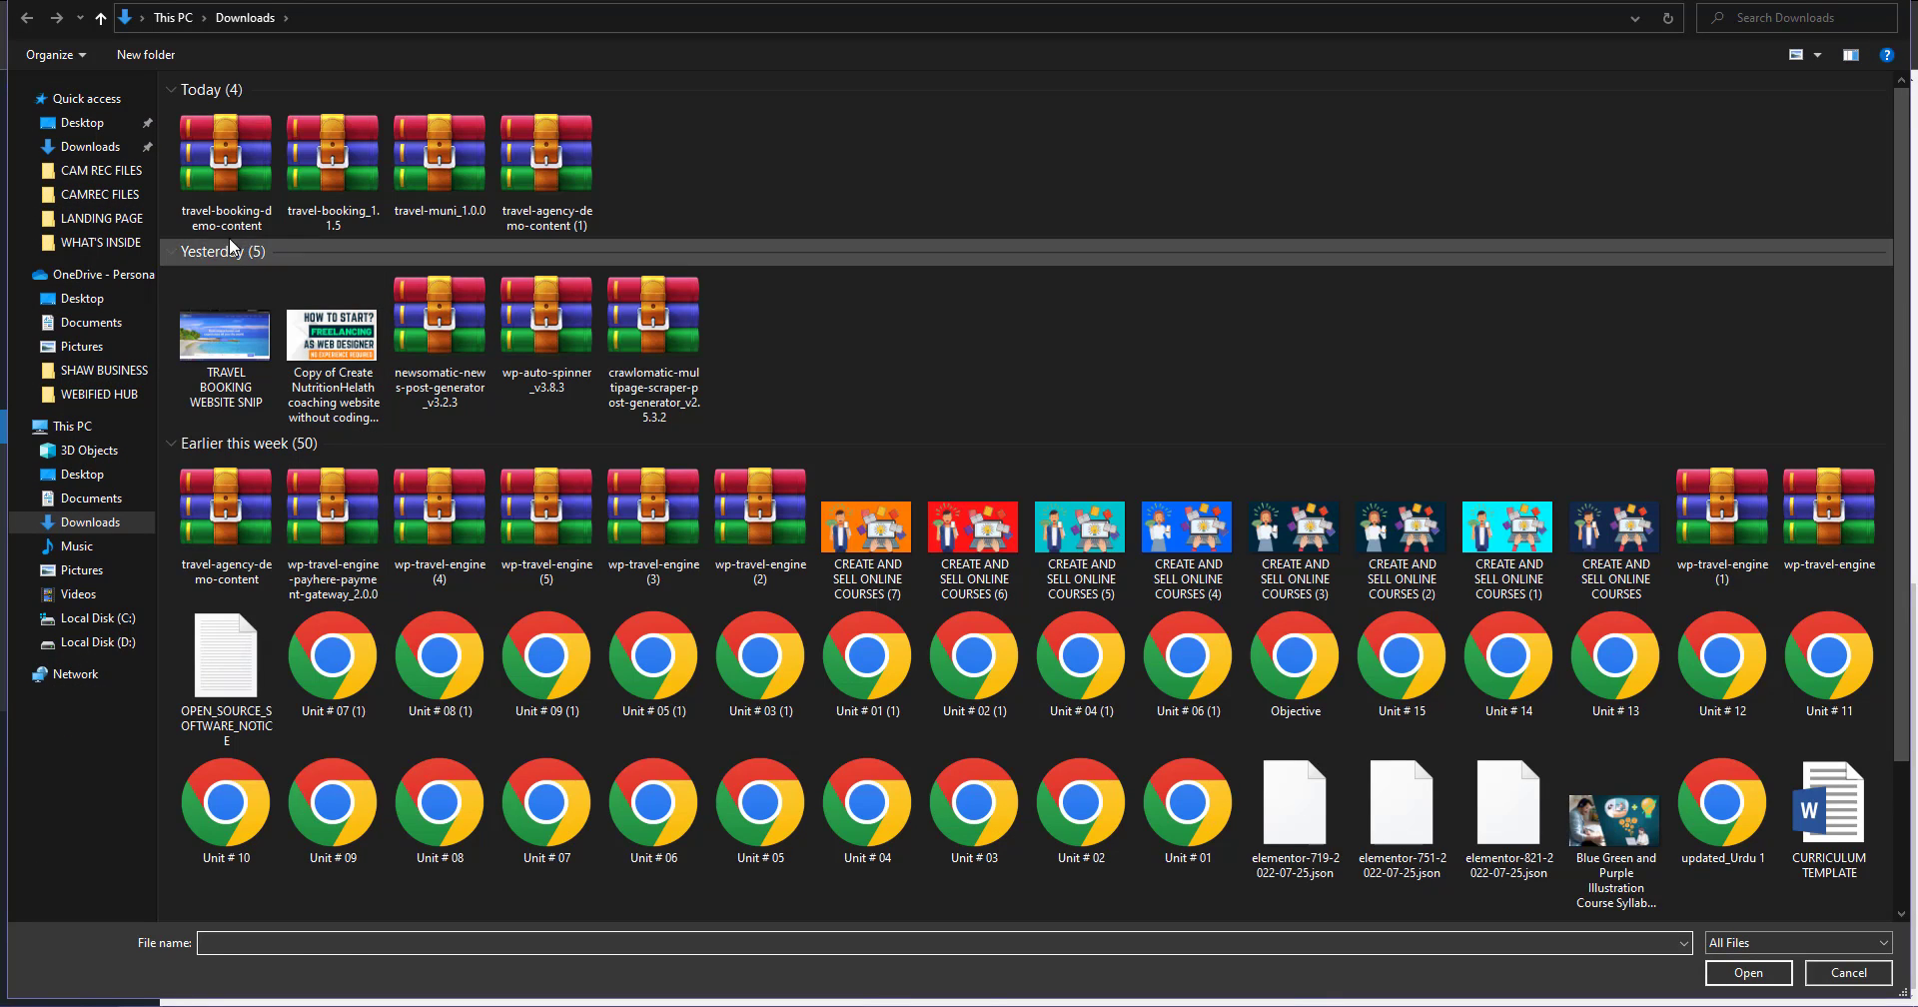
left_click(214, 198)
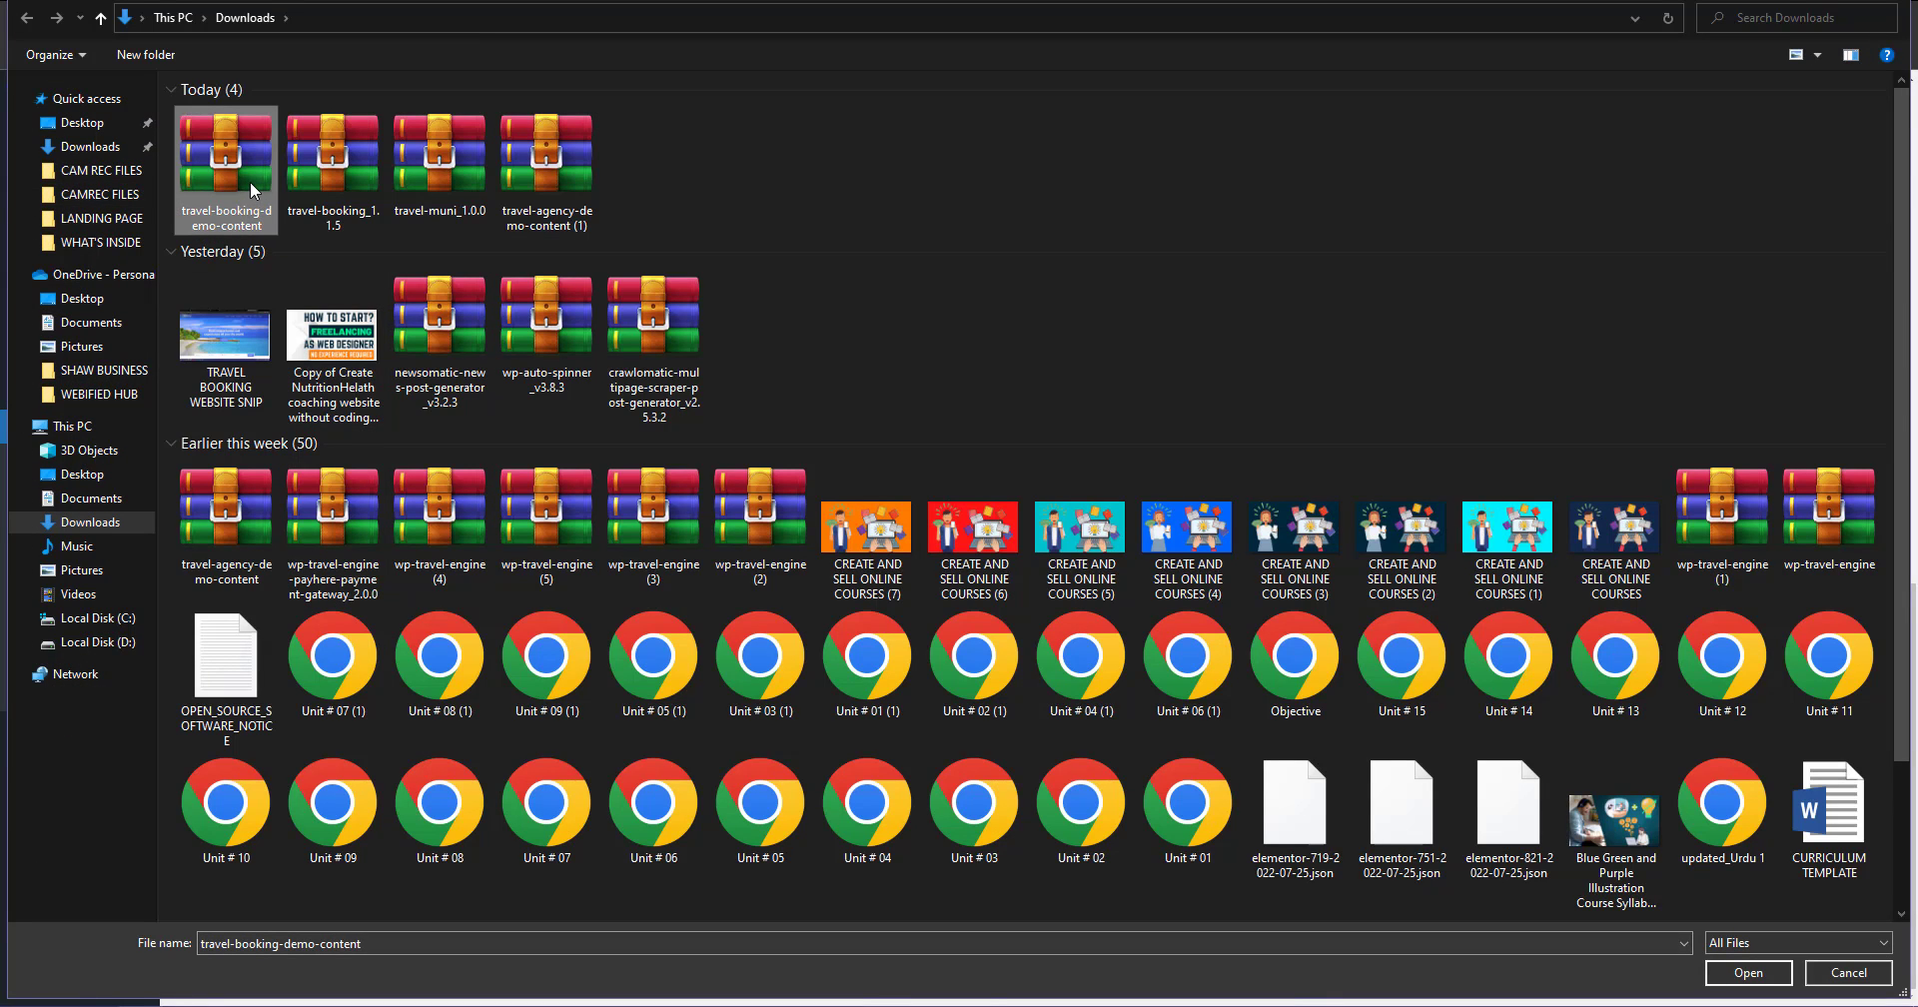
right_click(252, 190)
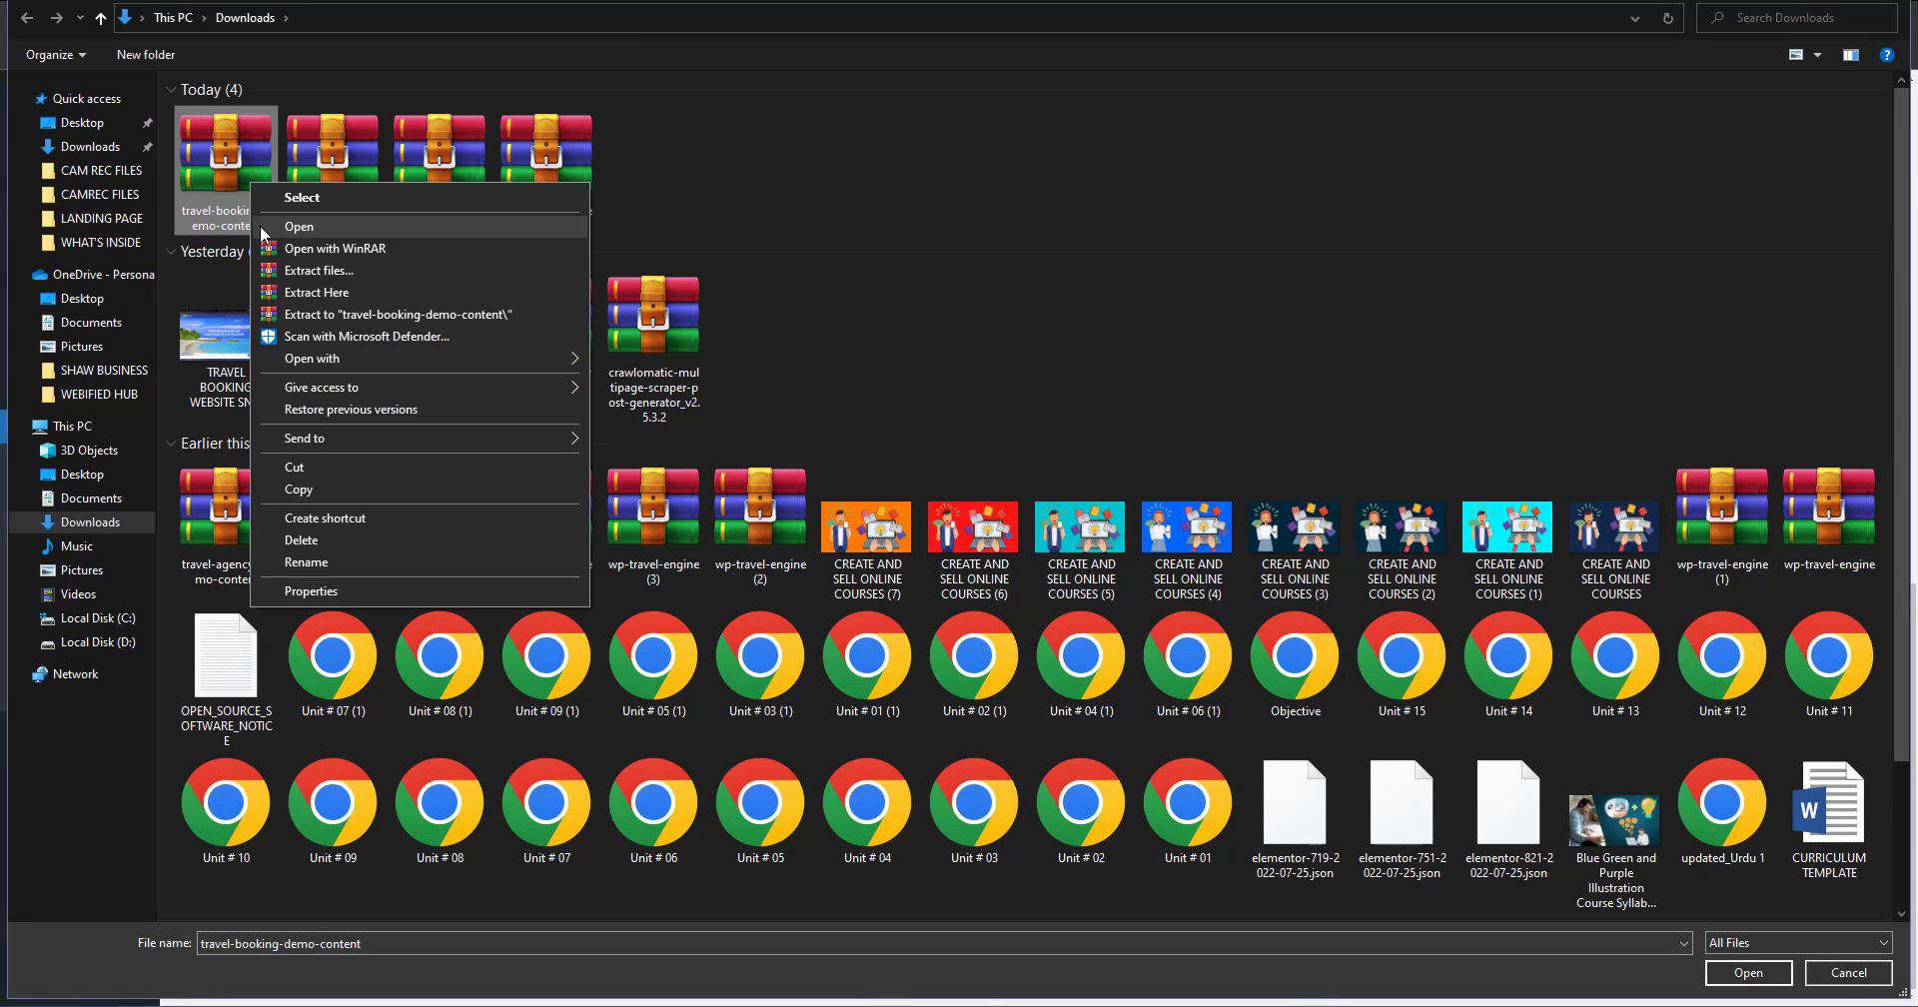
left_click(303, 276)
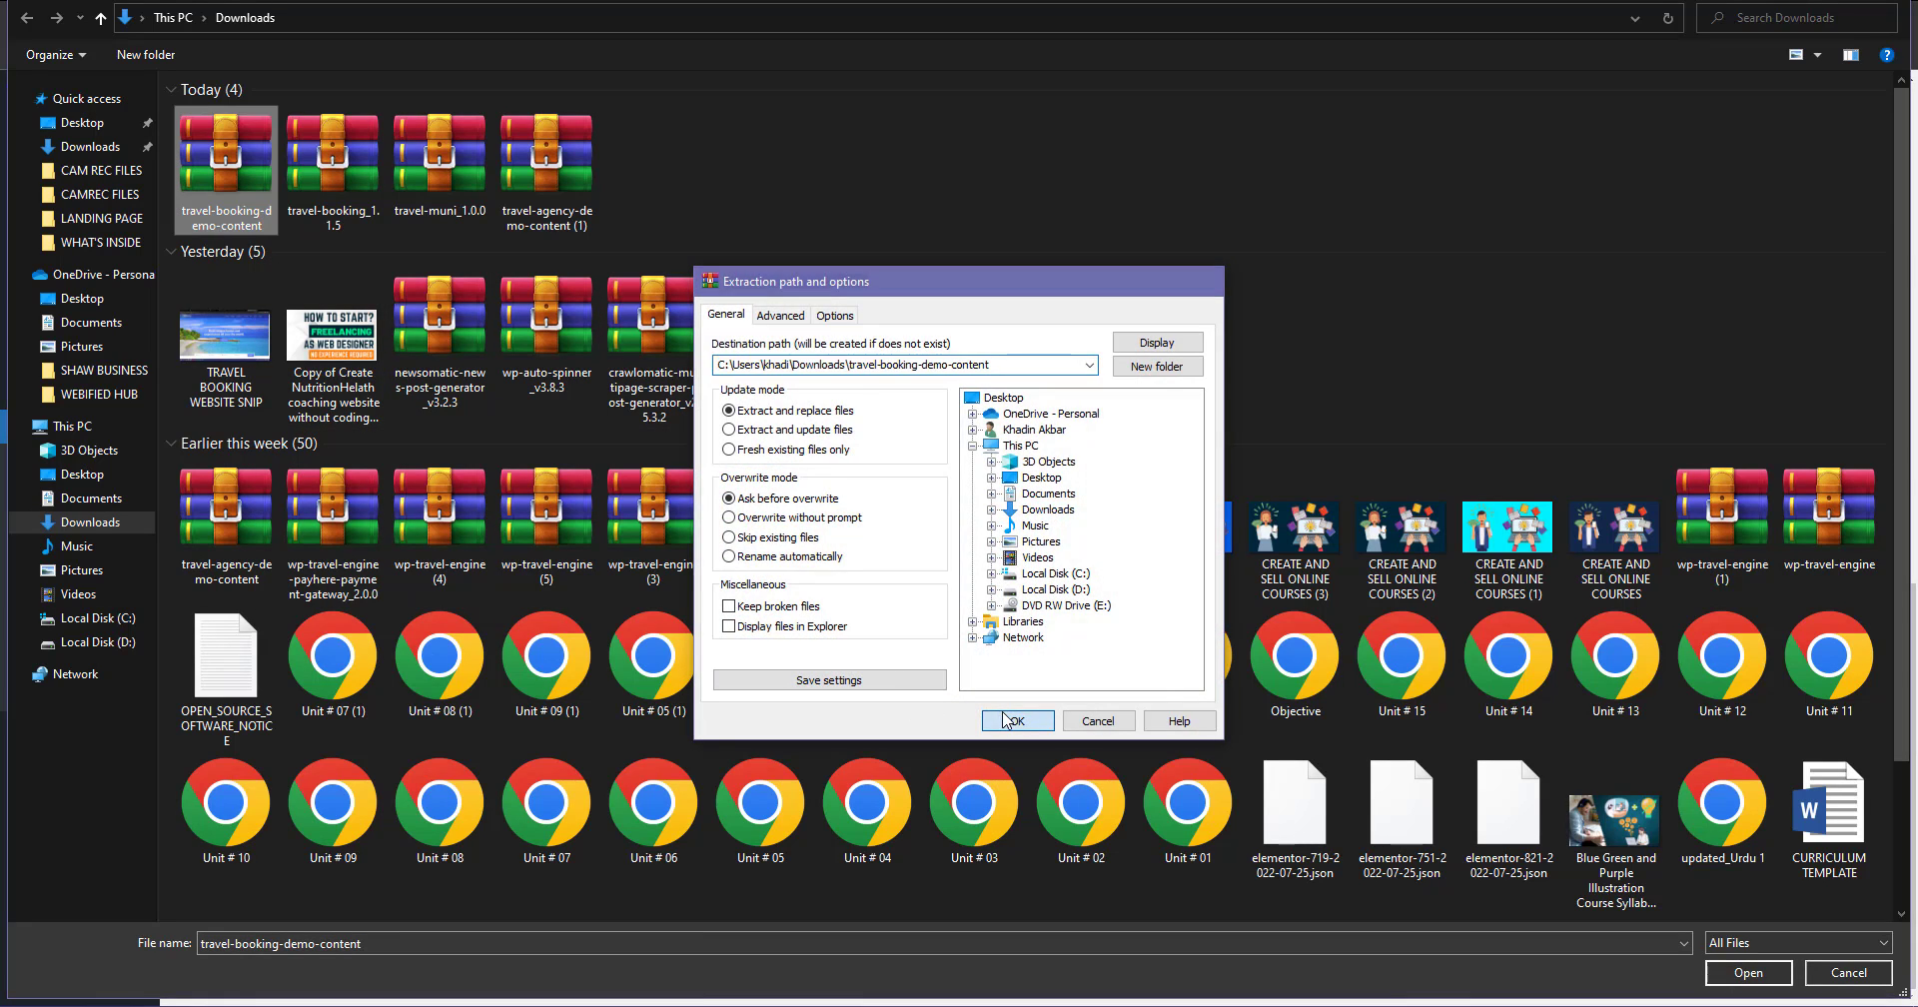
left_click(1005, 711)
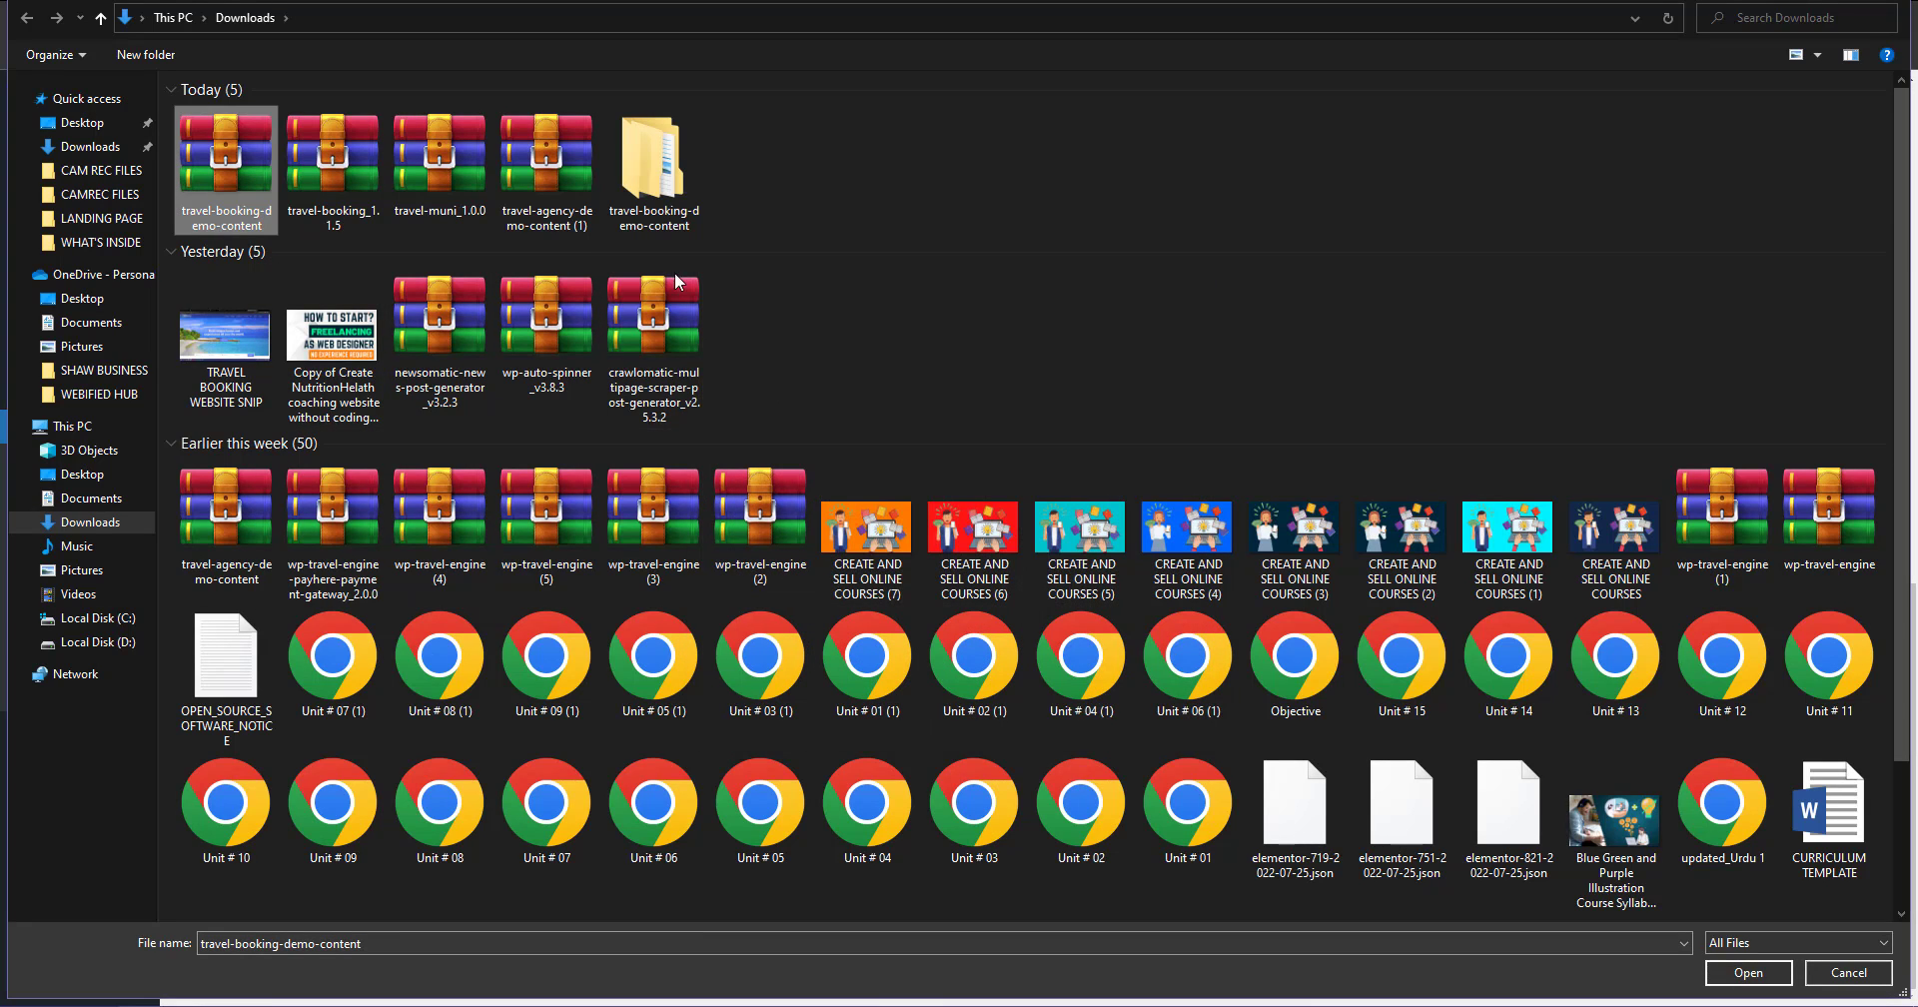
Step: Select the travelbooking XML document from the extracted travel-booking-demo-content folder as the content import file
left_click(657, 214)
double_click(658, 214)
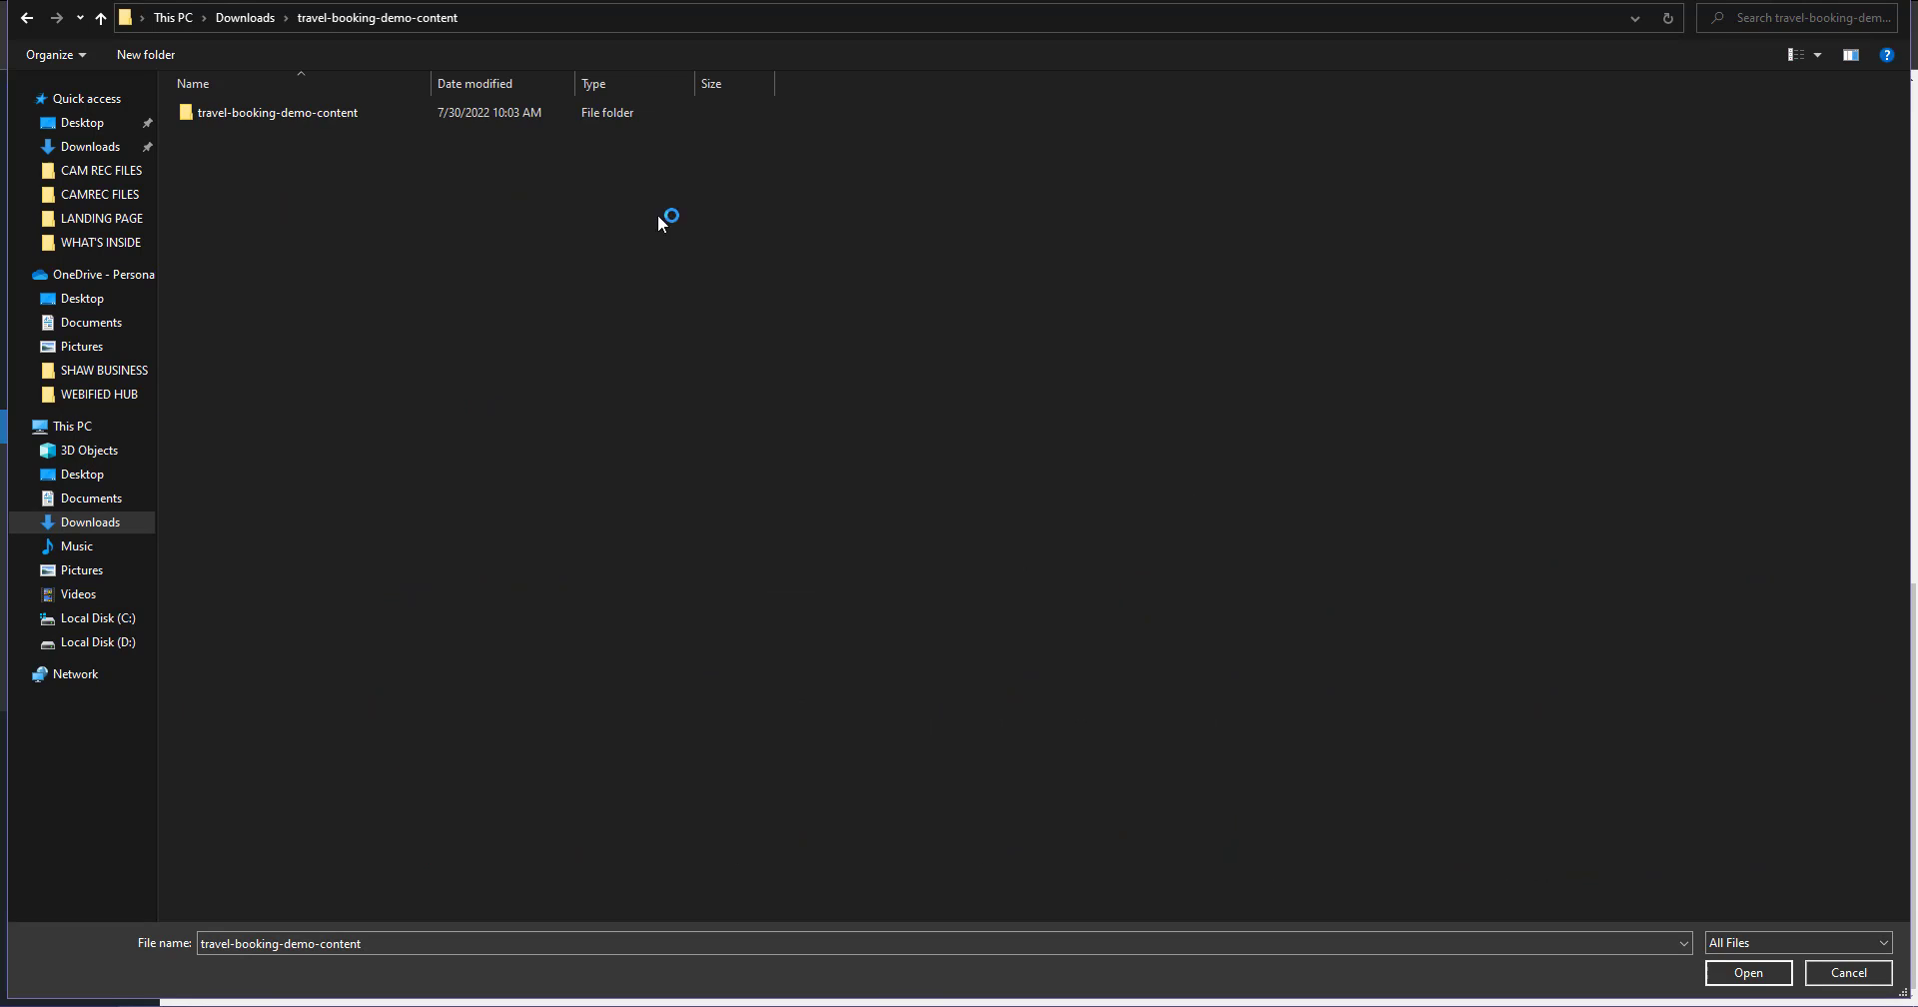
double_click(285, 114)
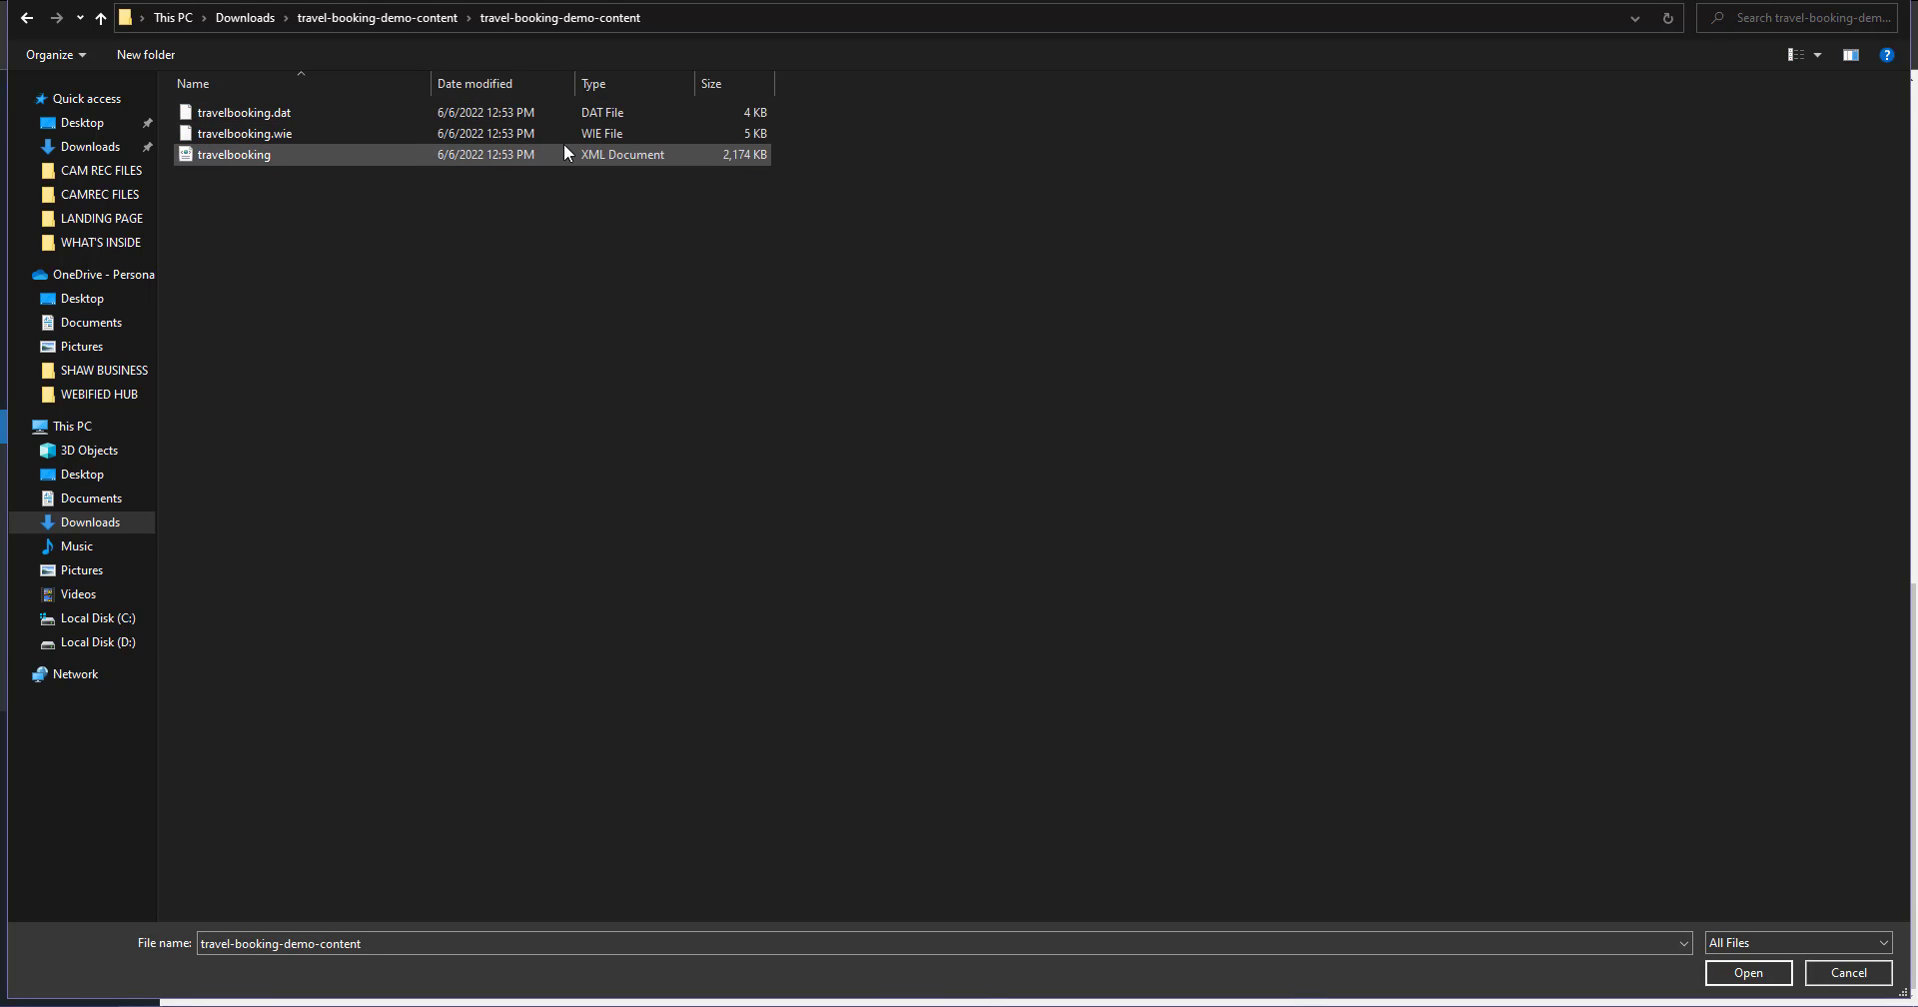
double_click(308, 154)
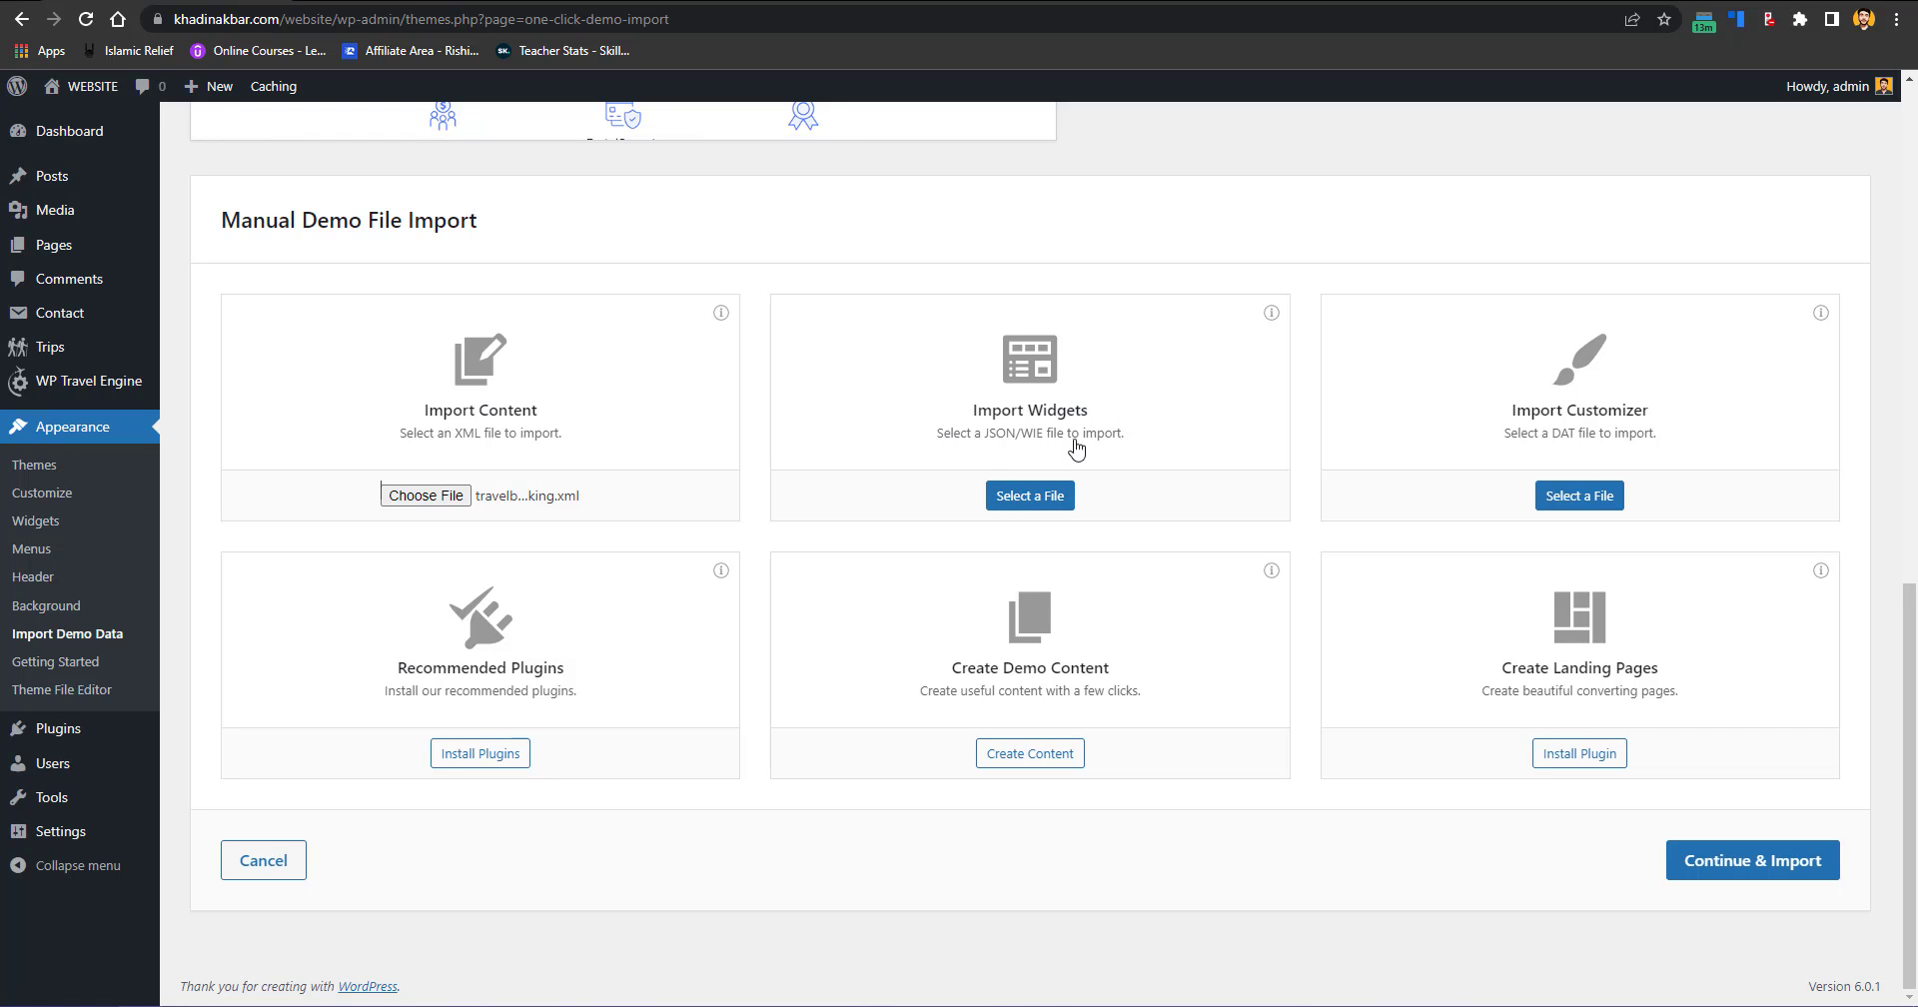
Step: Select travelbooking.wie for the widgets and travelbooking.dat for the customizer, and run the manual demo import
left_click(1005, 506)
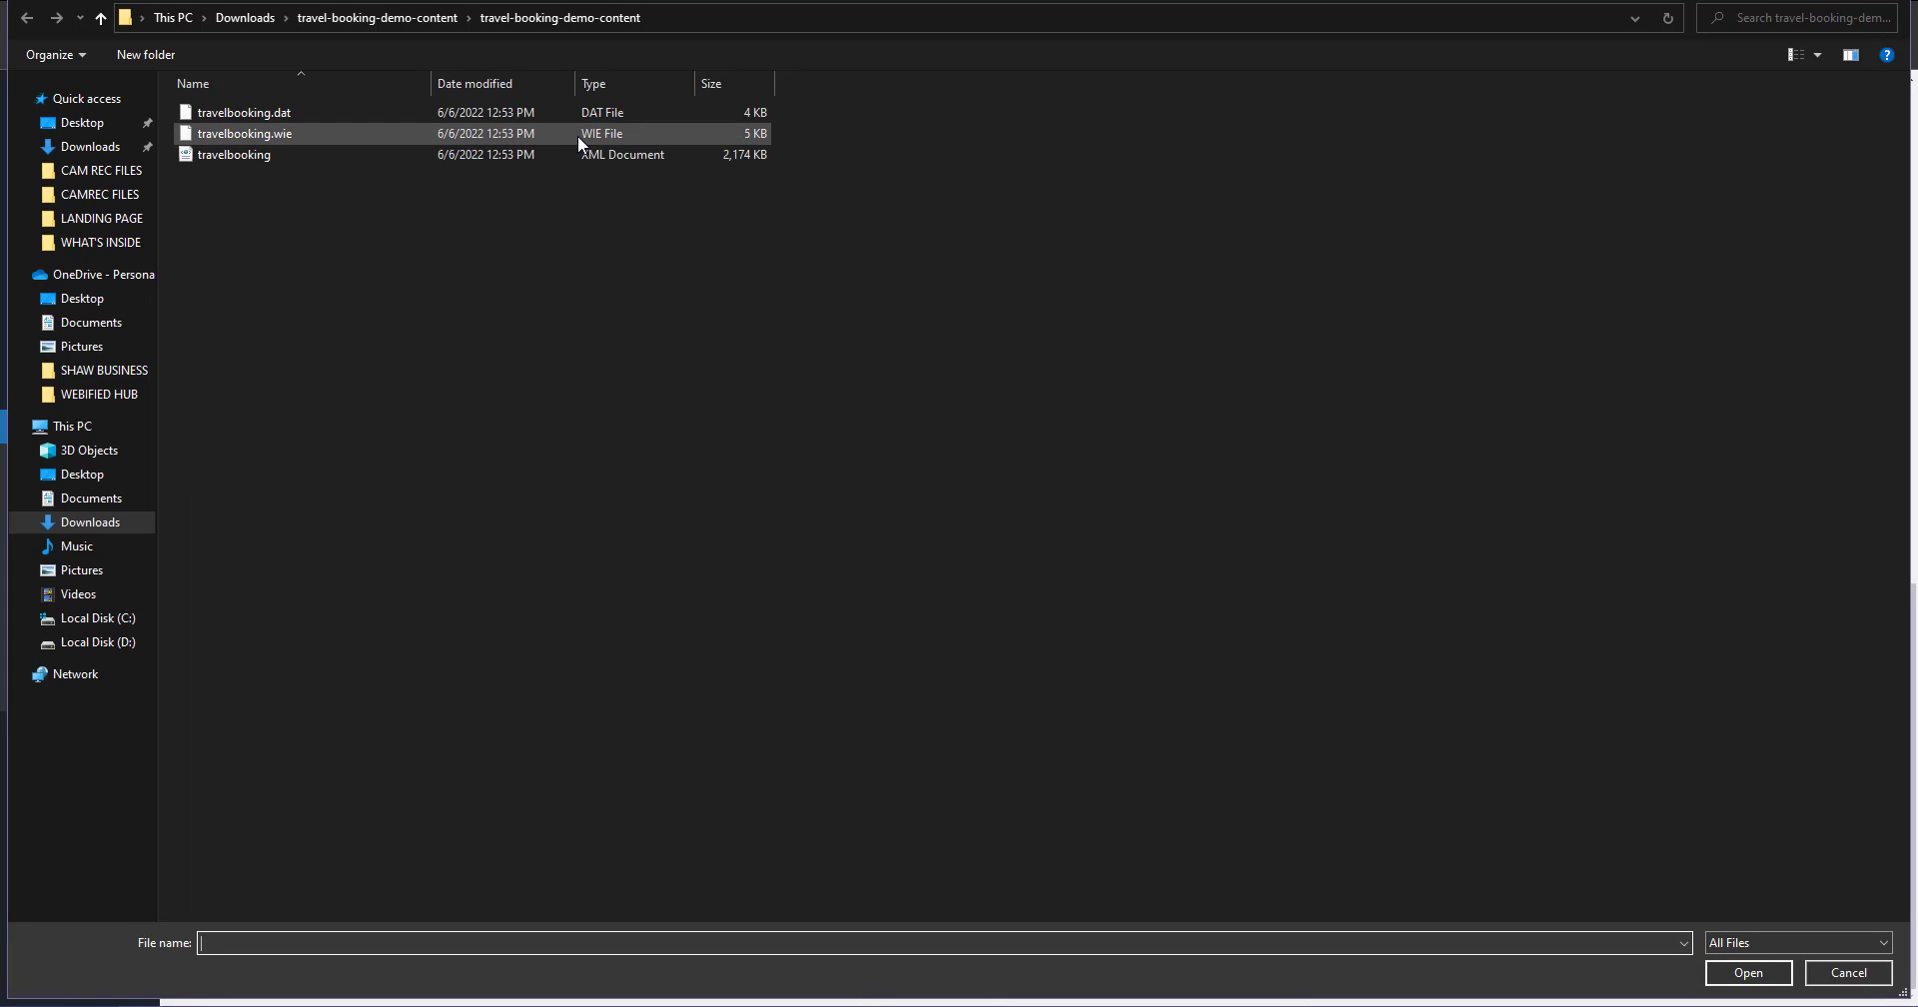
double_click(619, 134)
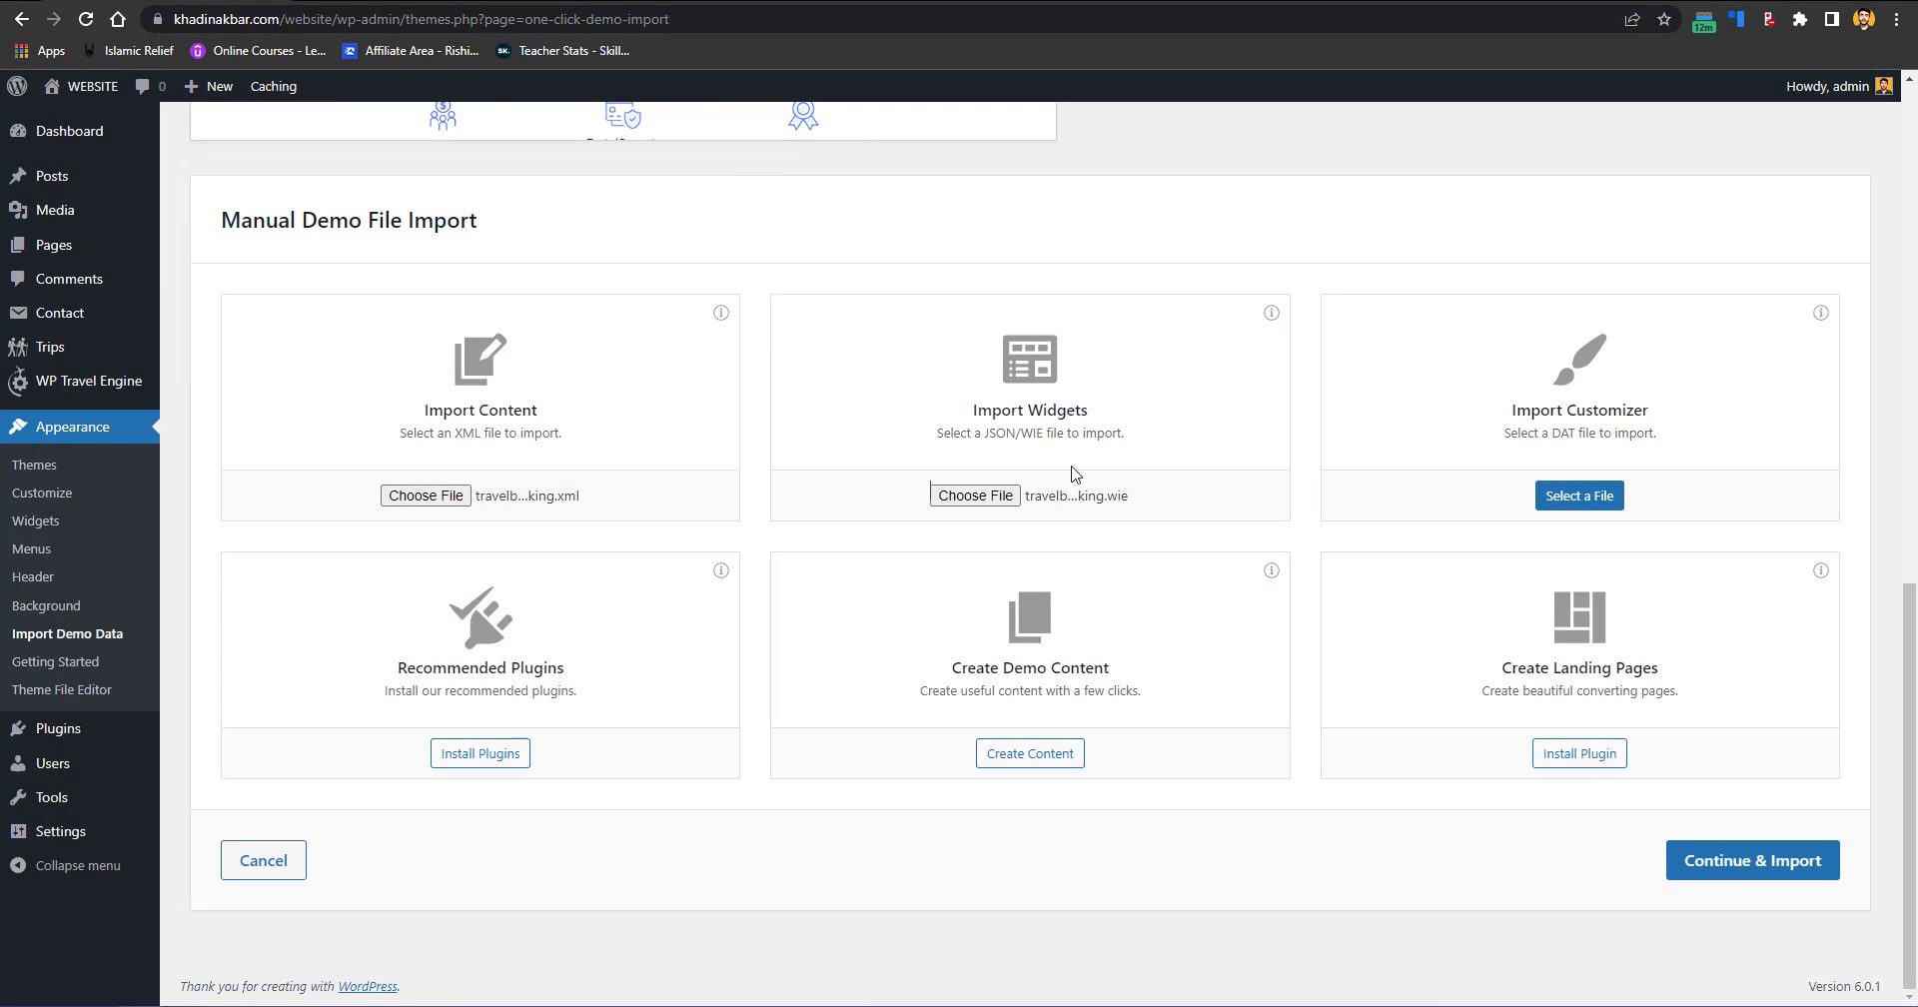
left_click(1603, 502)
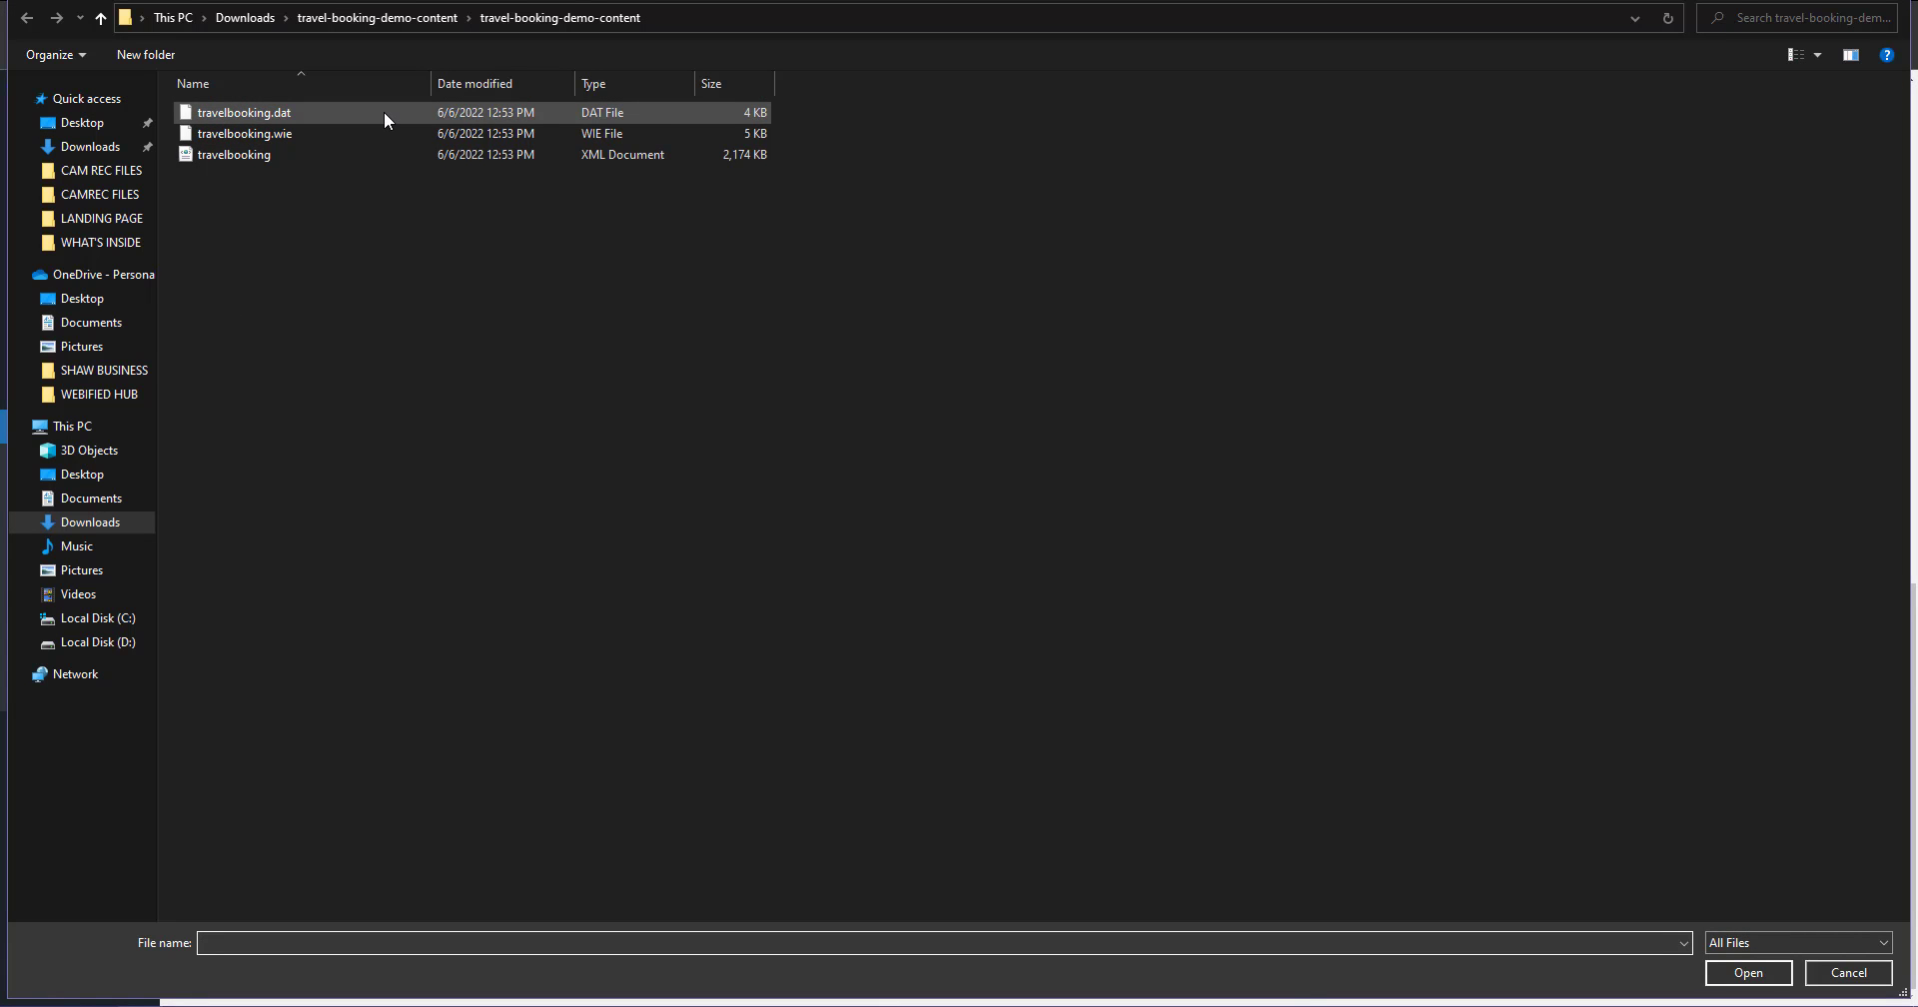
double_click(383, 110)
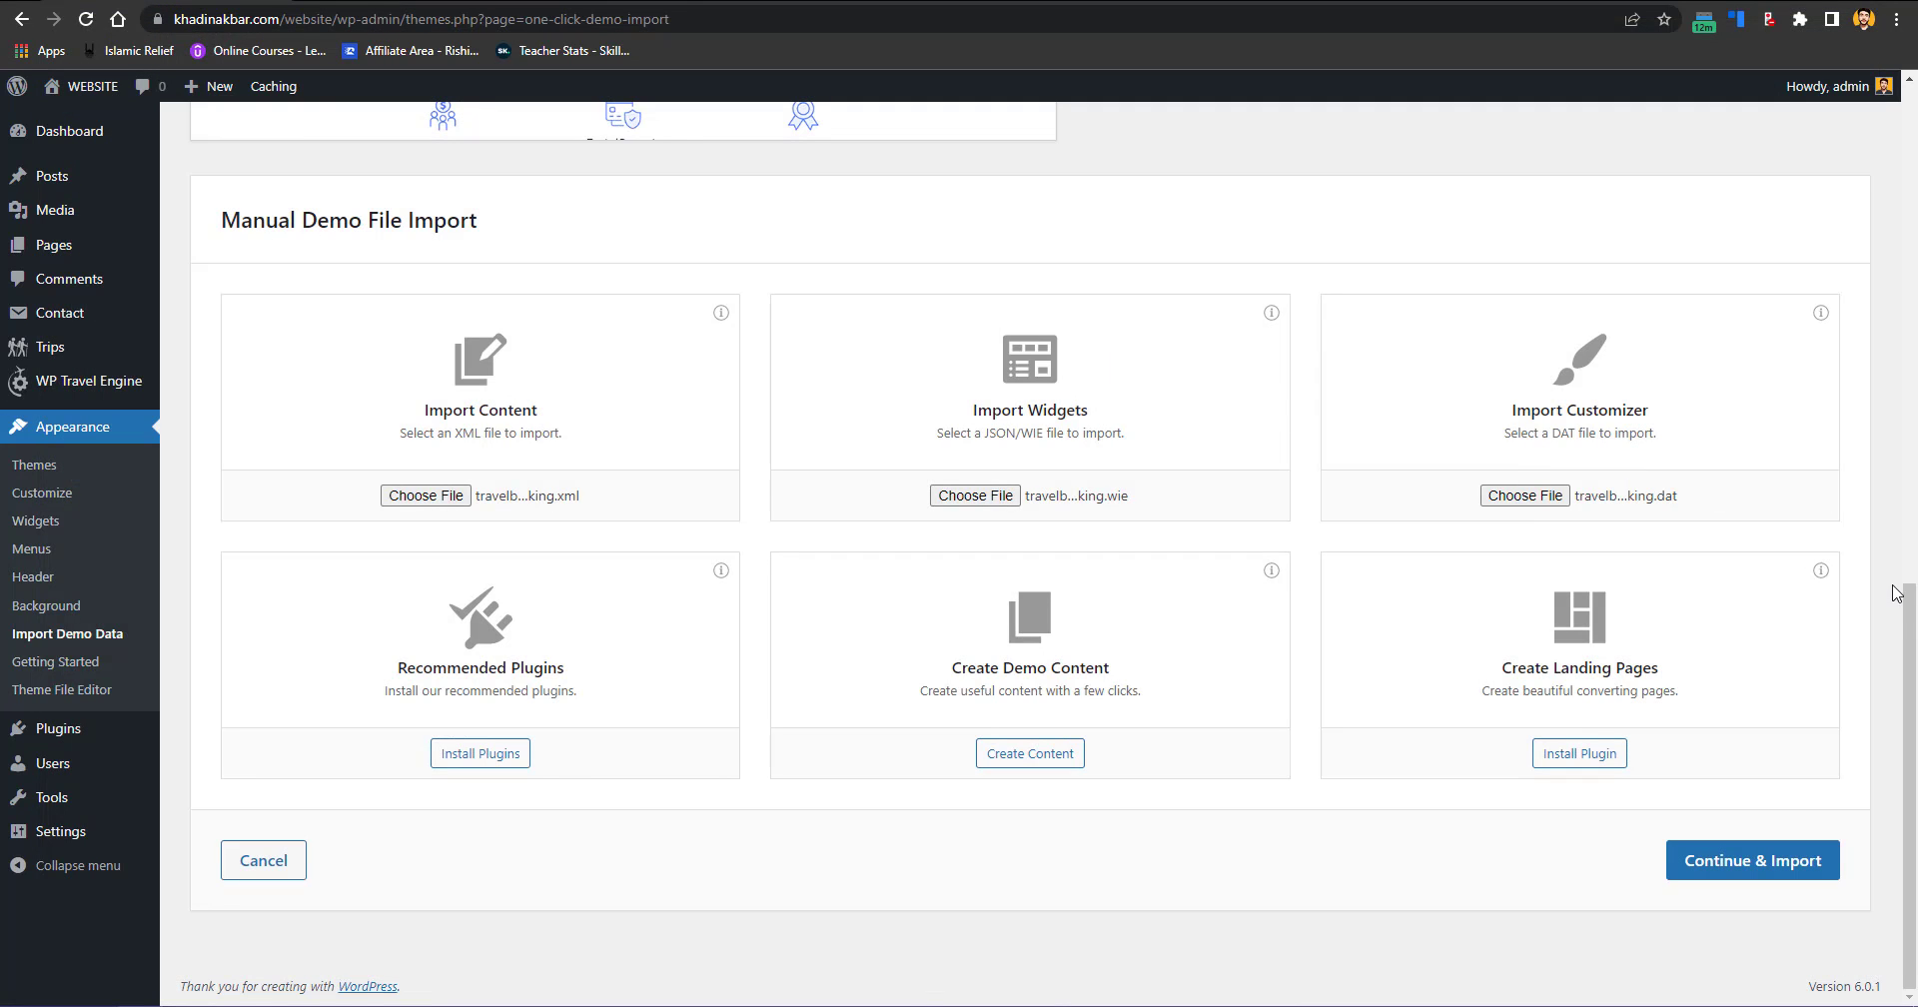
left_click(1743, 869)
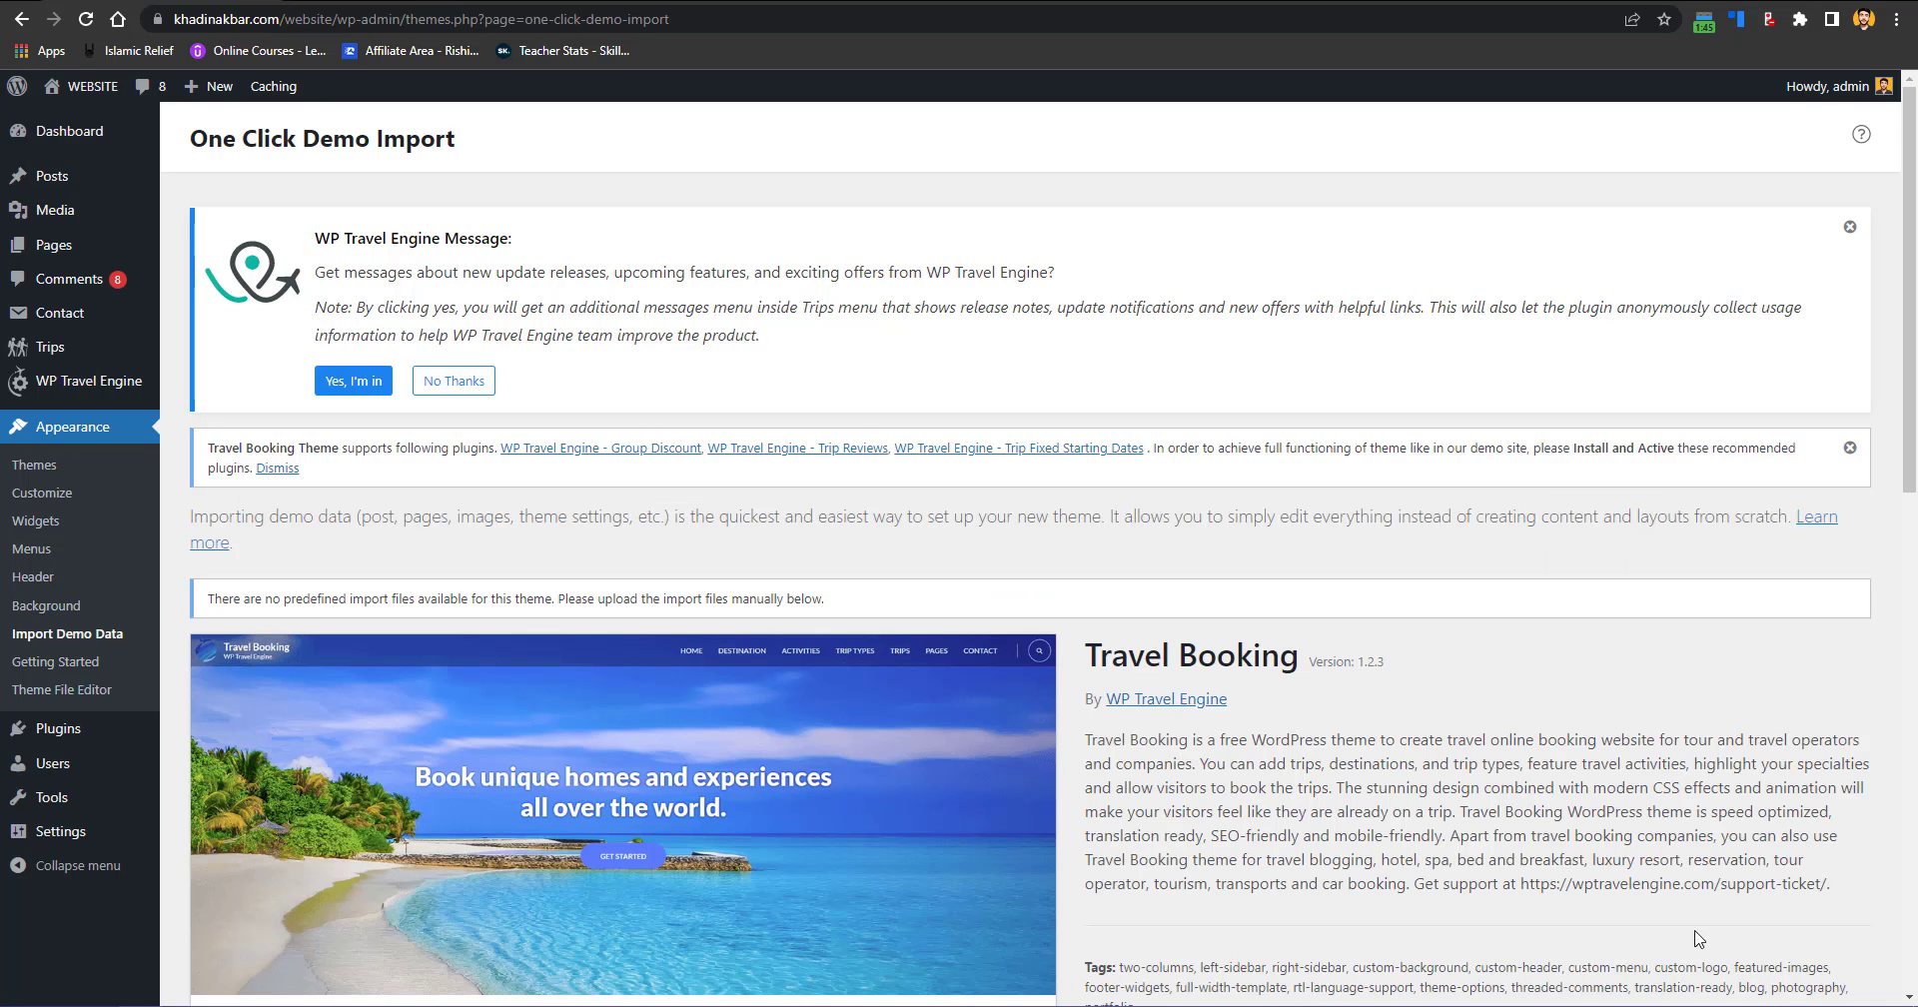
Step: Check the site's front page after the demo import and return to the dashboard
left_click_drag(1909, 349, 1909, 686)
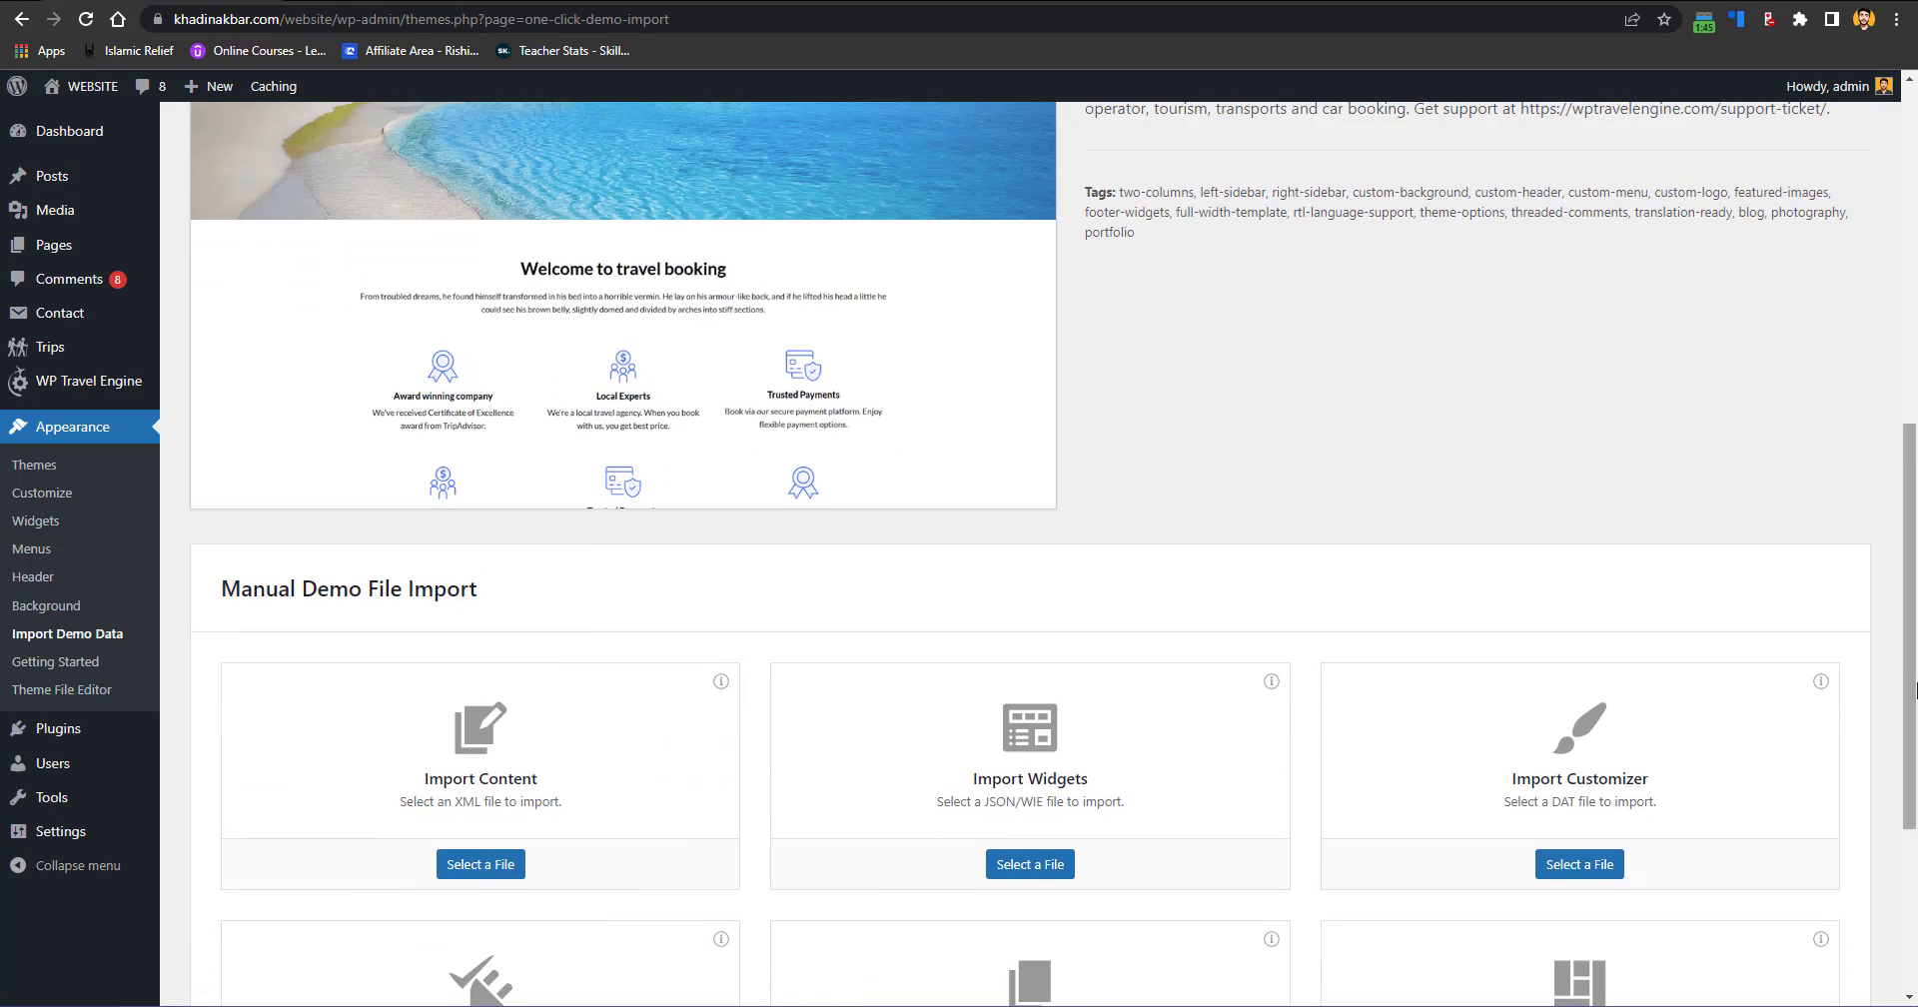
left_click(648, 2)
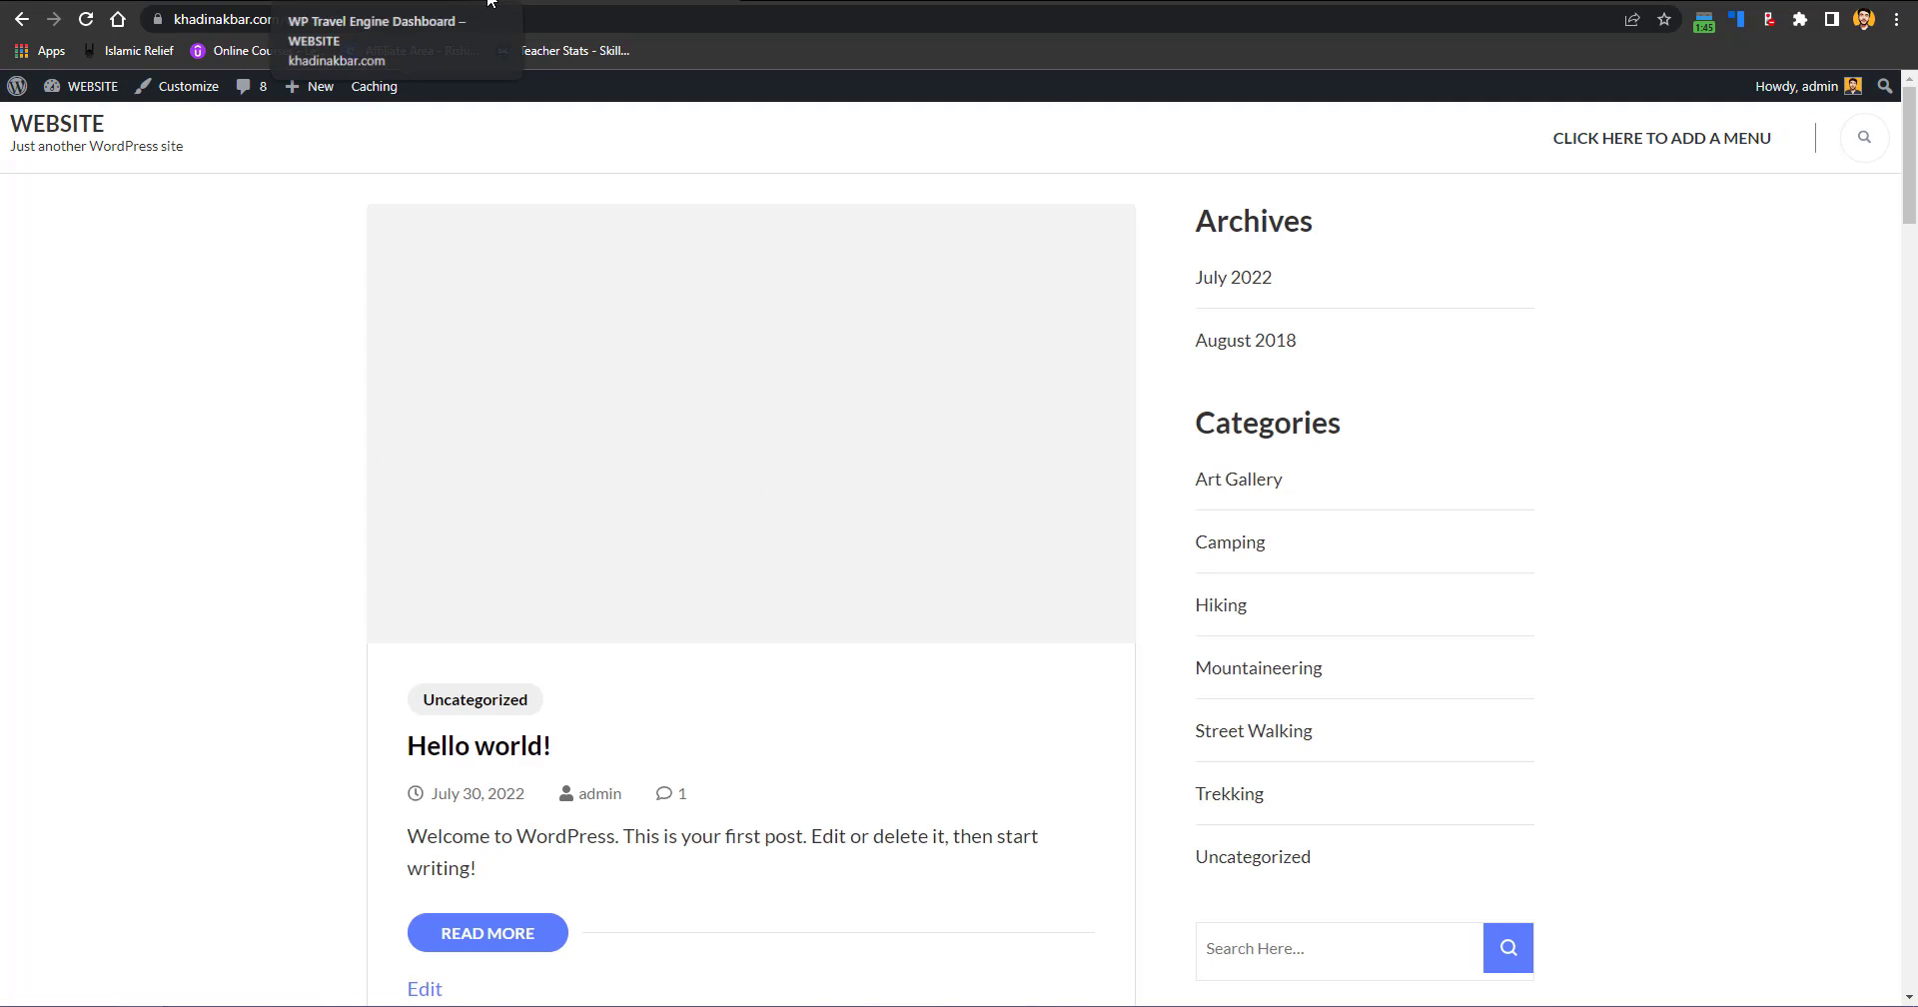
left_click(204, 2)
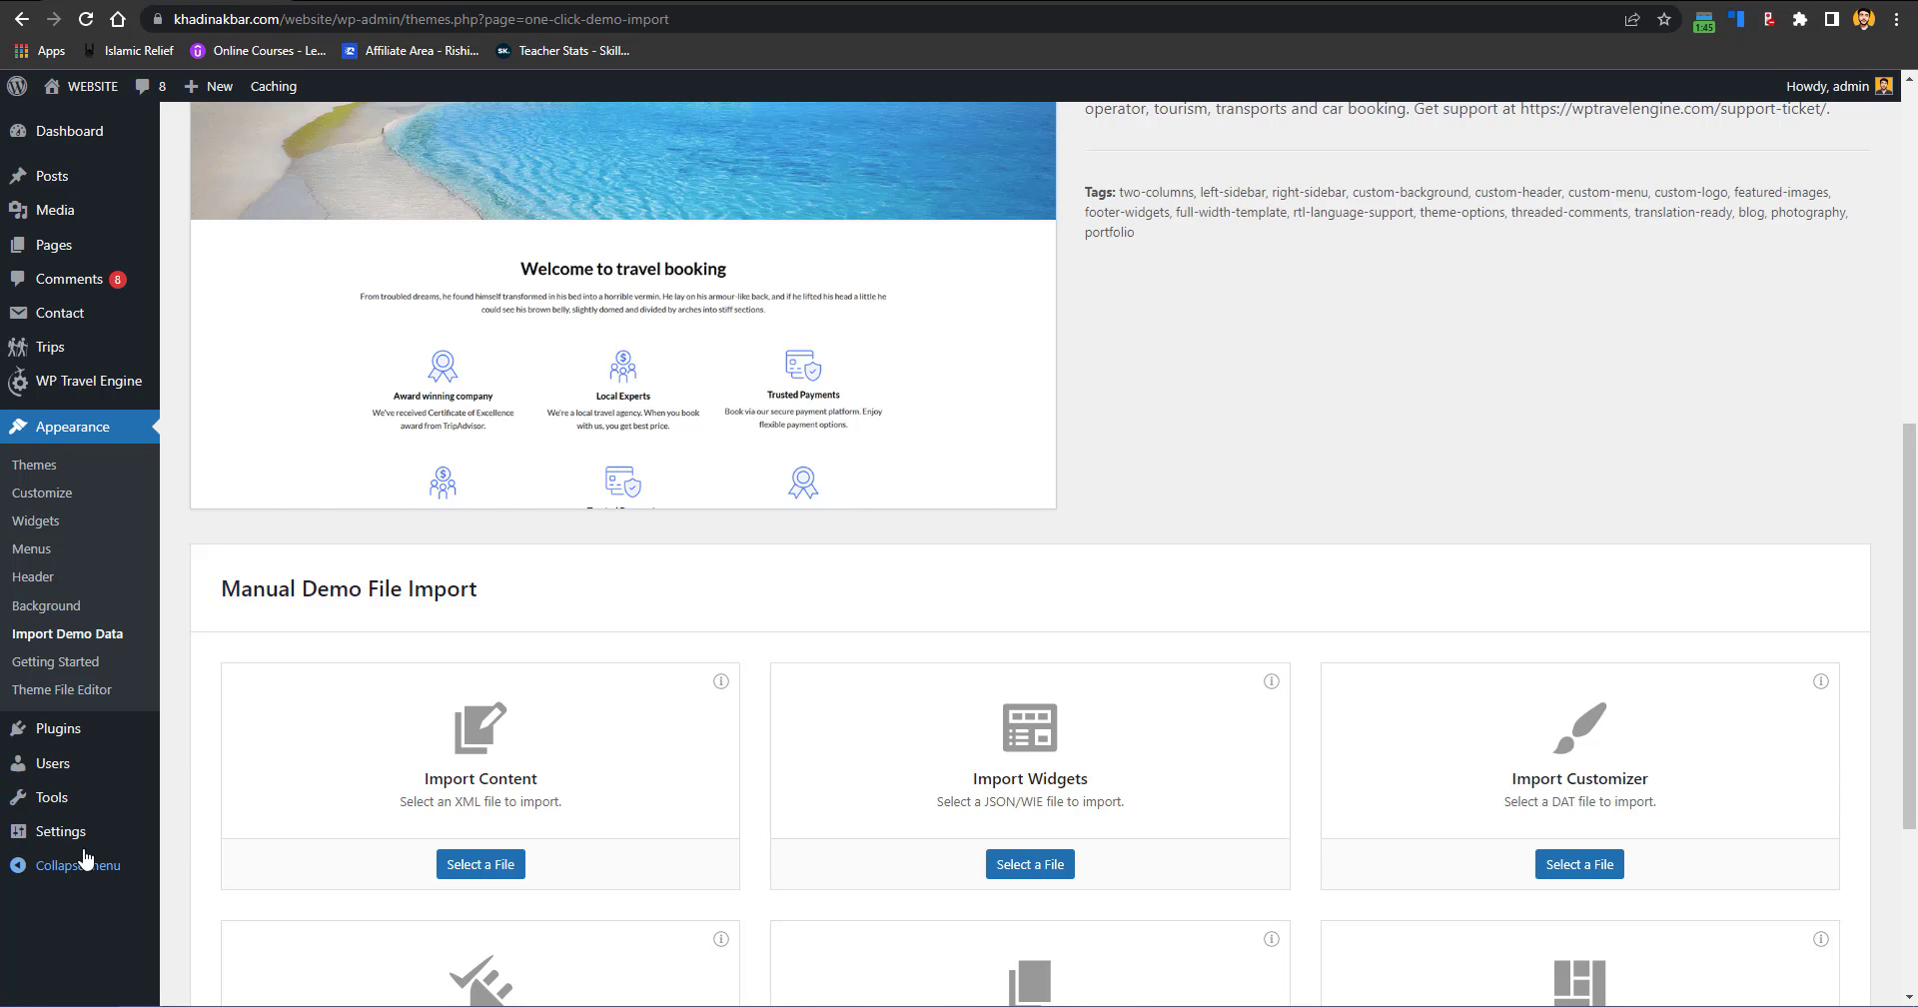
Step: In the Reading settings, use a static homepage with Home as the homepage and Blog as the posts page, and save
mouse_move(80, 839)
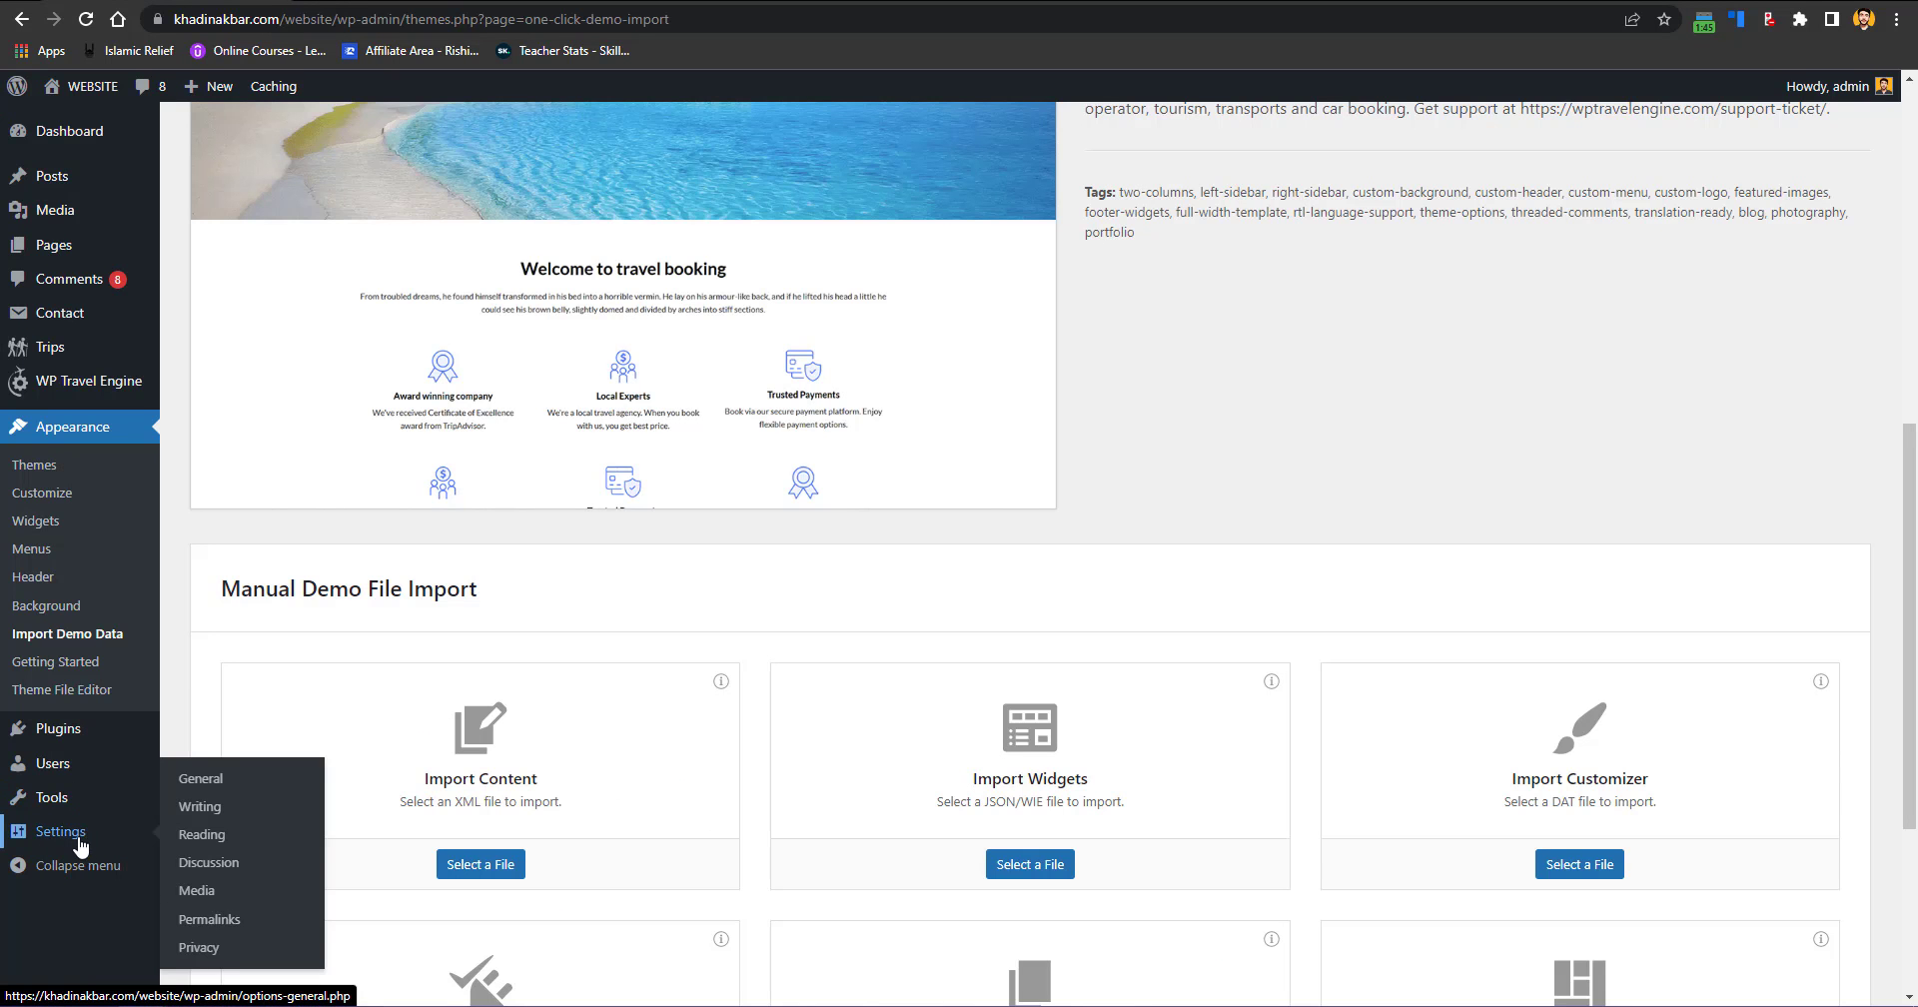
left_click(201, 835)
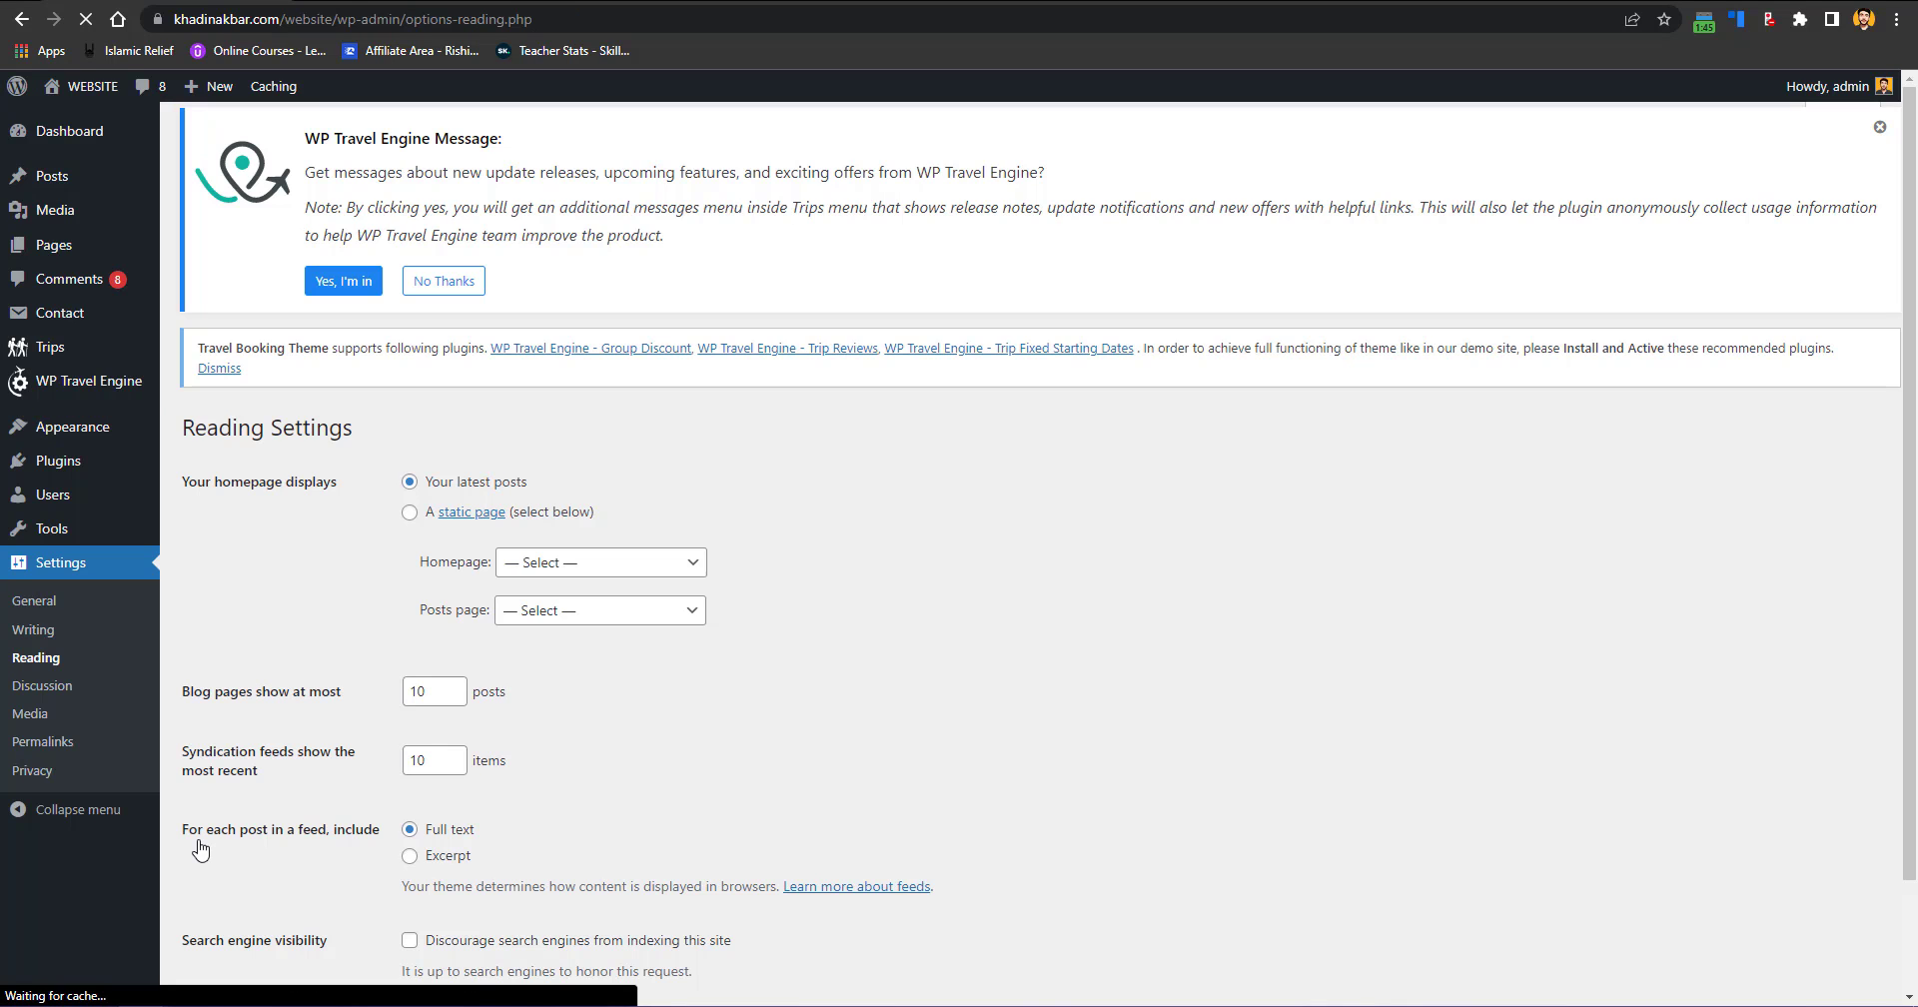
left_click(410, 516)
left_click(568, 565)
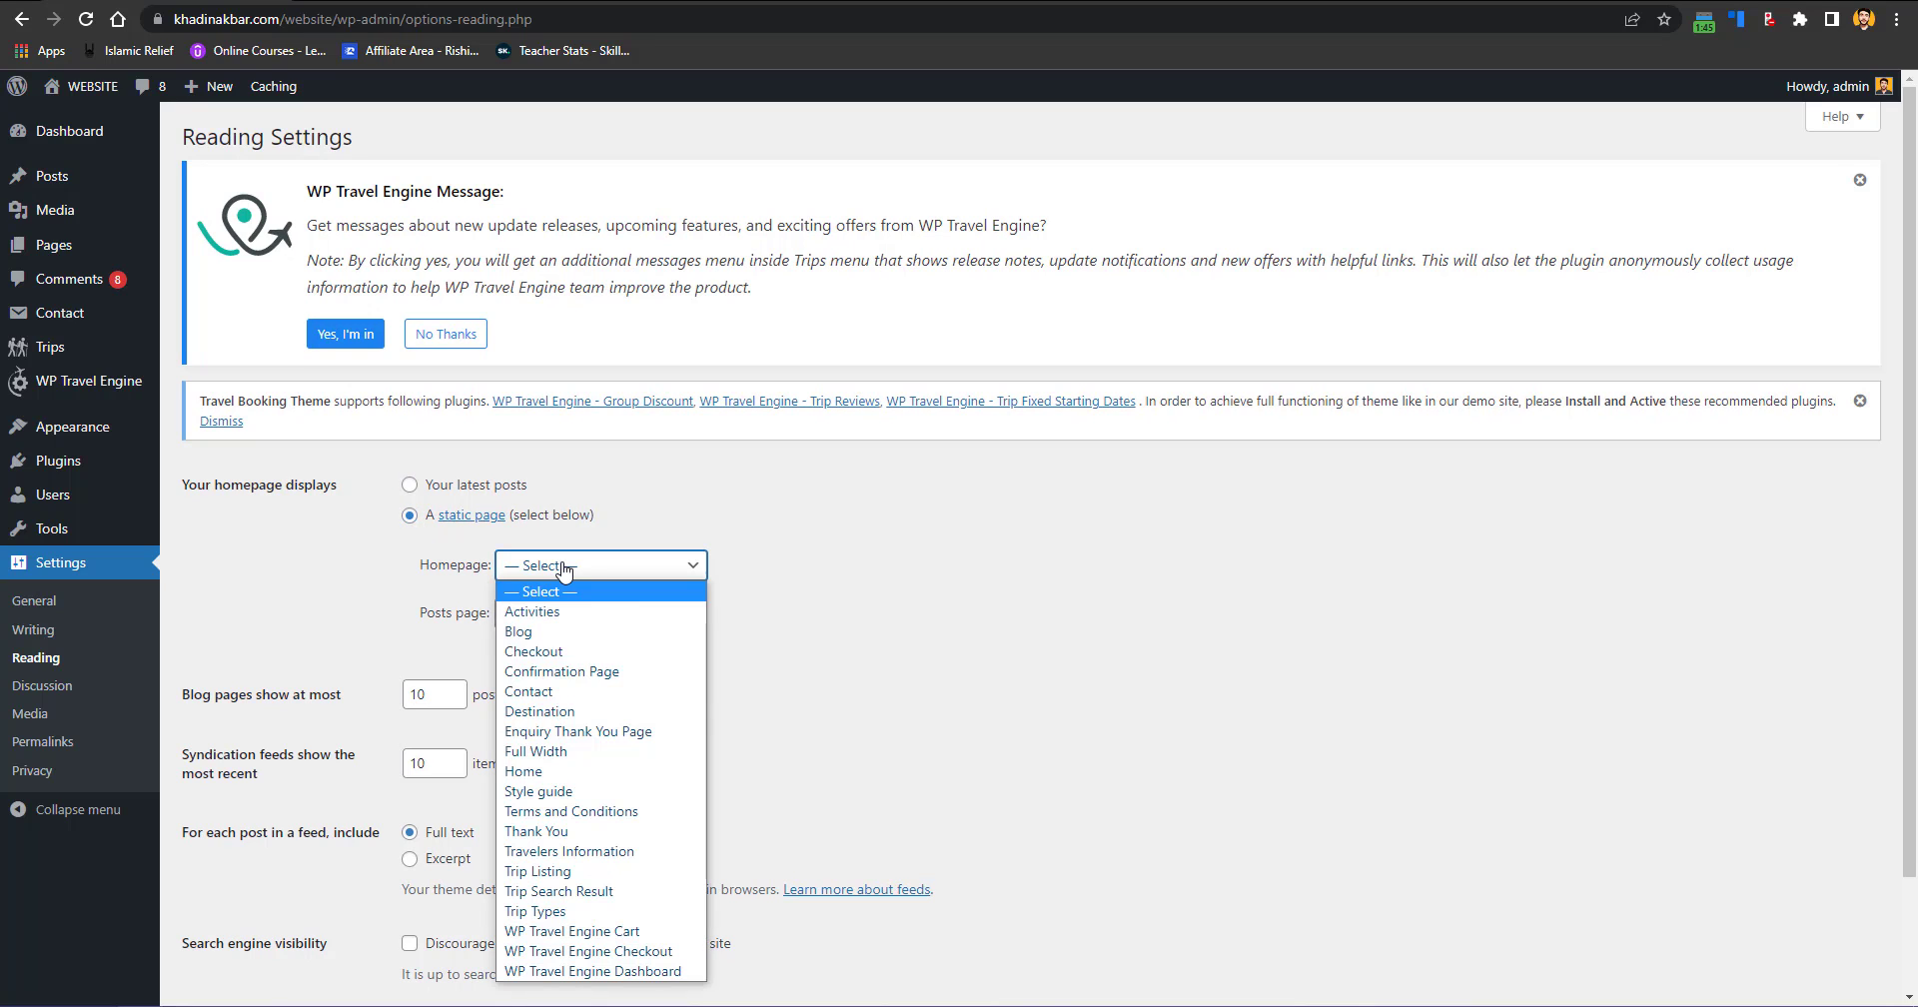
left_click(576, 772)
left_click(585, 616)
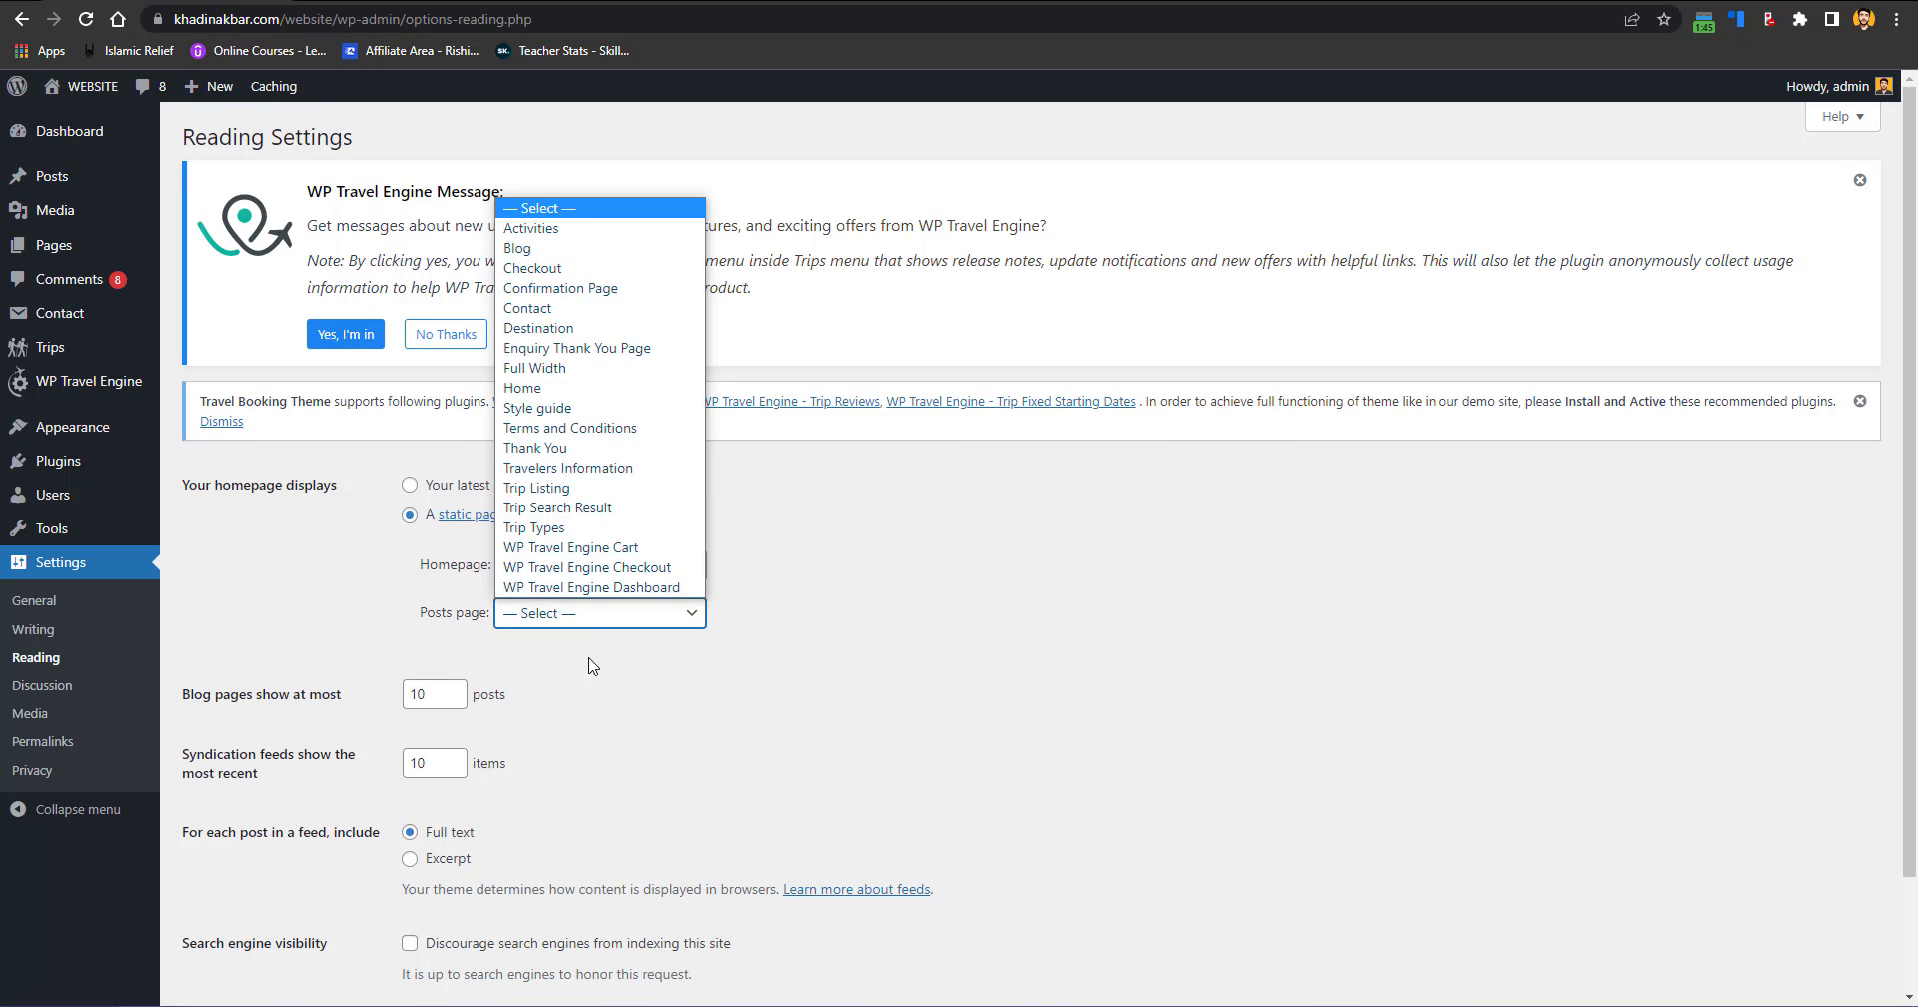
left_click(565, 248)
scroll(527, 685, "down", 2)
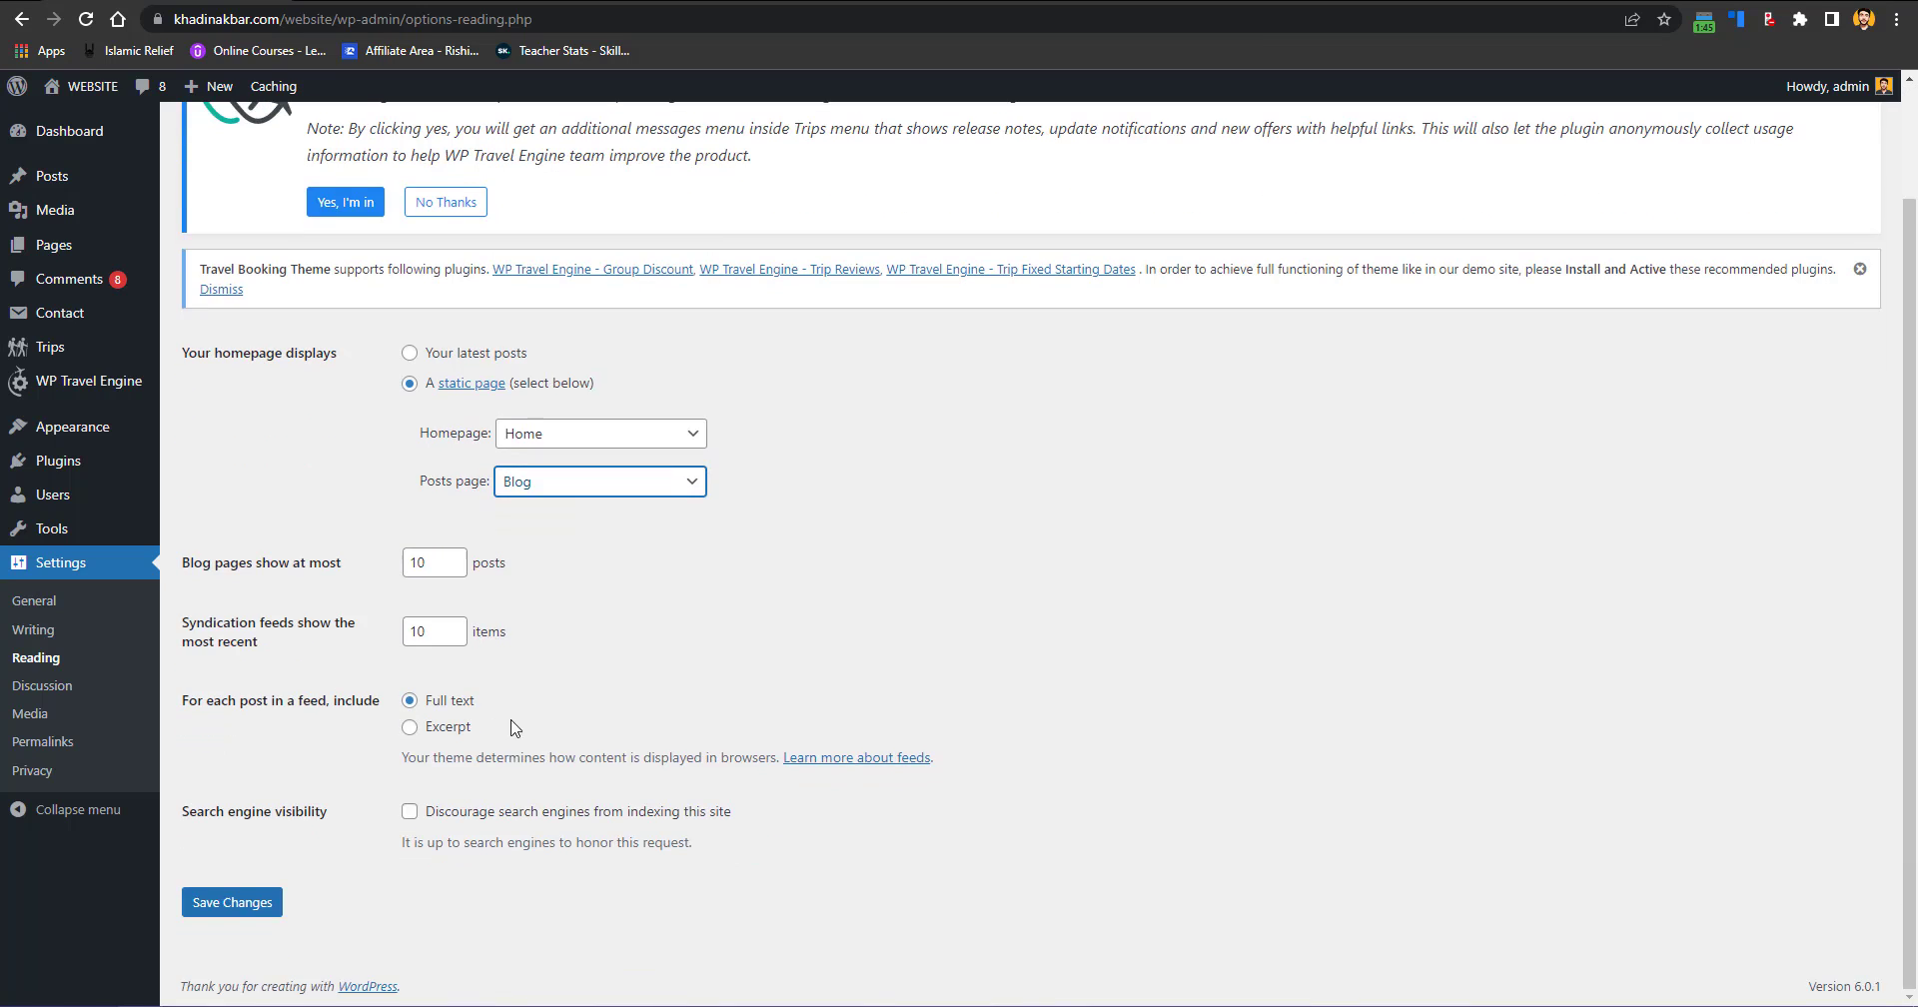
left_click(245, 904)
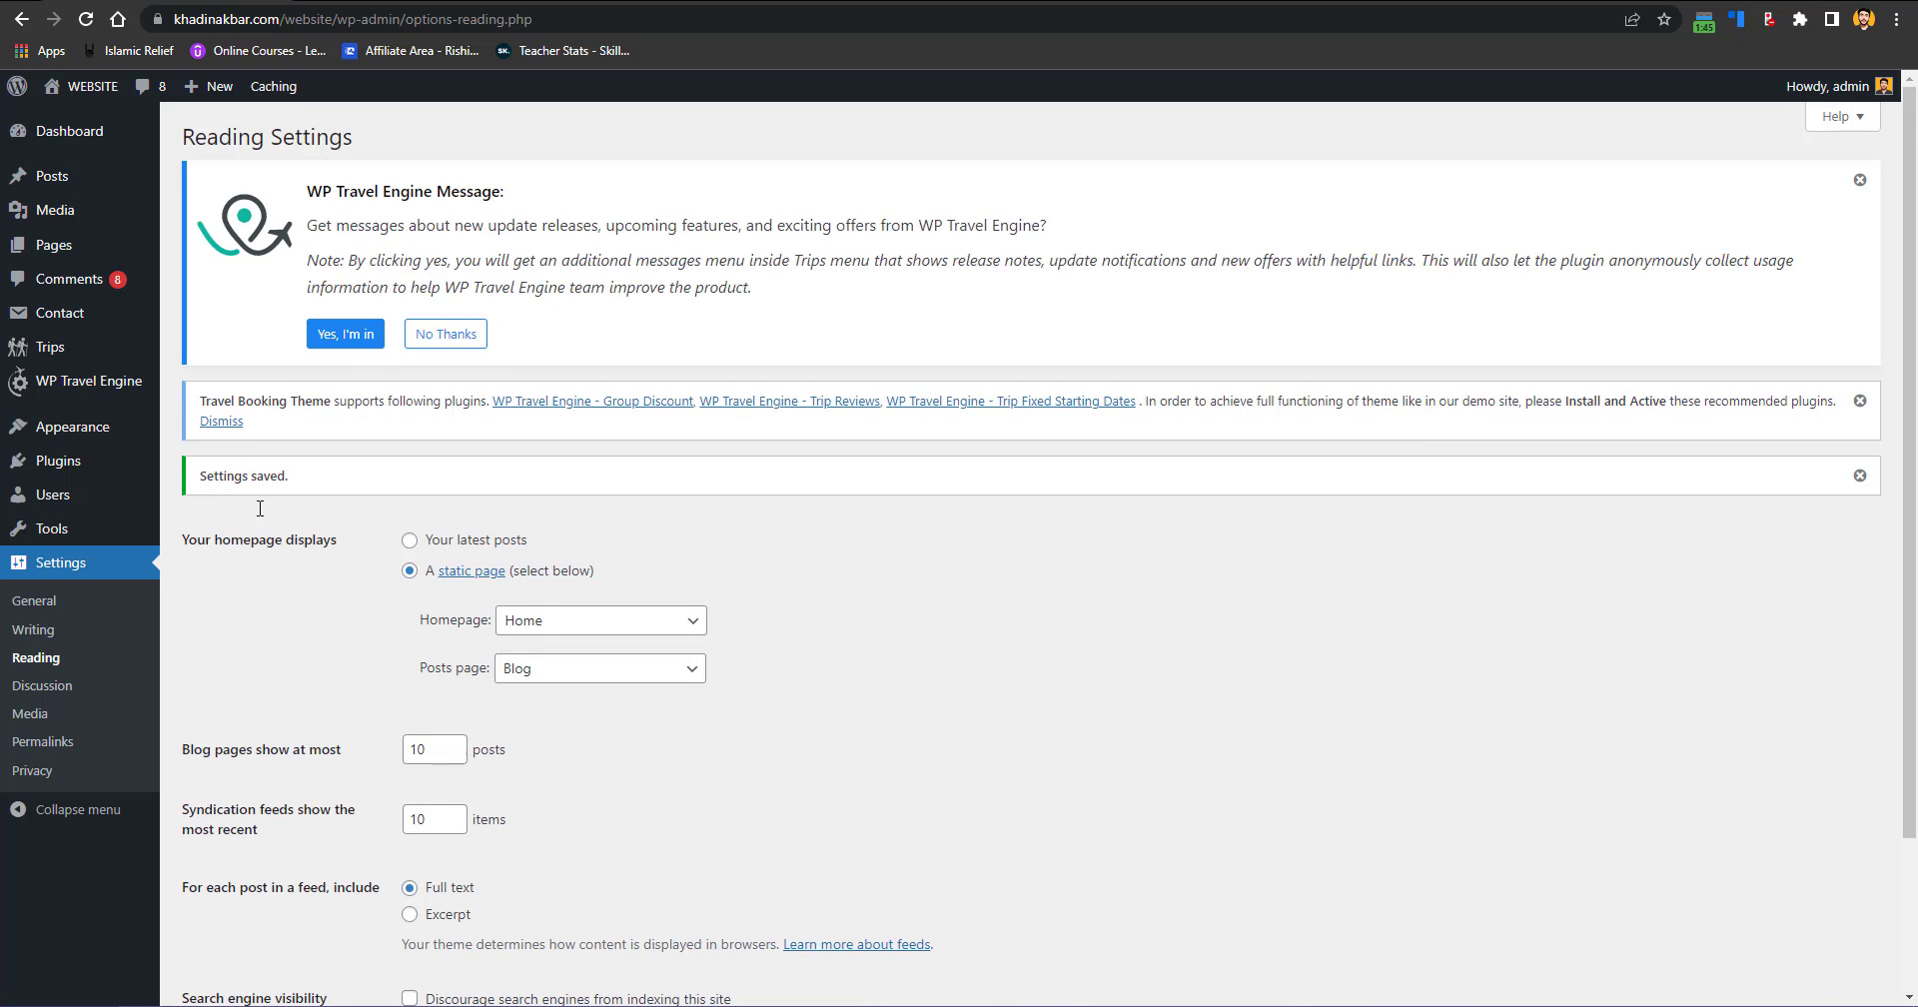
Step: Assign the menu named Primary to the Primary display location in the Menus settings and save it
mouse_move(70, 437)
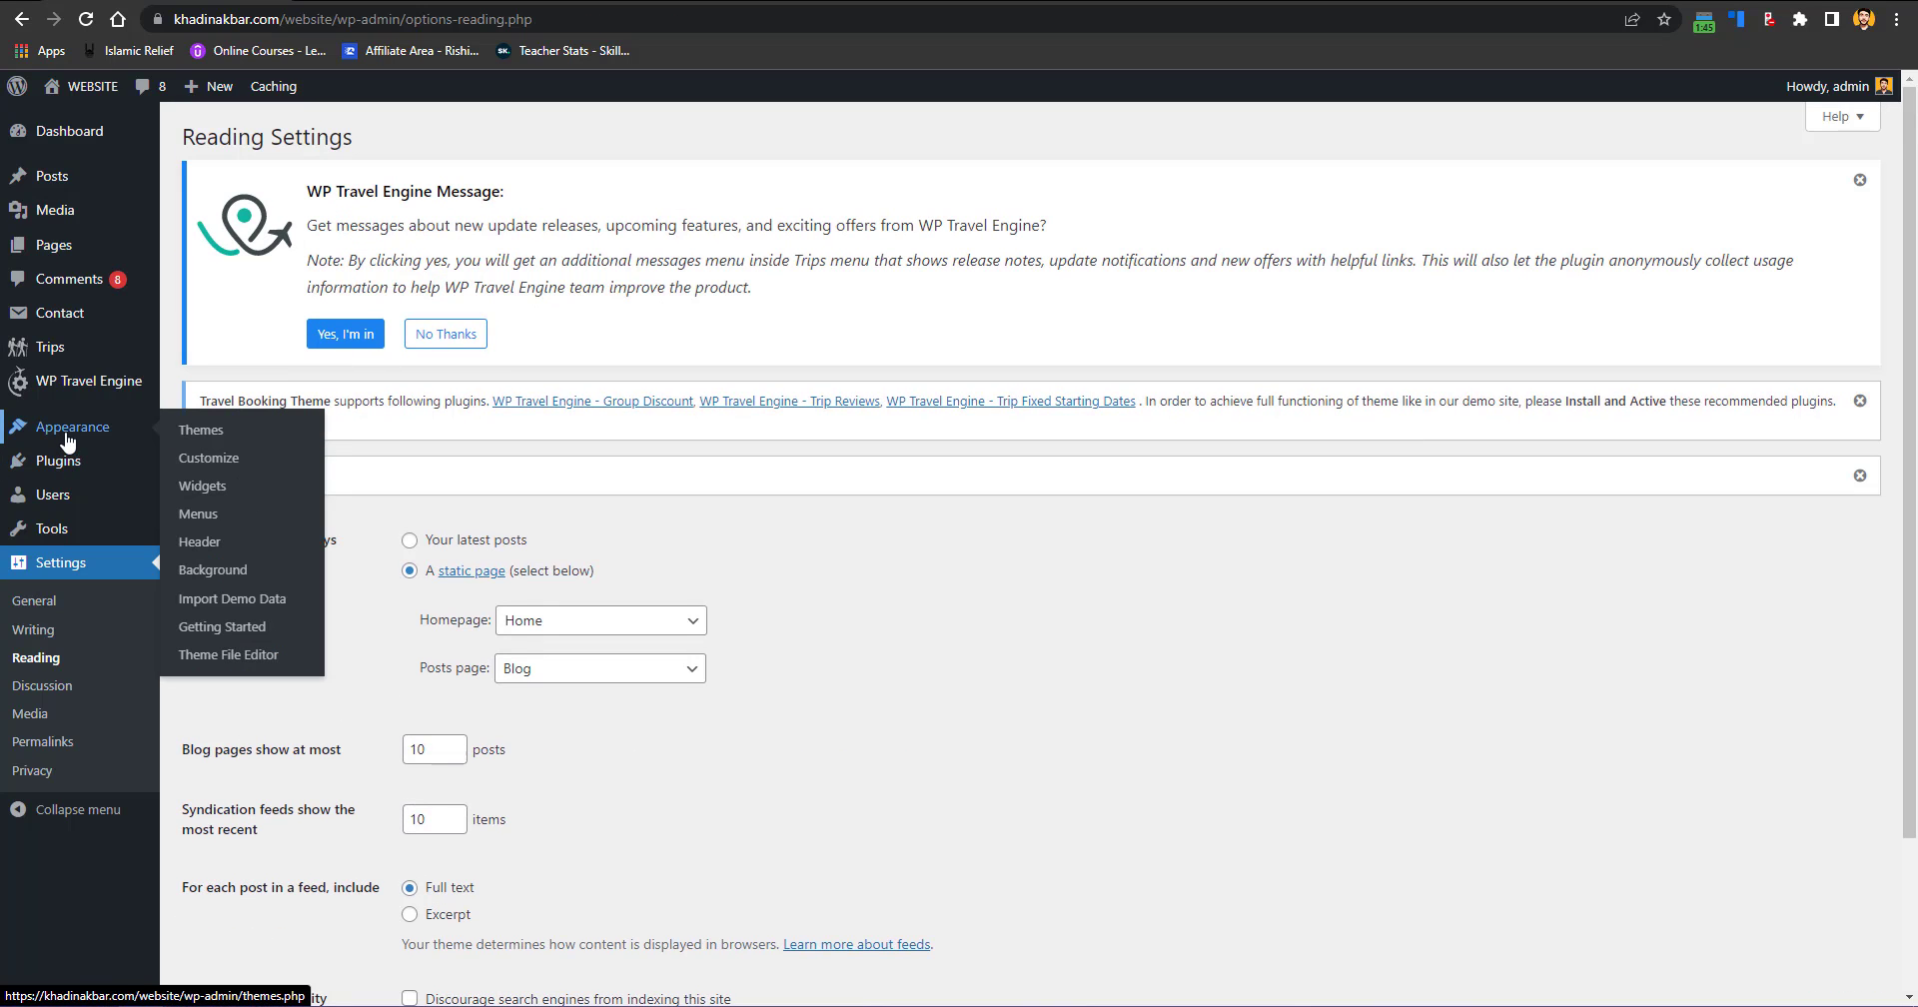
left_click(218, 516)
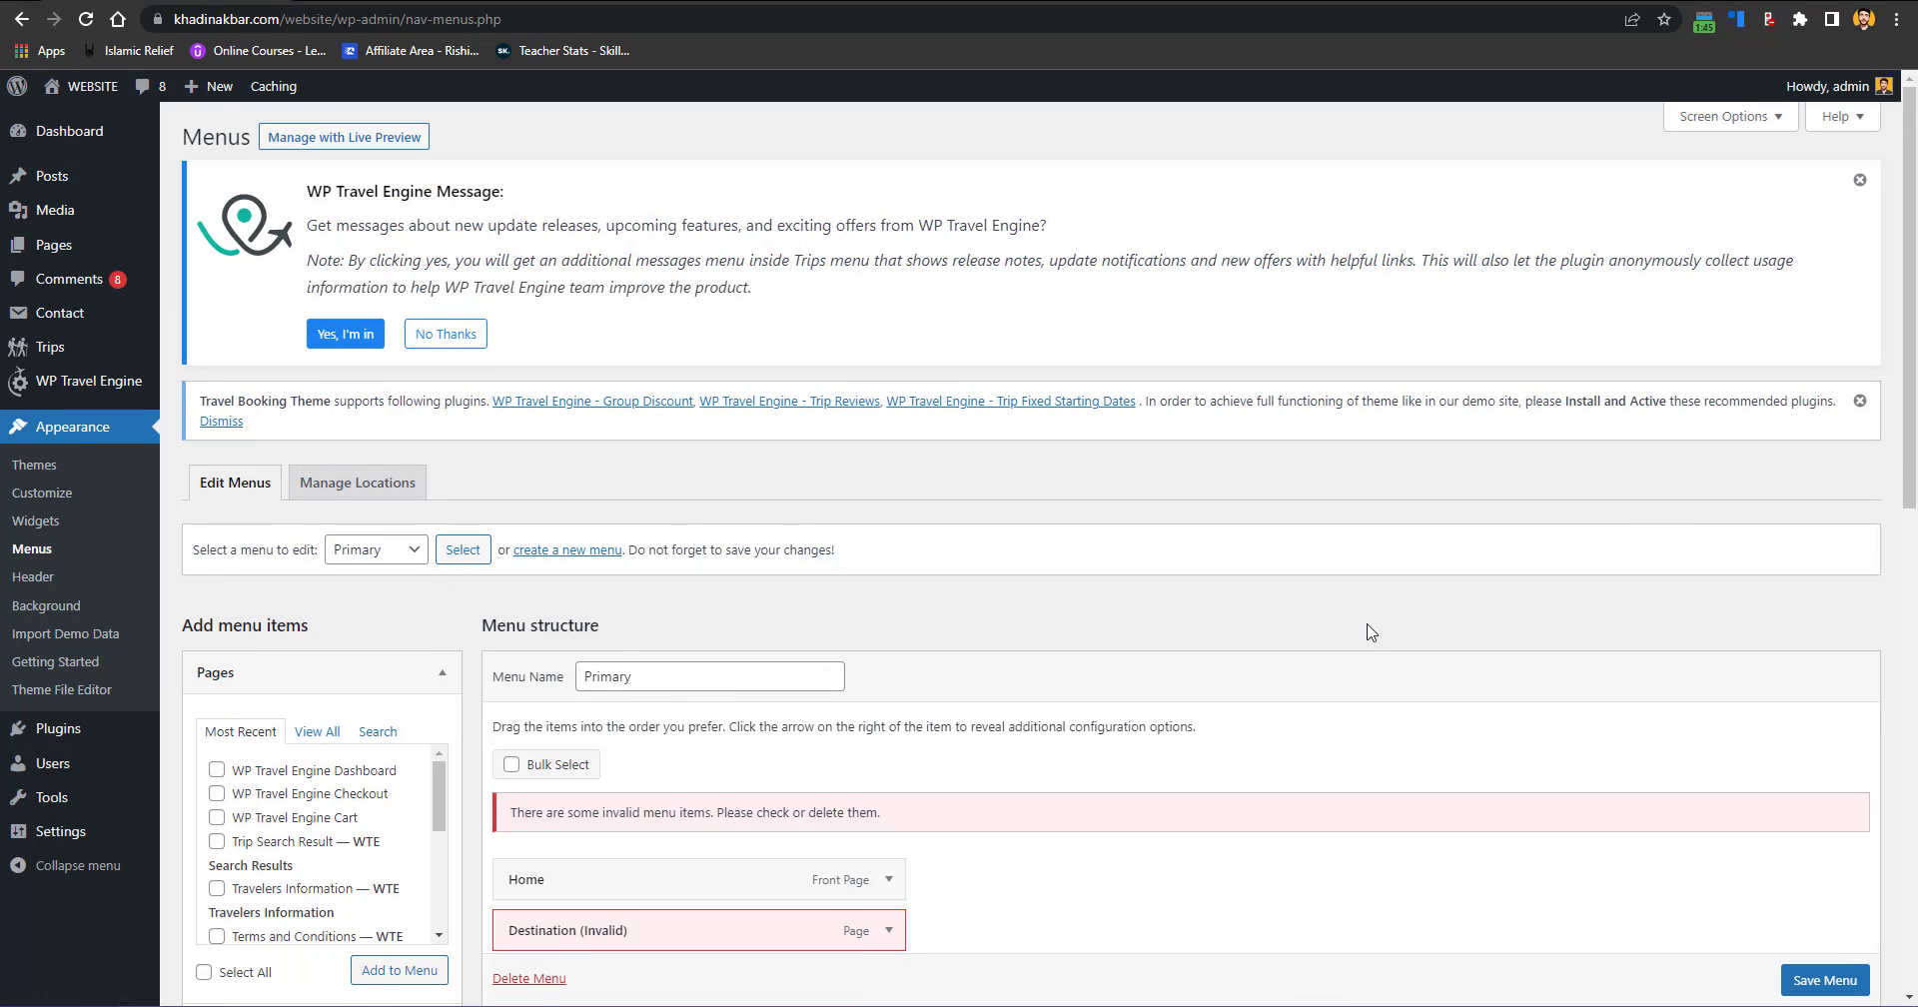
left_click_drag(1908, 352, 1904, 864)
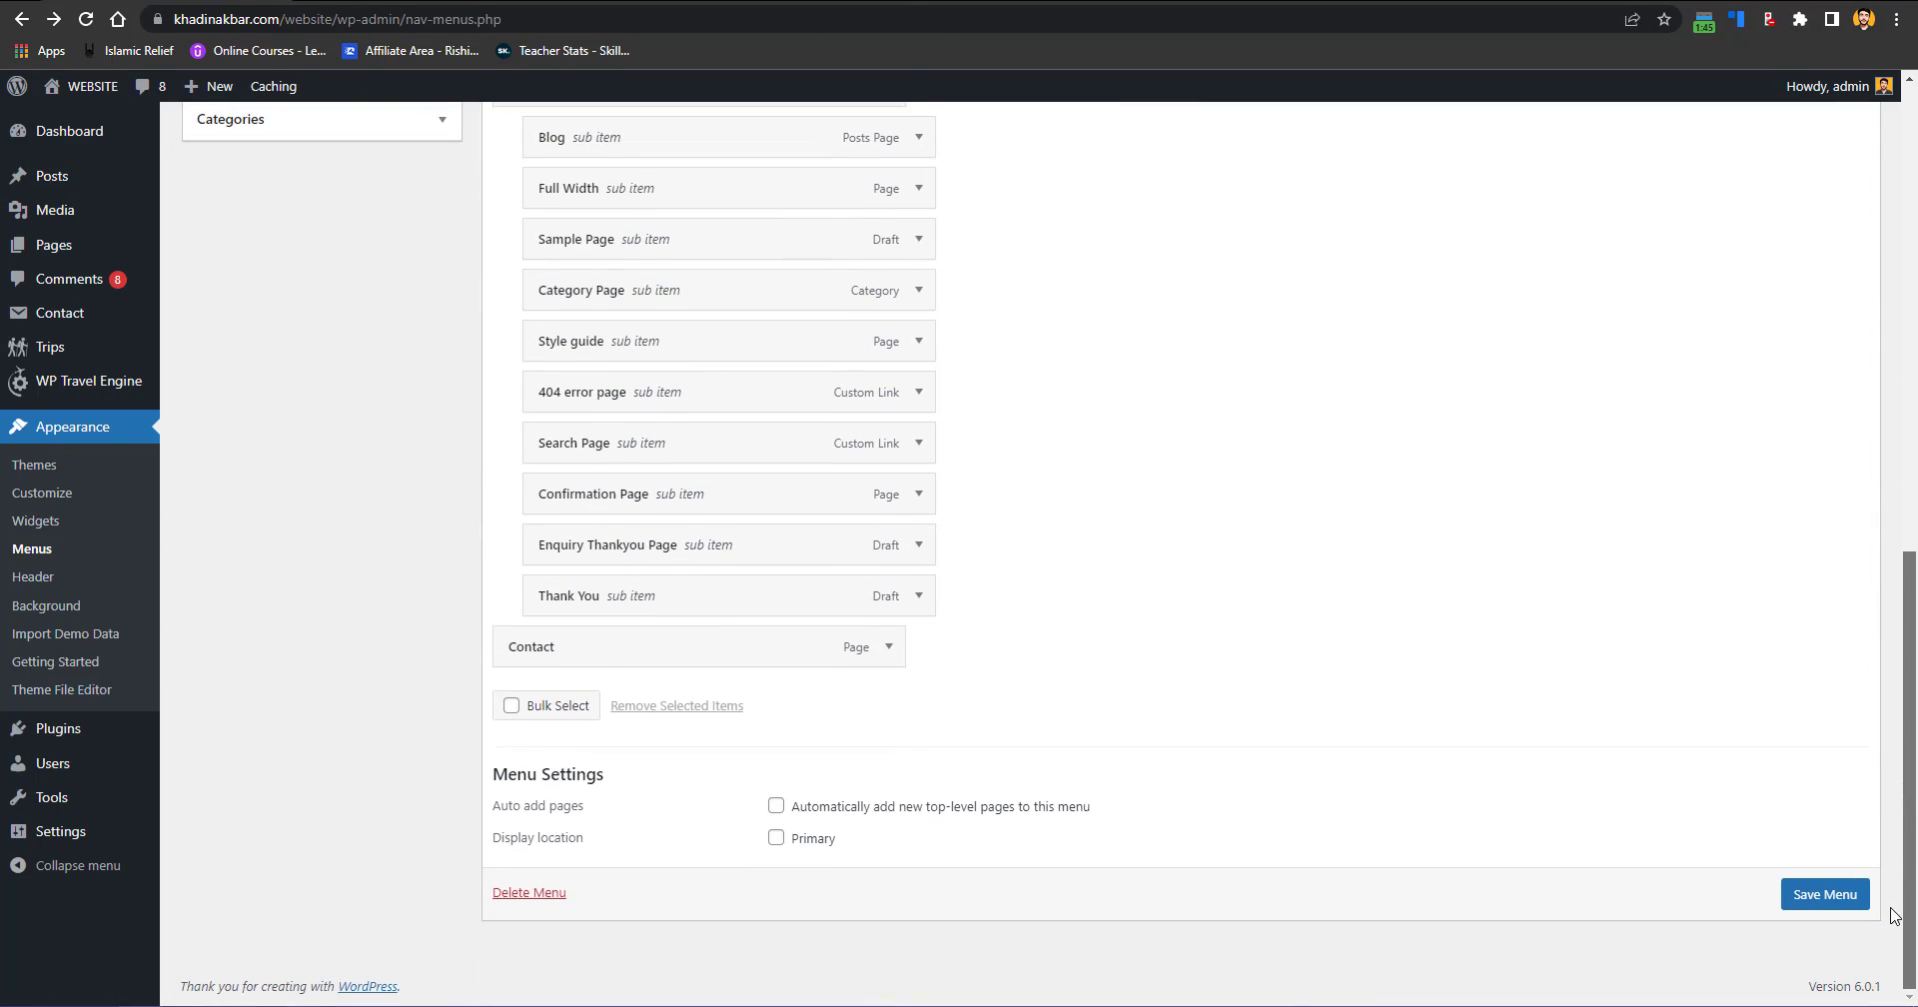
left_click(777, 839)
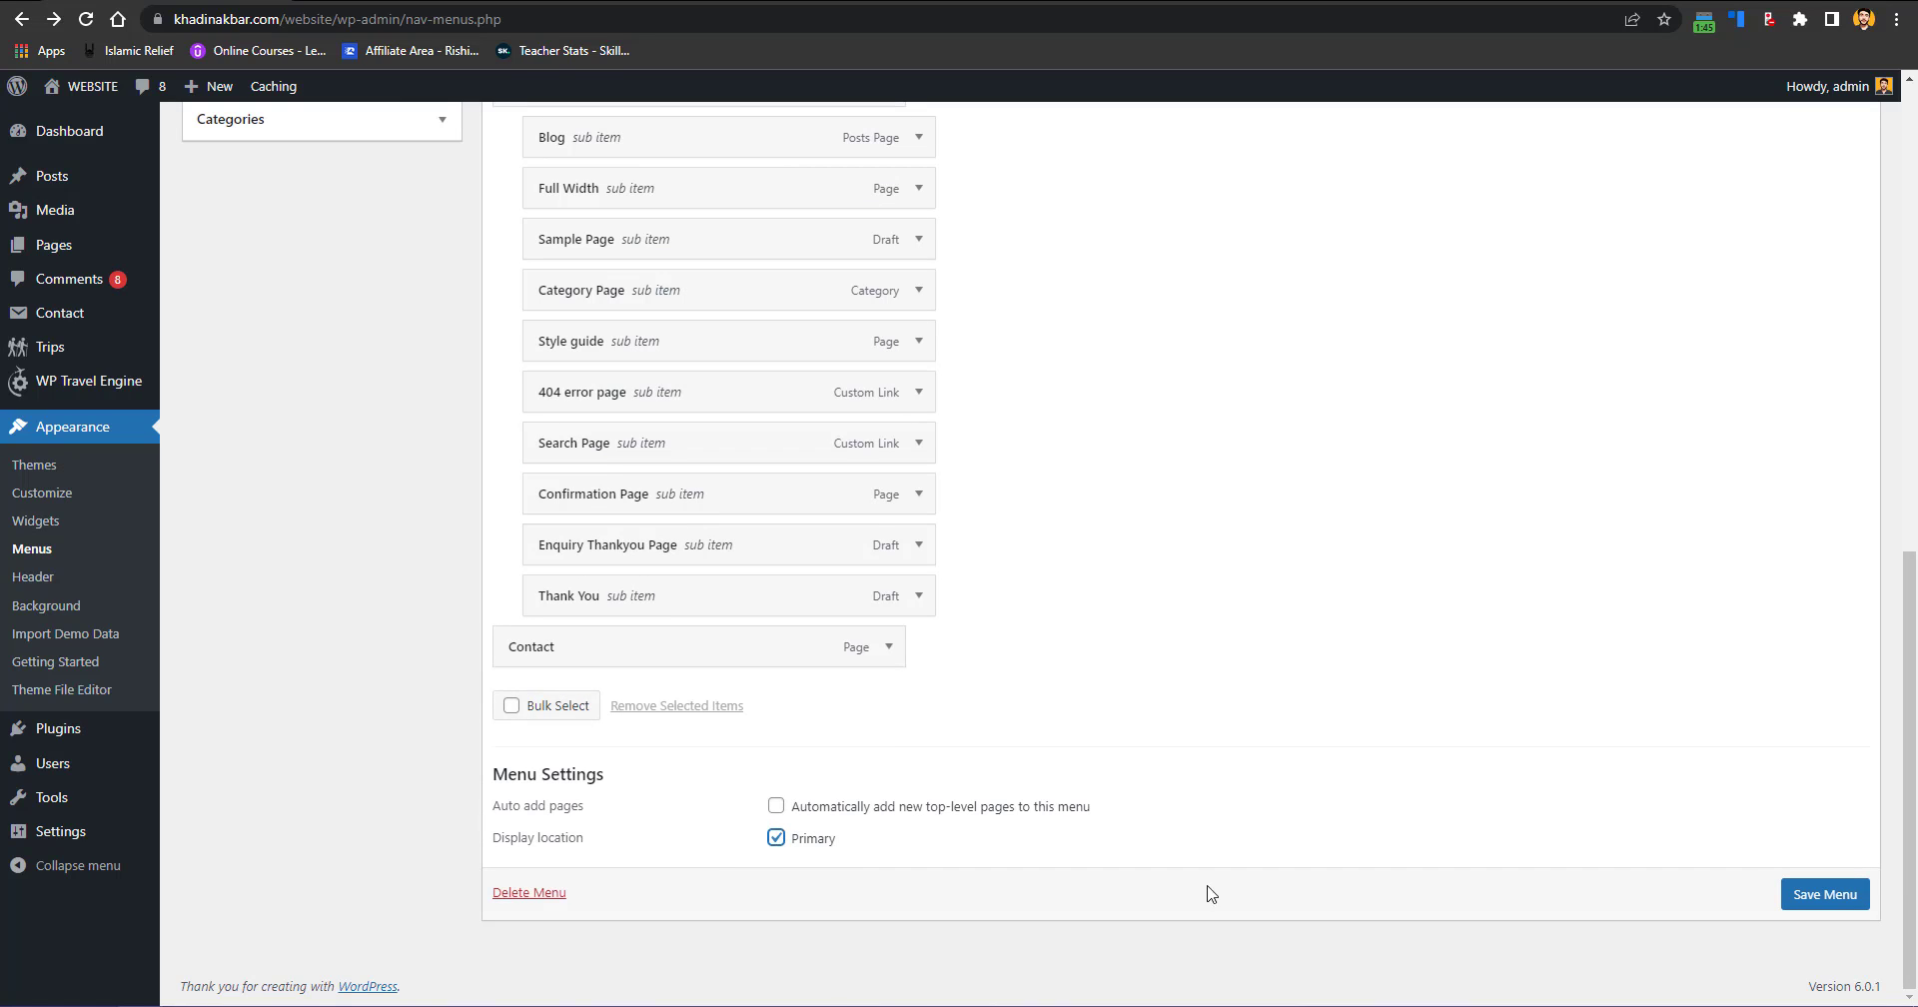
left_click(1815, 897)
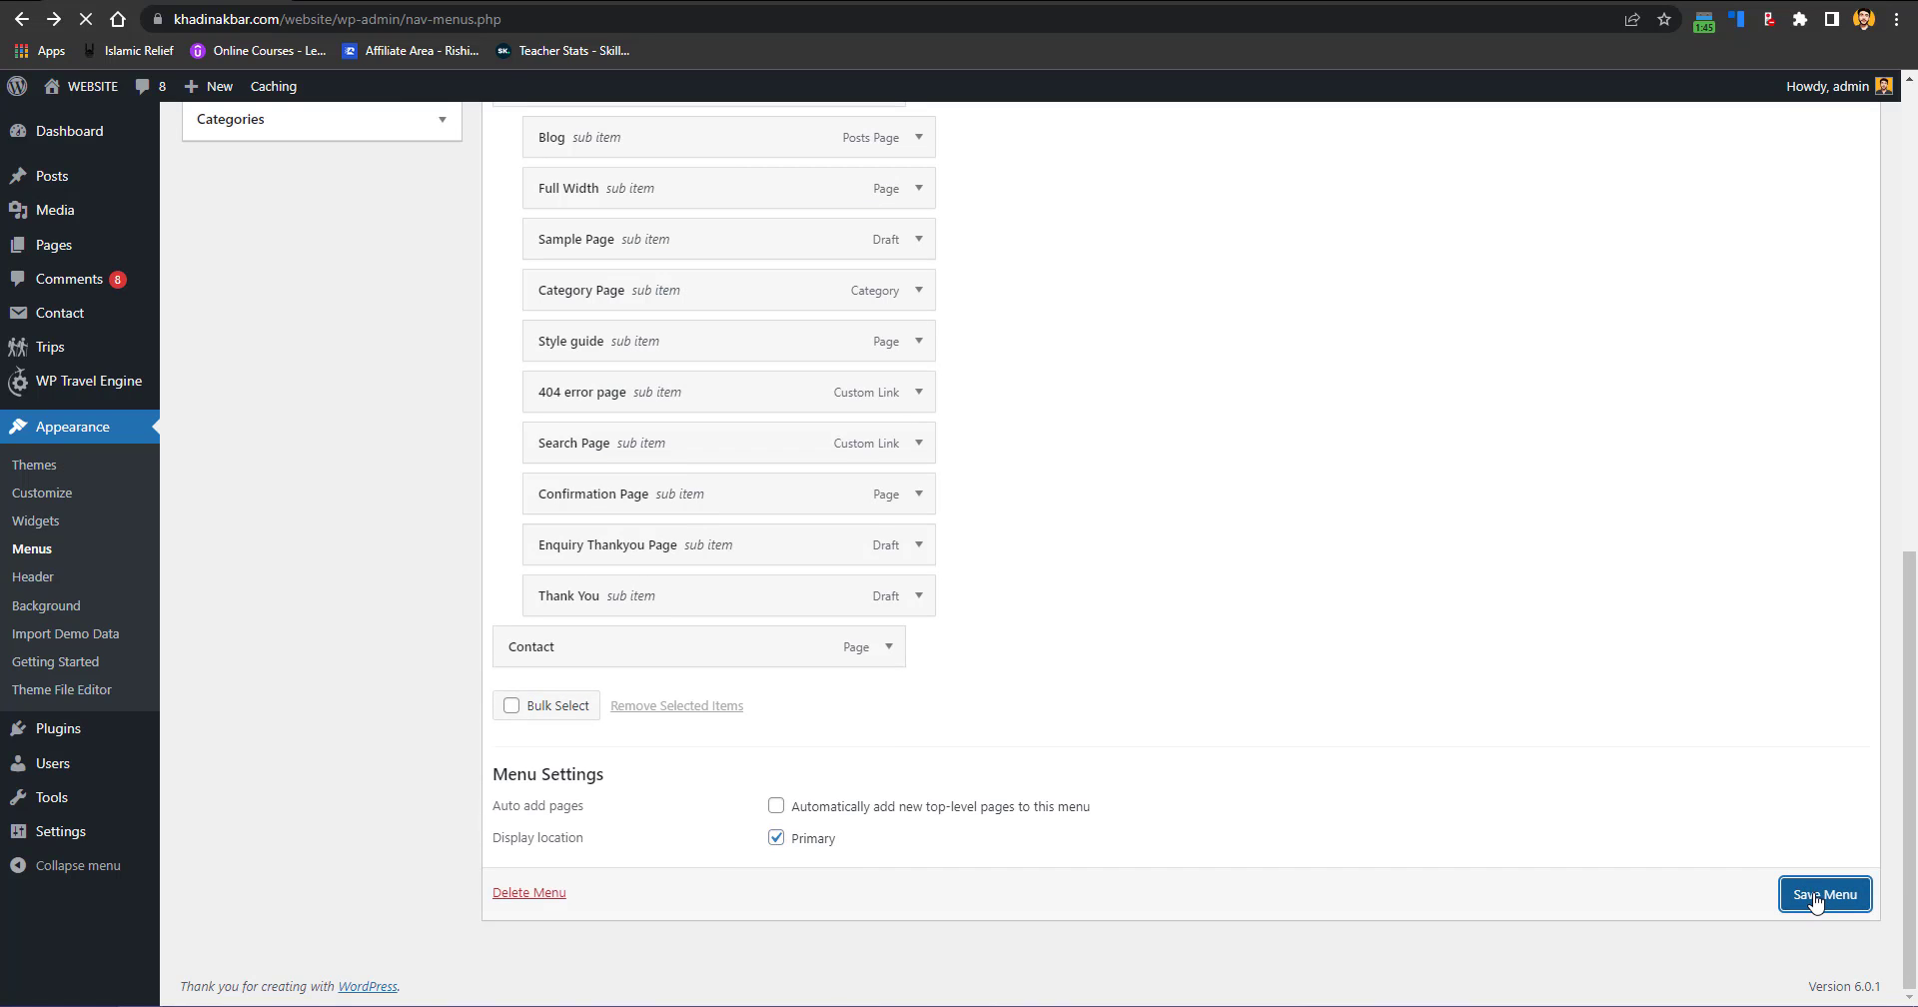
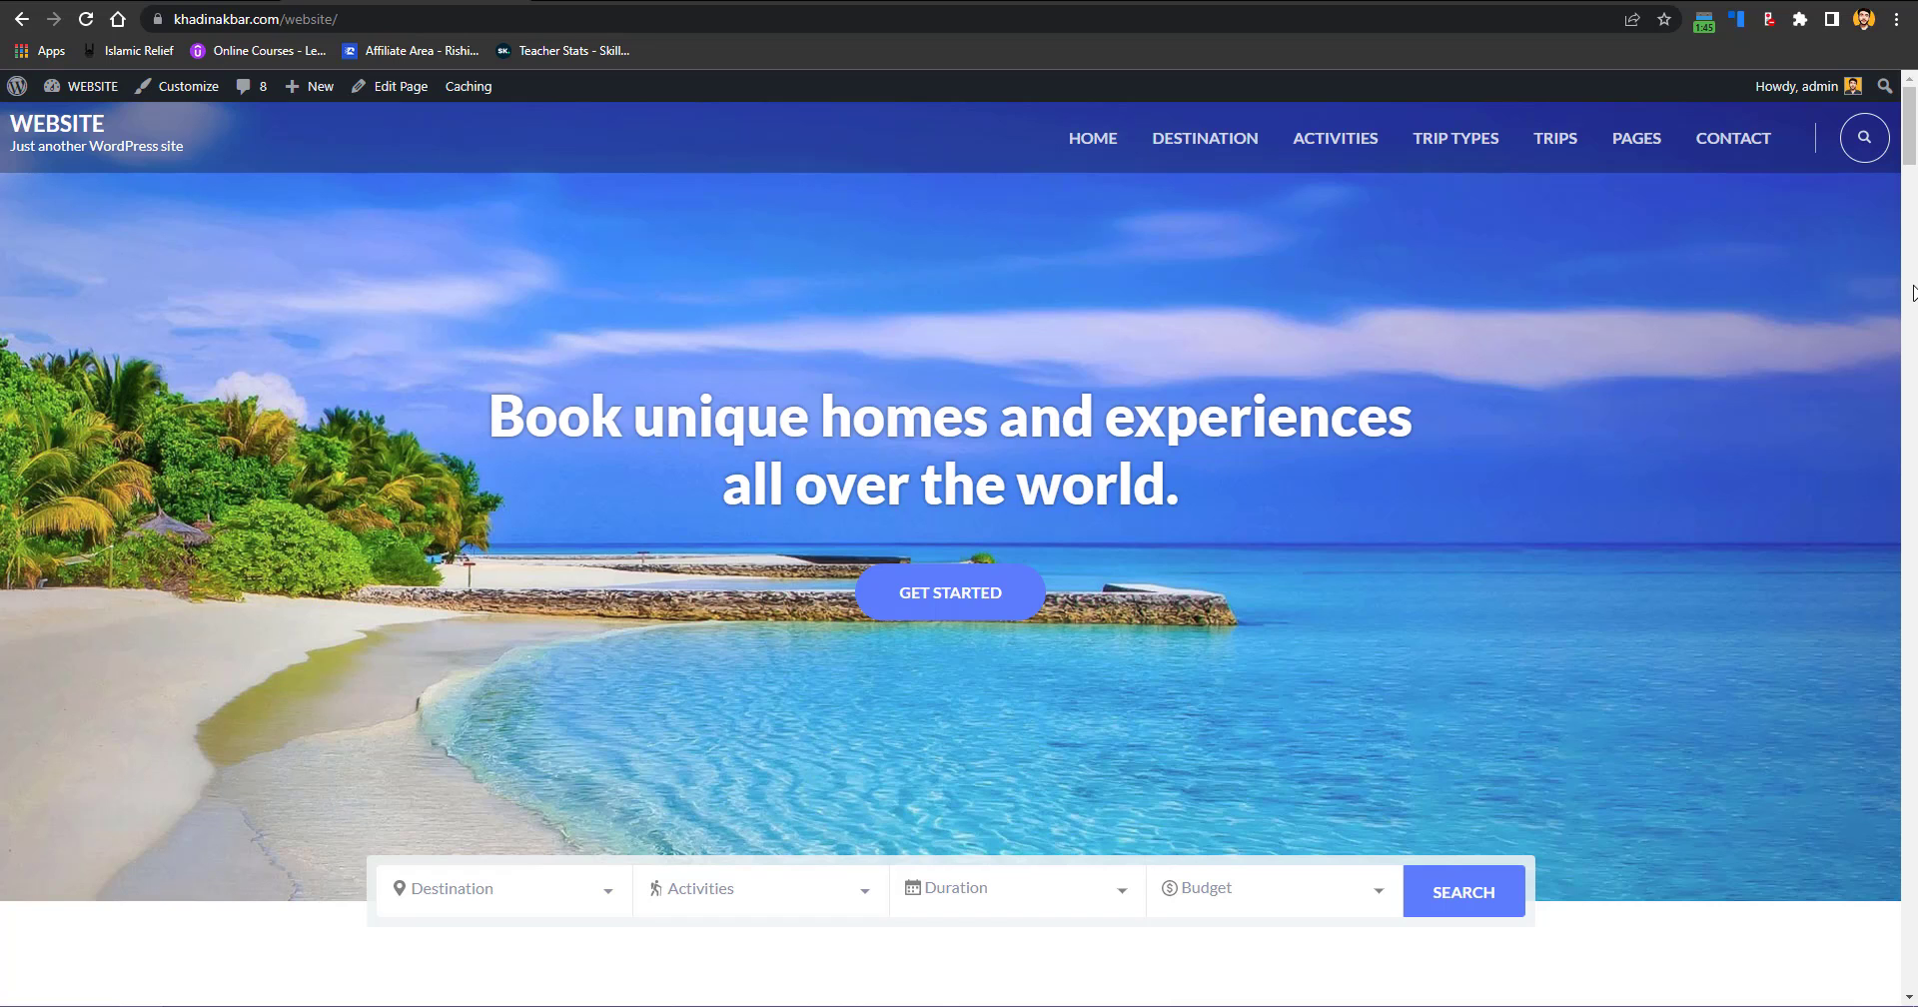
Step: Switch to the WP Travel Engine website, open its full add-ons list, and look through the User Experience add-ons
key("ctrl+Tab")
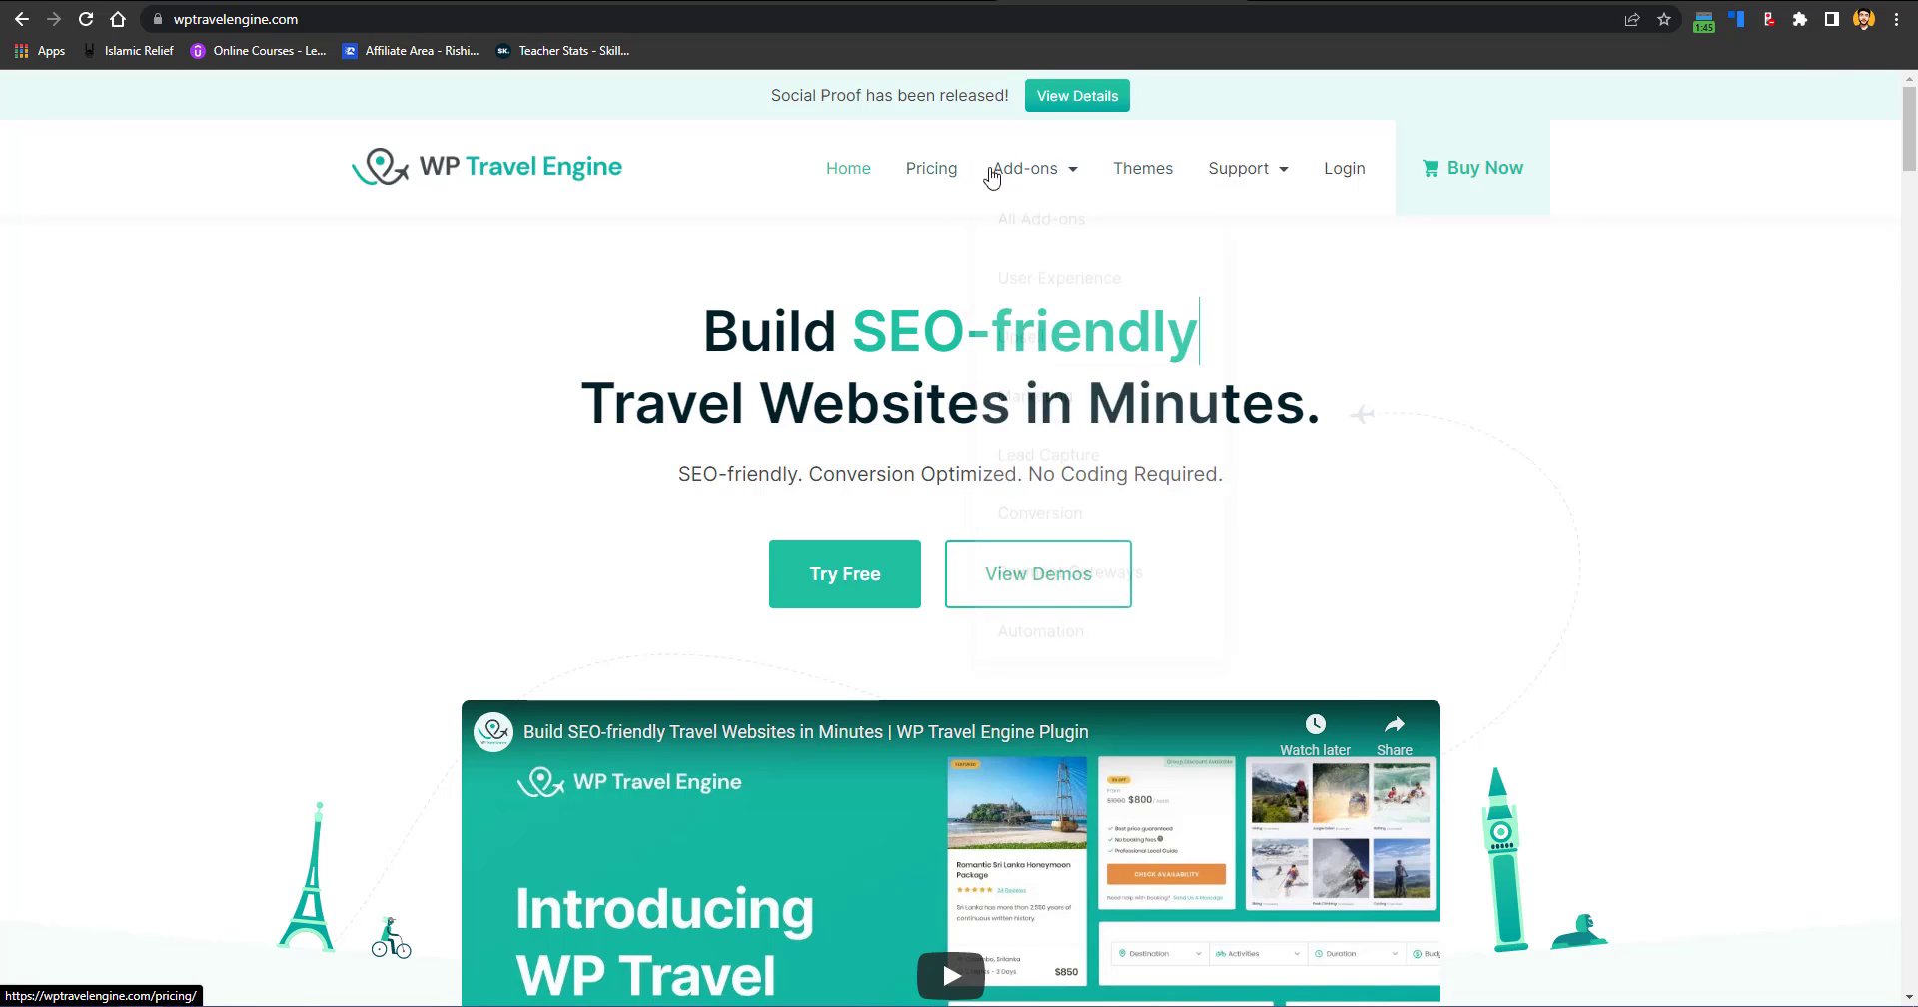
mouse_move(1019, 183)
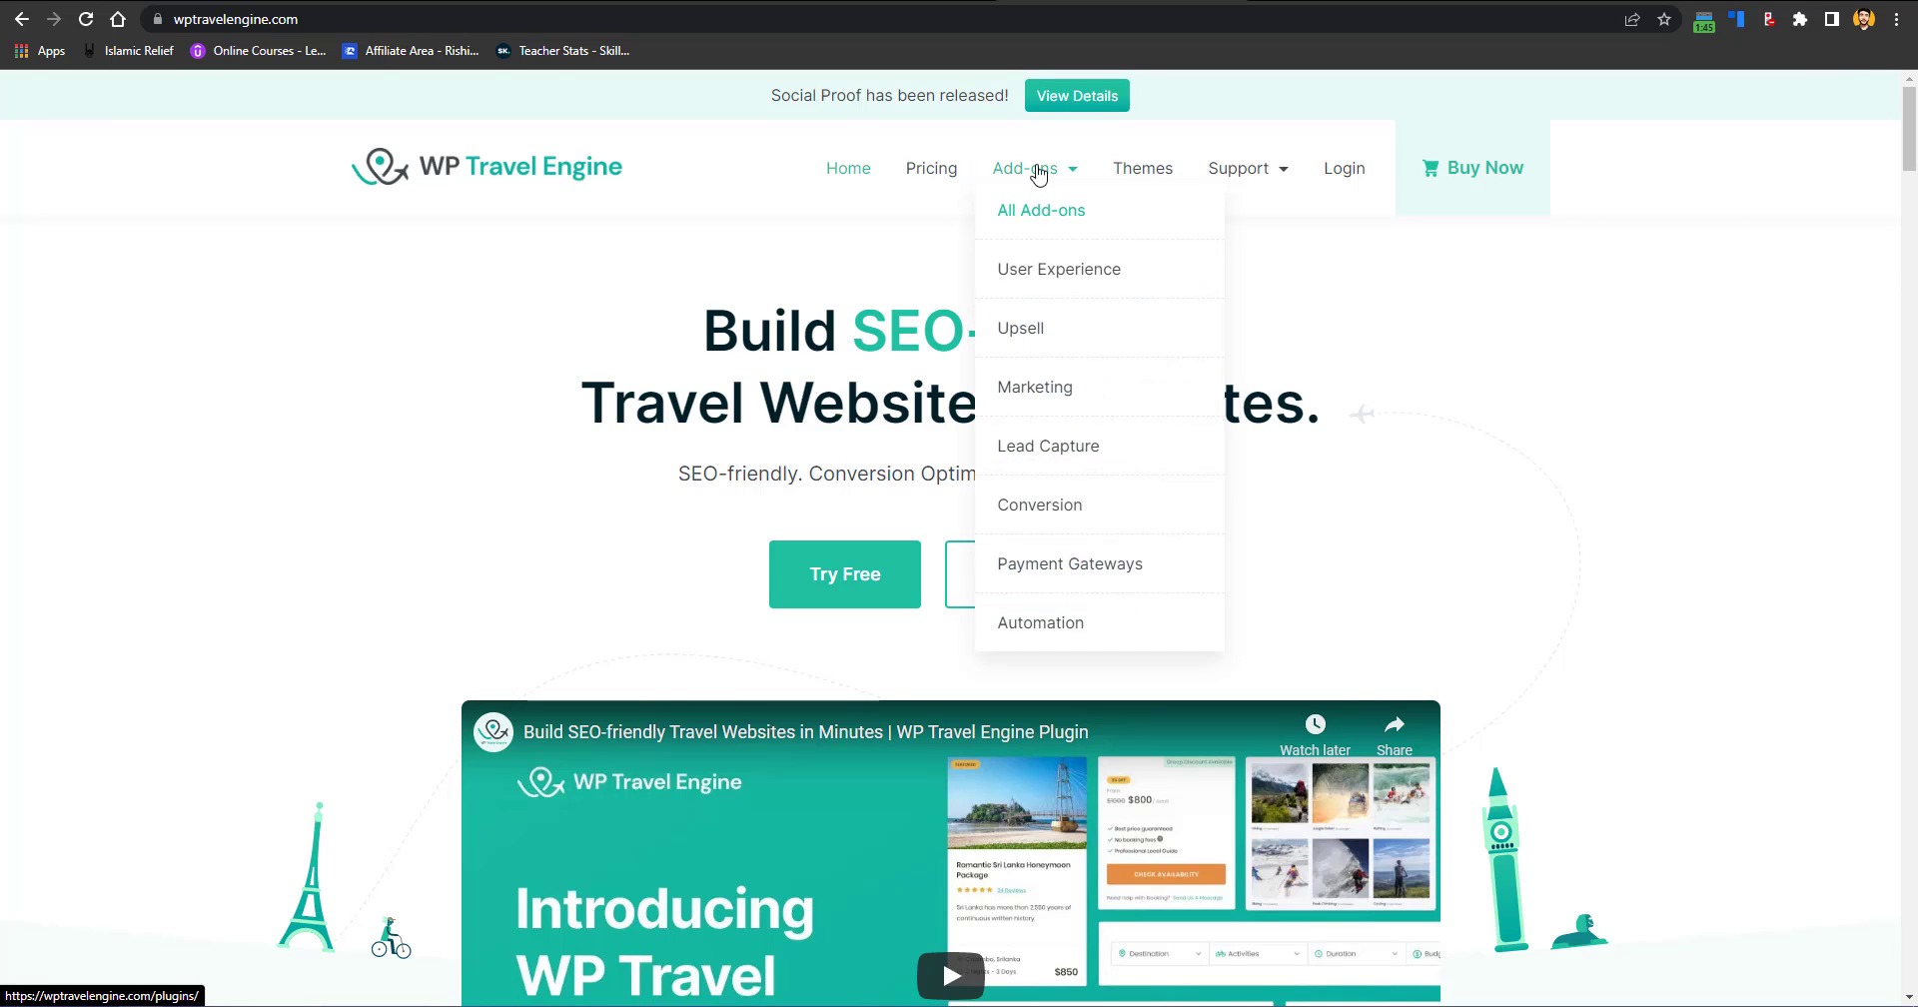
left_click(1037, 168)
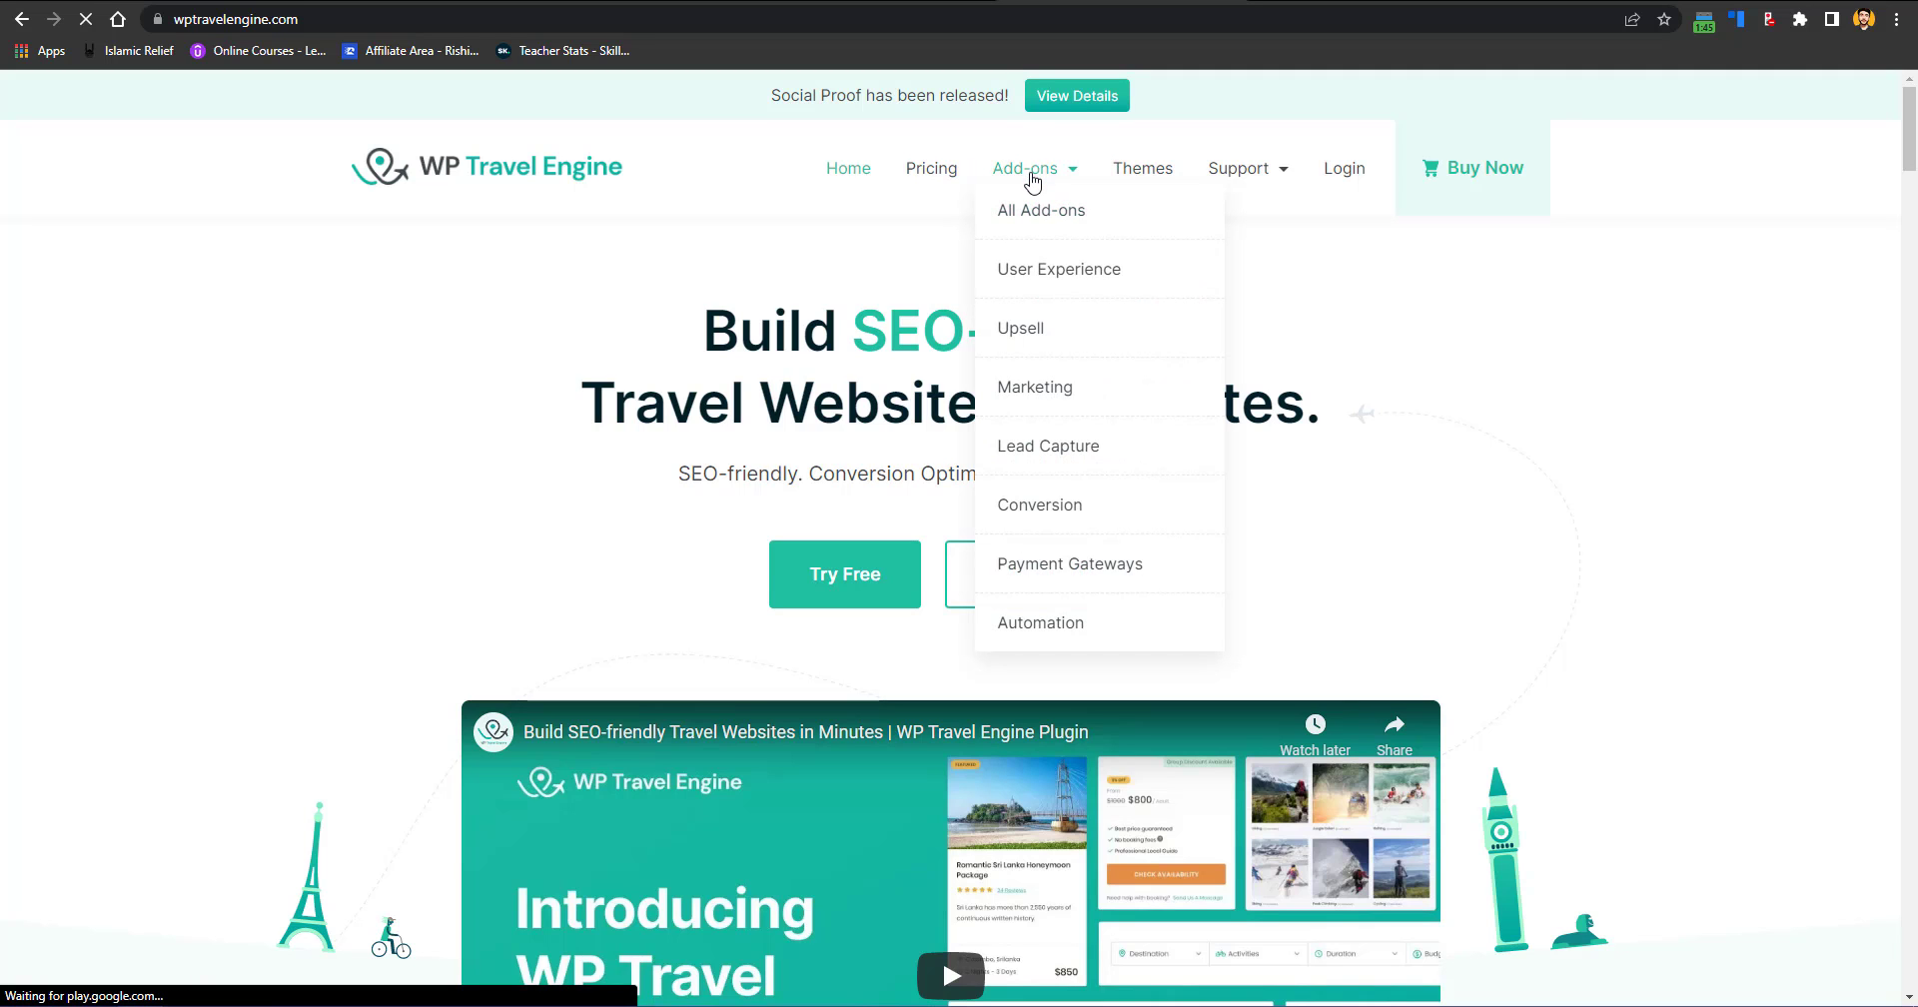
left_click_drag(1914, 222, 1915, 279)
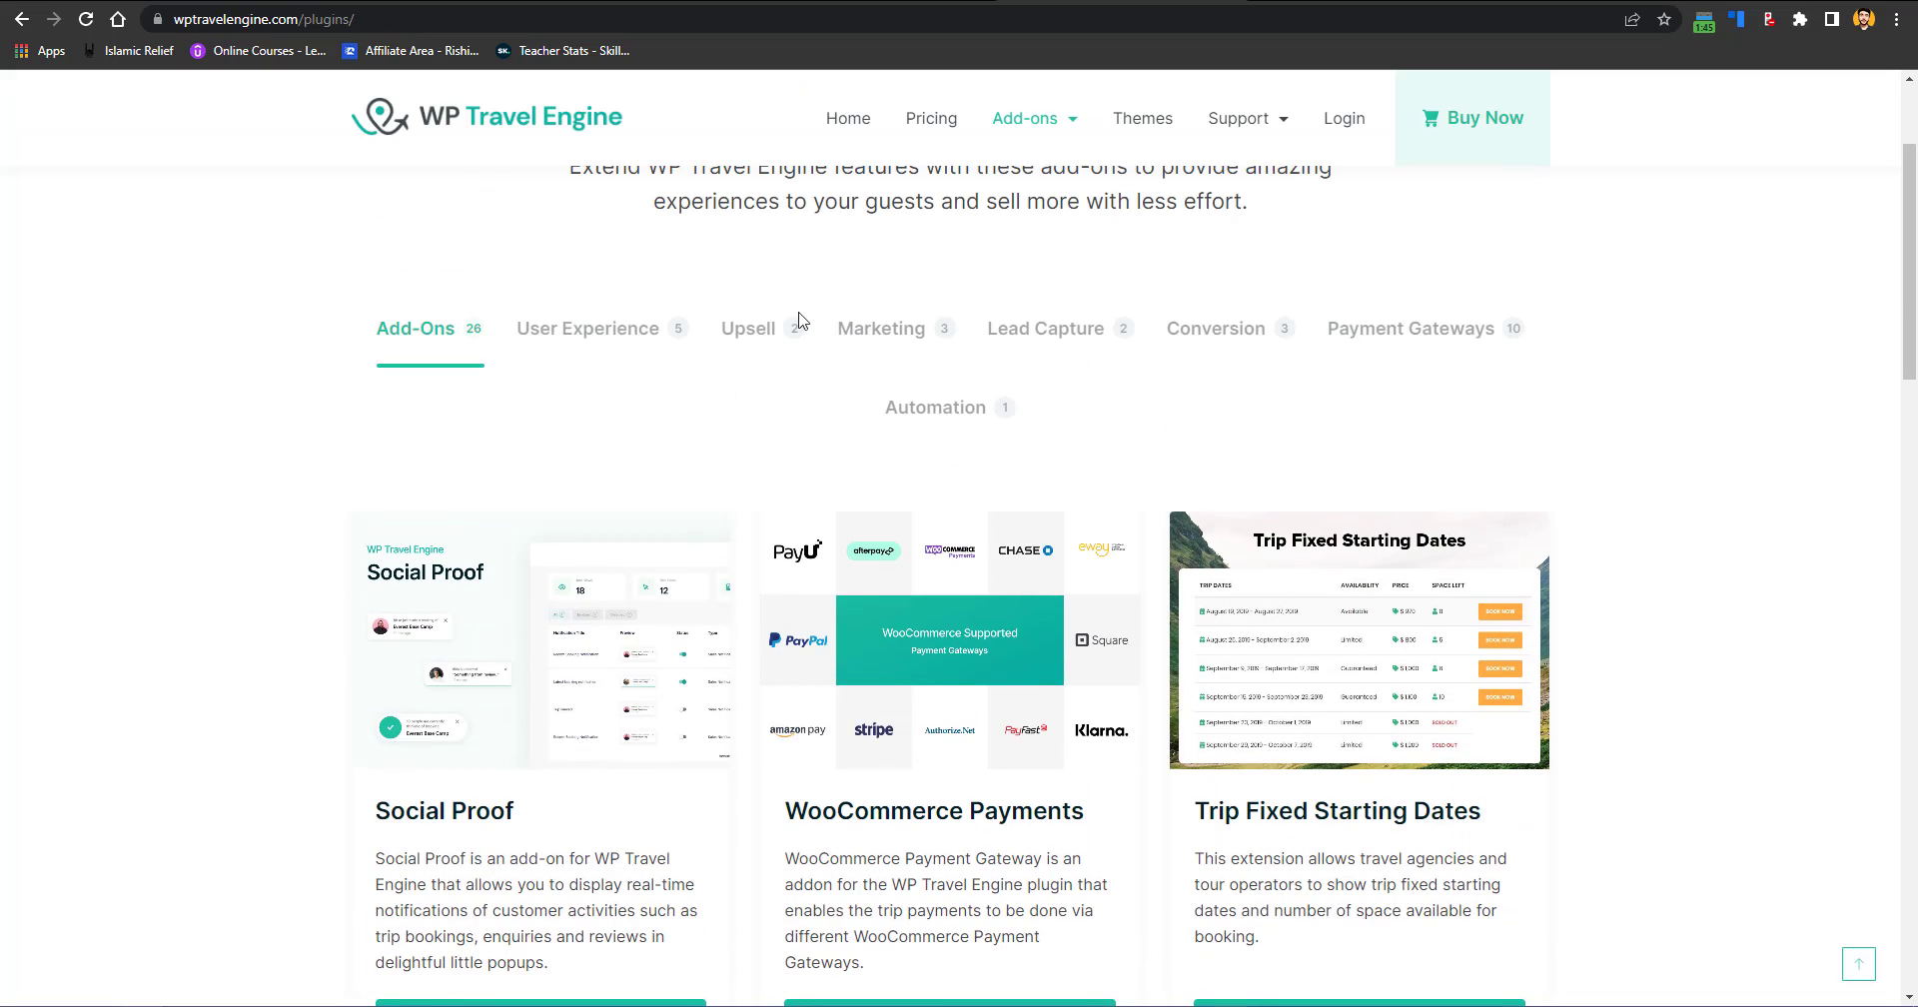
left_click(625, 330)
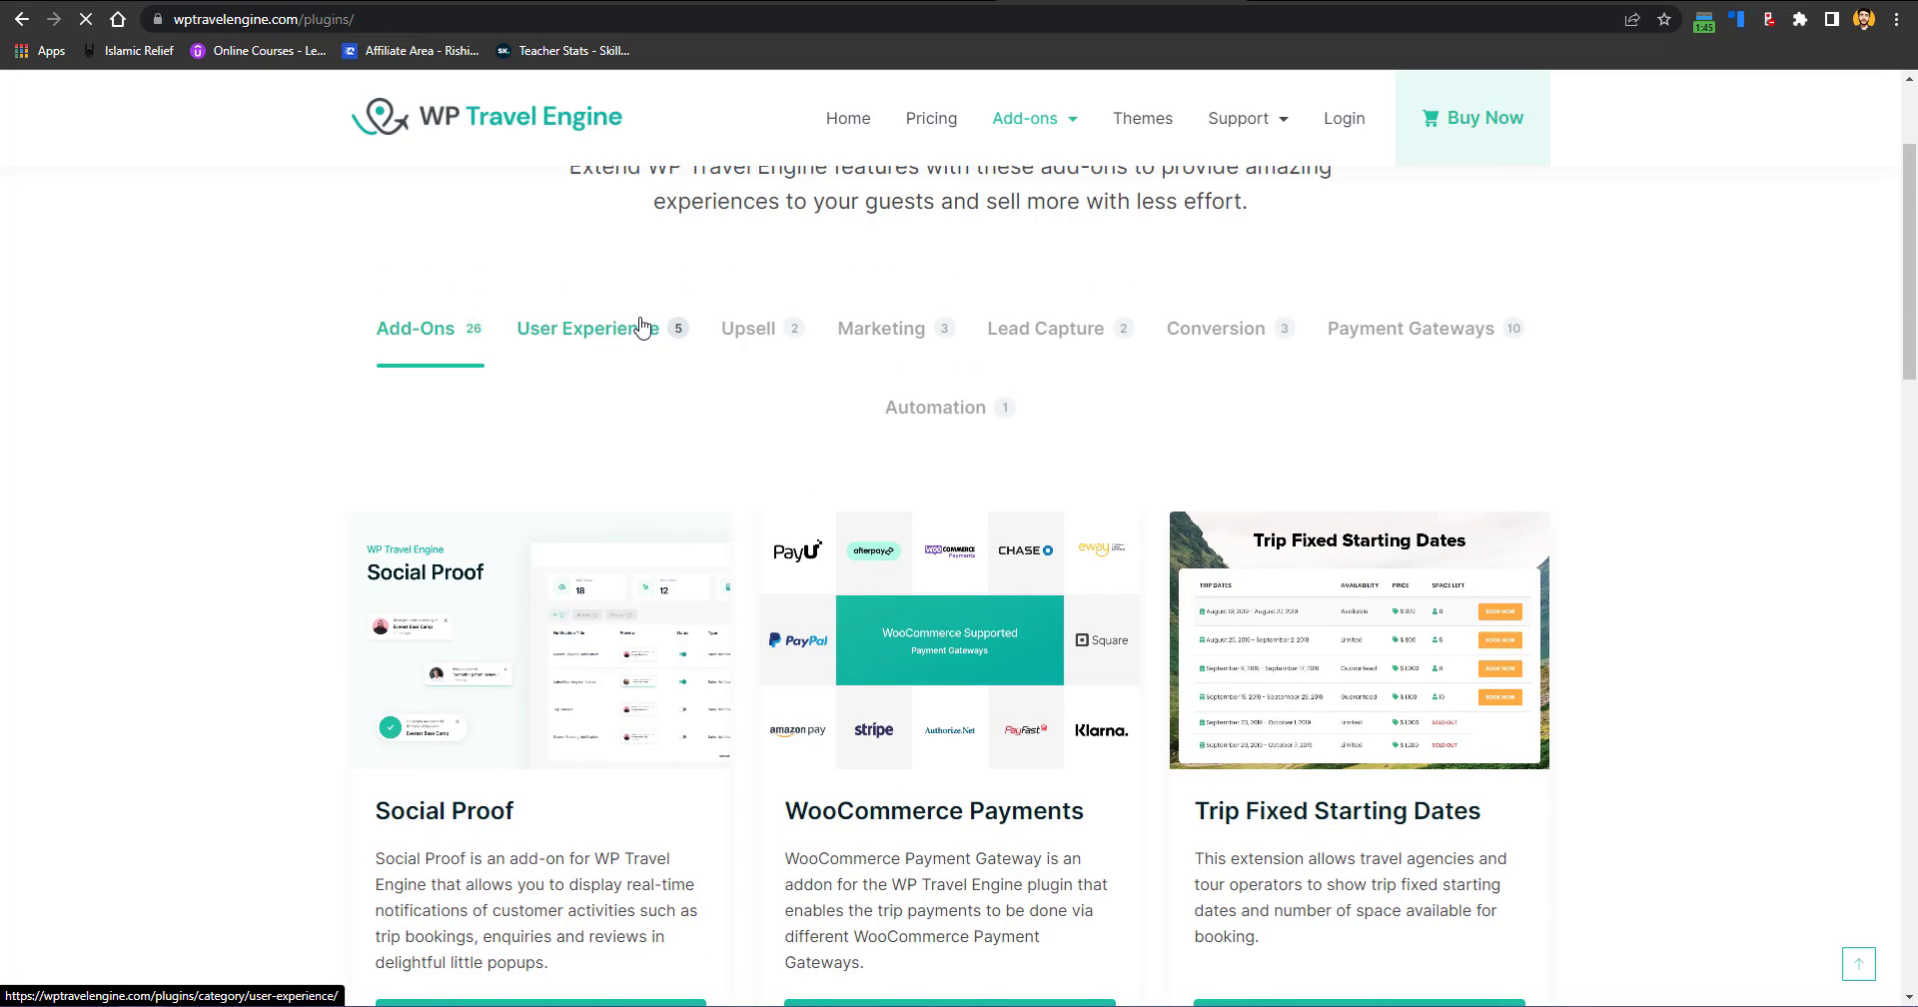
left_click_drag(1915, 213, 1915, 476)
scroll(1618, 296, "up", 7)
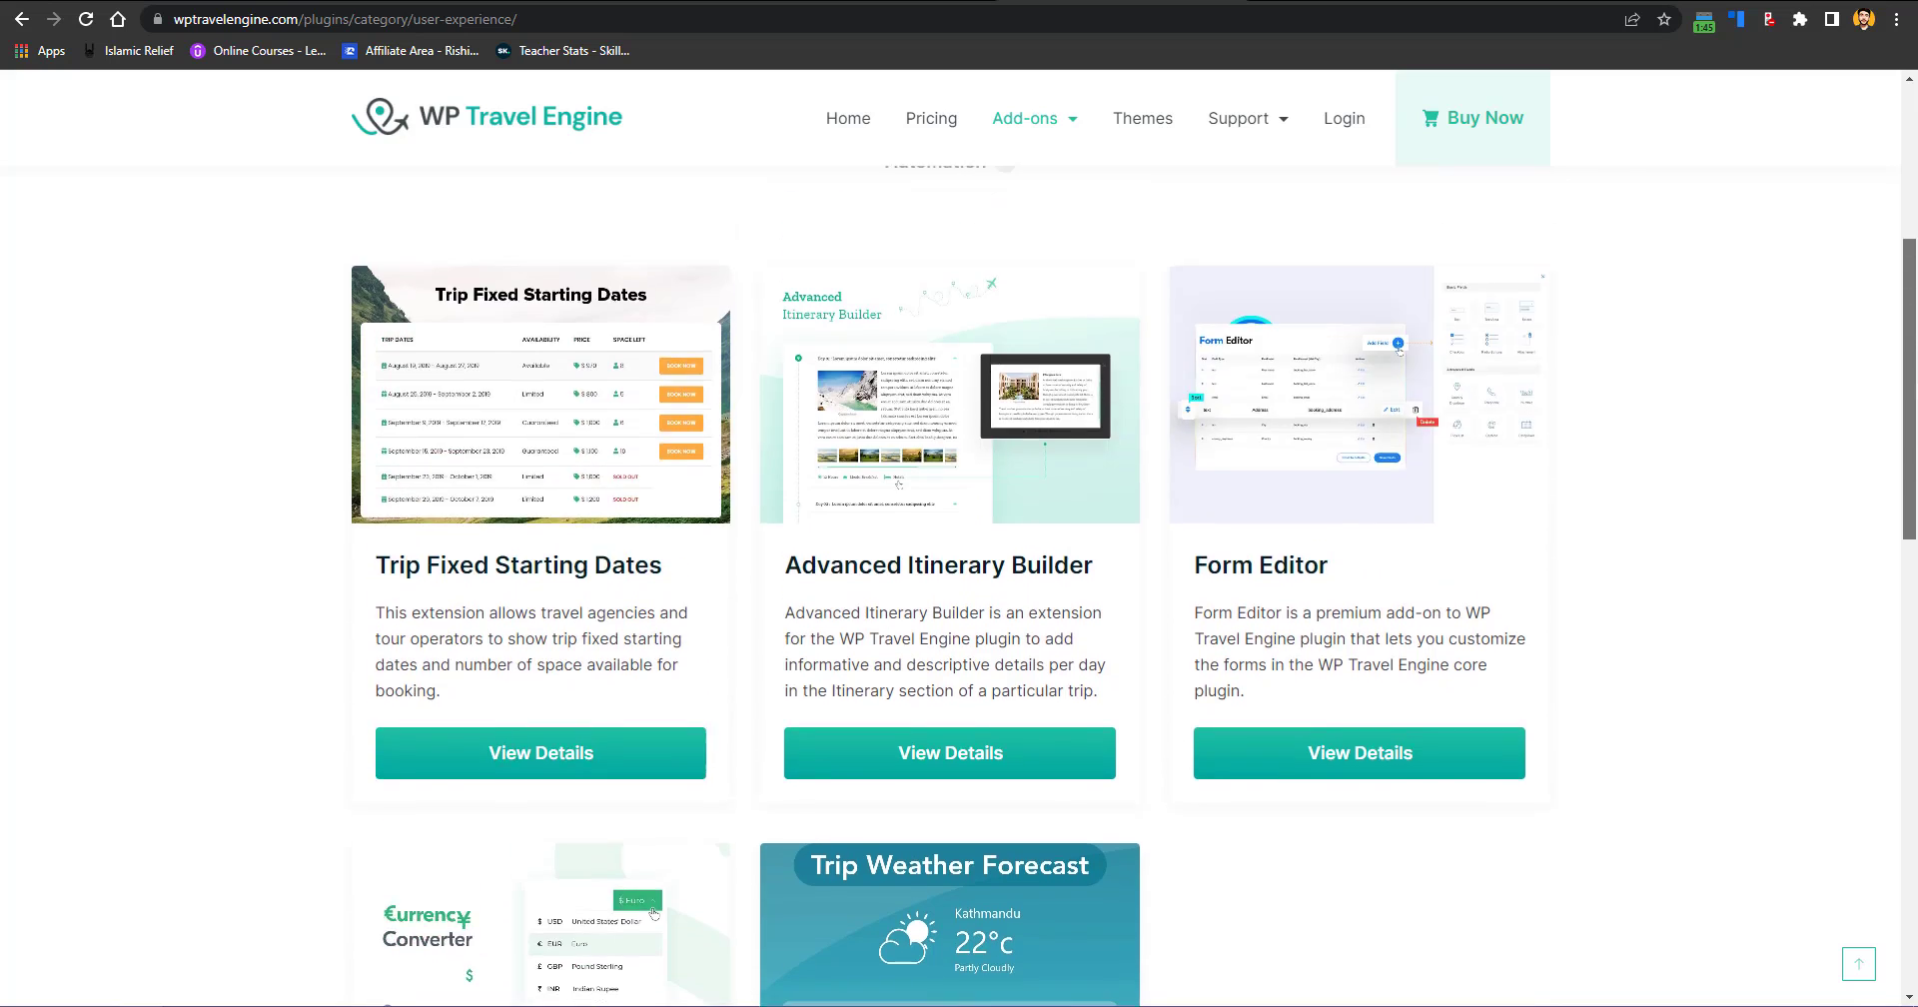
Step: Browse the Upsell and Marketing add-on categories
left_click(792, 520)
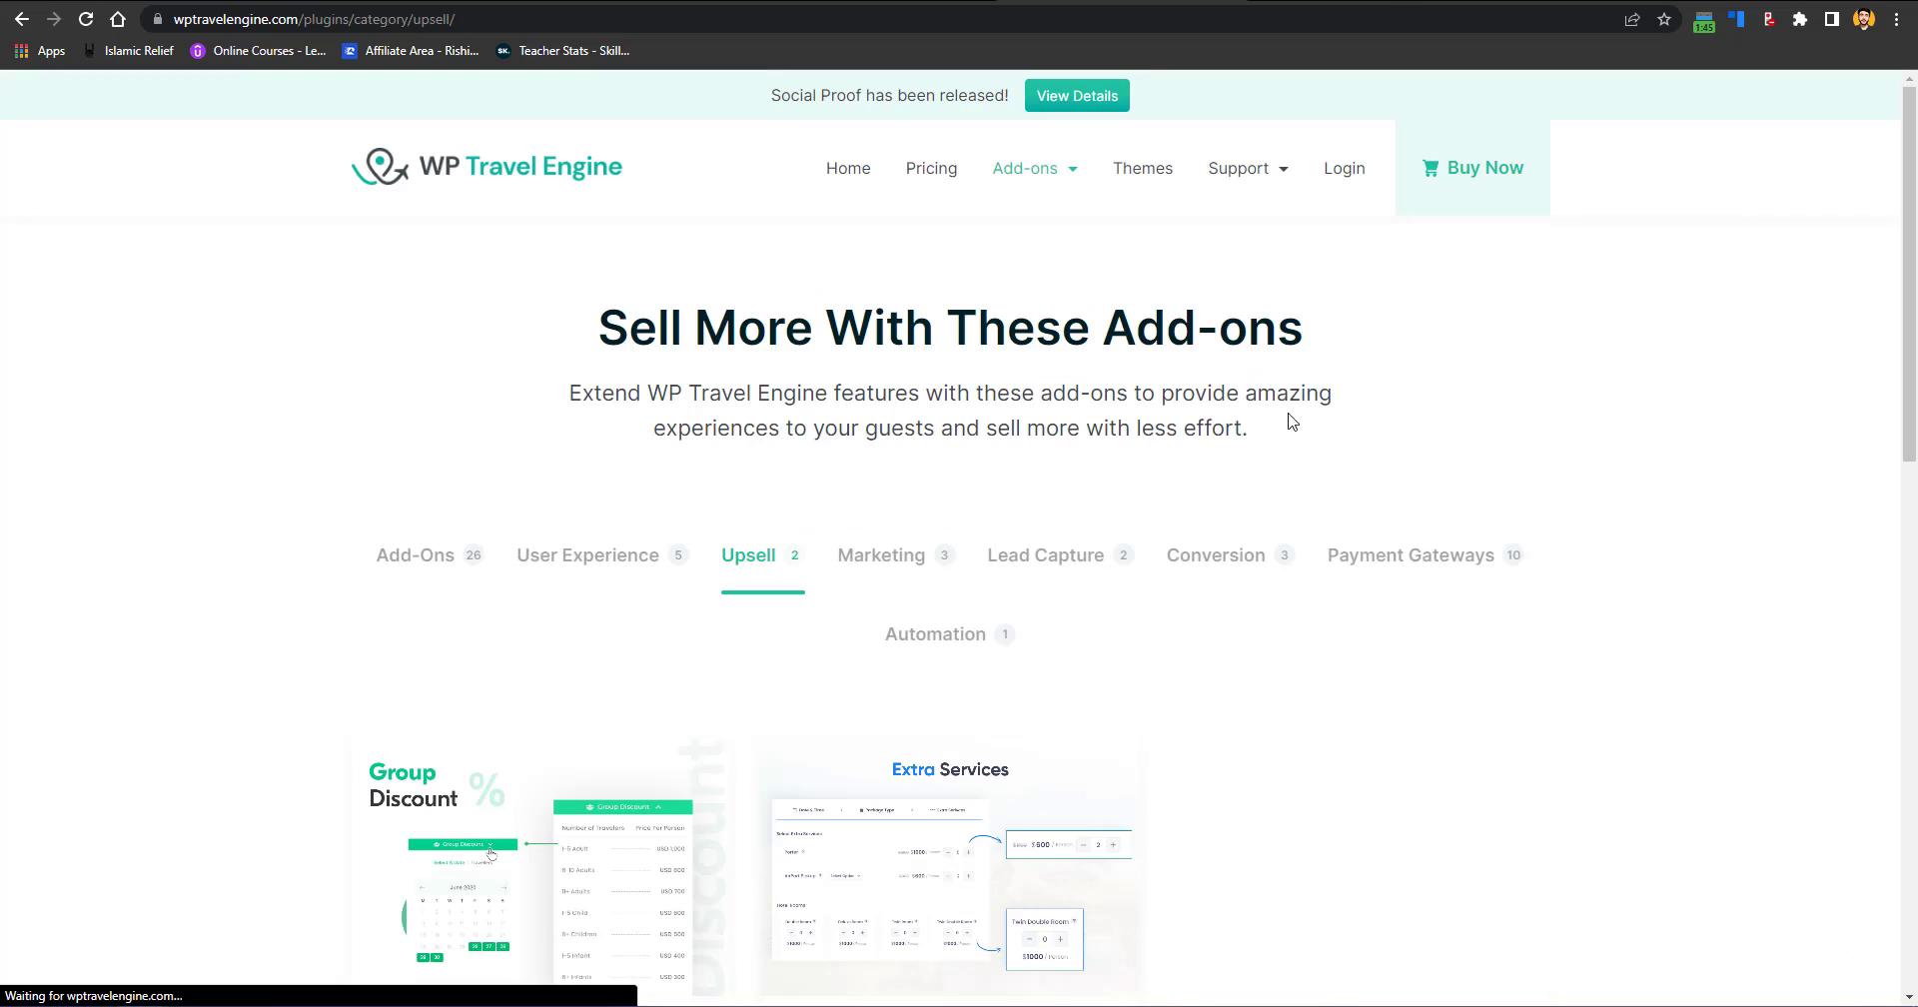
left_click_drag(1915, 229, 1916, 376)
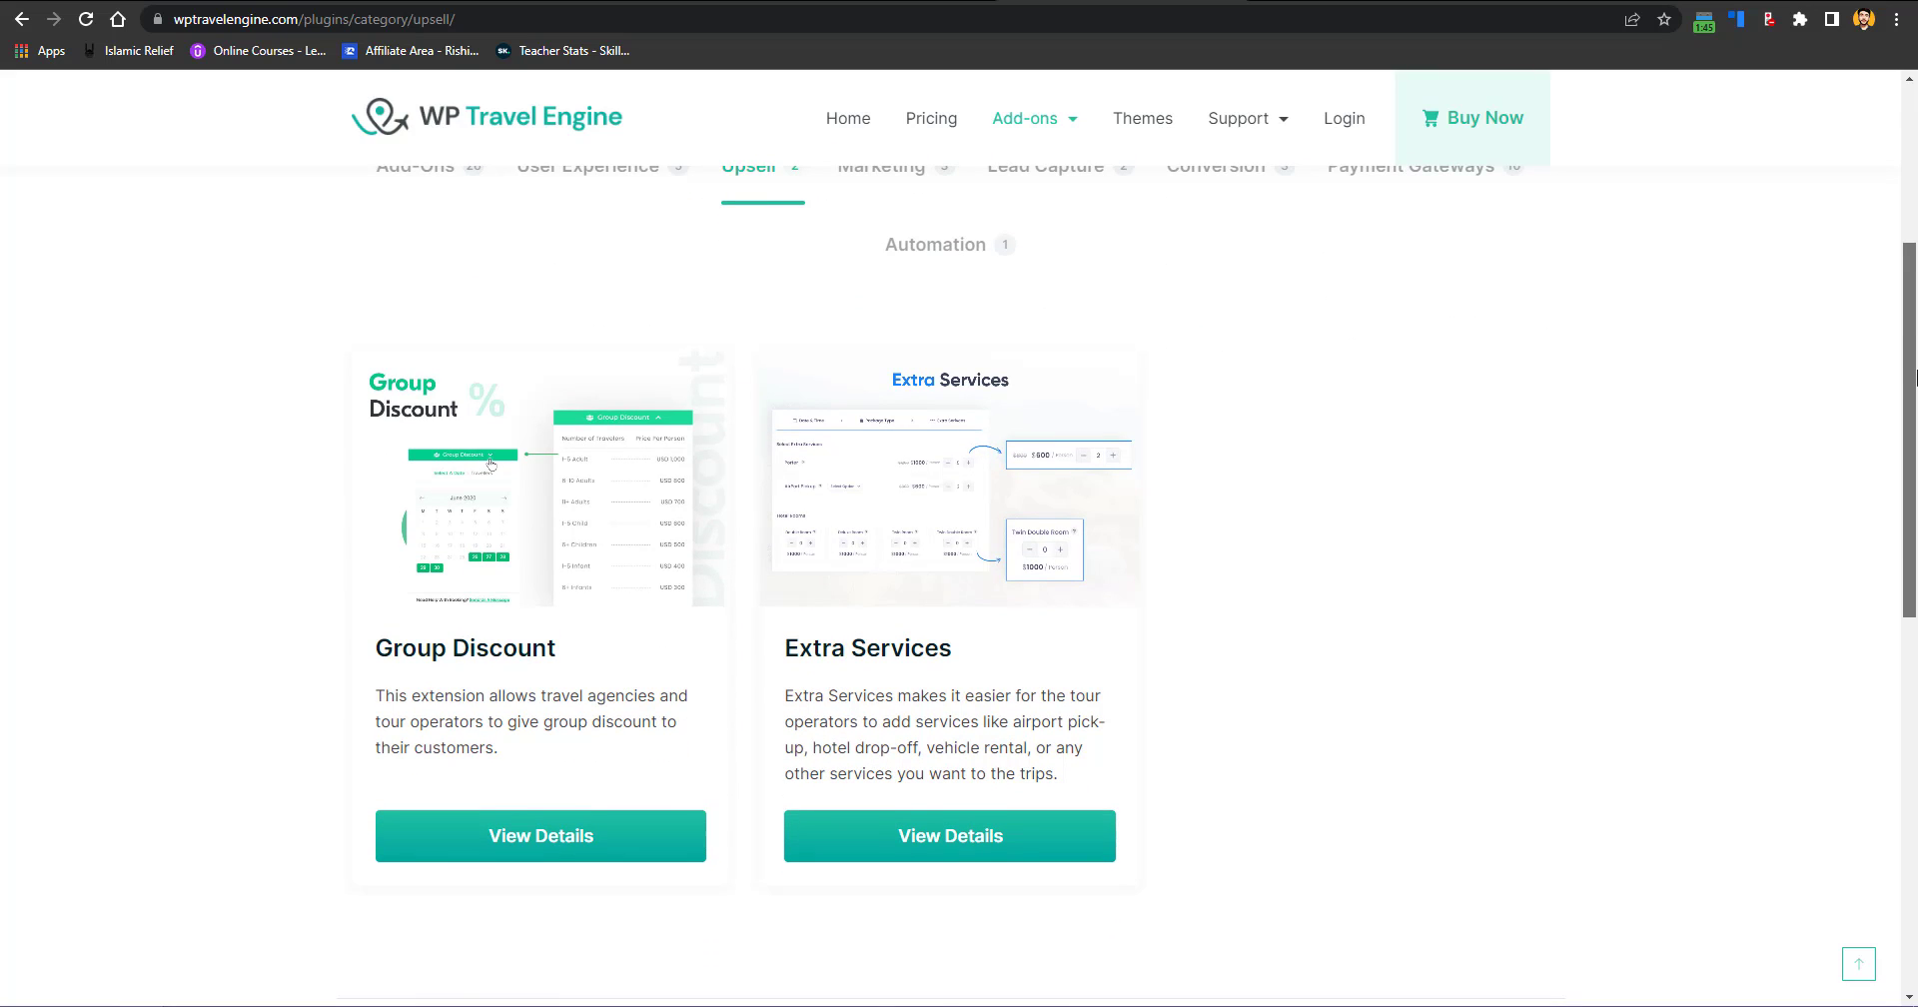
scroll(1546, 287, "up", 3)
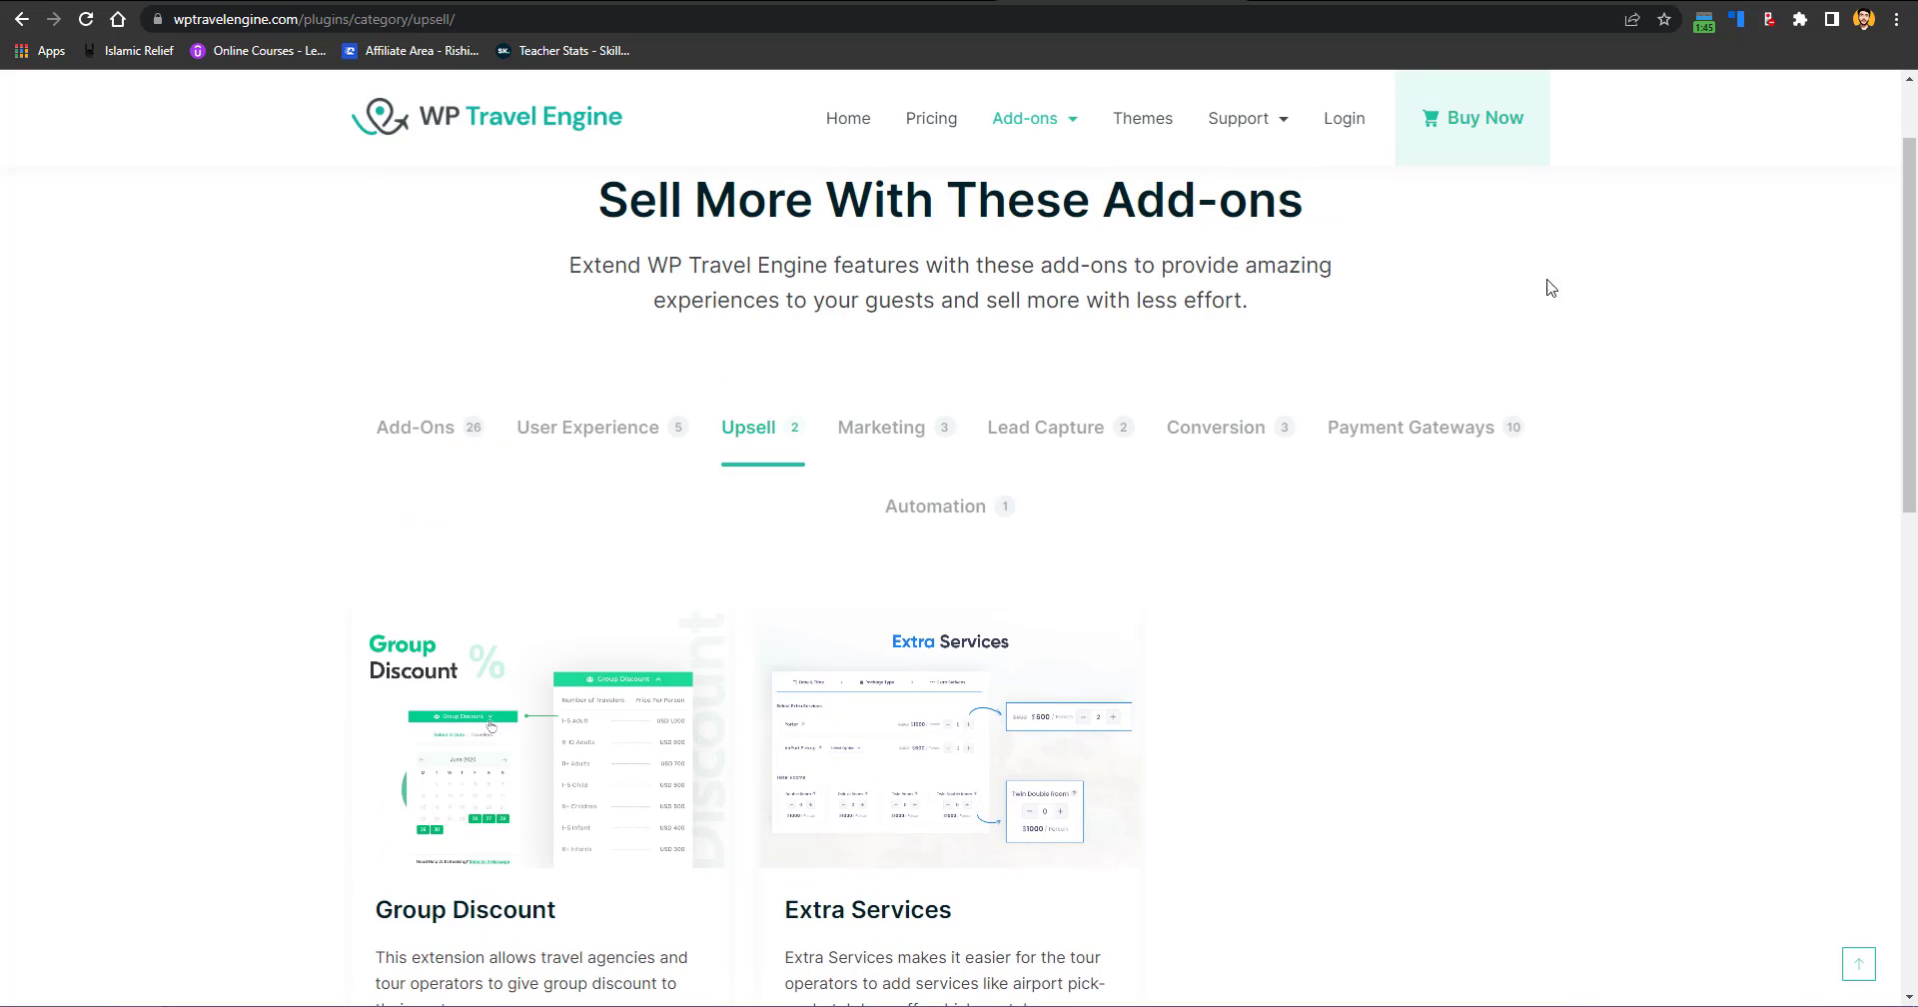
left_click(861, 420)
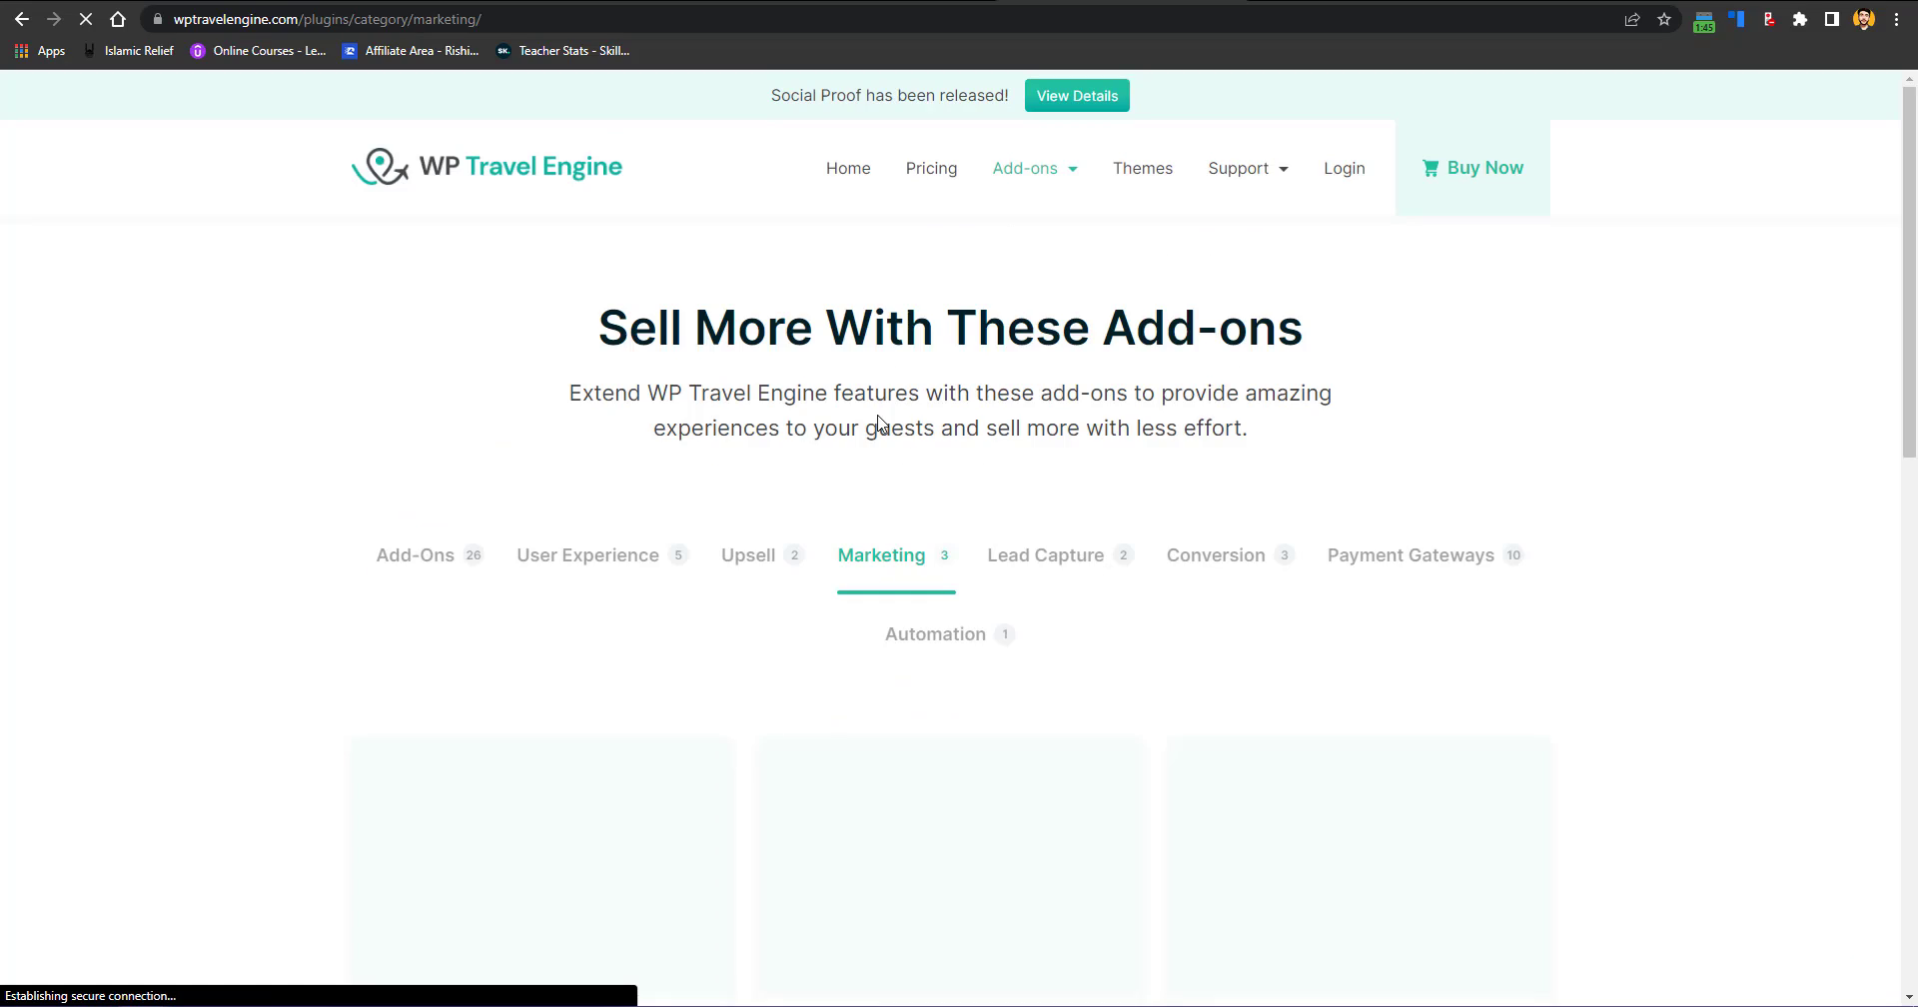
left_click_drag(1916, 245, 1916, 448)
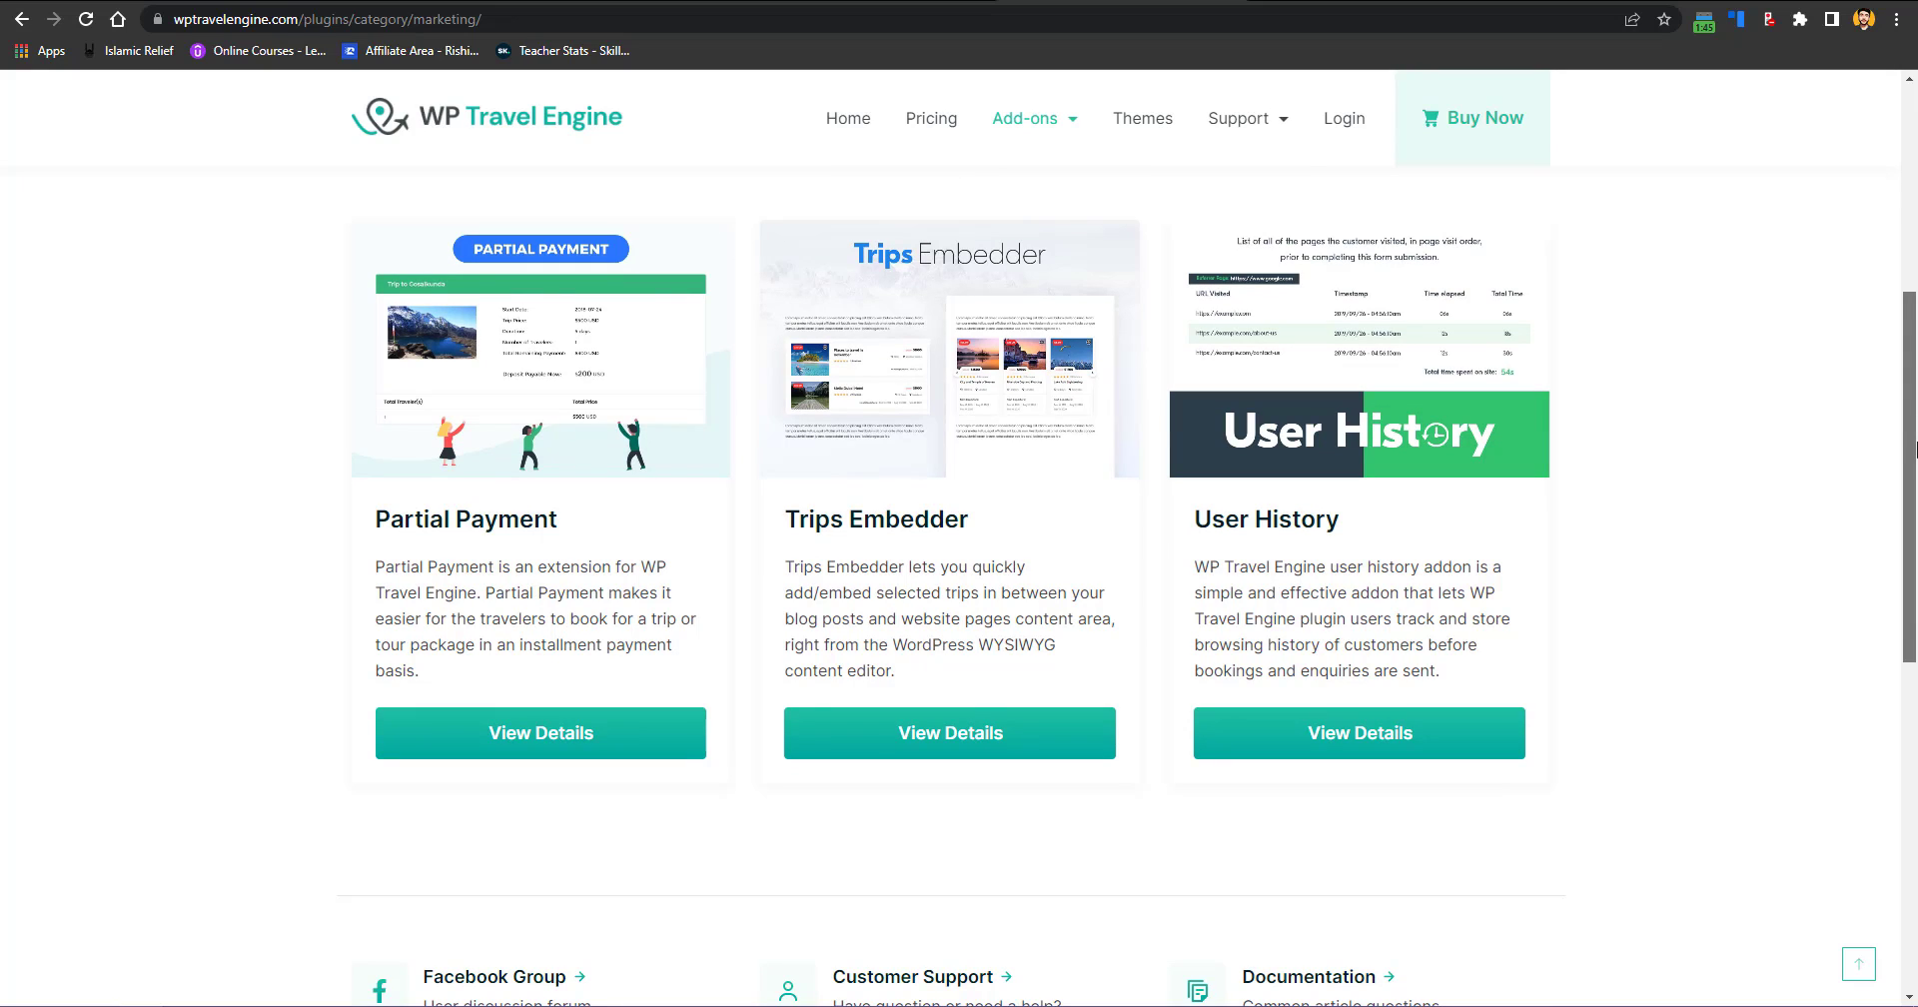
left_click_drag(1916, 451, 1917, 284)
Step: Browse the Lead Capture and Conversion add-on categories
left_click(1100, 467)
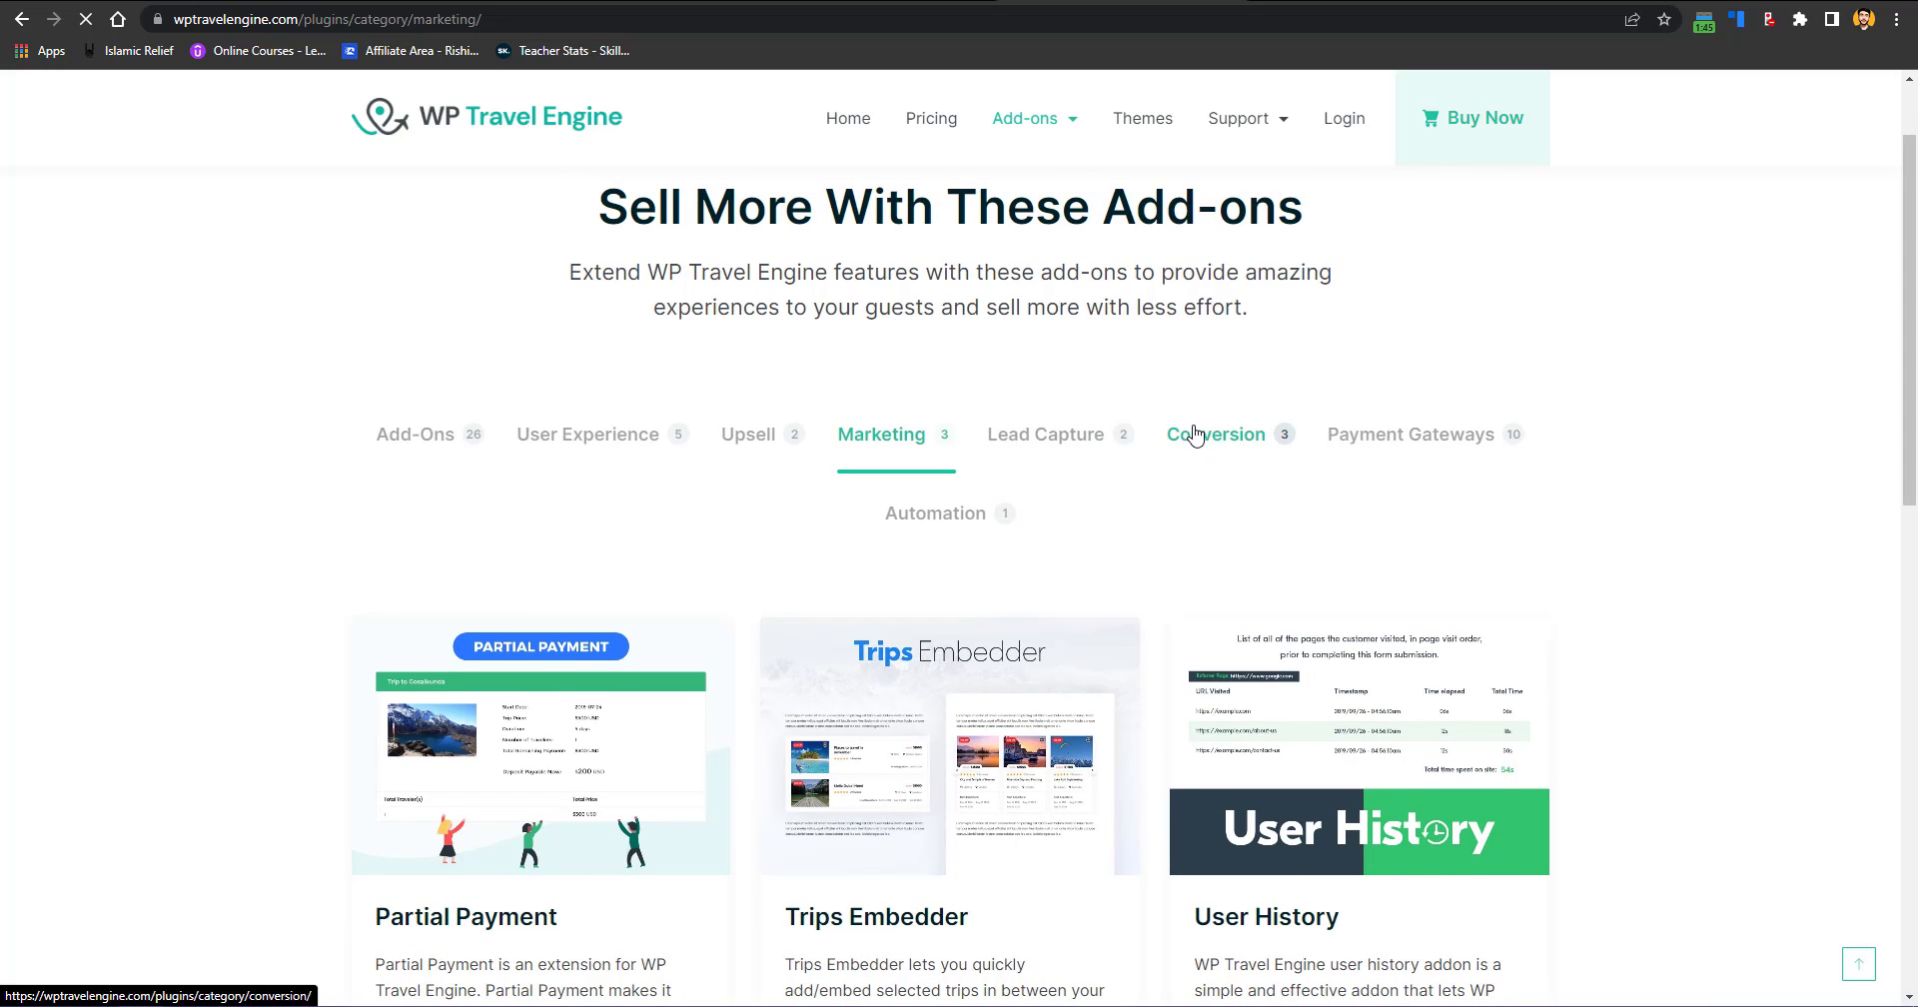
left_click_drag(1917, 226, 1916, 384)
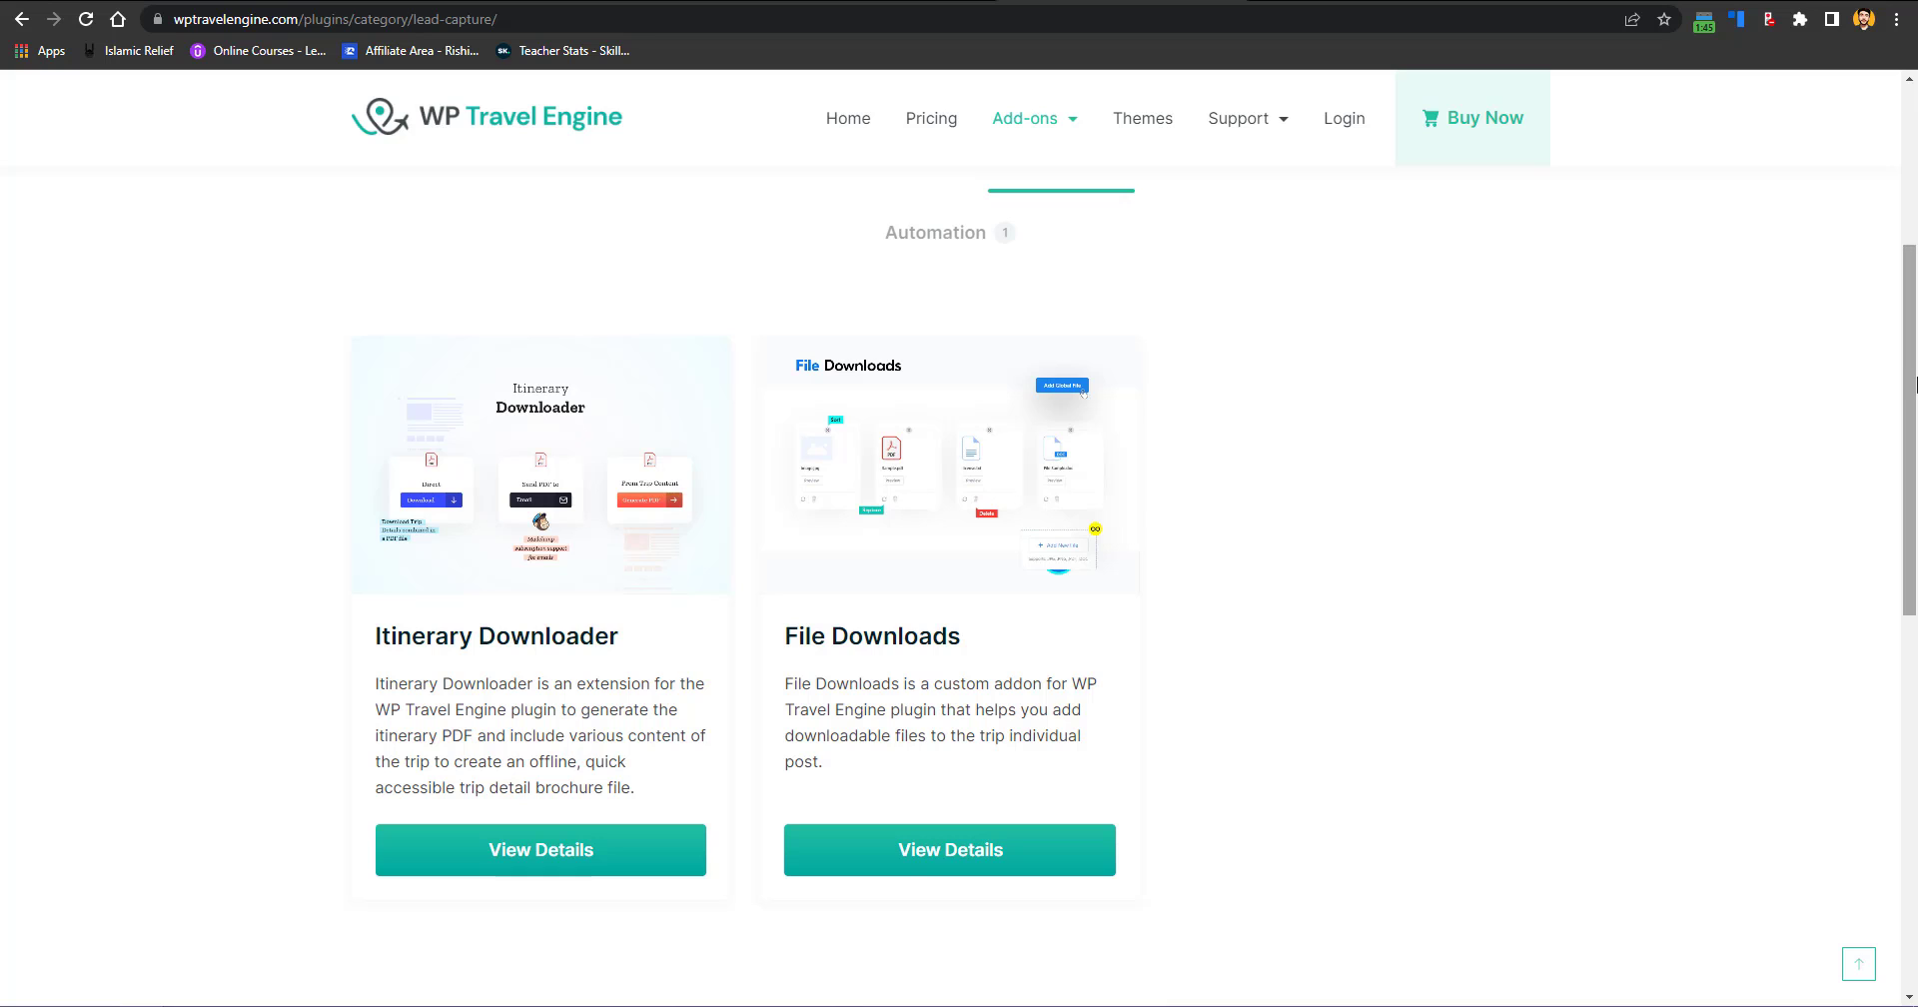
scroll(1859, 283, "up", 2)
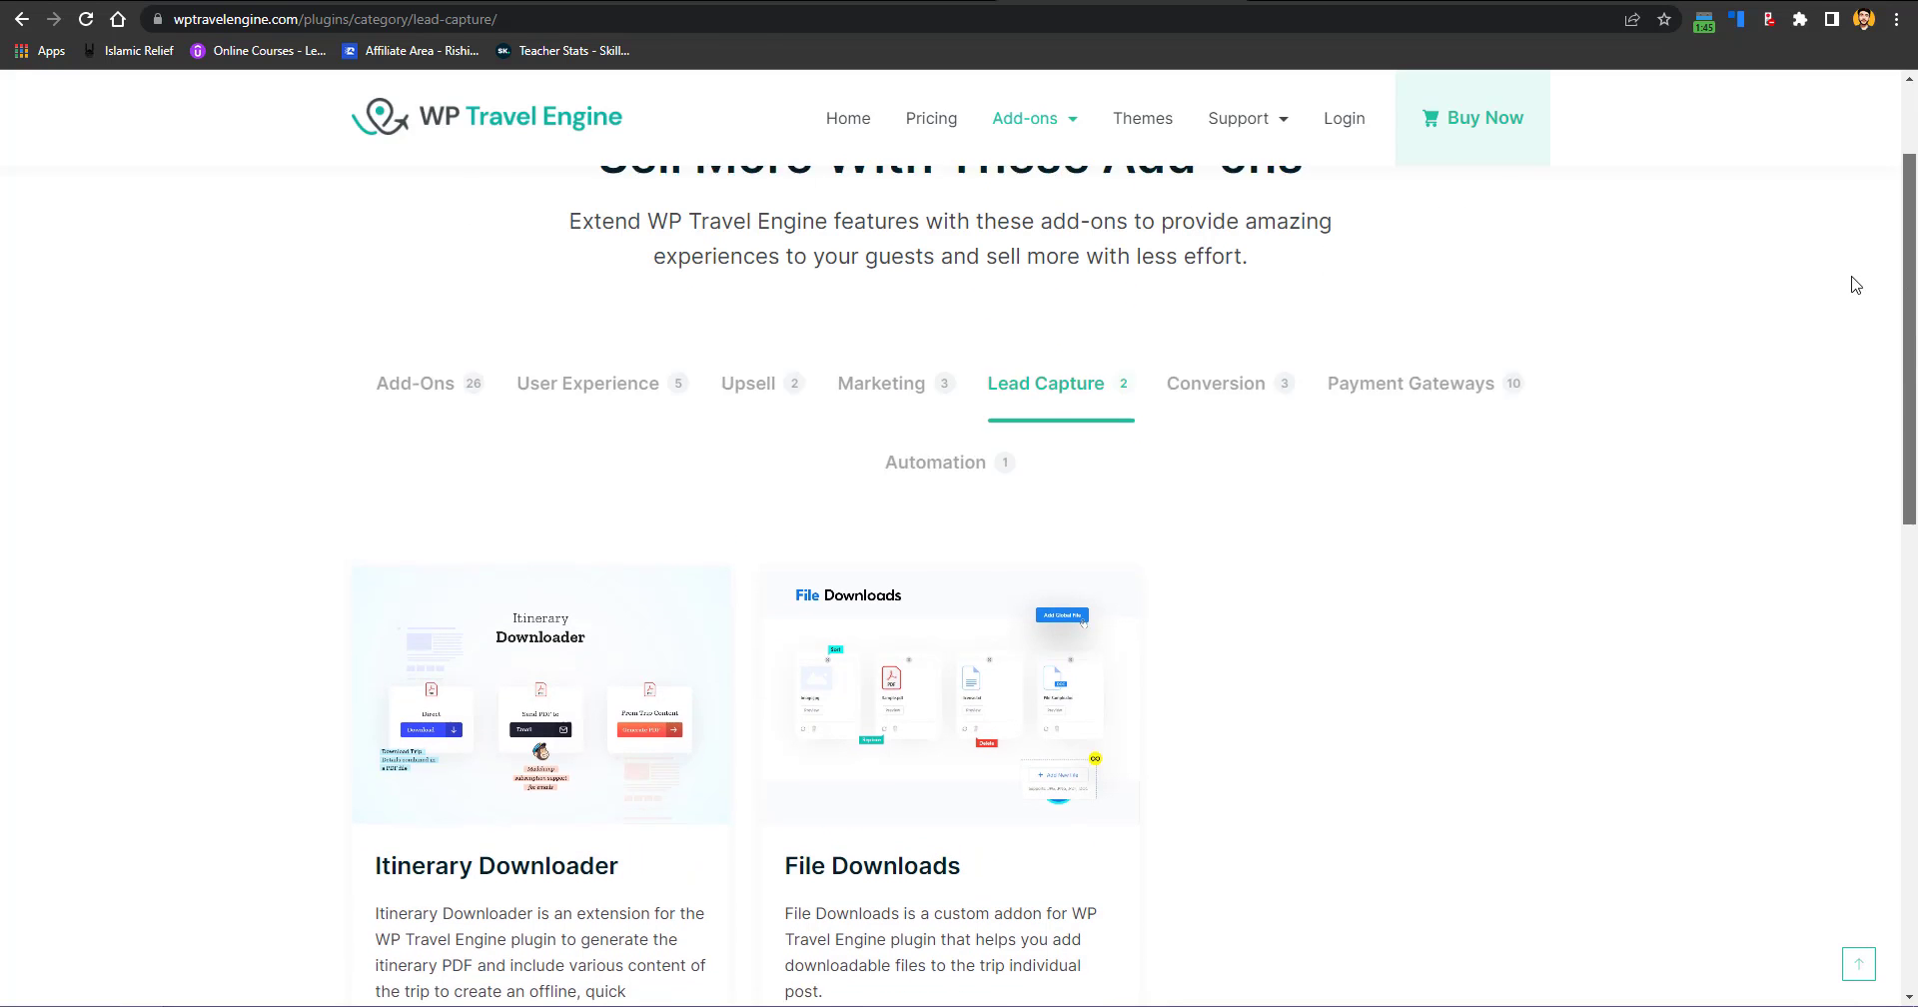
left_click(1215, 404)
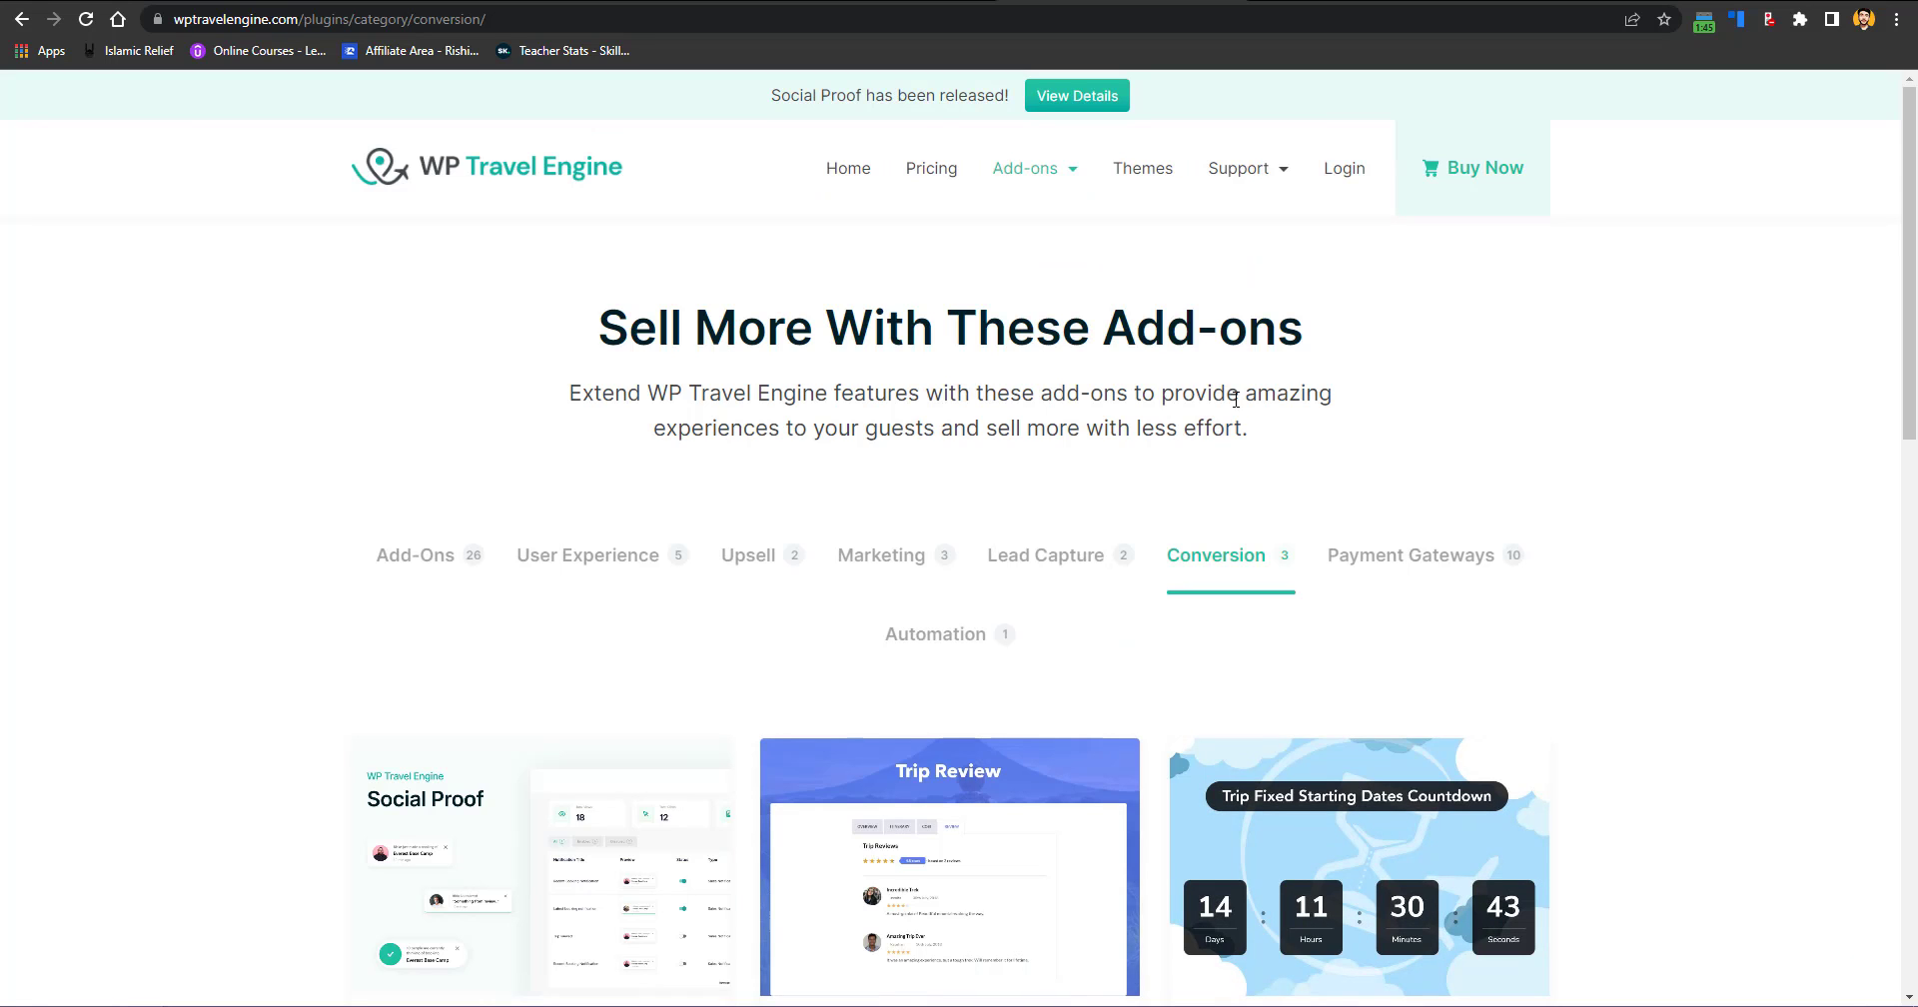
left_click_drag(1910, 280, 1916, 333)
Step: Look at the add-on offered in the Automation category
left_click(1001, 378)
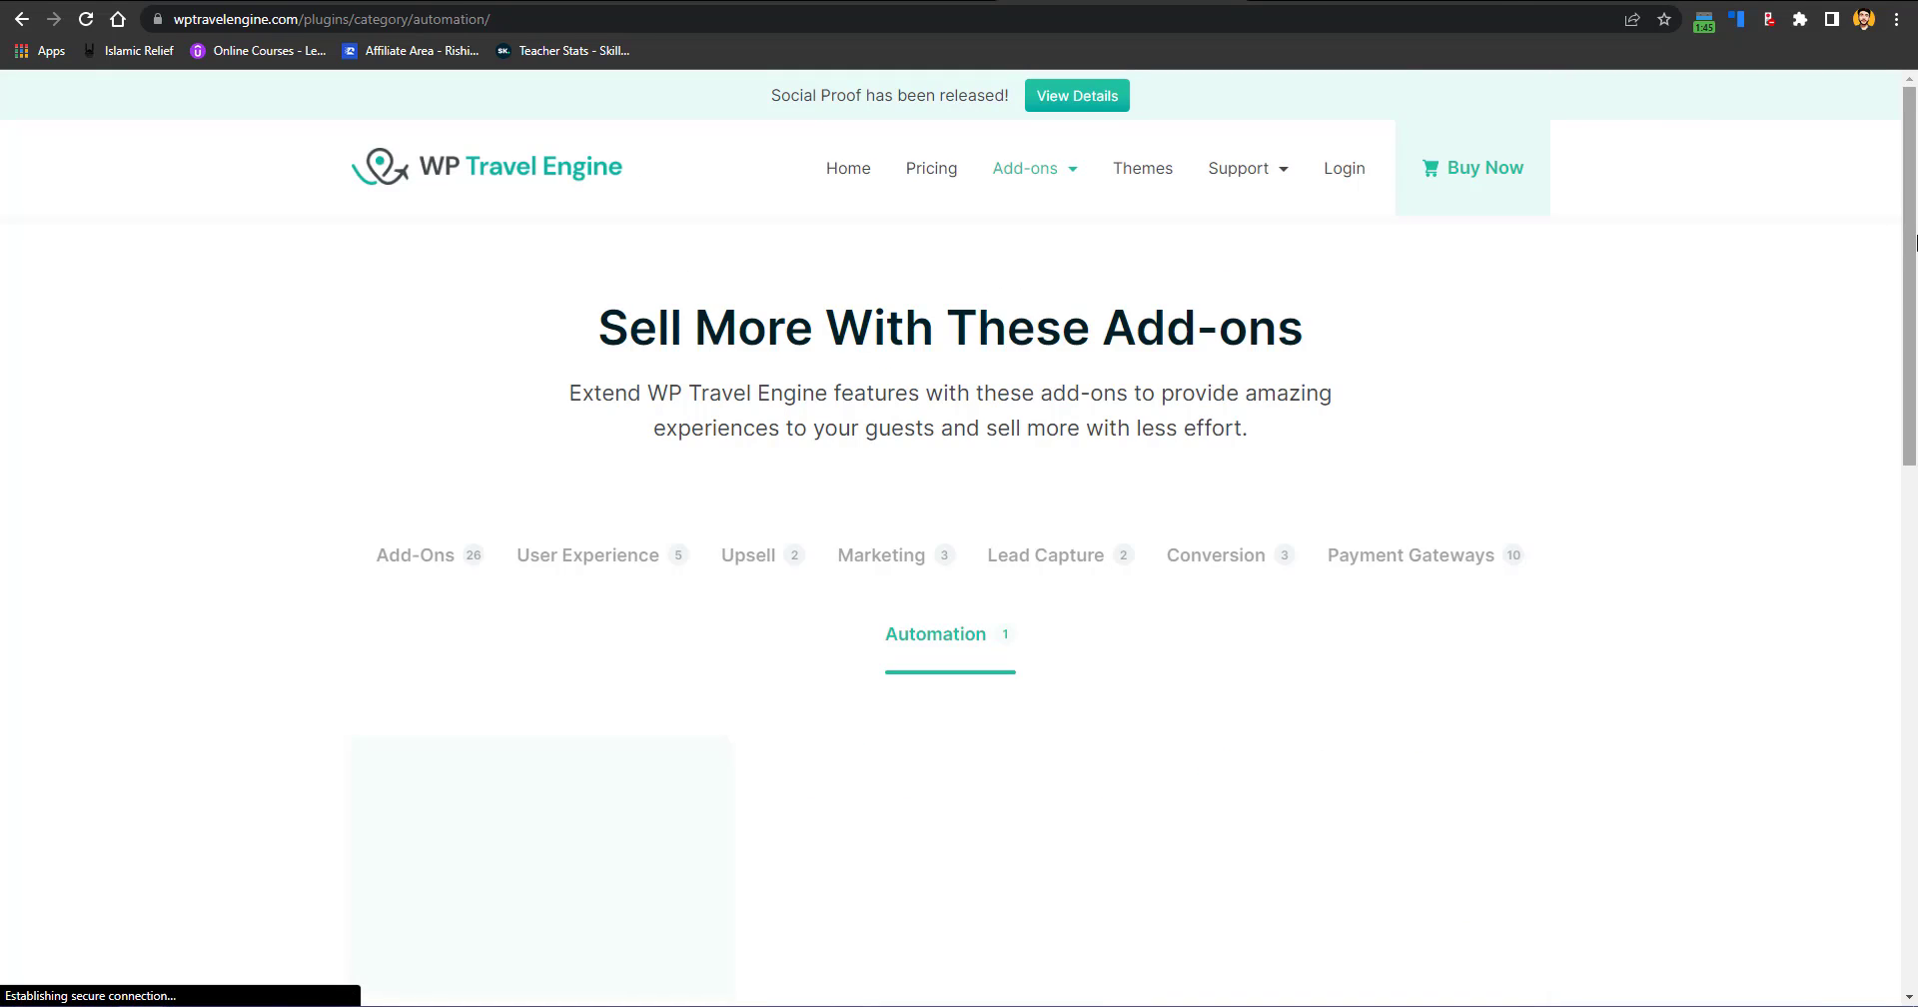
left_click_drag(1915, 240, 1915, 372)
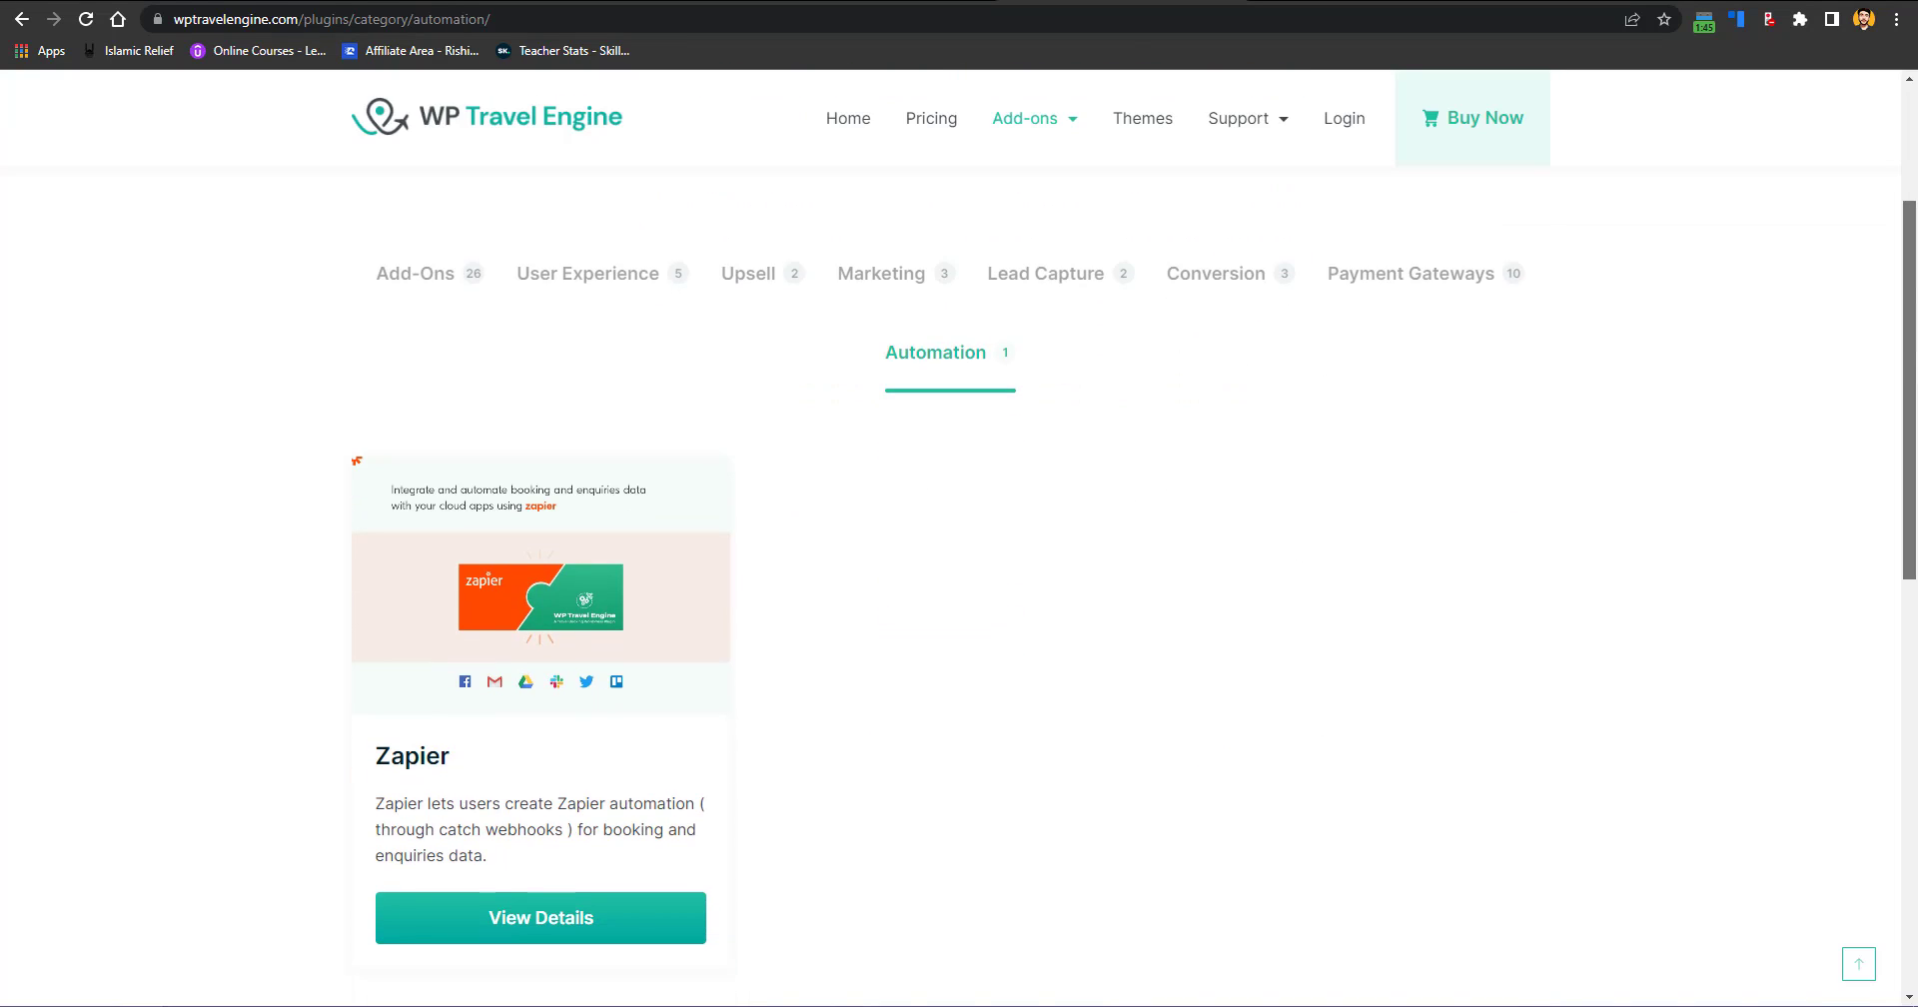
left_click_drag(1912, 371, 1912, 379)
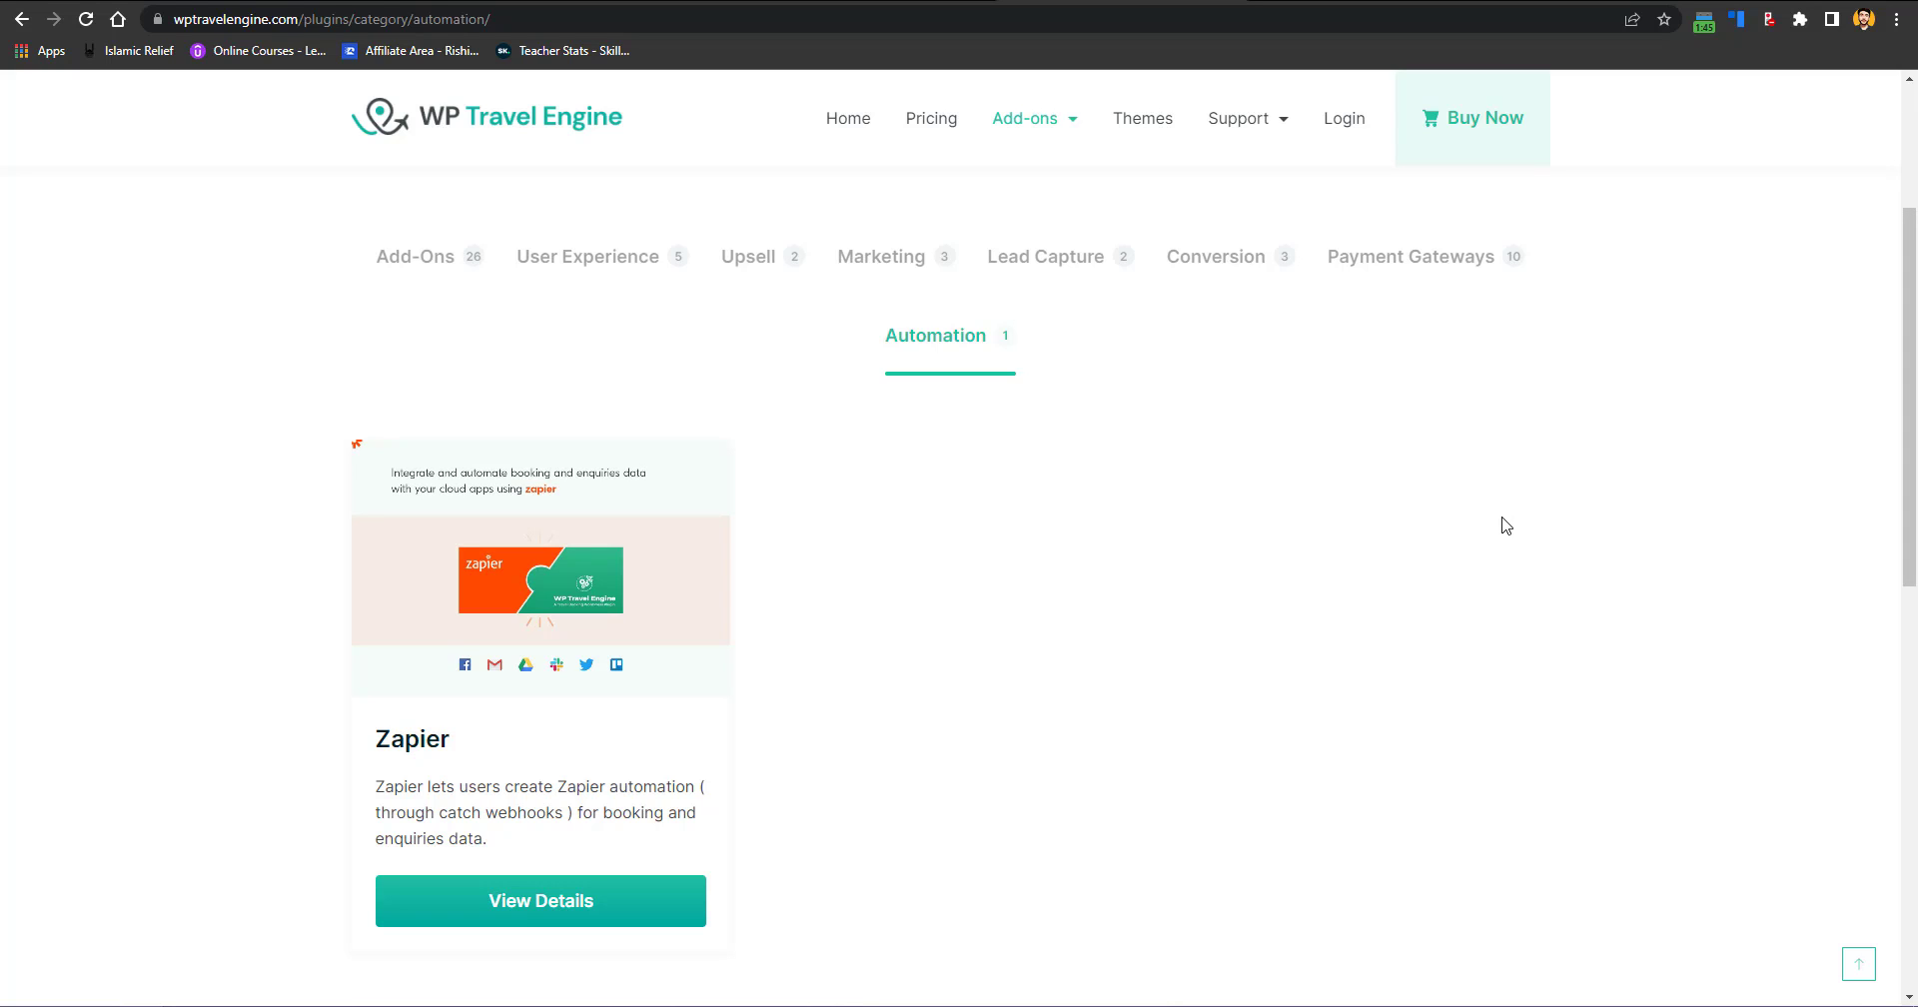
Step: Review all the Payment Gateways add-ons, loading the additional entries at the end of the list
left_click(1452, 266)
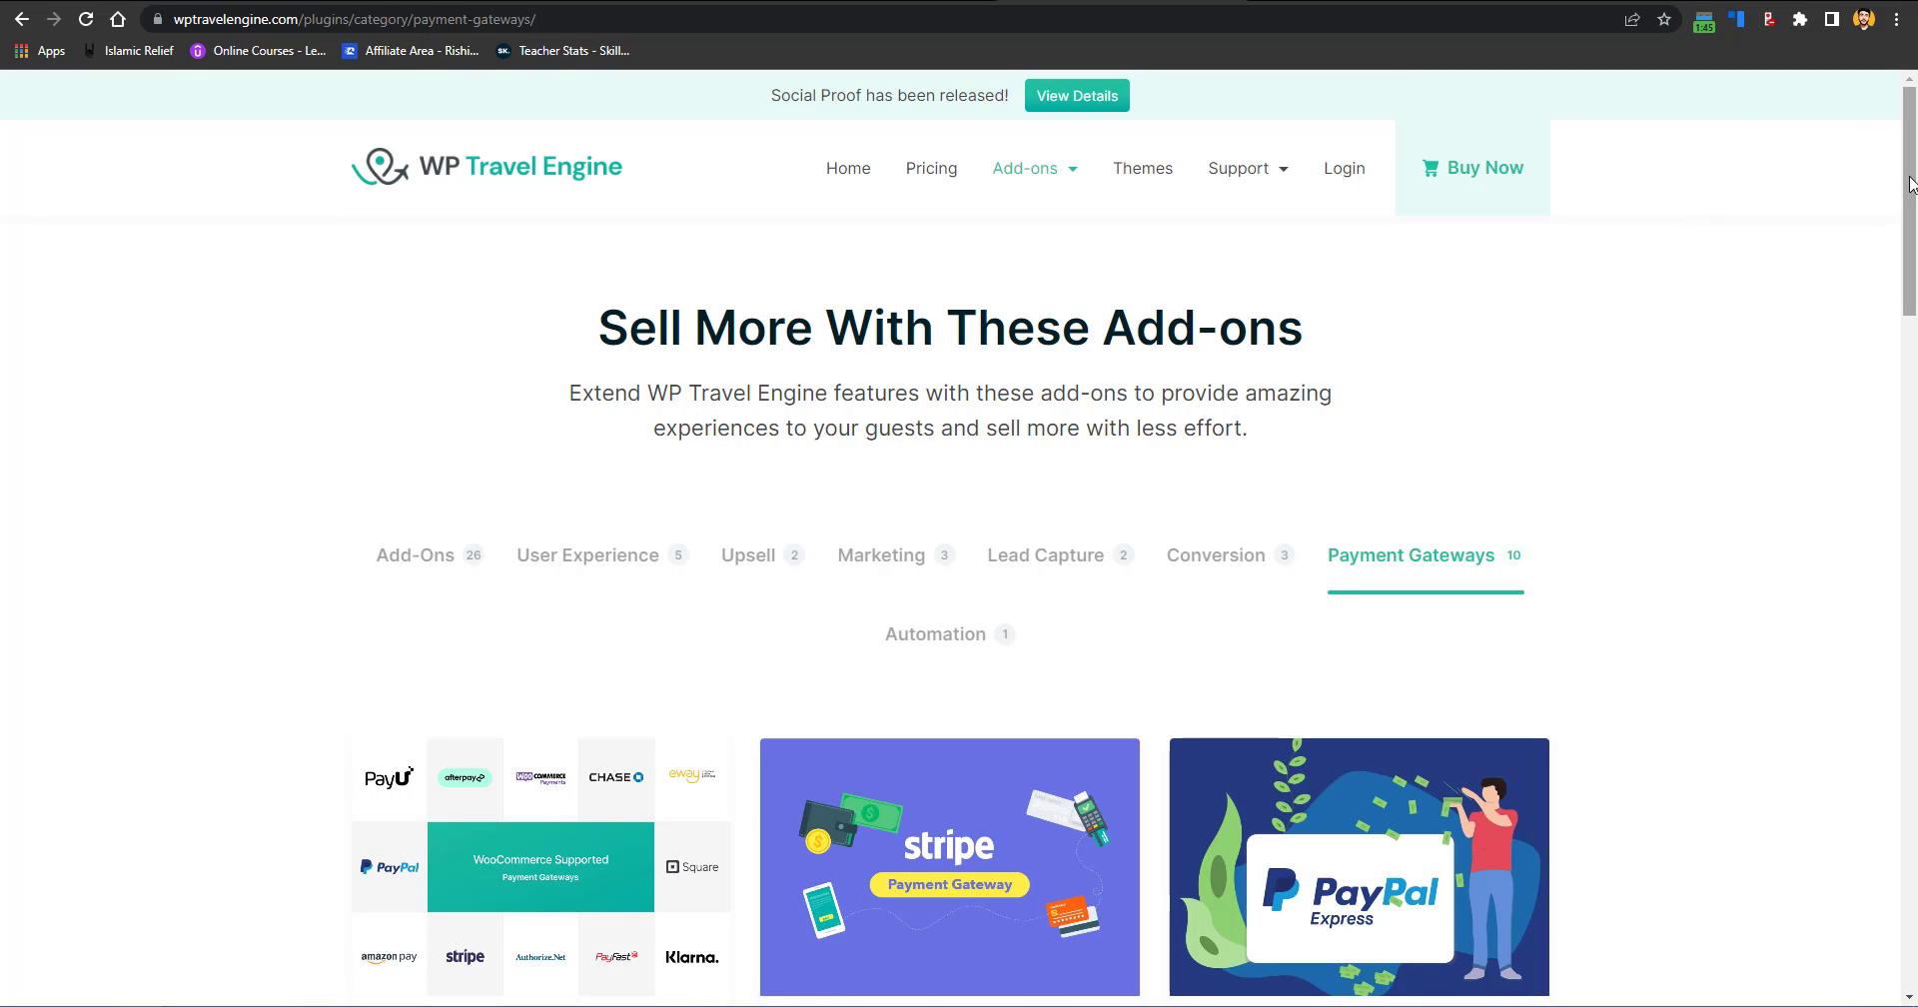
scroll(1911, 184, "down", 5)
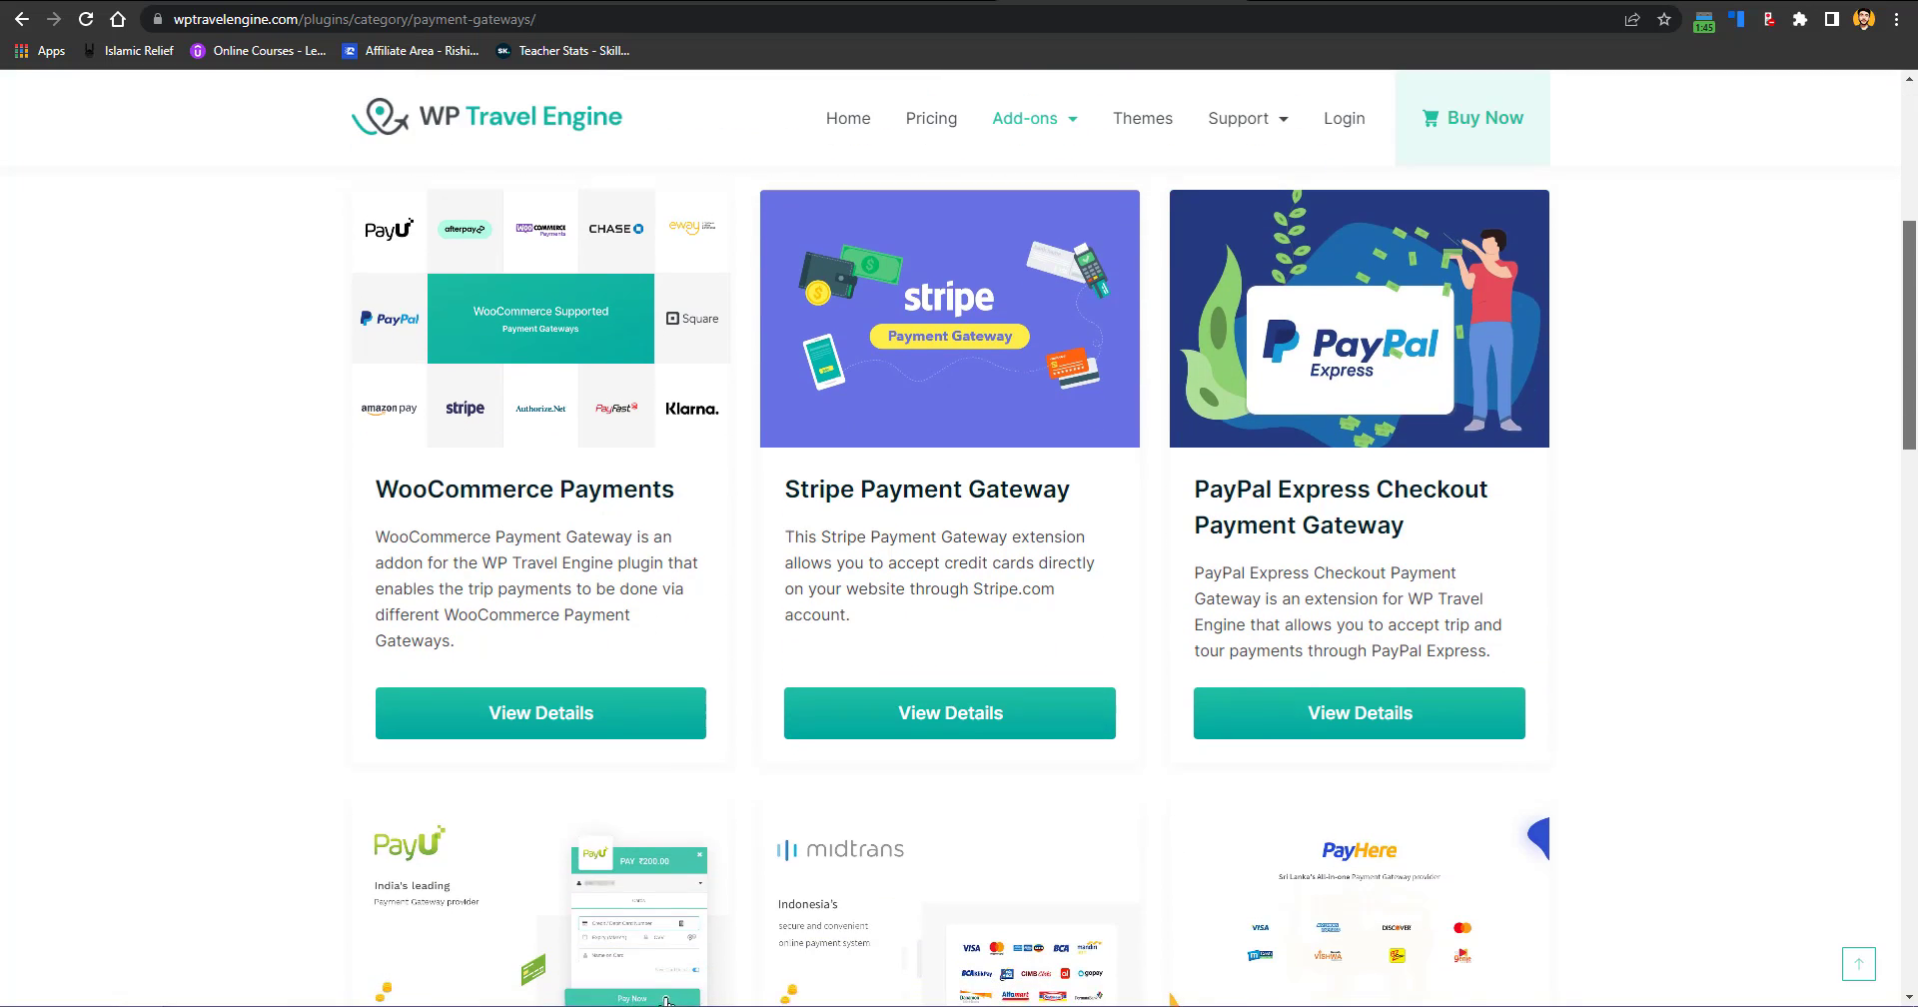
scroll(1914, 310, "up", 1)
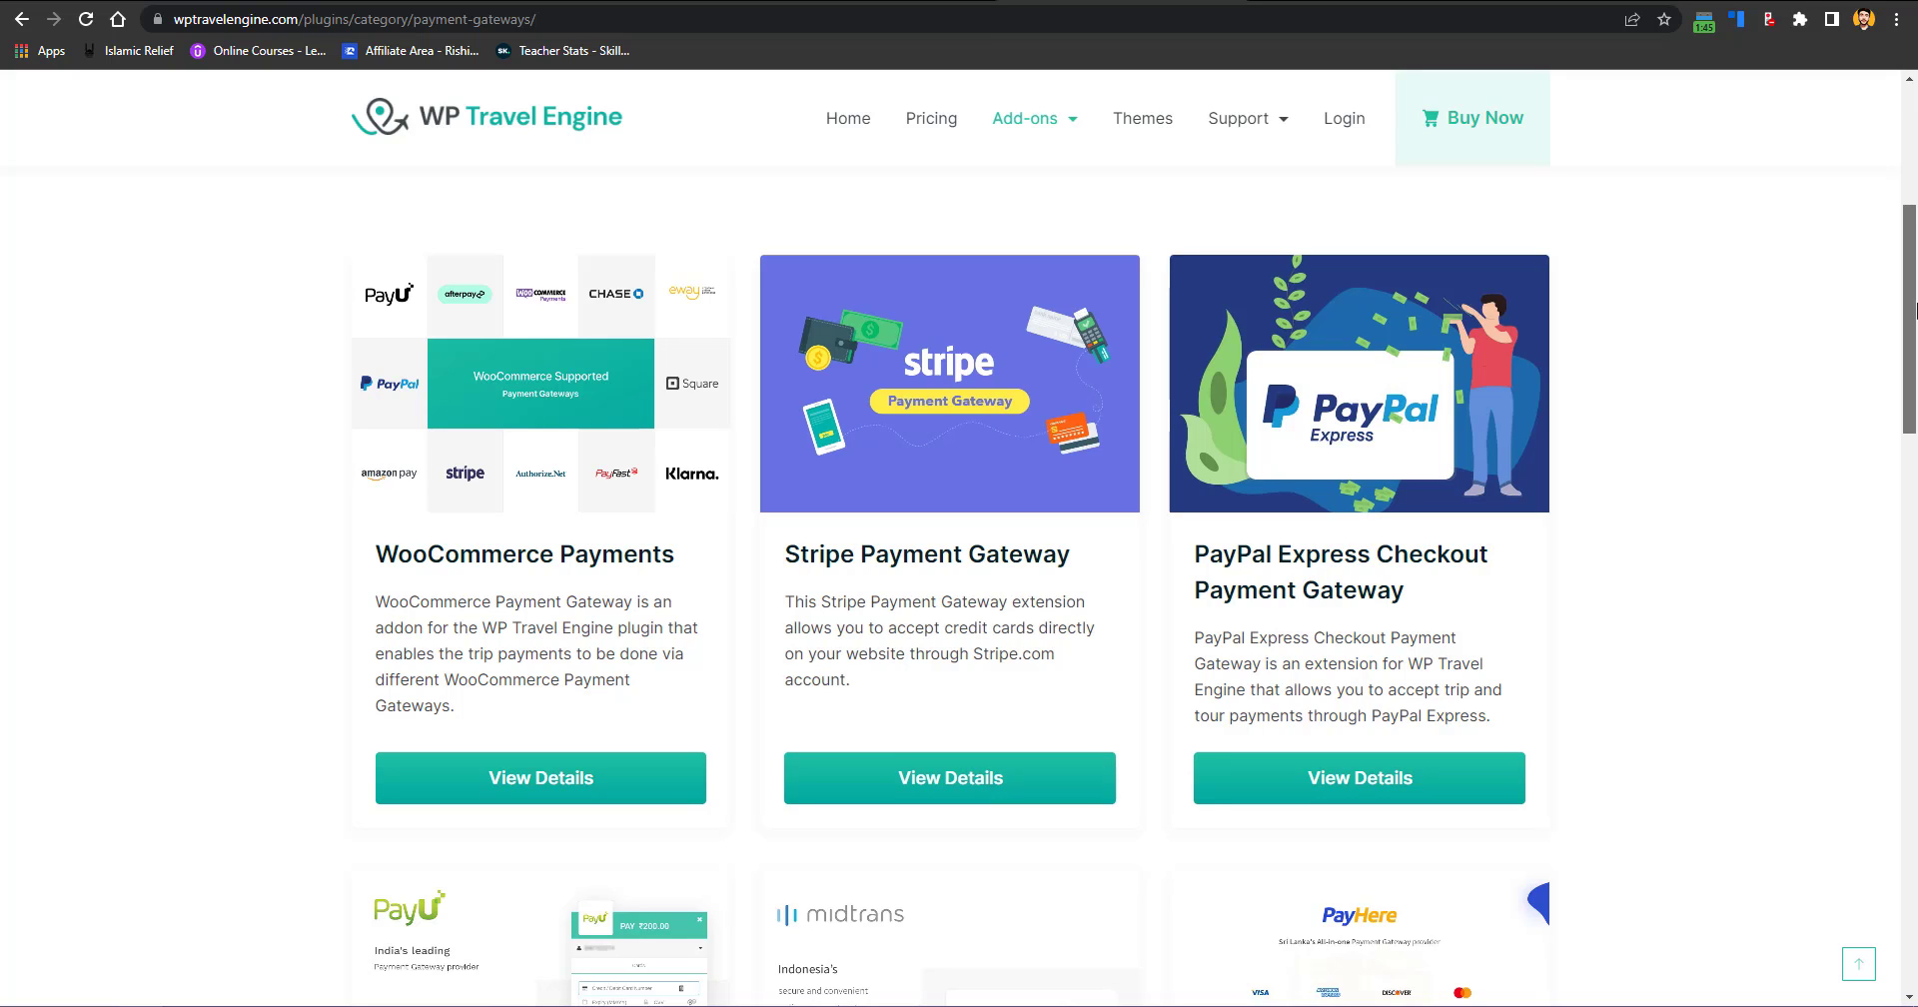
left_click_drag(1914, 310, 1917, 336)
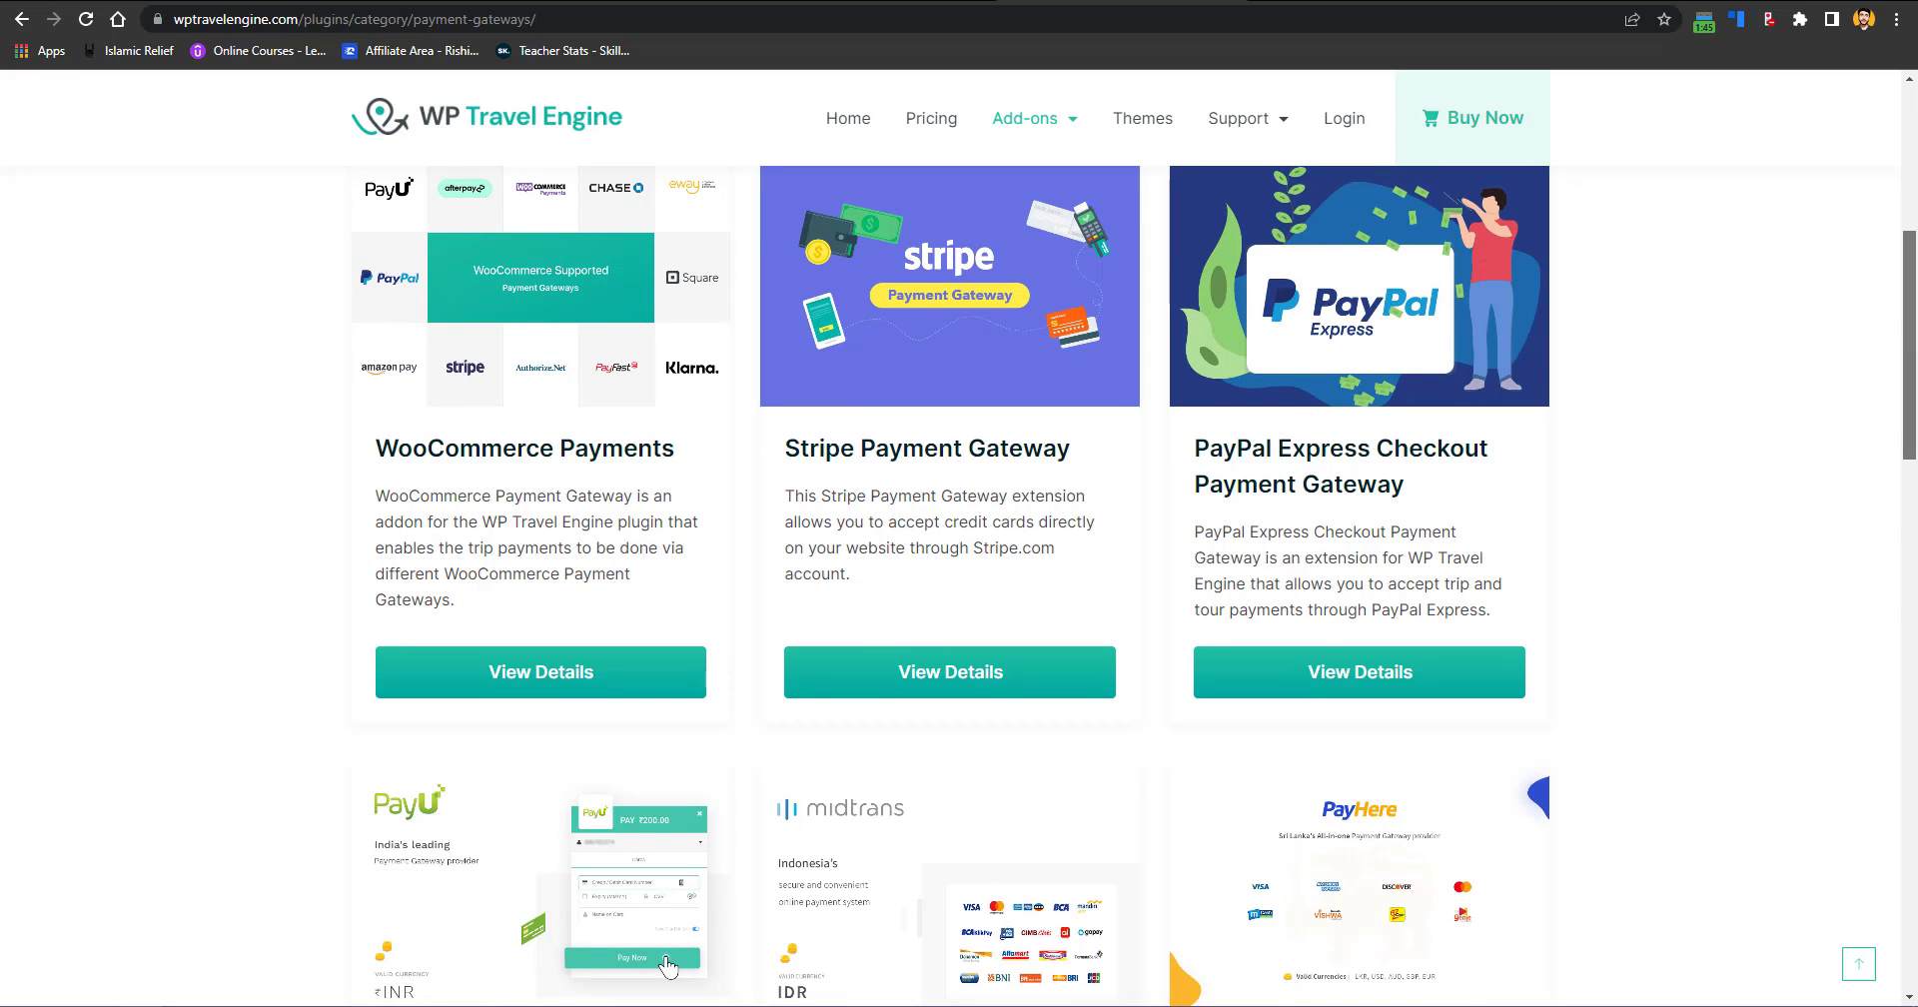
left_click_drag(1917, 337, 1916, 461)
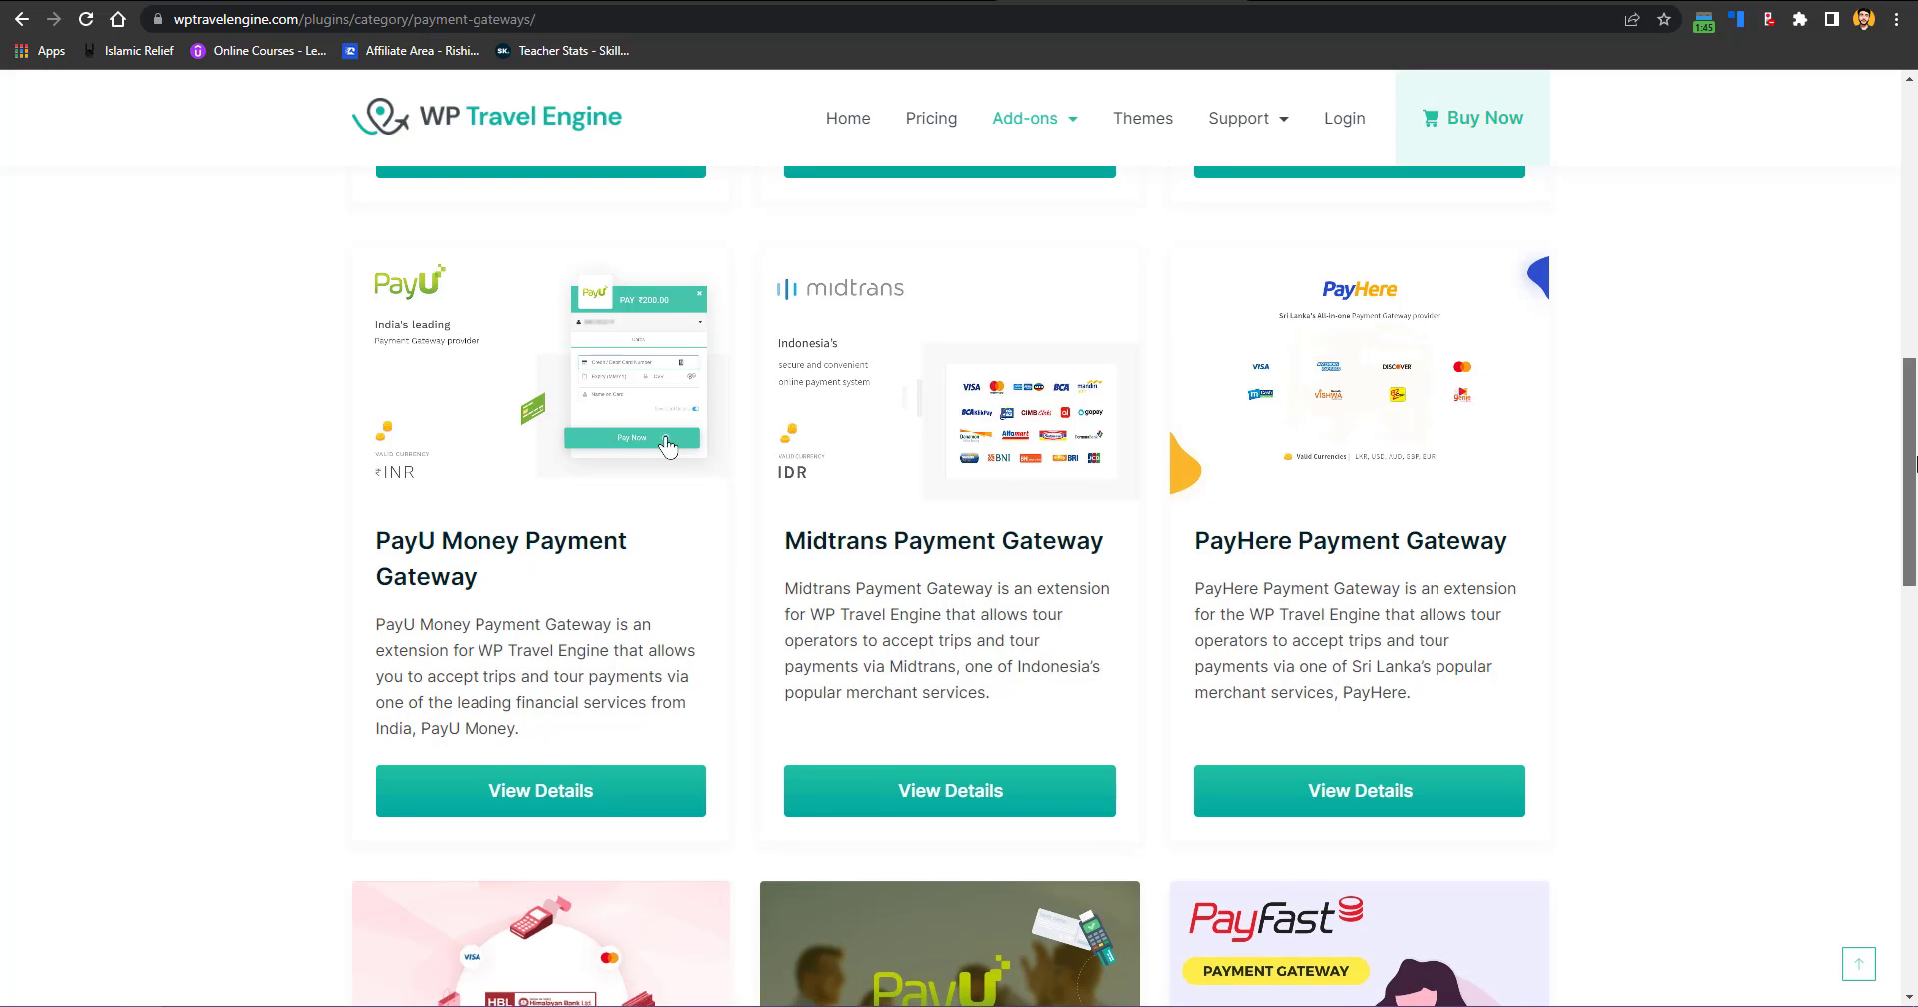
left_click_drag(1916, 462, 1916, 612)
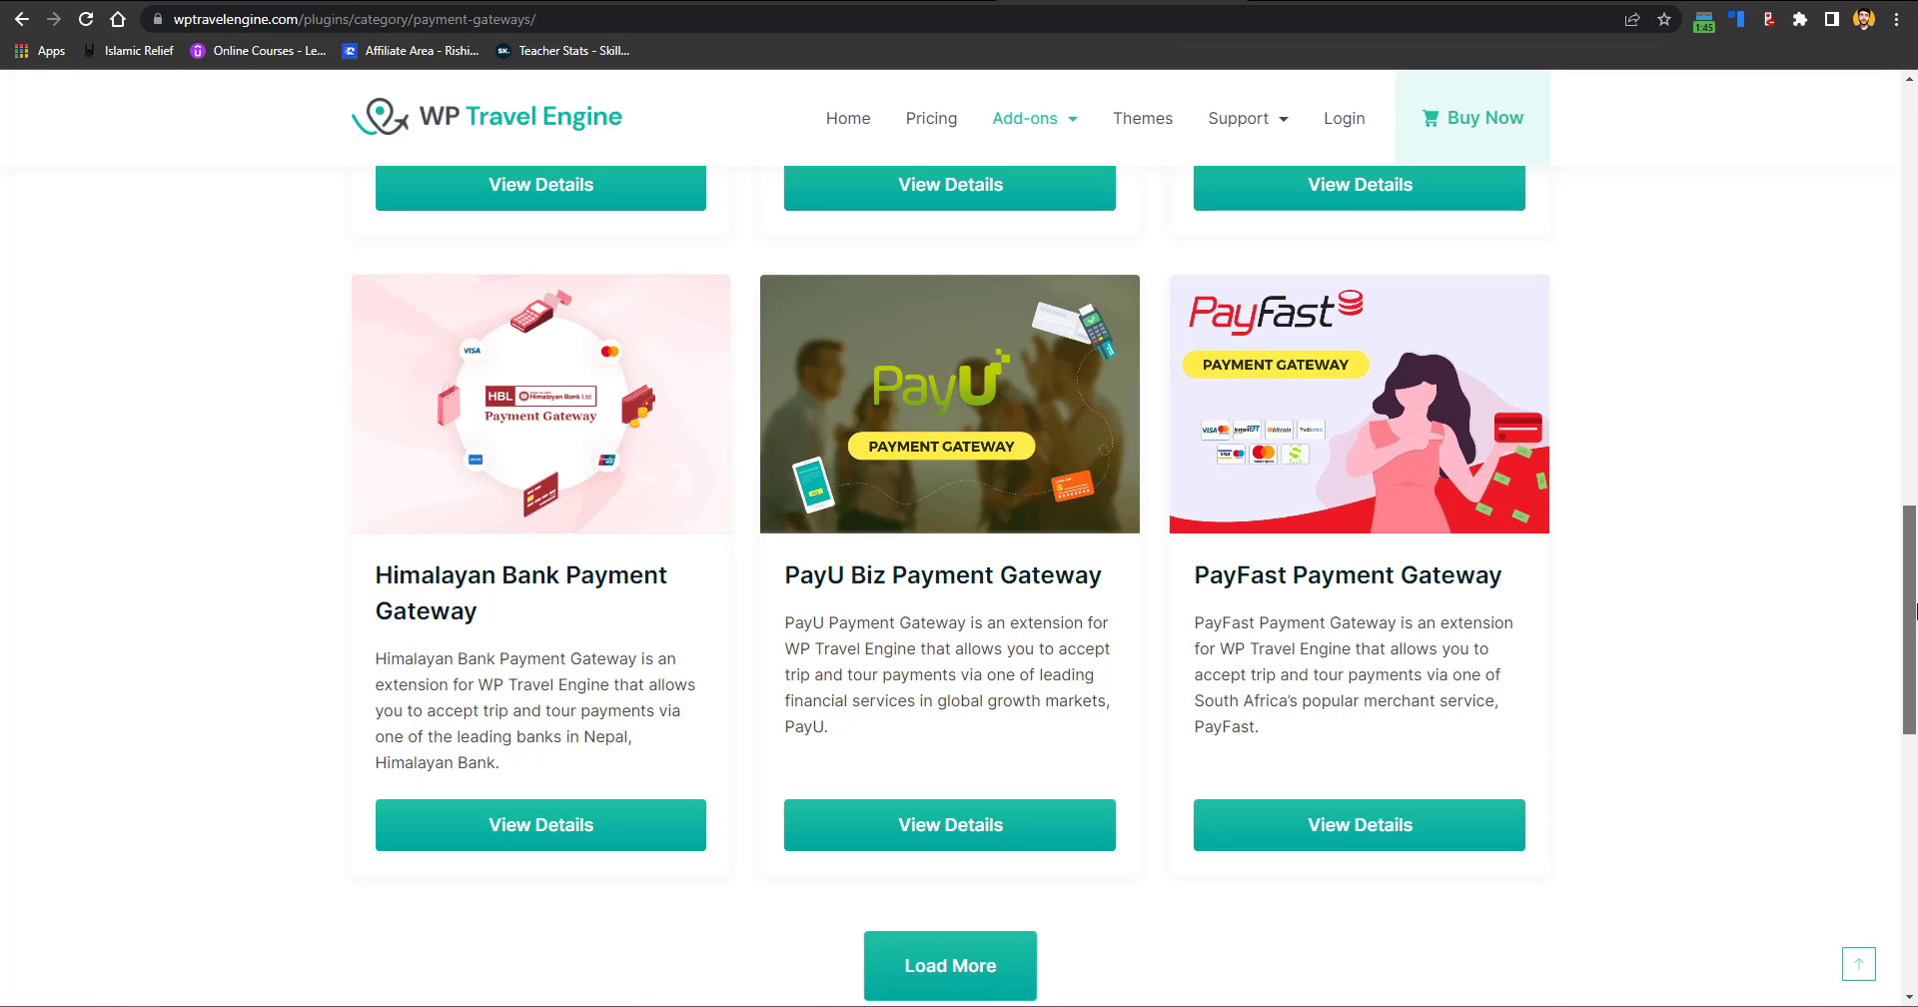
left_click_drag(1916, 612, 1915, 641)
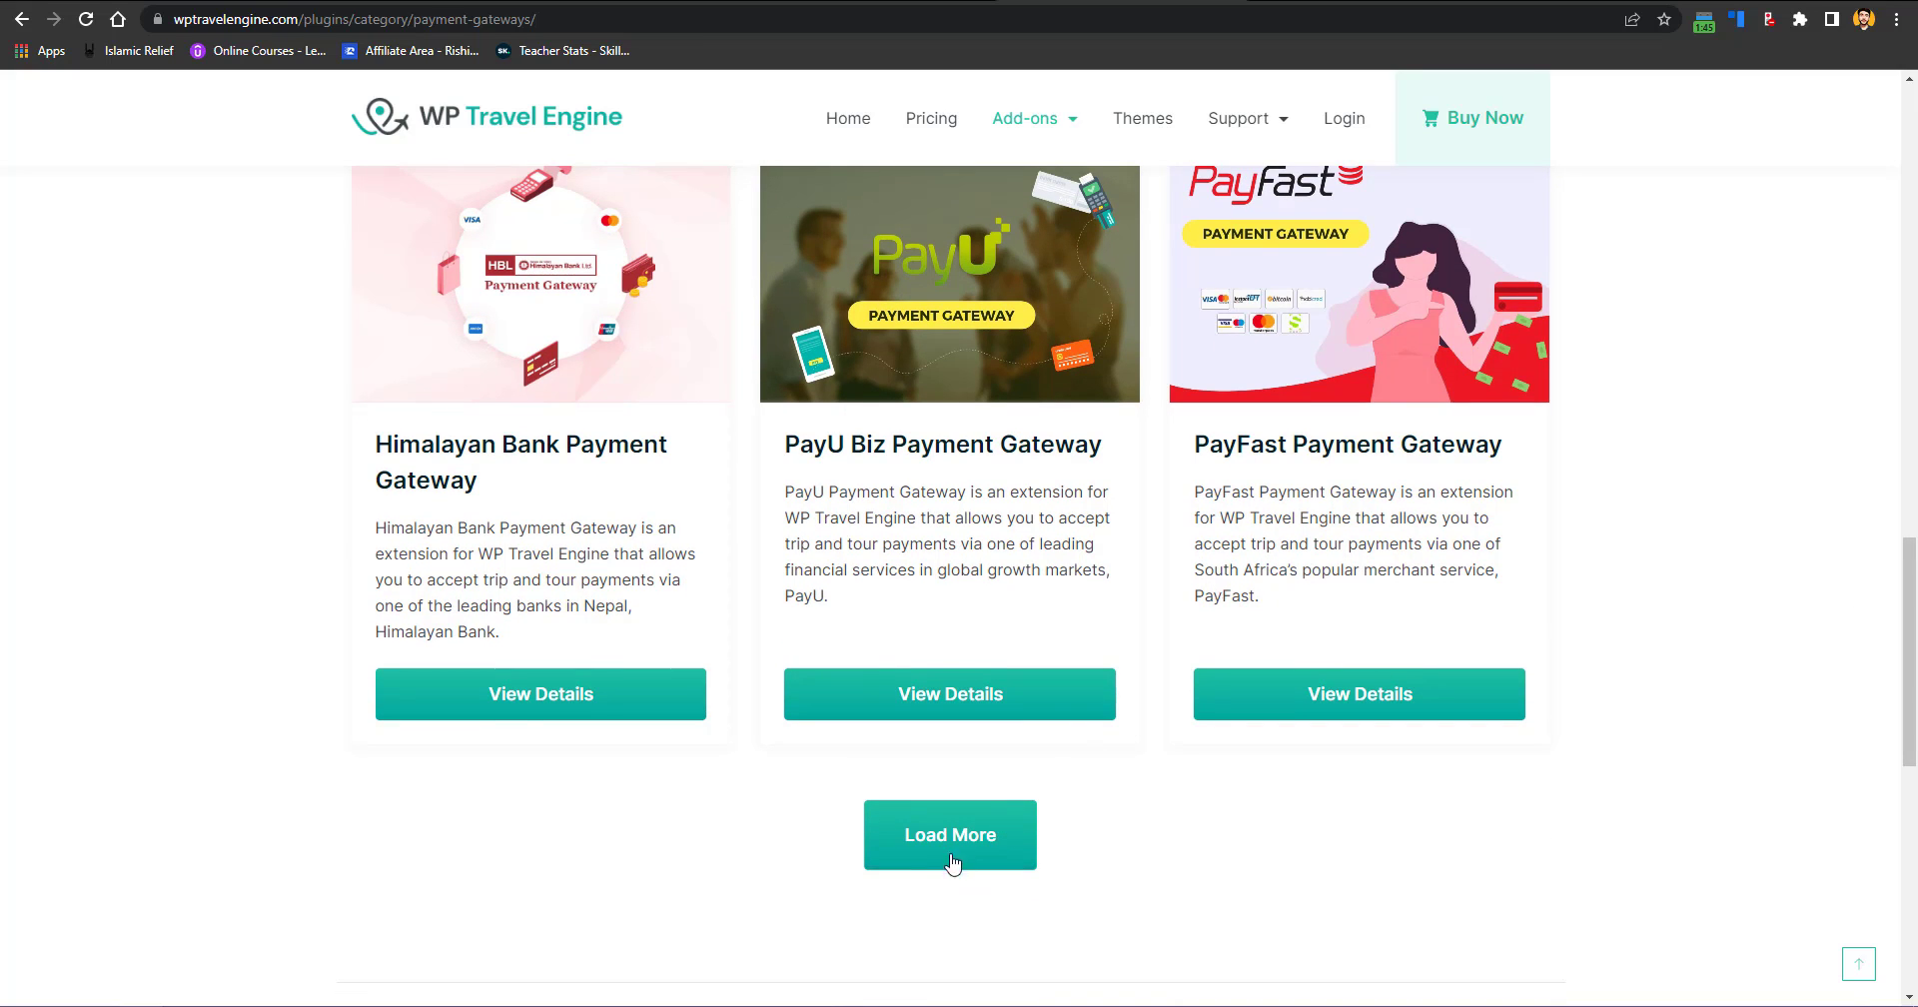
left_click(956, 856)
left_click_drag(1916, 609, 1915, 705)
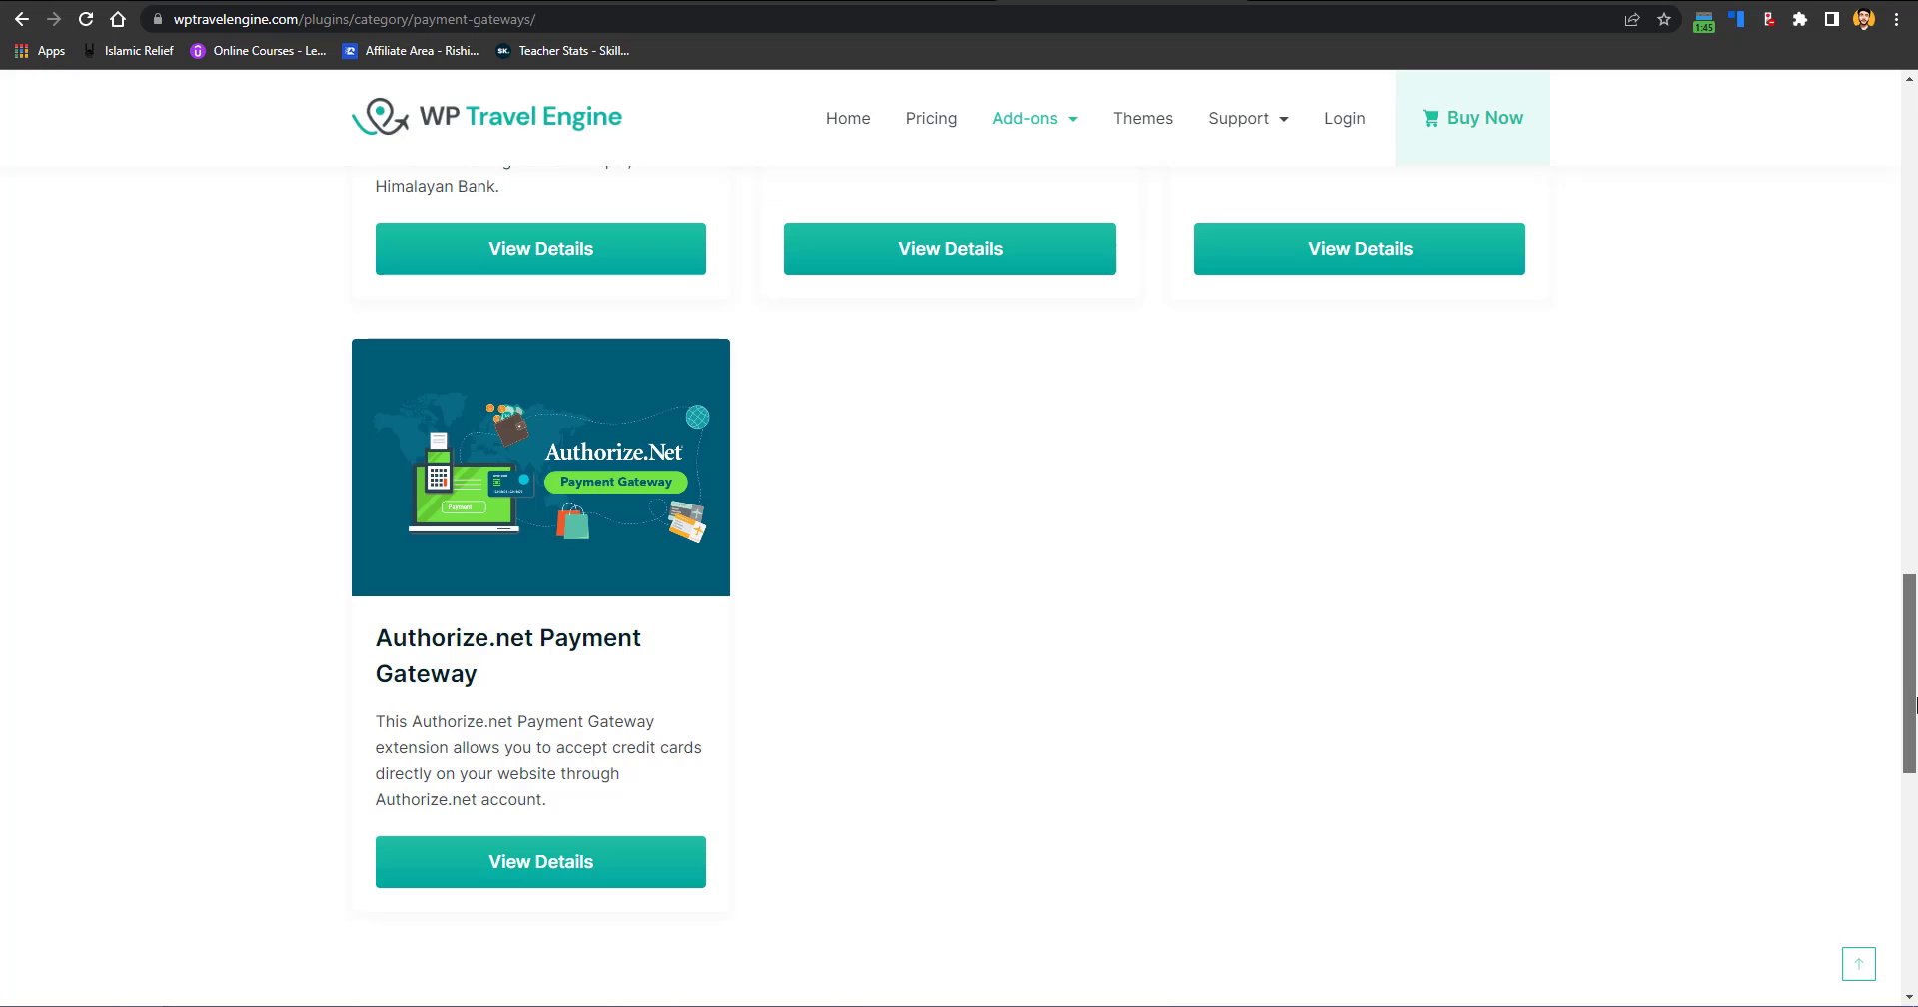
Step: View the Stripe Payment Gateway add-on's details and open the license pricing page from there
mouse_move(1915, 705)
left_mouse_down()
mouse_move(1909, 185)
mouse_move(1914, 374)
left_mouse_up()
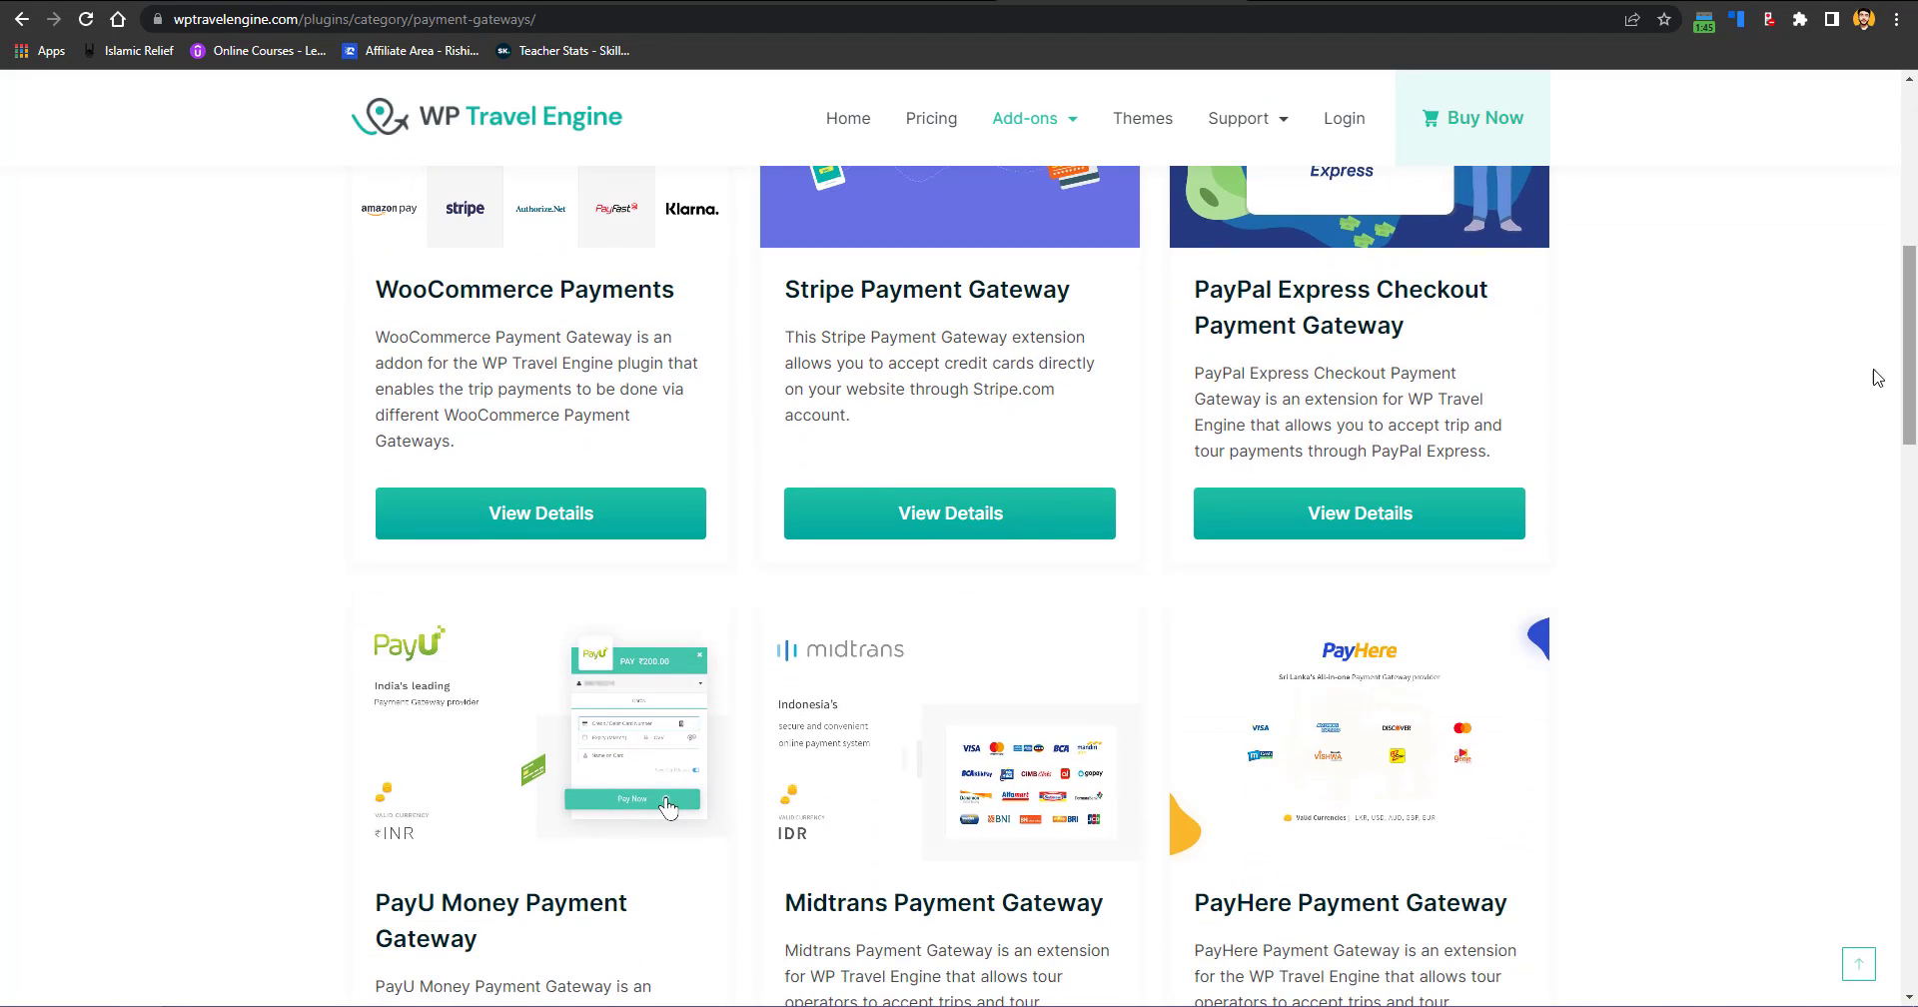
left_click(936, 521)
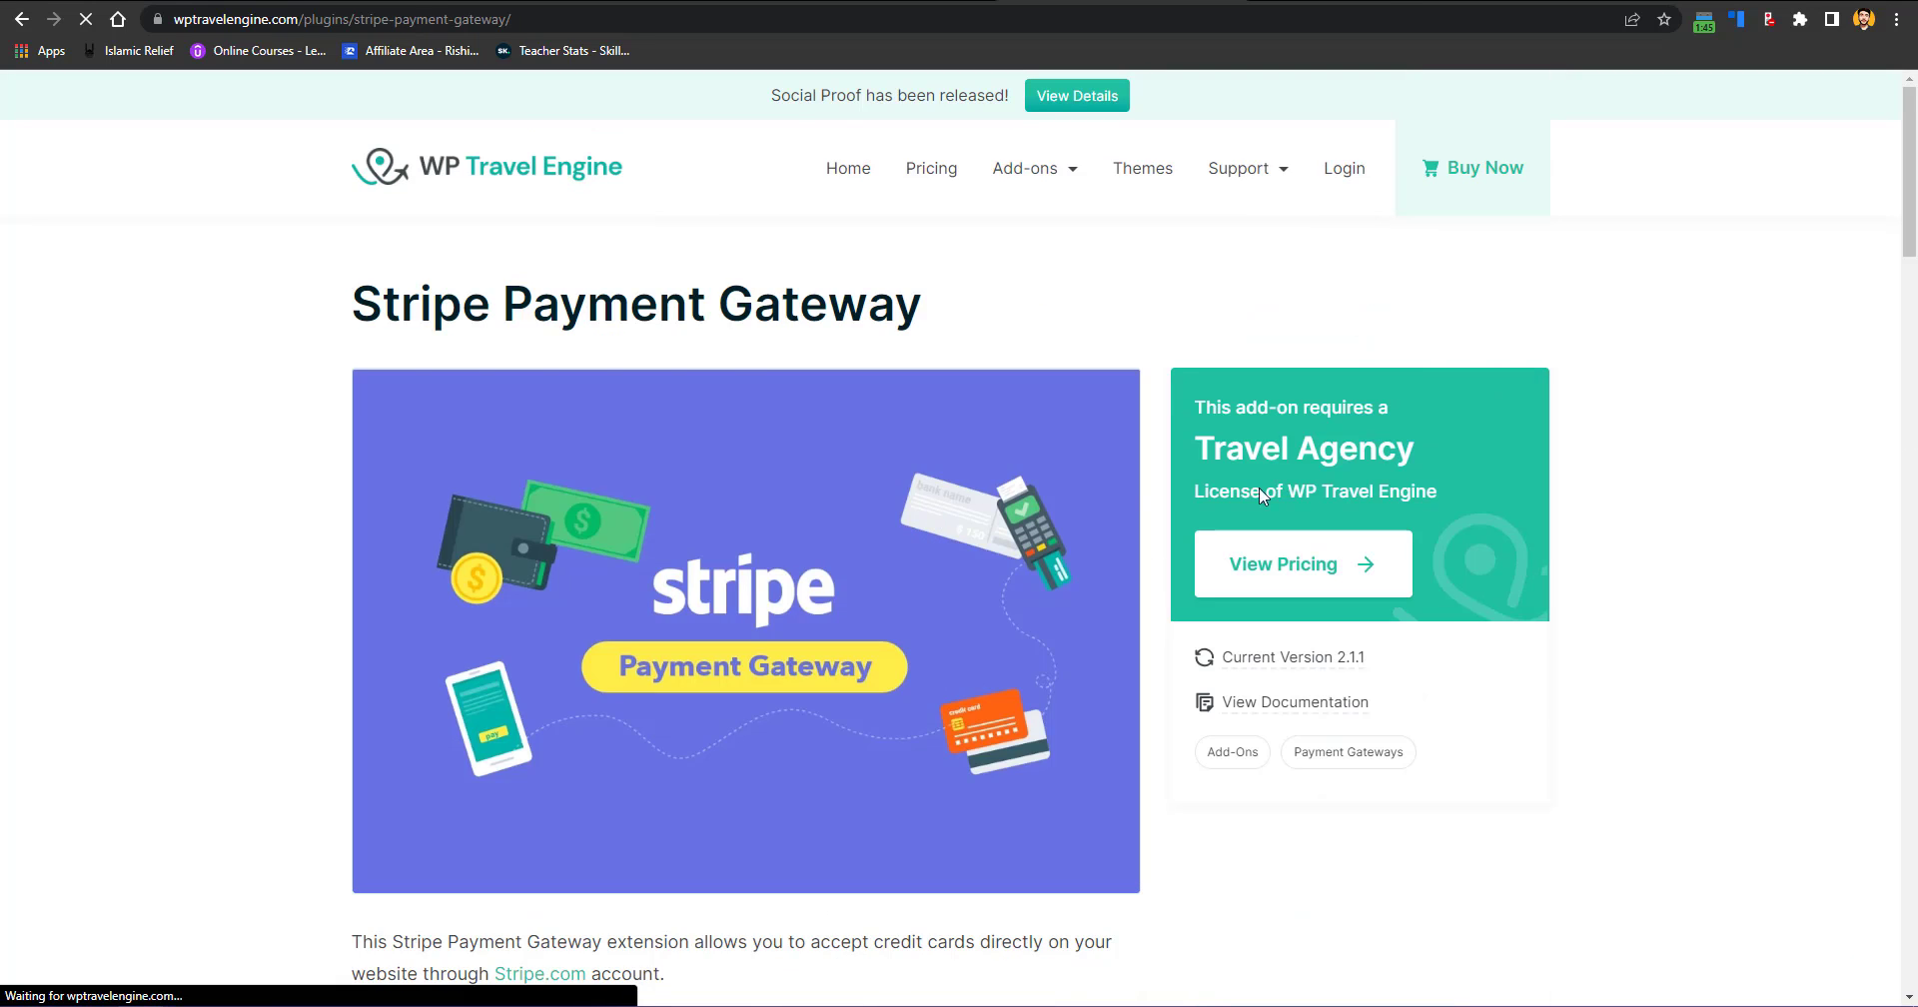
left_click(1323, 584)
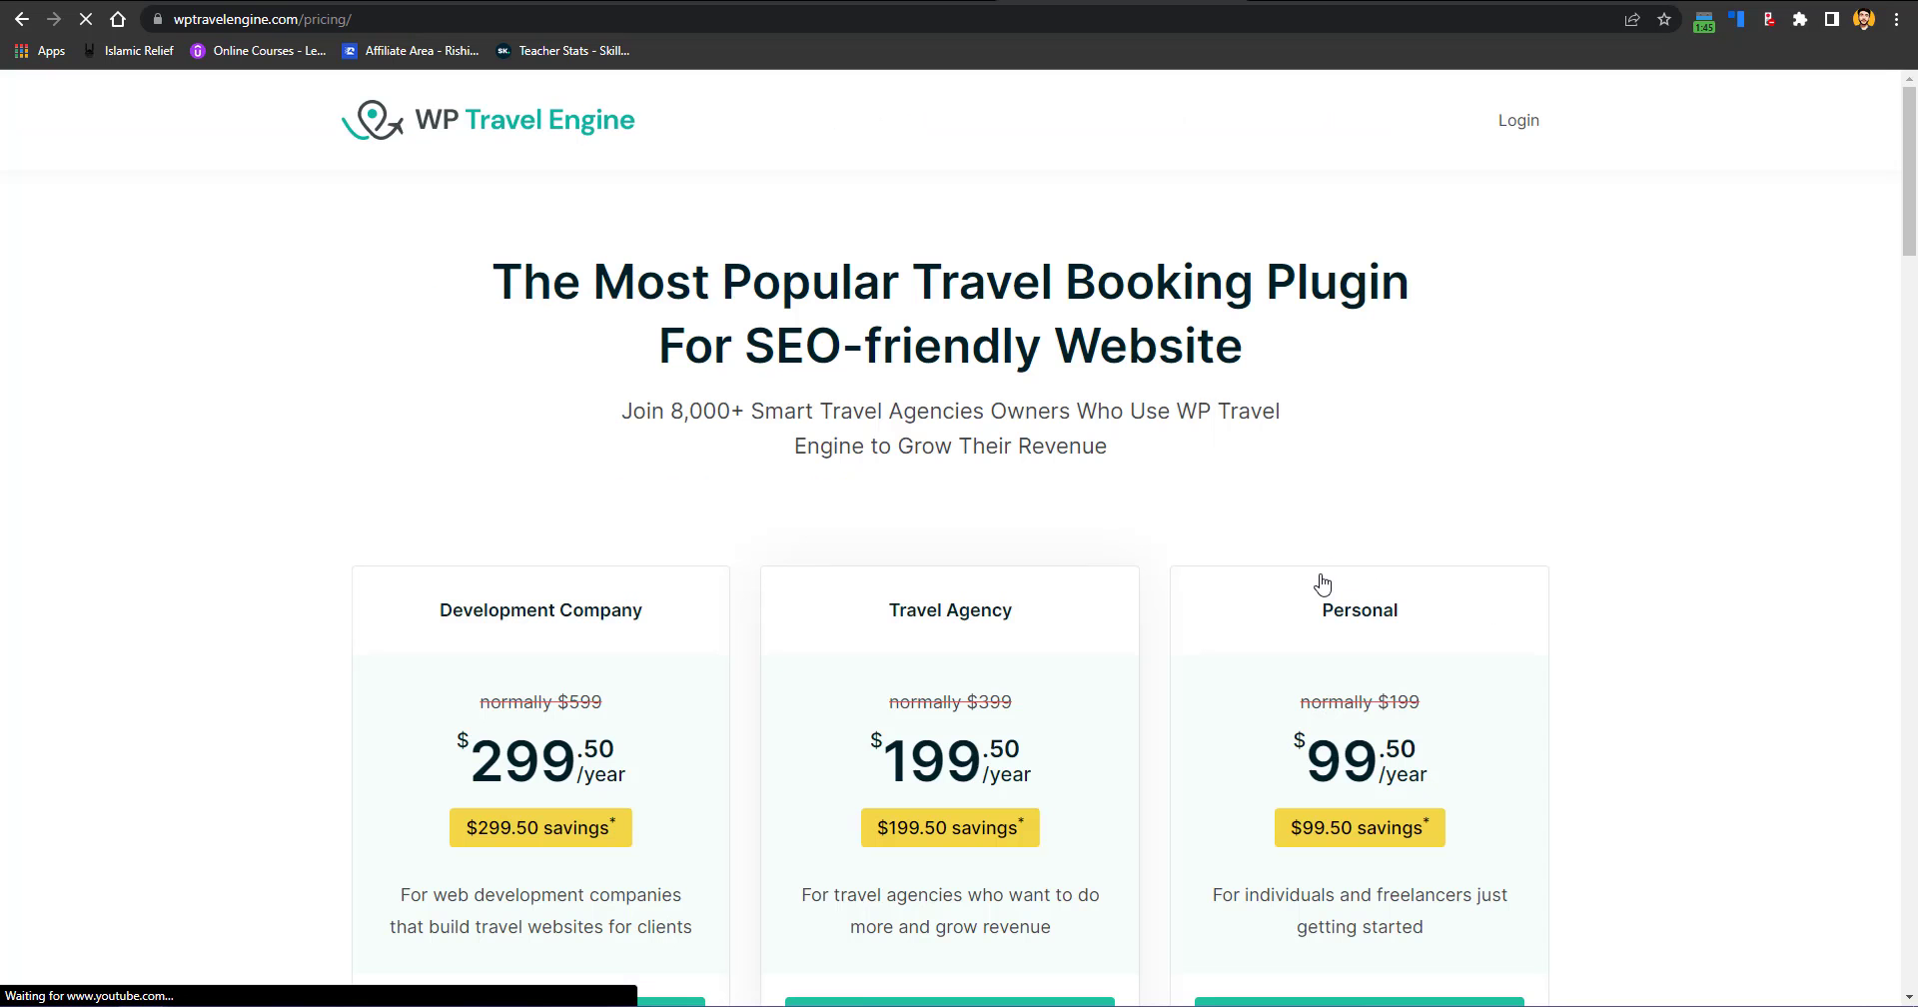
Step: Compare the prices and included features of the Development Company, Travel Agency and Personal plans
left_click_drag(1907, 167, 1905, 228)
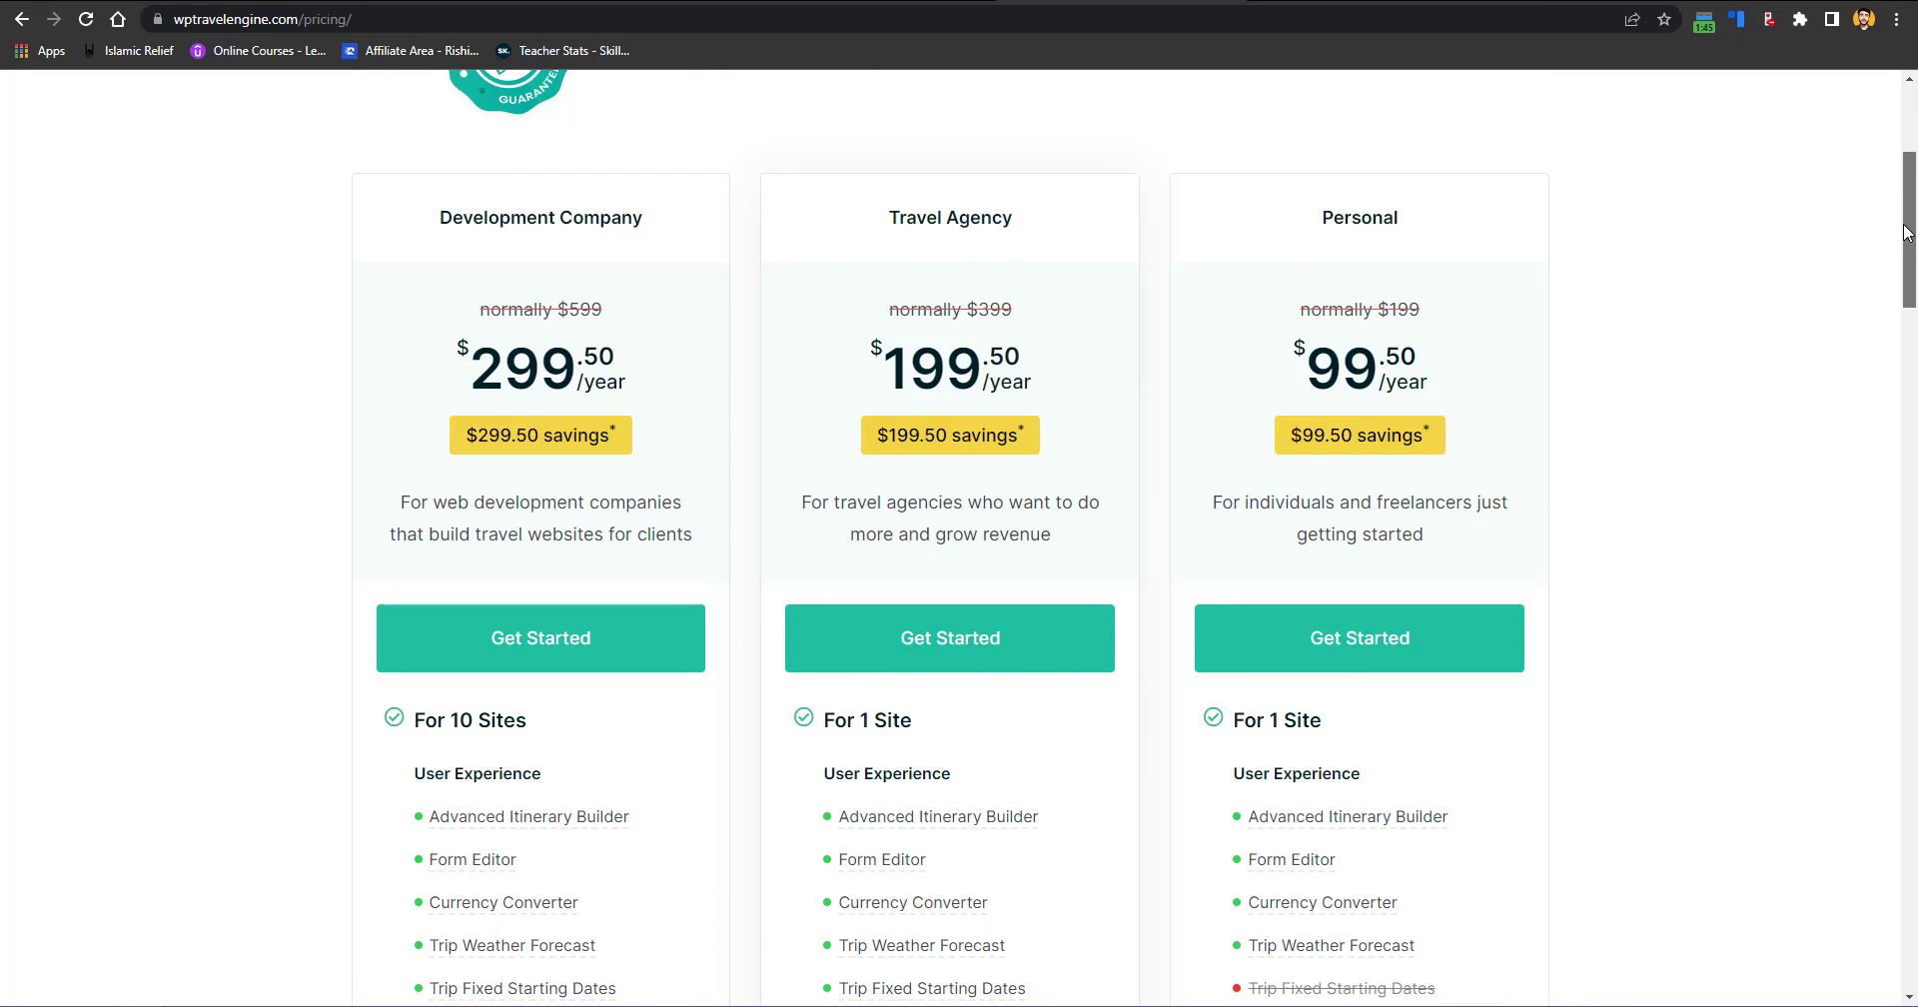
left_click_drag(1906, 232, 1911, 281)
scroll(1280, 445, "up", 4)
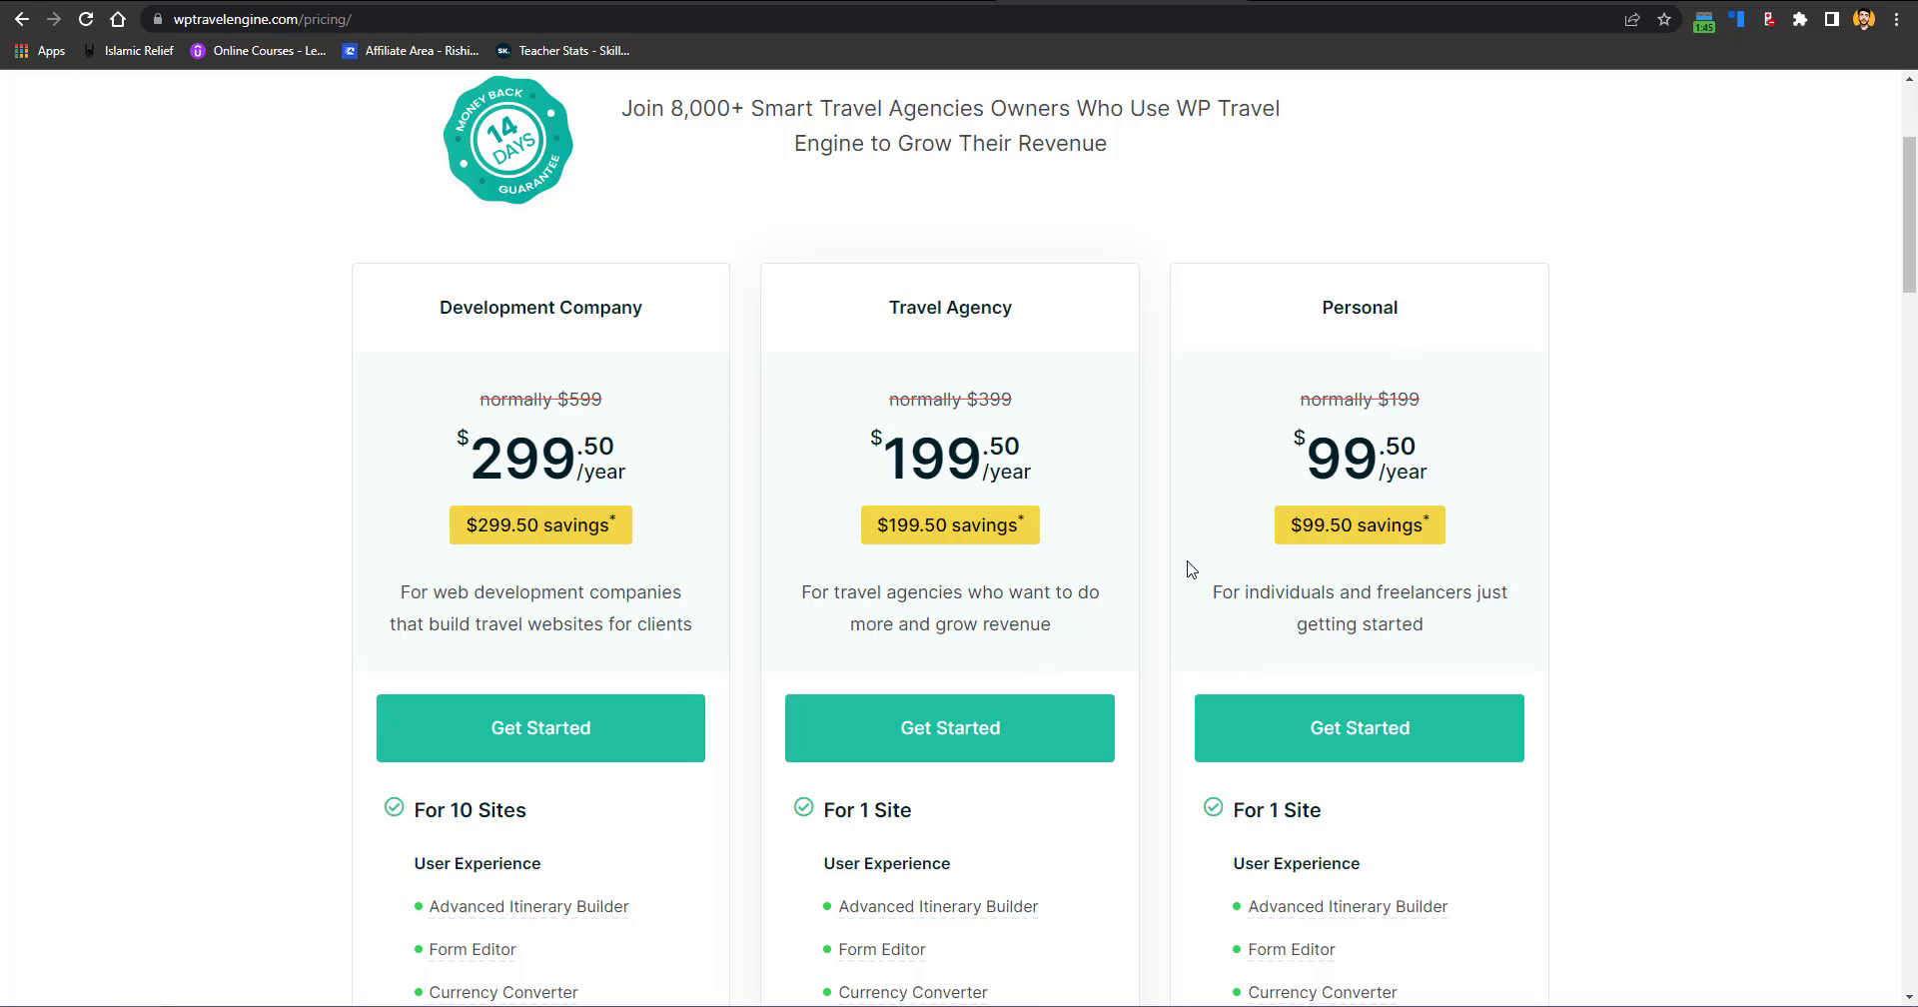
left_click_drag(1909, 215, 1915, 431)
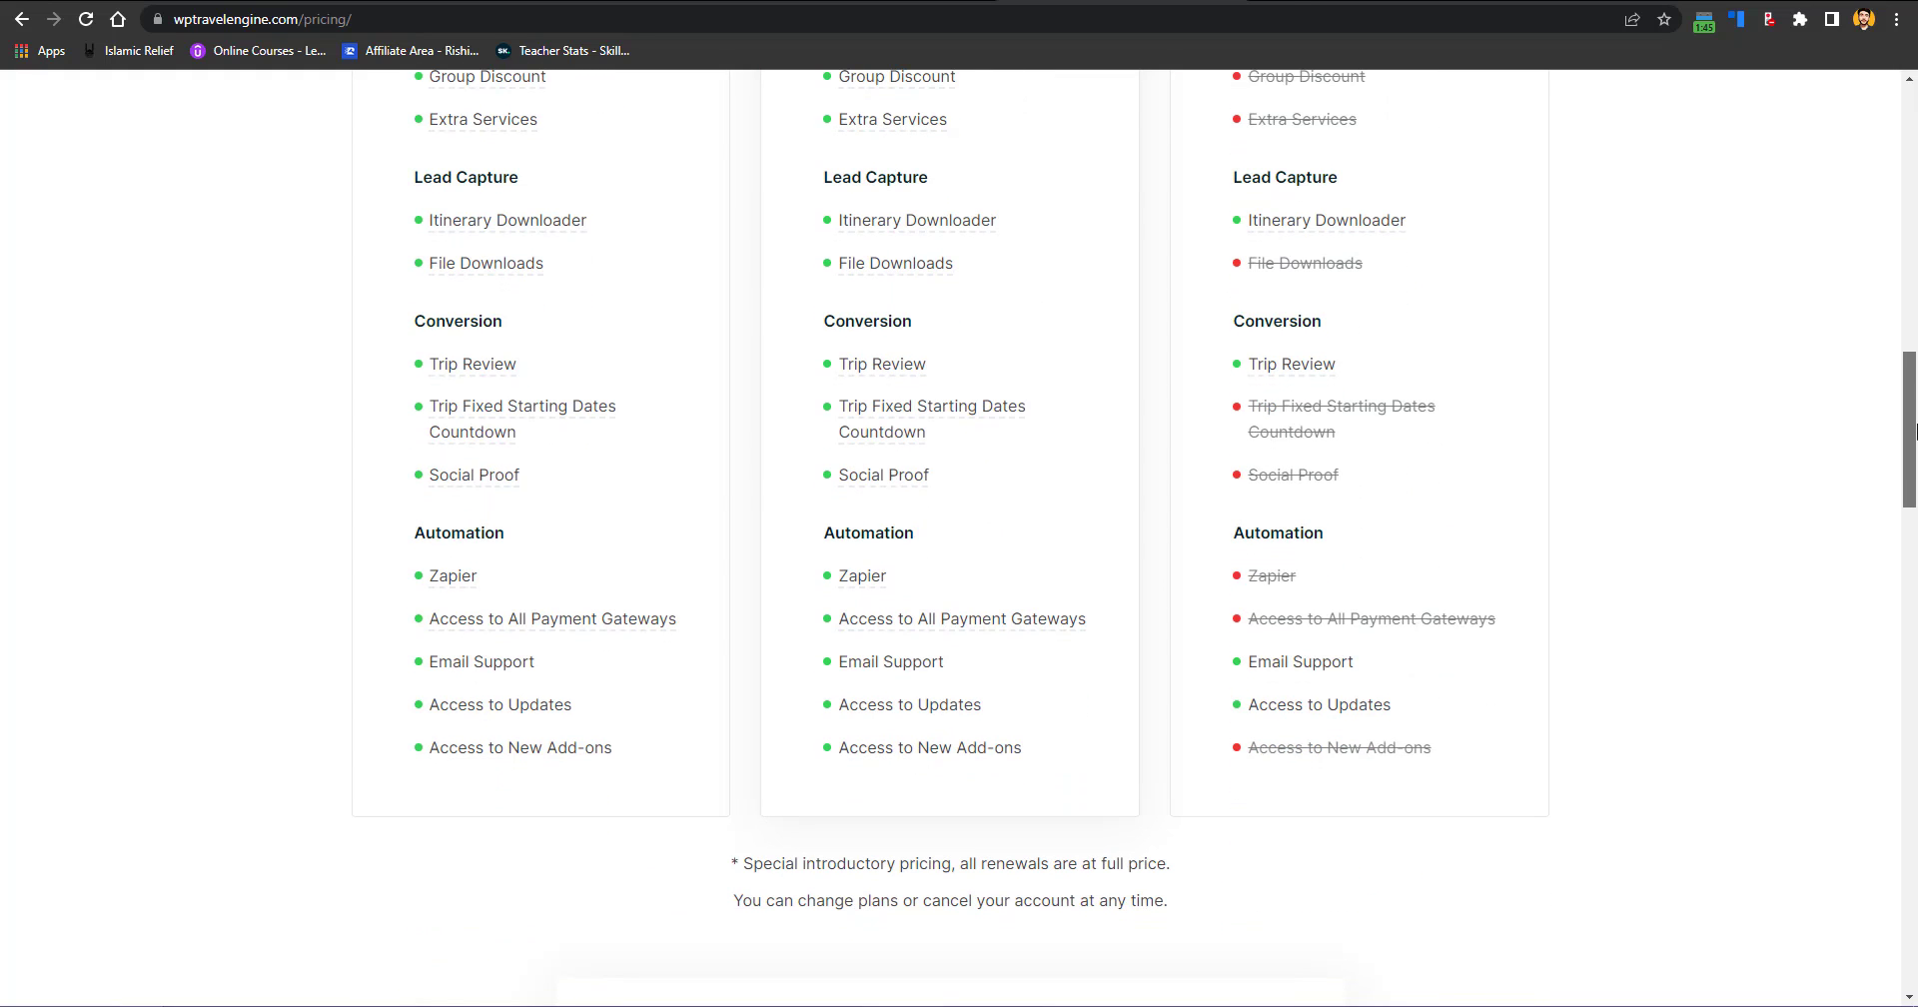
left_click_drag(1914, 431, 1915, 192)
right_click(1916, 262)
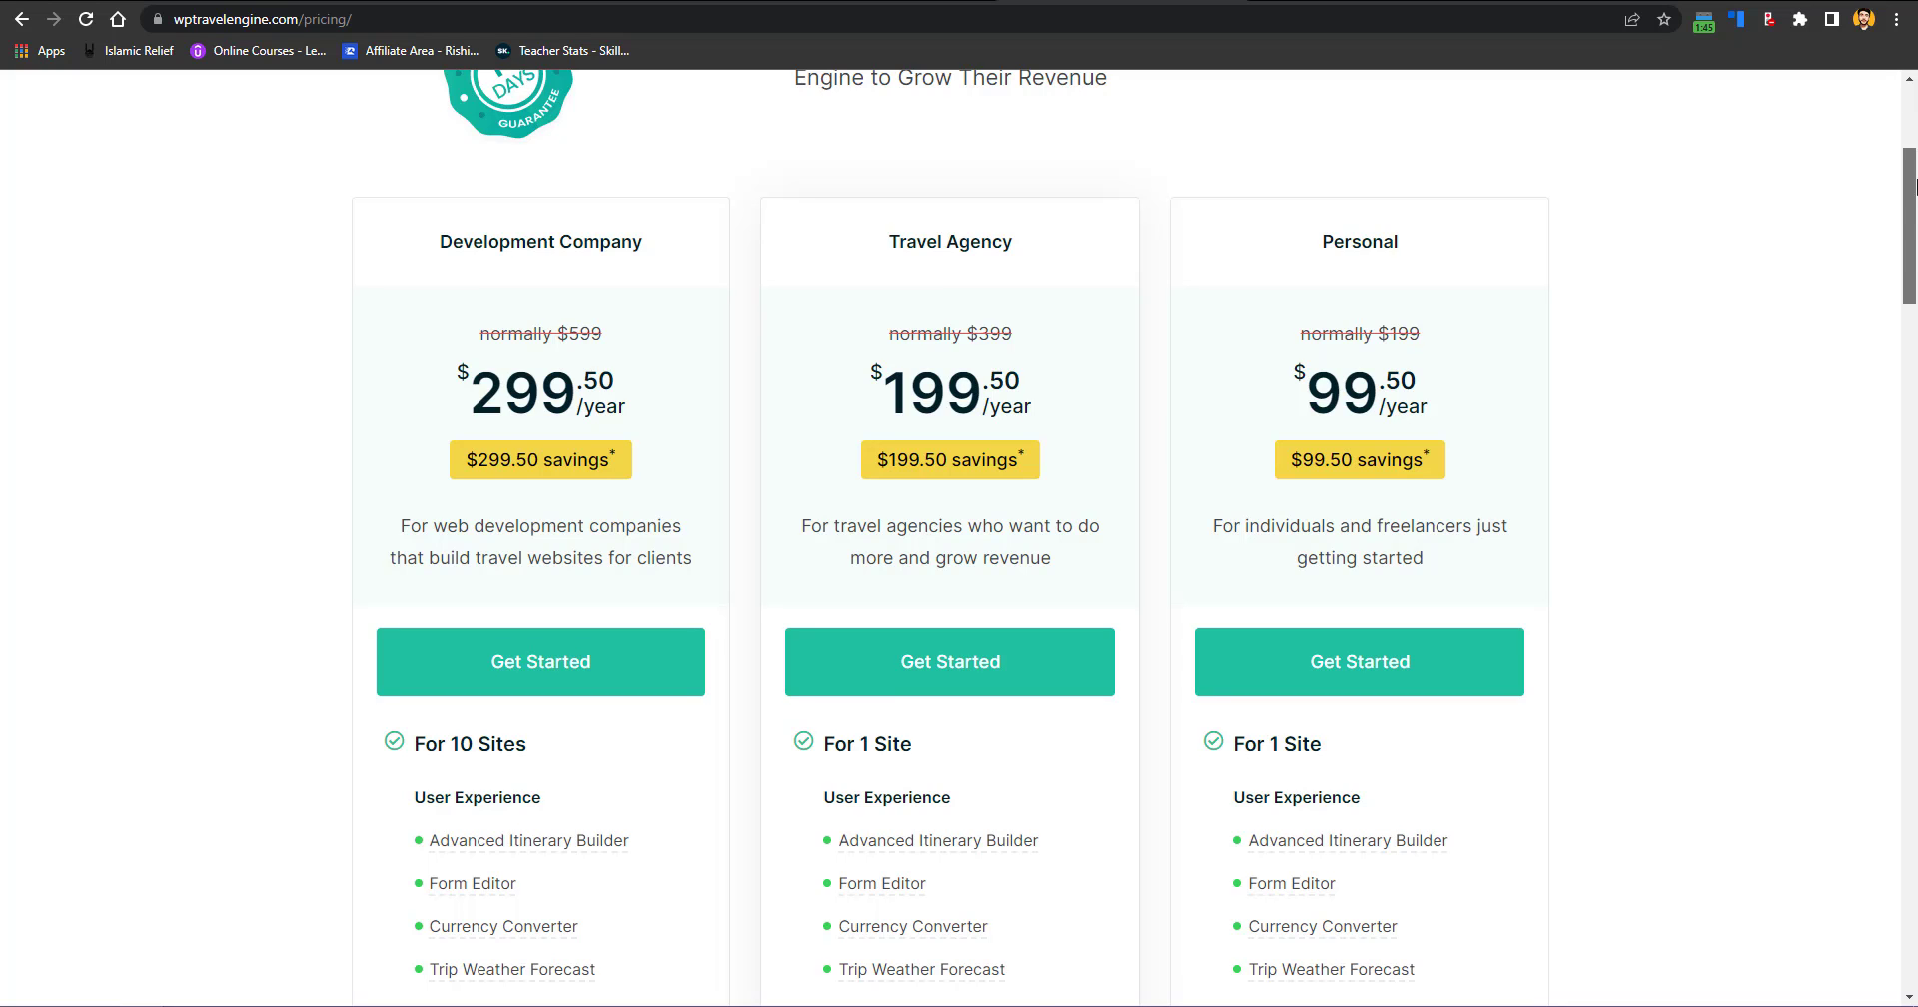
left_click_drag(1915, 185, 1915, 100)
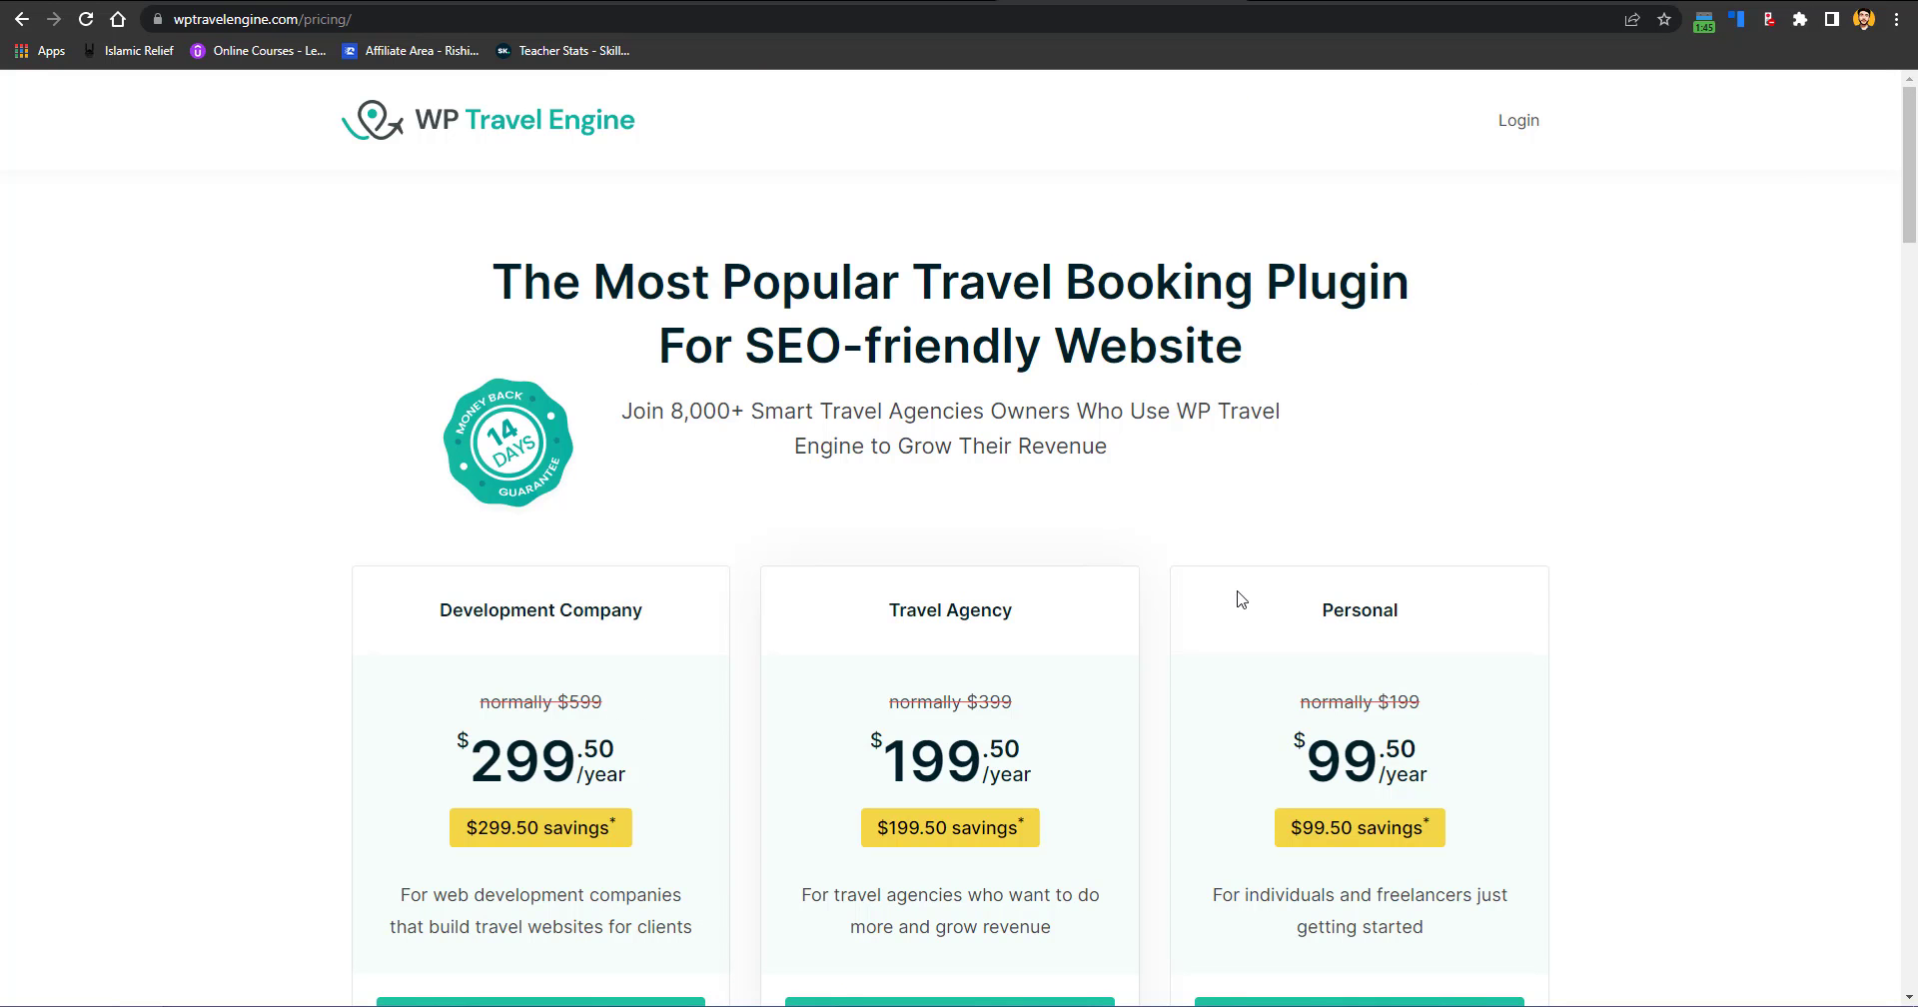
mouse_move(1910, 225)
left_mouse_down()
mouse_move(1910, 306)
mouse_move(1909, 237)
left_mouse_up()
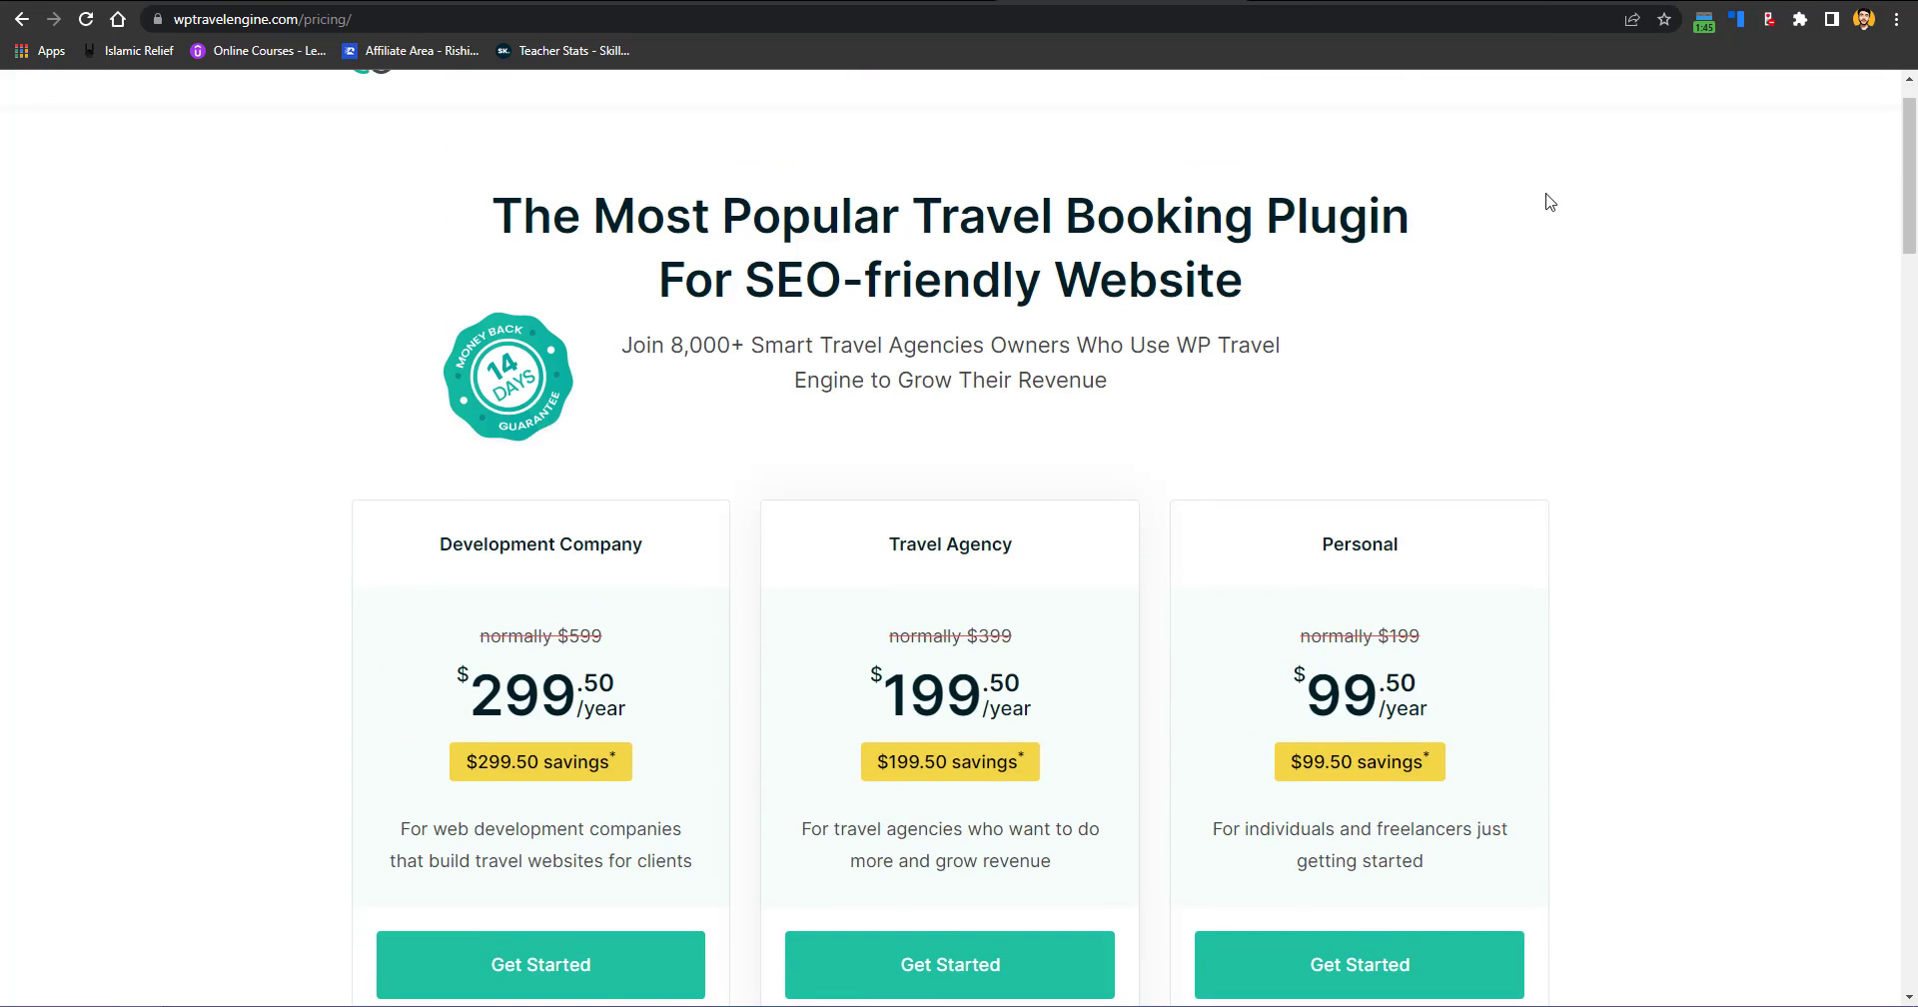
left_click_drag(1911, 116, 1911, 103)
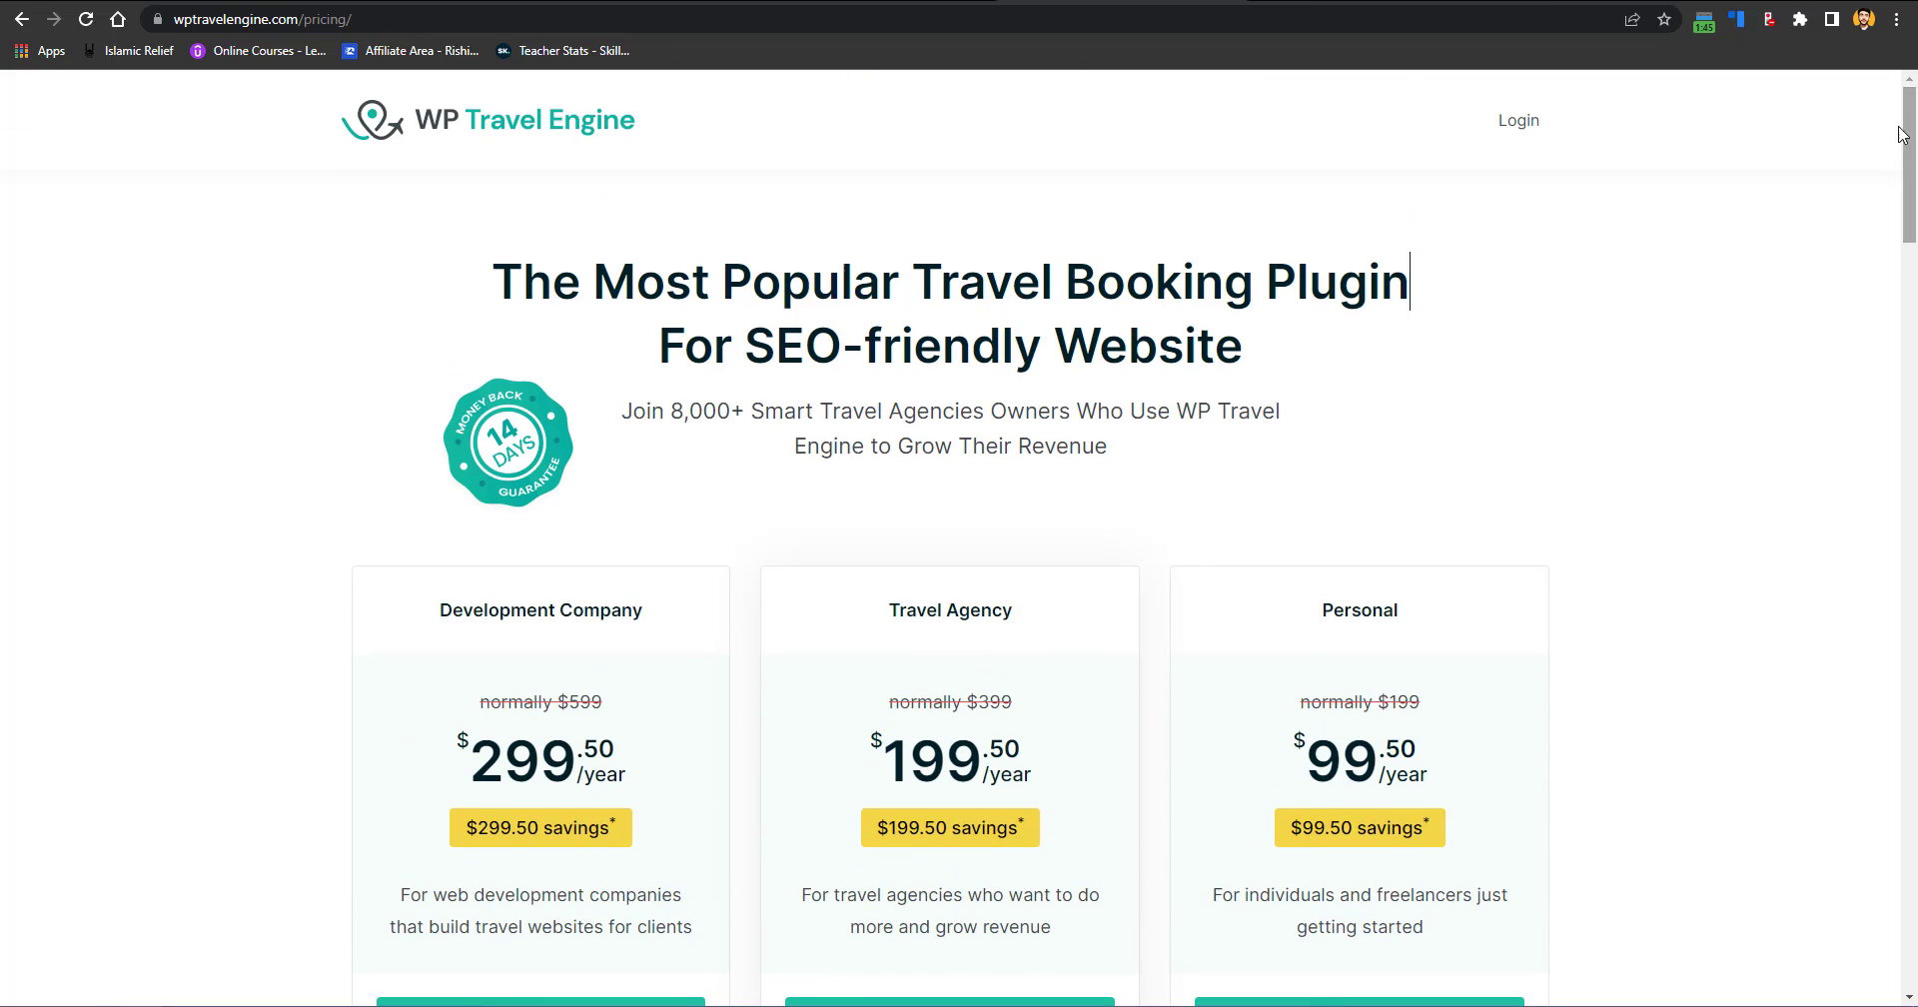
Step: Log into the WP Travel Engine account with the saved credentials, selecting the Remember Me option
left_click(1532, 124)
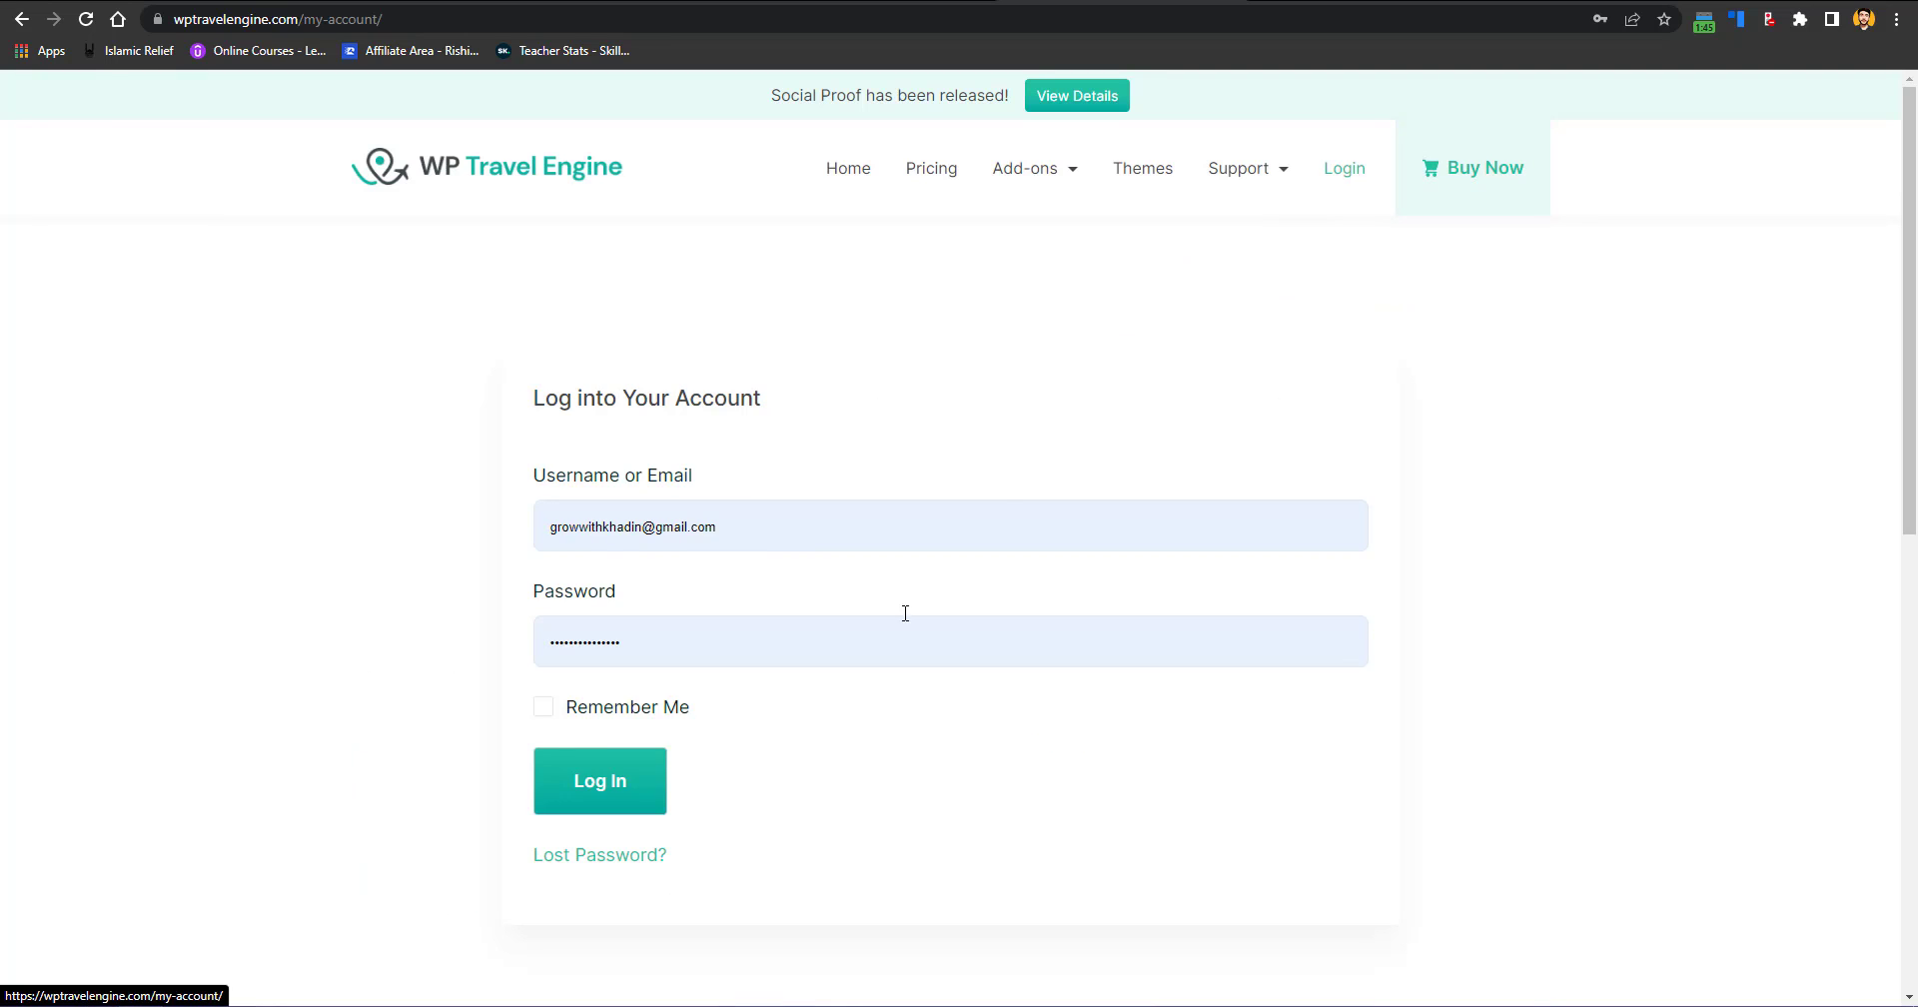
left_click(599, 710)
left_click(580, 786)
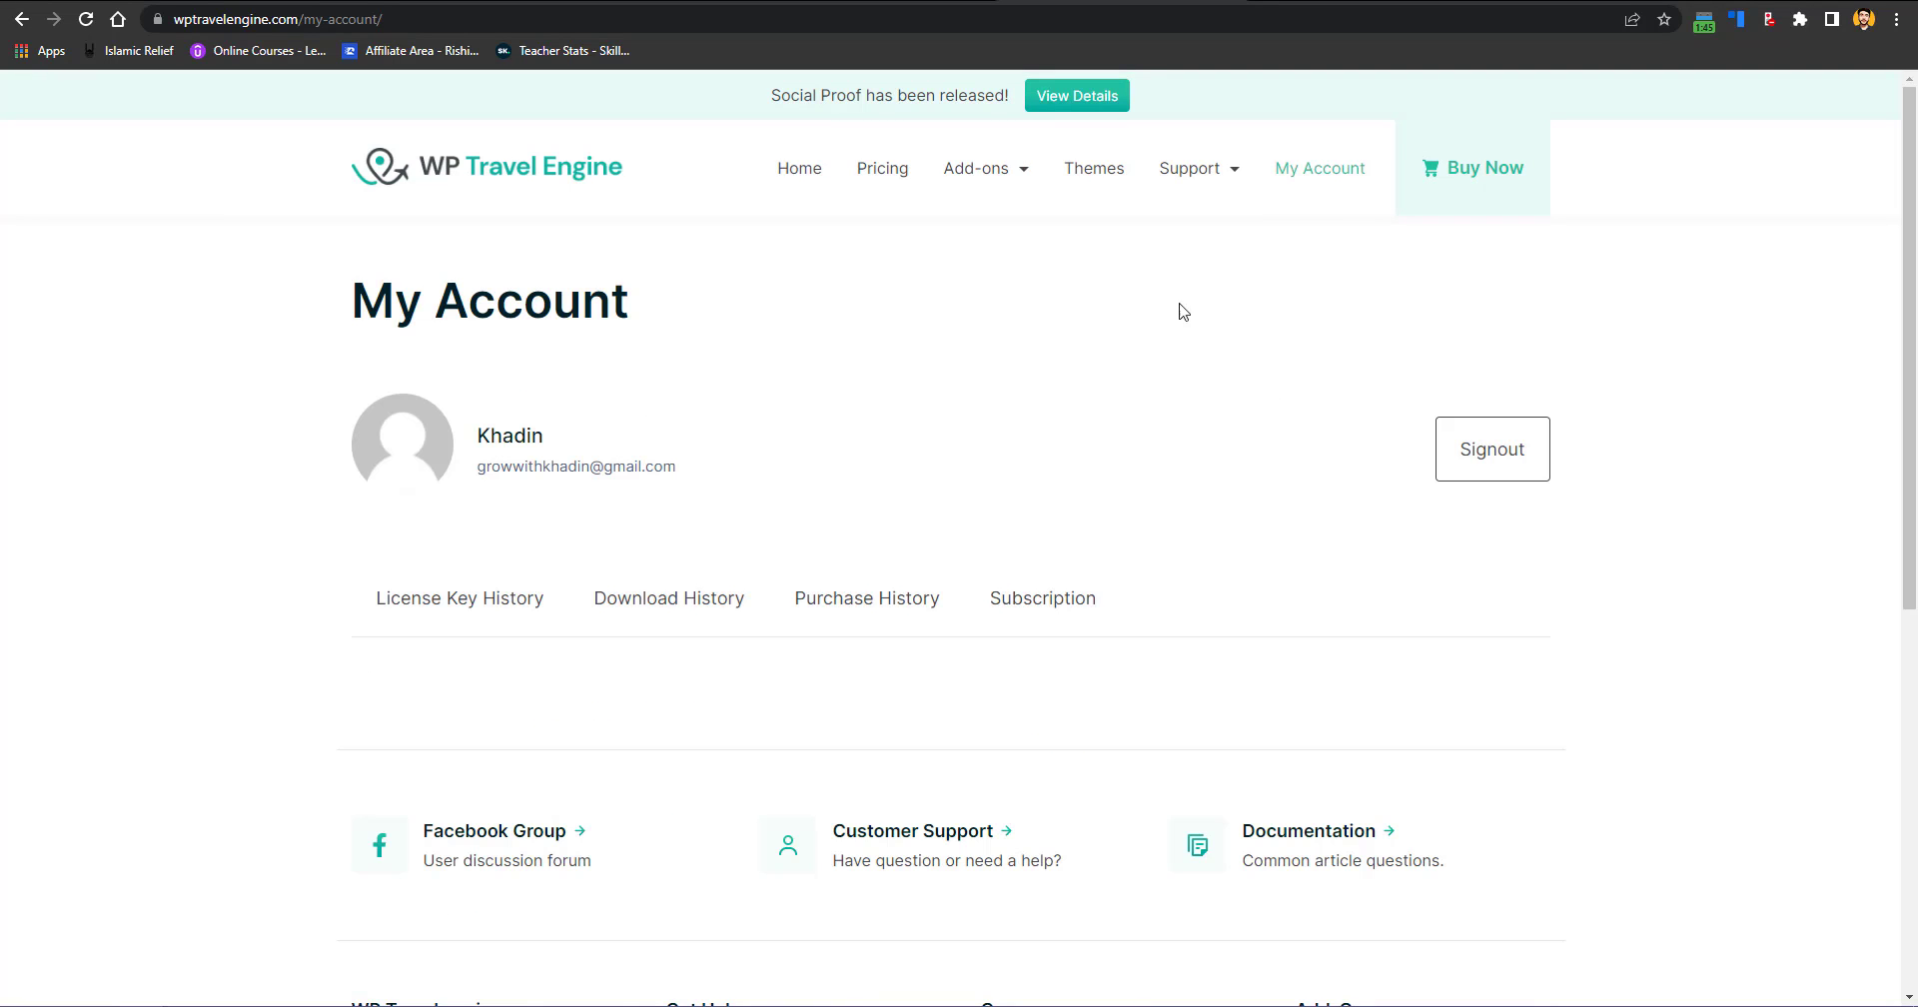
Step: Download the Stripe Payment Gateway add-on from the Payment Gateways add-ons
mouse_move(974, 184)
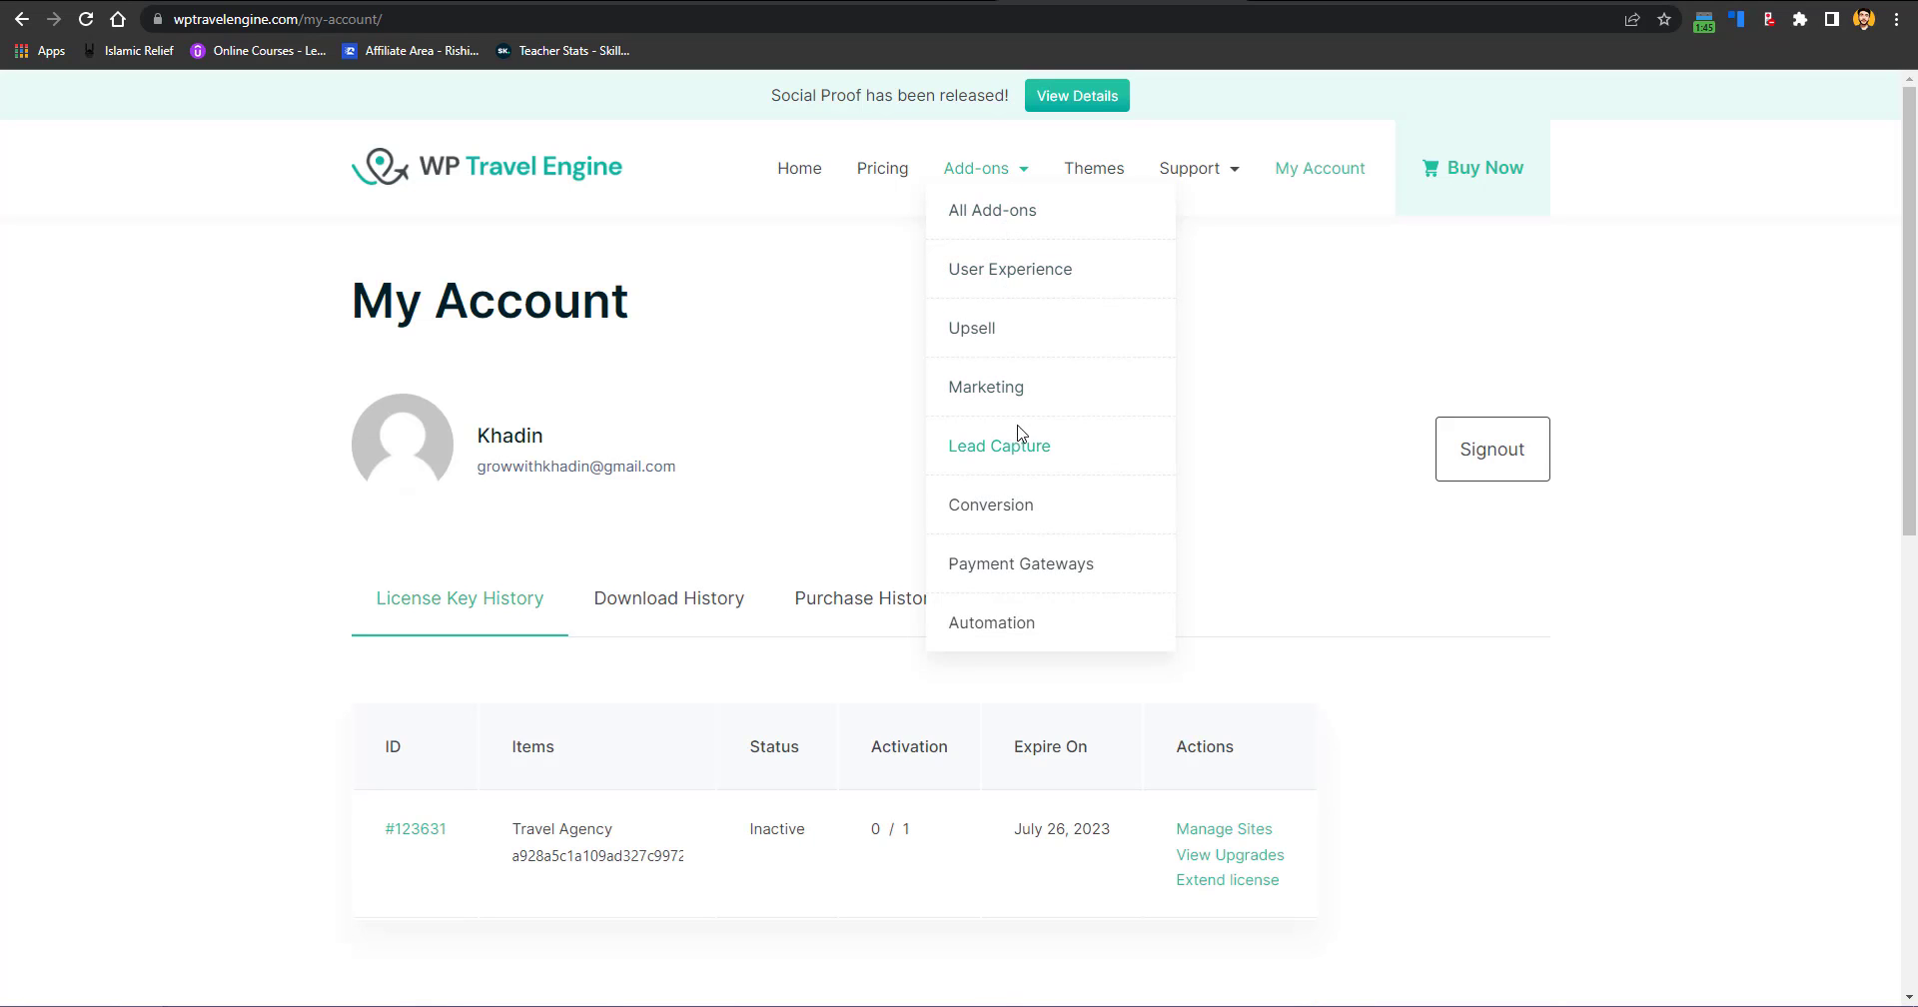
left_click(1061, 583)
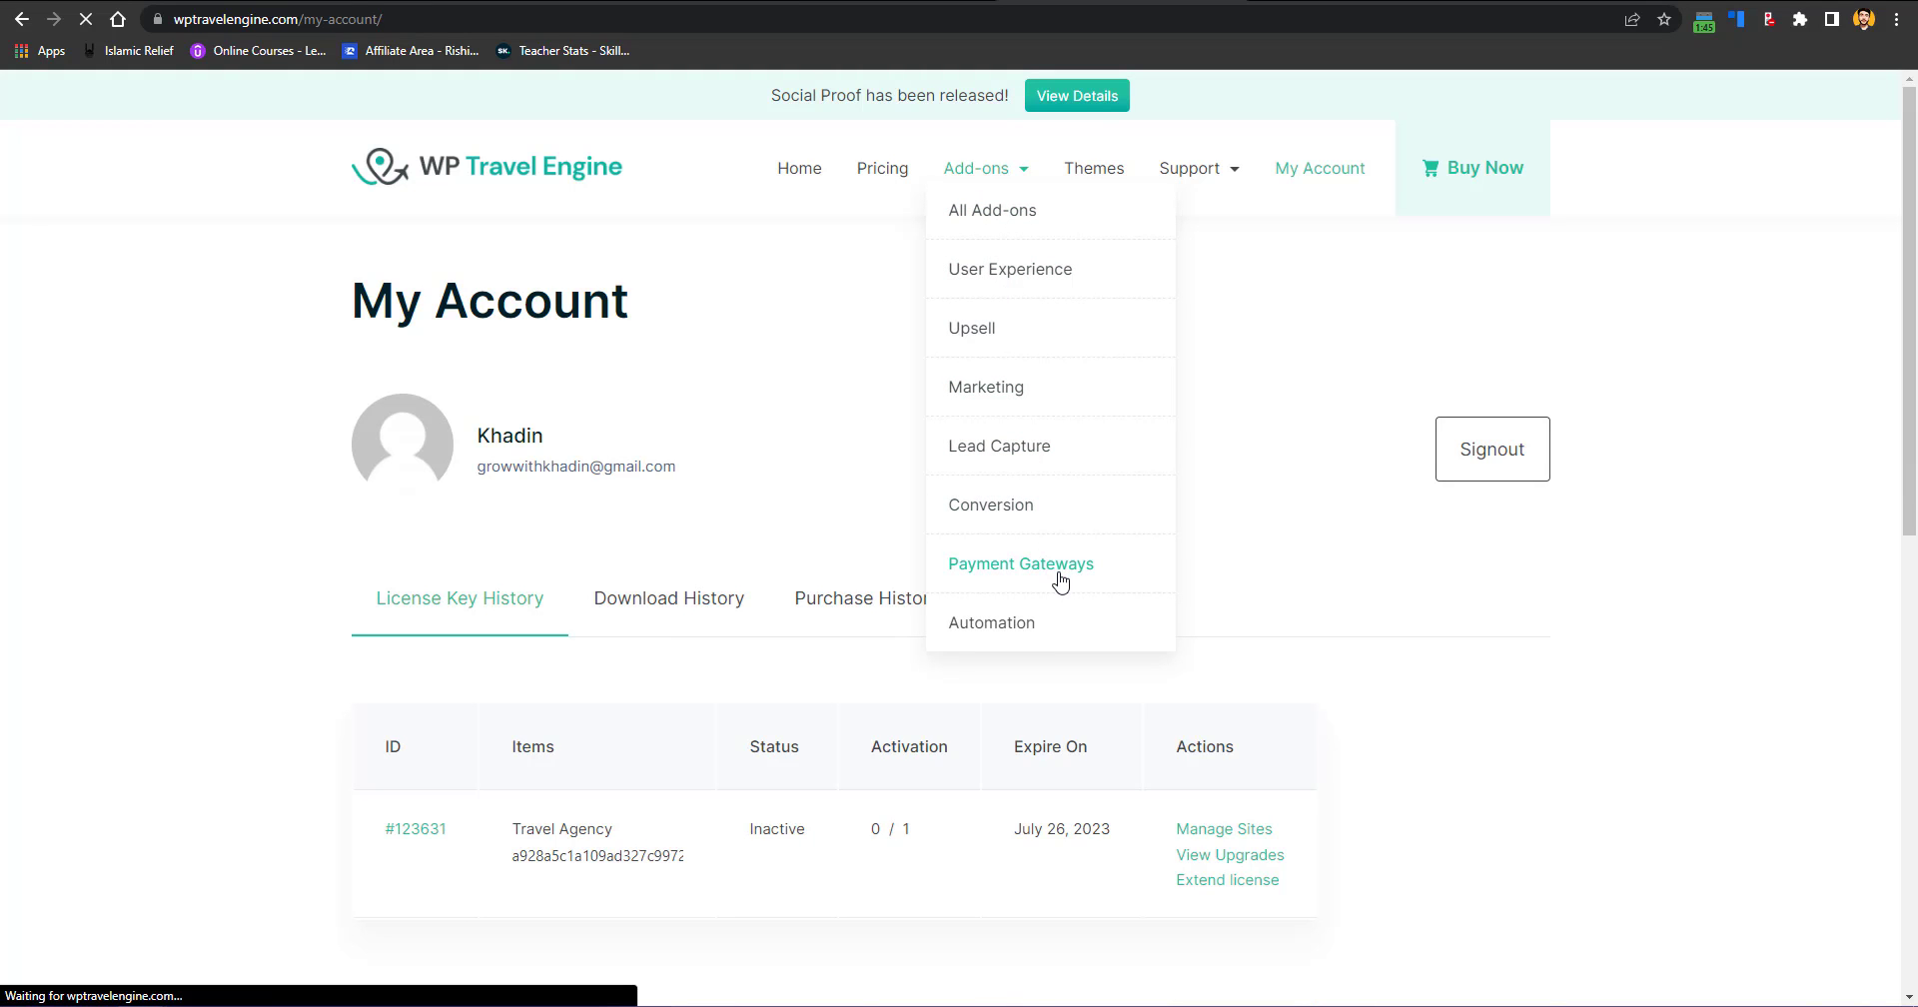
left_click_drag(1911, 310, 1911, 447)
left_click(967, 689)
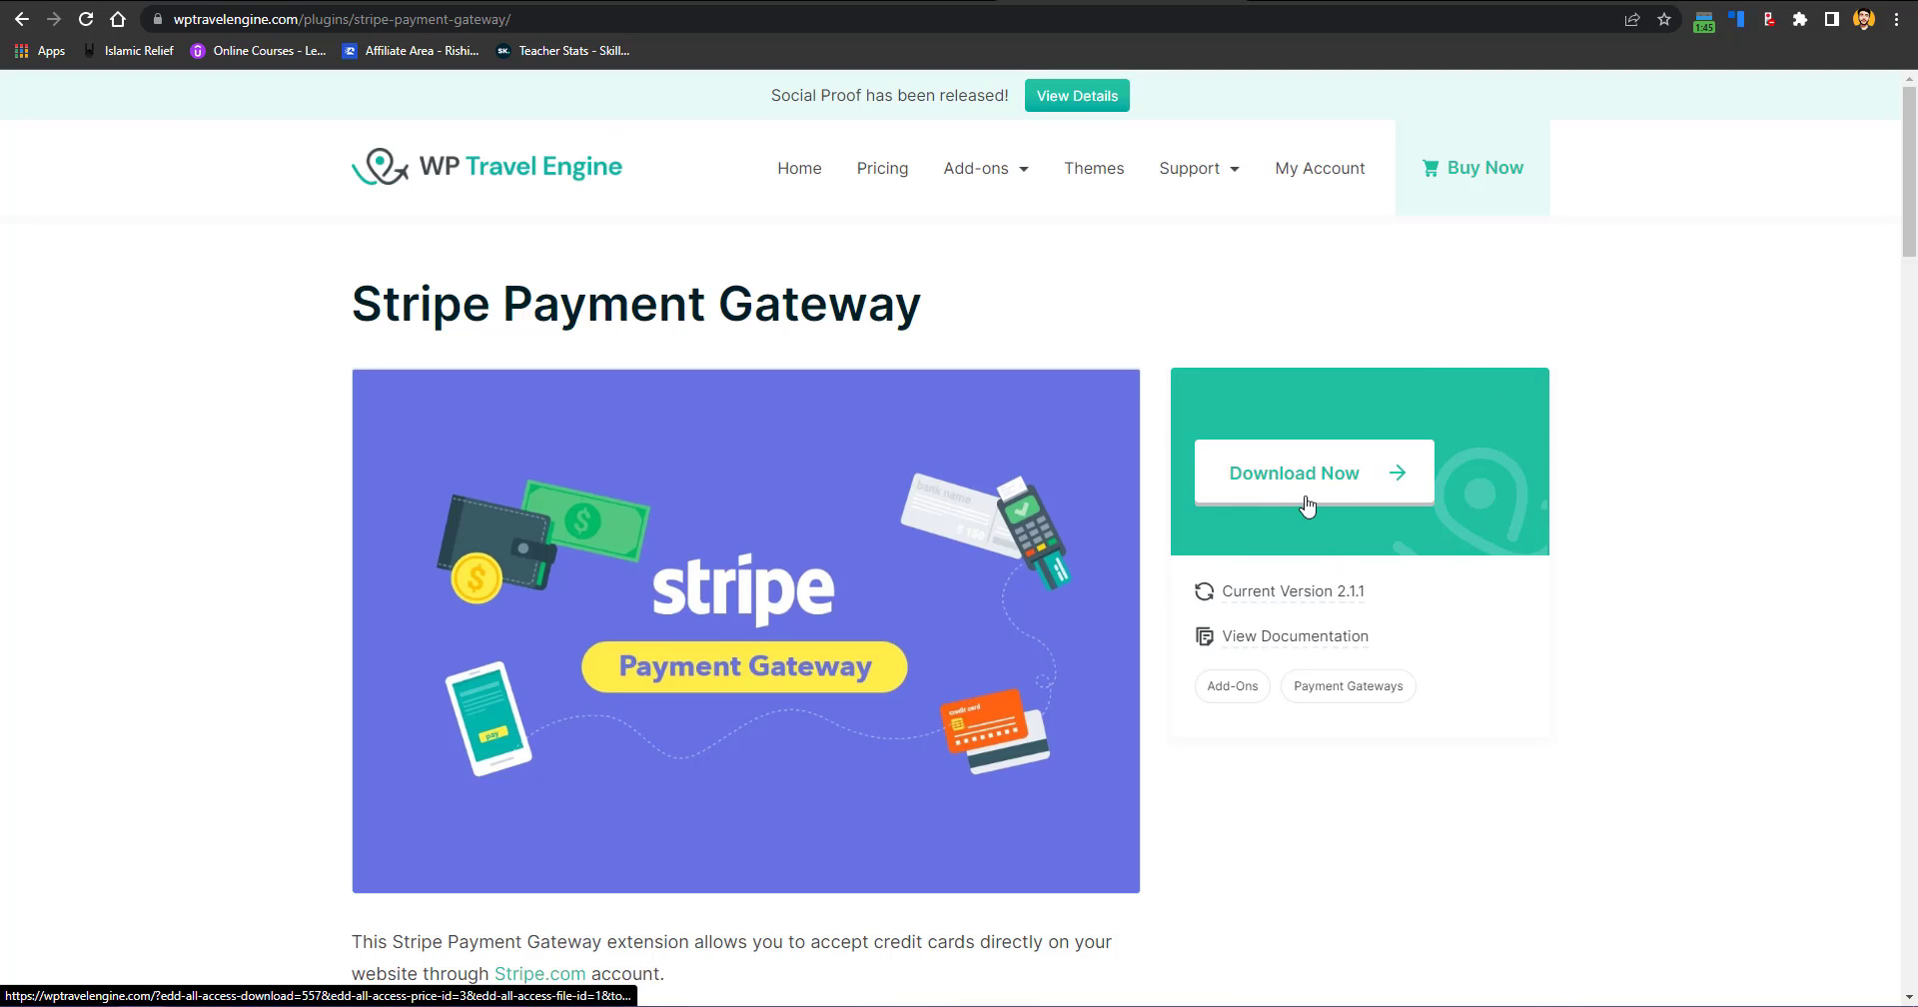
left_click(1310, 495)
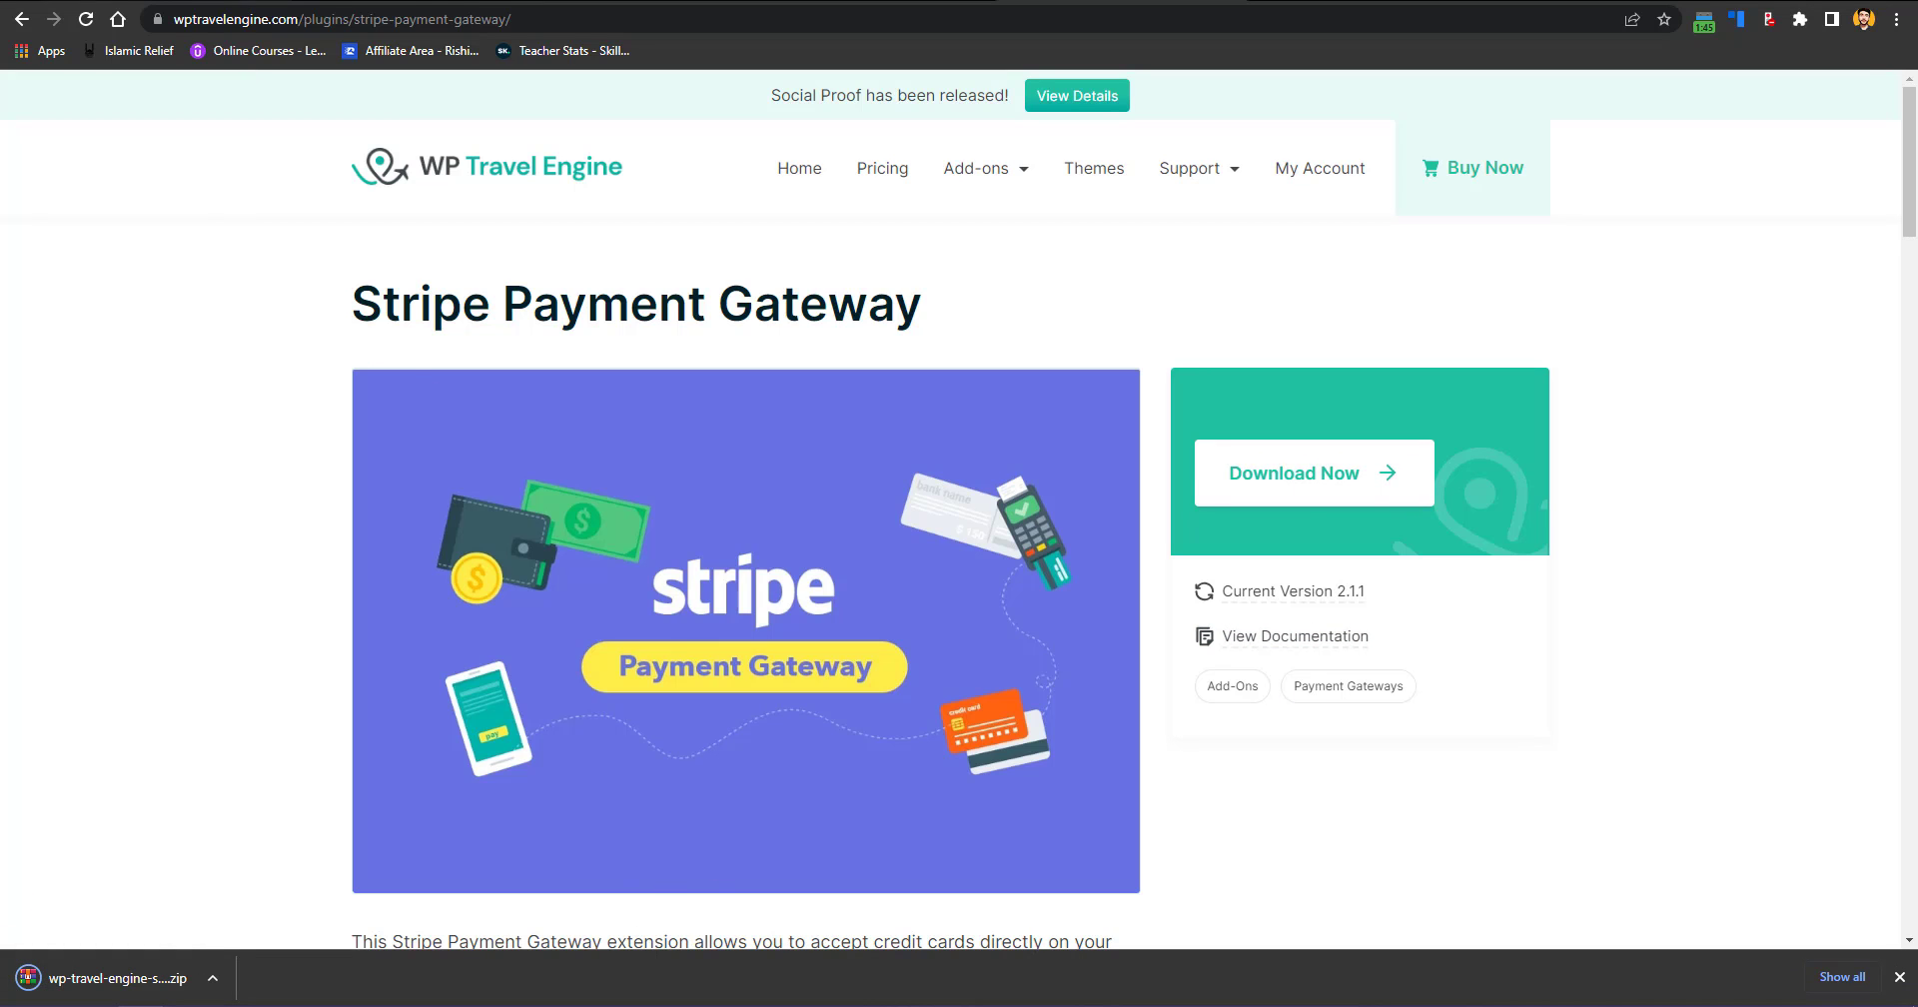
Step: Return to the WordPress dashboard and open the upload form for adding a plugin, closing the stray WinRAR window
left_click(150, 2)
mouse_move(95, 735)
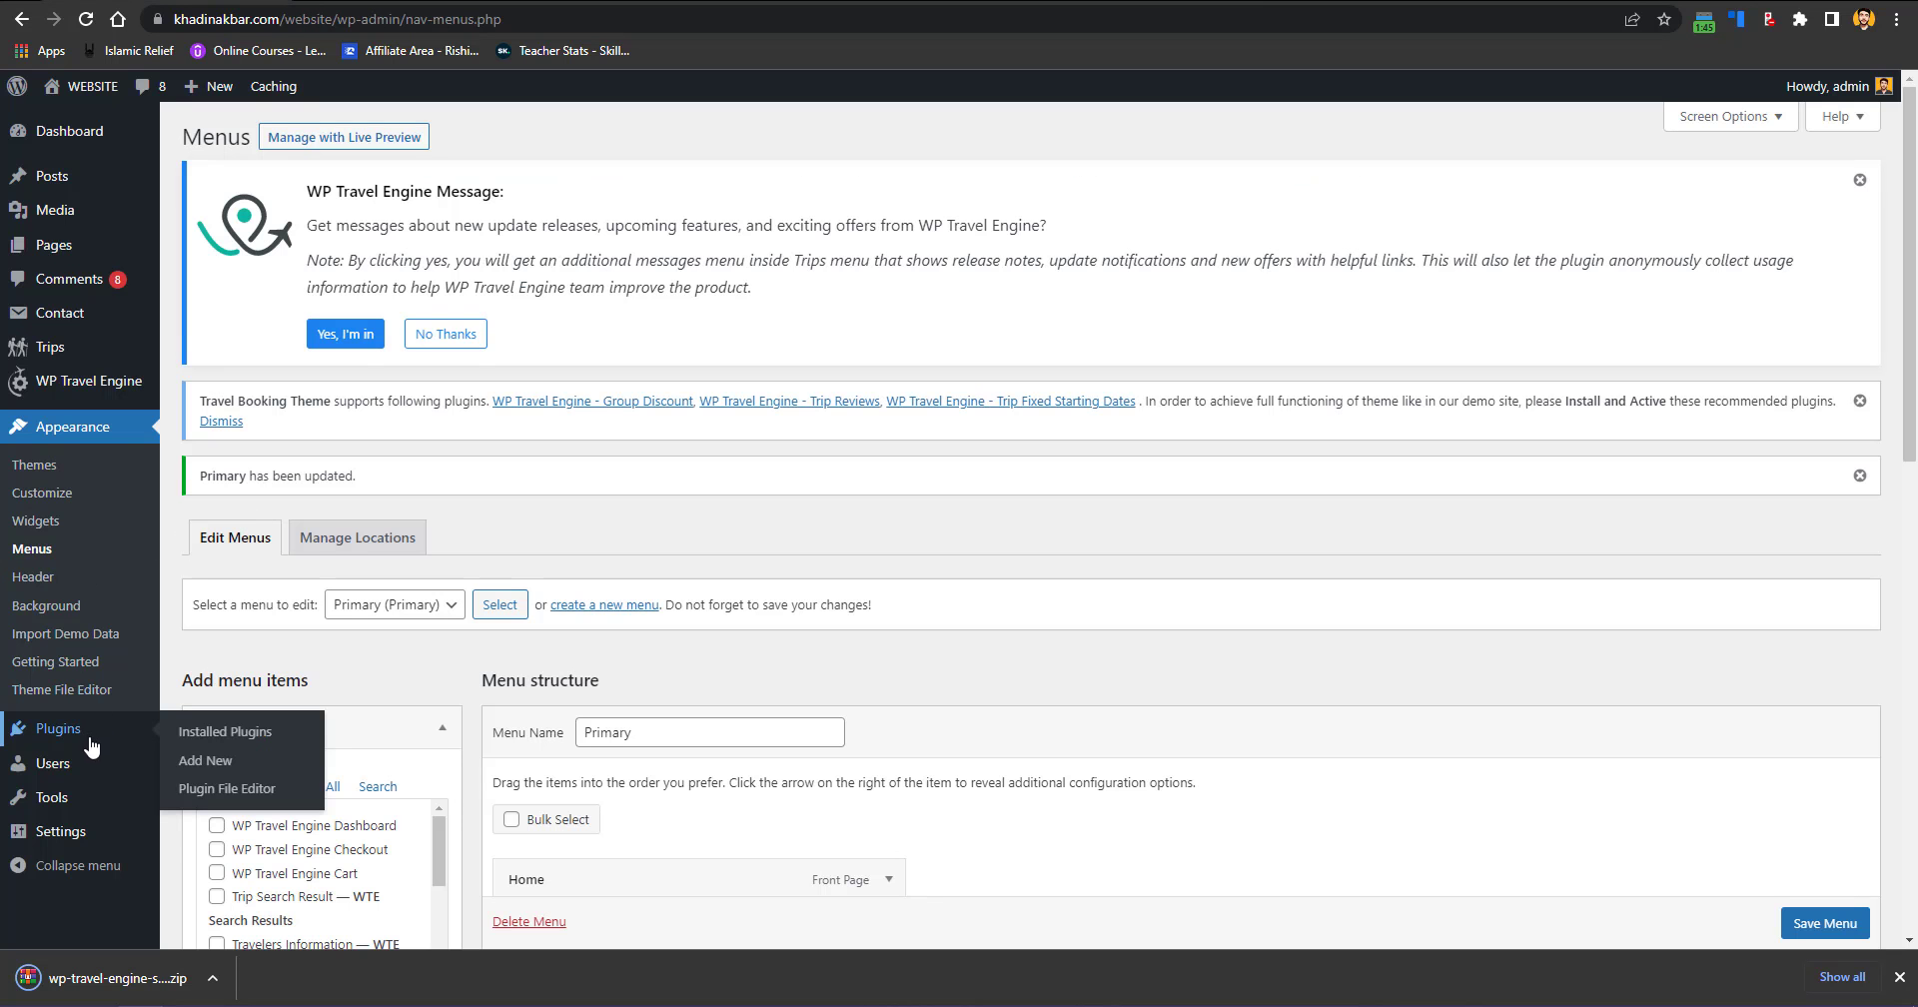
left_click(205, 761)
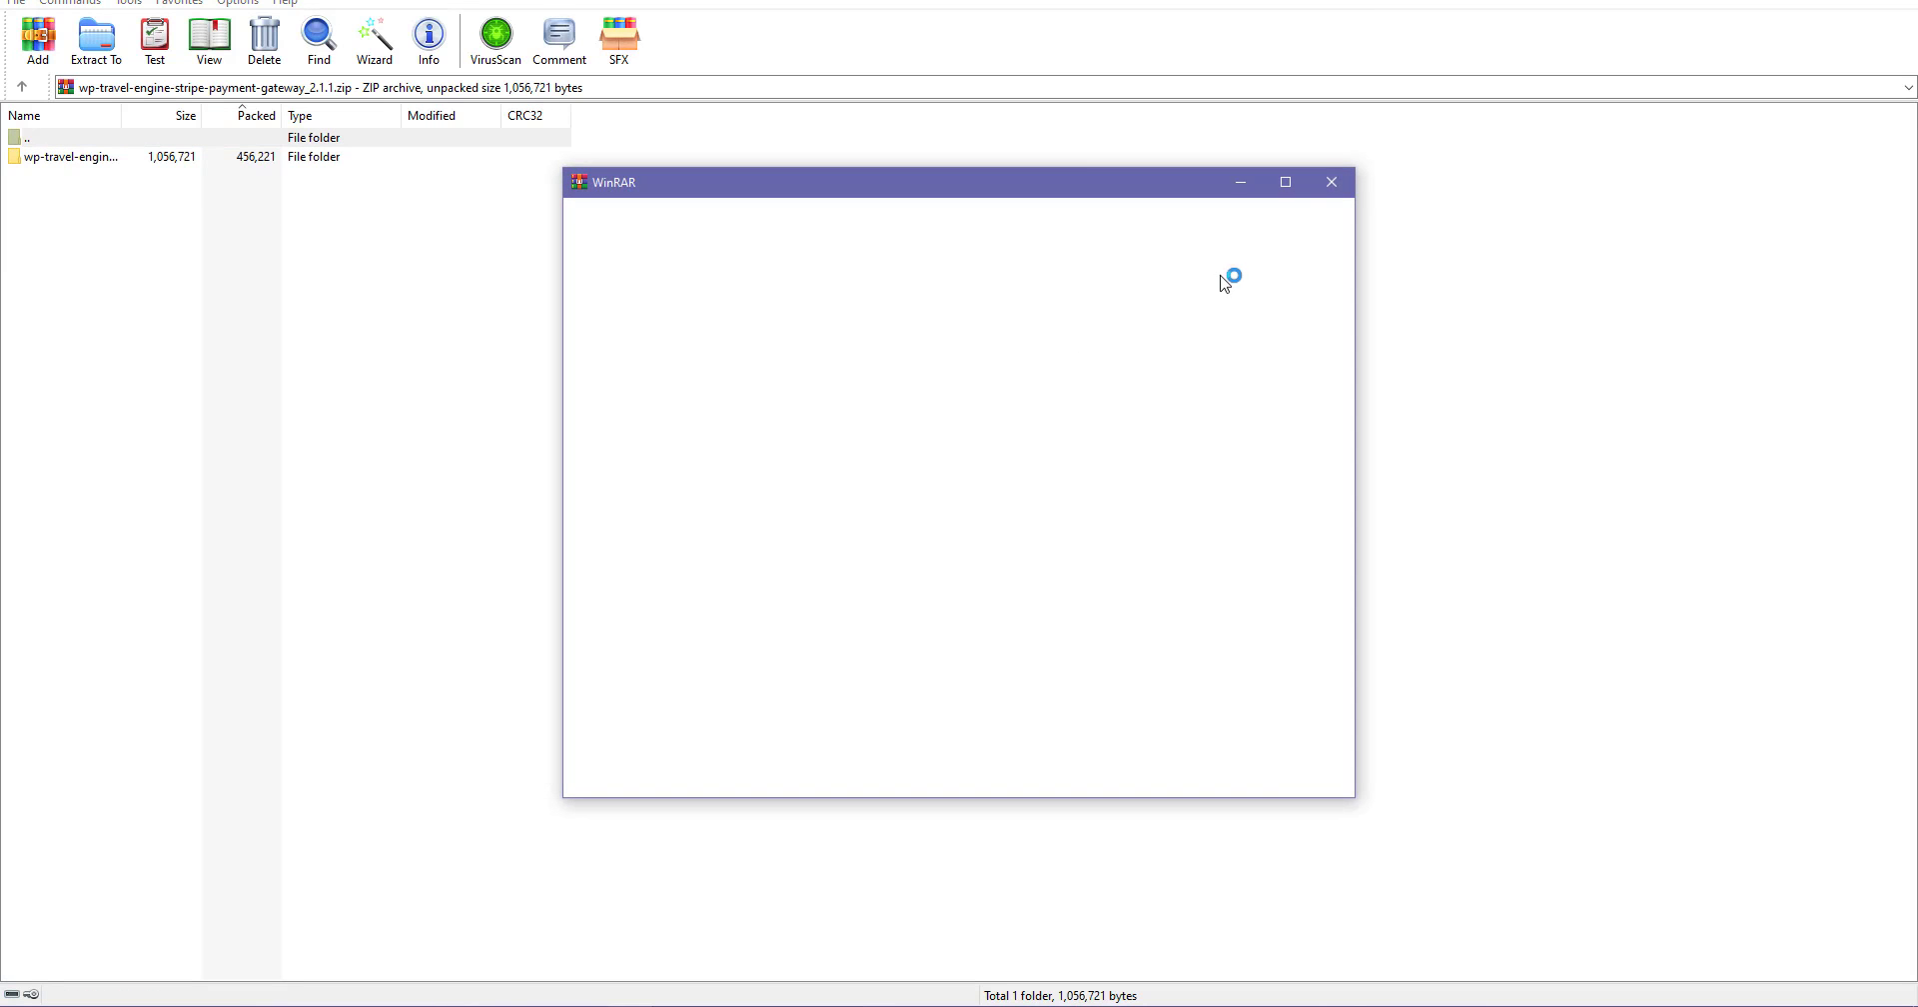
left_click(1332, 182)
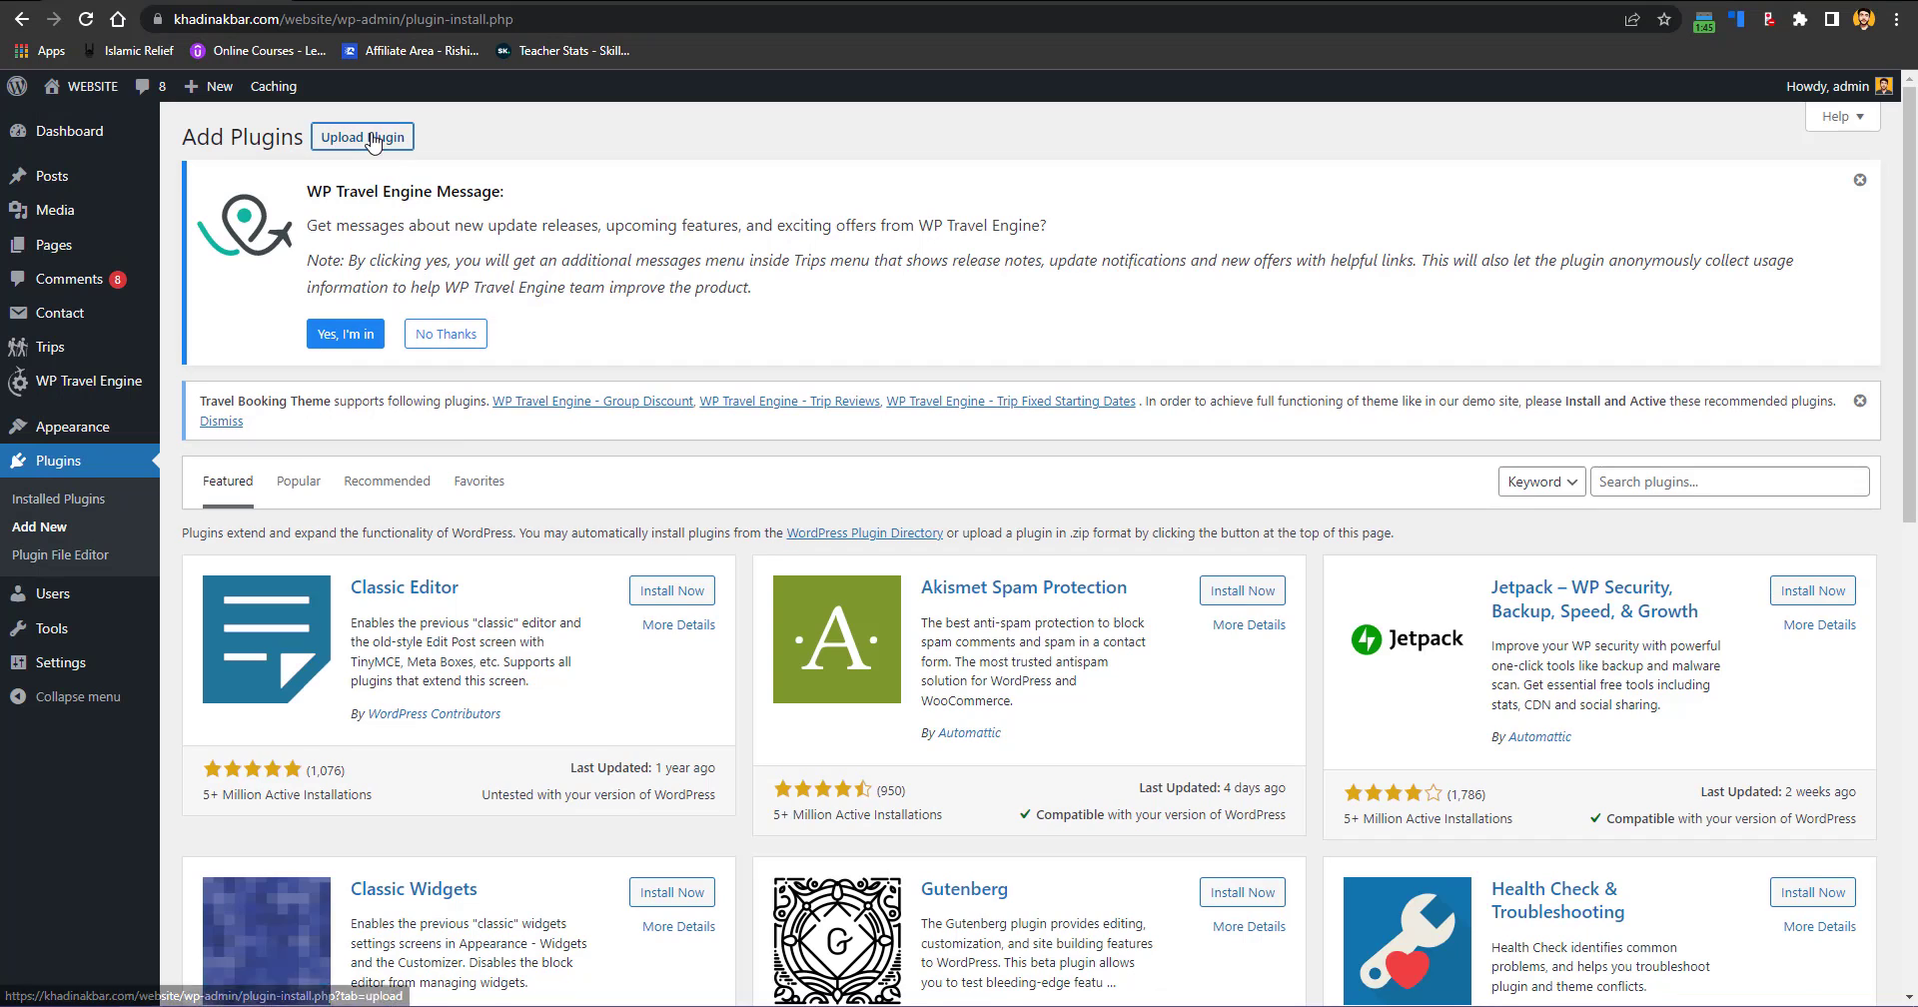
left_click(381, 145)
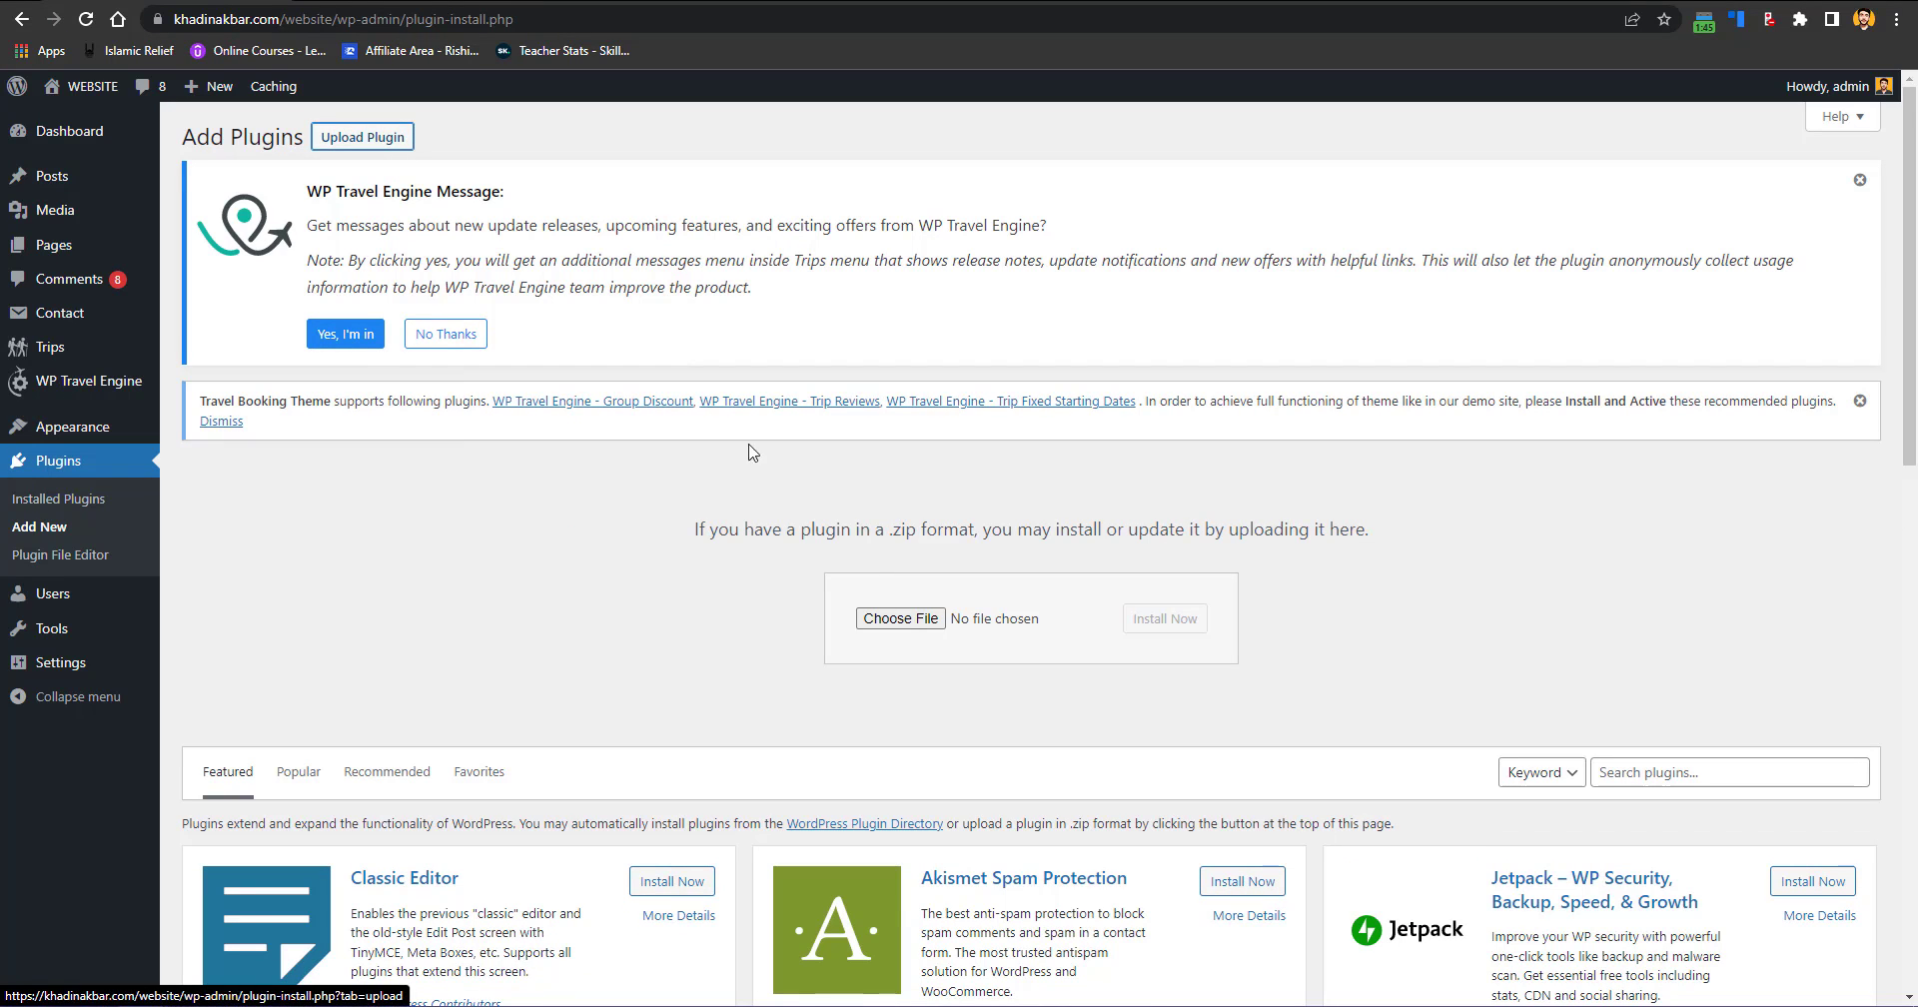
Step: Install and activate the plugin from the wp-travel-engine-stripe-payment-gateway_2.1.1 archive in the Downloads folder
left_click(900, 619)
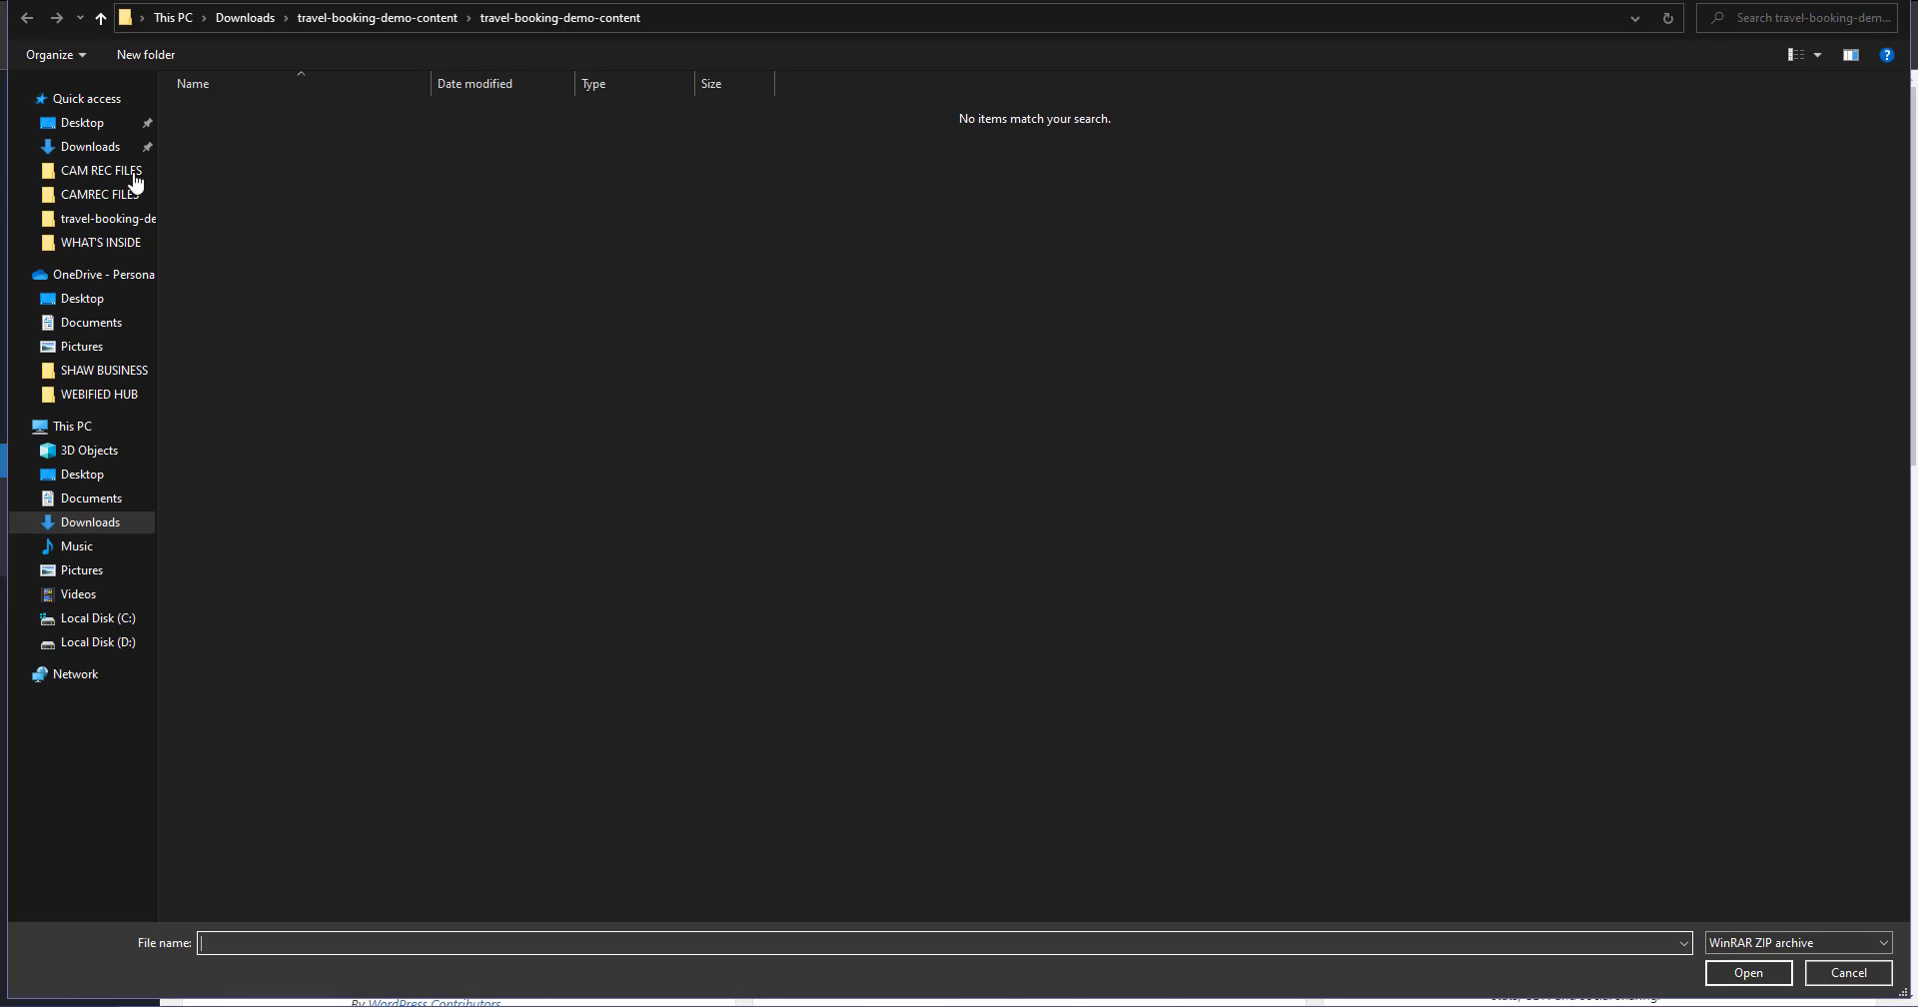
left_click(100, 147)
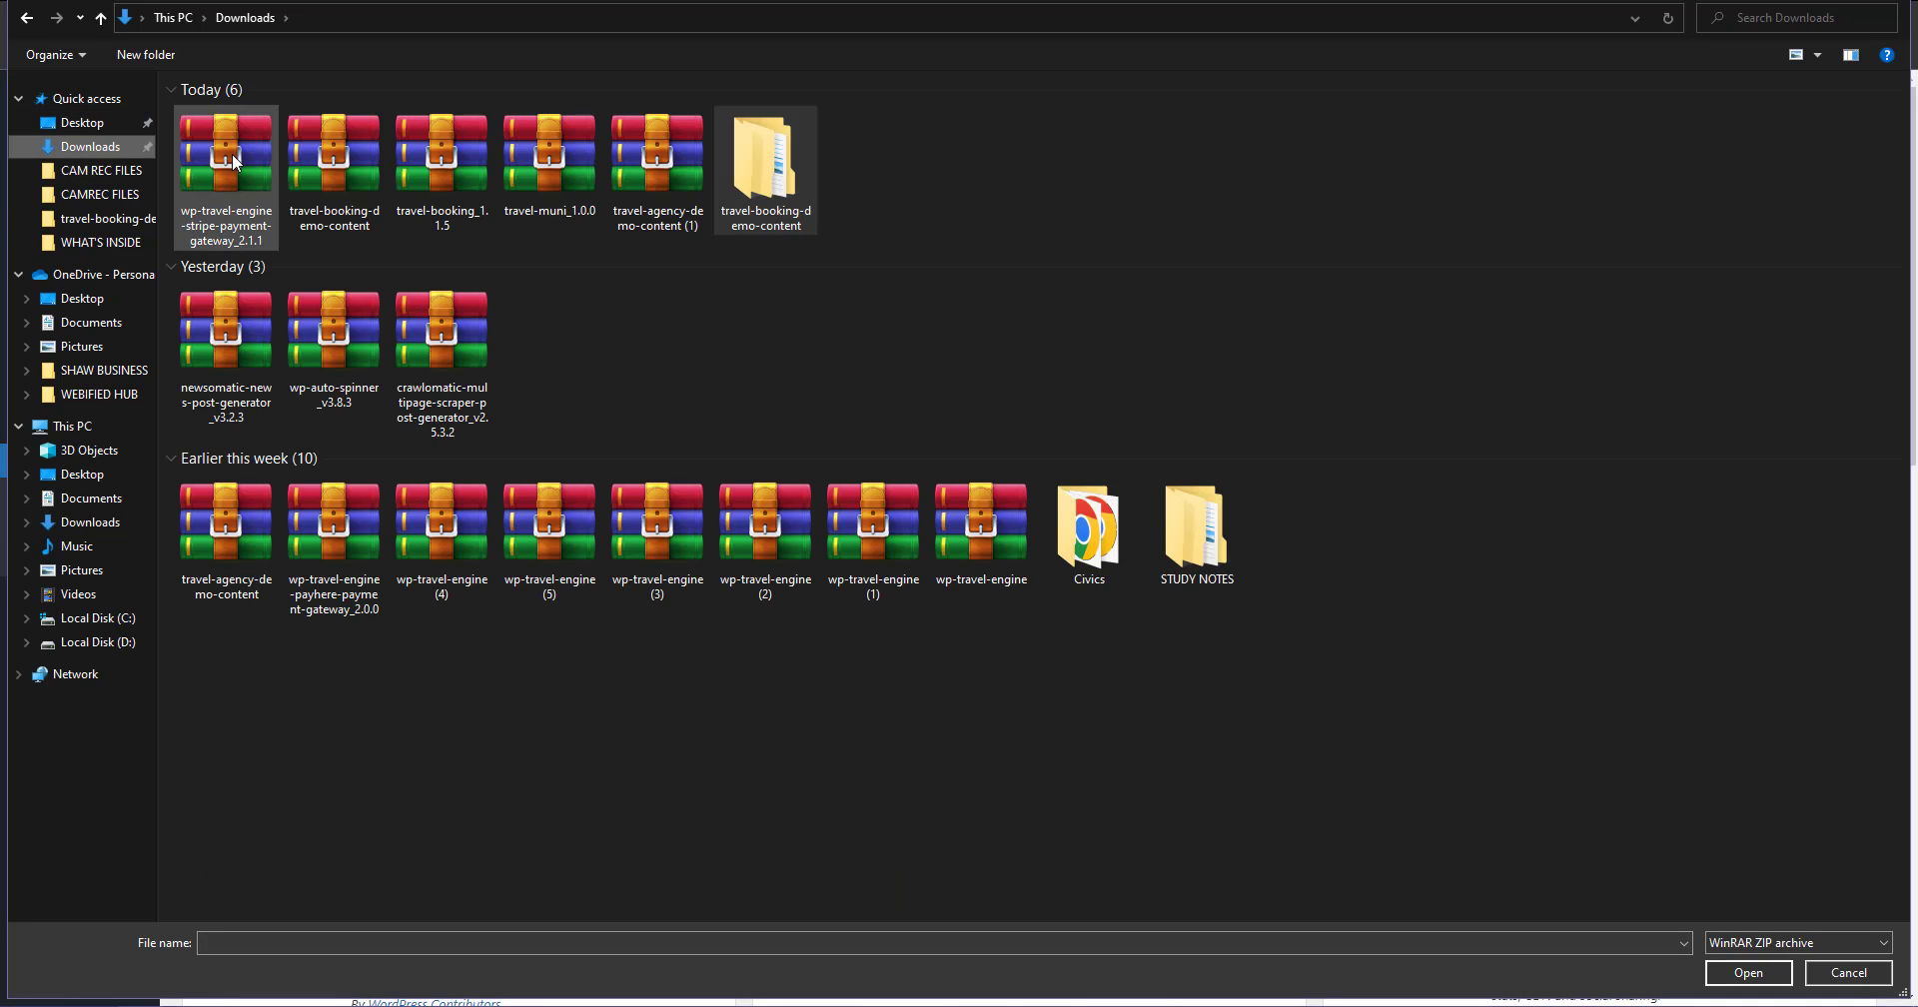
double_click(232, 153)
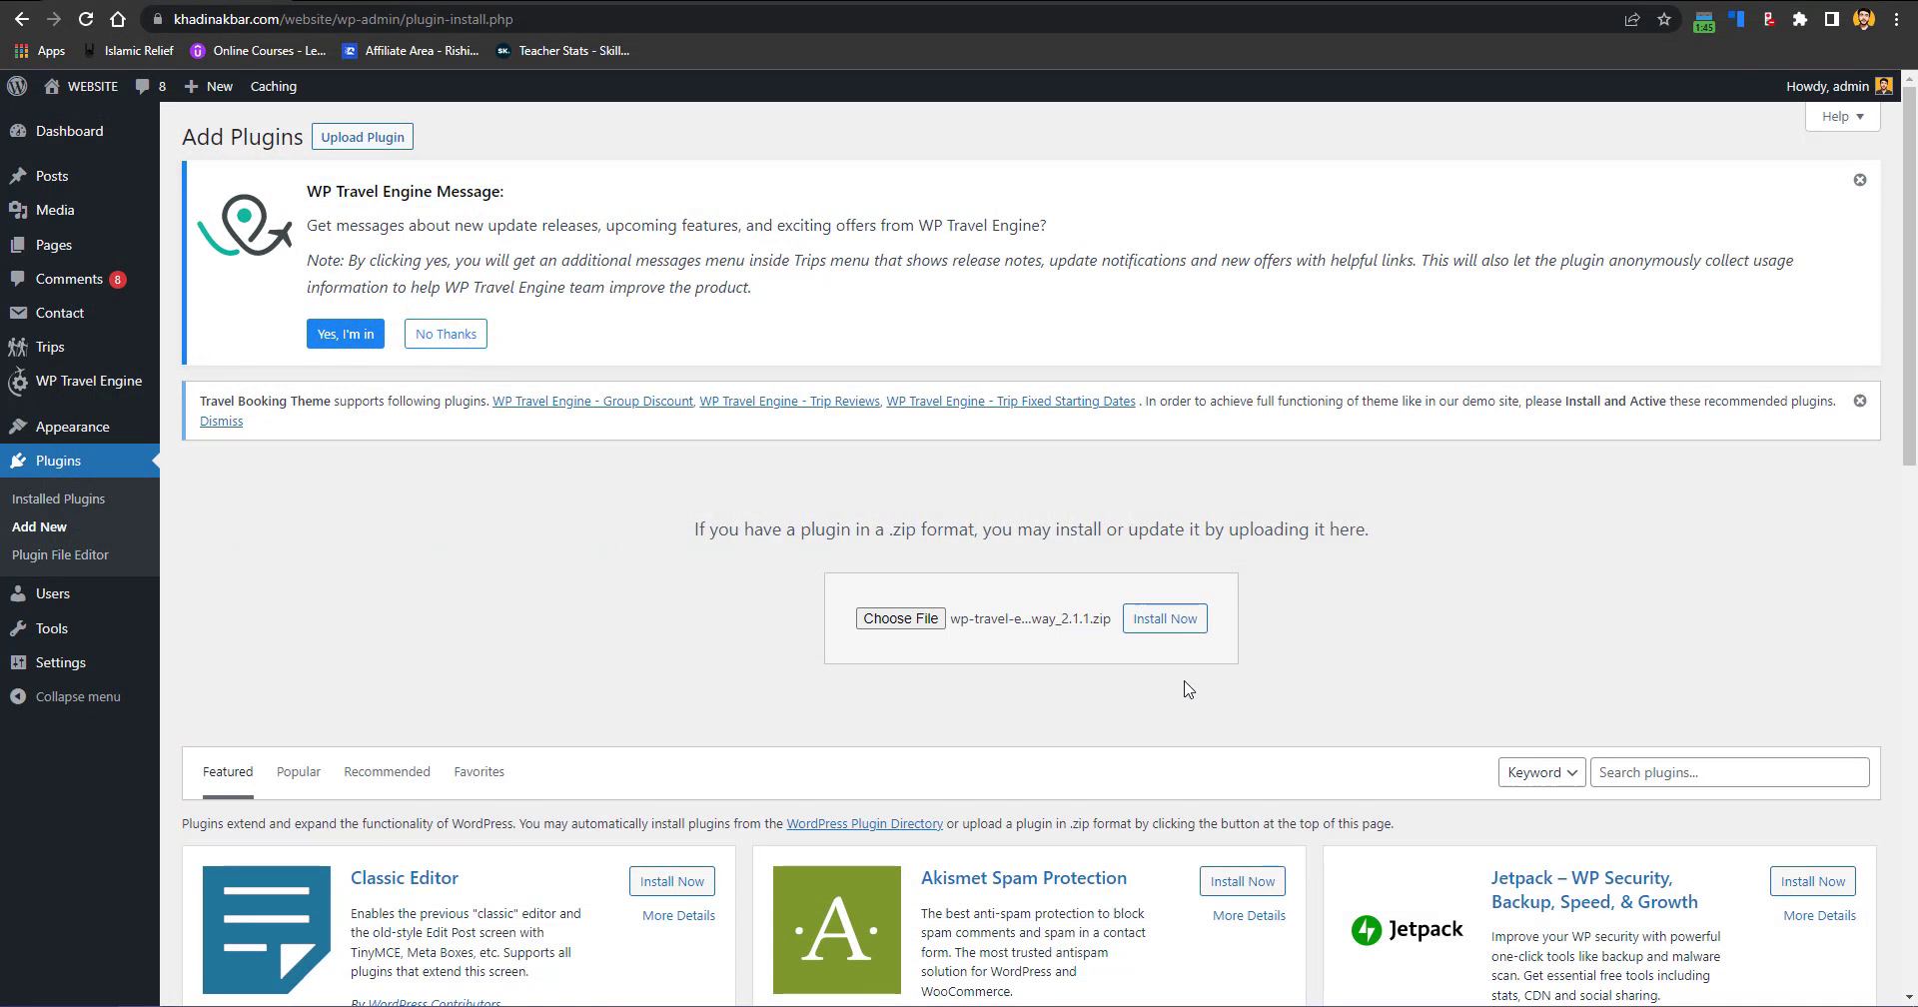
left_click(1184, 624)
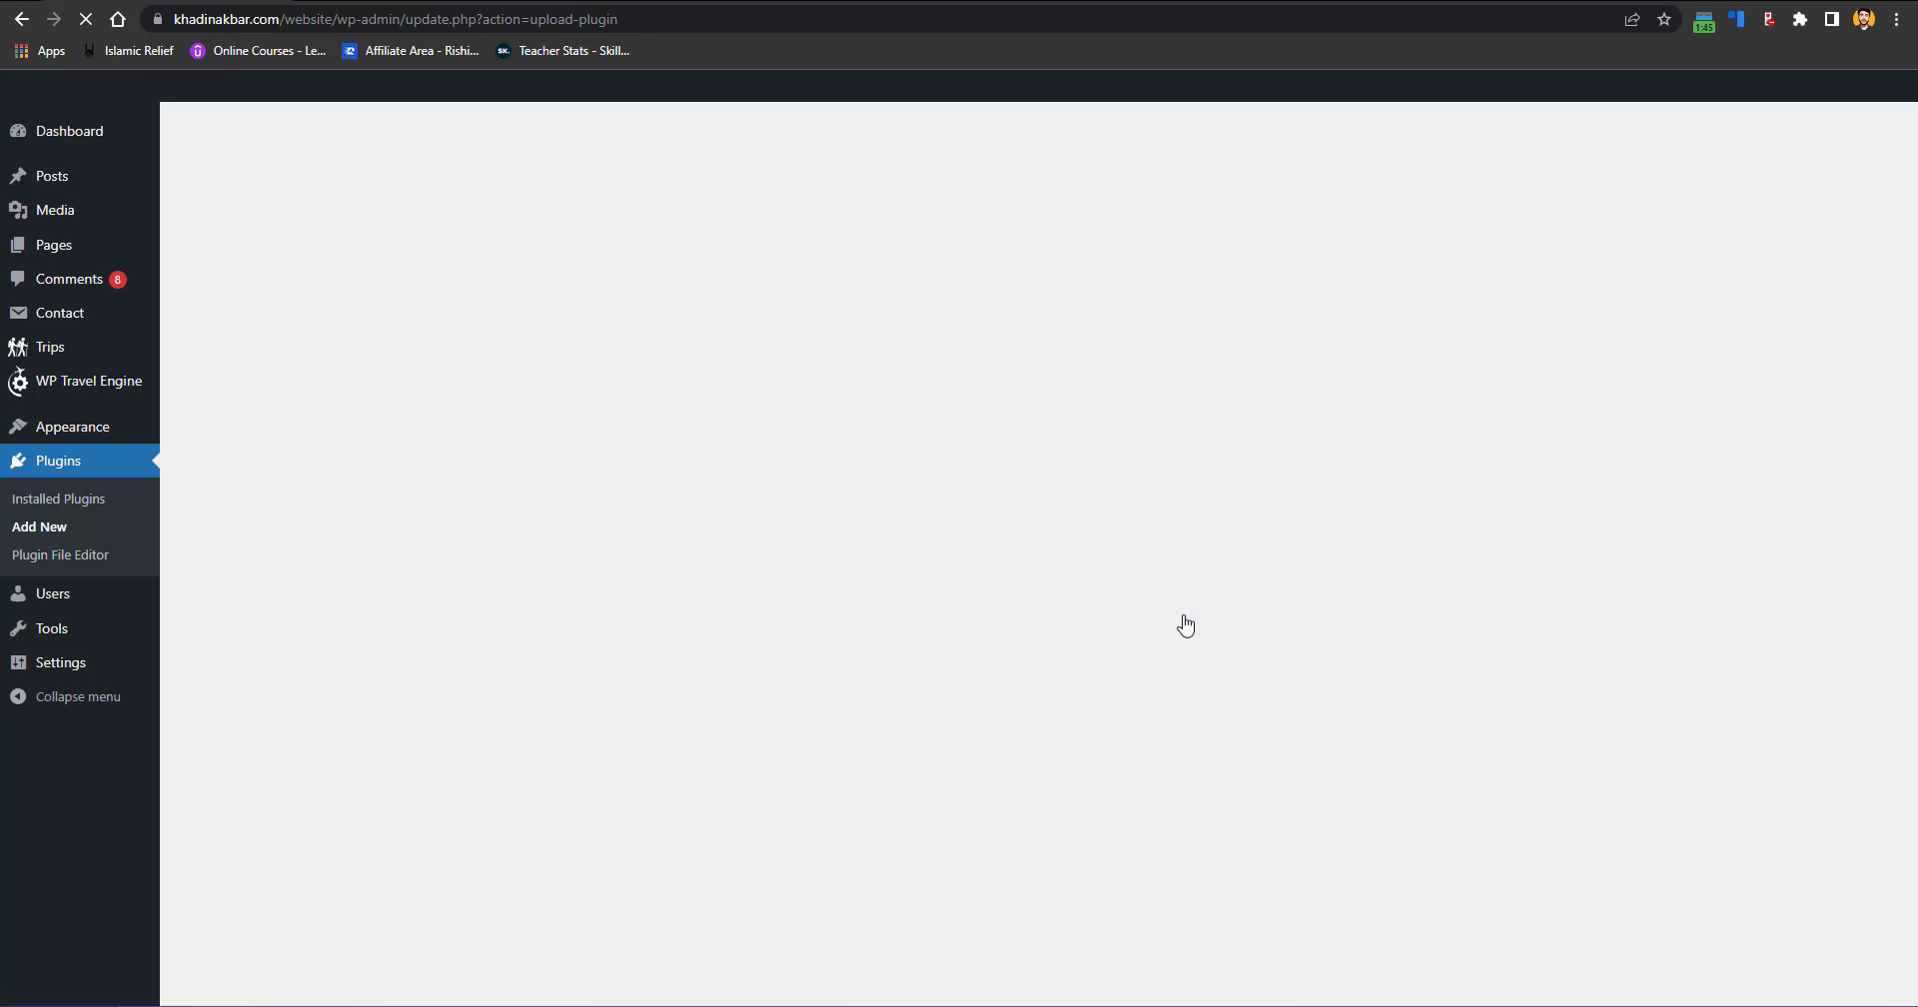
left_click(269, 724)
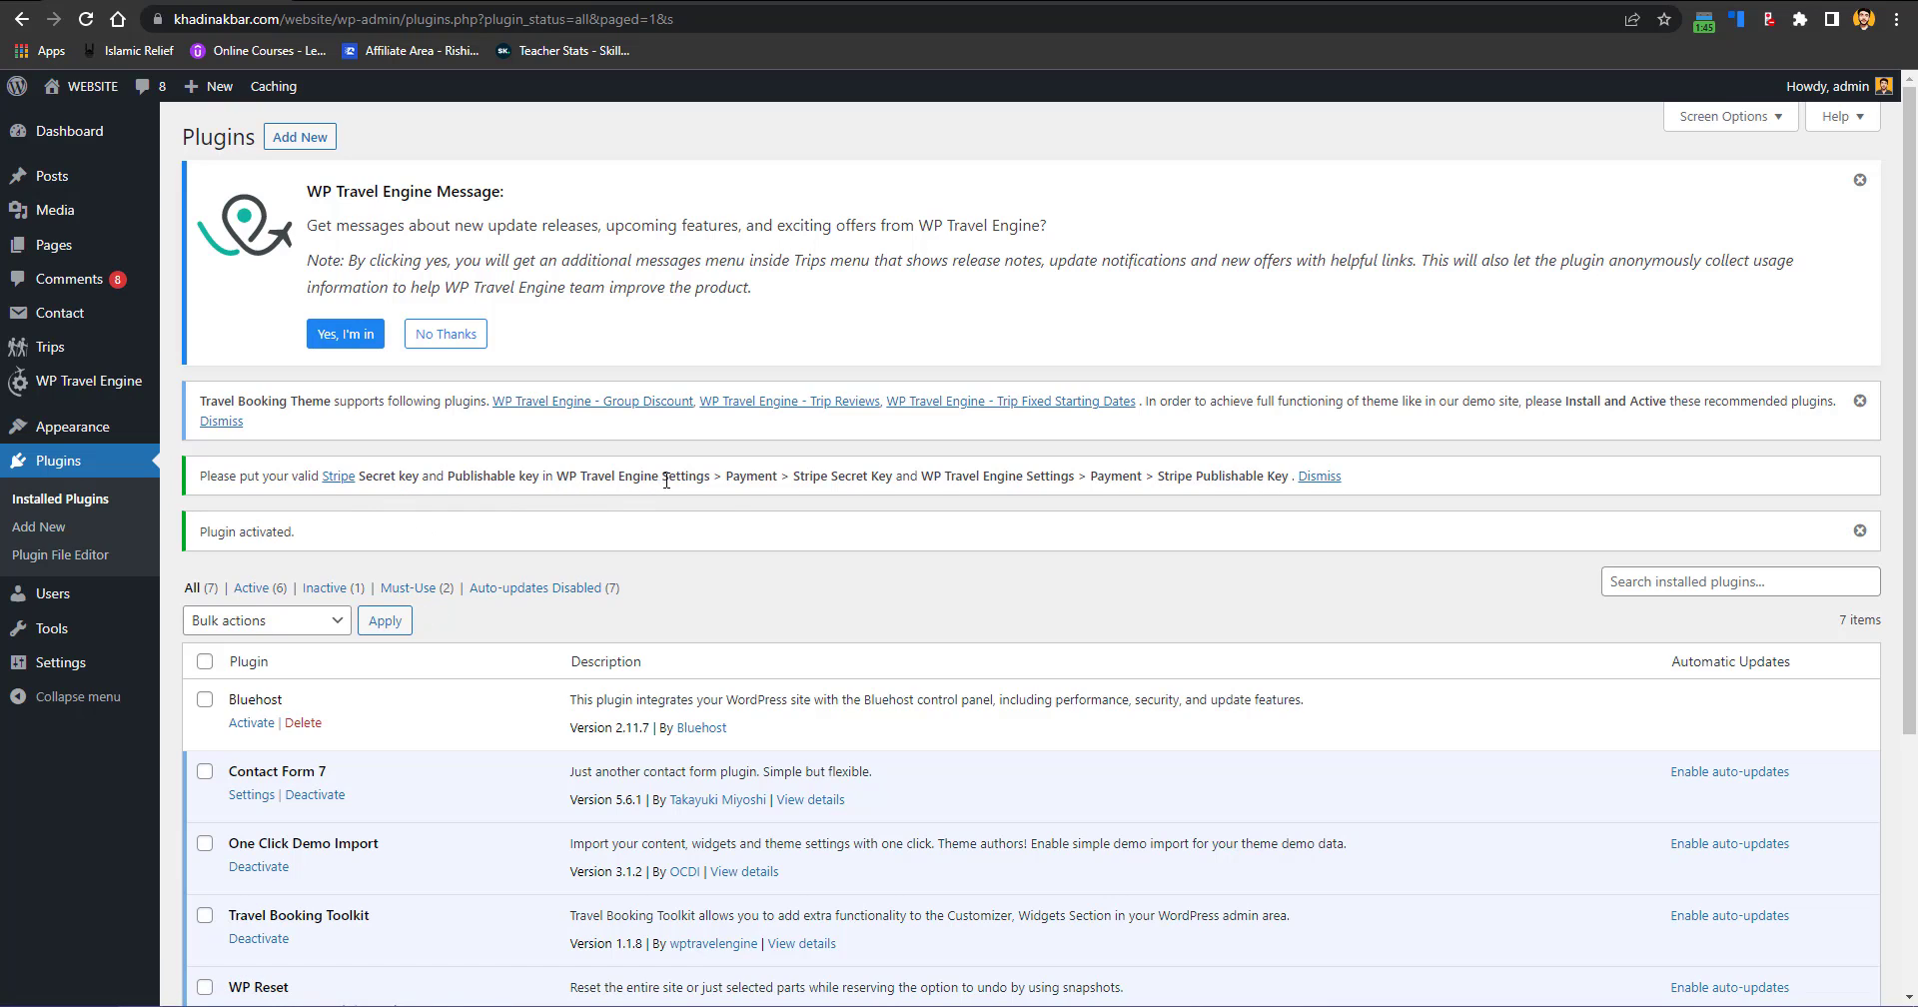
Step: Open the Stripe Payment section of WP Travel Engine's payment settings
mouse_move(82, 384)
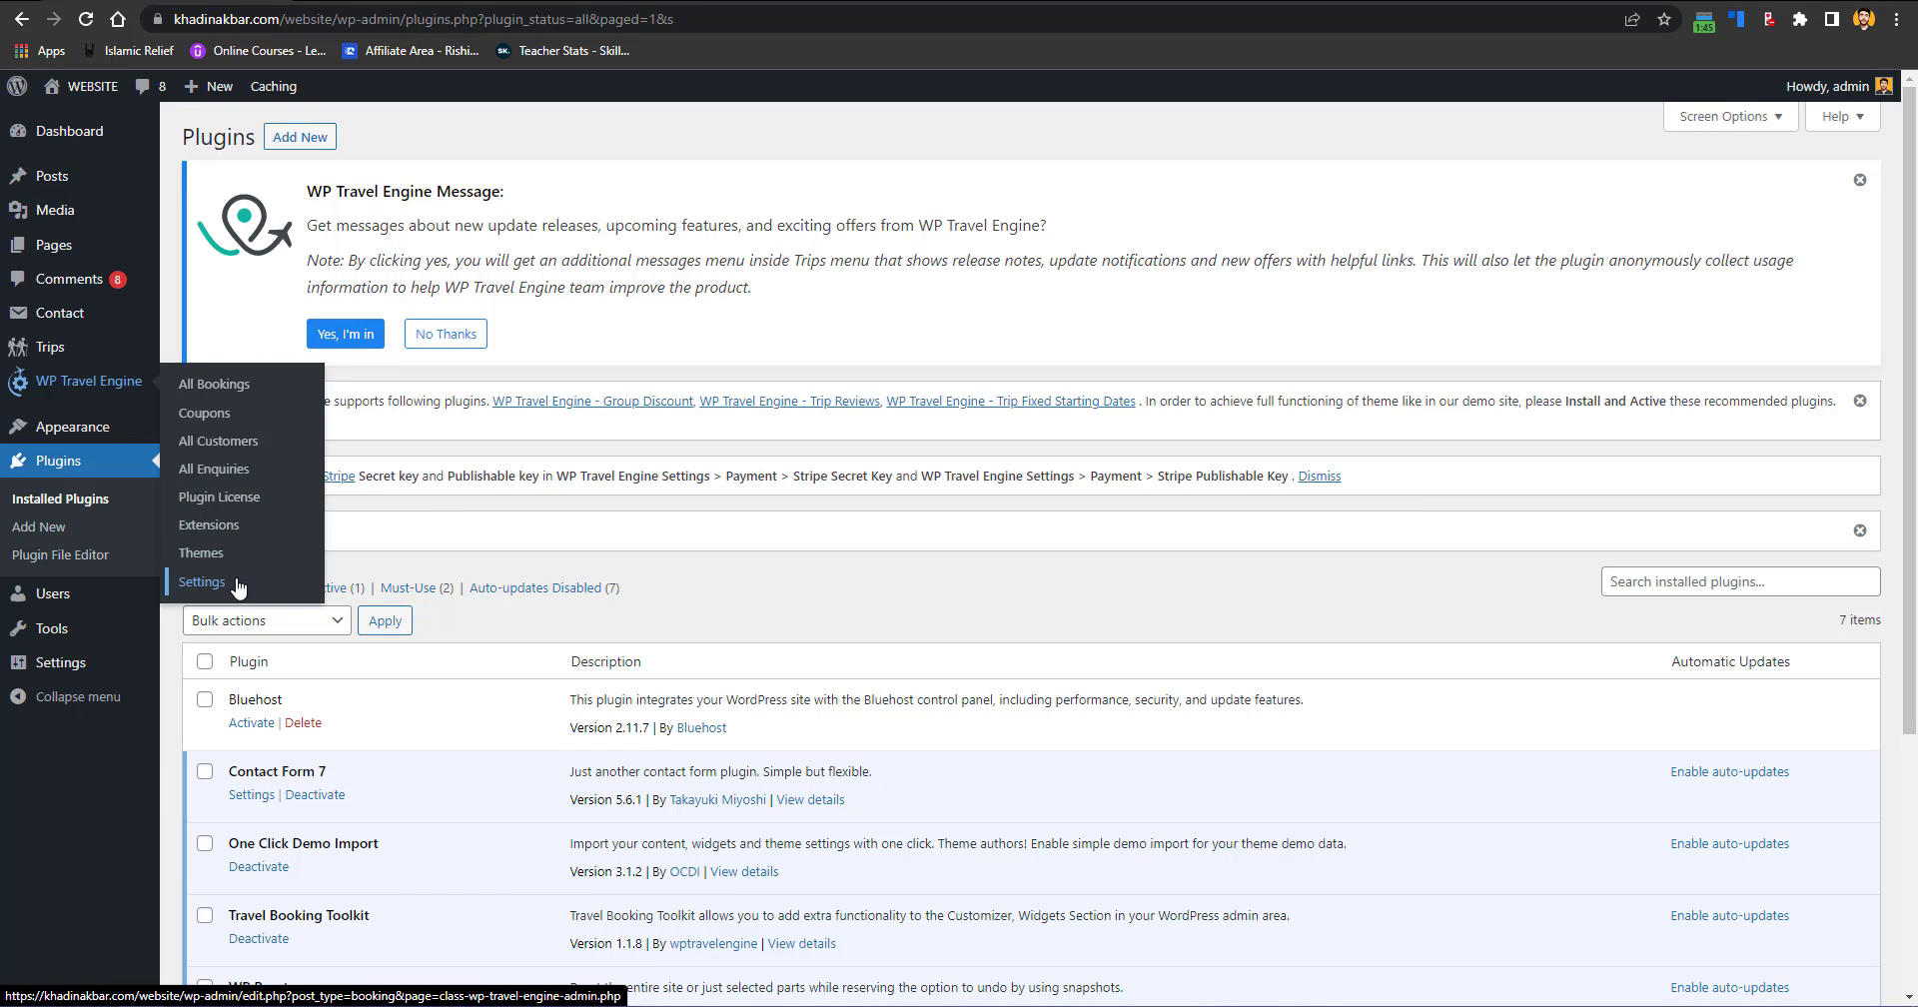
left_click(203, 581)
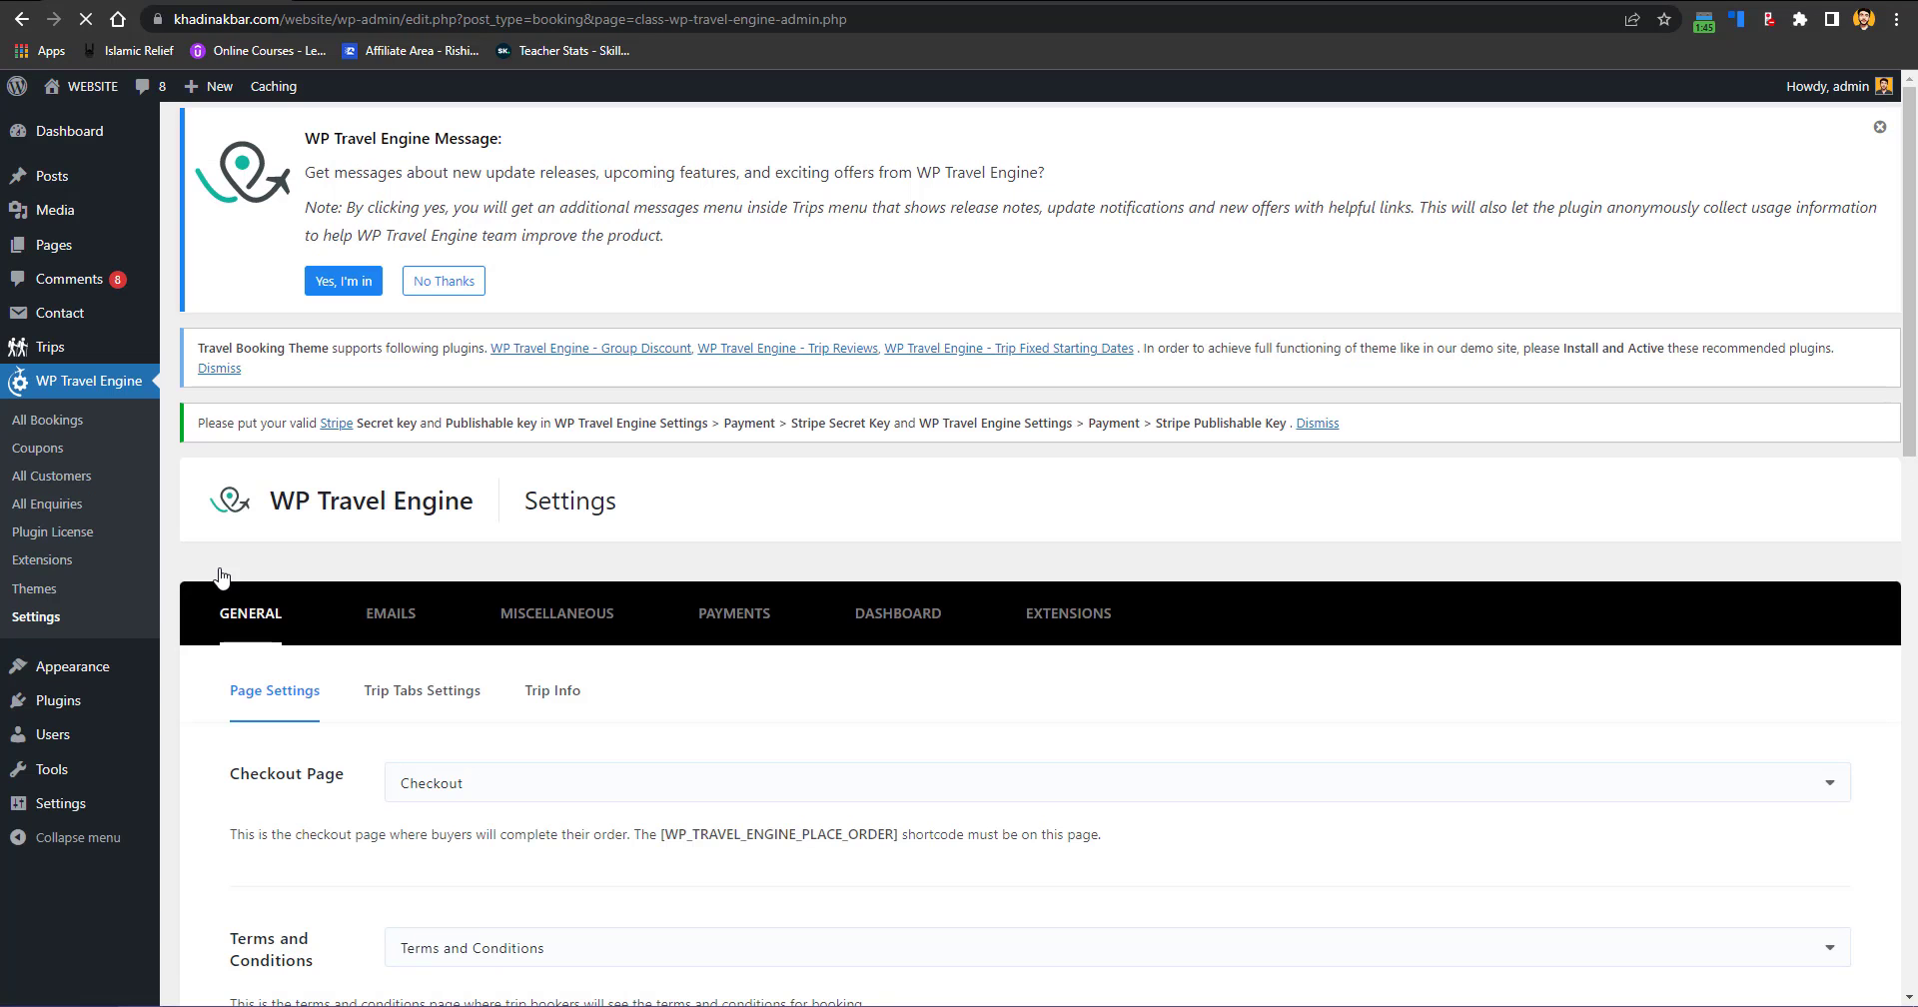
left_click(773, 624)
scroll(774, 625, "down", 2)
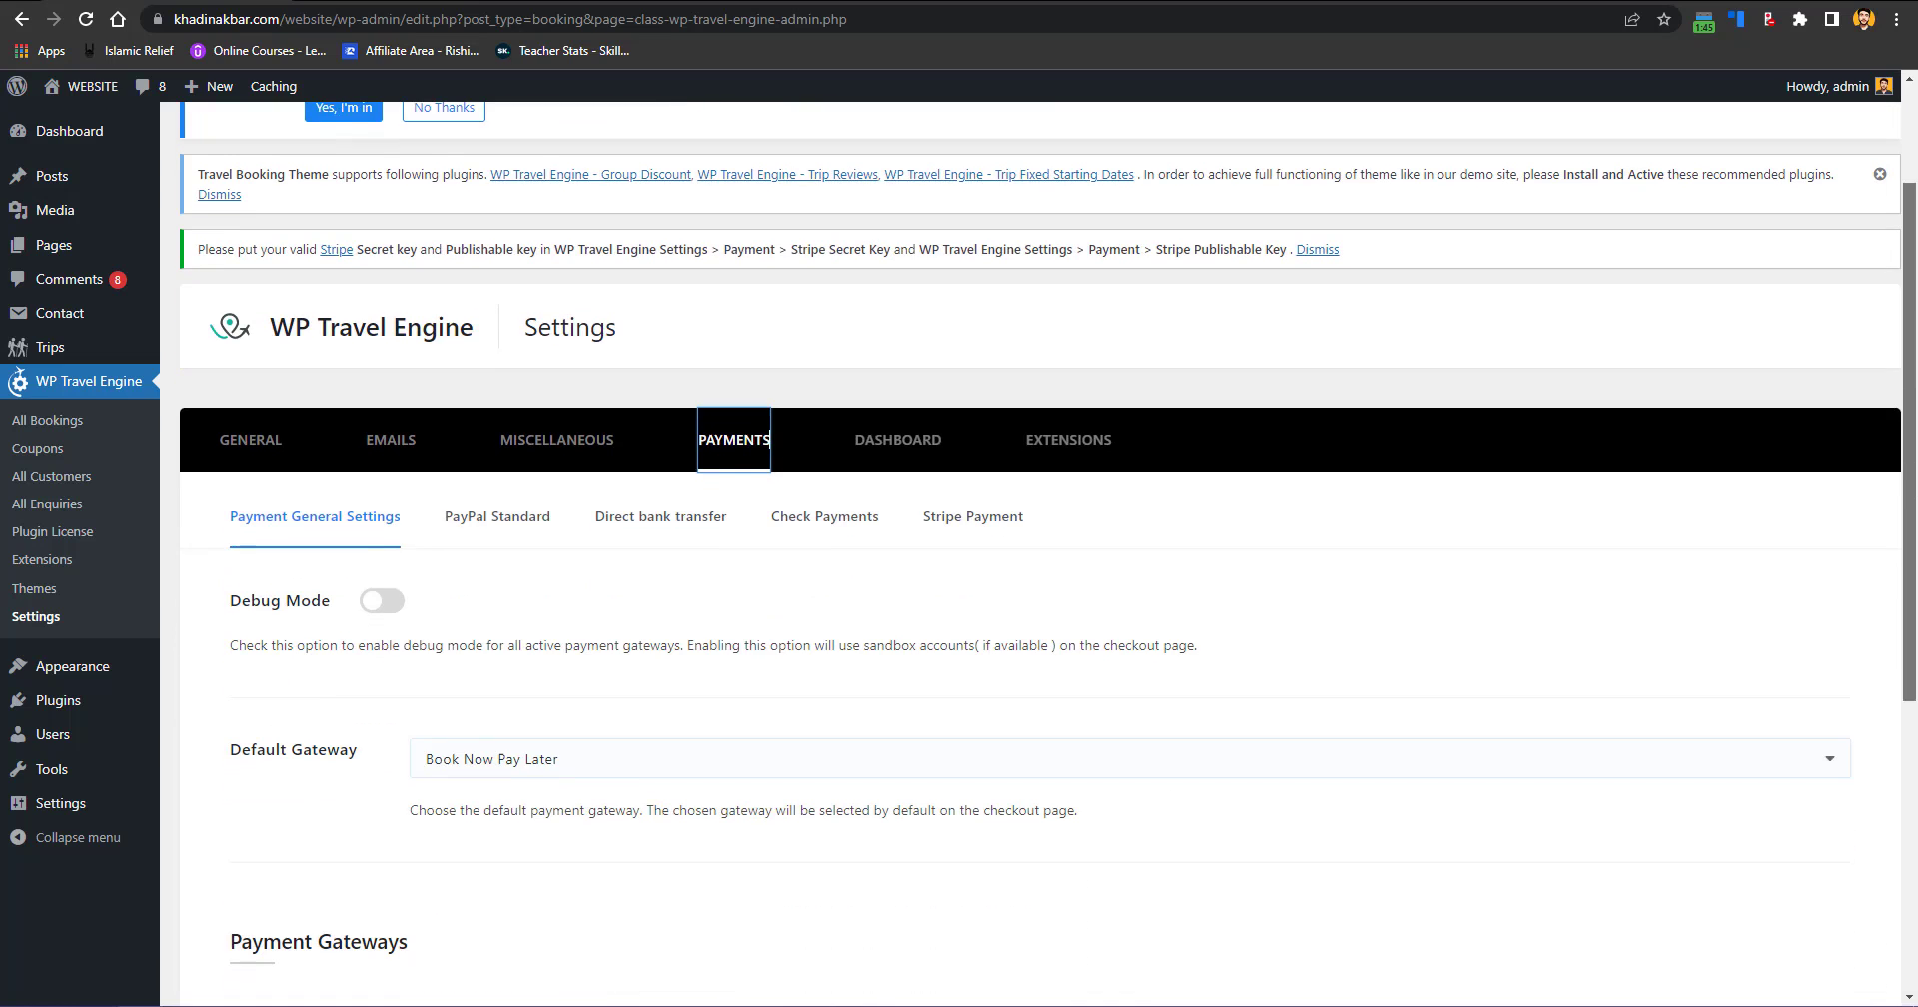
left_click(1001, 515)
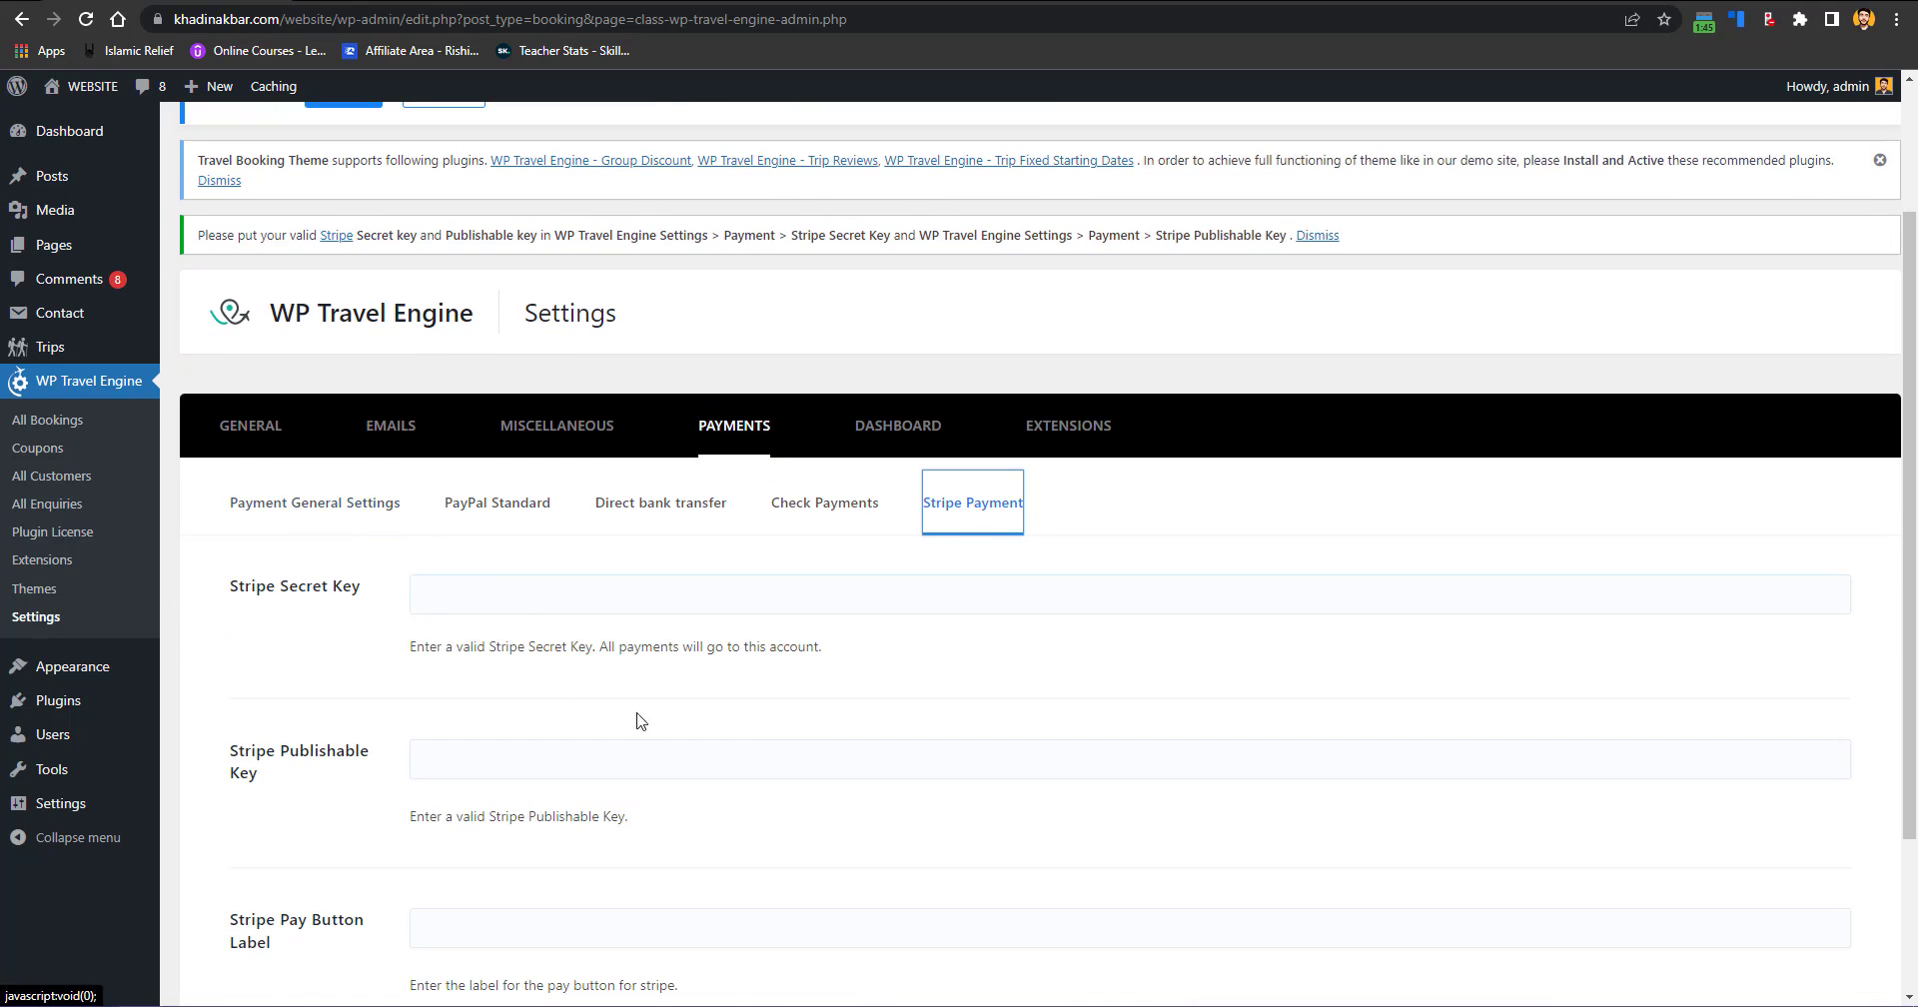
Step: Look over the Stripe Secret Key, Stripe Publishable Key and Stripe Pay Button Label fields
left_click(525, 600)
scroll(1819, 625, "down", 1)
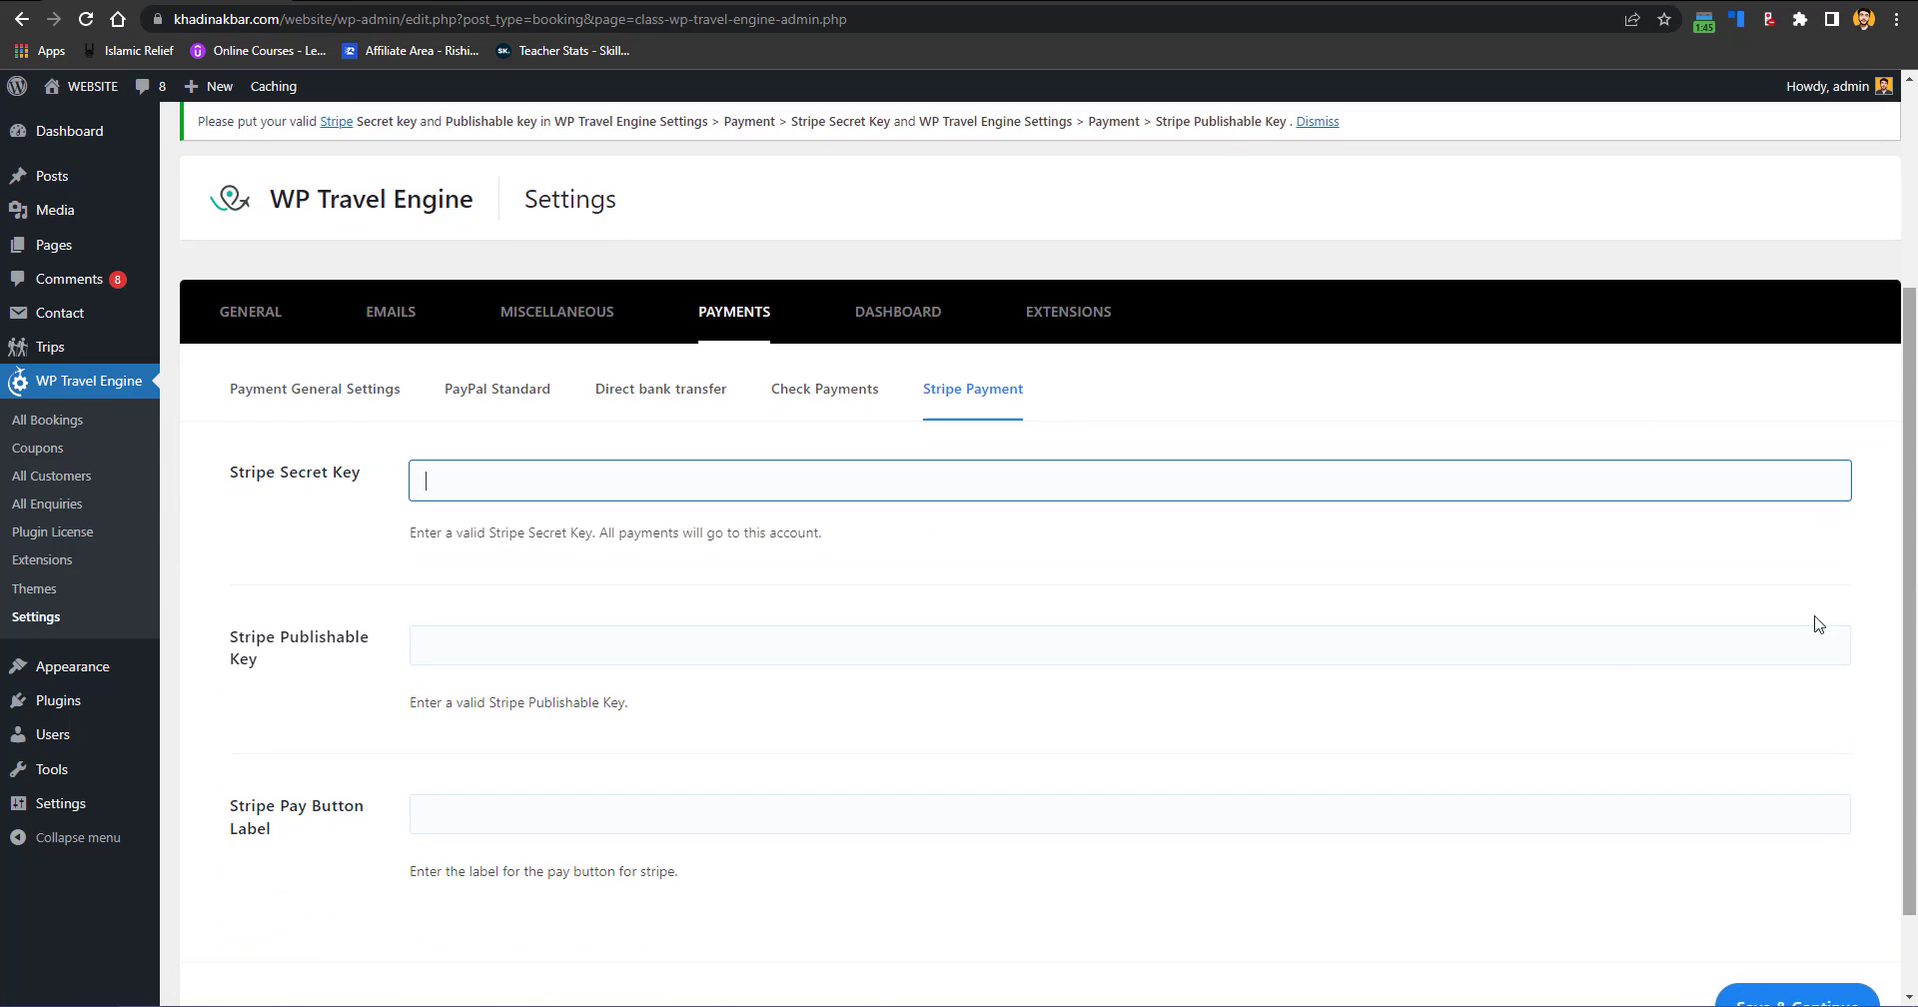
left_click(639, 645)
left_click(545, 799)
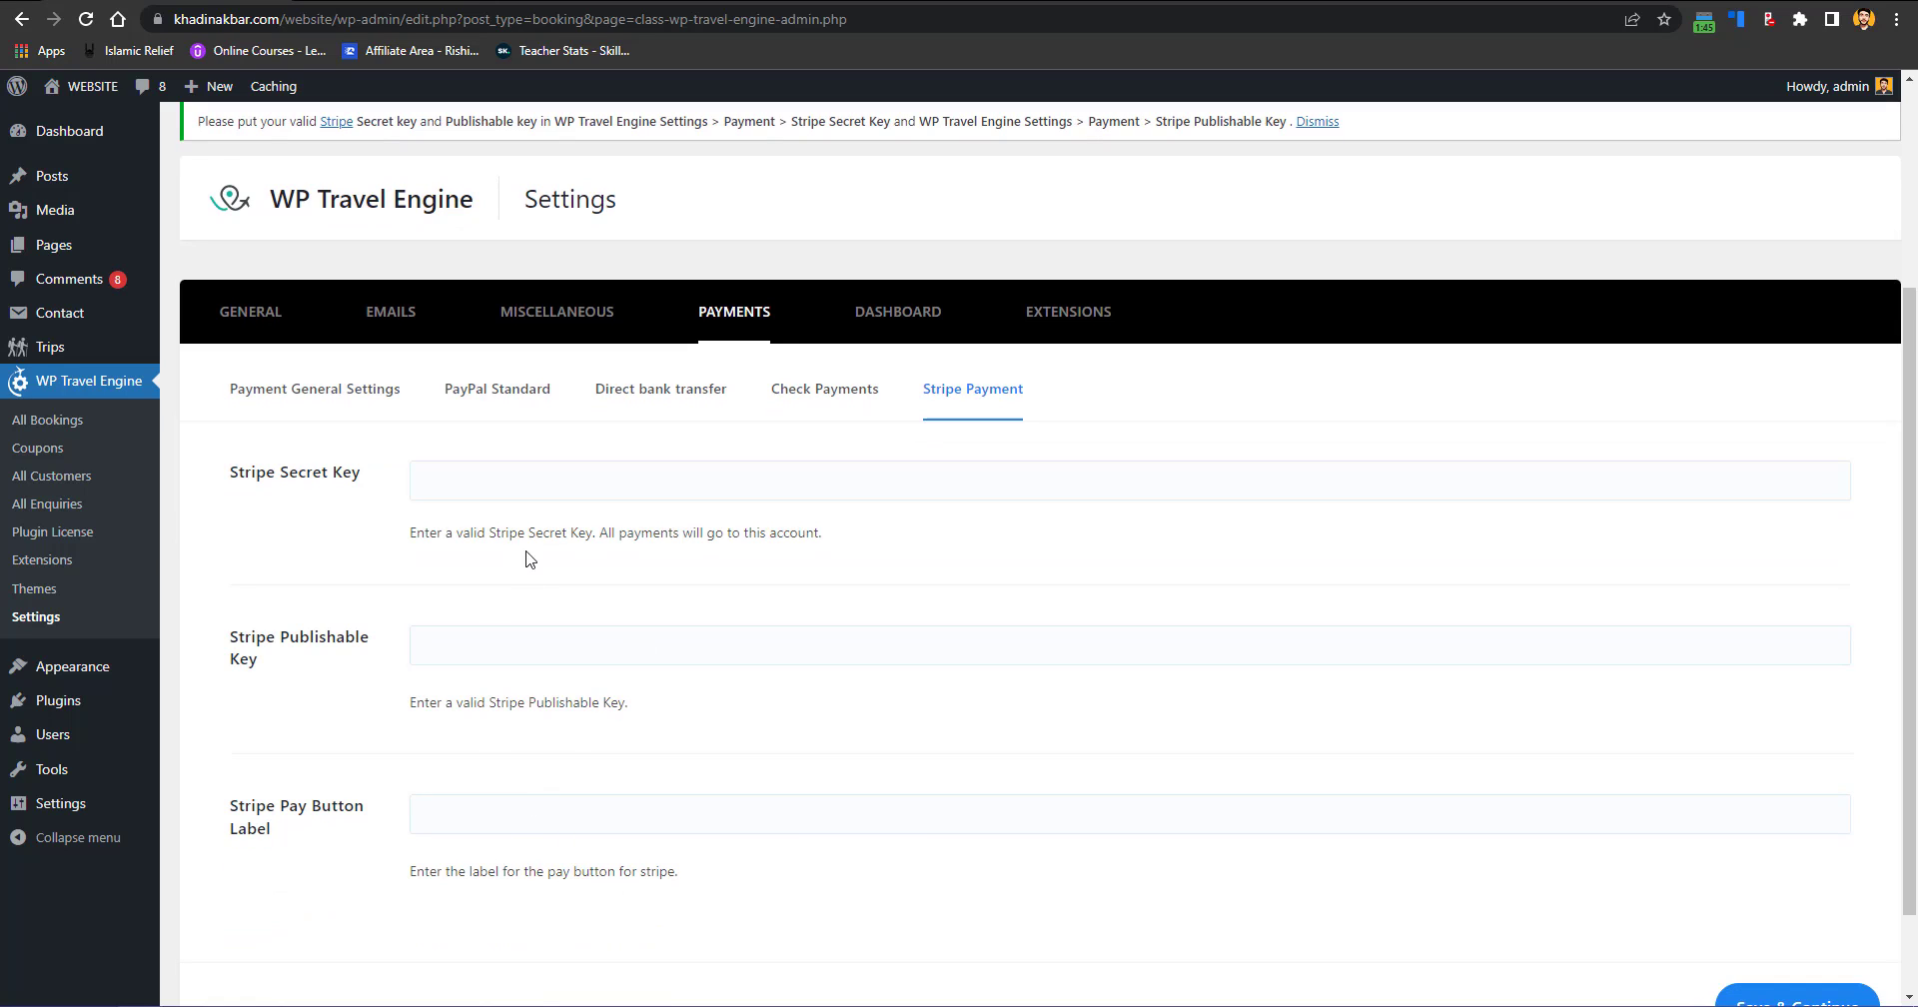
scroll(1326, 832, "down", 1)
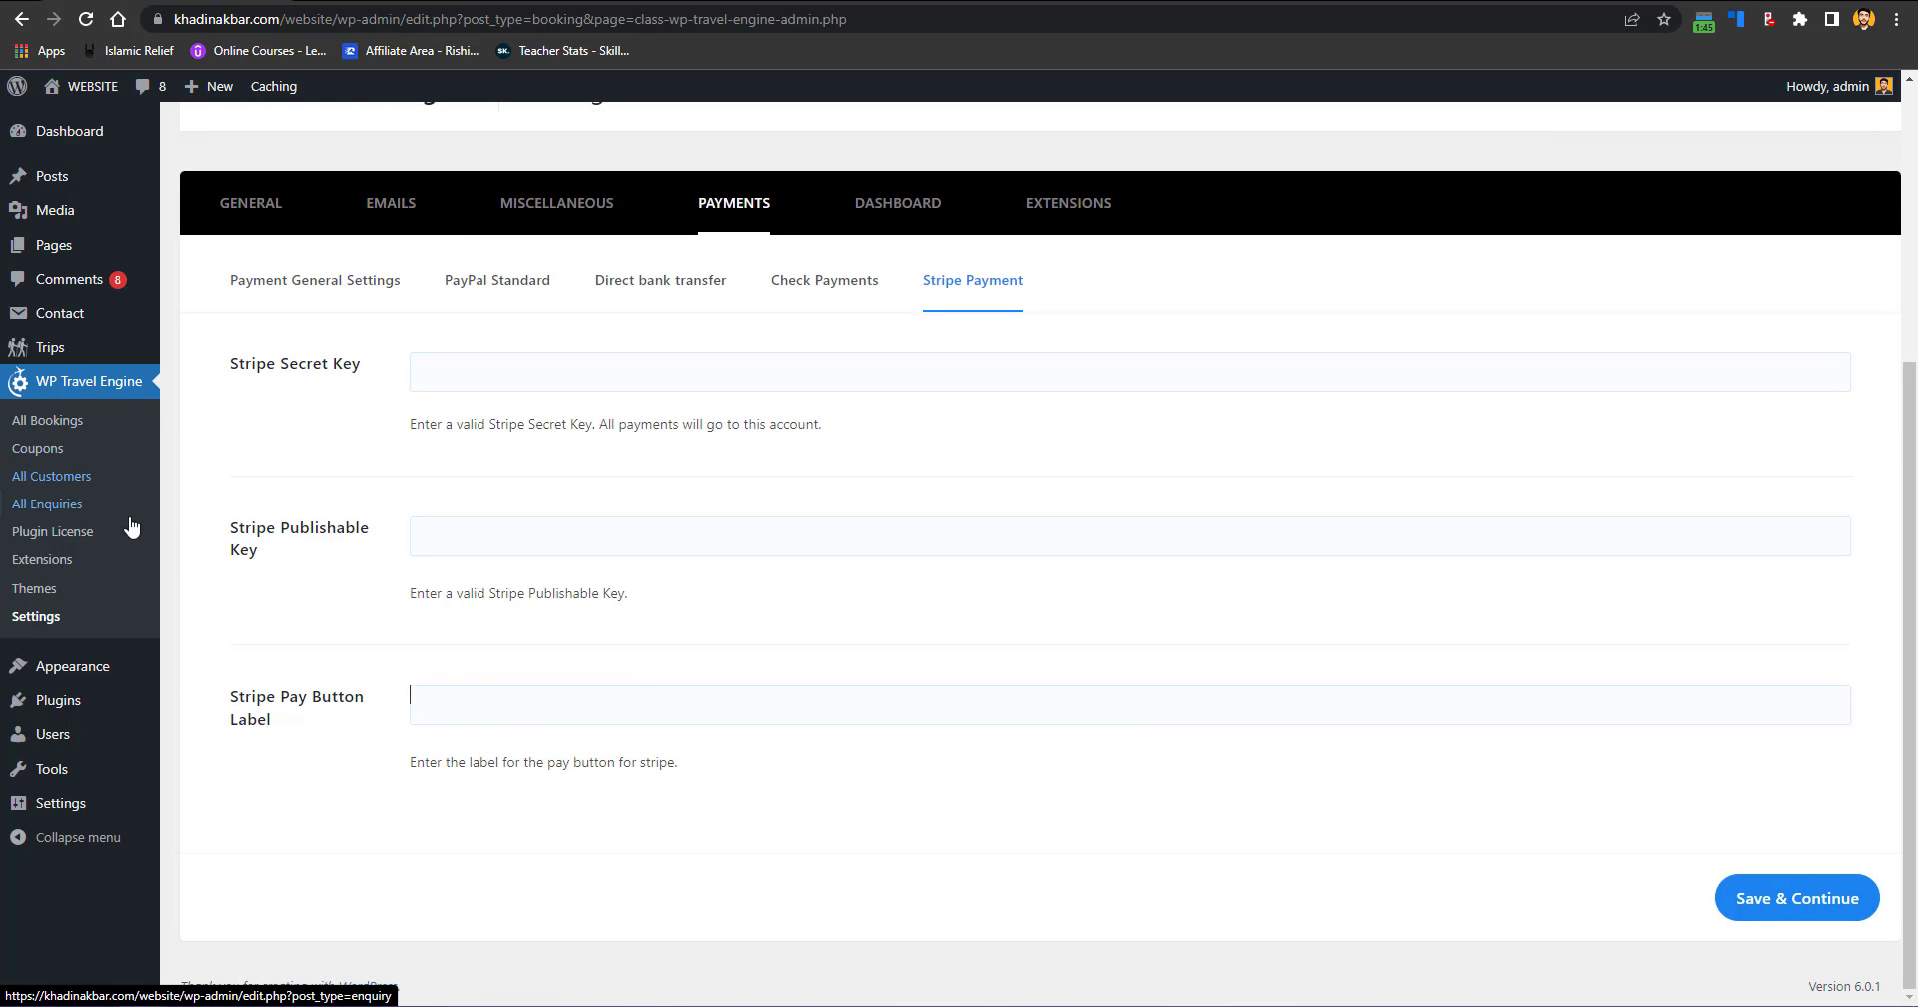
Step: View the plugin license page's Stripe Payment Gateway key field, and return to the WP Travel Engine site's account page
left_click(86, 535)
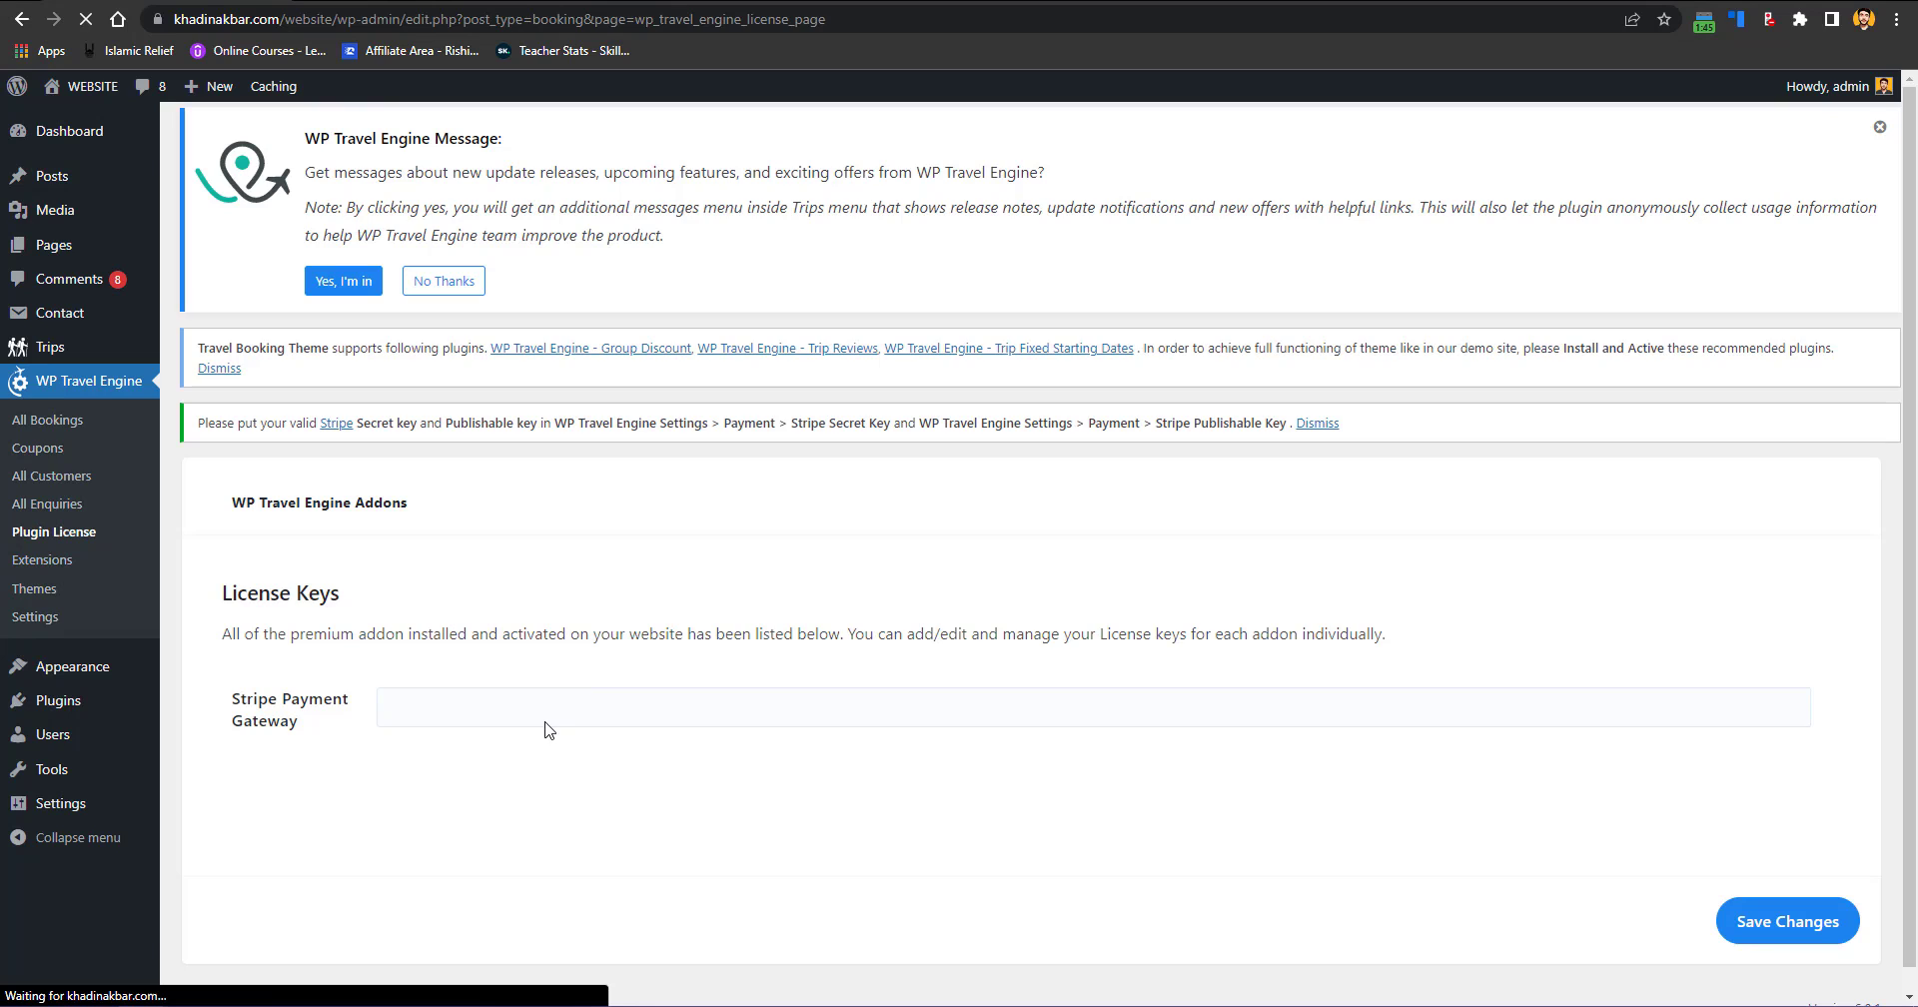
left_click(542, 721)
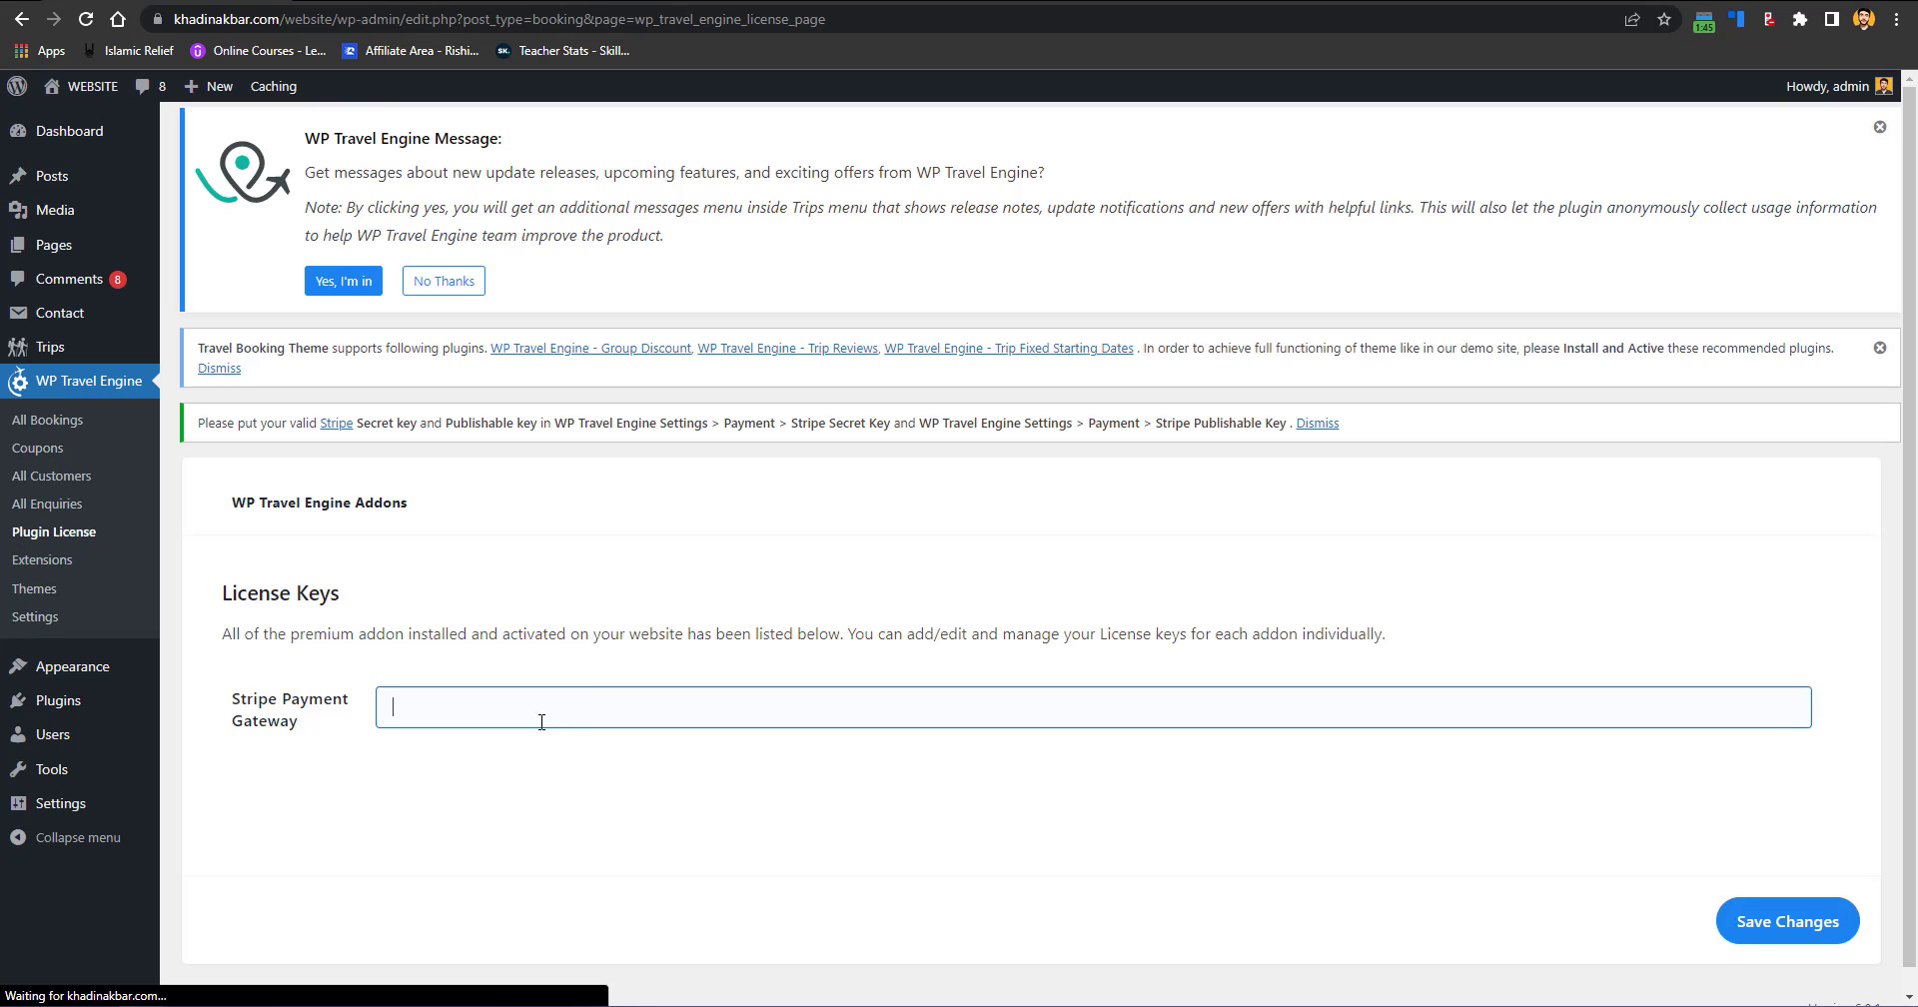
scroll(457, 607, "down", 1)
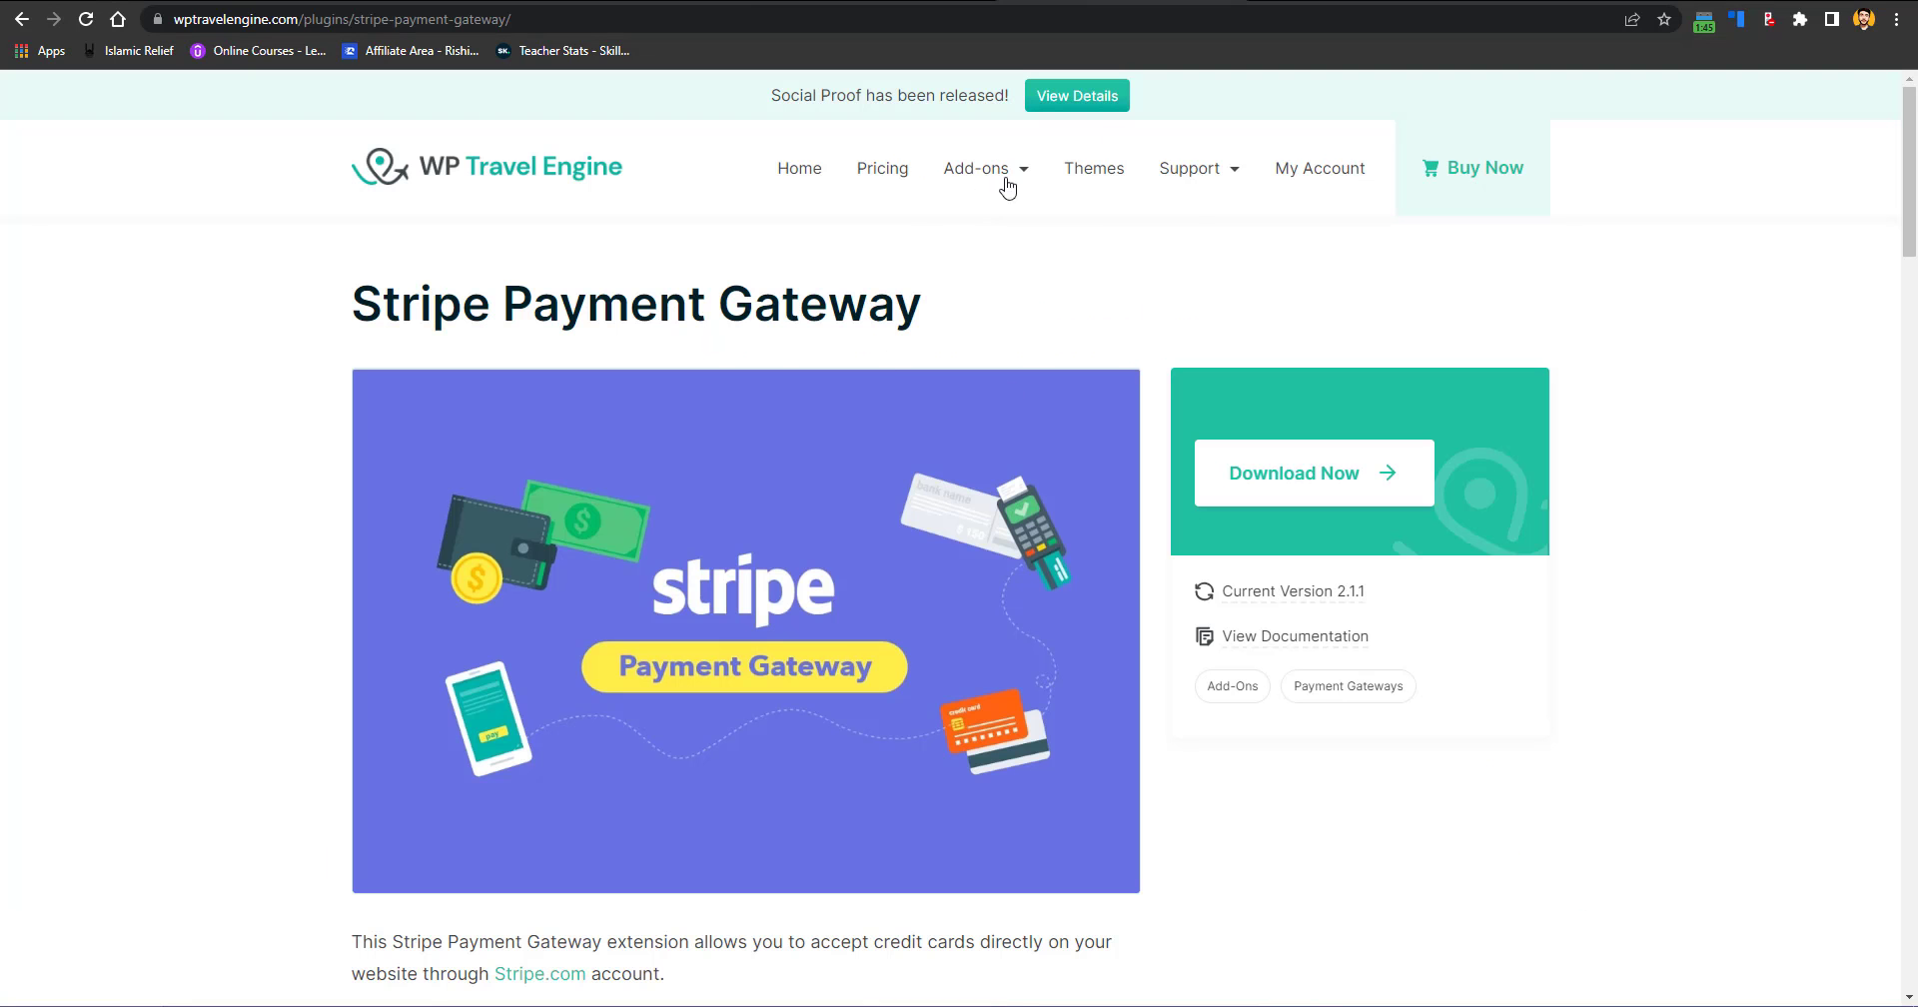
left_click(1332, 186)
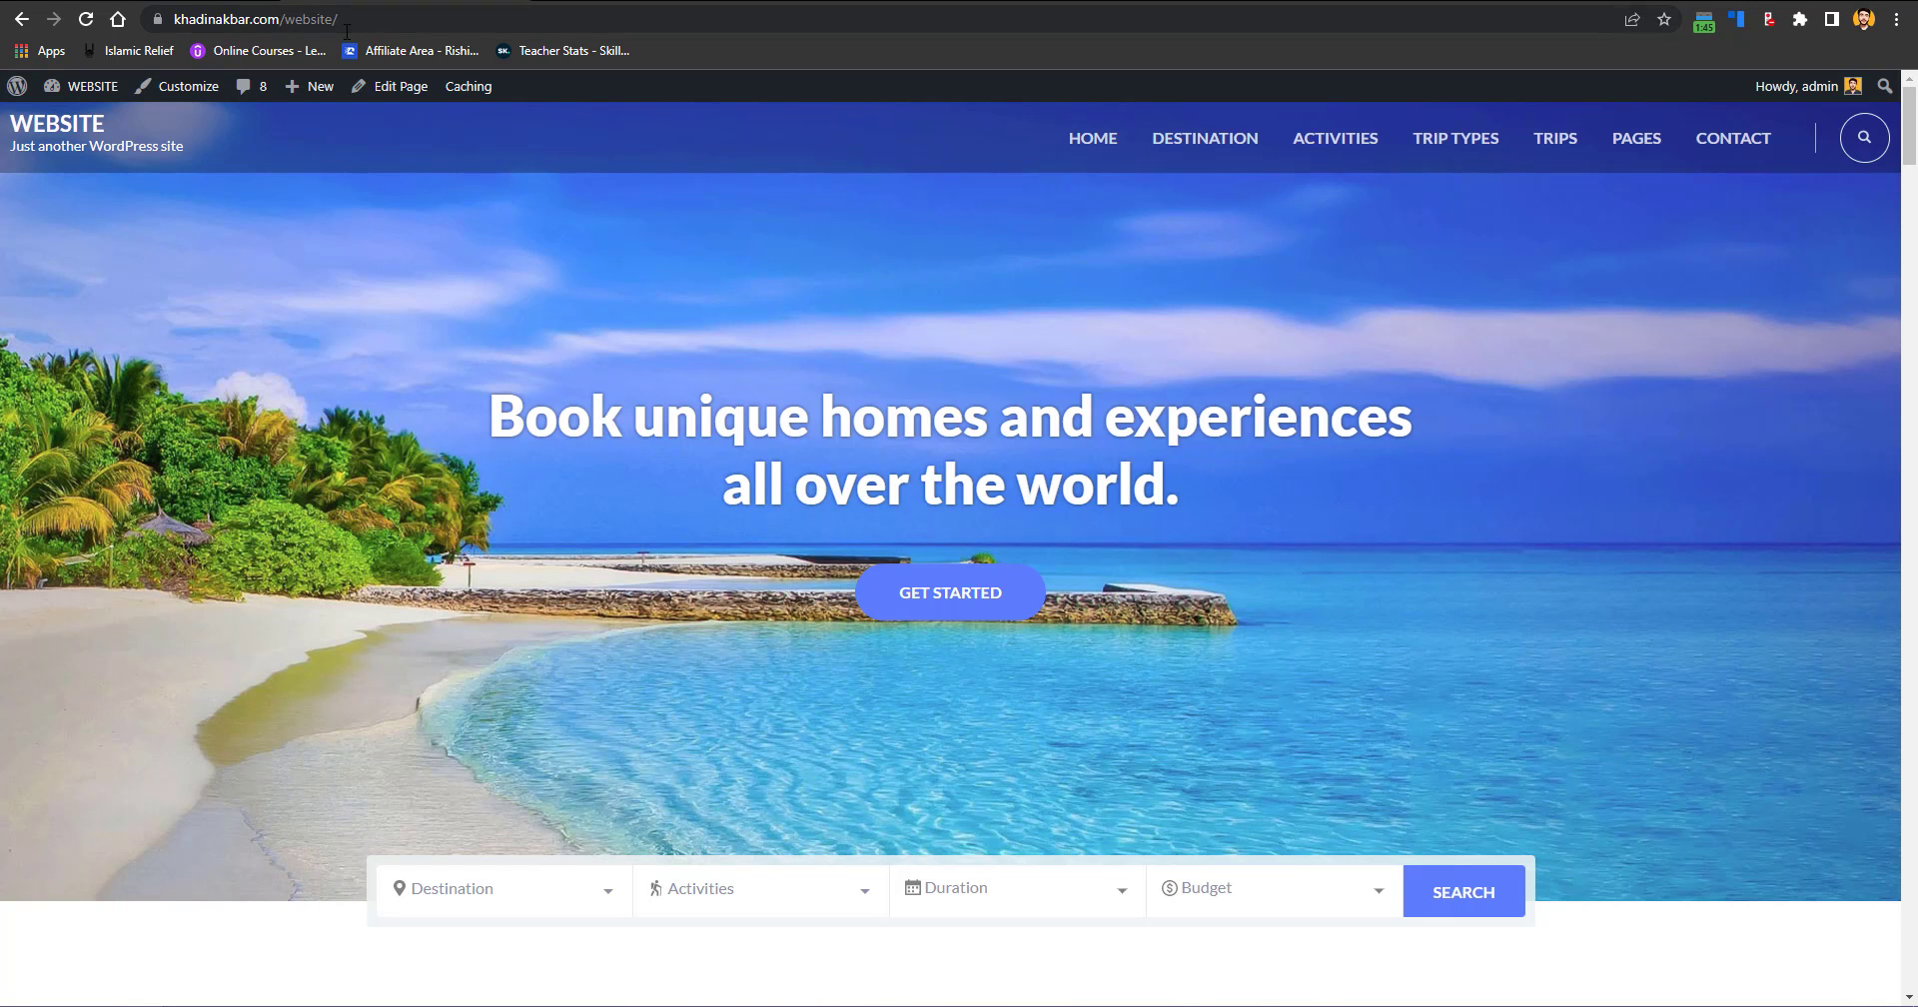
Step: Copy the travel website's home page address
left_click(353, 20)
right_click(353, 20)
left_click(532, 190)
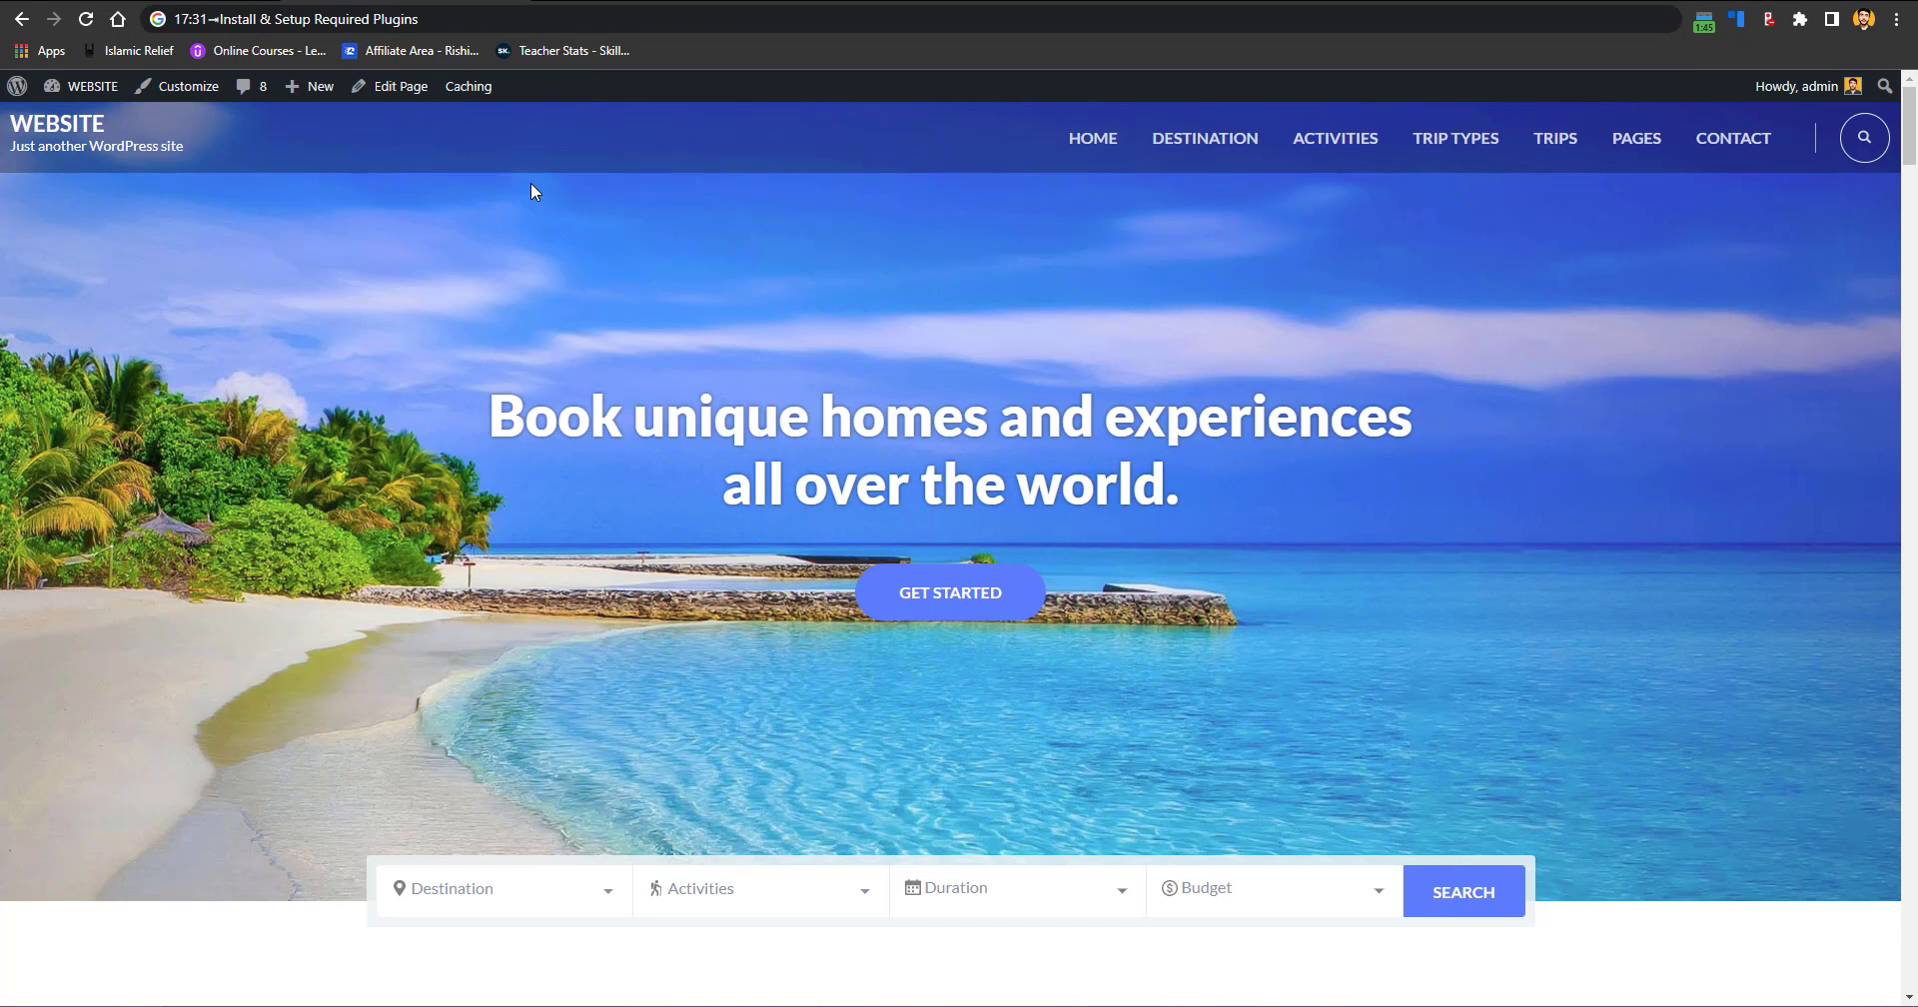
left_click(481, 26)
key("ctrl+z")
right_click(482, 30)
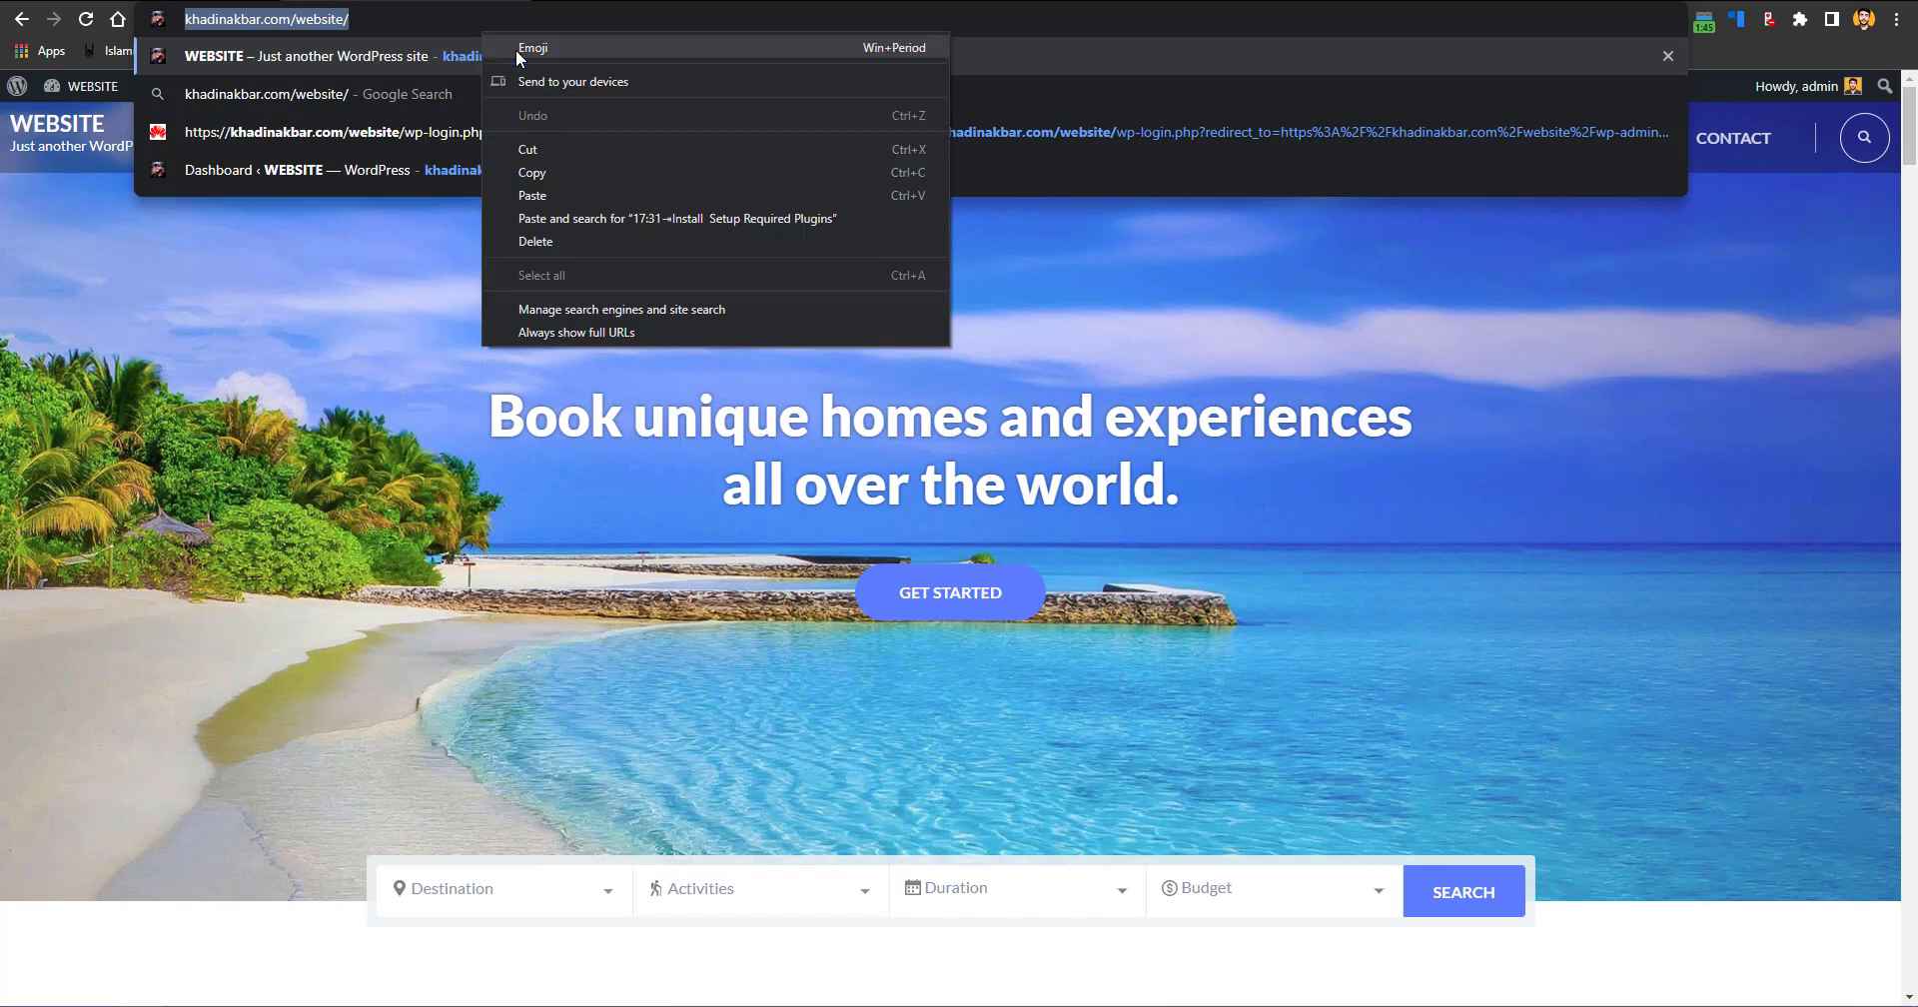
left_click(549, 172)
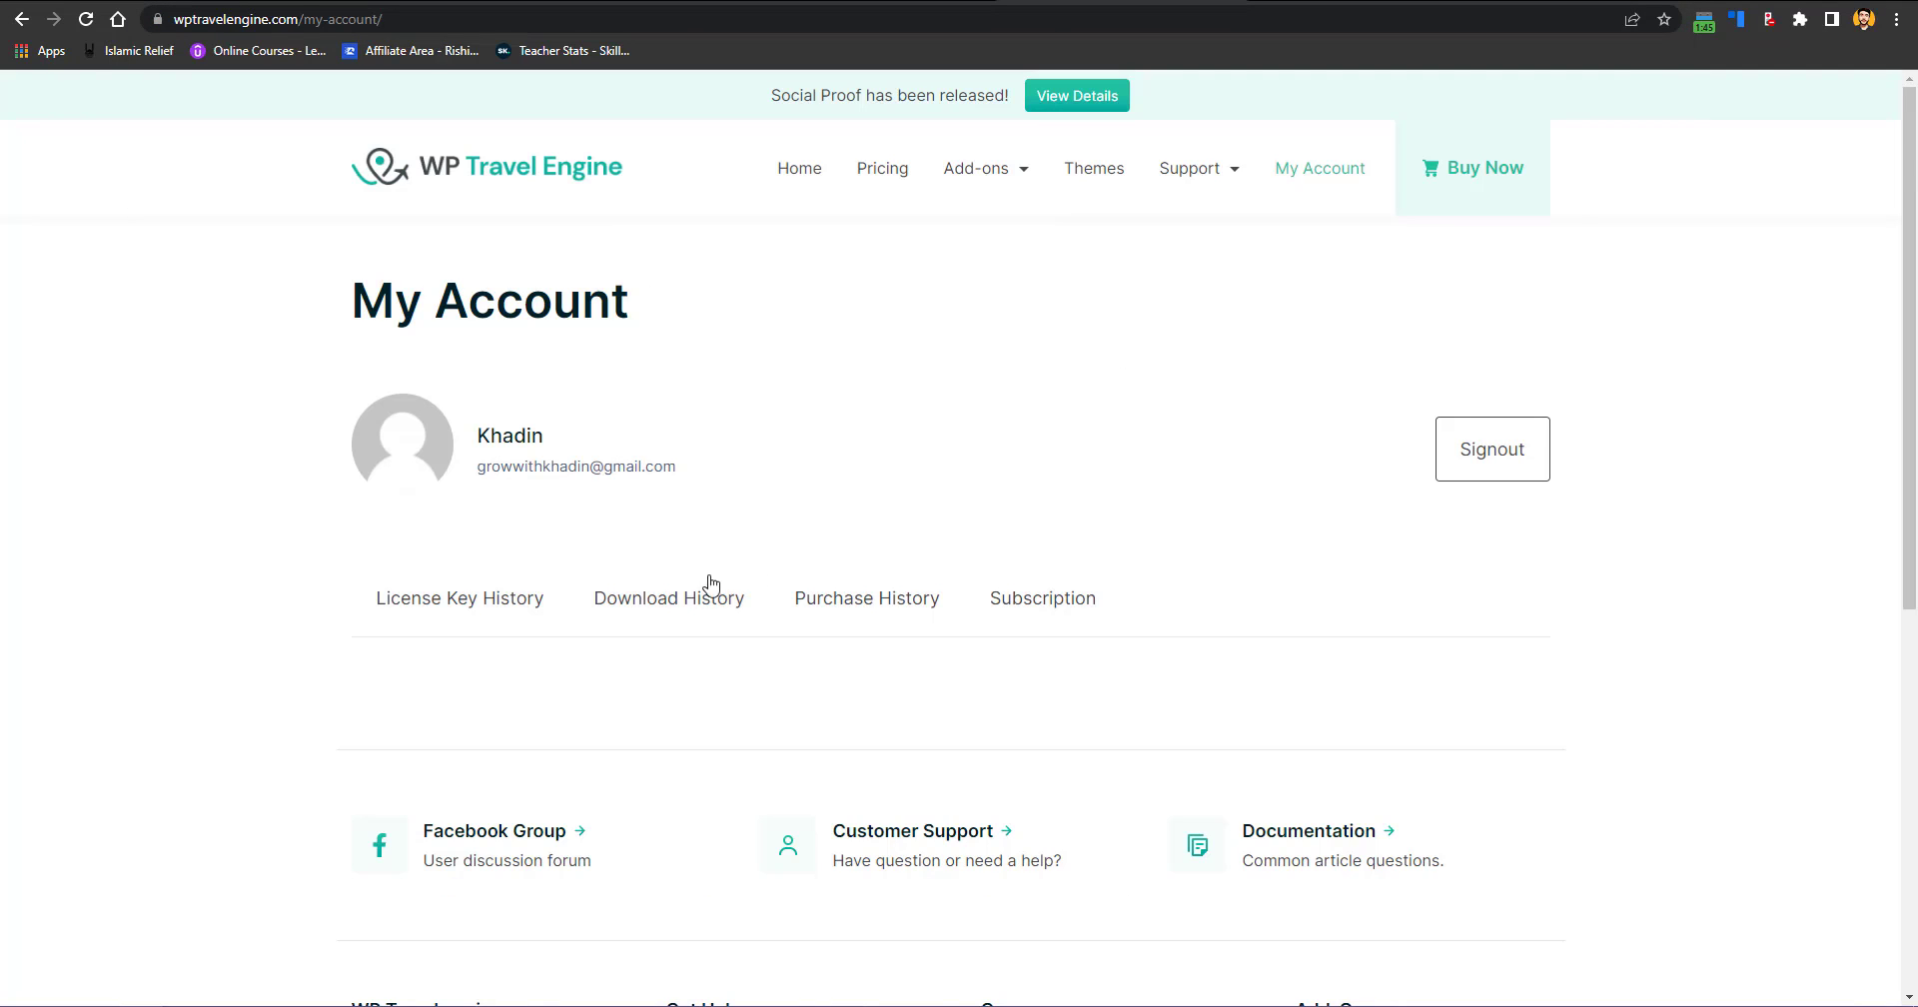
Step: Authorize the copied website address for the Travel Agency license, and reopen the account's license key history
left_click(495, 616)
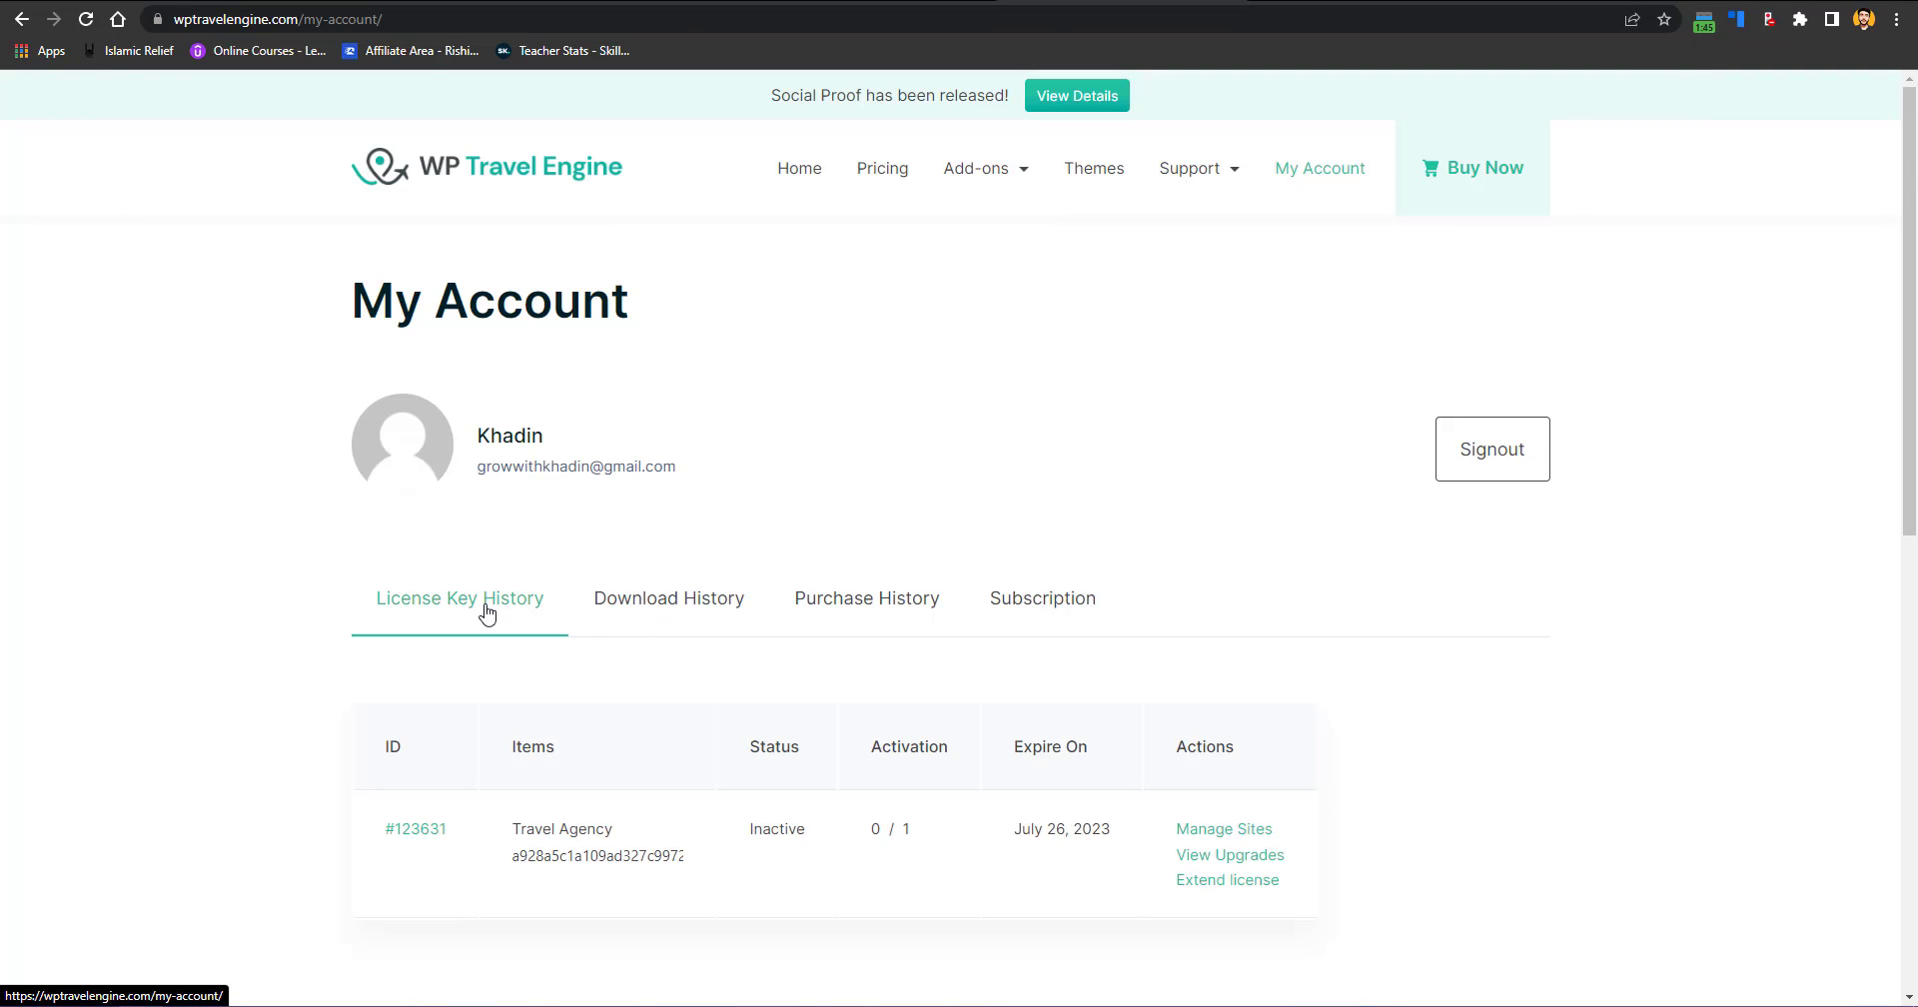
left_click(1221, 833)
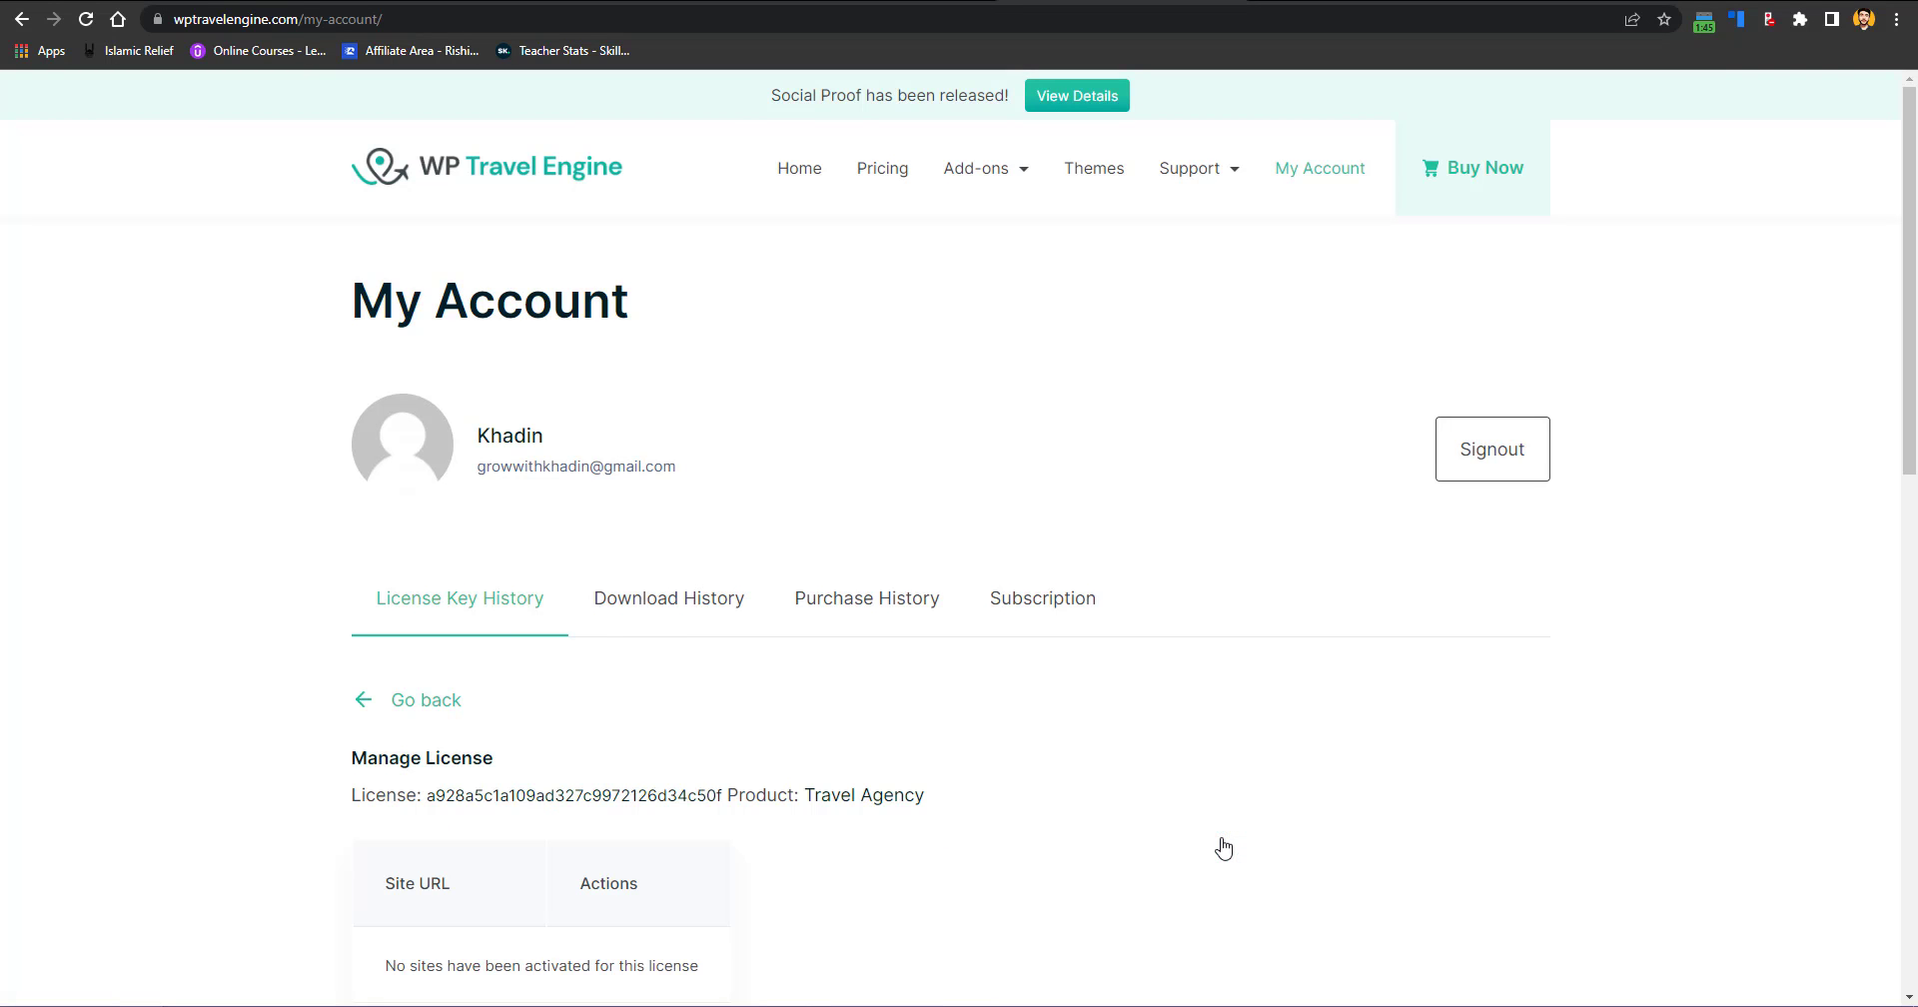
scroll(540, 910, "down", 6)
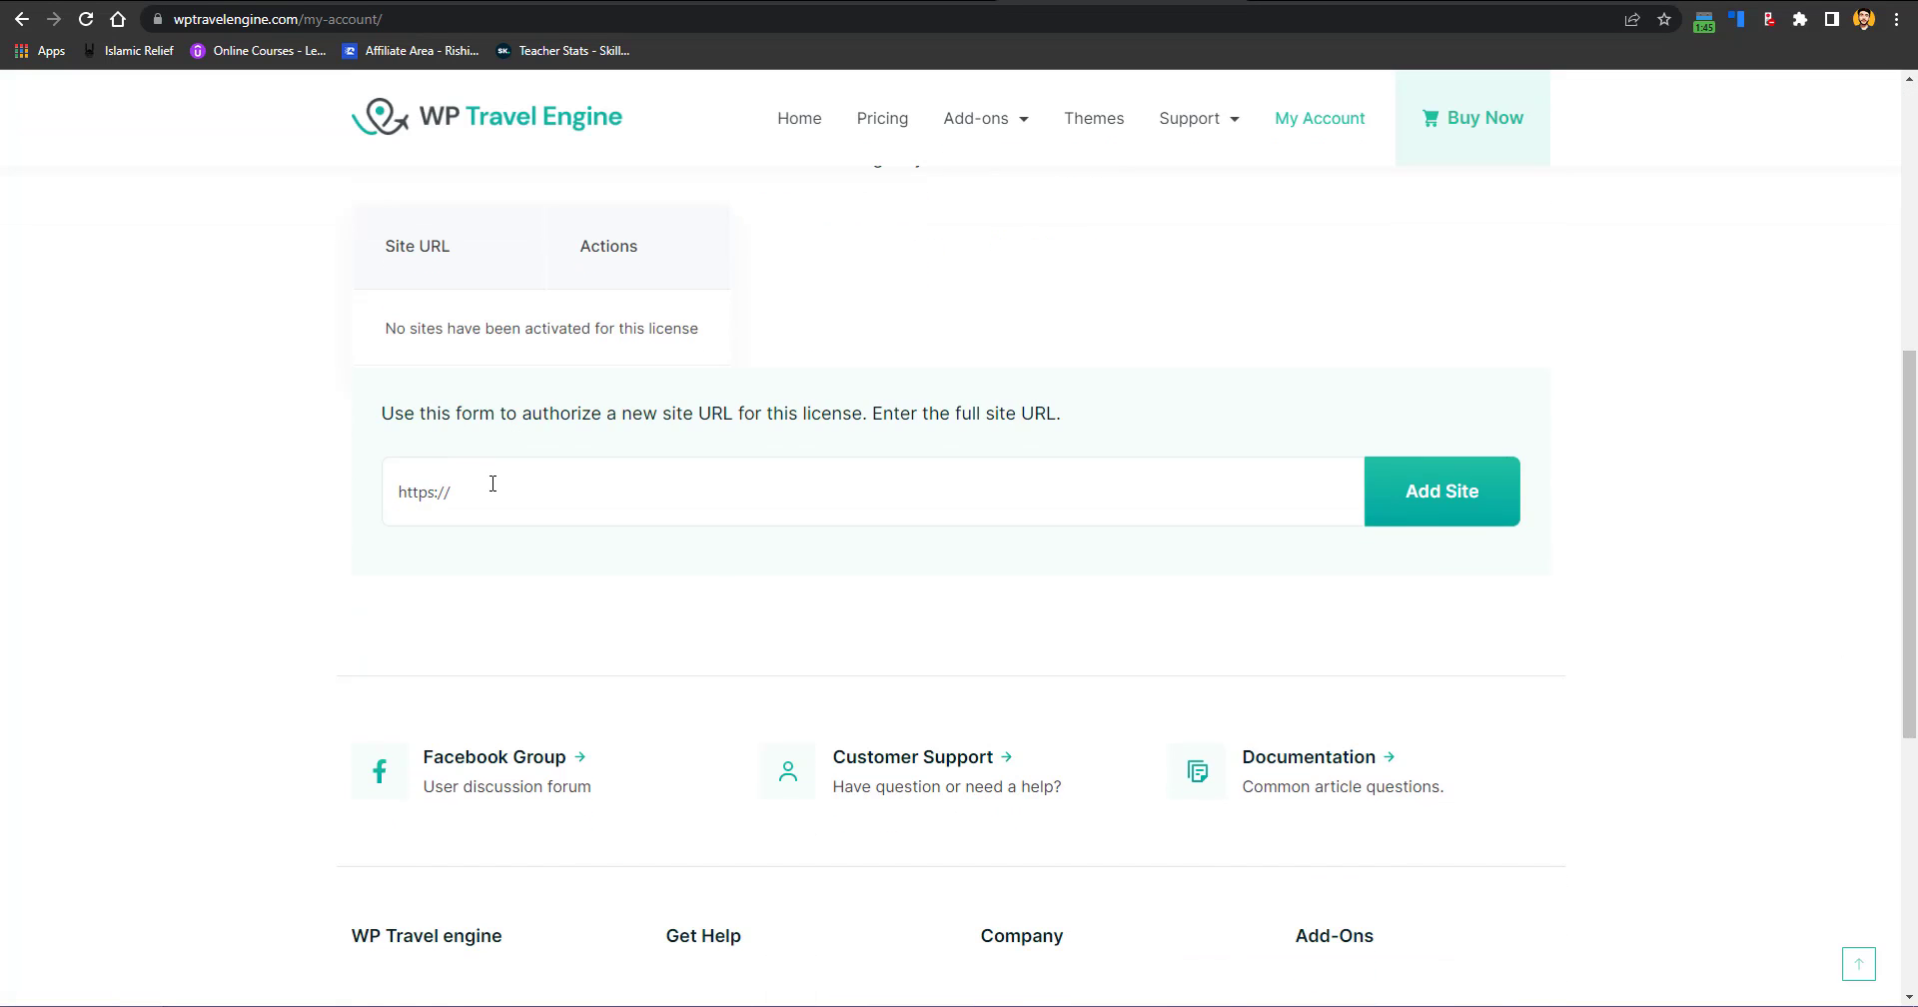
left_click(493, 484)
left_click(588, 559)
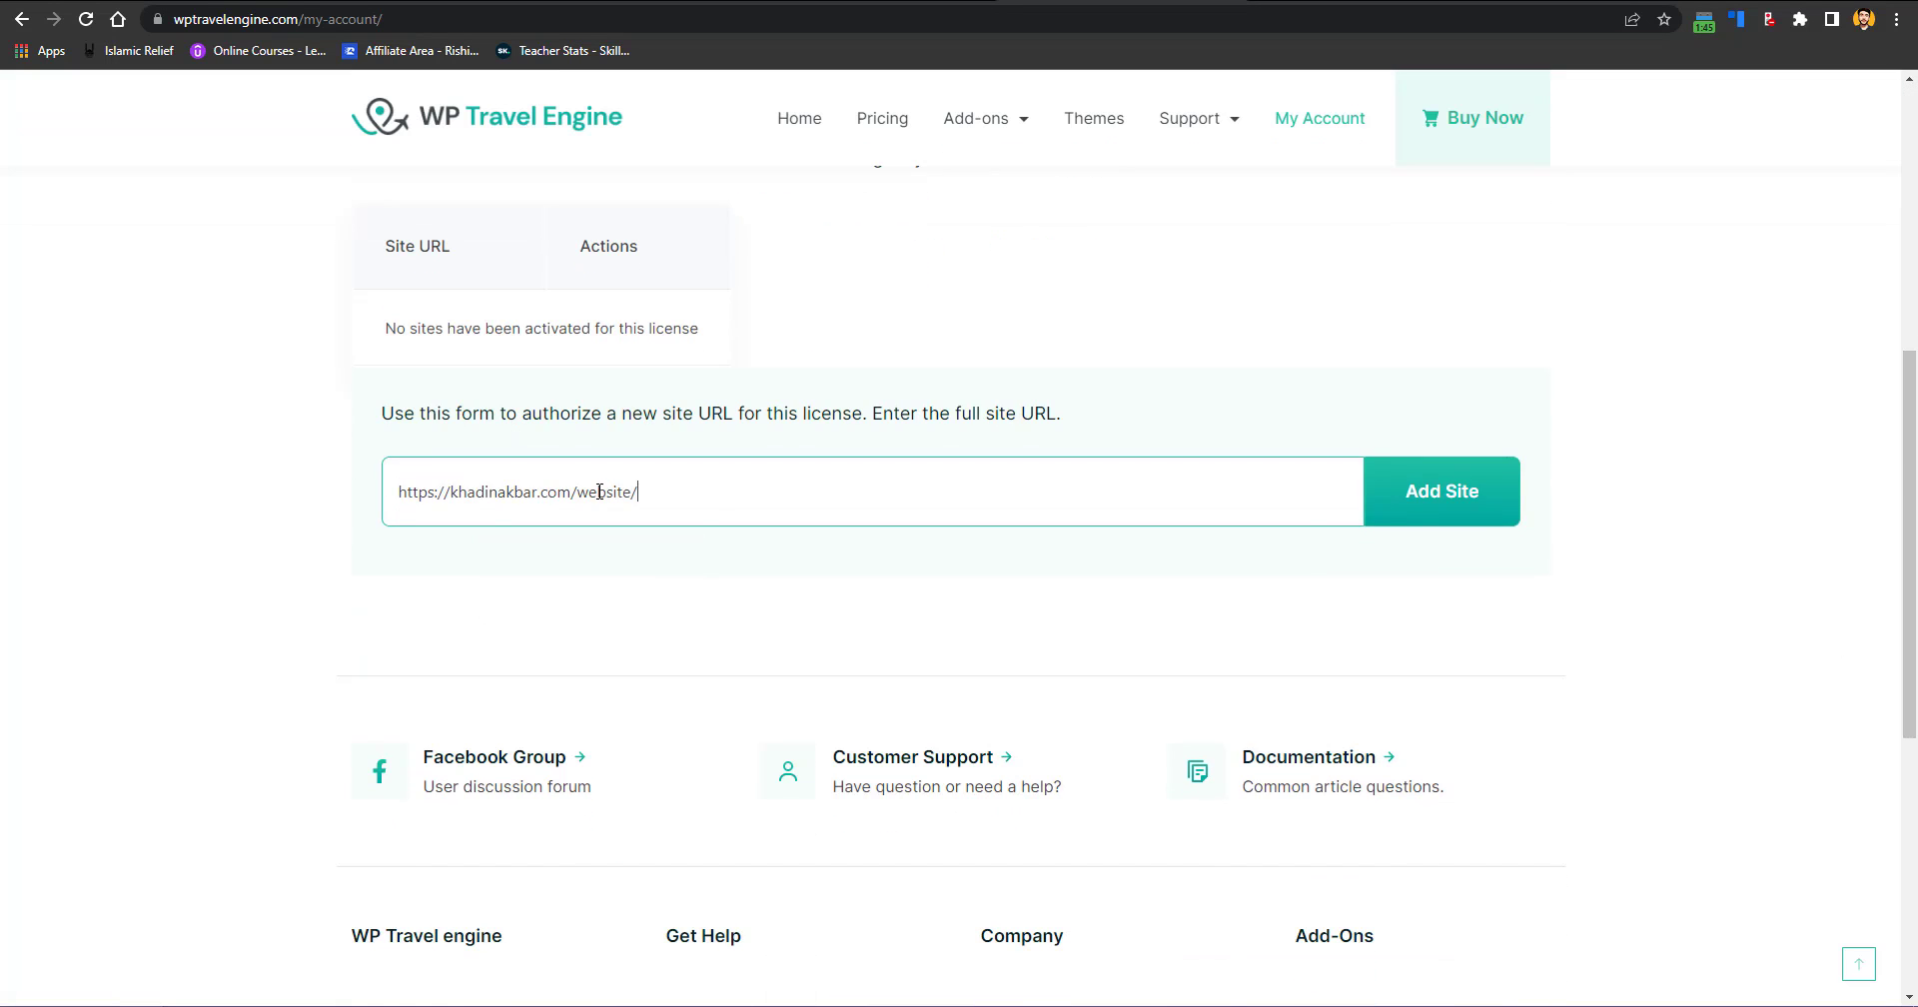
left_click(1410, 511)
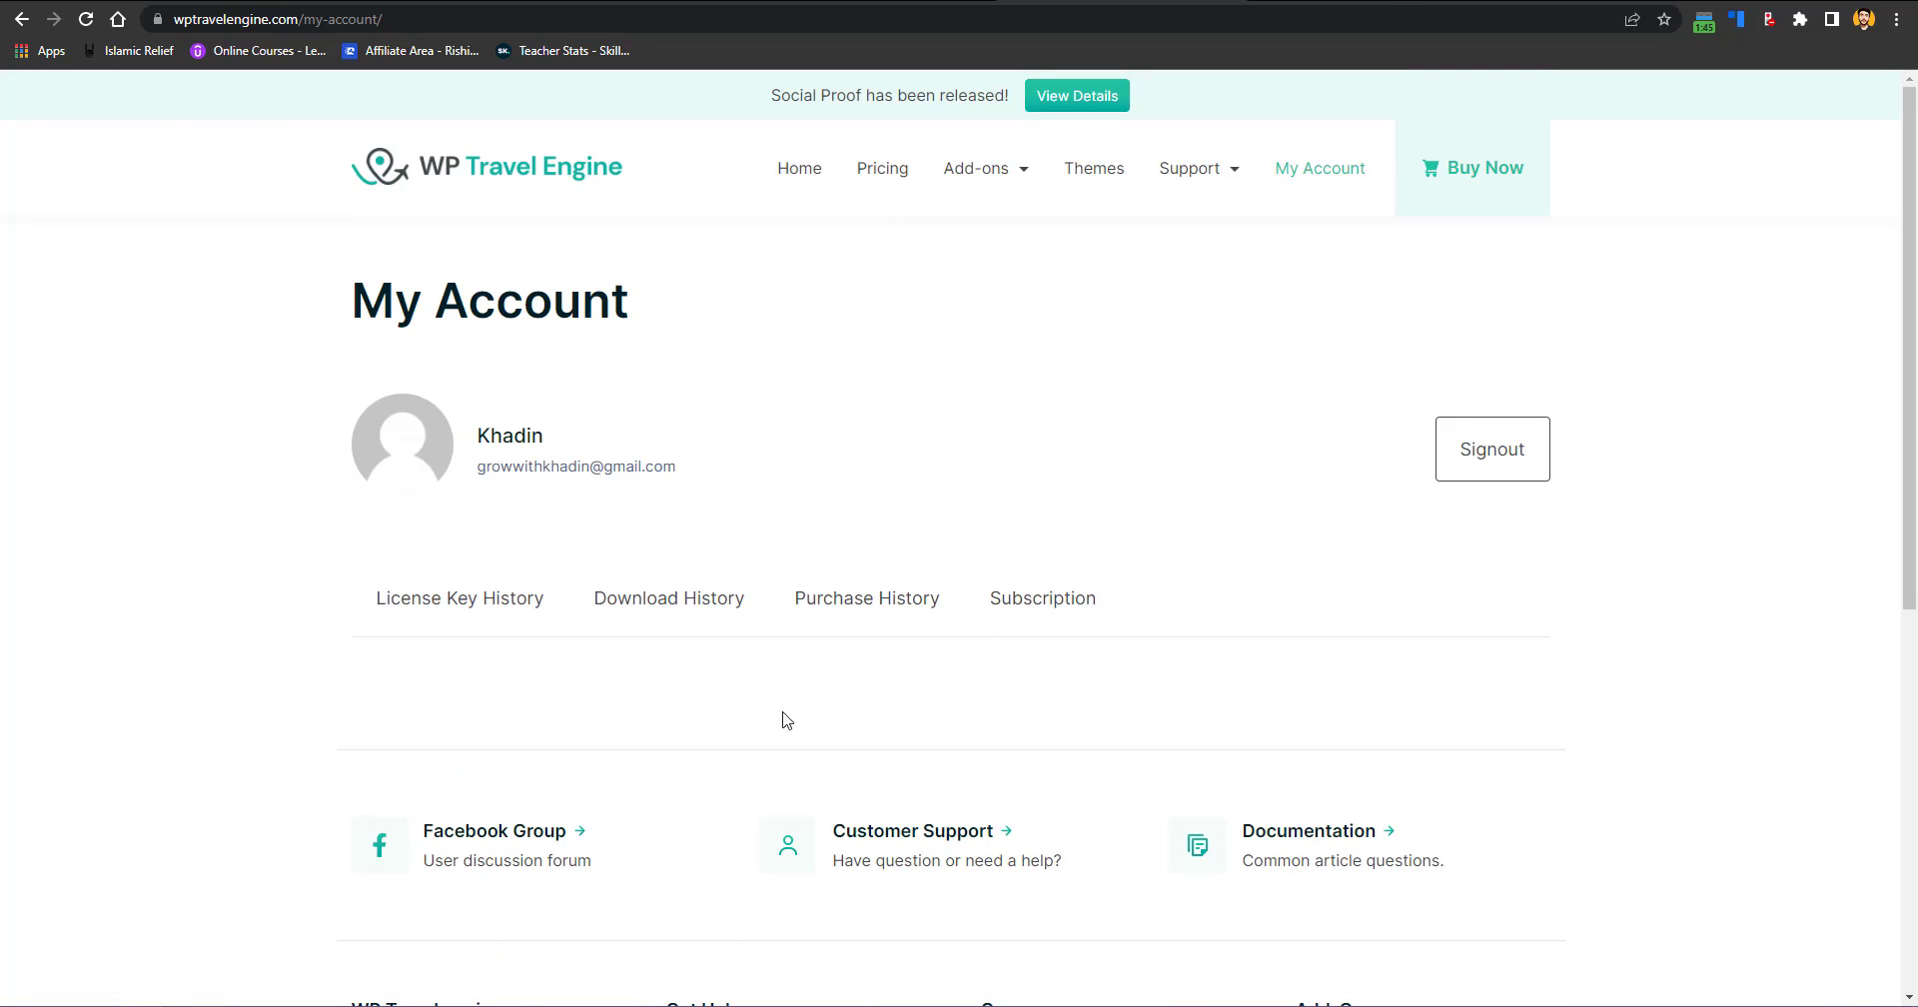
left_click(431, 624)
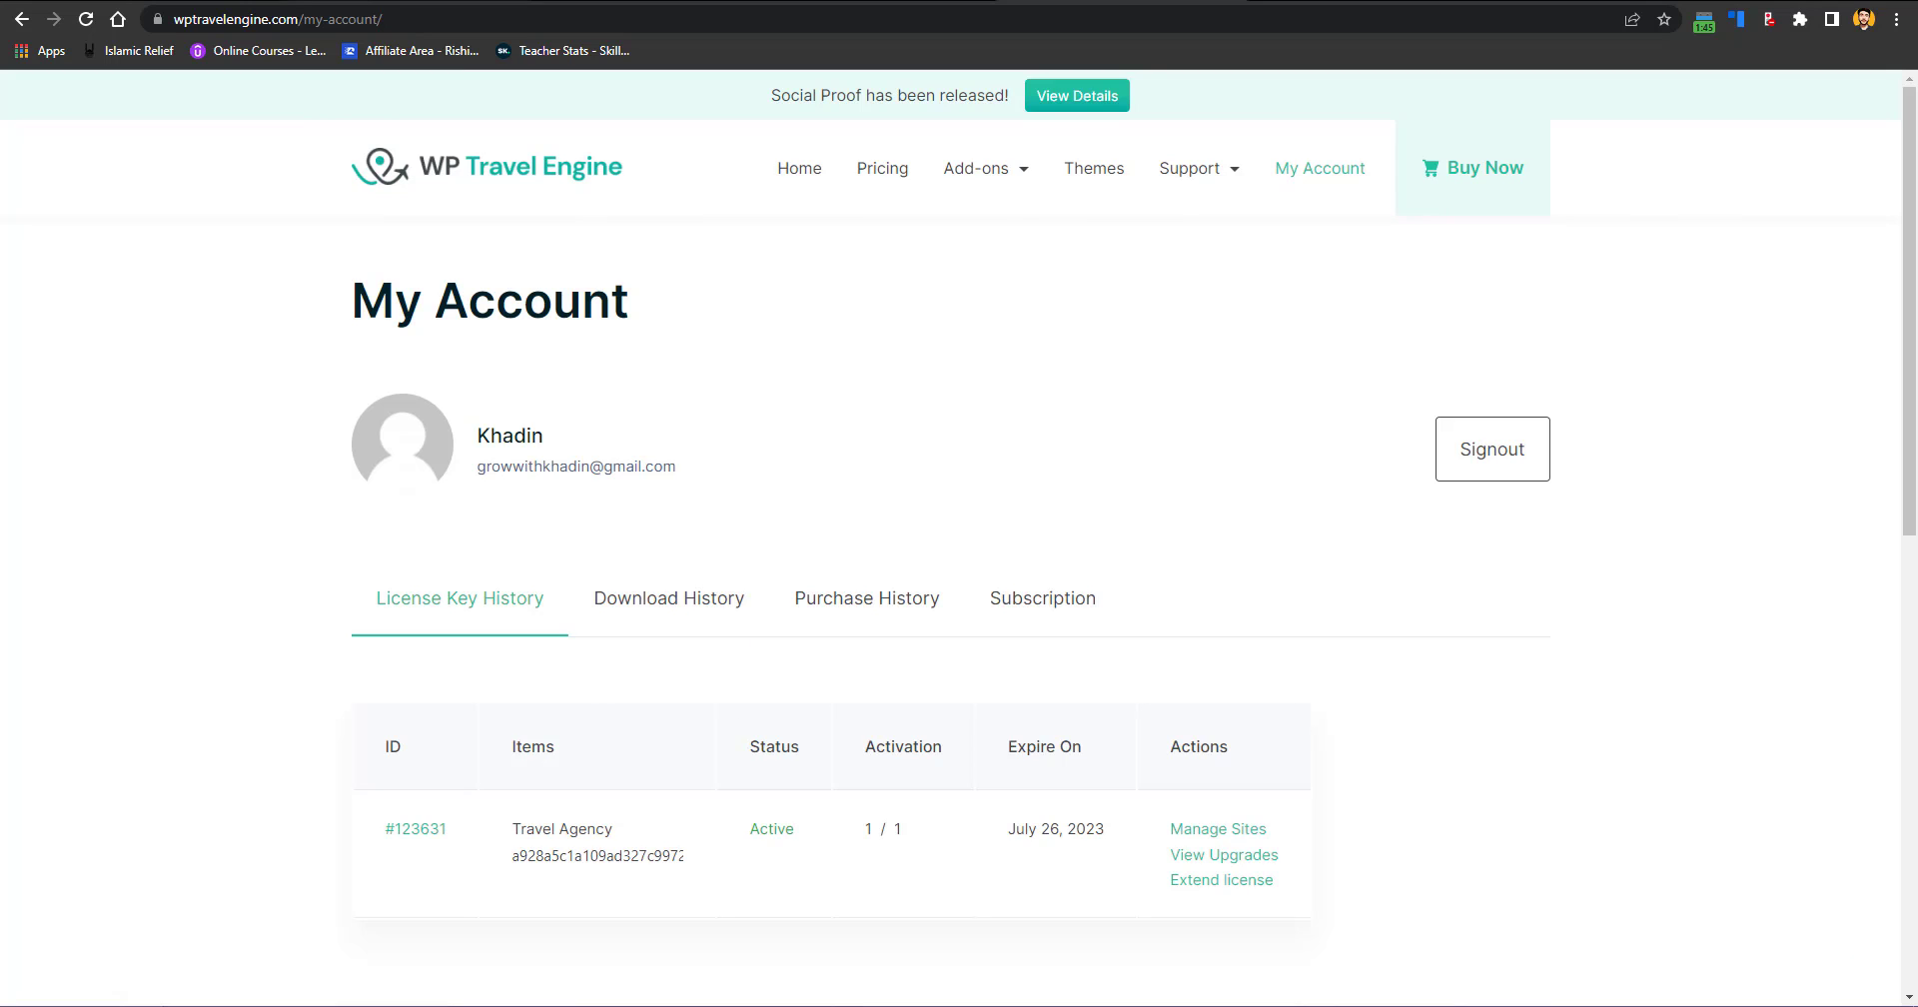
key("ctrl+Tab")
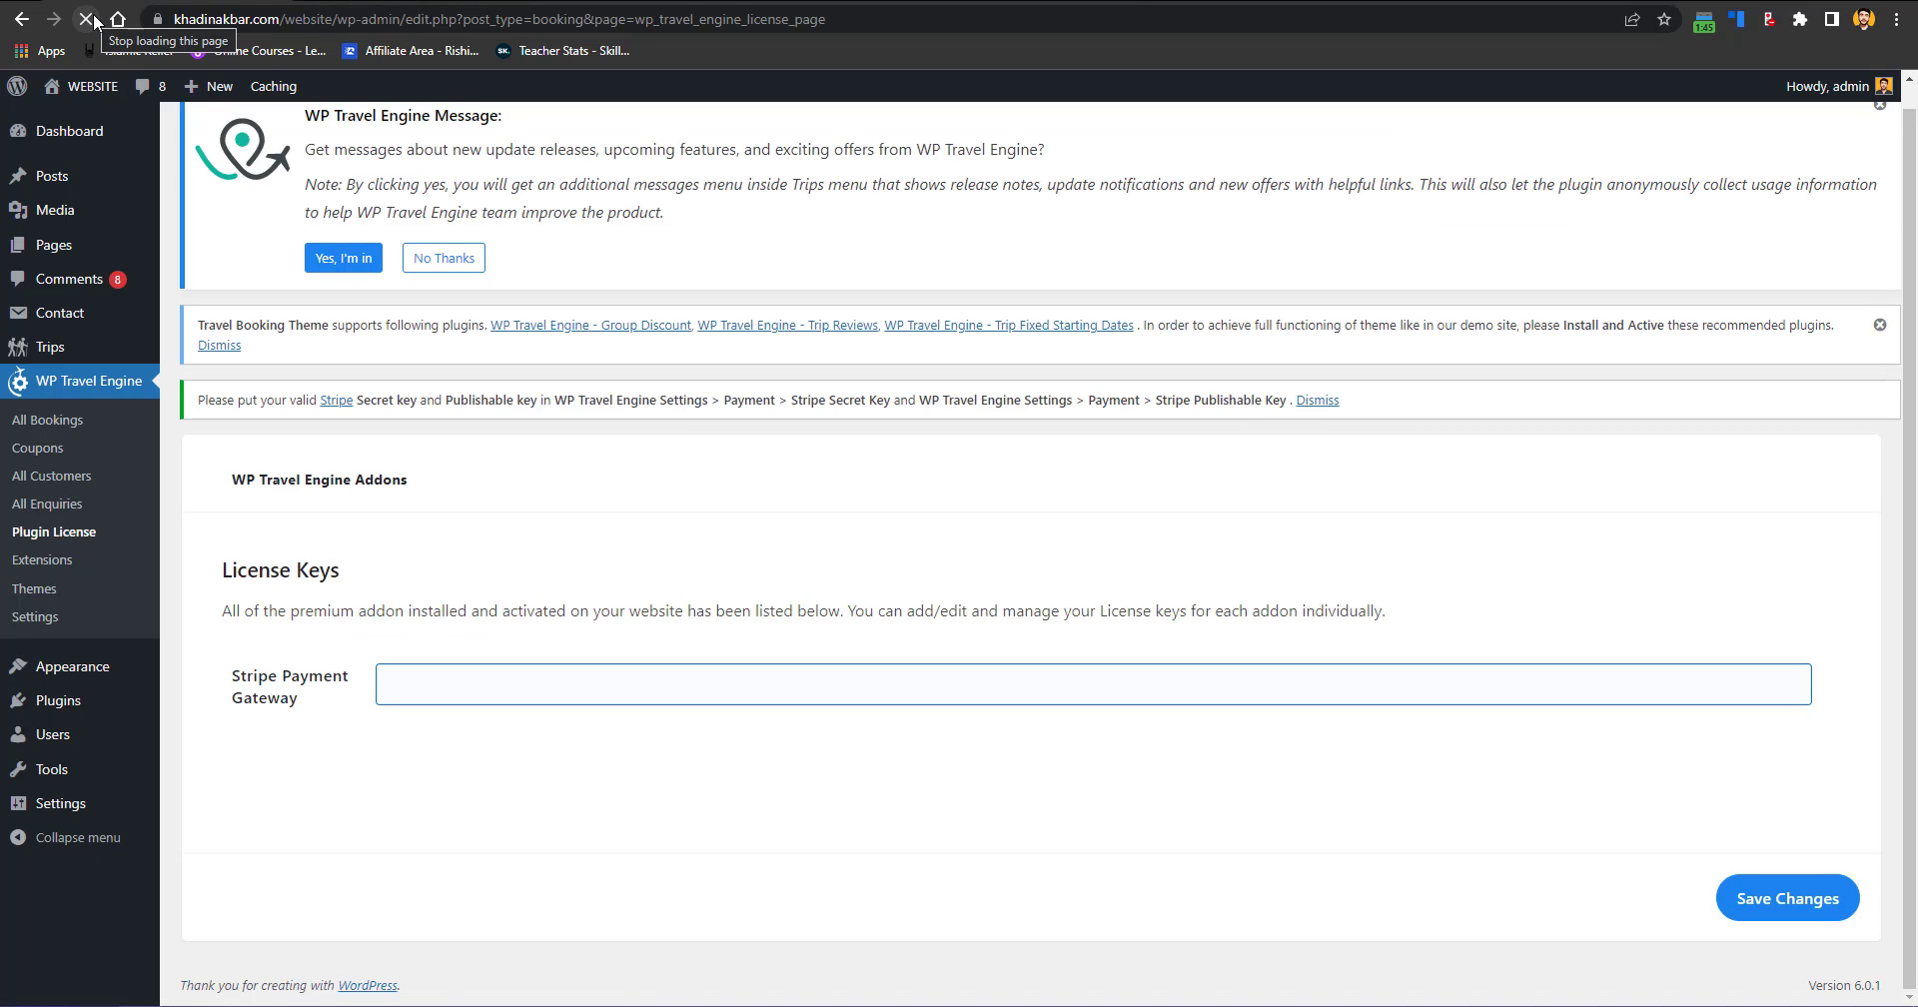
left_click(493, 691)
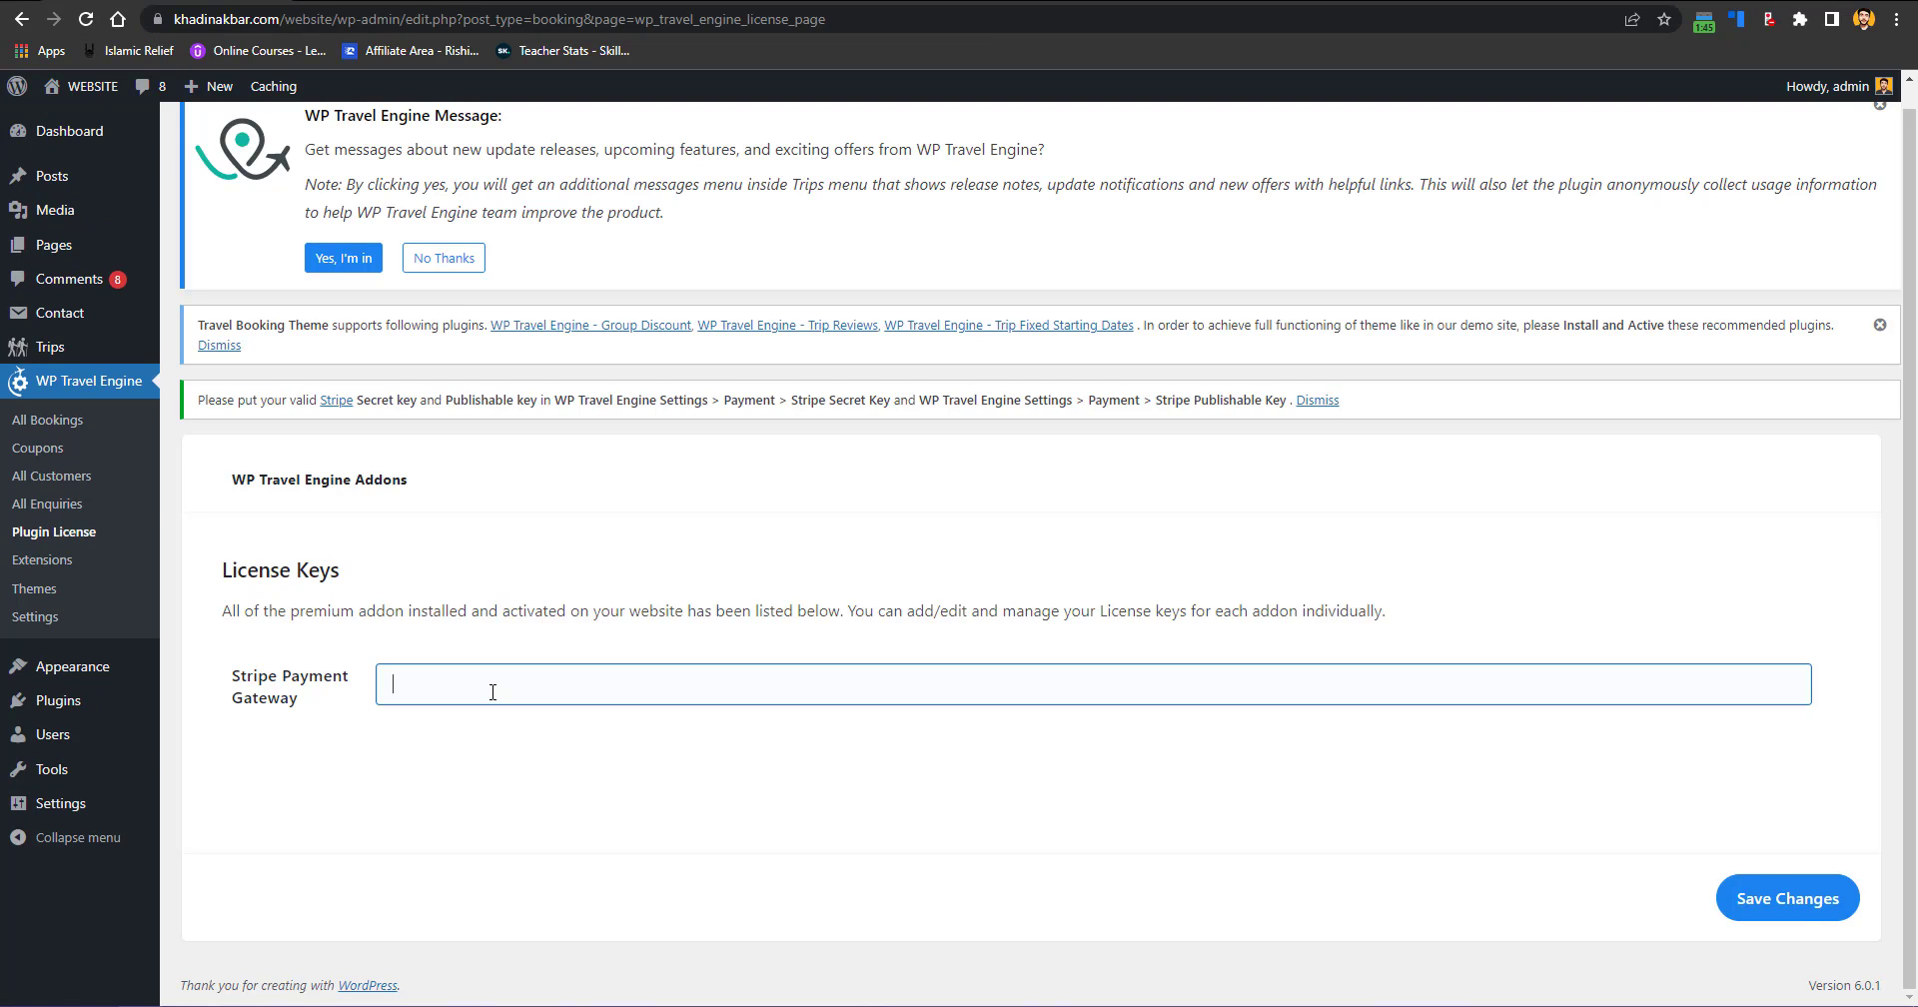
key("ctrl+v")
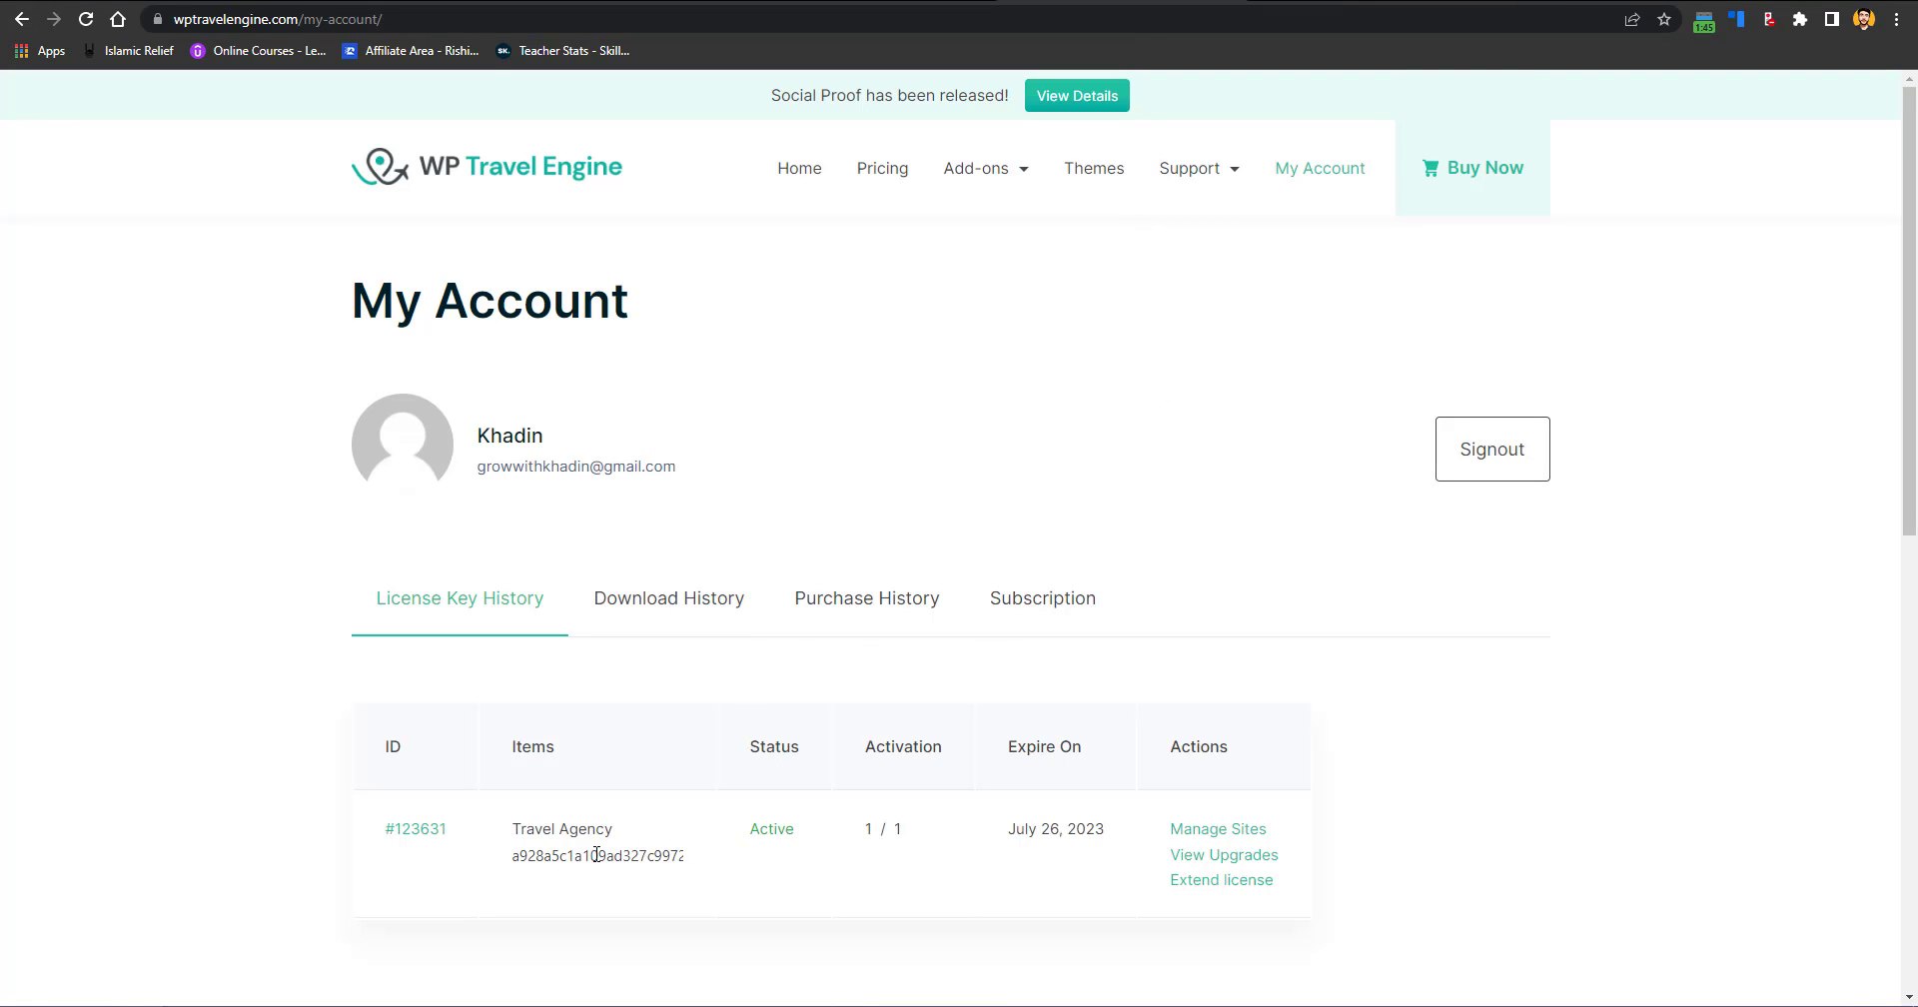
Step: Copy the Travel Agency license key from the account, enter it as the Stripe Payment Gateway license key, and save the changes
double_click(590, 857)
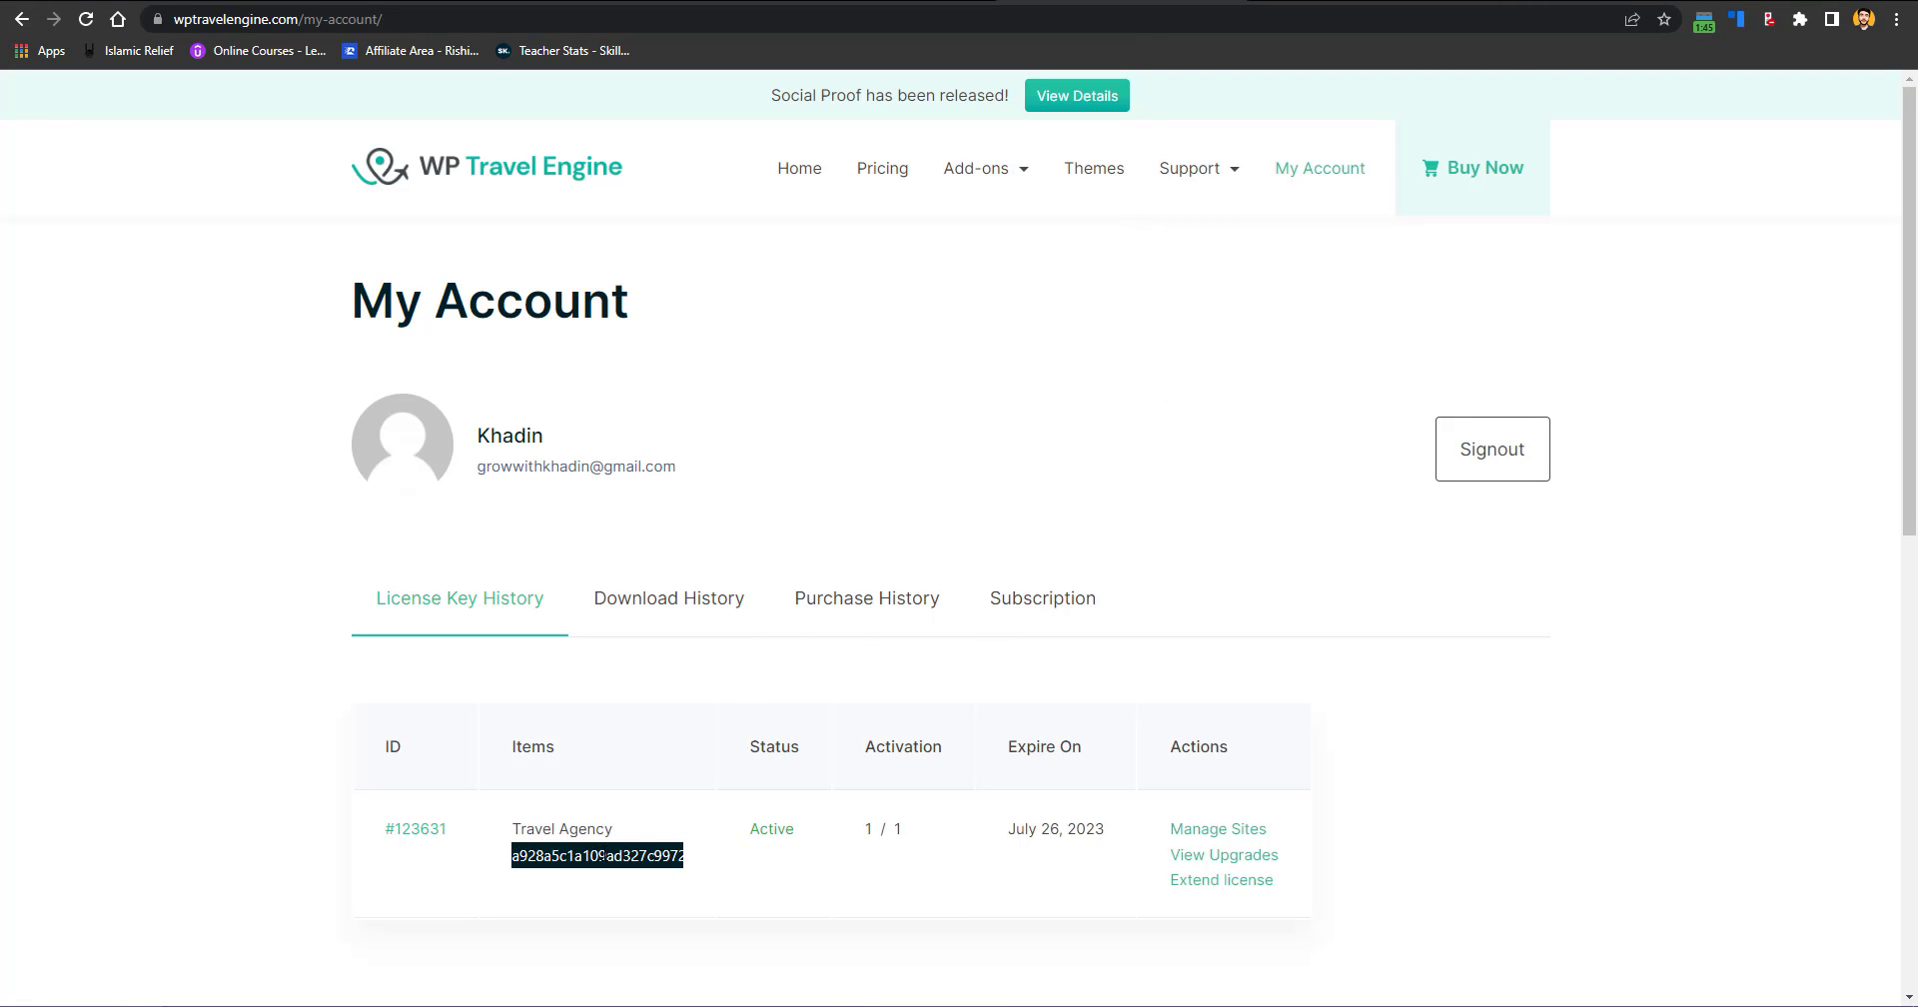
right_click(583, 859)
double_click(583, 857)
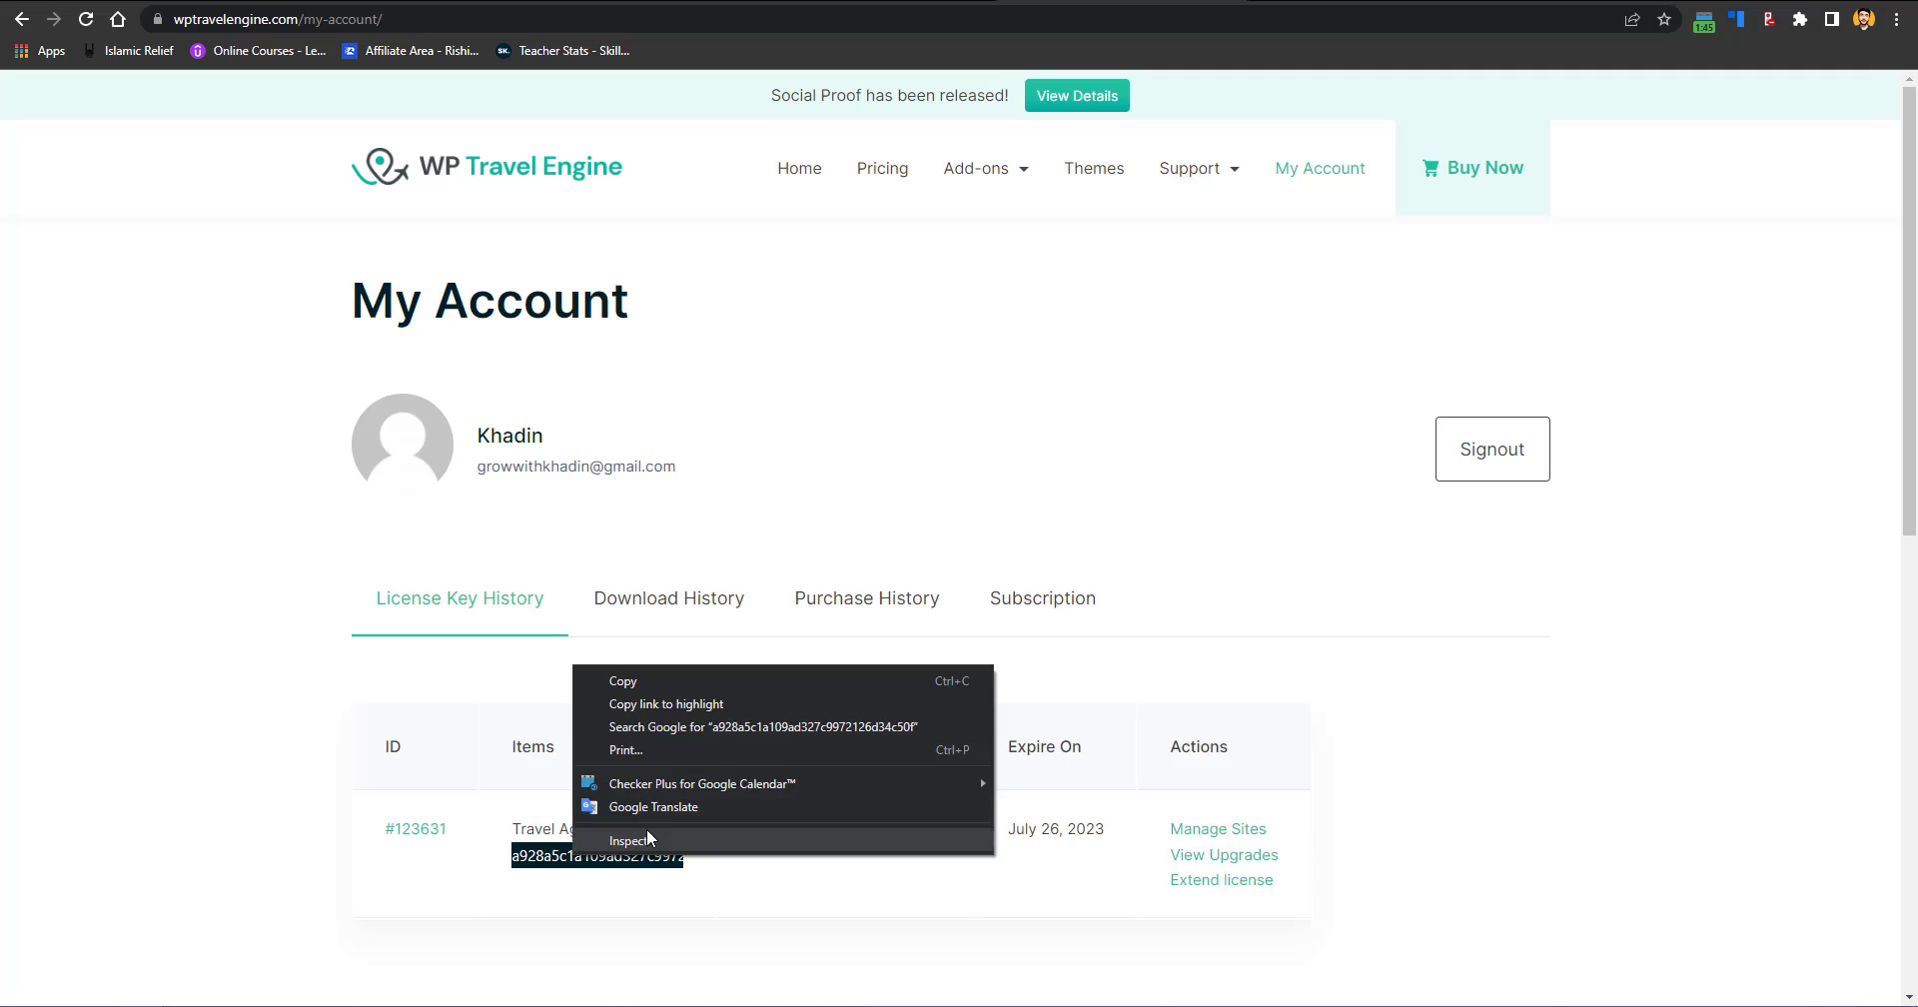
left_click(650, 683)
key("ctrl+Tab")
key("ctrl+a")
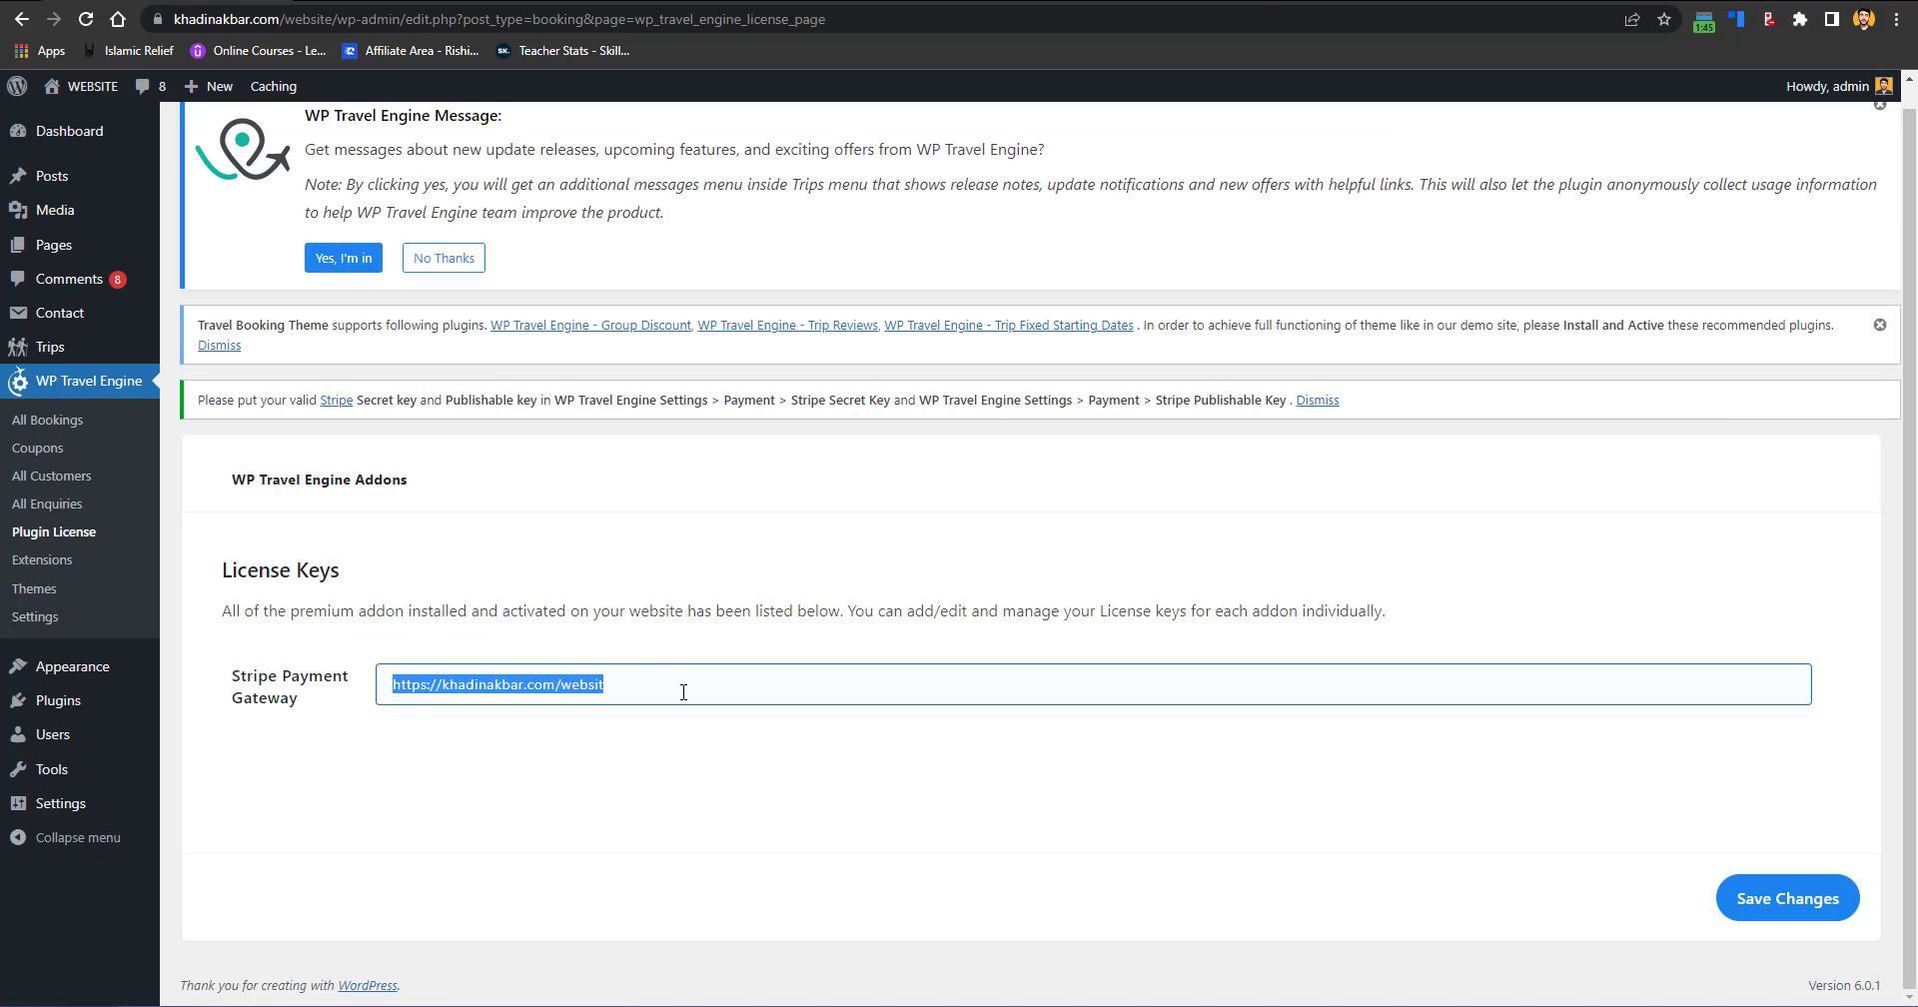
key("ctrl+v")
left_click(1845, 921)
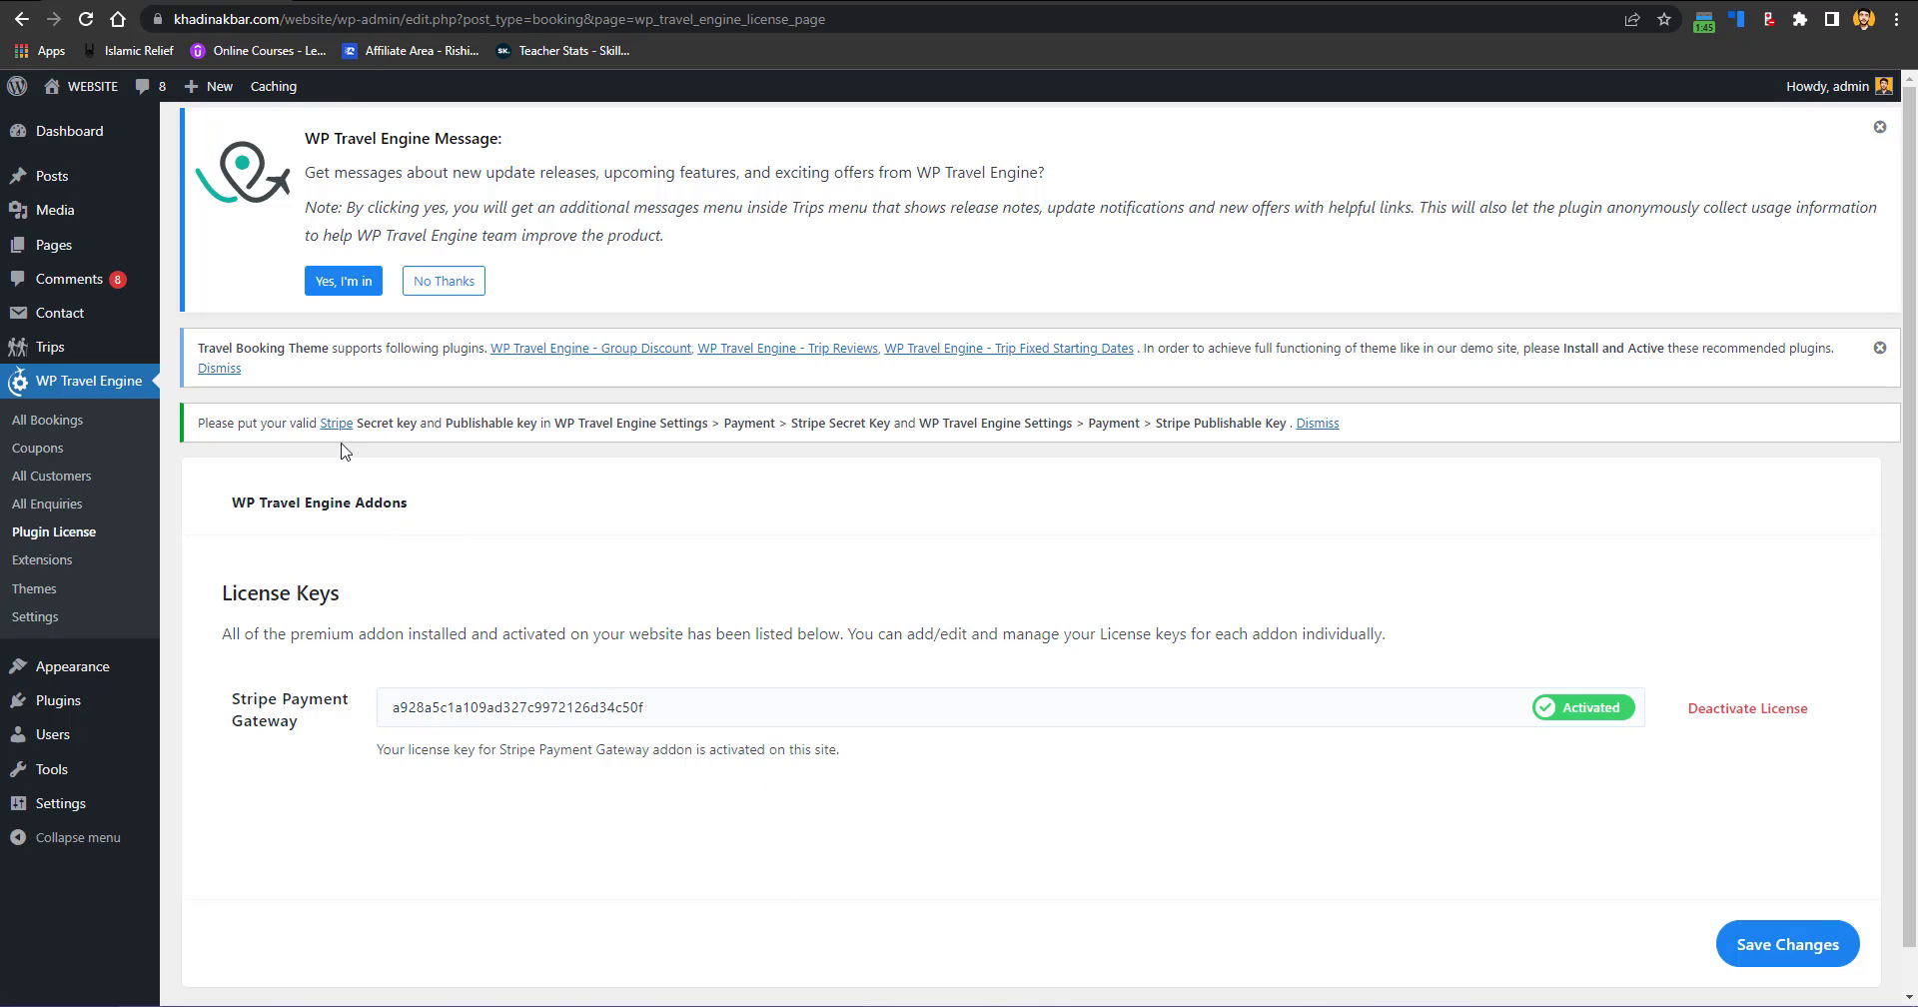
left_click(118, 19)
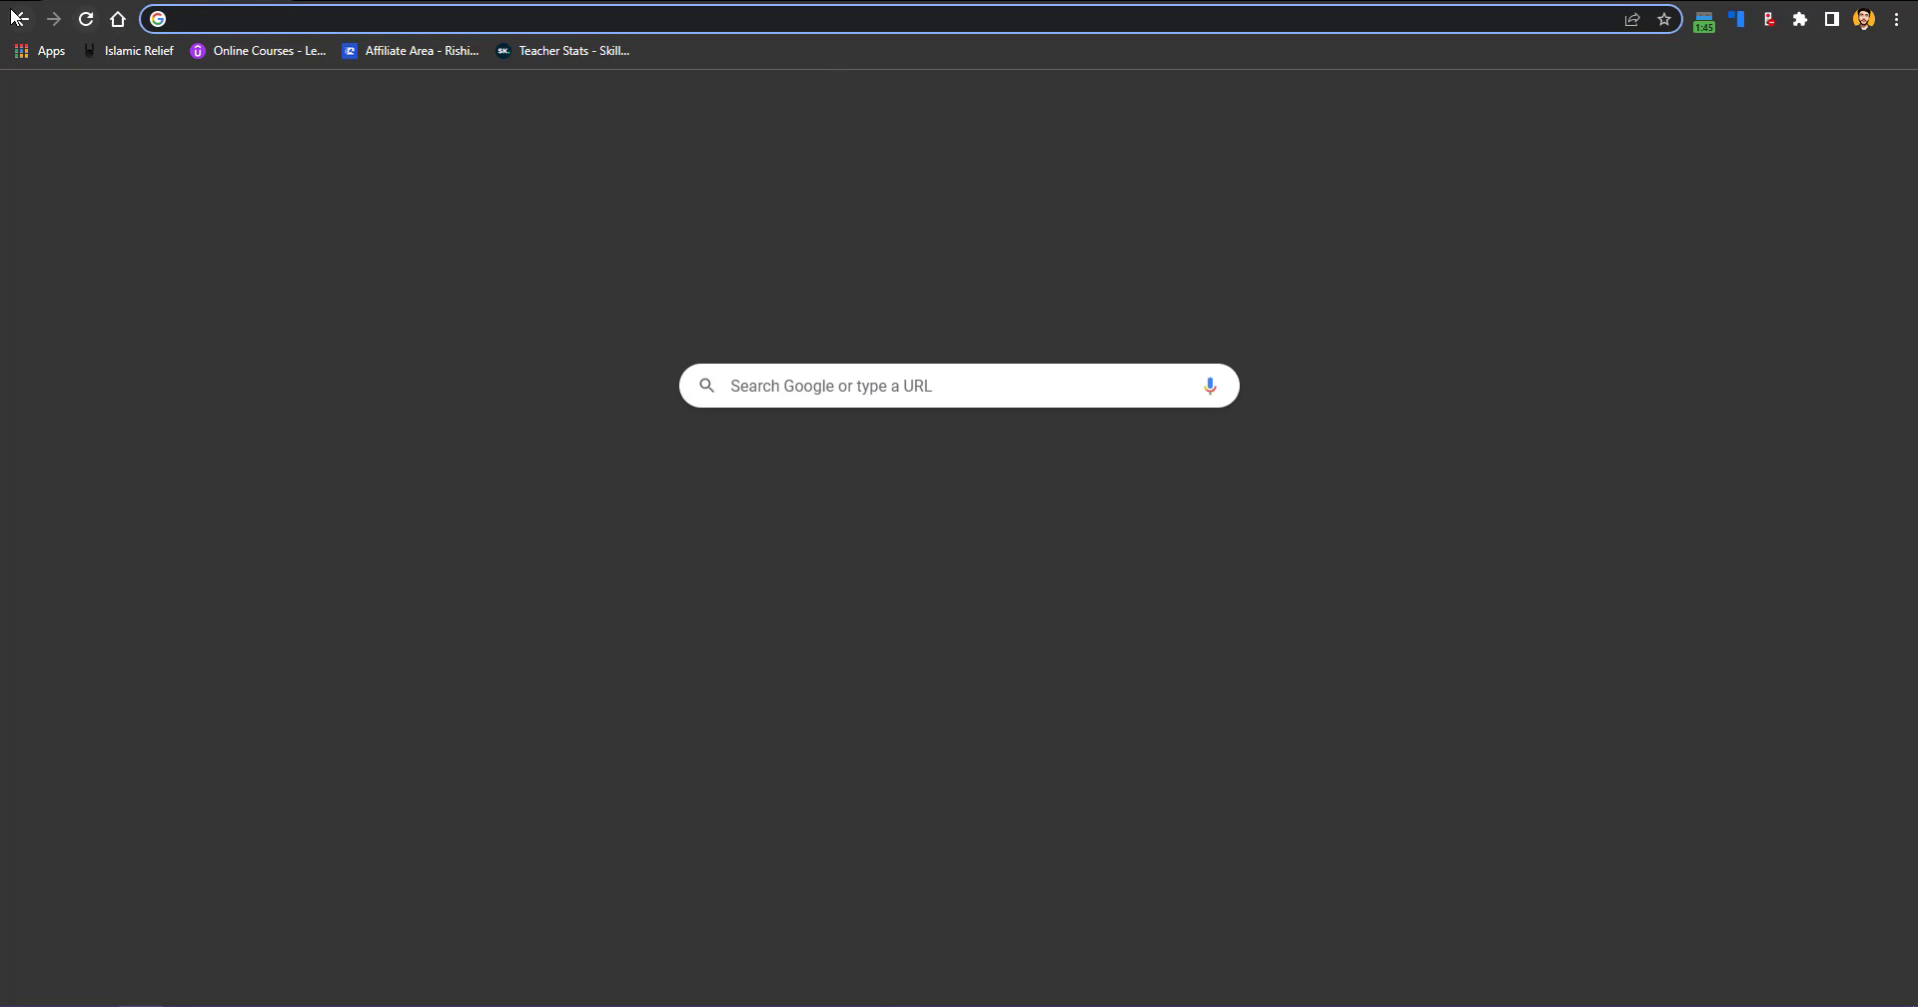
left_click(21, 19)
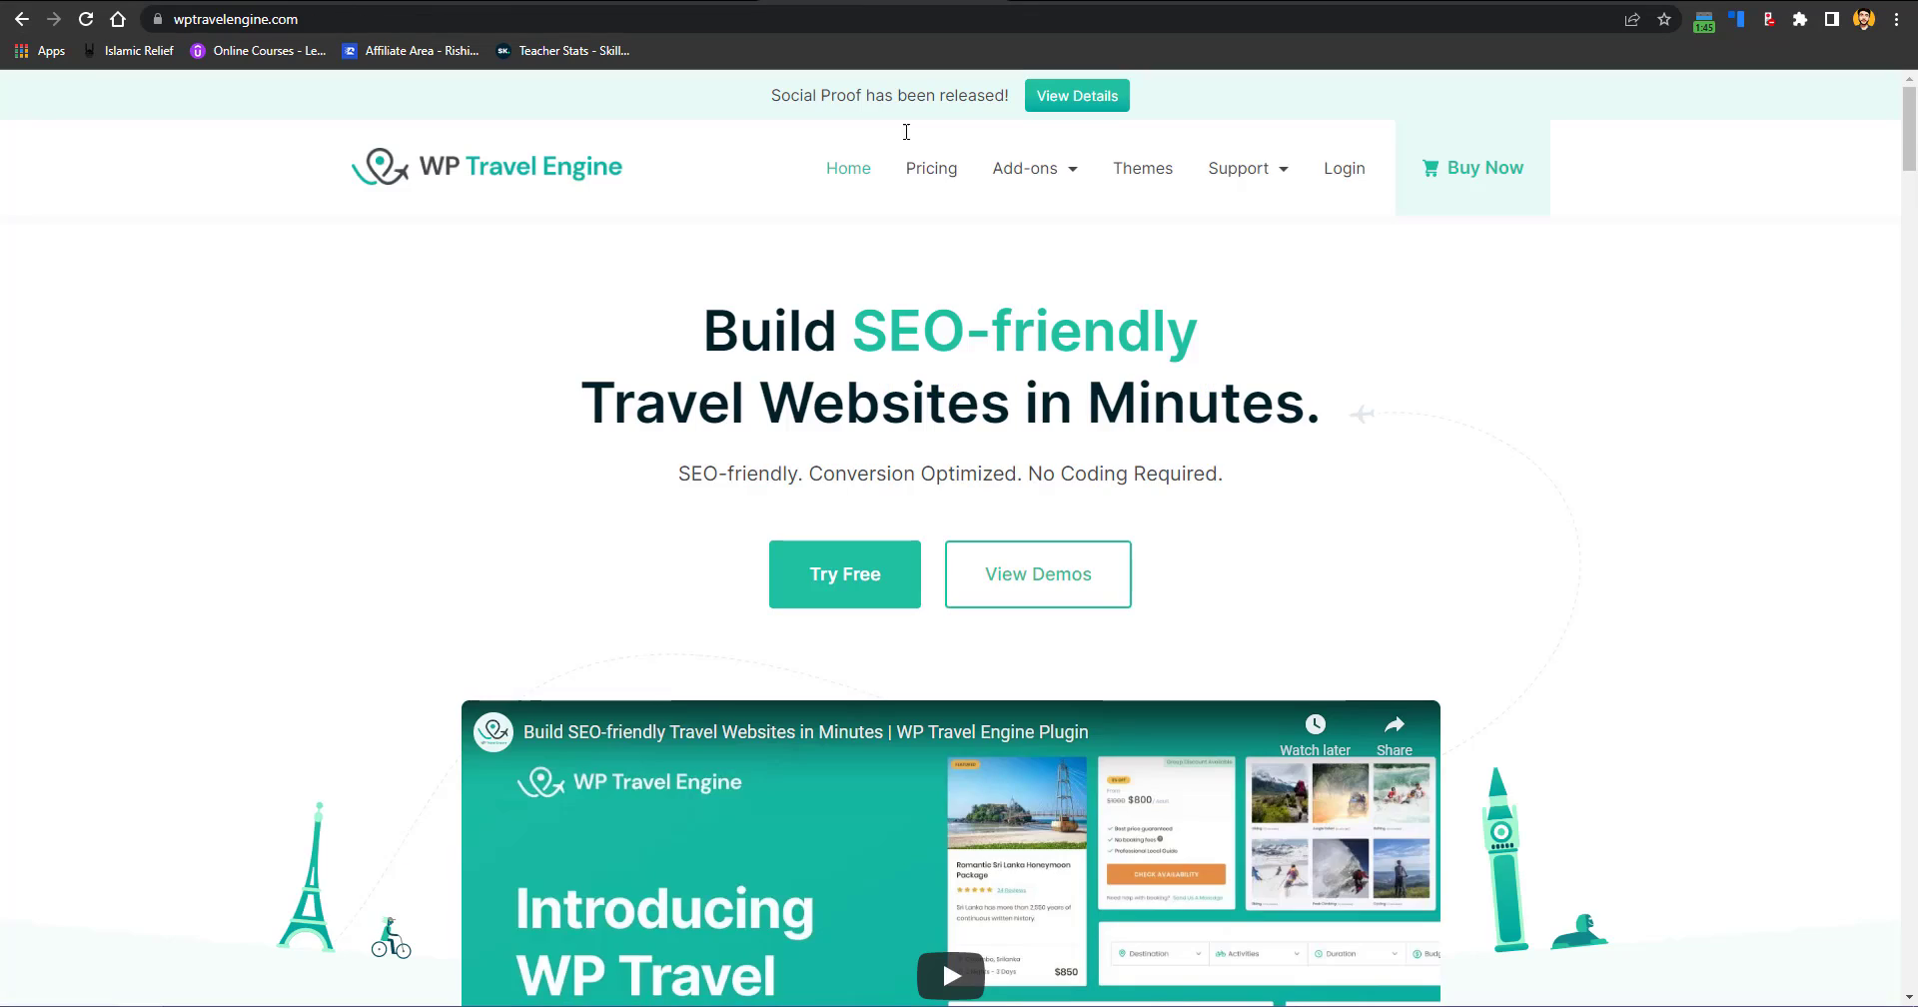
mouse_move(1072, 180)
key("alt+Left")
key("ctrl+Tab")
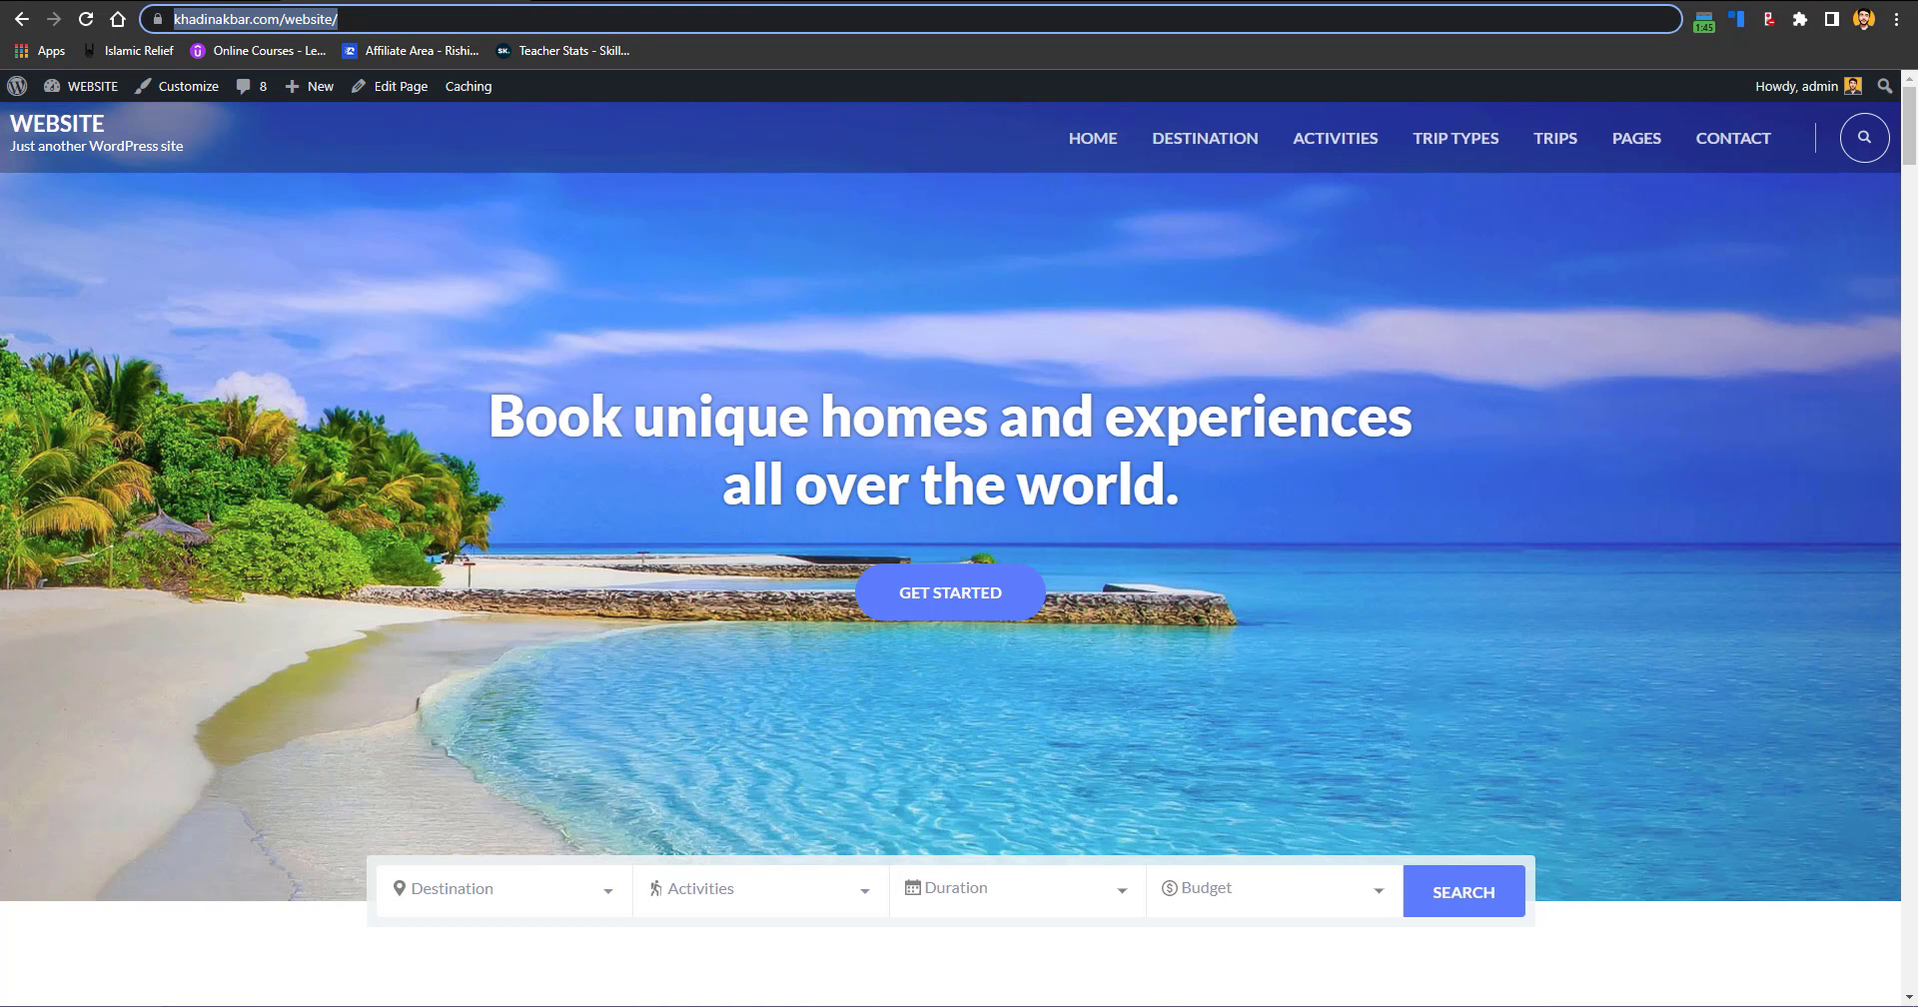
key("ctrl+shift+Tab")
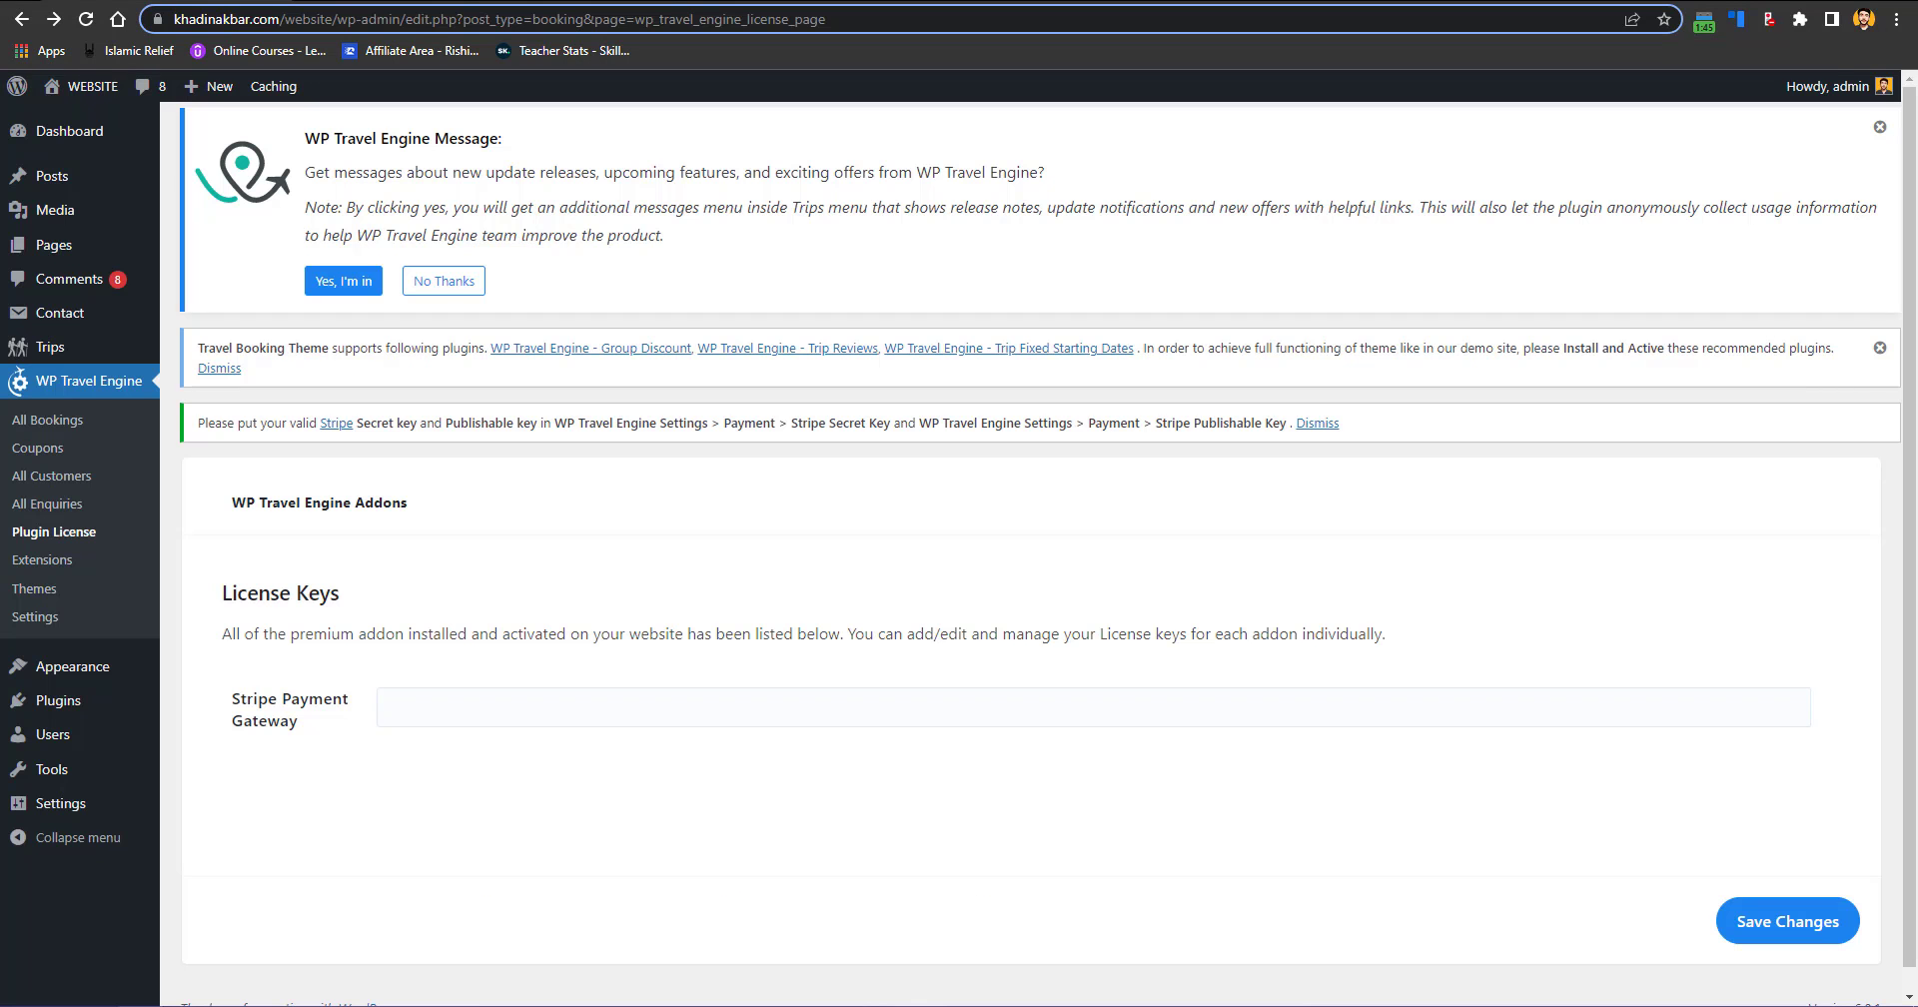
key("ctrl+shift+Tab")
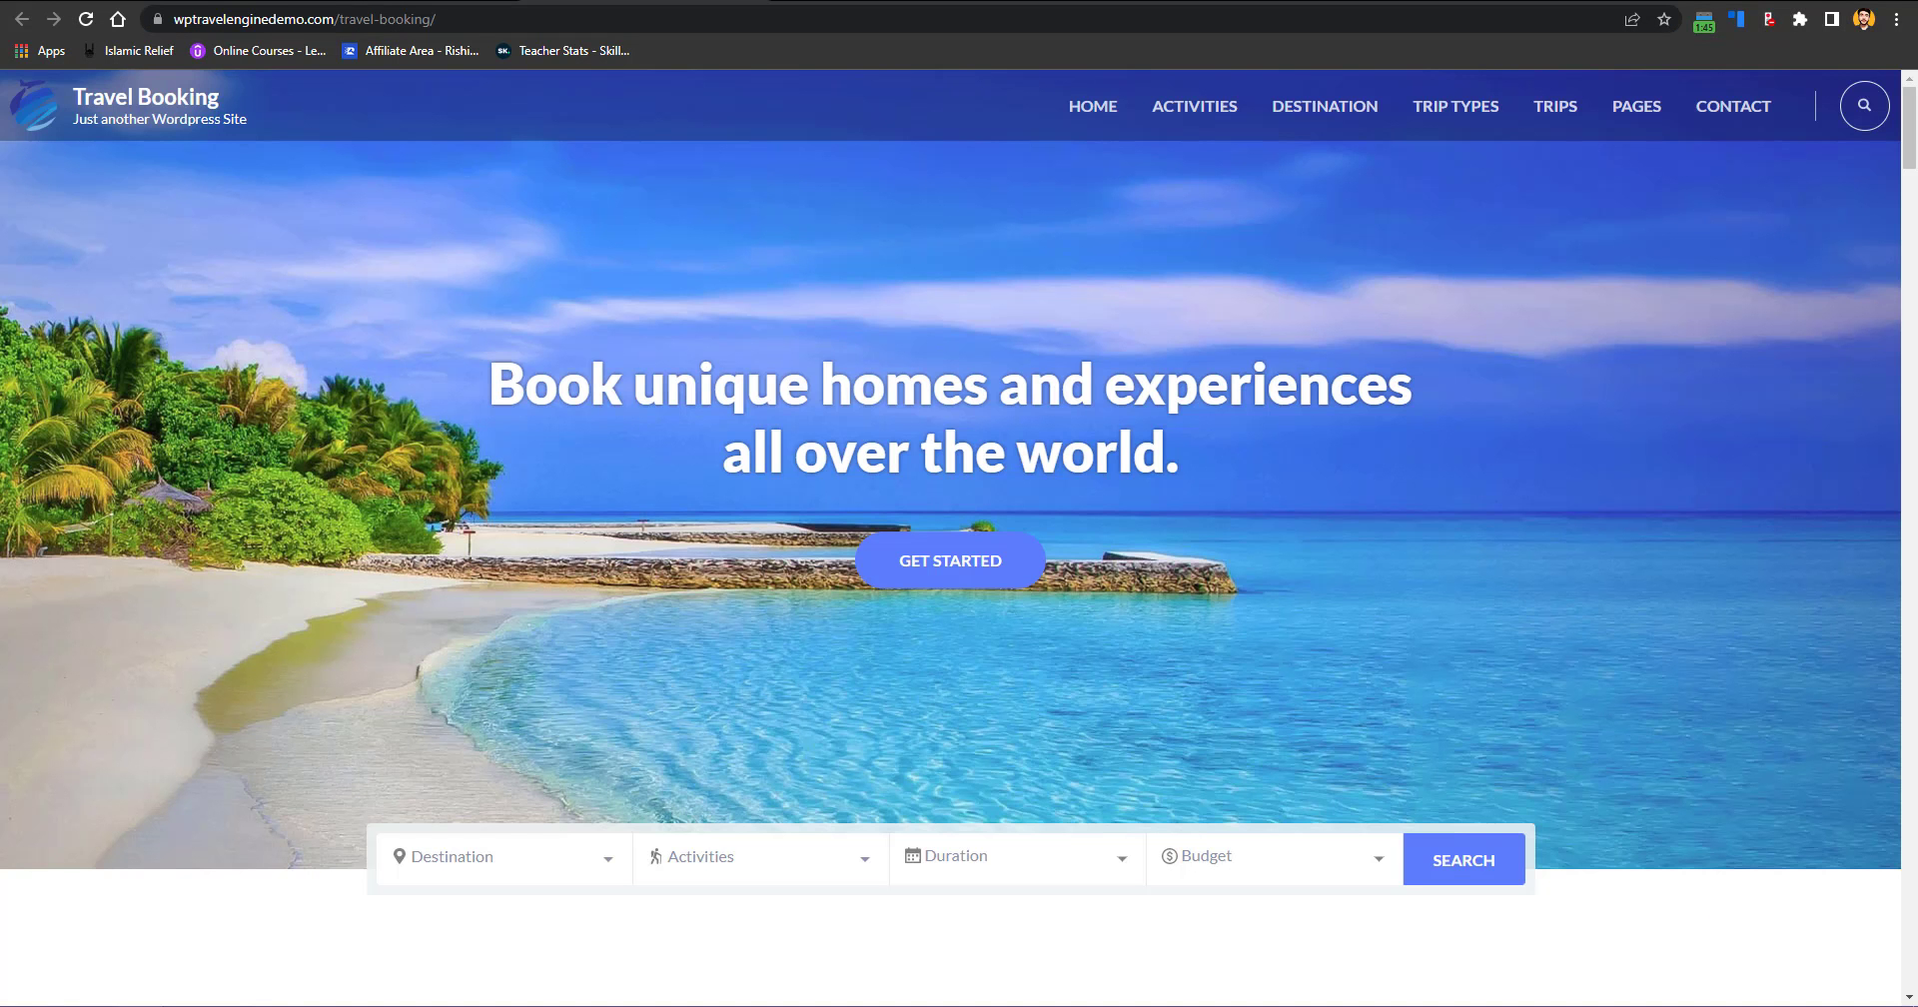
key("ctrl+Tab")
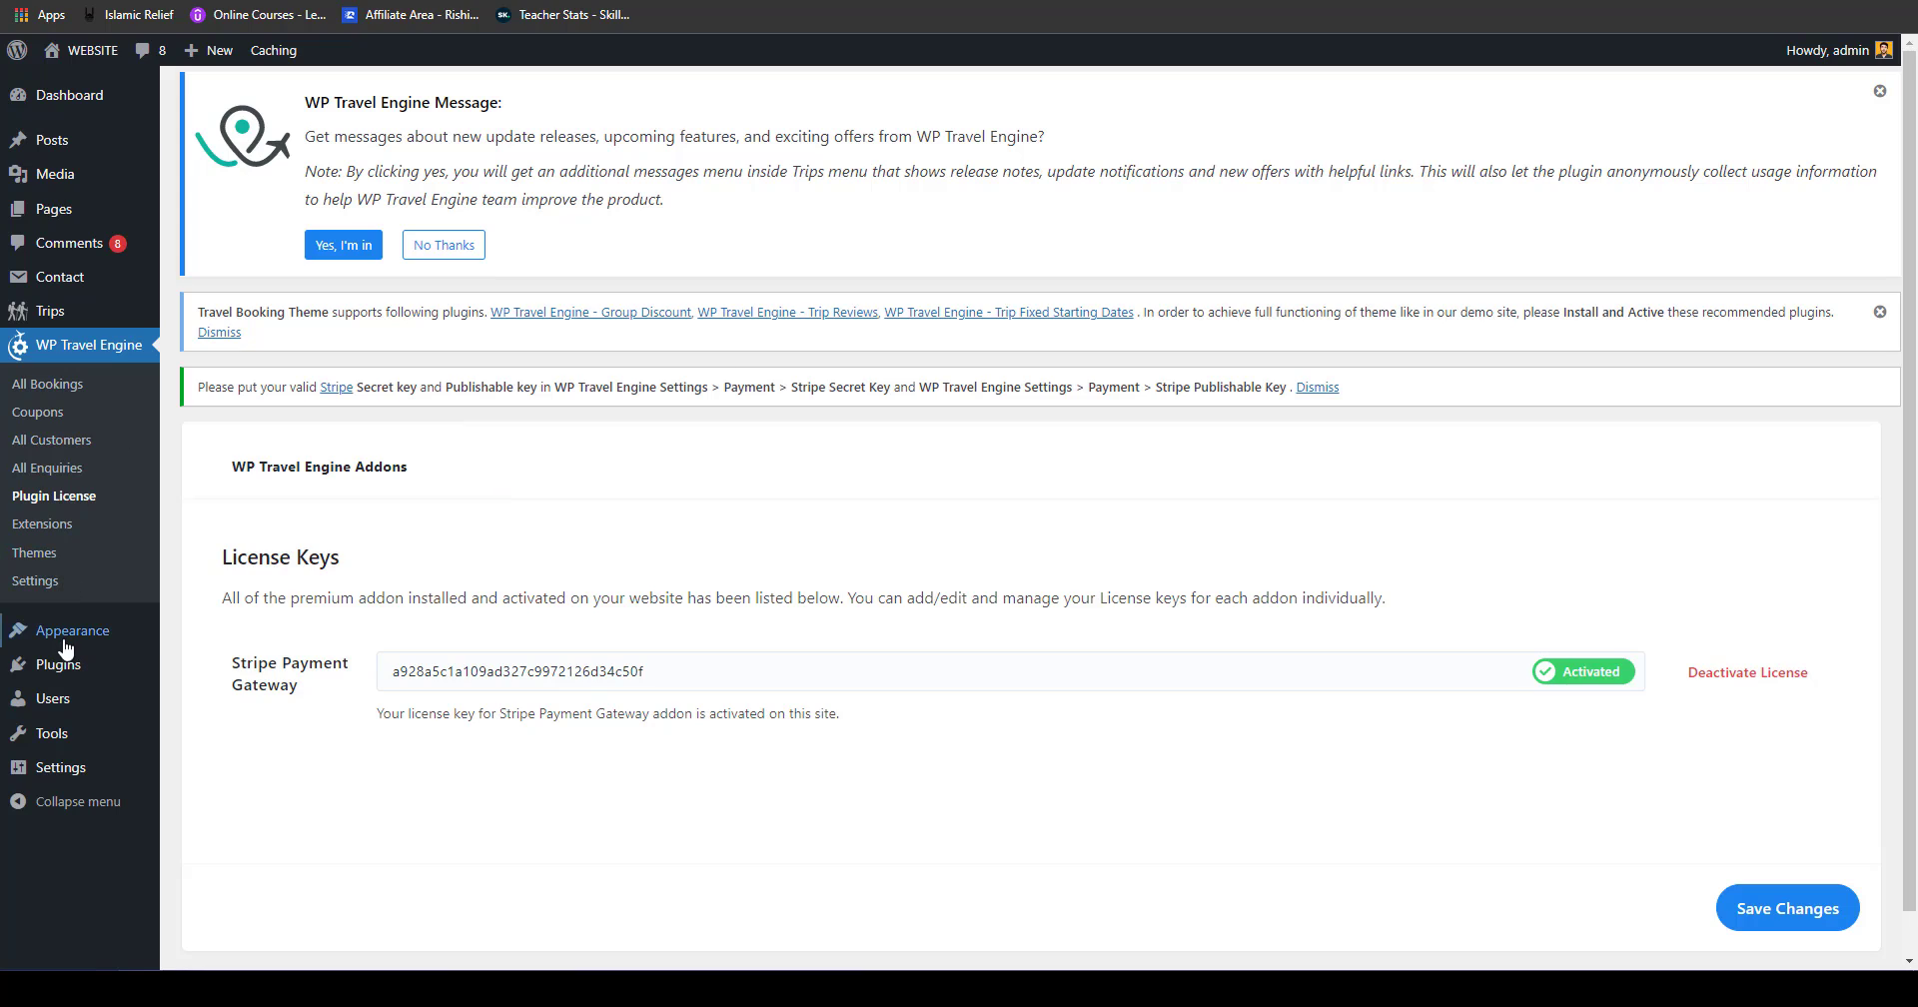
Step: Open the website in the WordPress theme customizer
mouse_move(44, 648)
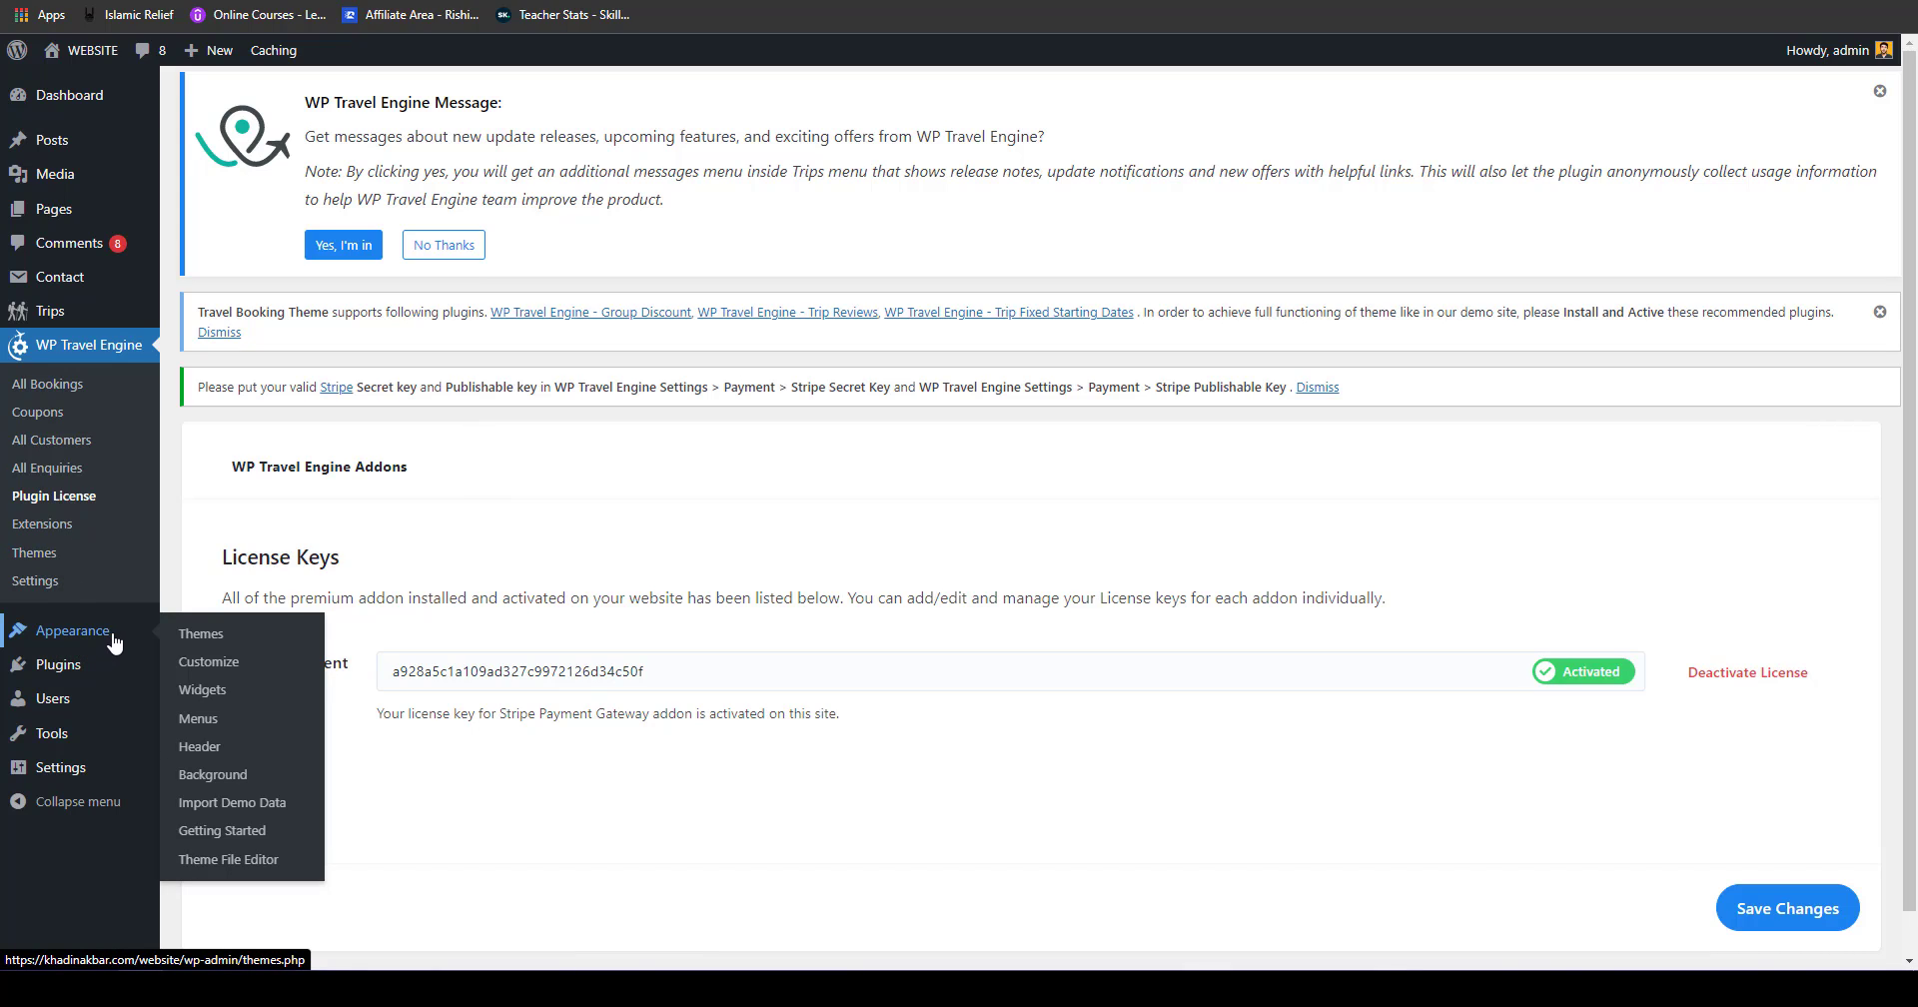
left_click(228, 666)
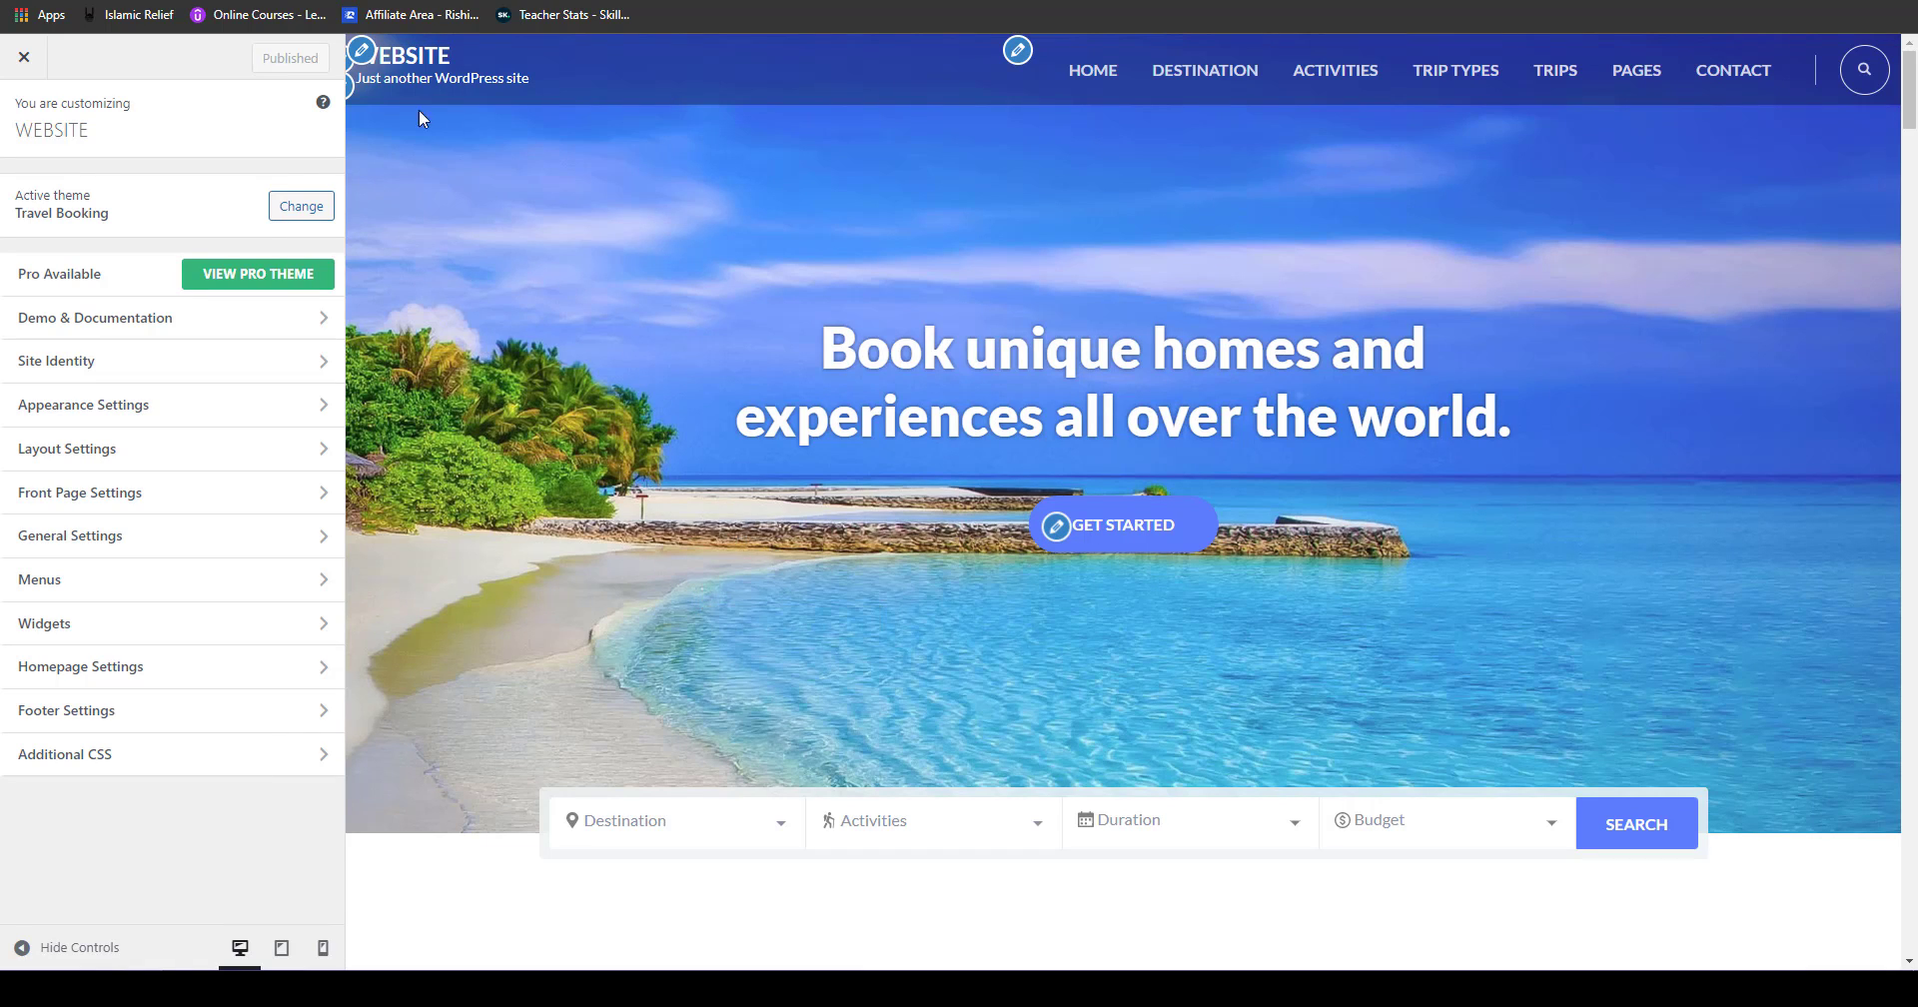
left_click(1901, 1)
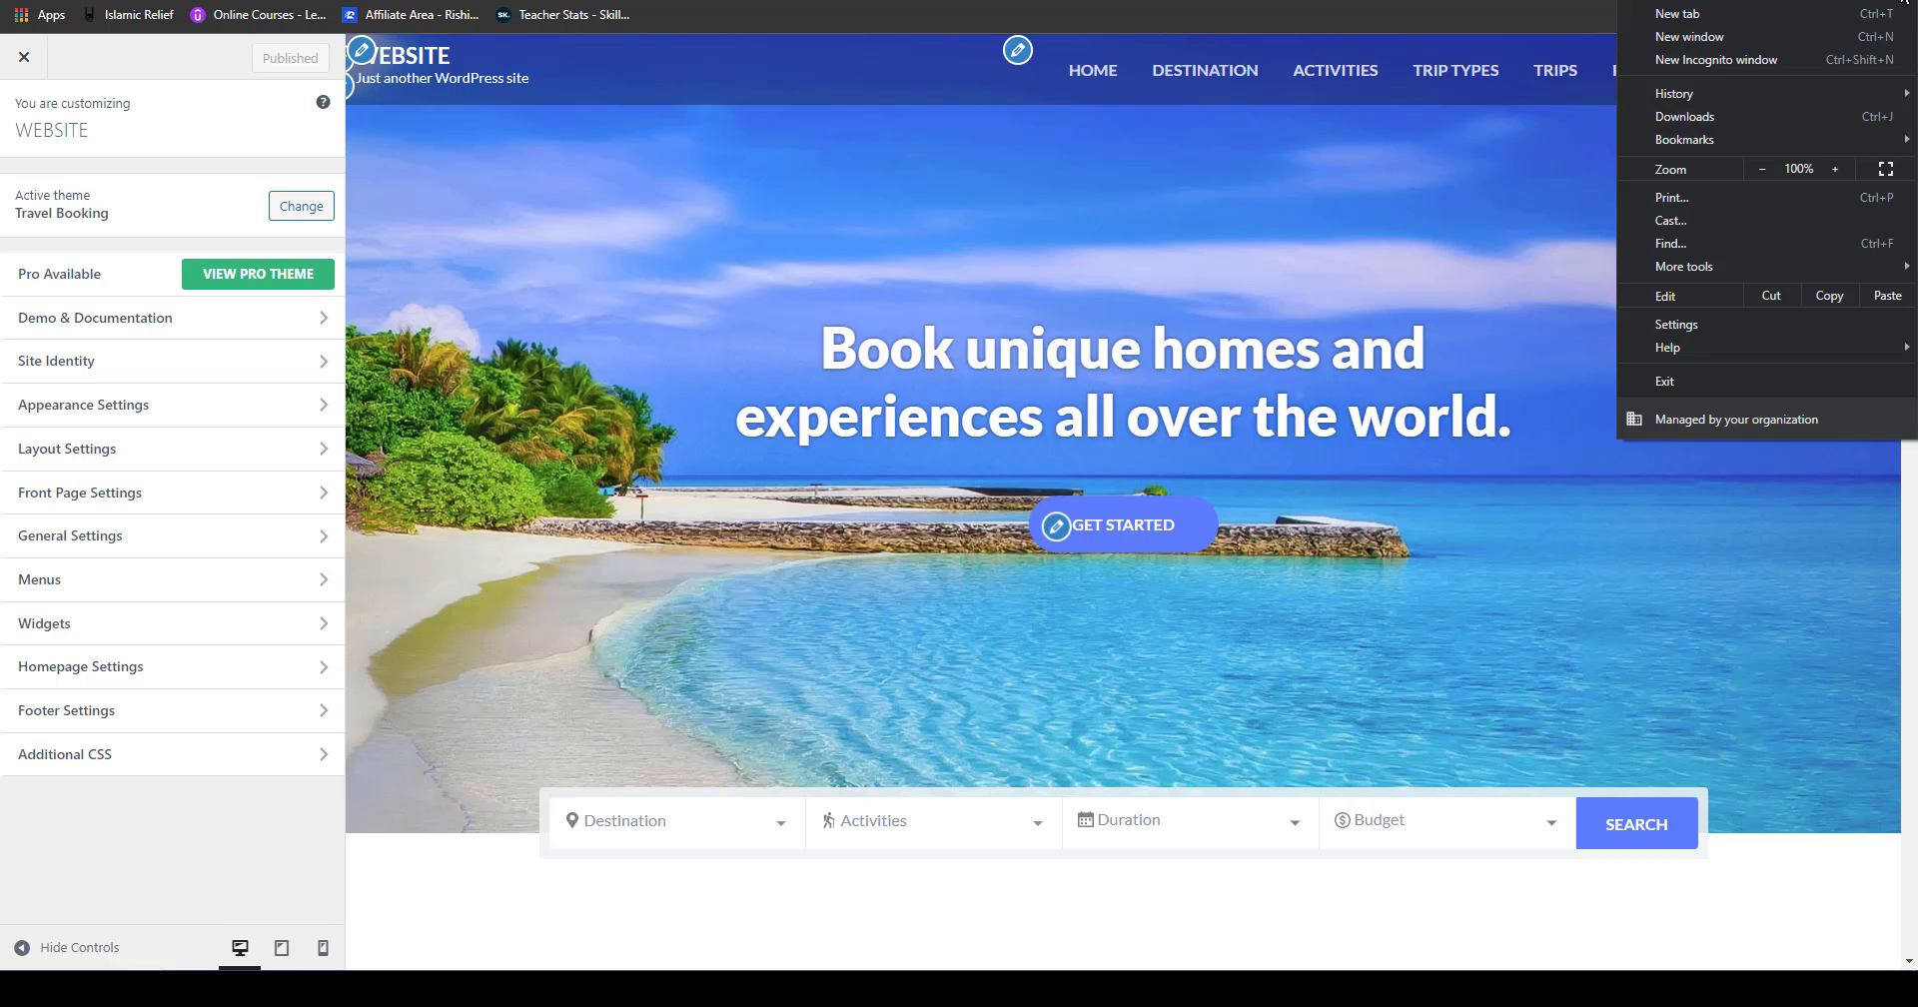
left_click(1760, 171)
left_click(1760, 171)
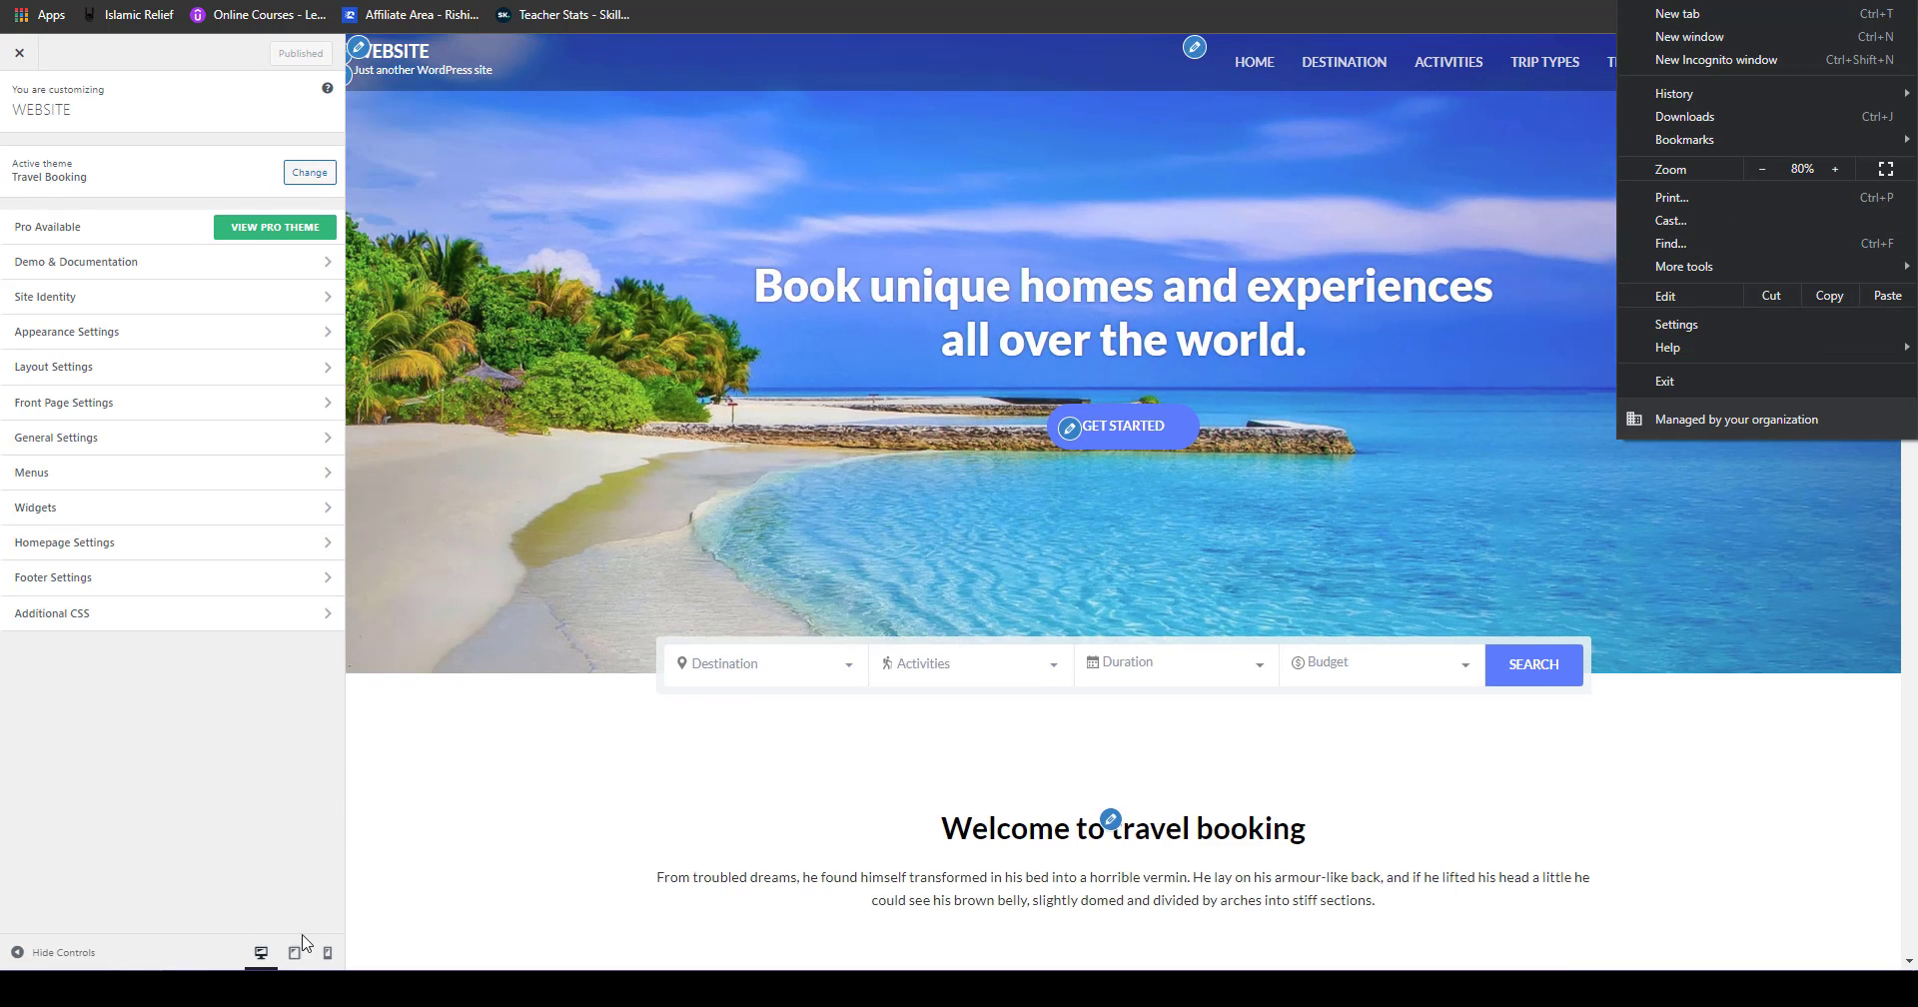
left_click(548, 218)
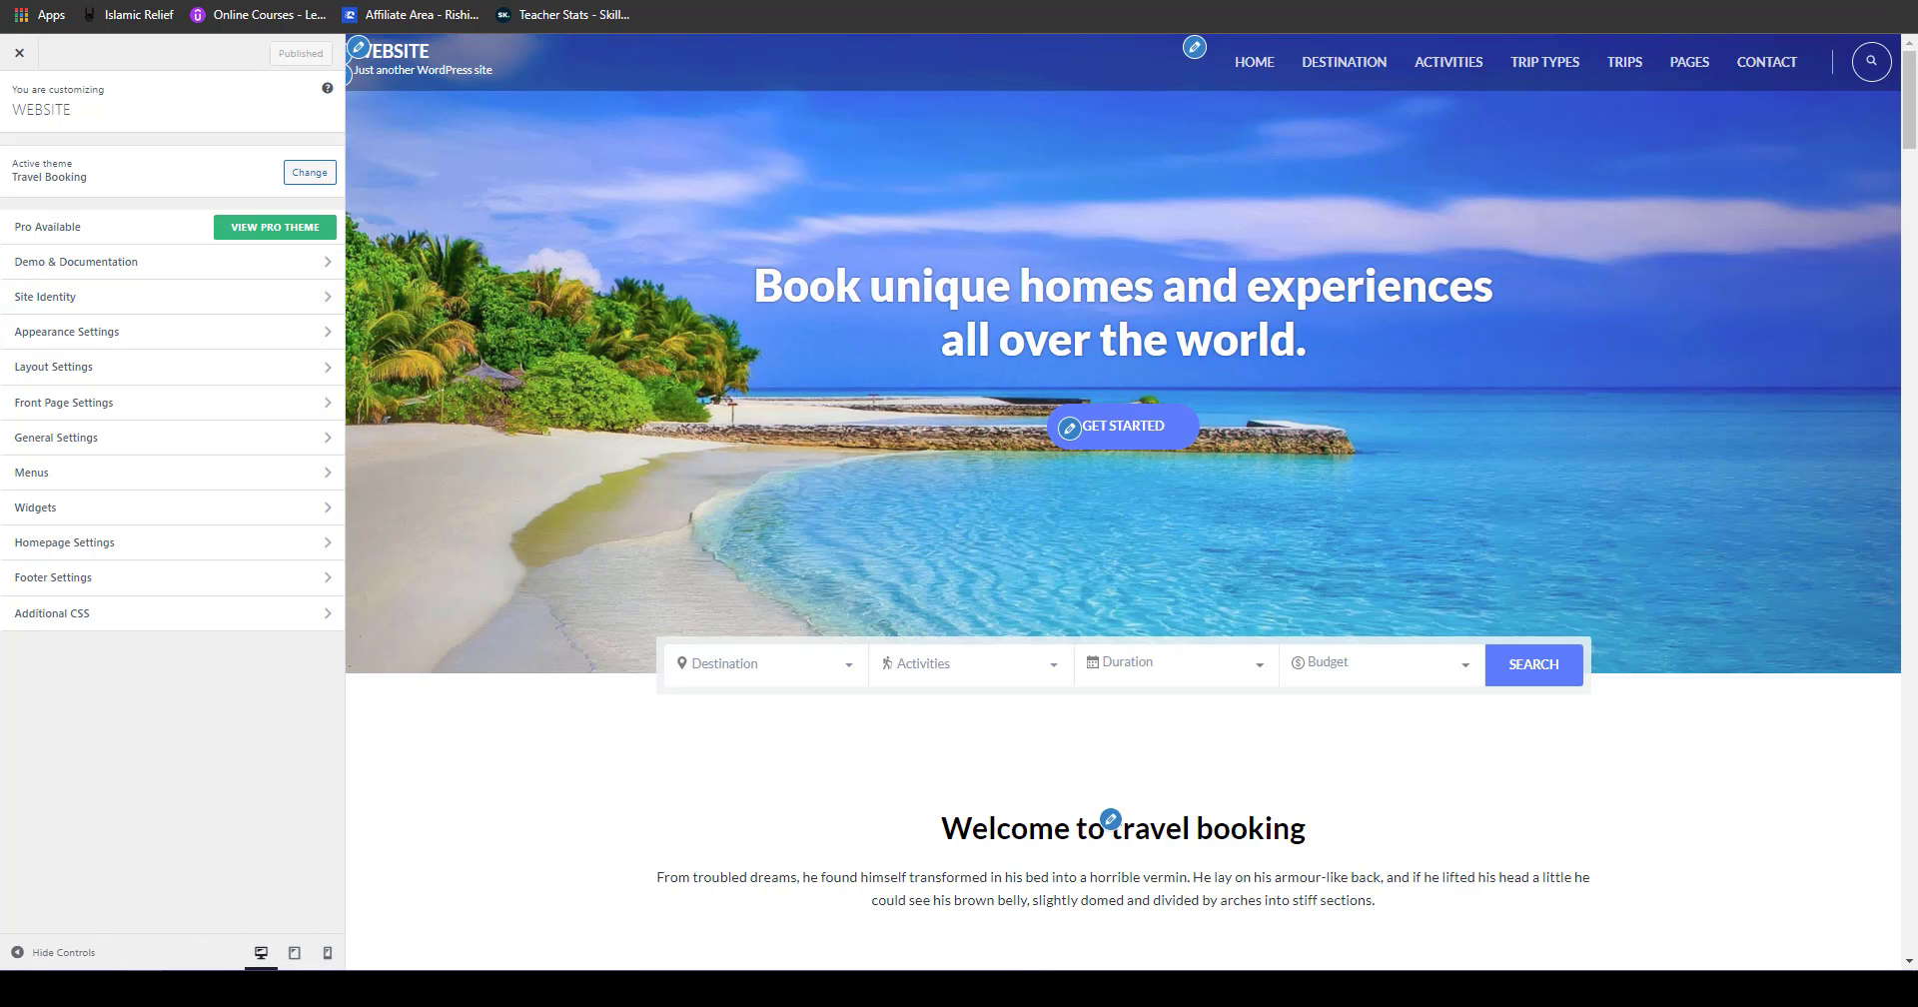
left_click(1901, 1)
left_click(1836, 169)
left_click(1836, 169)
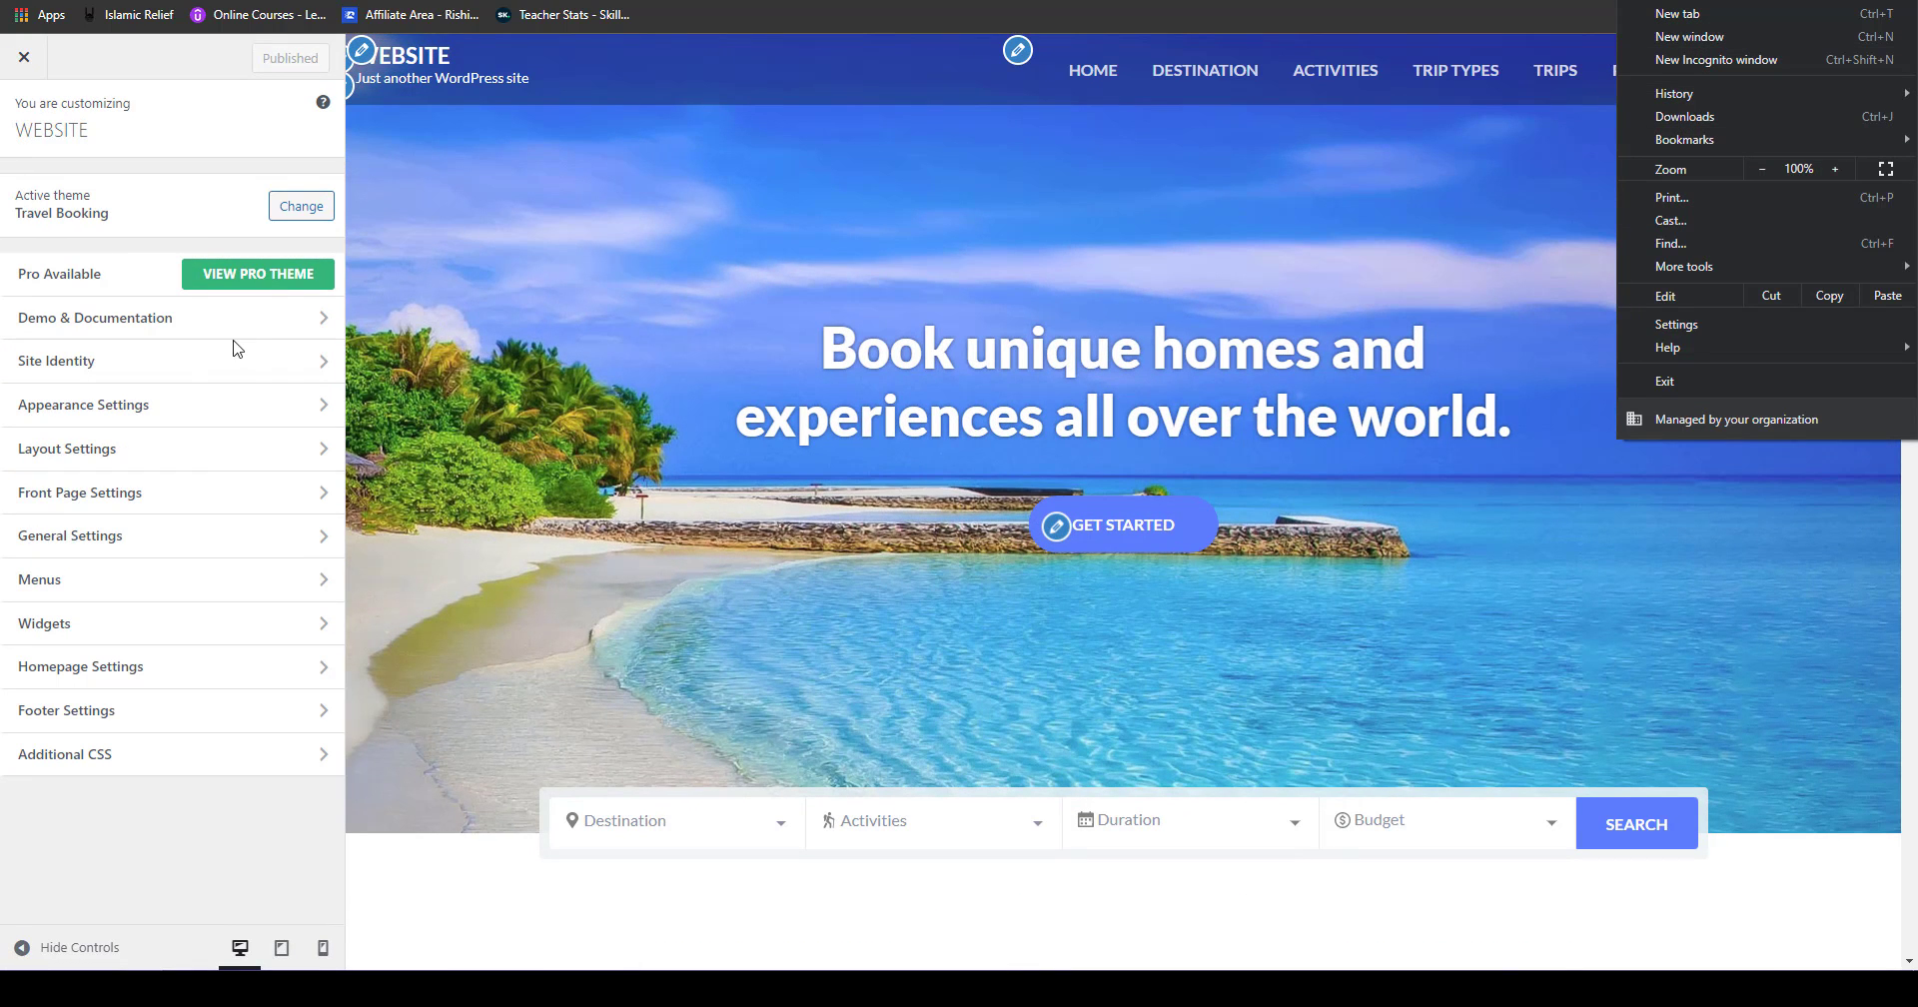
Step: Open the Site Identity settings of the website
left_click(175, 370)
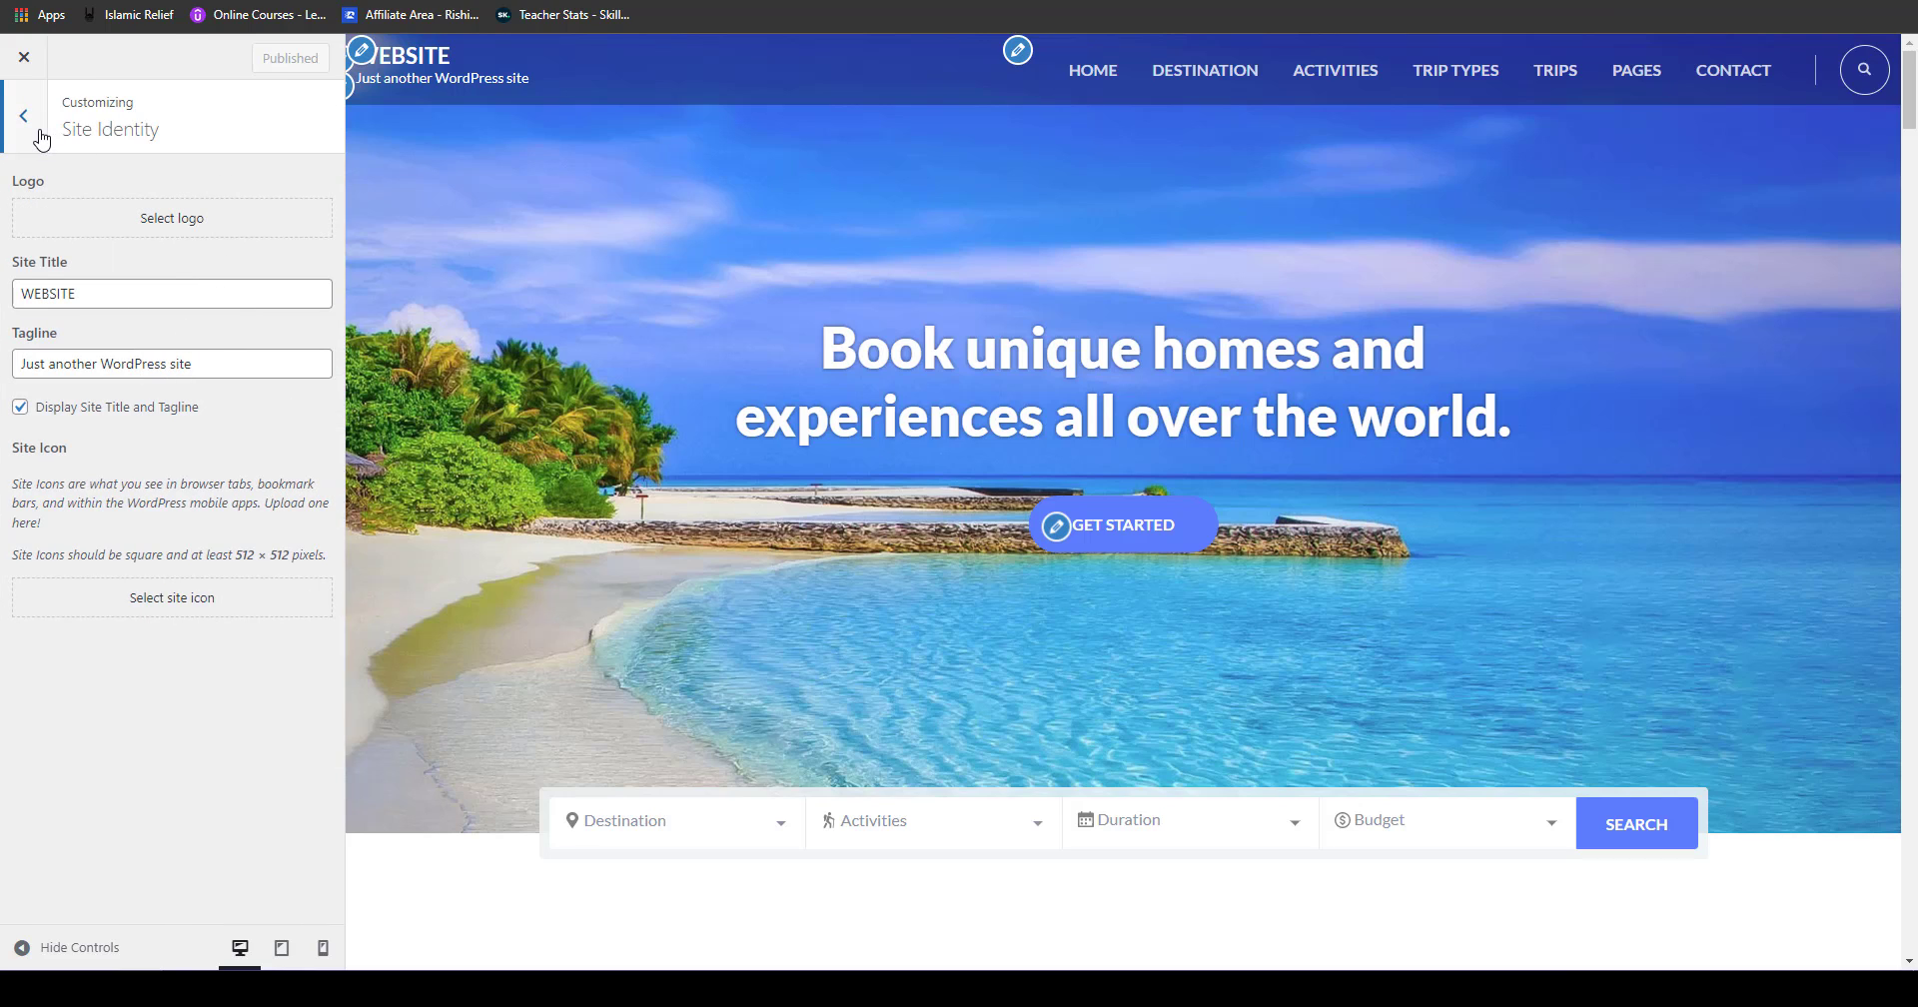
Step: Replace the site's tagline with "BY" followed by the author's full name
double_click(79, 293)
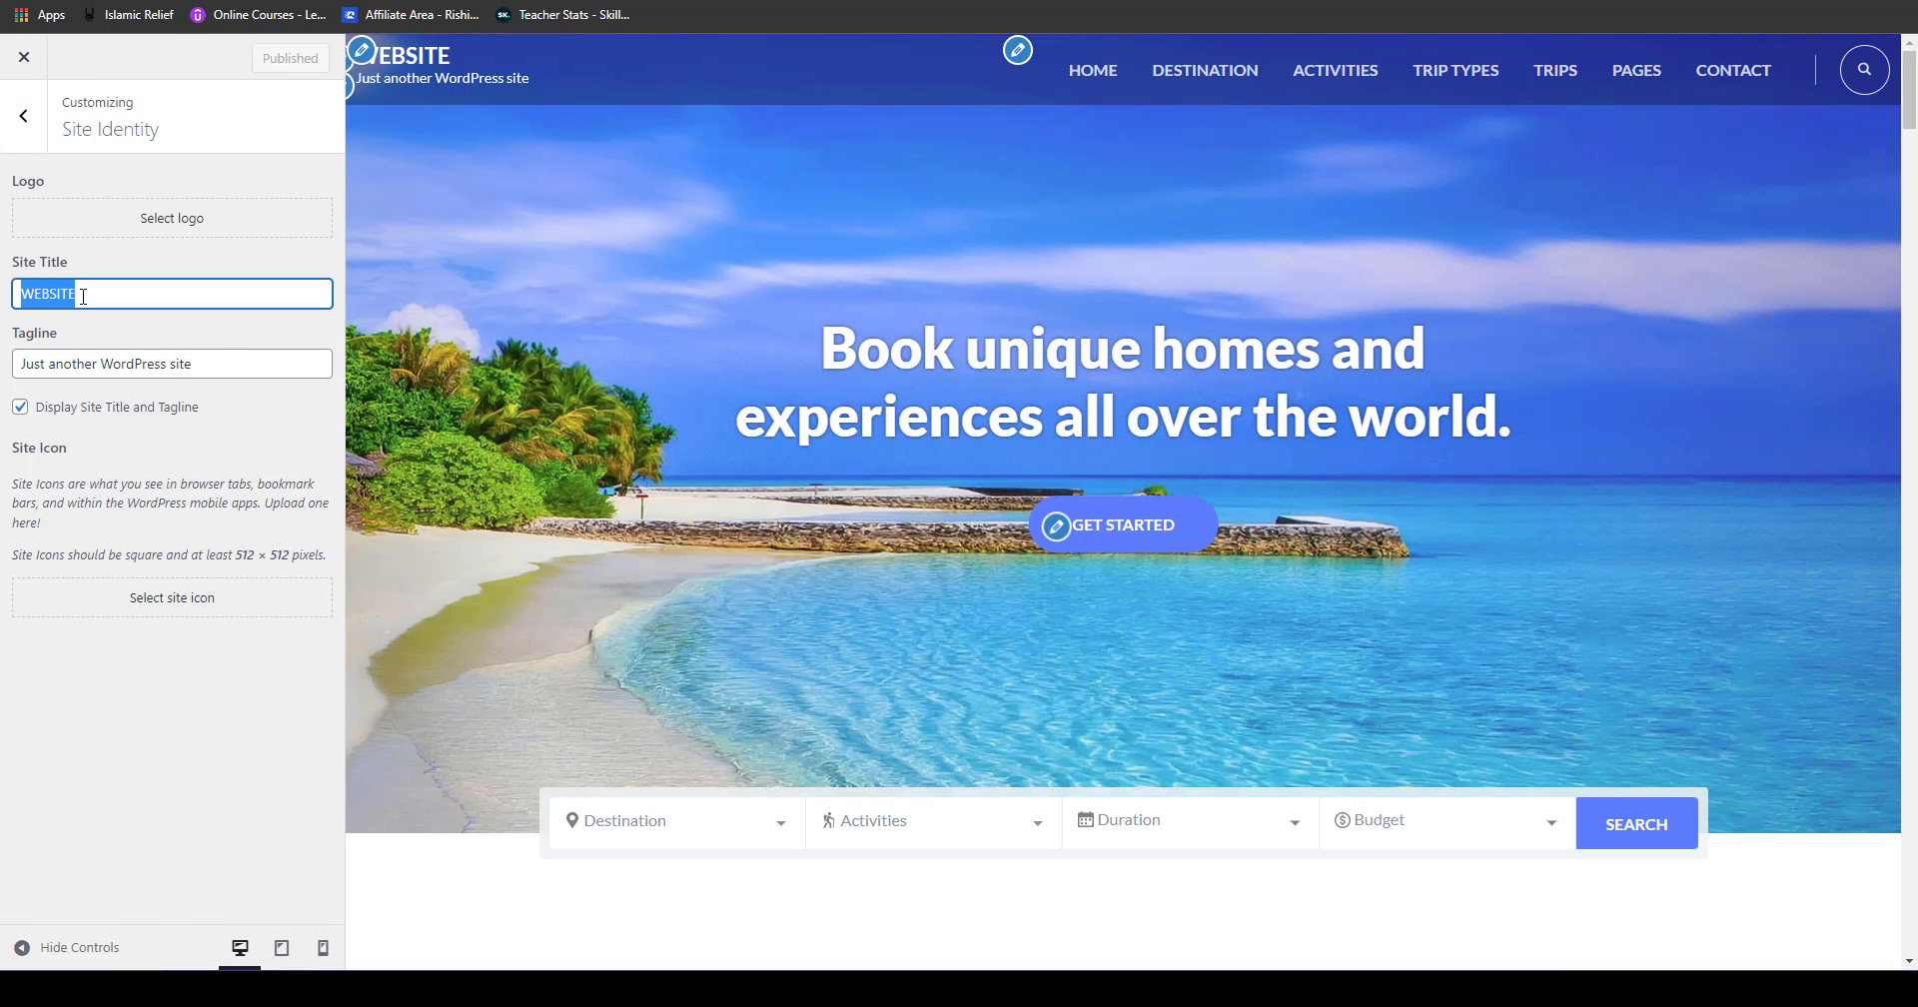
triple_click(117, 372)
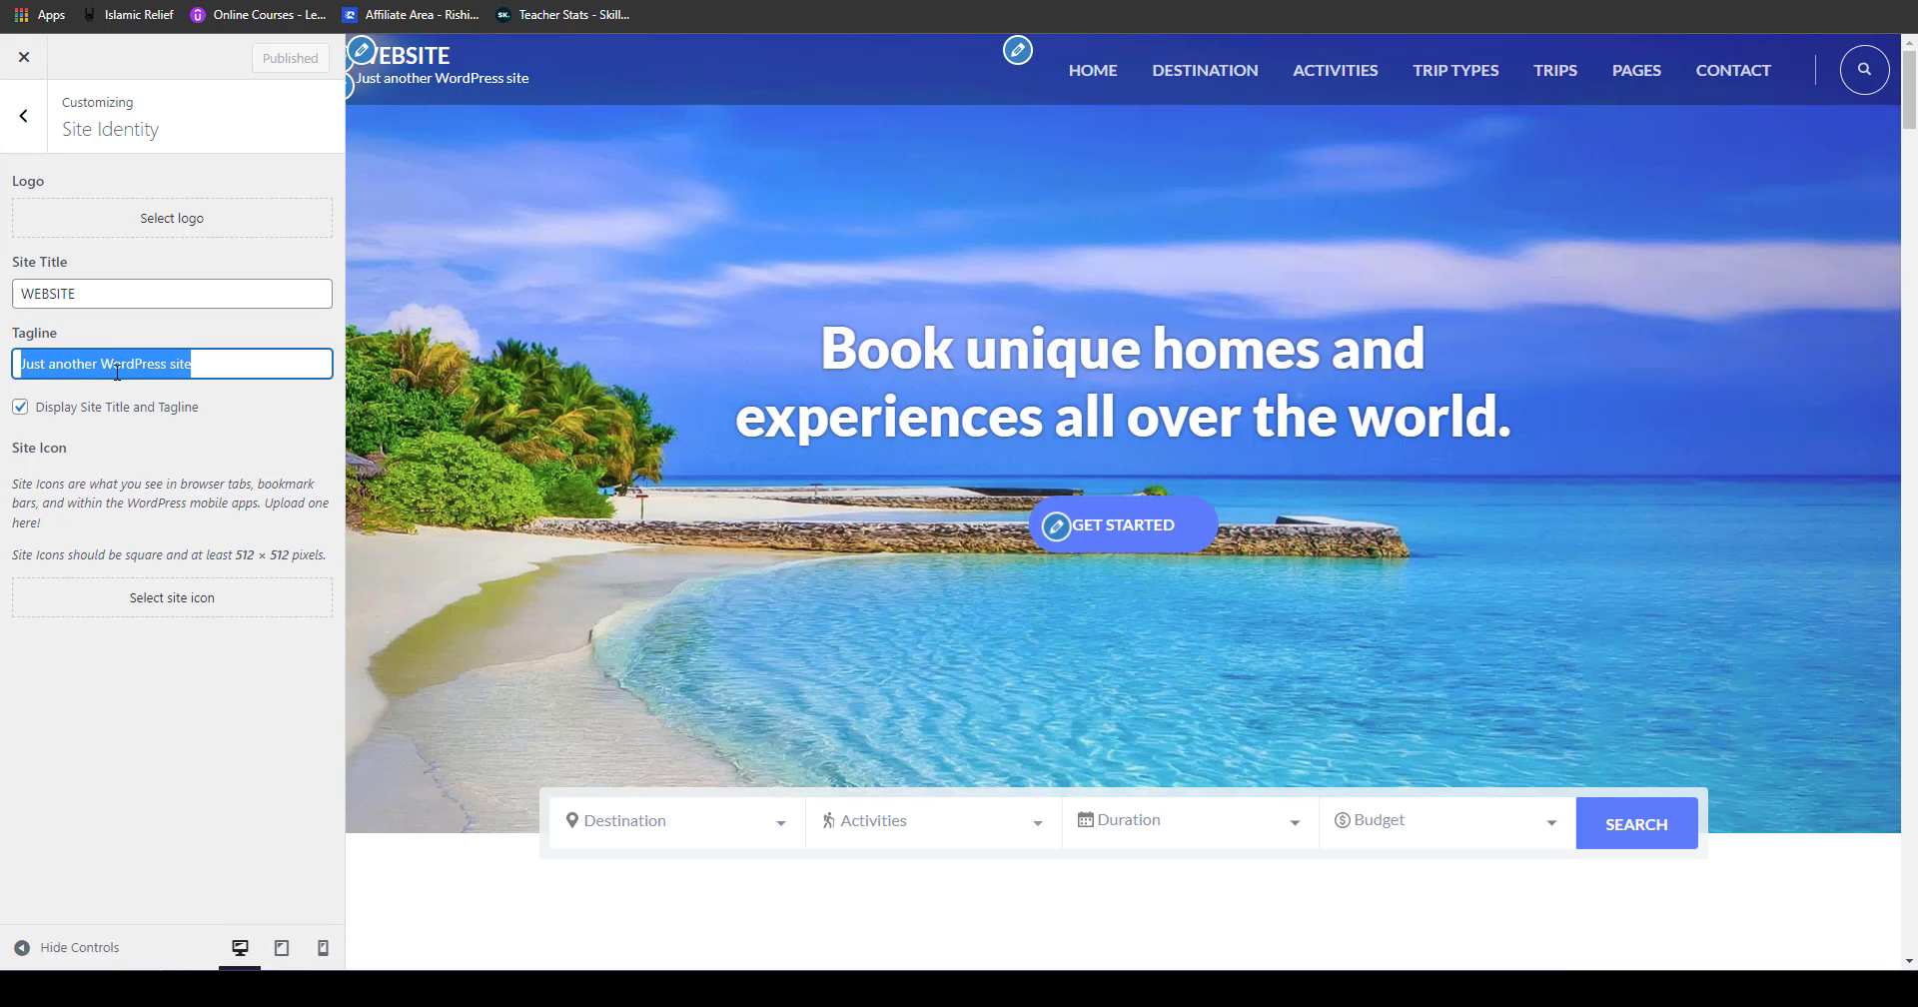
type("BY ")
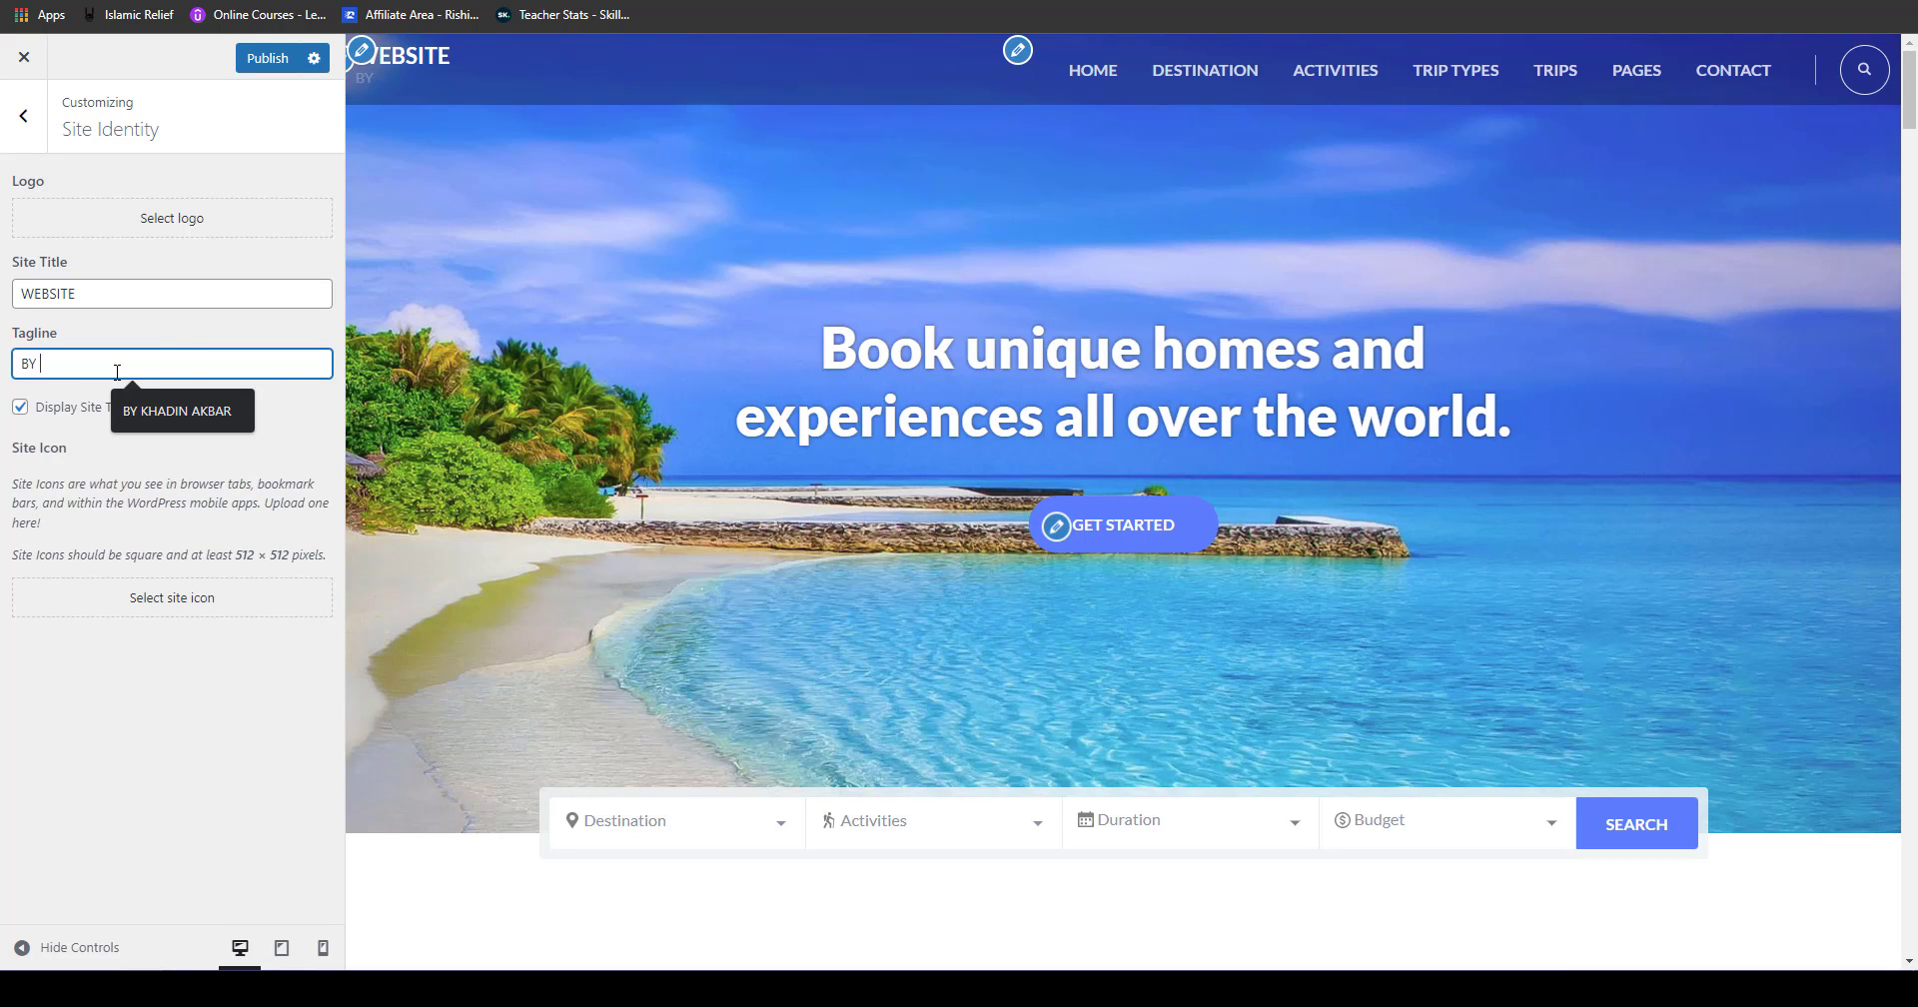
type("KHADIN AKBAR")
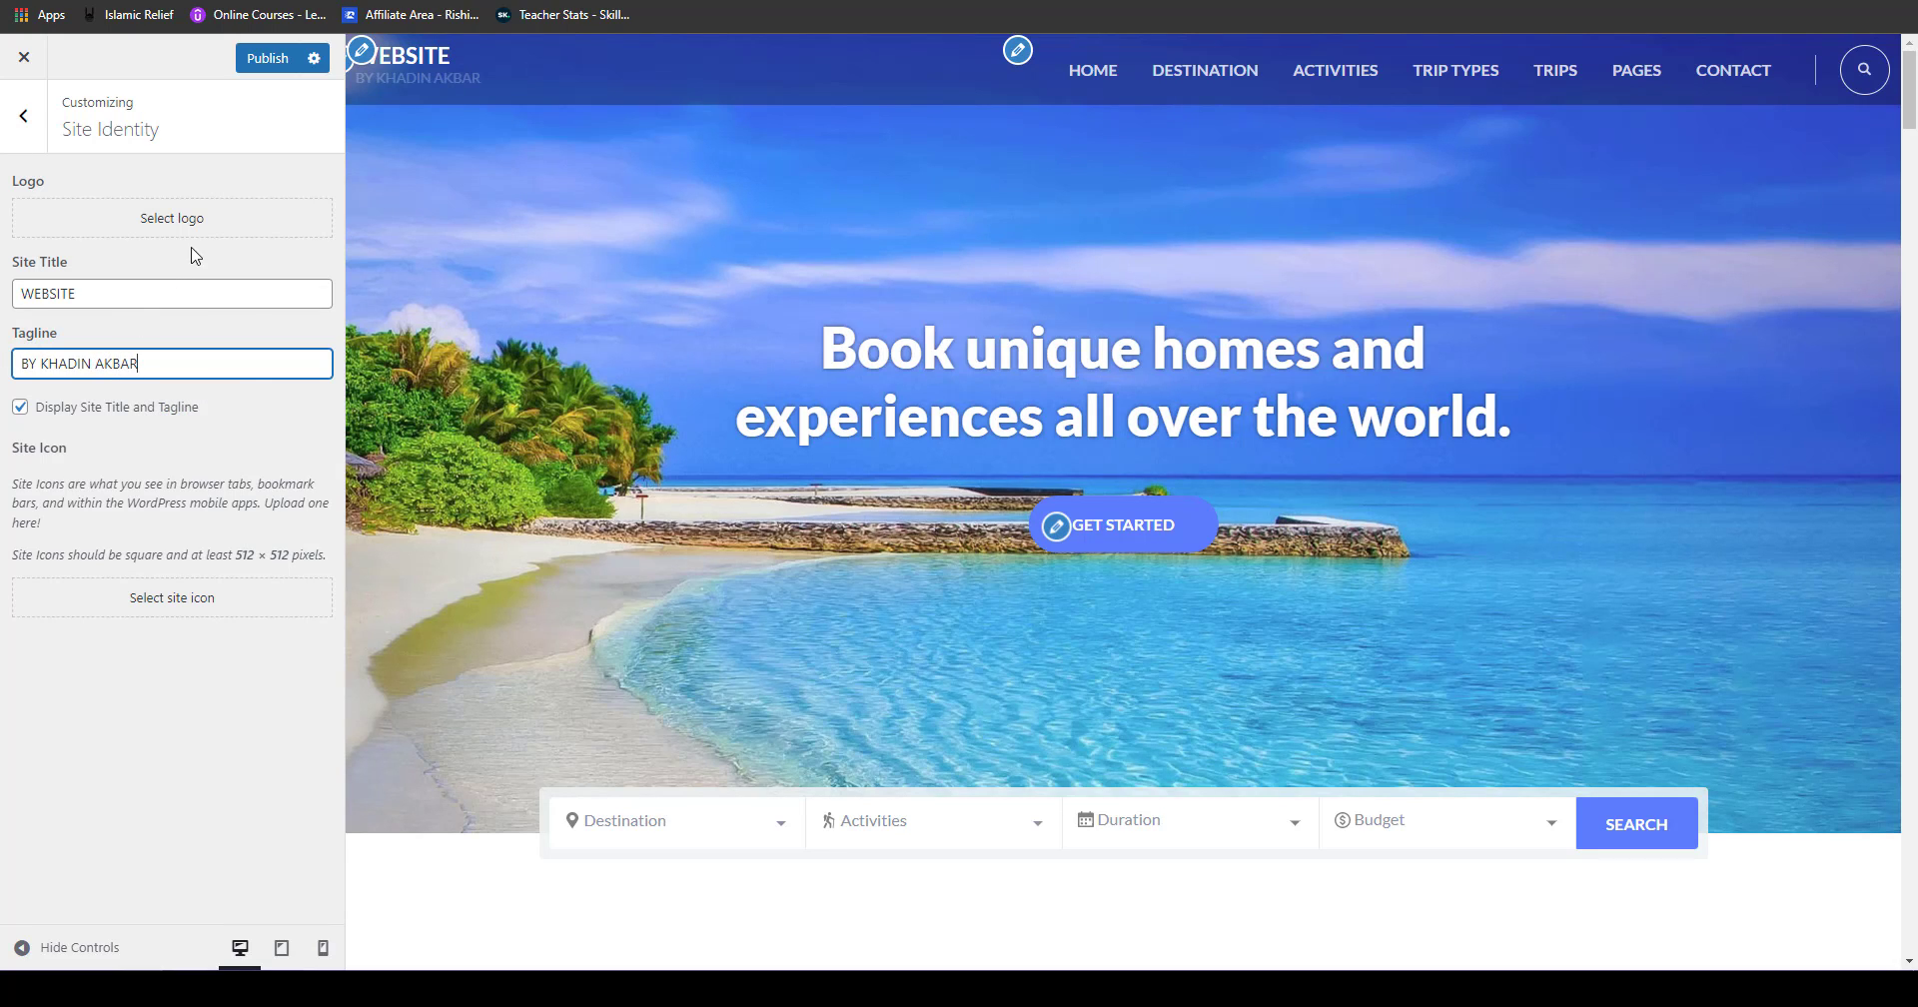
Step: Replace the tagline with "TRAVEL & TOUR BOOKING"
key("ctrl+shift+Left")
key("ctrl+shift+Left")
key("ctrl+shift+Left")
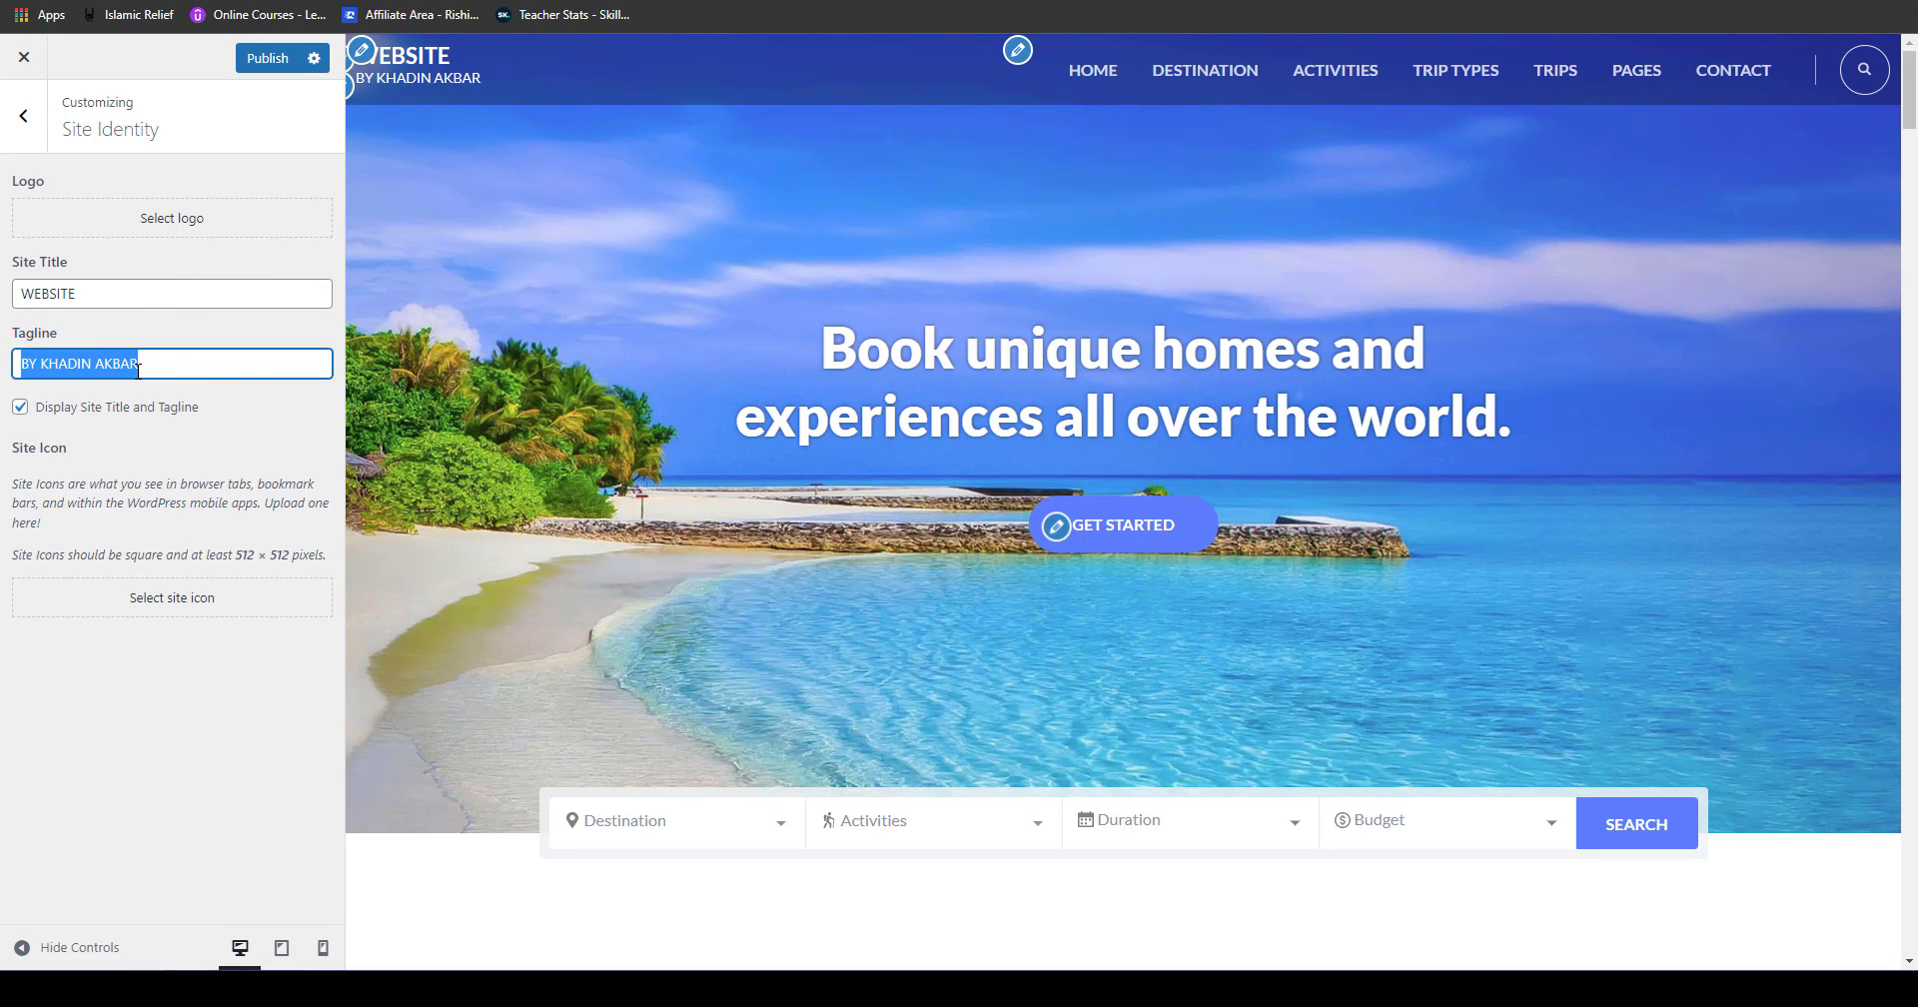
type("TRAVEL")
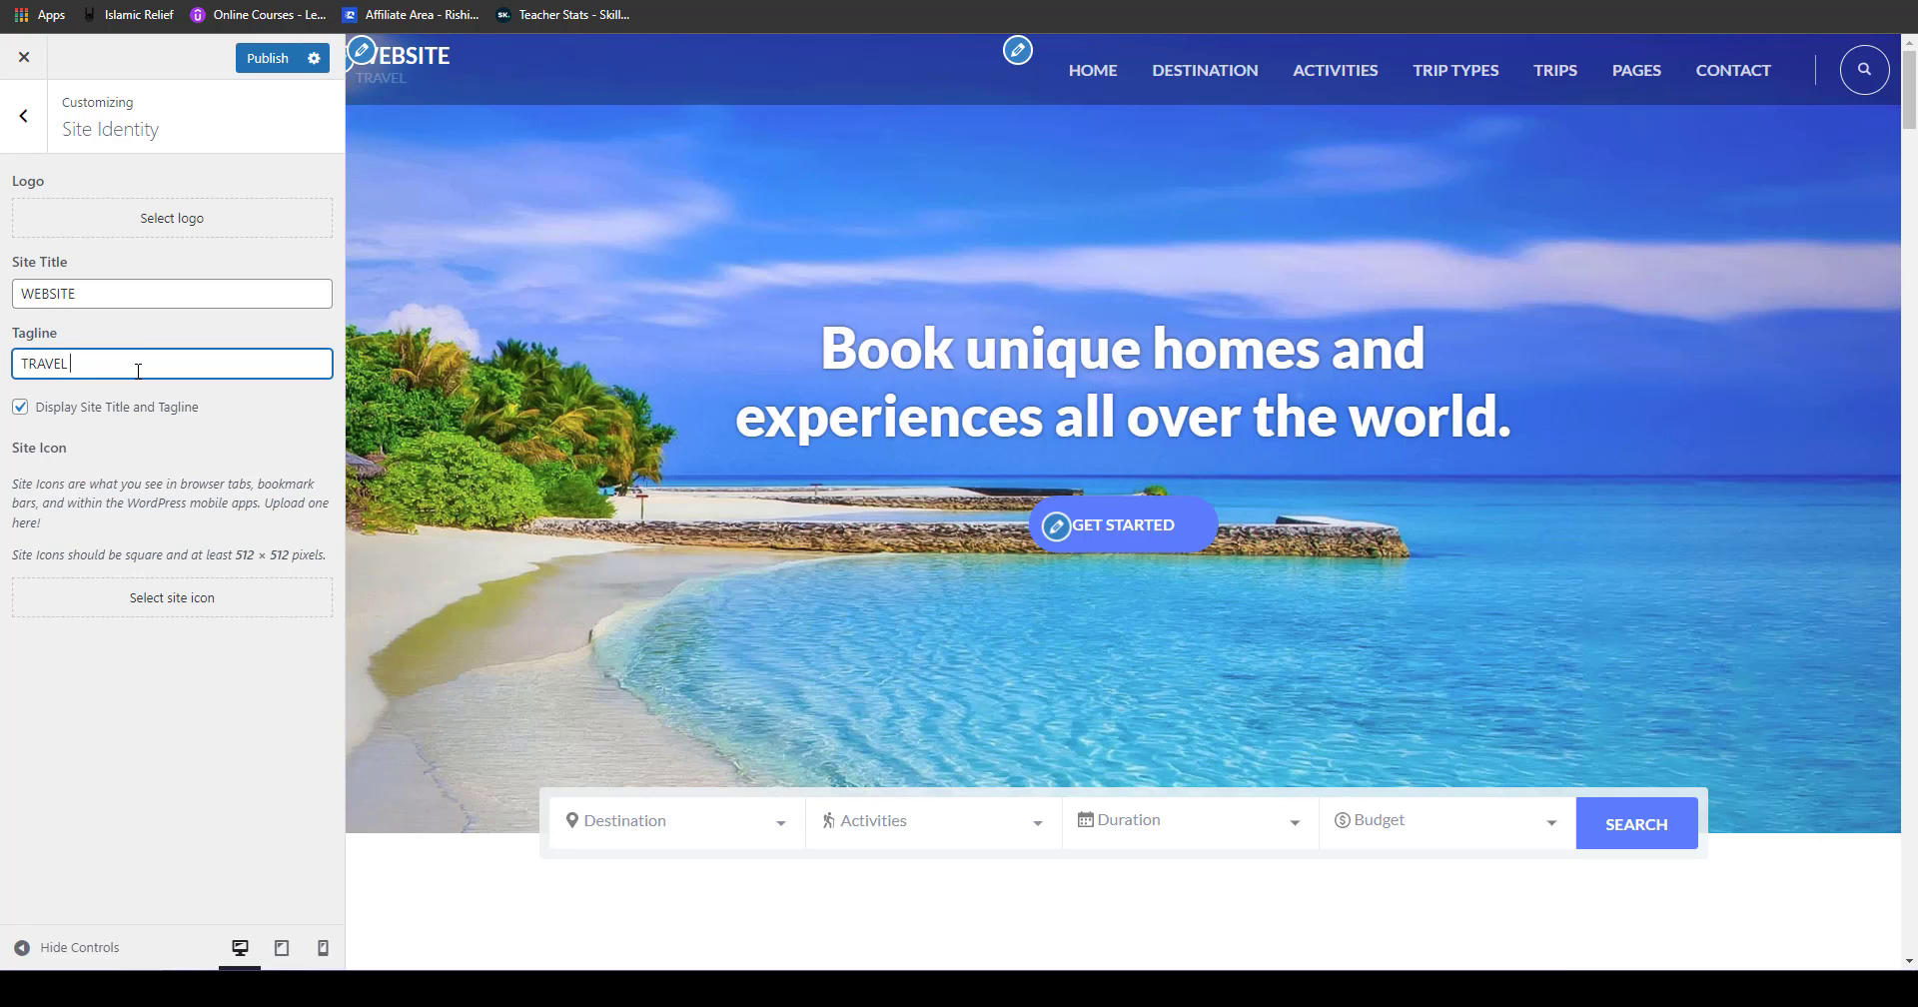
type(" B")
type(" TOUR BOOOKING")
key("BackSpace")
key("BackSpace")
key("BackSpace")
key("BackSpace")
type("ING")
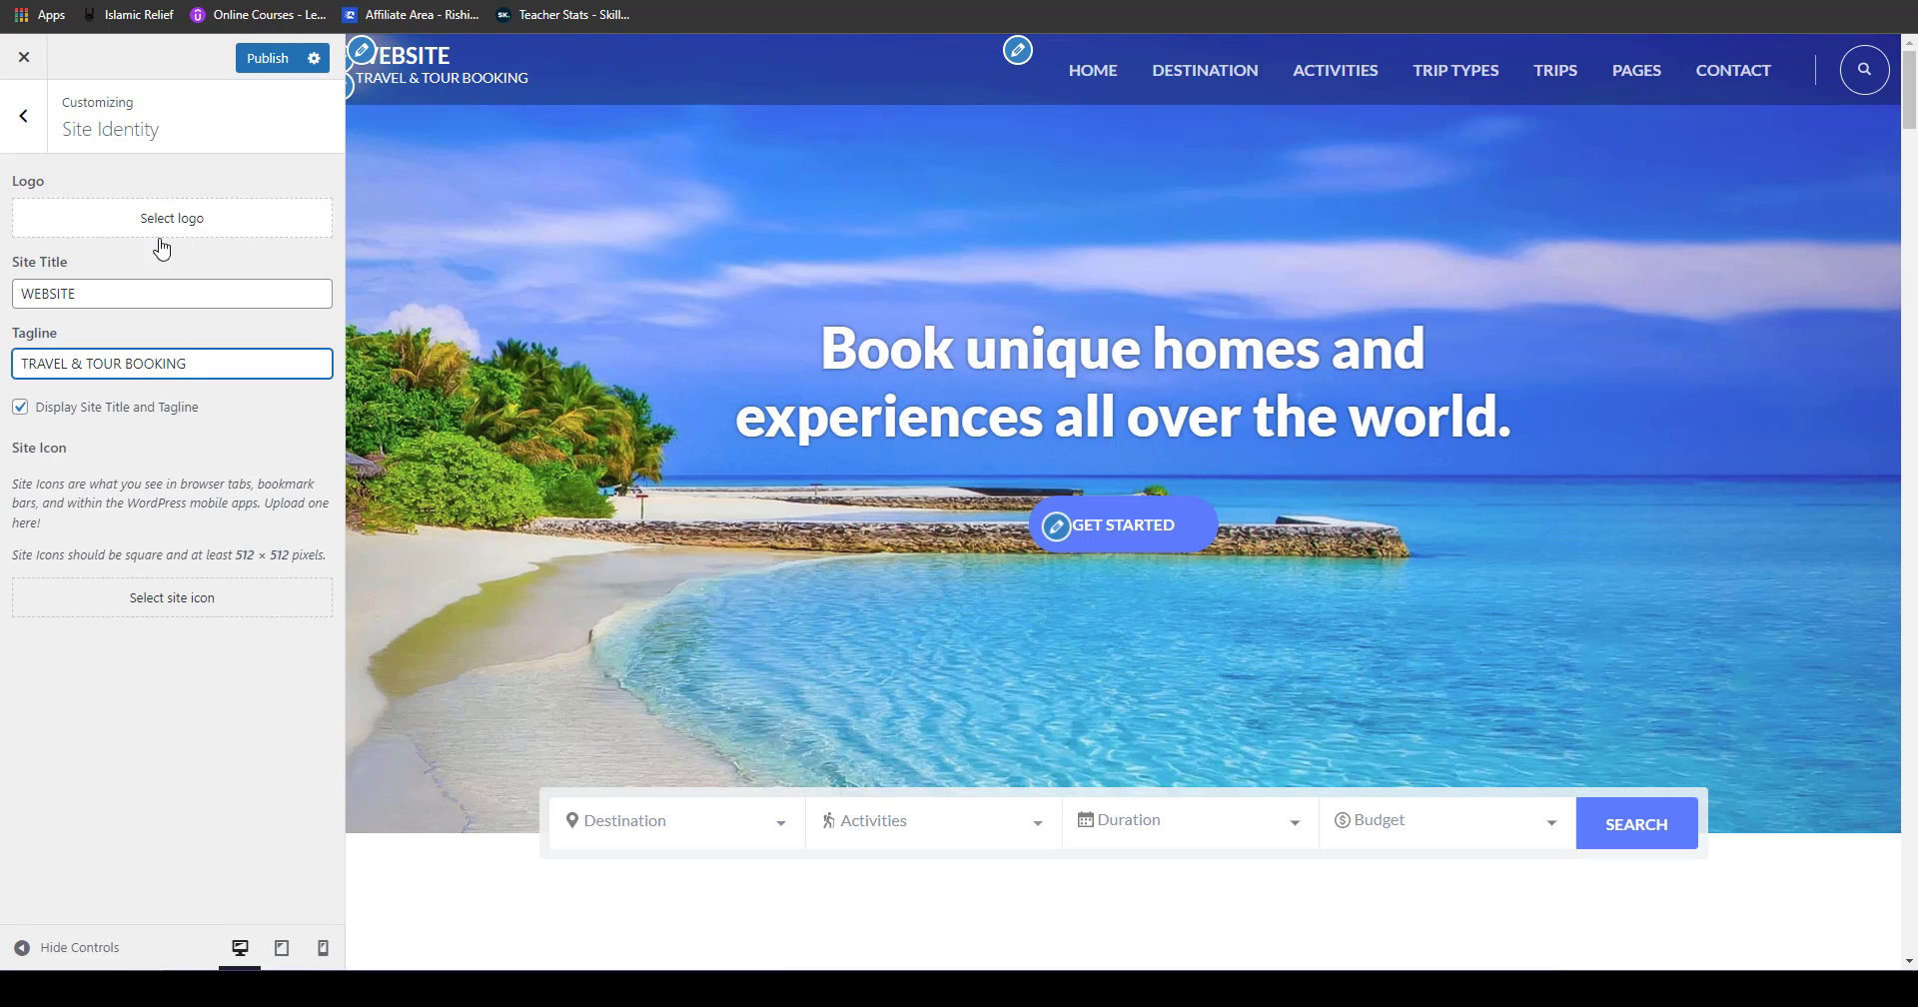
Step: Upload the WHITE LOGO image from Local Disk (D:) for use as the site logo
left_click(172, 236)
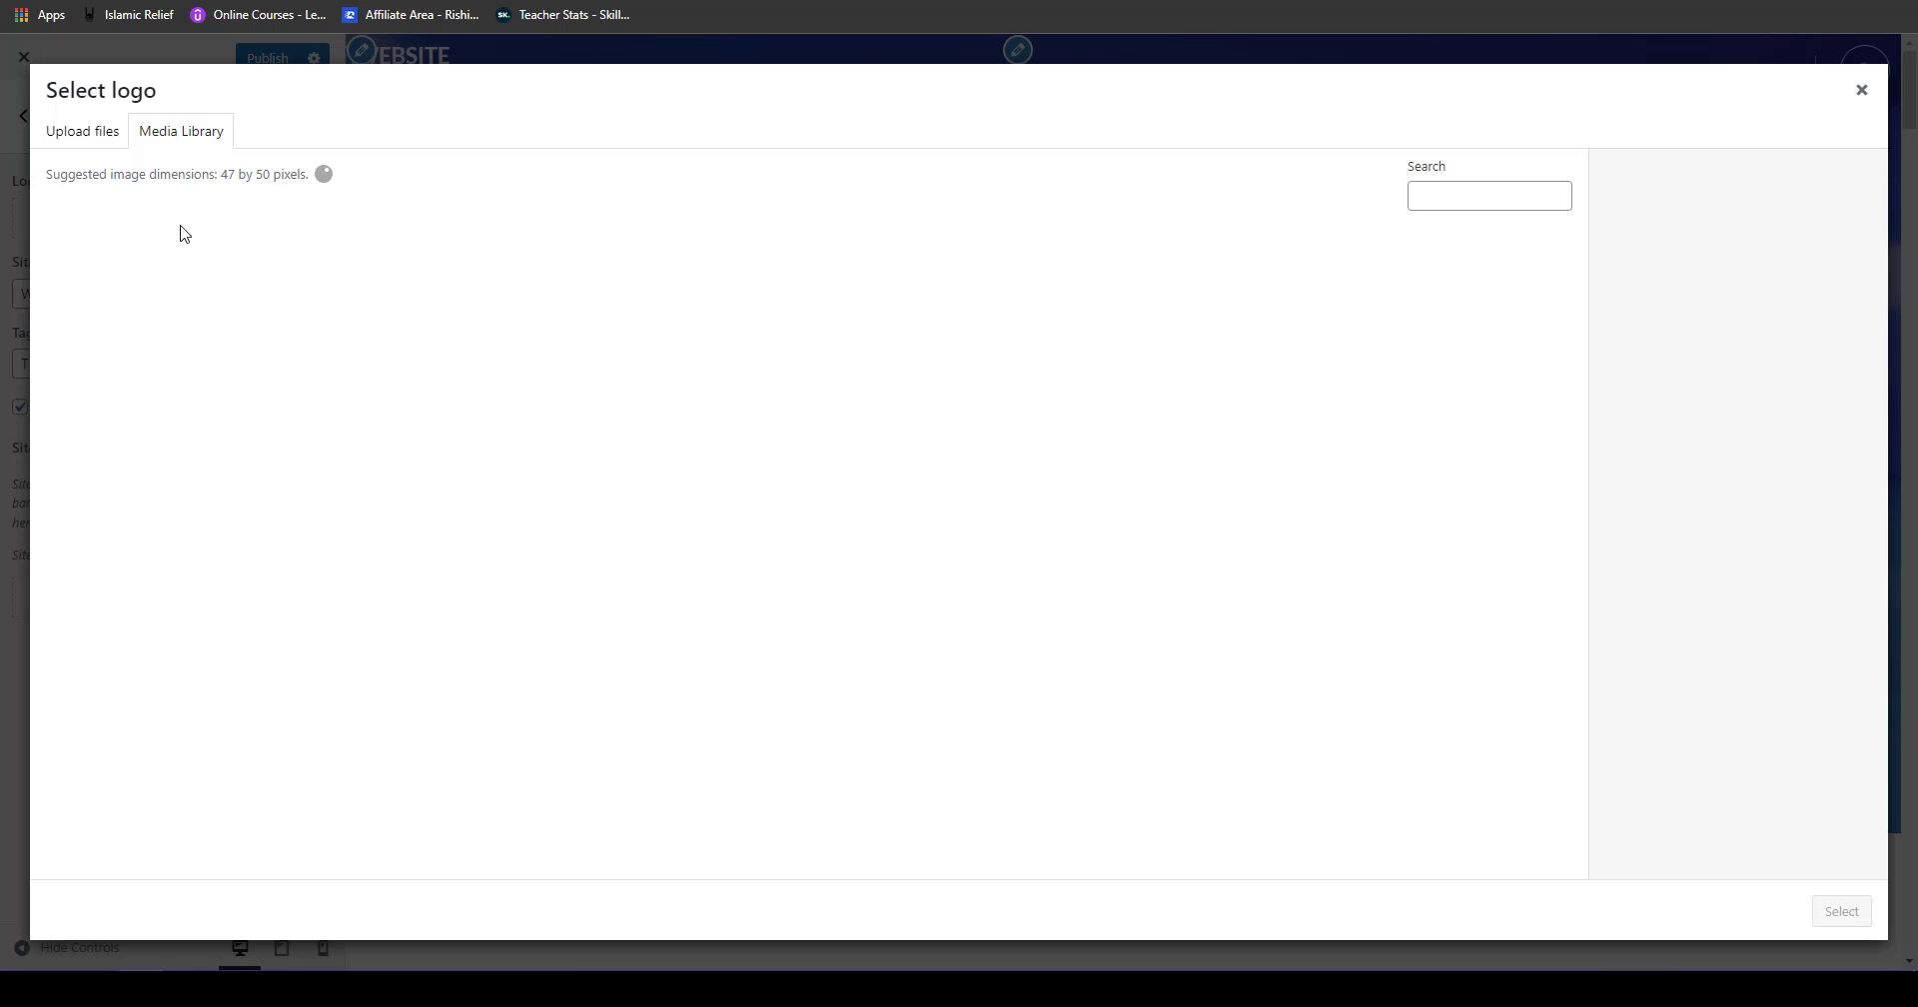
left_click(93, 134)
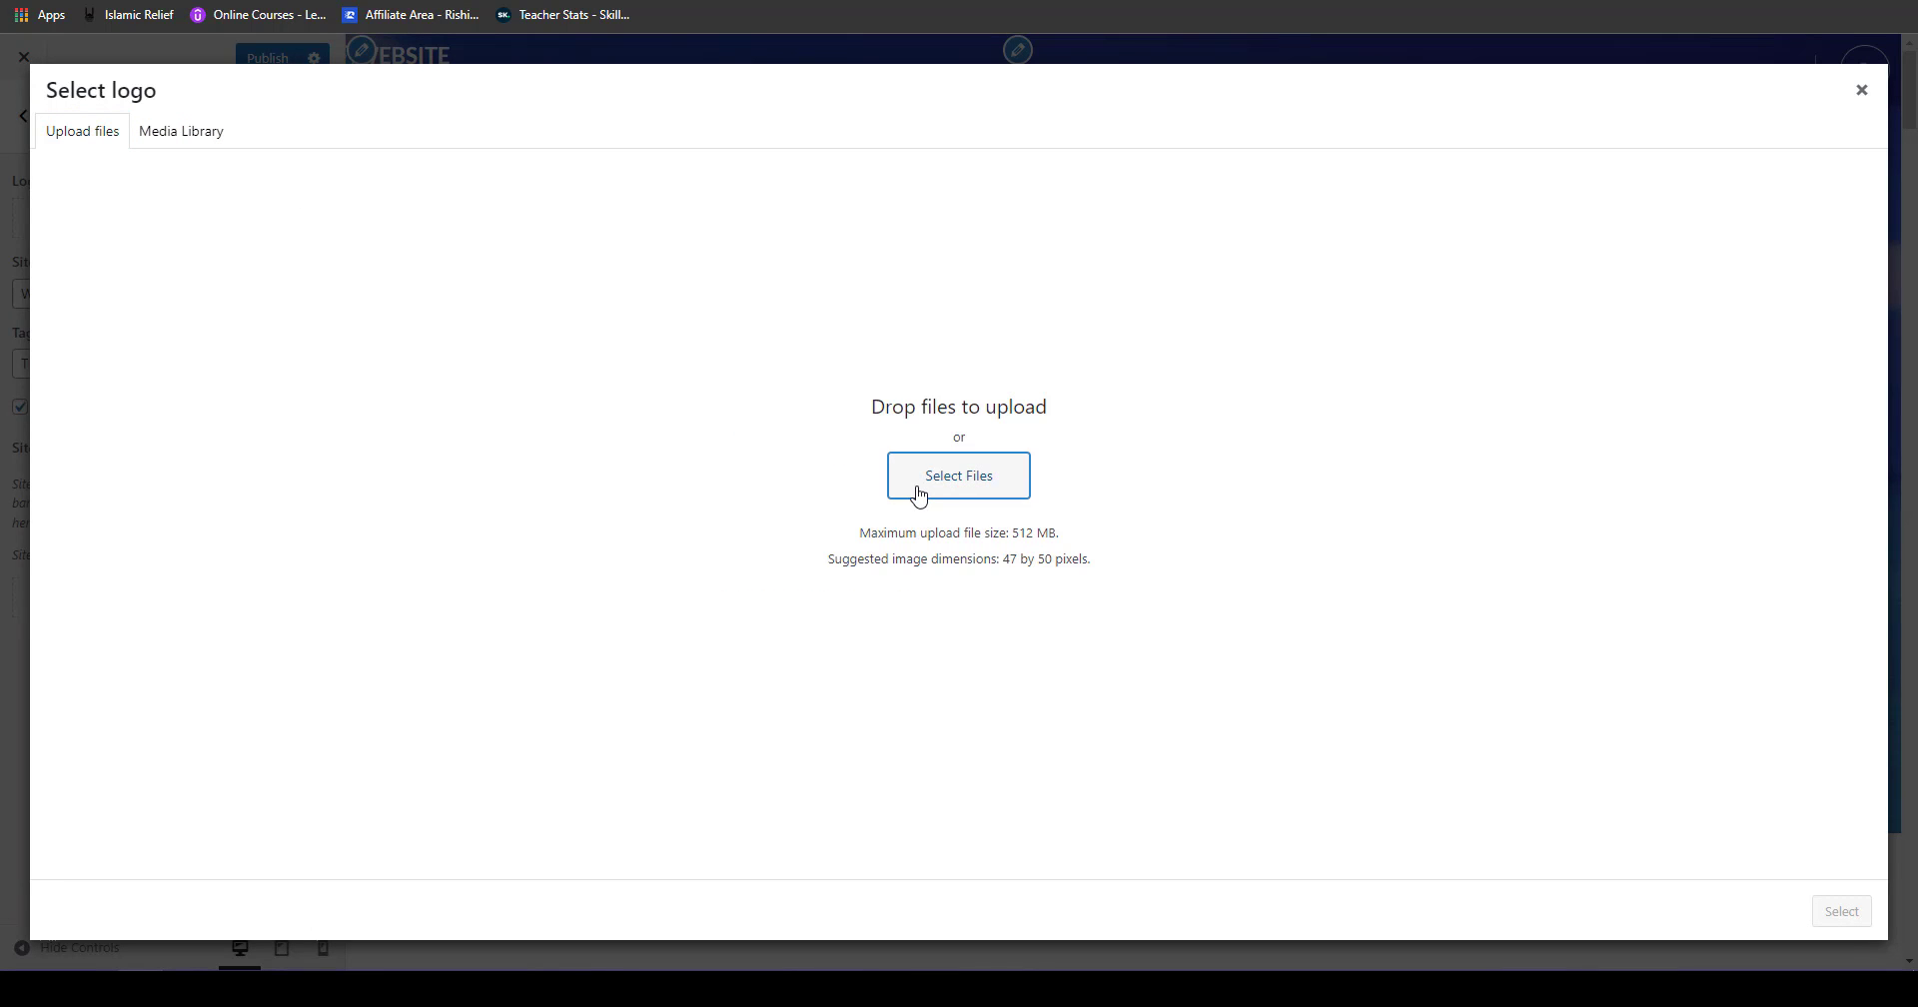
left_click(922, 492)
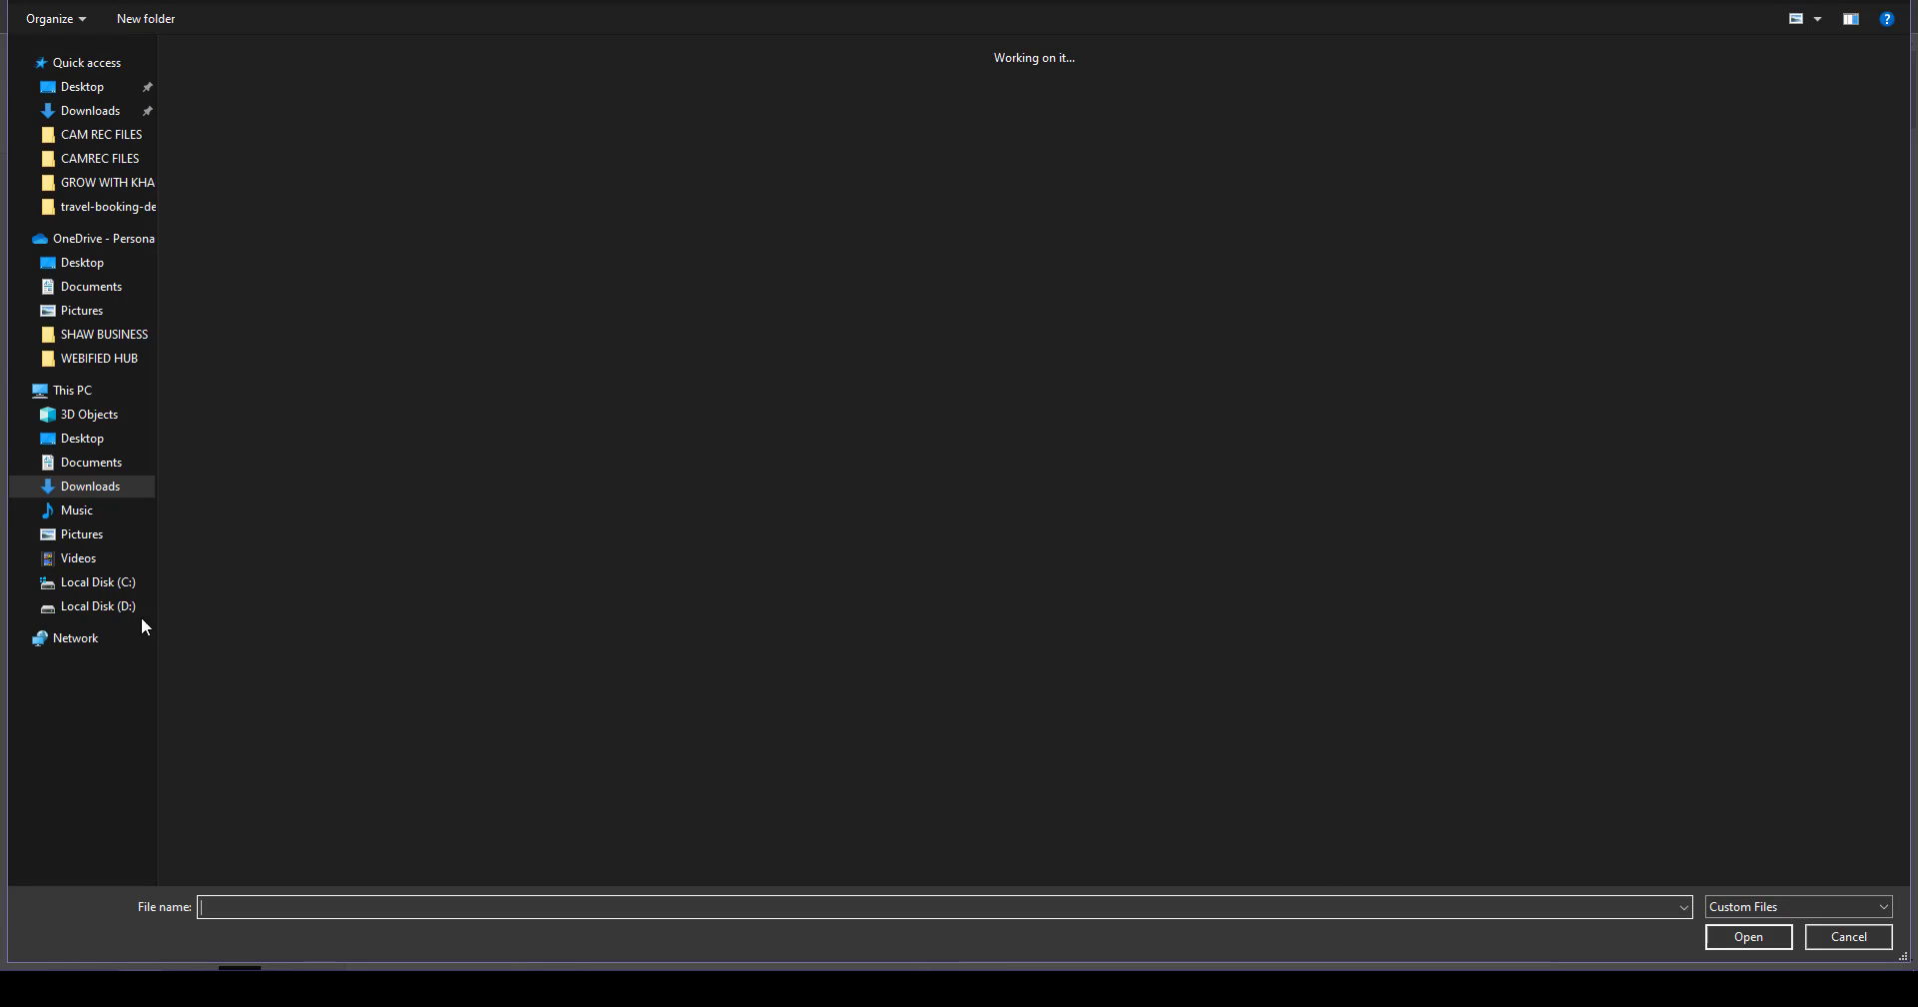
left_click(141, 610)
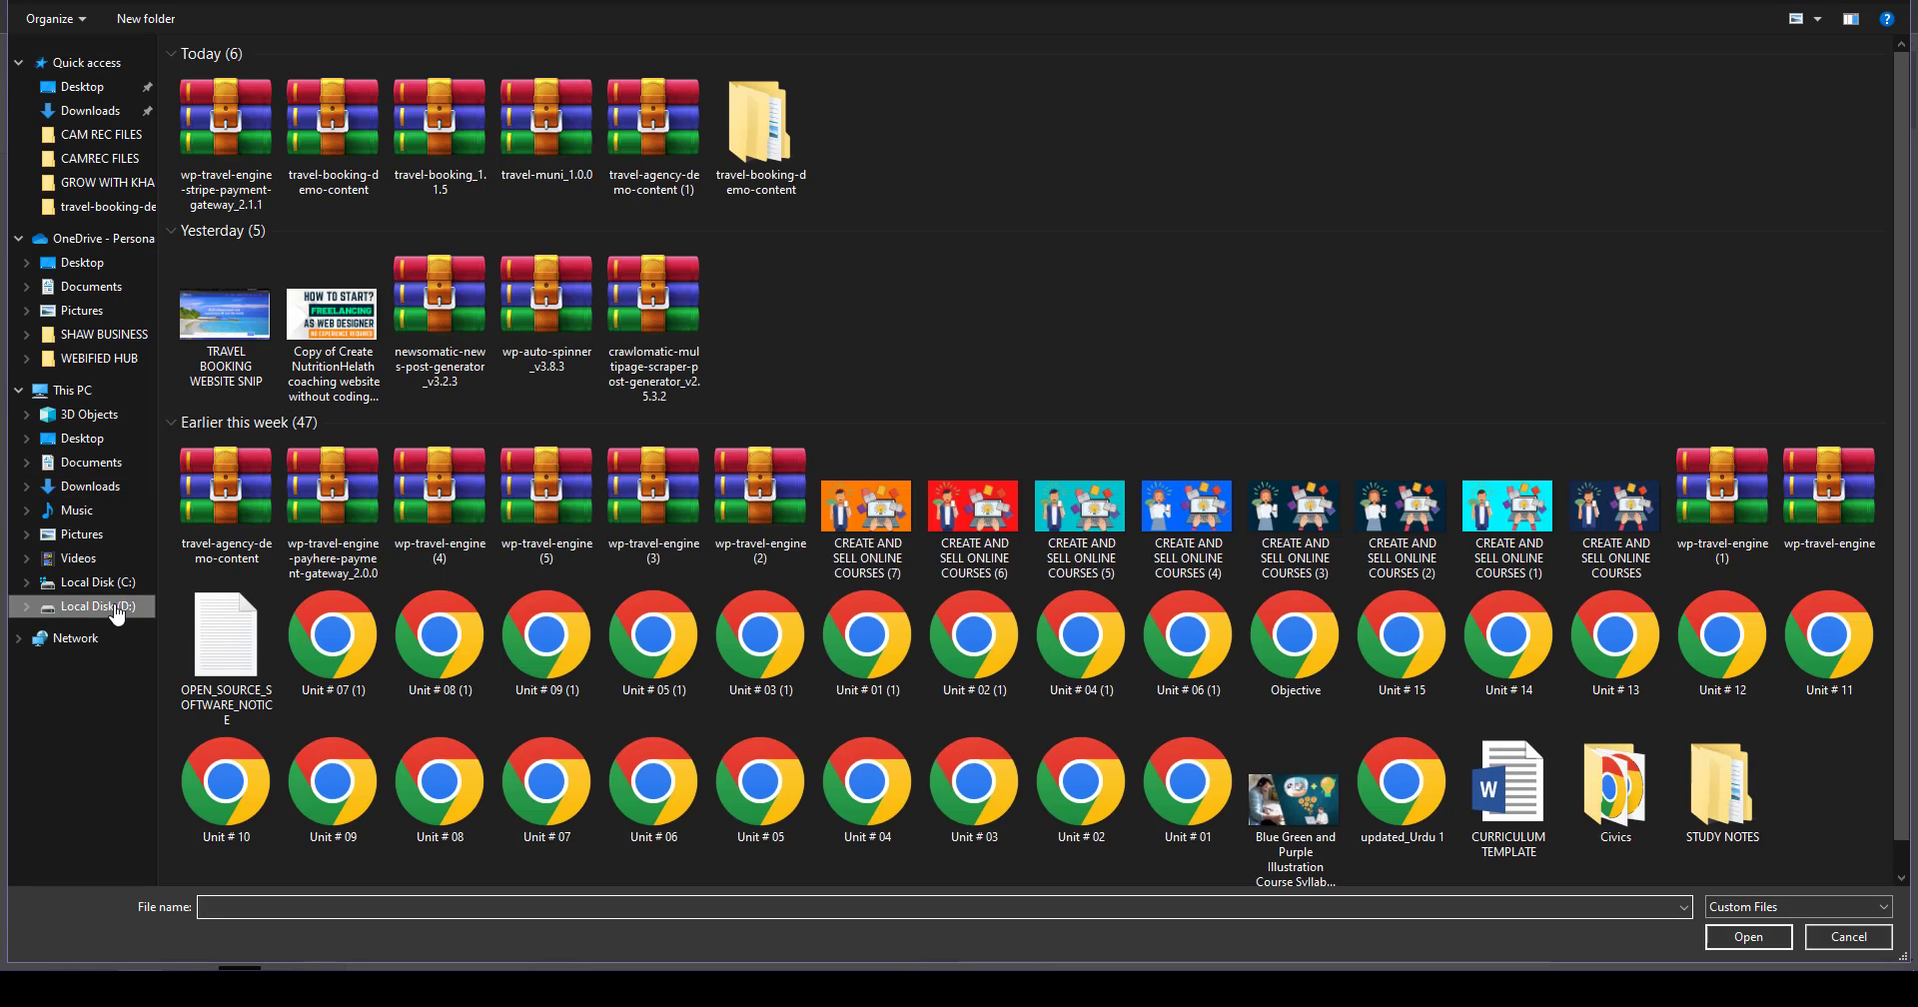
double_click(289, 308)
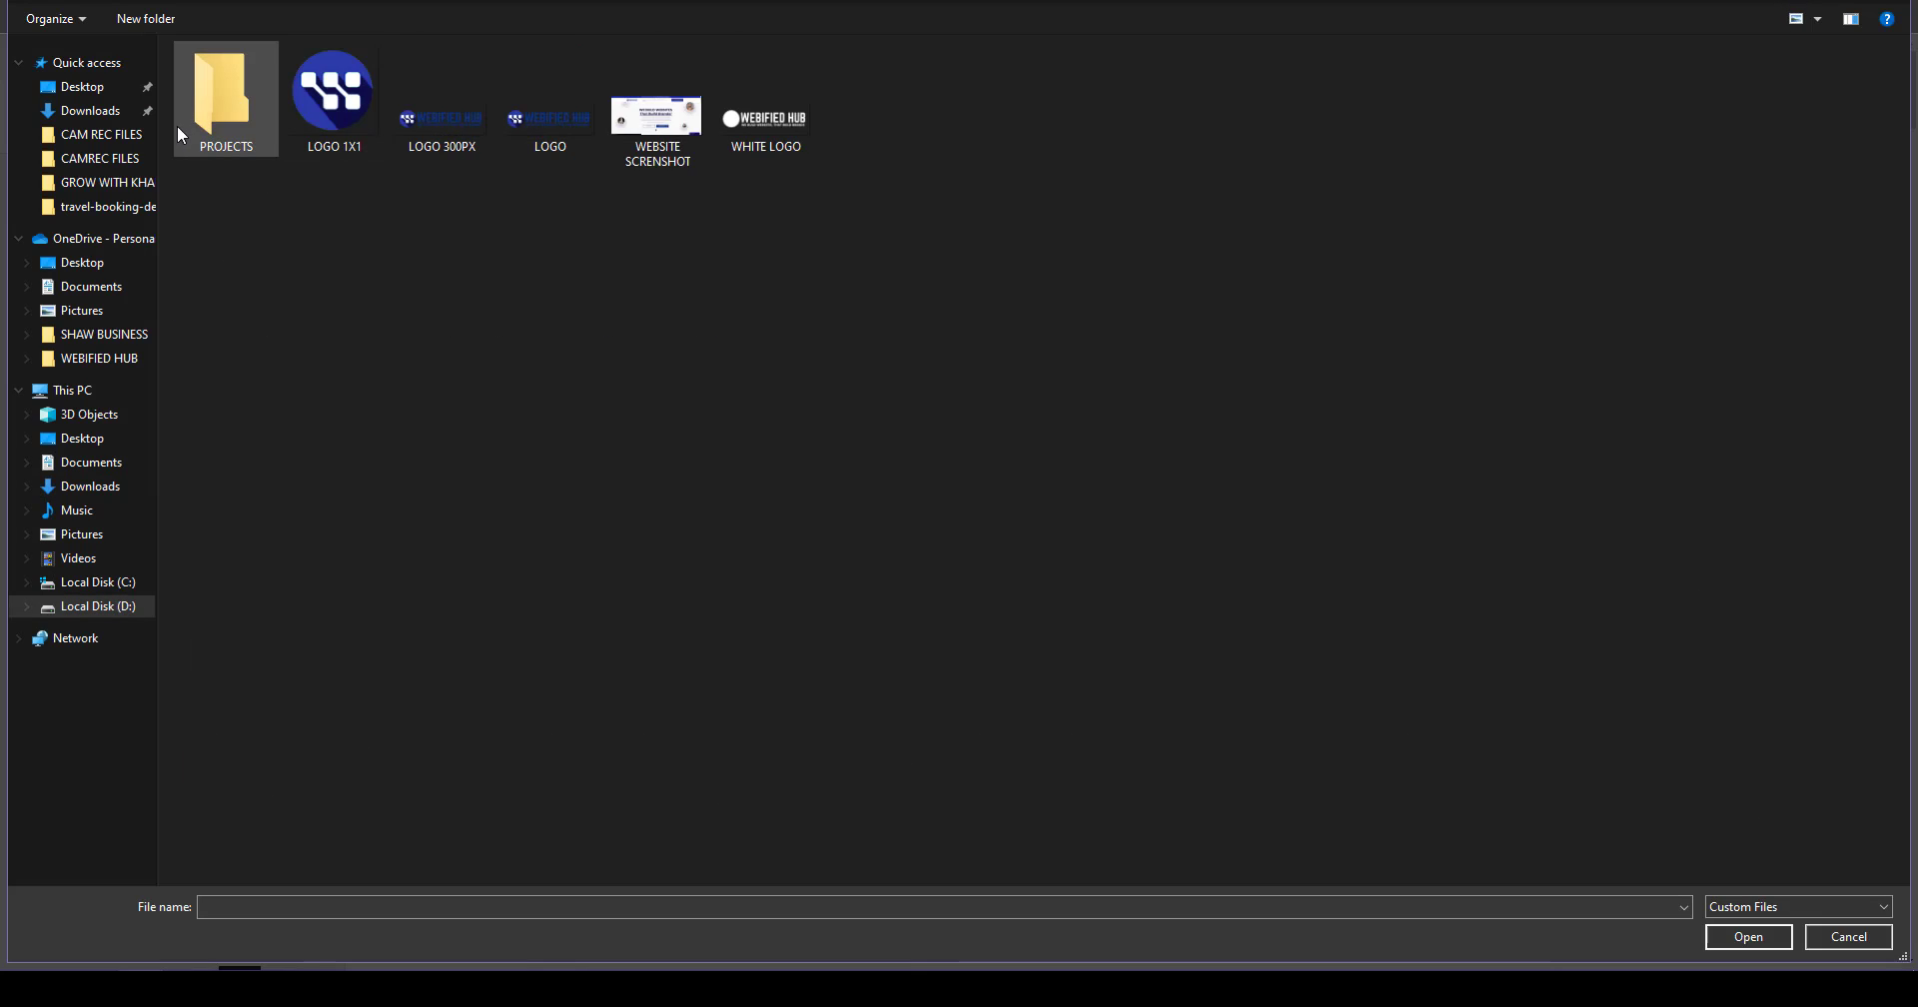
double_click(804, 123)
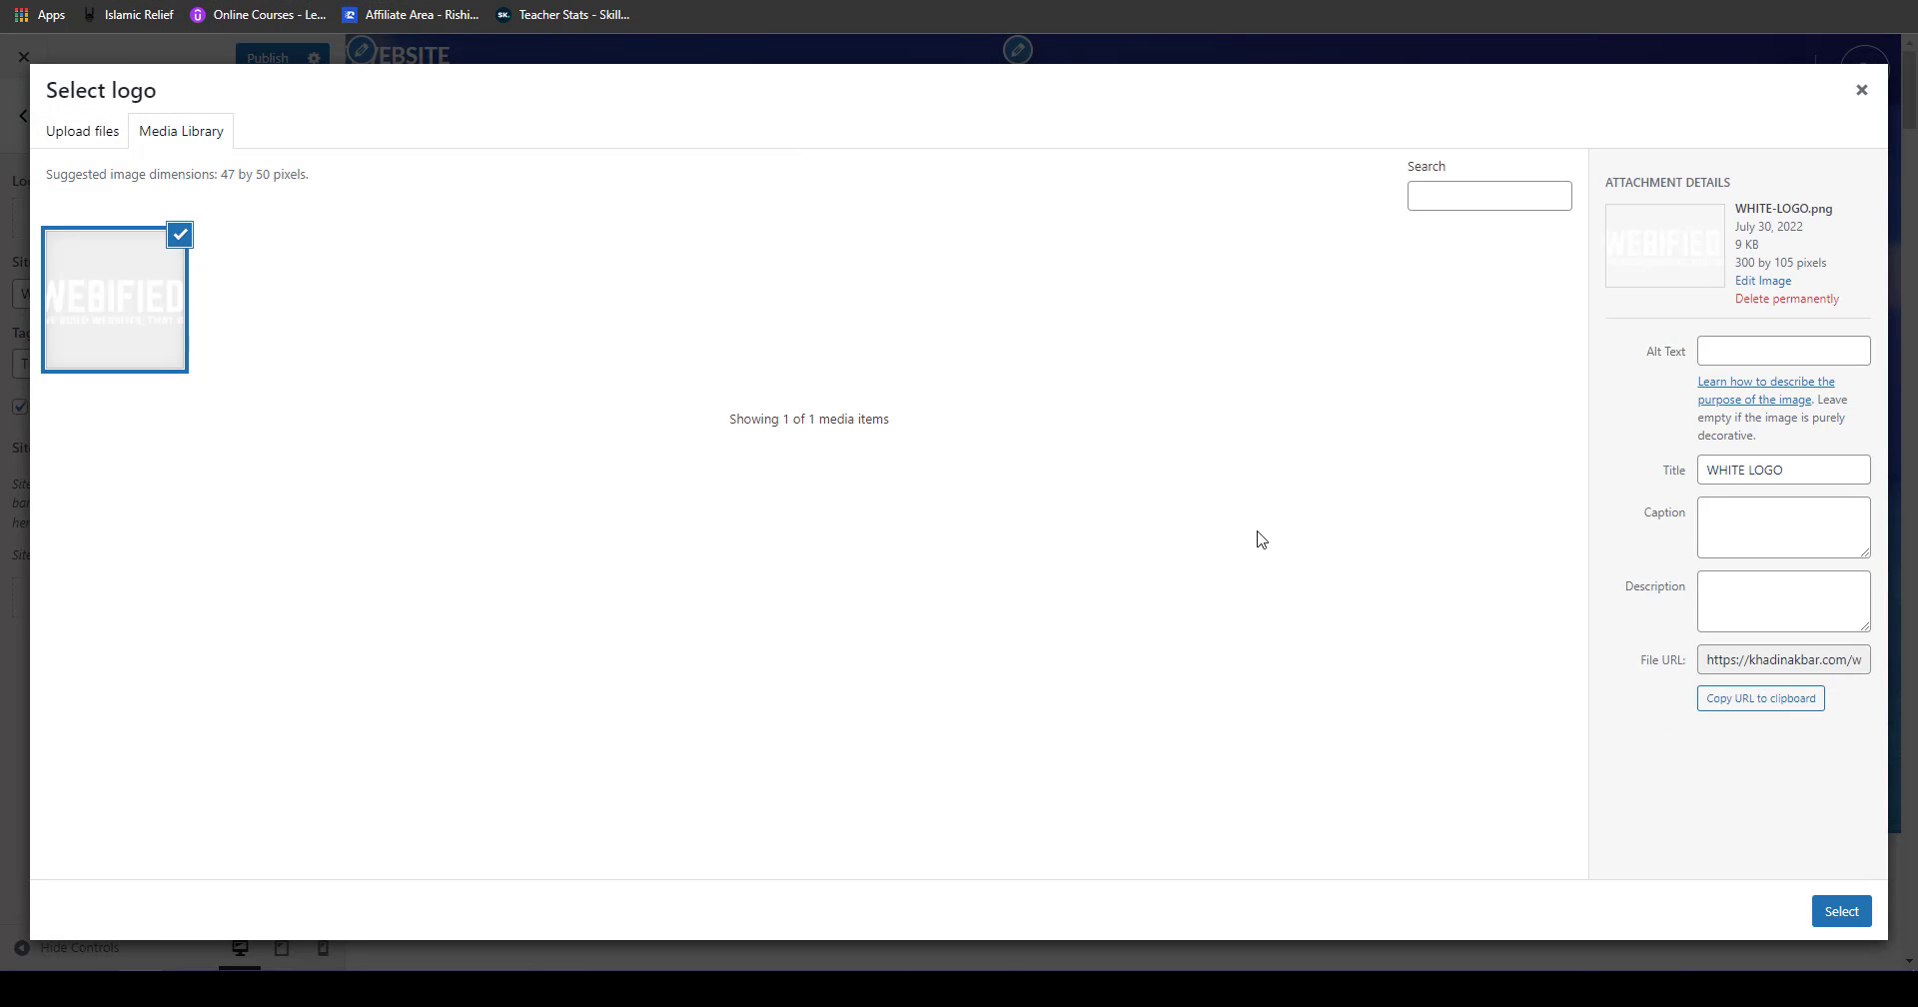
Step: Apply WHITE LOGO as the site logo with the crop widened to the full image, and hide the site title and tagline
left_click(1858, 924)
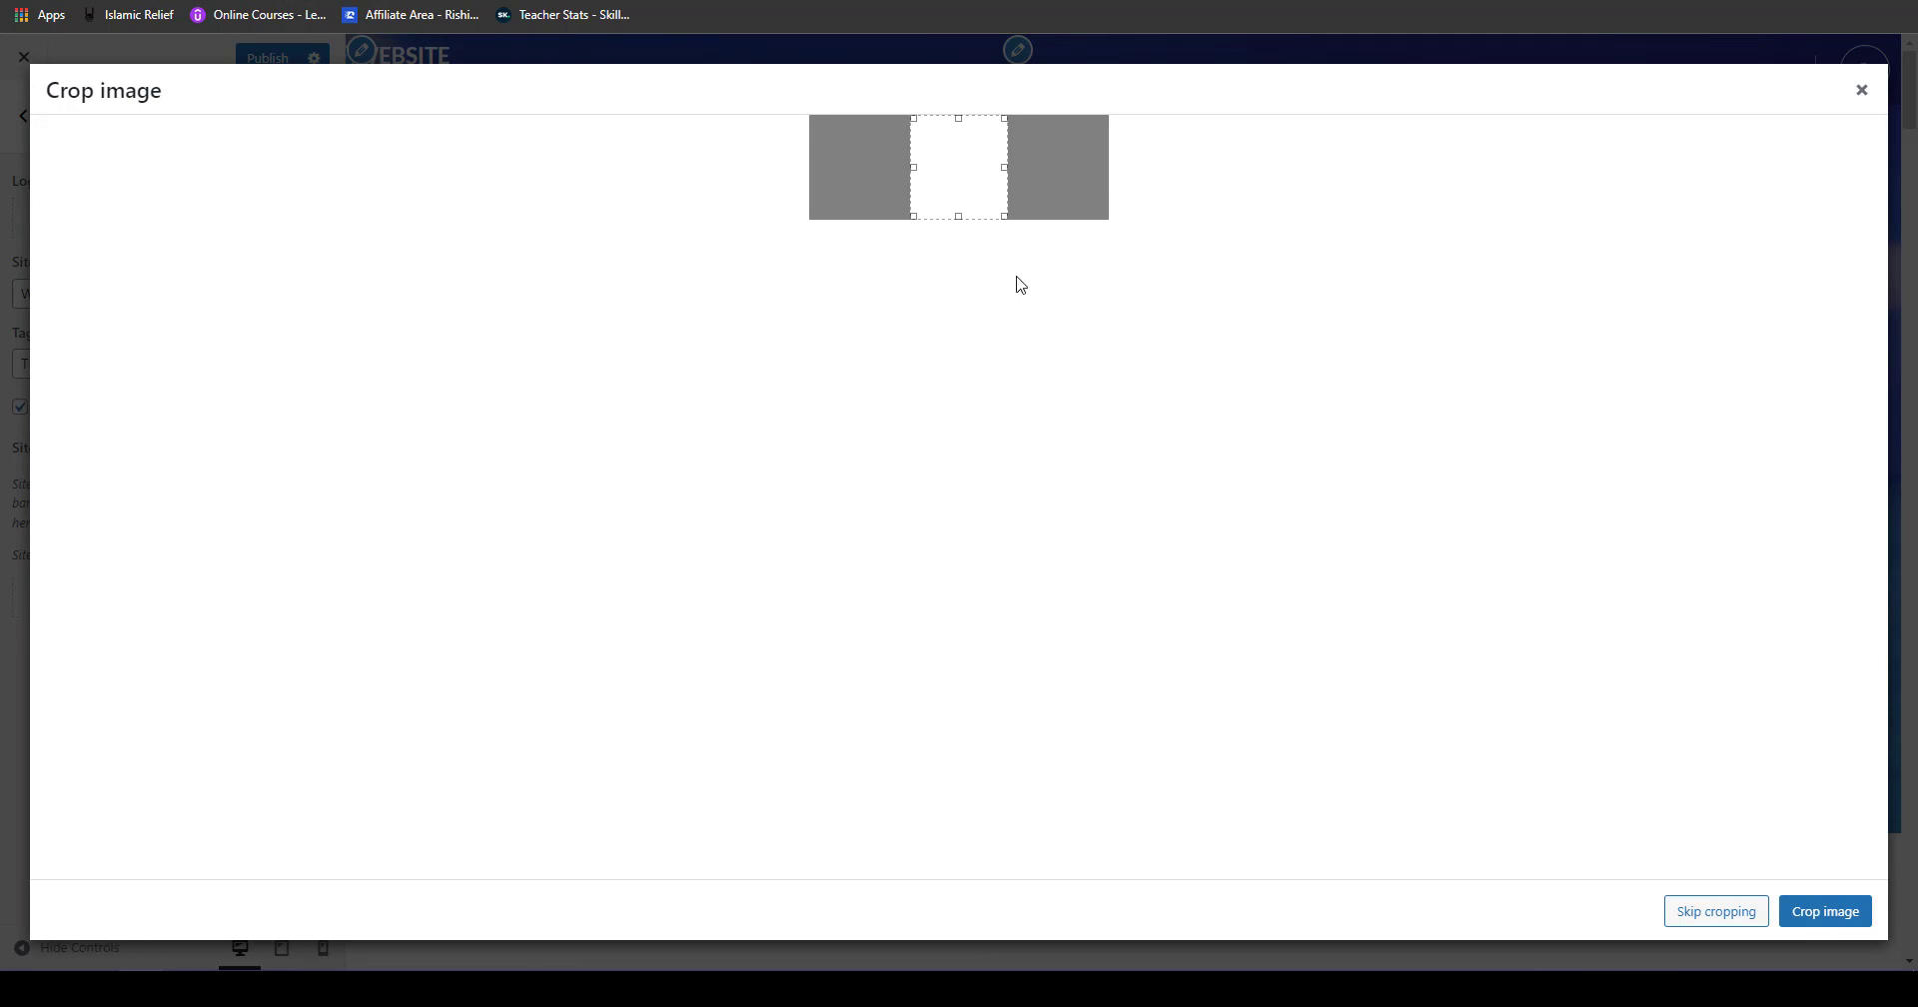
left_click_drag(1007, 167, 1119, 187)
left_click_drag(913, 167, 811, 166)
left_click(1825, 910)
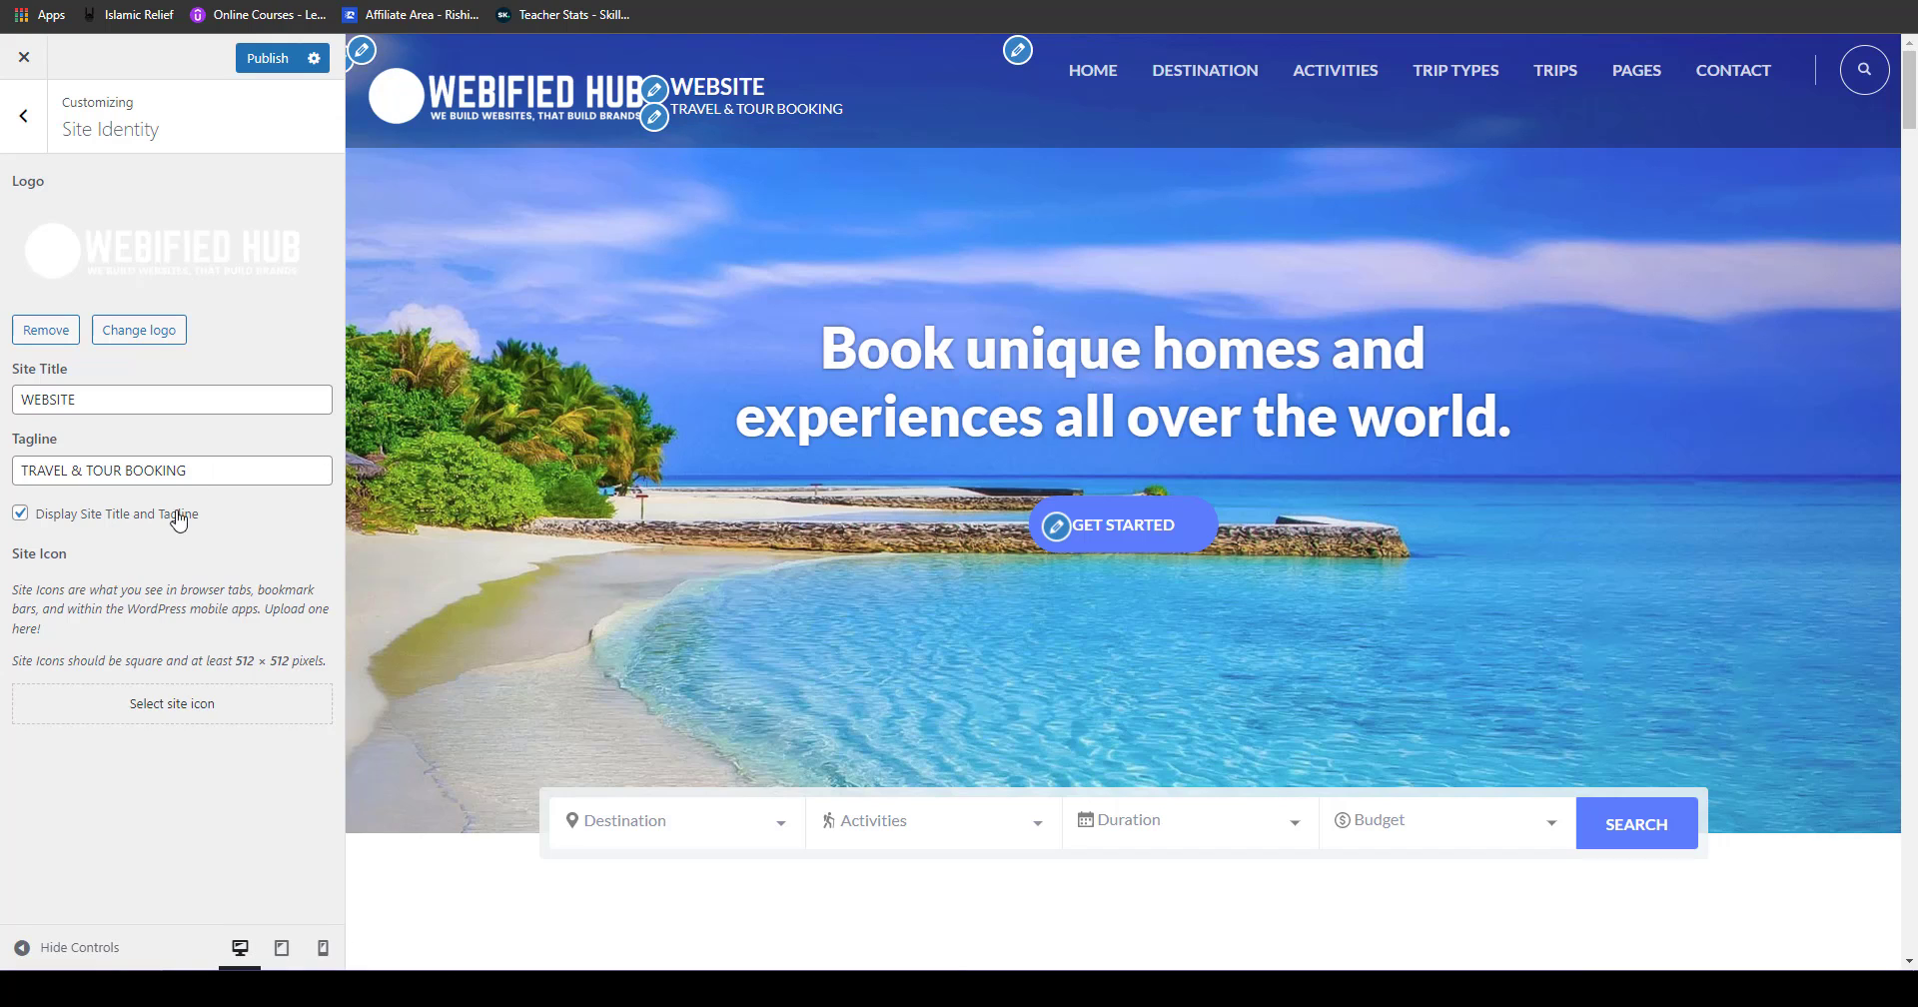
left_click(21, 515)
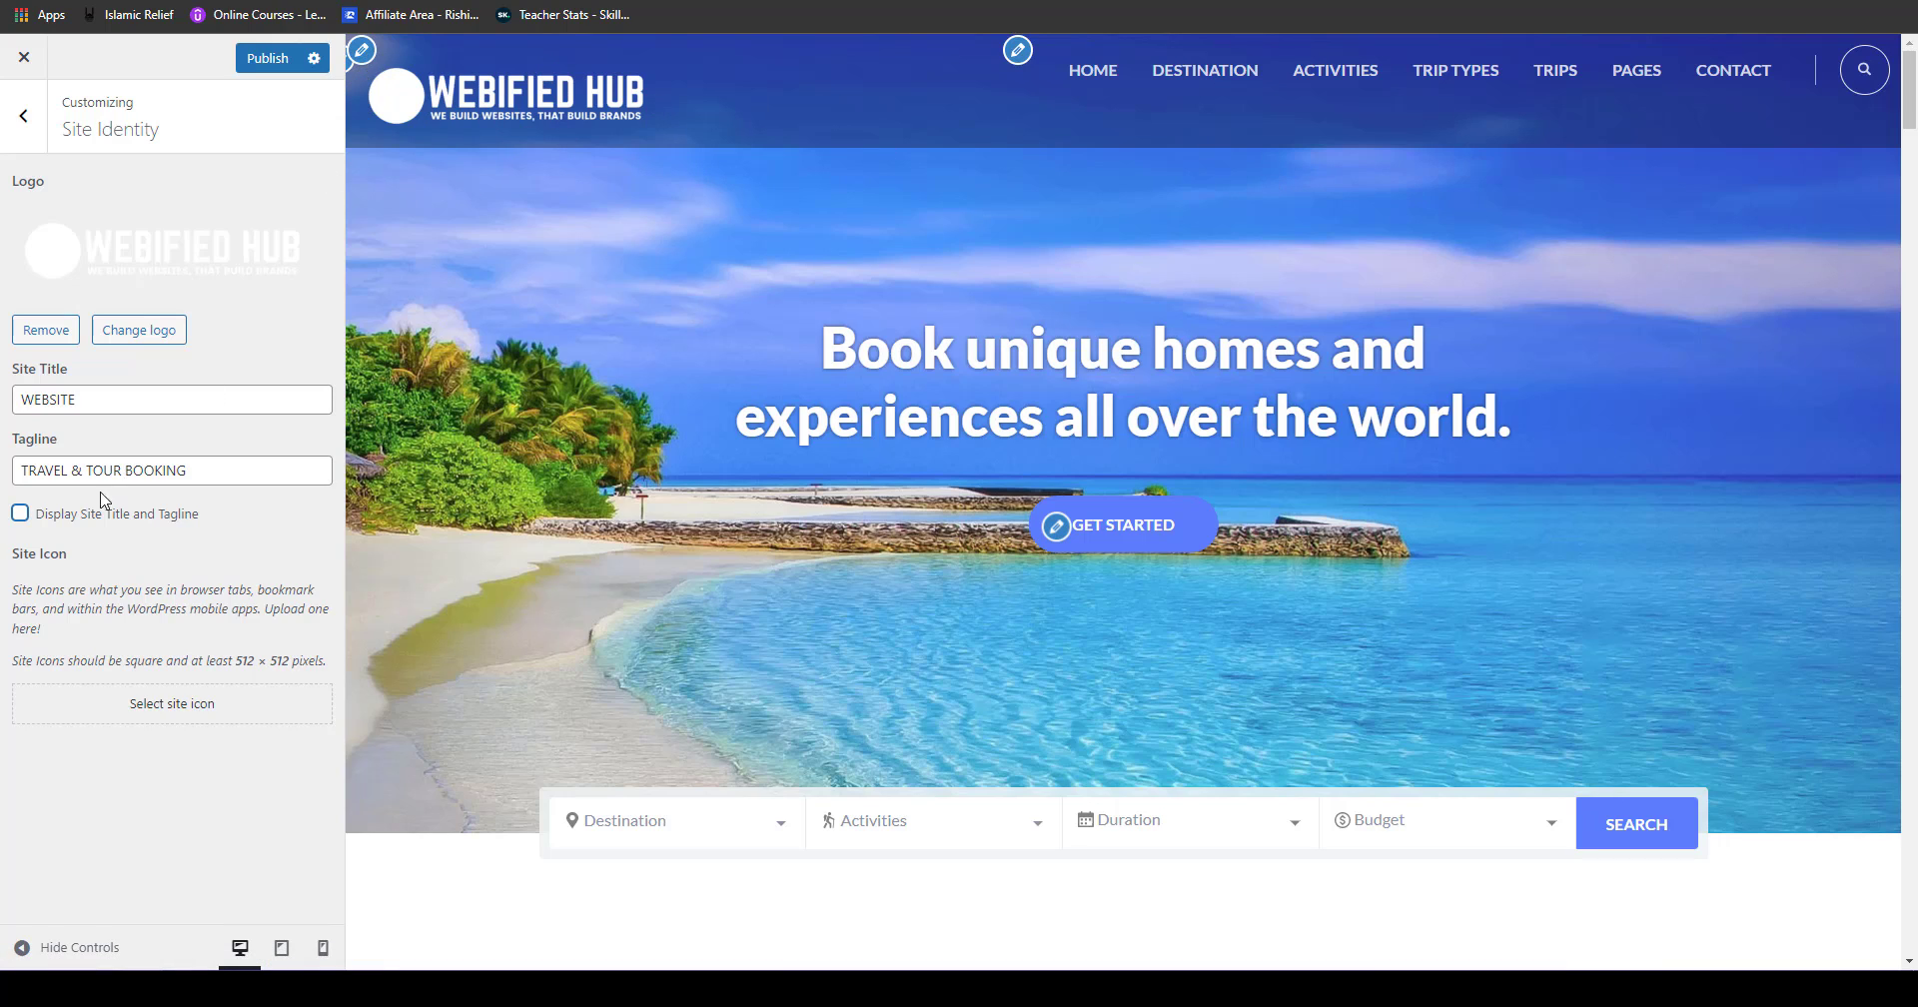
Step: Remove the site logo and display the site title and tagline again
left_click(22, 329)
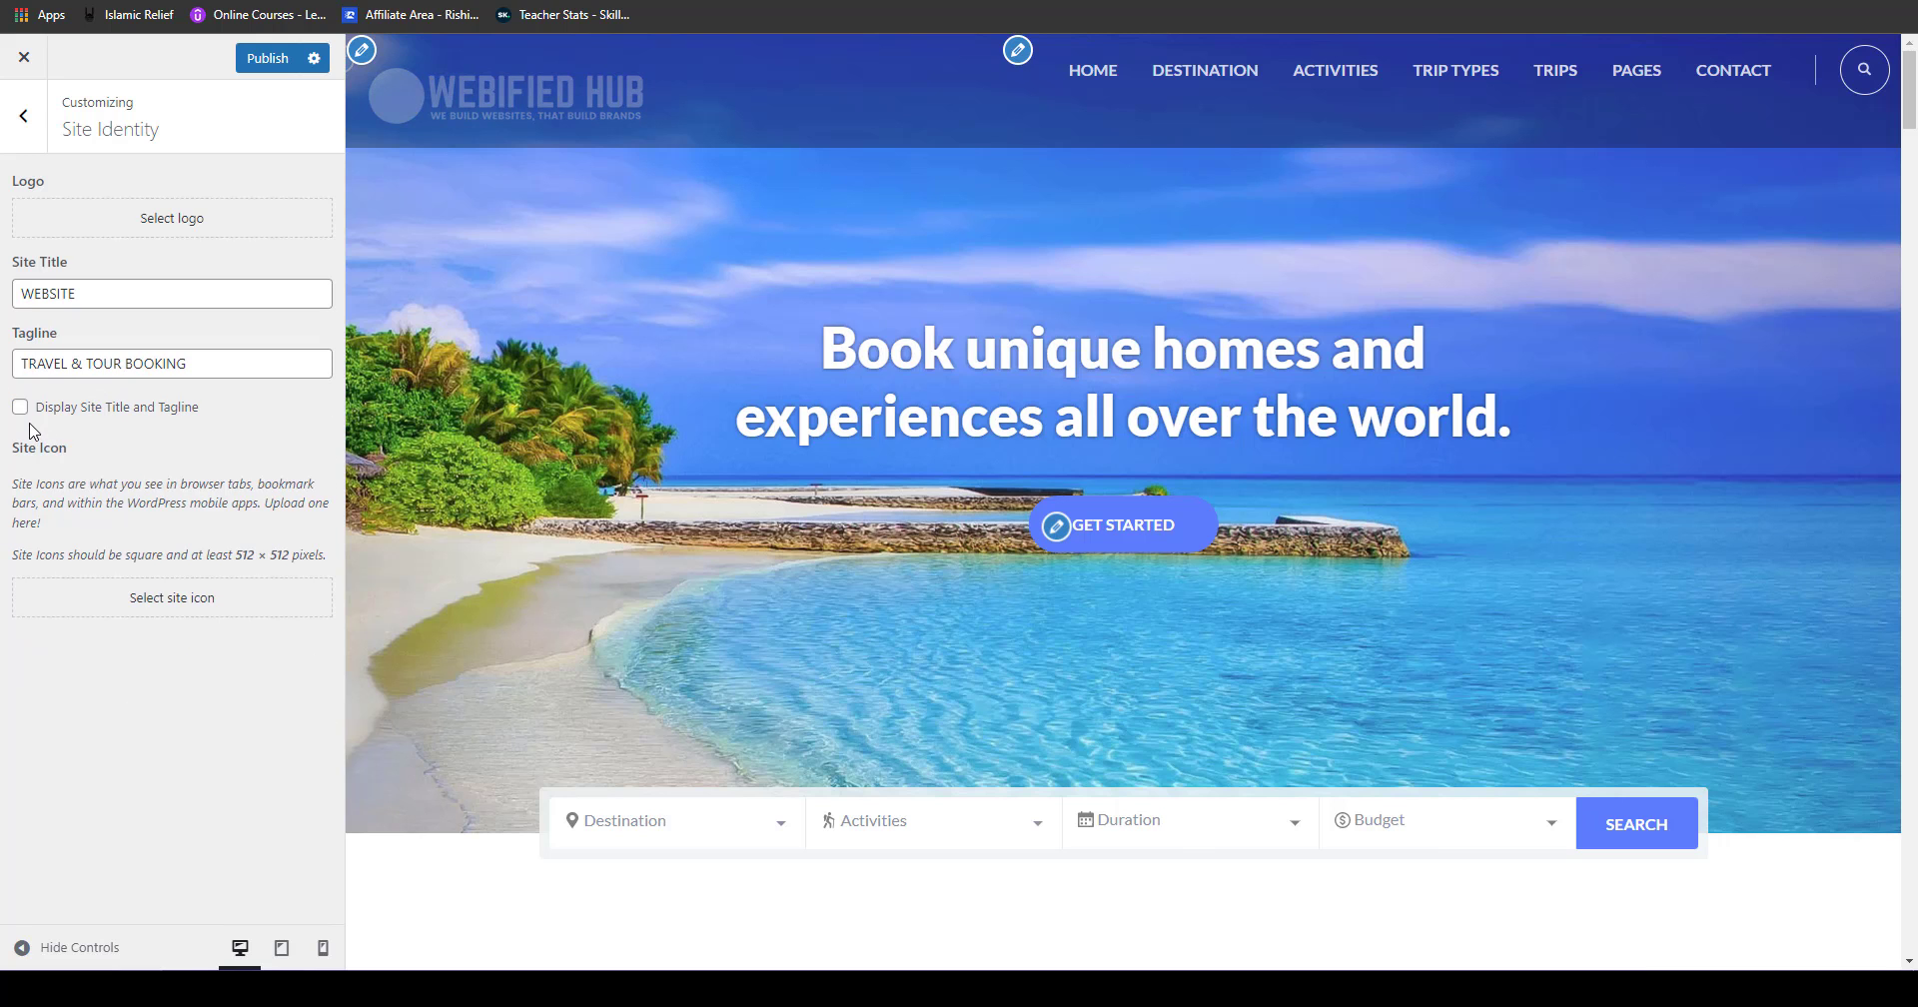
left_click(20, 407)
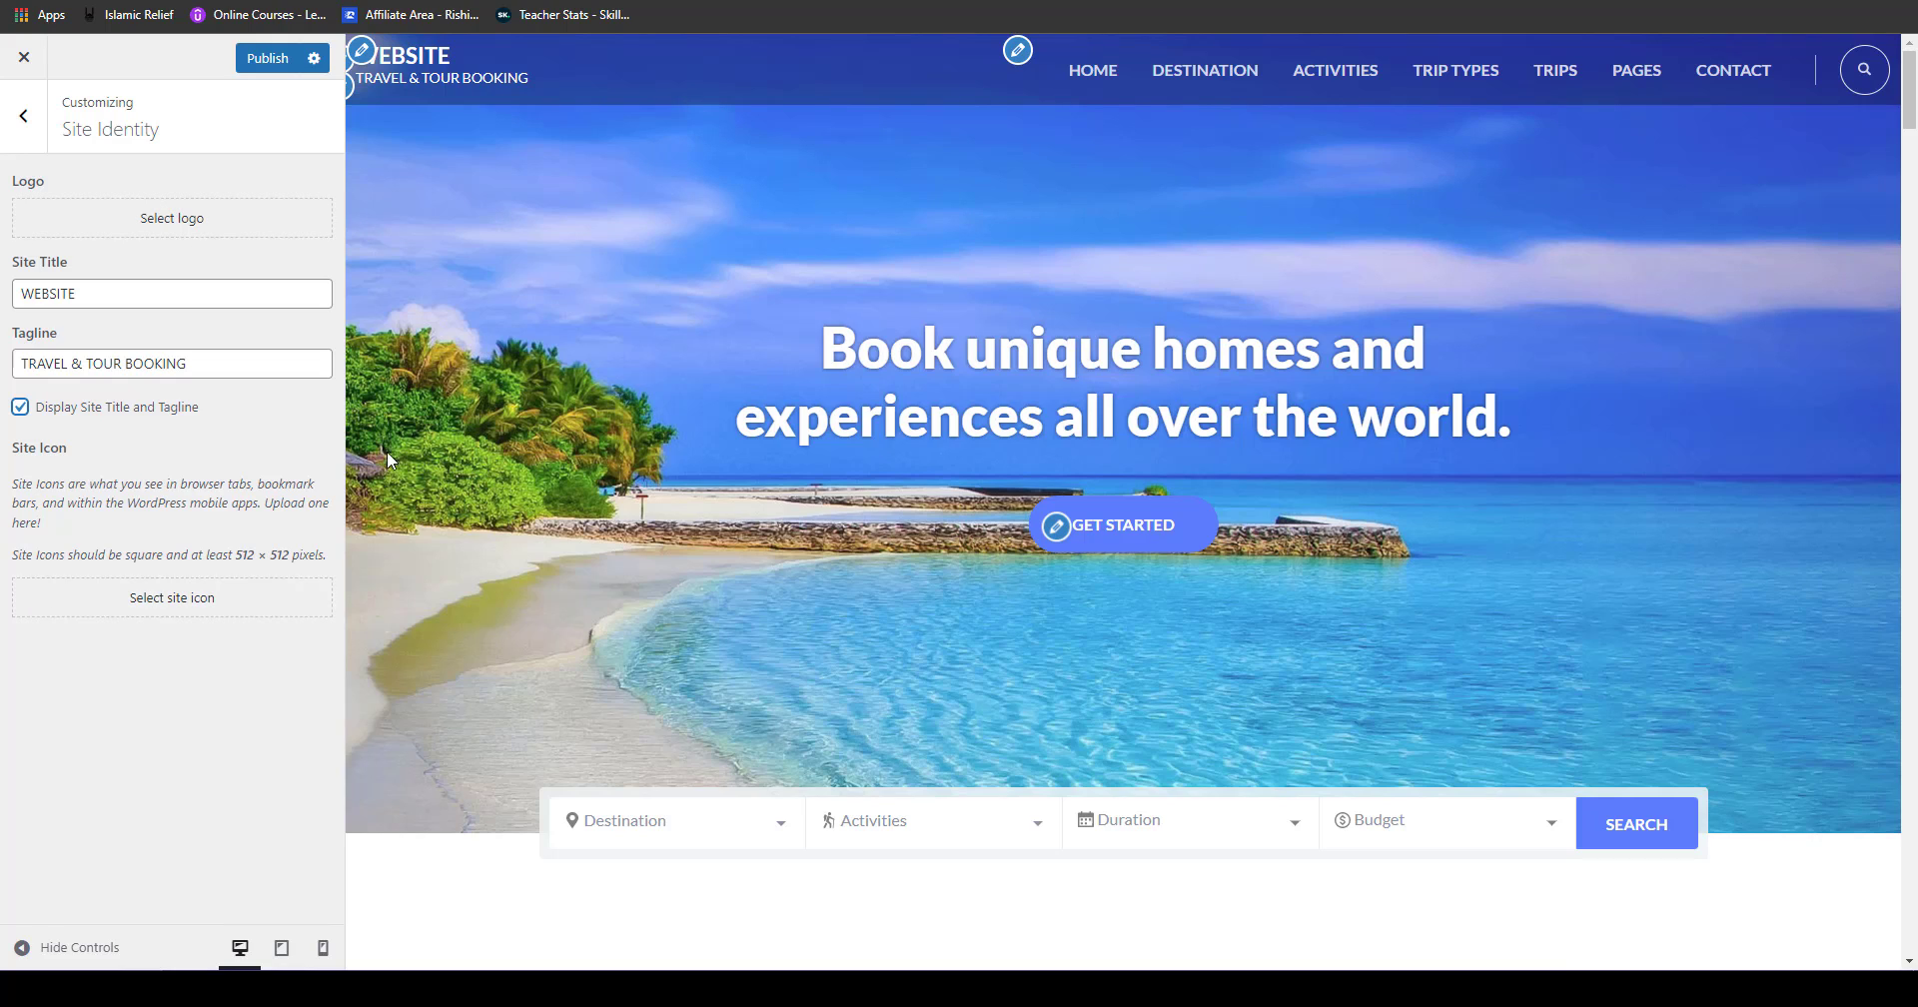
Step: Upload LOGO 1X1 as the site icon, accept the full-image crop, and check the icon on the browser tab
left_click_drag(762, 2, 817, 101)
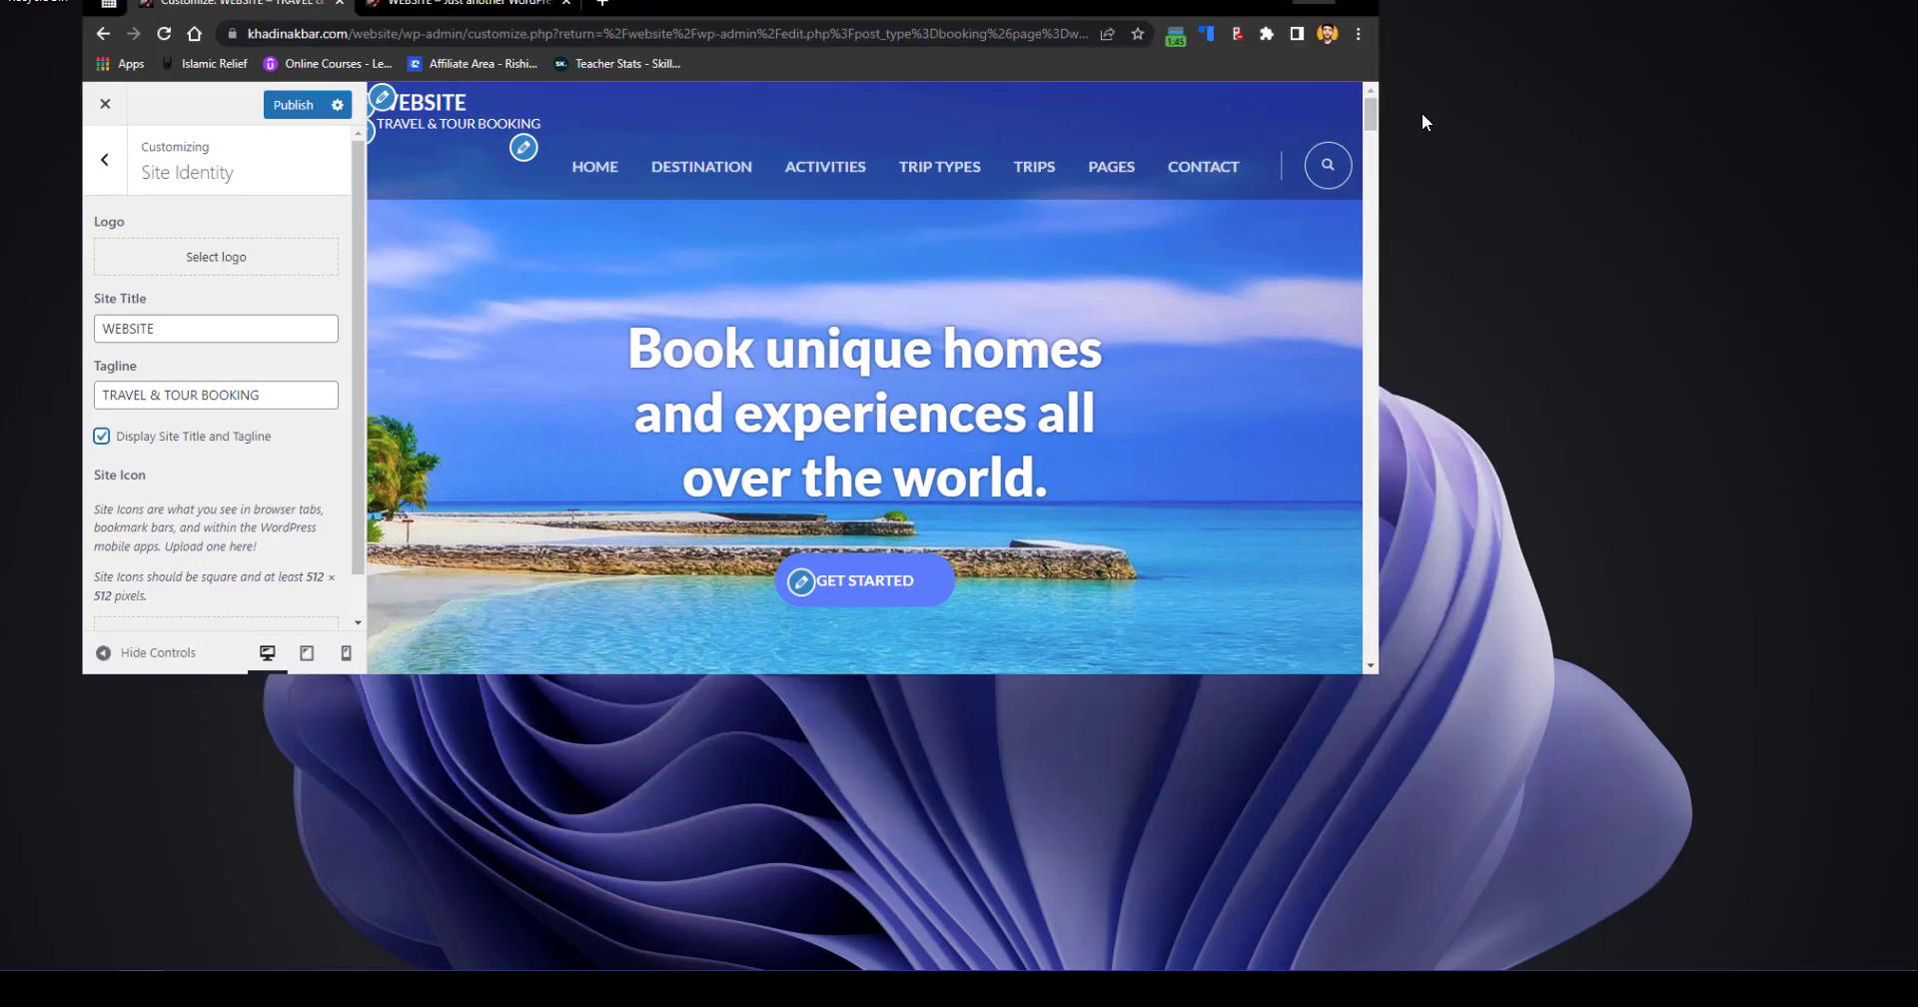
left_click(1421, 110)
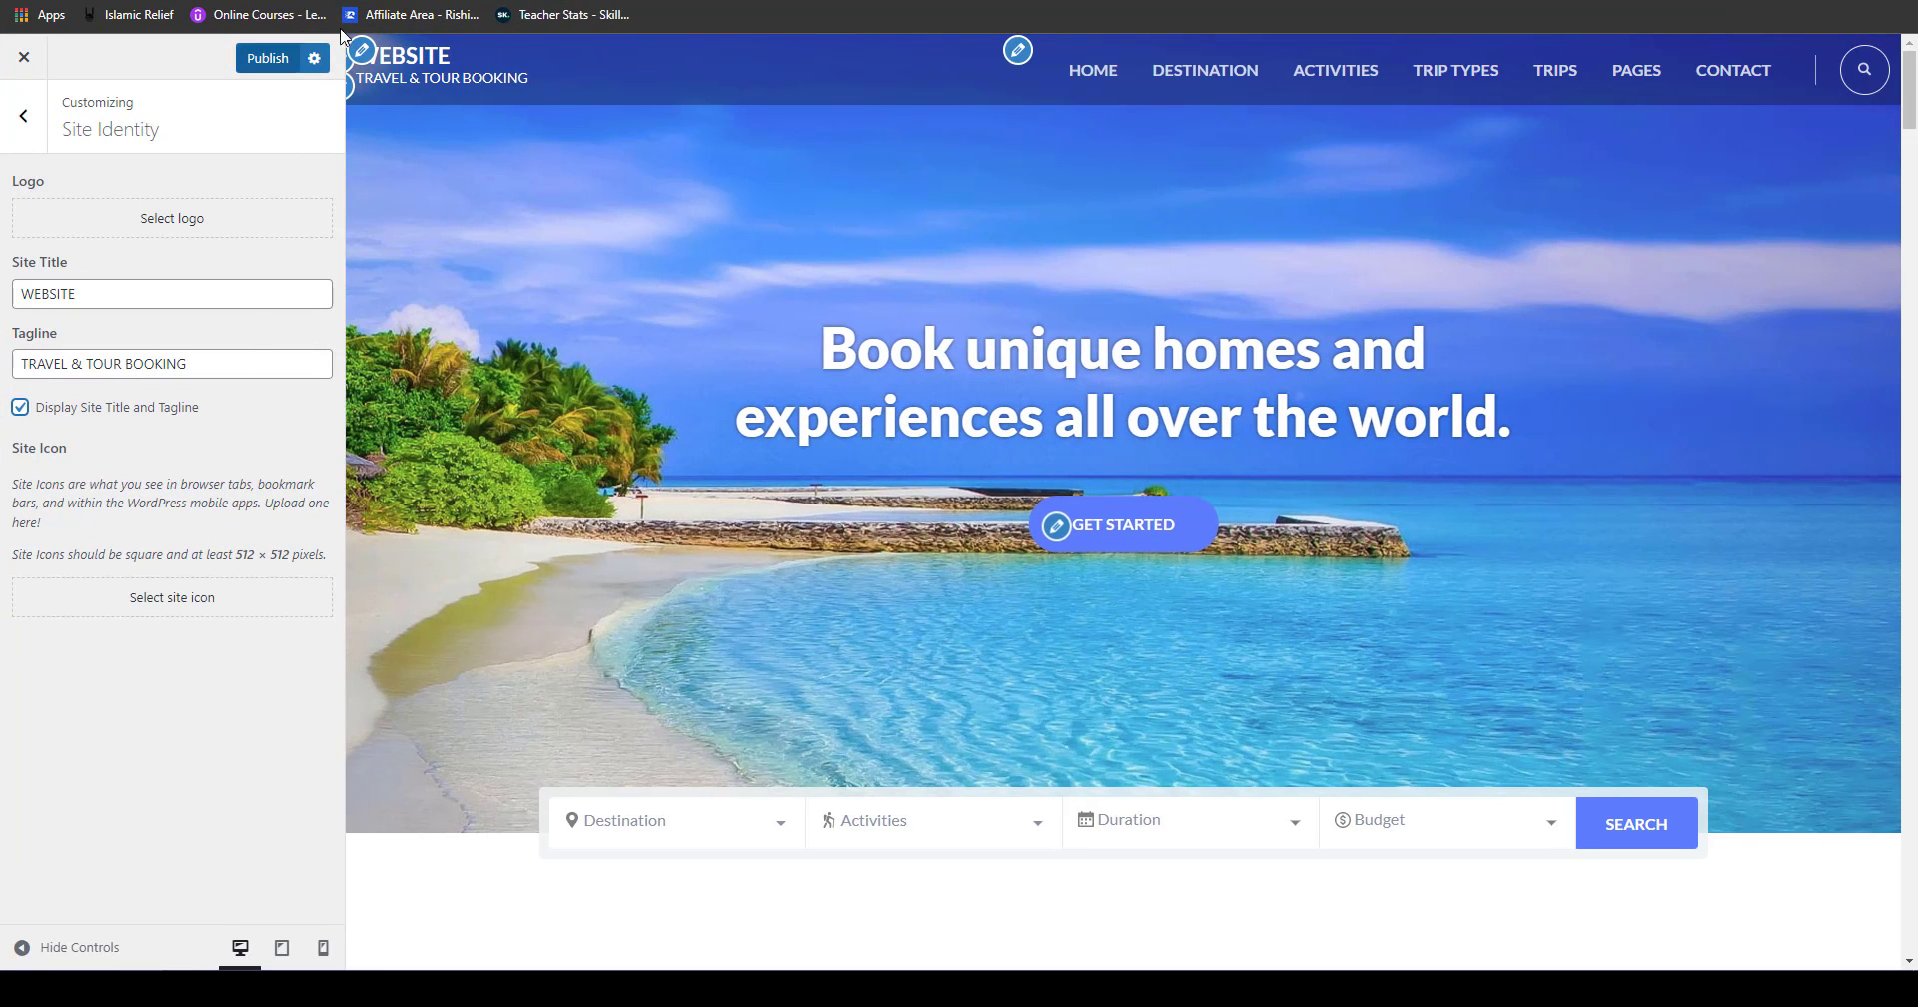
left_click(243, 613)
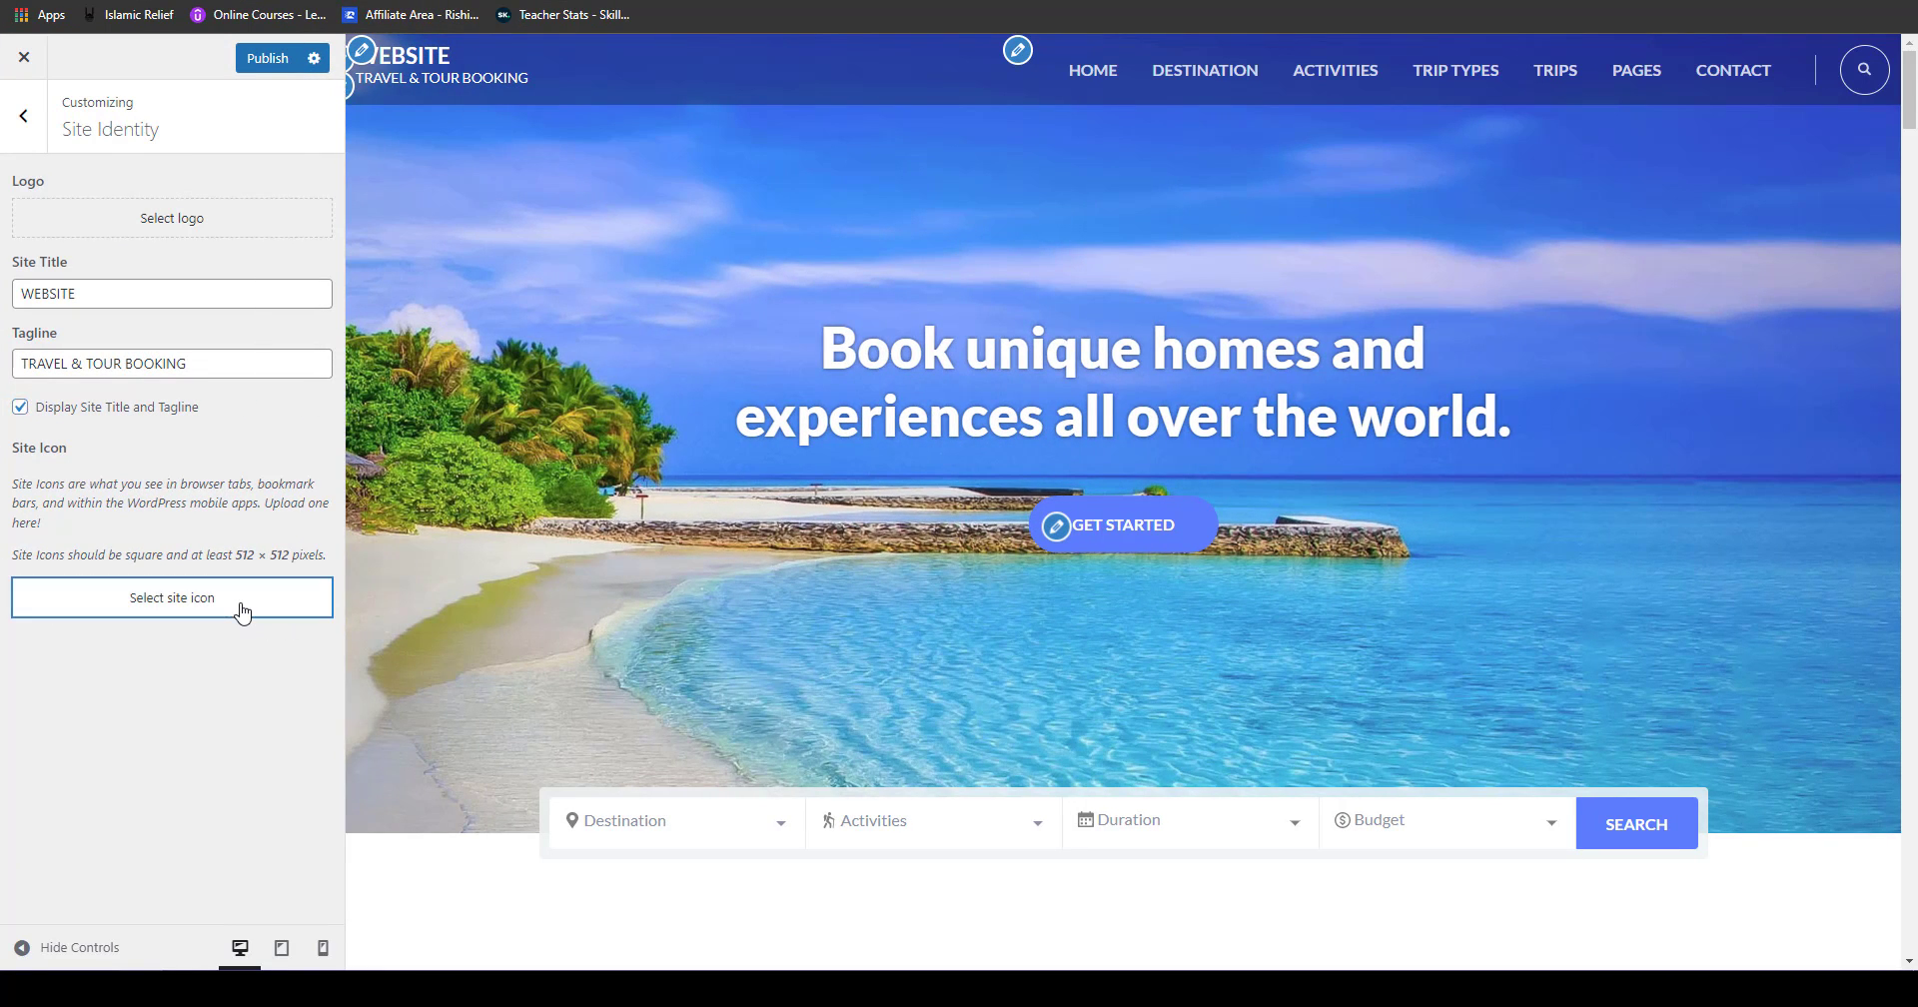
left_click(86, 137)
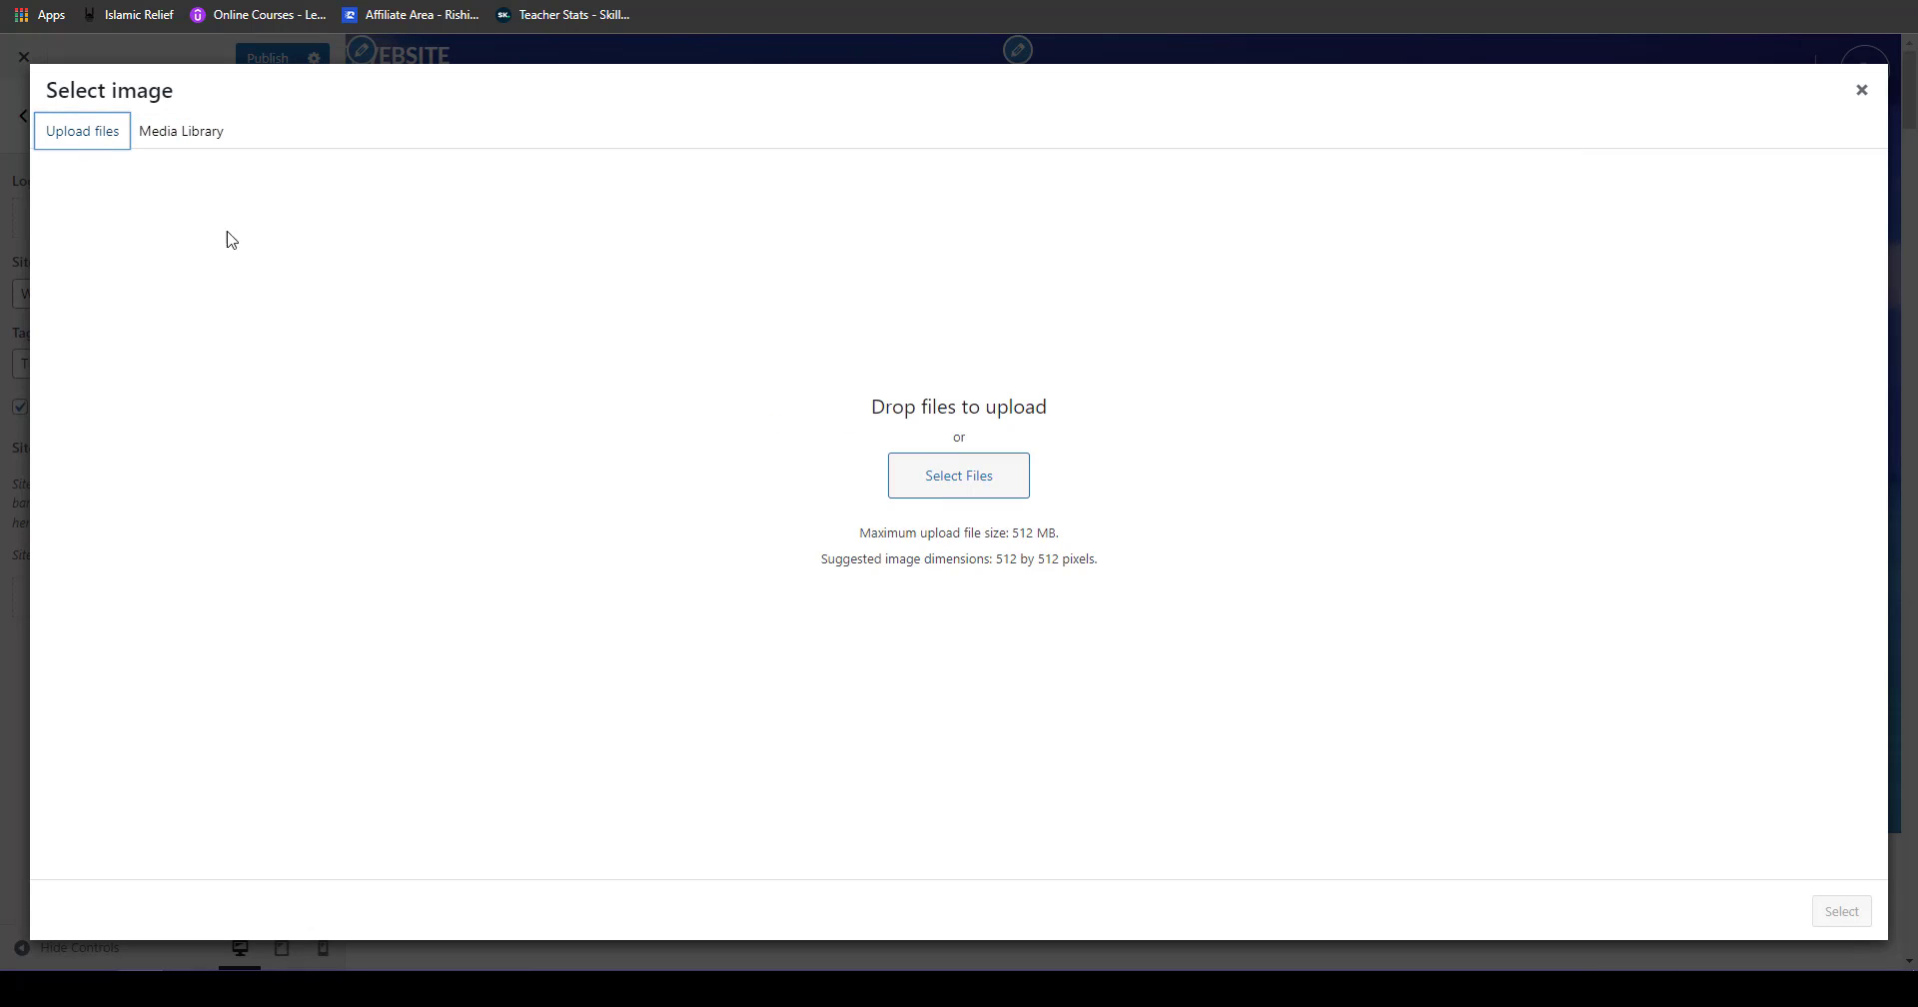
left_click(895, 483)
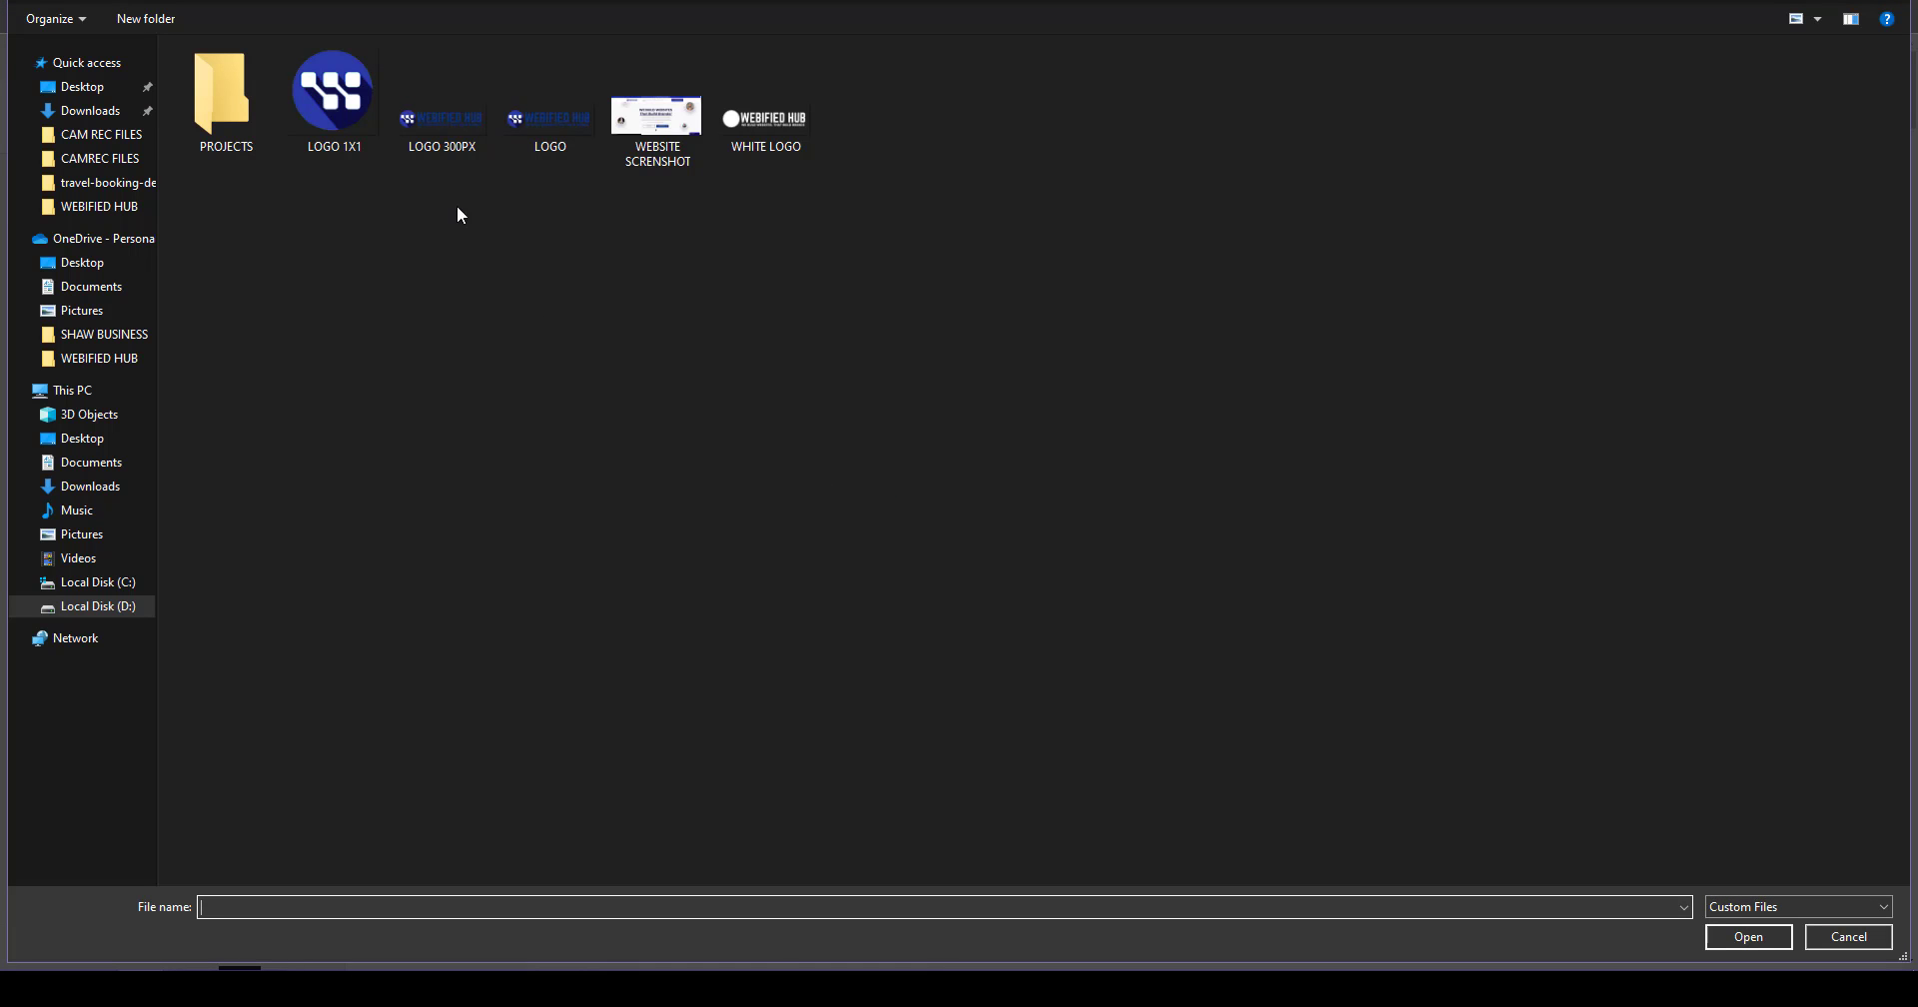
double_click(333, 92)
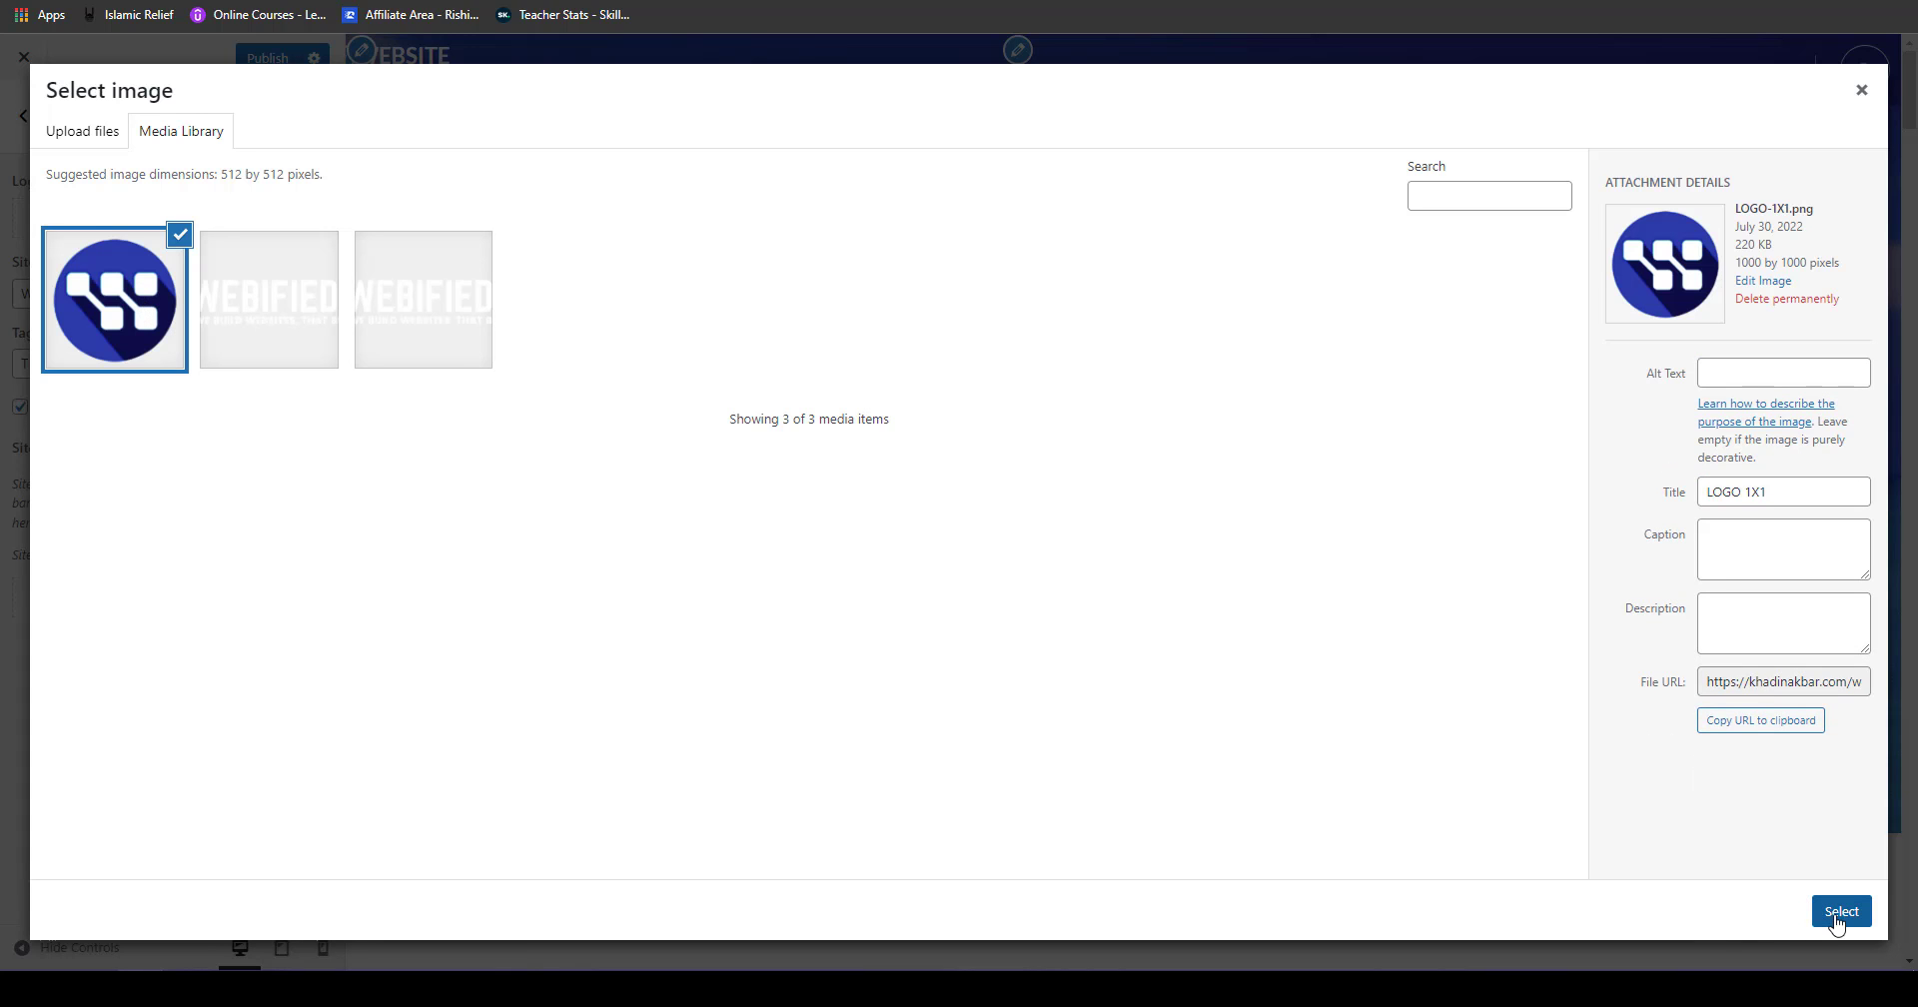
left_click(1836, 917)
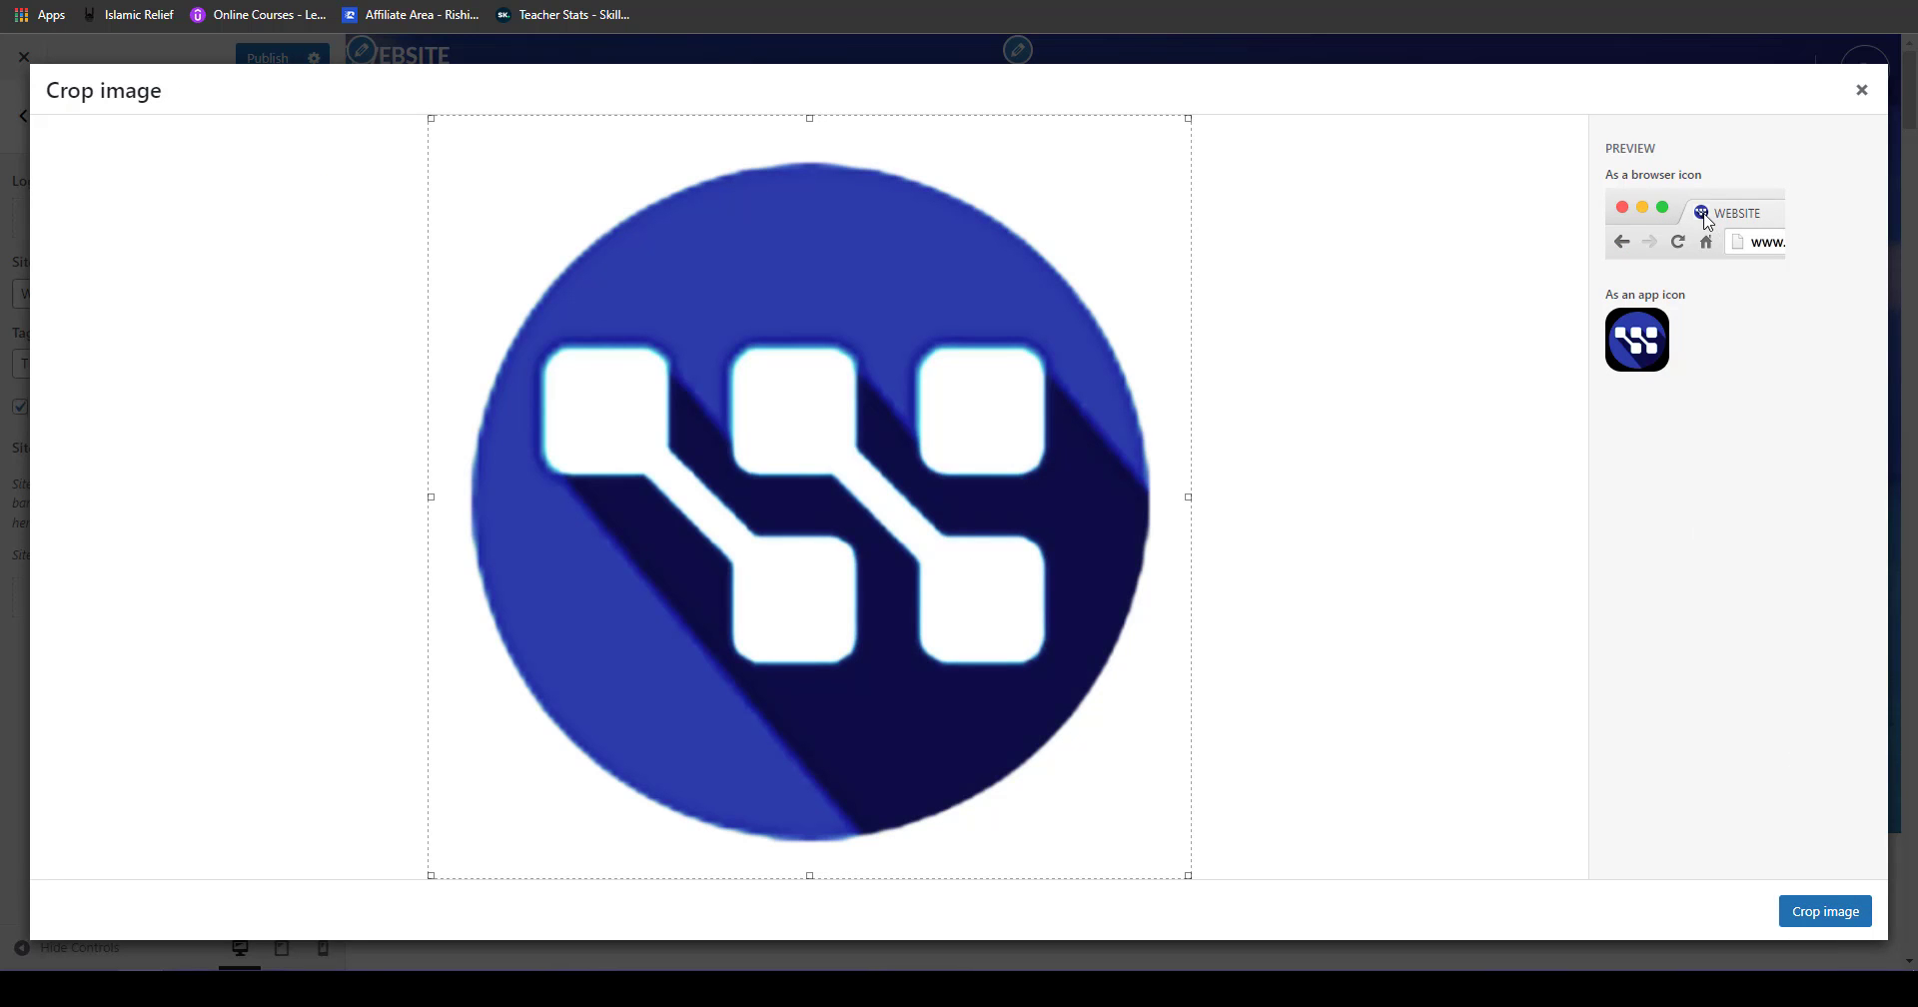
left_click(1841, 915)
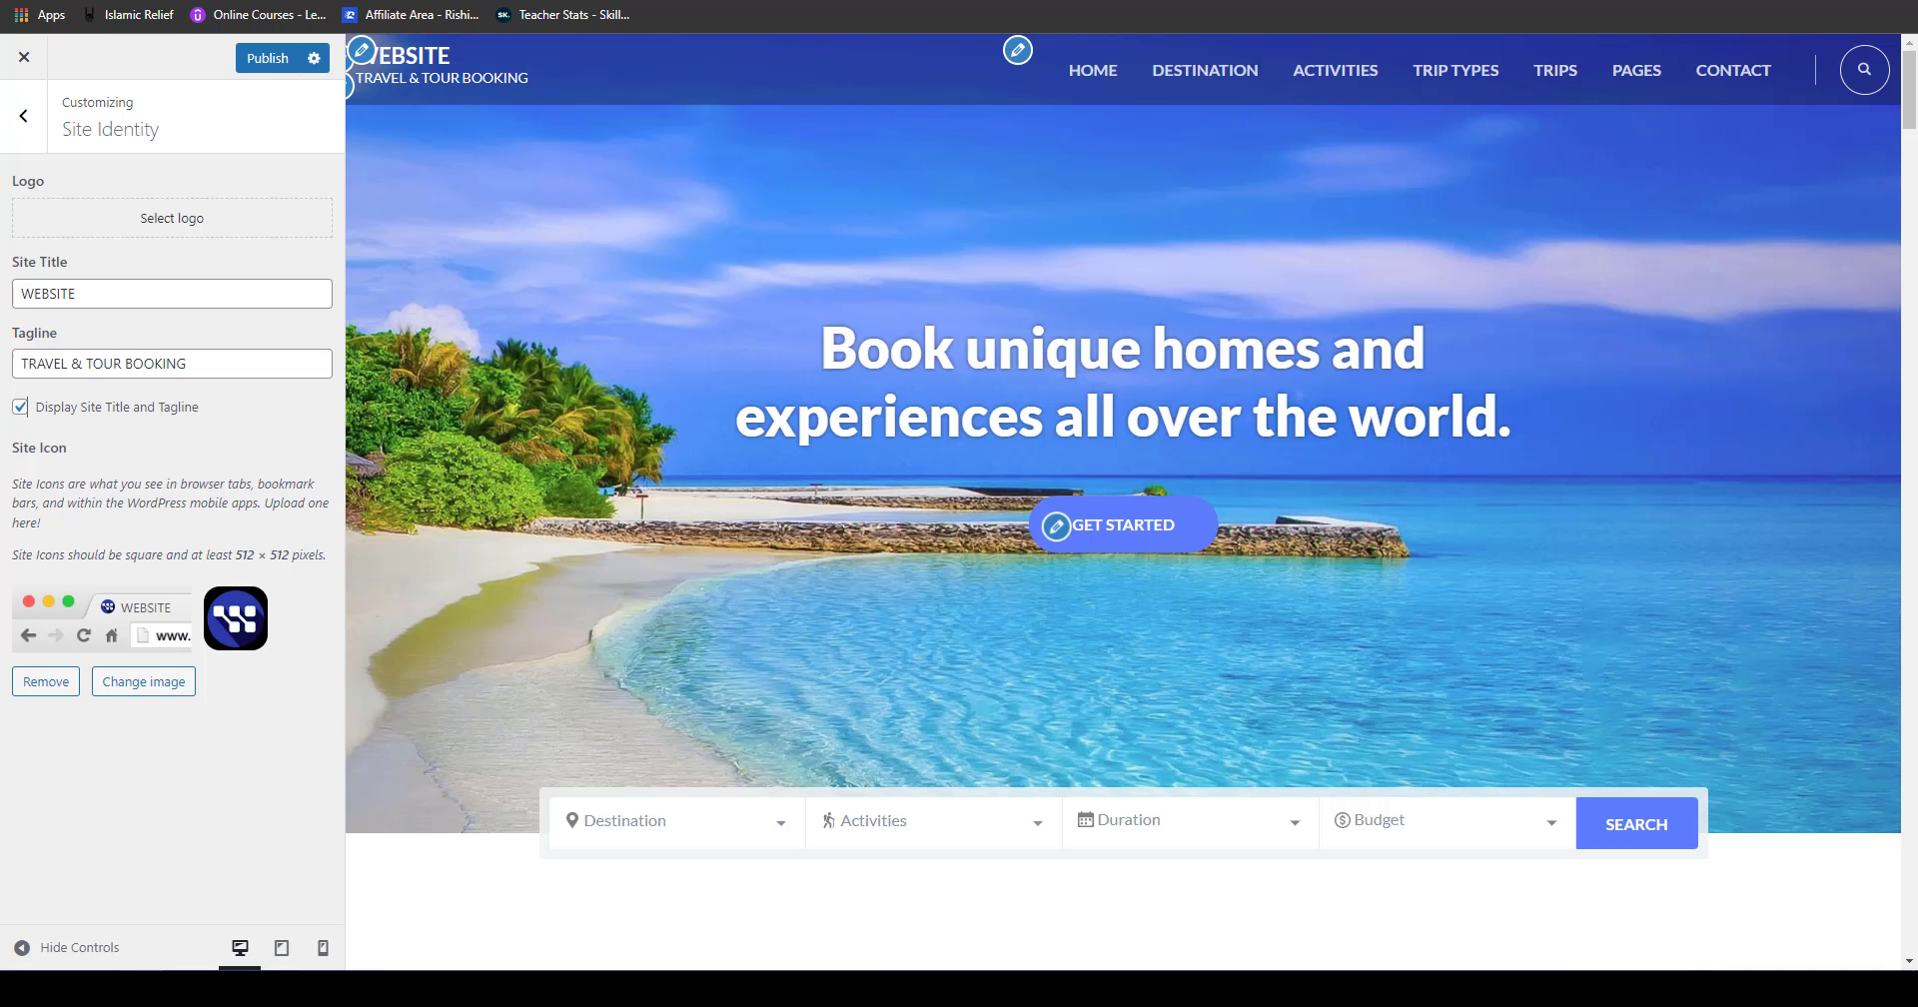
left_click_drag(960, 1, 941, 108)
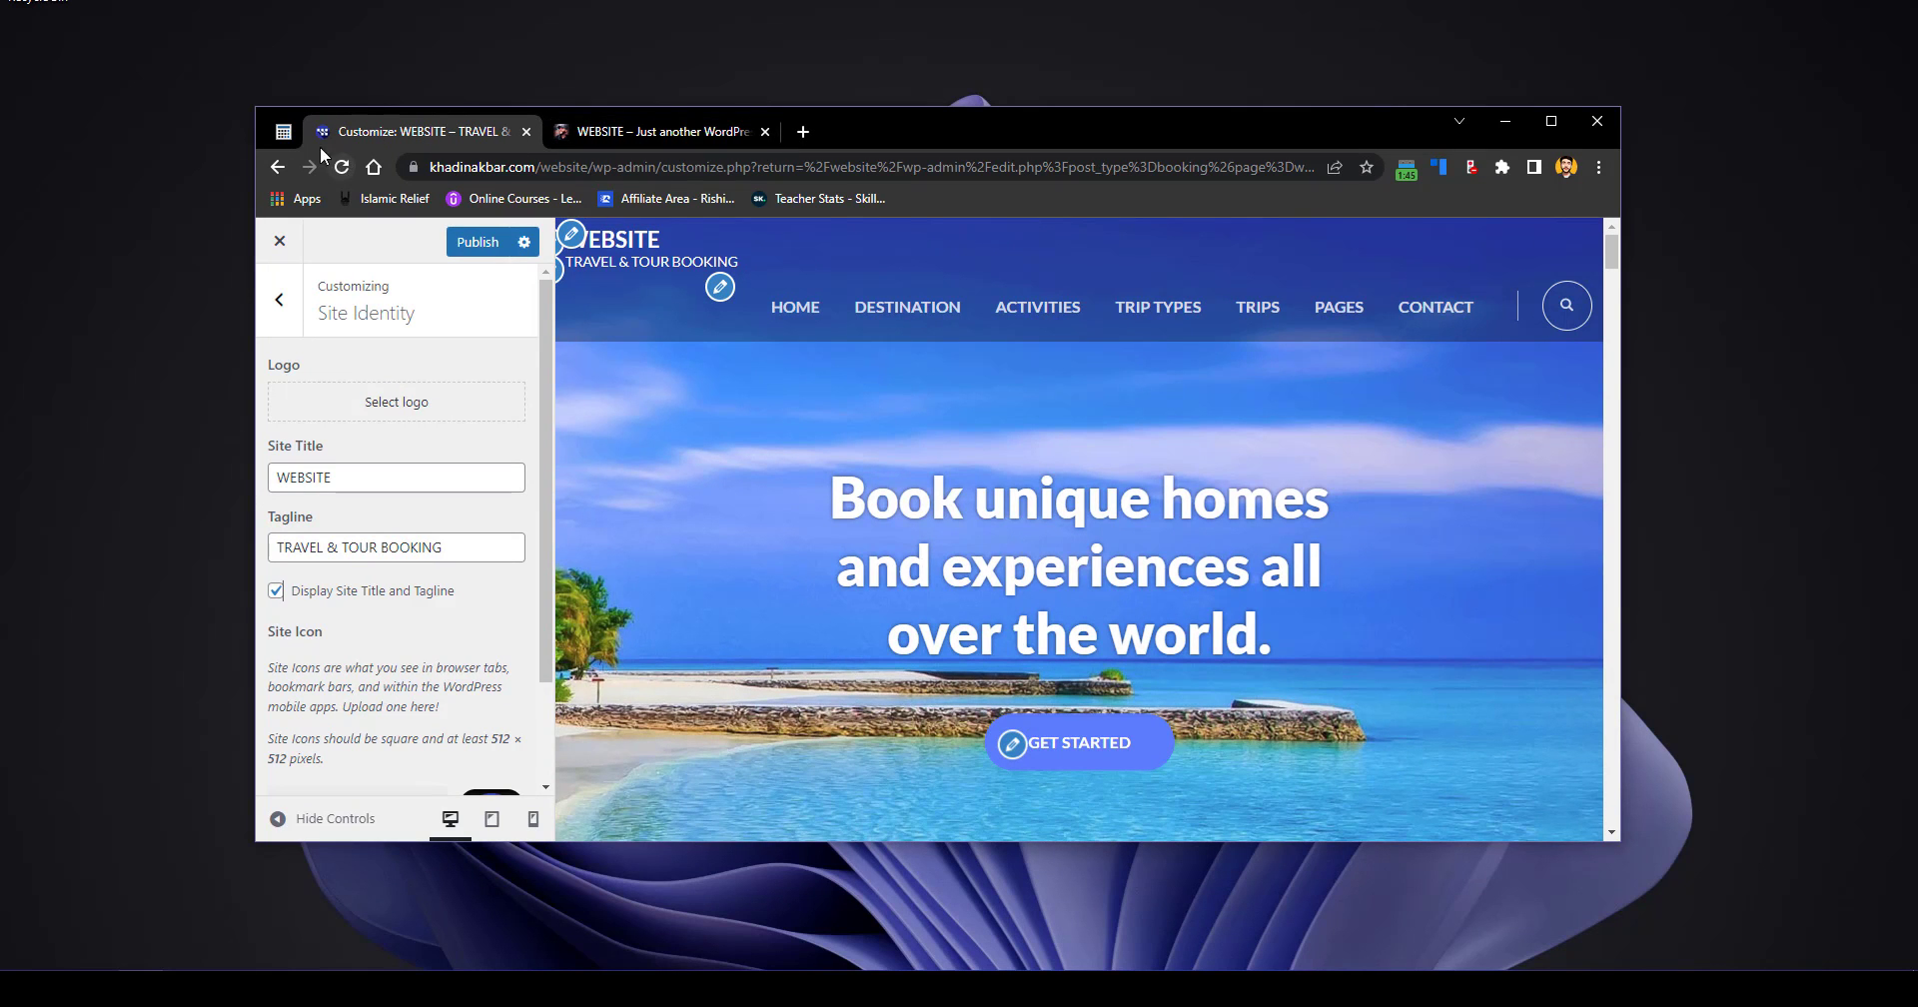
left_click(1539, 129)
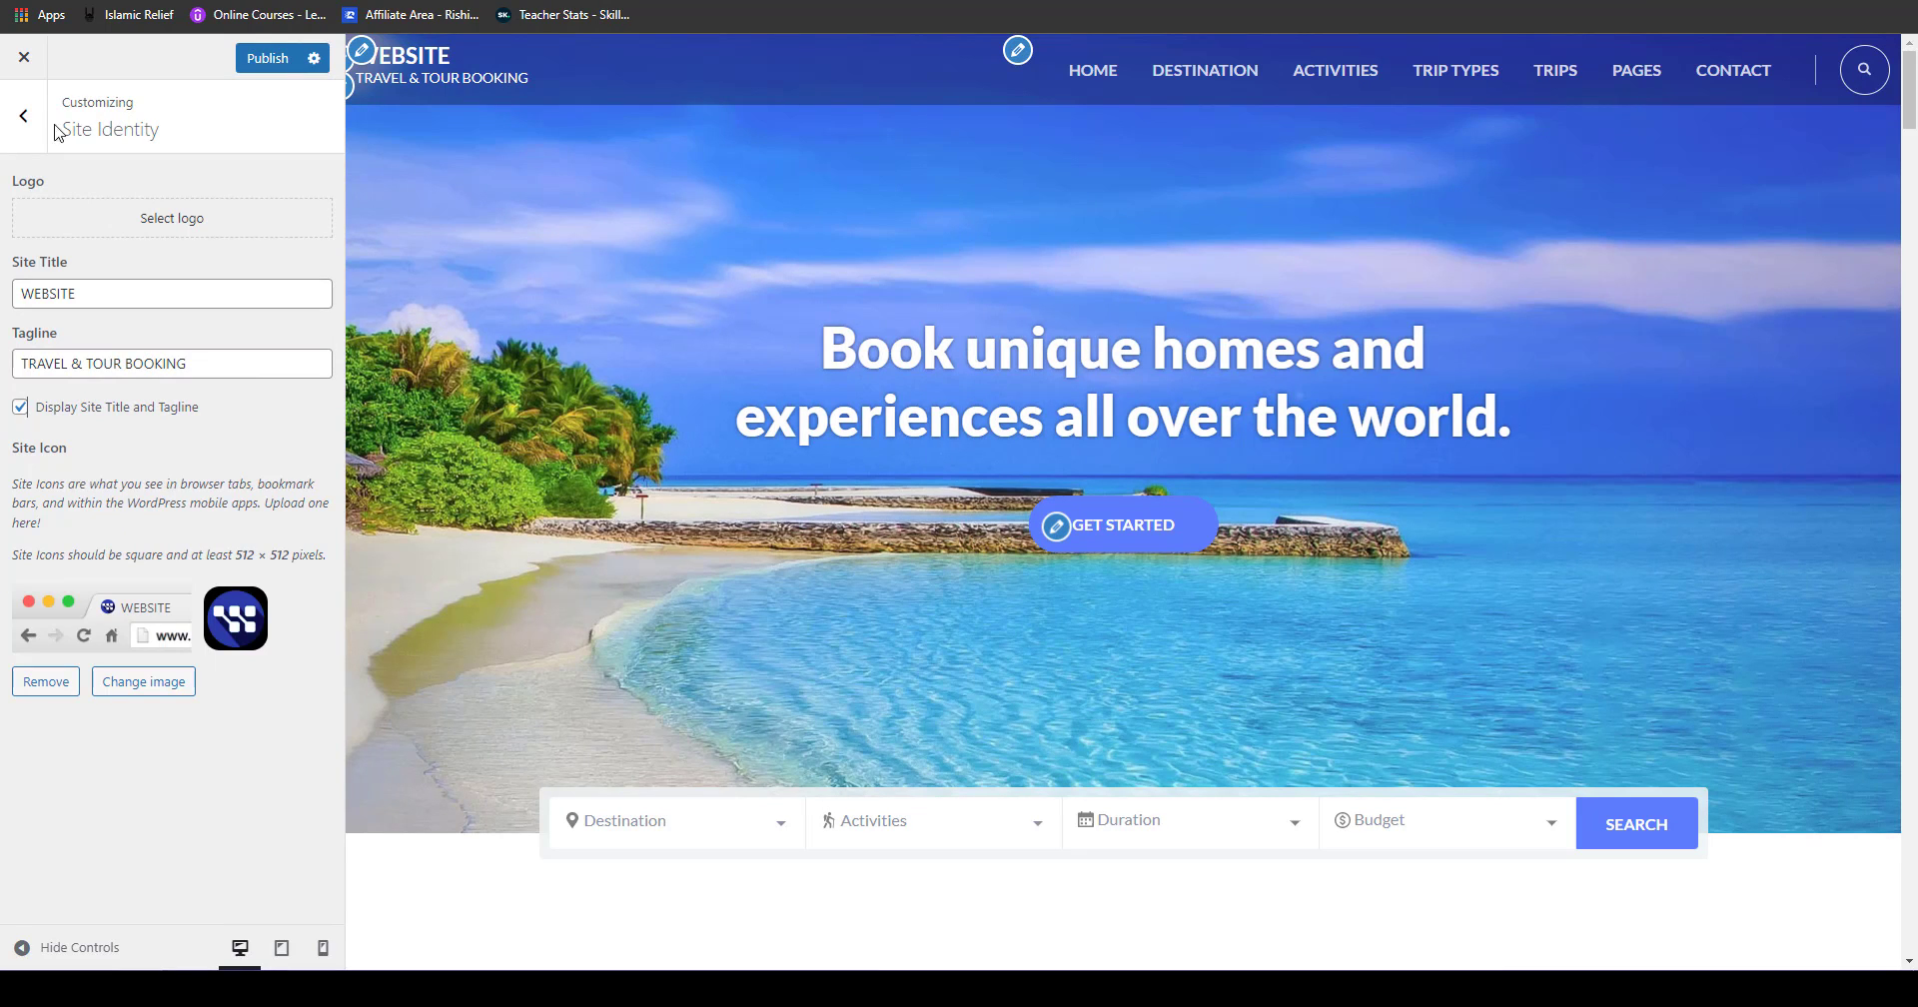
Step: Open the Colors section of Appearance Settings and adjust the background color to white, #ffffff
left_click(23, 115)
left_click(138, 426)
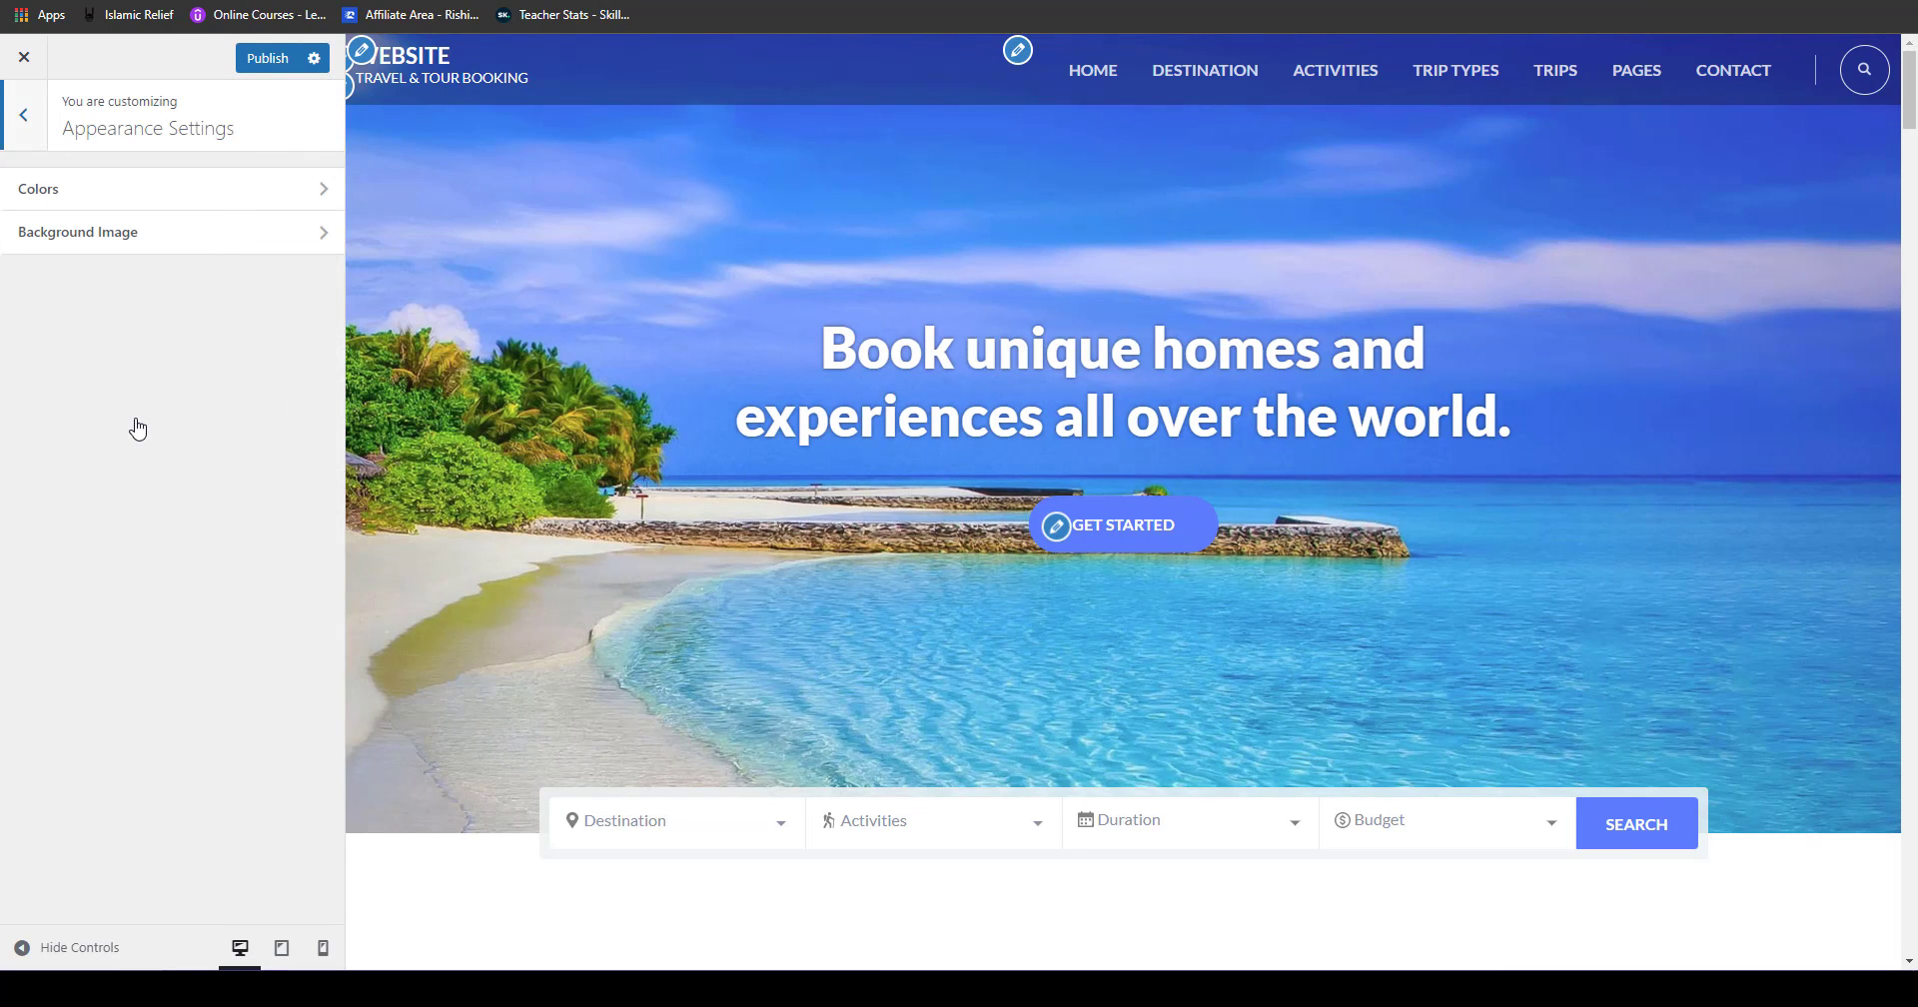
left_click(180, 193)
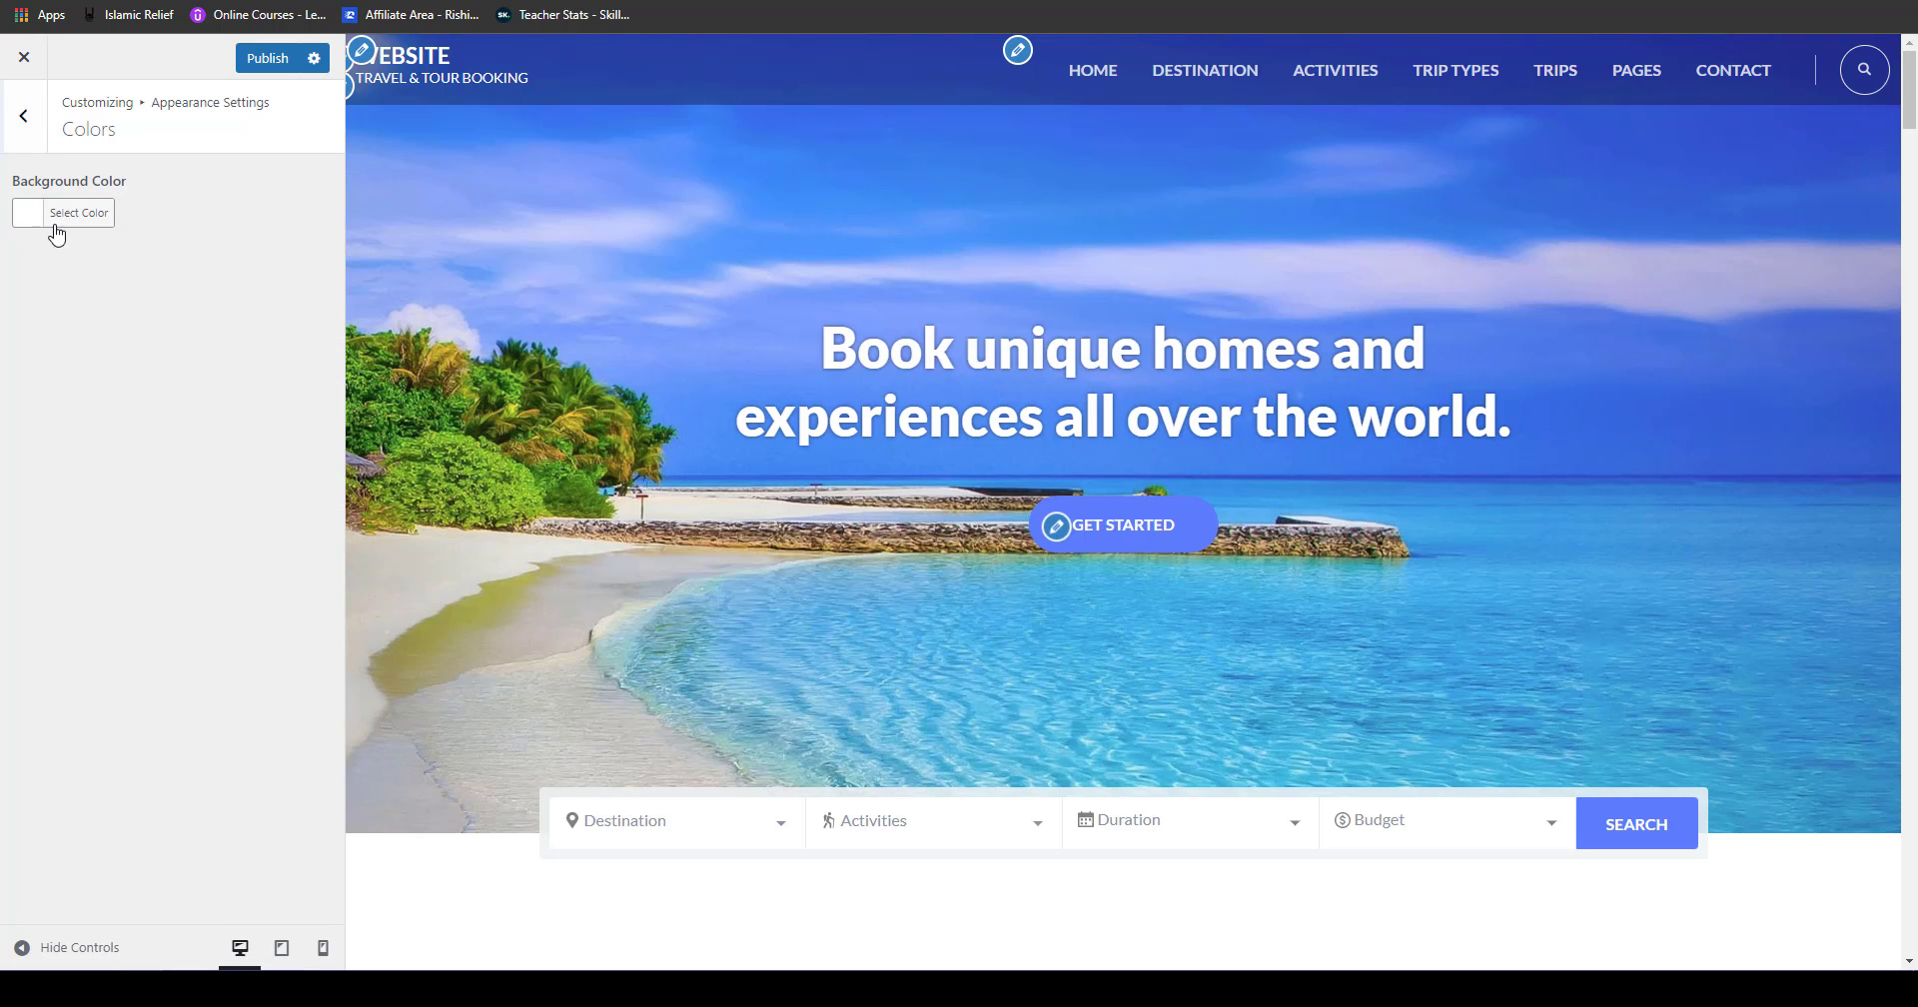
left_click(78, 222)
left_click(179, 415)
mouse_move(180, 427)
left_mouse_down()
mouse_move(195, 322)
mouse_move(154, 254)
mouse_move(15, 248)
left_mouse_up()
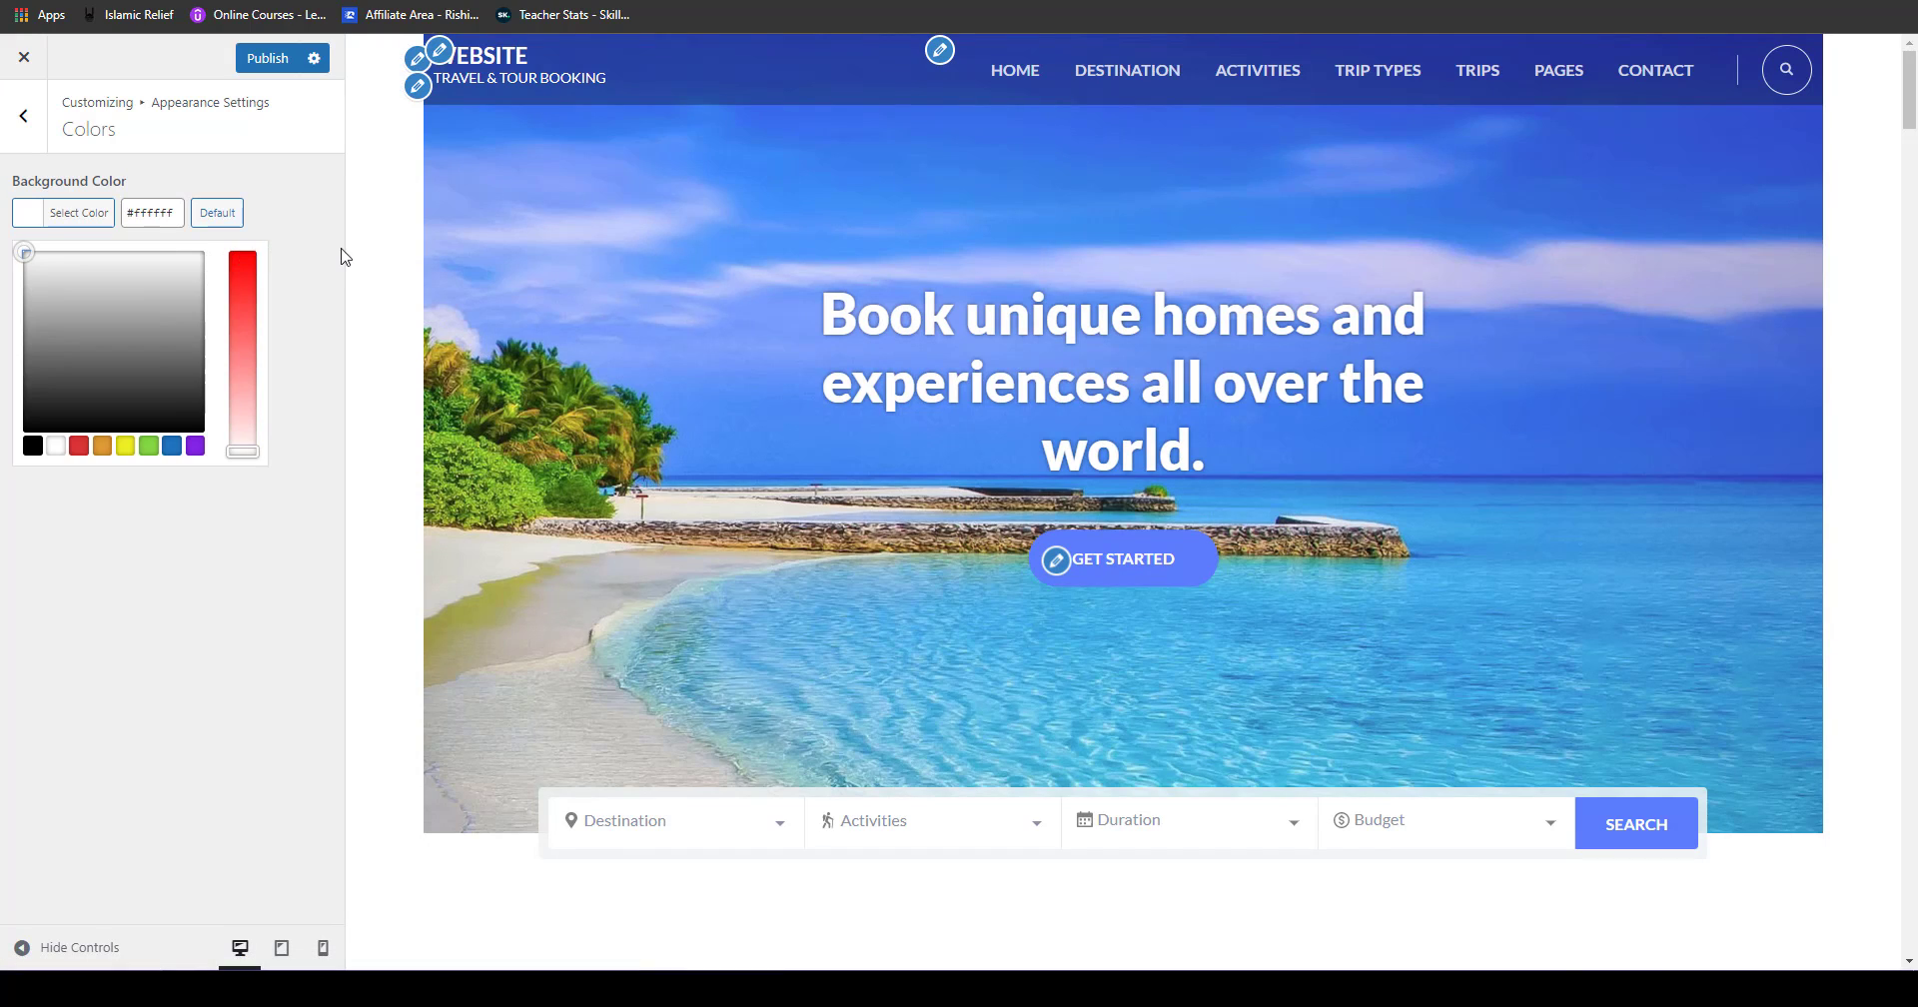
Step: Clear the background color's hex value and close the color picker
left_click(80, 216)
left_click(54, 220)
double_click(145, 218)
key("BackSpace")
key("BackSpace")
left_click(324, 346)
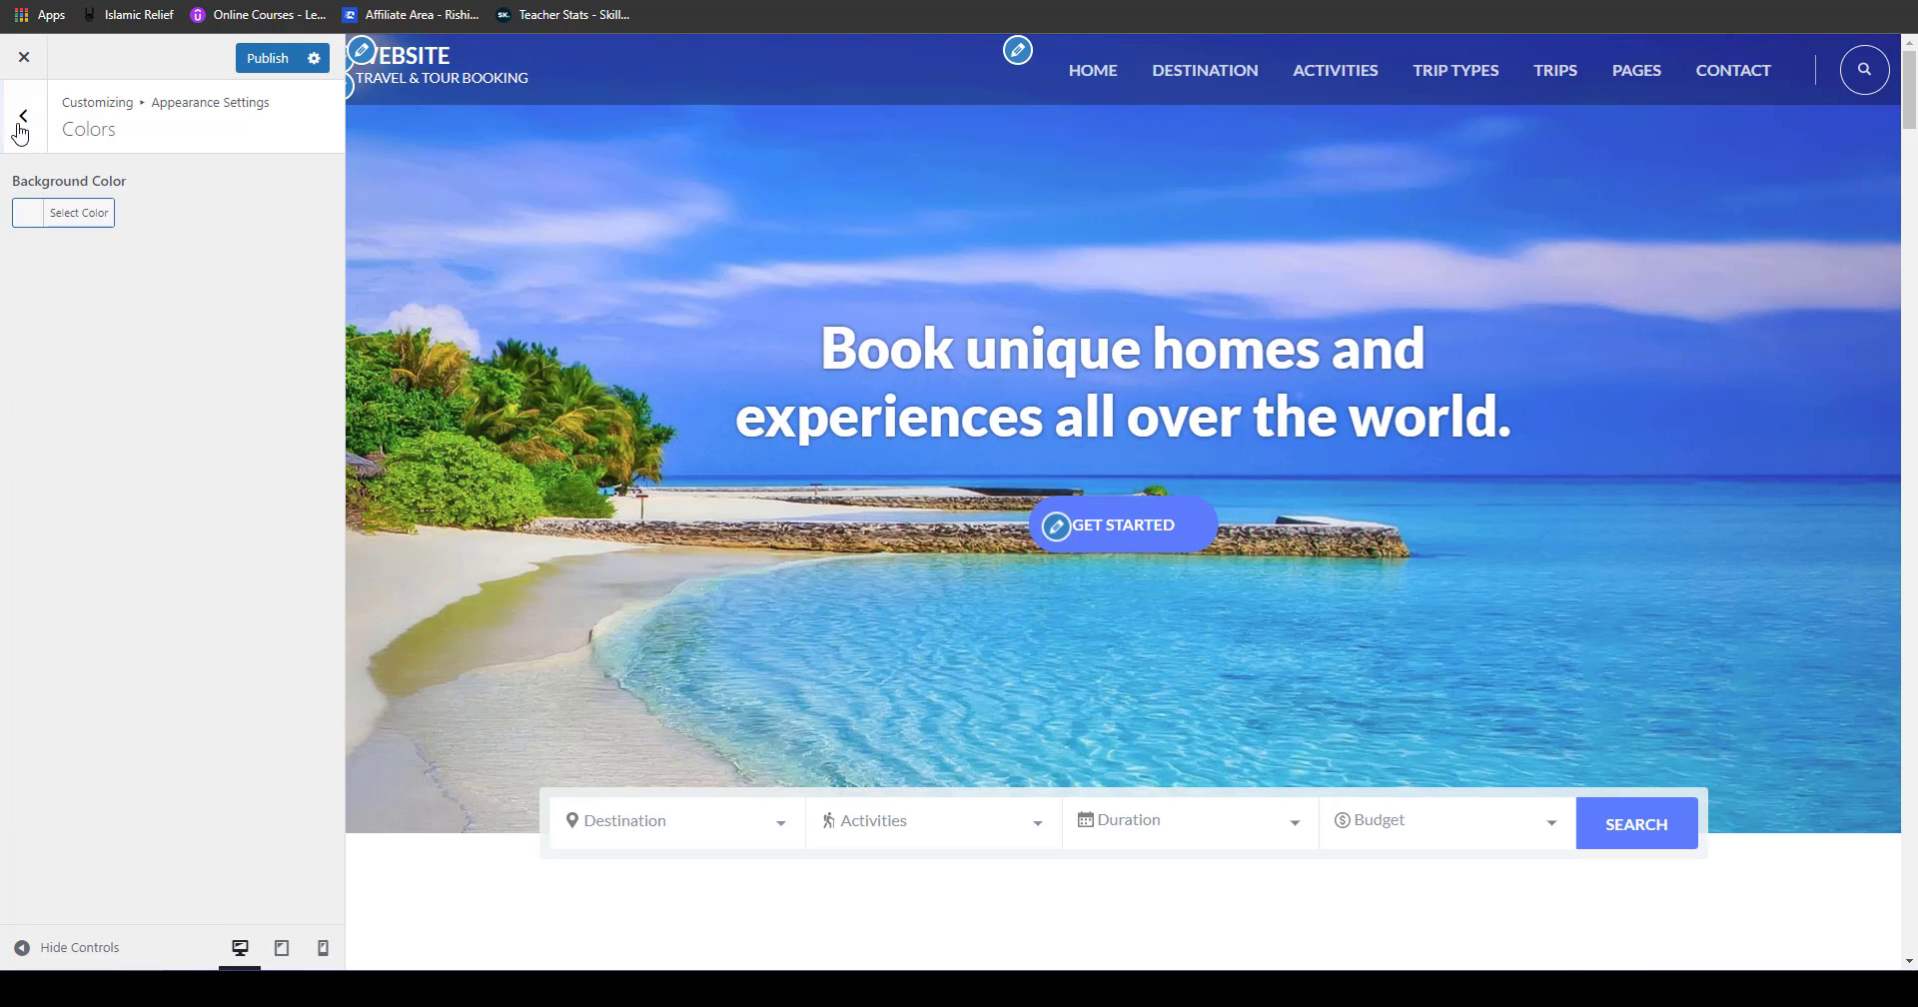
Step: Try a near-black background color, #0a0a0a, for the site
left_click(28, 214)
left_click_drag(155, 330, 205, 479)
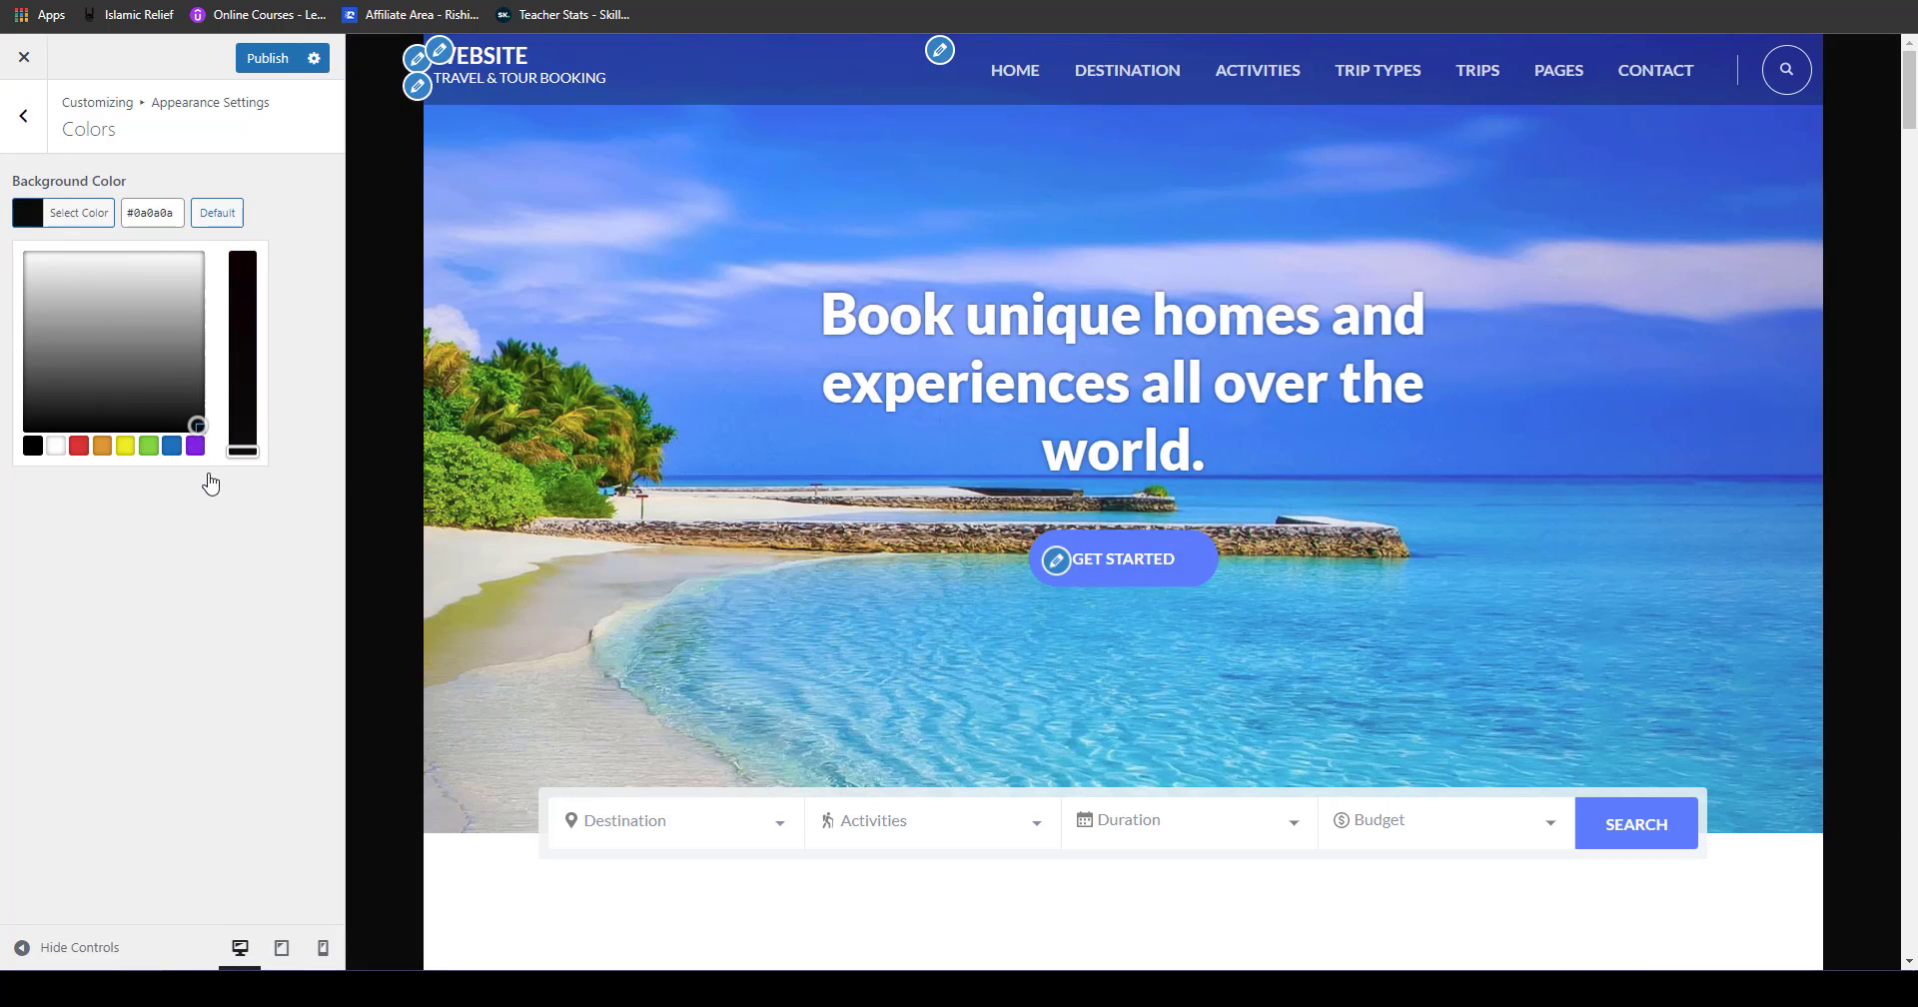
left_click(213, 482)
Step: Change the site's background color back to white
left_click(73, 216)
left_click_drag(126, 344, 203, 233)
left_click(288, 198)
Step: View the Background Image settings and the media library for choosing a site background, leaving without selecting an image
left_click(33, 113)
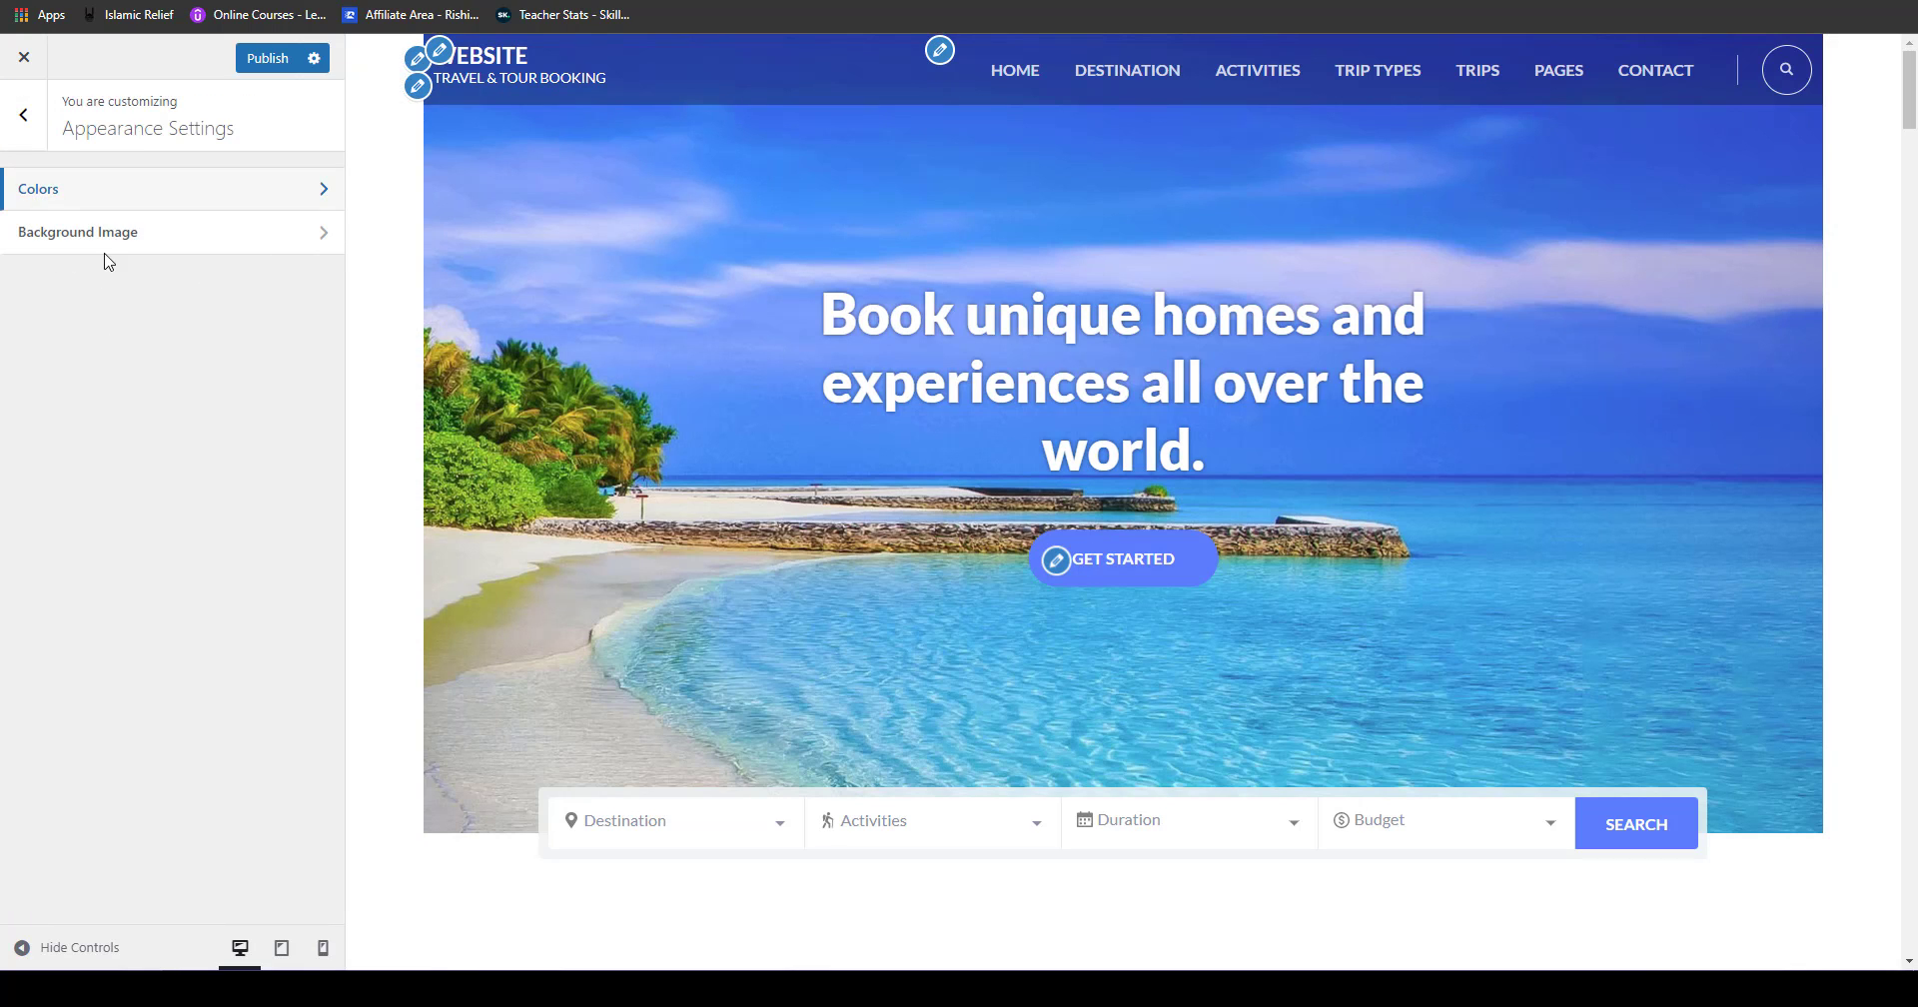
left_click(107, 255)
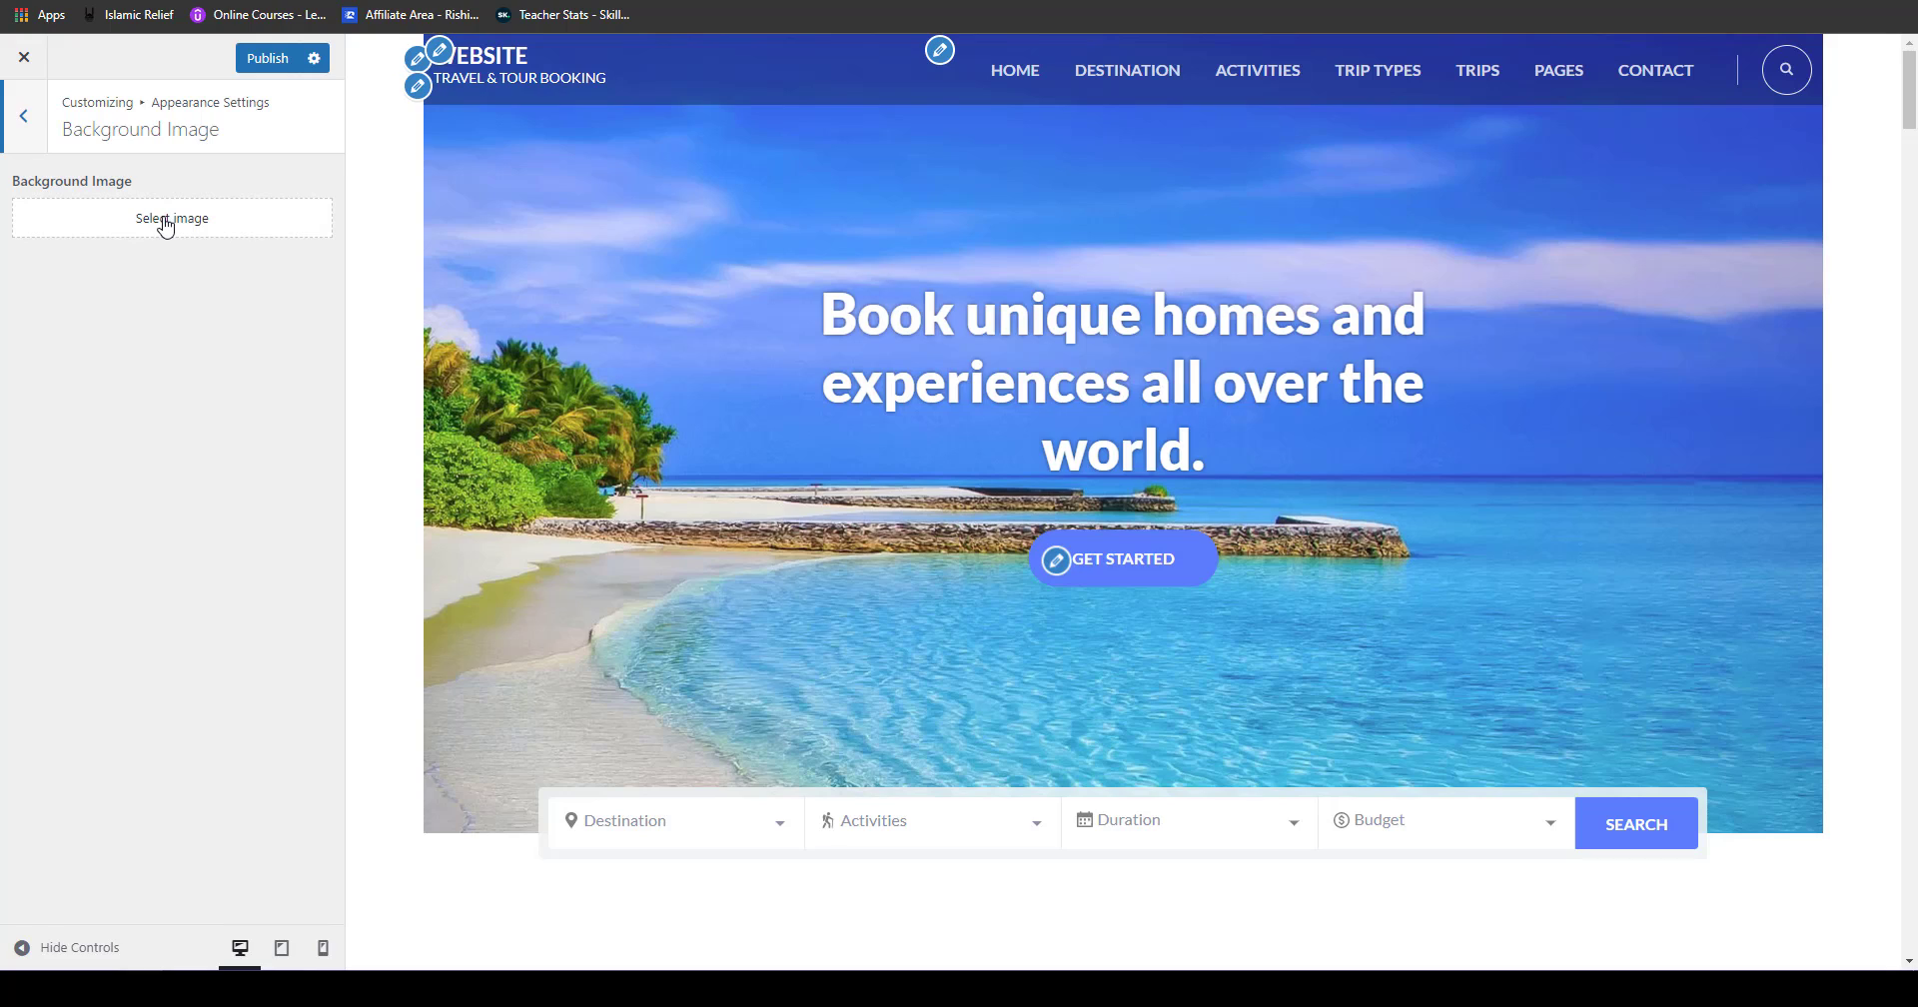
left_click(166, 227)
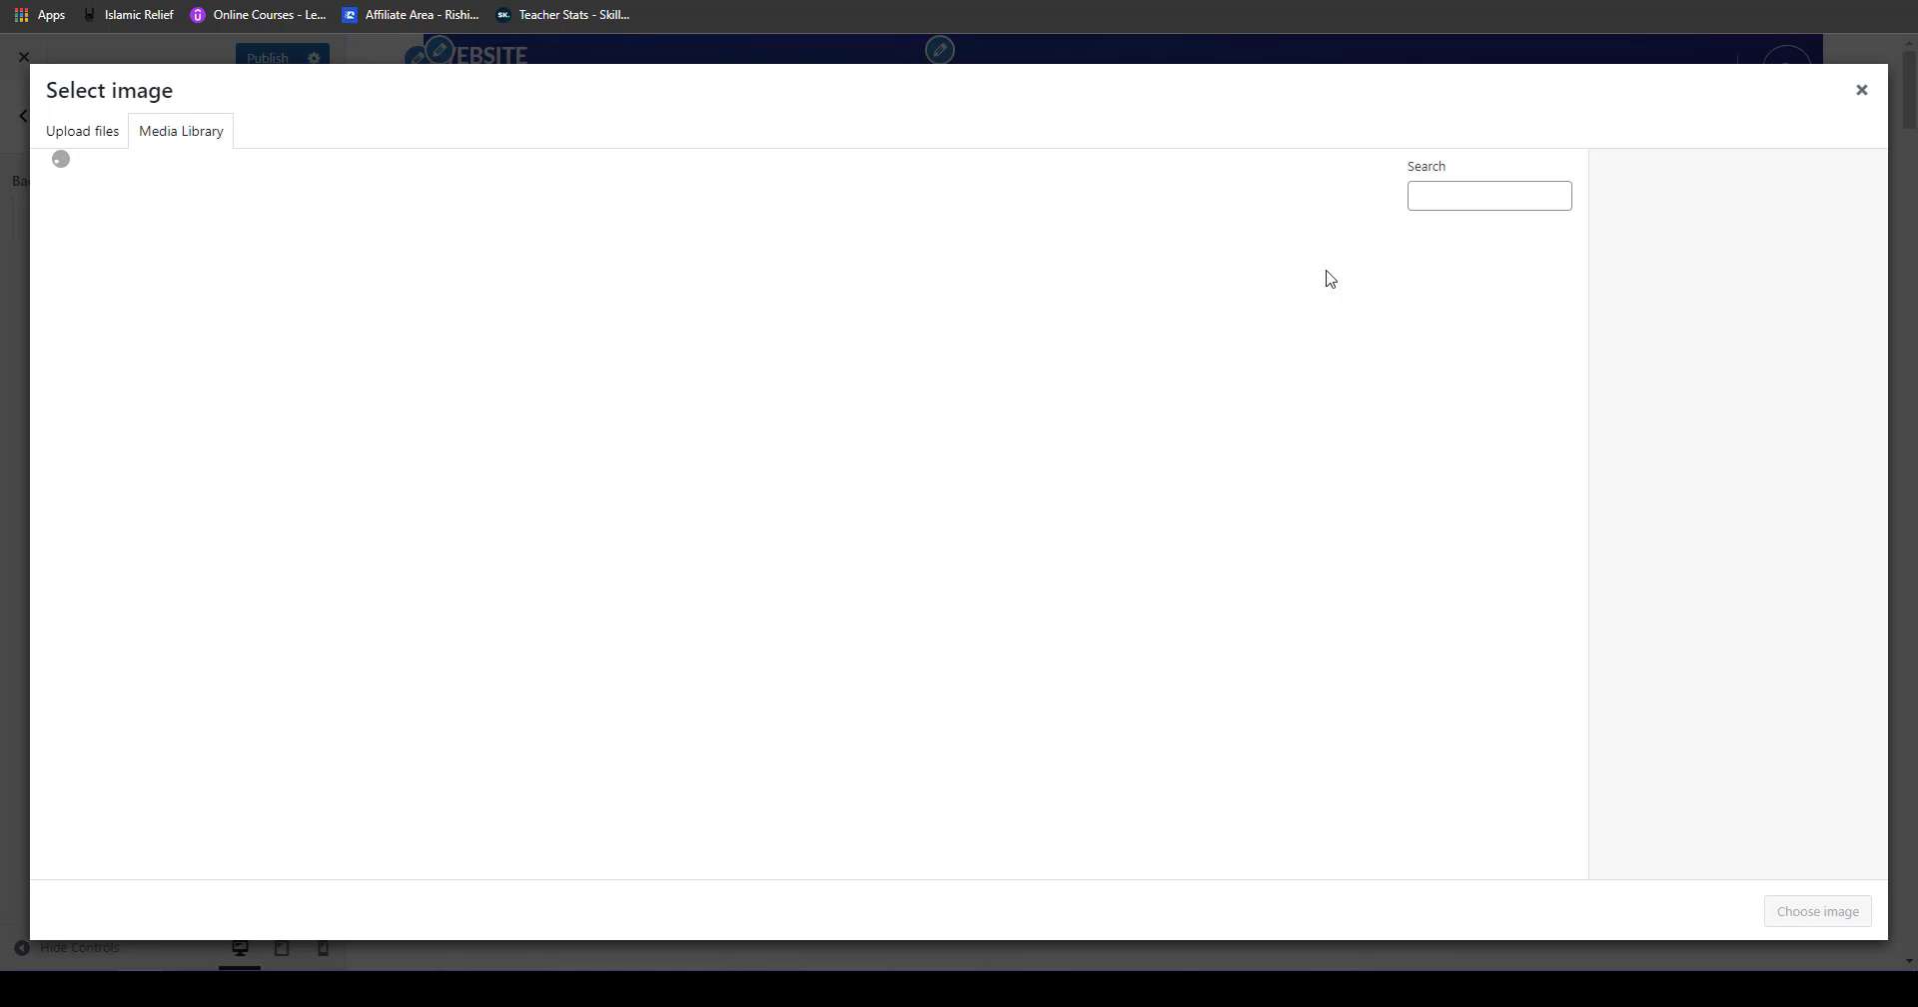
left_click(1861, 91)
left_click(24, 118)
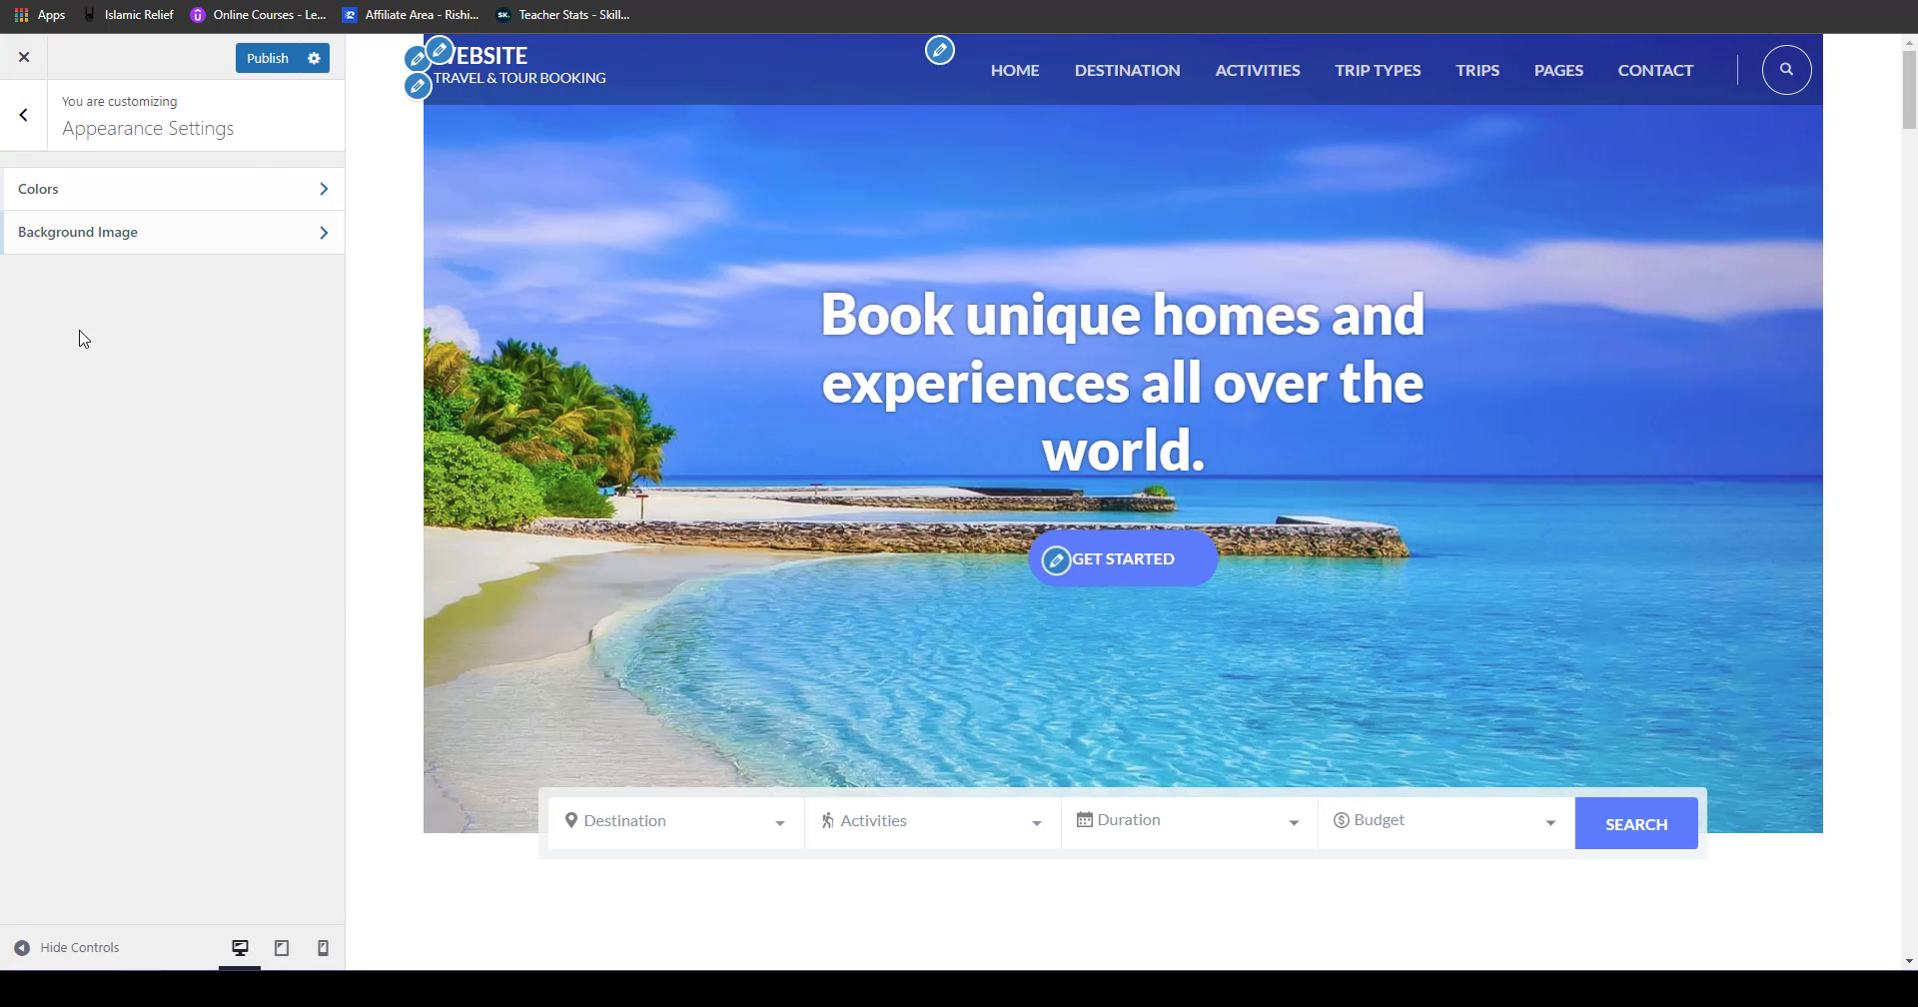
Step: Open the Layout Settings and view the Sample Page on the live site to check its sidebar layout
left_click(24, 119)
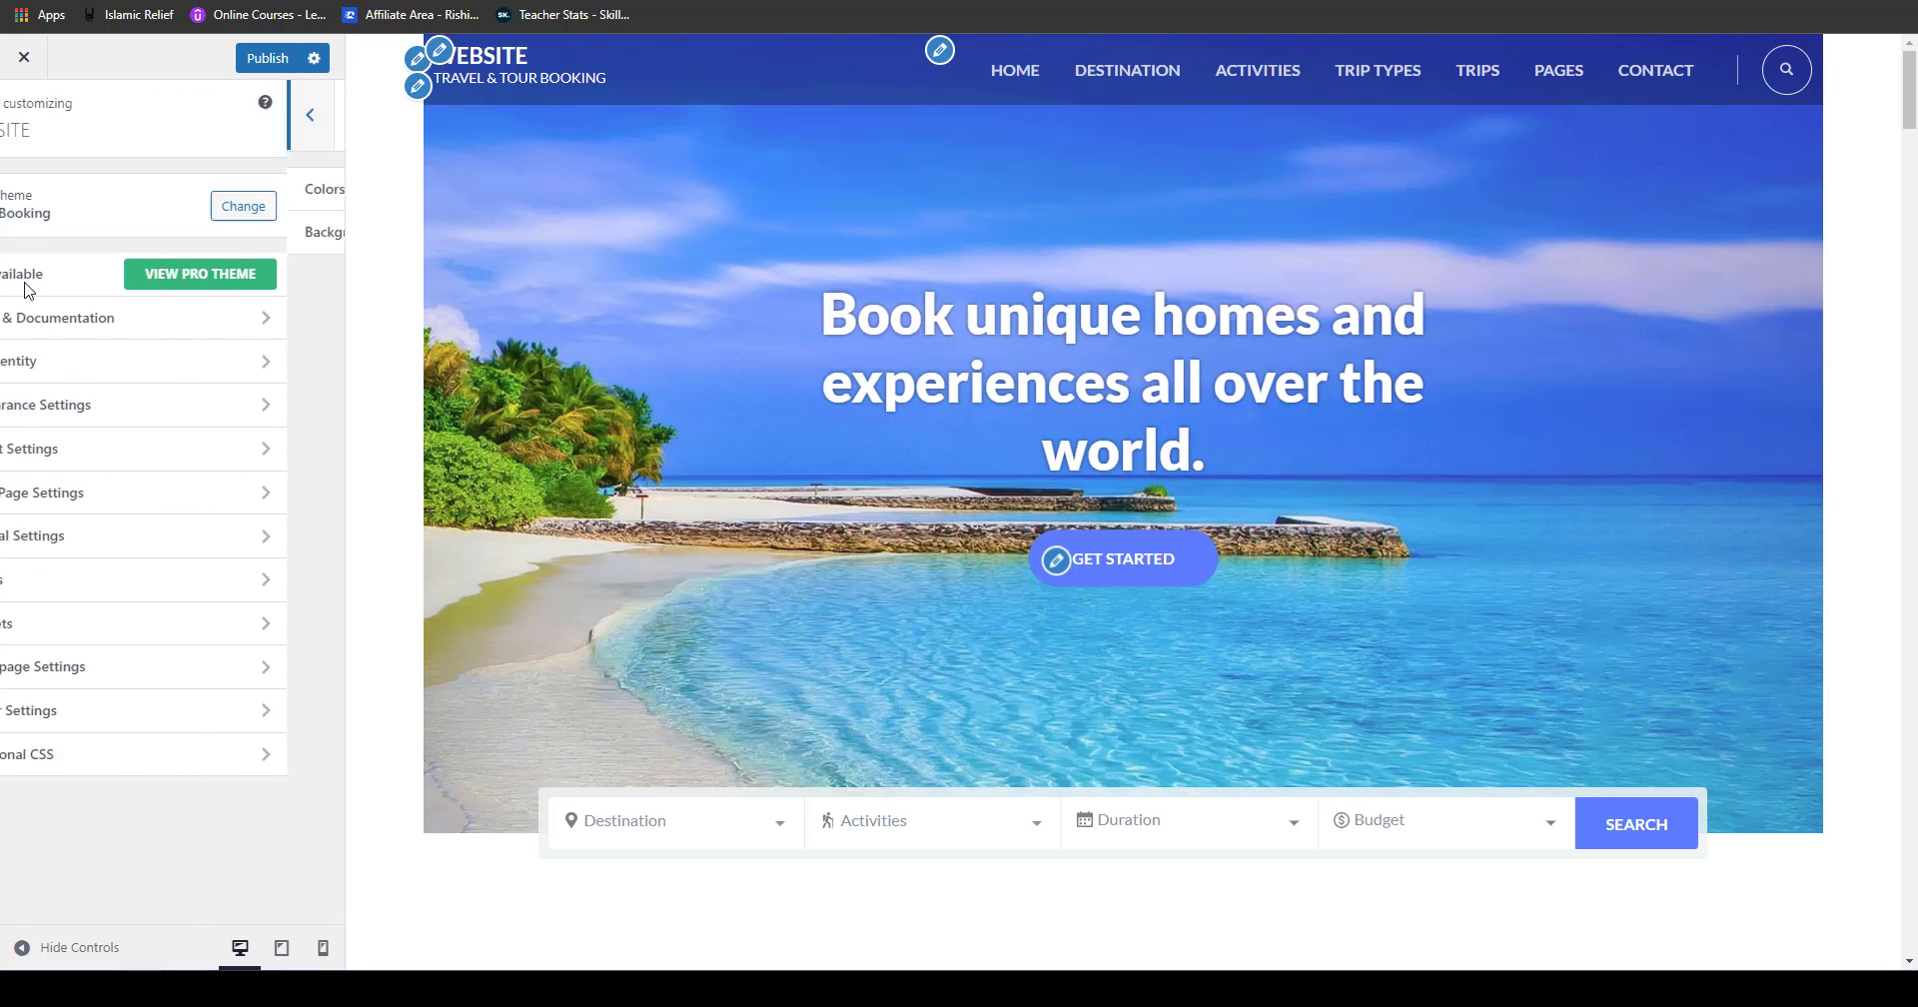
left_click(129, 466)
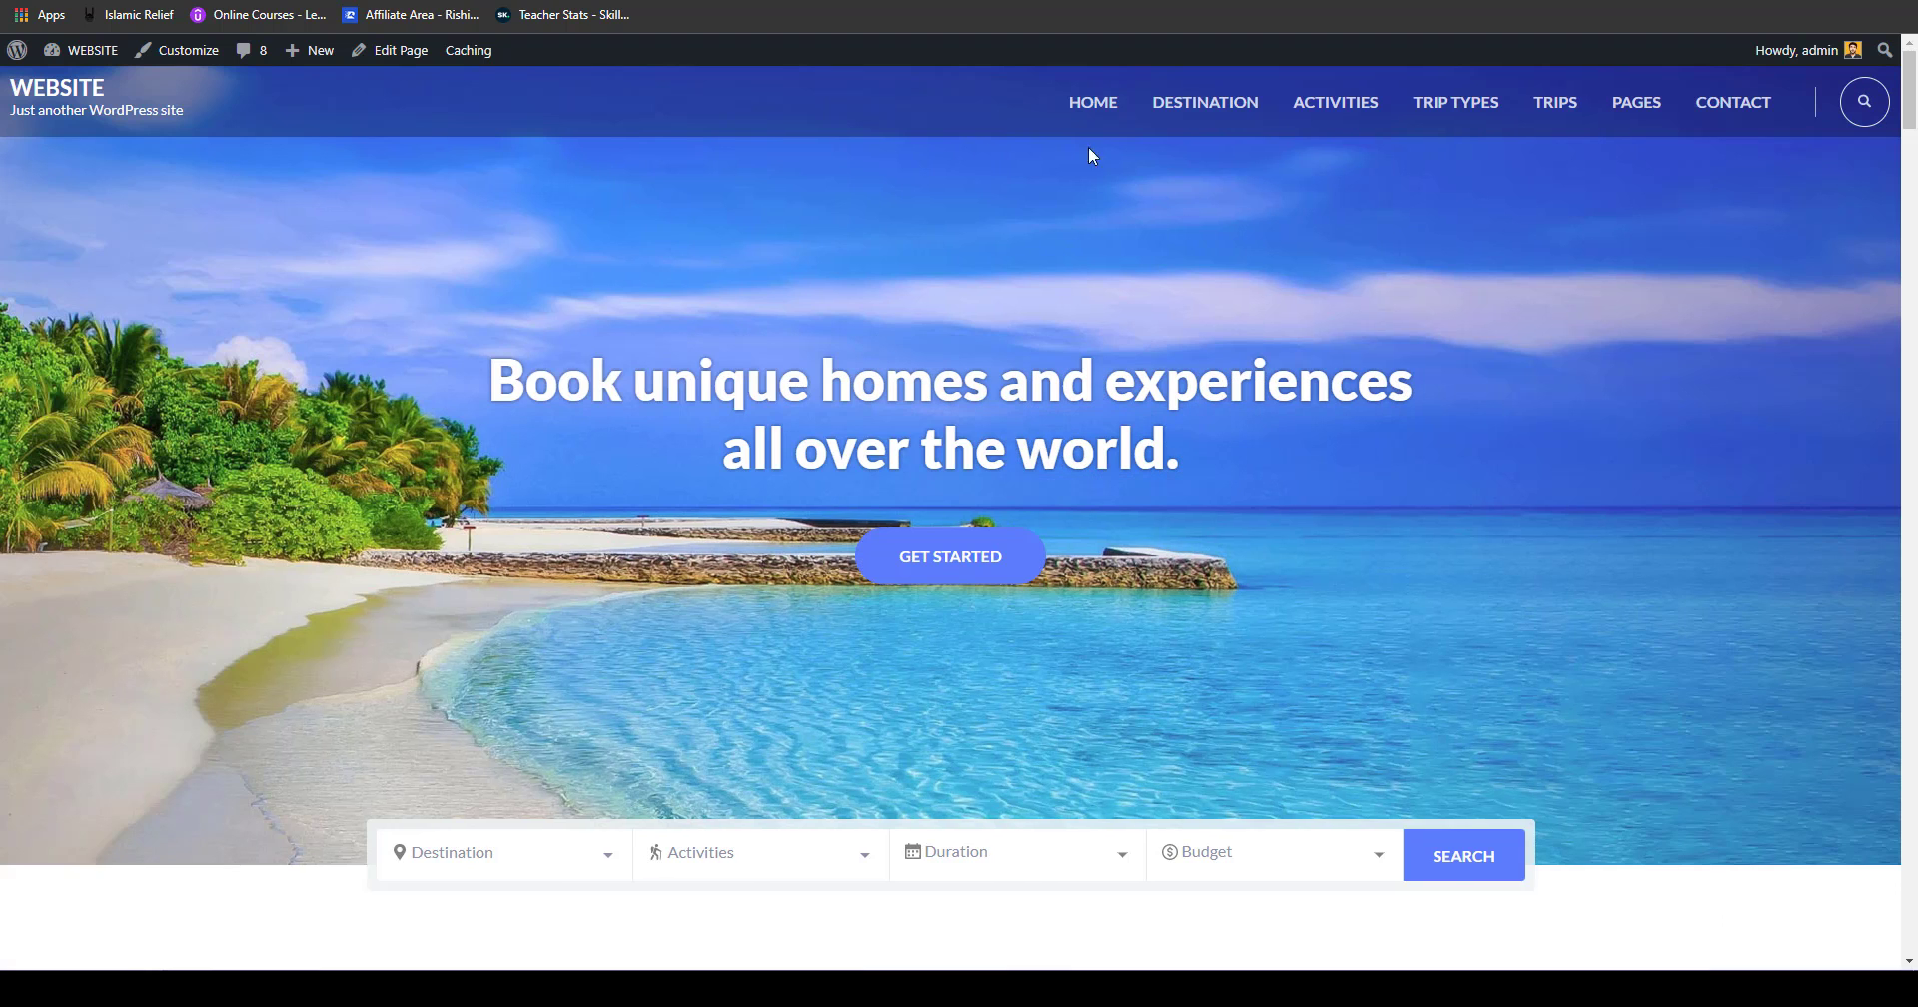
mouse_move(1639, 102)
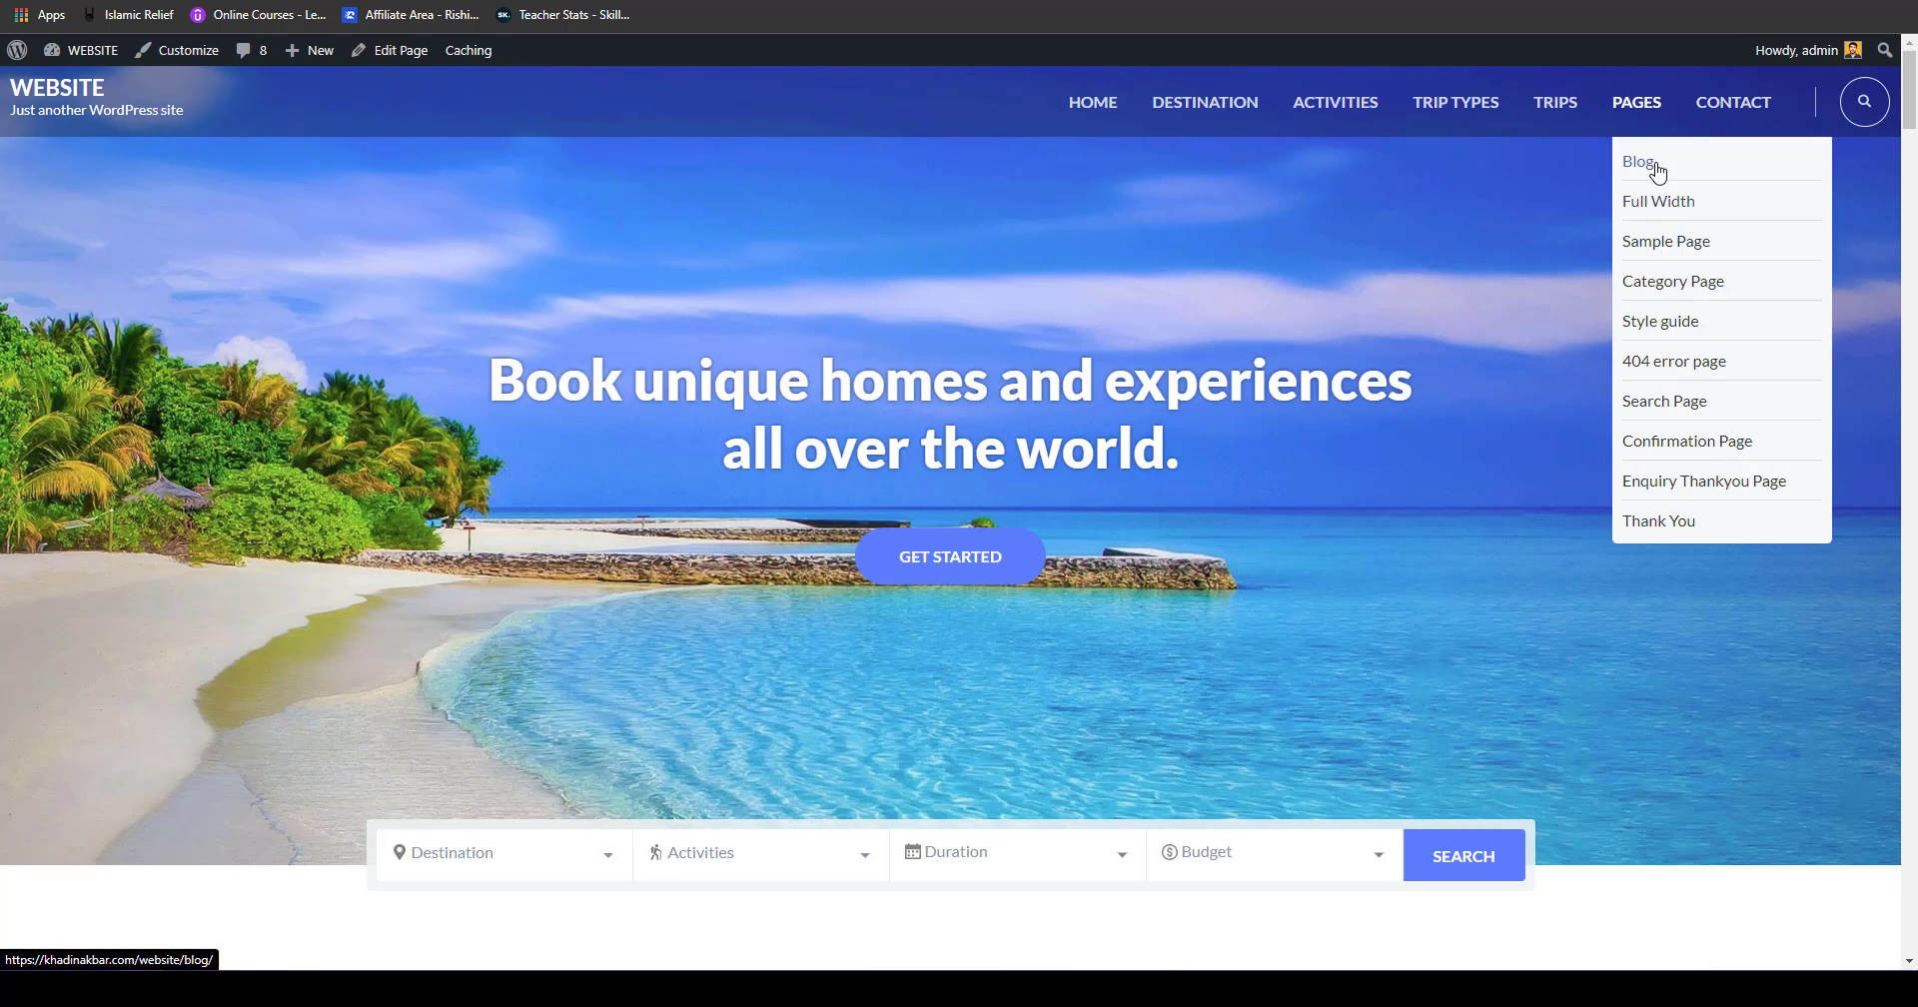
left_click_drag(1656, 167, 1667, 499)
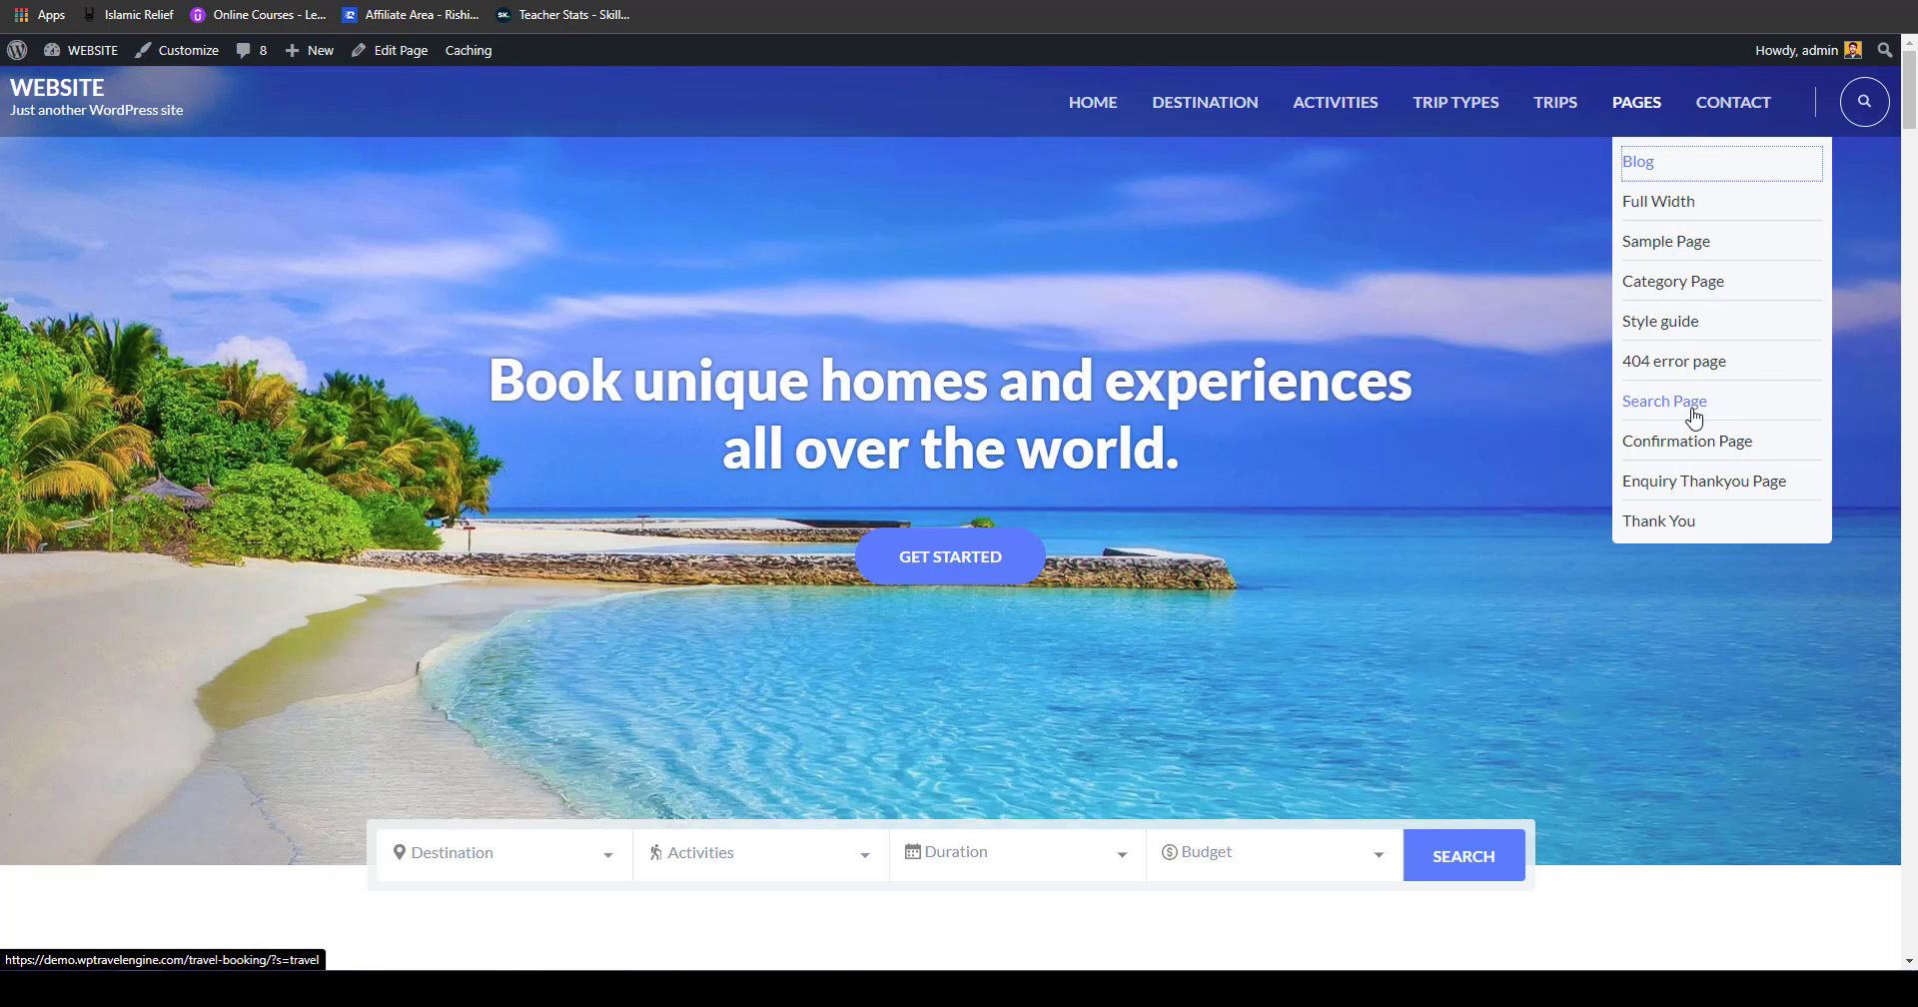
left_click(1737, 113)
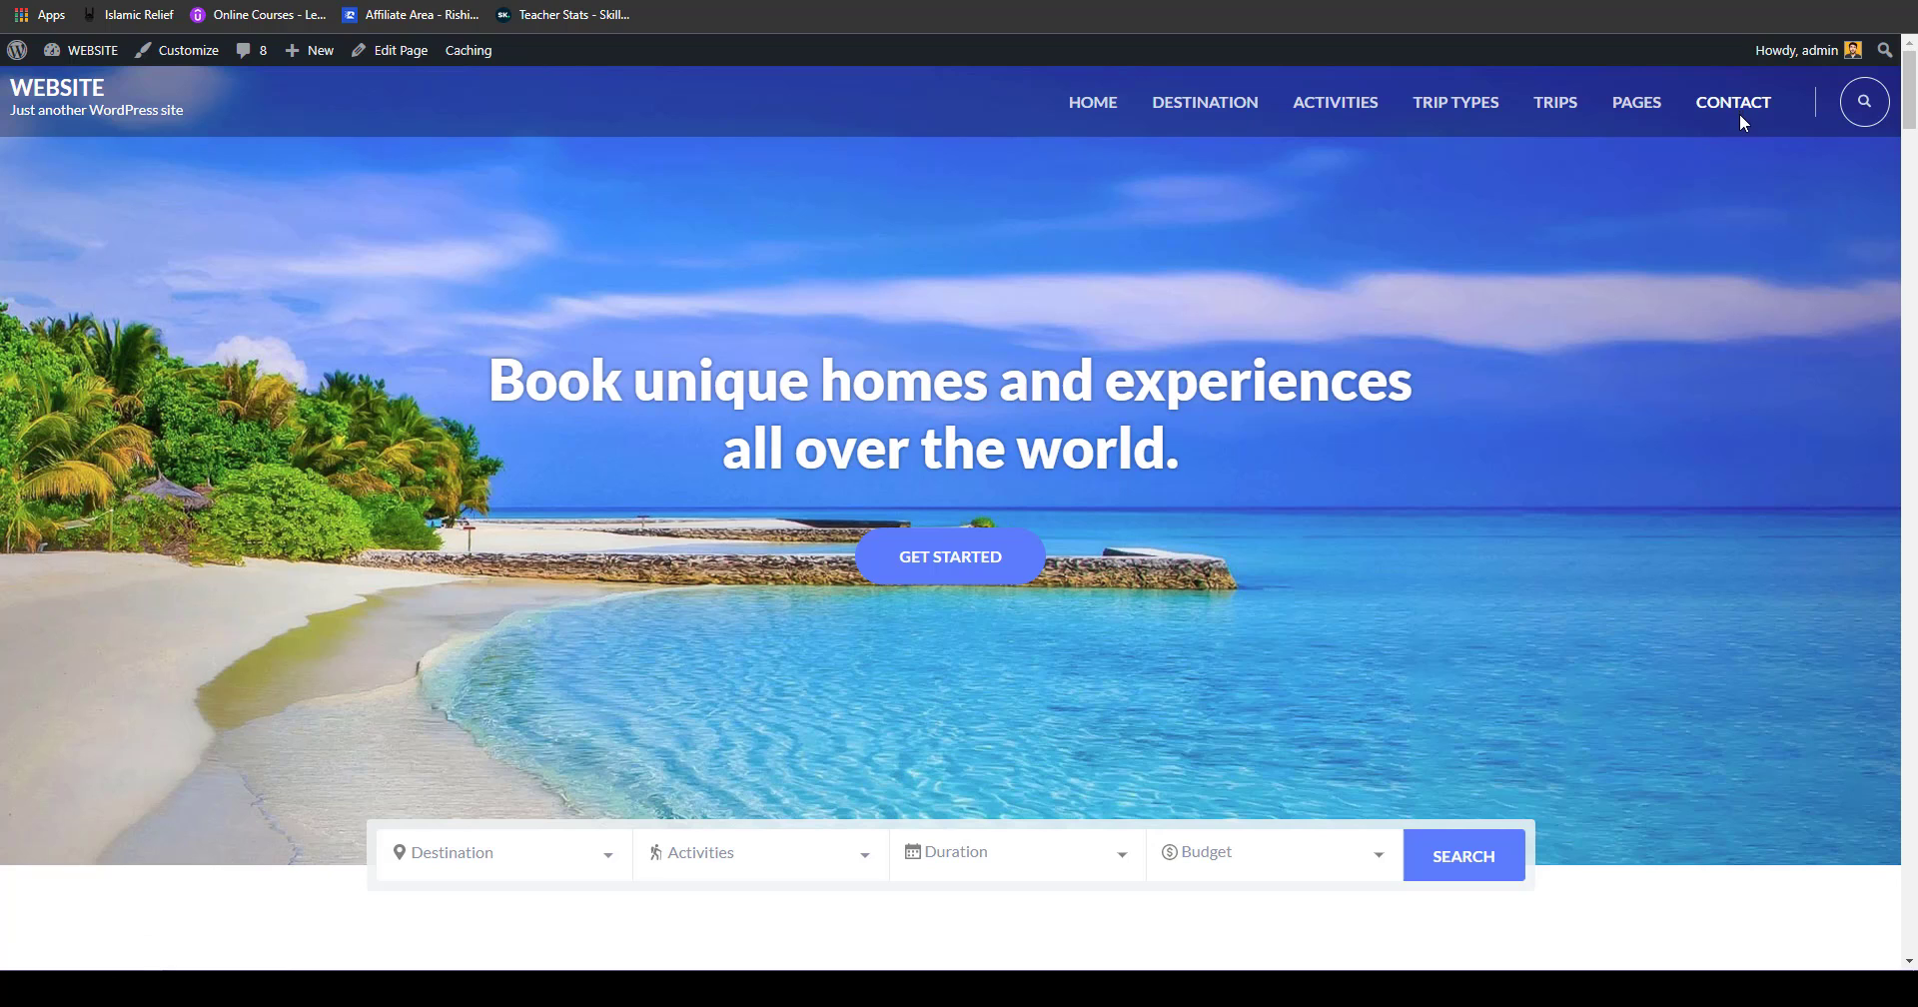
mouse_move(1635, 111)
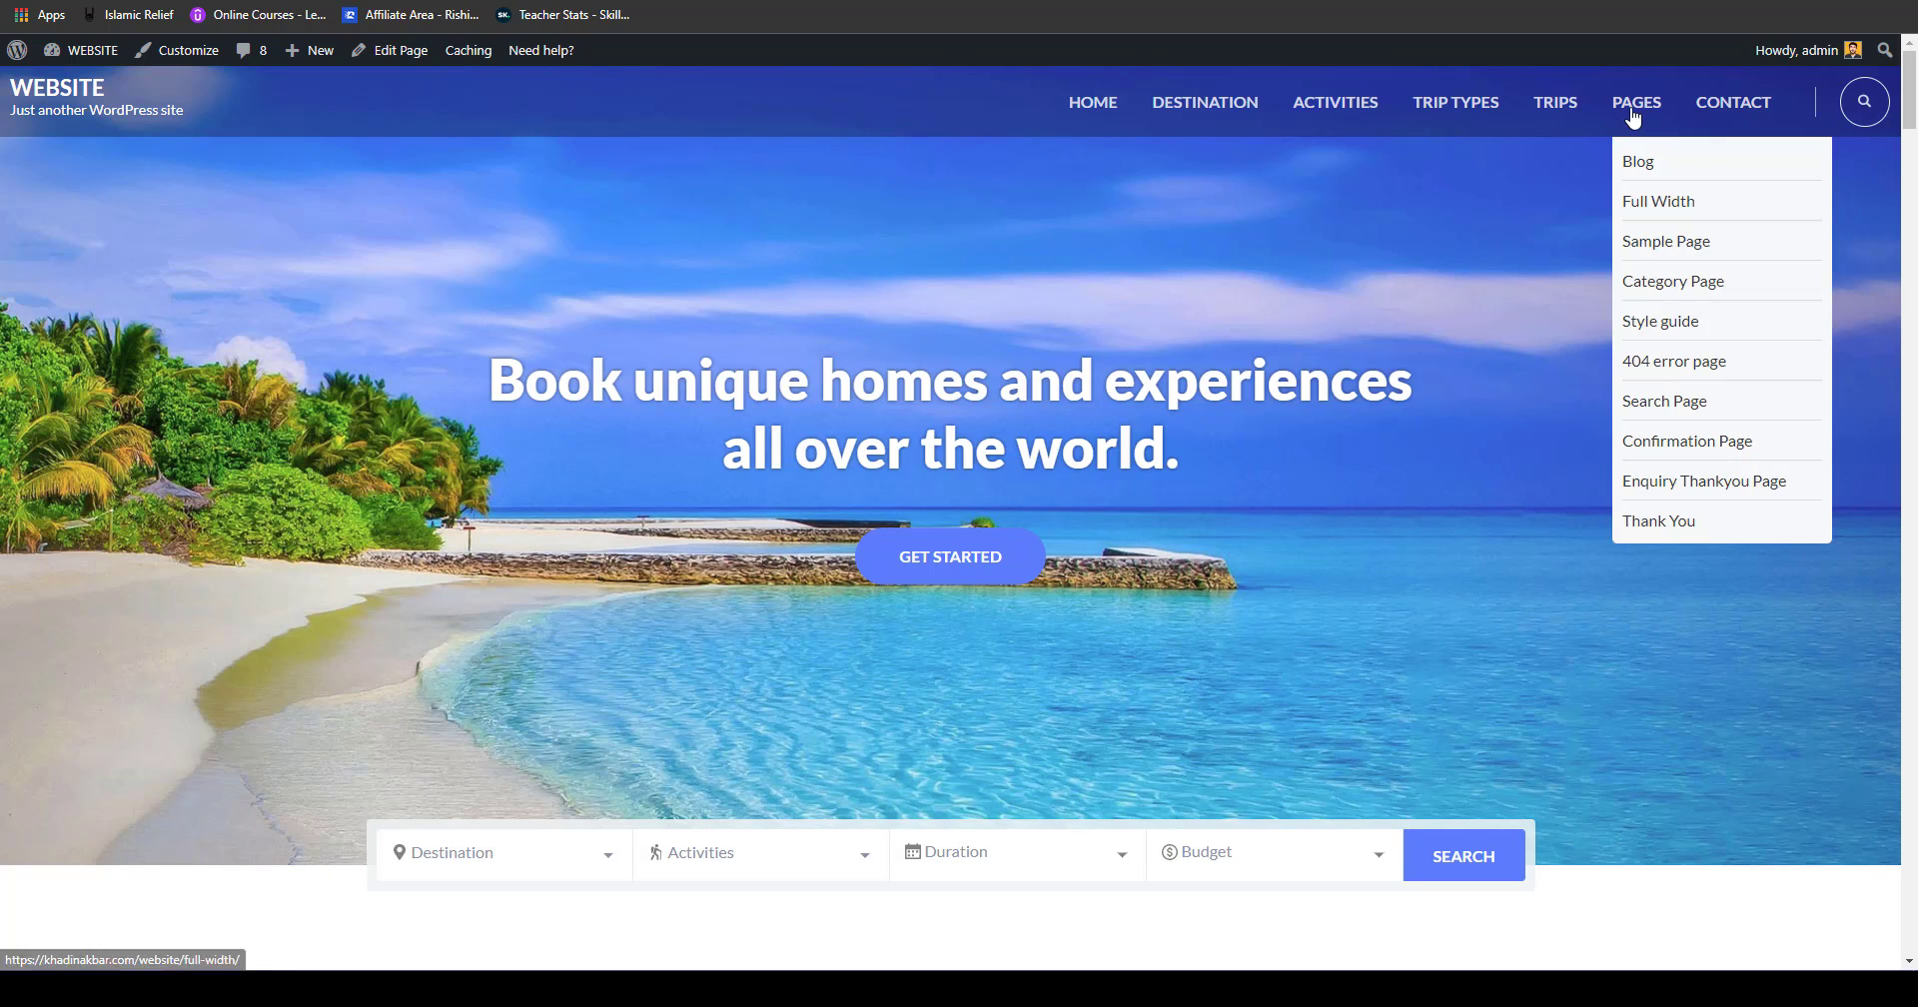
left_click(1666, 243)
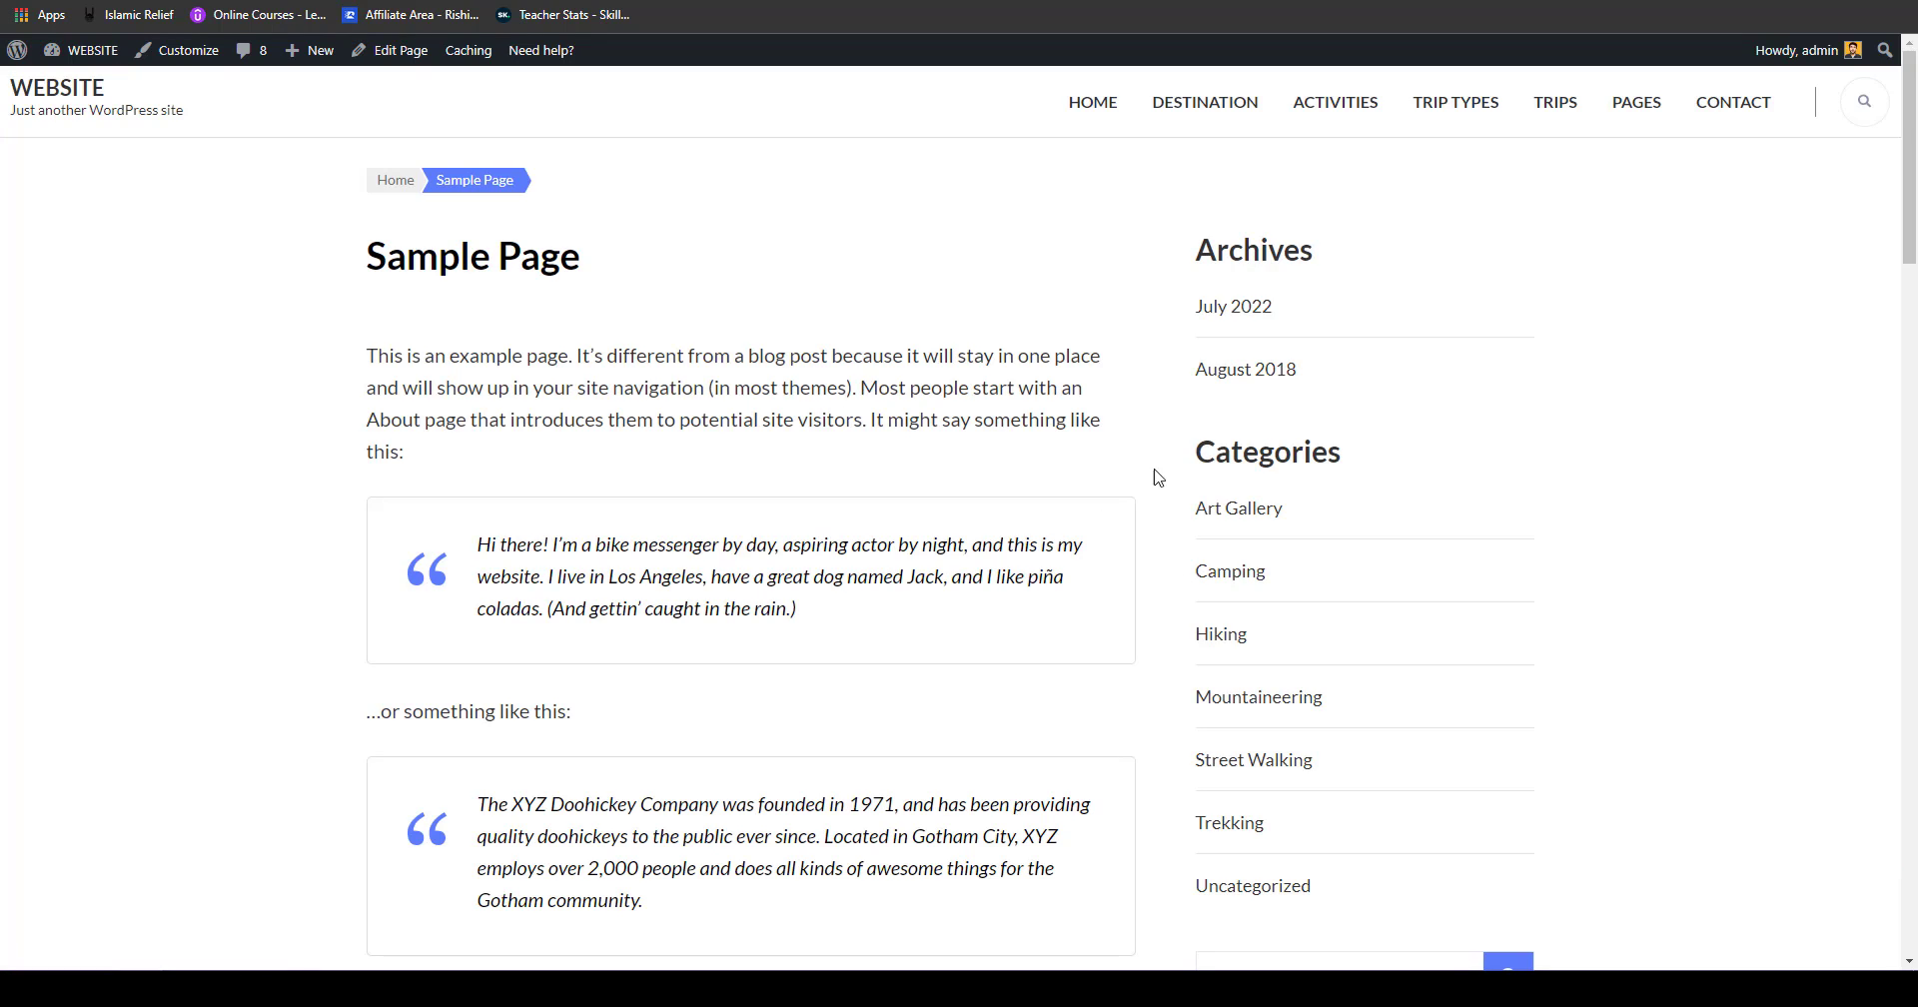
mouse_move(1910, 148)
left_mouse_down()
mouse_move(1908, 437)
mouse_move(1914, 153)
left_mouse_up()
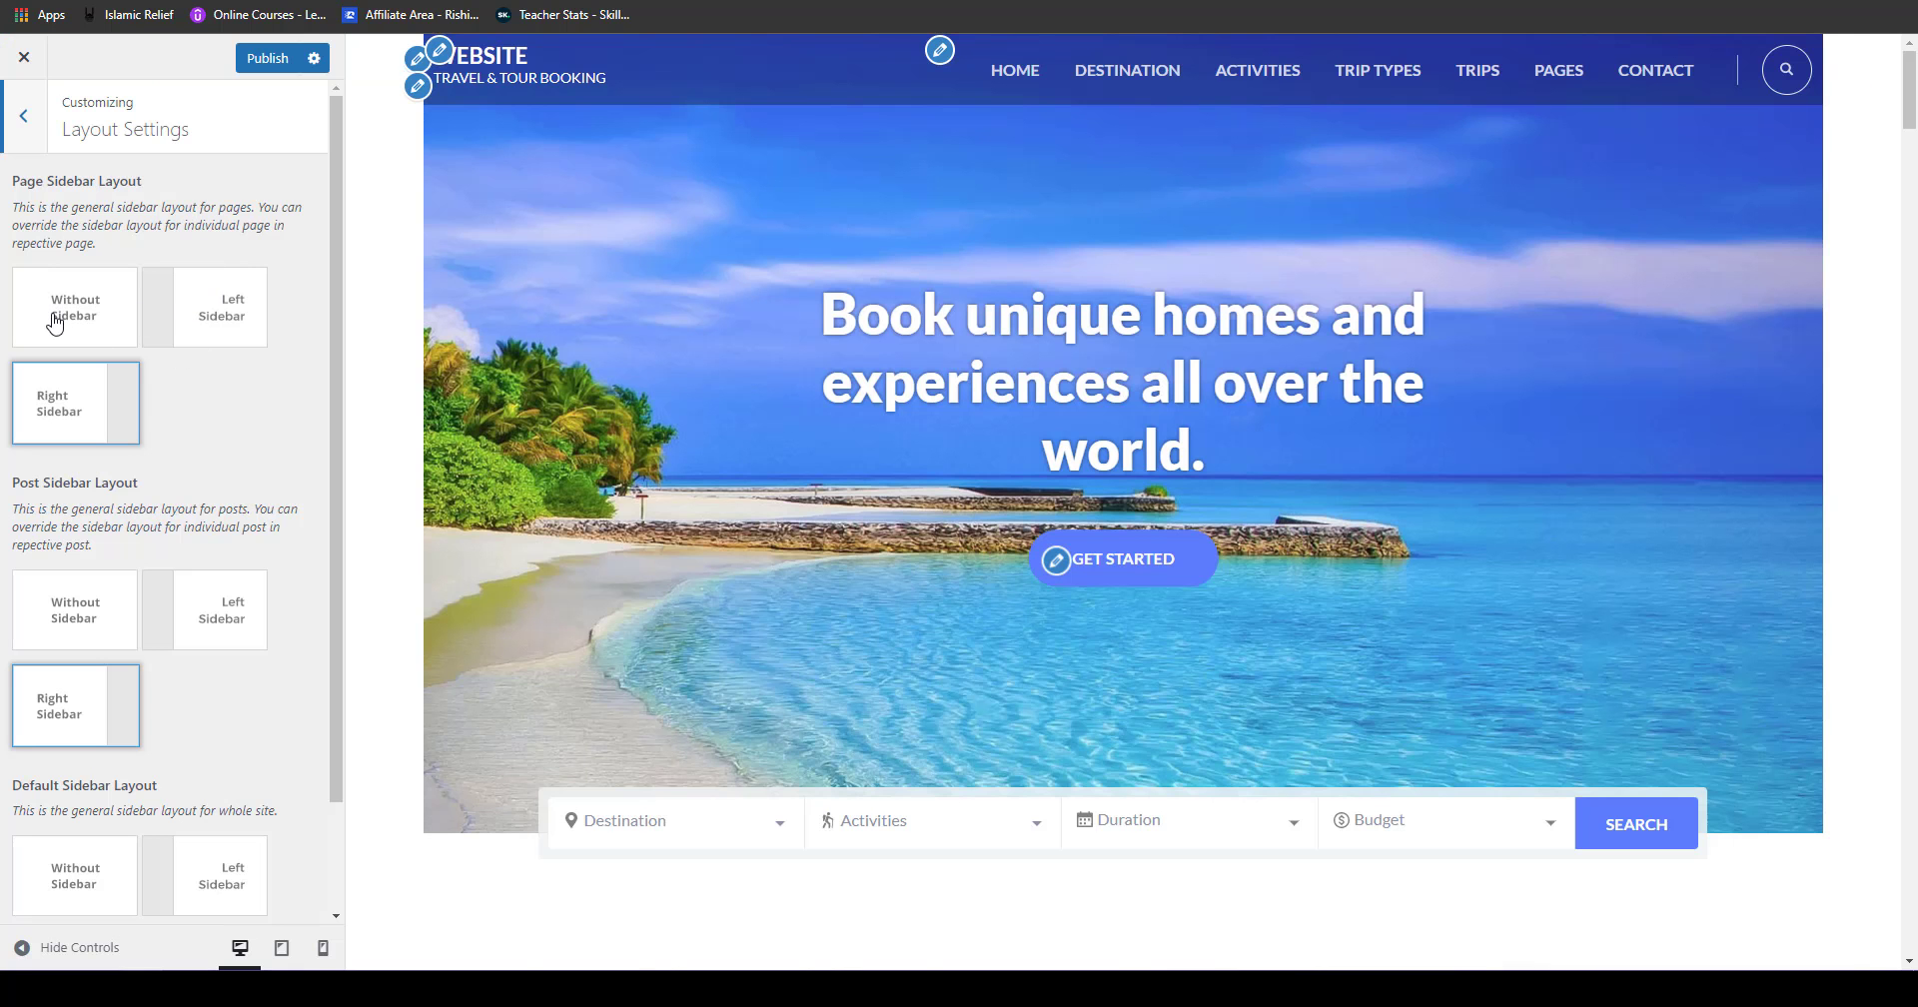
Step: Set the page sidebar layout to Without Sidebar, publish the change and check the Sample Page on the live site
left_click(50, 315)
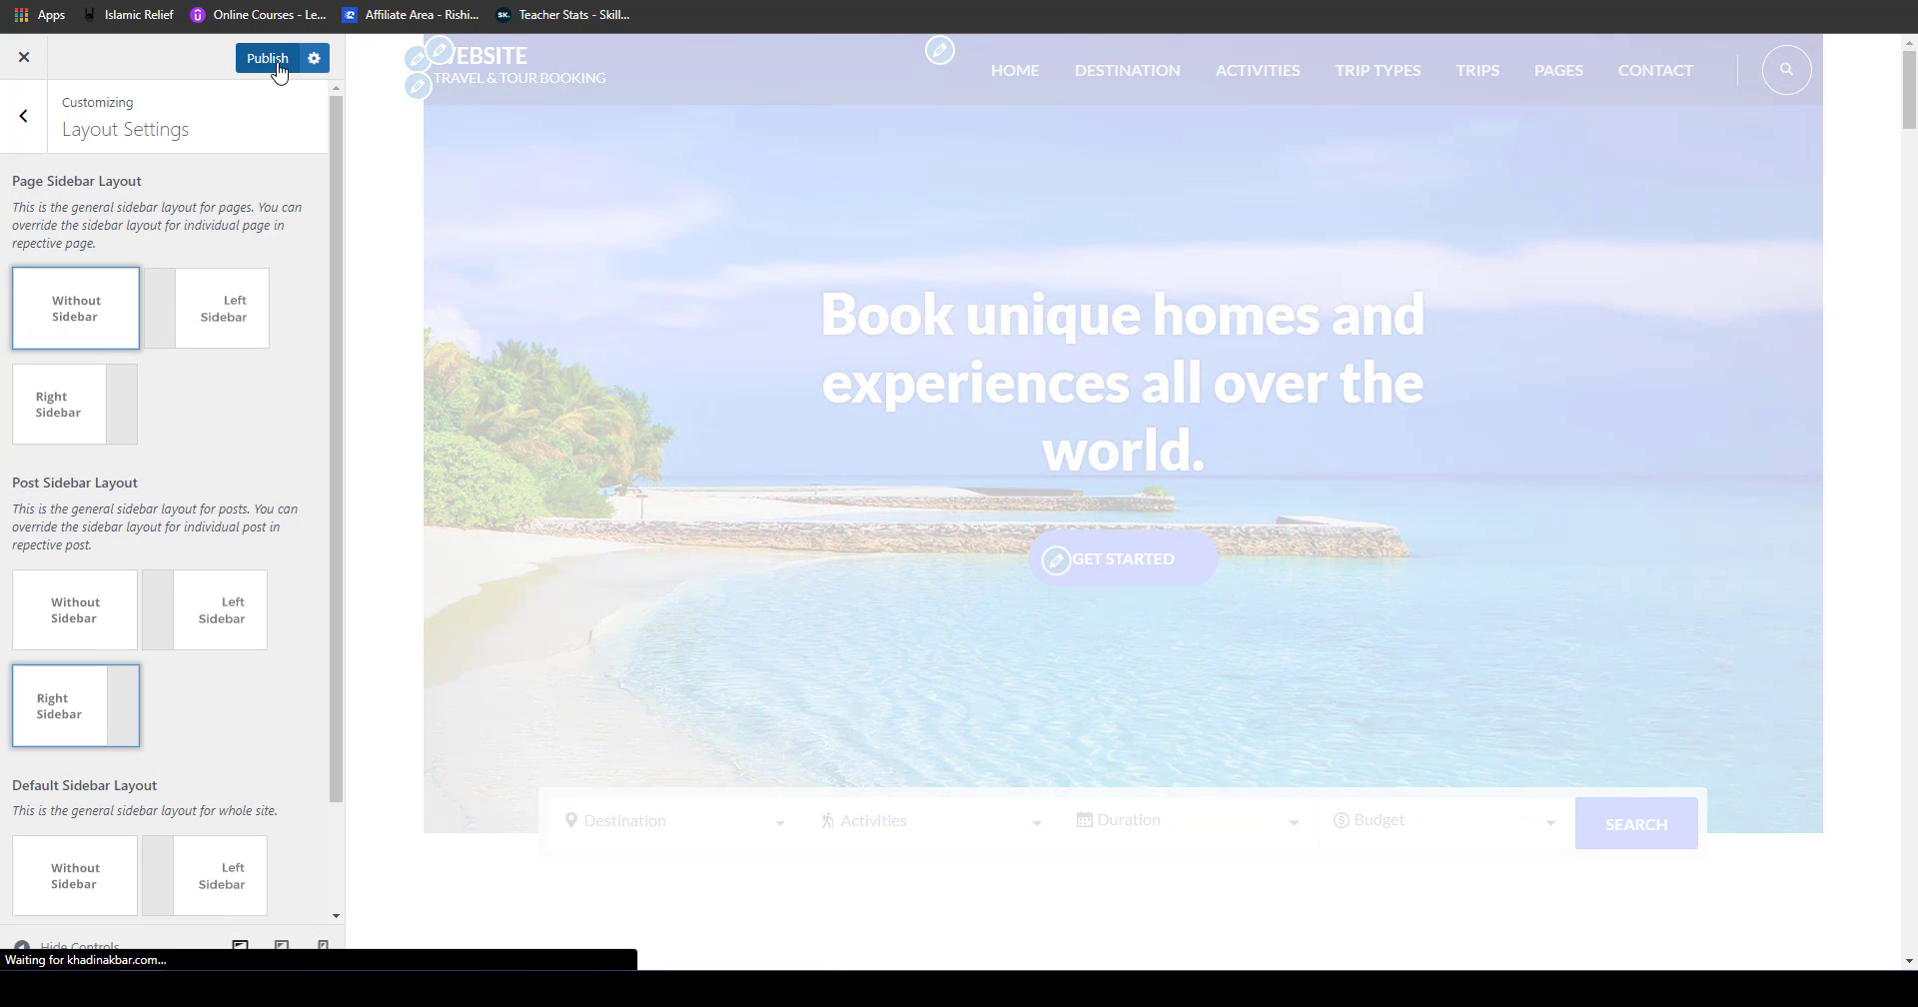
left_click(268, 59)
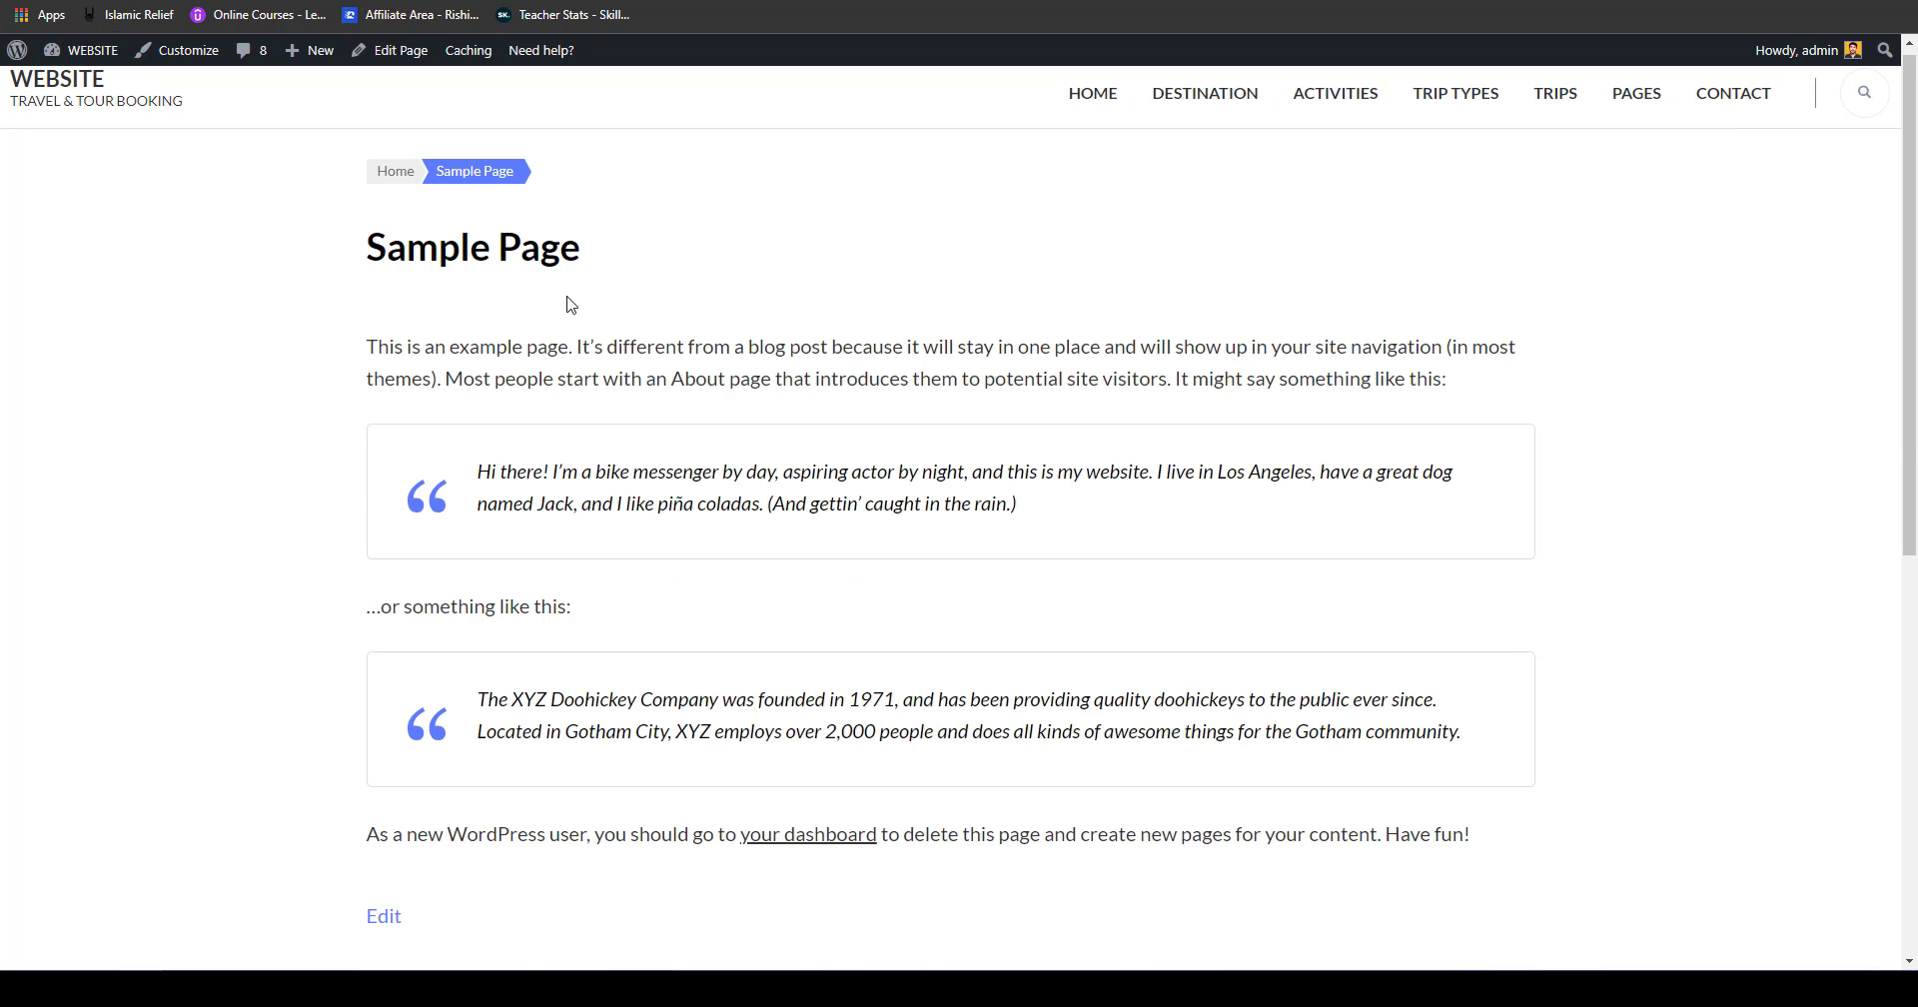
scroll(818, 433, "down", 7)
scroll(817, 433, "up", 7)
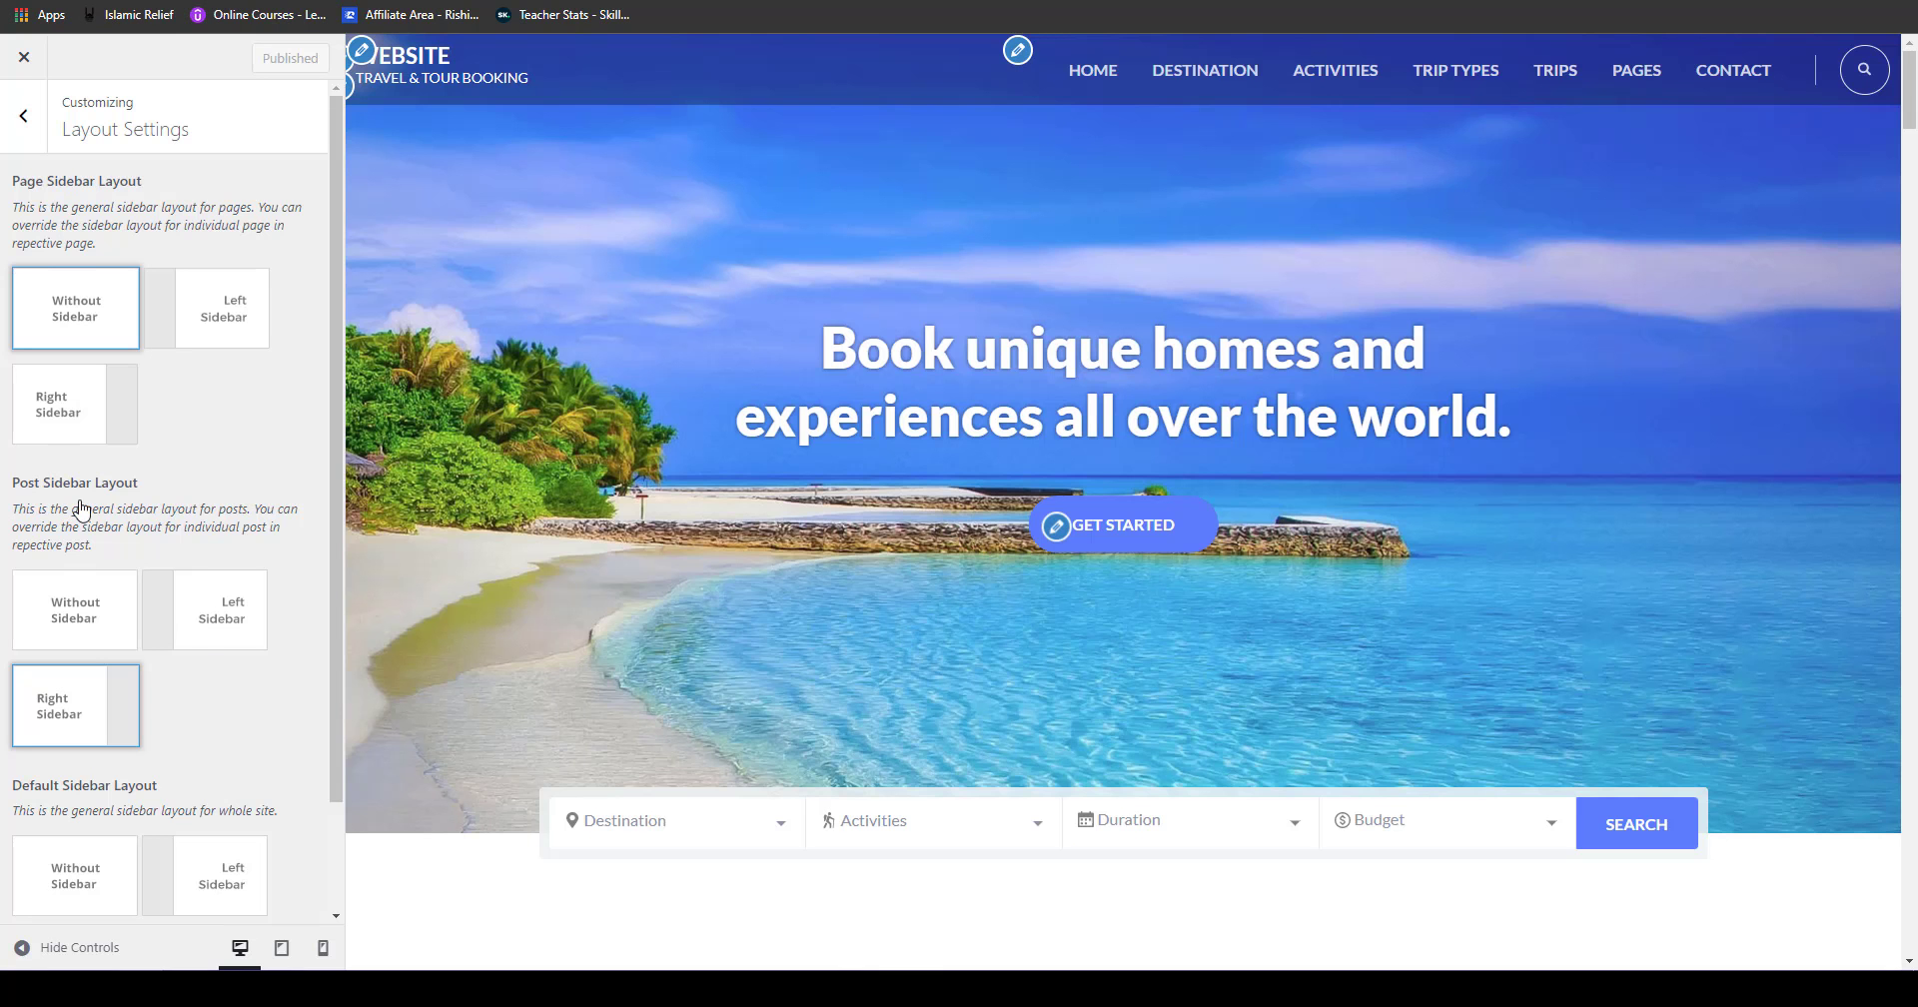
Step: Open the Banner Section in Front Page Settings and review its header video, header image and text options
left_click(24, 116)
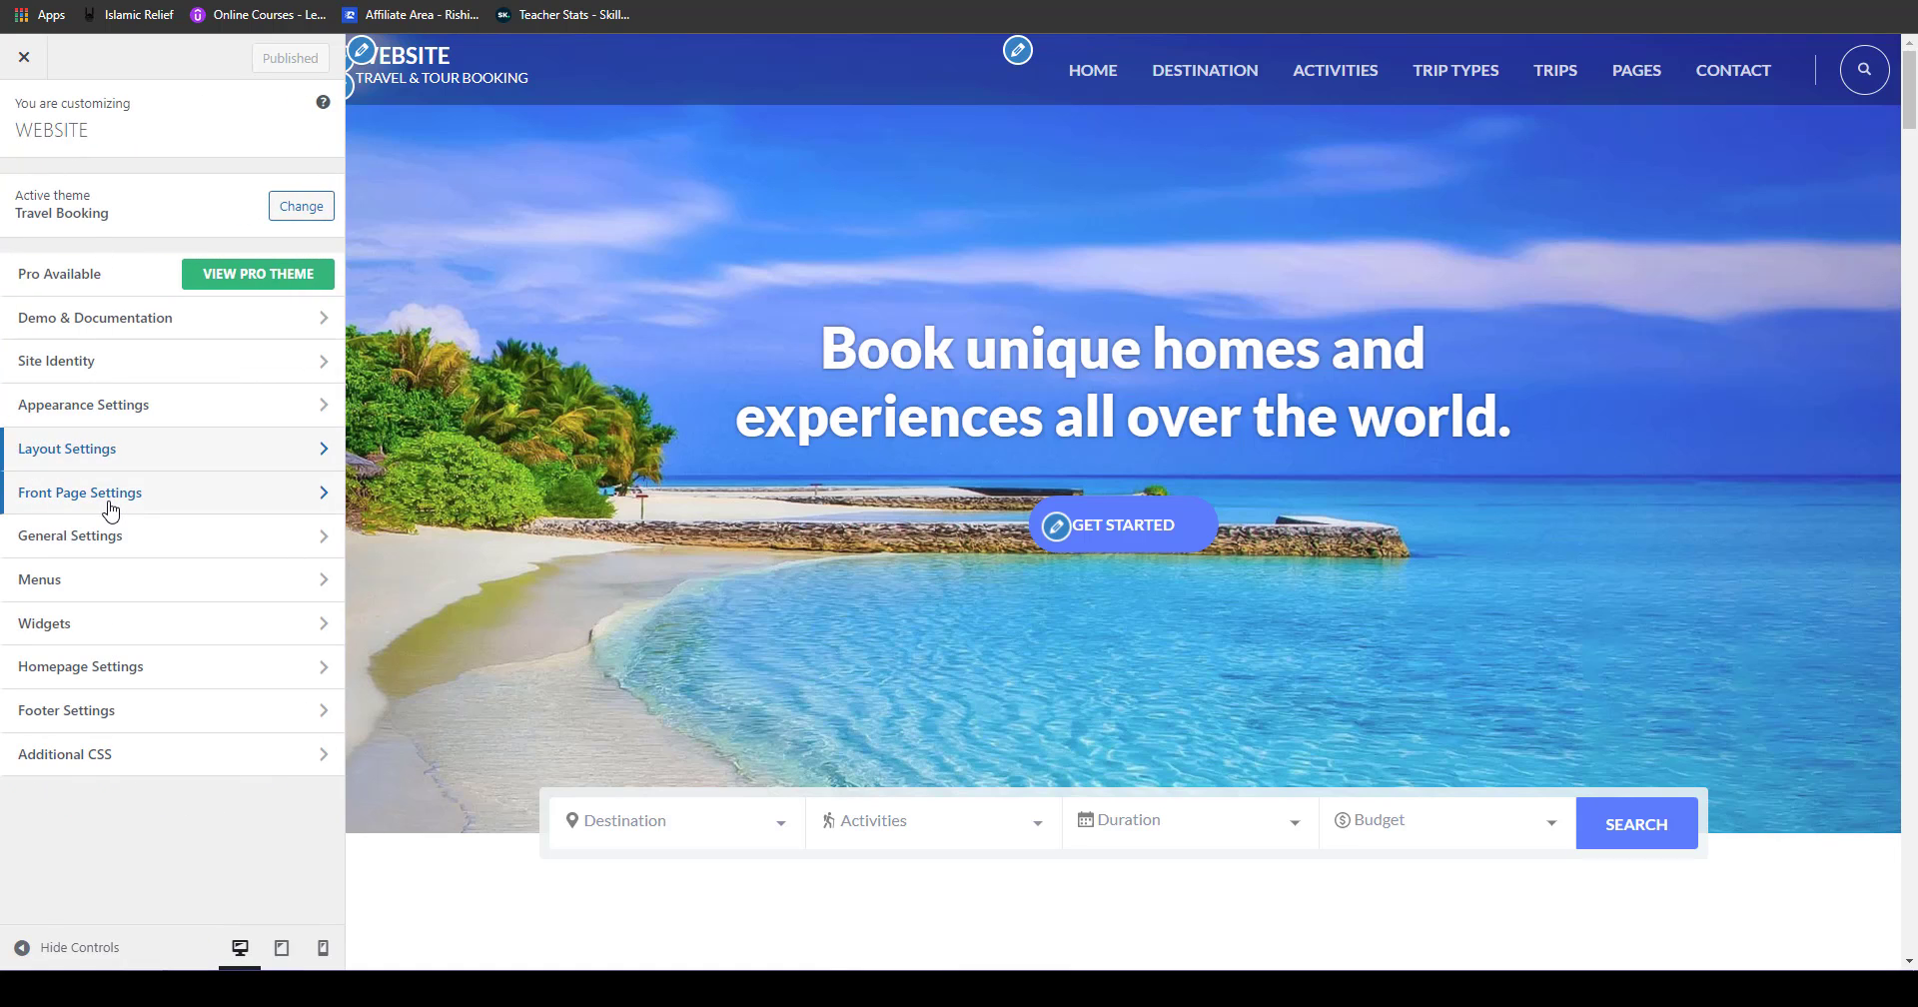
left_click(110, 508)
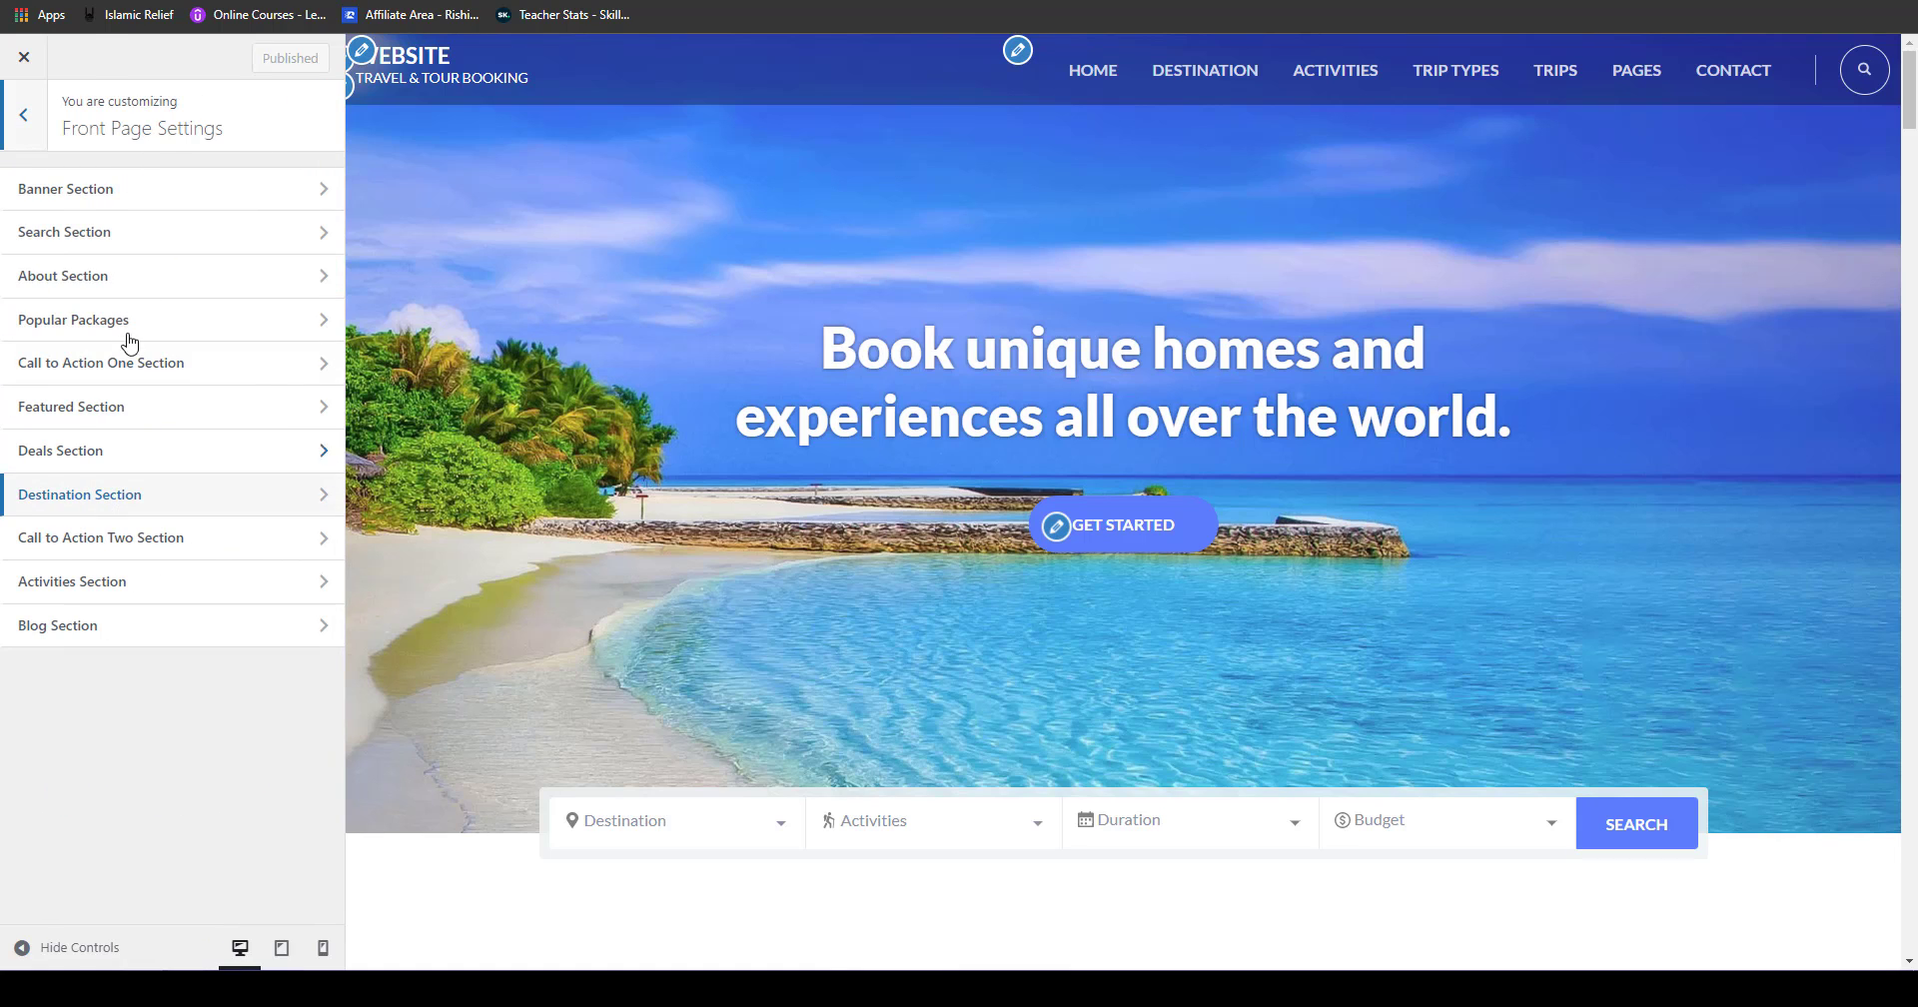
left_click(160, 200)
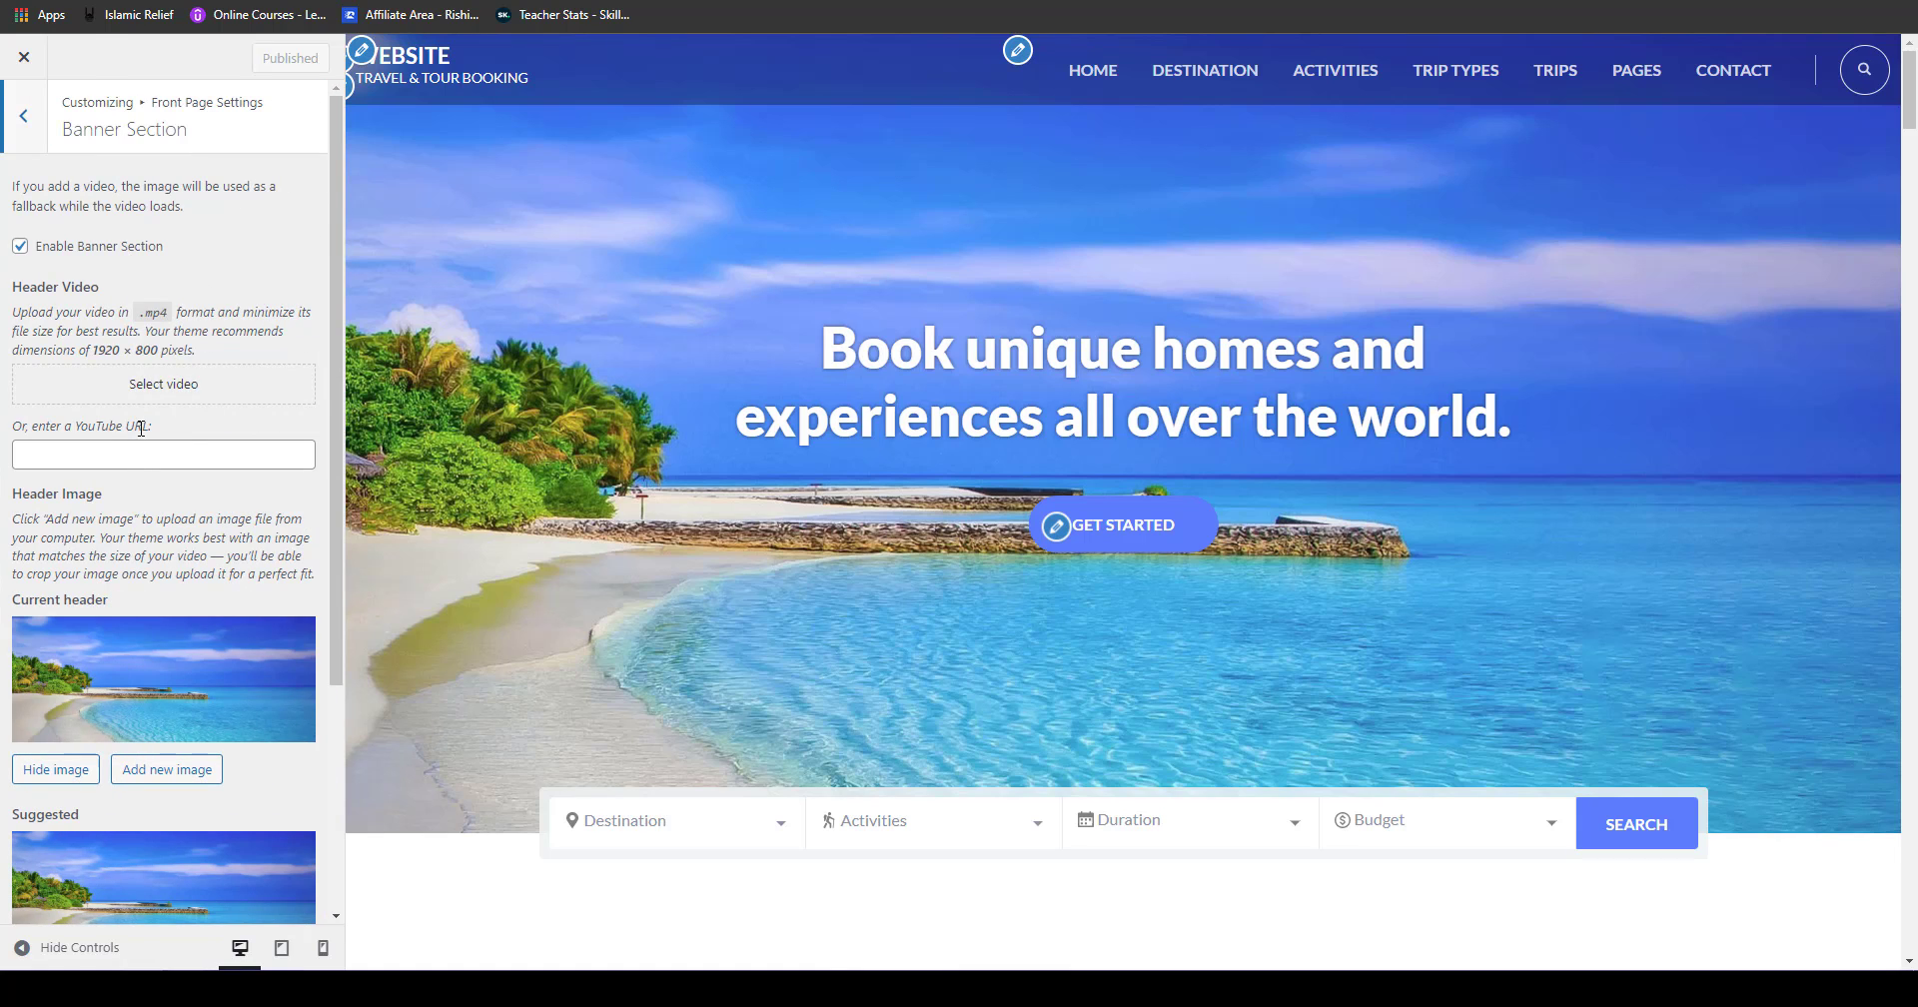
scroll(208, 541, "down", 3)
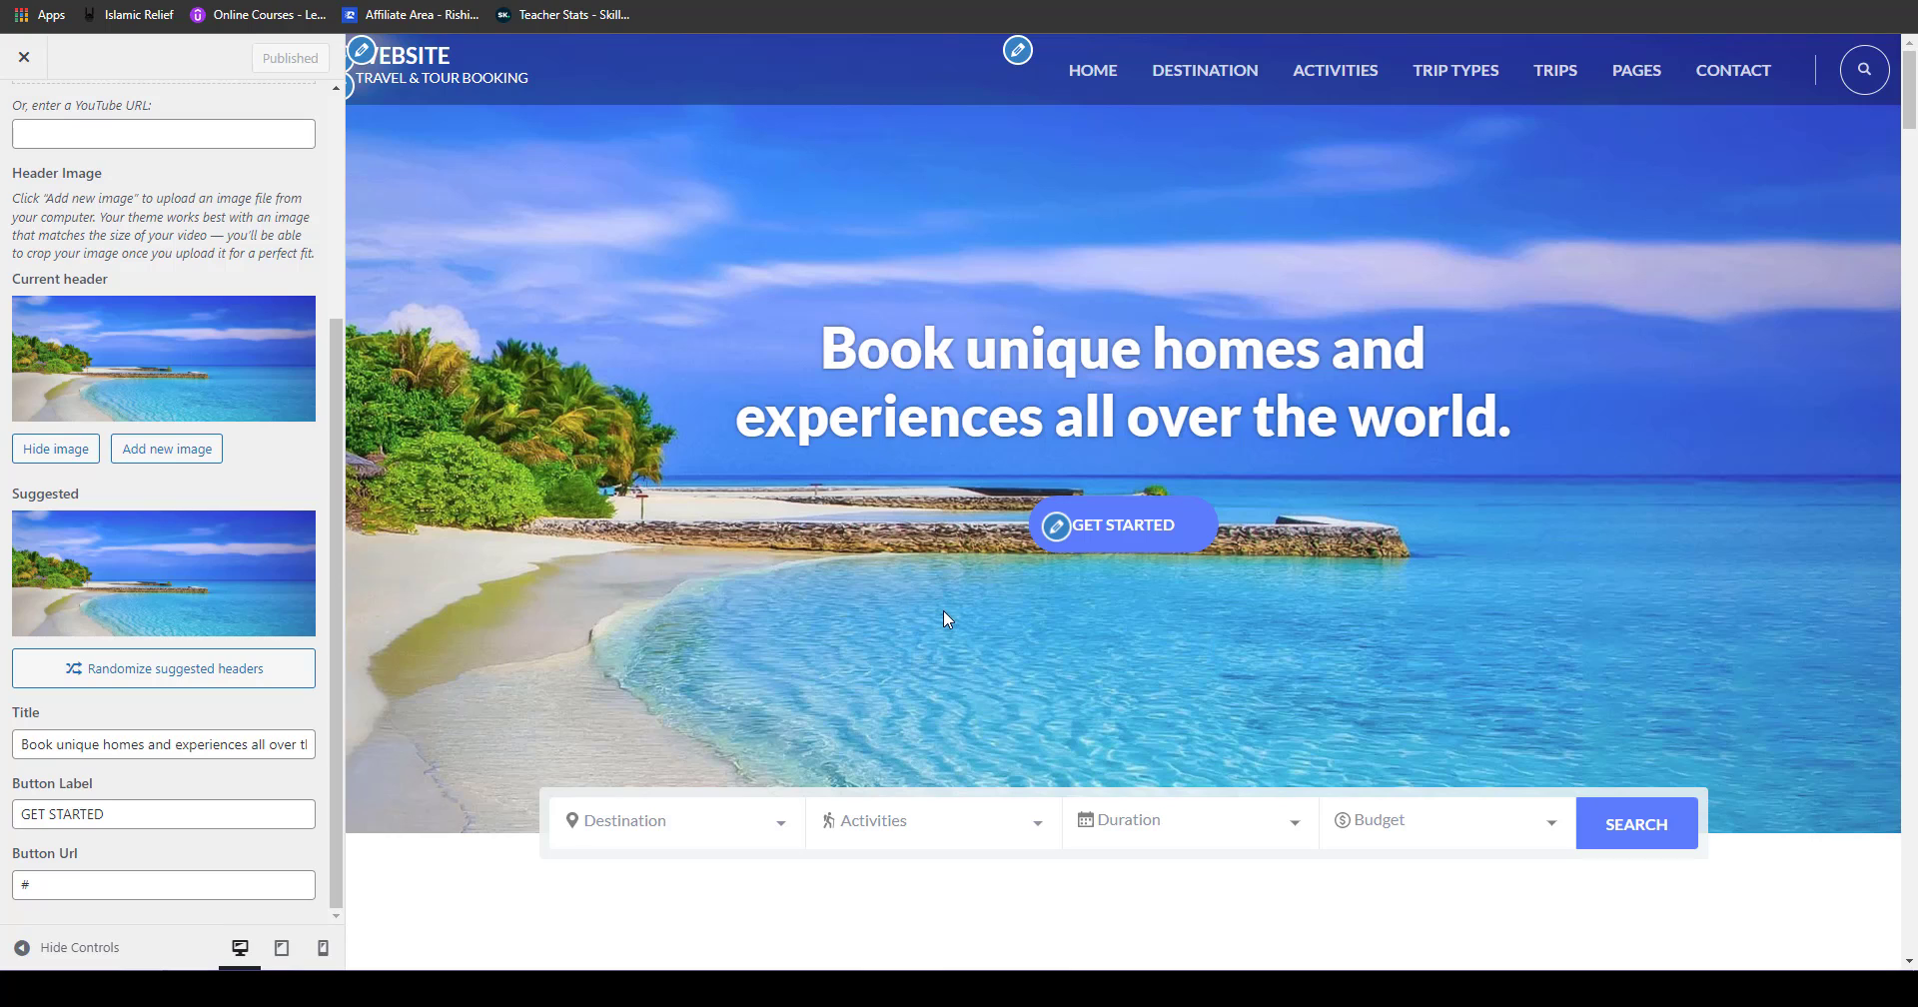
Step: Inspect the banner's button label, title and button URL fields without editing them
left_click(1056, 526)
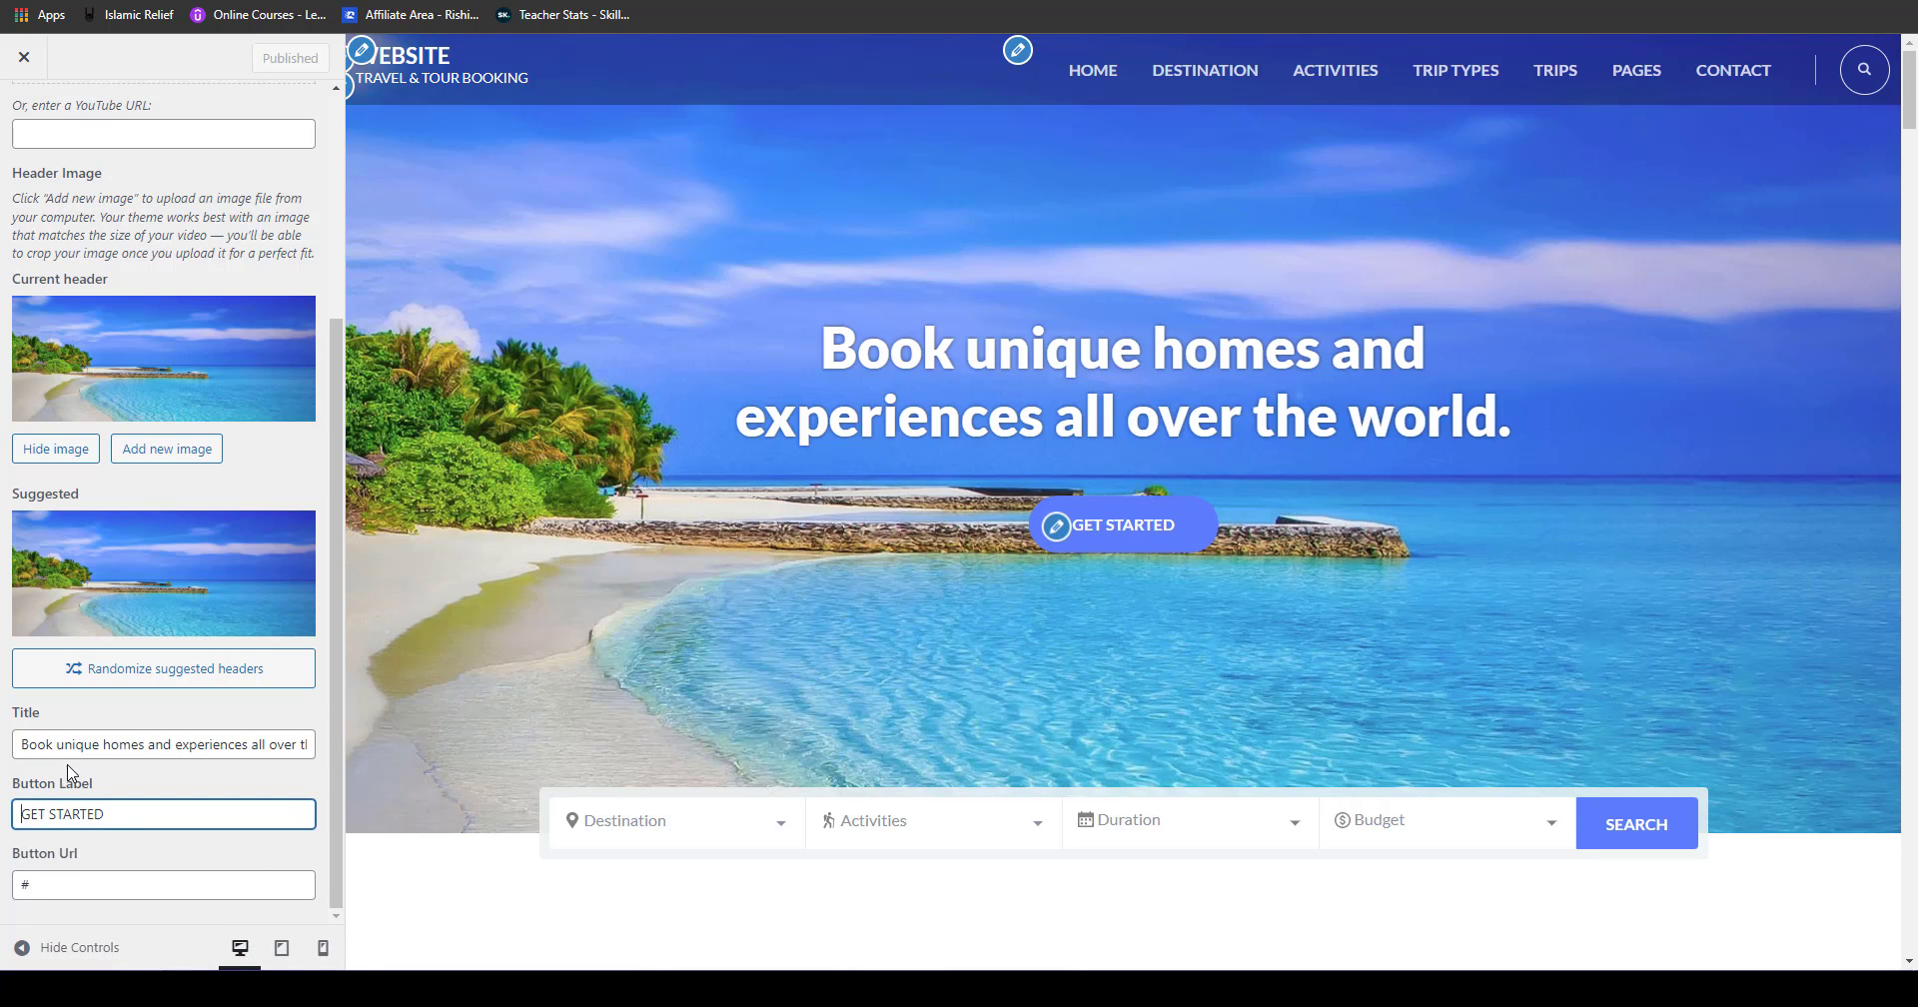
left_click_drag(22, 744, 137, 878)
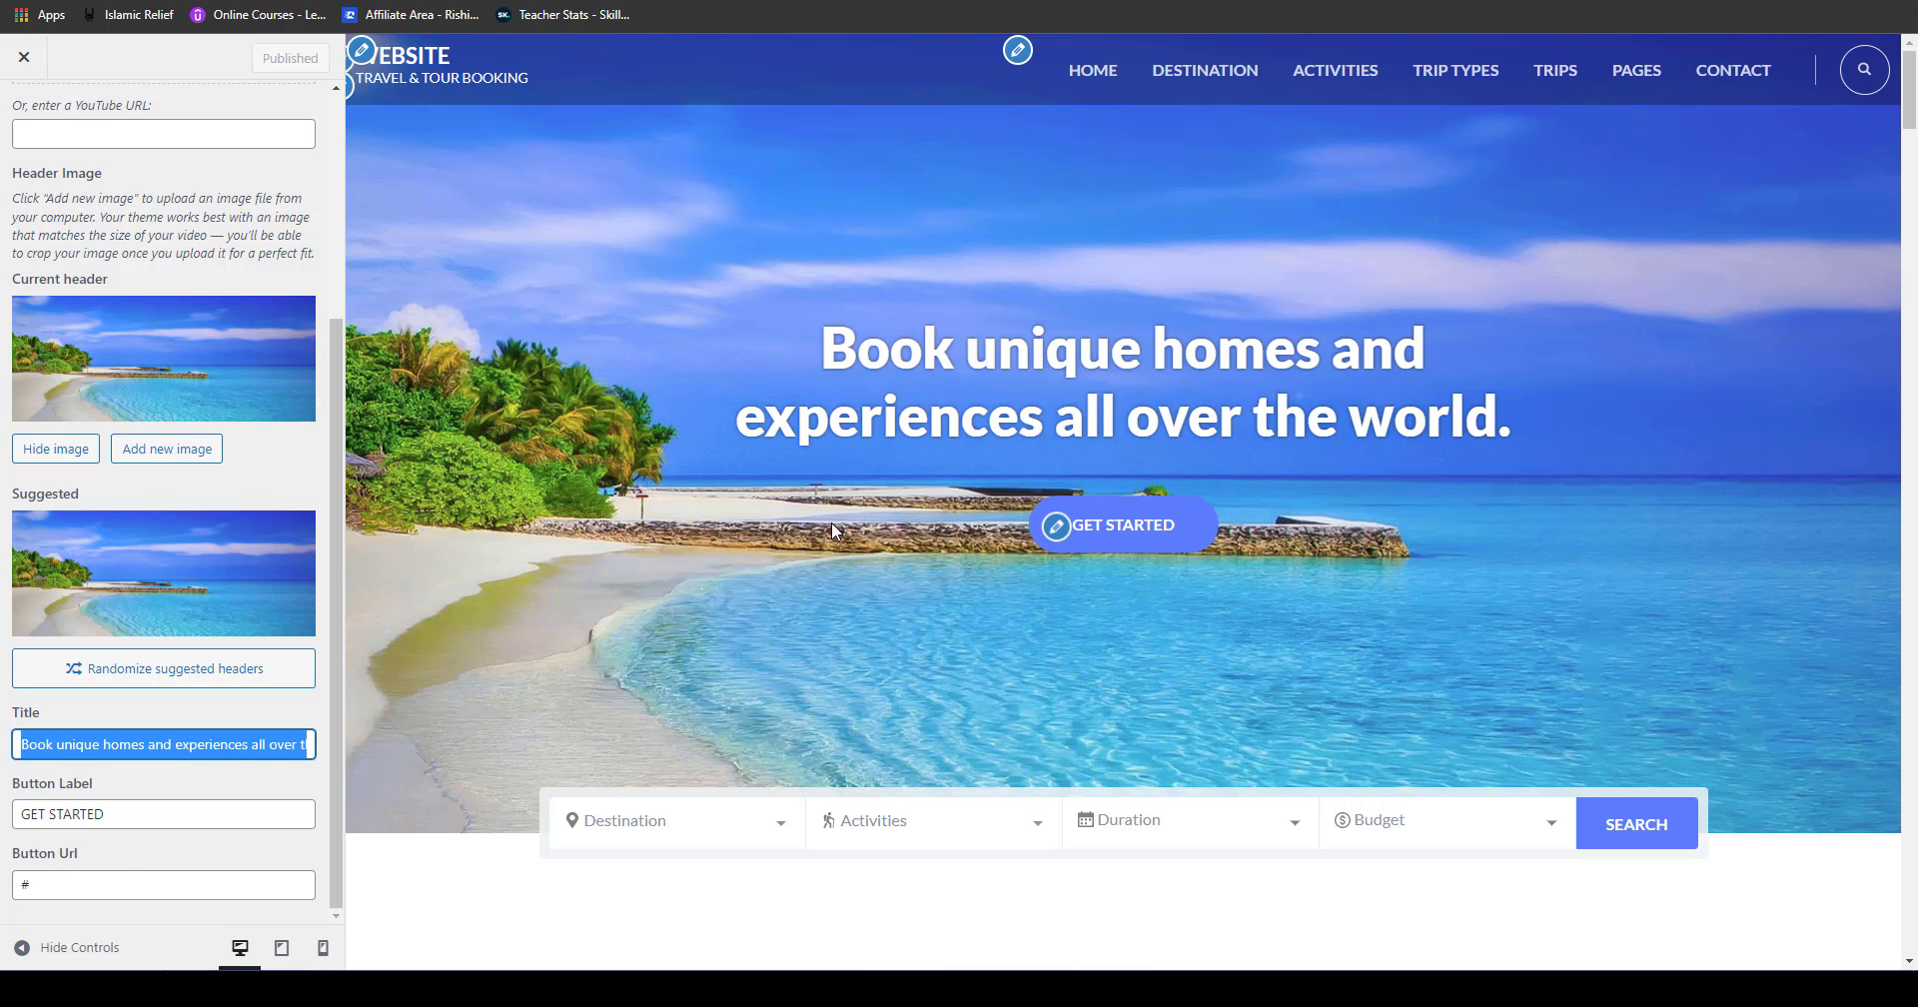
left_click(141, 820)
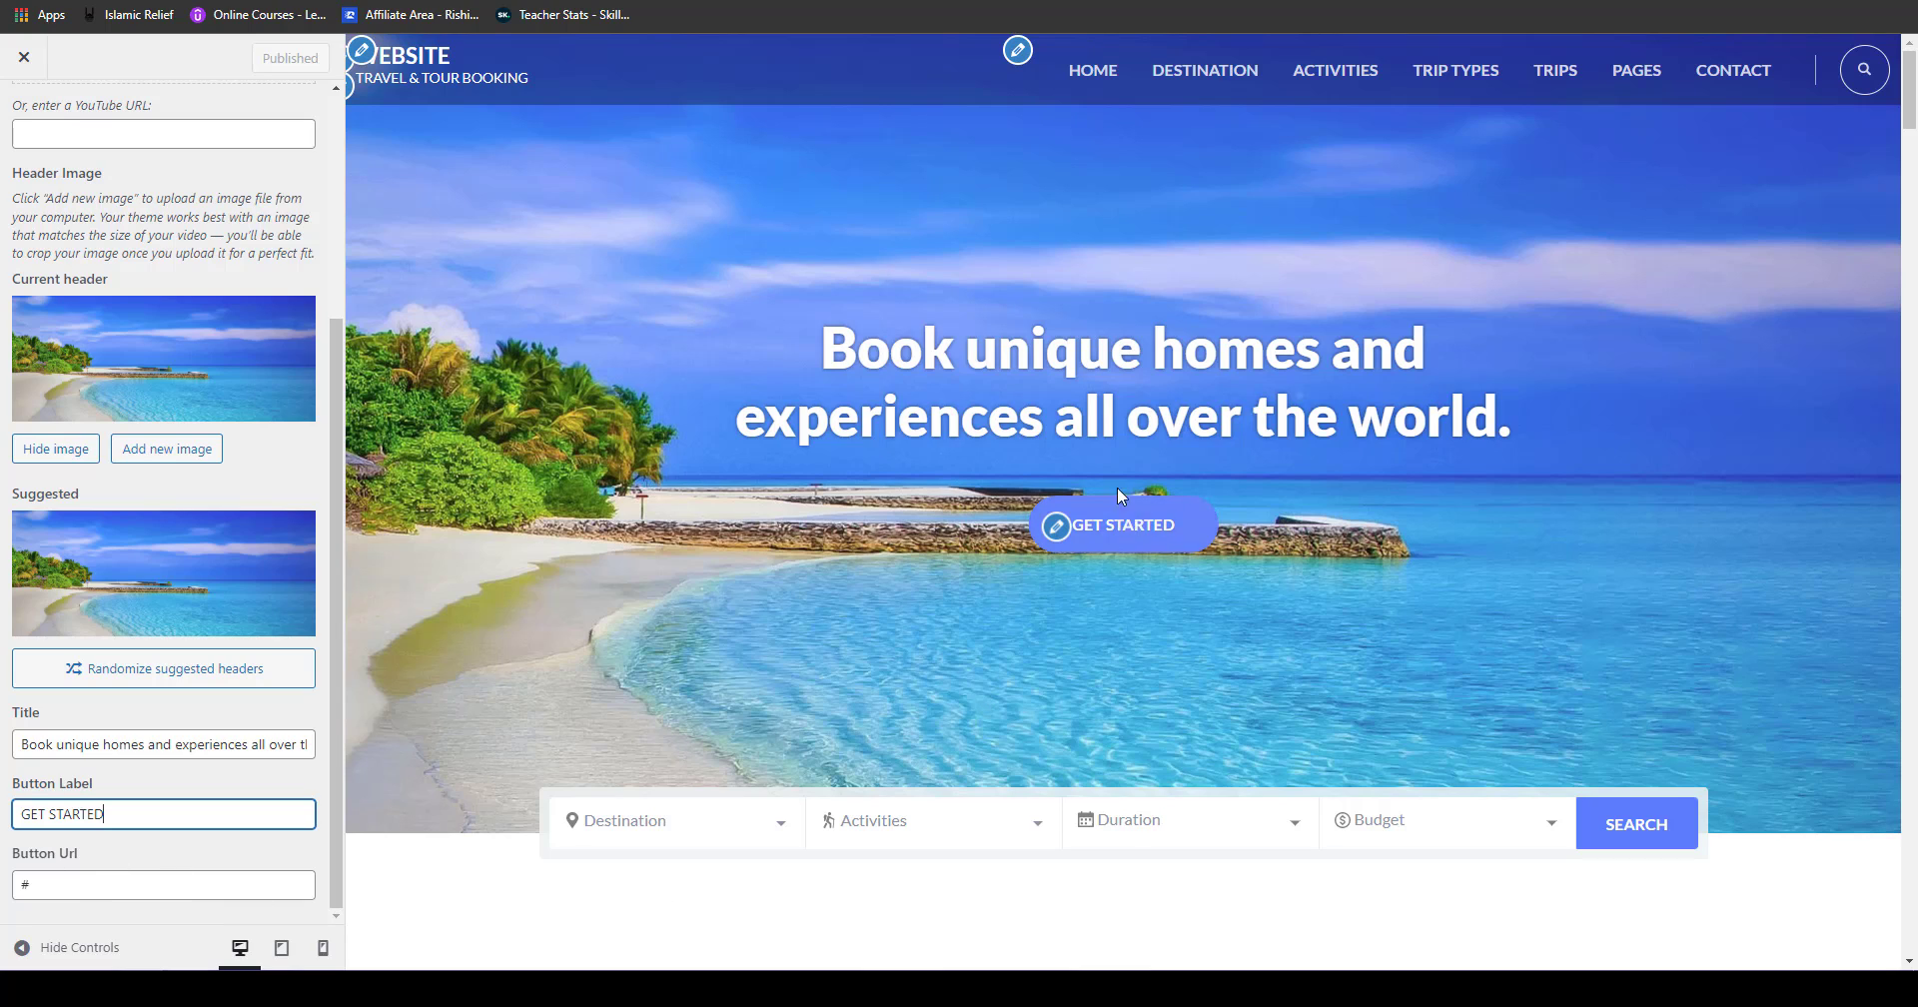
left_click(162, 893)
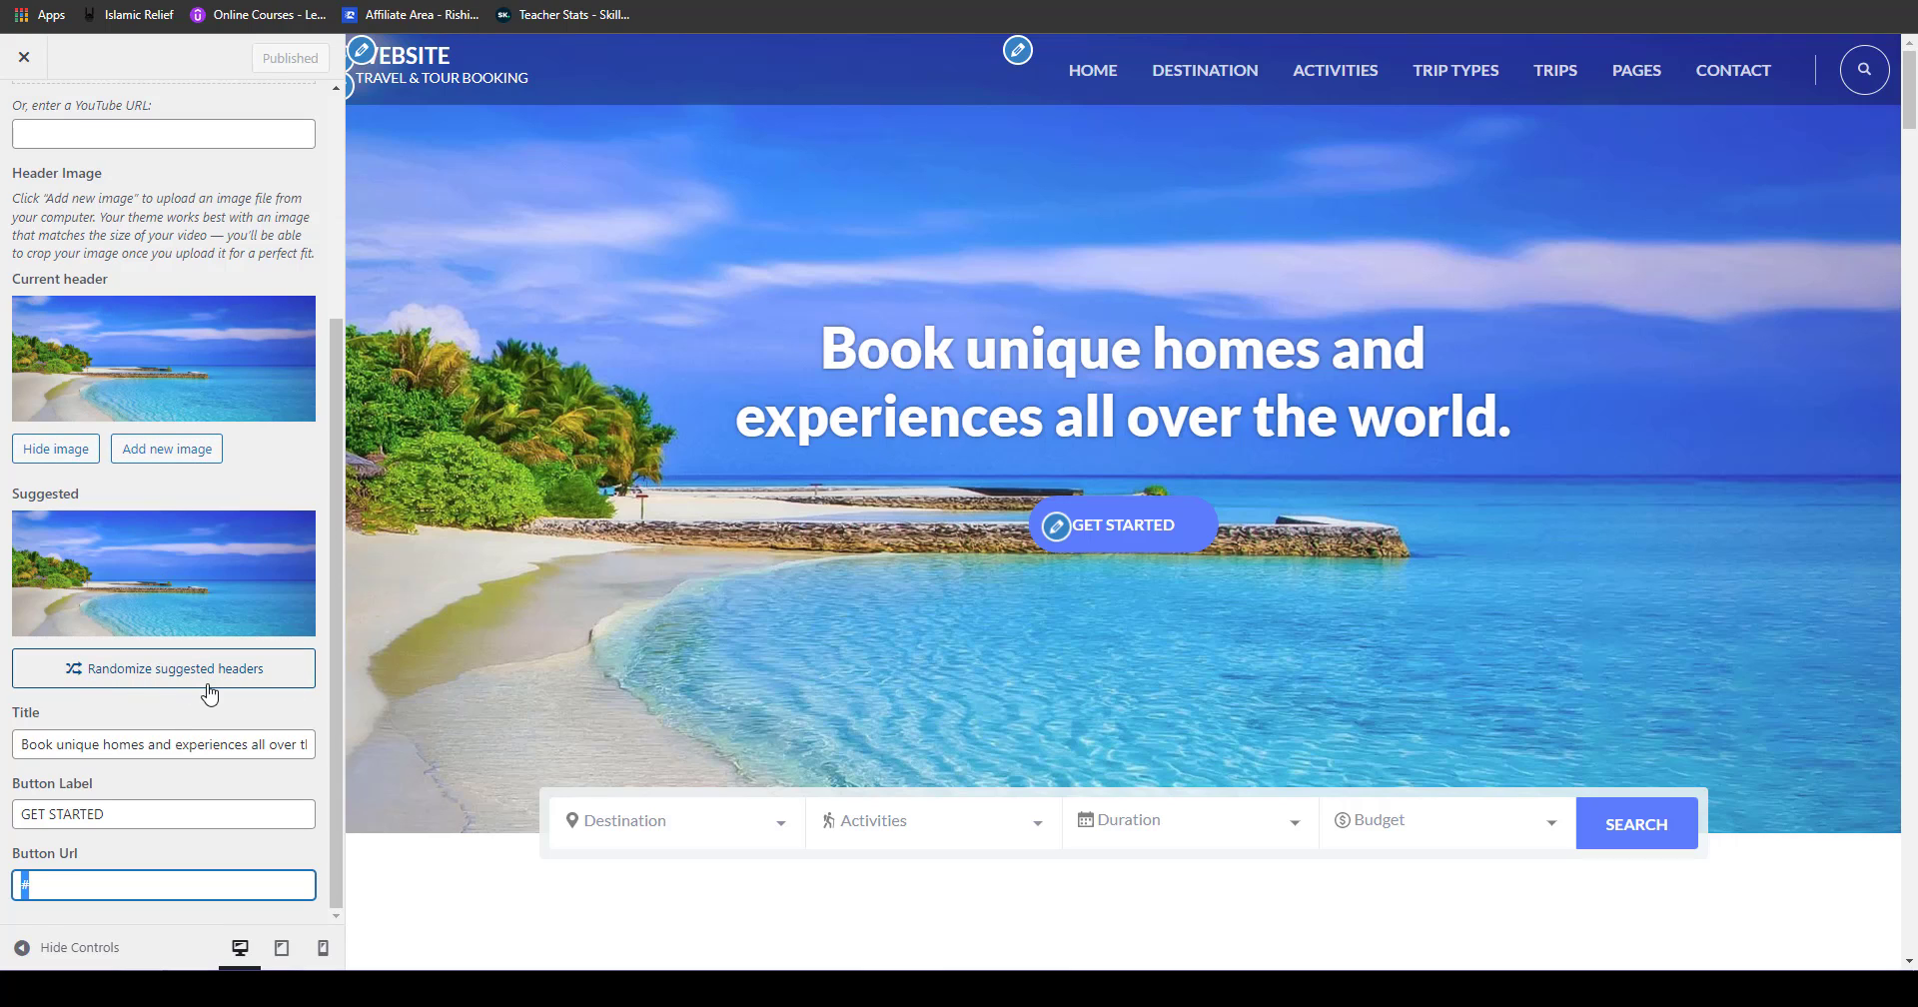
Step: Randomize the banner's suggested headers and put the cursor in the header video's YouTube URL field
left_click(160, 670)
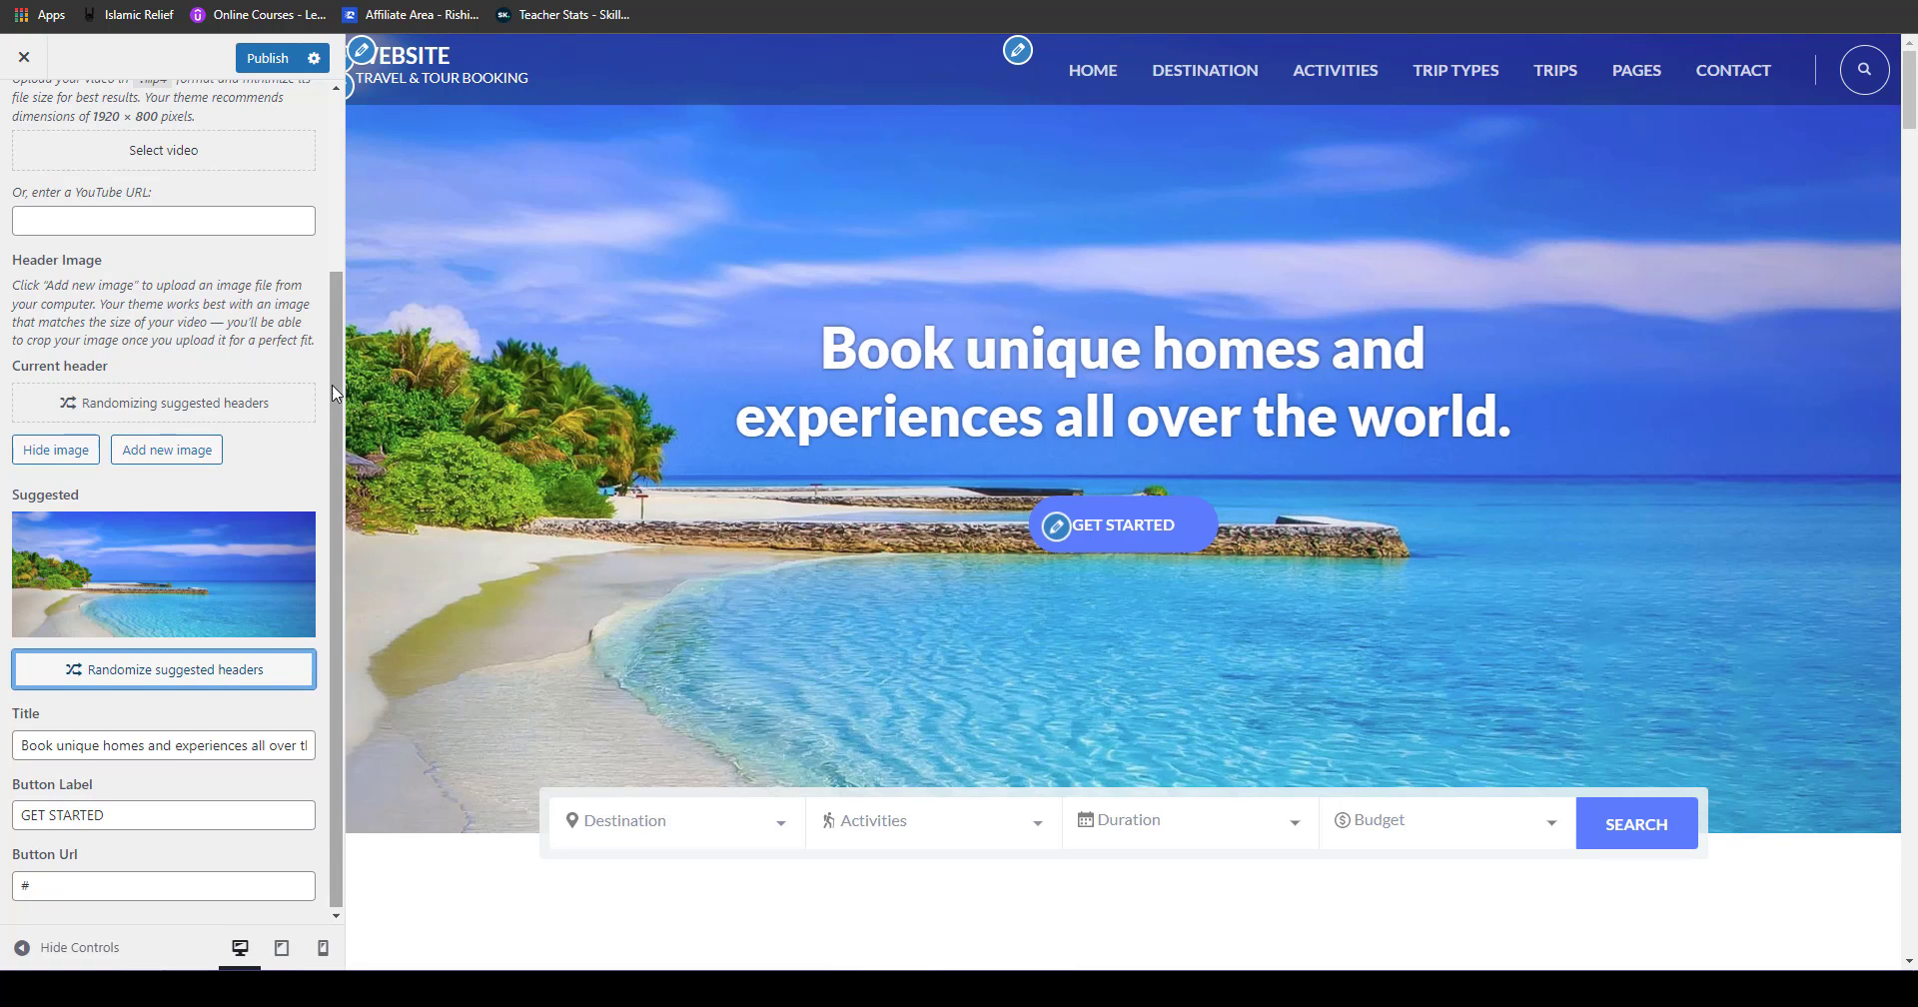
left_click_drag(334, 385, 334, 231)
left_click(121, 409)
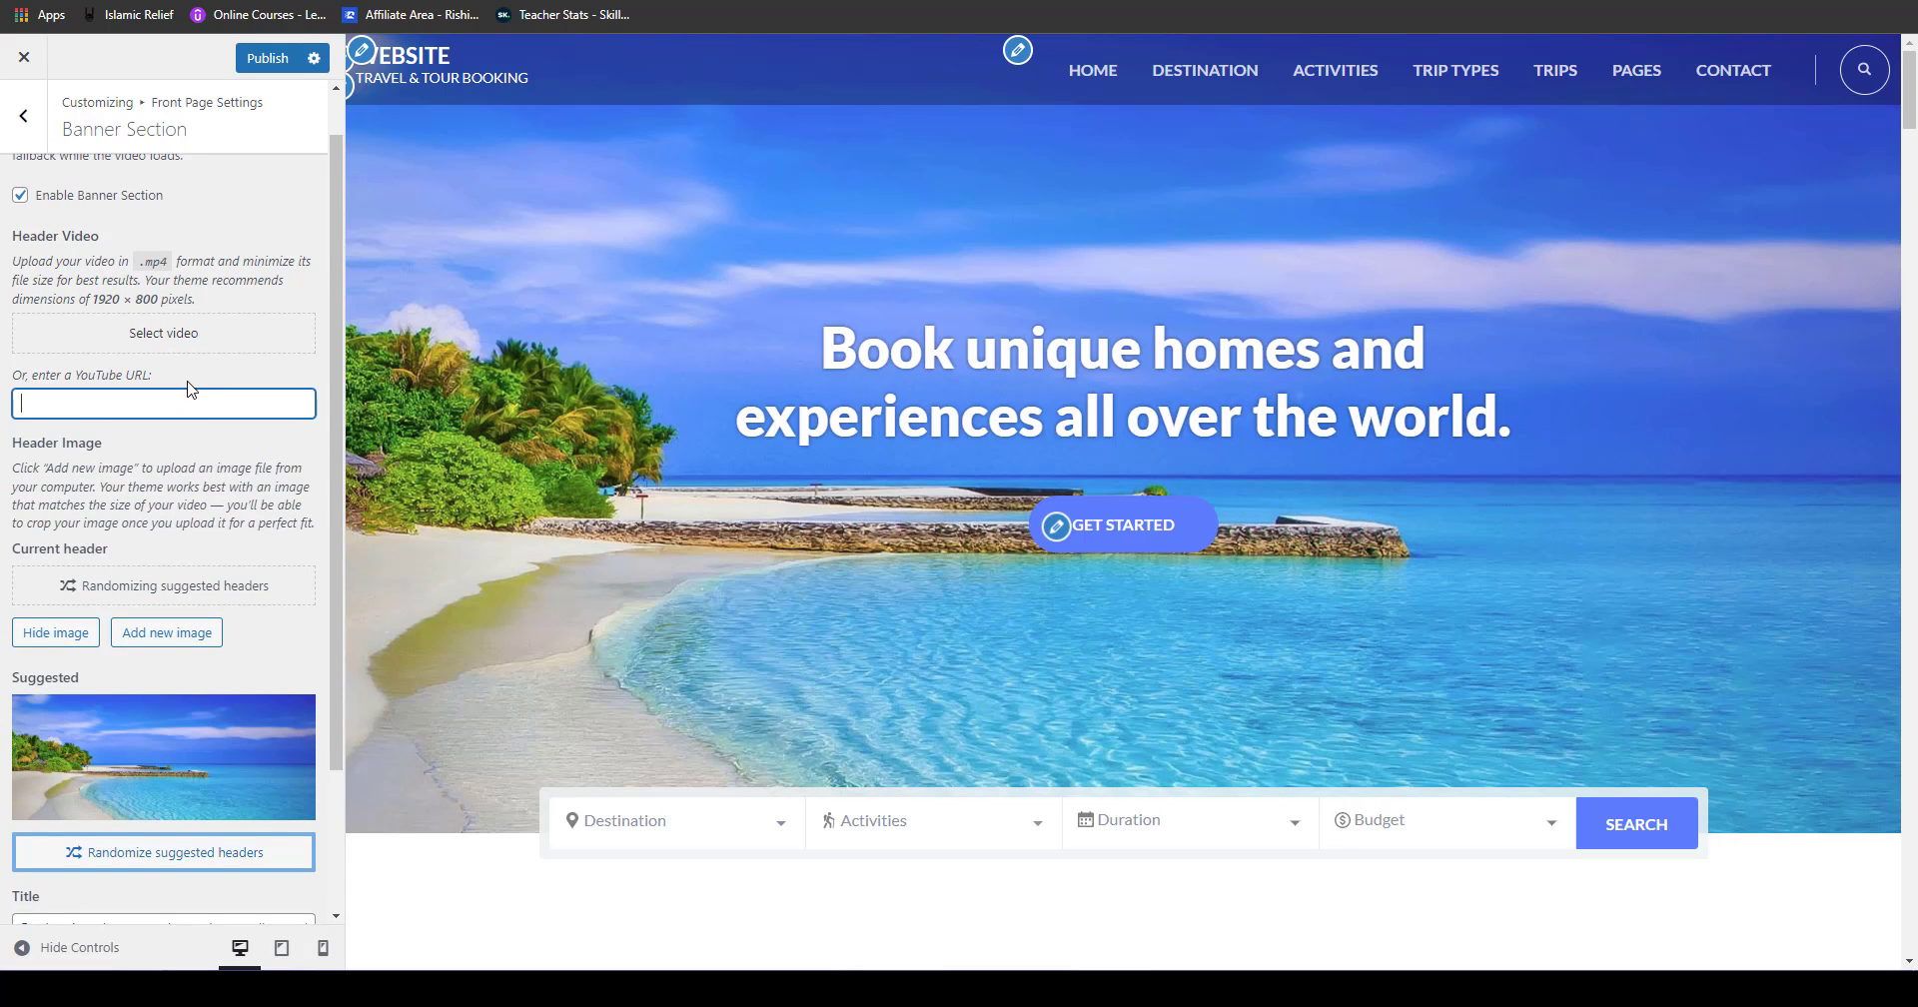
Step: View the Search Section in Front Page Settings and return to the list of front page sections
left_click(22, 140)
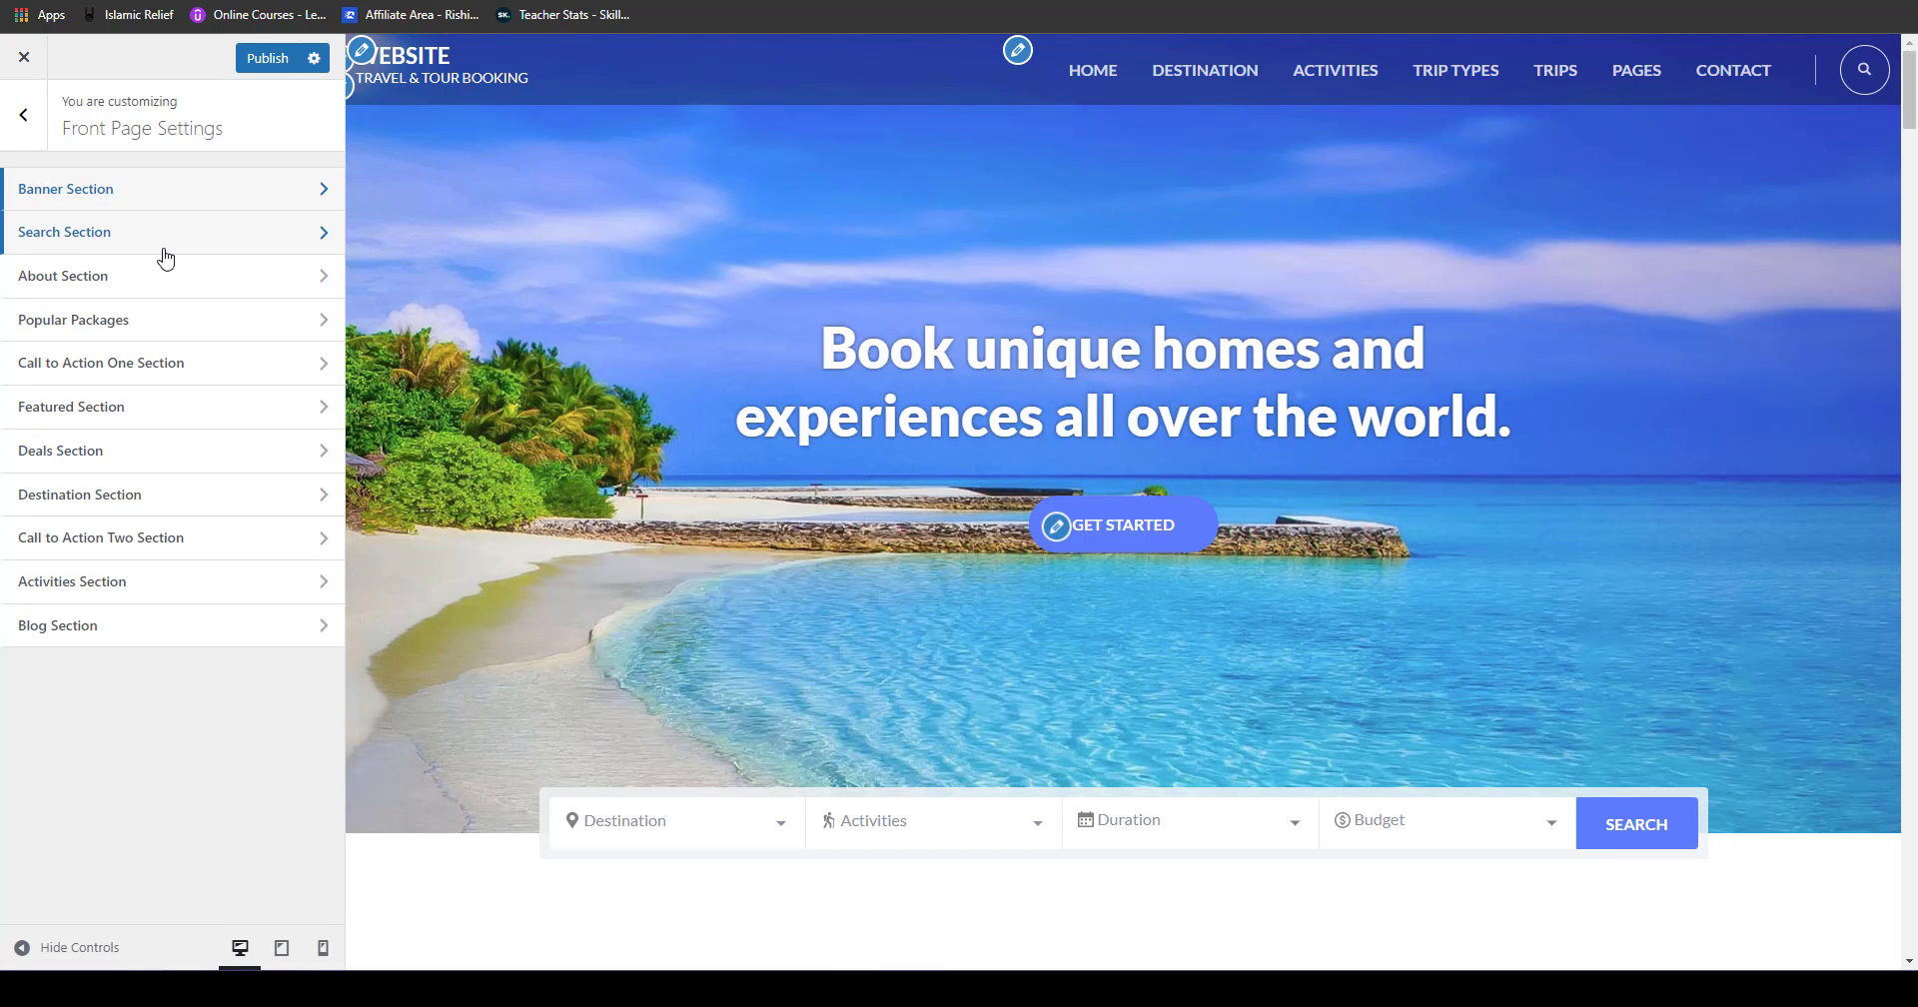
left_click(171, 239)
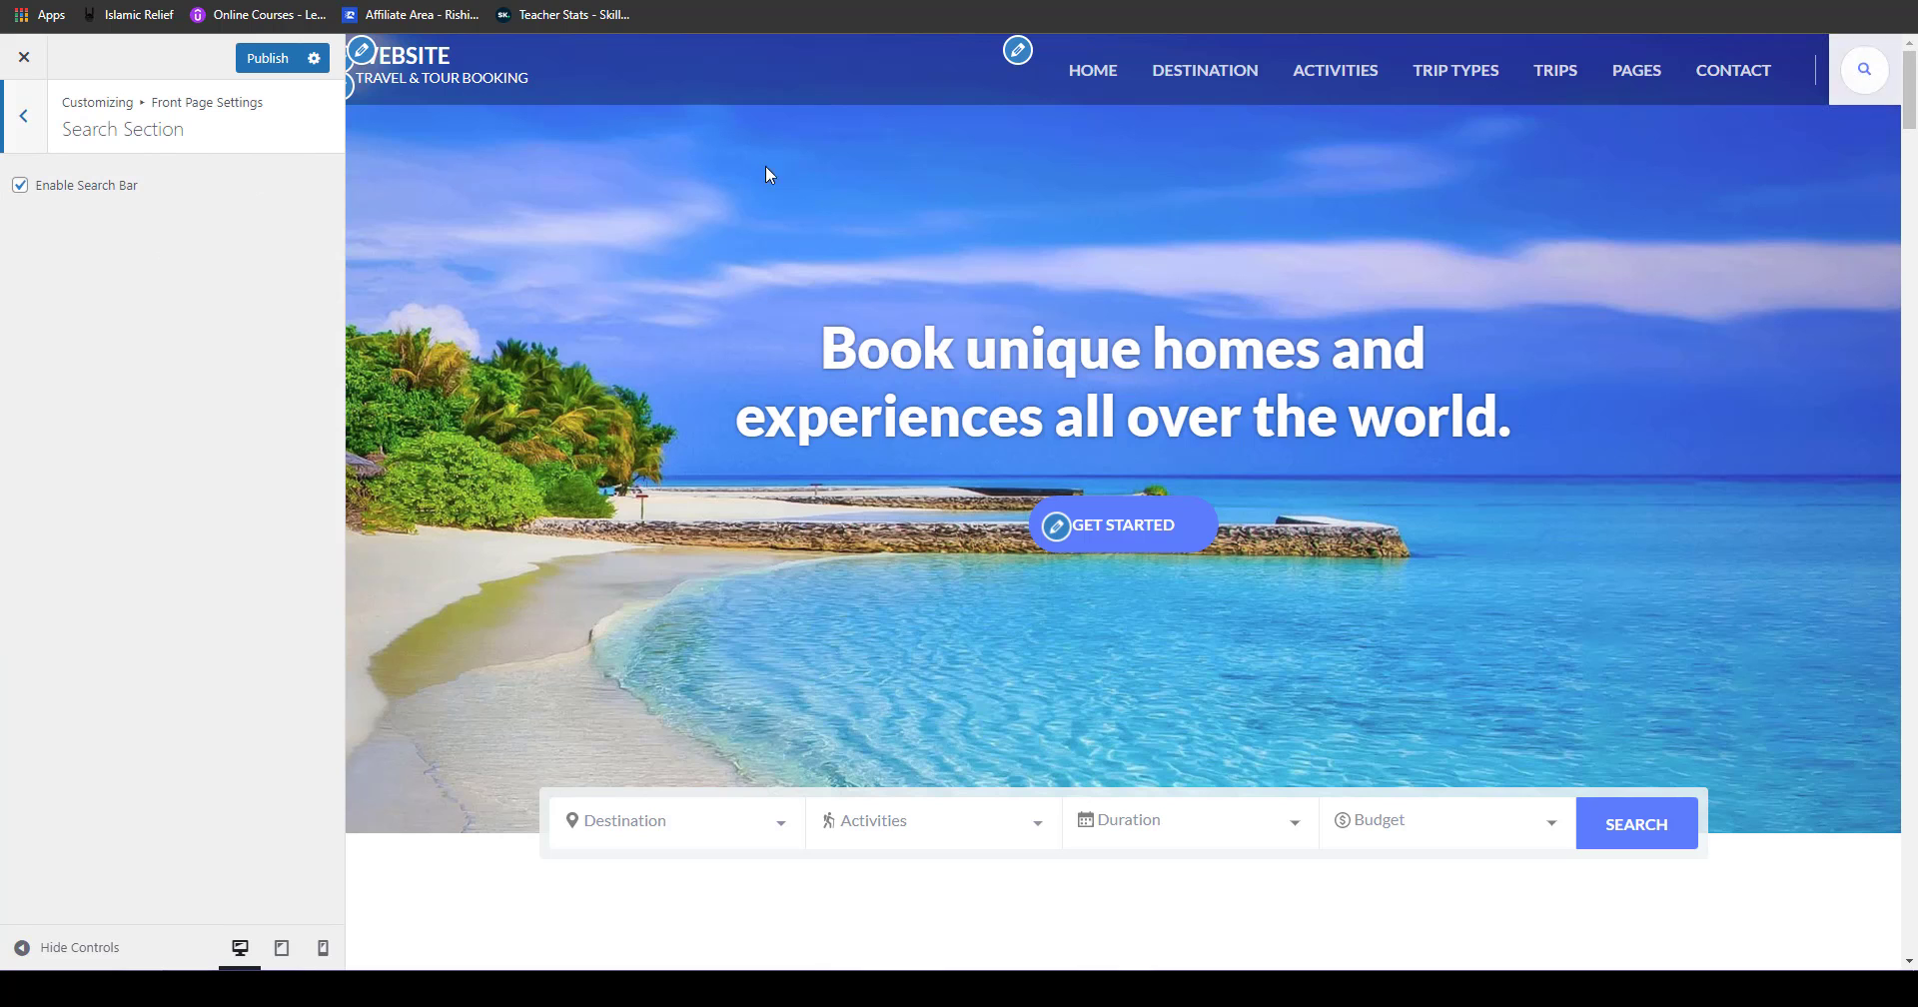
left_click(29, 117)
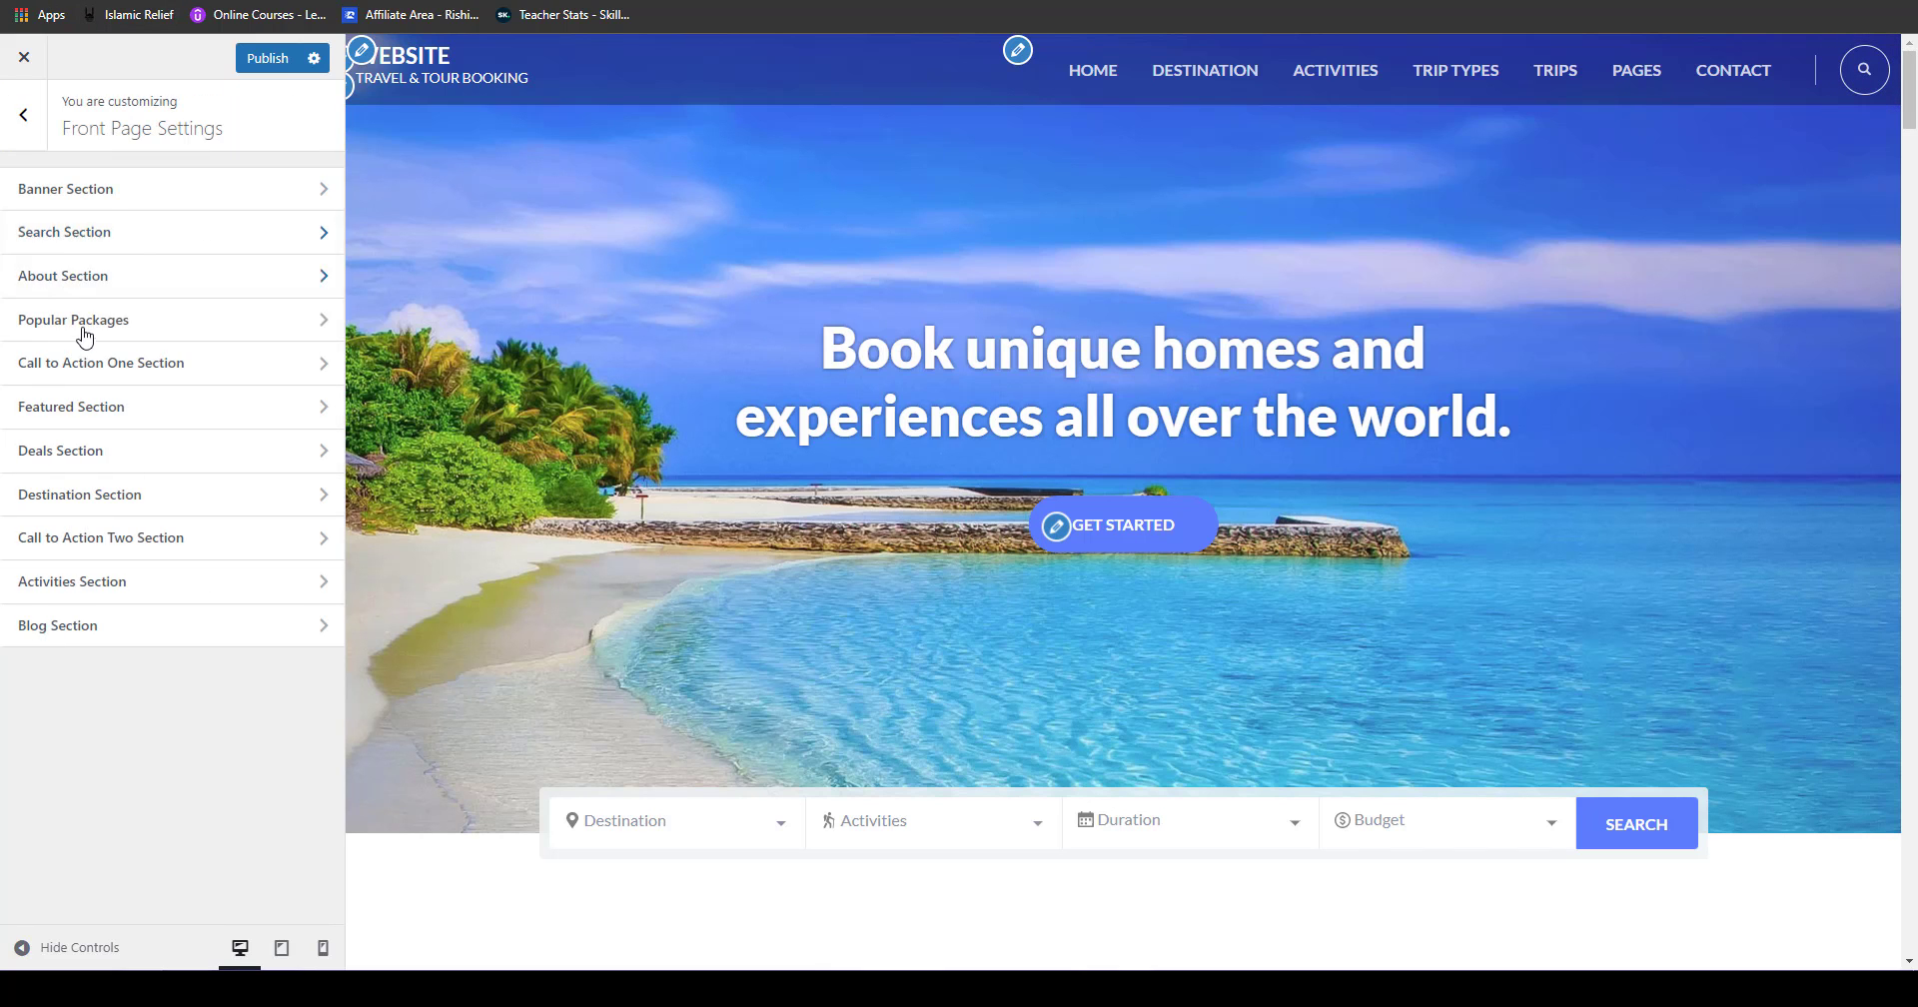
Step: Open the front page About Section and inspect its welcome text widget, icon text widgets and Read More button fields
left_click(101, 287)
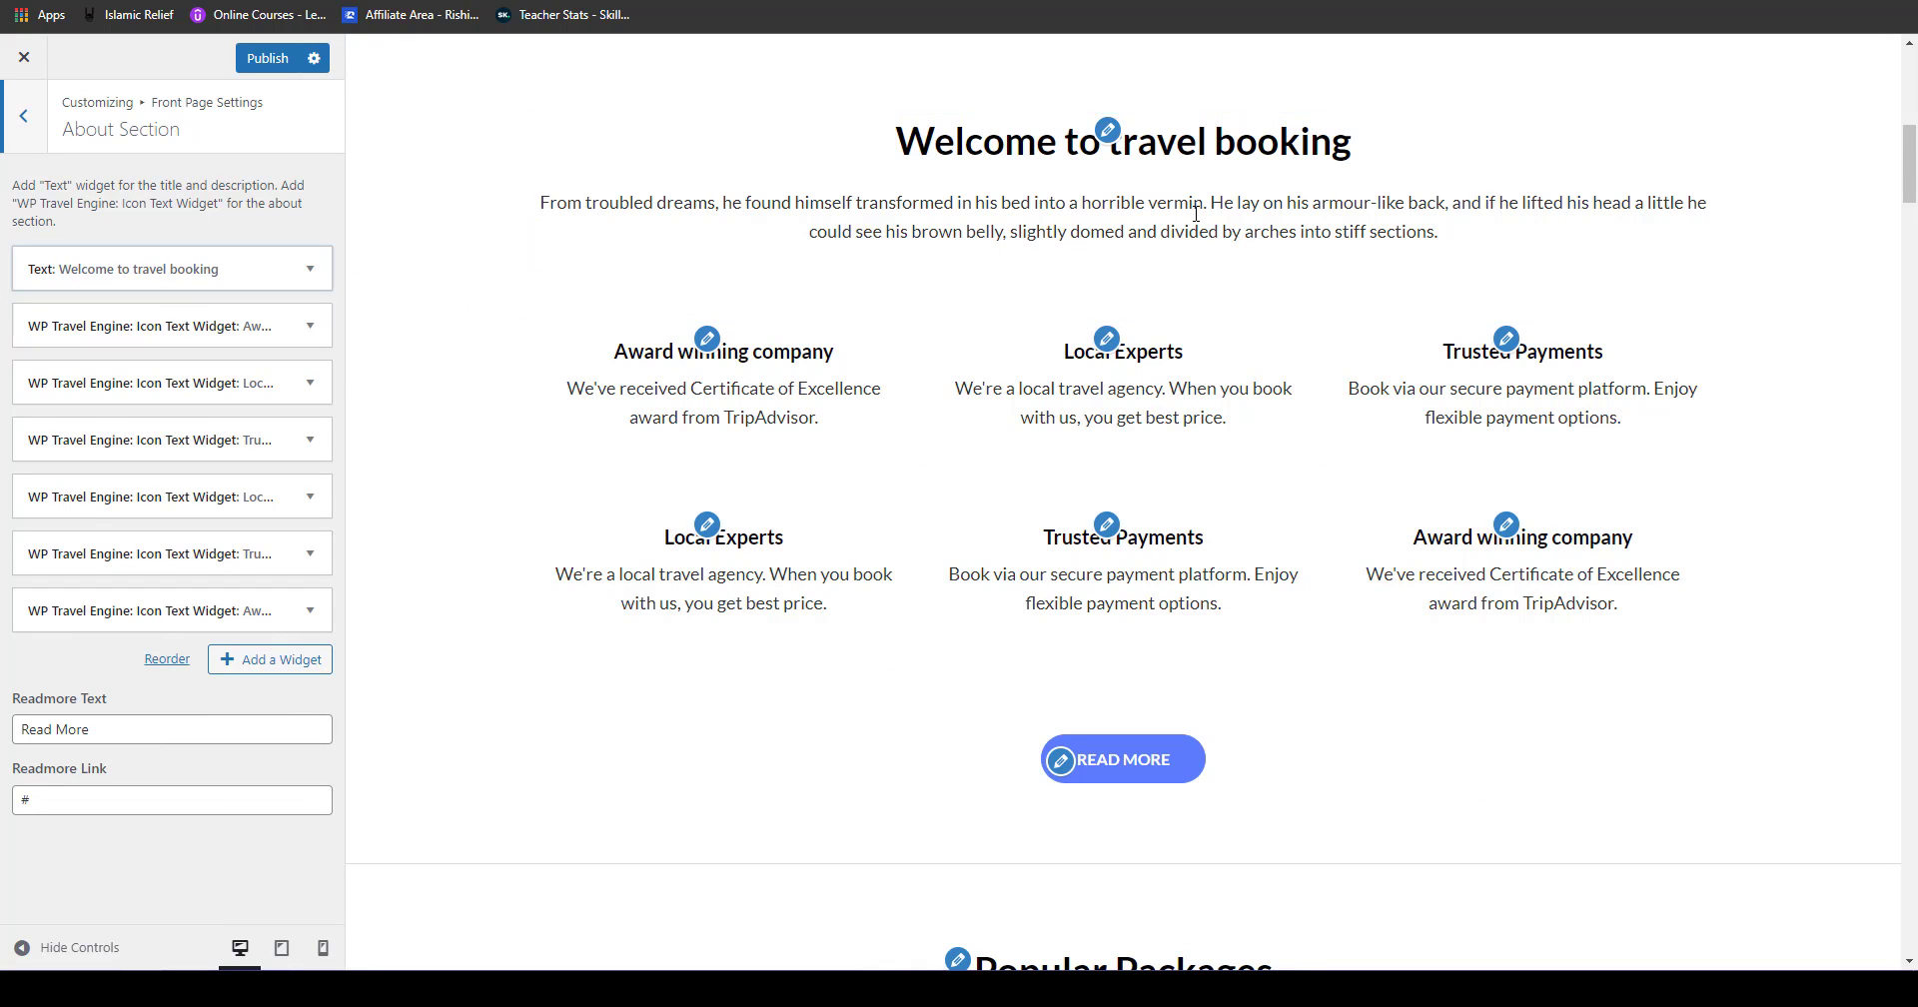
left_click(1108, 132)
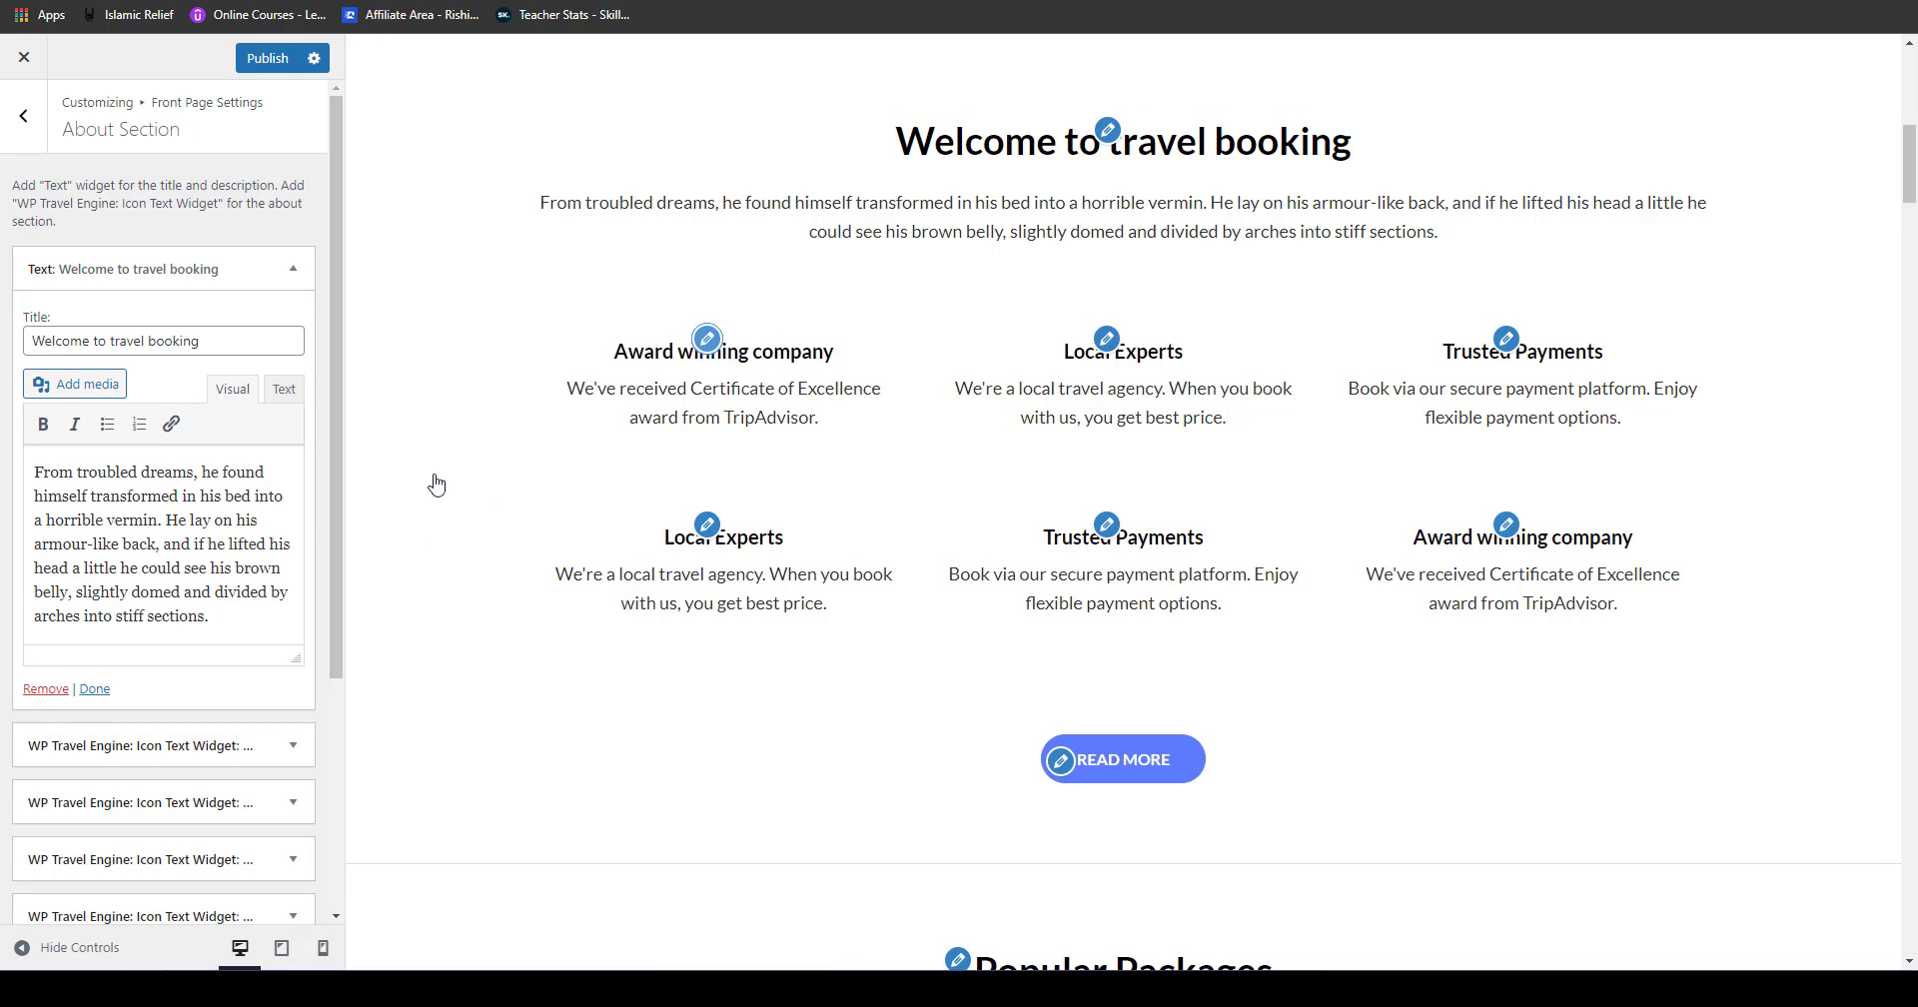
left_click(707, 339)
left_click(1106, 339)
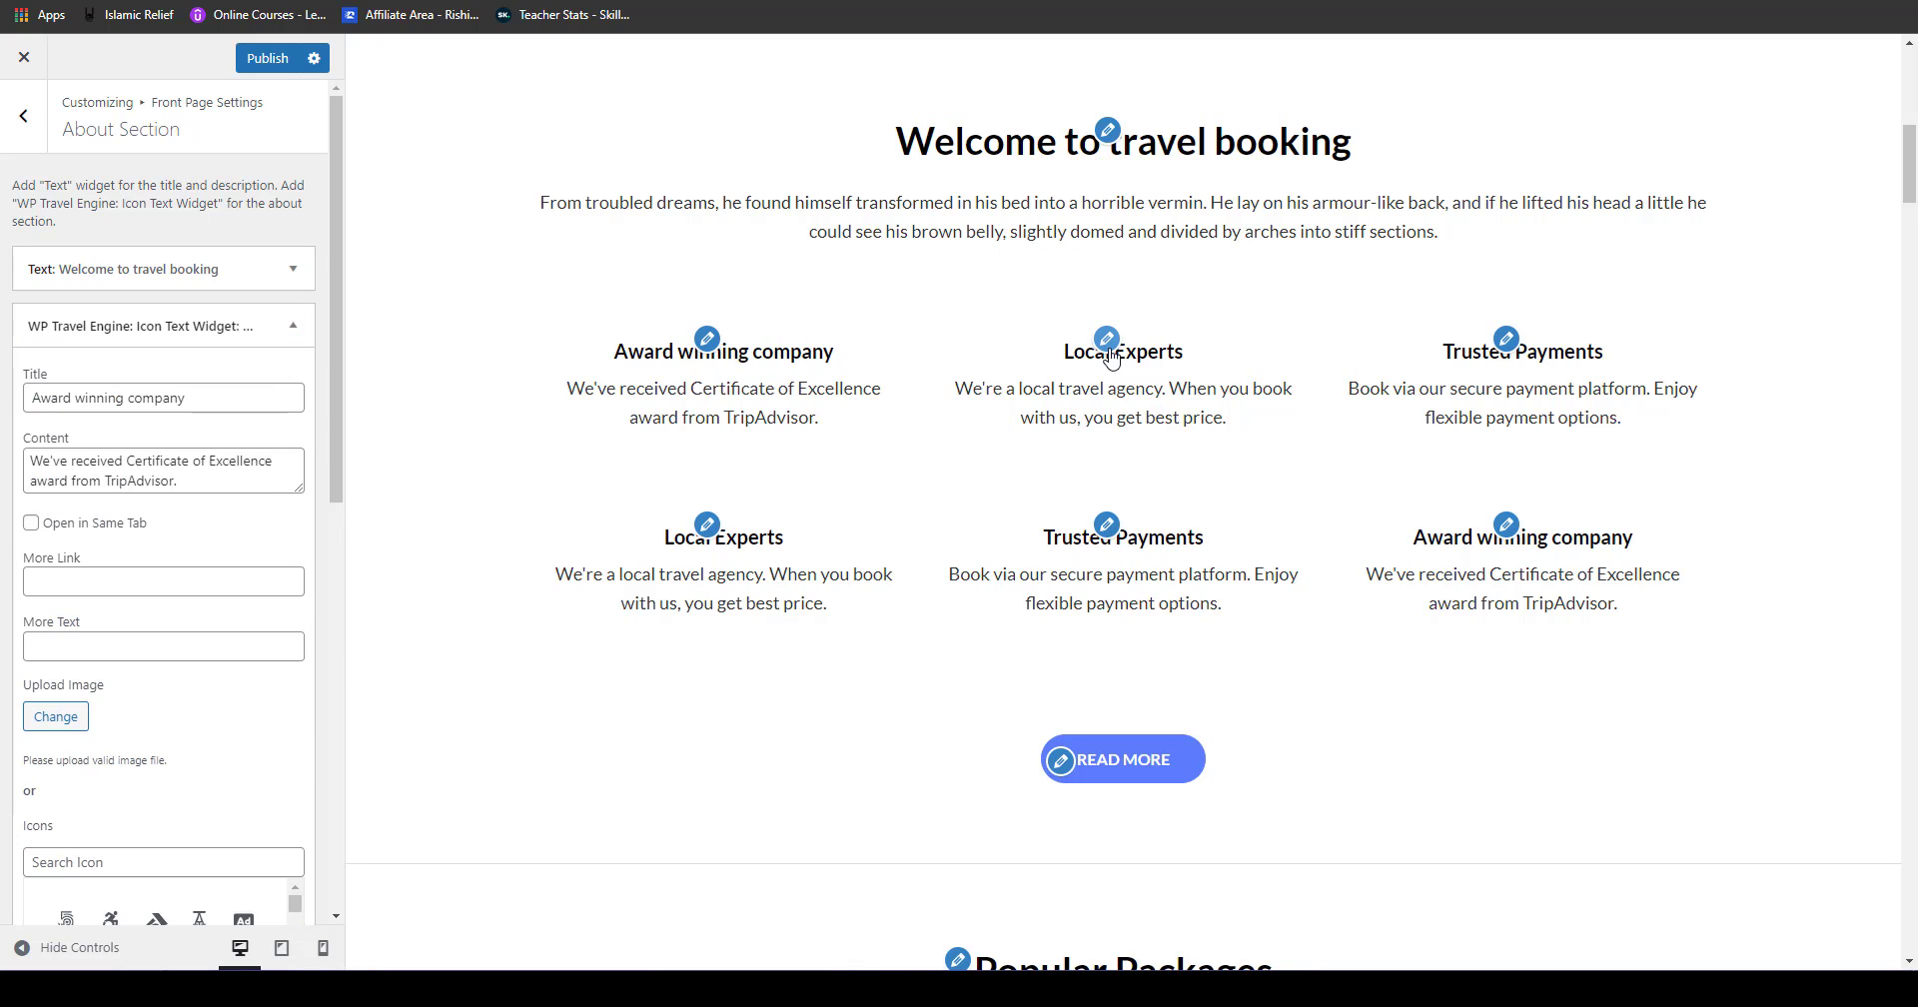
left_click(1060, 762)
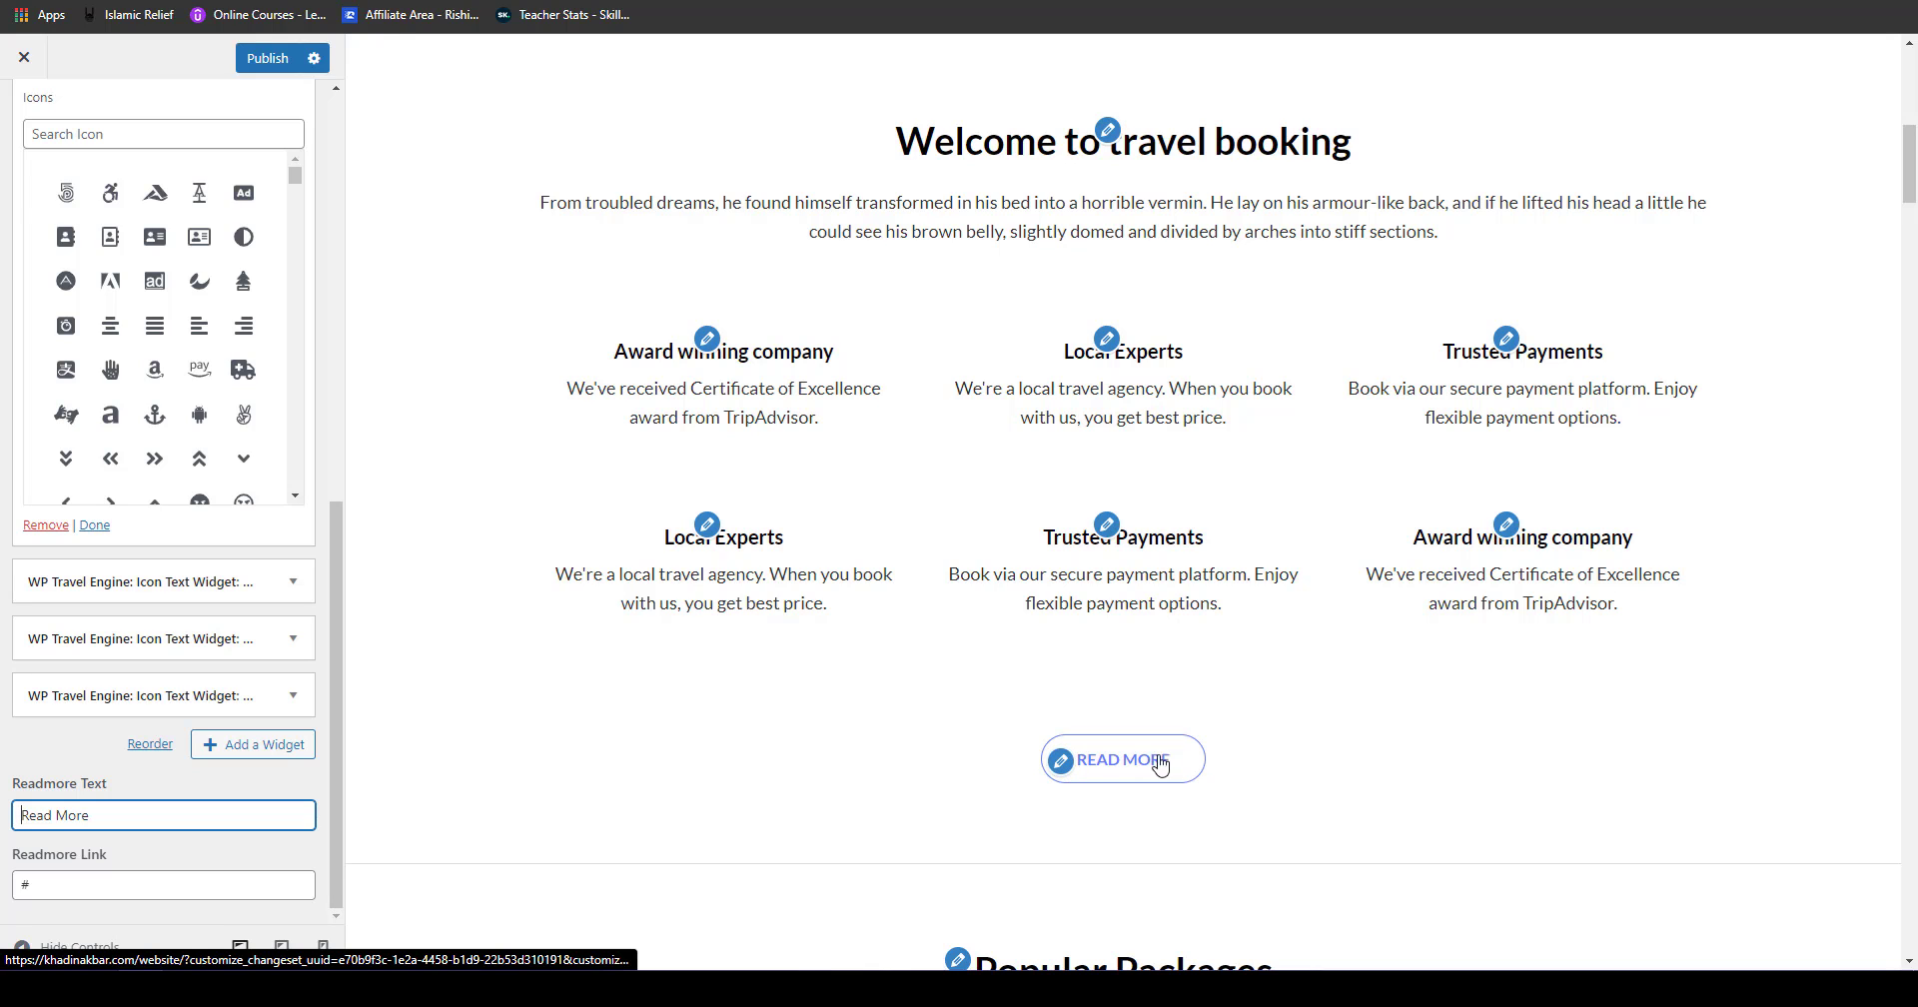
Step: Assign the wheelchair icon to the Trusted Payments icon text widget in the About Section
scroll(204, 376, "down", 3)
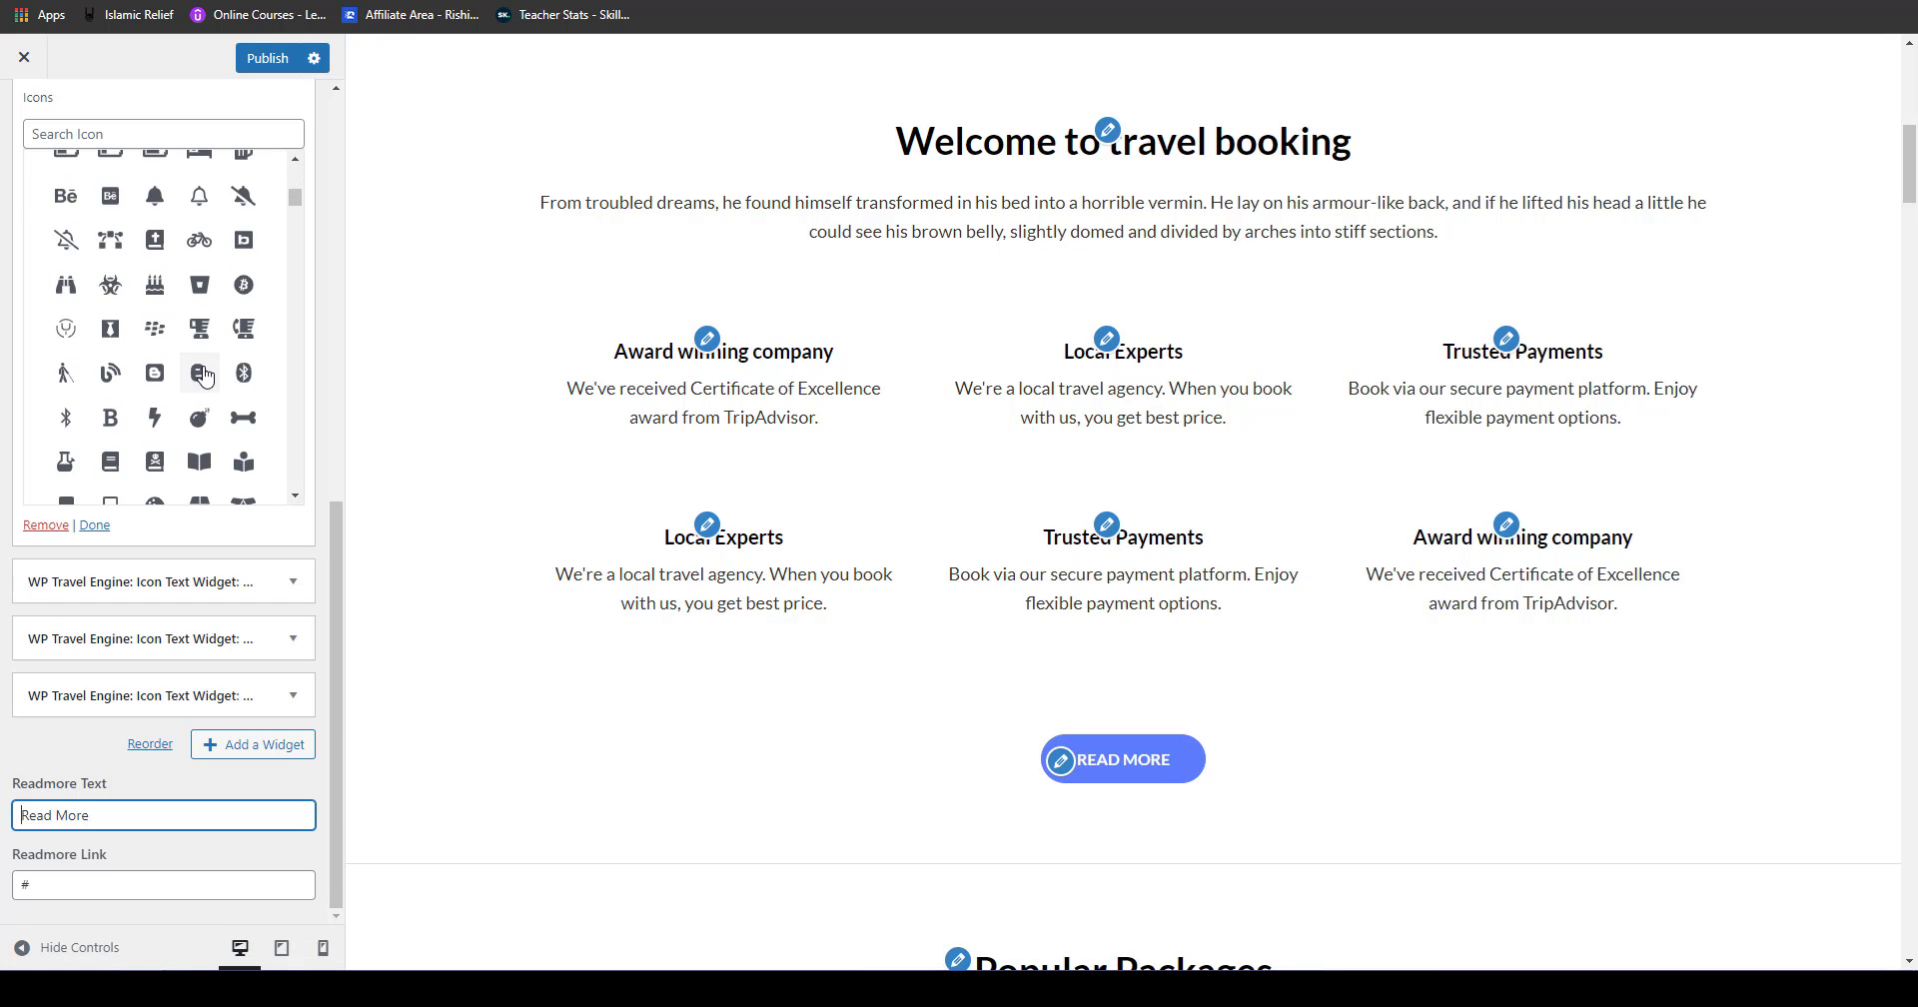
scroll(204, 376, "up", 3)
left_click(117, 207)
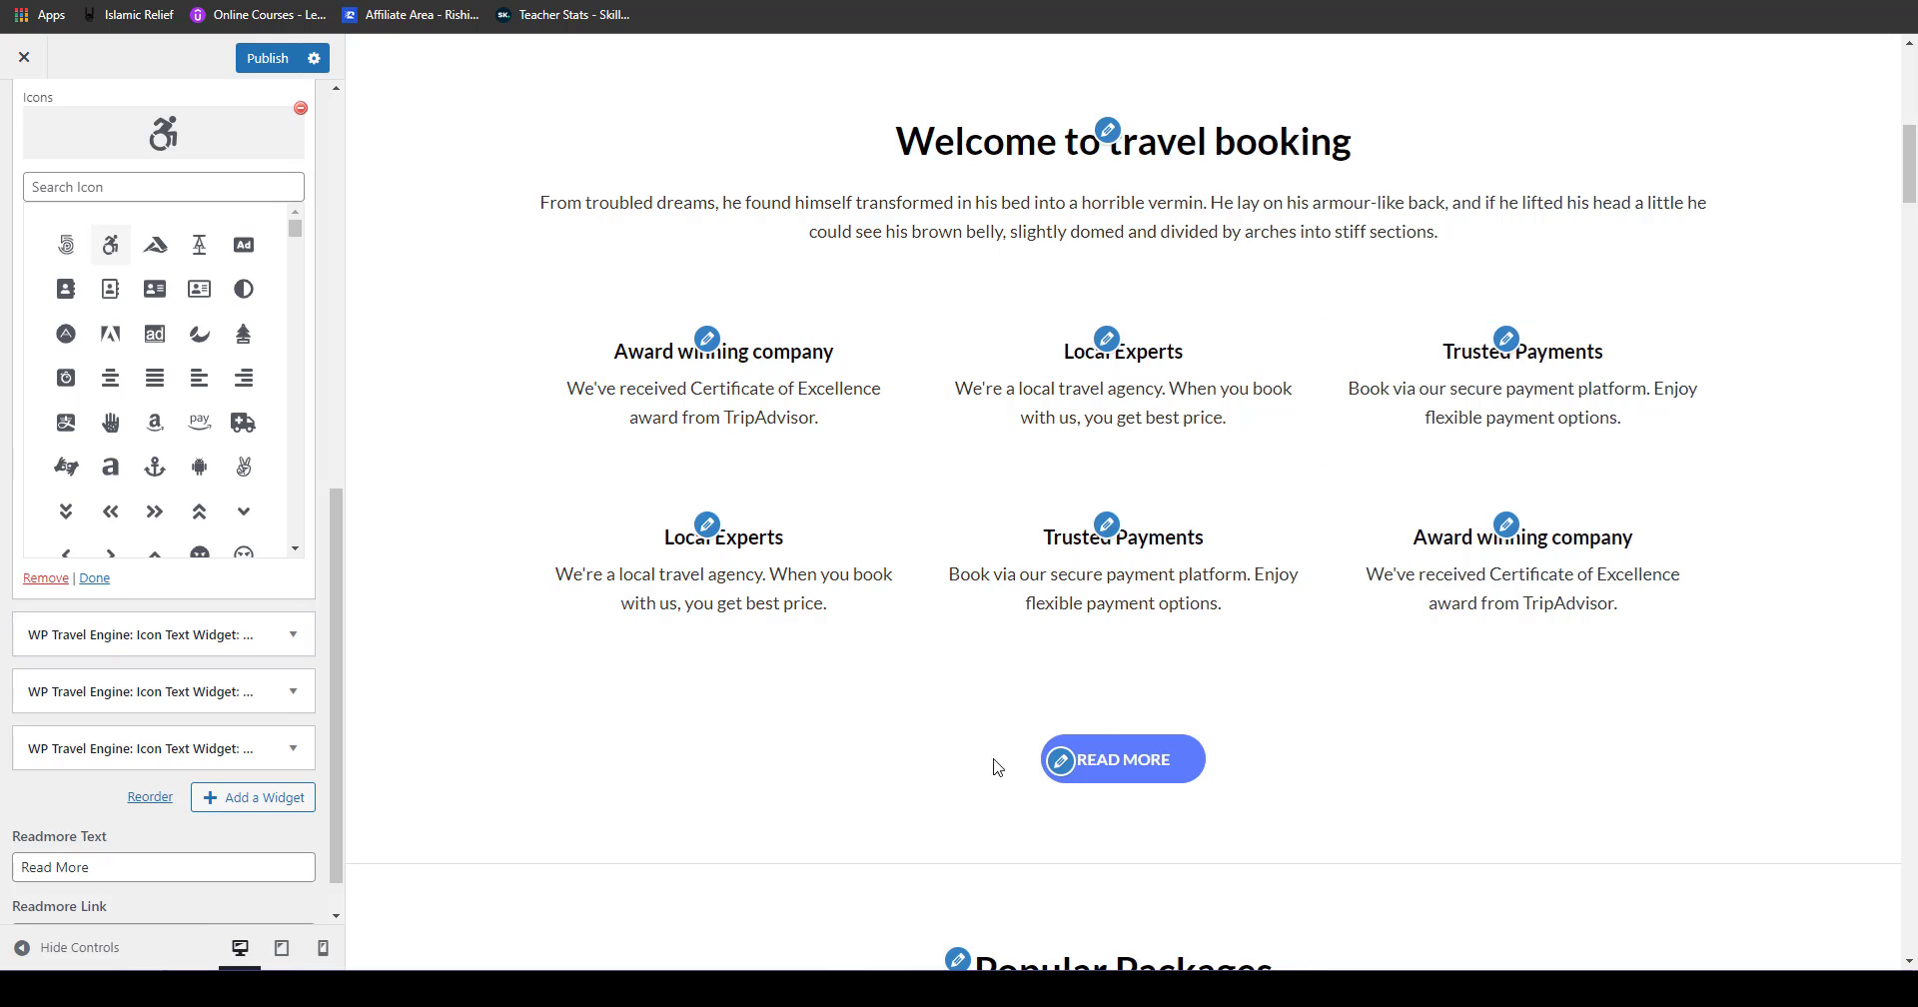
scroll(100, 244, "up", 8)
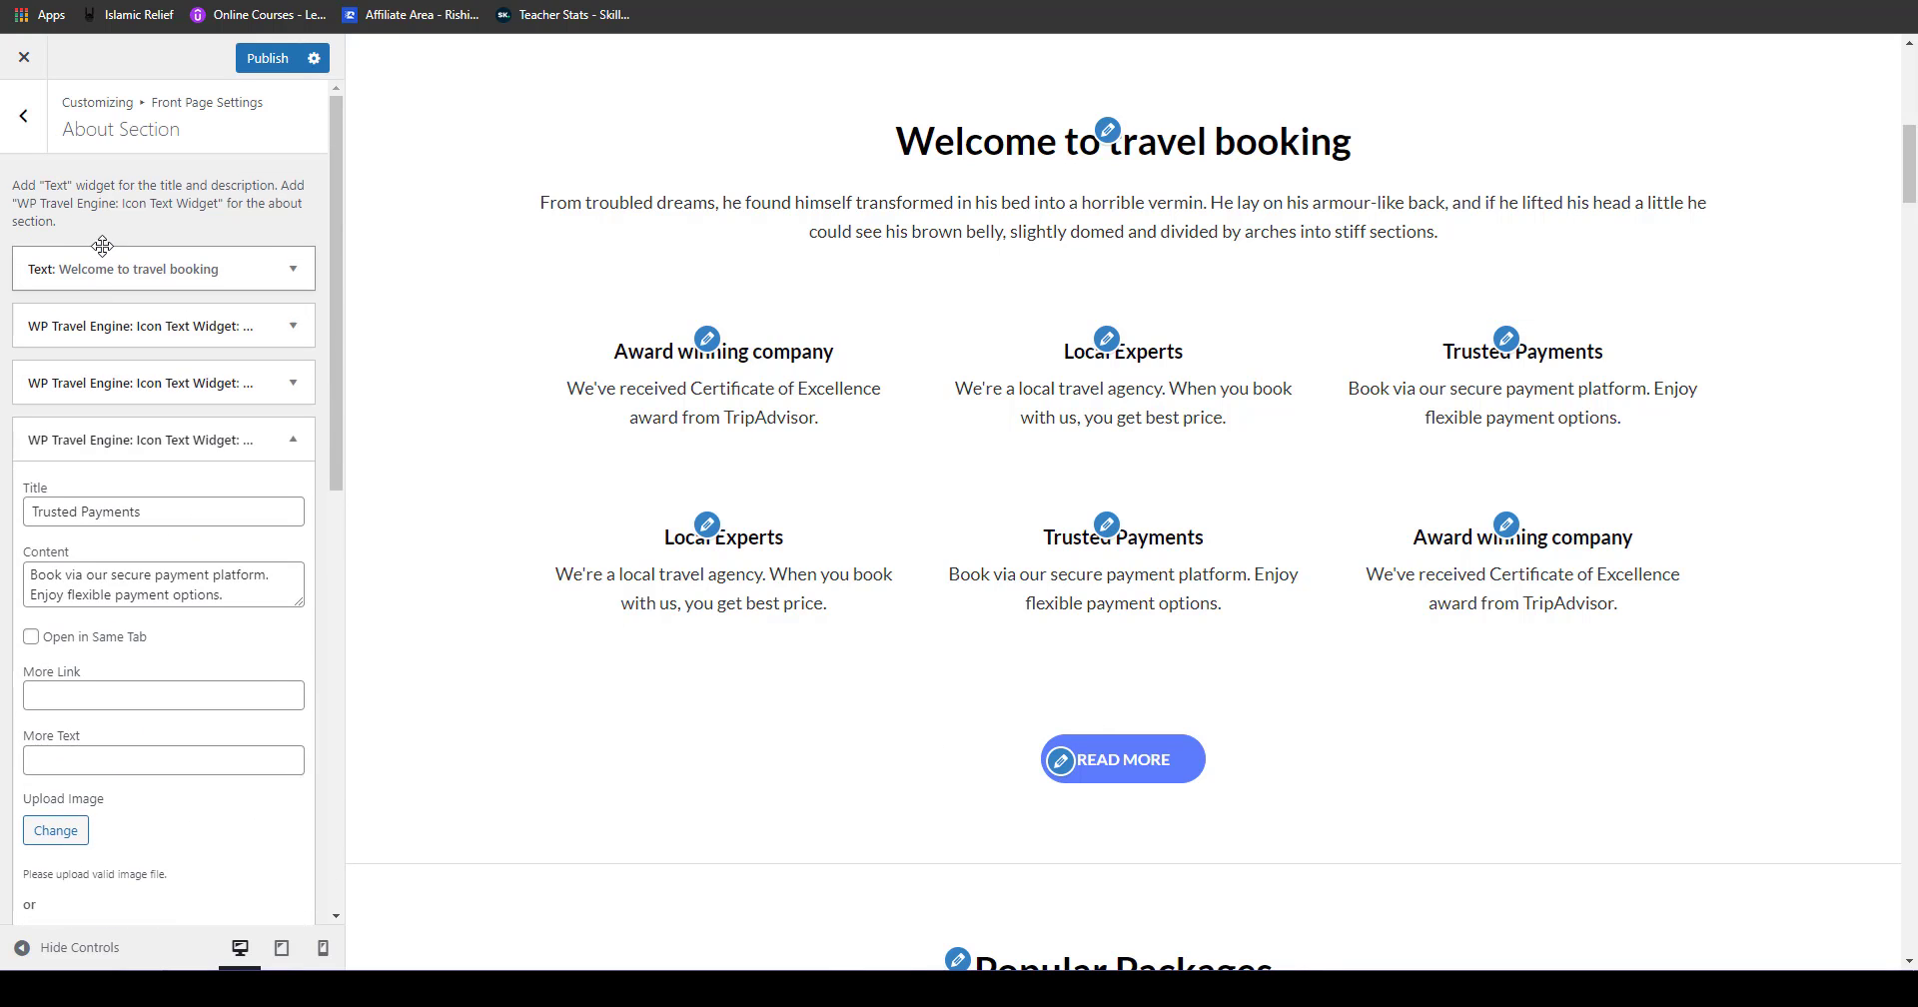
Step: Check the About Section's Readmore Link field and return to the list of front page sections
scroll(106, 249, "down", 9)
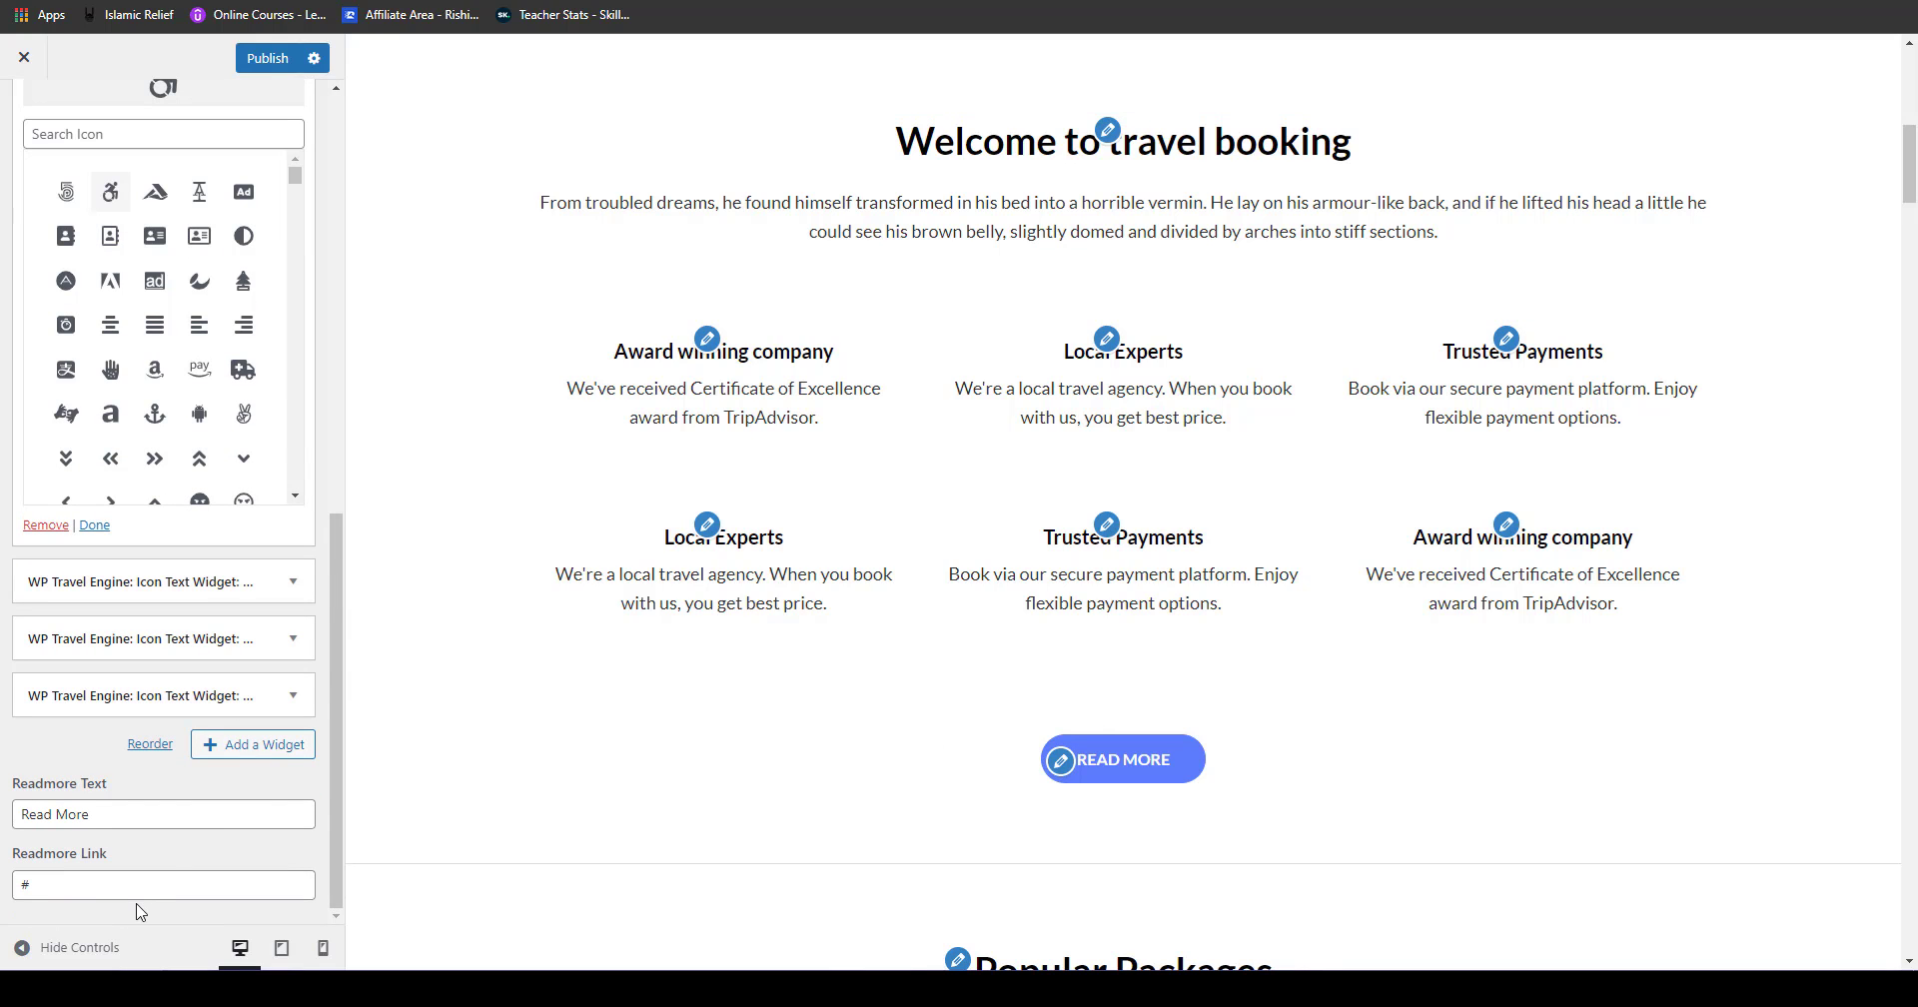
left_click(140, 885)
left_click(95, 524)
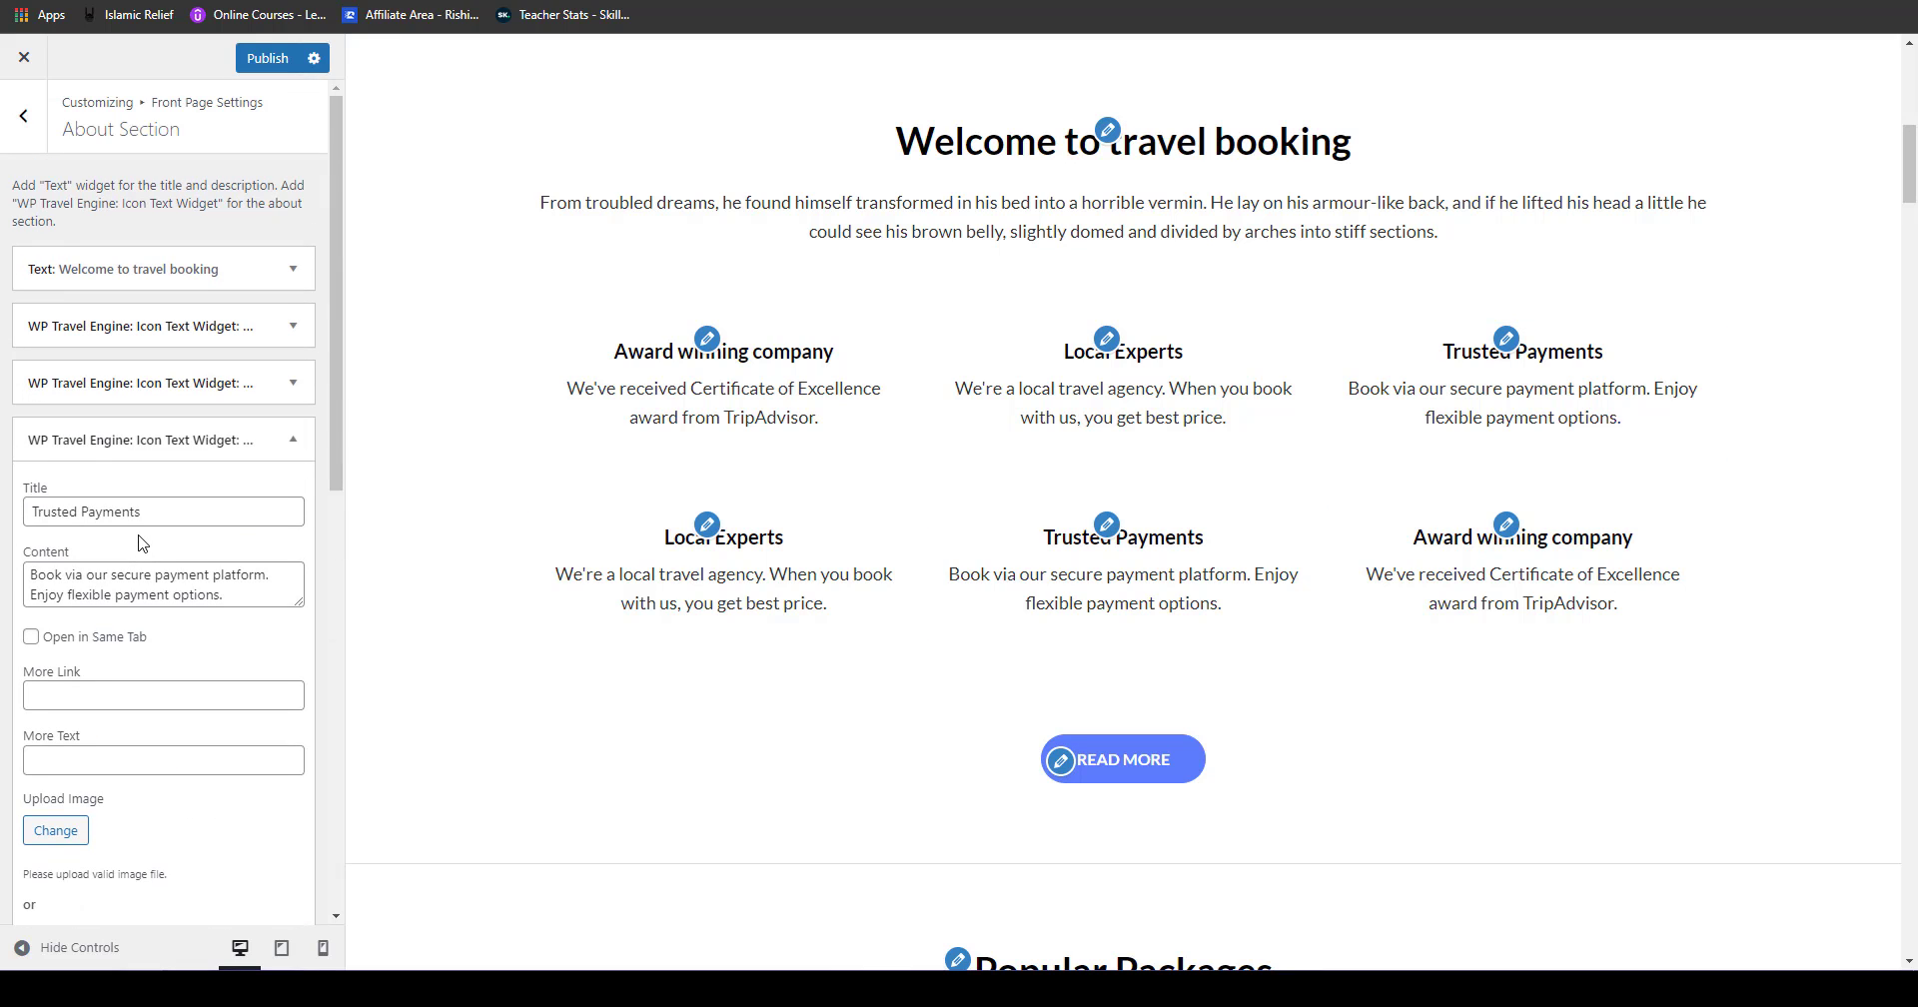
left_click(23, 115)
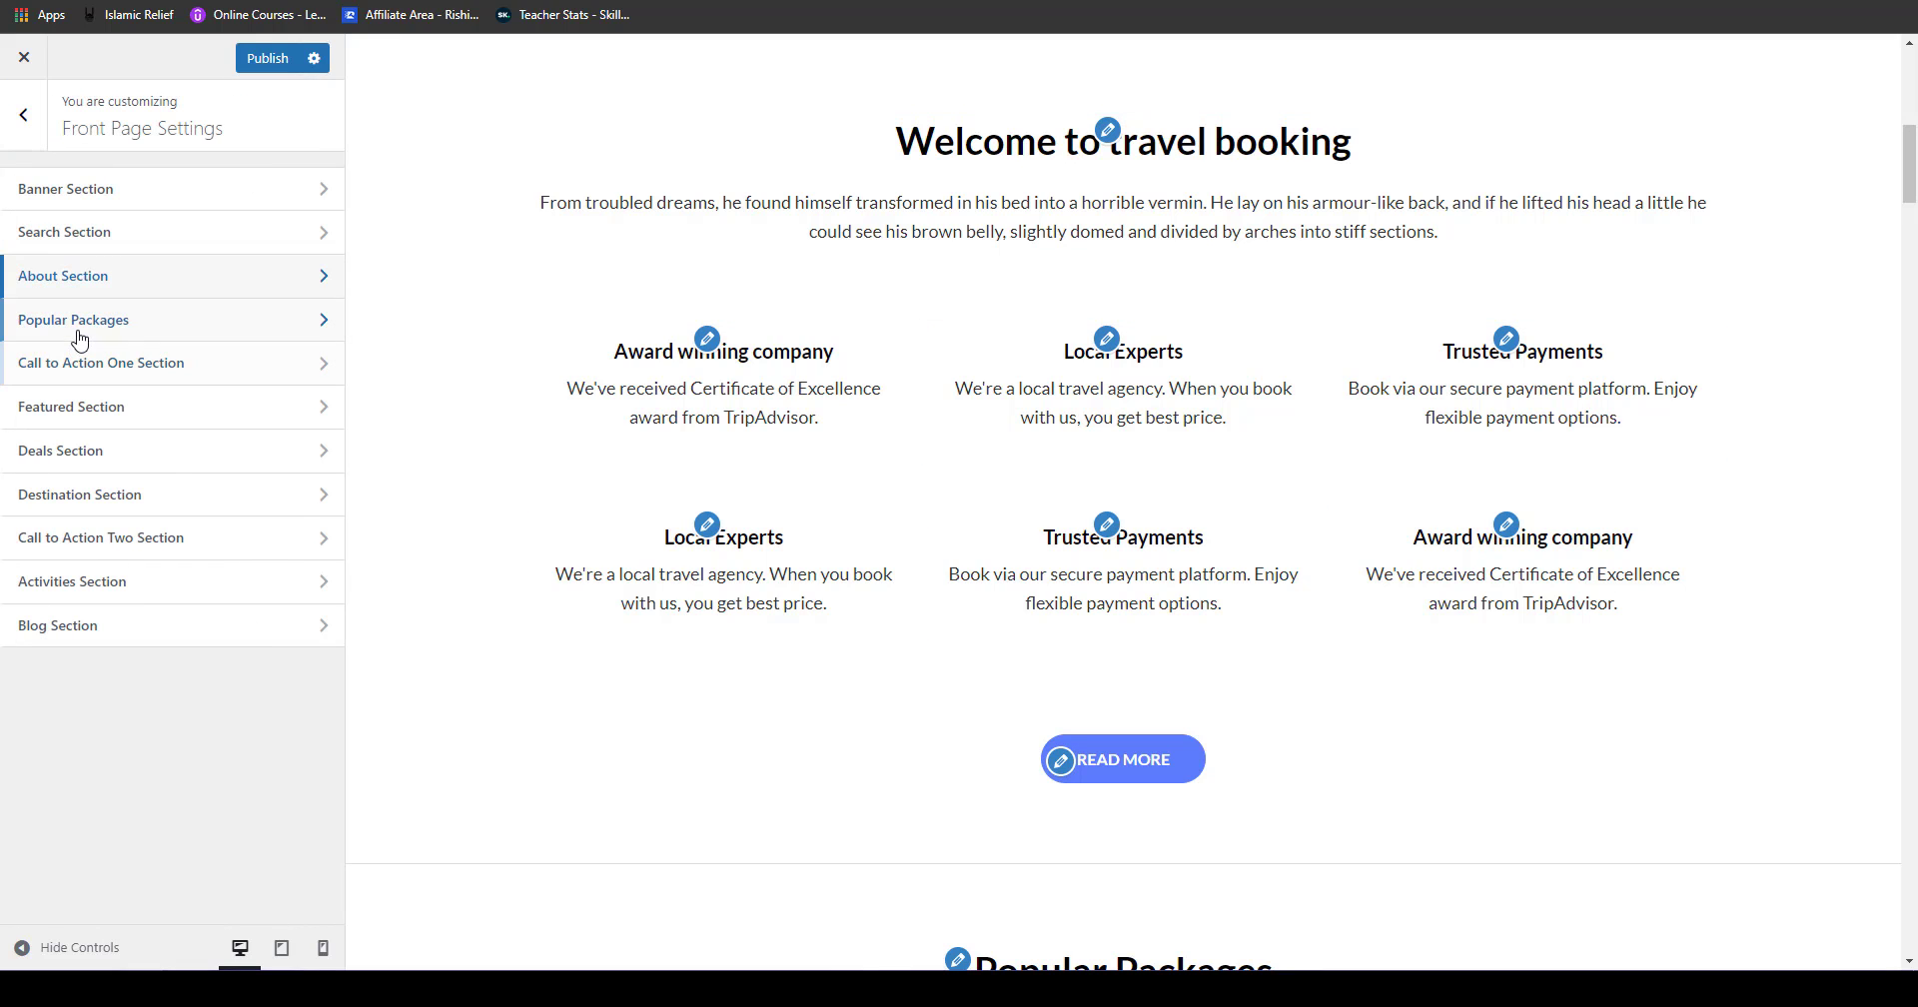
Step: Open the Popular Packages section and inspect its demo content option and the trips offered for Popular Package One
left_click(56, 335)
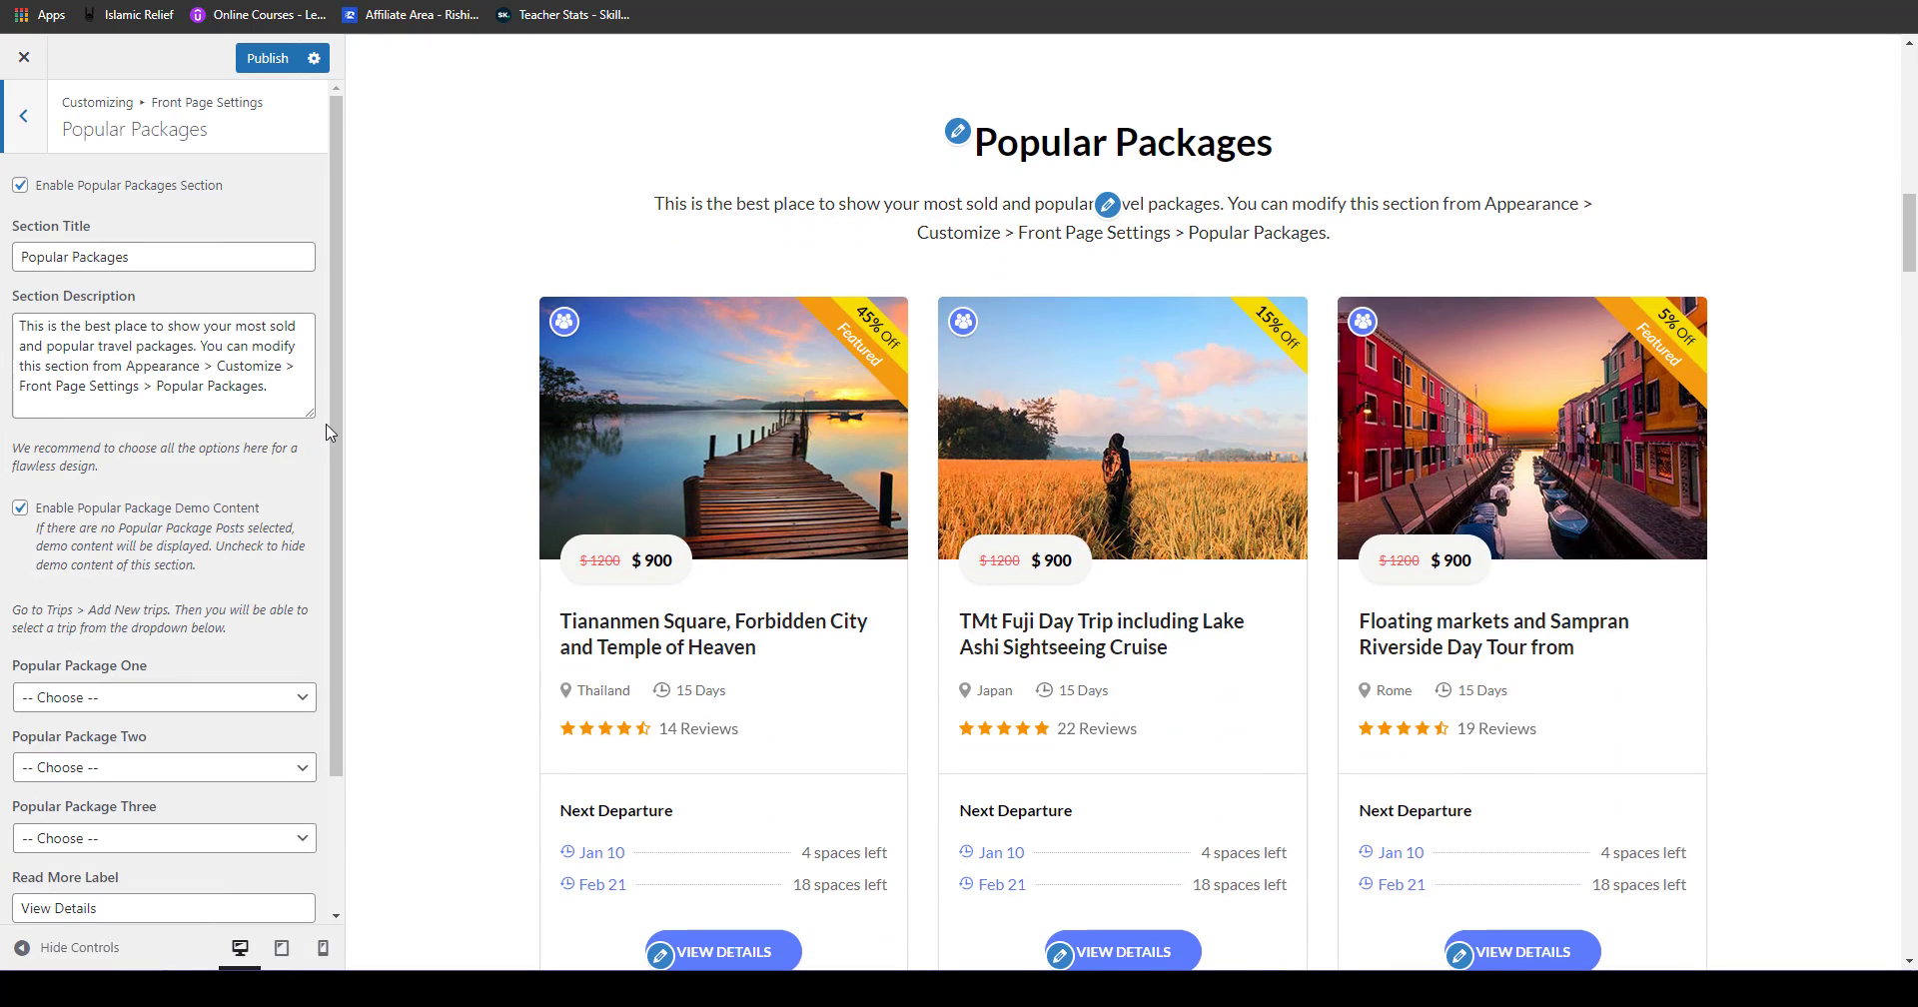
scroll(108, 380, "down", 2)
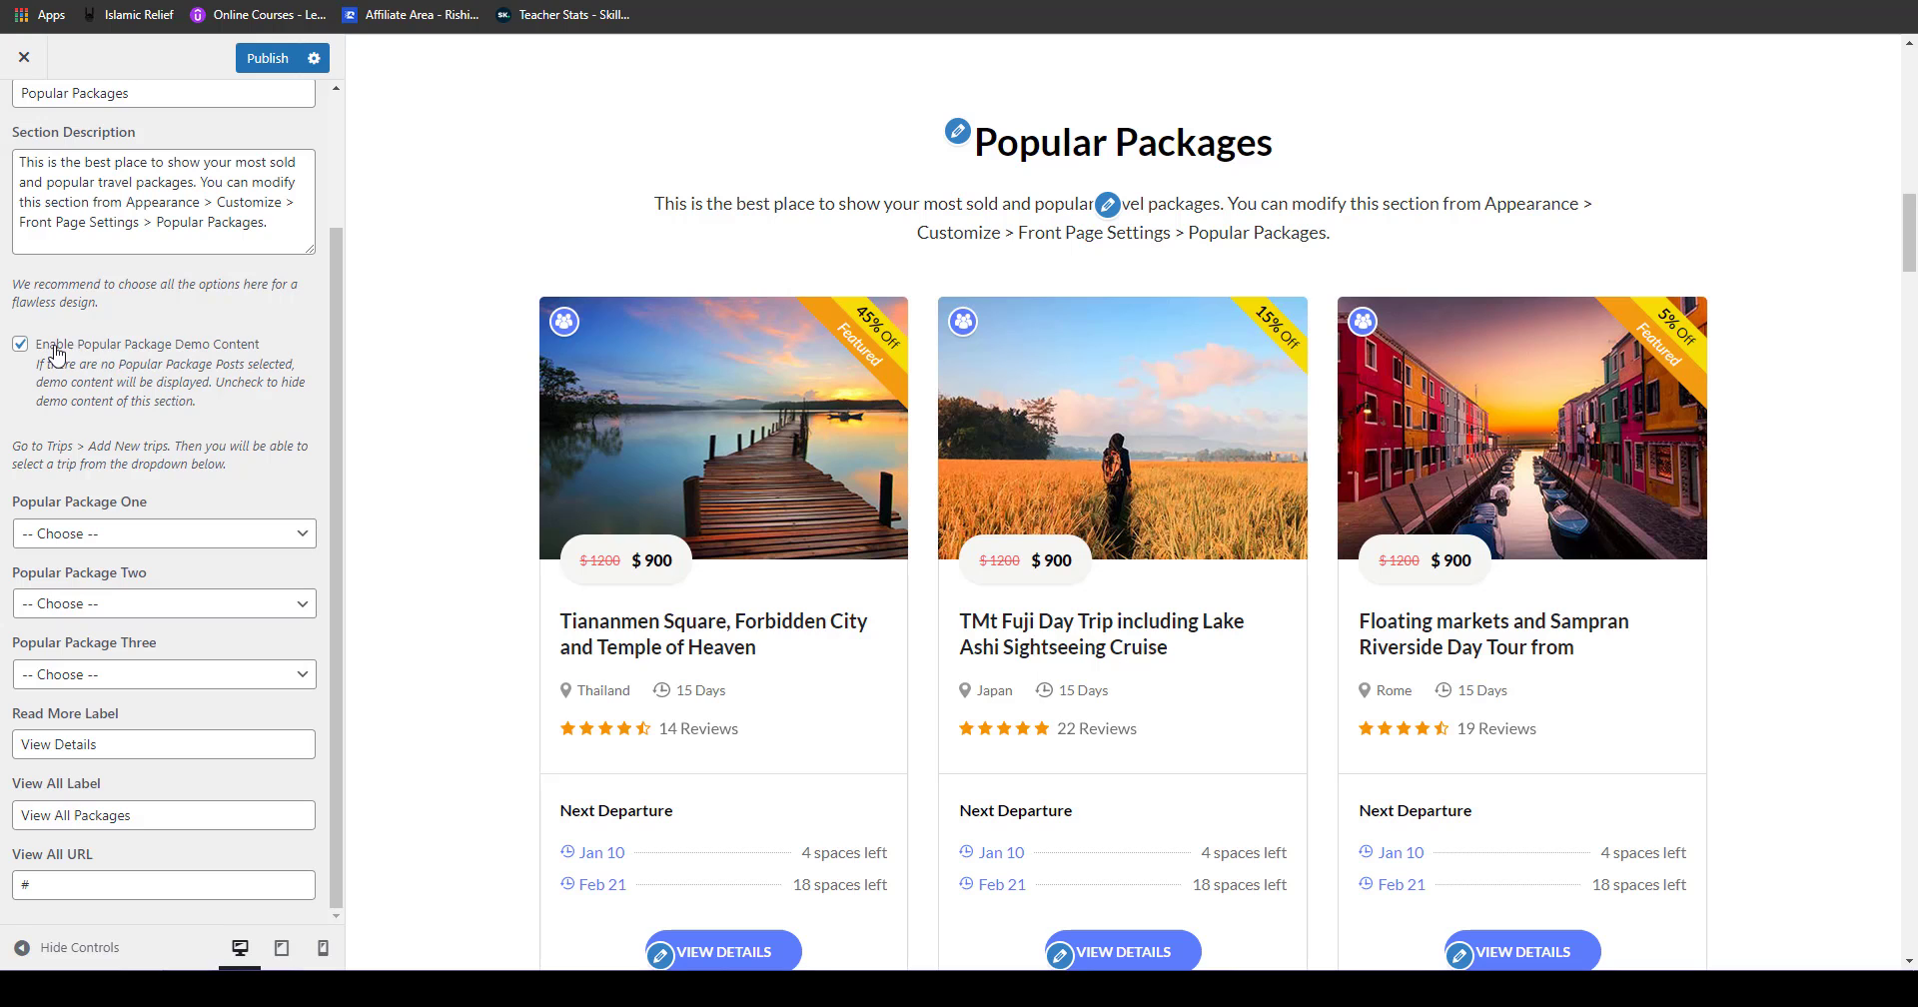
left_click(20, 345)
left_click(172, 539)
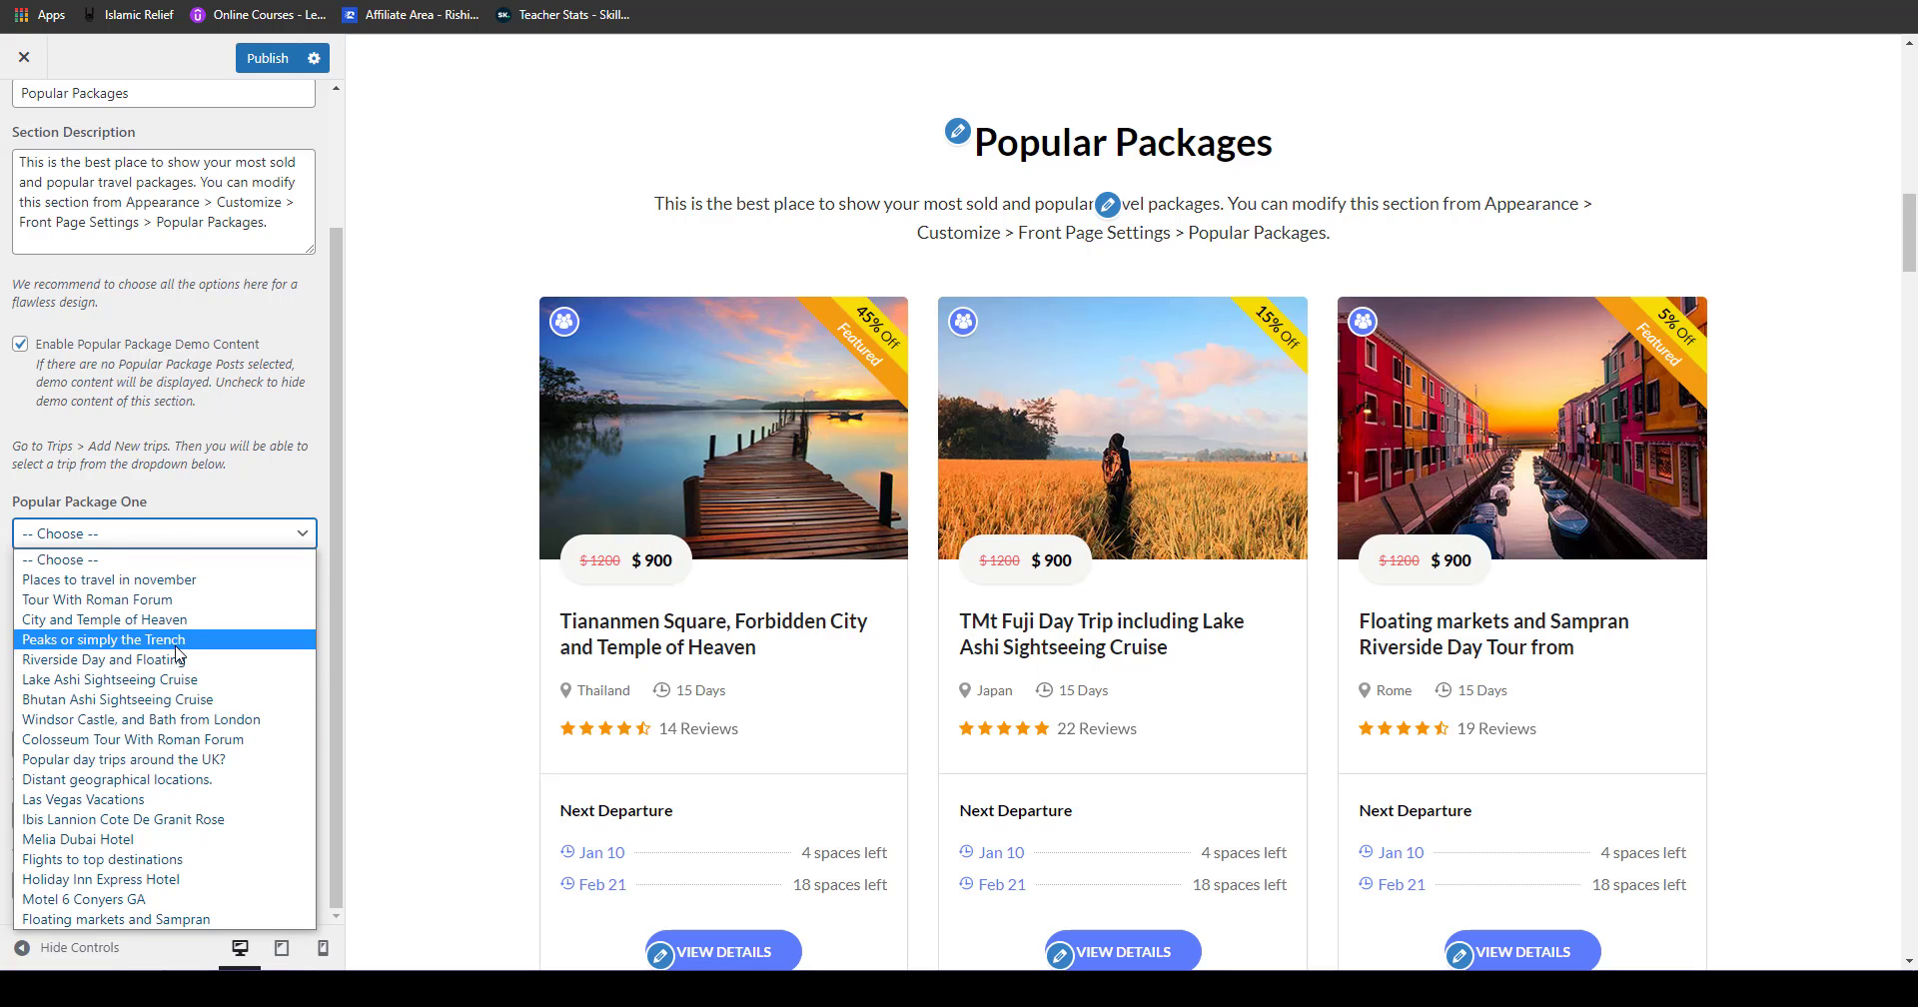
left_click(296, 440)
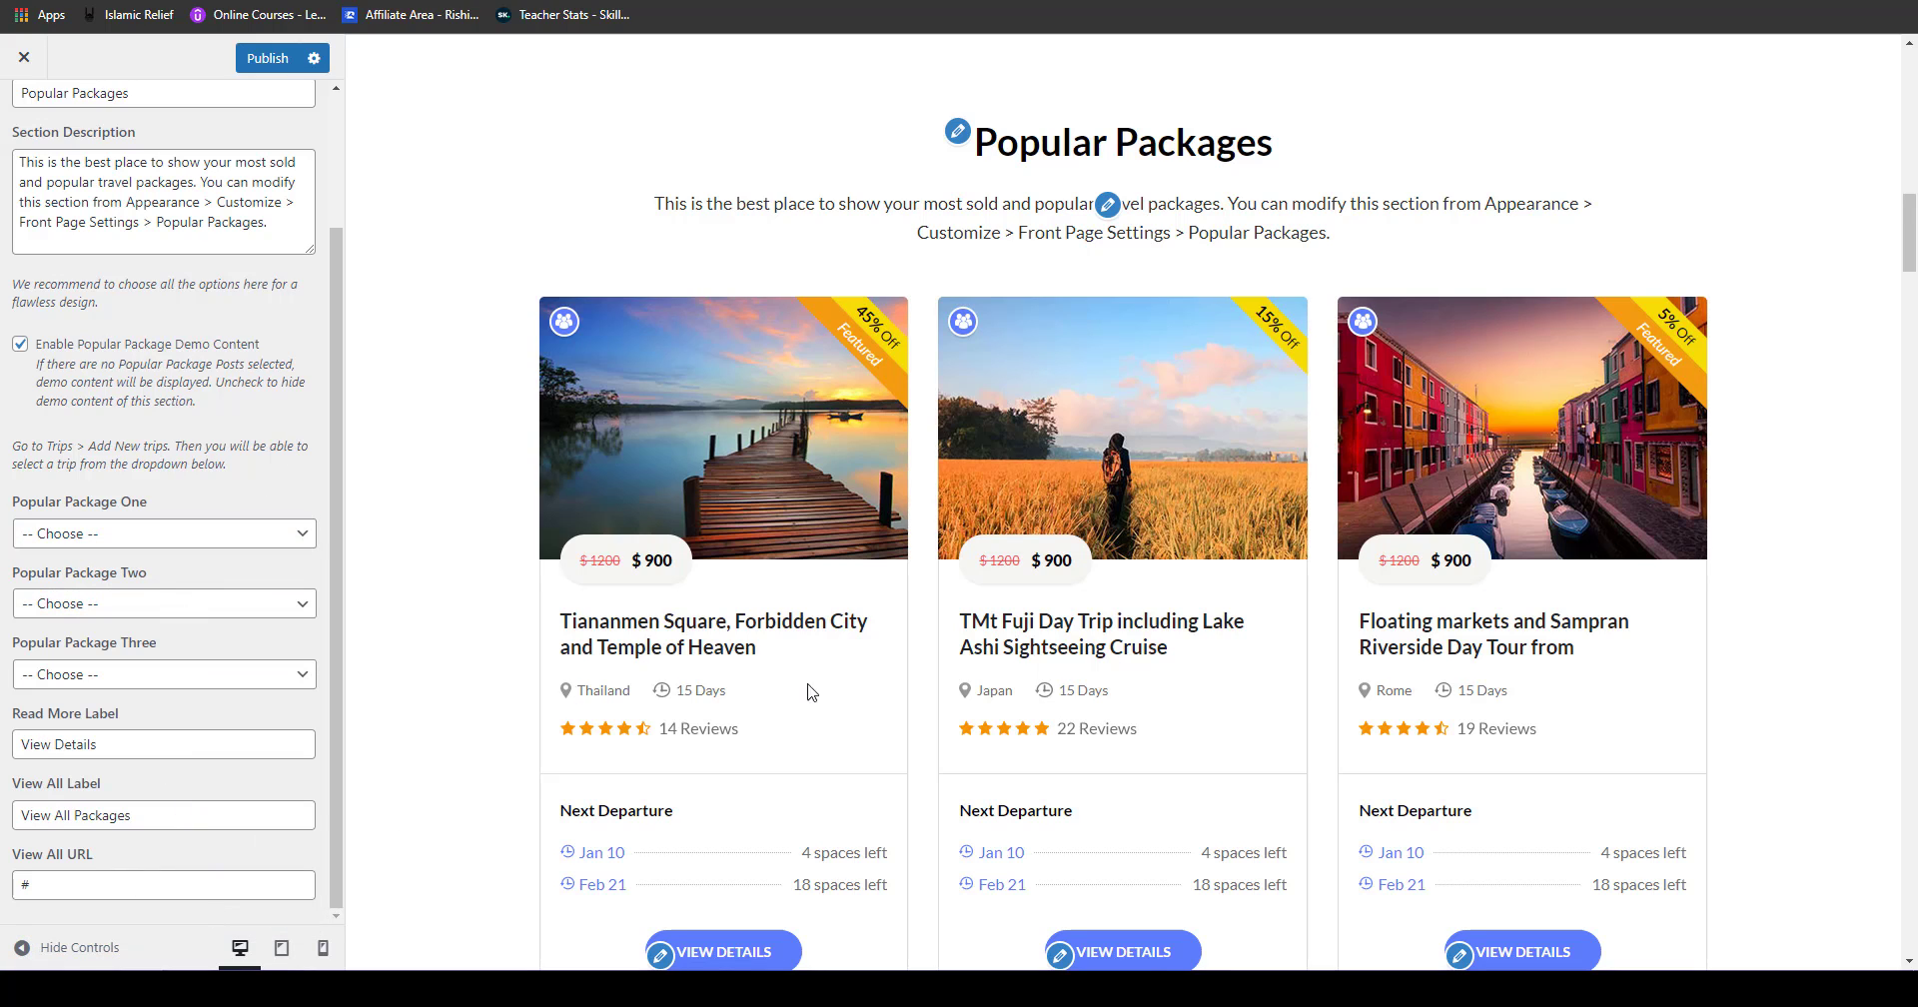
left_click(139, 537)
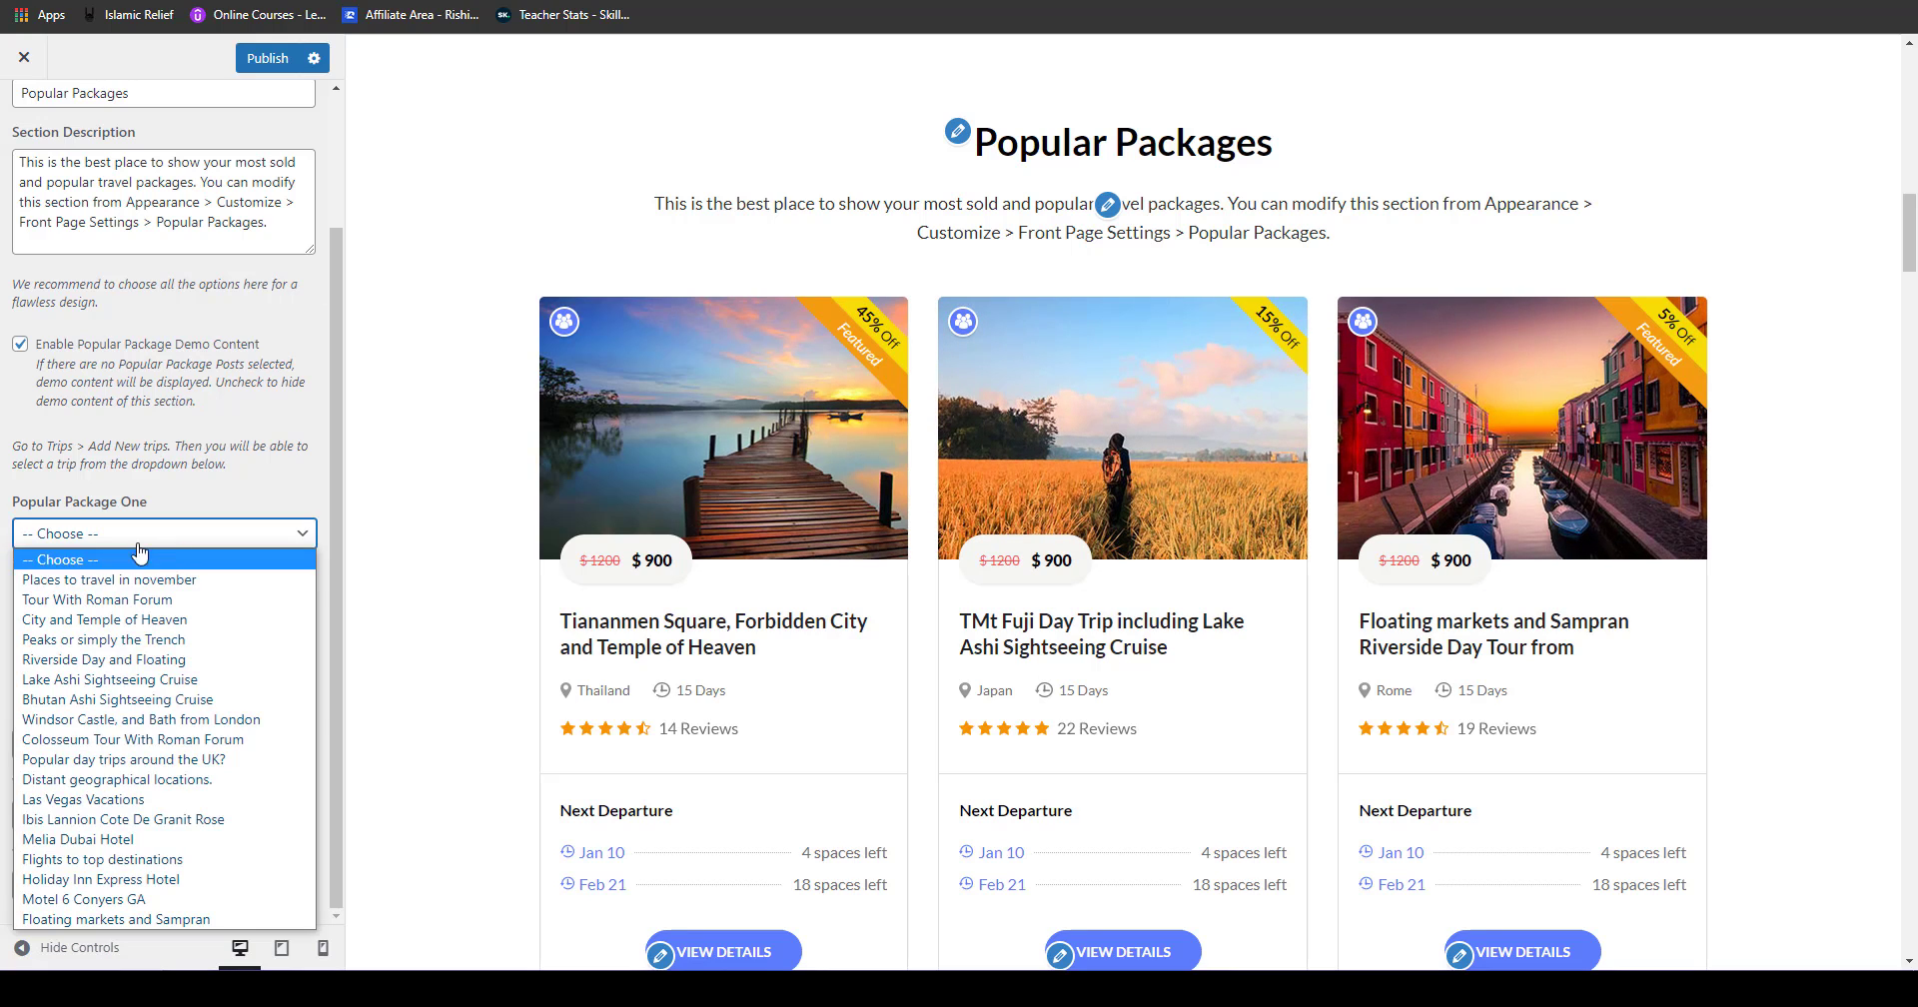
left_click(265, 500)
left_click(264, 501)
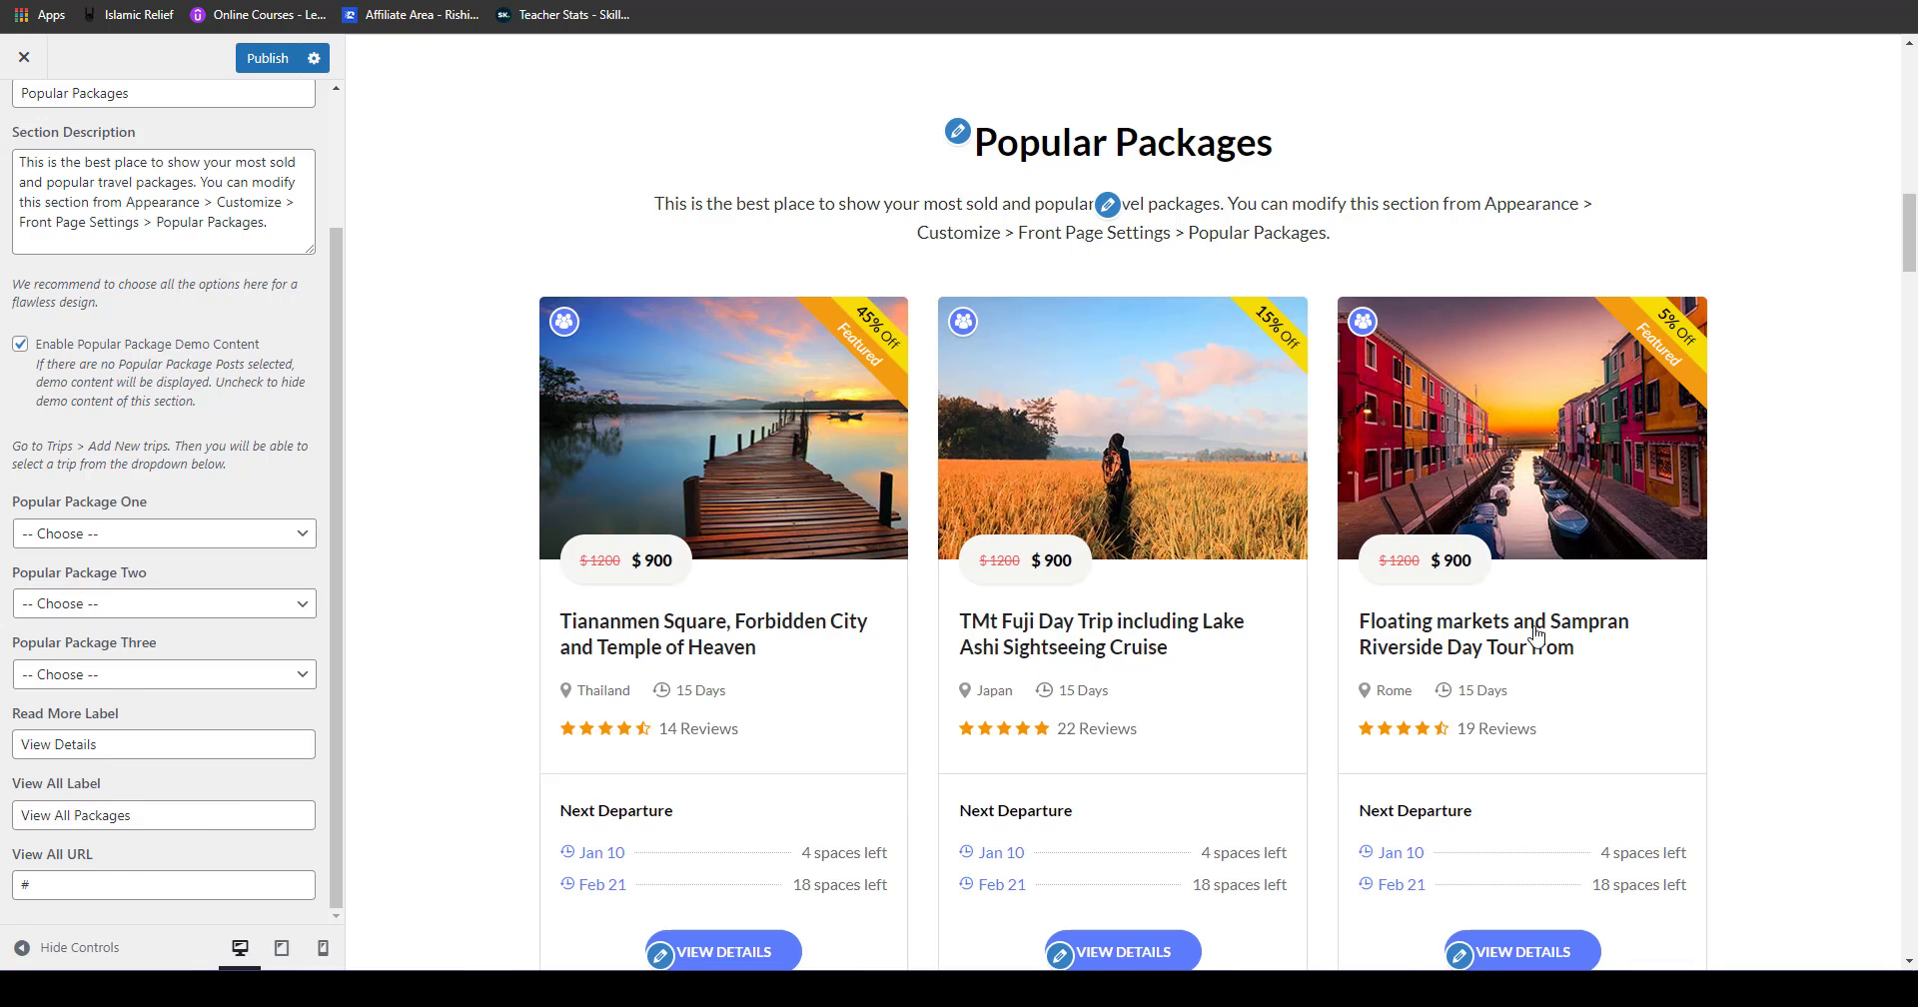
Step: Examine the preview from the package cards down to the call to action text and return to the front page sections
mouse_move(1909, 242)
left_mouse_down()
mouse_move(1909, 192)
mouse_move(1910, 281)
mouse_move(1910, 85)
mouse_move(1913, 258)
left_mouse_up()
scroll(751, 691, "down", 4)
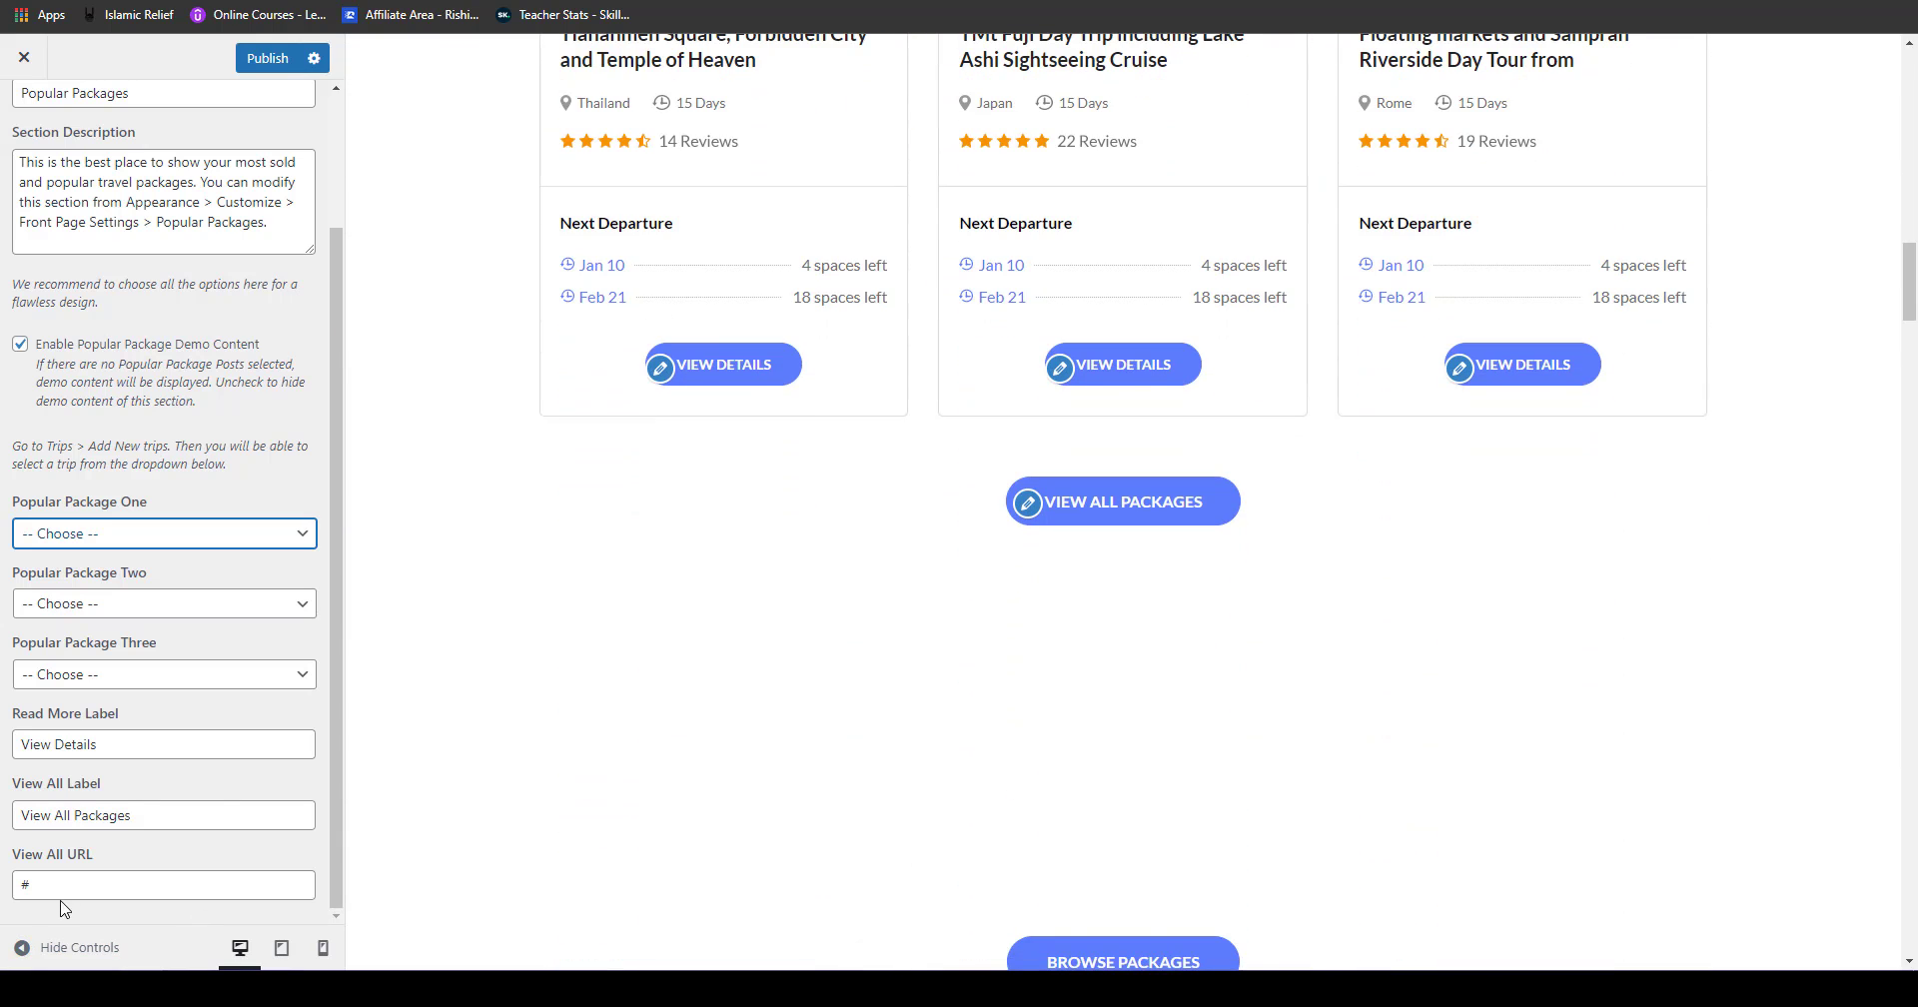
scroll(1877, 528, "down", 3)
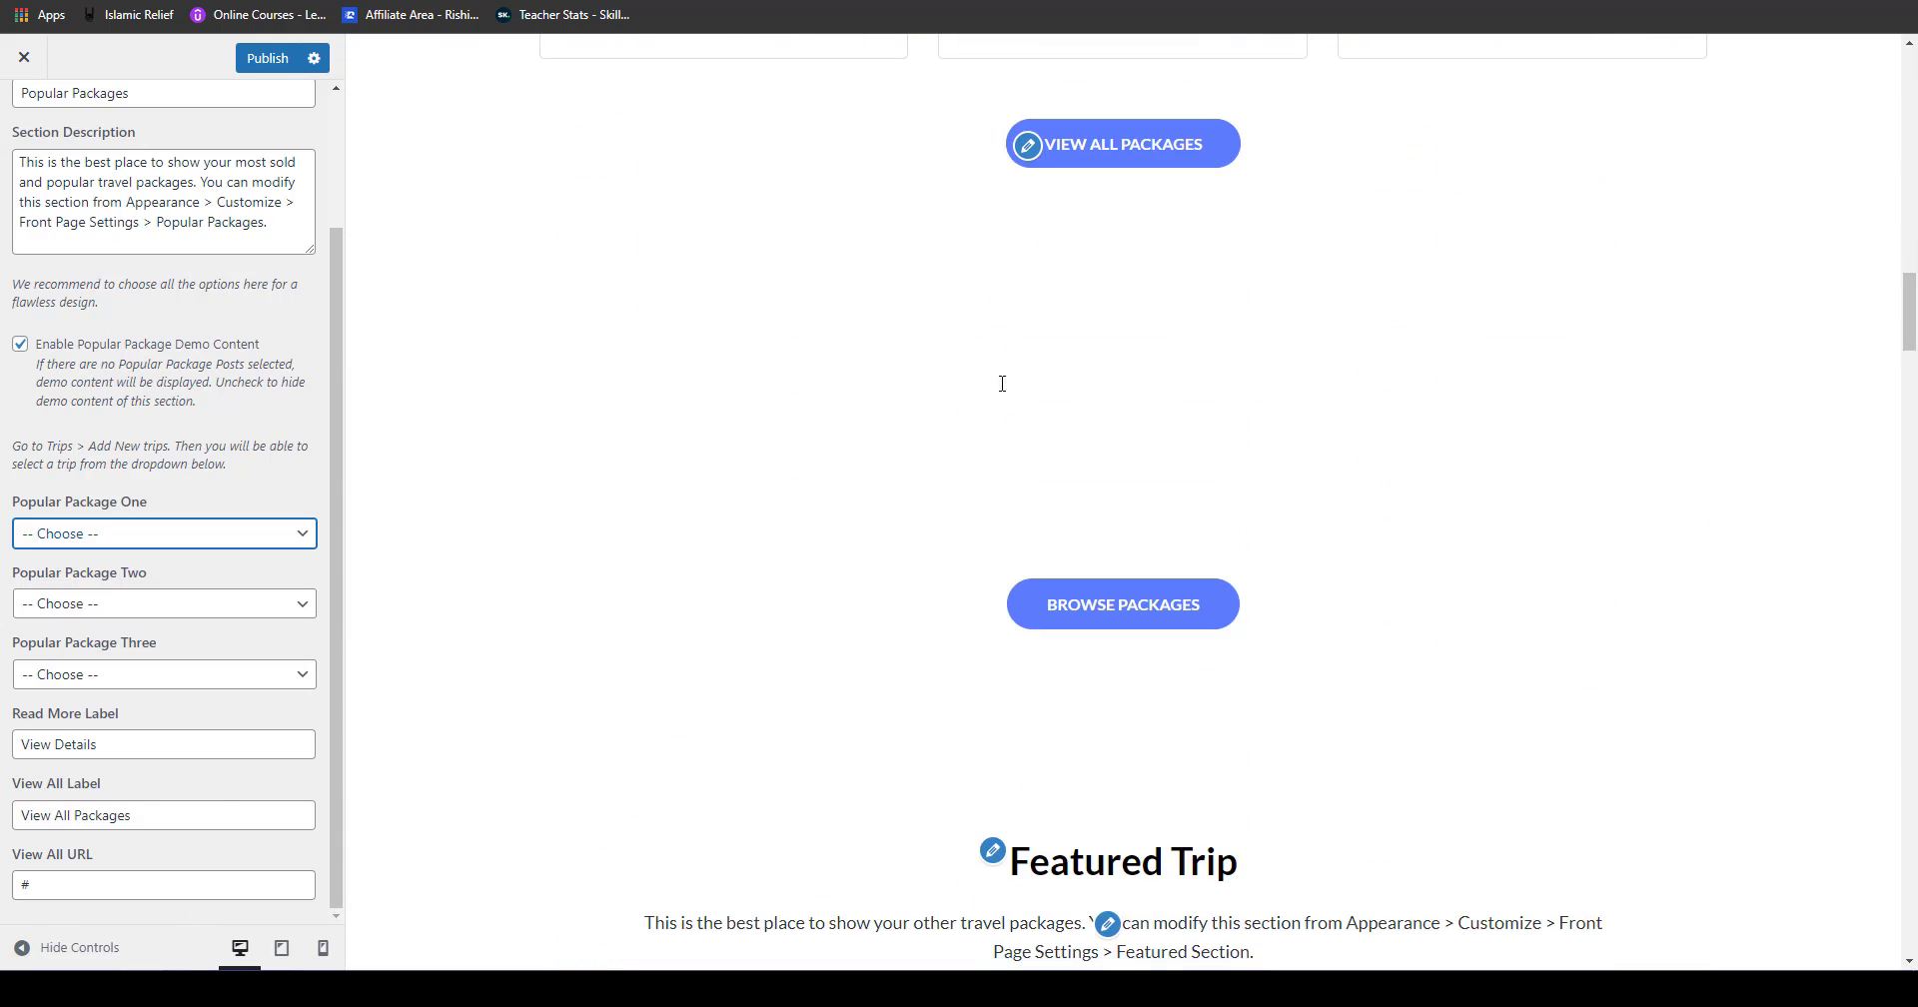
left_click_drag(991, 393, 1421, 501)
left_click_drag(935, 281, 1086, 364)
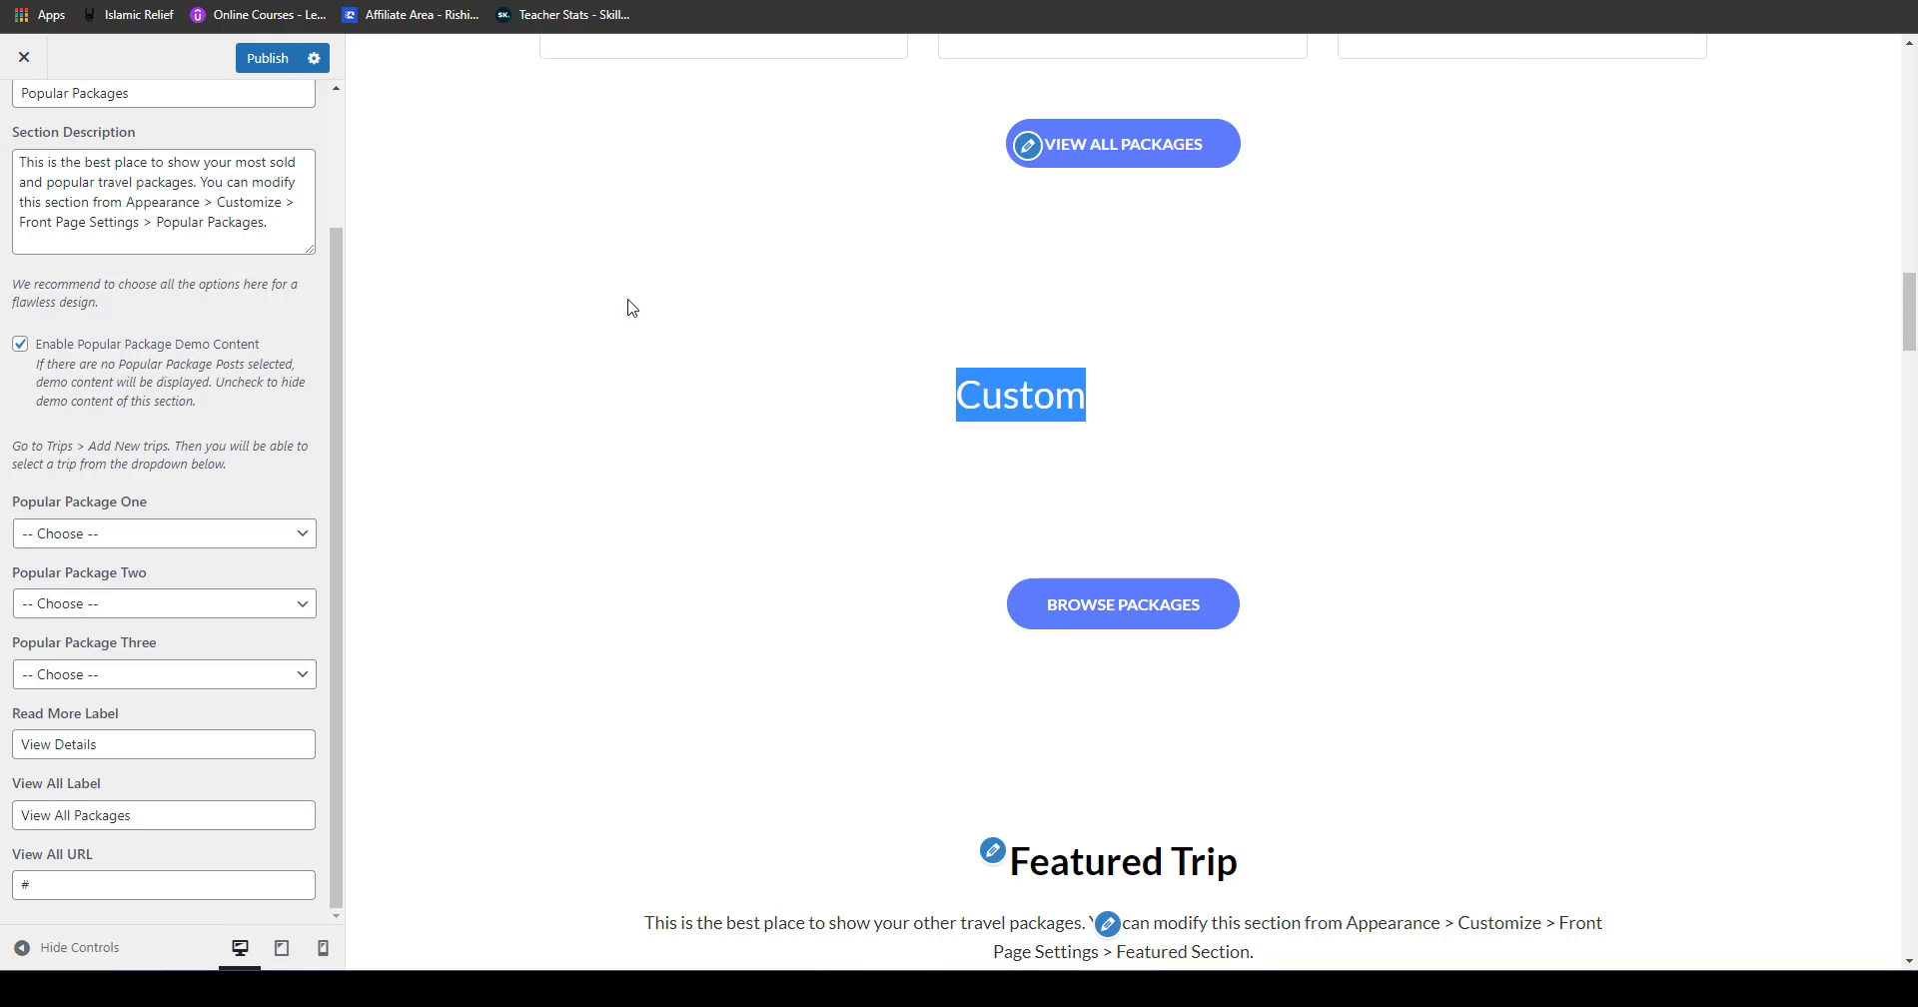
left_click_drag(332, 314, 332, 181)
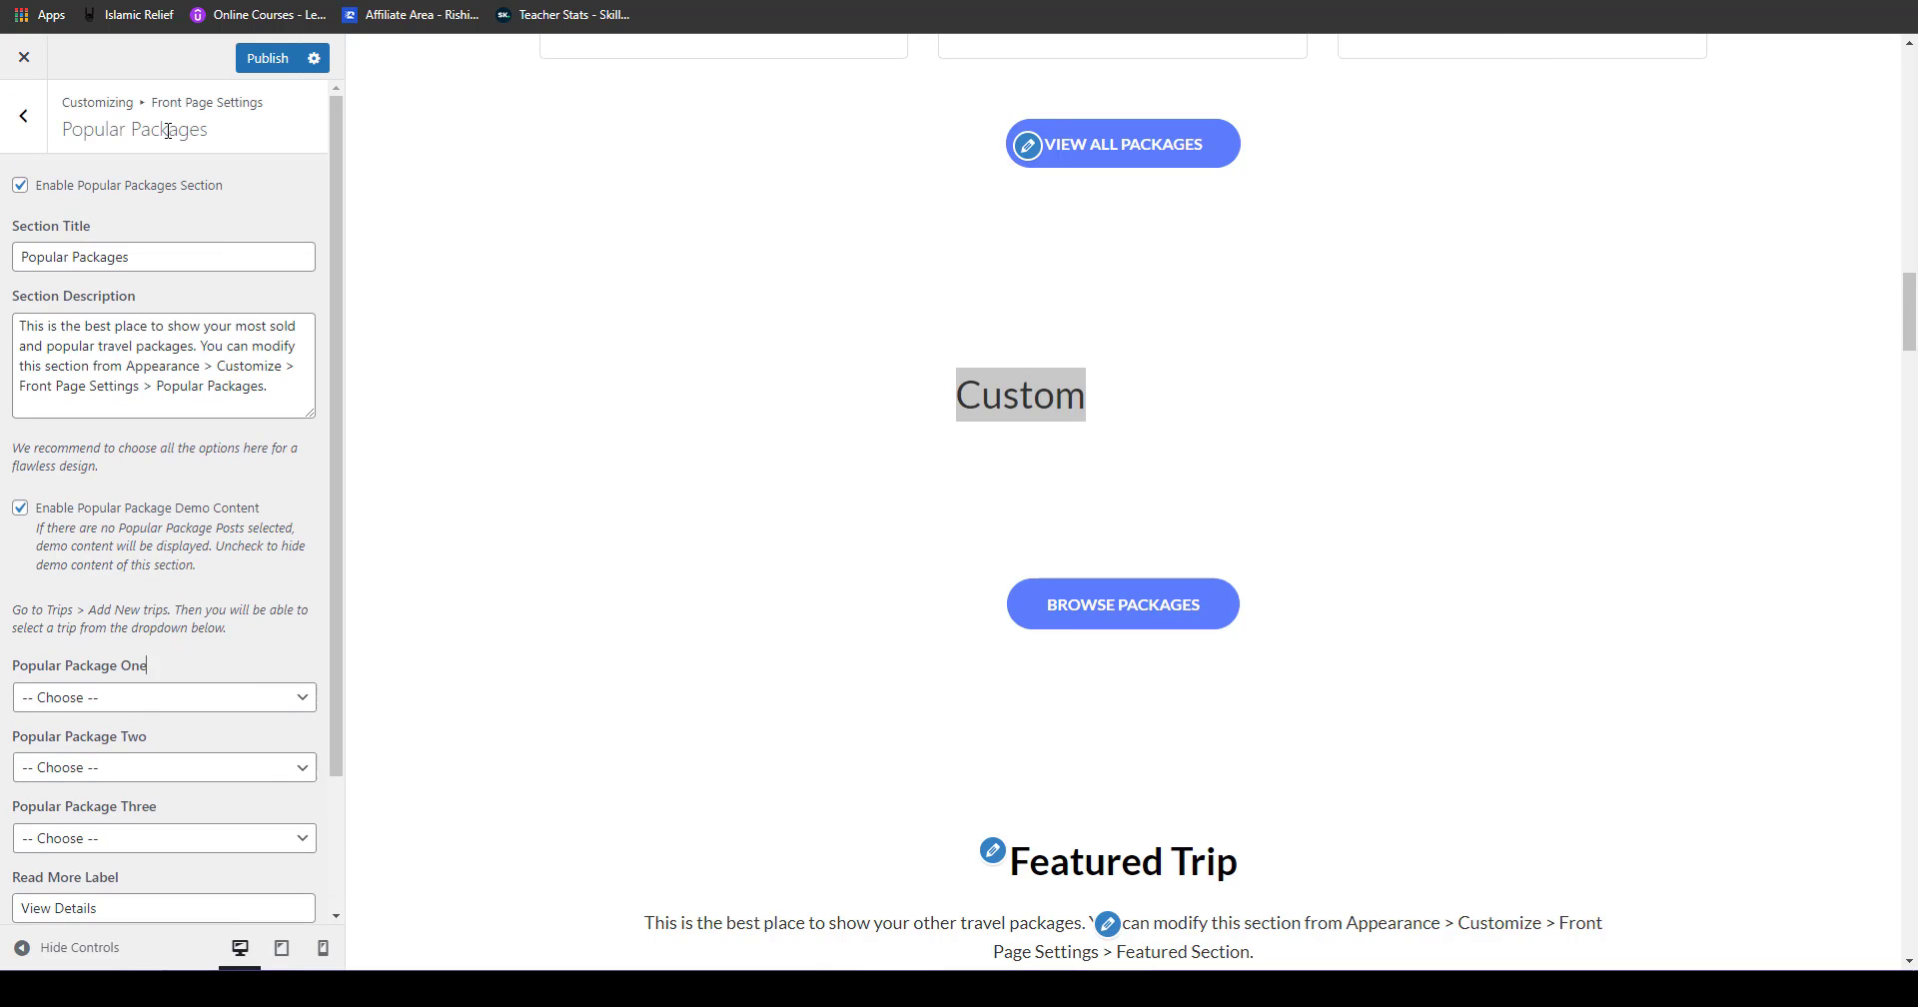
left_click(23, 115)
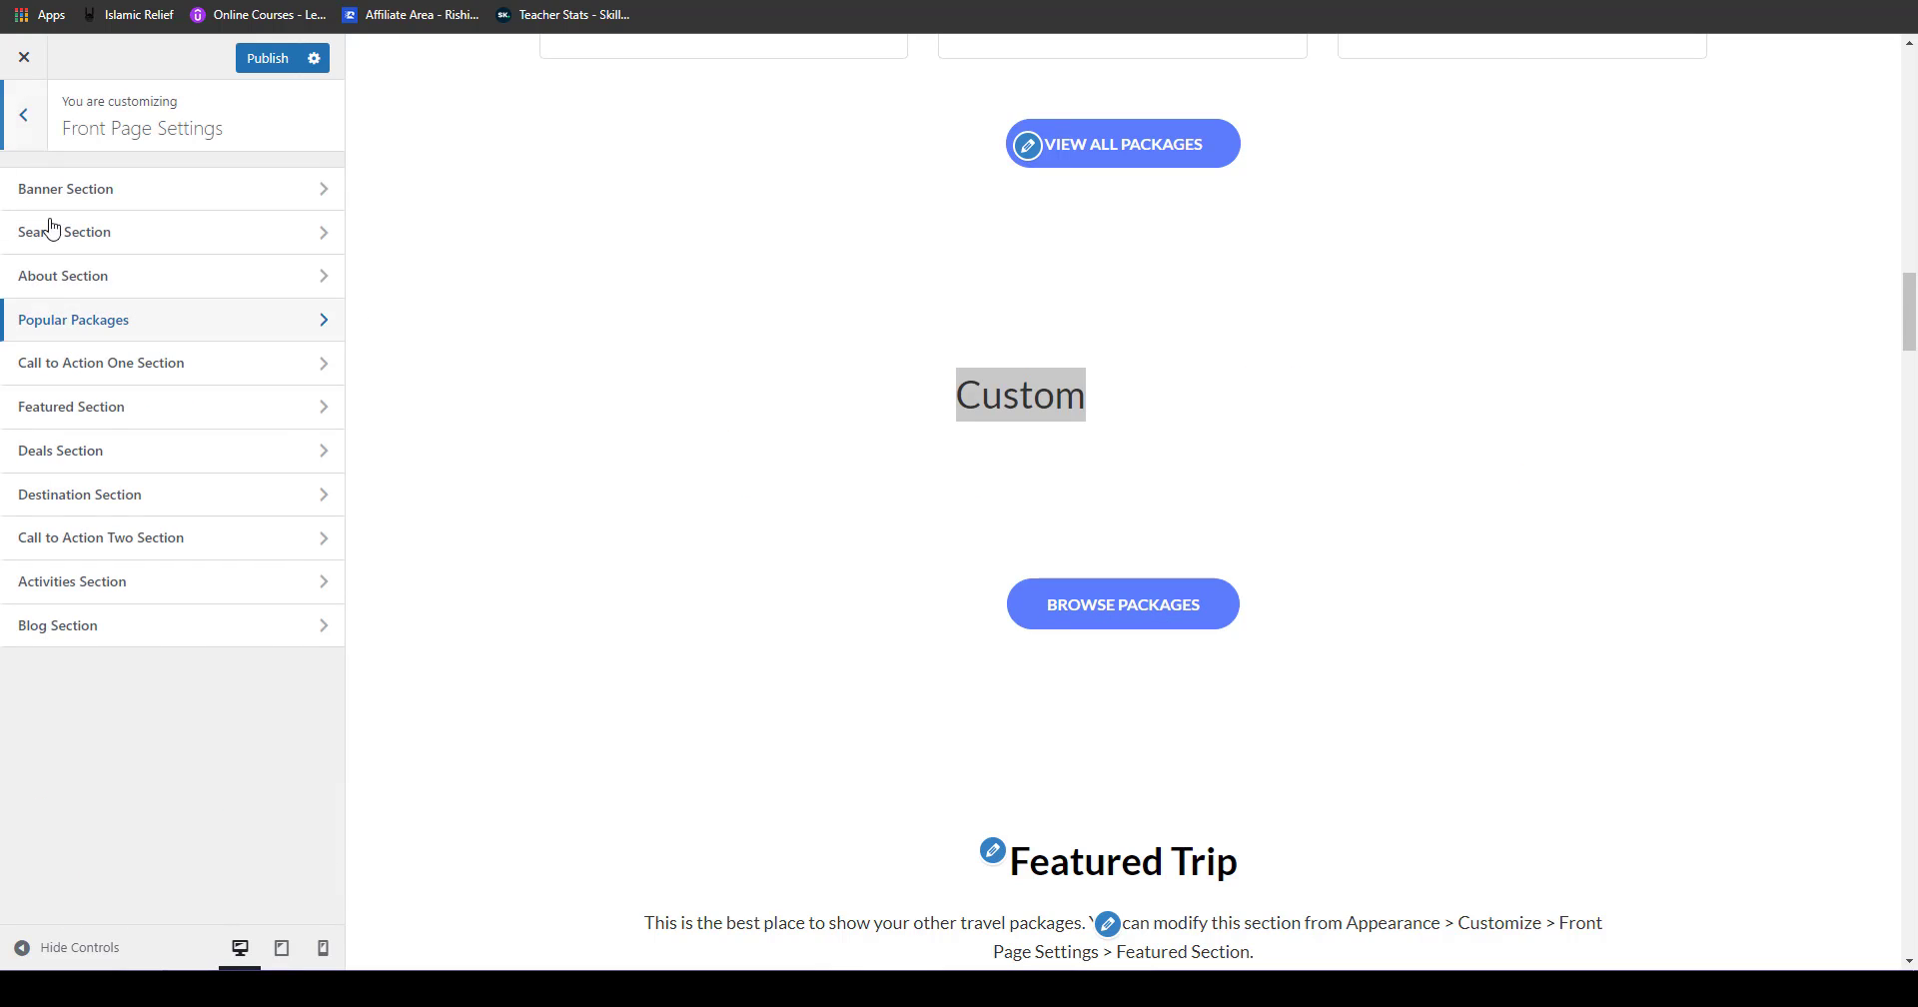
Step: Upload cta-img.jpg from the Downloads folder as the image of the Call to Action One Section's widget
left_click(71, 365)
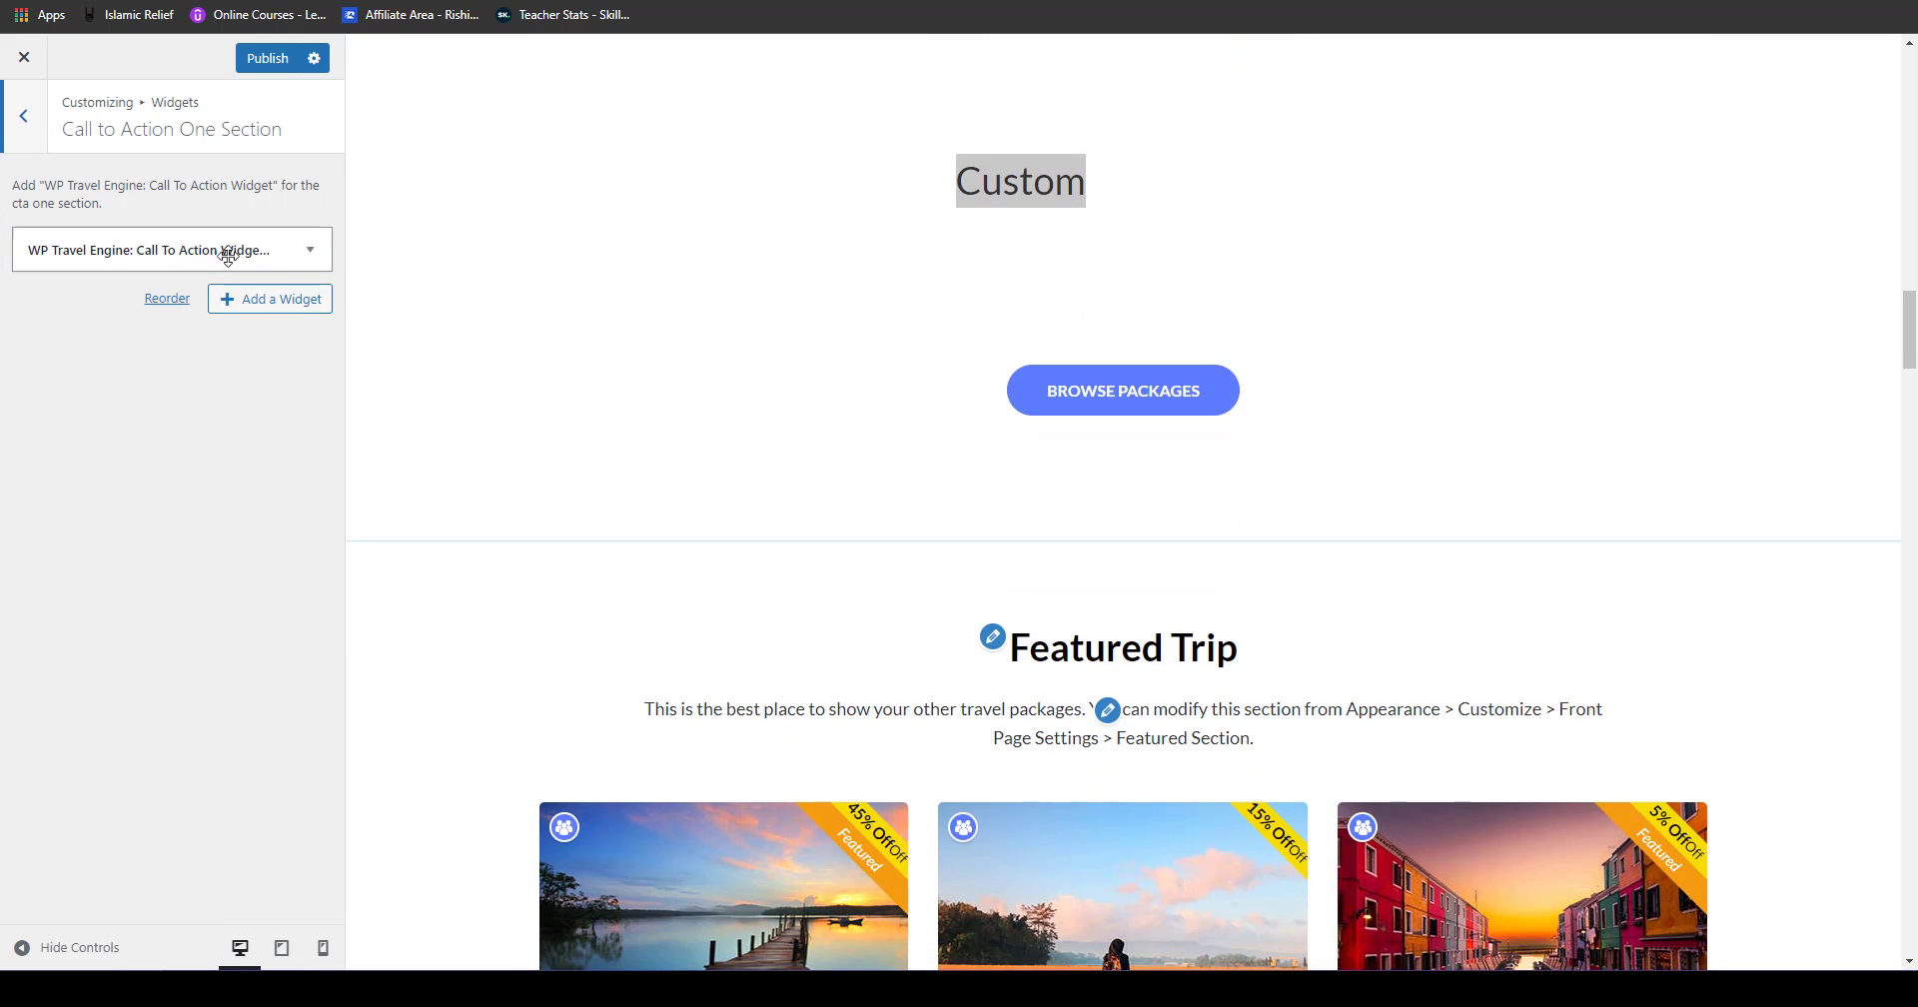
left_click(311, 252)
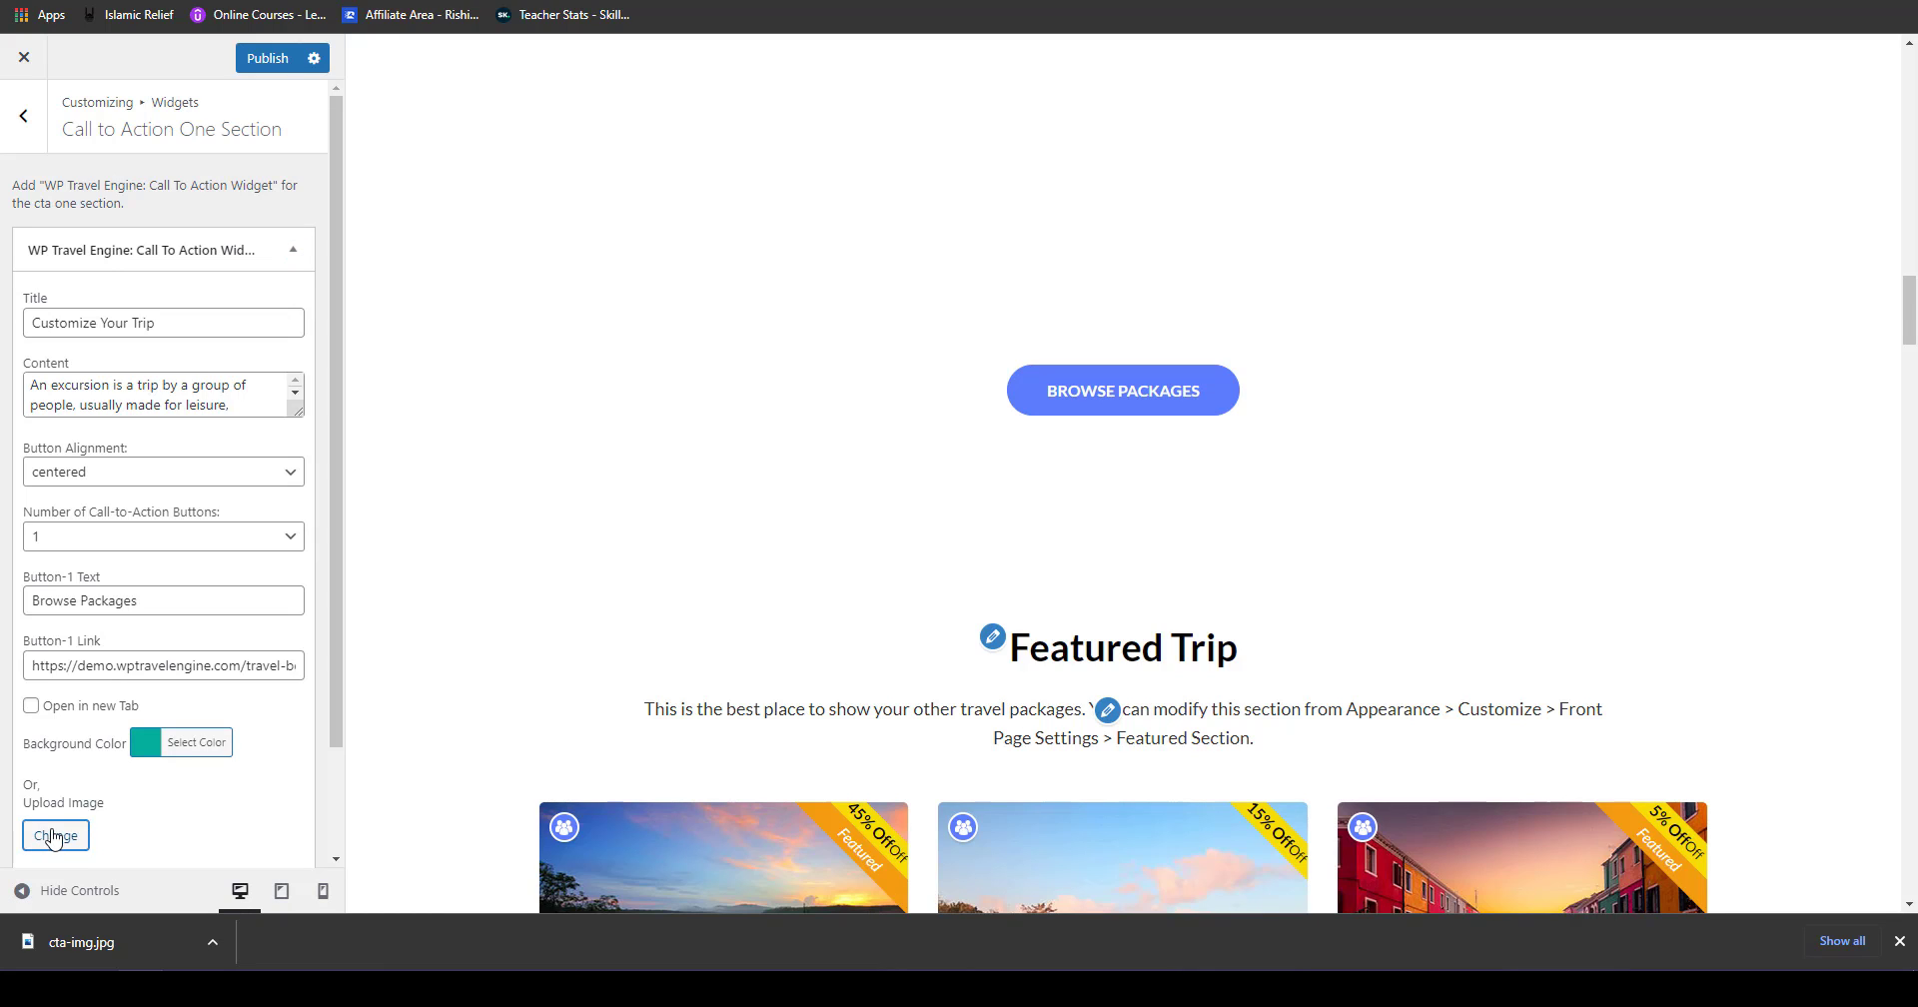
left_click(54, 837)
left_click(64, 140)
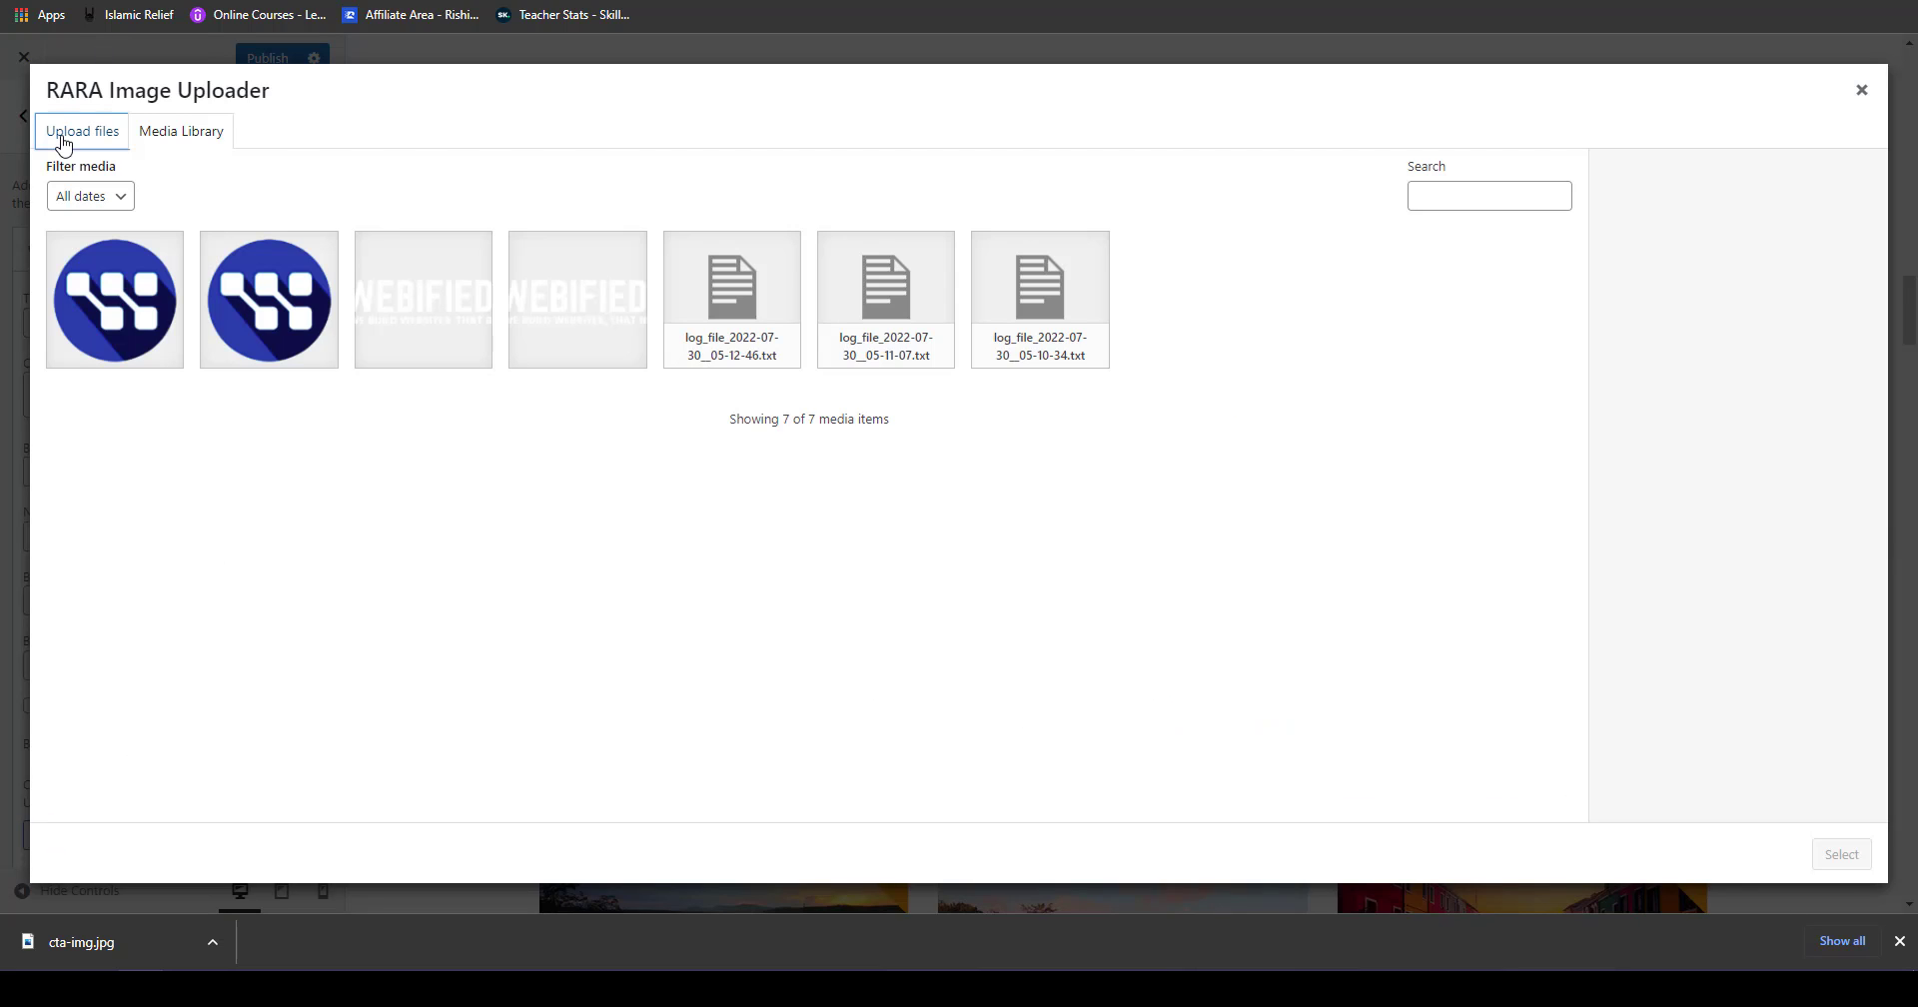
left_click(933, 459)
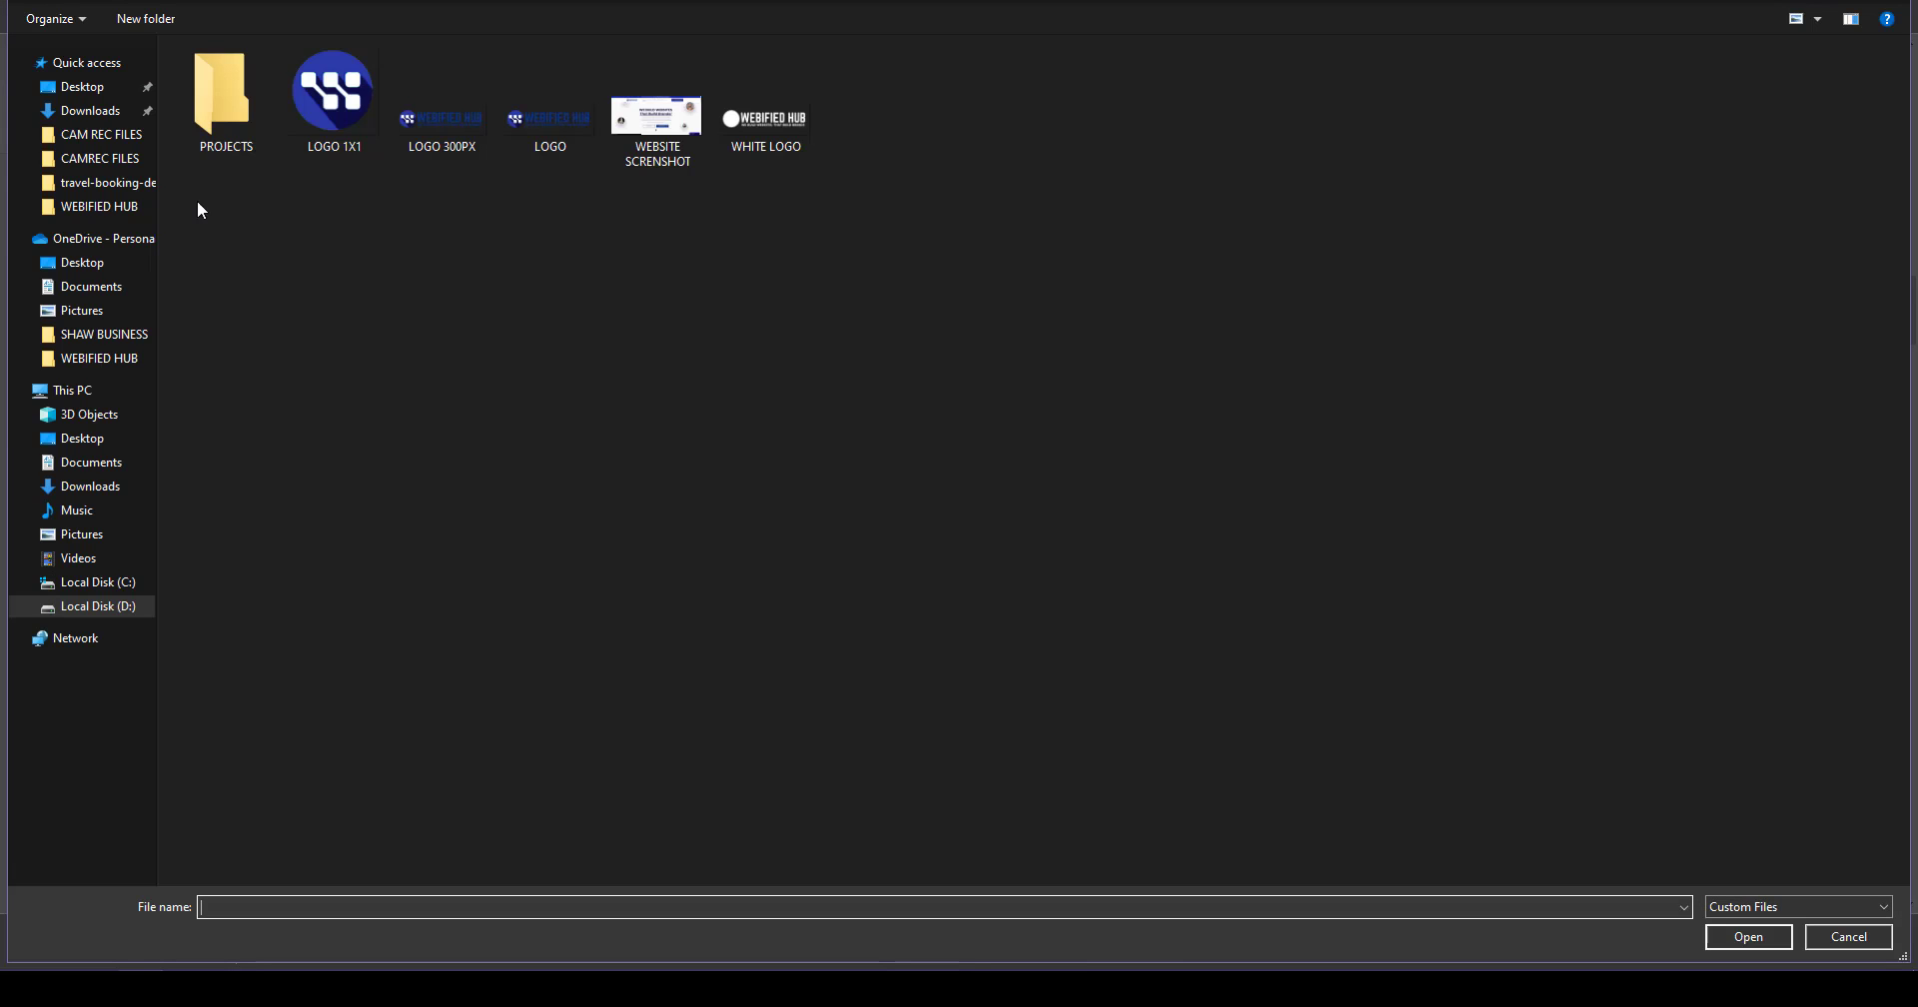
left_click(95, 112)
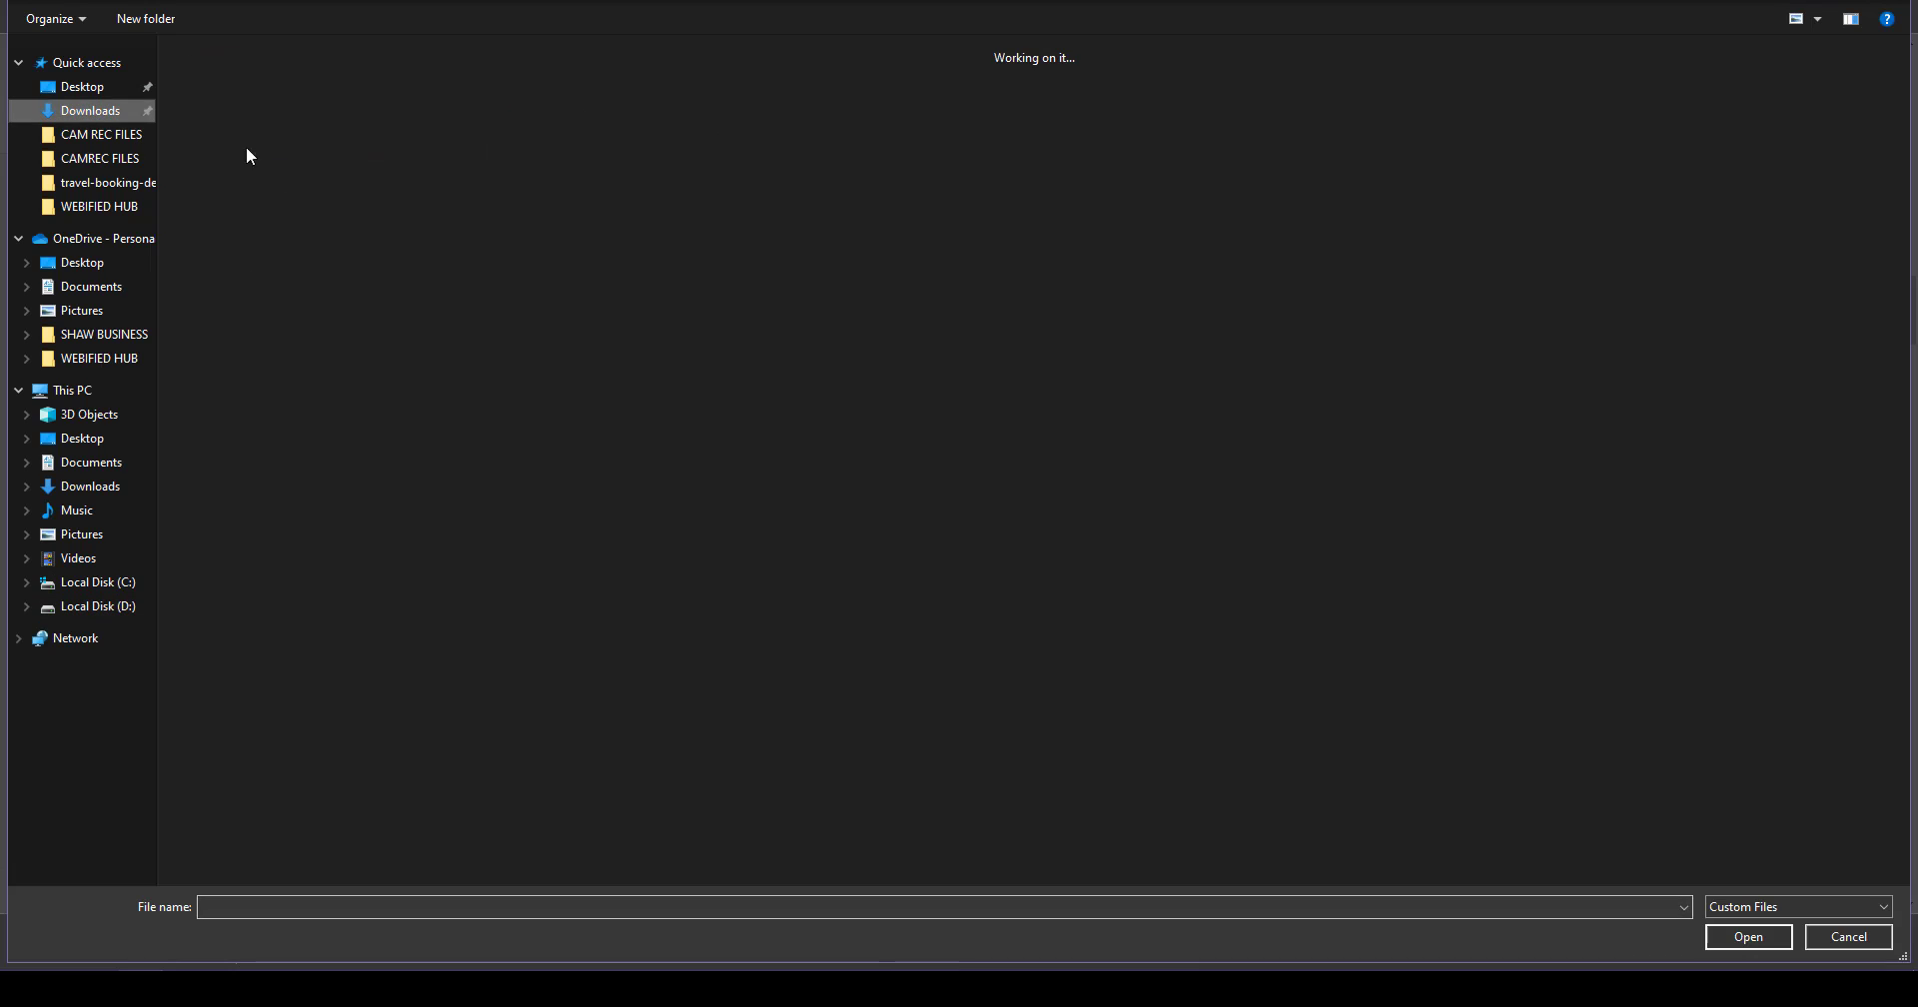
double_click(223, 135)
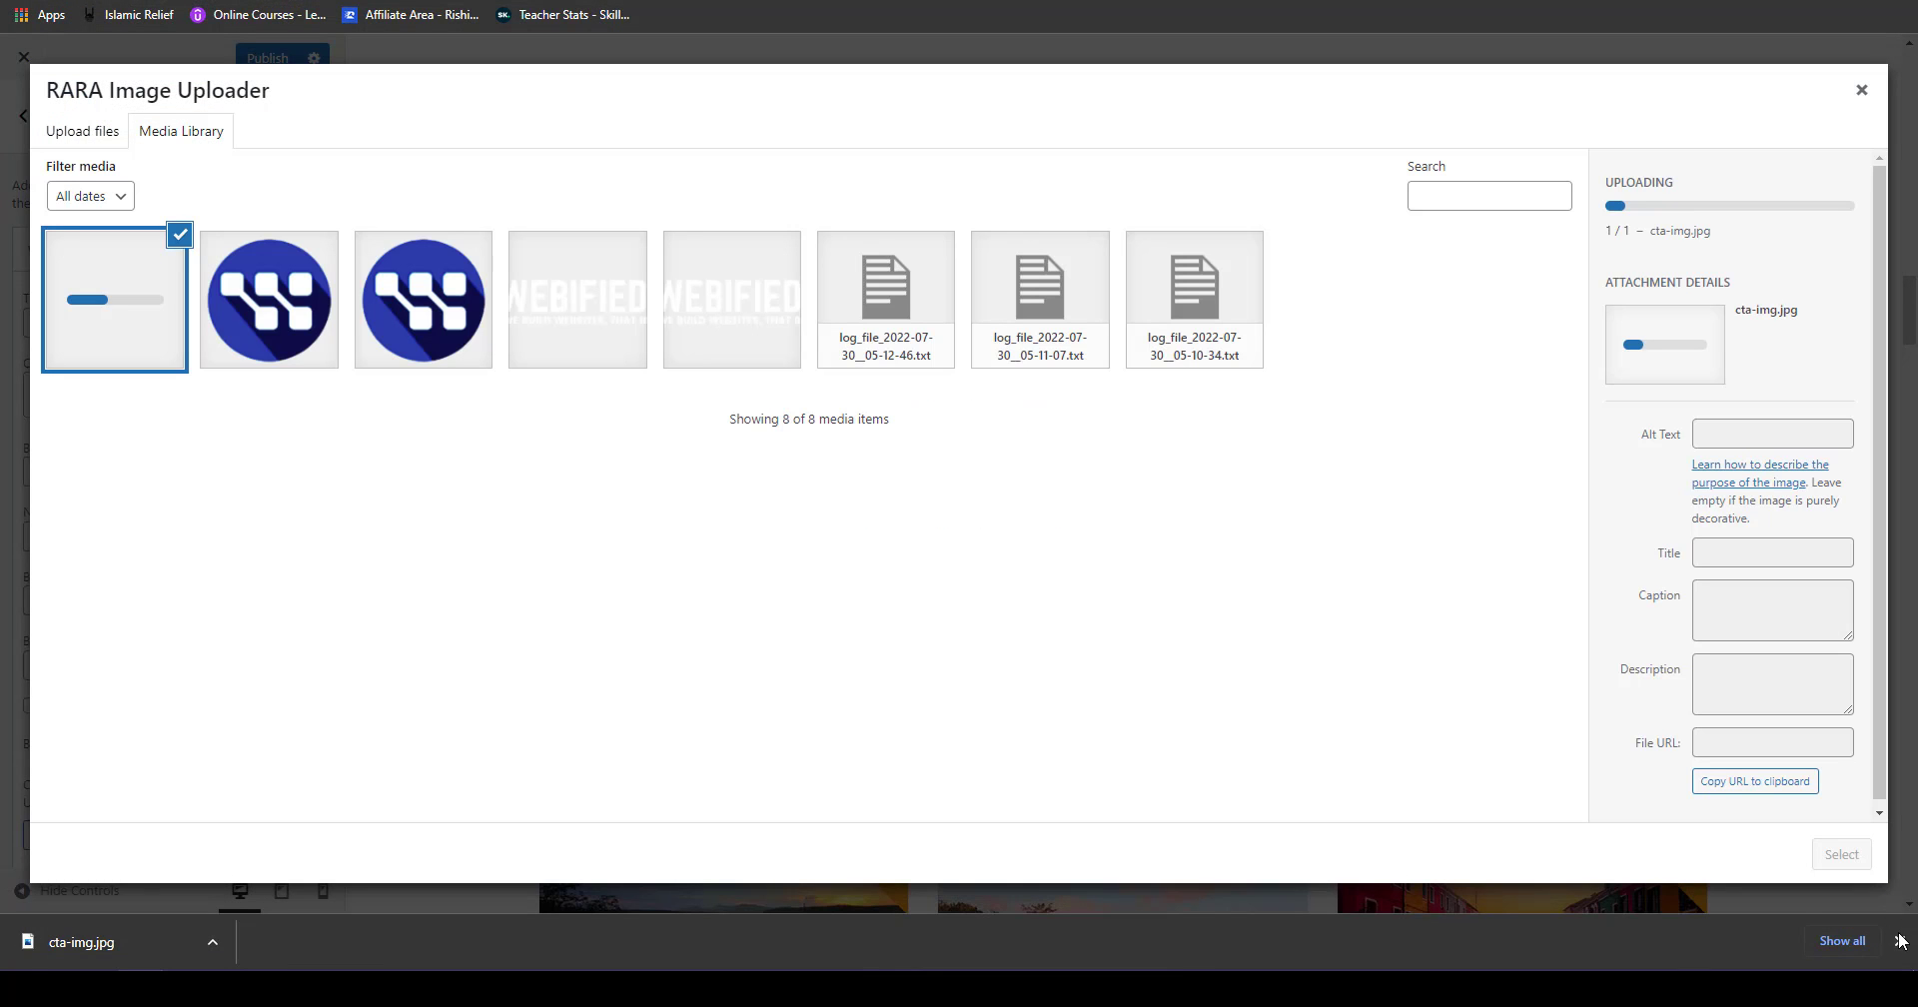
left_click(1902, 961)
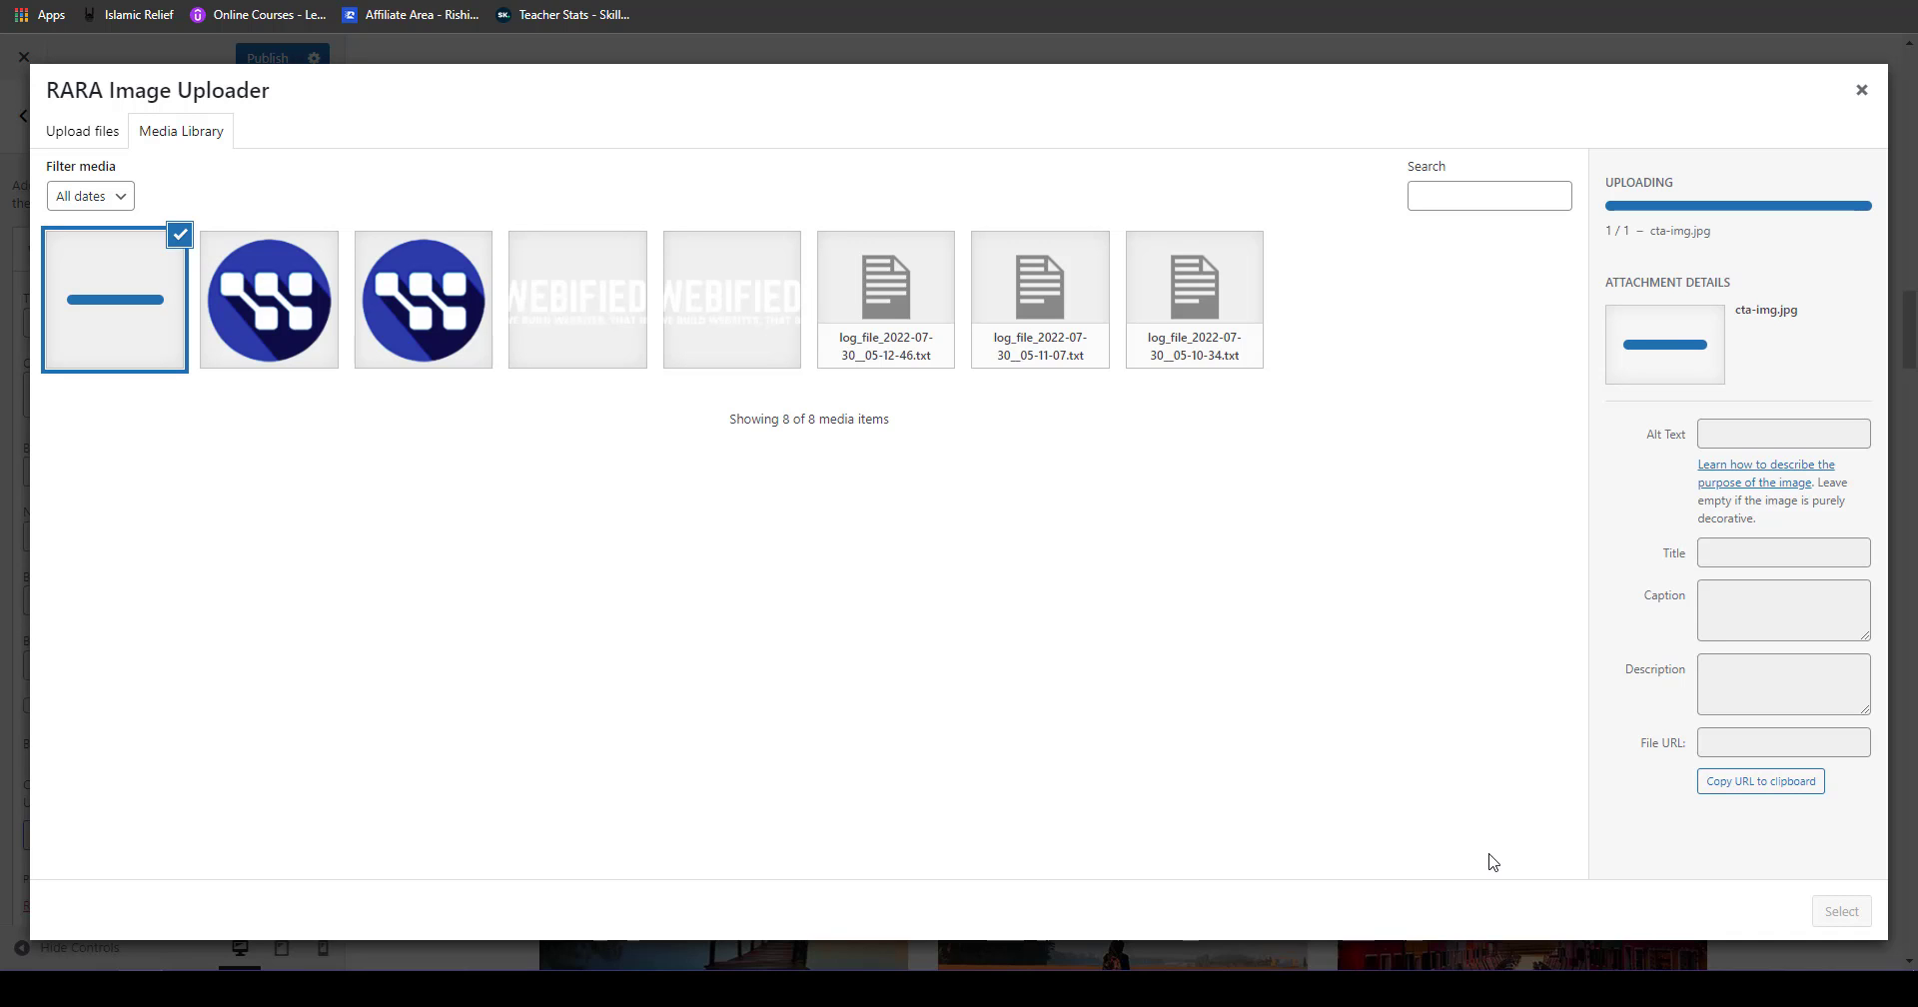
left_click(1836, 911)
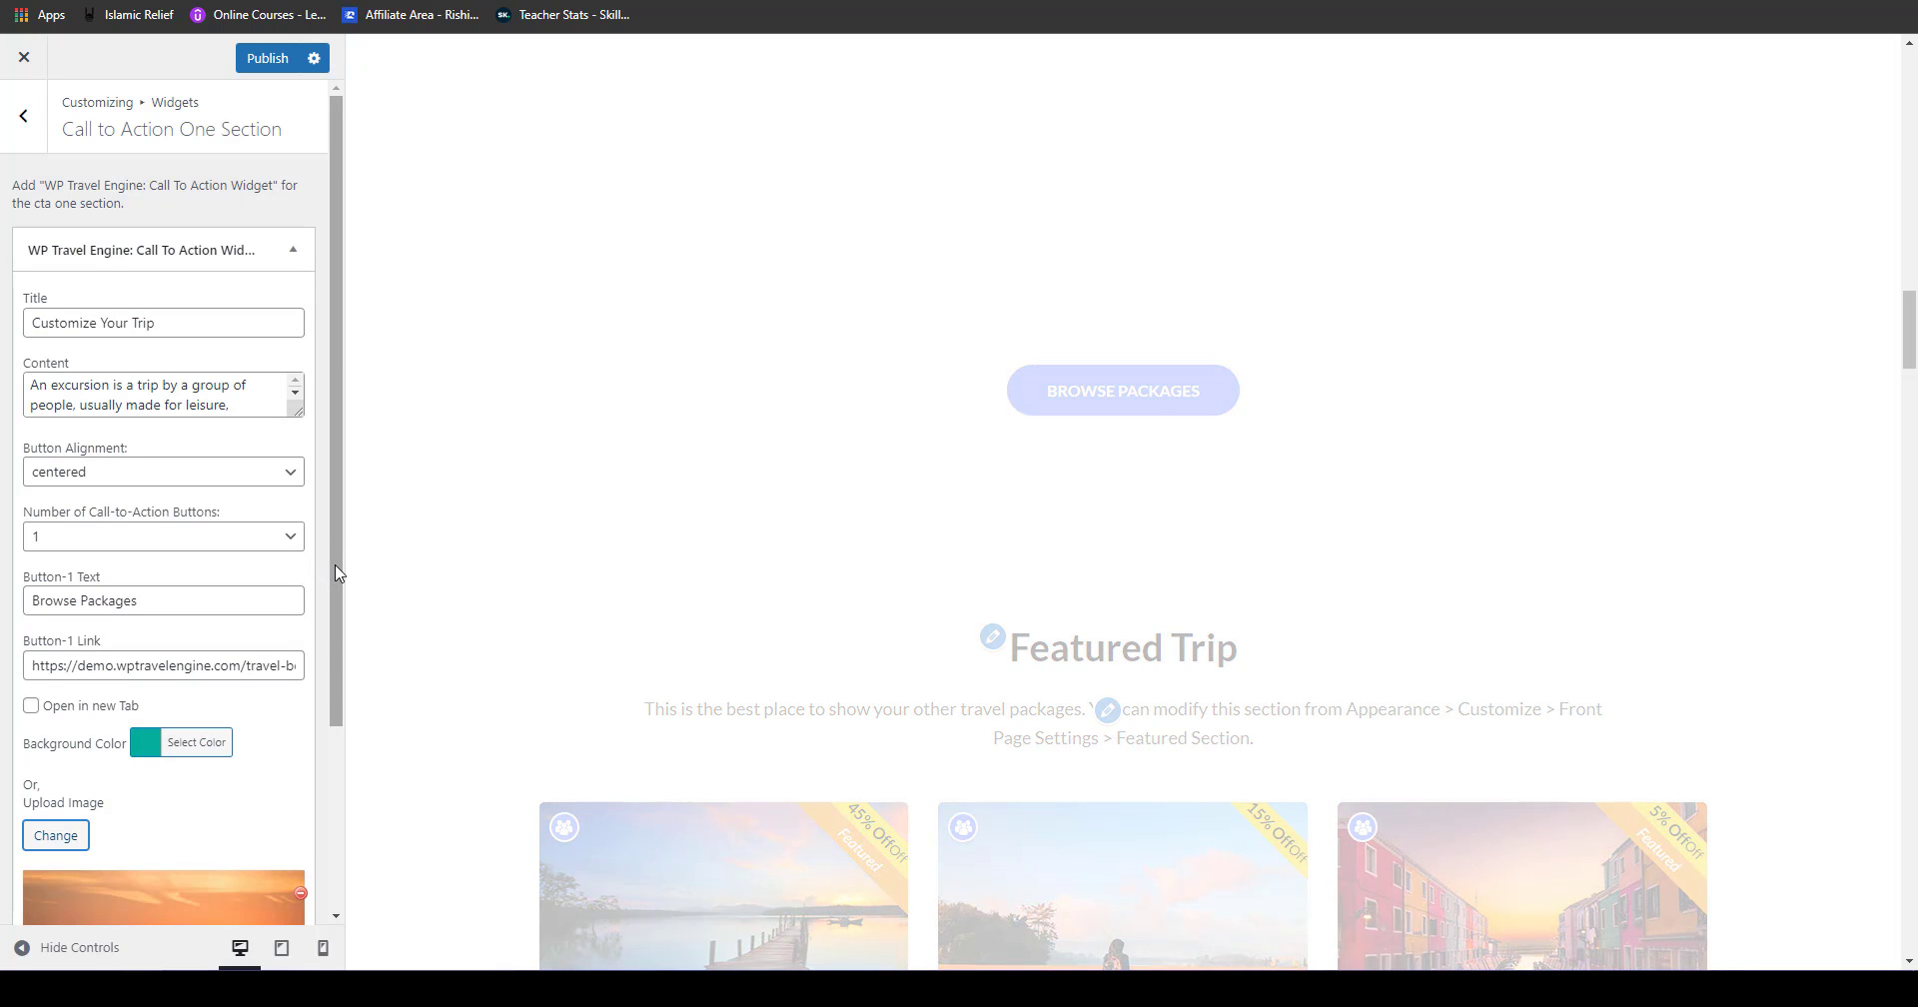
Step: View the call to action widget's background color picker and uploaded image, and collapse the widget
left_click_drag(345, 597, 334, 704)
left_click(197, 678)
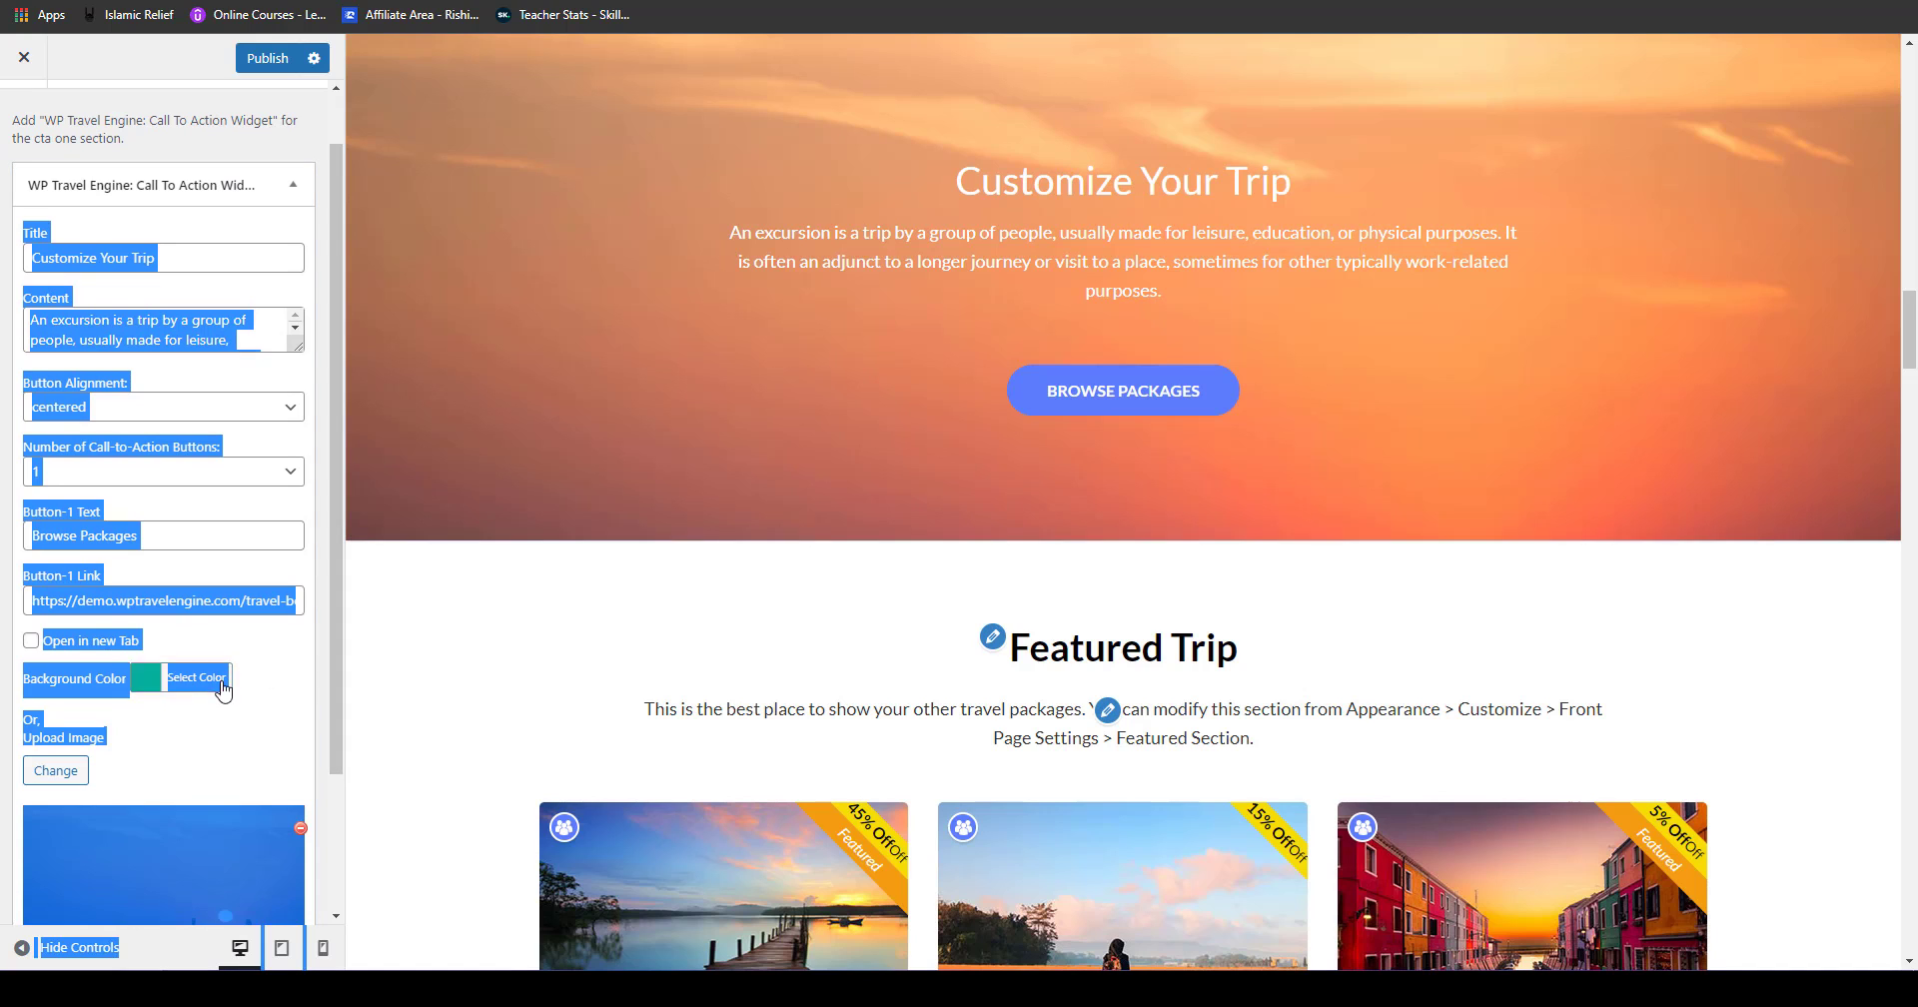
left_click_drag(349, 609, 349, 708)
left_click_drag(337, 540, 304, 750)
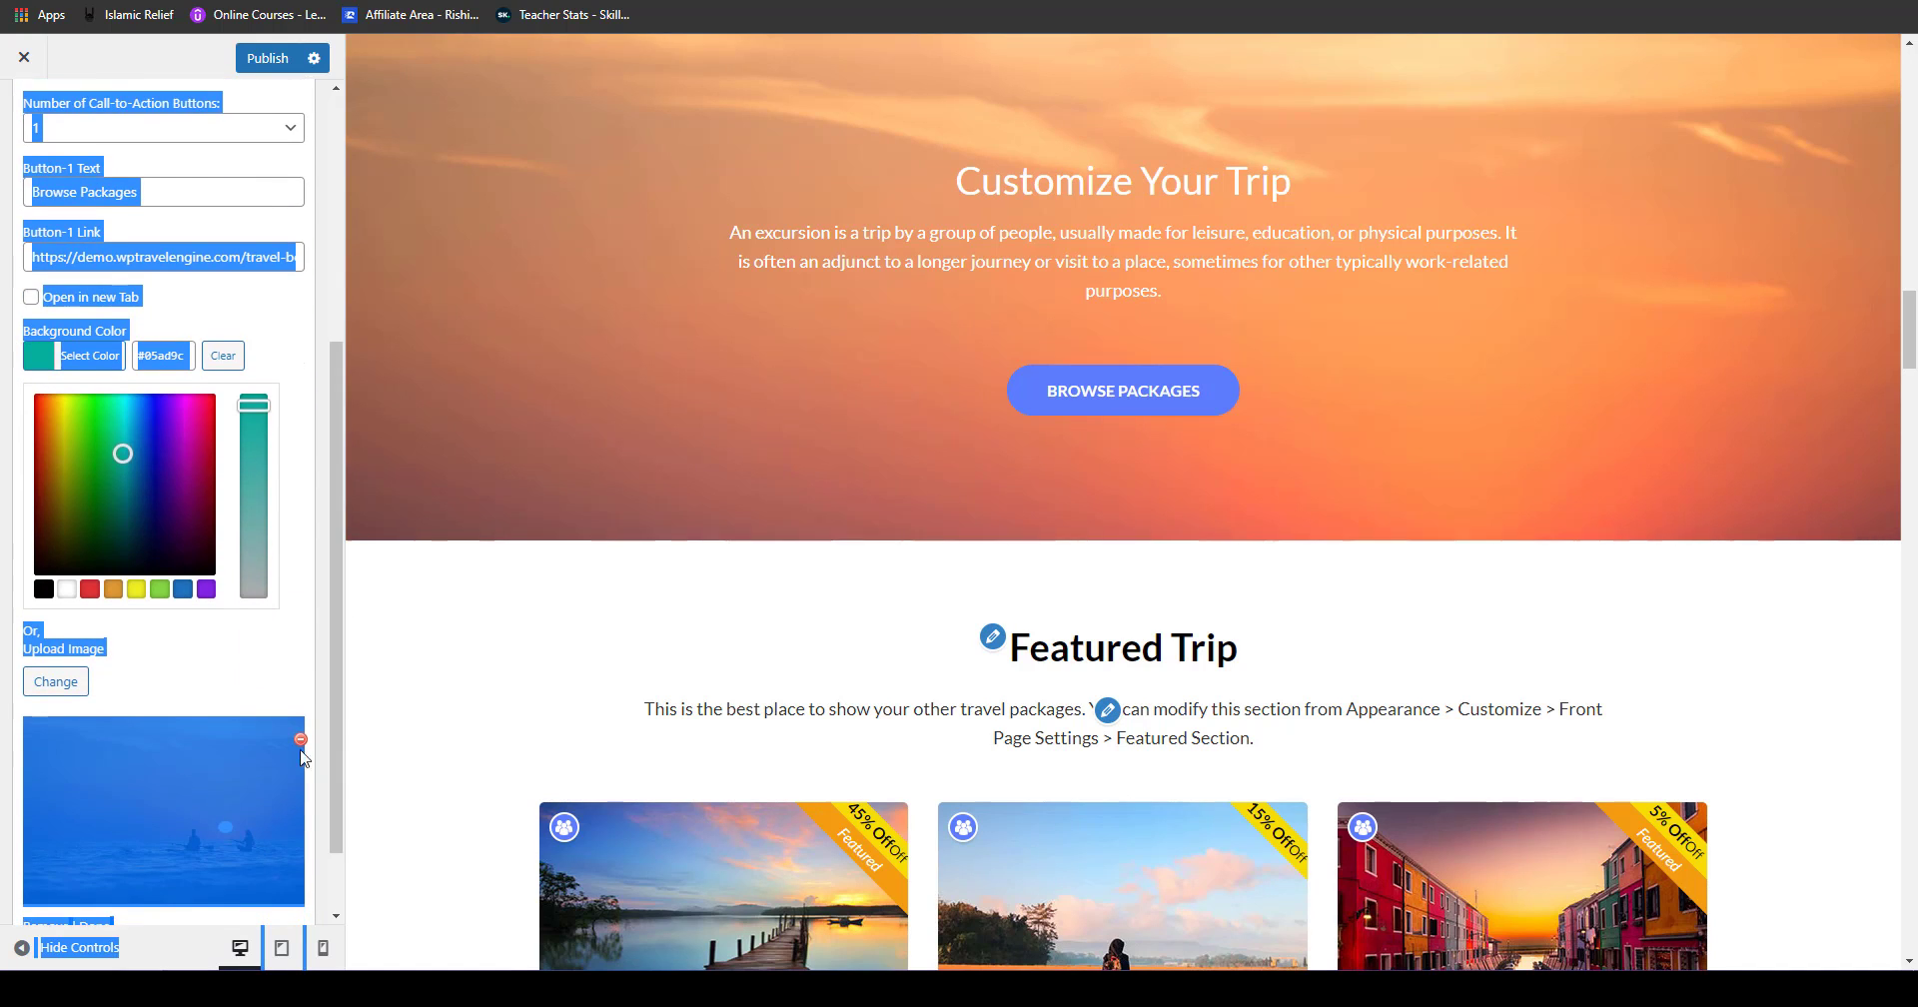
left_click(220, 660)
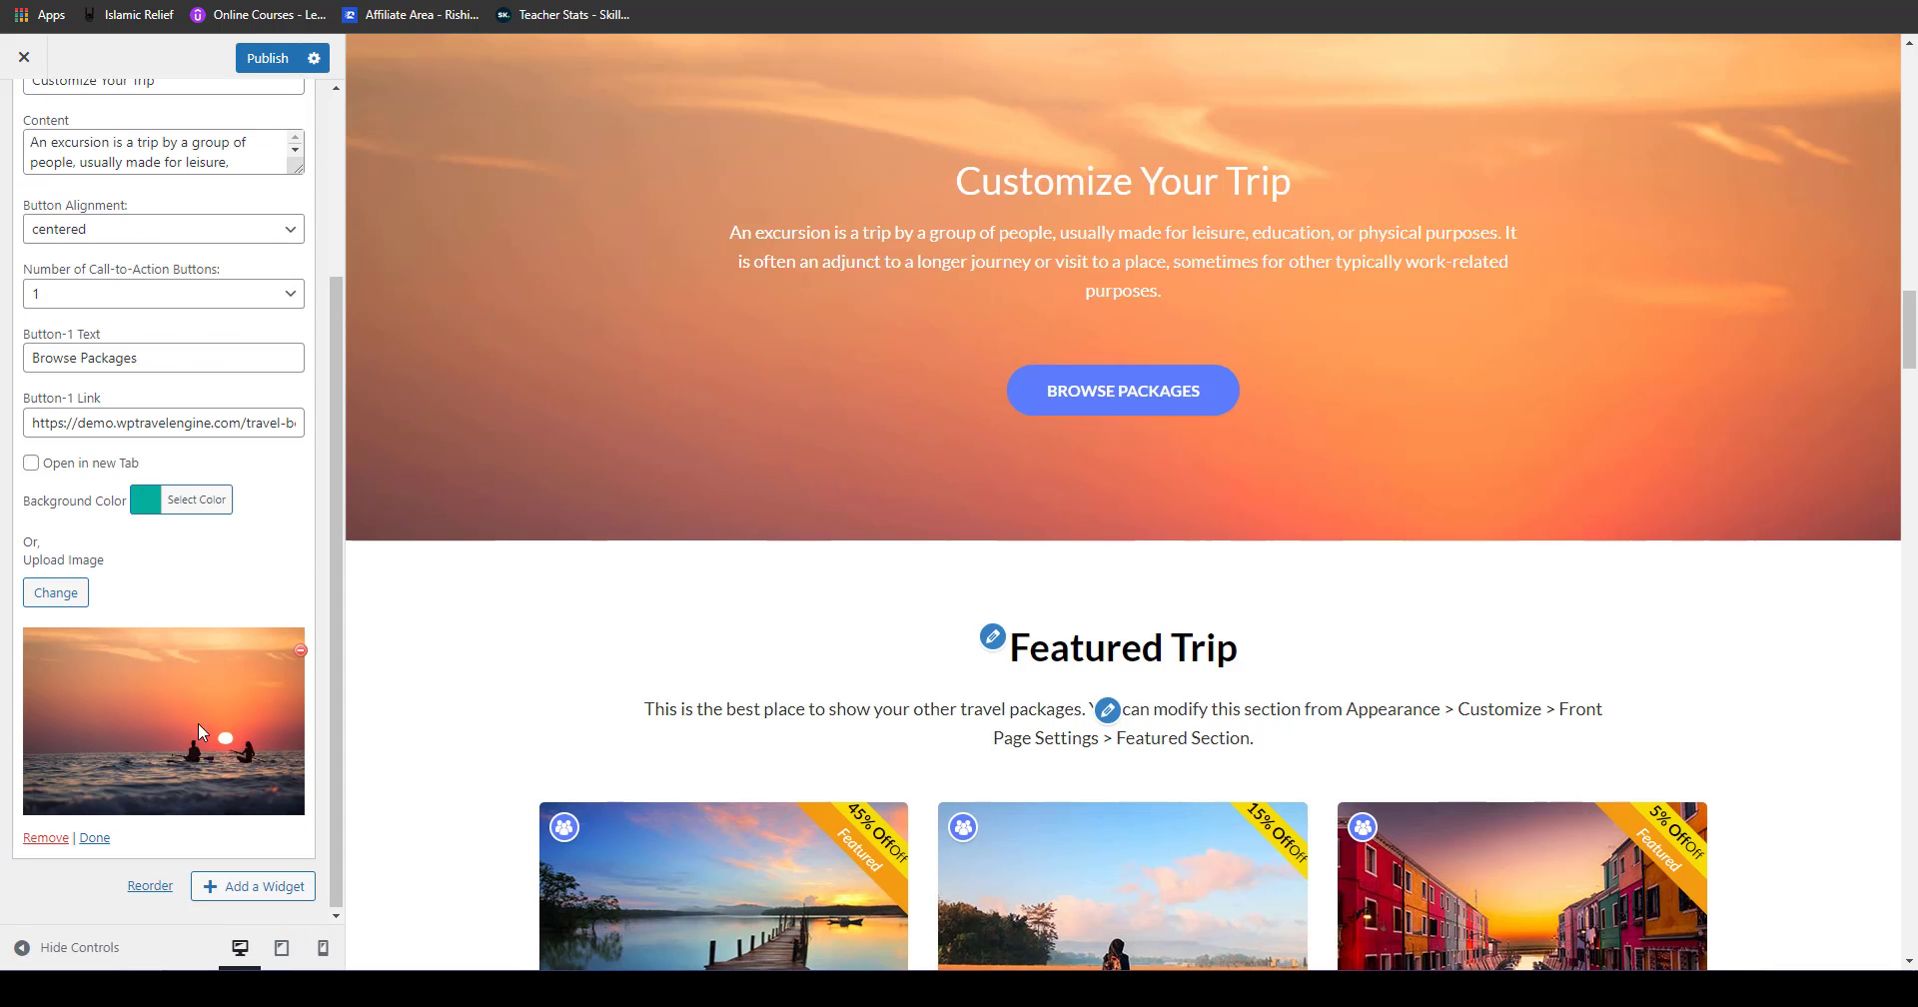
left_click(95, 837)
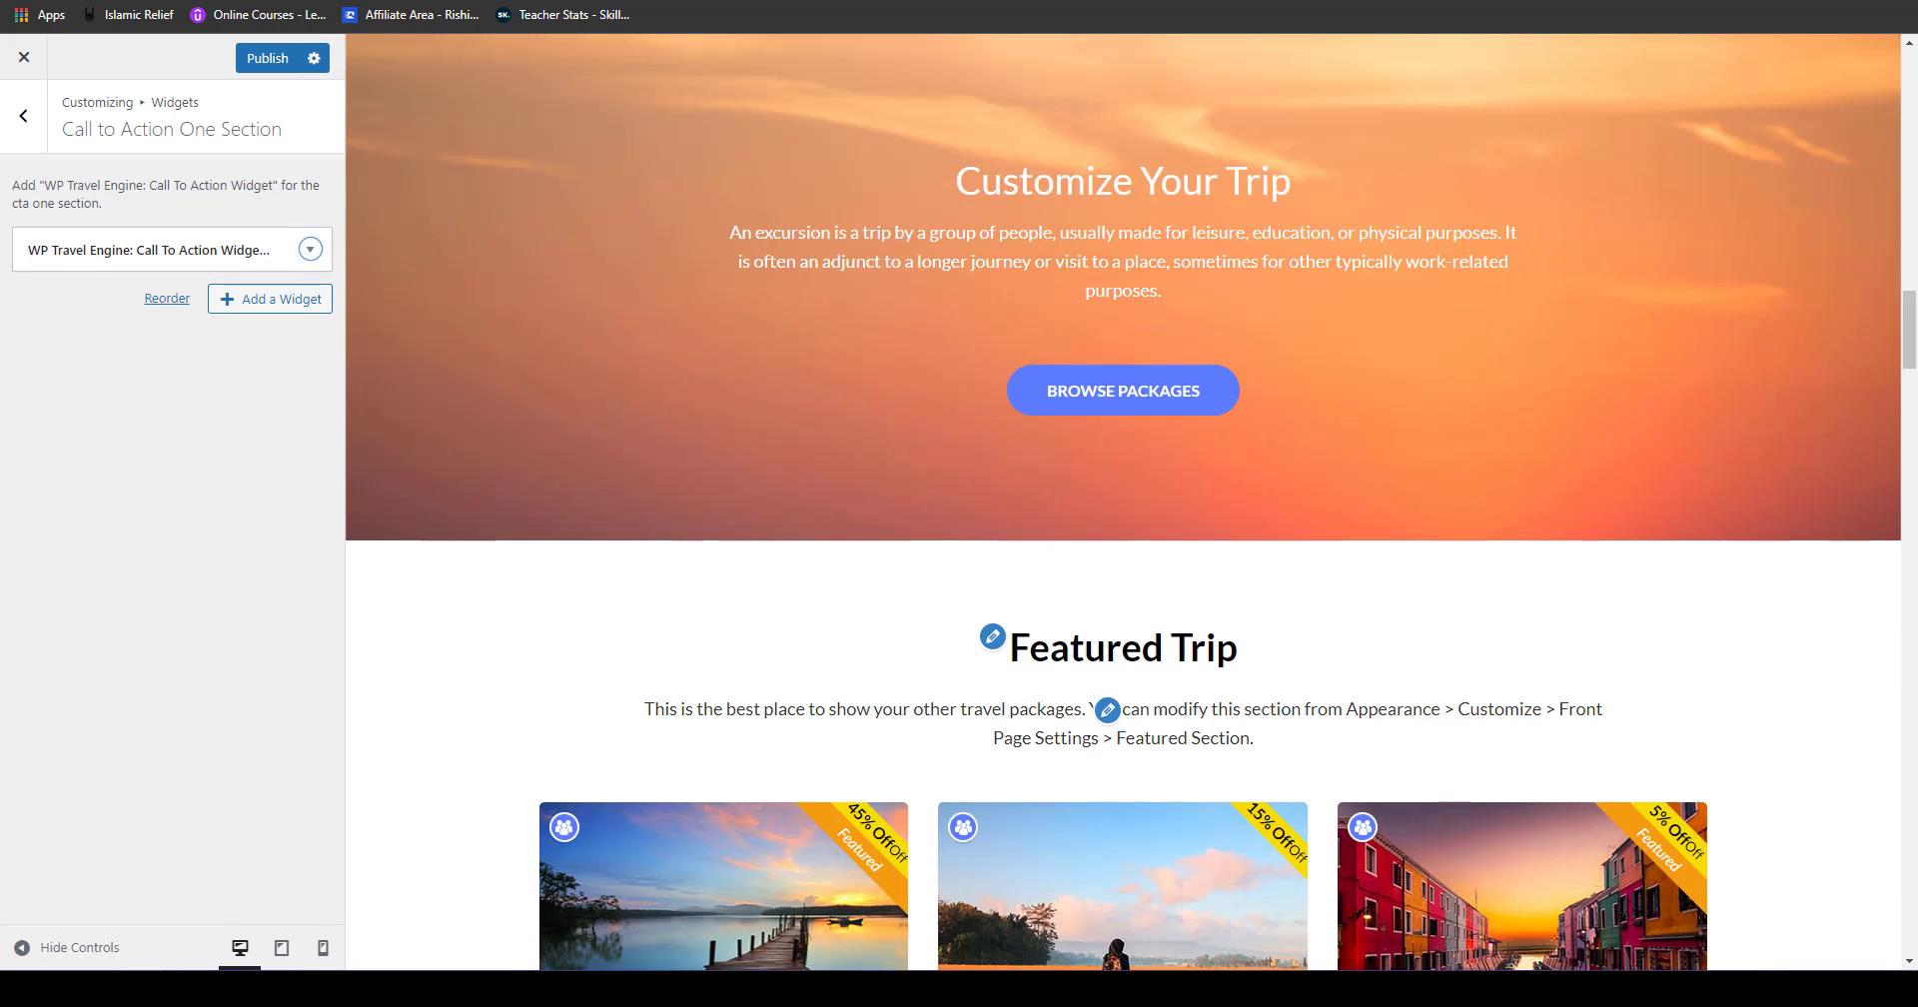
Step: Set the number of call-to-action buttons to 2 in the Customize Your Trip widget
mouse_move(1910, 335)
left_mouse_down()
mouse_move(1915, 300)
mouse_move(1916, 321)
left_mouse_up()
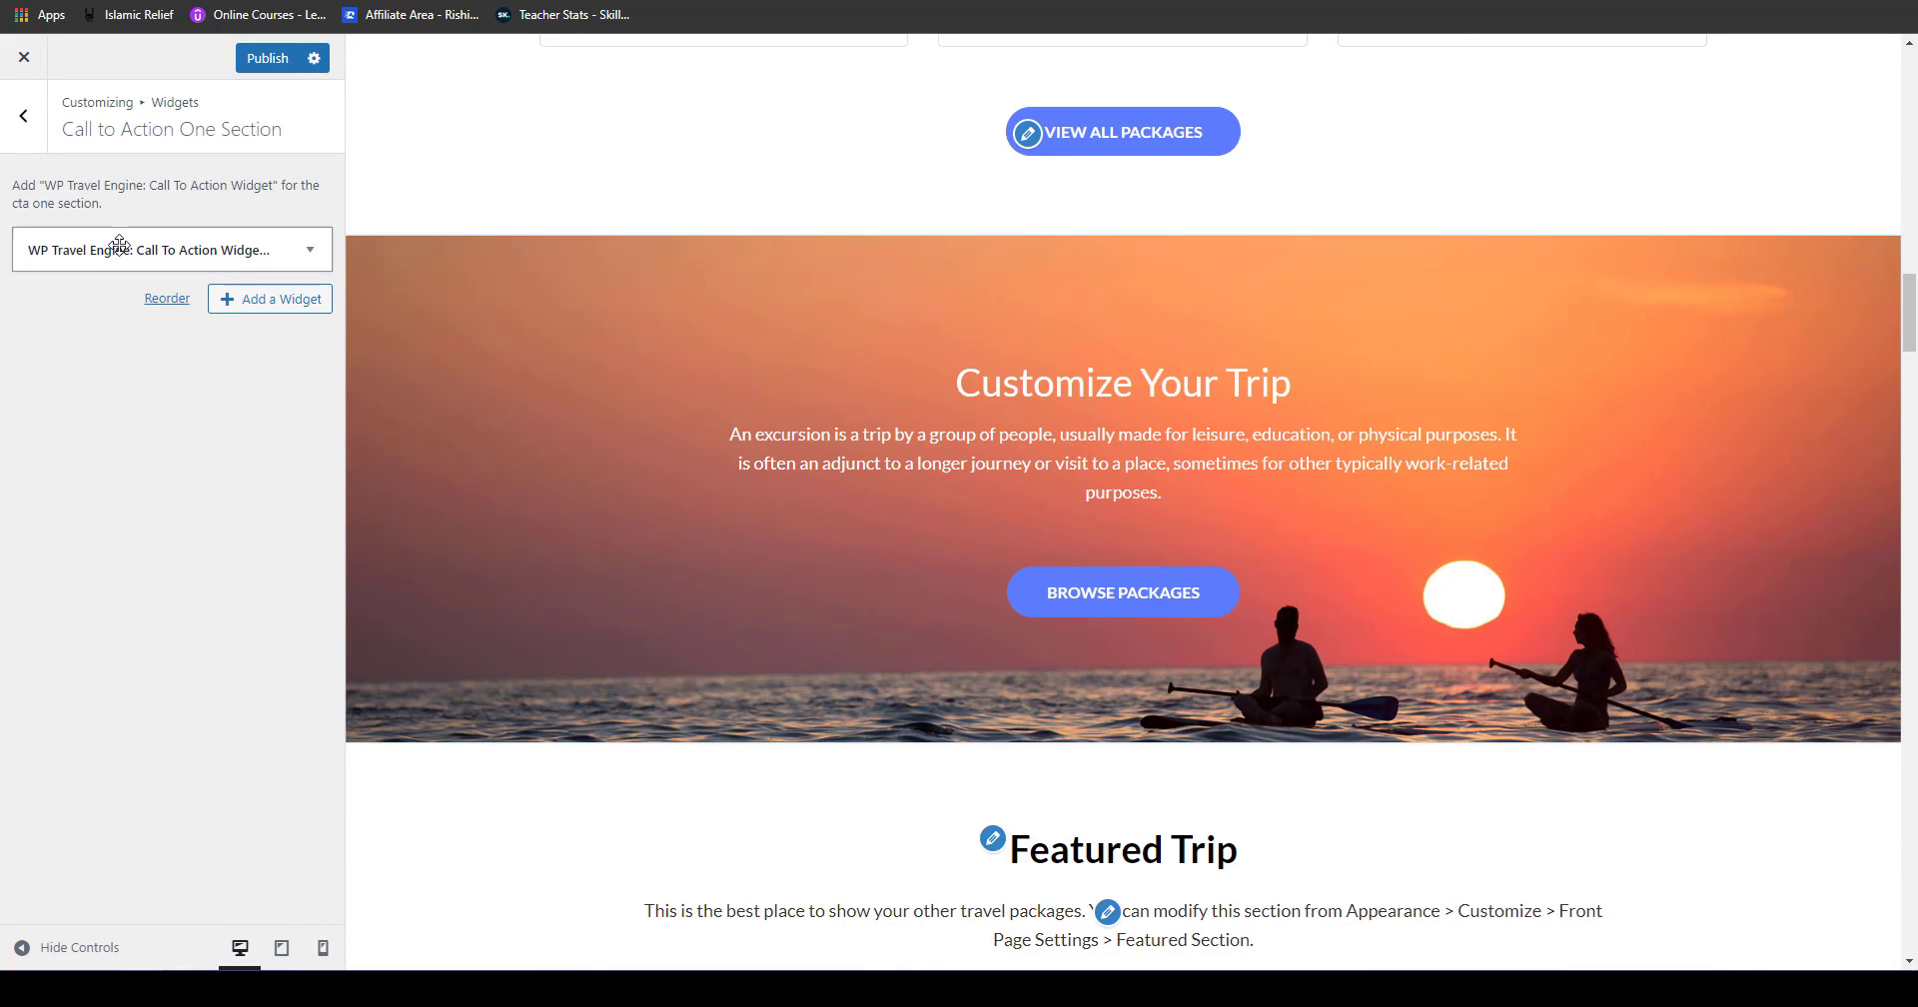
left_click(55, 245)
left_click(102, 545)
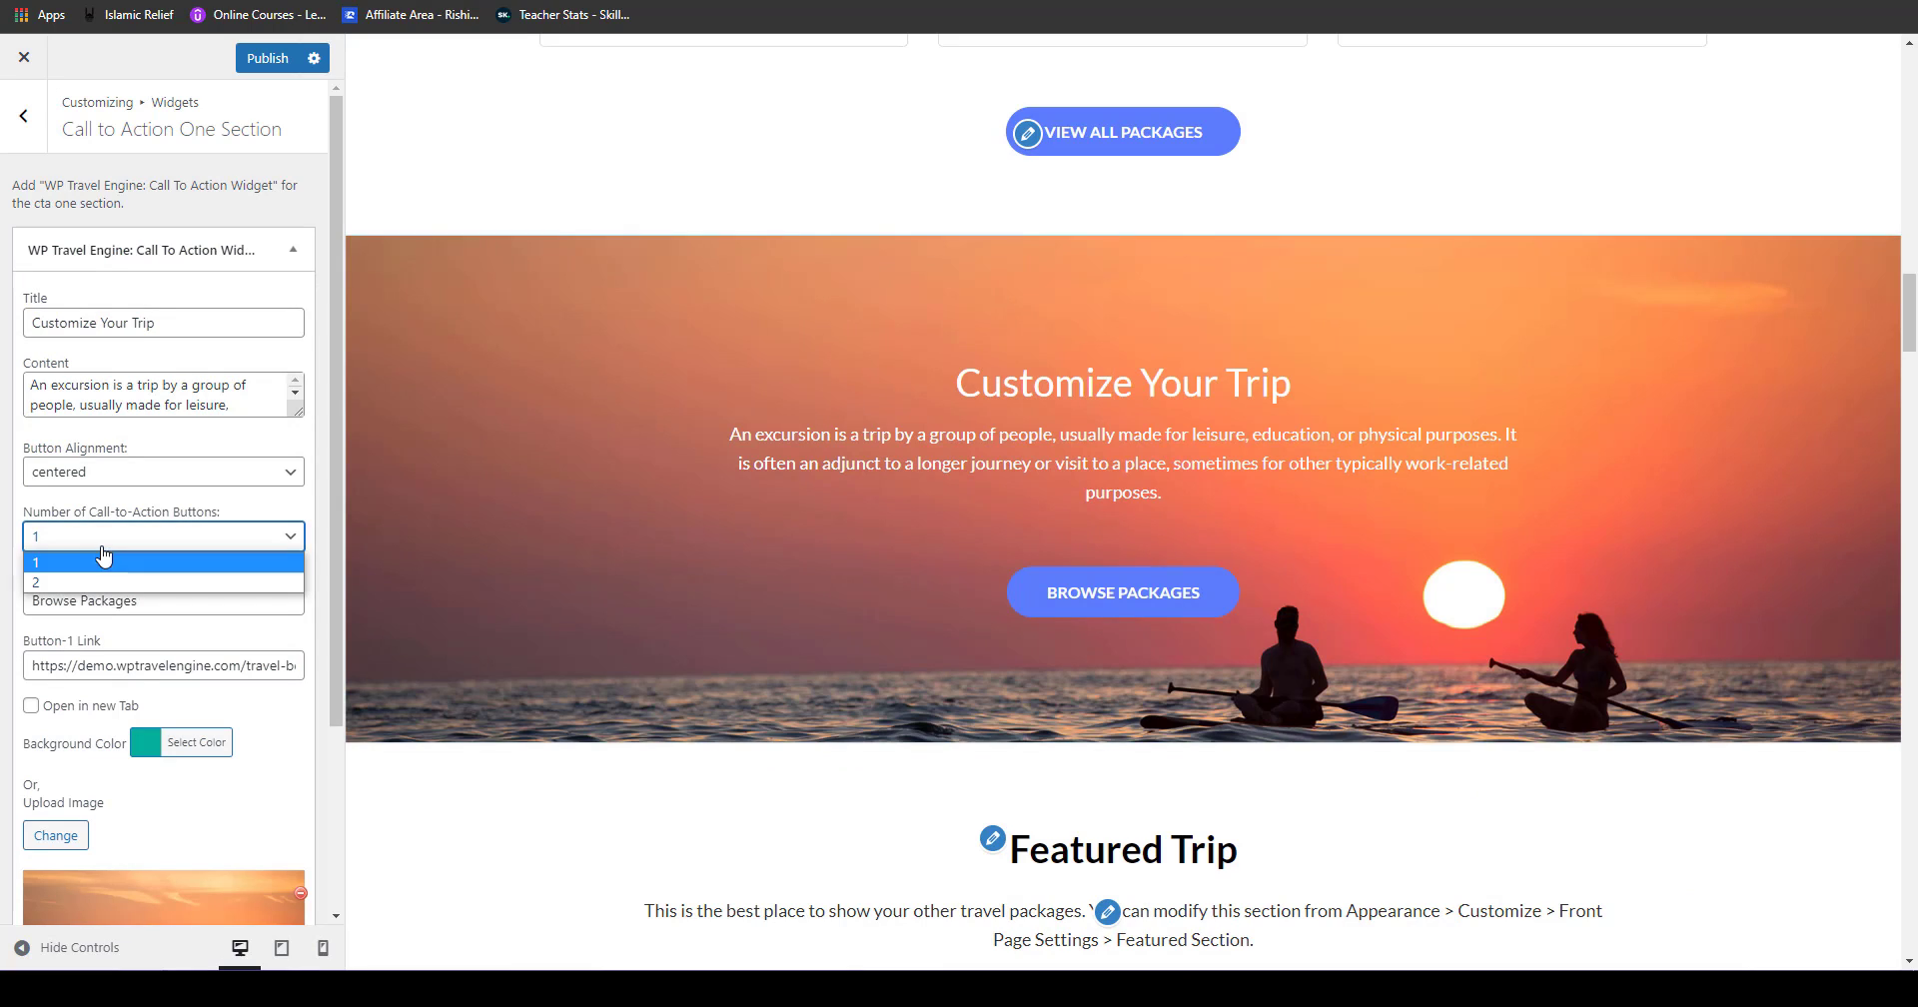
left_click(101, 545)
left_click(135, 545)
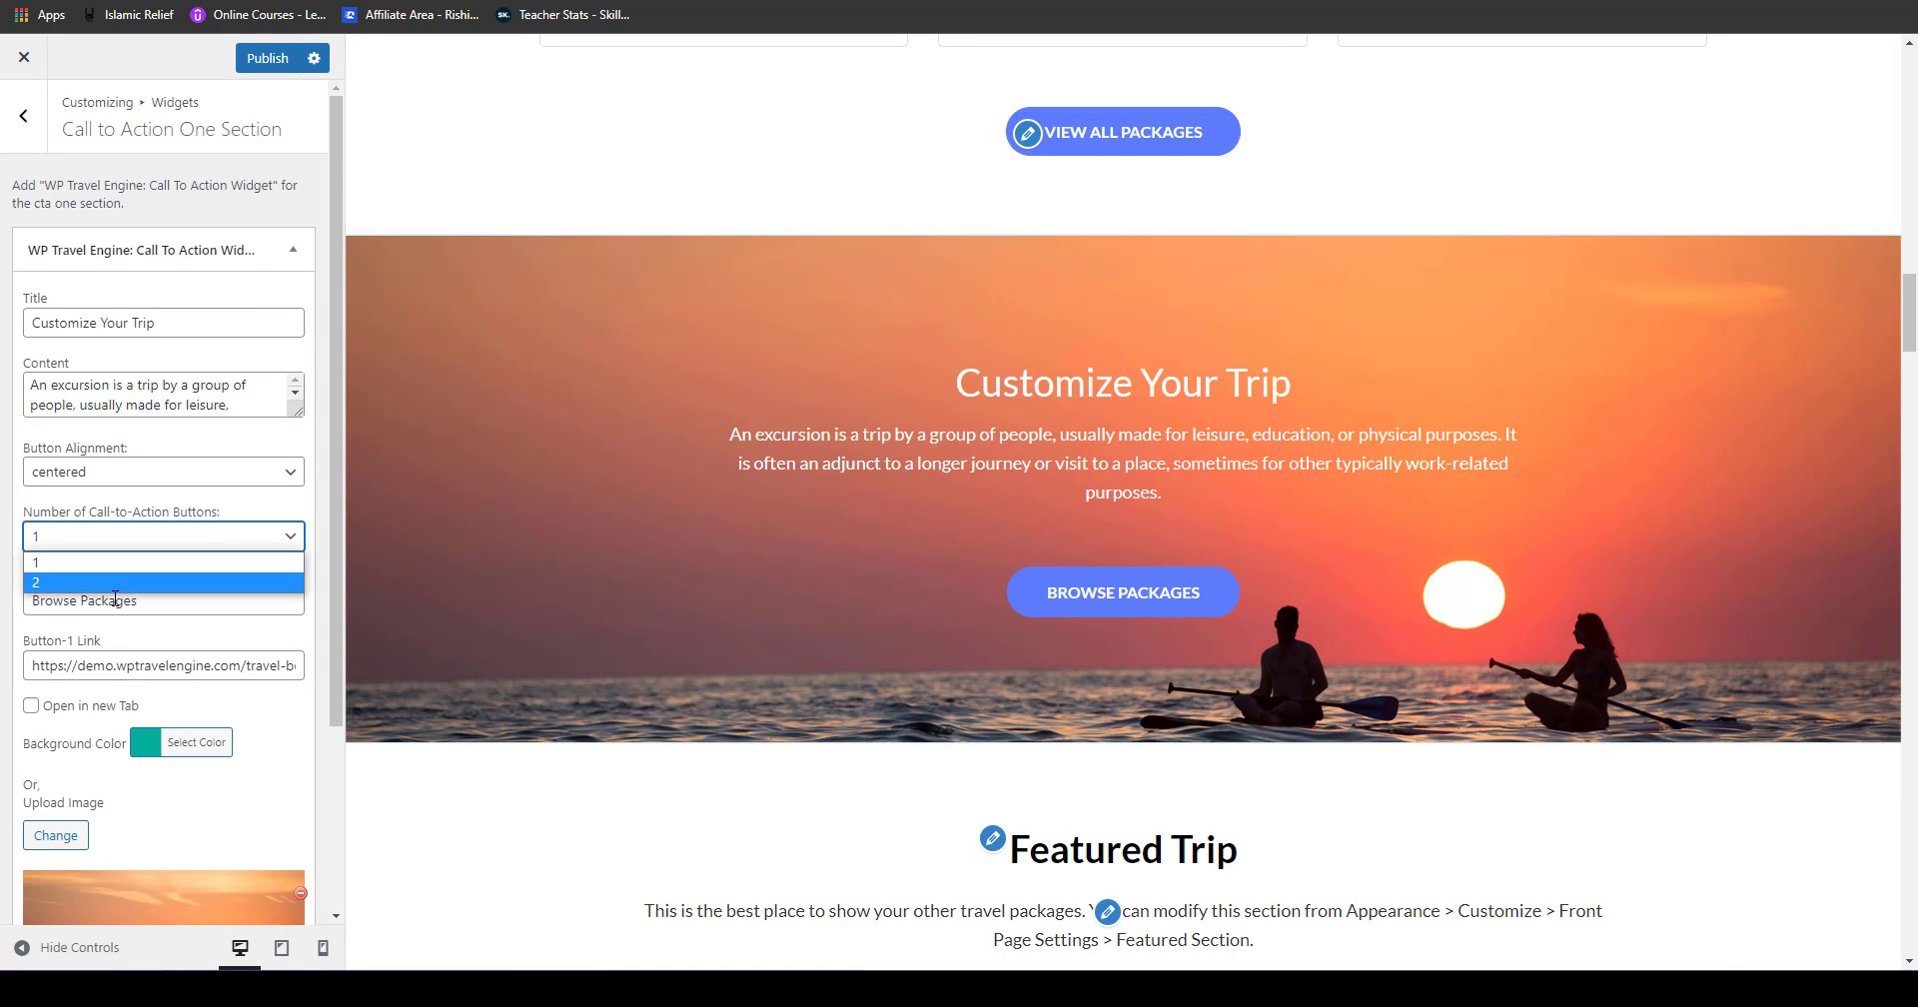
left_click(115, 596)
left_click(136, 545)
left_click(122, 578)
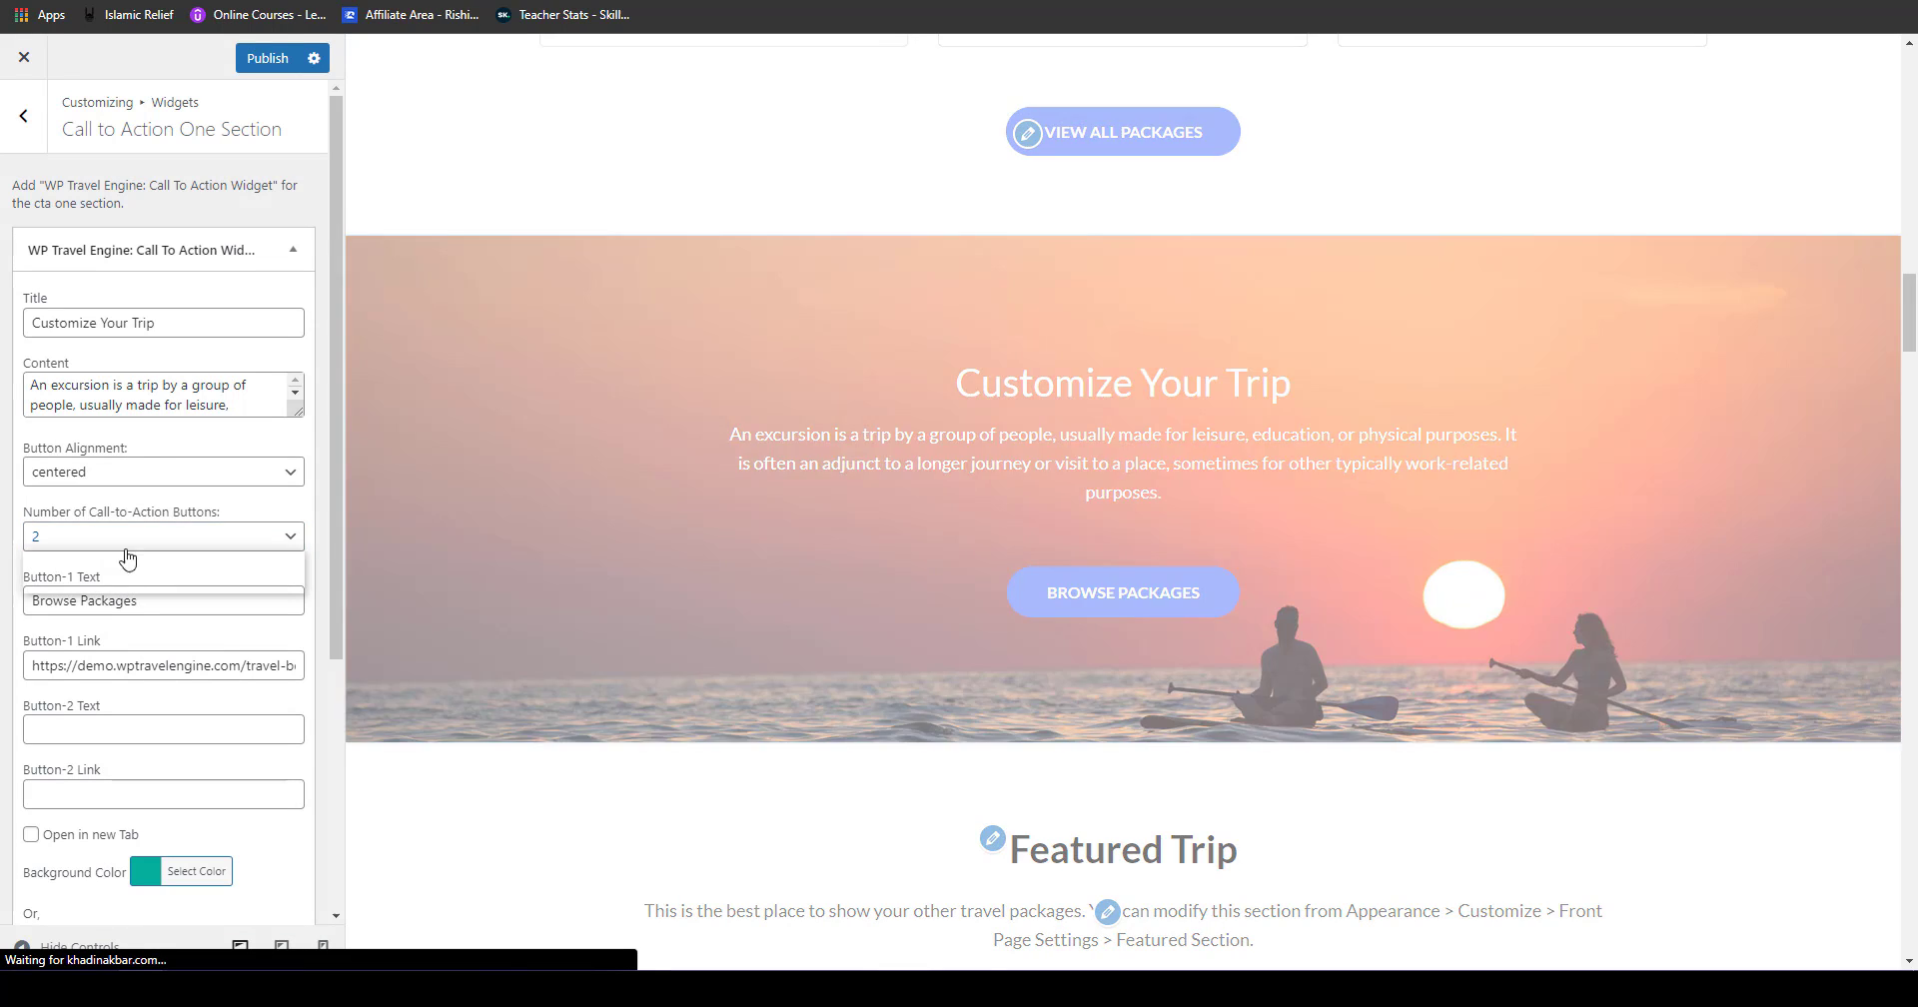
left_click(127, 545)
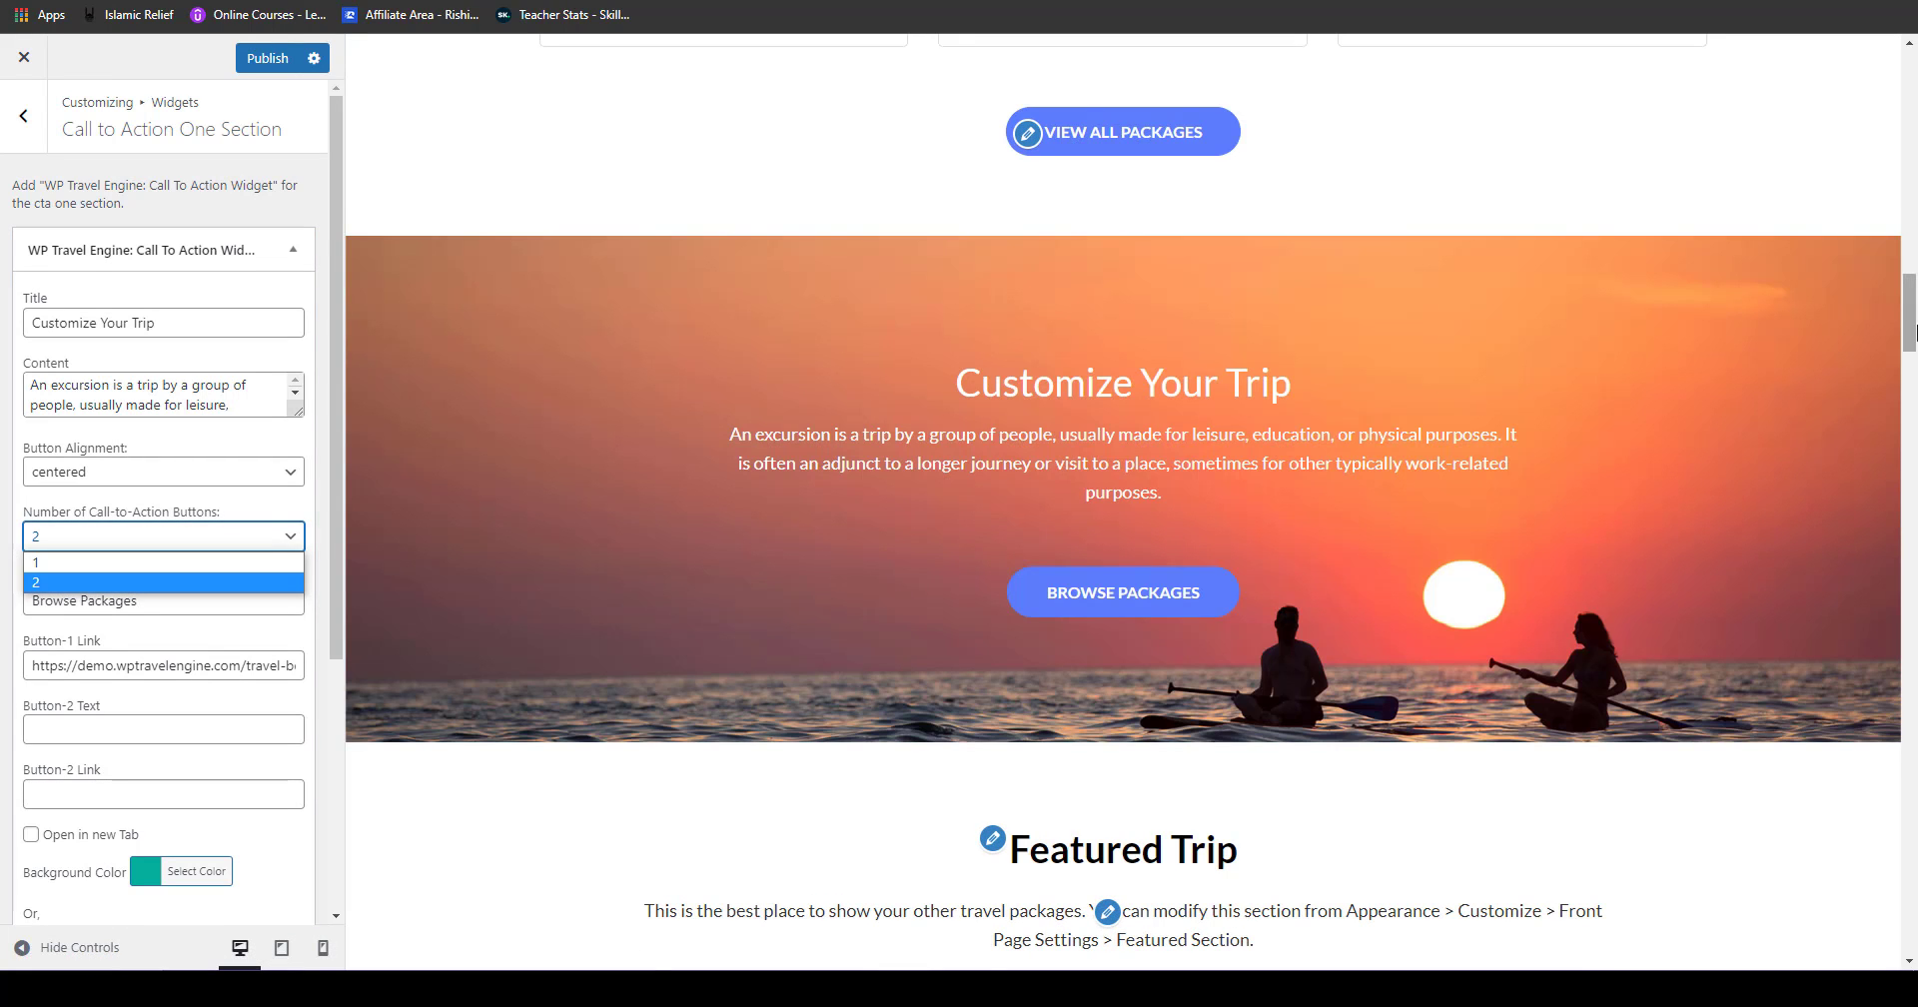
left_click_drag(1915, 333, 1916, 395)
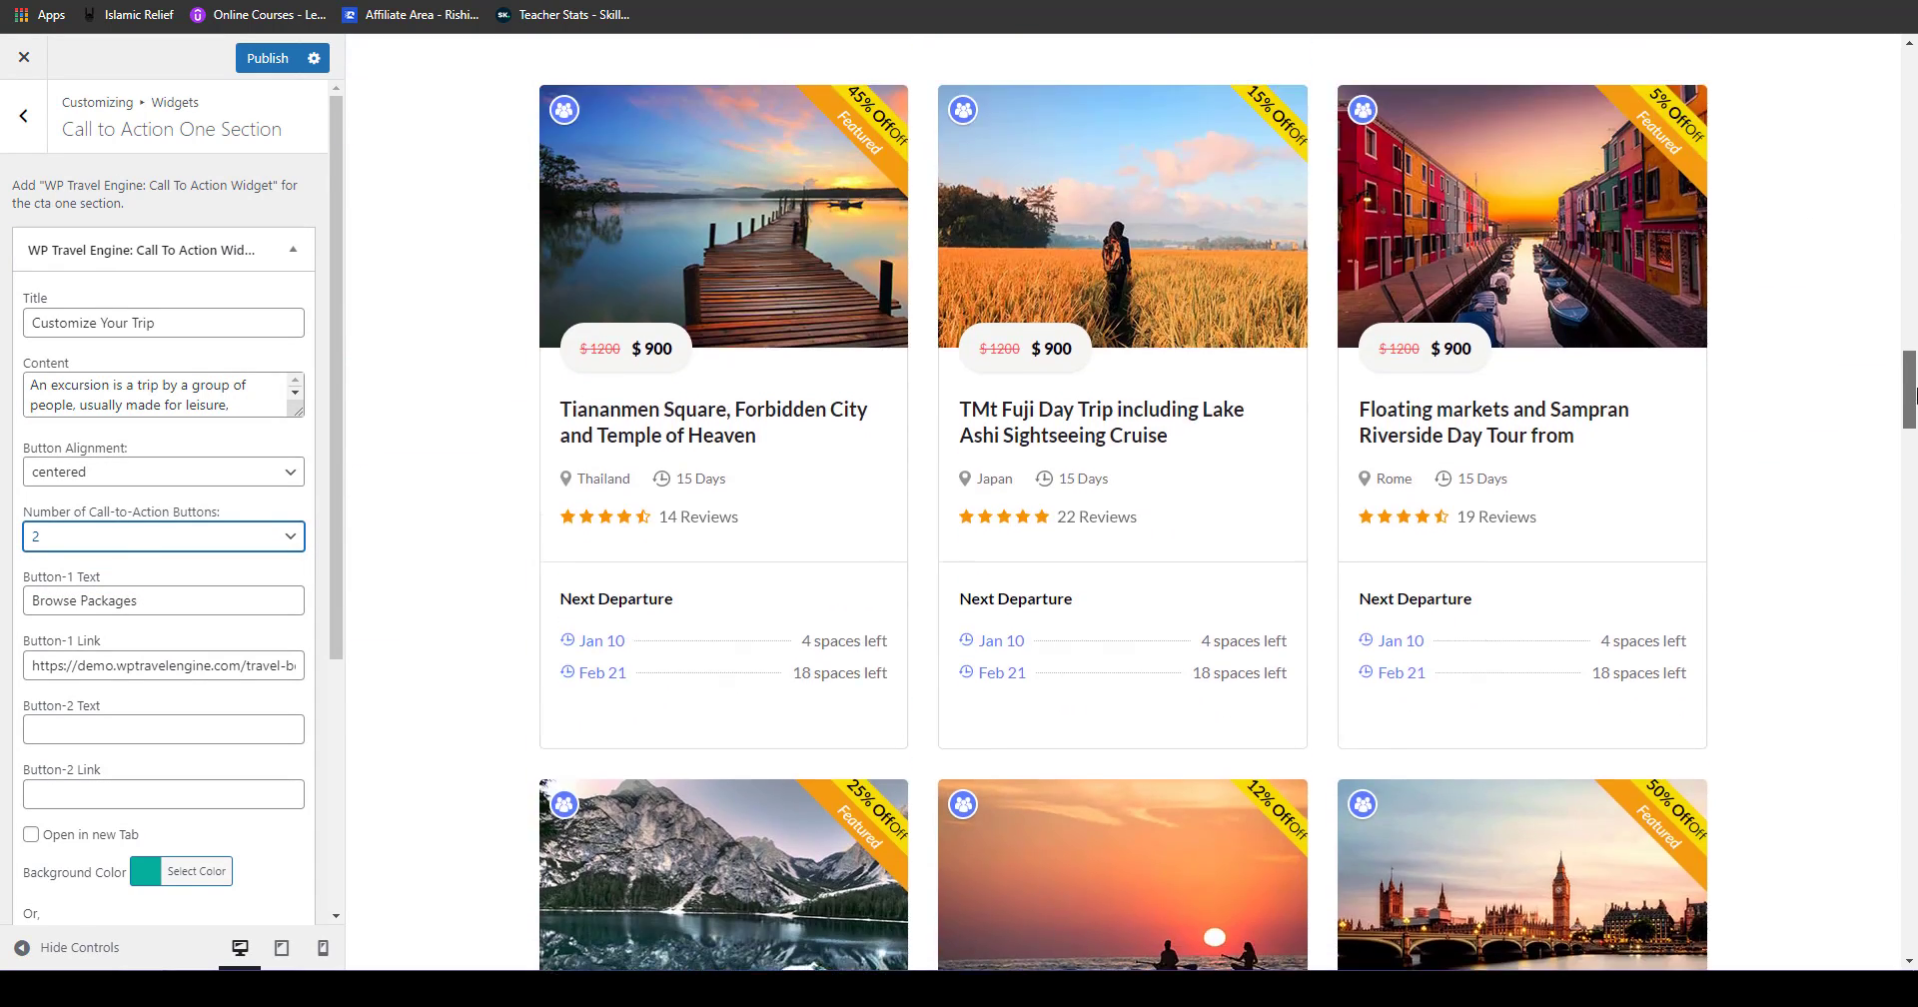
Step: Open the front page Featured Section and inspect the available sources for choosing its trips
left_click(24, 116)
left_click(90, 426)
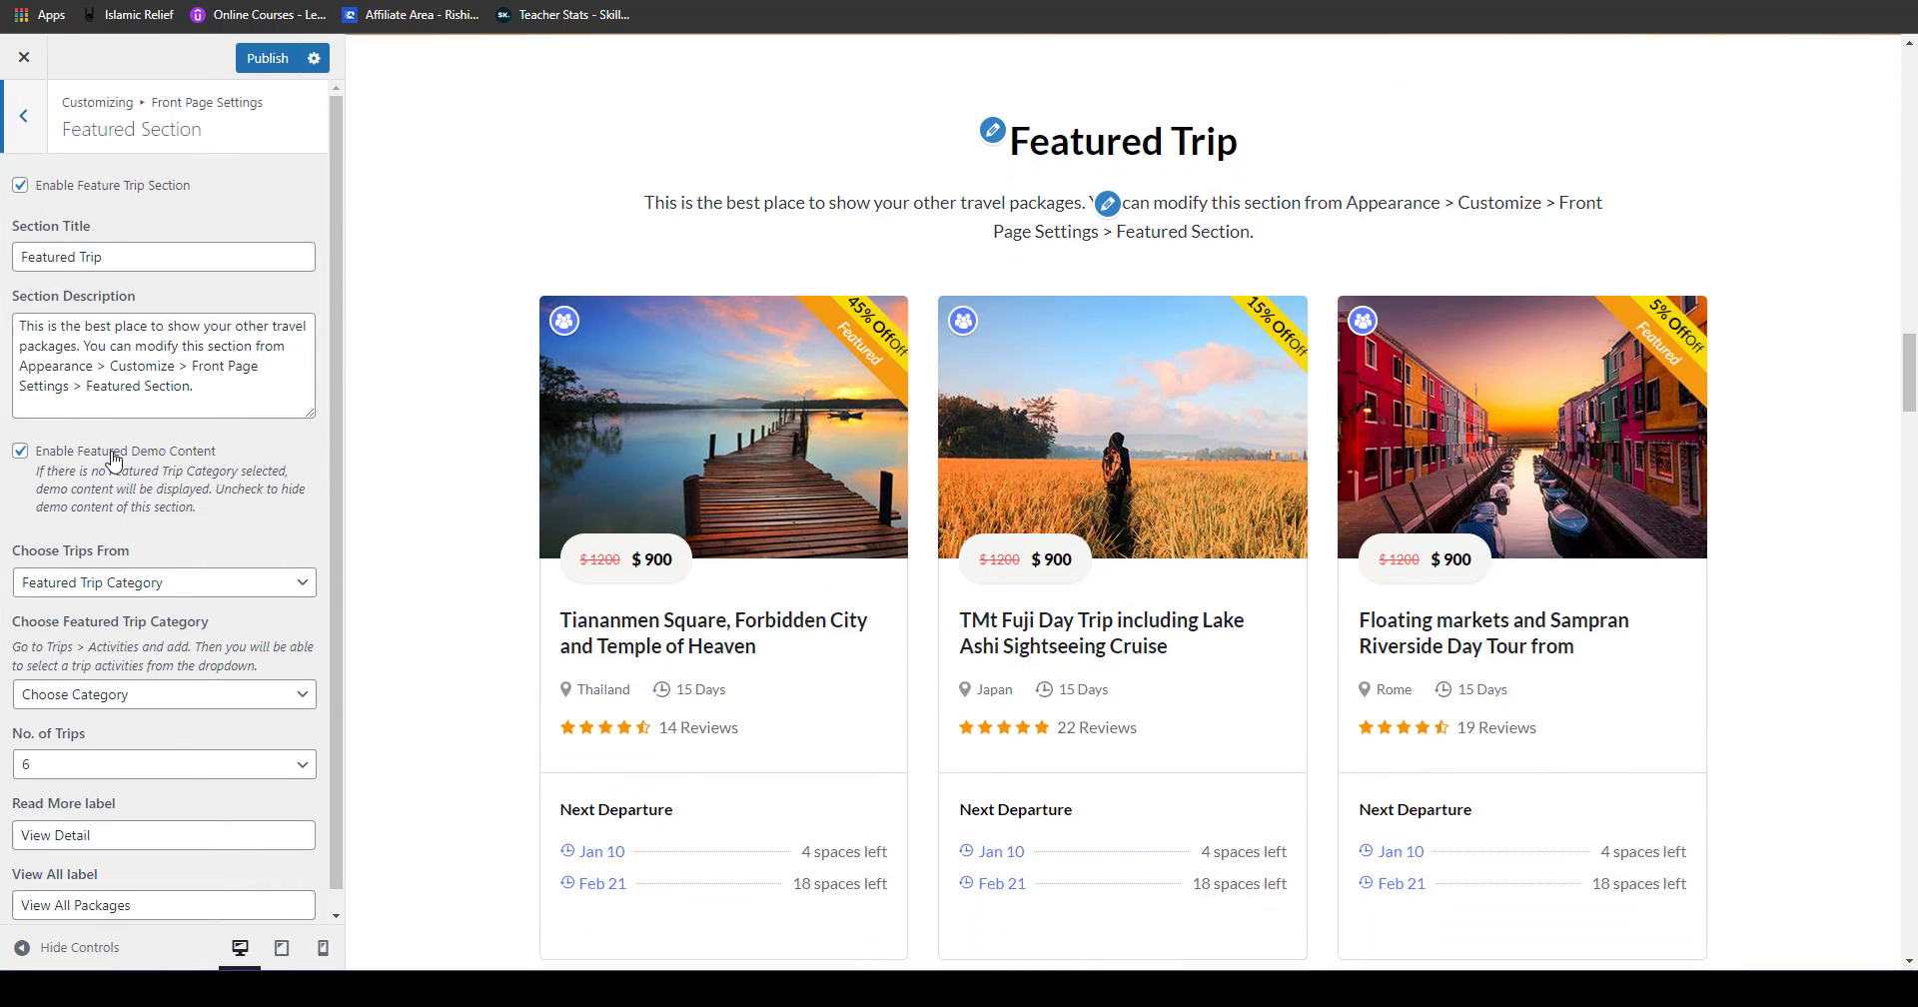
left_click(216, 585)
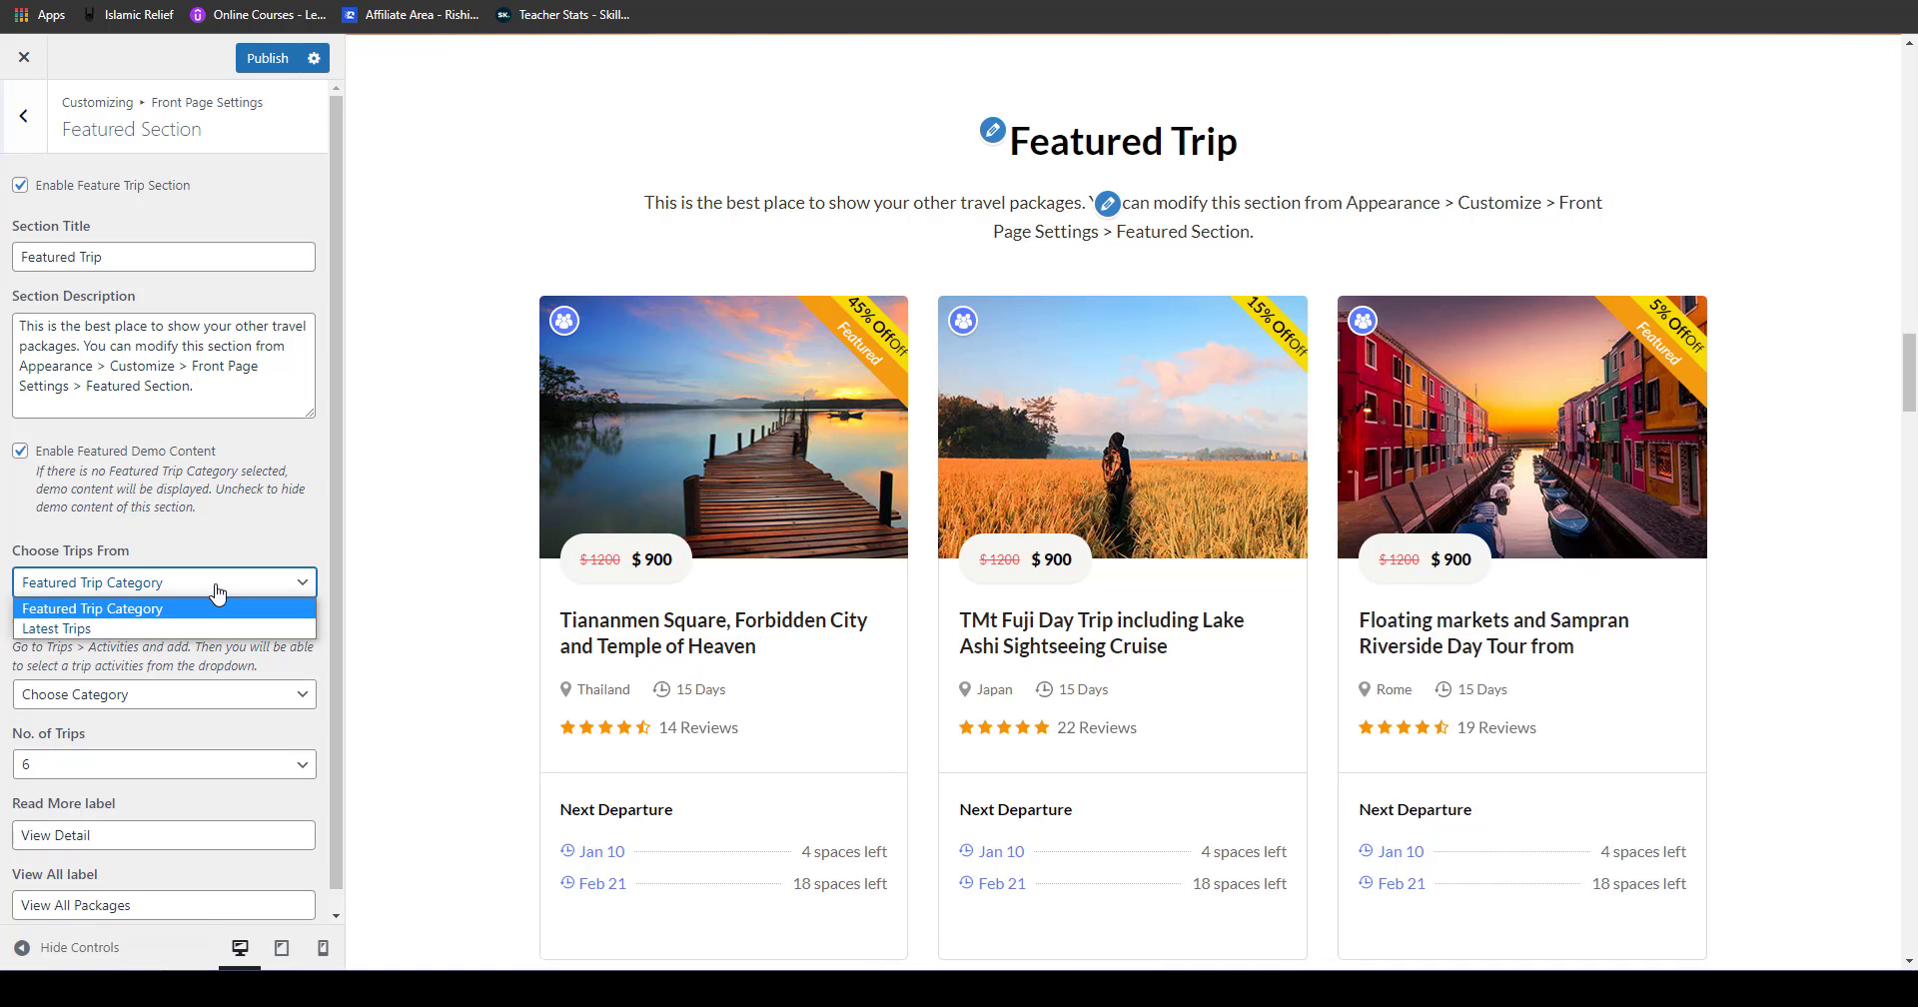
left_click(217, 594)
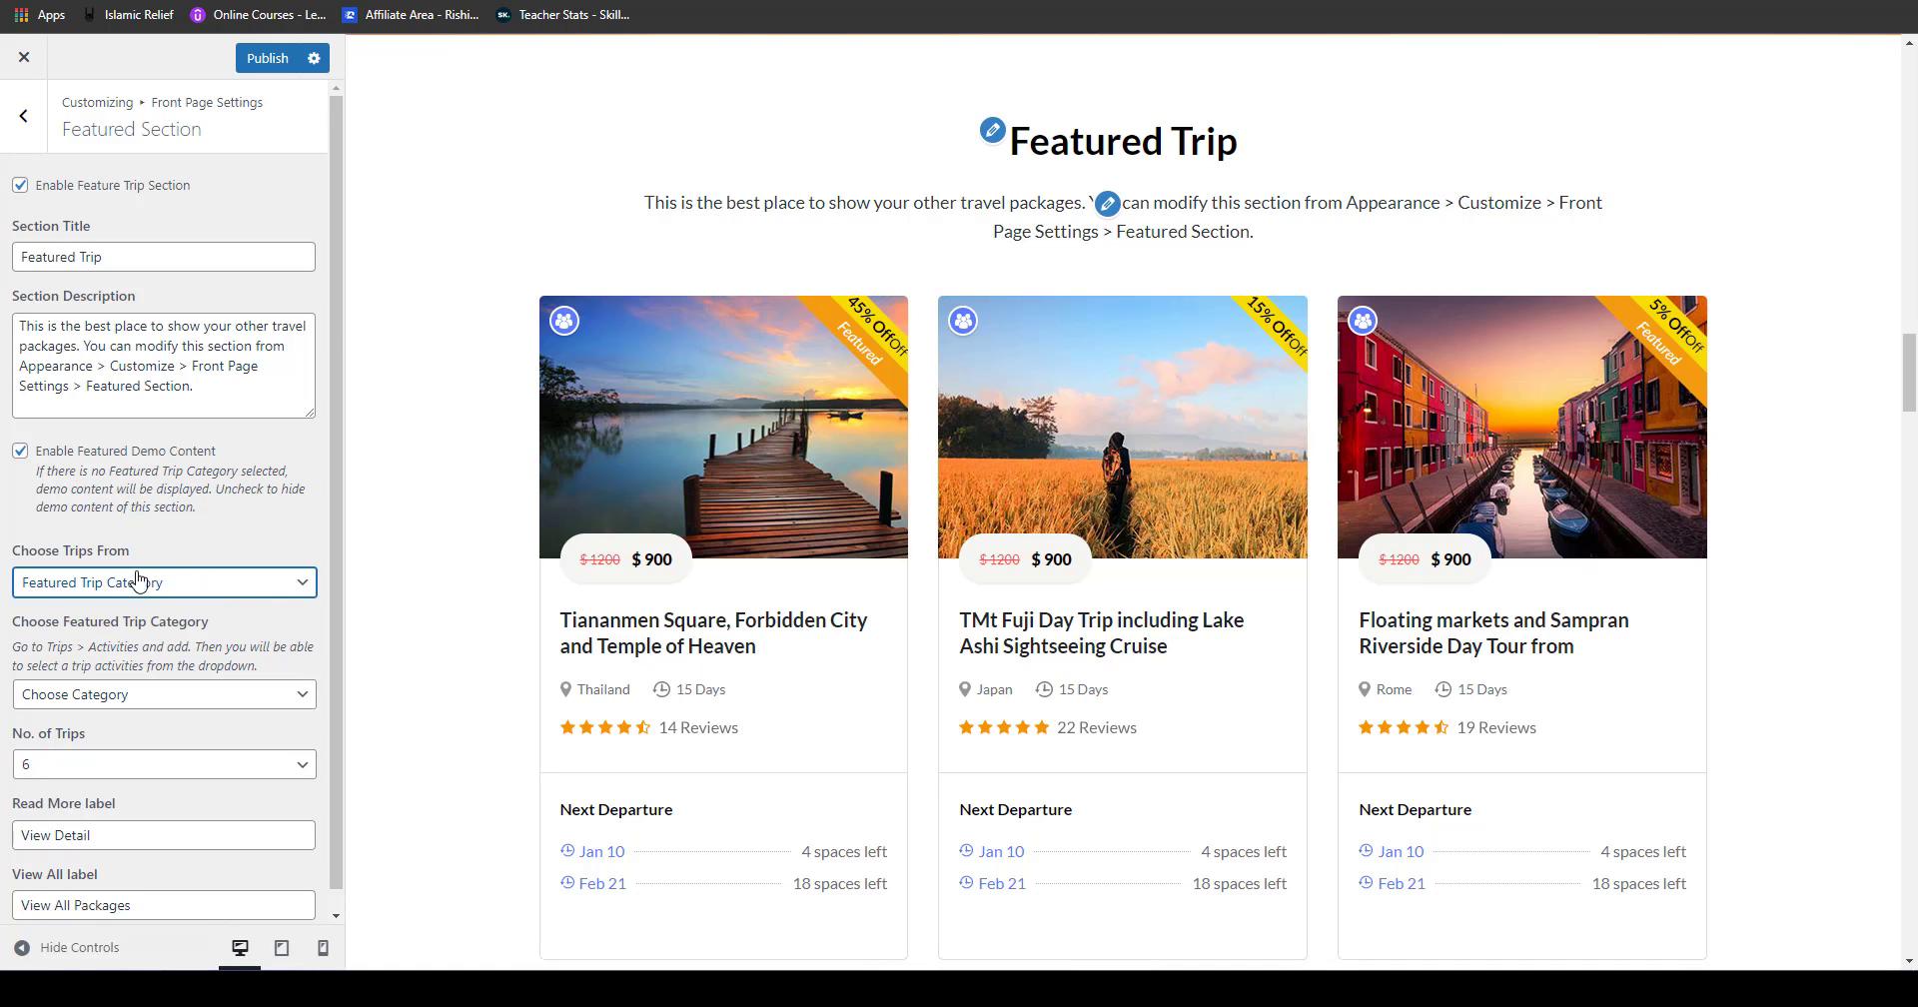
Step: Review the Featured Section's category, number of trips, title and description settings alongside the featured trips in the preview
left_click(236, 701)
left_click(232, 651)
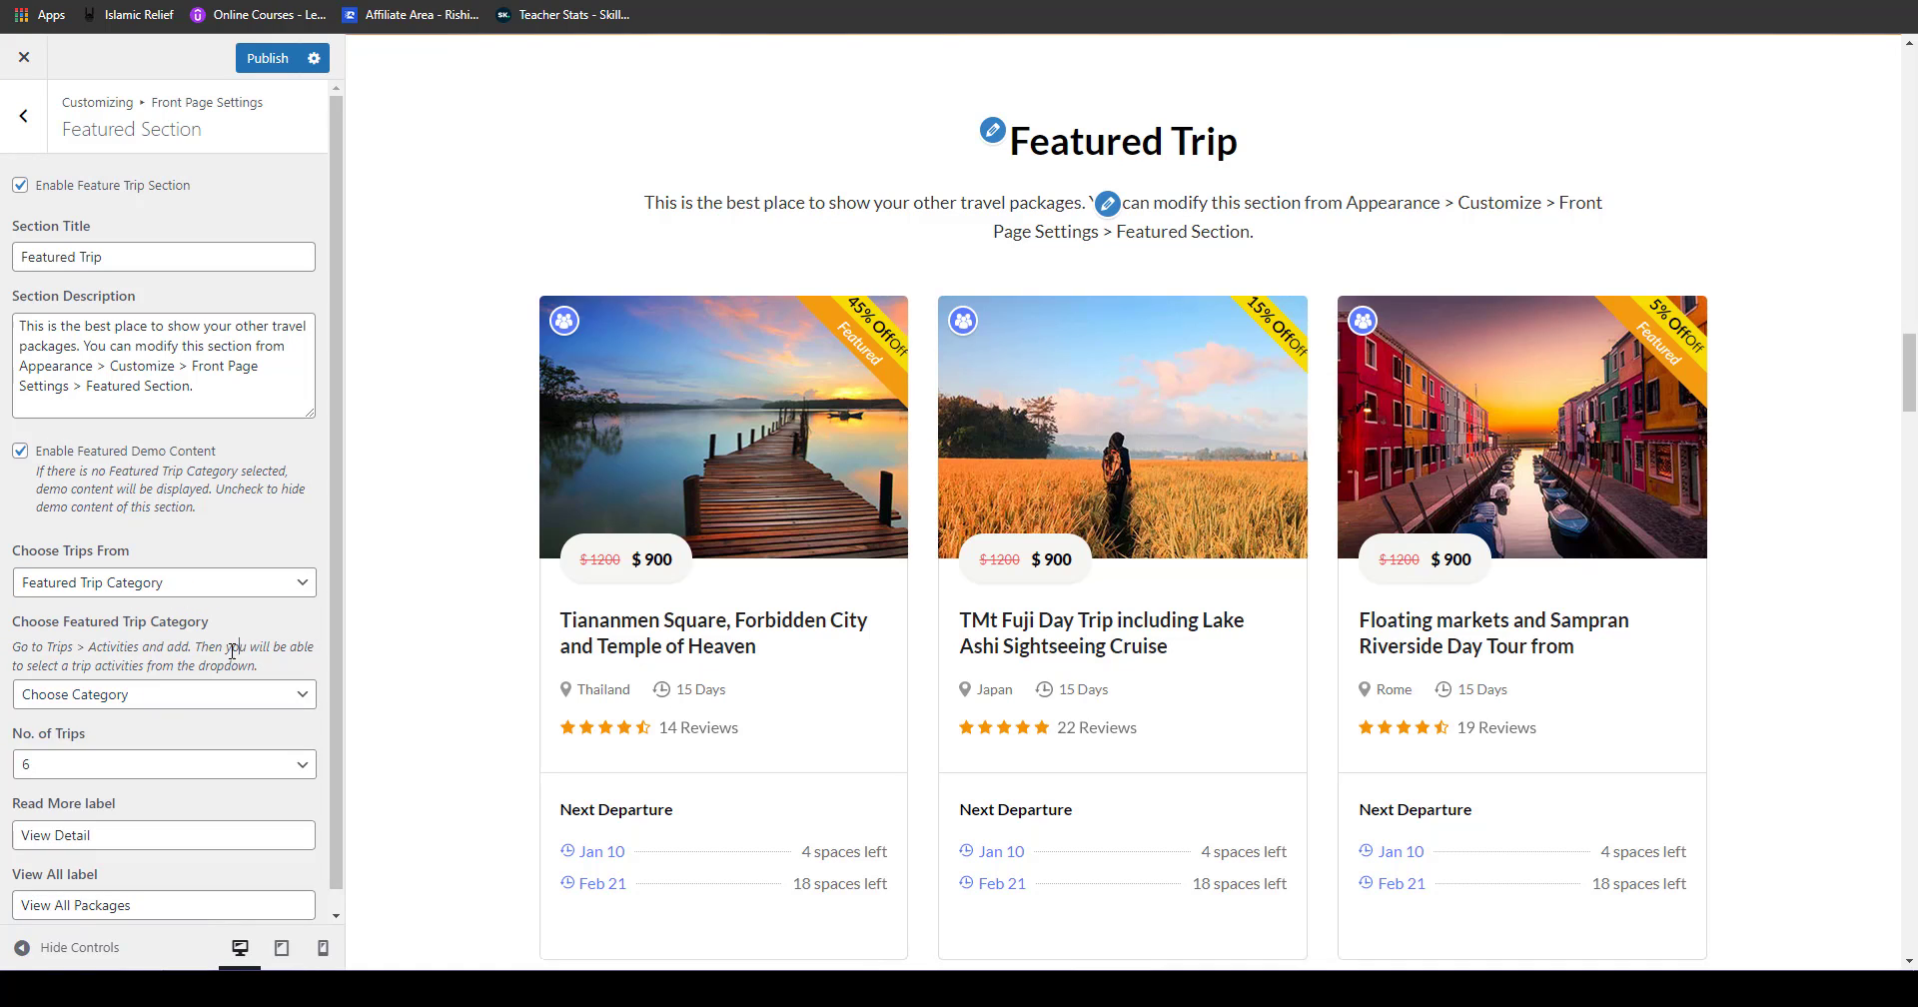
scroll(334, 574, "down", 1)
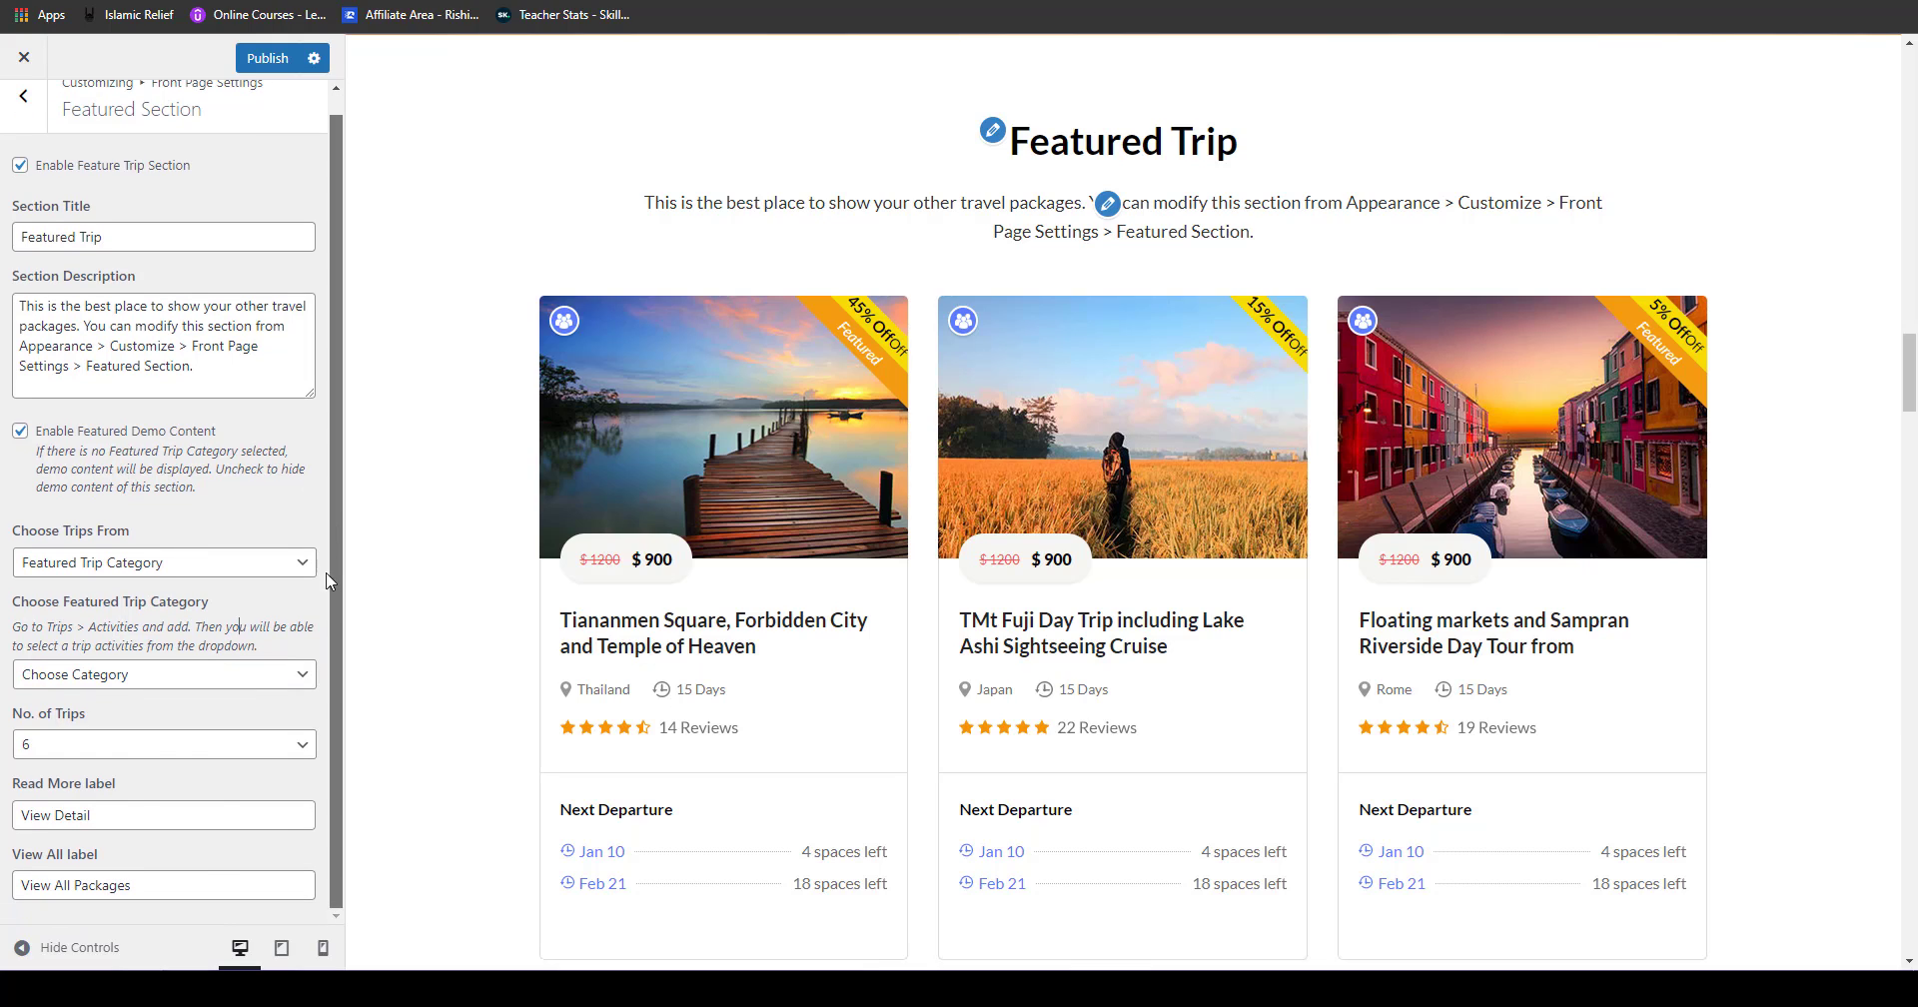
left_click(158, 744)
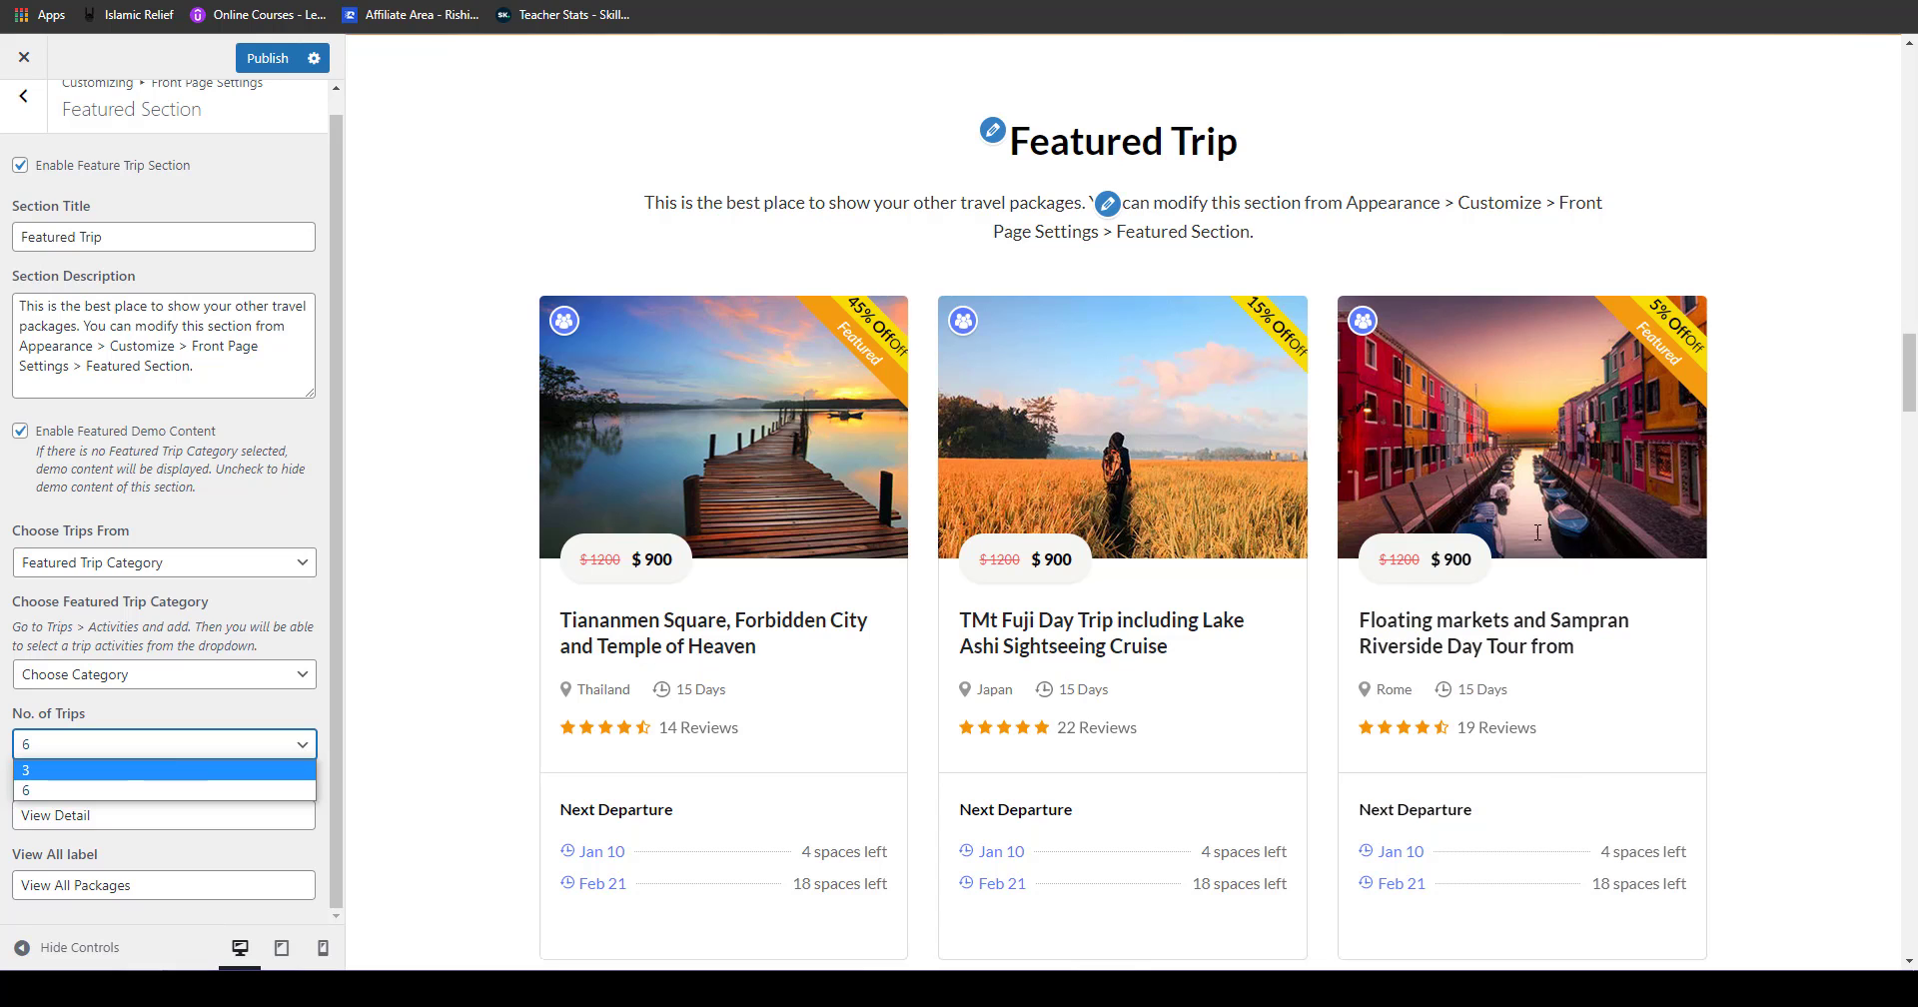
left_click_drag(1911, 375, 1911, 434)
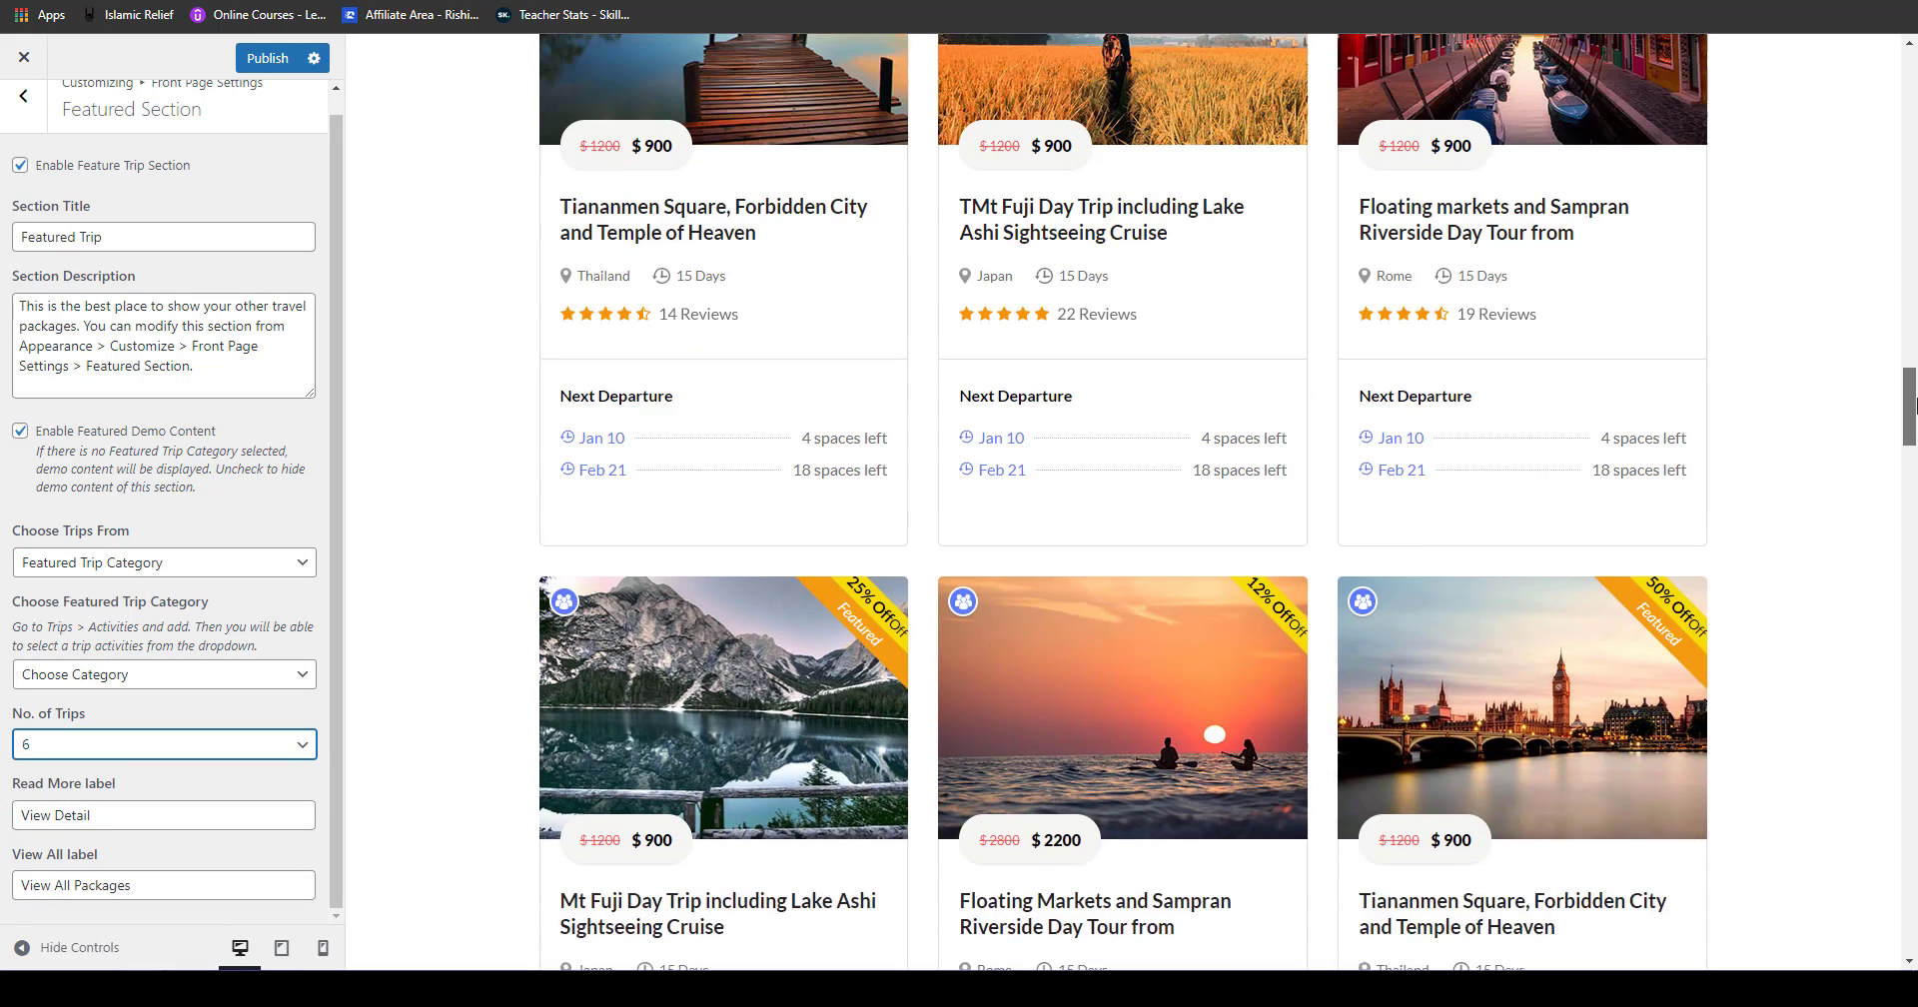
left_click(113, 240)
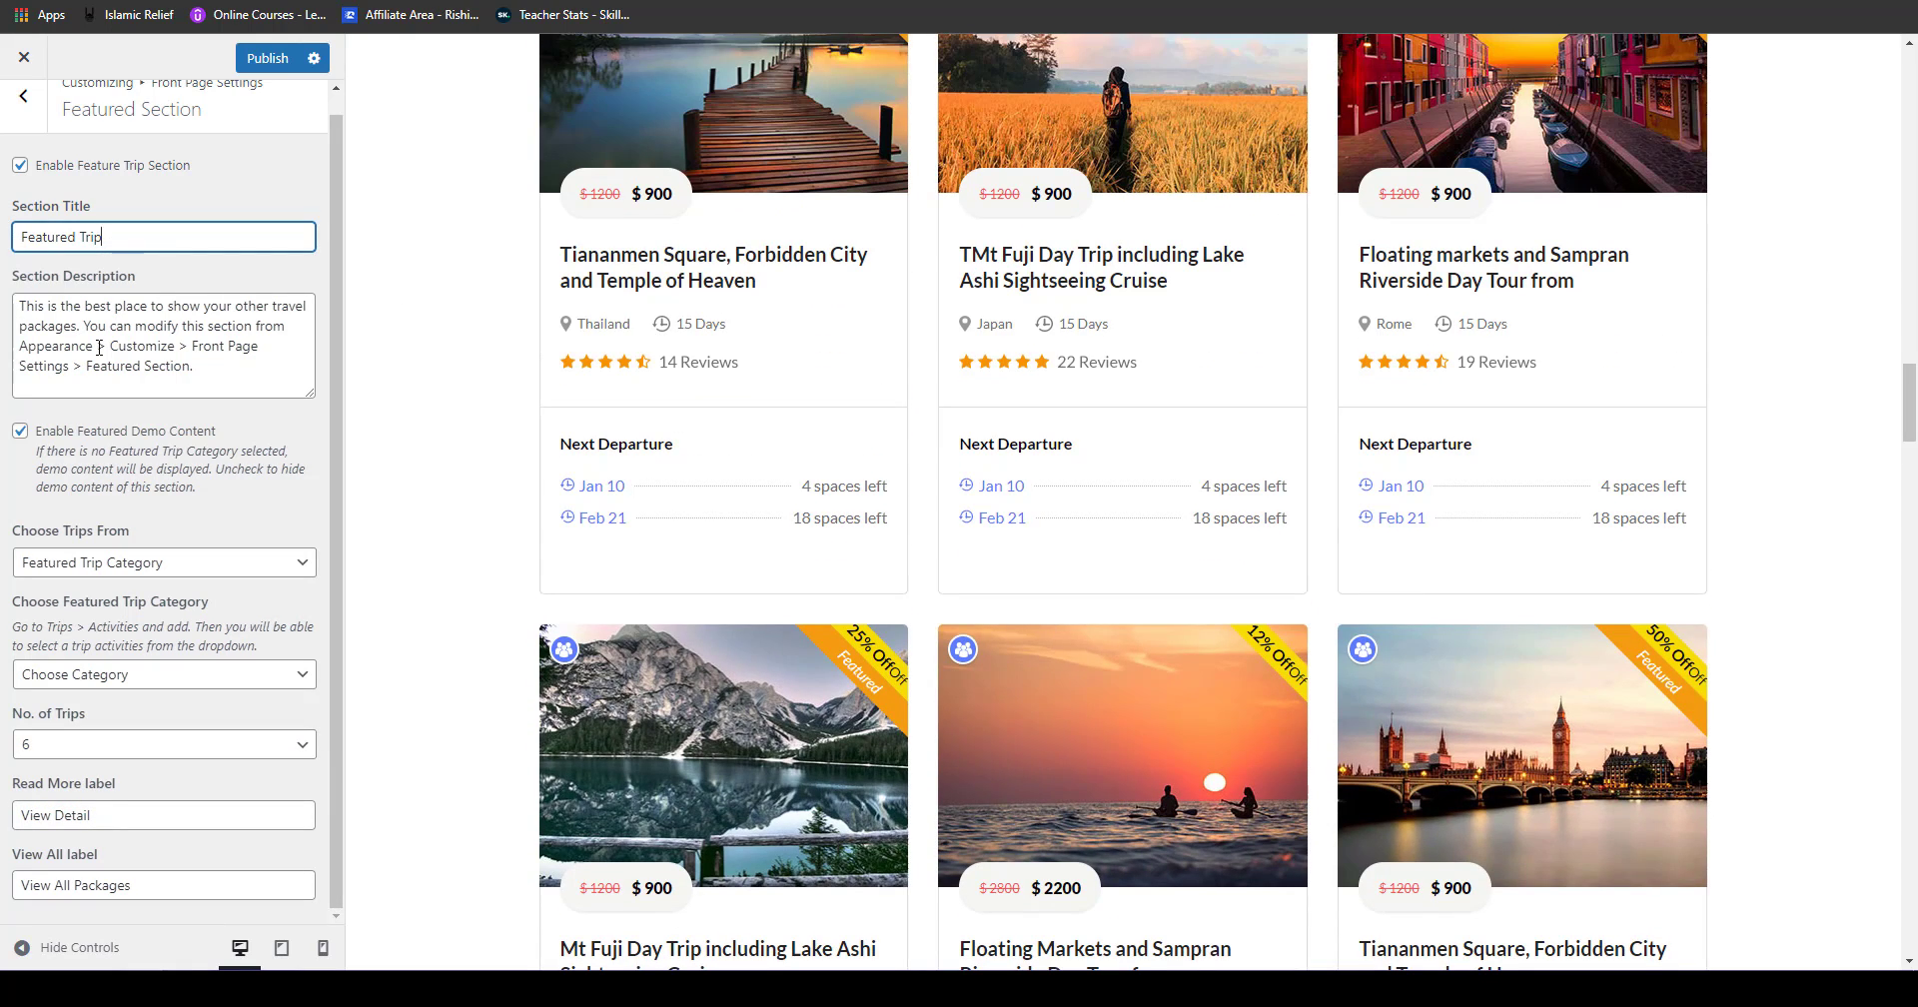
left_click(150, 335)
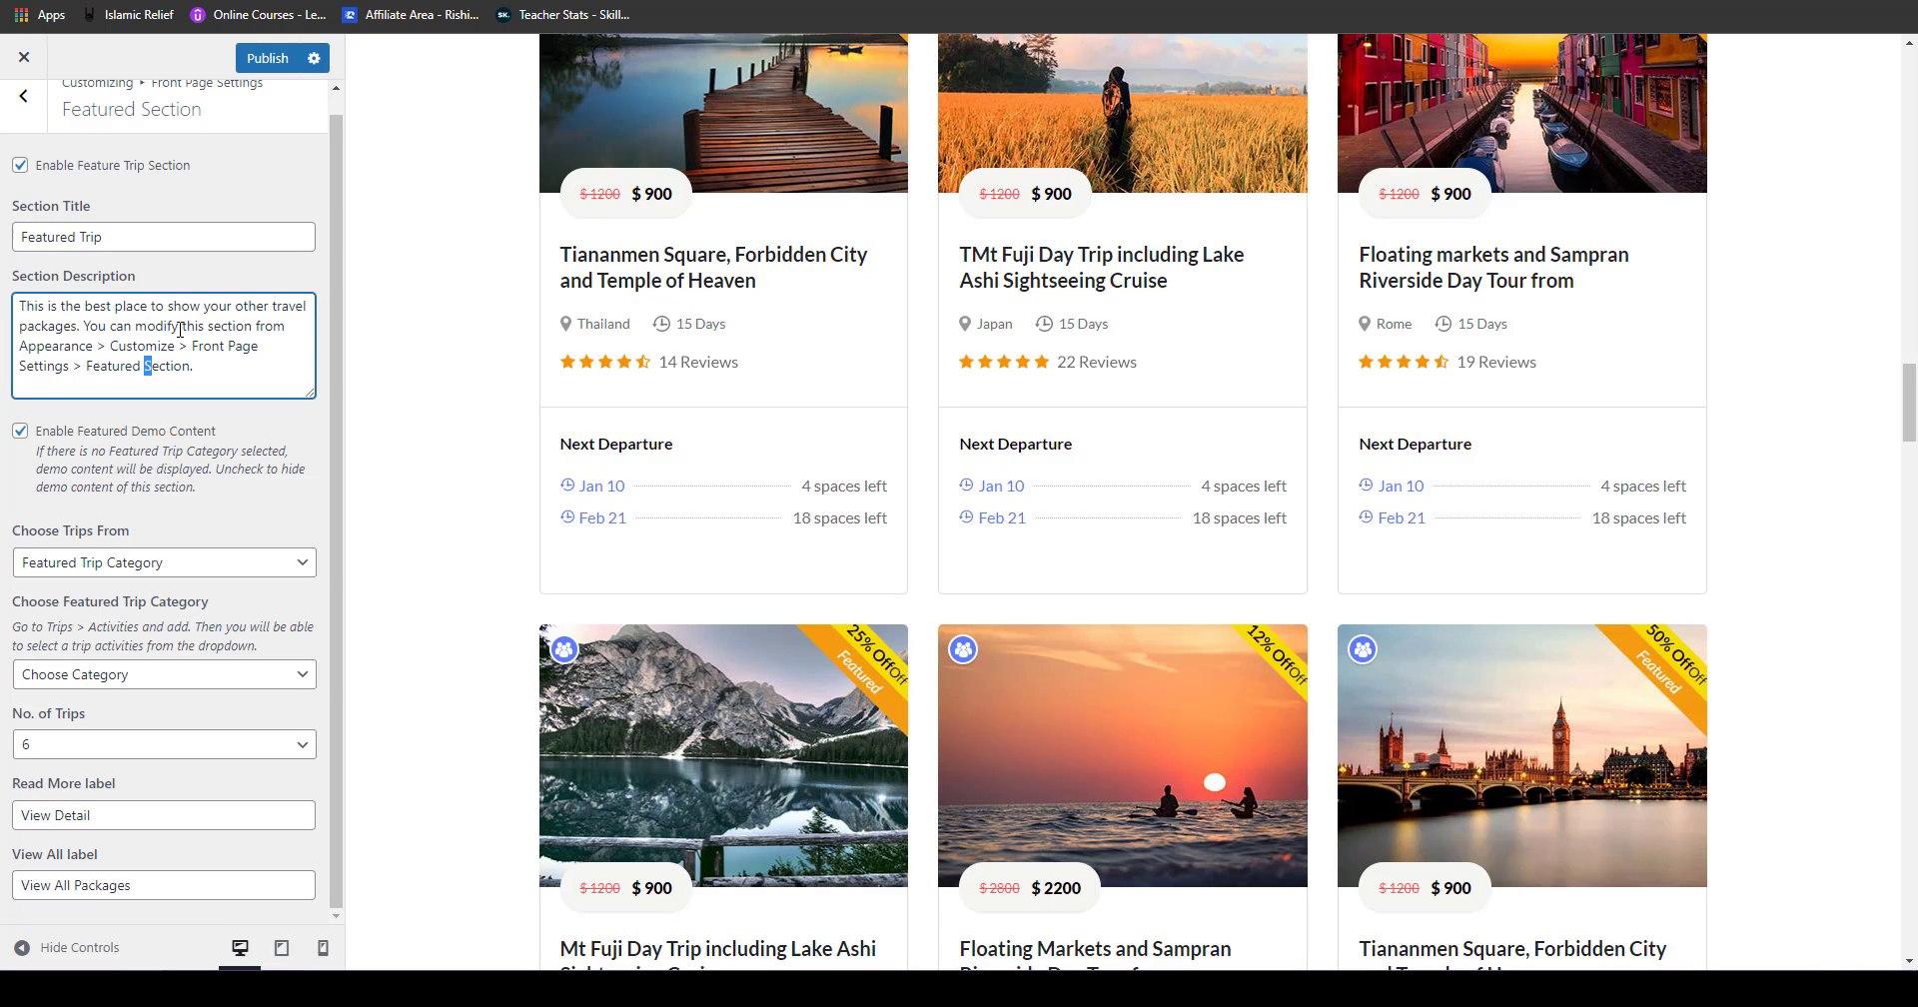
scroll(388, 212, "down", 10)
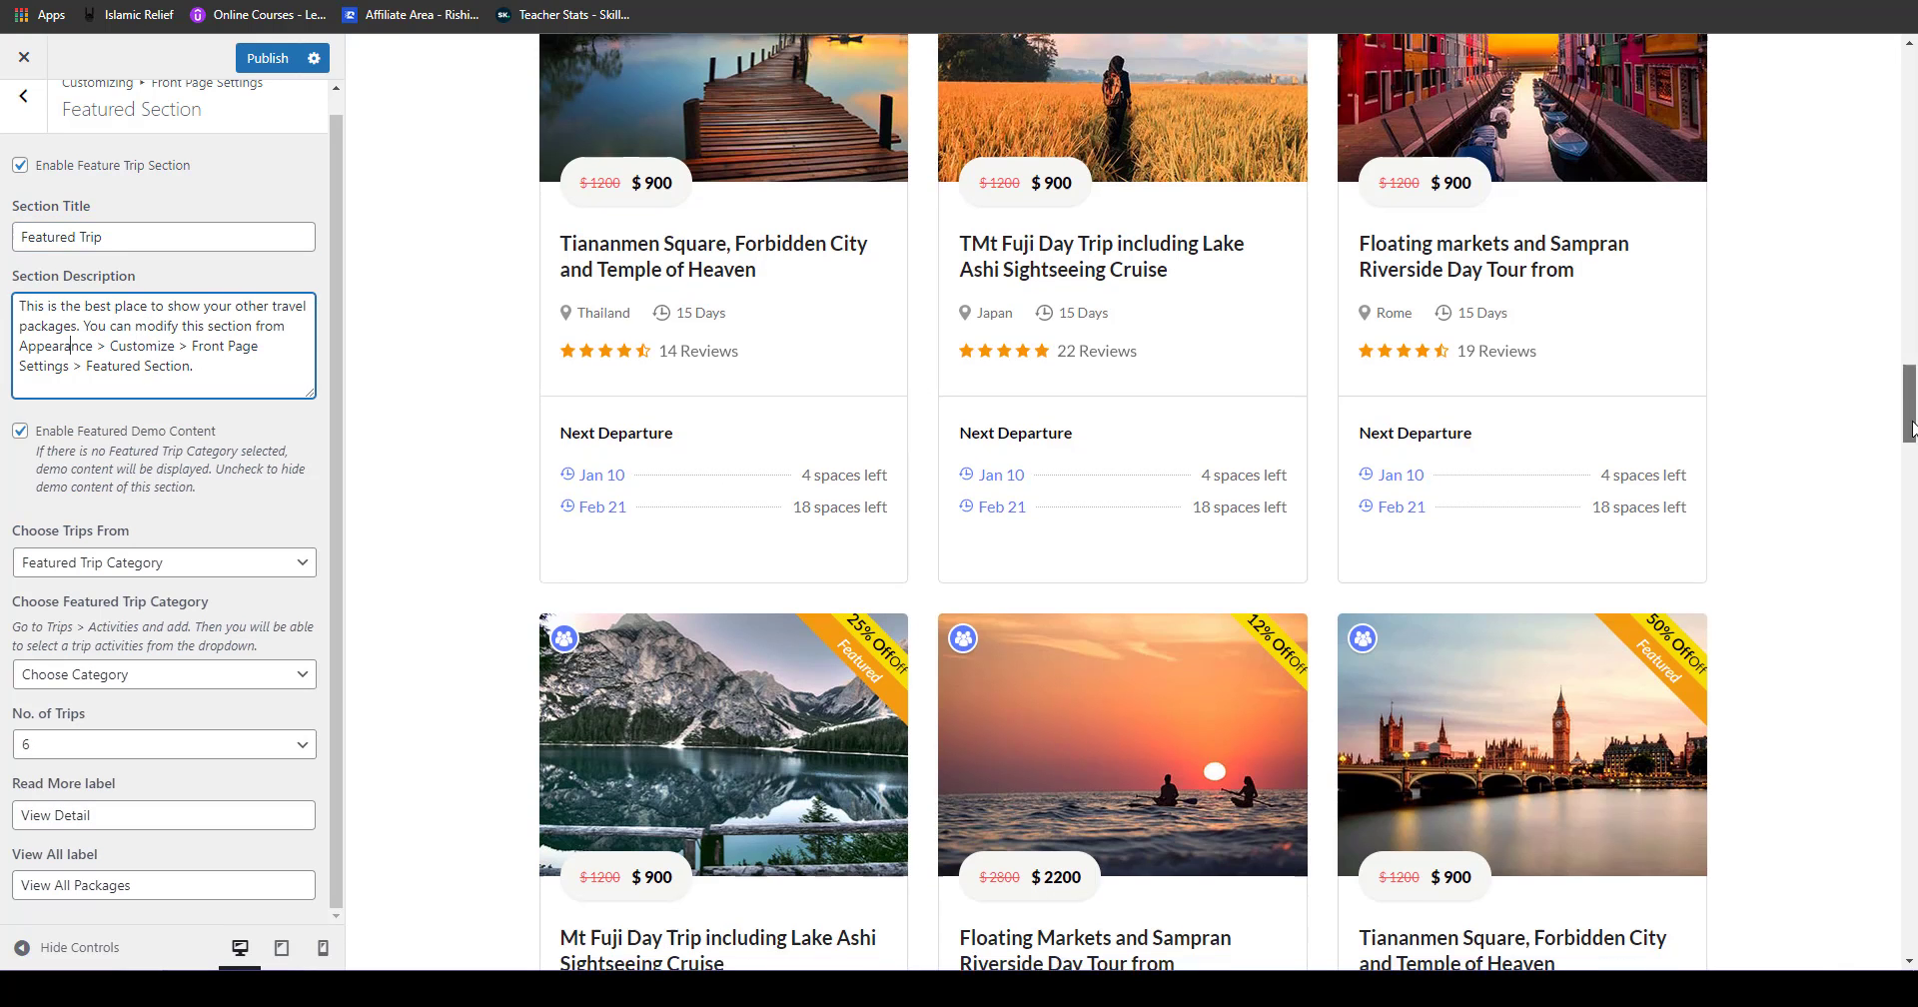
Step: Open the front page Deals Section and review its deal post and label settings with the previewed deals
left_click(24, 96)
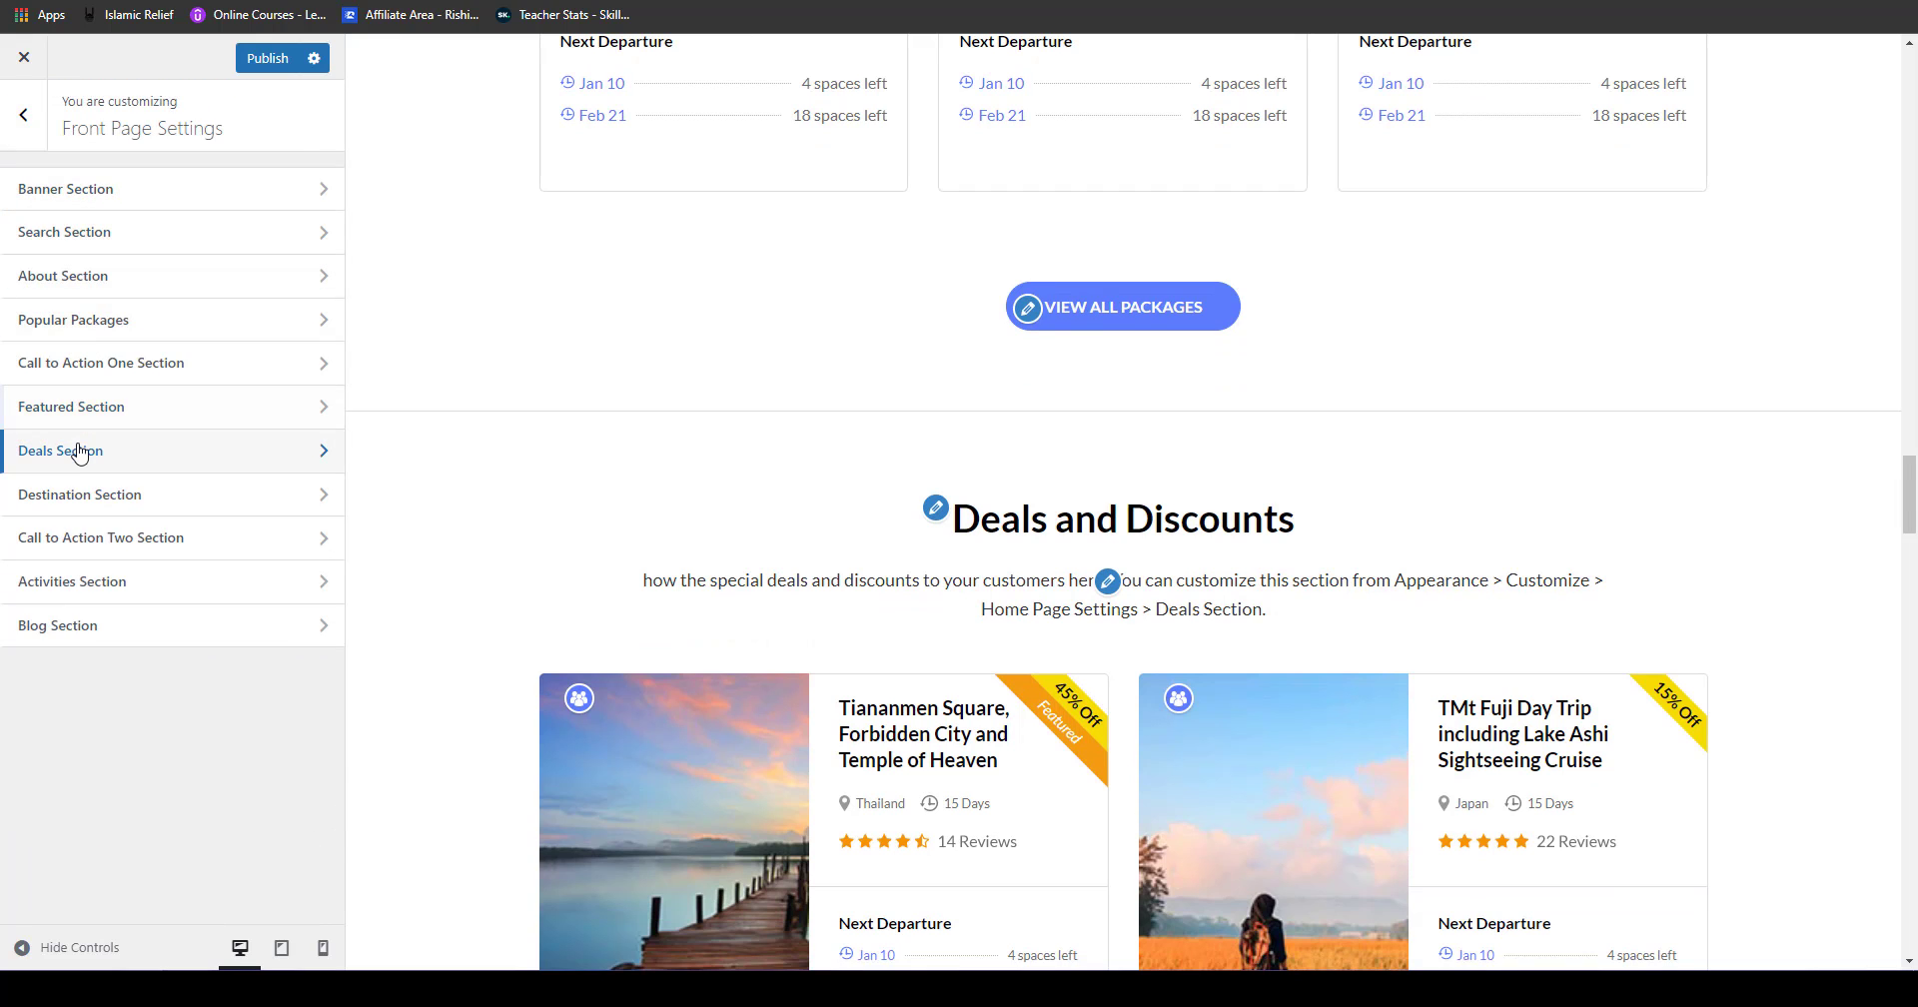
left_click(45, 450)
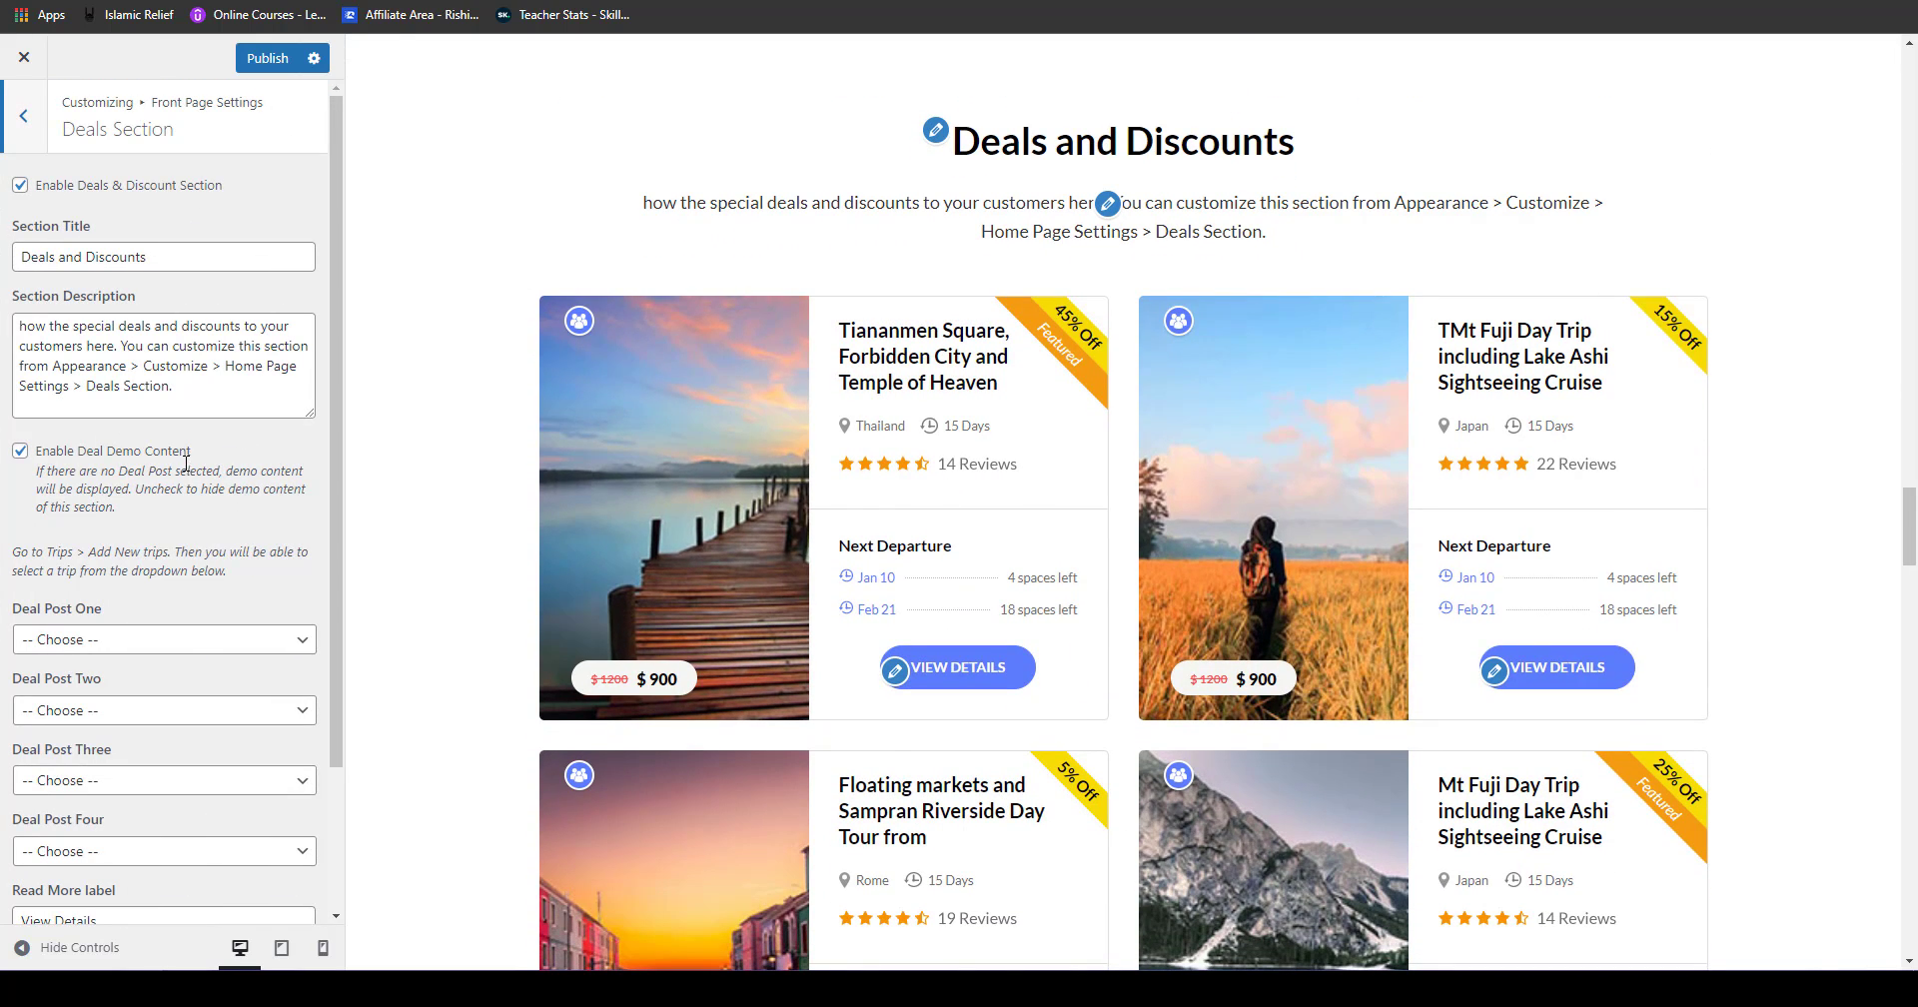
left_click_drag(332, 503, 333, 630)
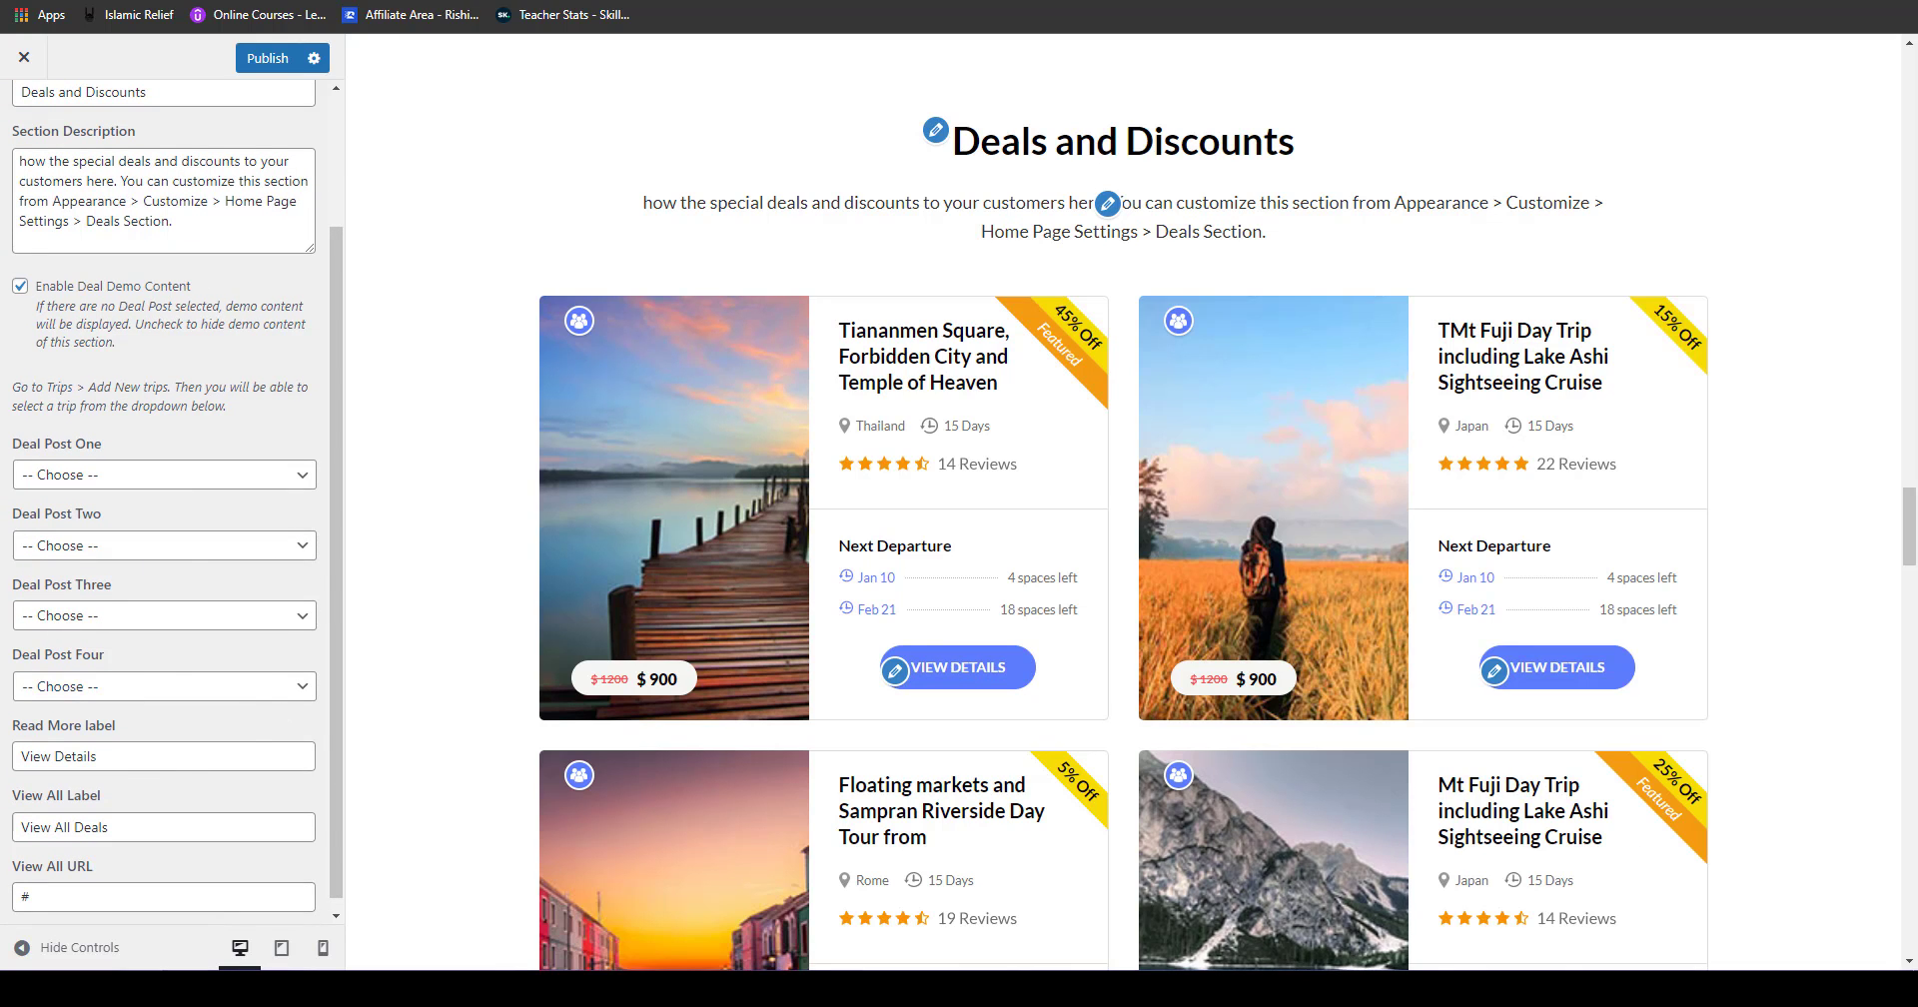
left_click_drag(1909, 527, 1910, 571)
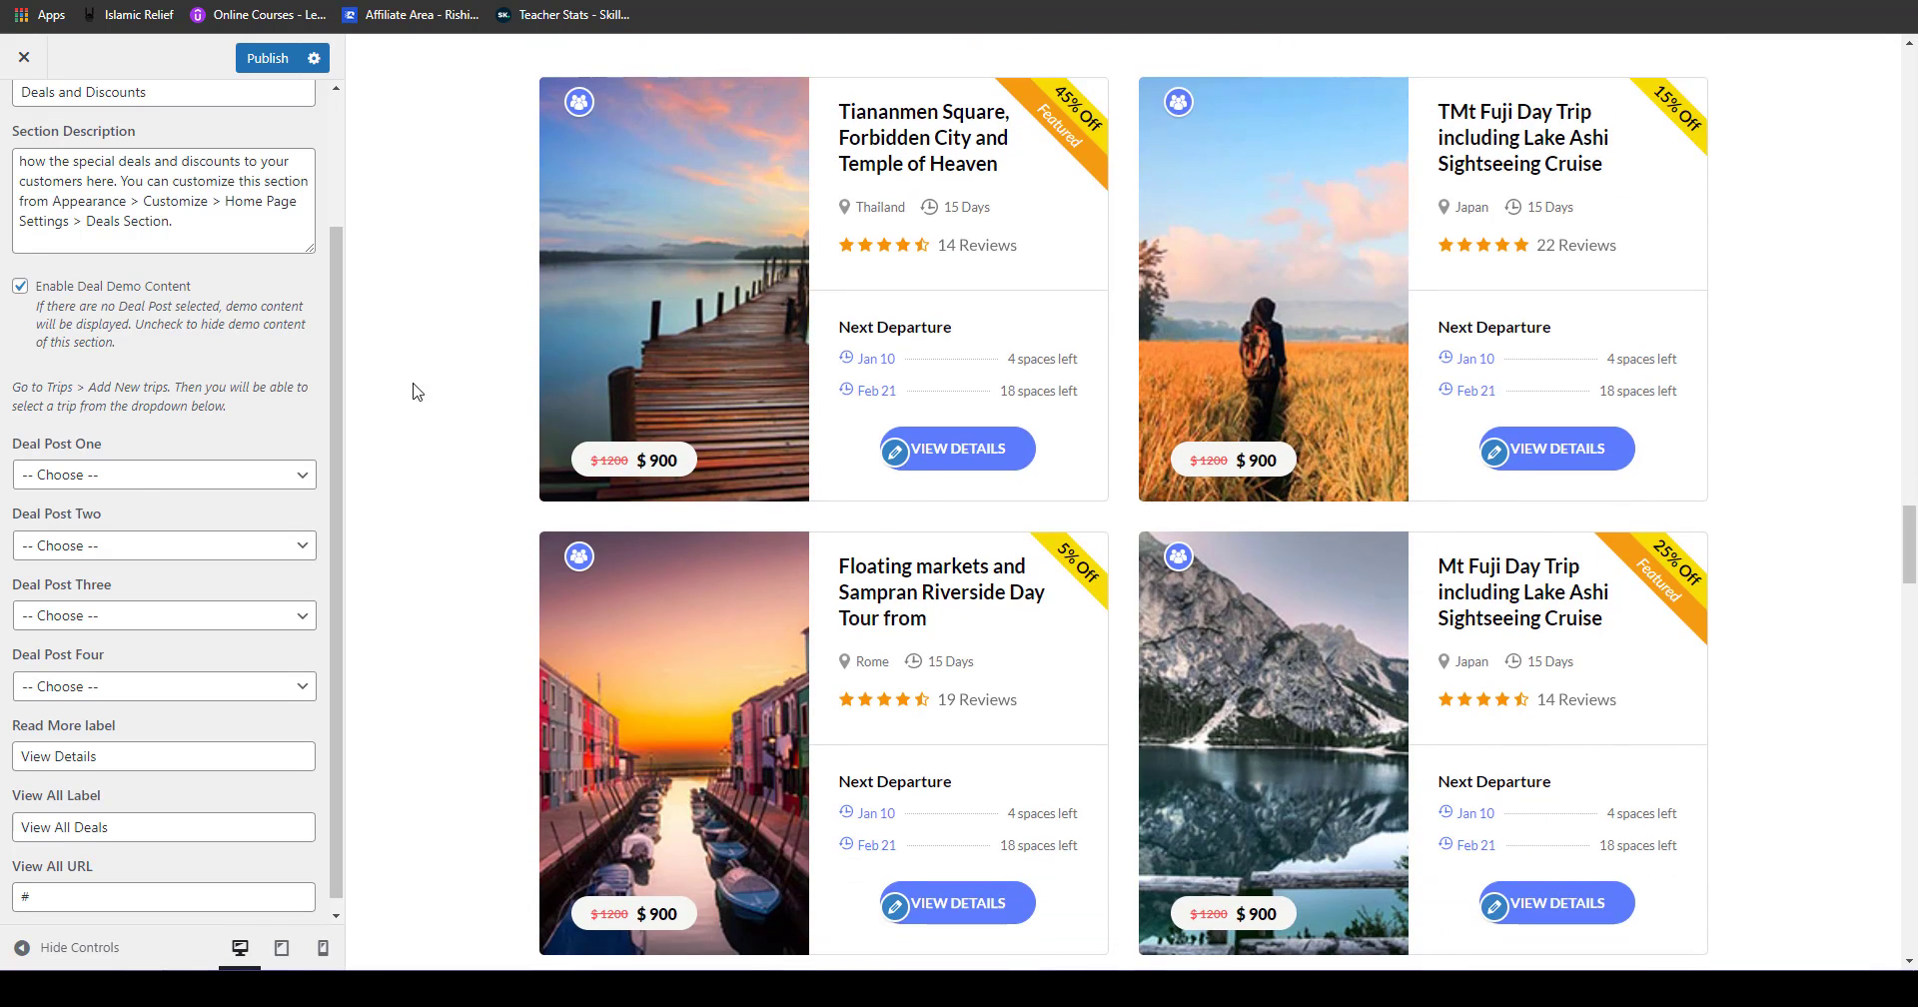
Step: Set Deal Post One of the Deals Section to "Places to travel in november"
left_click(147, 471)
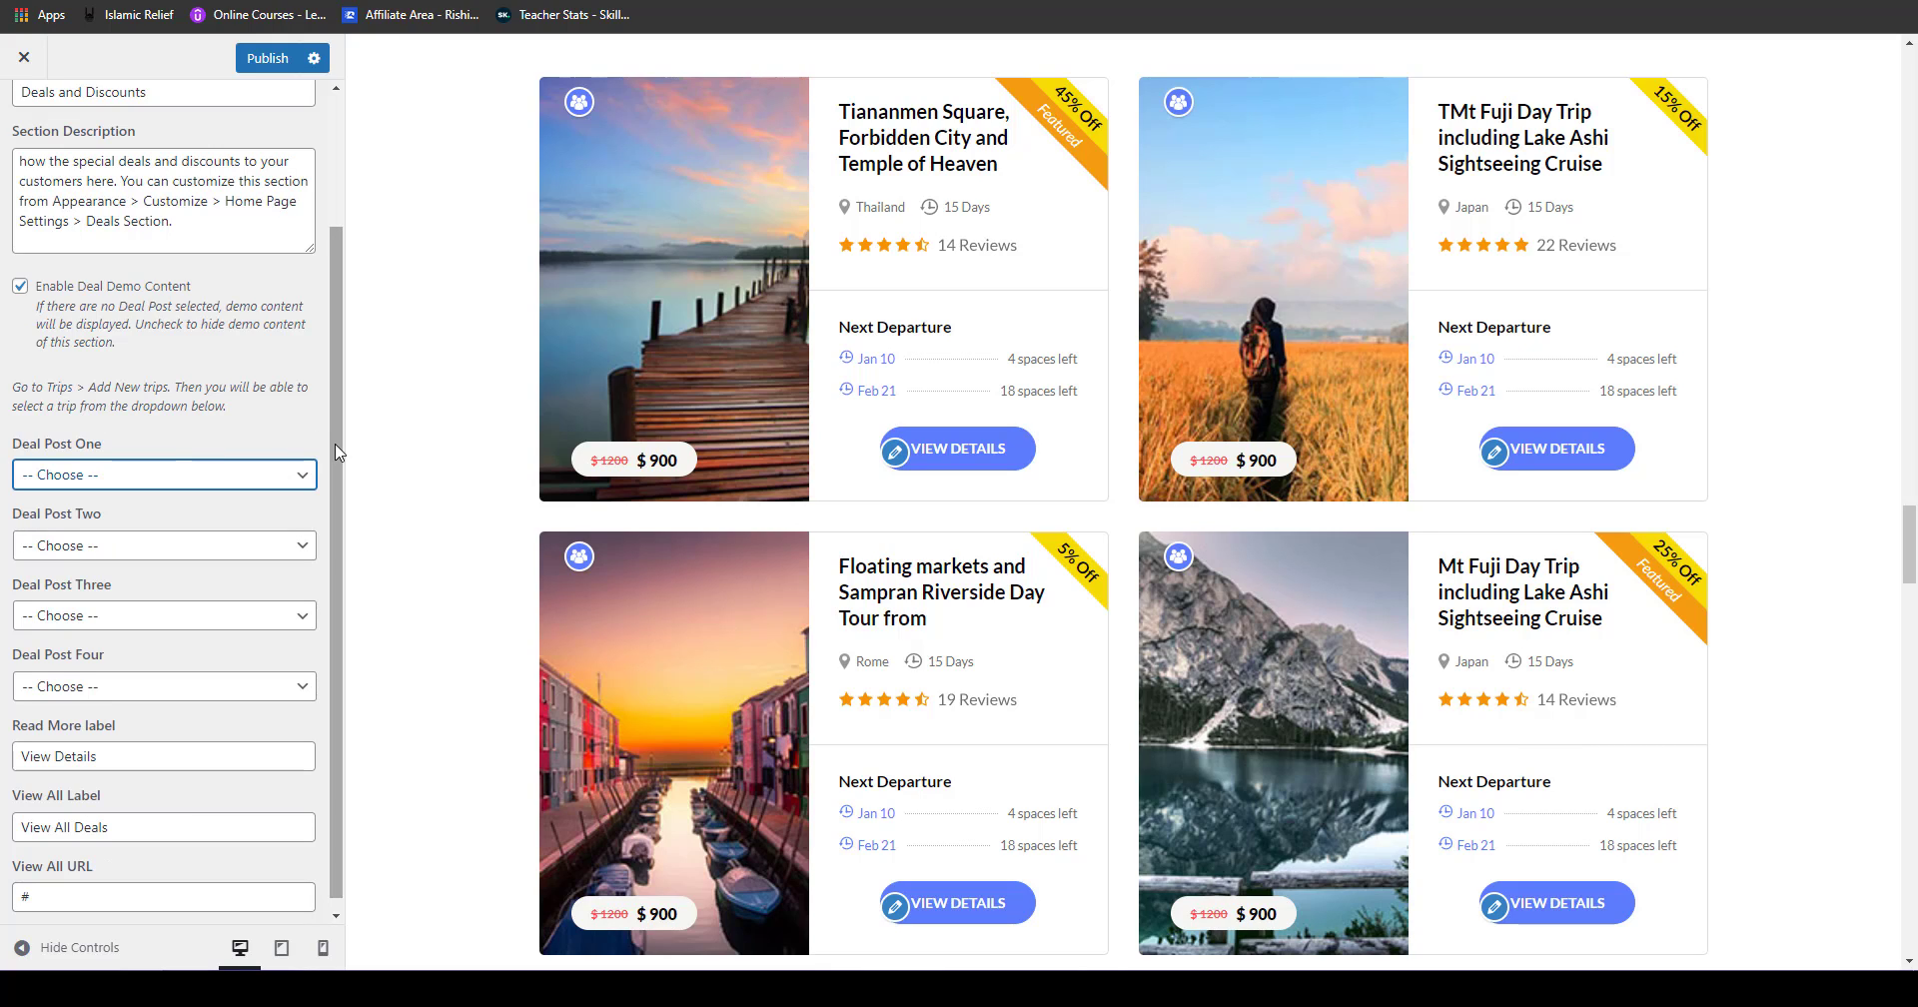
left_click(210, 478)
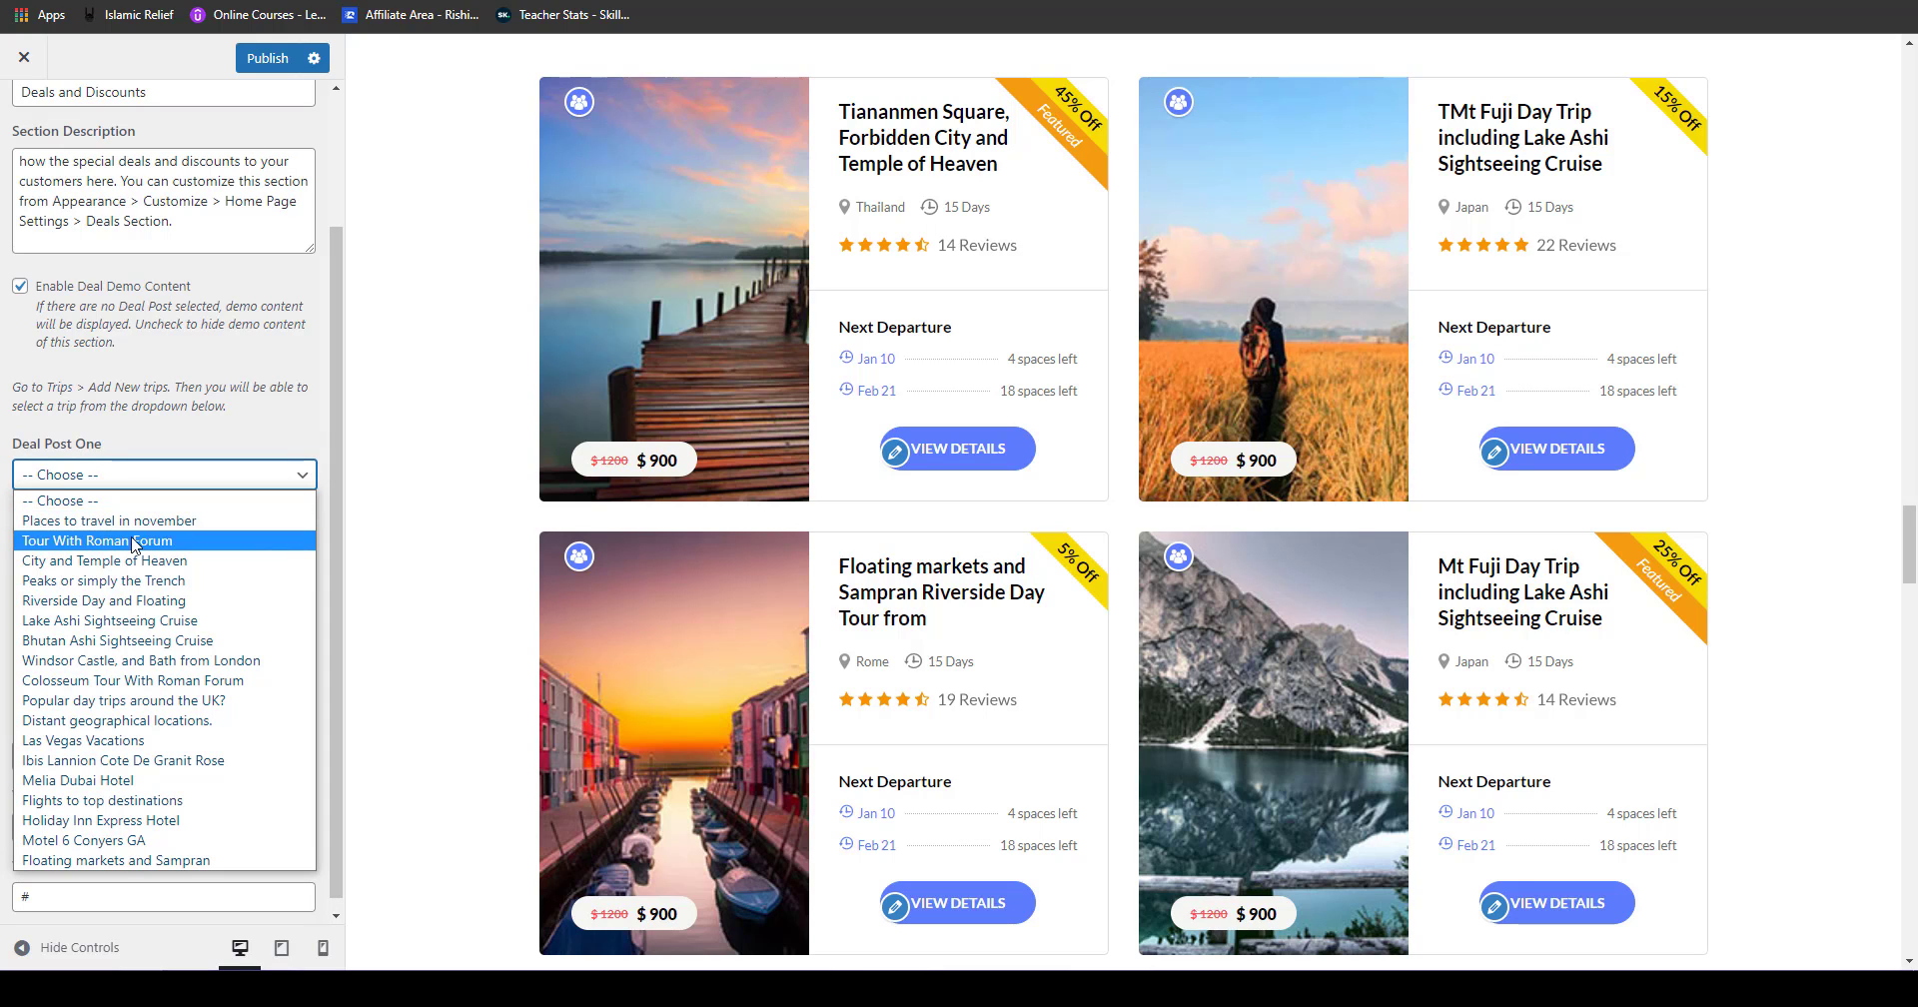
left_click(142, 522)
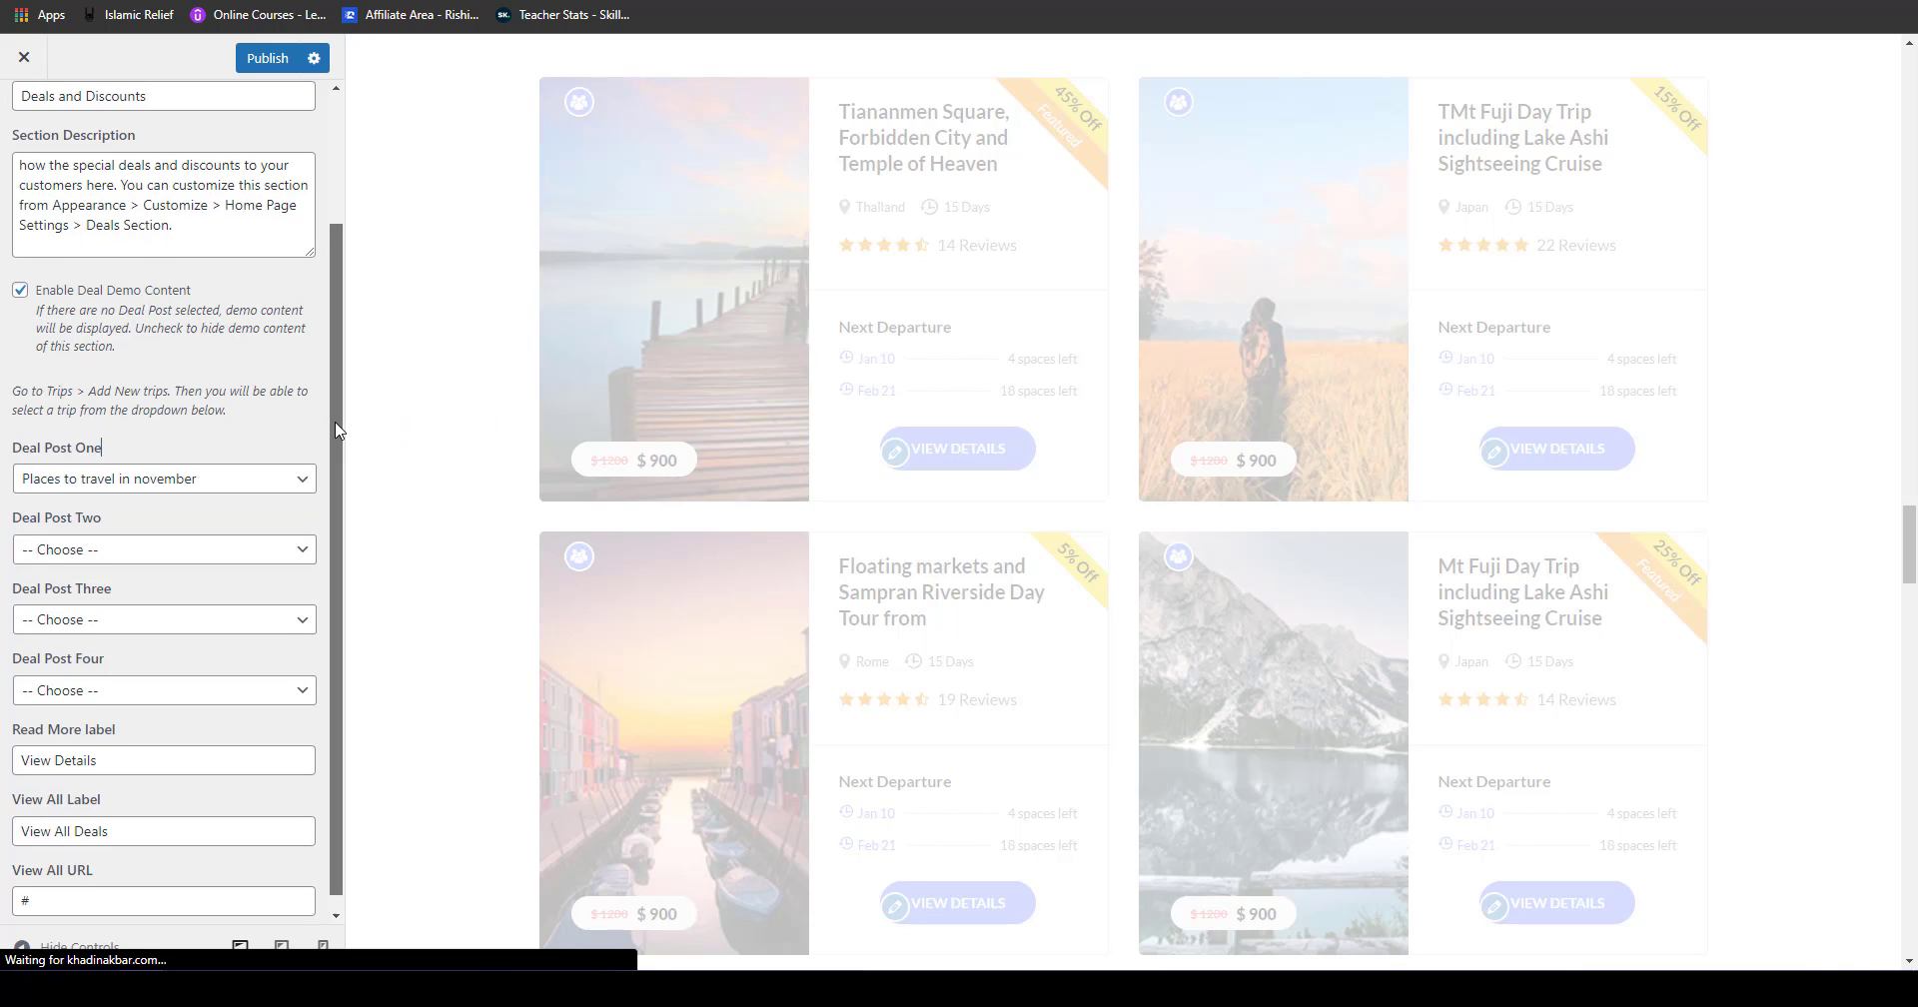
left_click_drag(338, 444, 341, 425)
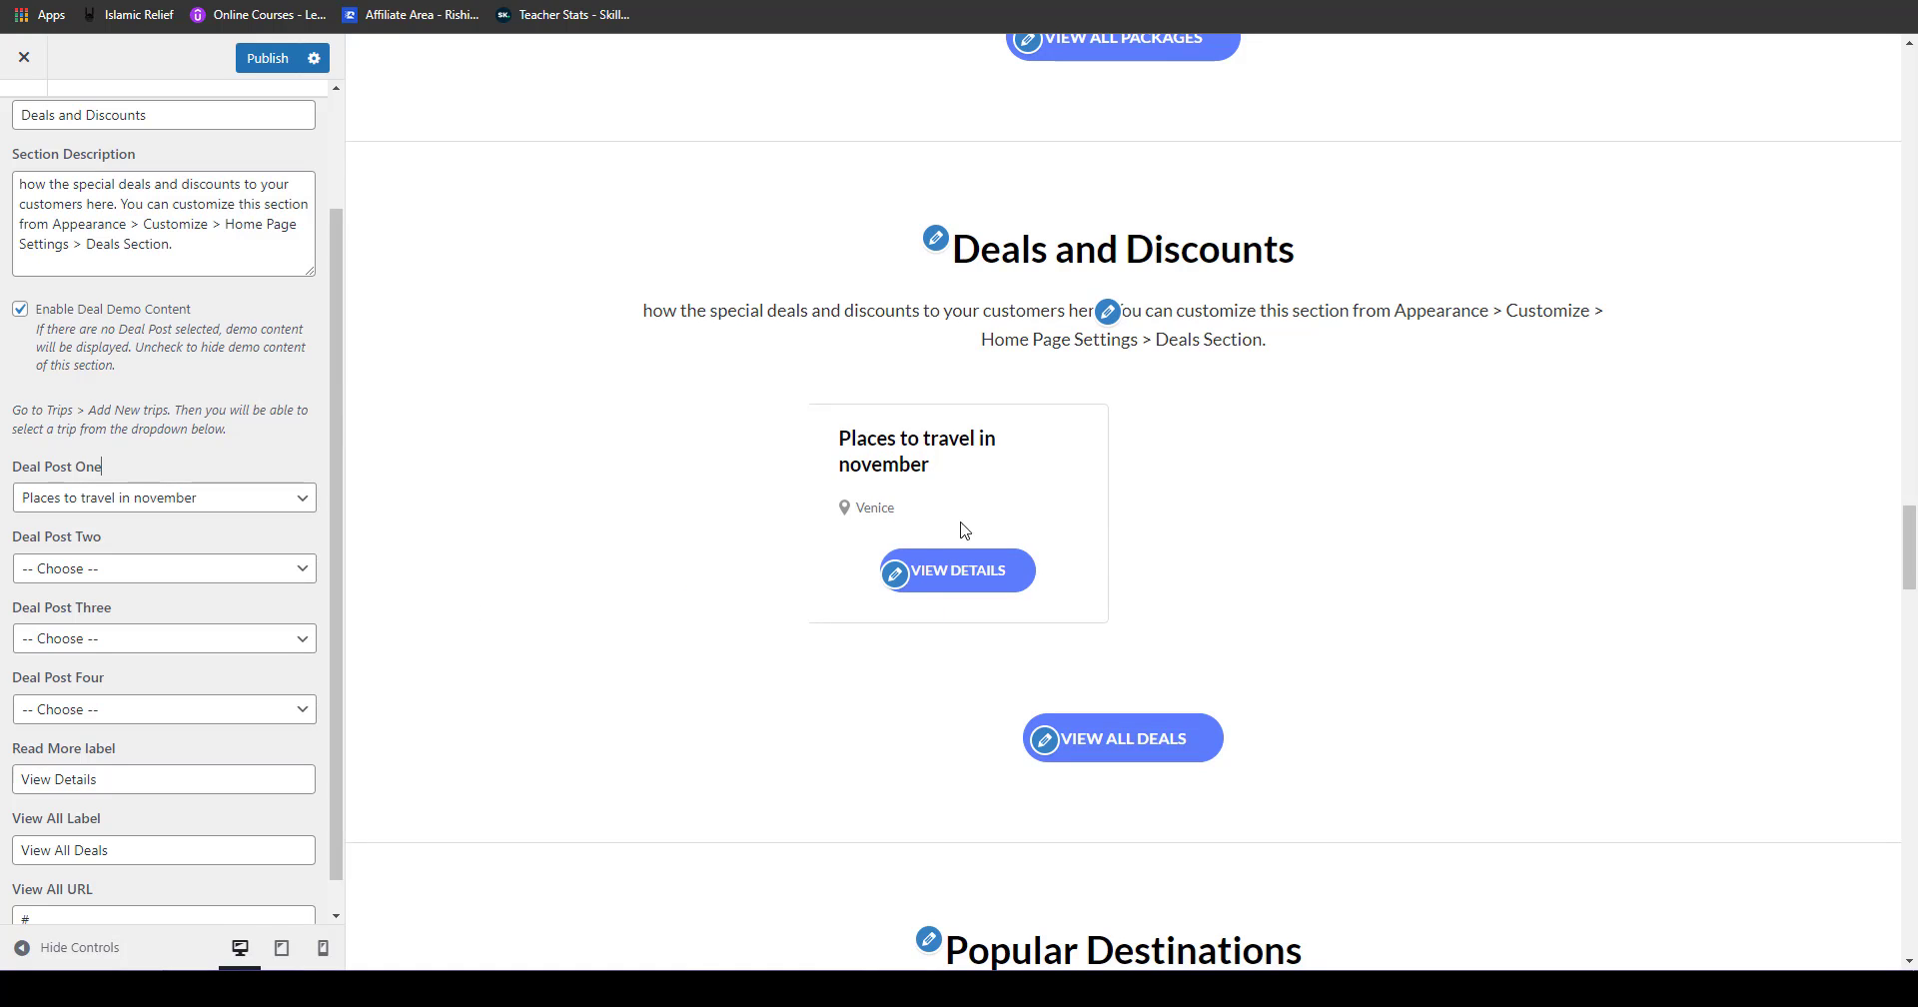
Step: Reset Deal Post One to "-- Choose --" and review the demo deals in the preview
left_click(155, 501)
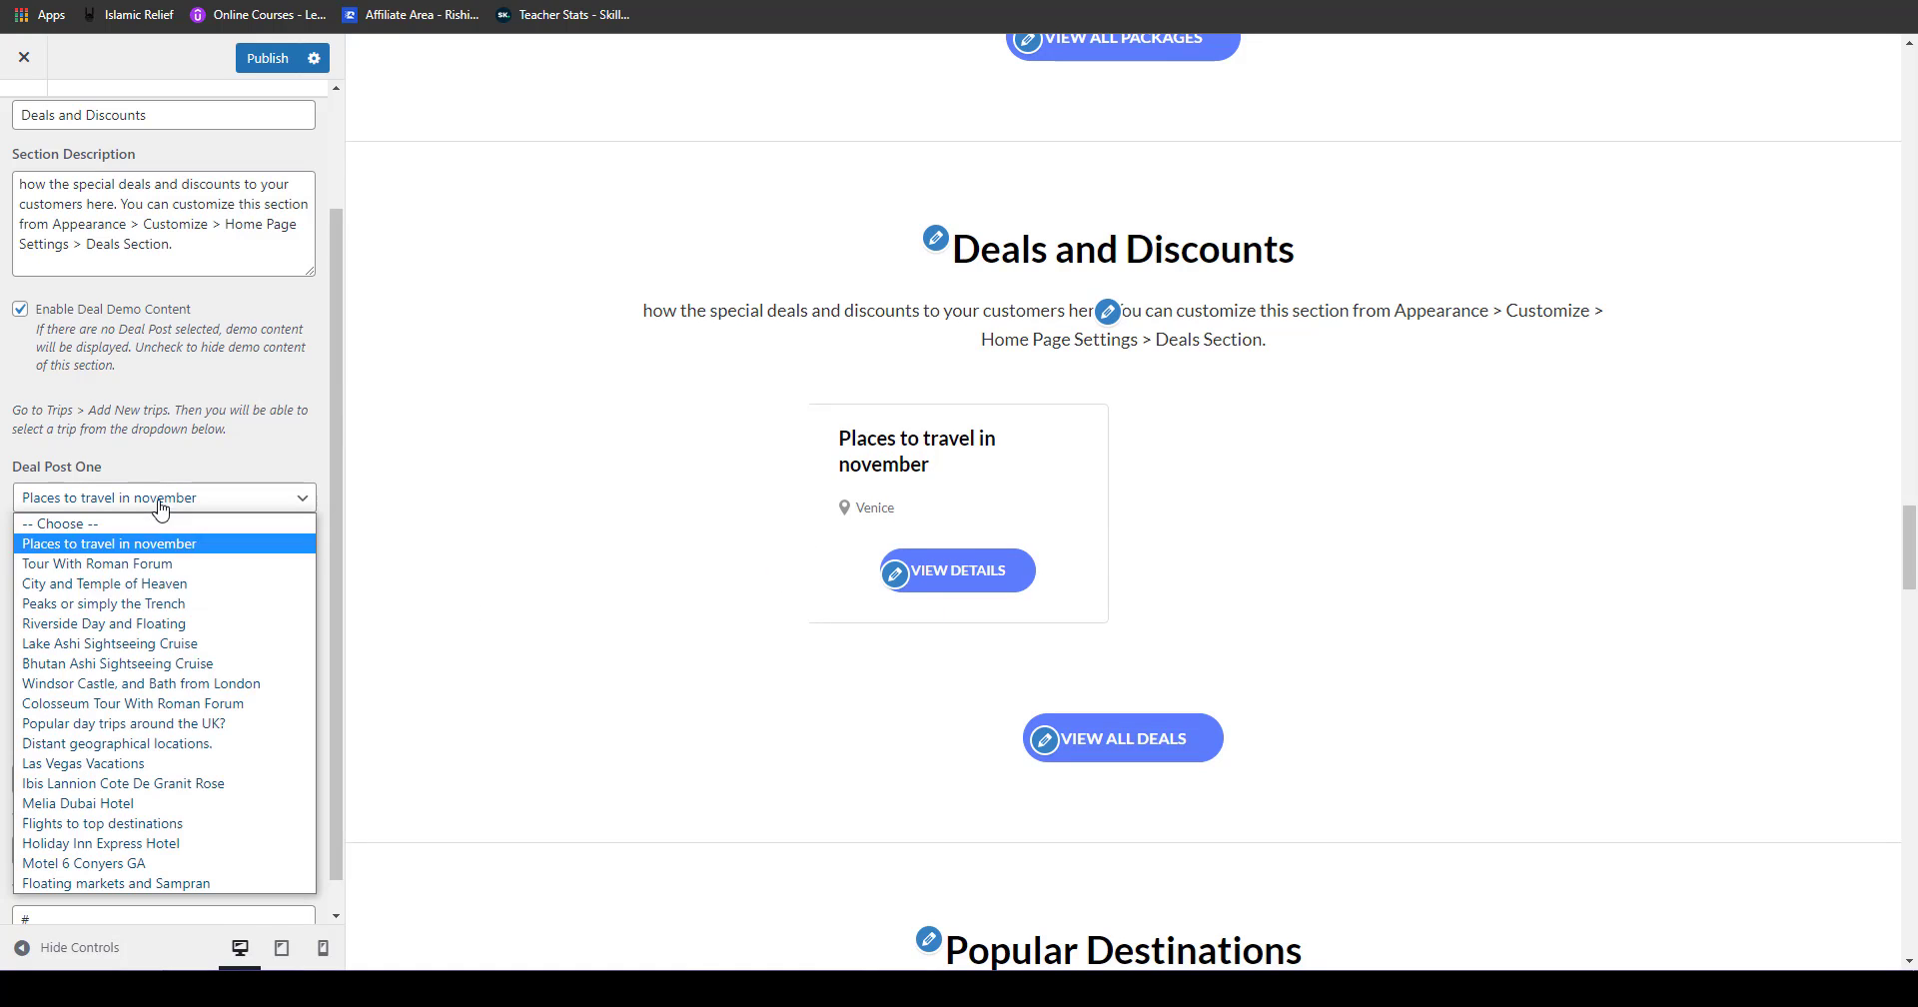
left_click(126, 527)
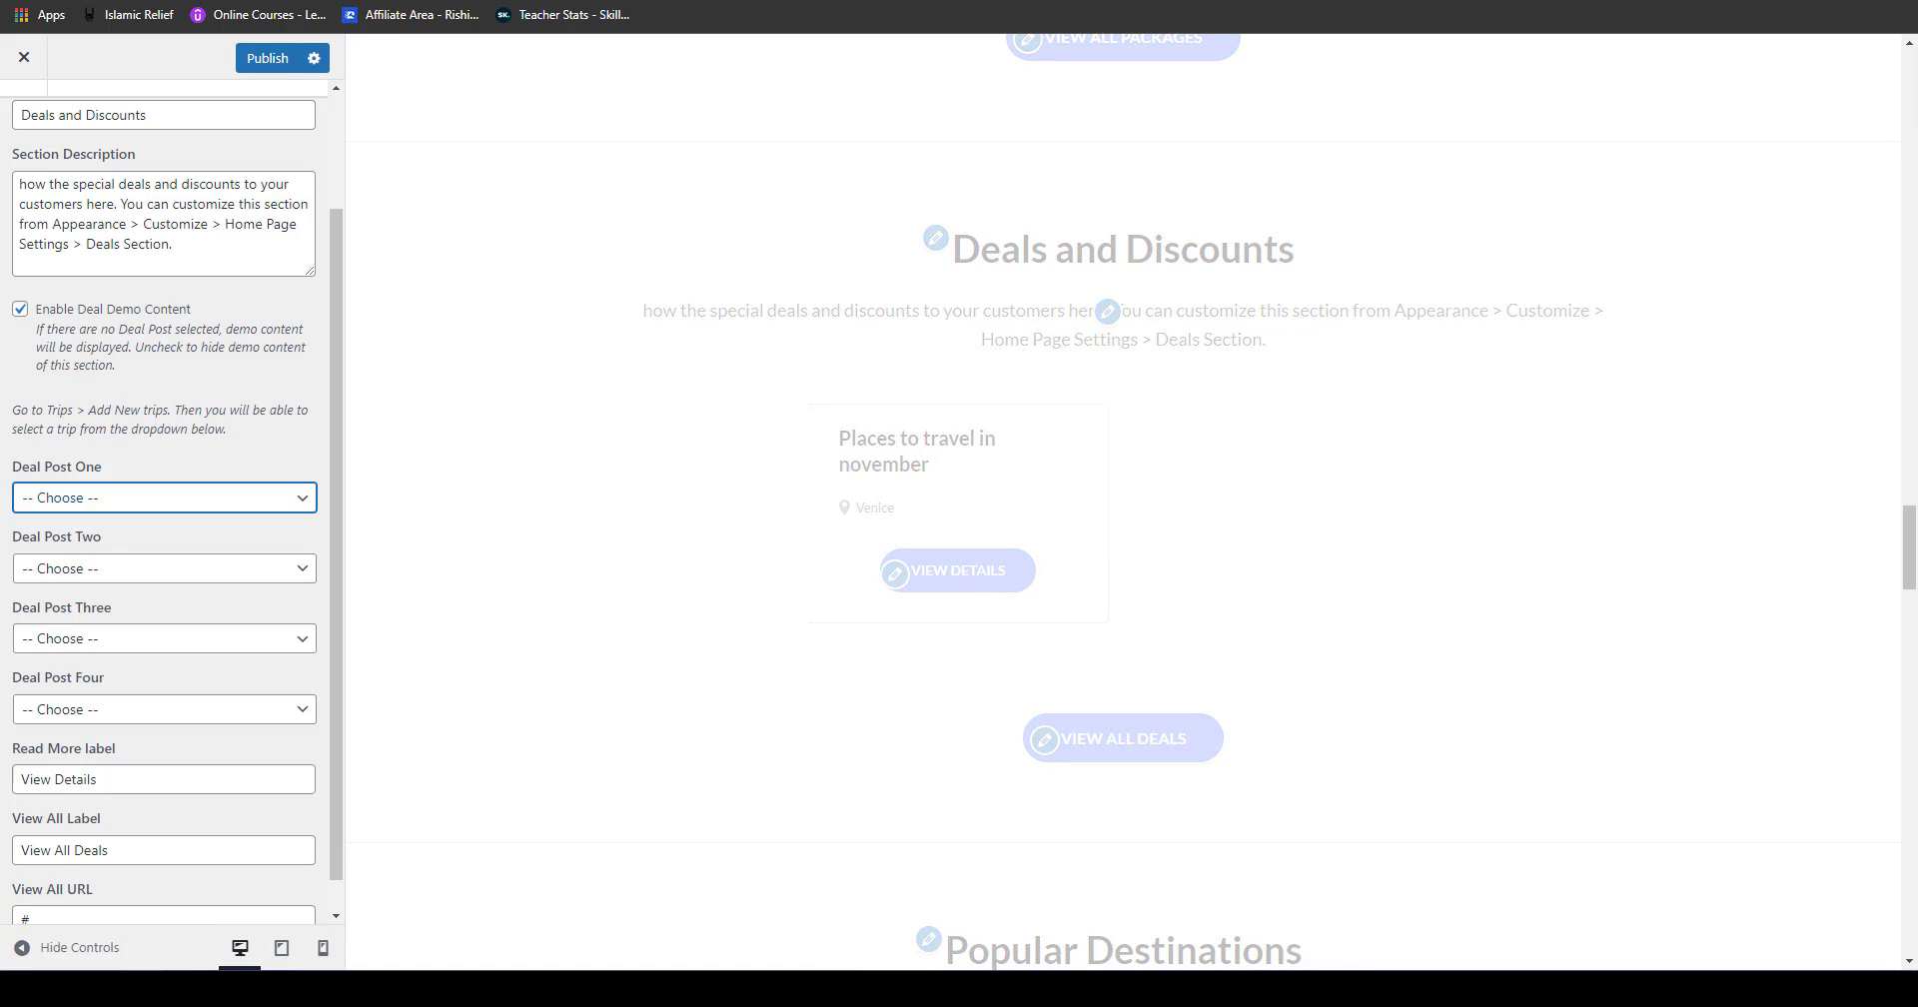
scroll(1908, 591, "down", 3)
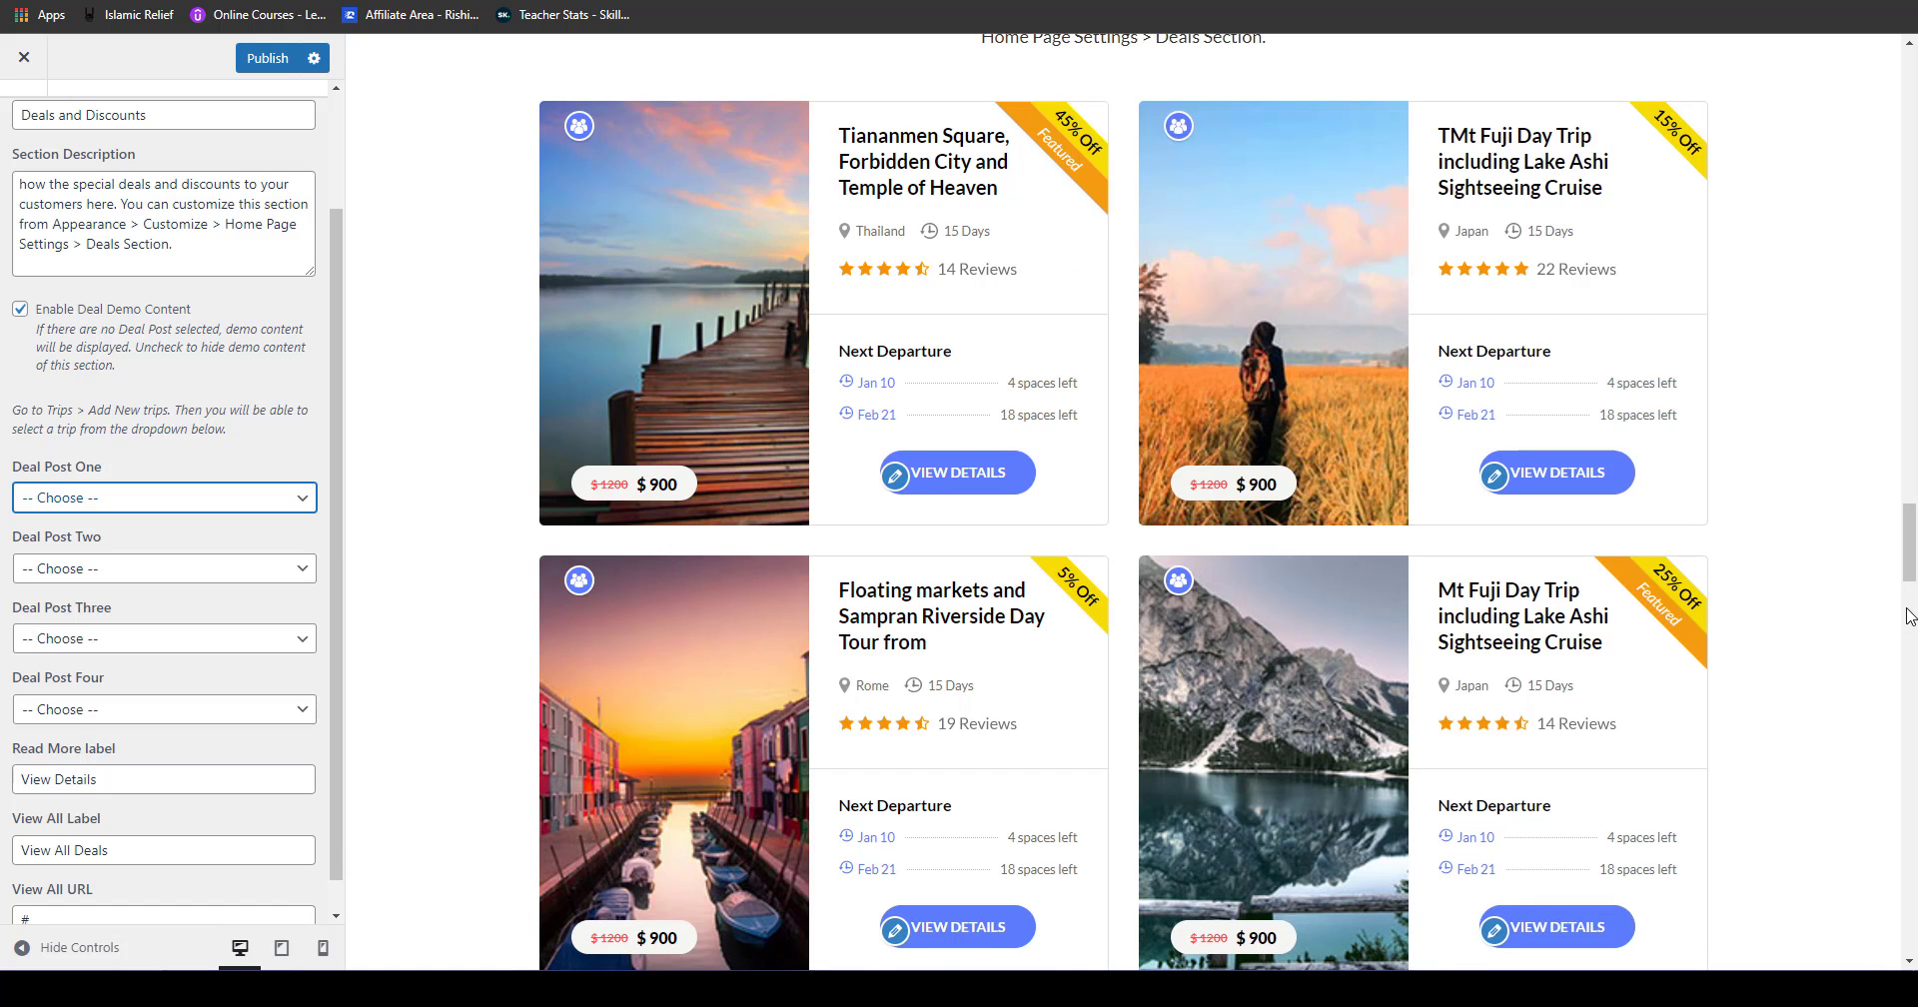
scroll(1910, 588, "down", 2)
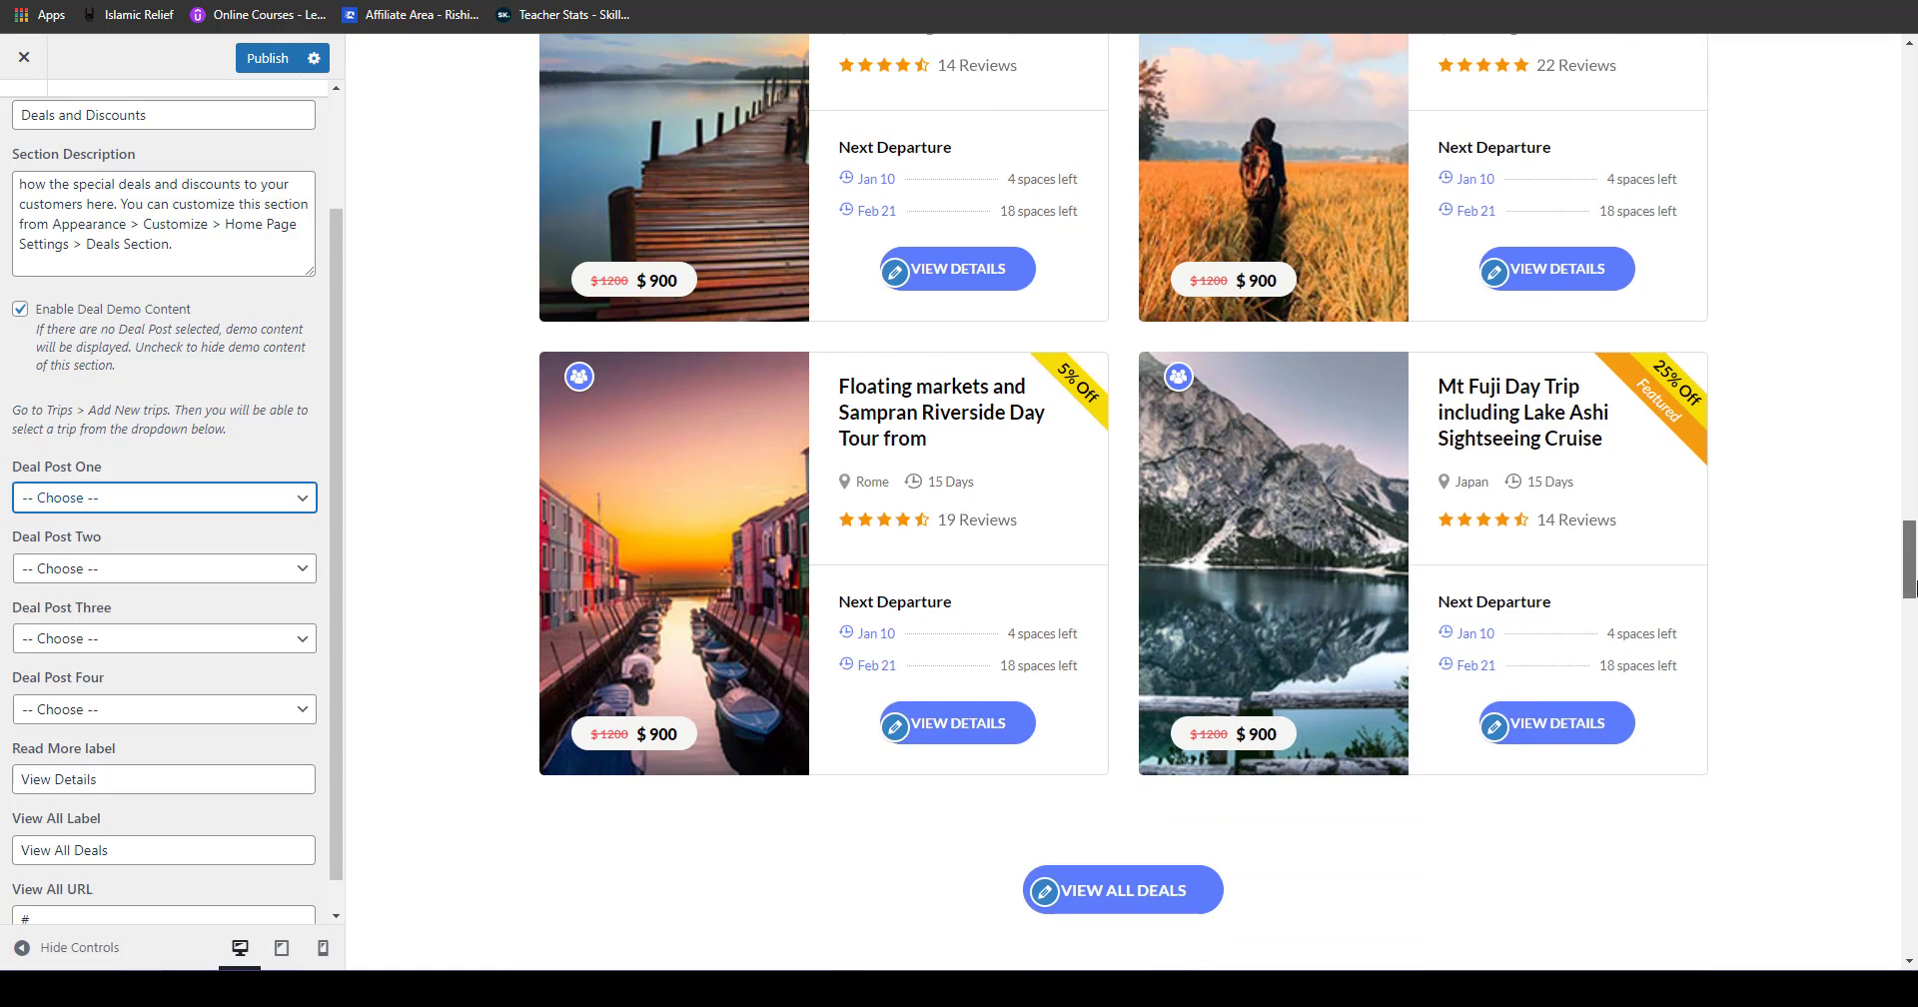
left_click_drag(1917, 583, 1916, 573)
left_click(342, 379)
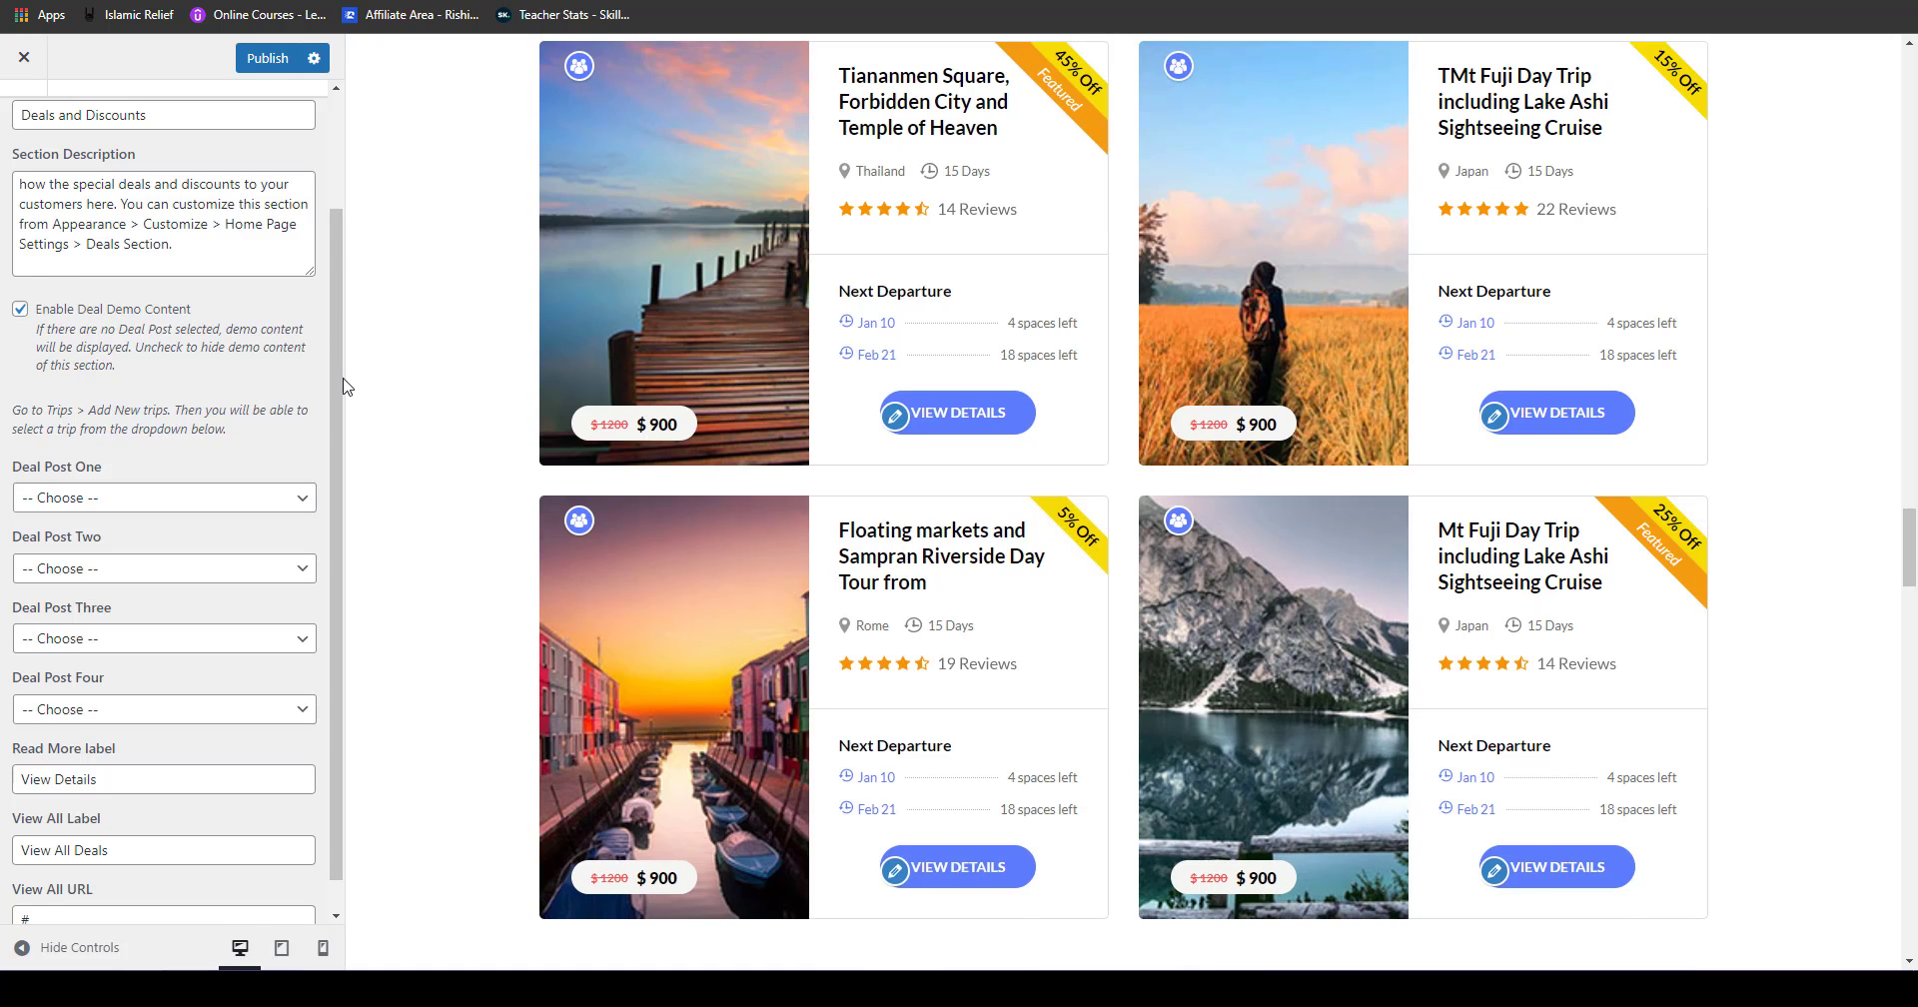
scroll(347, 362, "up", 3)
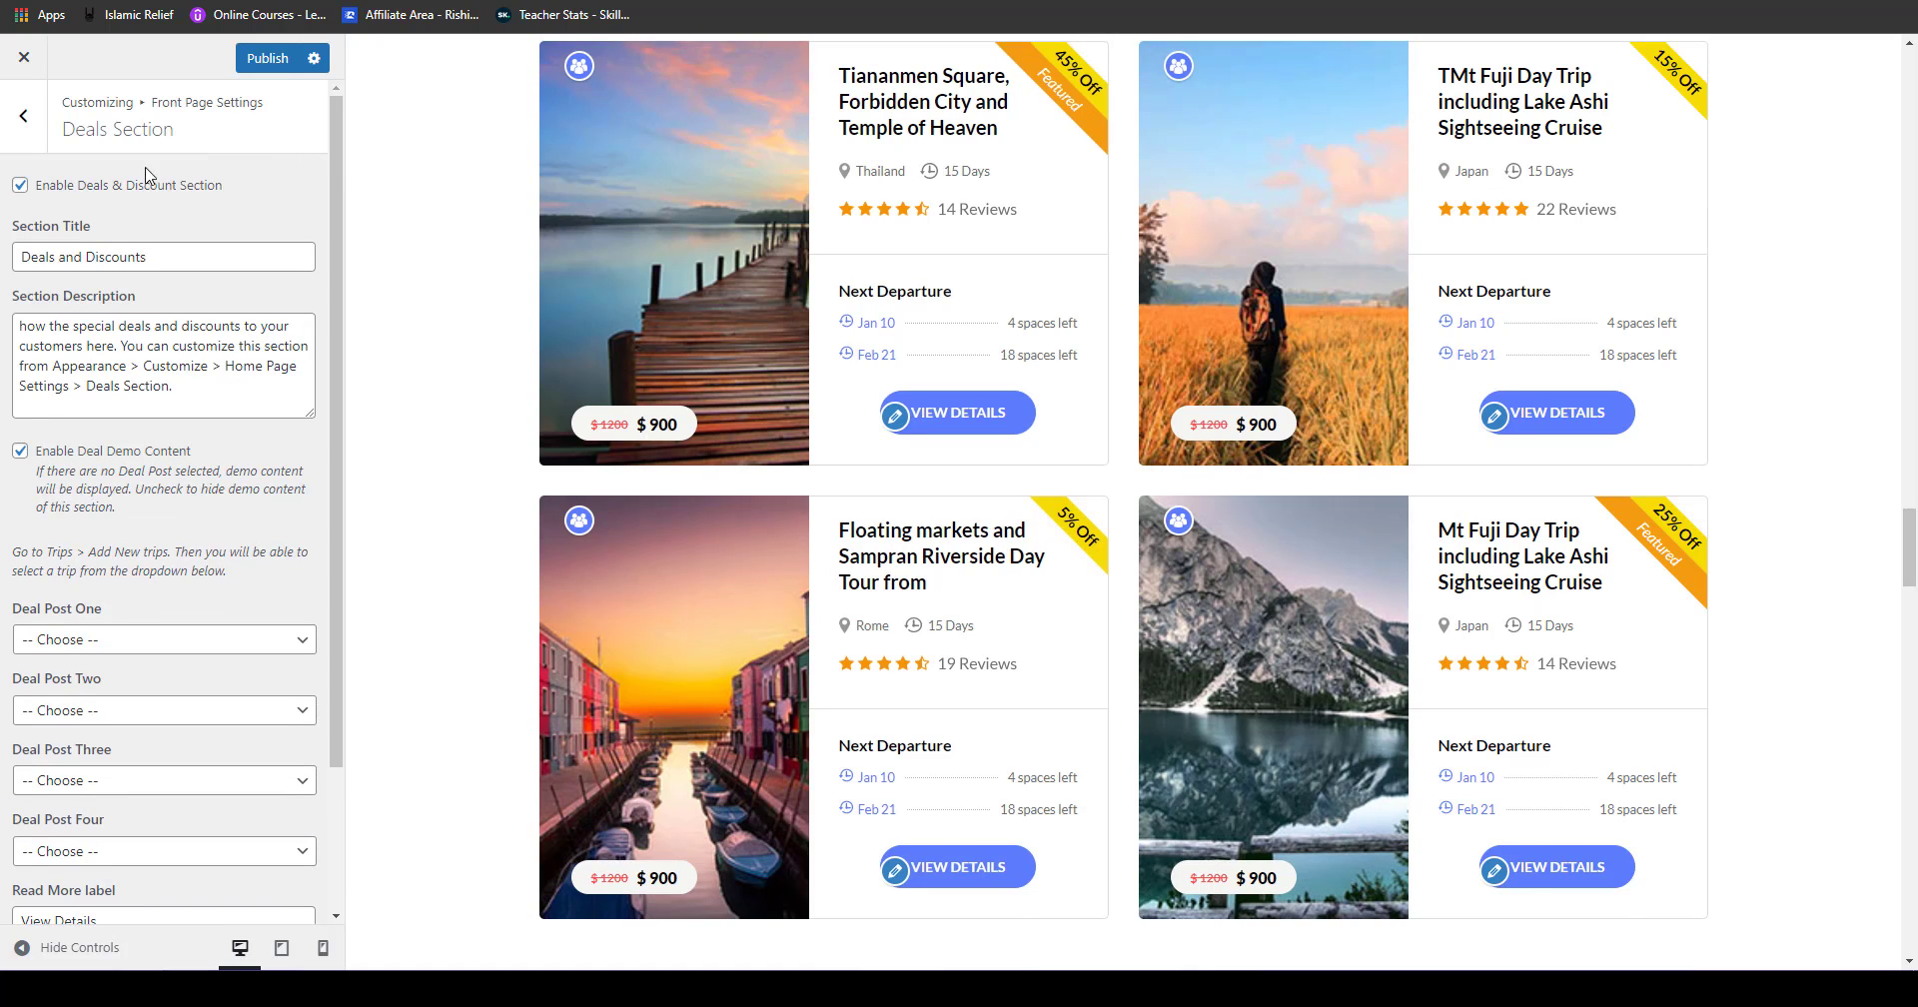
Step: Open the front page Destination Section and inspect the categories available for Destination One
left_click(25, 139)
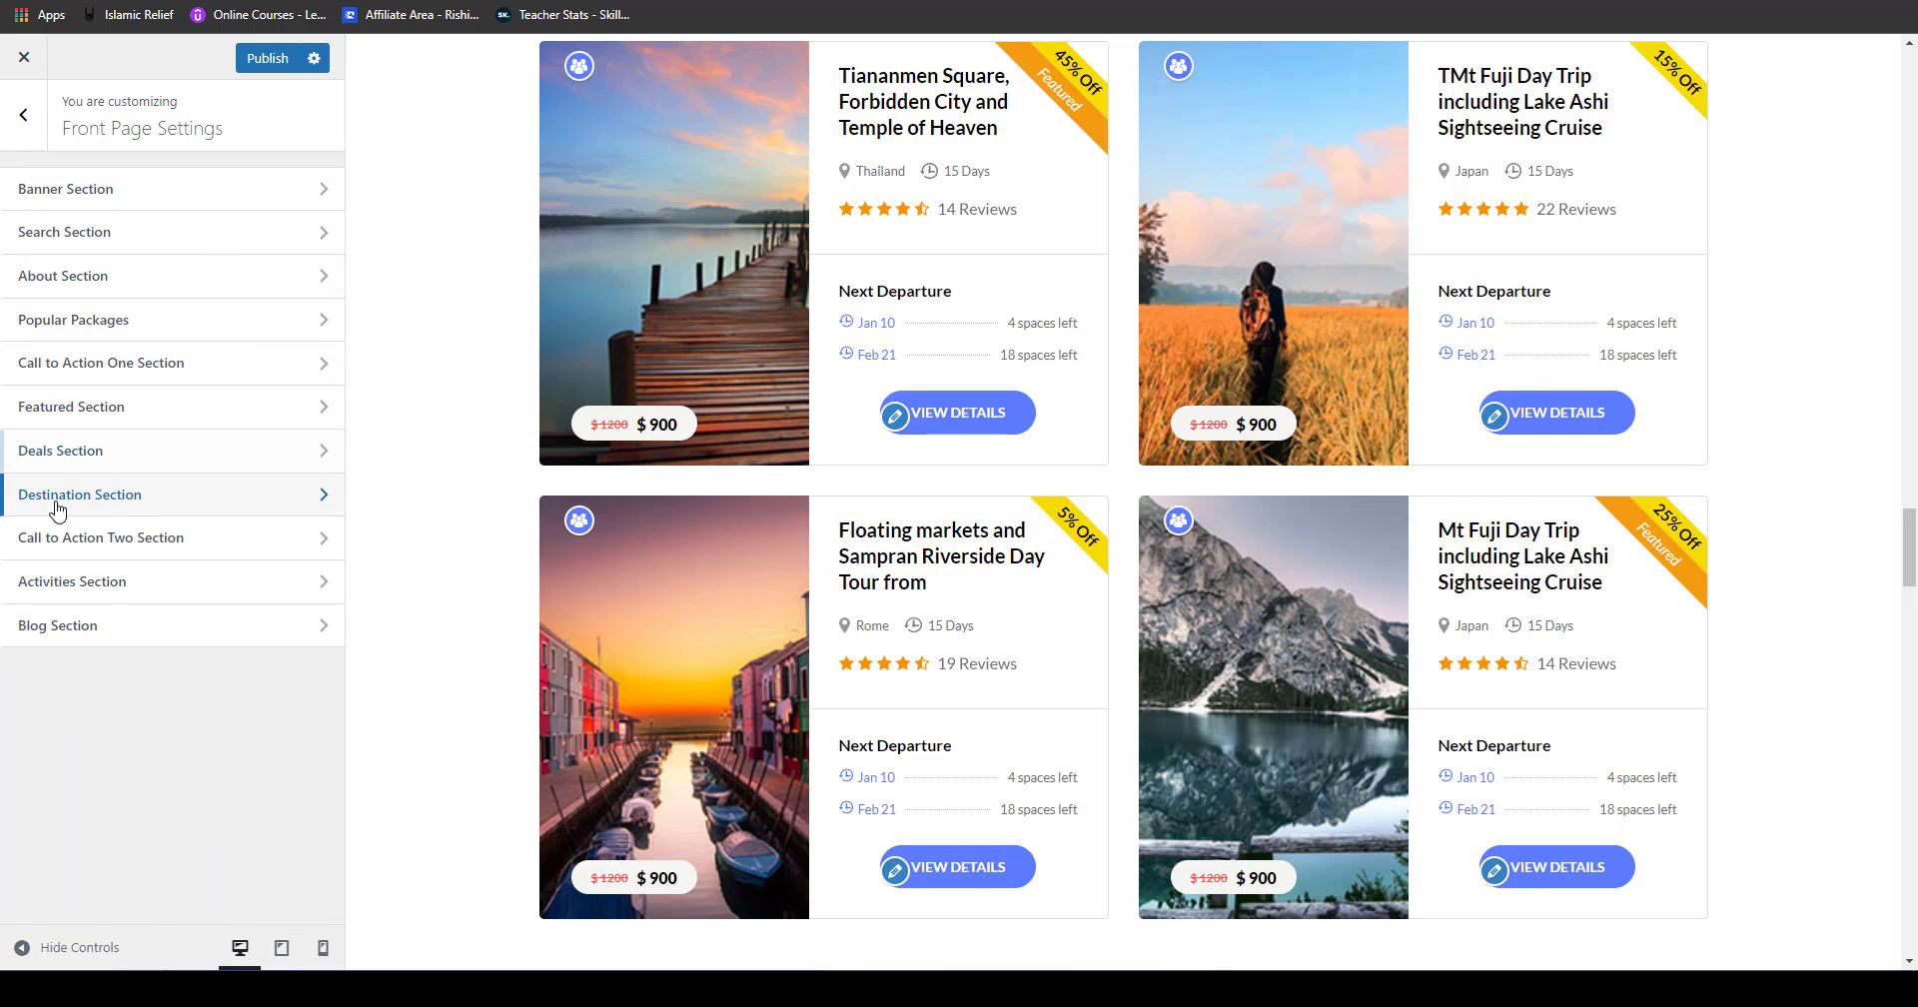
left_click(57, 511)
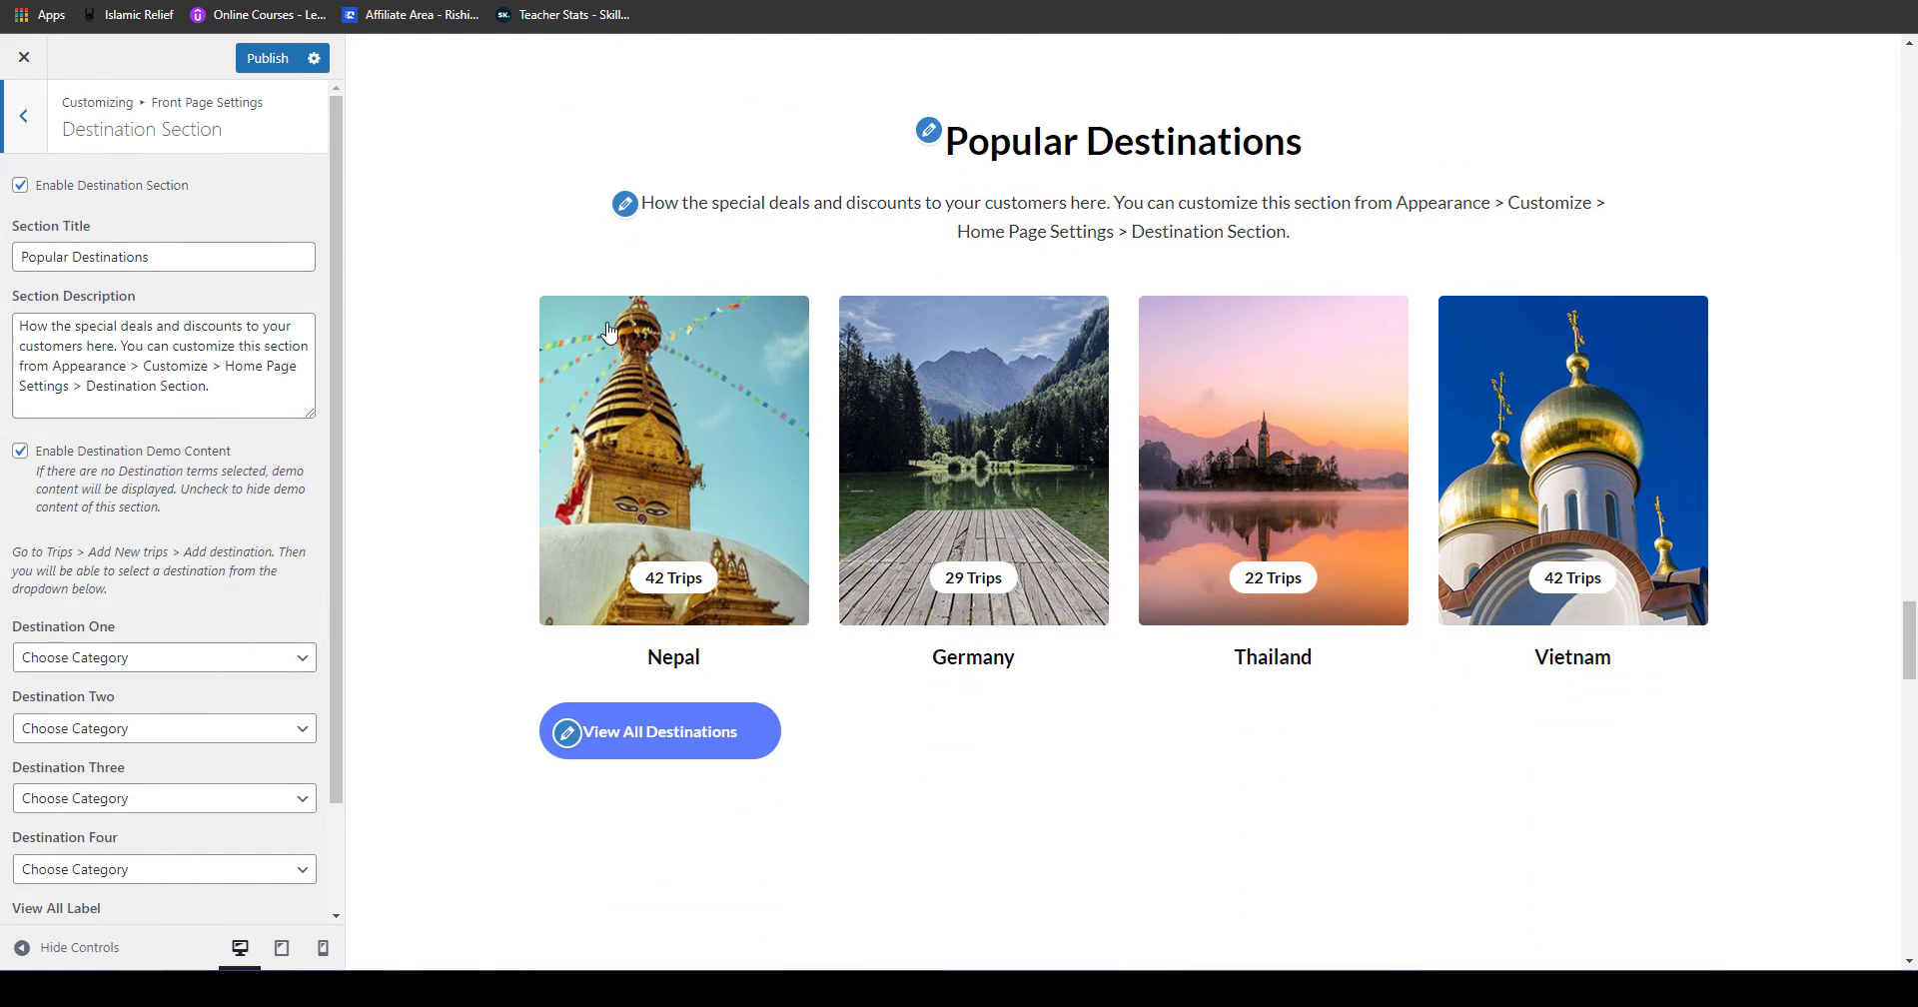
scroll(115, 614, "down", 1)
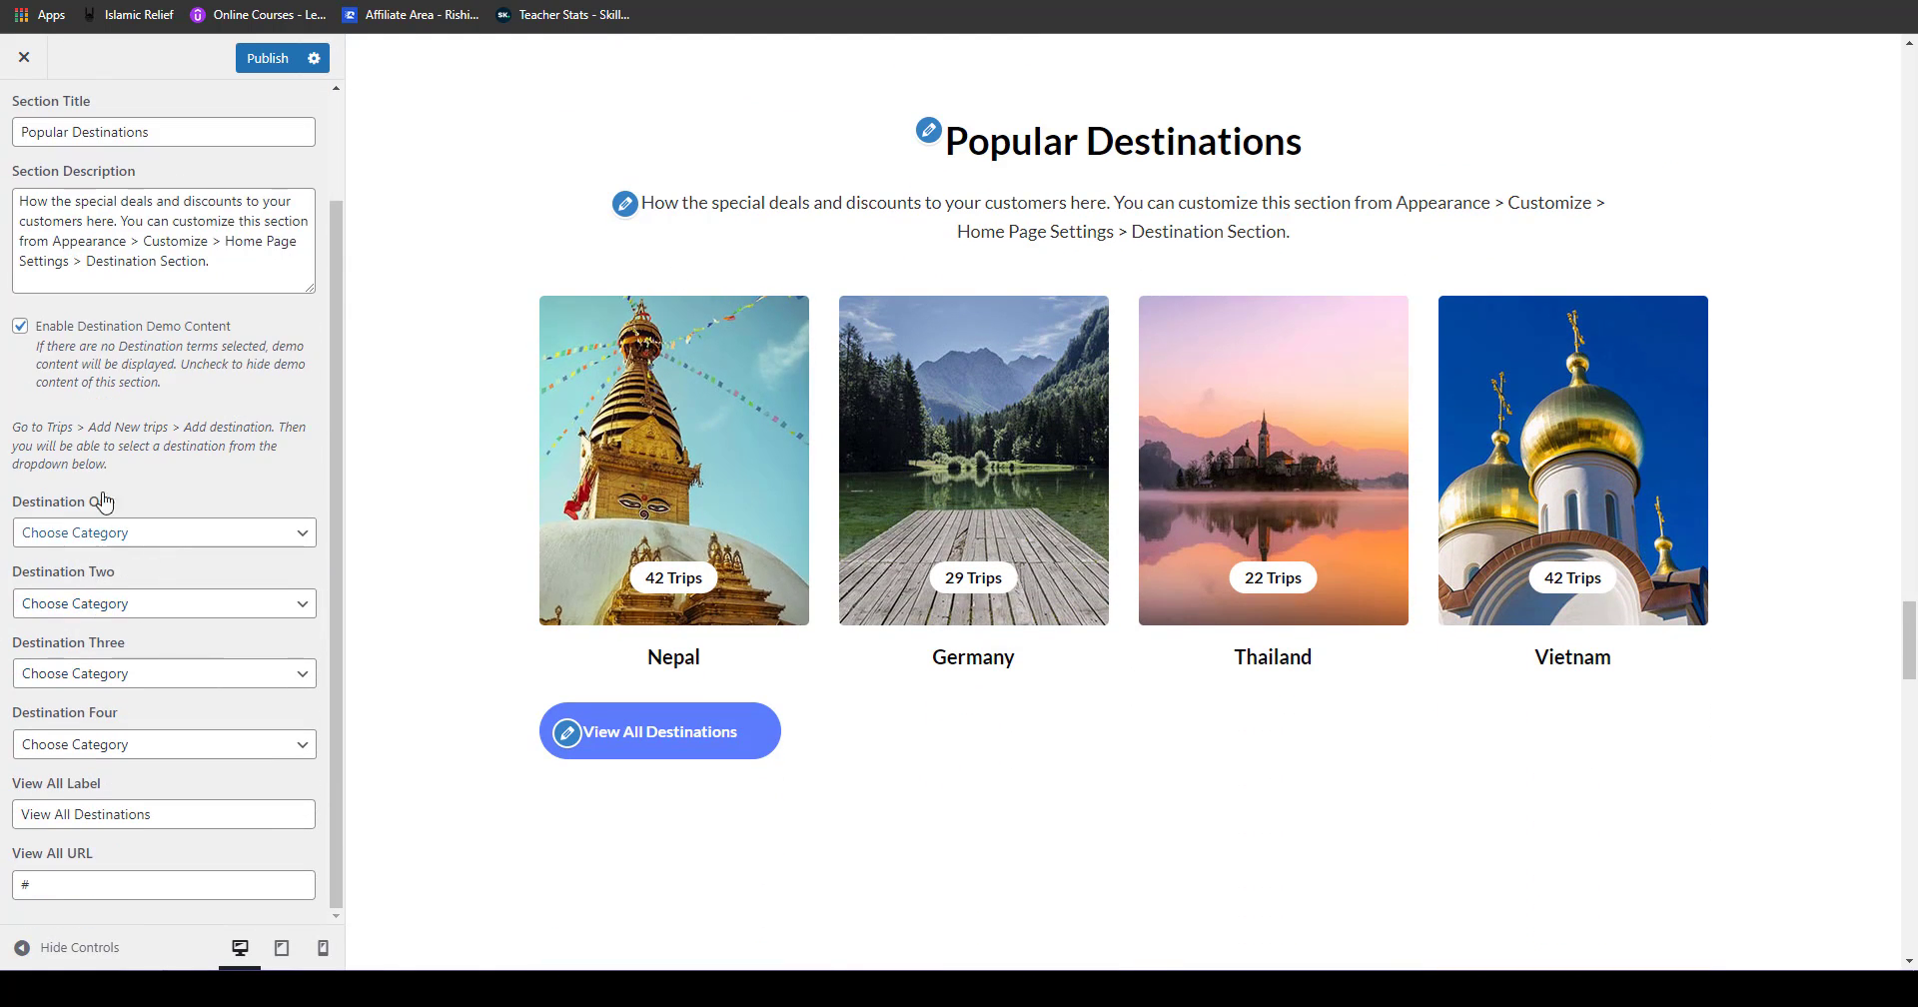
left_click(135, 537)
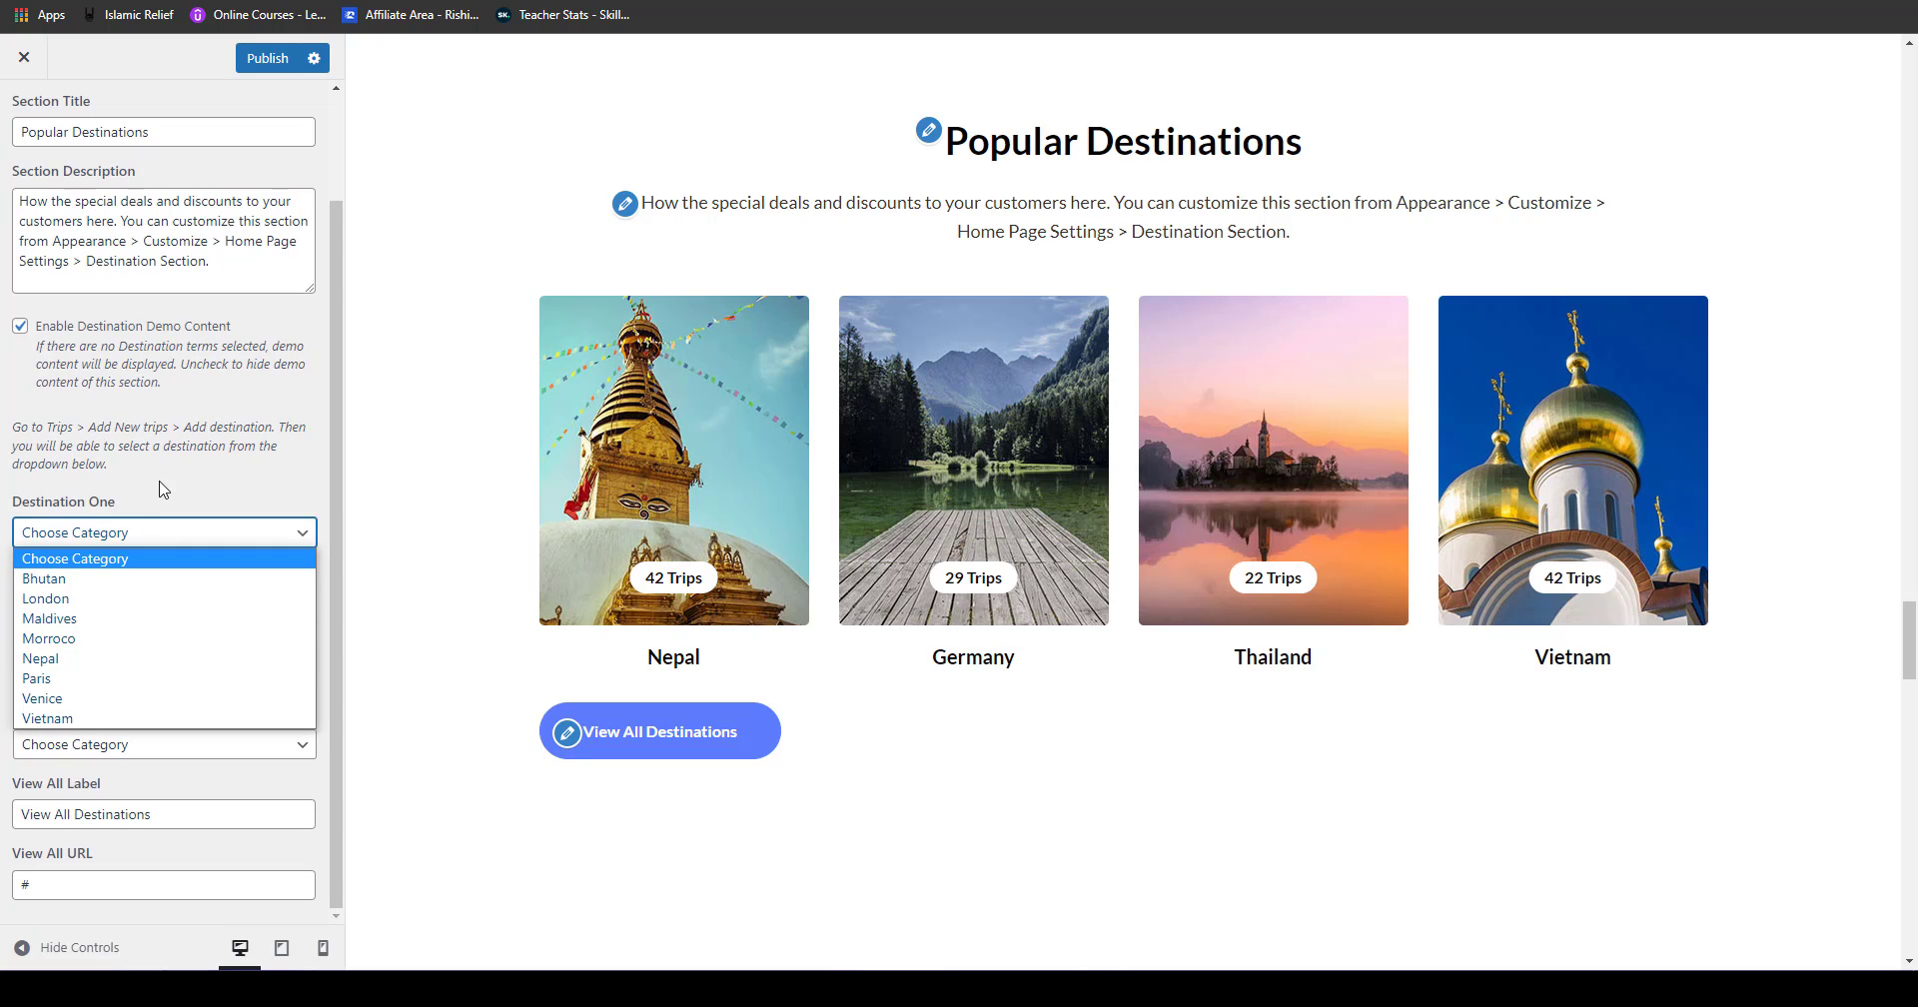
left_click(131, 560)
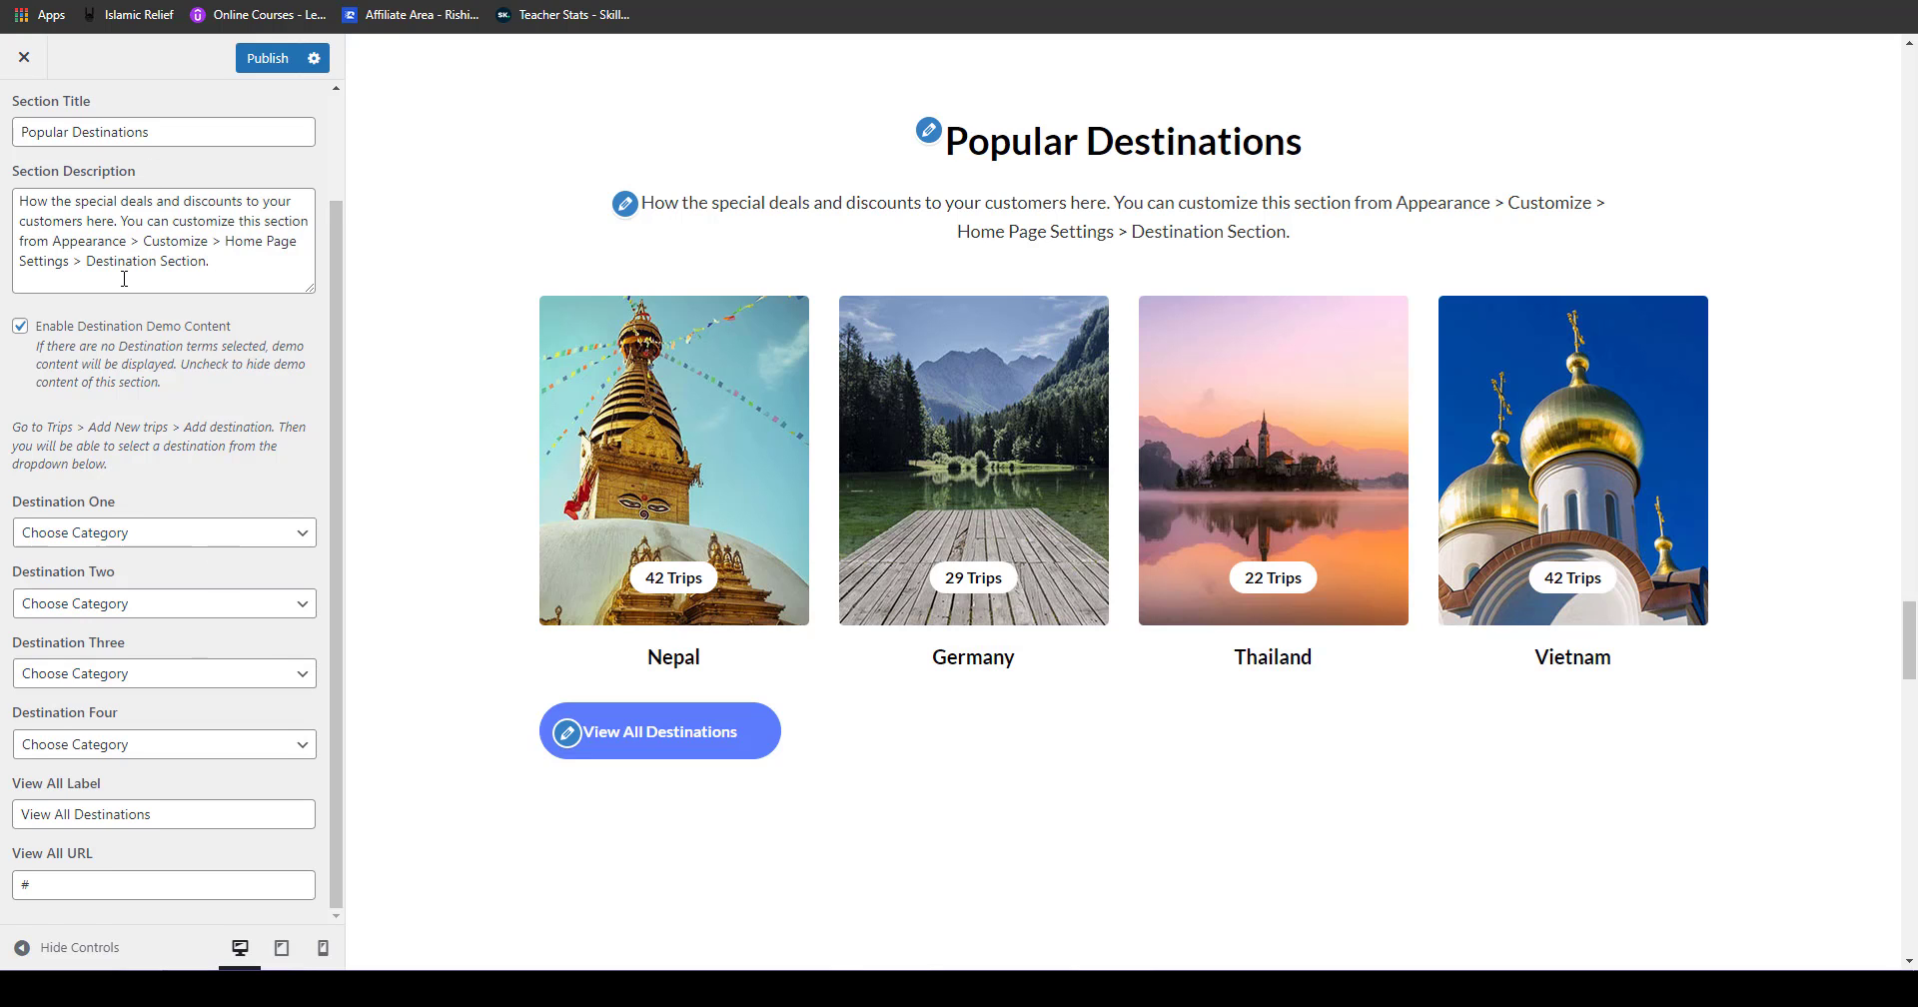
scroll(3, 145, "up", 2)
Step: Set the existing cta-img.jpg from the media library as the image of the Call to Action Two Section's widget
left_click(24, 110)
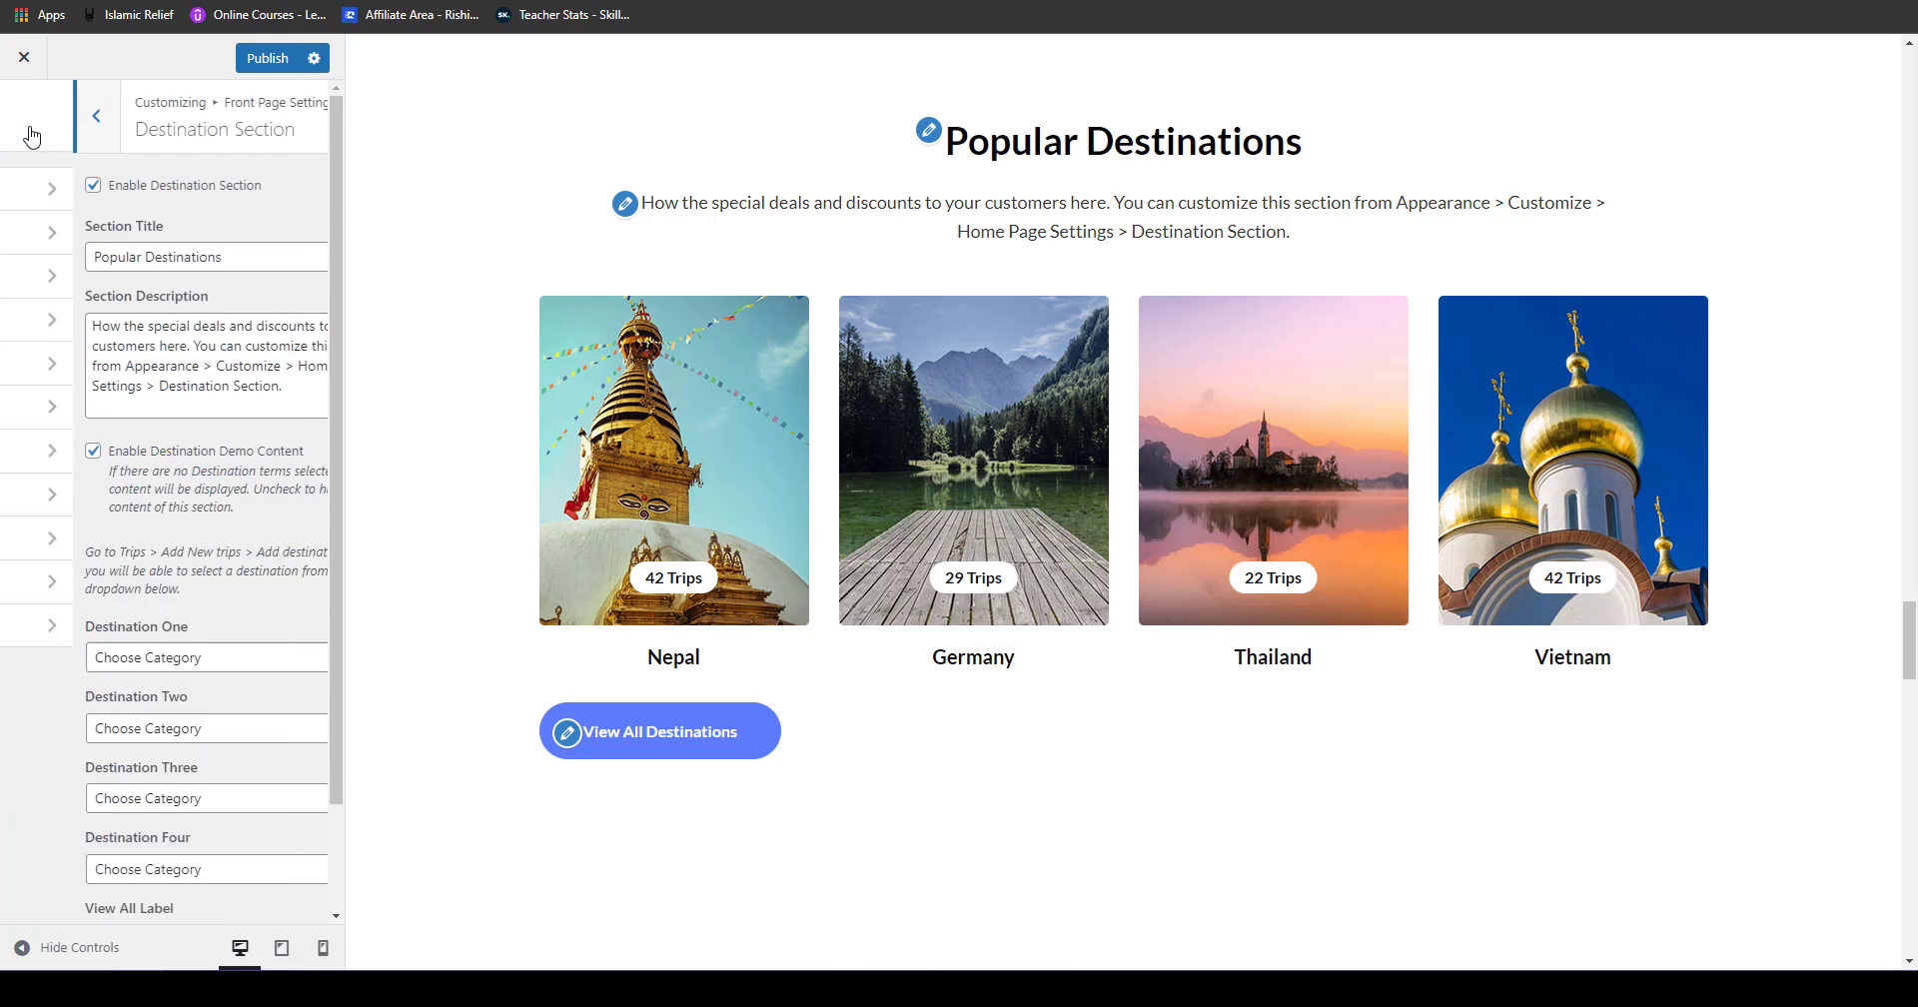
left_click(182, 540)
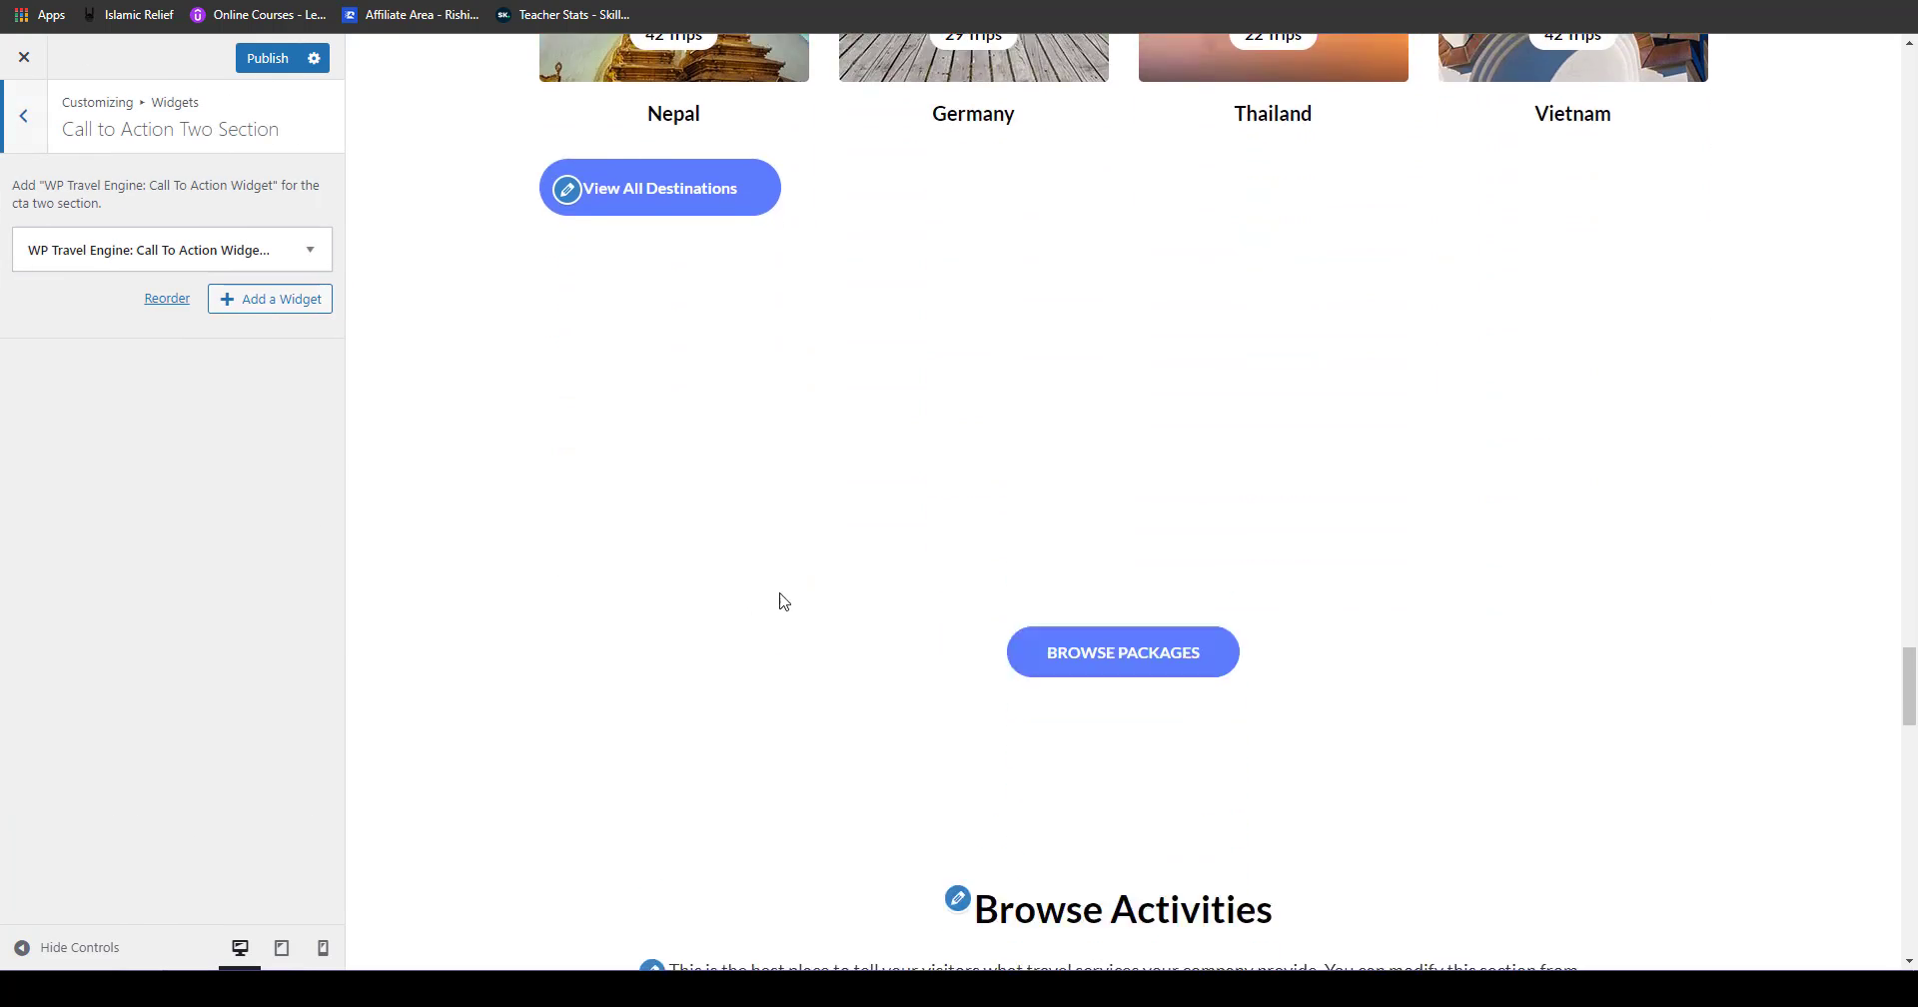
left_click(288, 261)
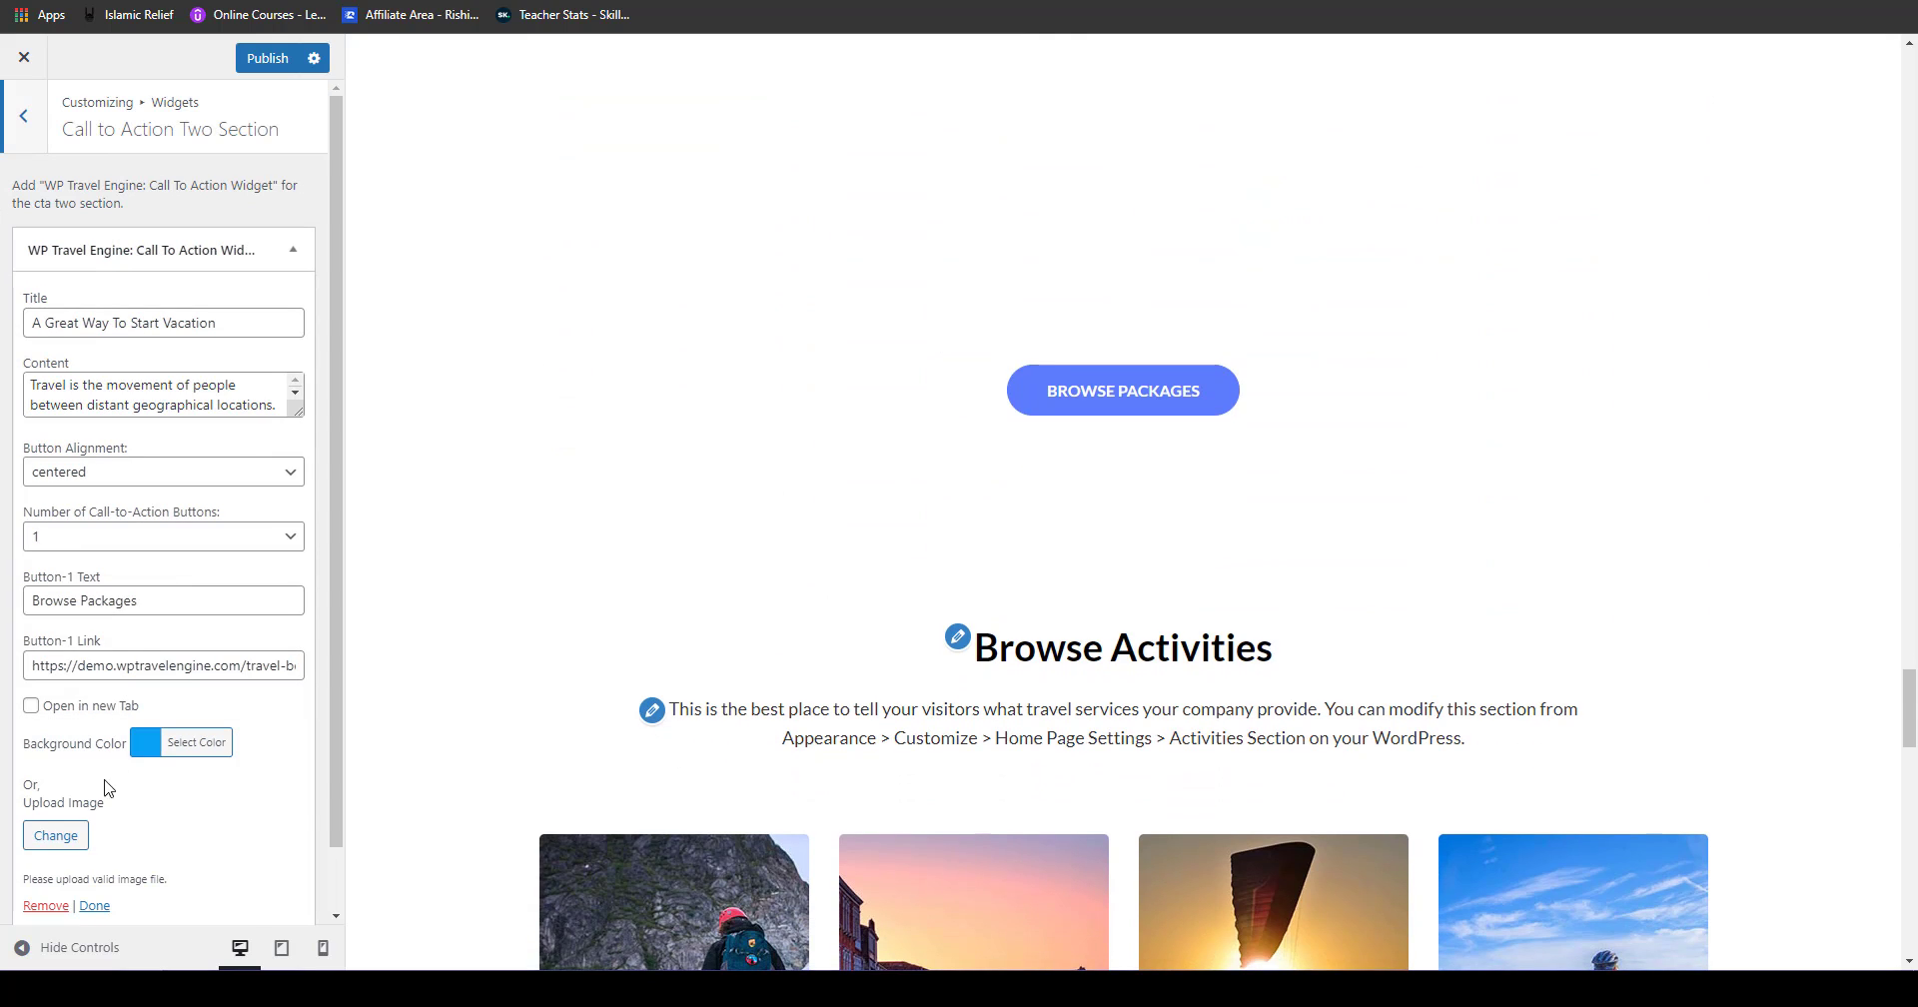
left_click(55, 835)
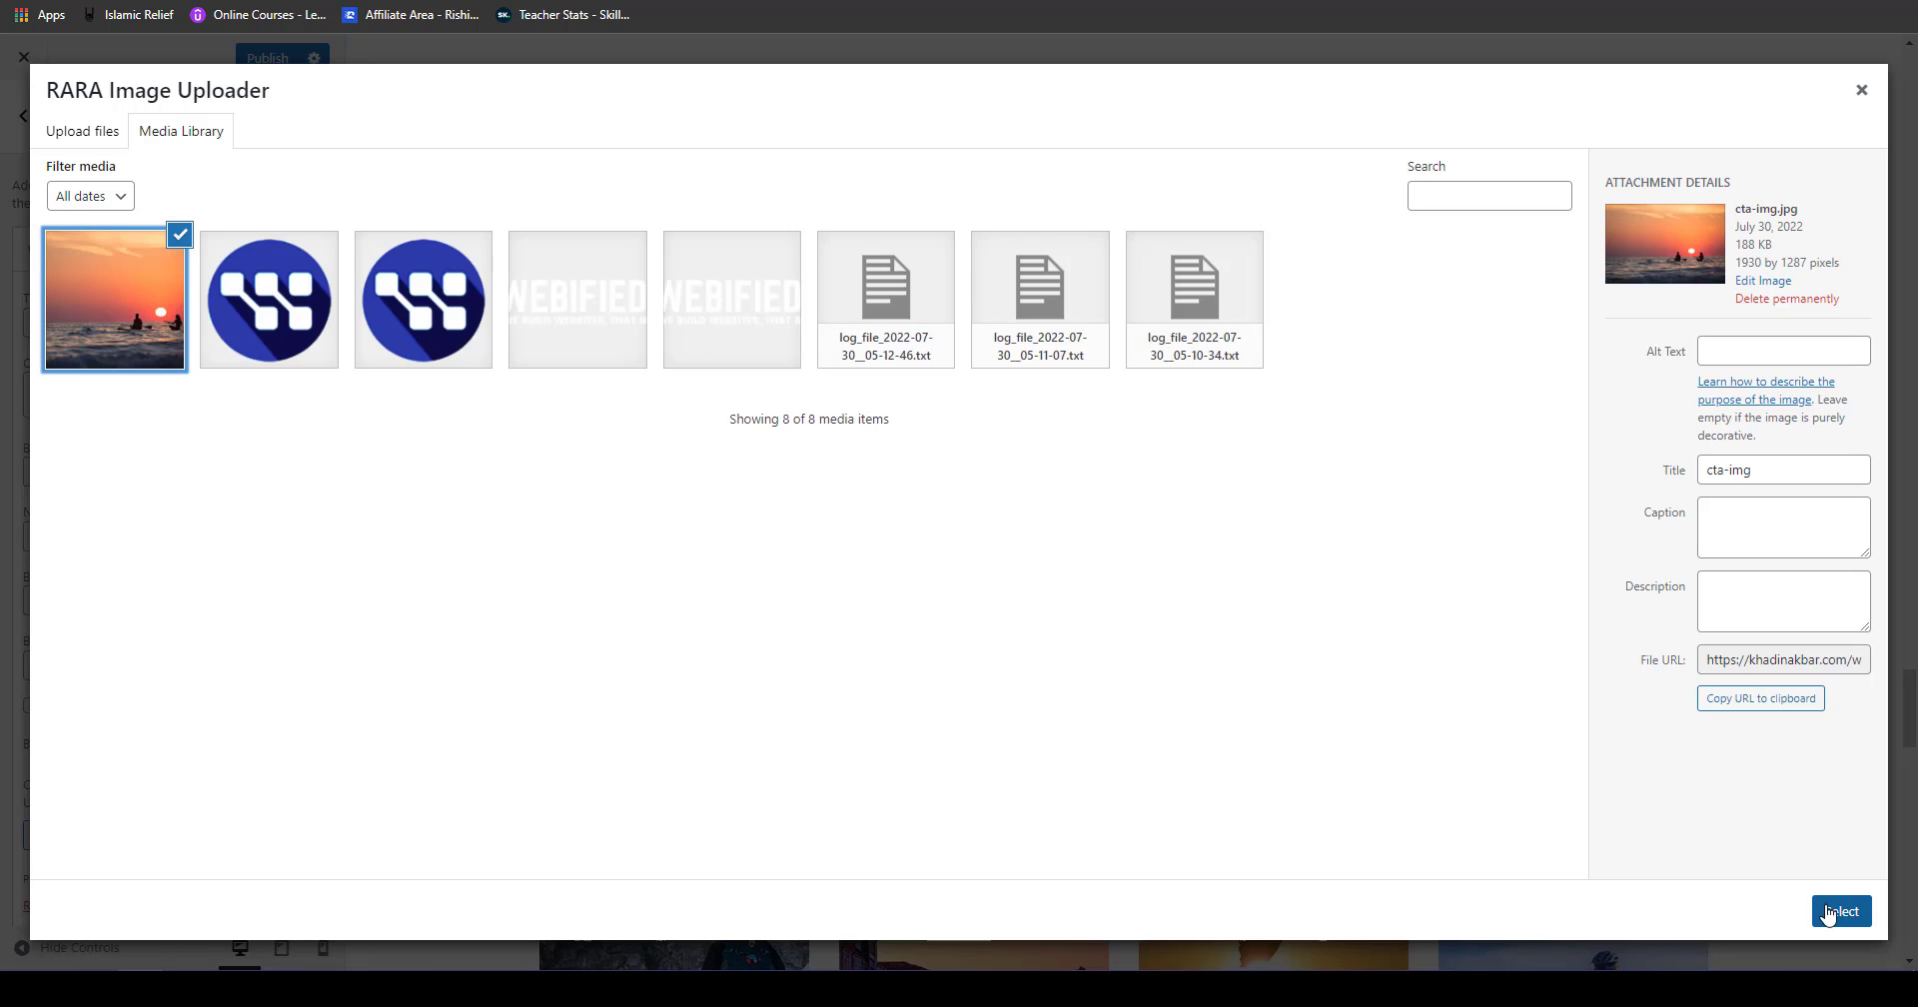
left_click(1741, 352)
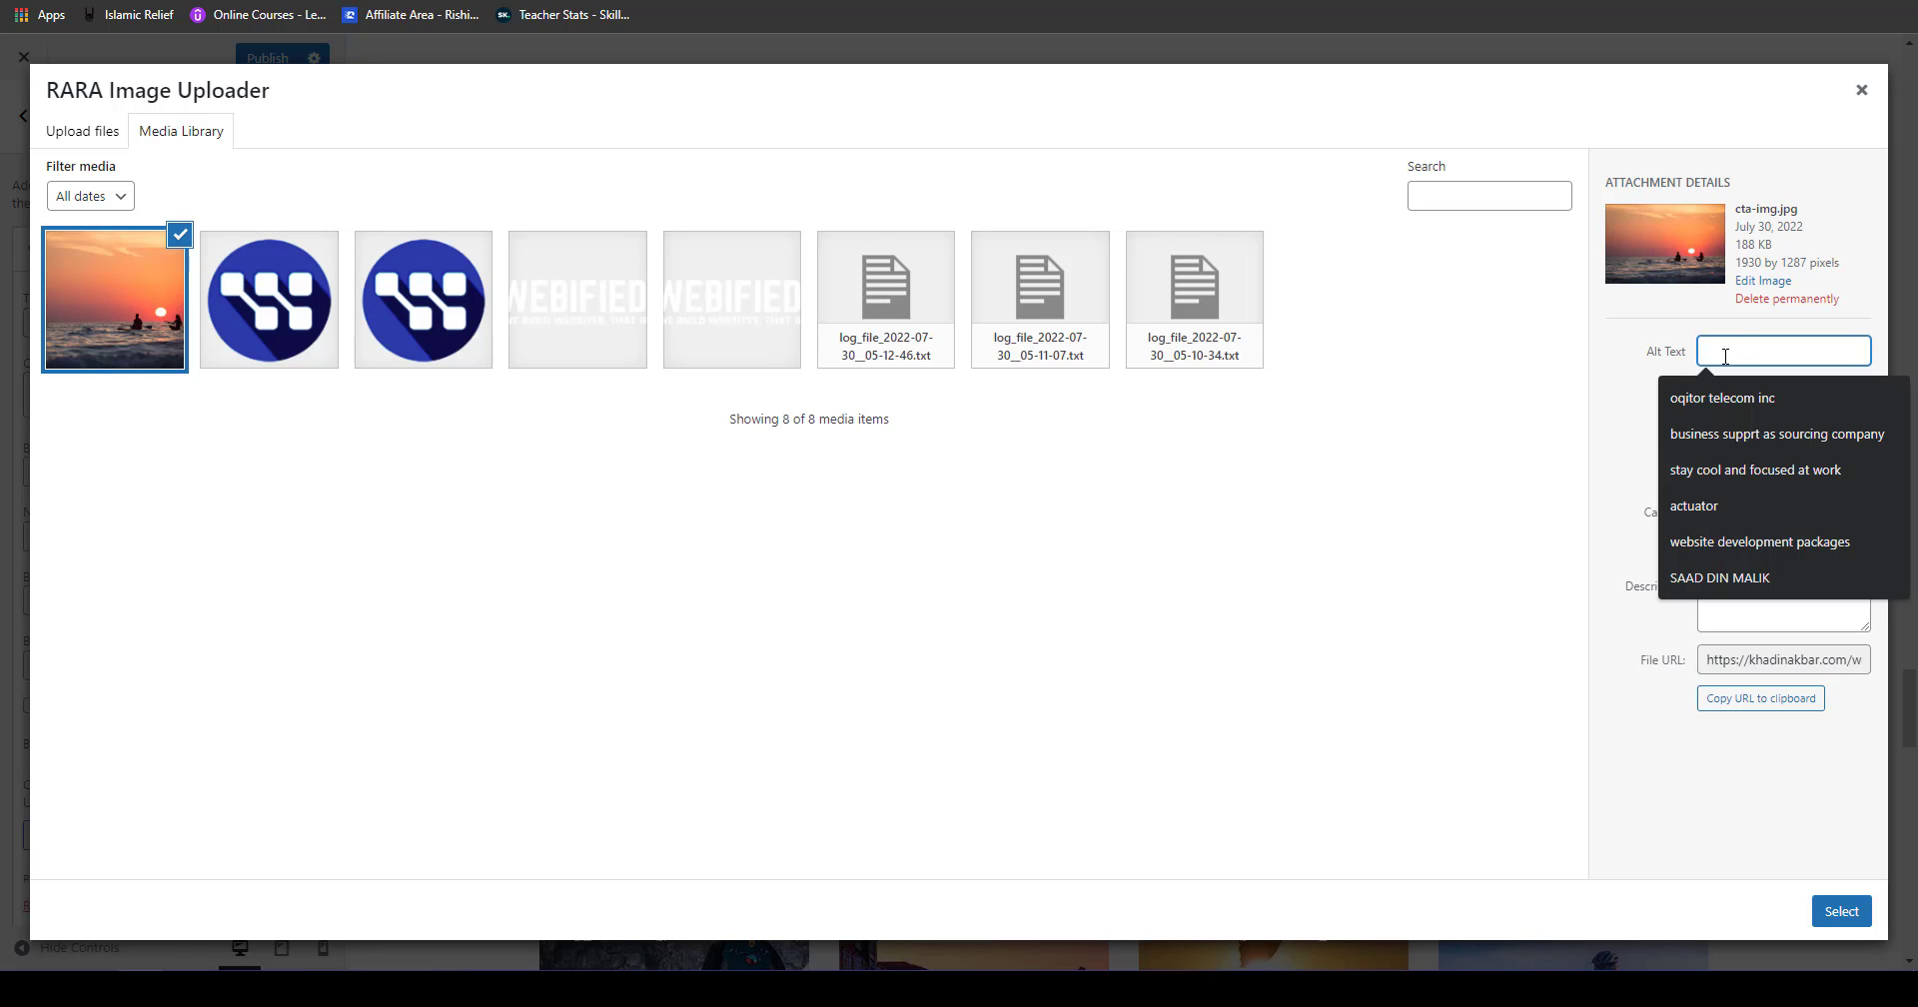
left_click(1639, 402)
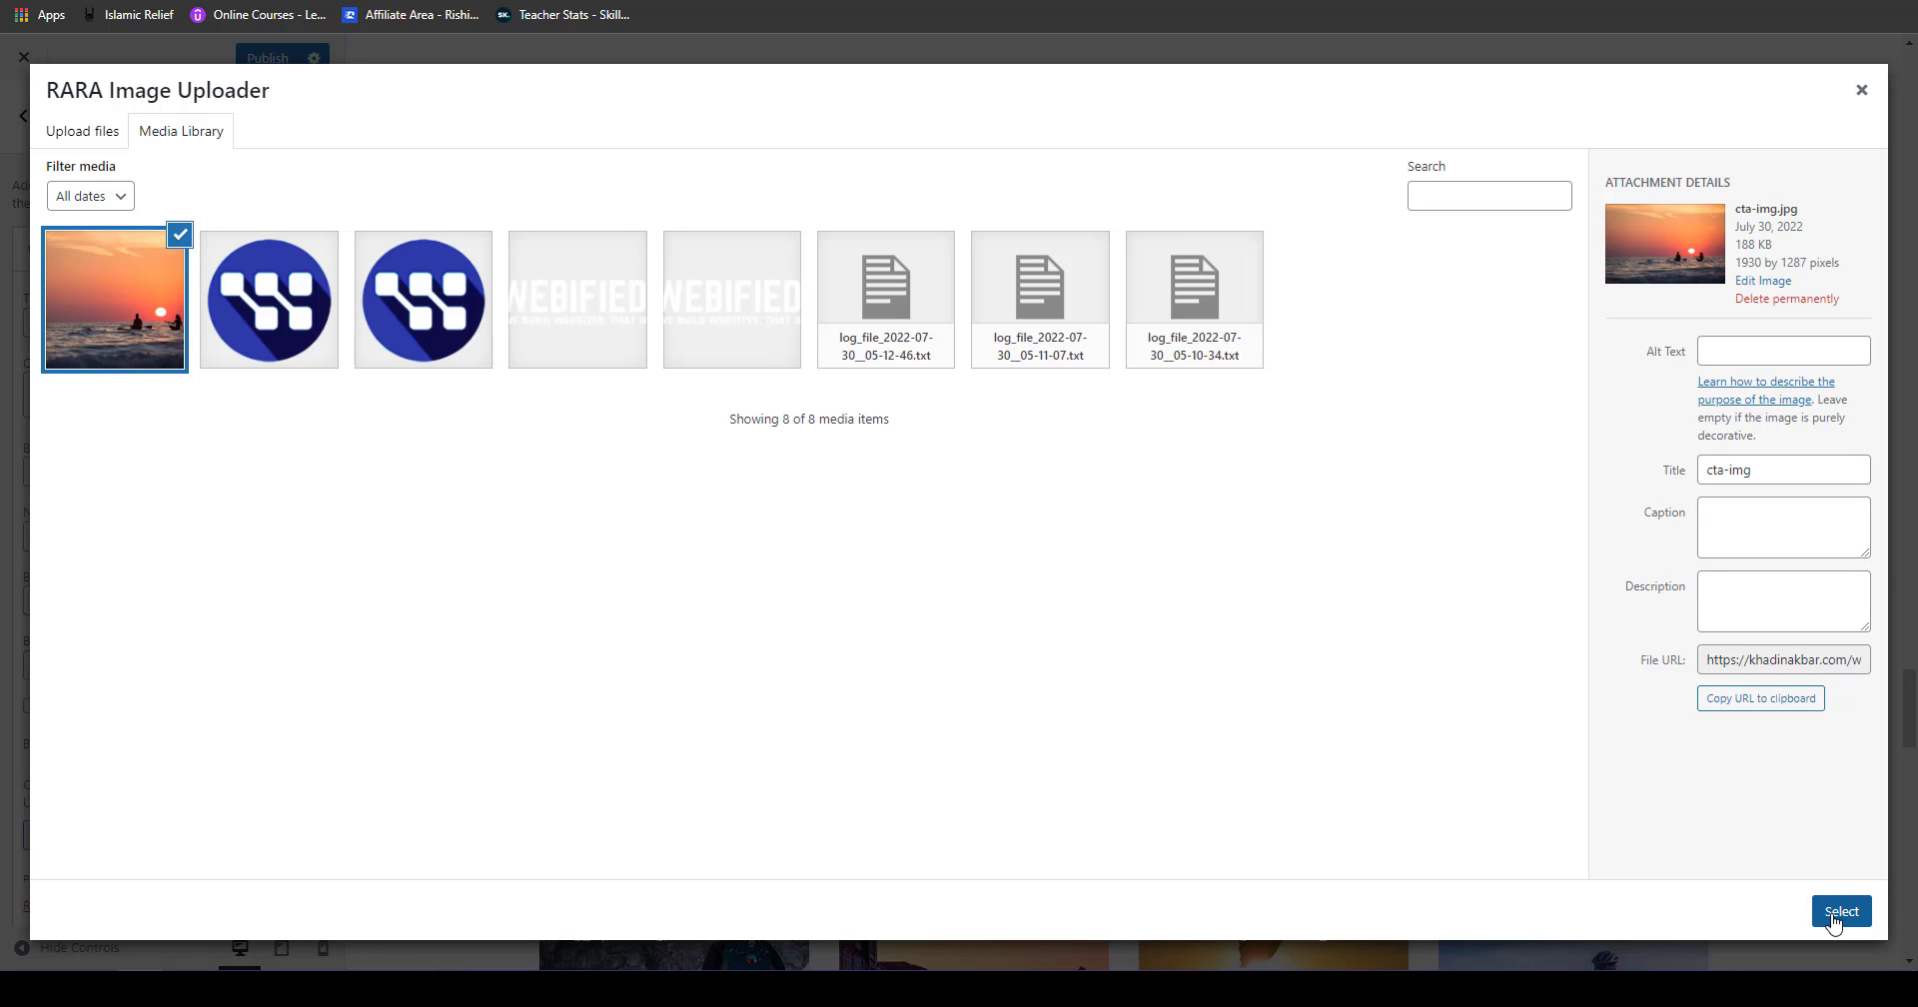
left_click(1838, 912)
mouse_move(1913, 679)
left_mouse_down()
mouse_move(1915, 648)
mouse_move(1914, 664)
left_mouse_up()
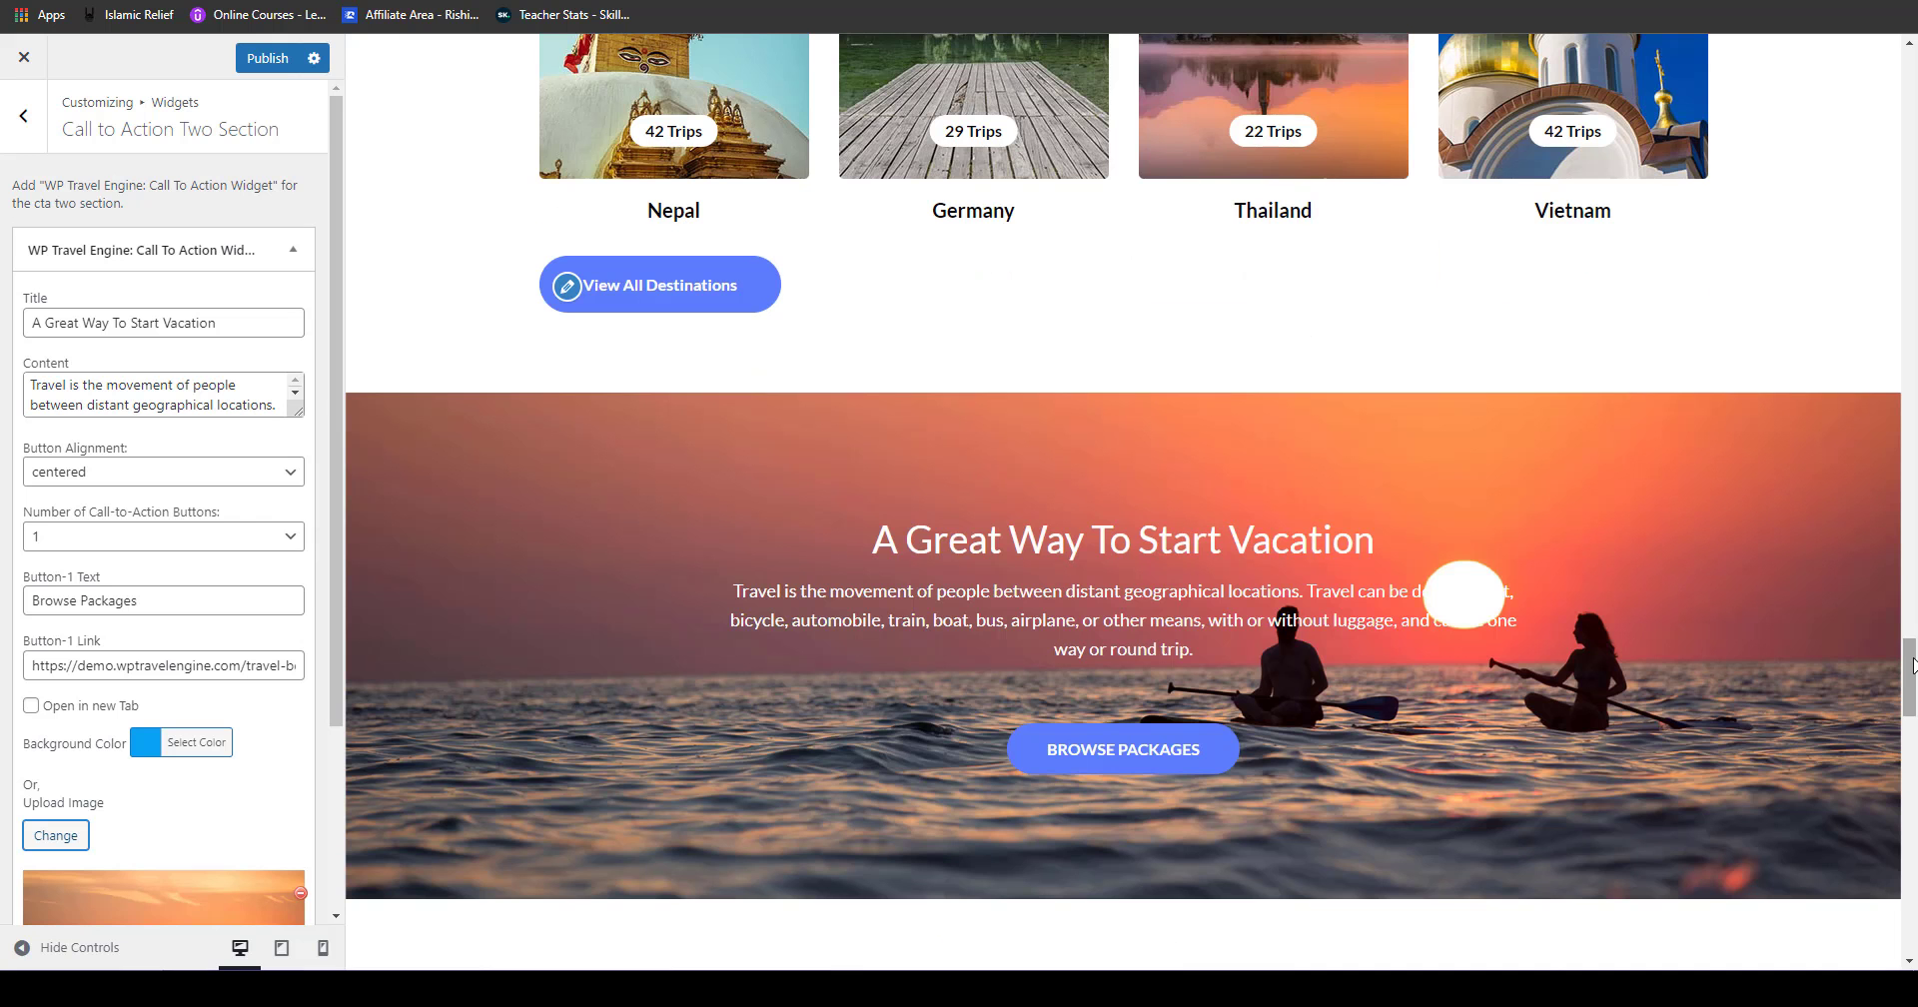
Step: View the Browse Activities area in the preview and open the front page Activities Section settings
left_click_drag(1914, 667, 1915, 742)
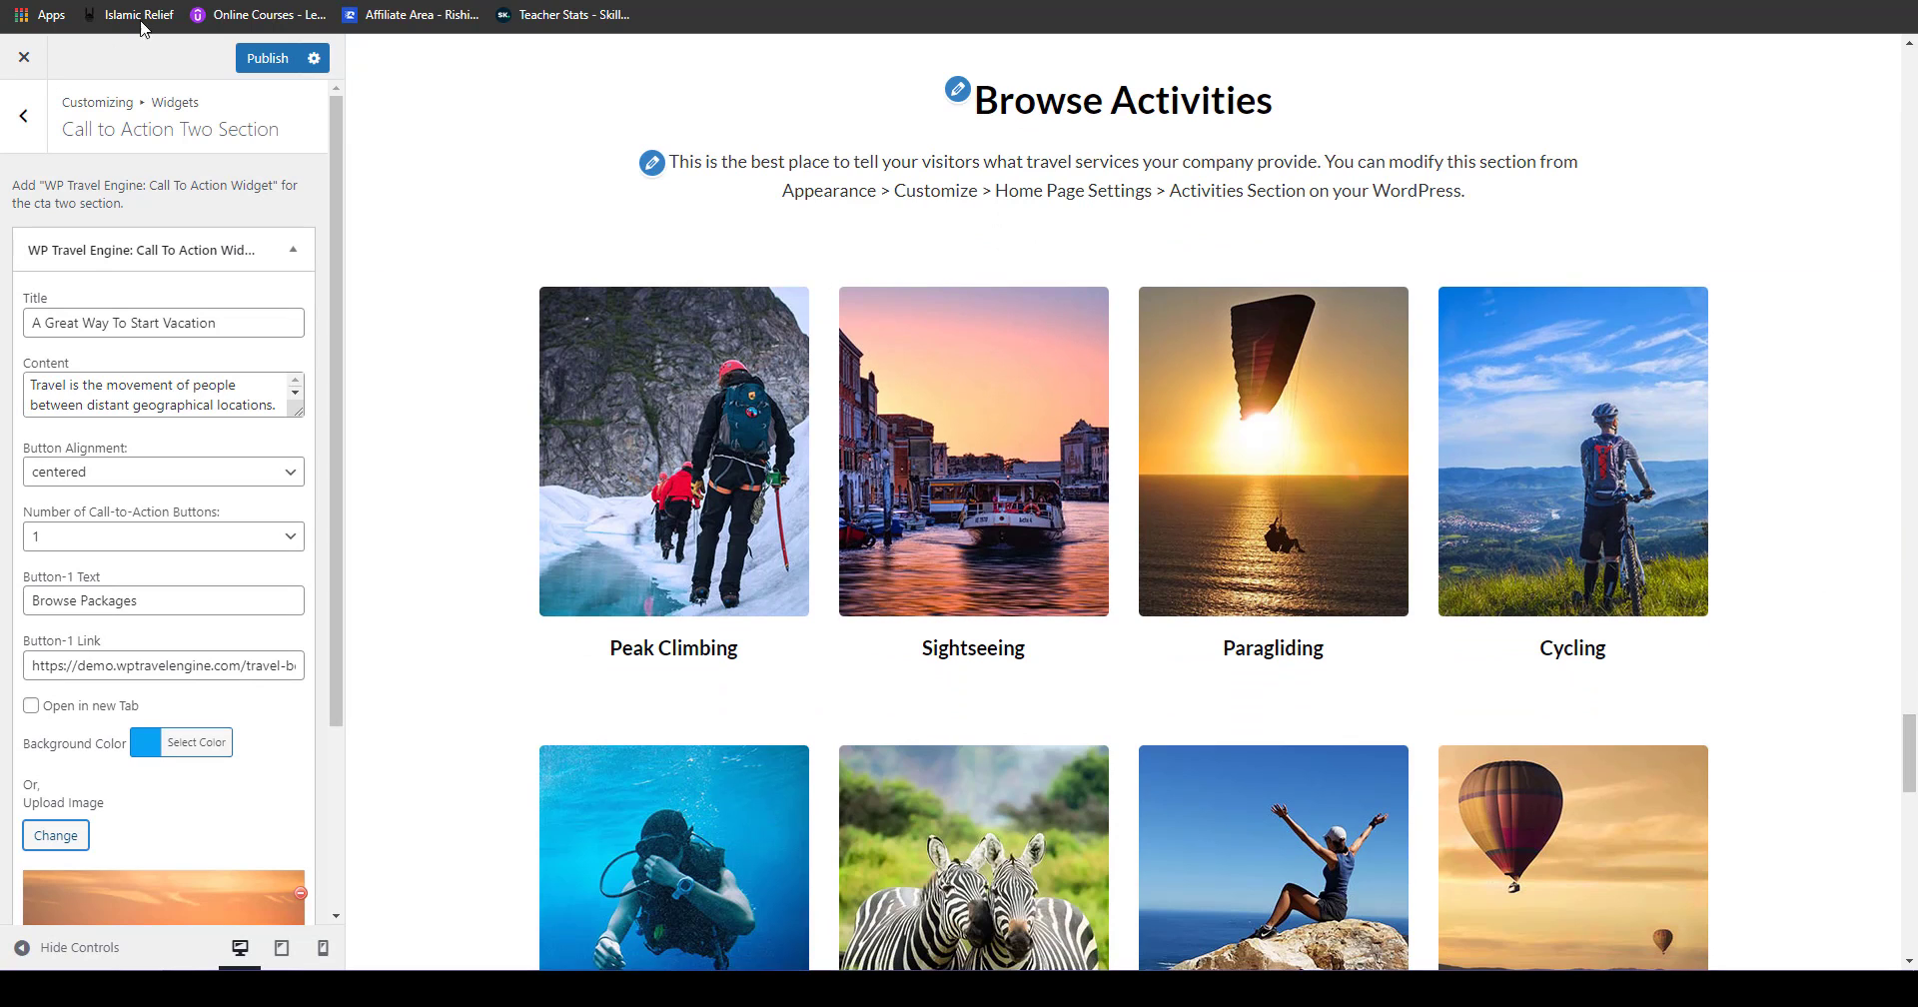
left_click(23, 115)
left_click(93, 588)
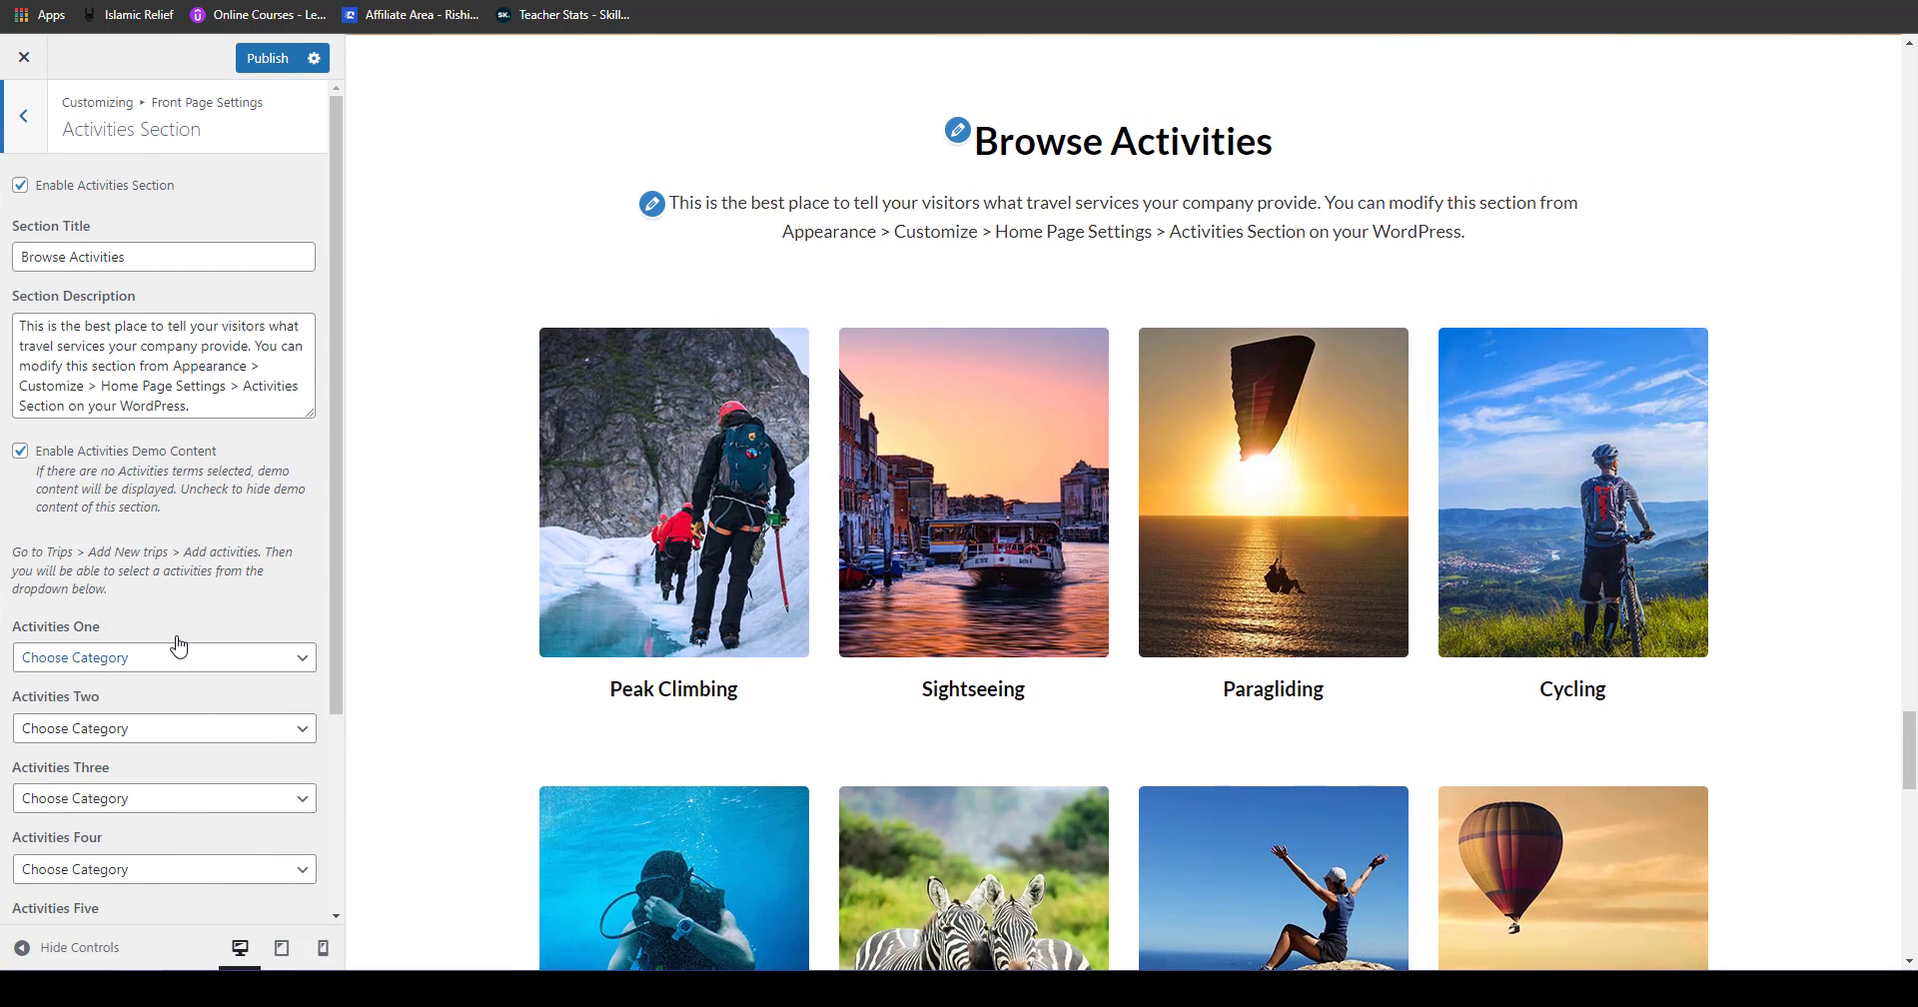
Step: Review the Activities Section options and try disabling the section on the front page
scroll(176, 647, "down", 3)
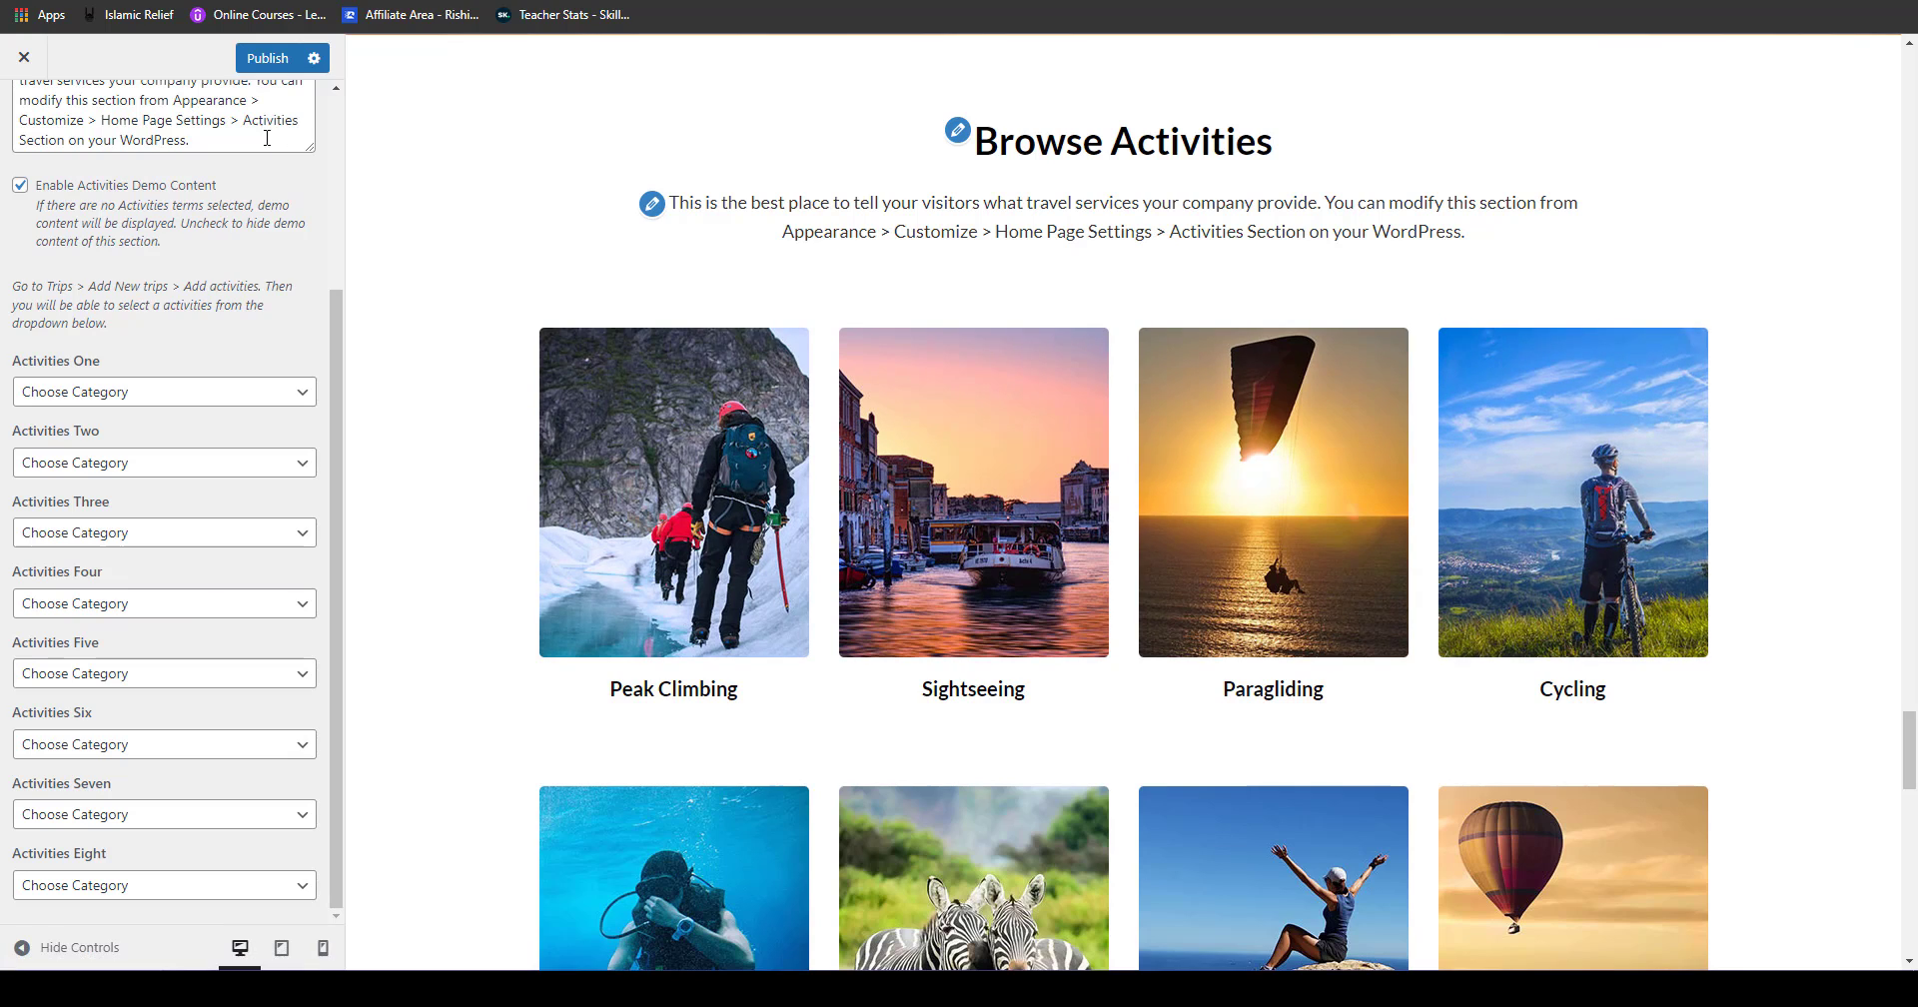
scroll(300, 591, "up", 3)
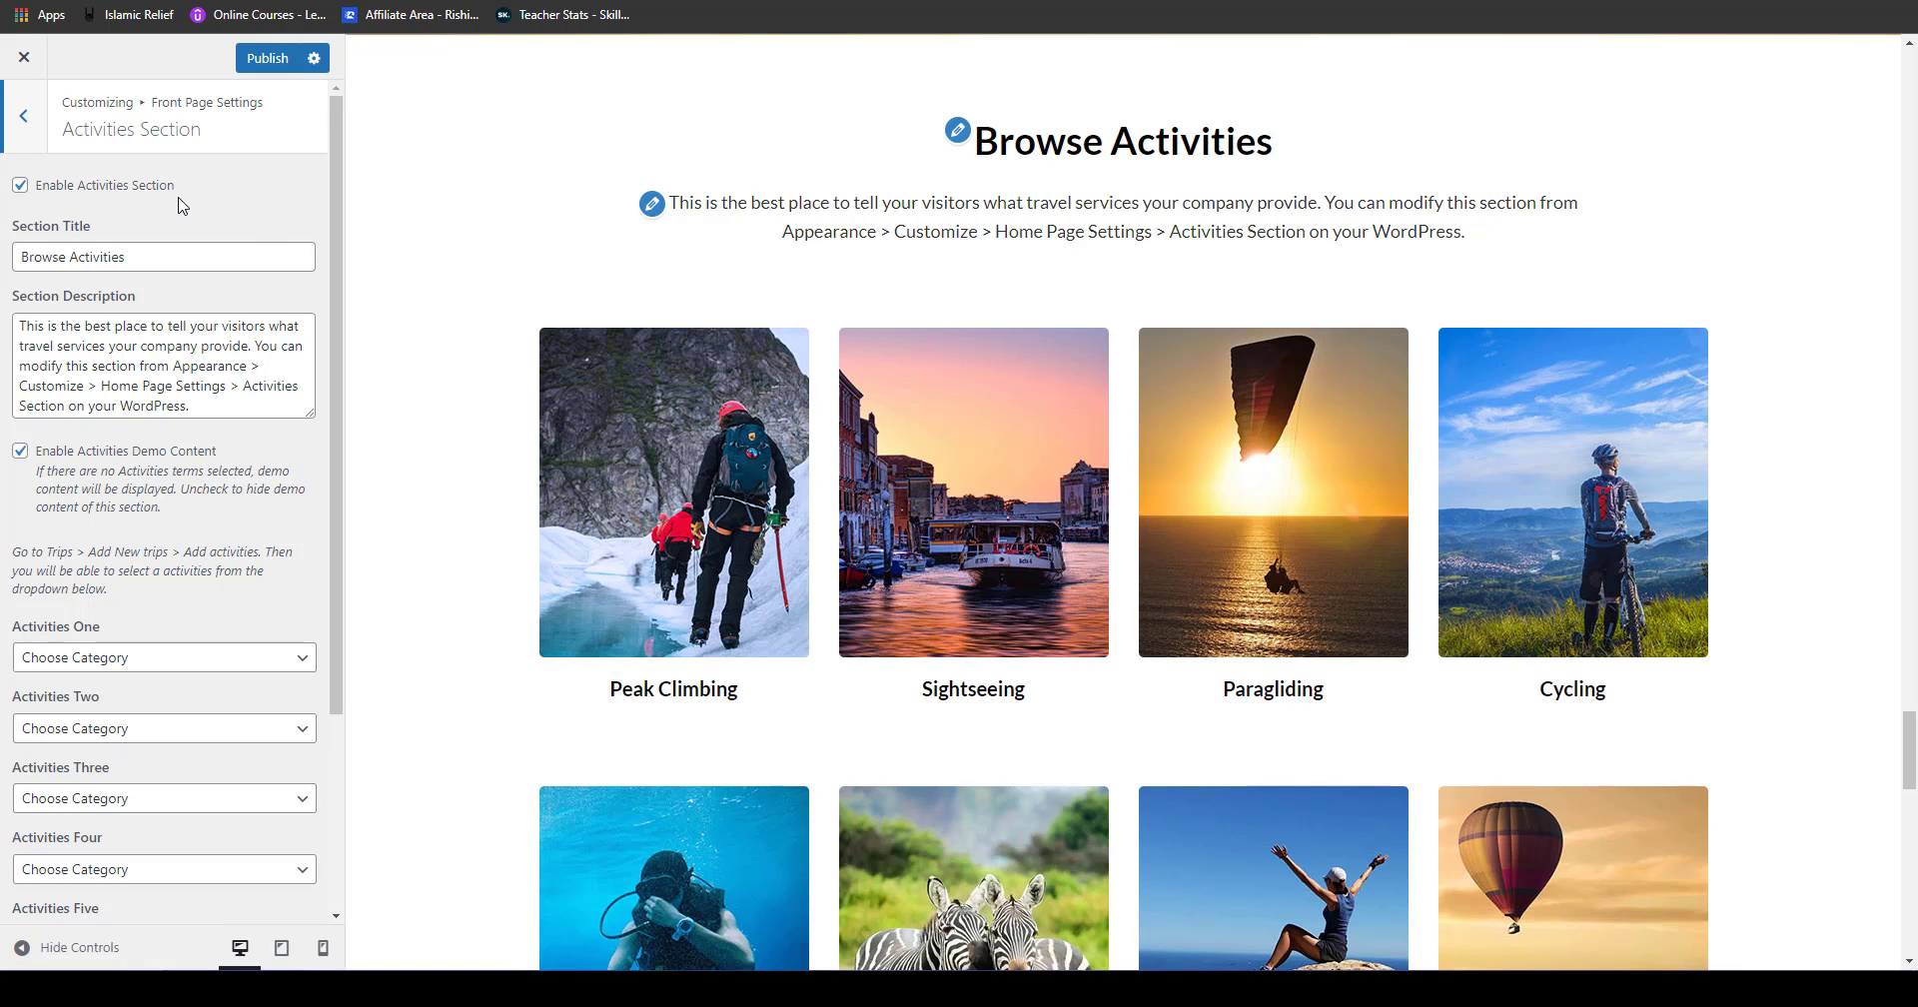
left_click(21, 186)
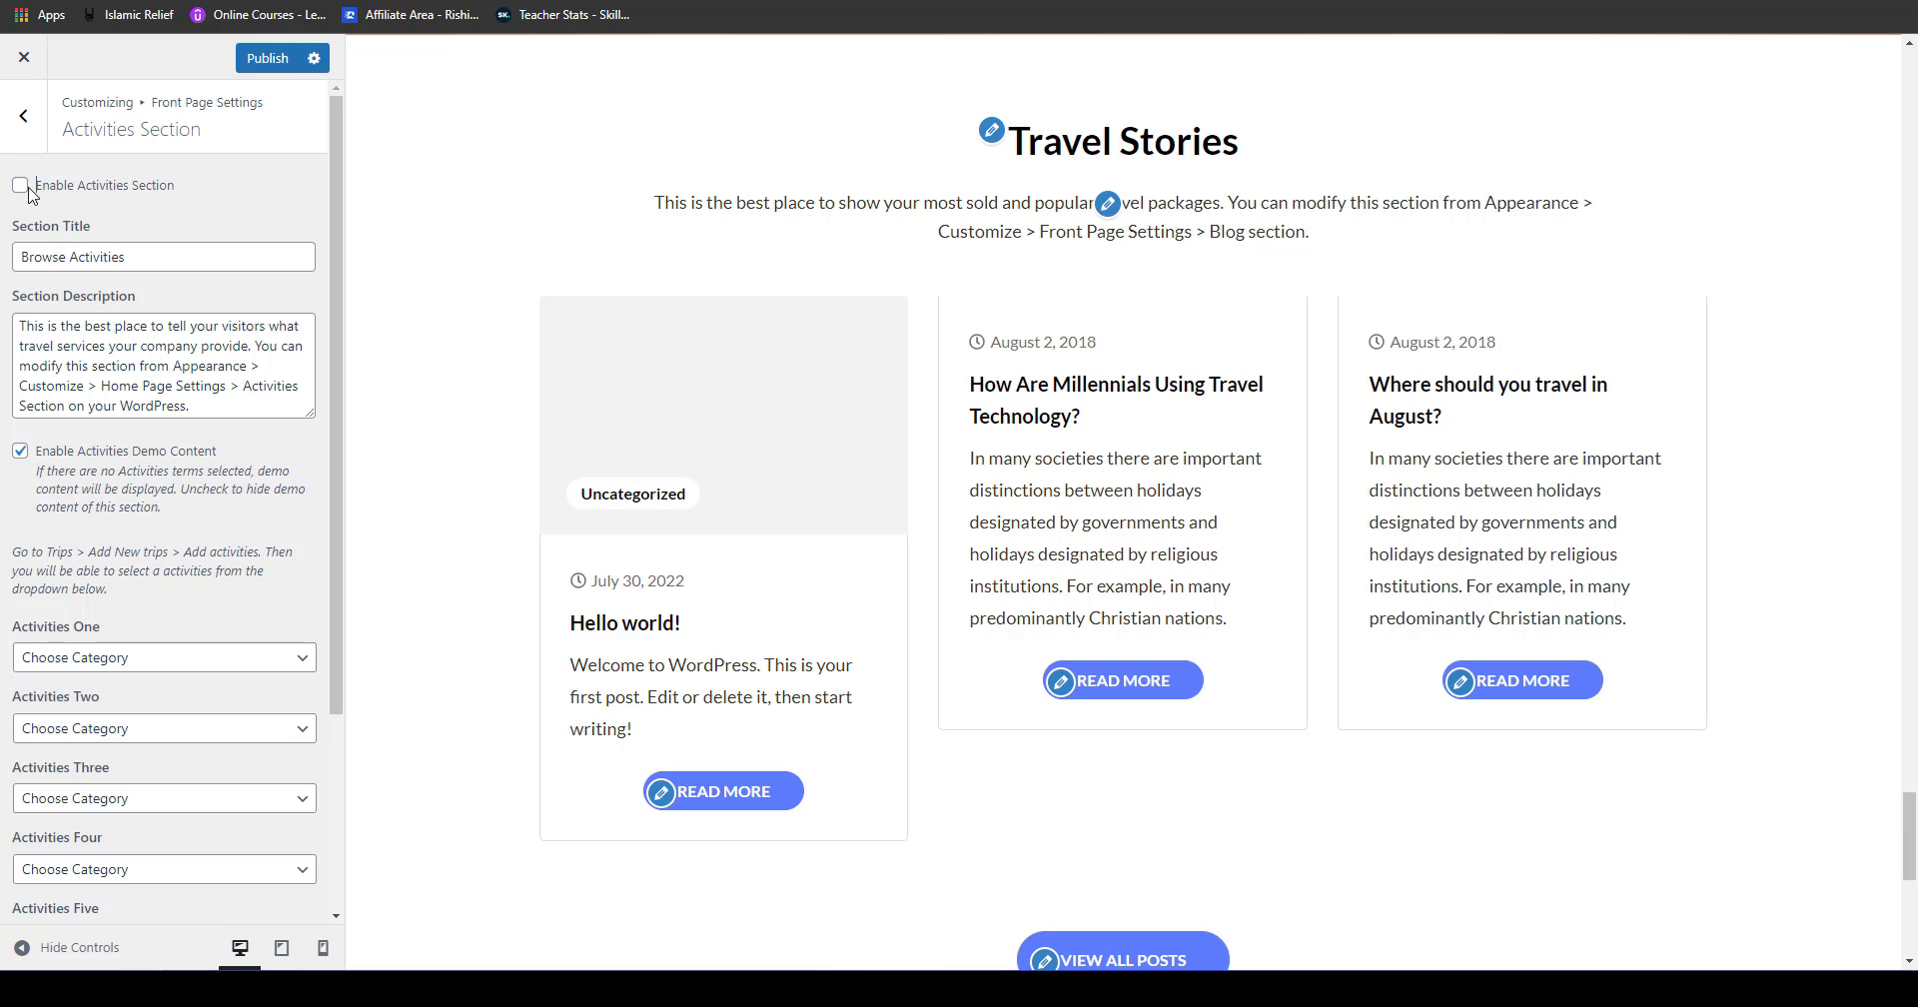
left_click(23, 115)
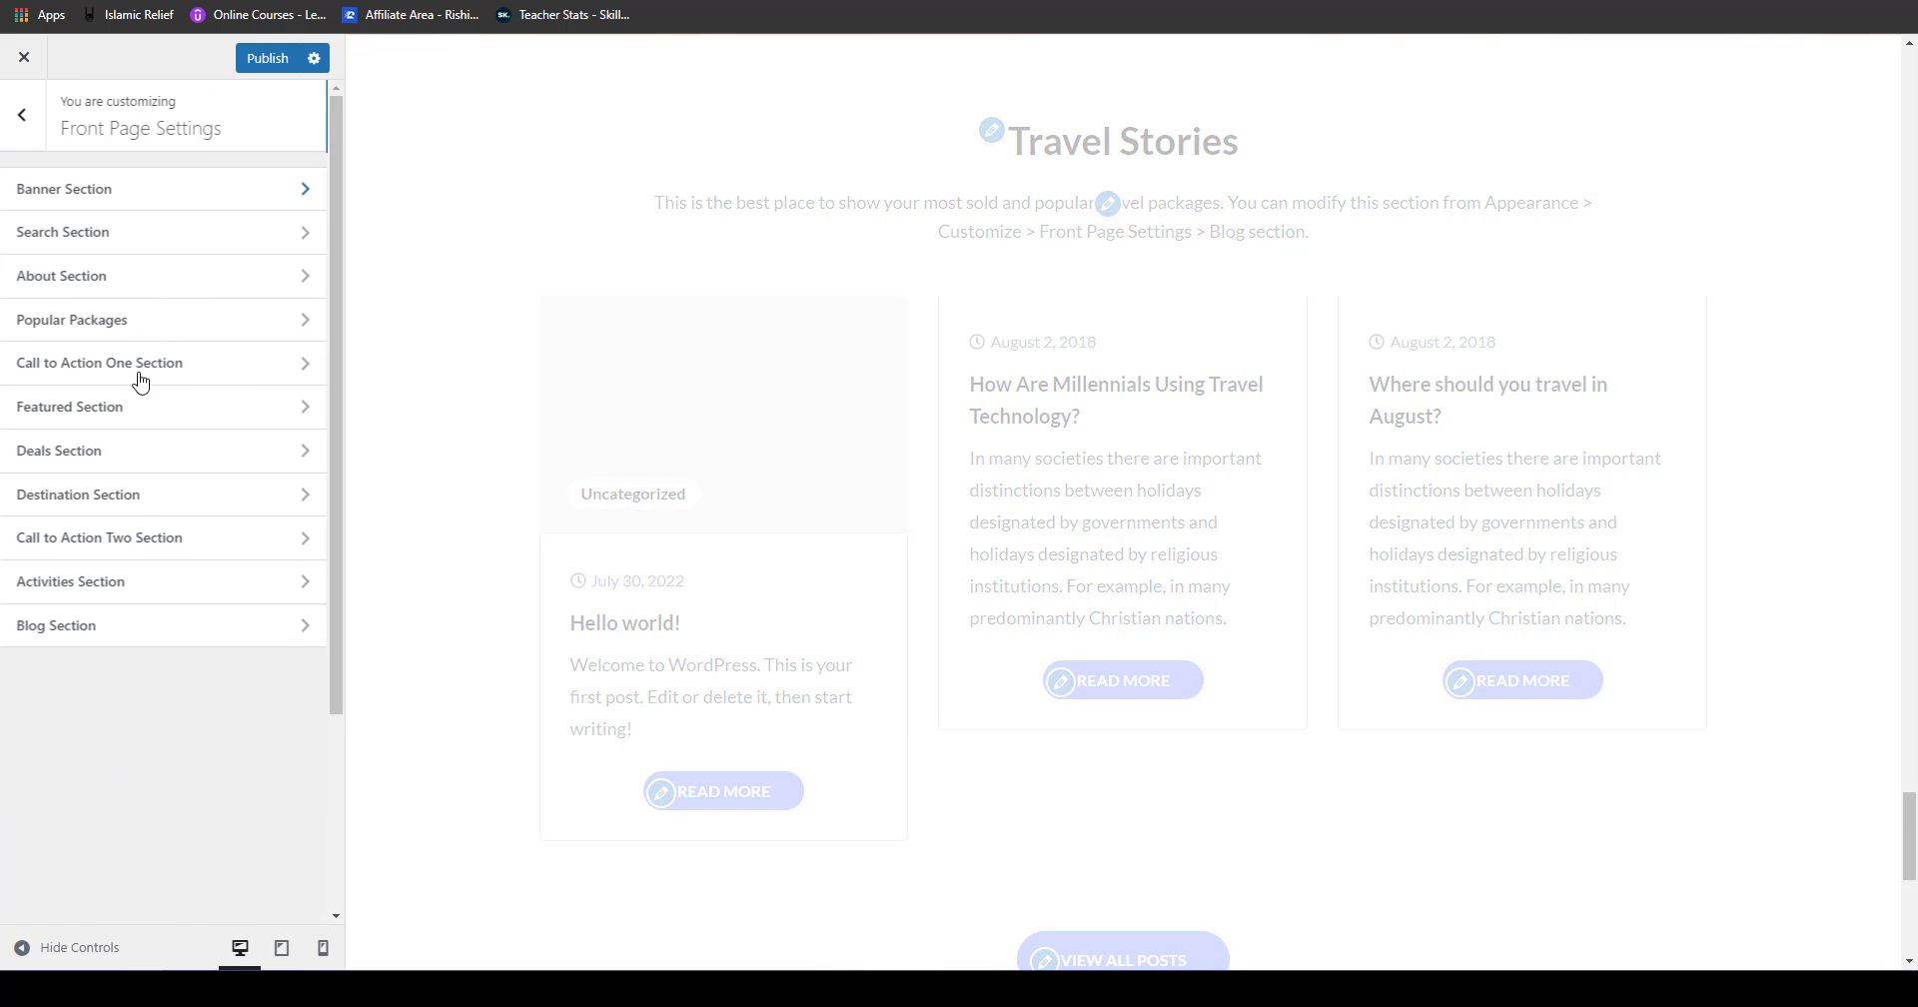
Step: Review the Travel Stories area in the preview and disable the front page Blog Section
left_click(117, 627)
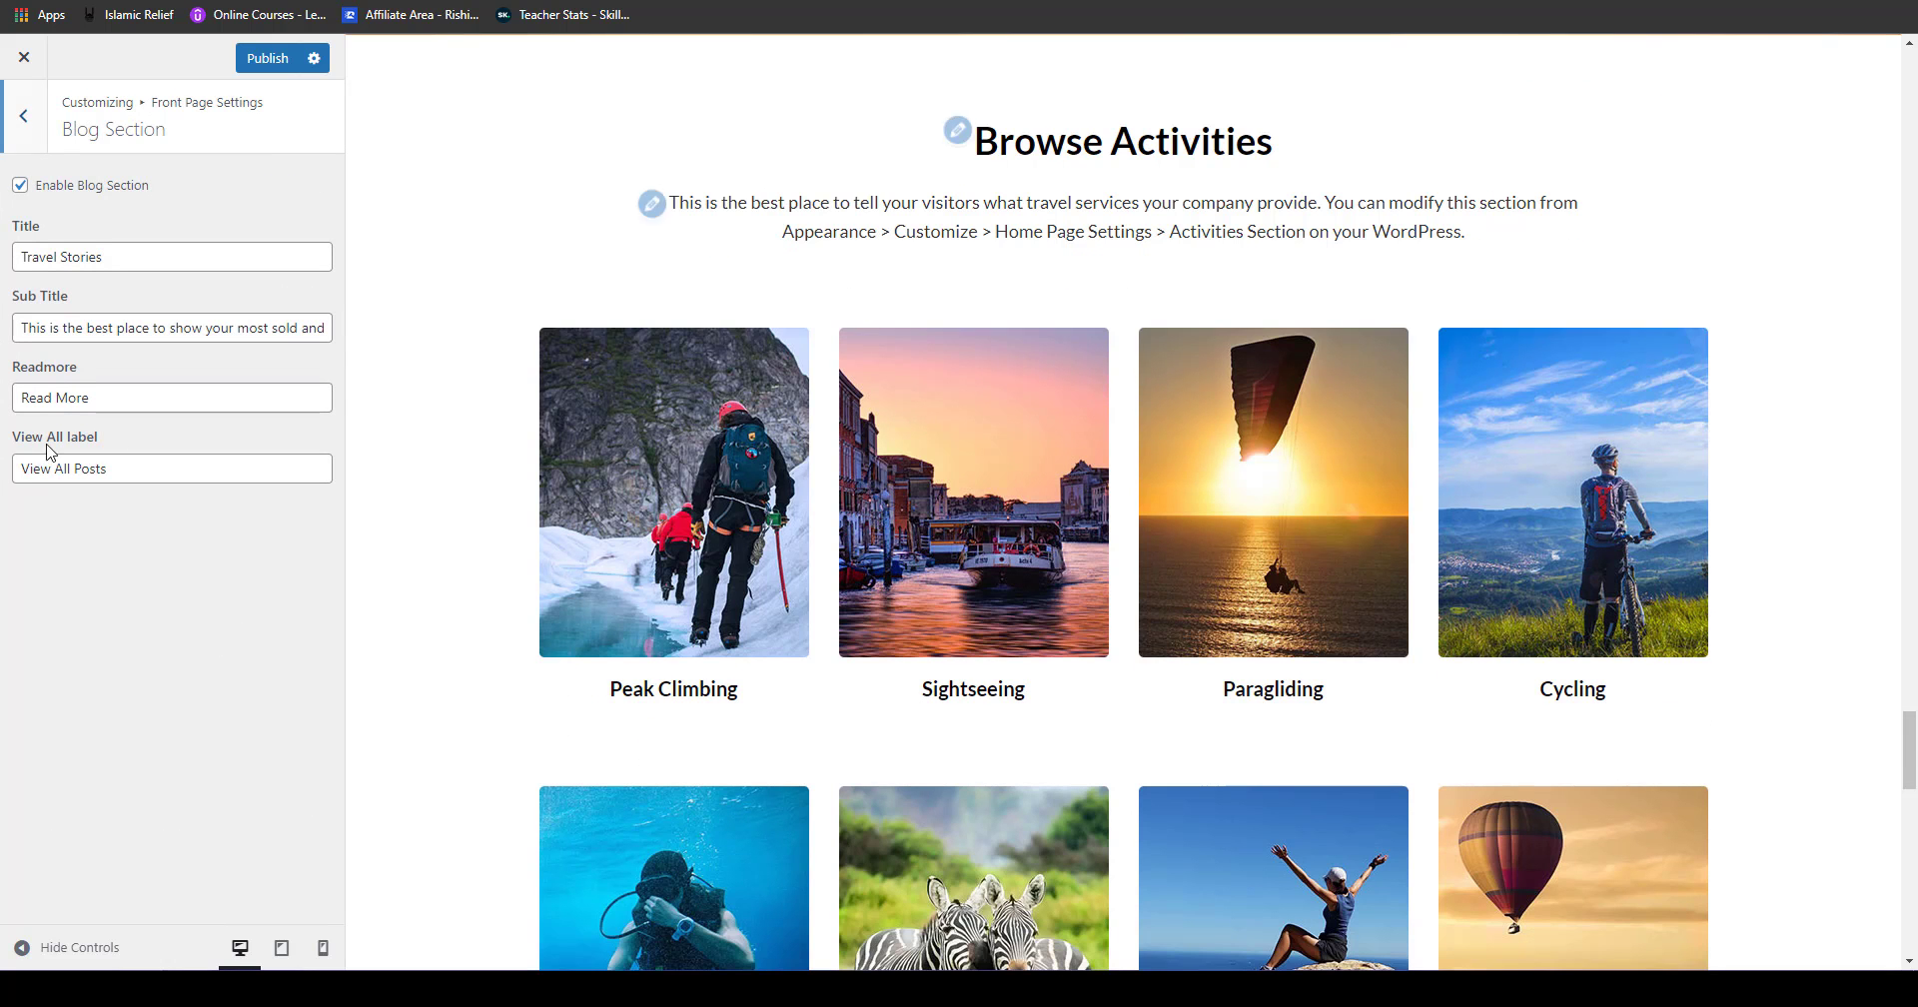
scroll(981, 529, "down", 10)
scroll(483, 470, "up", 15)
scroll(543, 484, "down", 15)
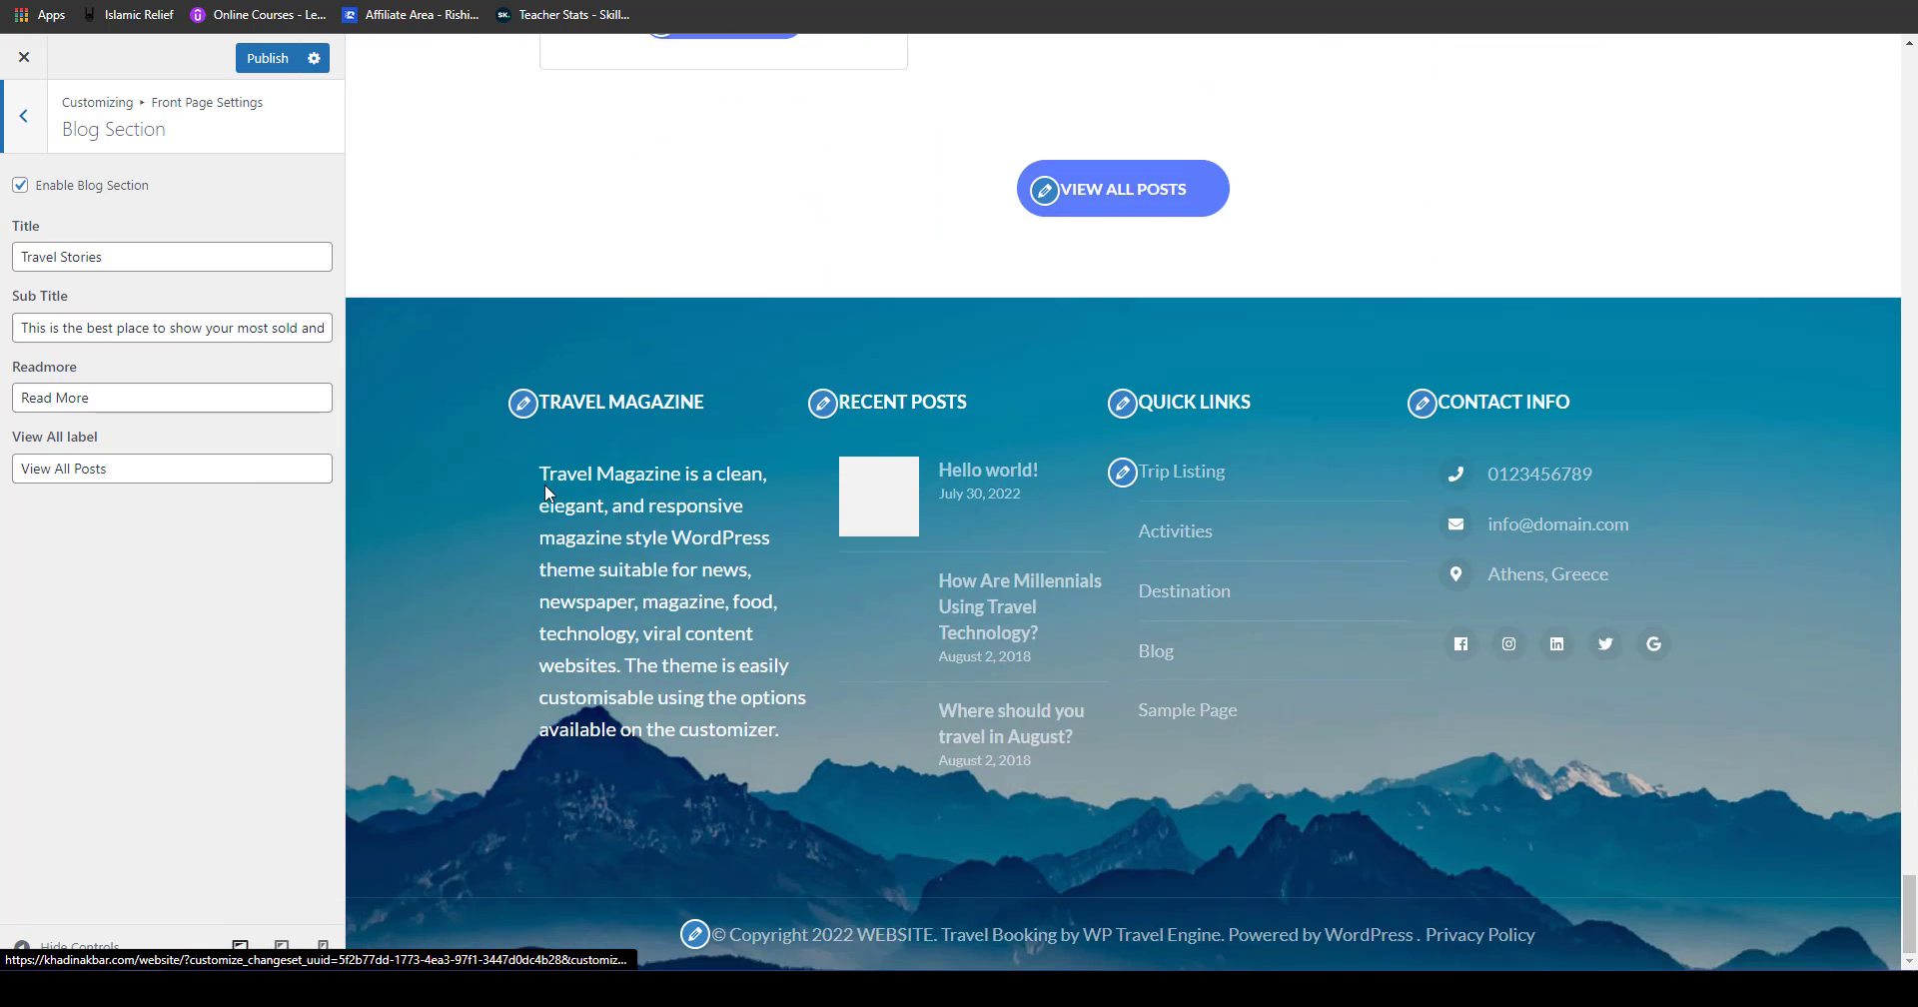
scroll(550, 483, "up", 8)
scroll(755, 624, "down", 8)
scroll(753, 622, "up", 8)
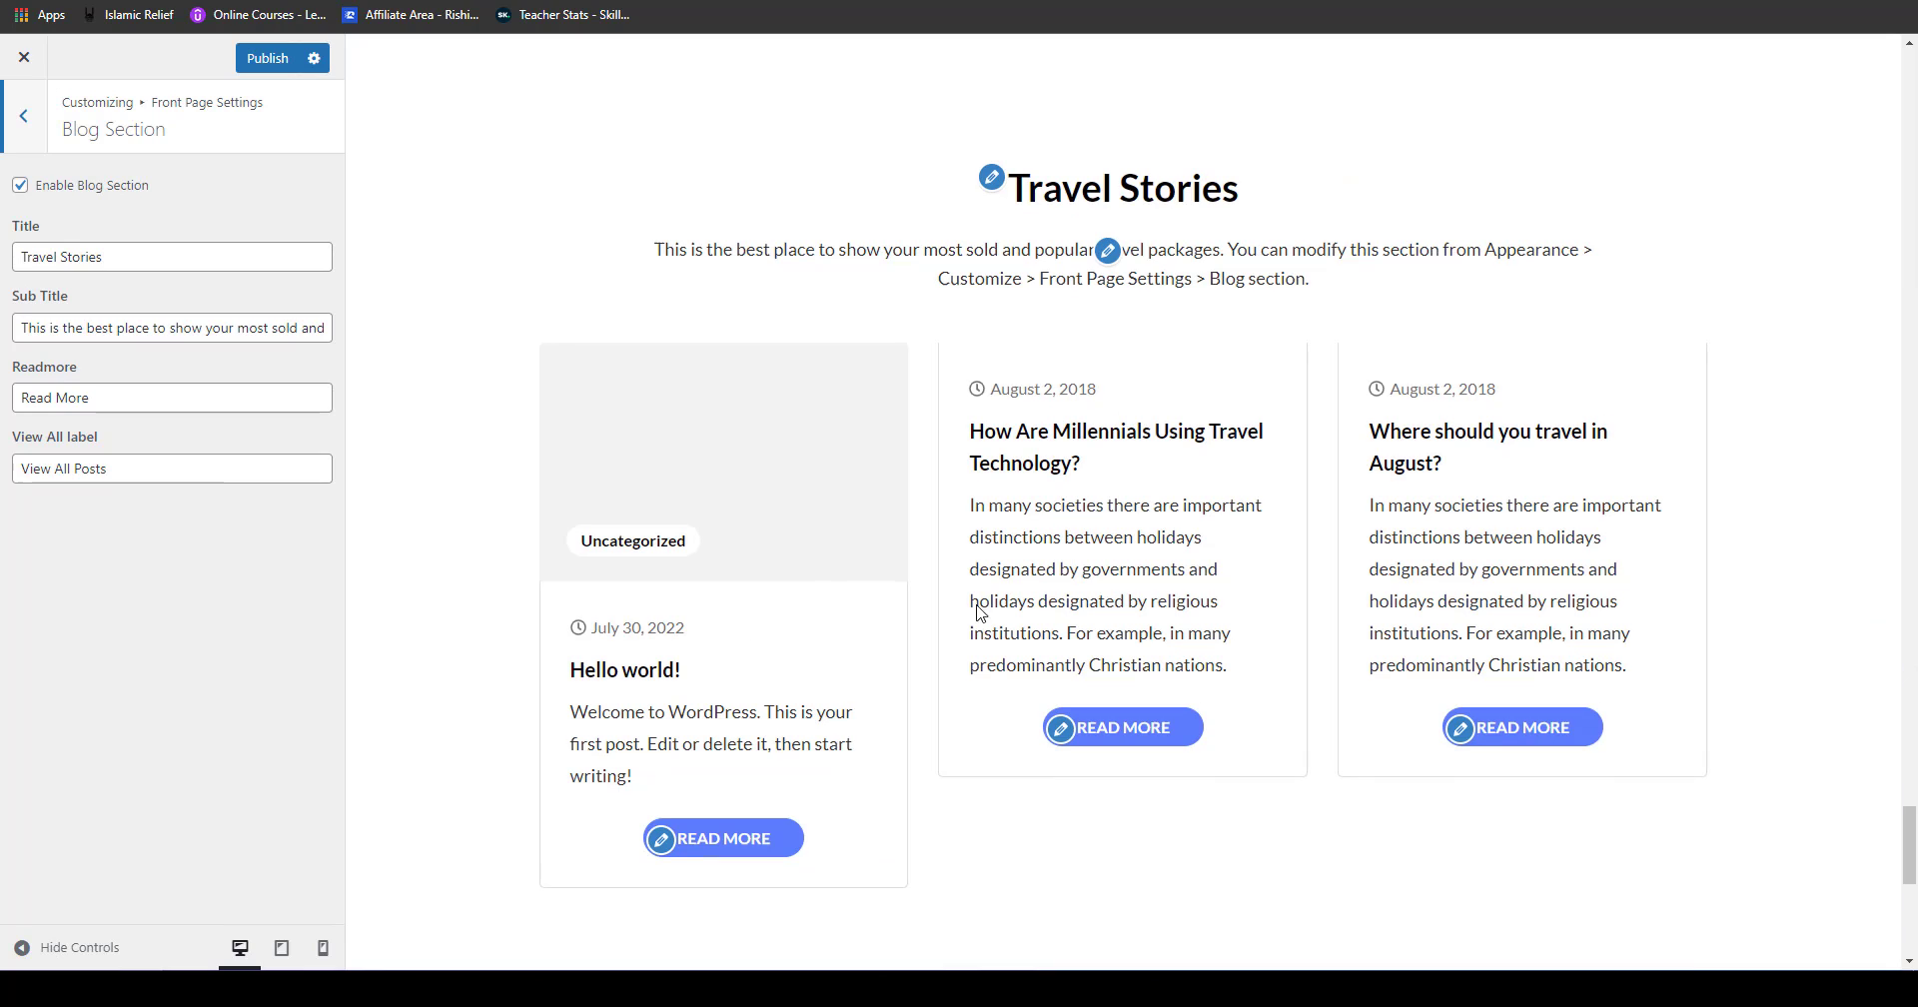
left_click(44, 188)
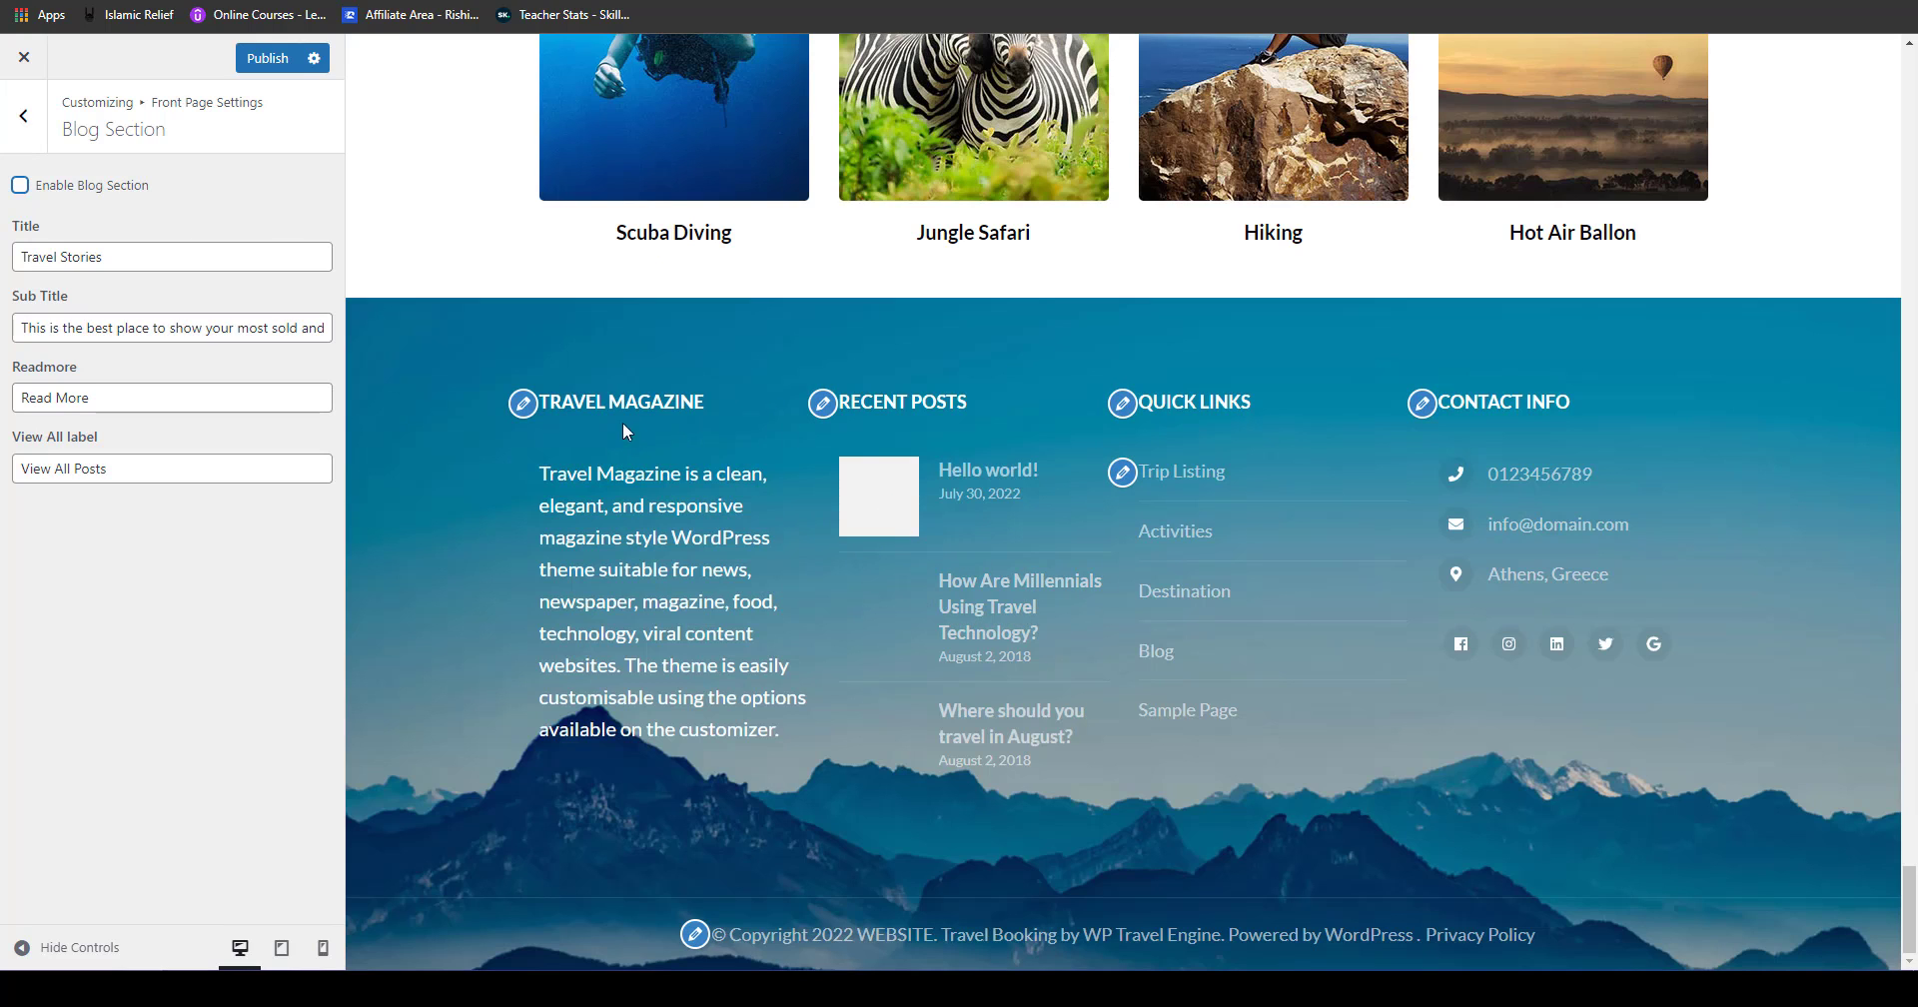
Step: Inspect the Footer One text widget and the static page choices in the Homepage Settings
left_click(530, 418)
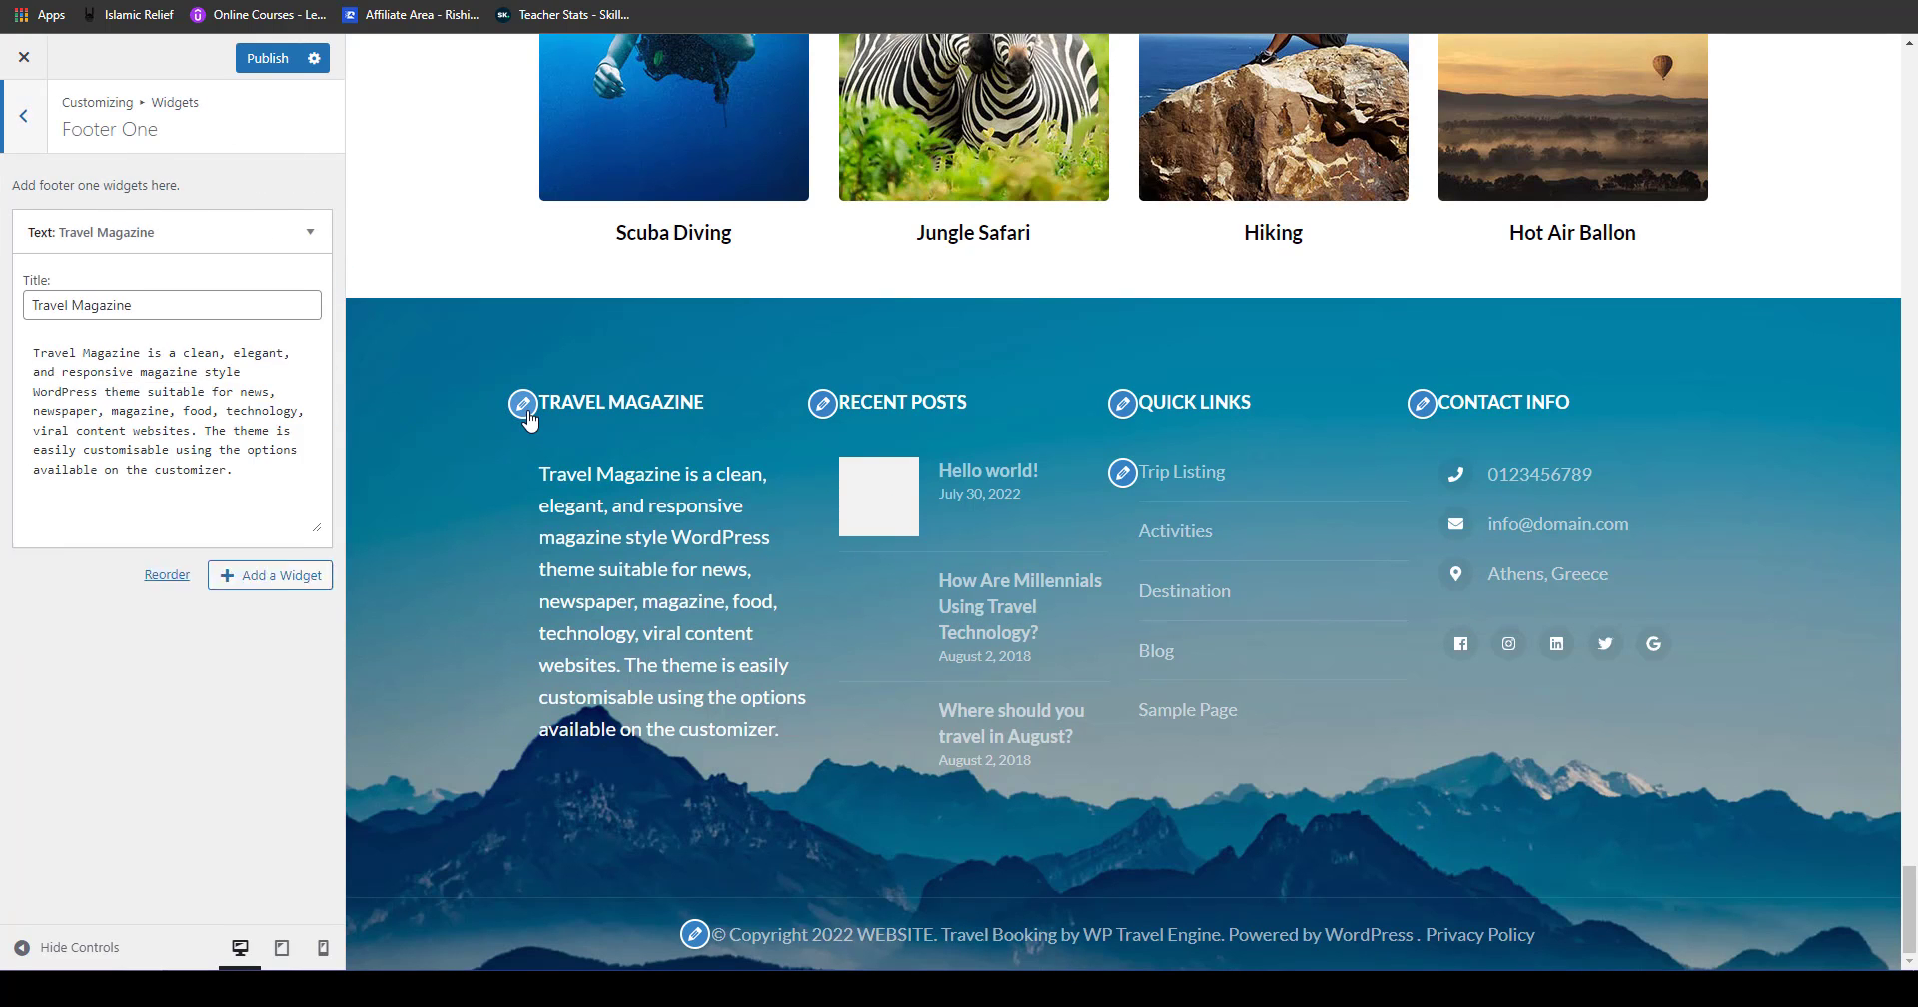
left_click(22, 118)
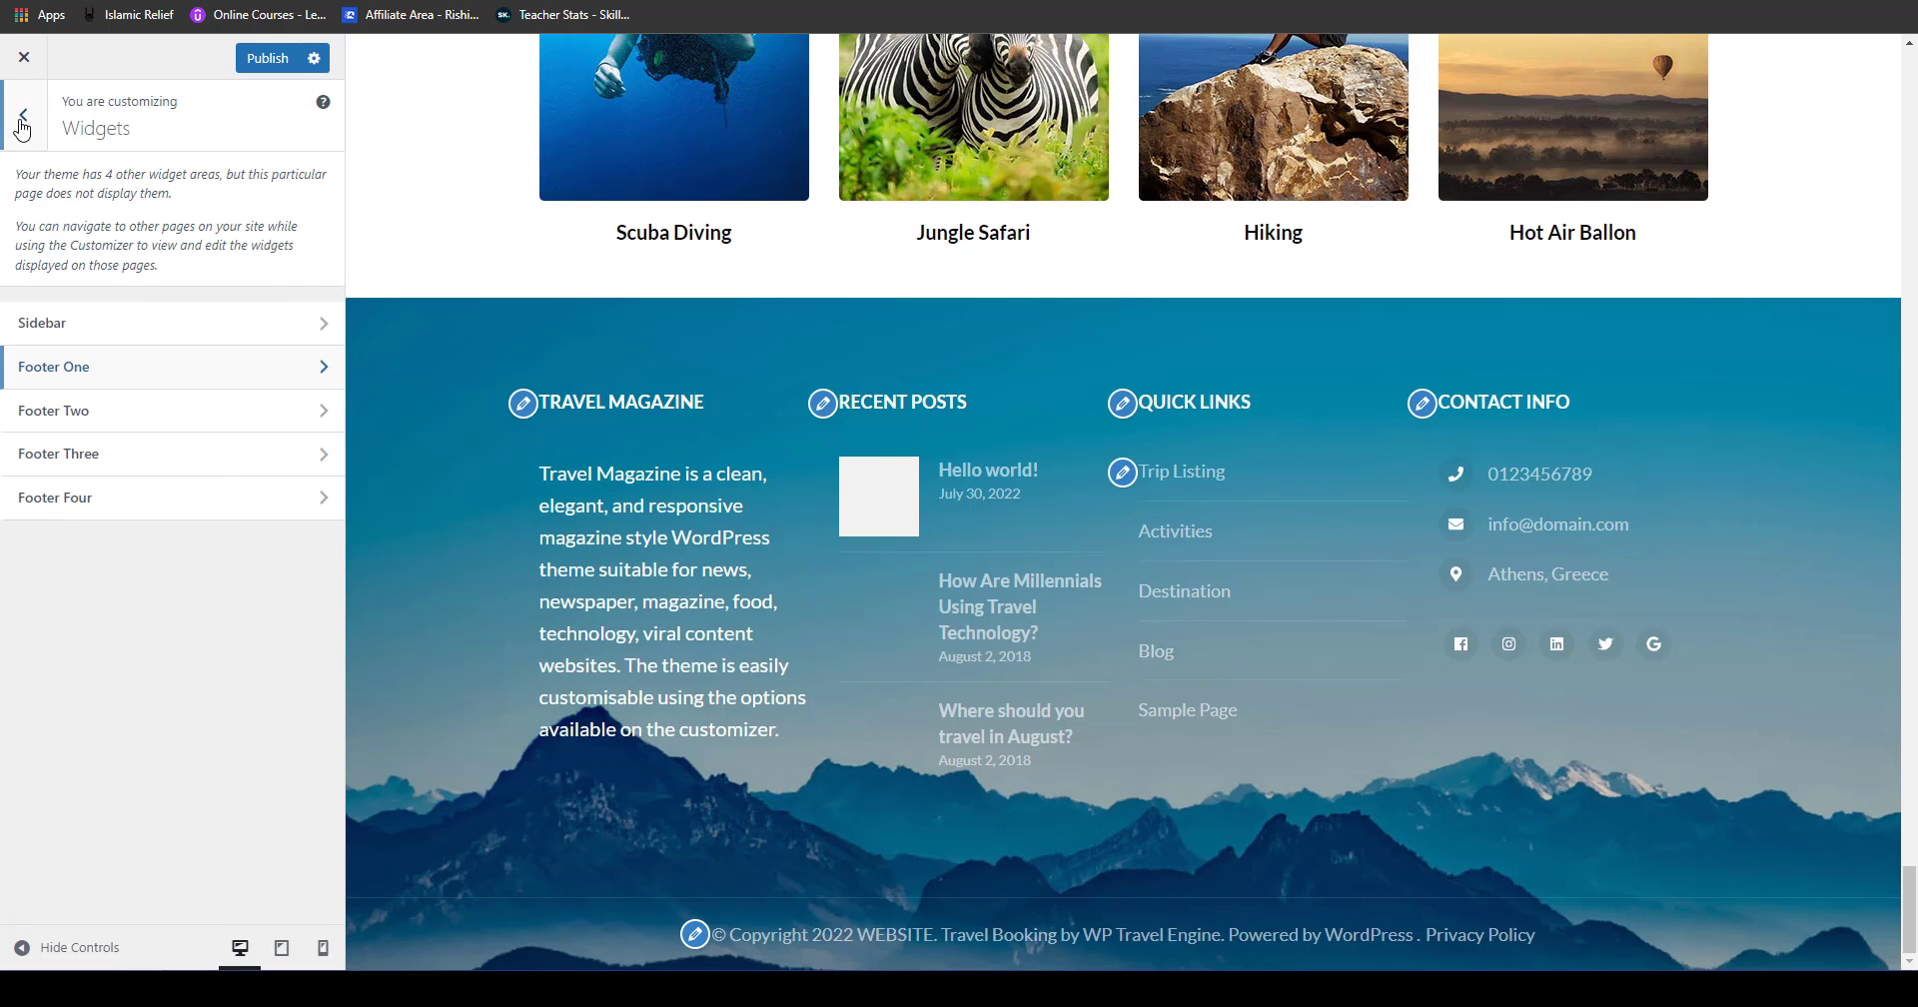
left_click(21, 122)
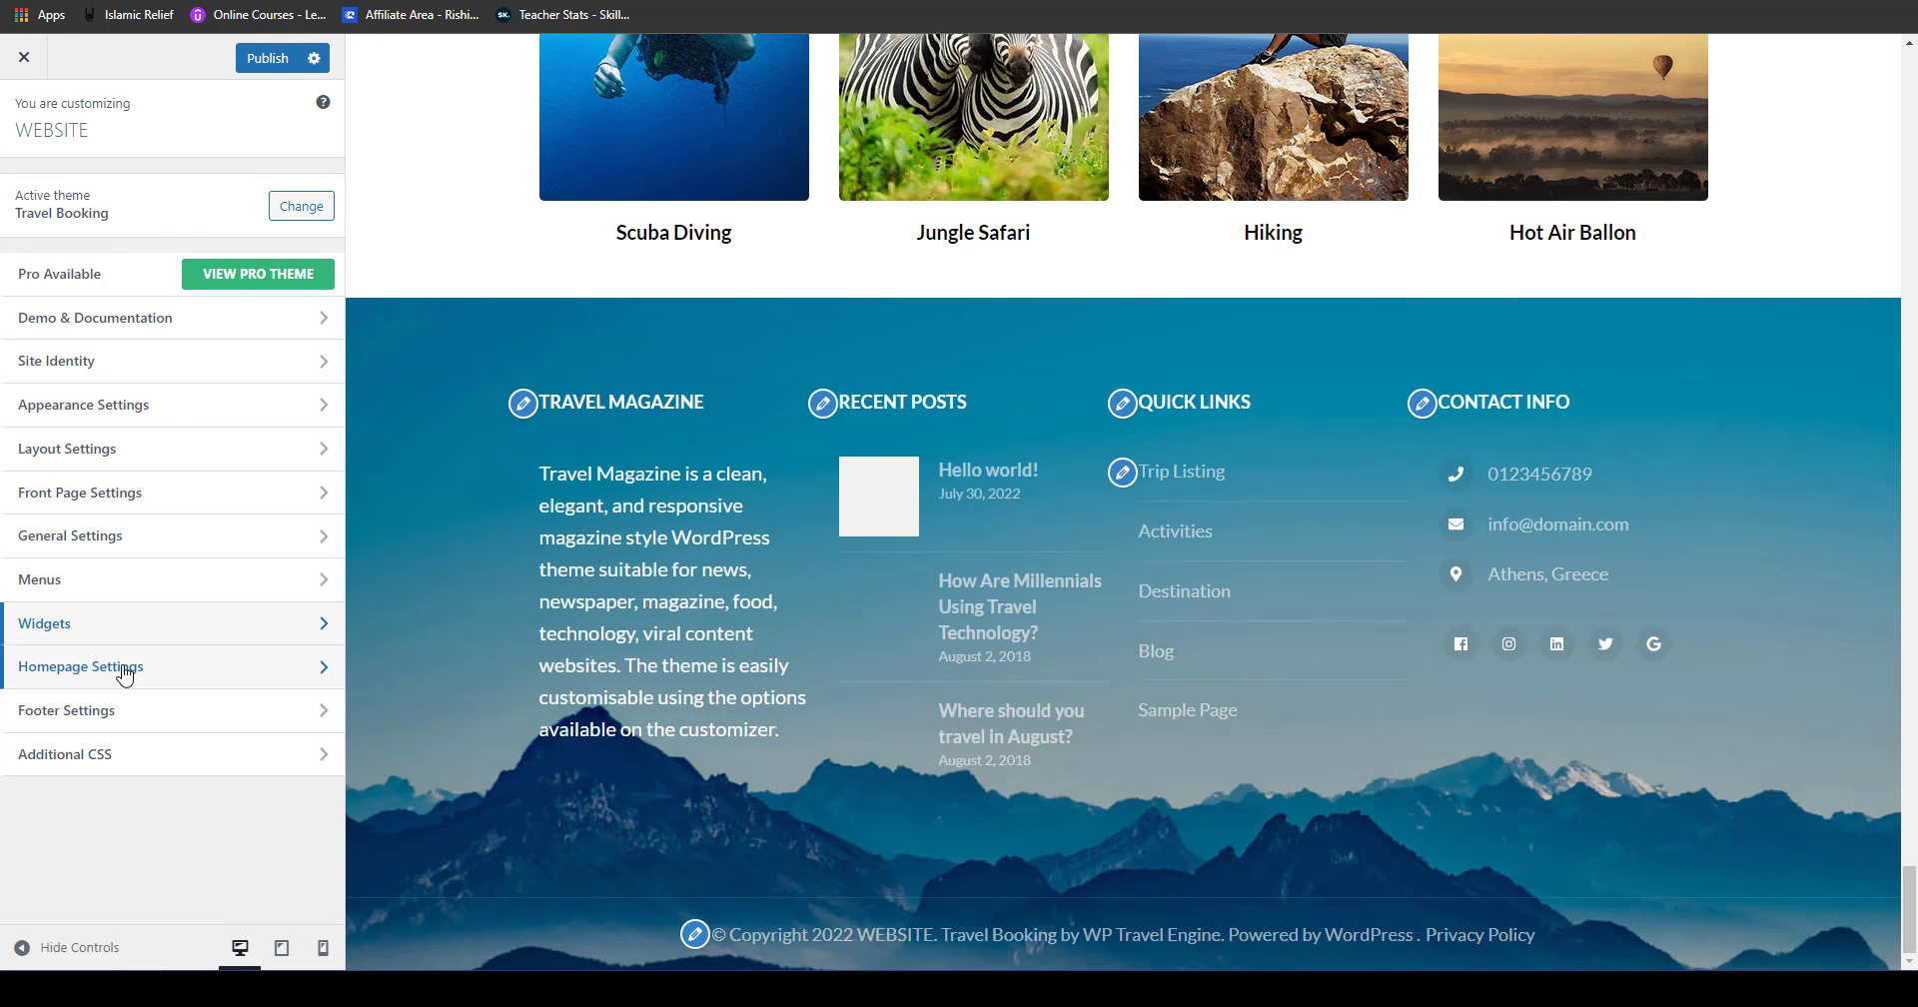
left_click(125, 677)
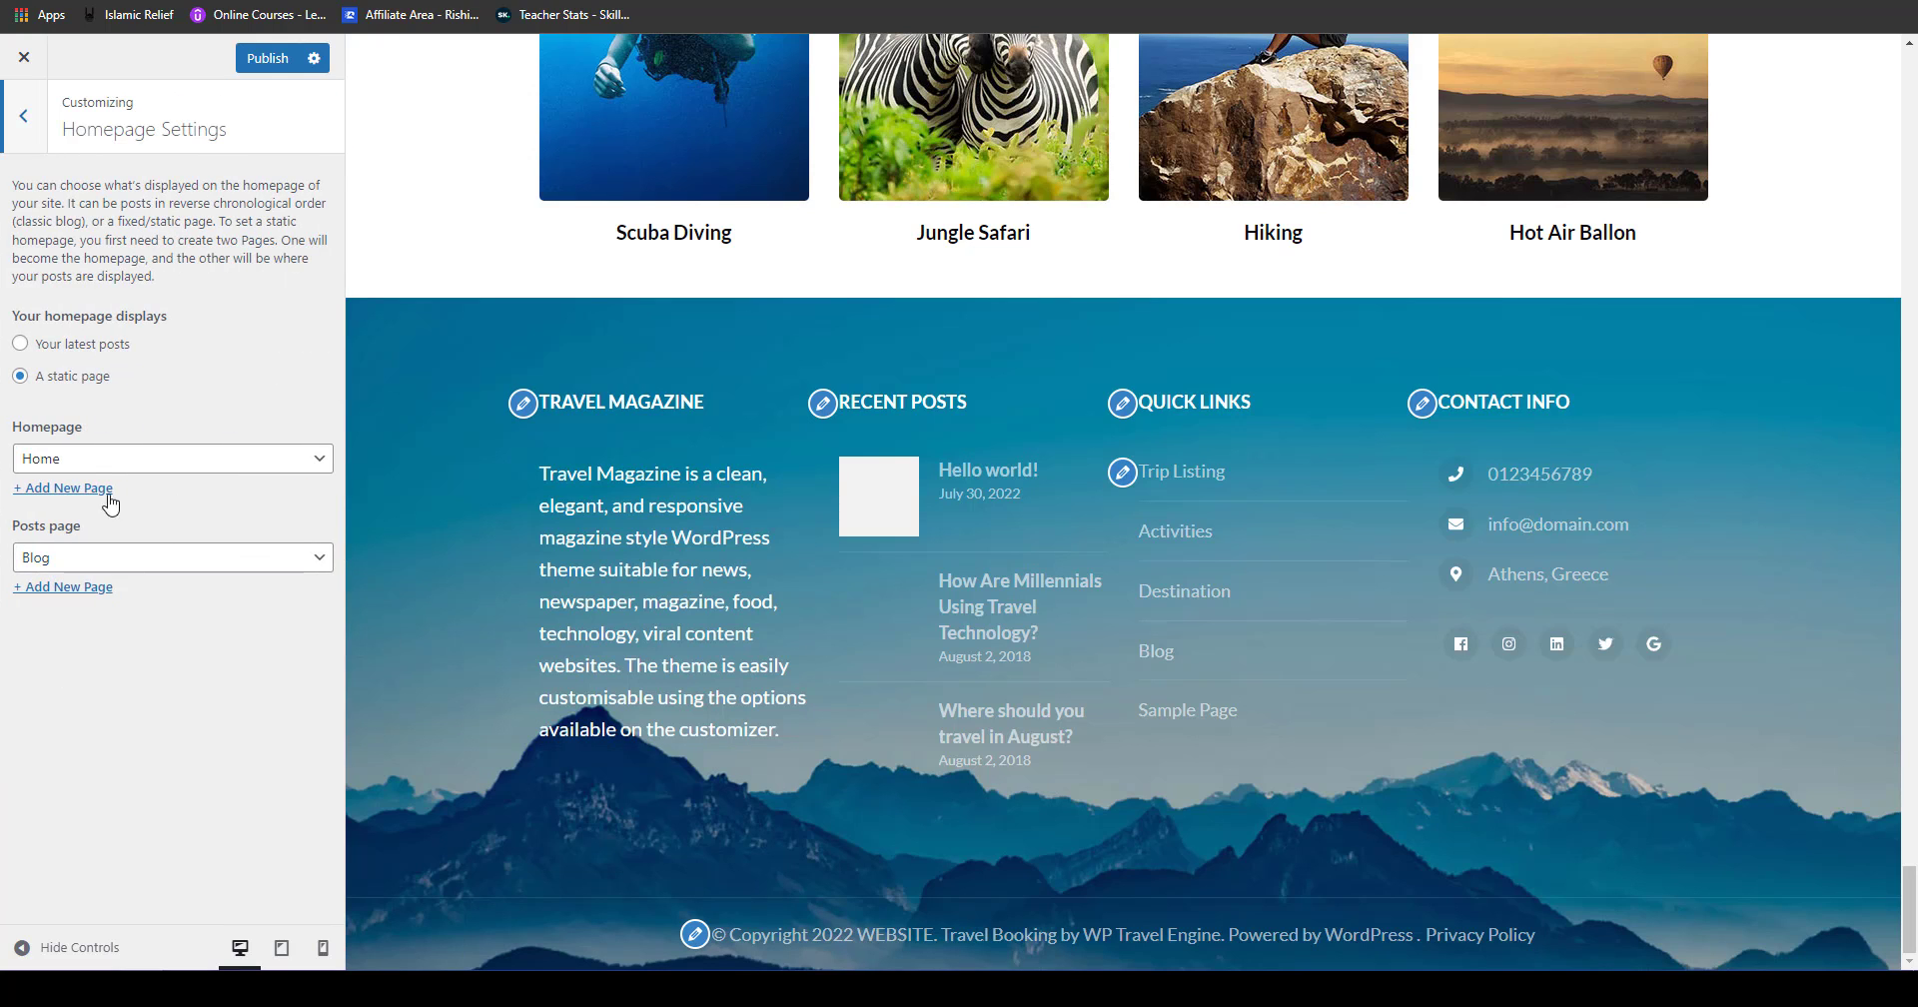
left_click(22, 117)
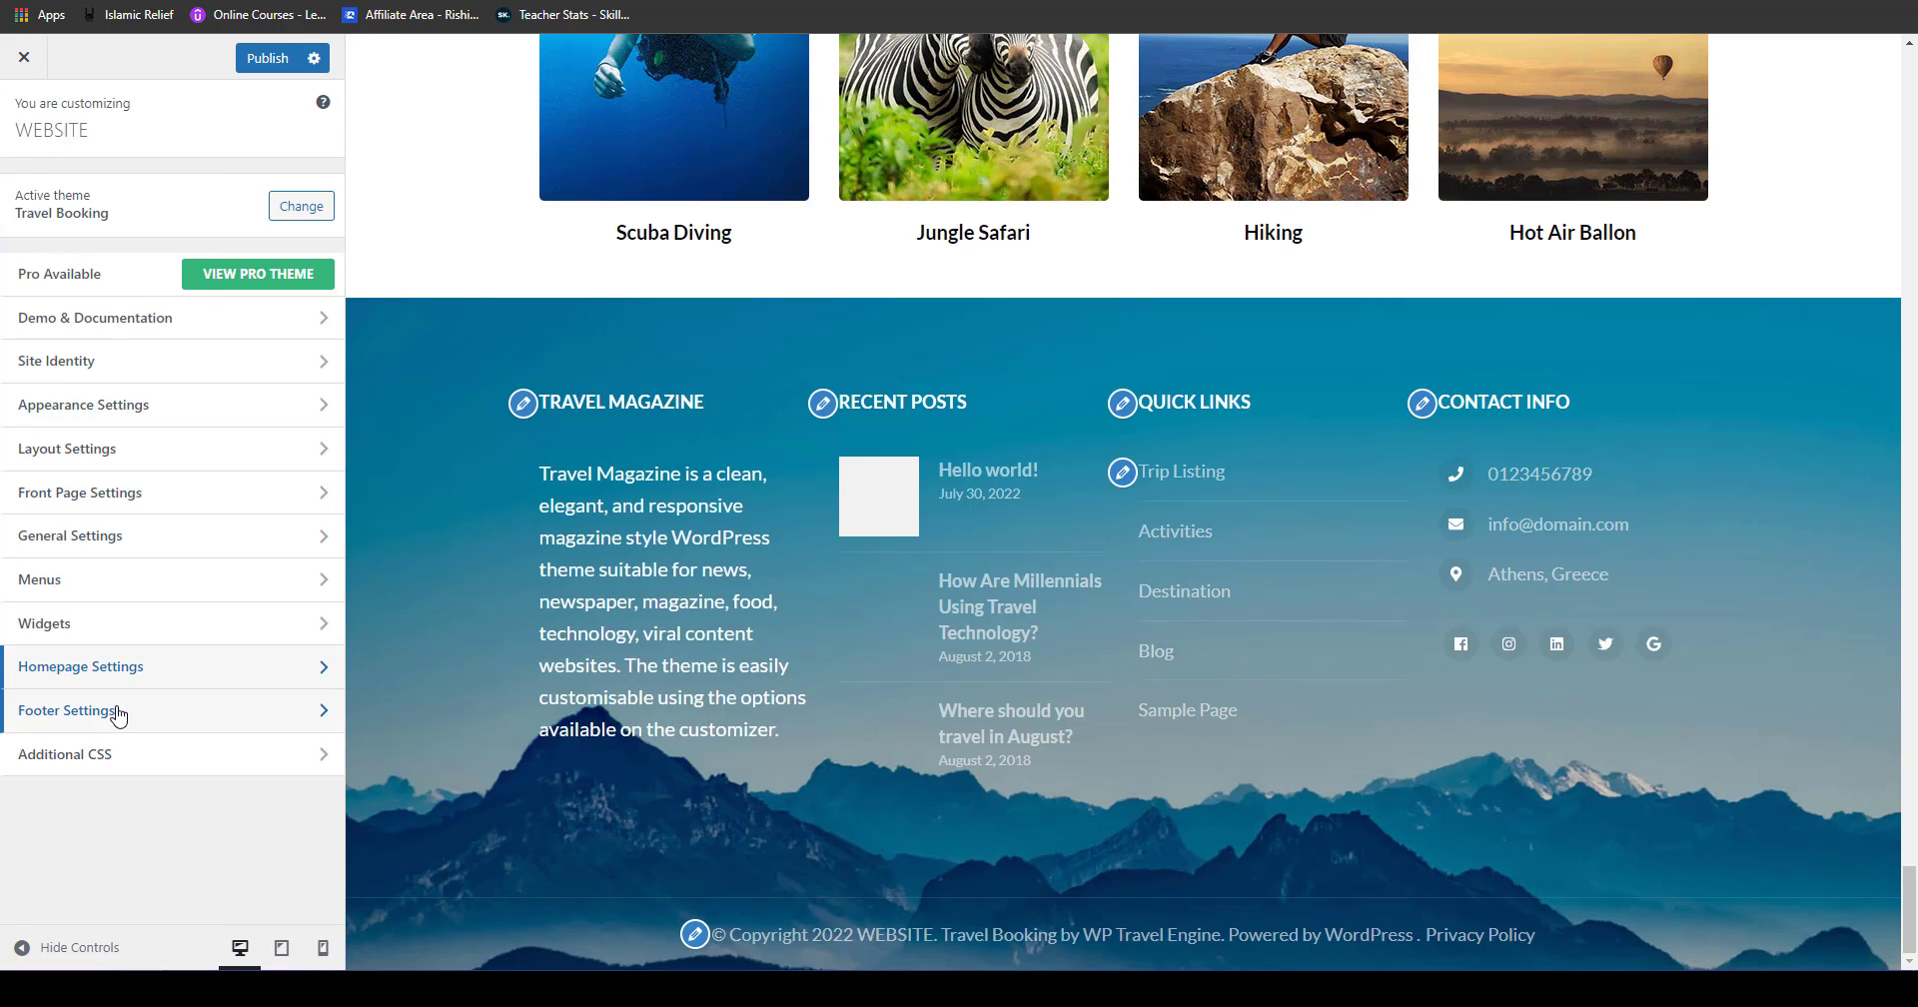
left_click(120, 714)
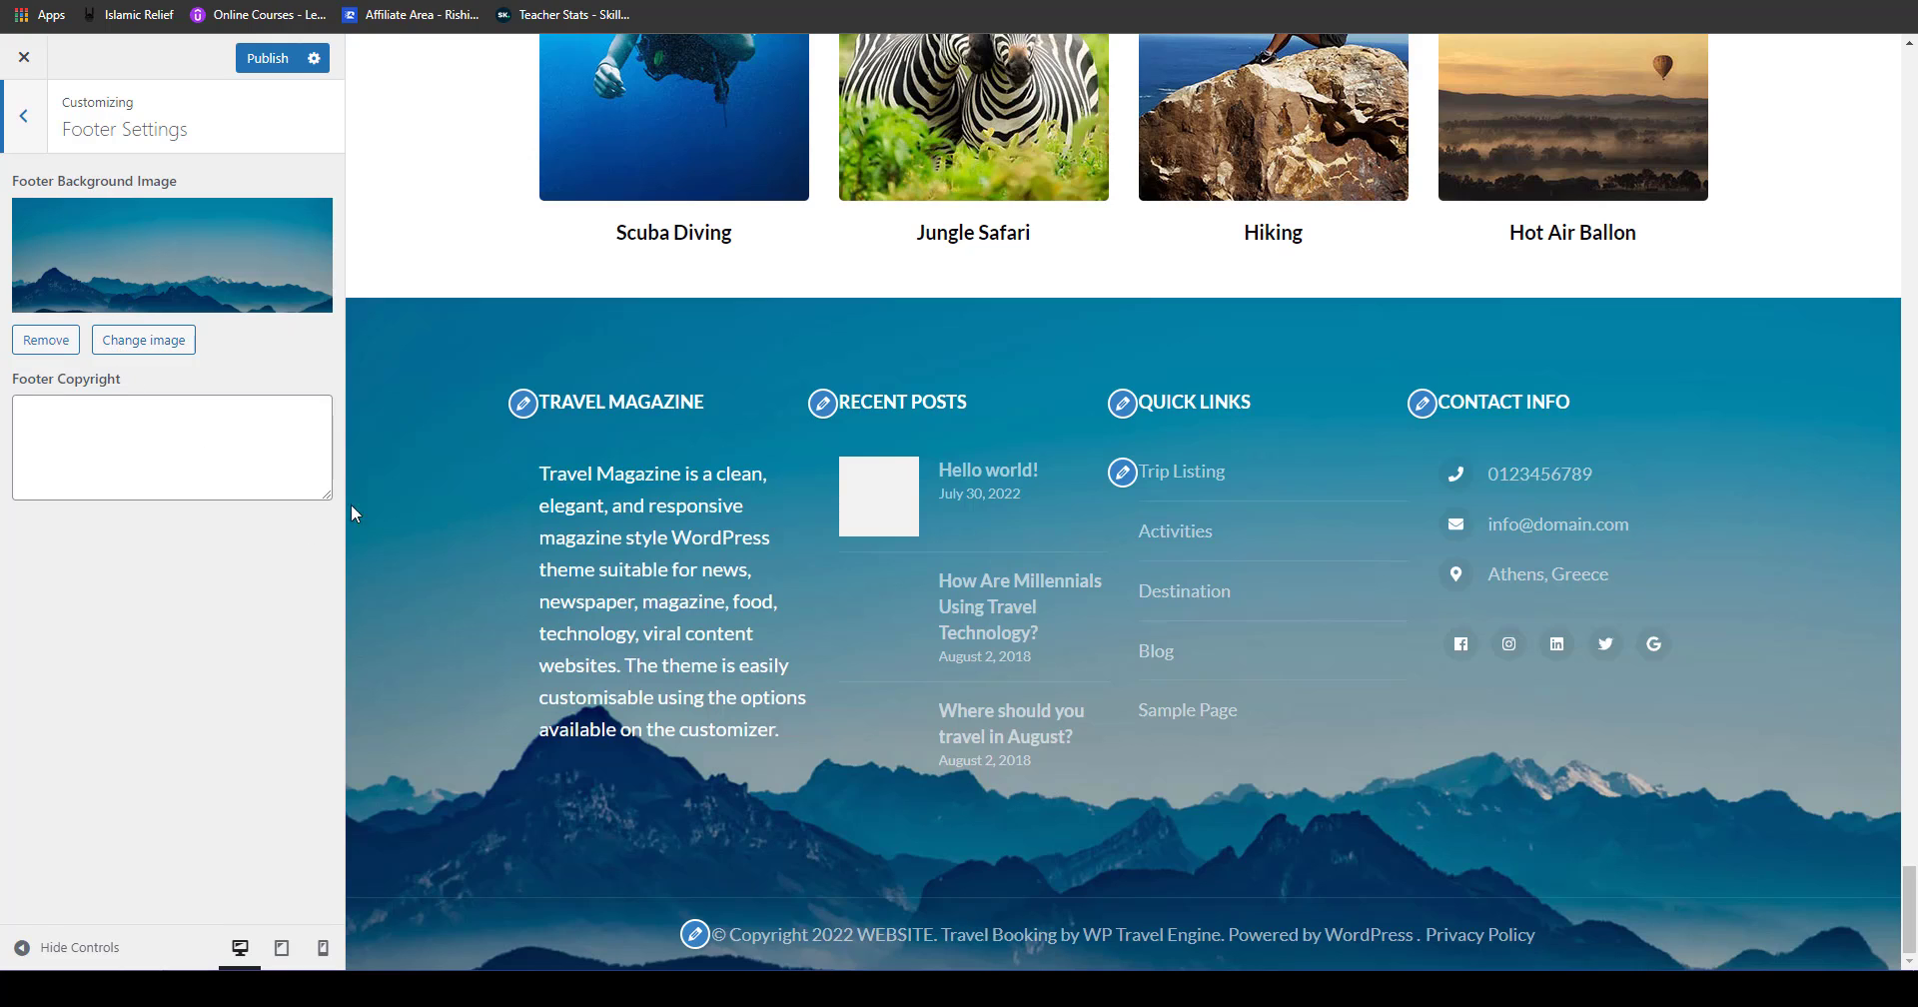
left_click(89, 436)
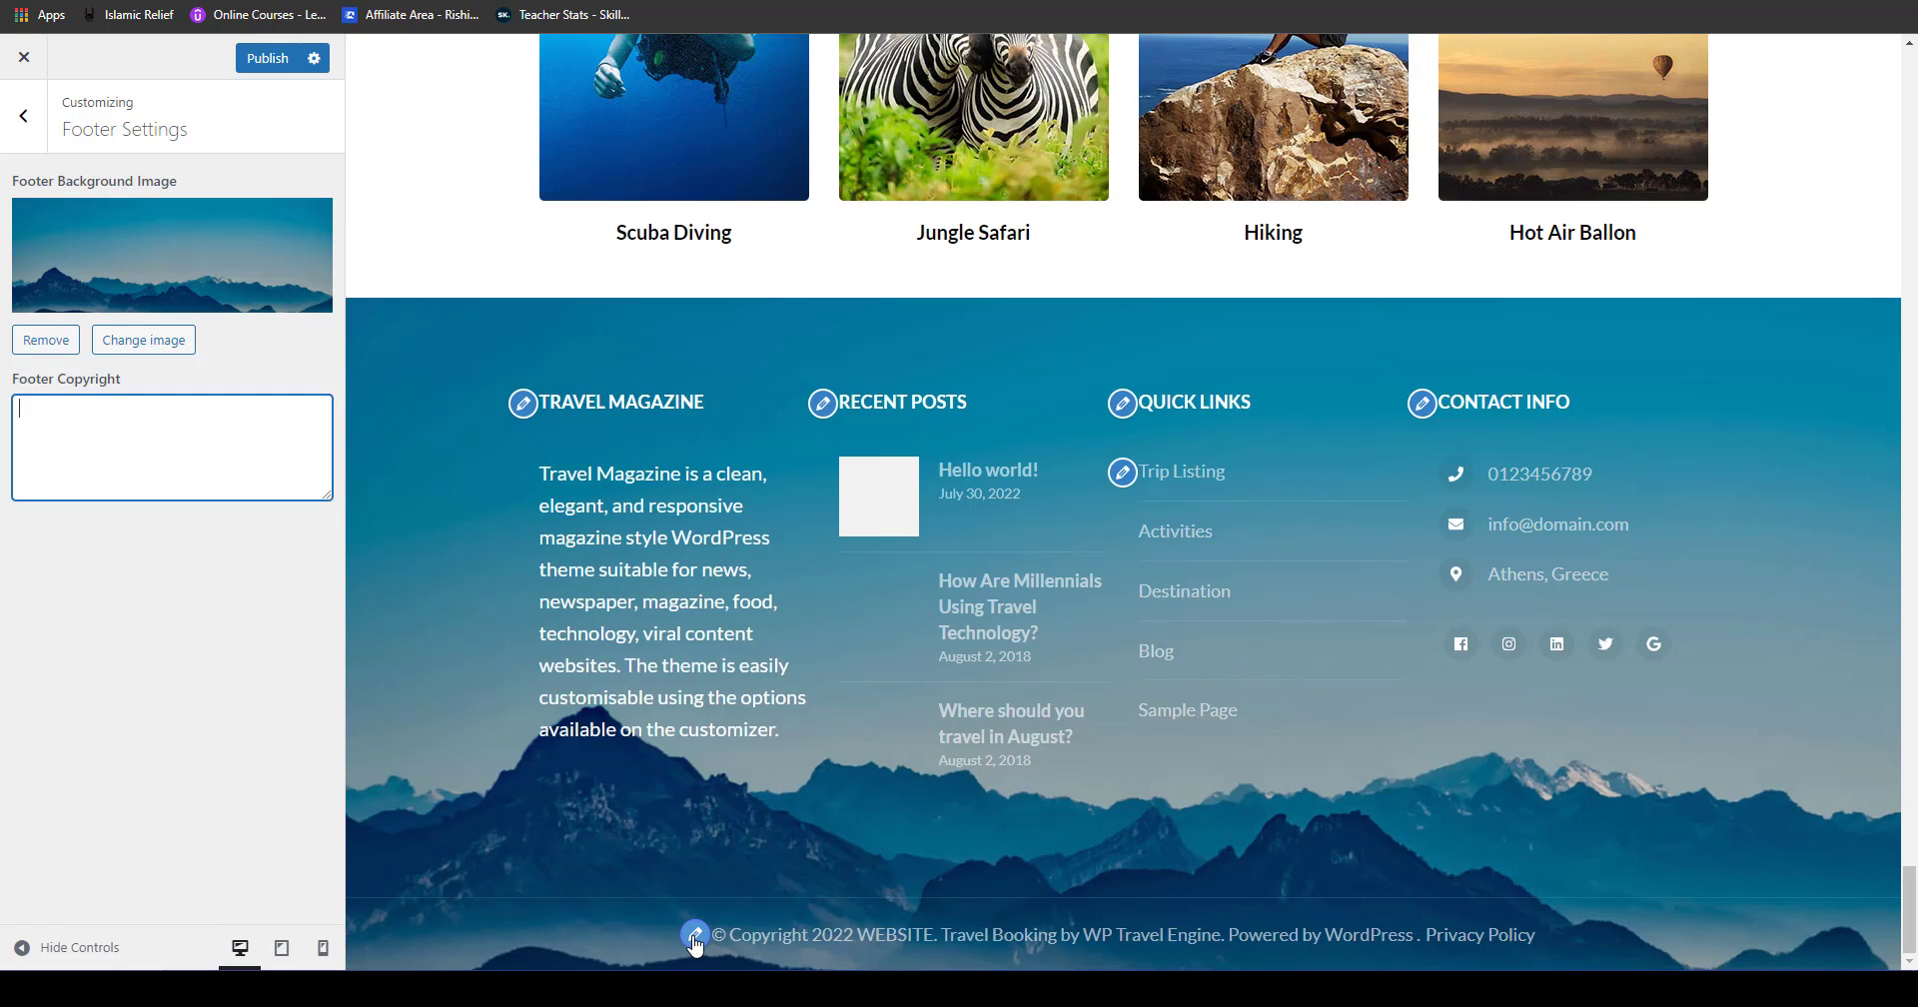
left_click_drag(783, 941, 1455, 958)
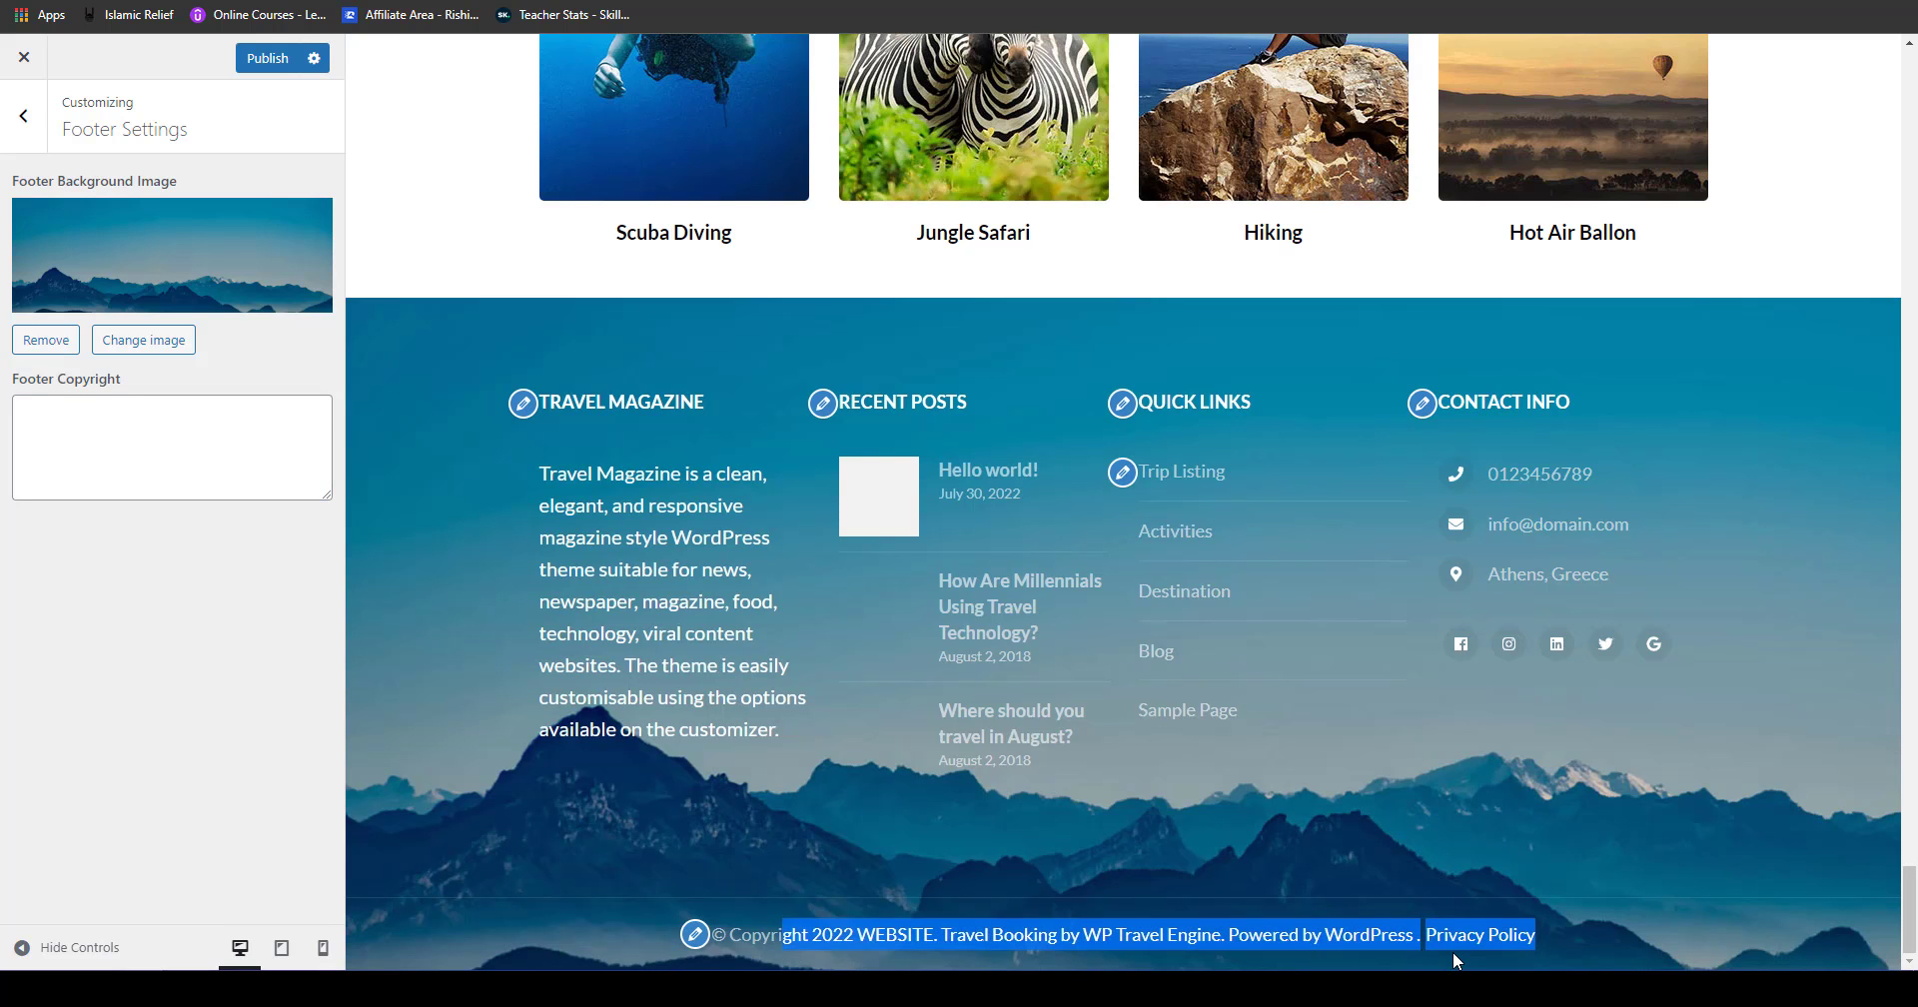
left_click(1453, 956)
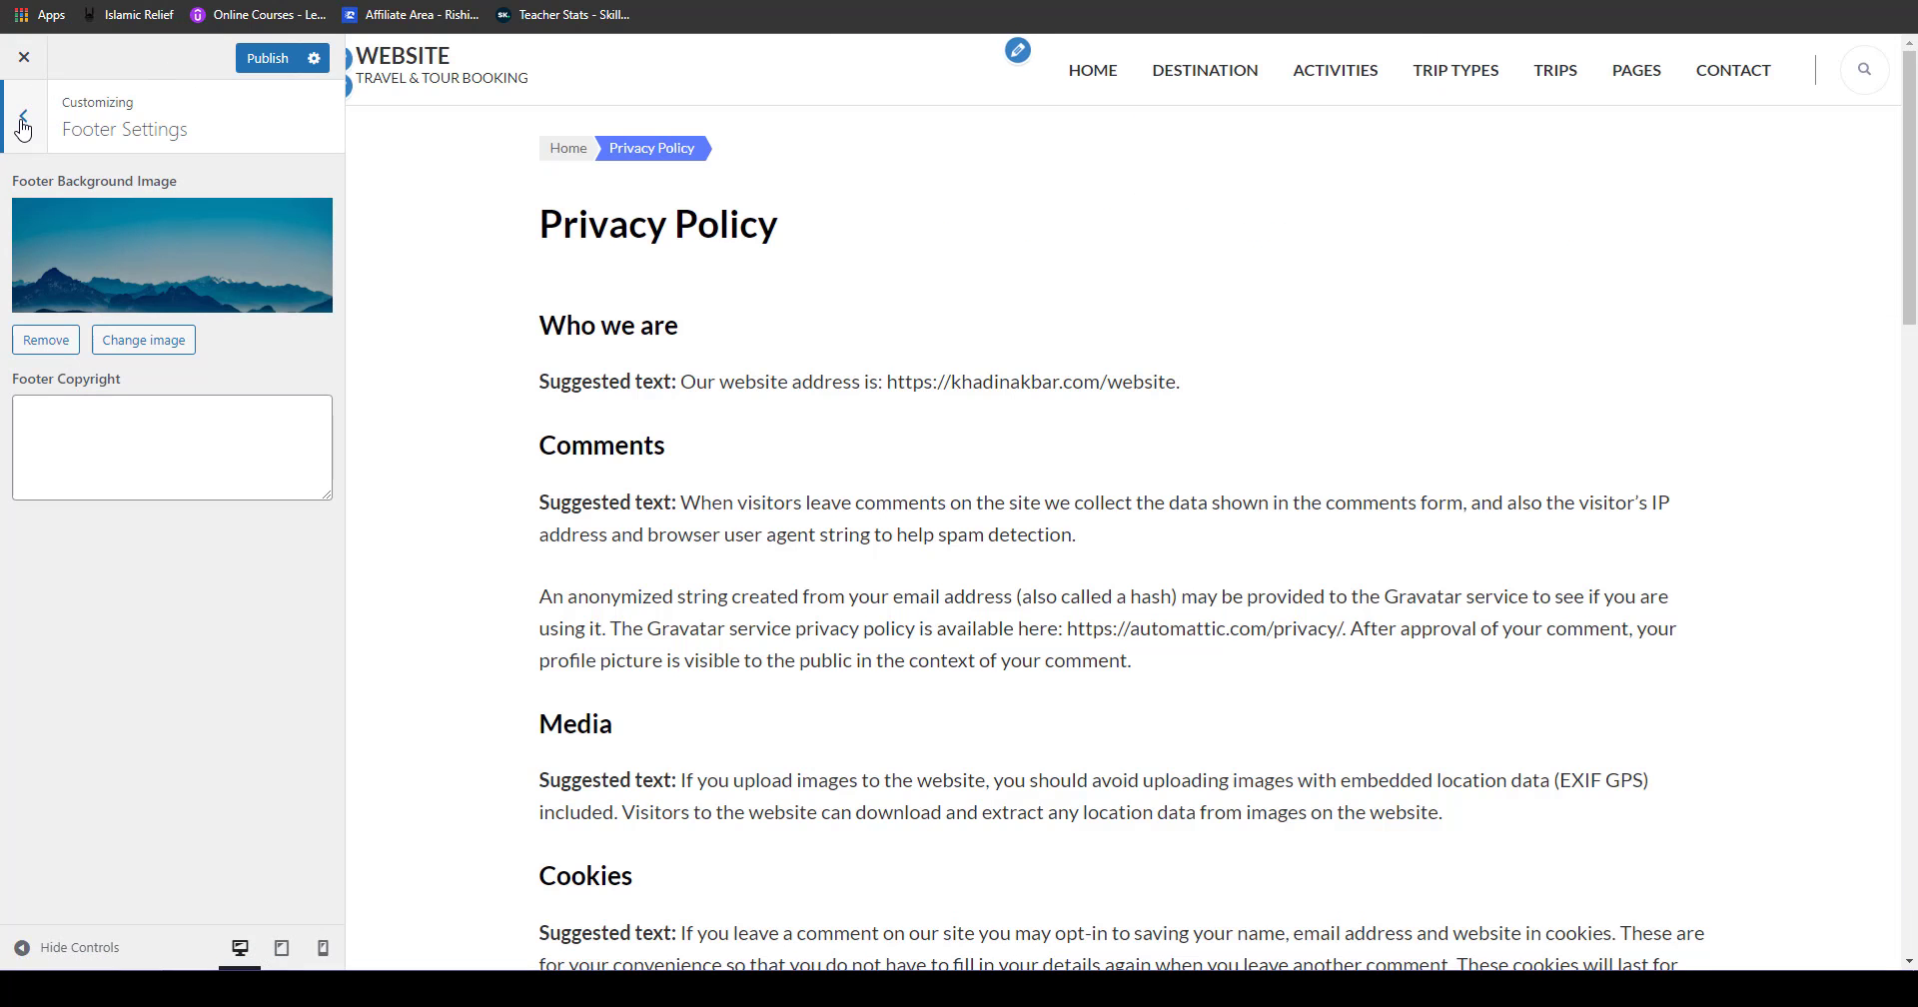
left_click(22, 127)
left_click(44, 20)
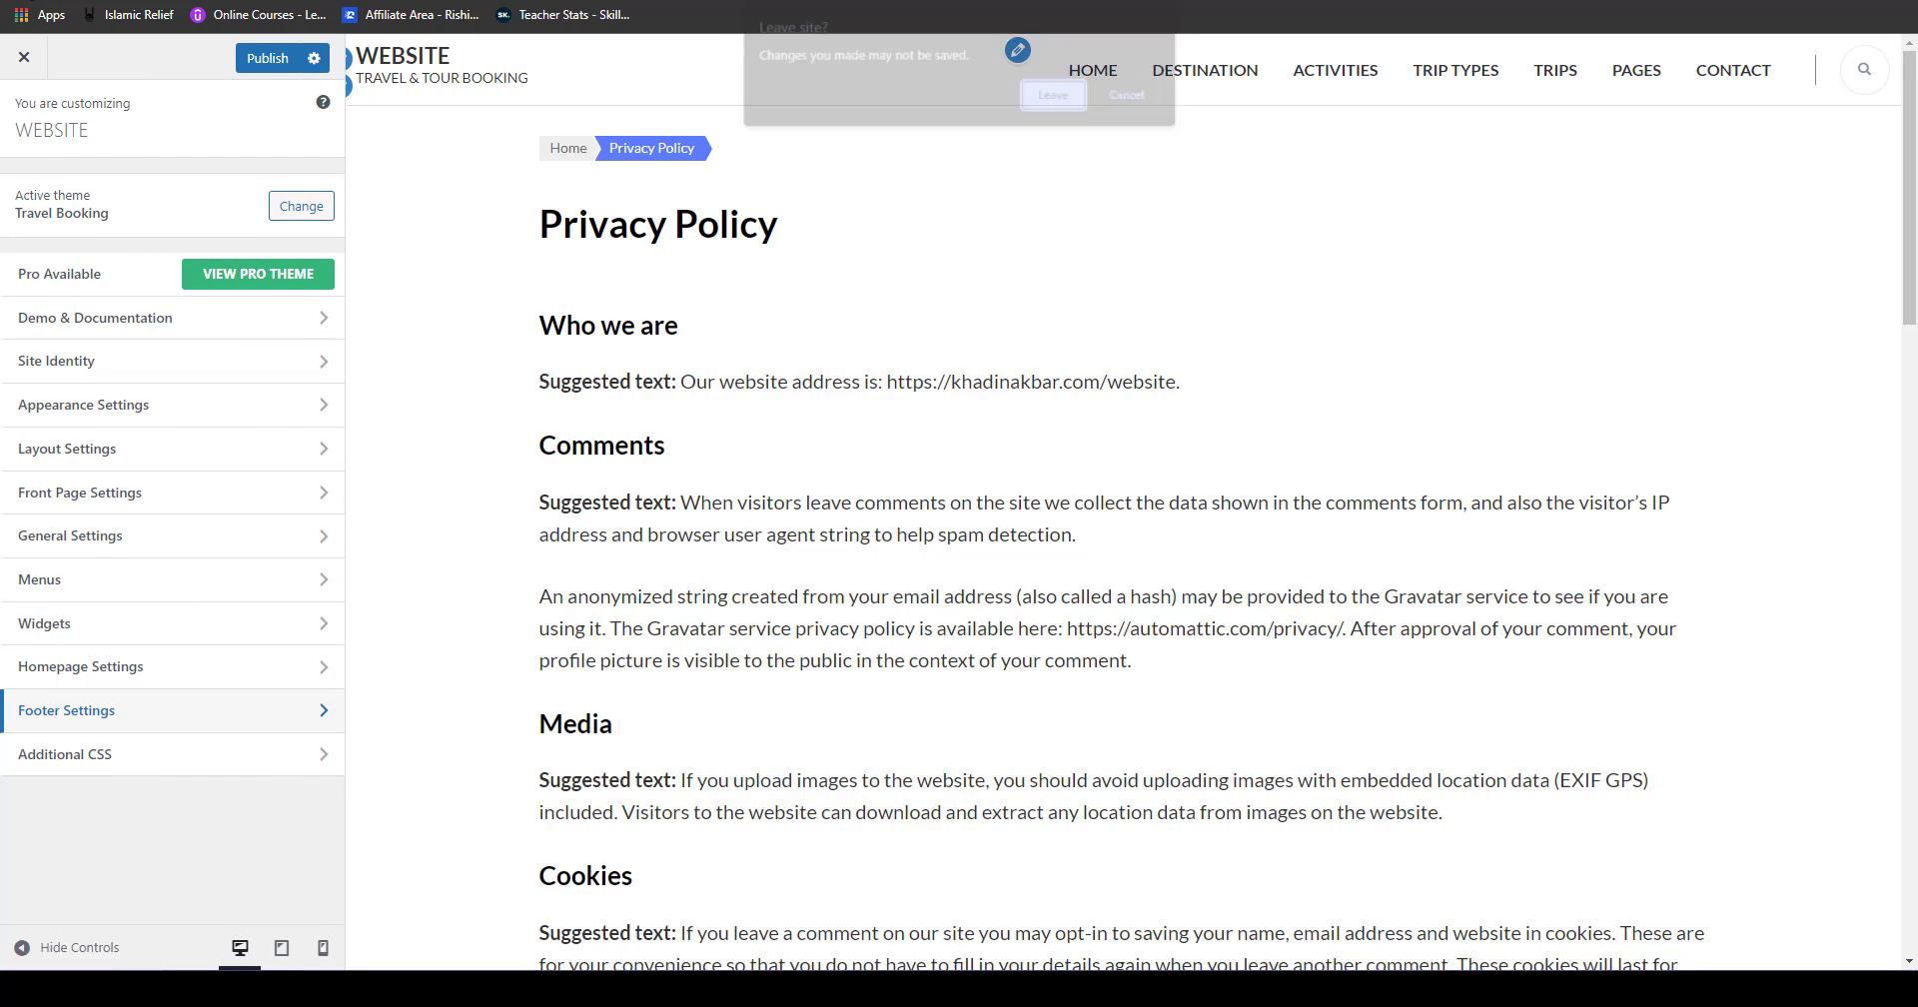
left_click(1144, 104)
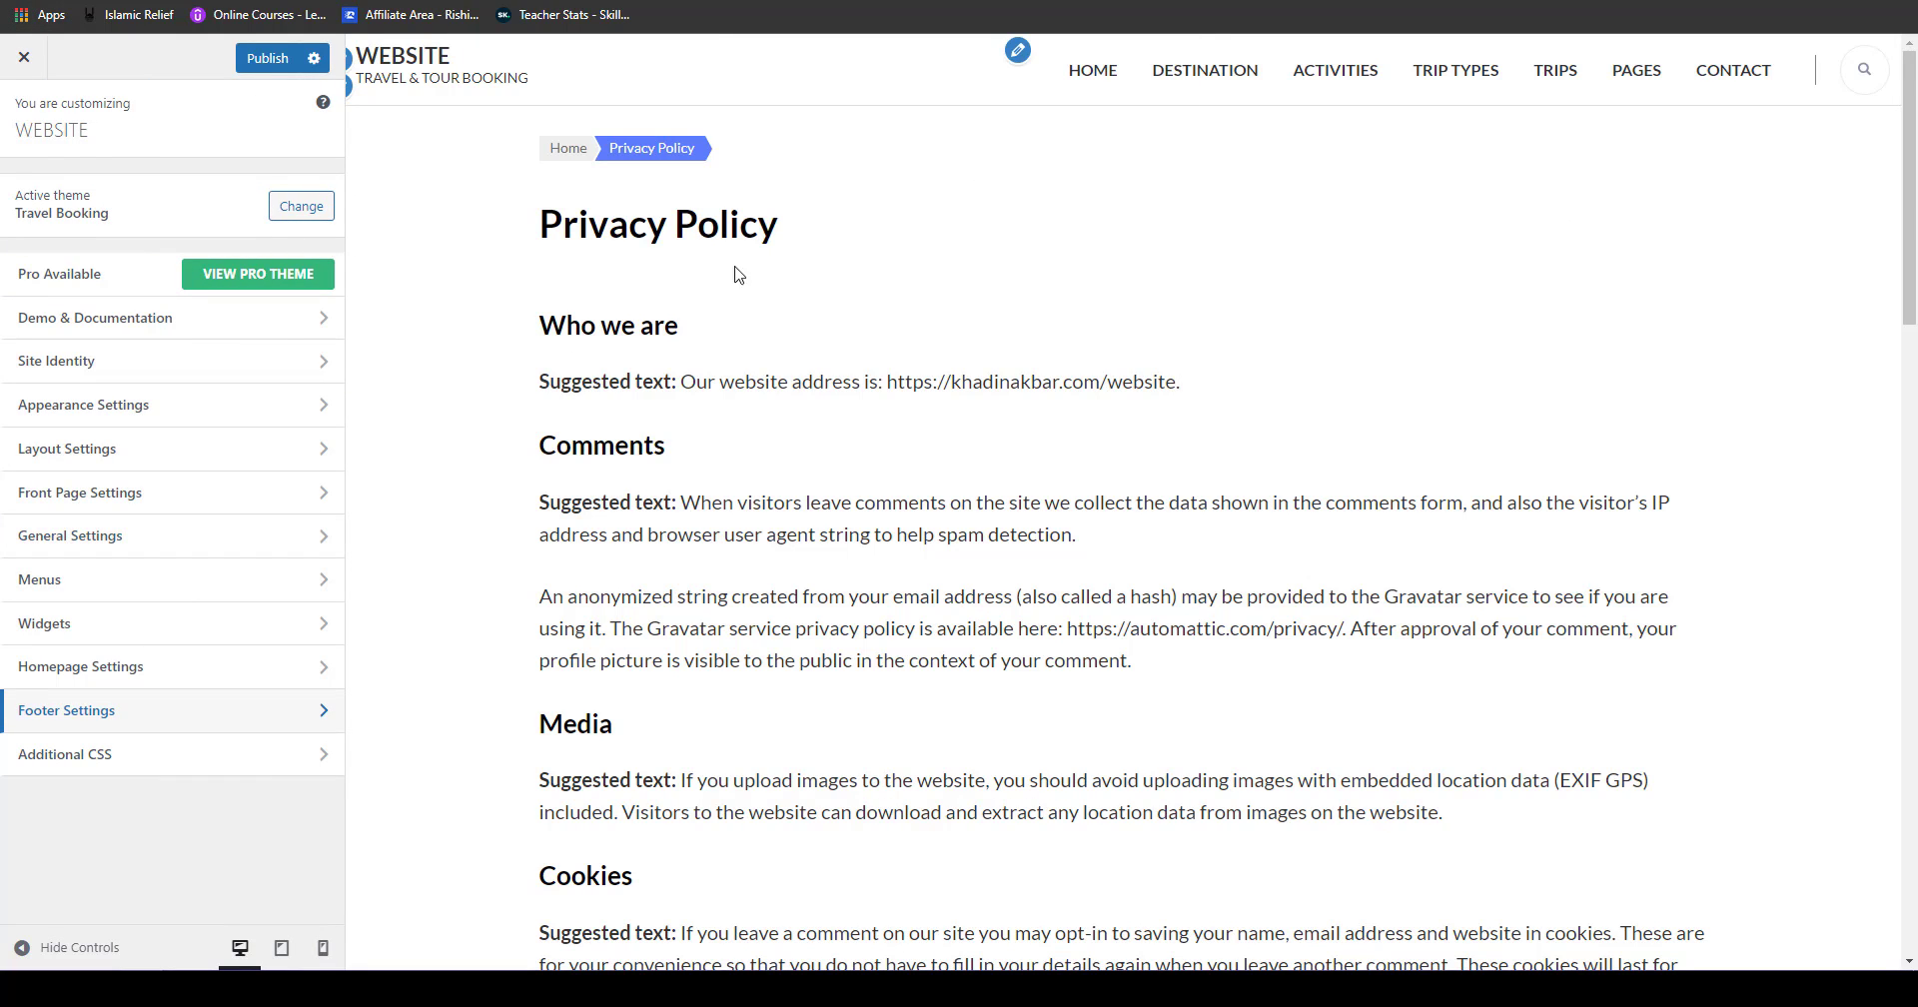
left_click(1107, 78)
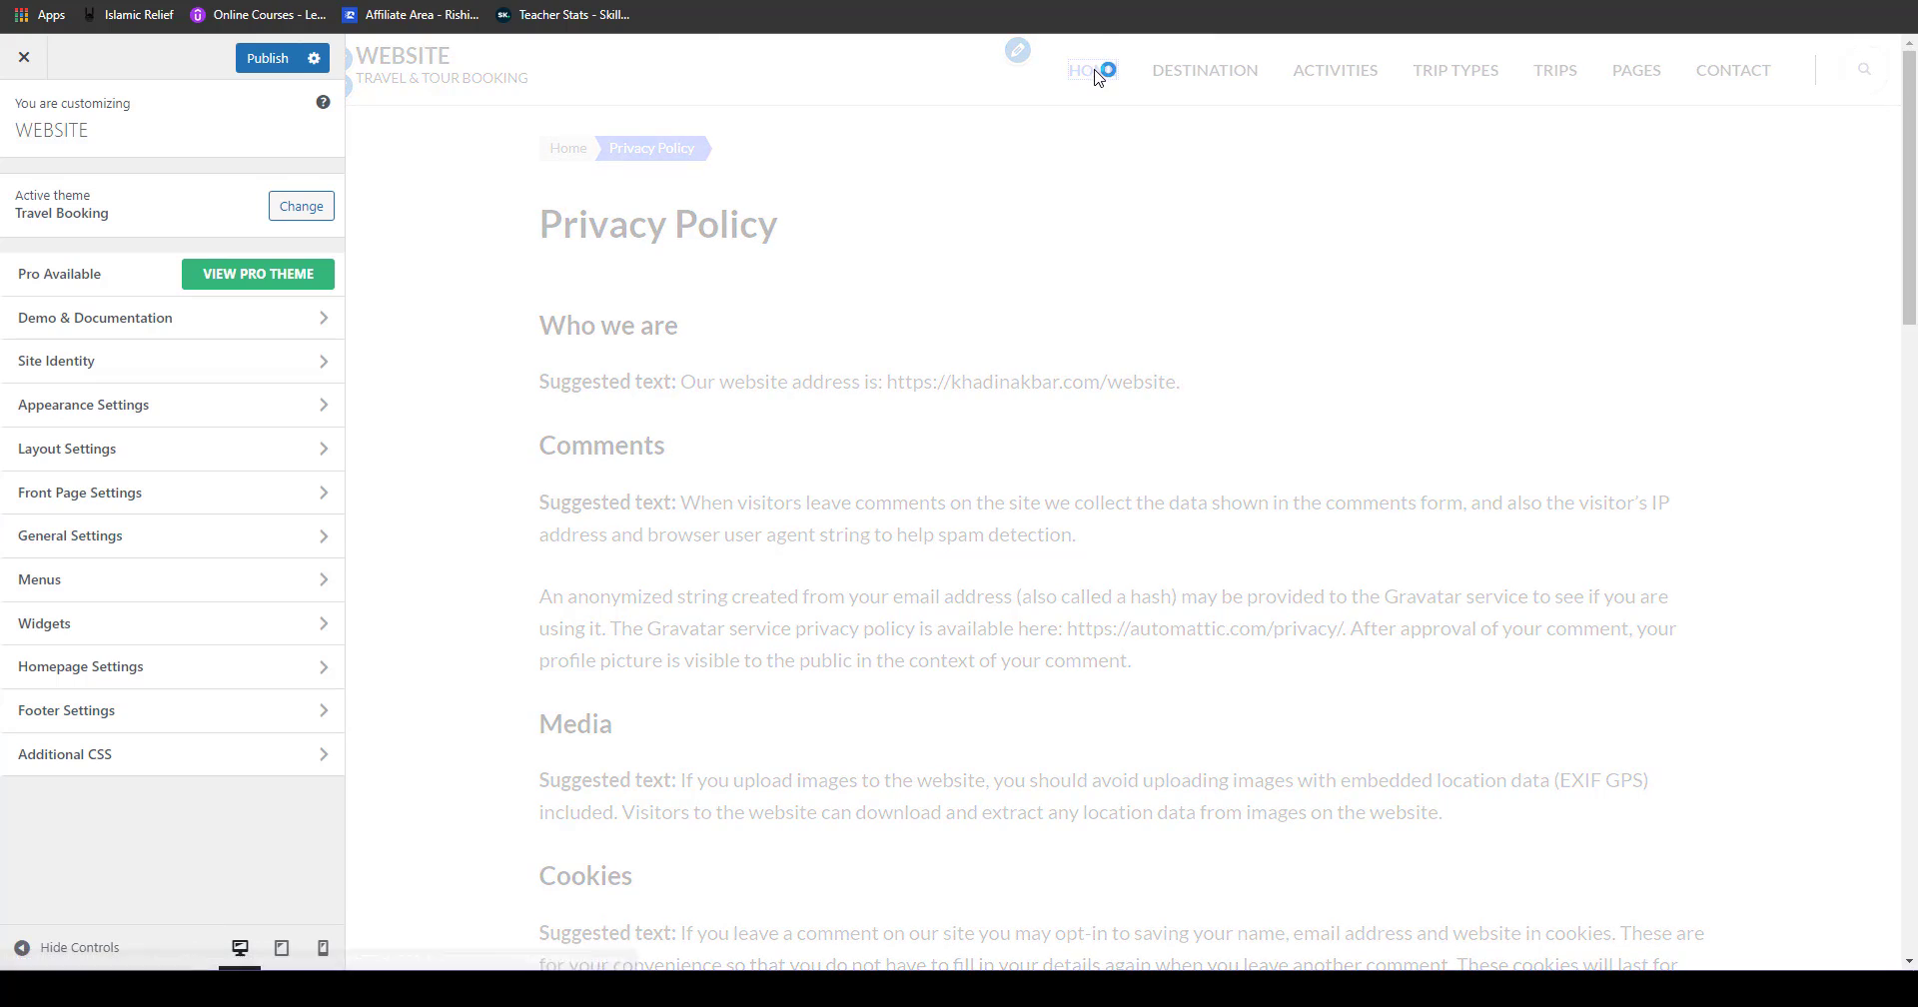
Step: Copy the whole copyright line from the preview's footer into the Footer Copyright text of the Footer Settings
left_click(118, 711)
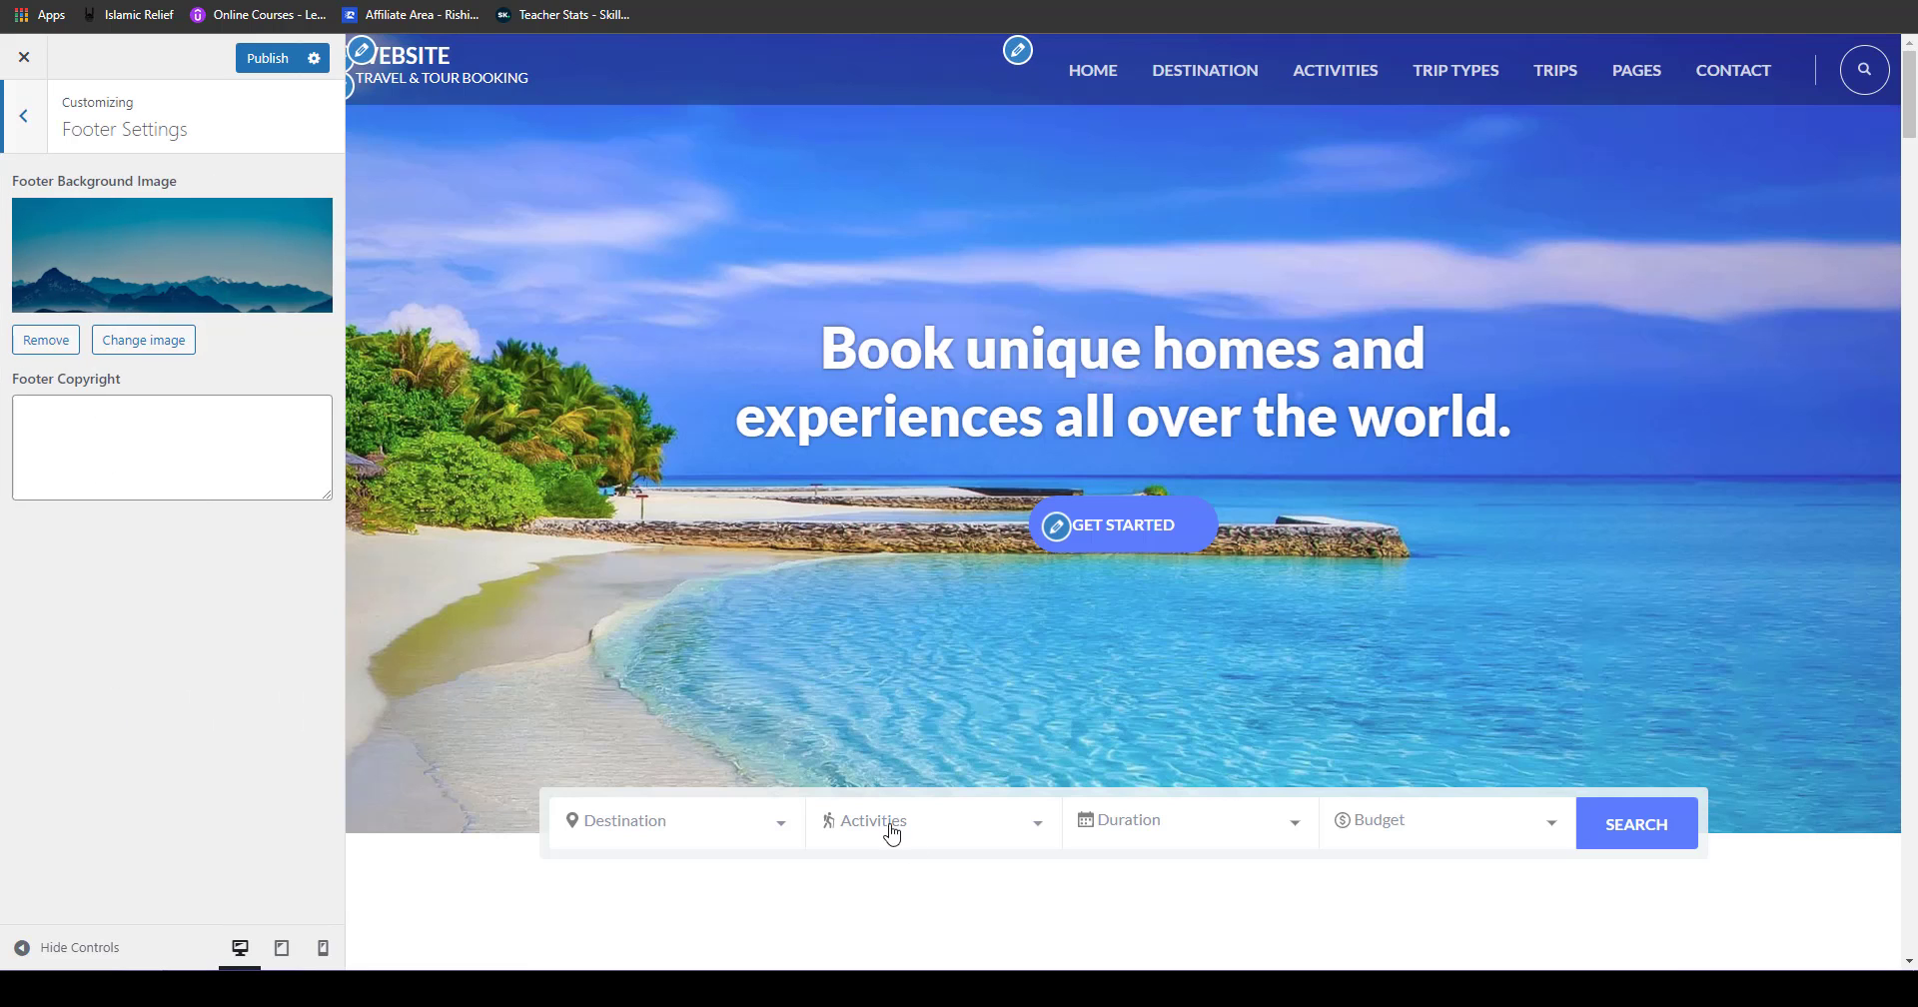
scroll(891, 829, "down", 20)
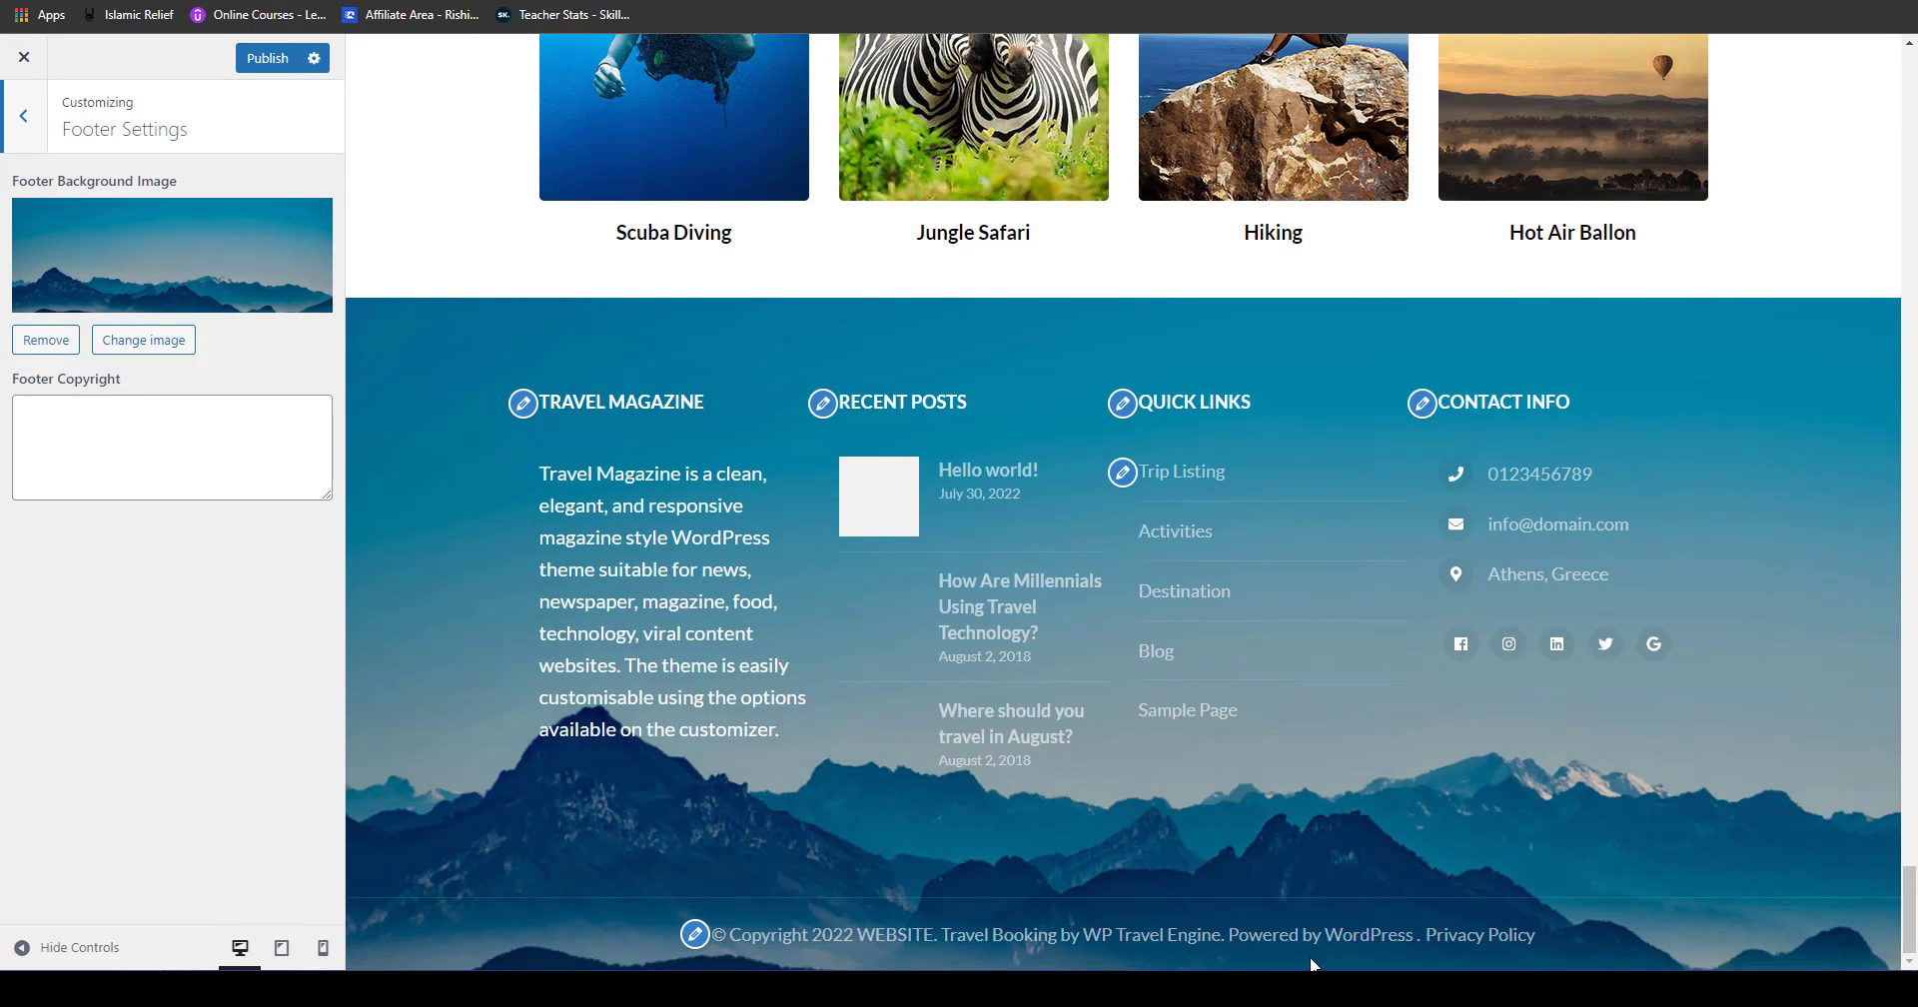
left_click_drag(1637, 941, 715, 939)
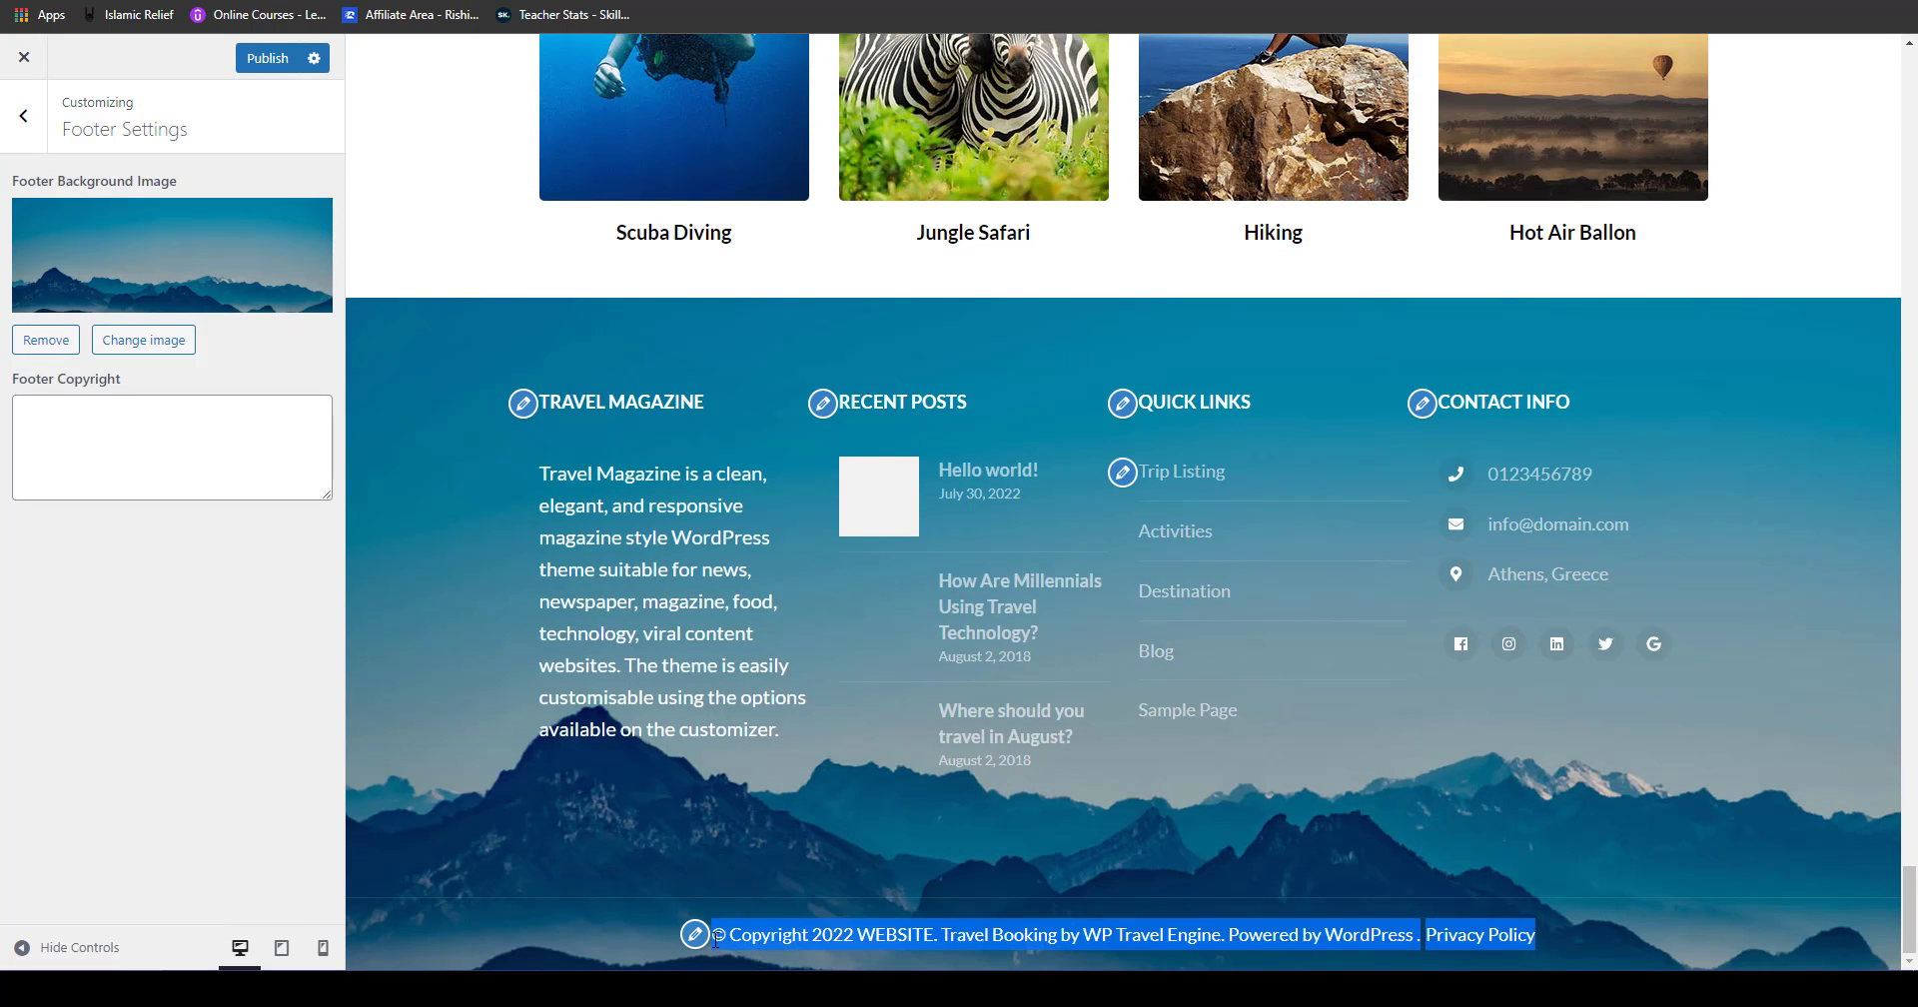
right_click(738, 929)
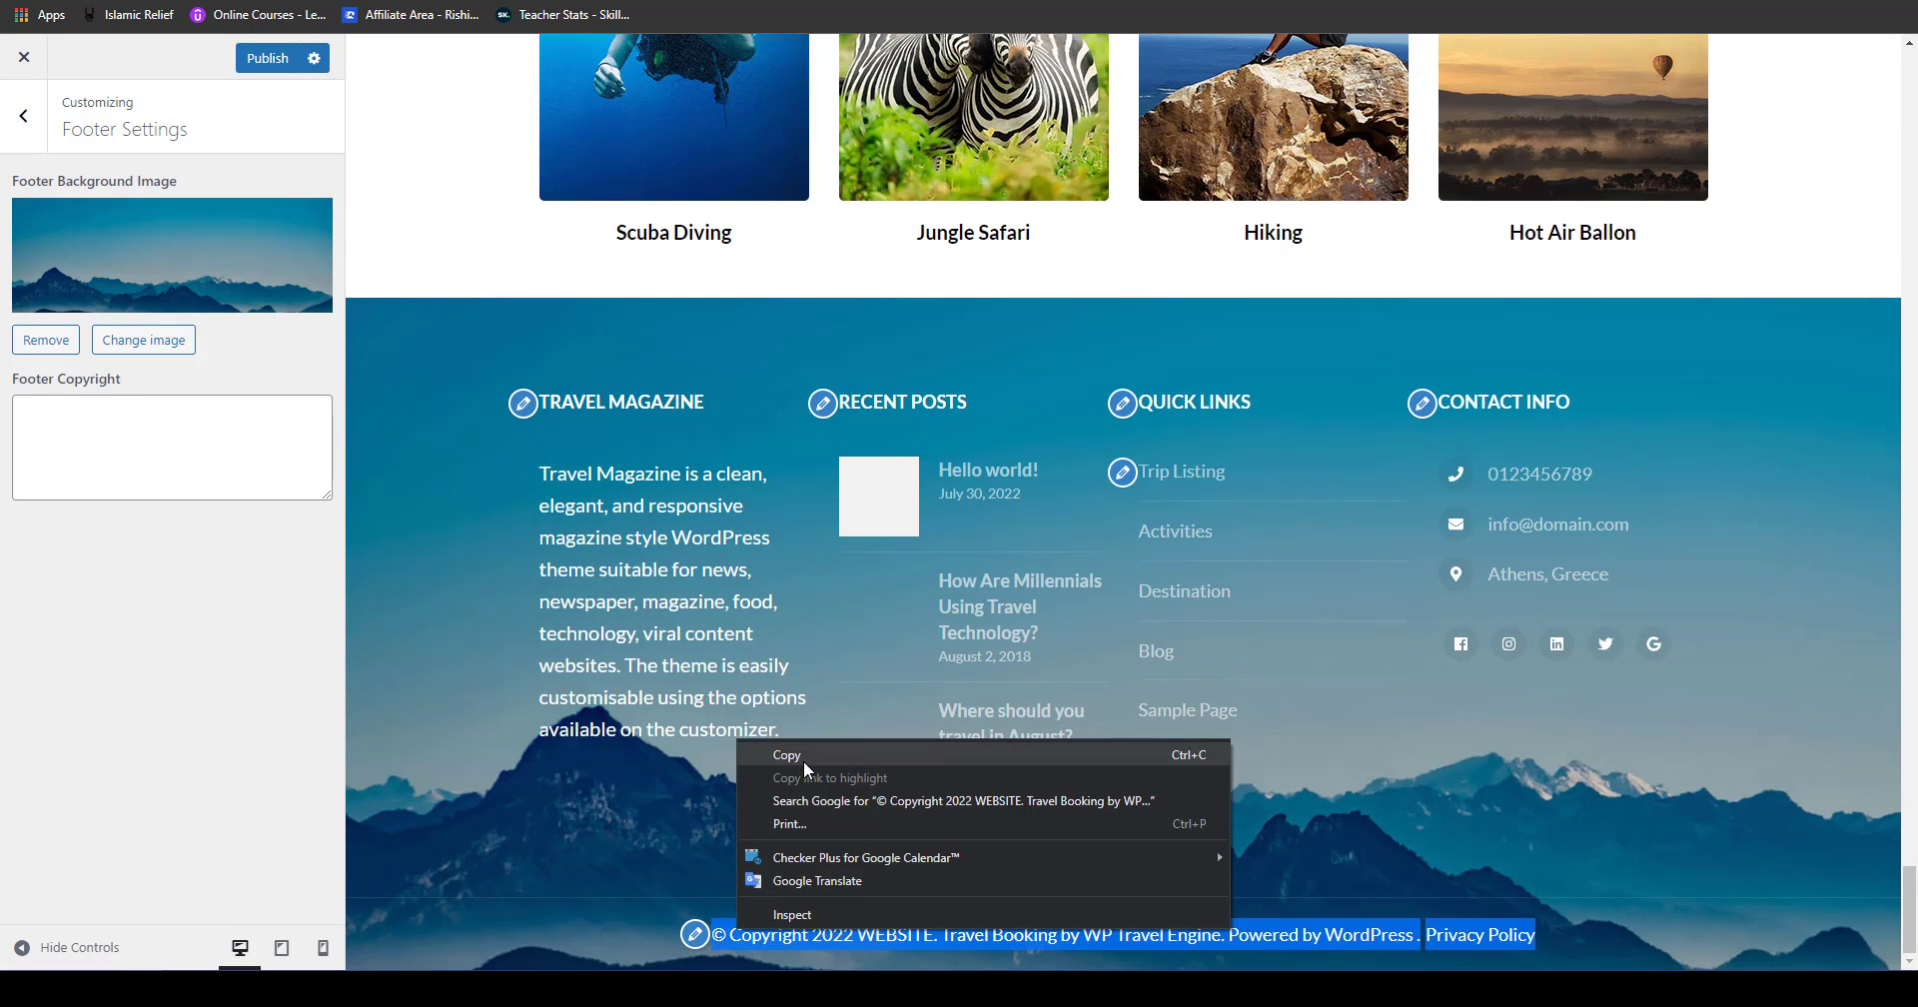
left_click(807, 757)
left_click(206, 474)
key("ctrl+v")
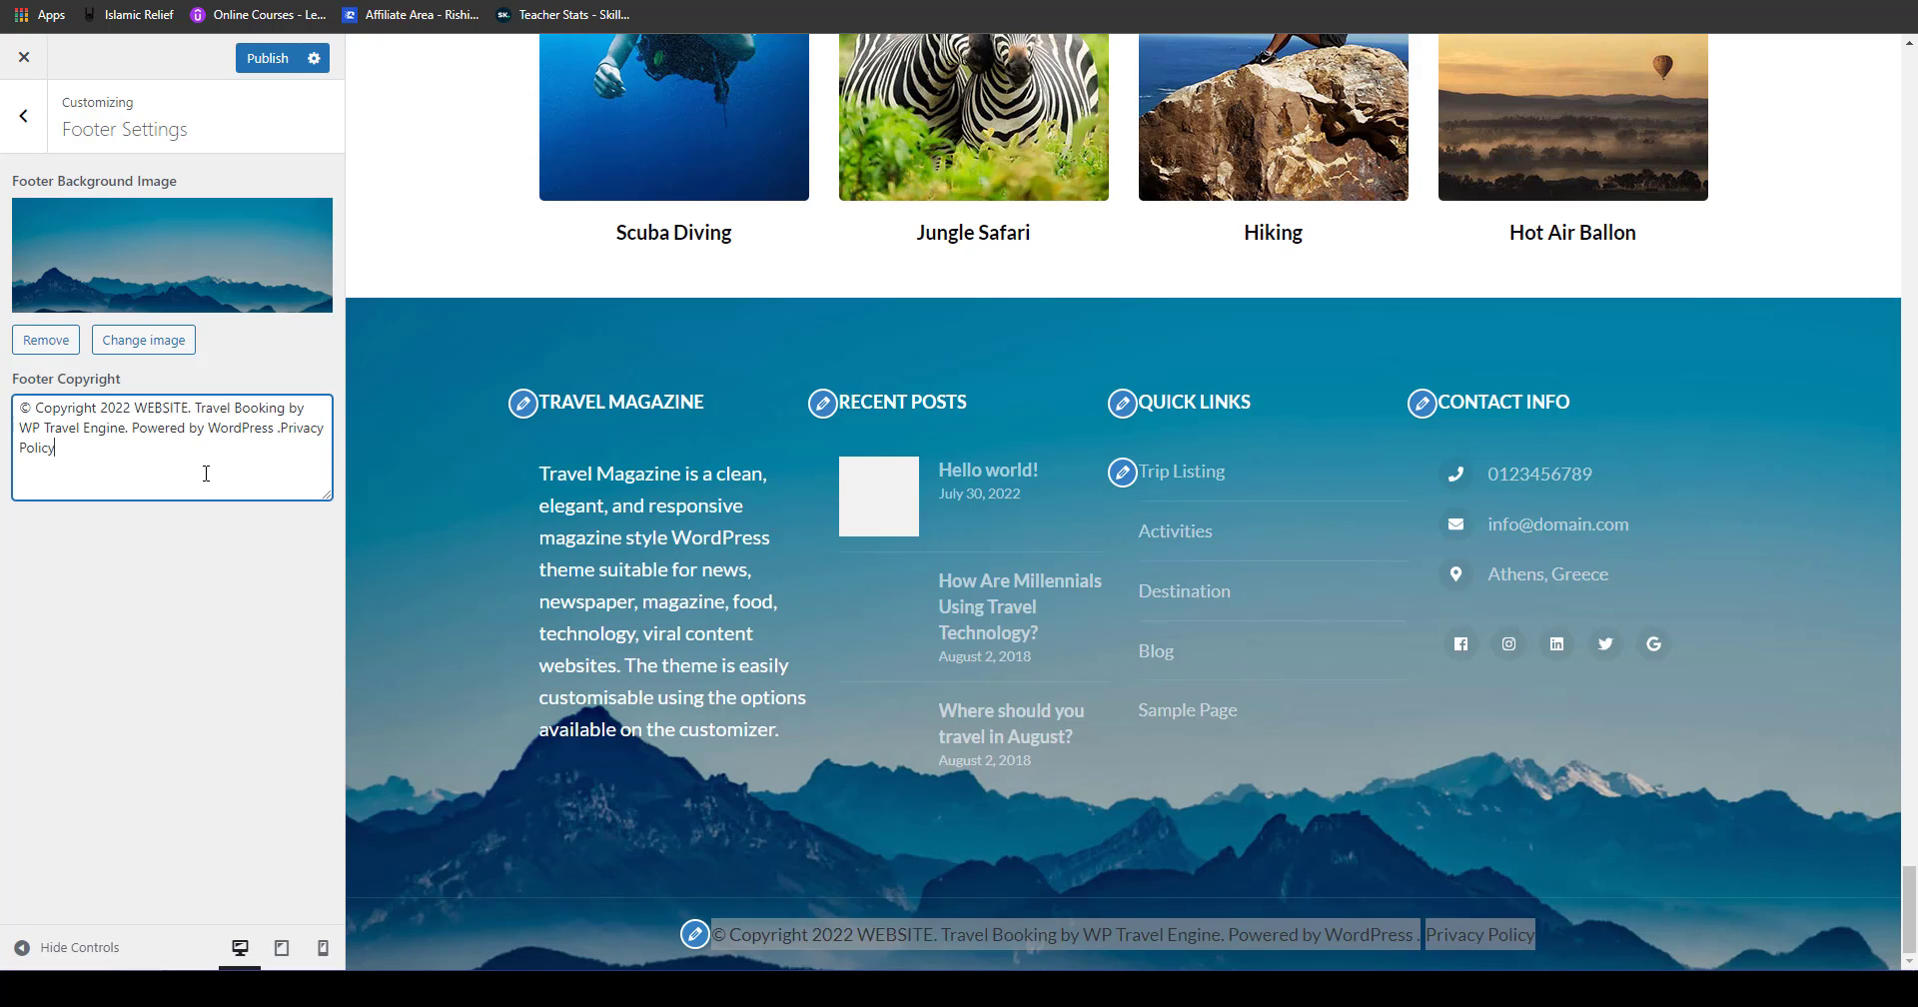
Step: Replace "WP Travel Engine" with "WEBIFIED HUB" in the Footer Copyright text
double_click(112, 409)
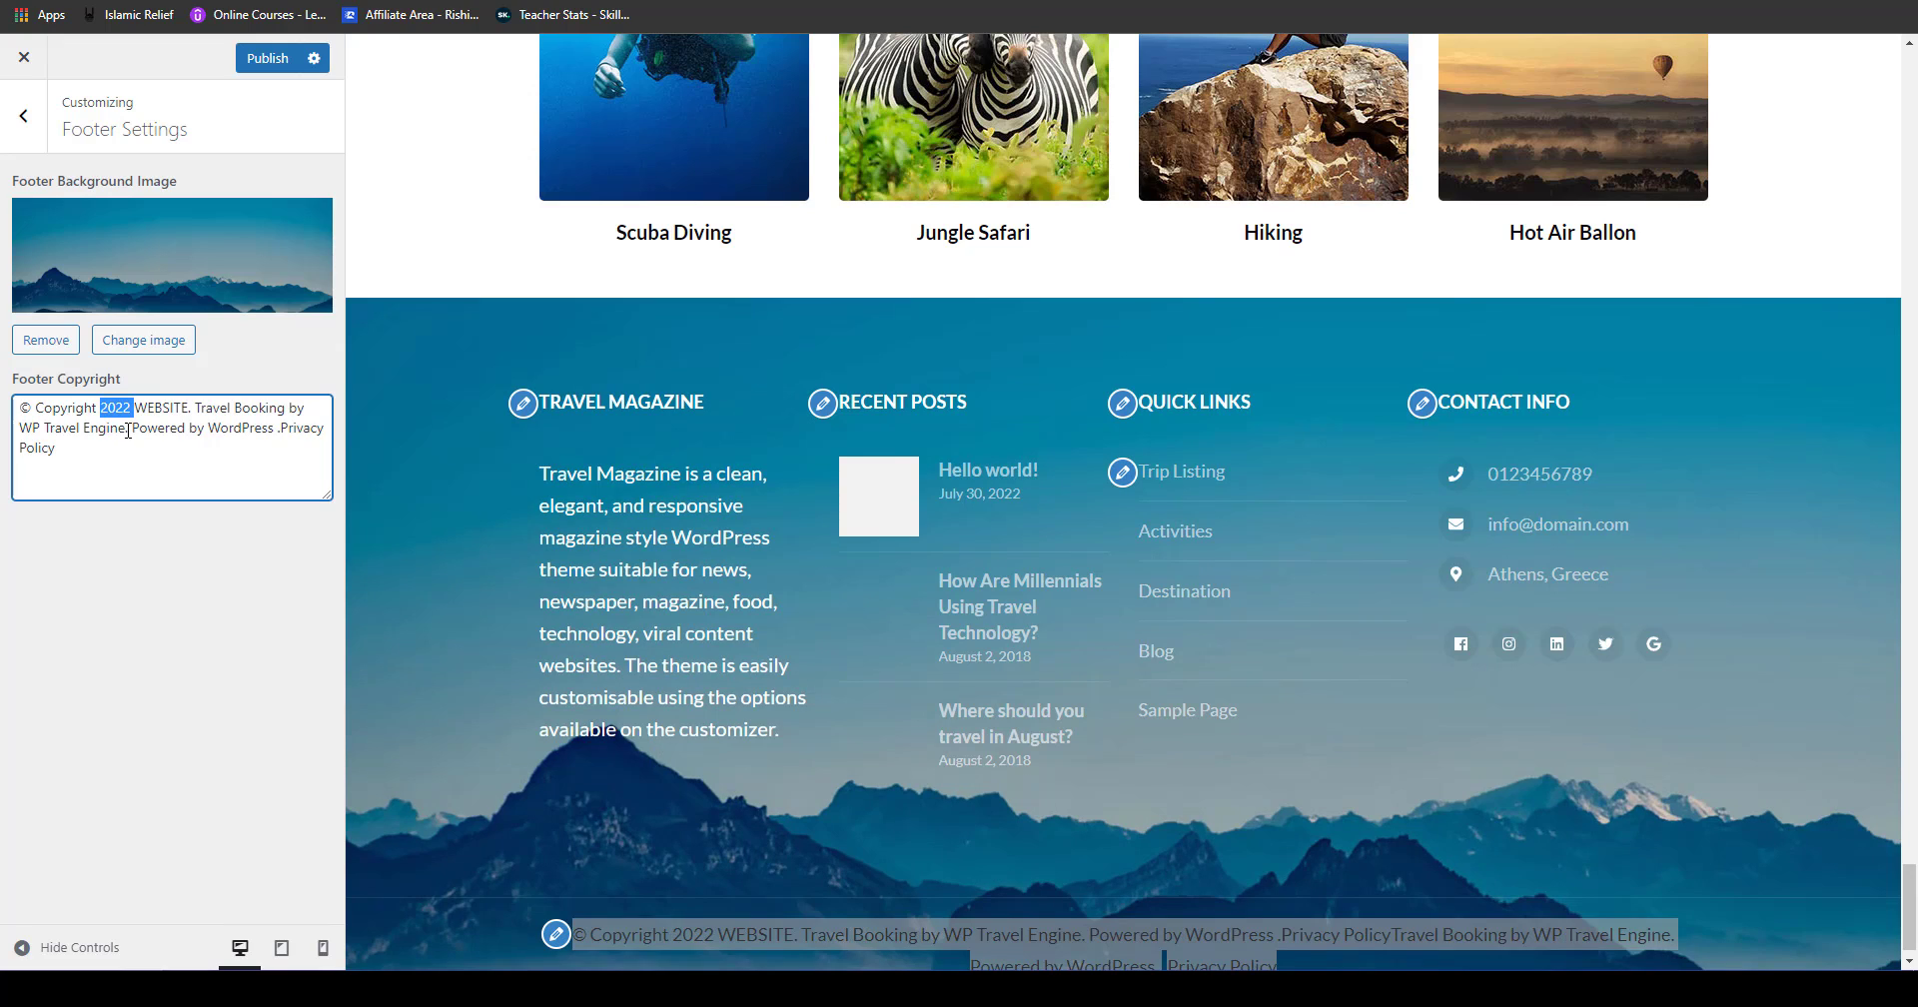
left_click_drag(125, 430, 24, 434)
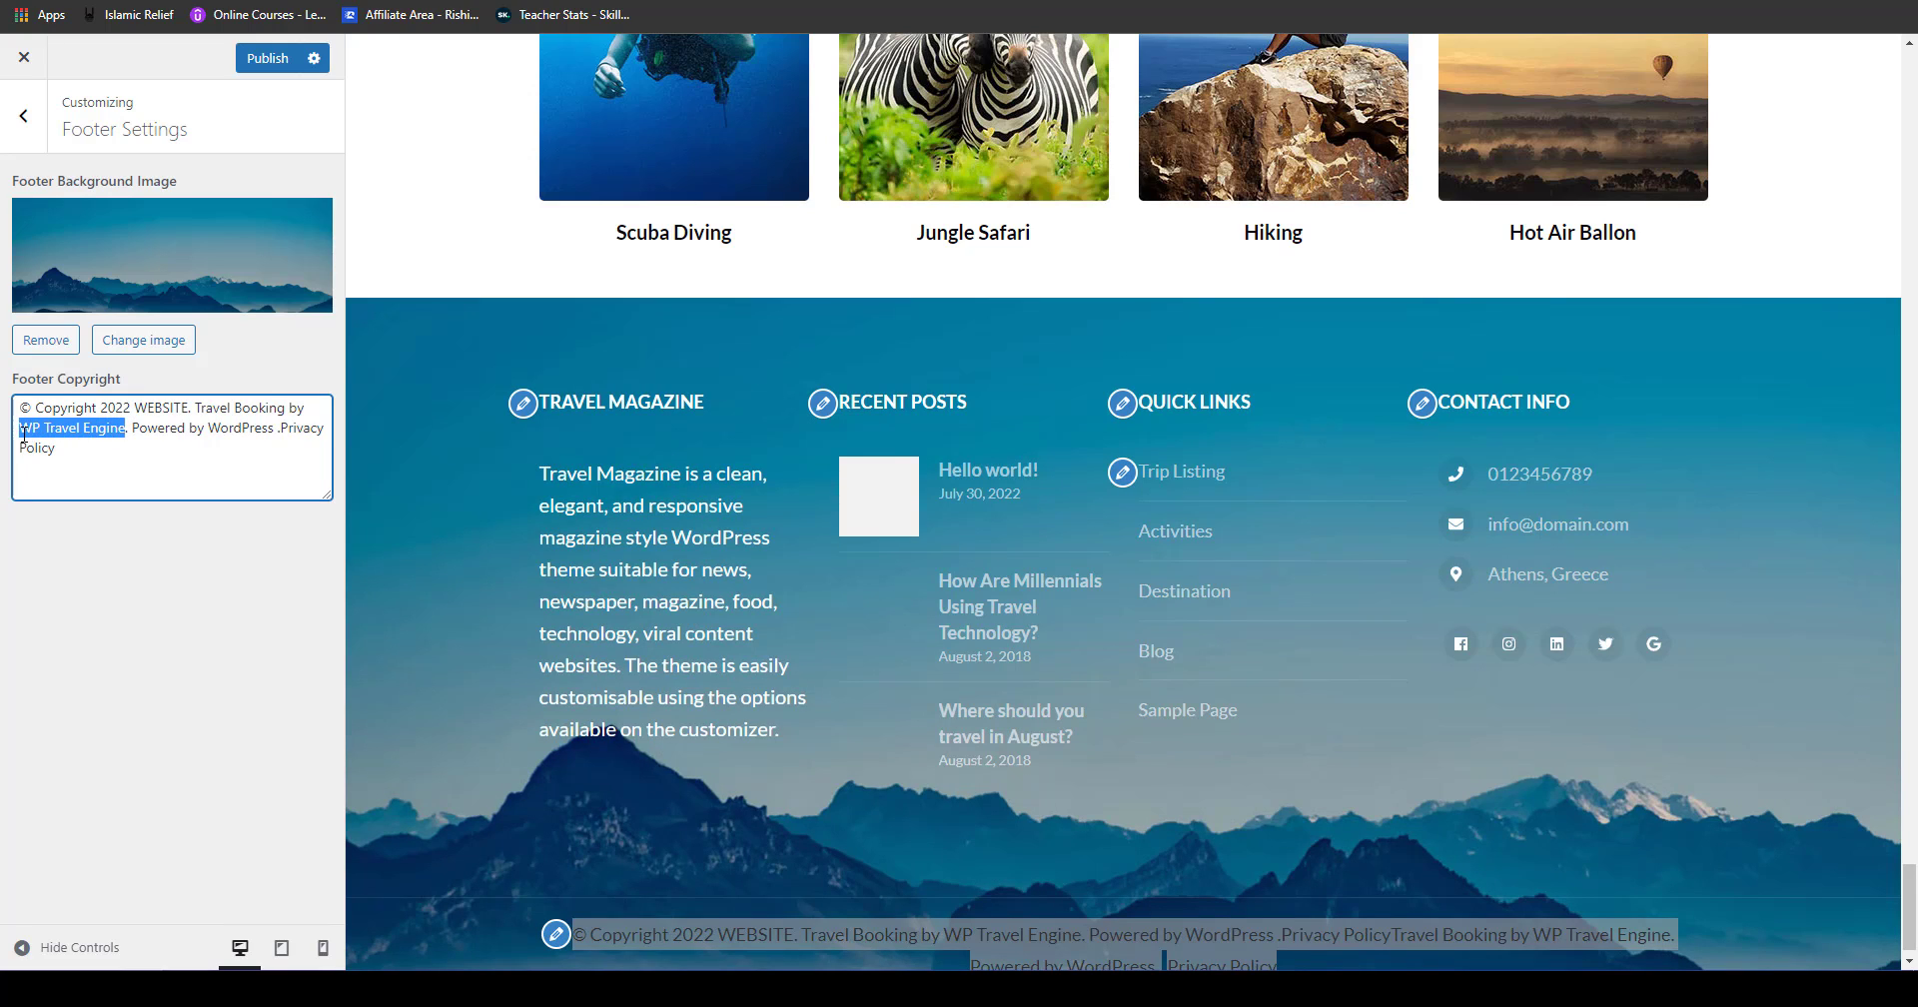
type("WEBIFIED HUB")
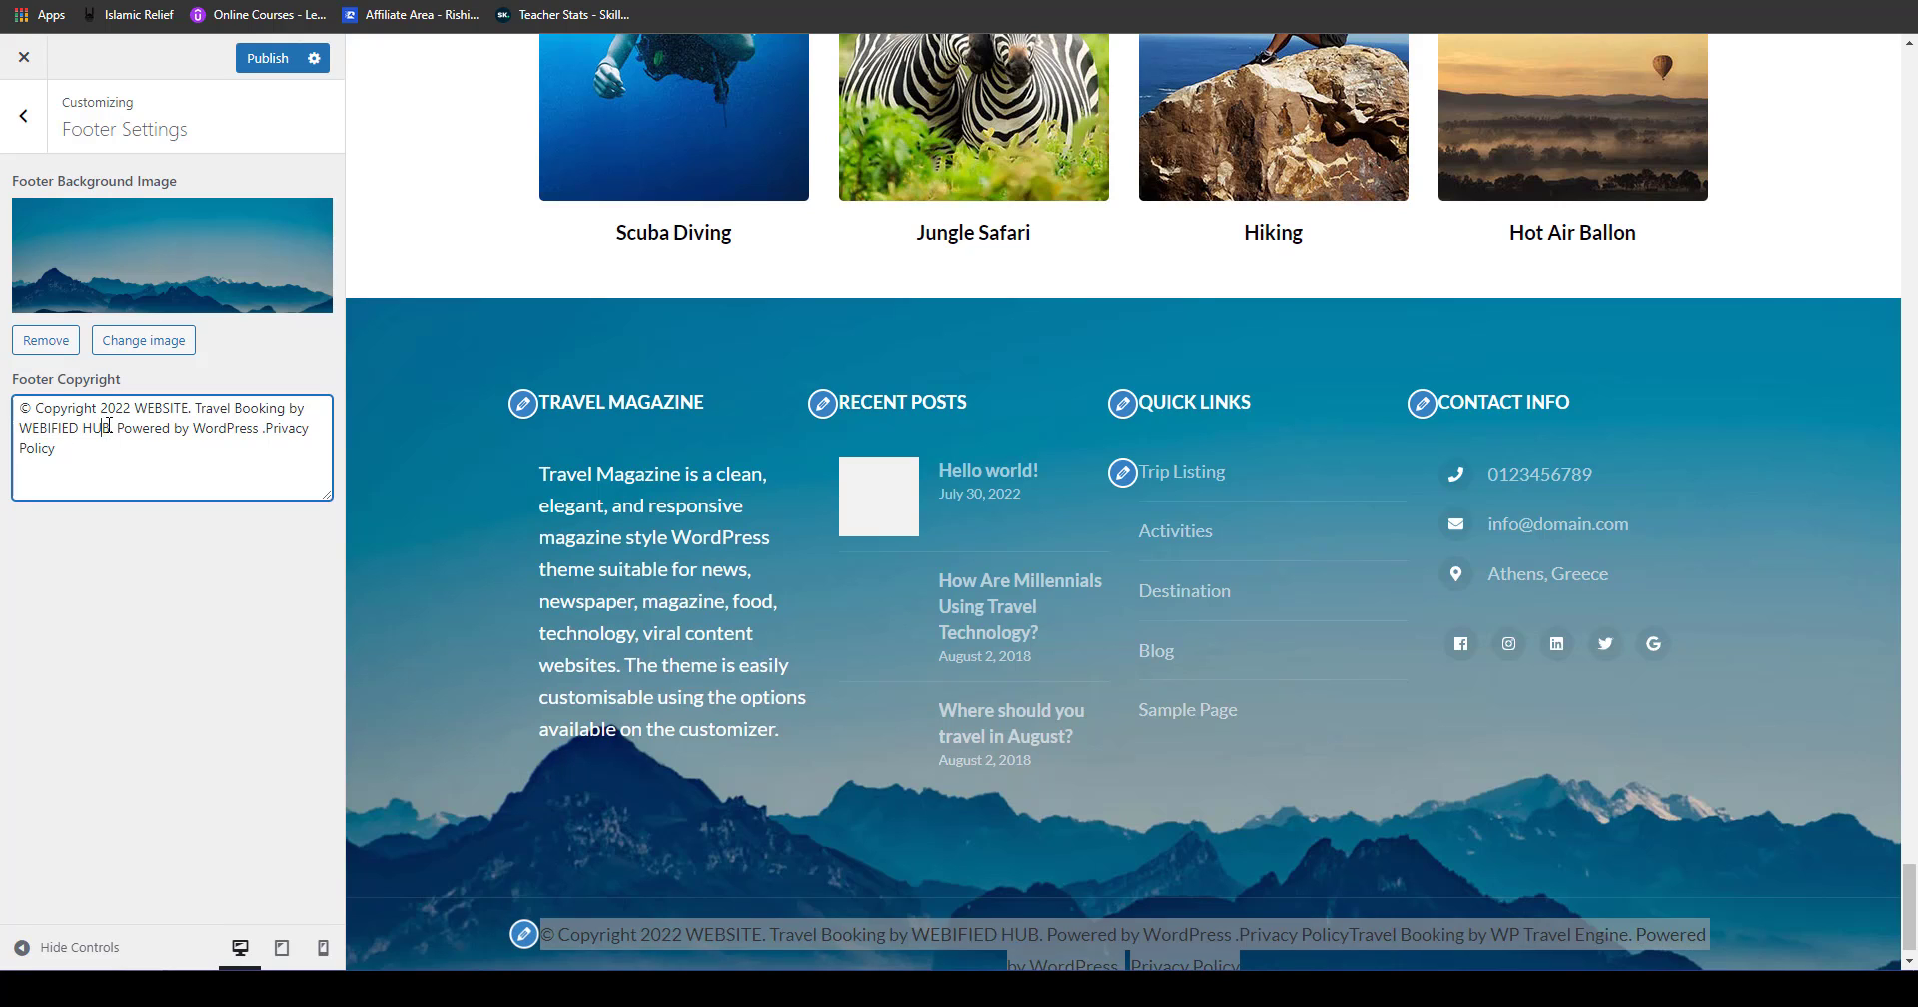
left_click_drag(110, 428, 26, 432)
right_click(32, 433)
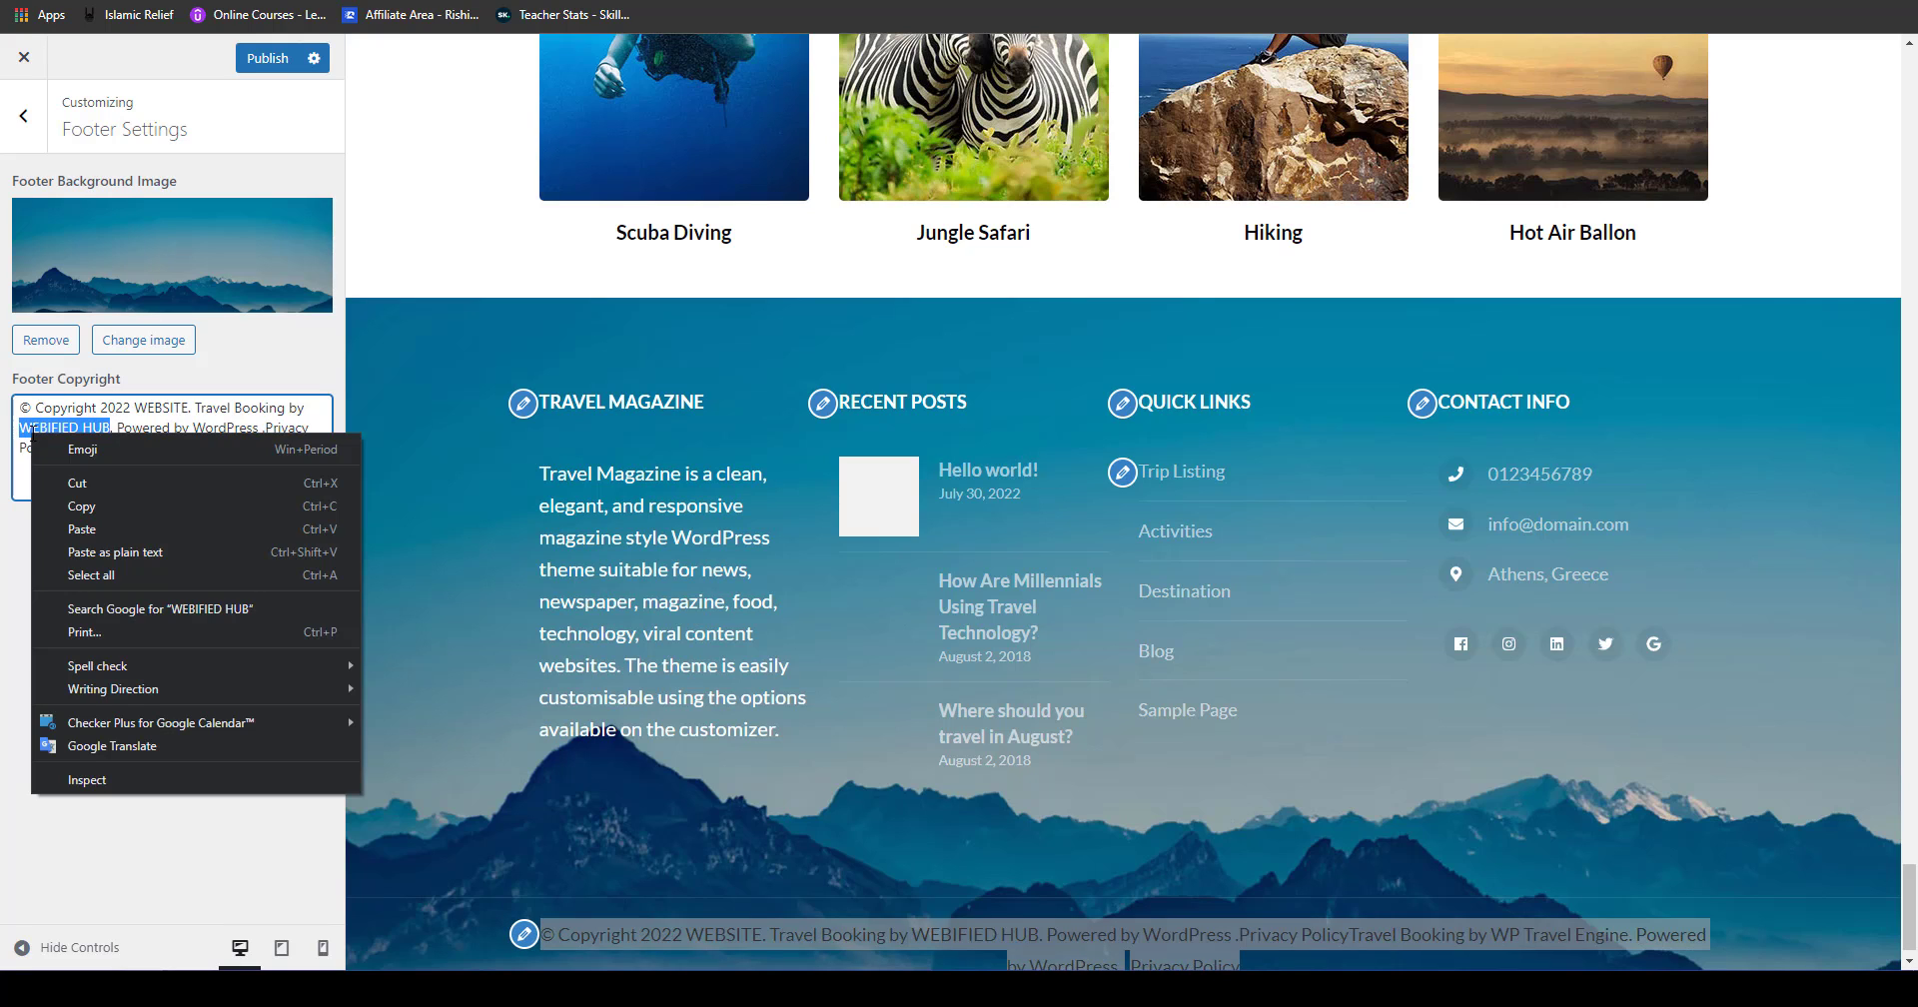
left_click(37, 429)
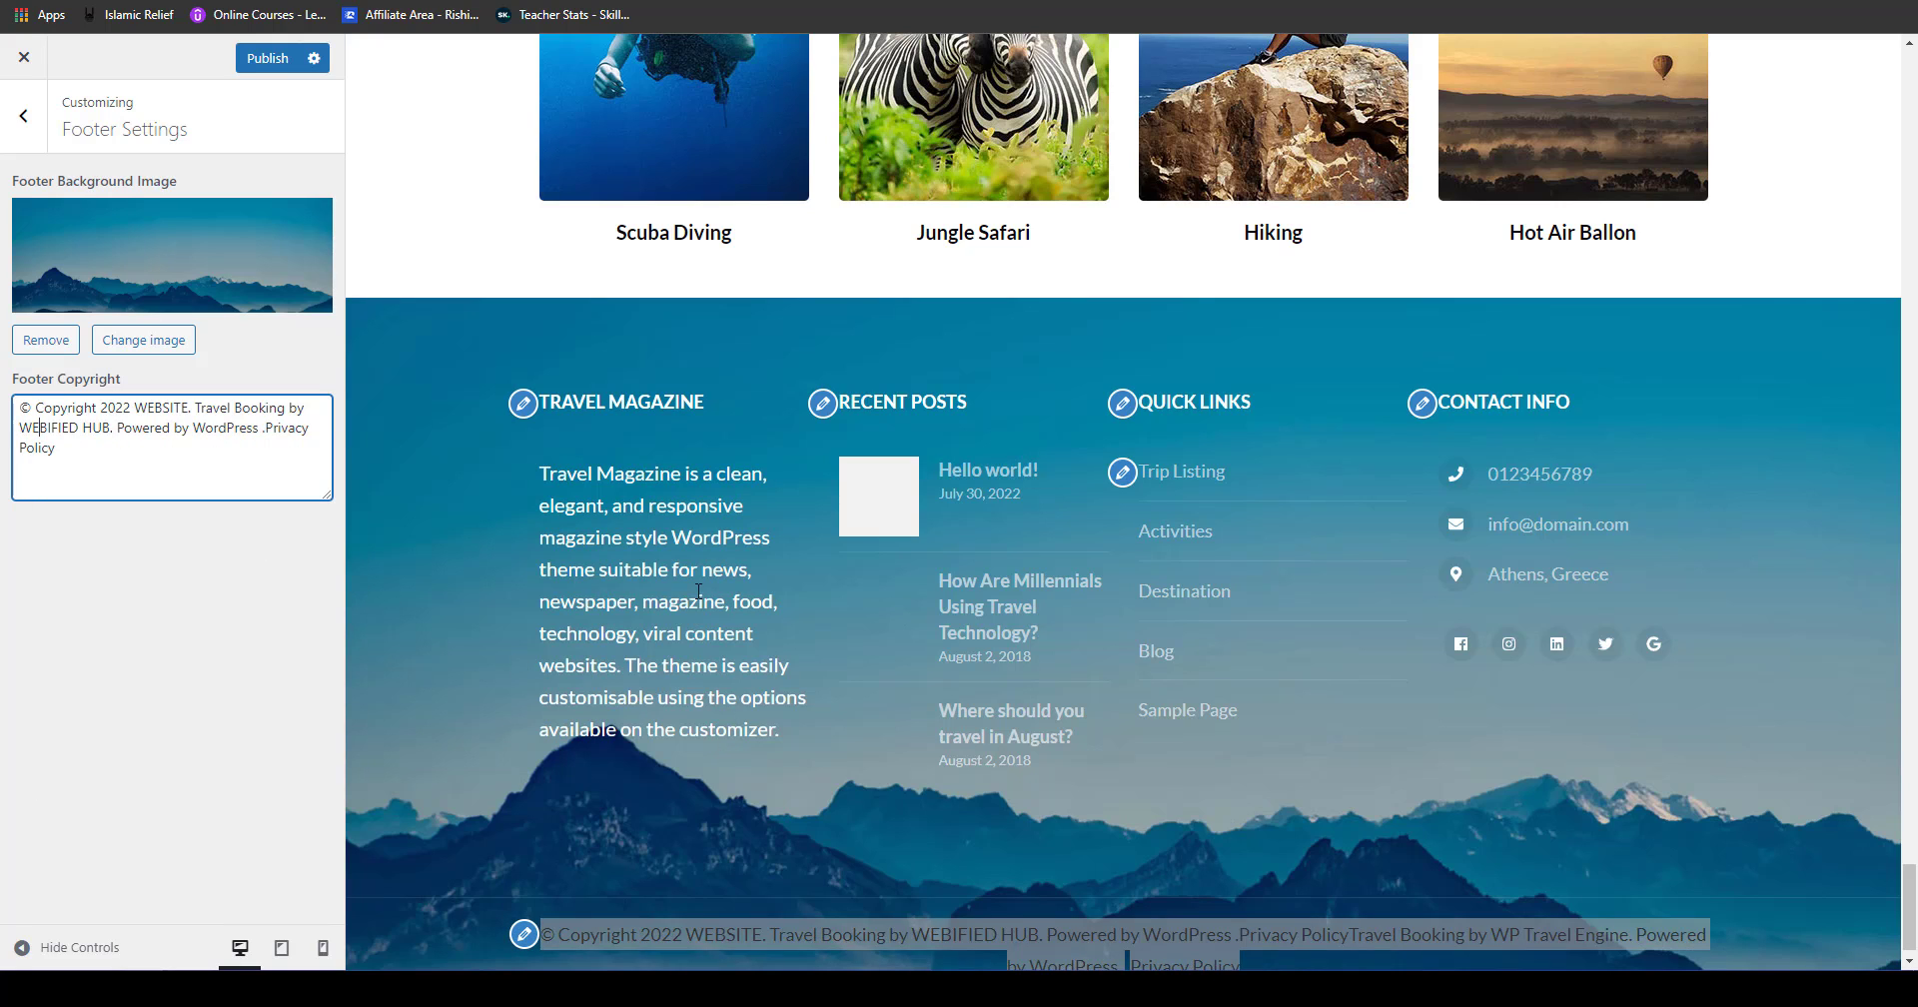
Step: Look at the Travel Magazine text widget in Footer One and open the overview of the site's widget areas
left_click(533, 413)
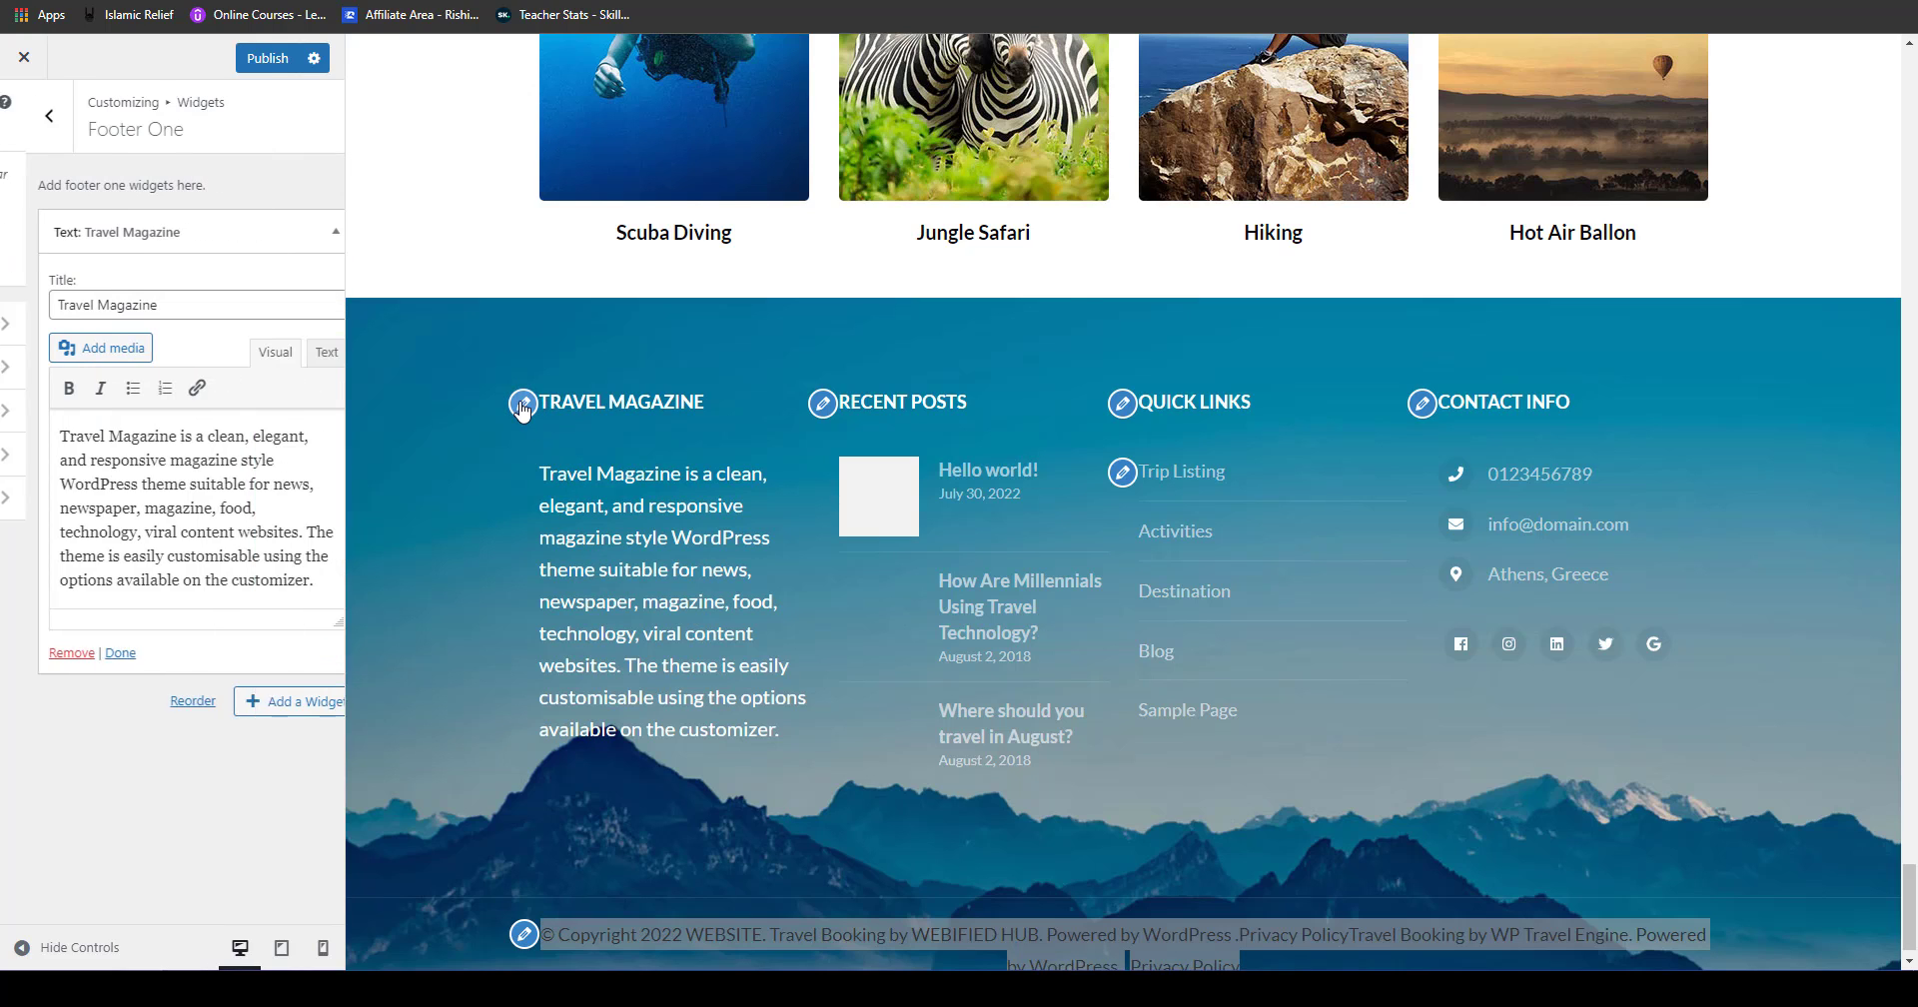
left_click(26, 116)
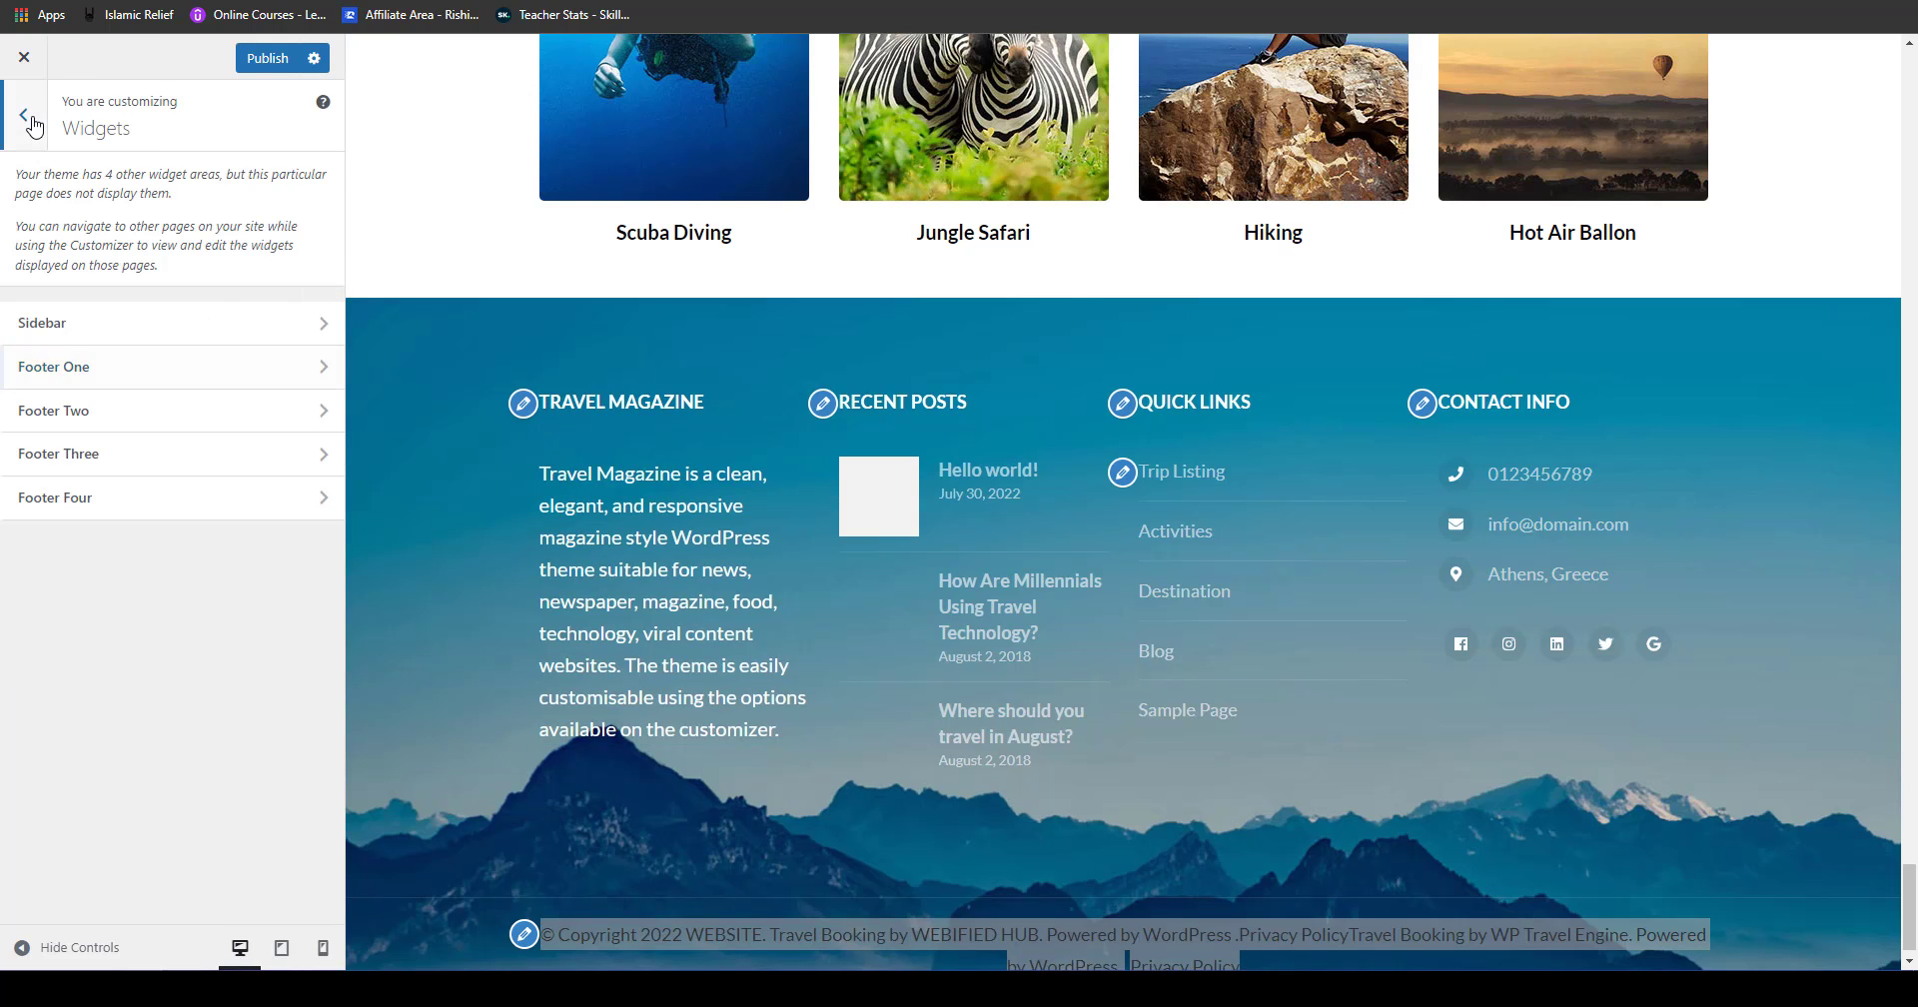
left_click(30, 120)
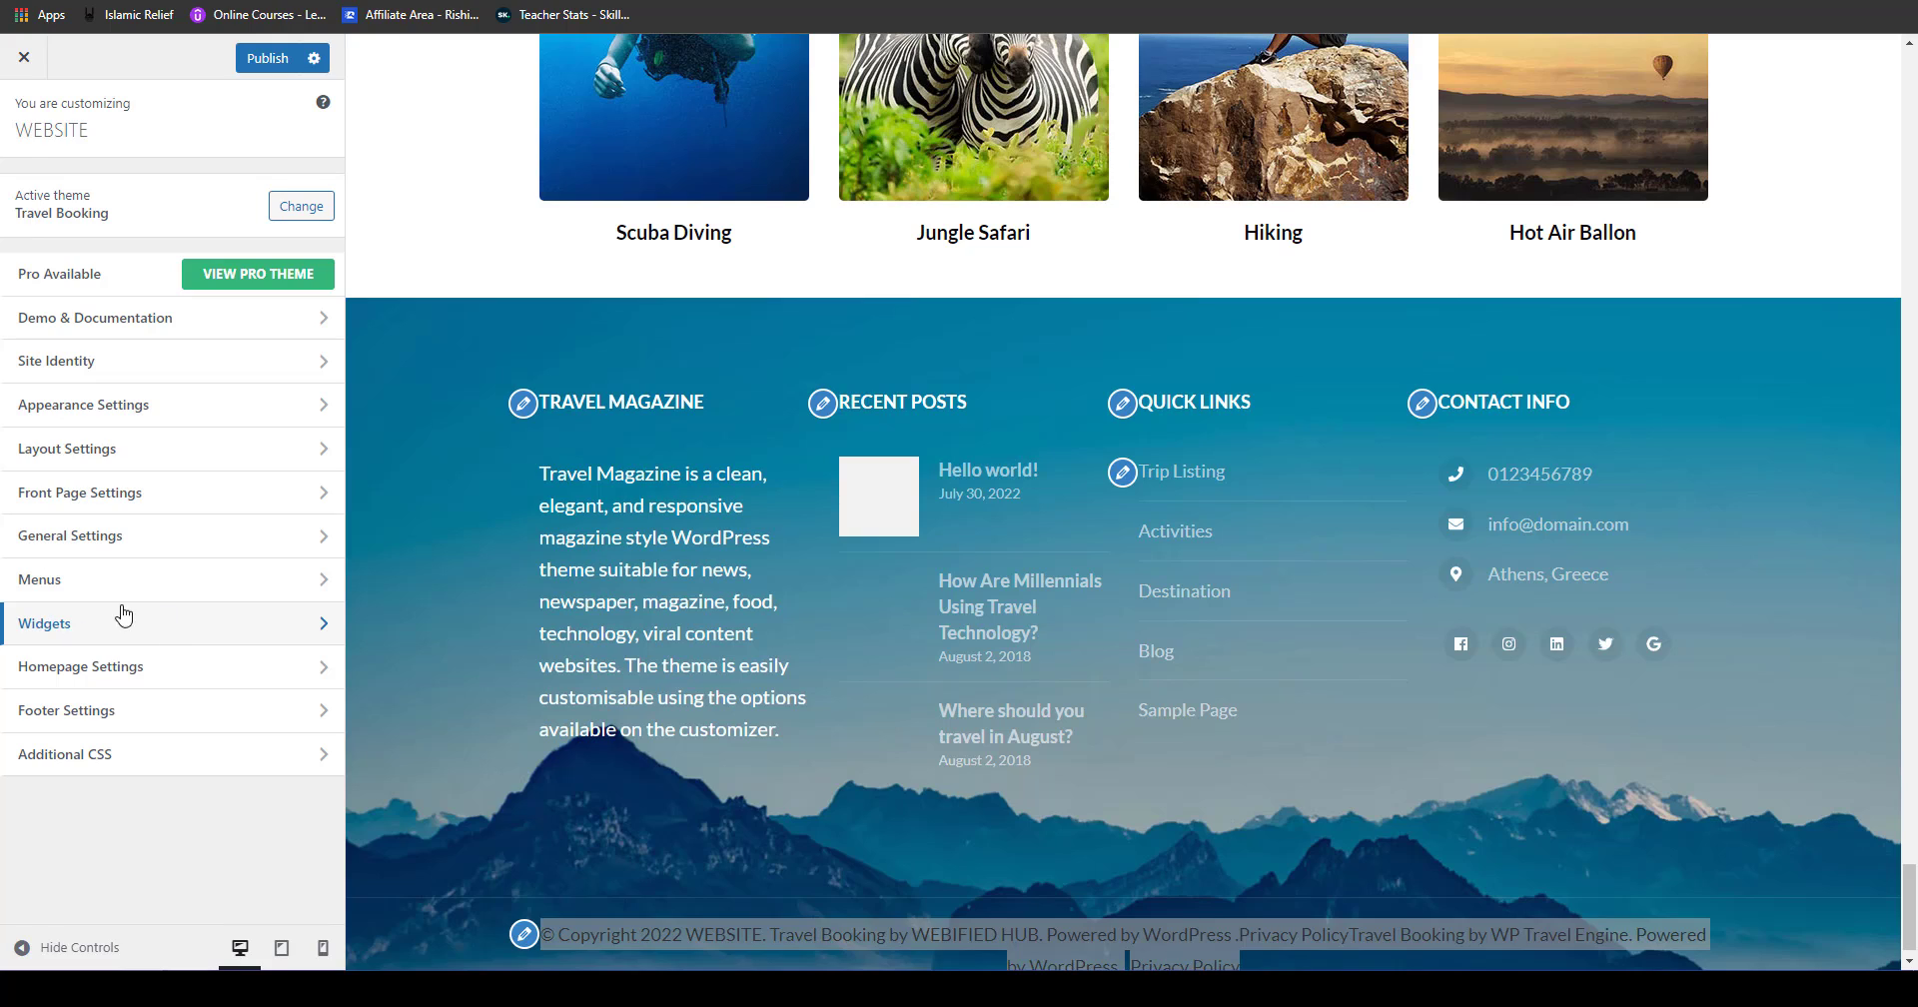
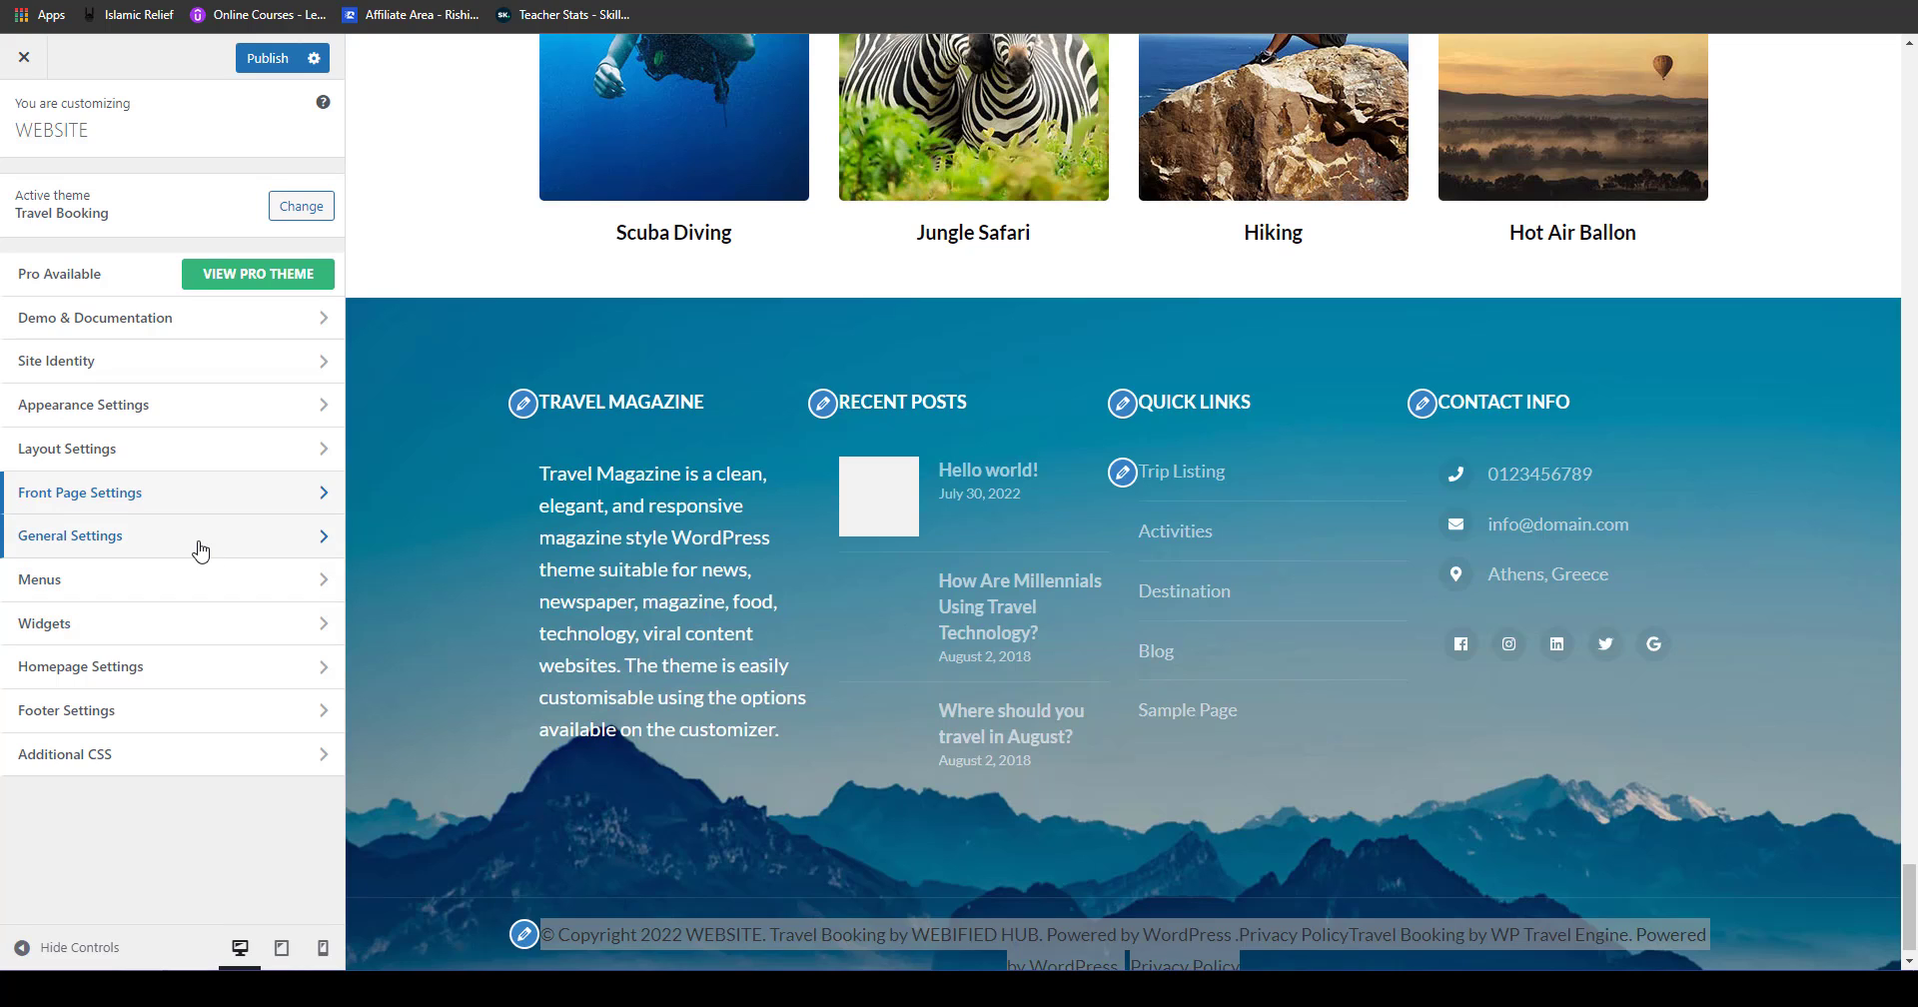
left_click(125, 637)
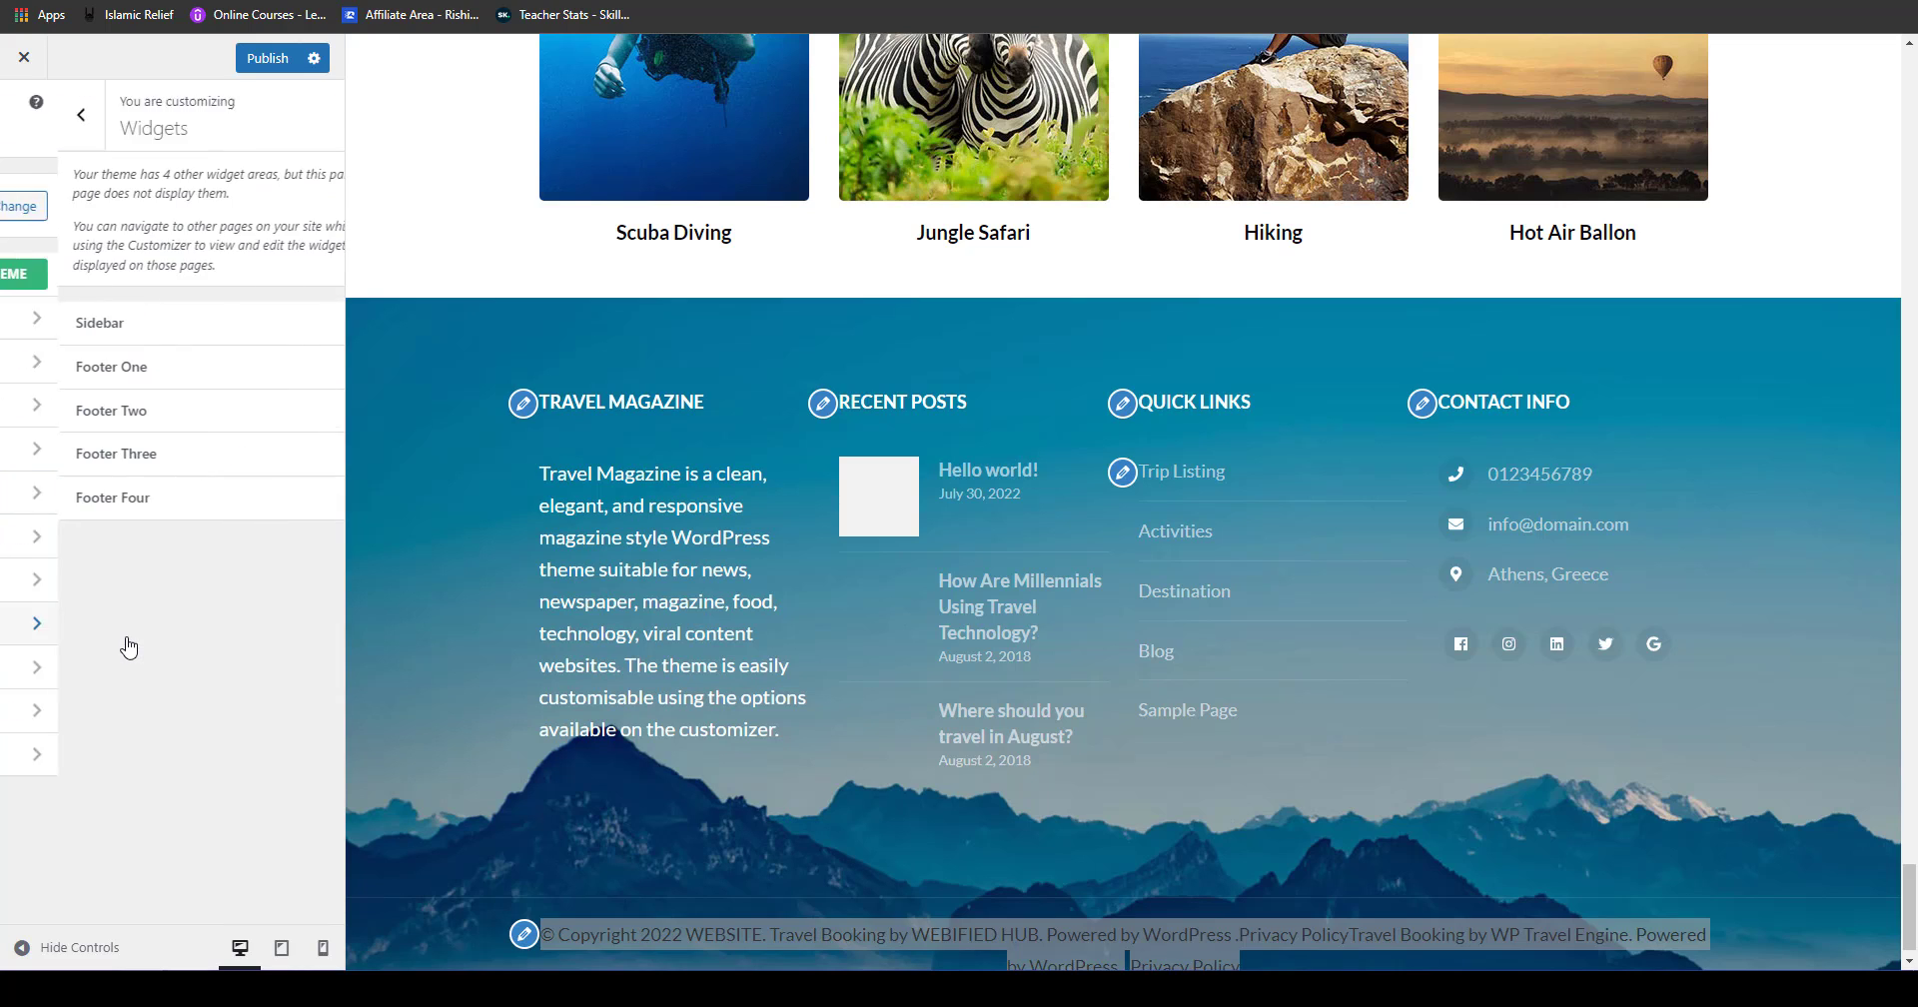
Step: Look at the widgets in the default Sidebar area, including its first Block widget
left_click(155, 330)
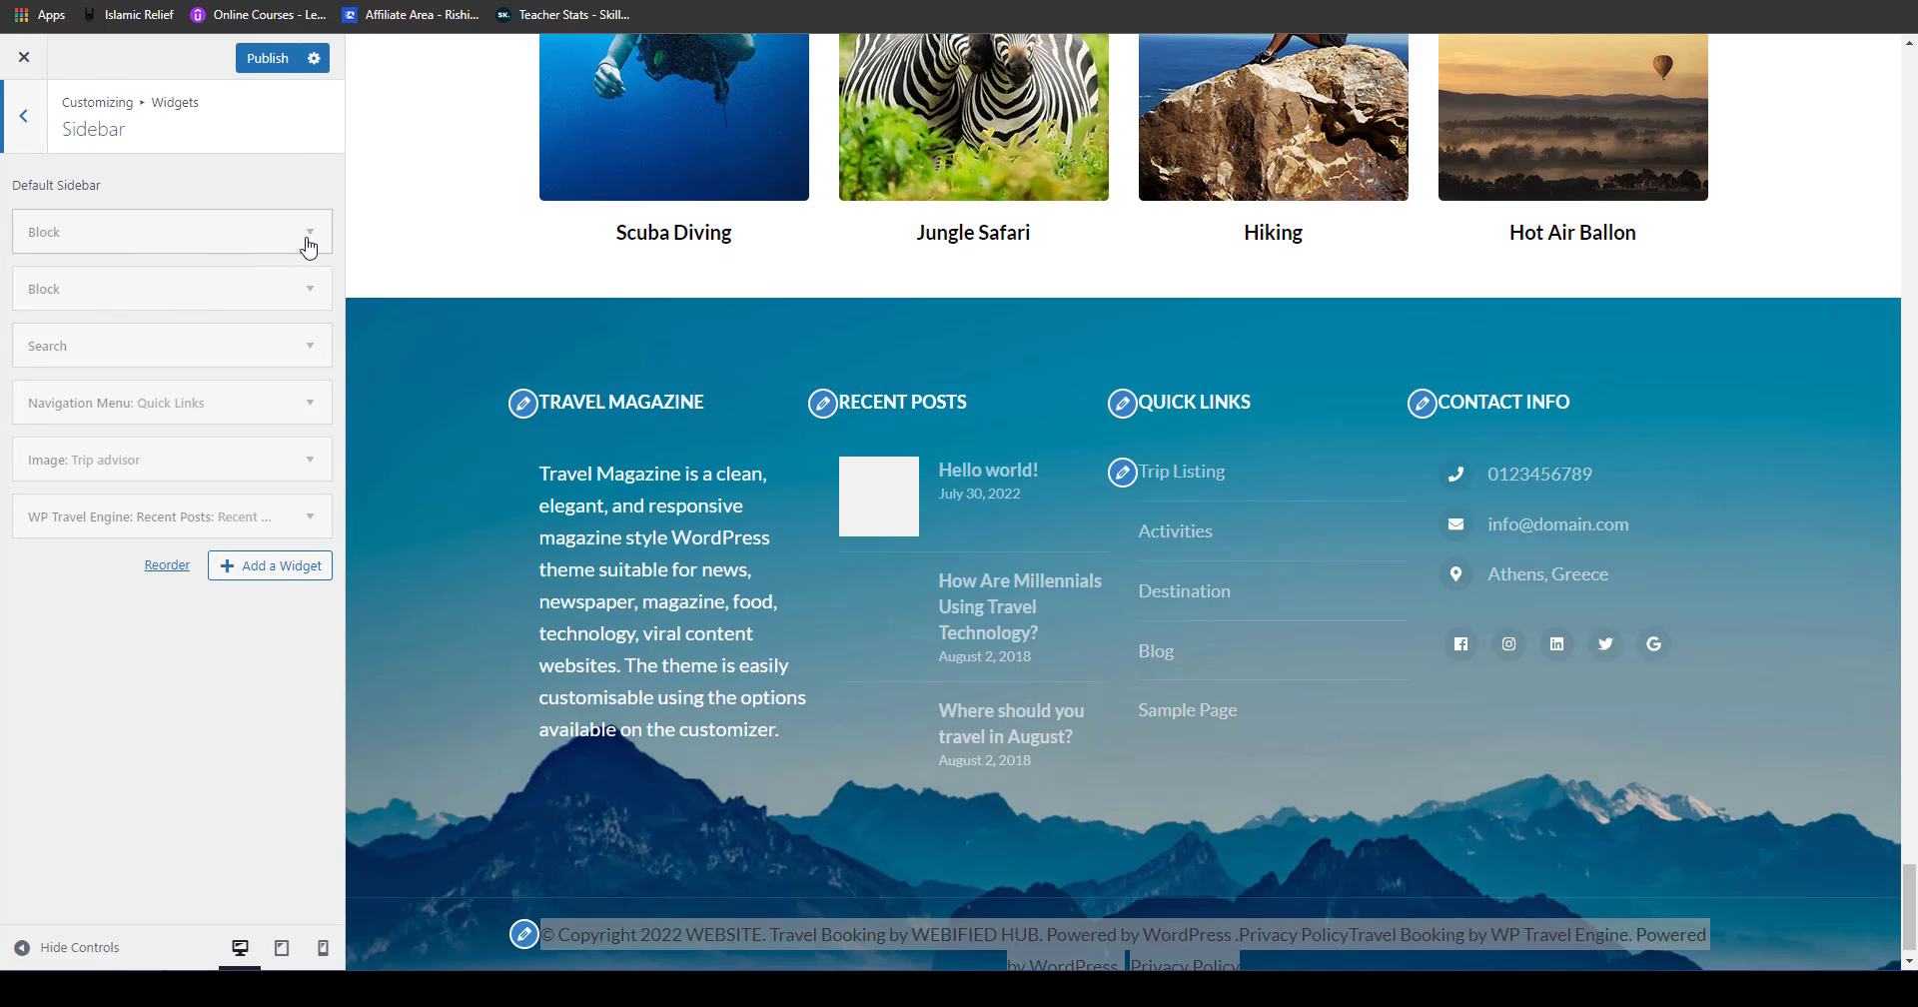
left_click(309, 245)
left_click(309, 244)
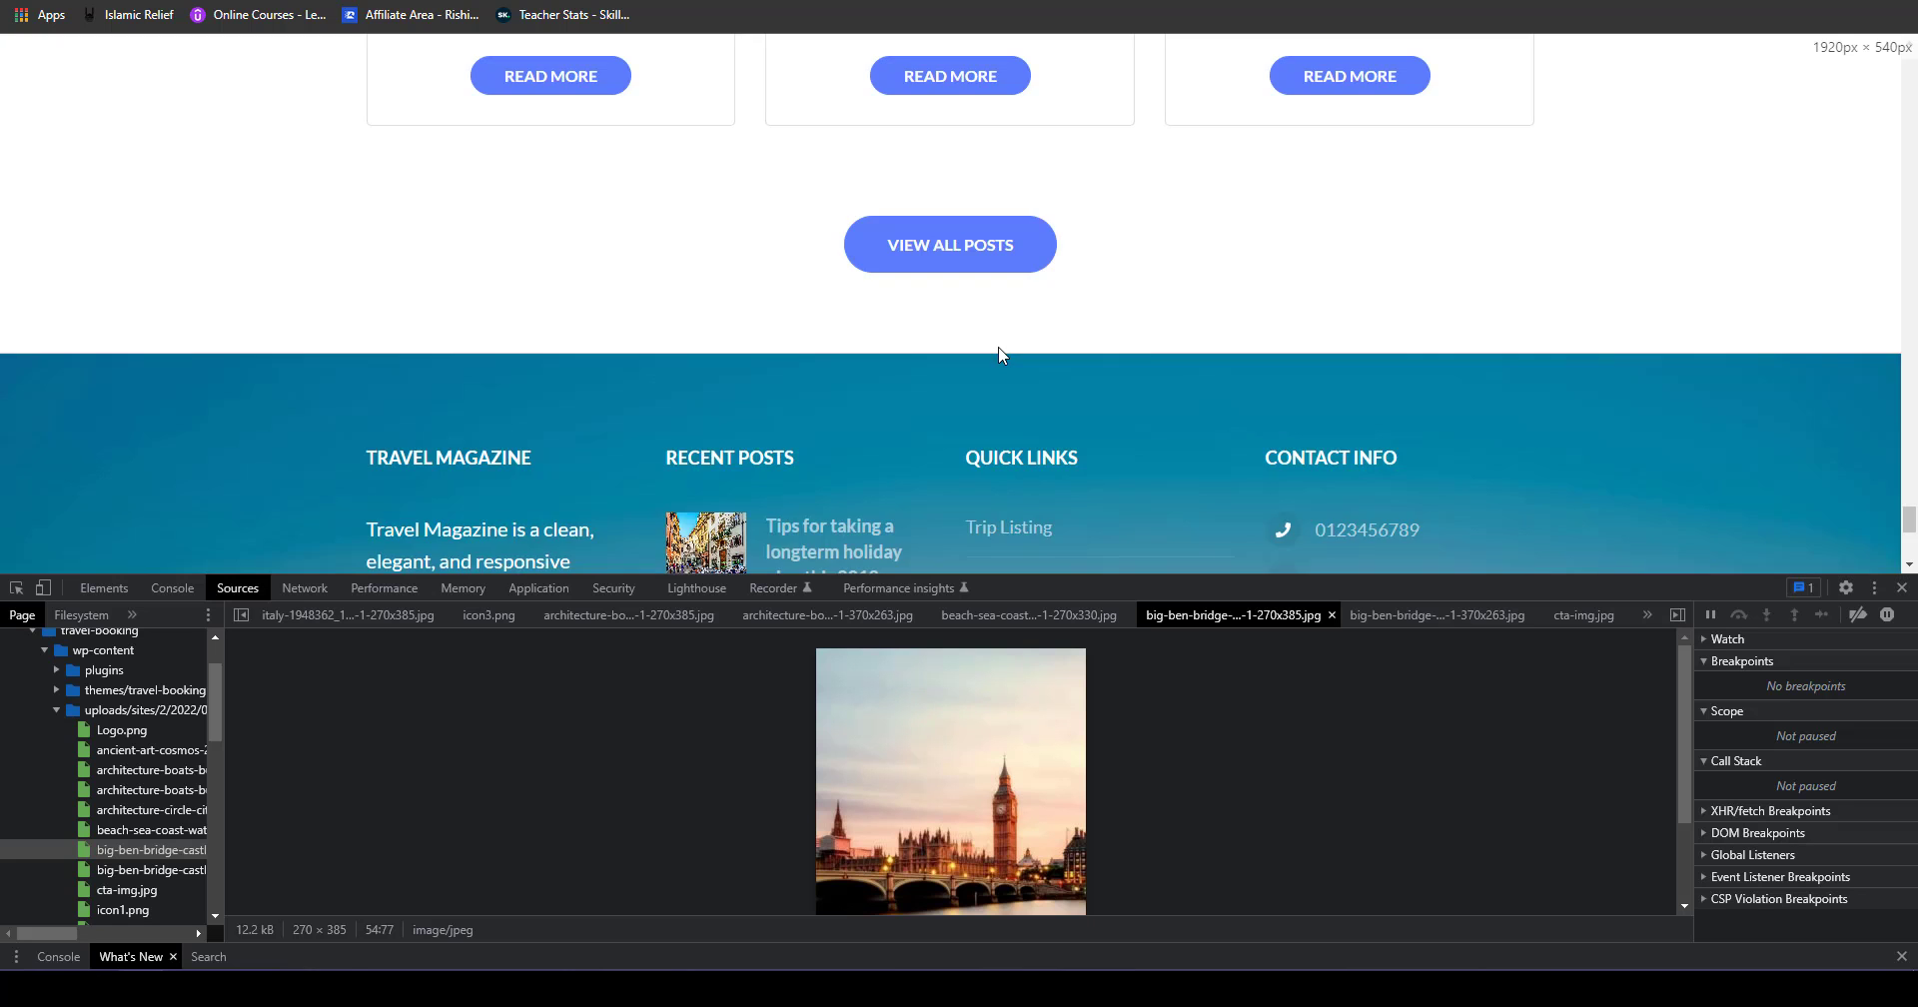
Step: View the Travel Booking demo site's Blog page and open its post about planning a long-term holiday
scroll(998, 345, "up", 15)
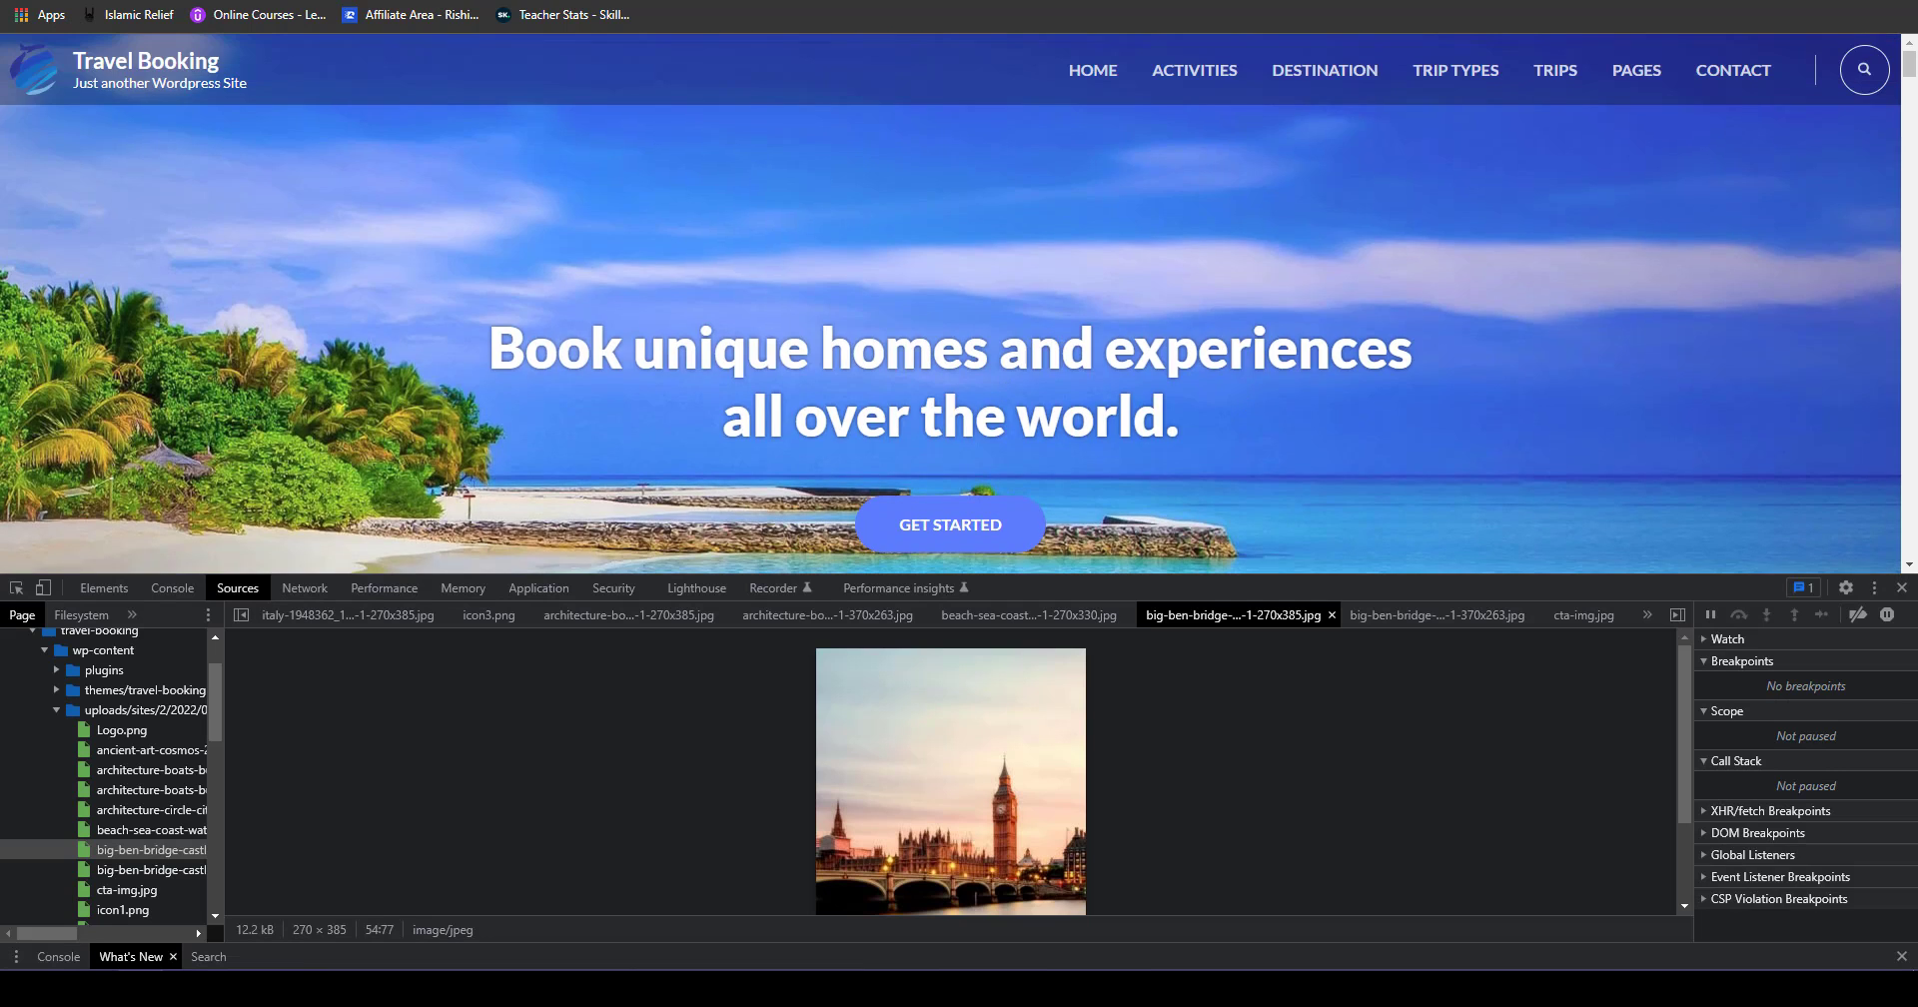
left_click(1902, 588)
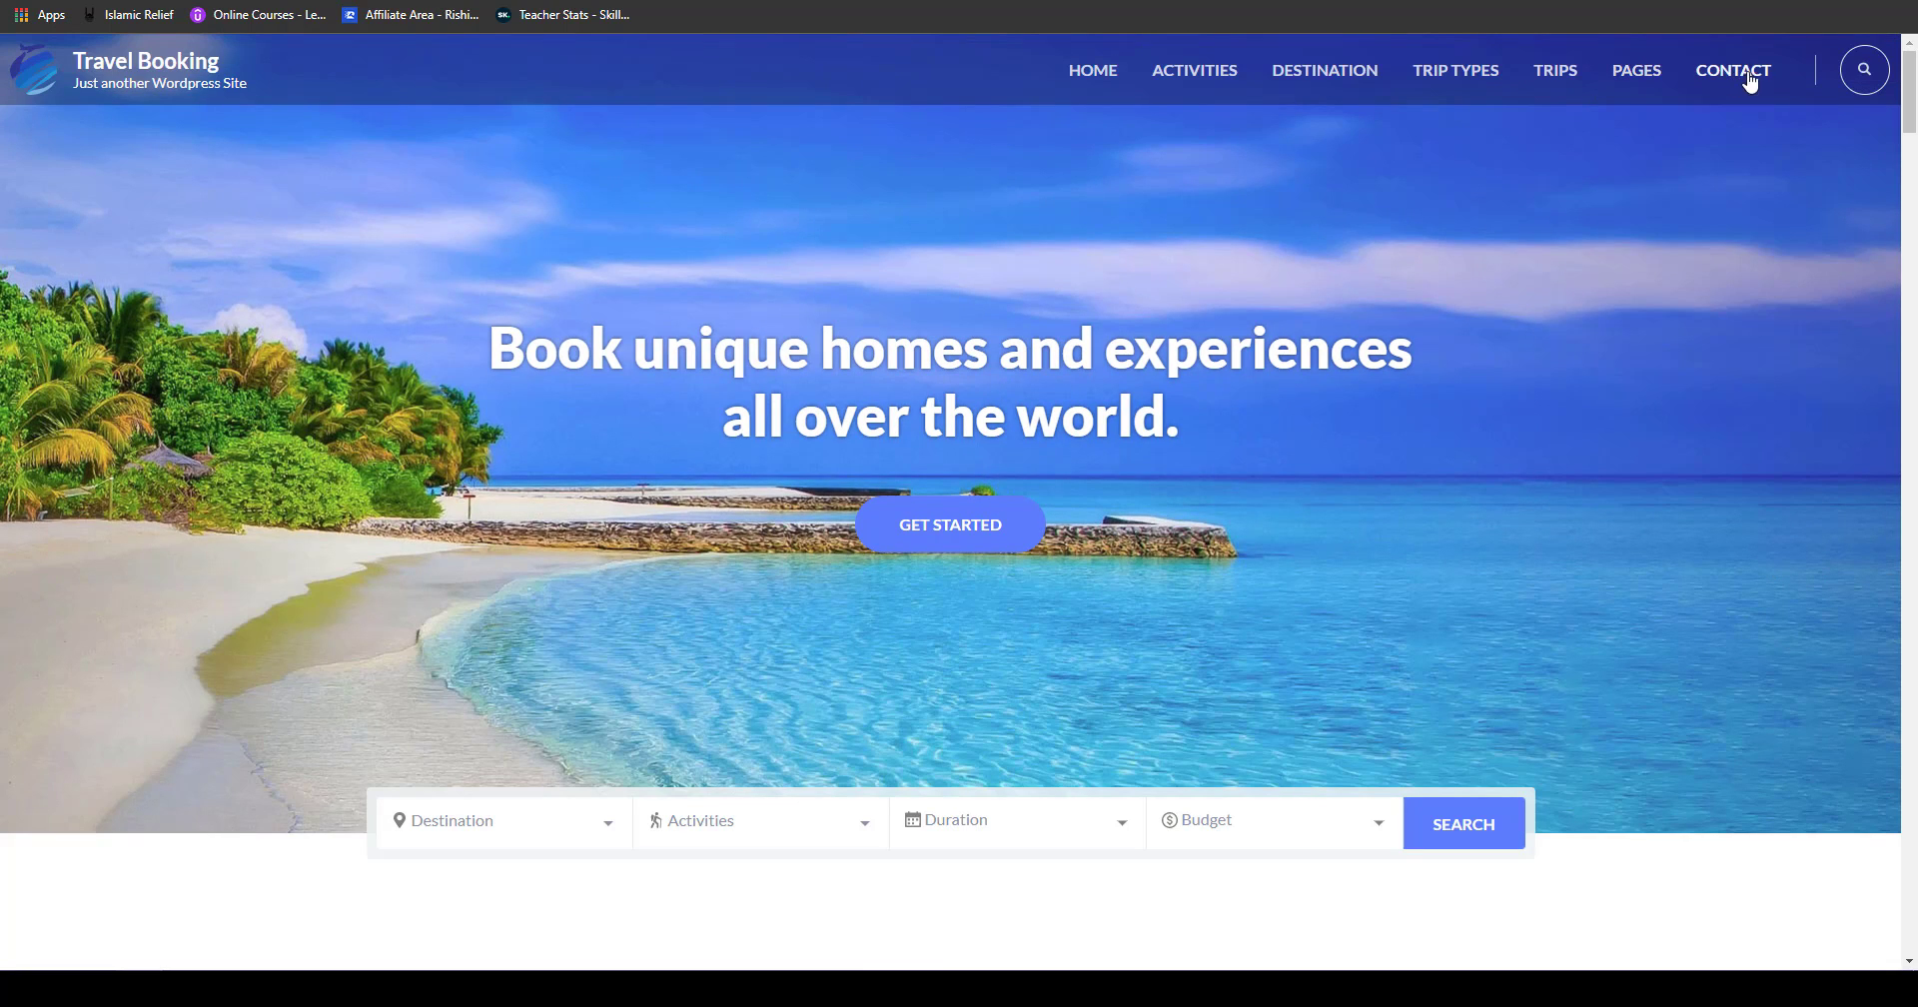
mouse_move(1639, 72)
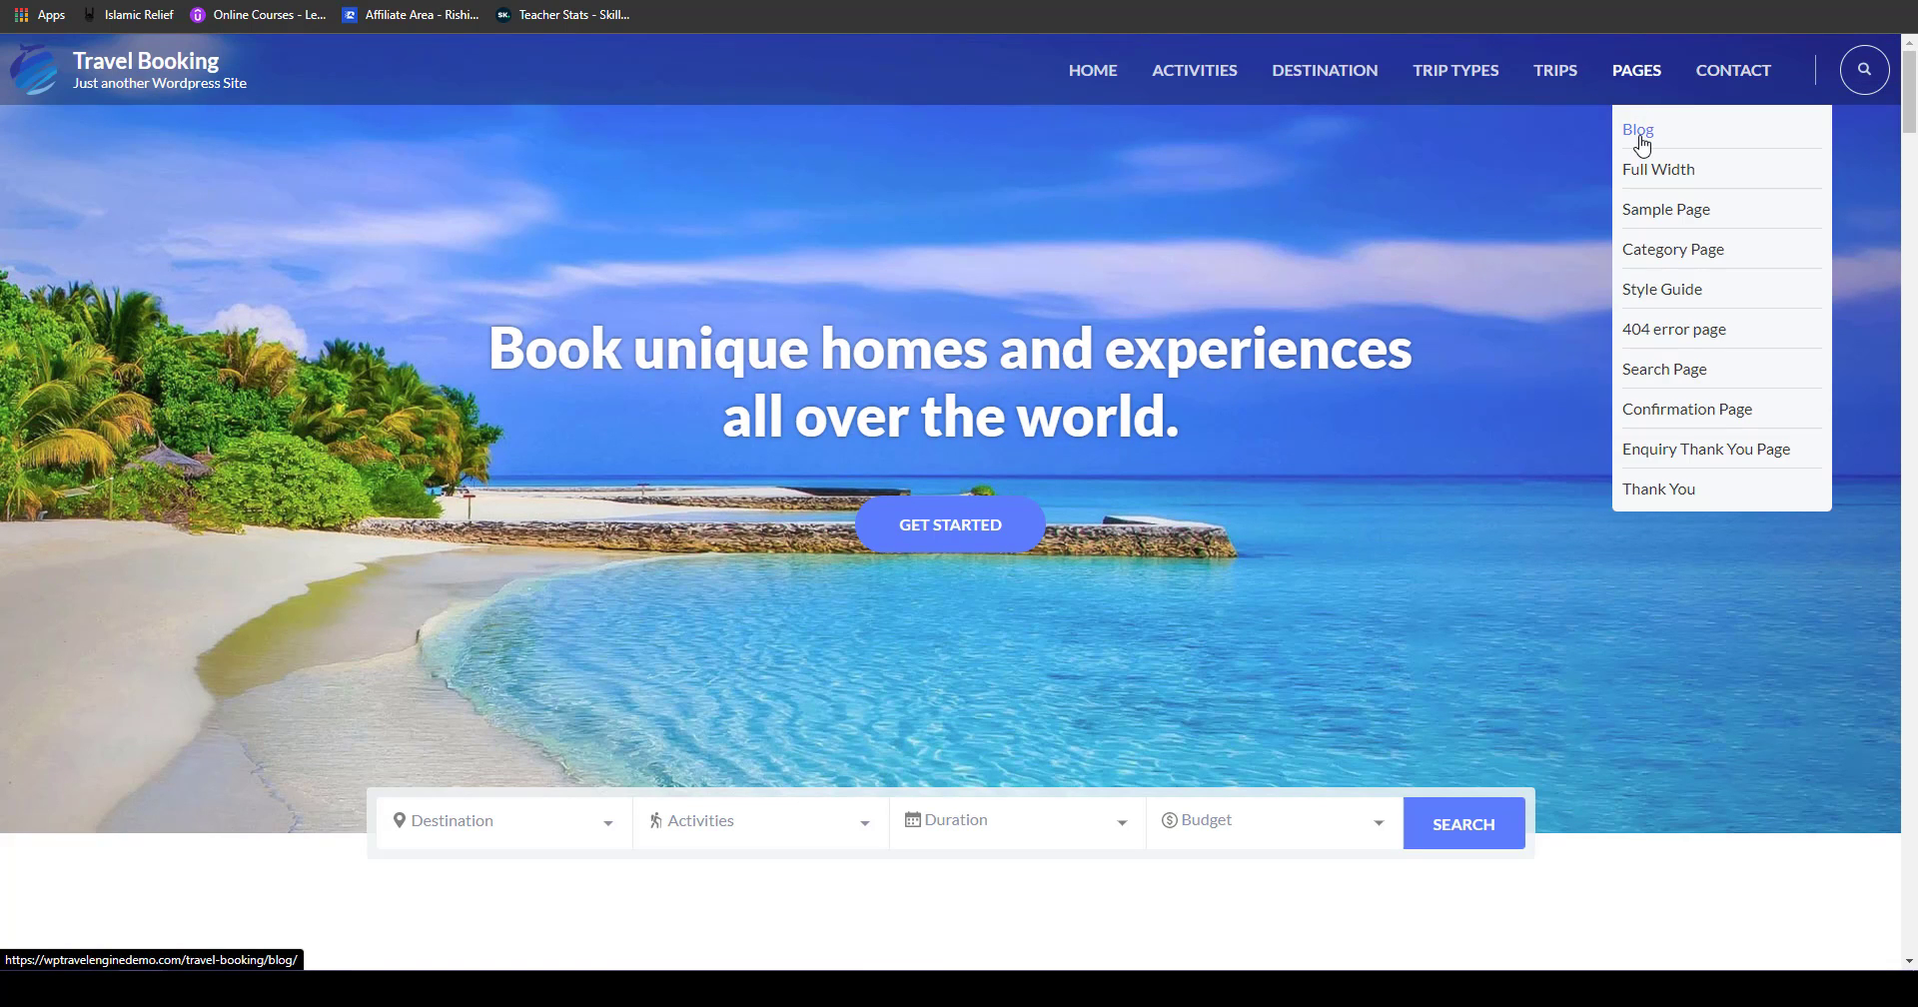
left_click(1646, 92)
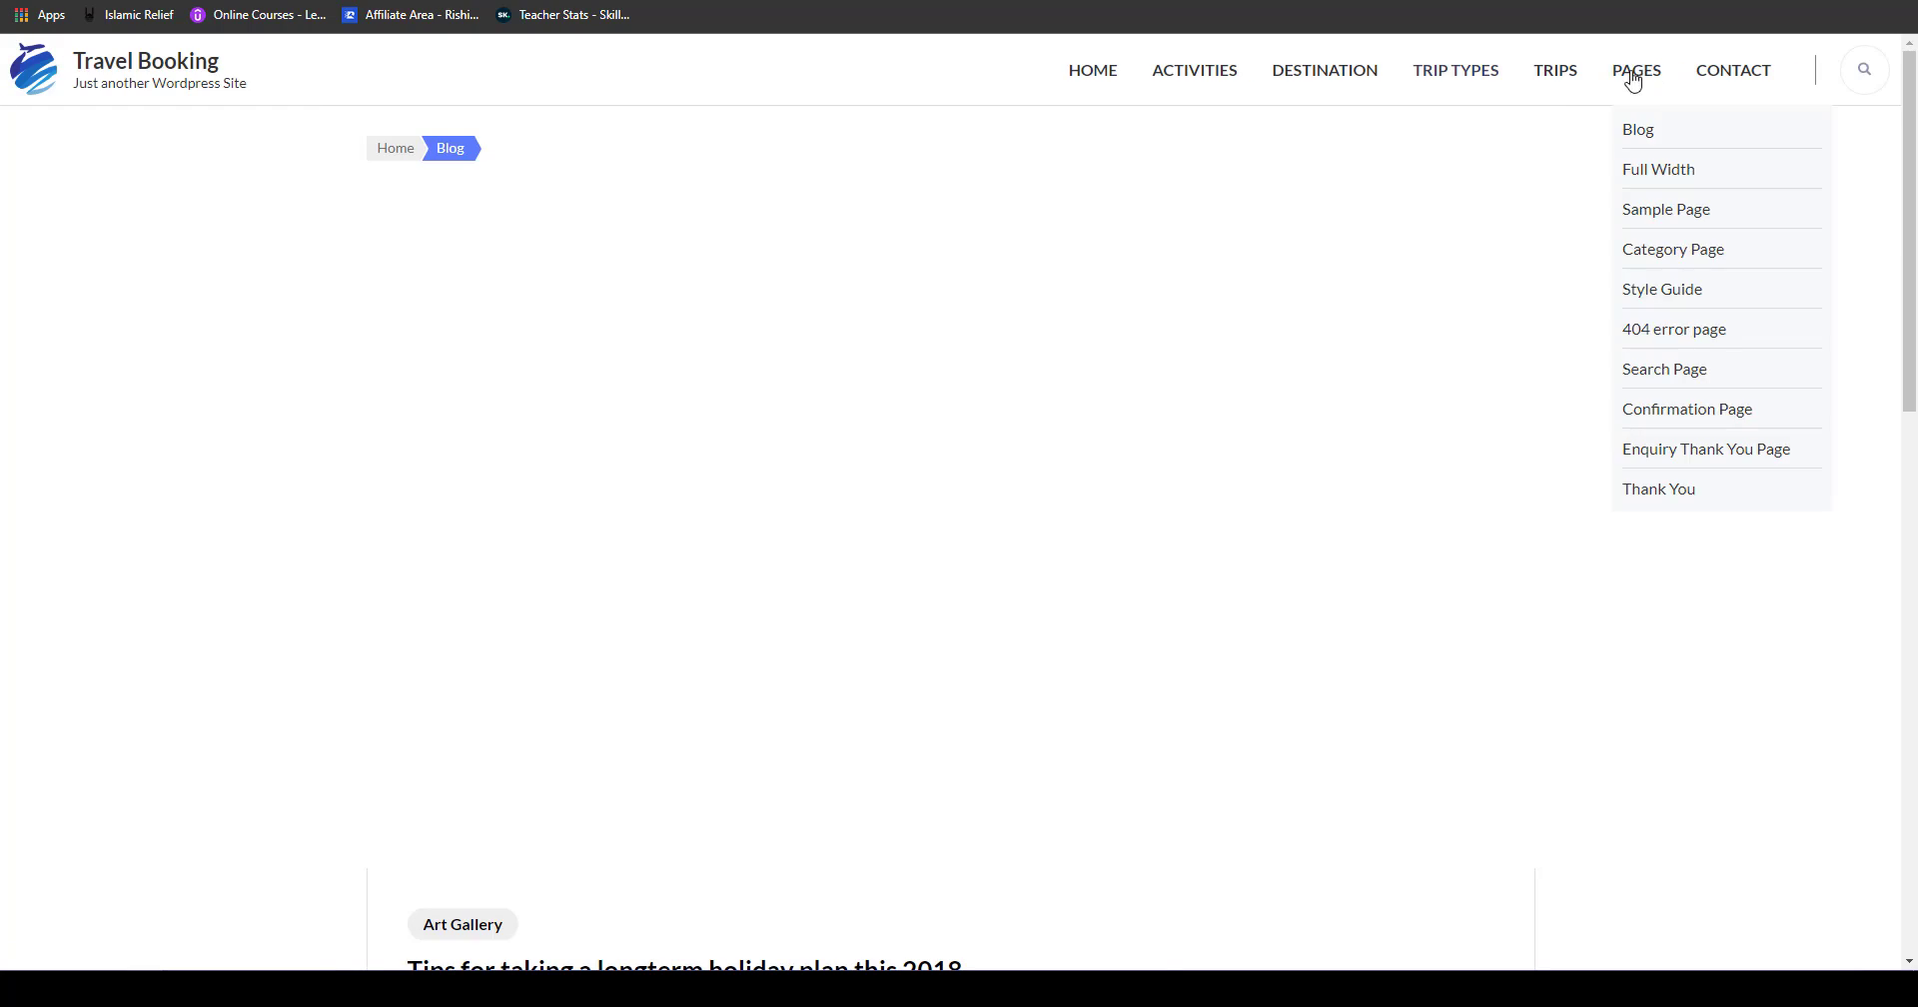
scroll(1911, 124, "down", 9)
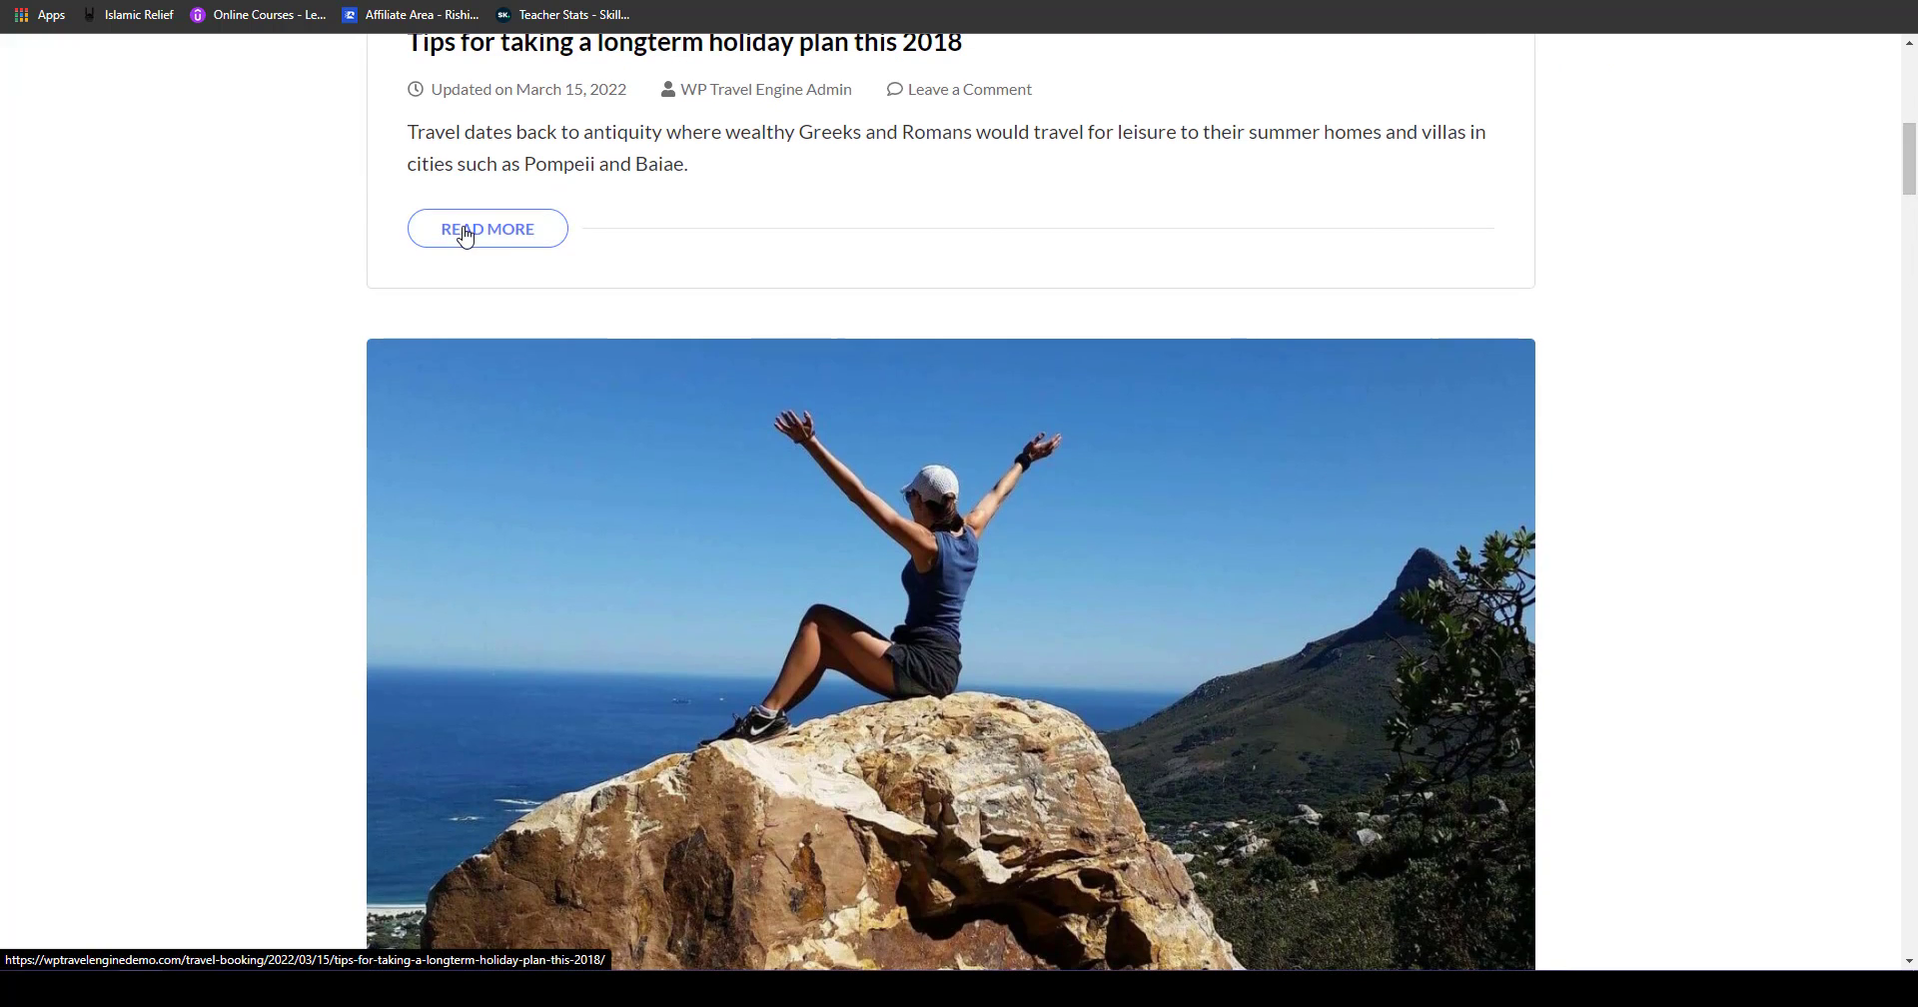
left_click(465, 233)
left_click_drag(1911, 215, 1910, 149)
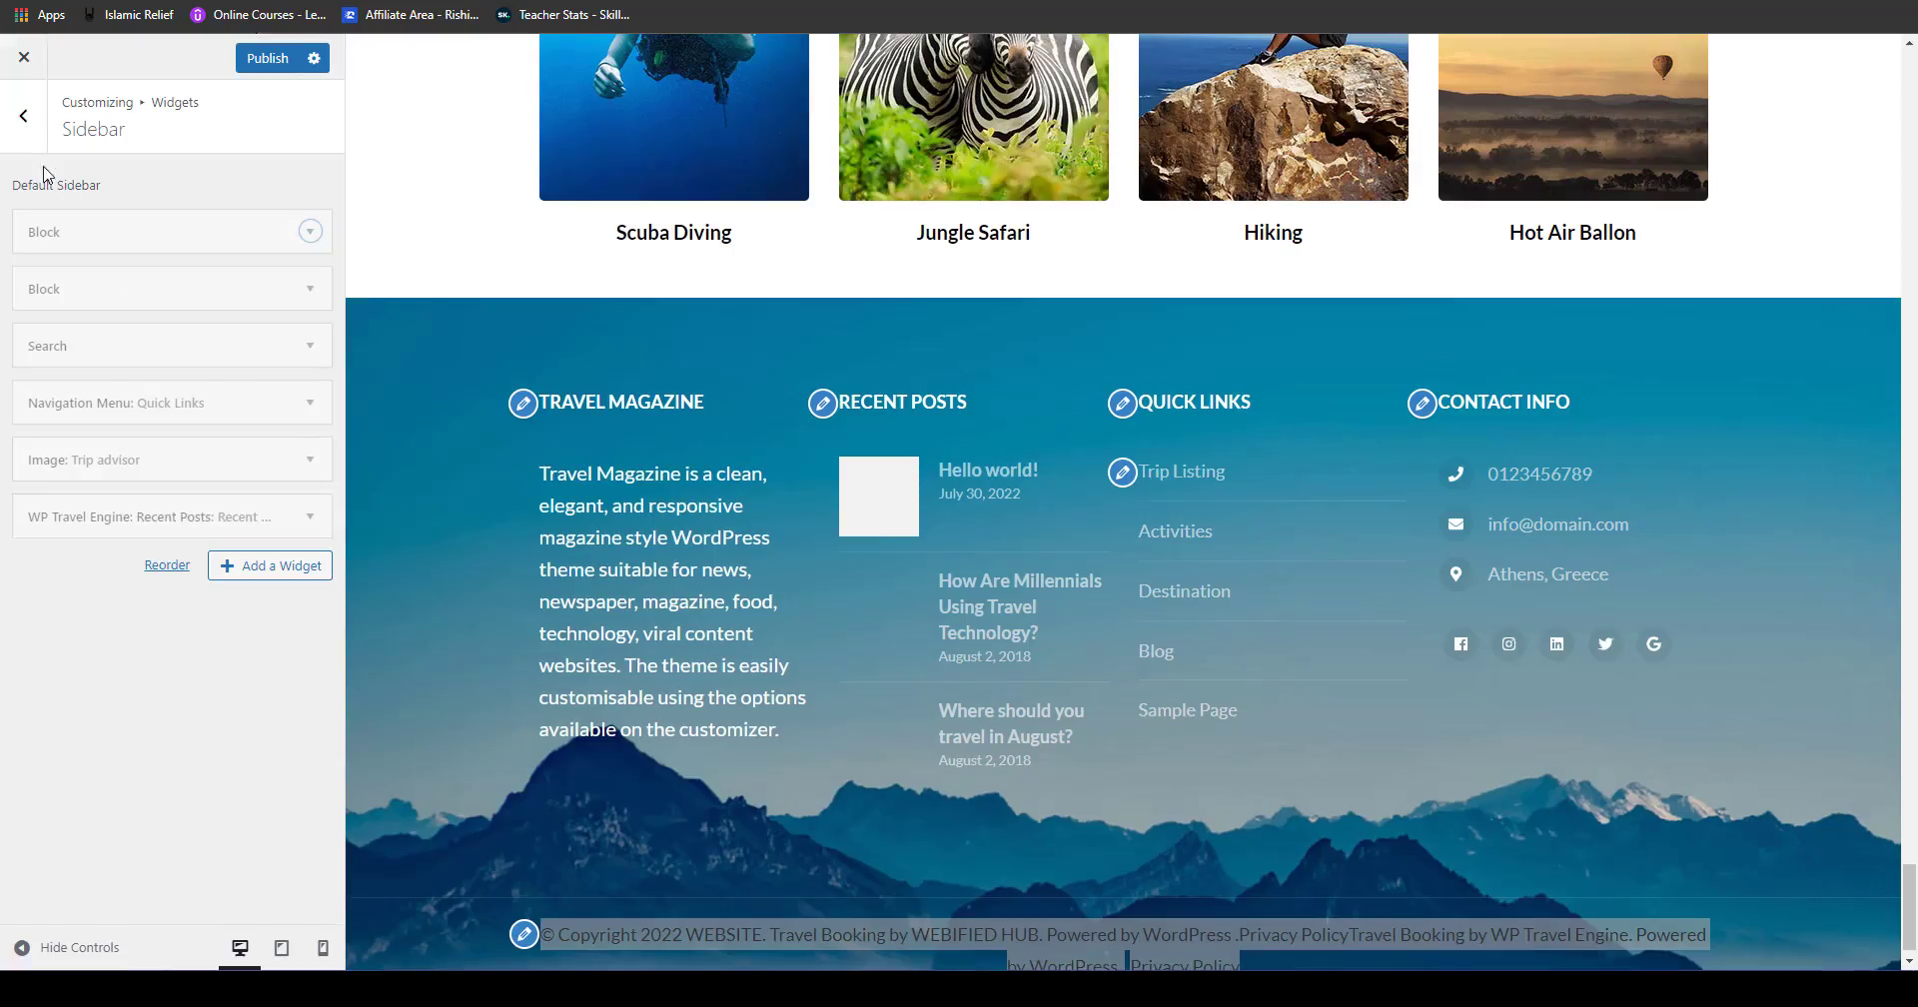
Step: Set the Page Sidebar Layout to Right Sidebar in the Layout Settings and publish the change
left_click(24, 115)
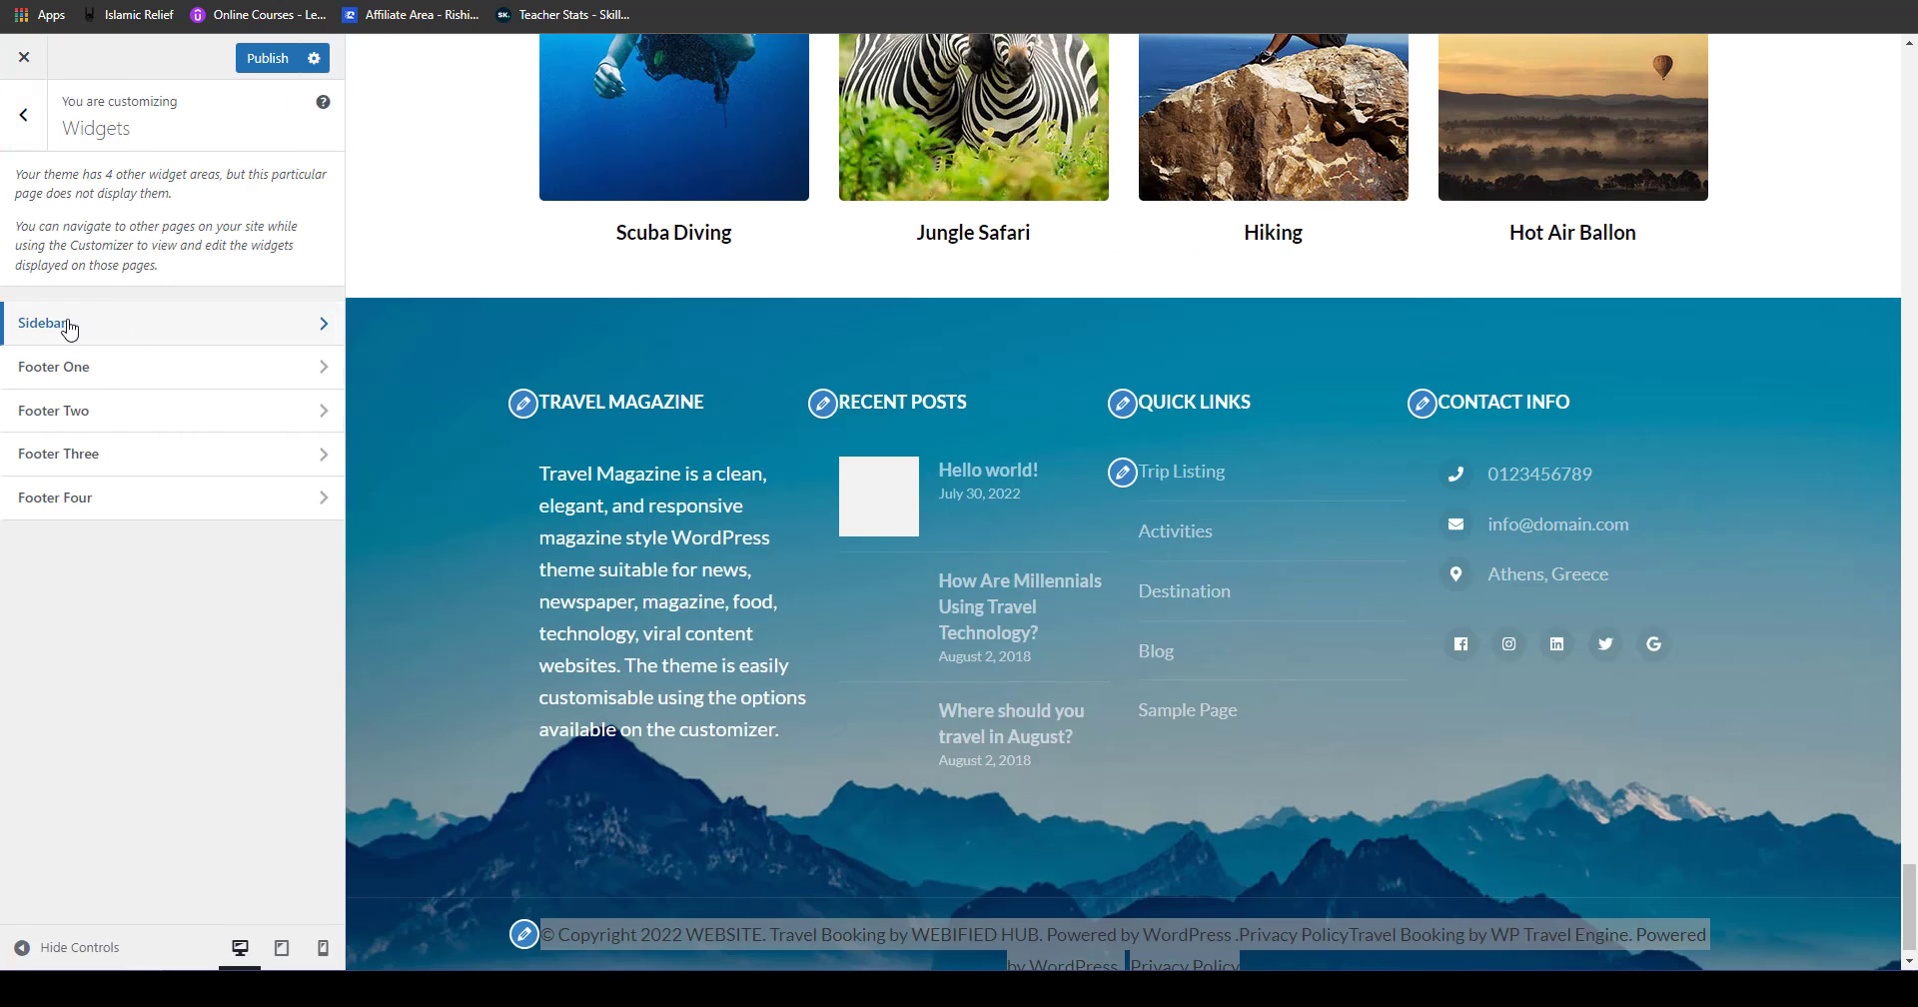
left_click(24, 115)
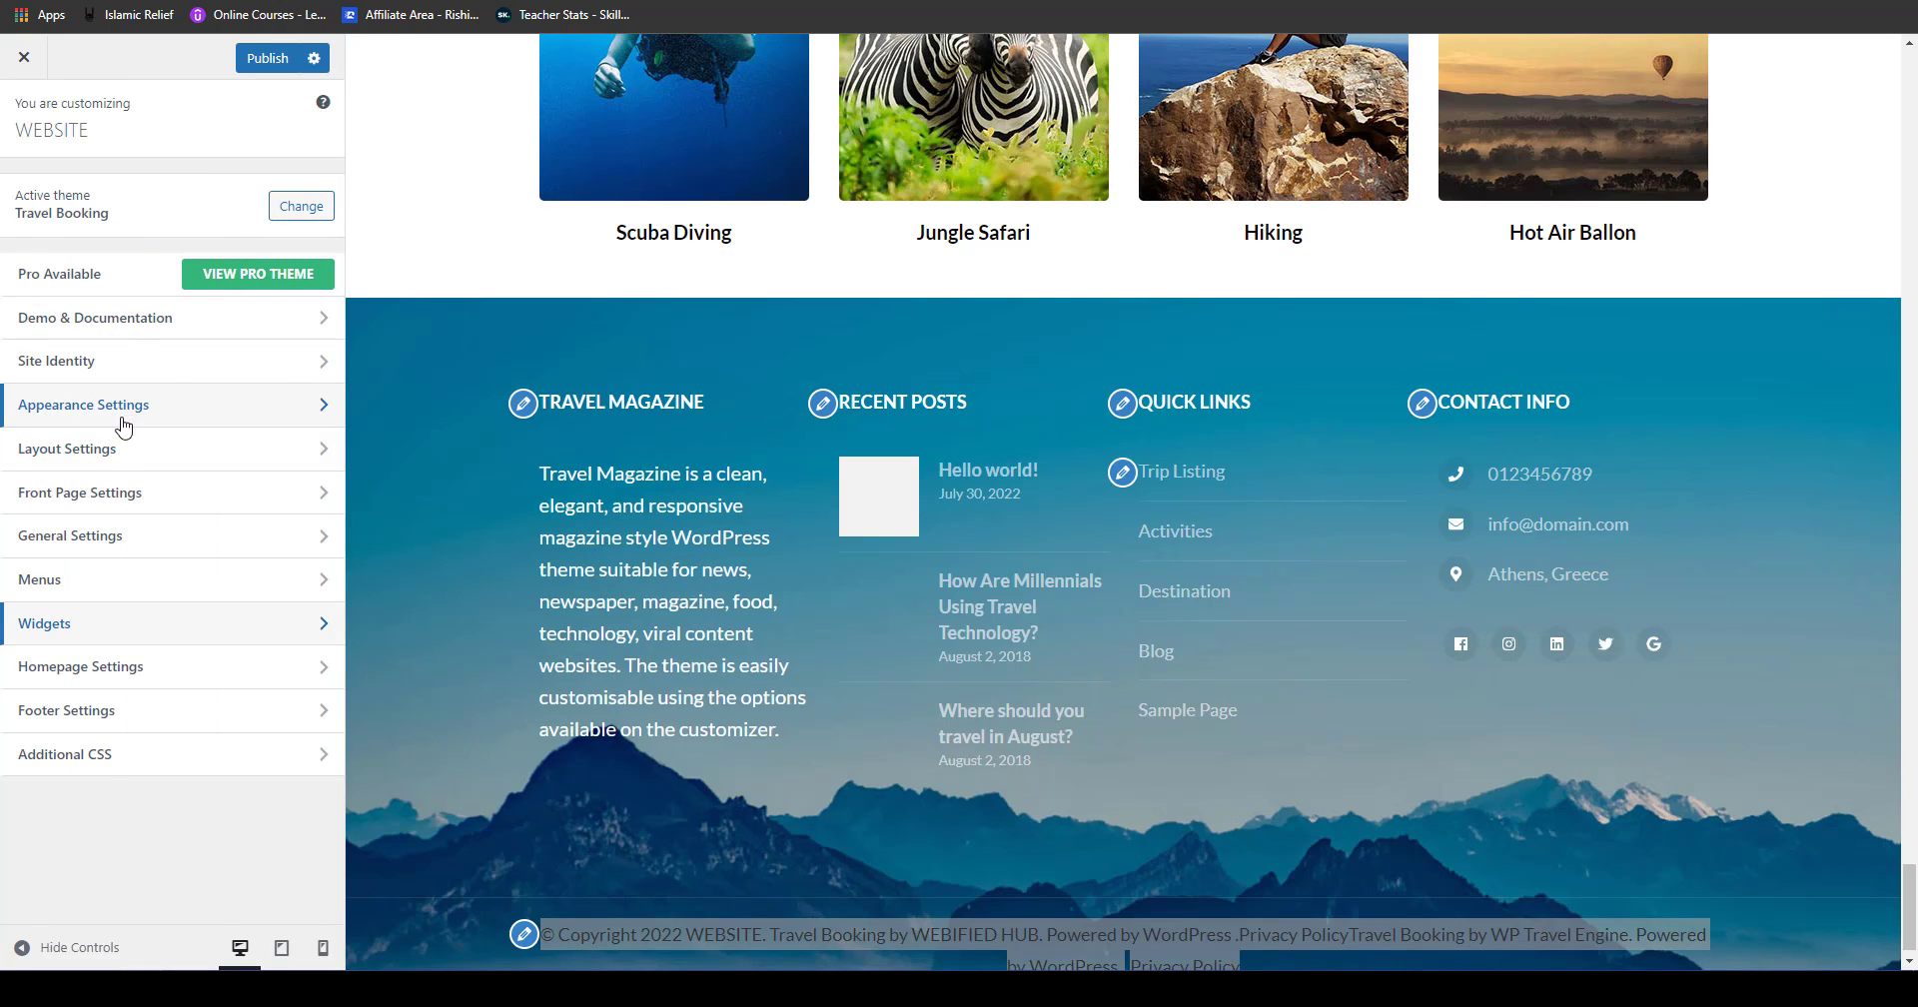
left_click(116, 454)
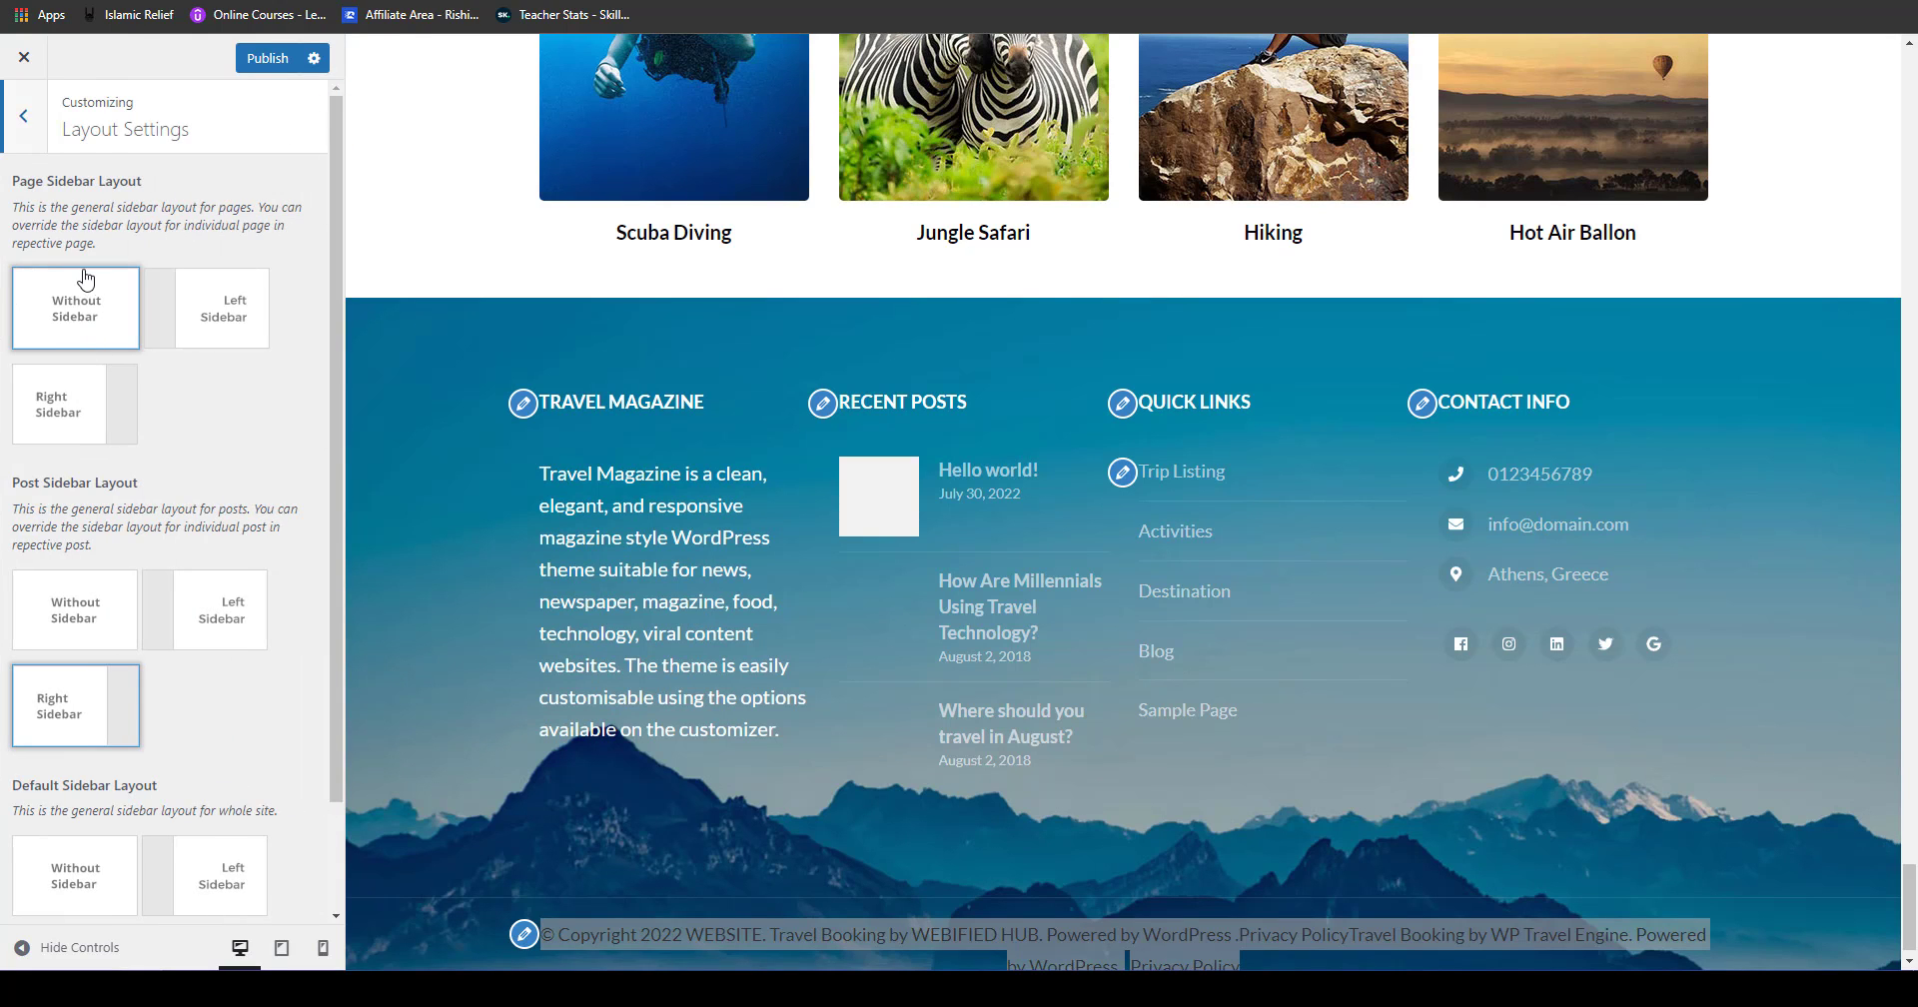
left_click(212, 325)
left_click(107, 394)
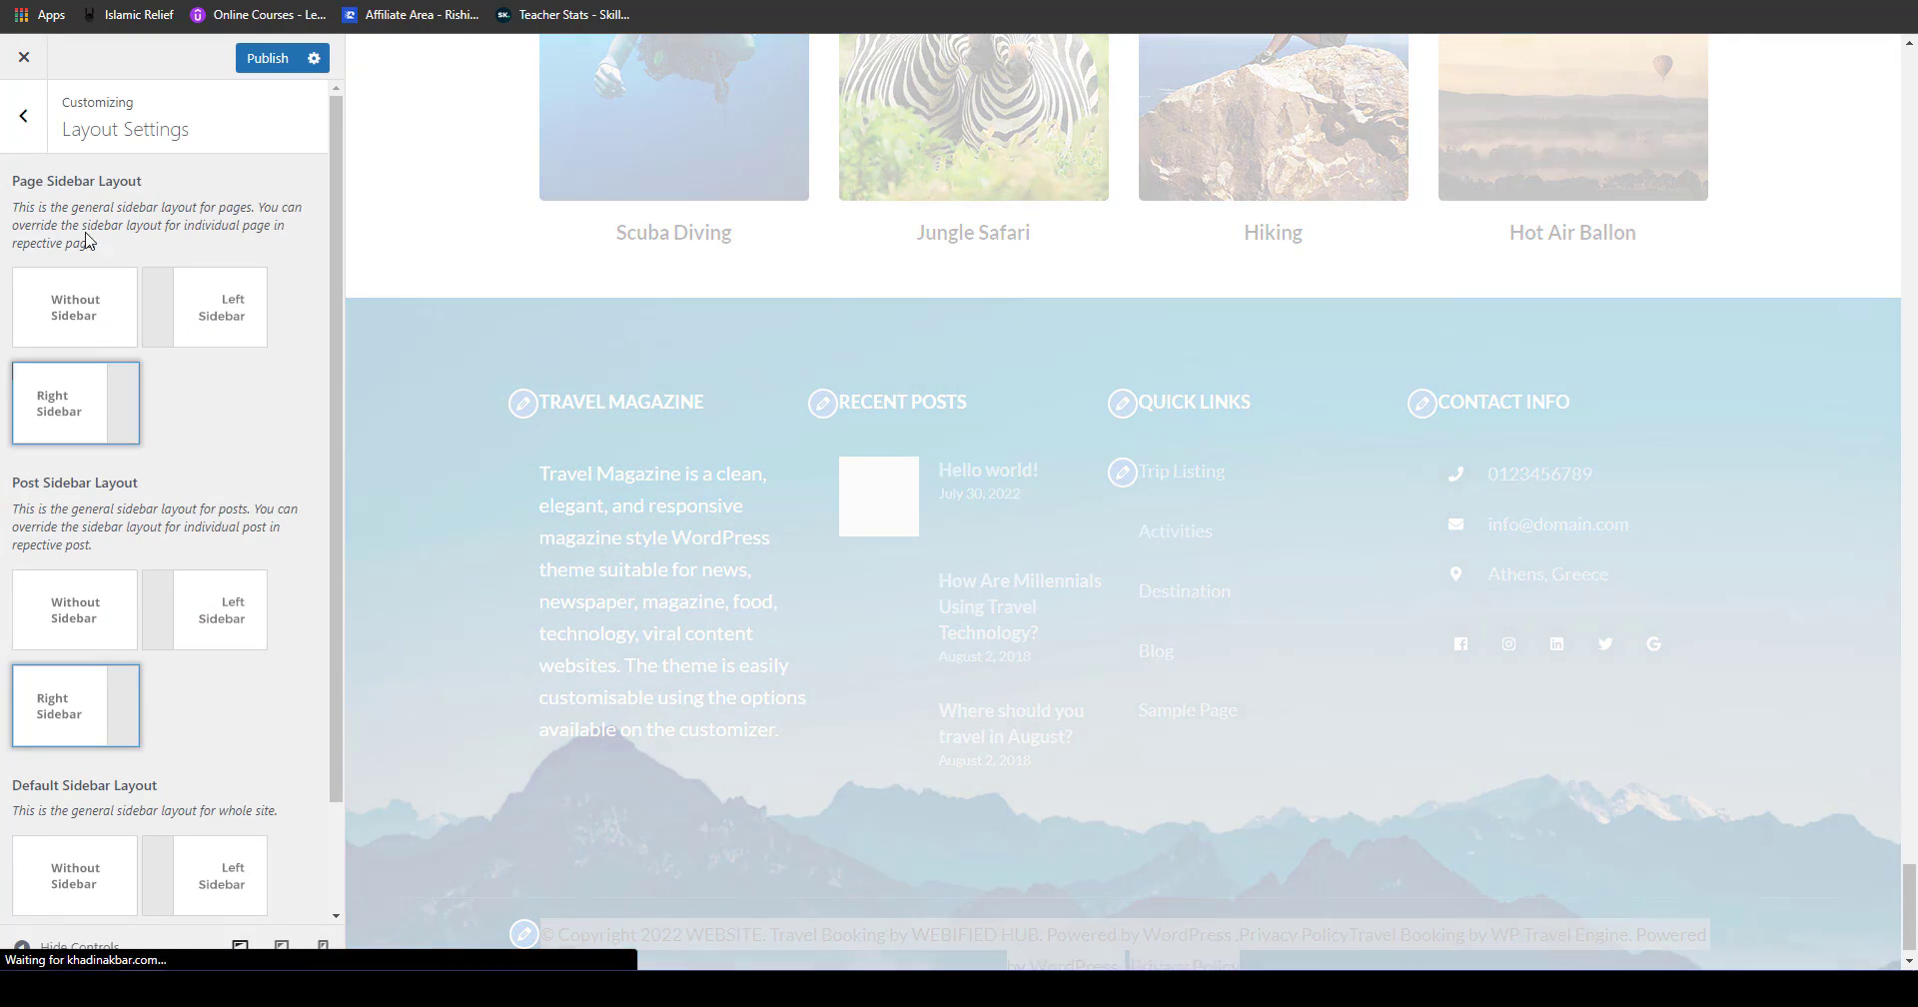
left_click(294, 61)
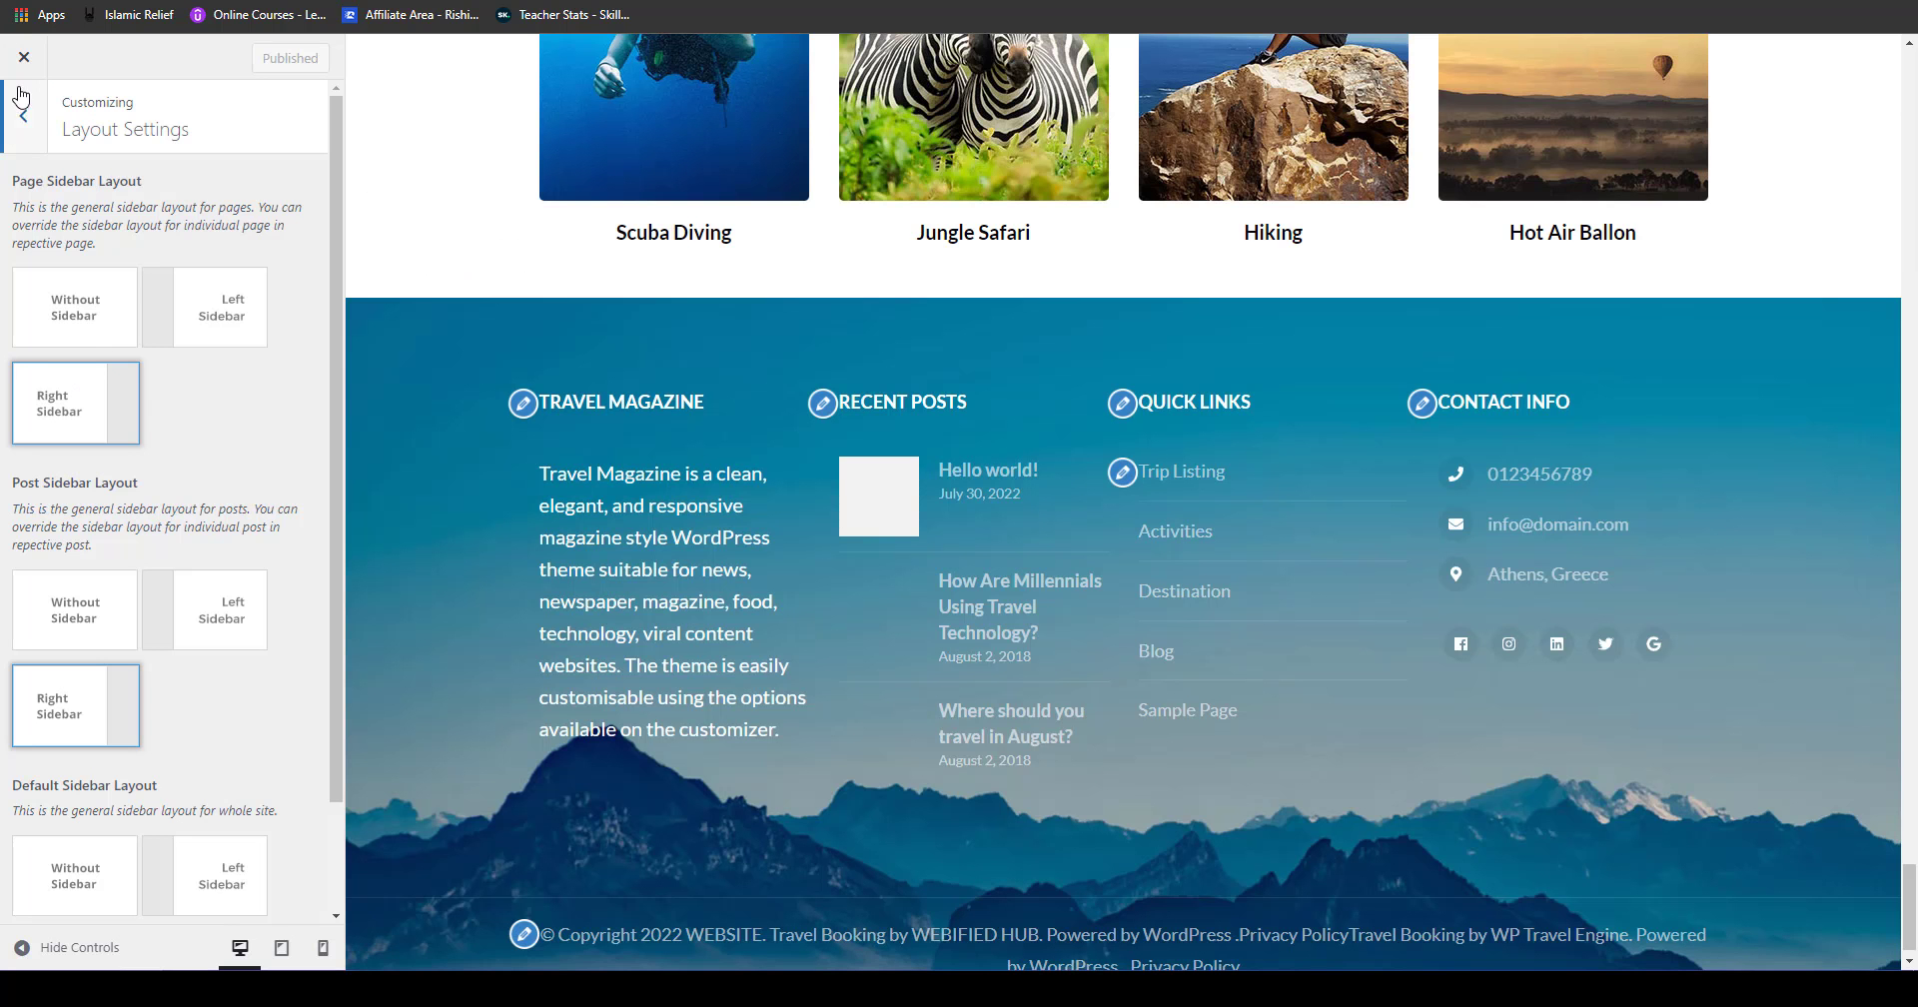
Step: Review the Sidebar's first Block widget and the available widgets, and add a Video widget to the Sidebar
left_click(22, 115)
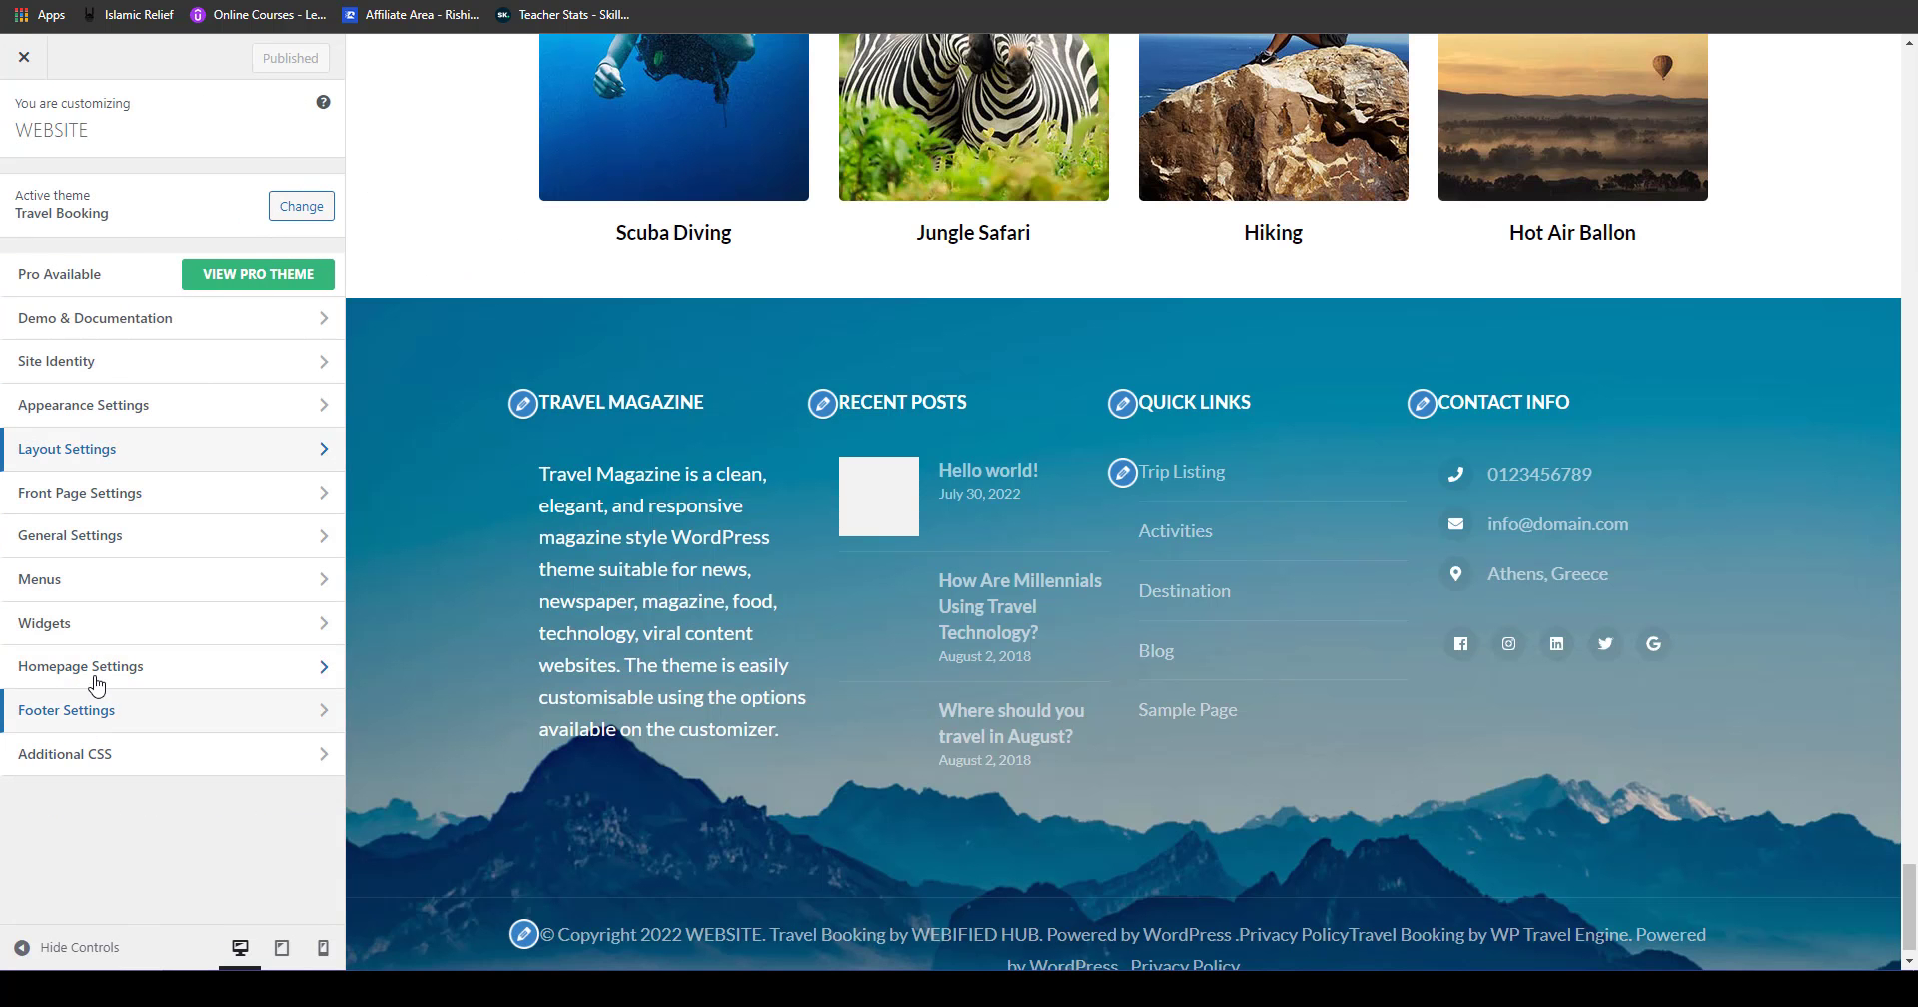
left_click(105, 622)
left_click(94, 322)
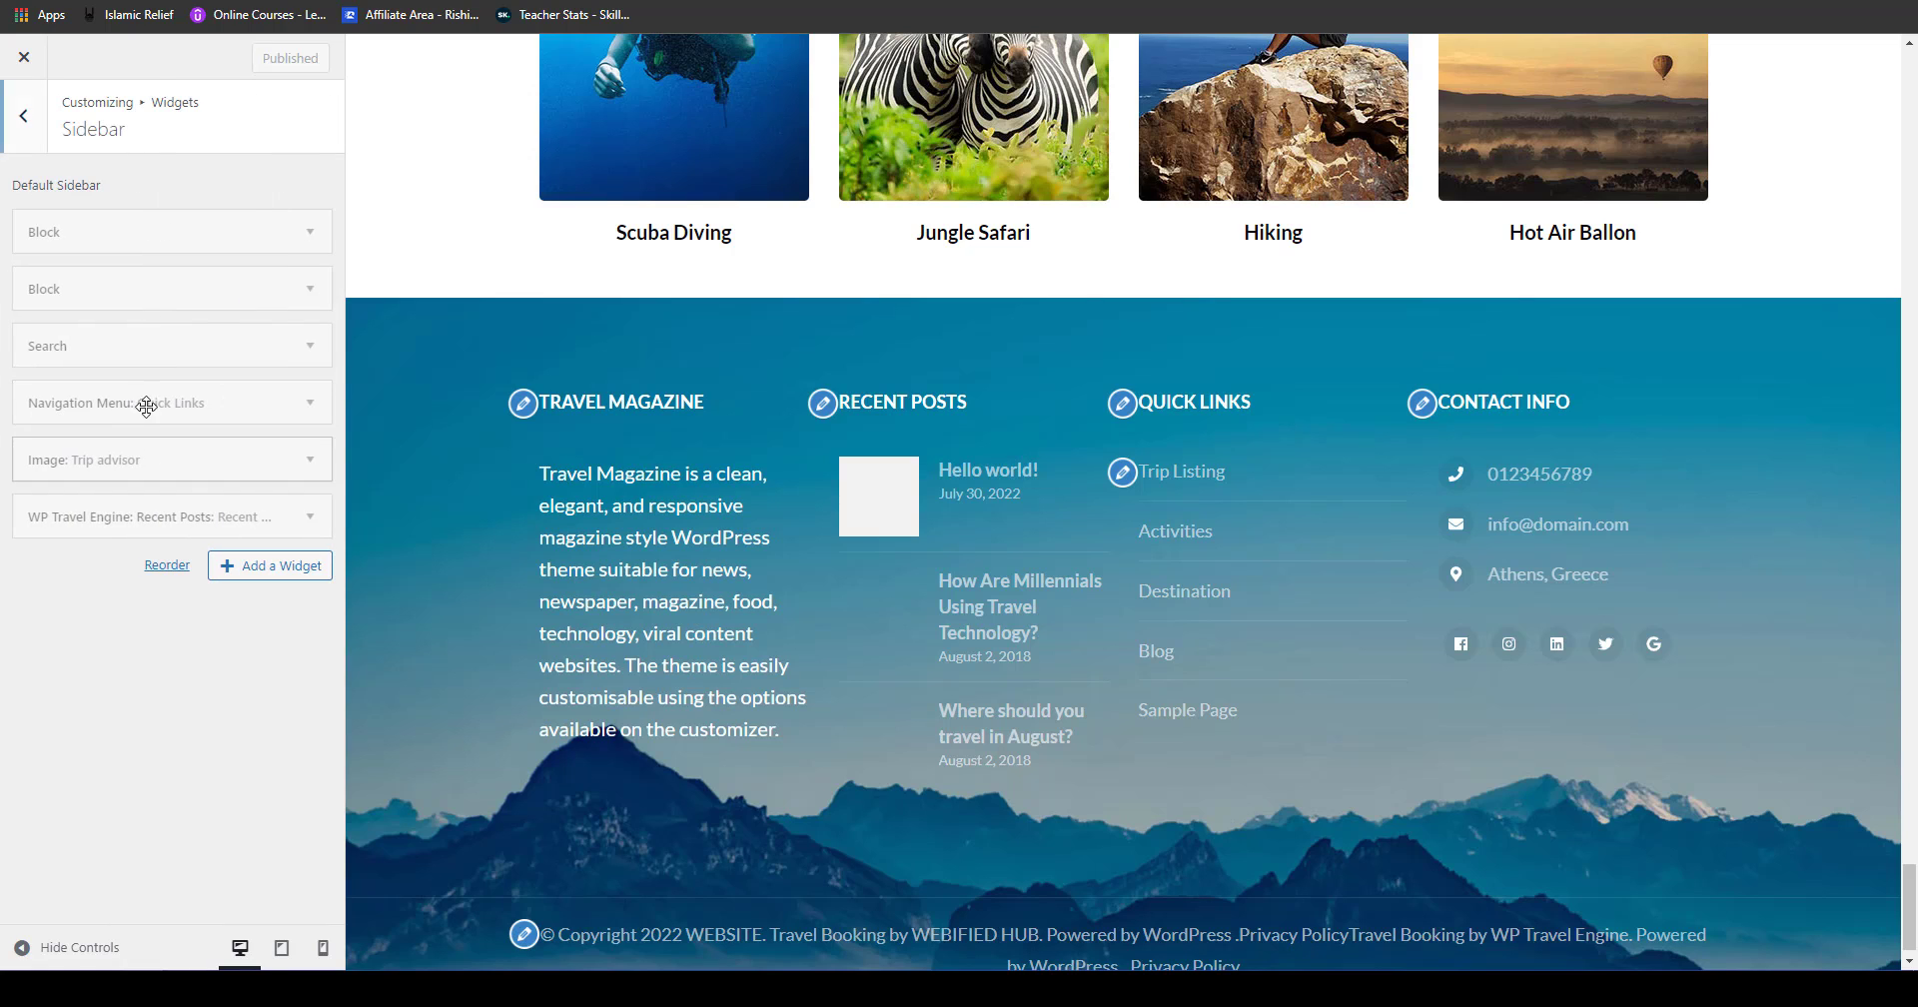
left_click(312, 234)
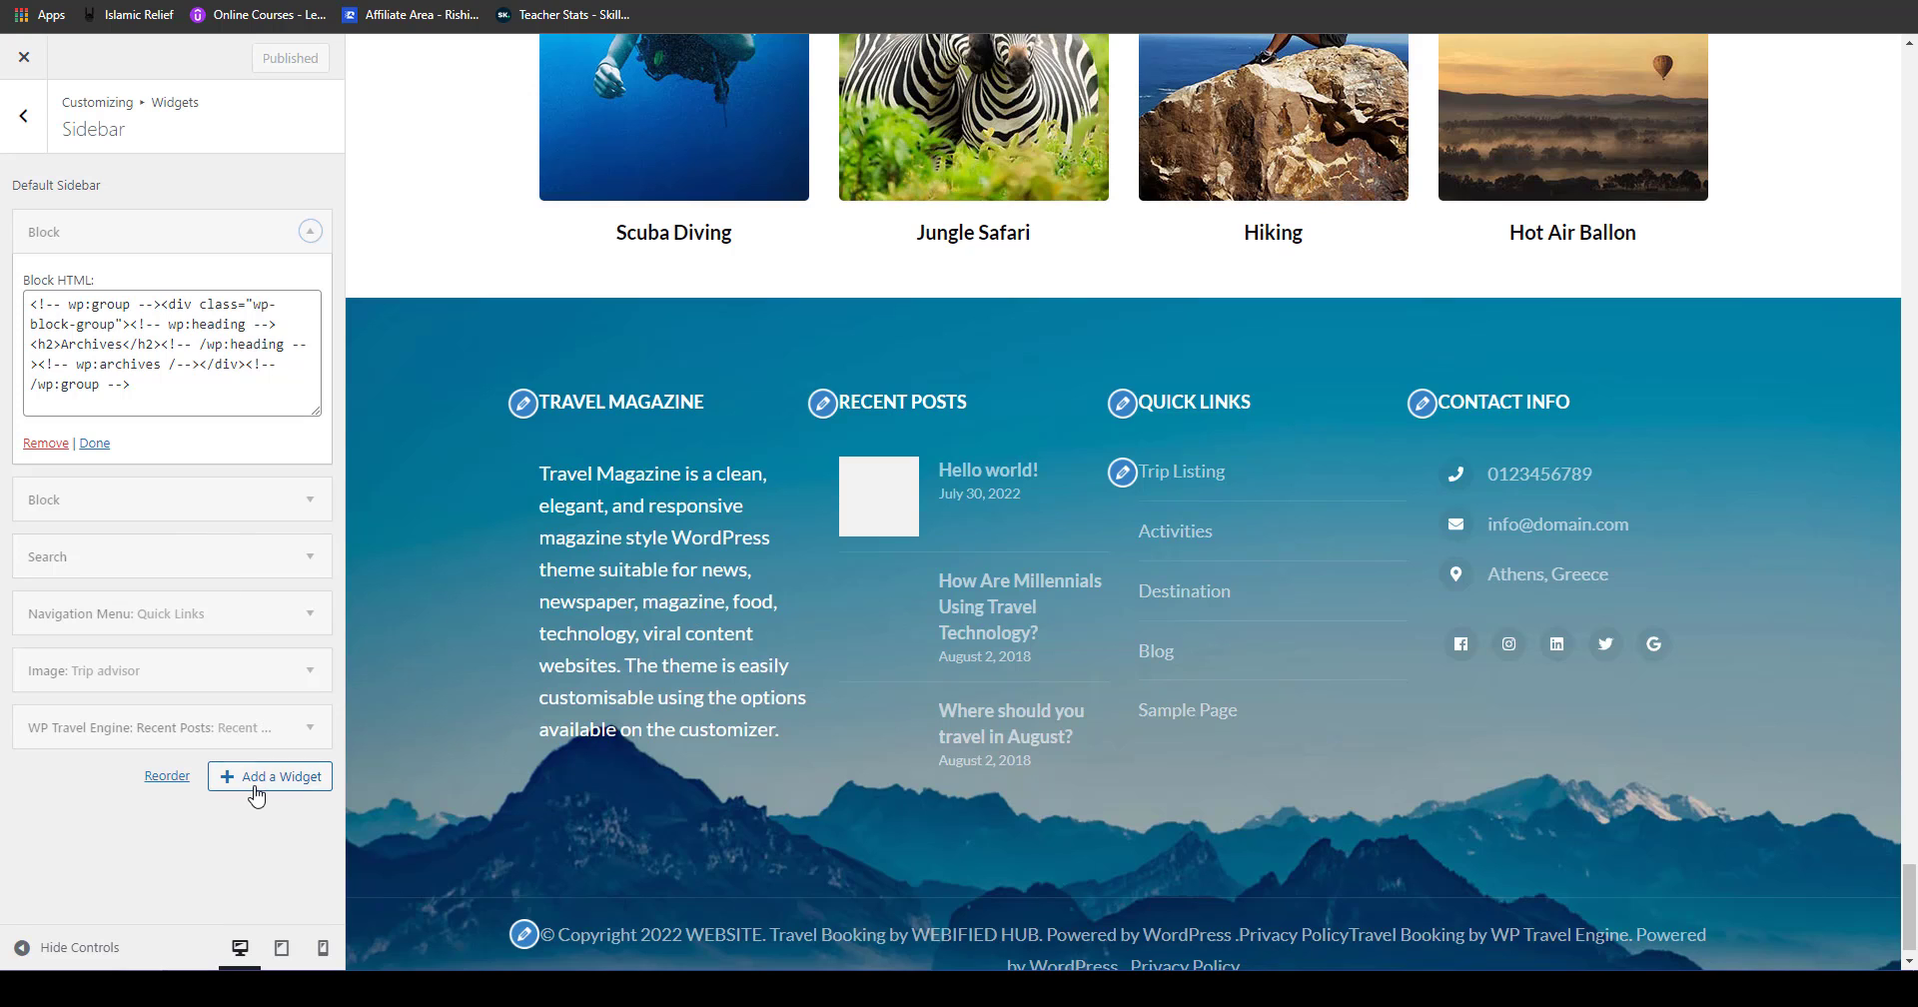
left_click(255, 790)
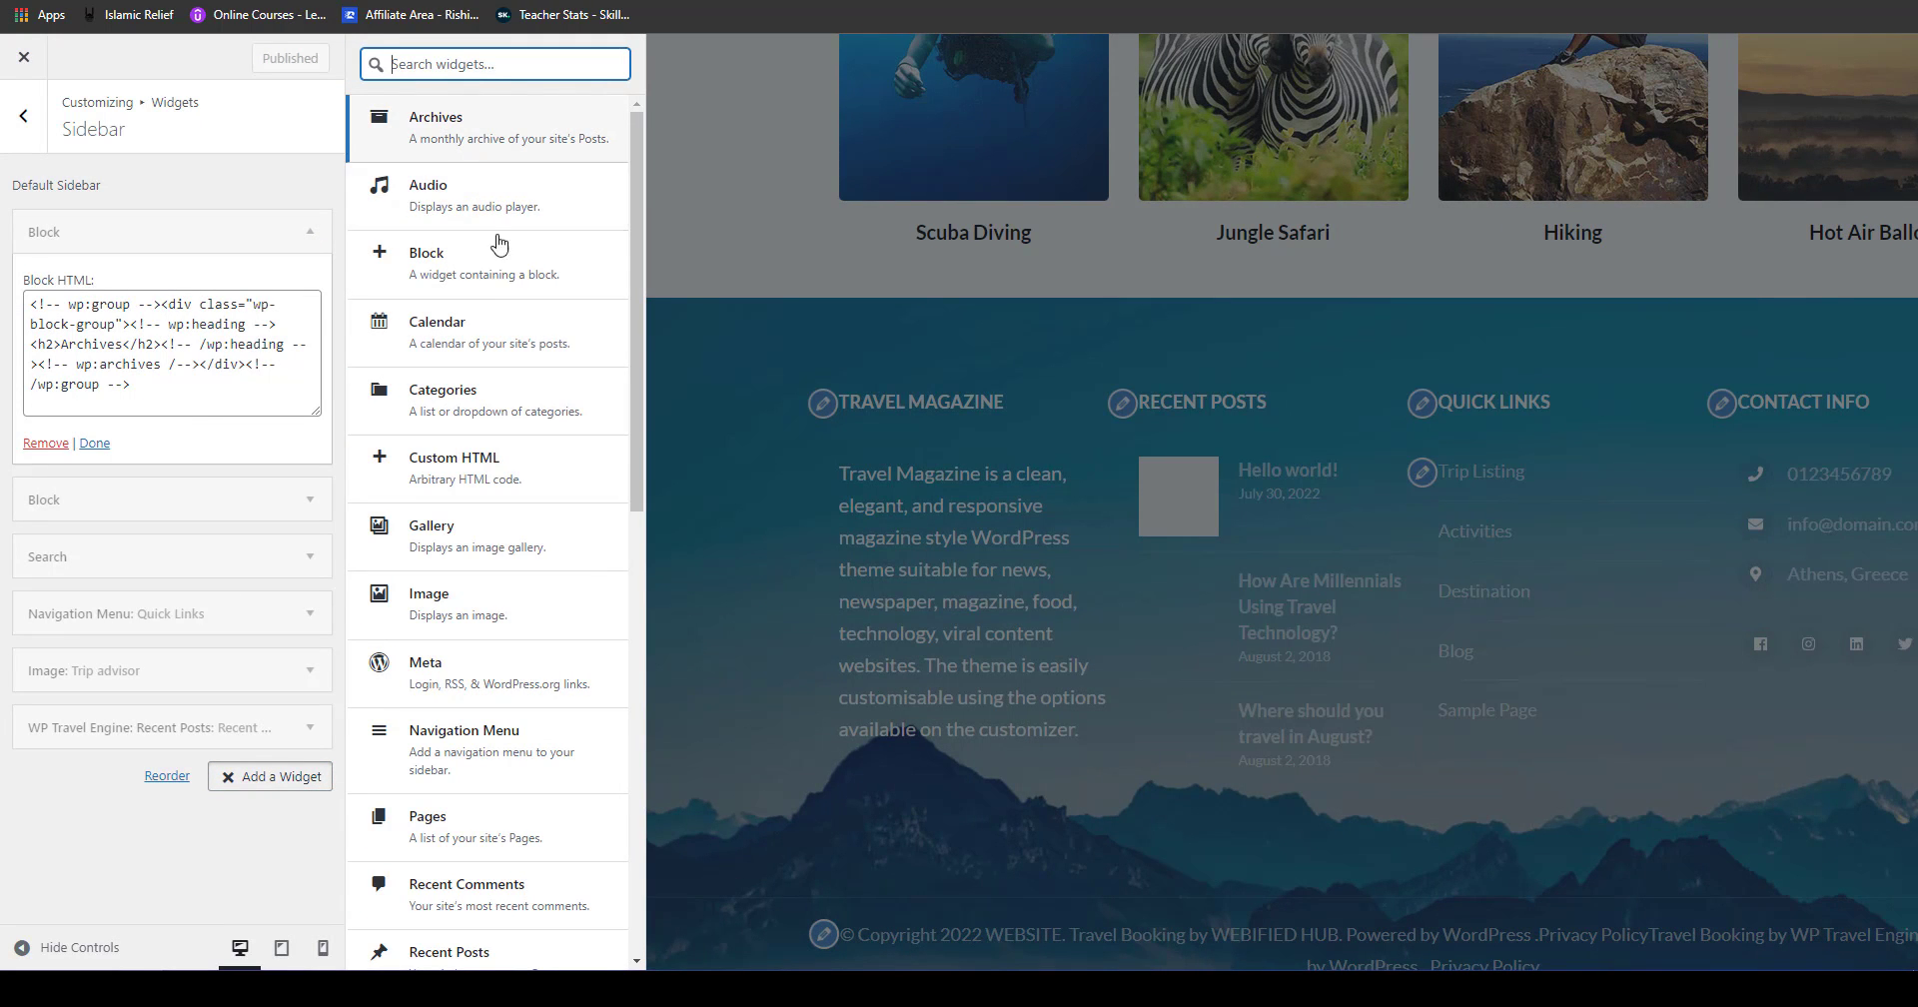
left_click_drag(637, 498, 651, 754)
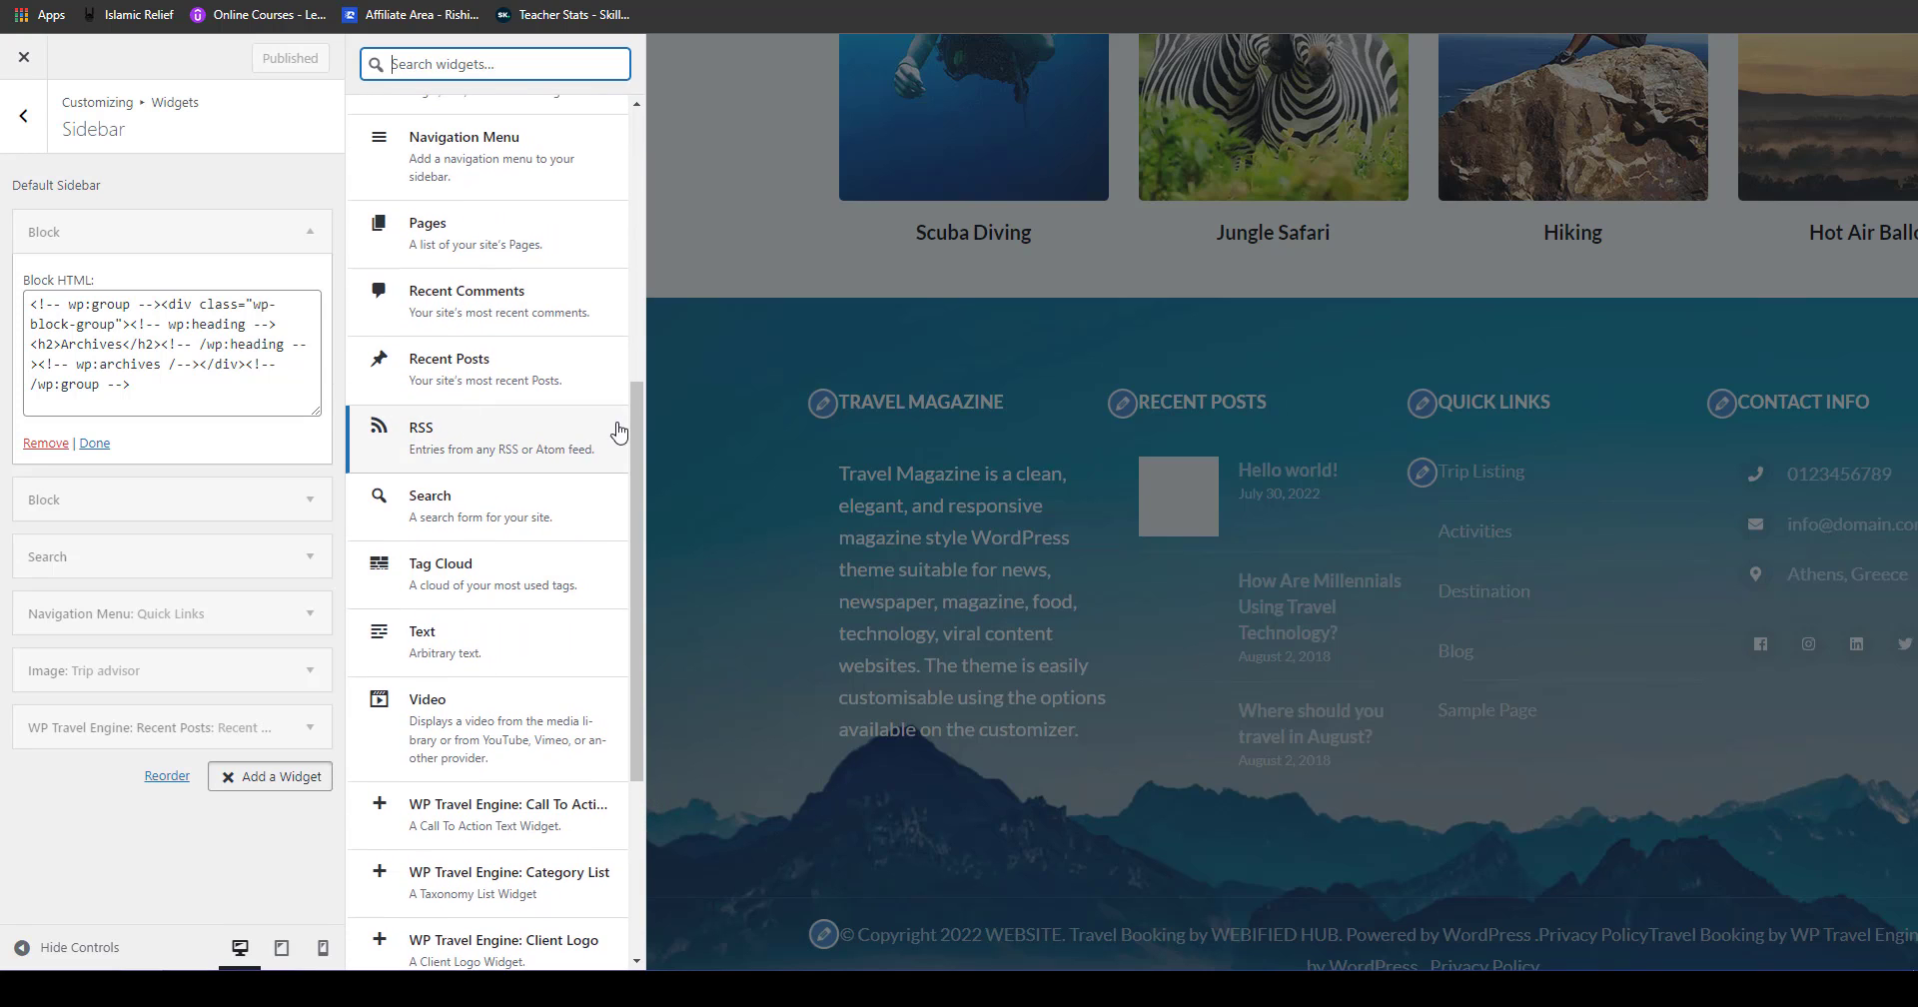
left_click(525, 713)
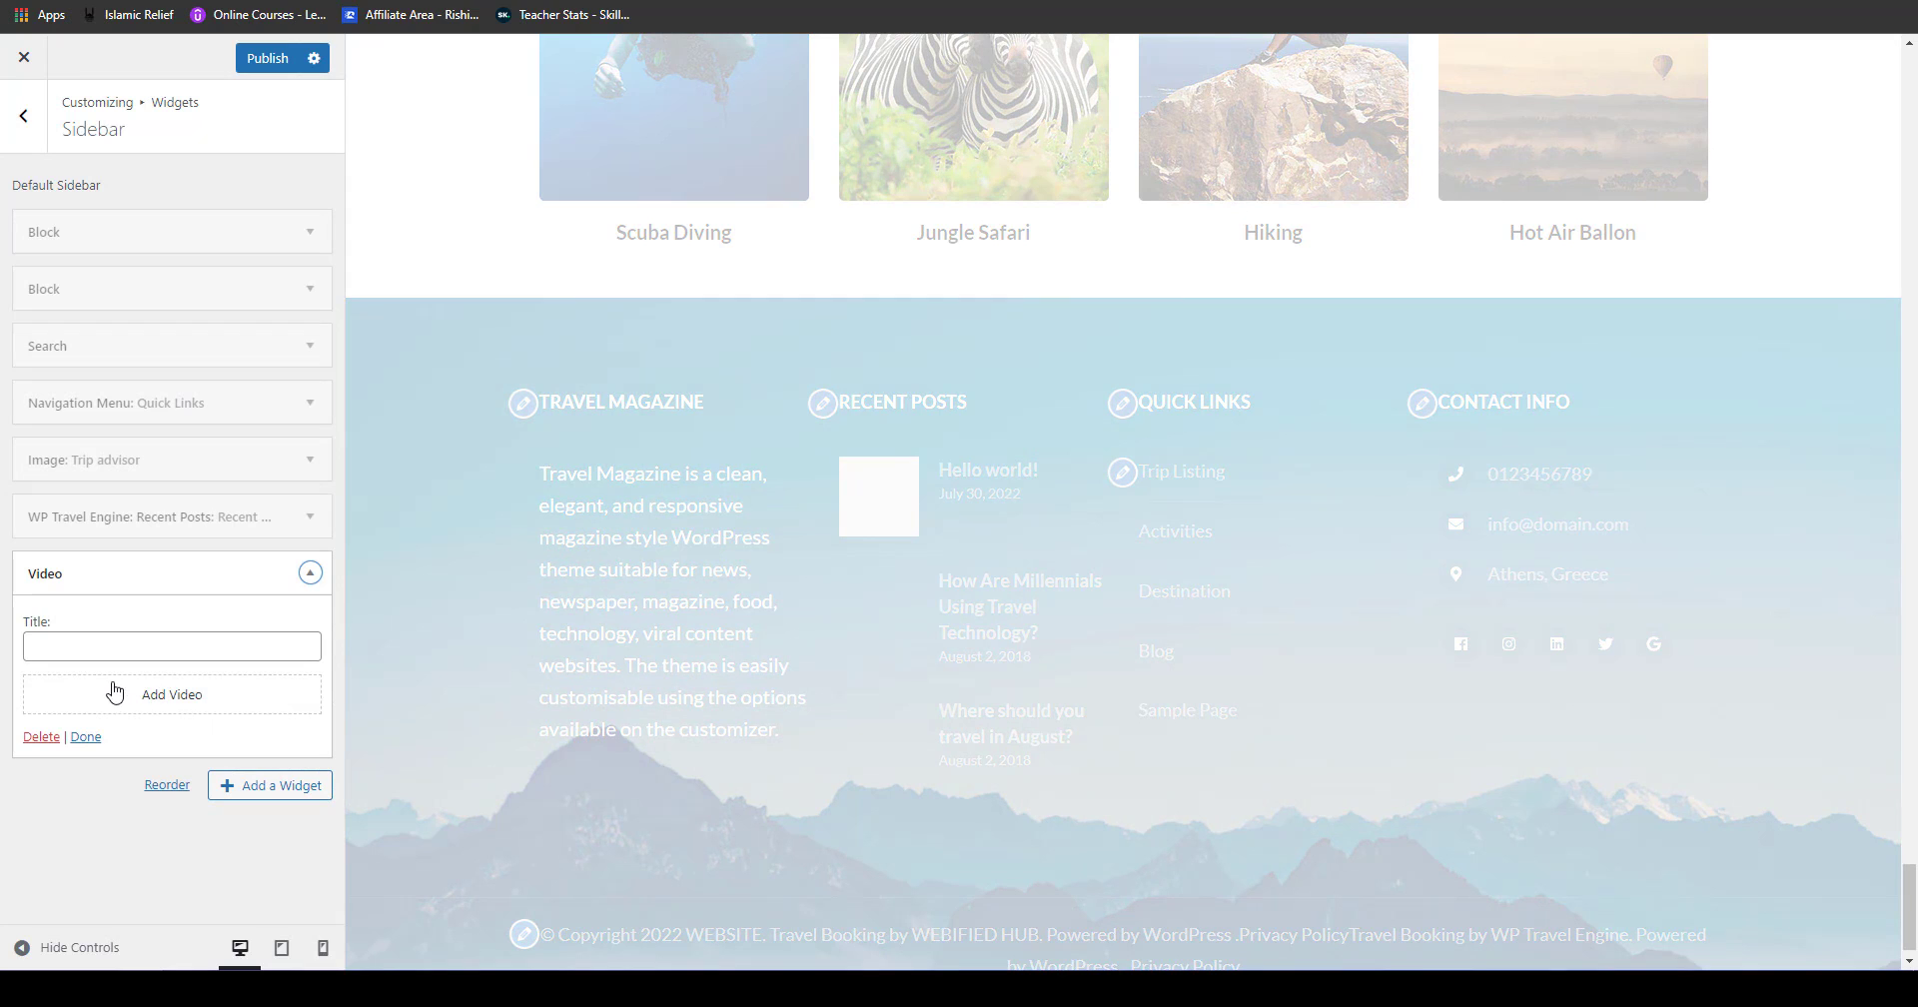
Step: Start adding a video to the new Video widget by inserting it from a URL
left_click(115, 692)
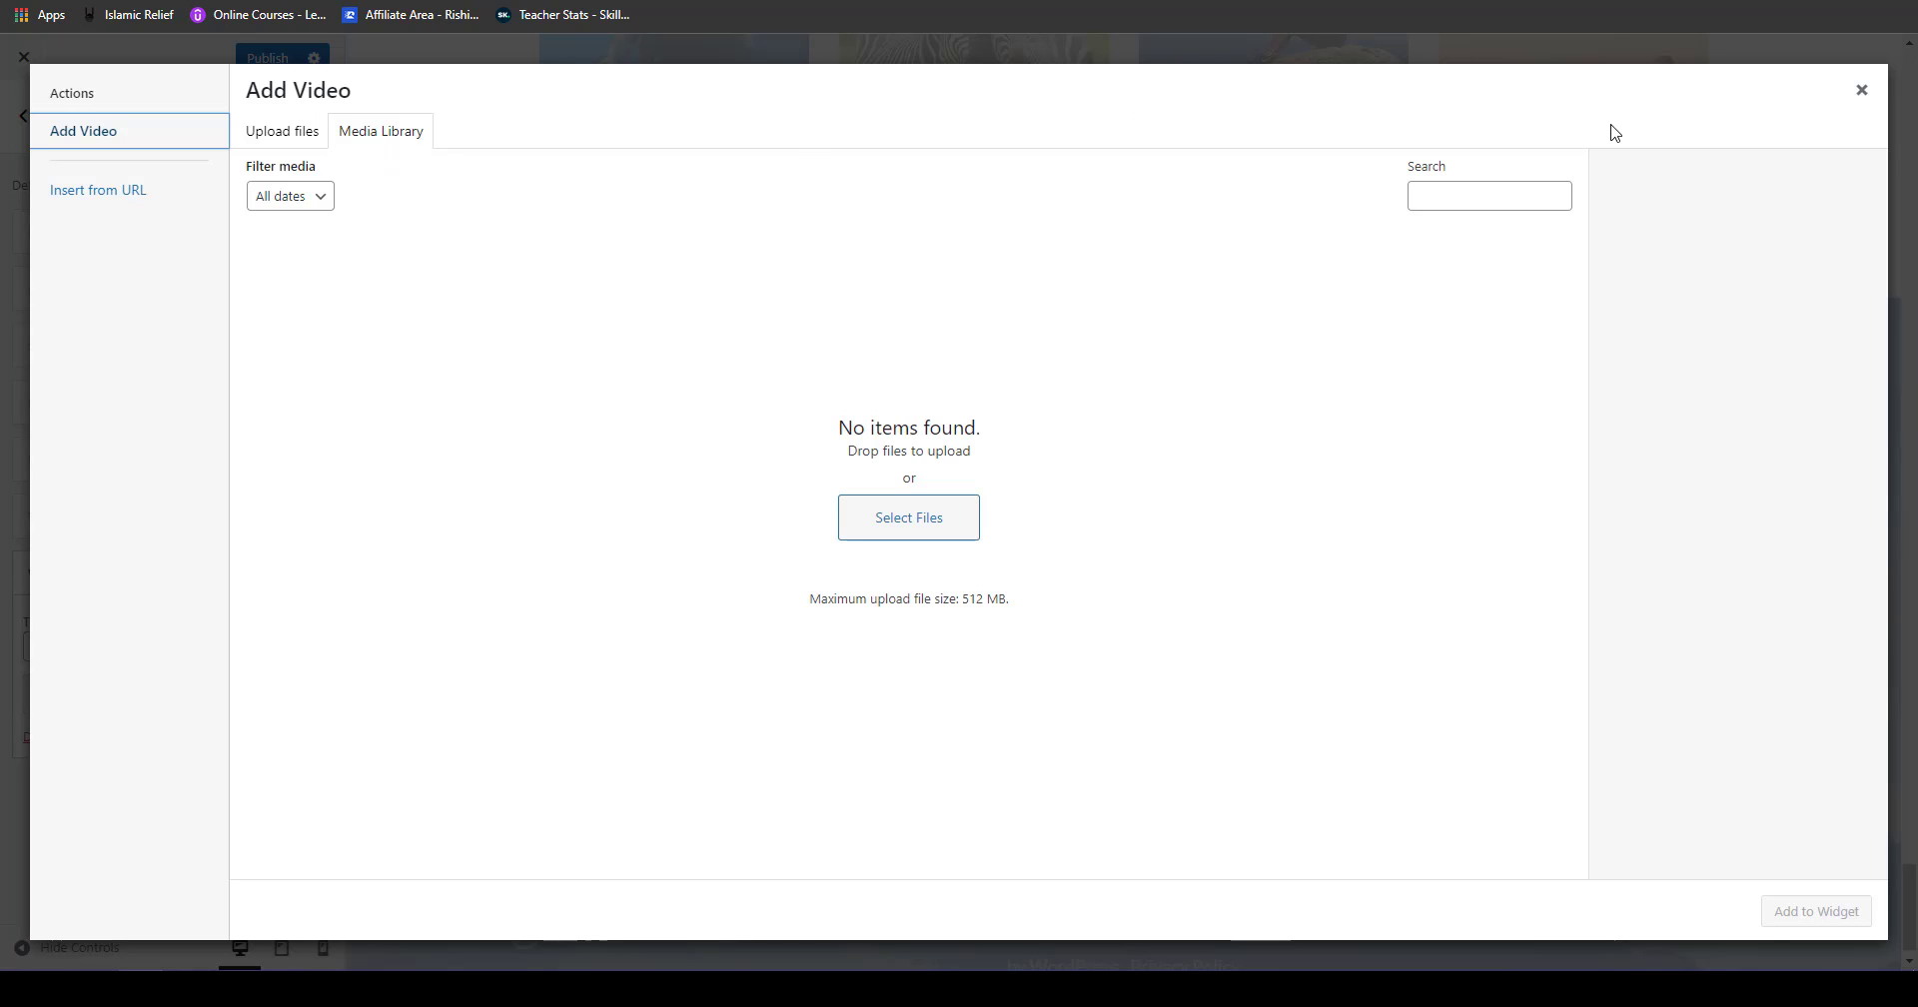
left_click(1861, 93)
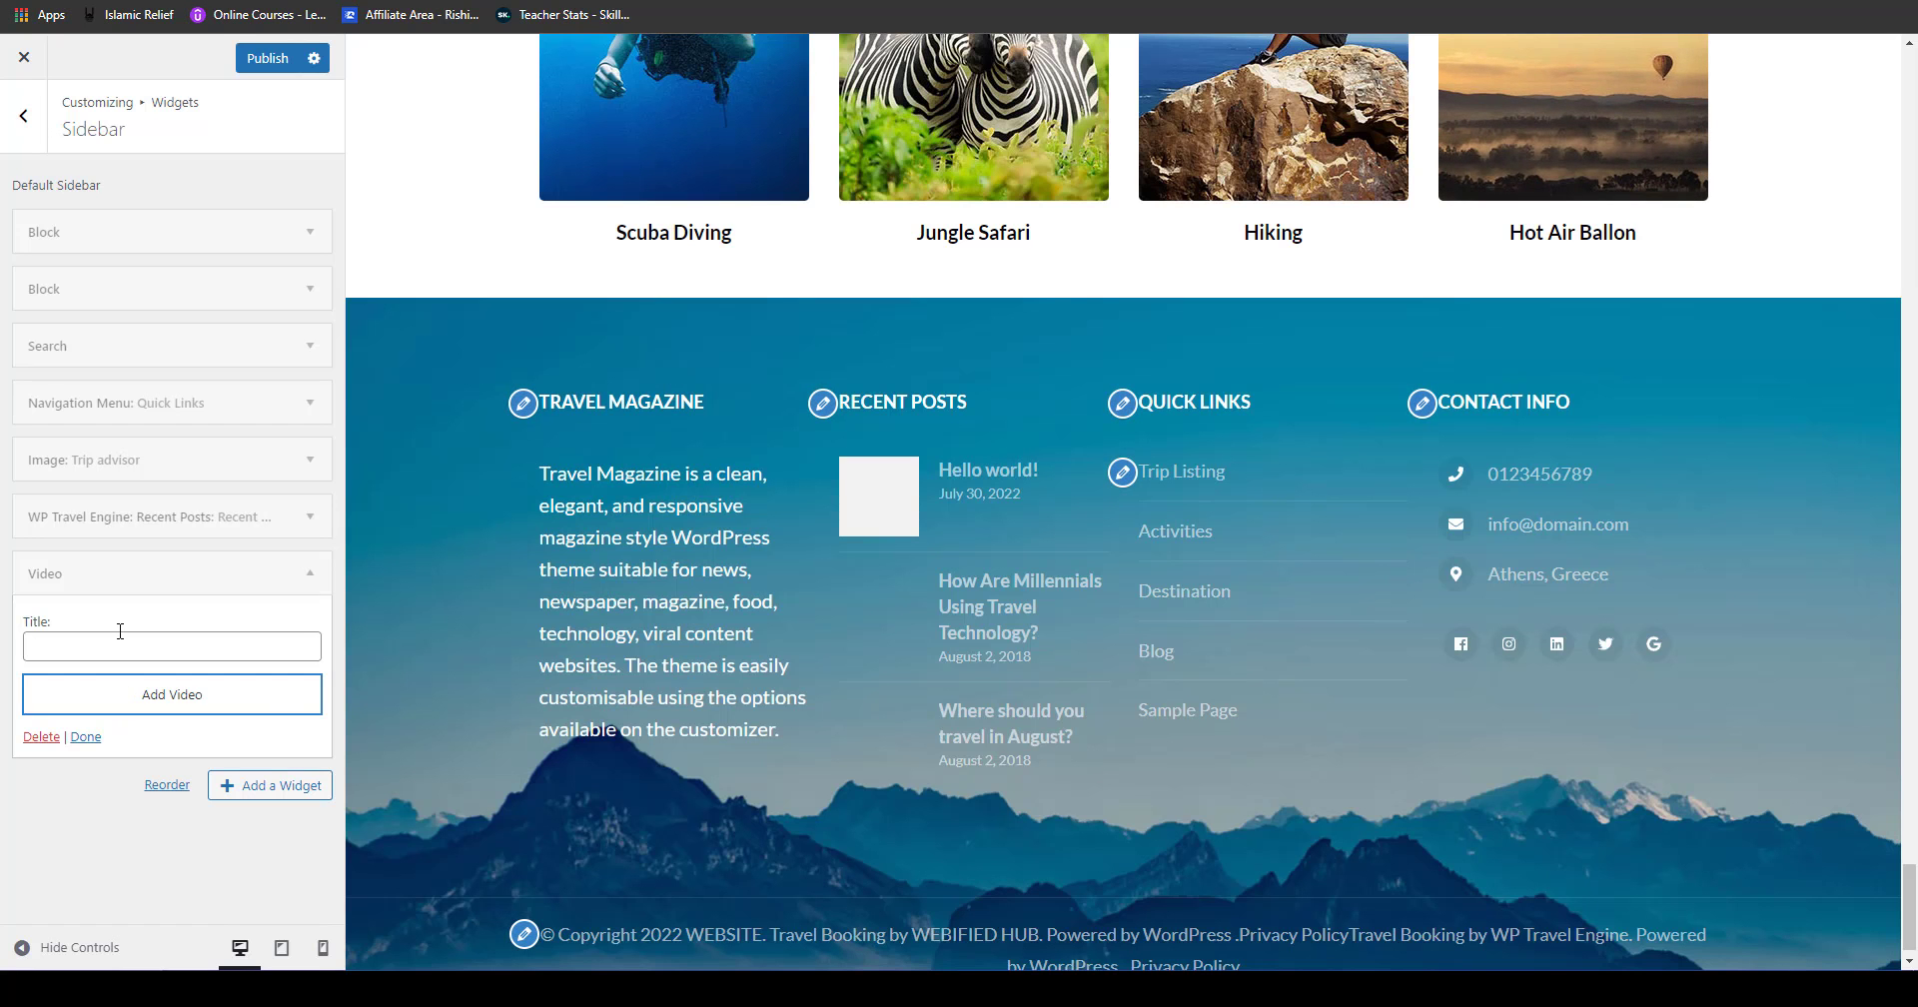
left_click(167, 694)
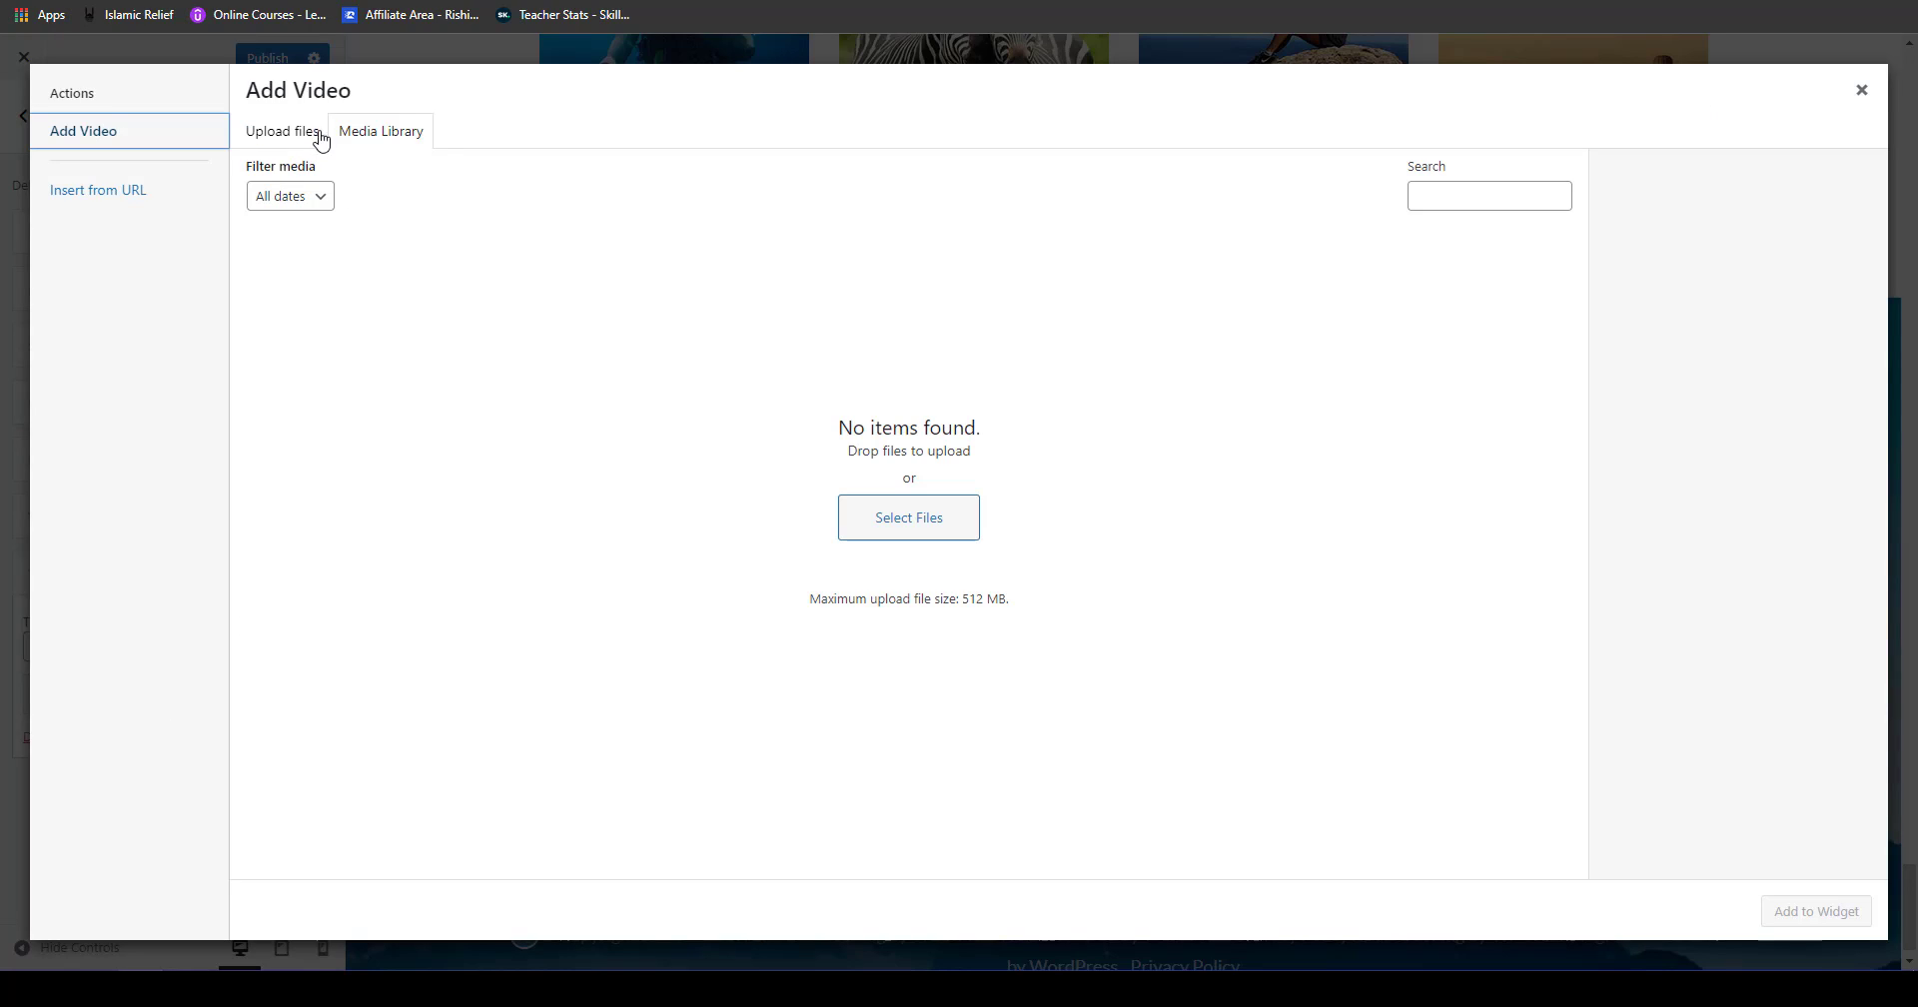
left_click(103, 190)
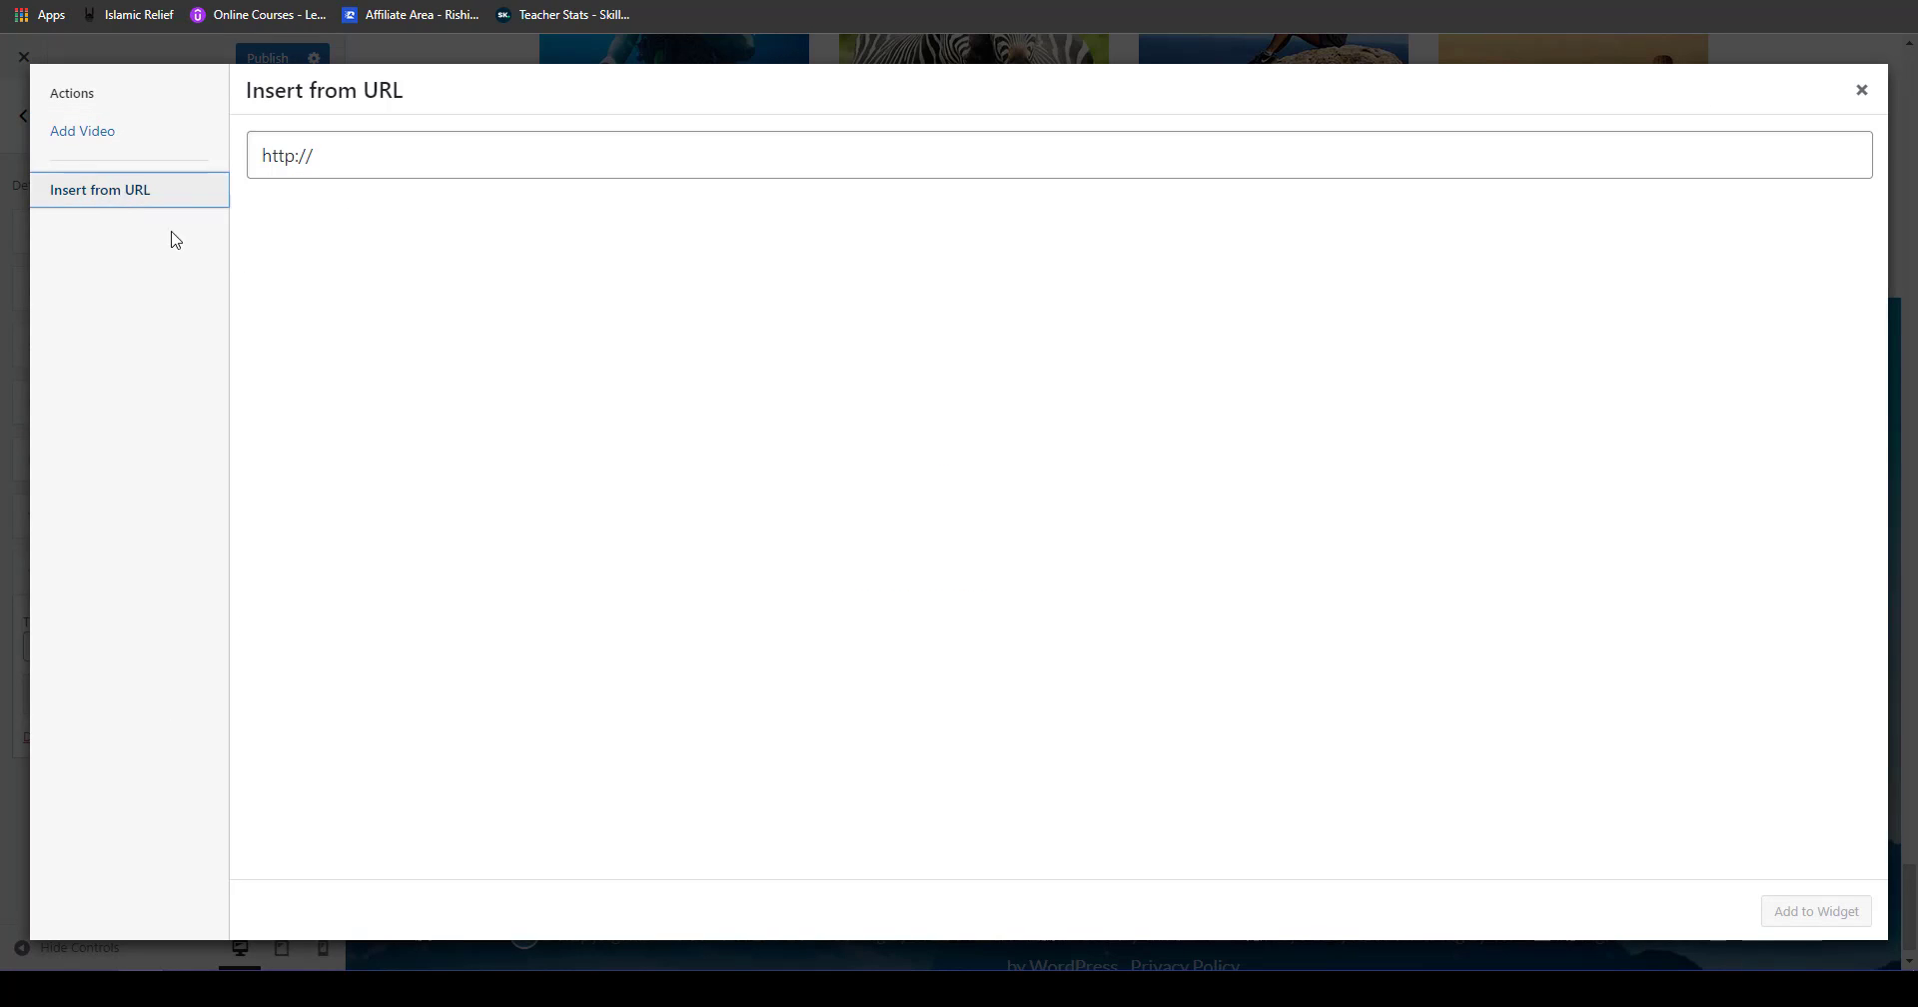
double_click(334, 156)
Step: Open YouTube in a new browser tab and search for "GROW WITH KHADIN"
key("ctrl+t")
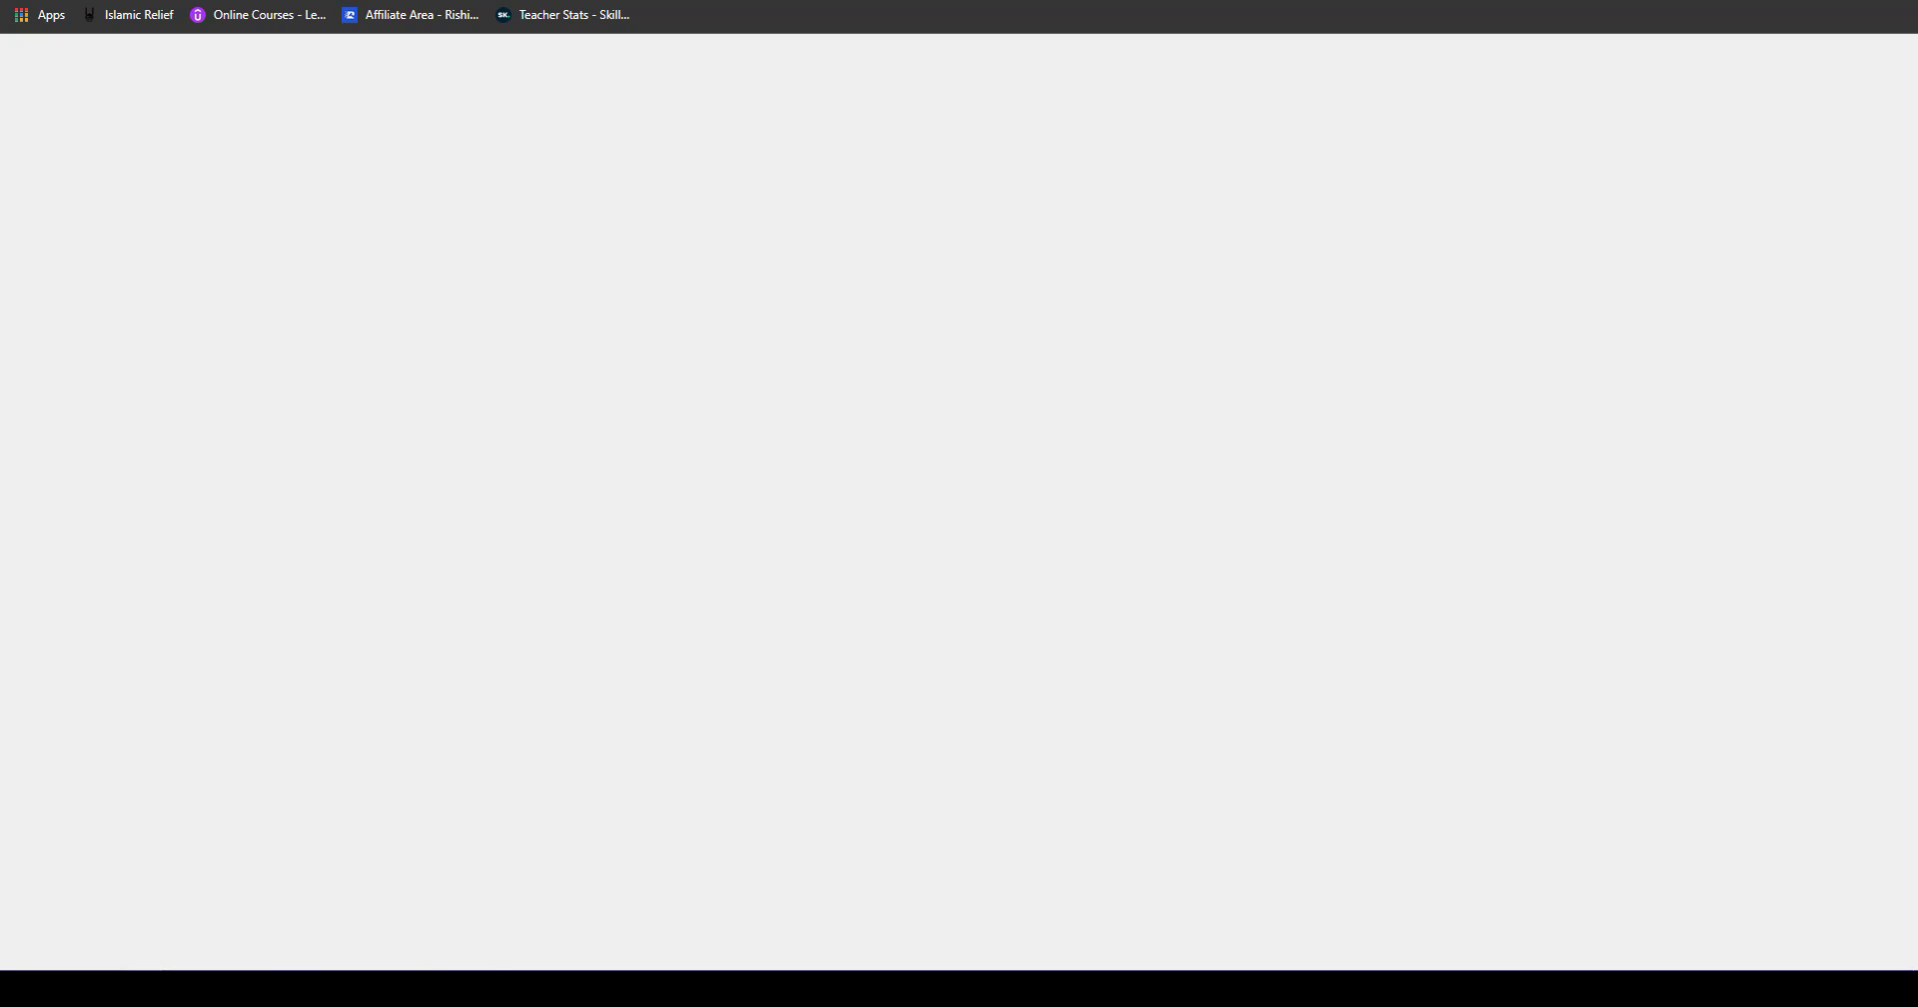
type("you")
key("Return")
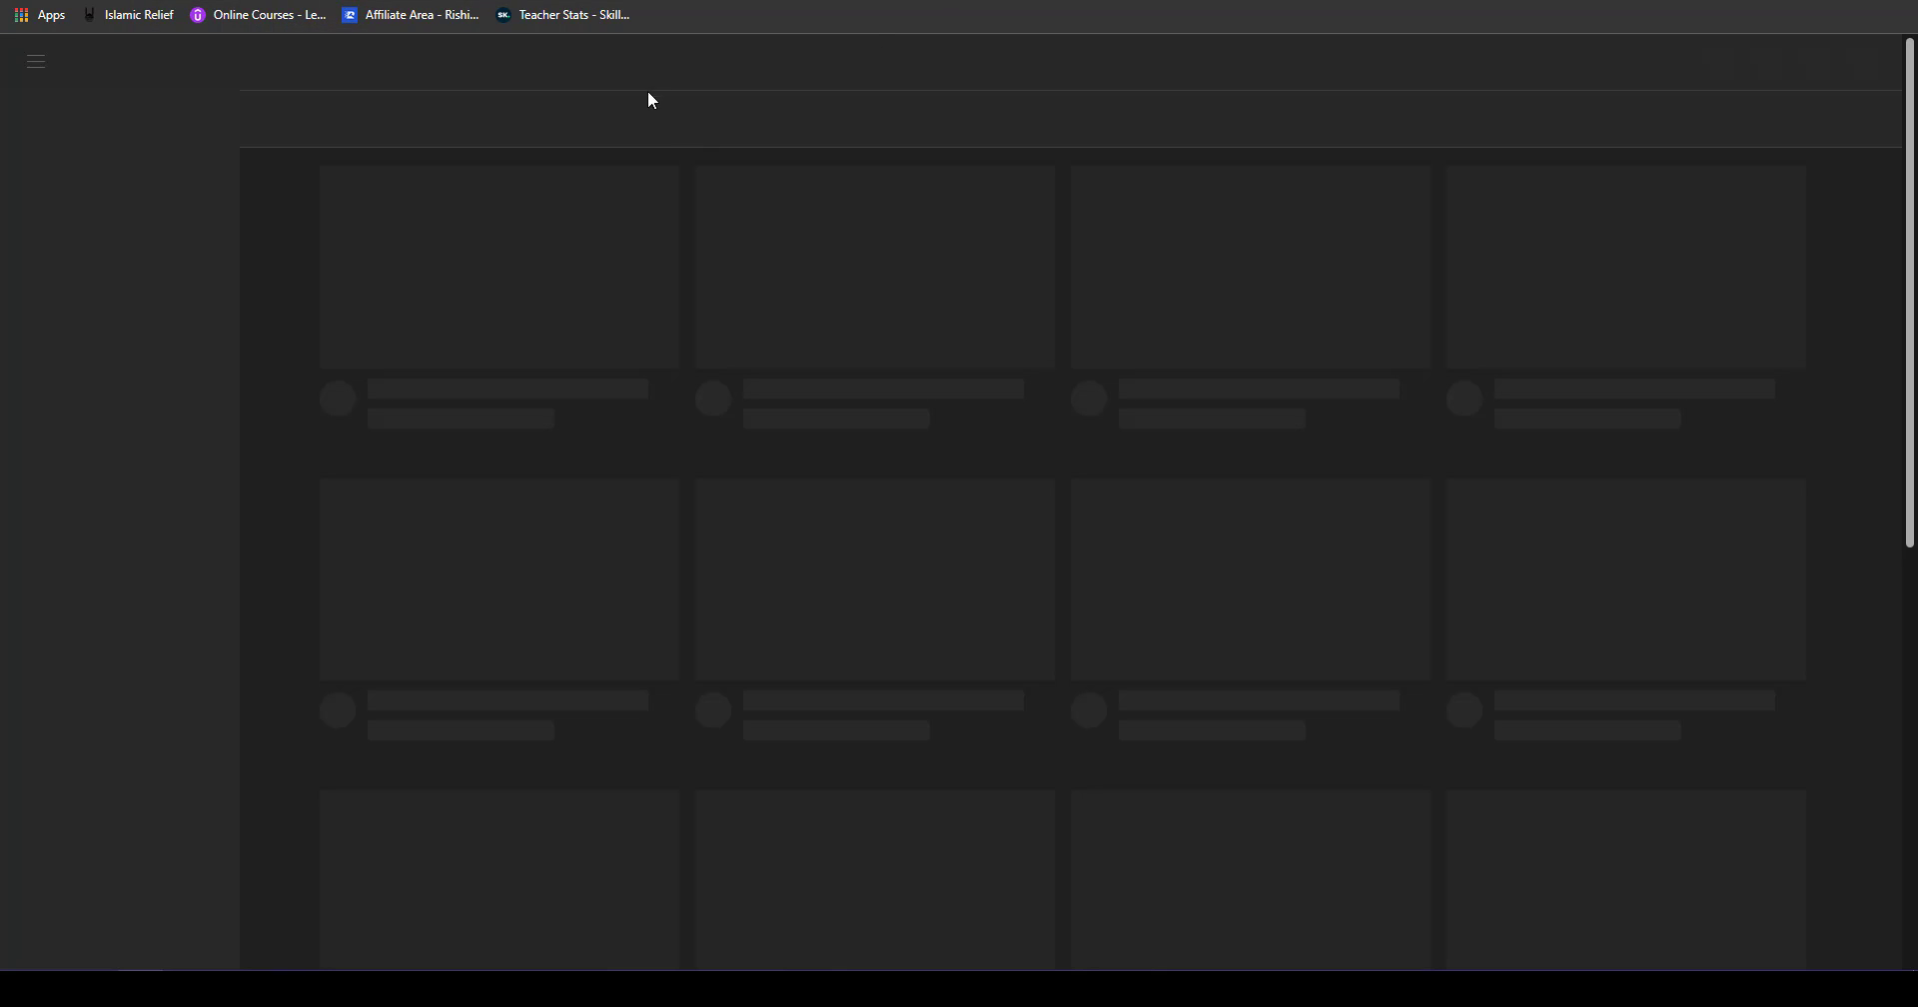
left_click(750, 66)
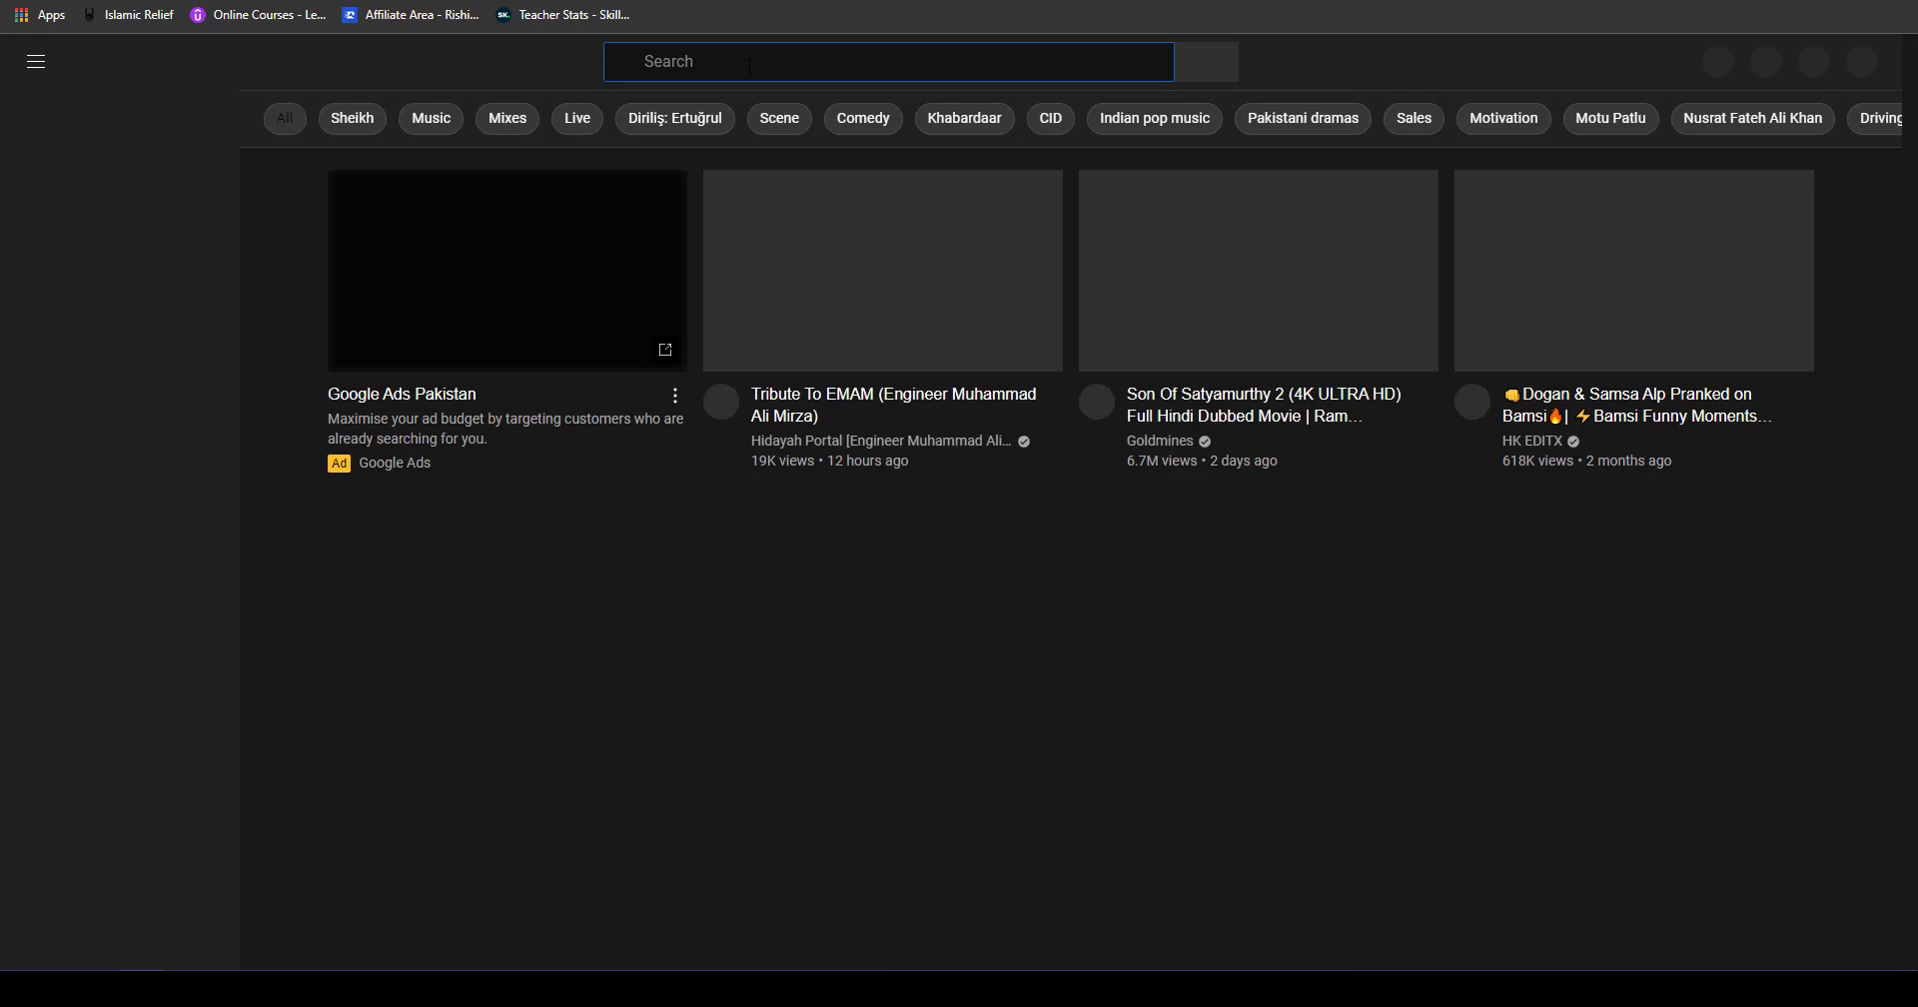
type("GROW WITH KHAD")
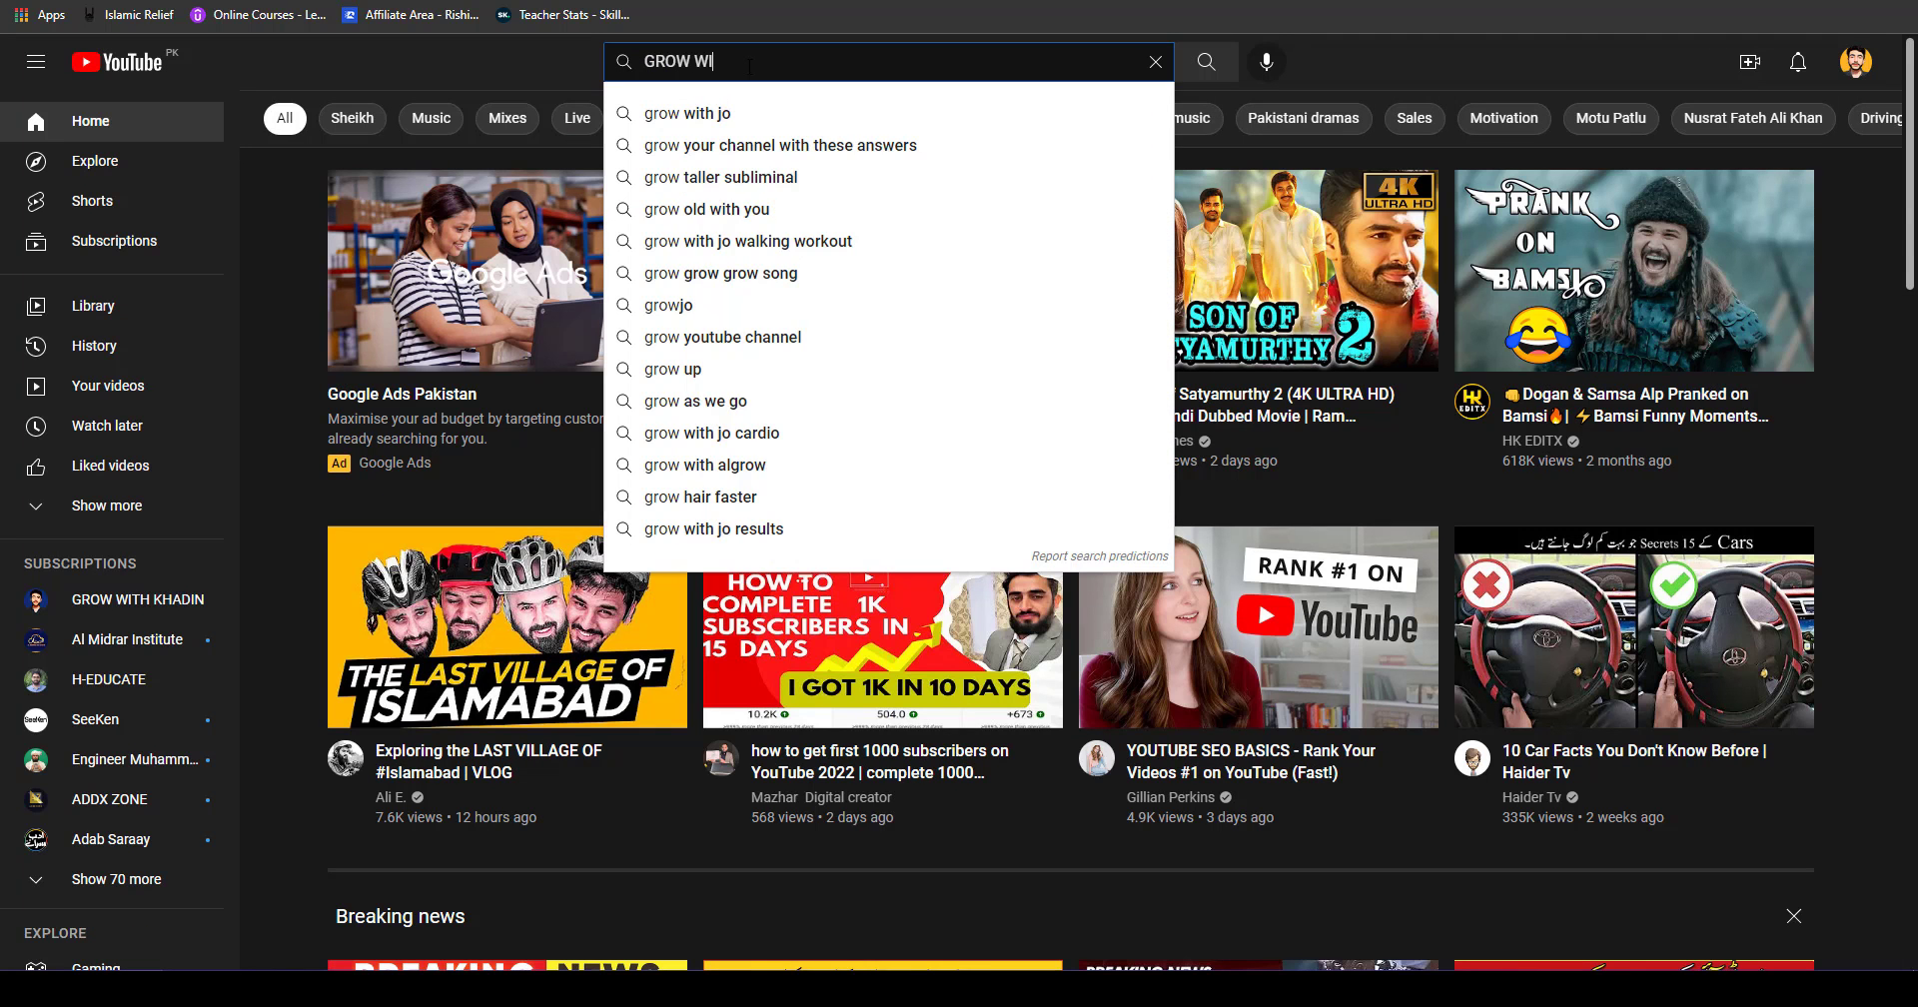
type("IN")
key("Return")
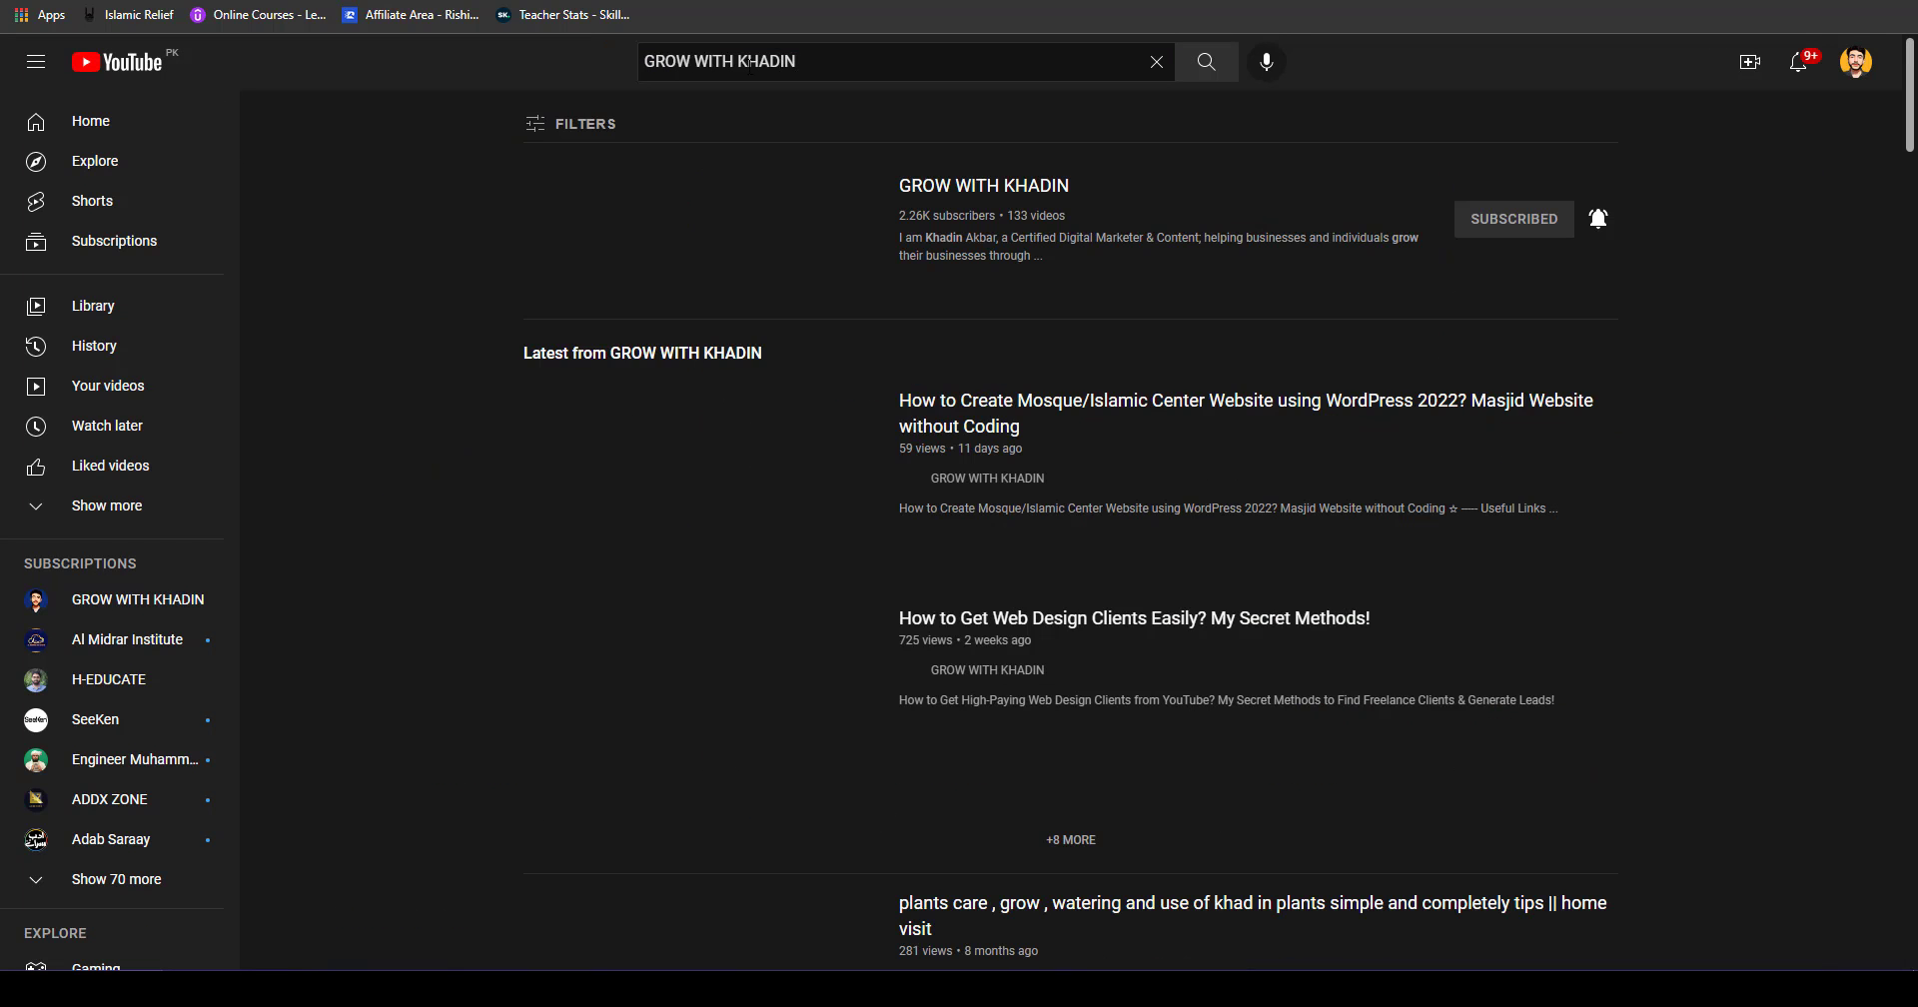
Step: Copy the link of the Mosque/Islamic Center website video and add it to the Video widget as the video's URL
right_click(967, 411)
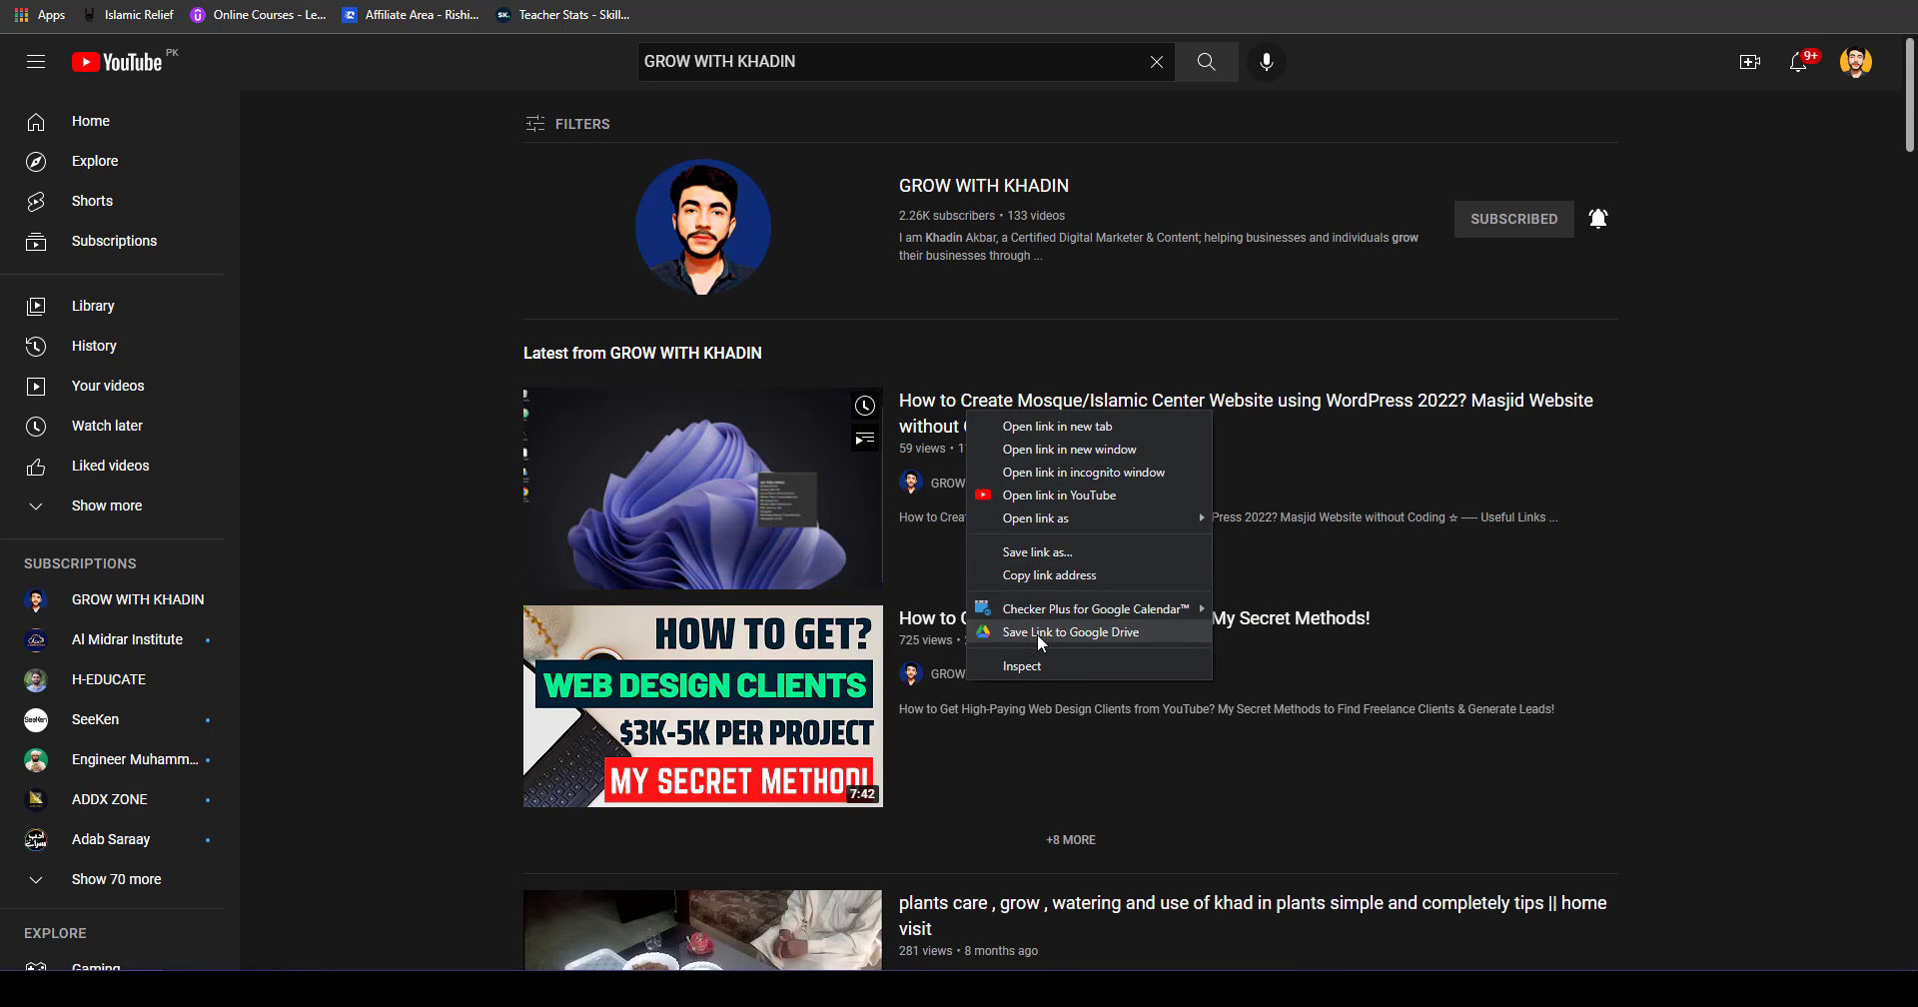
left_click(1048, 587)
left_click(300, 2)
left_click(182, 2)
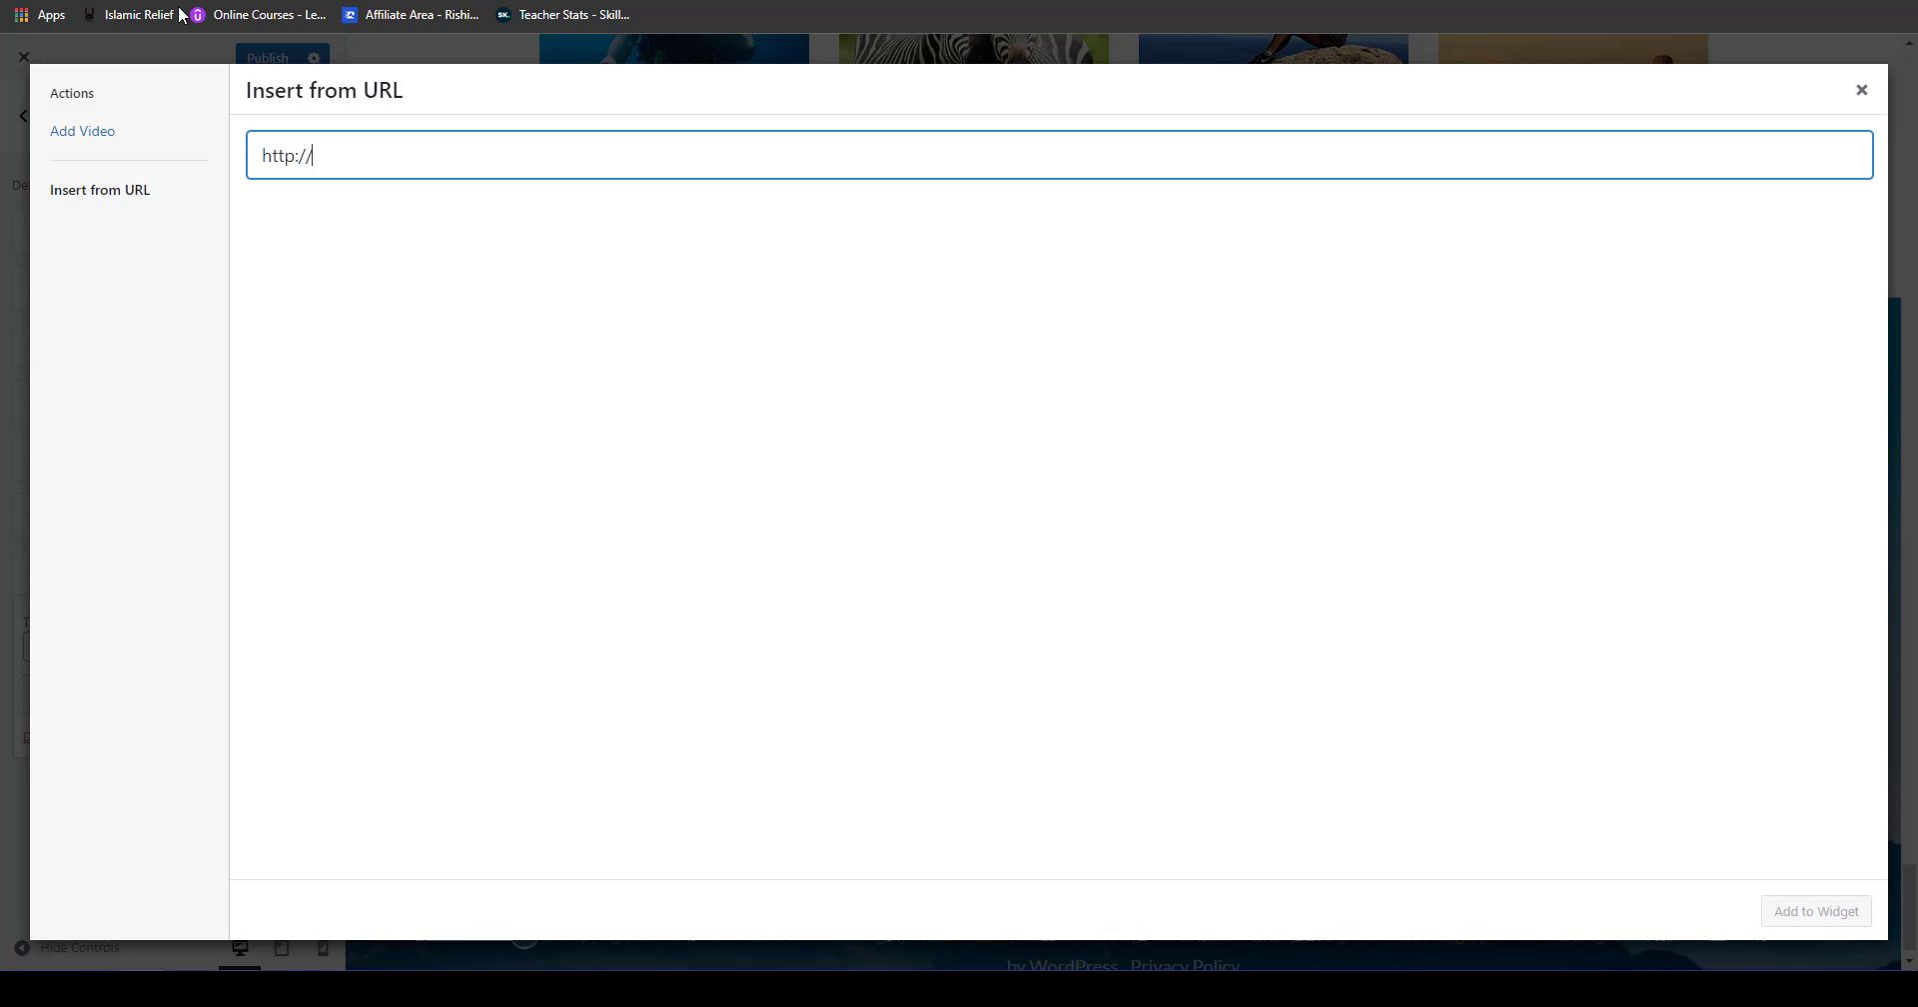
triple_click(353, 142)
key("ctrl+v")
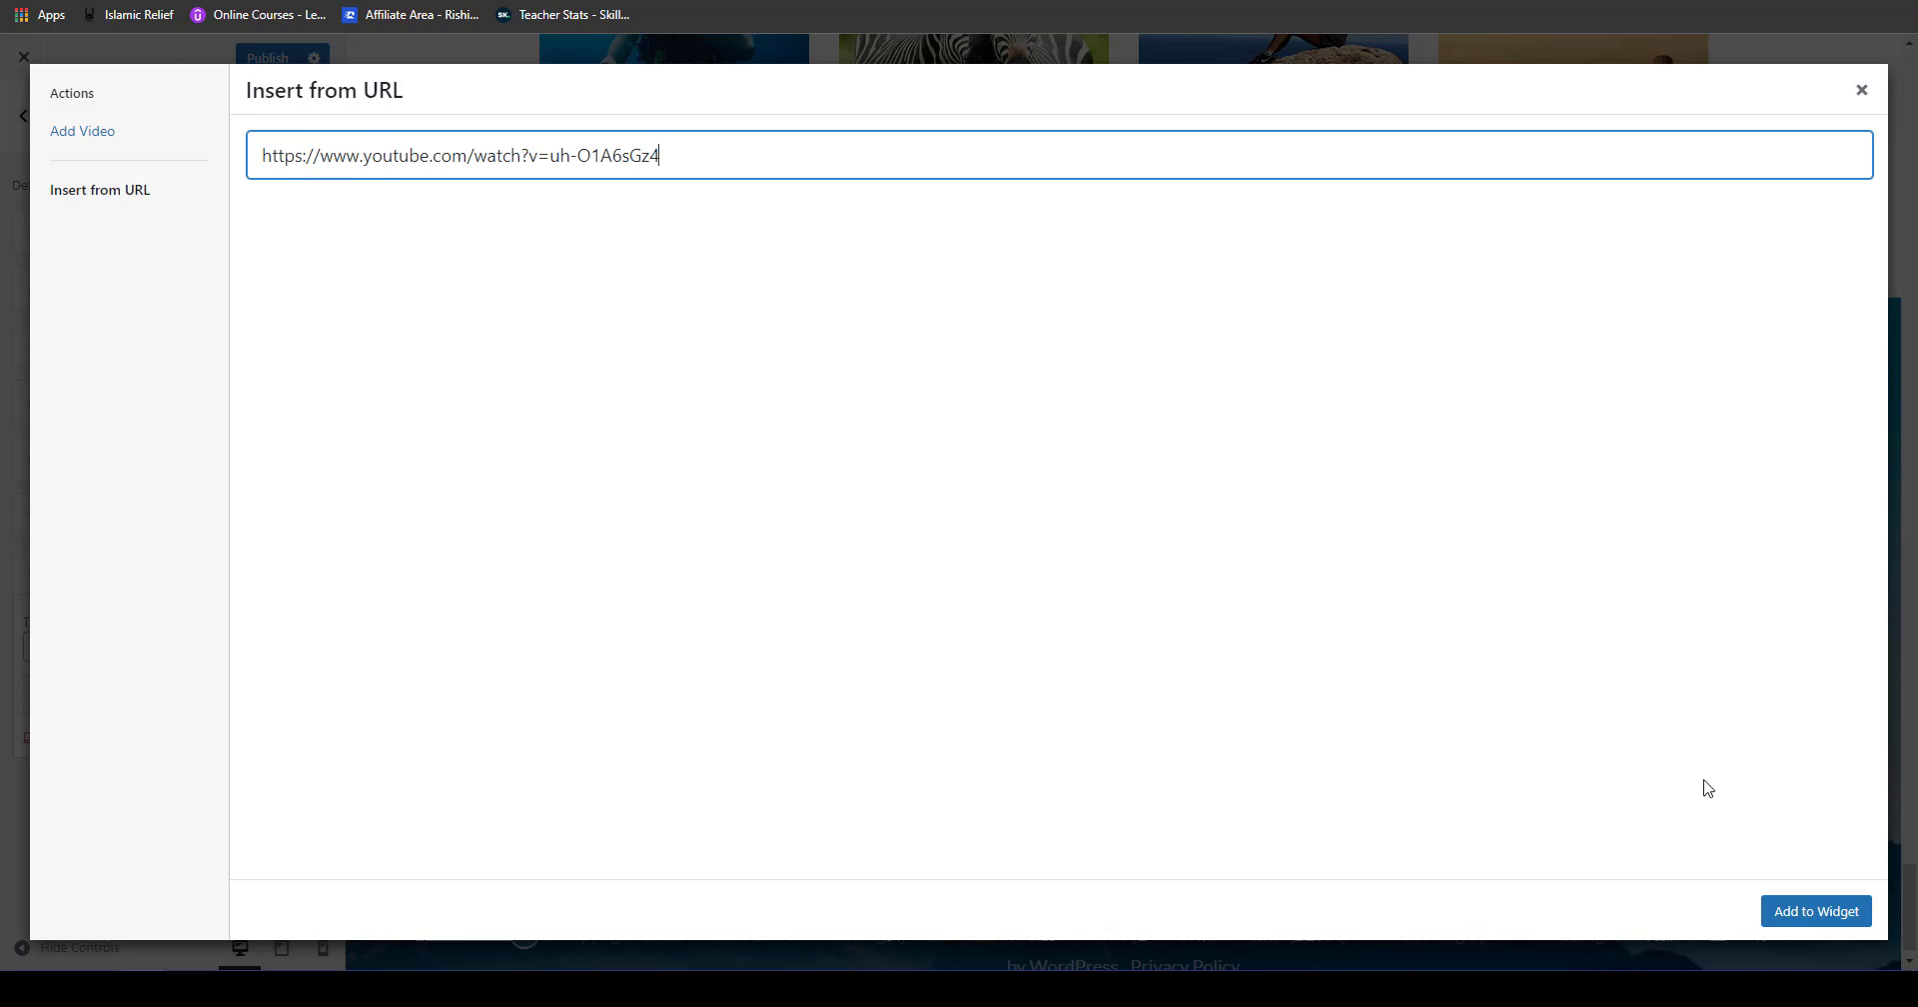
left_click(1802, 929)
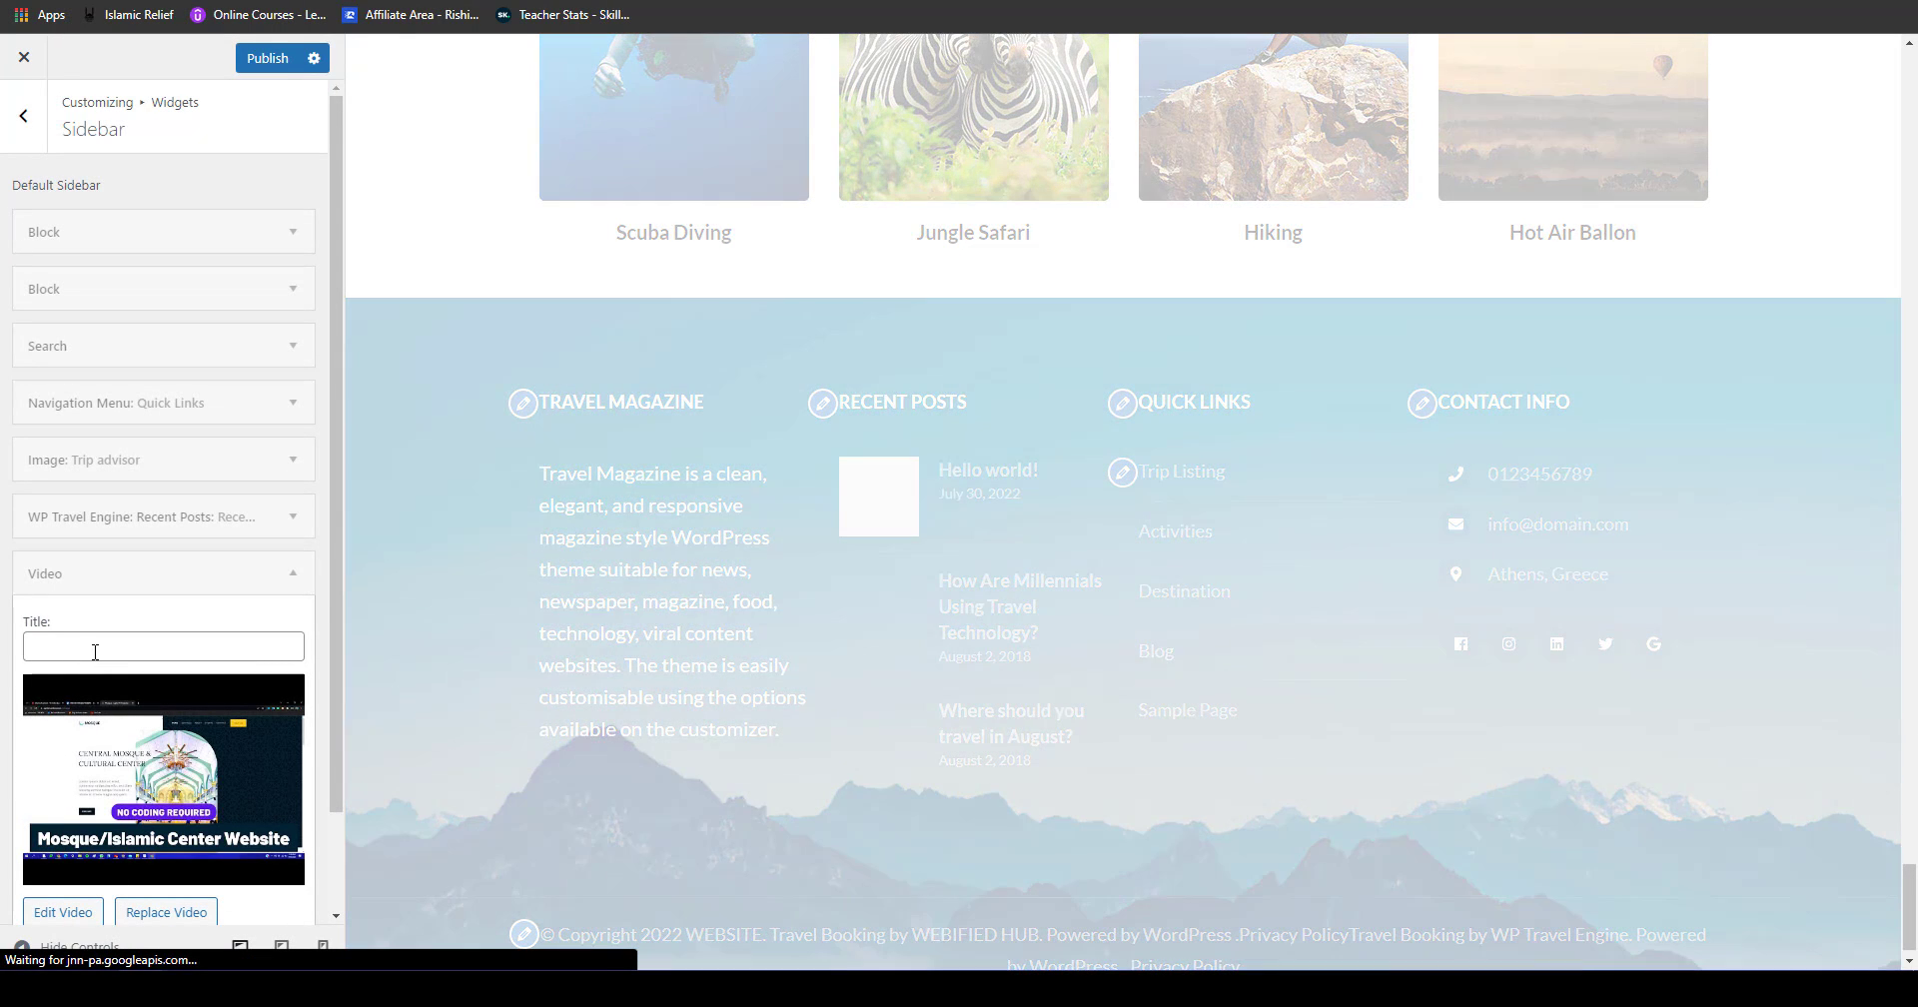
Step: Title the Sidebar's Video widget "VIDEO", publish the changes and check the sidebar on the reloaded Sample Page
left_click(161, 647)
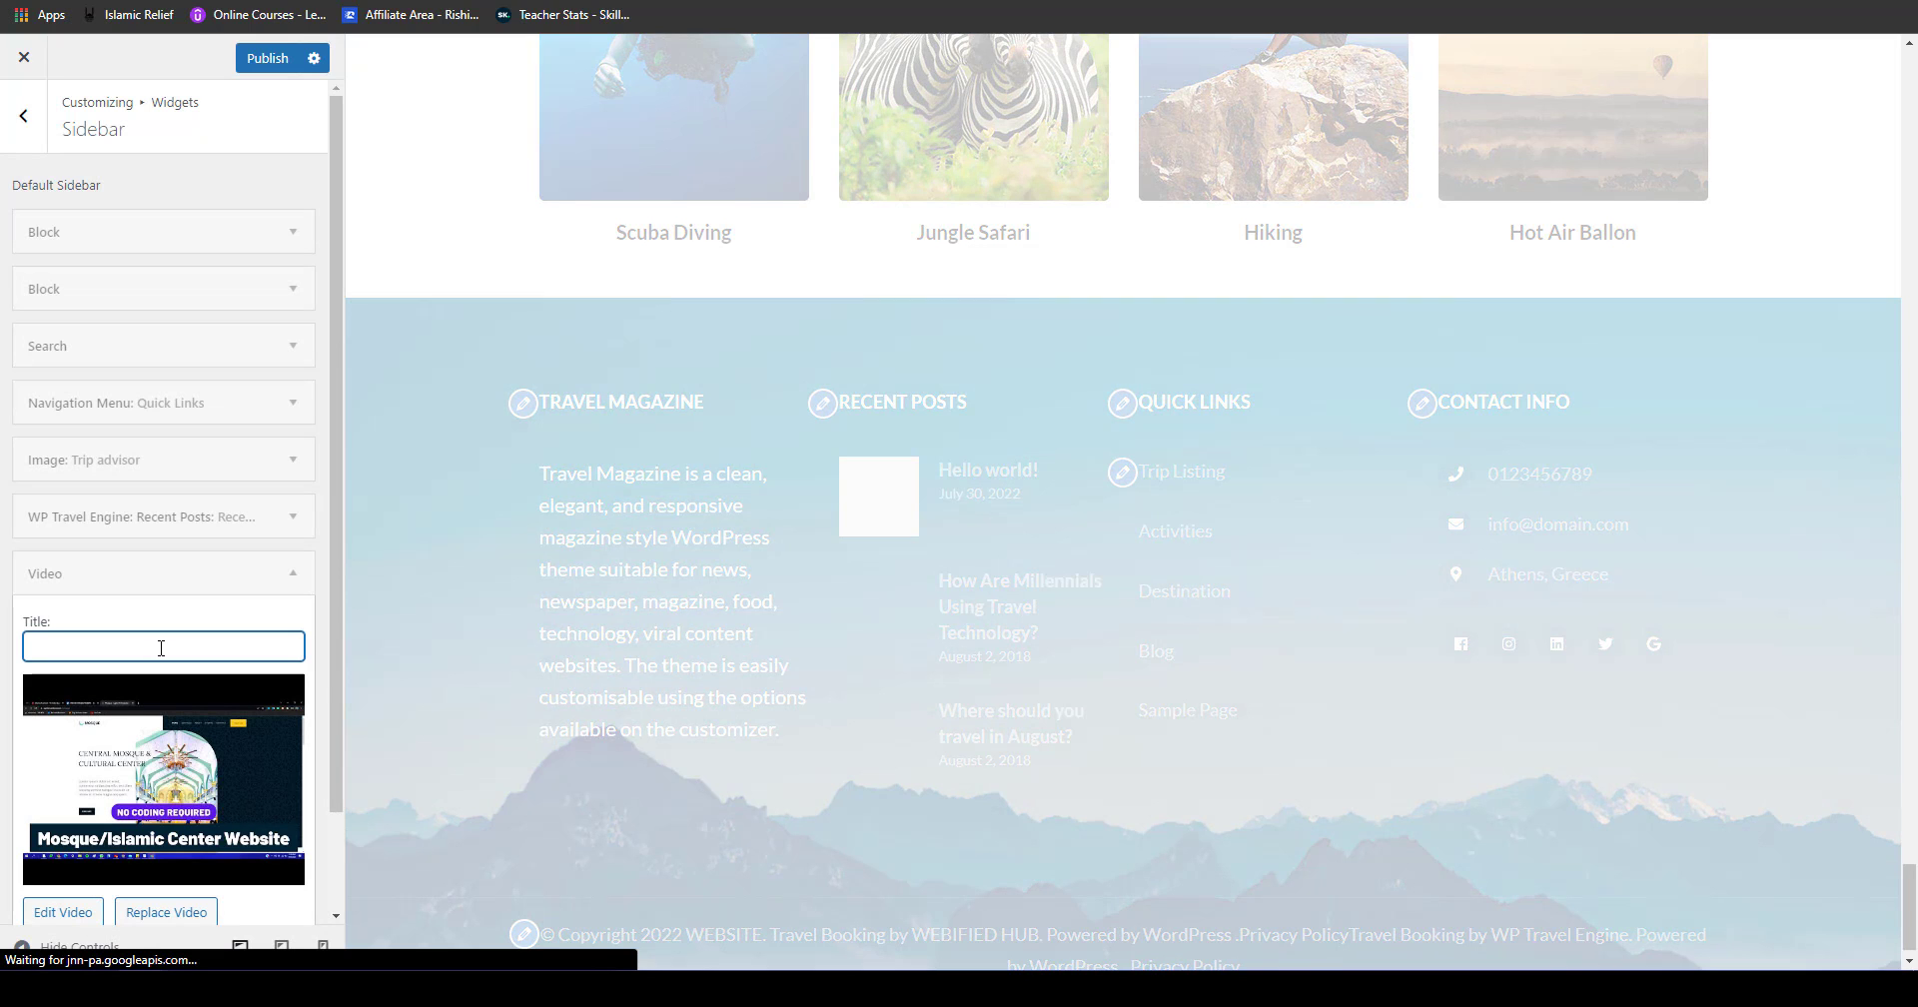
key("BackSpace")
key("BackSpace")
key("BackSpace")
key("BackSpace")
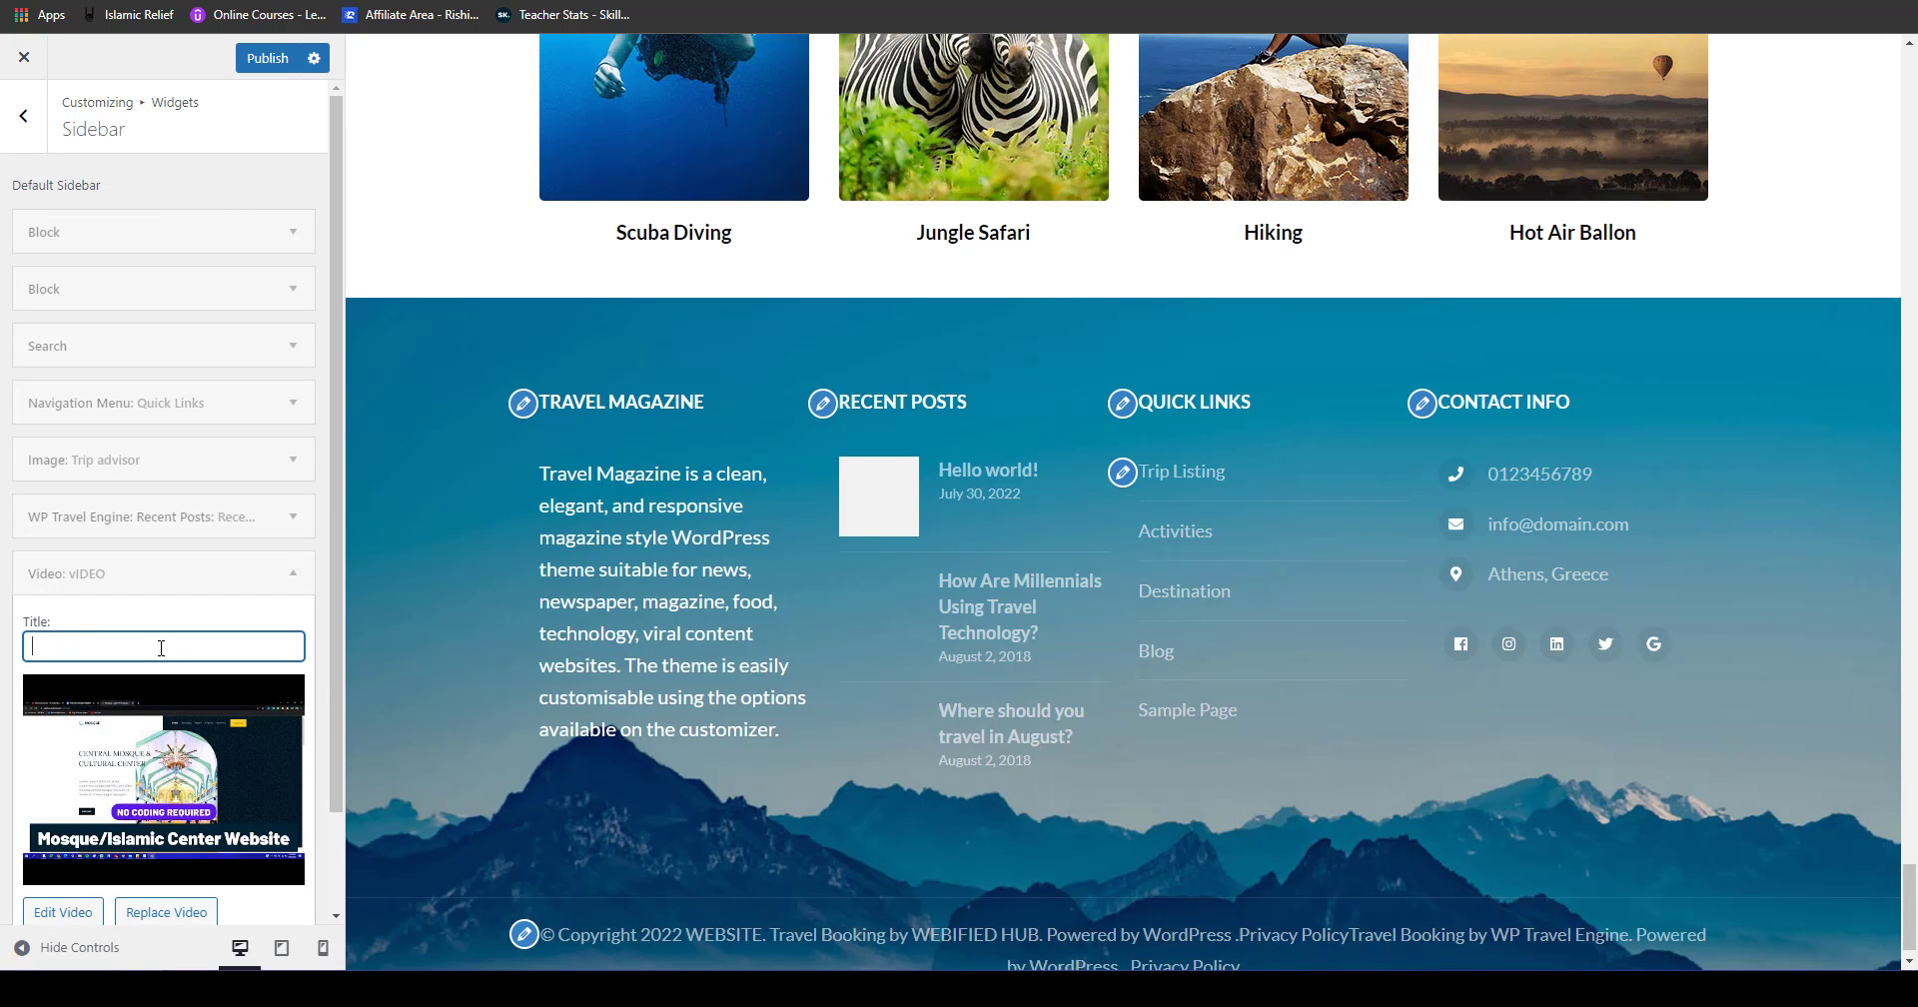
type("VIDE")
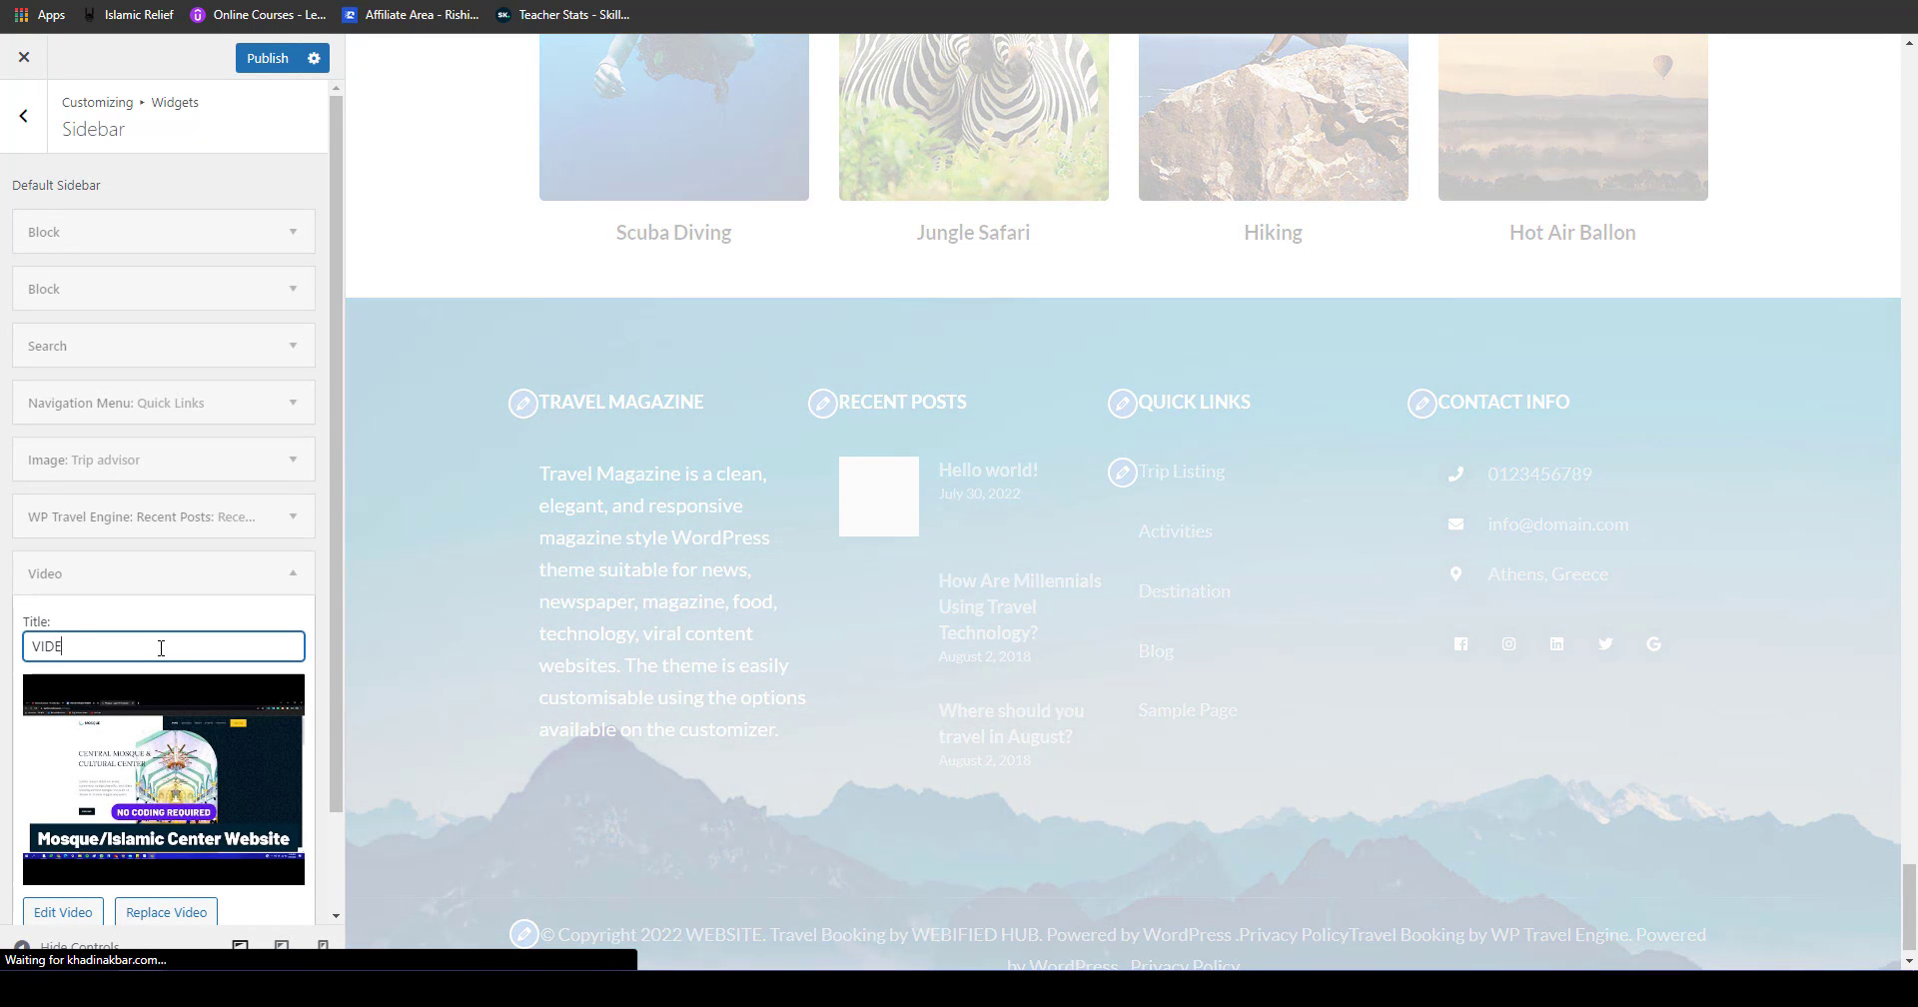
type("O")
left_click(255, 64)
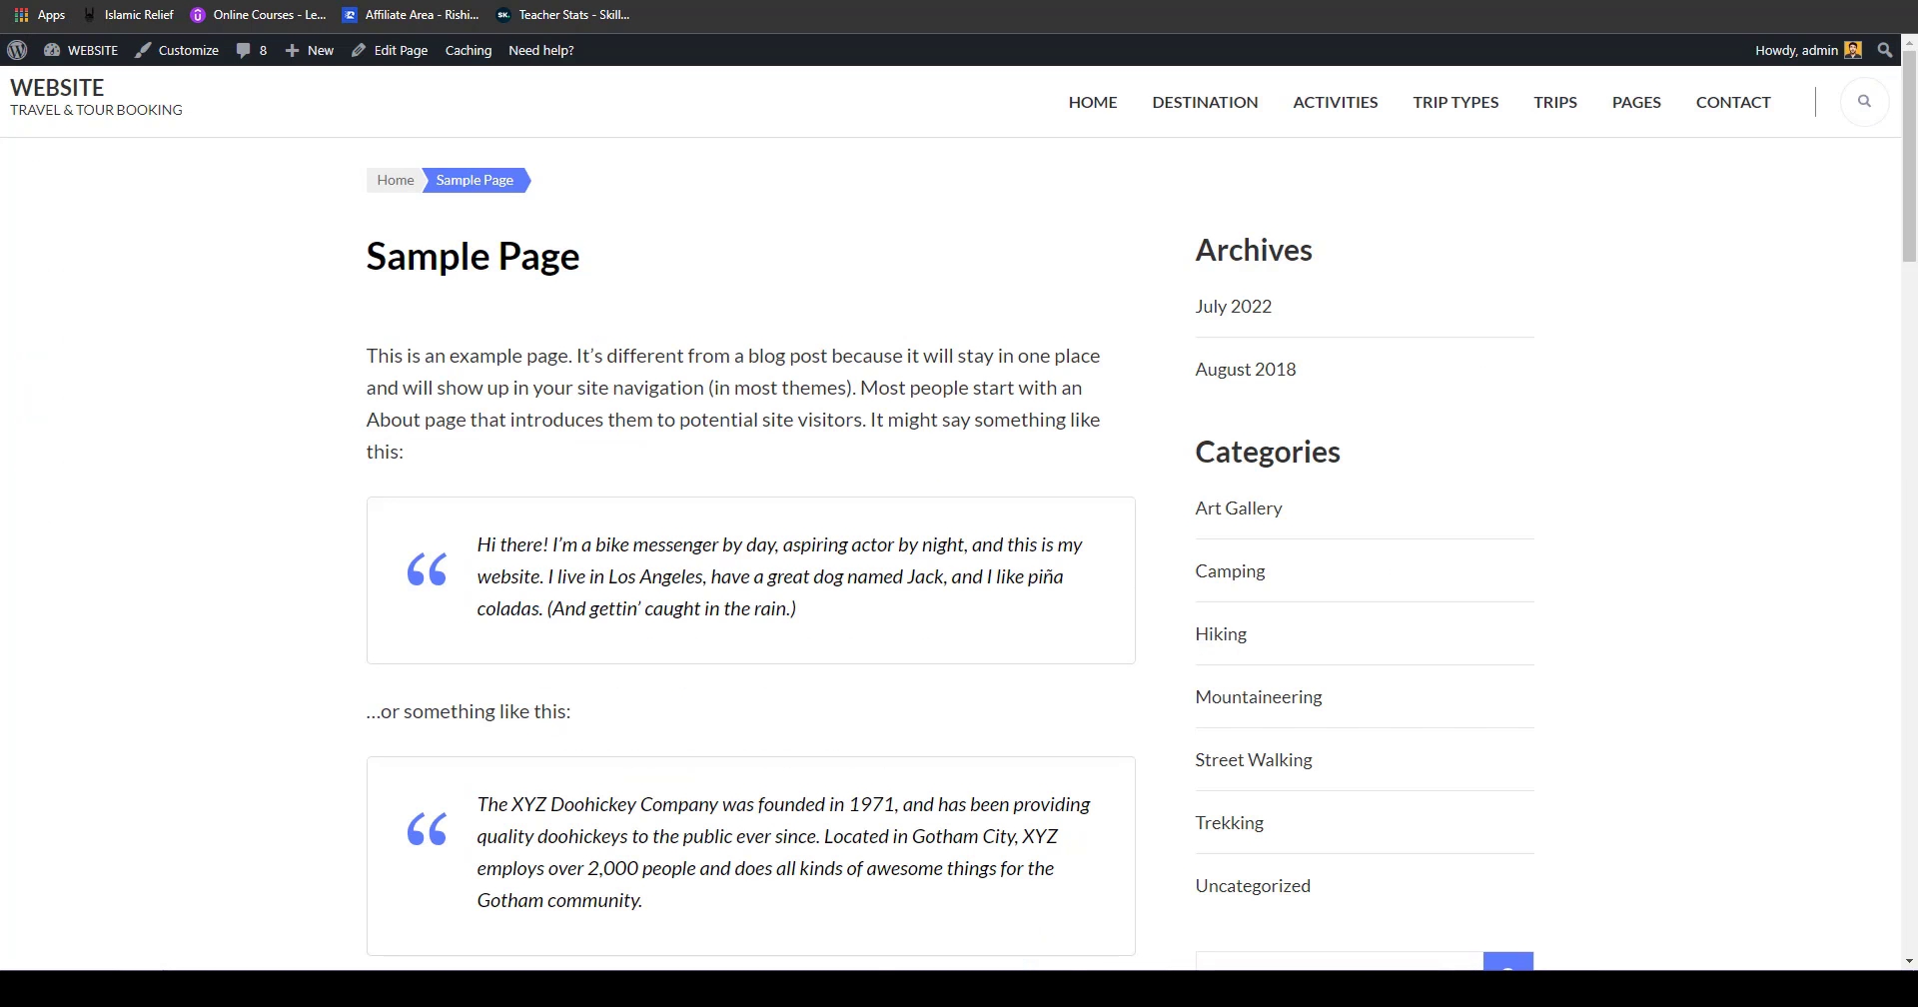
left_click(86, 3)
left_click_drag(1911, 162, 1913, 745)
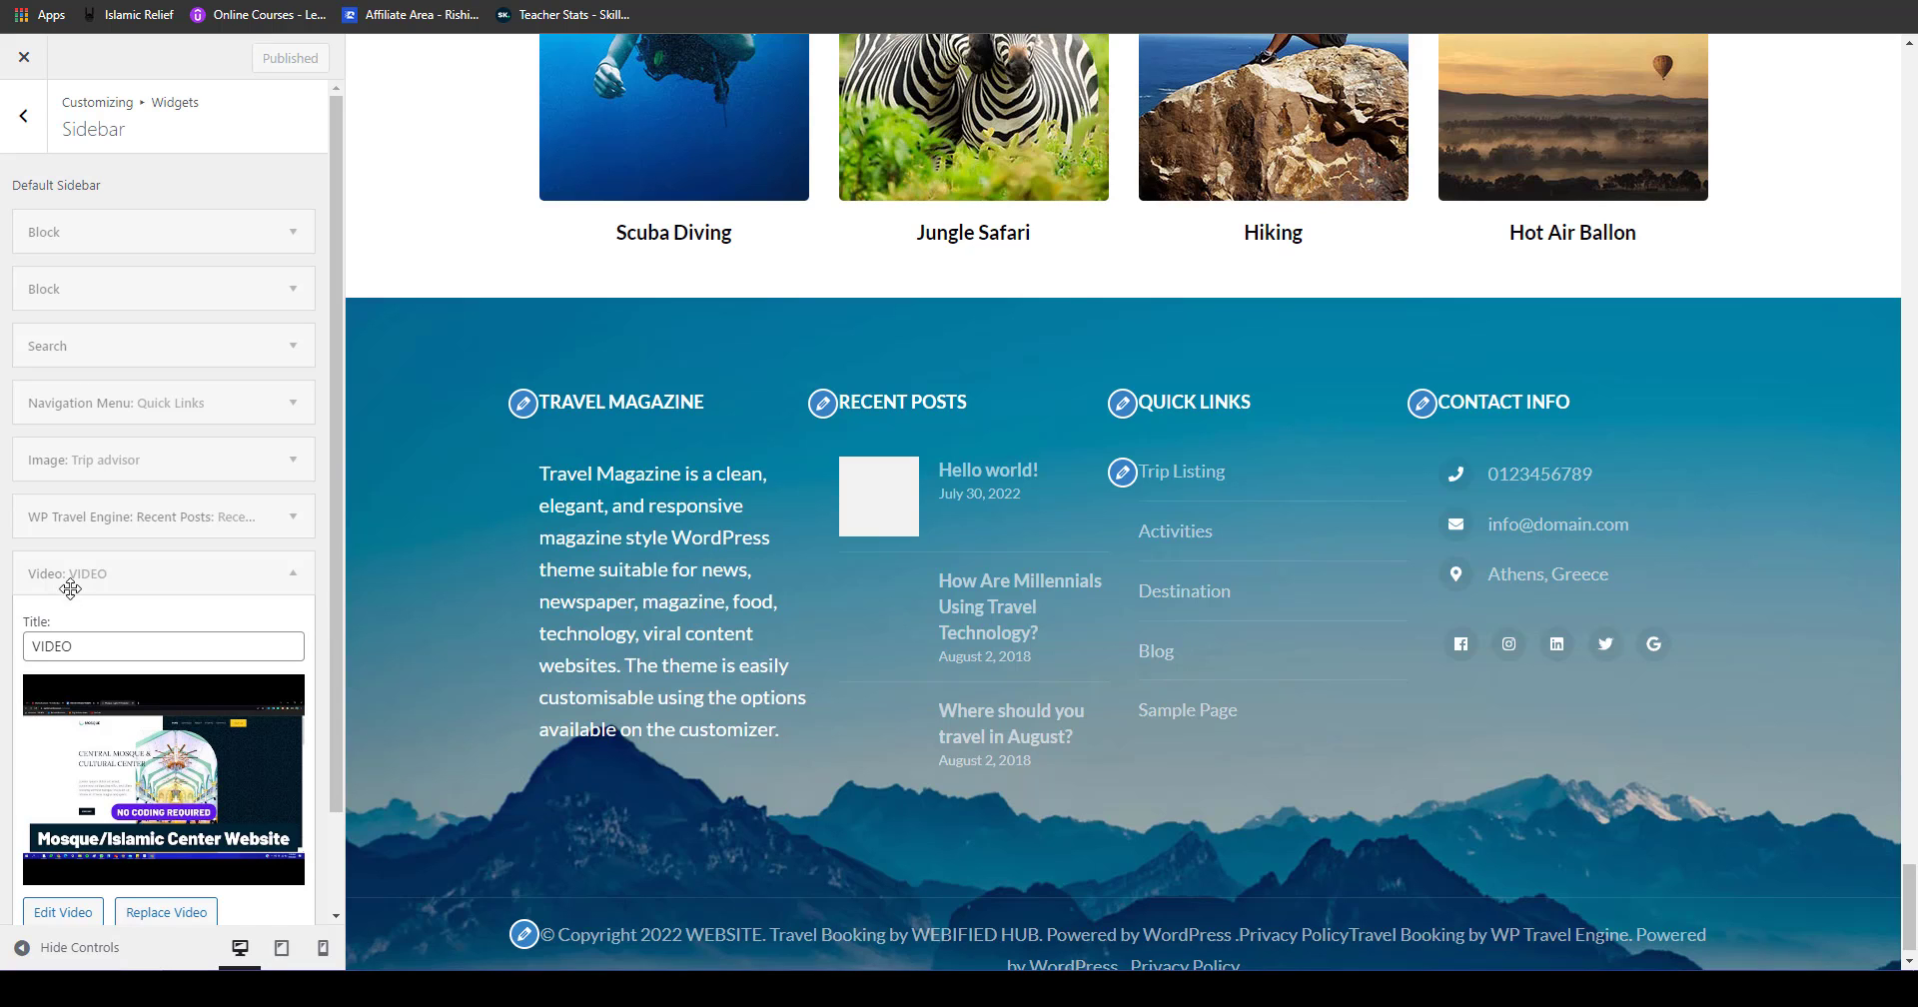
Step: Move the Video widget to the top of the Sidebar, publish the change and test the video's playback on the Sample Page
left_click_drag(77, 587, 120, 196)
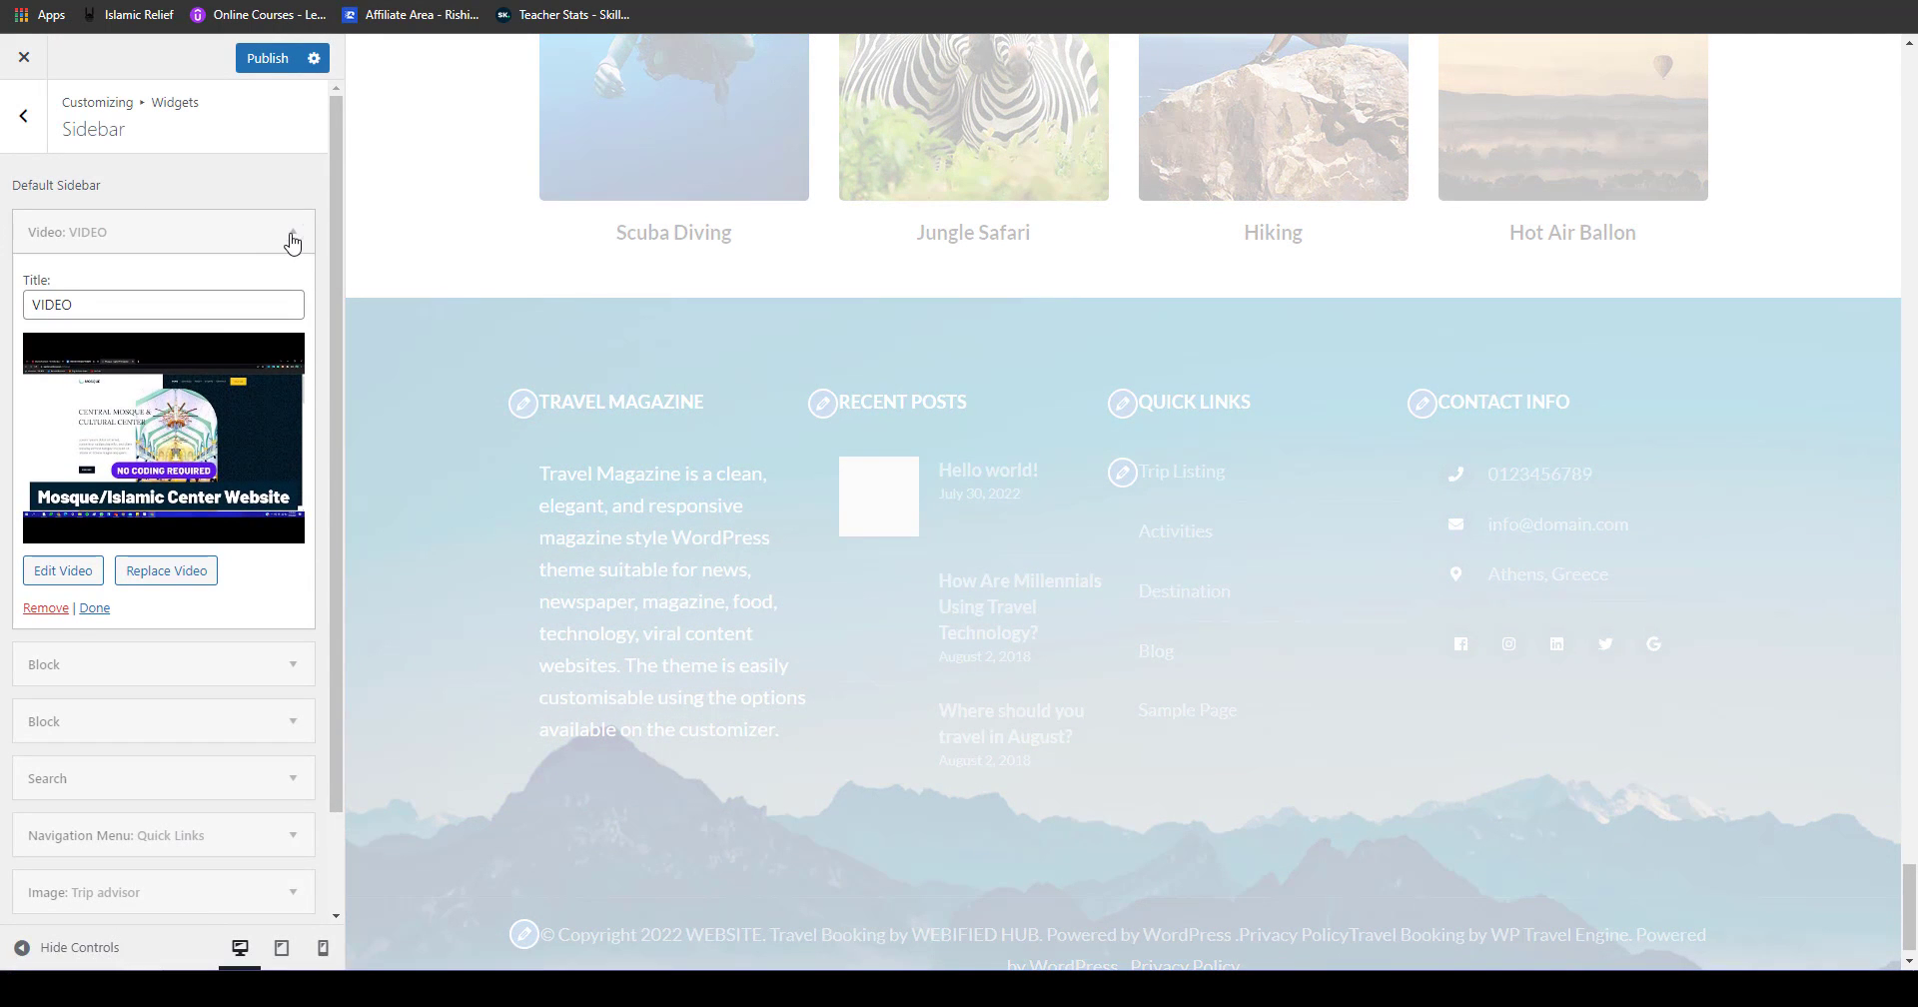
left_click(291, 235)
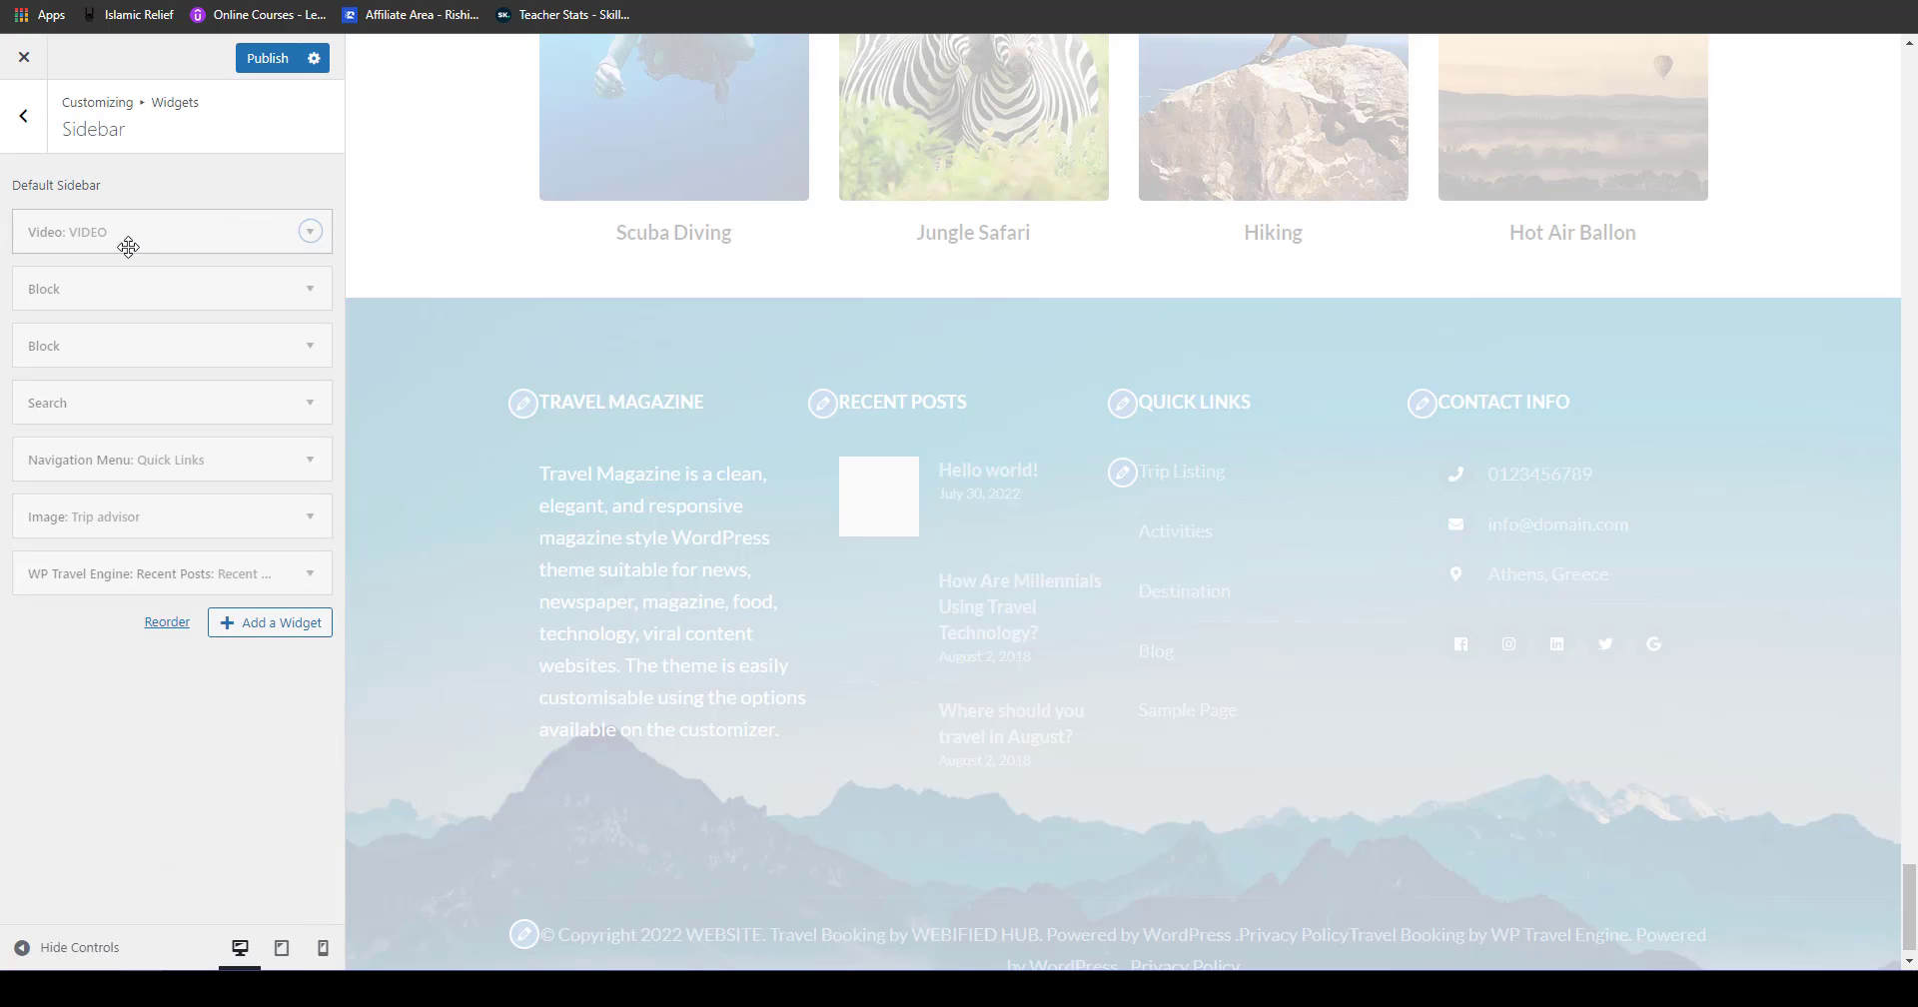
left_click(269, 62)
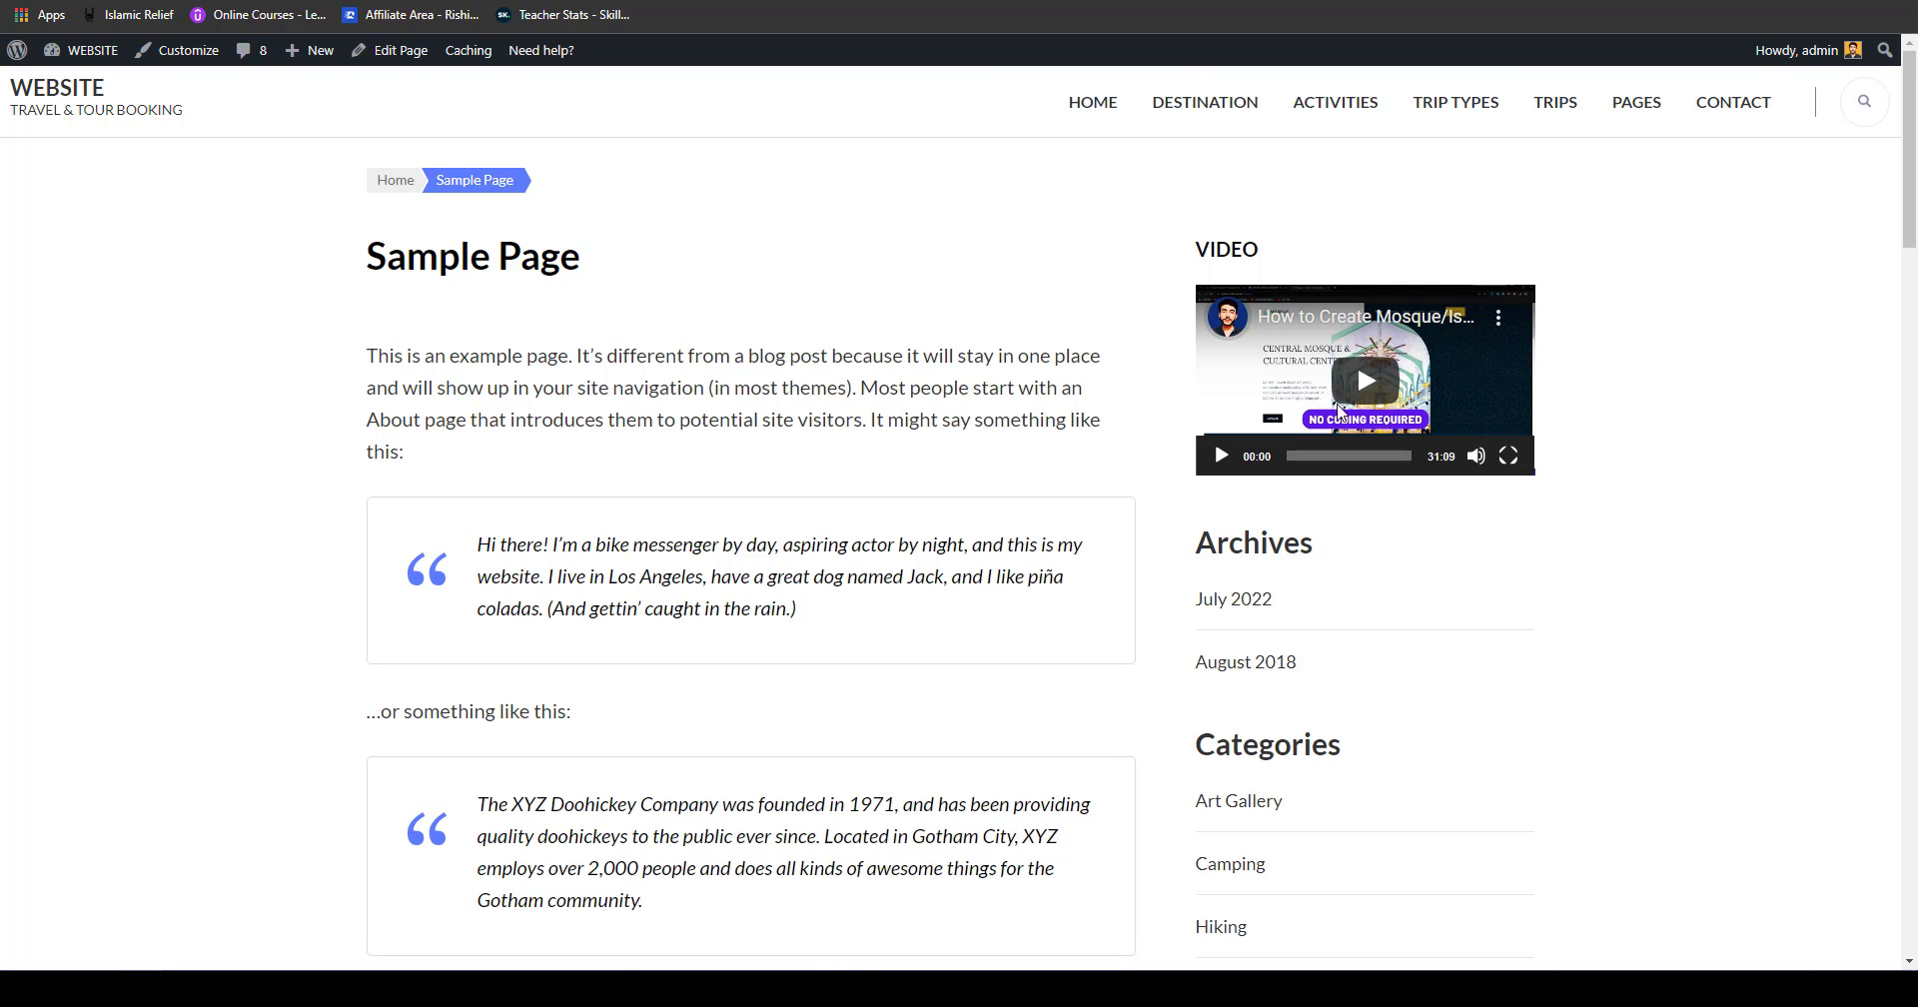
left_click(1218, 459)
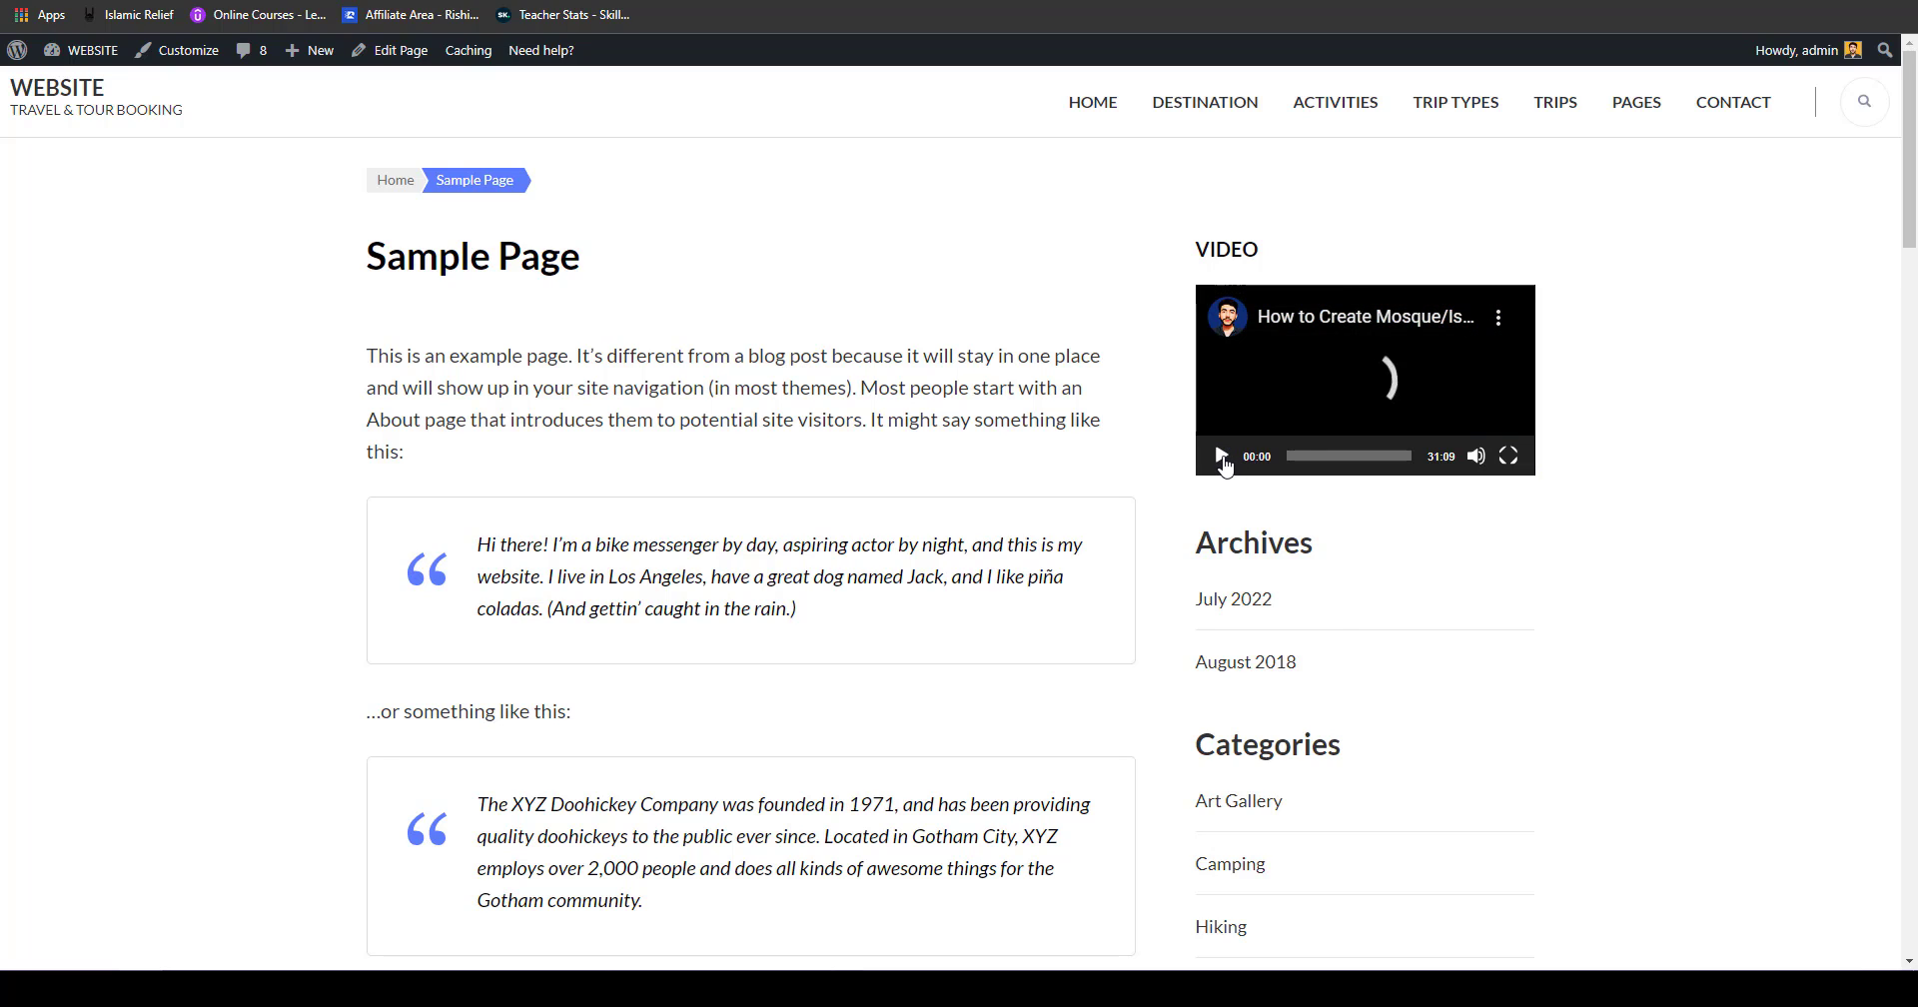
left_click(1222, 457)
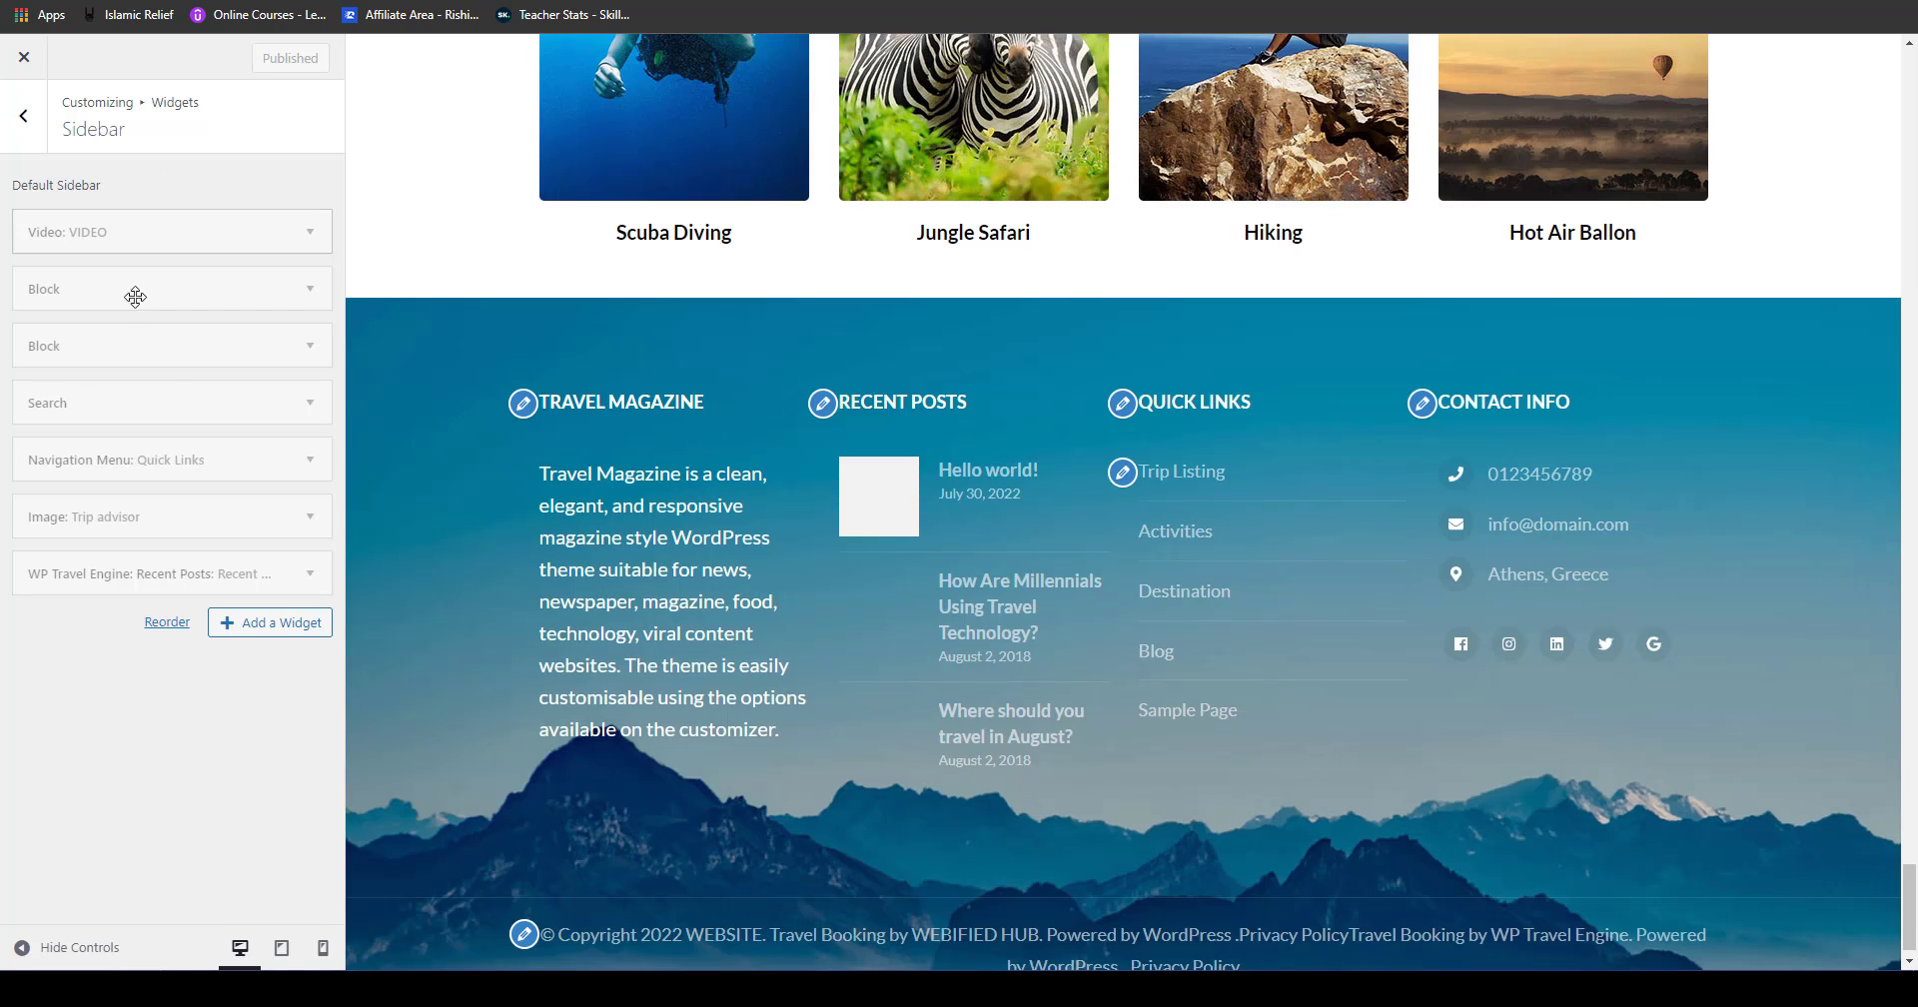
Step: Retitle the Travel Magazine text widget in Footer One as "WEBSITE BY" followed by the site author's first name
left_click(36, 135)
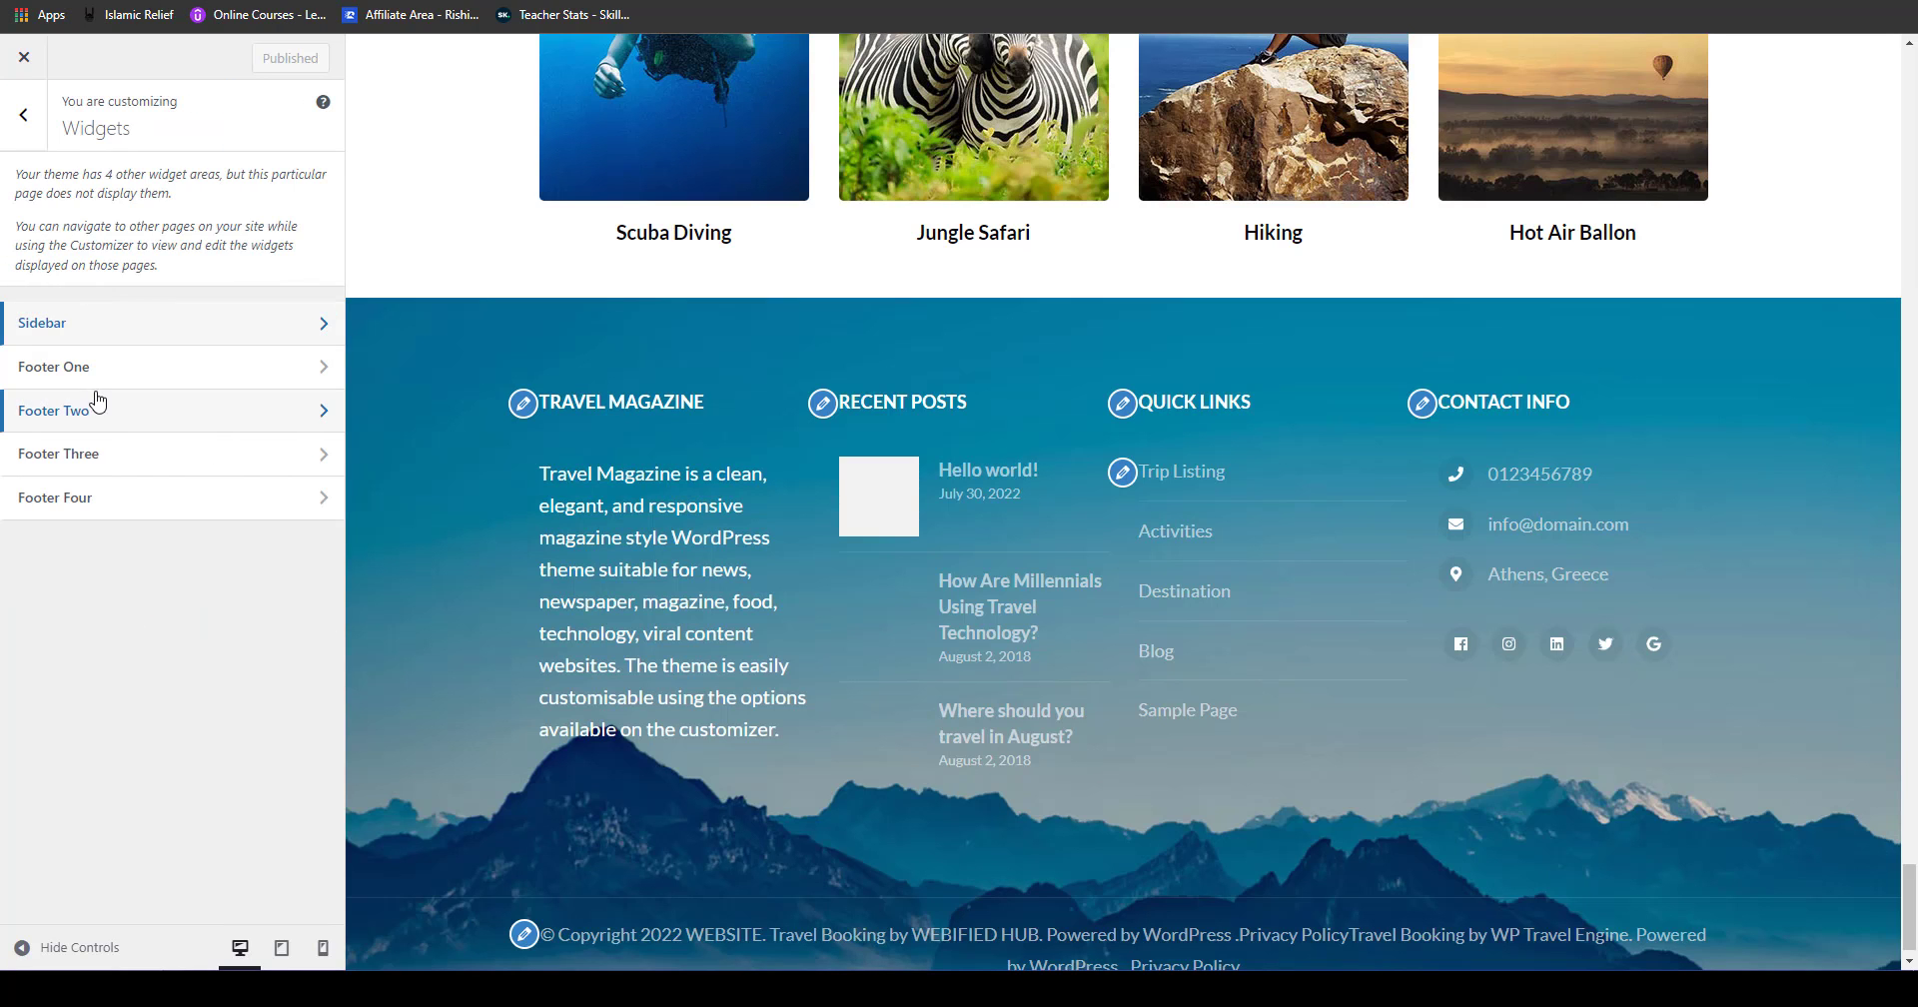
left_click(96, 410)
left_click(28, 130)
left_click(62, 364)
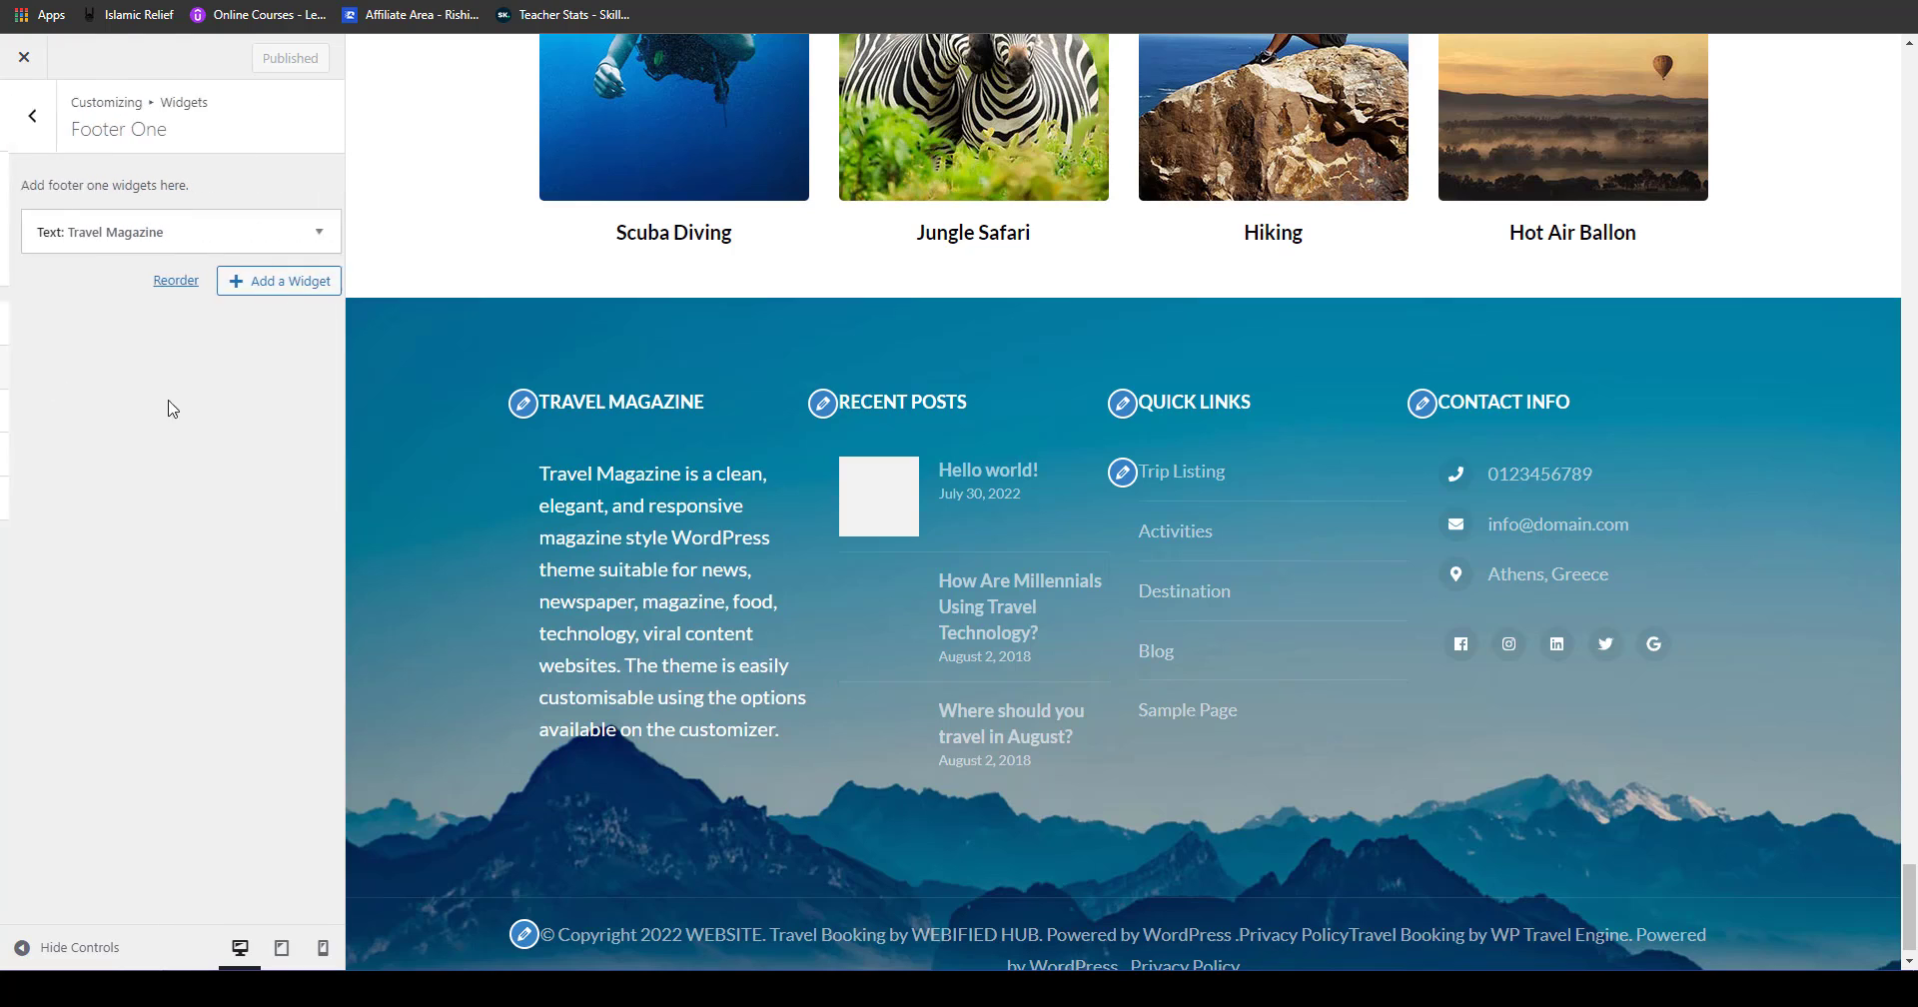
left_click(309, 232)
left_click(148, 307)
key("ctrl+shift+Left")
key("ctrl+shift+Left")
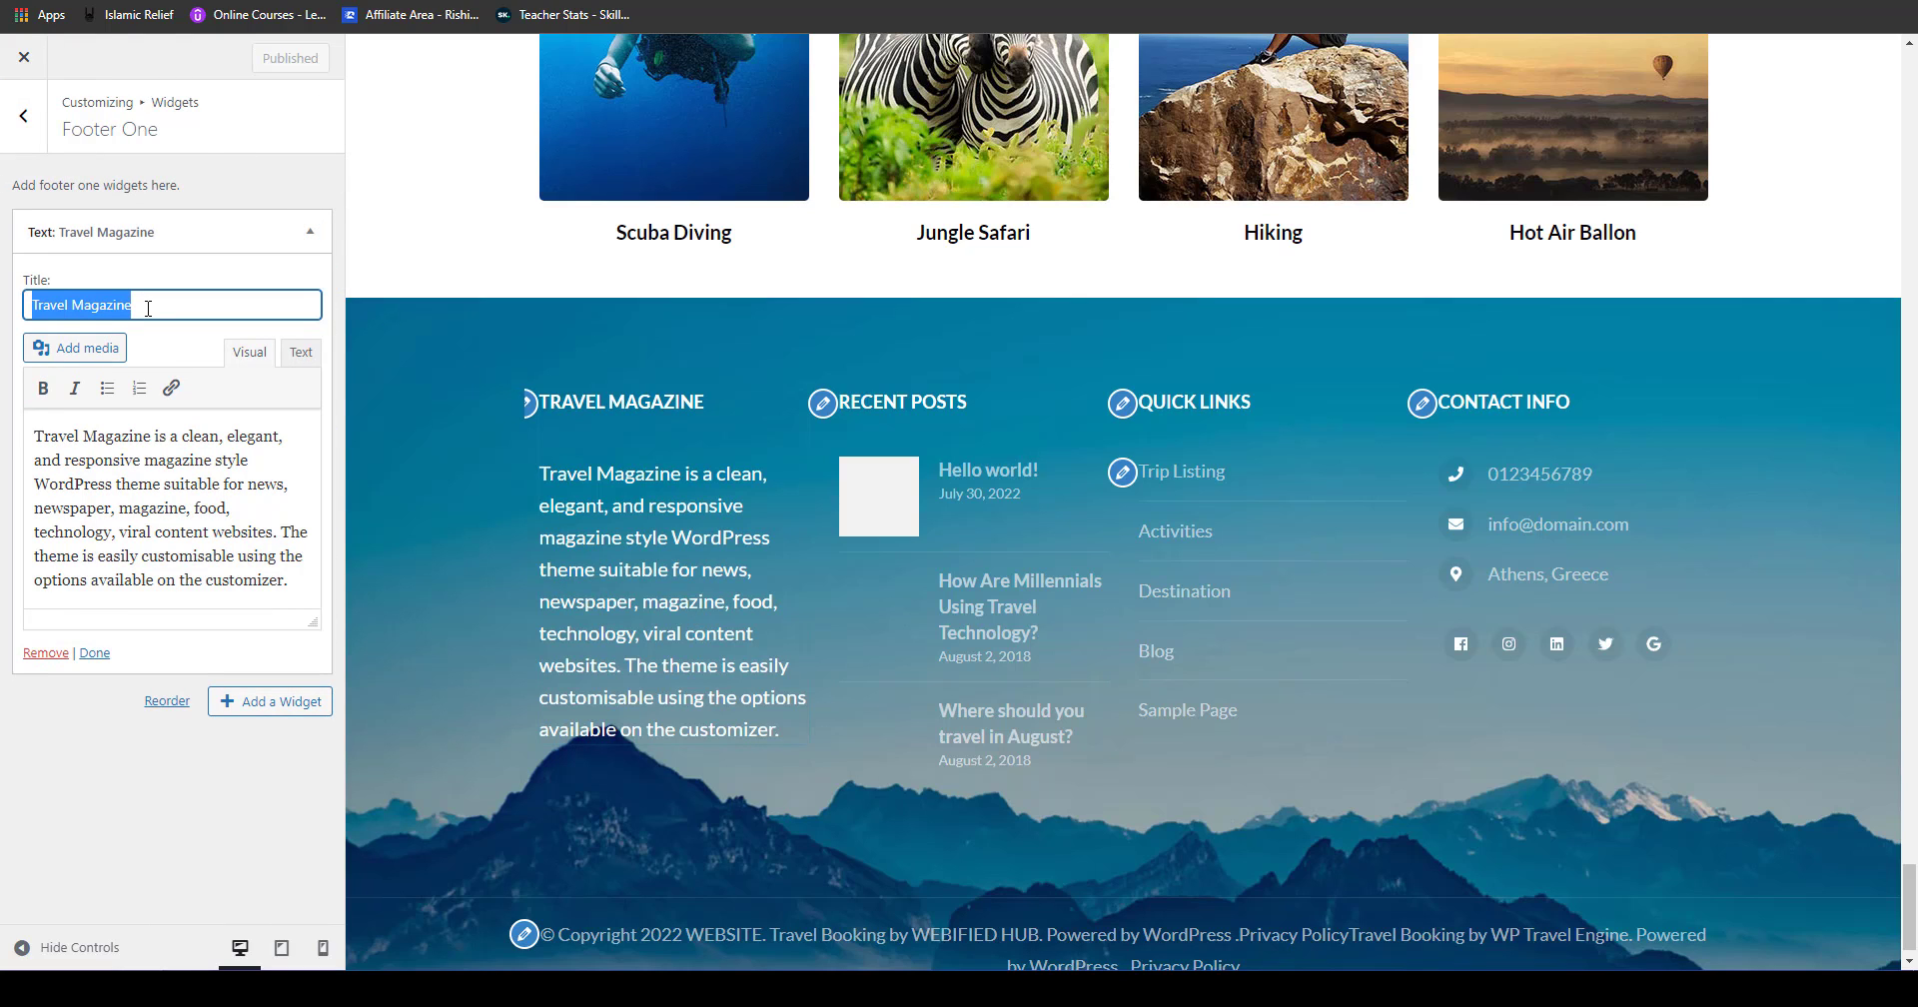
type("WEBSITE BY KHADIN")
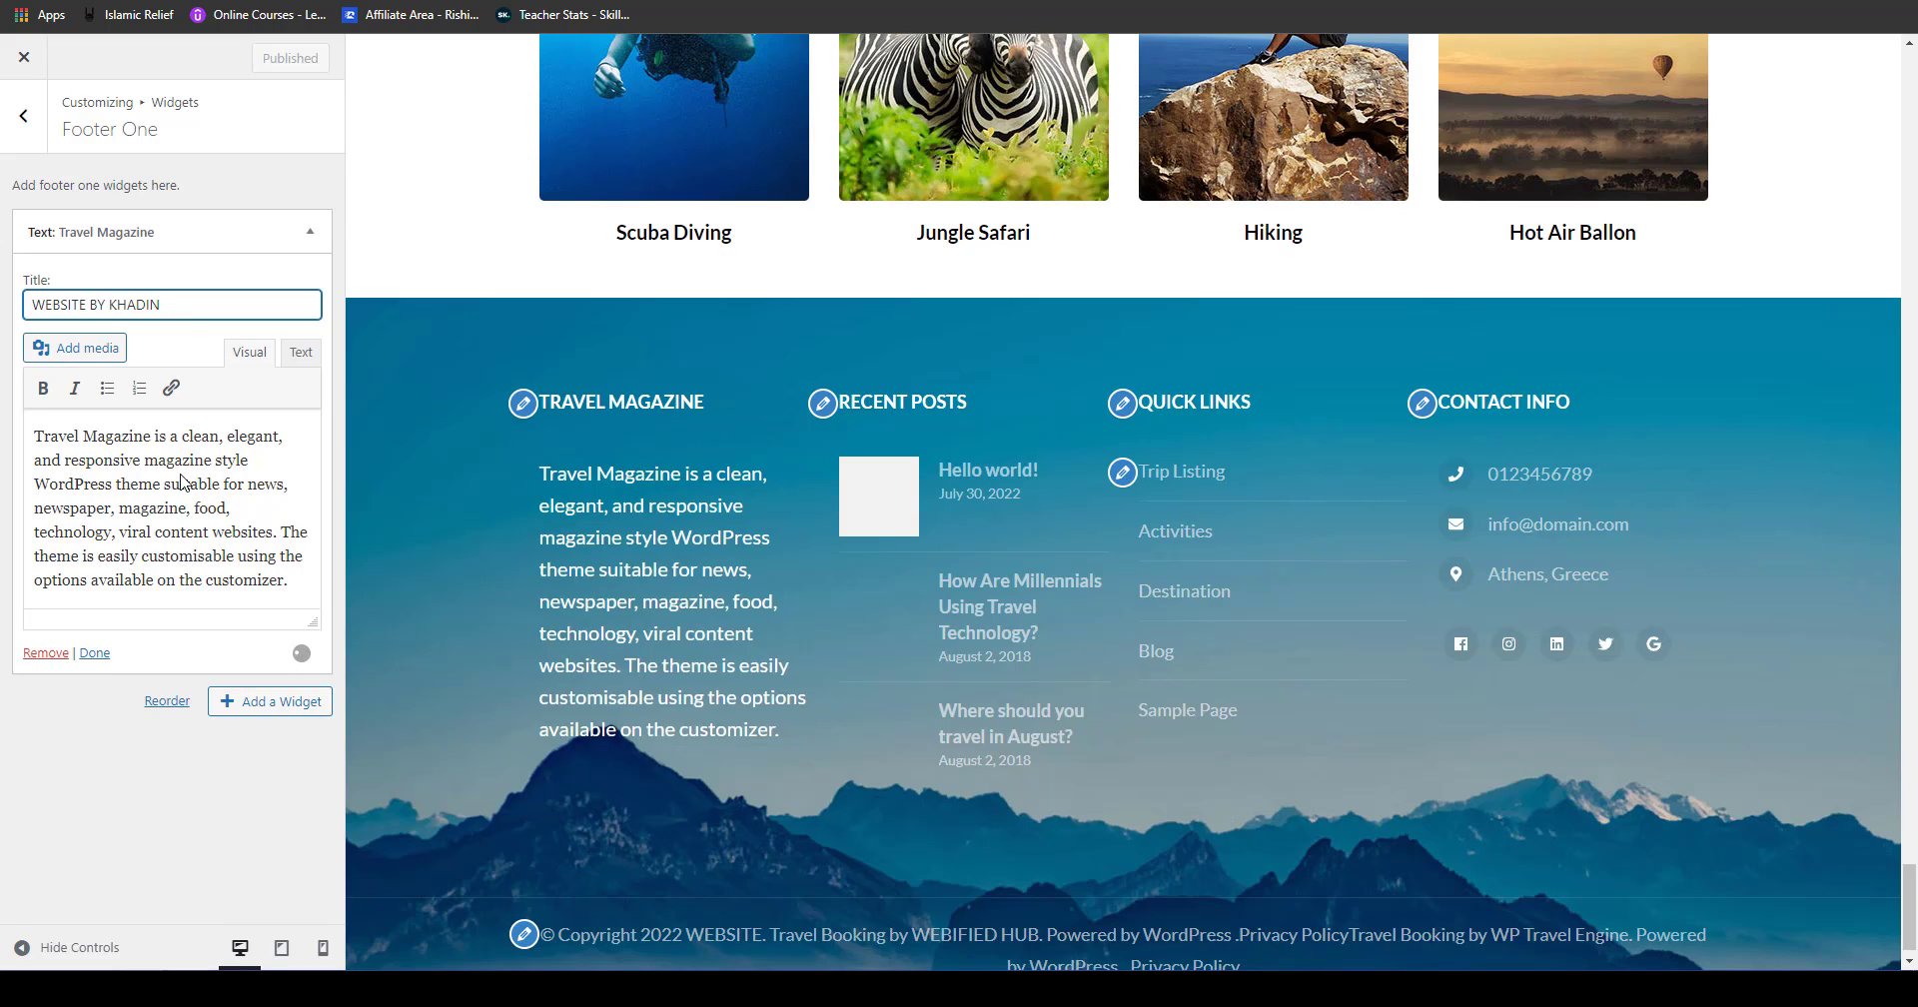
left_click(1099, 729)
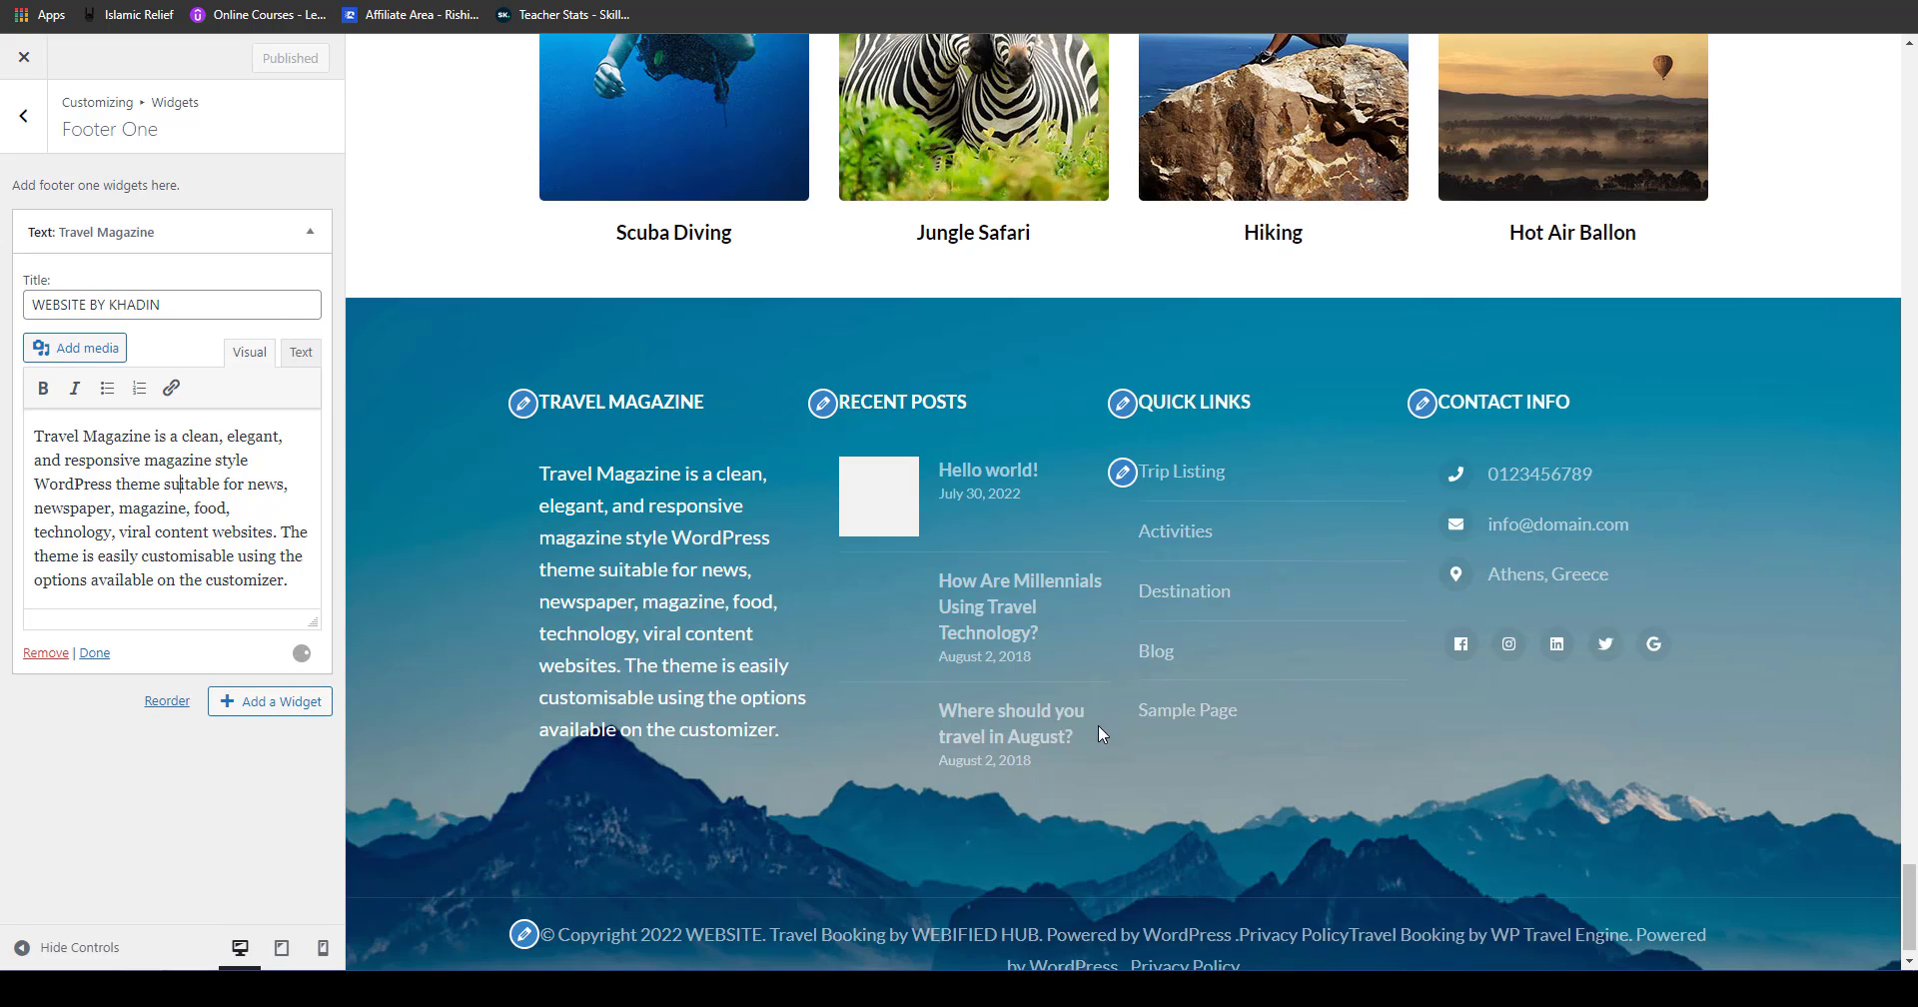
Step: In the footer's Recent Posts widget, turn off post thumbnails, enable opening in a new tab and keep the Style One layout
left_click(822, 411)
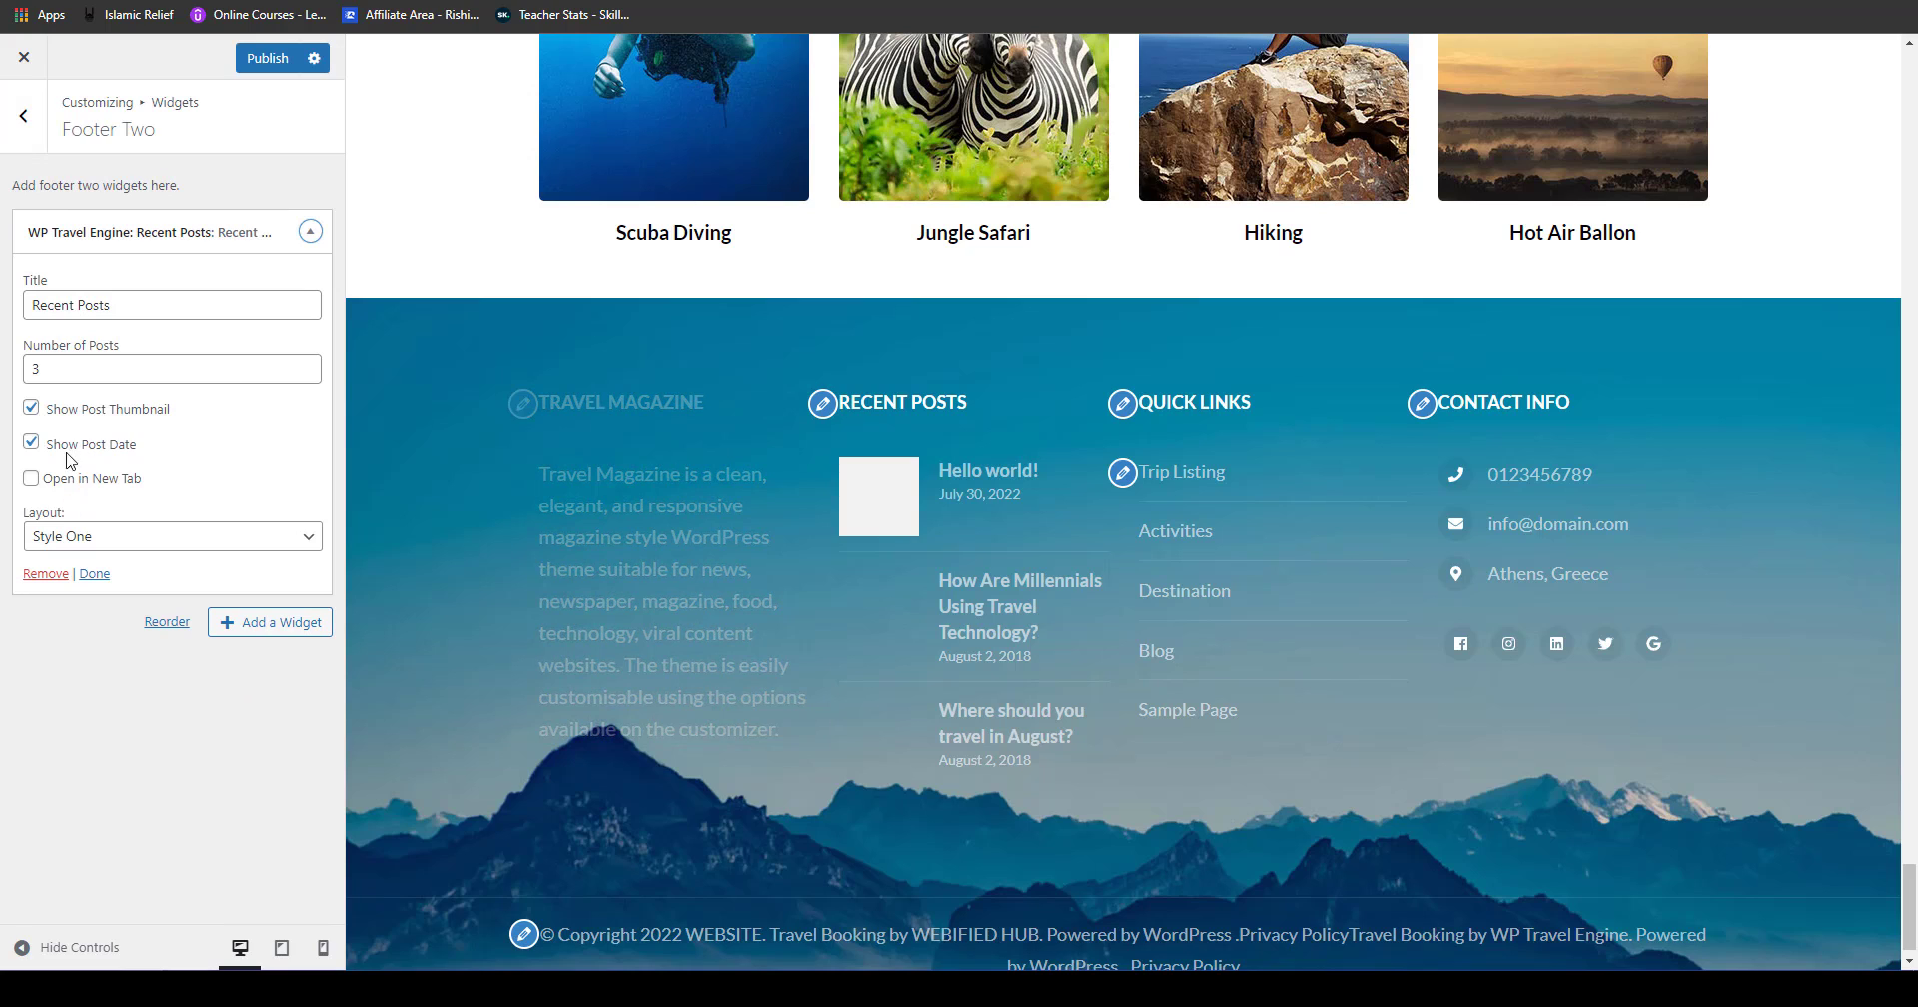
left_click(62, 410)
left_click(62, 481)
left_click(108, 546)
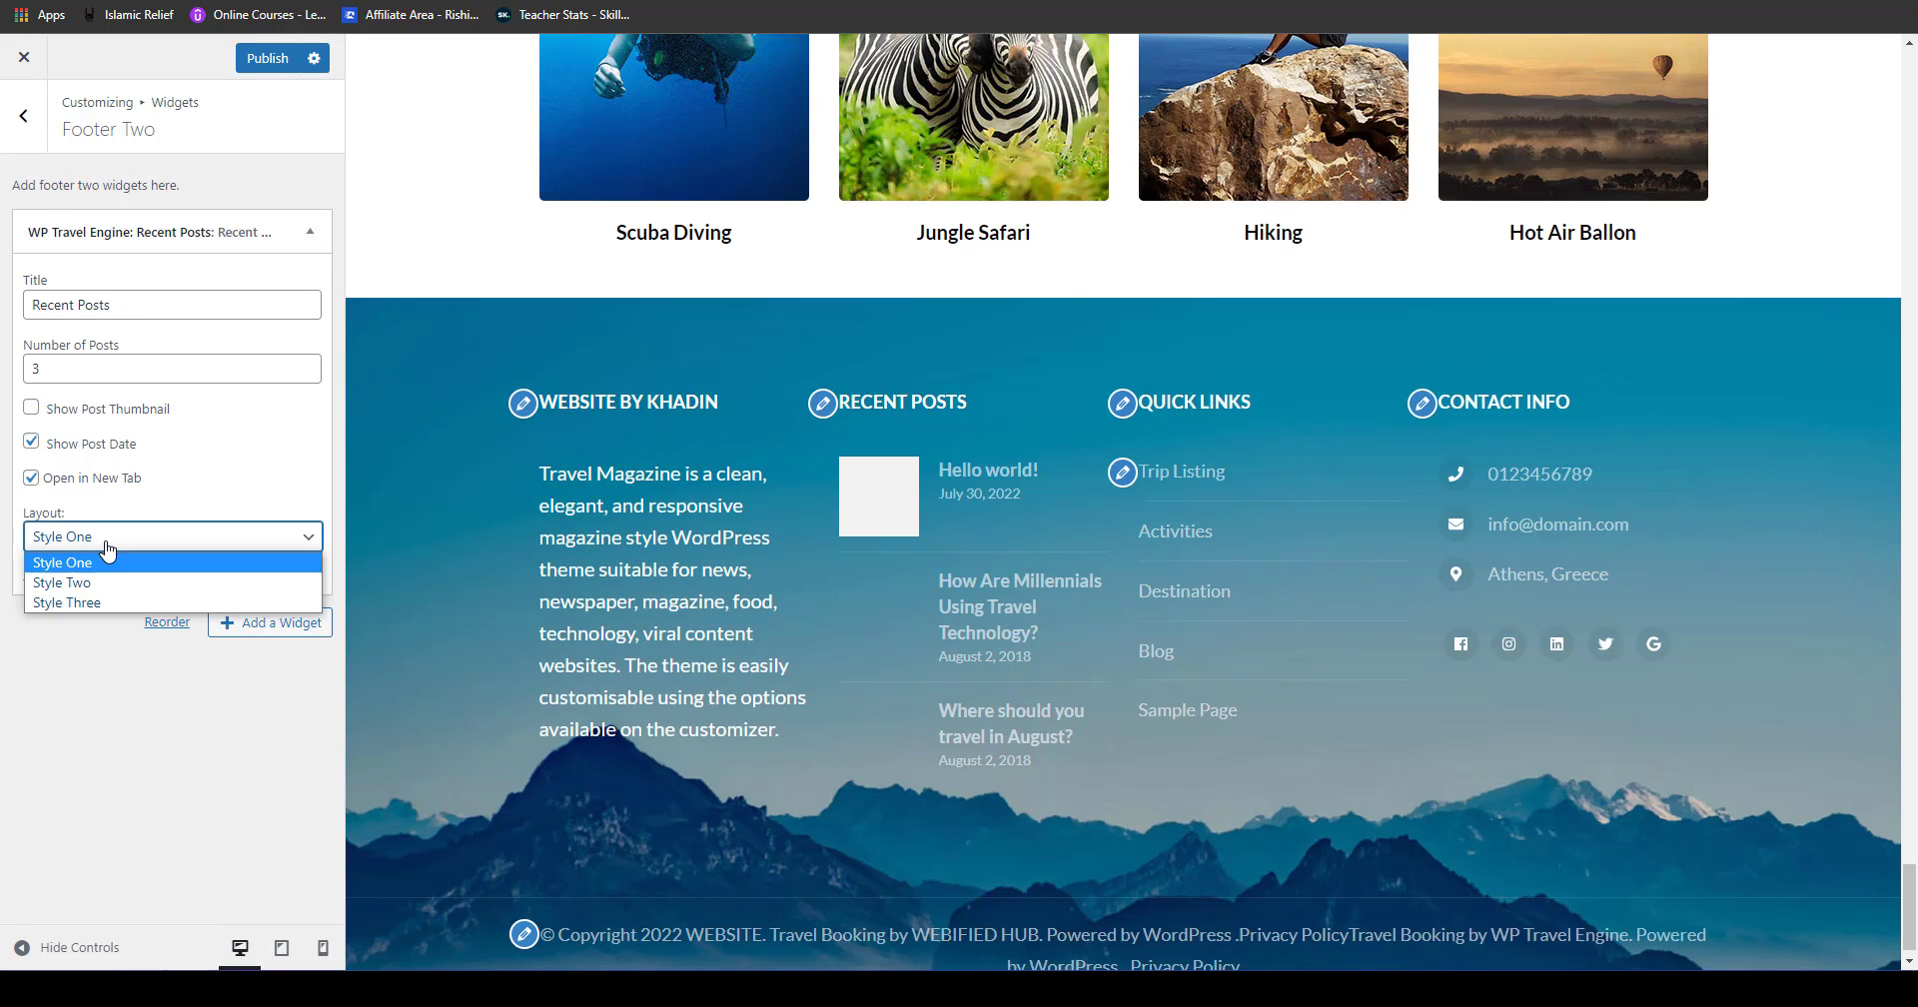
left_click(108, 561)
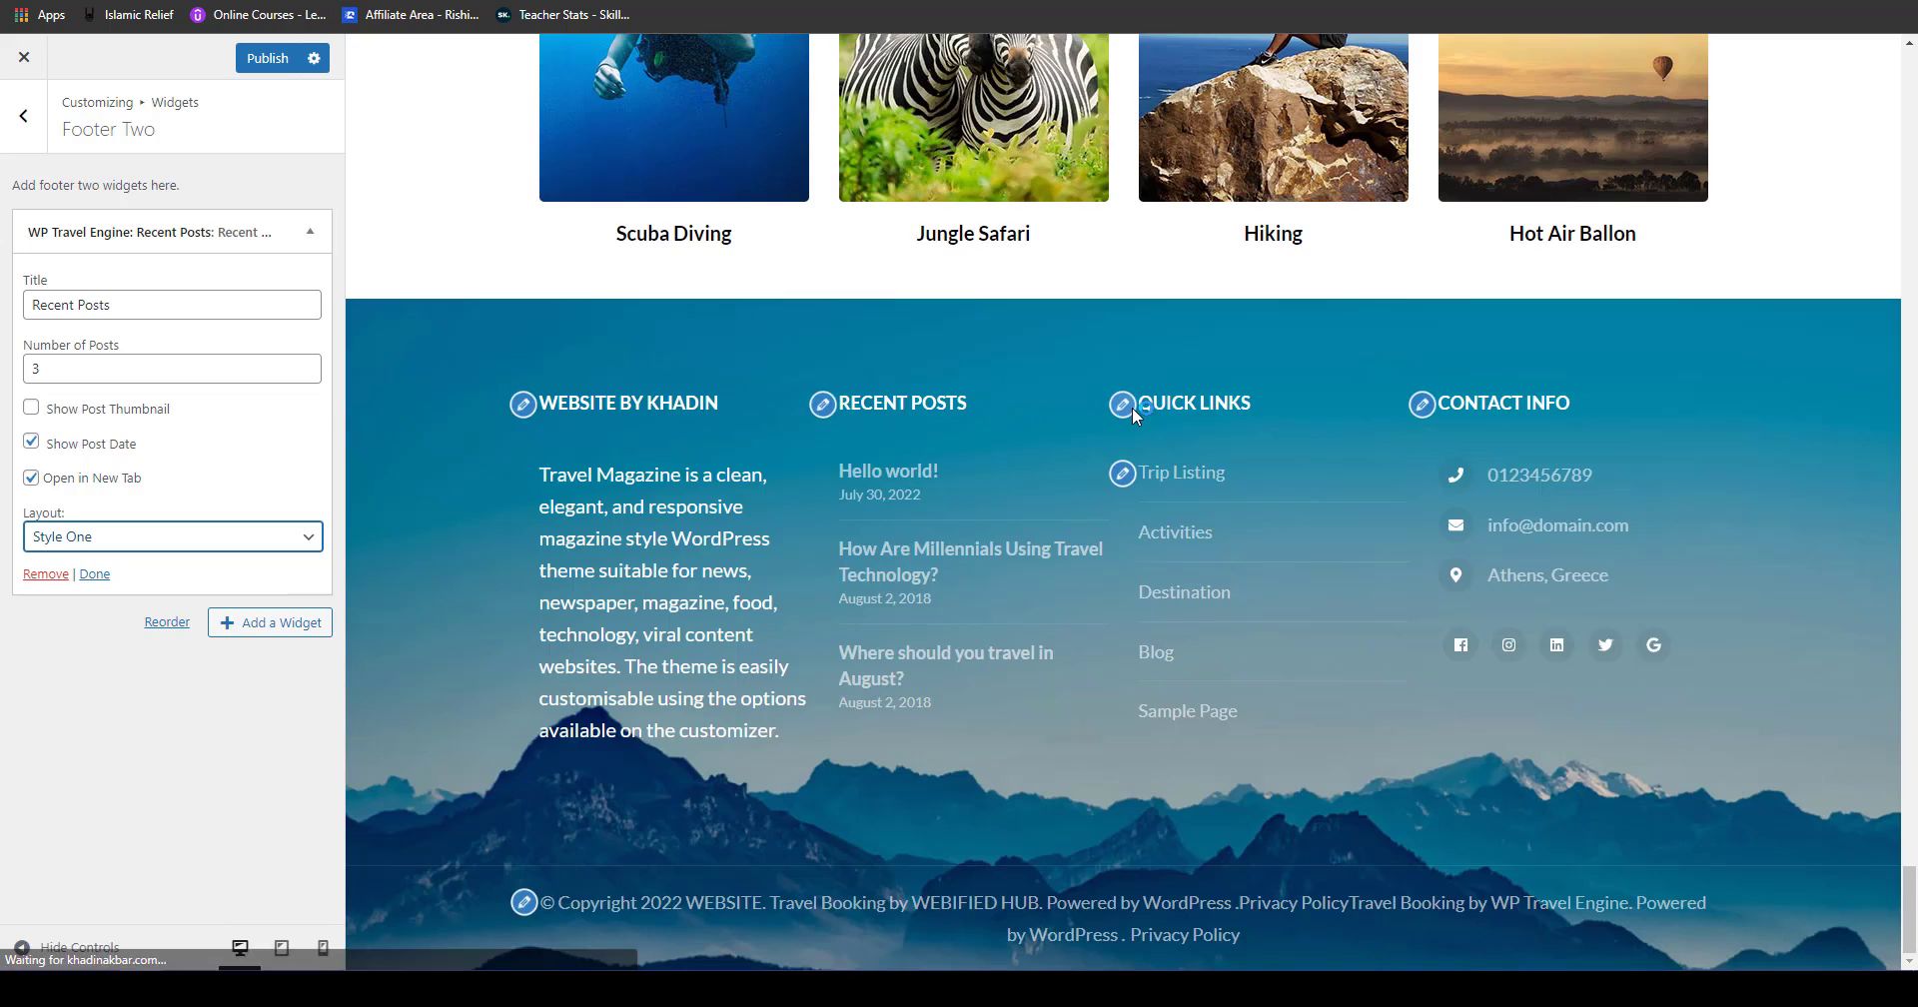
Step: Examine the footer's Quick Links widget, its menu items and the linked Trip Listing page, and return the preview to the home page
left_click(1128, 404)
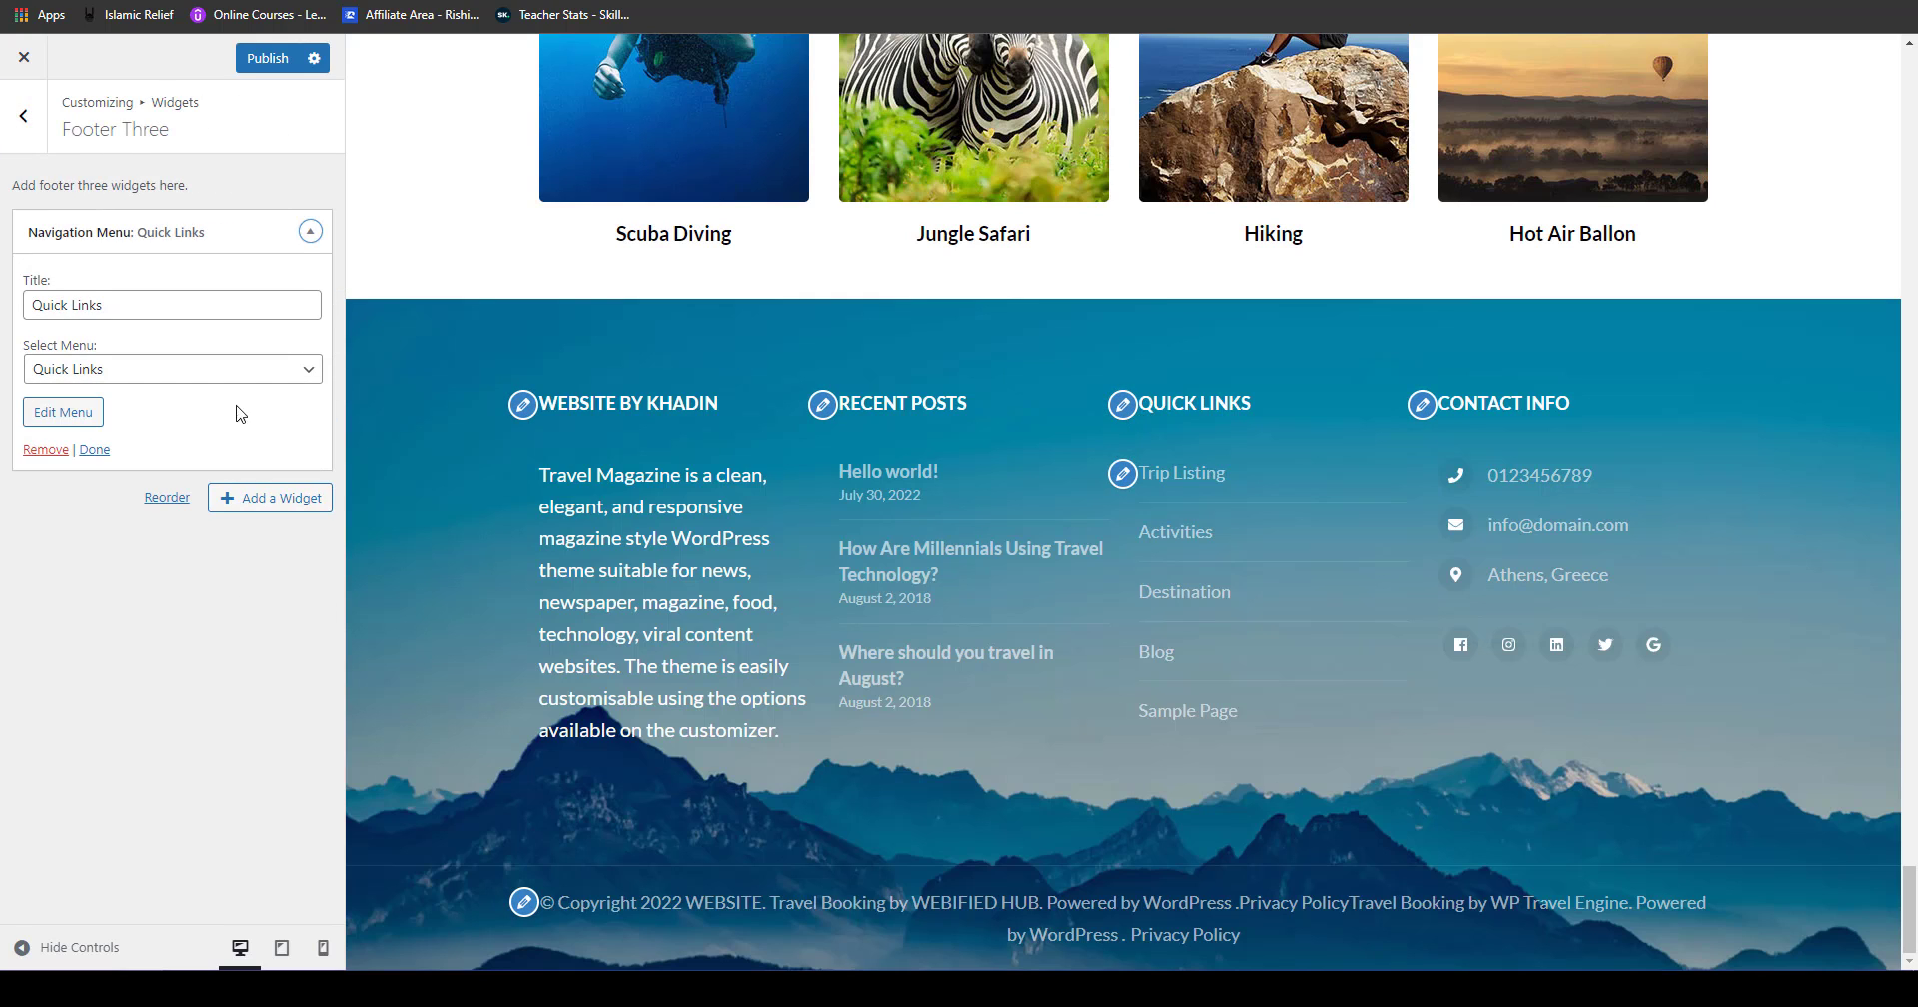
left_click(68, 413)
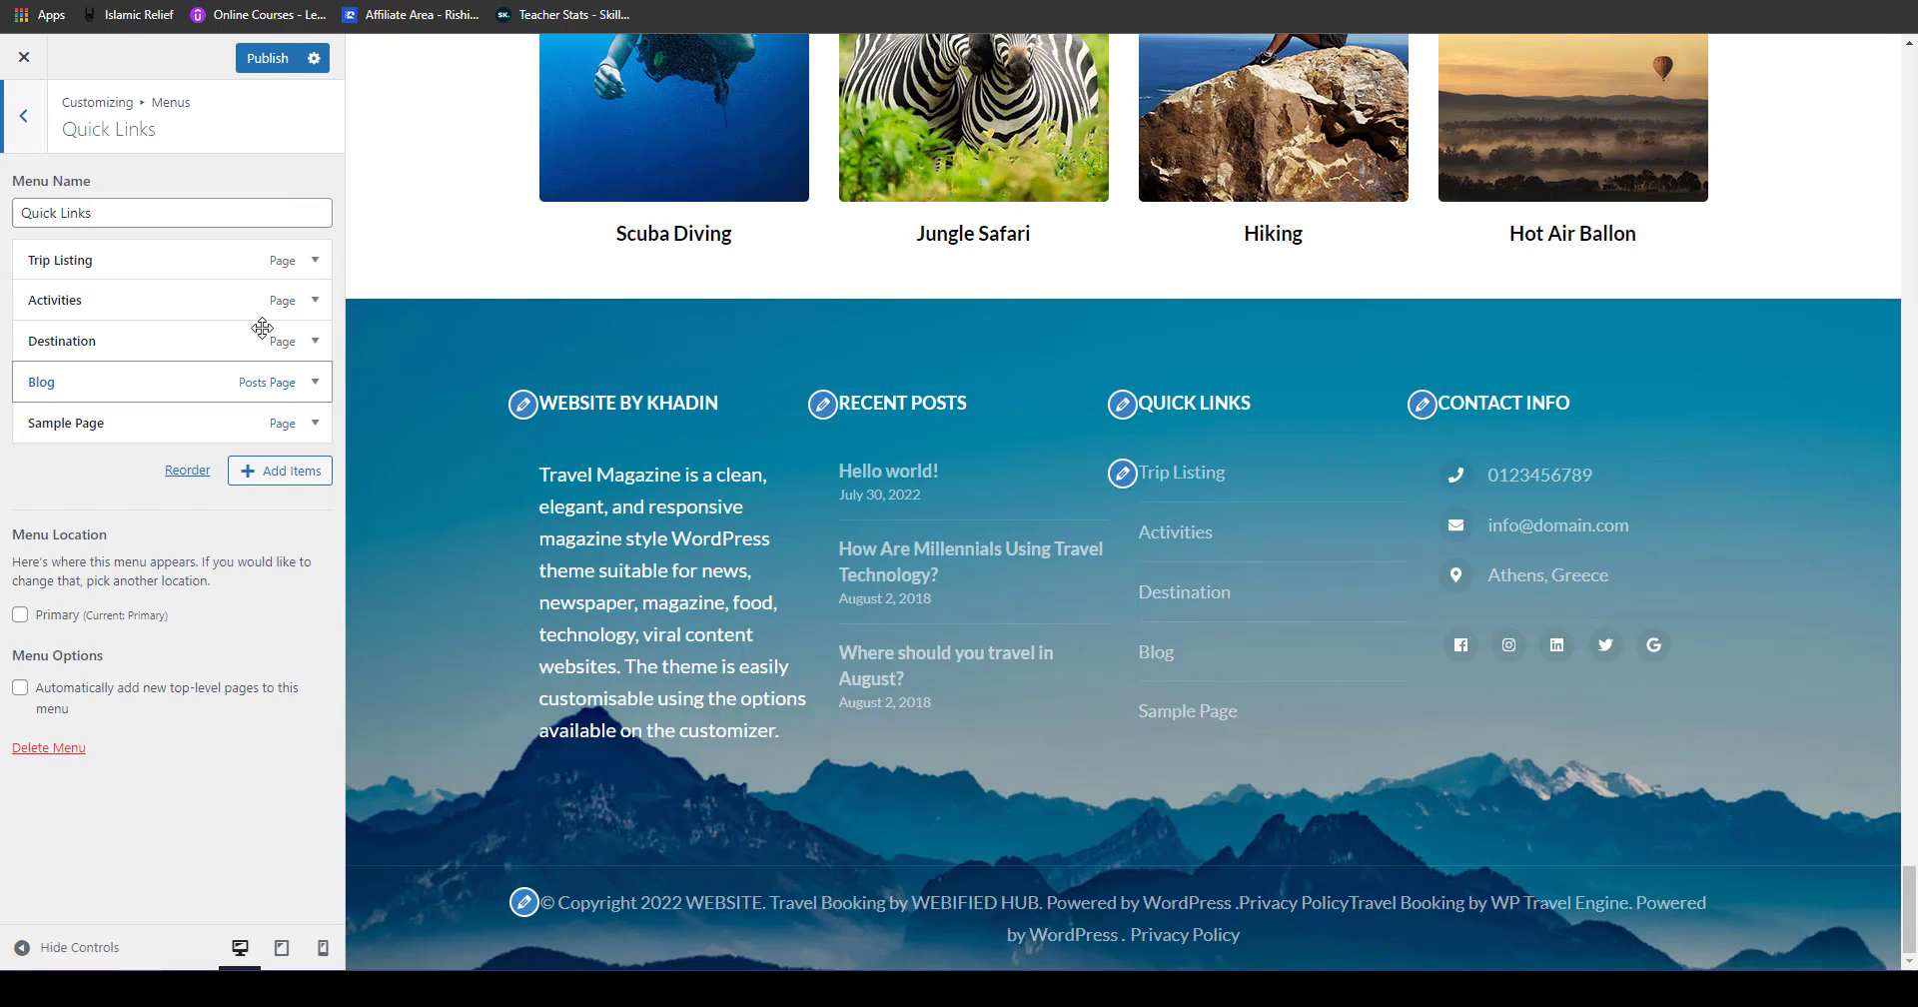
left_click(31, 136)
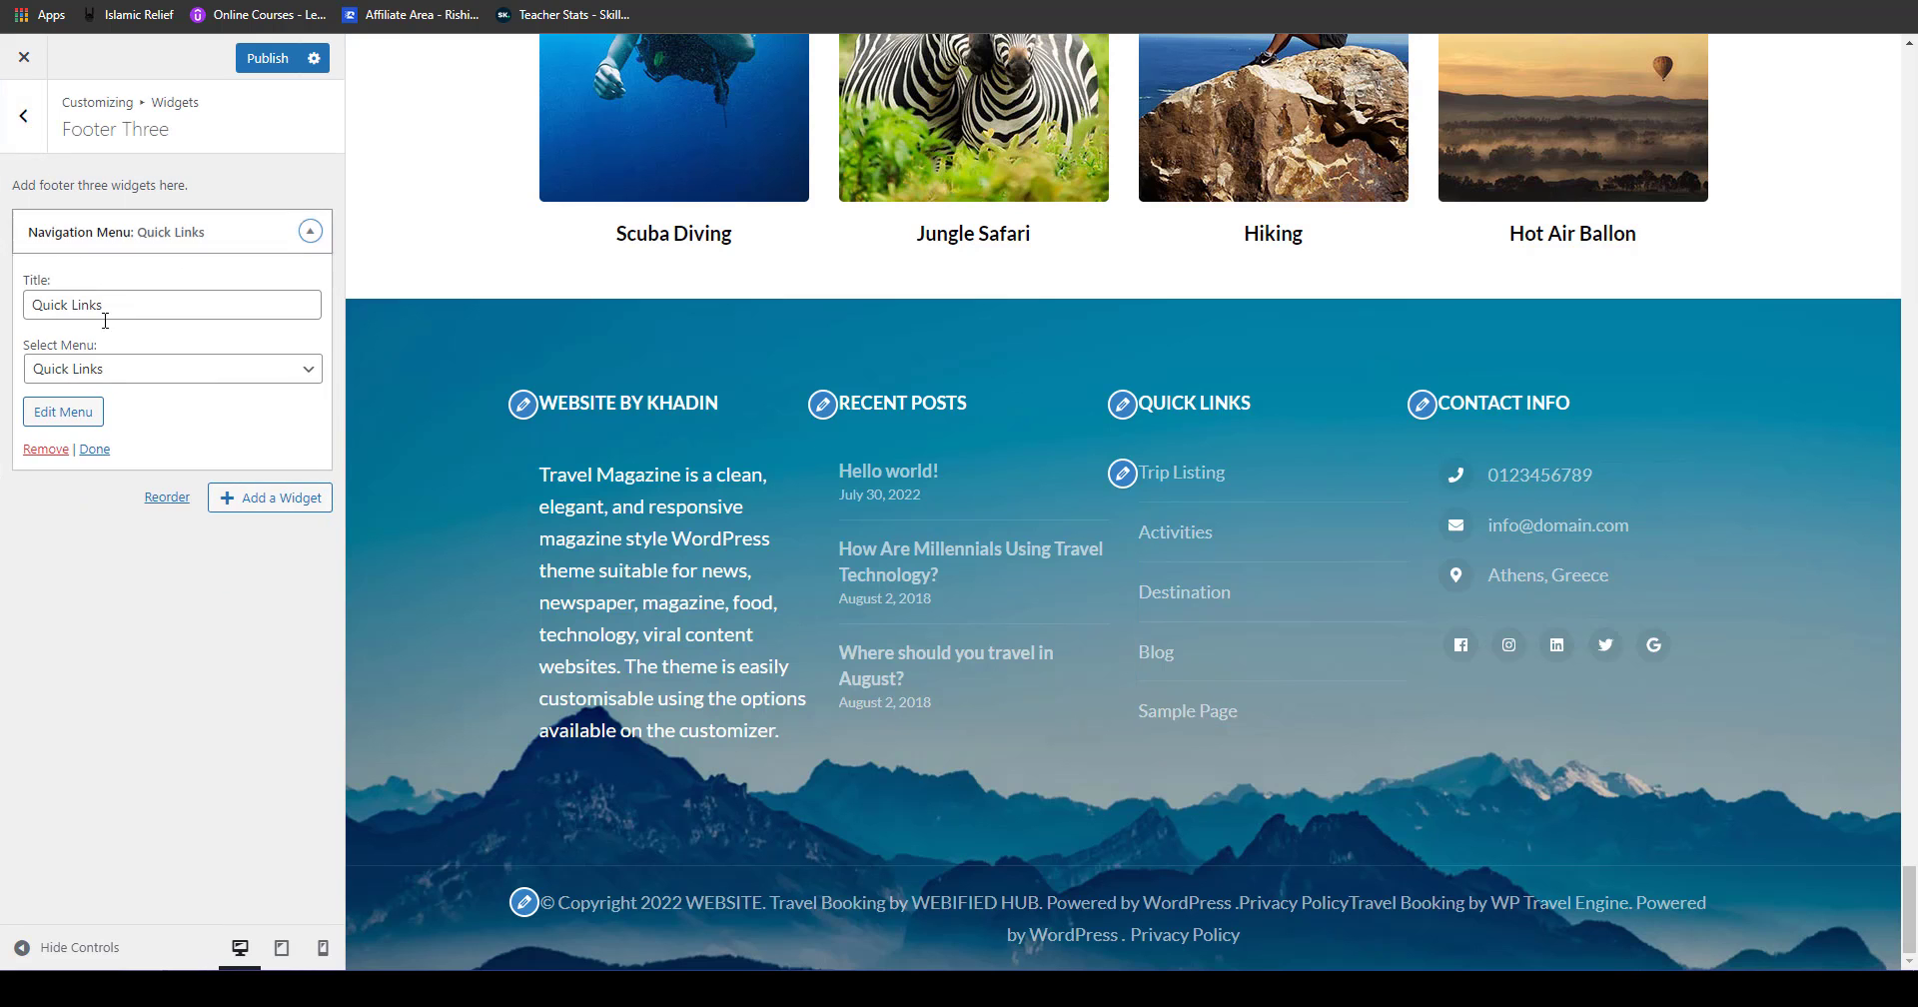
left_click(1124, 477)
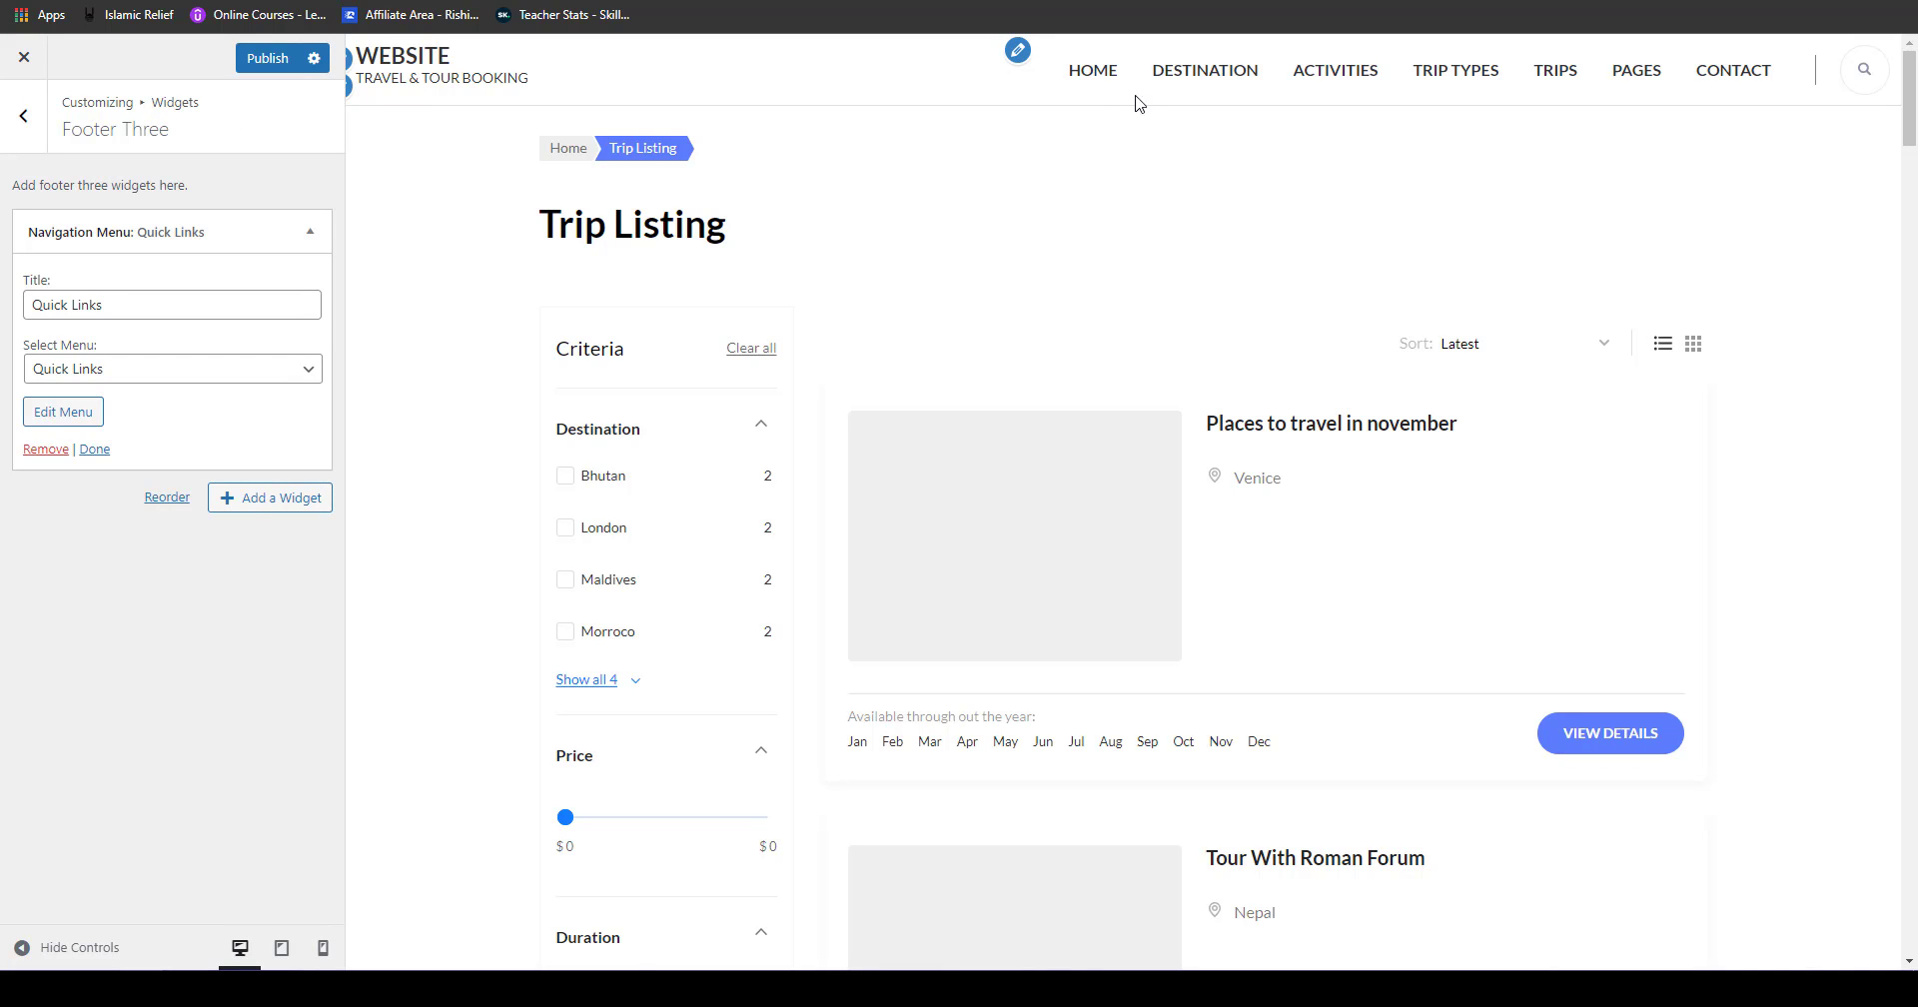
left_click(1094, 72)
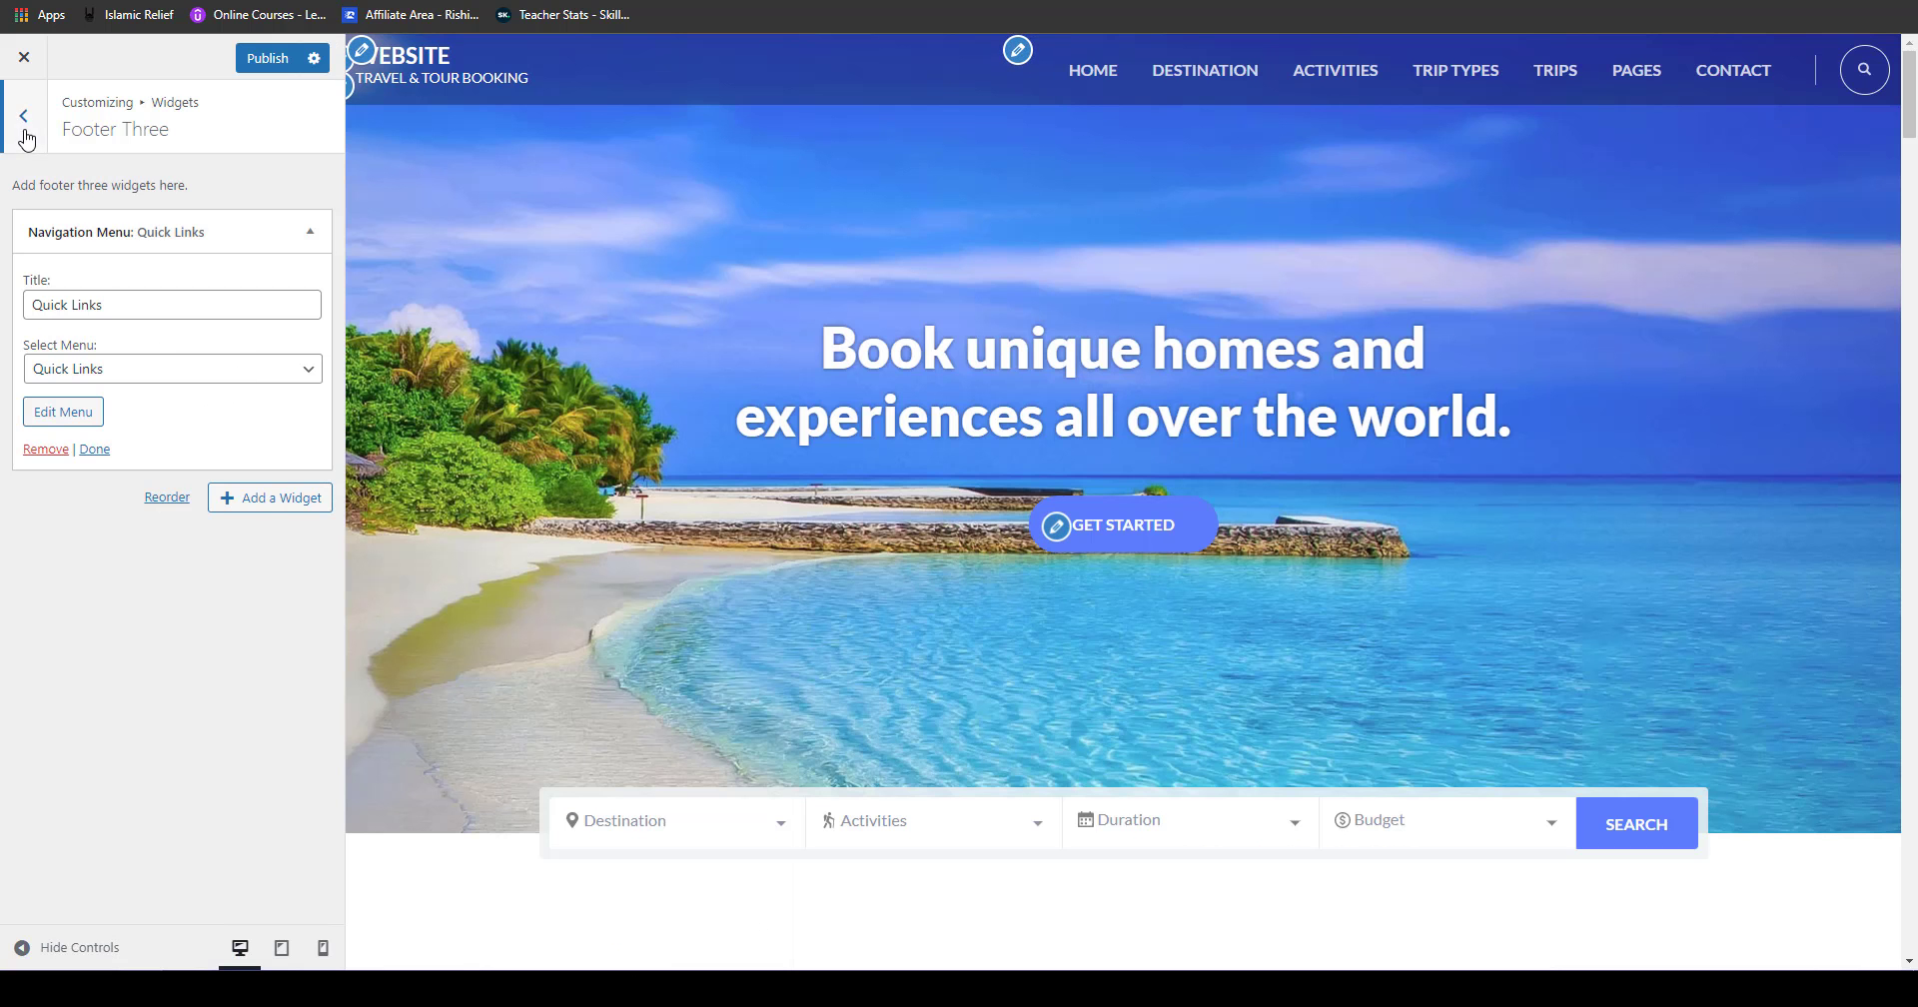
Step: Examine the Footer Four contact widget's telephone, email, address and social link fields alongside the footer preview
left_click(23, 116)
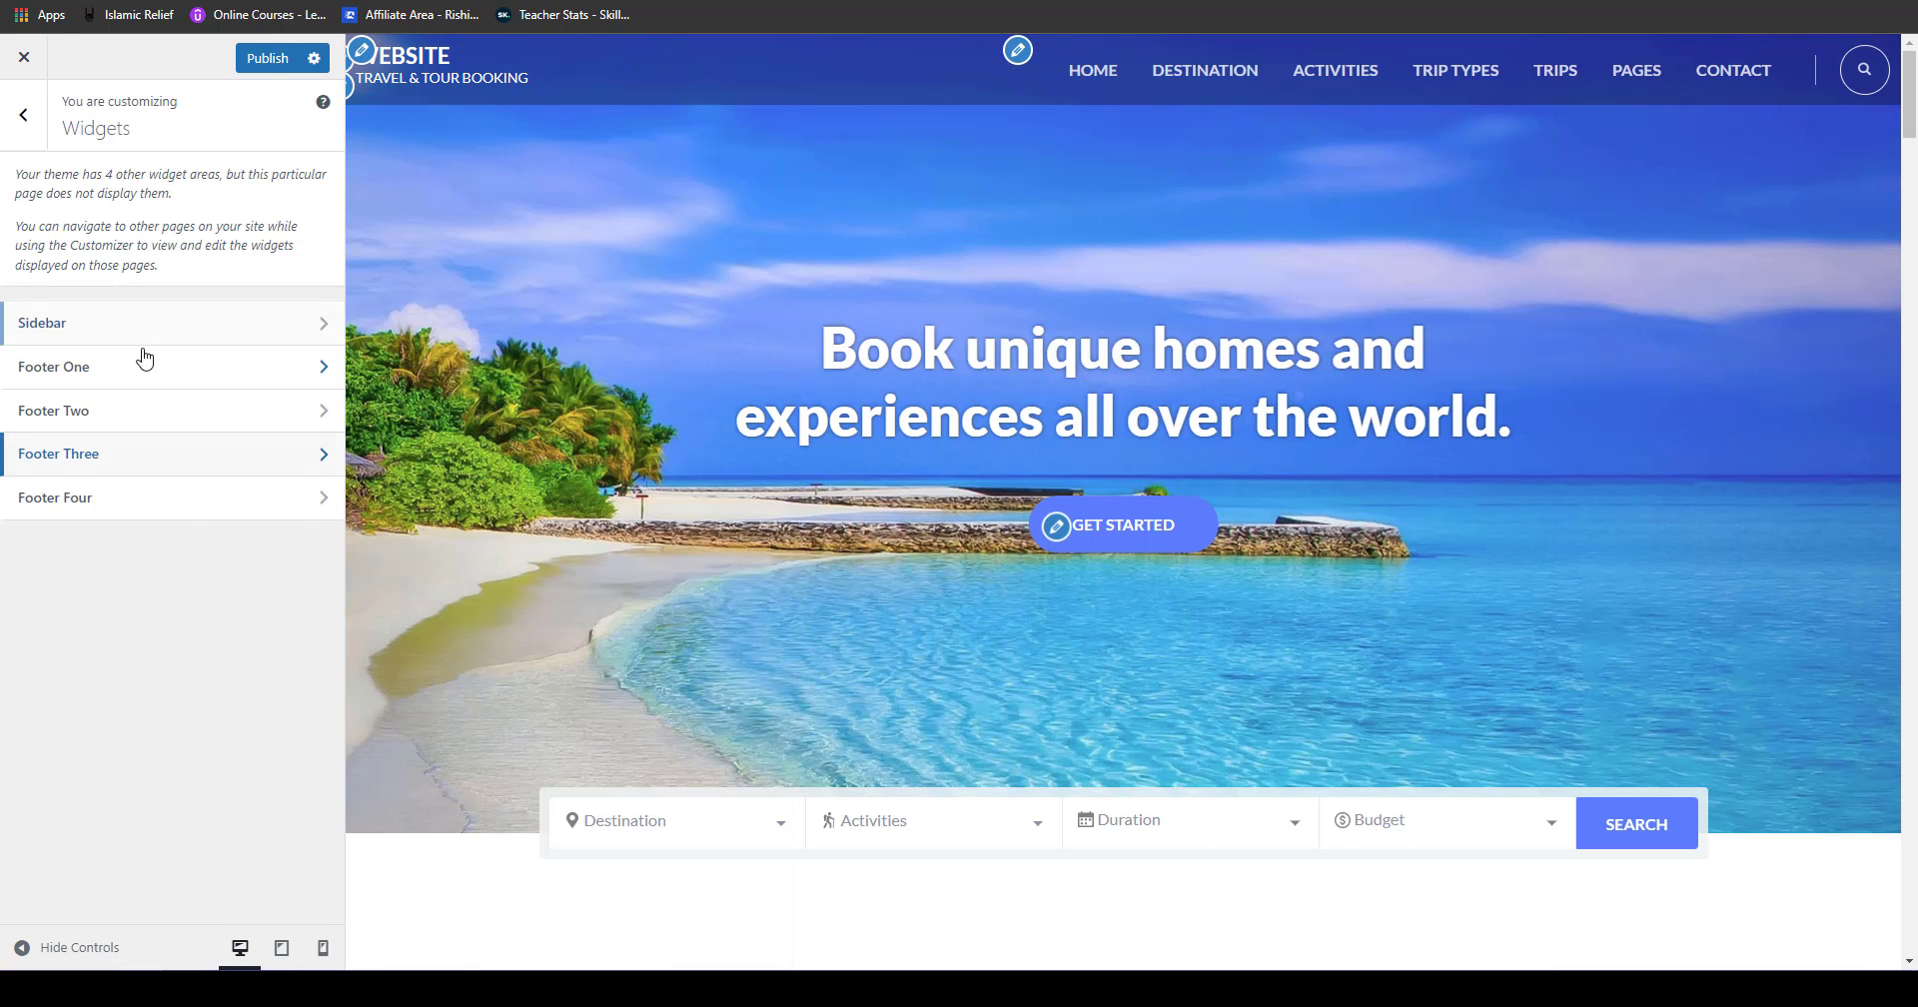
left_click(112, 499)
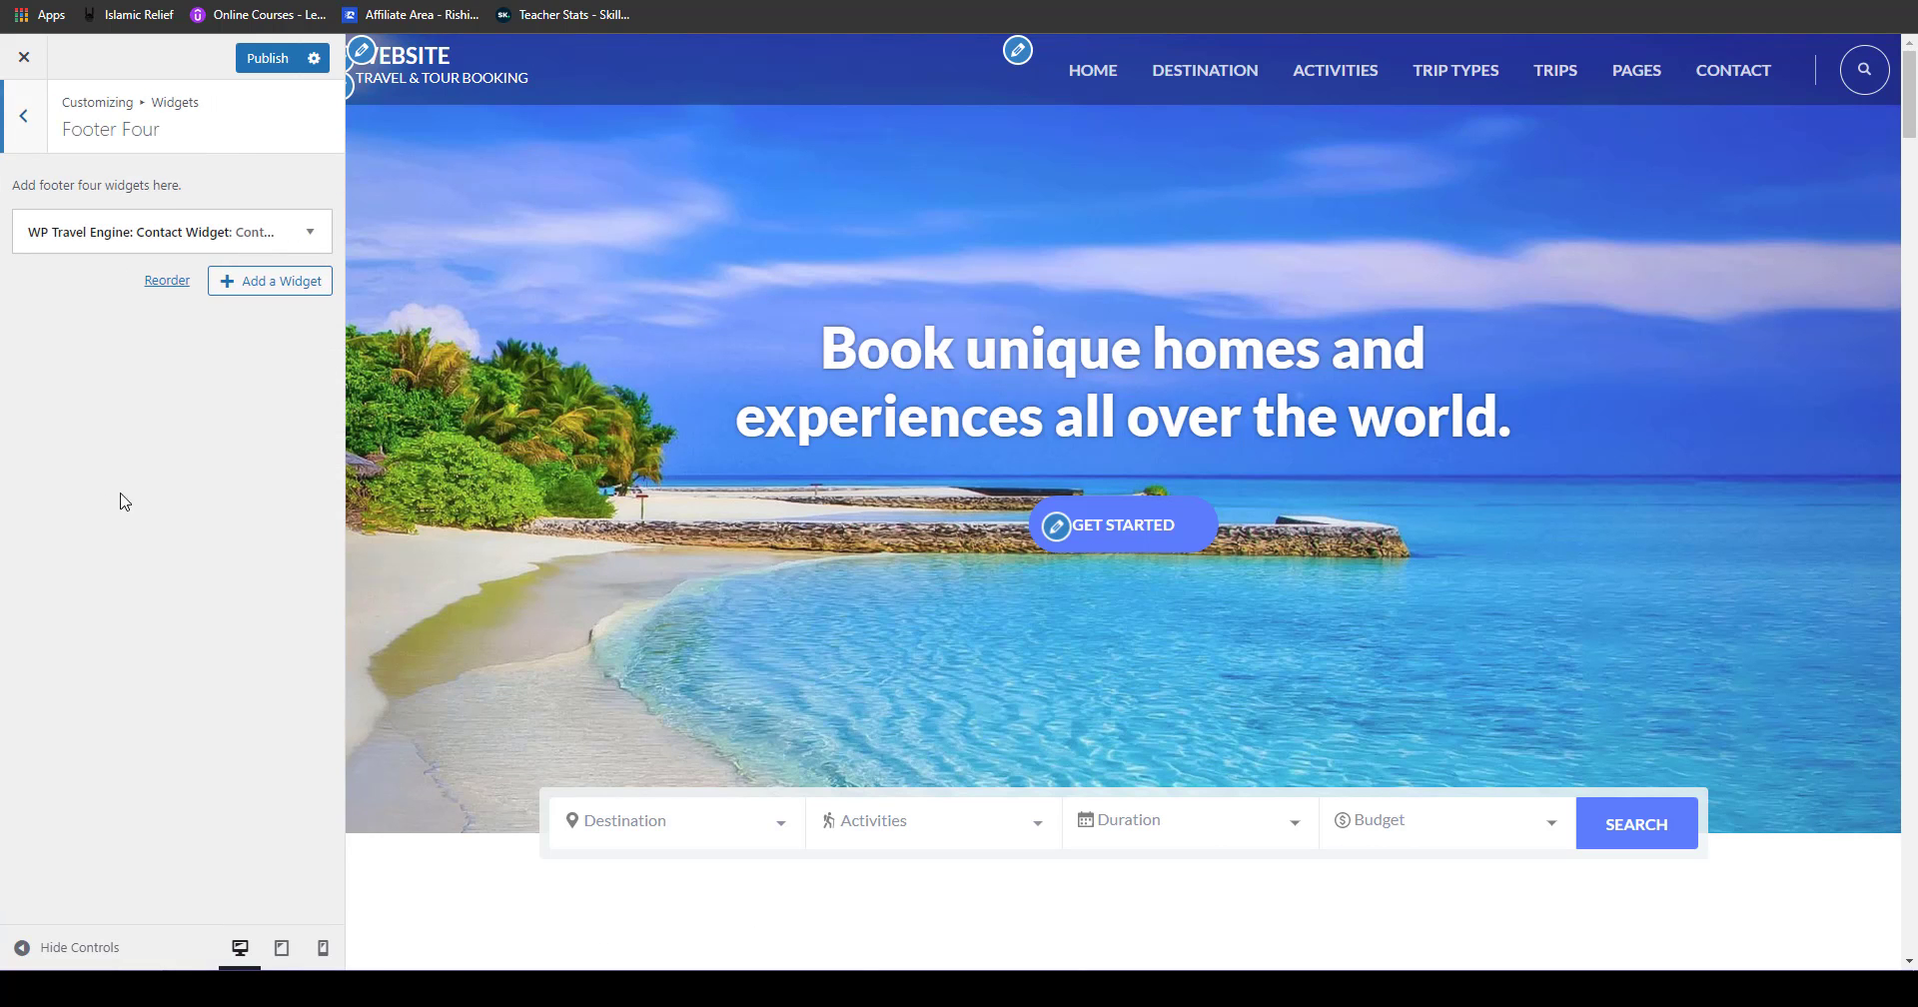
left_click(146, 229)
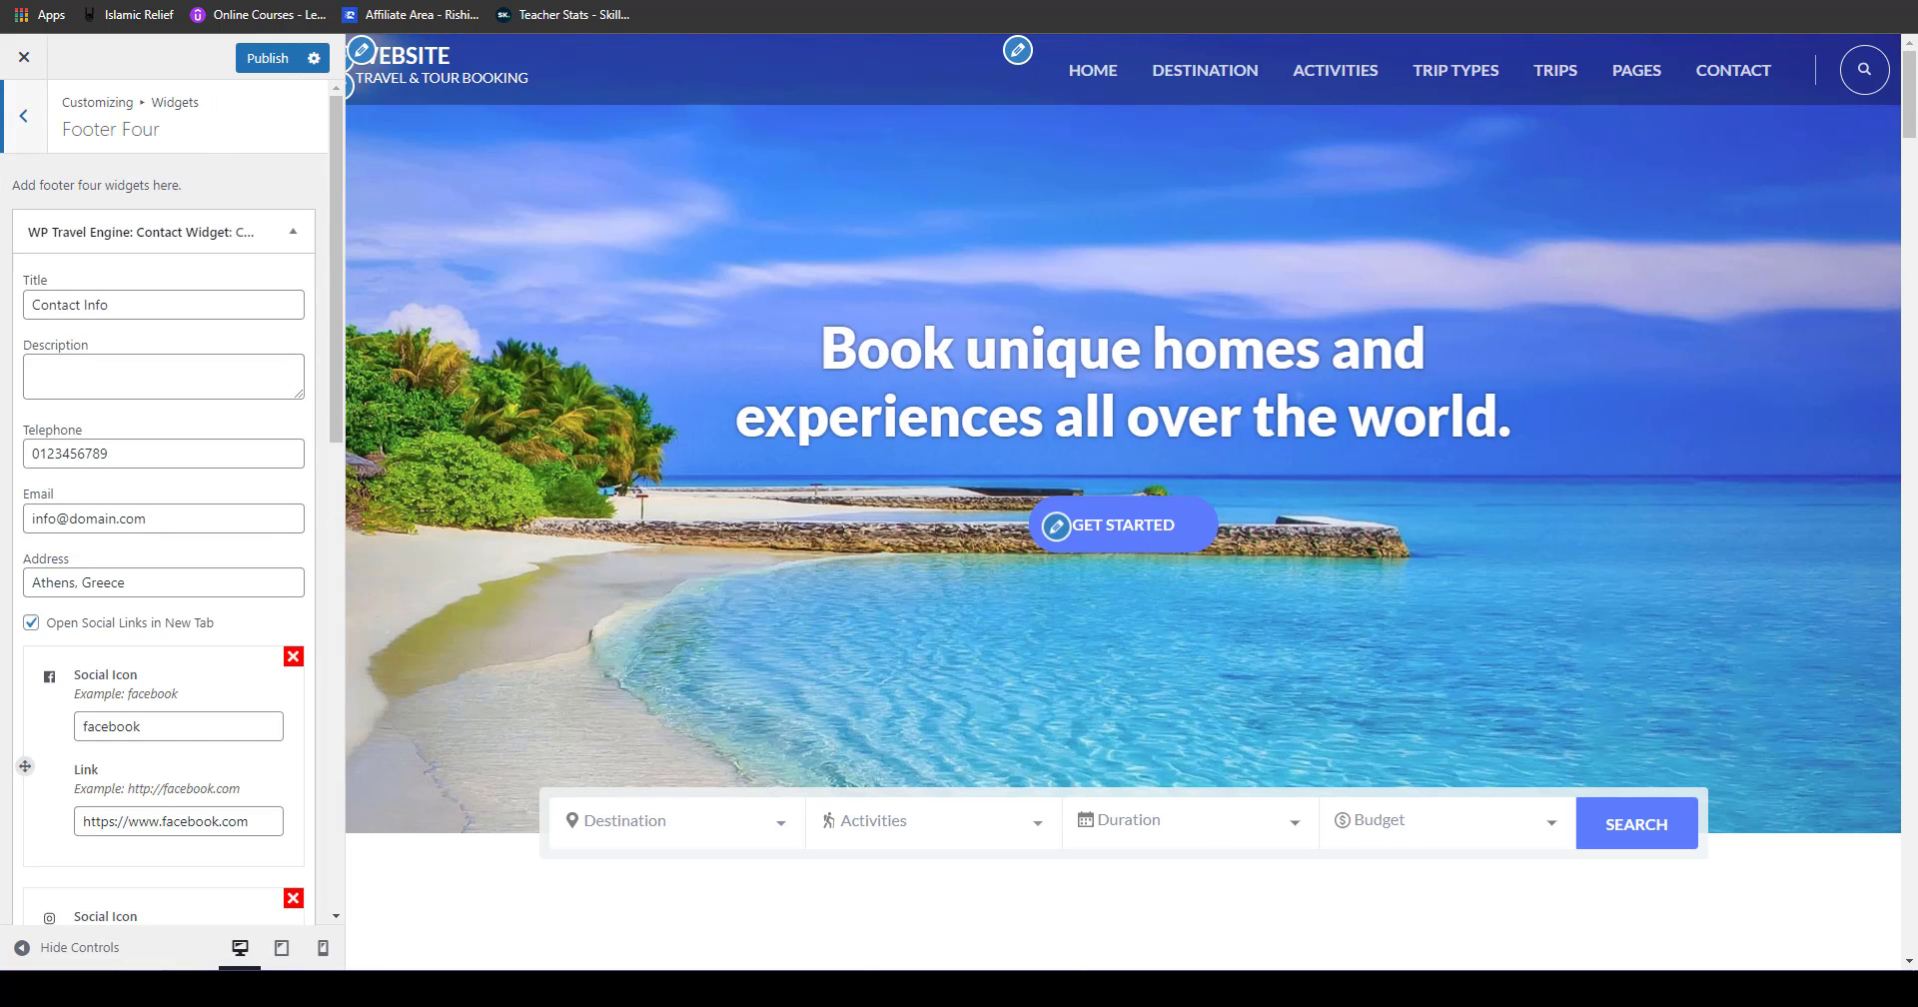
scroll(1529, 548, "down", 15)
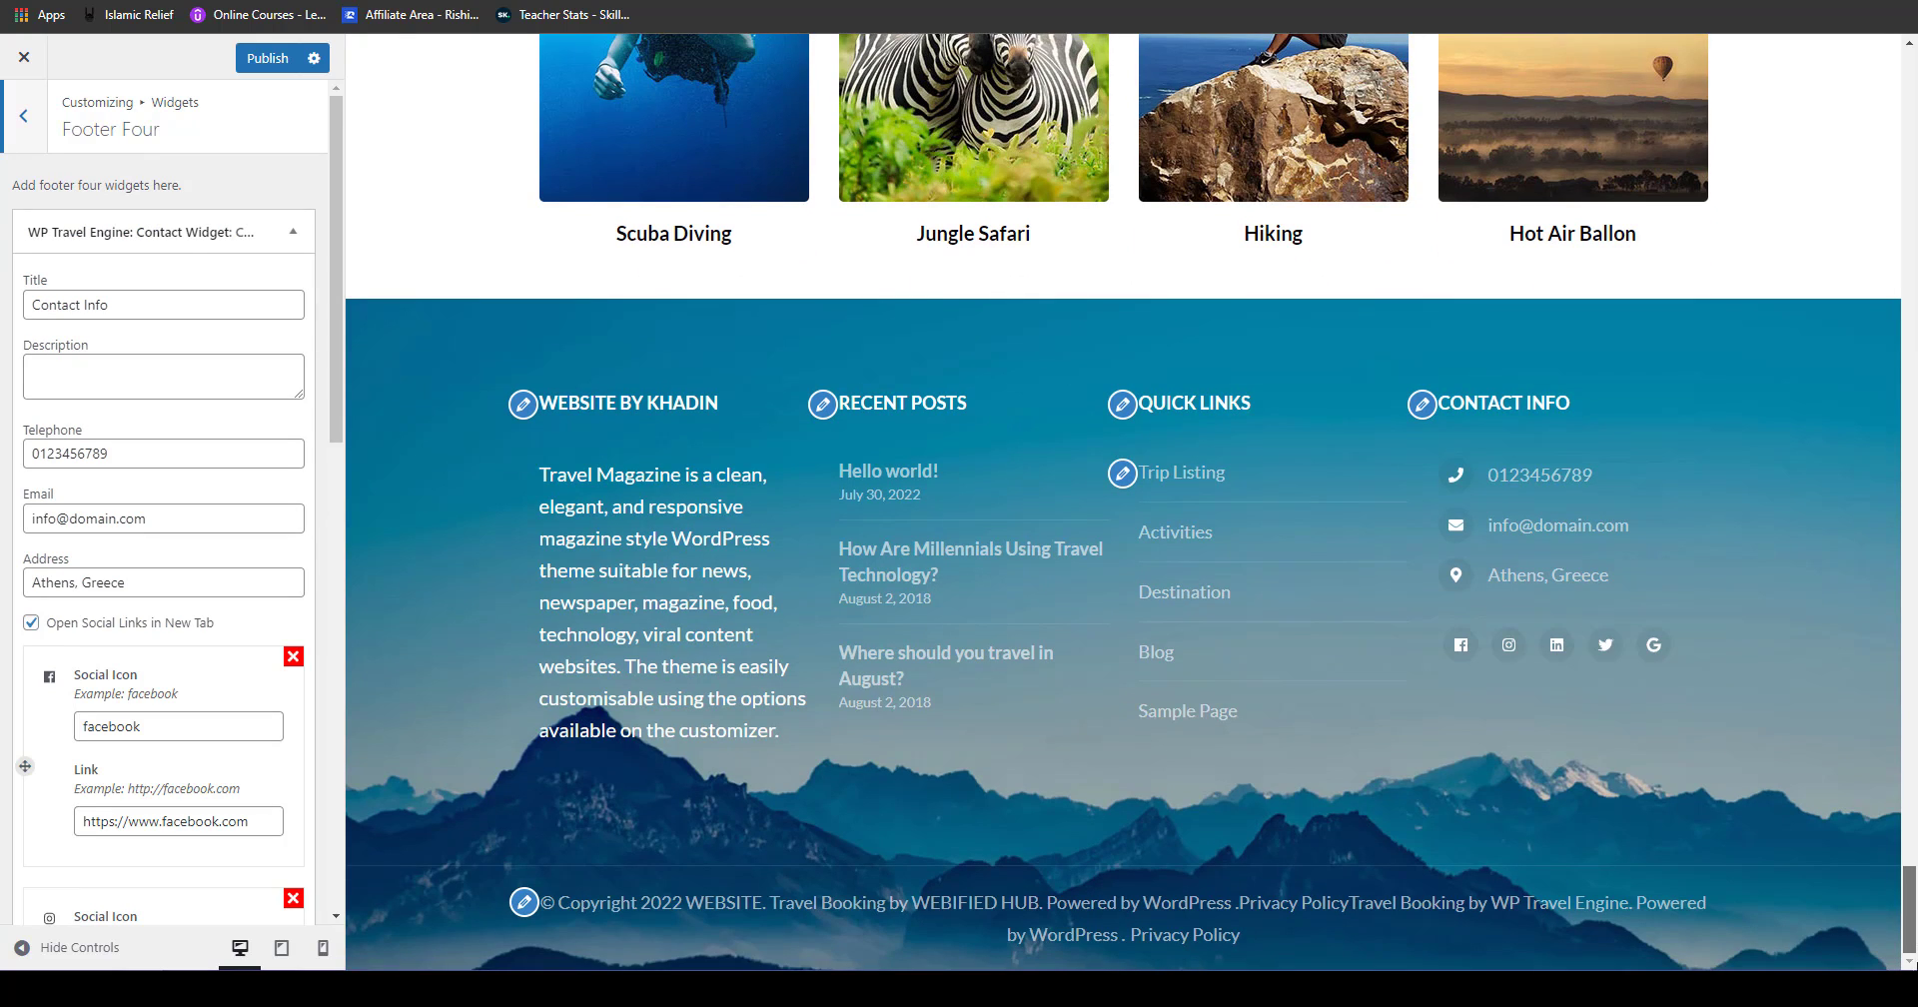
double_click(105, 454)
triple_click(113, 521)
triple_click(114, 583)
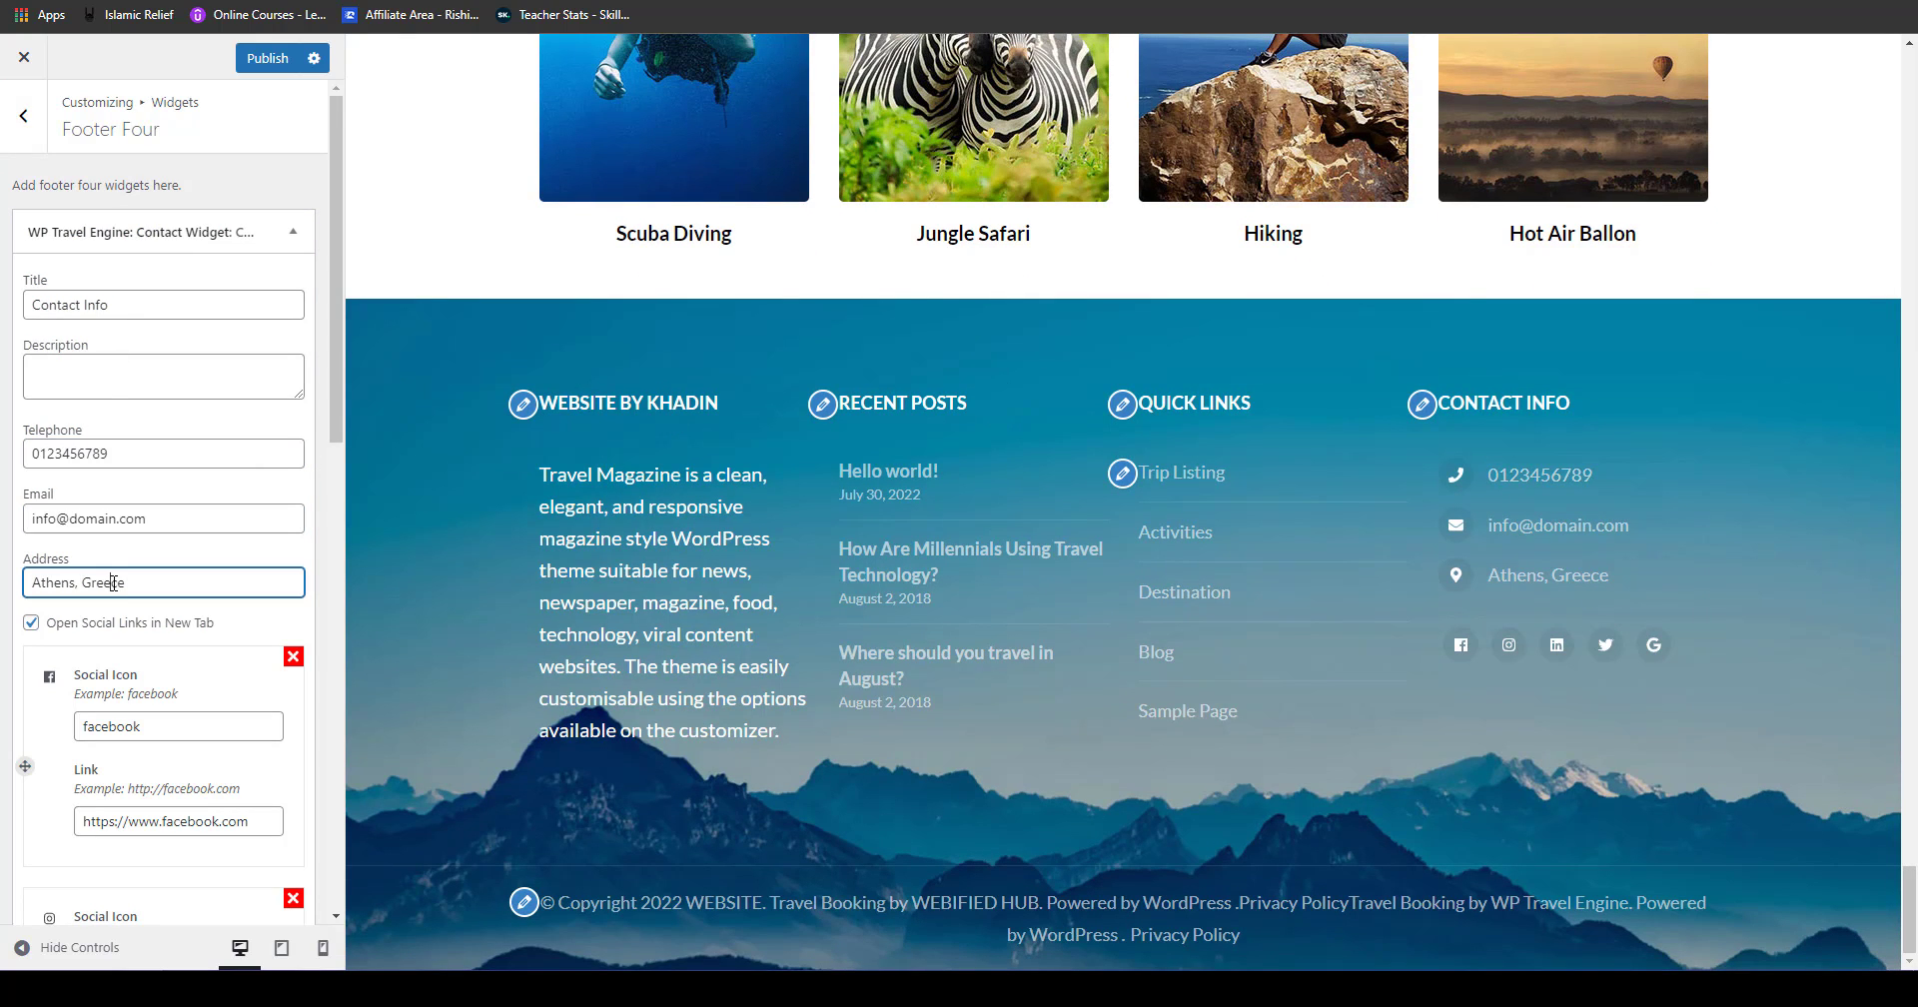
scroll(141, 741, "down", 7)
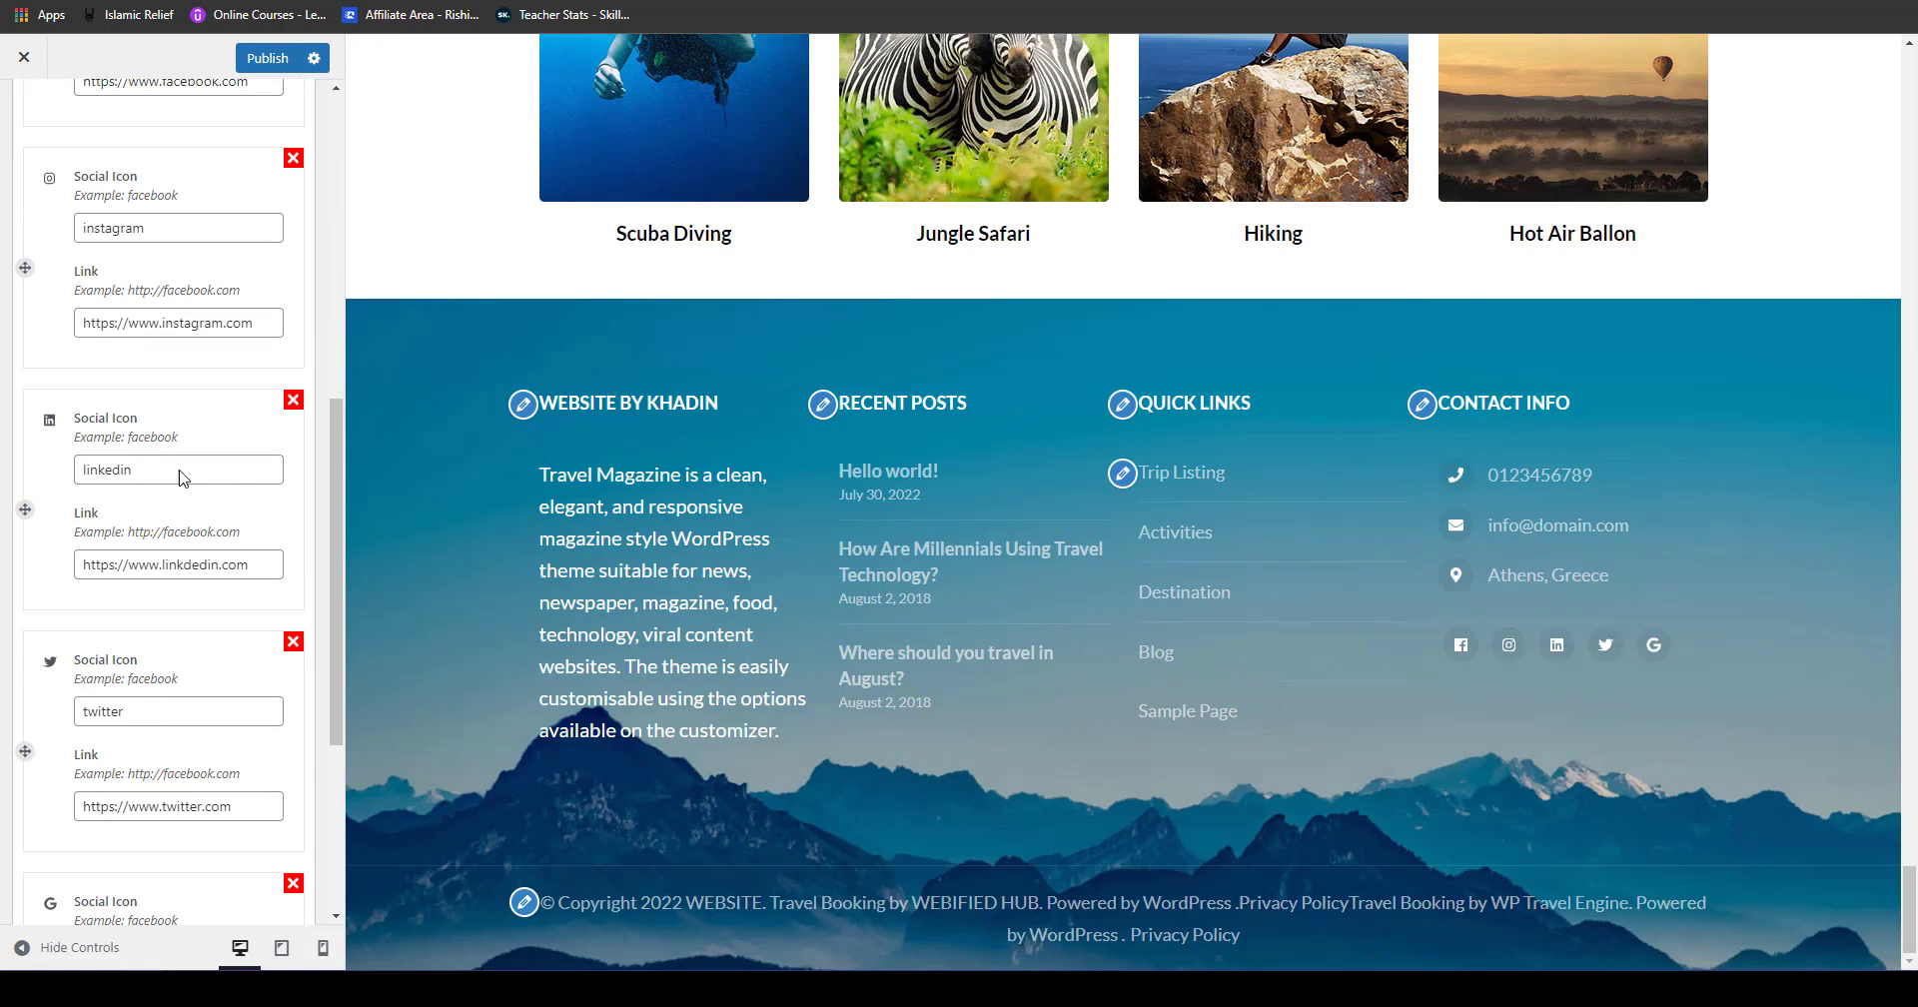
Step: Extend the contact widget's LinkedIn link with /in/ and the owner's profile name
left_click(259, 562)
key("BackSpace")
key("BackSpace")
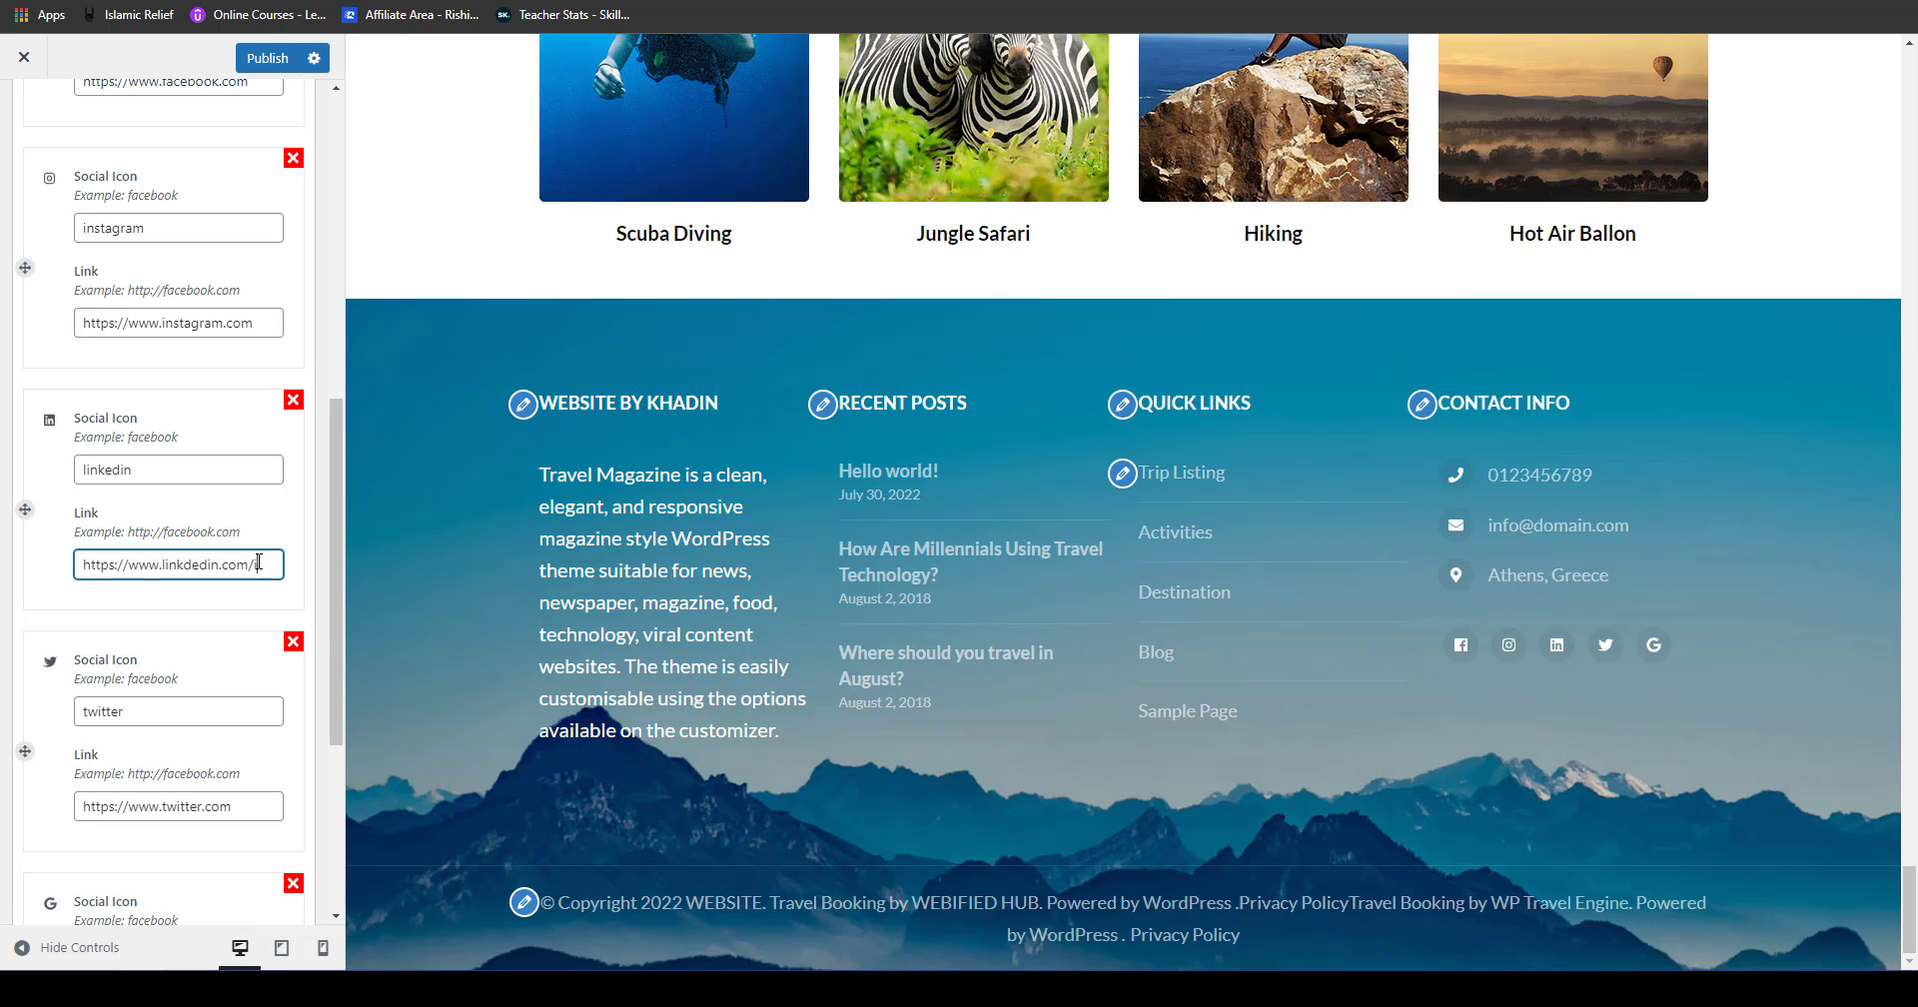
type("in/khadin")
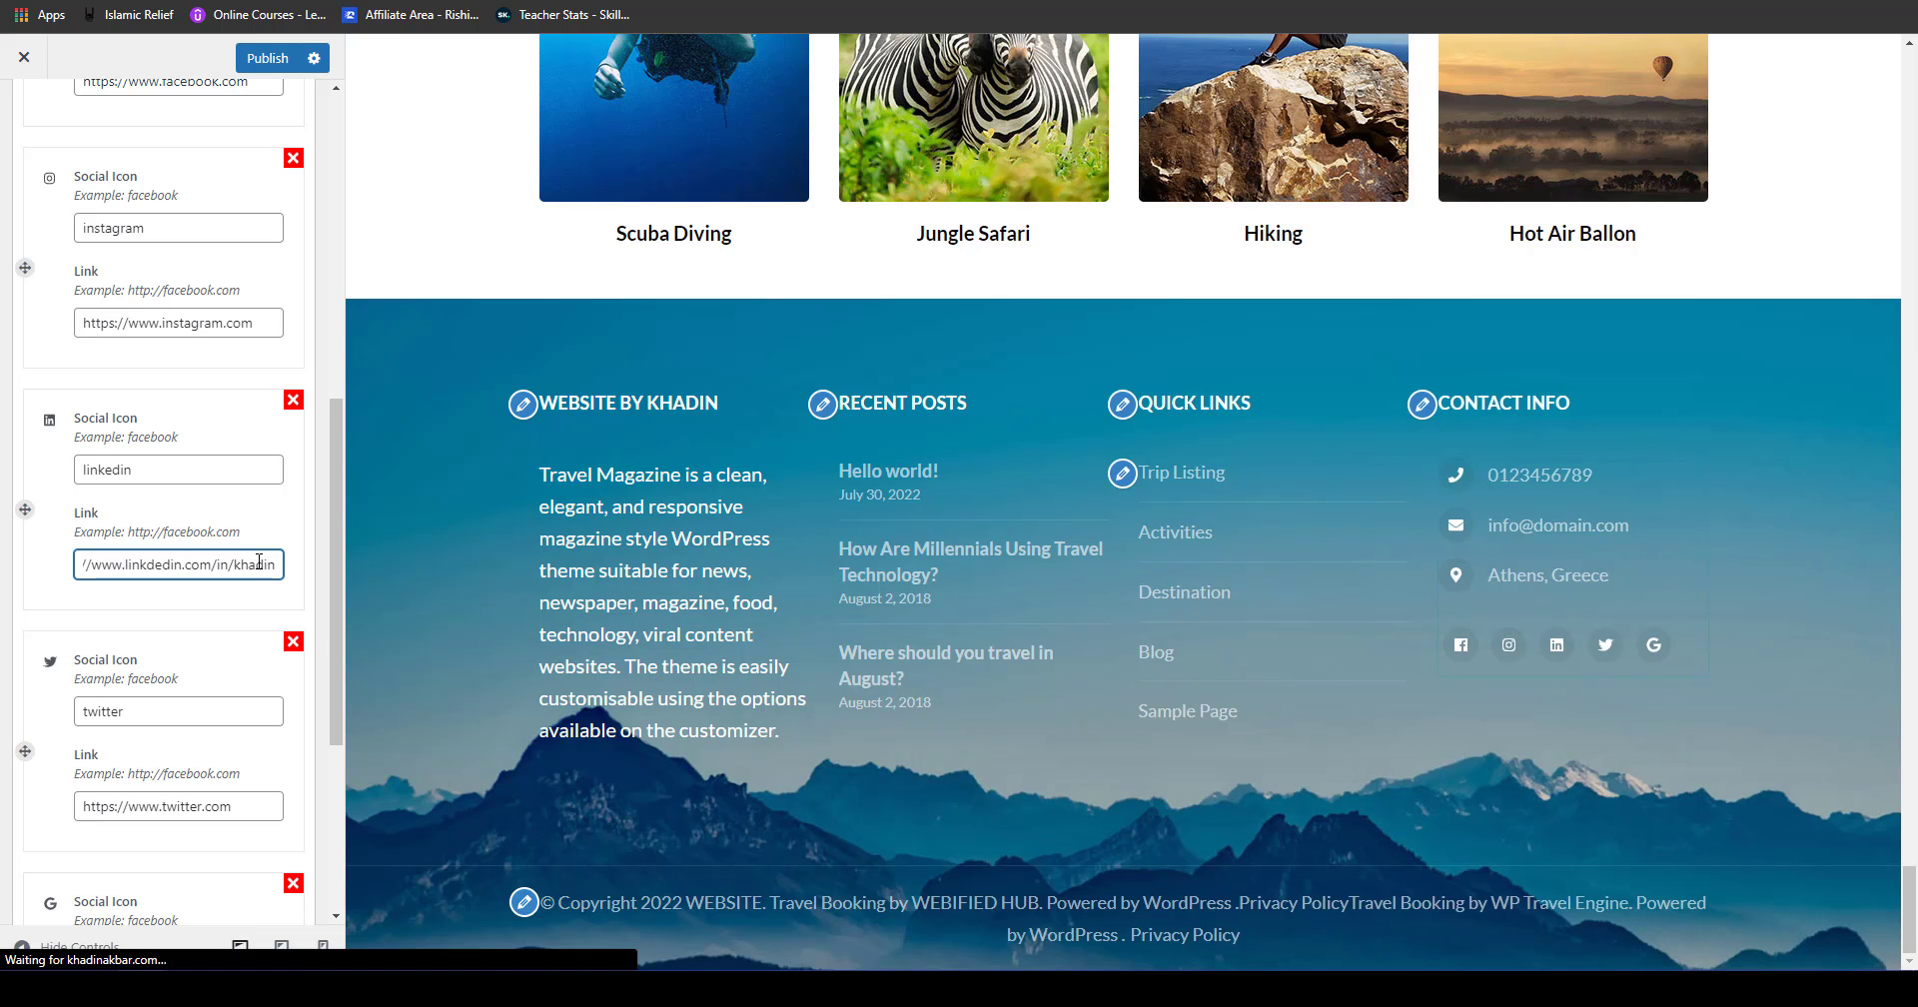
type("akbar")
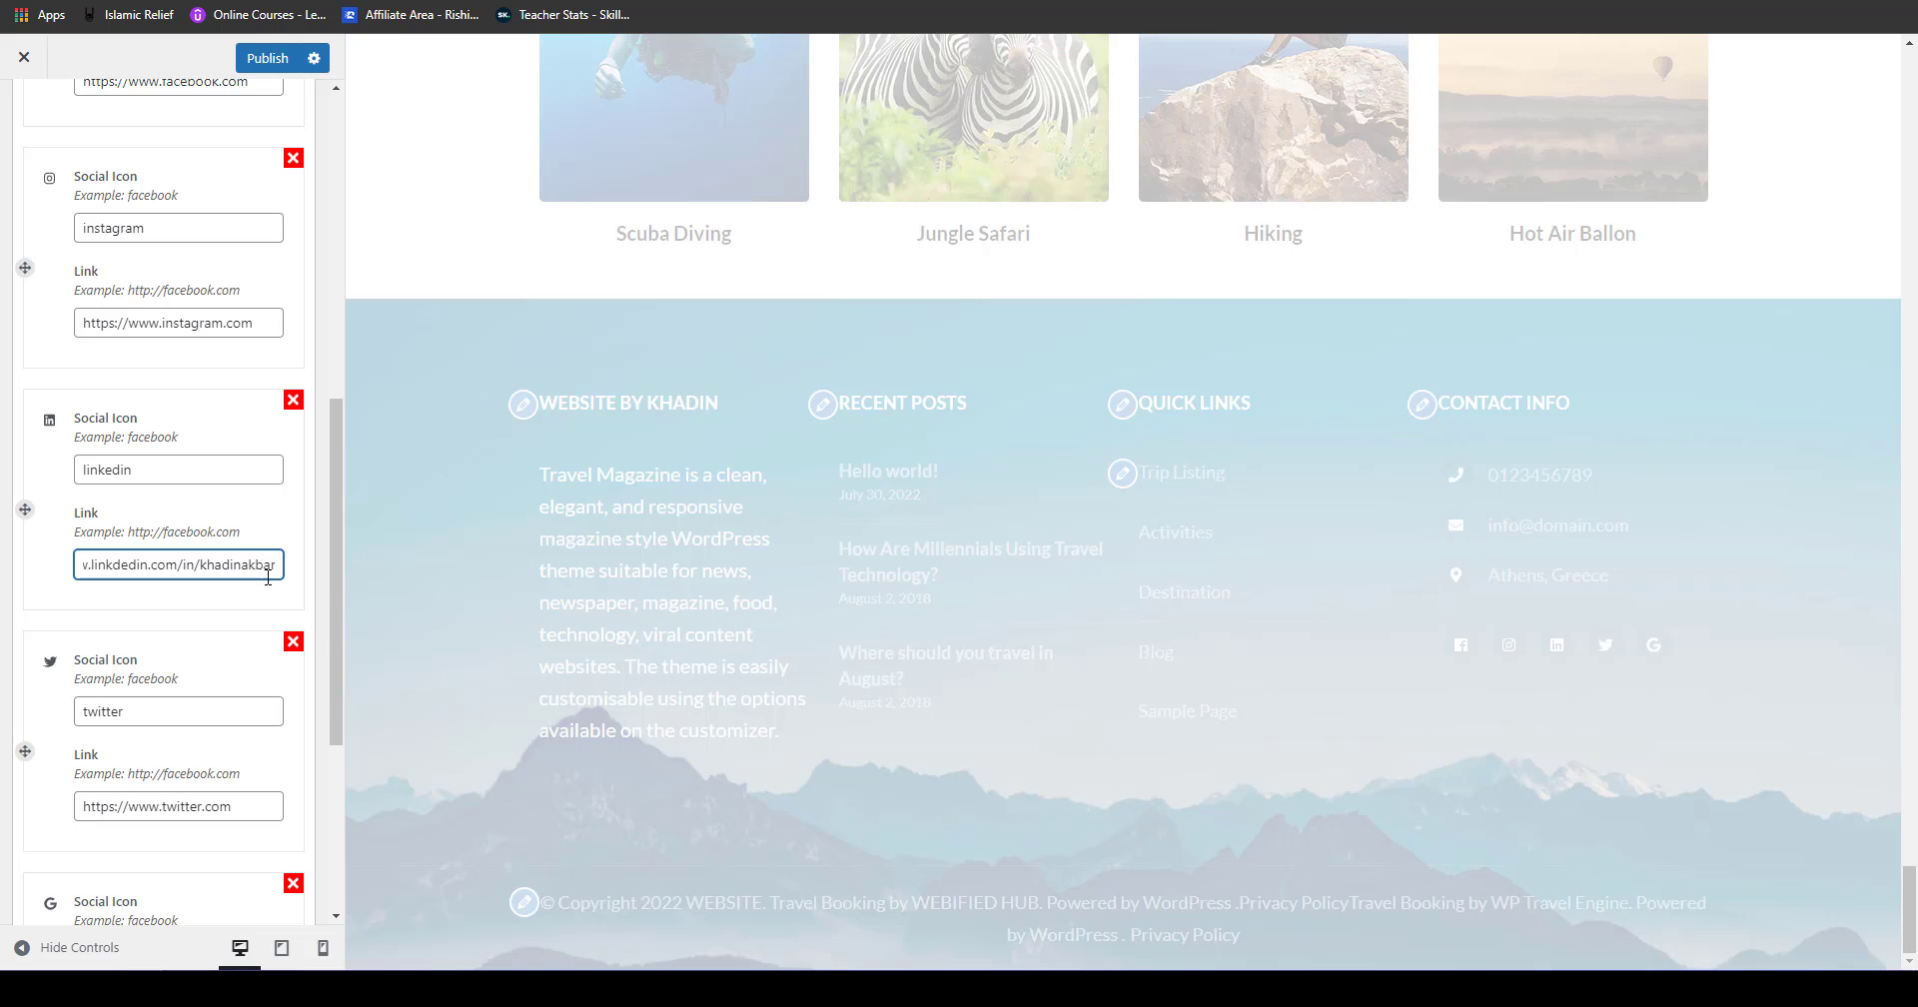
left_click_drag(337, 604, 331, 654)
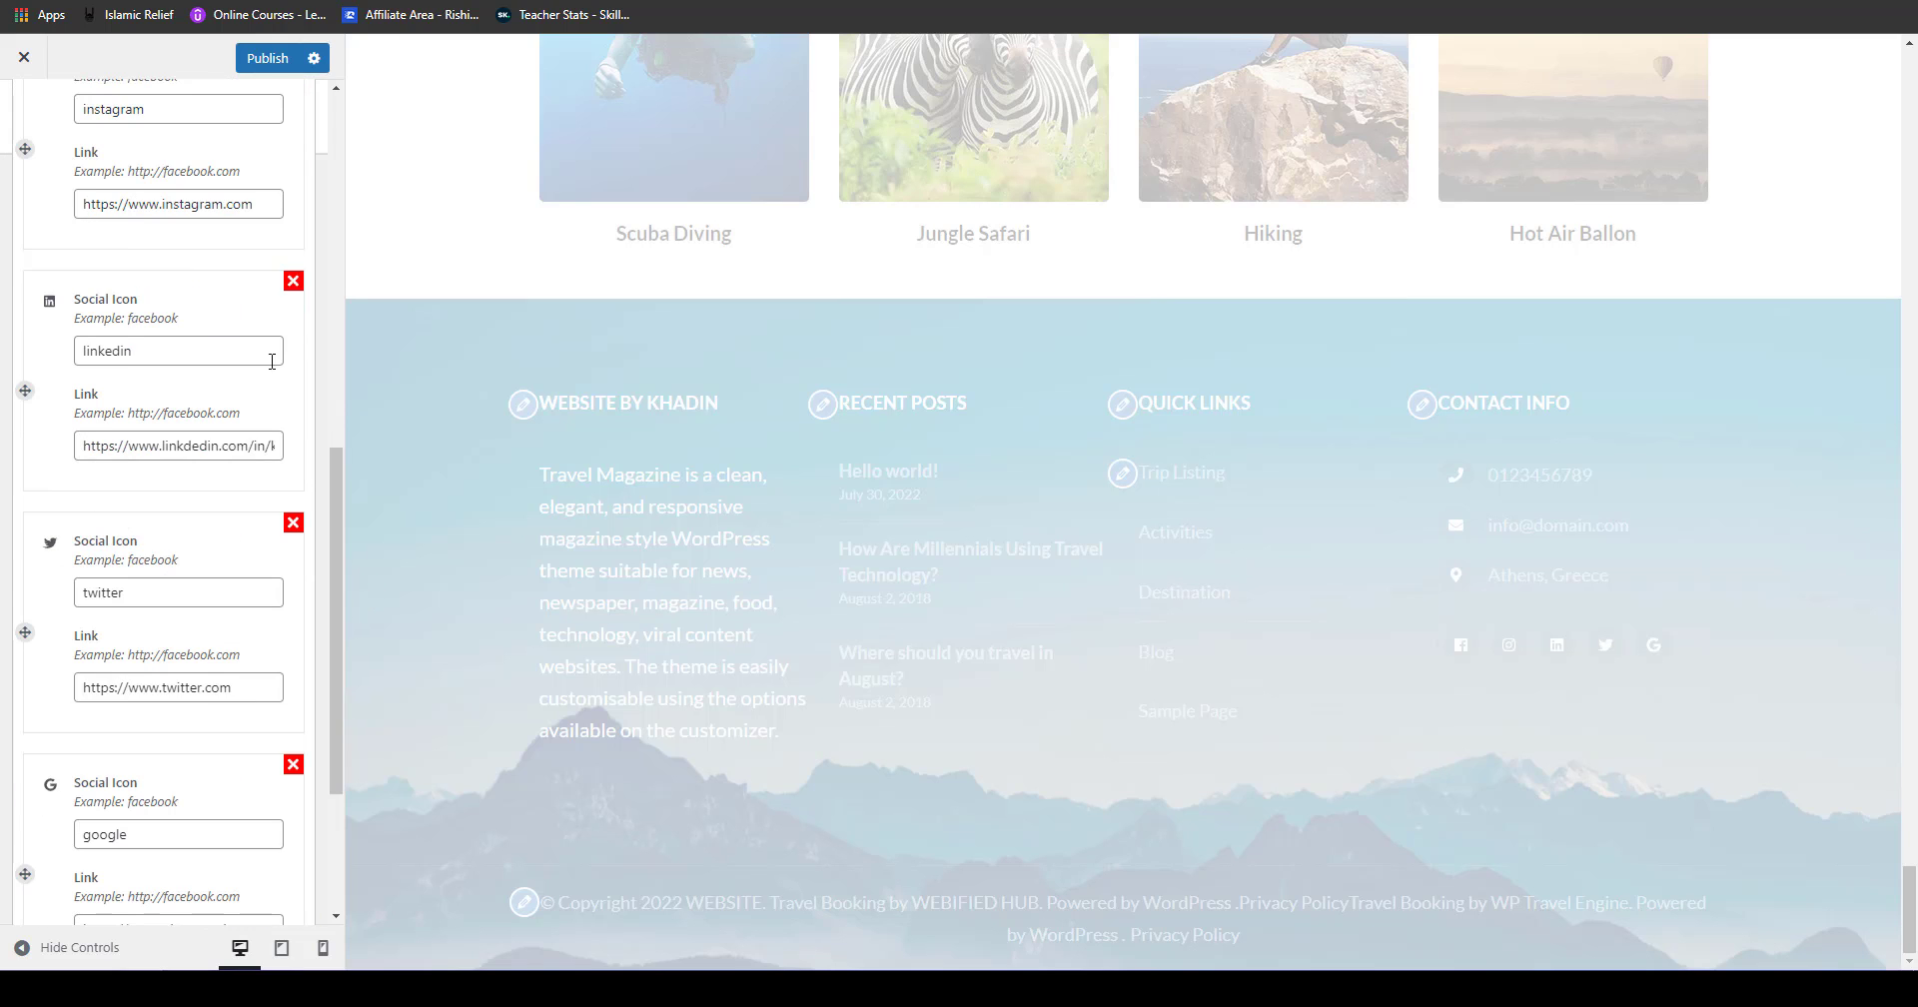
Step: Examine the Post Page Settings under General Settings, including excerpt length, related posts and recent posts options, alongside the home page preview
left_click_drag(333, 476, 335, 90)
left_click(23, 116)
left_click(23, 116)
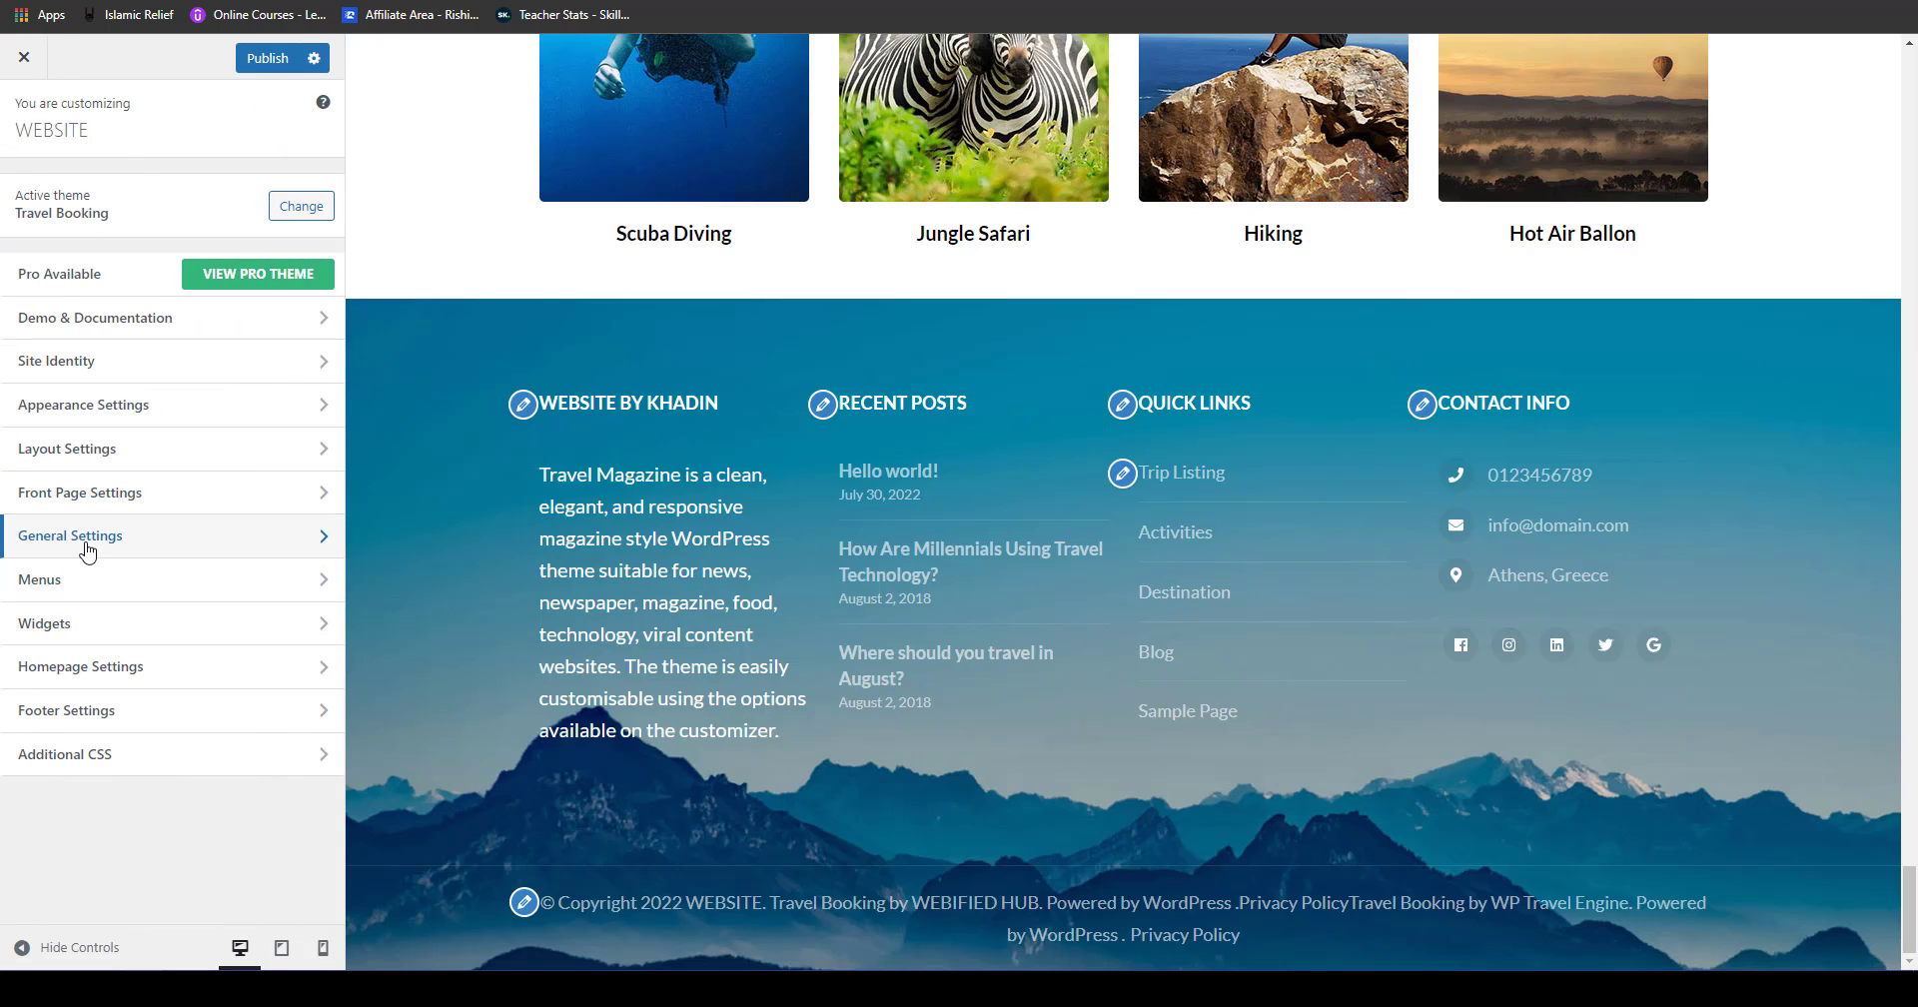
left_click(88, 539)
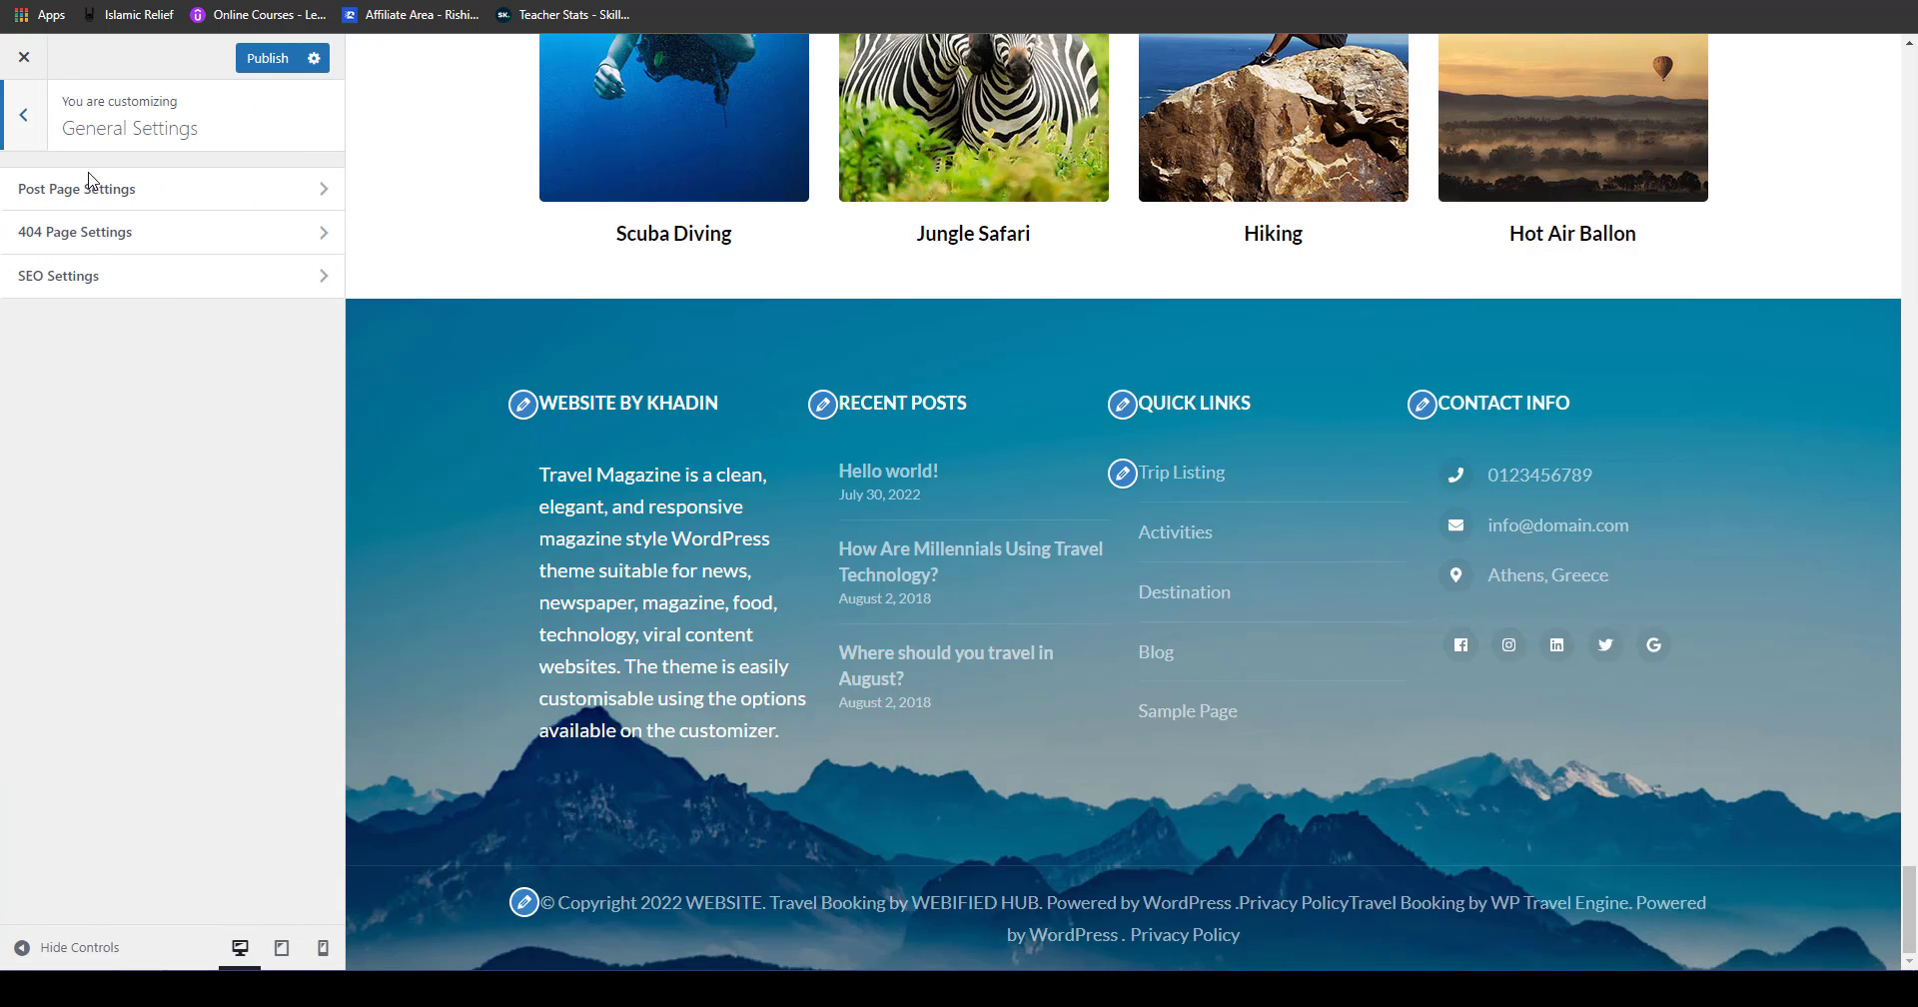
left_click(94, 190)
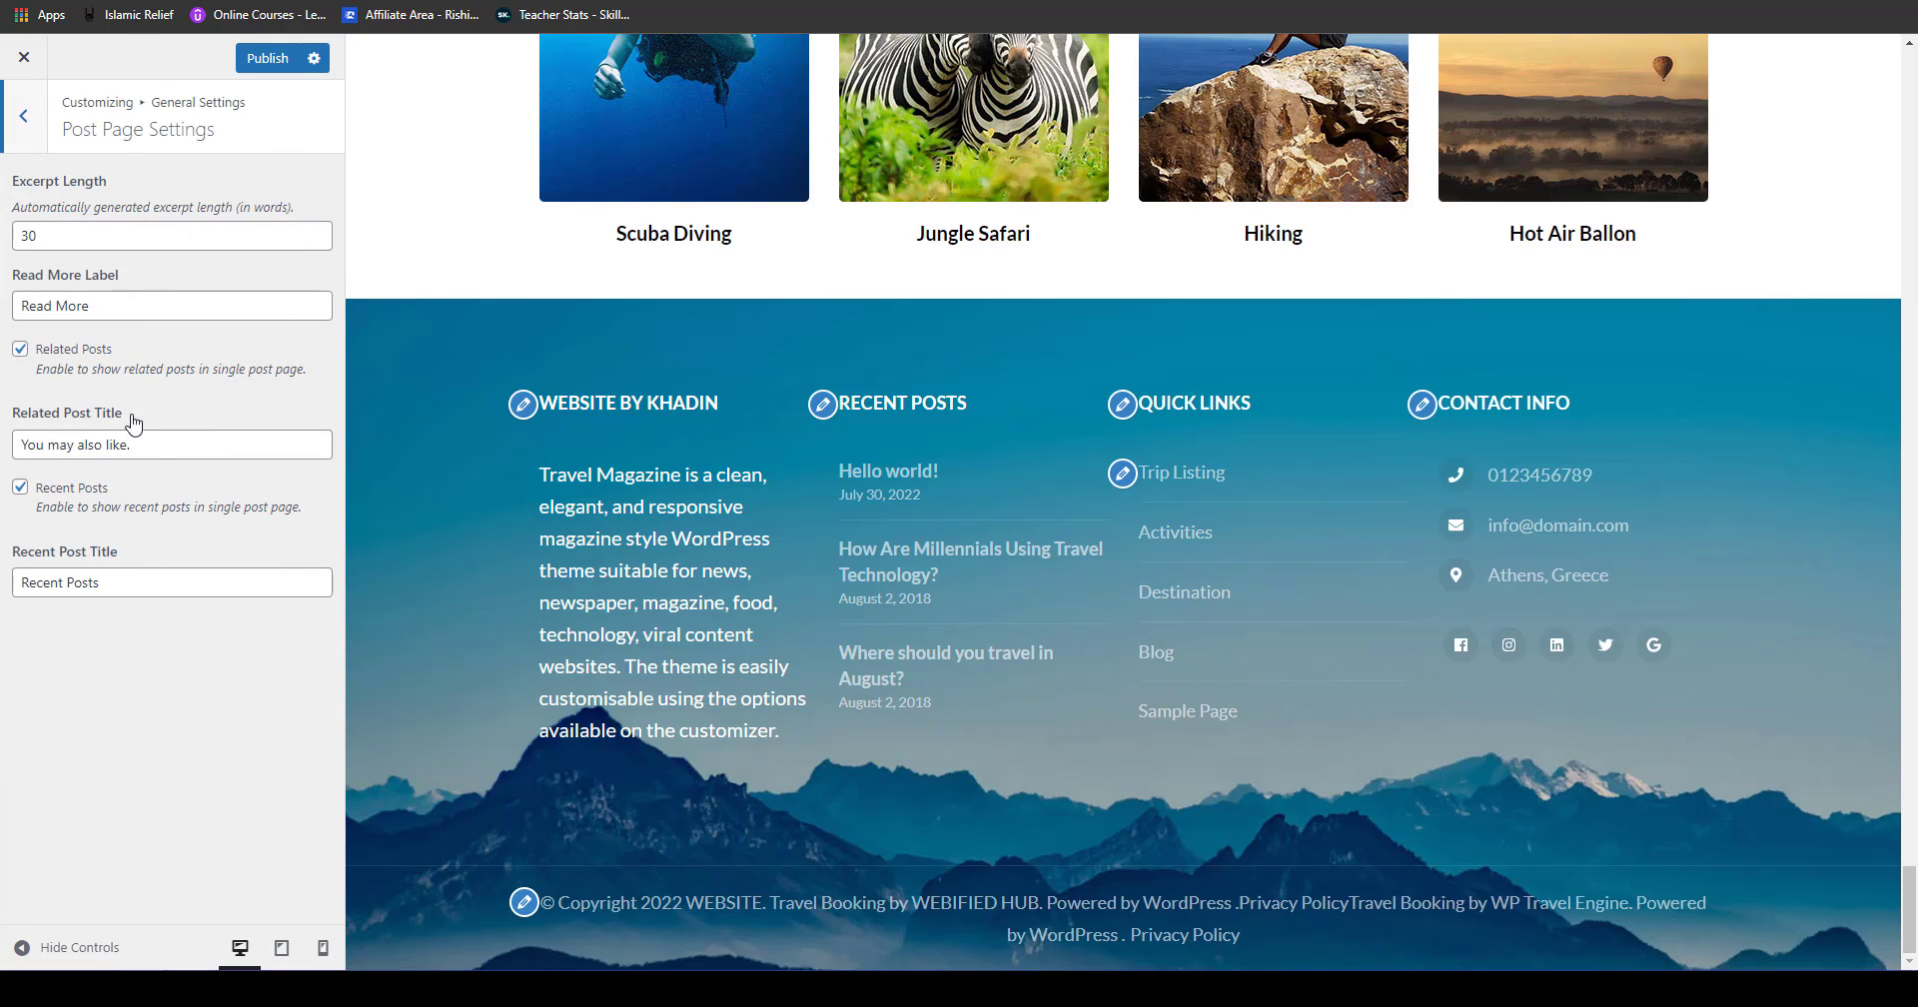
left_click(89, 582)
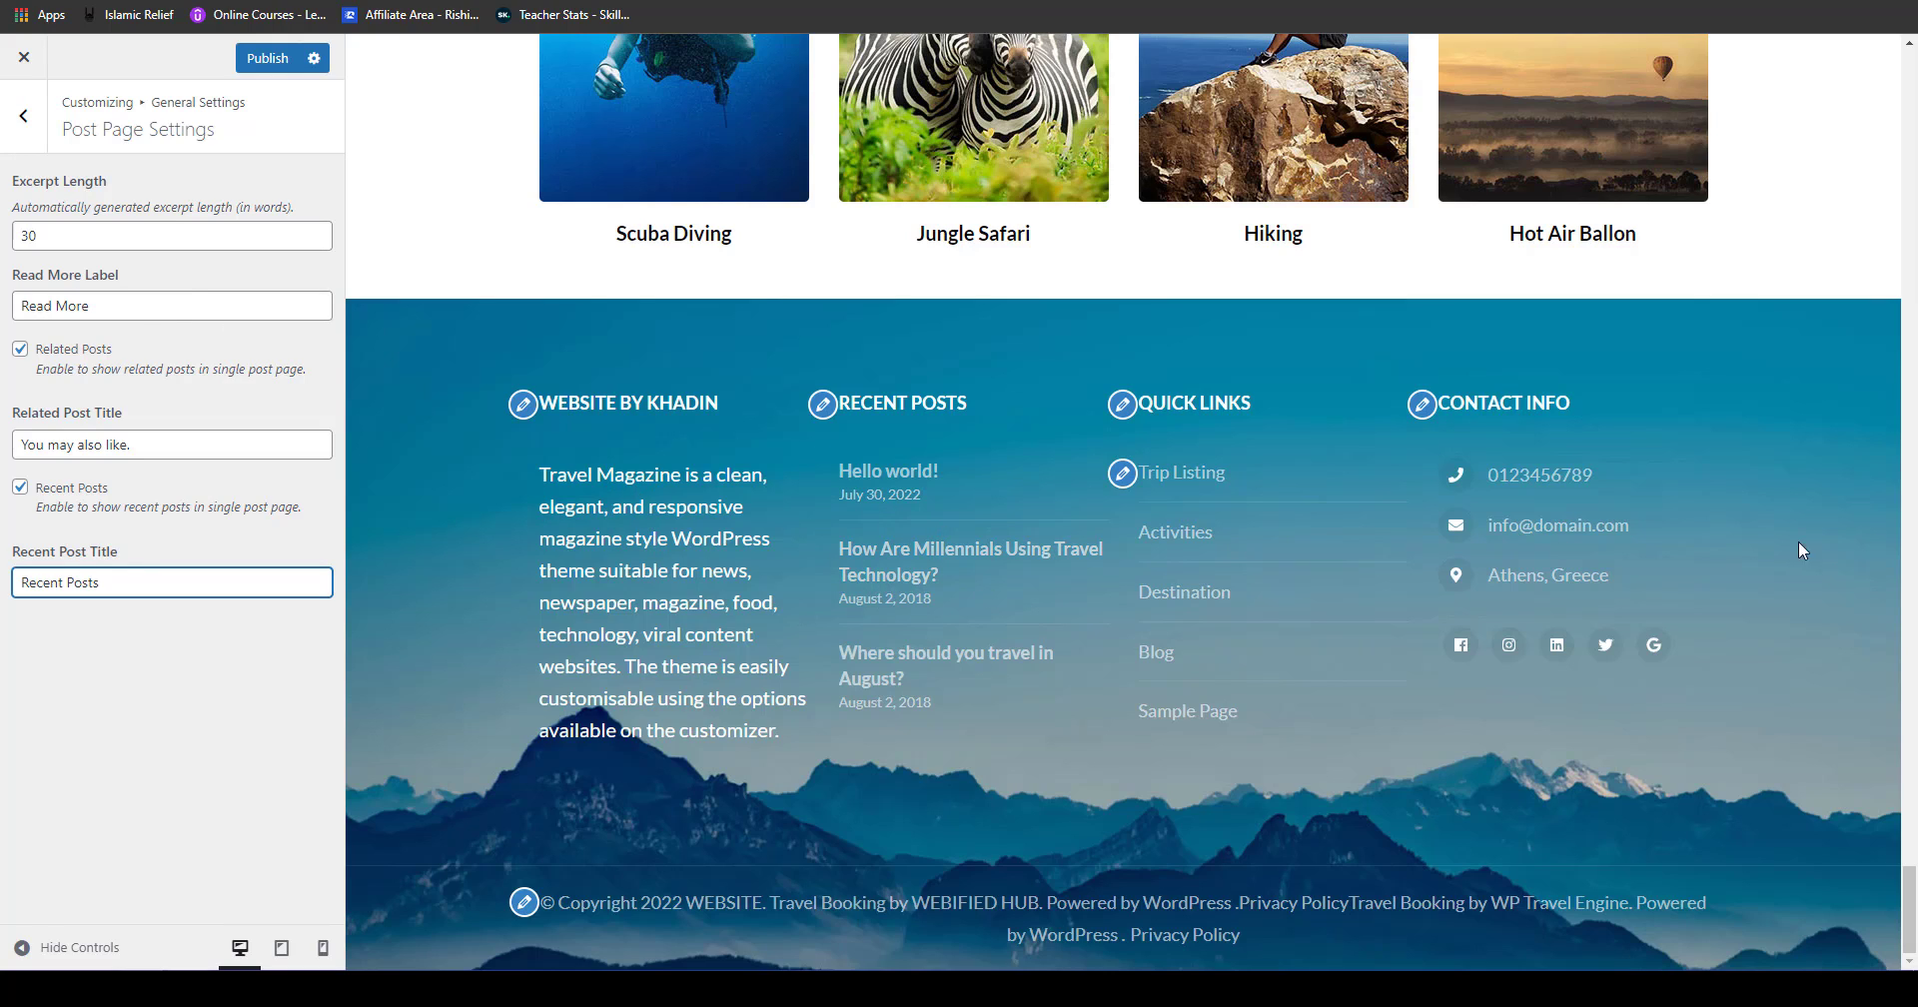
scroll(1914, 575, "up", 10)
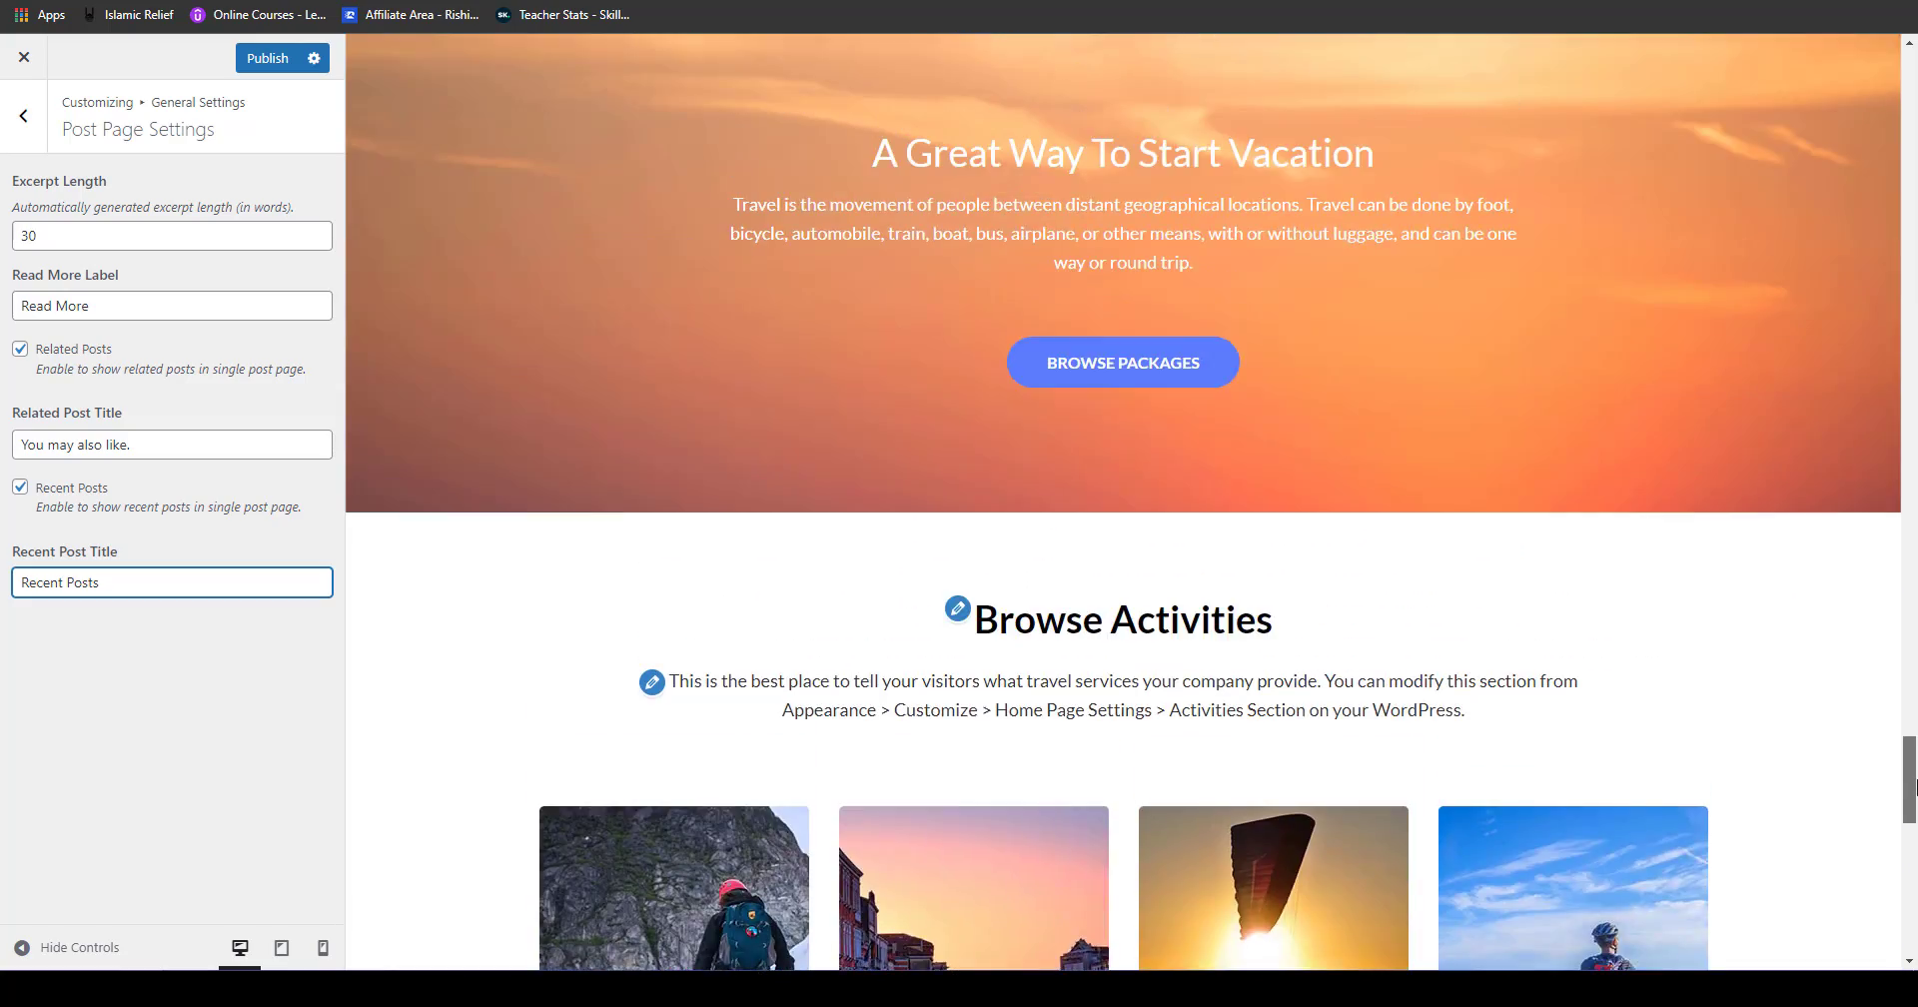
scroll(1913, 540, "up", 15)
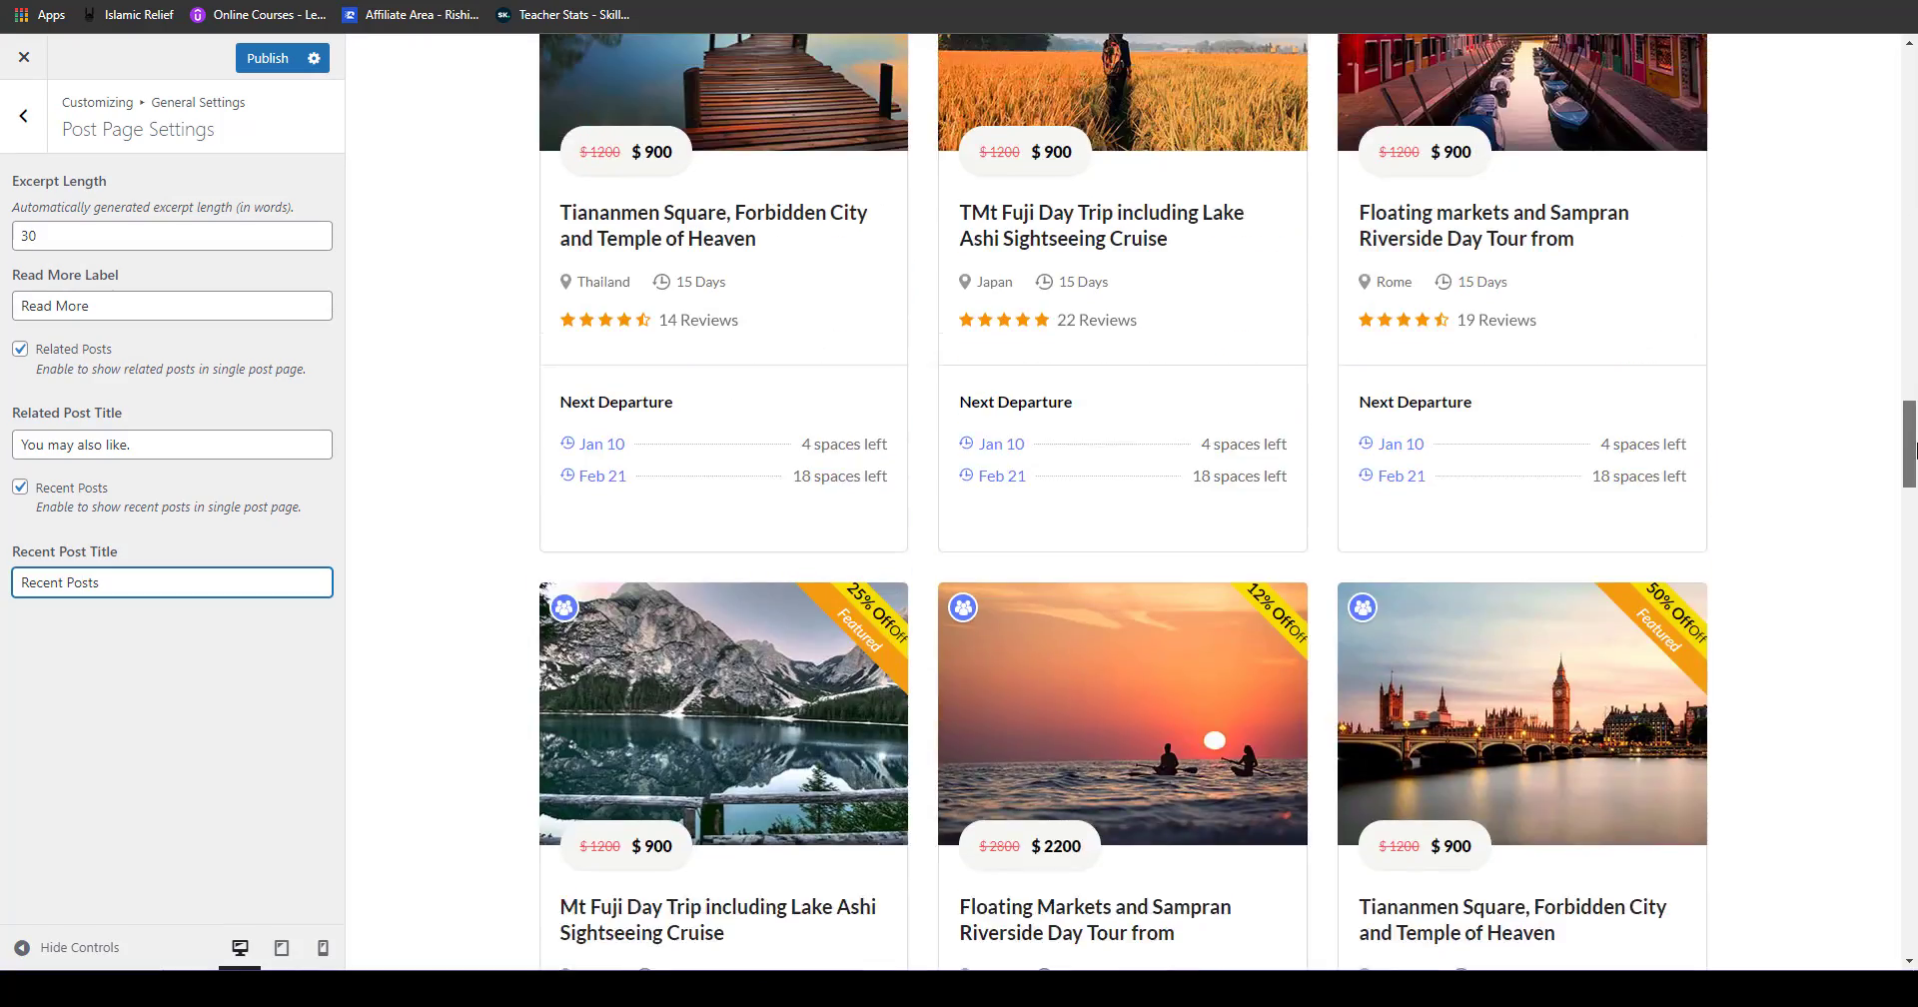
scroll(1914, 532, "down", 15)
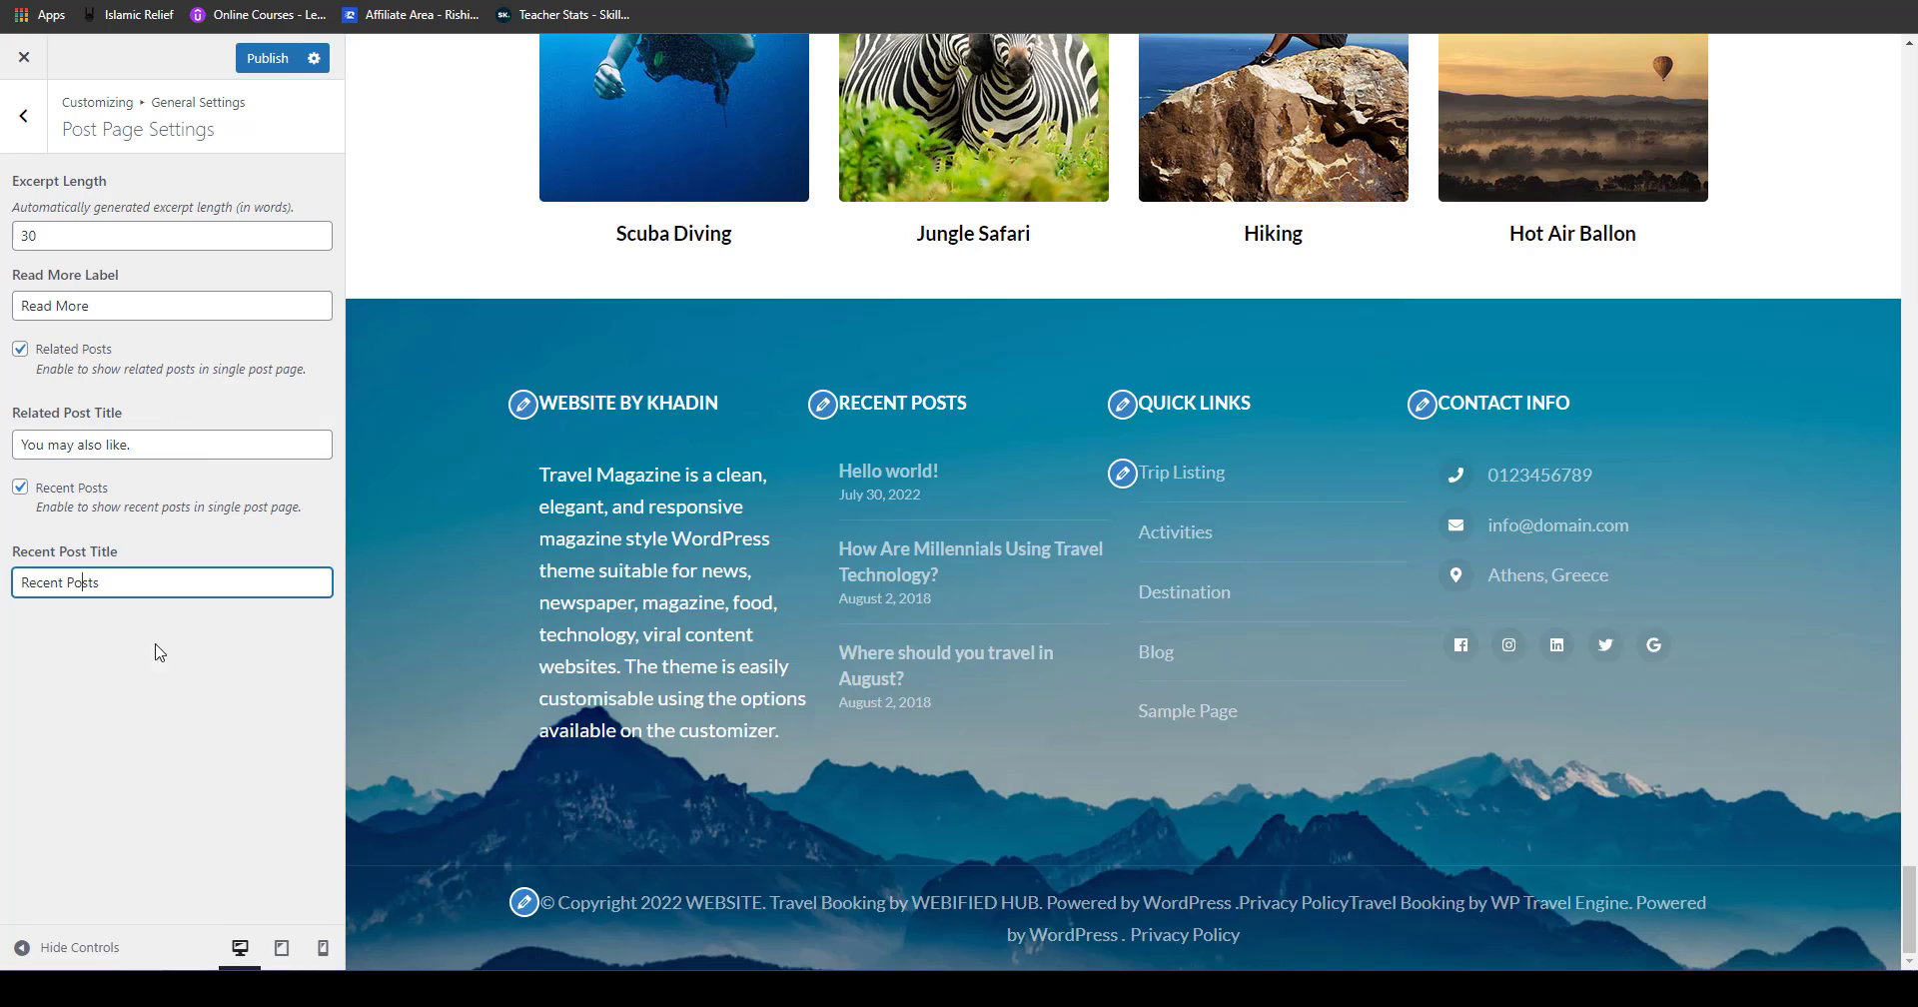
Step: Enable demo content for the popular trips section in the 404 Page Settings and return to General Settings
left_click(35, 128)
left_click(77, 234)
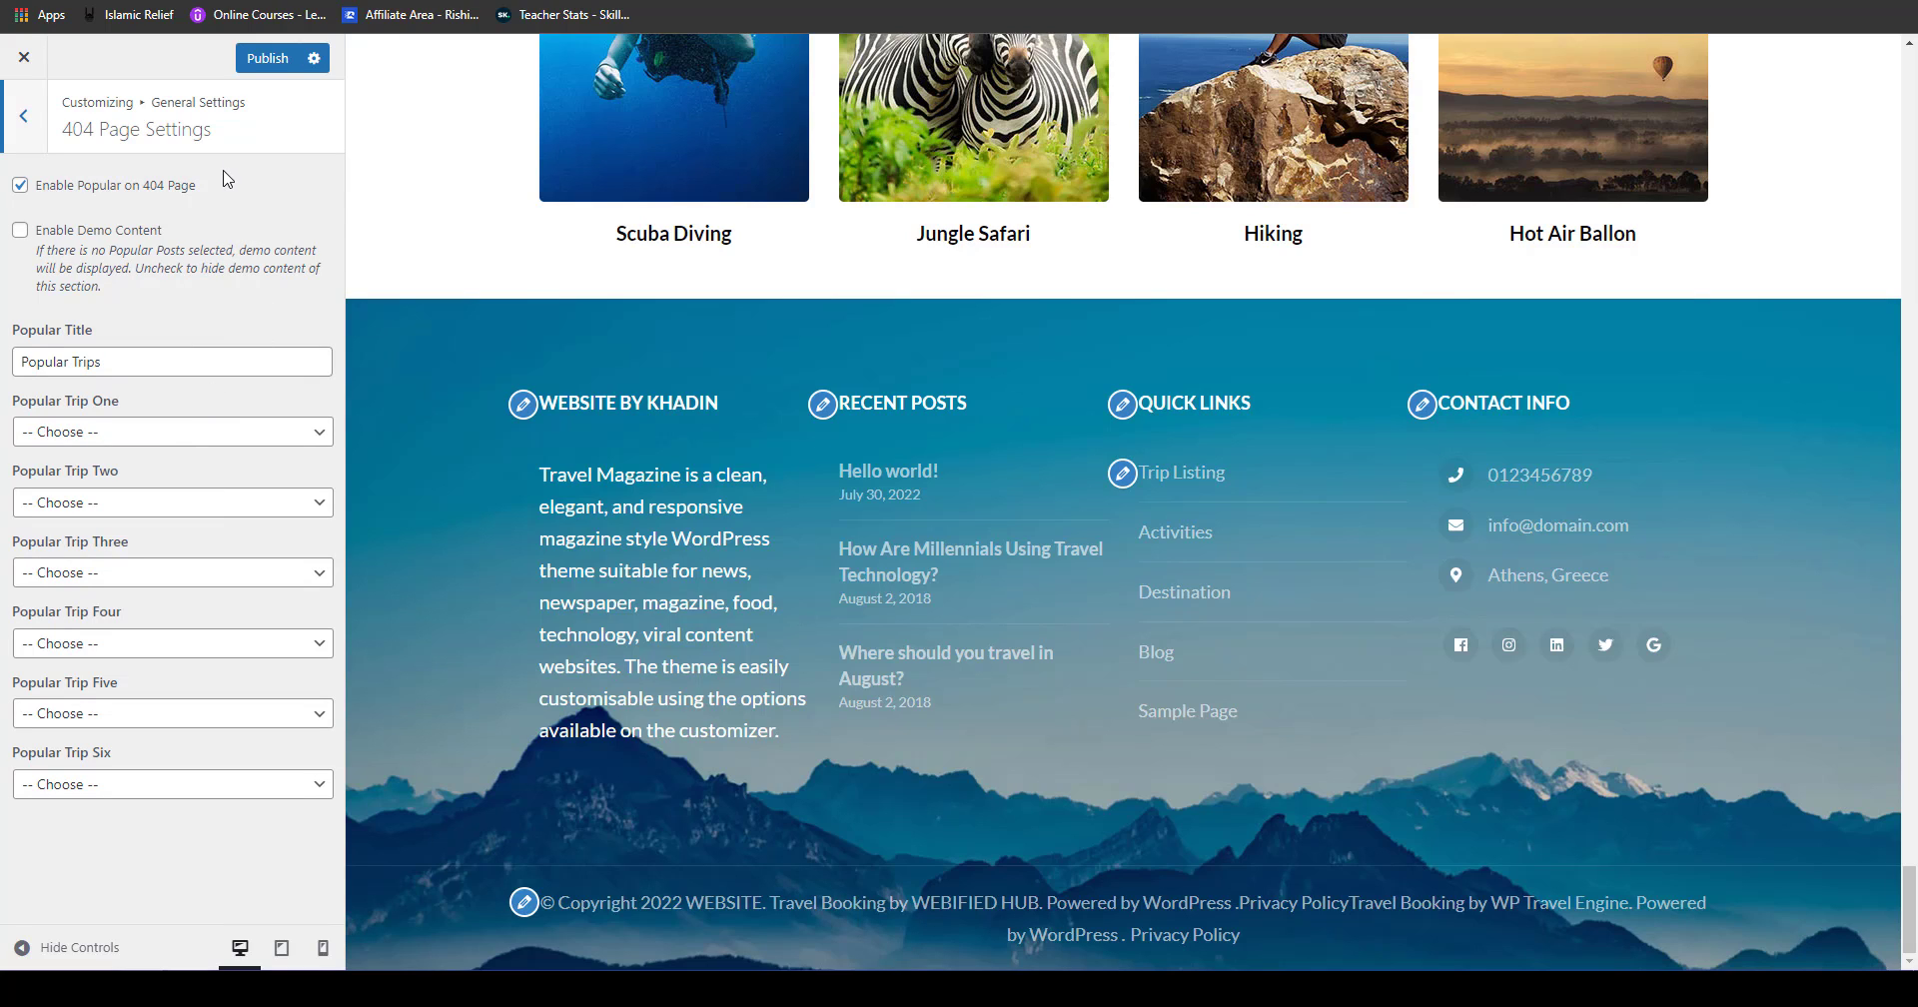
left_click(114, 437)
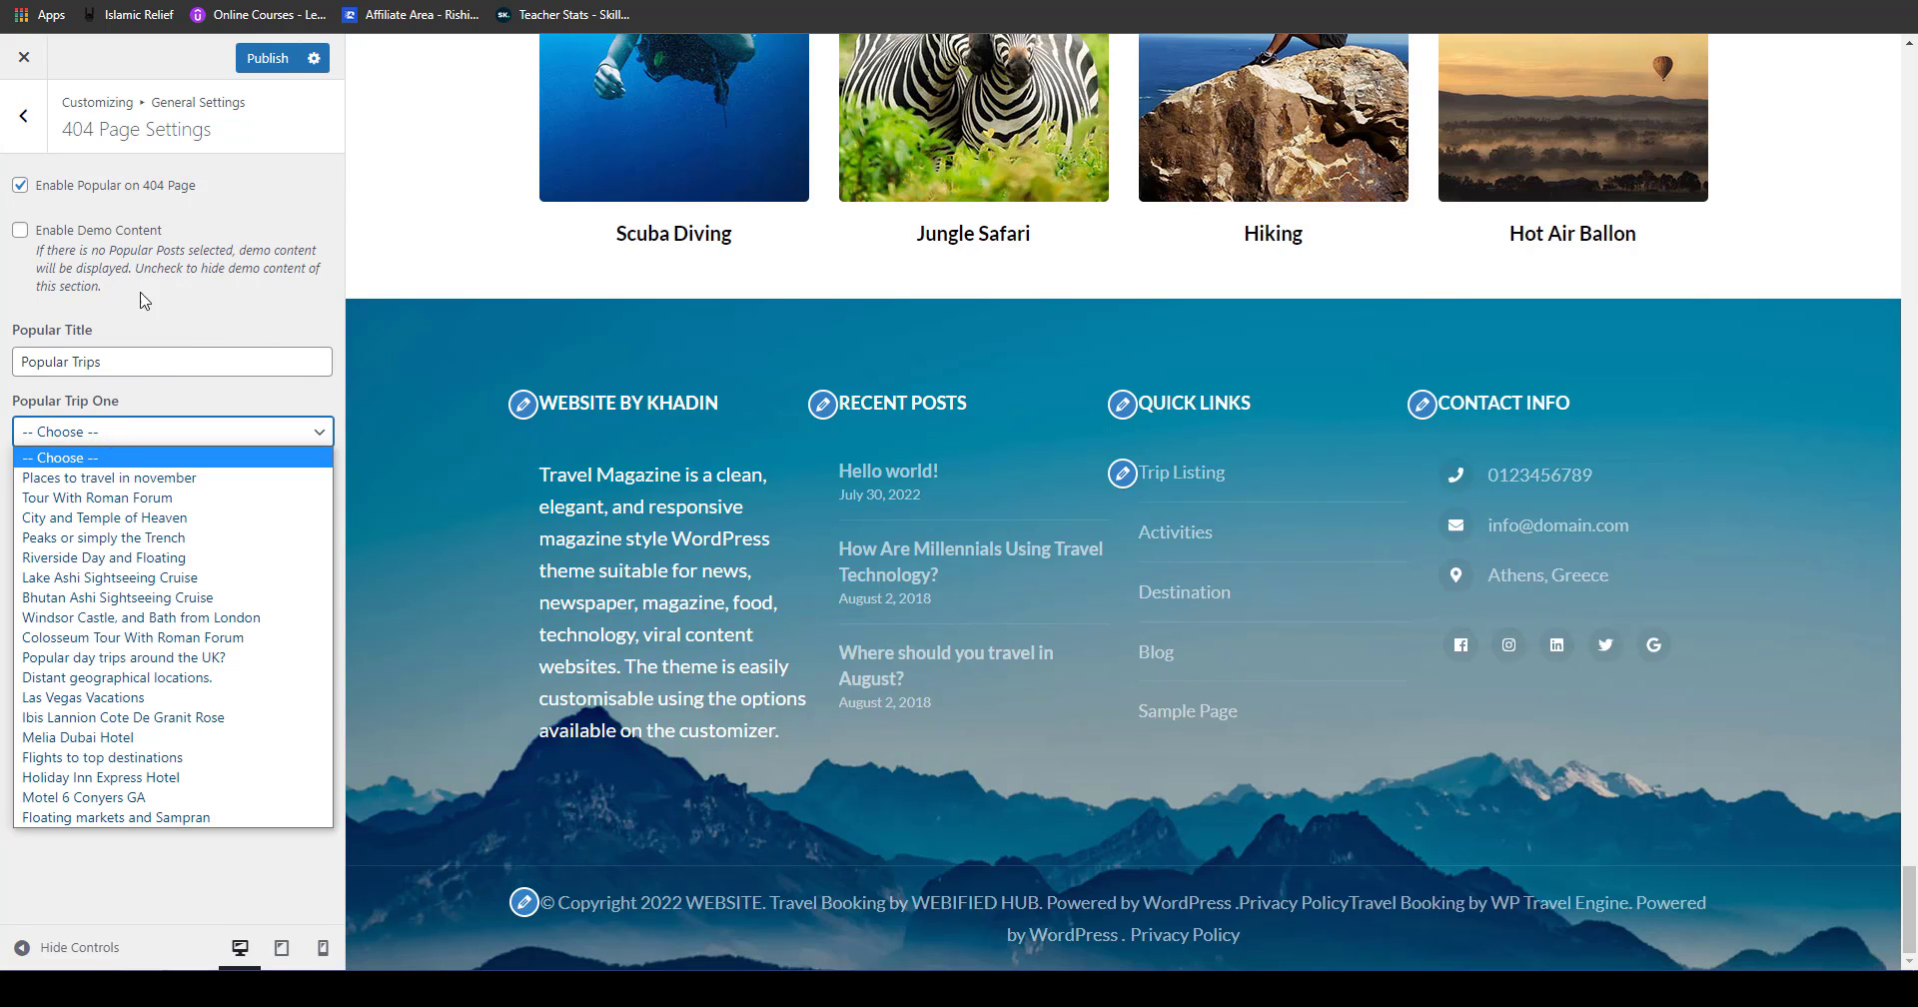
left_click(139, 238)
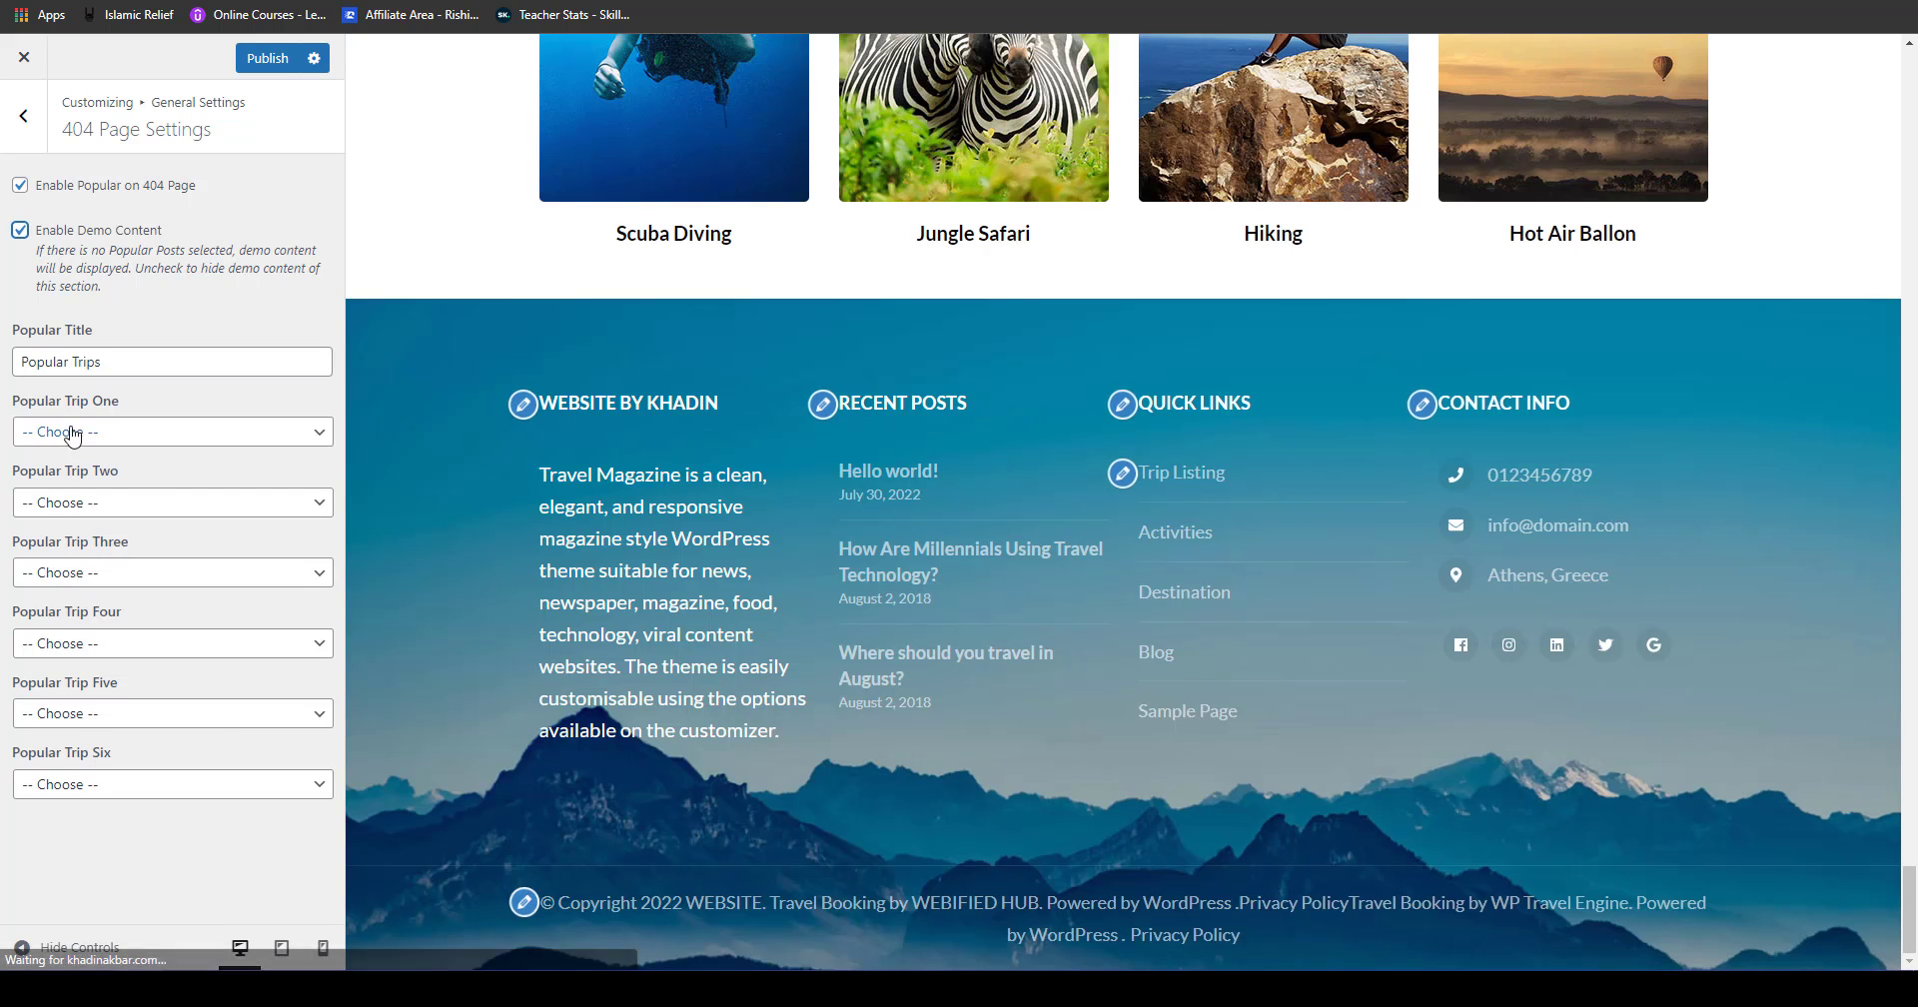
left_click(75, 434)
left_click(21, 128)
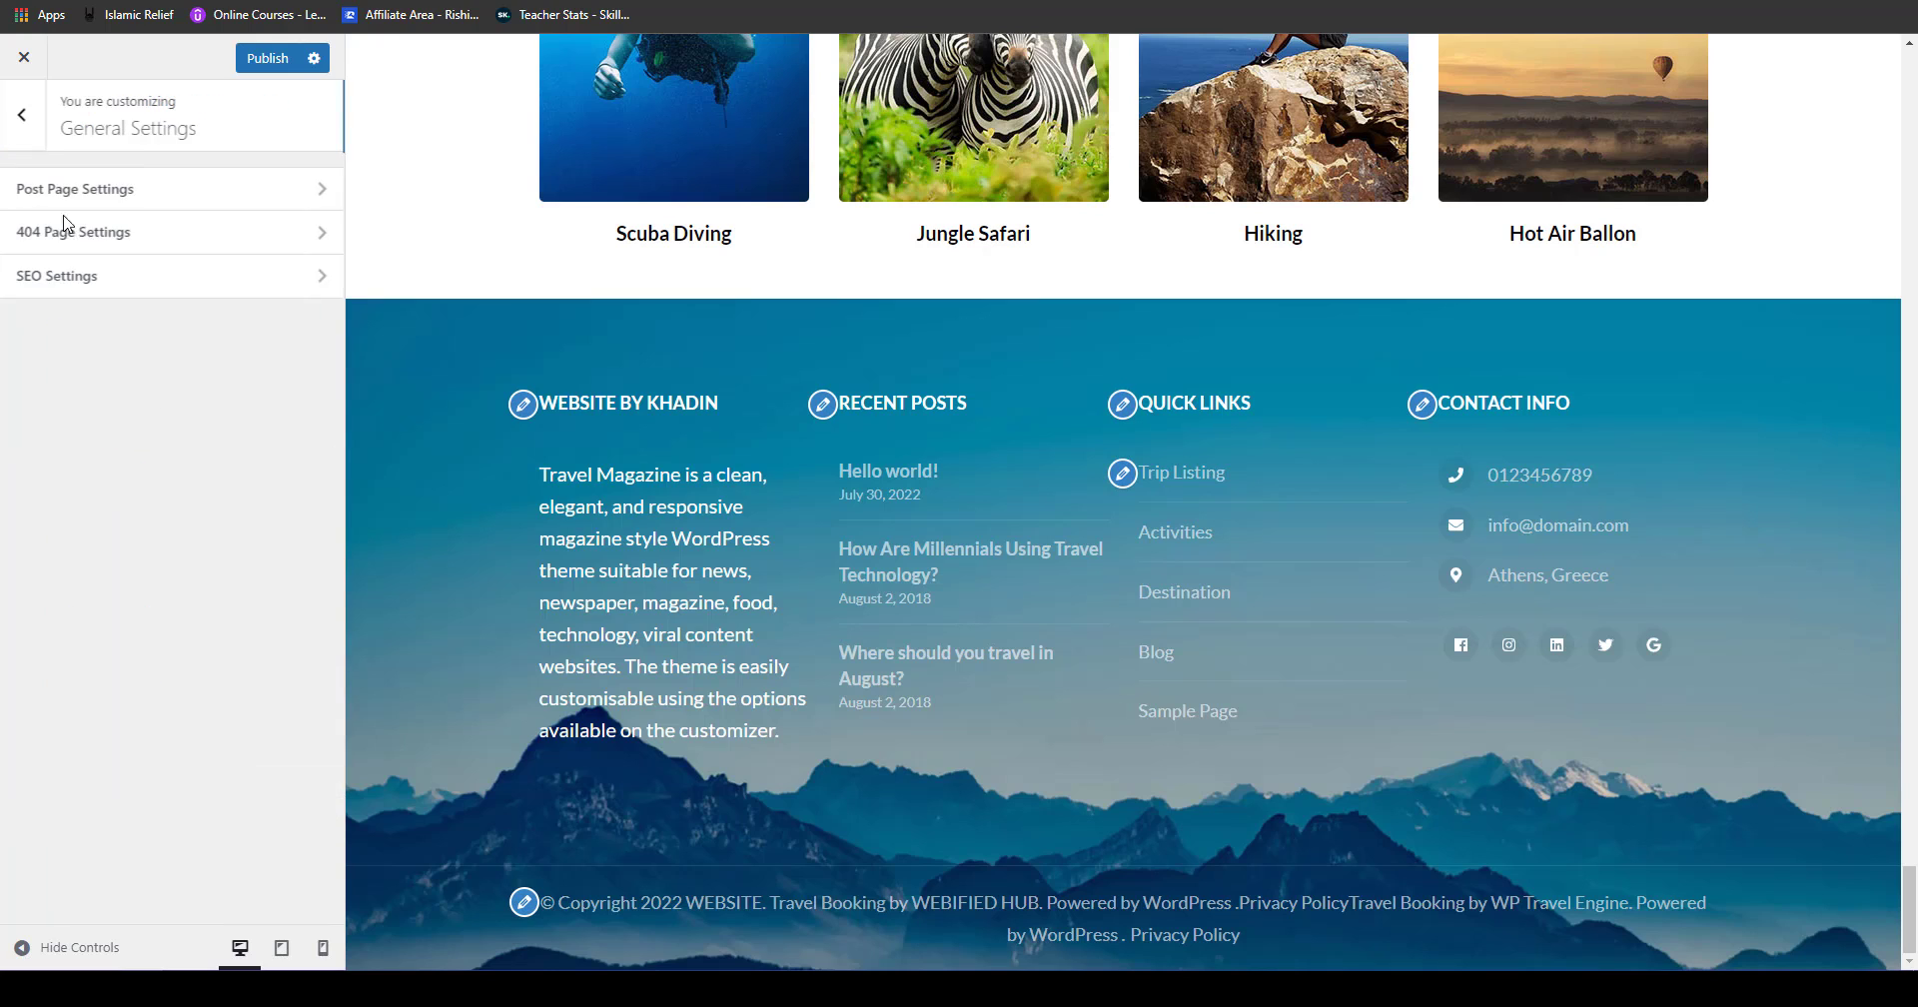
Step: Review the last update date and breadcrumb options in the SEO Settings and return to the main Customizer sections
left_click(69, 269)
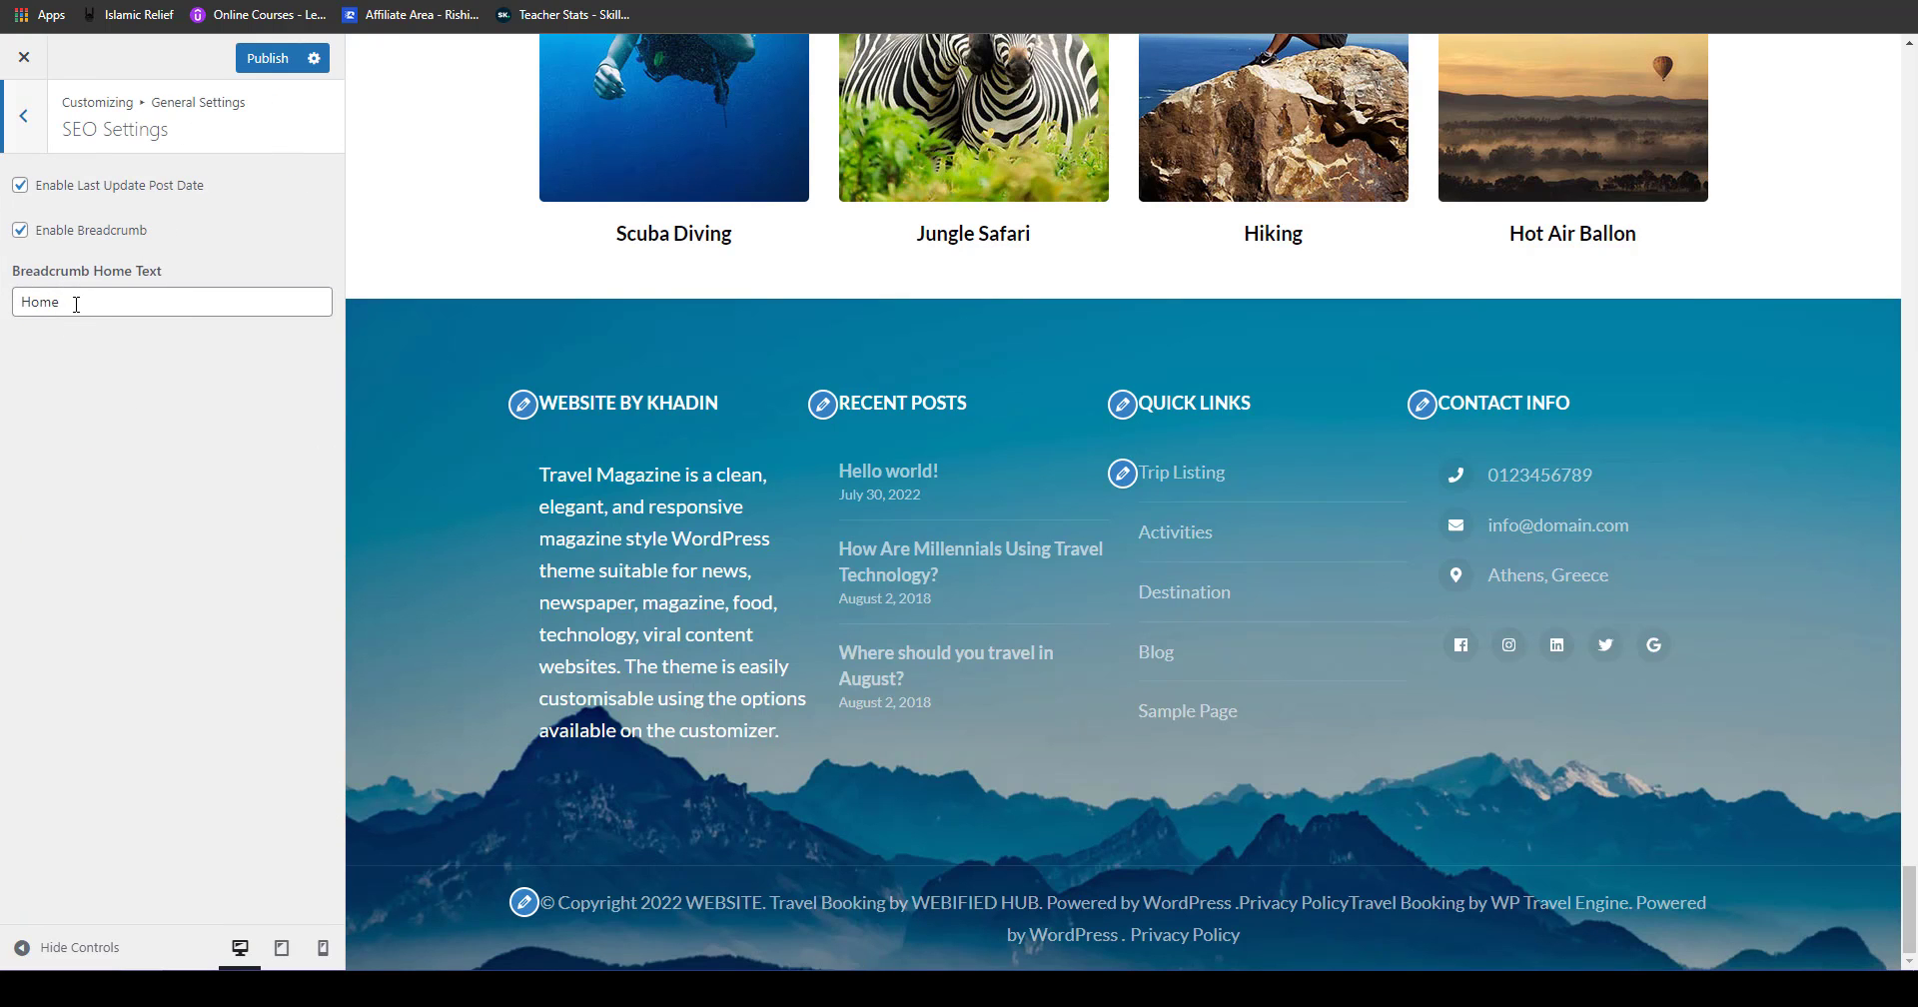
left_click(76, 303)
left_click(23, 116)
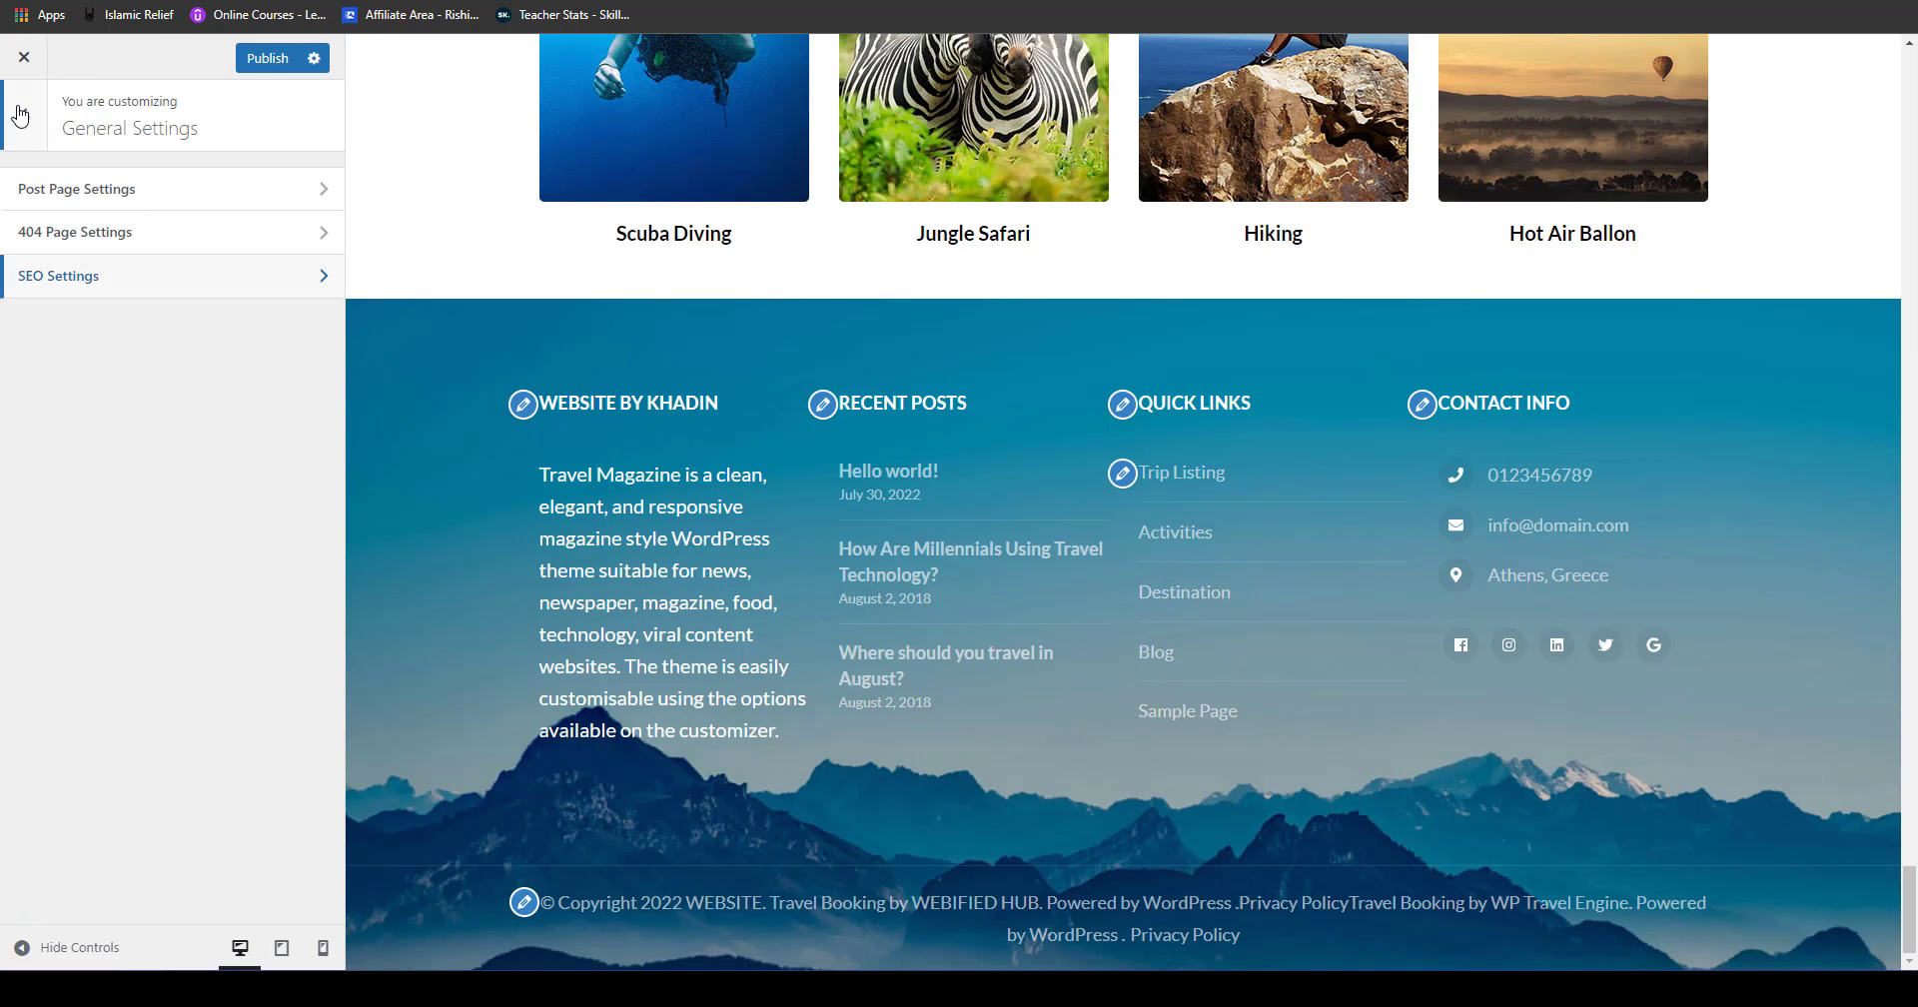
left_click(22, 117)
Step: In the Primary menu, move Blog out of the Pages submenu to the top level, between Trips and Pages
left_click(103, 580)
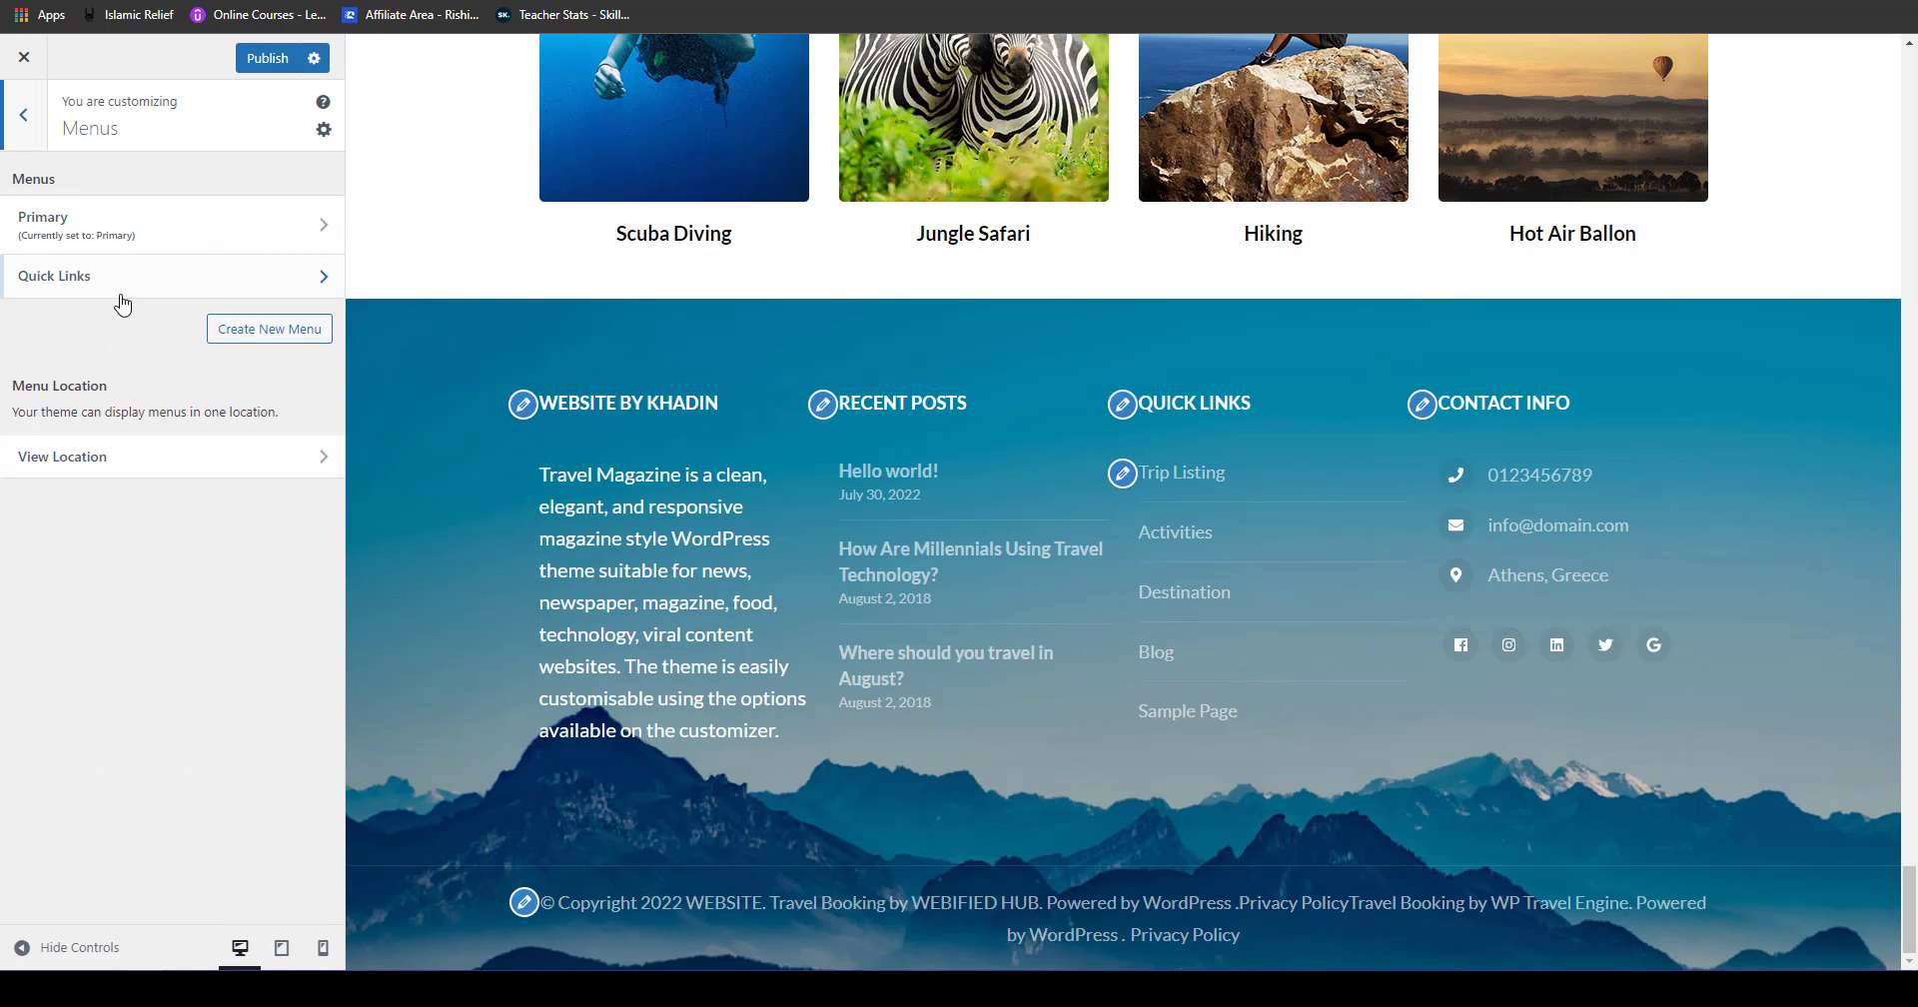
left_click(286, 247)
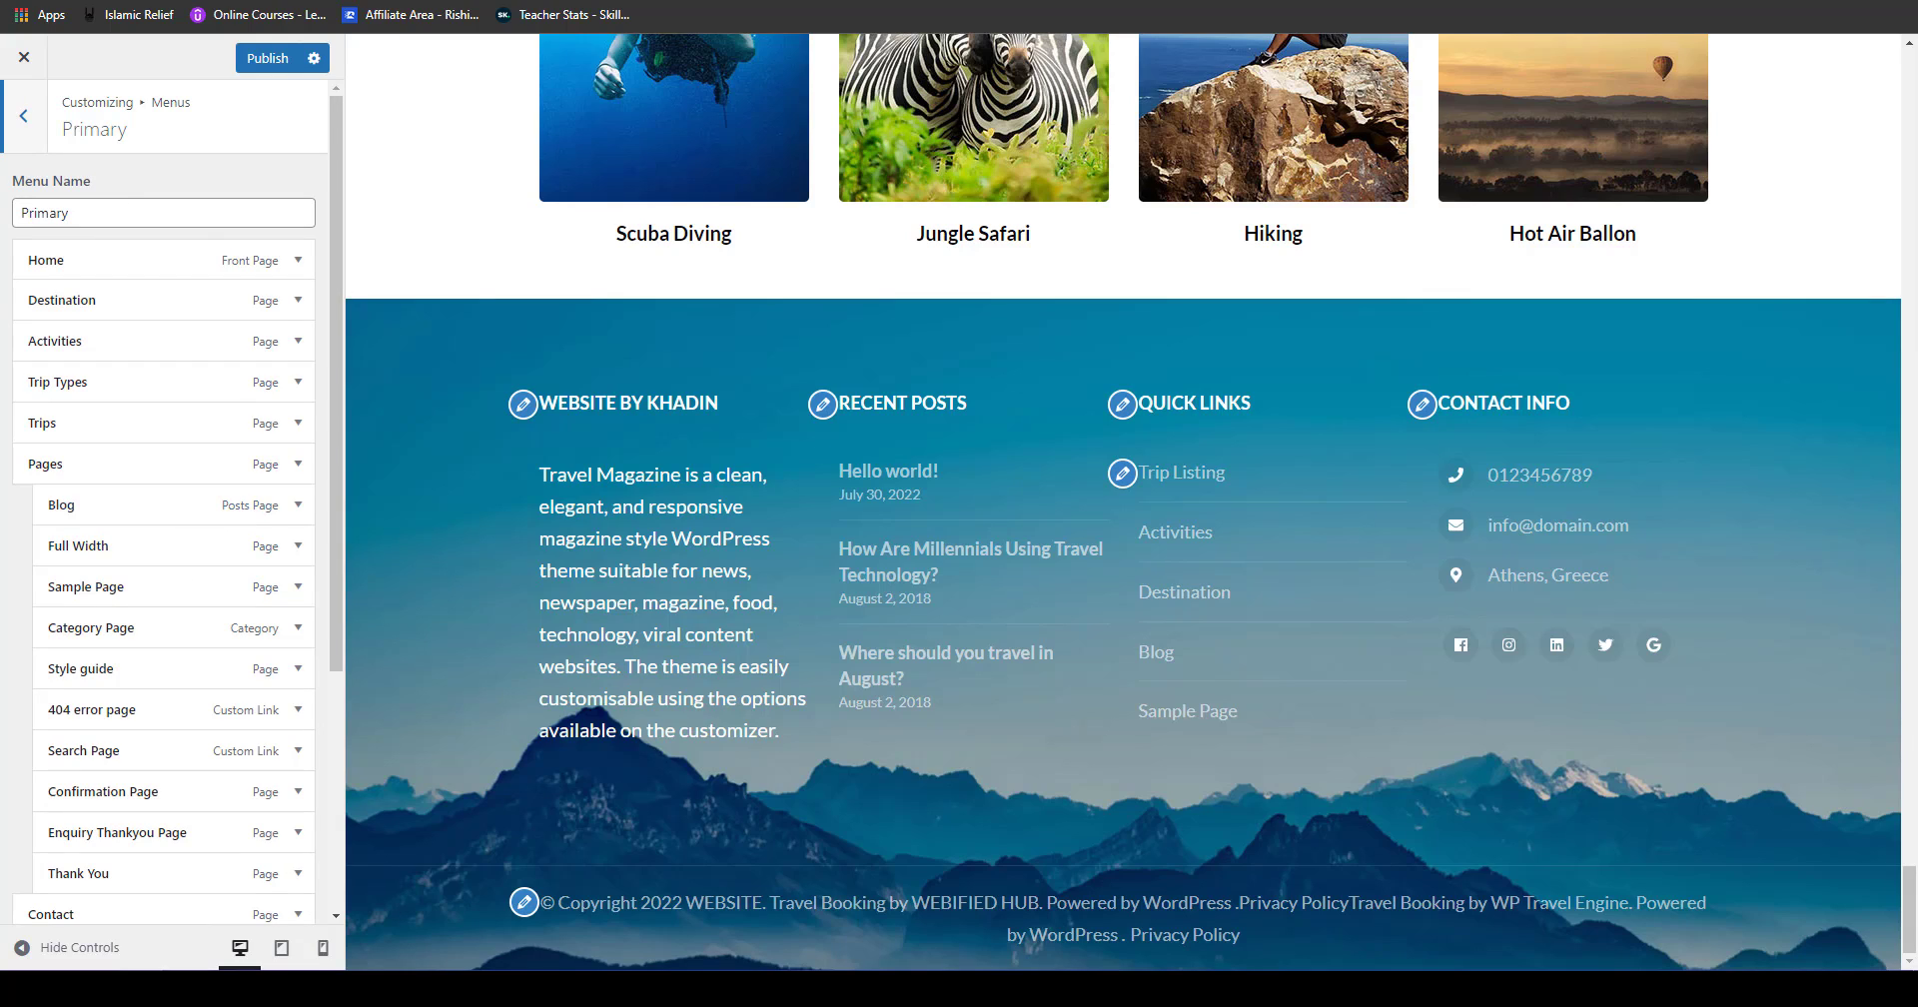
scroll(1453, 737, "up", 20)
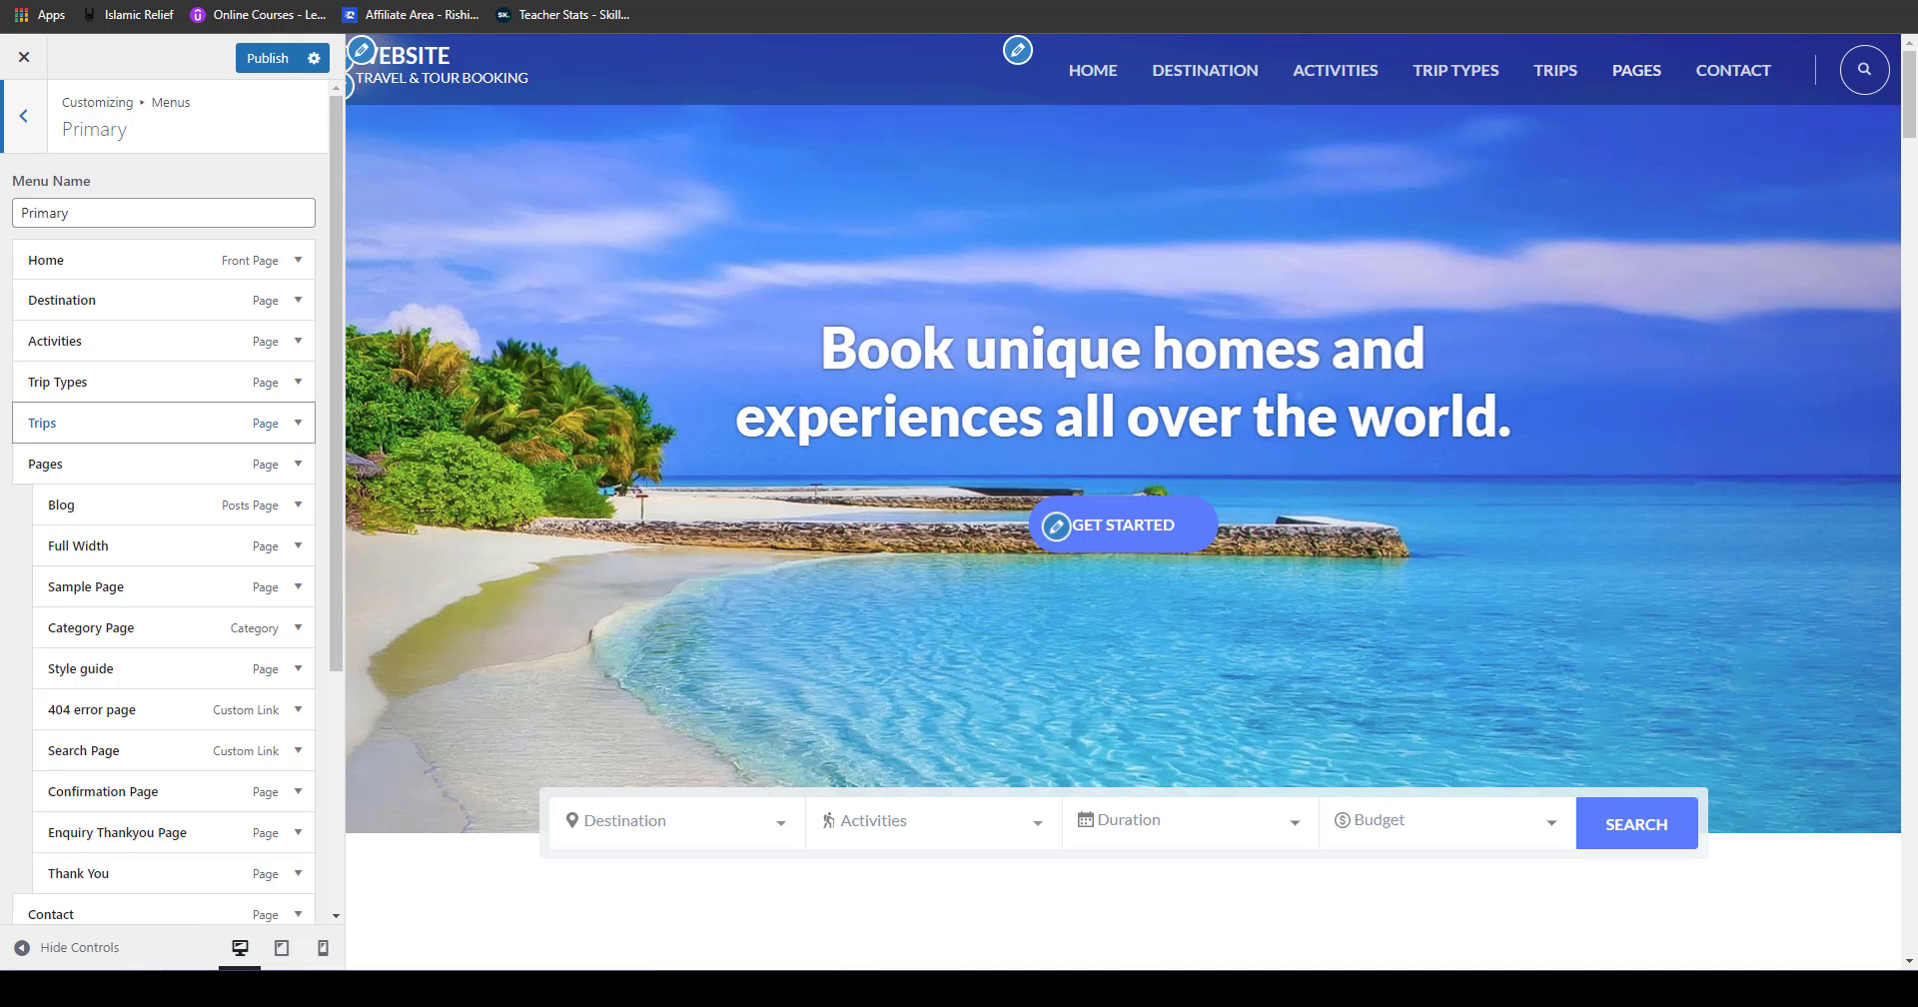
left_click_drag(138, 505, 60, 455)
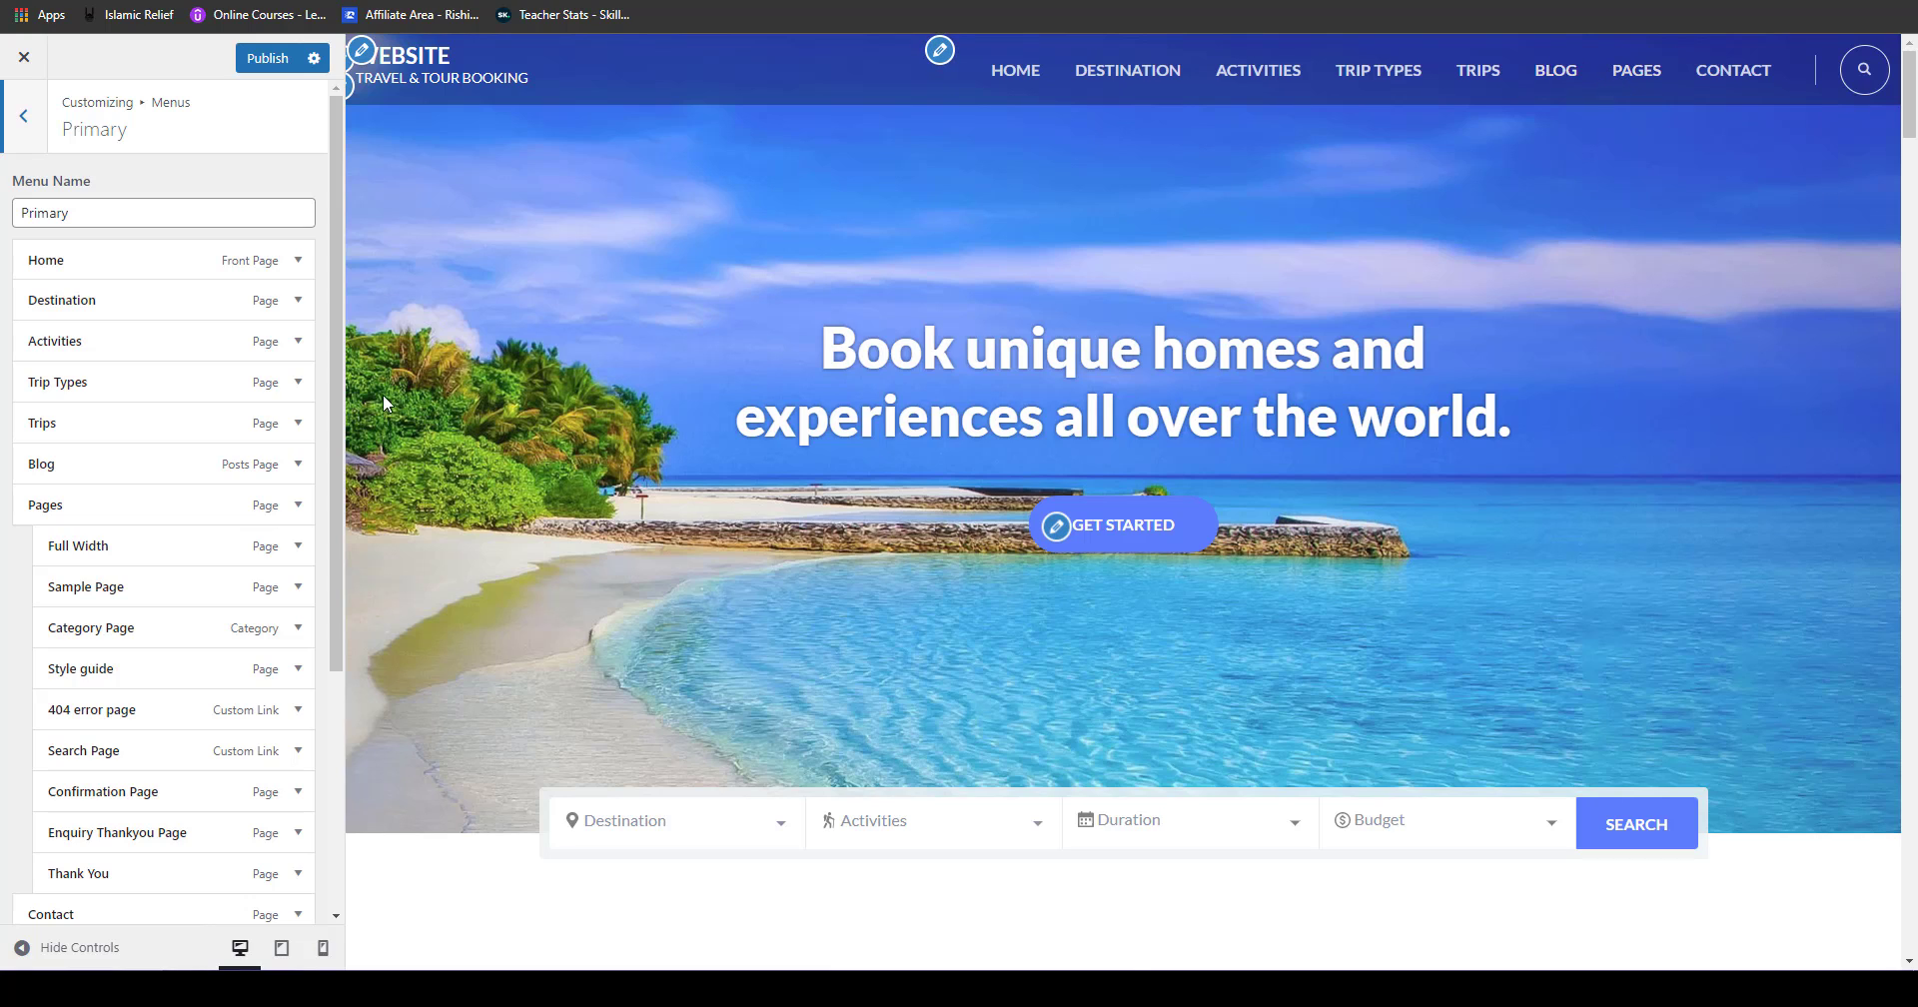
Step: Remove the Full Width, Sample Page, Category Page and Style guide items from the Primary menu's Pages submenu
left_click_drag(325, 518, 326, 537)
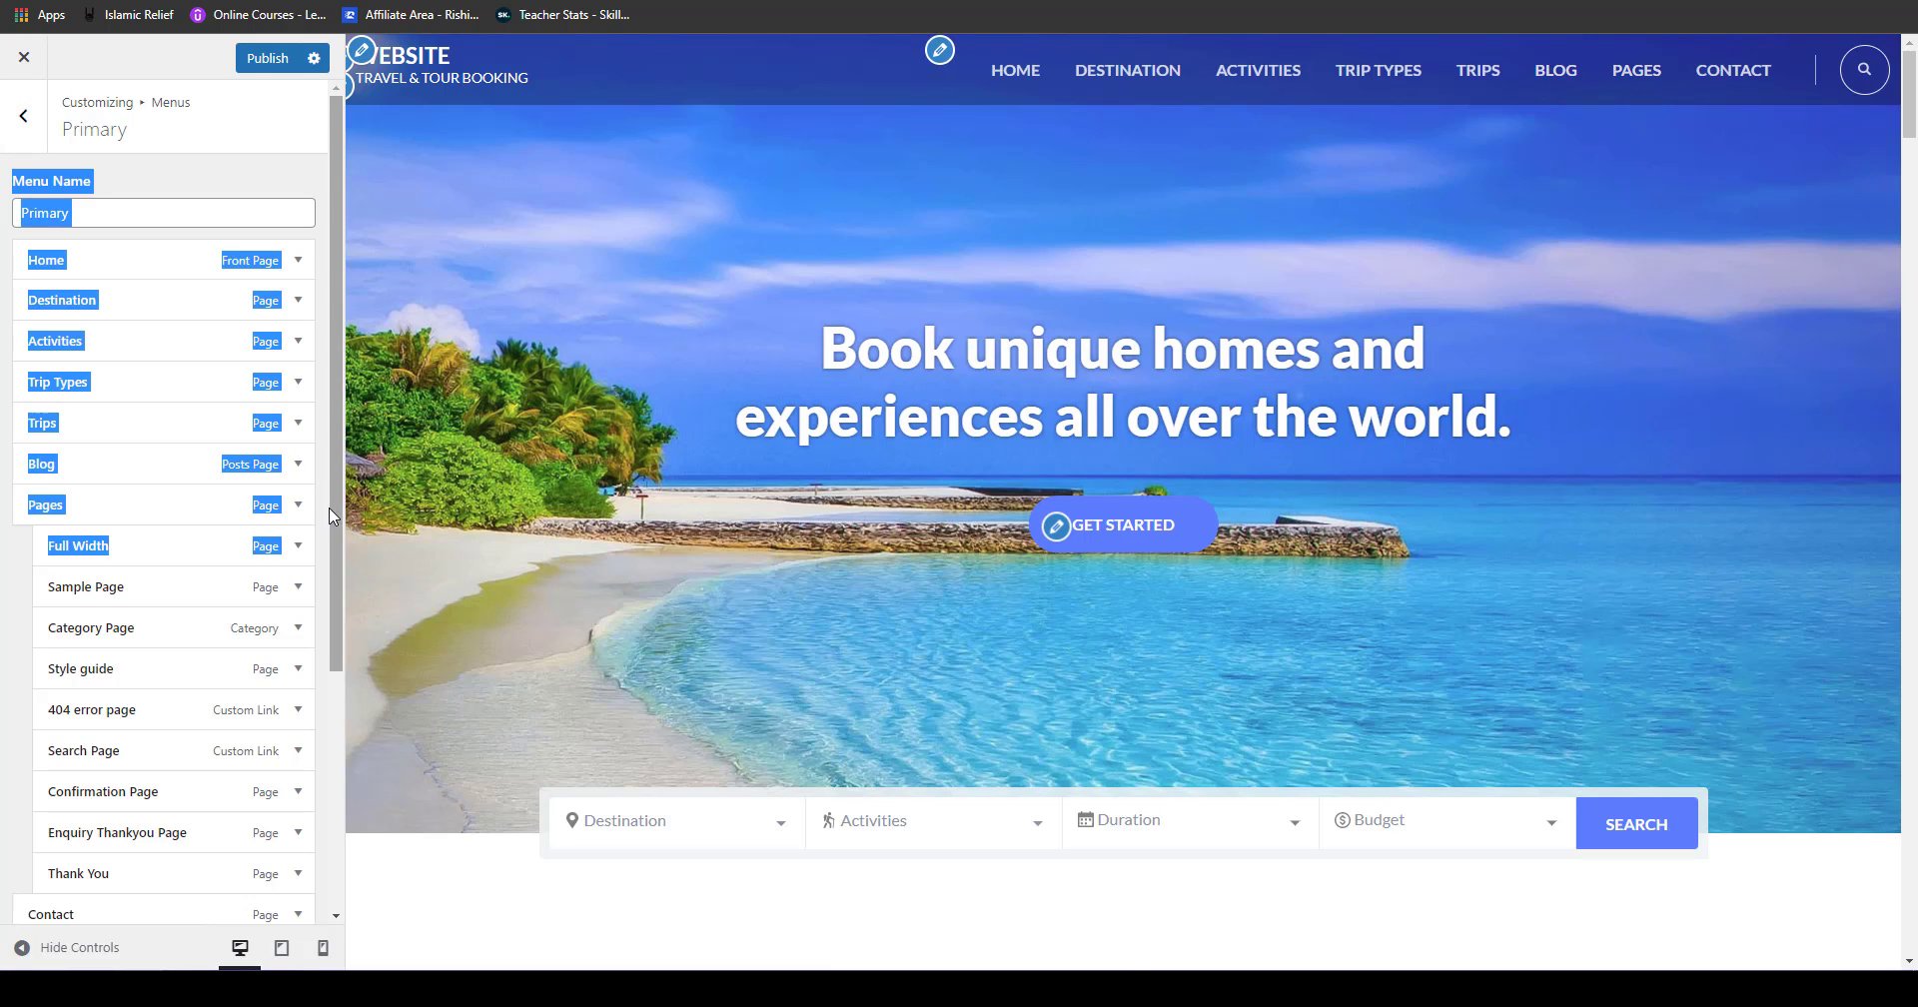
scroll(333, 517, "down", 1)
left_click(298, 511)
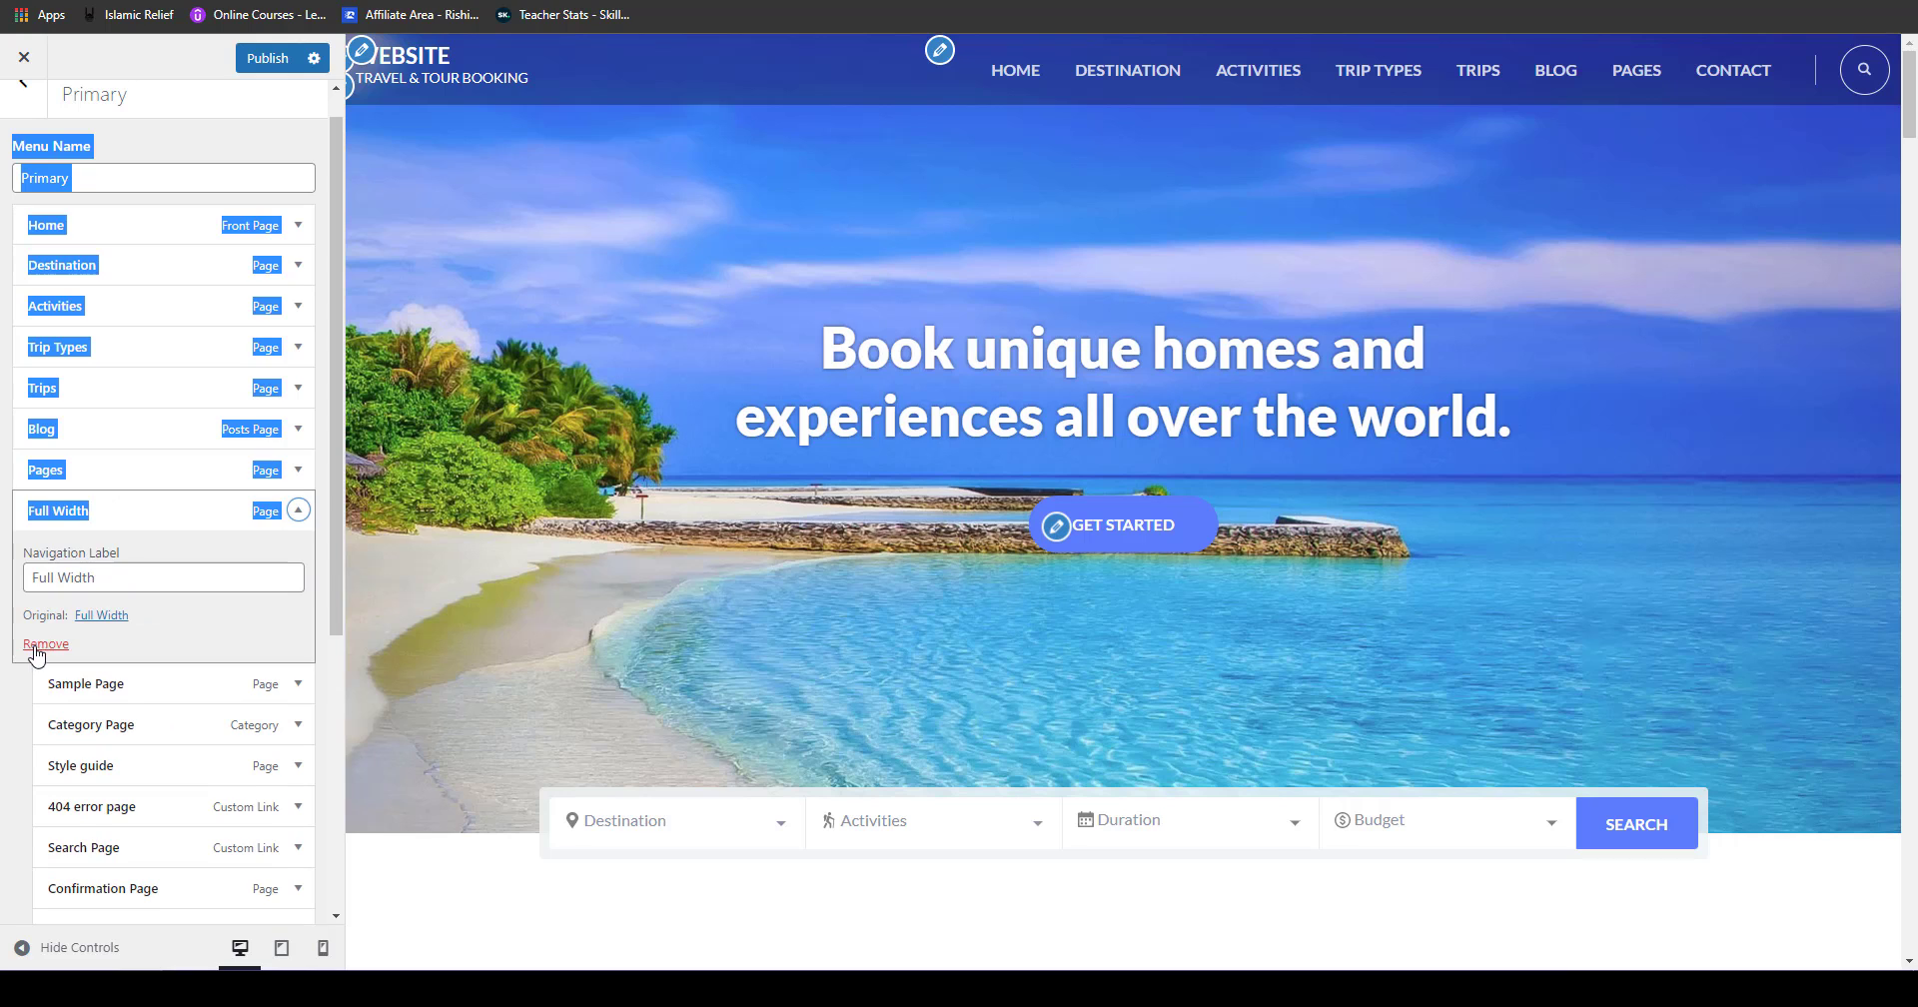
left_click(36, 647)
left_click(298, 511)
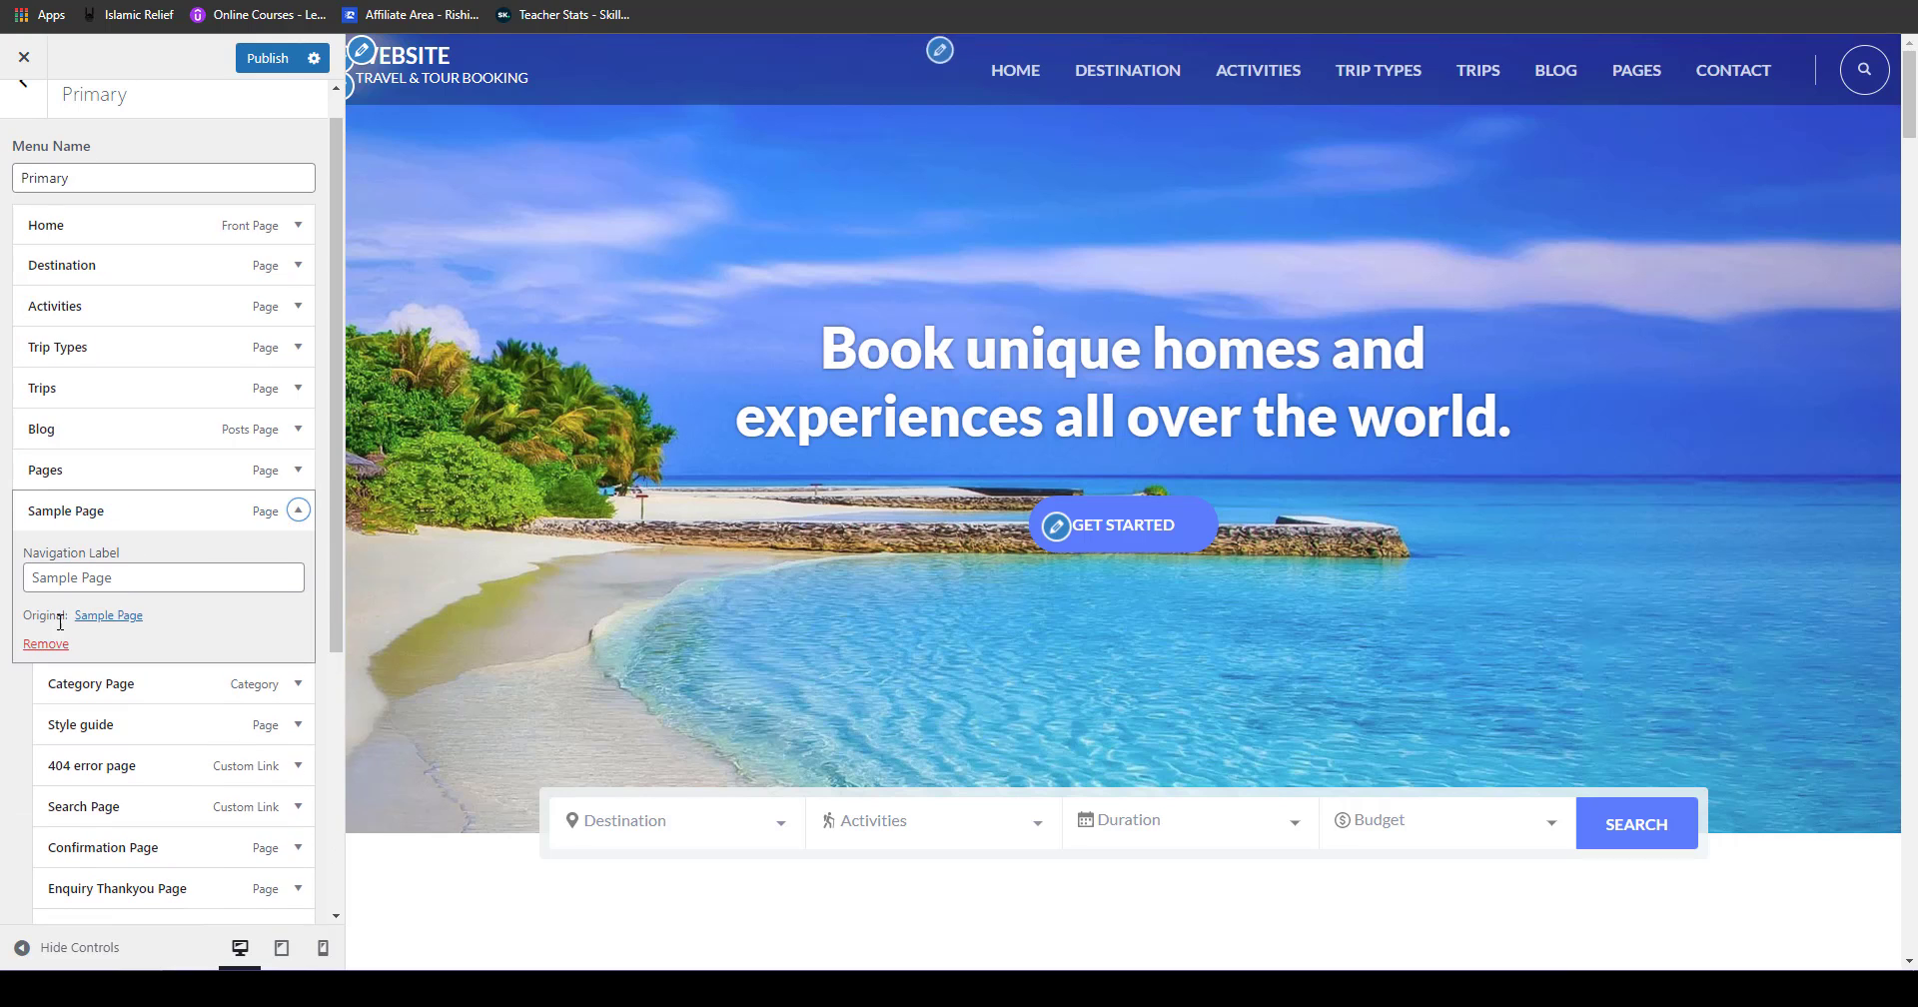
left_click(45, 644)
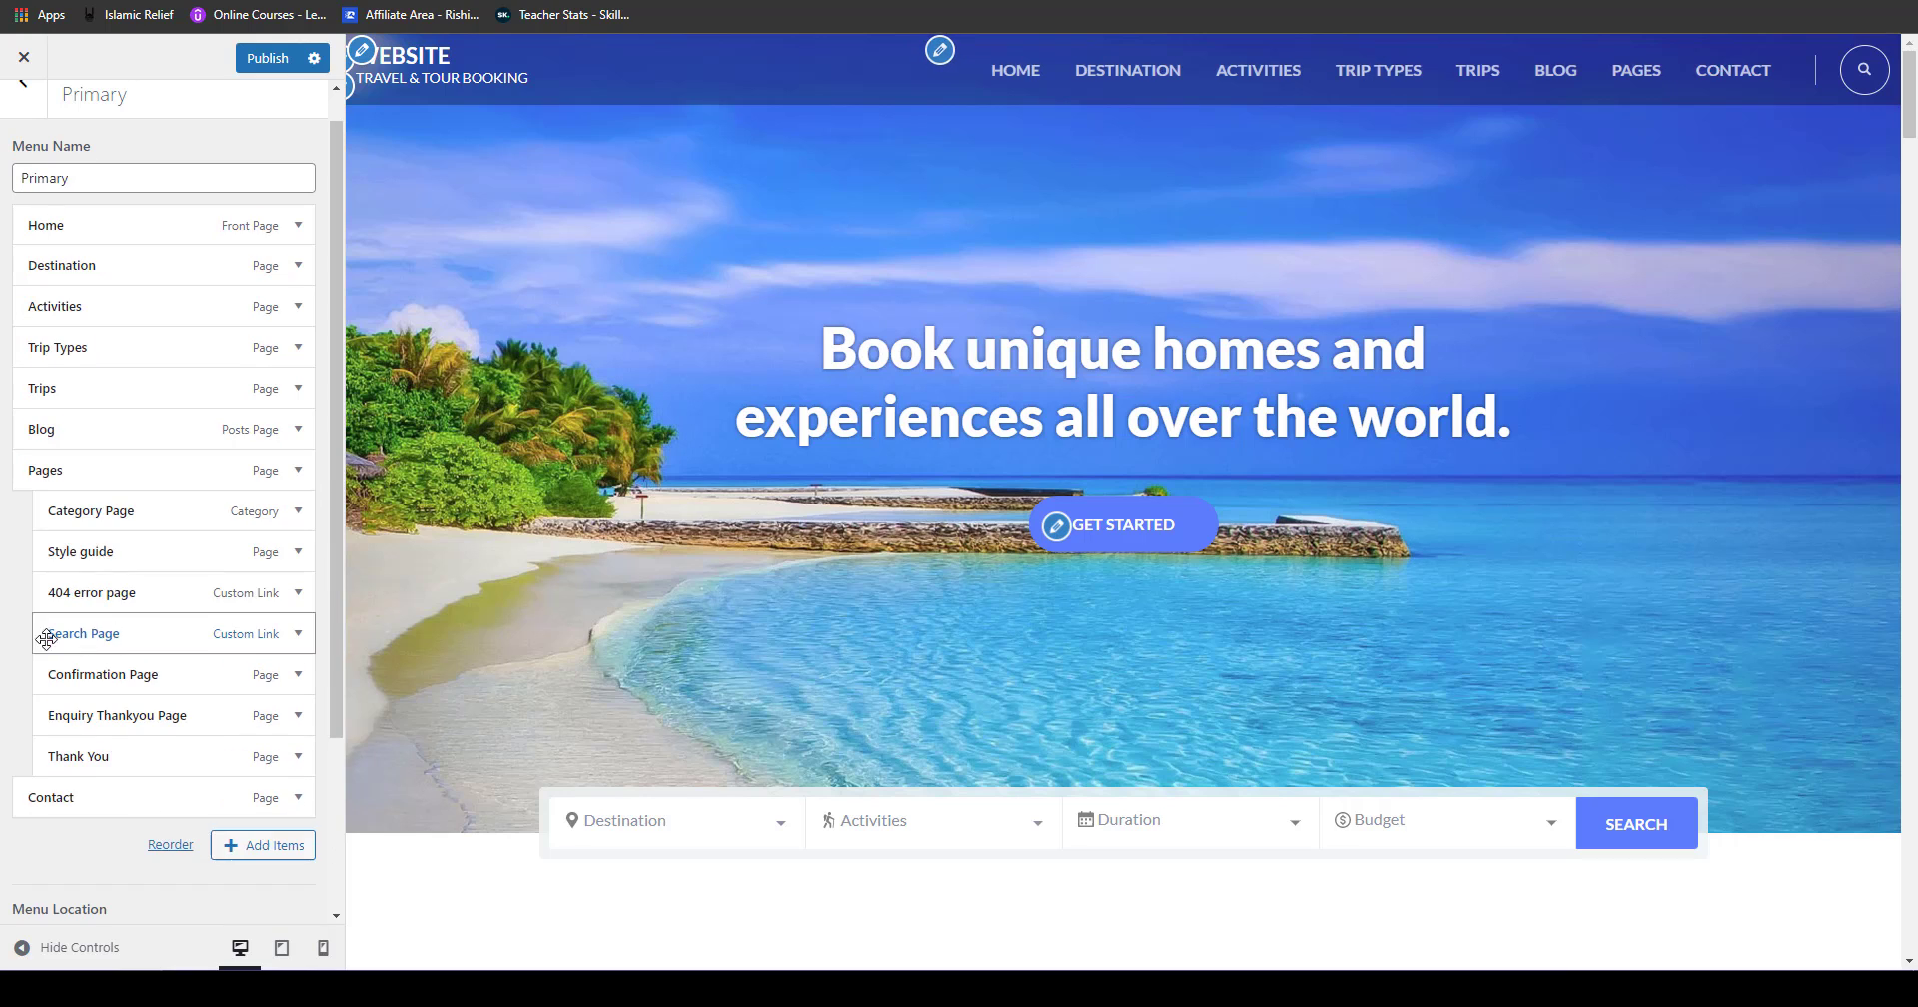
left_click(298, 510)
left_click(38, 647)
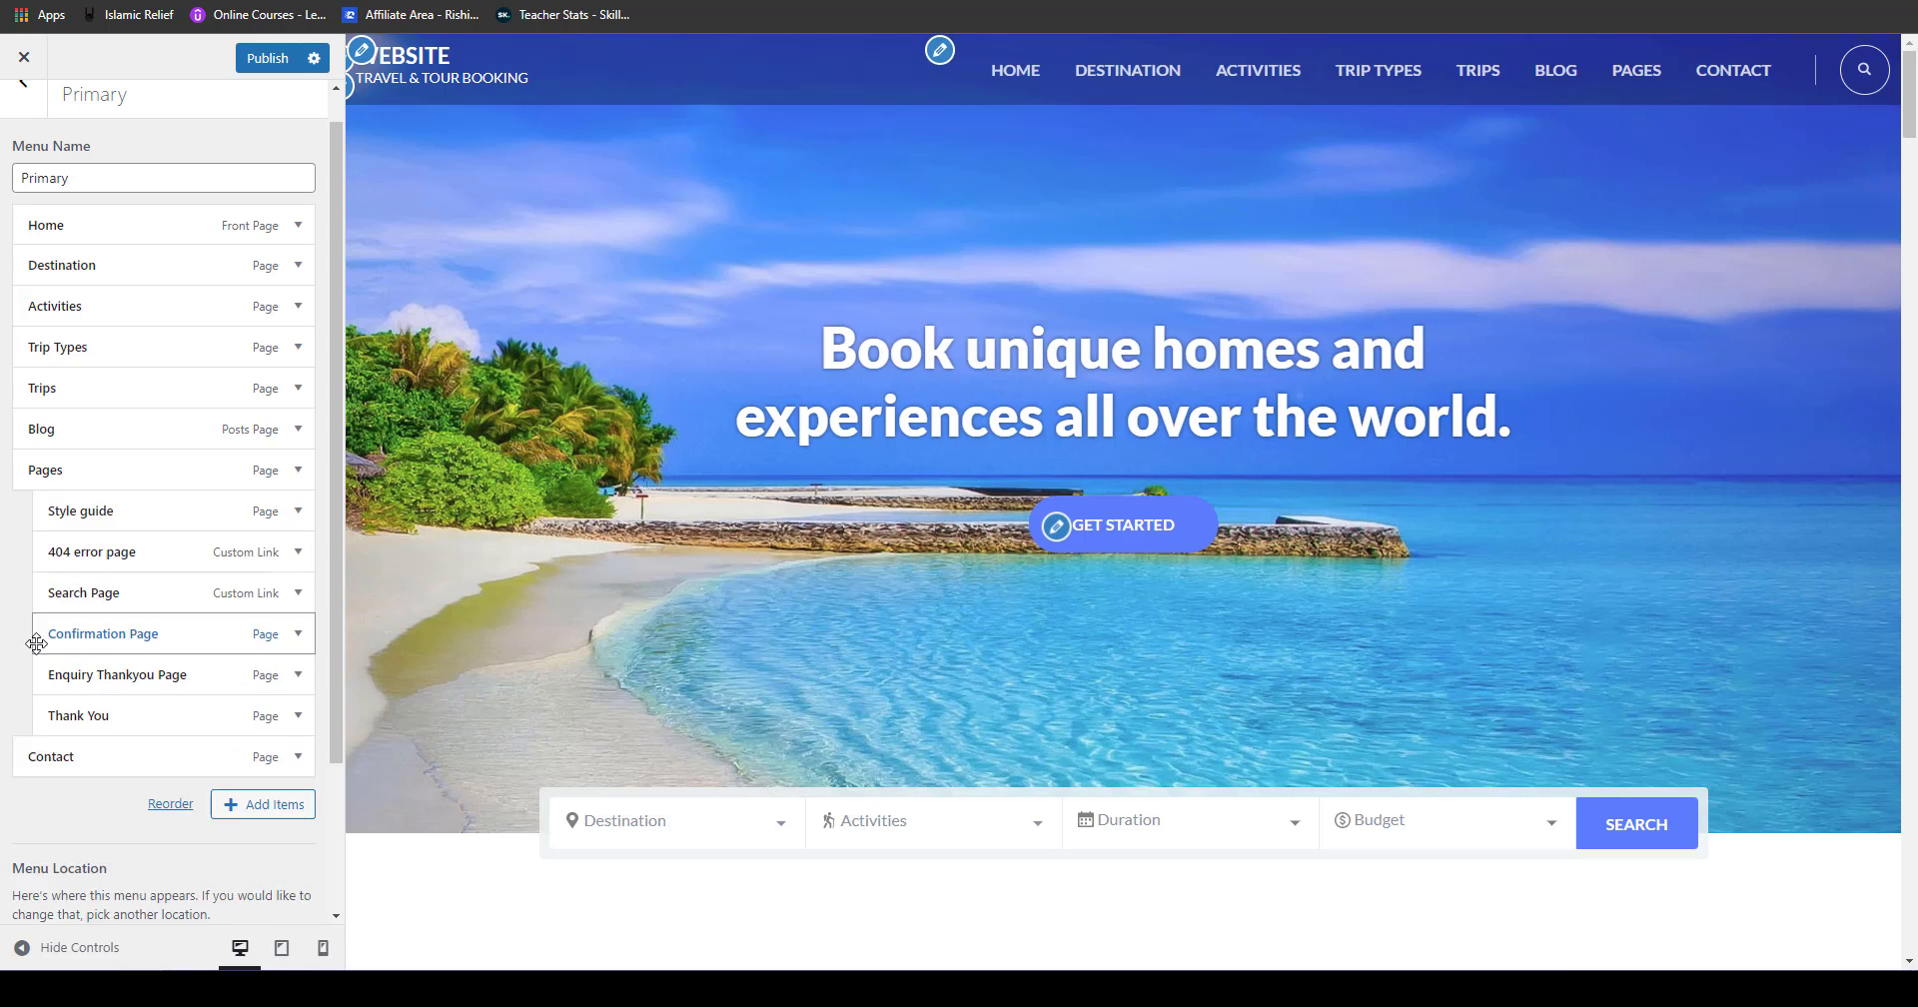
left_click(297, 511)
left_click(38, 647)
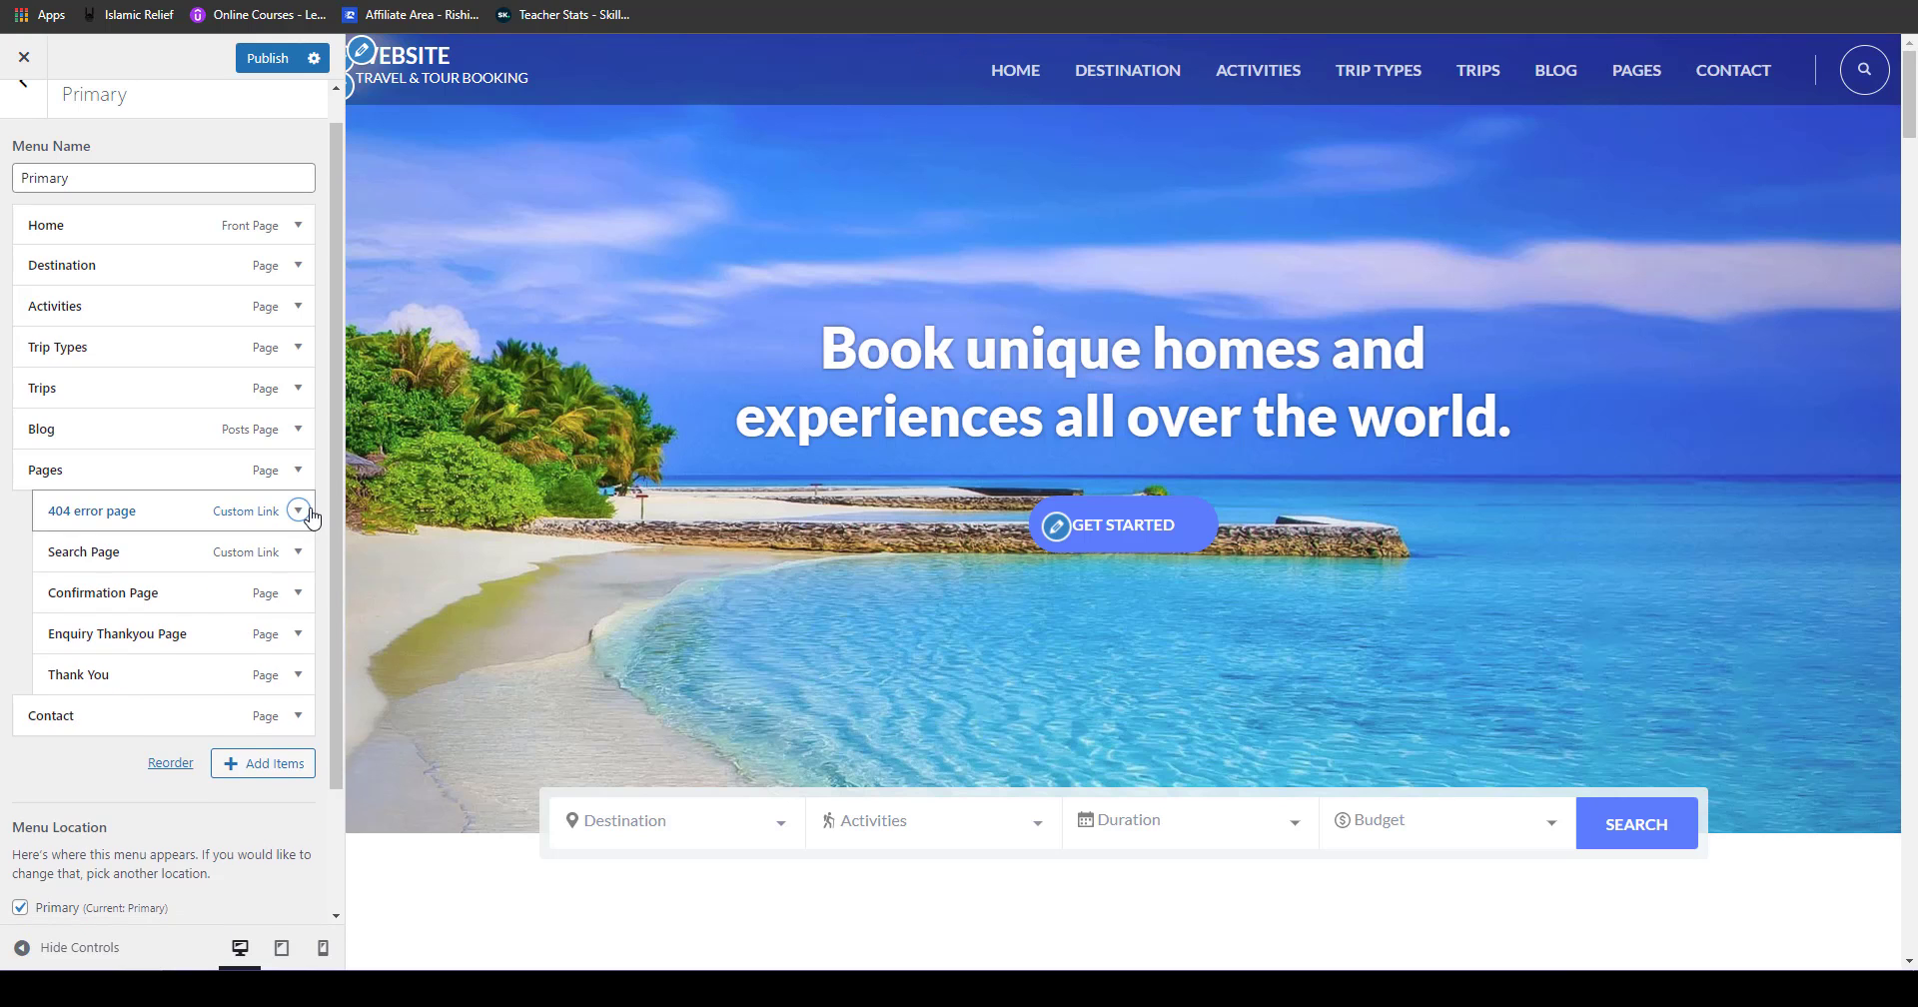
Step: Remove the 404 error page, Search Page and Confirmation Page items from the Pages submenu
left_click(298, 510)
left_click(40, 679)
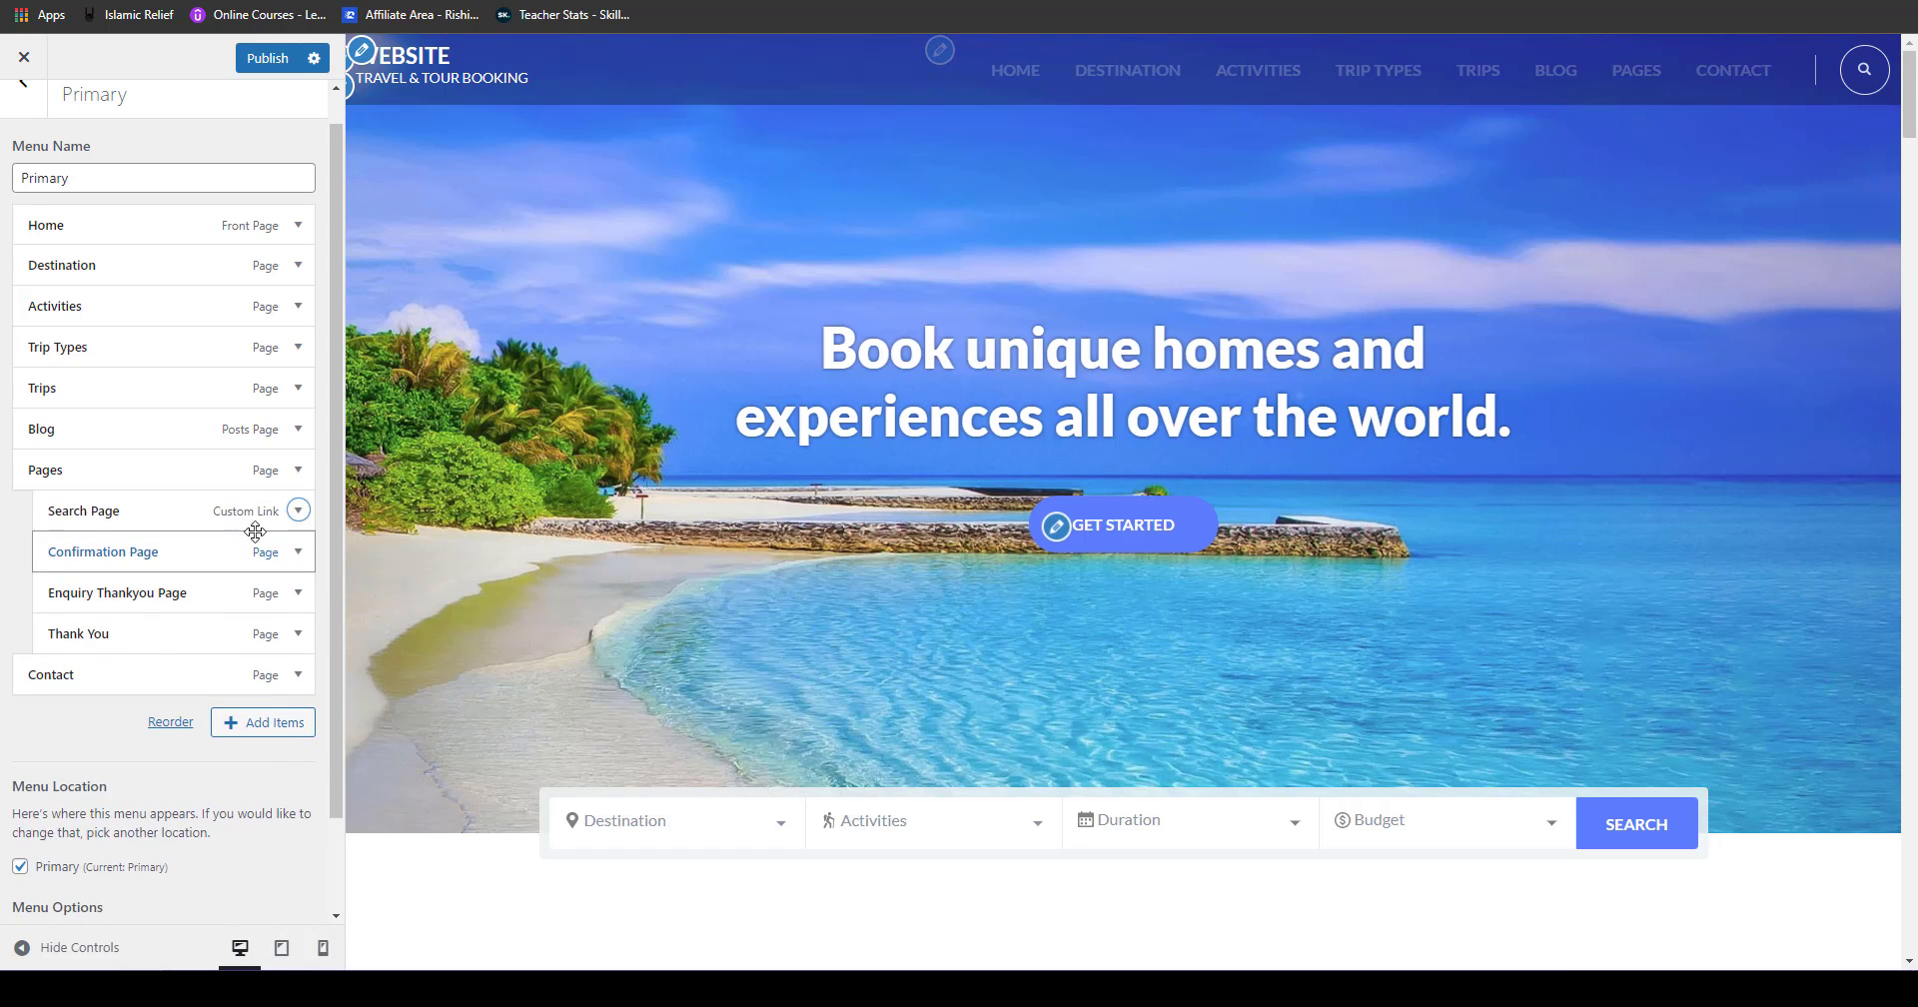
left_click(298, 511)
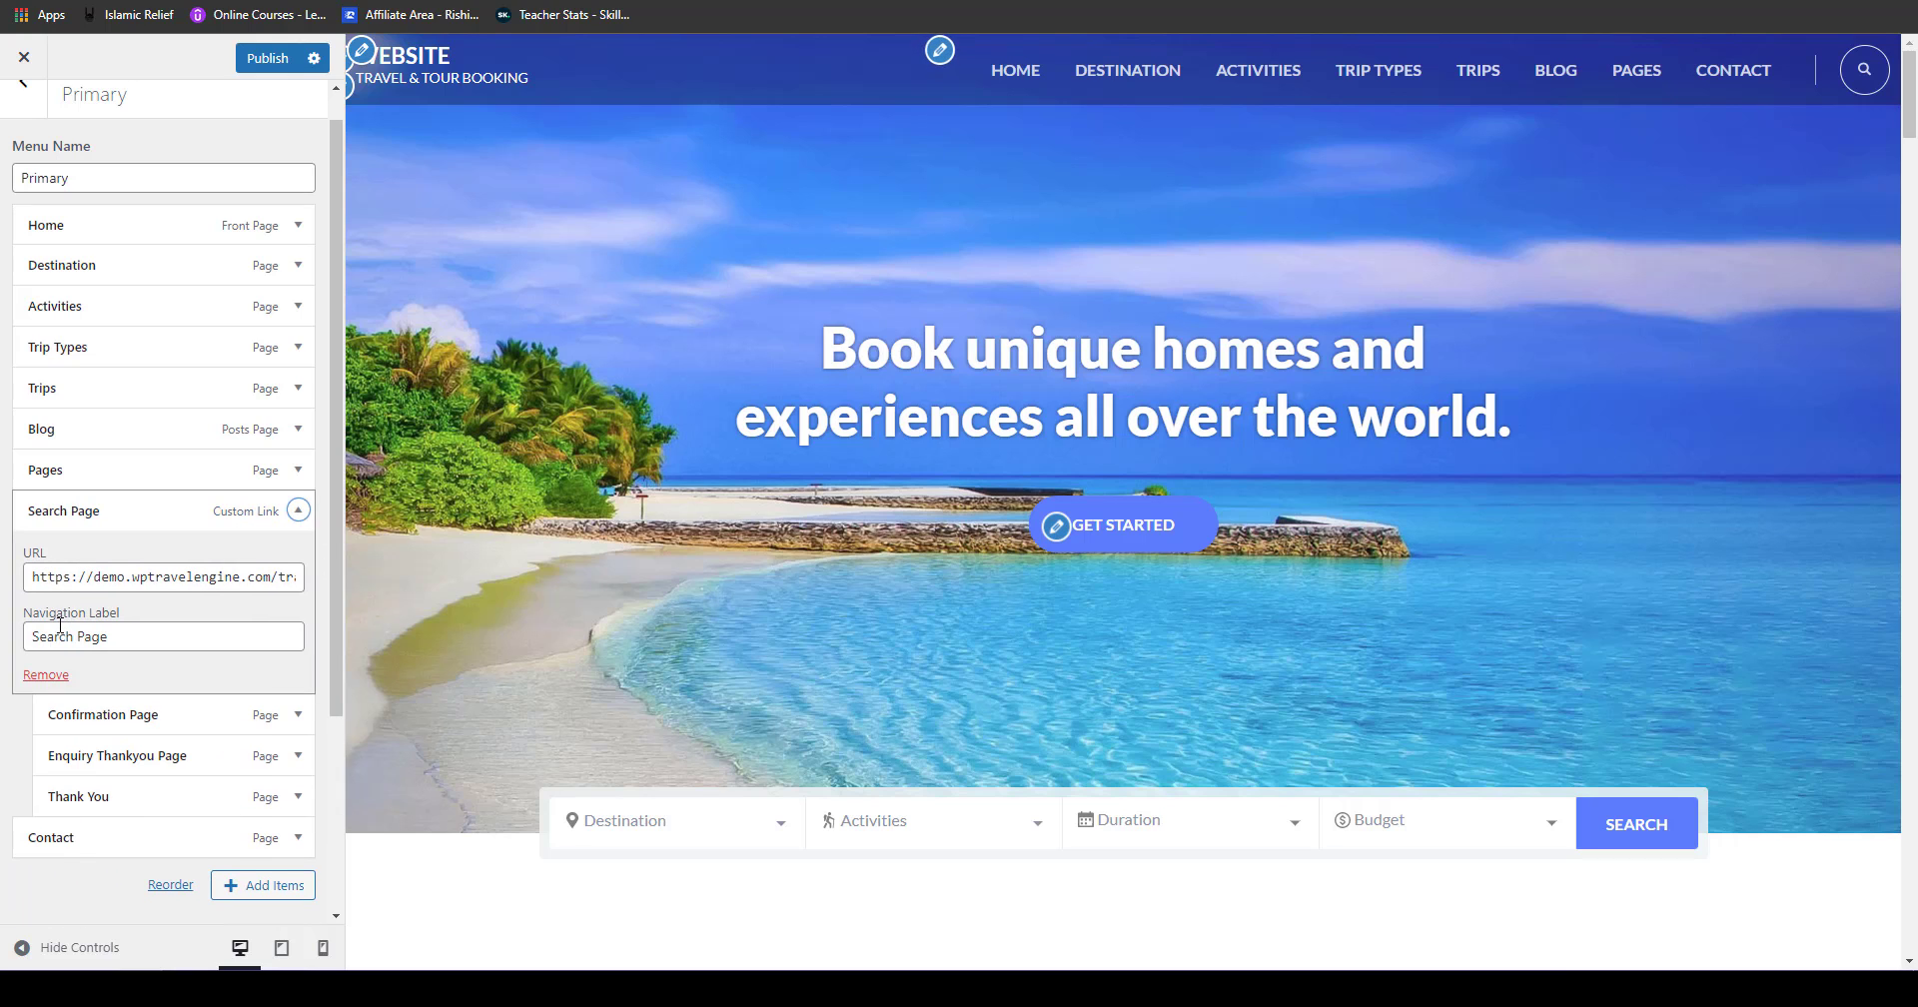
left_click(32, 679)
left_click(292, 516)
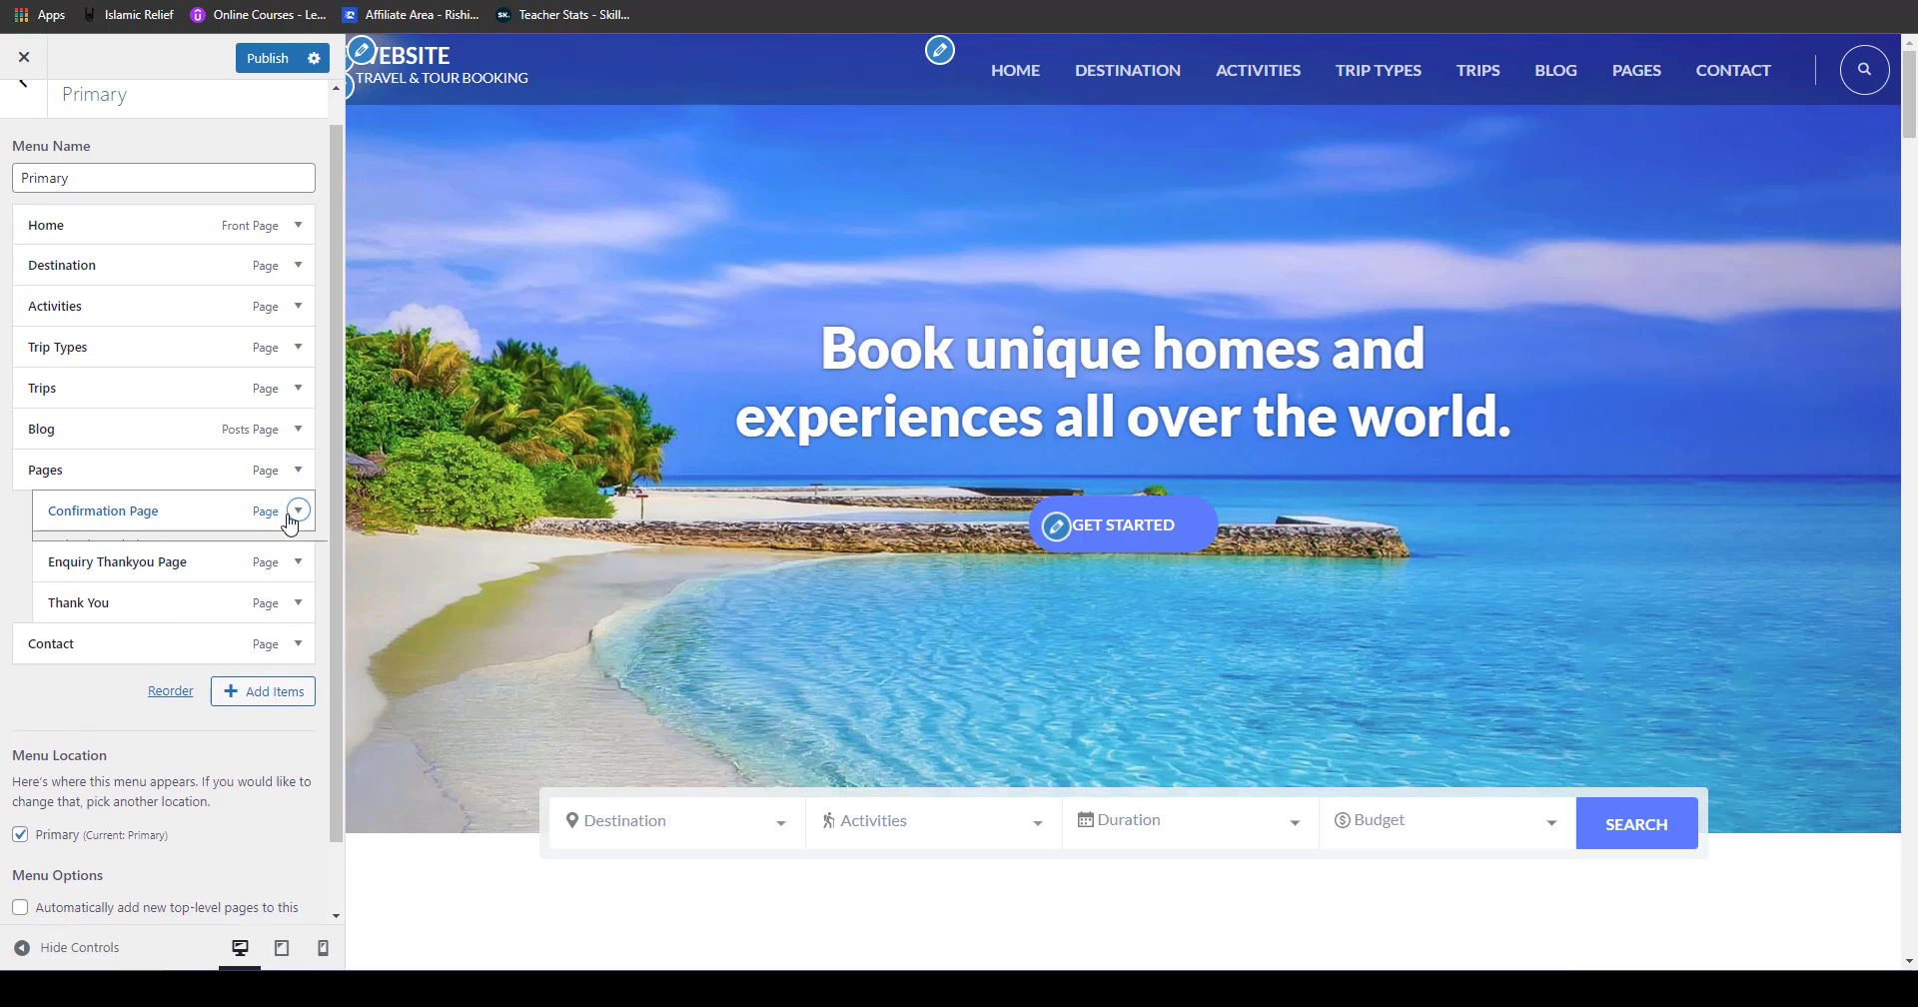
left_click(44, 644)
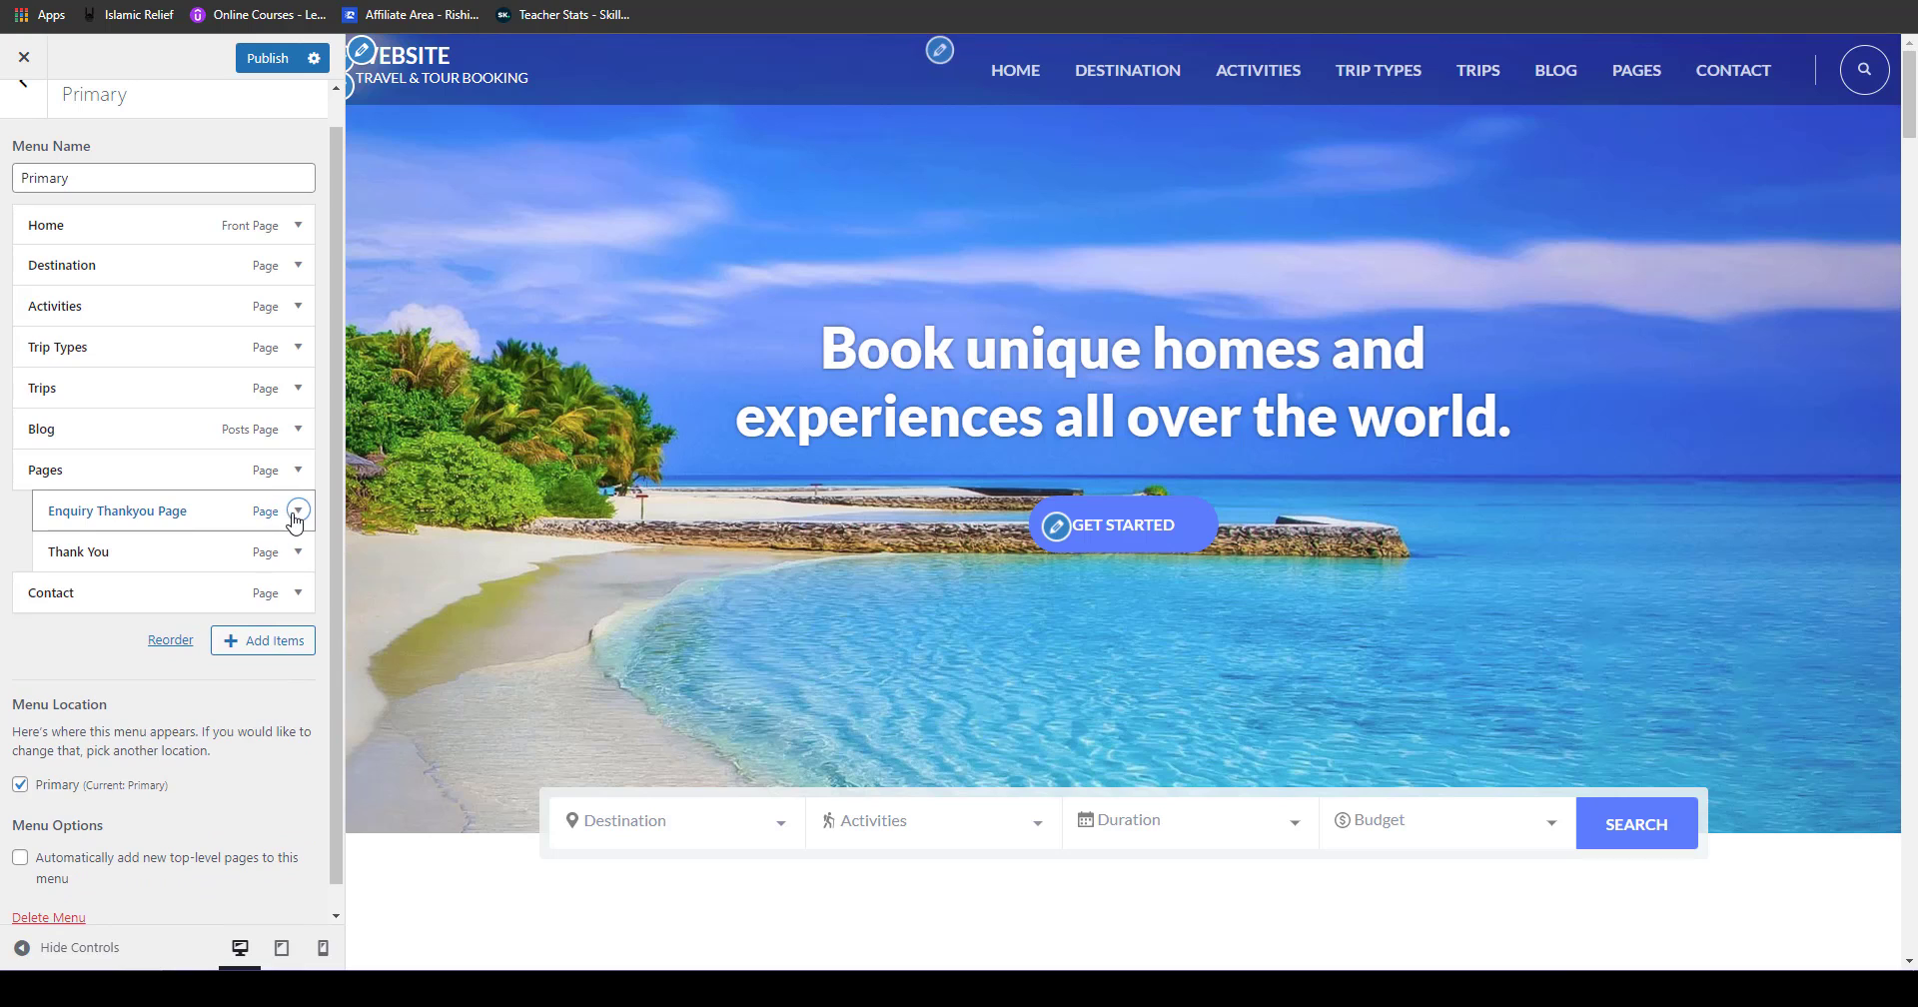
Step: Remove the Enquiry Thankyou Page and Thank You submenu items and their parent Pages item from the Primary menu
left_click(298, 511)
left_click(44, 643)
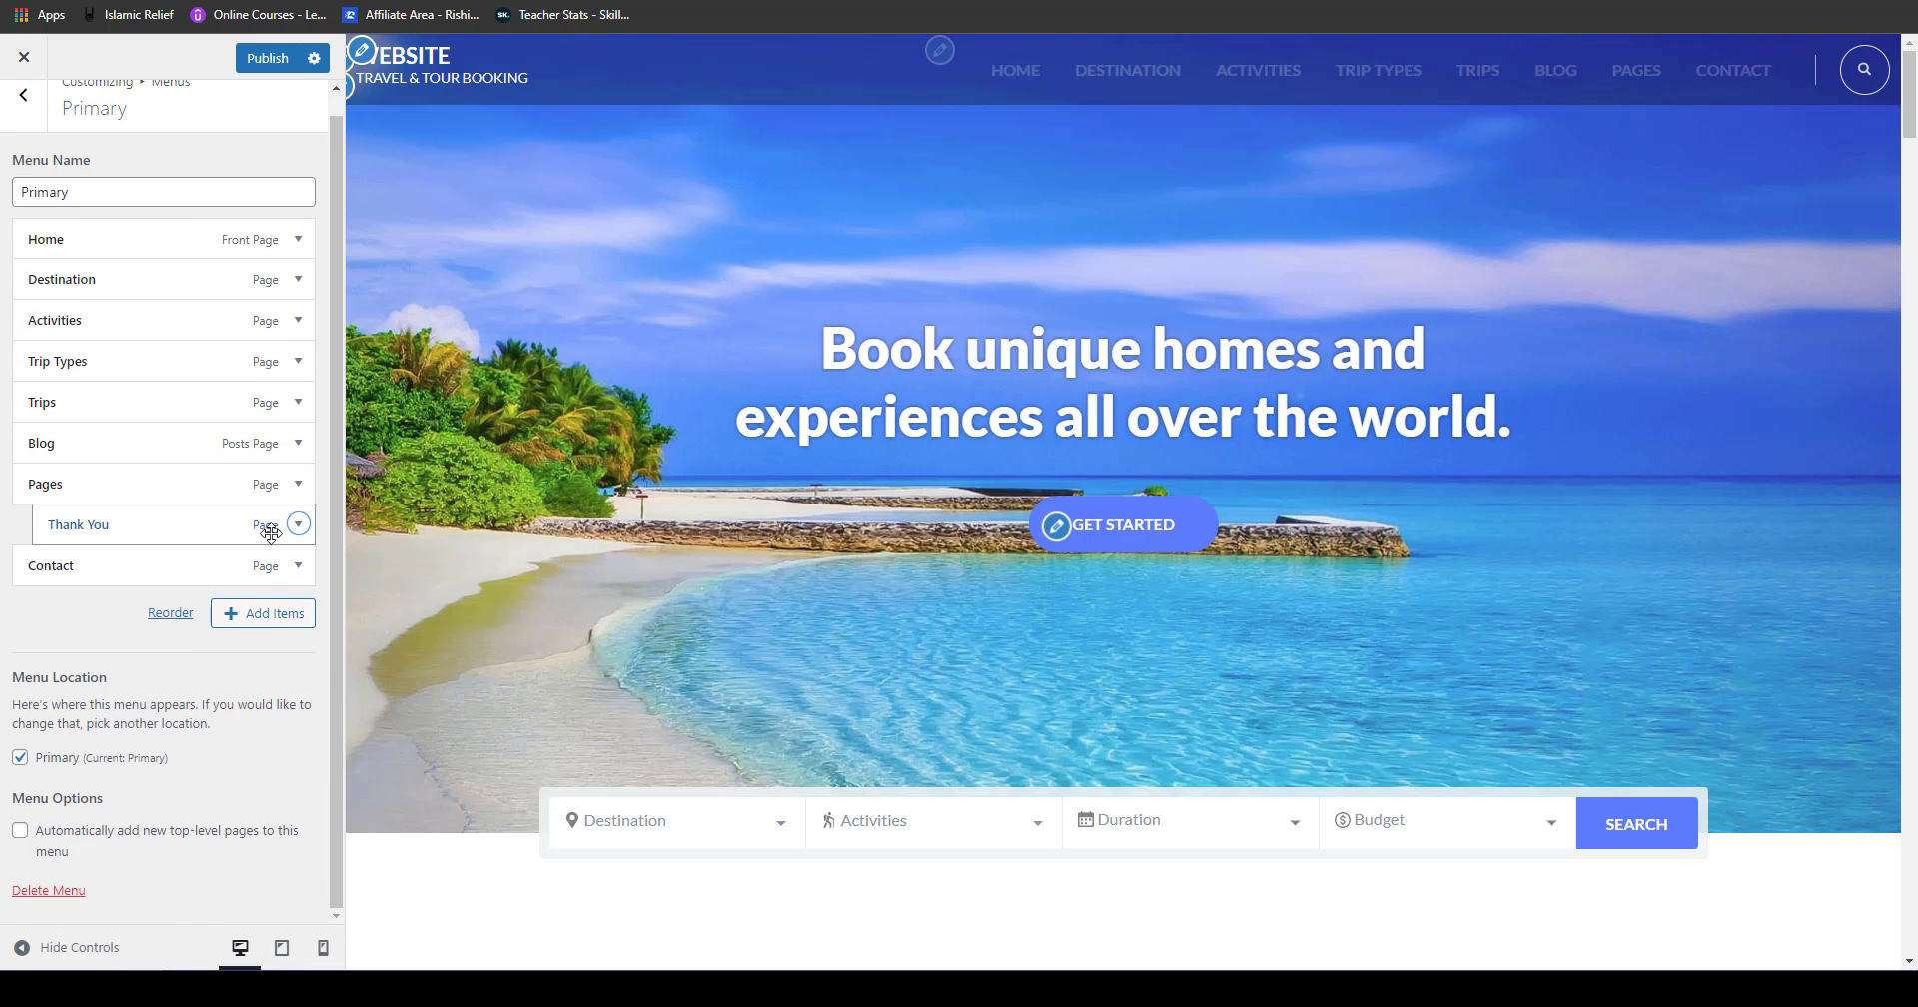
left_click(298, 524)
left_click(45, 658)
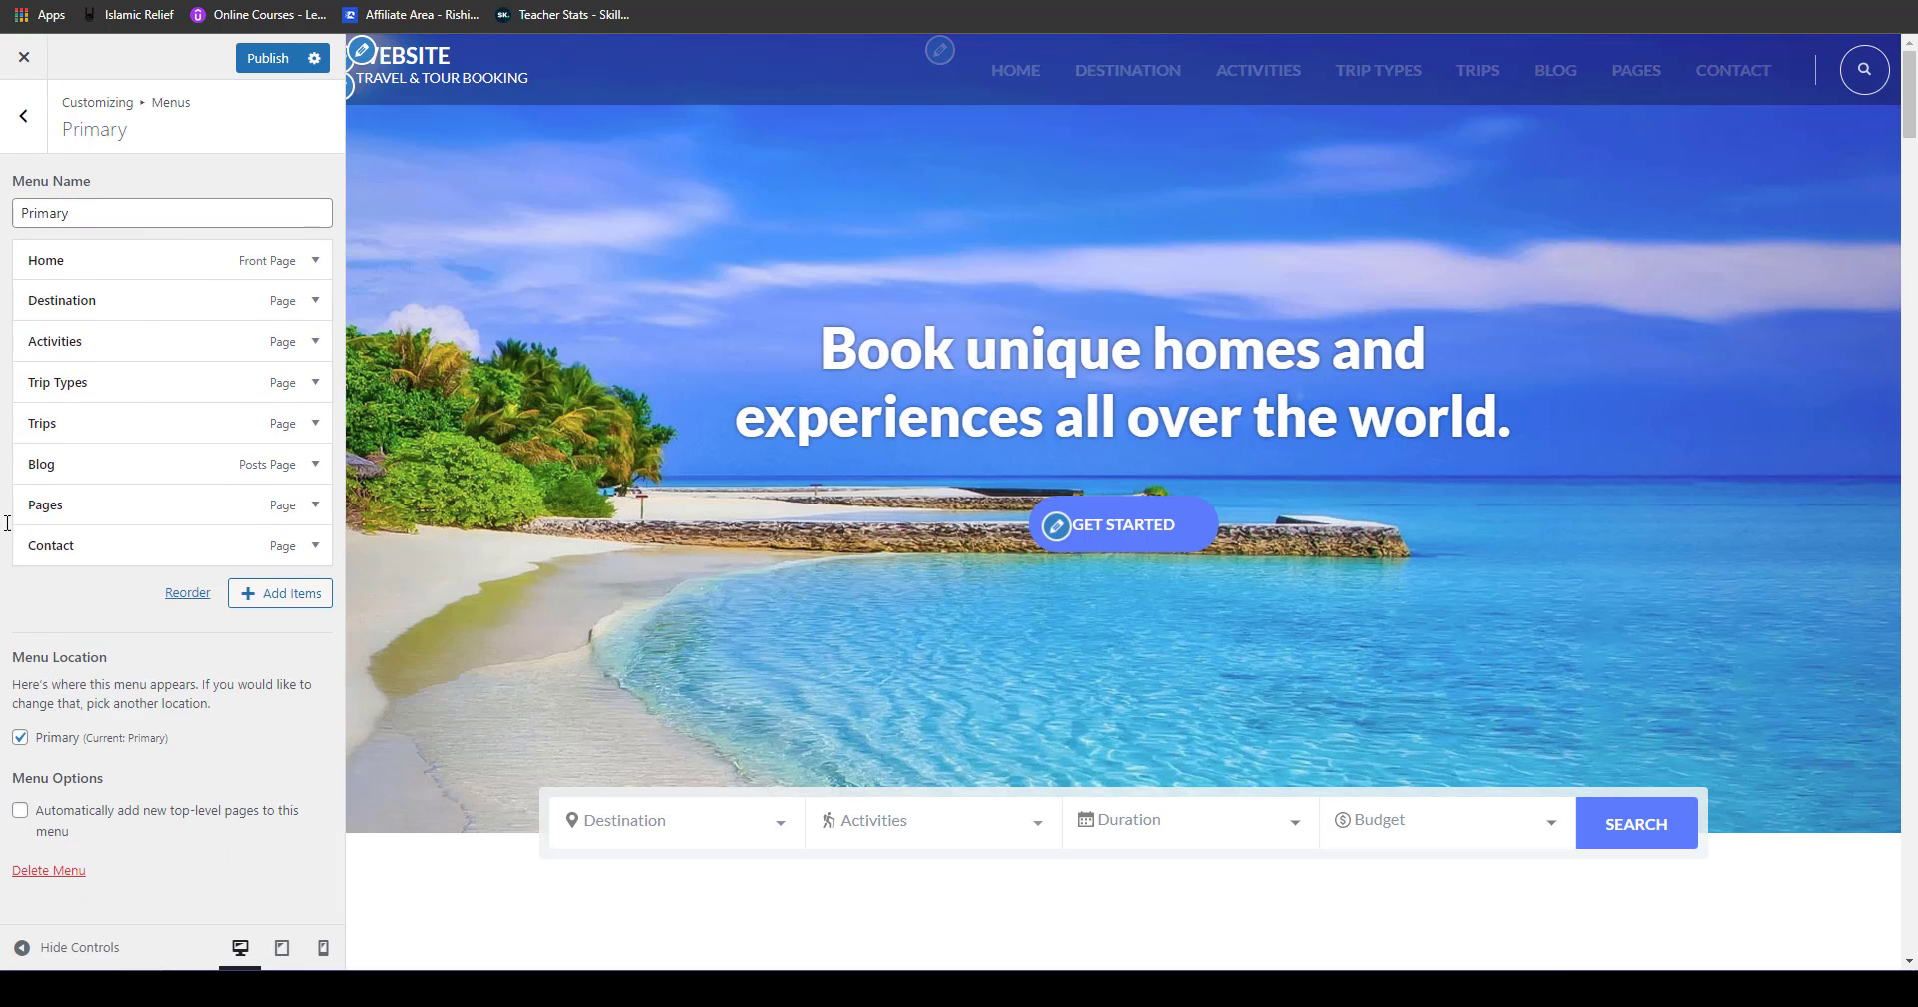
left_click(315, 507)
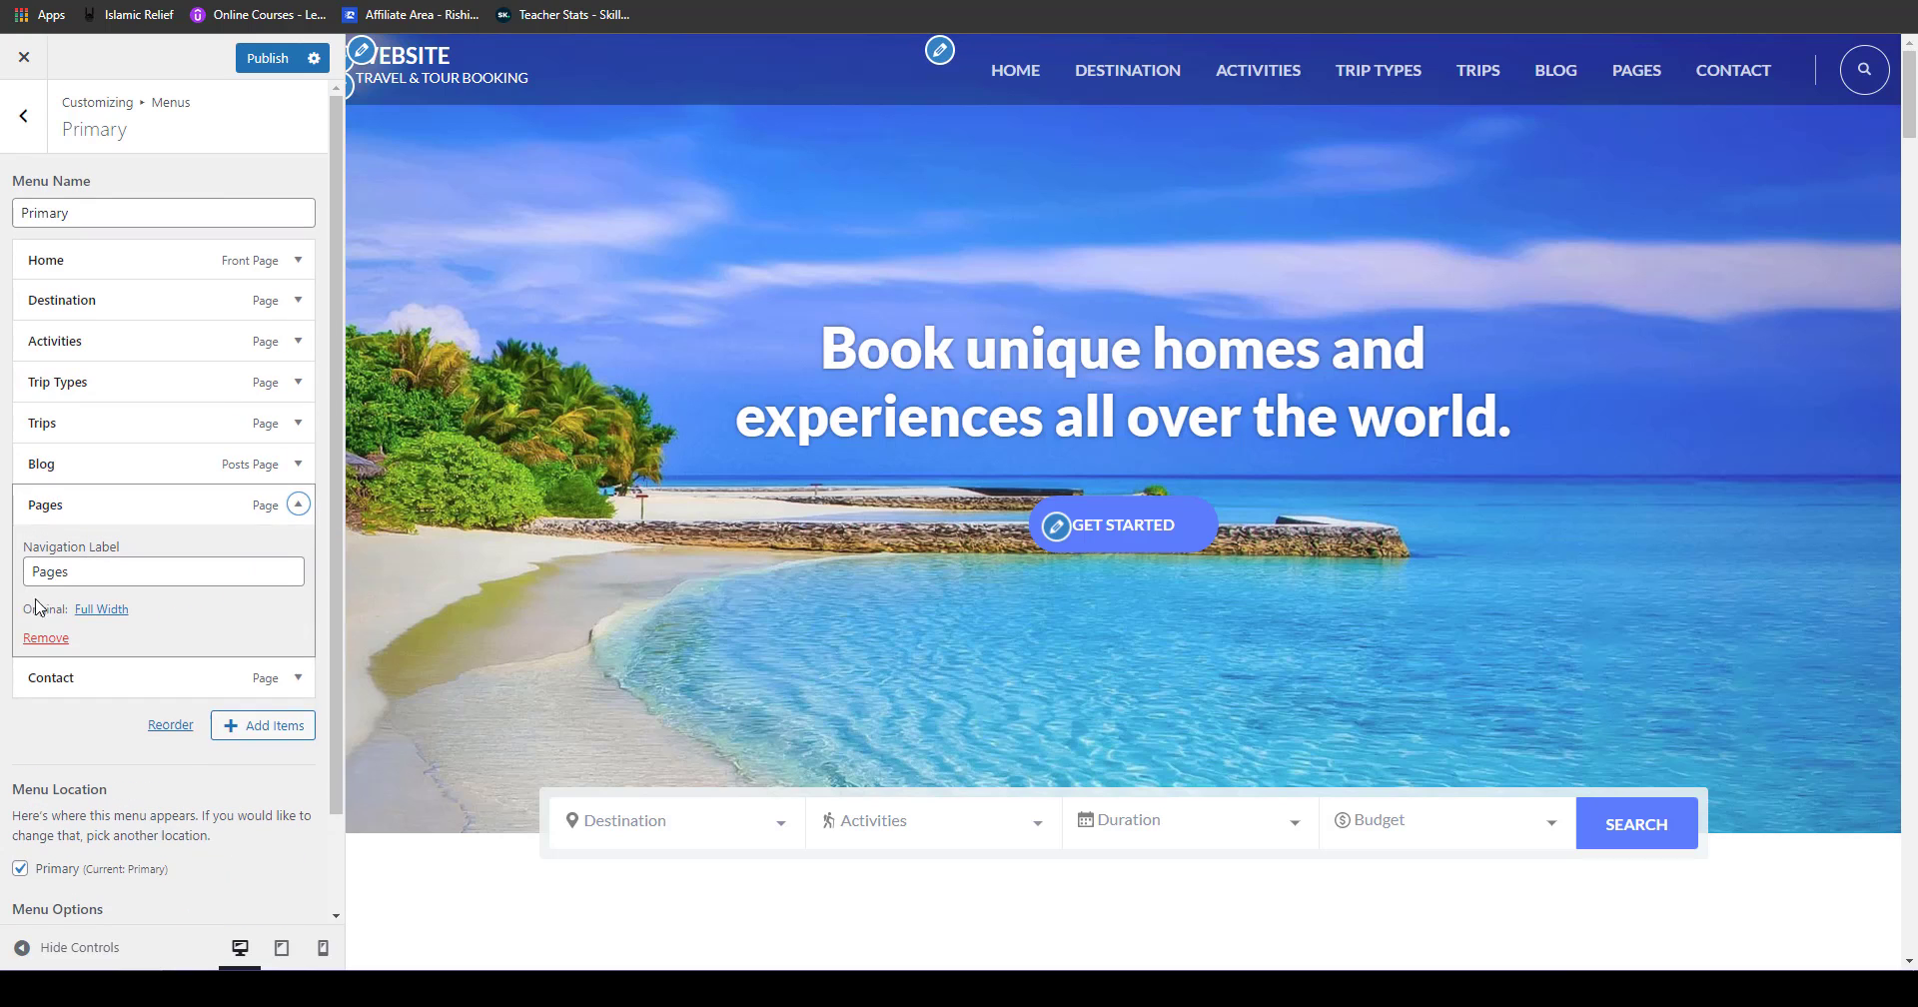
left_click(45, 638)
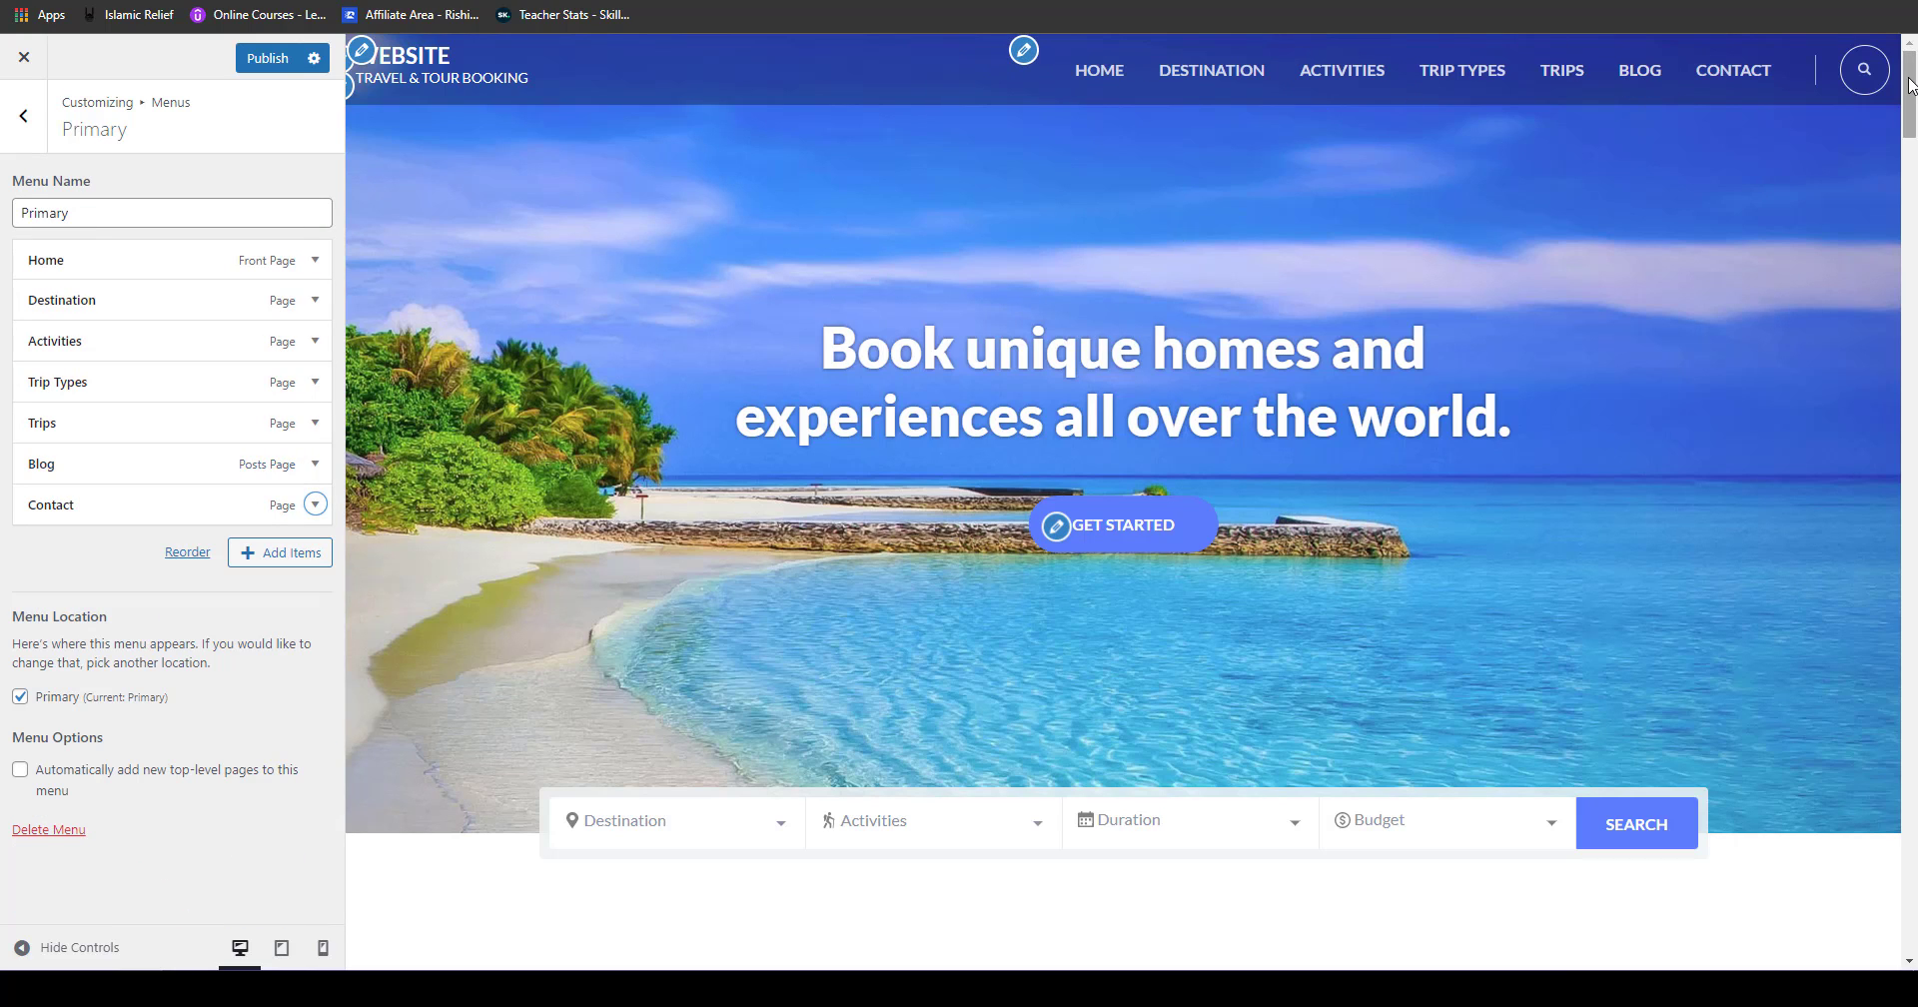
Step: Publish the Primary menu changes, check the home page preview and leave the Customizer for the WordPress dashboard
left_click(282, 60)
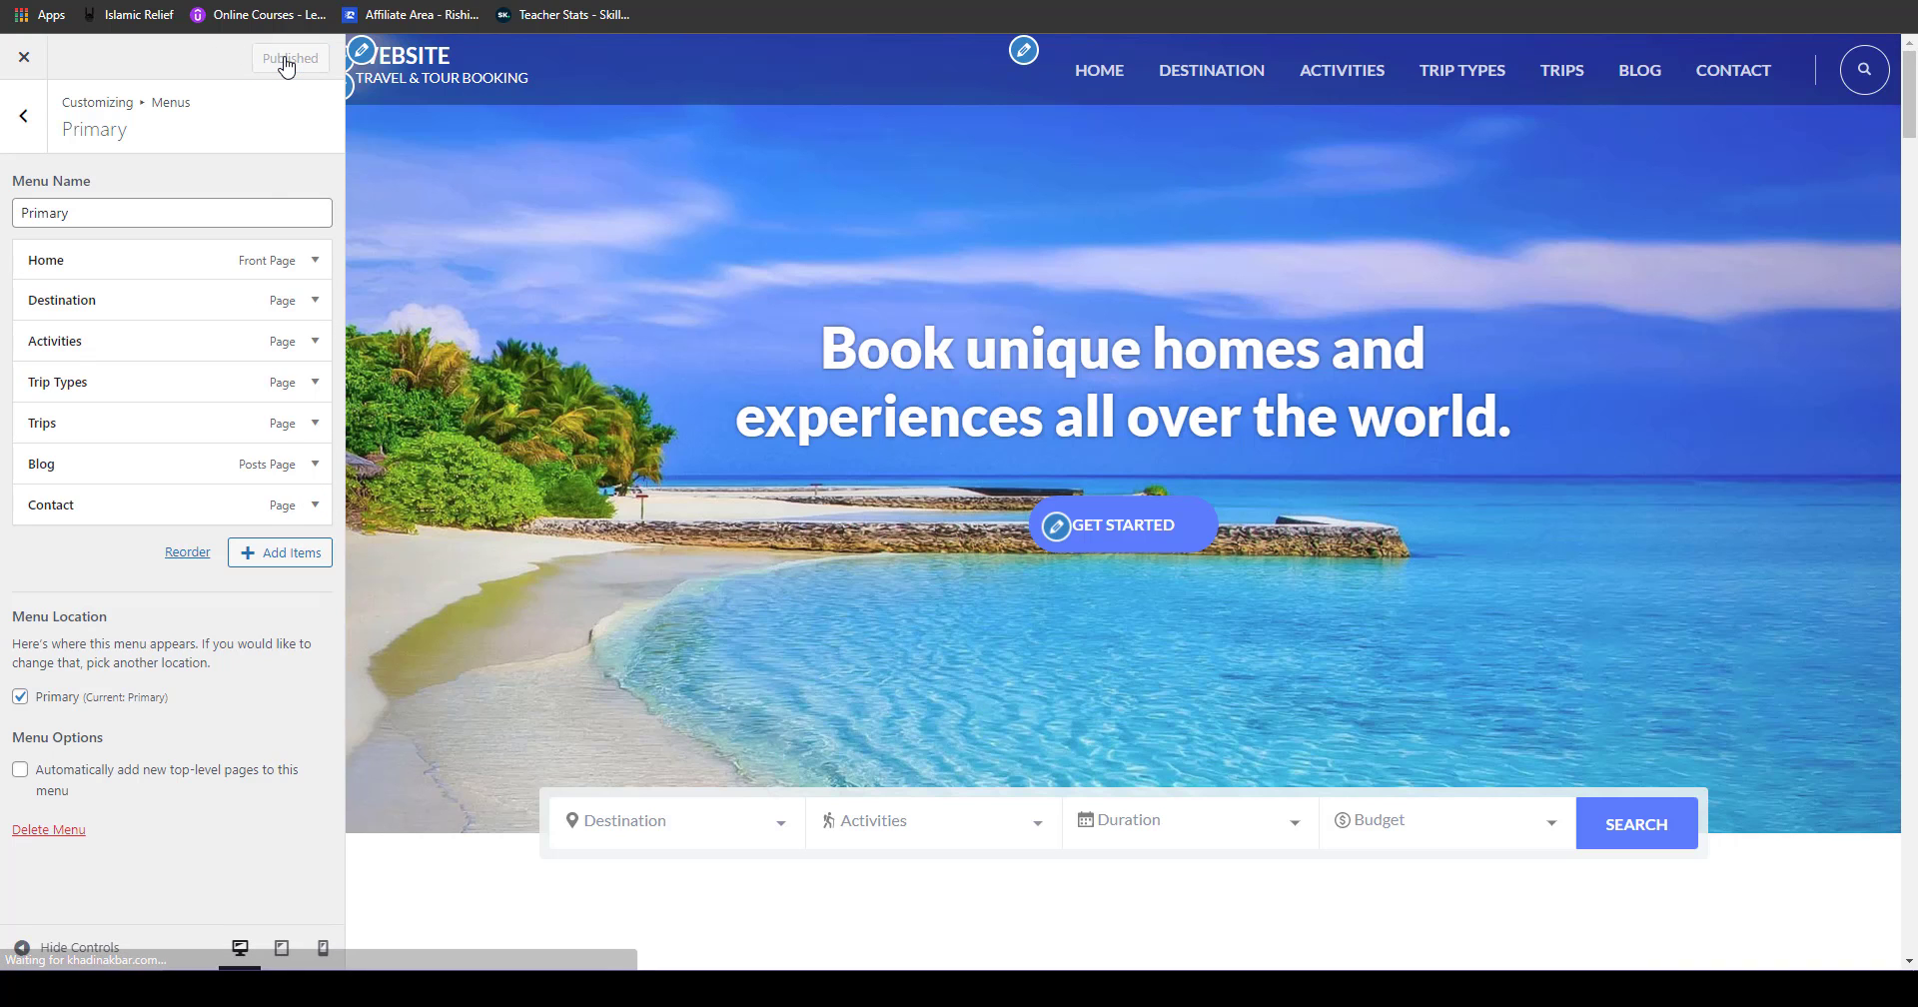
scroll(1119, 347, "down", 20)
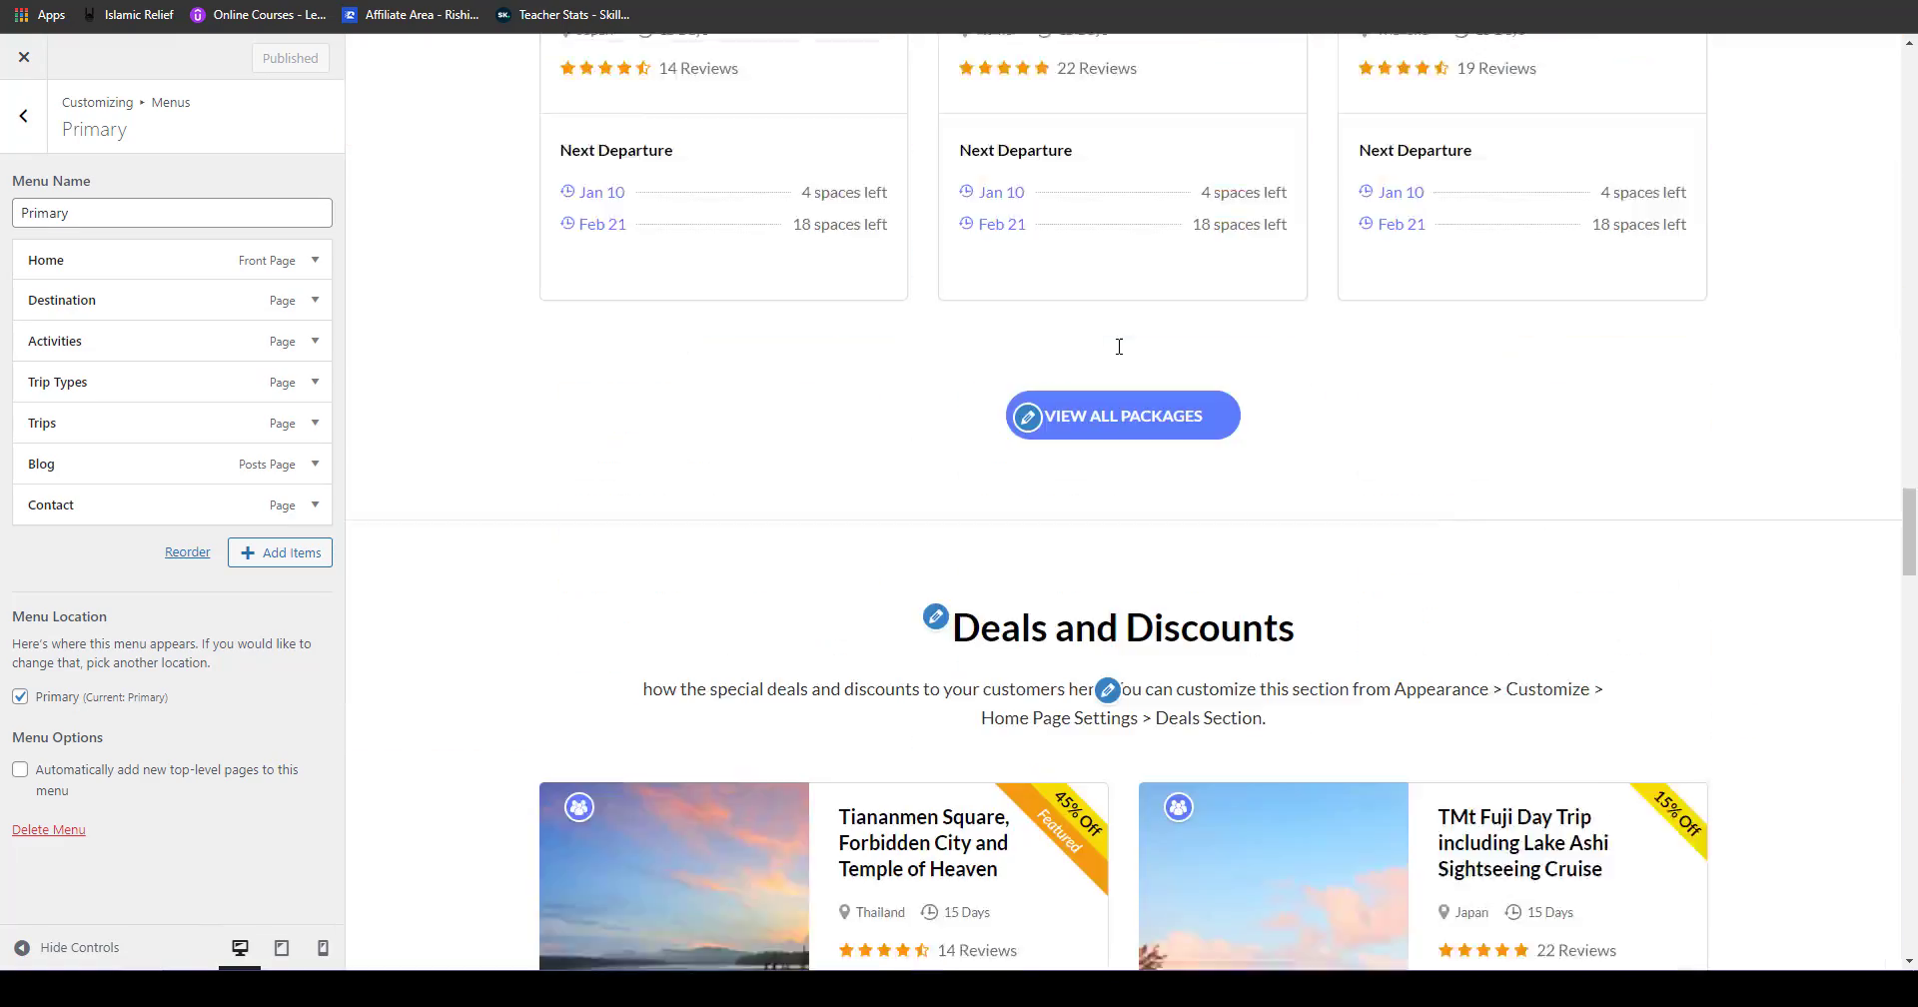
scroll(1119, 347, "up", 2)
scroll(1119, 347, "up", 20)
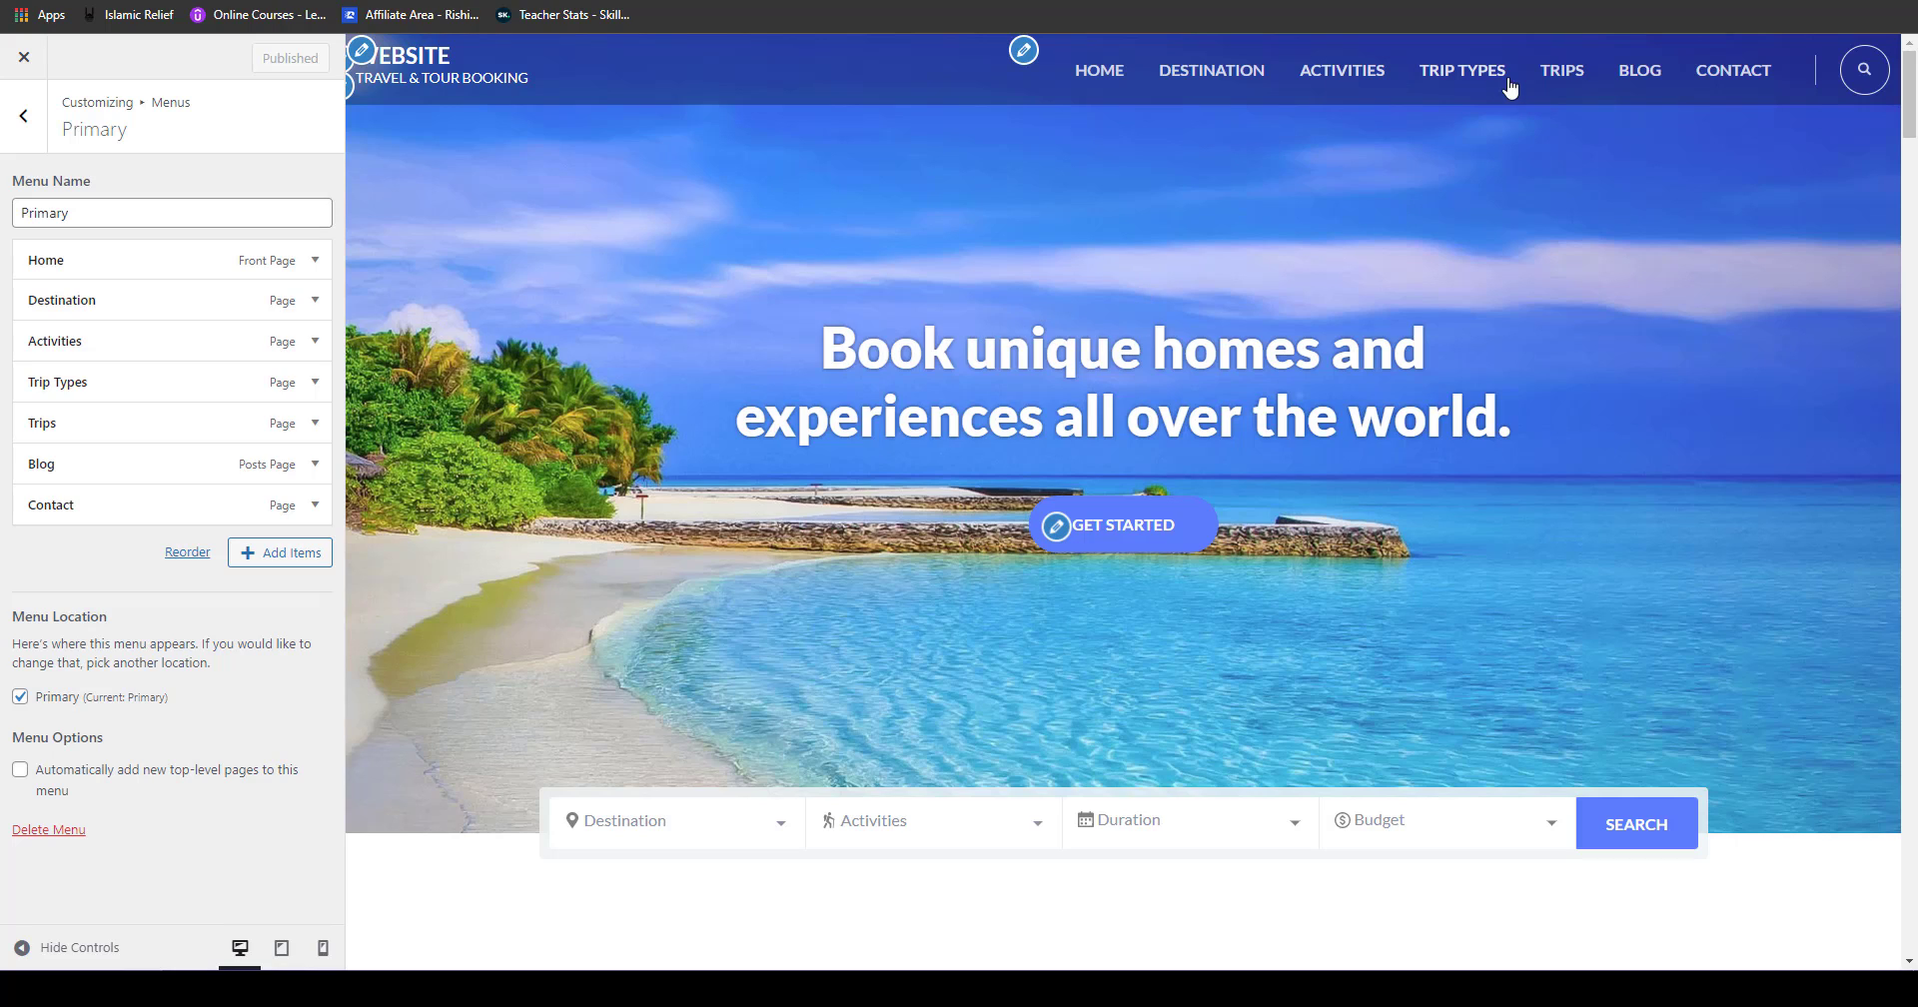
left_click(40, 66)
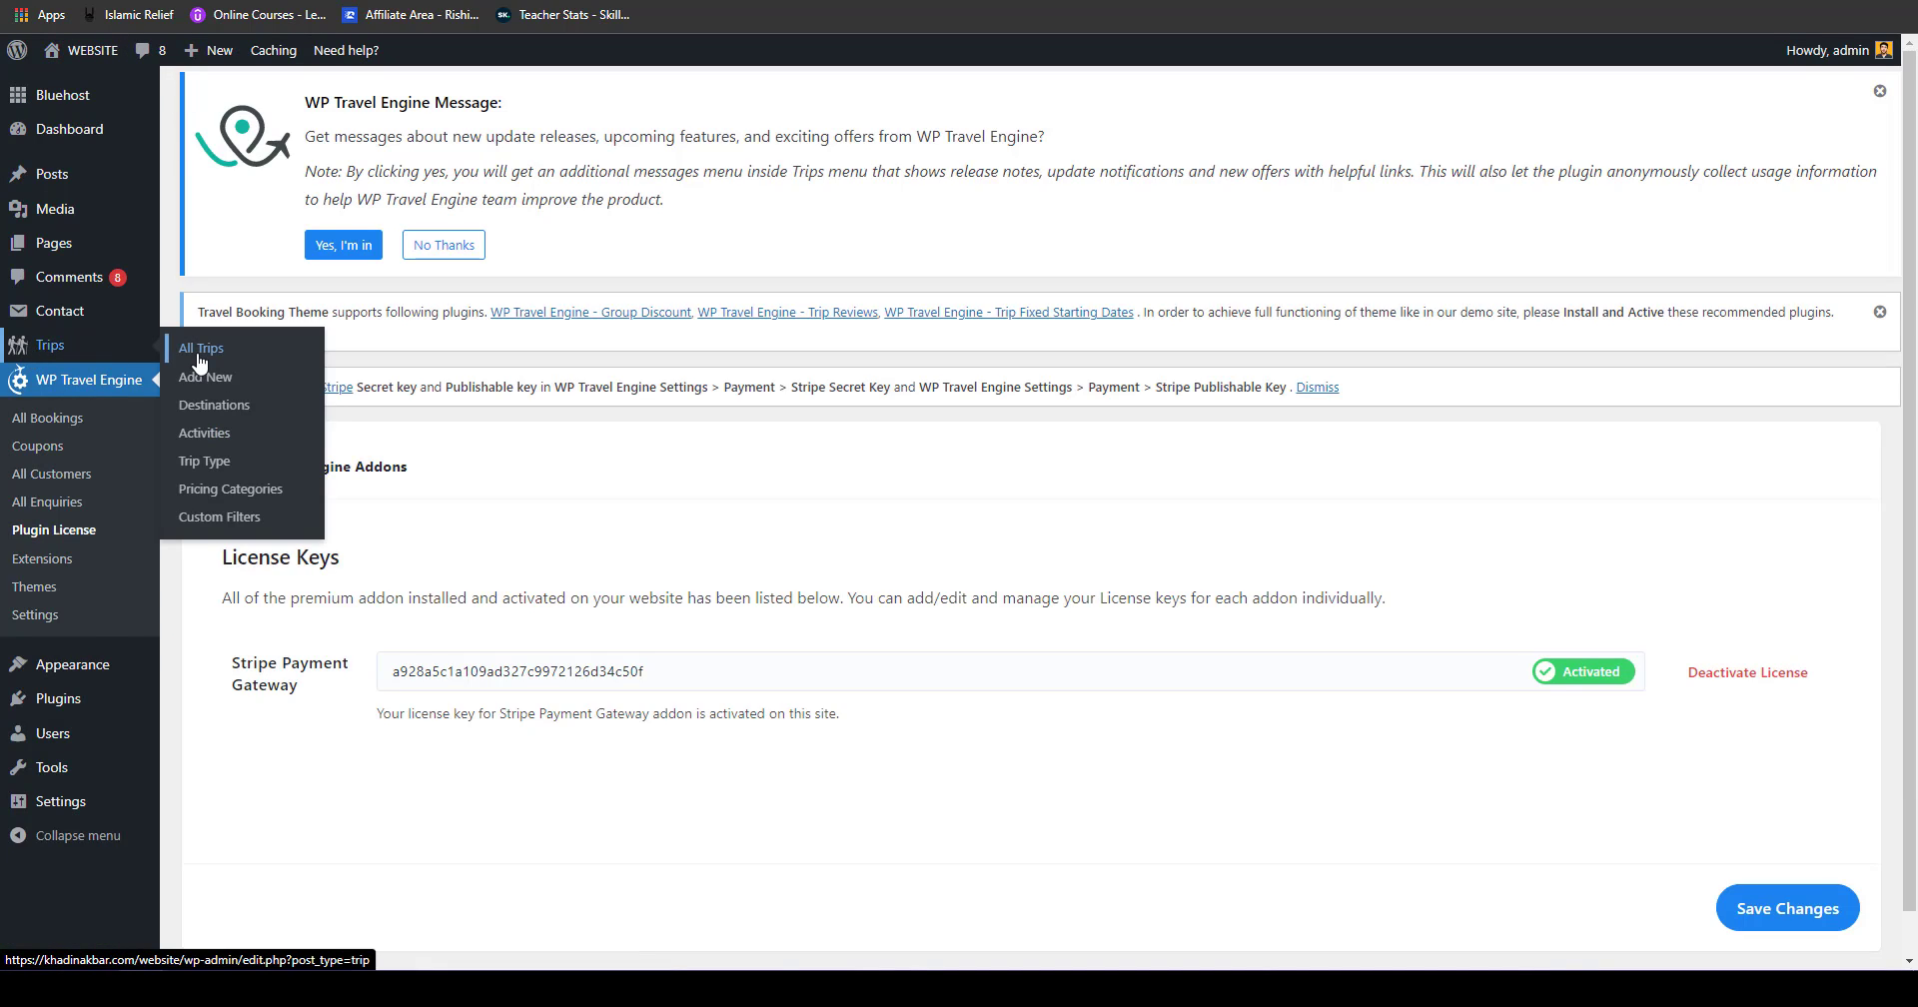
Step: Look over the list of all trips, then open the trip Destinations page with its form for new destinations
left_click(200, 362)
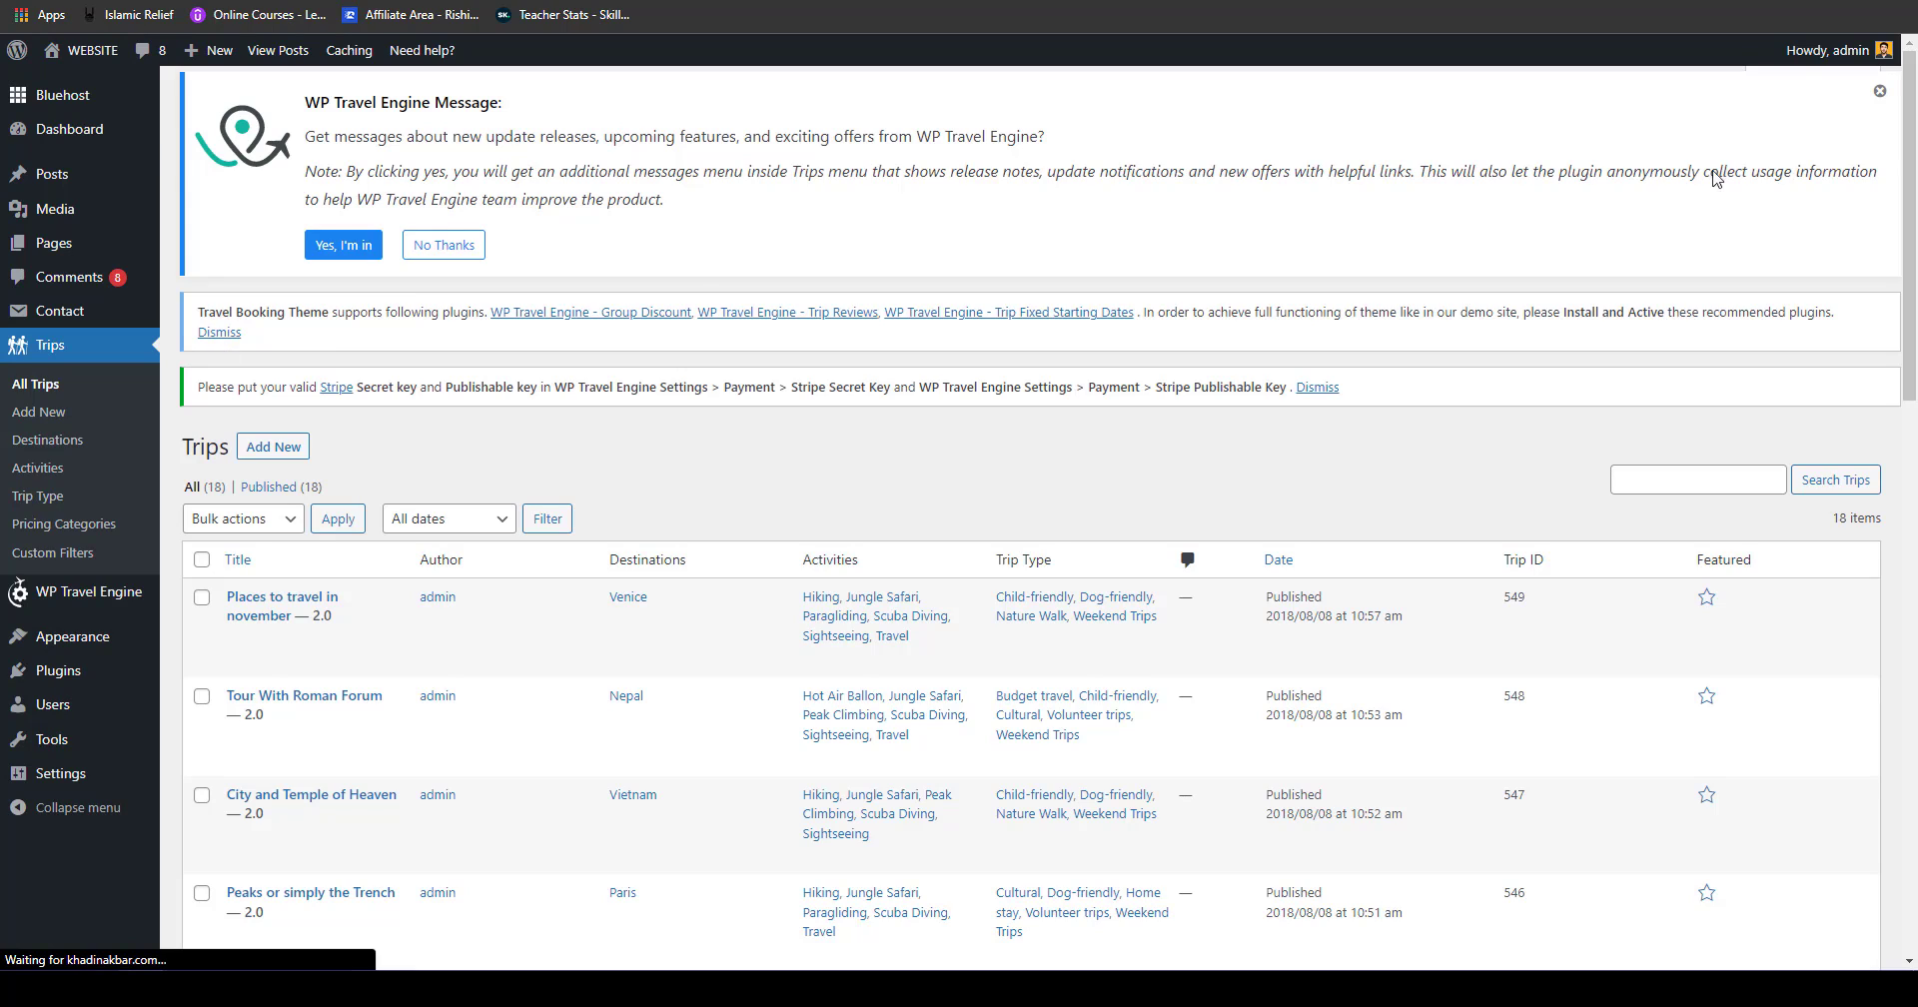
mouse_move(1911, 166)
left_mouse_down()
mouse_move(1916, 742)
mouse_move(1916, 155)
left_mouse_up()
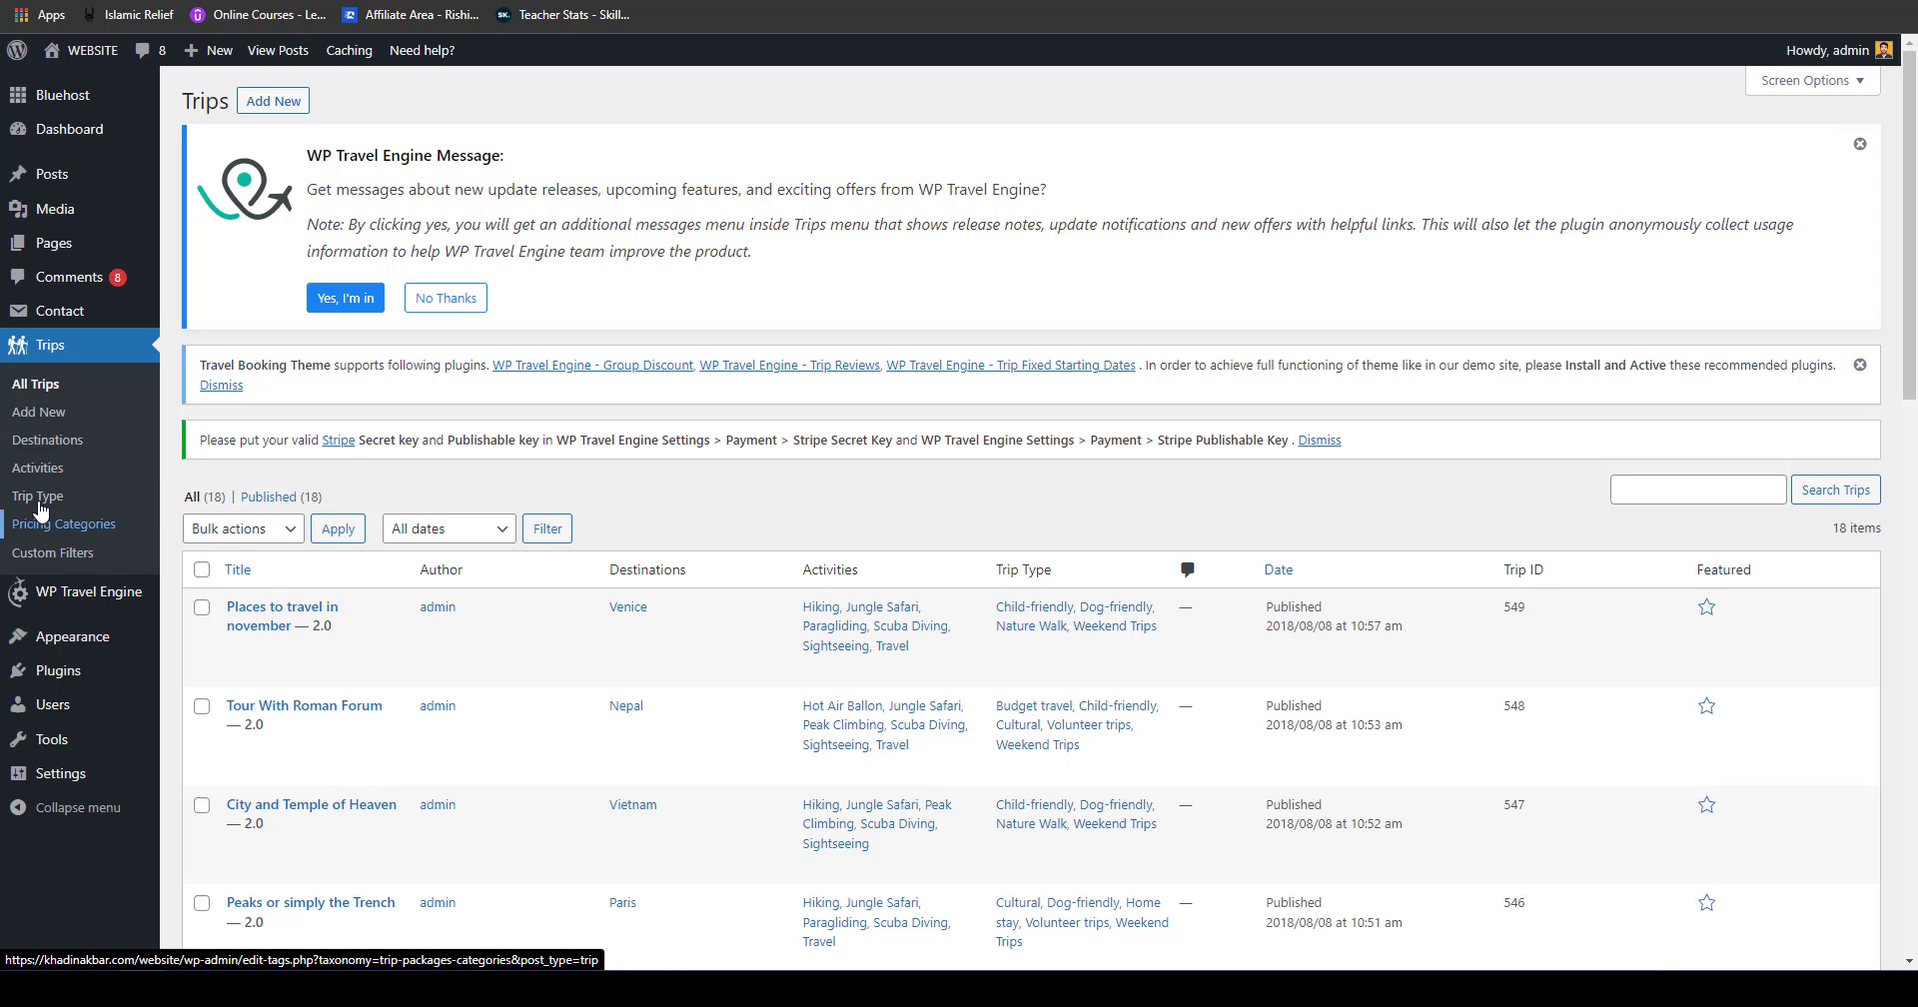
left_click(48, 441)
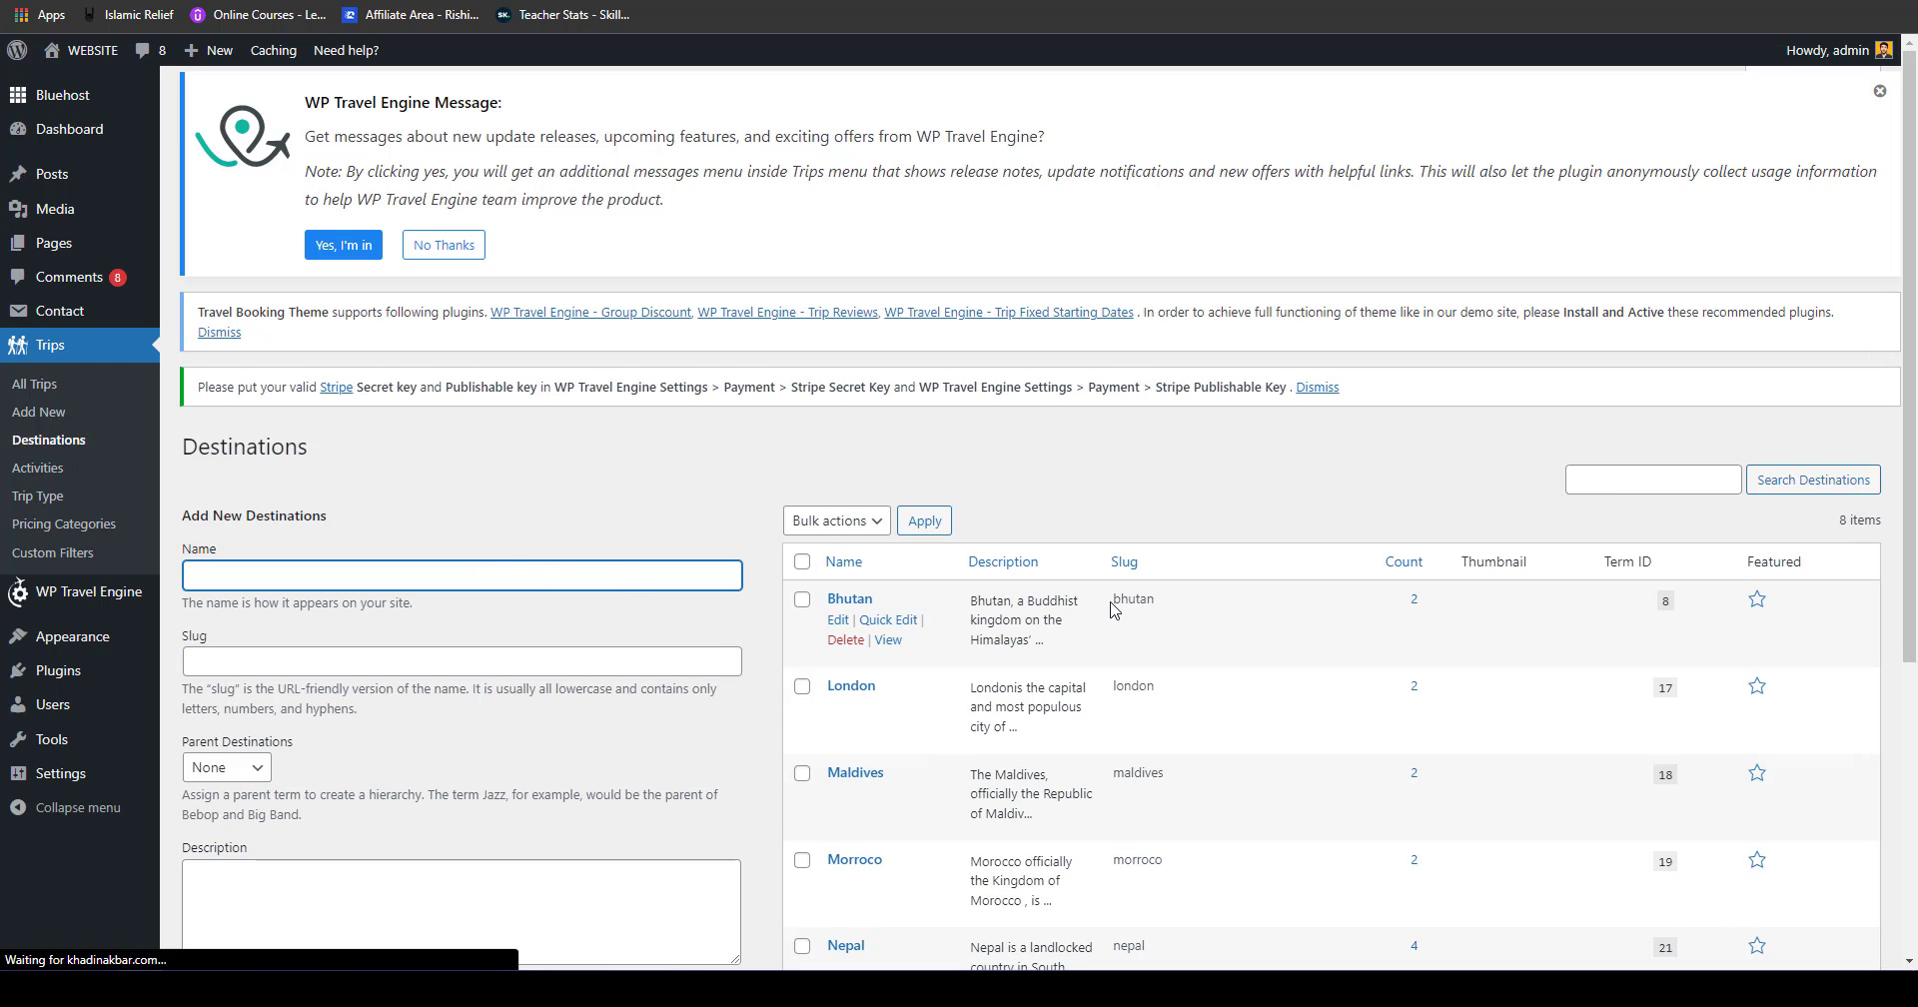
left_click_drag(1913, 275, 1916, 499)
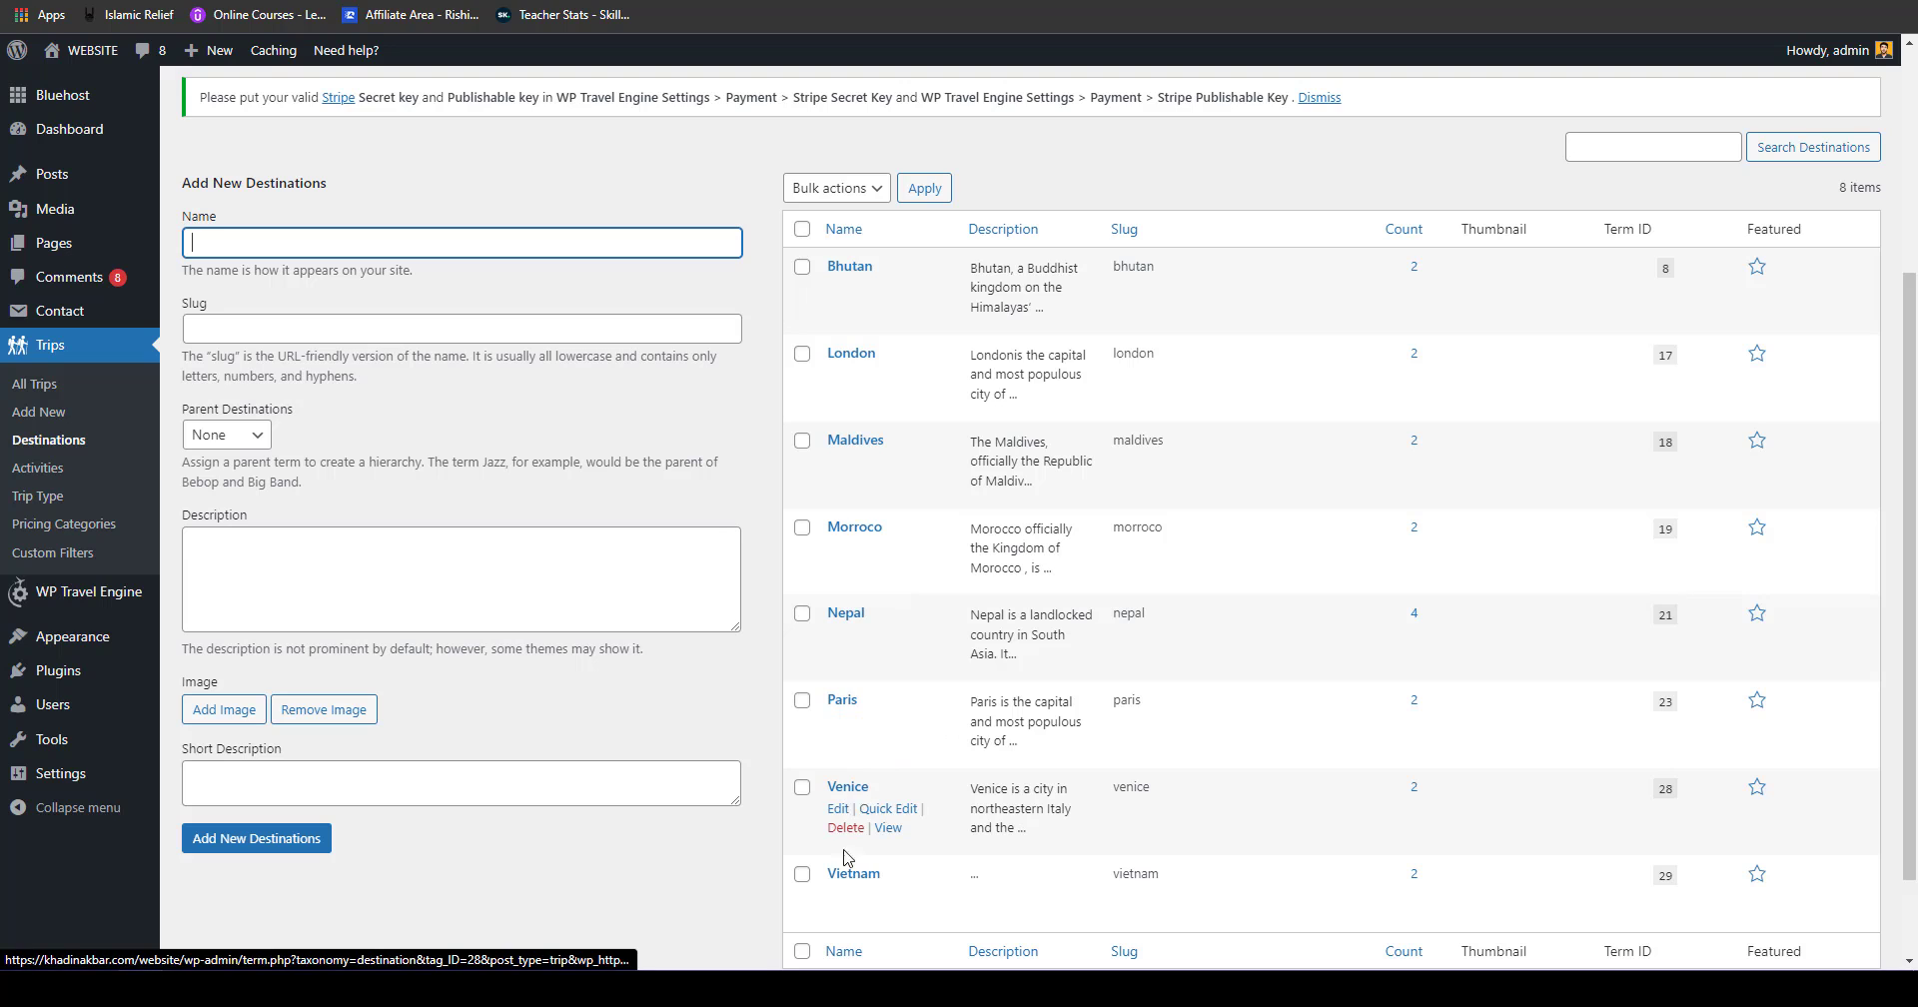
mouse_move(1914, 406)
left_mouse_down()
mouse_move(1915, 472)
mouse_move(1916, 401)
left_mouse_up()
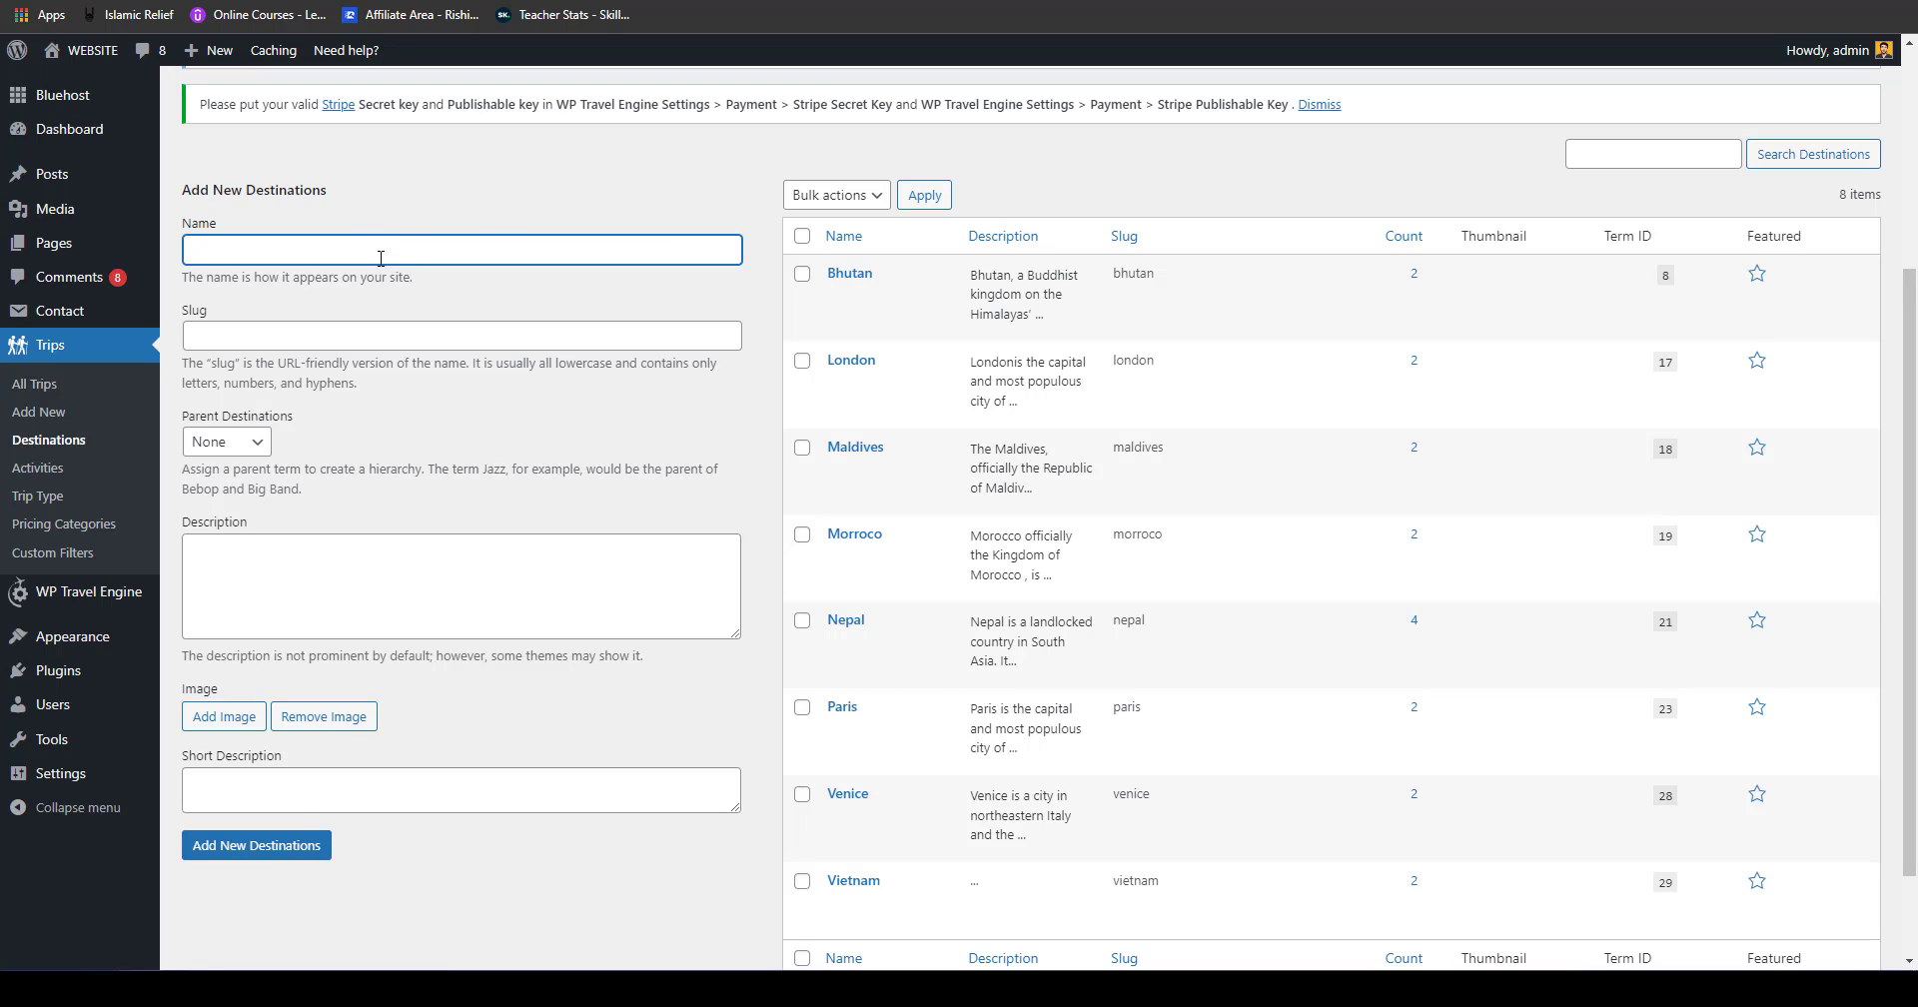
Step: Name the new destination Srilanka and give it the slug srilanka
scroll(380, 234, "down", 1)
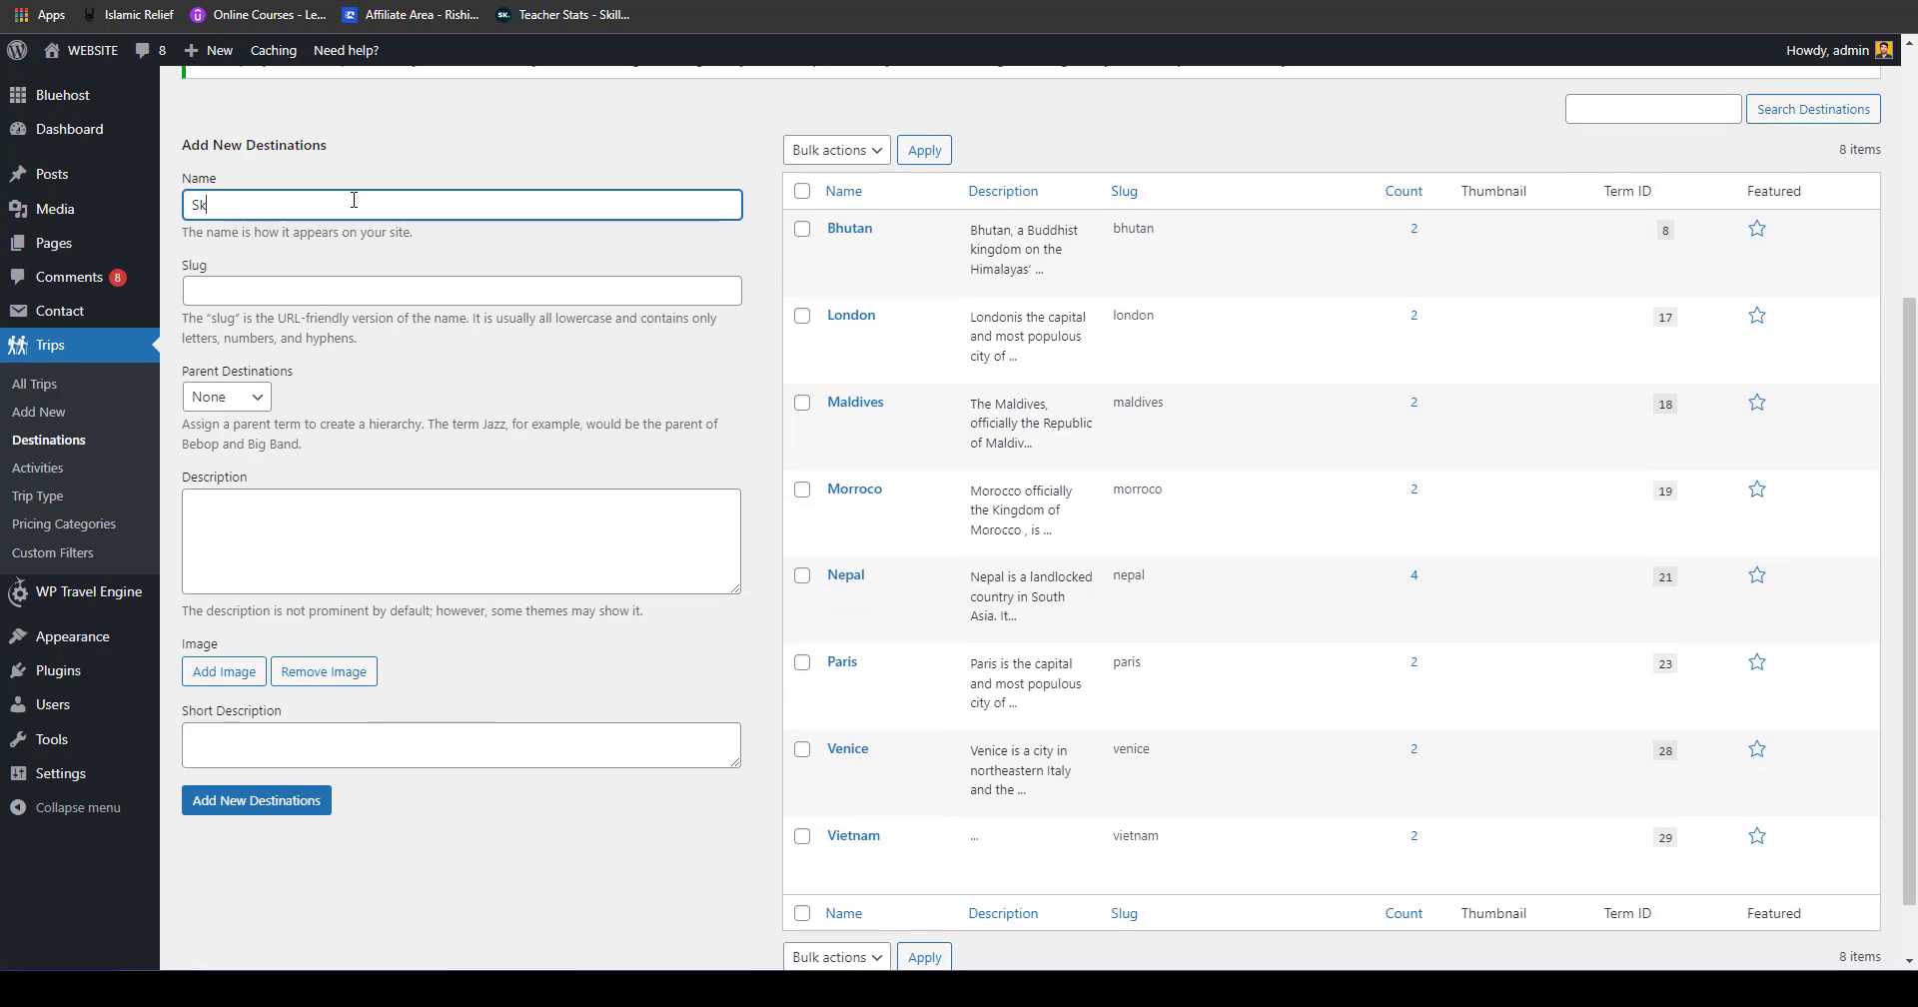
type("i L")
key("BackSpace")
key("BackSpace")
type("lan")
key("Tab")
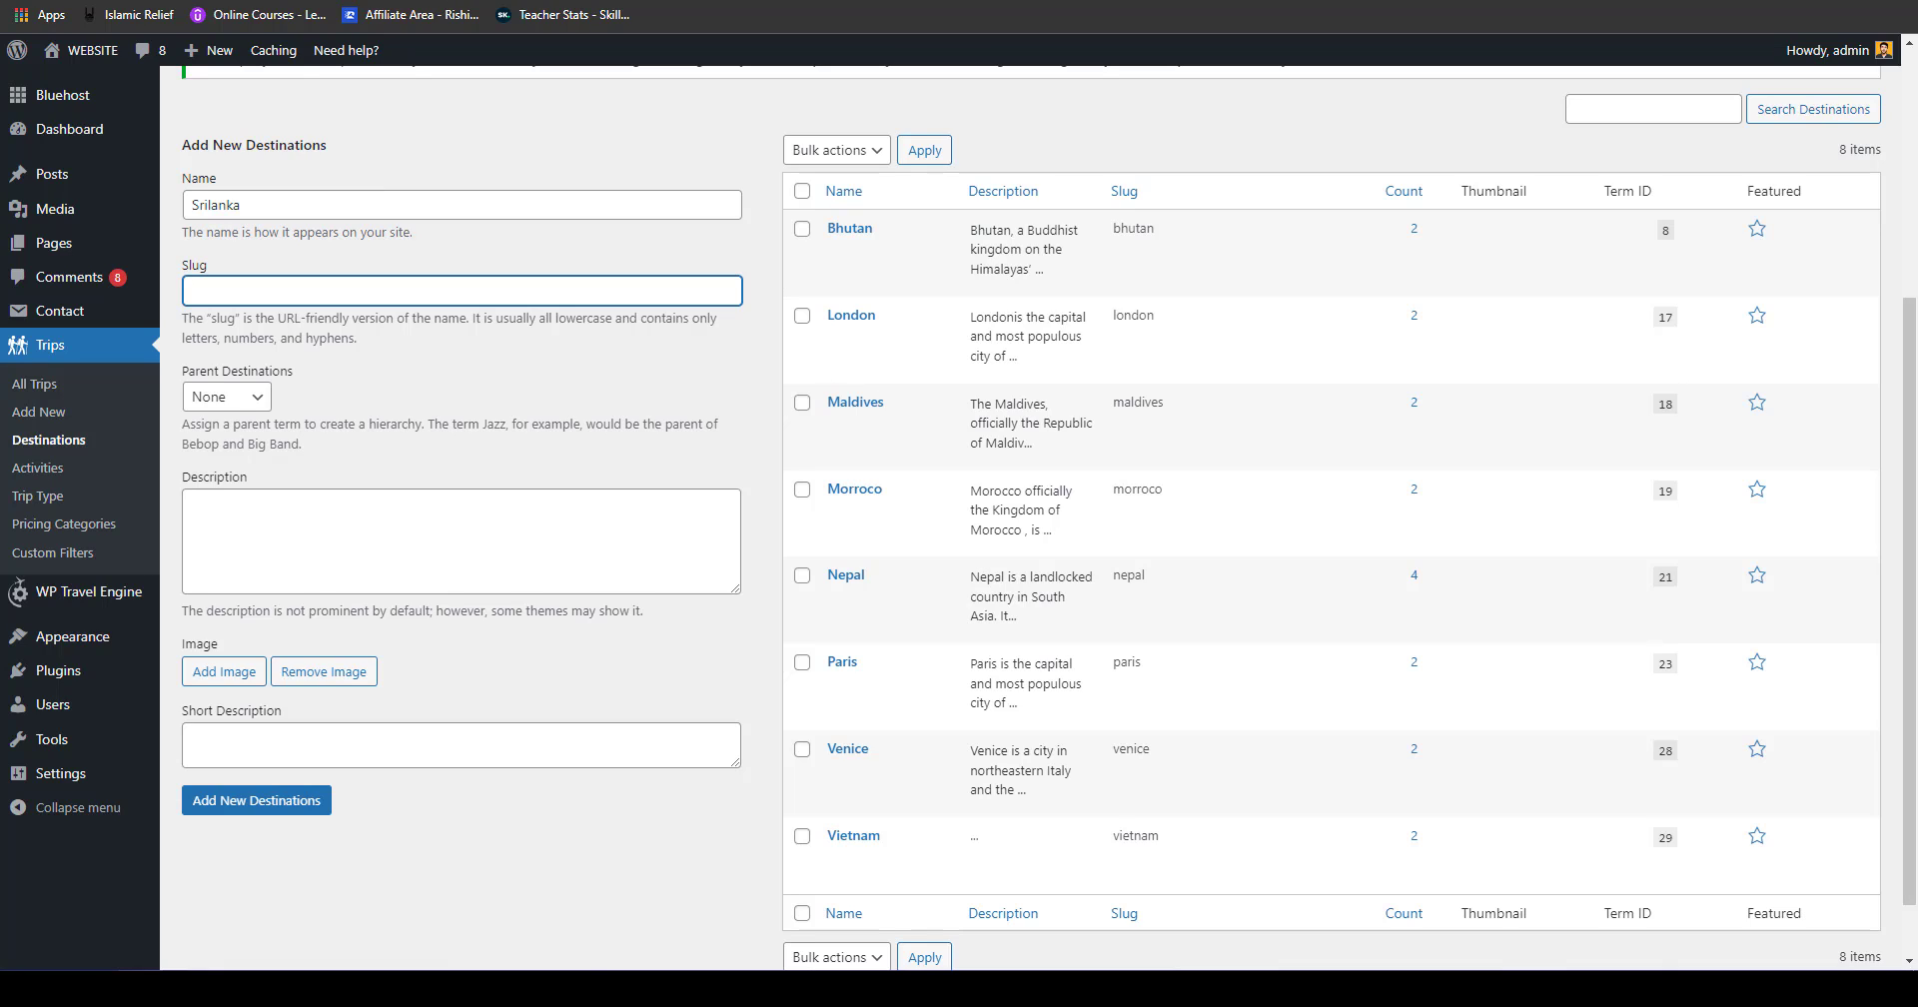
left_click(270, 282)
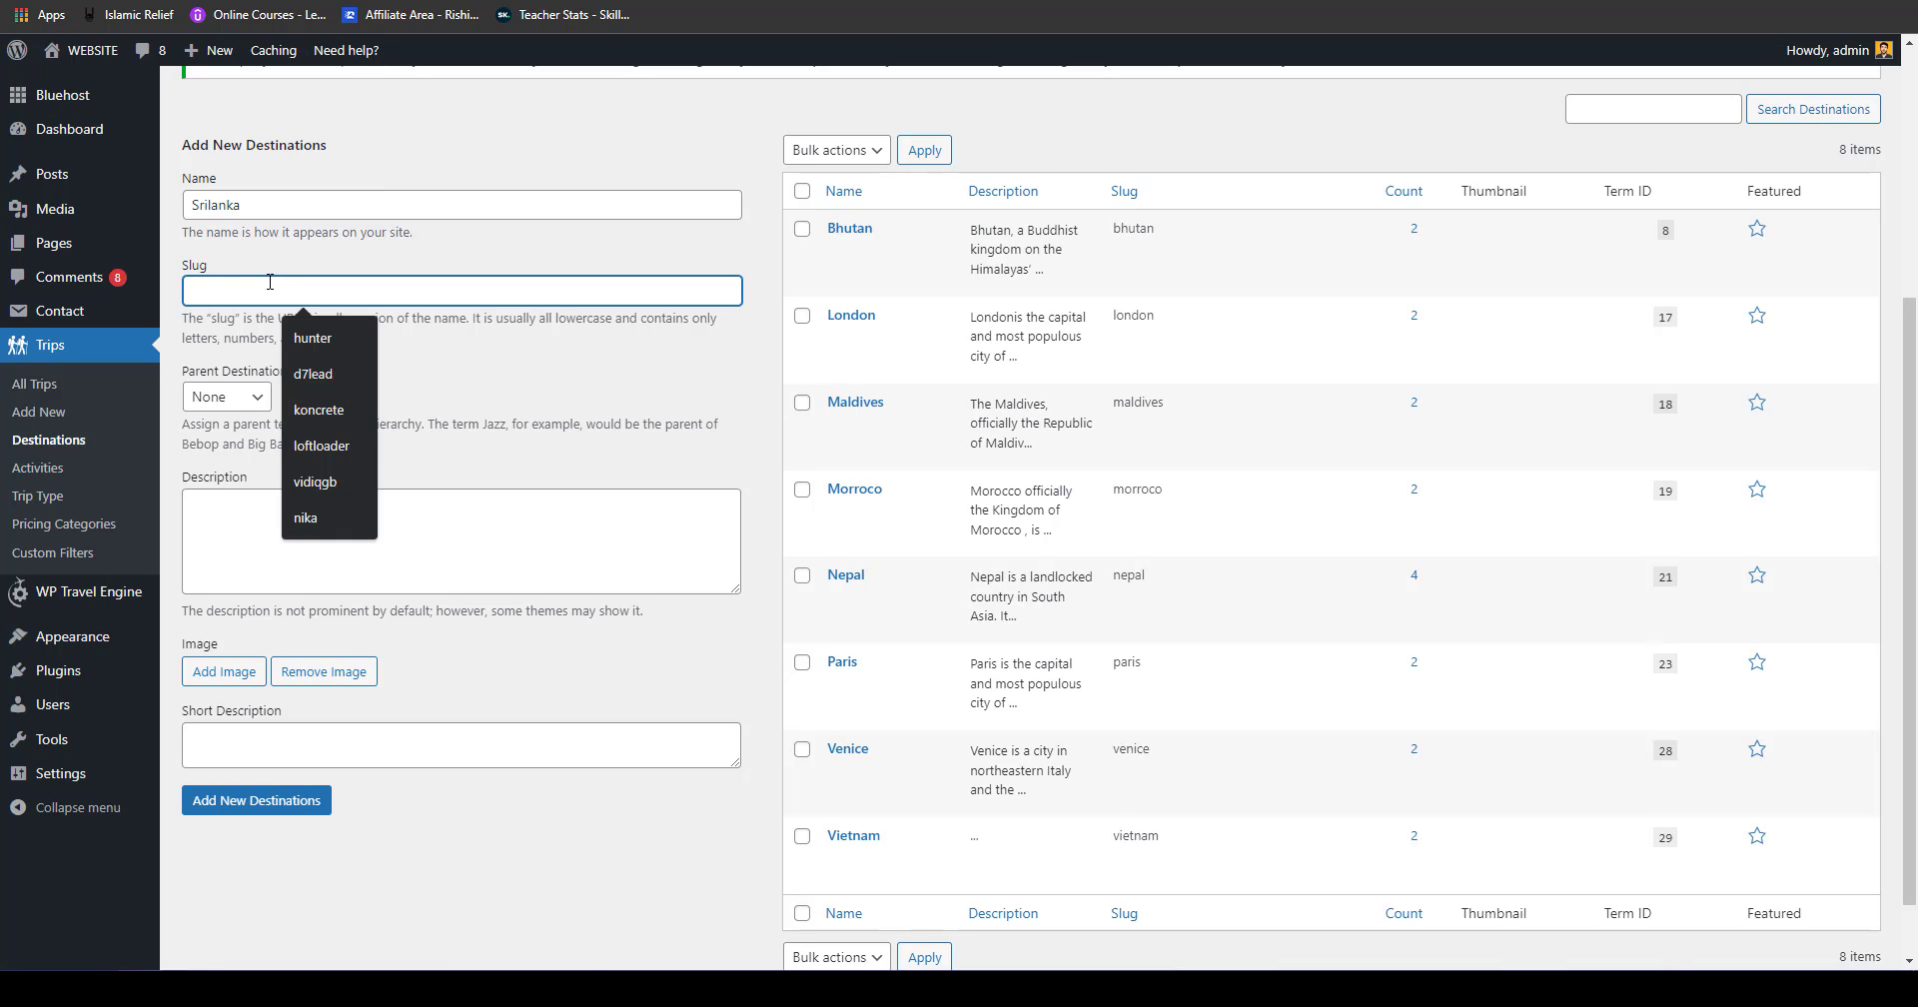
type("srila")
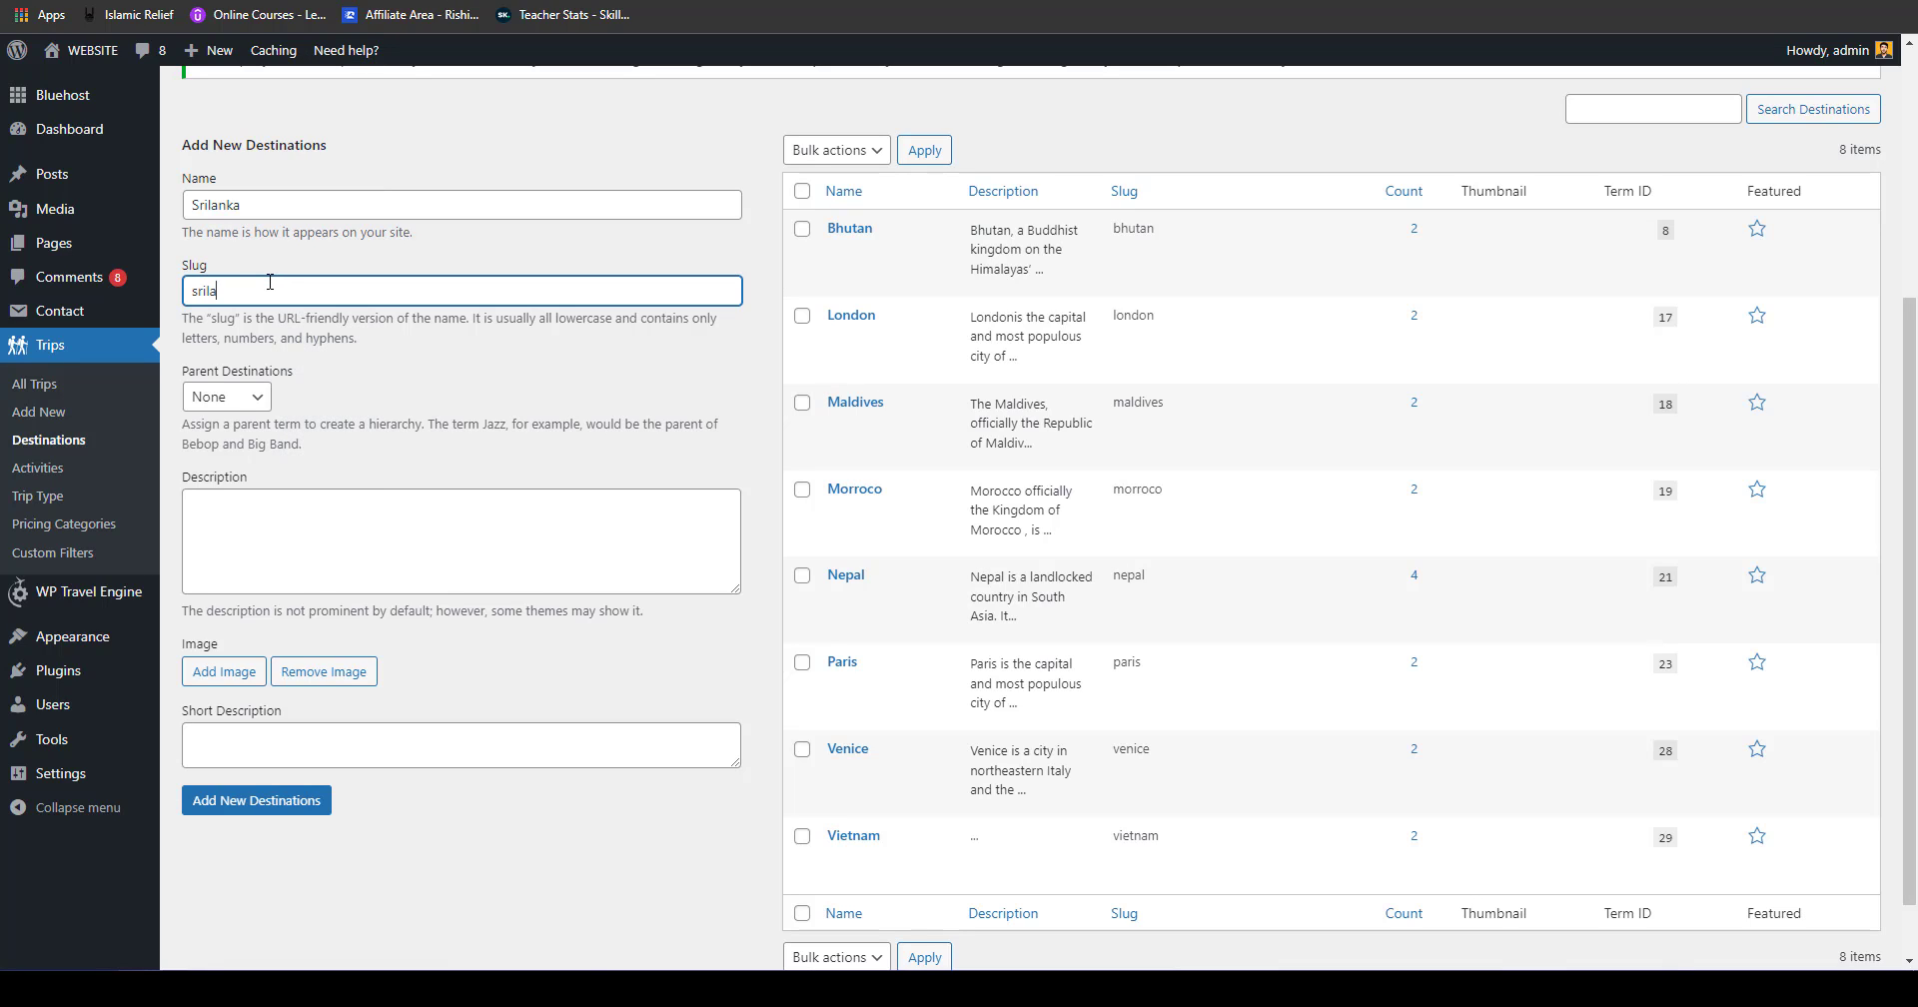
type("nka")
key("Tab")
key("Tab")
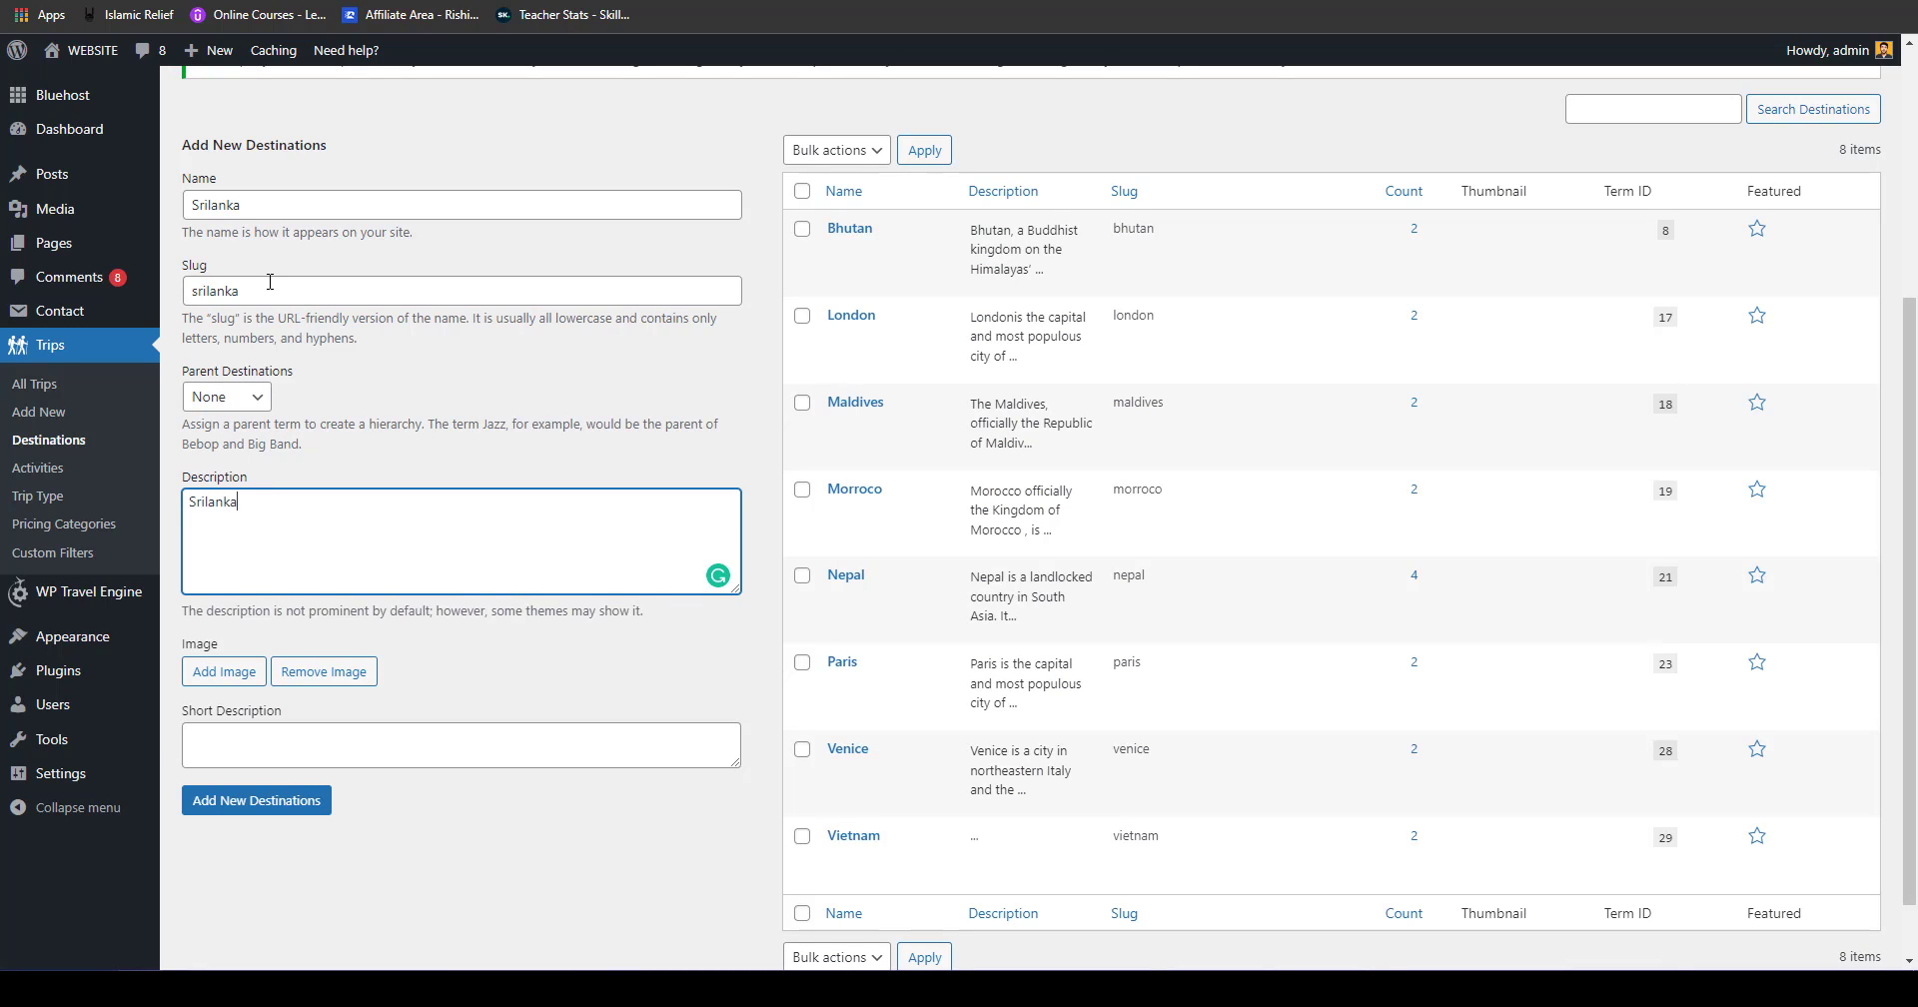
Step: Describe the destination as "Srilanka is a Beautiful Country with water and oceans" and keep its parent destination at None
type("Srilanka is a Beautiful Country with water and oceans")
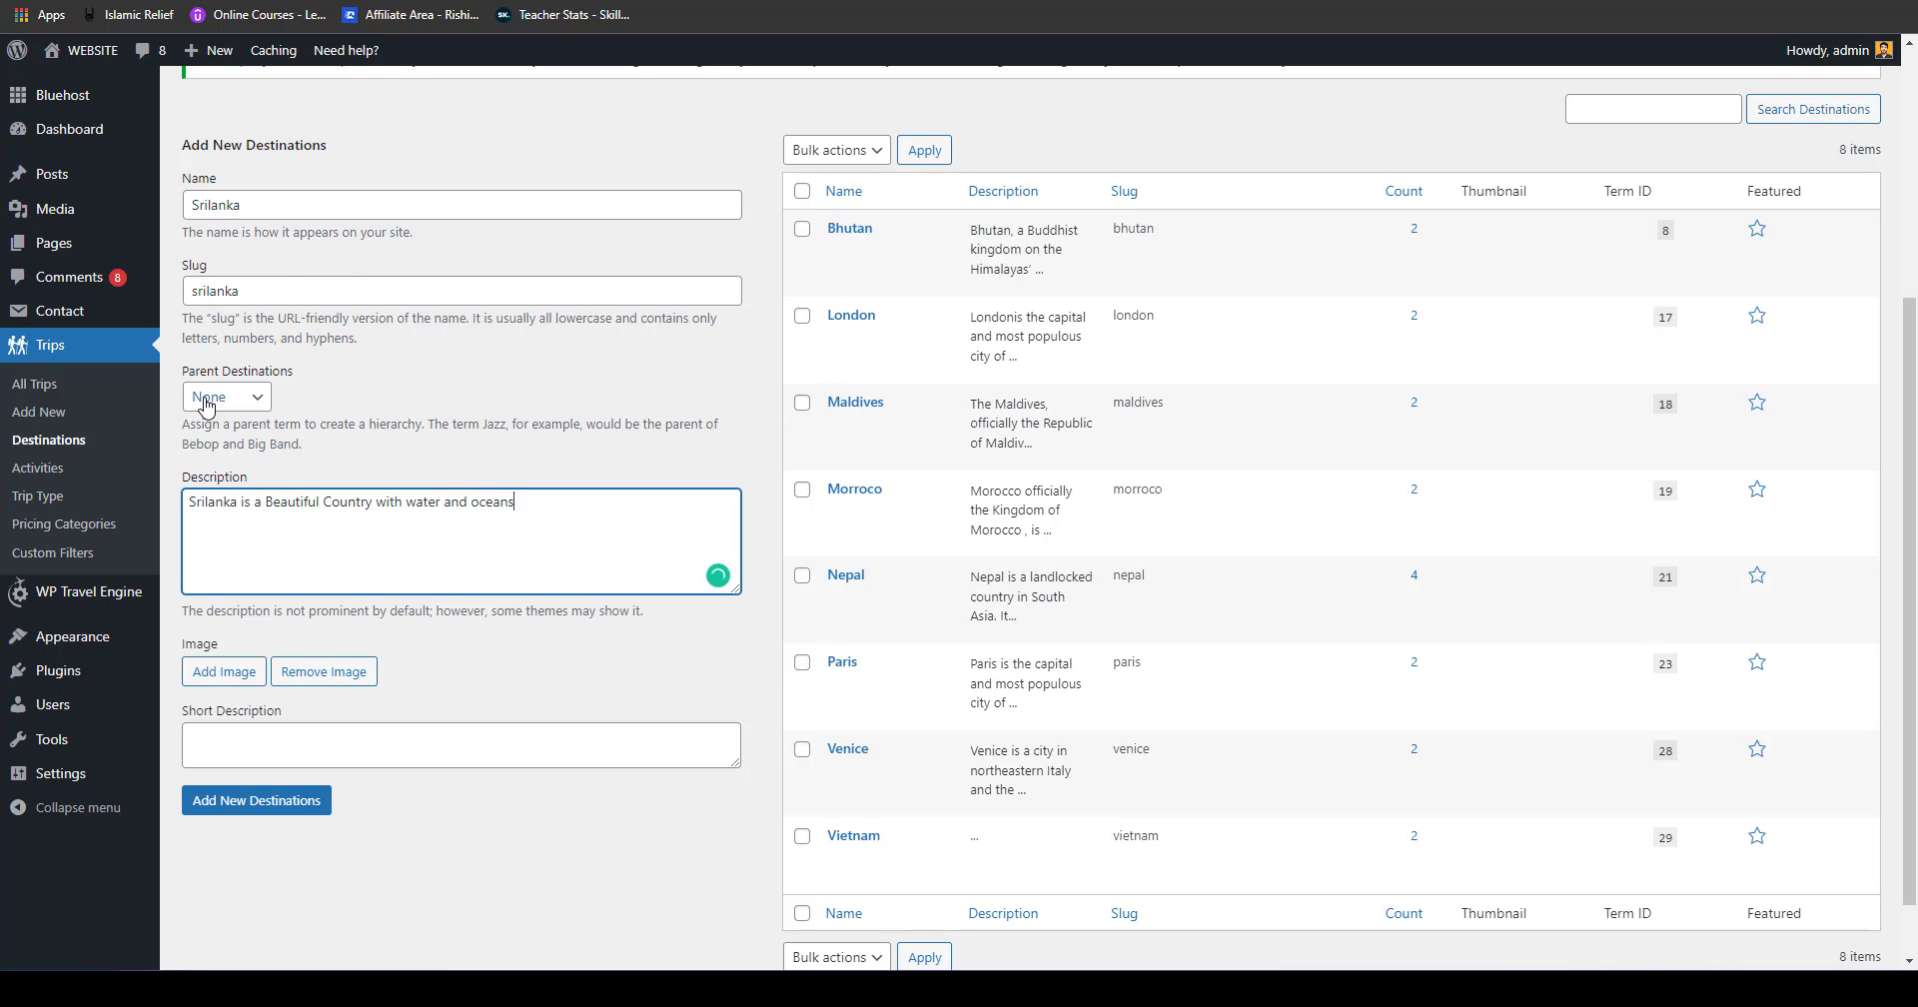
left_click(211, 397)
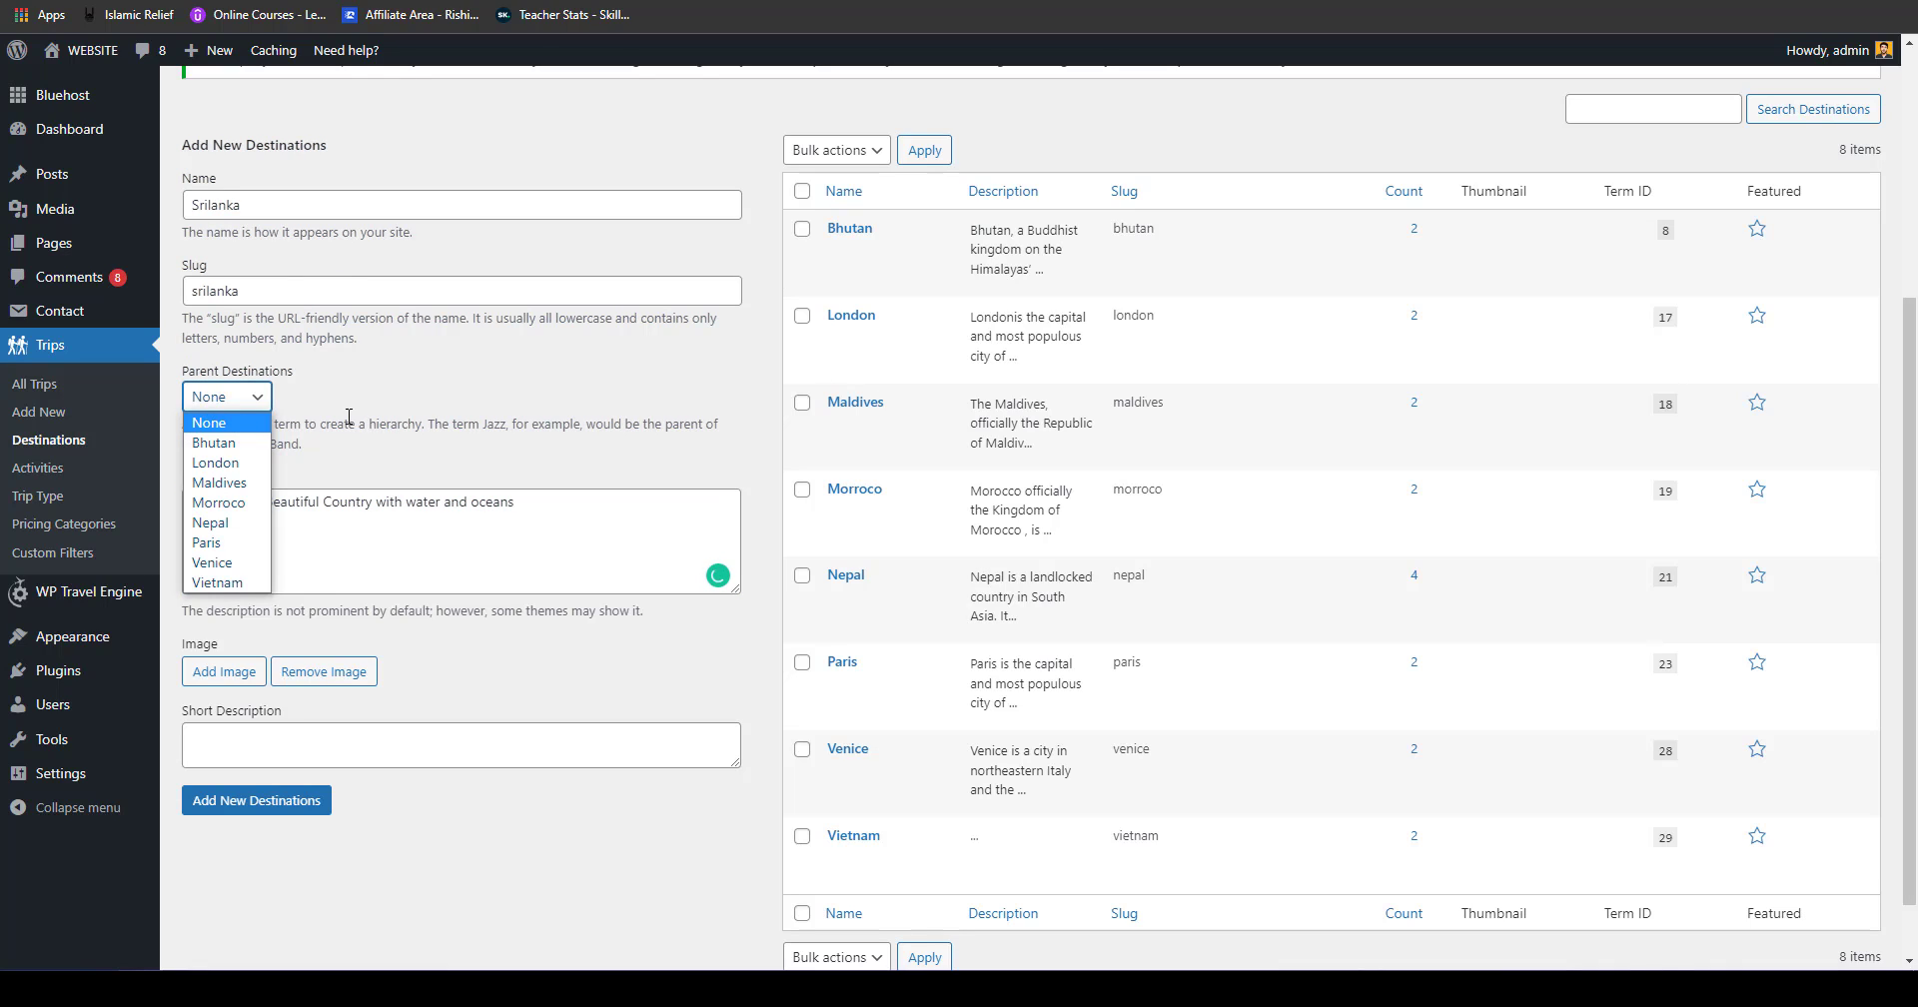
left_click(423, 385)
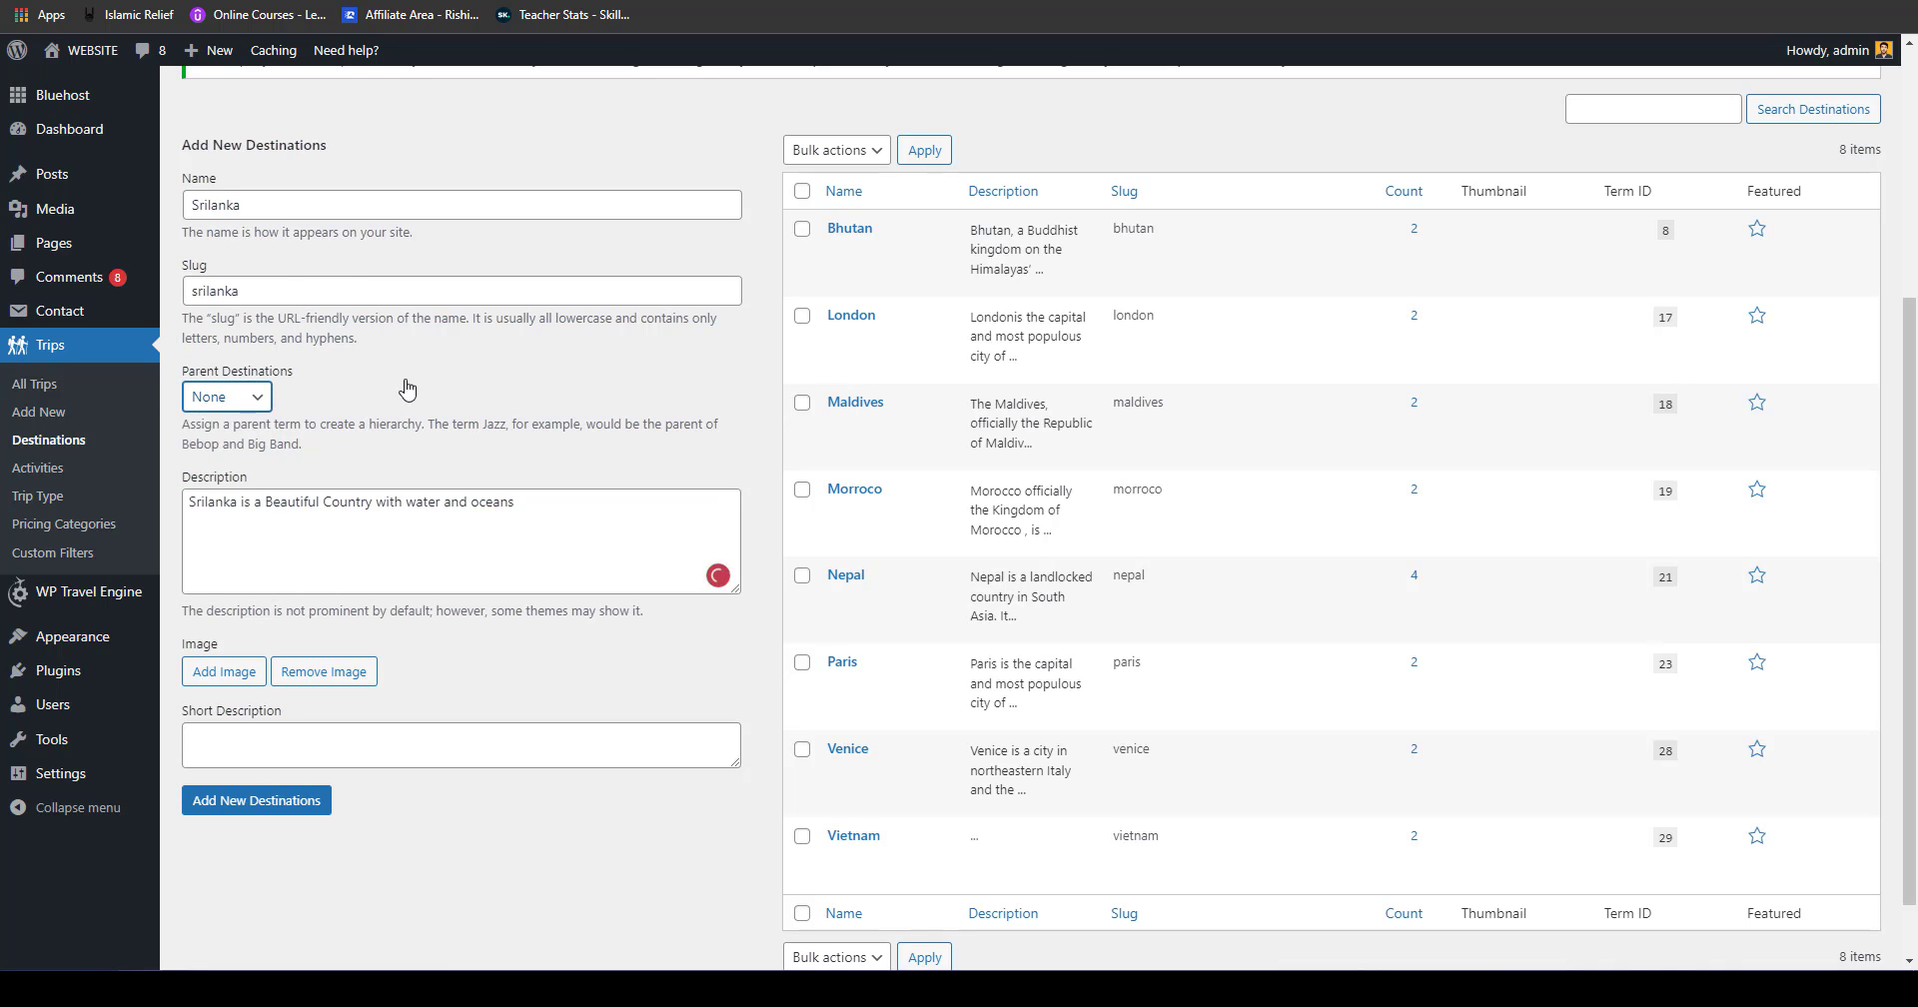
left_click(255, 402)
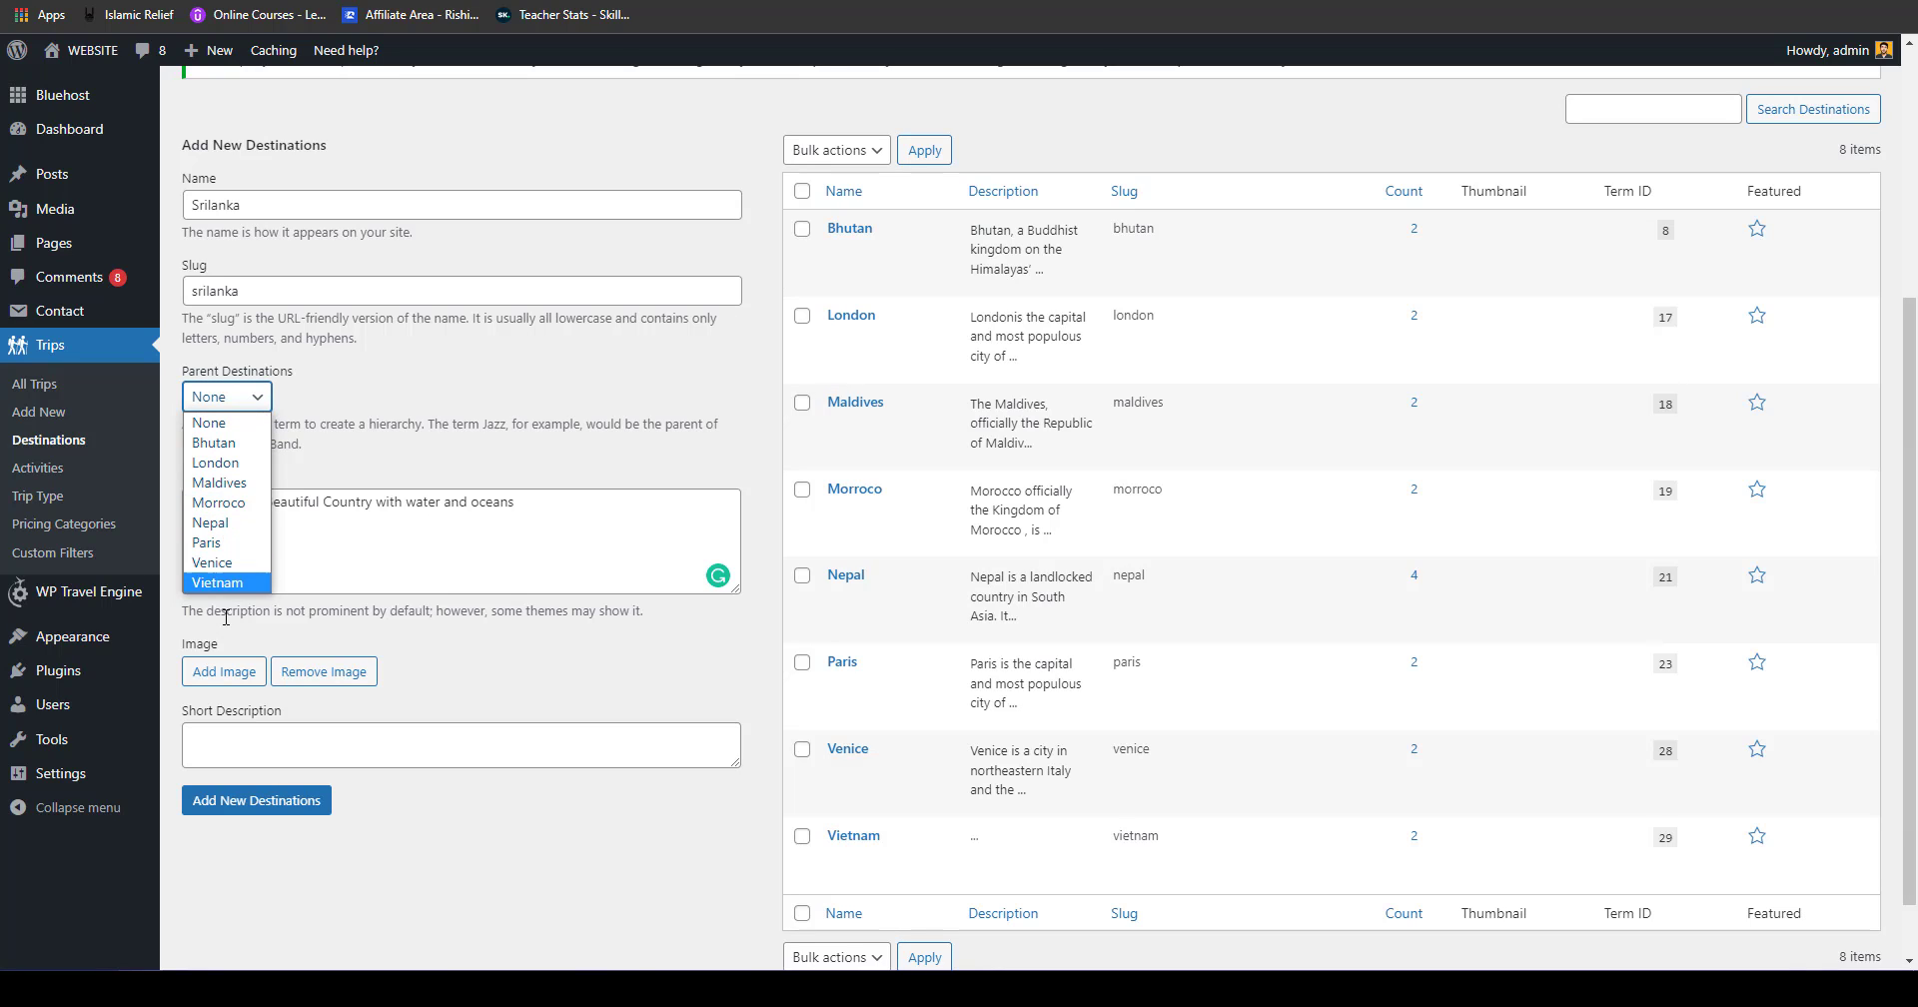
left_click(433, 677)
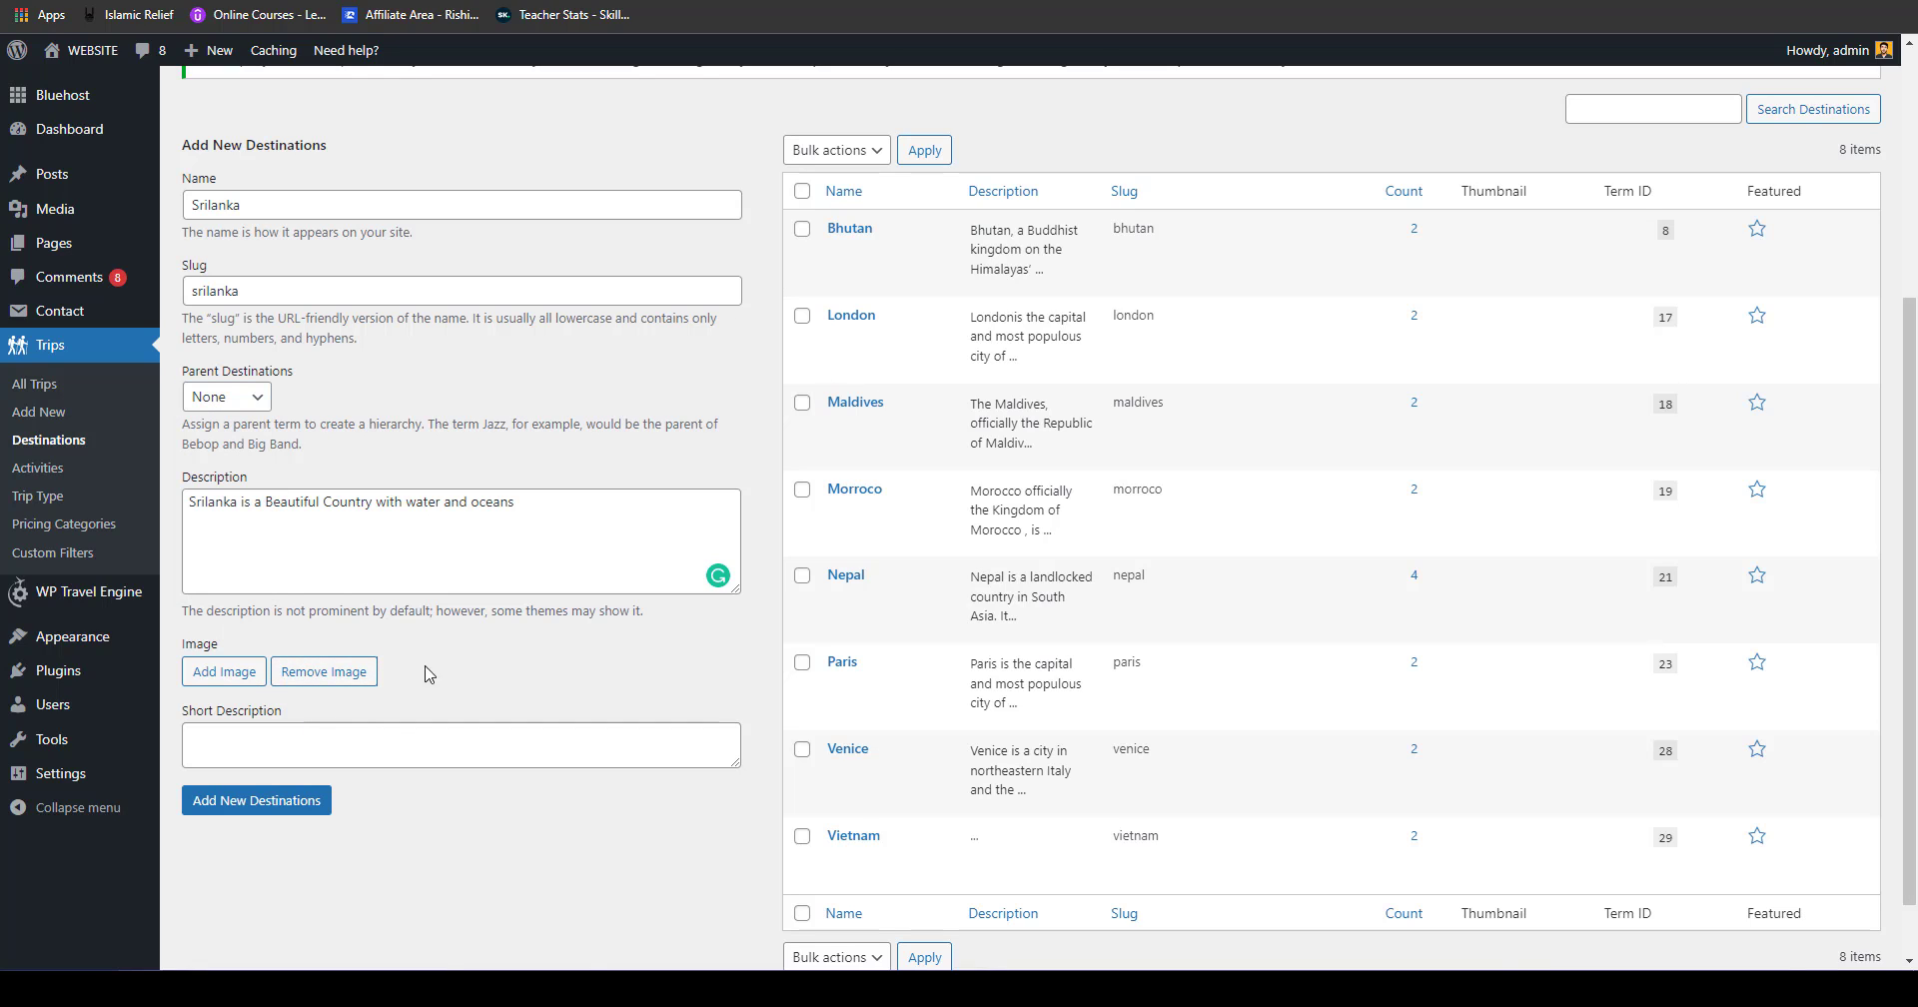
left_click(218, 676)
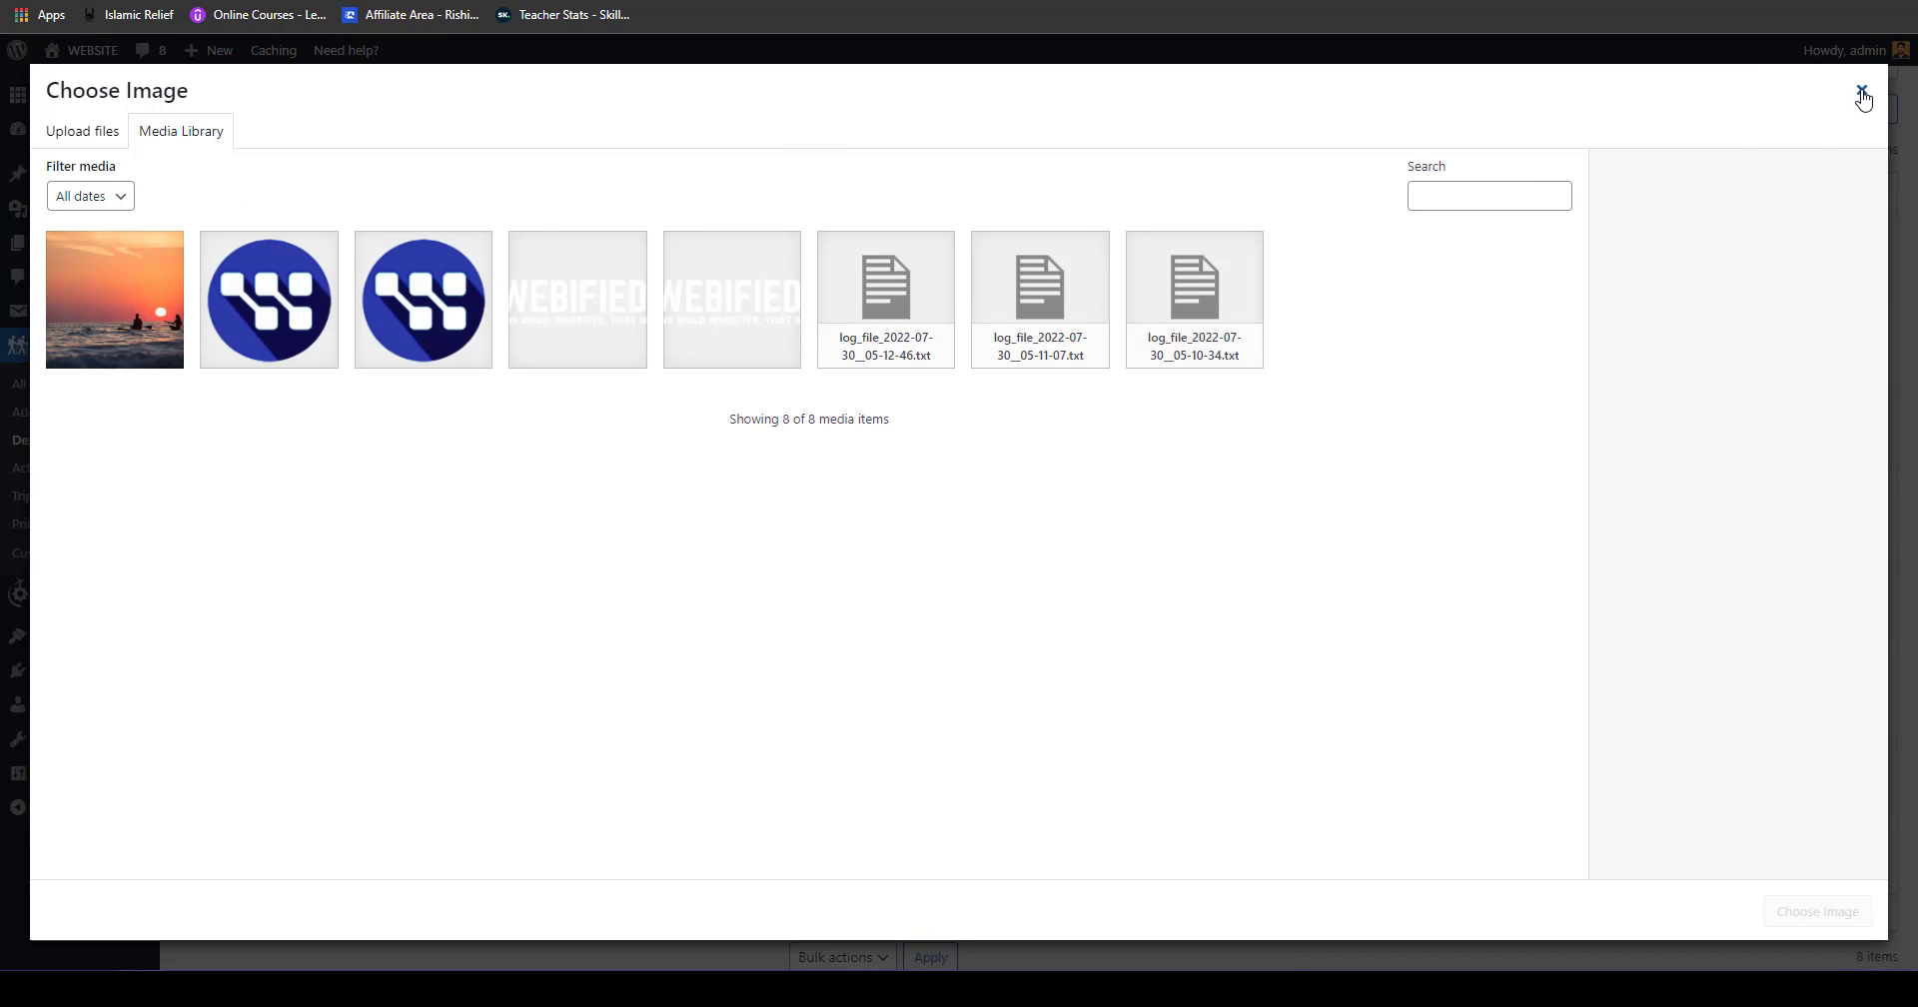
left_click(1862, 90)
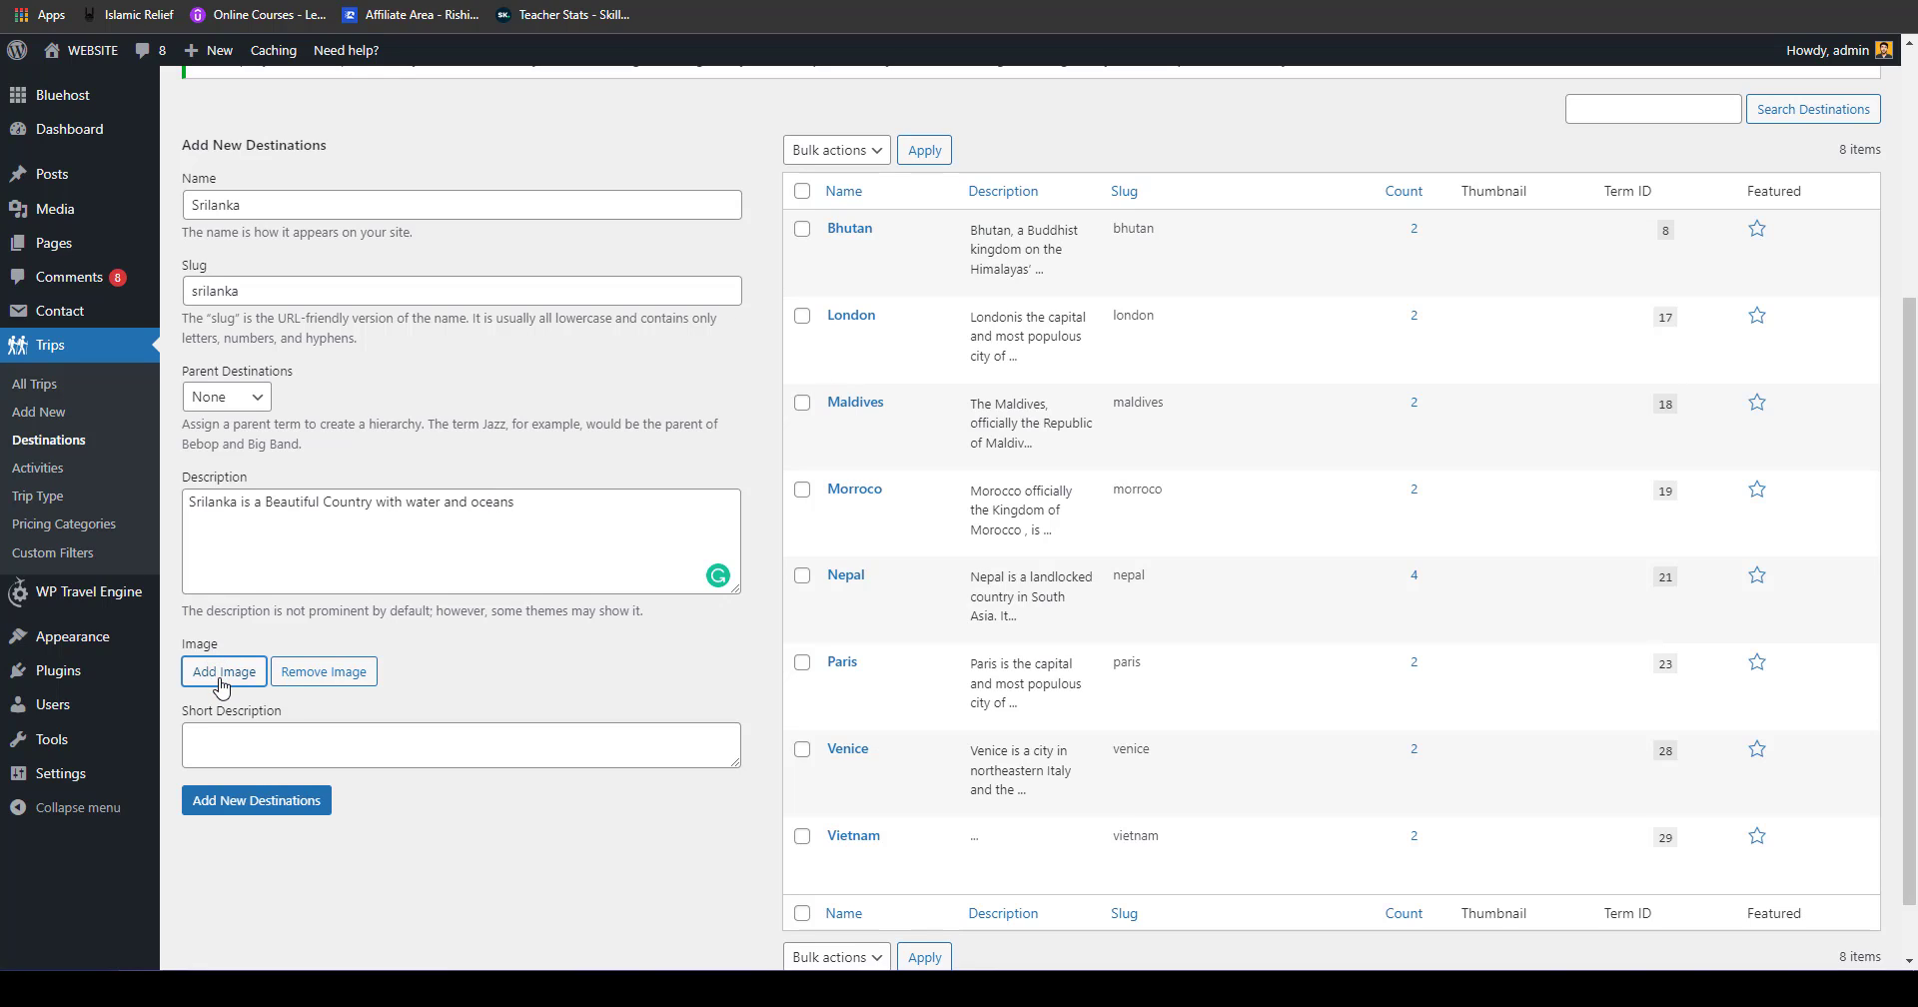
mouse_move(150, 680)
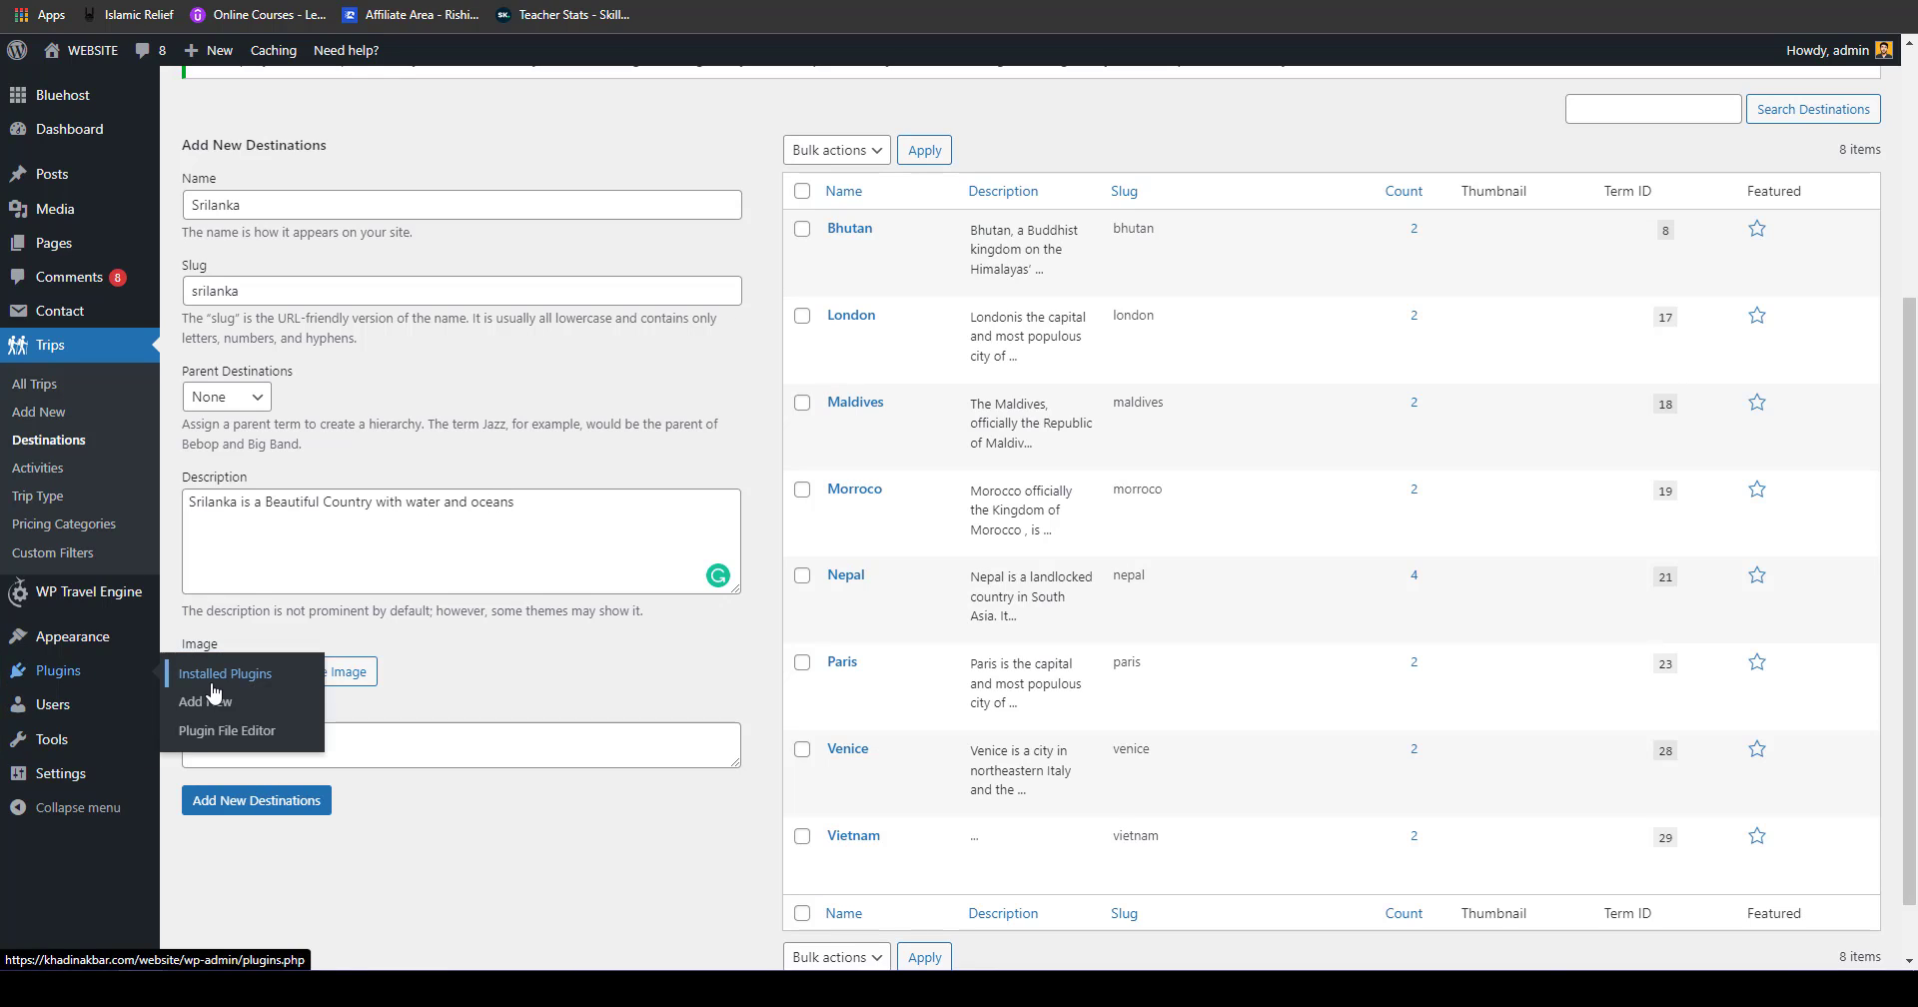
left_click_drag(230, 672, 400, 747)
Step: Upload the Srilanka picture from the Travel Destinations folder on the Desktop and choose it as the destination's image
left_click(227, 673)
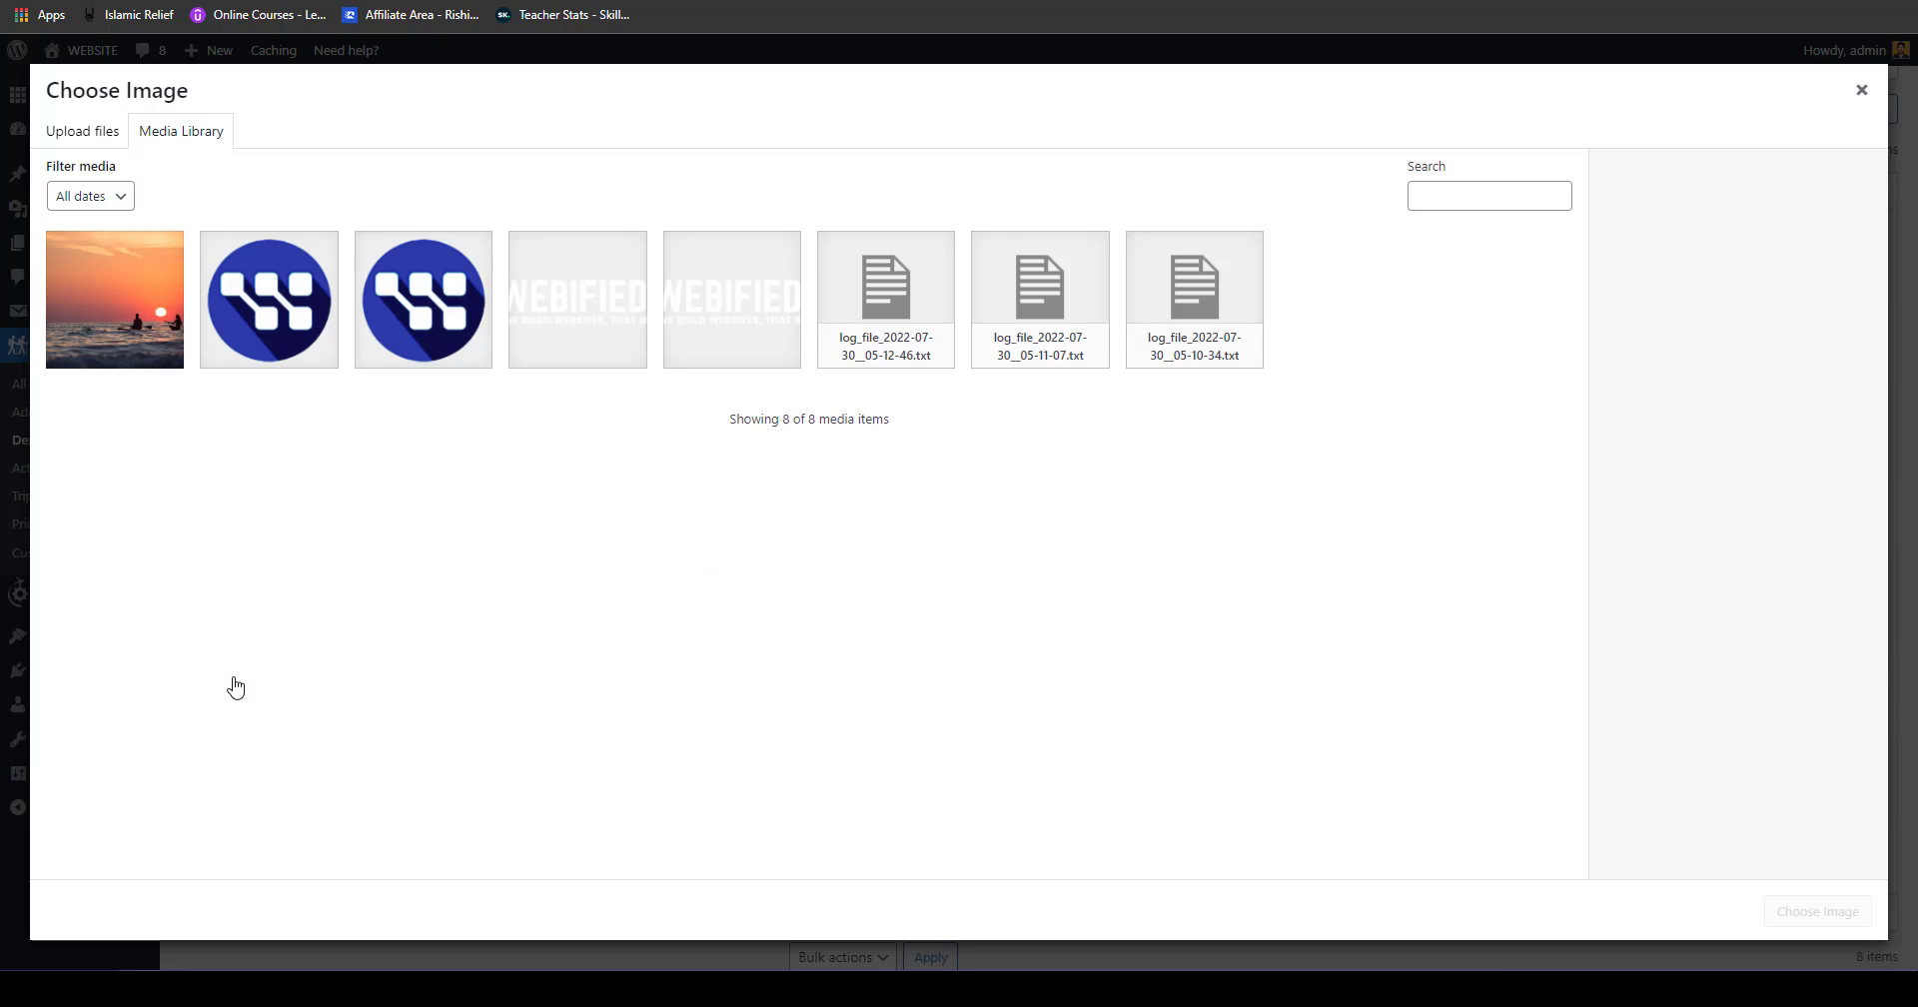
left_click(93, 140)
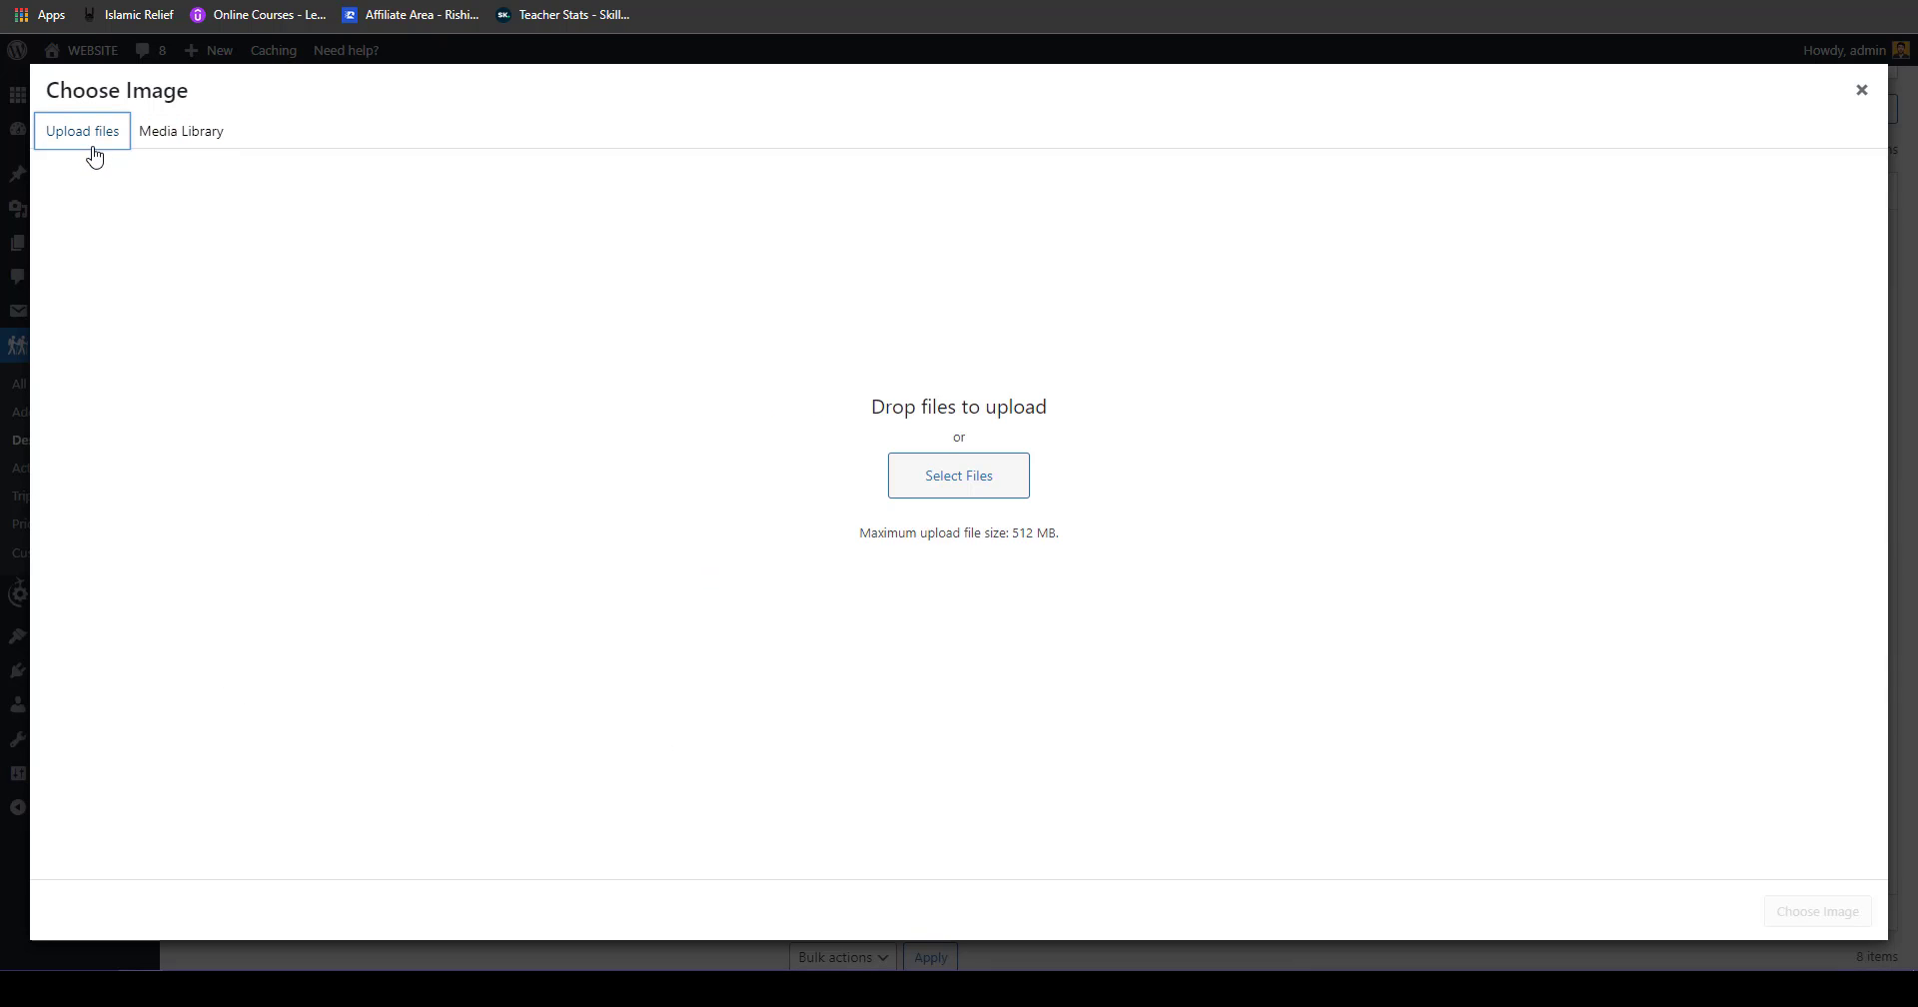
left_click(952, 470)
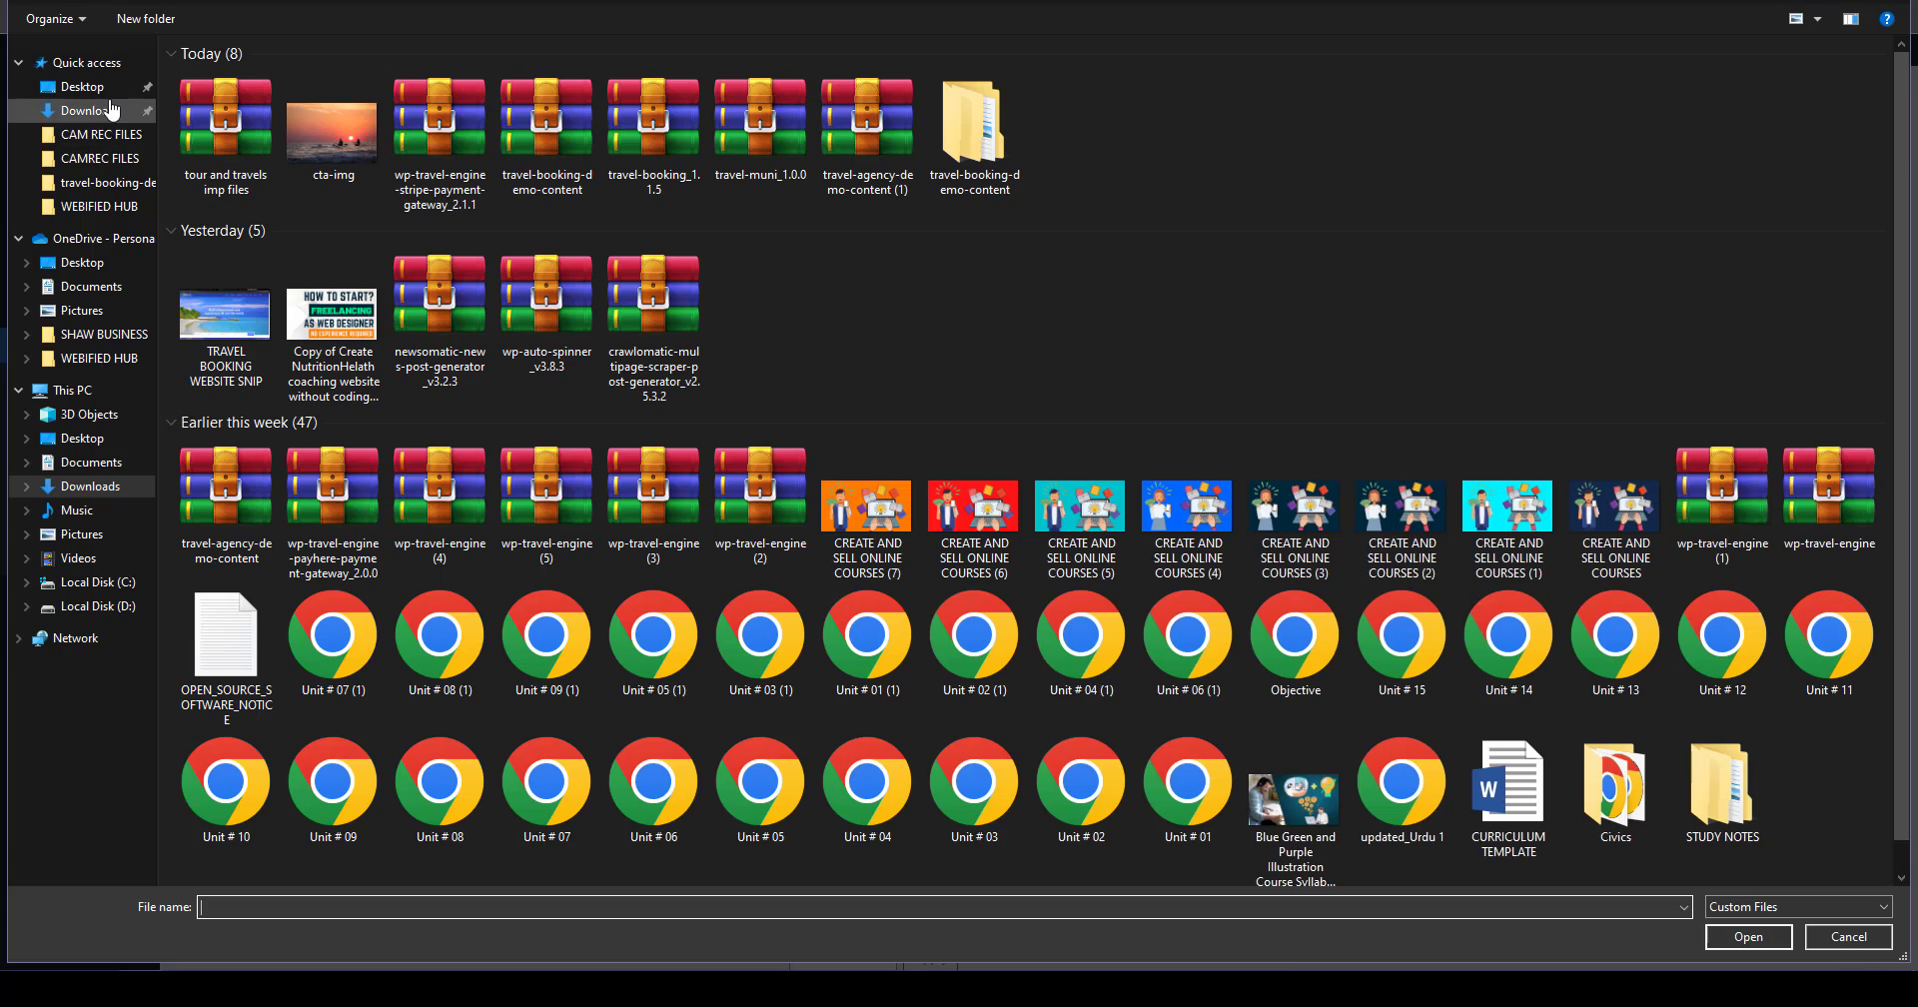
left_click(115, 91)
double_click(197, 124)
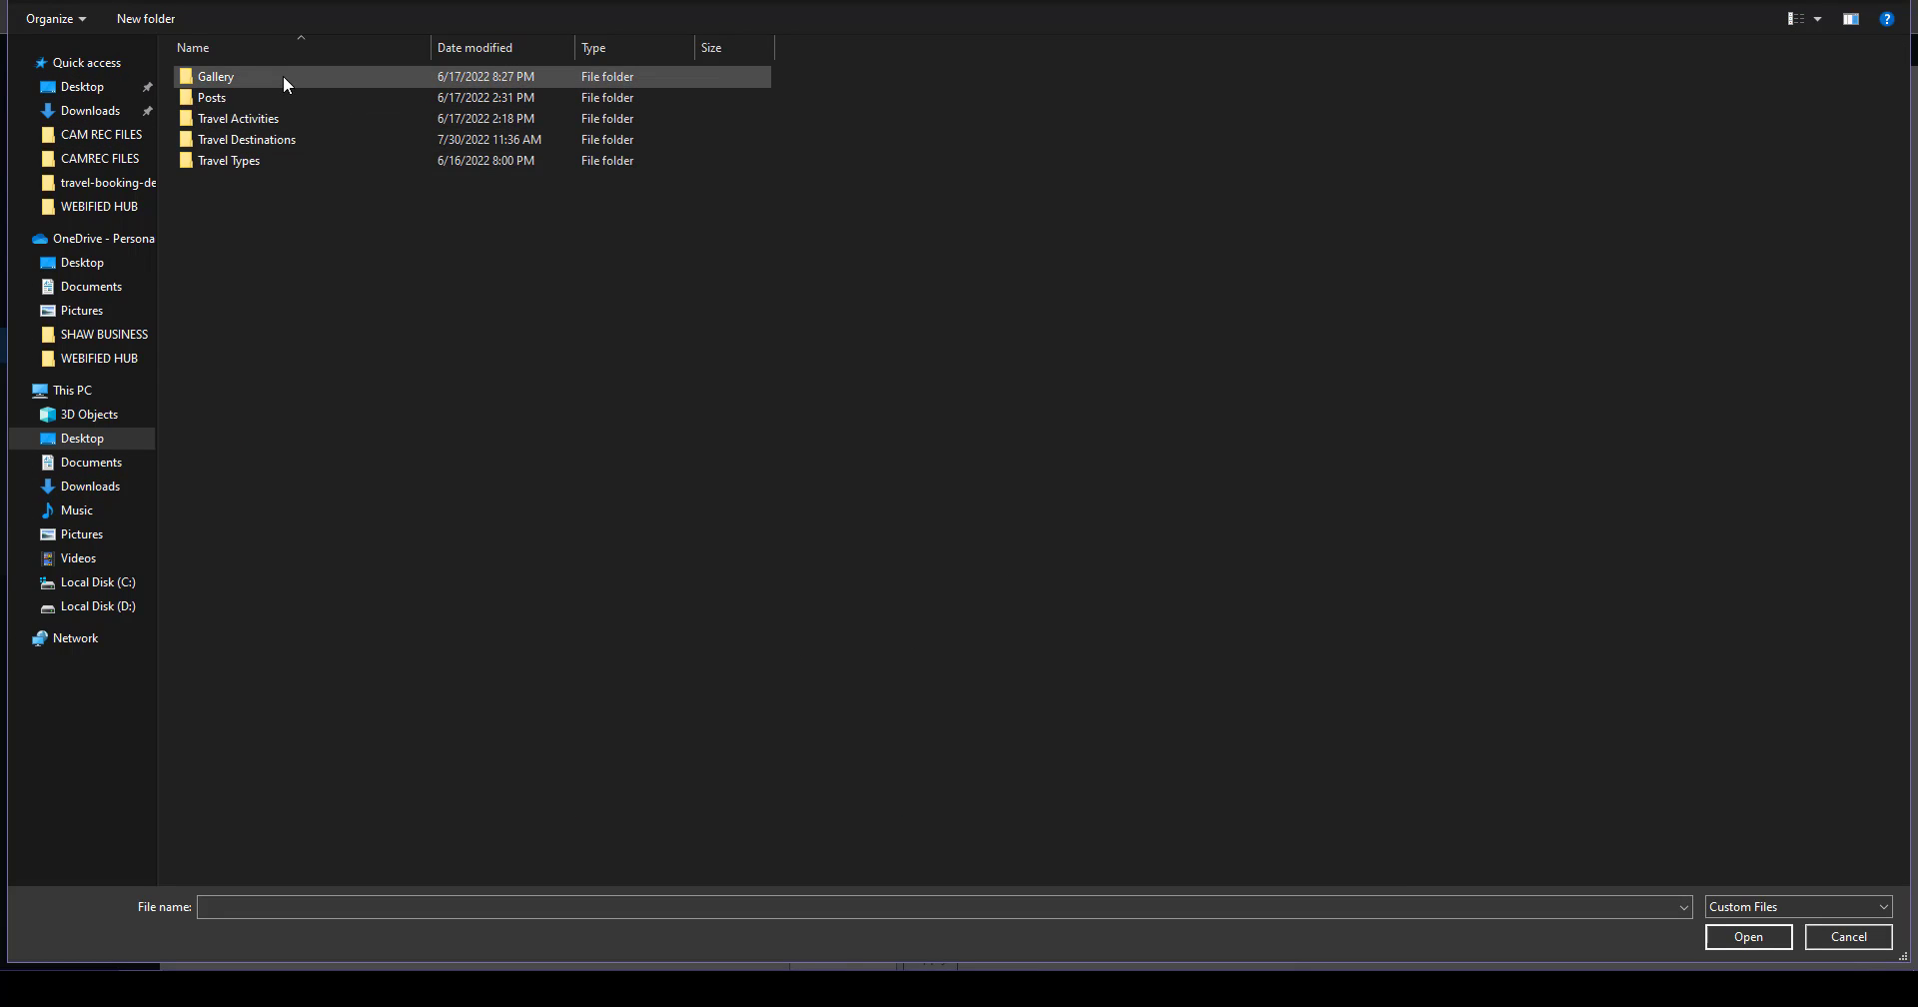
double_click(281, 138)
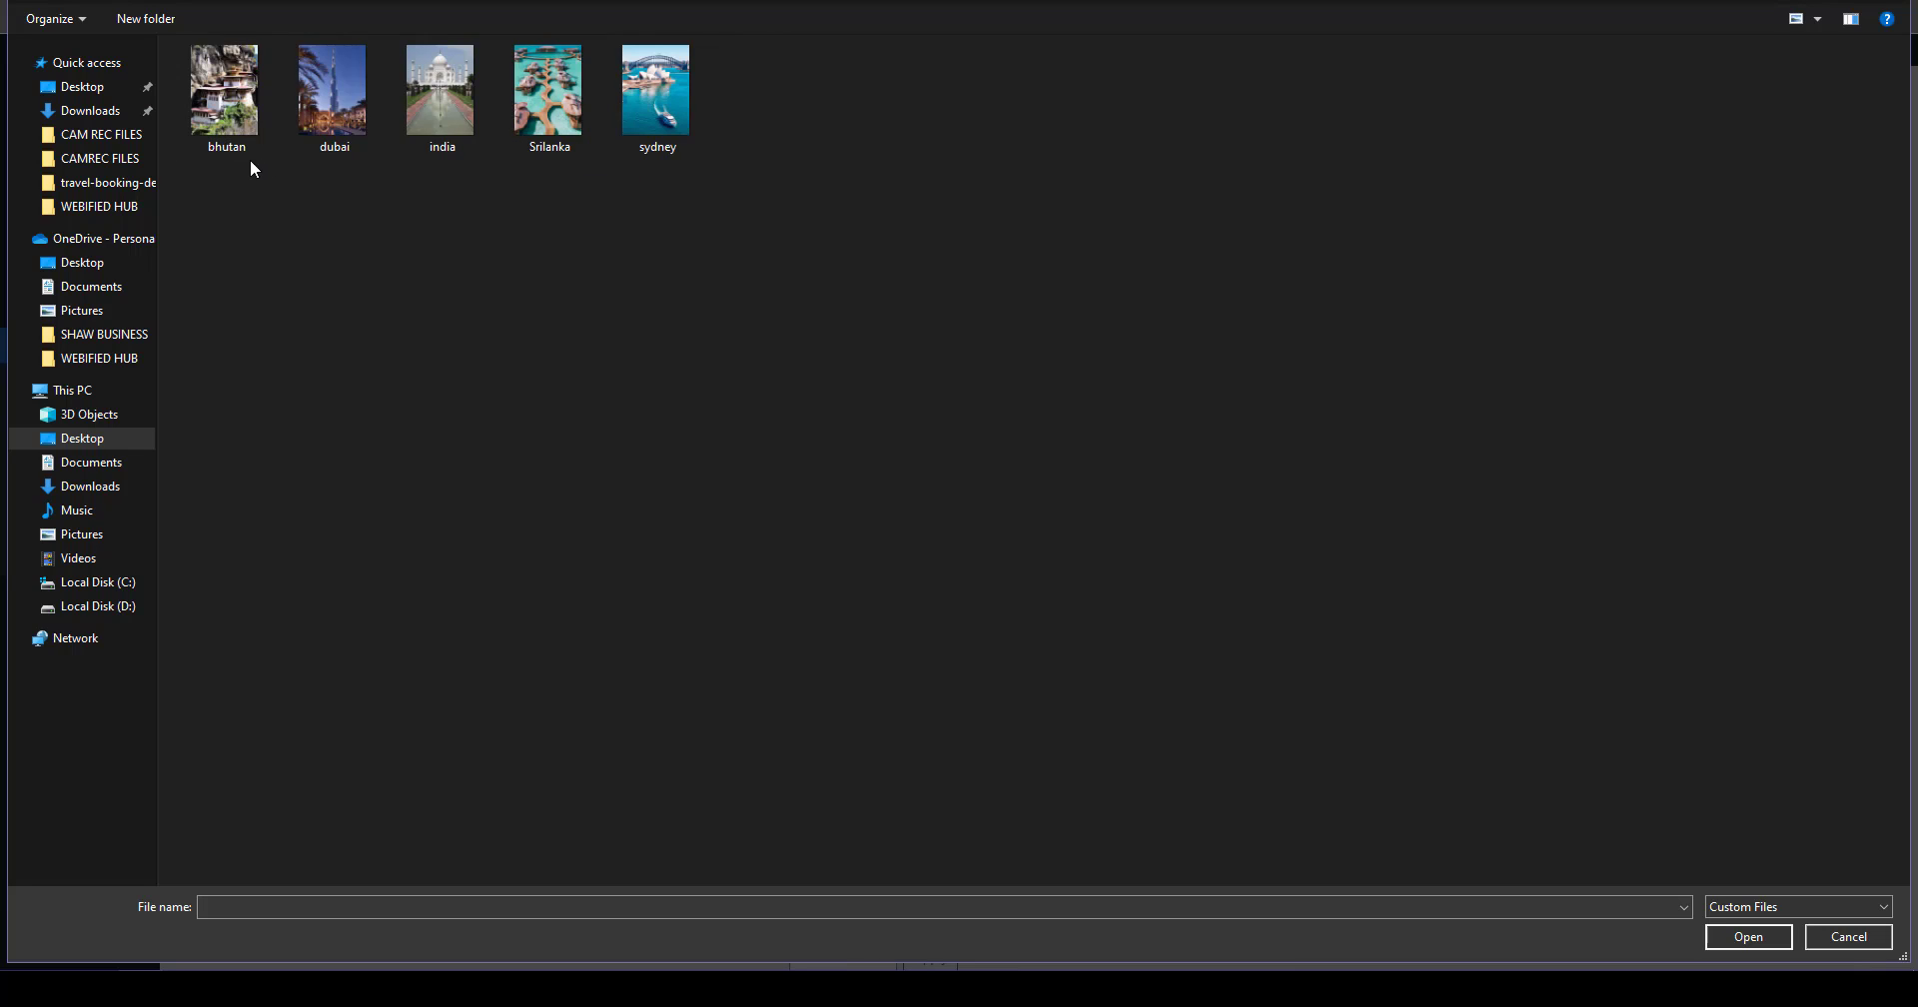
double_click(541, 138)
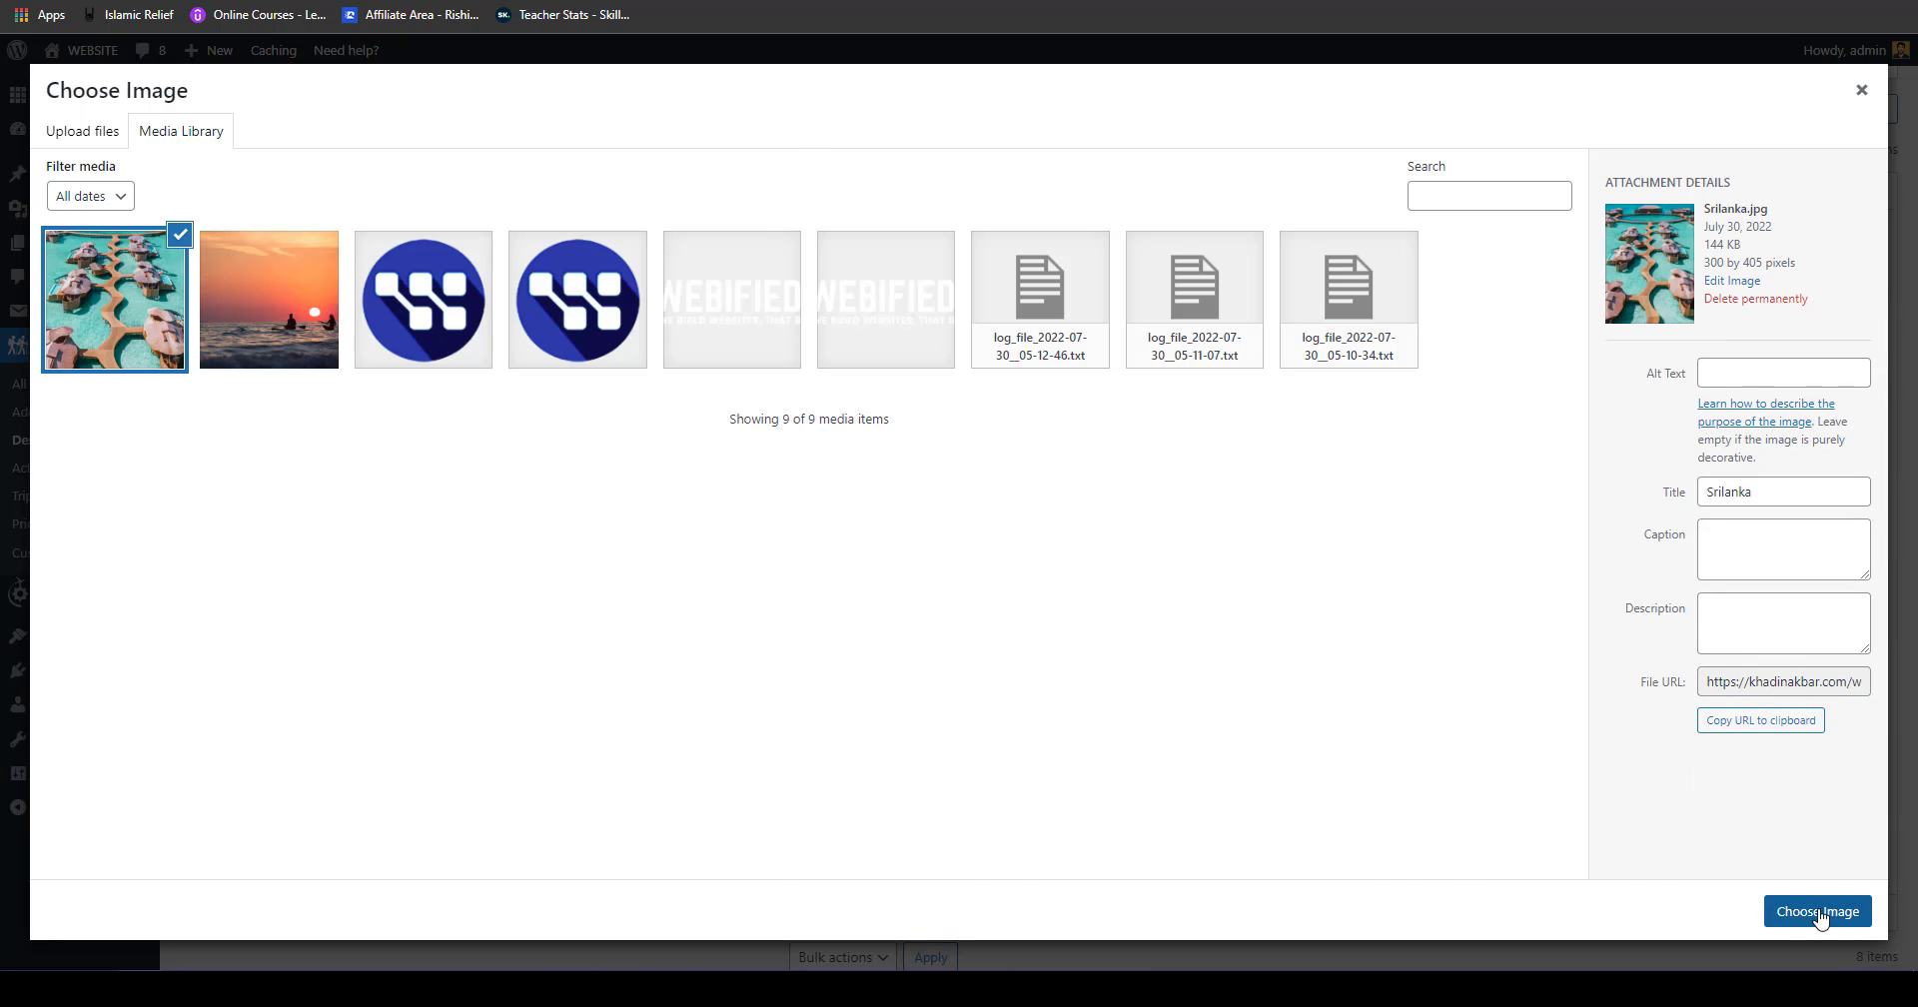
left_click(1826, 914)
Step: Replace the stray URL in the short description with "This is srilanka" and add the new destination
left_click_drag(235, 837, 310, 839)
triple_click(577, 837)
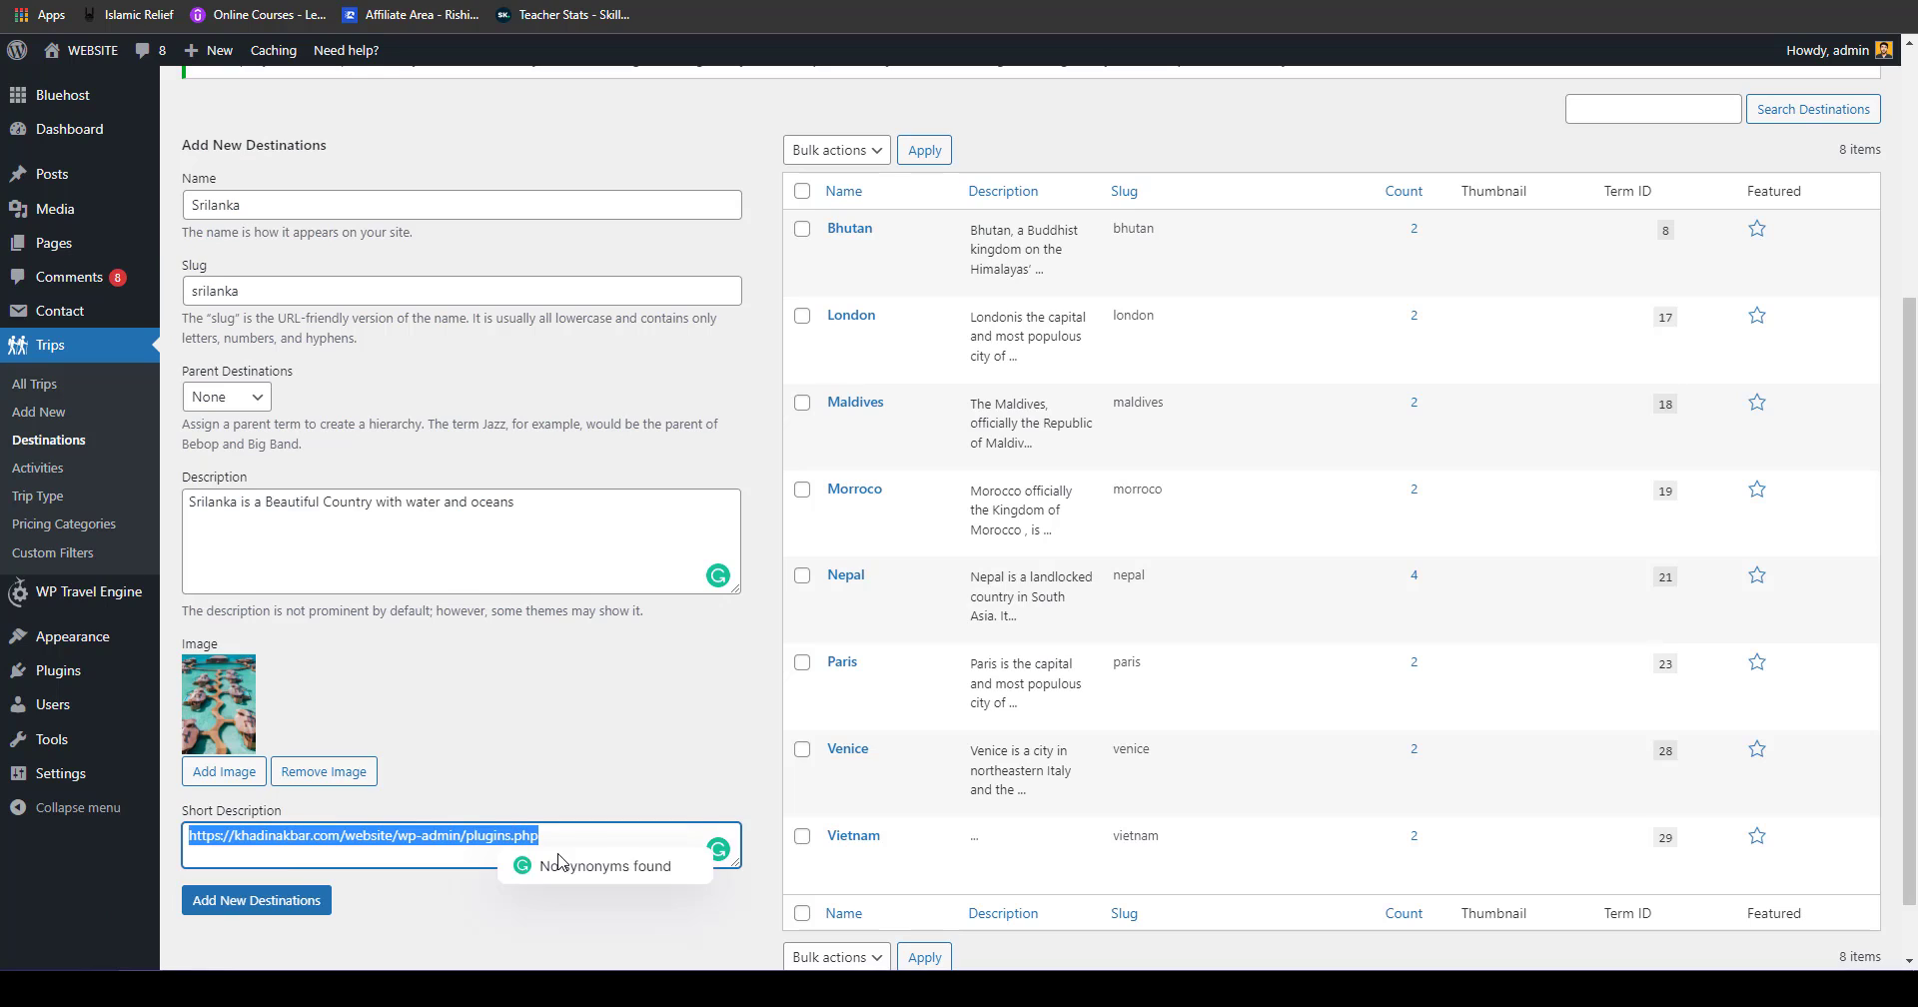
triple_click(577, 837)
key("BackSpace")
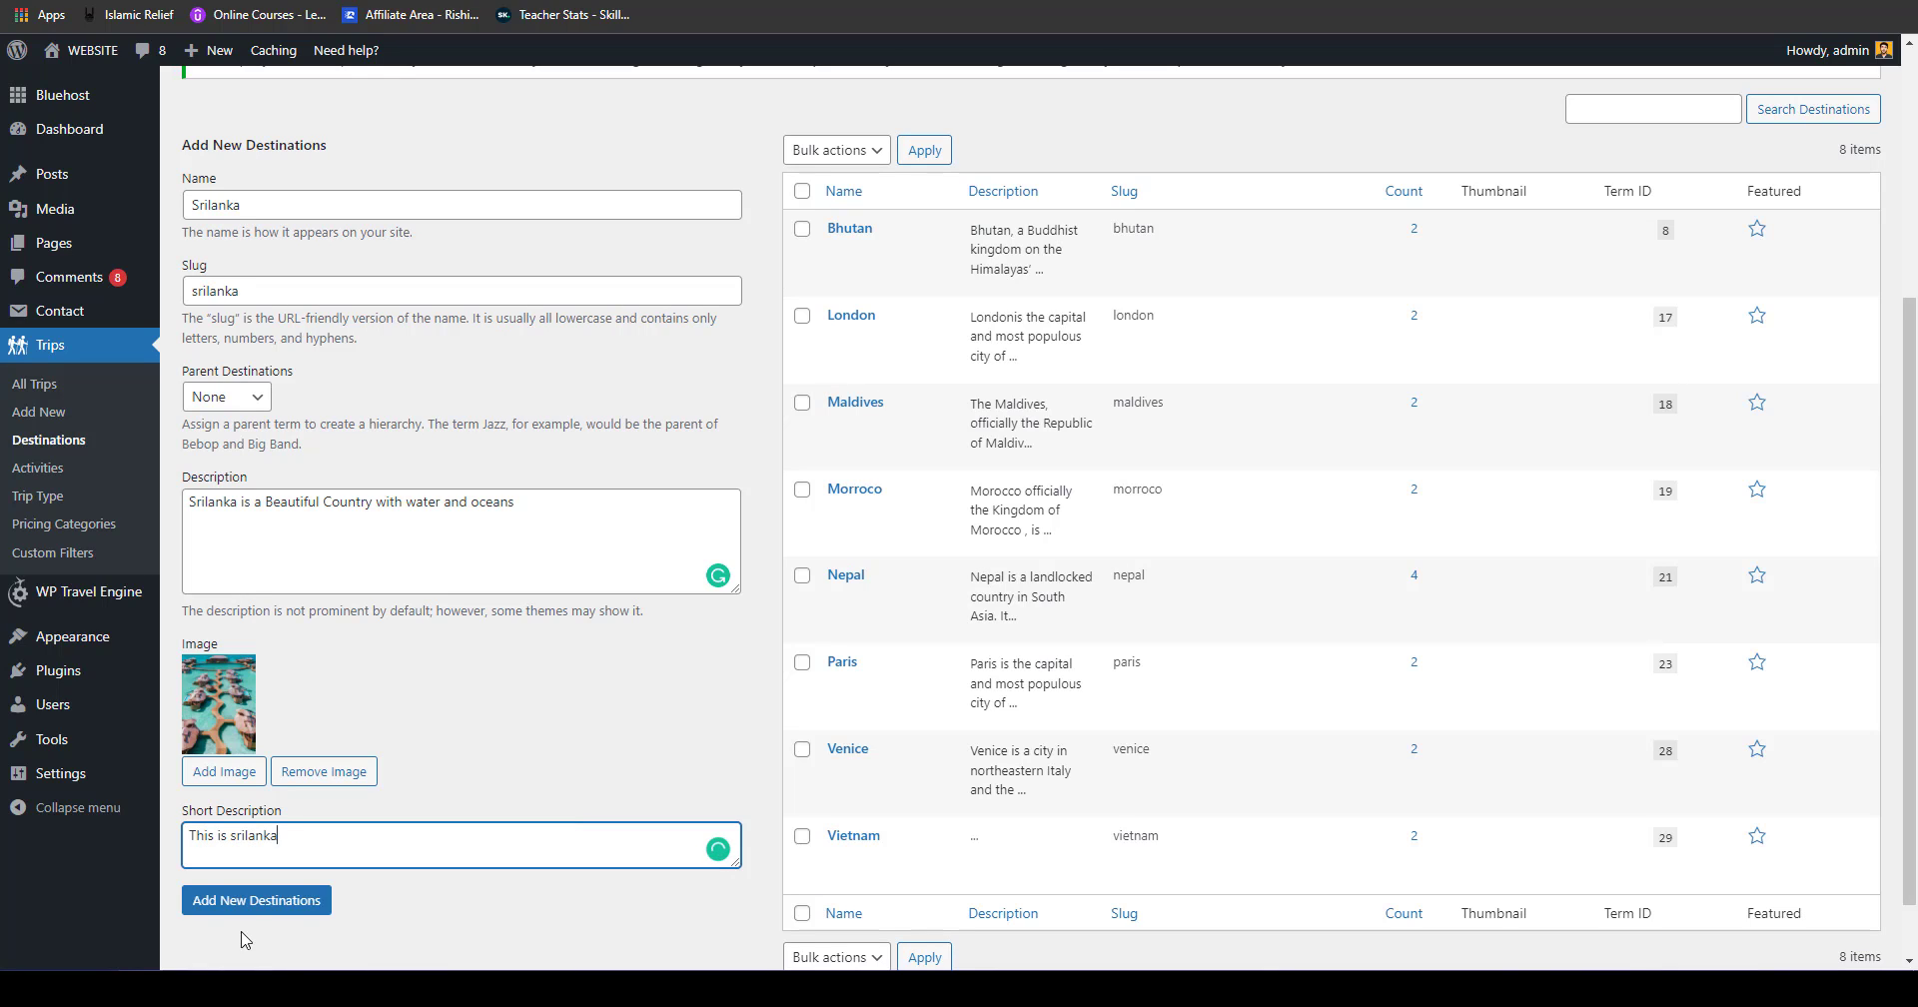
left_click(281, 905)
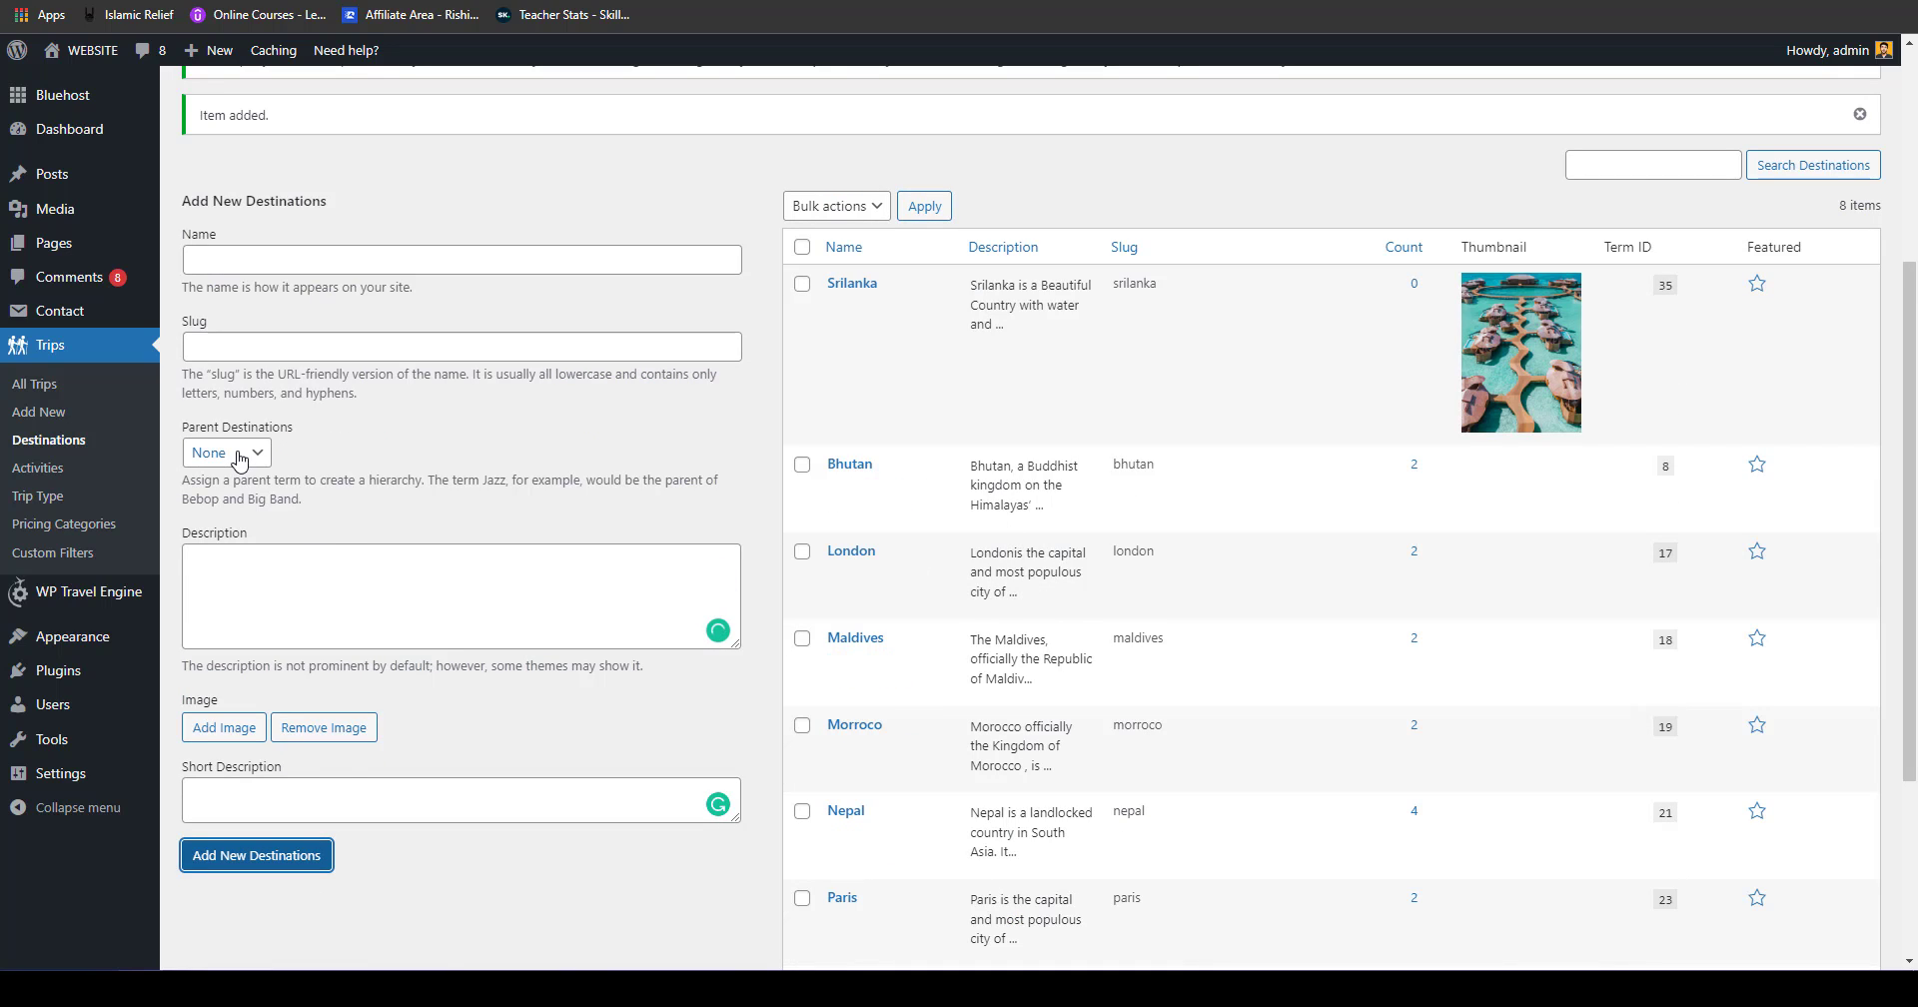
Step: Fill in another new destination named Srilankan City with Srilanka as its parent destination
left_click(277, 259)
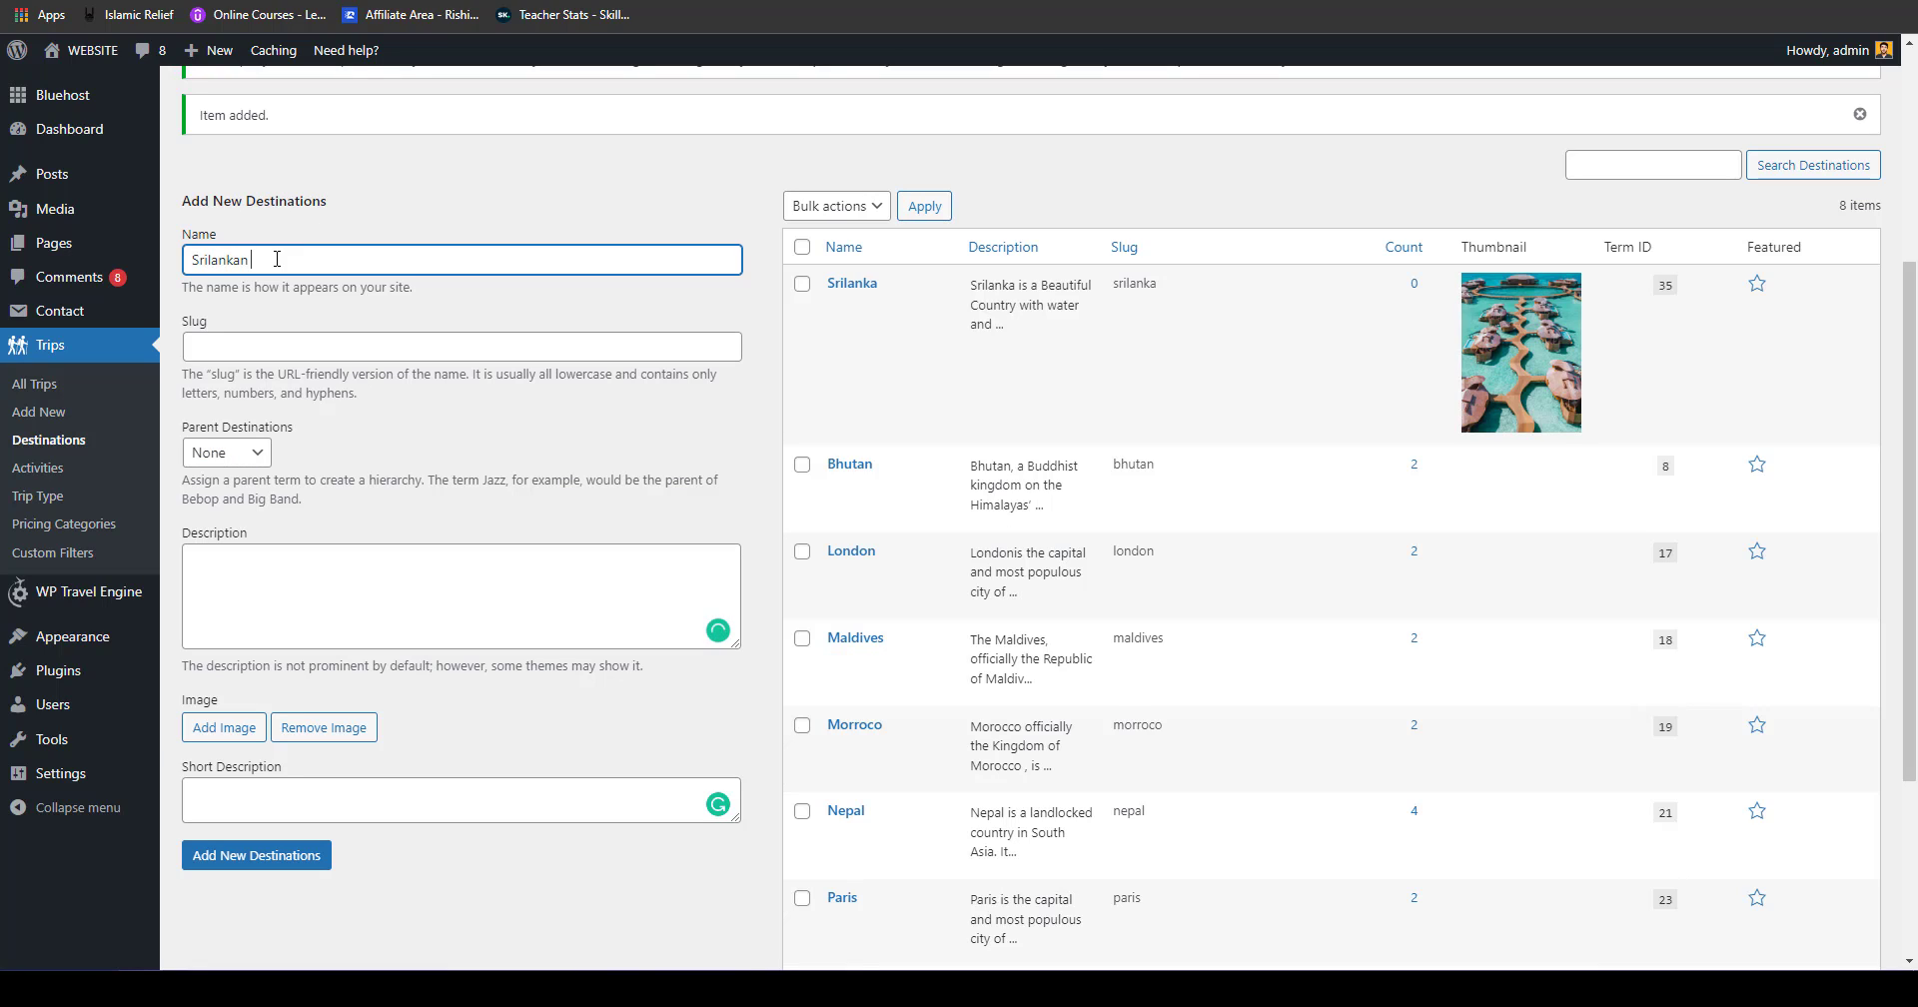
type("Srilankan City")
key("Tab")
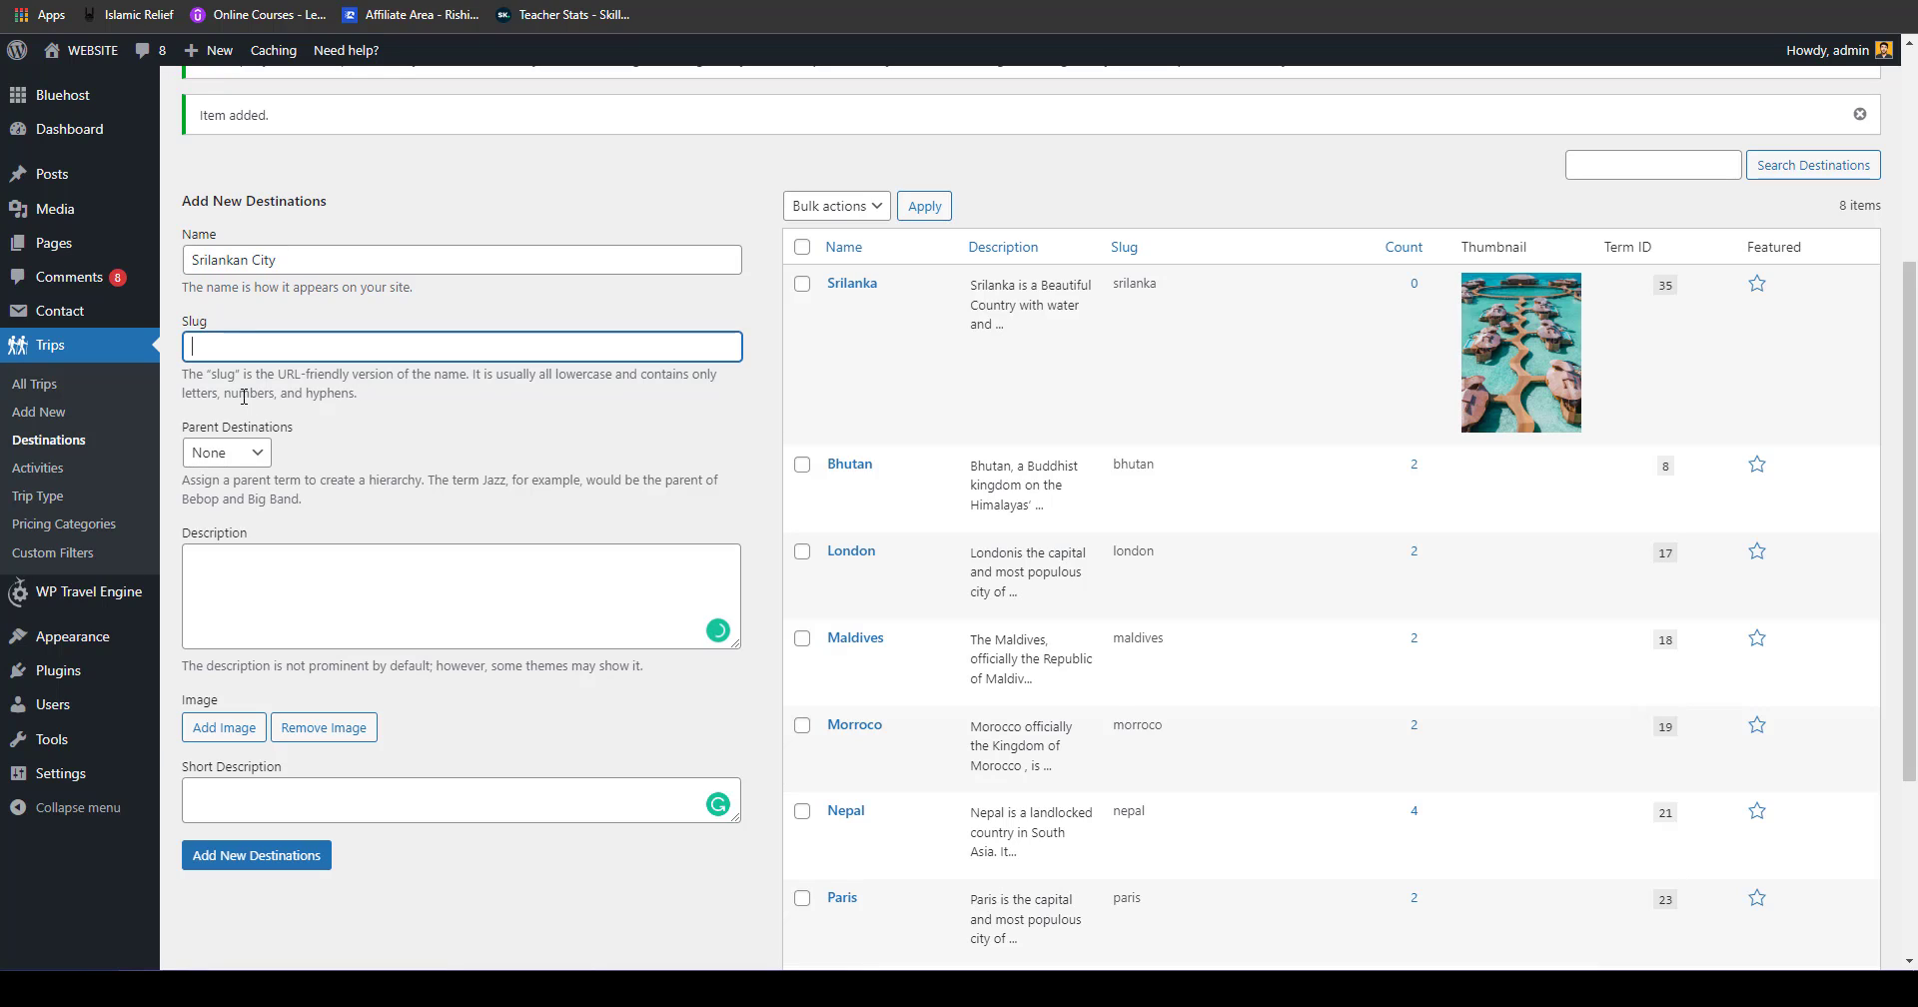
left_click(230, 454)
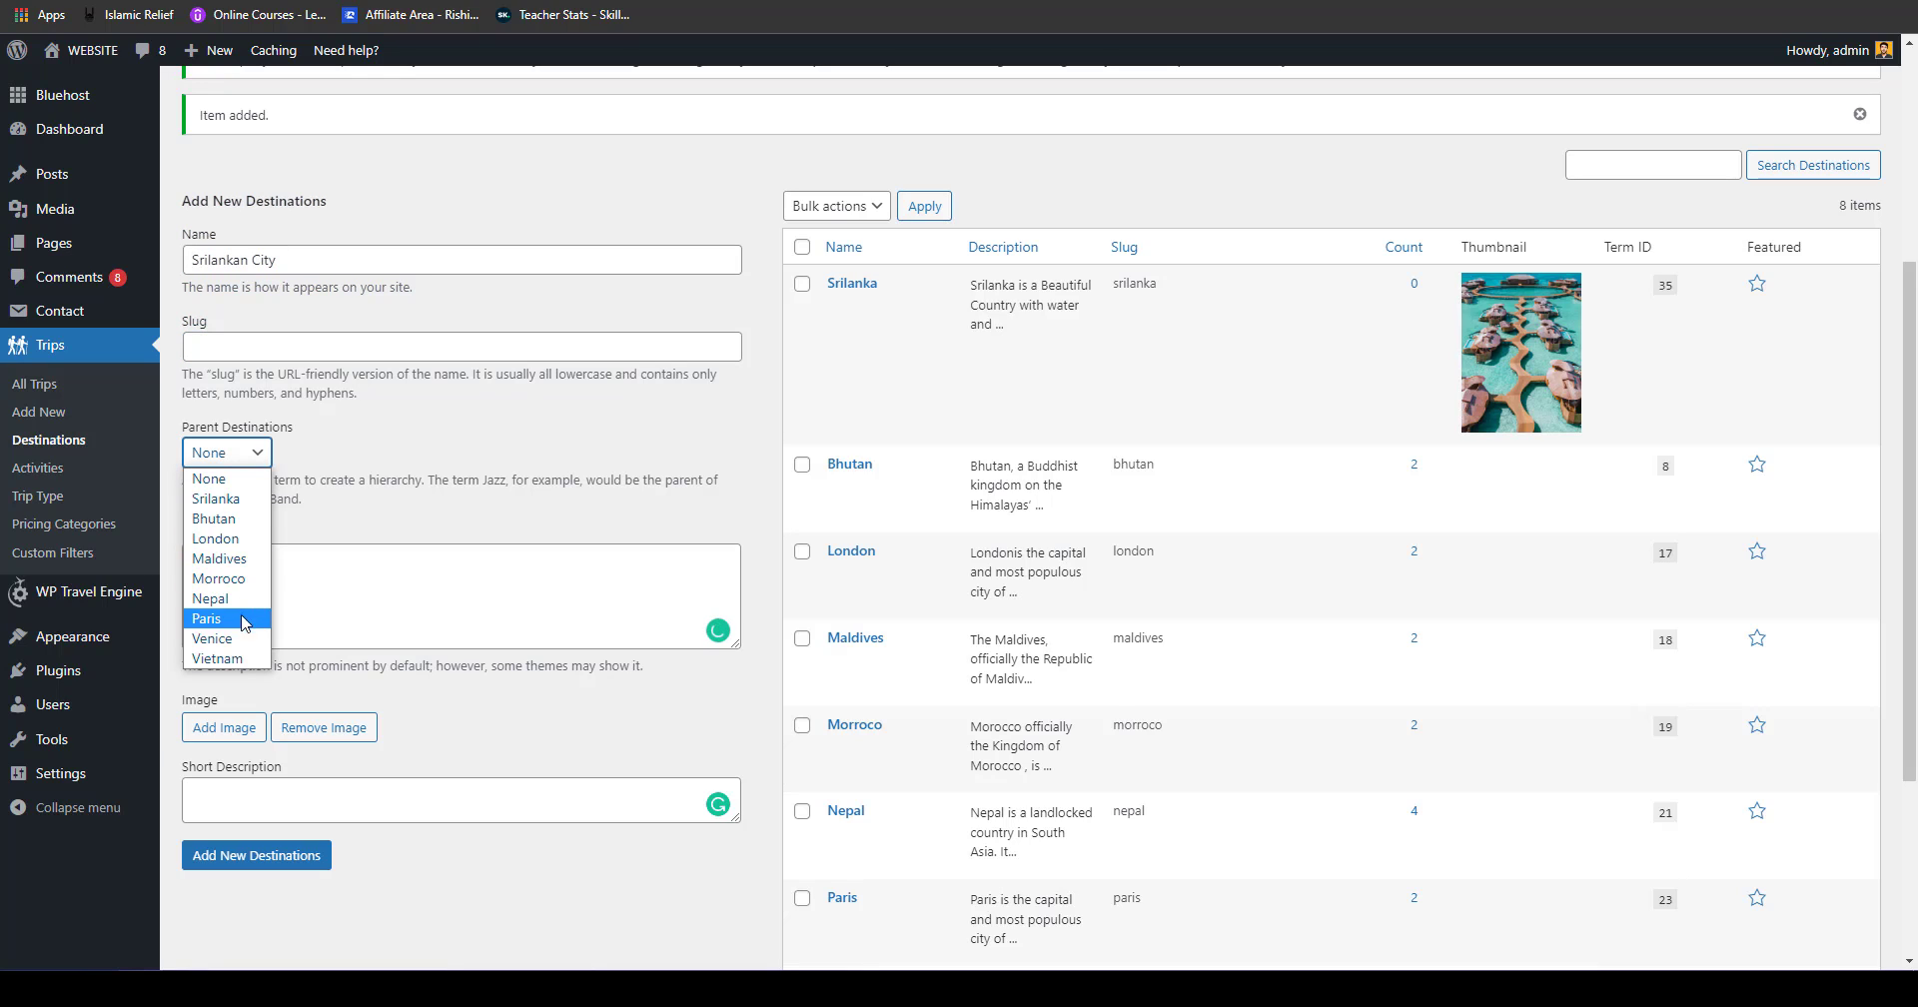
left_click(247, 499)
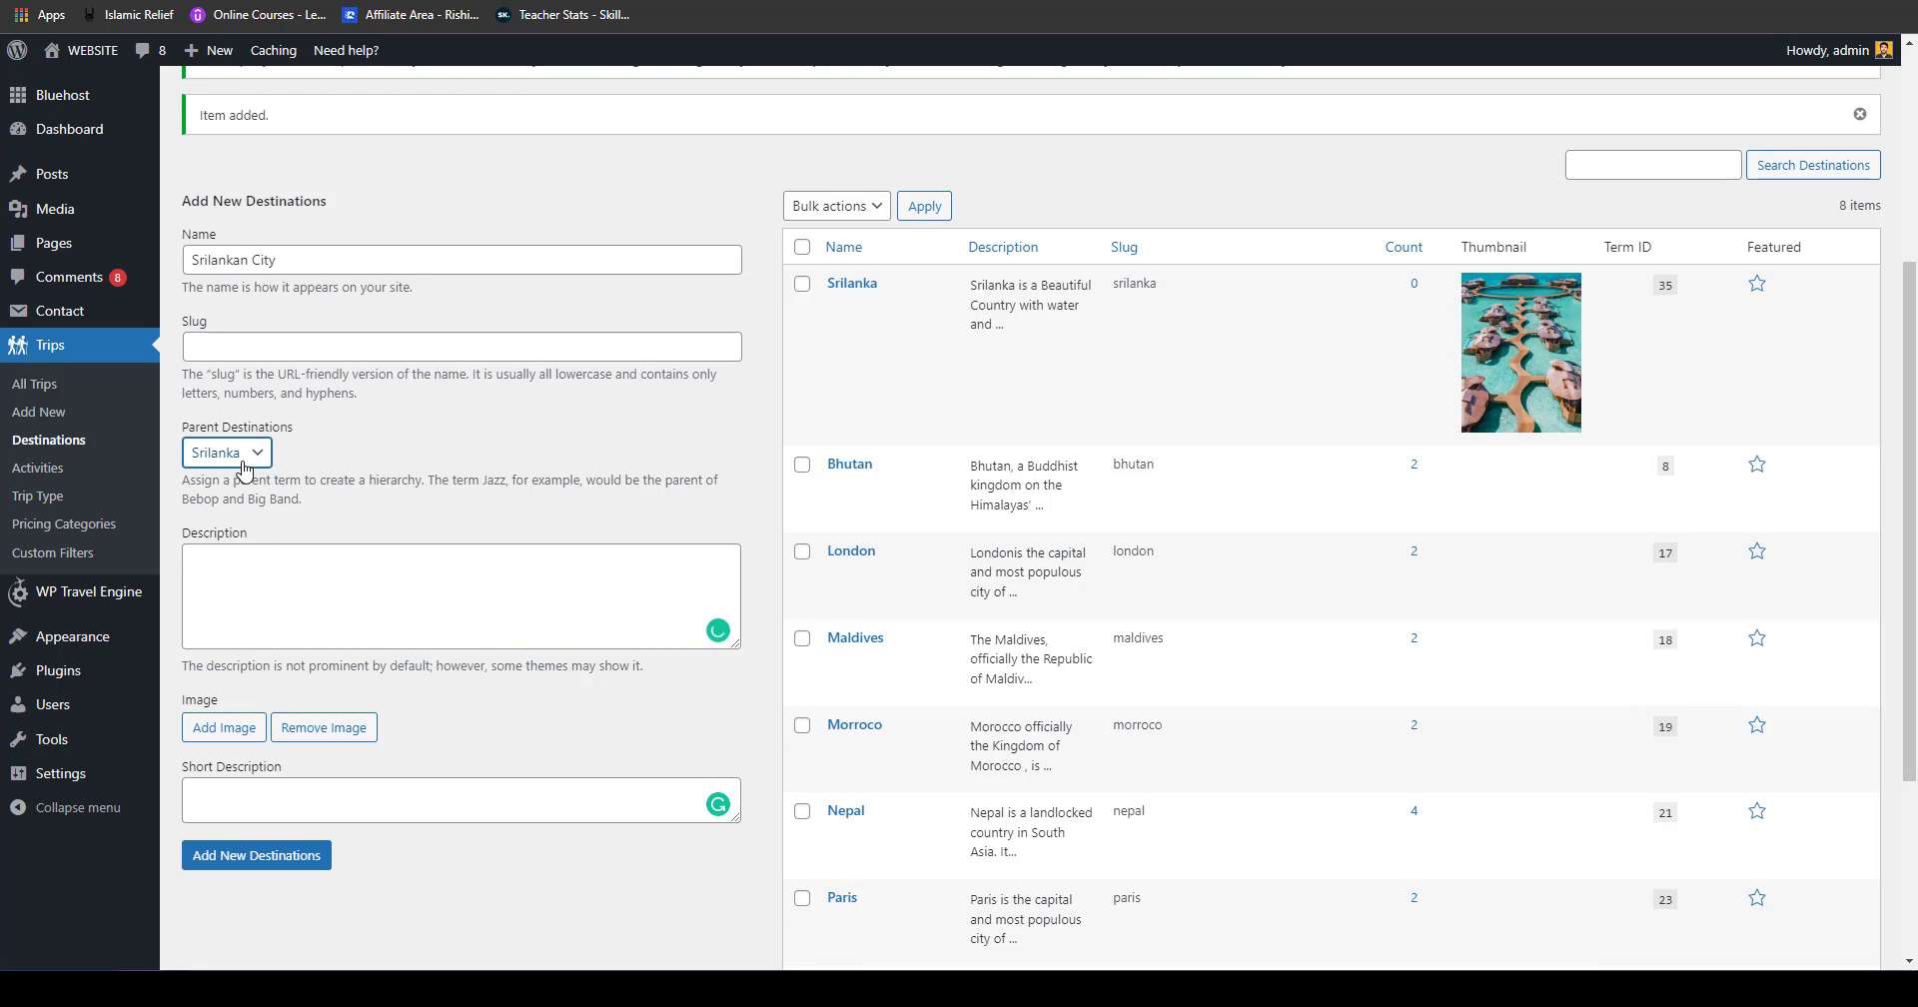
mouse_move(867, 577)
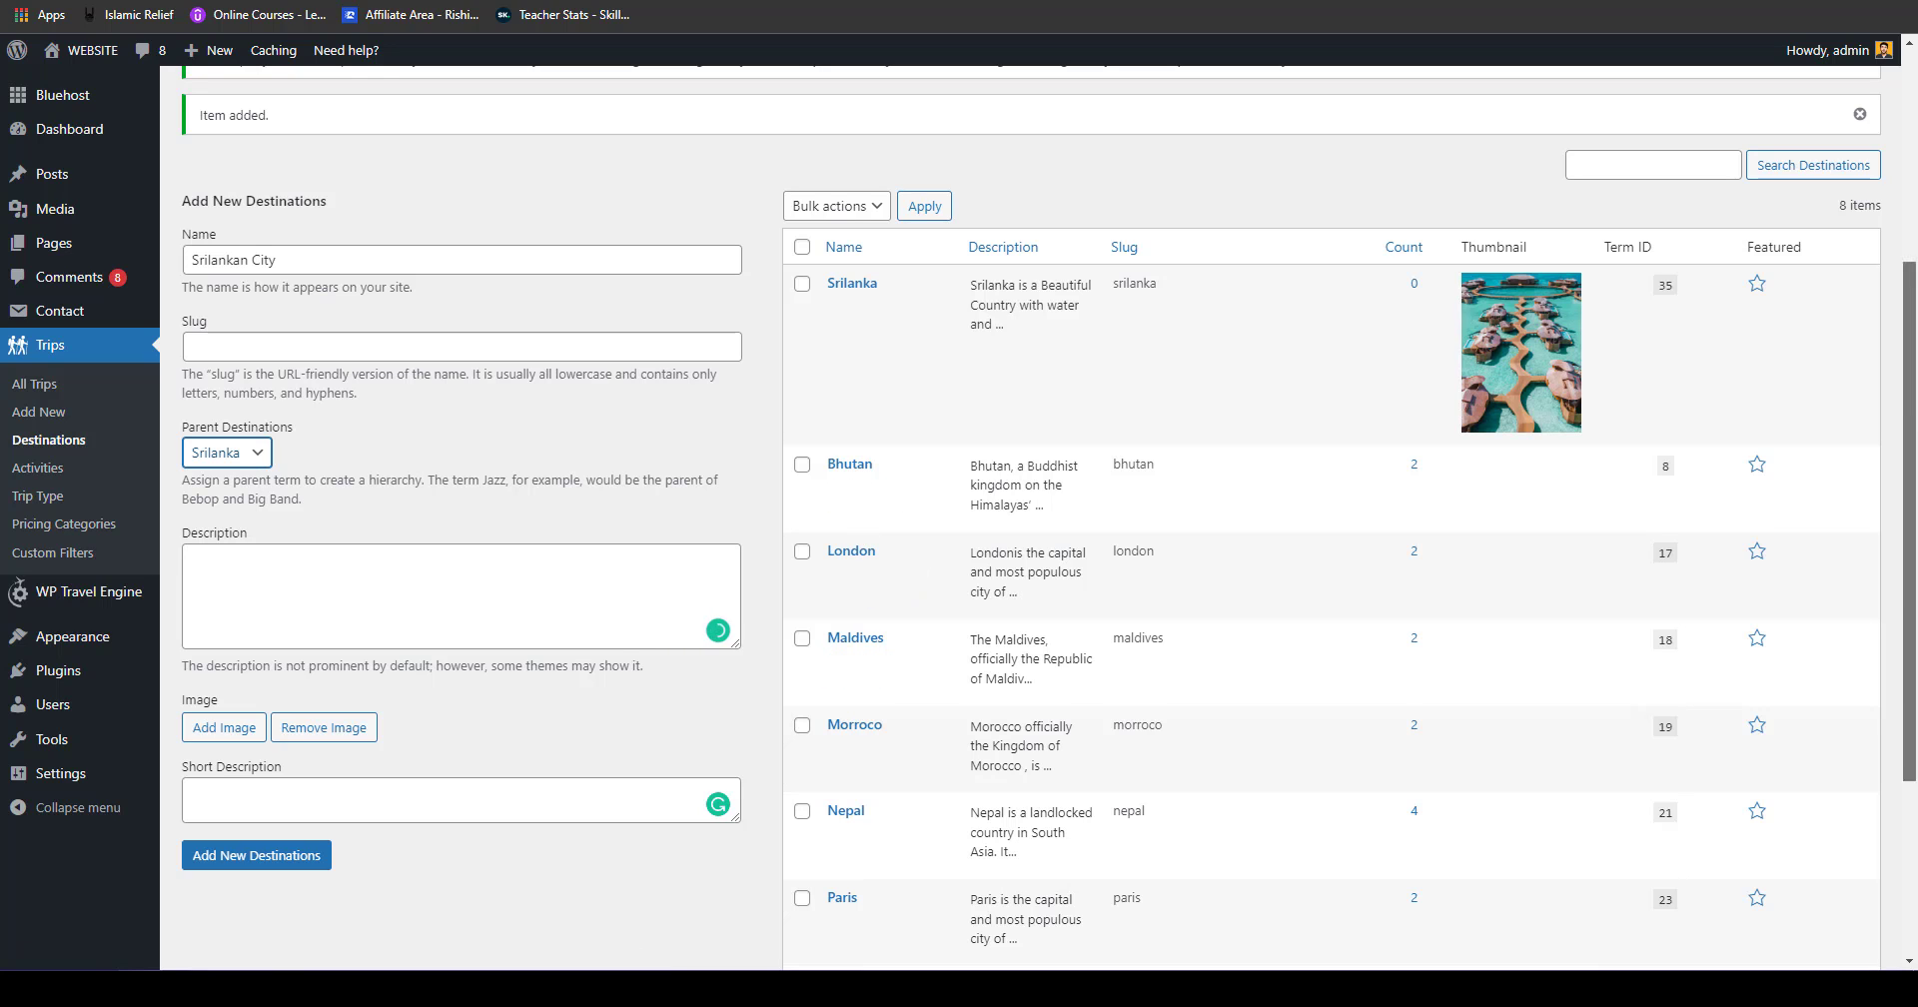
scroll(1532, 429, "down", 3)
scroll(1533, 428, "up", 2)
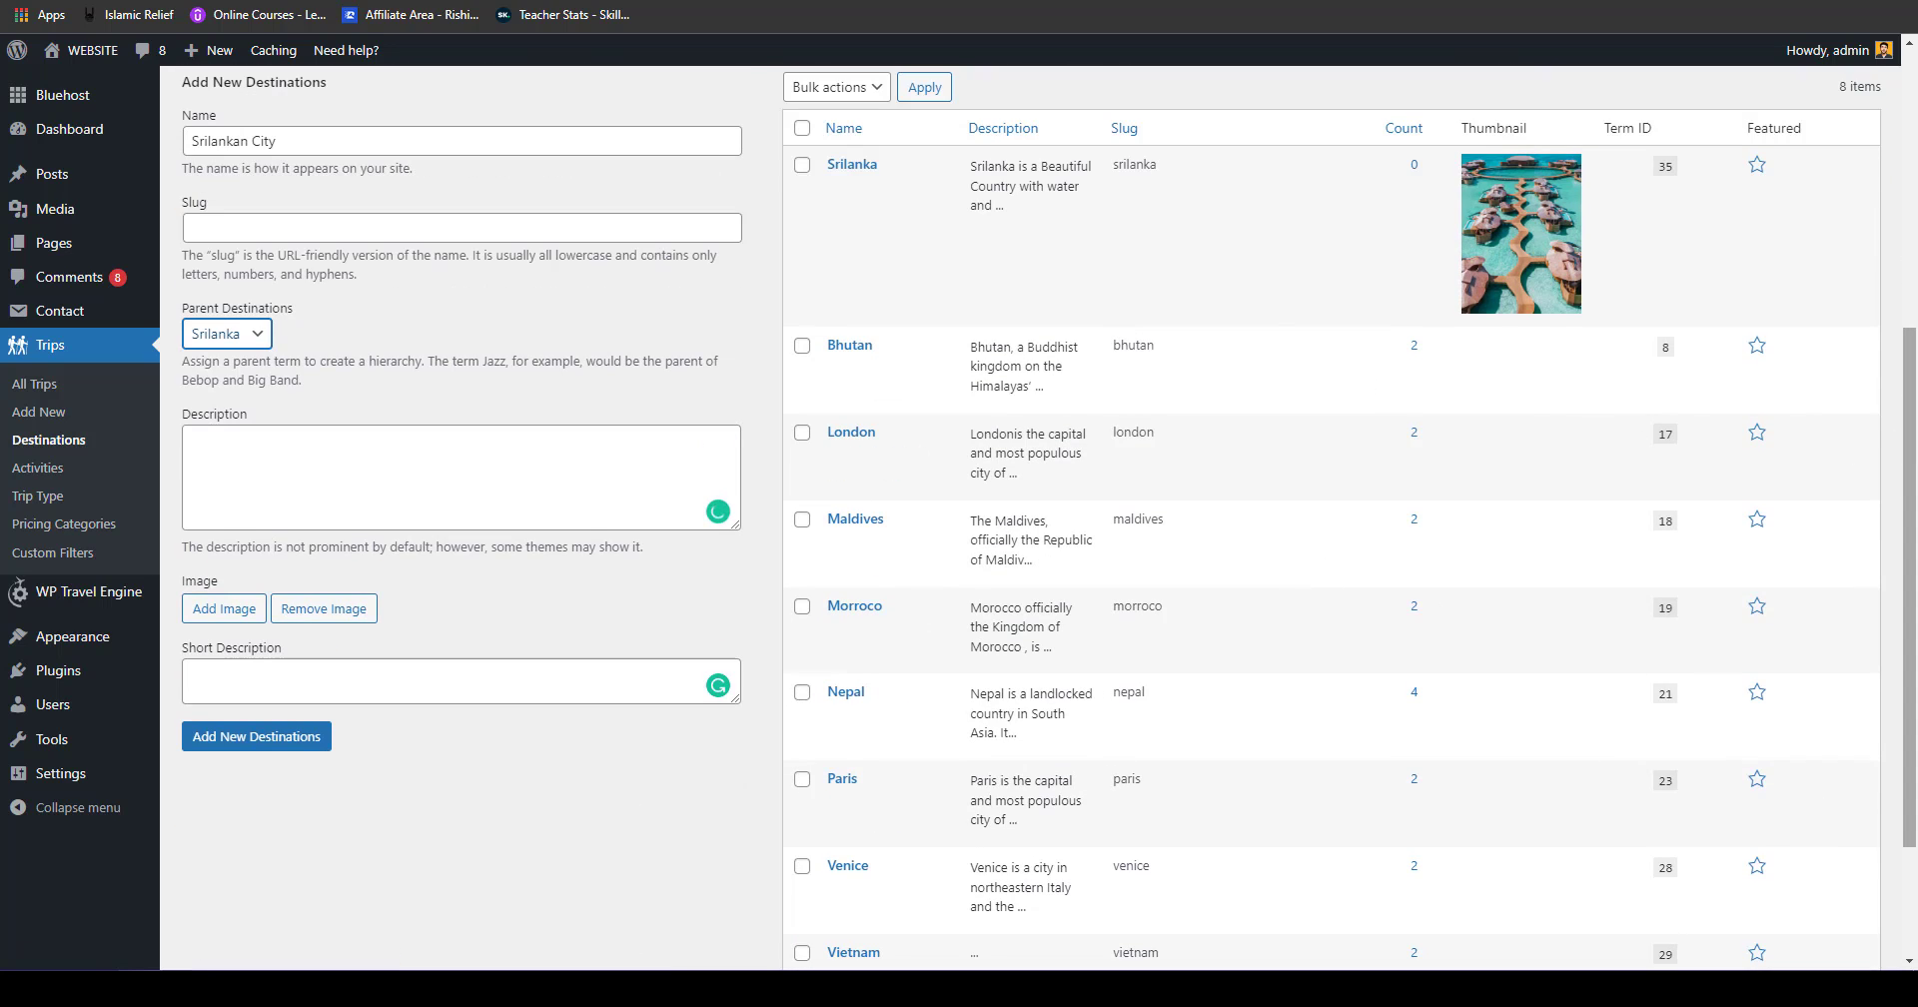
scroll(1331, 499, "down", 3)
scroll(1331, 500, "up", 2)
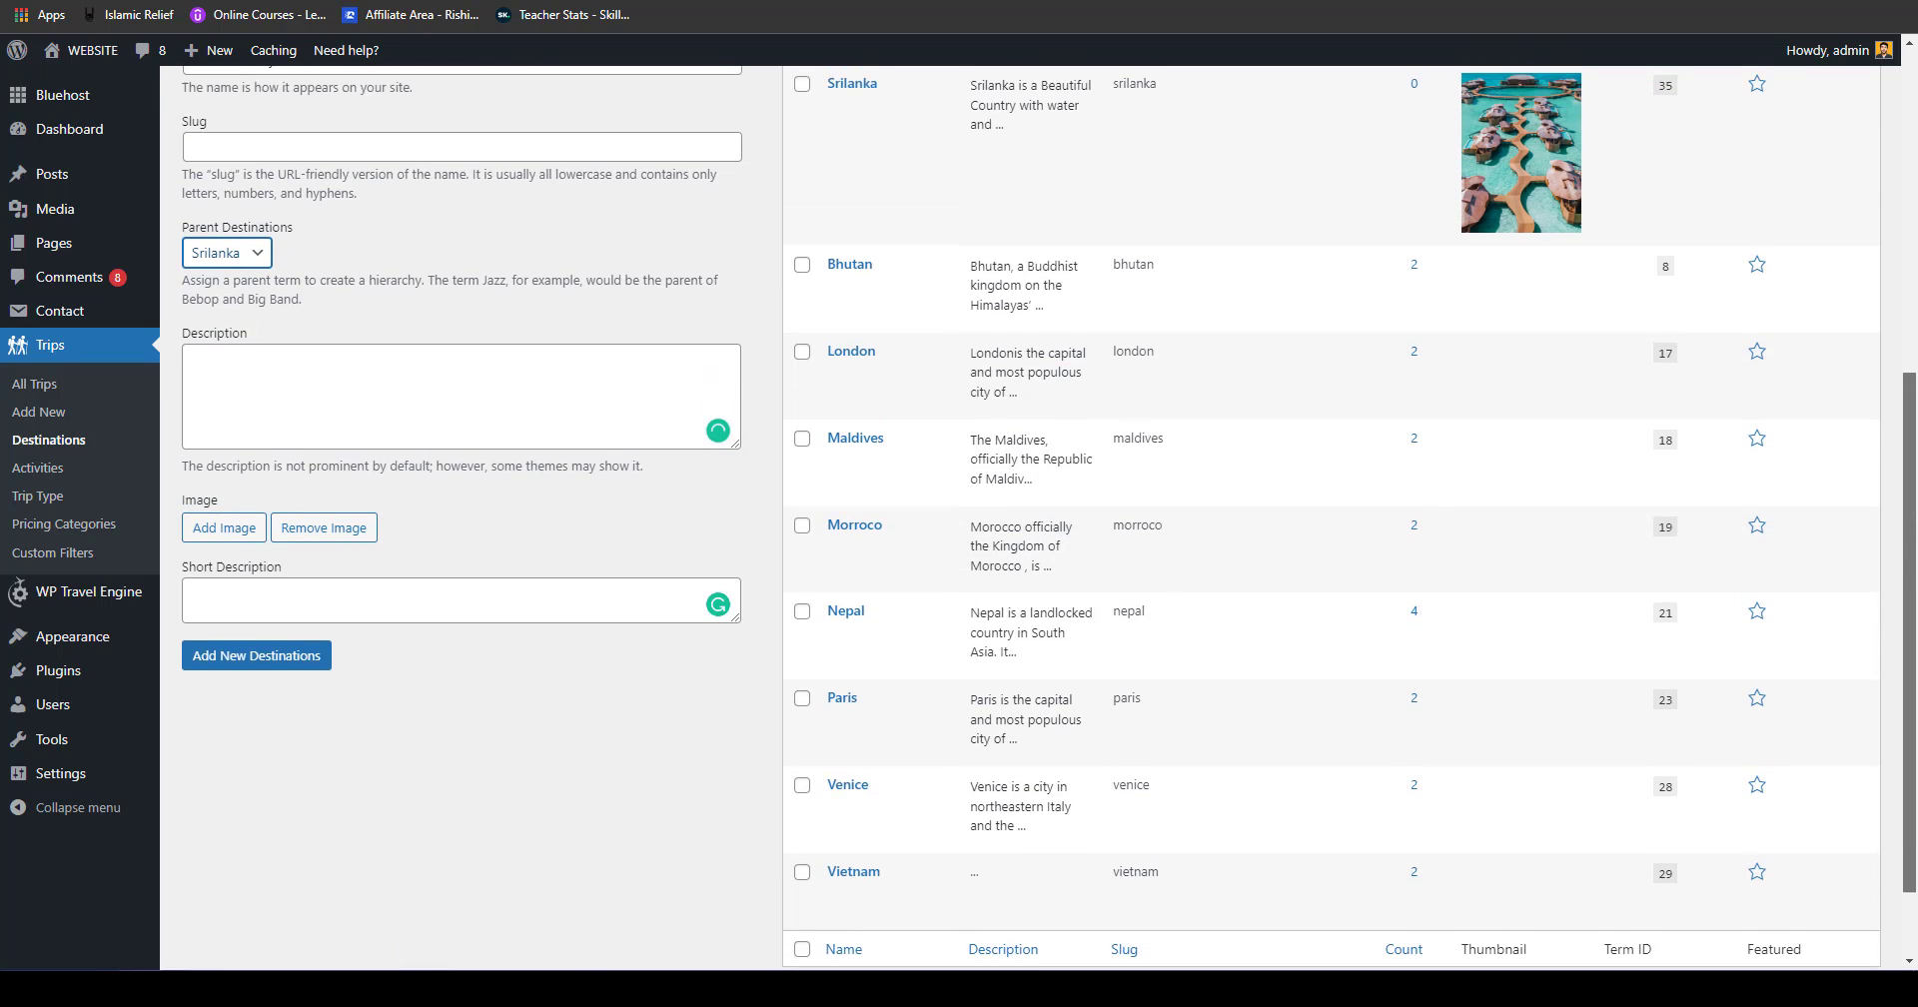
scroll(1915, 386, "up", 2)
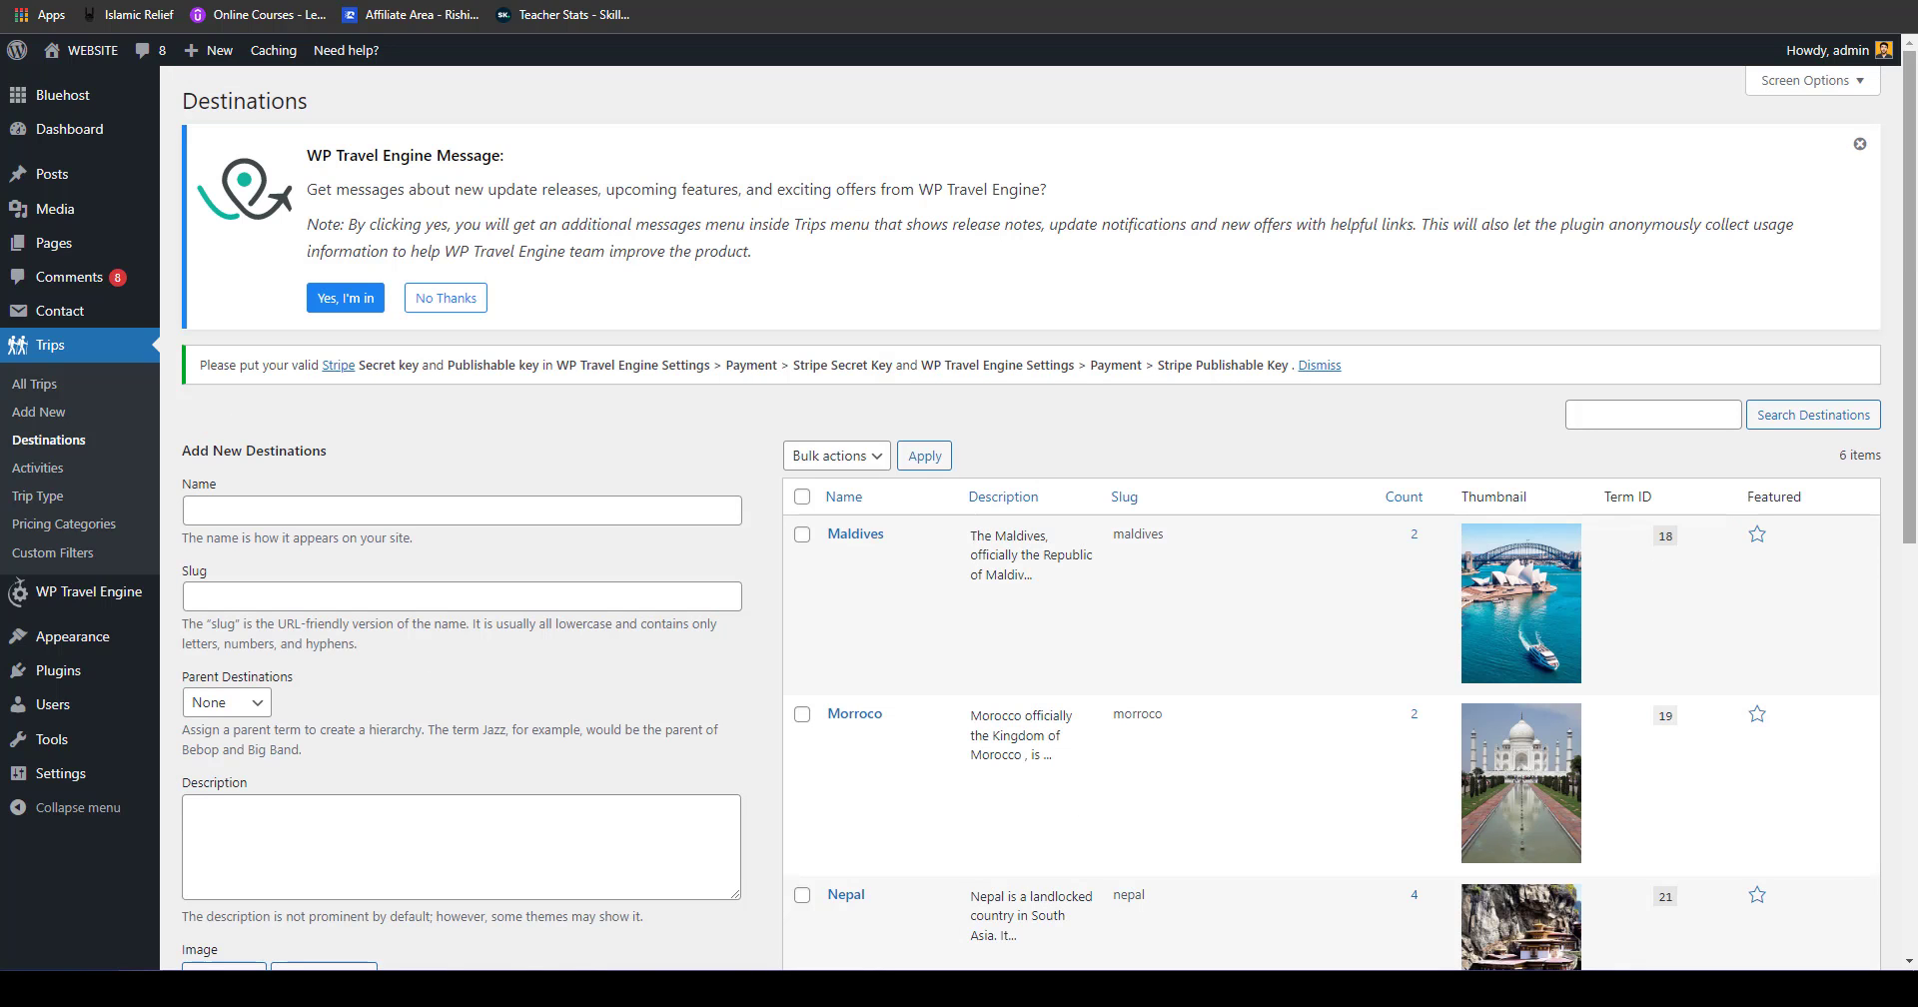
Step: Open the Maldives destination for editing and review its description, image and short description
left_click_drag(1913, 330, 1916, 541)
mouse_move(1917, 455)
left_mouse_down()
mouse_move(1917, 480)
mouse_move(1916, 436)
left_mouse_up()
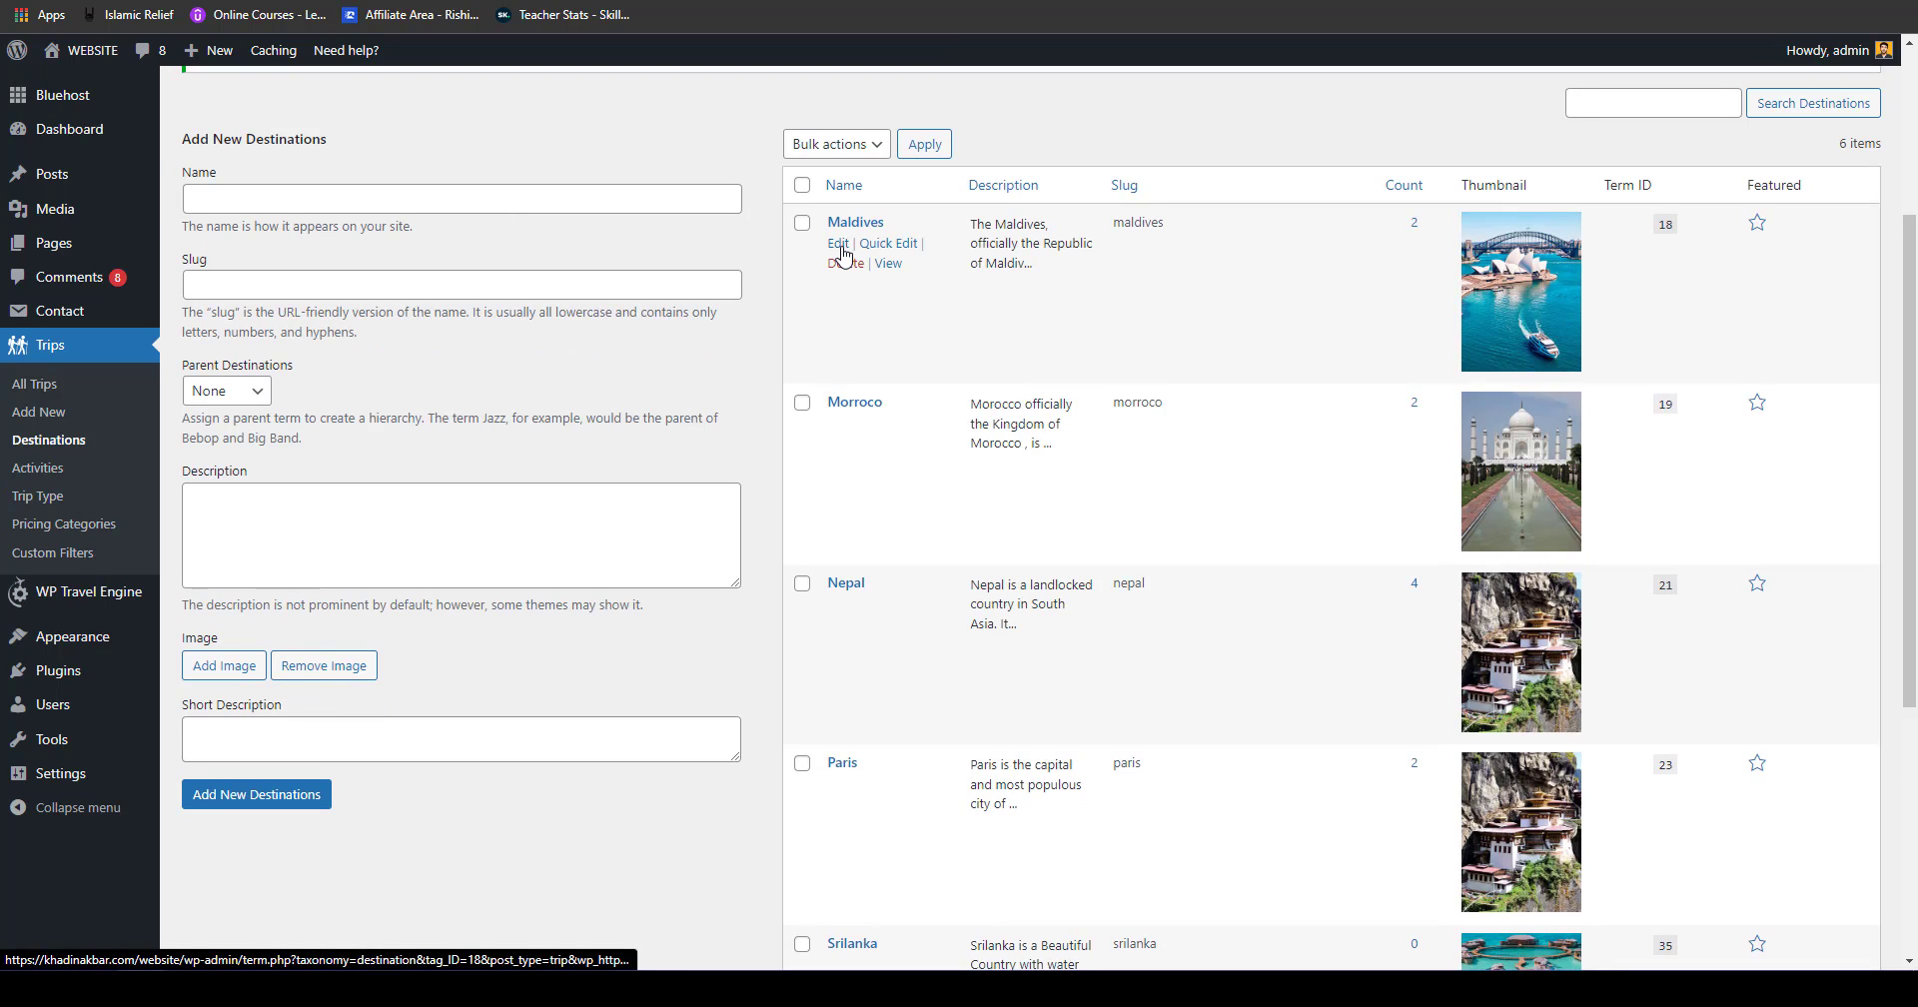
left_click(840, 245)
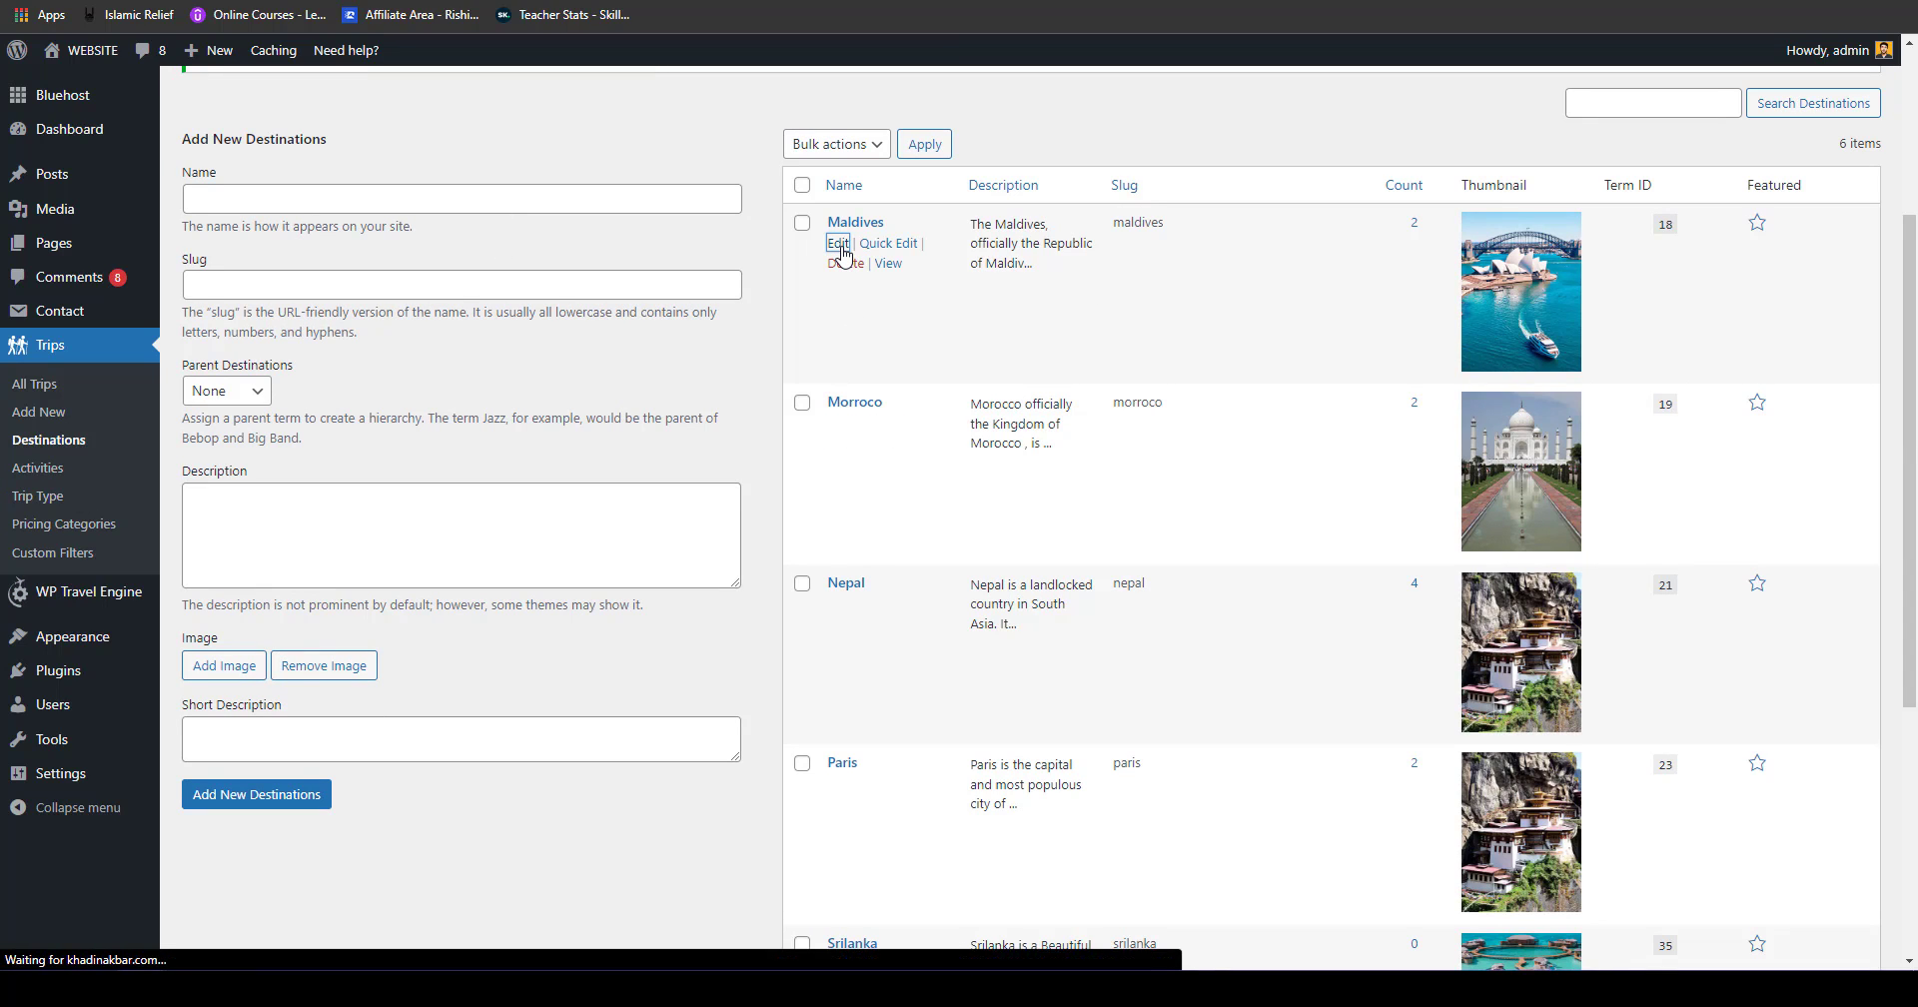
scroll(444, 710, "down", 4)
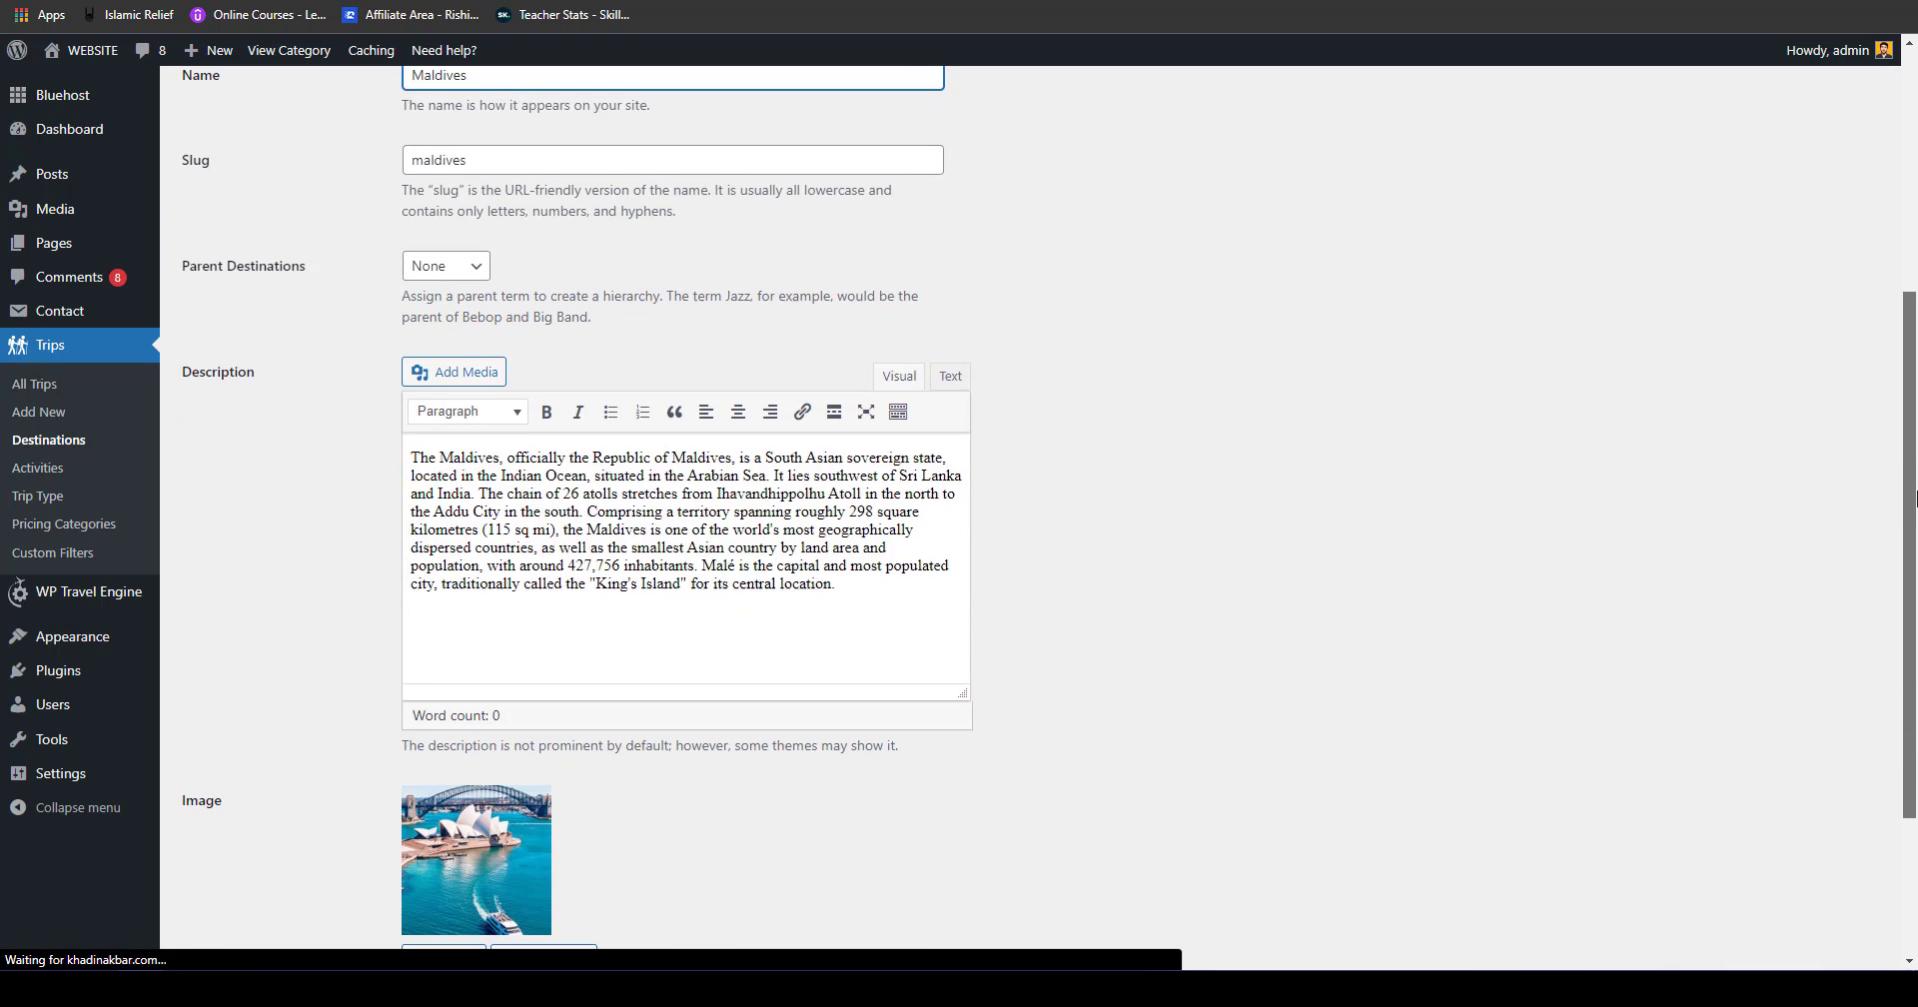
scroll(455, 800, "down", 2)
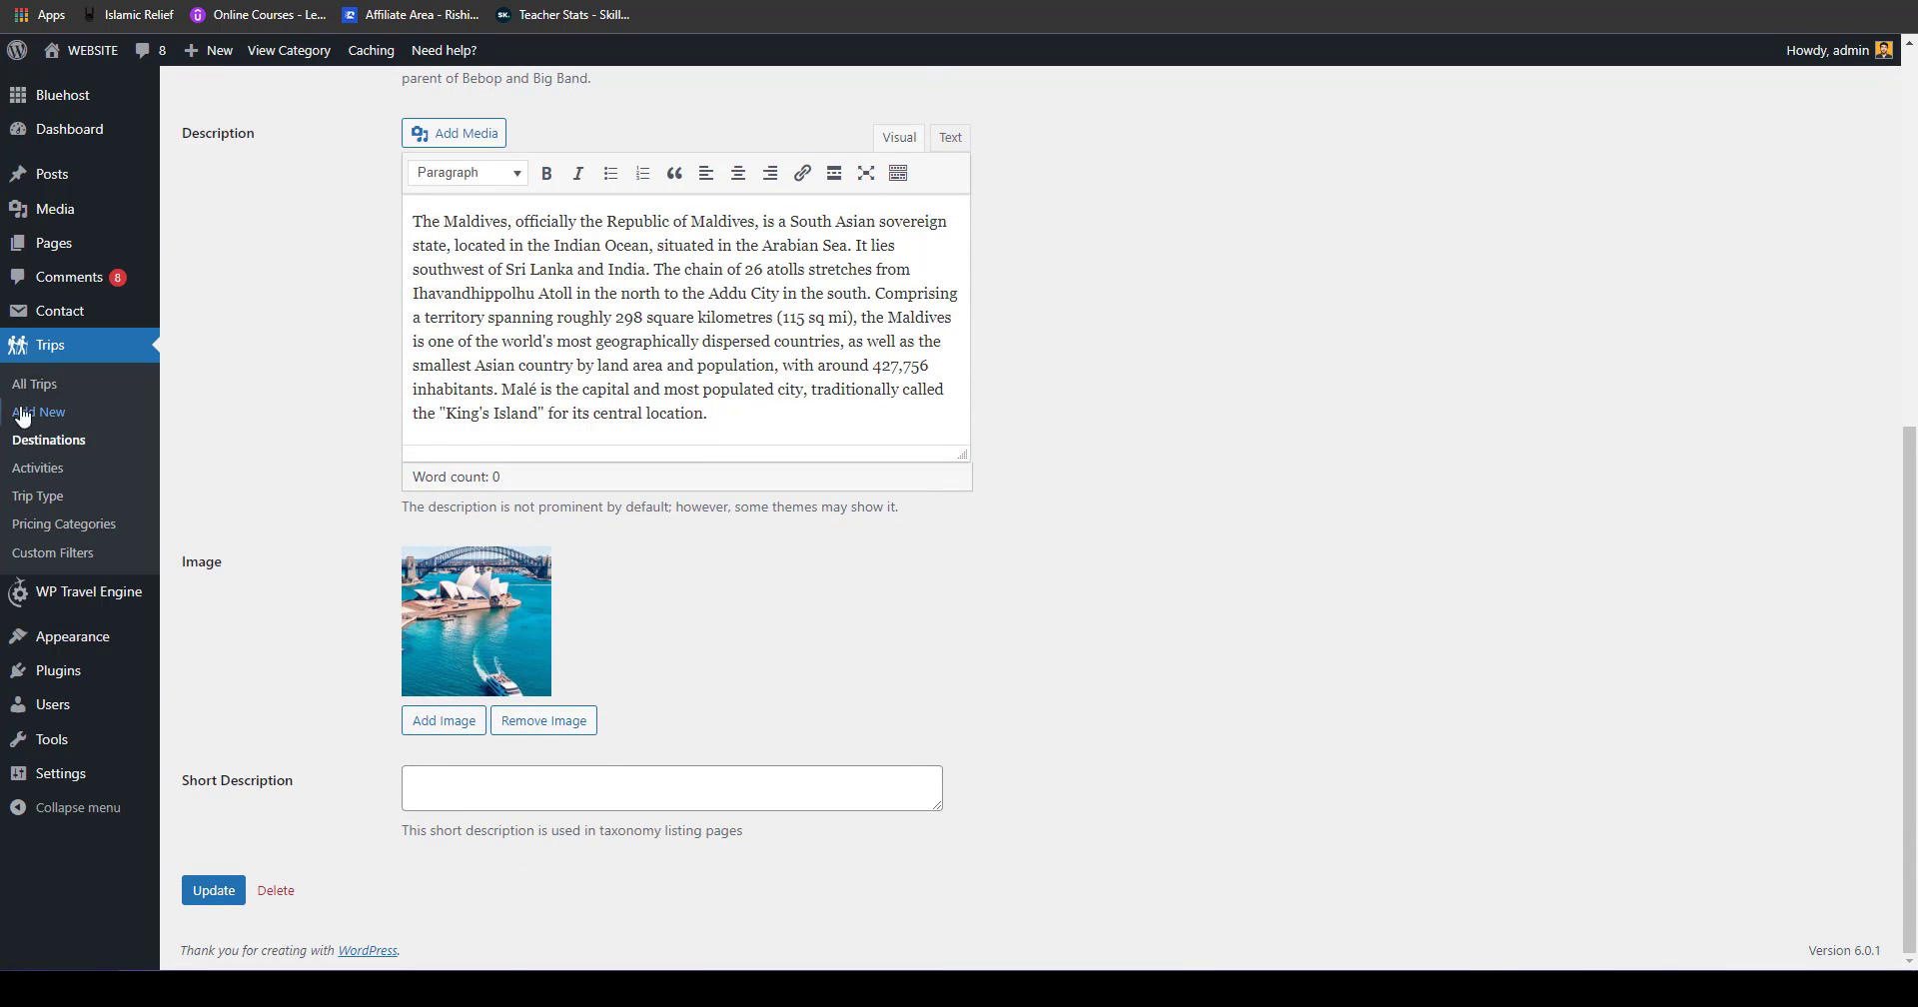
Step: Open the trip activities page and go through the slug, description and short description fields for adding a new activity
left_click(65, 477)
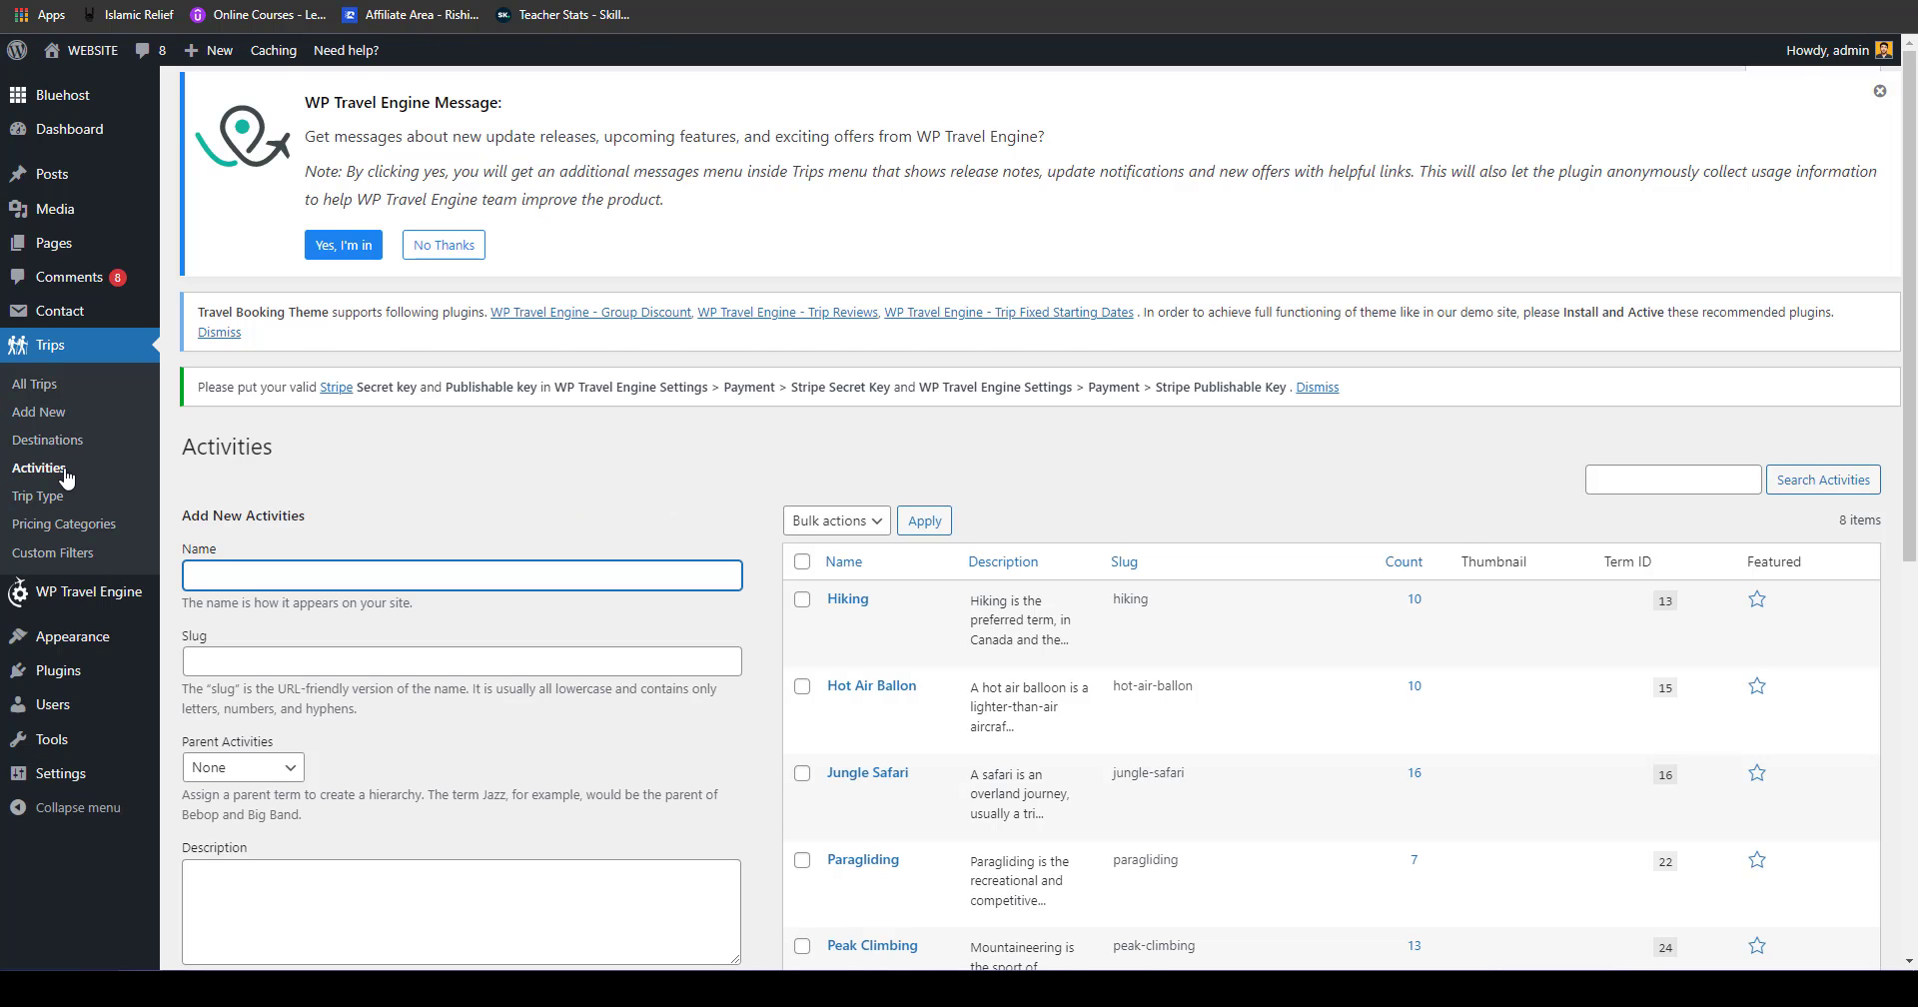
left_click_drag(1915, 346, 1917, 648)
scroll(453, 364, "up", 1)
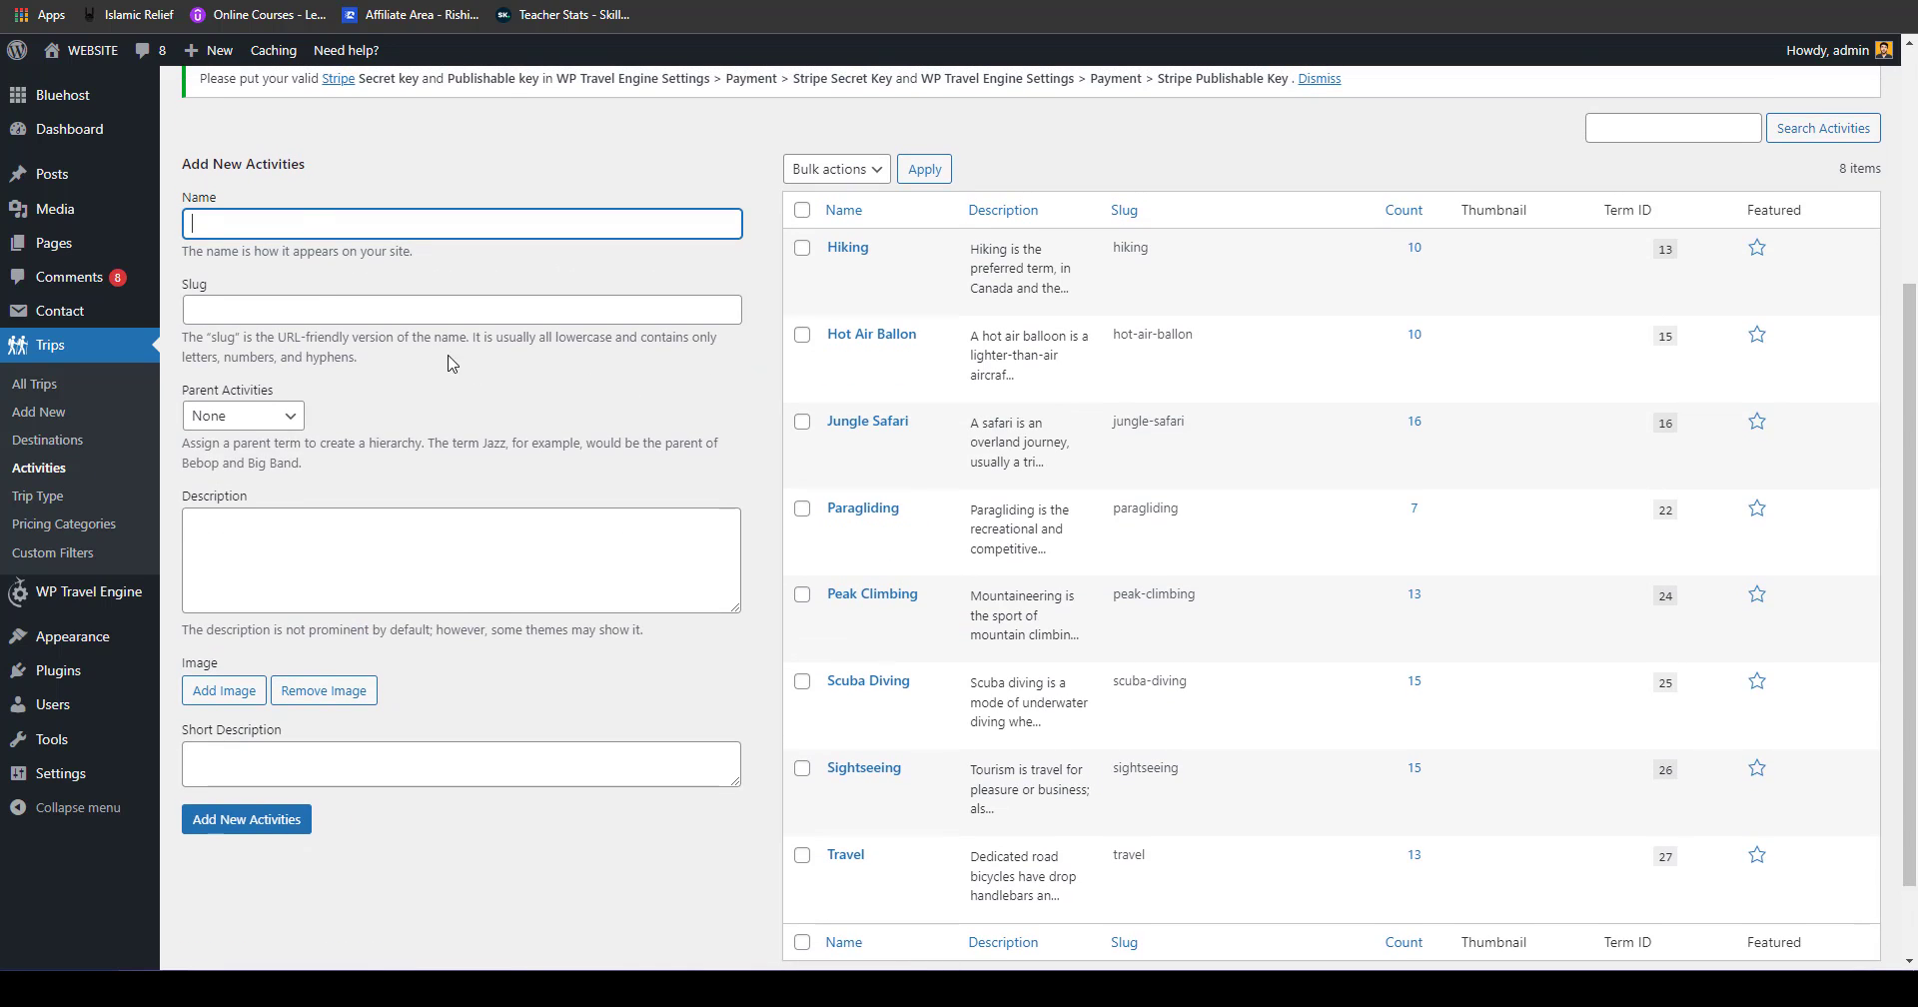
left_click(230, 311)
left_click(224, 549)
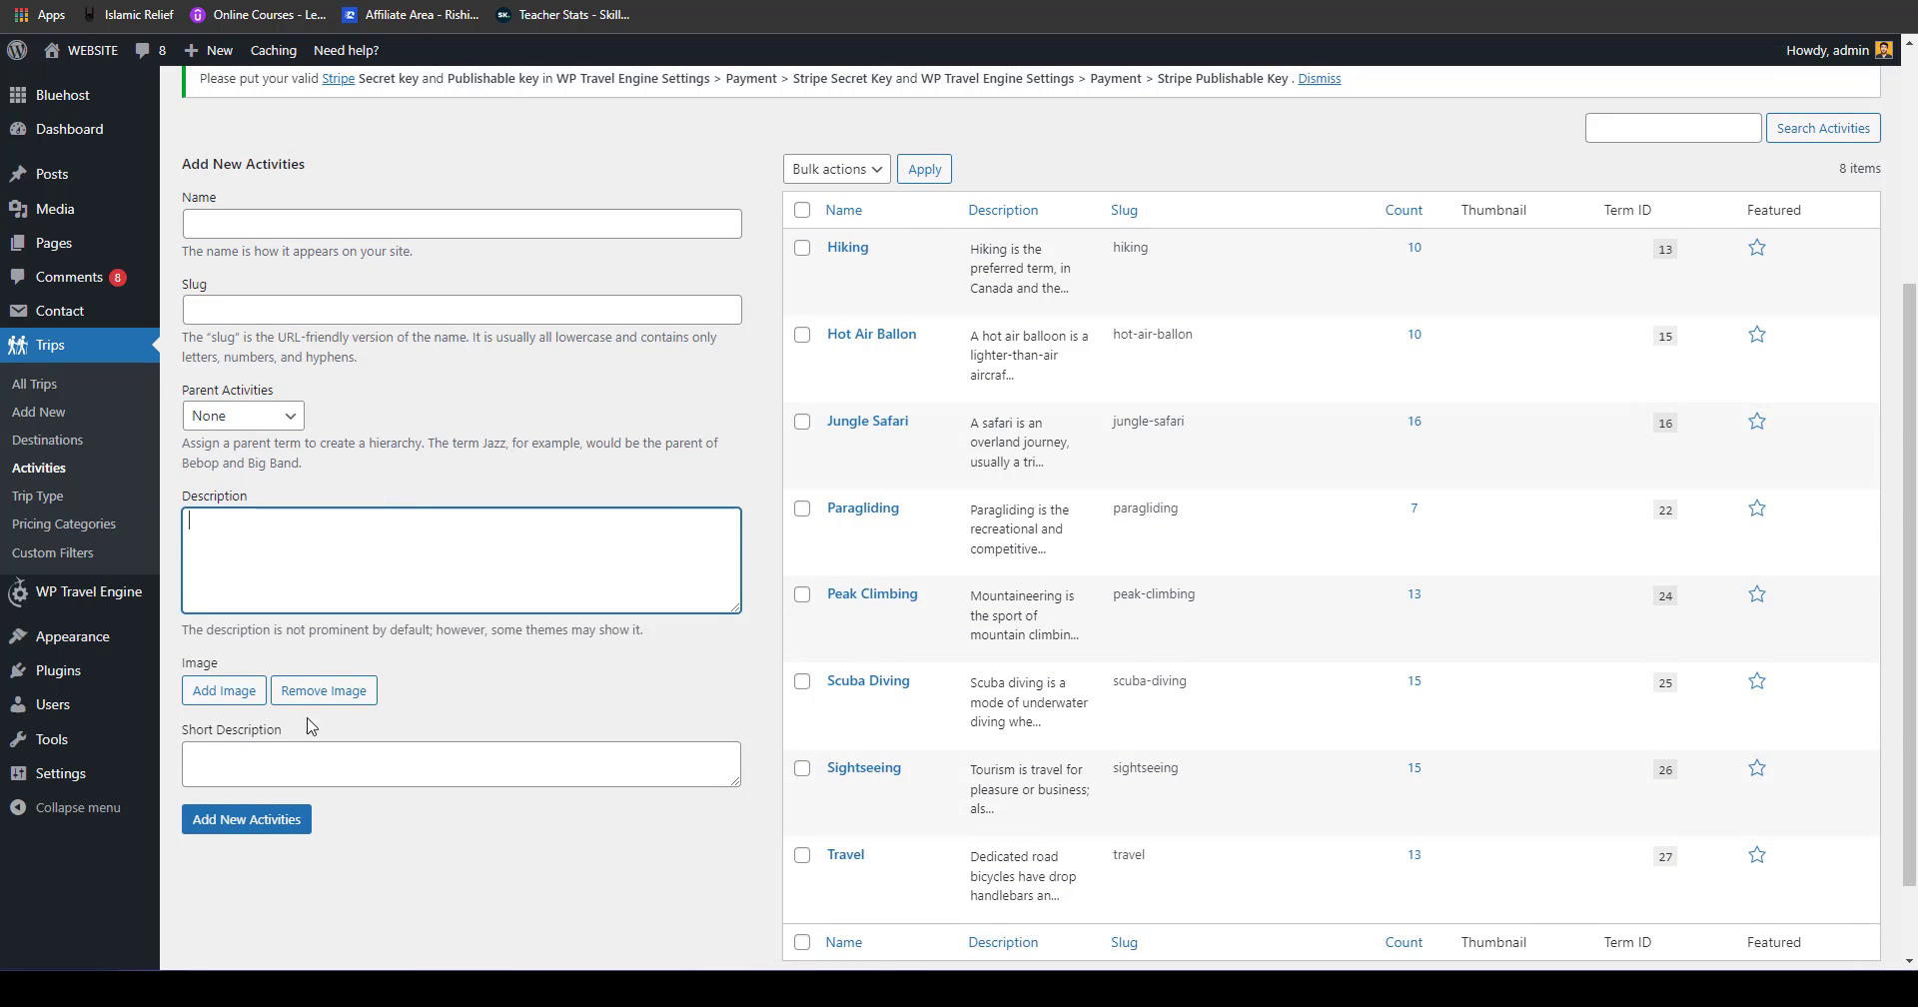
left_click(246, 759)
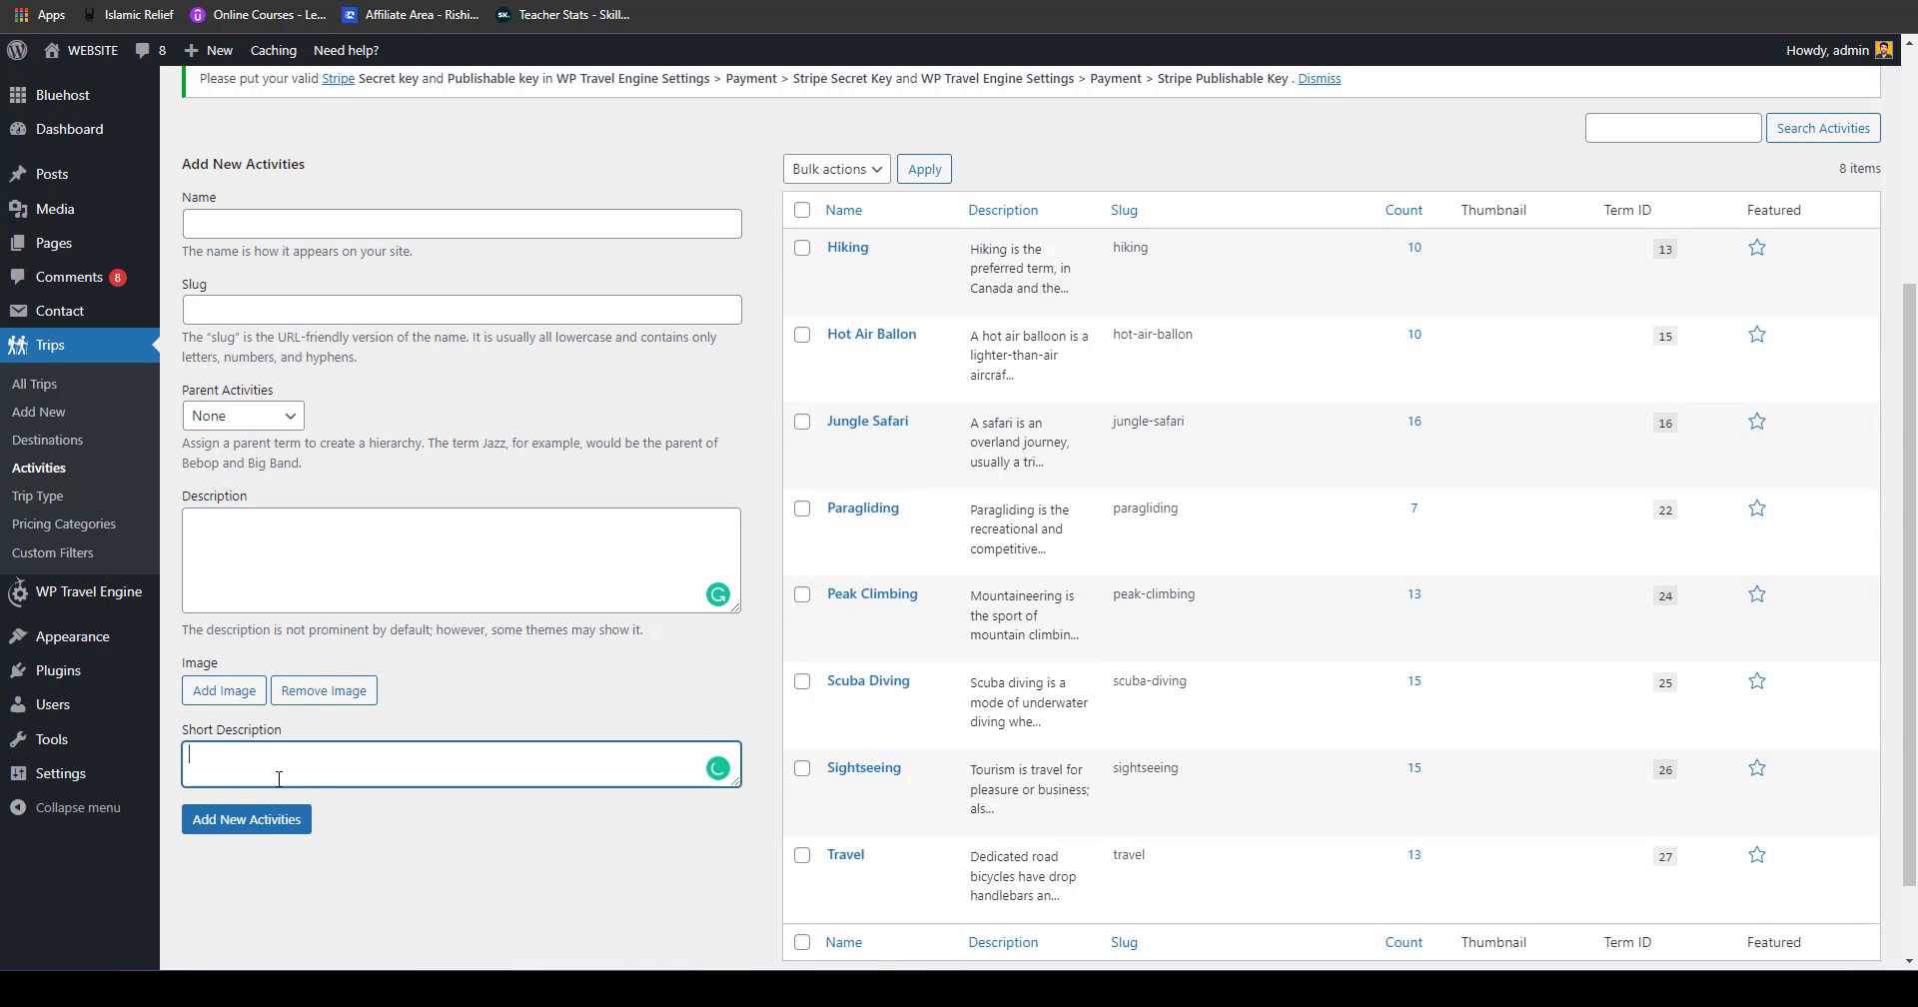
Step: Look through the list of existing activities from Hiking to Travel and their editing options
left_click_drag(1908, 313, 1909, 220)
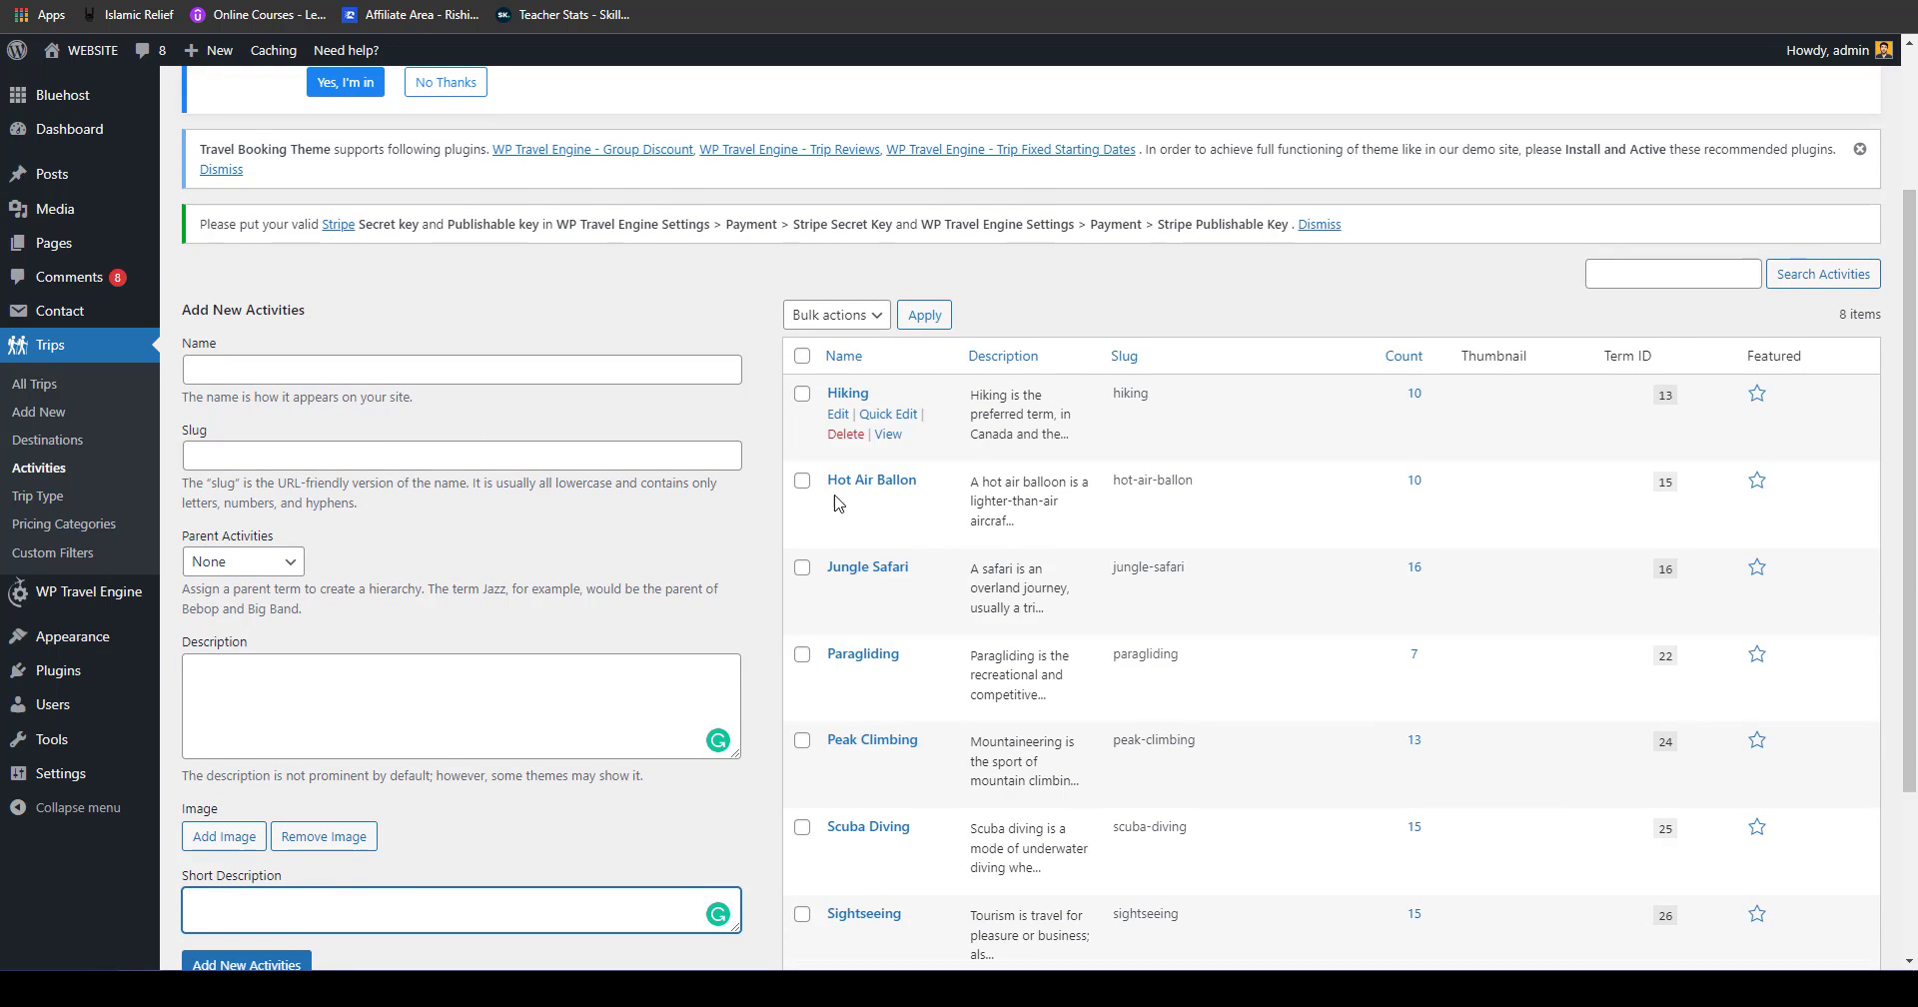
left_click_drag(1914, 348, 1916, 613)
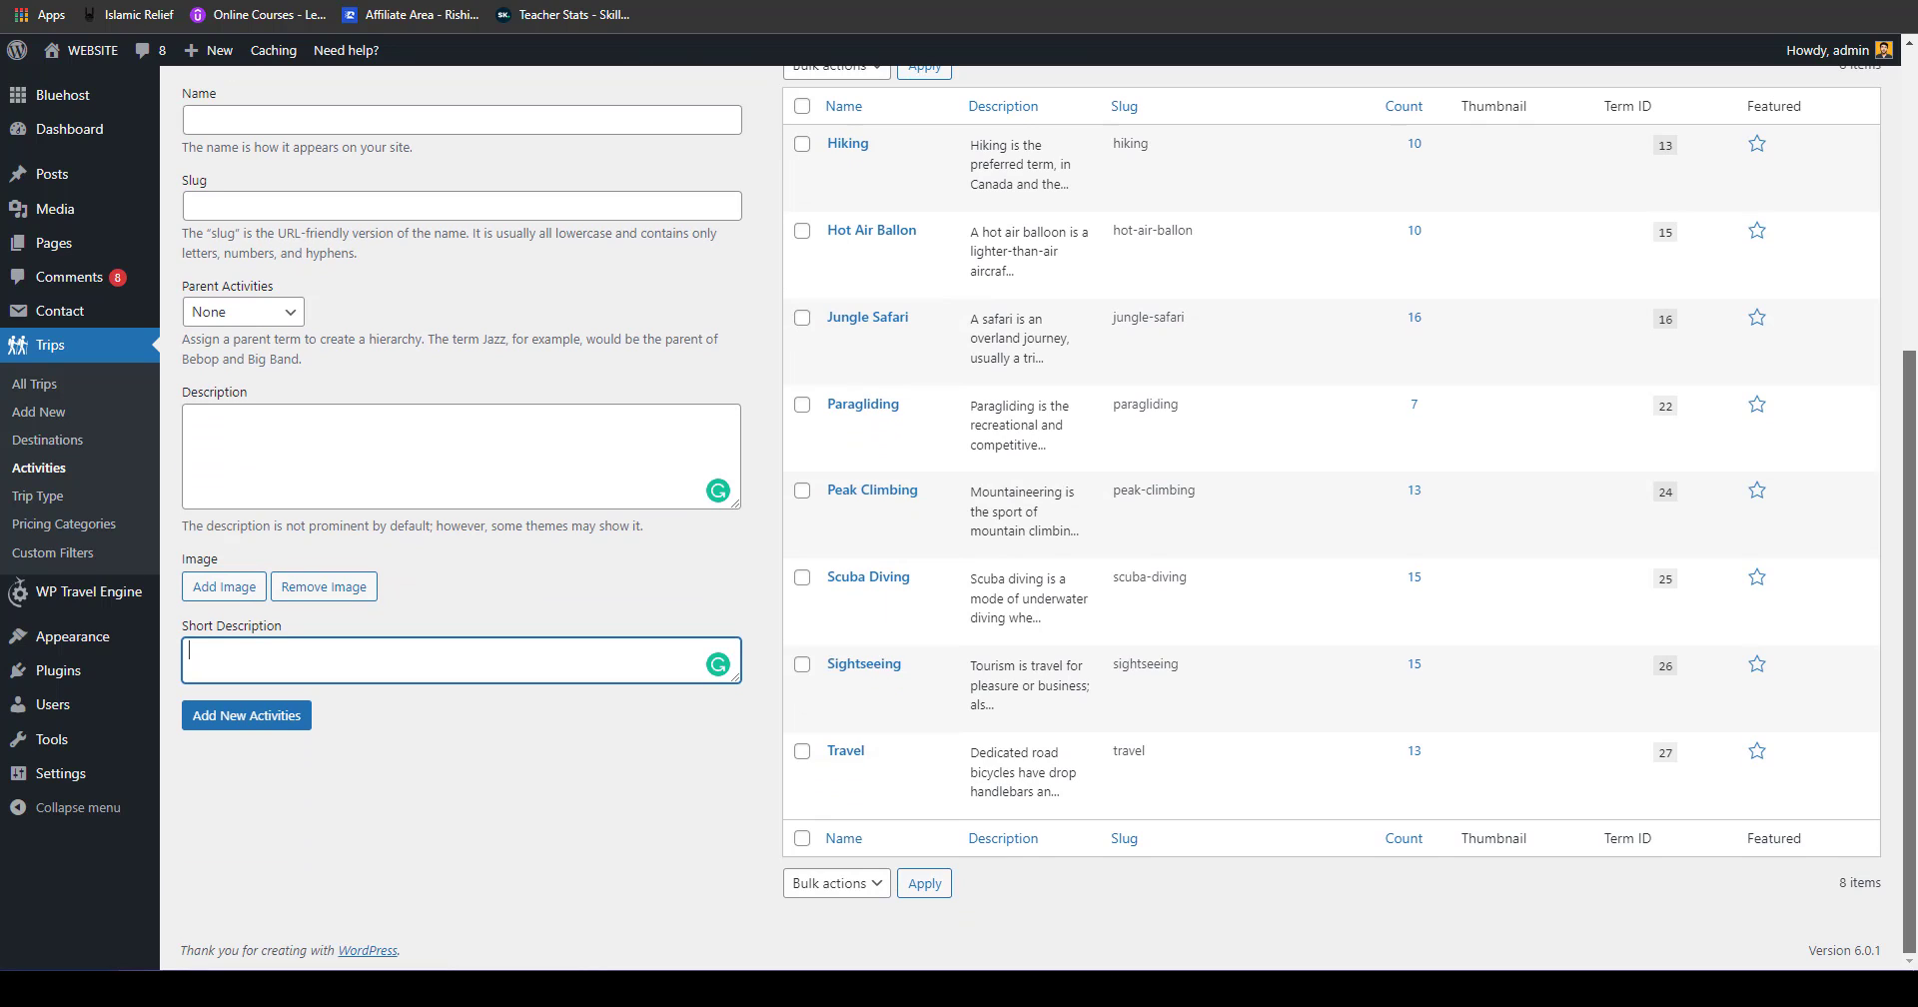
scroll(552, 335, "up", 2)
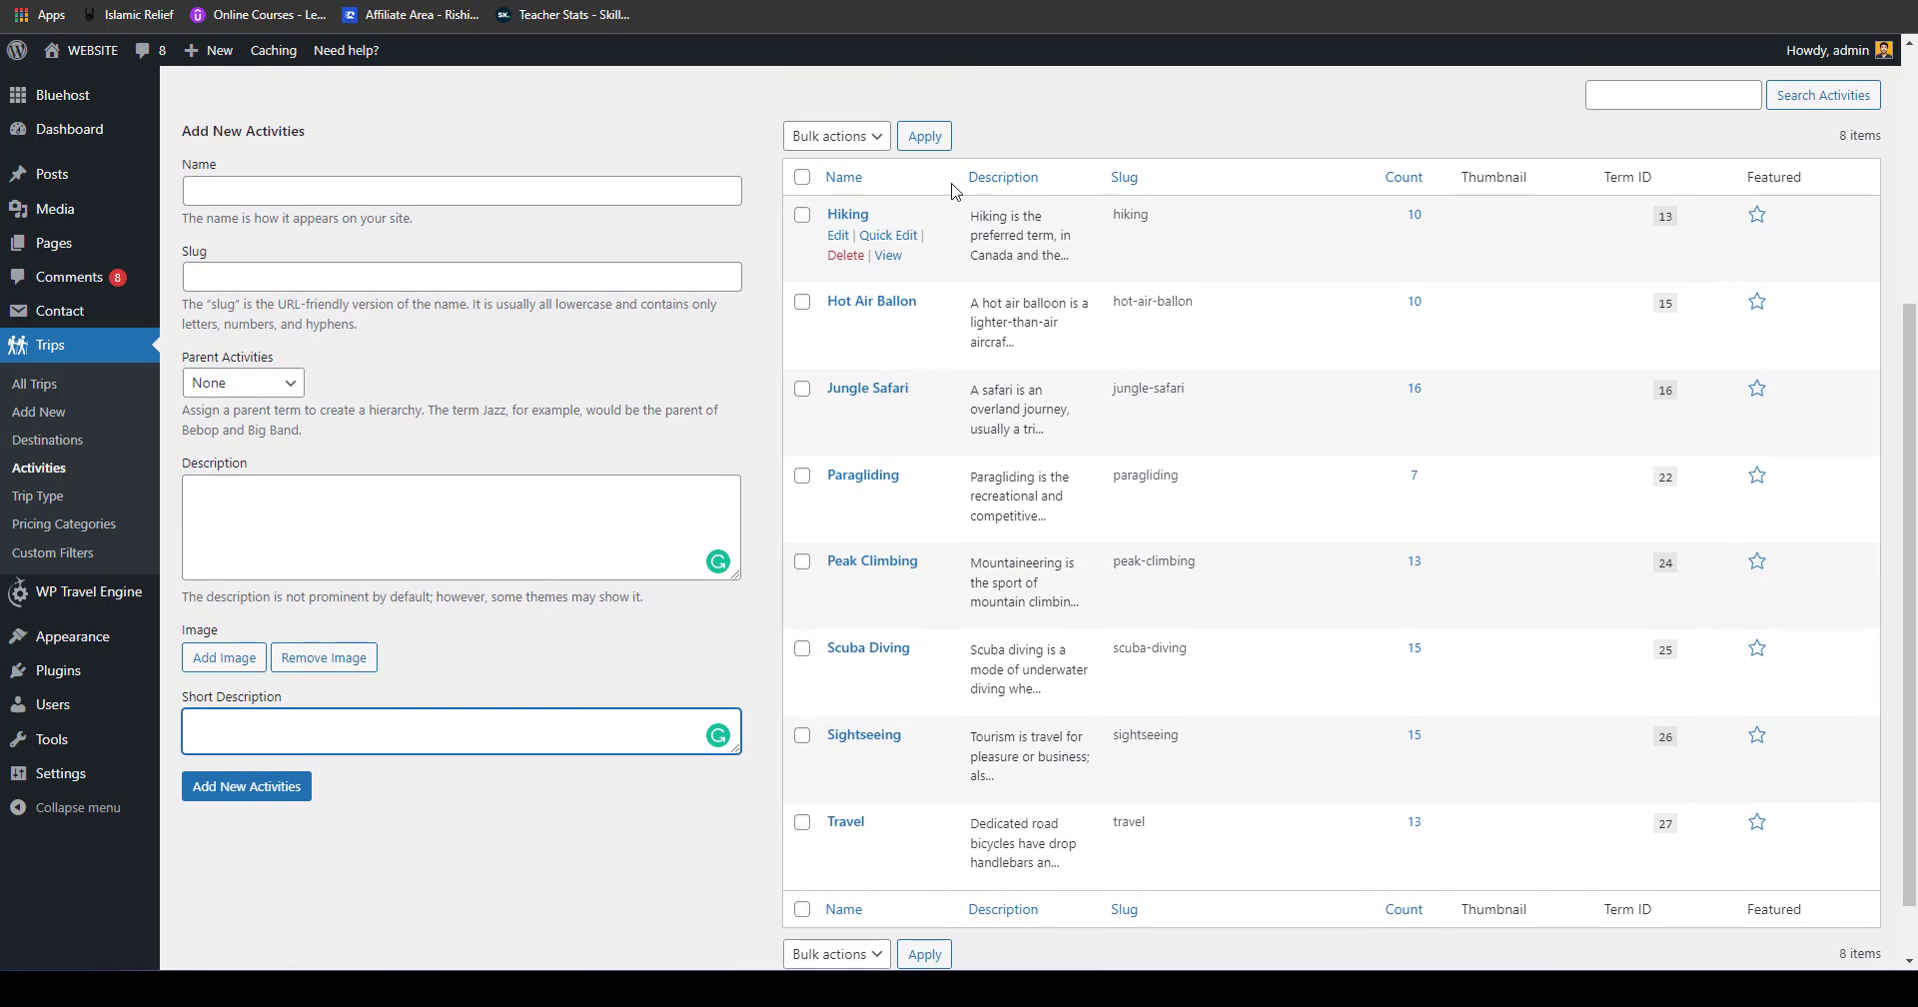
mouse_move(851, 279)
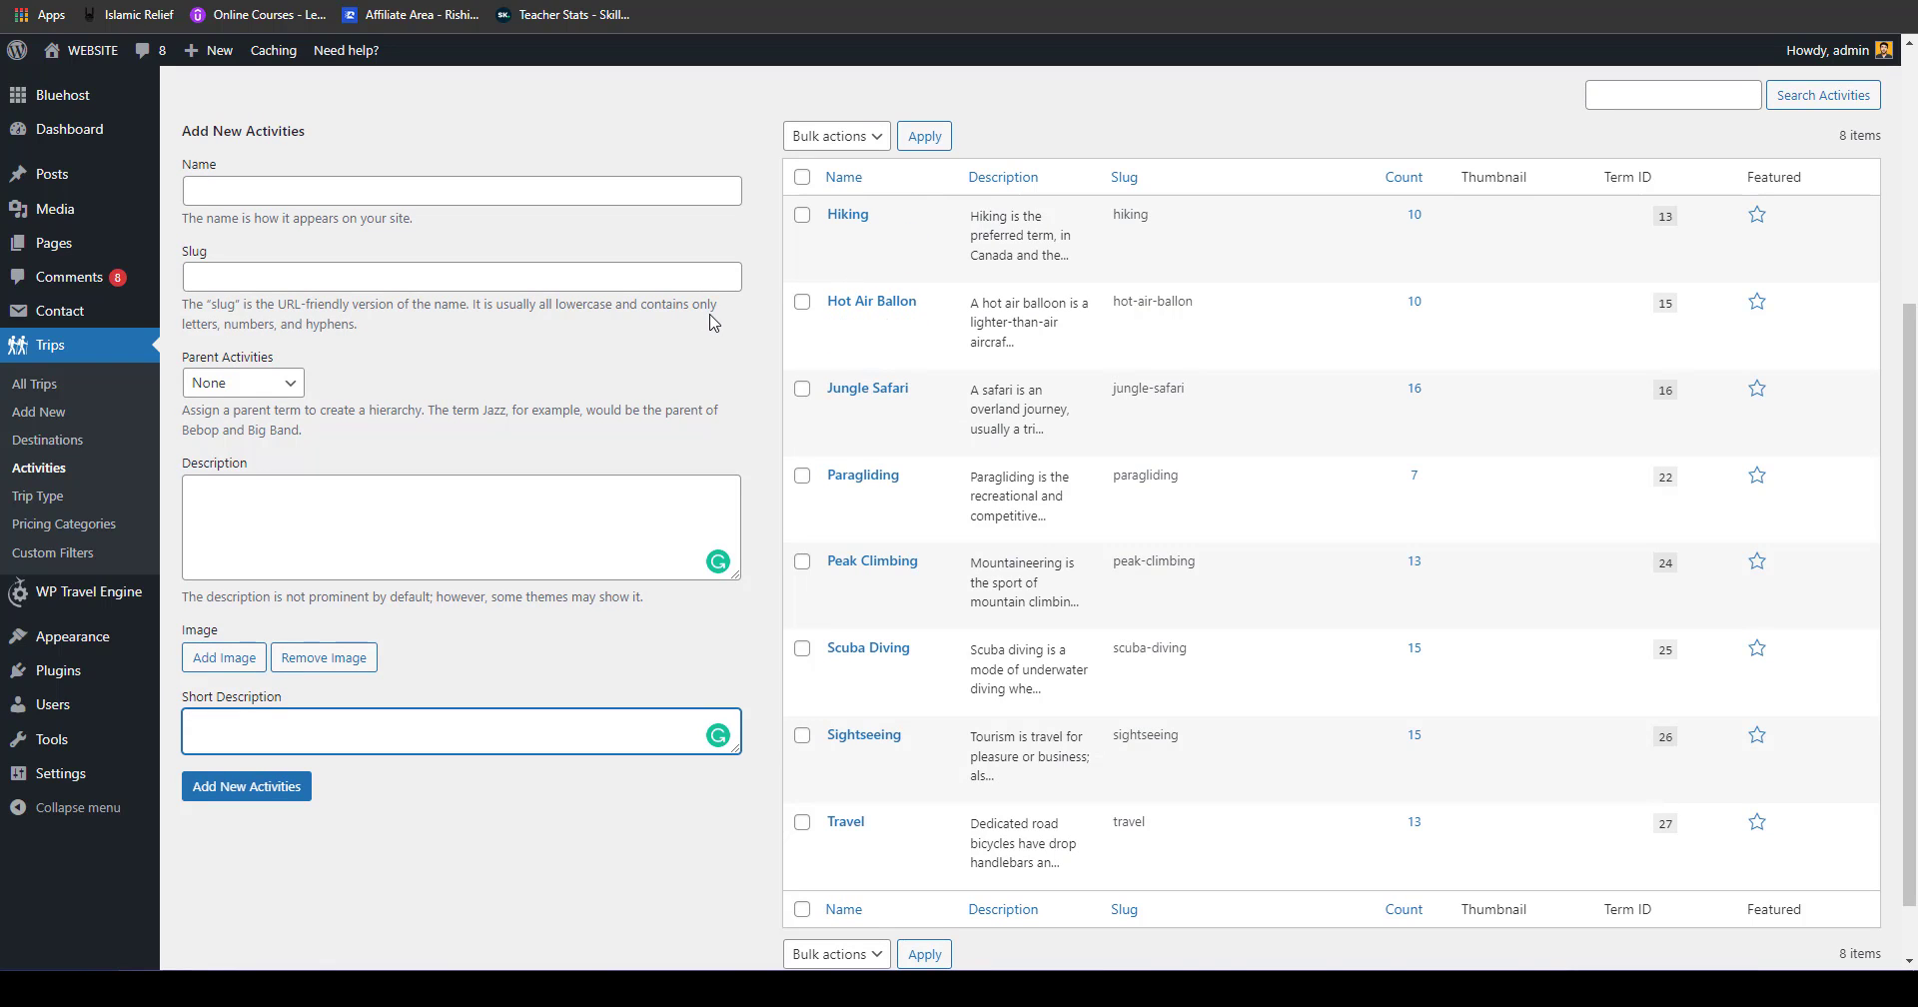
mouse_move(835, 249)
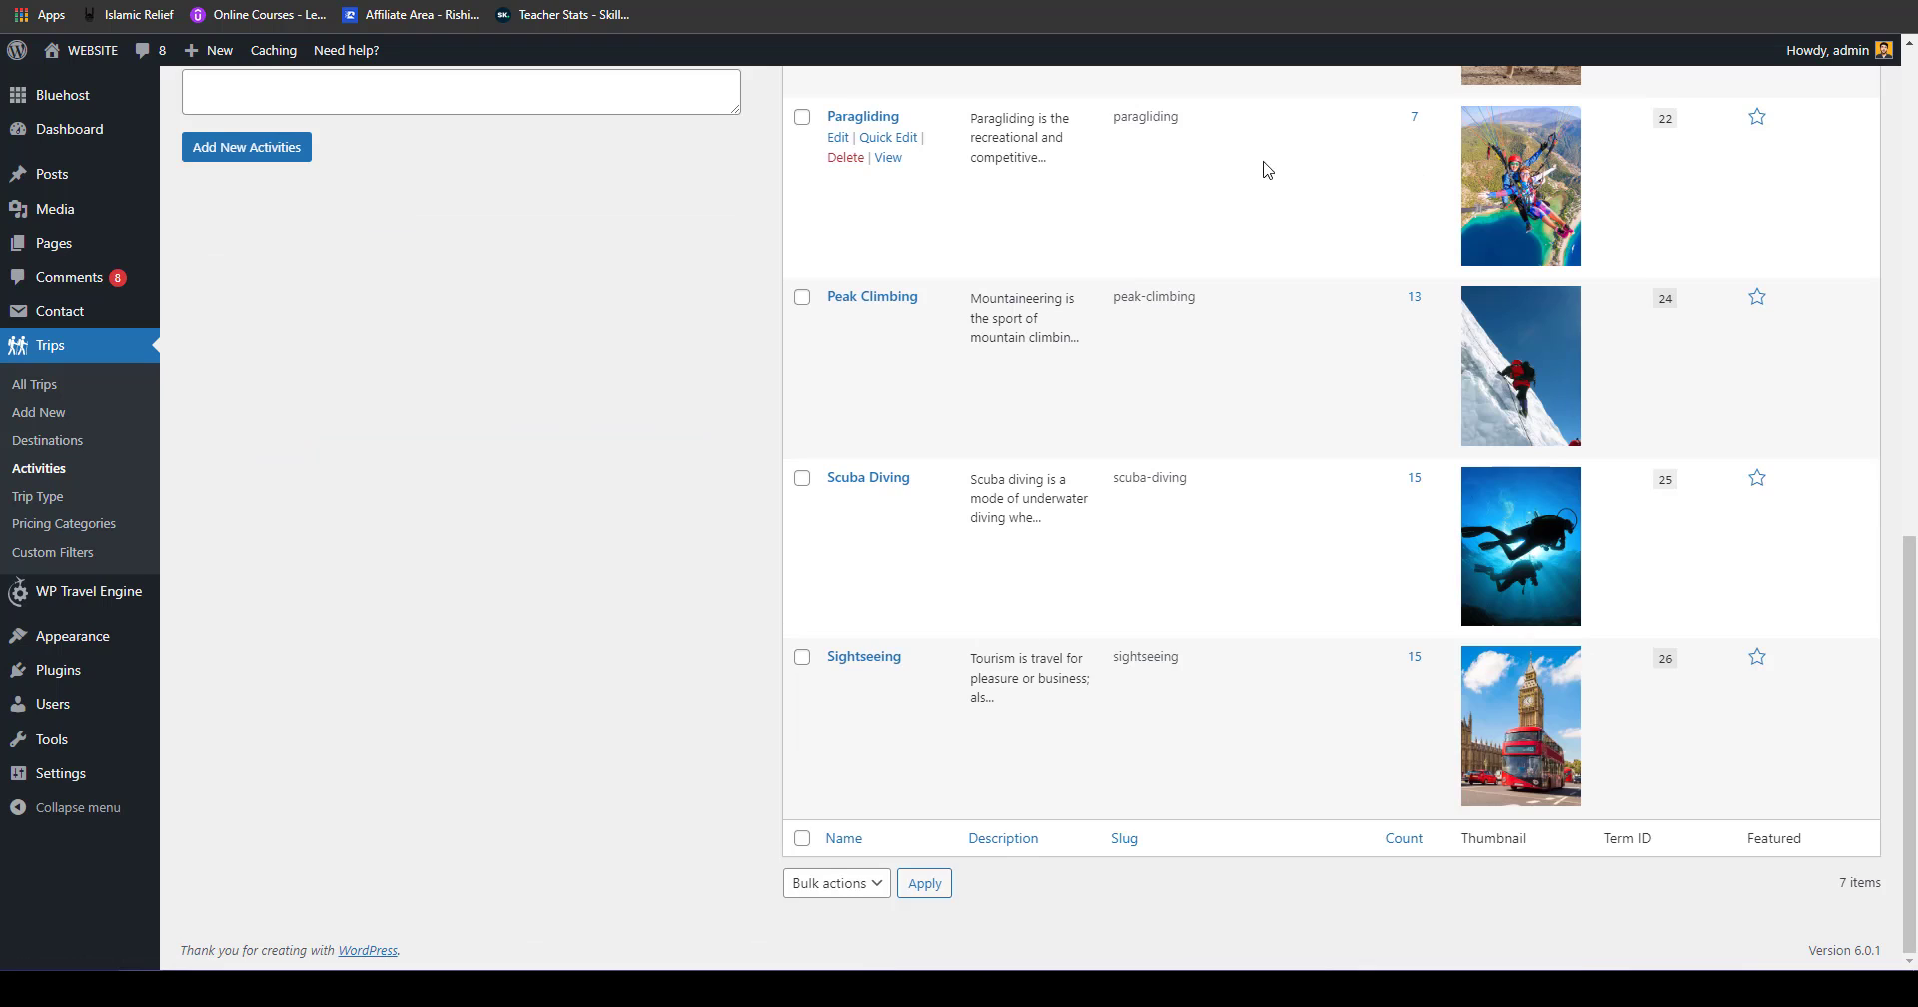
Step: Check the activities' thumbnails, open the Paragliding activity for editing and review its details
scroll(1315, 320, "up", 15)
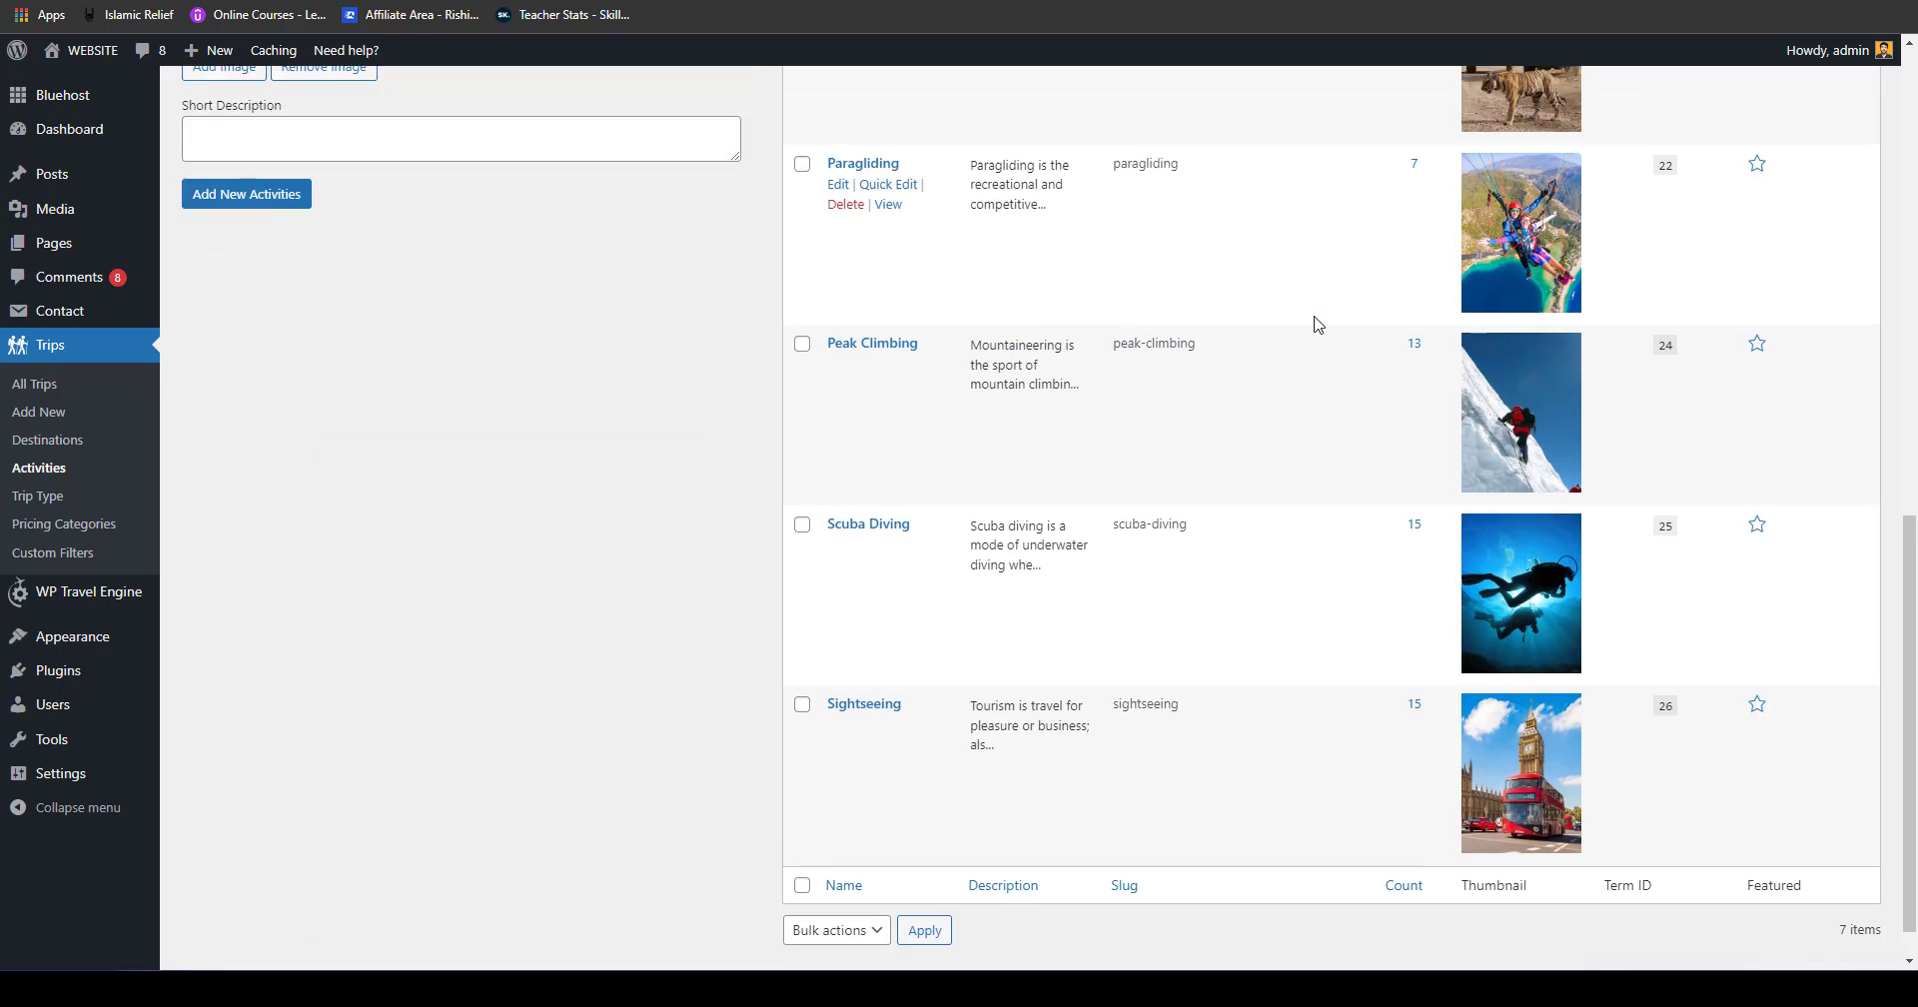
scroll(1217, 351, "down", 8)
mouse_move(840, 389)
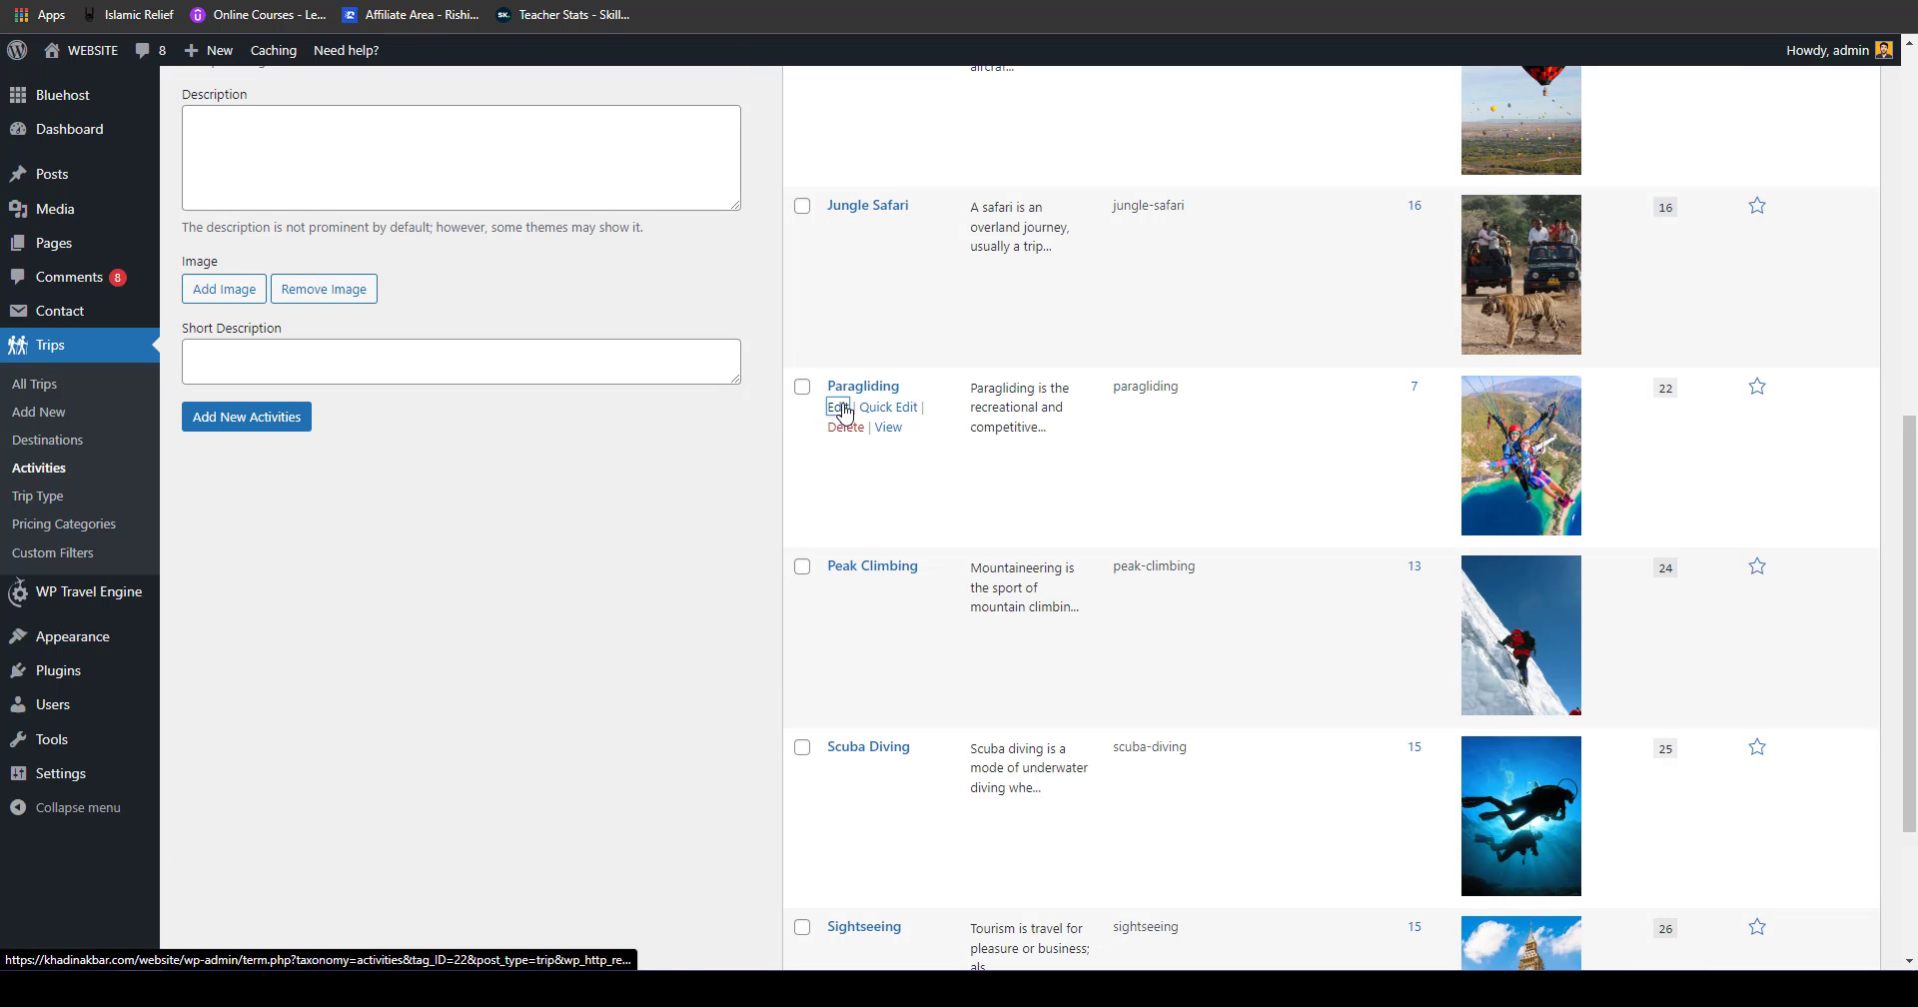
left_click(850, 387)
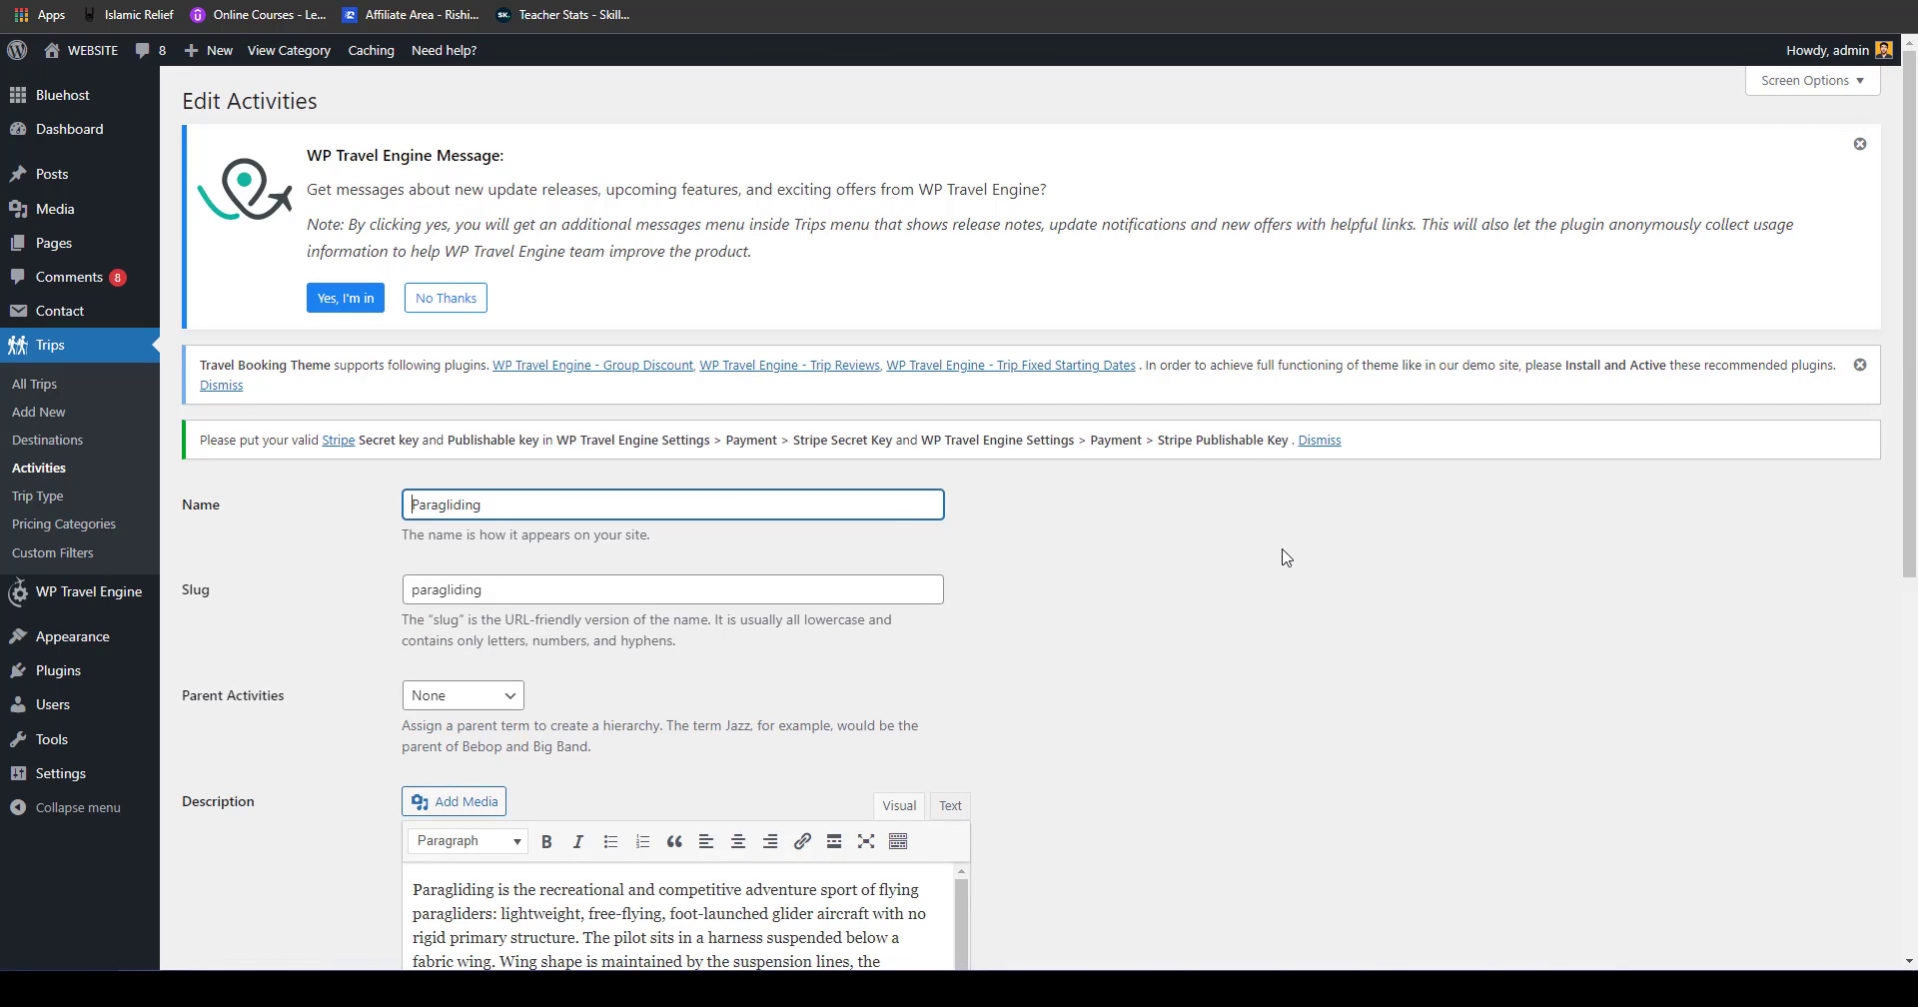
left_click_drag(1917, 386, 1917, 426)
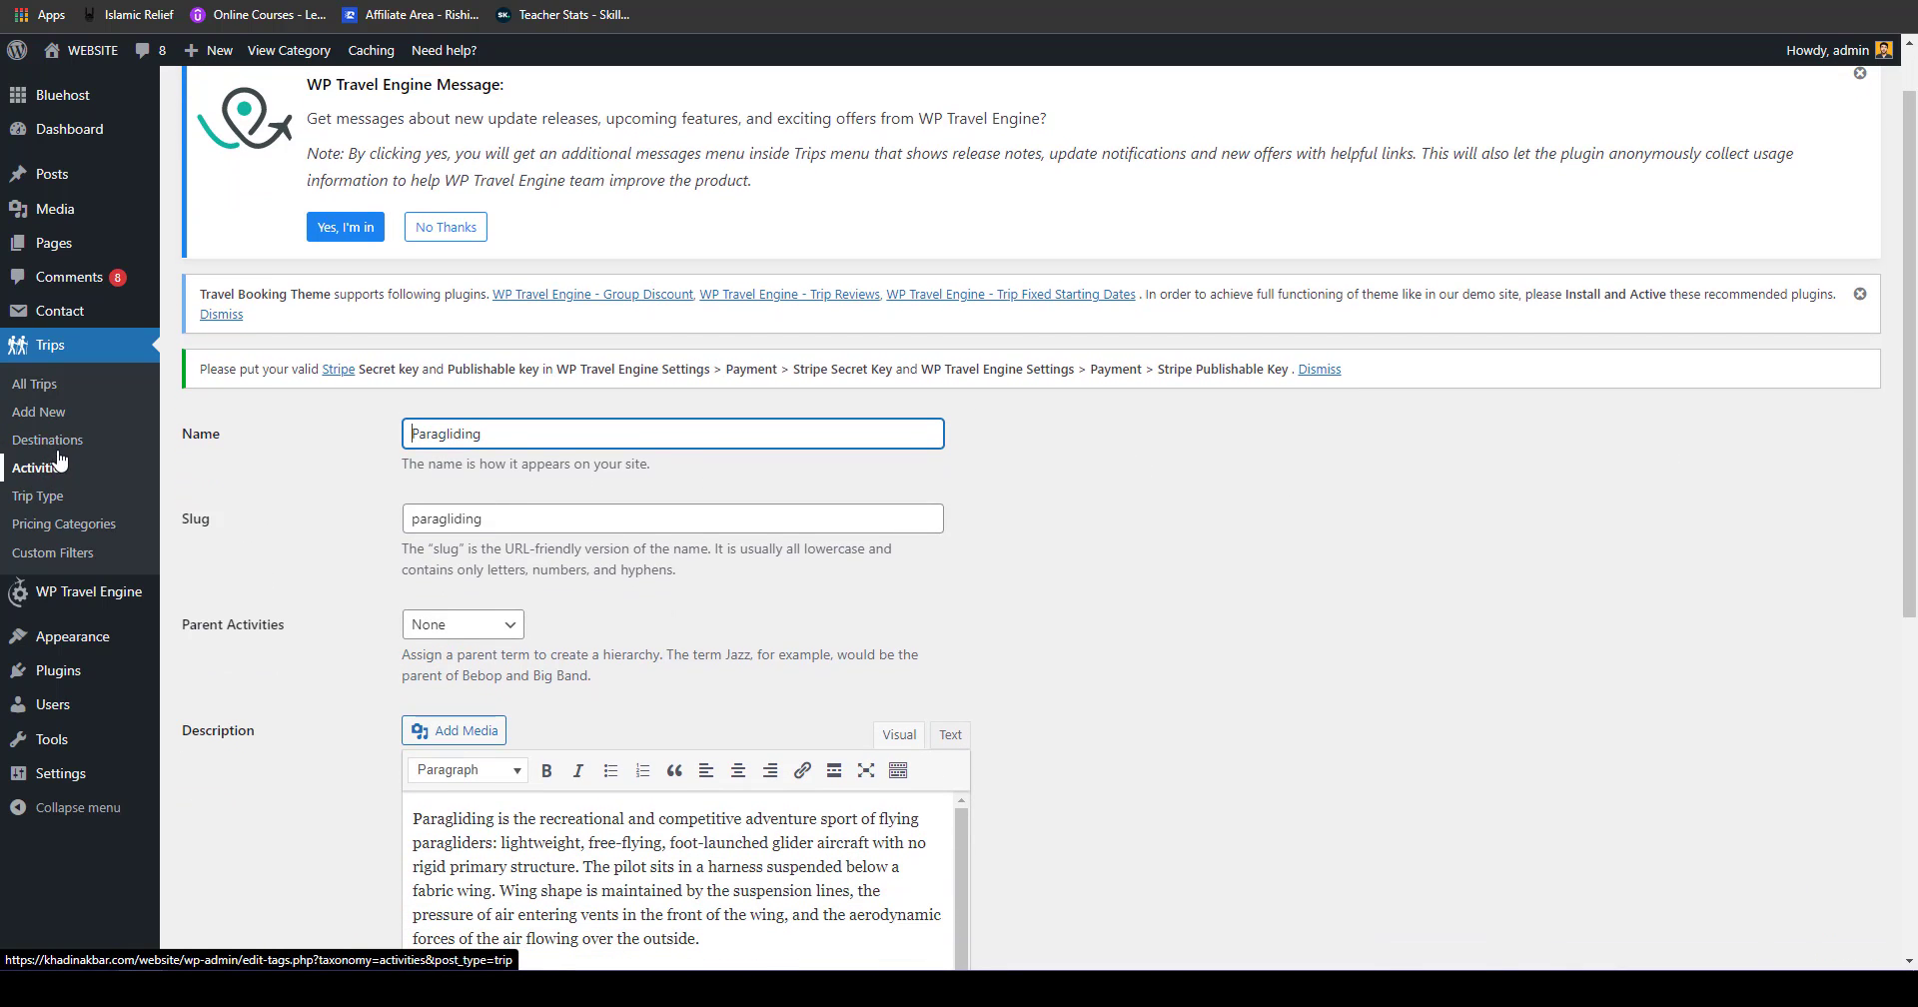
Step: Open the trip types page and examine the existing types and the new trip type form, including its parent choices
left_click(57, 513)
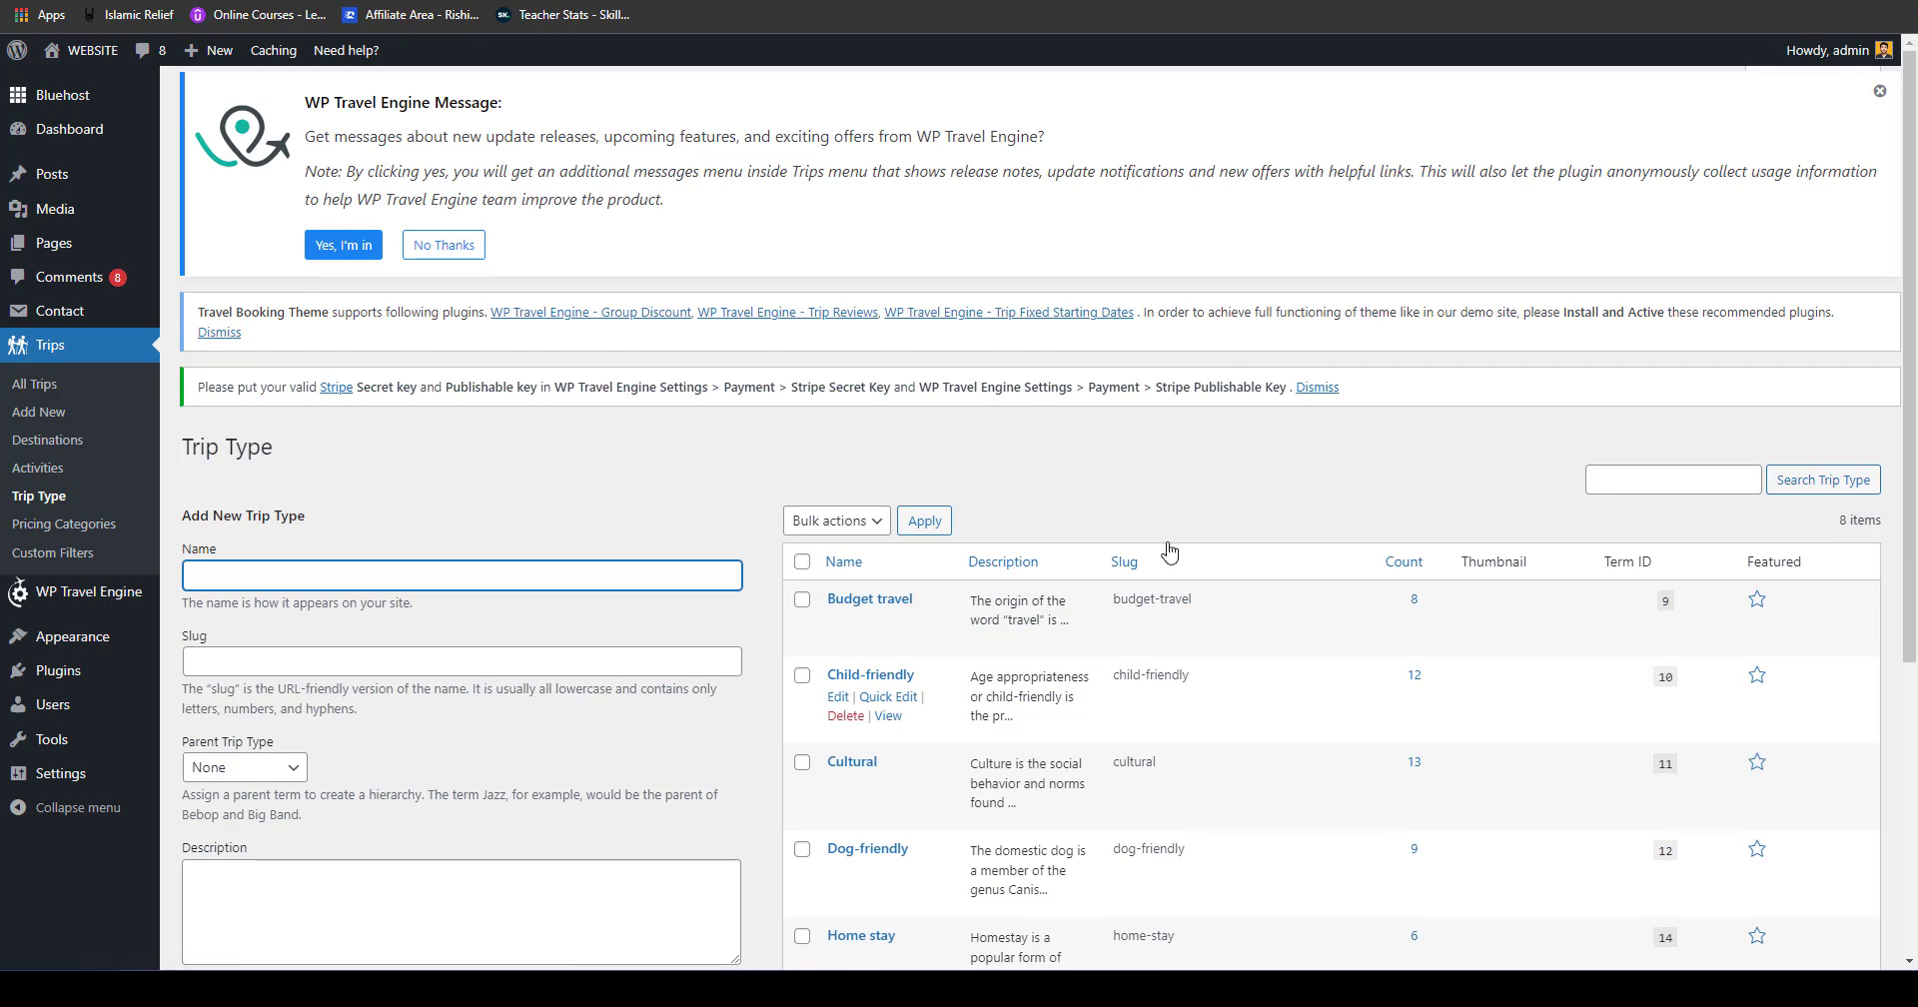
left_click_drag(1915, 299, 1916, 359)
scroll(1915, 360, "down", 2)
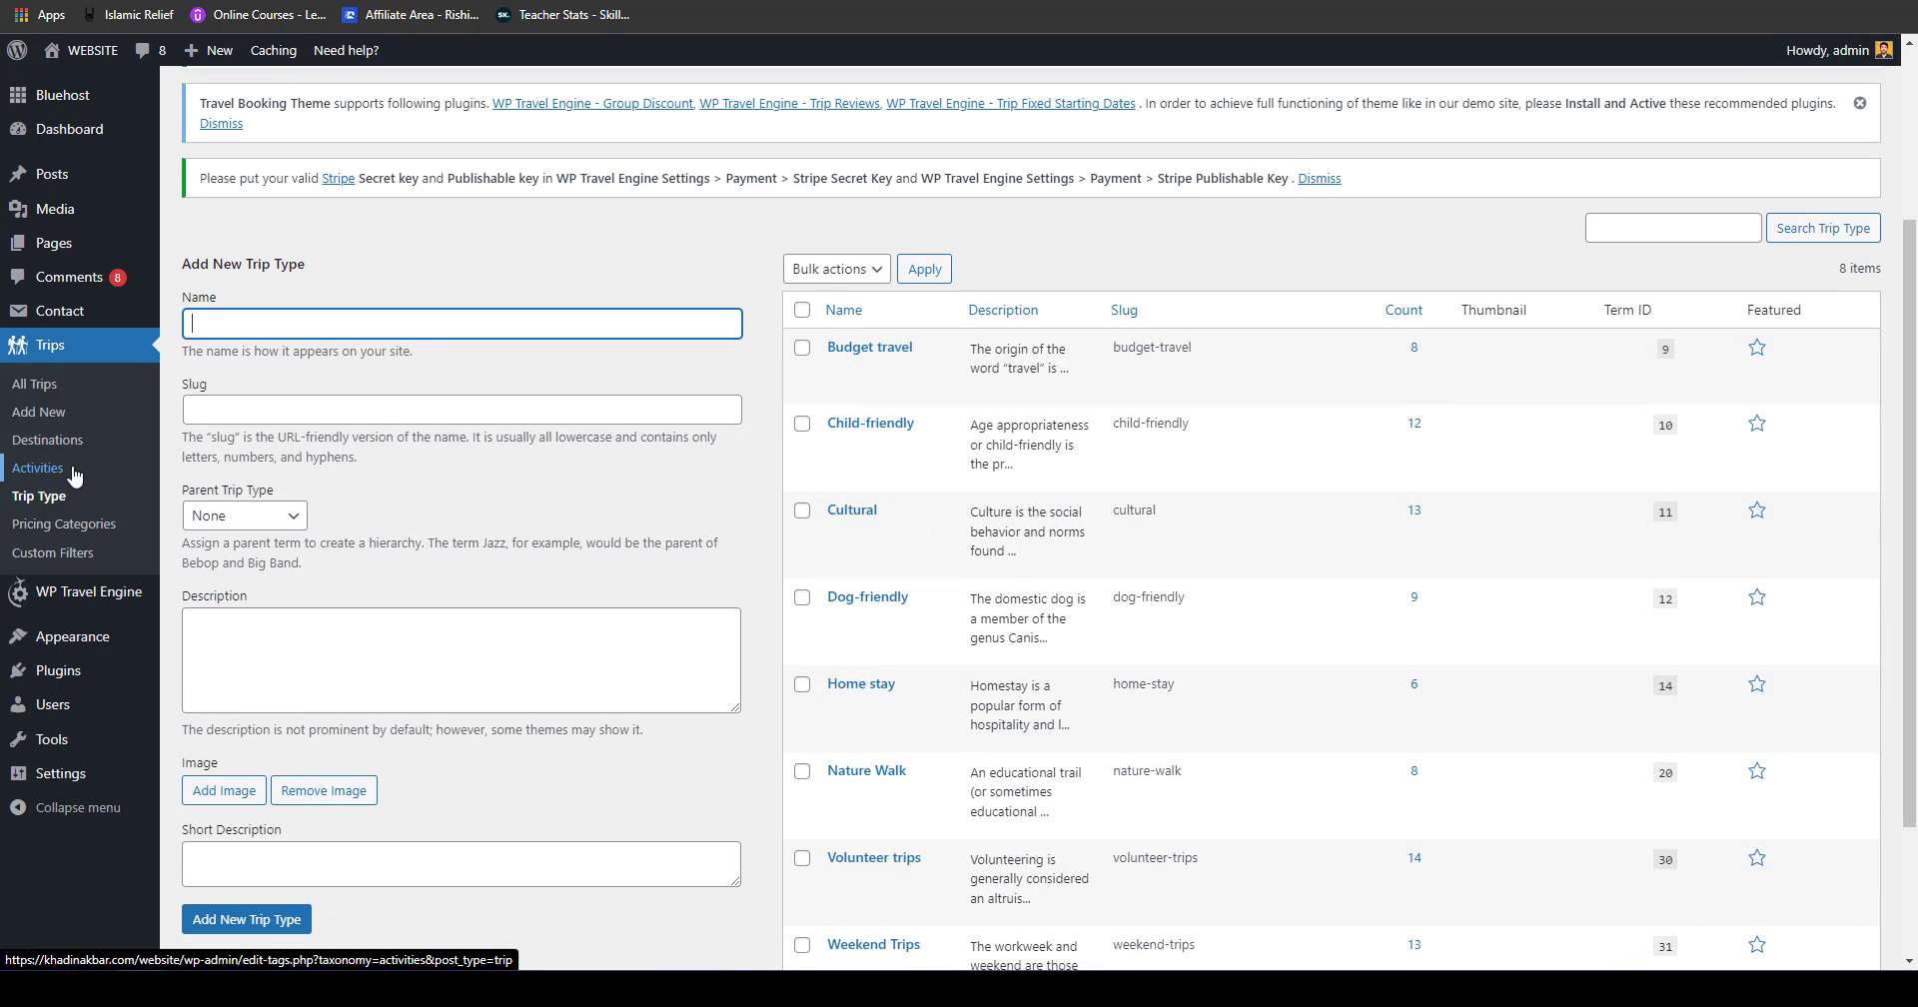
scroll(859, 480, "down", 1)
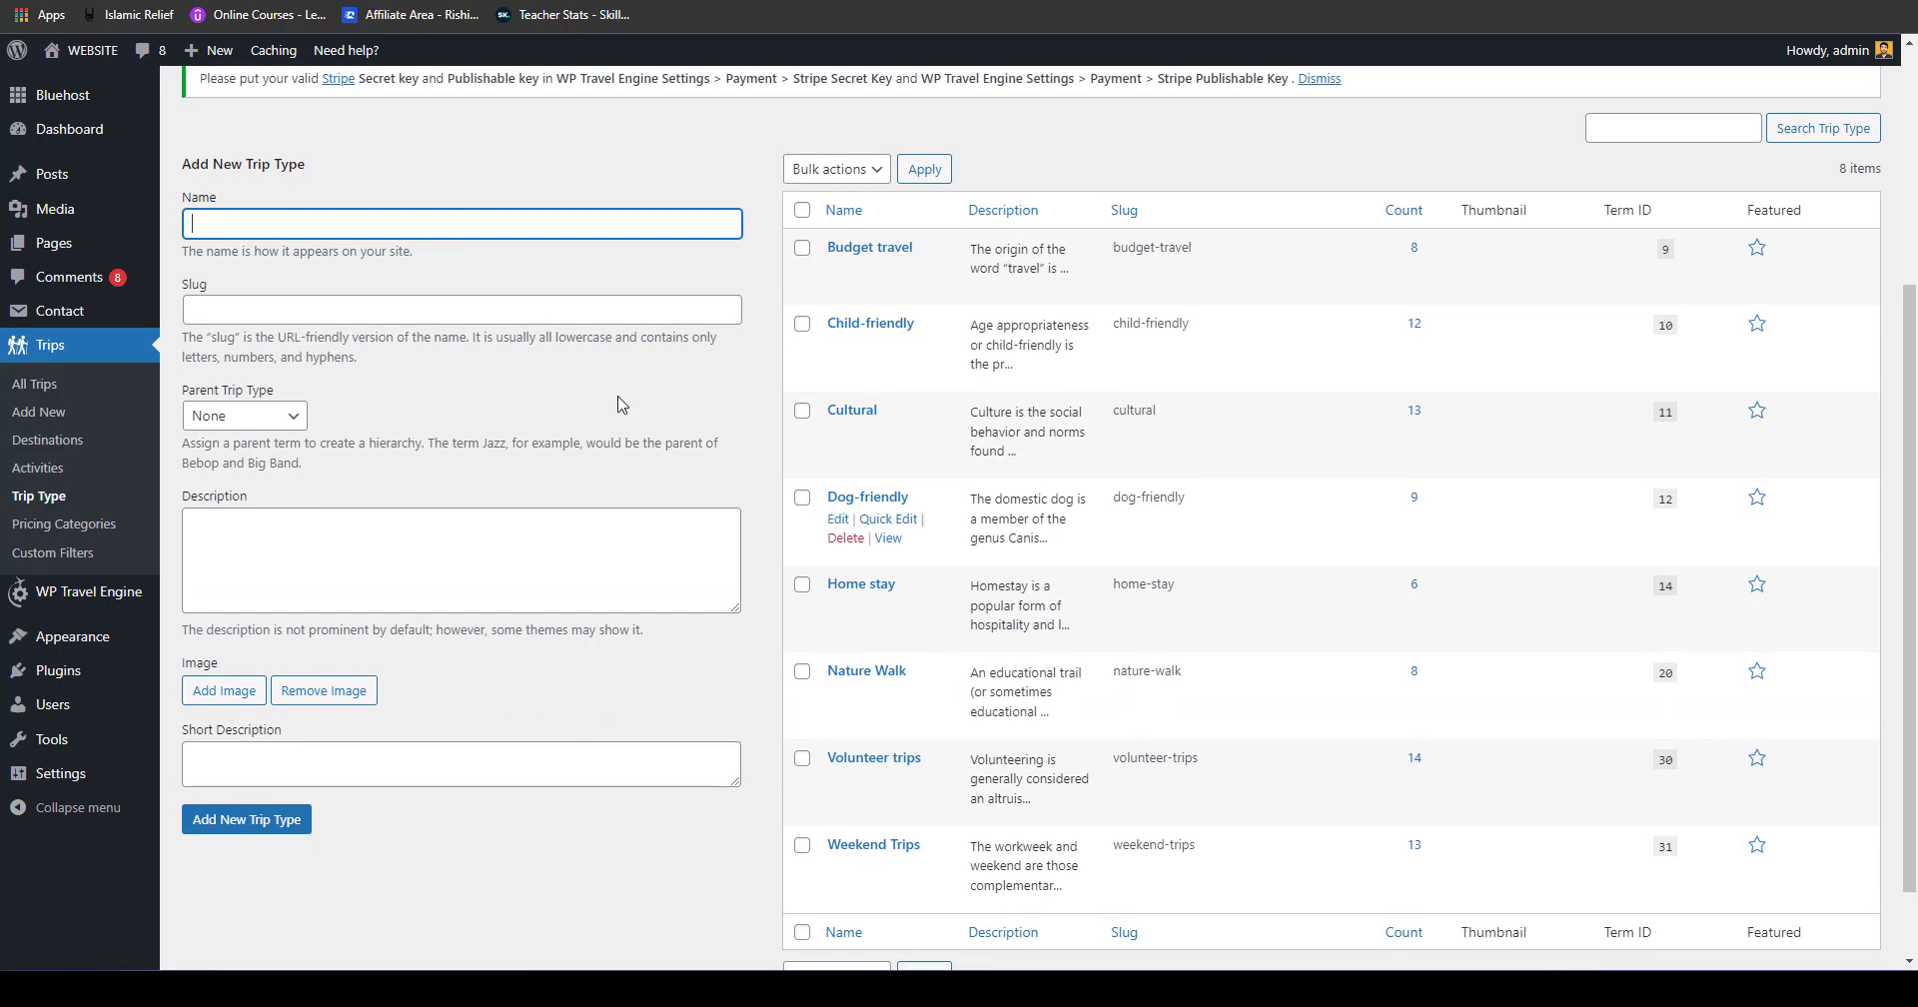
left_click(204, 416)
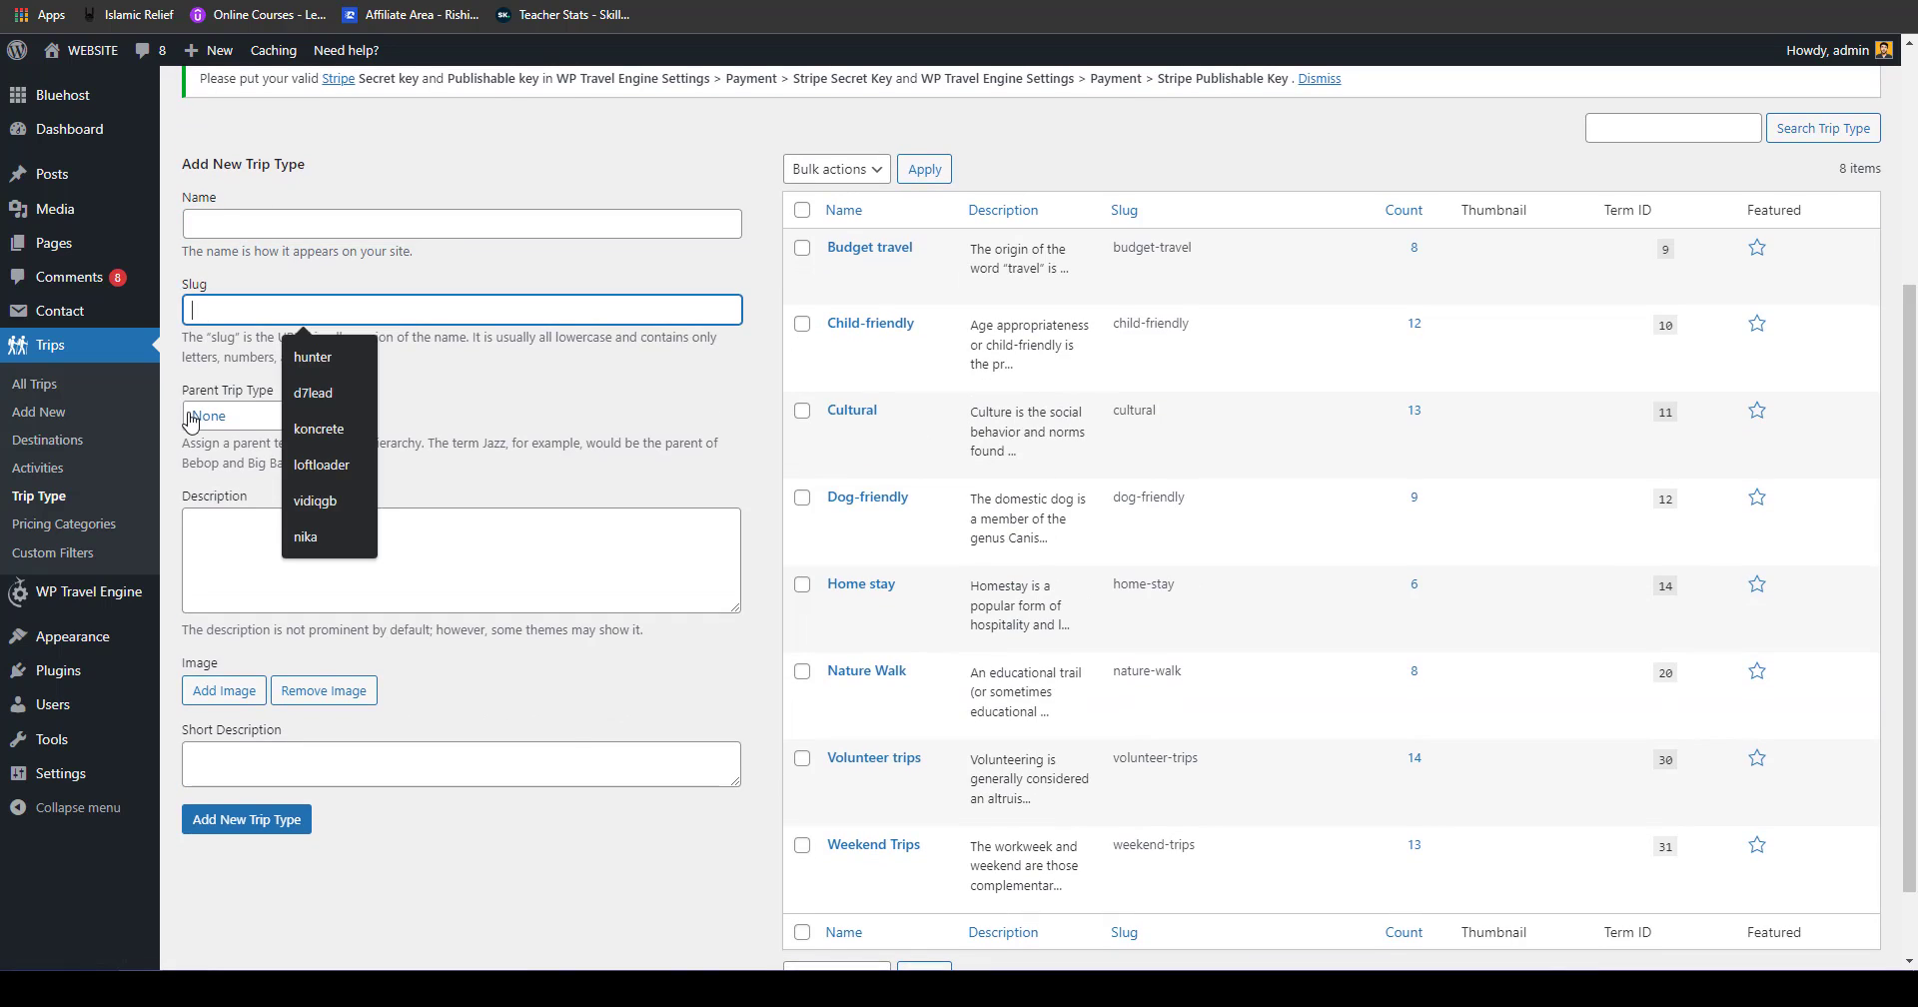
left_click(438, 411)
left_click(226, 405)
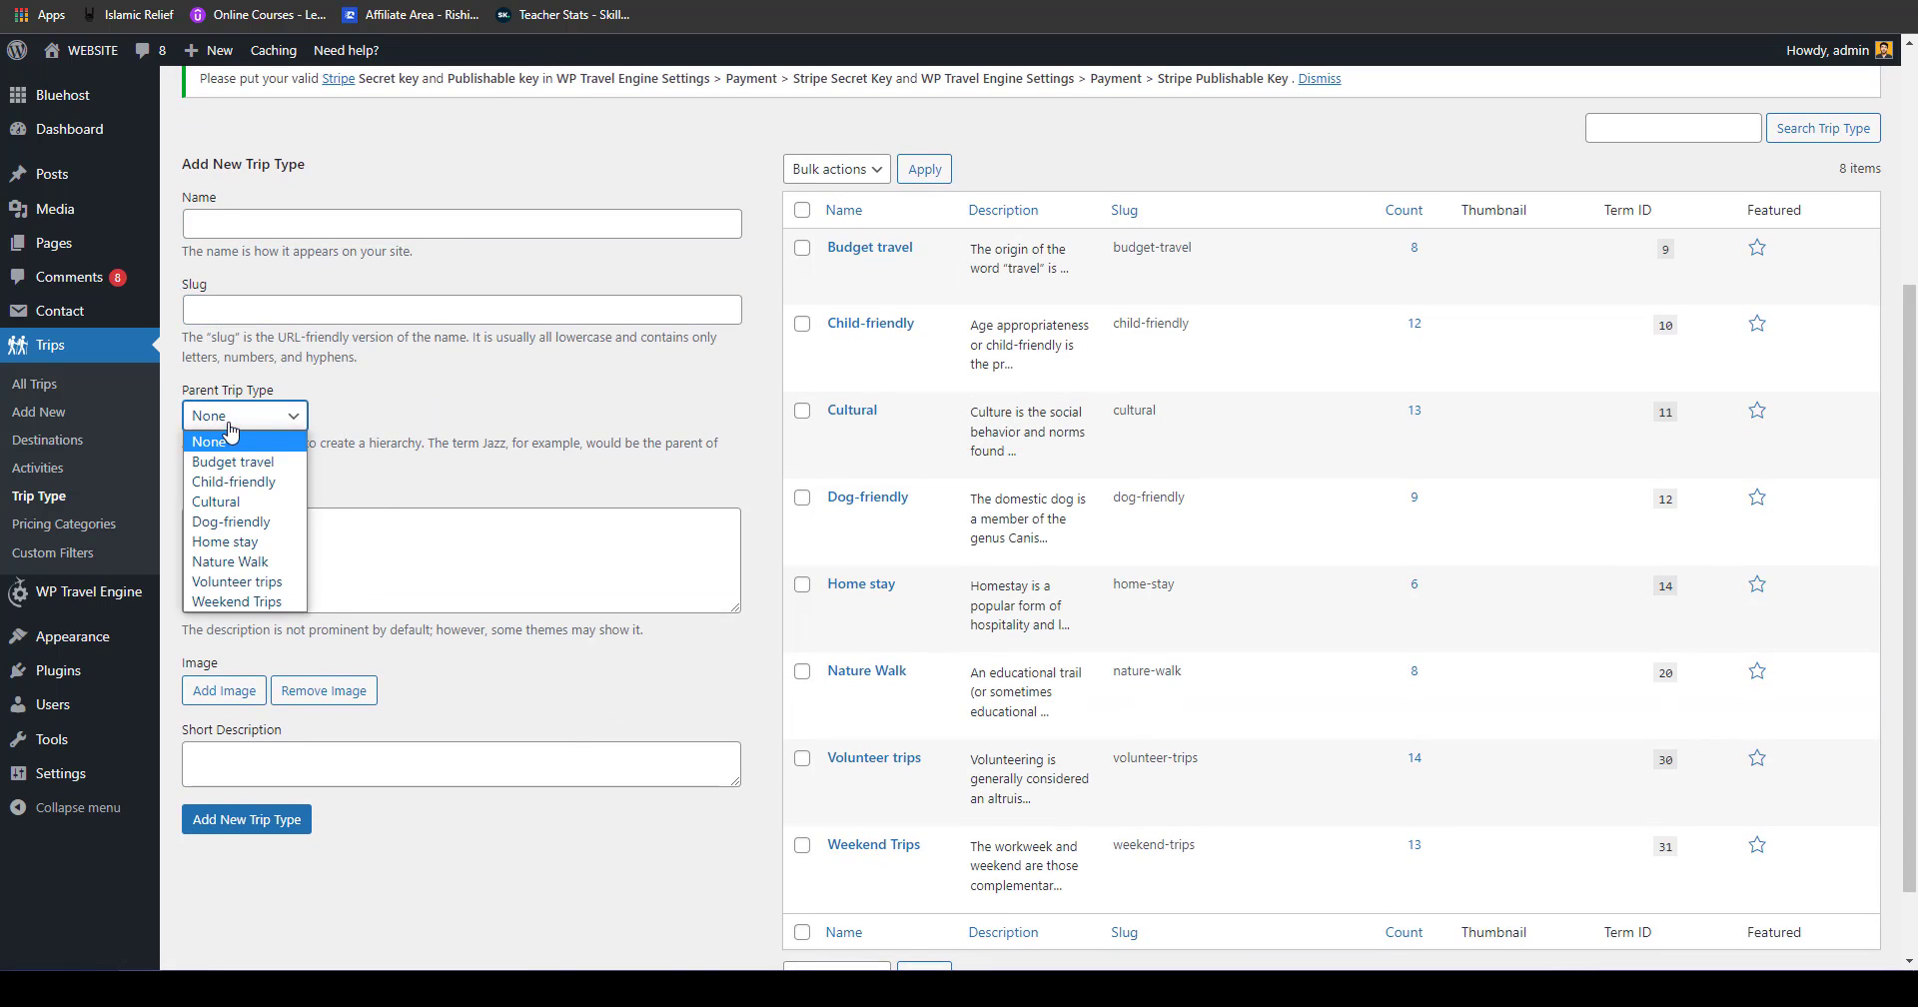
left_click(365, 430)
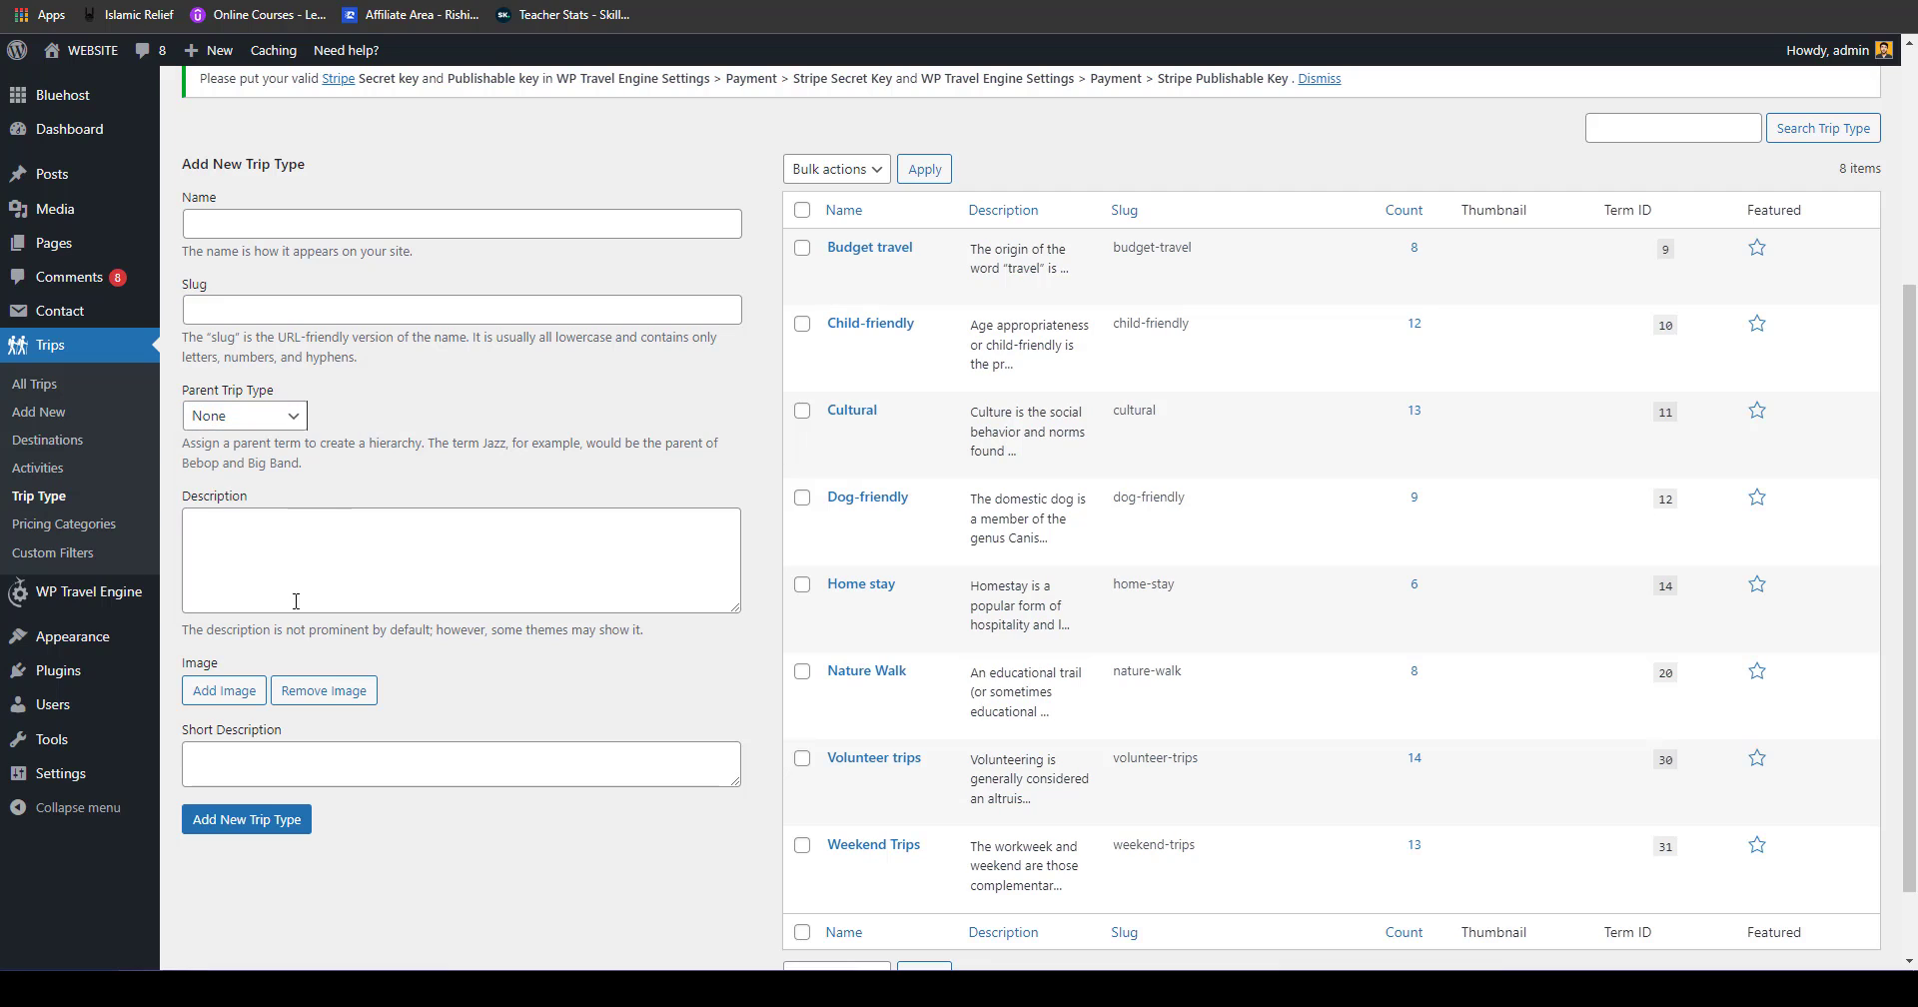
left_click(215, 771)
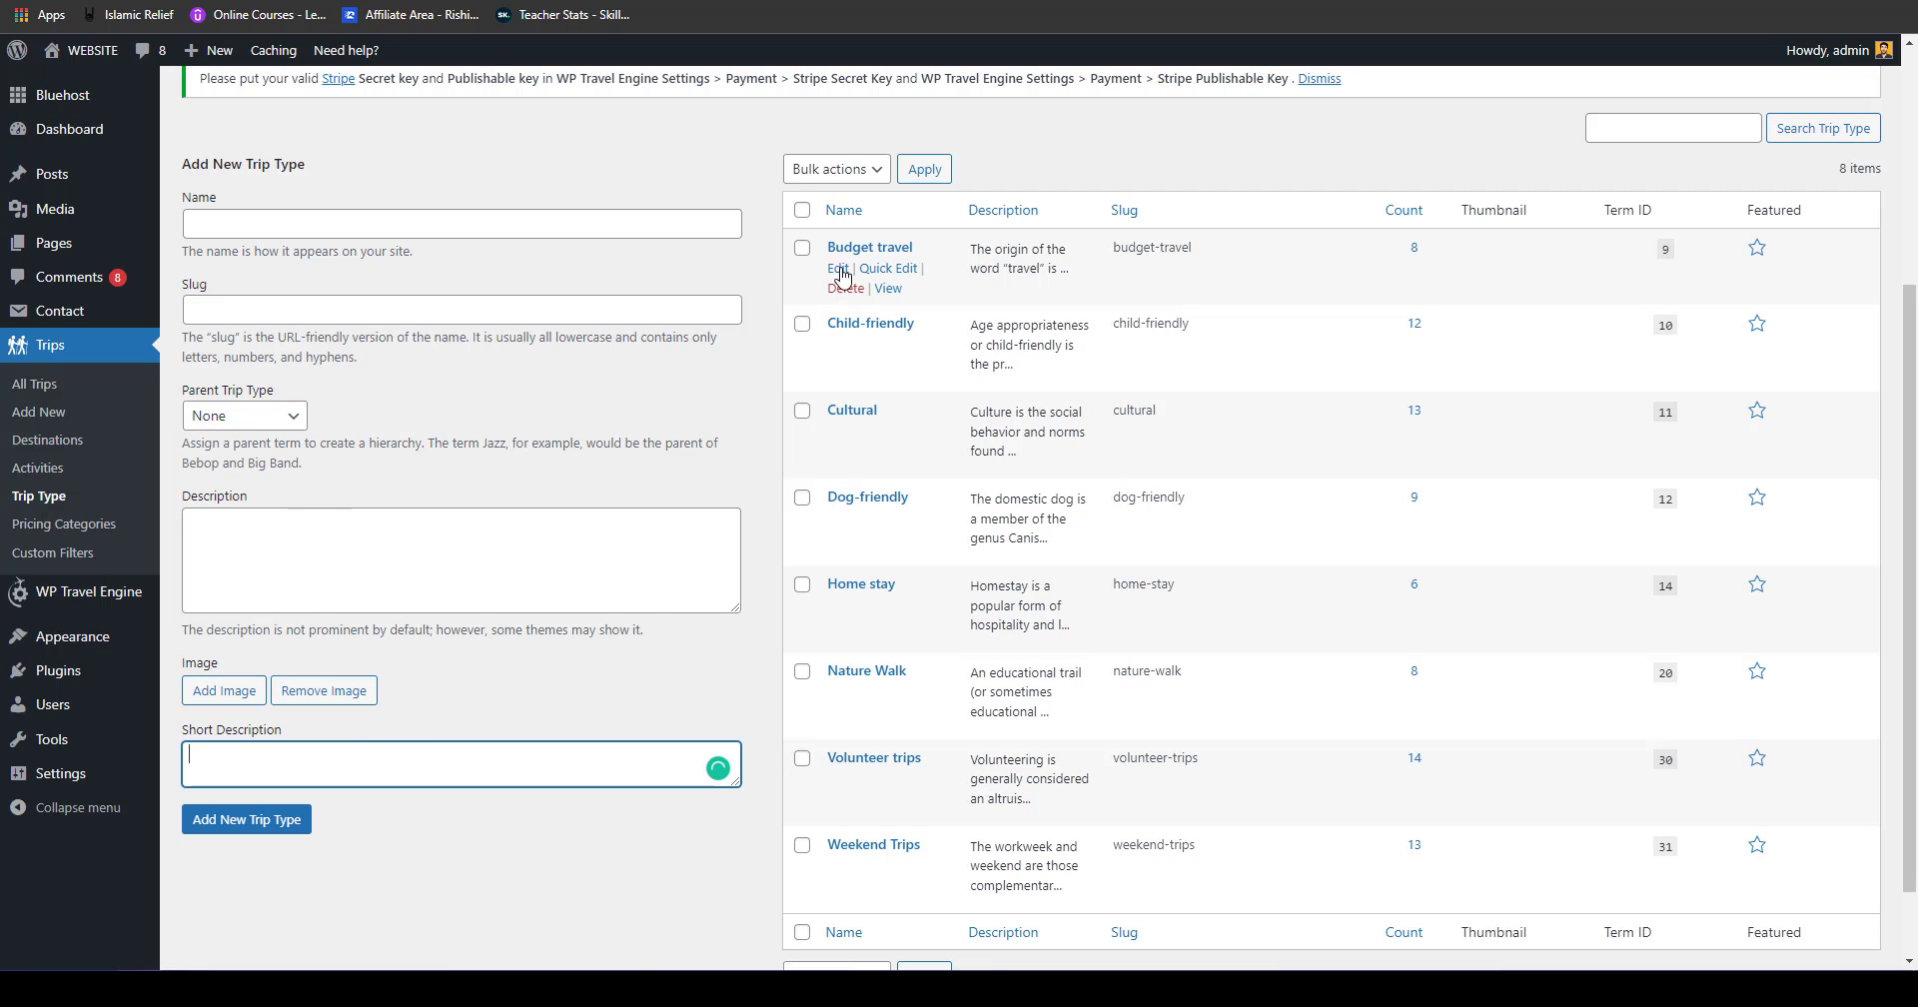
Step: Open the Budget travel trip type for editing and bring up the chooser for its image
left_click(839, 270)
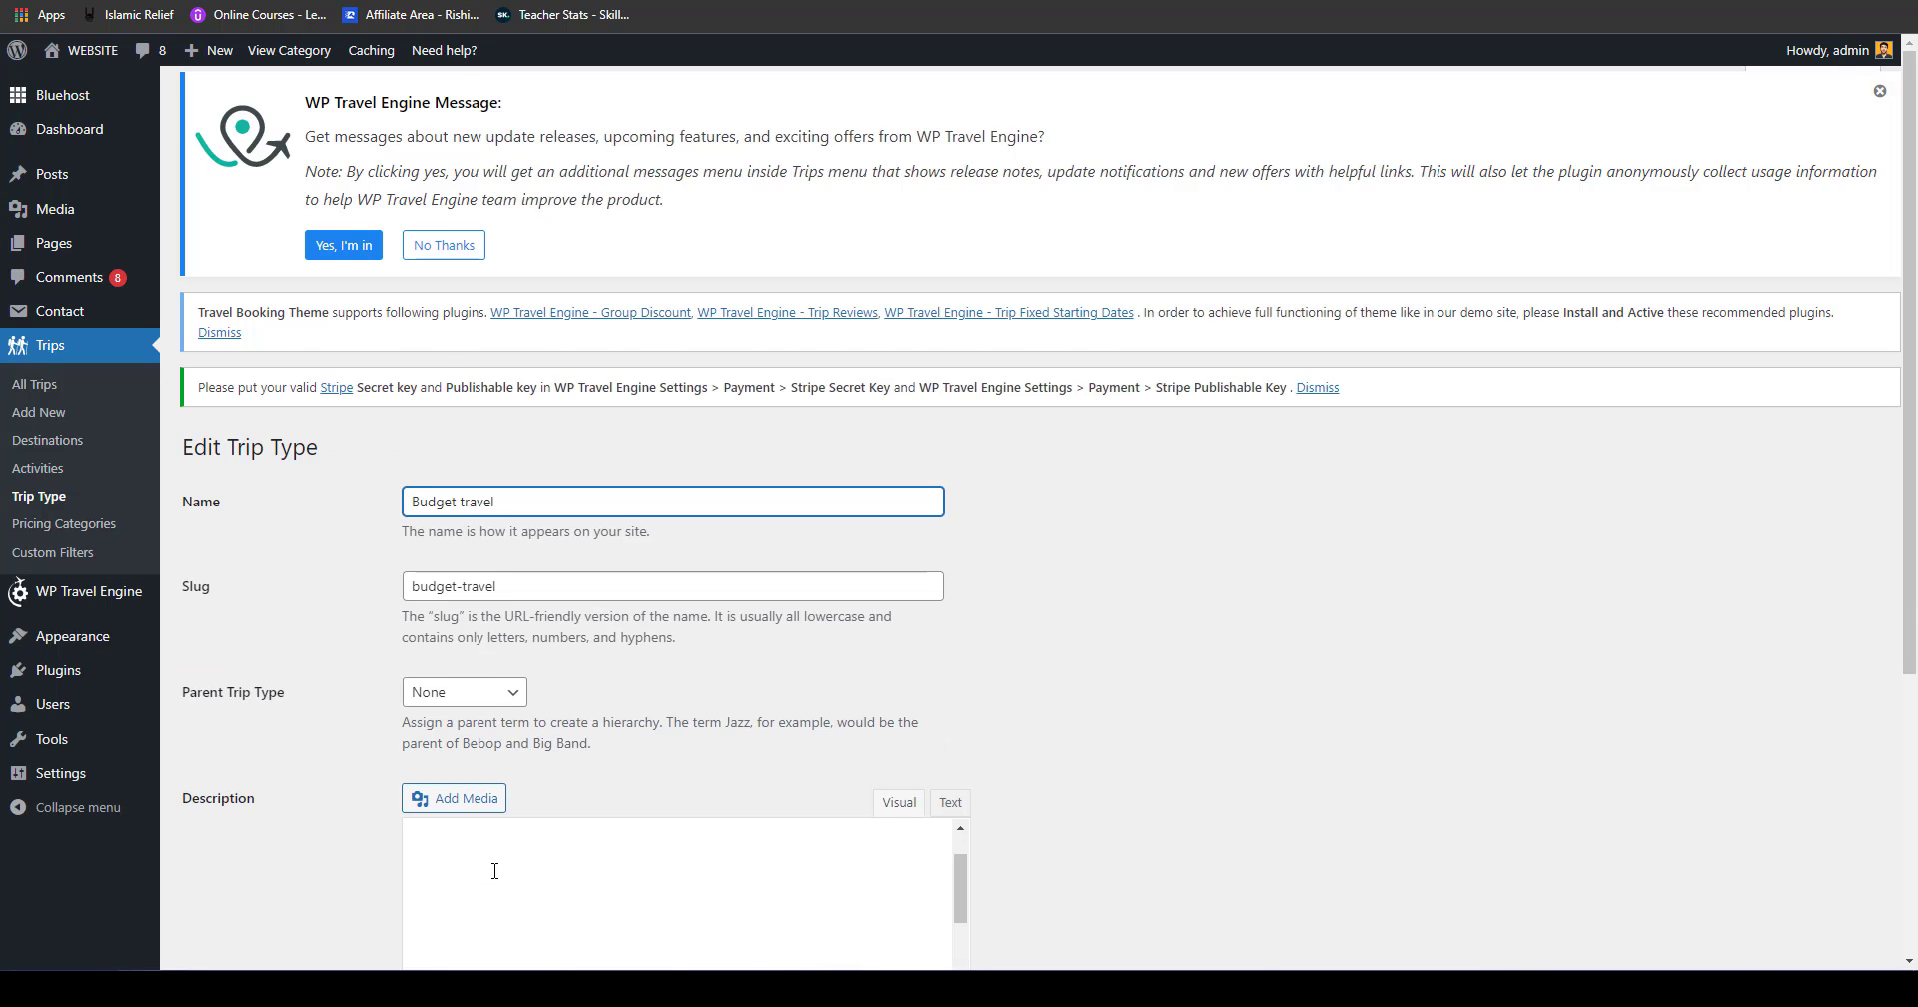
scroll(455, 804, "down", 4)
scroll(455, 805, "down", 3)
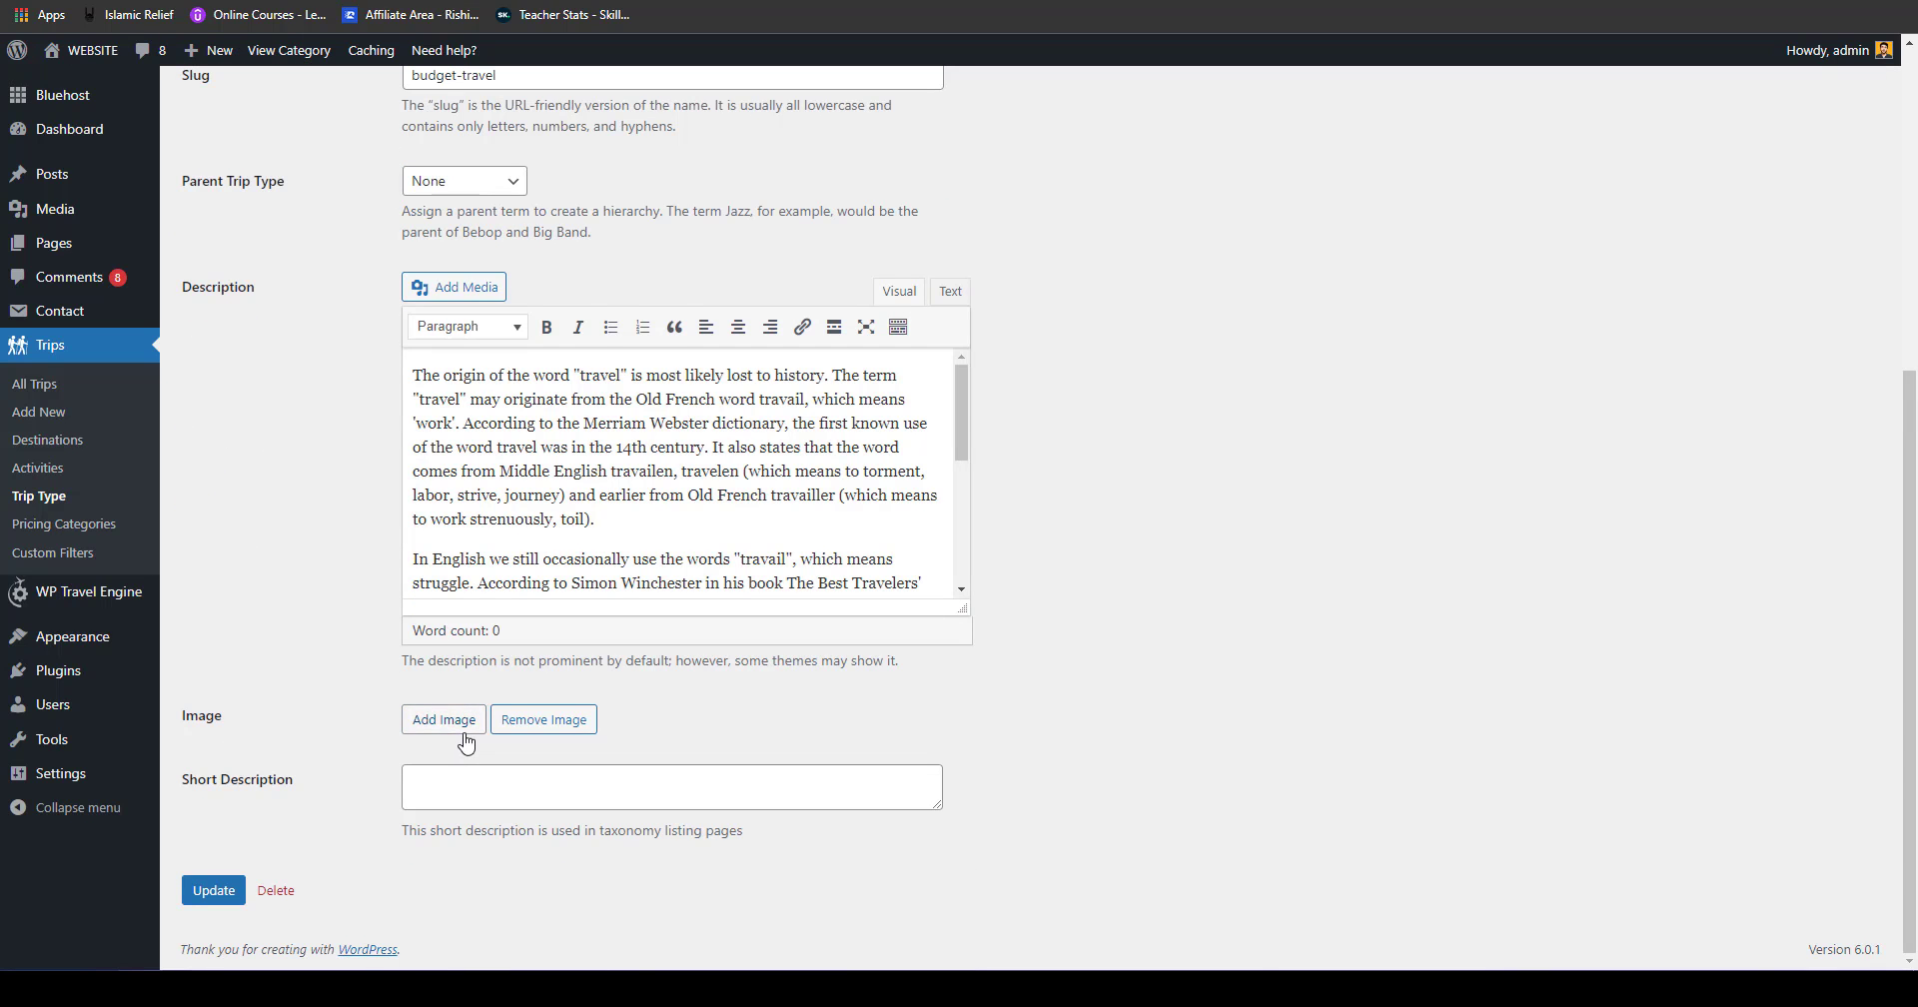
left_click(454, 722)
left_click(1860, 90)
scroll(628, 421, "up", 4)
scroll(525, 494, "down", 4)
left_click(469, 719)
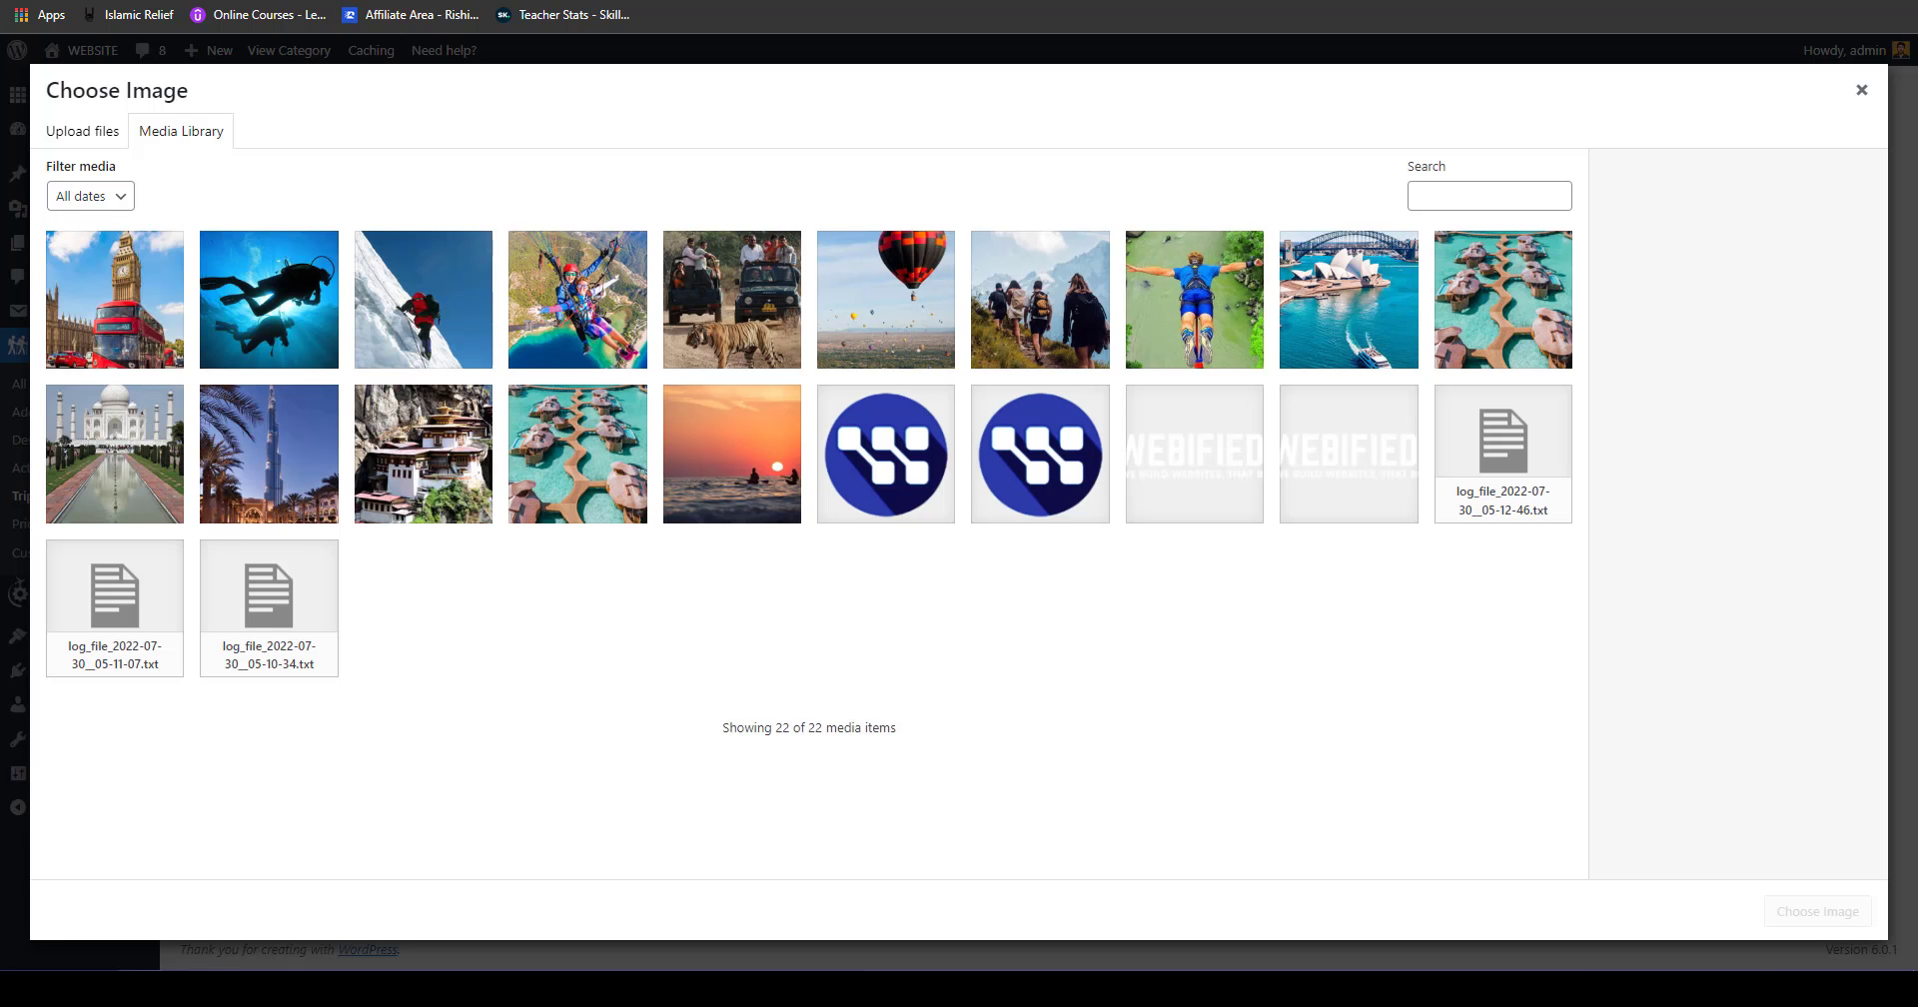
Step: Upload the business-friendly, child-friendly, dog-friendly, home-stay and solo-travel images from the Travel Types folder to the media library, and close the image chooser
left_click(68, 136)
left_click(985, 479)
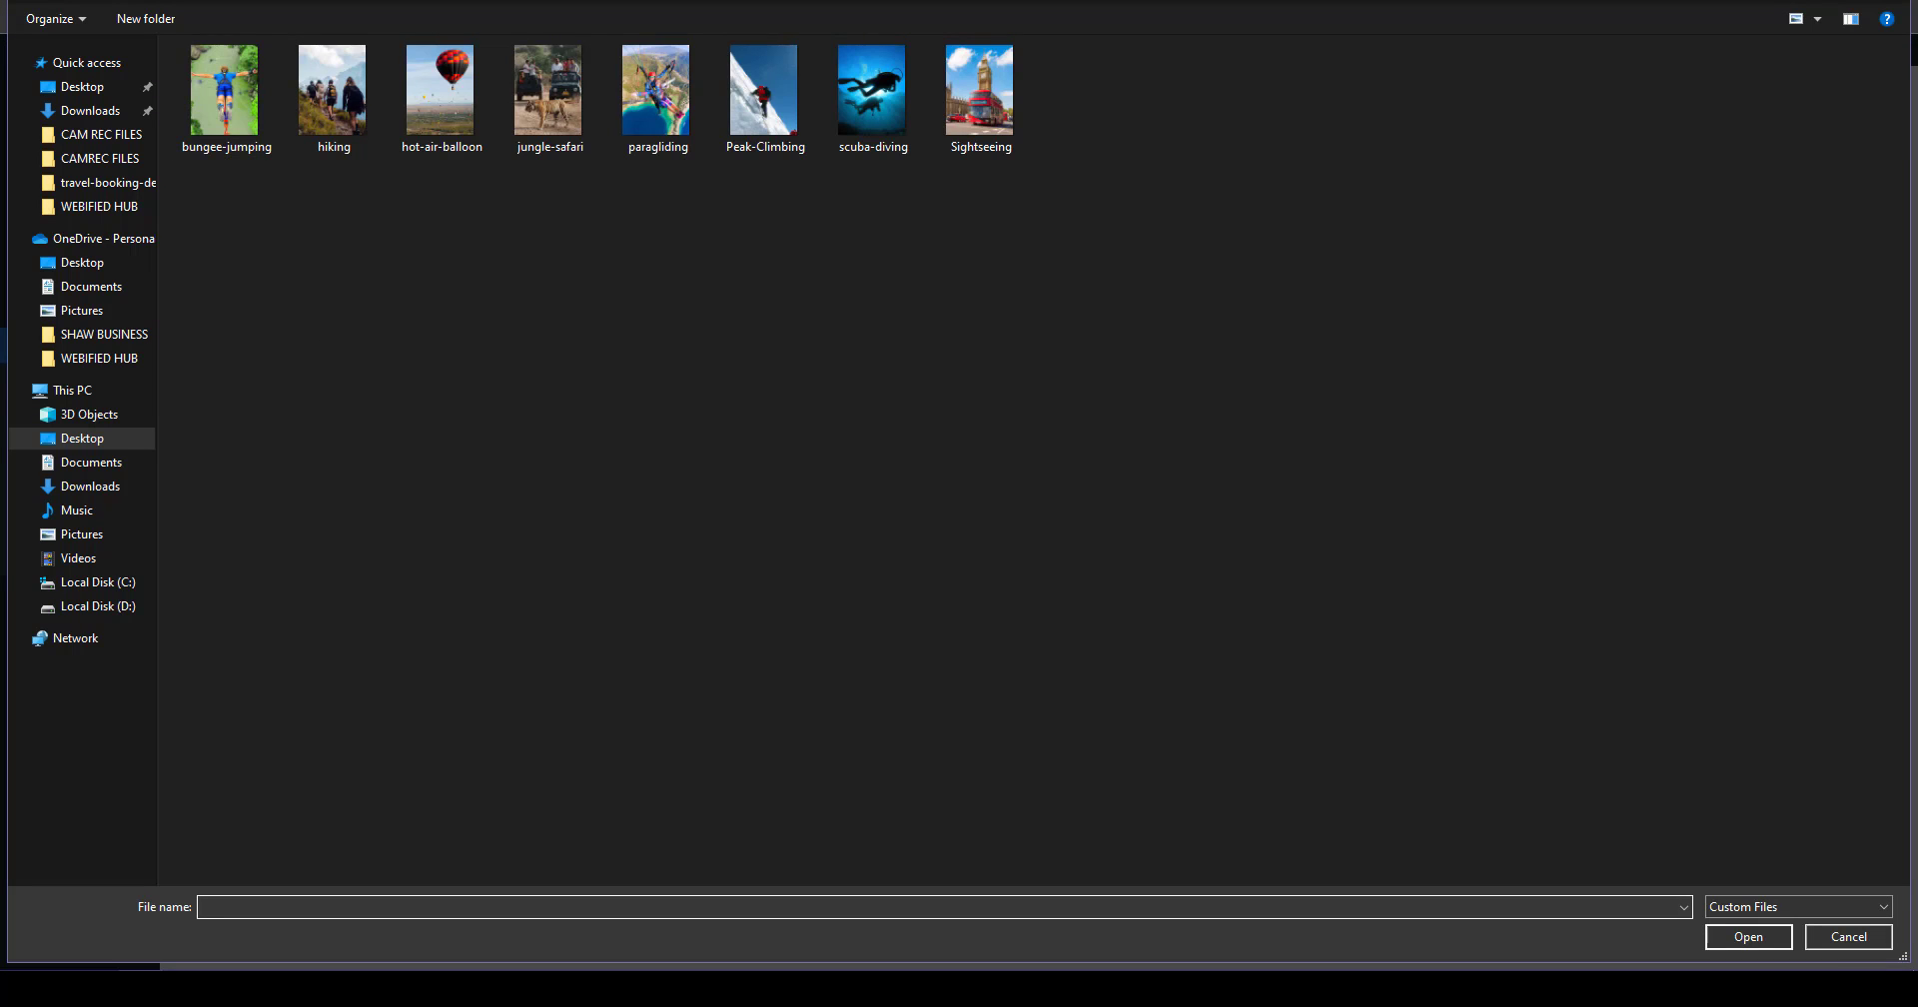
left_click(98, 0)
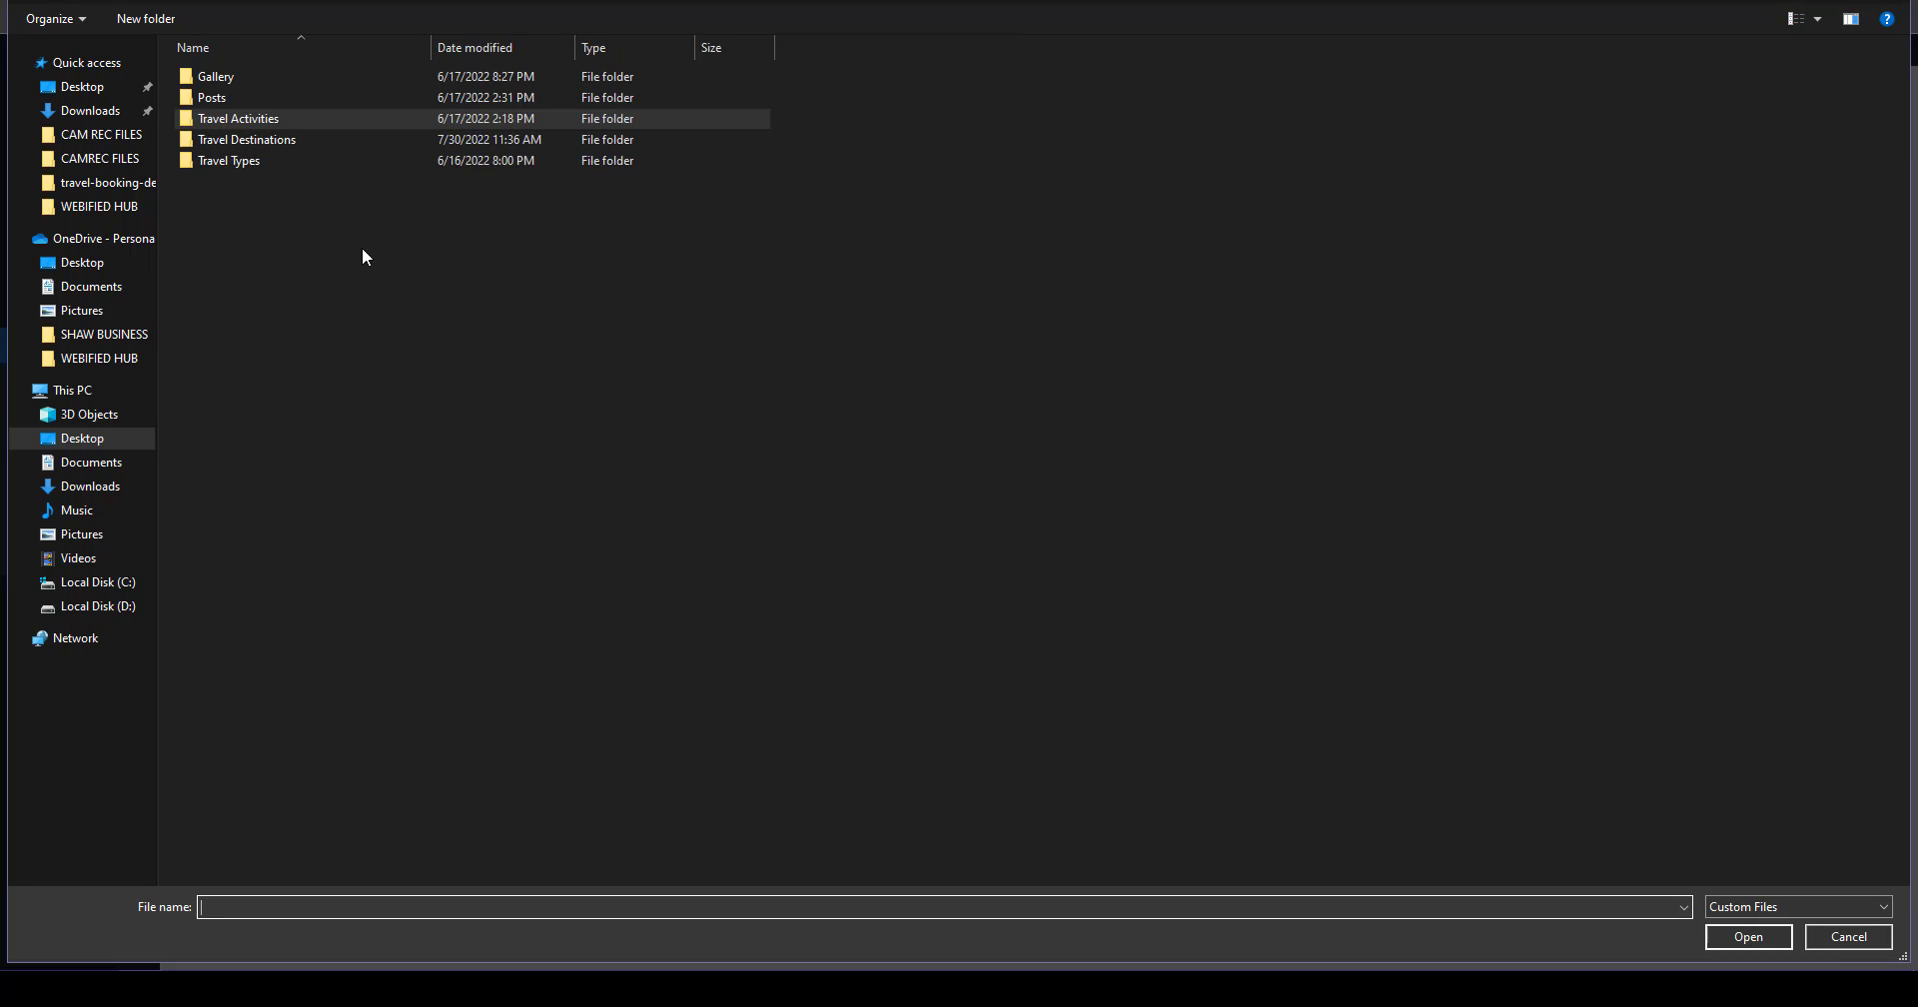
double_click(267, 160)
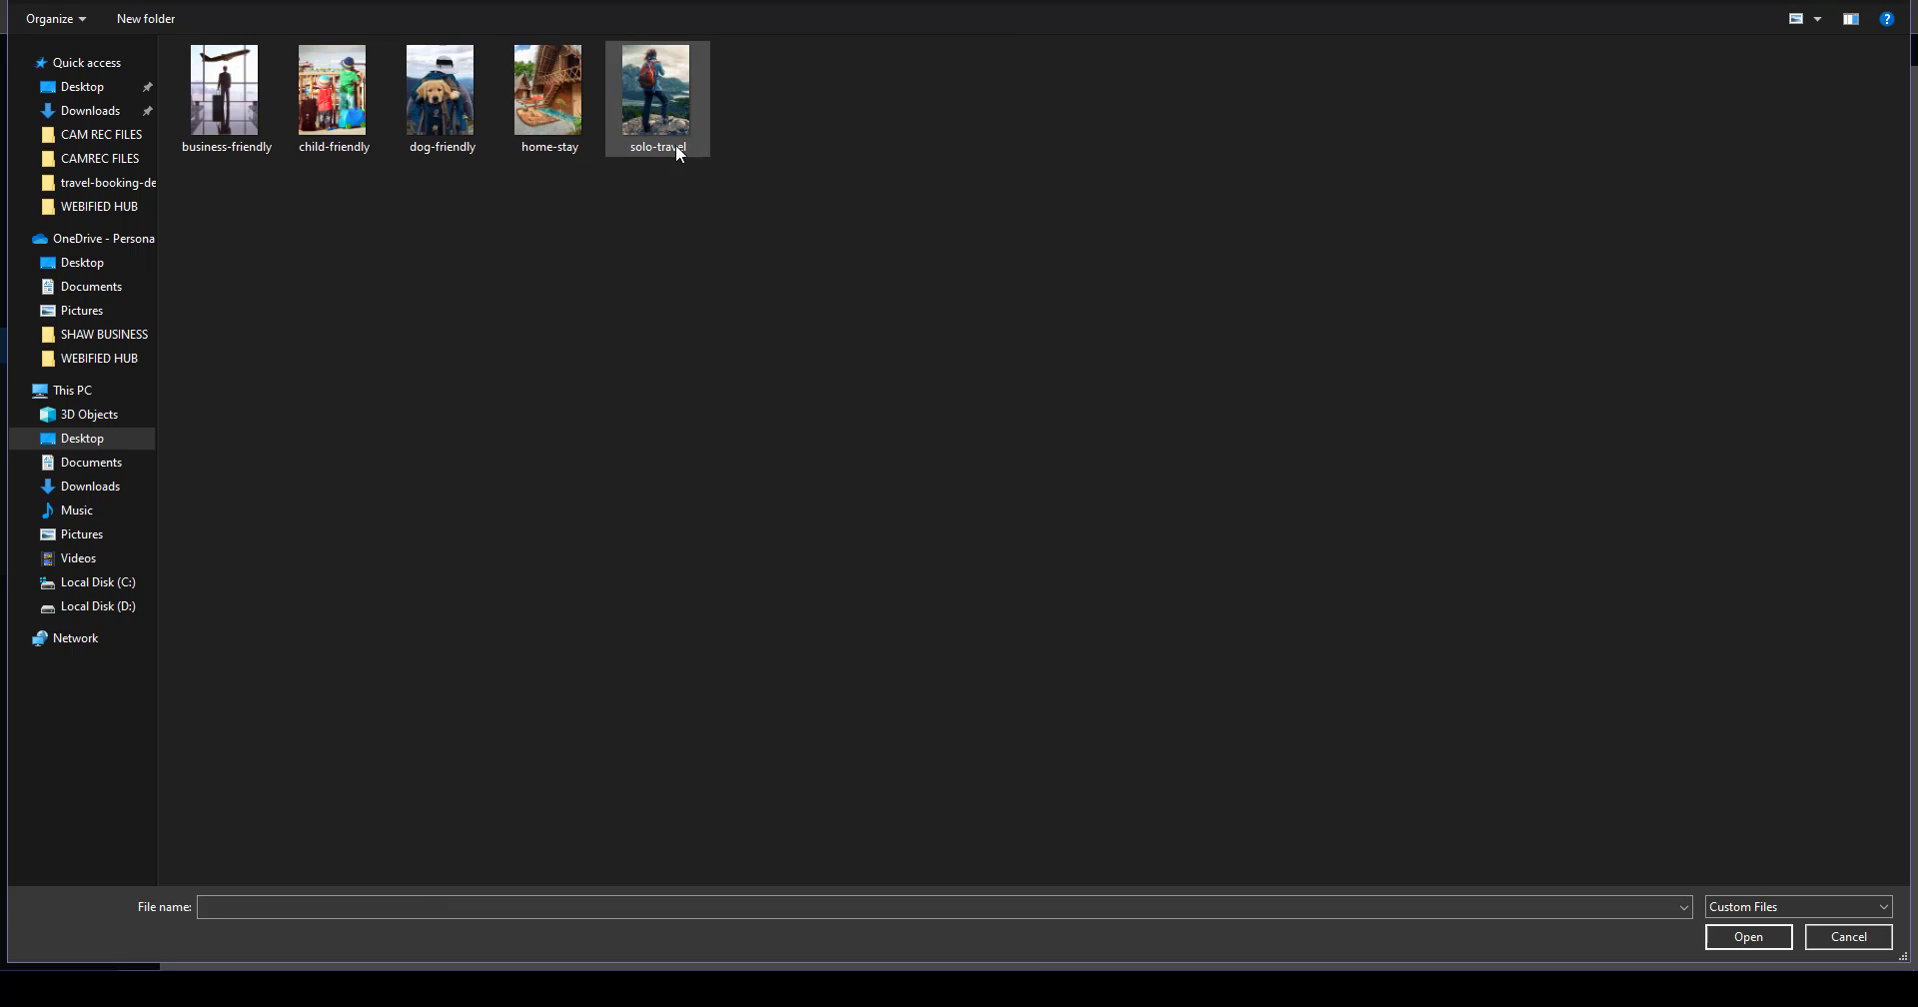
left_click_drag(220, 172, 842, 124)
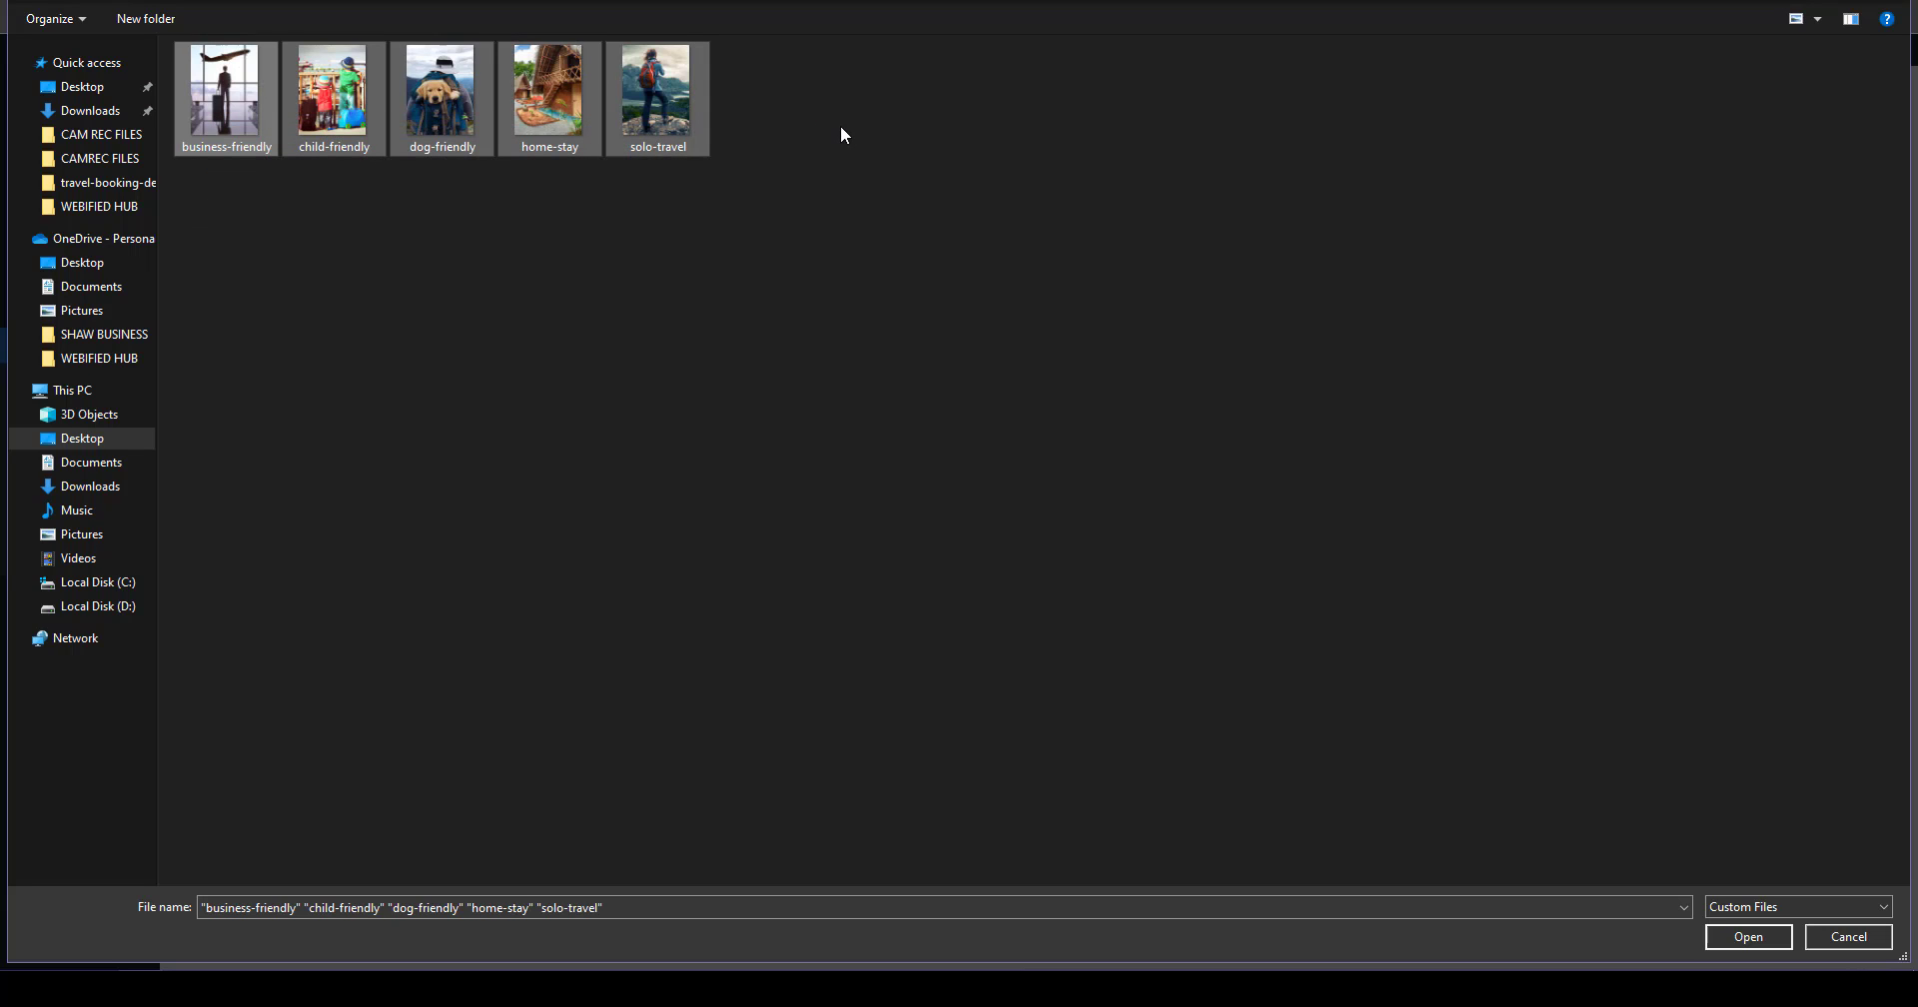
left_click(1738, 936)
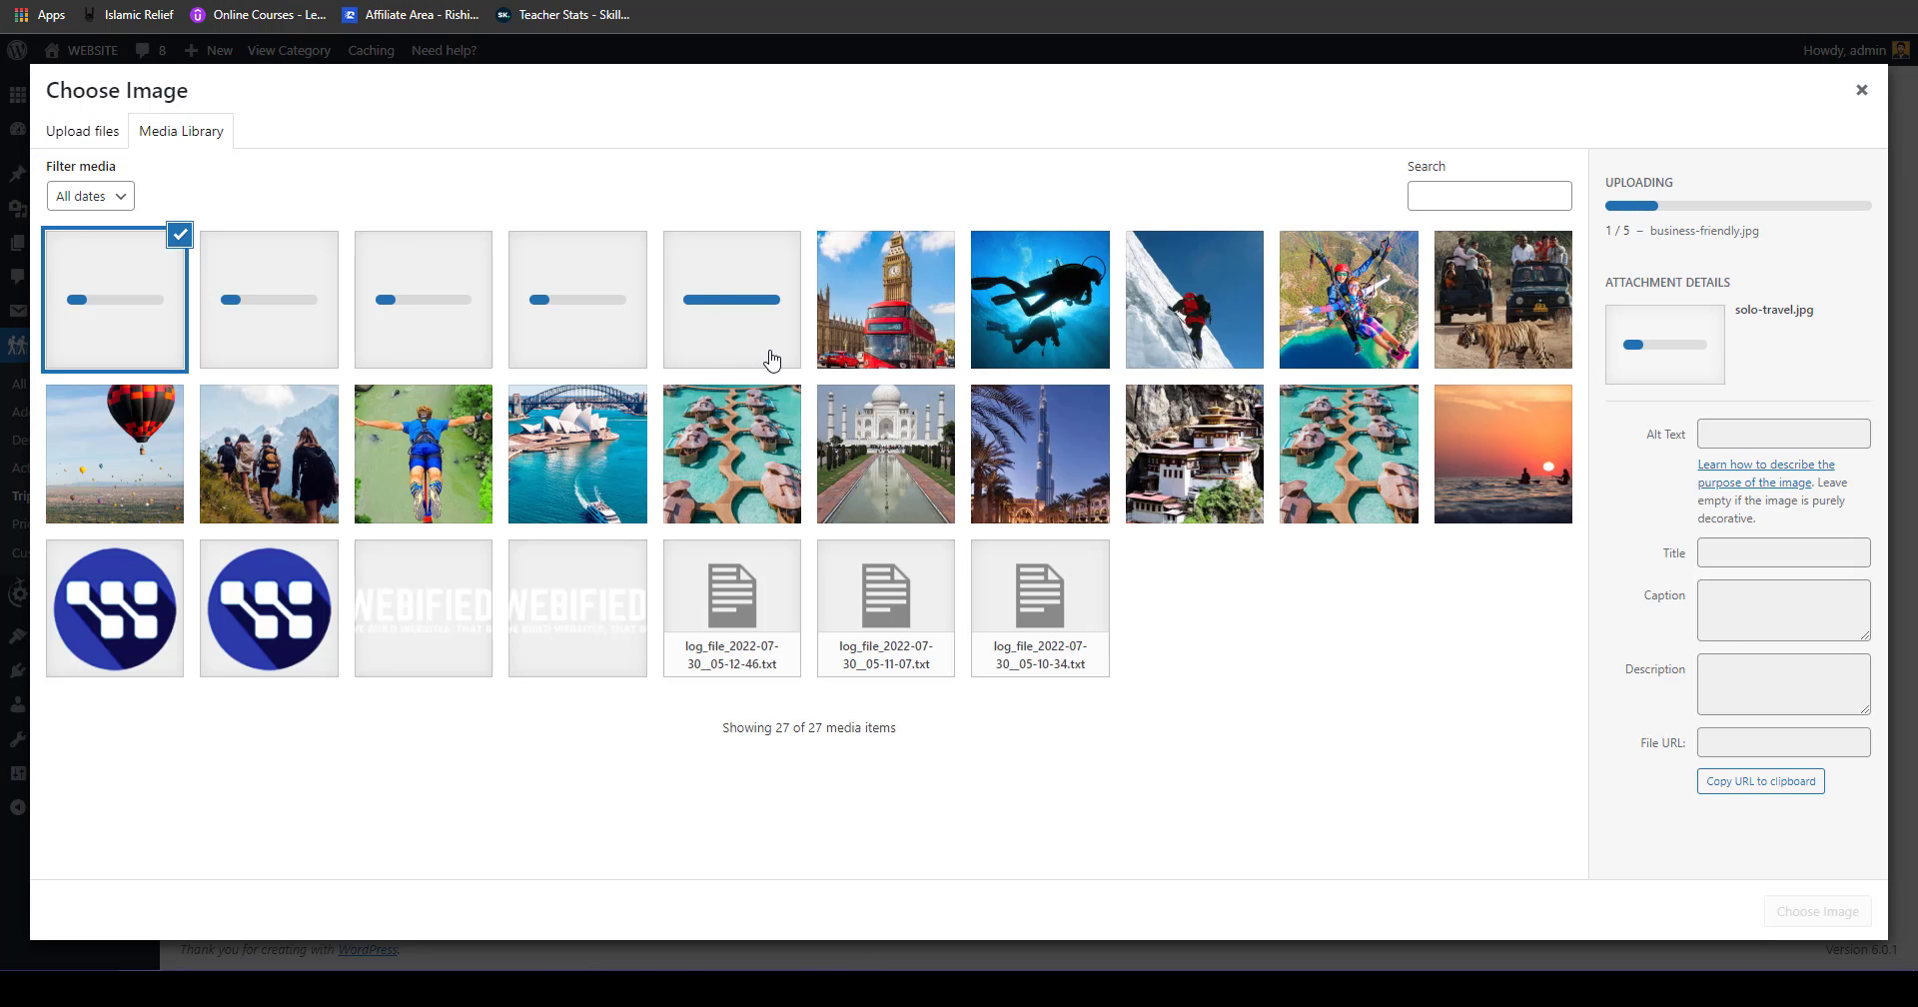
key("Escape")
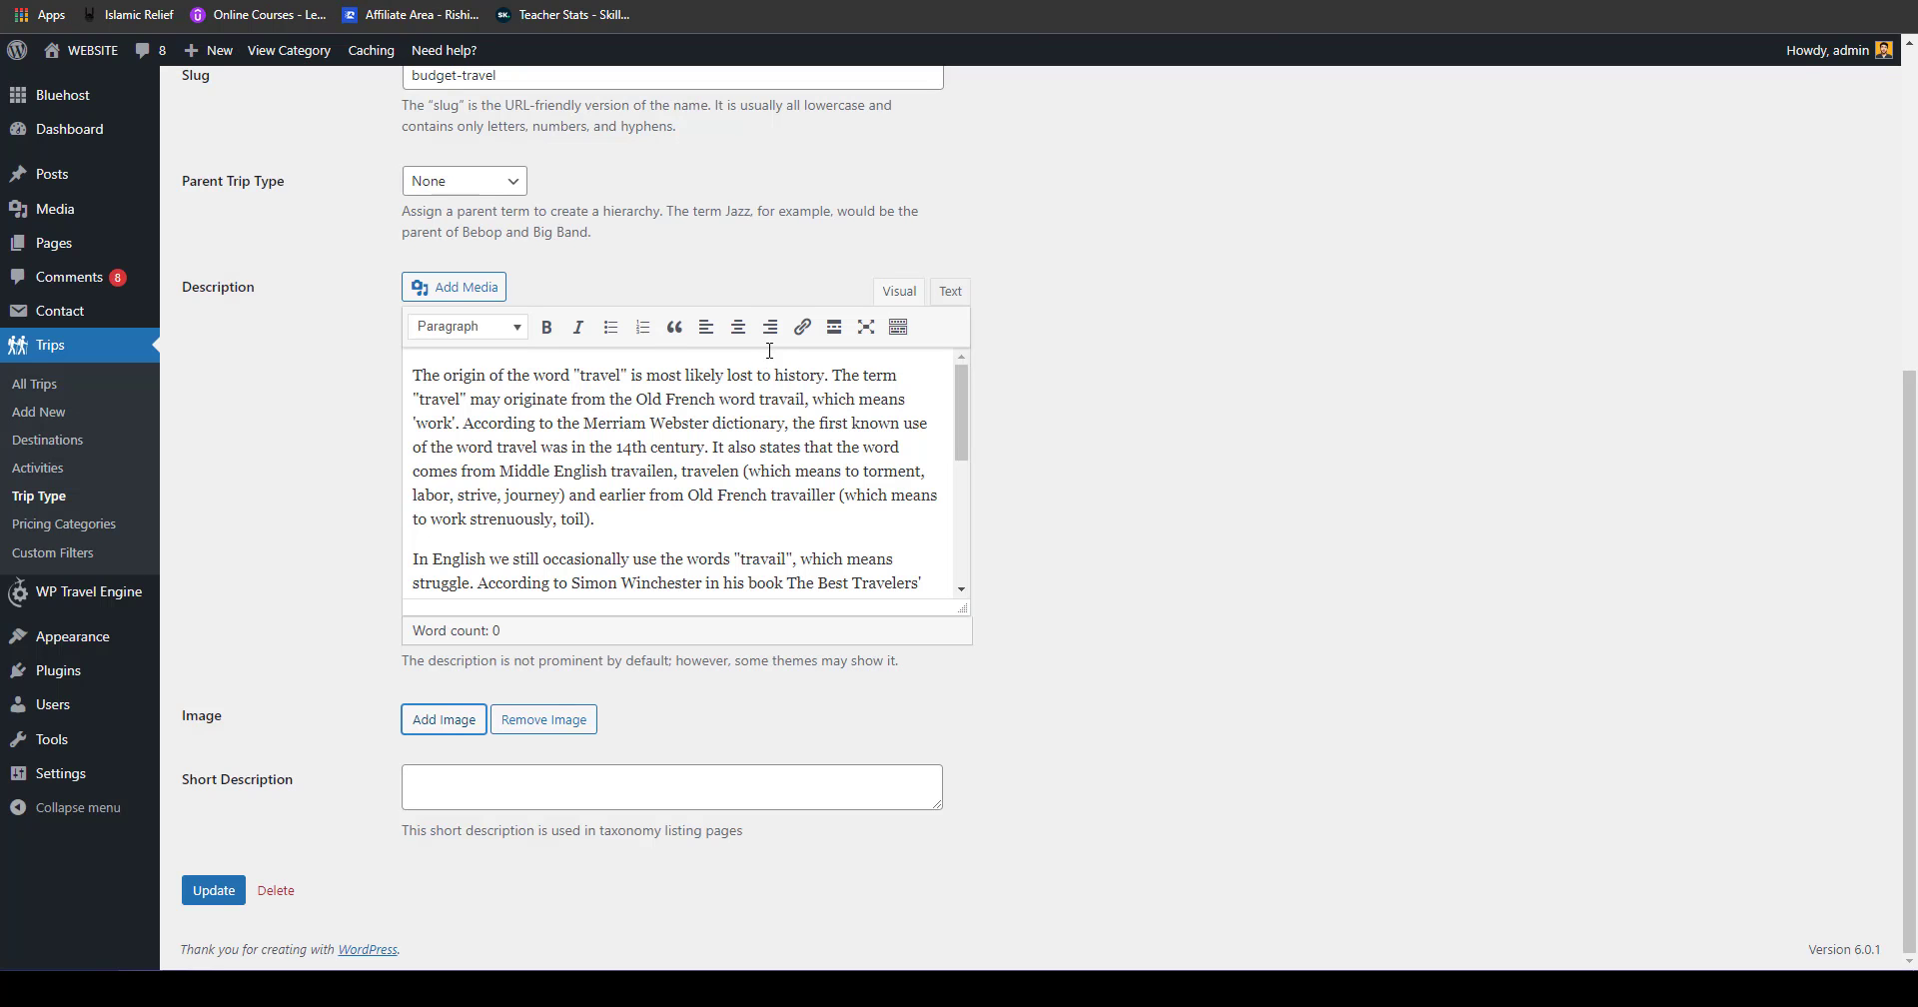
Step: Change the trip type's slug to costeffective-travel
left_click_drag(819, 446, 937, 494)
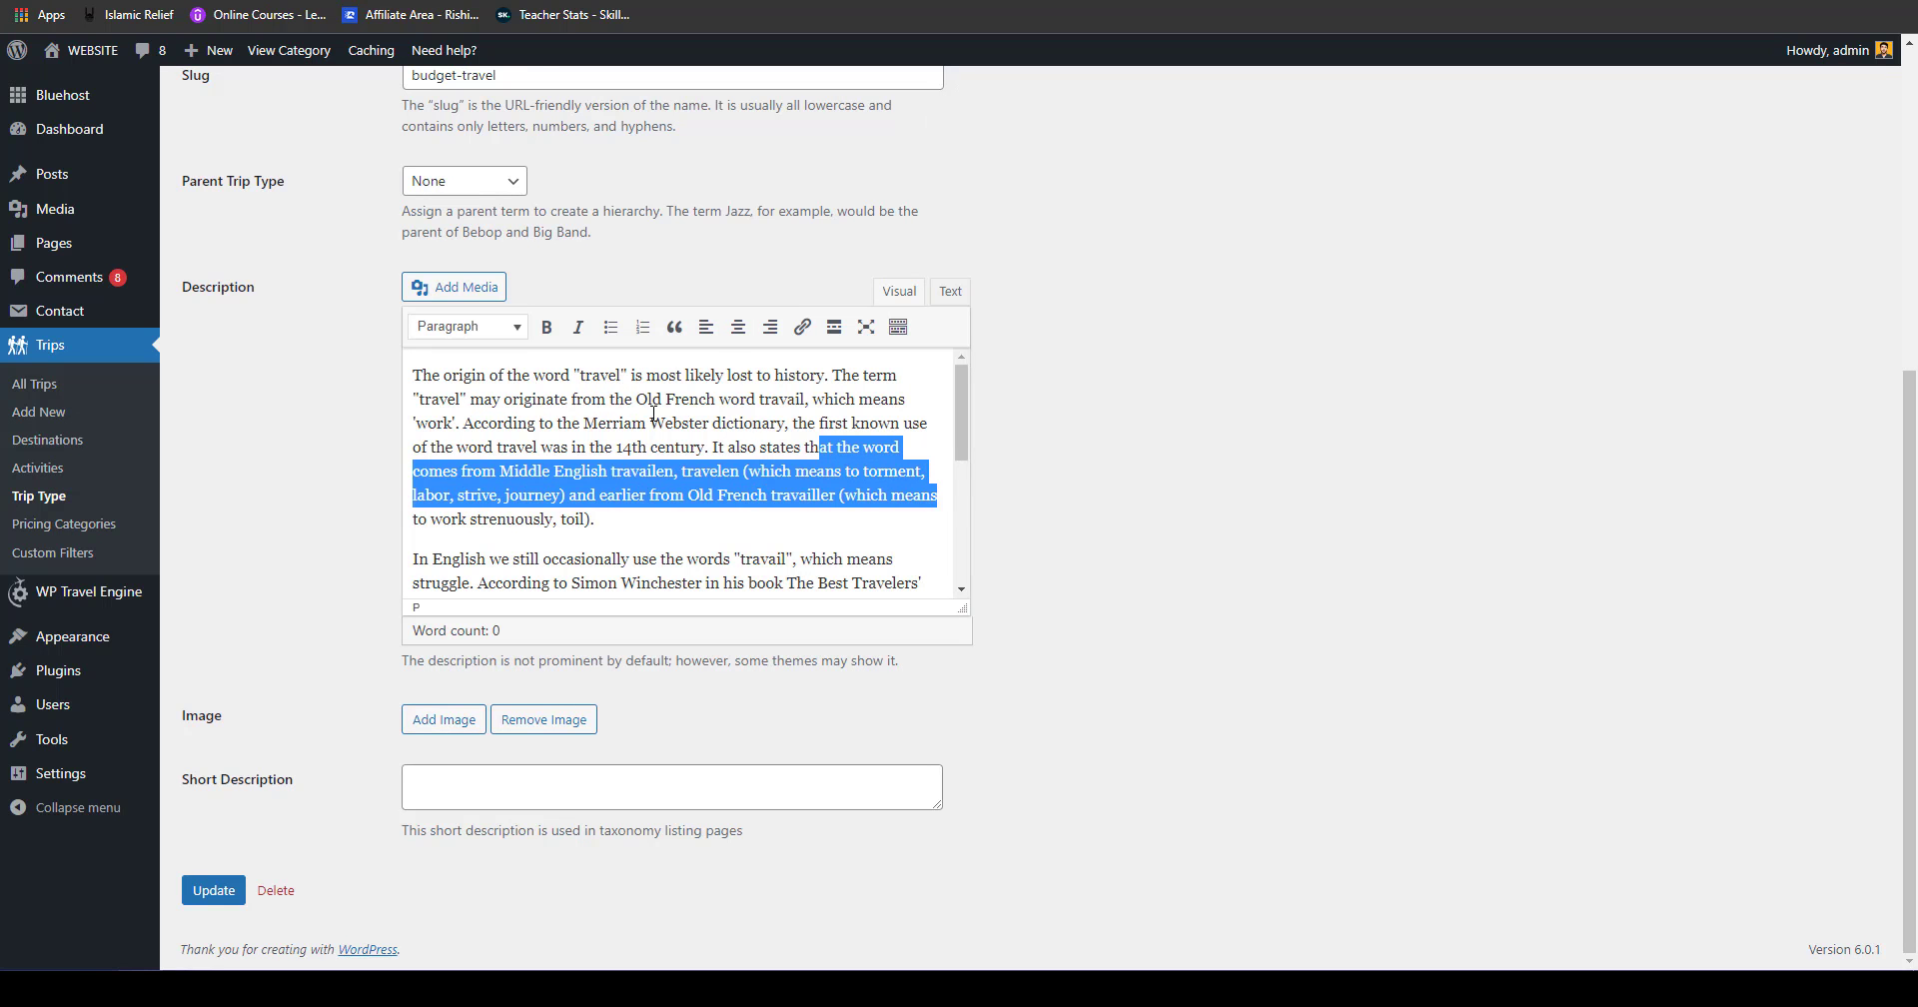
left_click(547, 78)
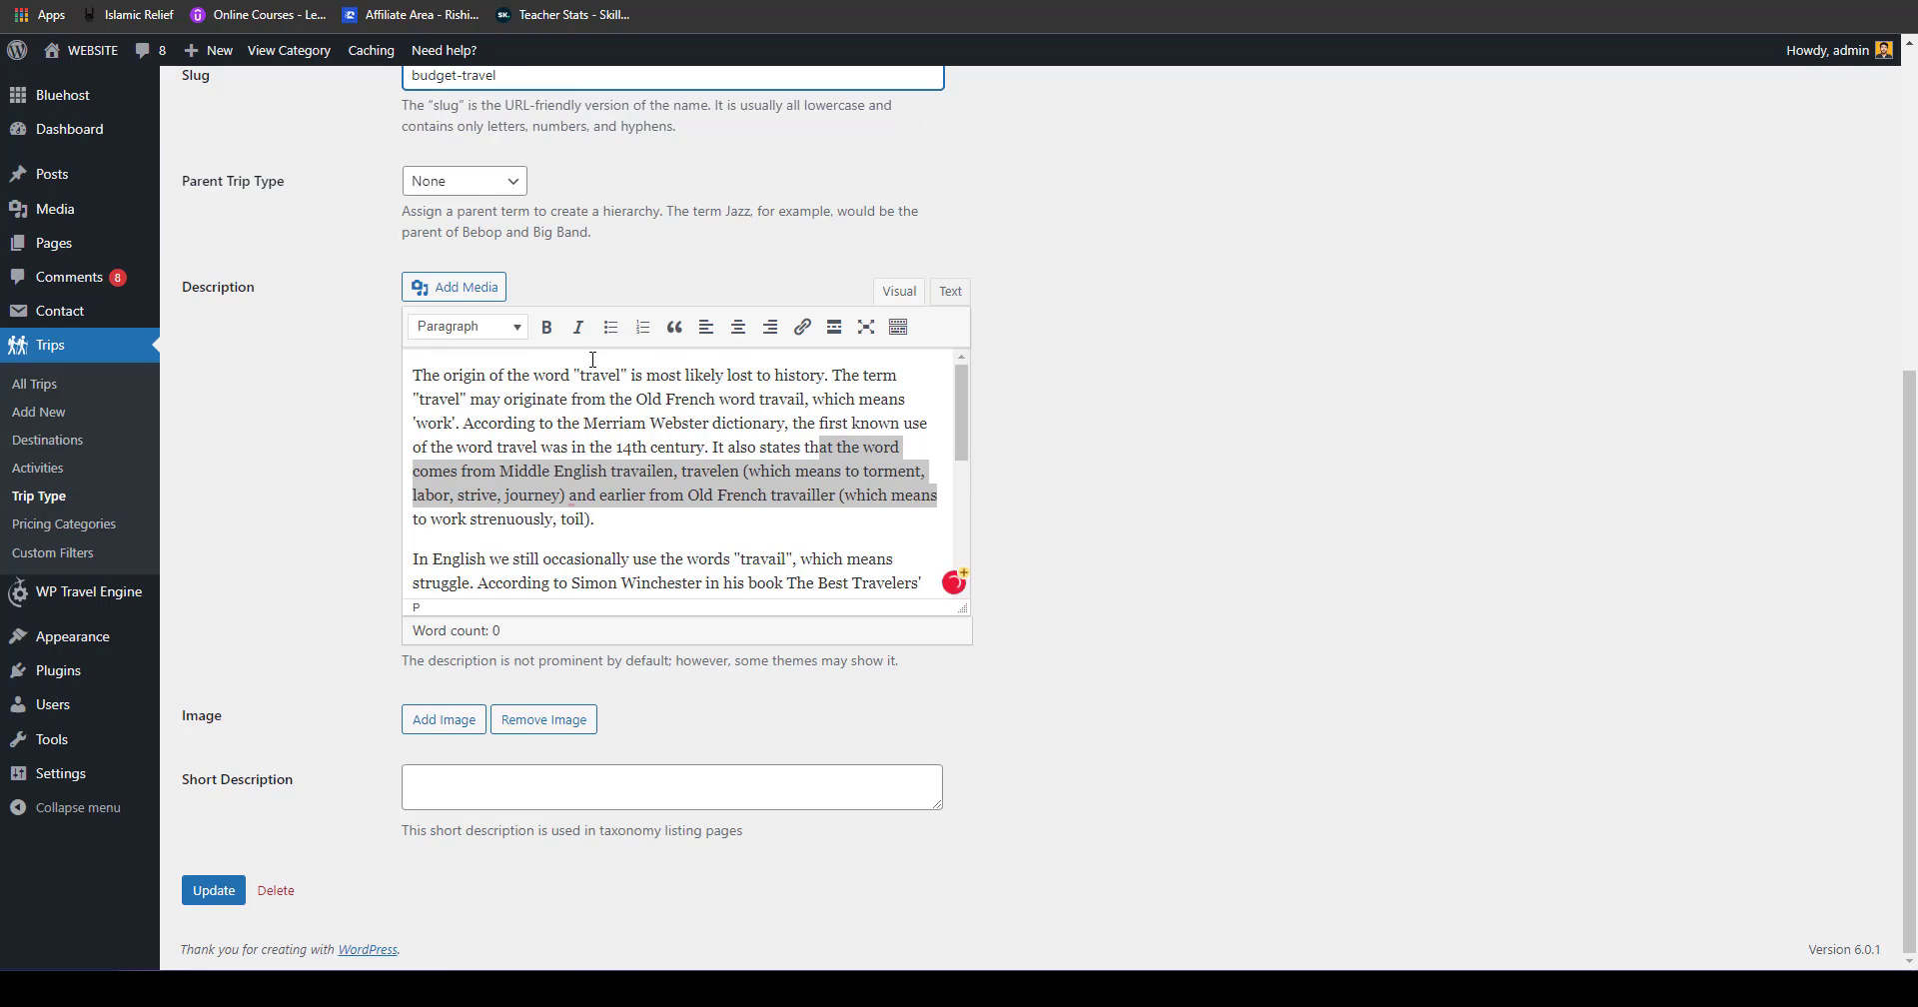
double_click(432, 78)
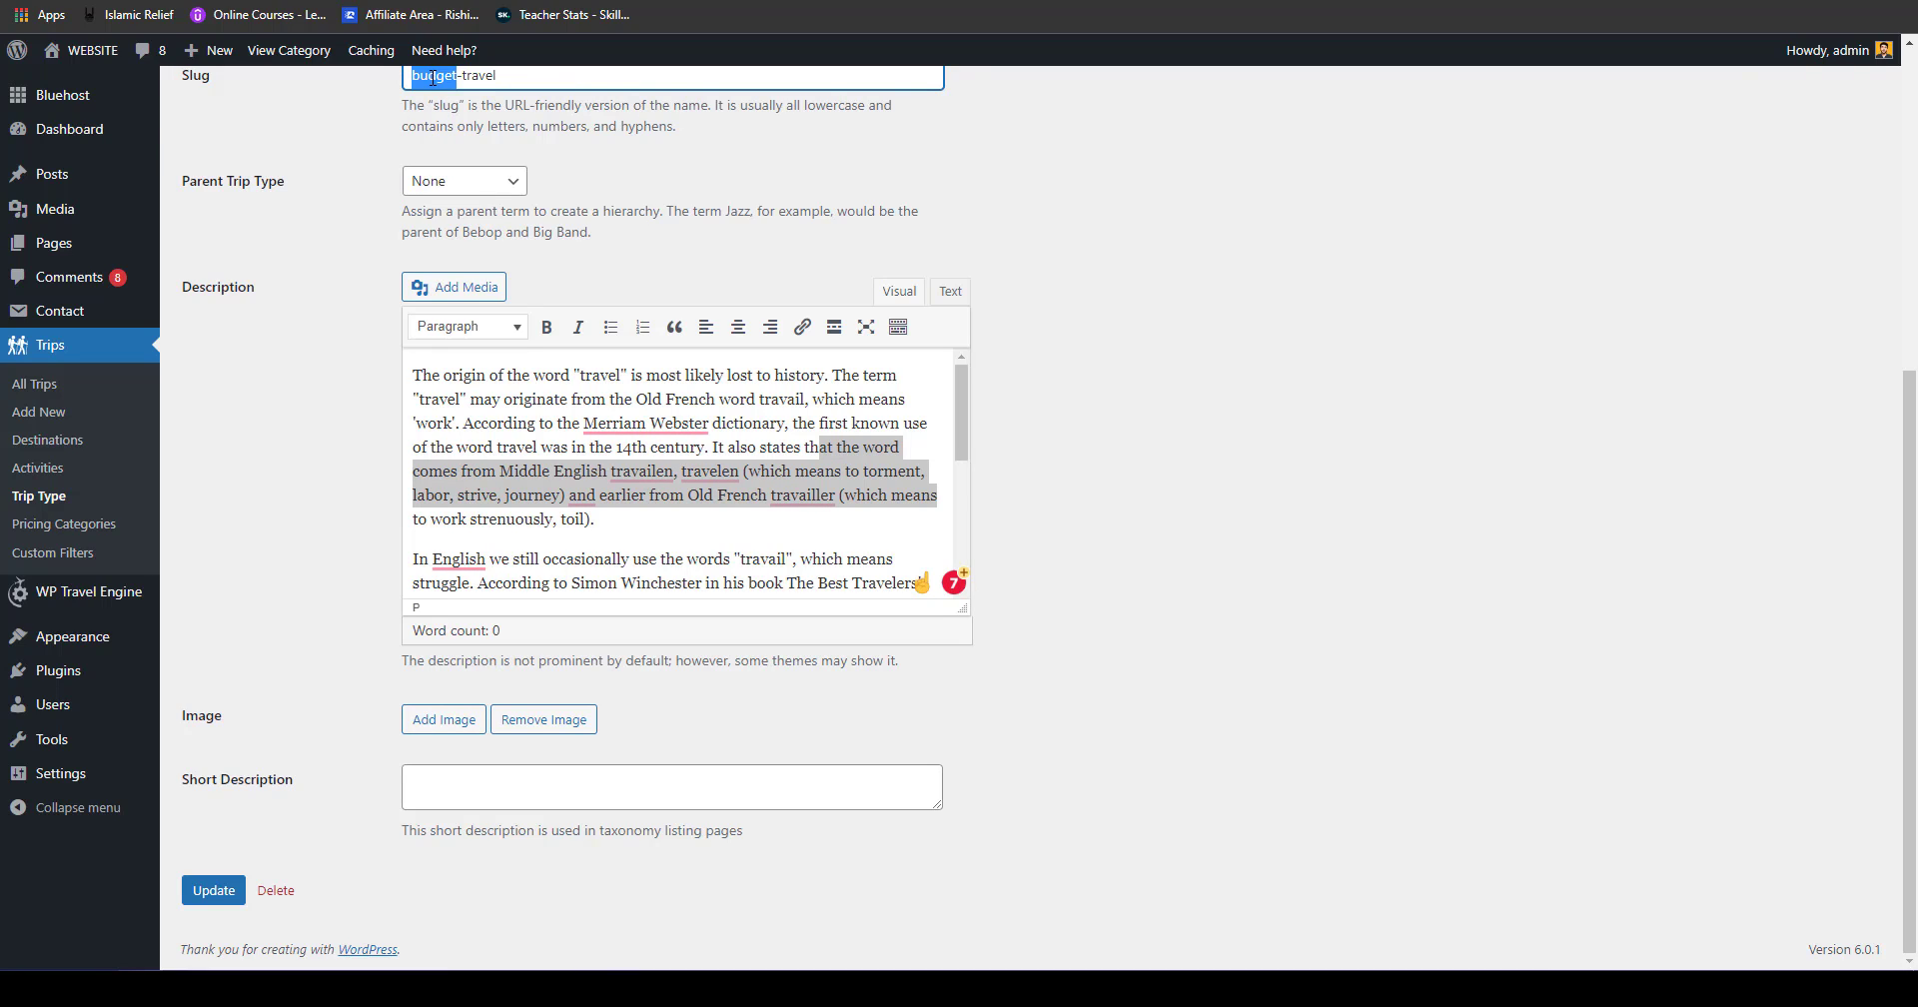
type("cost ef")
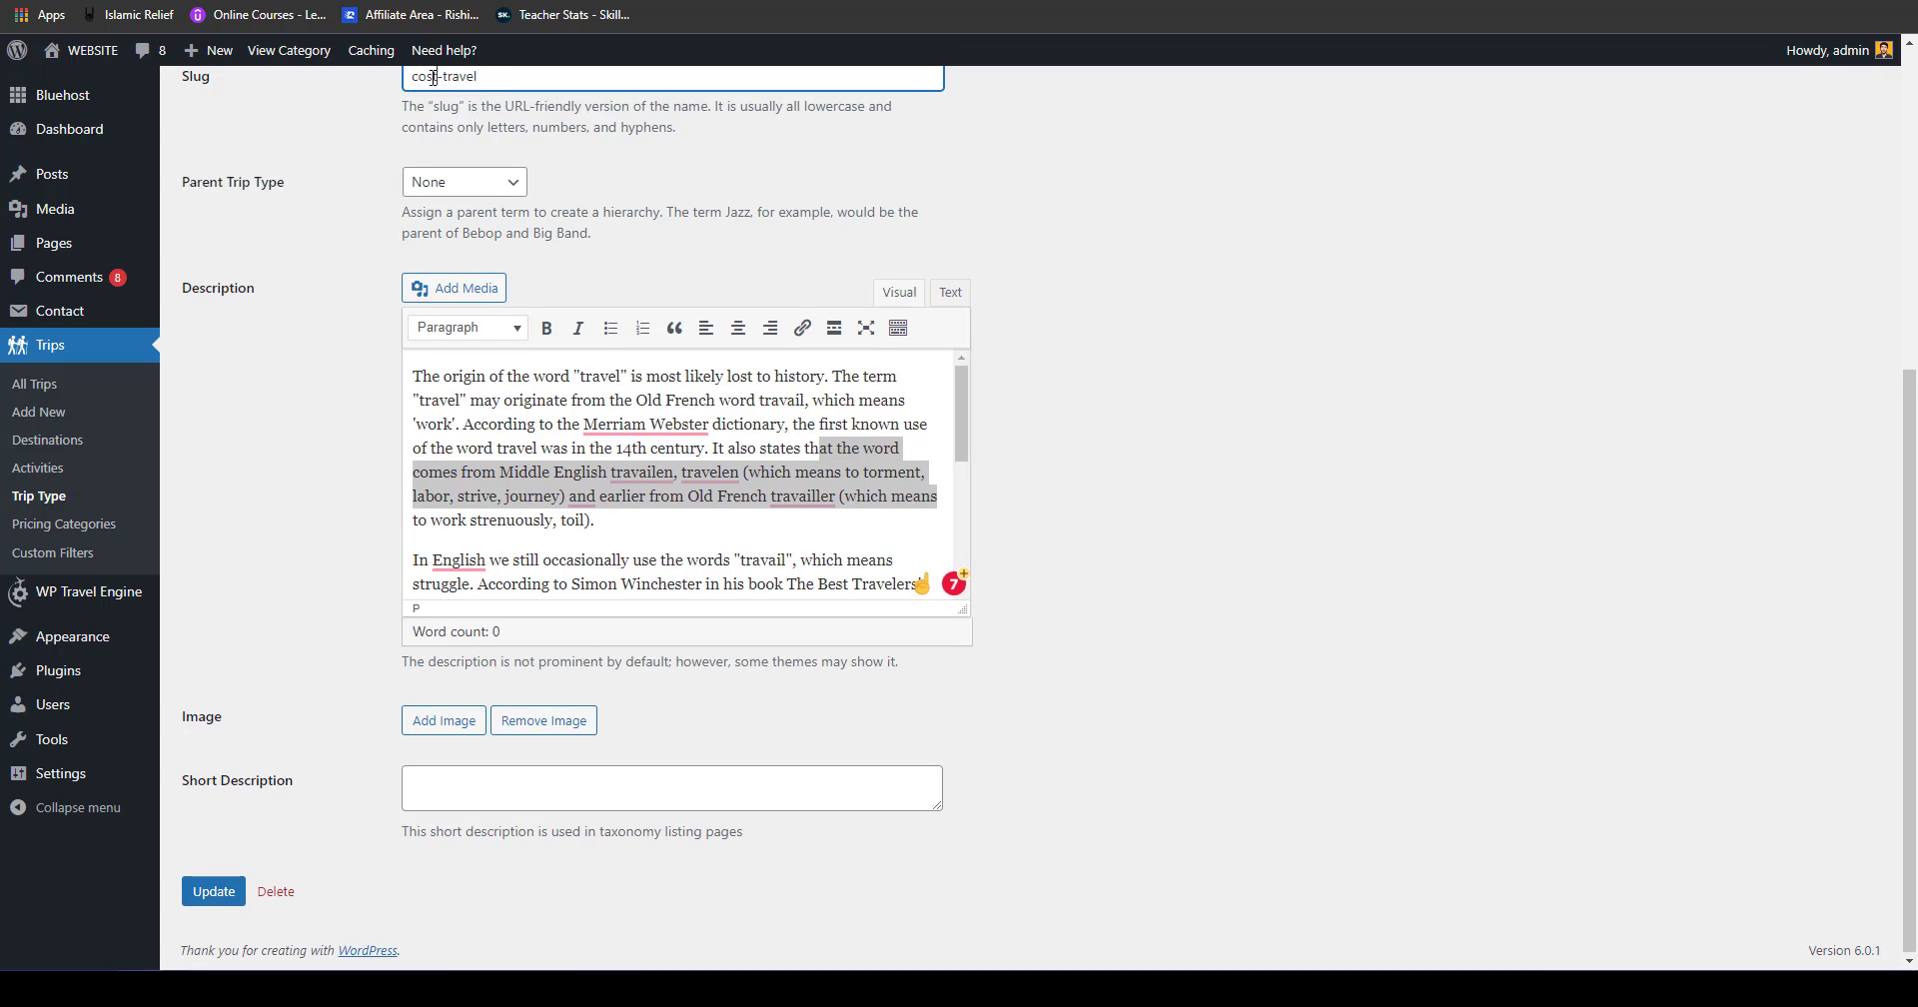
key("BackSpace")
key("BackSpace")
key("BackSpace")
key("BackSpace")
type("effective")
Step: Rename the trip type to Cost Effective travel
scroll(502, 395, "up", 5)
double_click(427, 497)
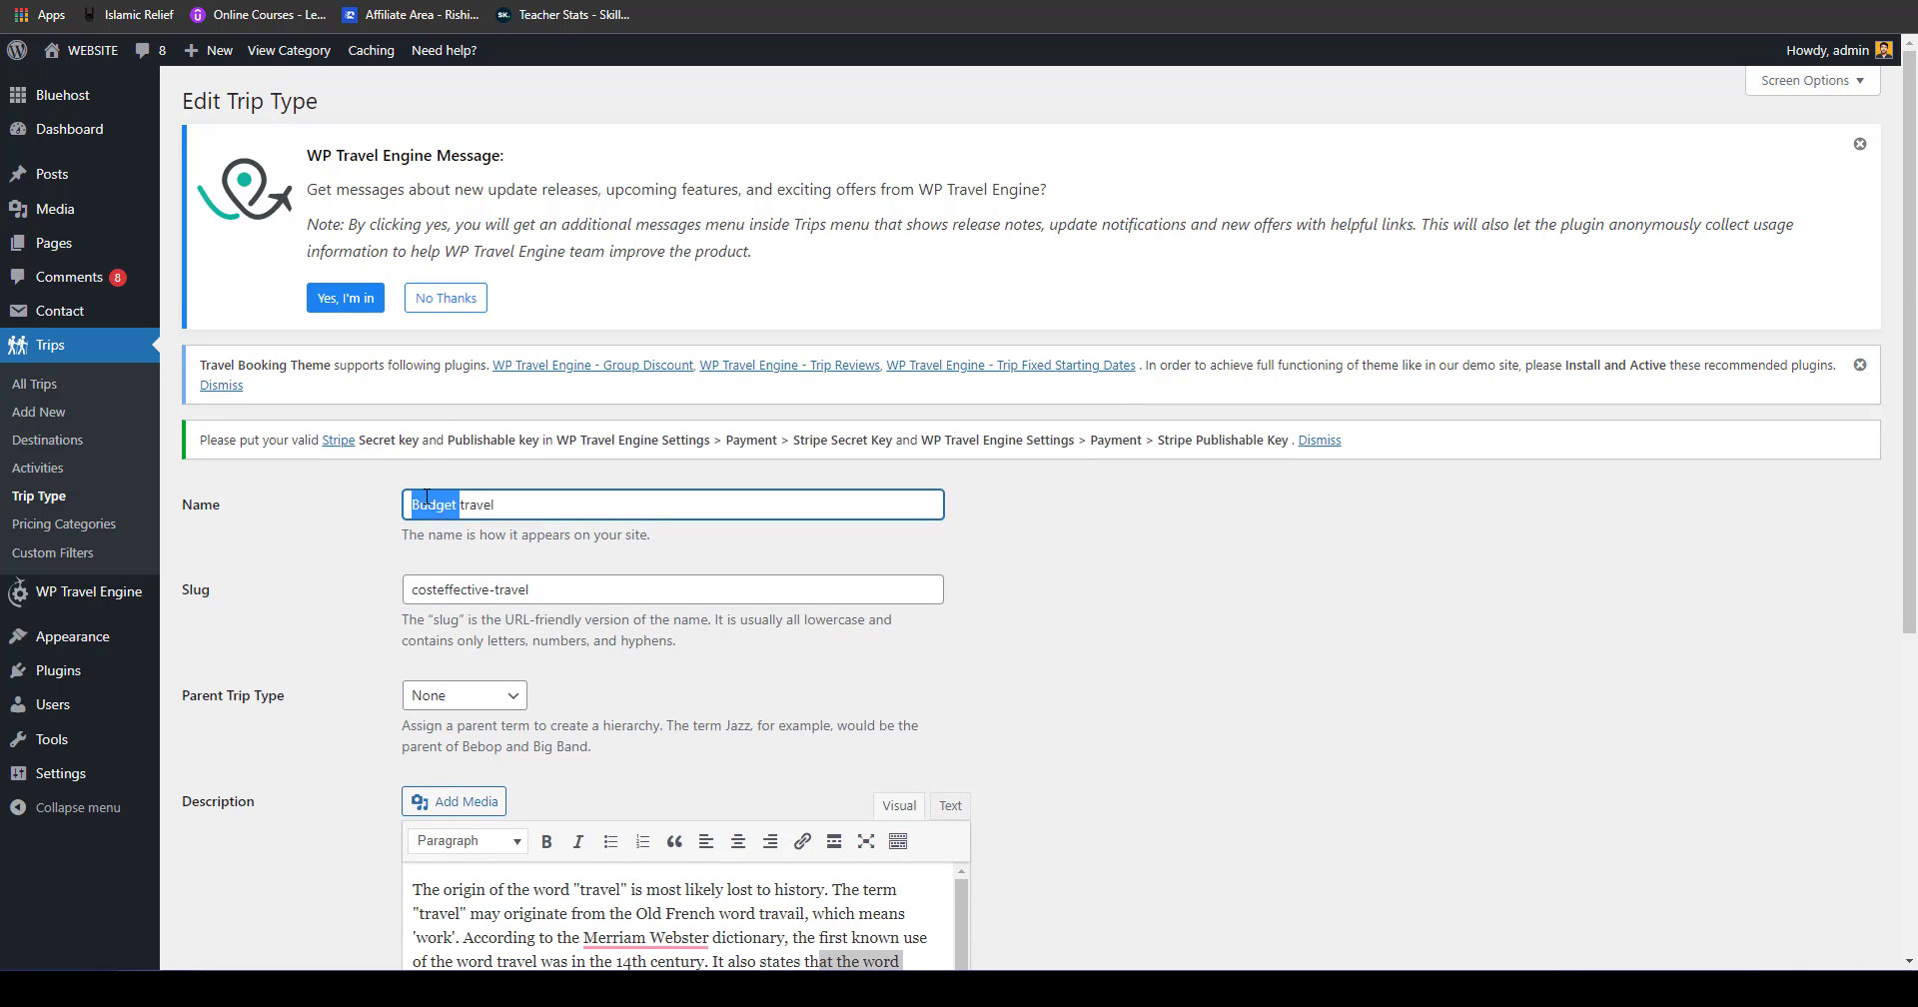
type("Cost Effreective")
Step: Assign the business-friendly image from the media library to the trip type and save the changes
scroll(475, 460, "down", 5)
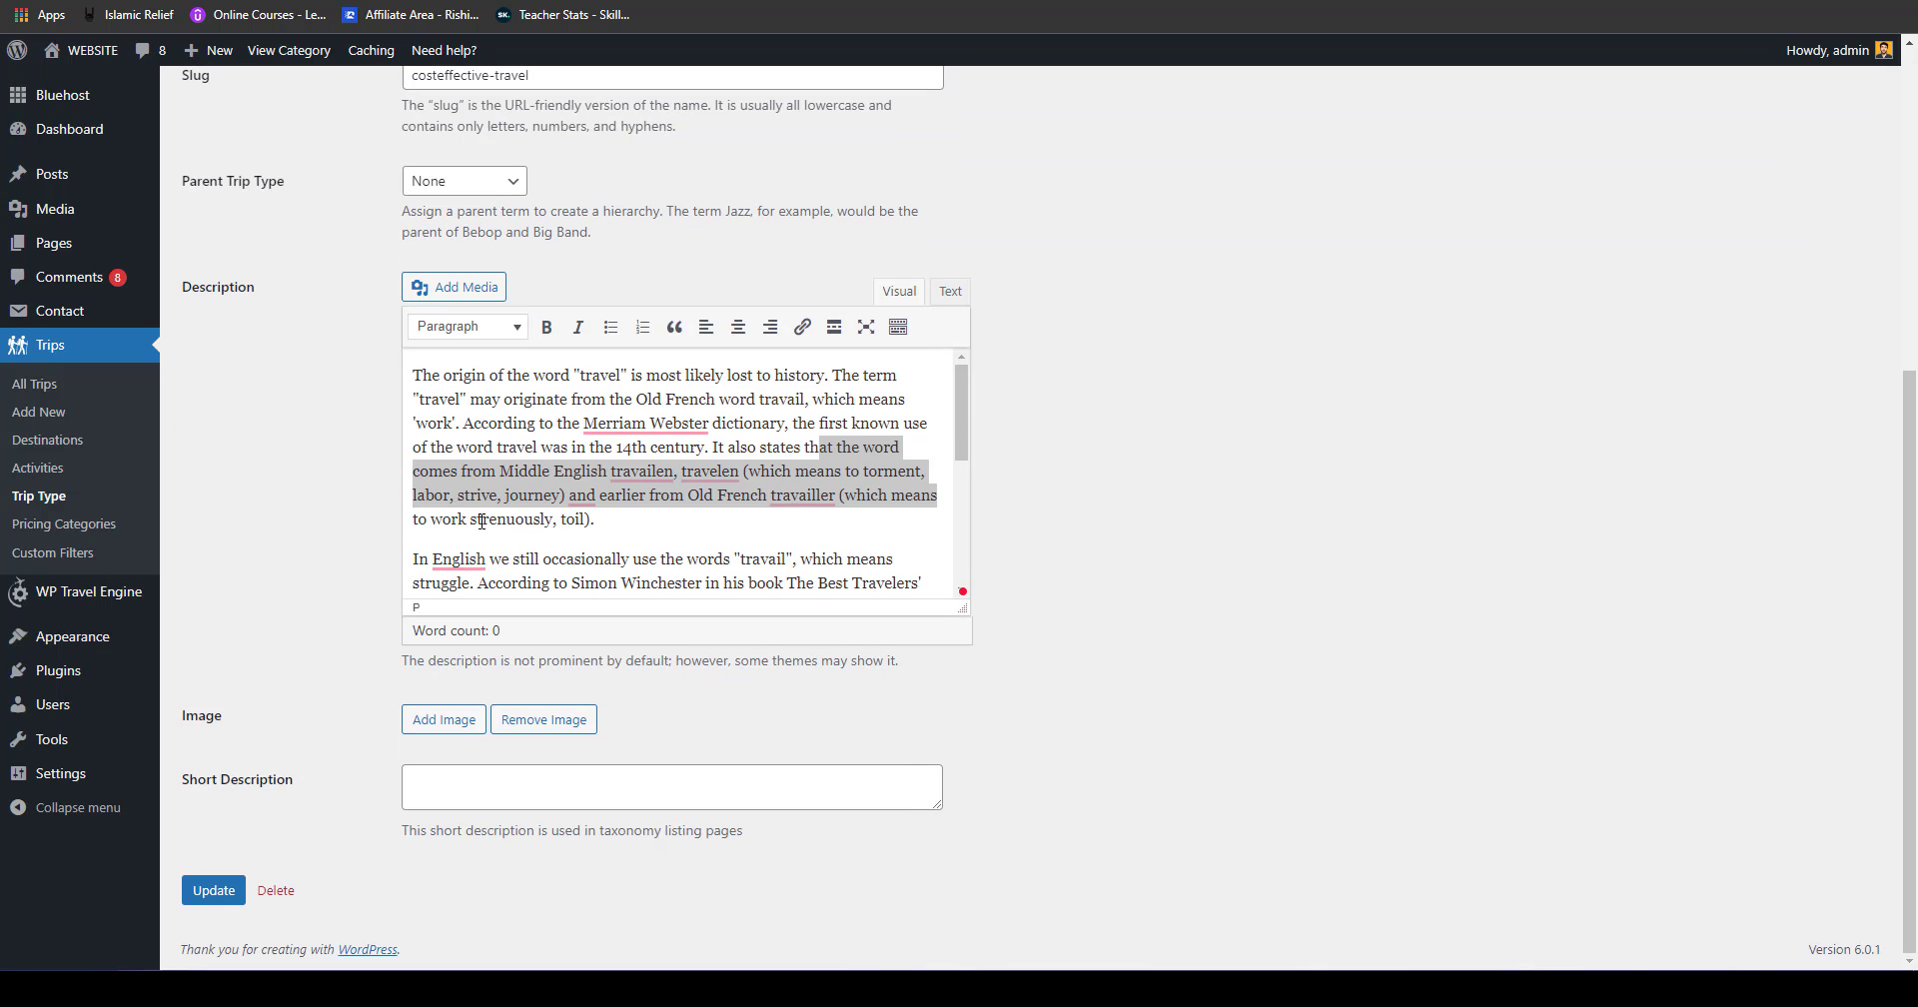
left_click(440, 720)
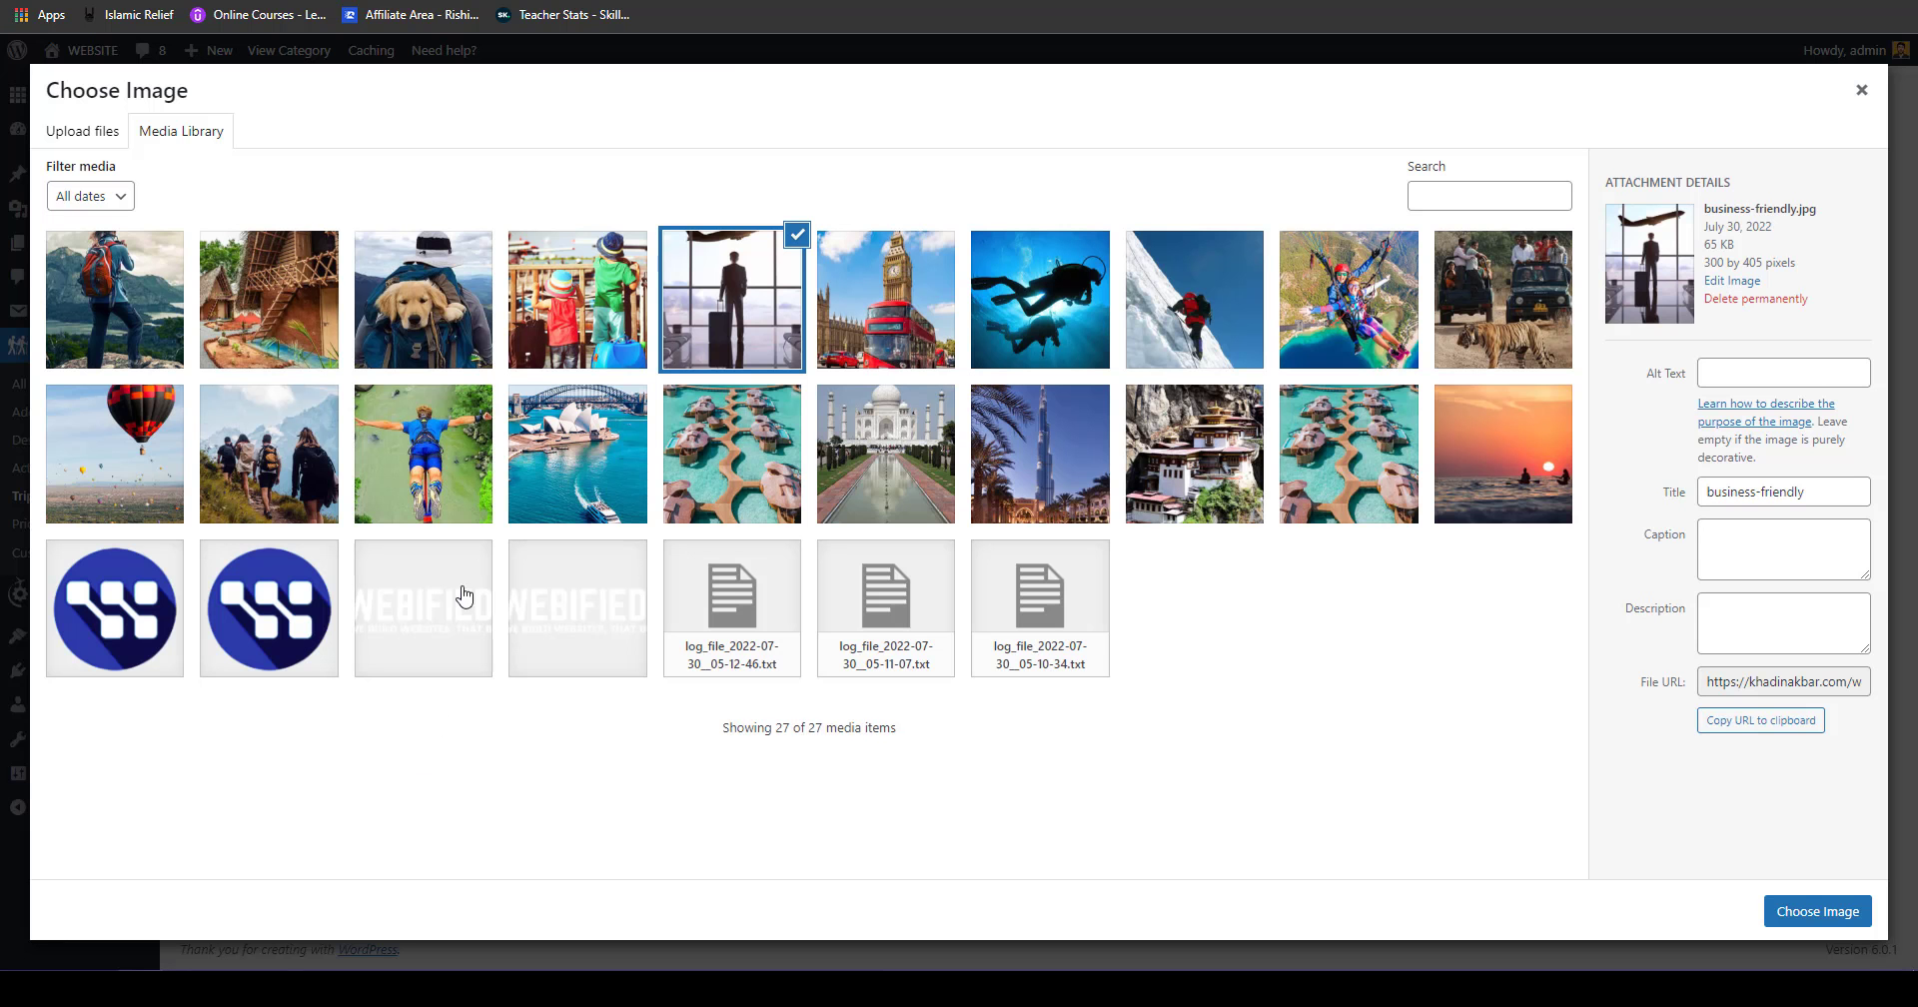
left_click(82, 319)
left_click(703, 305)
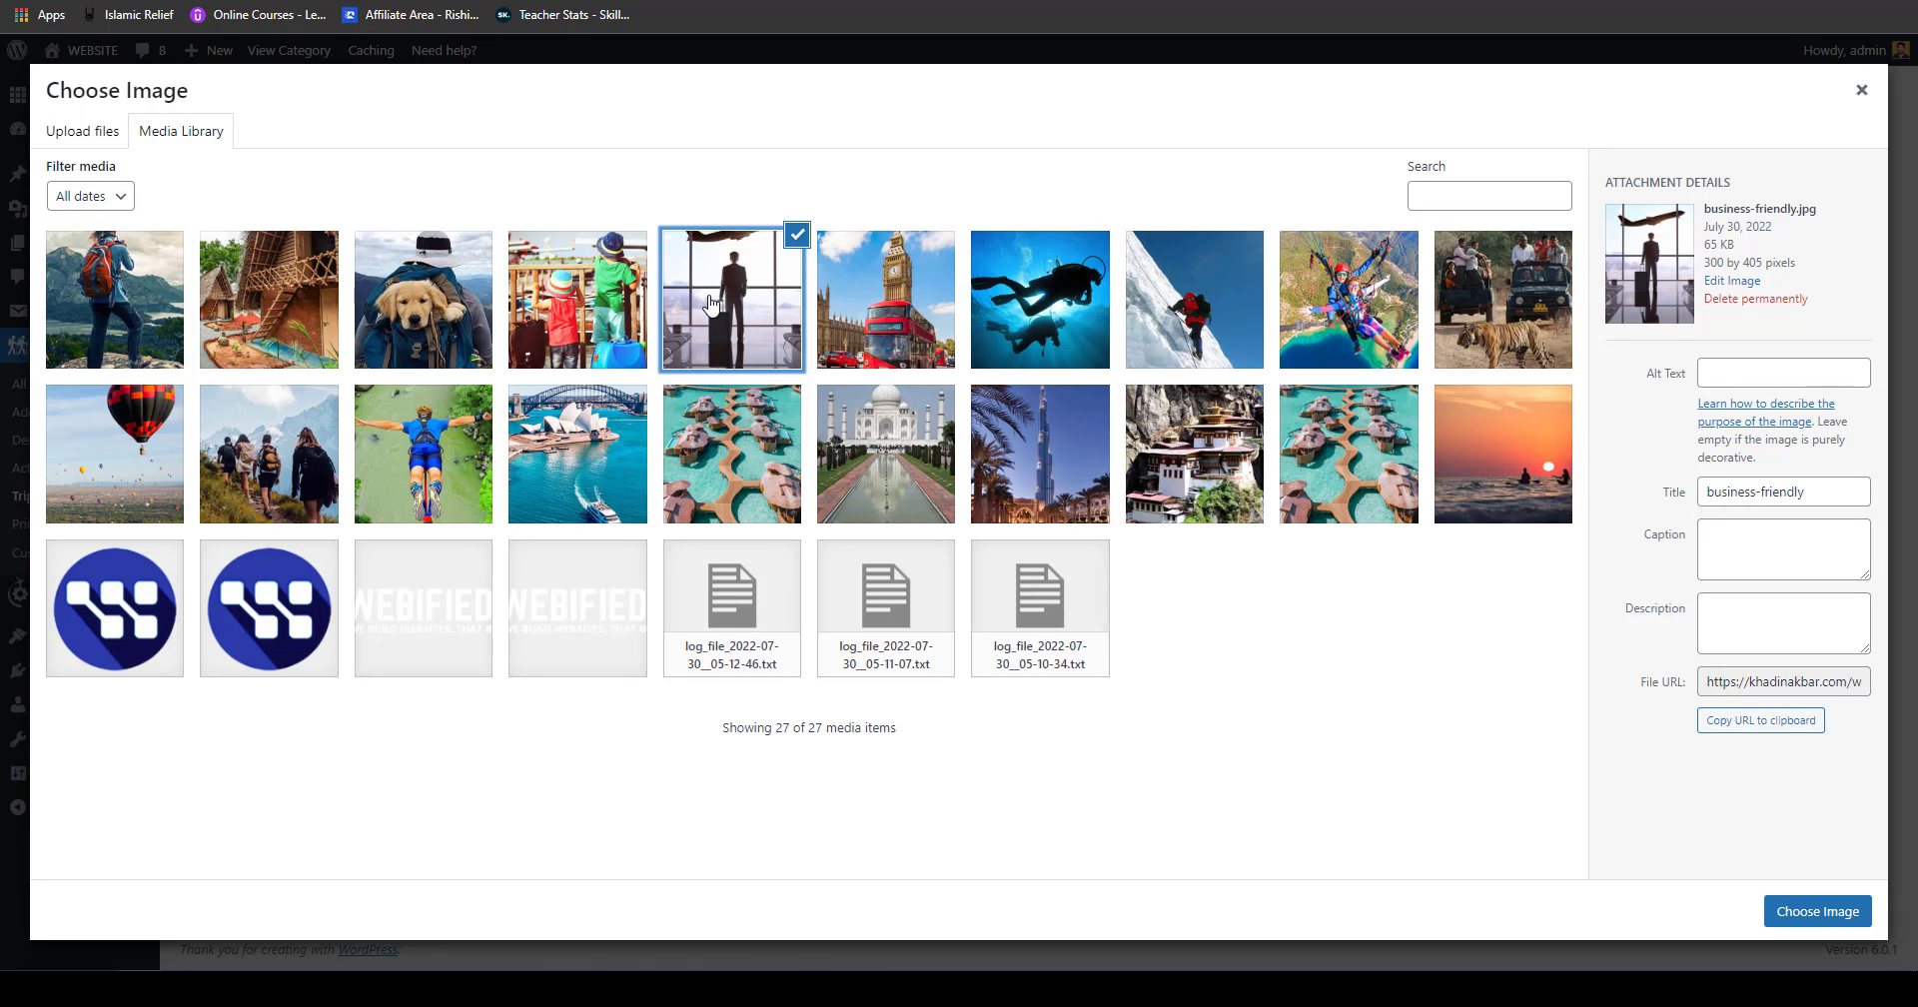
left_click(460, 351)
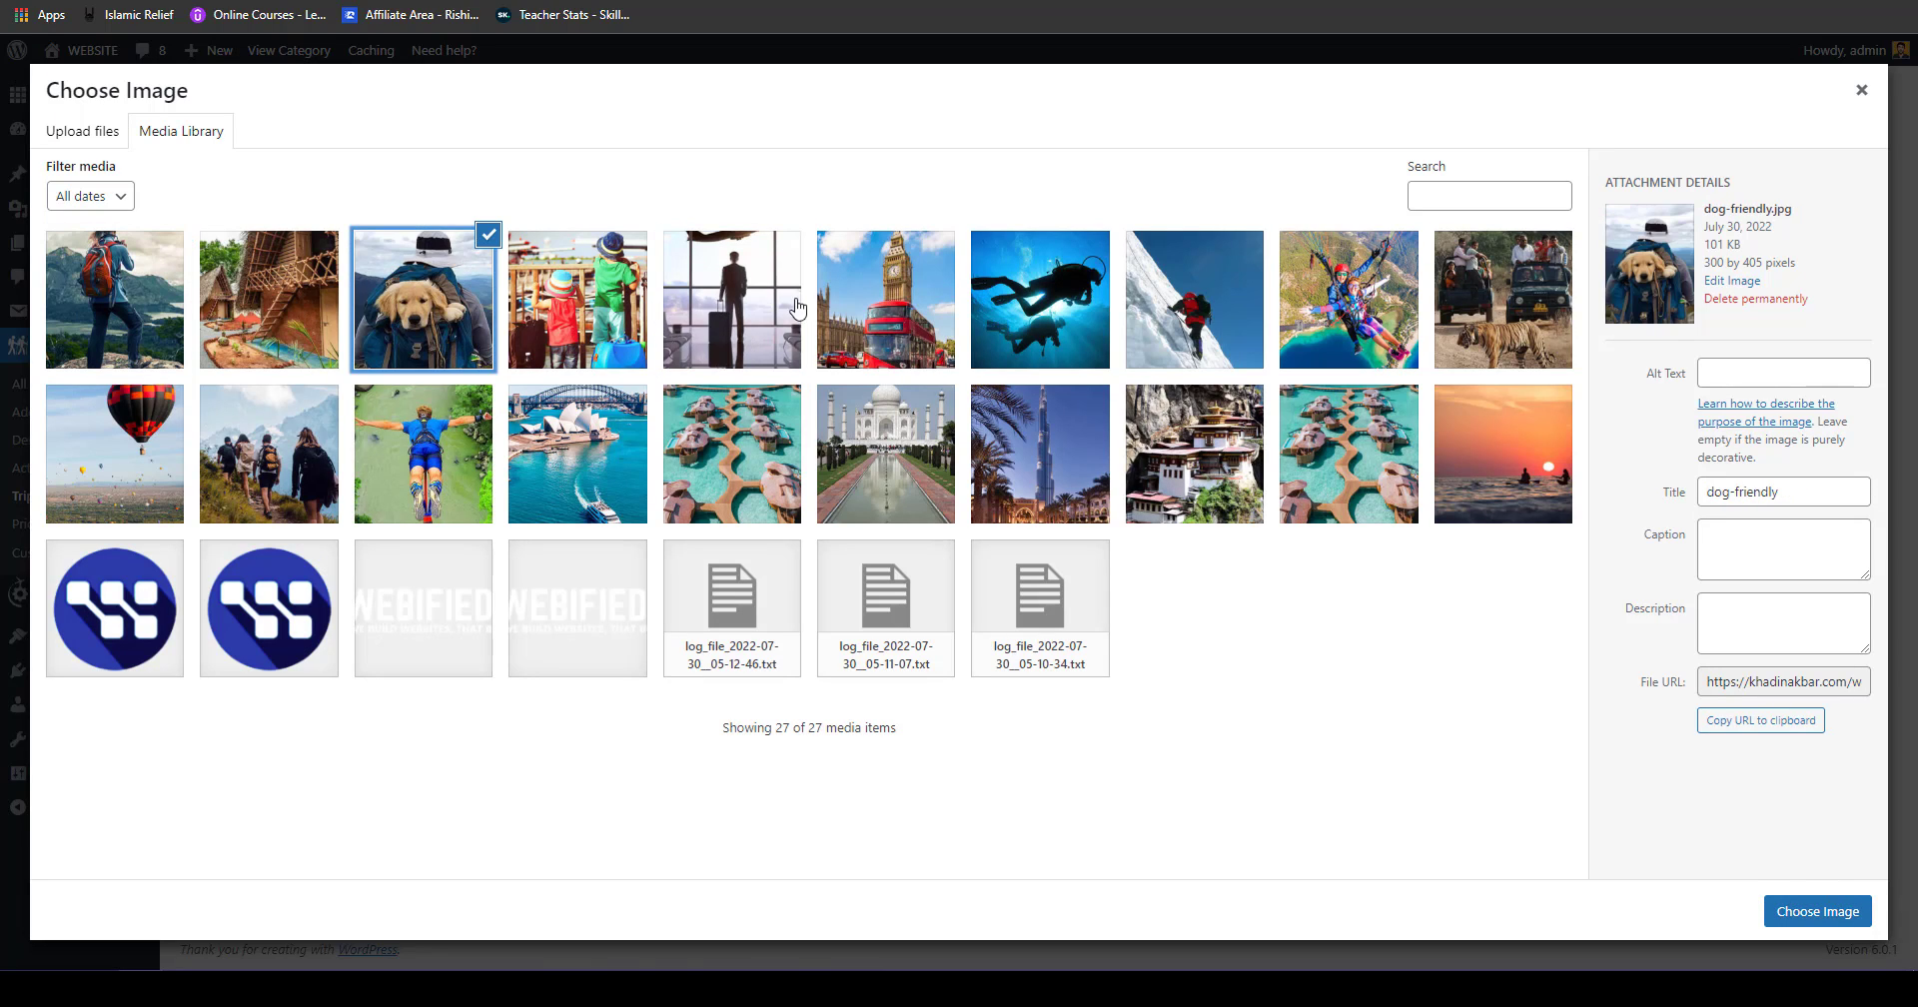
left_click(822, 322)
left_click(779, 343)
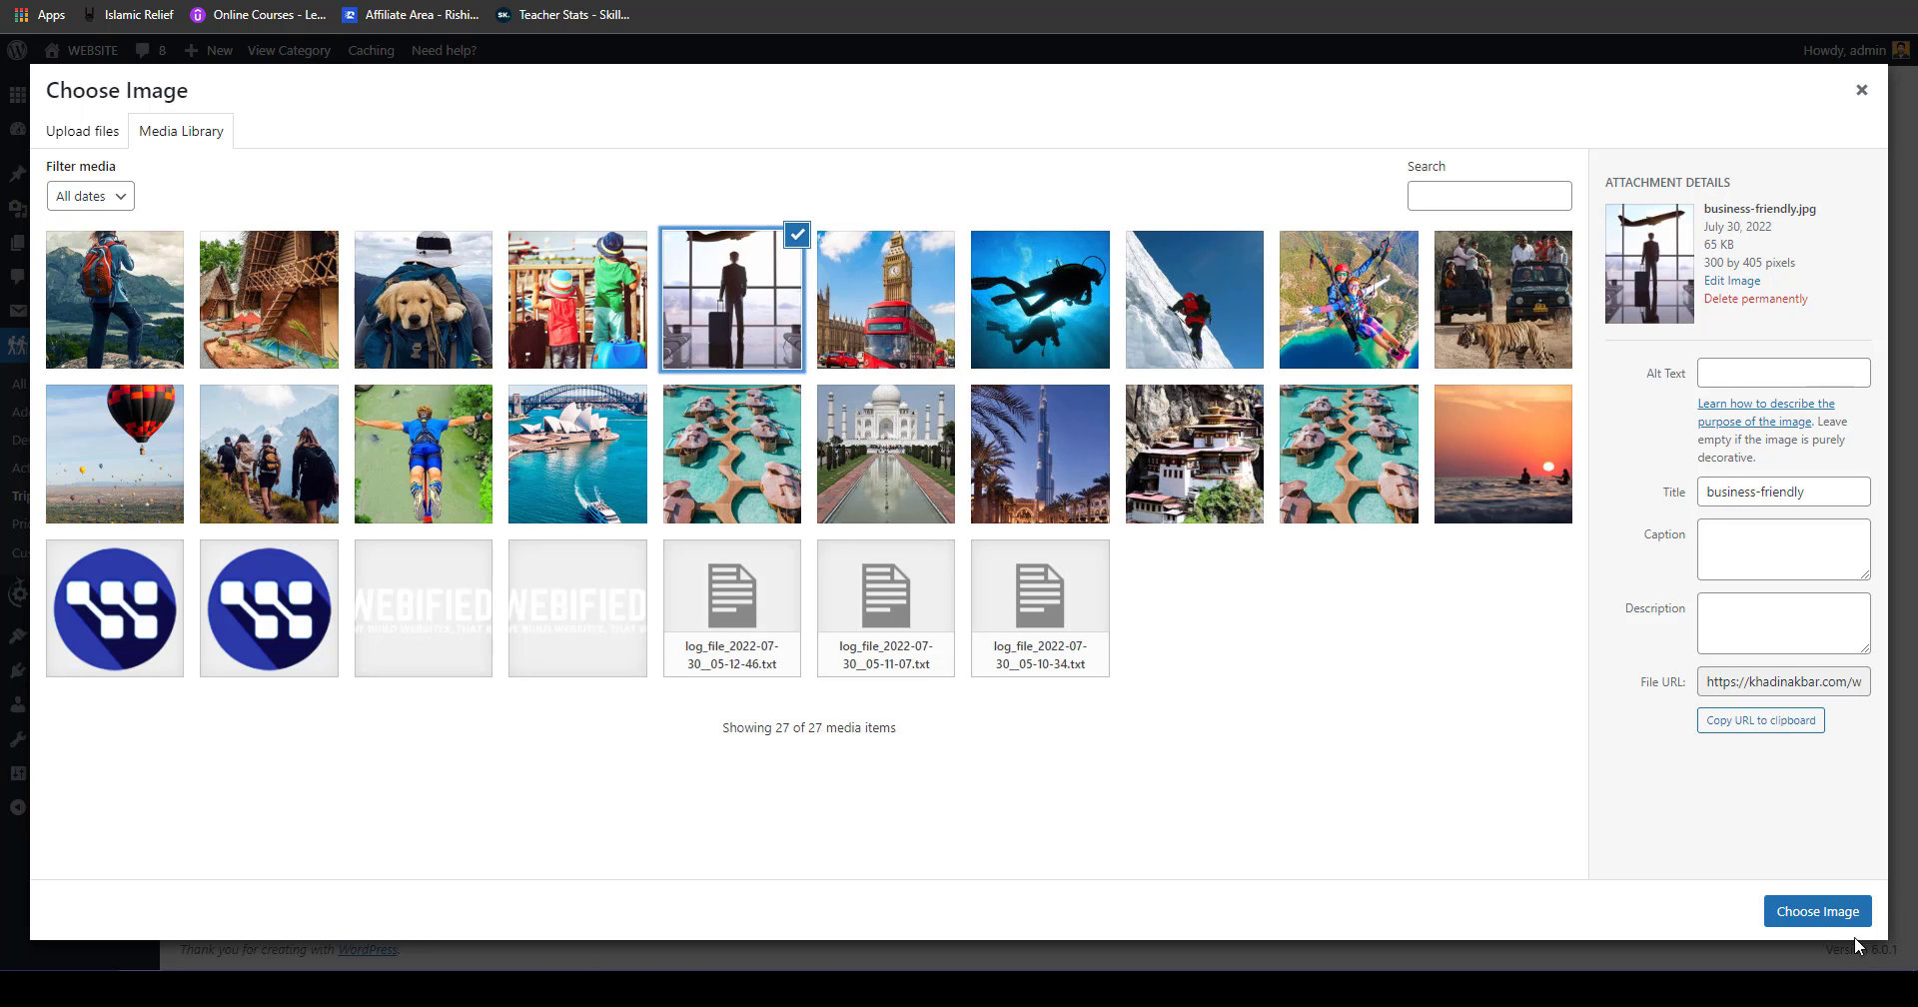
left_click(1819, 911)
scroll(508, 875, "down", 1)
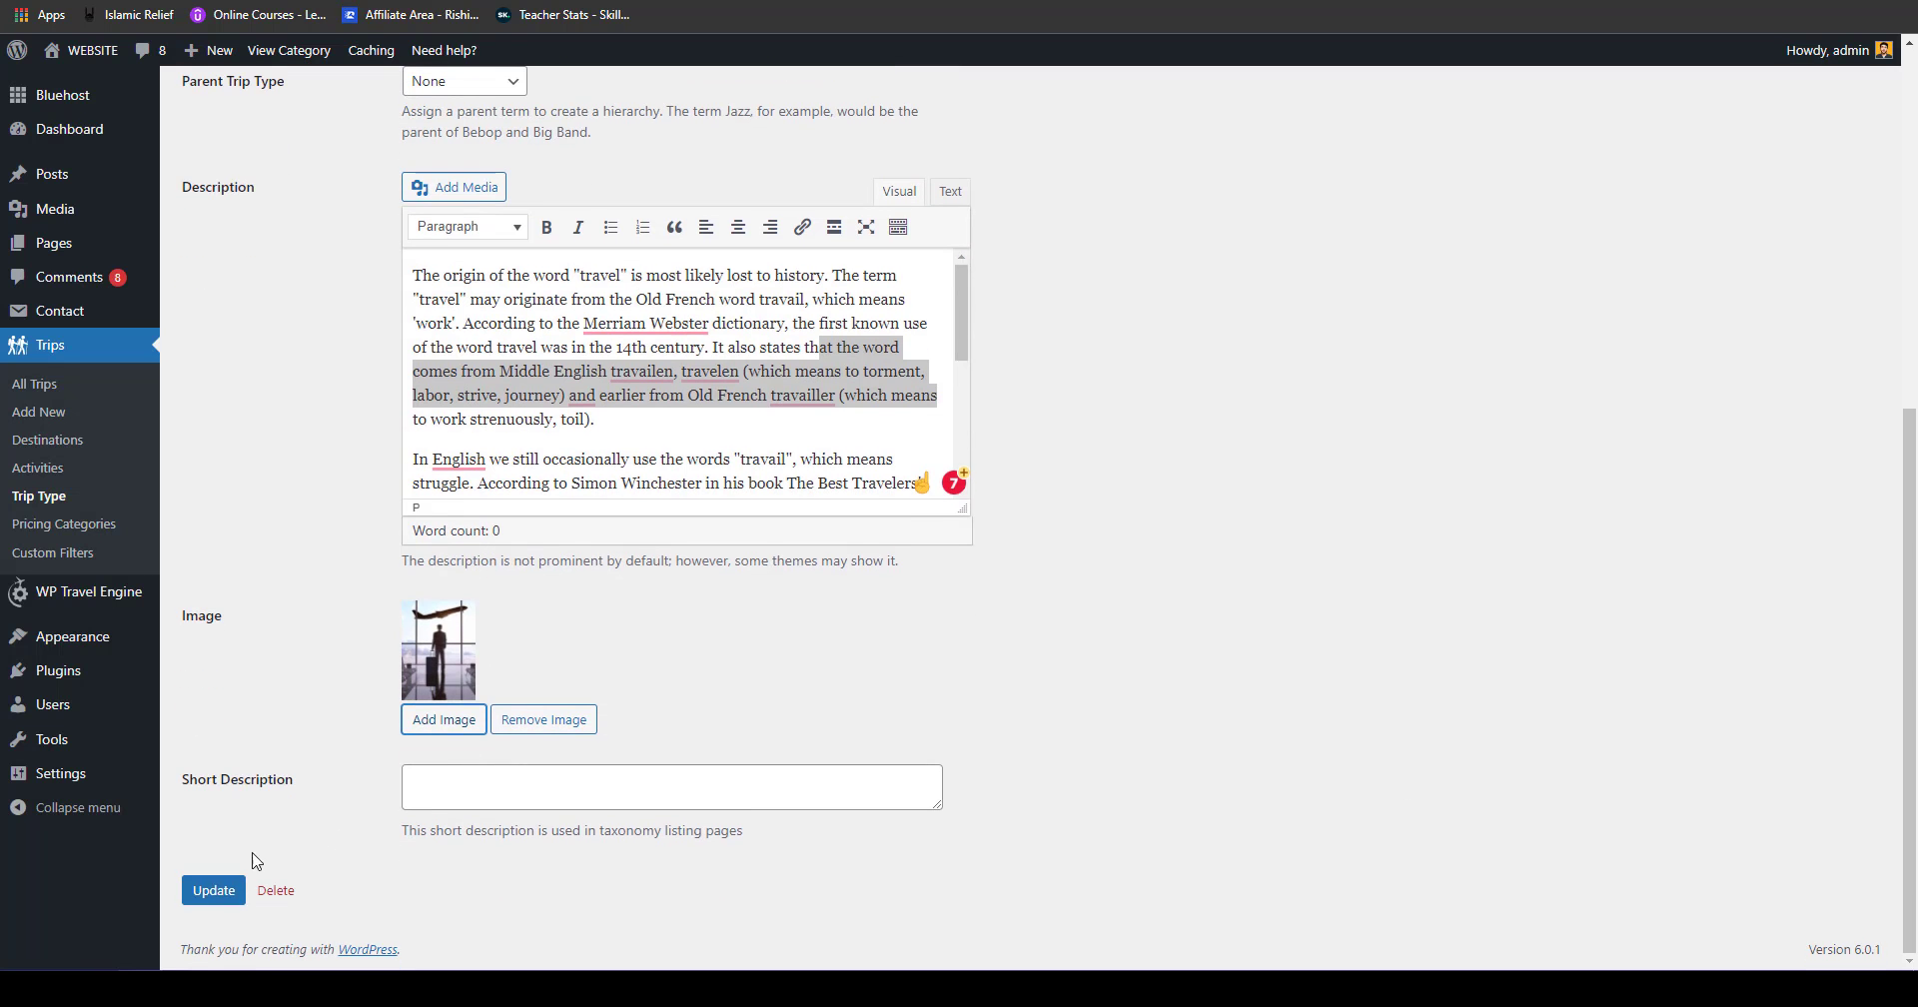
left_click(205, 889)
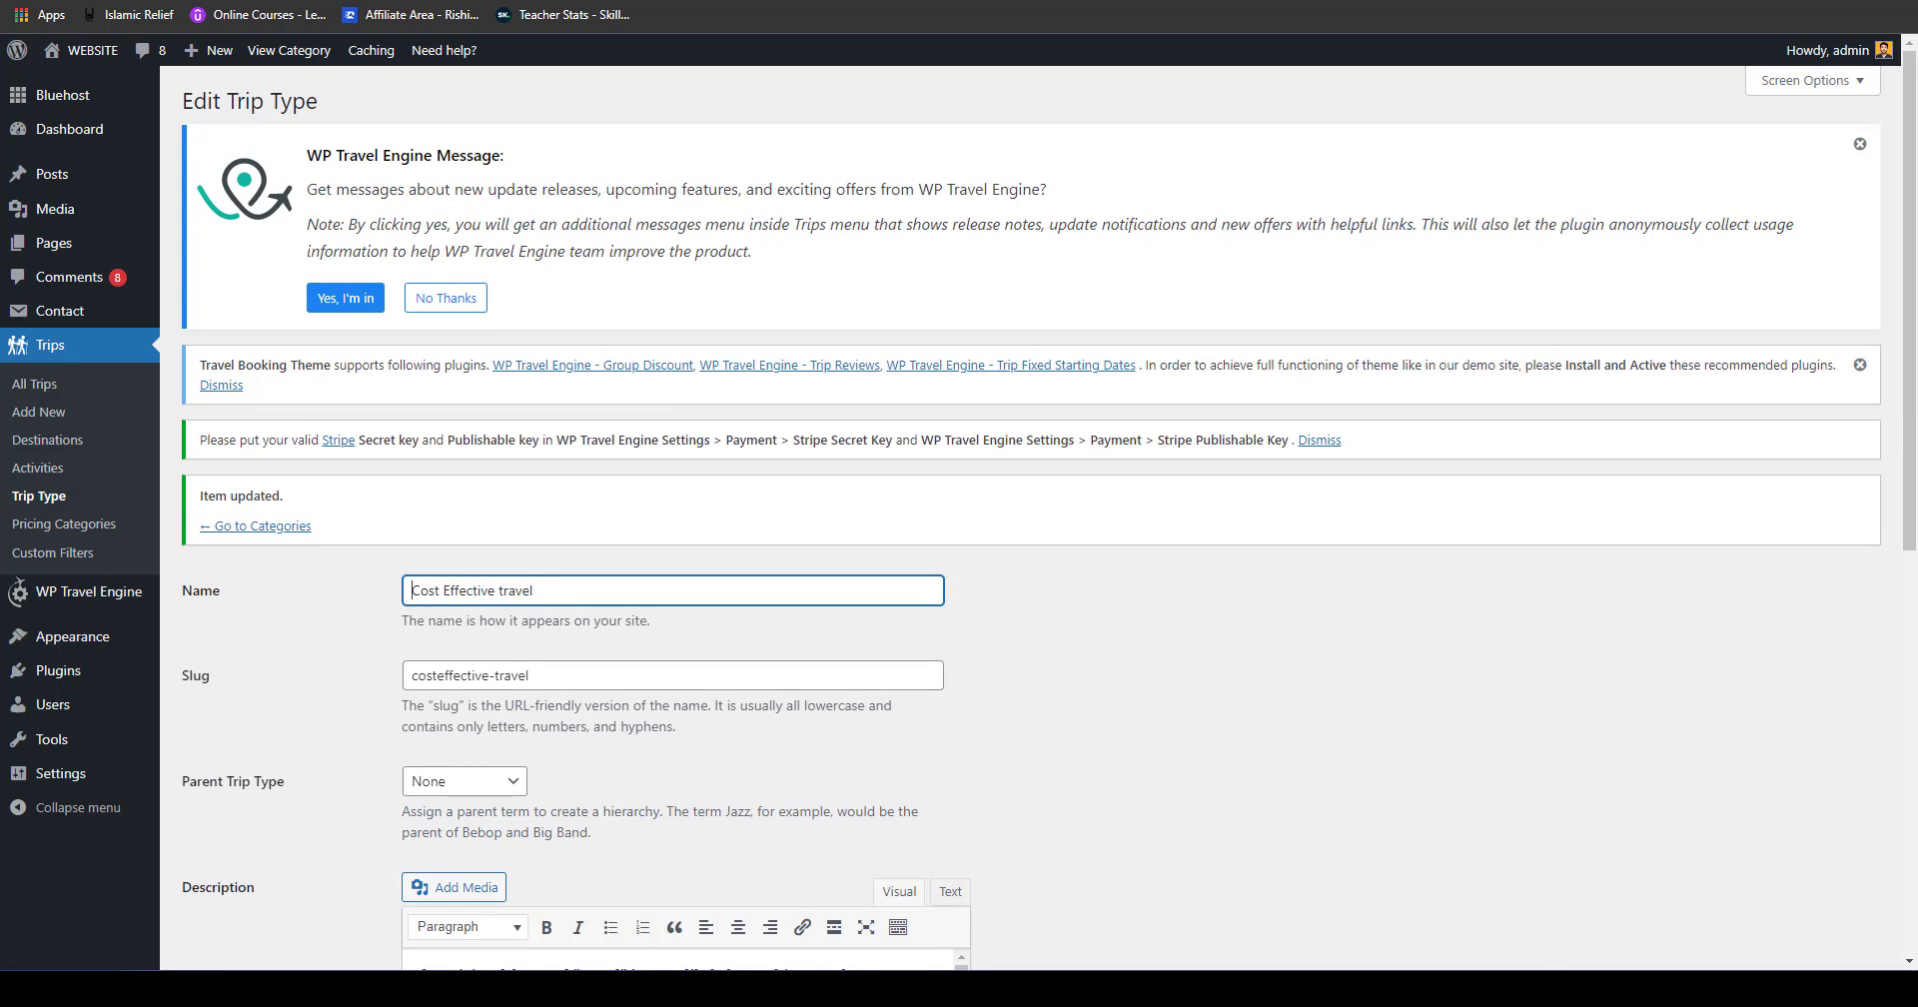
Step: Review the edited Cost Effective travel trip type down to its image and save it again
key("ctrl+t")
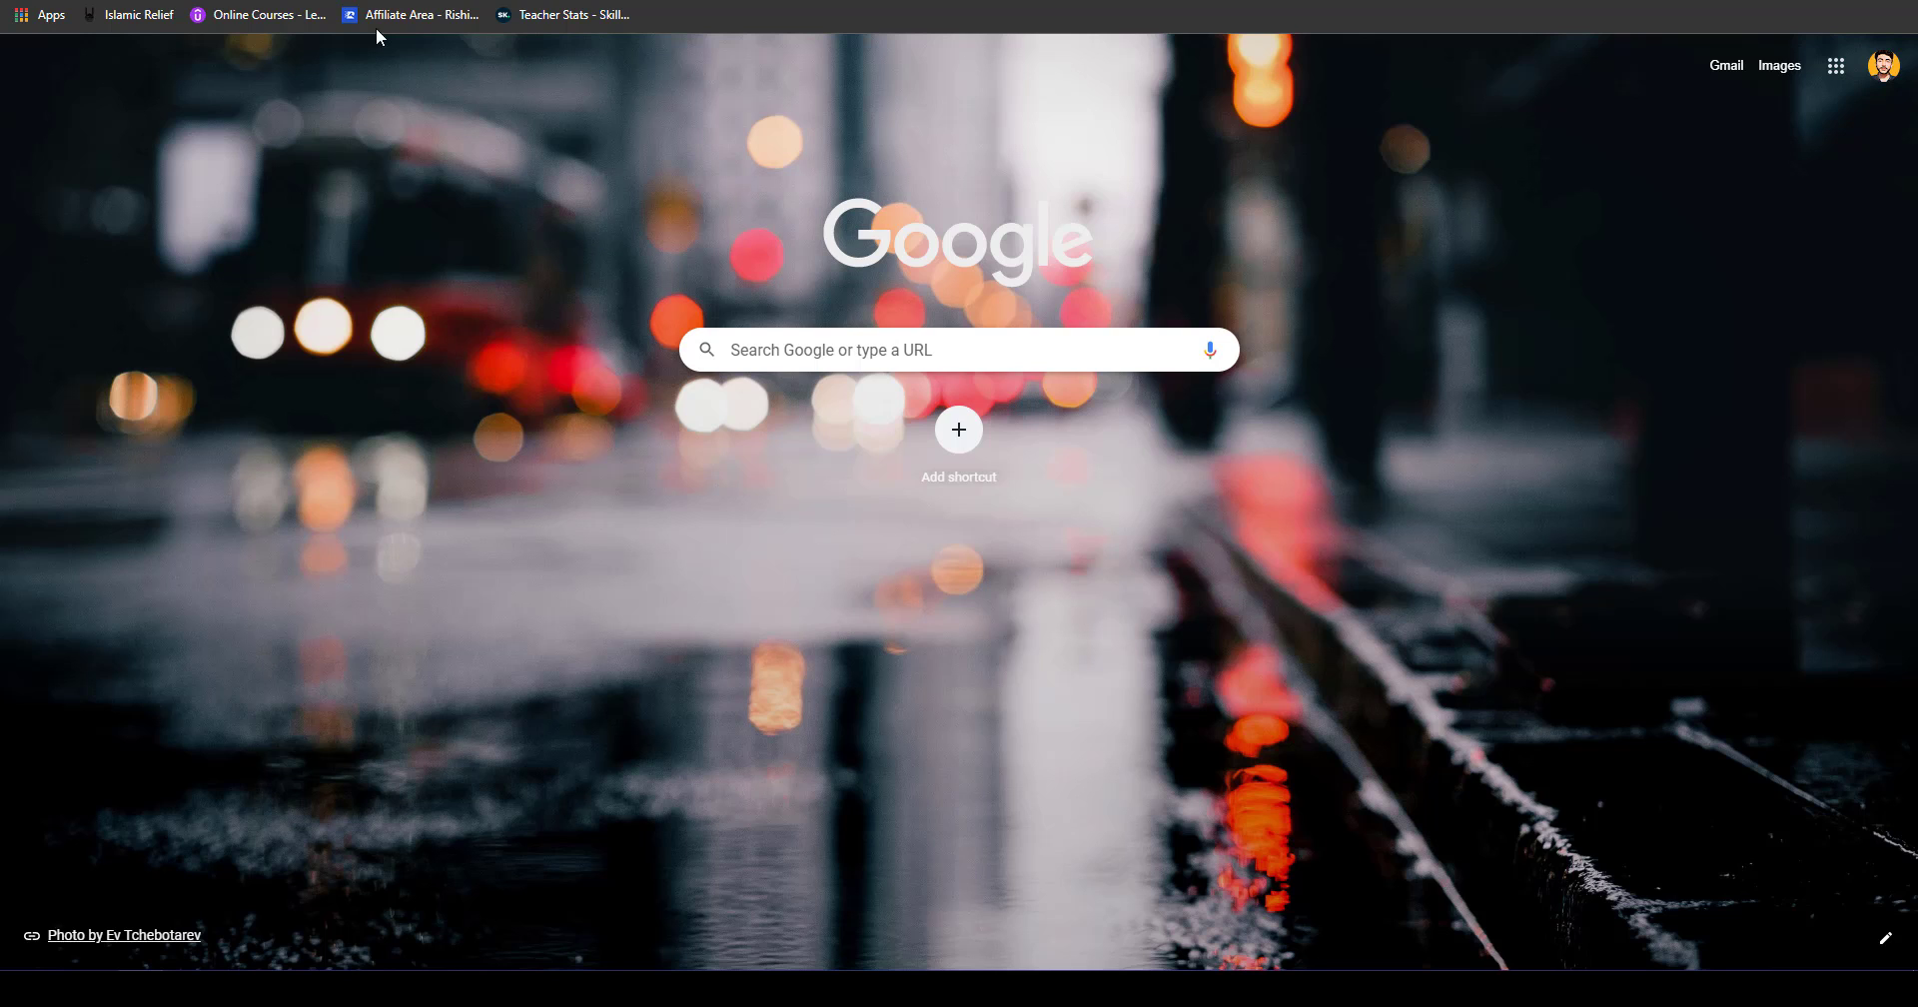
key("ctrl+w")
scroll(1914, 569, "down", 2)
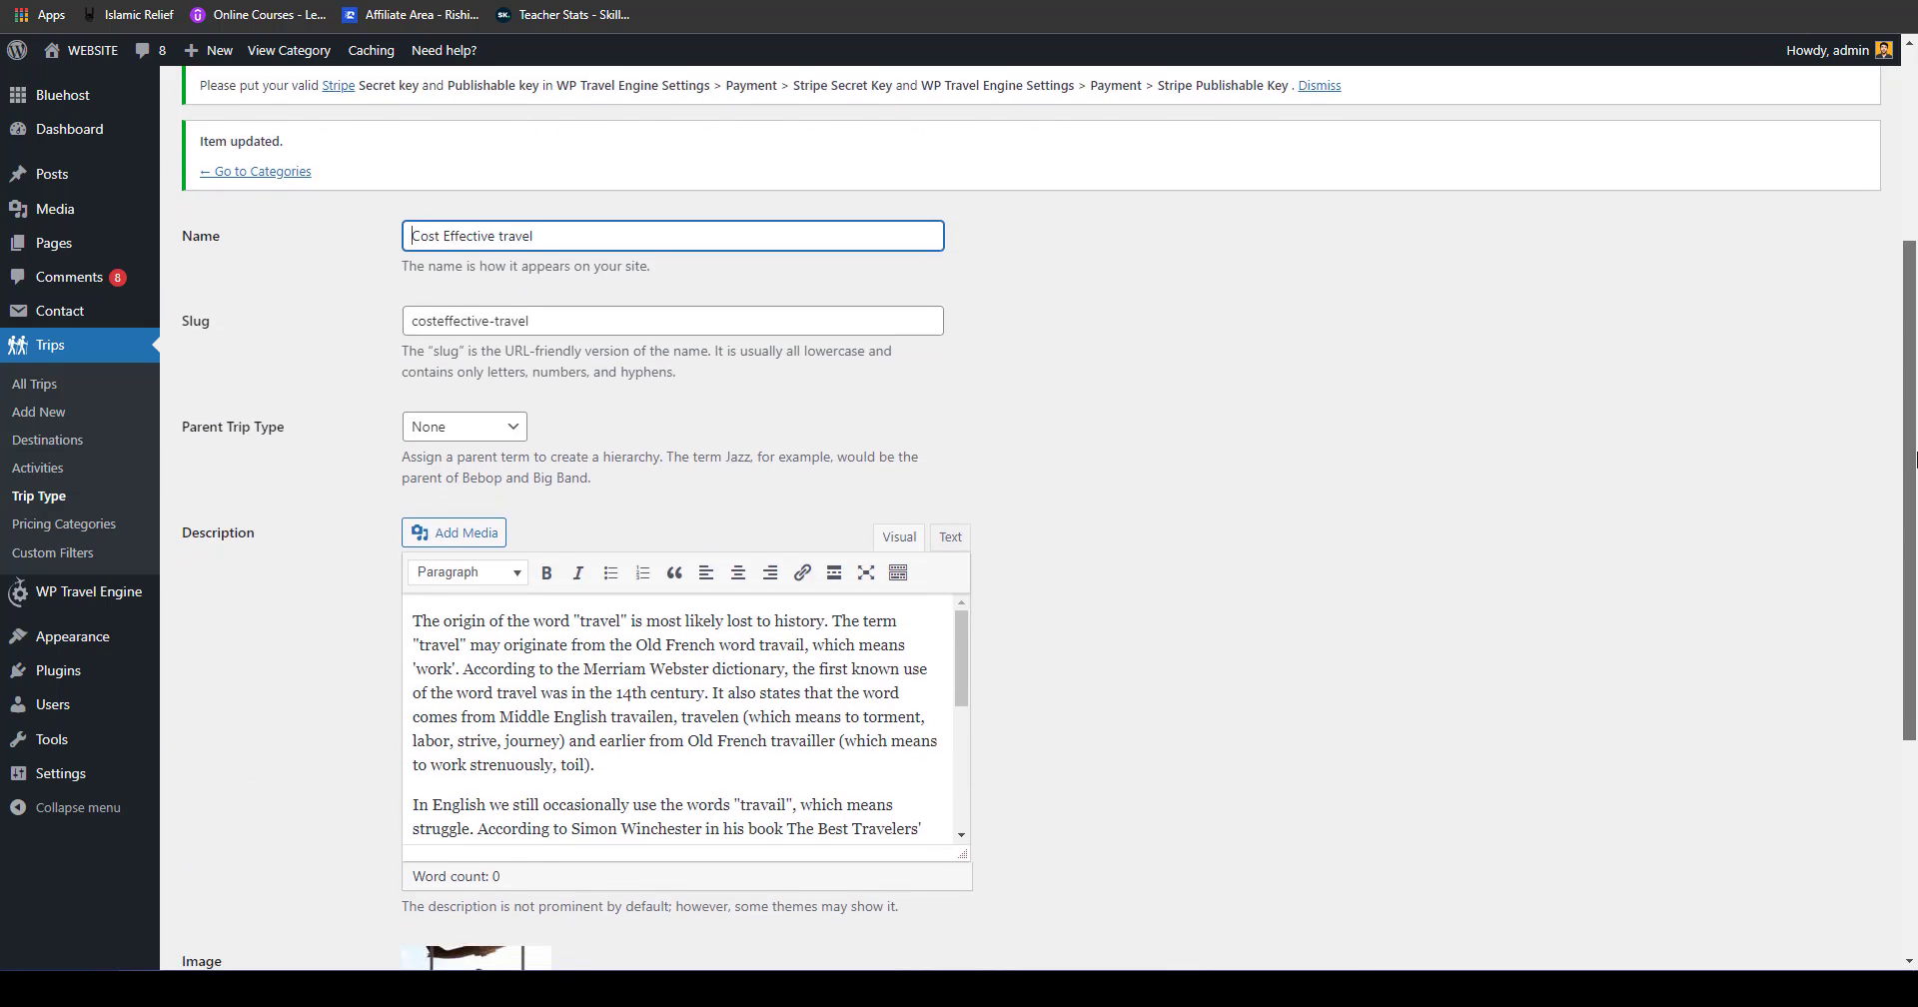
scroll(1914, 570, "down", 3)
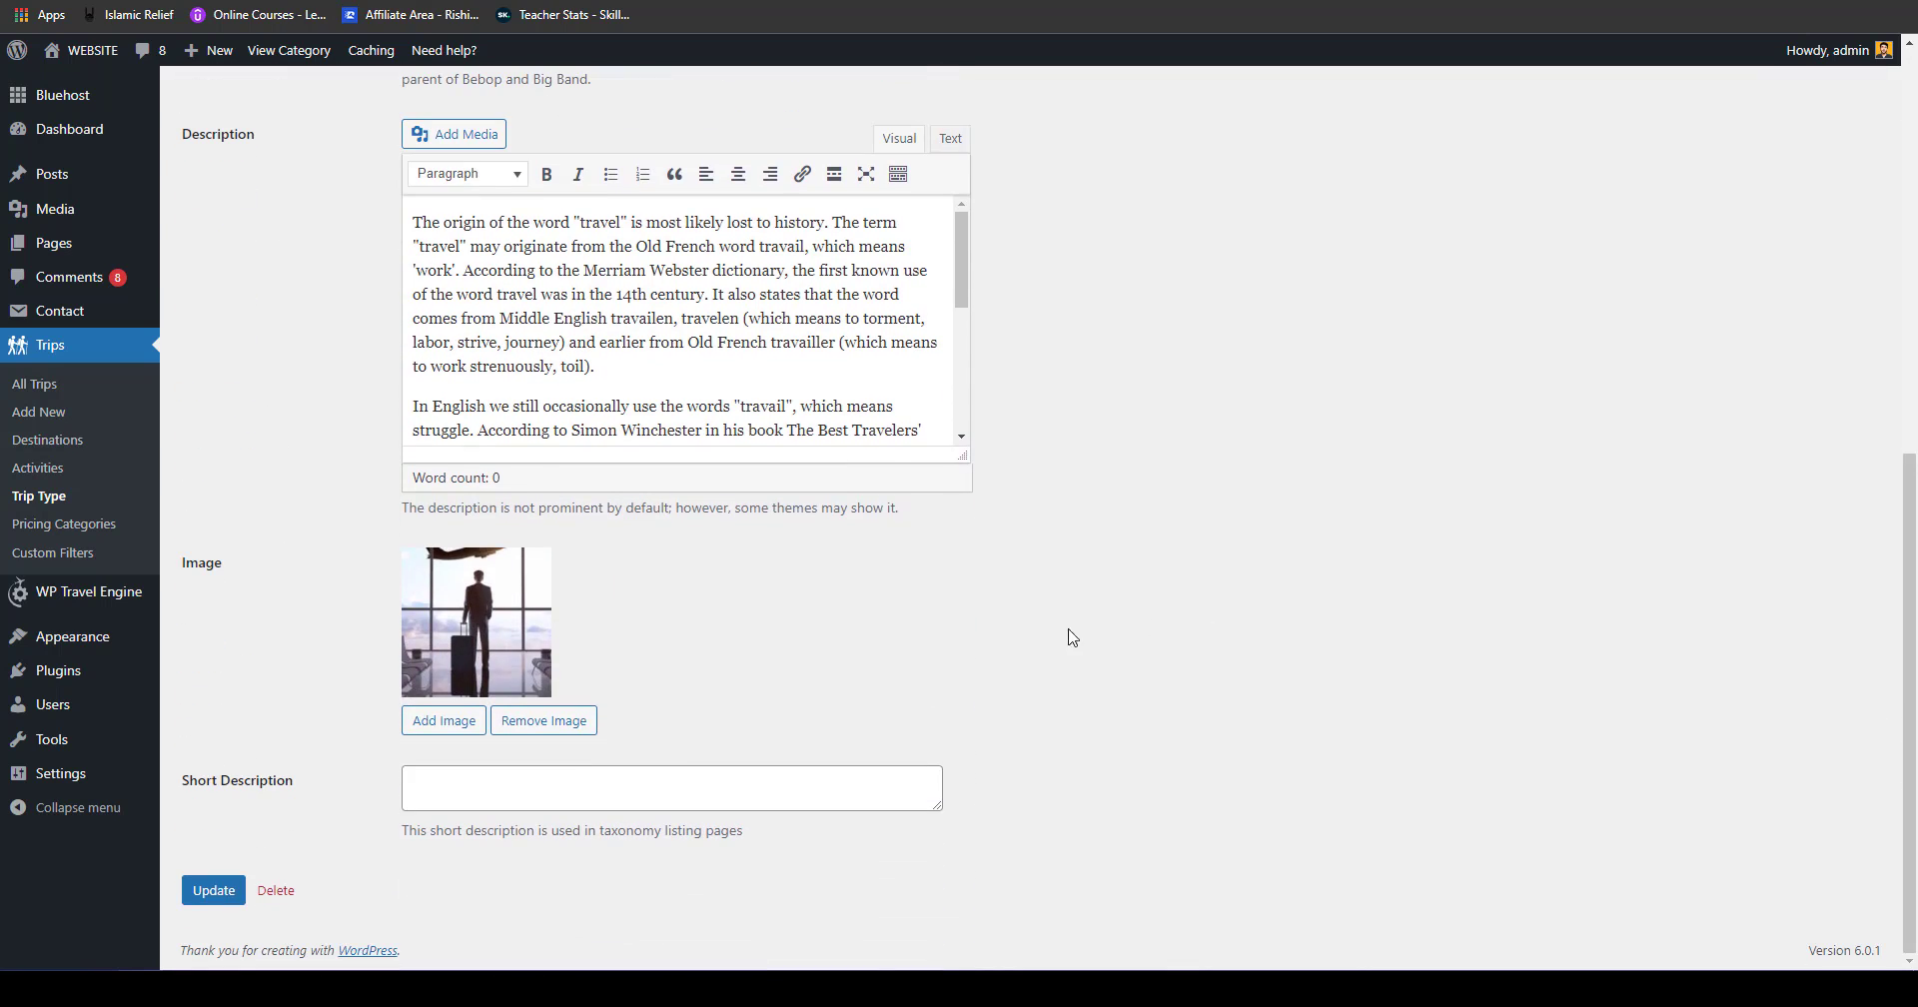
left_click(237, 897)
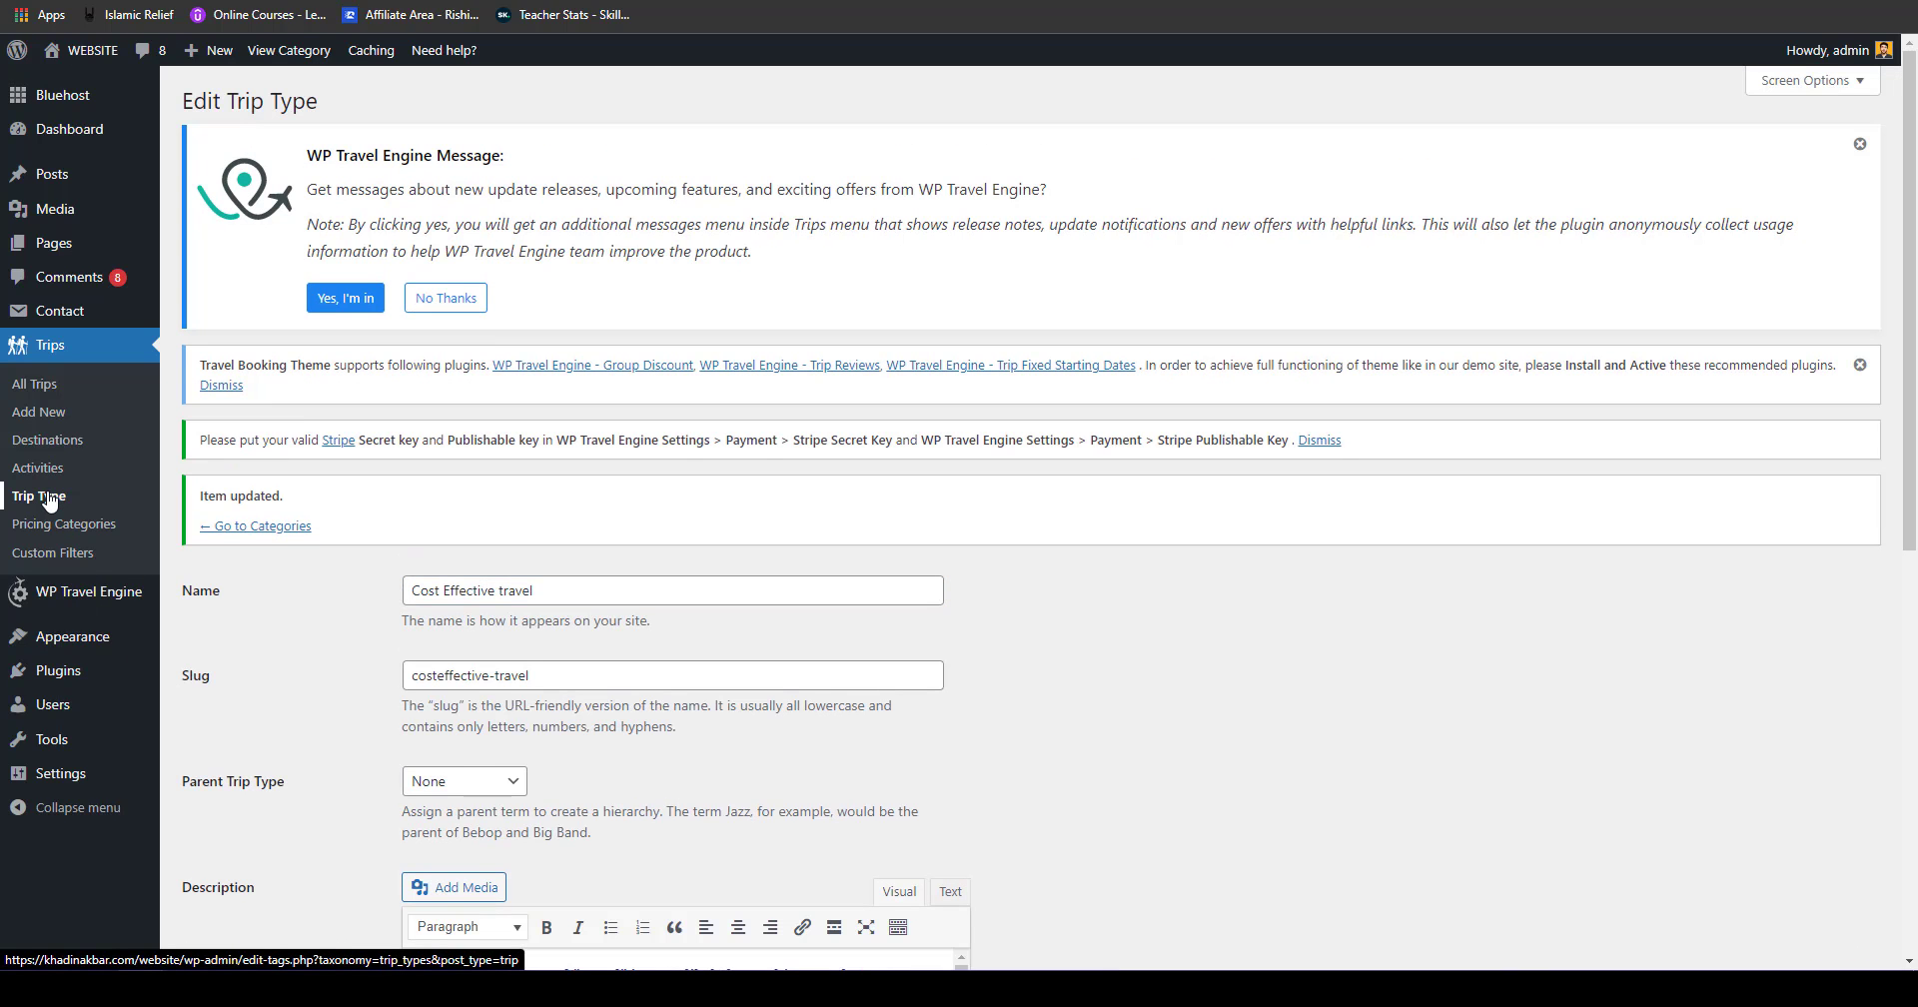
Step: Return to the list of trip types and check the thumbnail of Cost Effective travel
left_click(49, 500)
scroll(1054, 431, "down", 3)
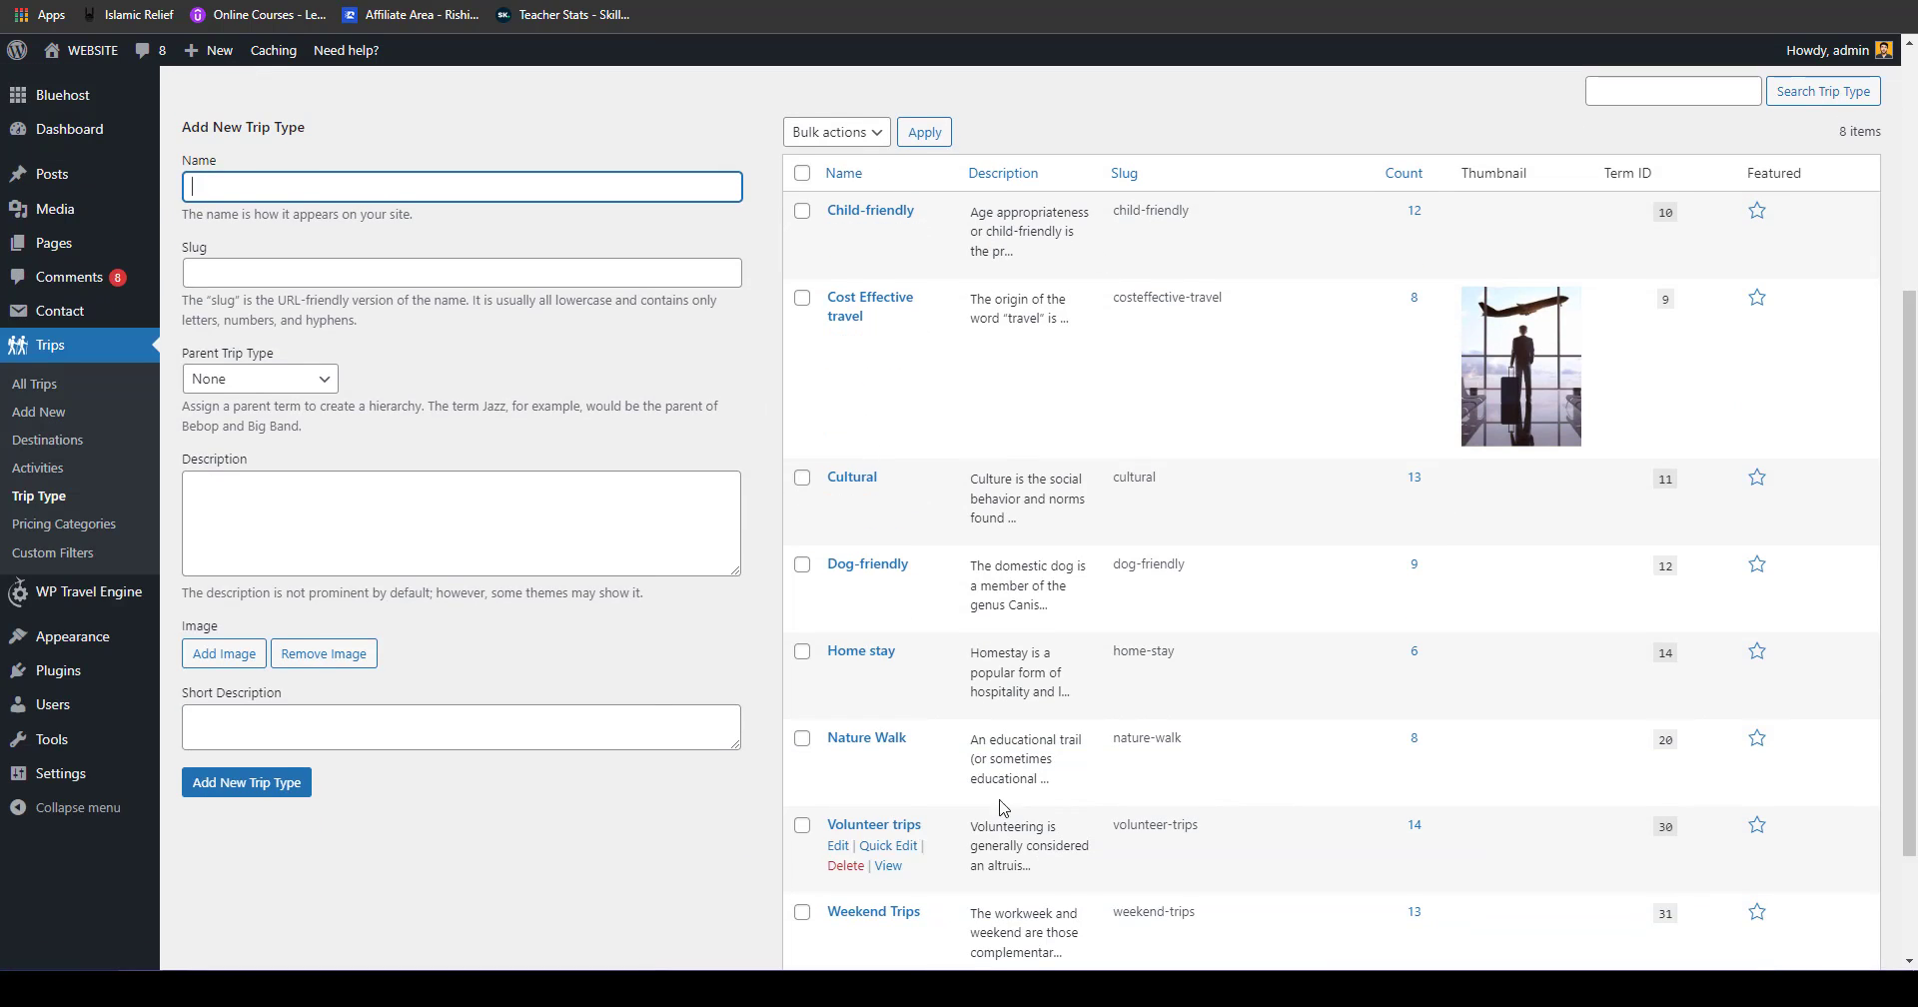
scroll(996, 764, "down", 2)
scroll(997, 761, "up", 5)
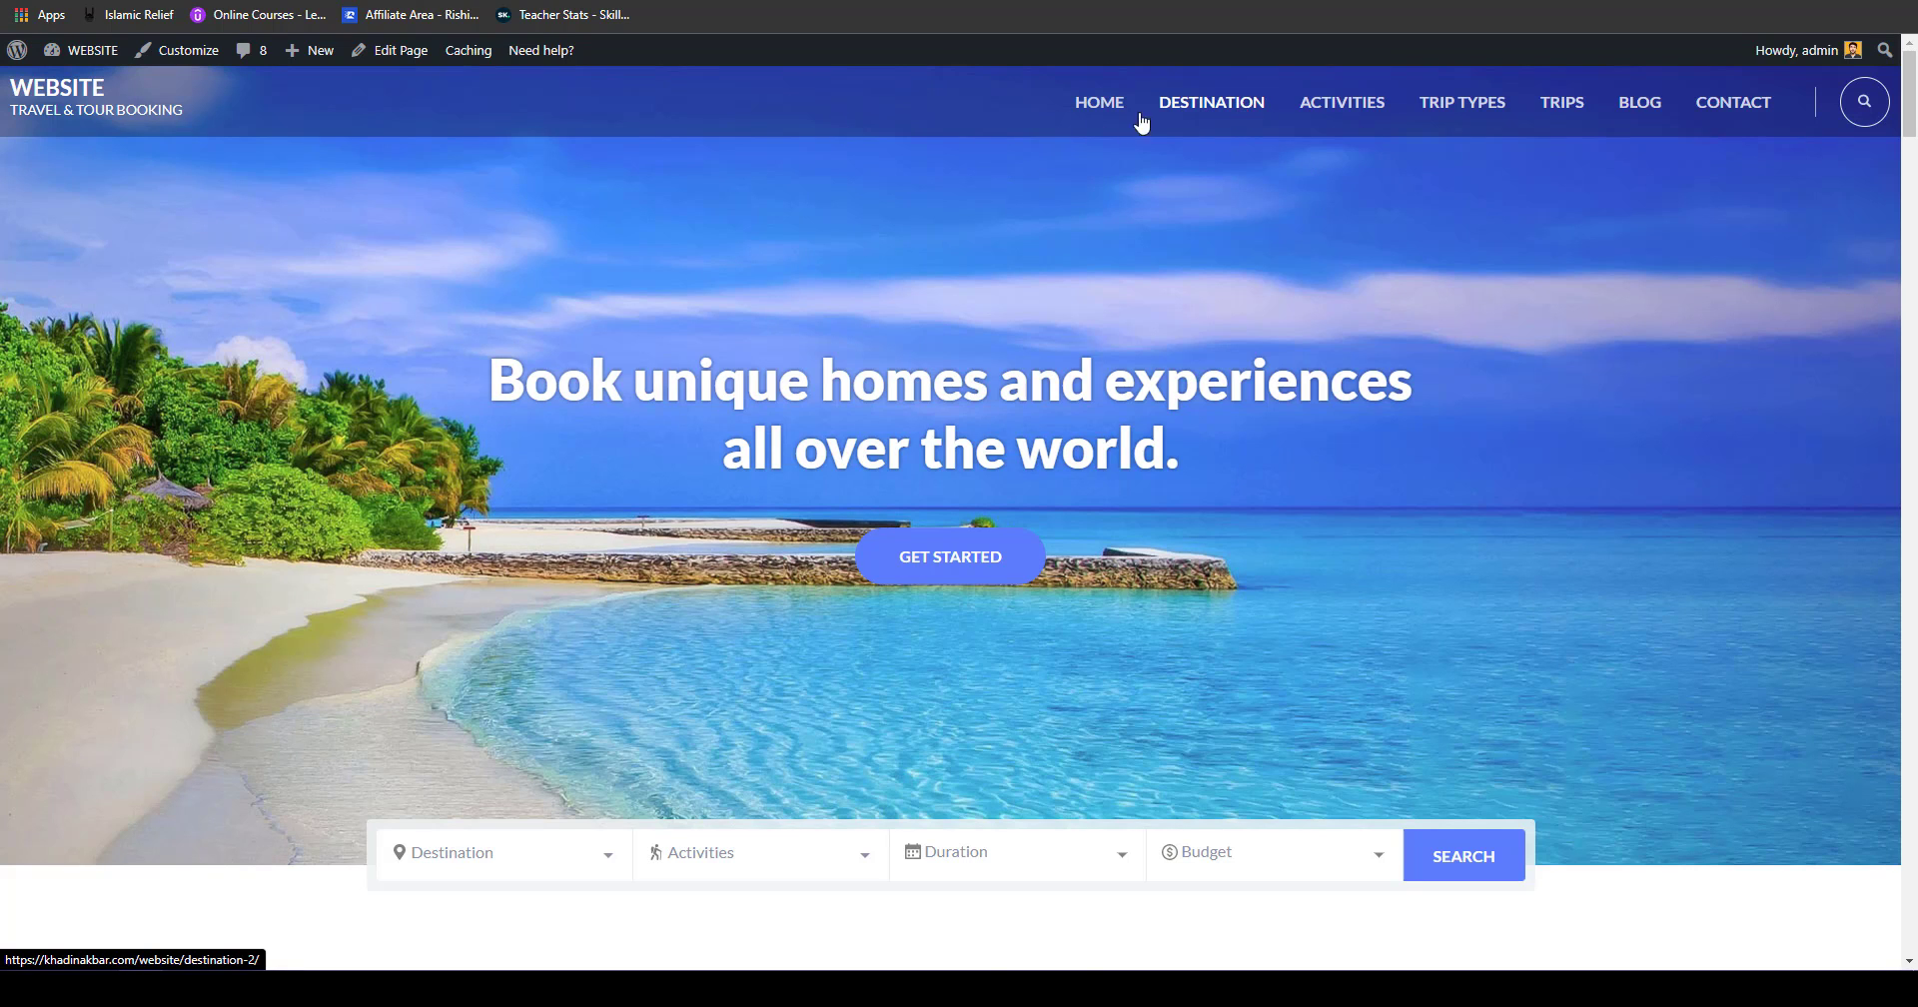
Step: View the Destination page on the live website, and open the Activities page
left_click(1215, 112)
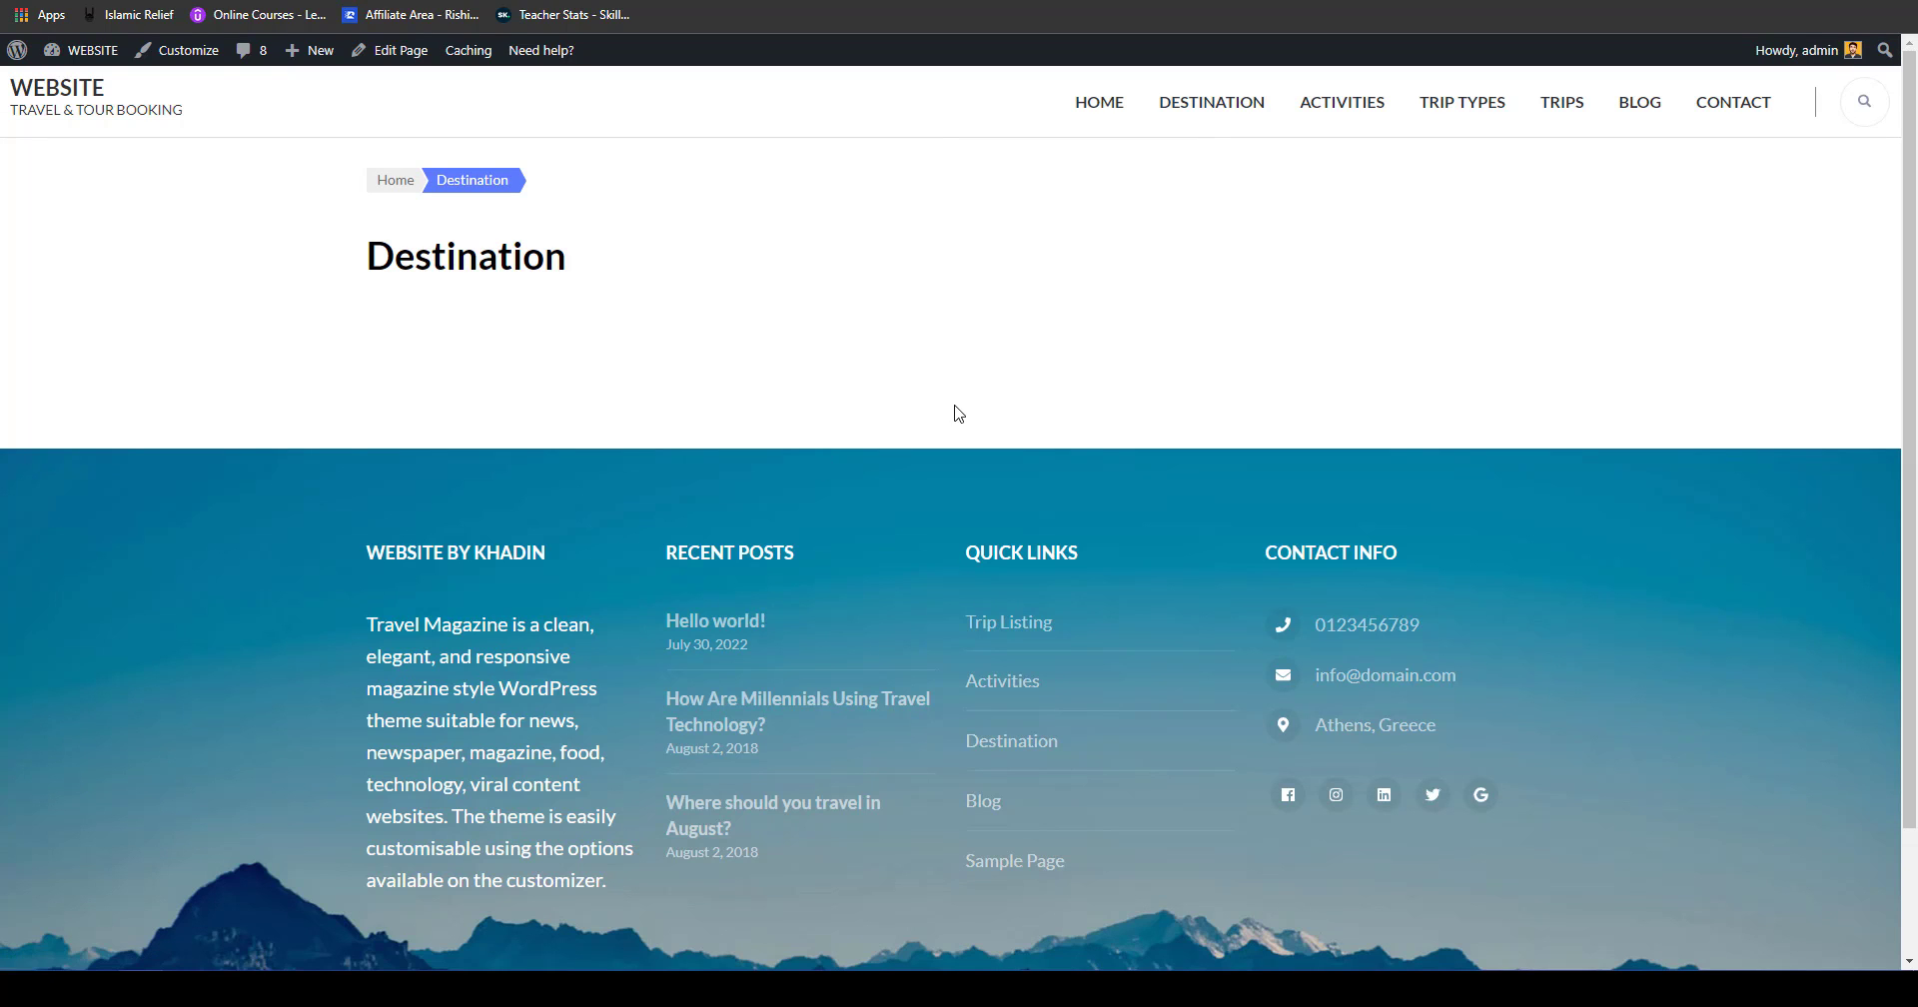
scroll(865, 304, "down", 1)
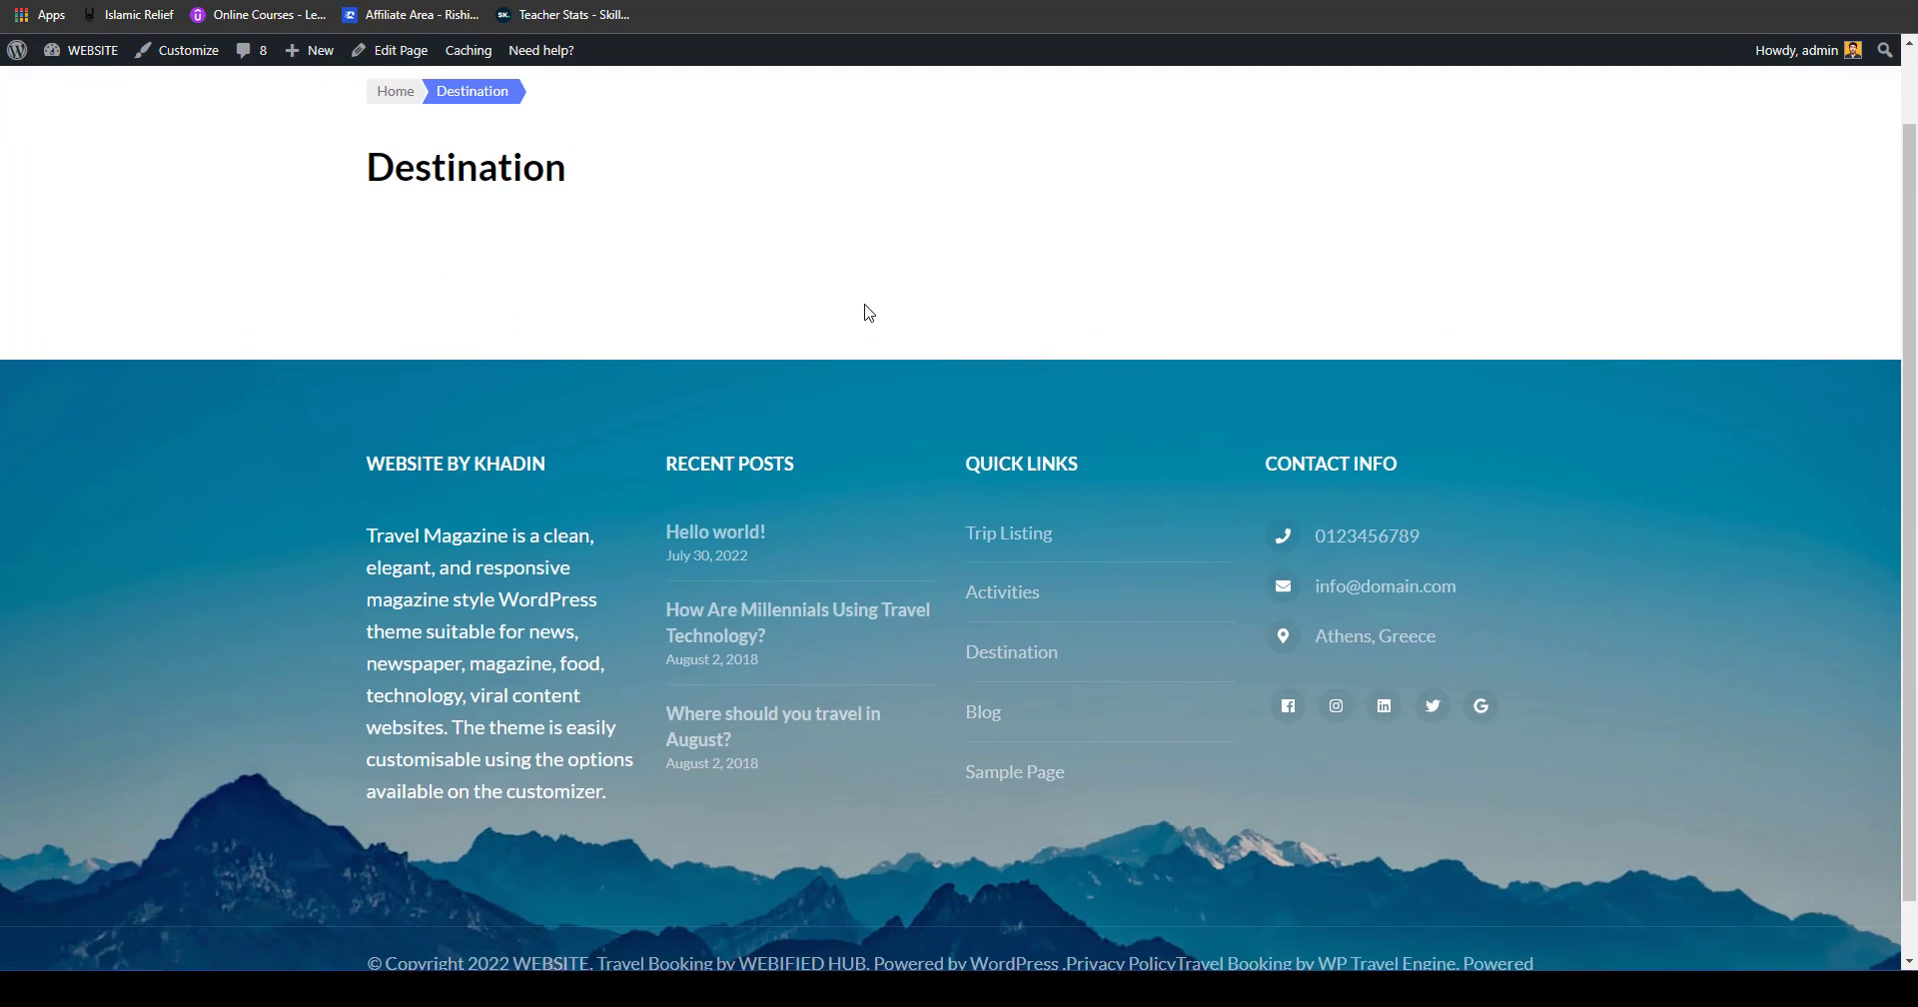
scroll(874, 330, "up", 1)
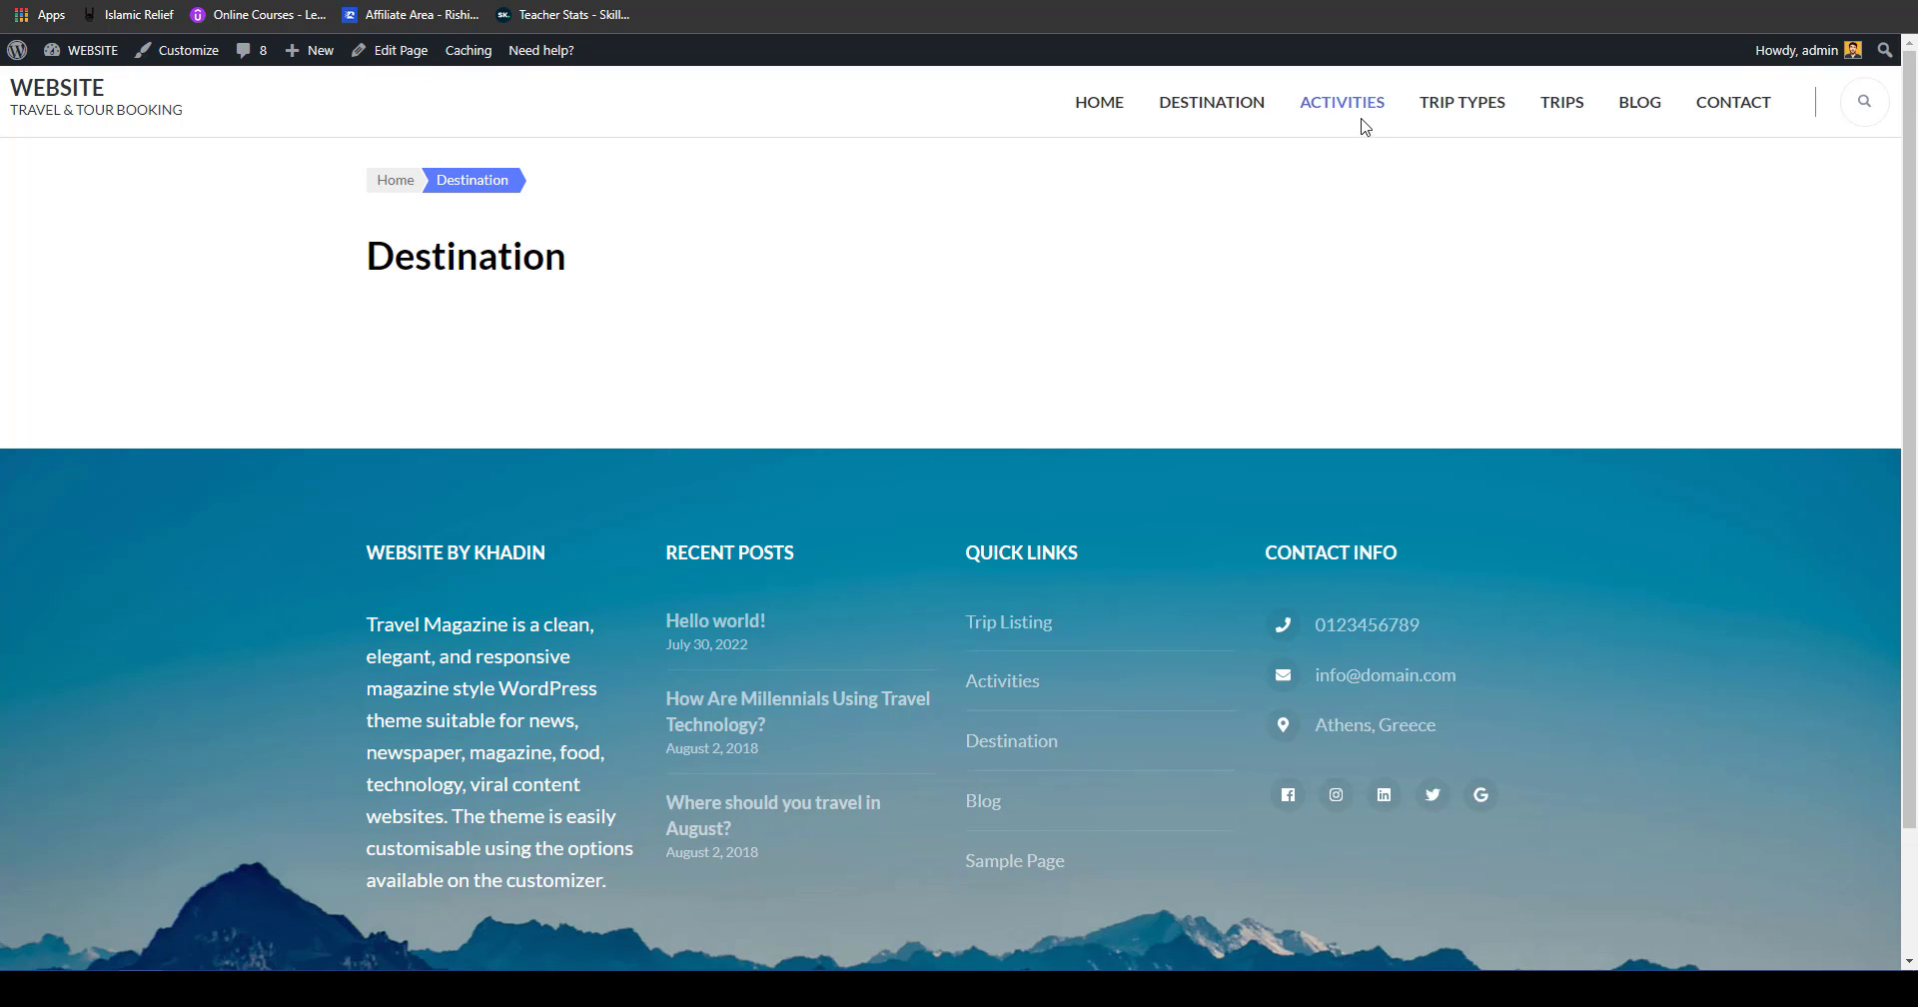
left_click(1371, 112)
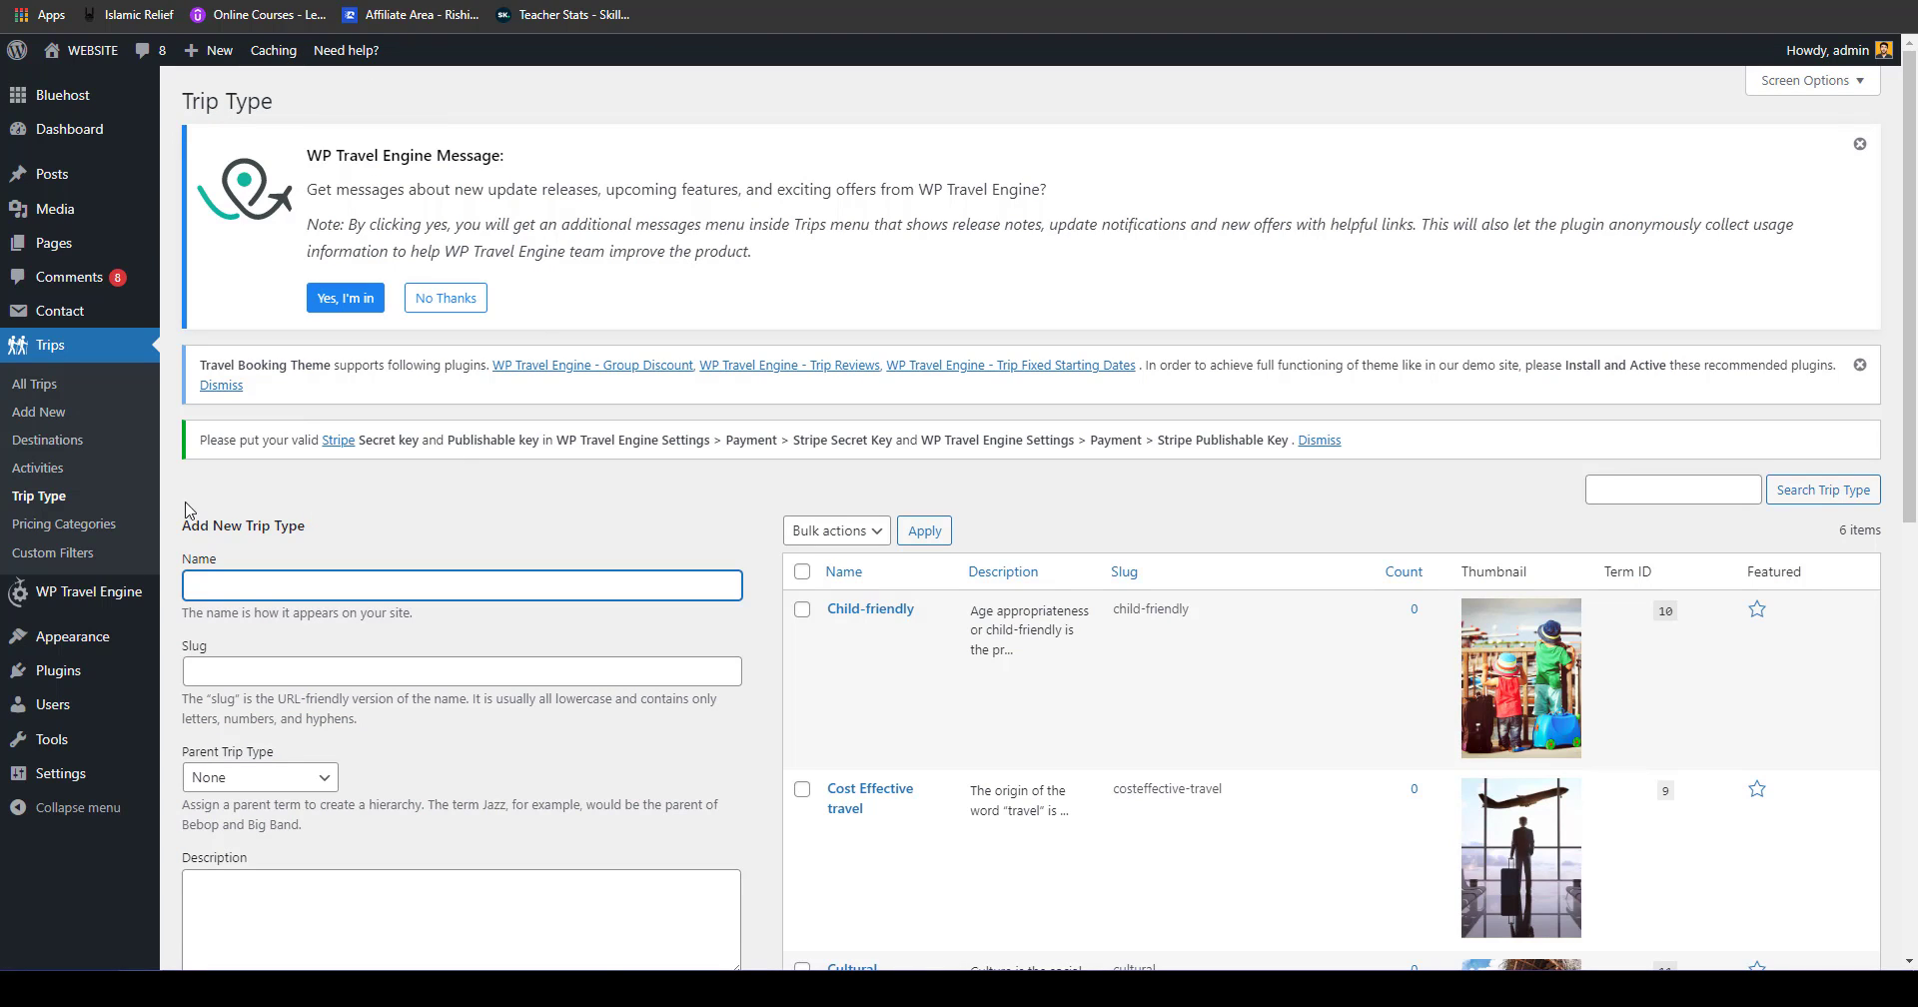
Step: Open the list of all trips in the WordPress dashboard and start adding a new trip
left_click(61, 416)
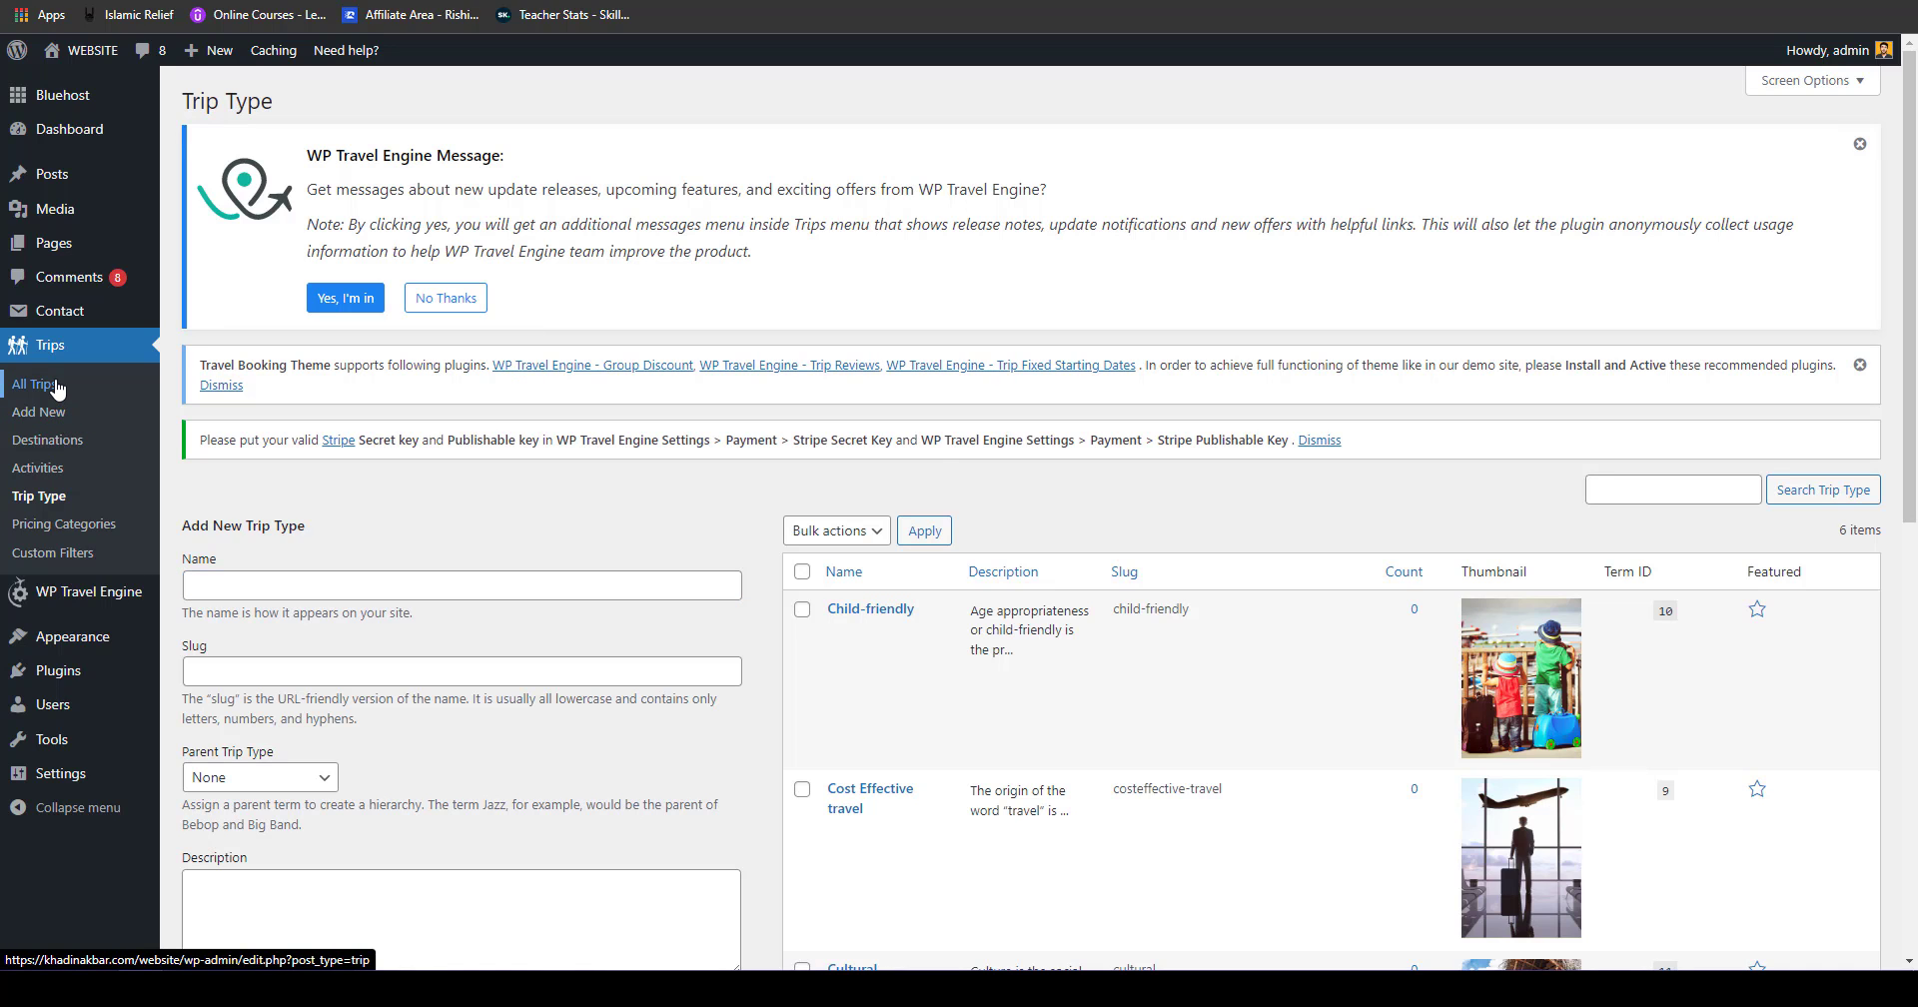
left_click(55, 389)
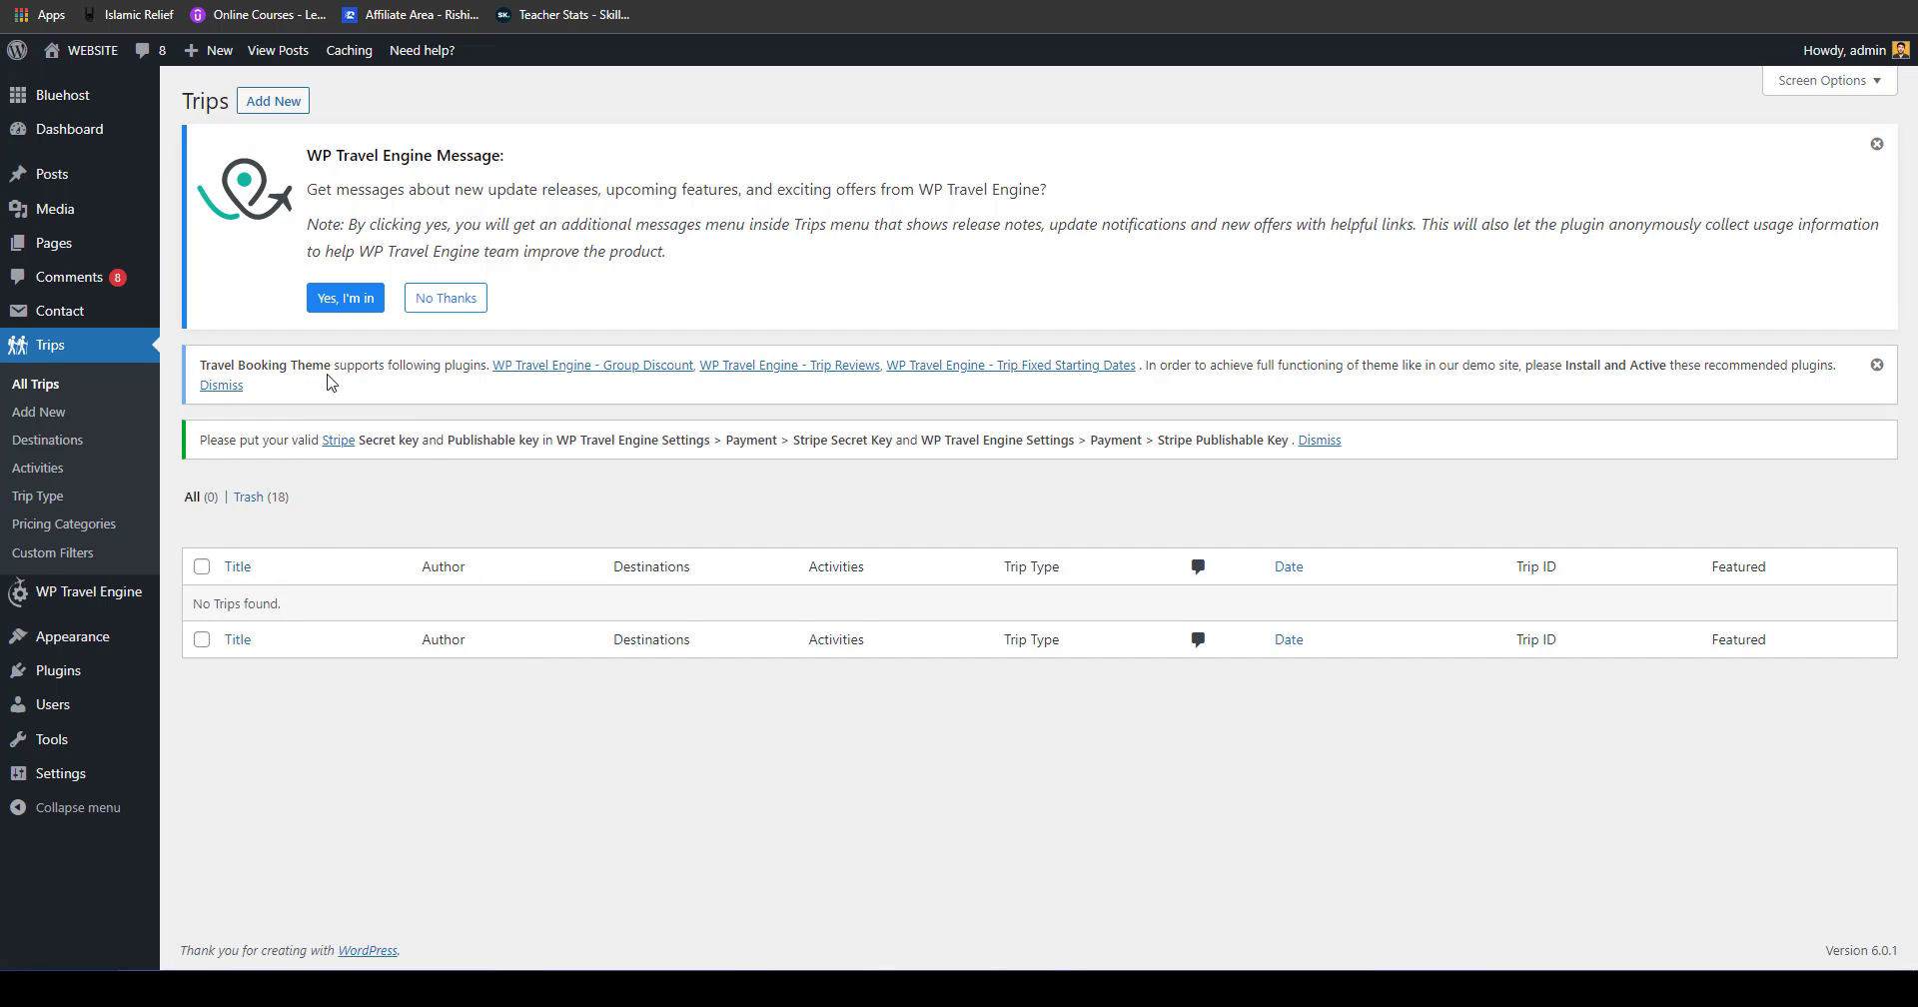
left_click(289, 110)
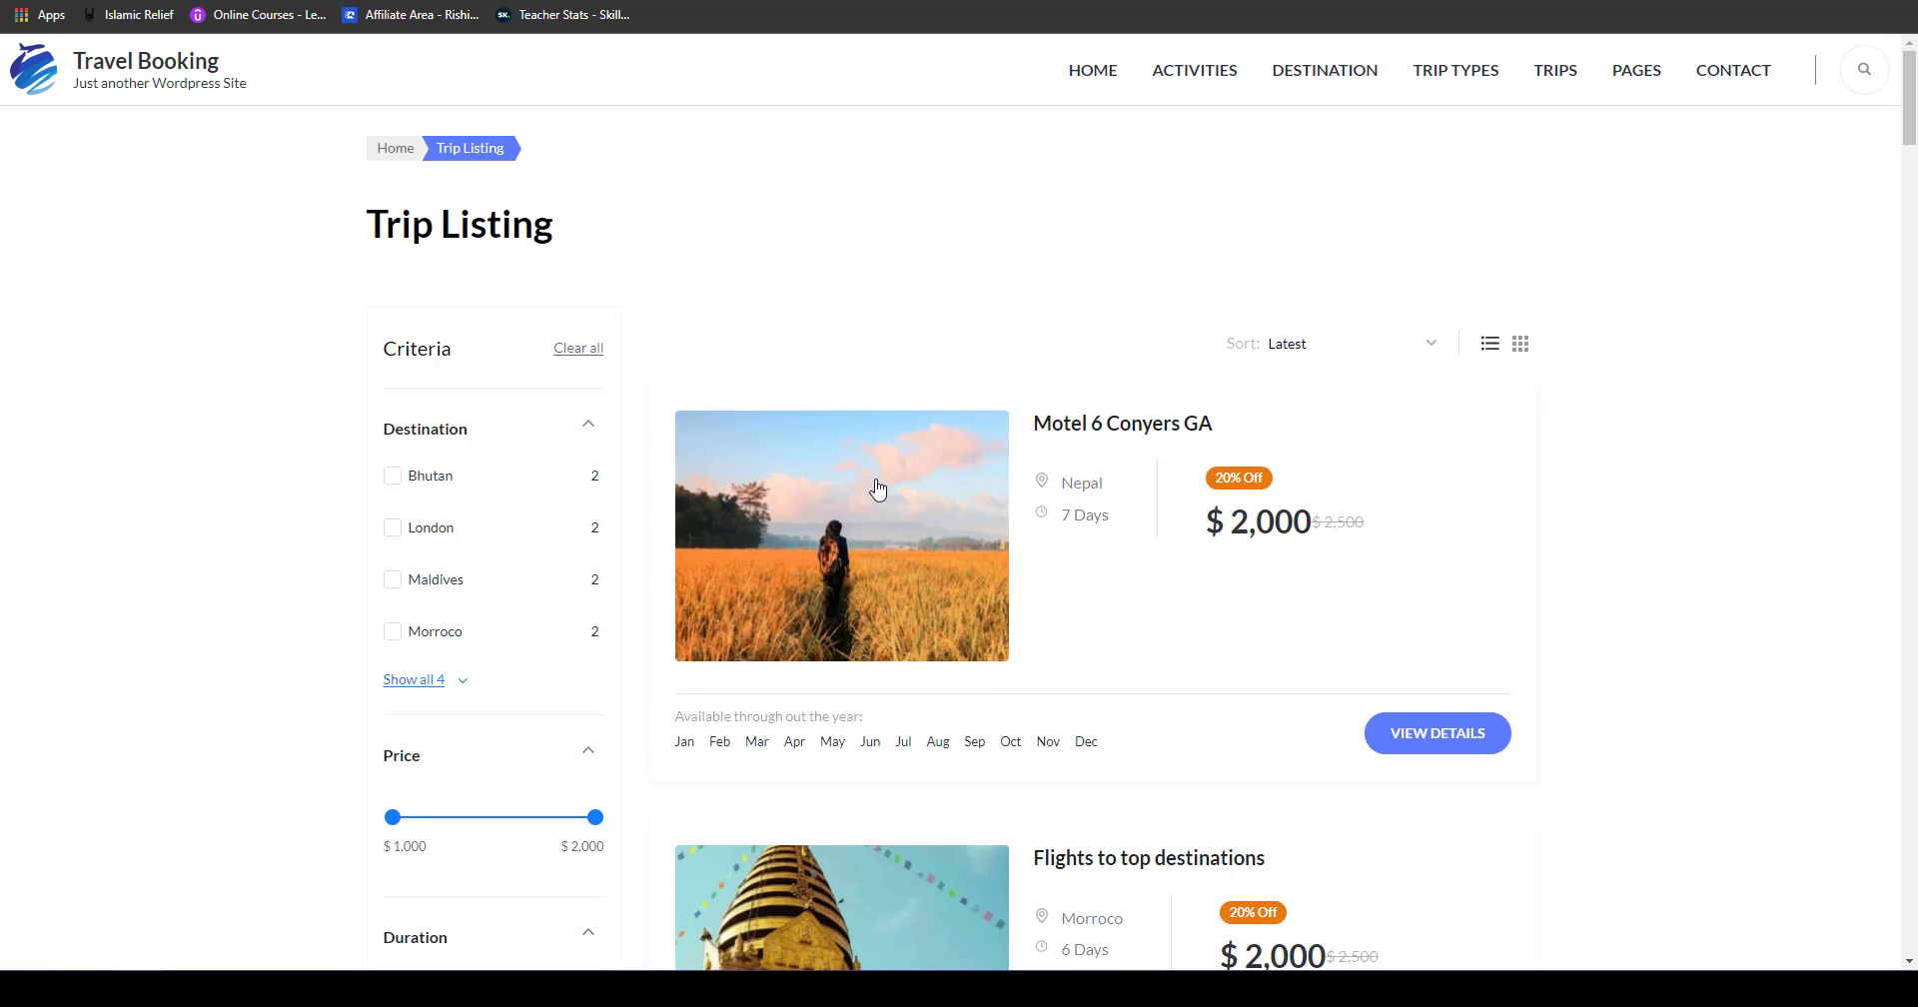
Step: Open the Motel 6 Conyers GA trip from the Trip Listing of the Travel Booking demo site
left_click(1152, 429)
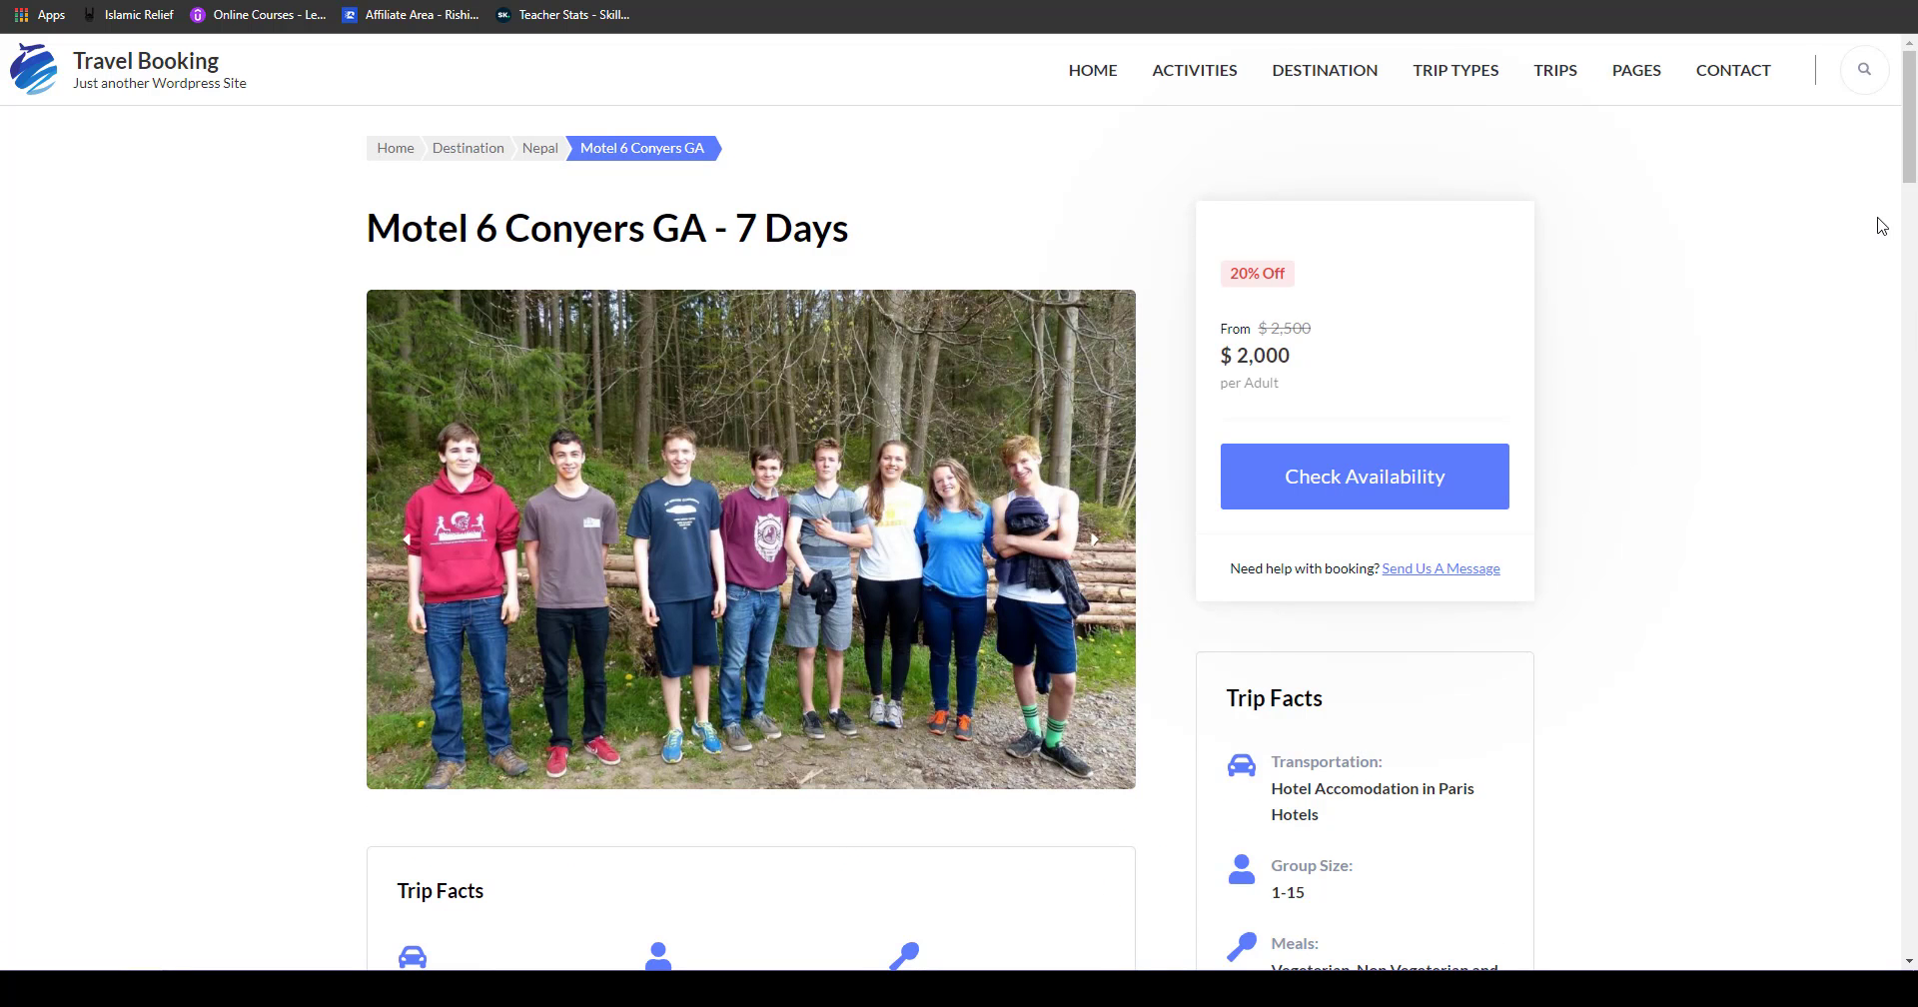
Step: Copy the full title of the Motel 6 Conyers GA trip from its demo page
left_click_drag(1910, 160, 1911, 443)
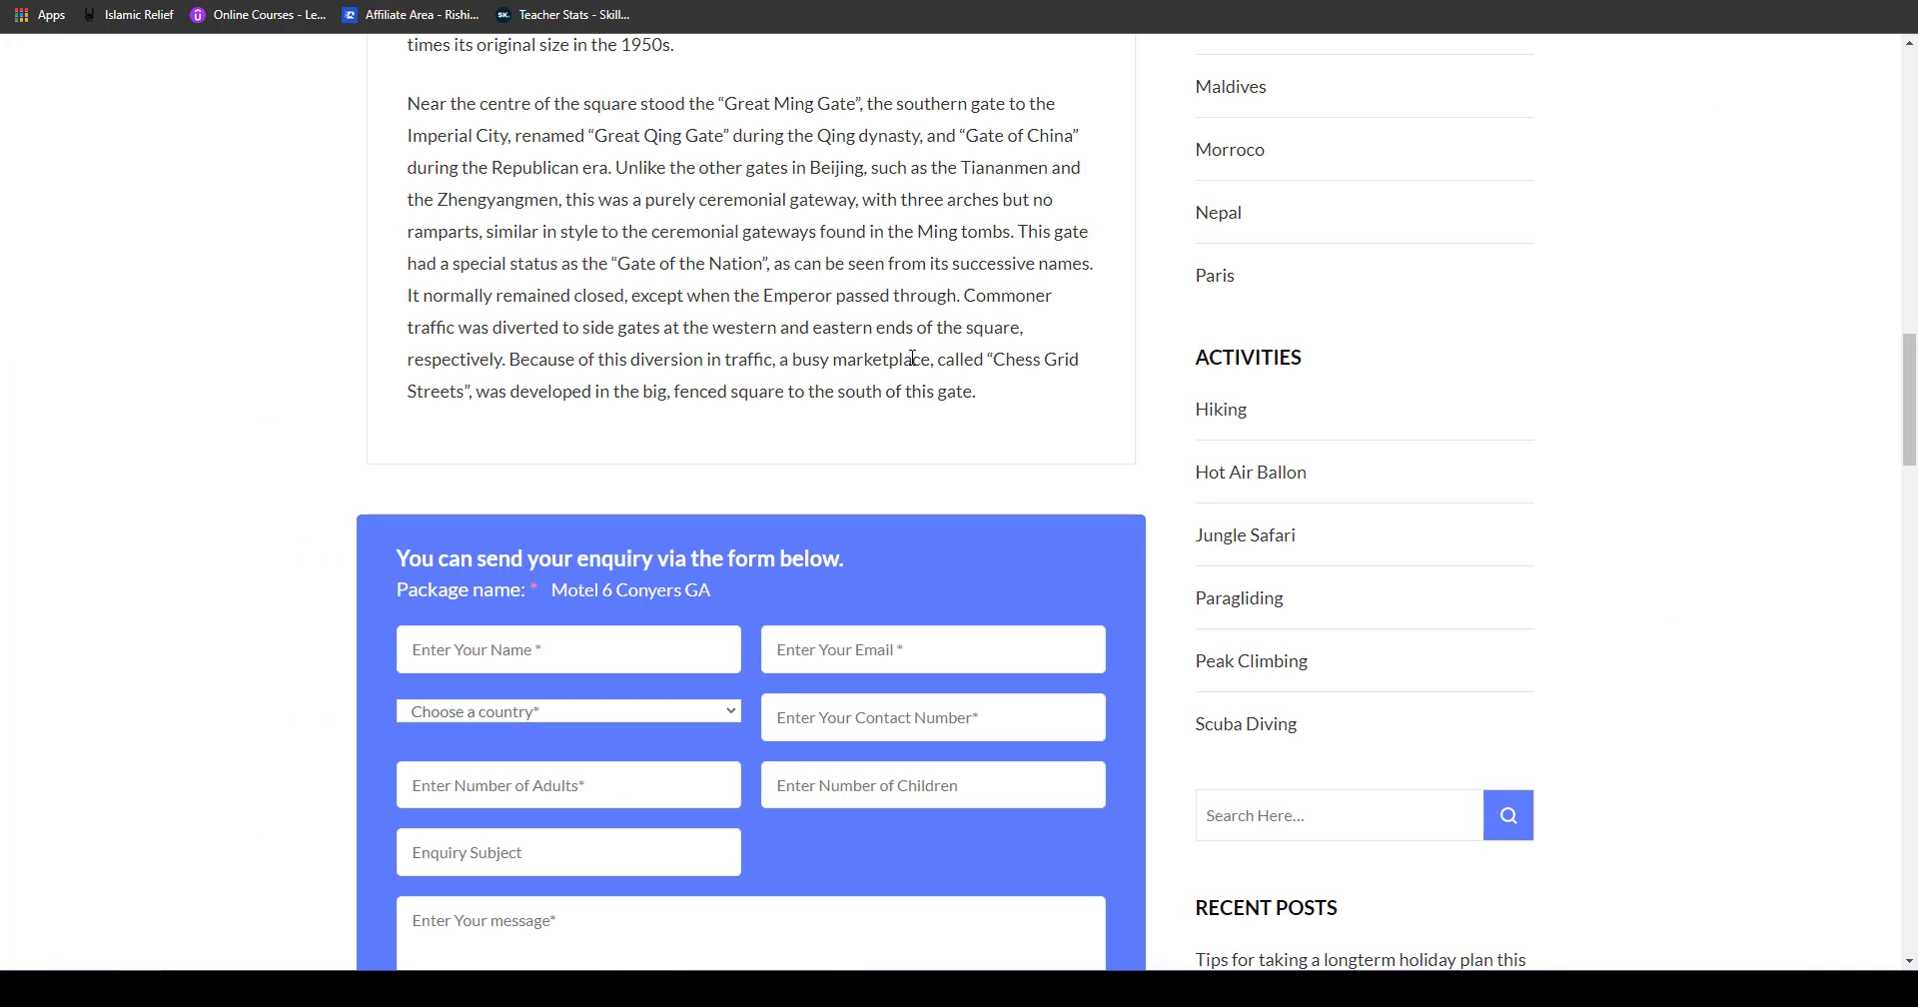
scroll(530, 284, "up", 15)
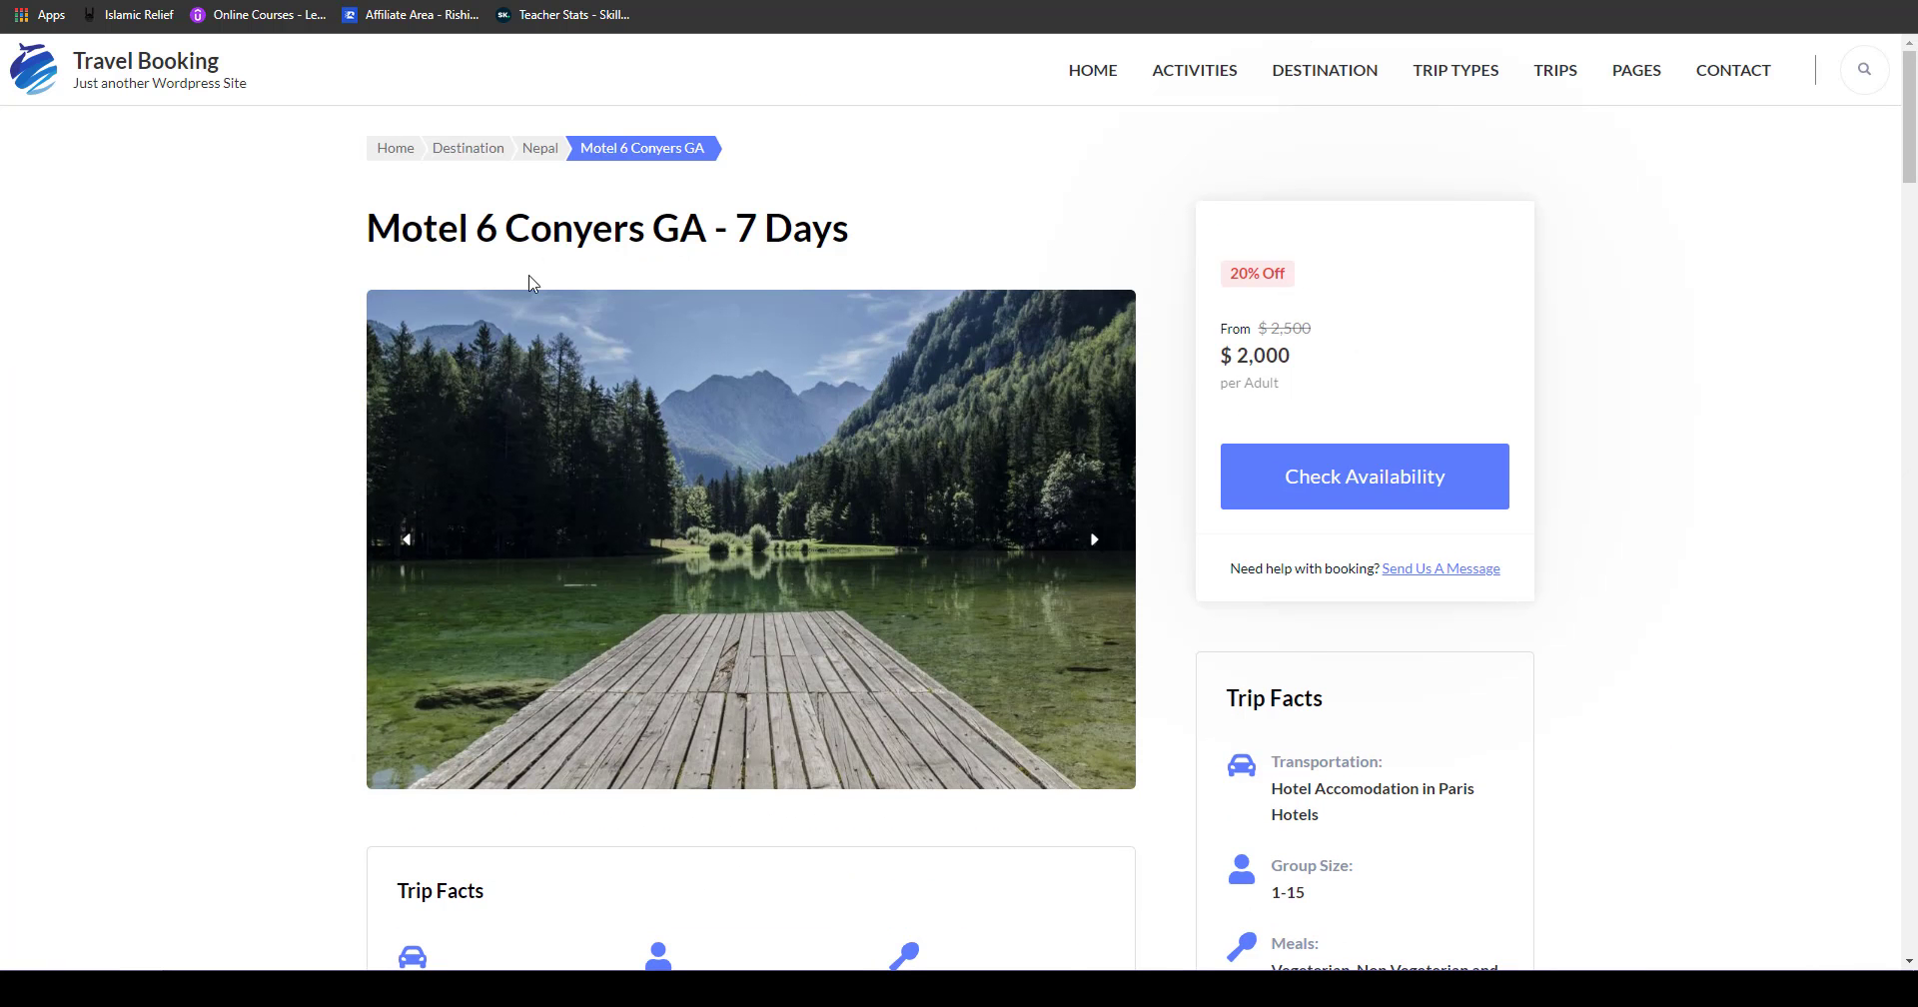
triple_click(531, 228)
right_click(530, 228)
left_click(624, 250)
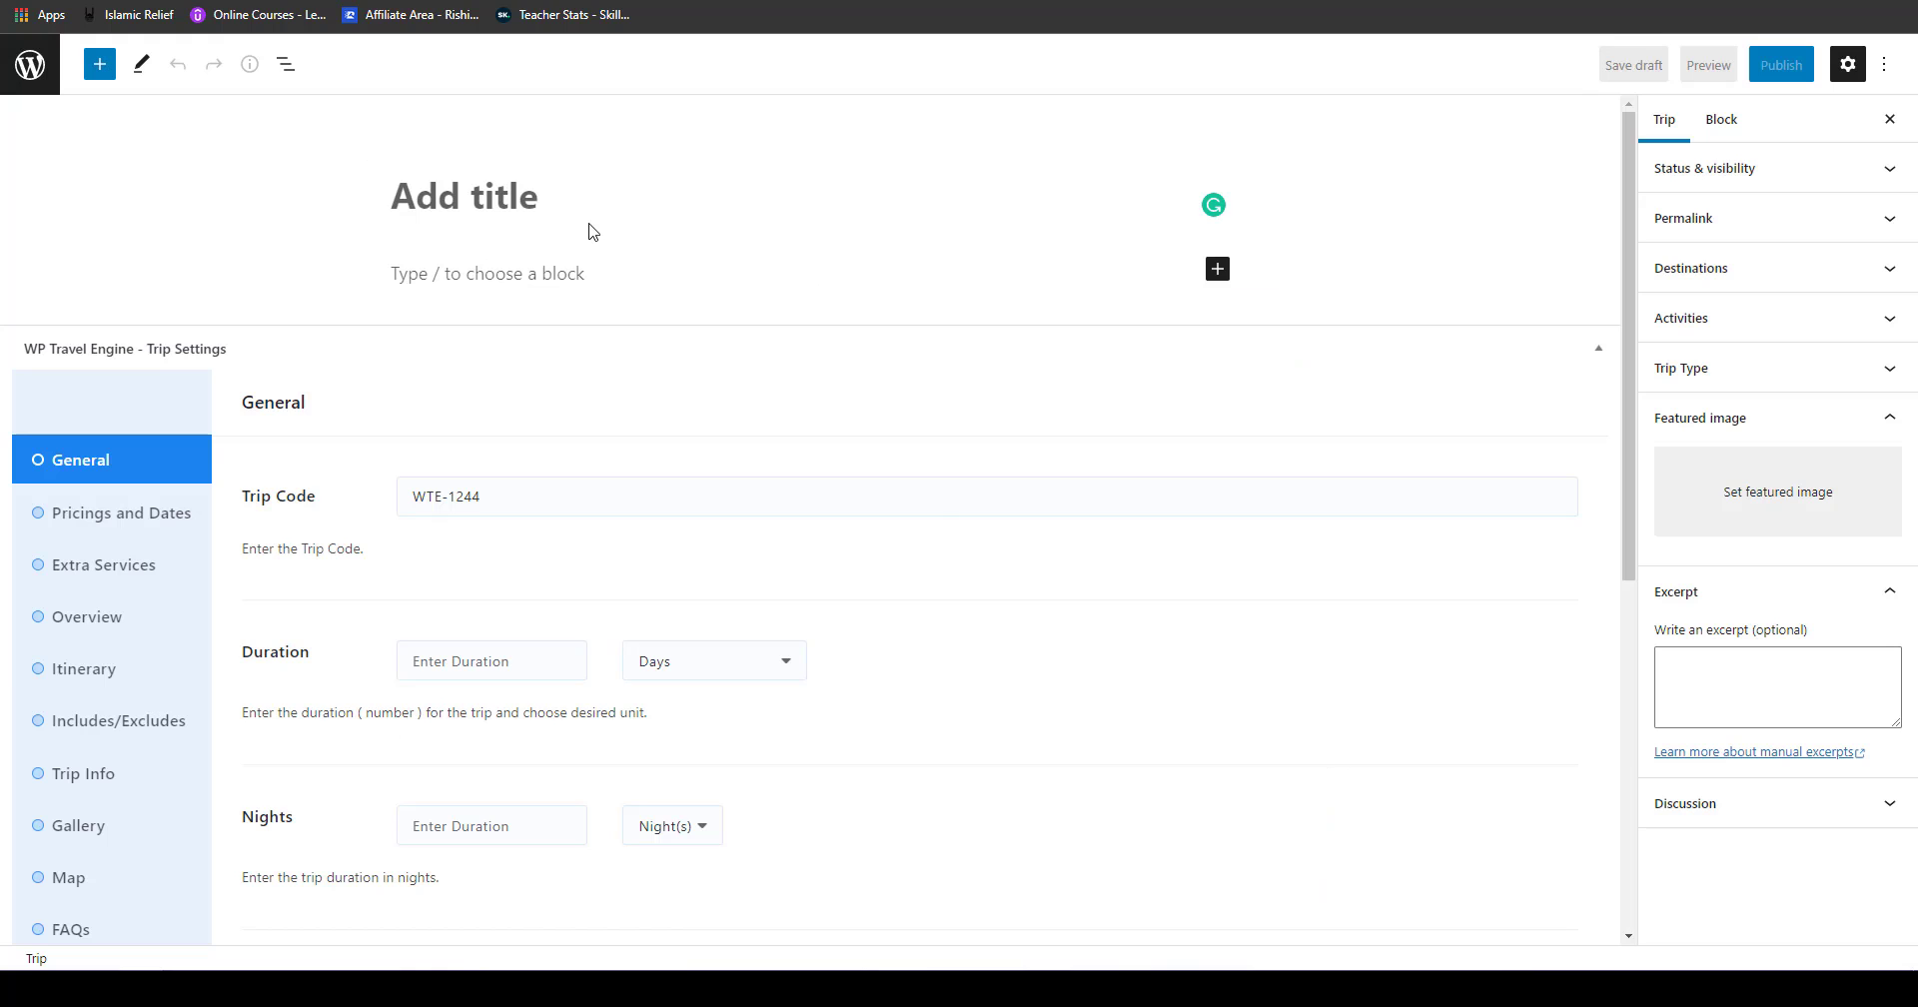
Step: Paste the copied title into the new WordPress trip and shorten it to "Motel 6 Conyers GA"
right_click(588, 225)
left_click(465, 196)
right_click(462, 191)
left_click(522, 344)
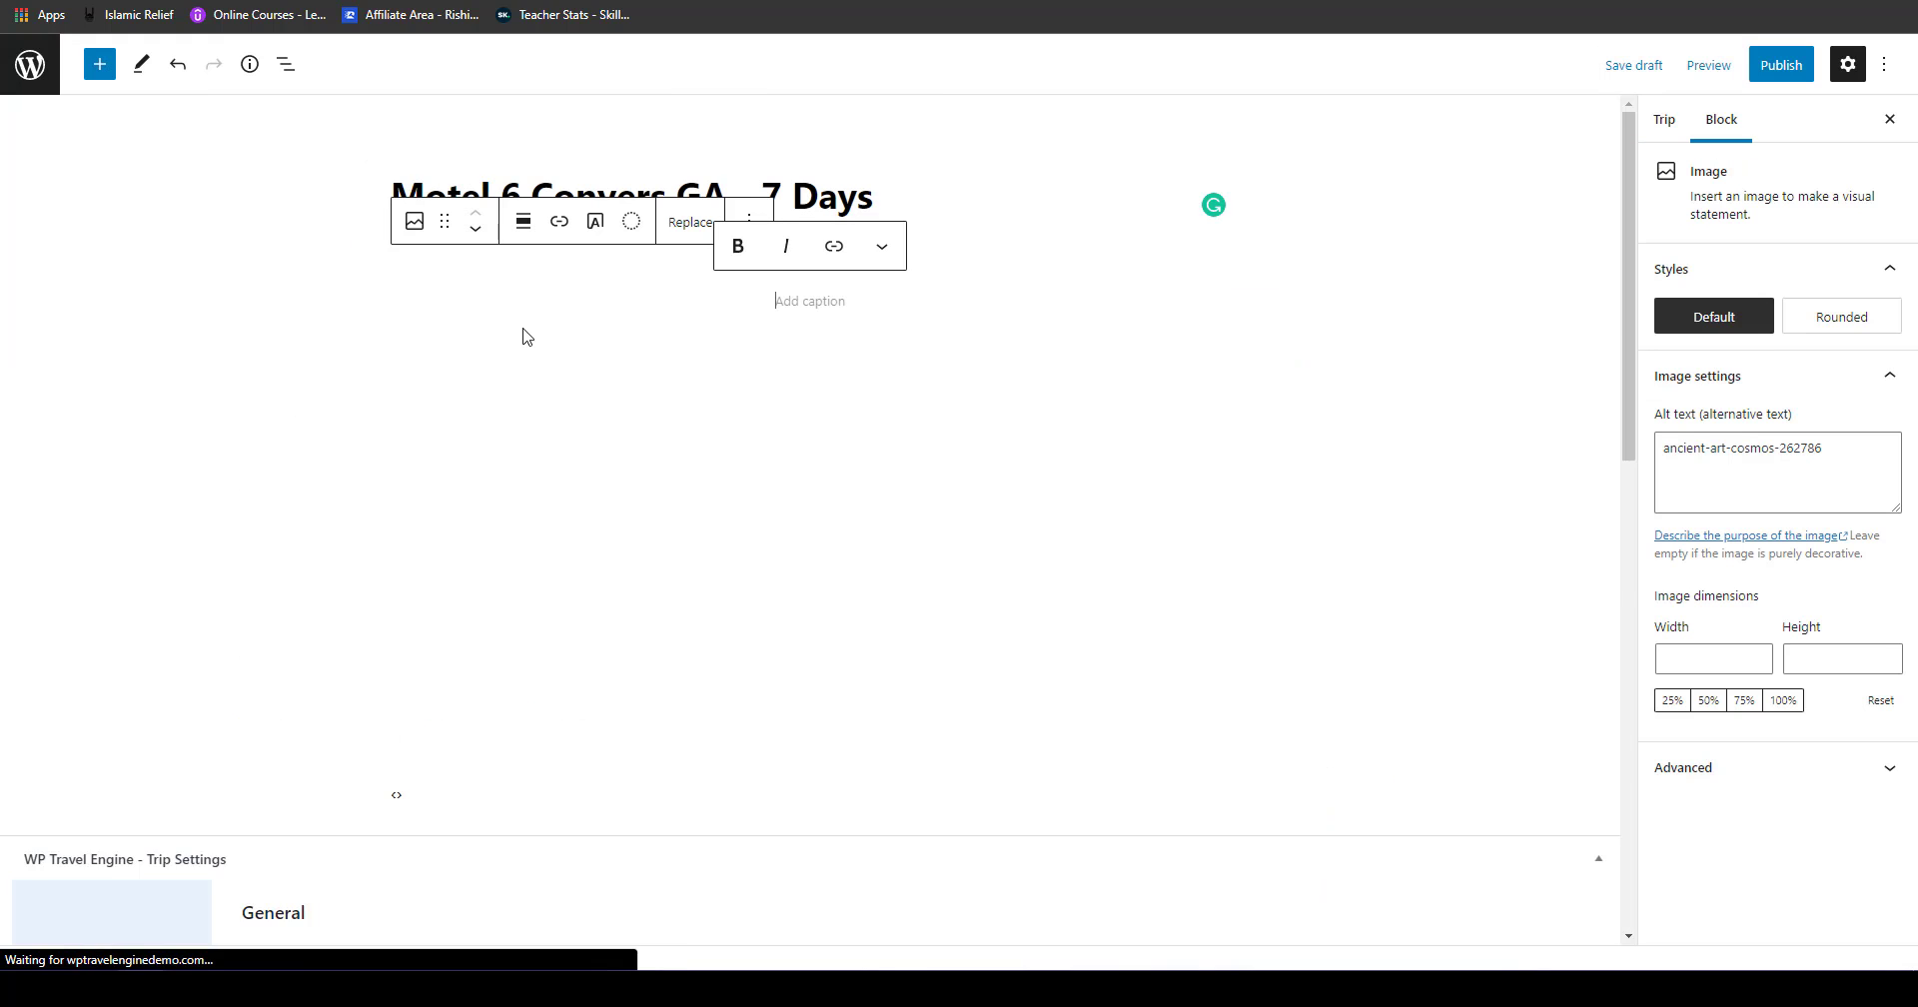
left_click(895, 202)
left_click_drag(896, 201, 722, 215)
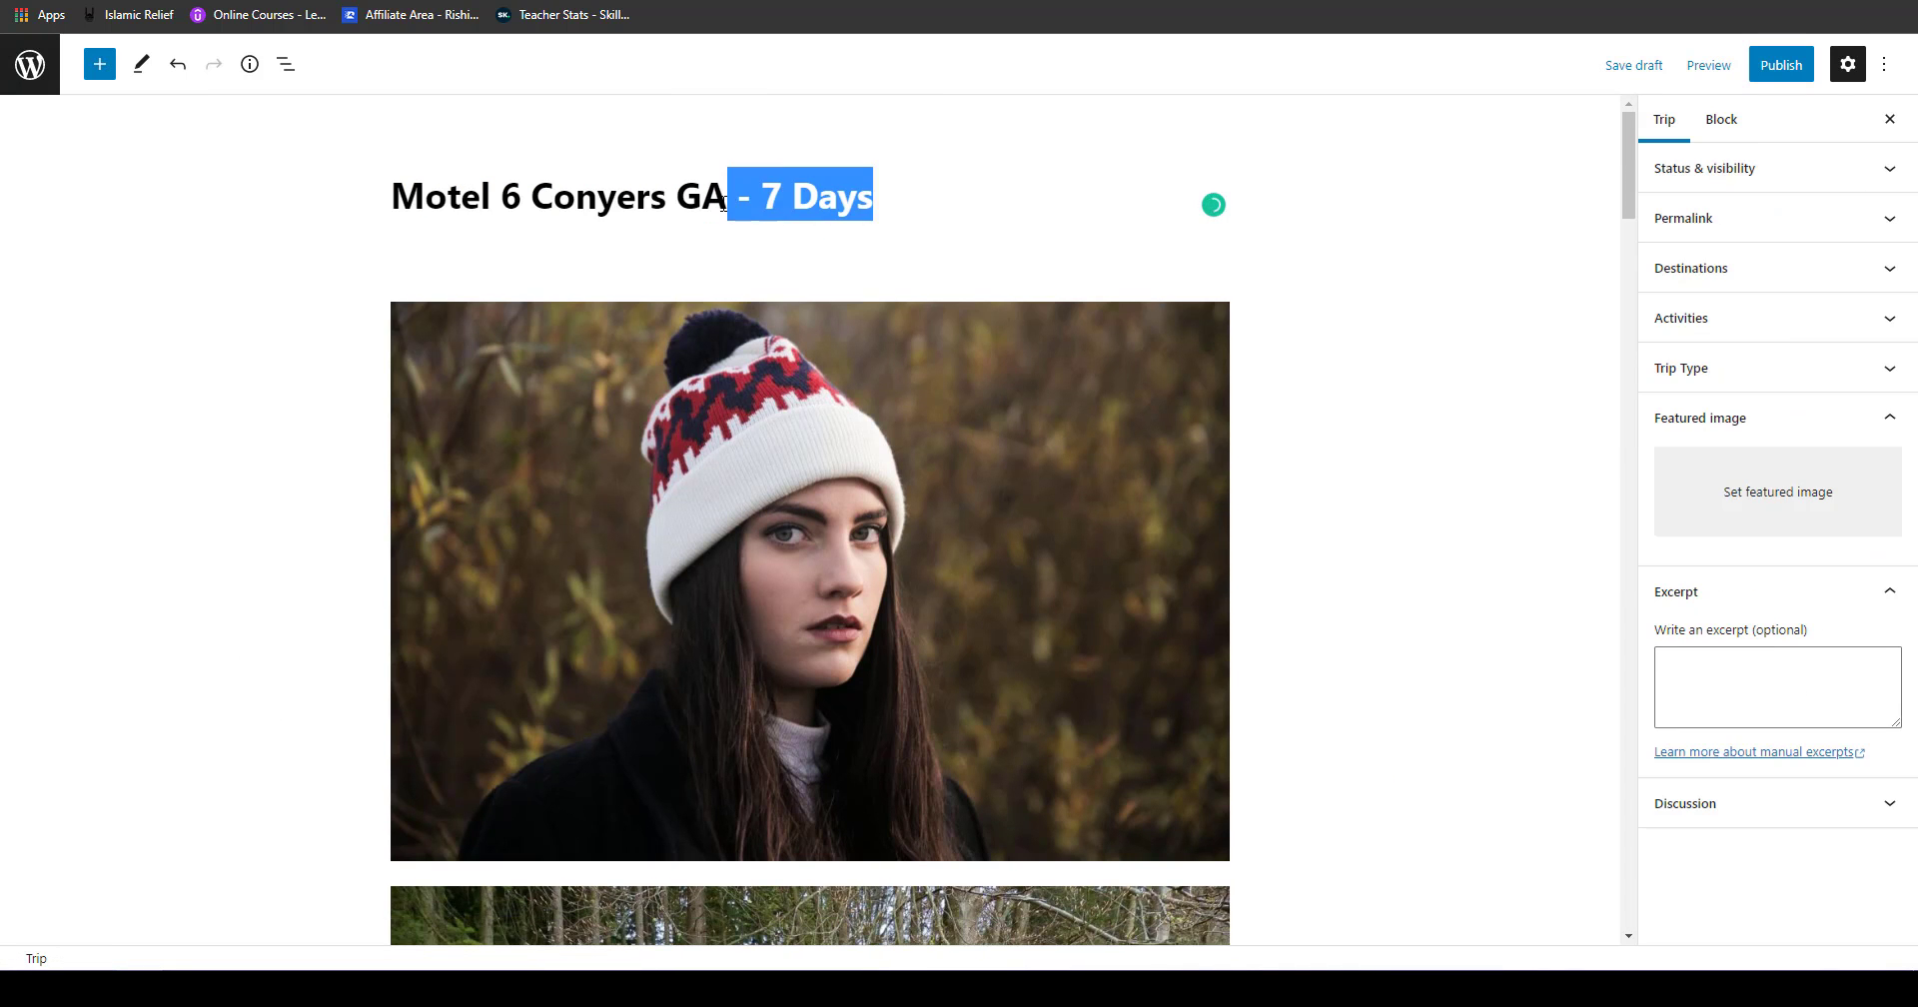
key("BackSpace")
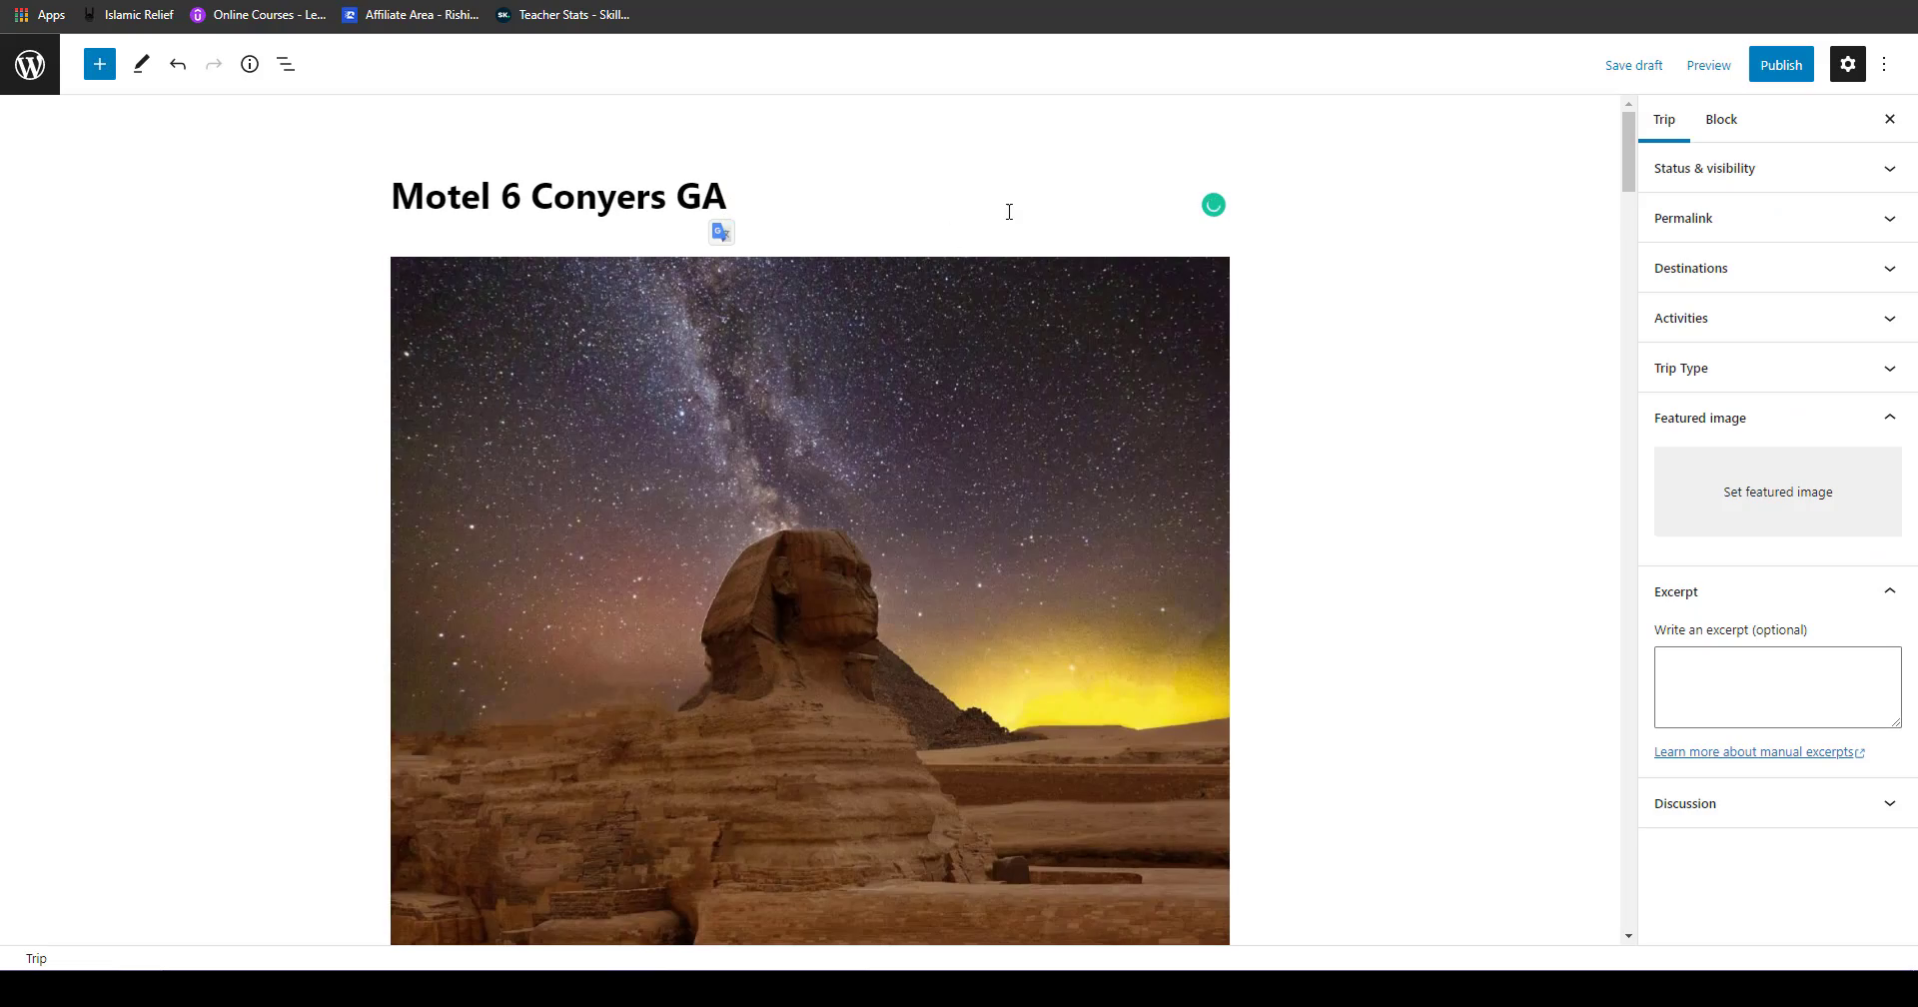
Step: Delete all the images that were pasted into the new trip's content along with the title
scroll(1029, 374, "down", 15)
scroll(1030, 374, "up", 15)
scroll(1030, 374, "down", 20)
scroll(1031, 382, "down", 20)
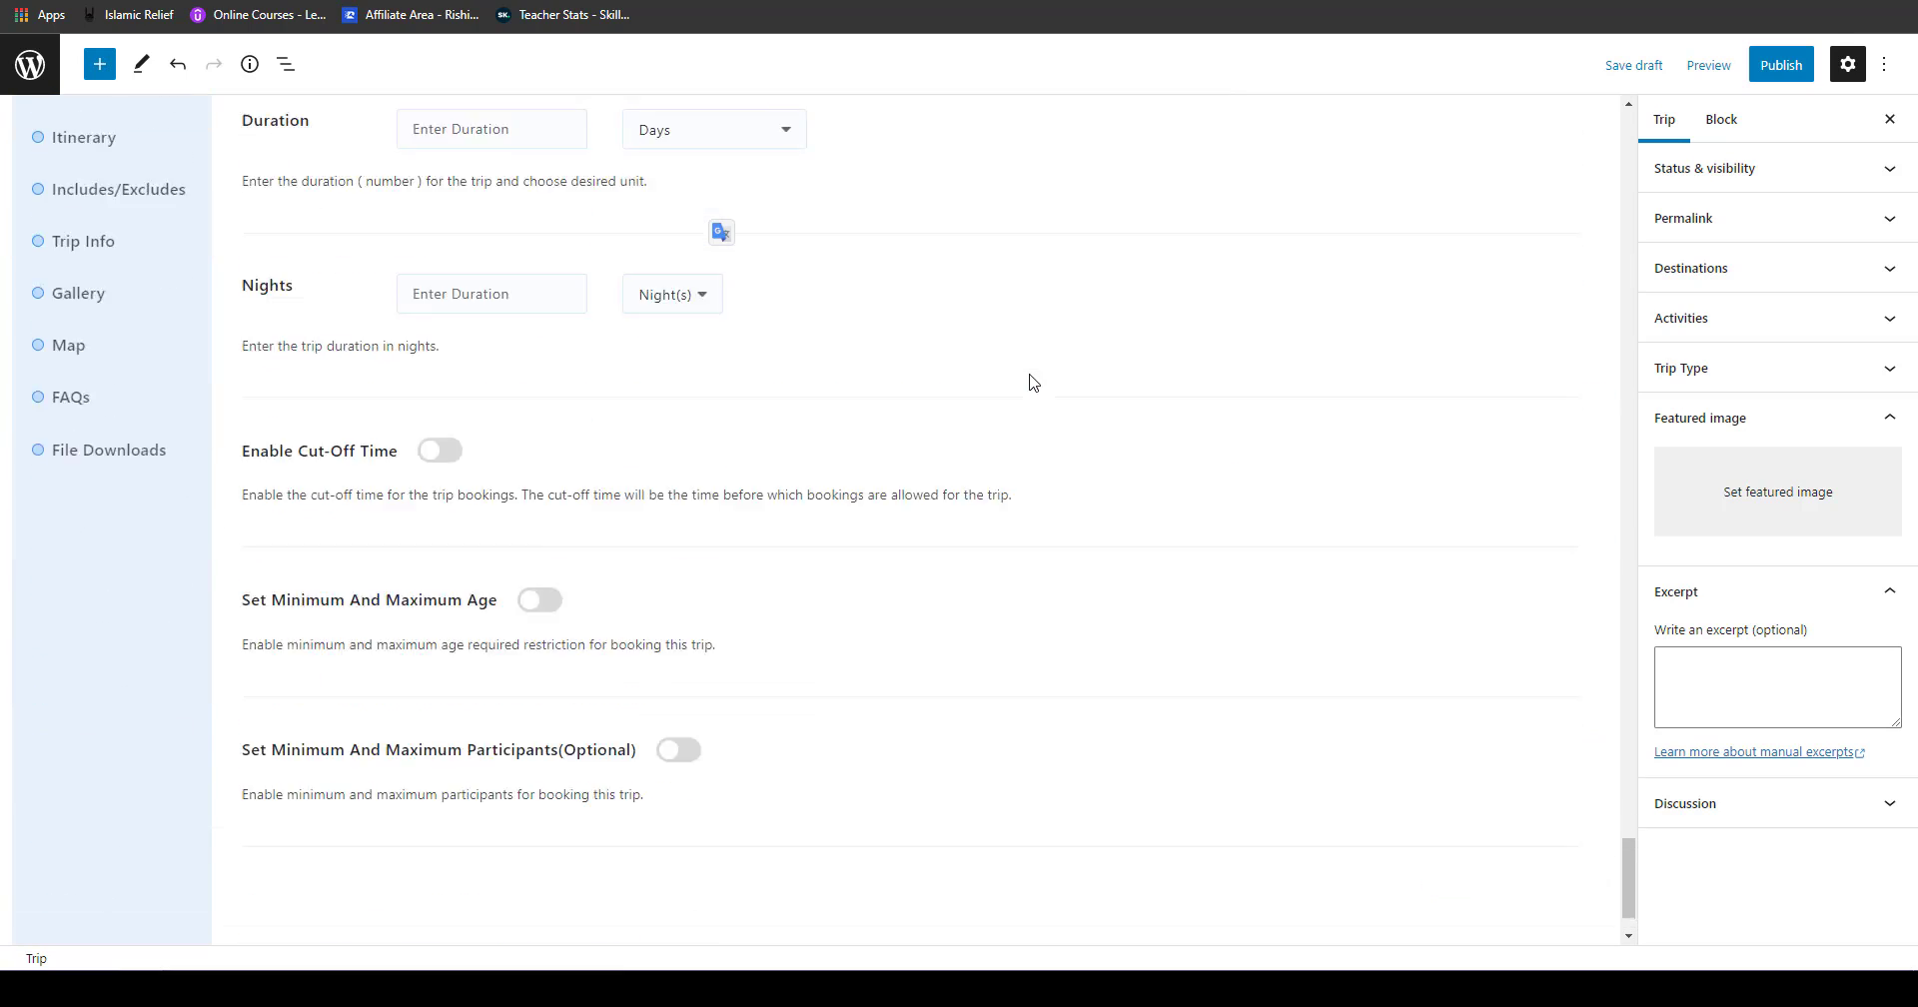
scroll(963, 537, "up", 20)
left_click(963, 460)
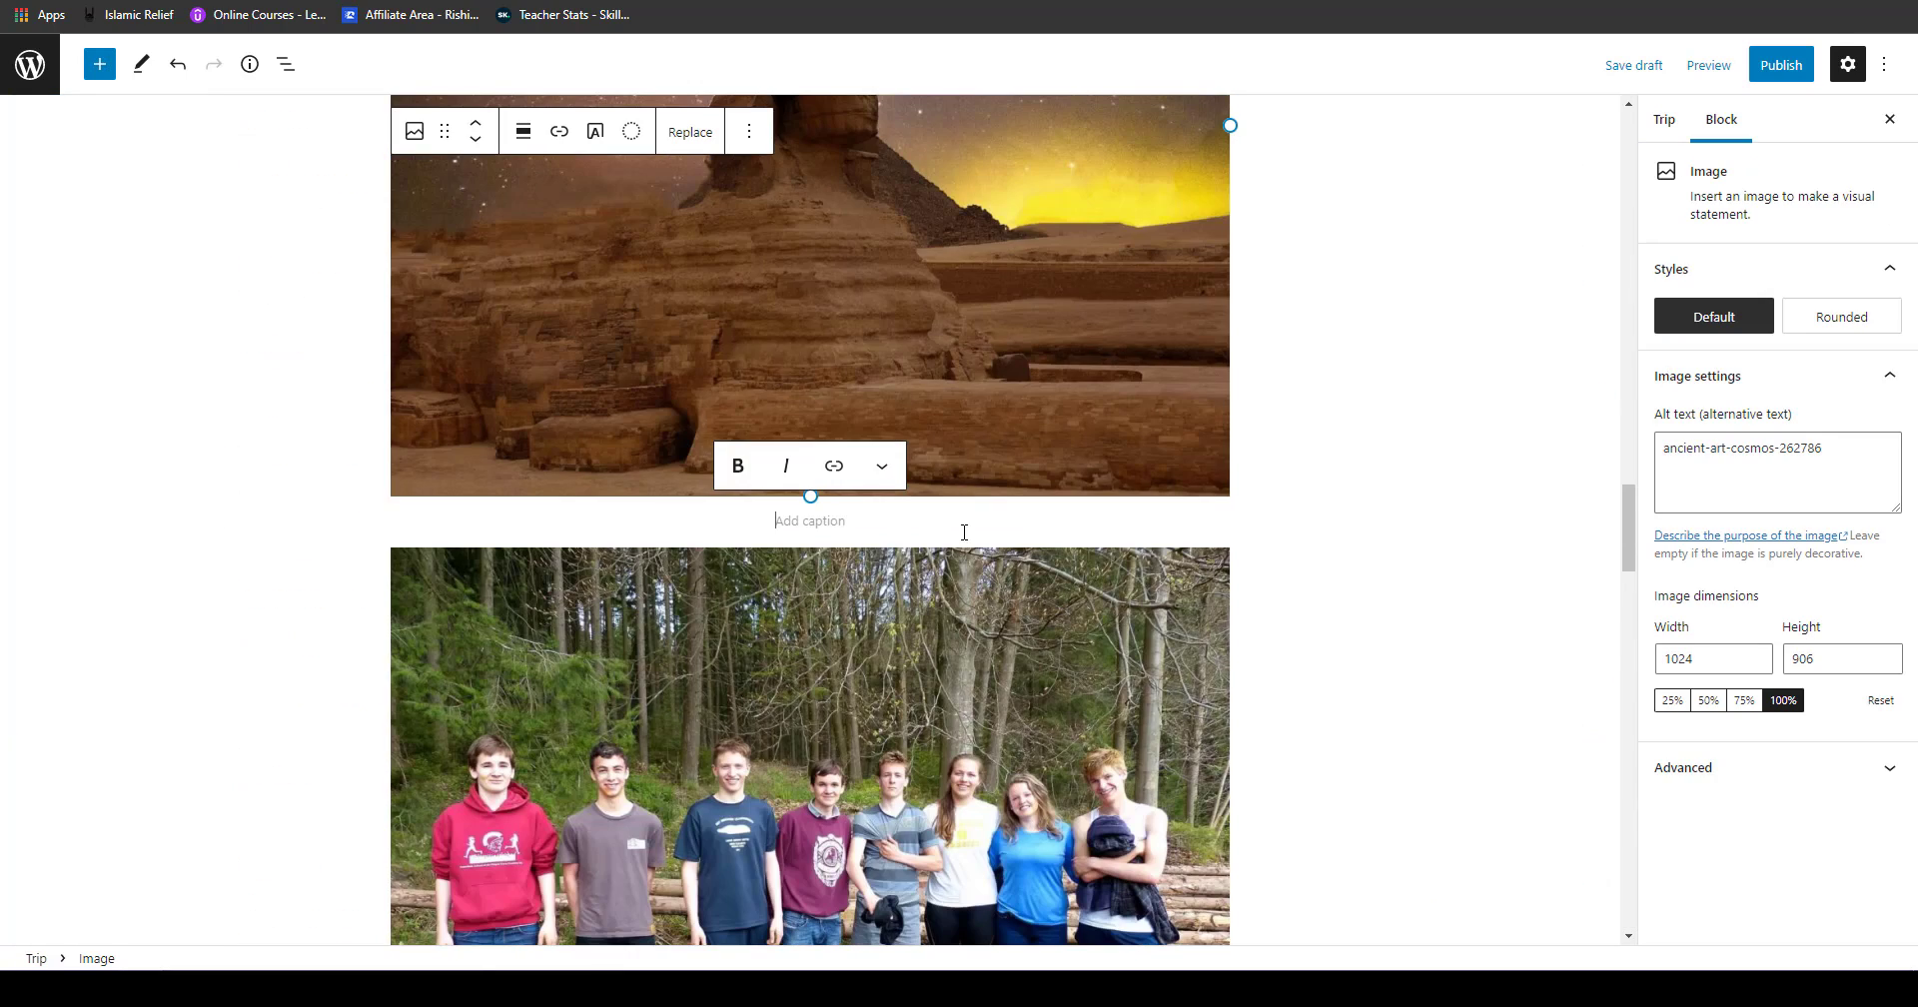
left_click(965, 540)
left_click(982, 403)
key("Delete")
left_click(950, 628)
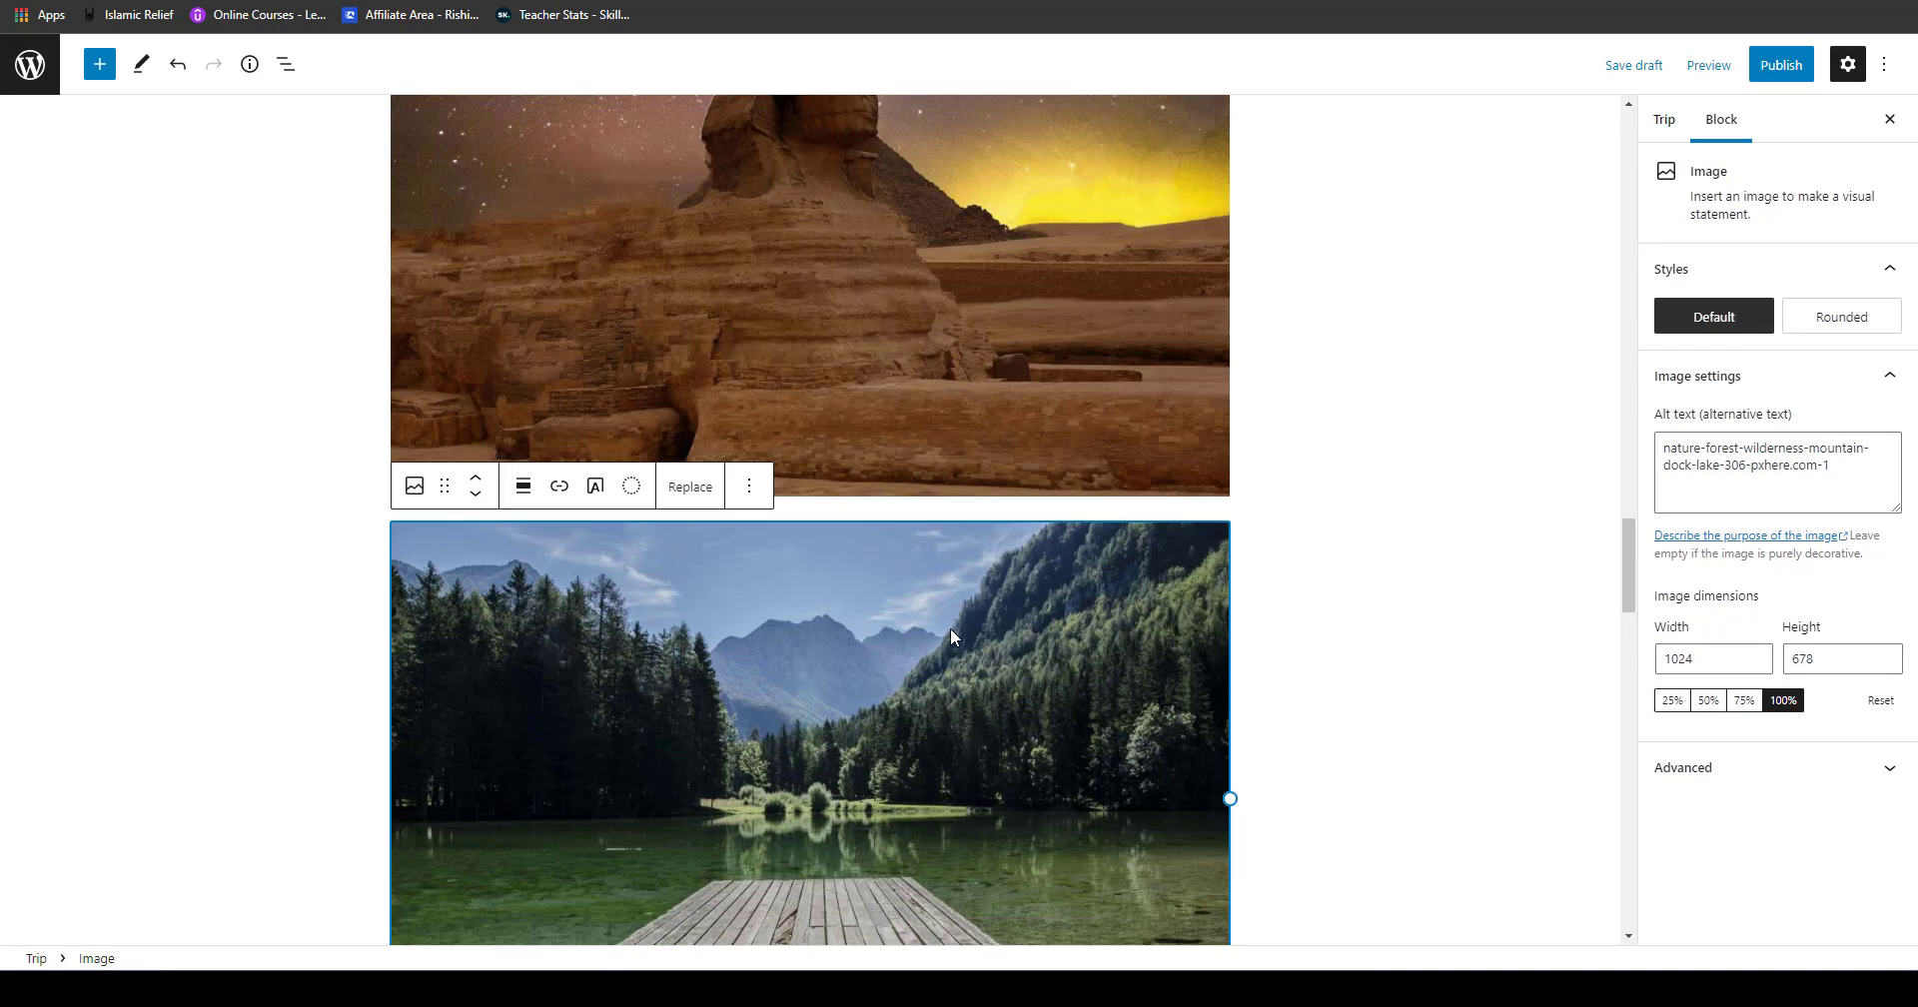
key("Delete")
left_click(953, 458)
key("Delete")
left_click(964, 621)
key("Delete")
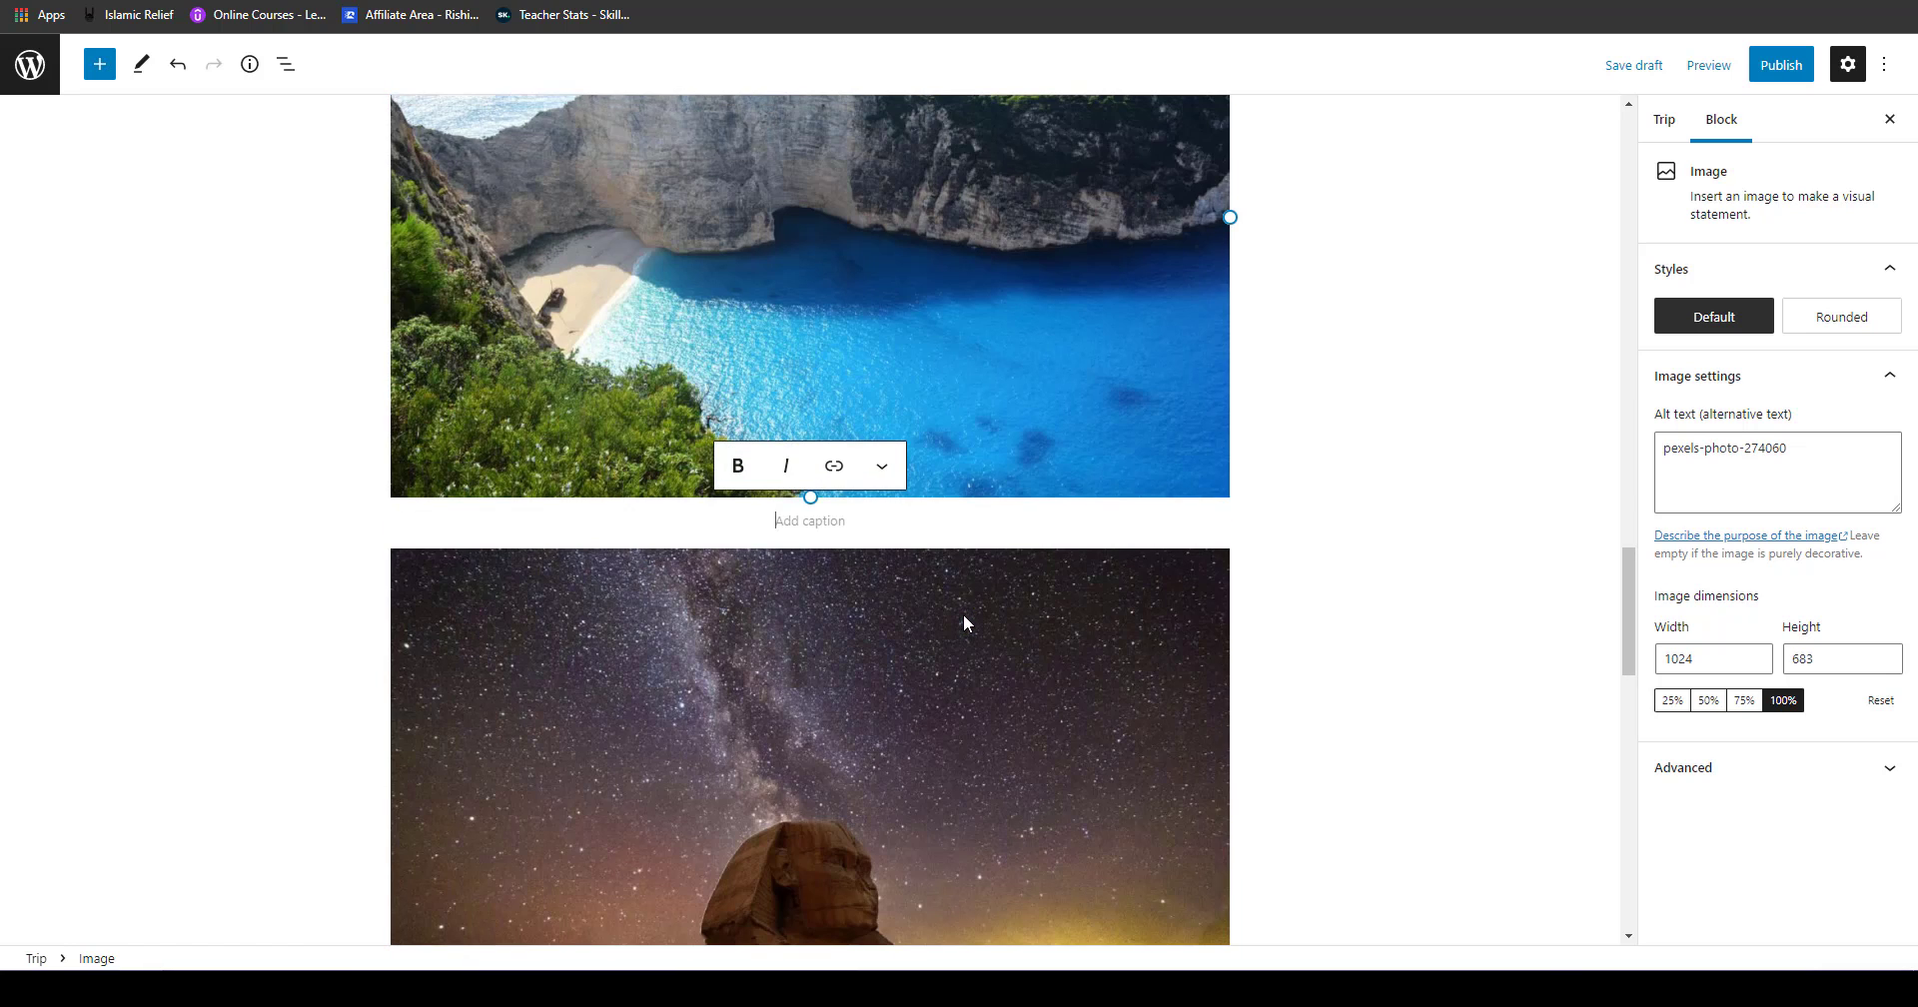
left_click(951, 428)
key("Delete")
left_click(919, 609)
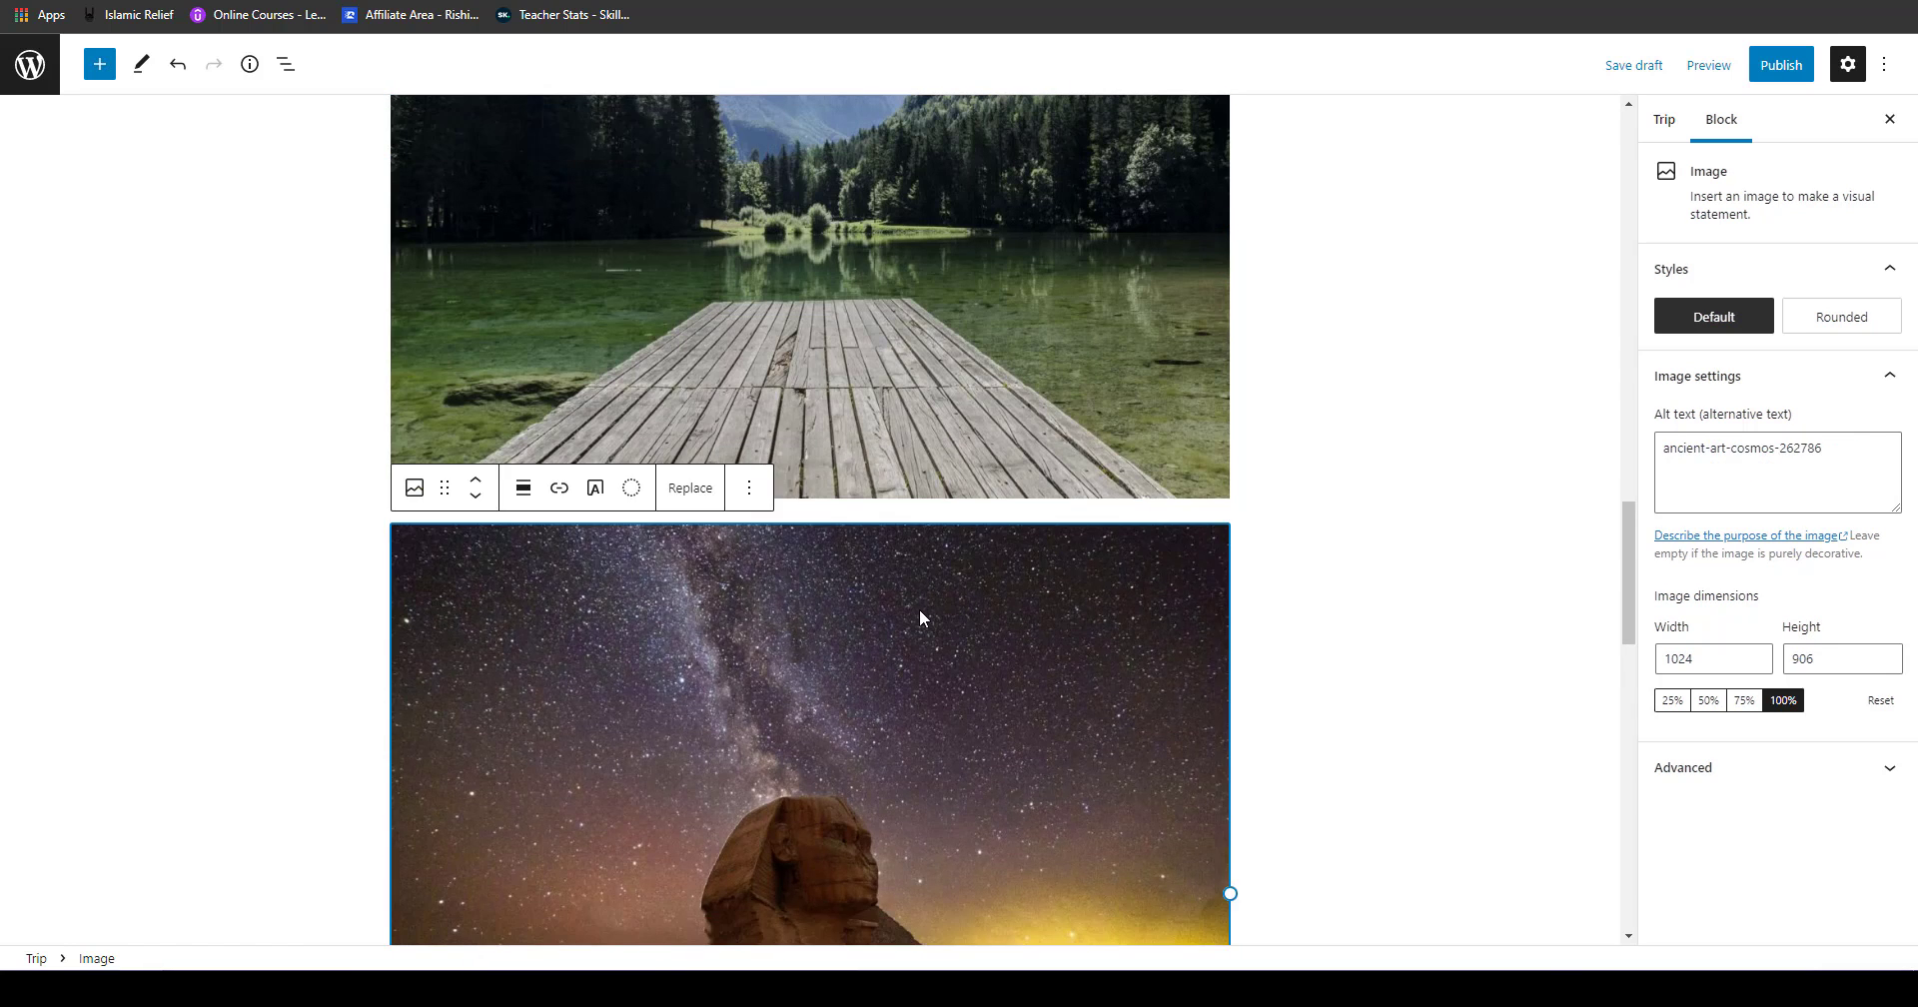
key("Delete")
left_click(929, 446)
key("Delete")
left_click(929, 446)
key("Delete")
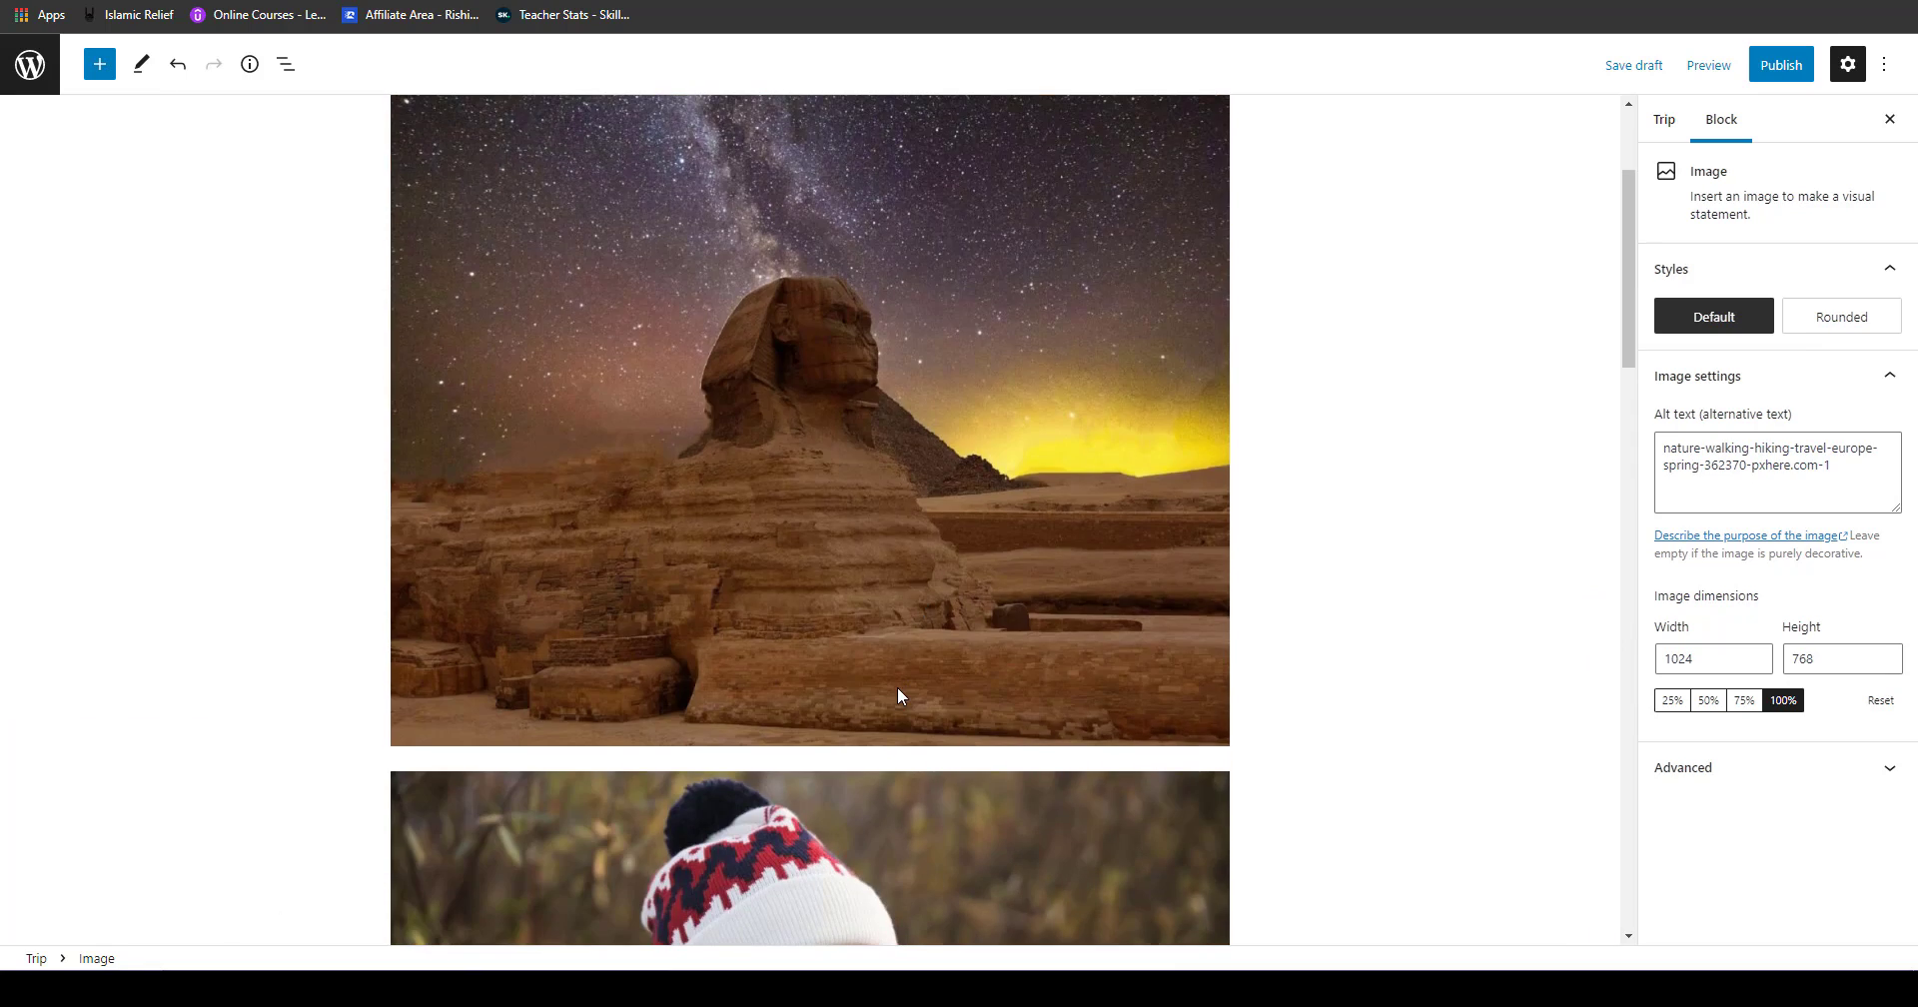
left_click(896, 684)
key("Delete")
left_click(900, 578)
key("Delete")
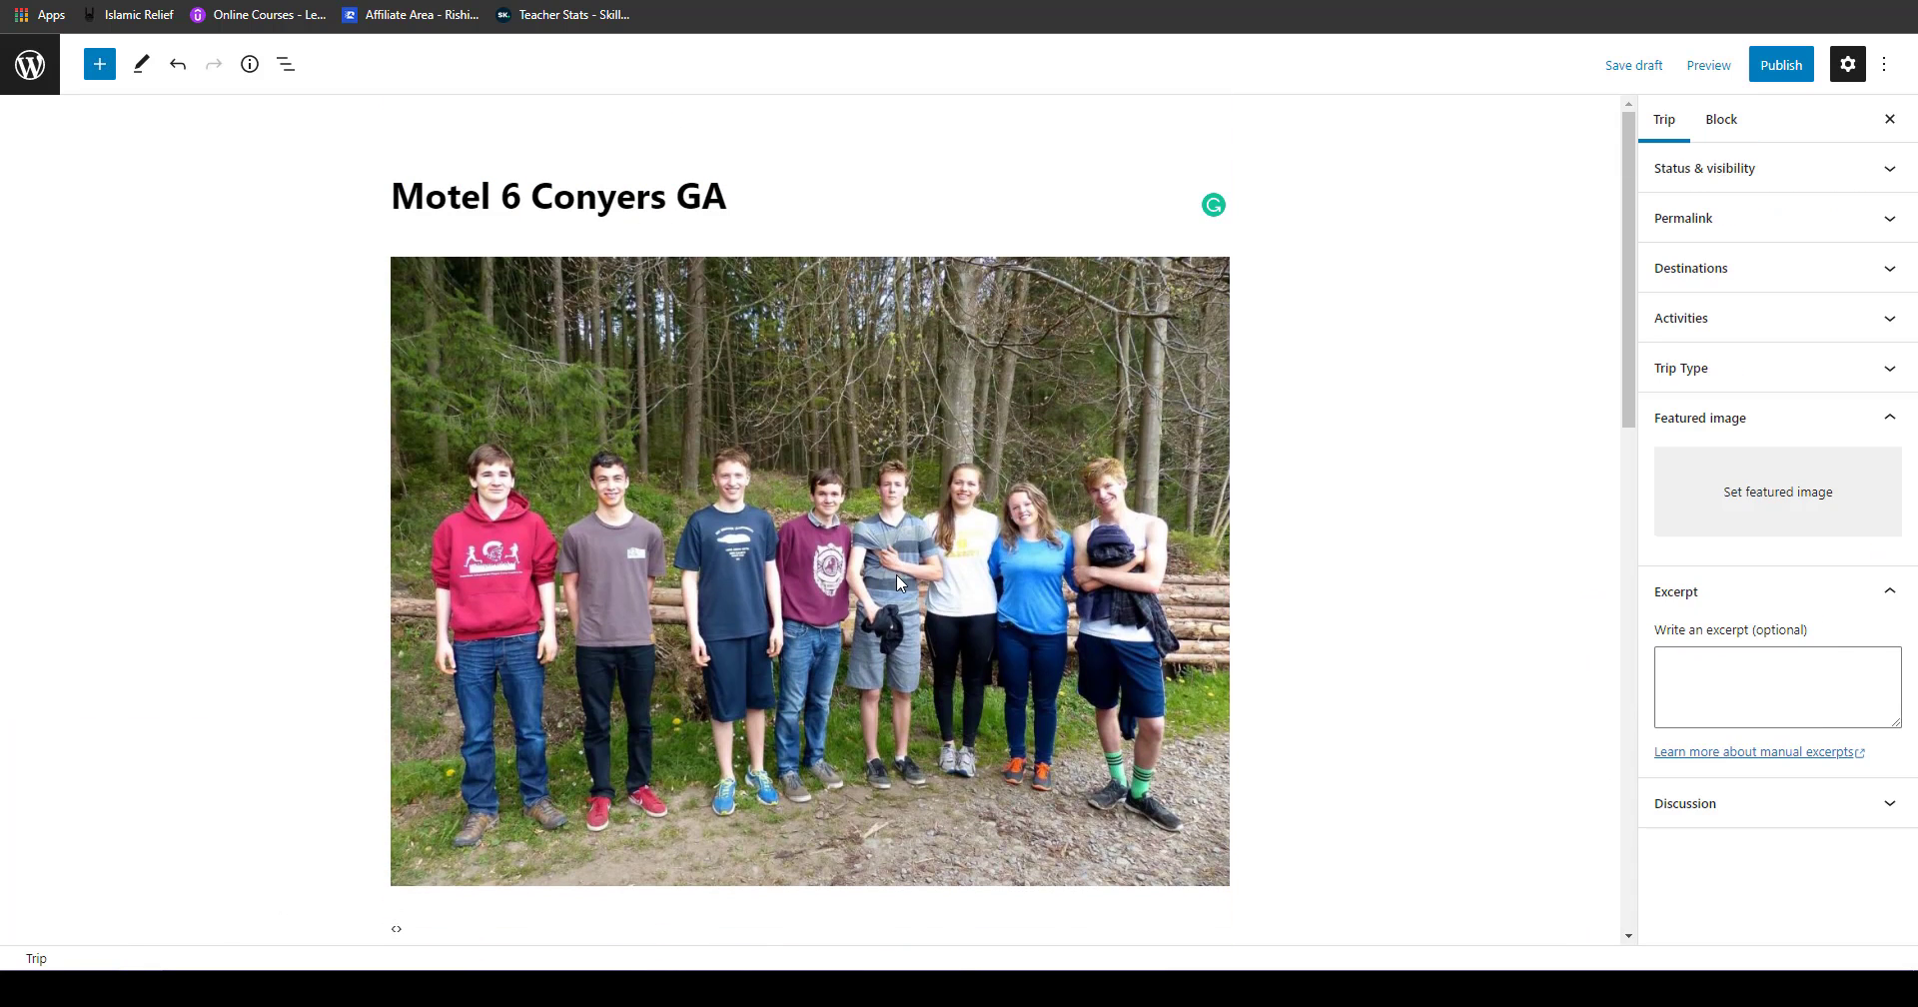
left_click(897, 573)
key("Delete")
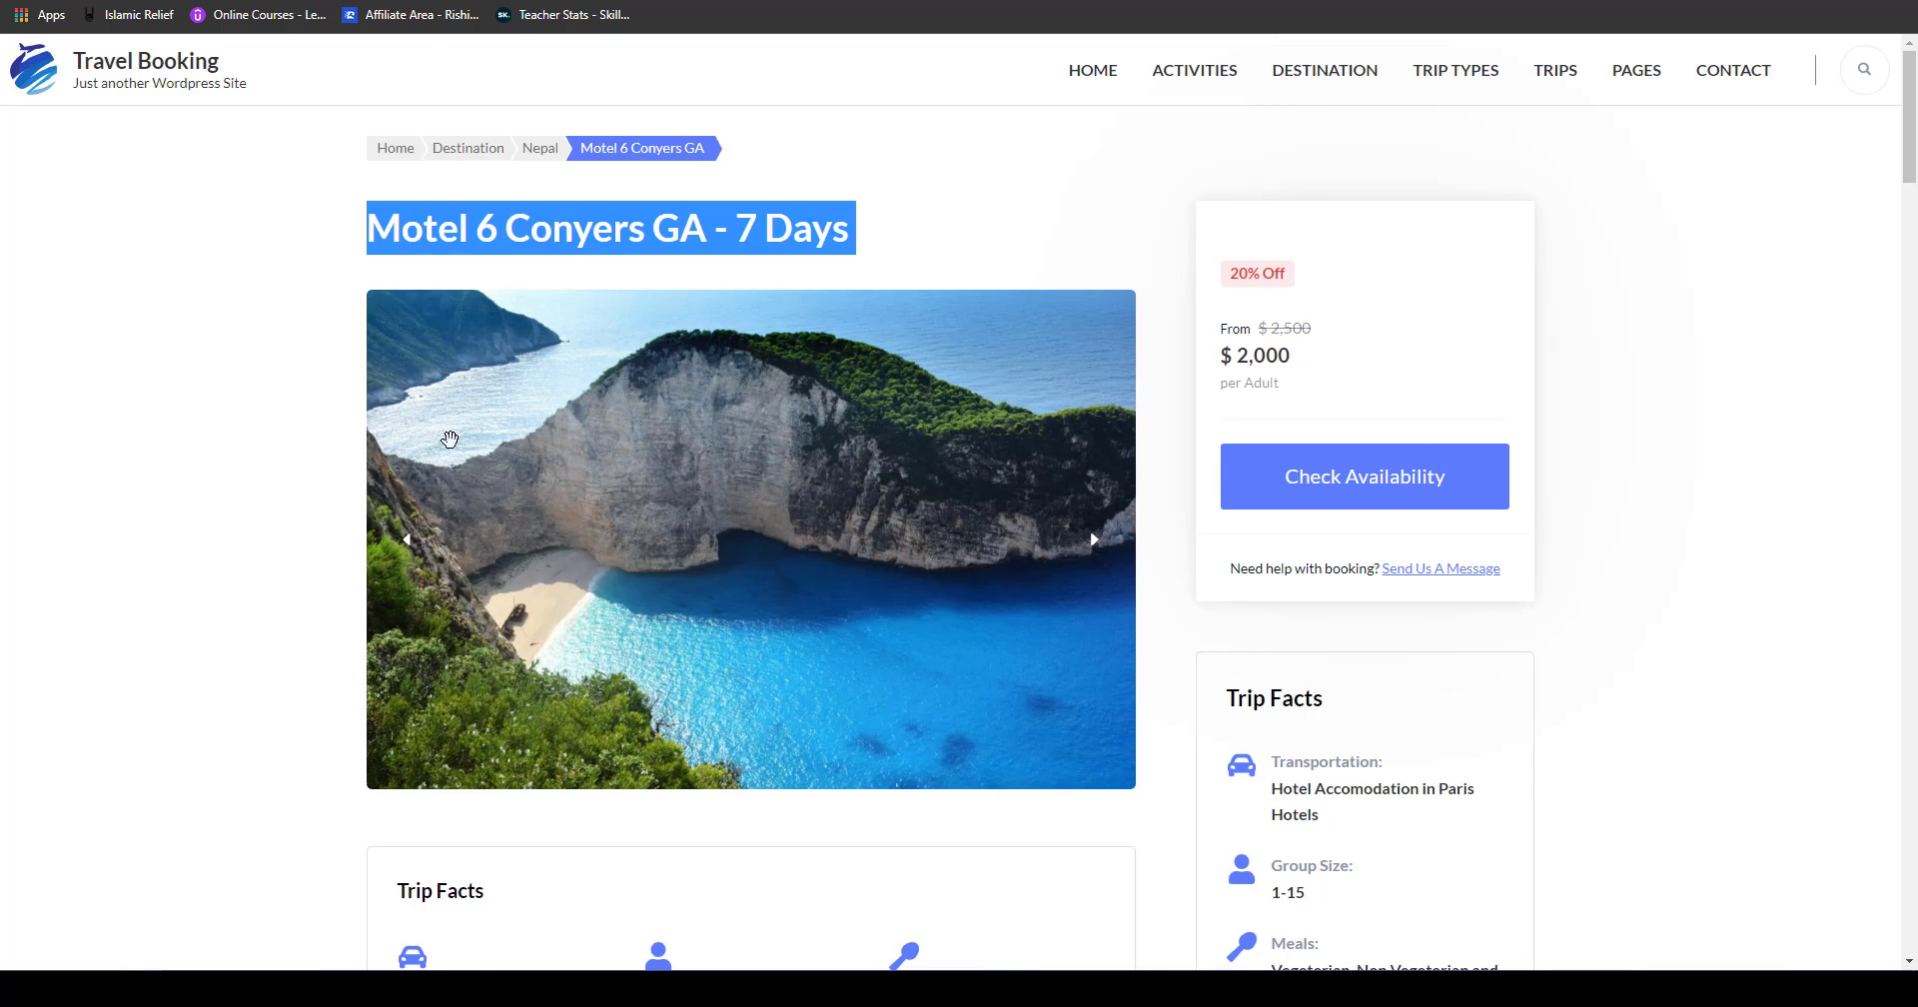
Step: Copy the three description paragraphs about the Tiananmen gate below the Trip Facts on the demo trip page
scroll(420, 462, "down", 16)
scroll(432, 463, "up", 16)
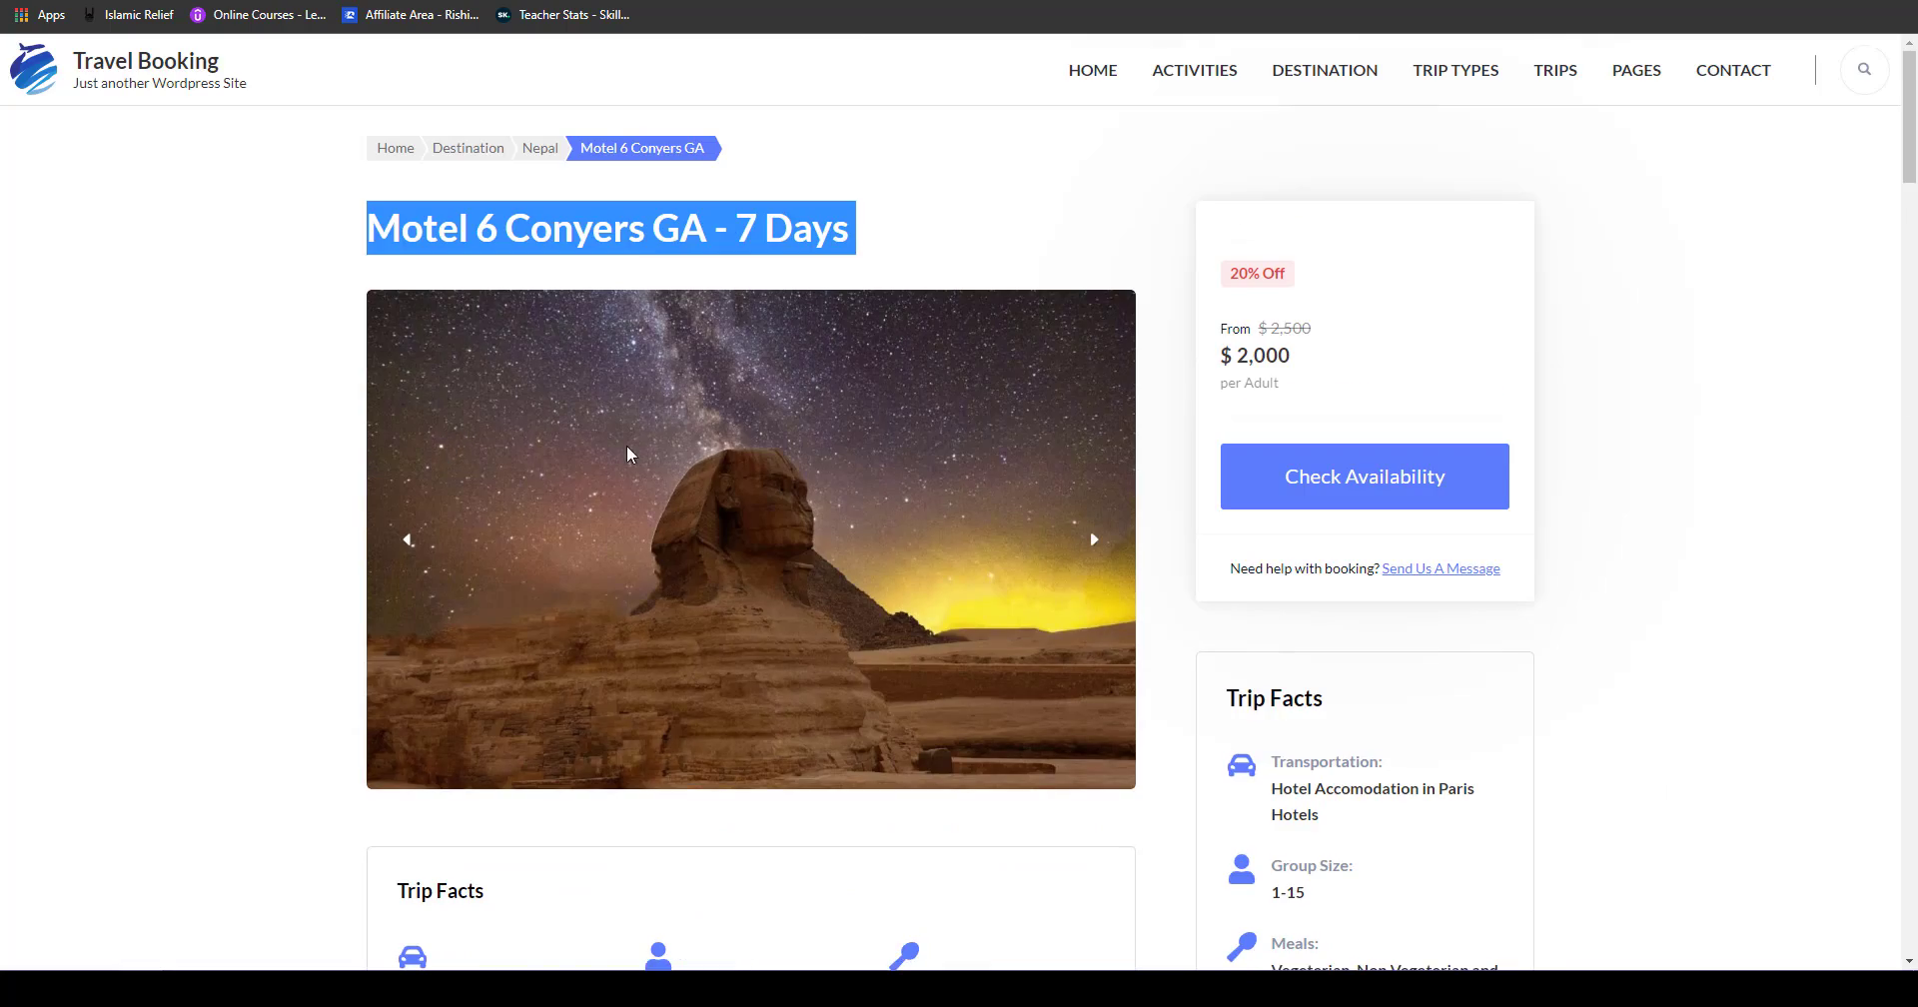
scroll(627, 446, "down", 16)
scroll(512, 568, "up", 9)
scroll(513, 568, "down", 9)
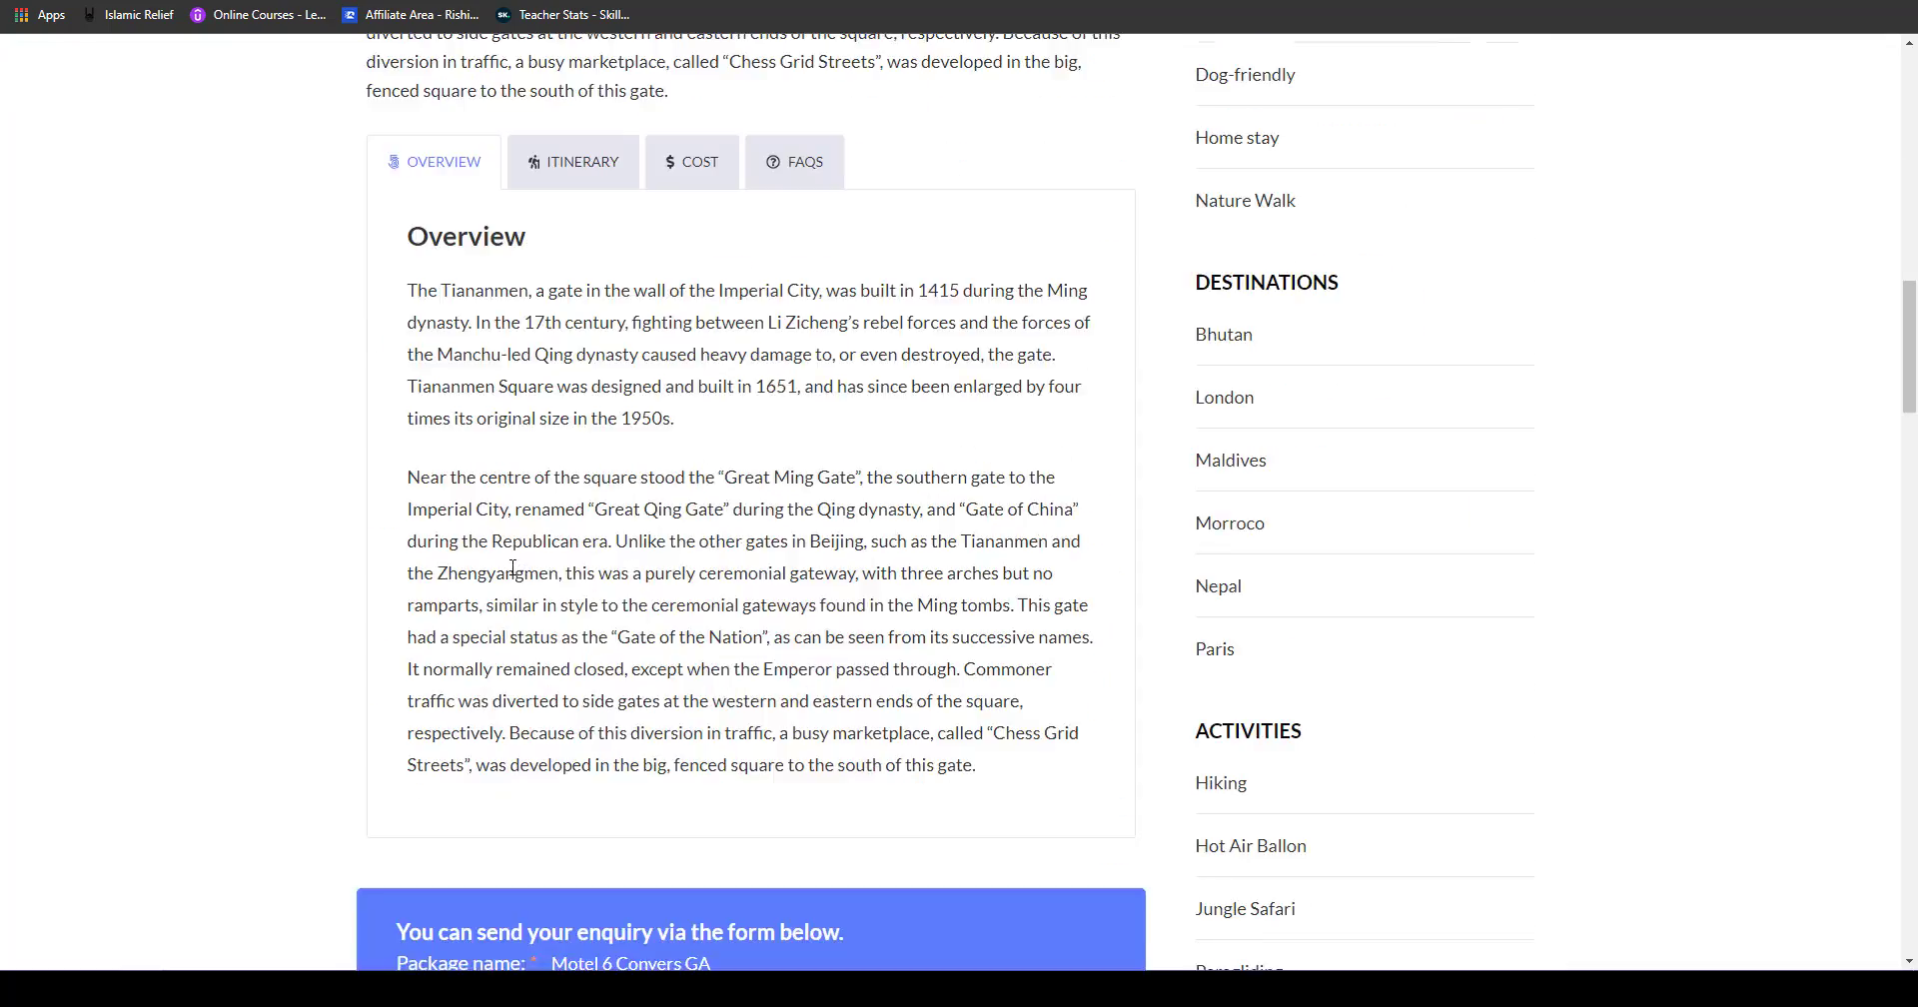
scroll(513, 567, "up", 16)
scroll(518, 568, "down", 8)
scroll(372, 472, "up", 8)
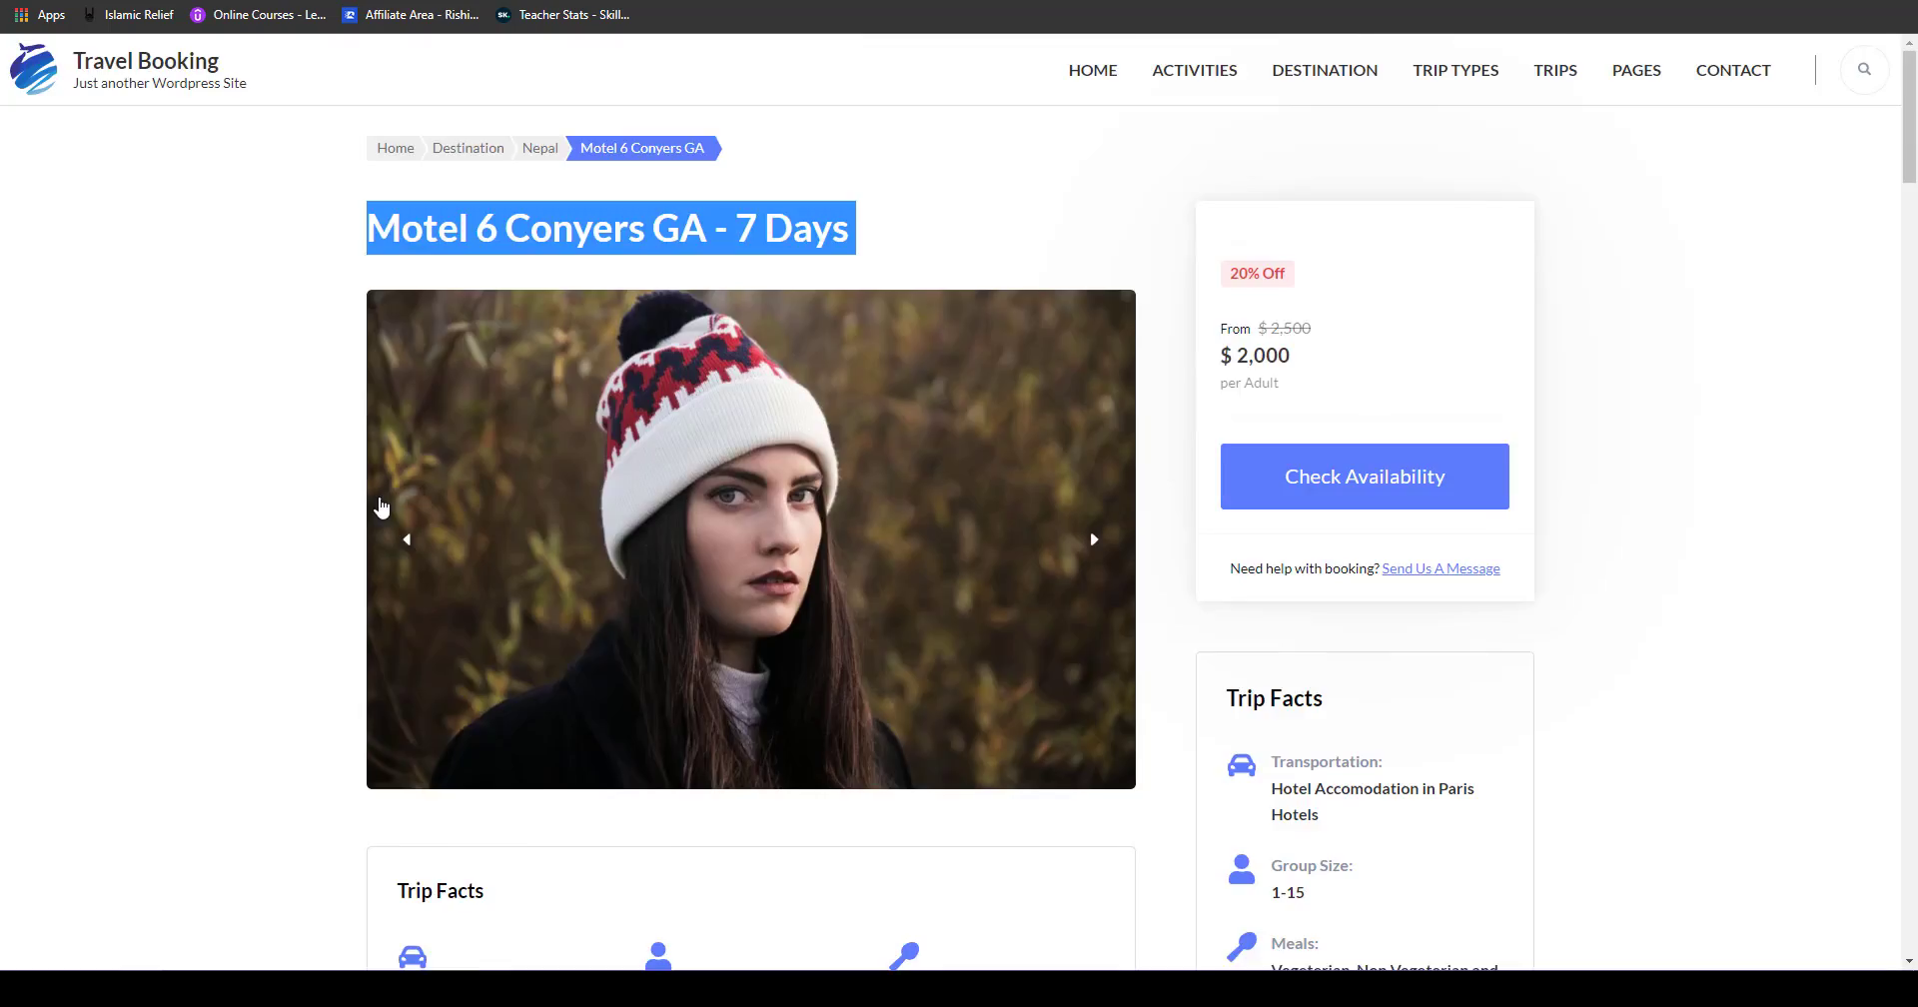
scroll(399, 544, "down", 8)
left_click_drag(343, 470, 745, 914)
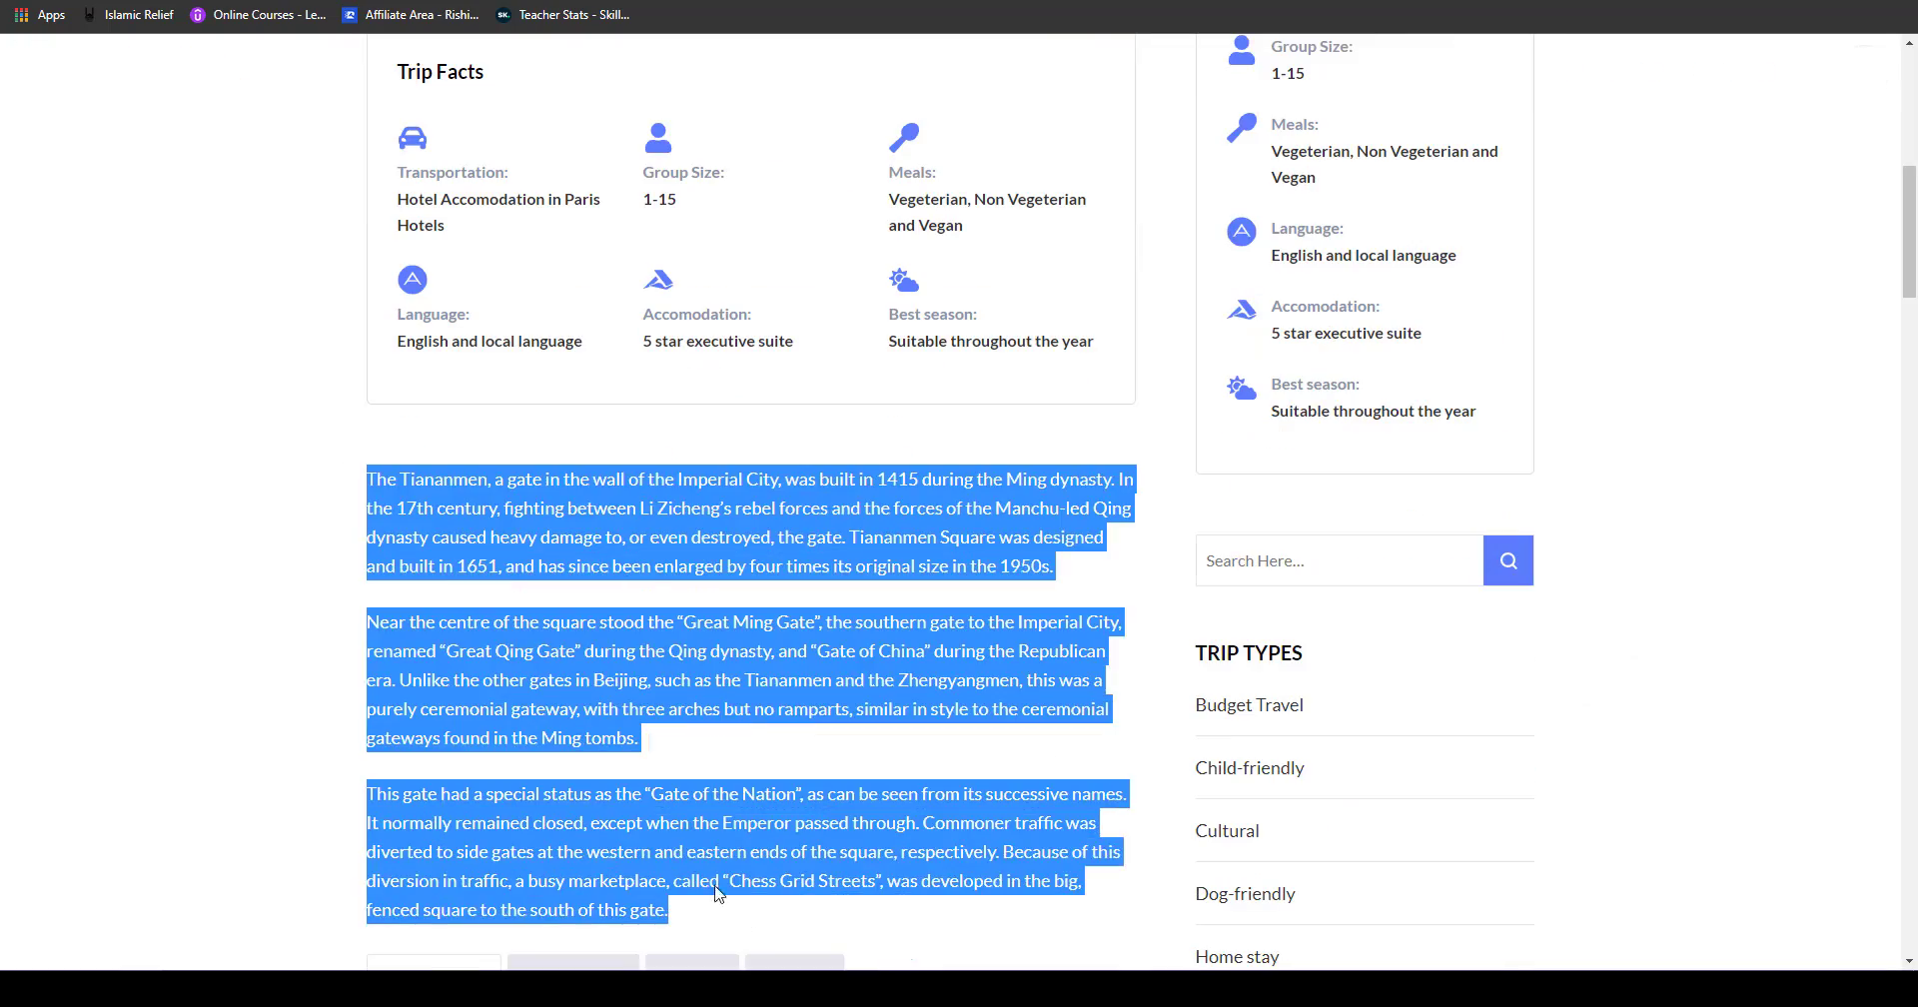
right_click(634, 840)
left_click(721, 656)
Step: Paste the copied description into the empty paragraph block of the new Motel 6 Conyers GA trip
left_click(190, 2)
left_click(421, 330)
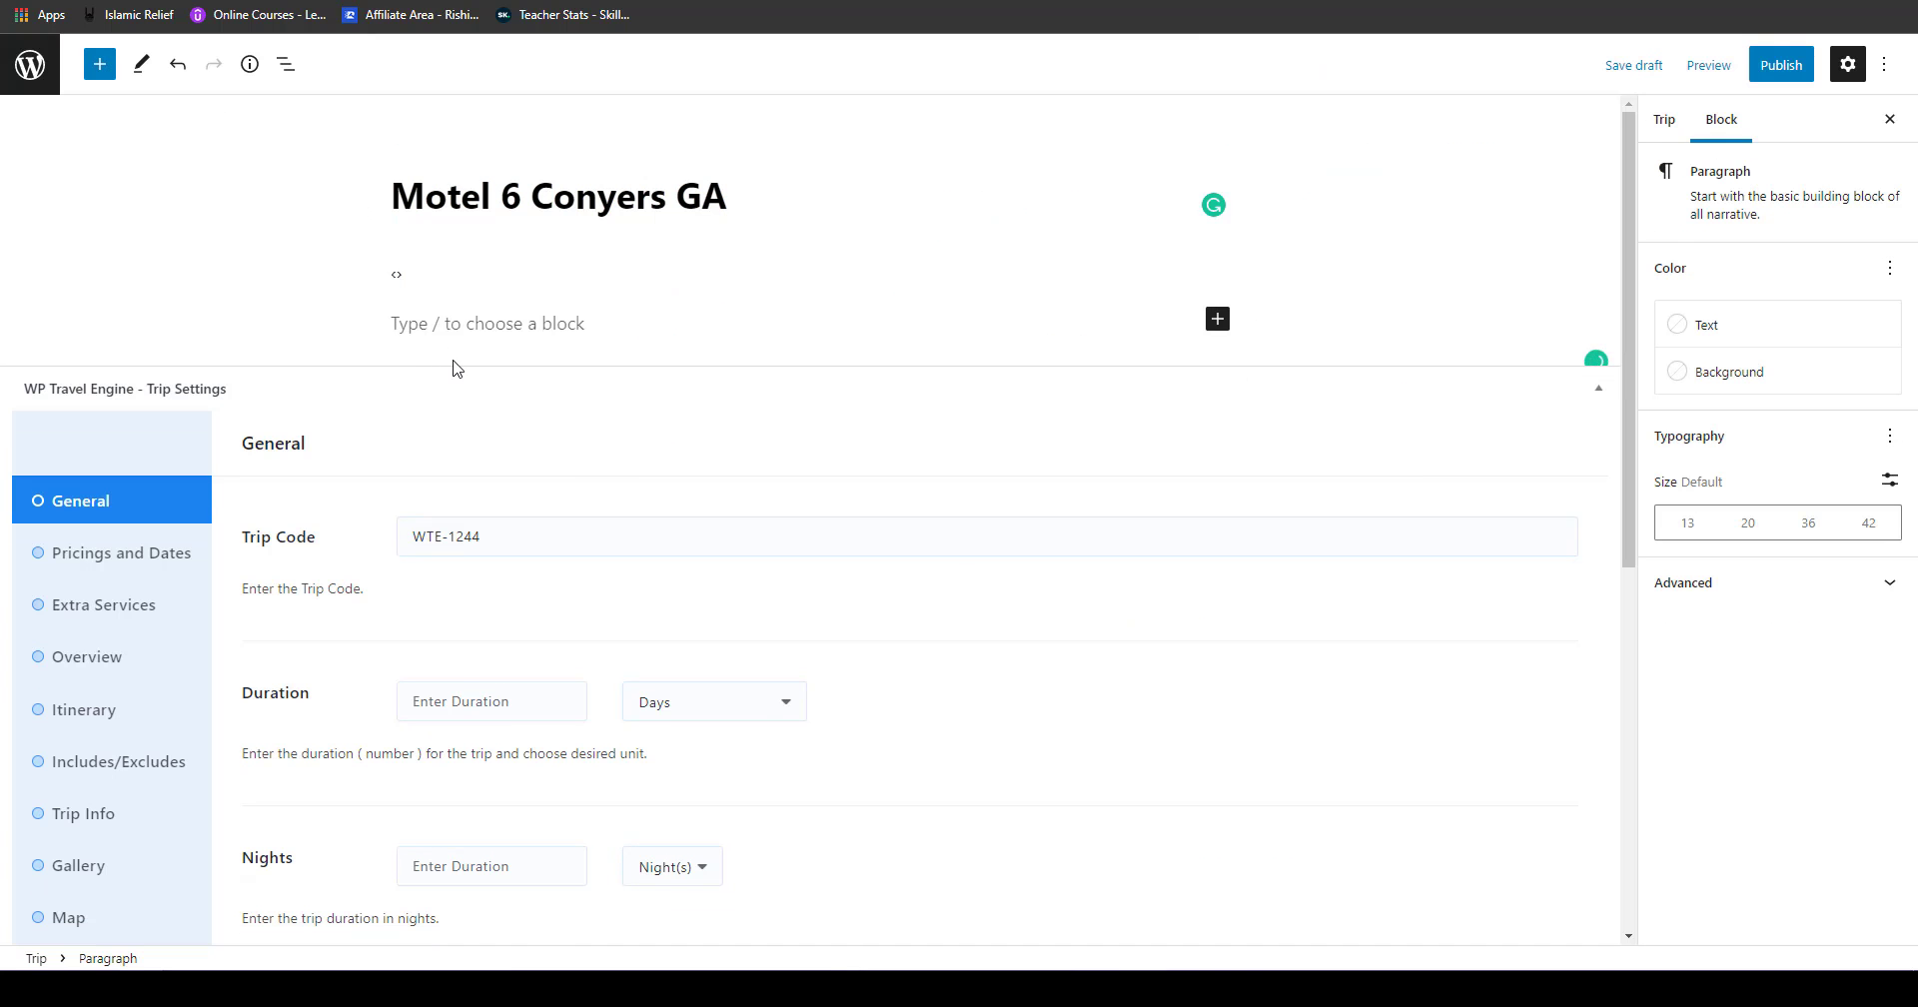
key("ctrl+v")
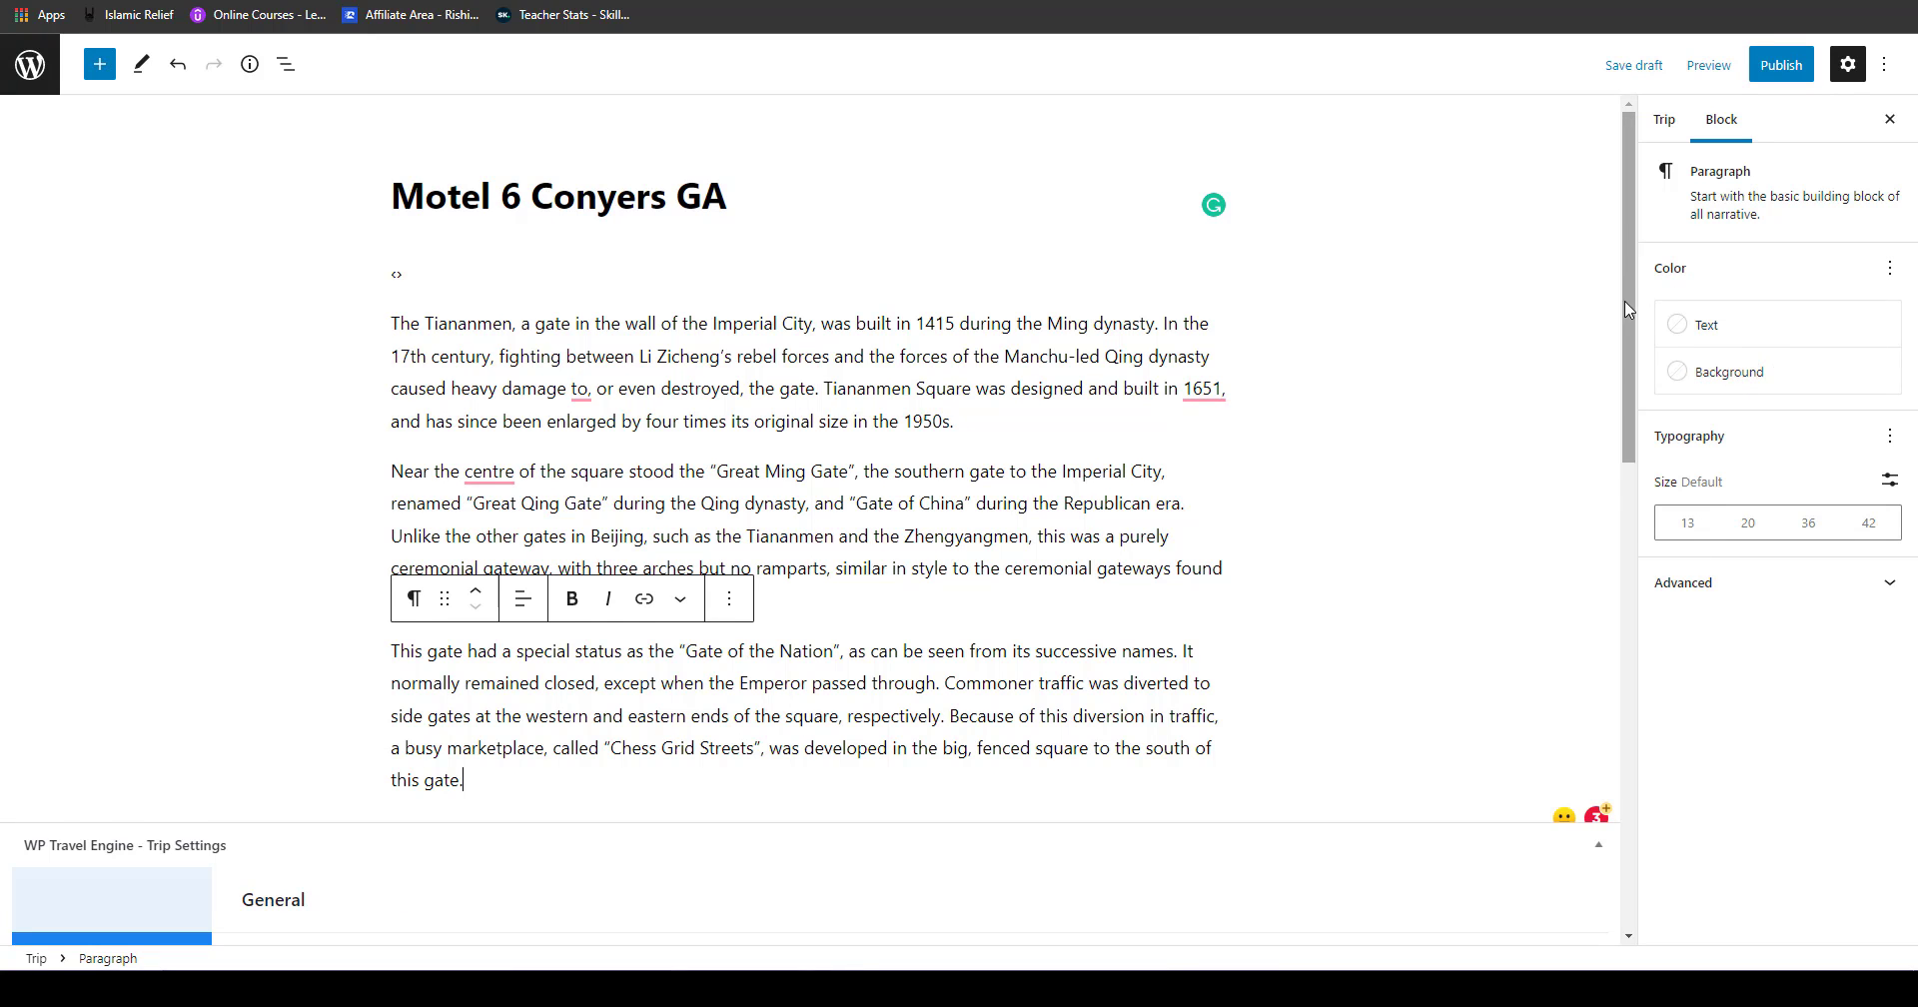
Step: Assign the destinations Maldives, Morroco, Nepal, Paris, Srilanka and Vietnam to the trip
left_click(1664, 119)
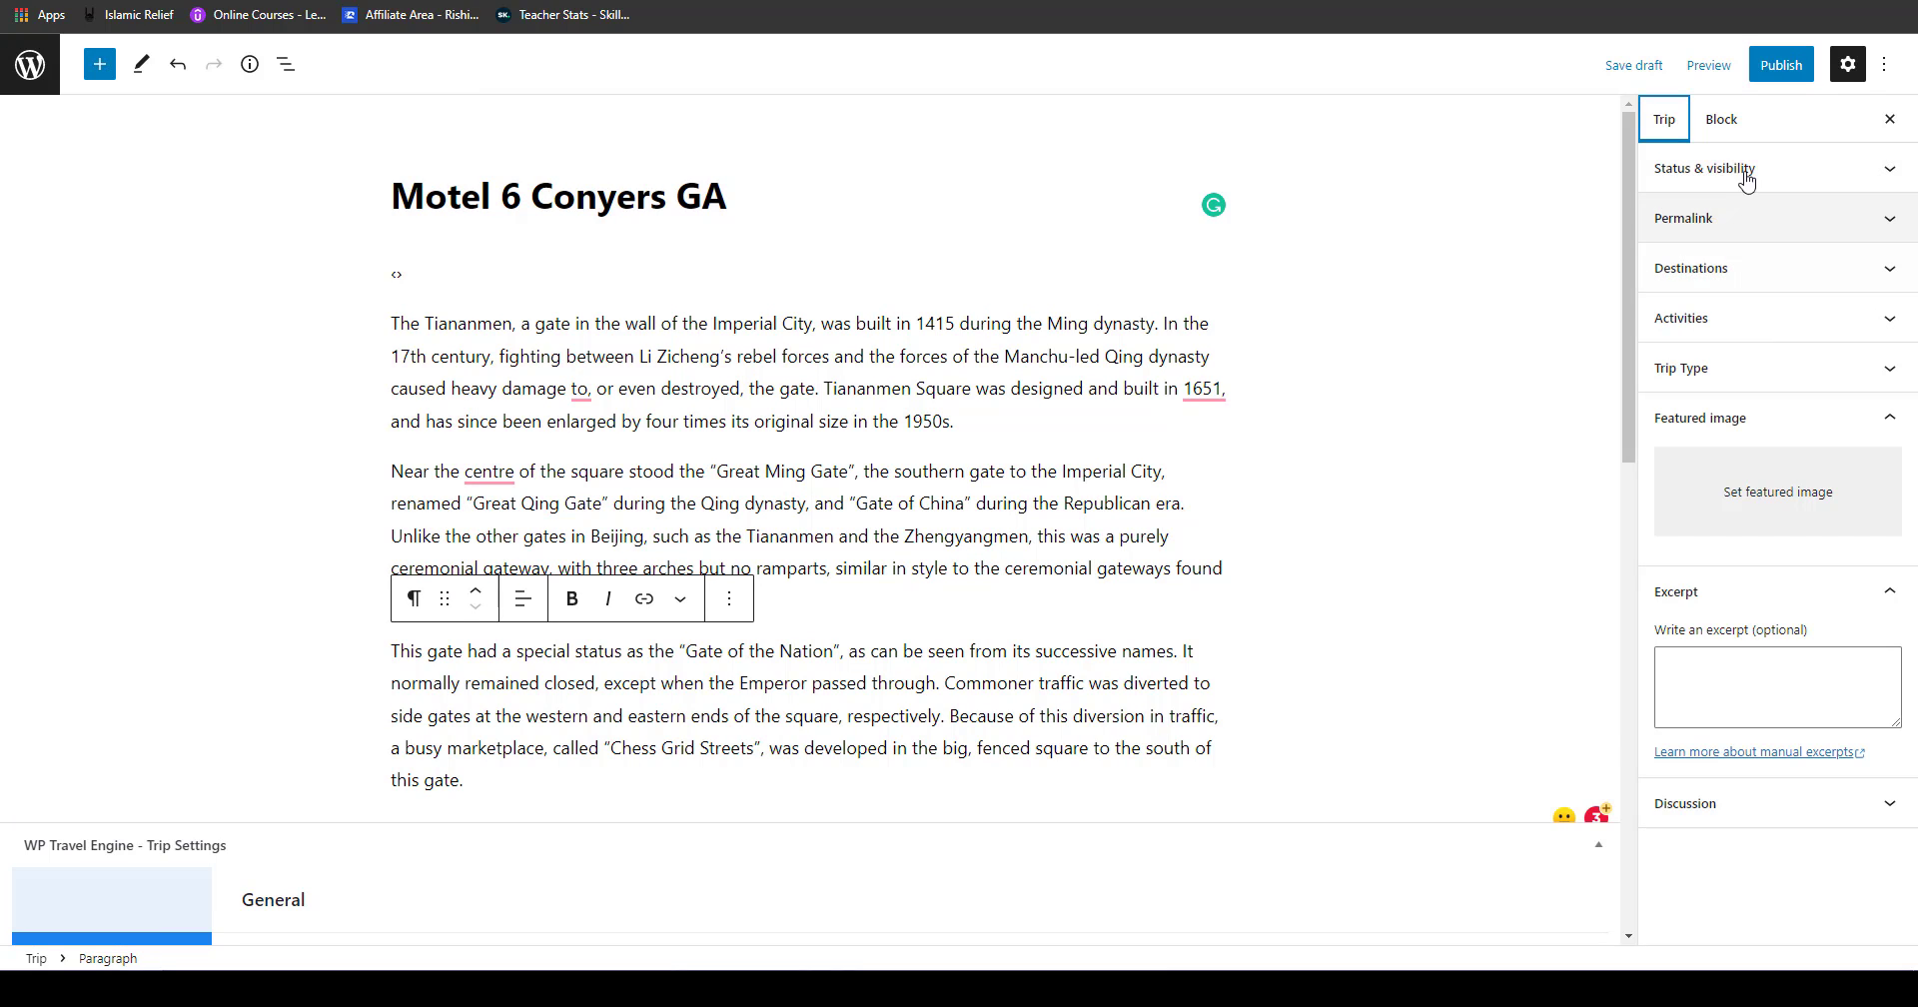
left_click(1738, 268)
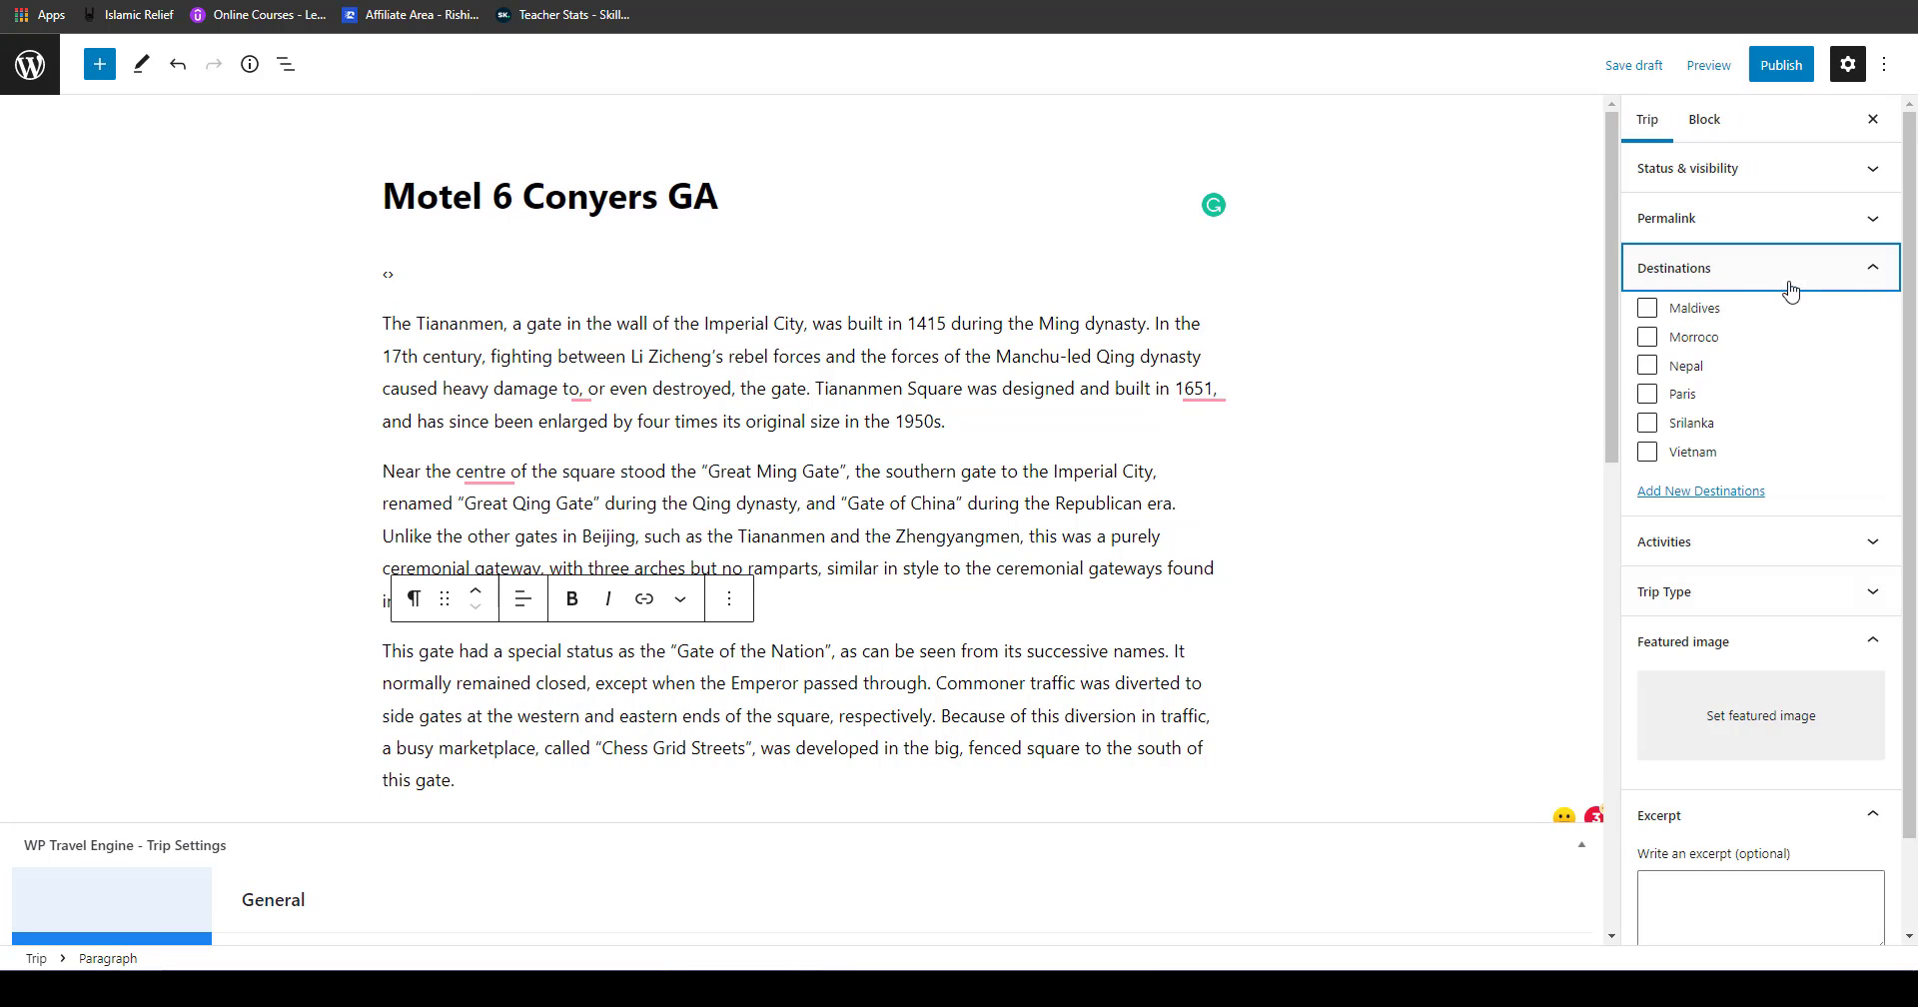
left_click(1647, 308)
left_click(1647, 337)
left_click(1646, 366)
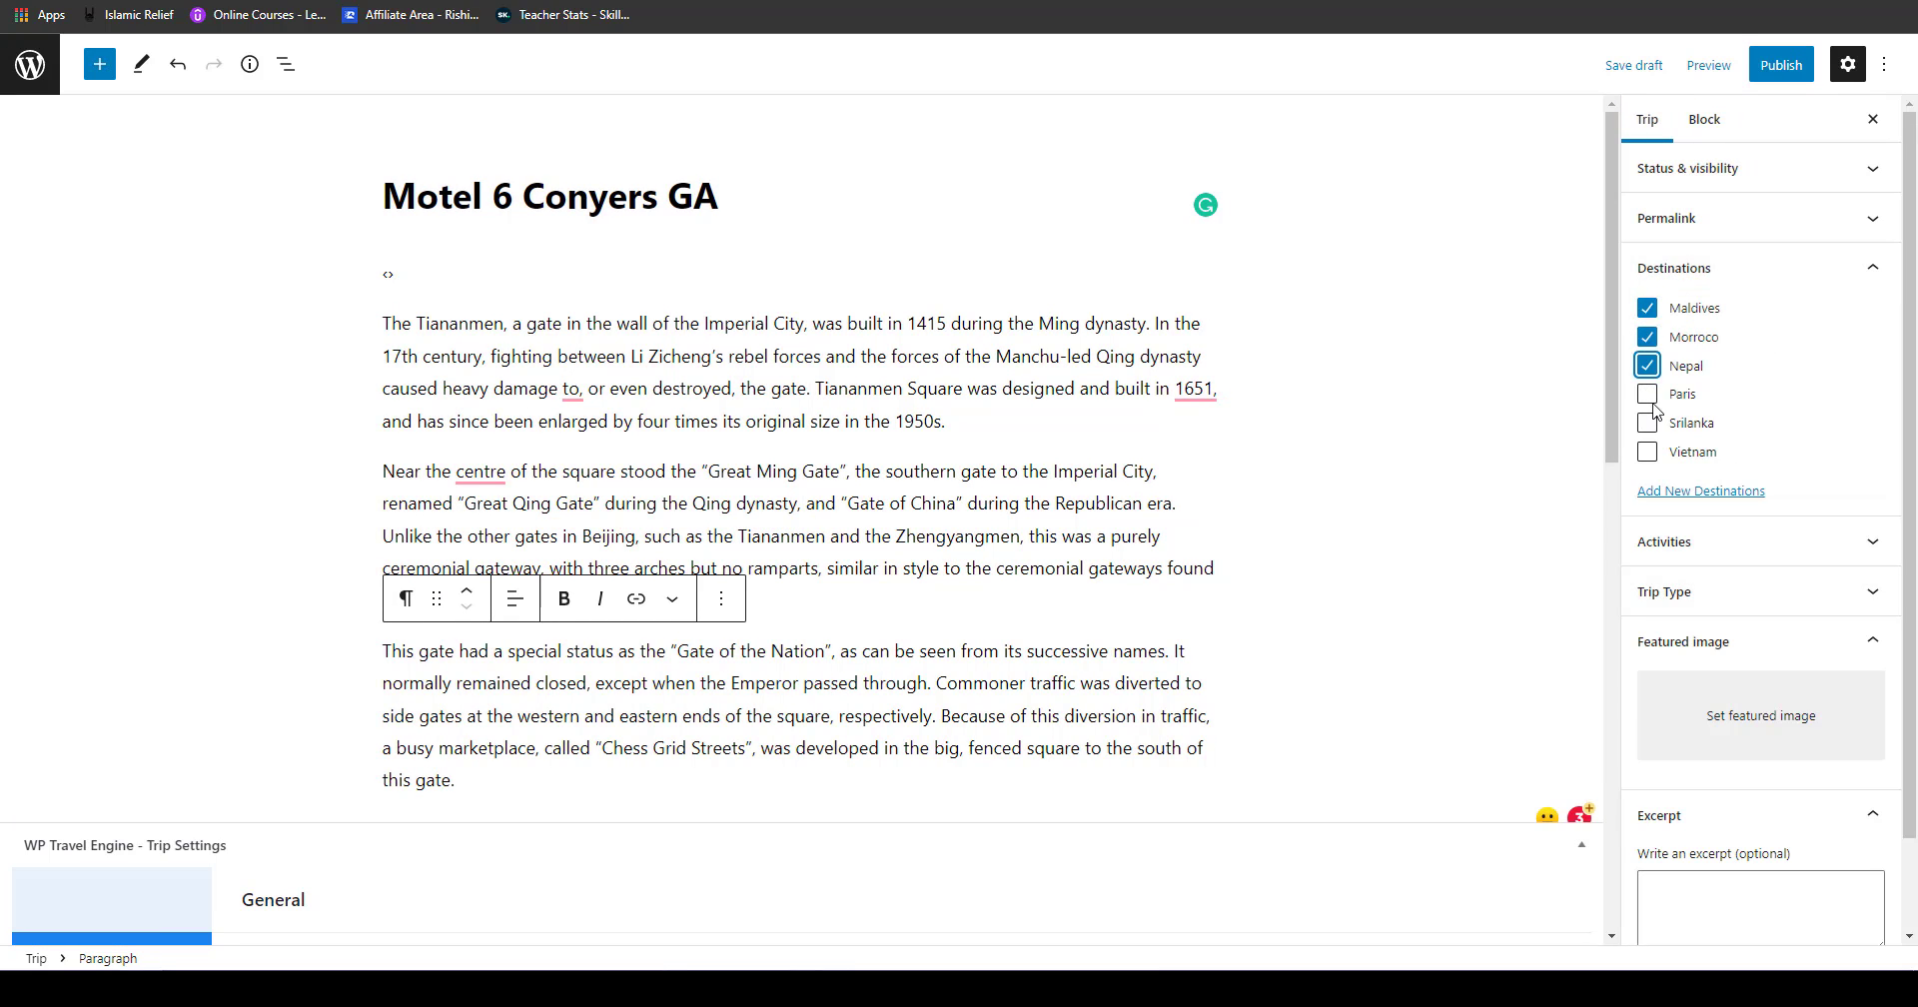
left_click(1646, 394)
left_click(1647, 423)
left_click(1646, 451)
Step: Assign the activities Hiking, Hot Air Ballon, Jungle Safari, Paragliding, Peak Climbing, Scuba Diving and Sightseeing to the trip
left_click(1684, 550)
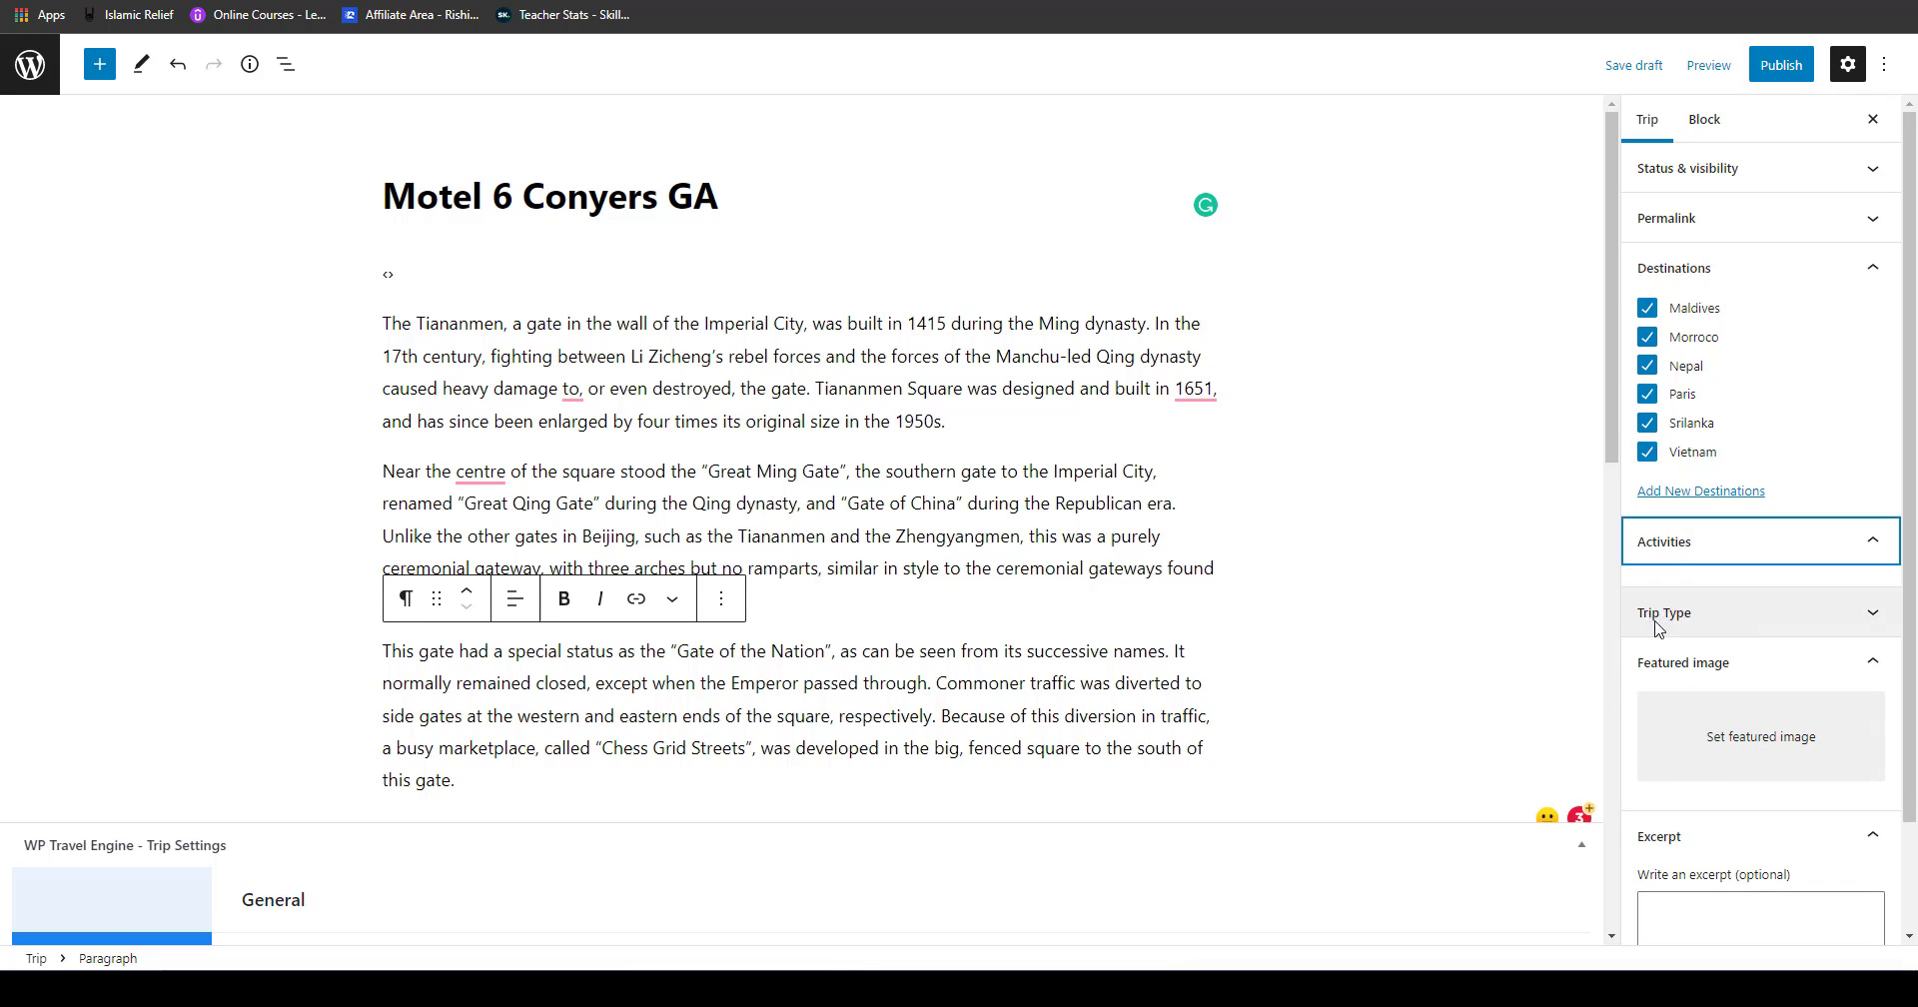
left_click(1647, 581)
left_click(1647, 609)
left_click(1647, 639)
left_click(1647, 668)
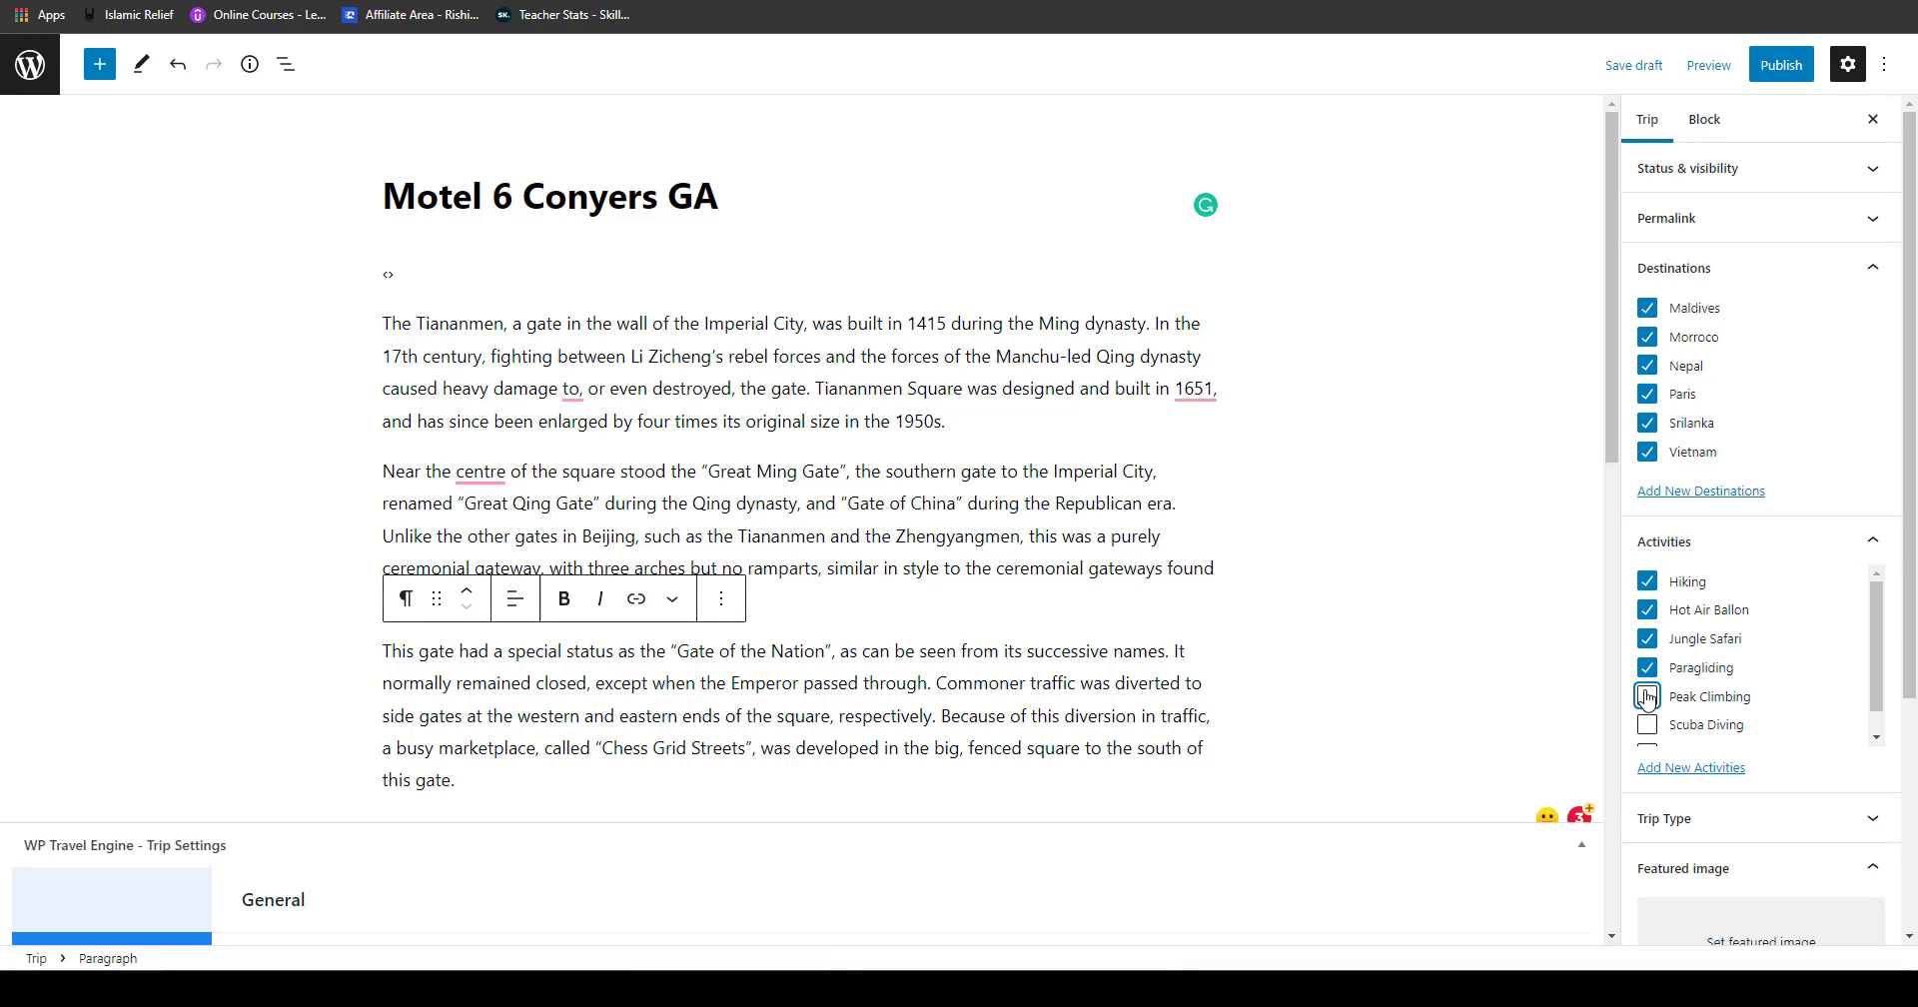
left_click(1646, 696)
left_click(1647, 724)
scroll(1649, 725, "down", 1)
left_click(1646, 728)
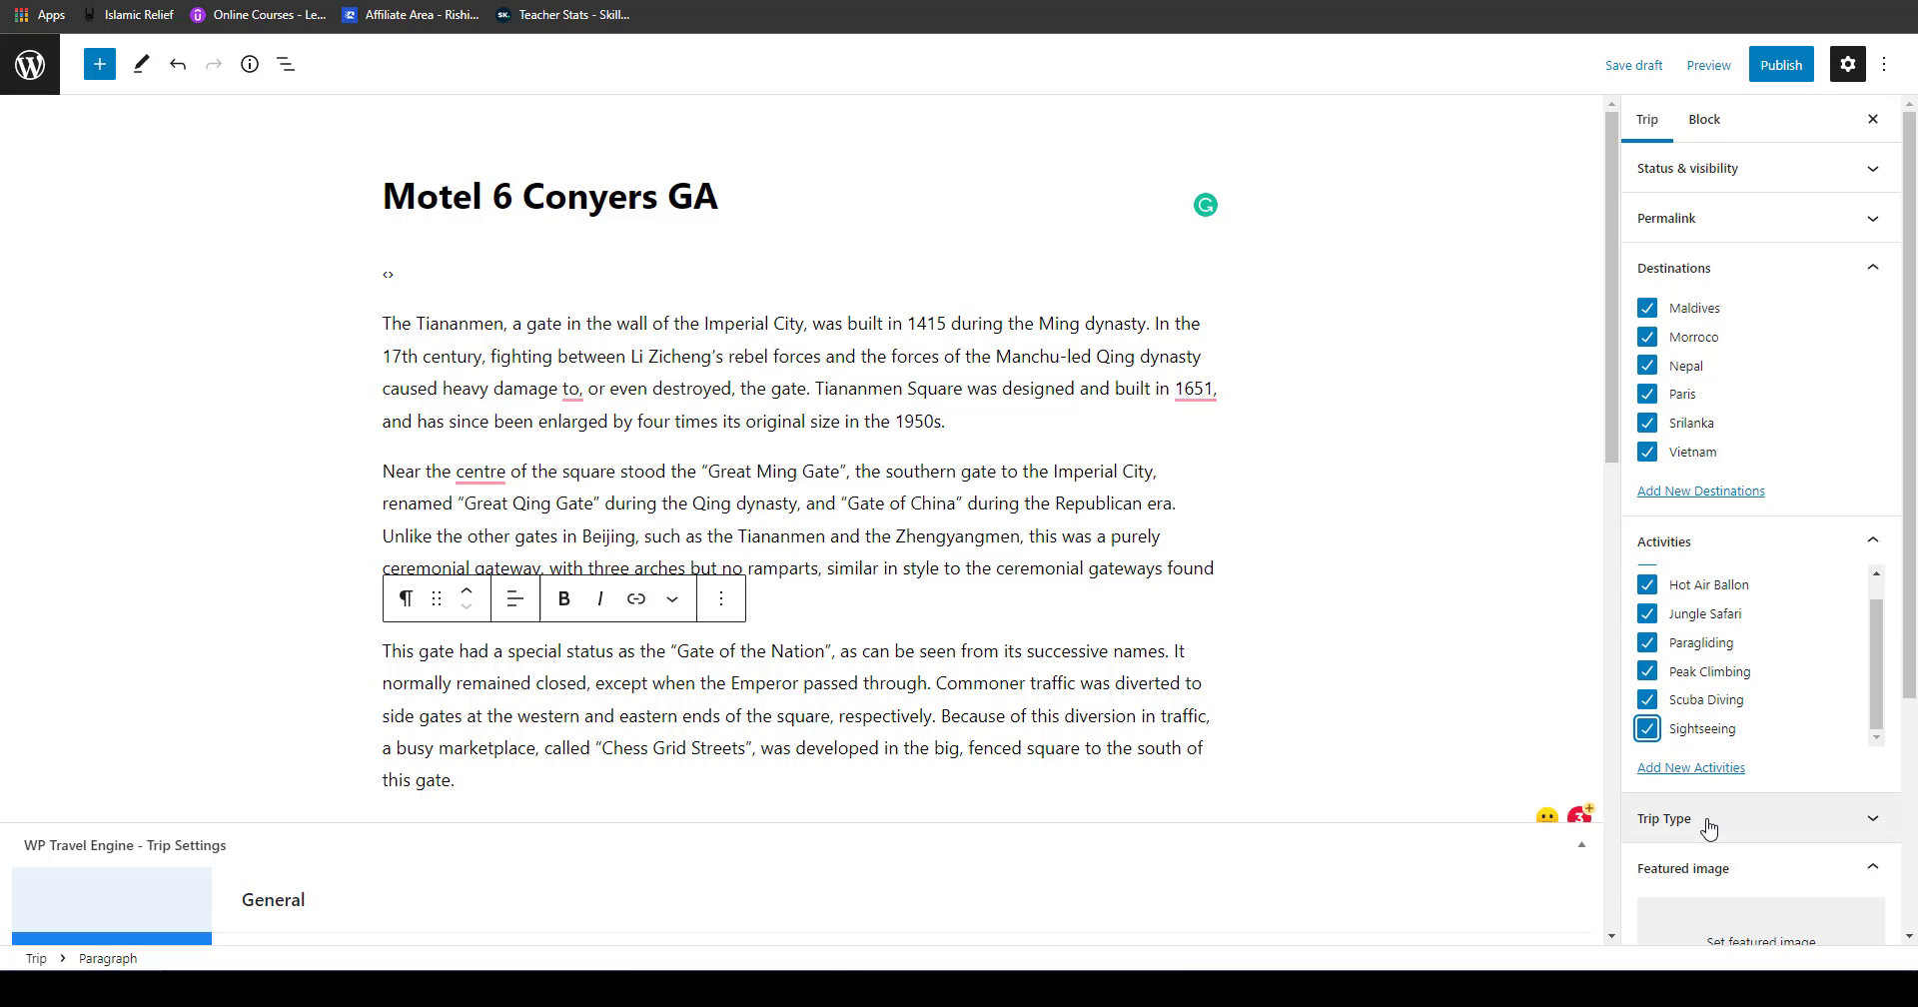
Step: Assign the trip types Child-friendly, Cost Effective travel, Cultural, Dog-friendly, Home stay and Nature Walk to the trip
left_click(1708, 825)
left_click(1647, 510)
left_click(1647, 534)
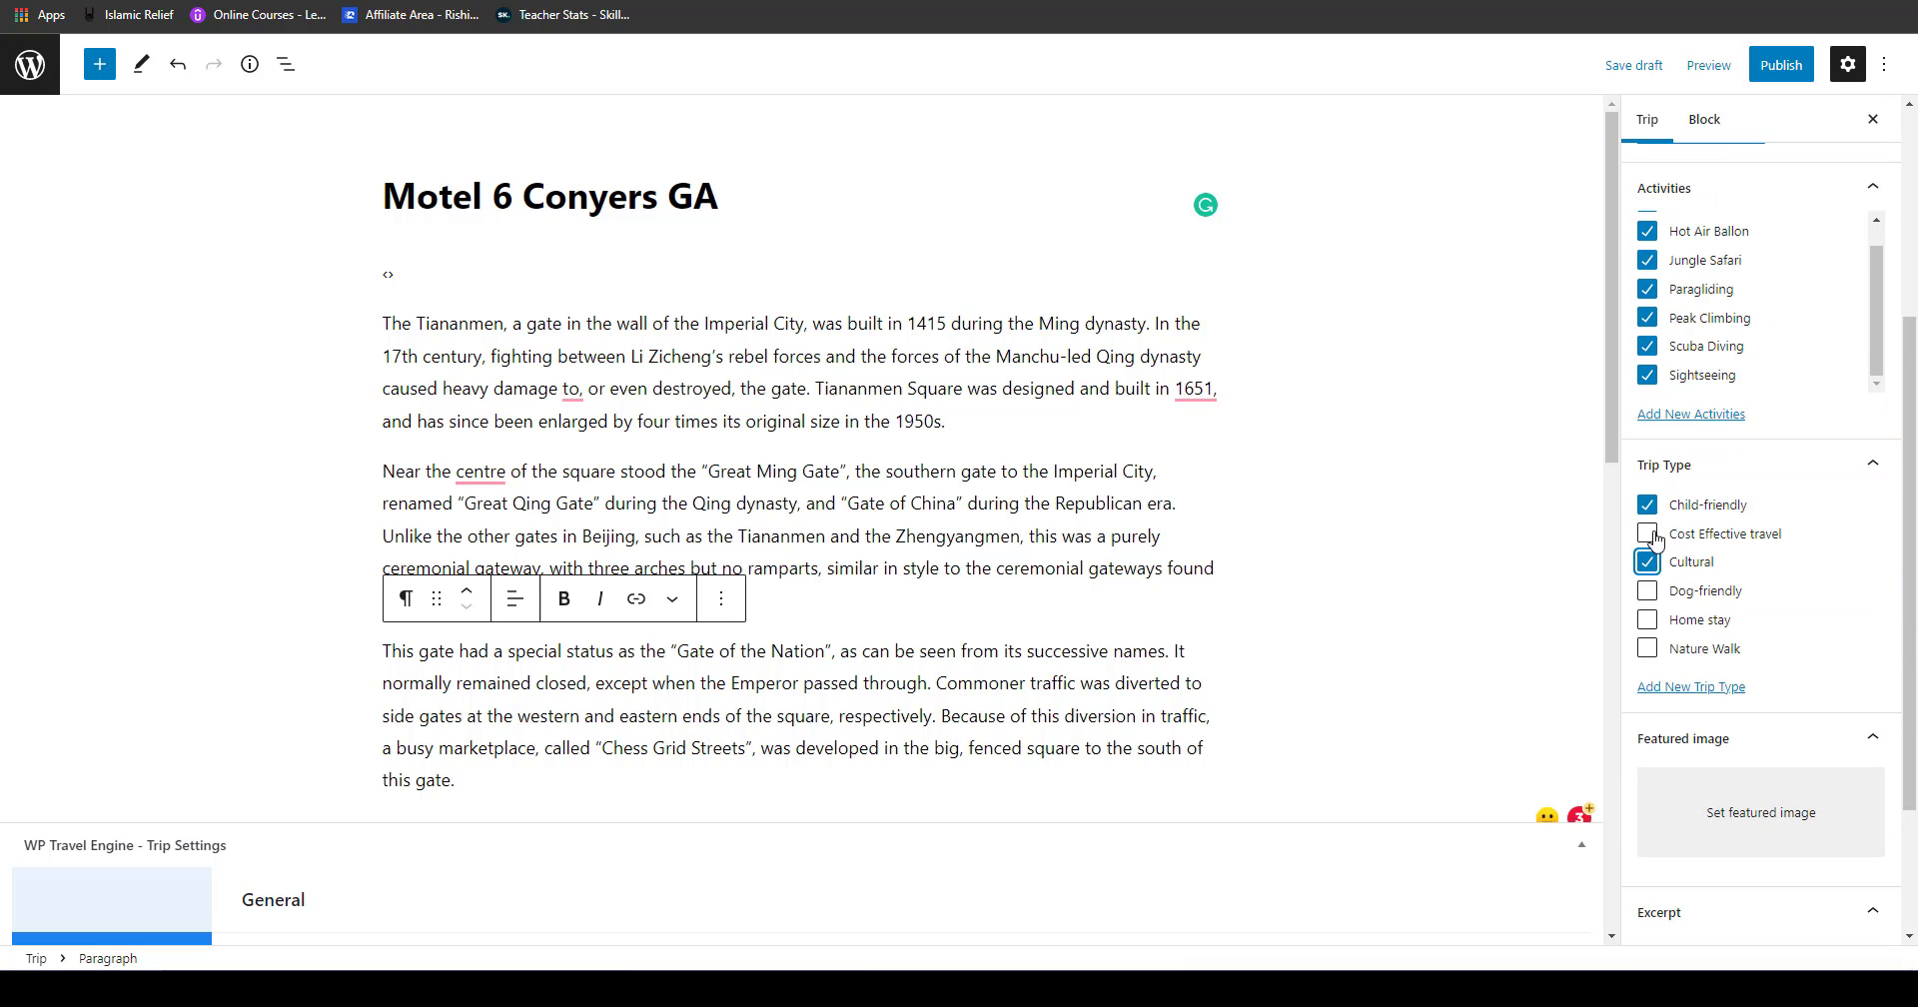
left_click(1647, 561)
left_click(1648, 590)
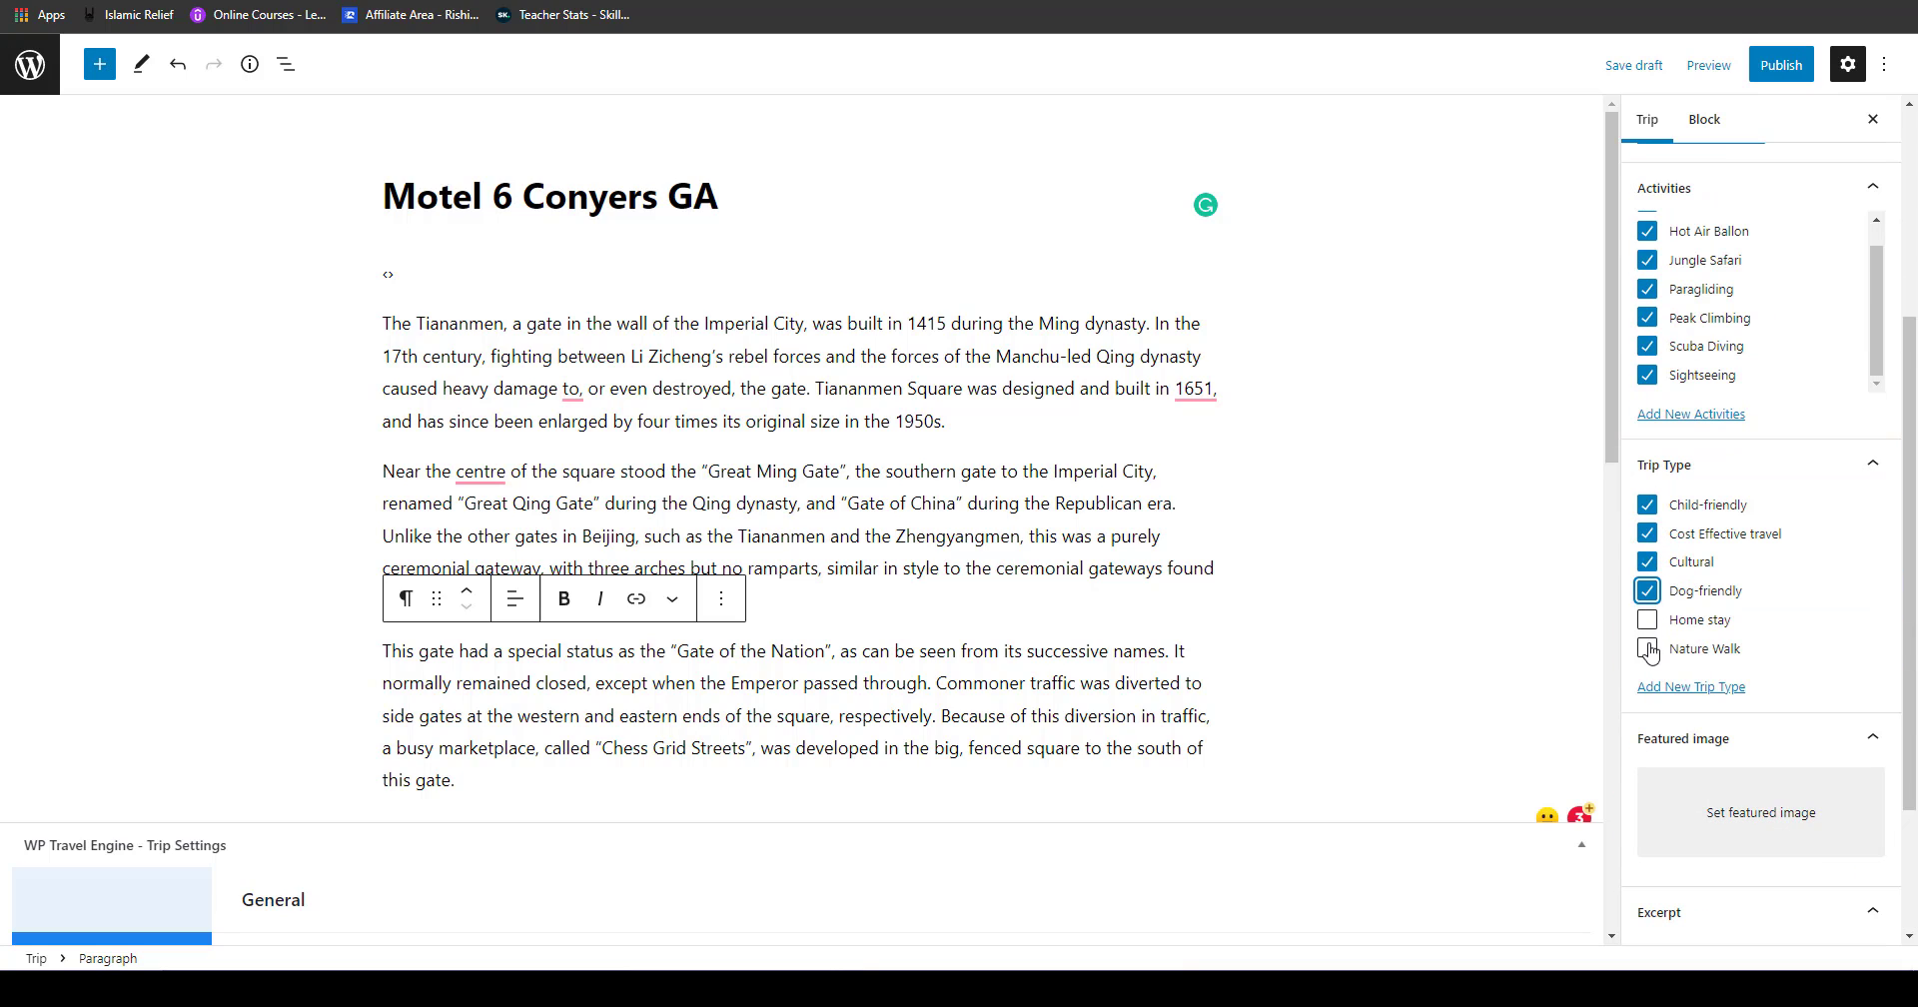
left_click(1649, 620)
left_click(1649, 649)
Step: Set the media library photo of the backpacker with outstretched arms as the trip's featured image
scroll(1908, 394, "down", 2)
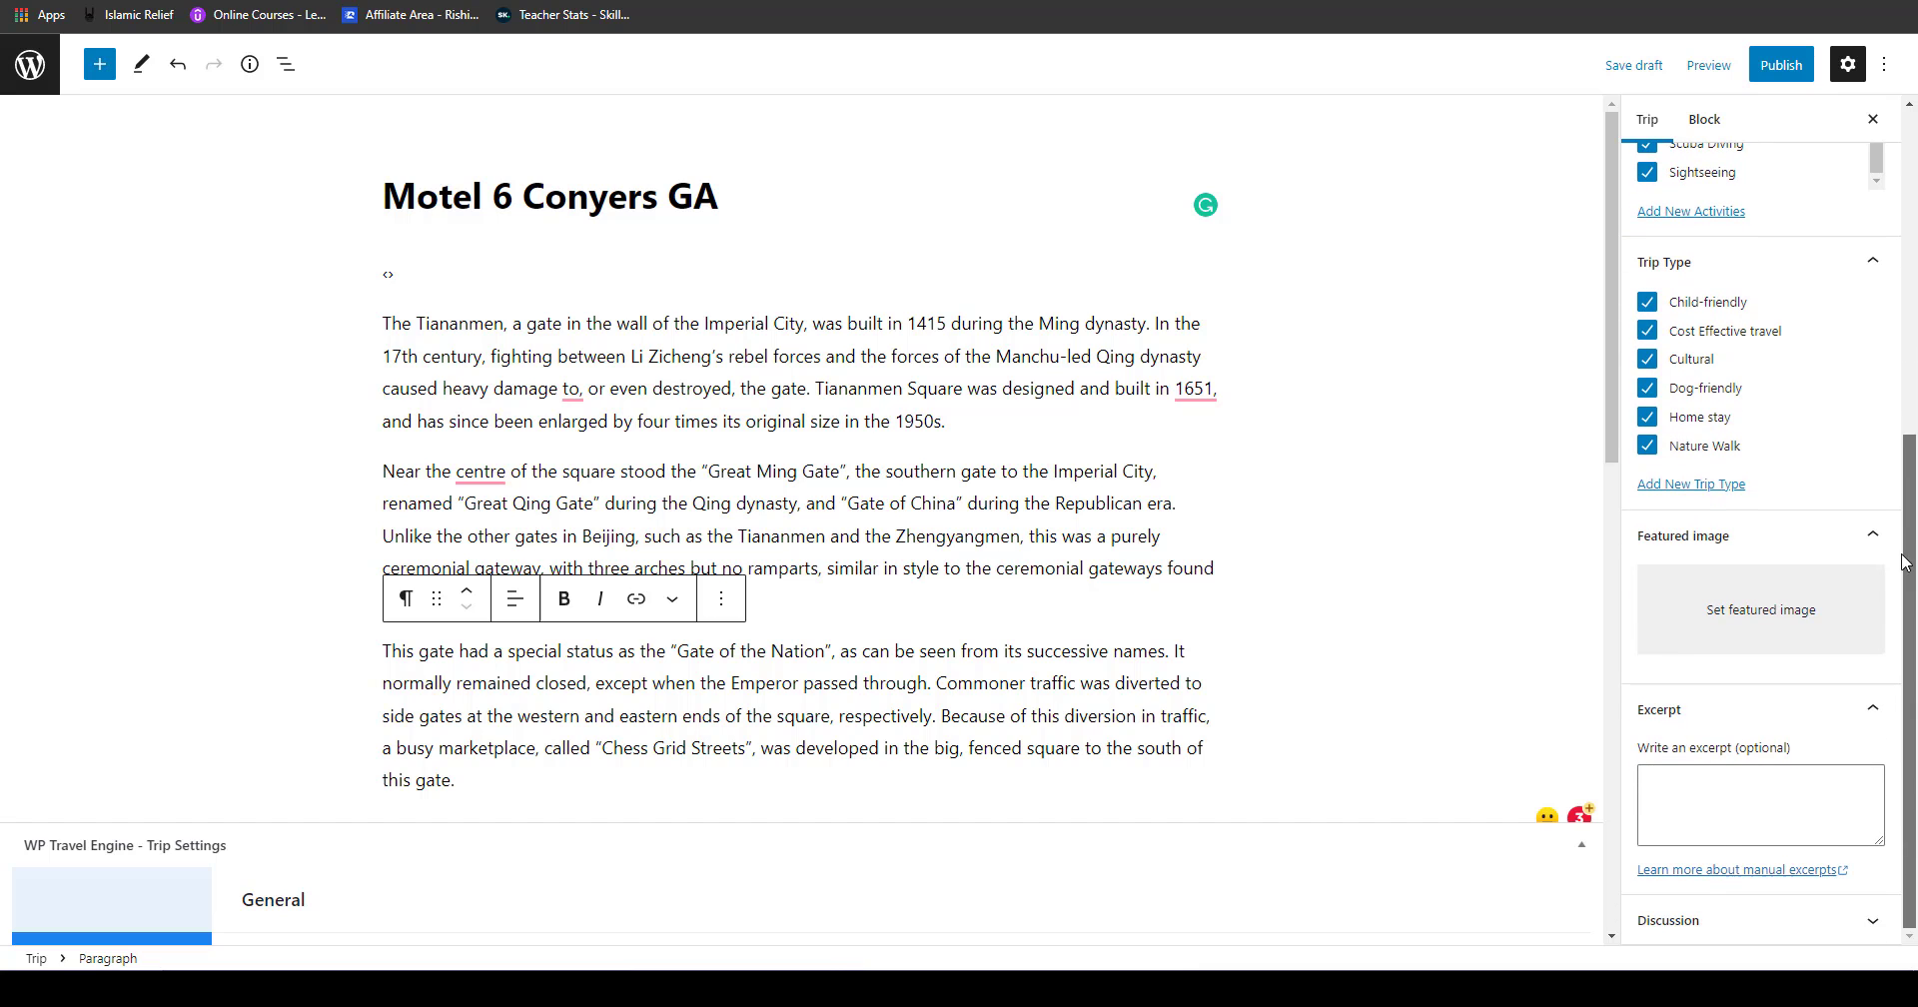
left_click(1784, 605)
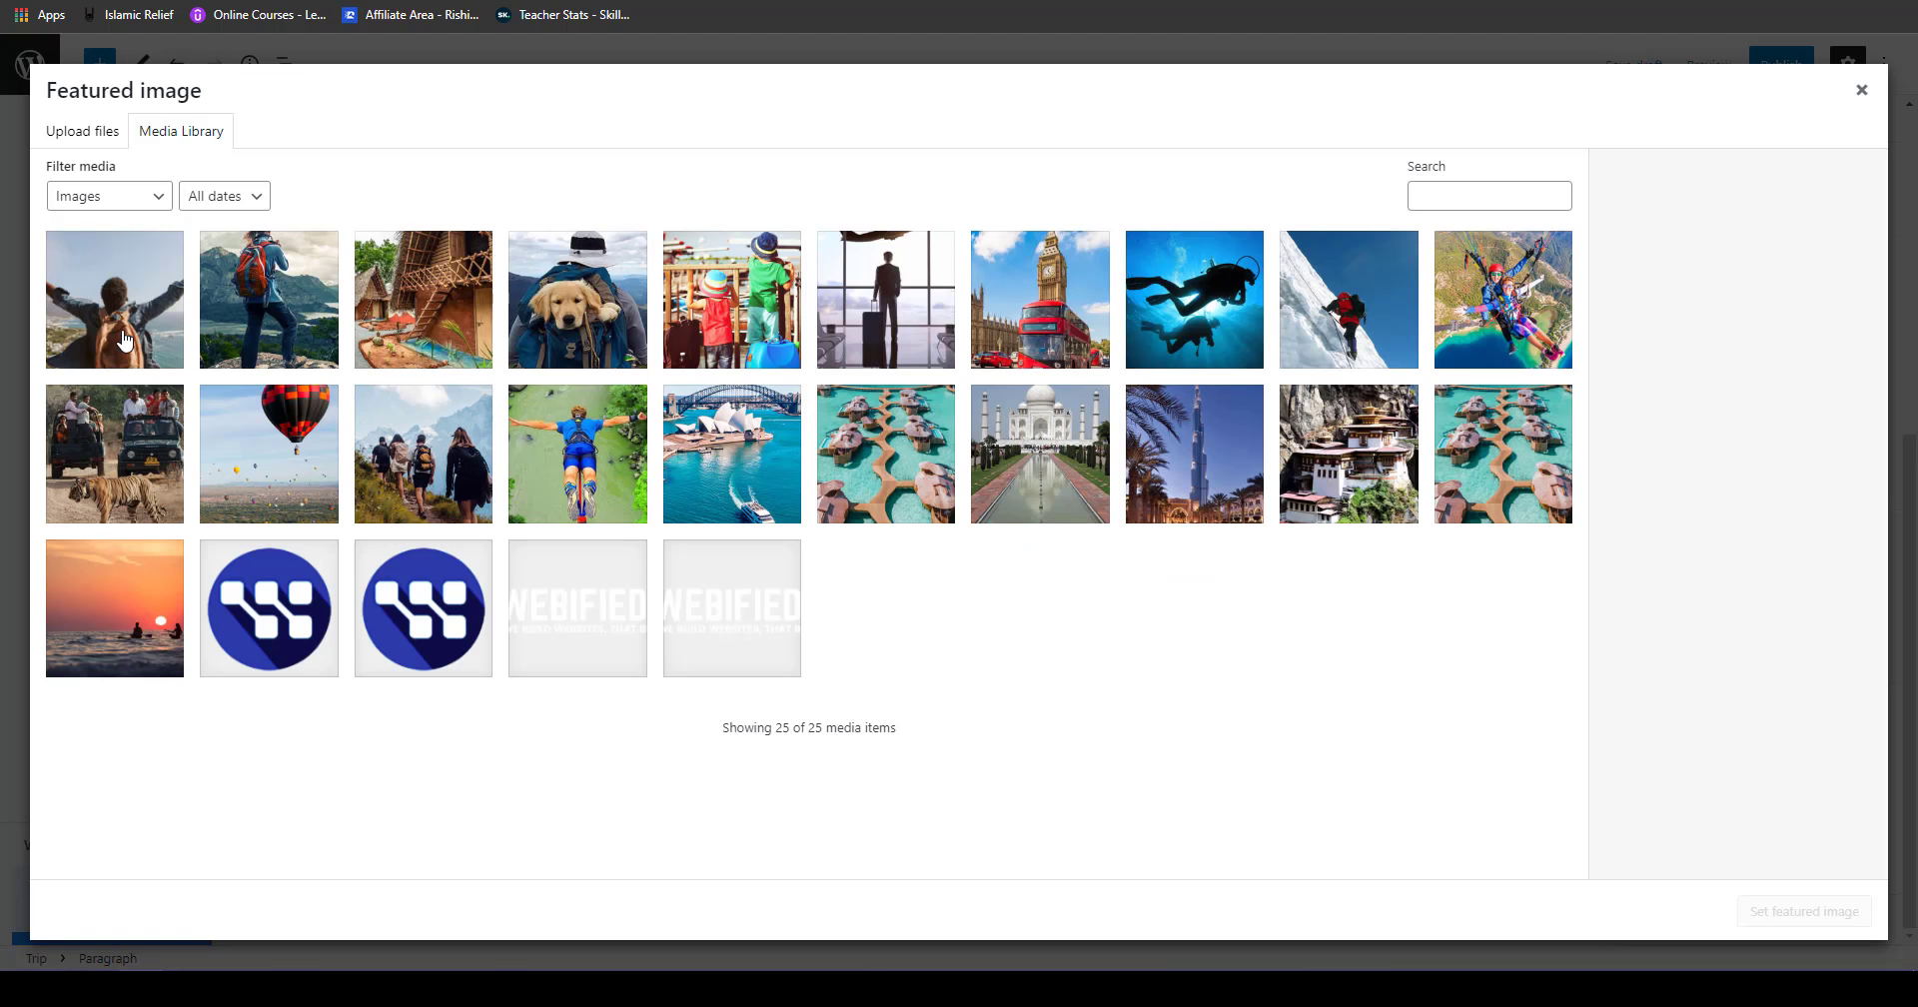
left_click(125, 339)
left_click(1789, 910)
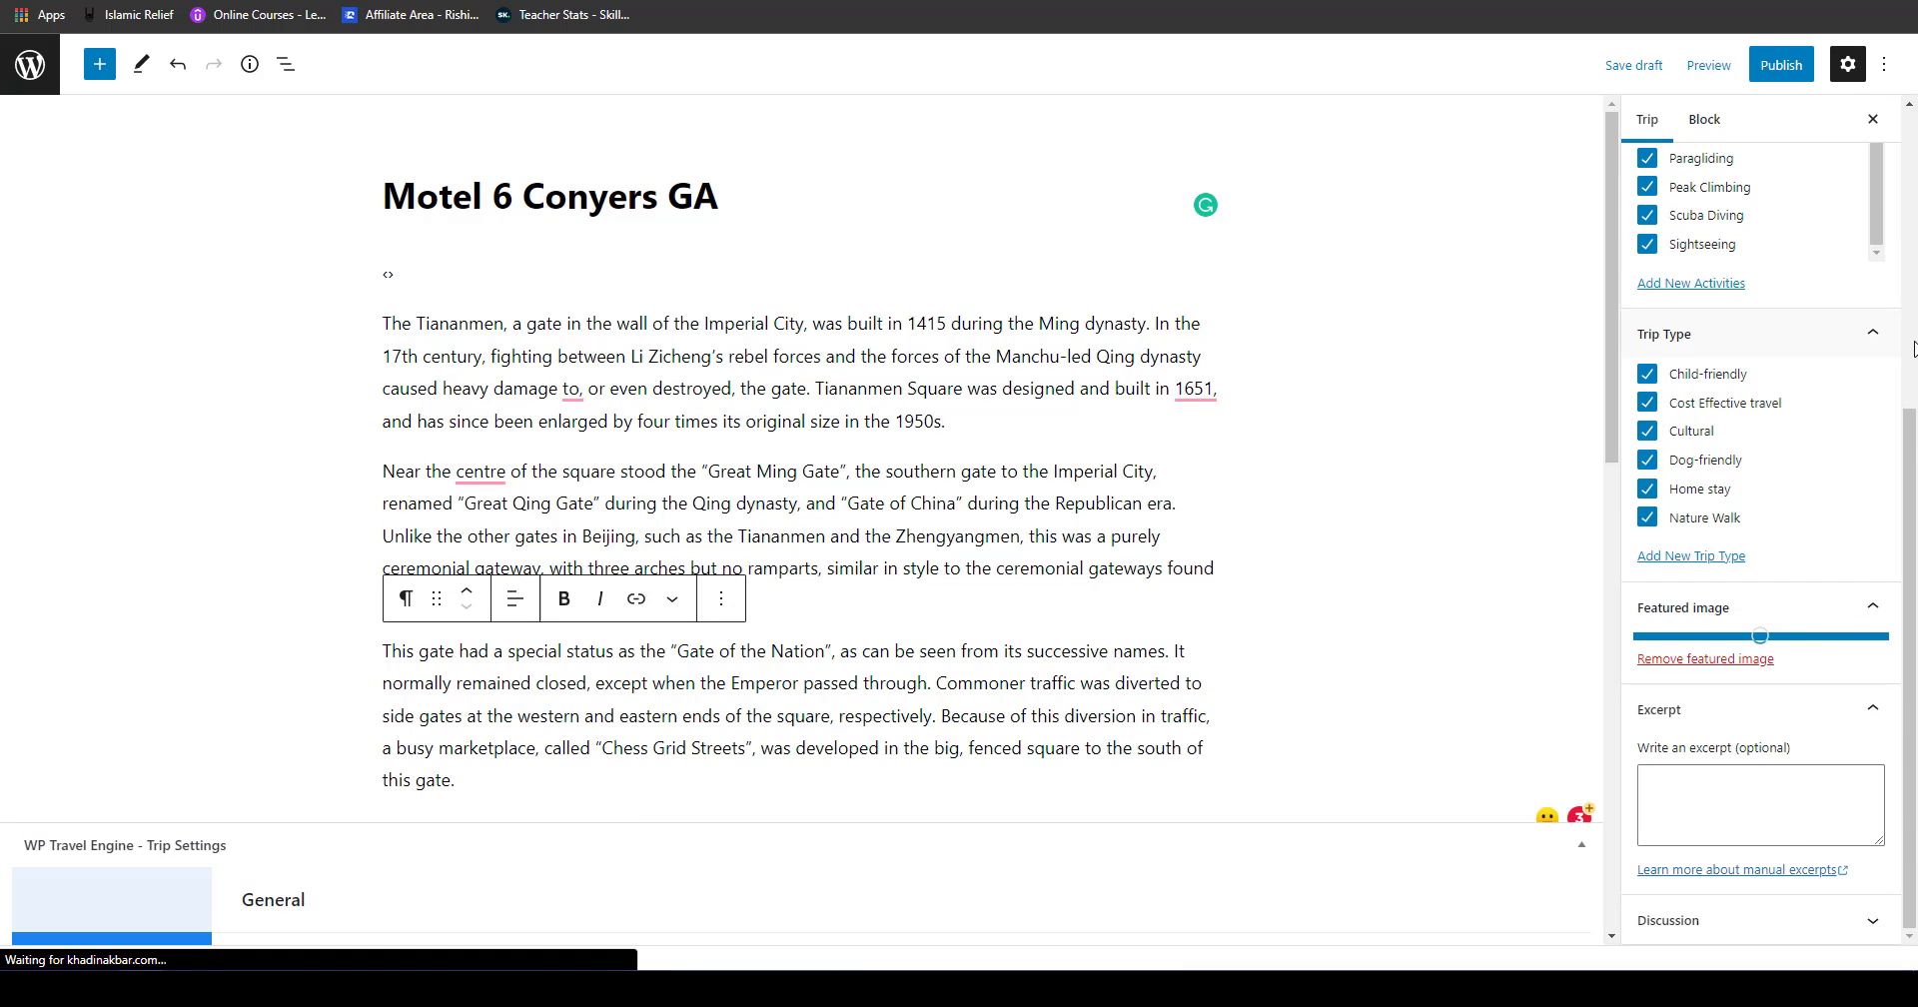
Step: Change the trip code in the general trip settings to WTE-12445
left_click_drag(1611, 390, 1621, 676)
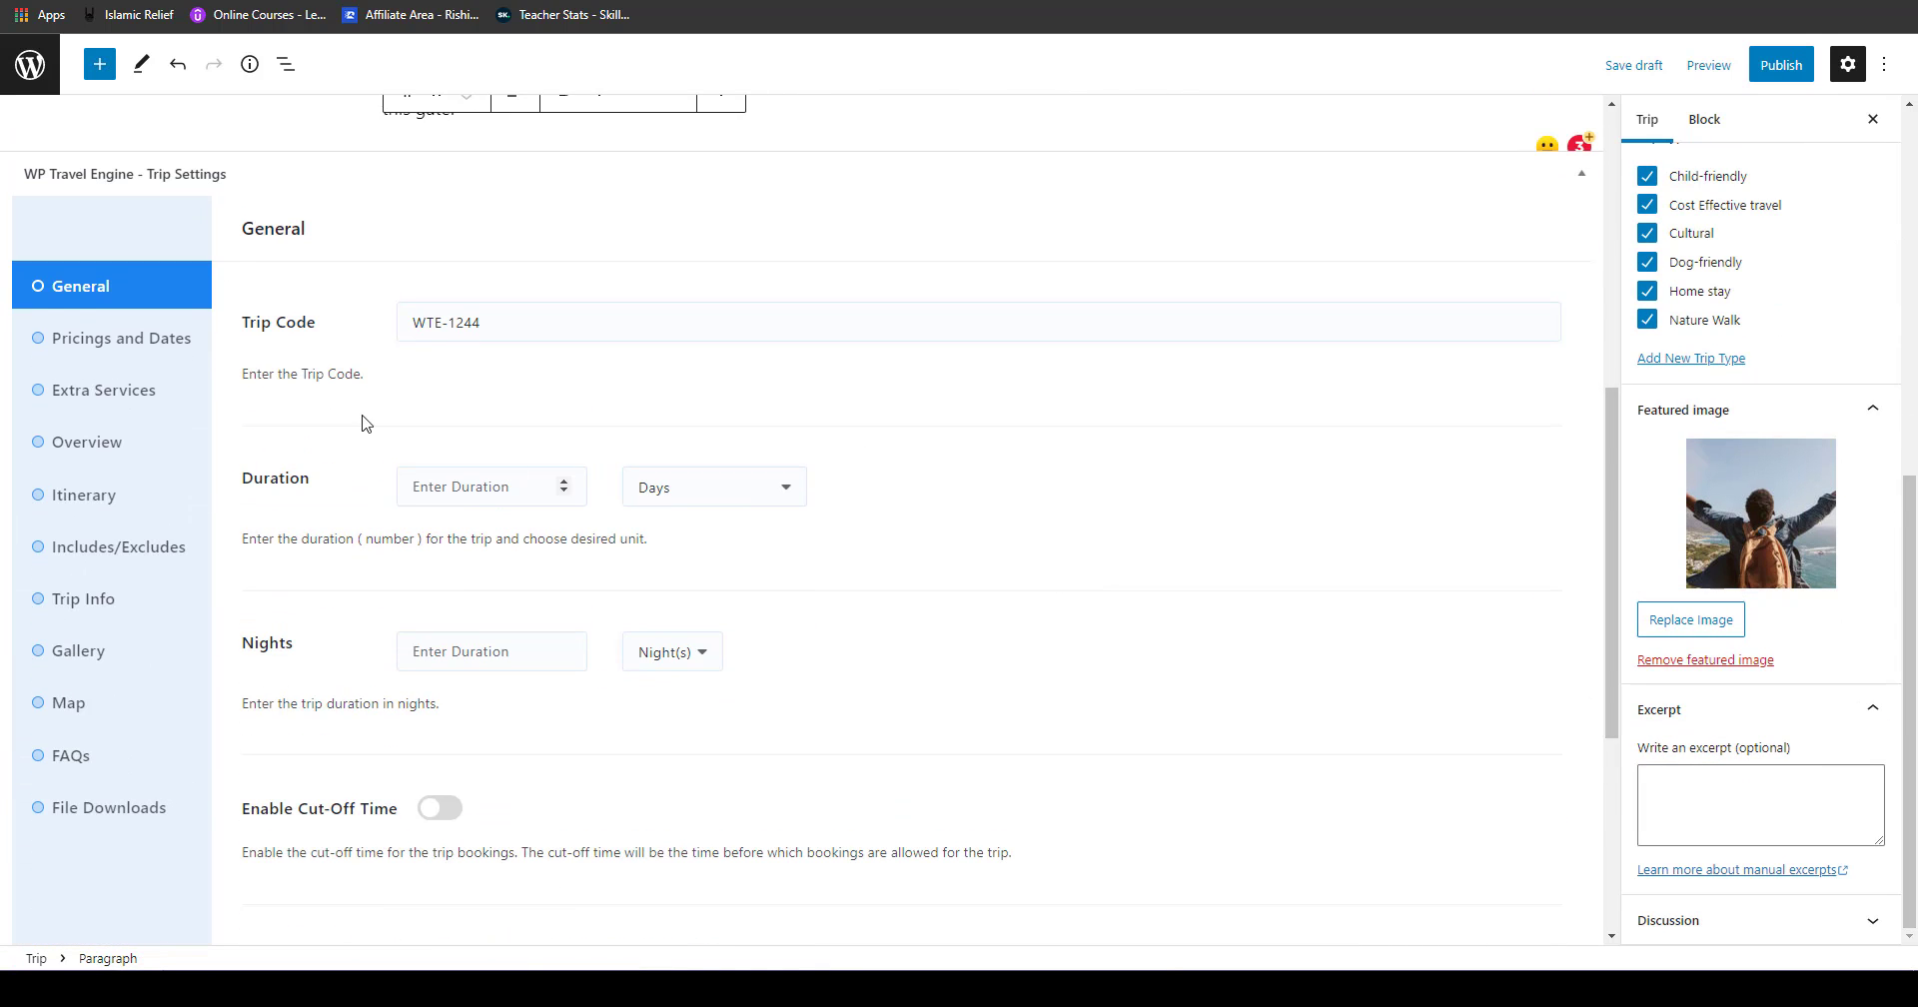
left_click(501, 331)
left_click_drag(460, 333, 489, 334)
left_click(508, 335)
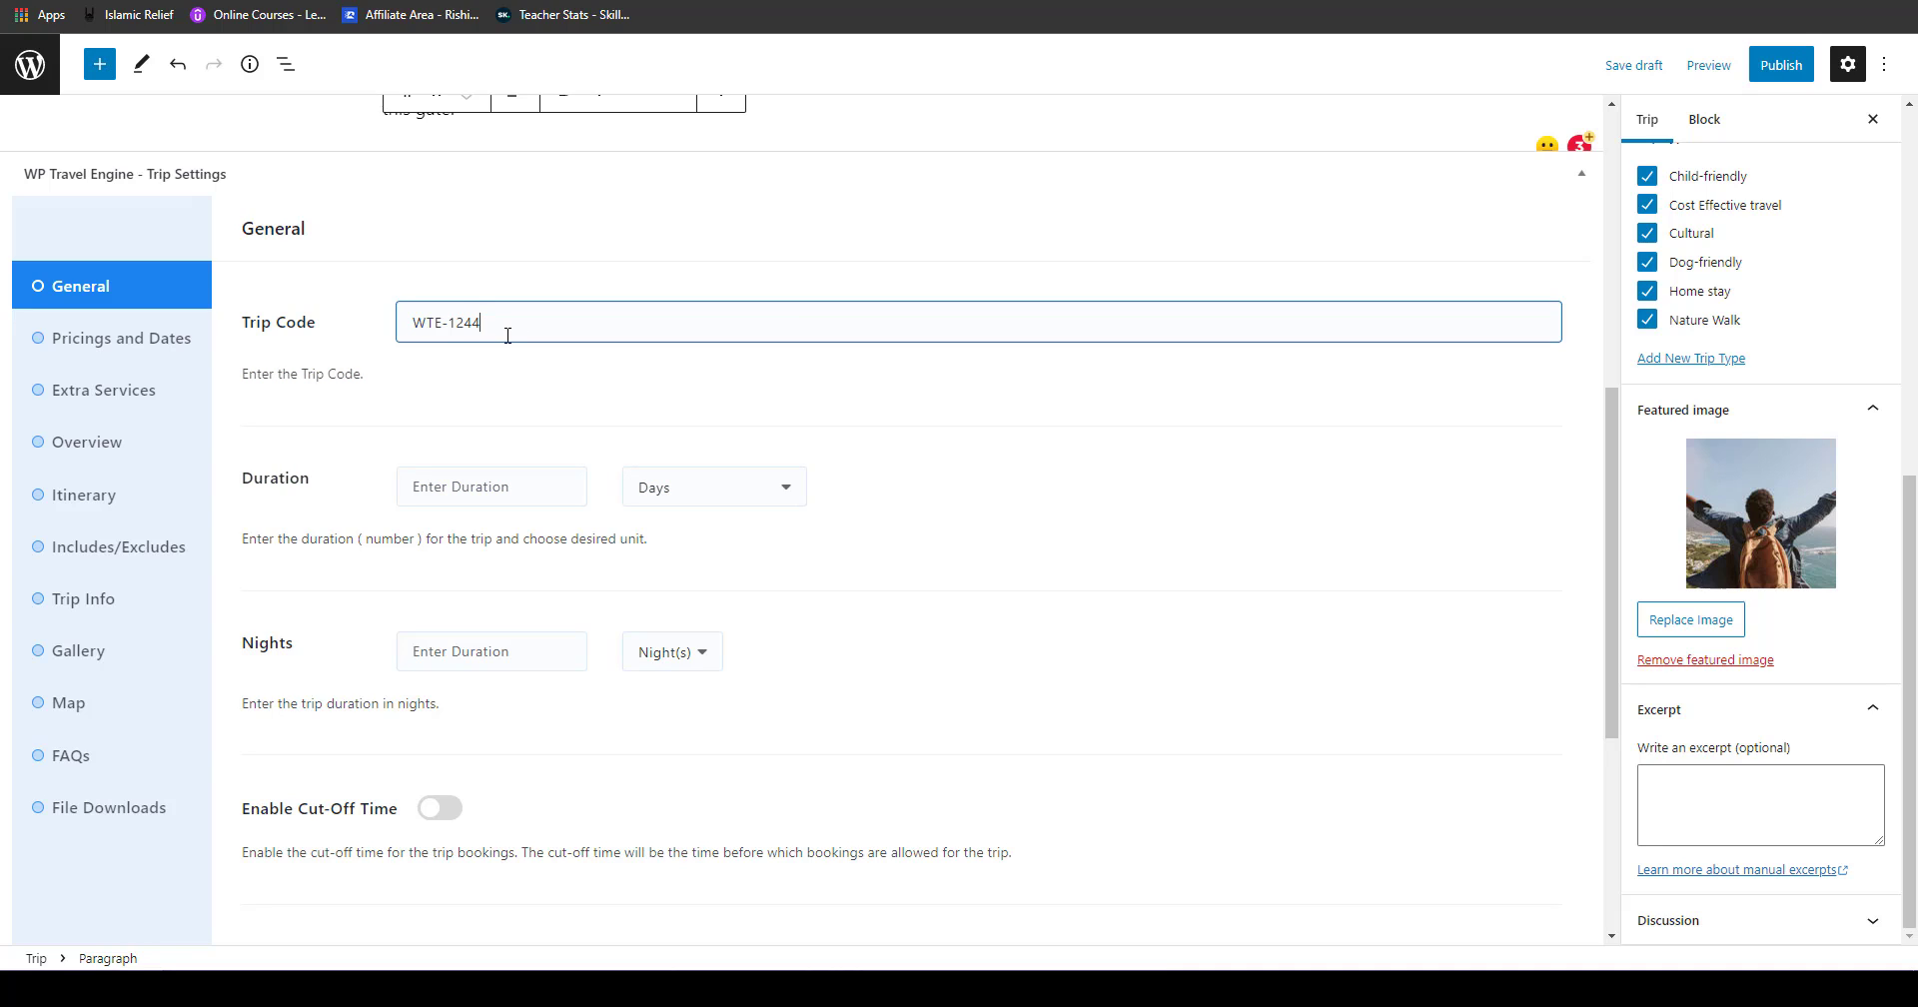
Step: Set the trip duration to 8 days and 8 nights in the general trip settings
left_click(465, 486)
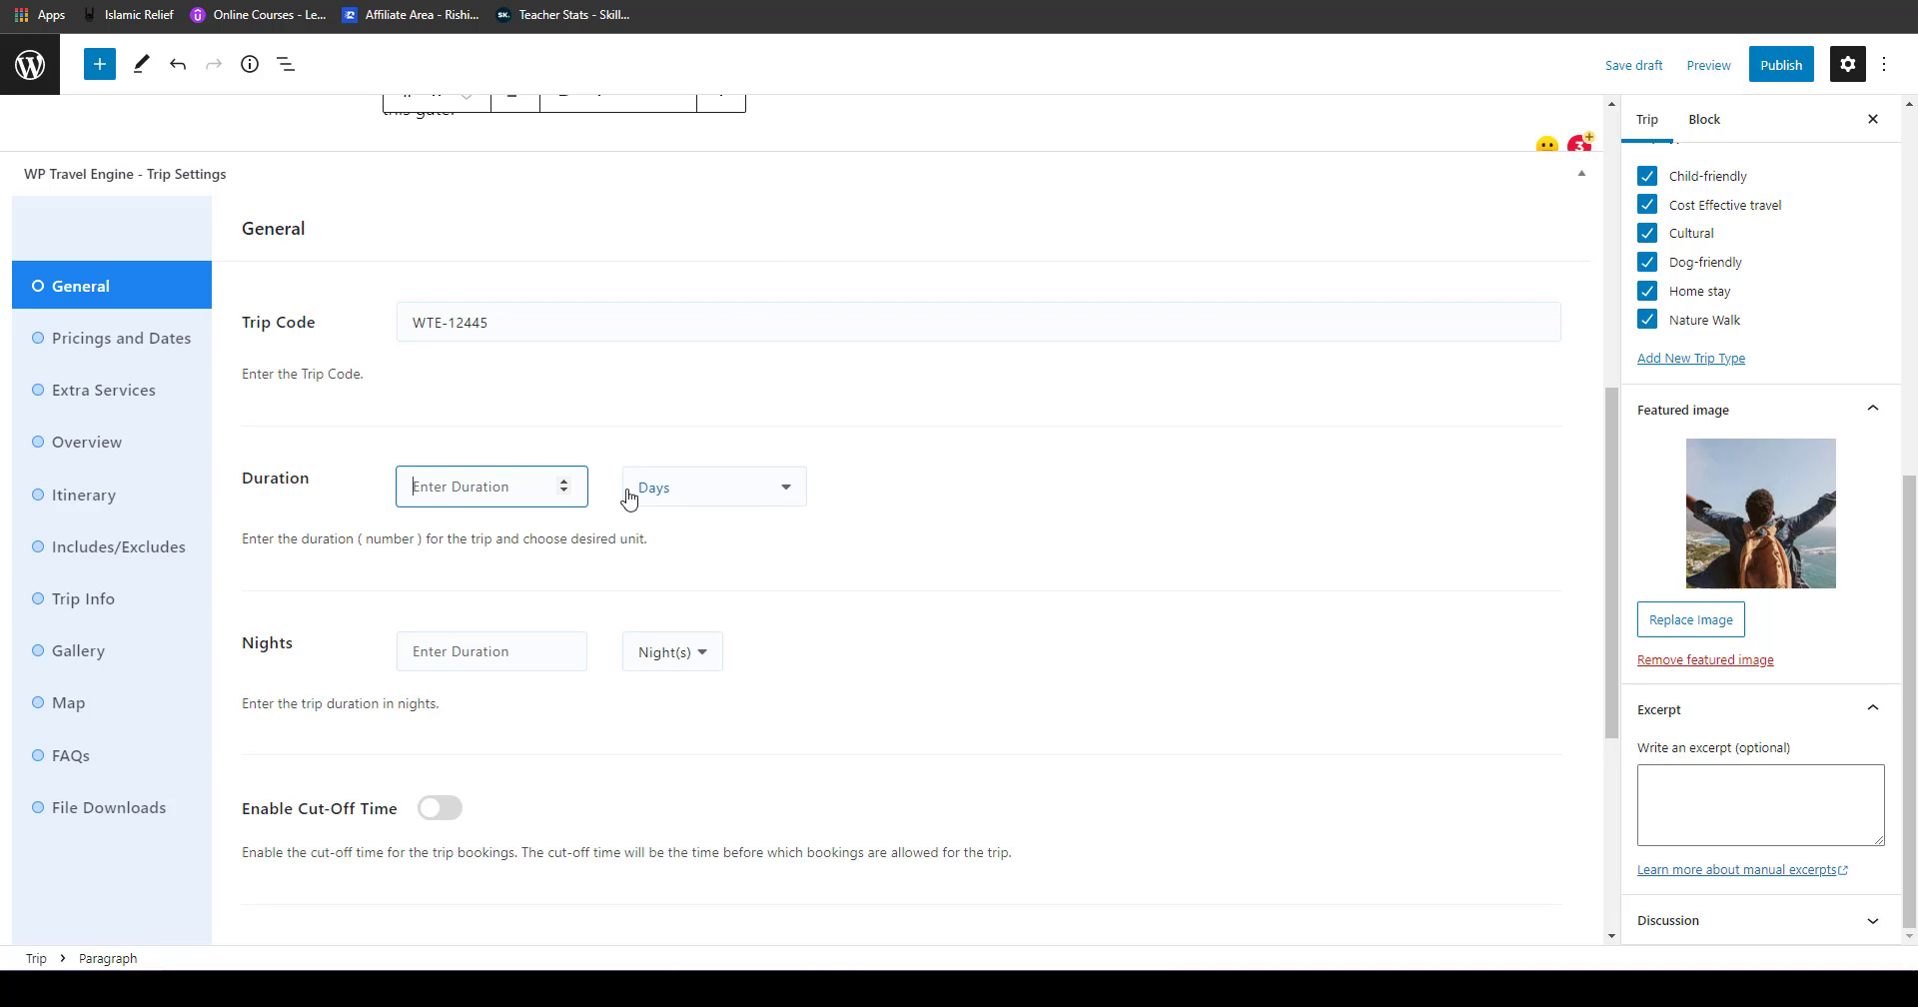
type("8")
left_click(477, 655)
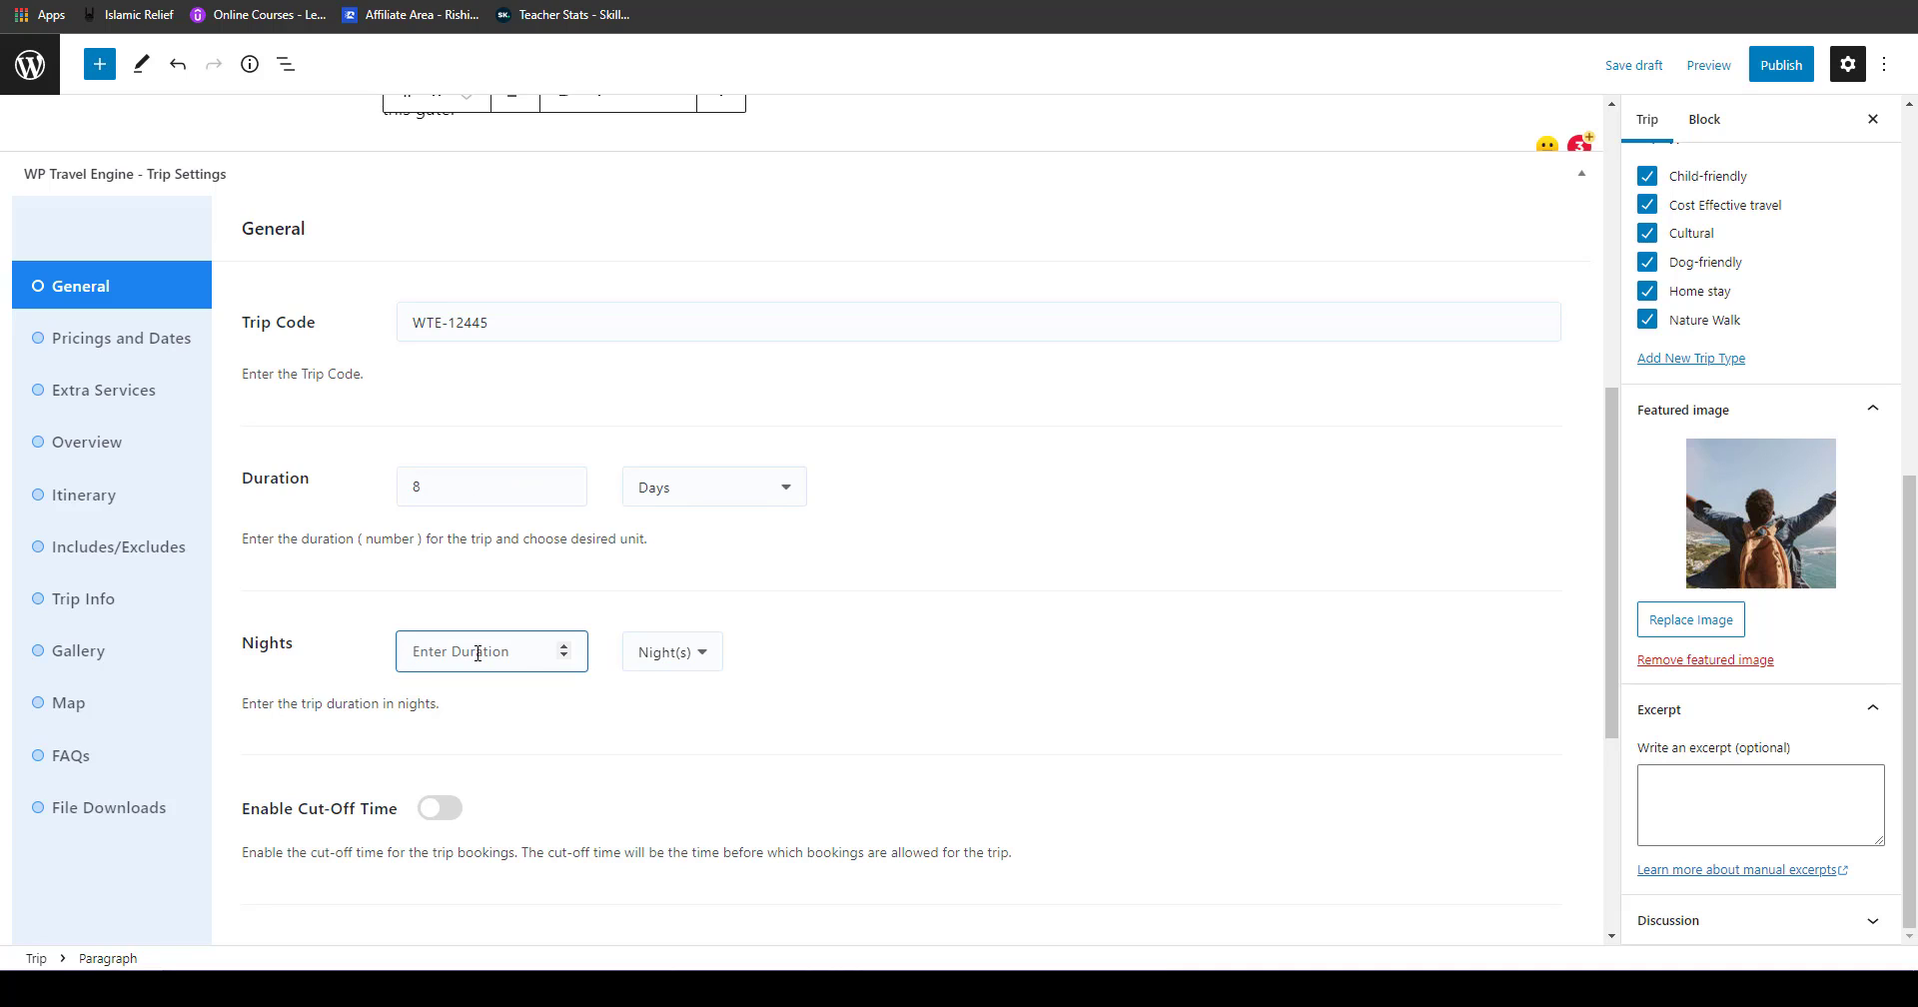
type("8")
scroll(702, 903, "down", 5)
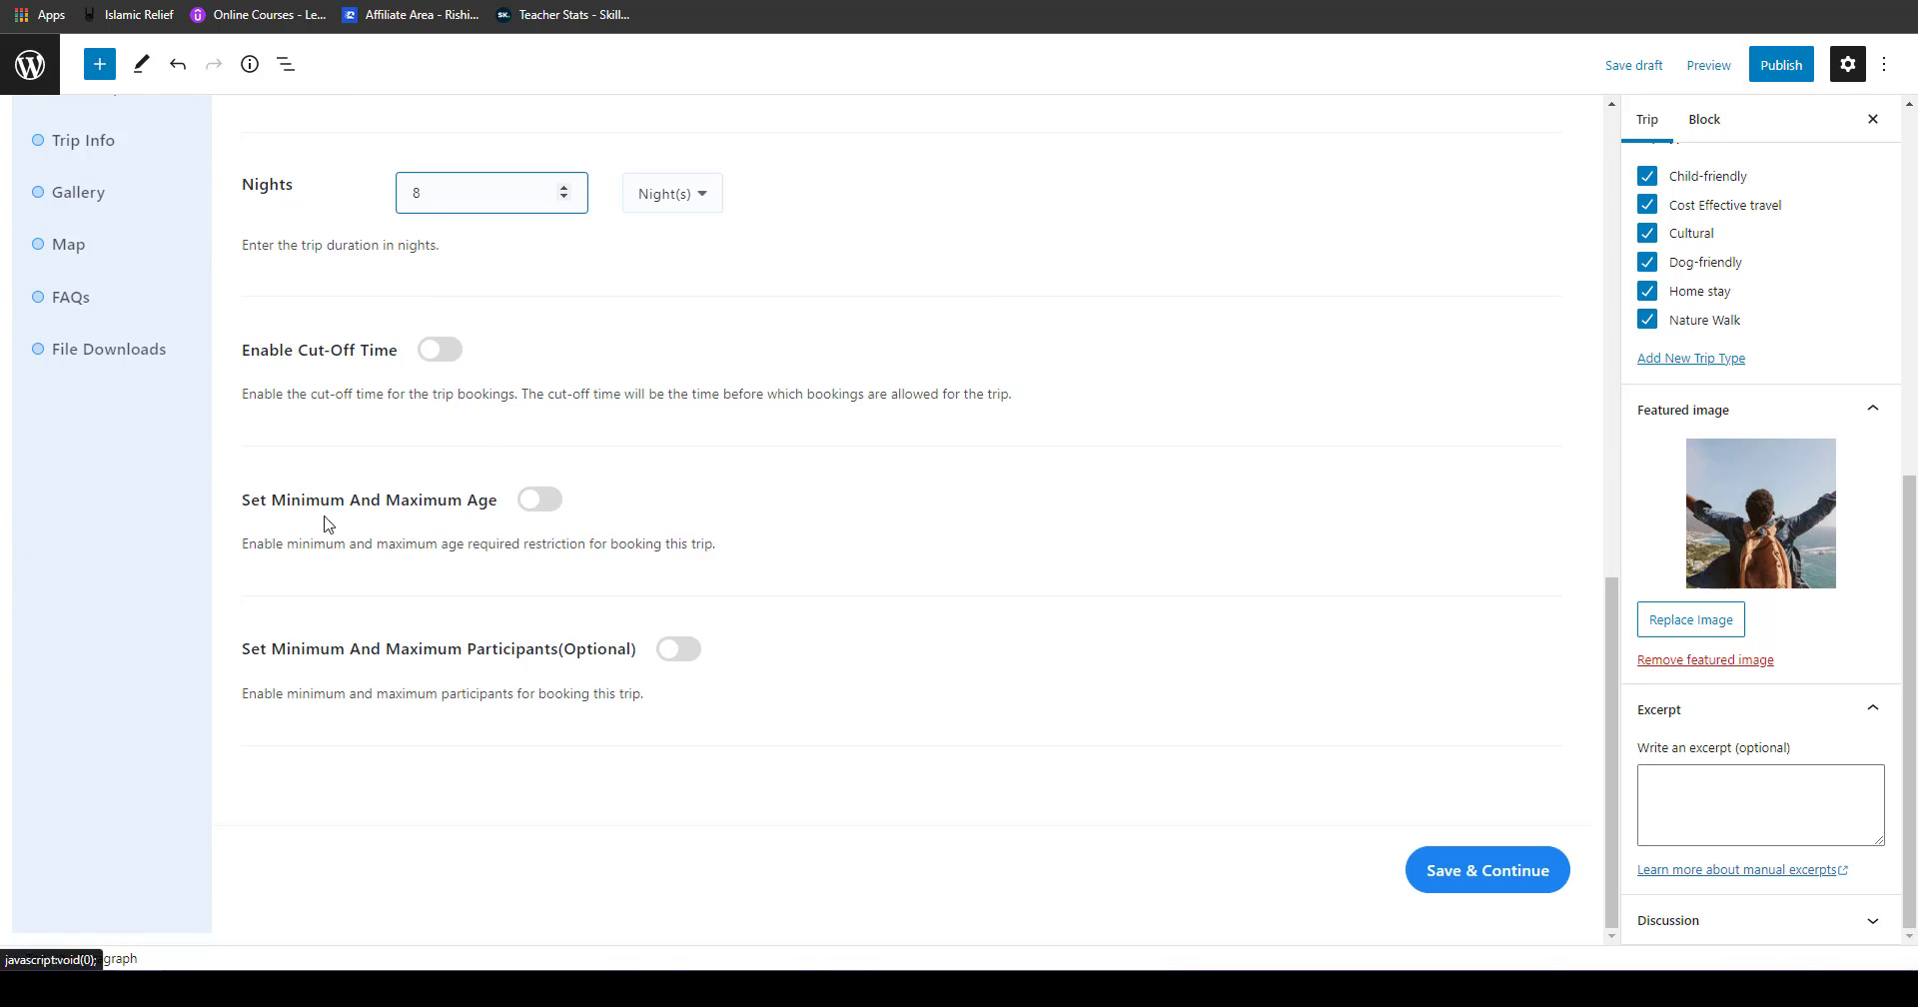
left_click(539, 499)
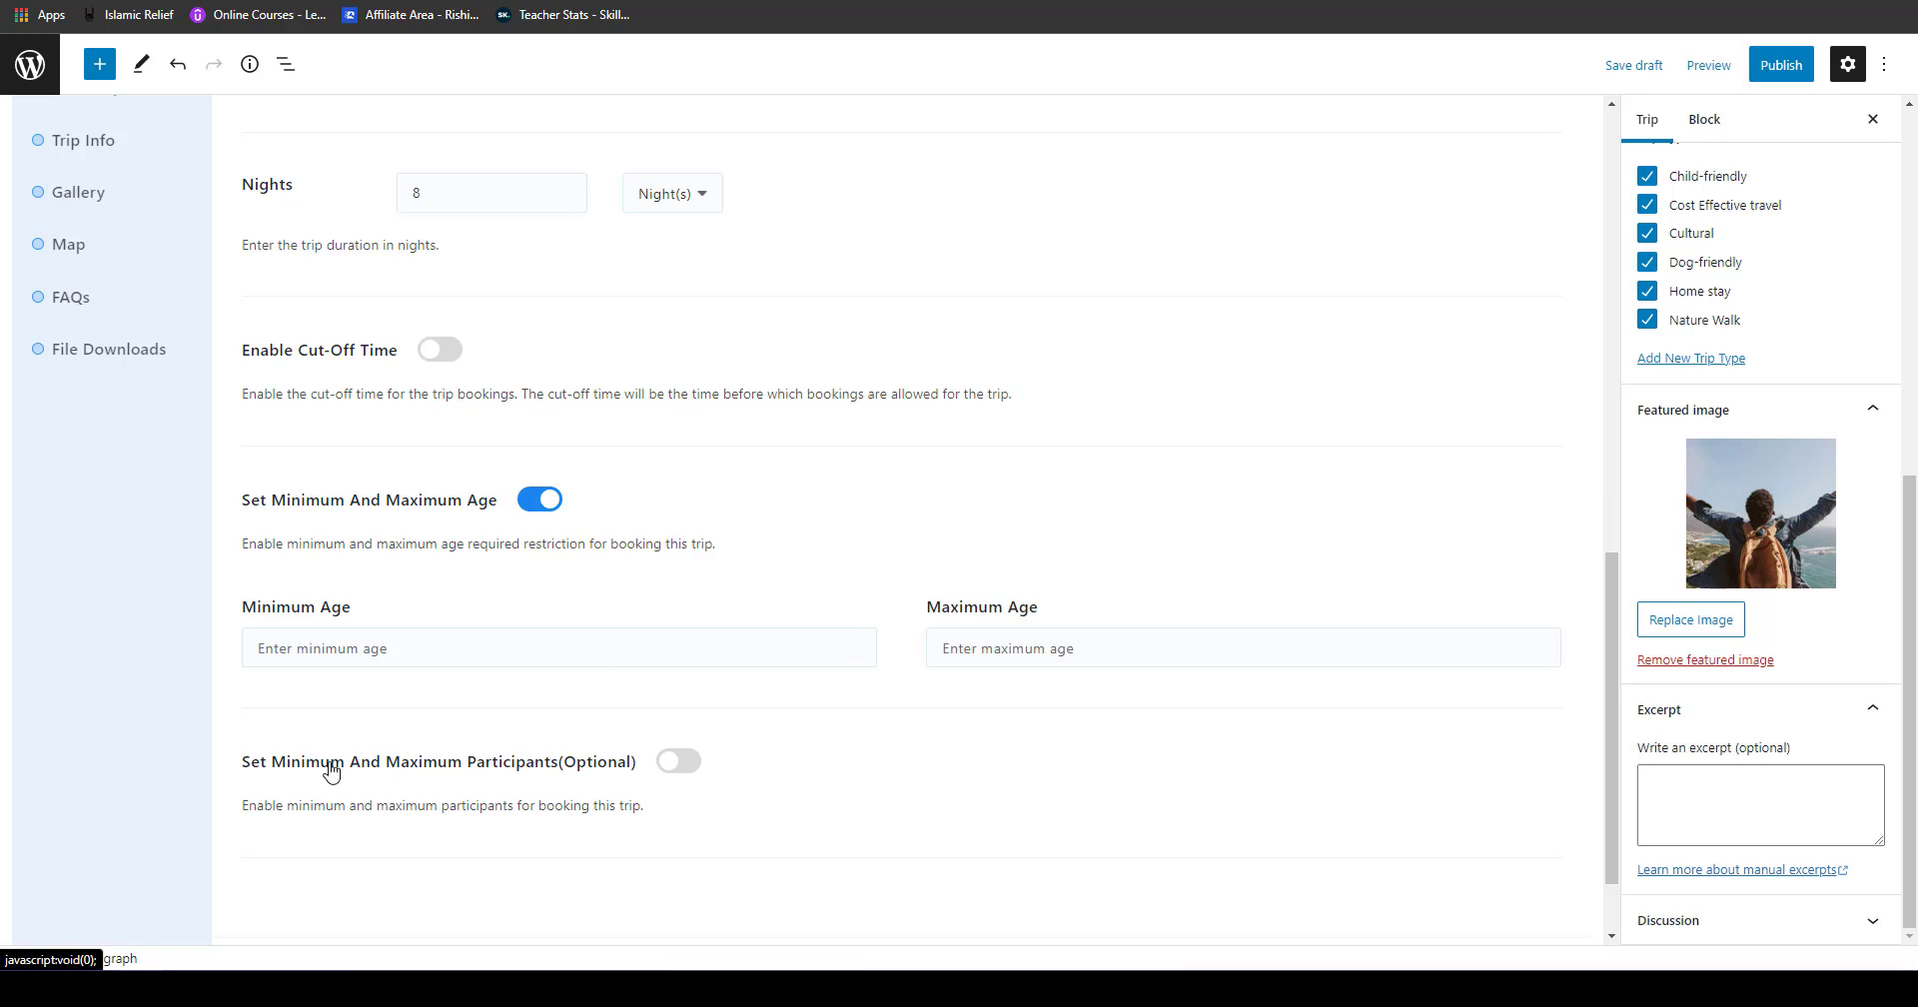
left_click(679, 767)
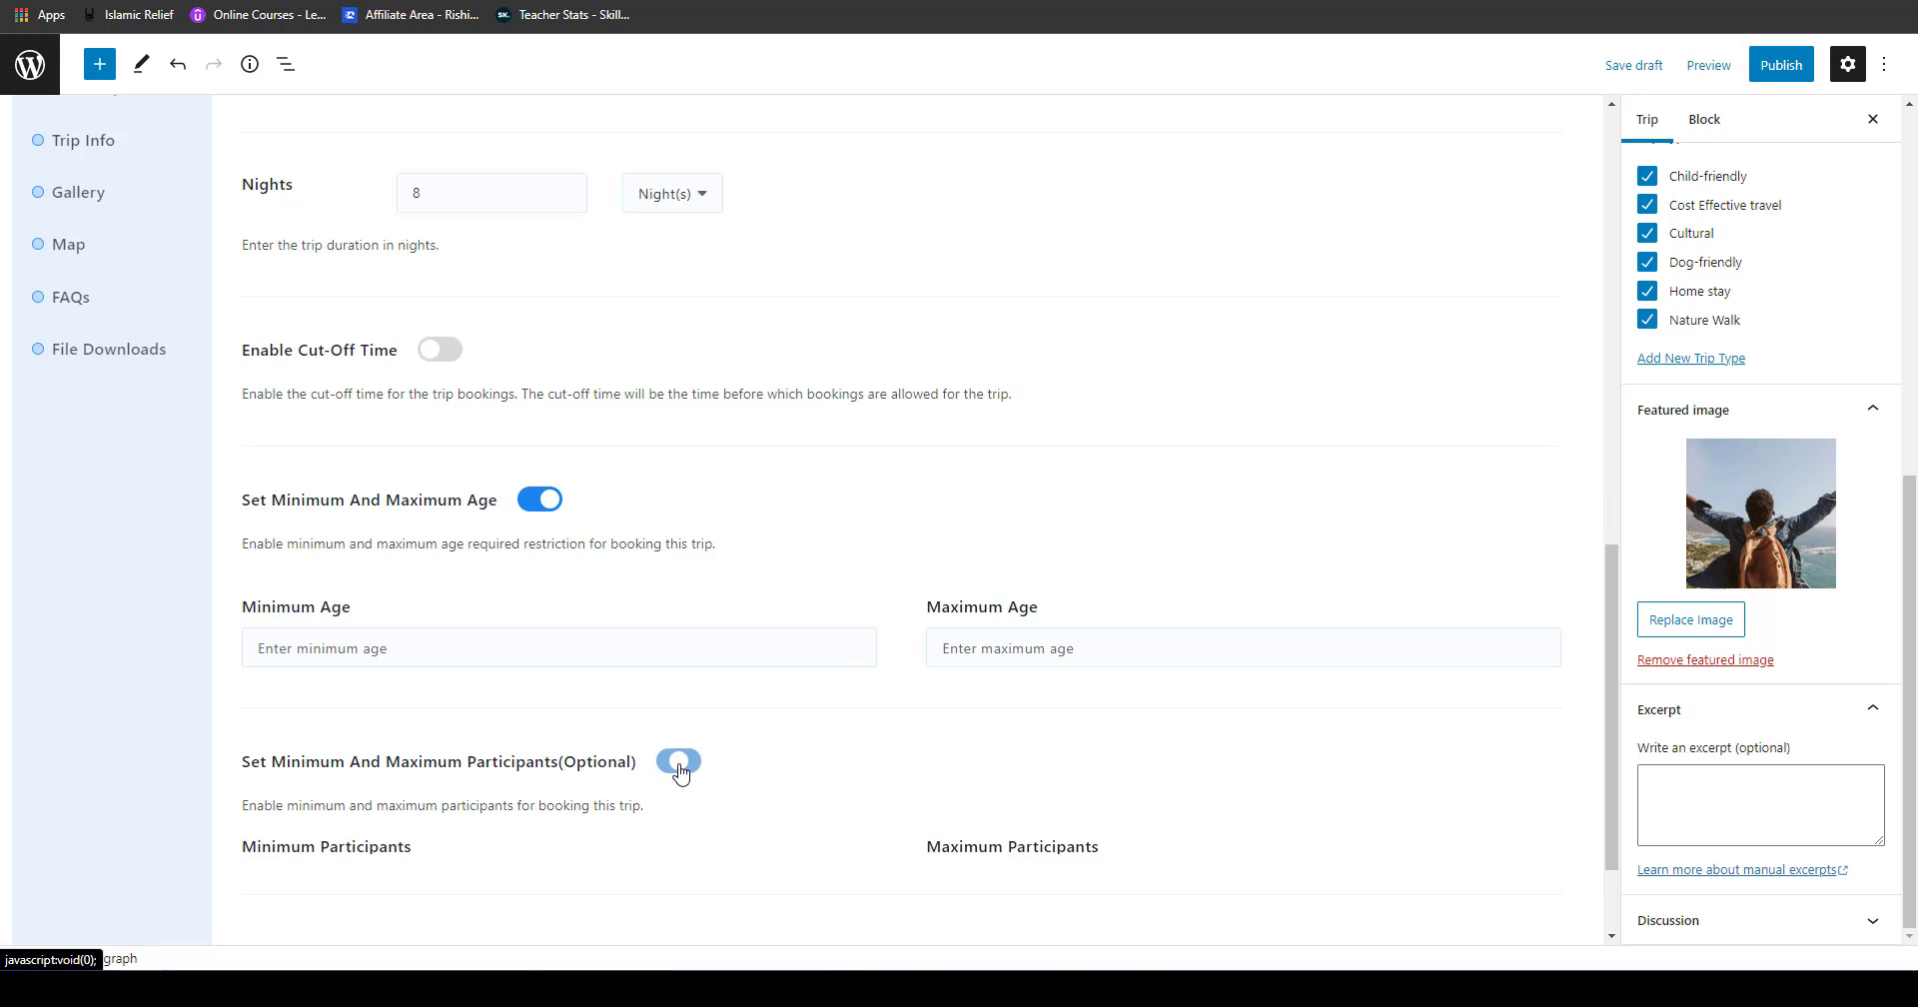
left_click(680, 766)
left_click(537, 499)
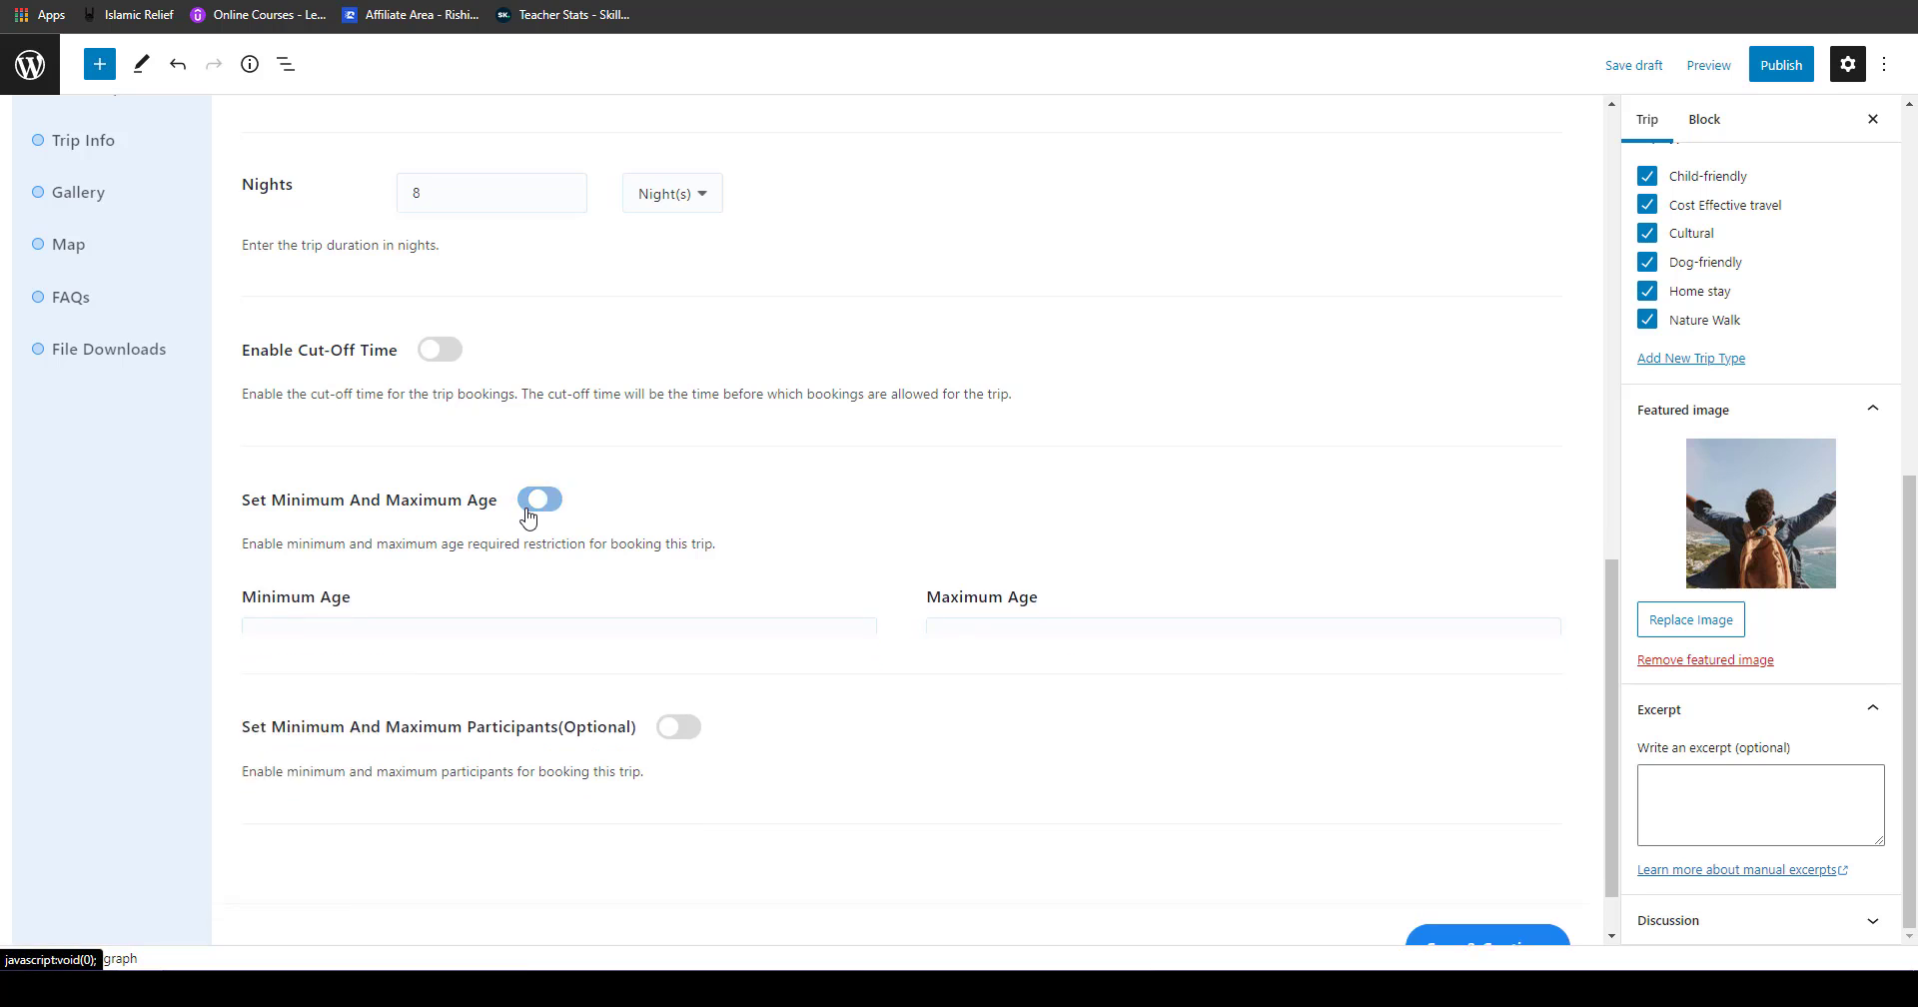
Step: Add a new package named Sample Package 1 in the trip's pricing and dates settings
scroll(587, 600, "up", 7)
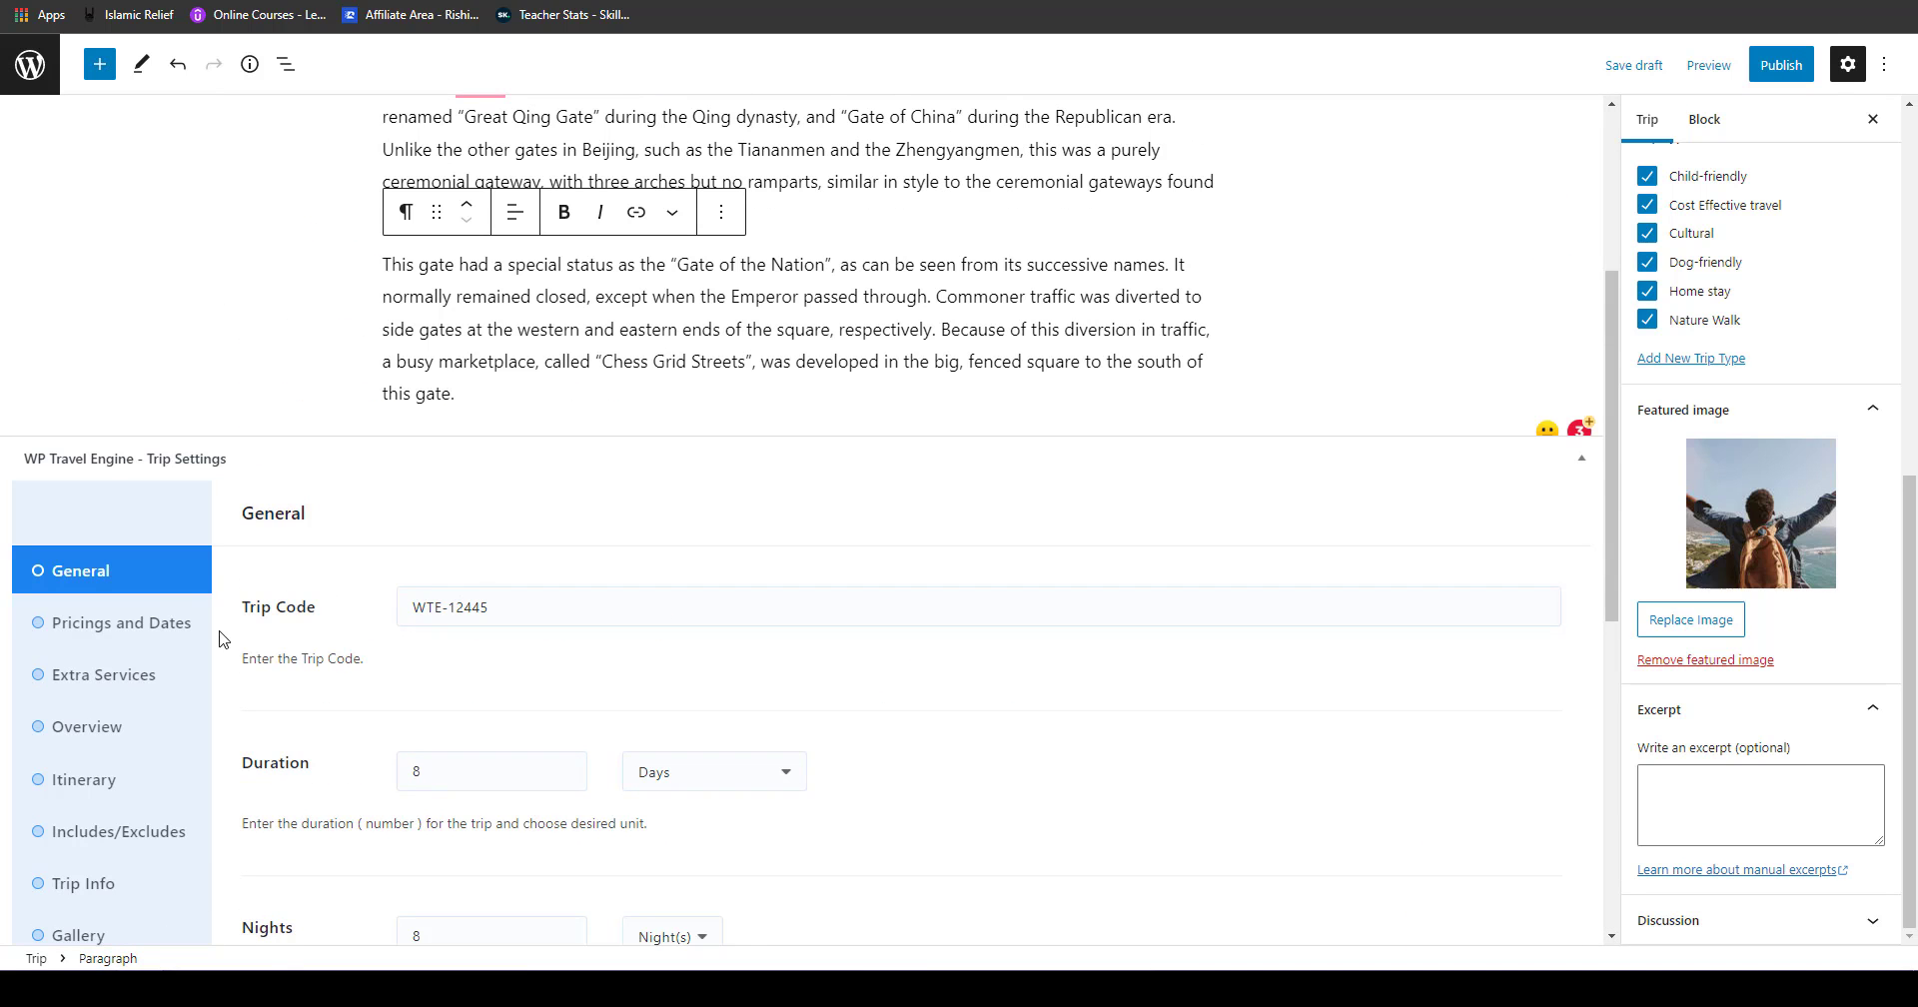
left_click(120, 640)
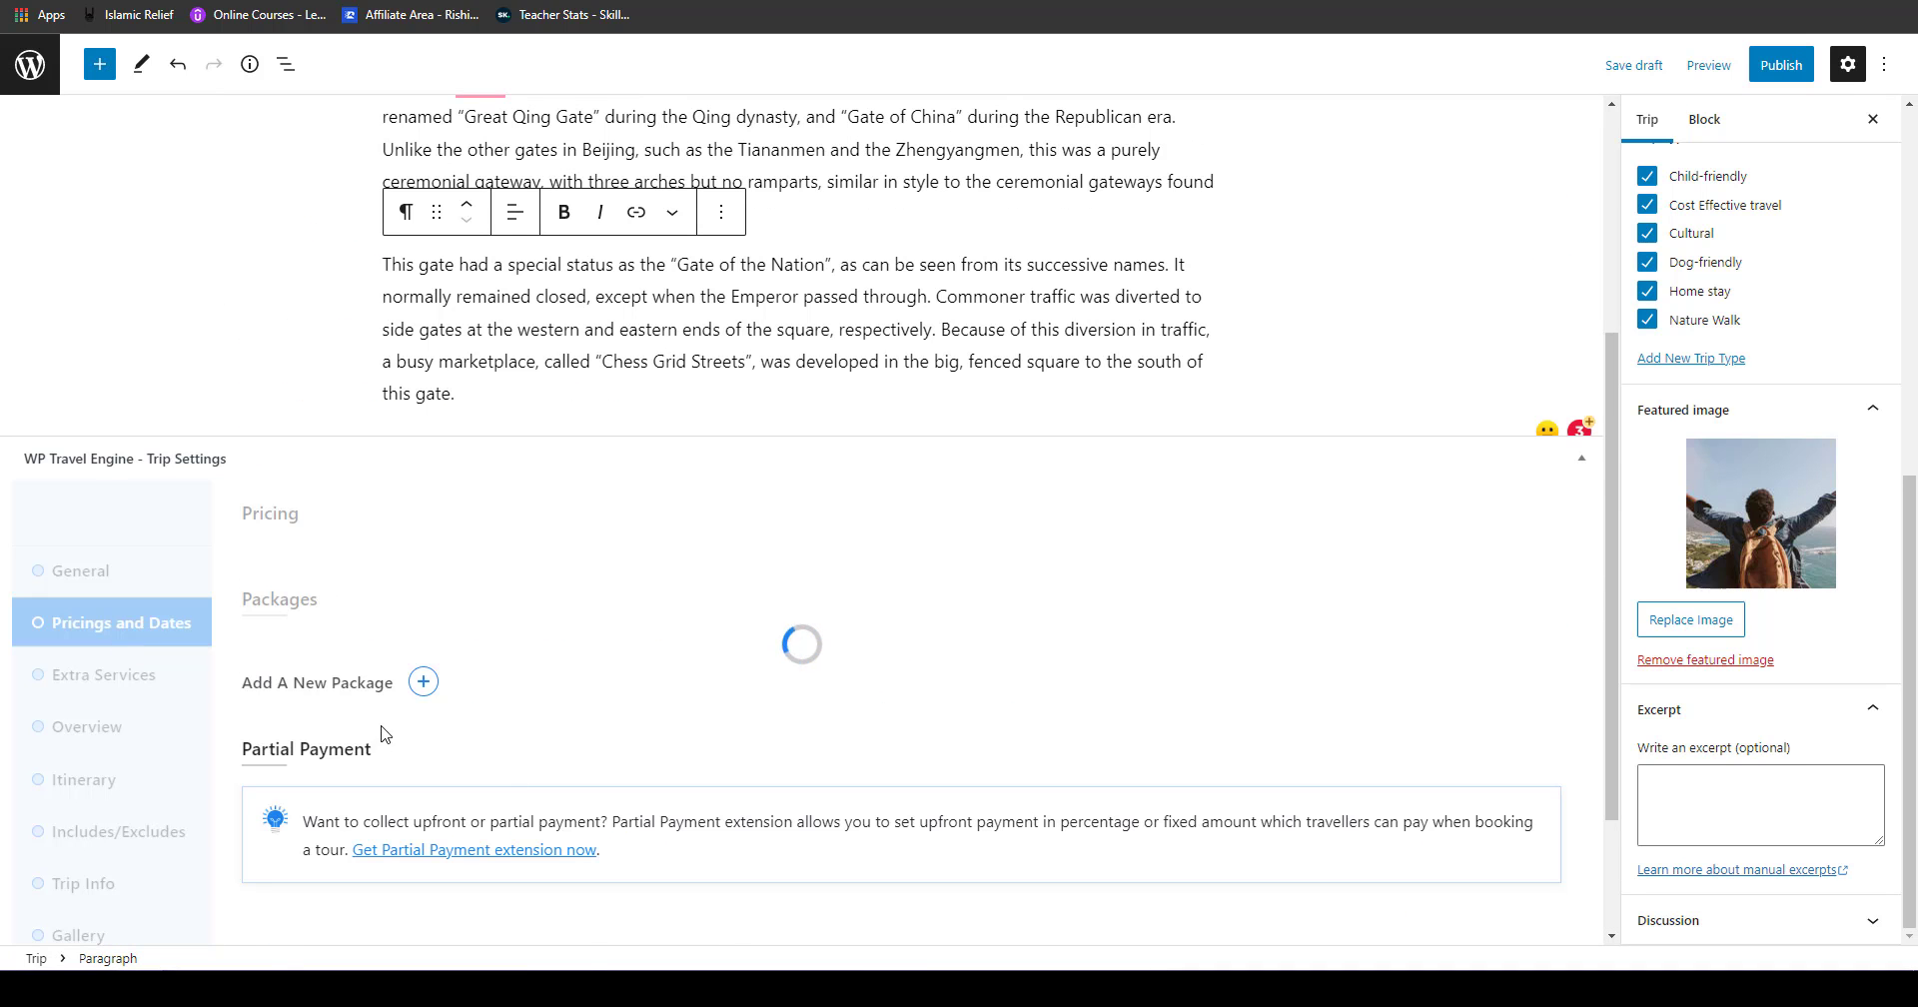
left_click_drag(1611, 449, 1607, 591)
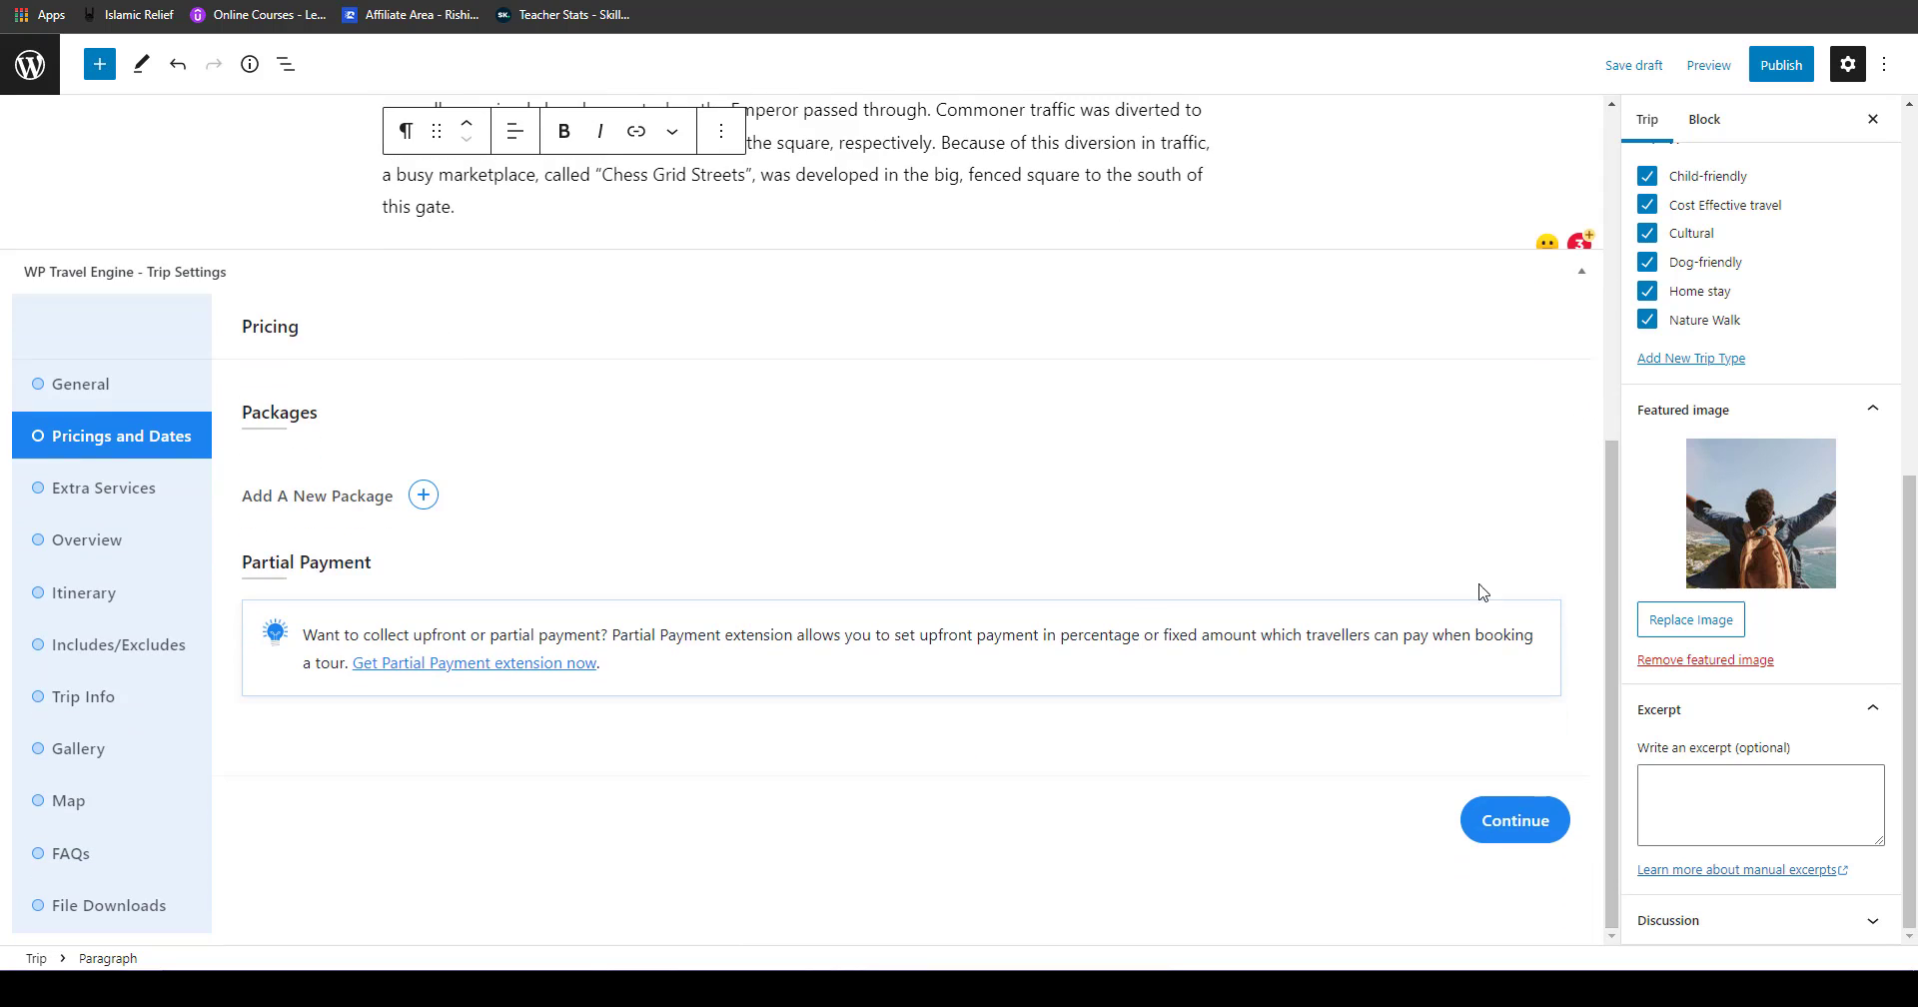
left_click(423, 495)
left_click(483, 552)
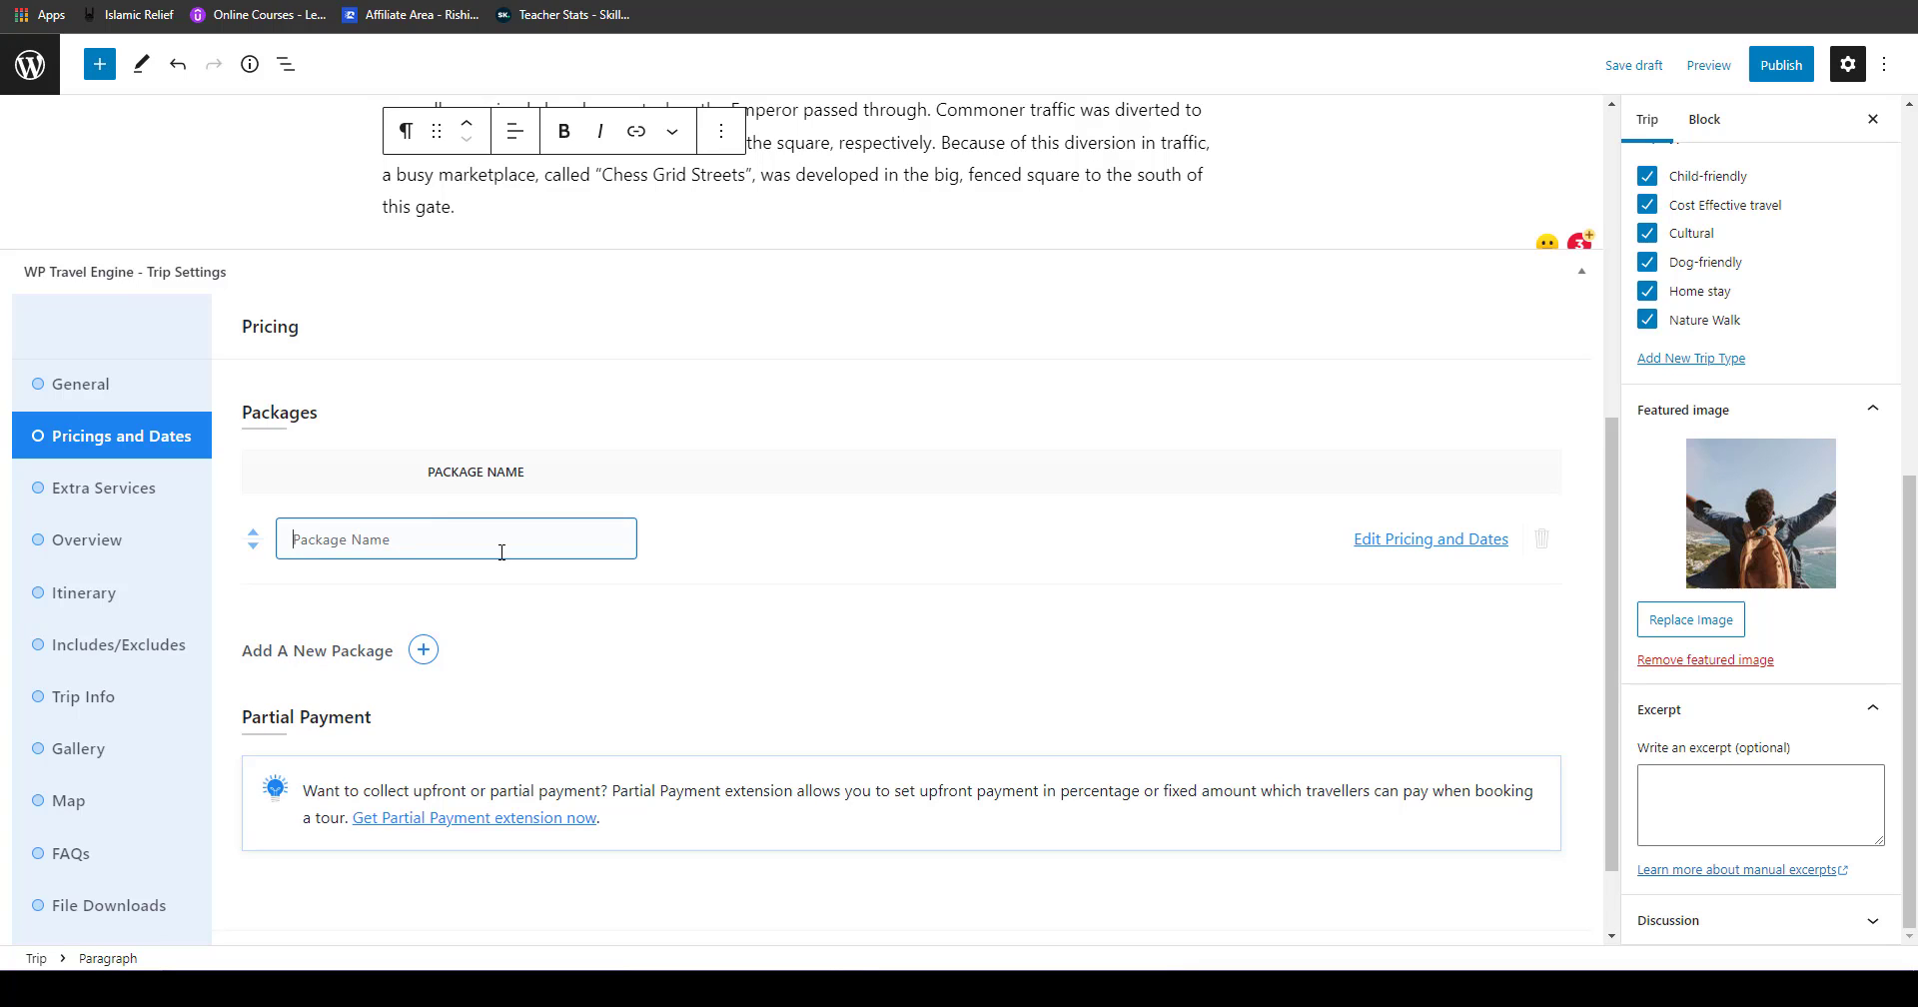
type("S")
key("BackSpace")
type("Sample Package 1")
Step: Open the pricing and dates of Sample Package 1 and review its general description and fixed departure date options
left_click(1405, 540)
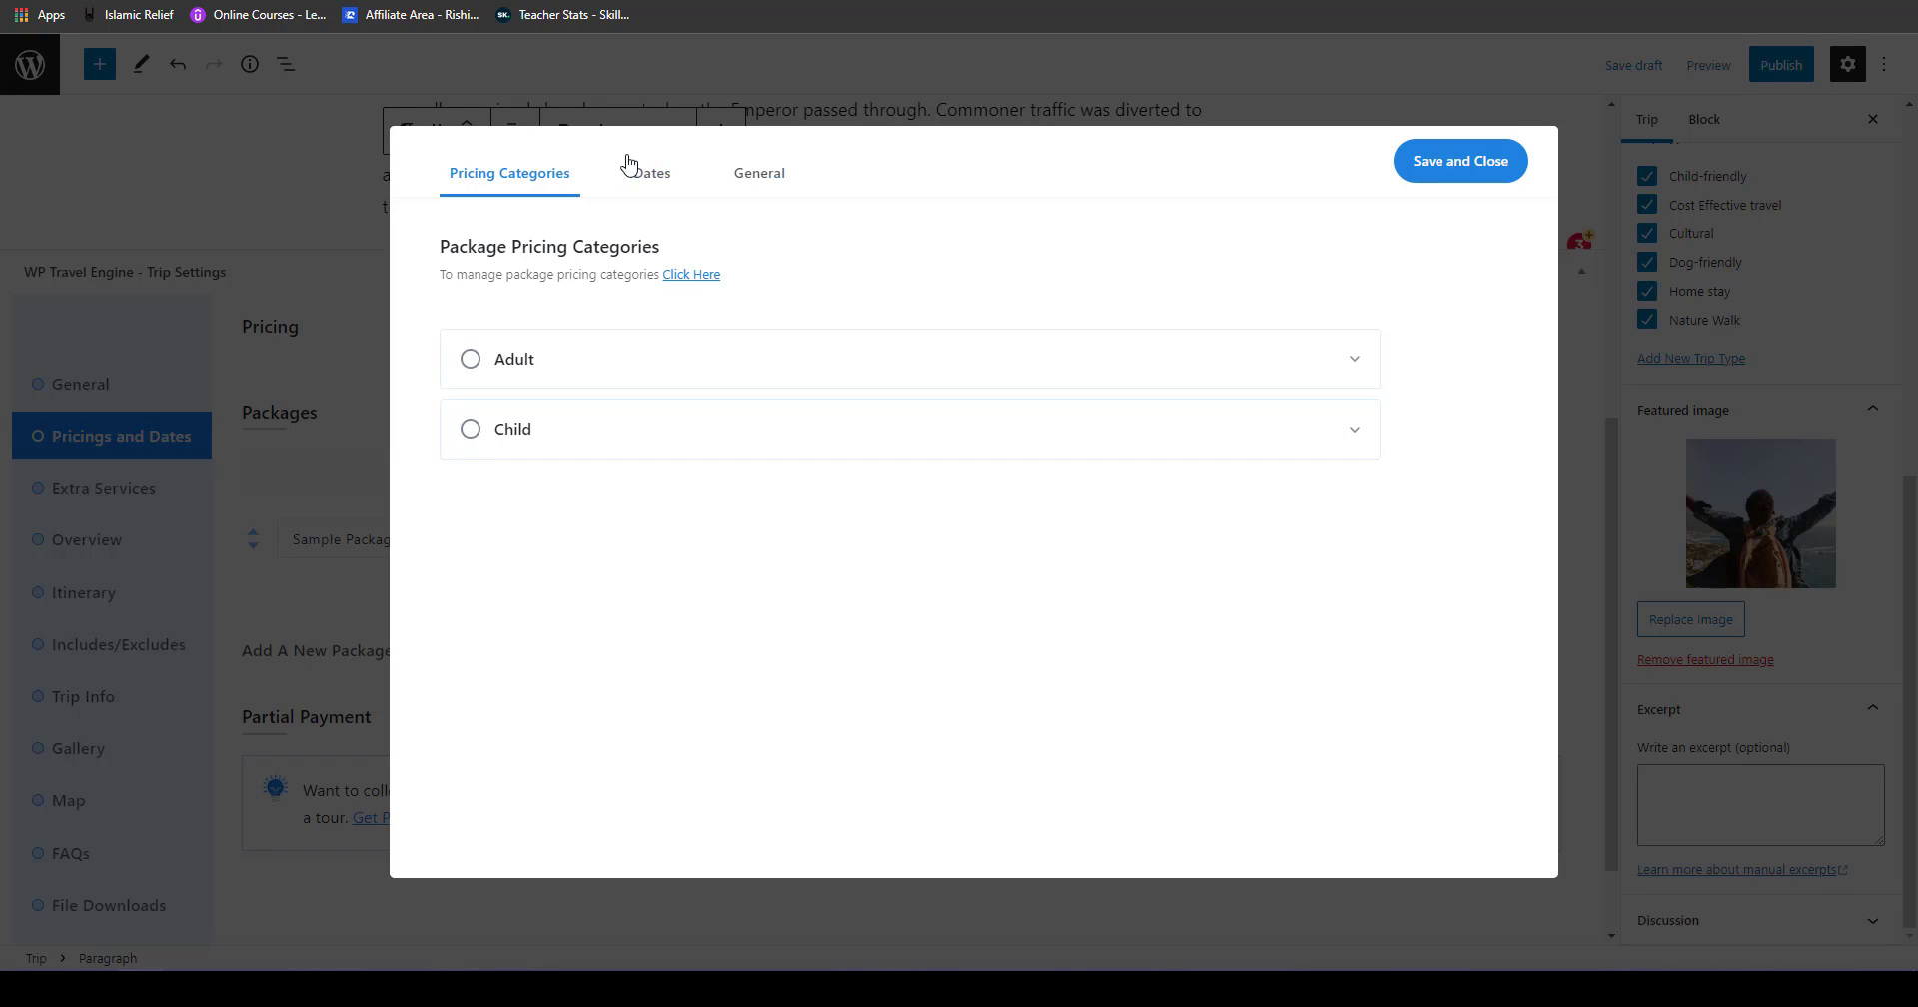
left_click(767, 173)
left_click(745, 364)
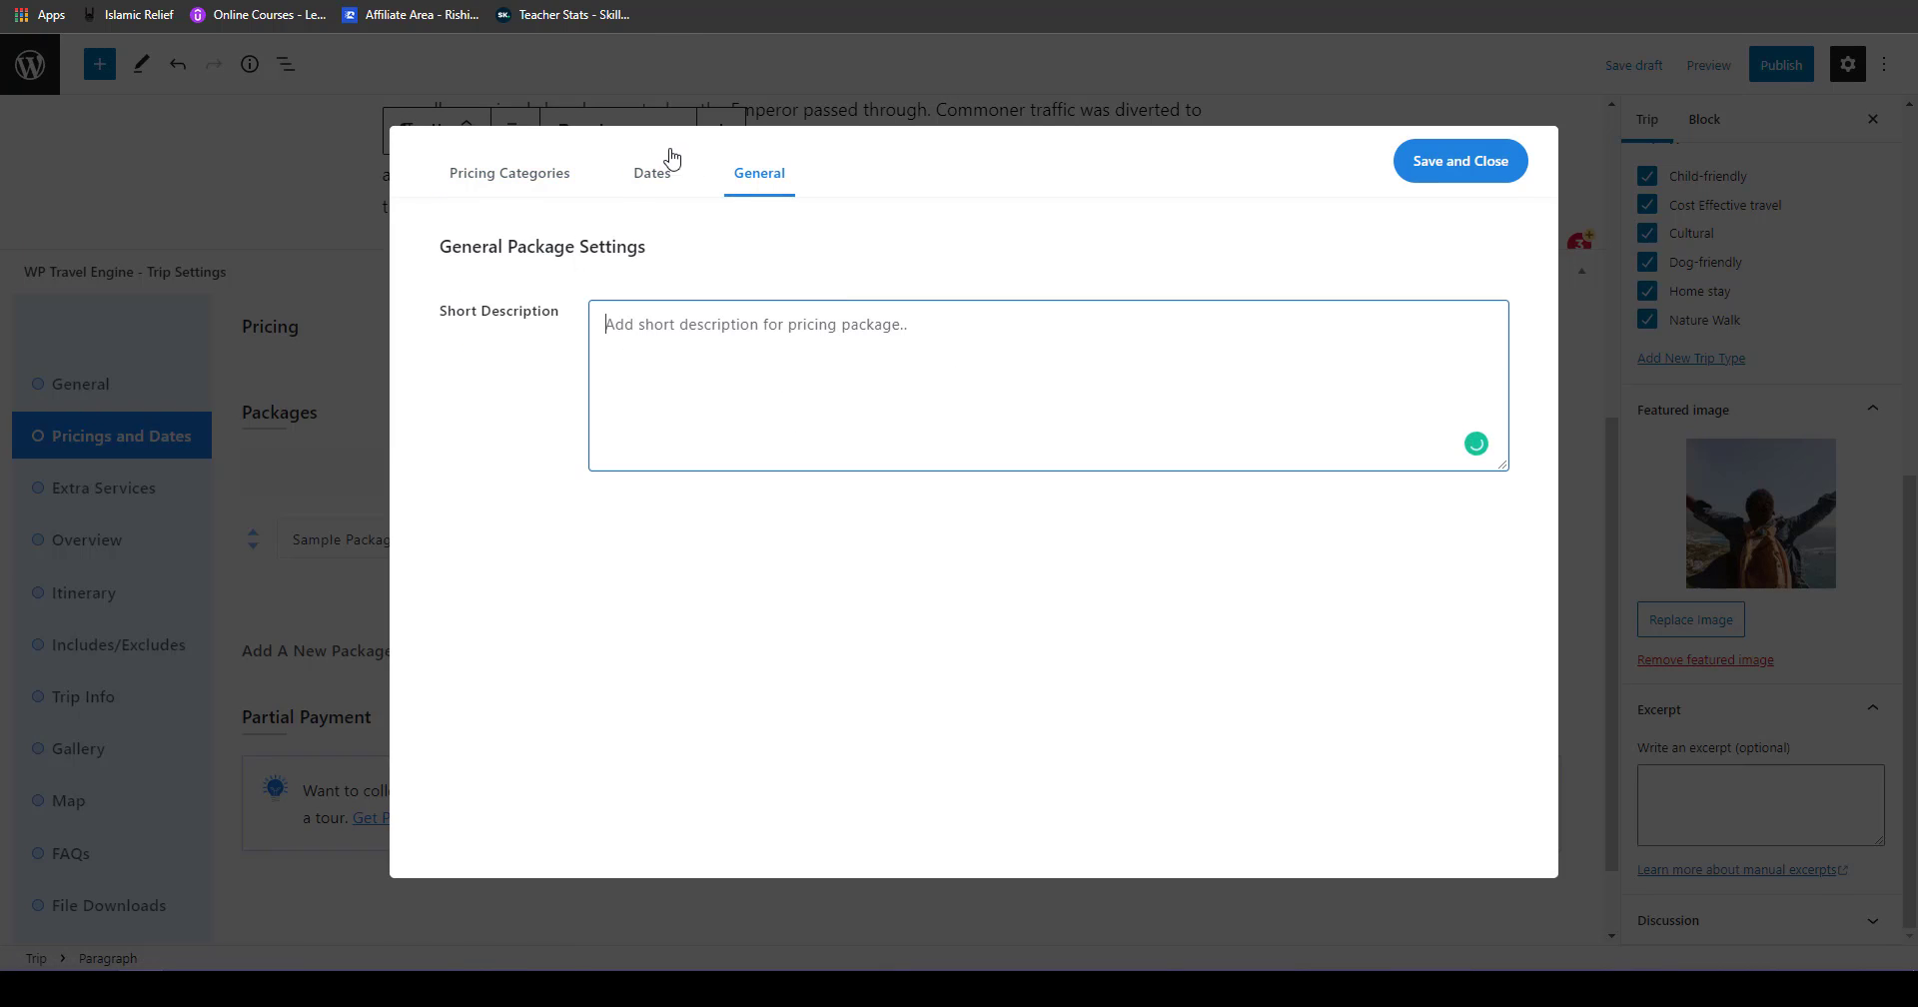
left_click(668, 168)
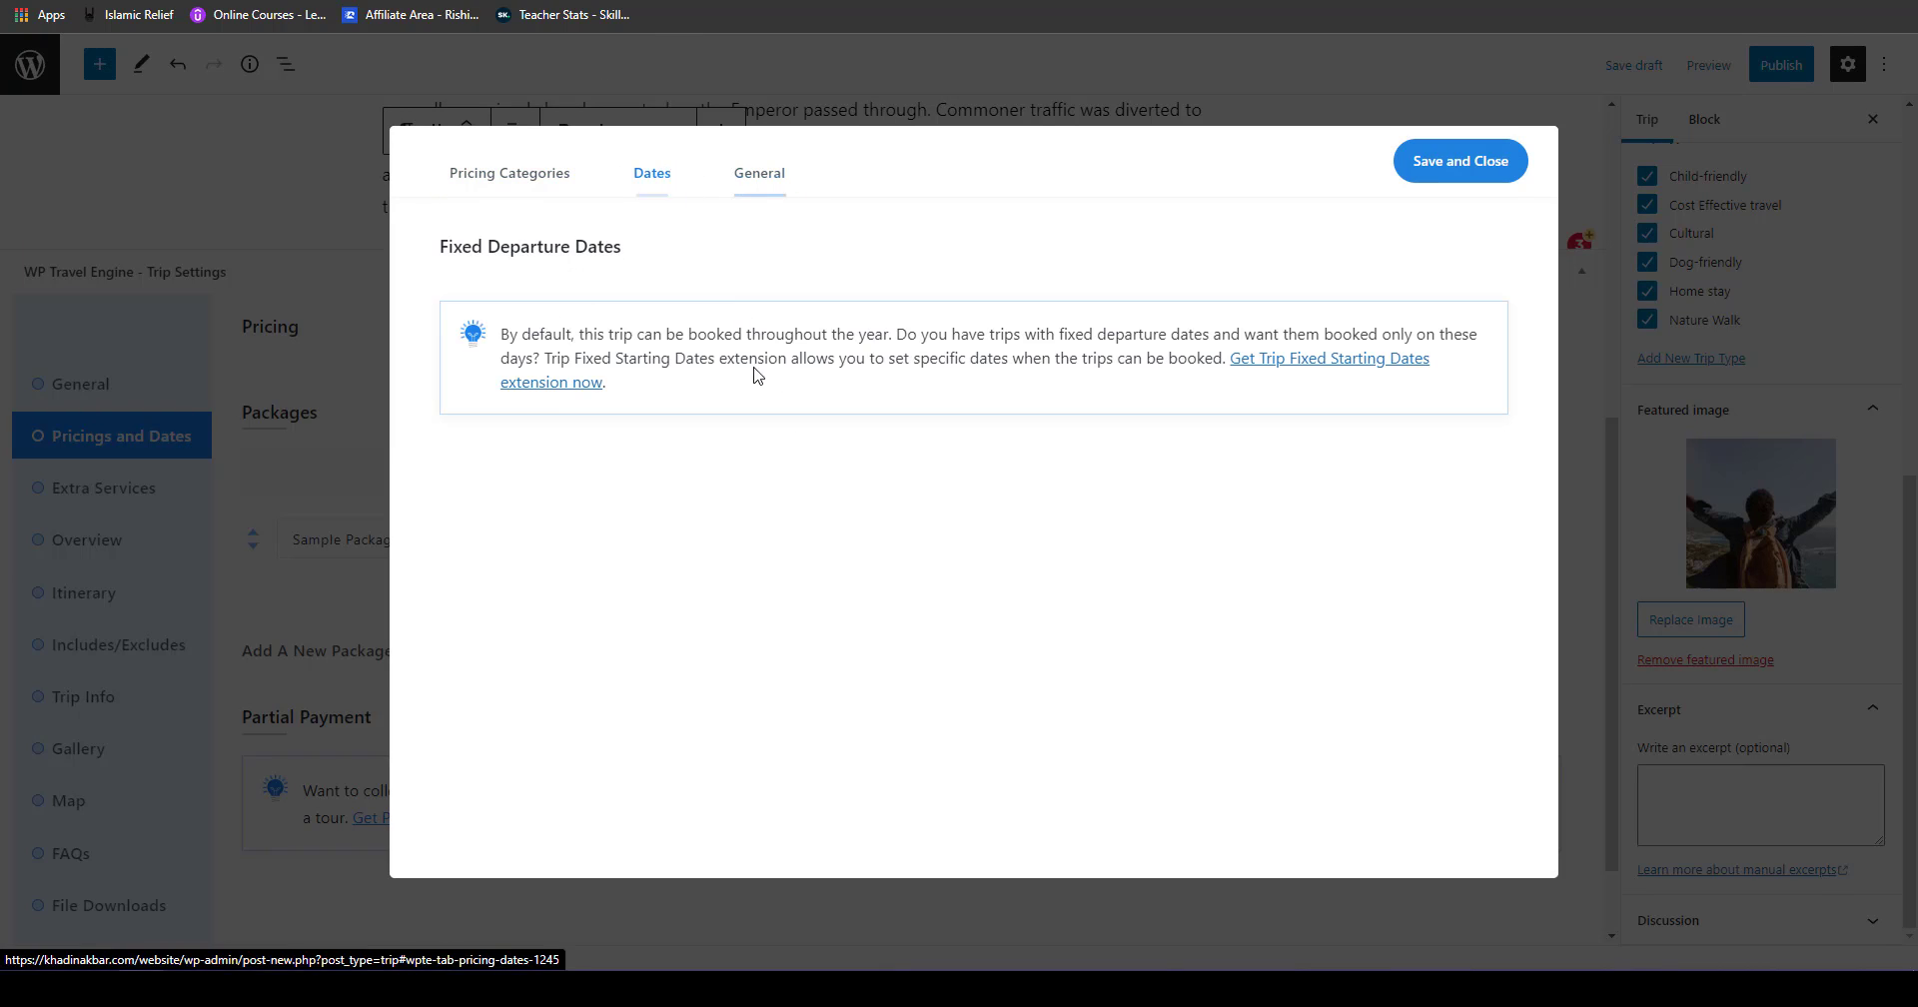
Step: Enable the Adult pricing category and set its price to $100 per person, leaving the sale option off
left_click(518, 180)
left_click(474, 367)
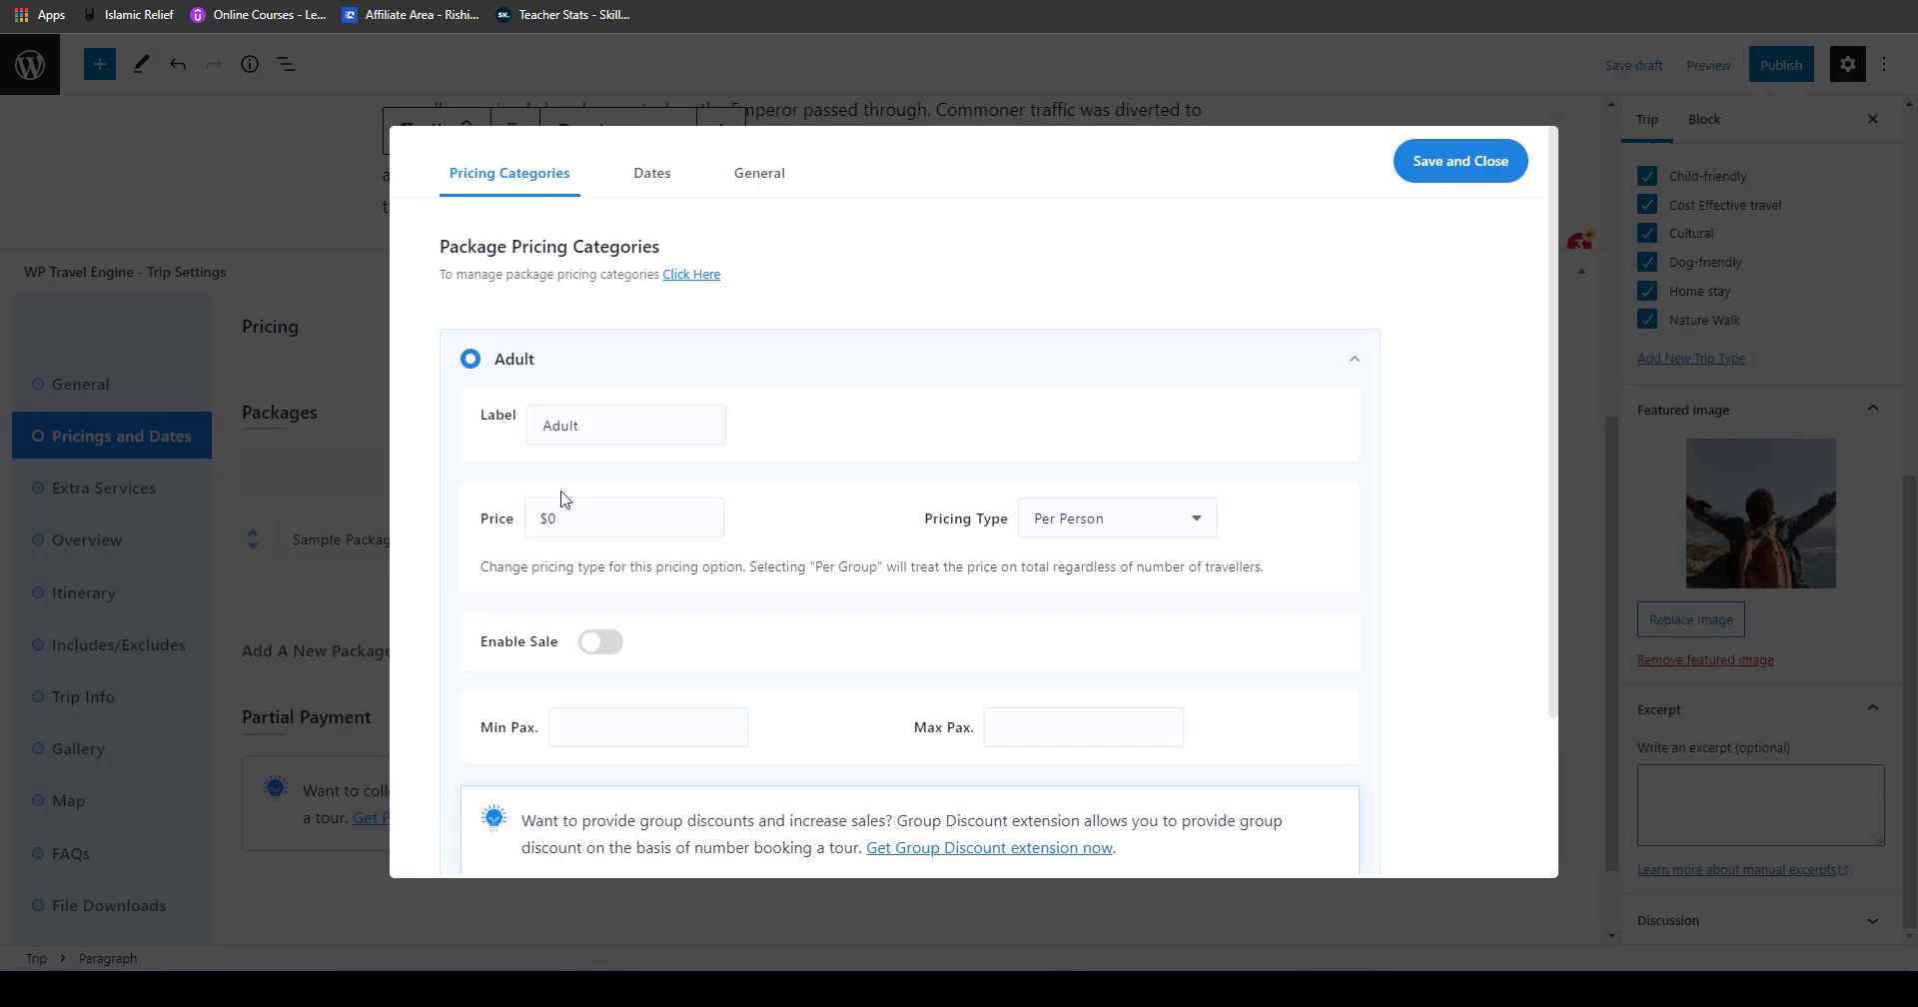
left_click(605, 437)
left_click(593, 522)
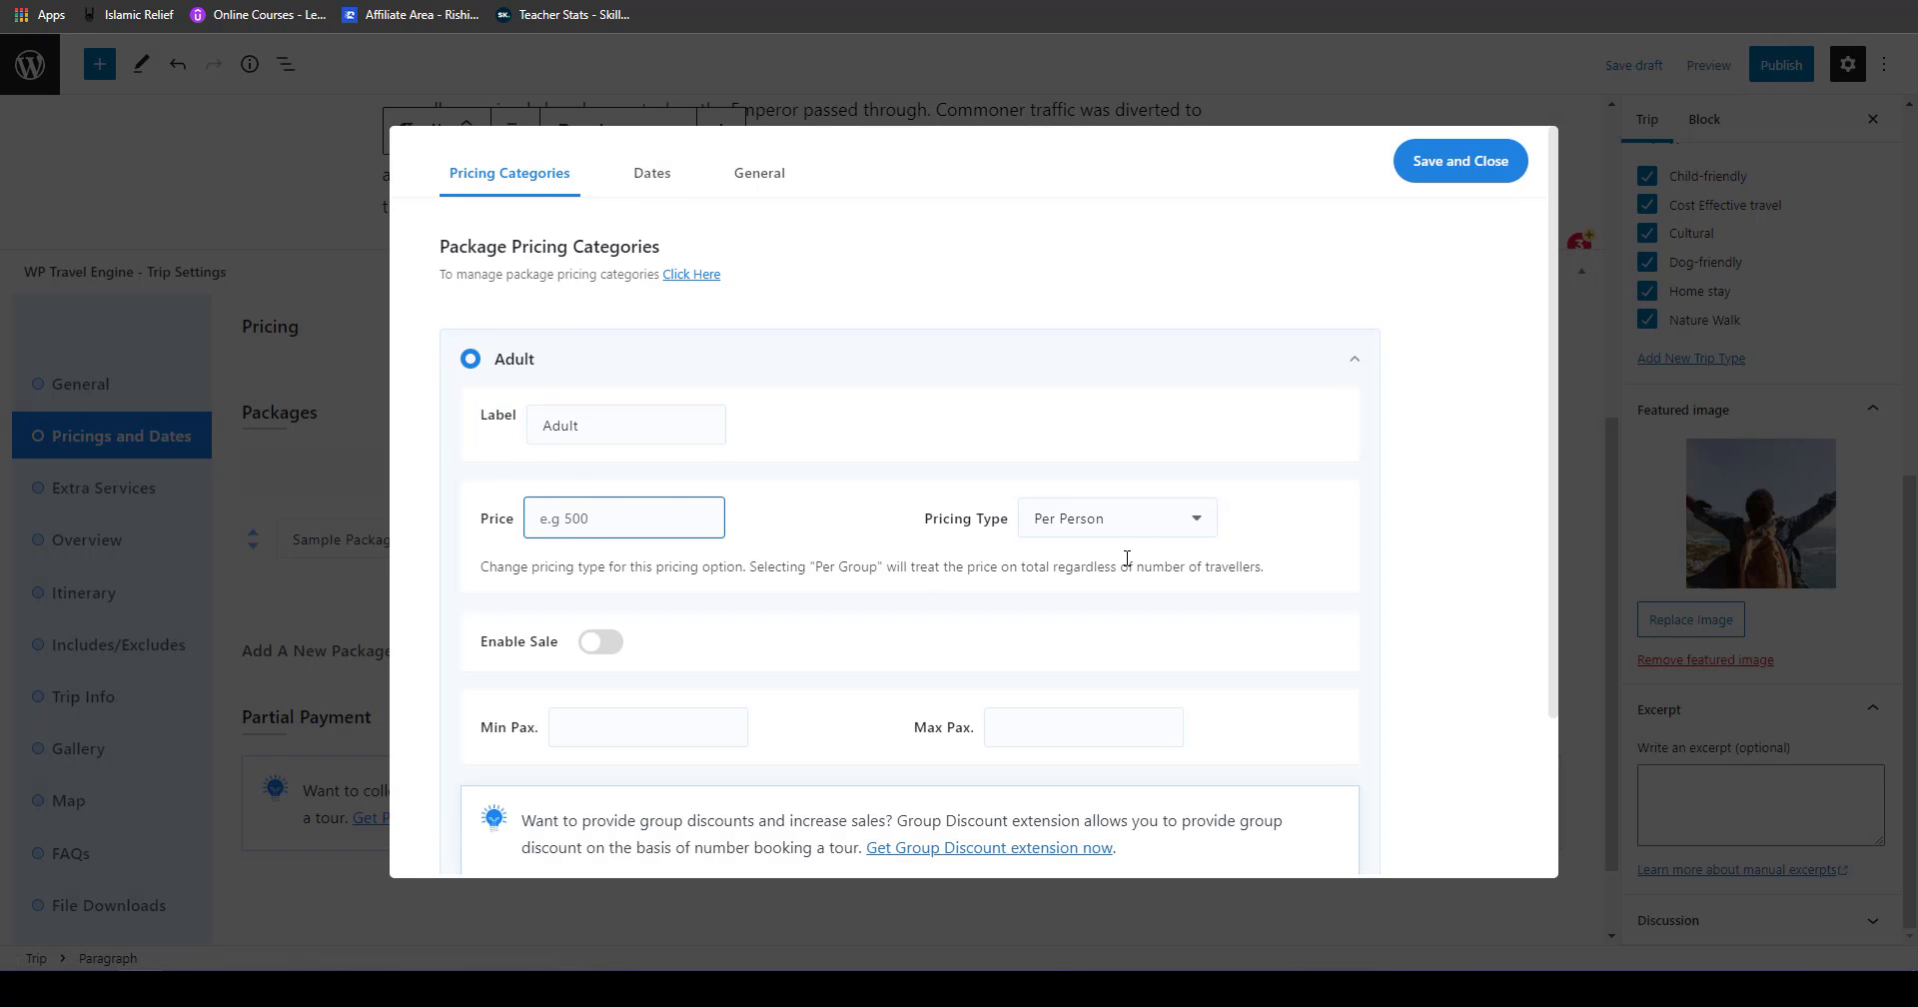
left_click(1139, 521)
left_click(1140, 521)
left_click(552, 528)
type("100")
left_click(611, 650)
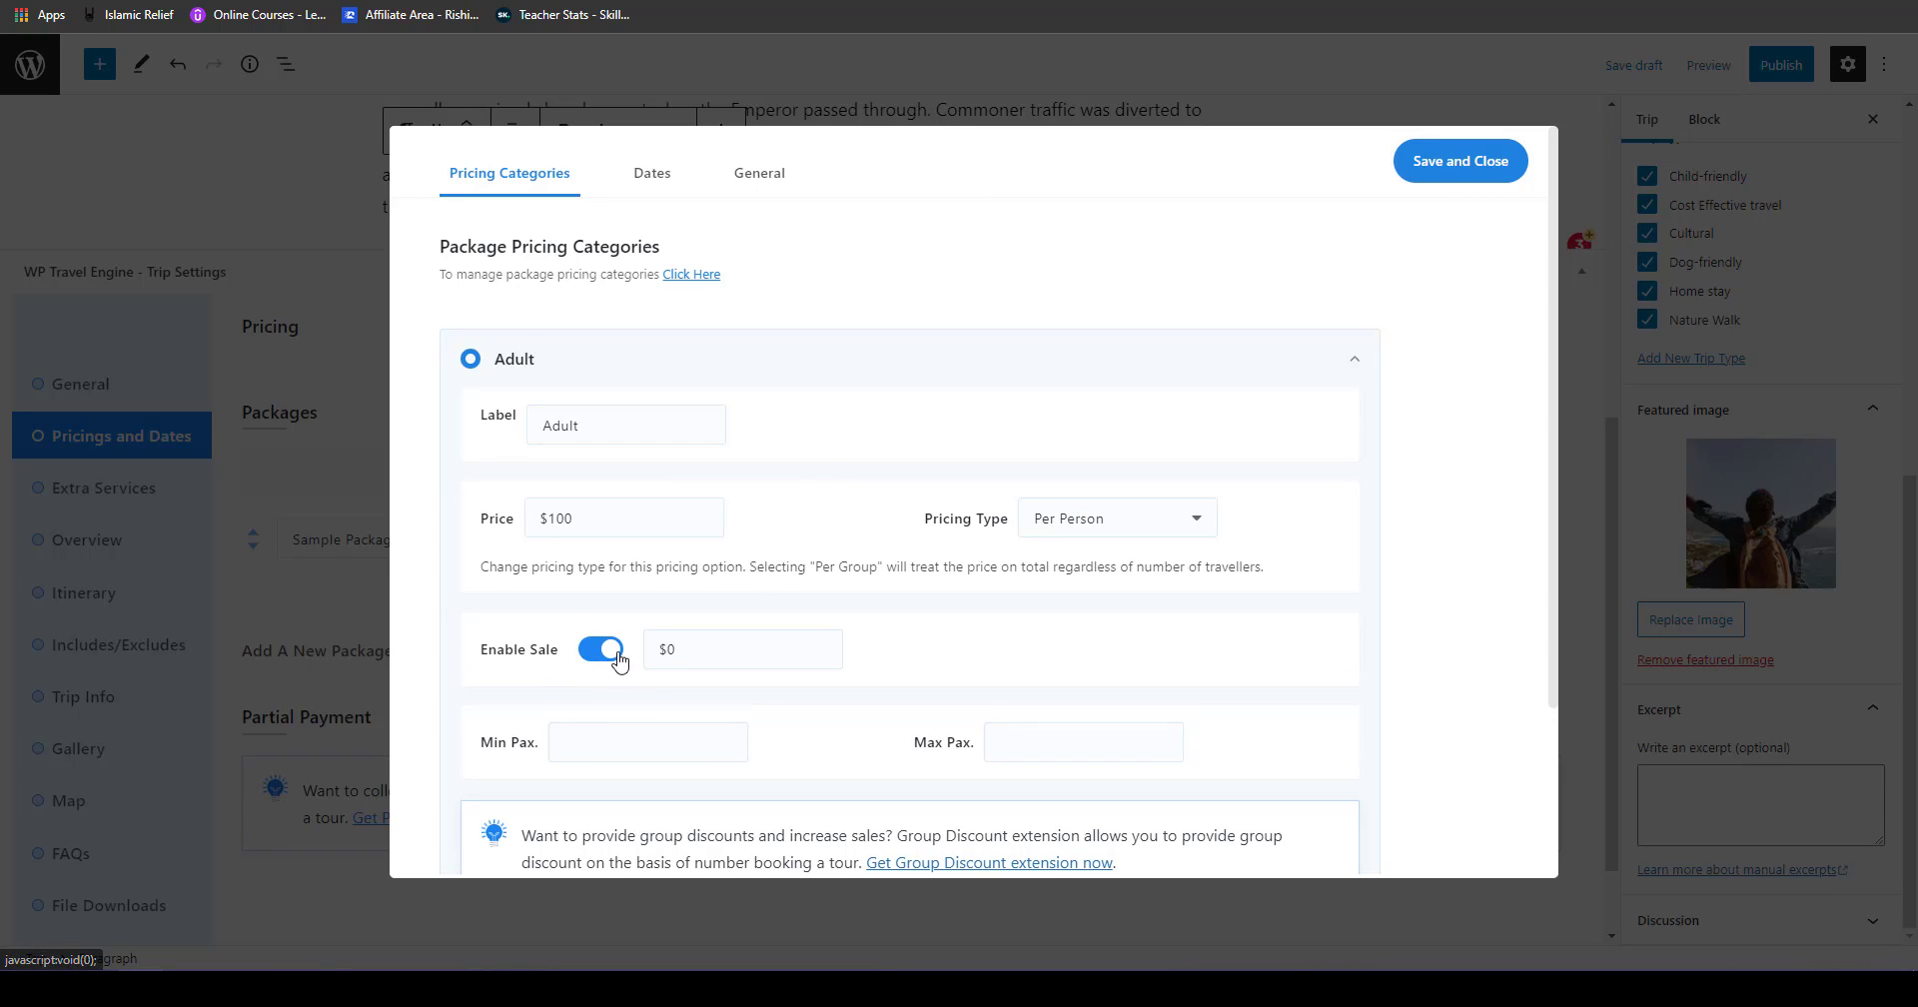
left_click(602, 649)
Step: Enable the Child pricing category at $200 per person with the sale option on, and save the package
scroll(616, 683, "down", 2)
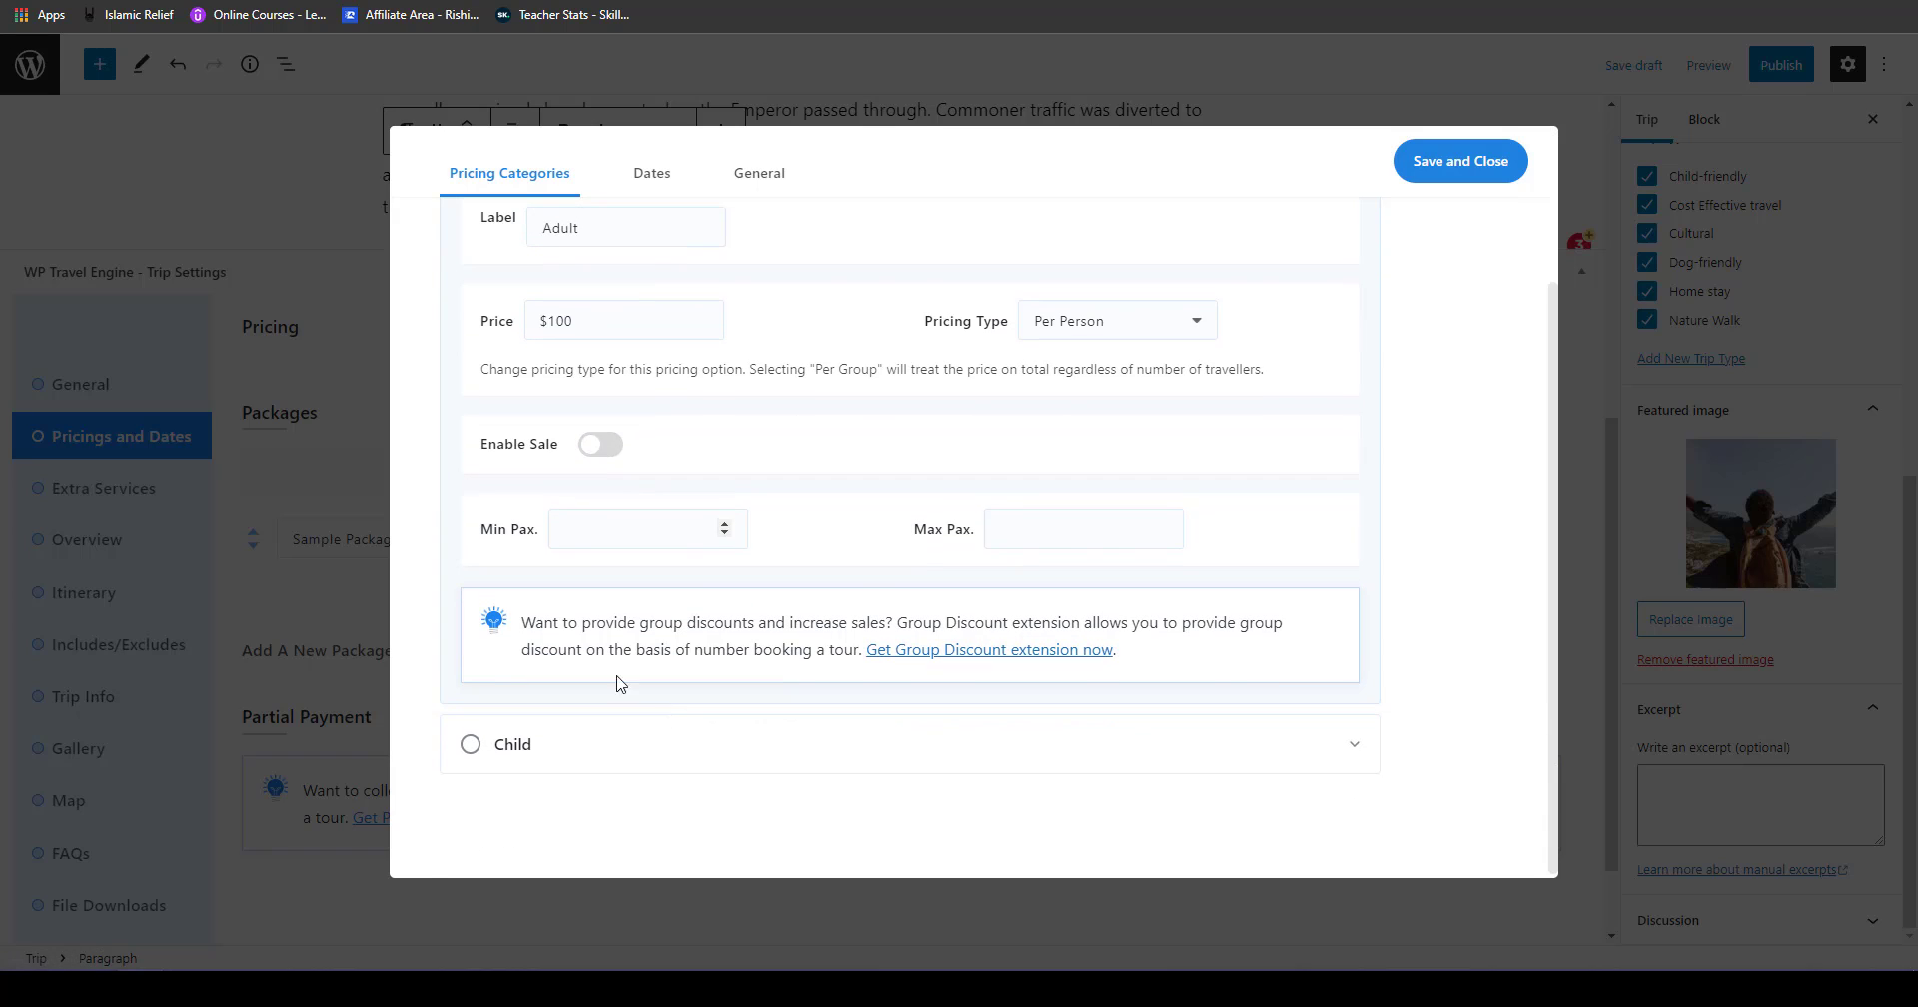
left_click(573, 749)
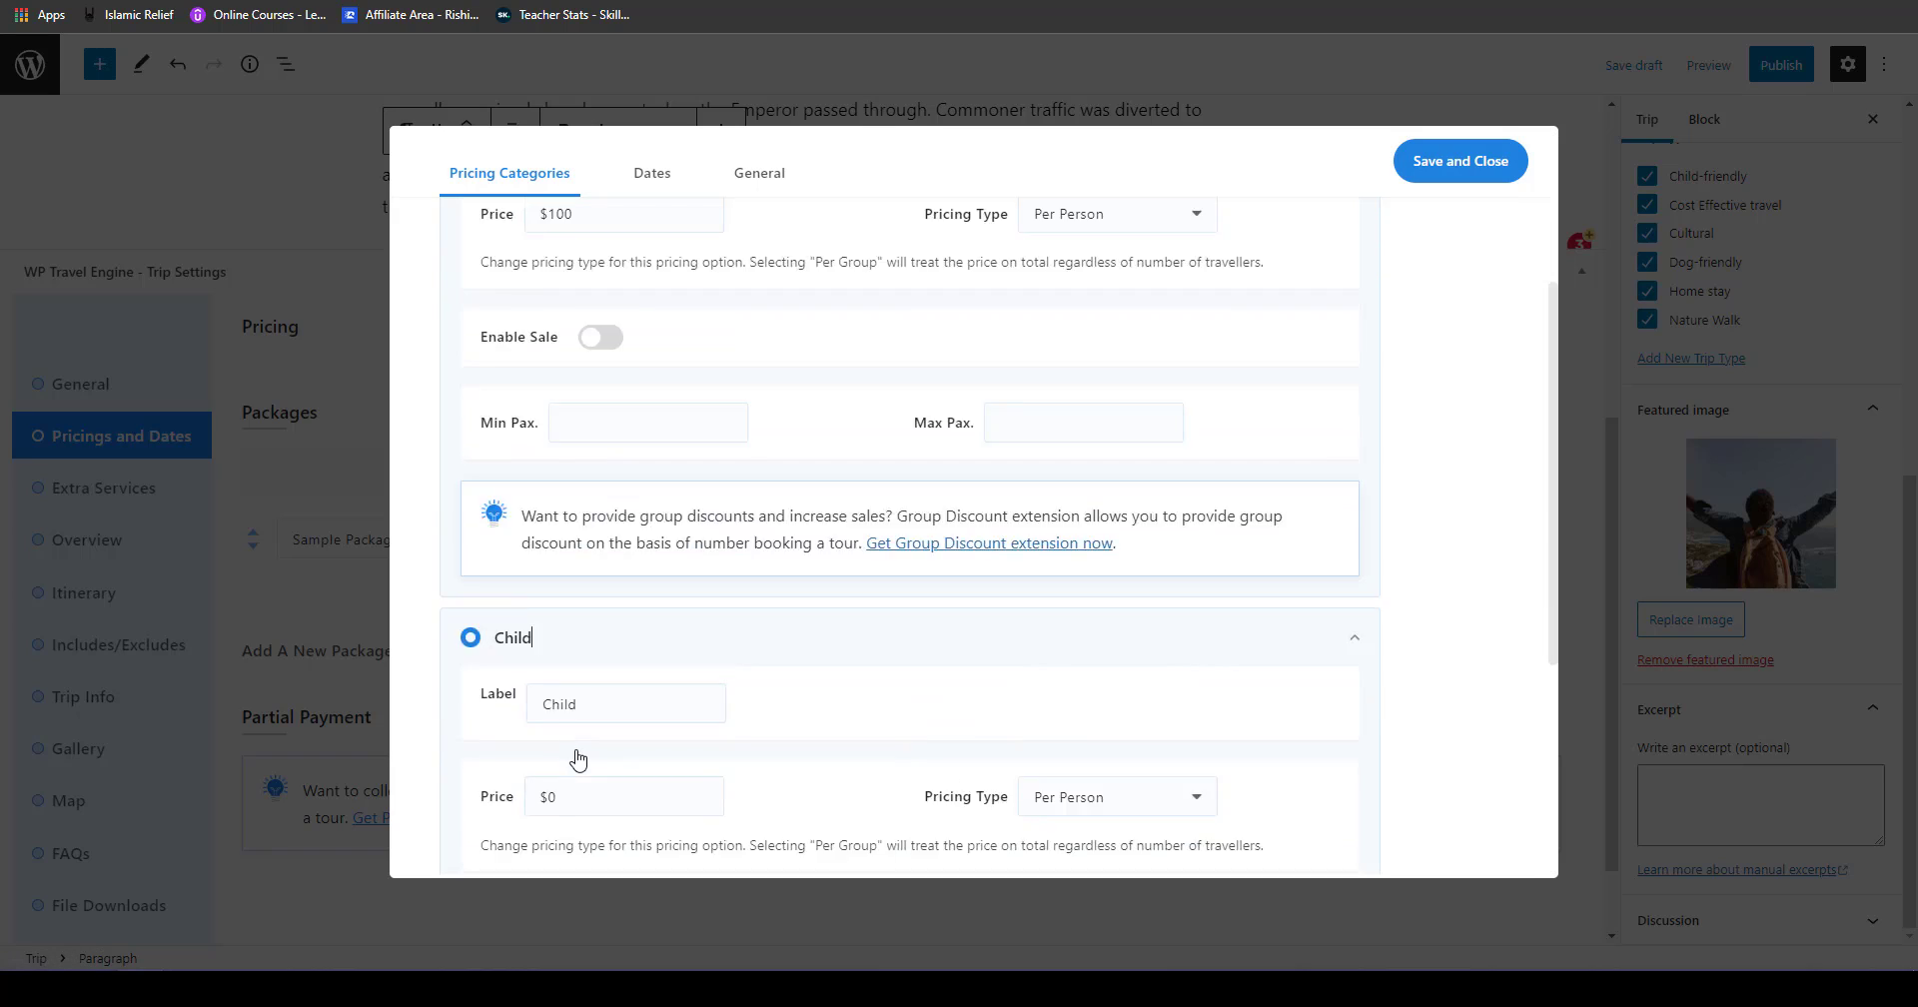
left_click(556, 400)
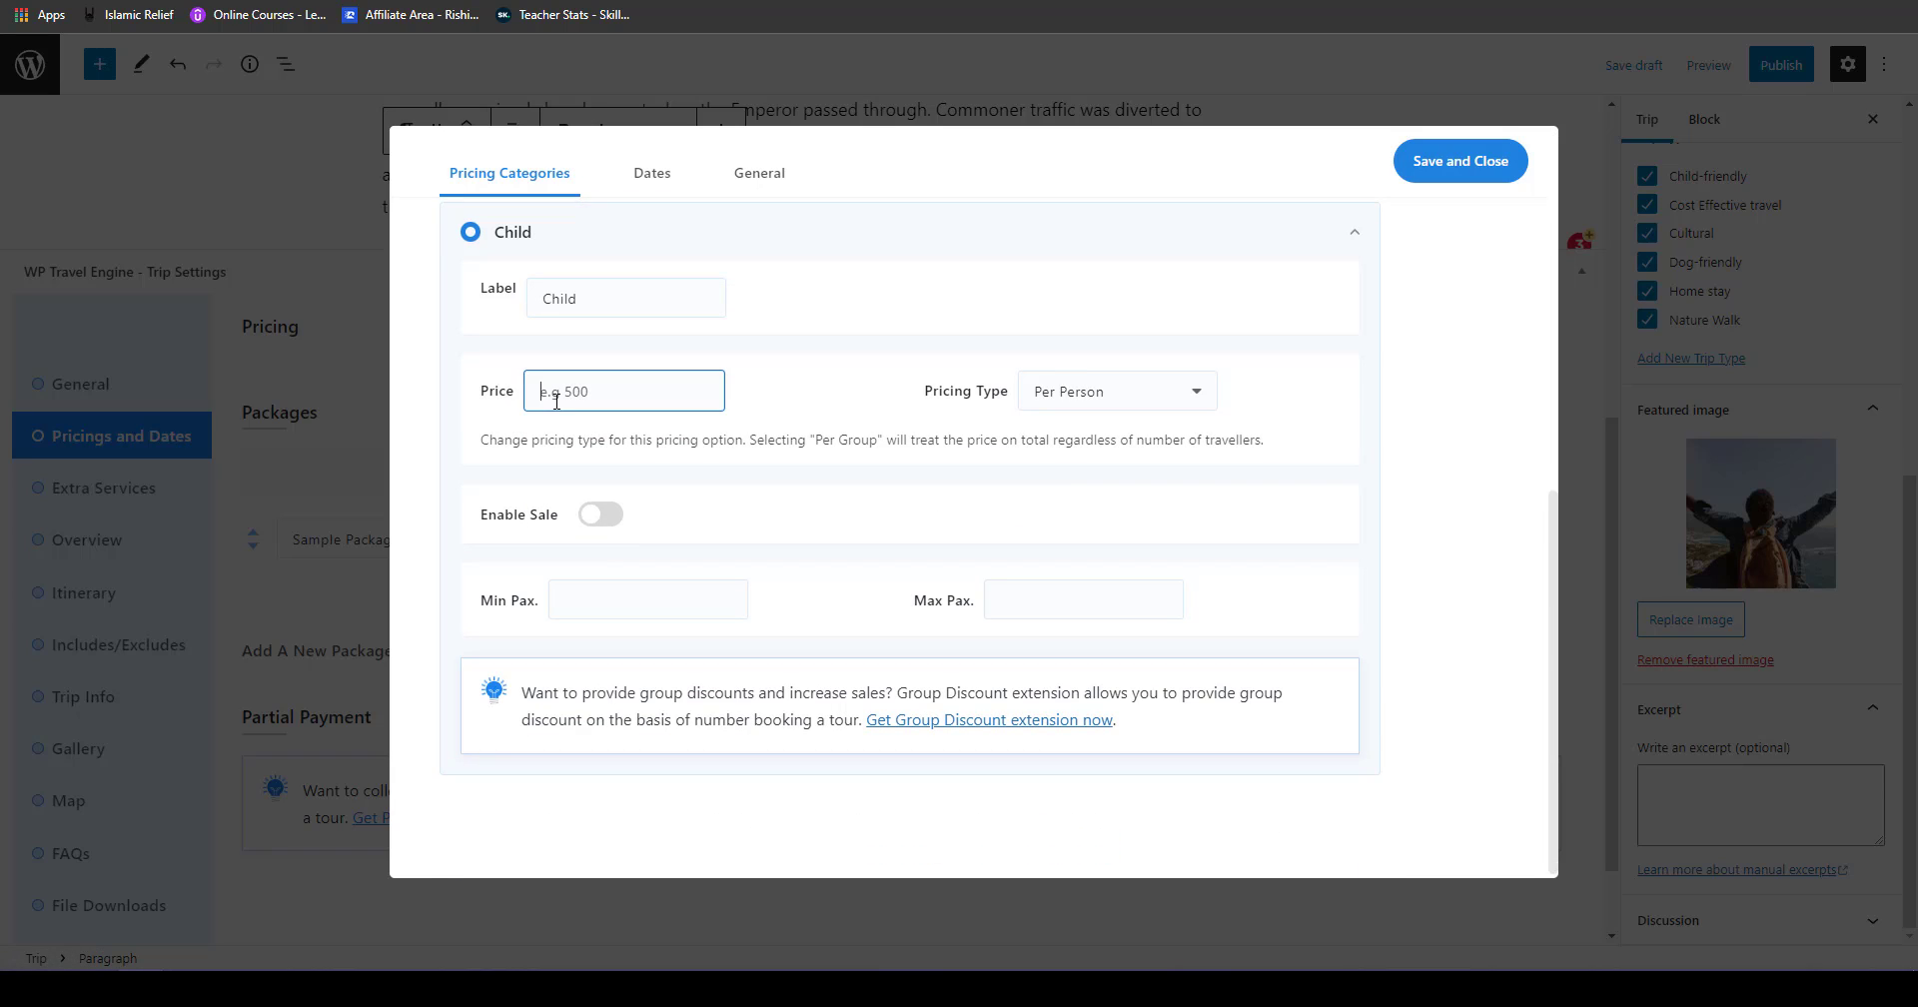
type("200")
left_click(600, 513)
left_click(717, 625)
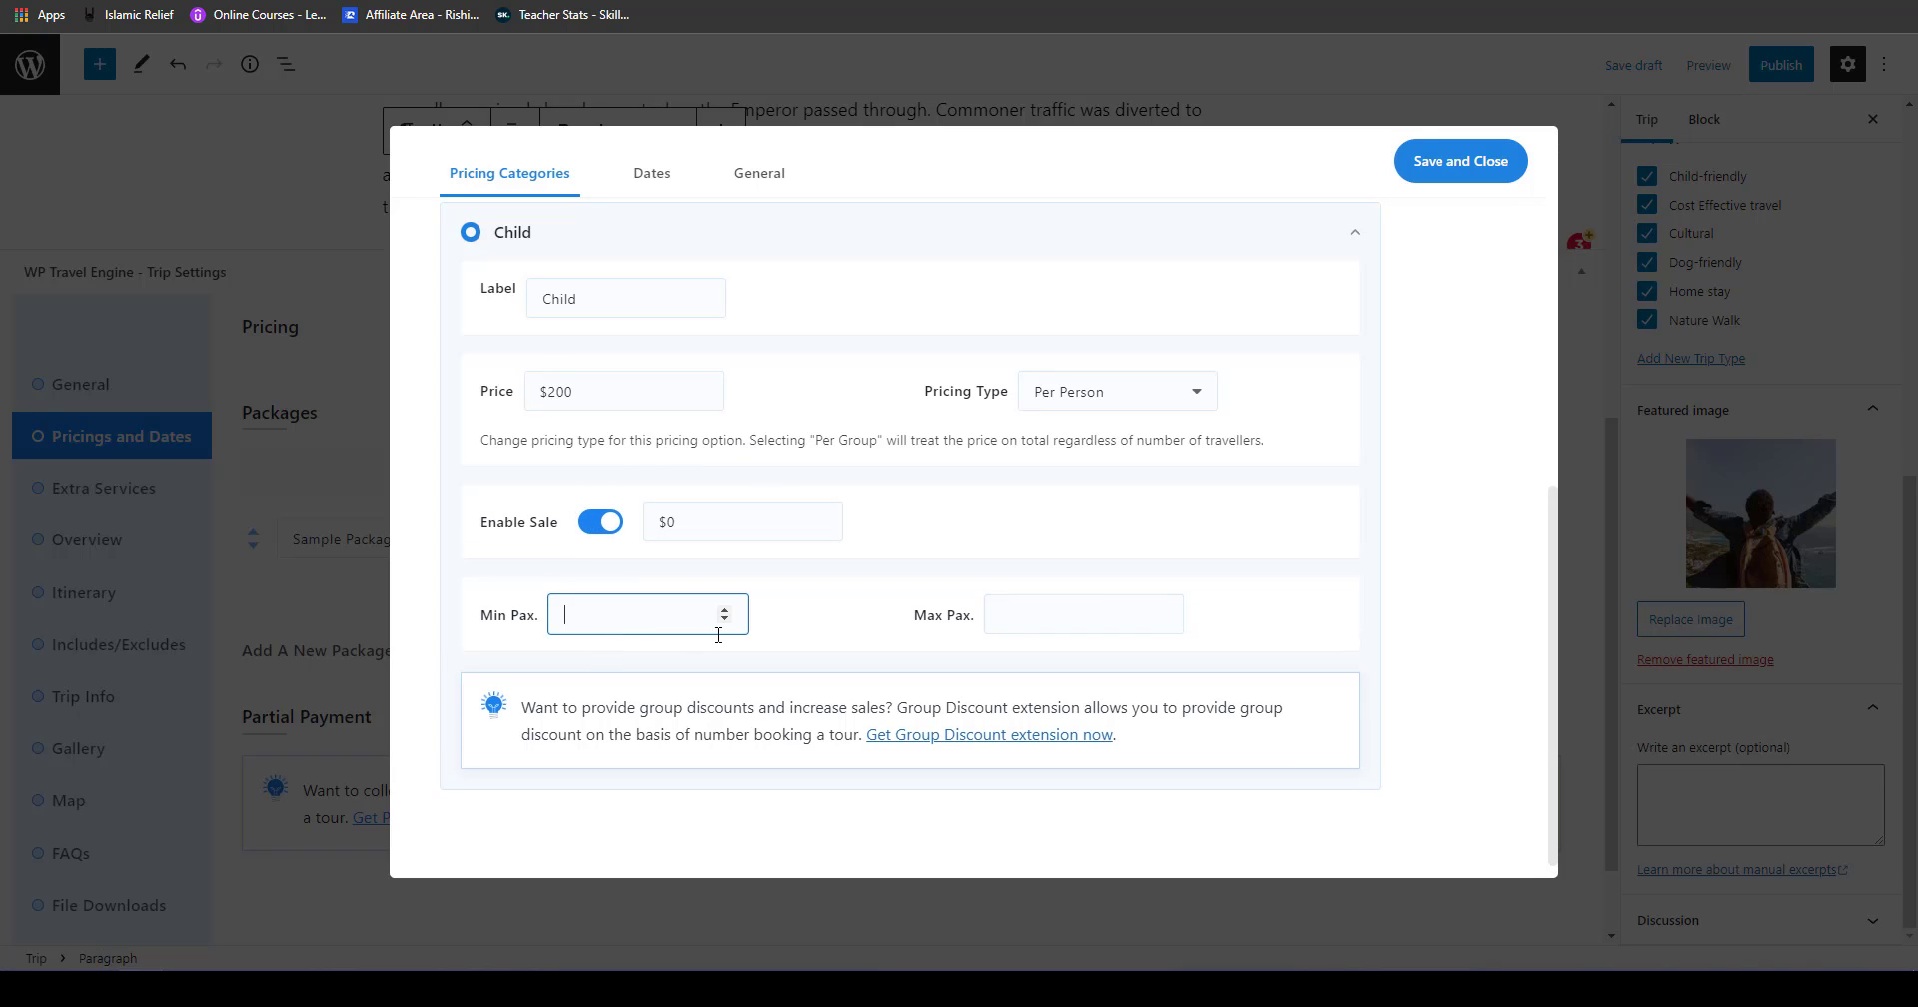
scroll(996, 664, "down", 1)
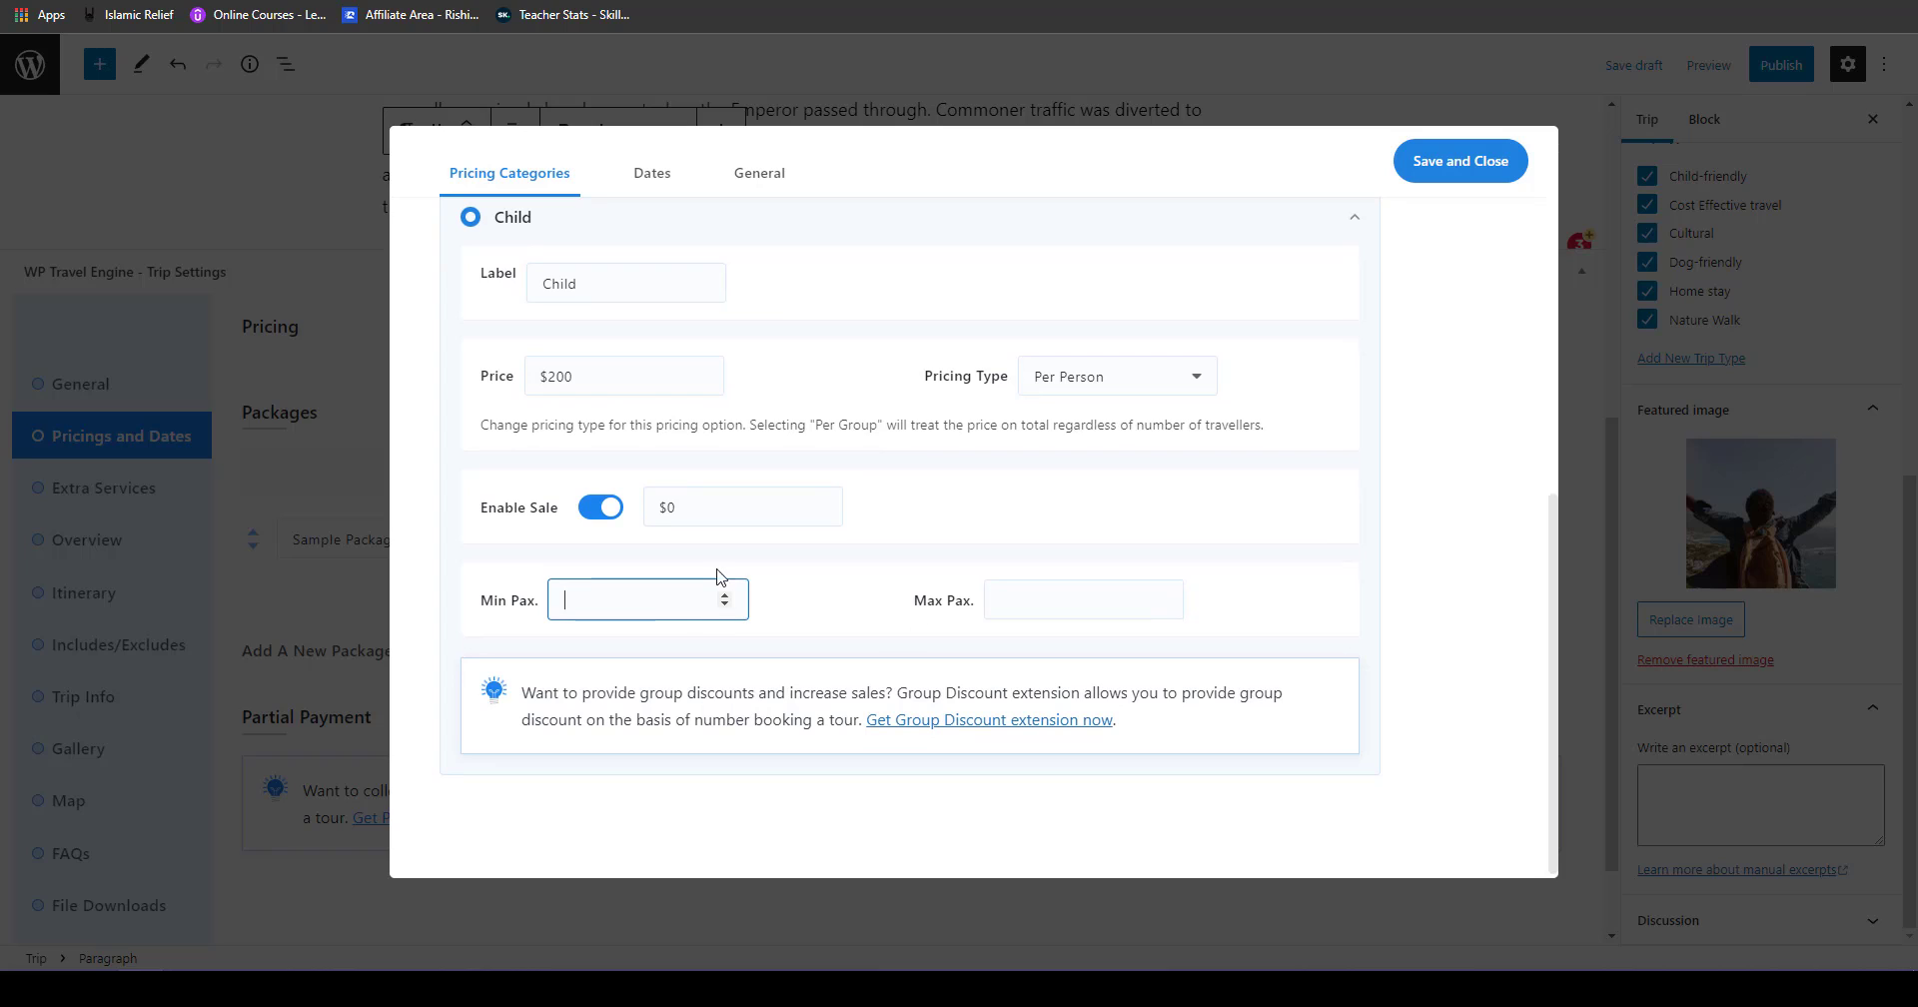
left_click(1462, 178)
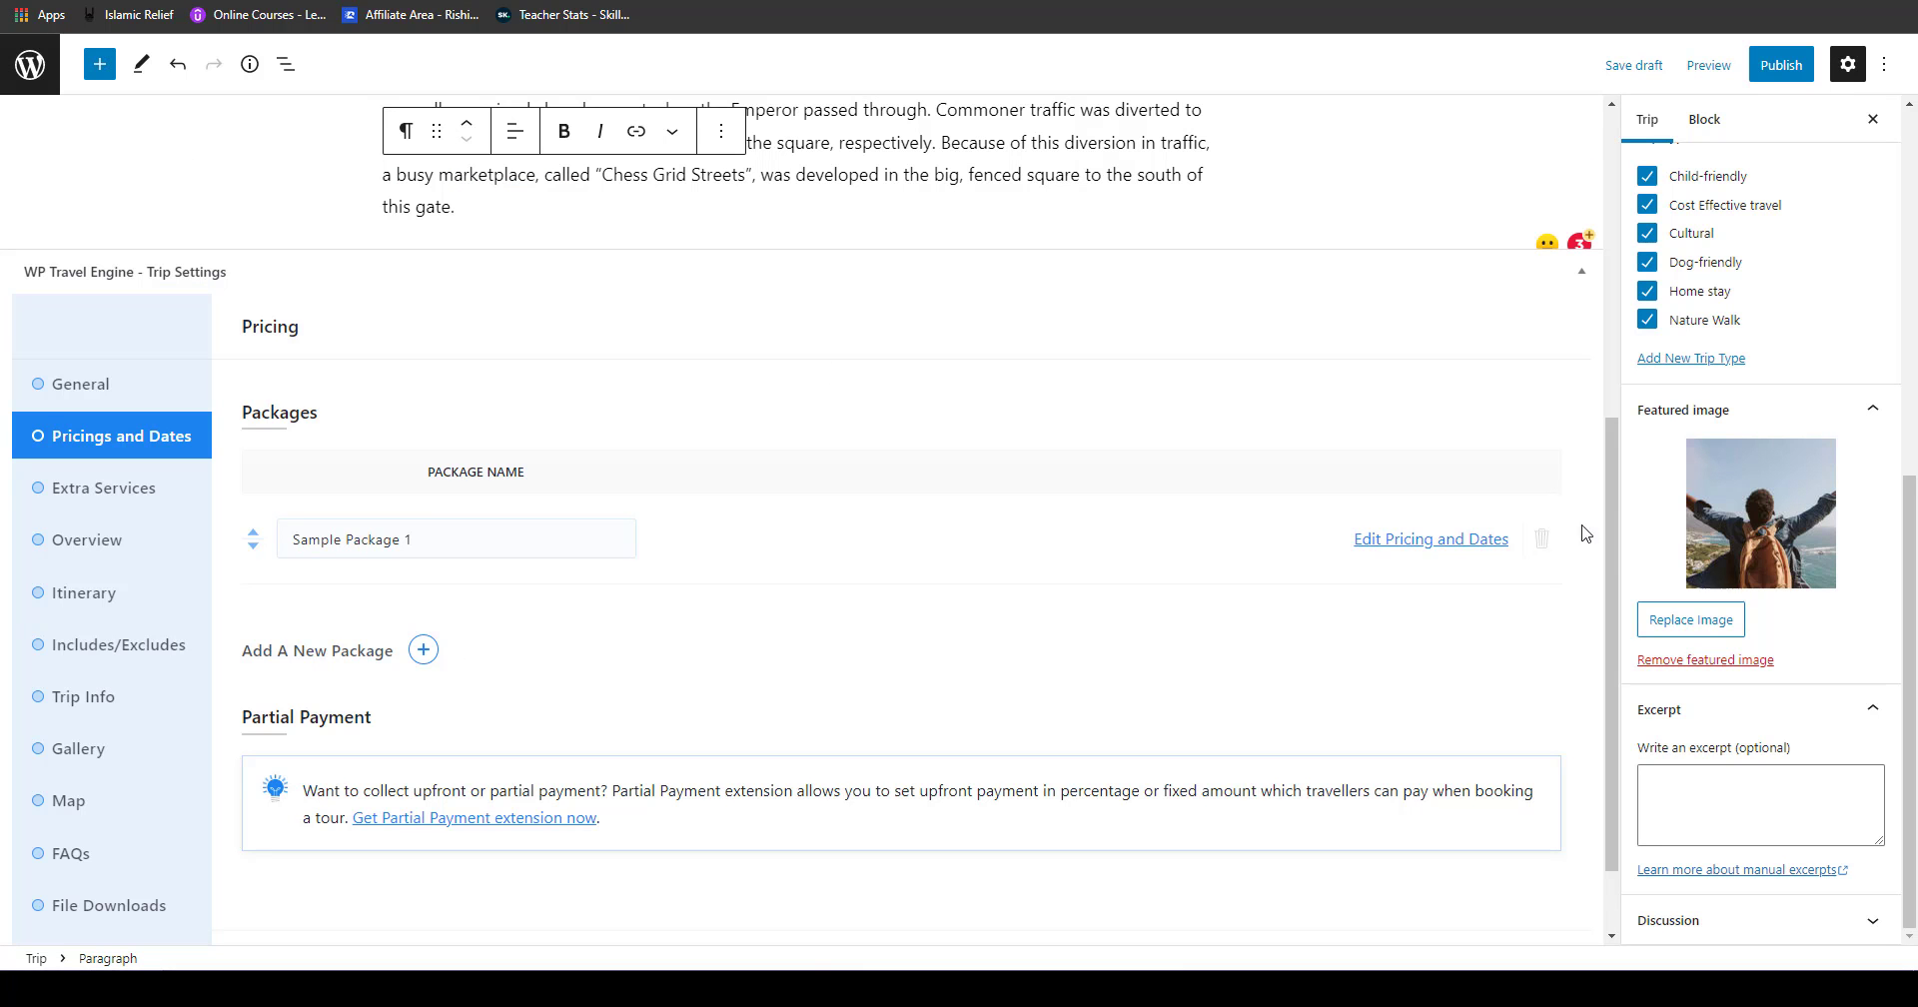
Step: Paste the copied Tiananmen gate text as the trip description in the trip's Overview settings, without a bullet list
left_click_drag(1607, 527, 1606, 610)
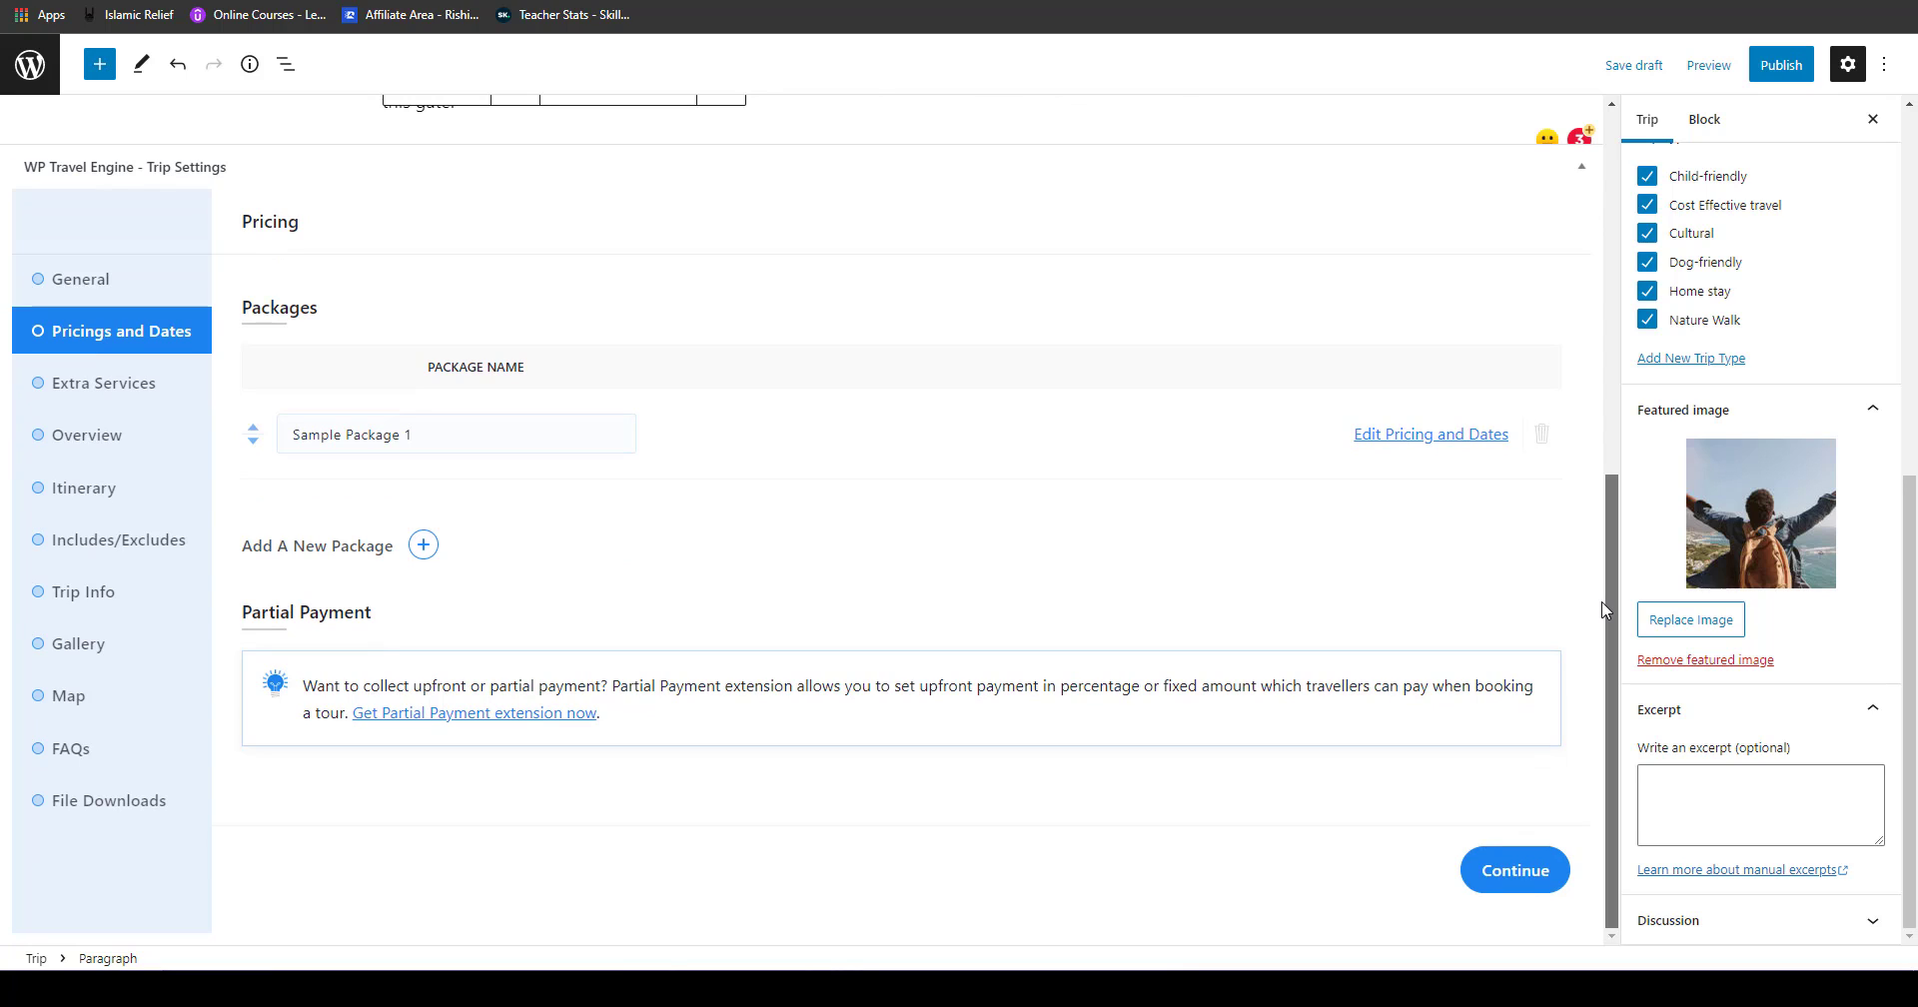
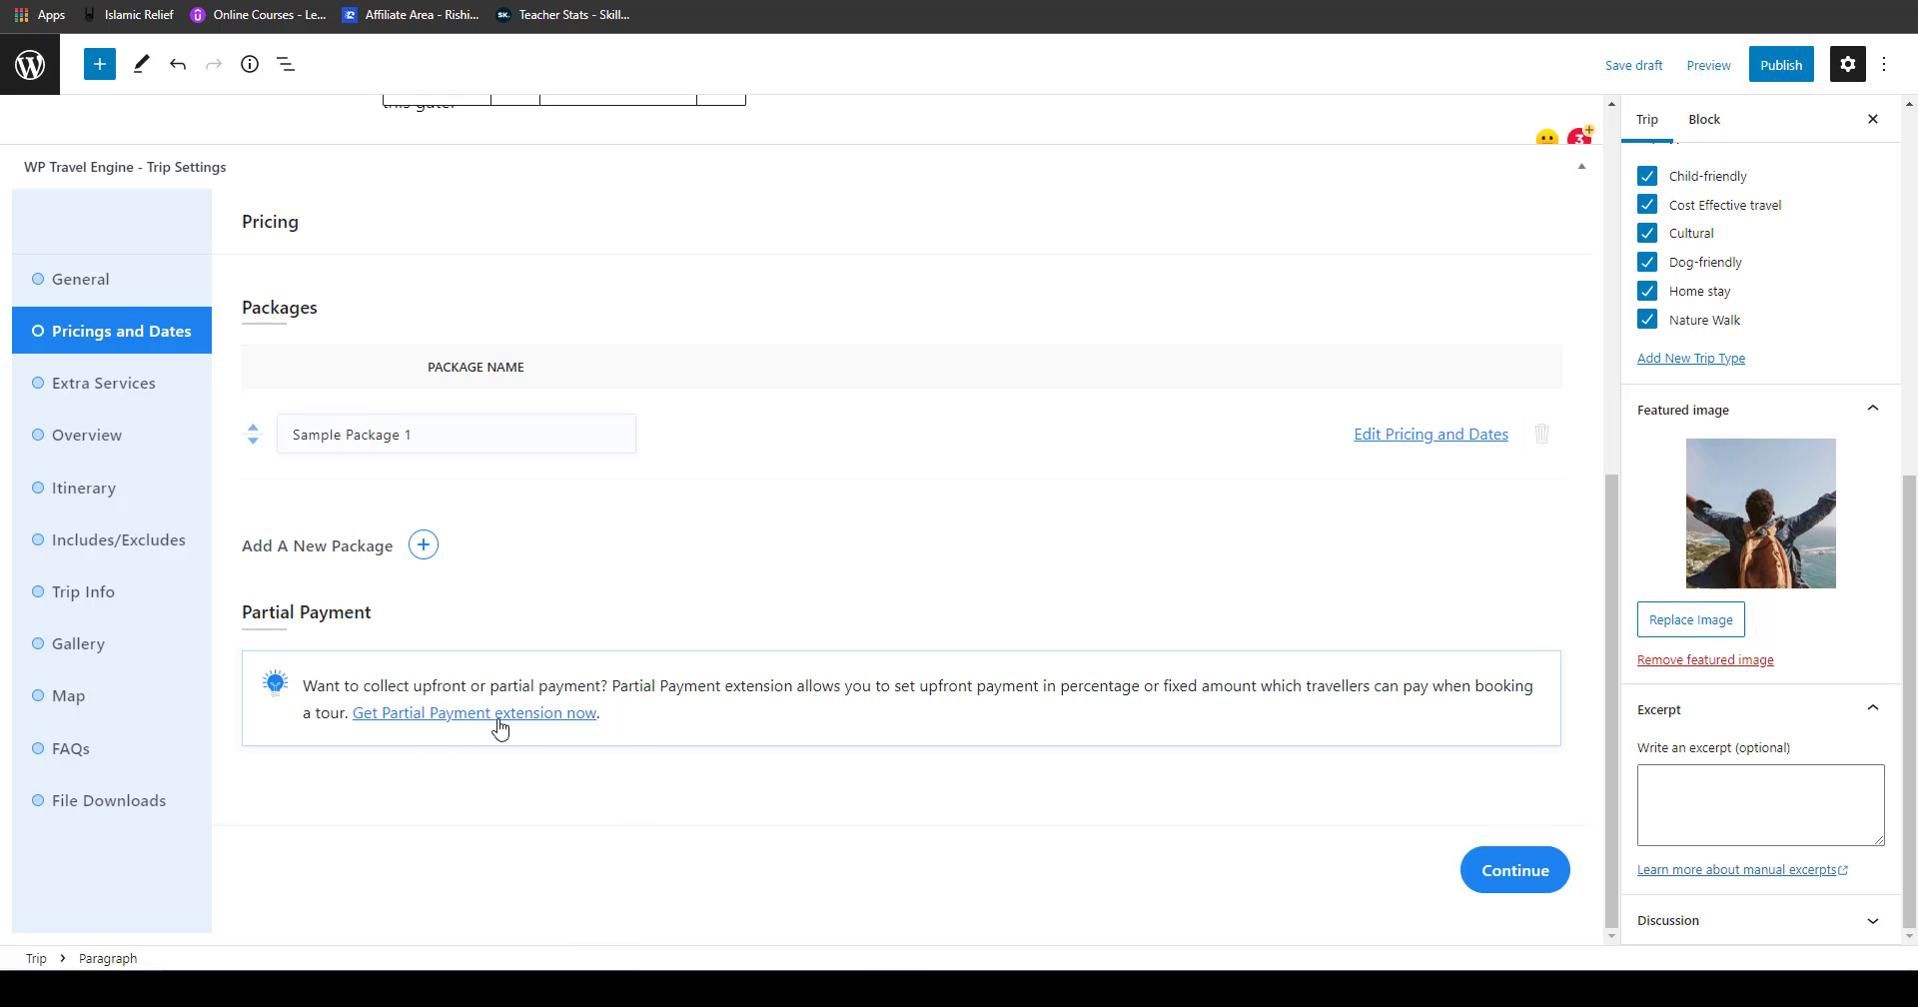
left_click(110, 390)
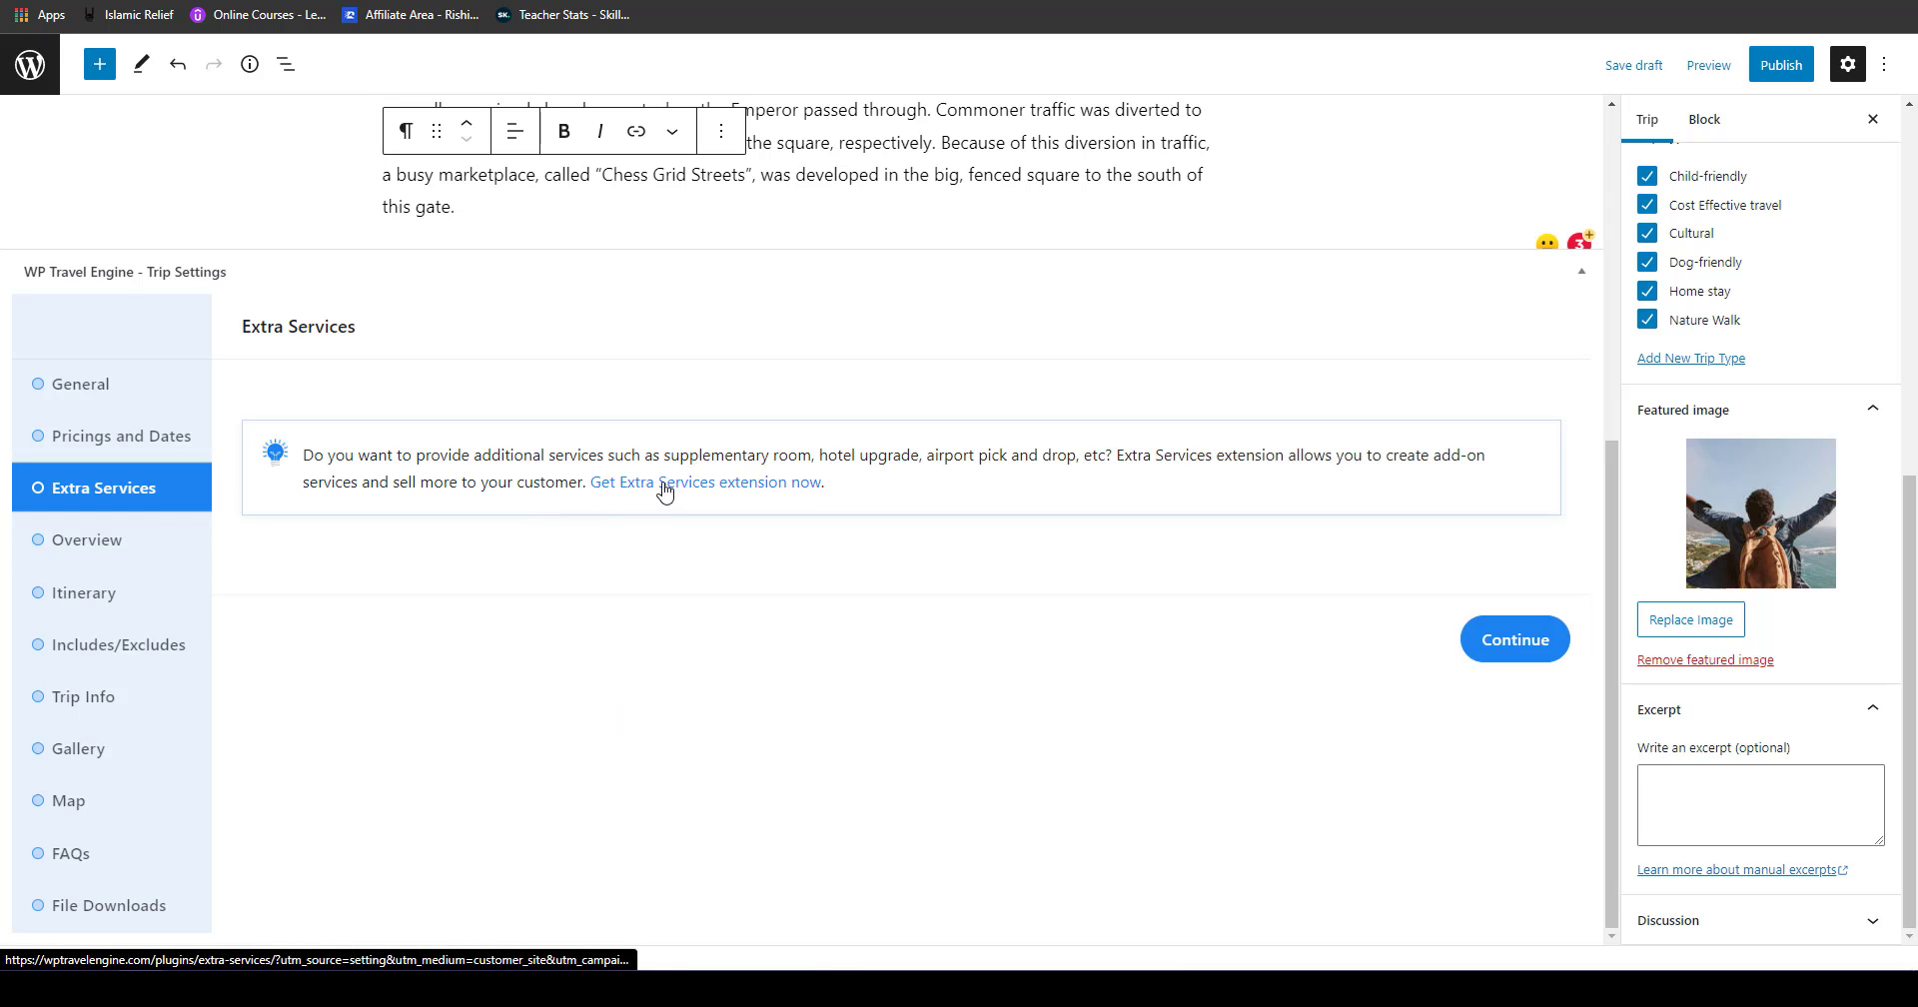
left_click(152, 555)
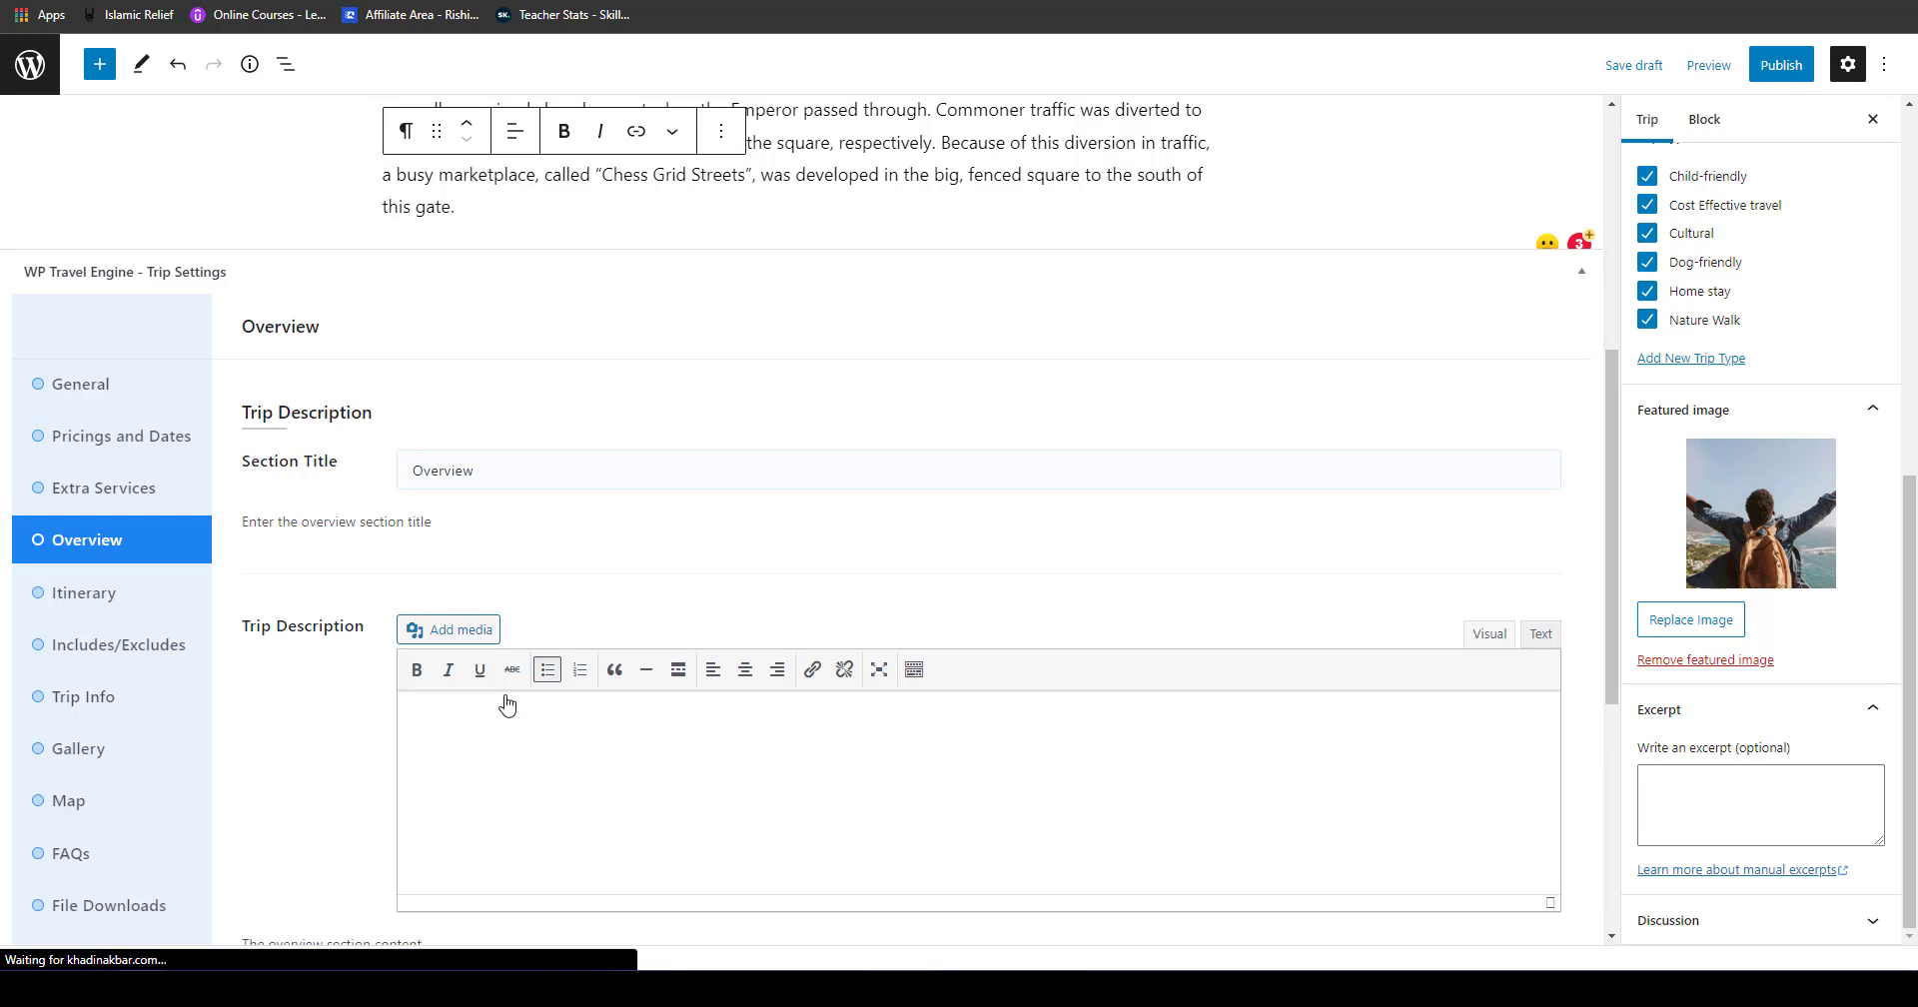
left_click(507, 705)
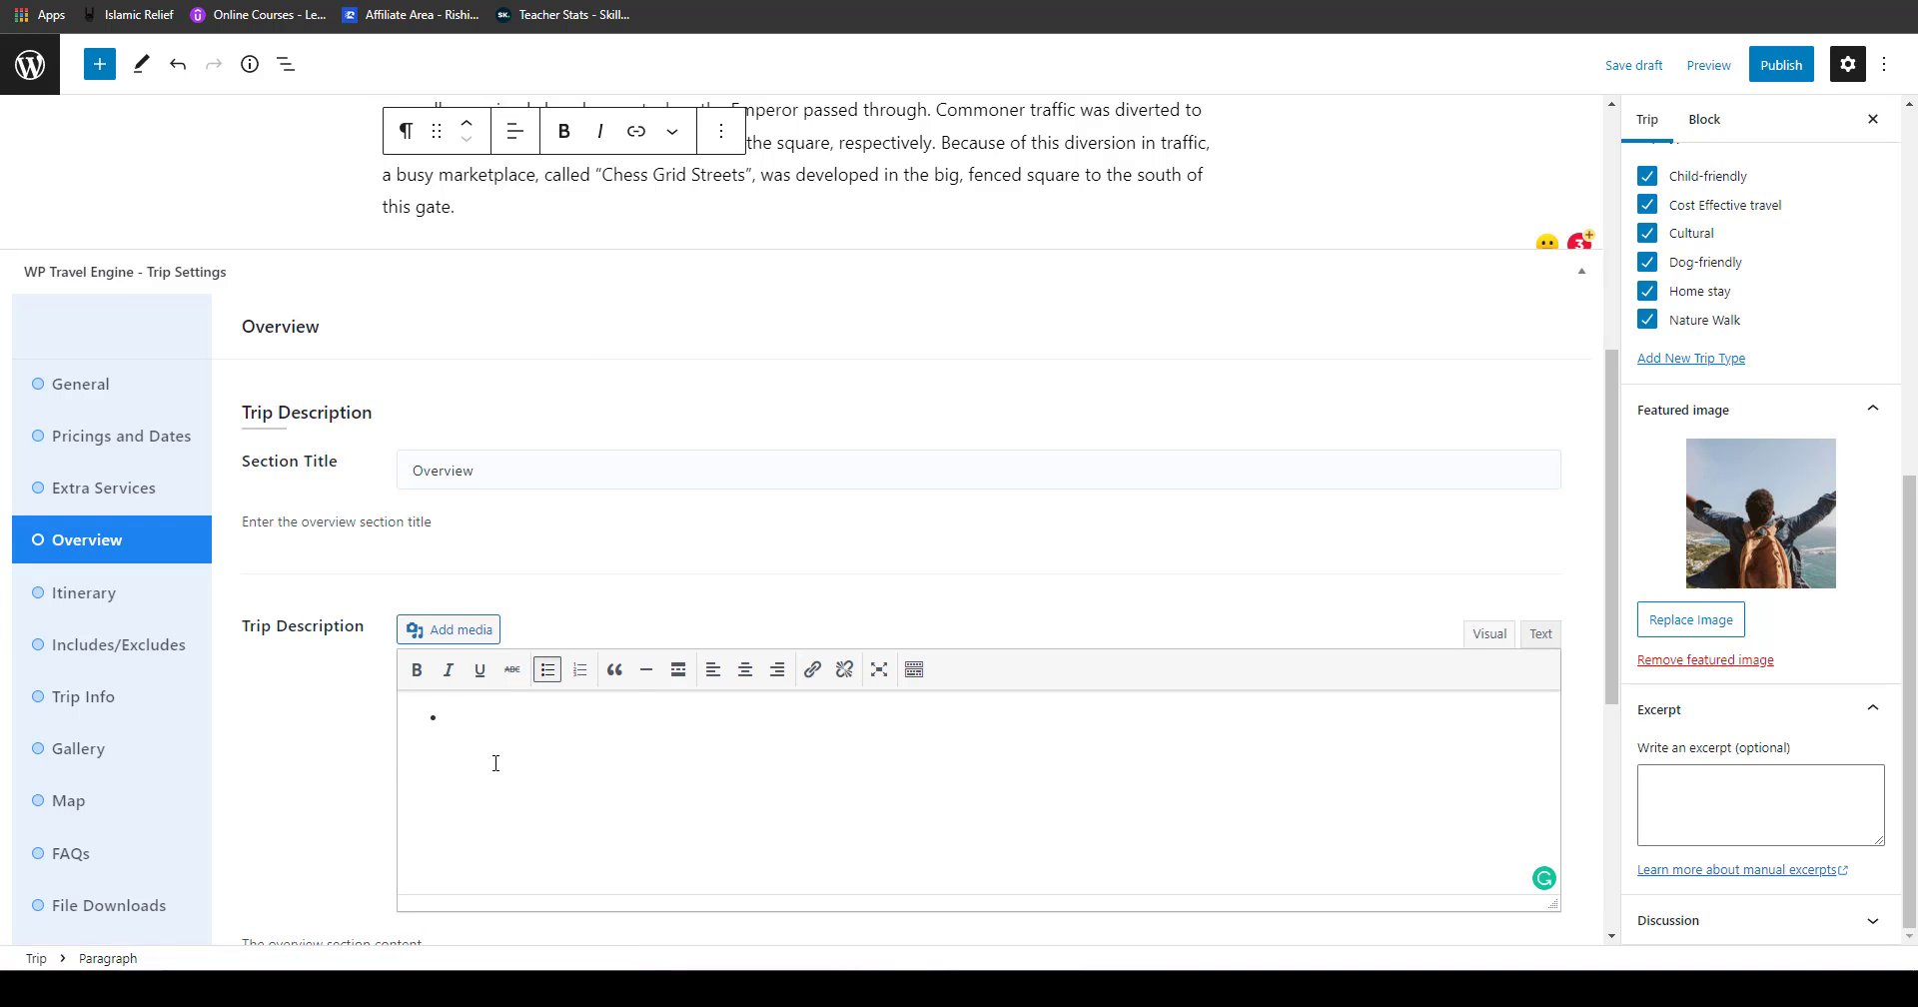
key("BackSpace")
key("ctrl+v")
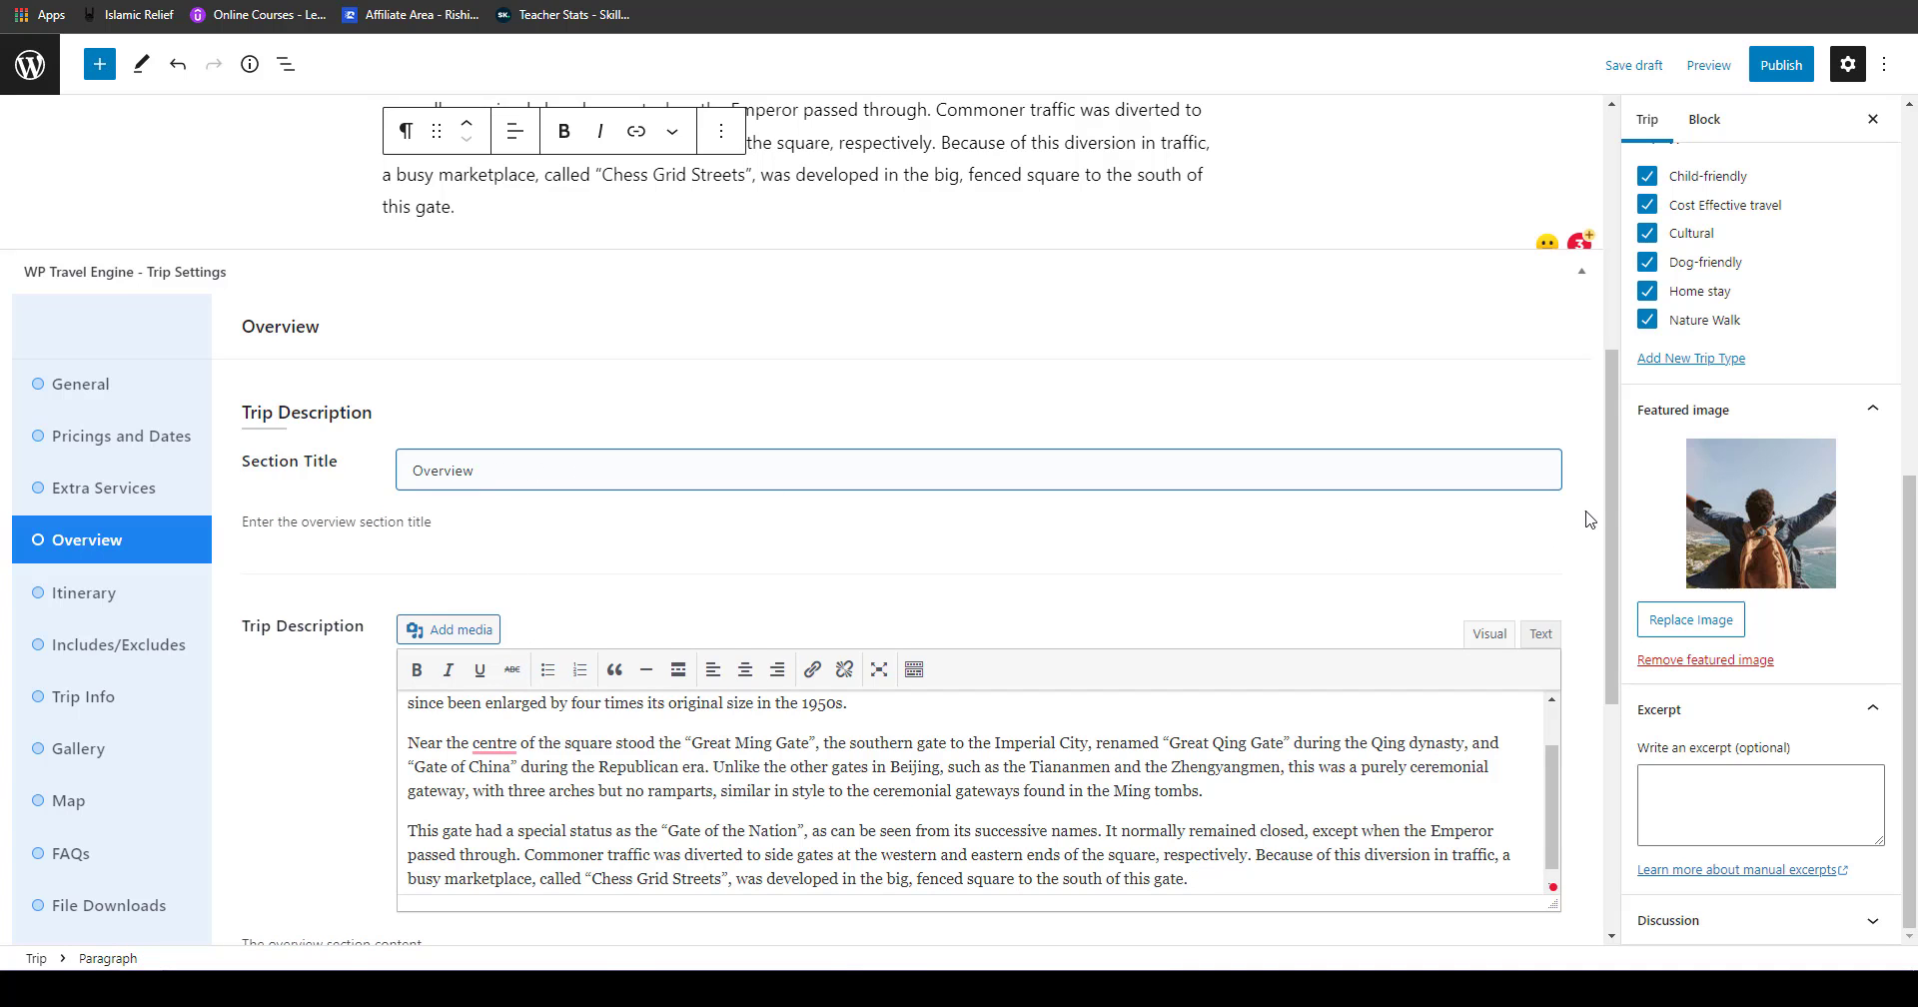
Step: Compare the Trip Highlights settings with the overview and itinerary sections on the demo Motel 6 Conyers GA trip page
scroll(1596, 711, "down", 4)
scroll(1596, 711, "down", 2)
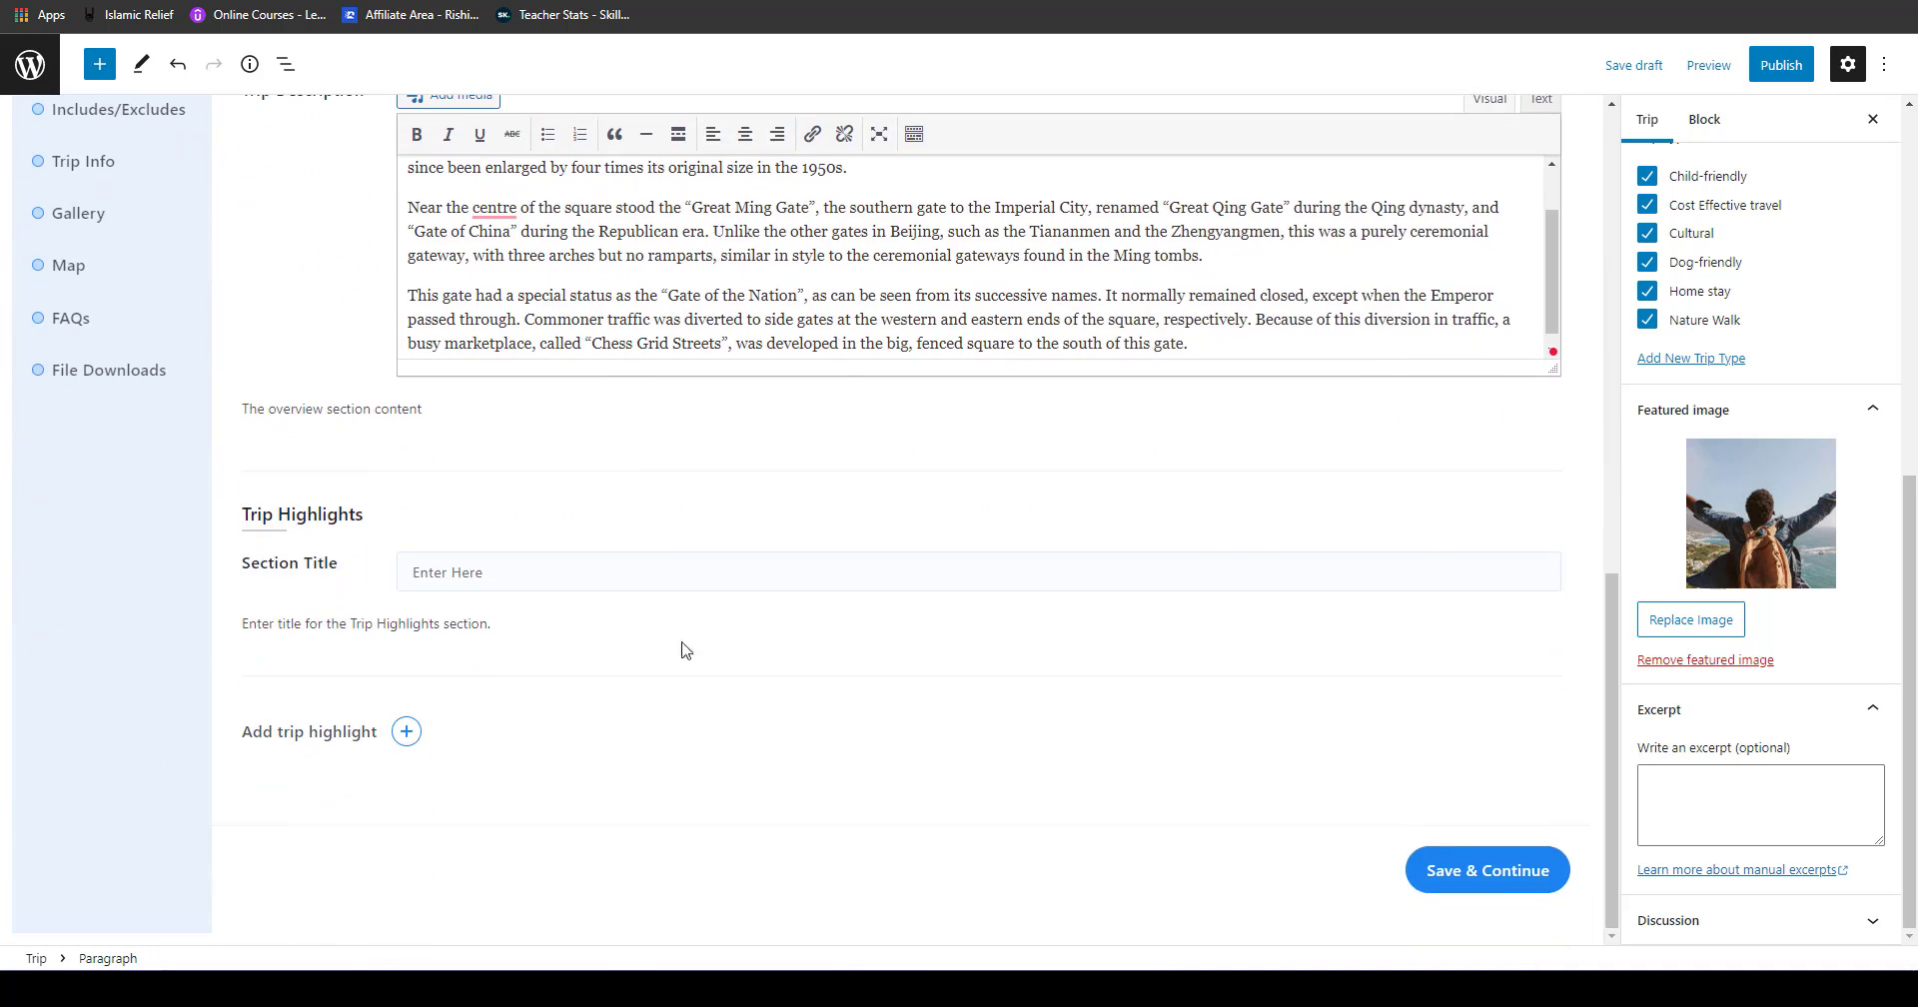
left_click(468, 582)
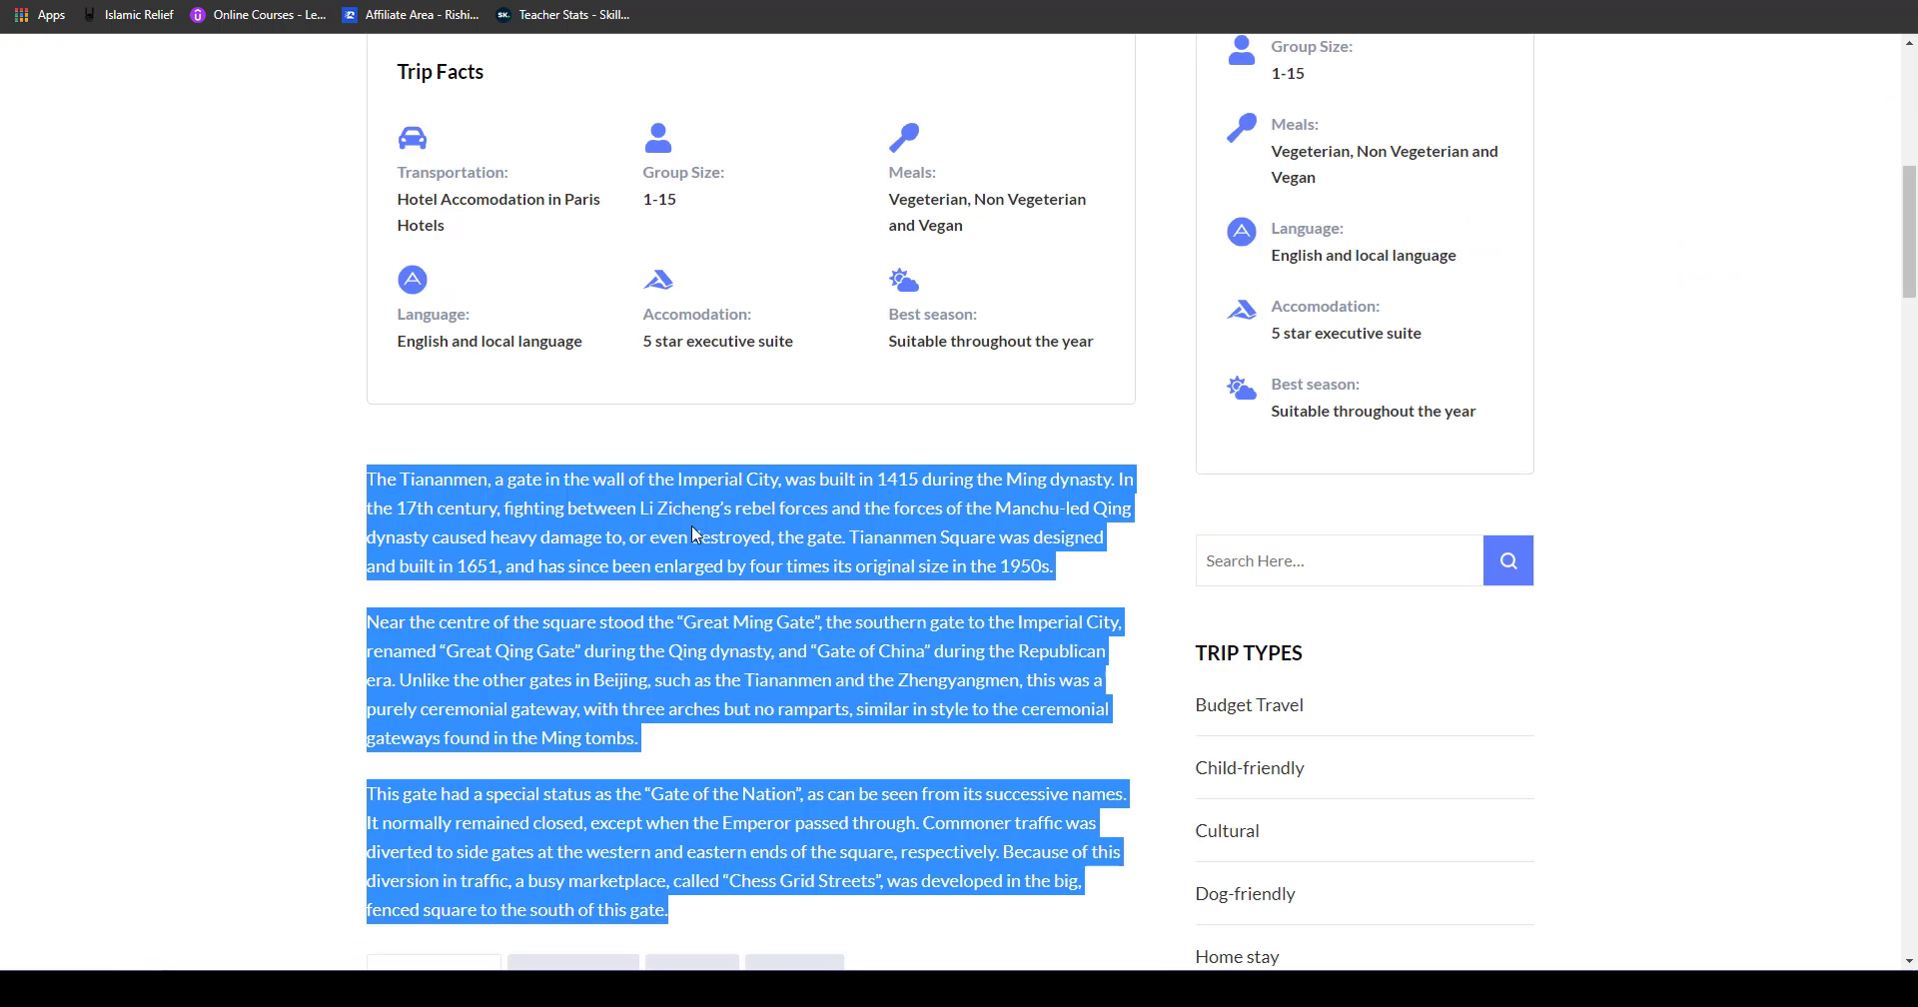
left_click(641, 600)
scroll(641, 599, "down", 10)
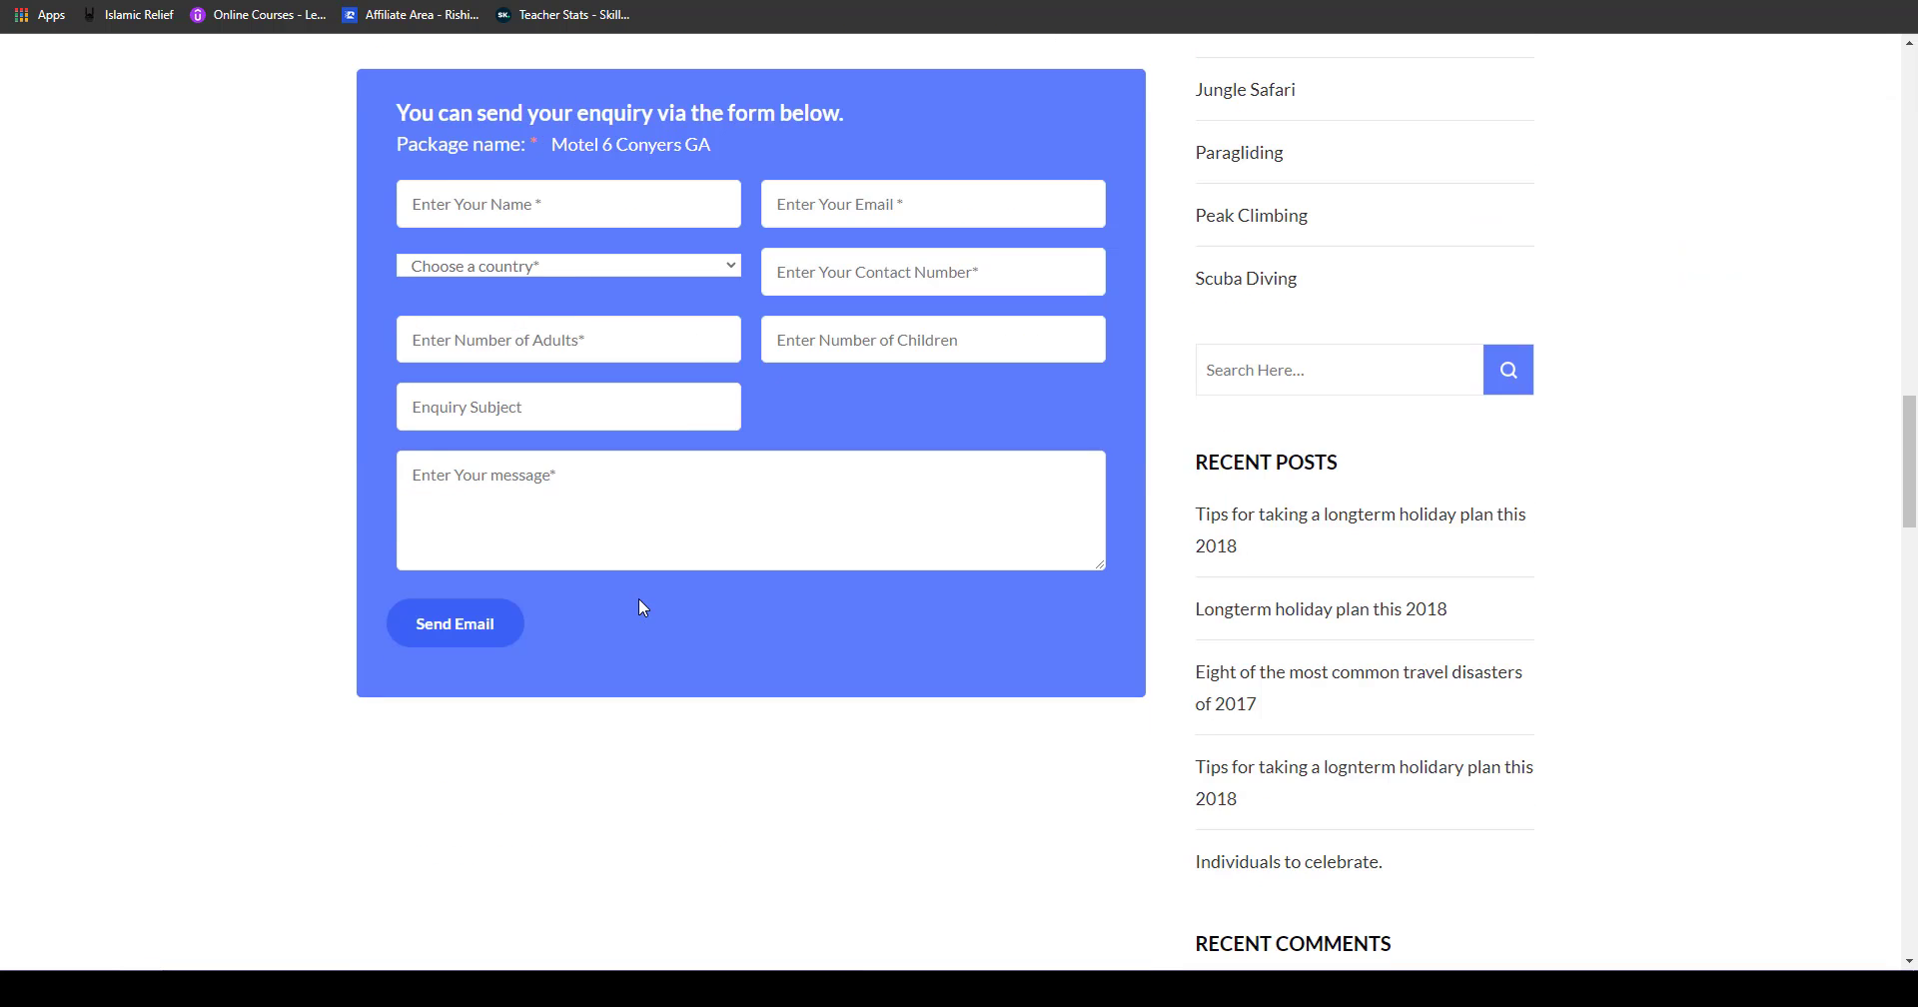
scroll(643, 606, "up", 8)
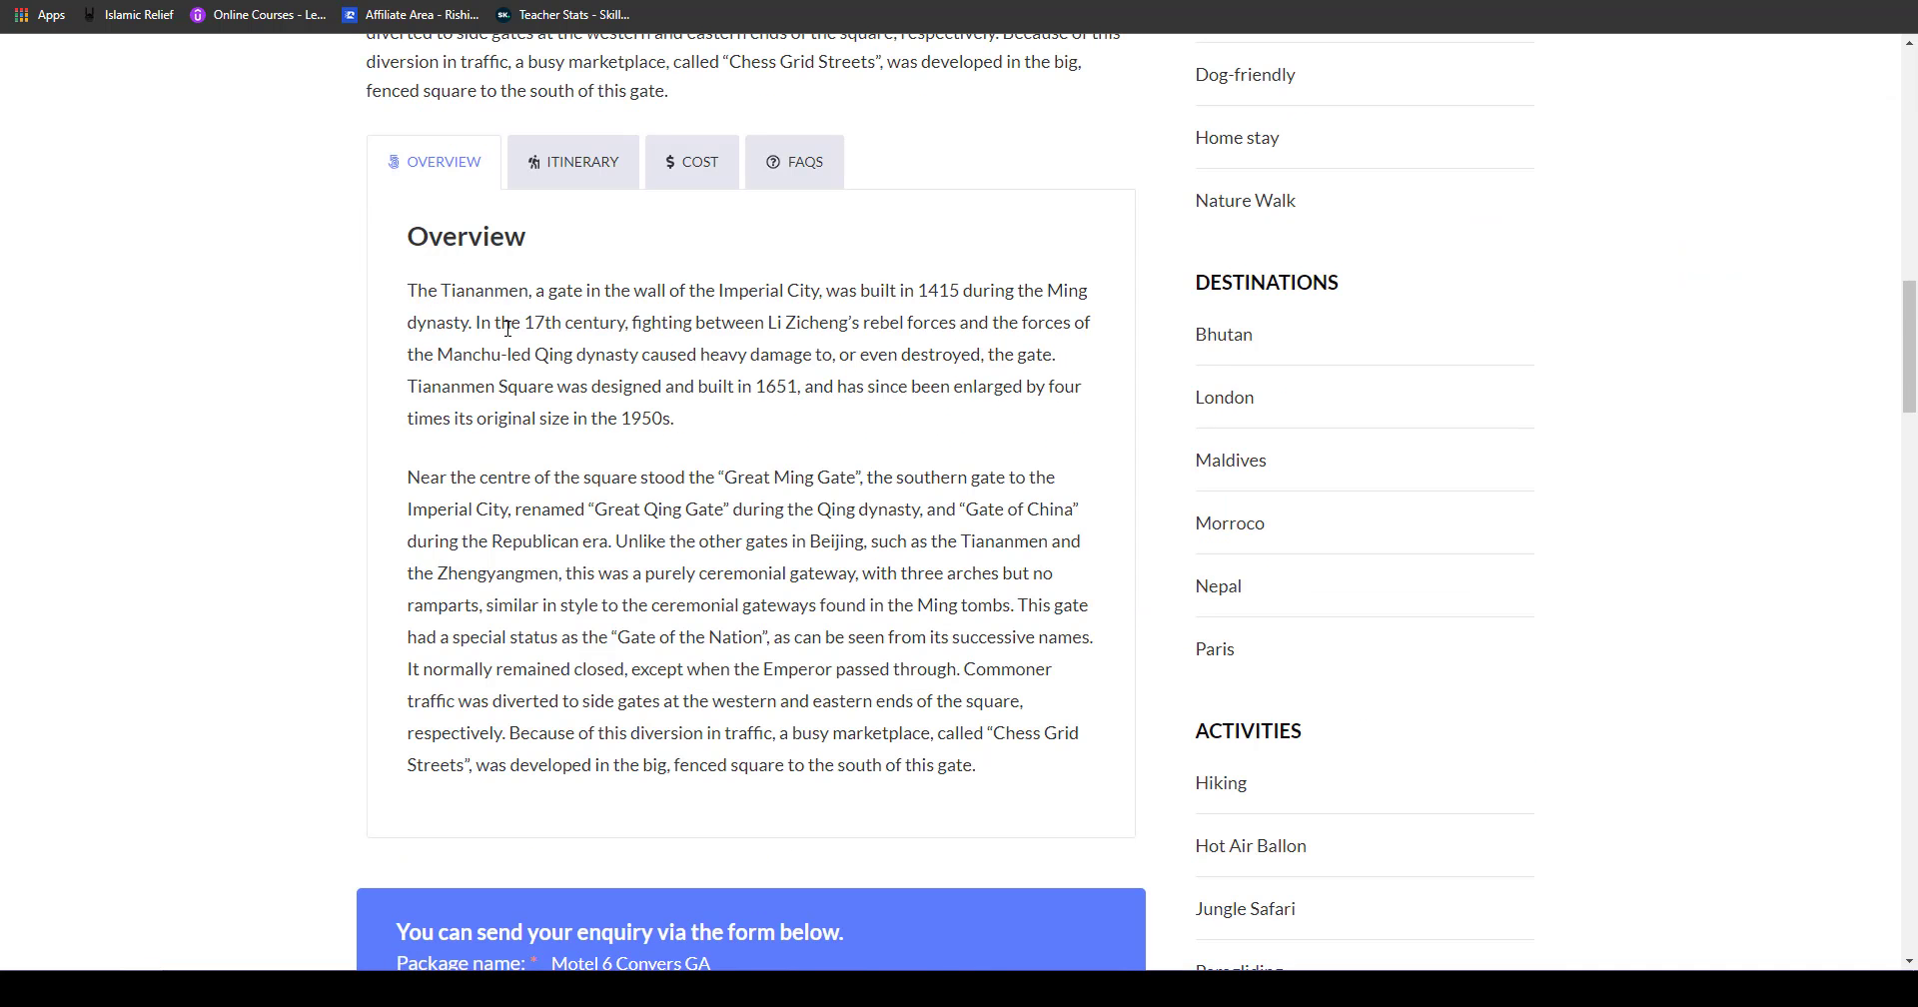
left_click_drag(408, 293, 977, 765)
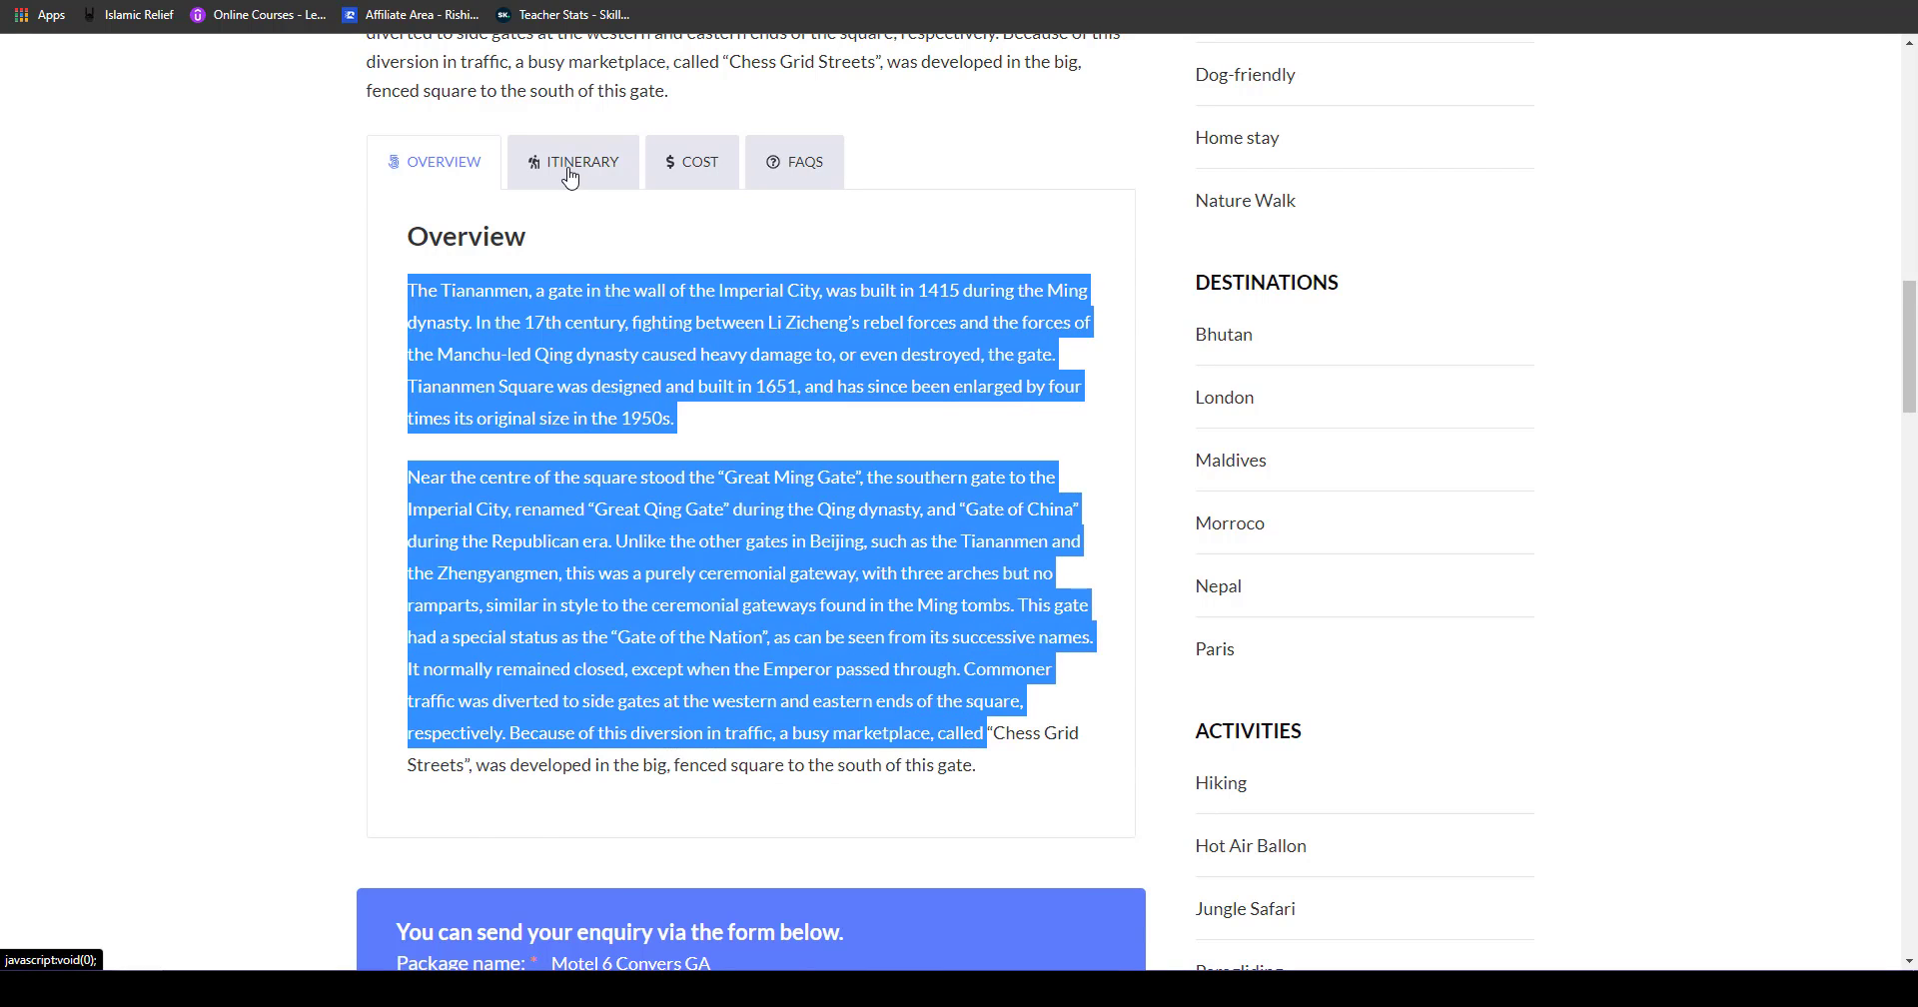
left_click(570, 163)
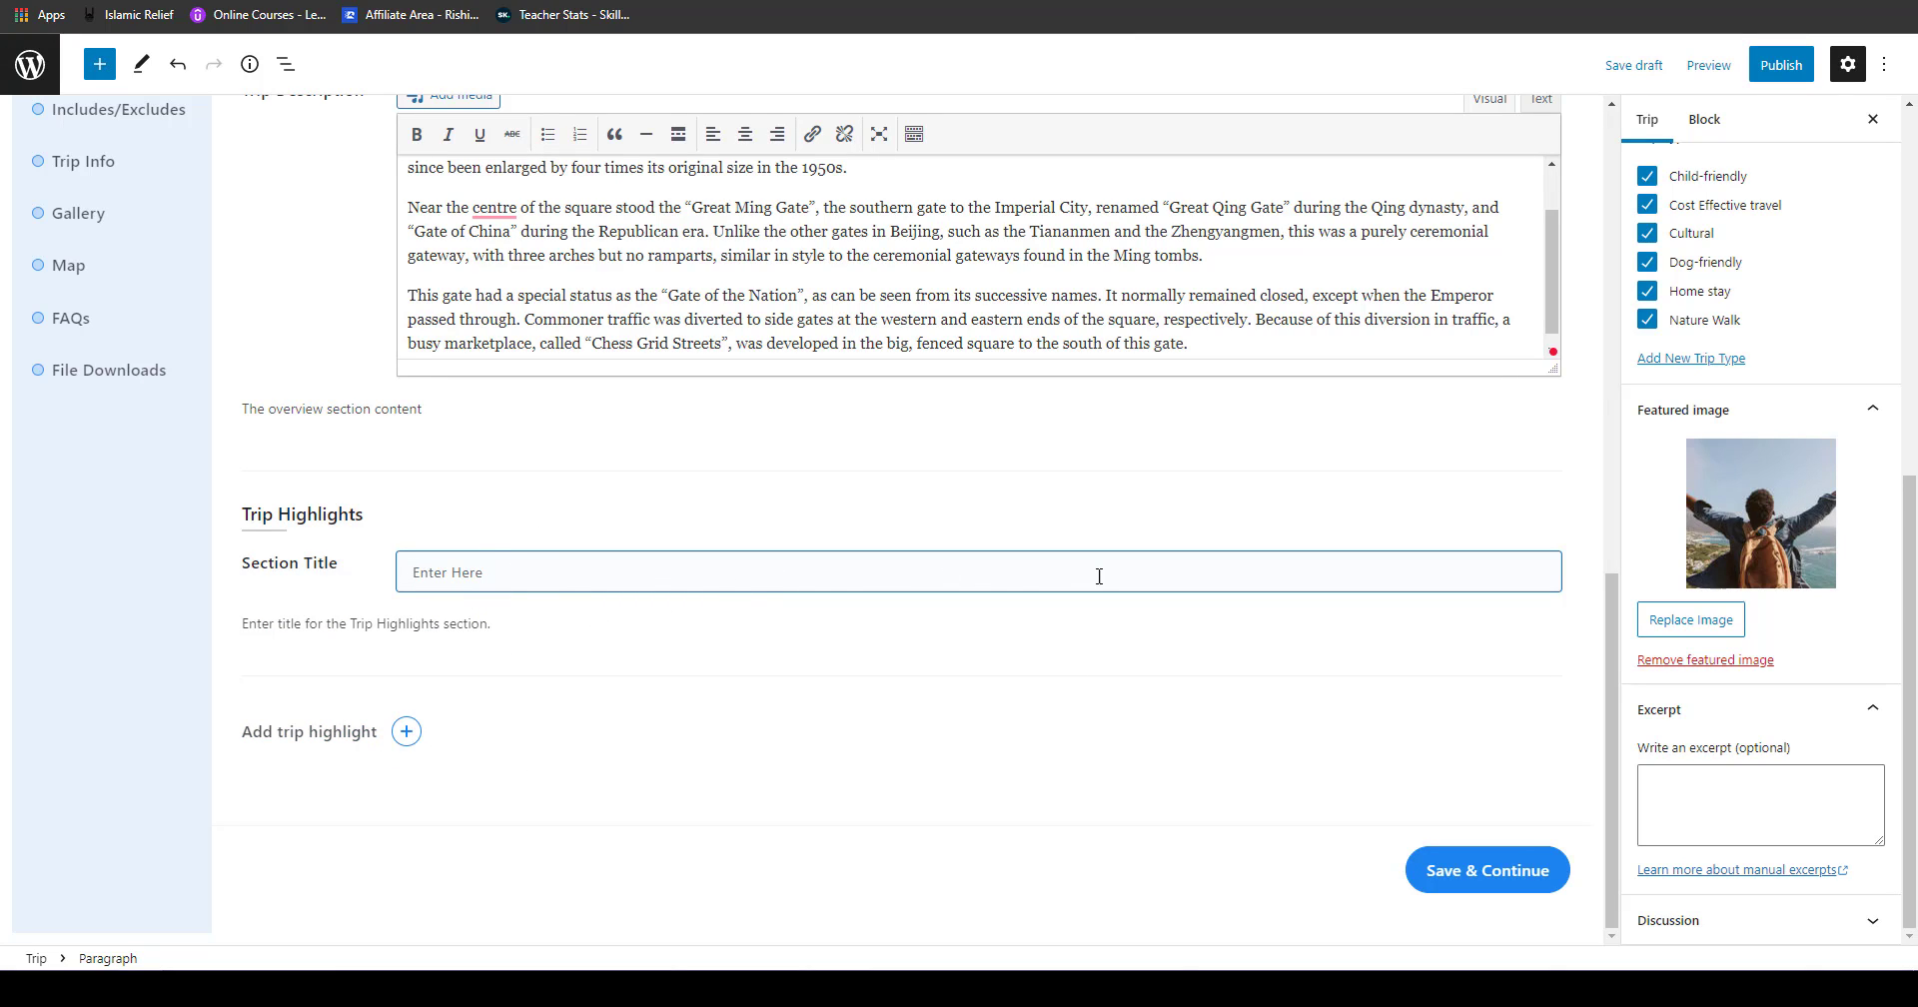
Step: Add a blank highlight entry to the trip's Trip Highlights section
left_click(405, 732)
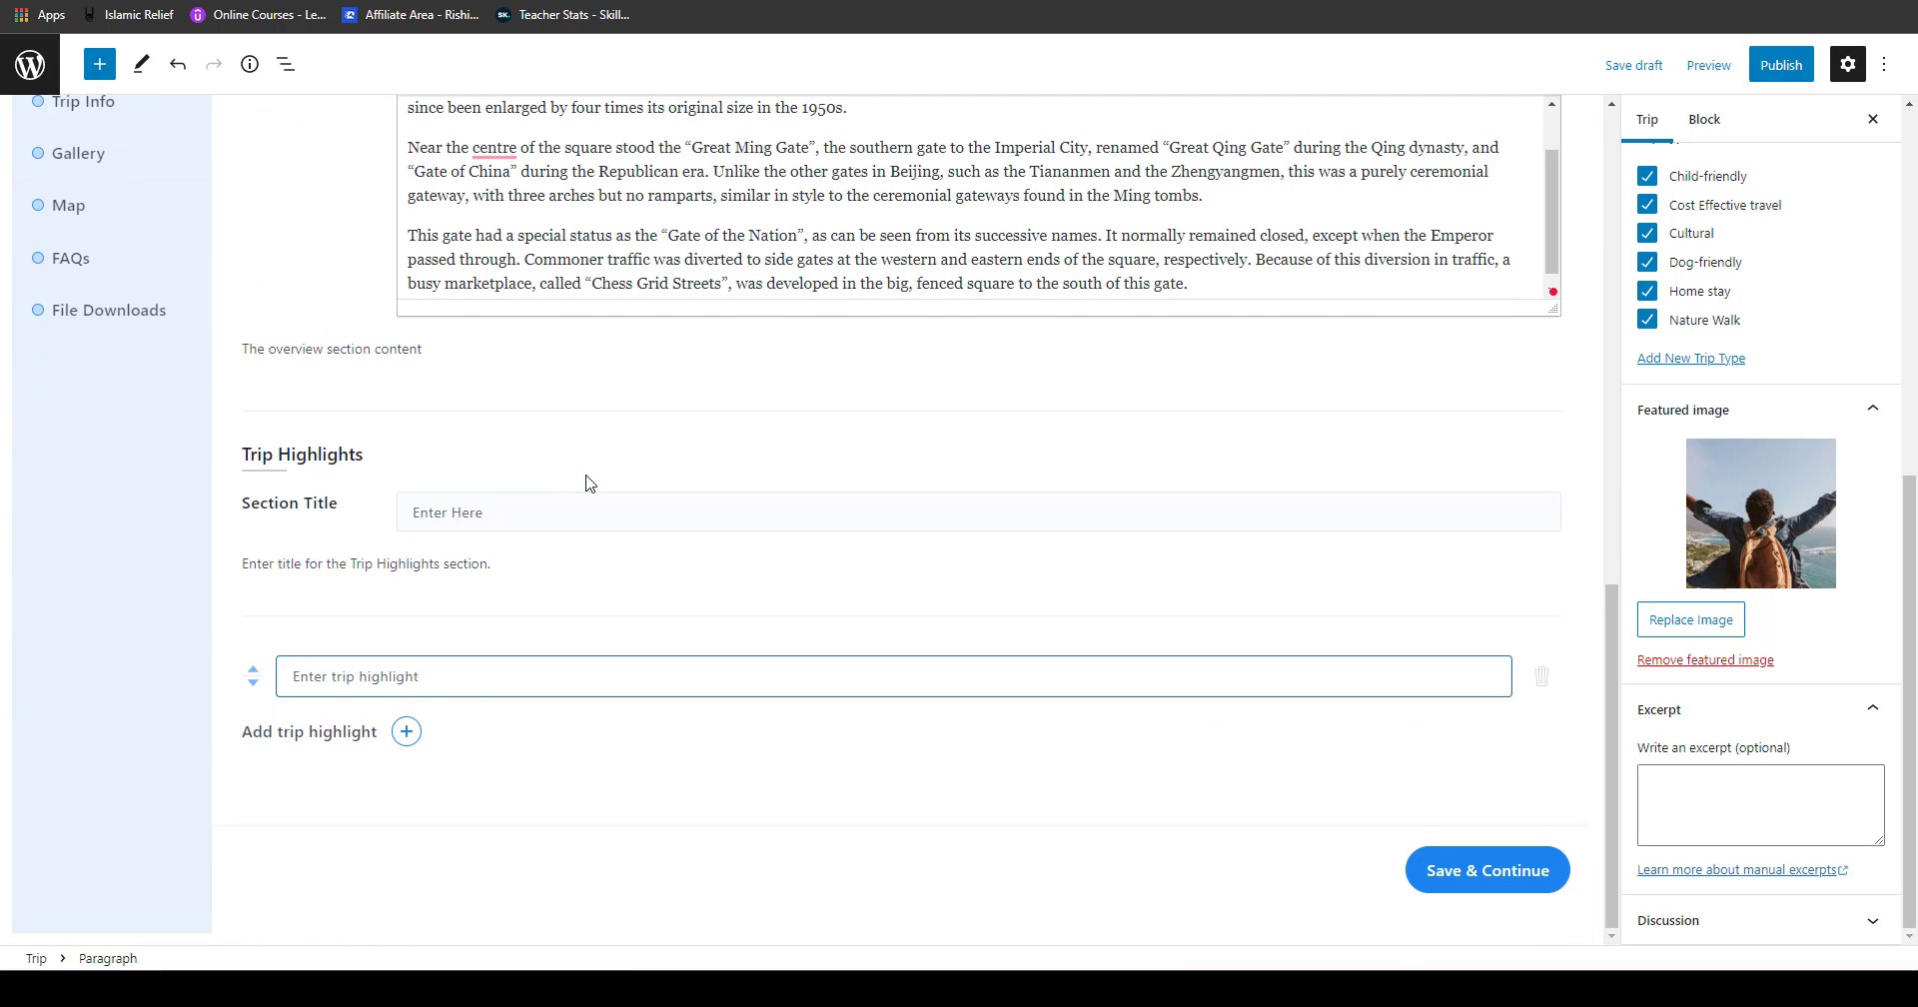
Step: Compare the Day 1 title and content fields in the Itinerary settings with the itinerary on the demo trip page
left_click(80, 762)
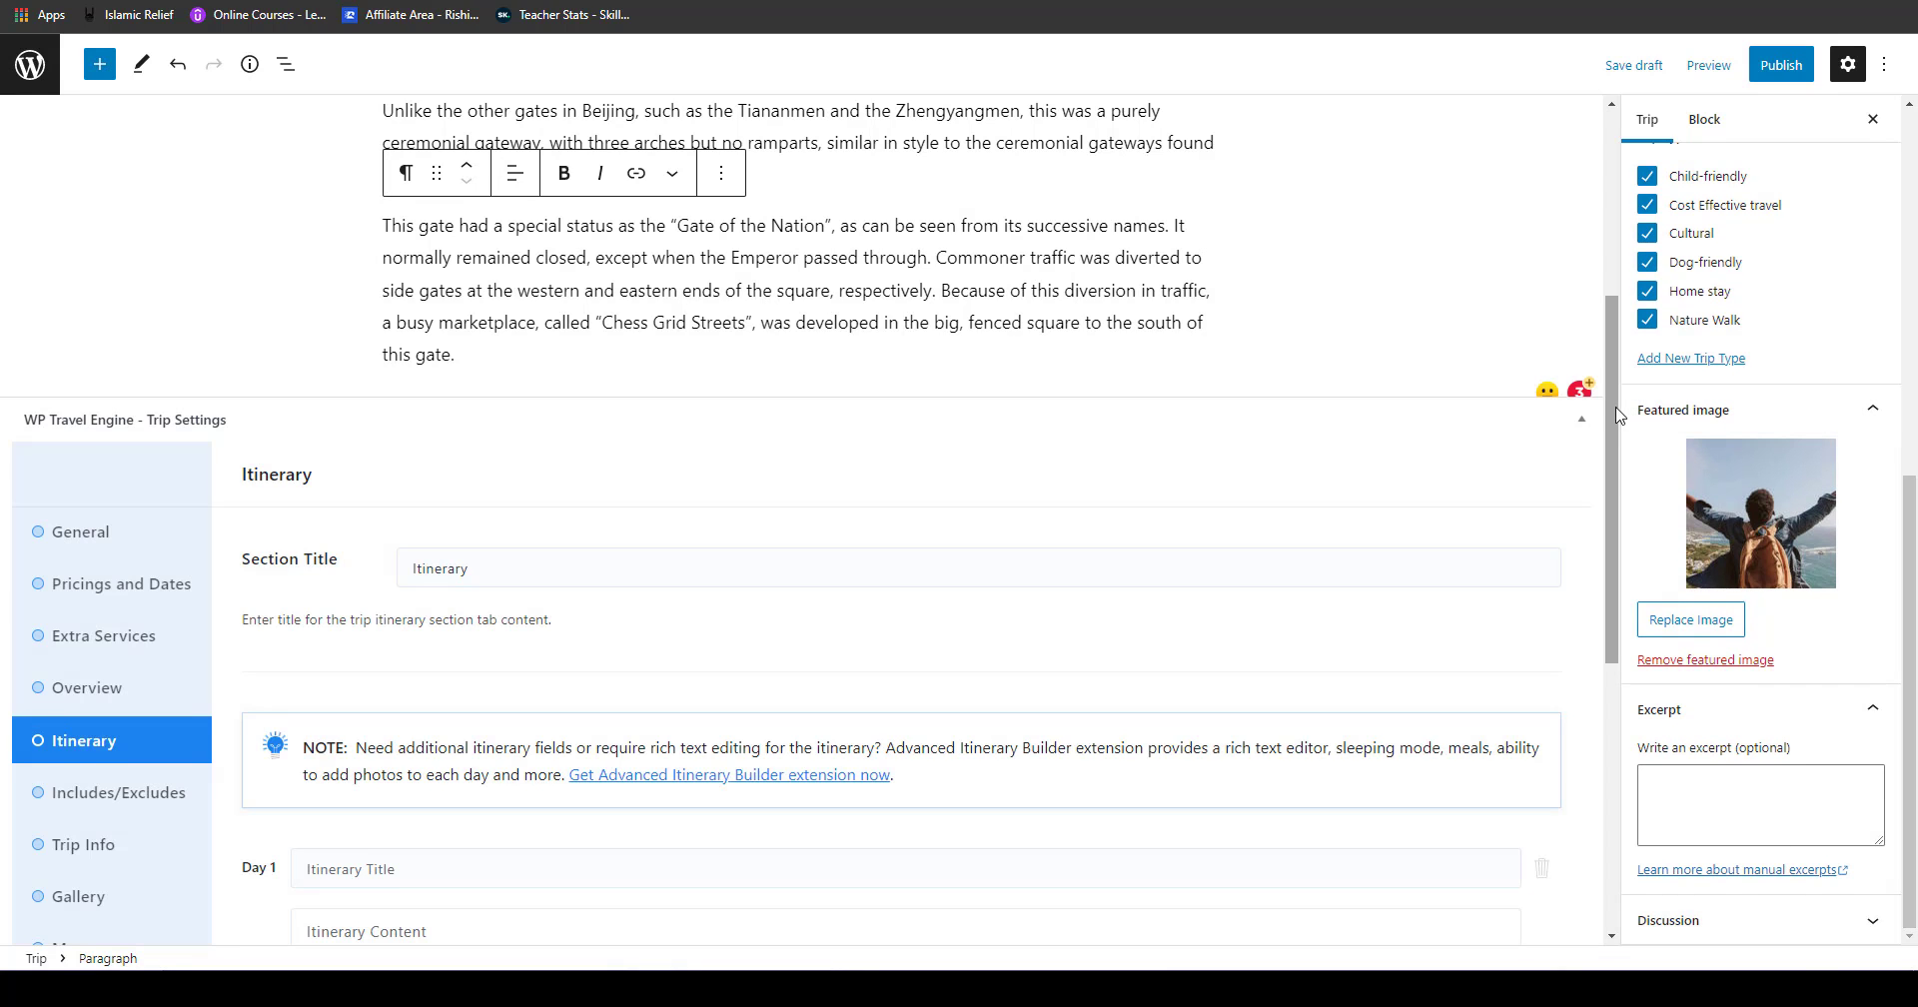
scroll(422, 461, "down", 4)
left_click(422, 460)
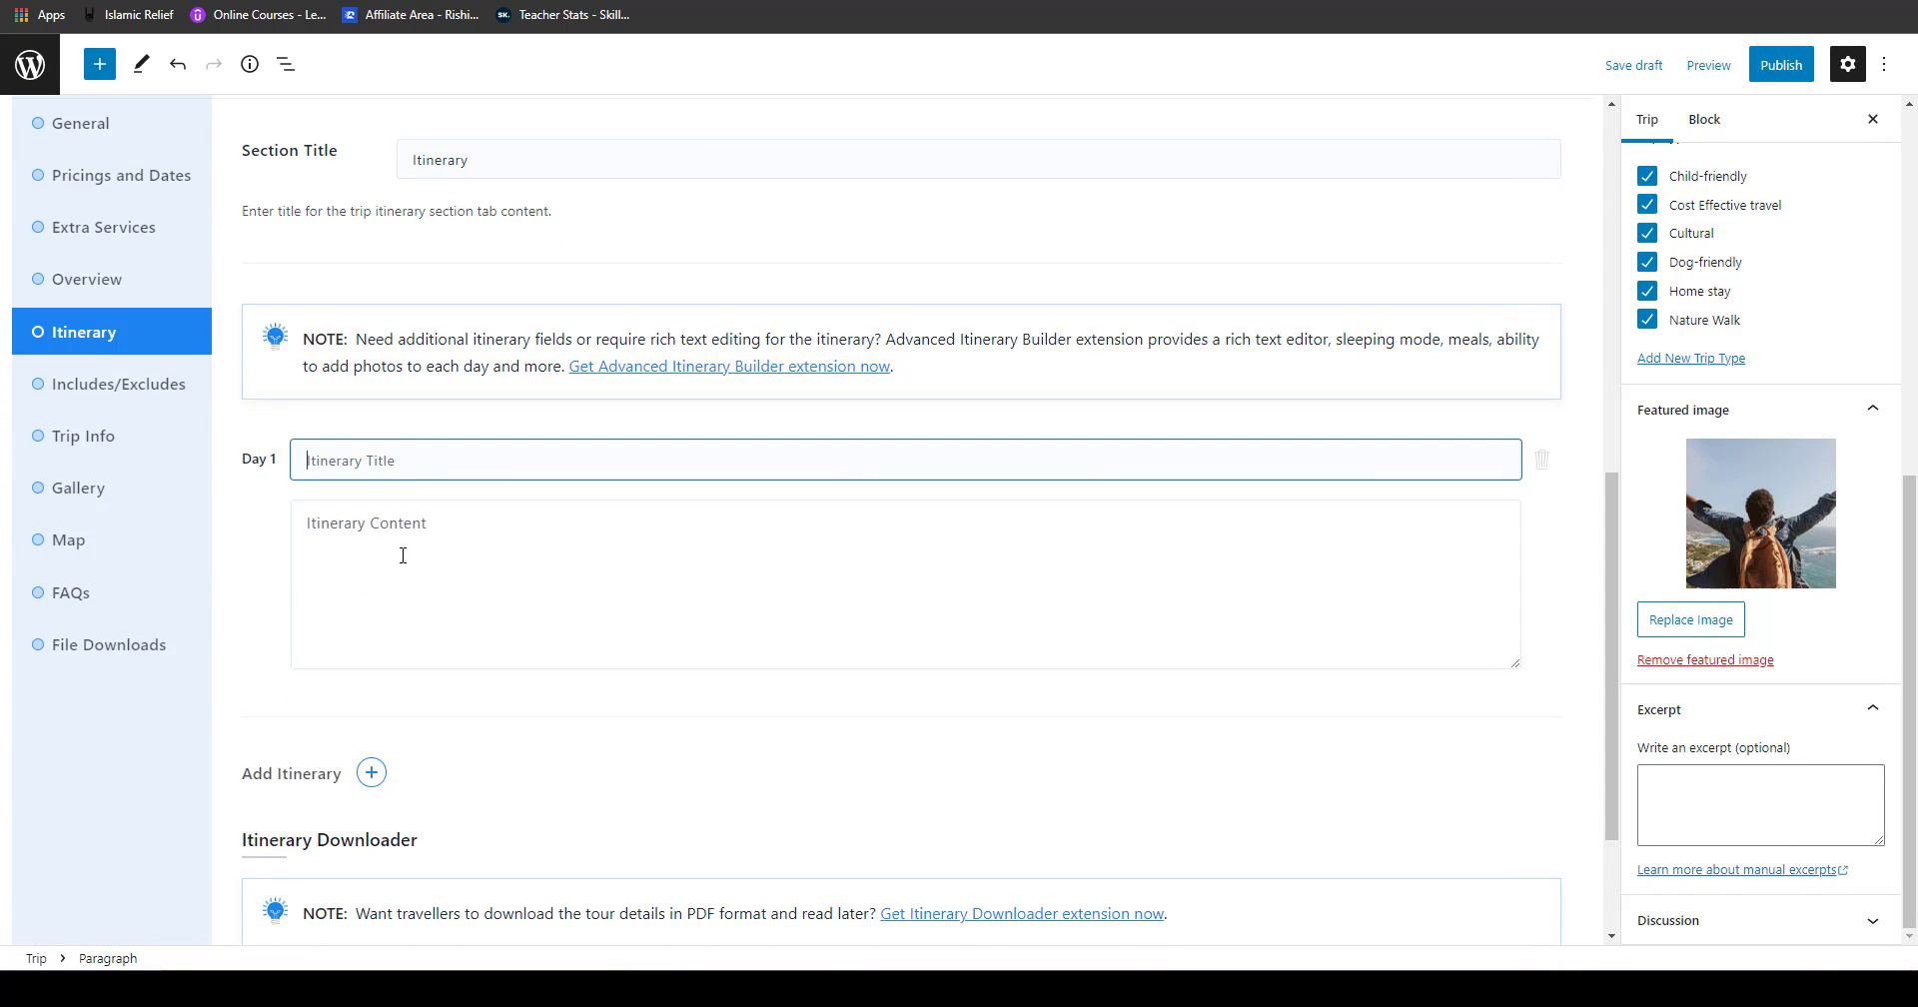
left_click(408, 539)
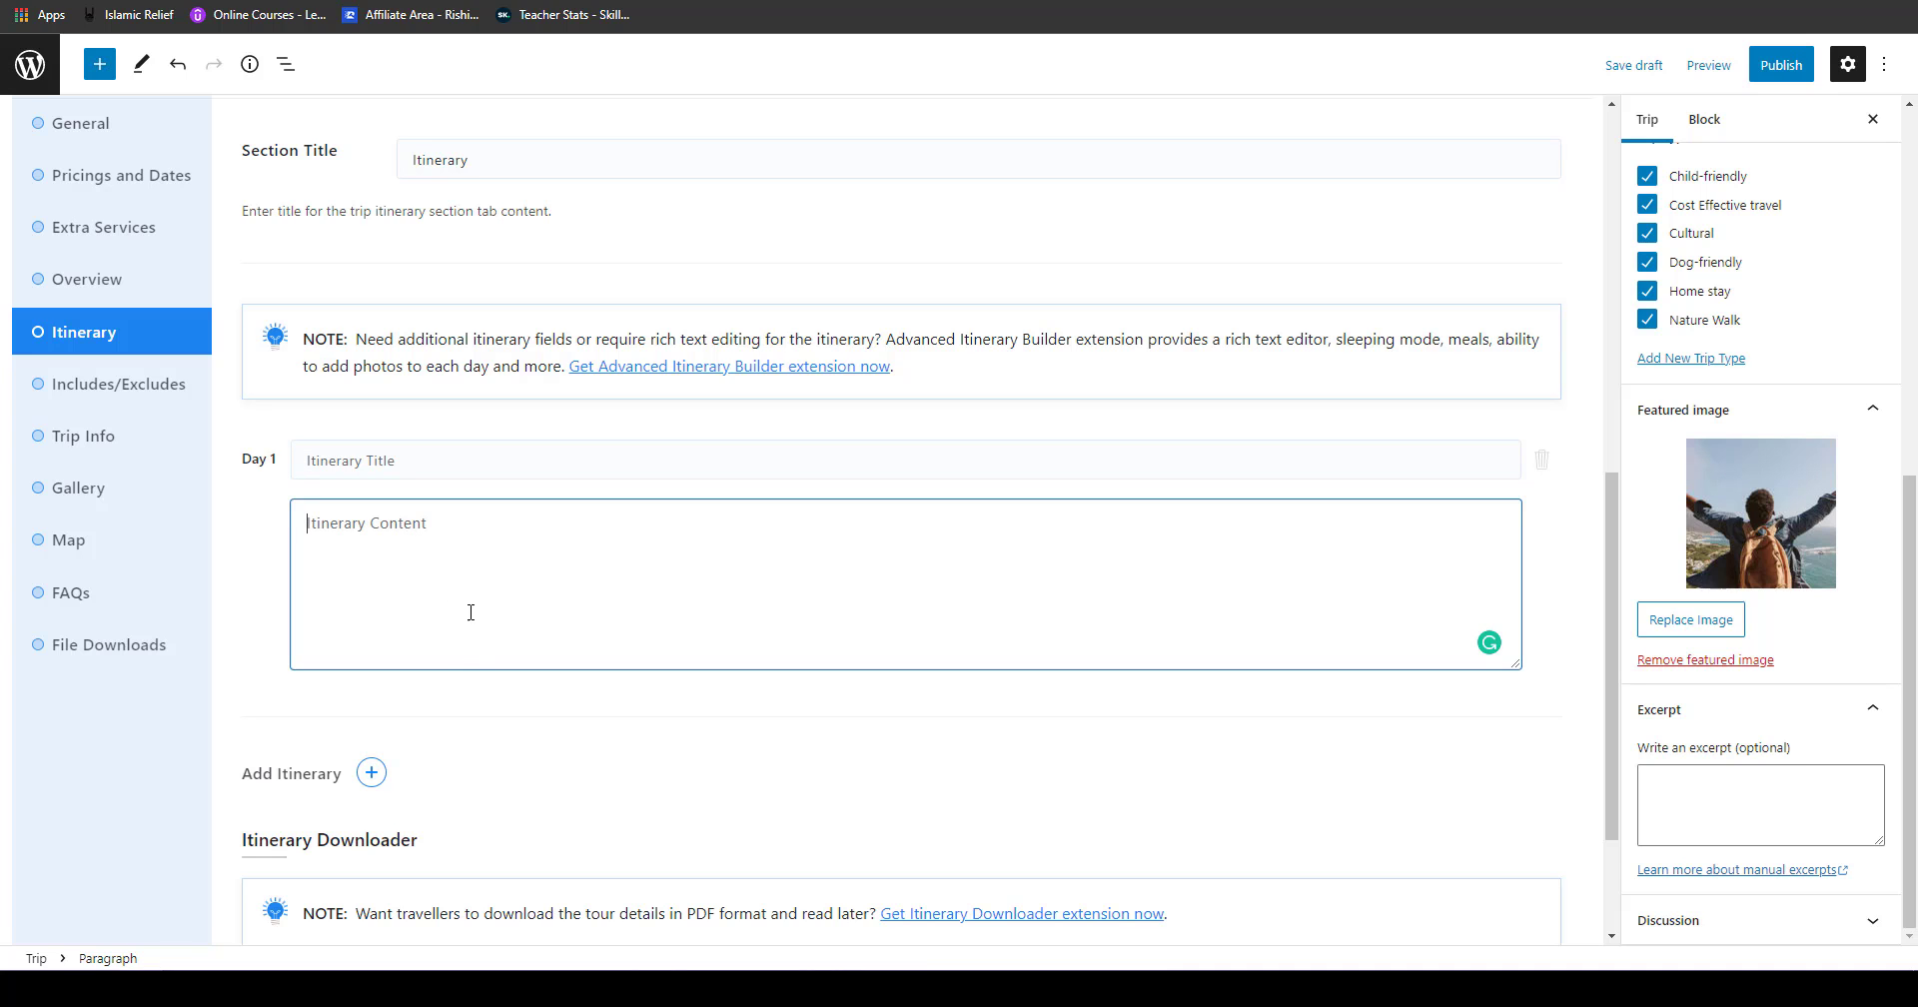
key("ctrl+Tab")
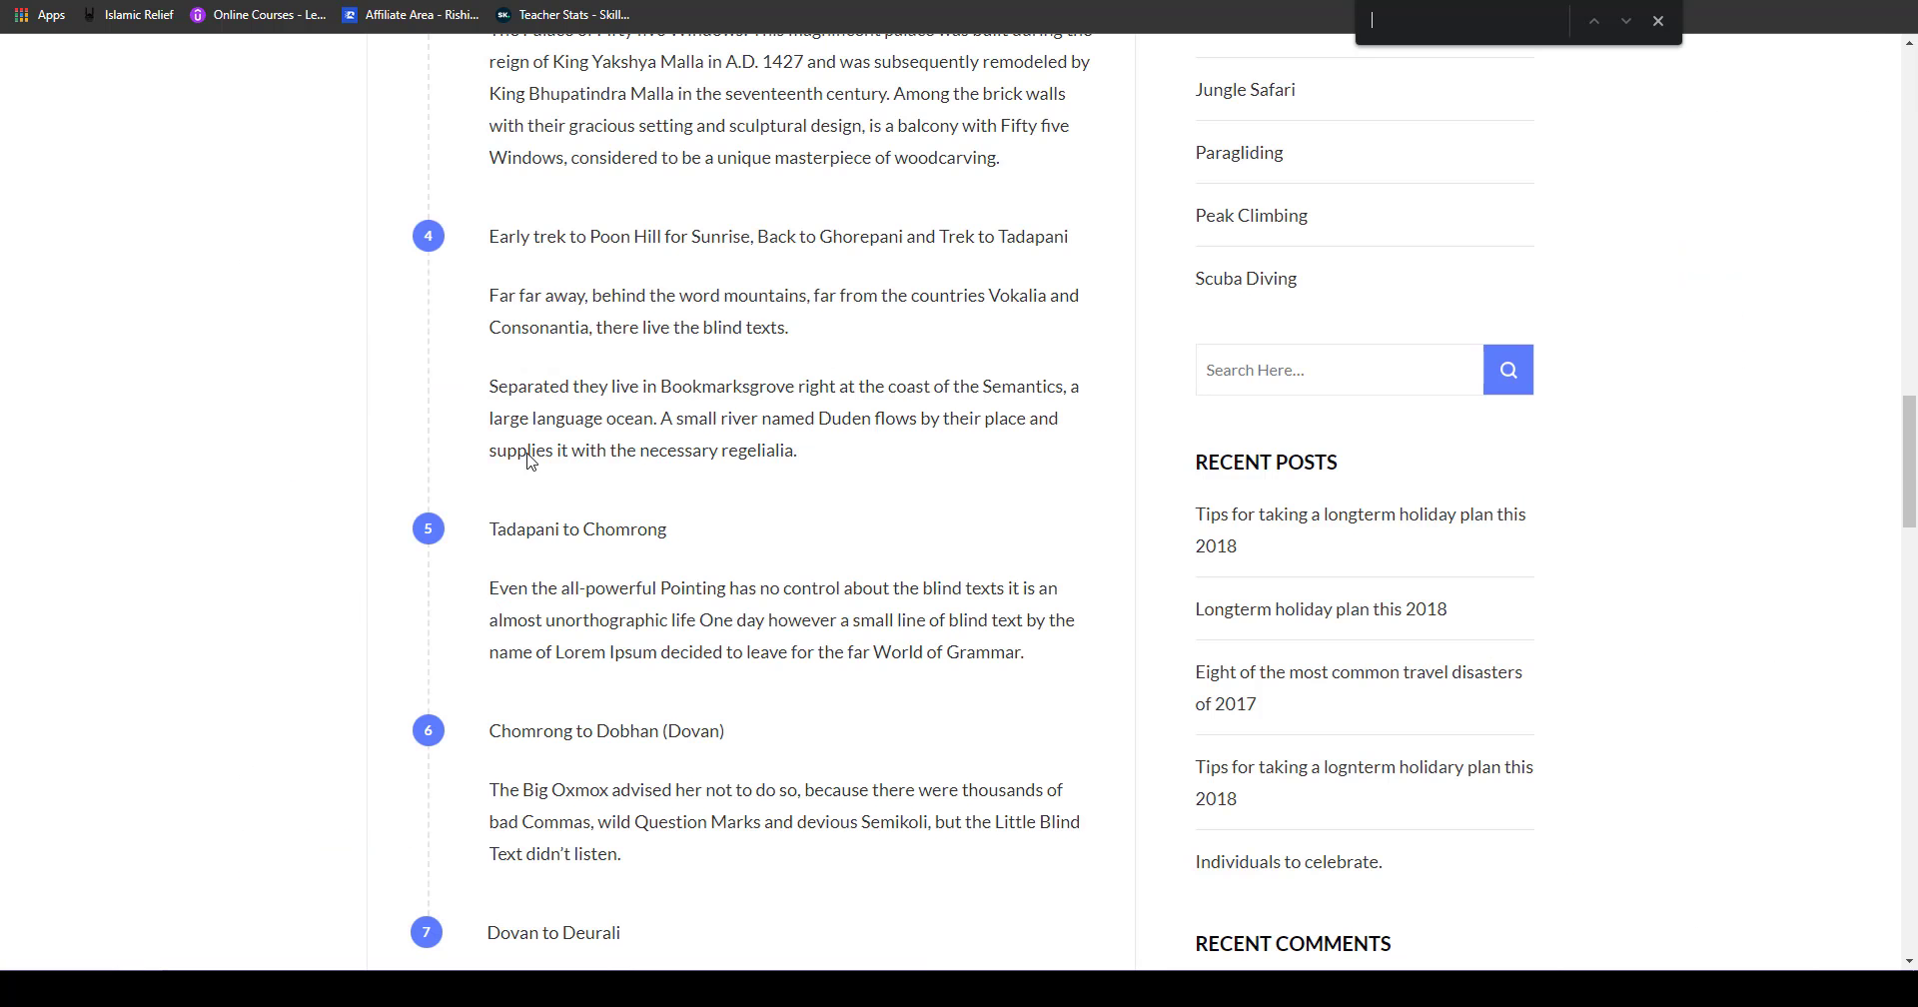
double_click(579, 157)
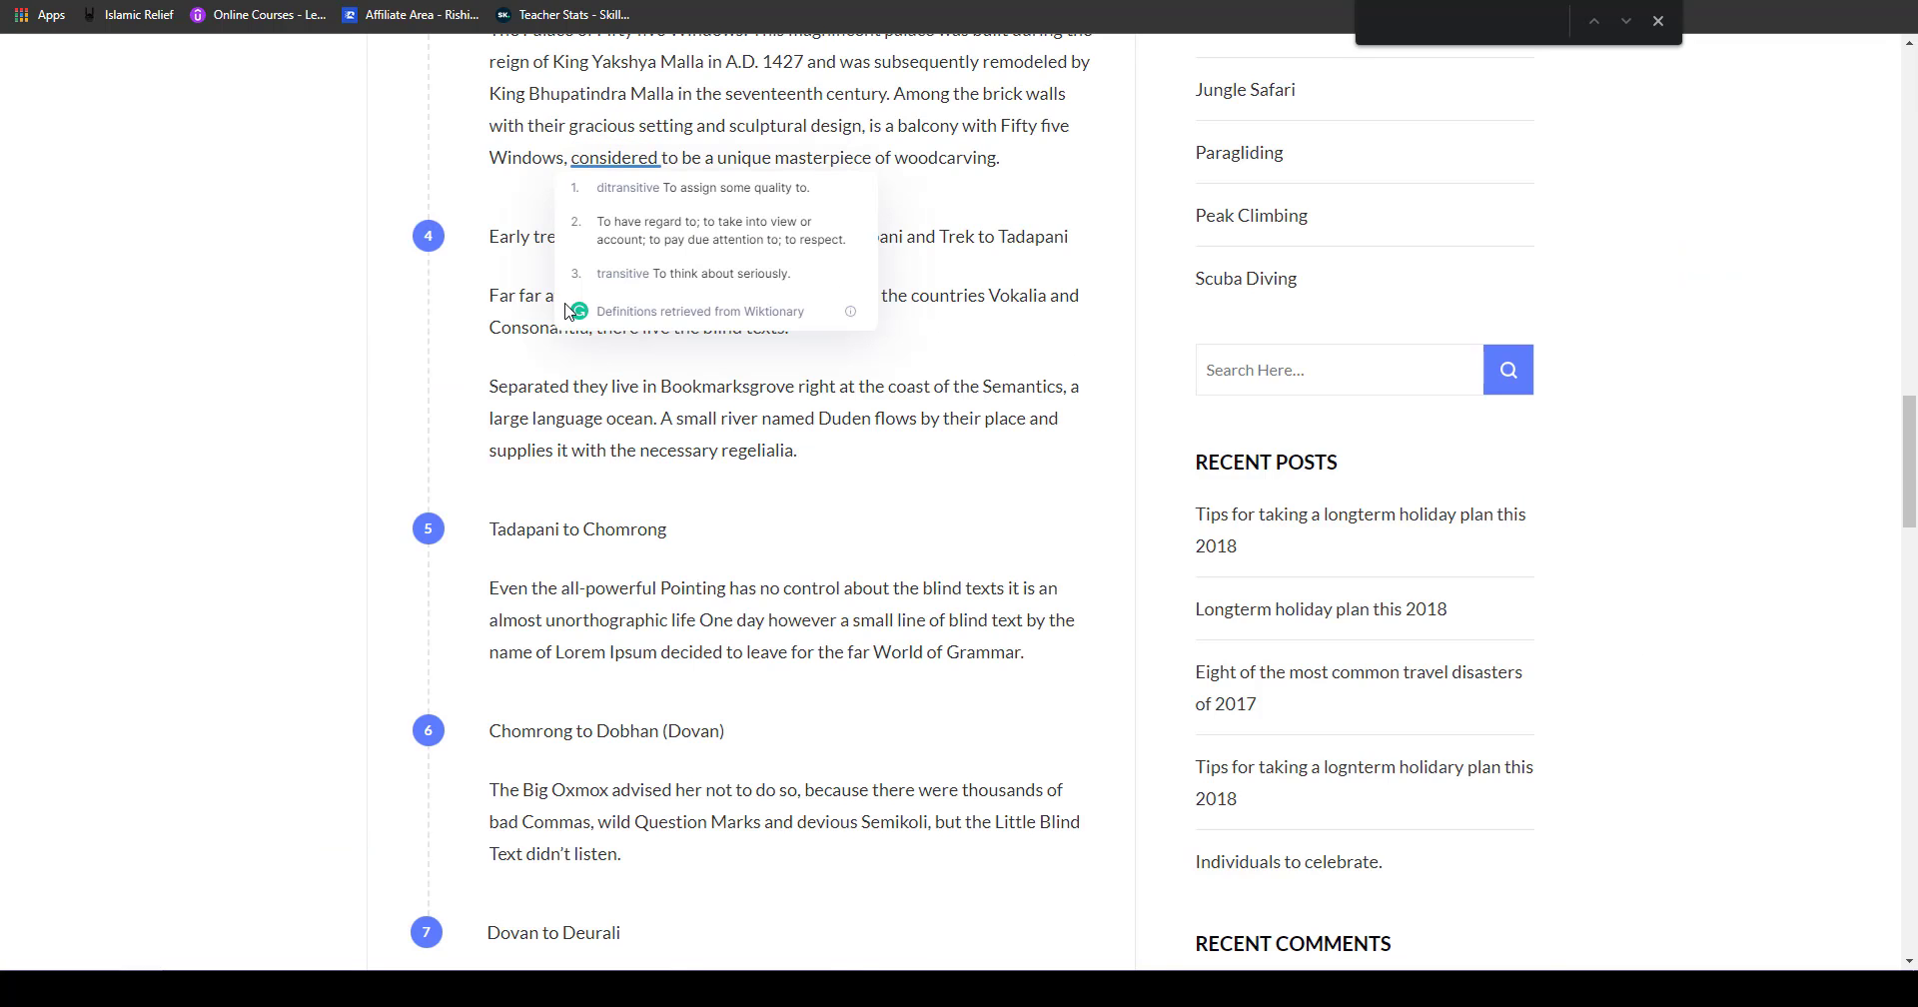
key("ctrl+shift+Tab")
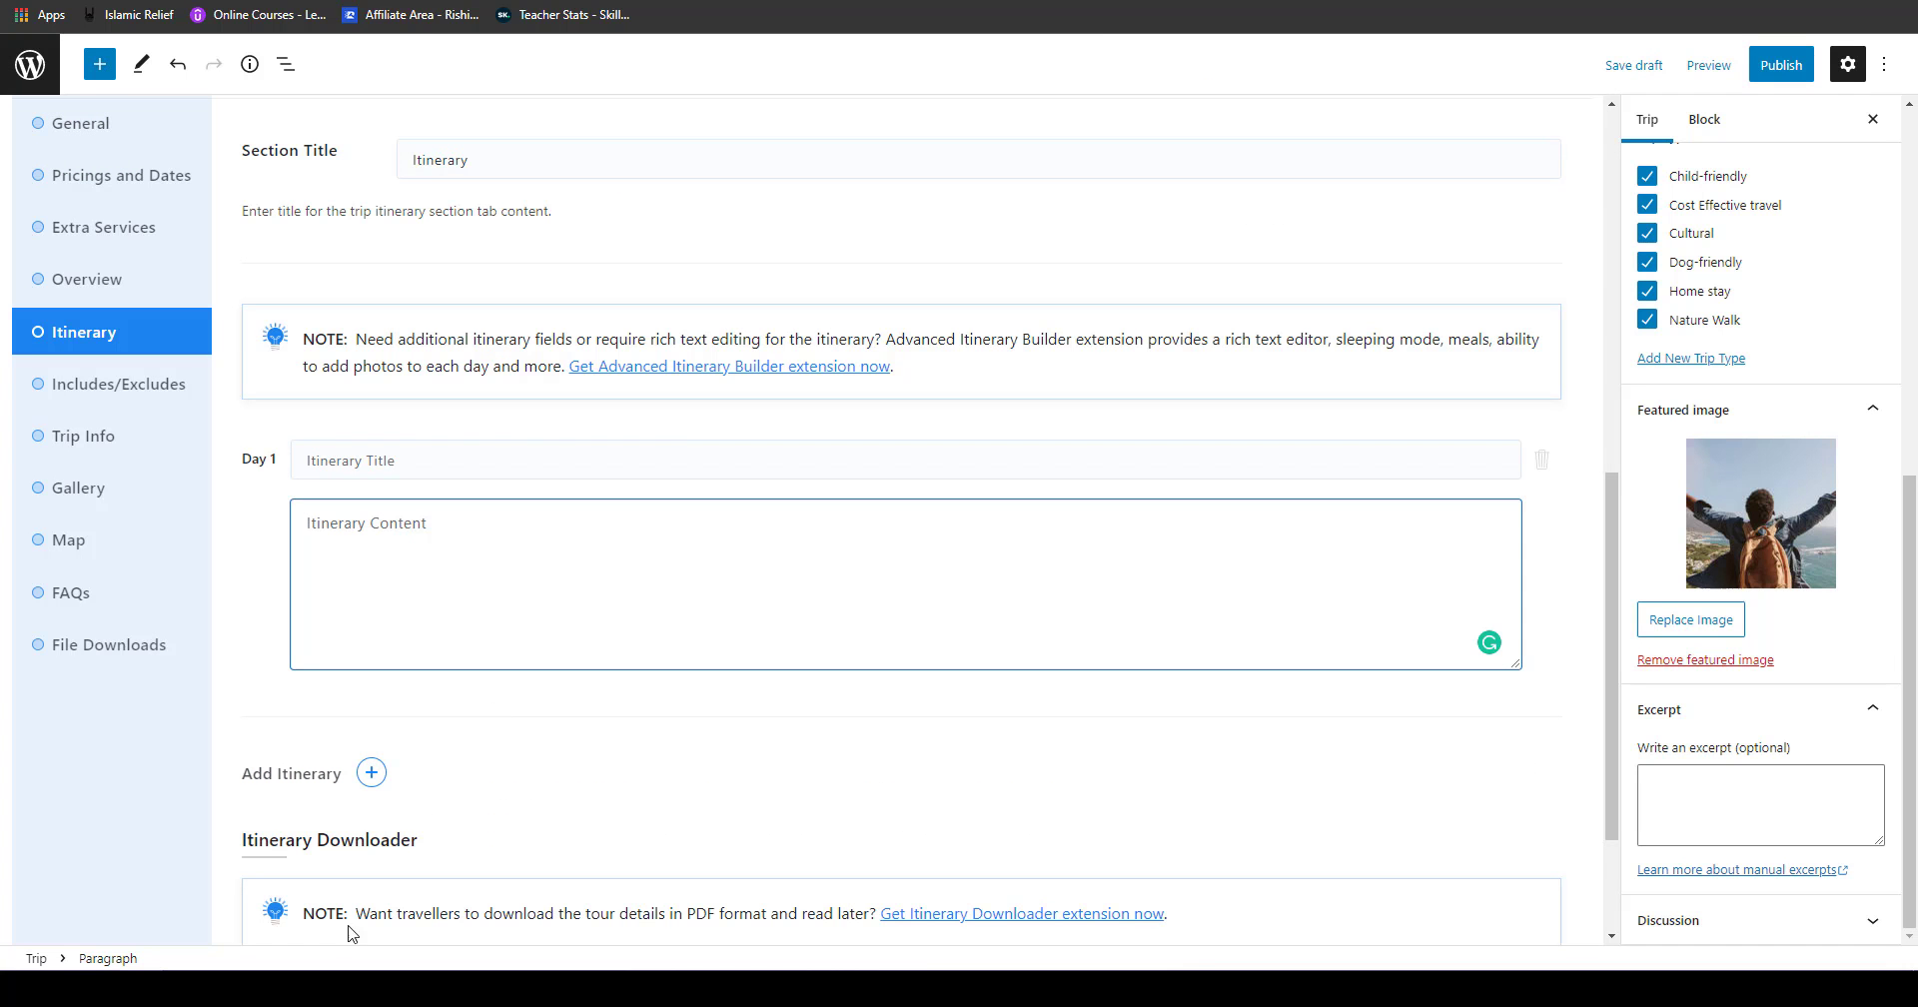
left_click_drag(1606, 597, 1611, 752)
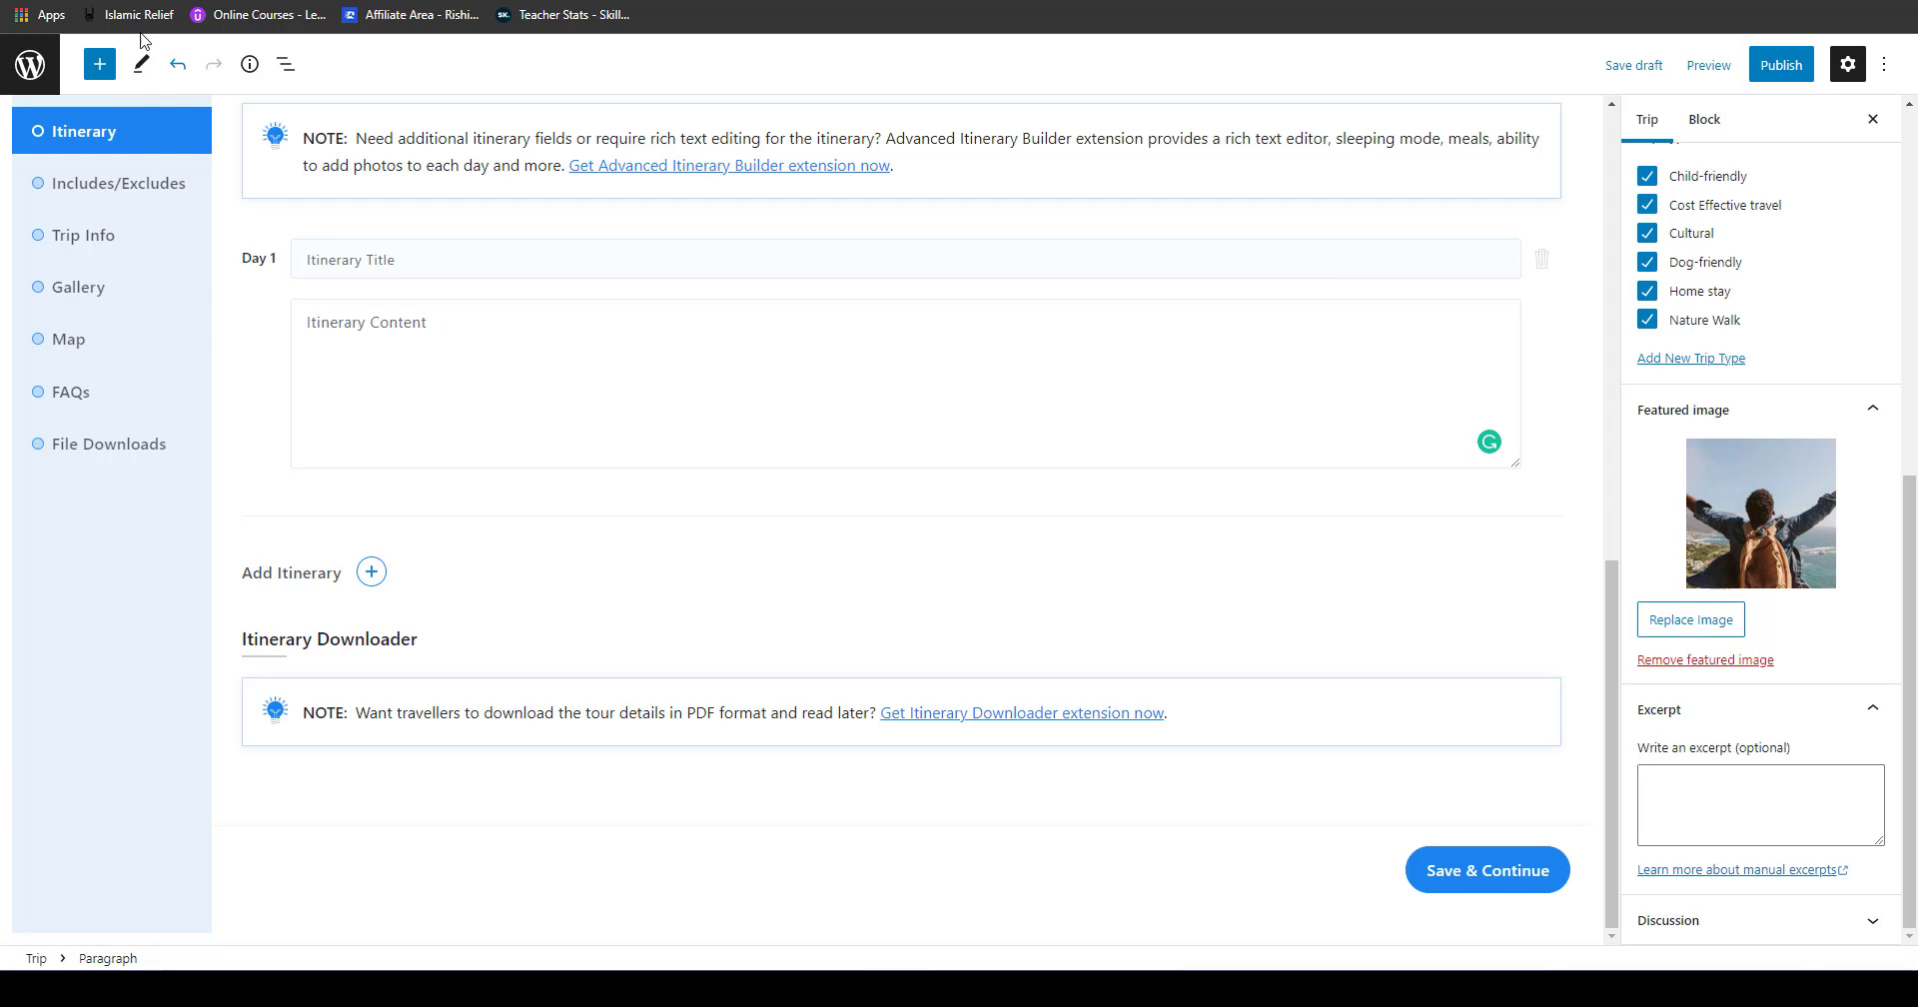
Step: Compare the cost includes and cost excludes fields in the Includes/Excludes settings with the demo trip page
left_click(147, 180)
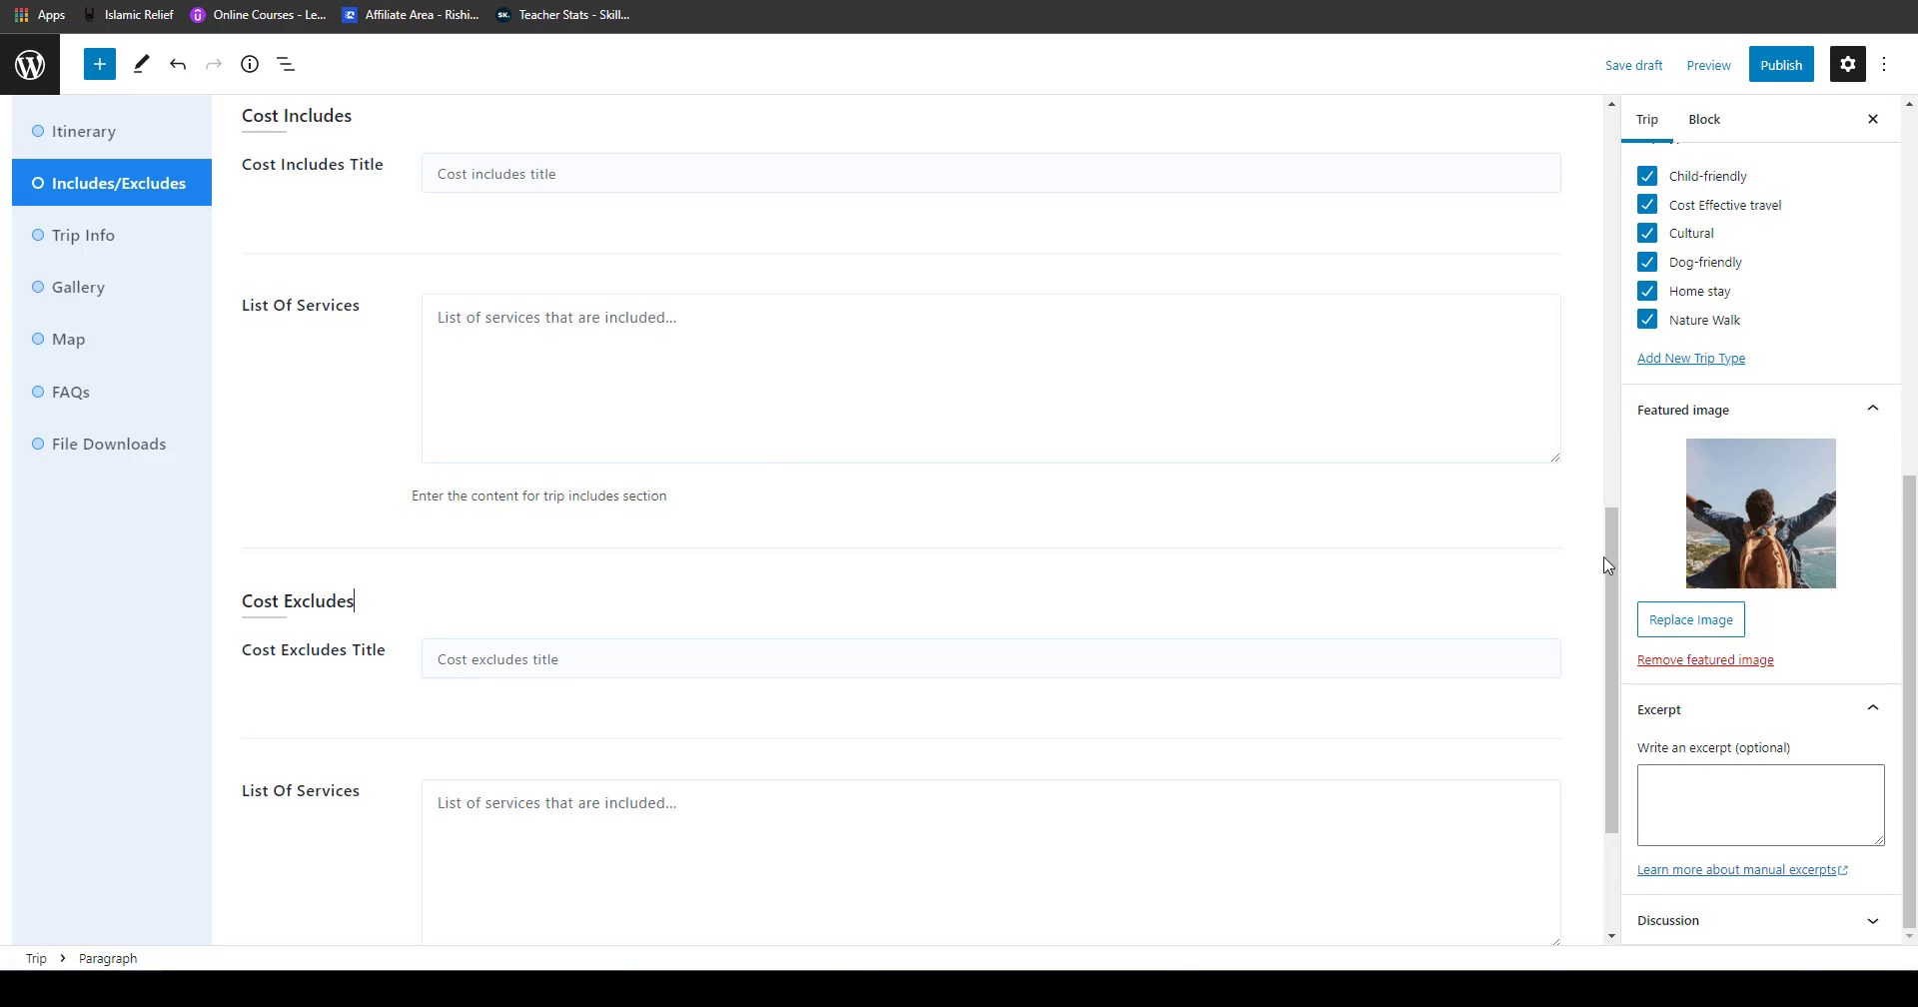
left_click_drag(1605, 565, 1614, 544)
left_click_drag(1614, 543, 1619, 468)
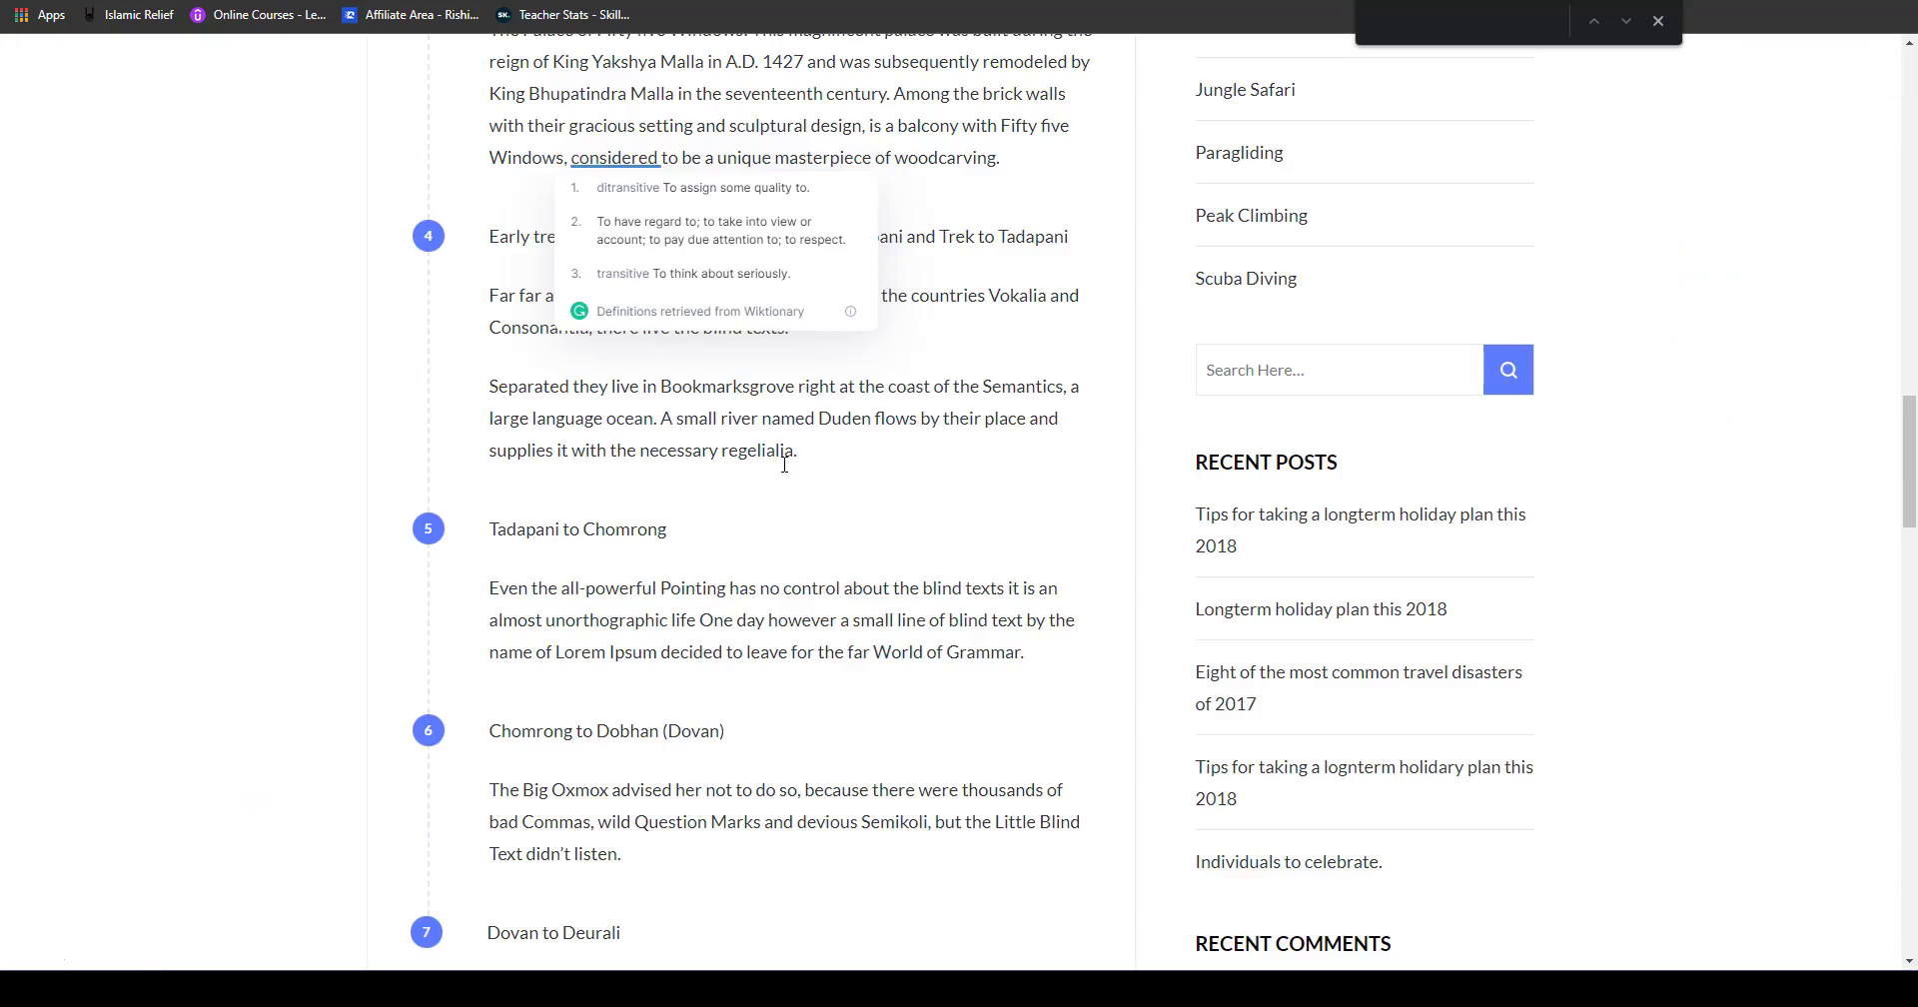
left_click_drag(1911, 467, 1911, 266)
key("ctrl+shift+Tab")
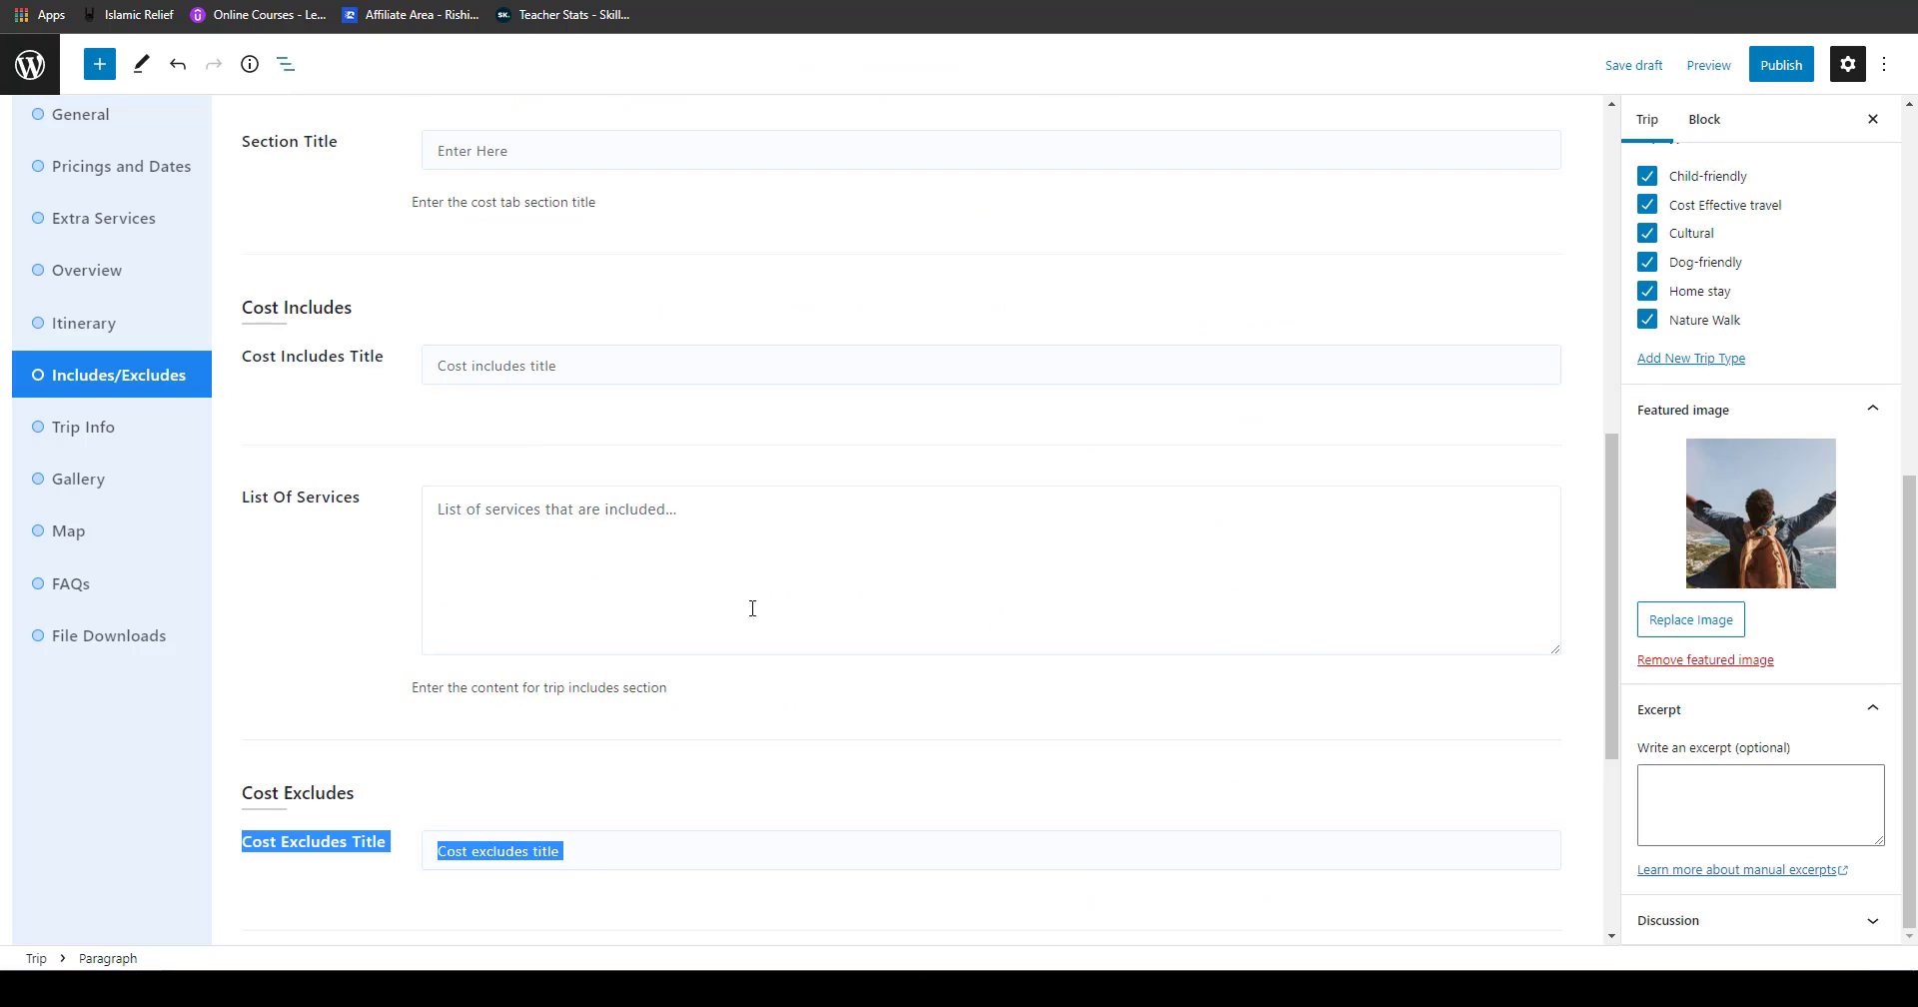
left_click(607, 862)
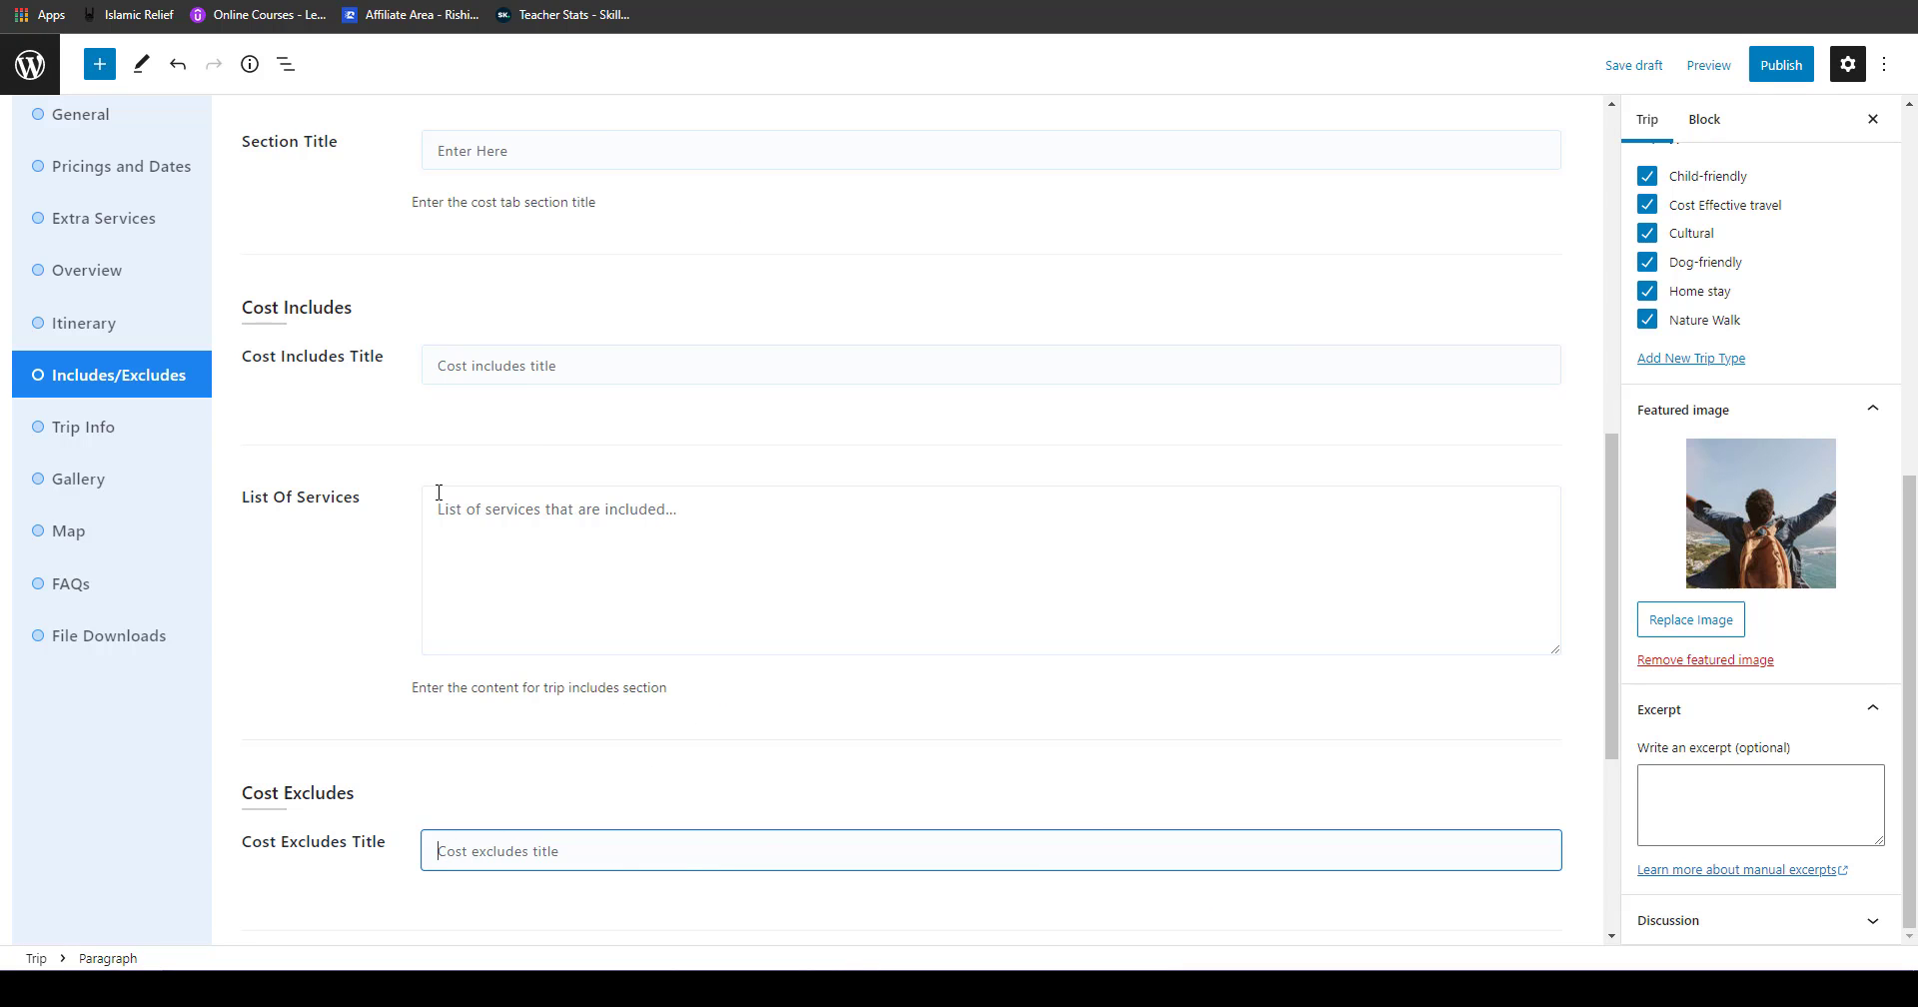
scroll(540, 500, "up", 10)
Step: Examine the section title field and the shortcode note in the Trip Info settings
left_click(89, 430)
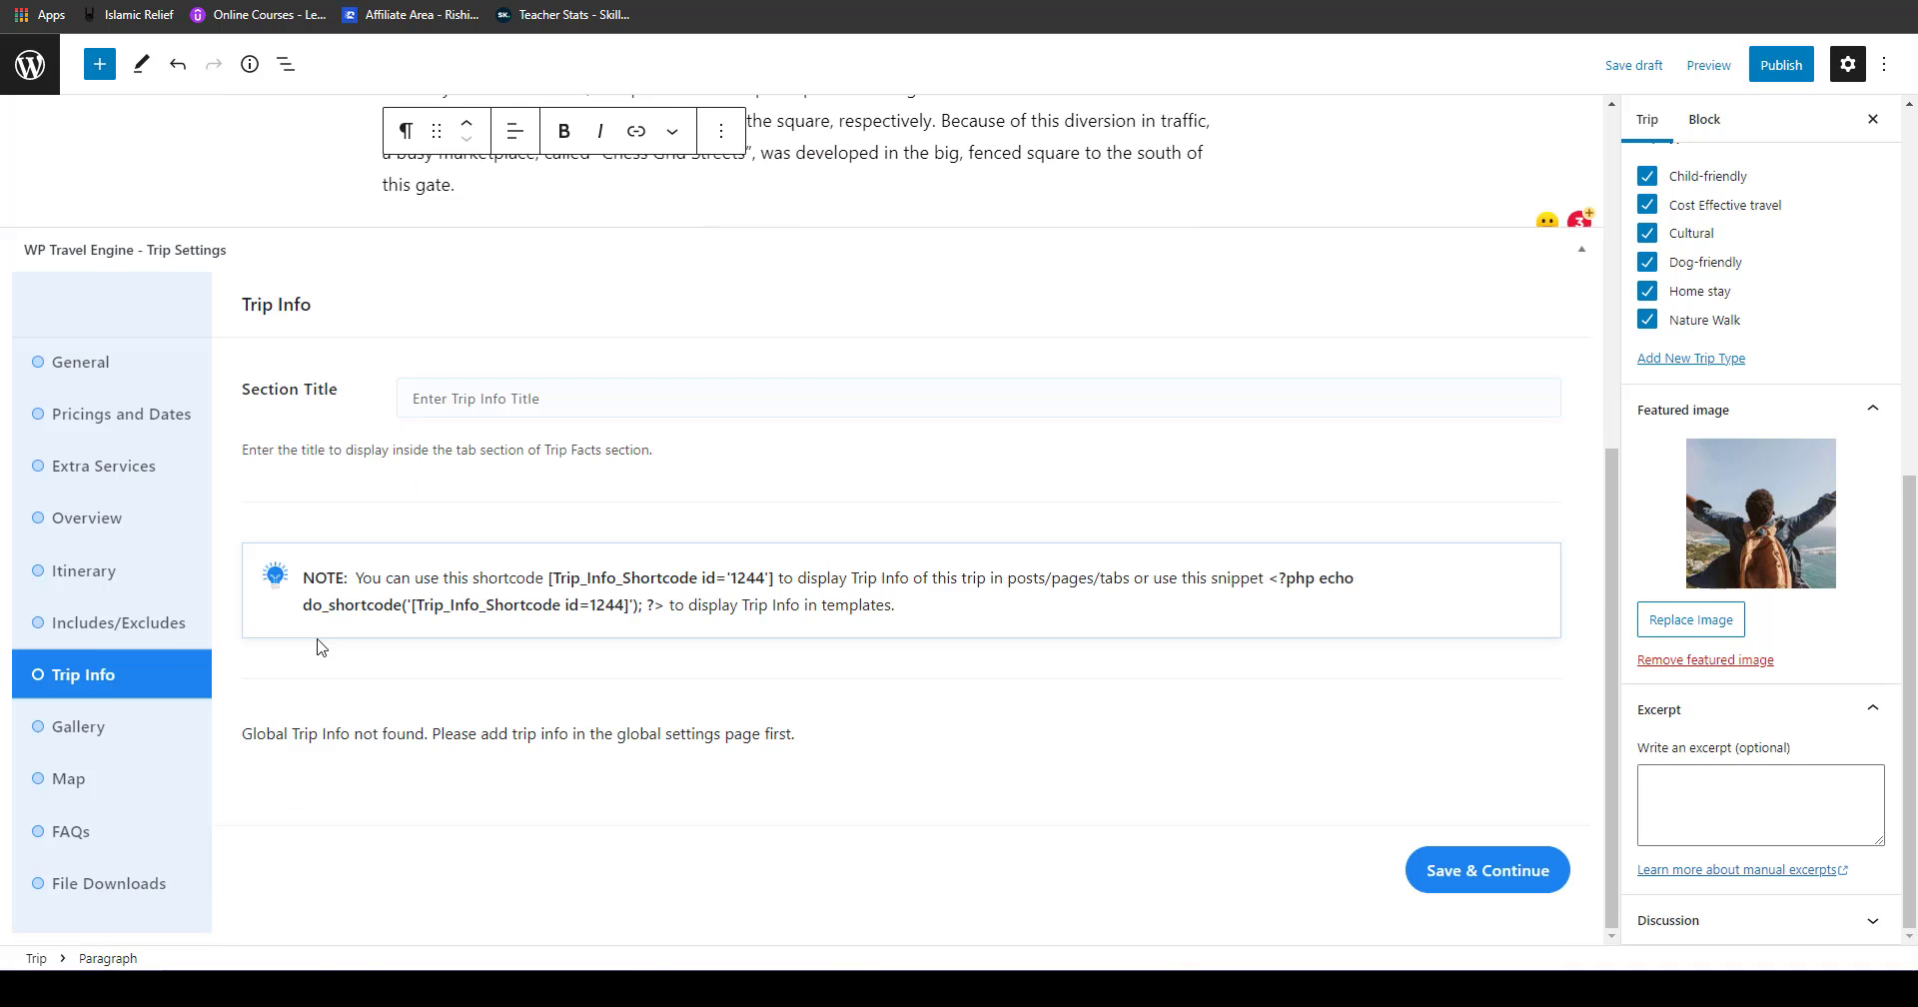
left_click(484, 408)
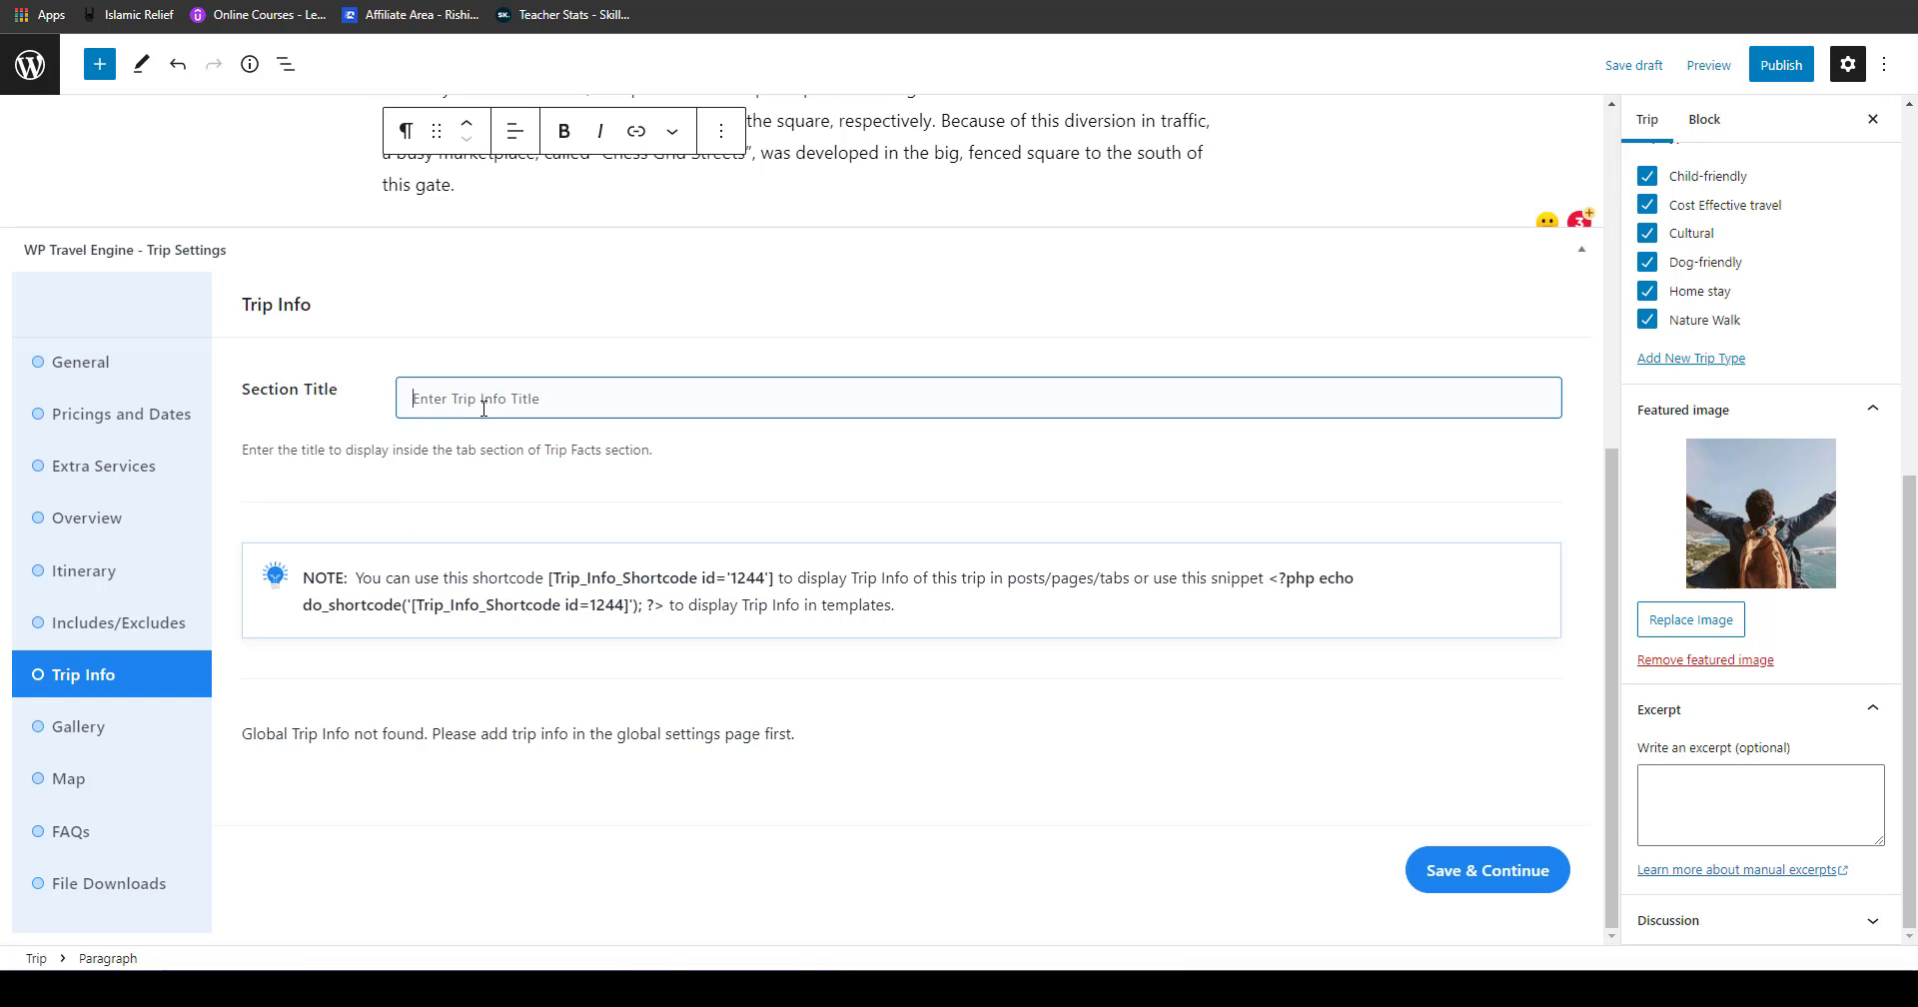
left_click(537, 421)
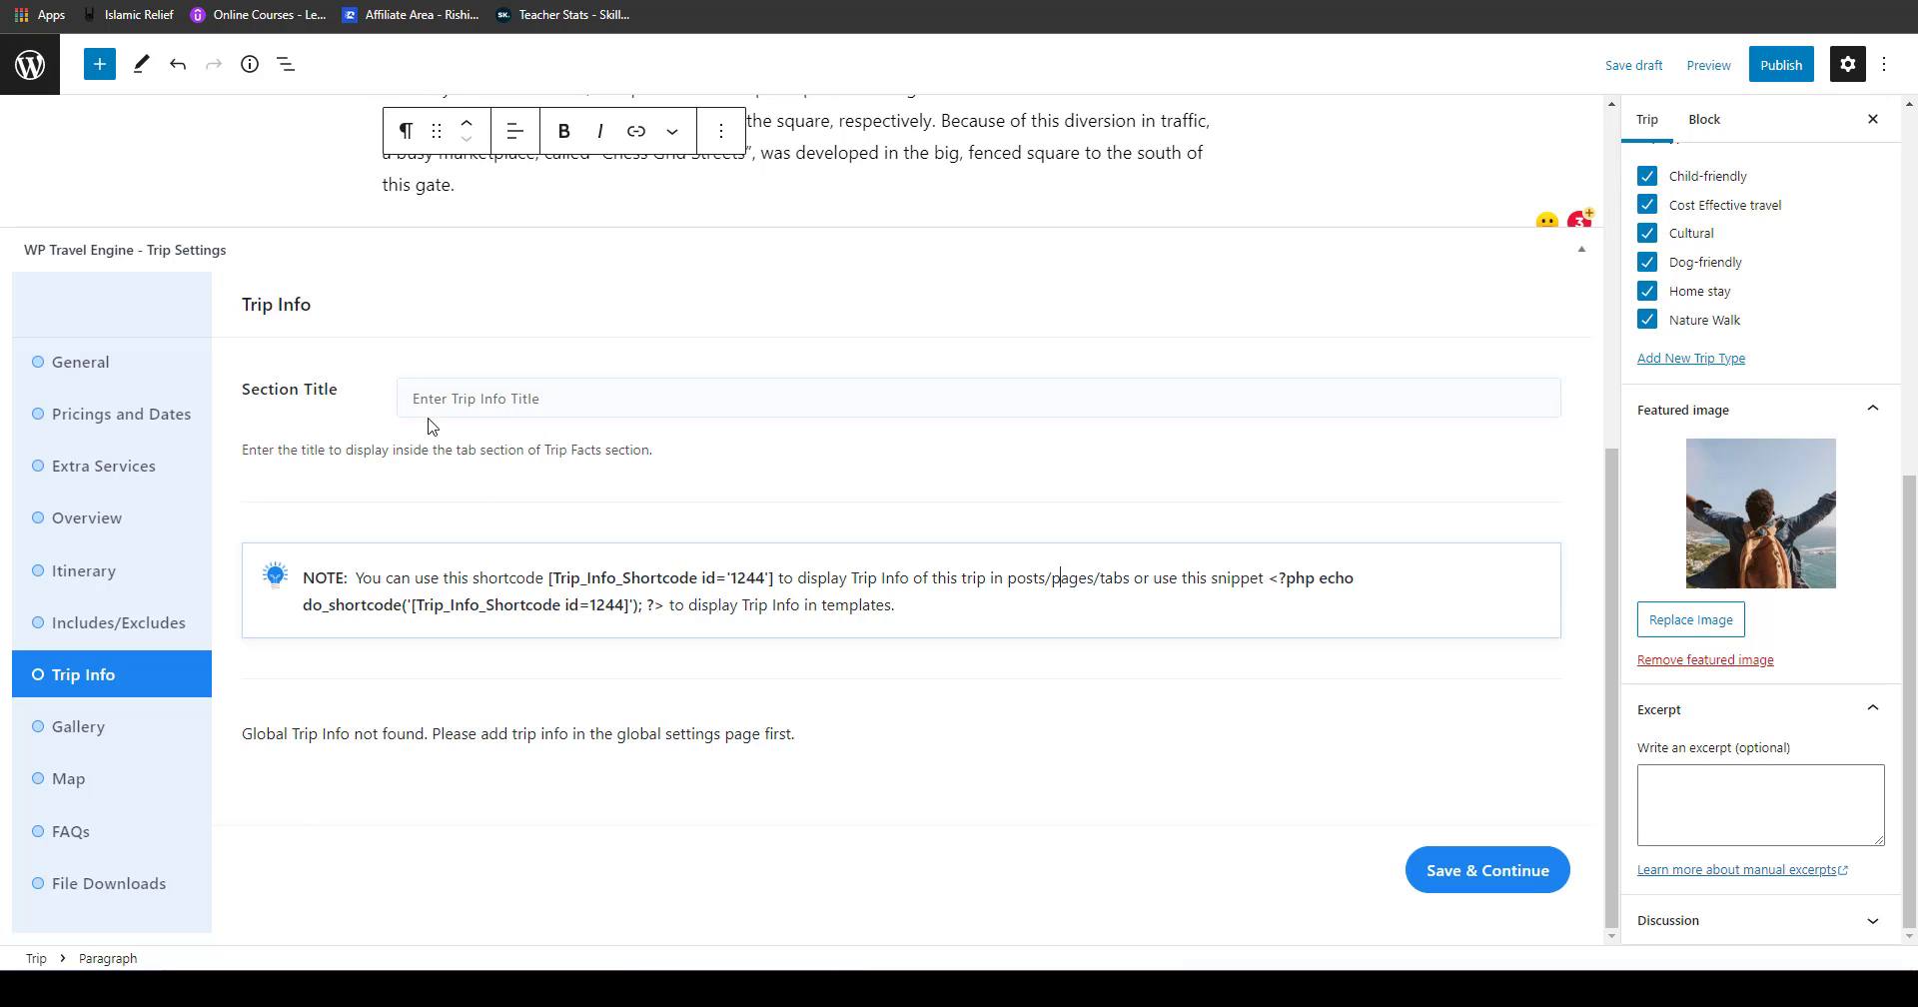
left_click_drag(422, 606, 627, 606)
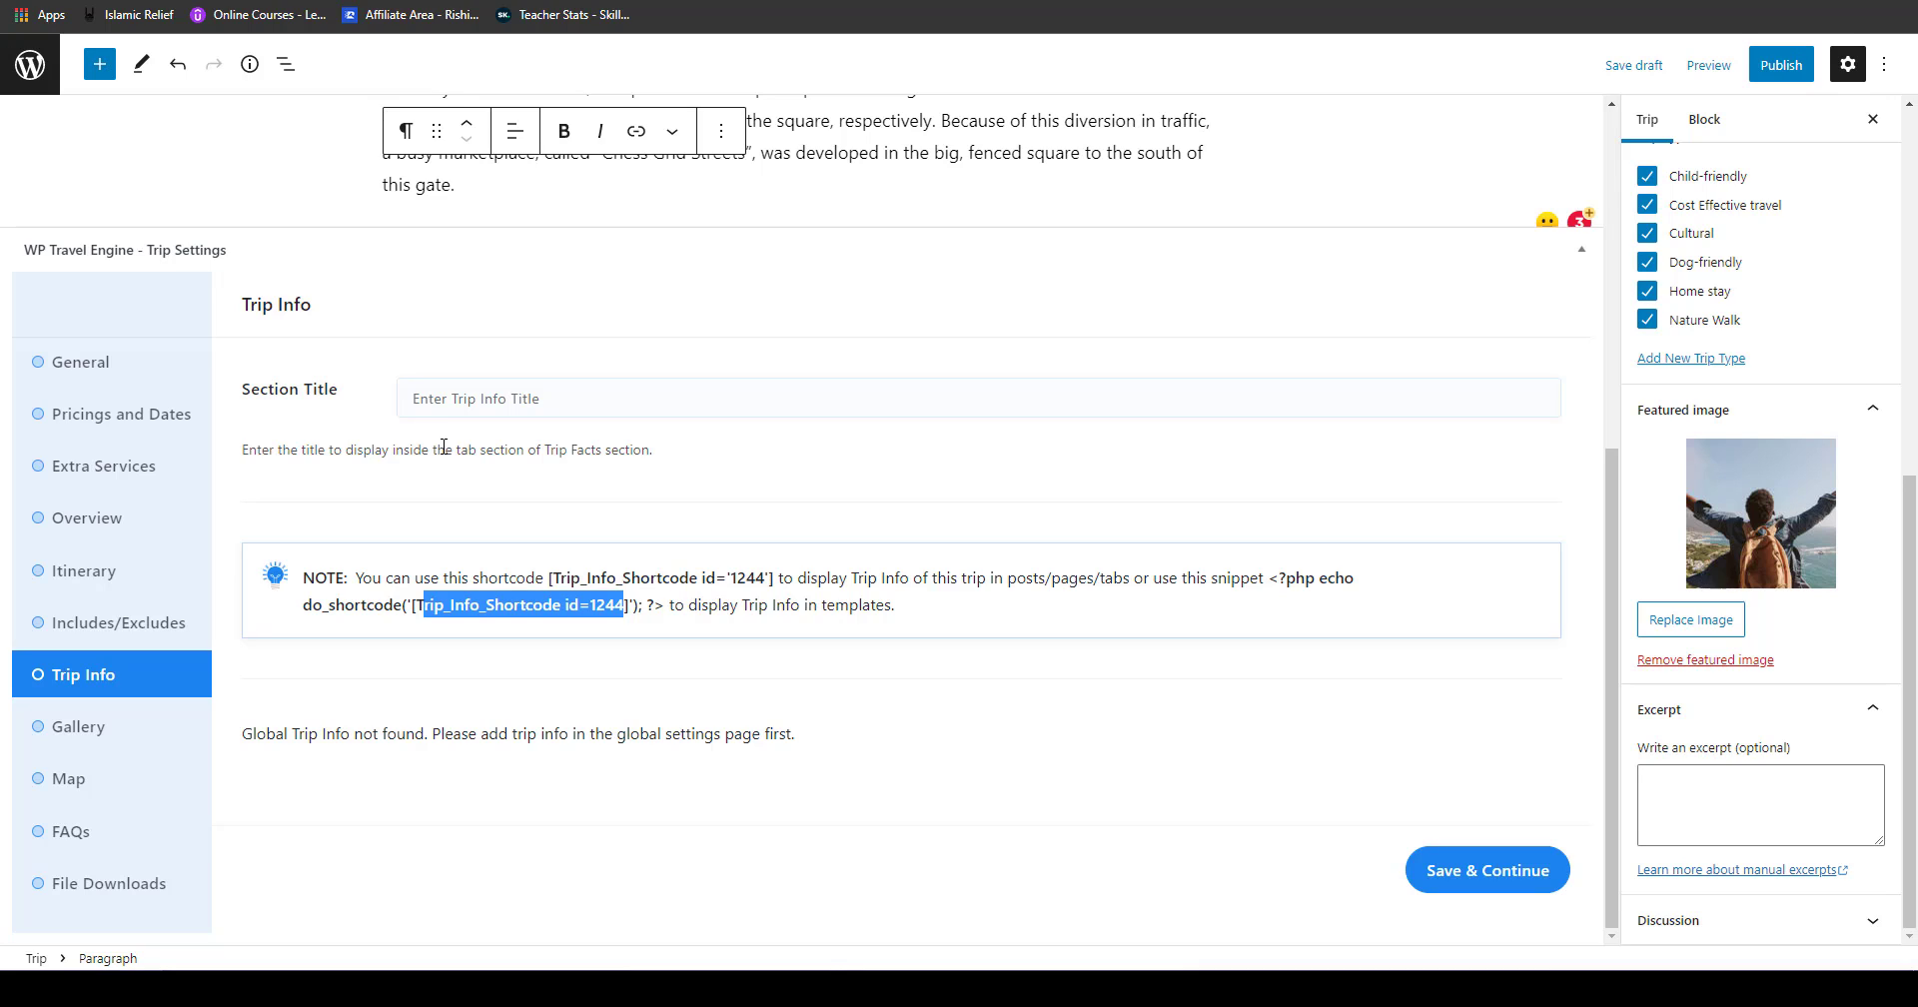
left_click(414, 605)
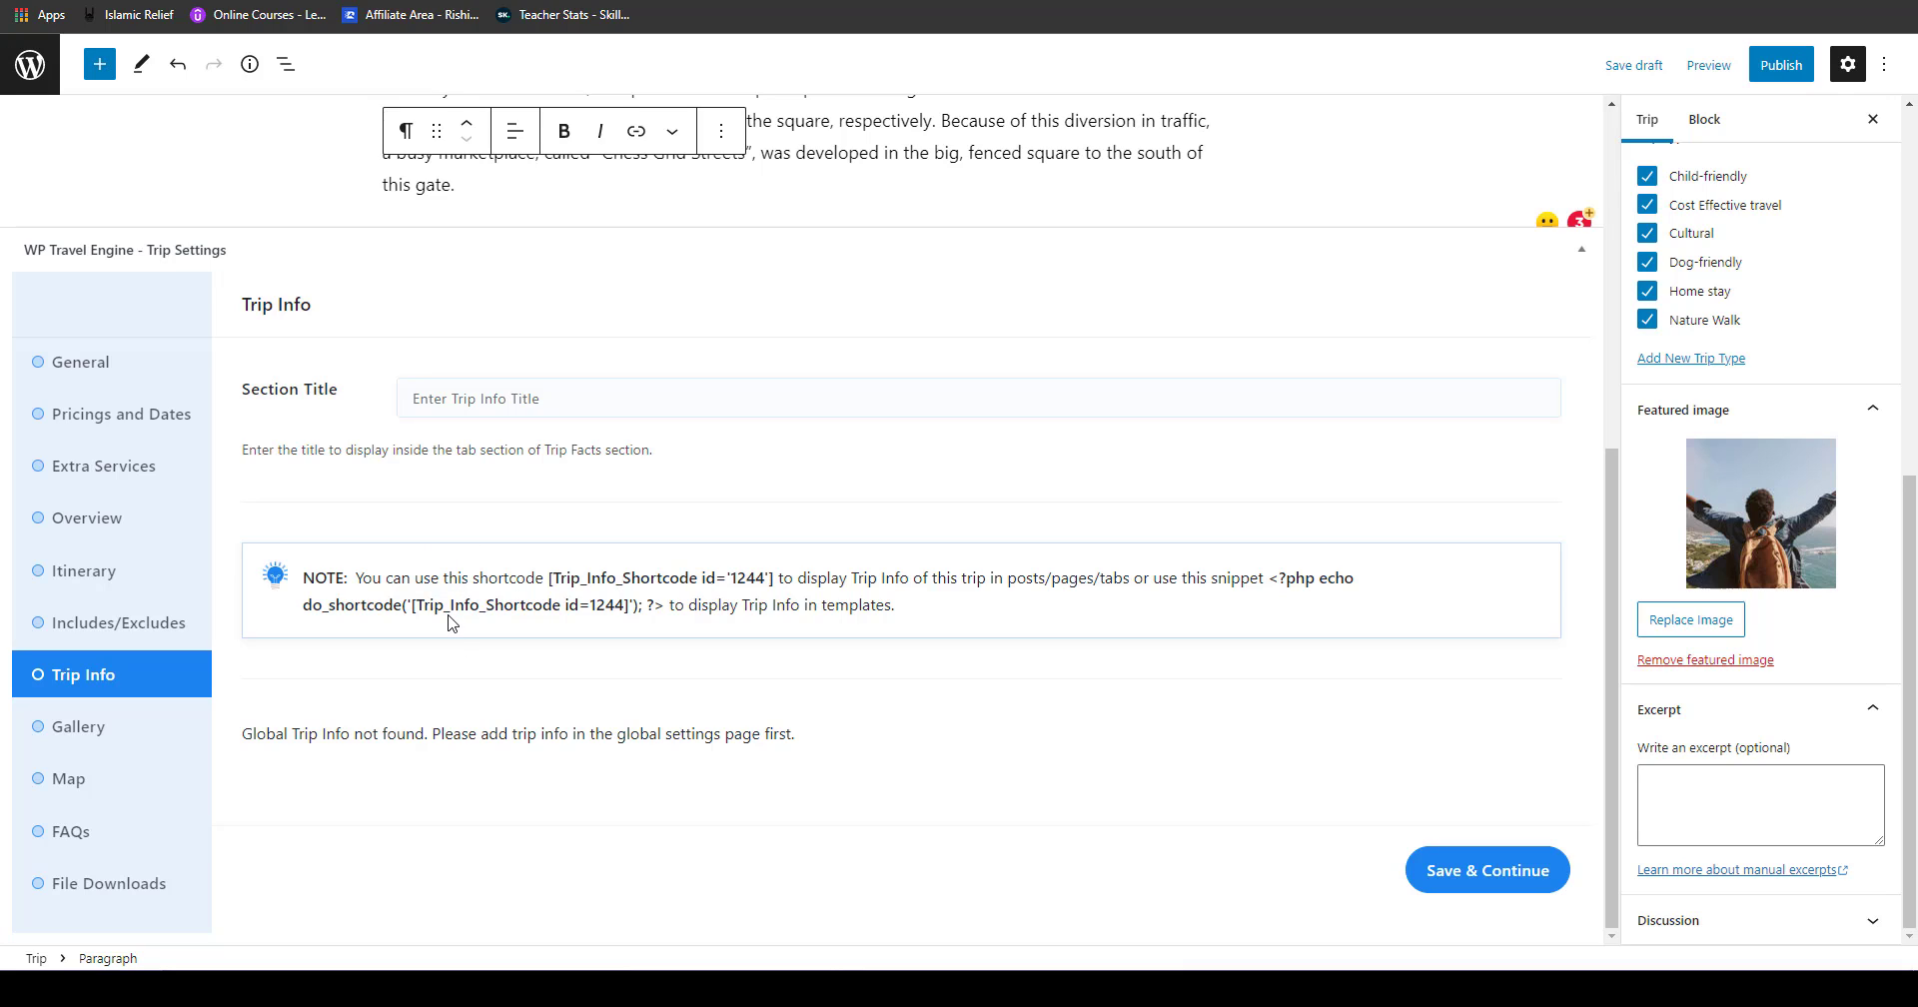
Step: Enable the image gallery in the trip's Gallery settings, leaving the video gallery off
left_click(164, 728)
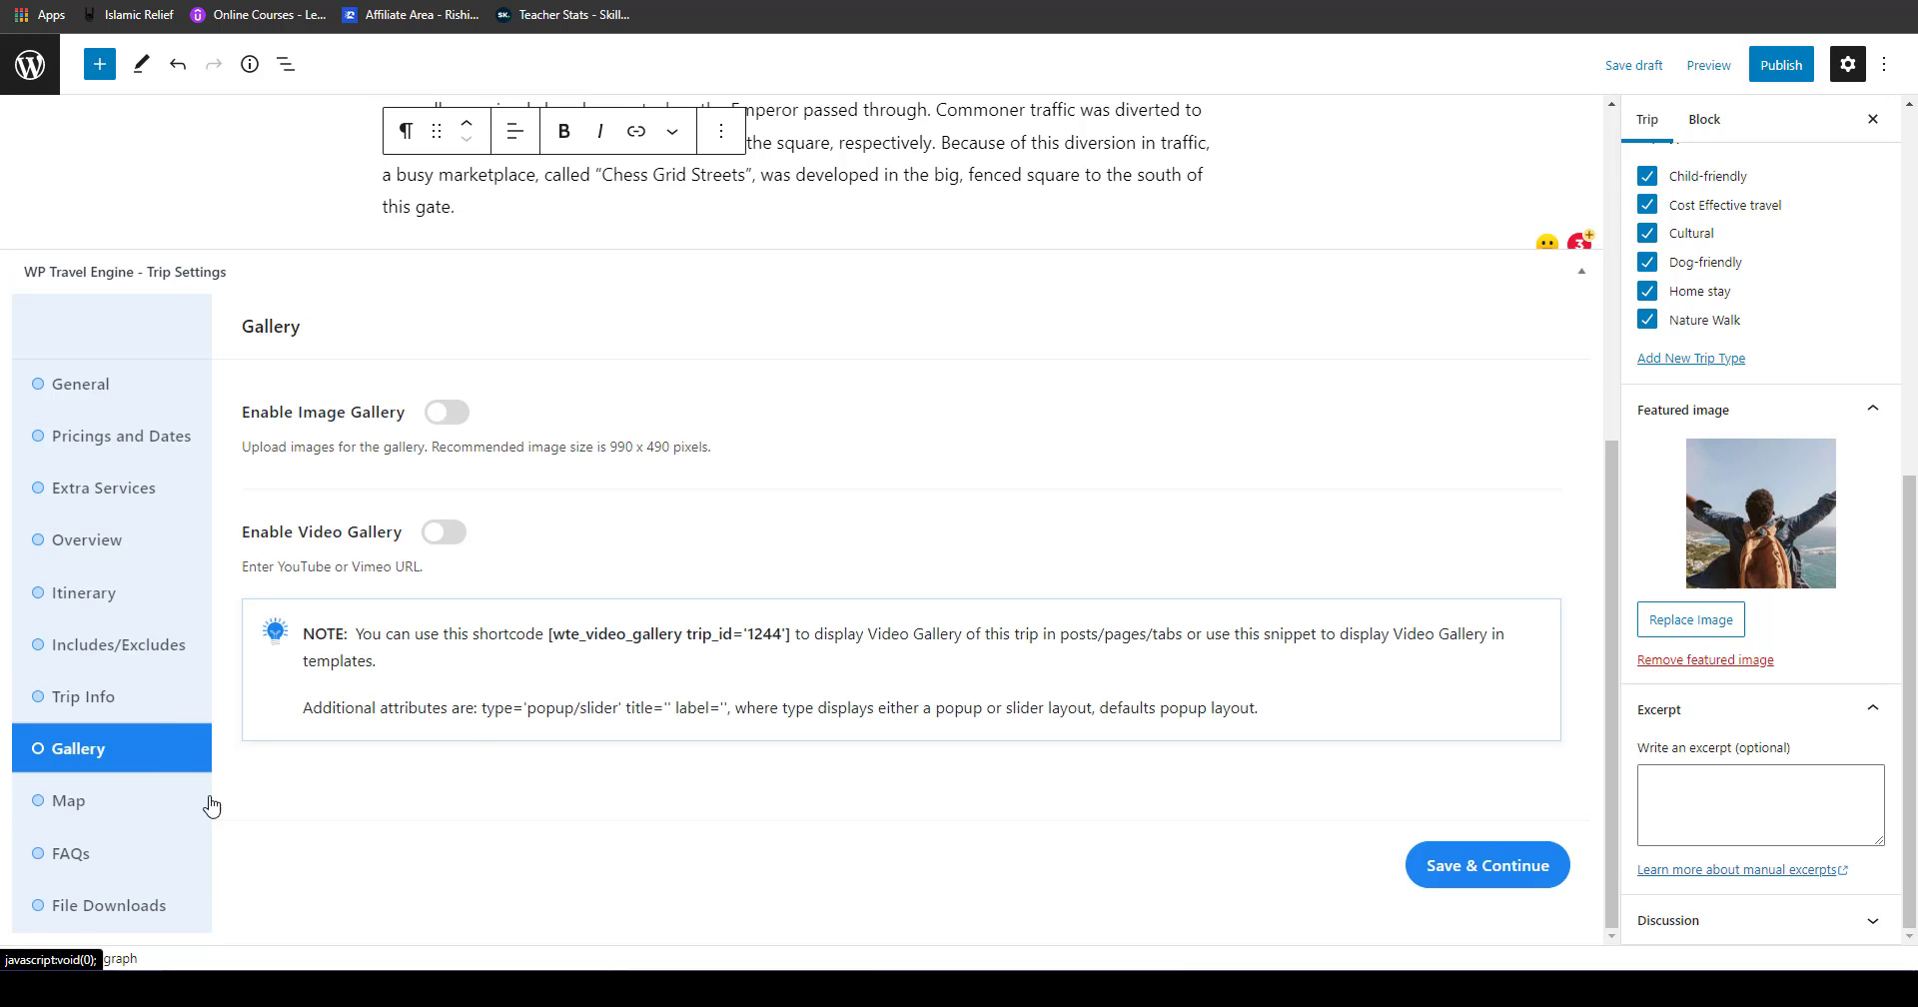
left_click(449, 537)
left_click(447, 536)
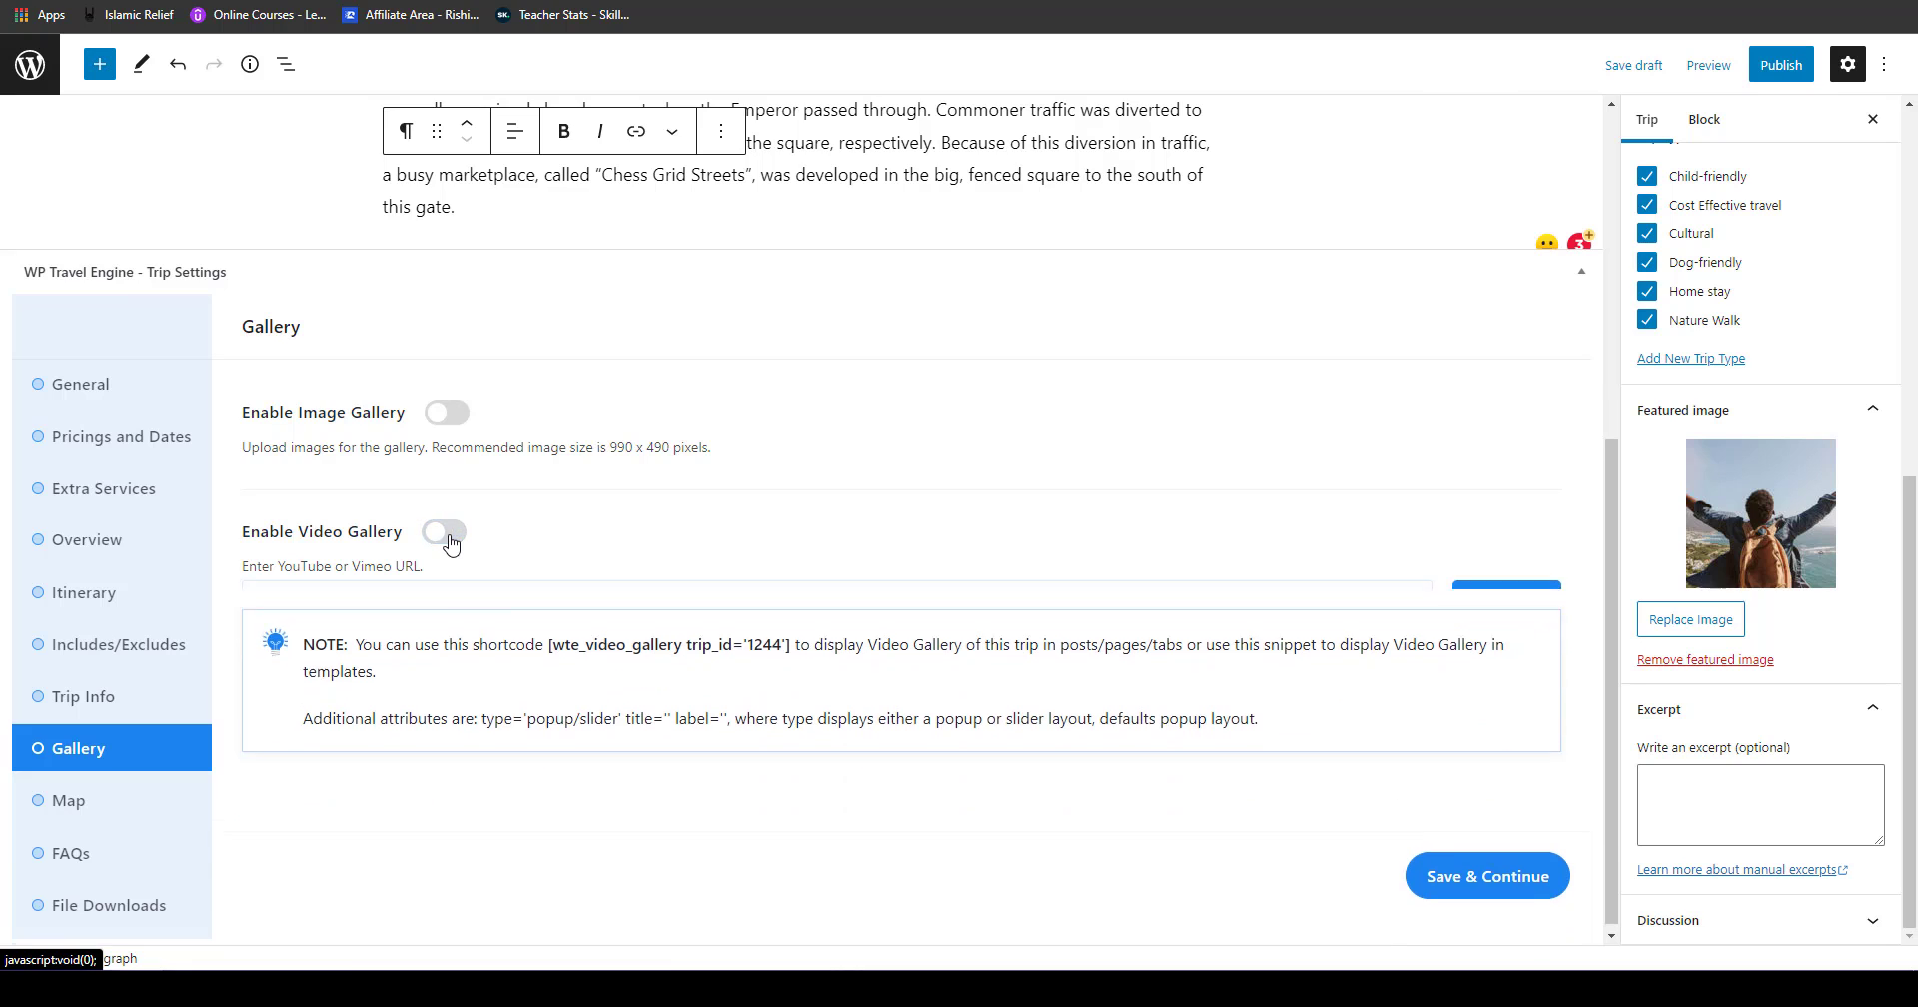
left_click(440, 418)
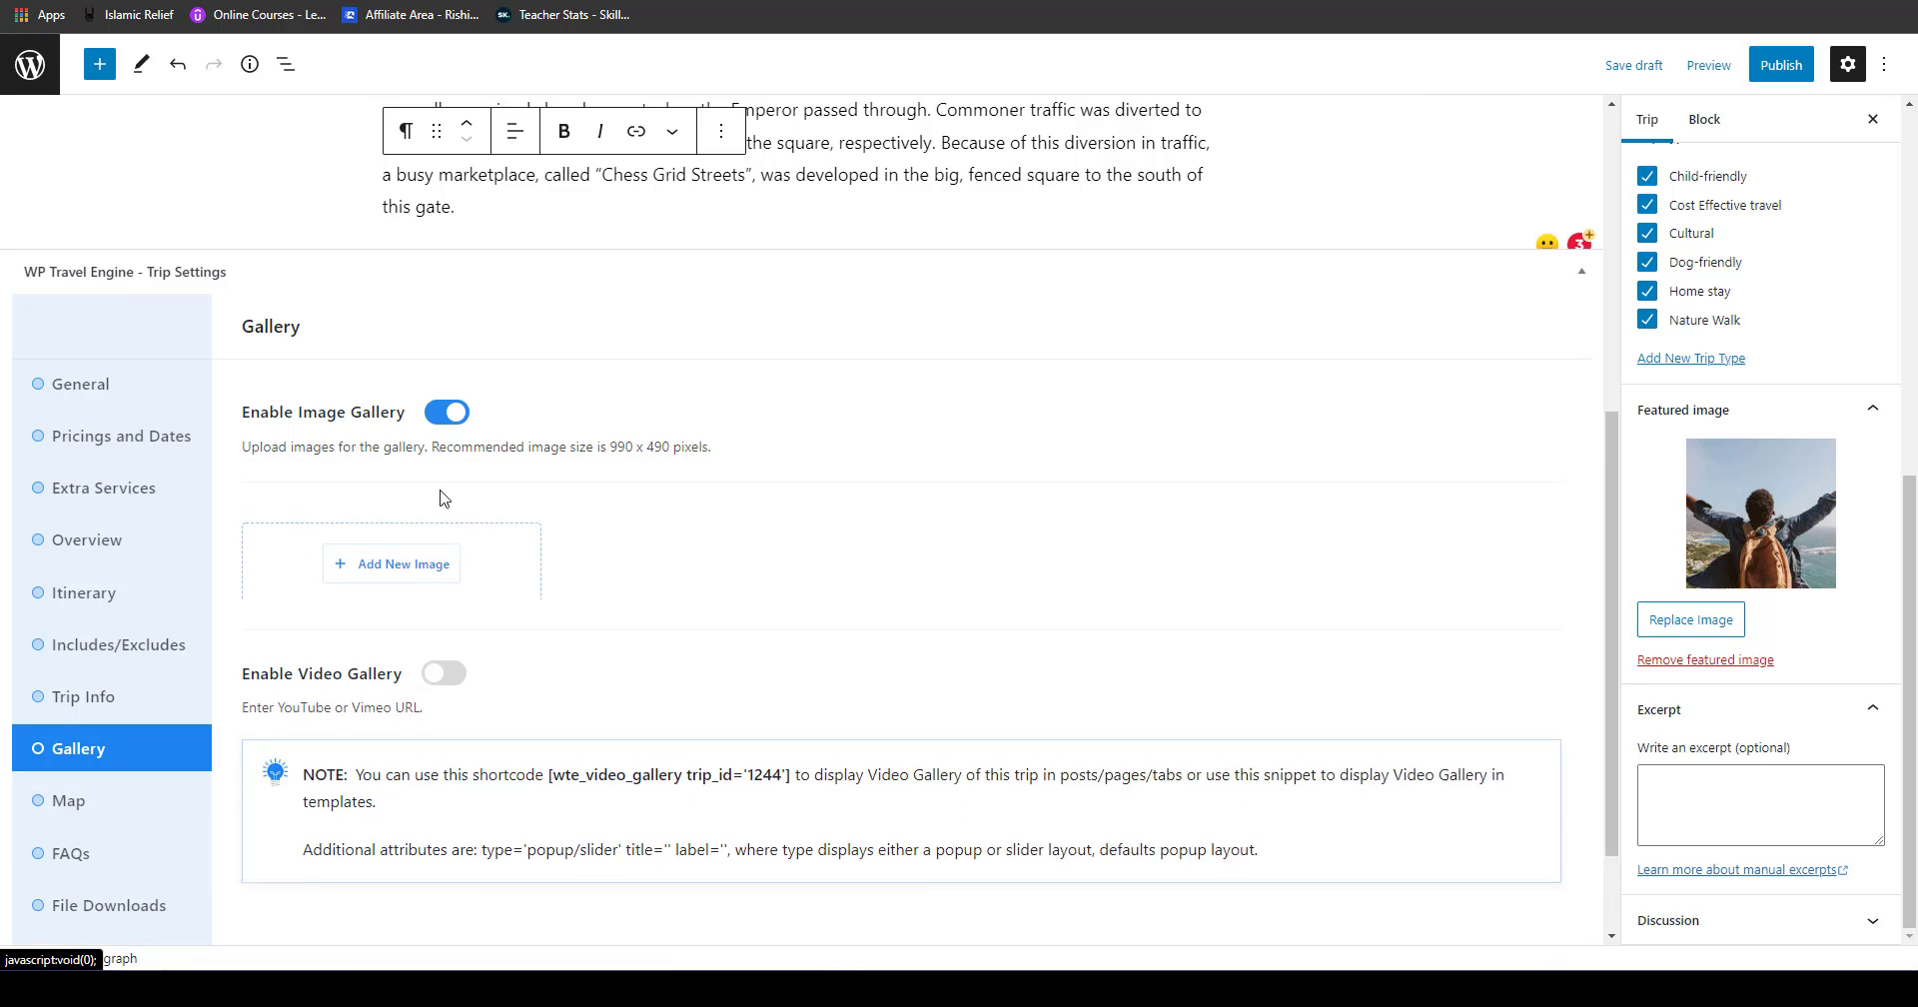
Step: Upload images 01 to 06 from the computer, add them all to the trip's gallery, and try to save the settings
left_click(428, 576)
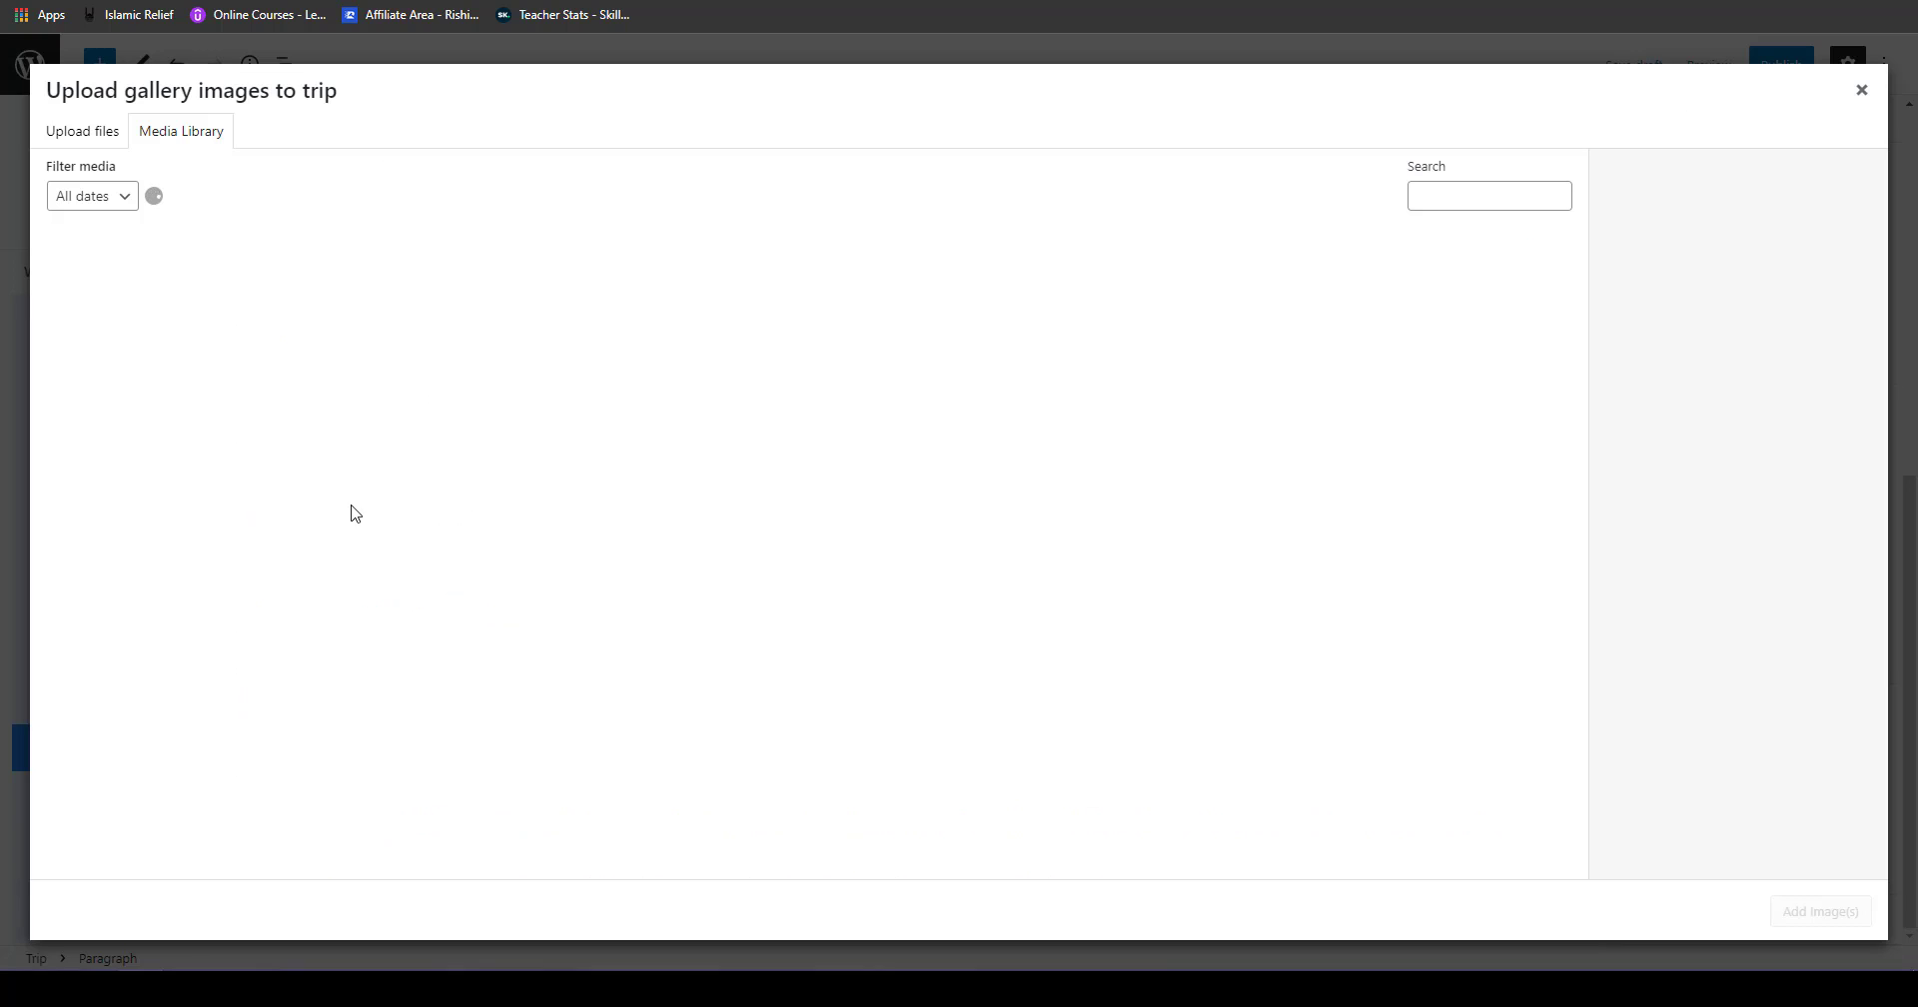
left_click(85, 132)
left_click(954, 474)
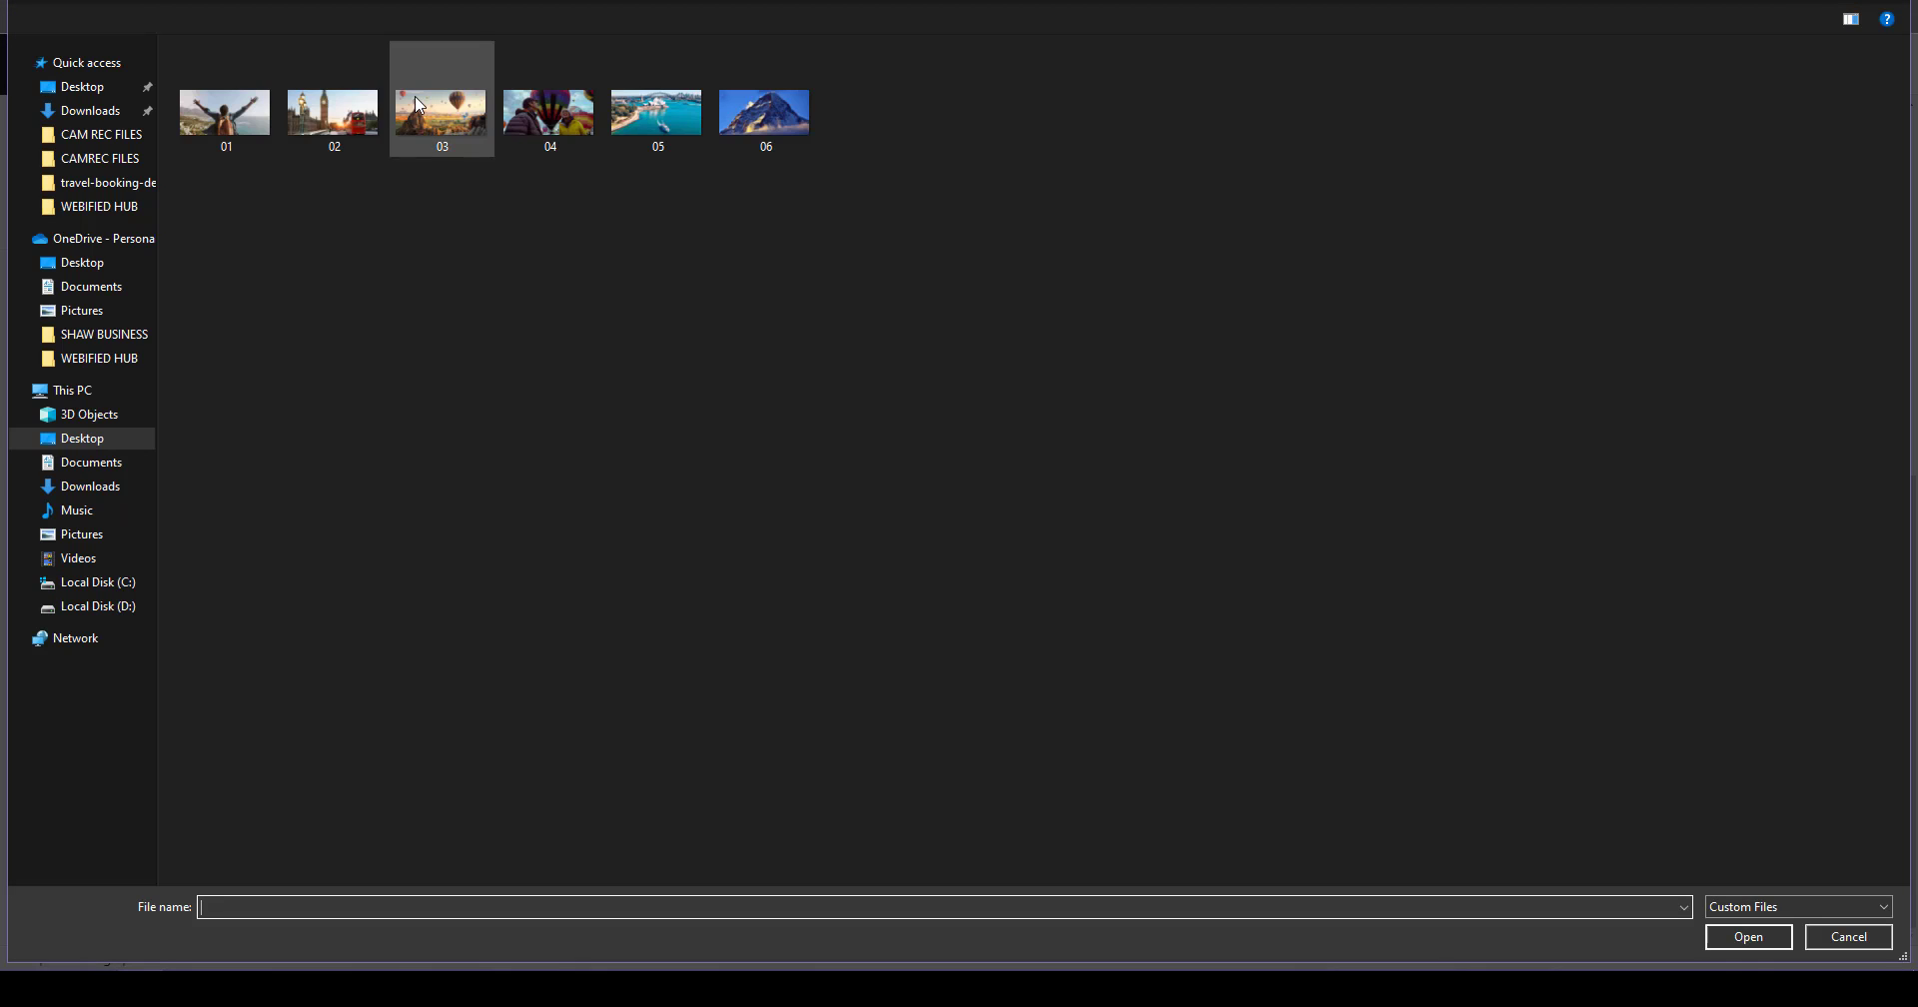
left_click_drag(240, 180, 759, 80)
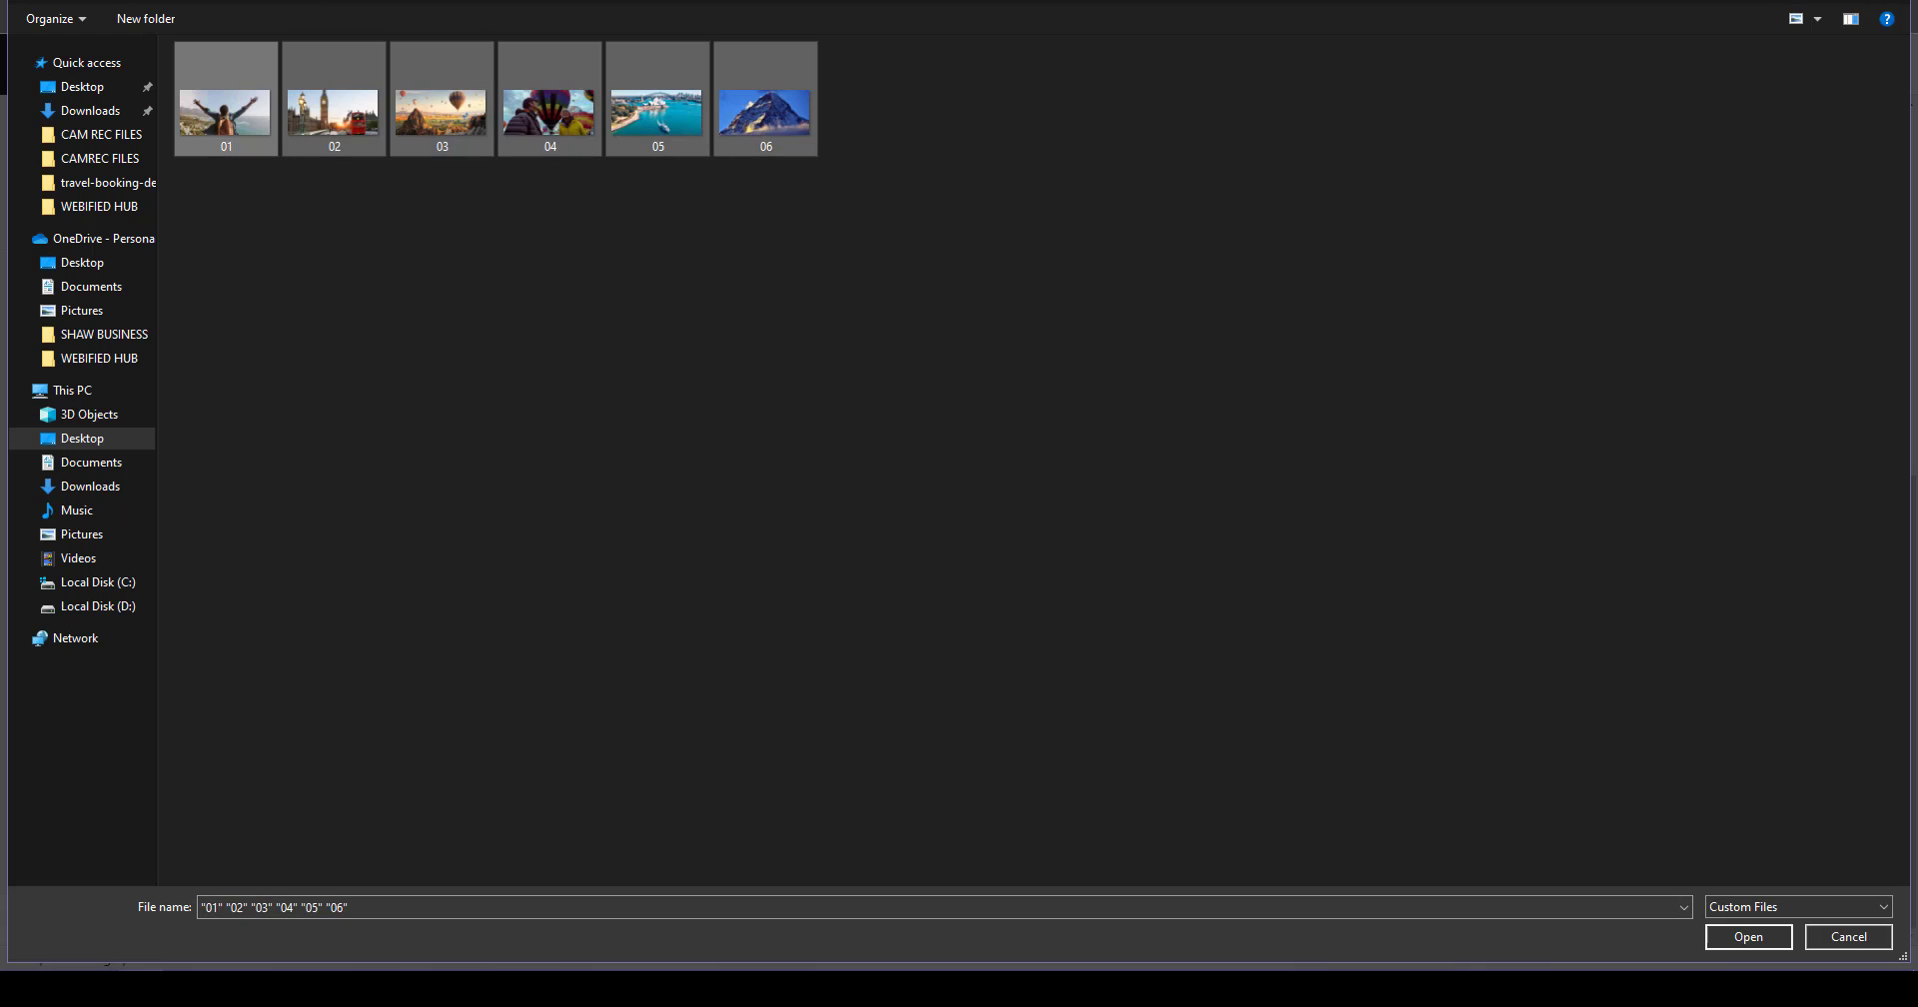
left_click(1753, 937)
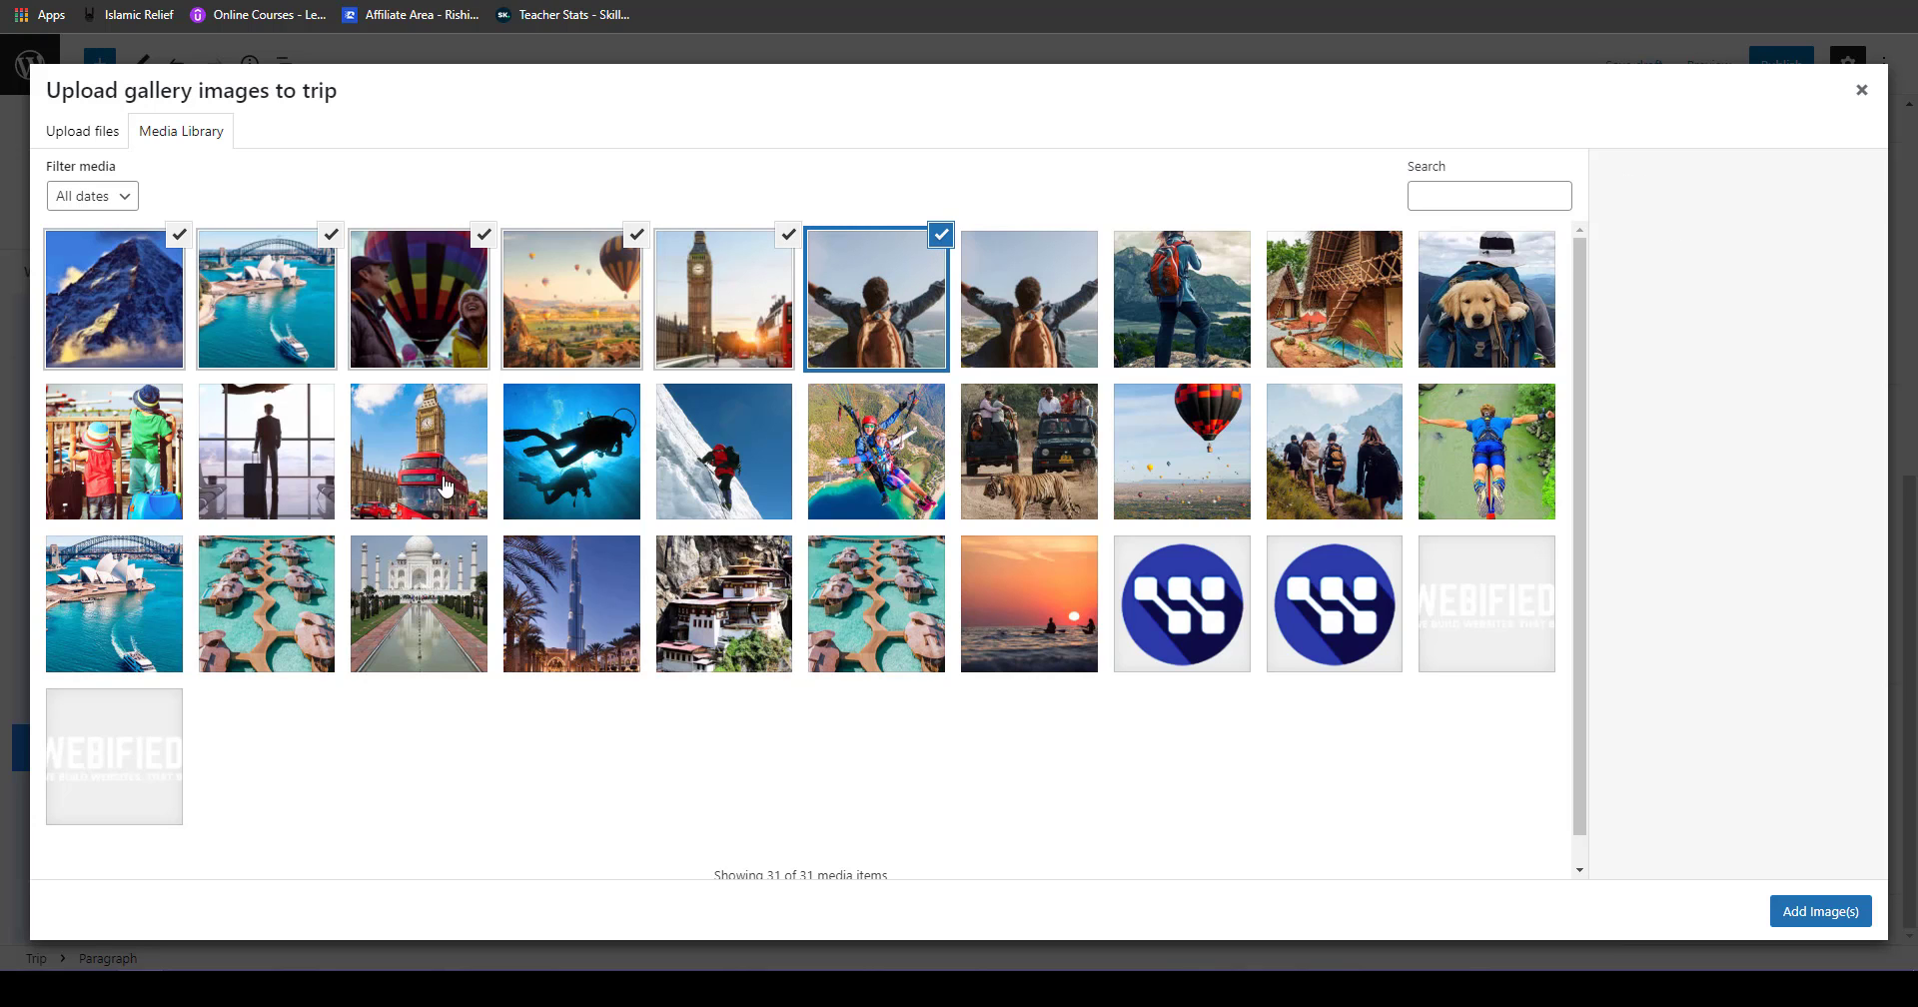
left_click(1820, 911)
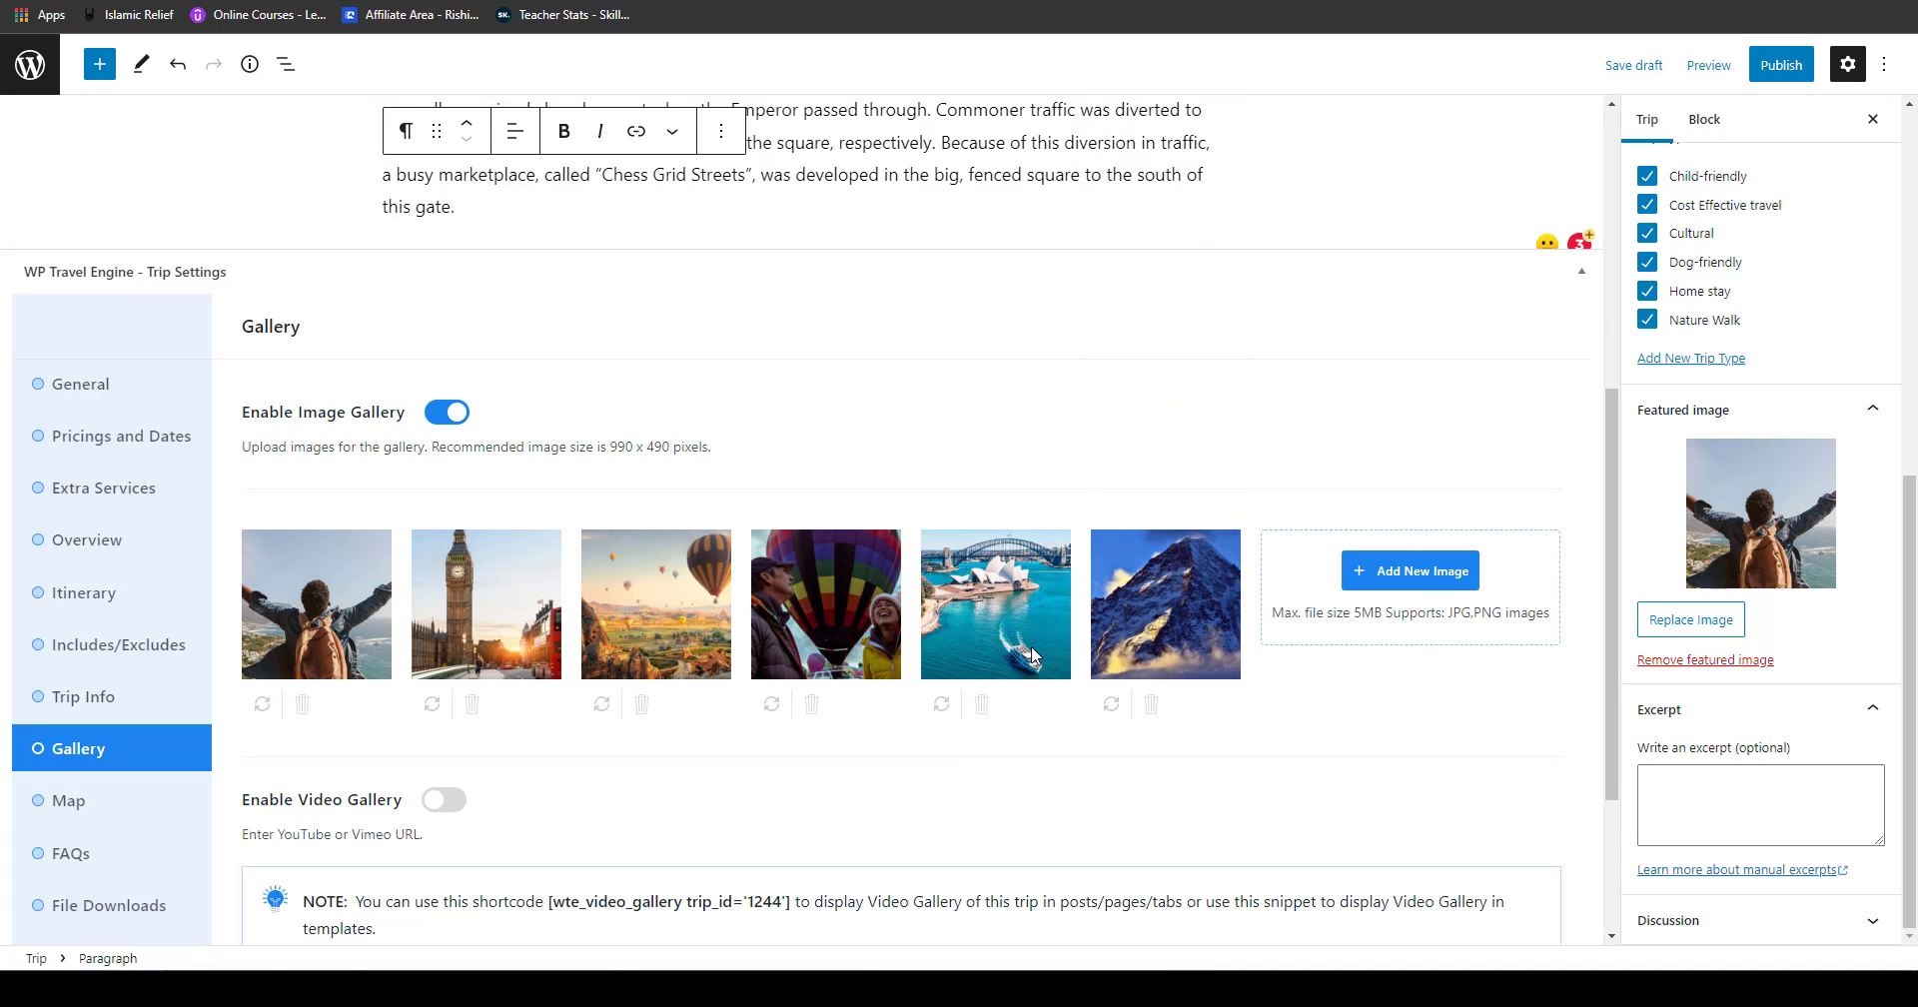
scroll(640, 679, "down", 3)
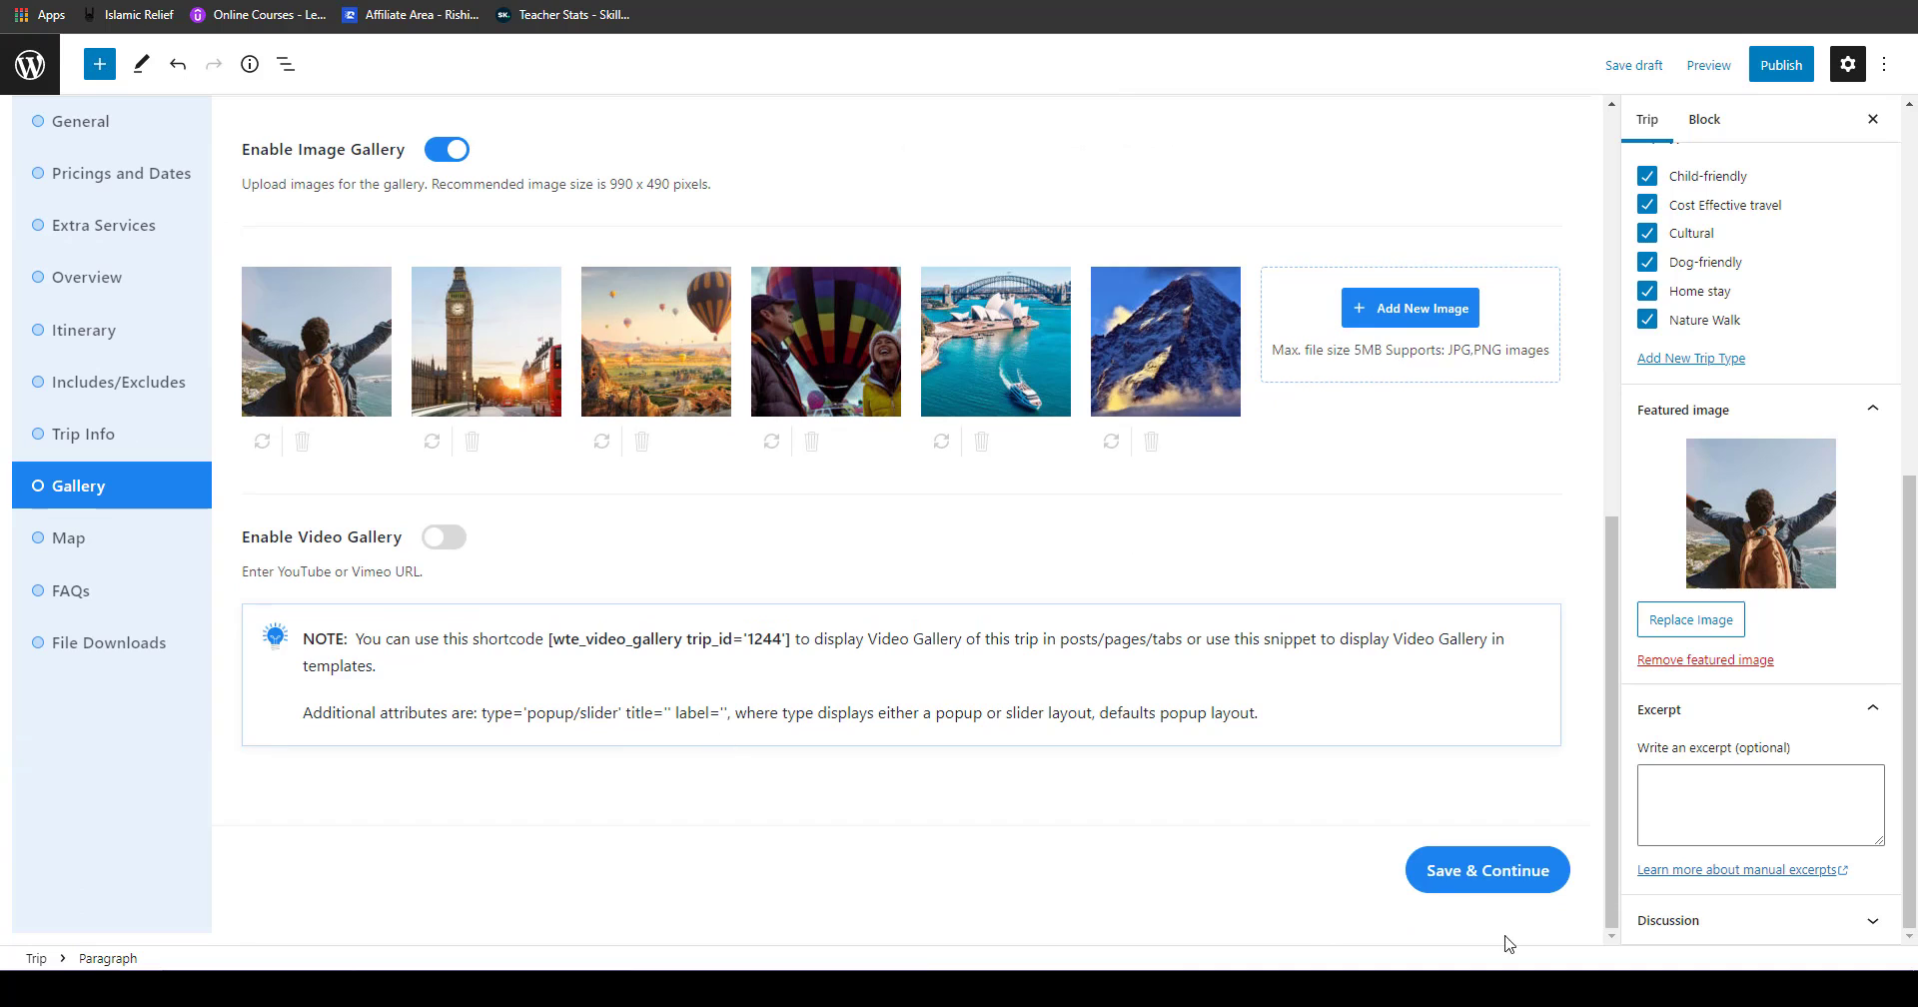
left_click(1477, 880)
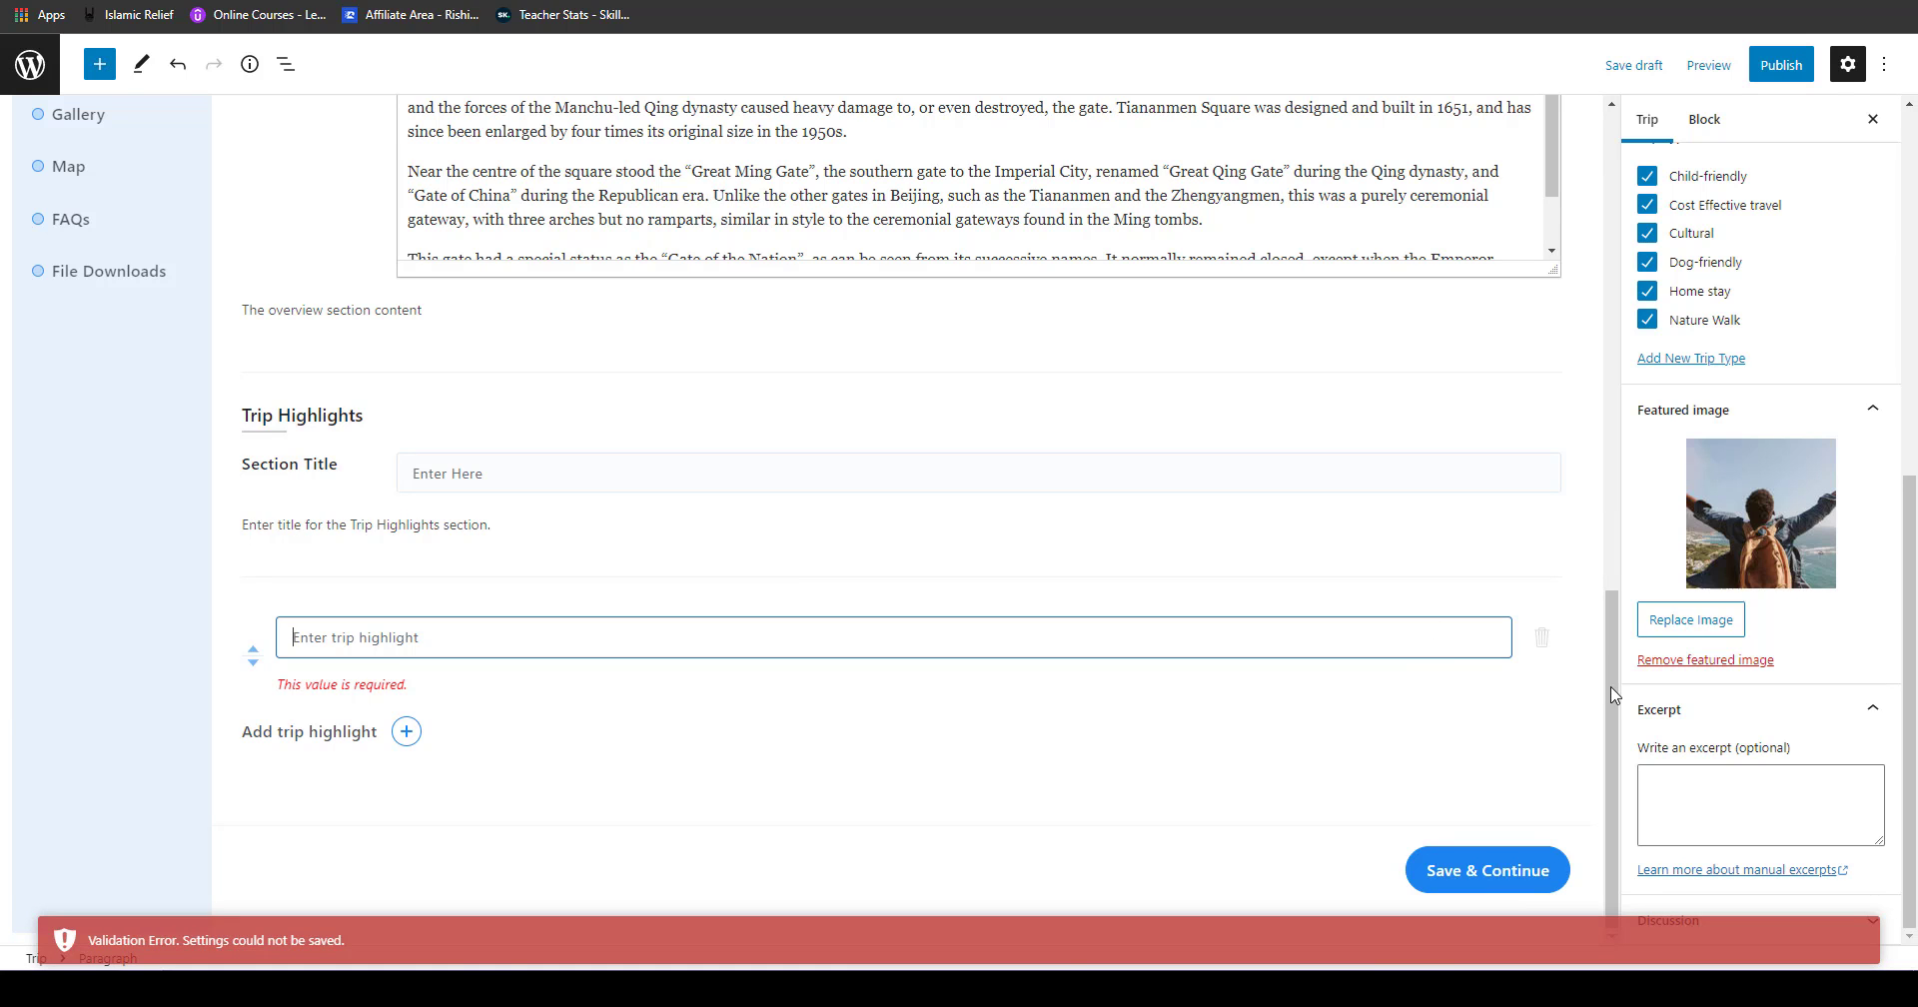
Step: Copy the first itinerary title, "Kathmandu to Pokhara (By flight or Bus)", from the demo trip page into the Day 1 itinerary title
left_click_drag(1610, 687, 1611, 439)
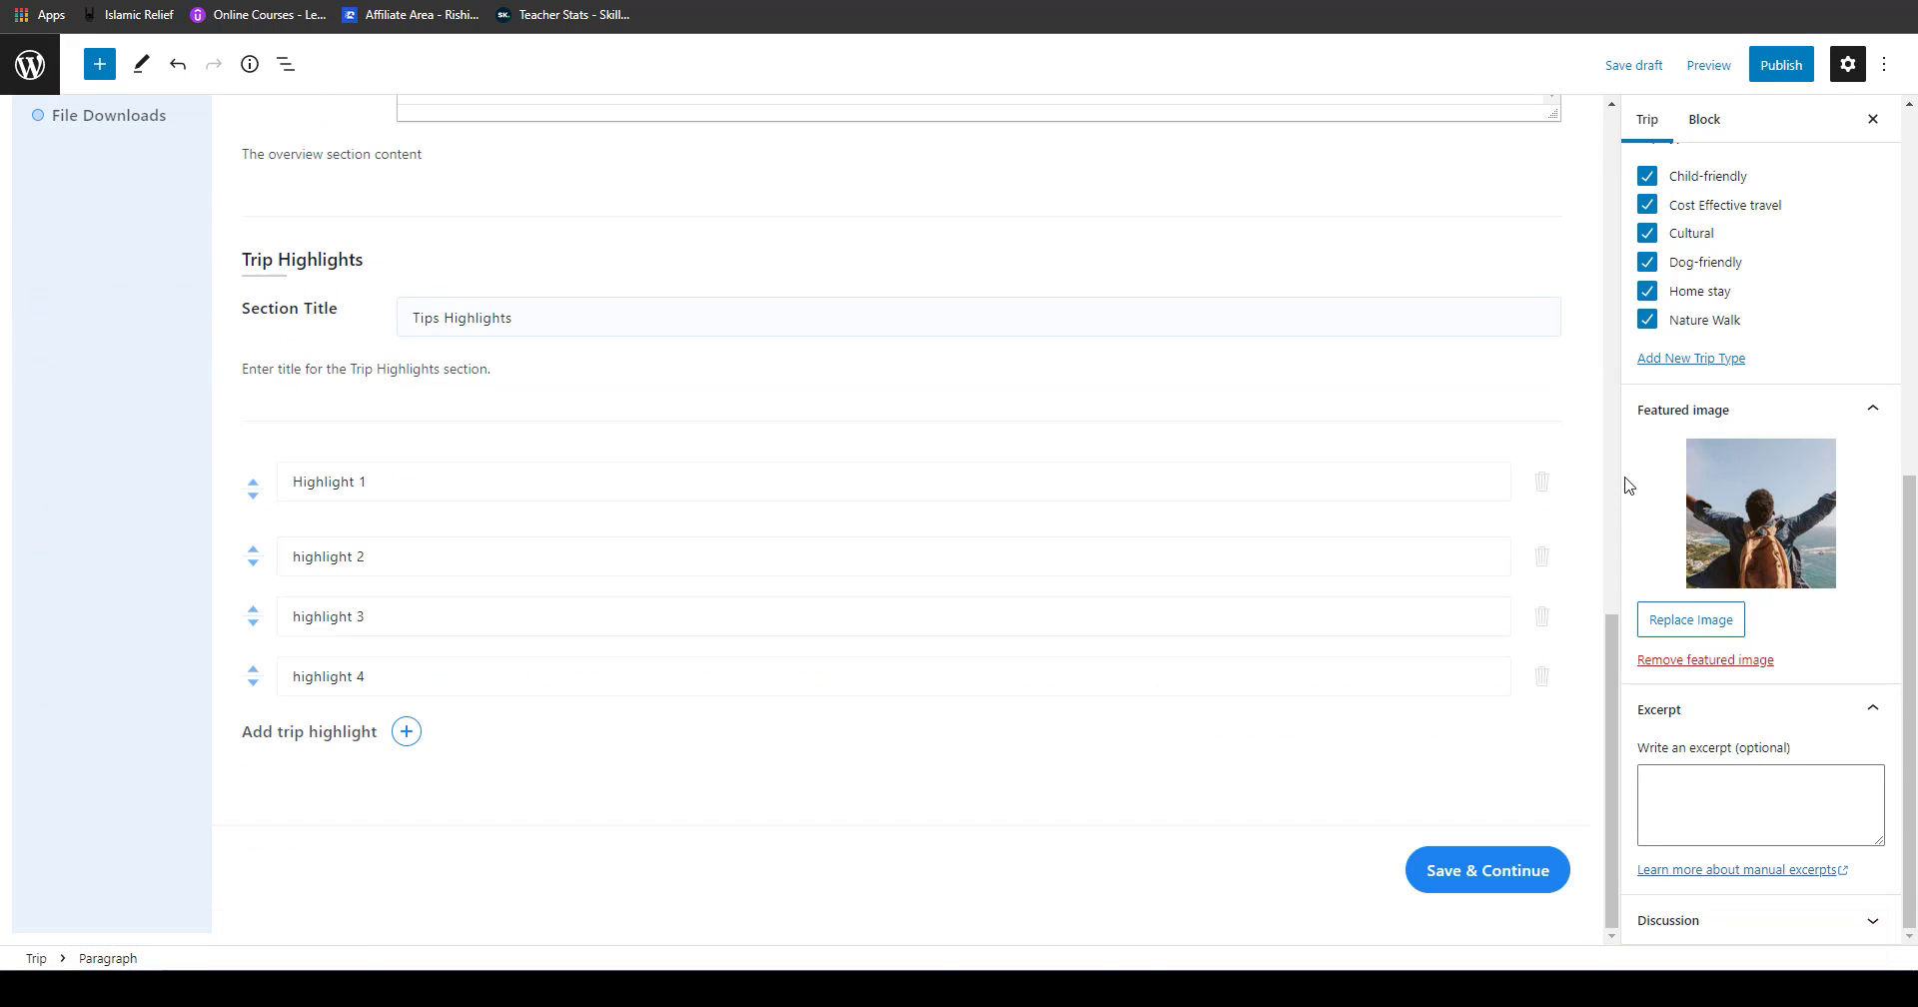
left_click_drag(1612, 690, 1612, 482)
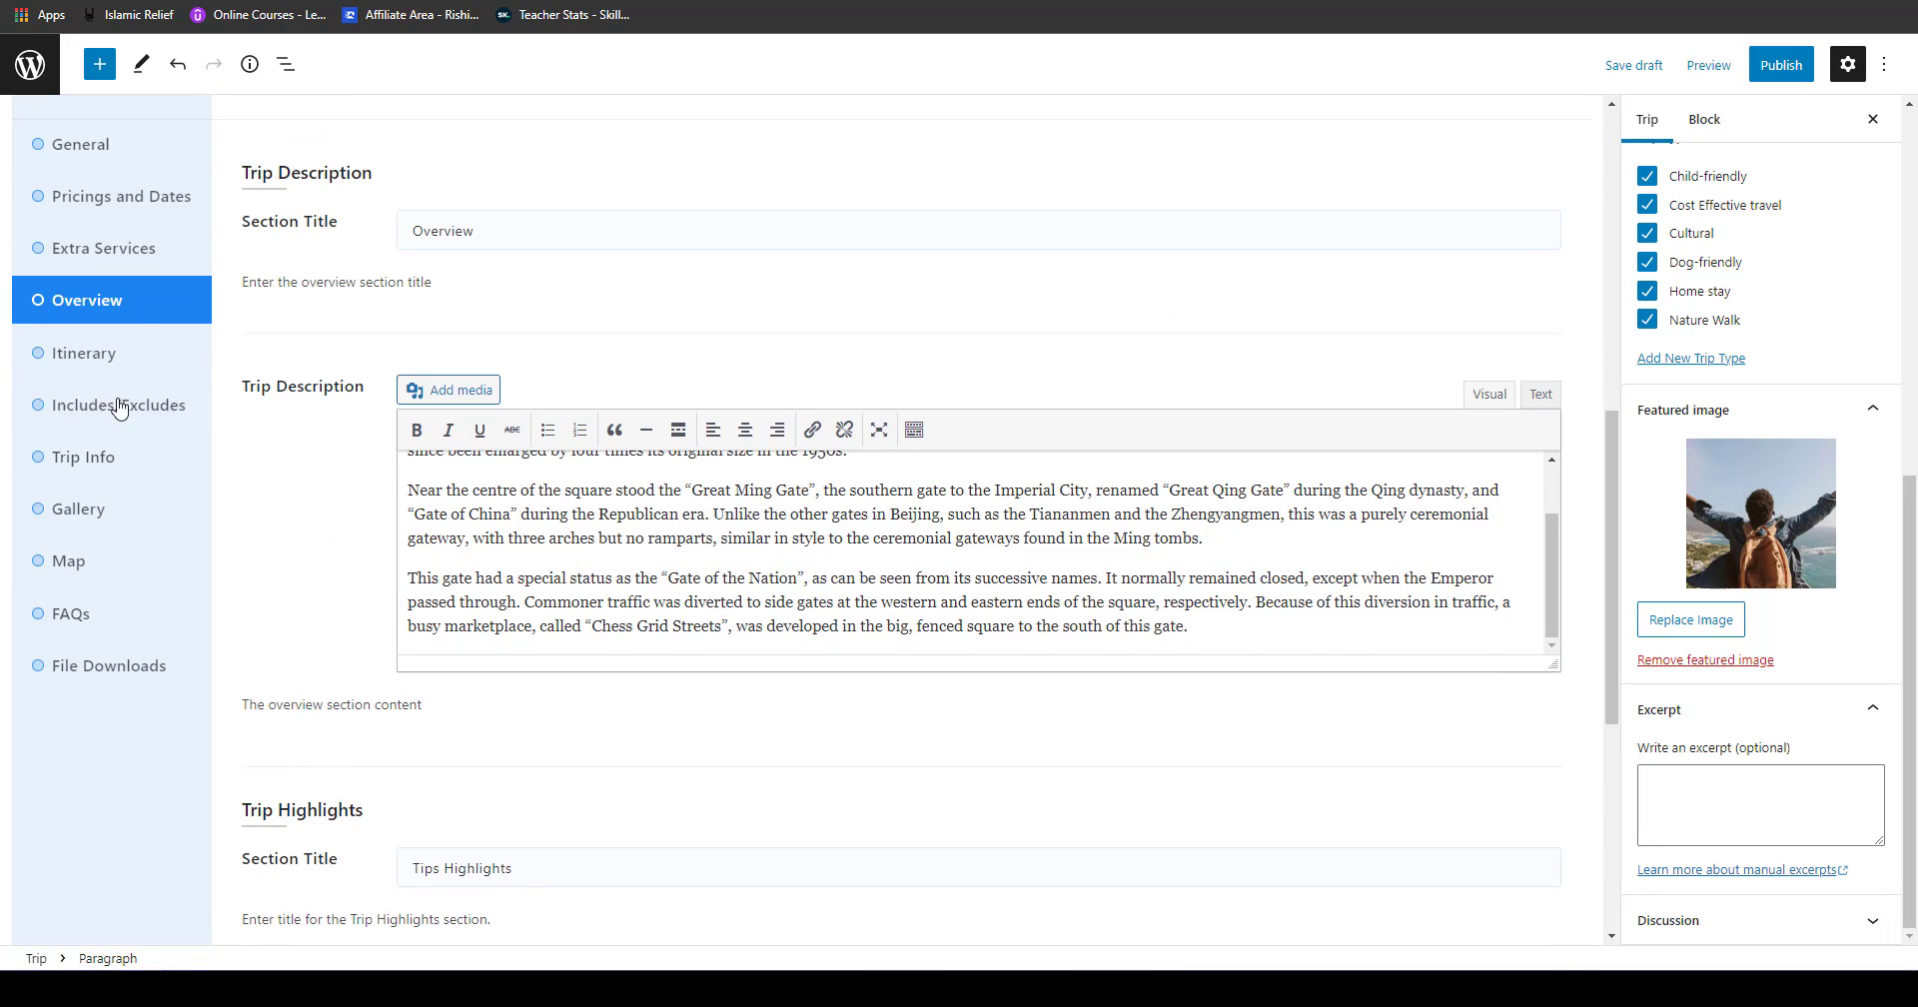
left_click(119, 358)
left_click(355, 483)
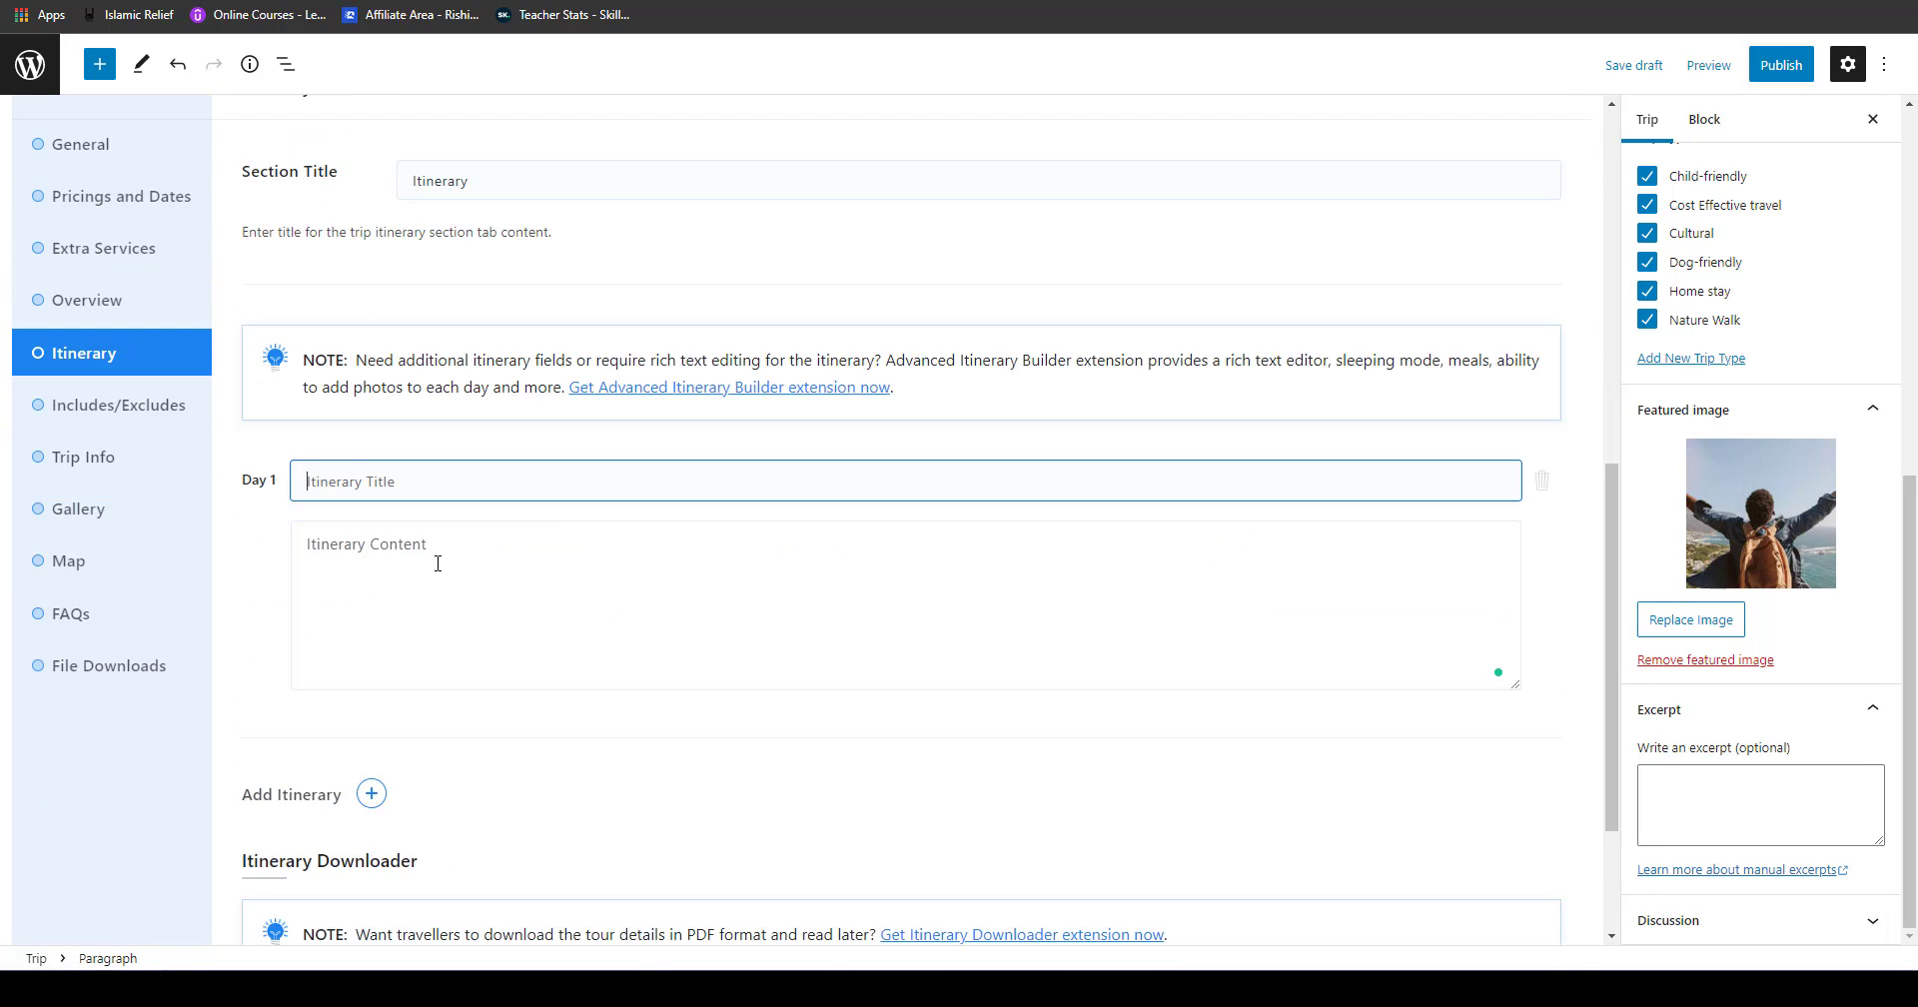
left_click(446, 545)
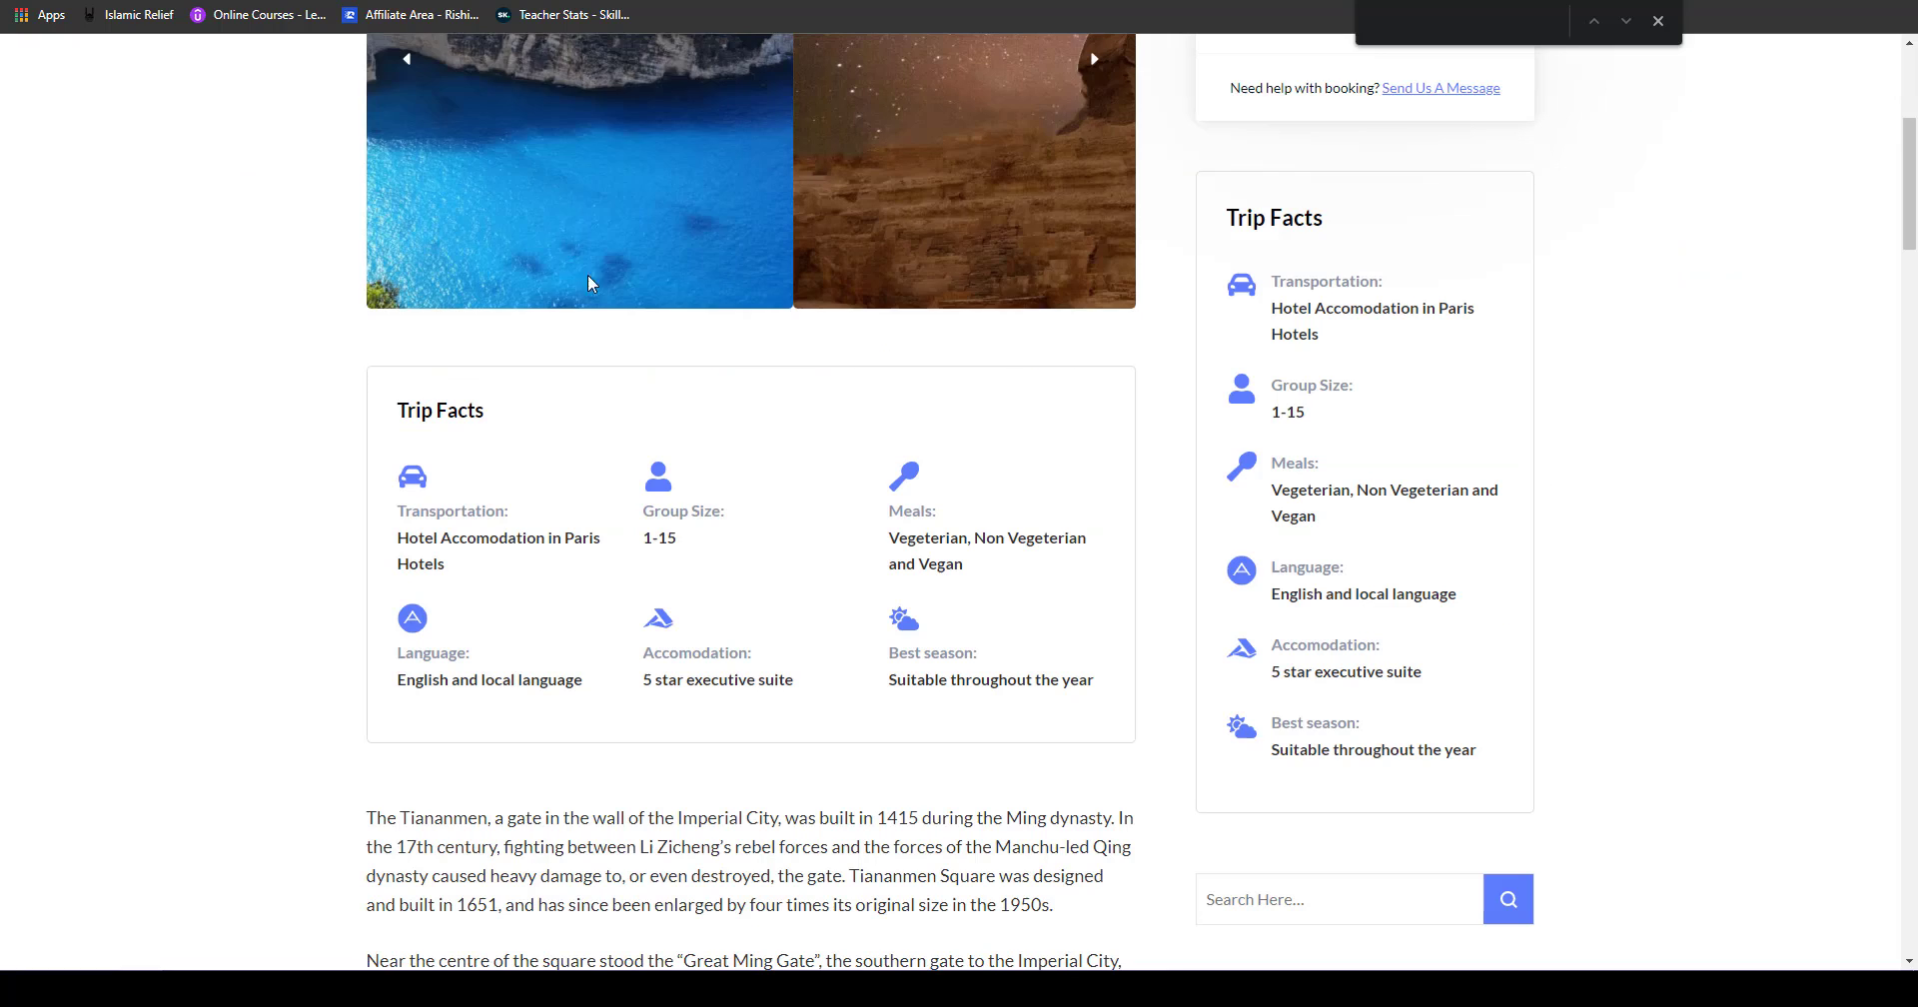
scroll(590, 689, "down", 12)
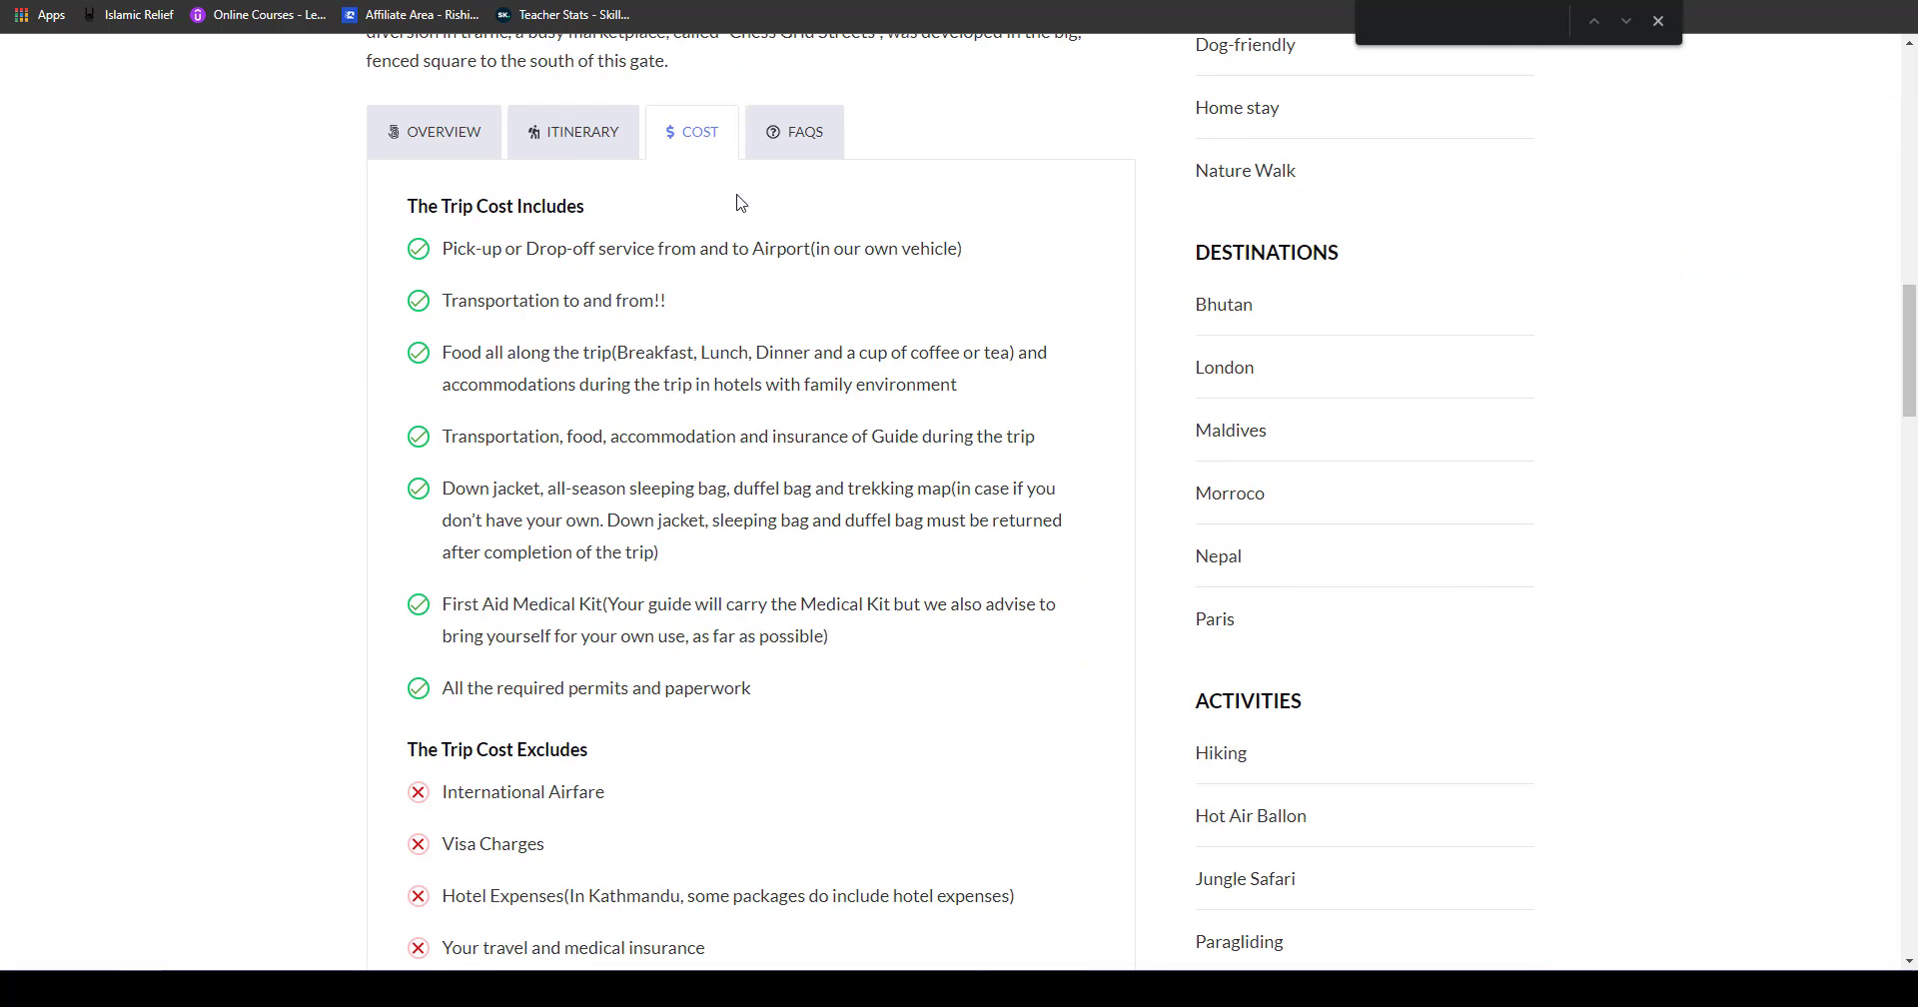
left_click(574, 131)
triple_click(531, 261)
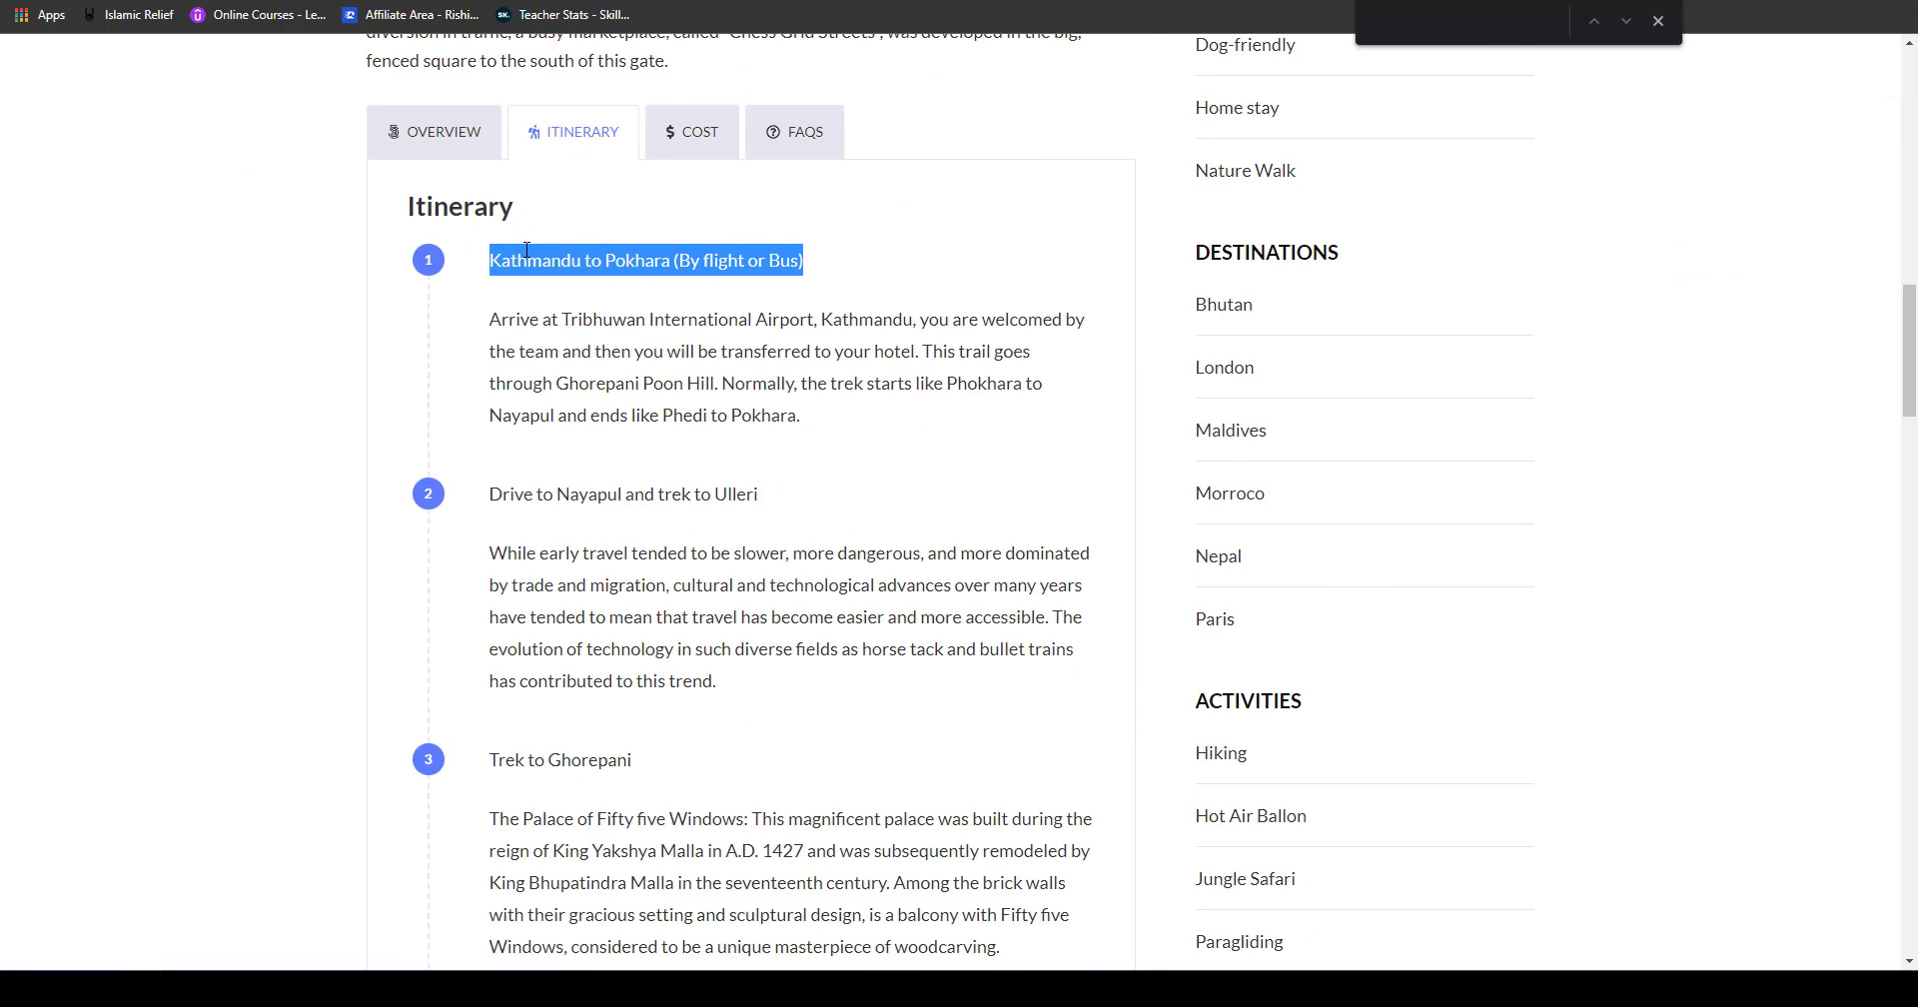
right_click(593, 270)
left_click(631, 286)
key("ctrl+Tab")
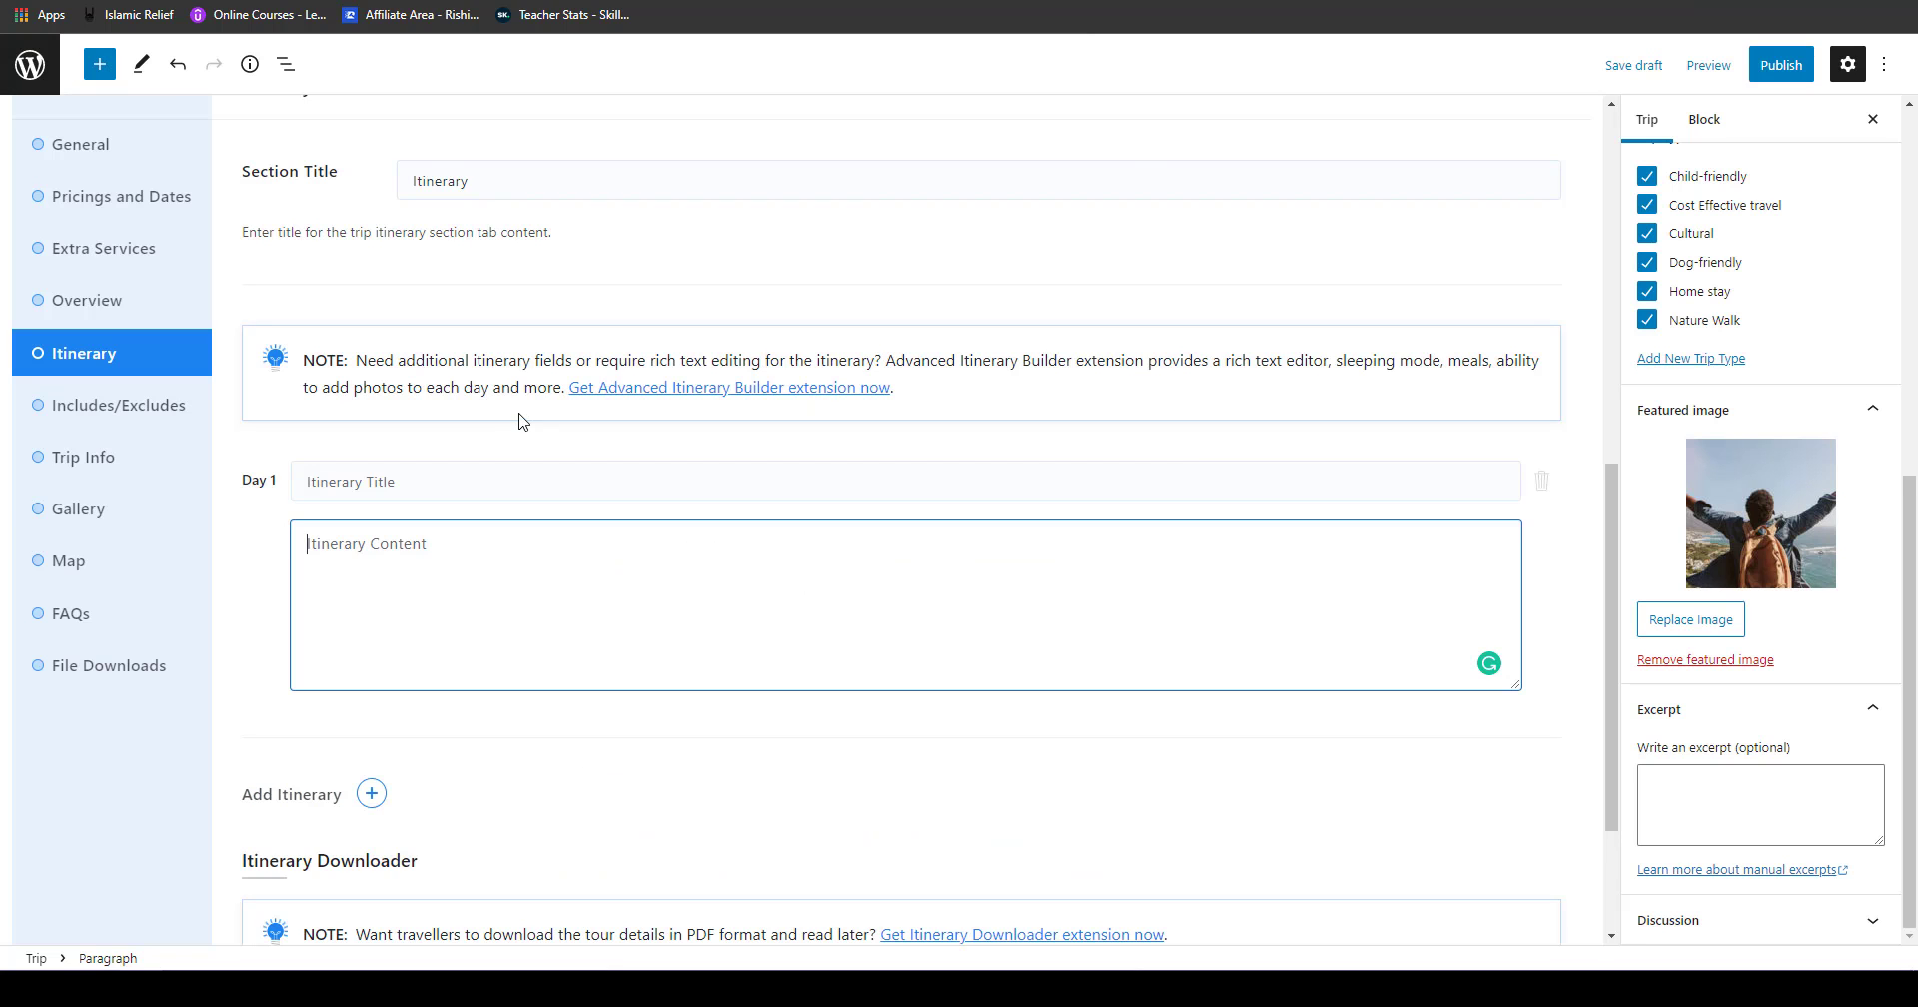
left_click(472, 483)
key("ctrl+v")
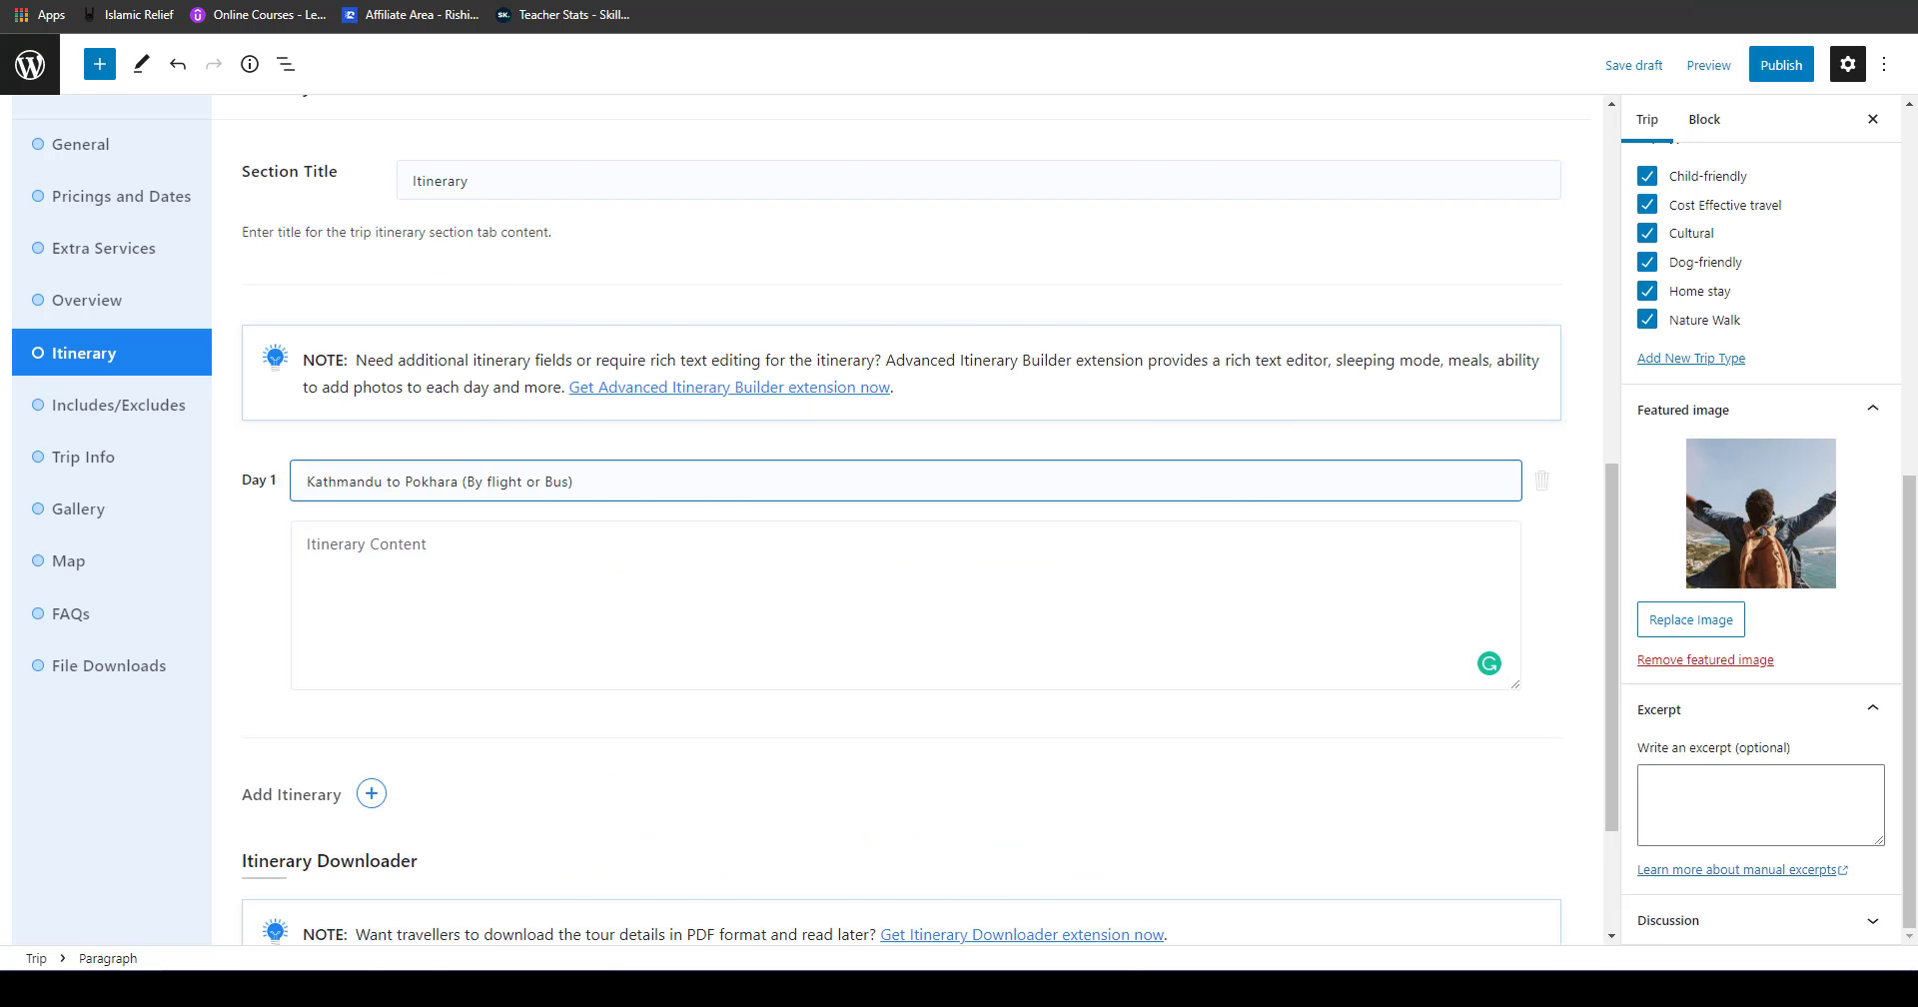
Step: Copy the first day's description, starting "Arrive at Tribhuwan International Airport", from the demo trip page into the Day 1 itinerary content
key("ctrl+Tab")
triple_click(568, 391)
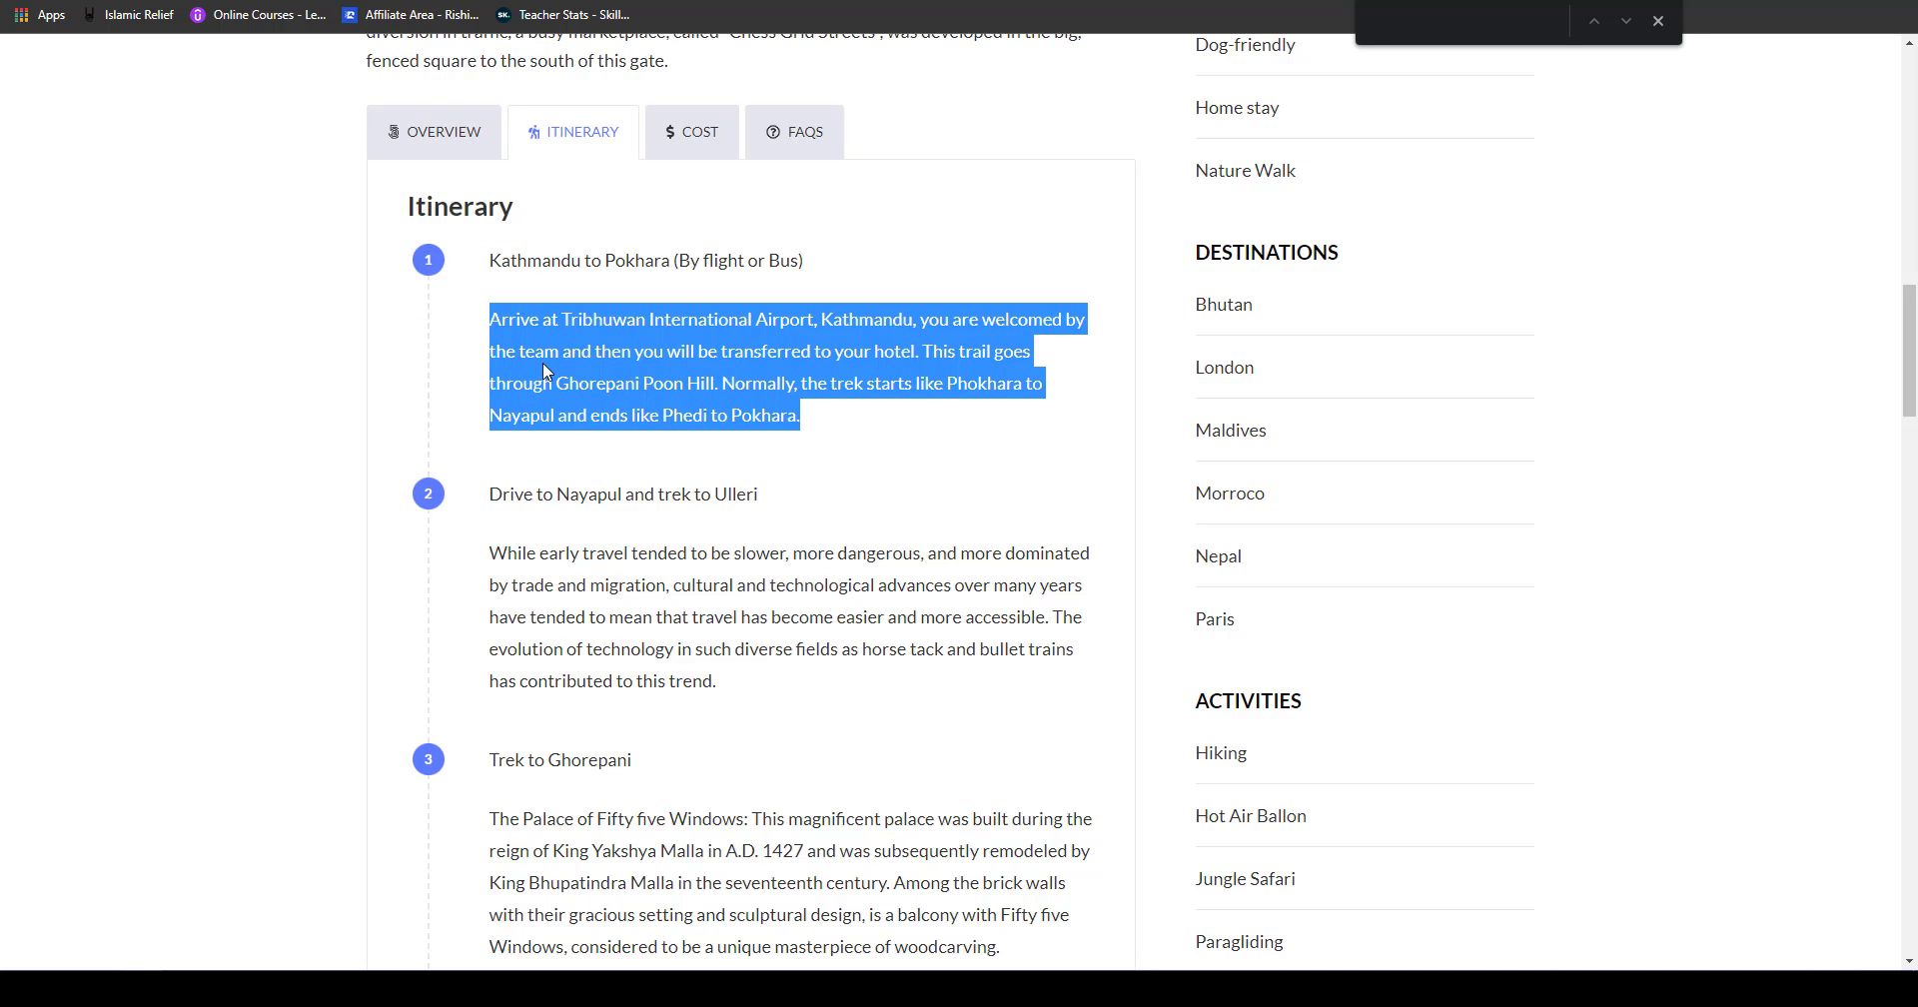
key("ctrl+c")
key("ctrl+Tab")
left_click(523, 599)
key("ctrl+v")
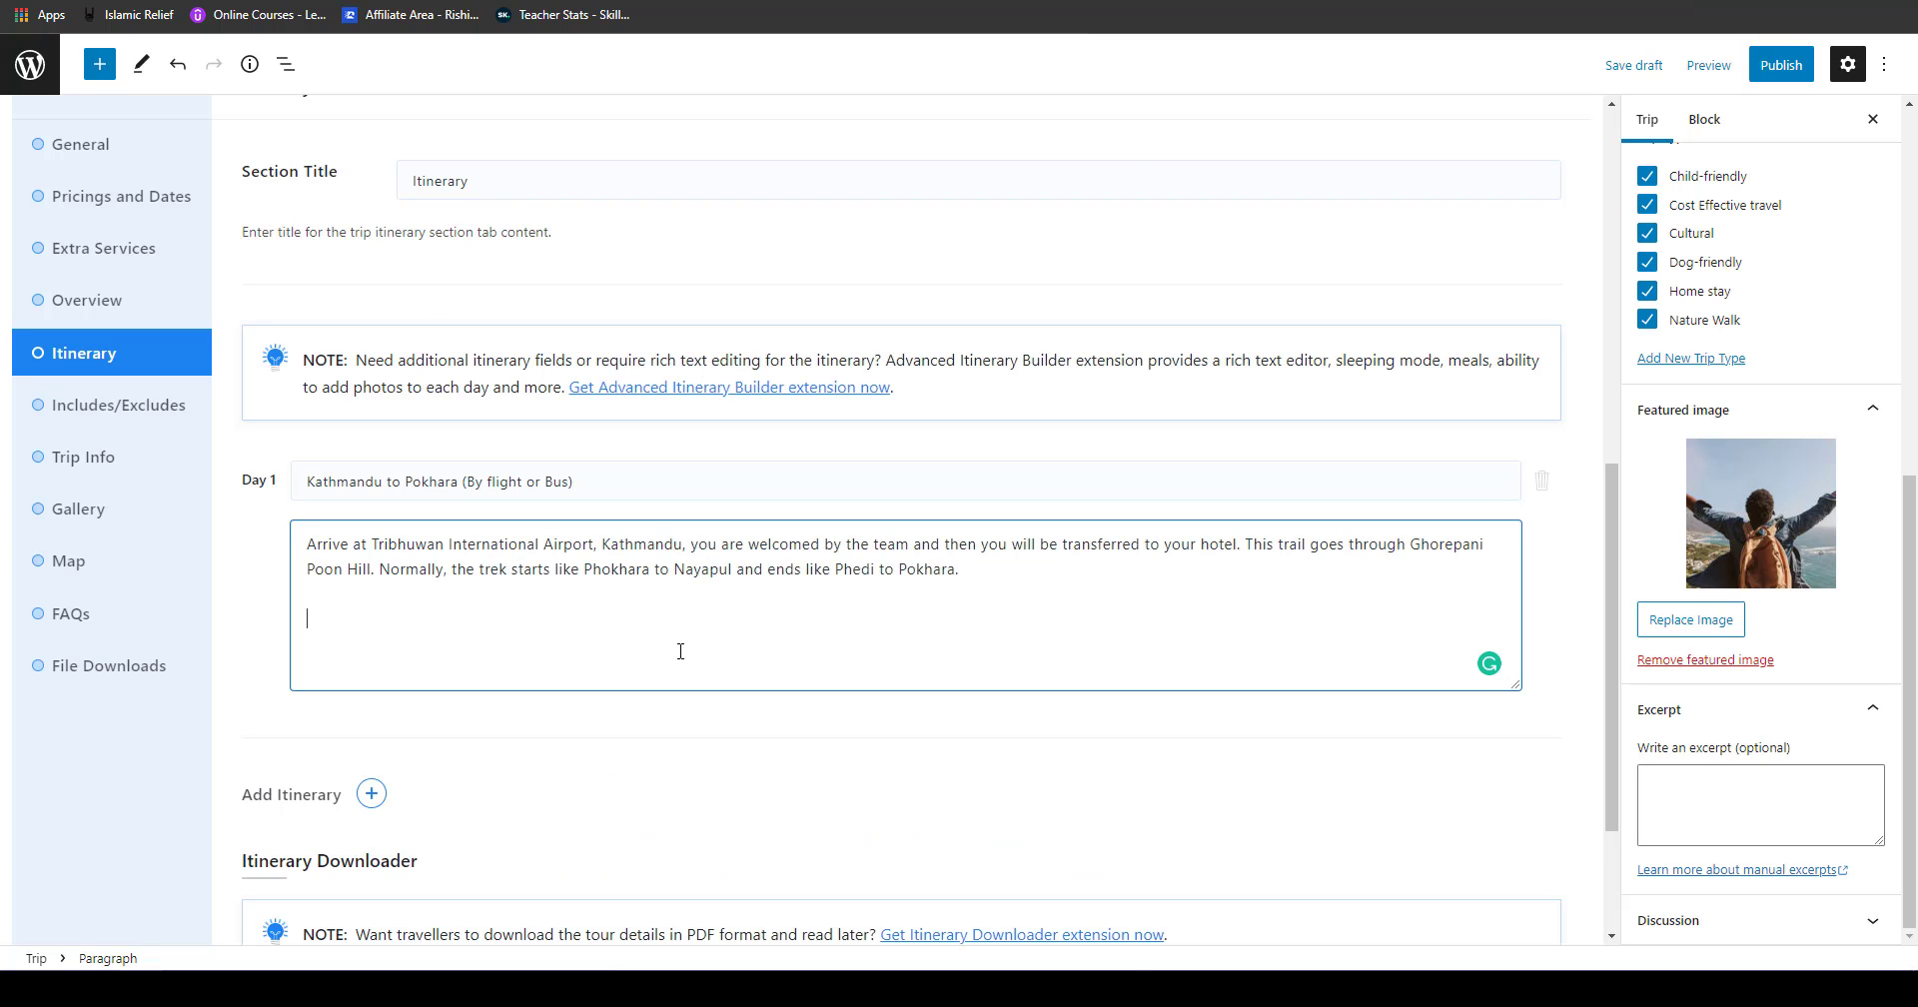
Step: Add a Day 2 itinerary entry and copy the demo's title "Drive to Nayapul and trek to Ulleri" into its title
scroll(1611, 680, "down", 3)
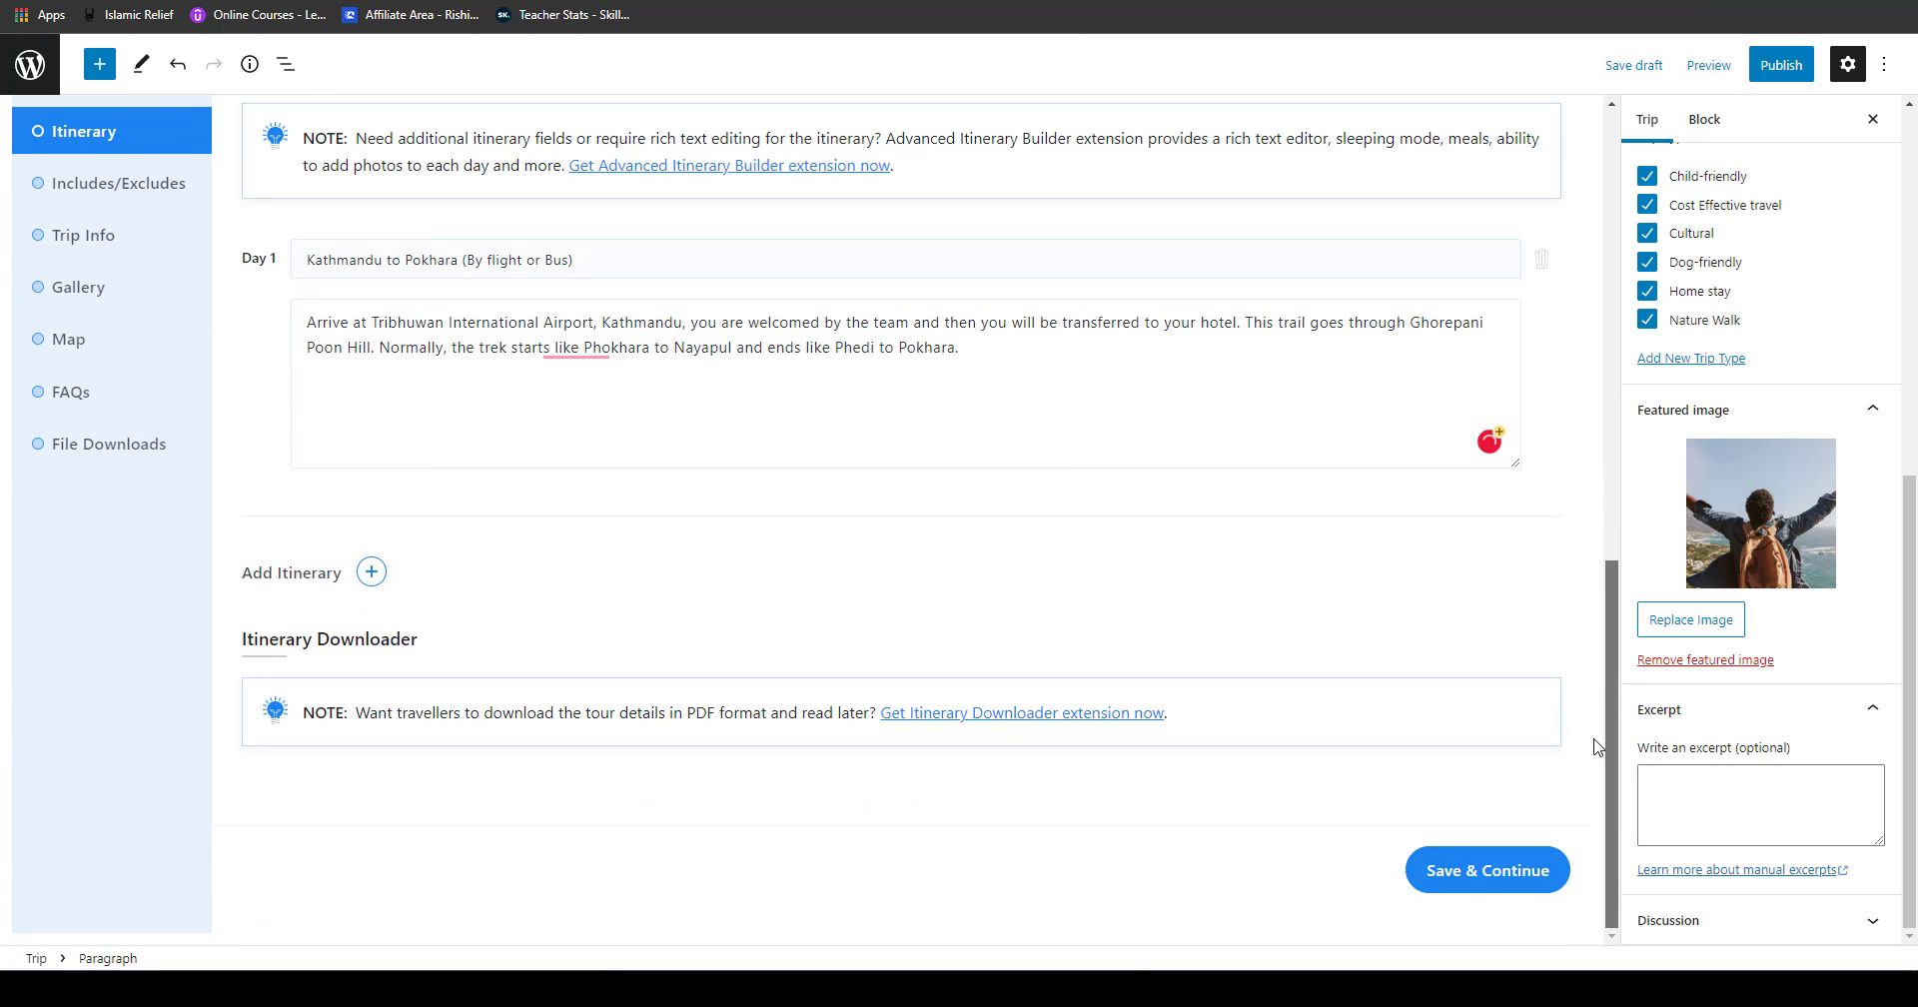
left_click(375, 577)
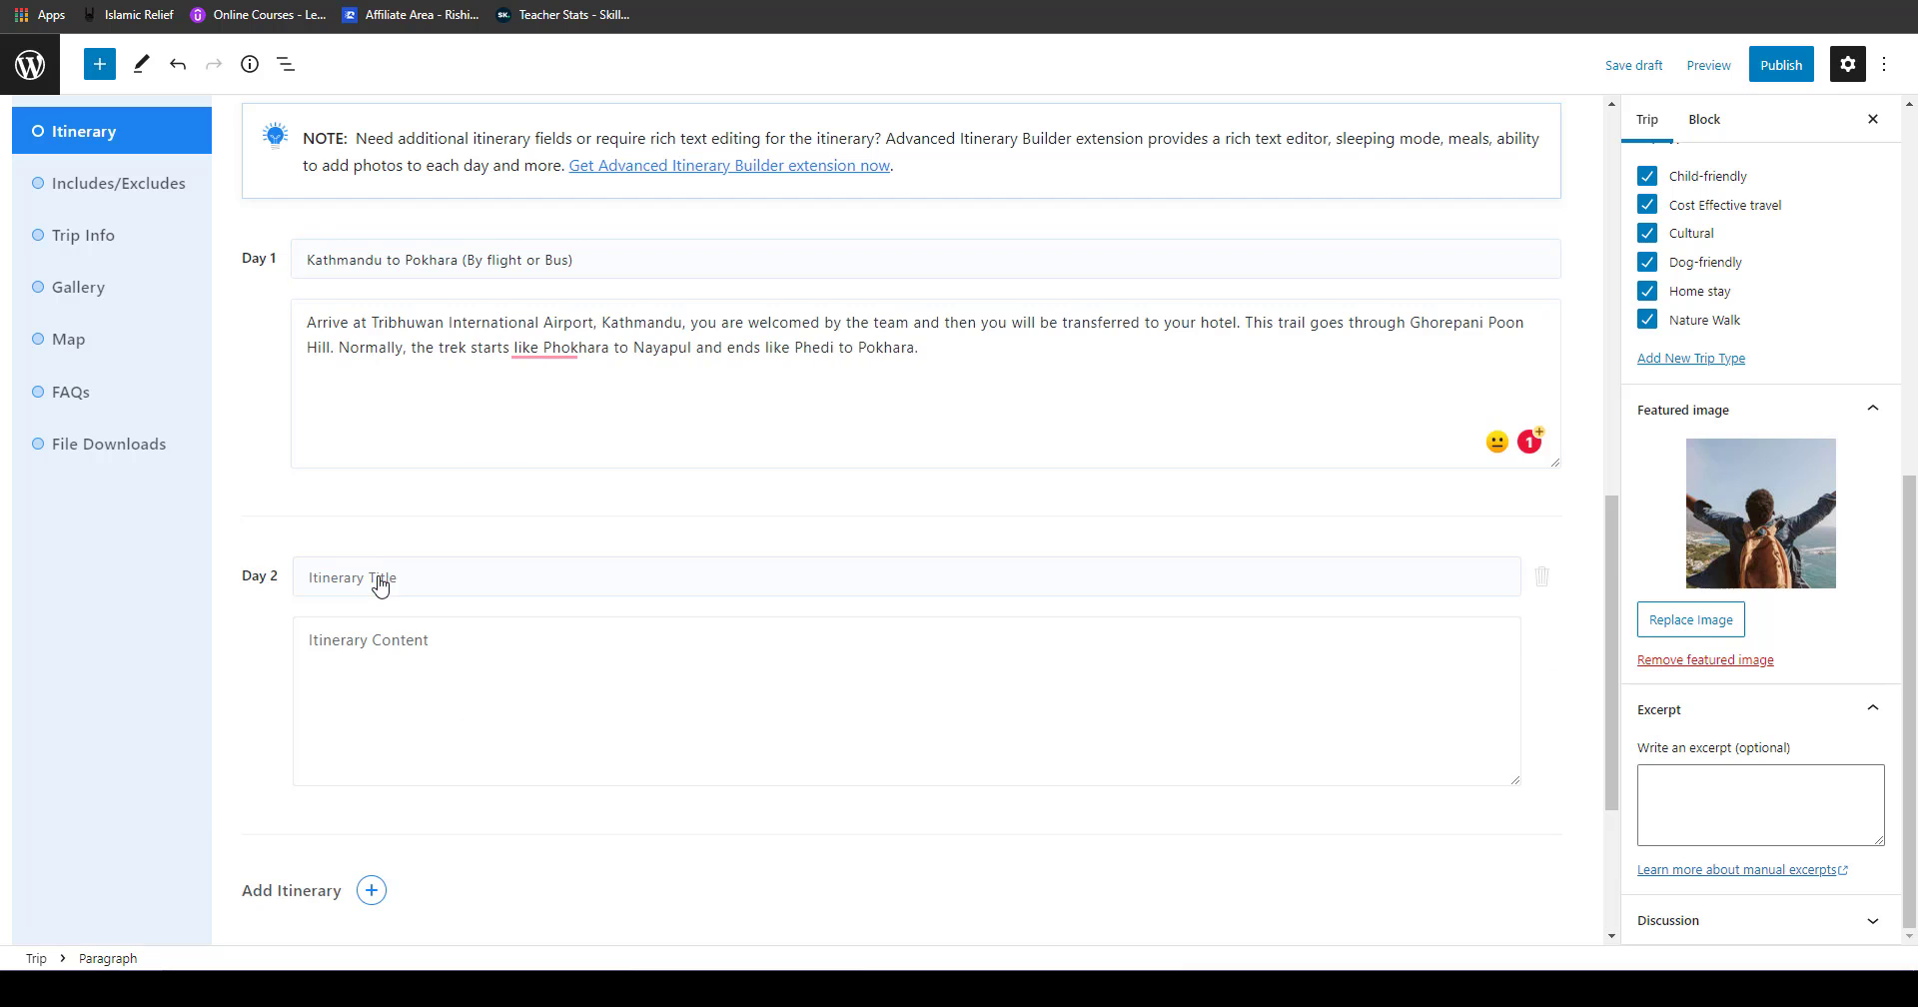
left_click(421, 578)
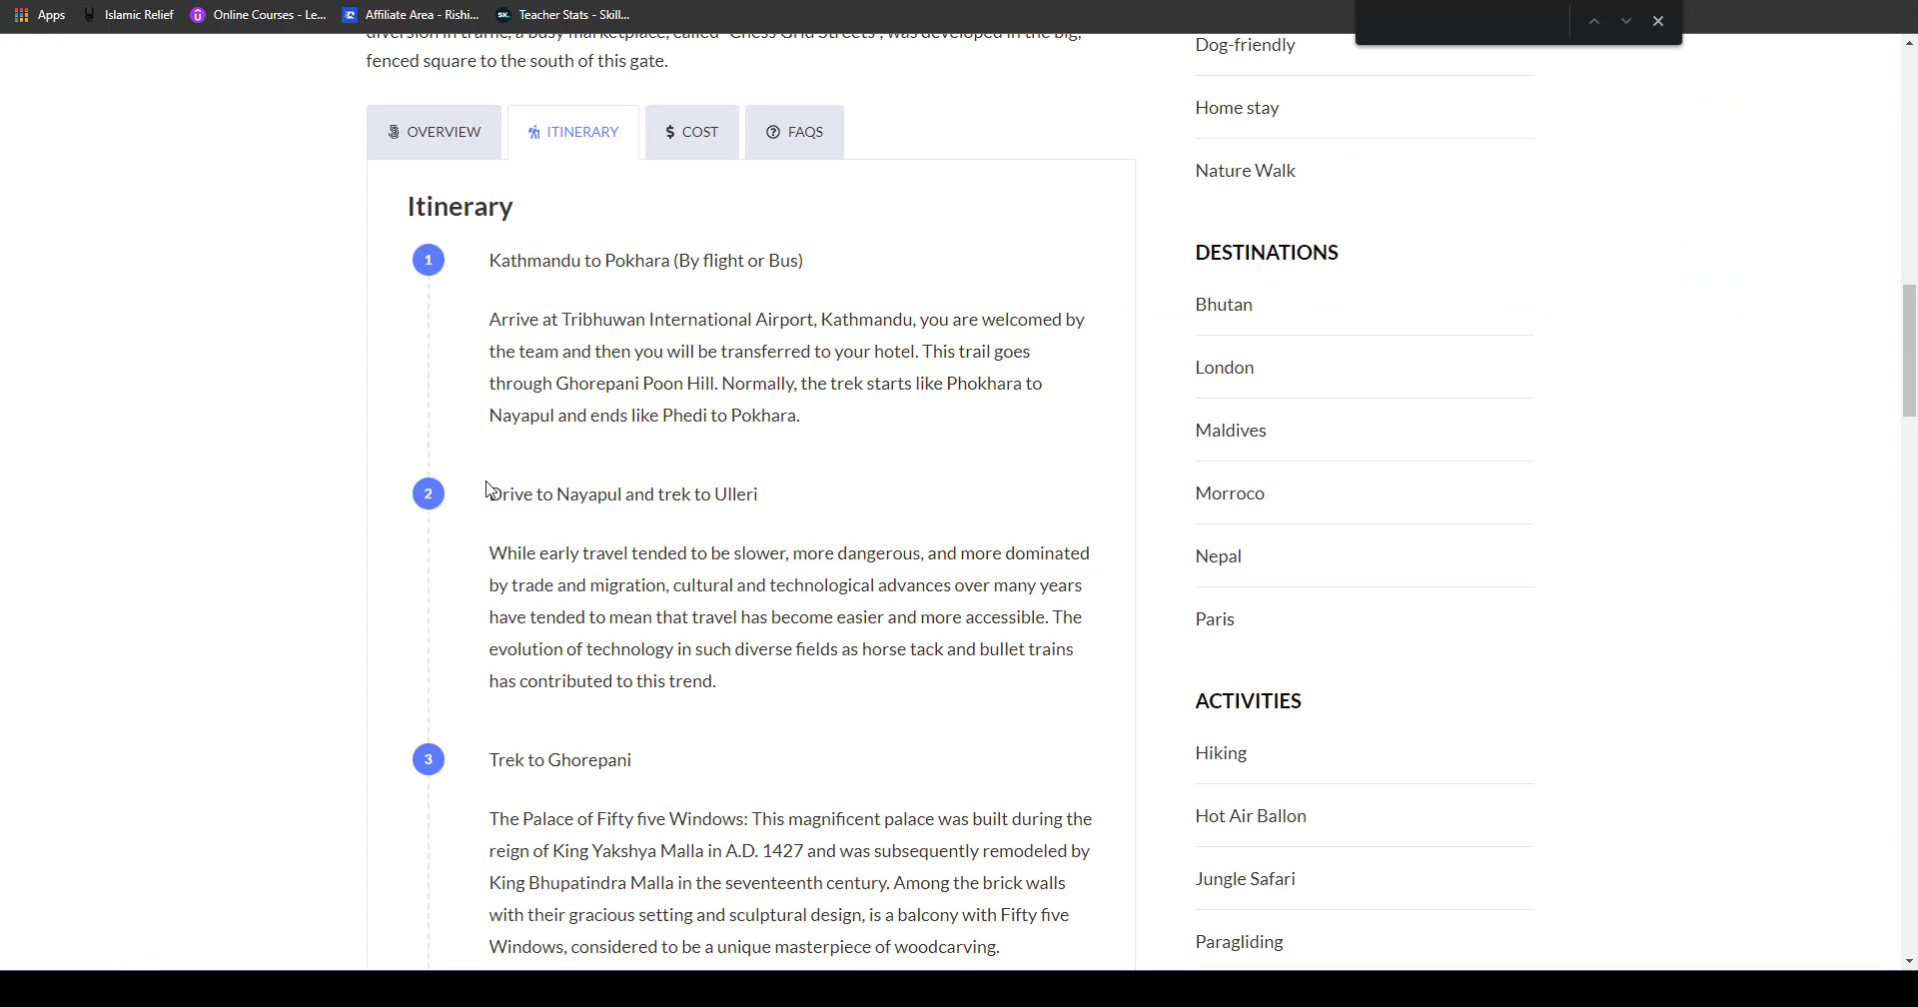
triple_click(576, 493)
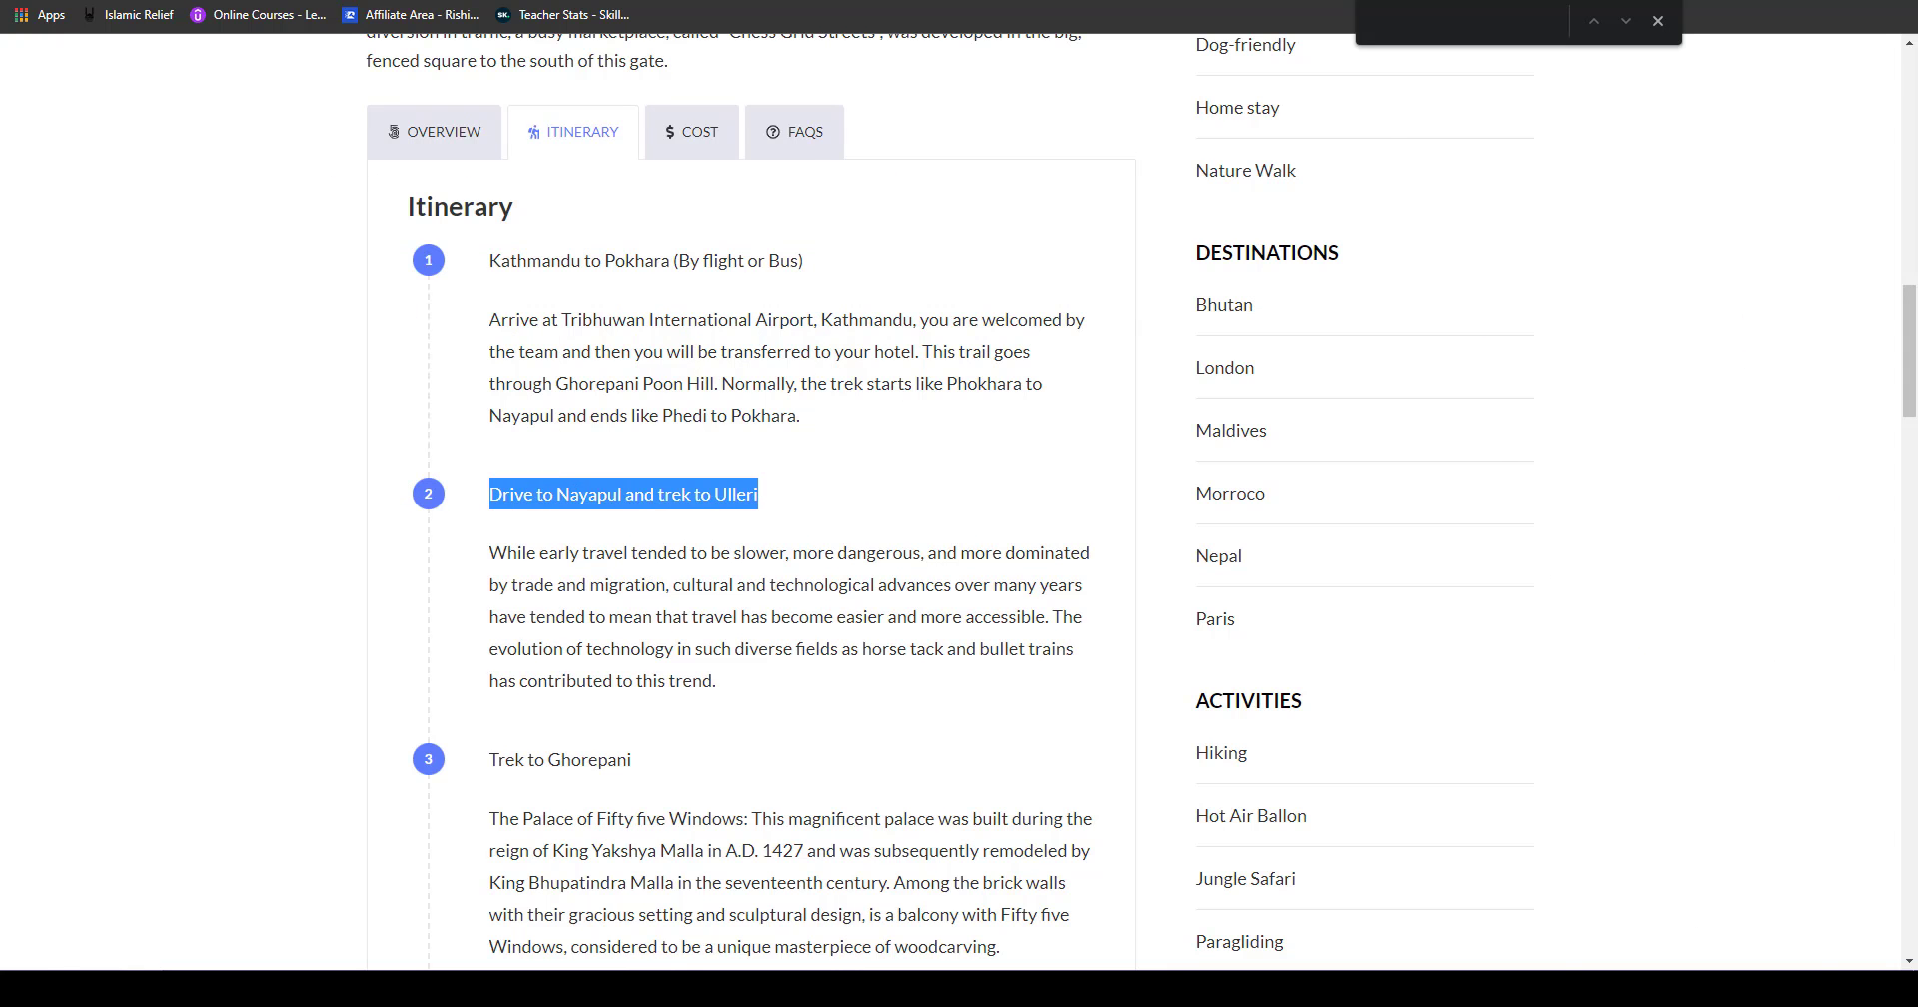
key("ctrl+Tab")
key("ctrl+v")
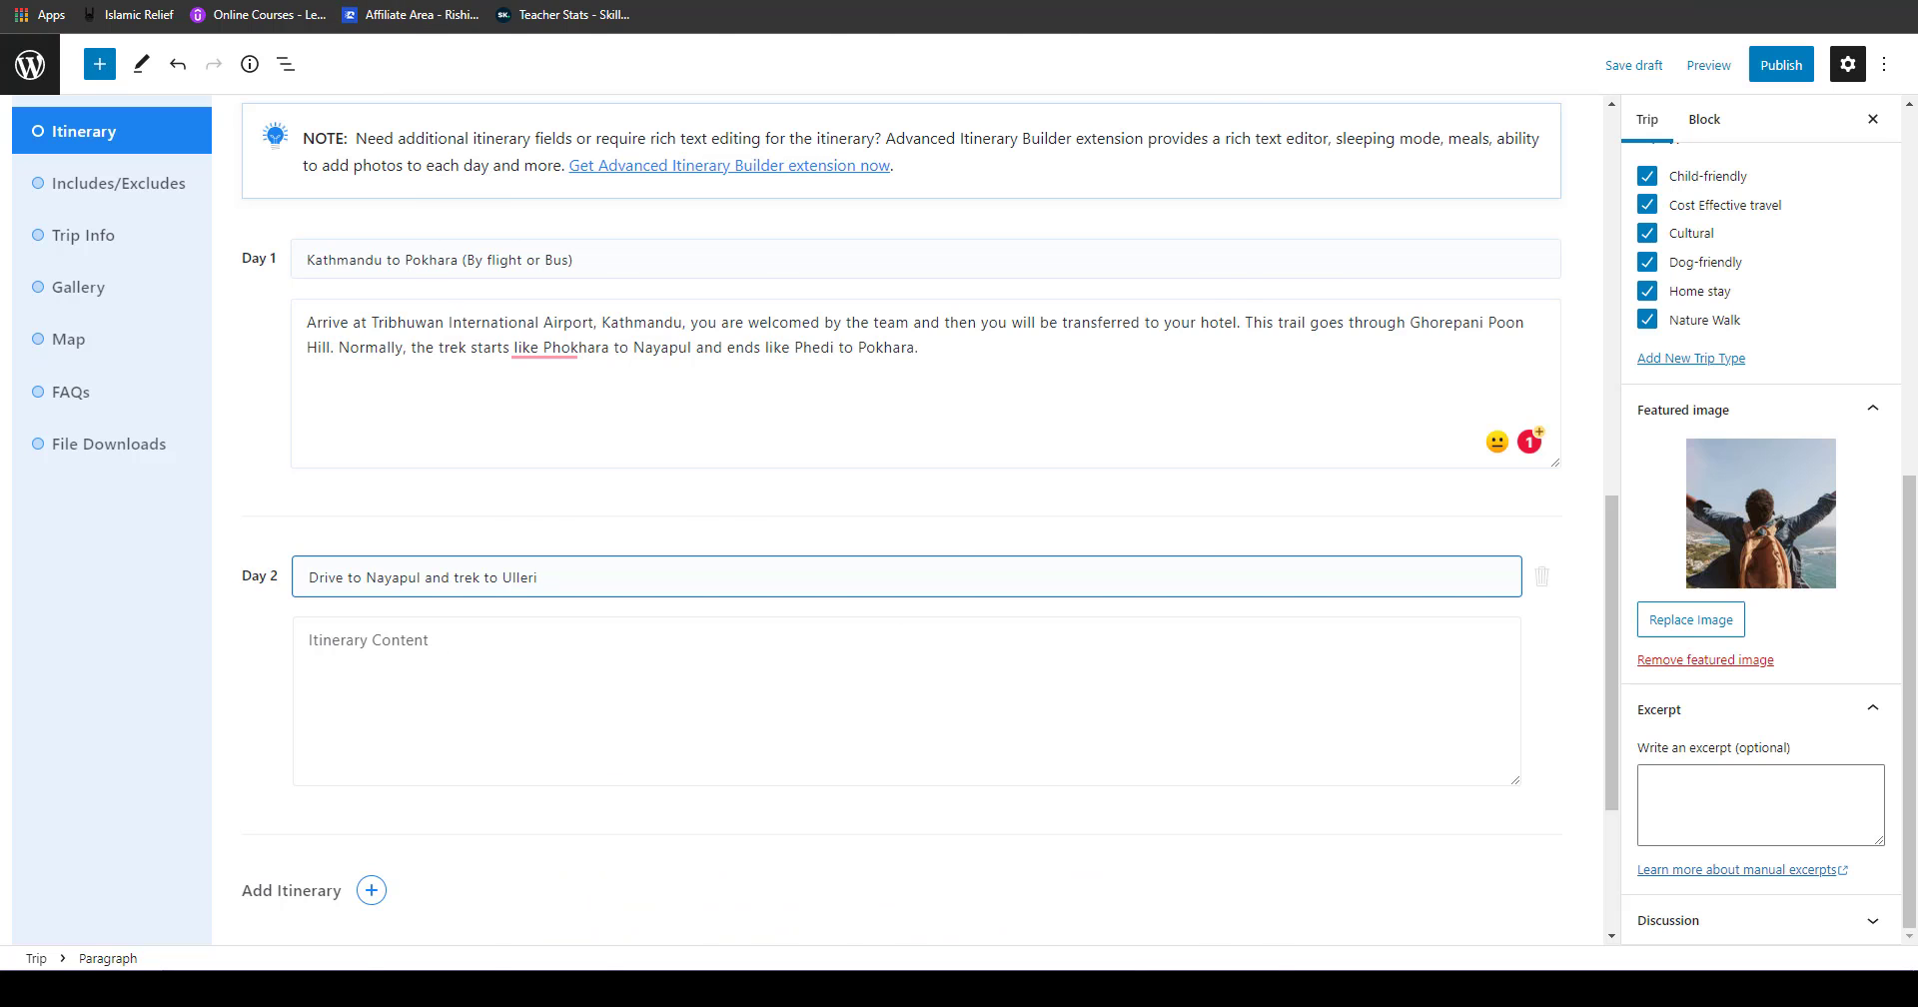
Step: Copy the demo's second day description, starting "While early travel tended to be slower", into the Day 2 content and save the itinerary settings
key("ctrl+Tab")
triple_click(574, 585)
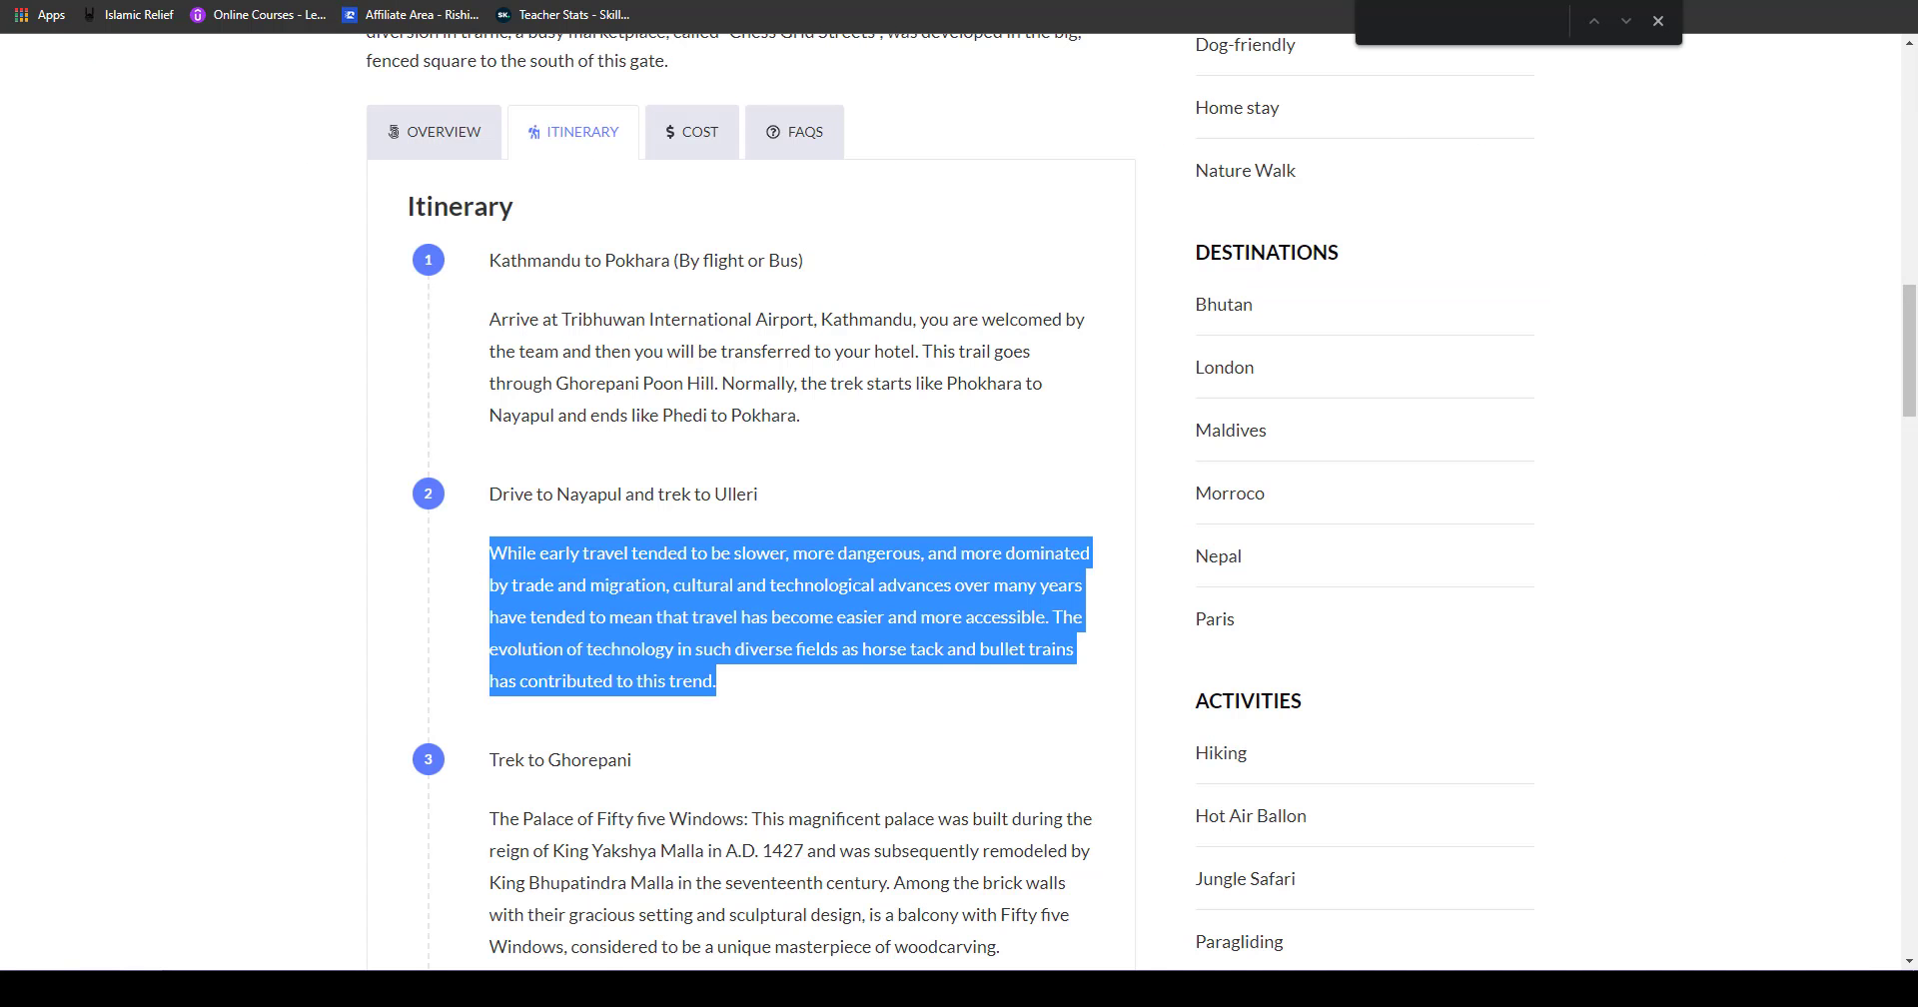
key("ctrl+c")
key("ctrl+Tab")
left_click(449, 644)
key("ctrl+v")
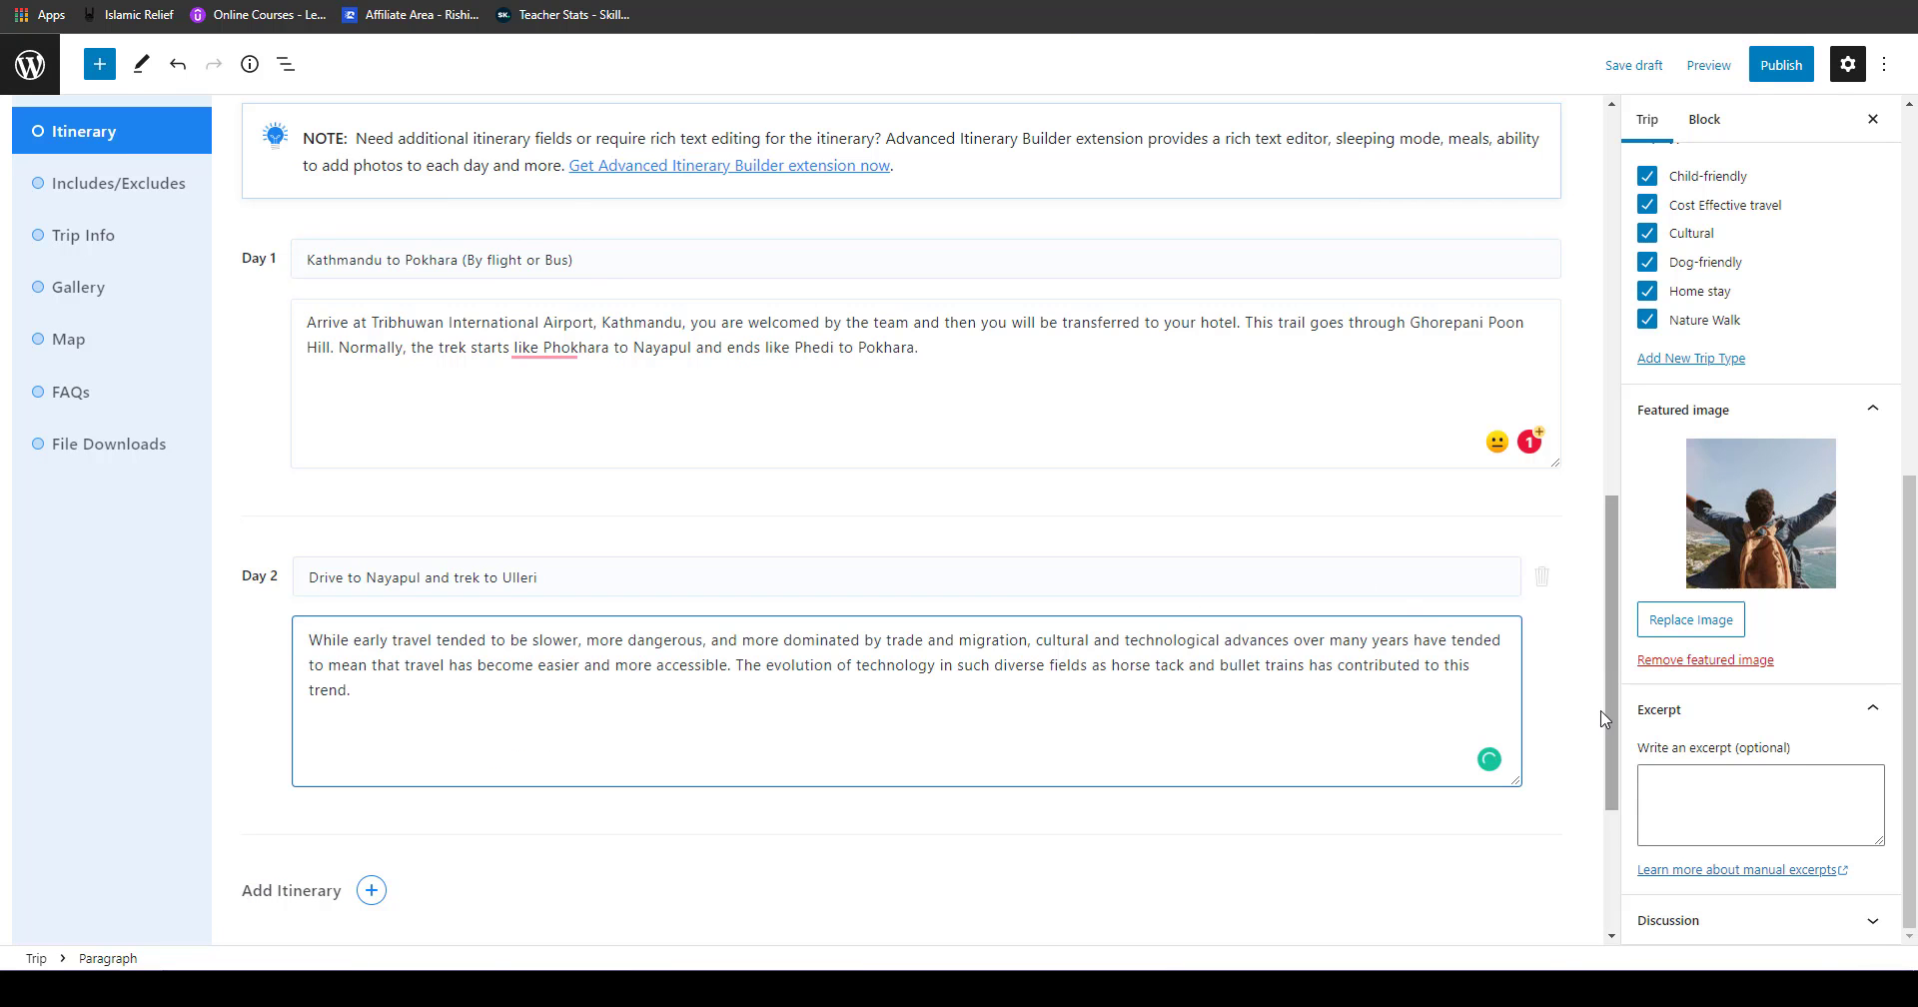
scroll(1603, 720, "down", 3)
left_click(1452, 876)
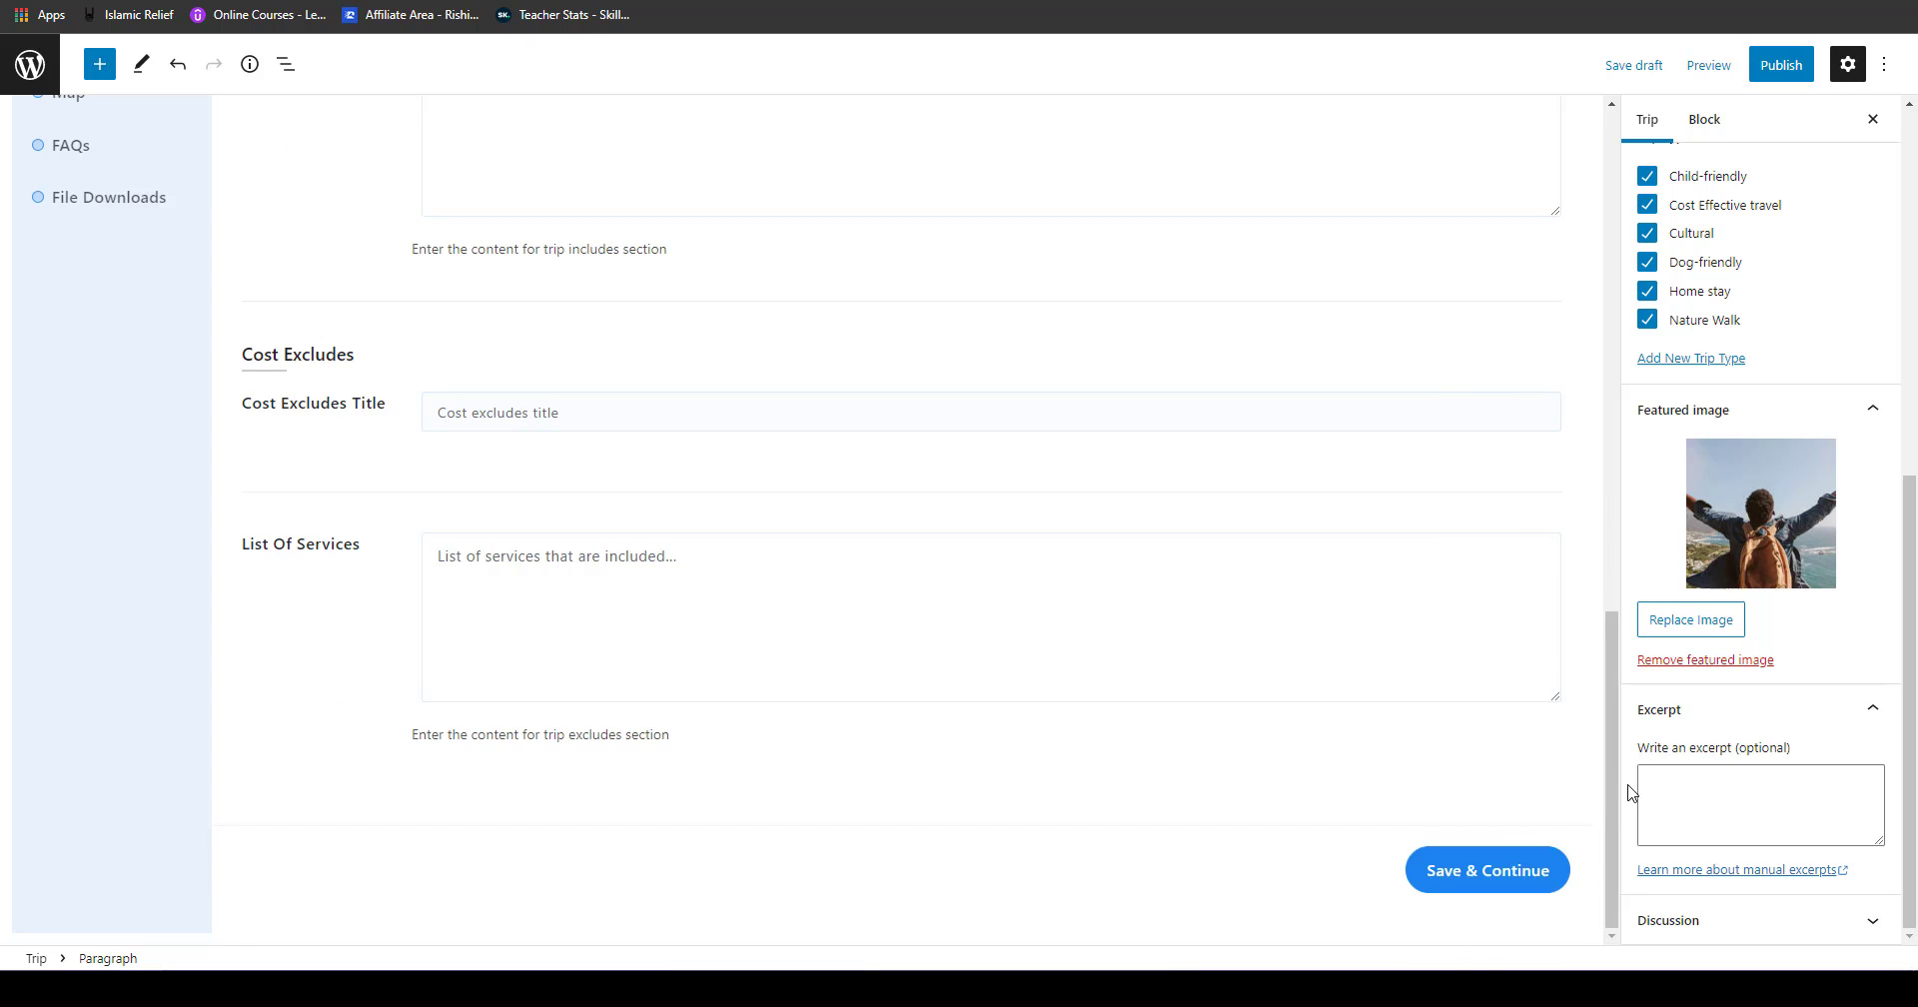
Step: Examine the trip's Includes/Excludes settings and the Cost section of the demo trip page
left_click_drag(1614, 783, 1629, 574)
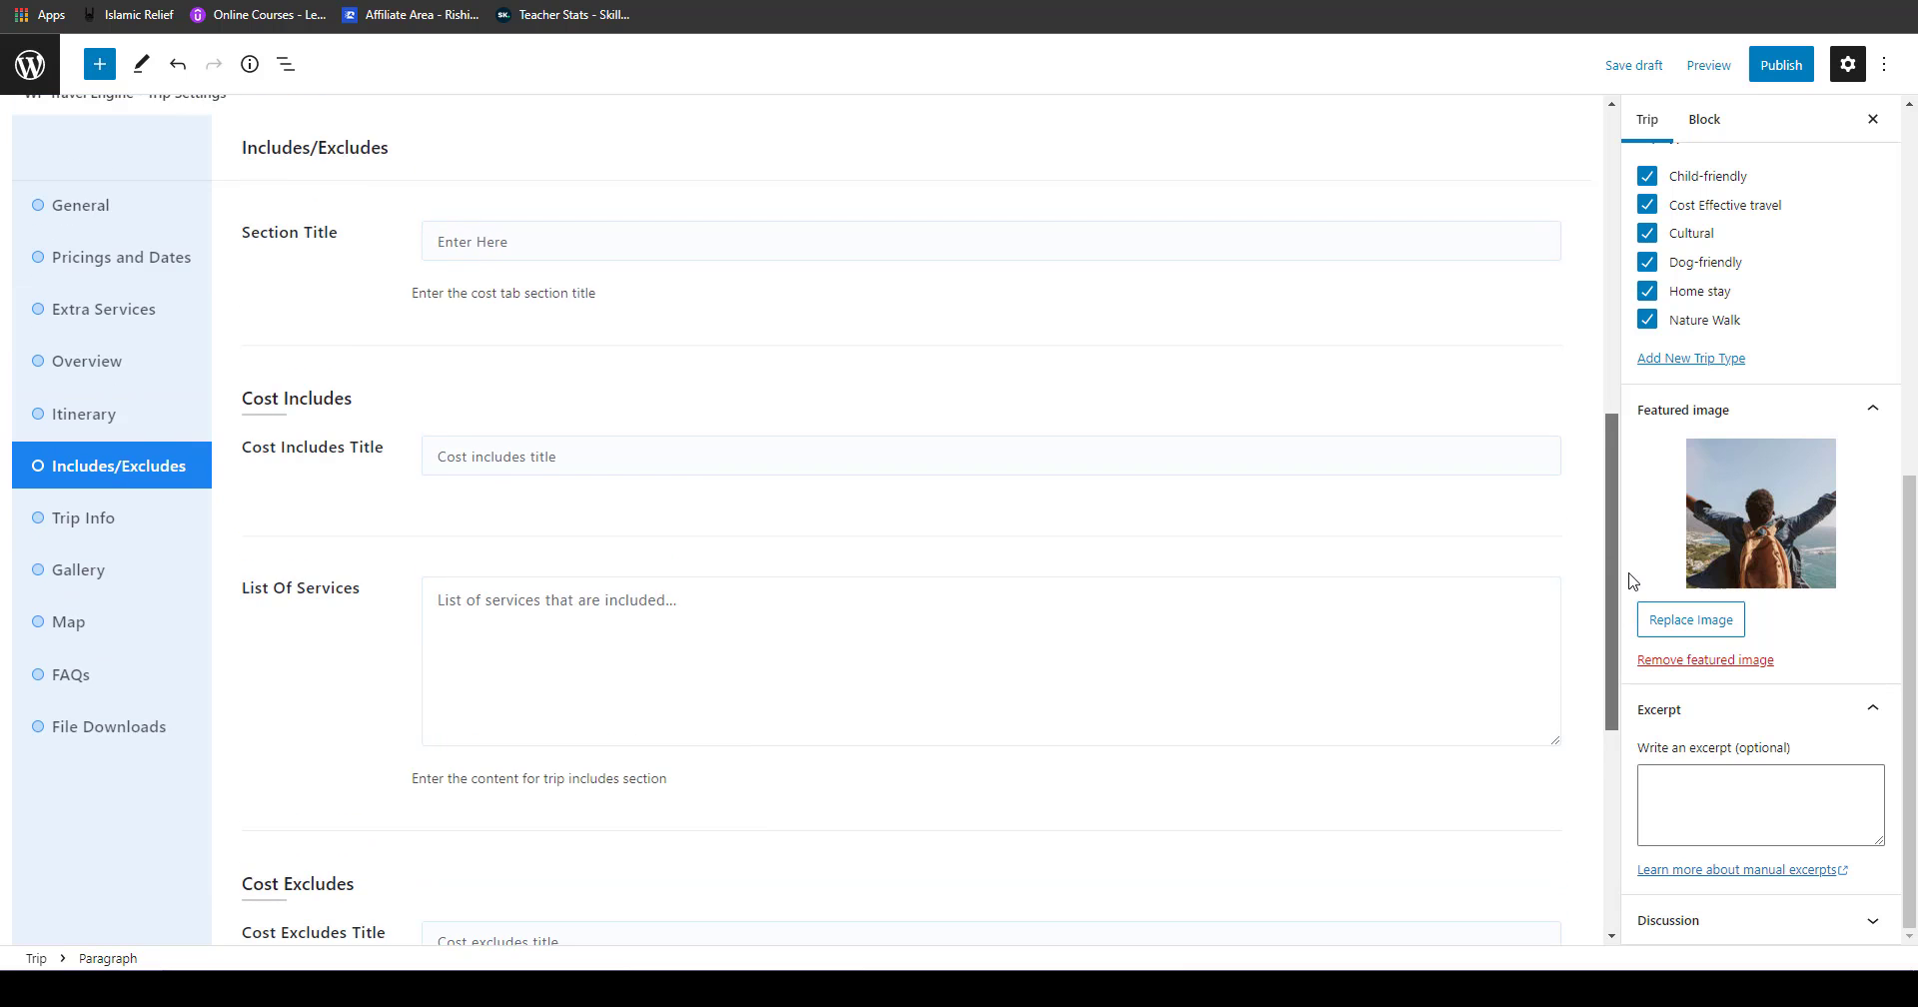
scroll(461, 636, "down", 1)
scroll(460, 636, "down", 5)
scroll(461, 636, "up", 7)
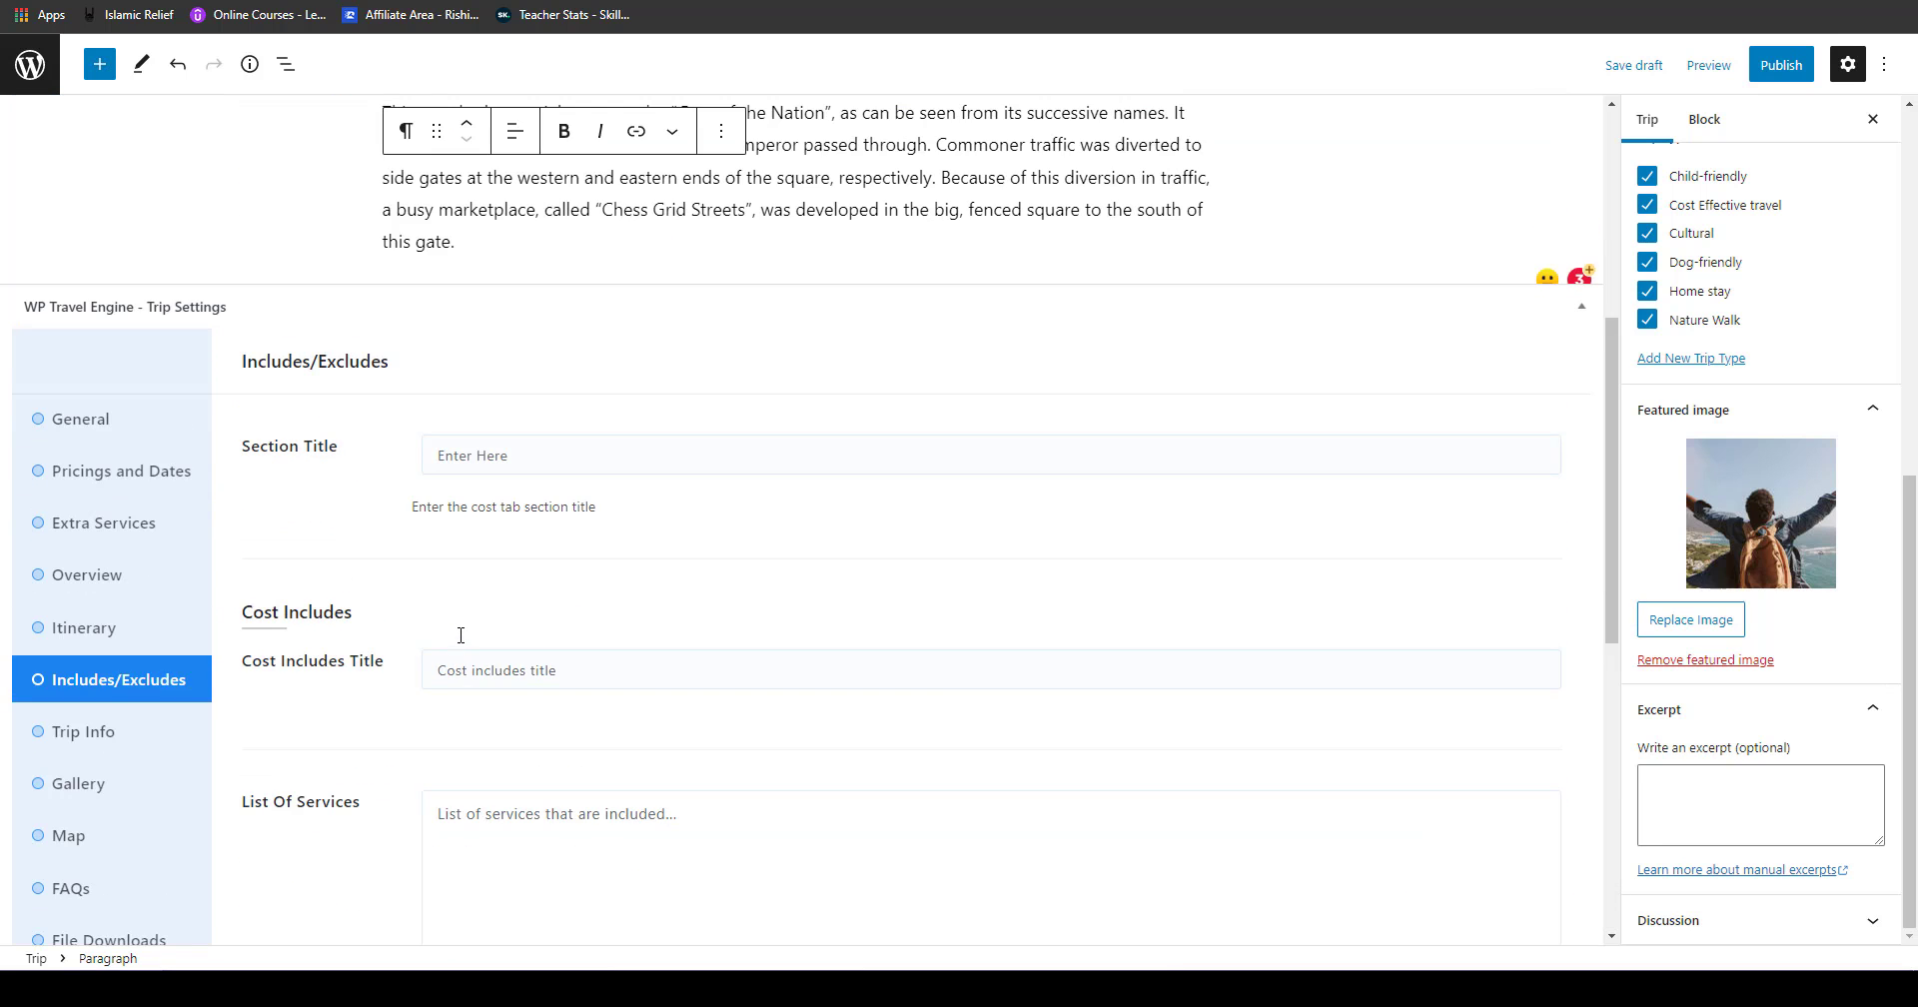
scroll(533, 714, "down", 5)
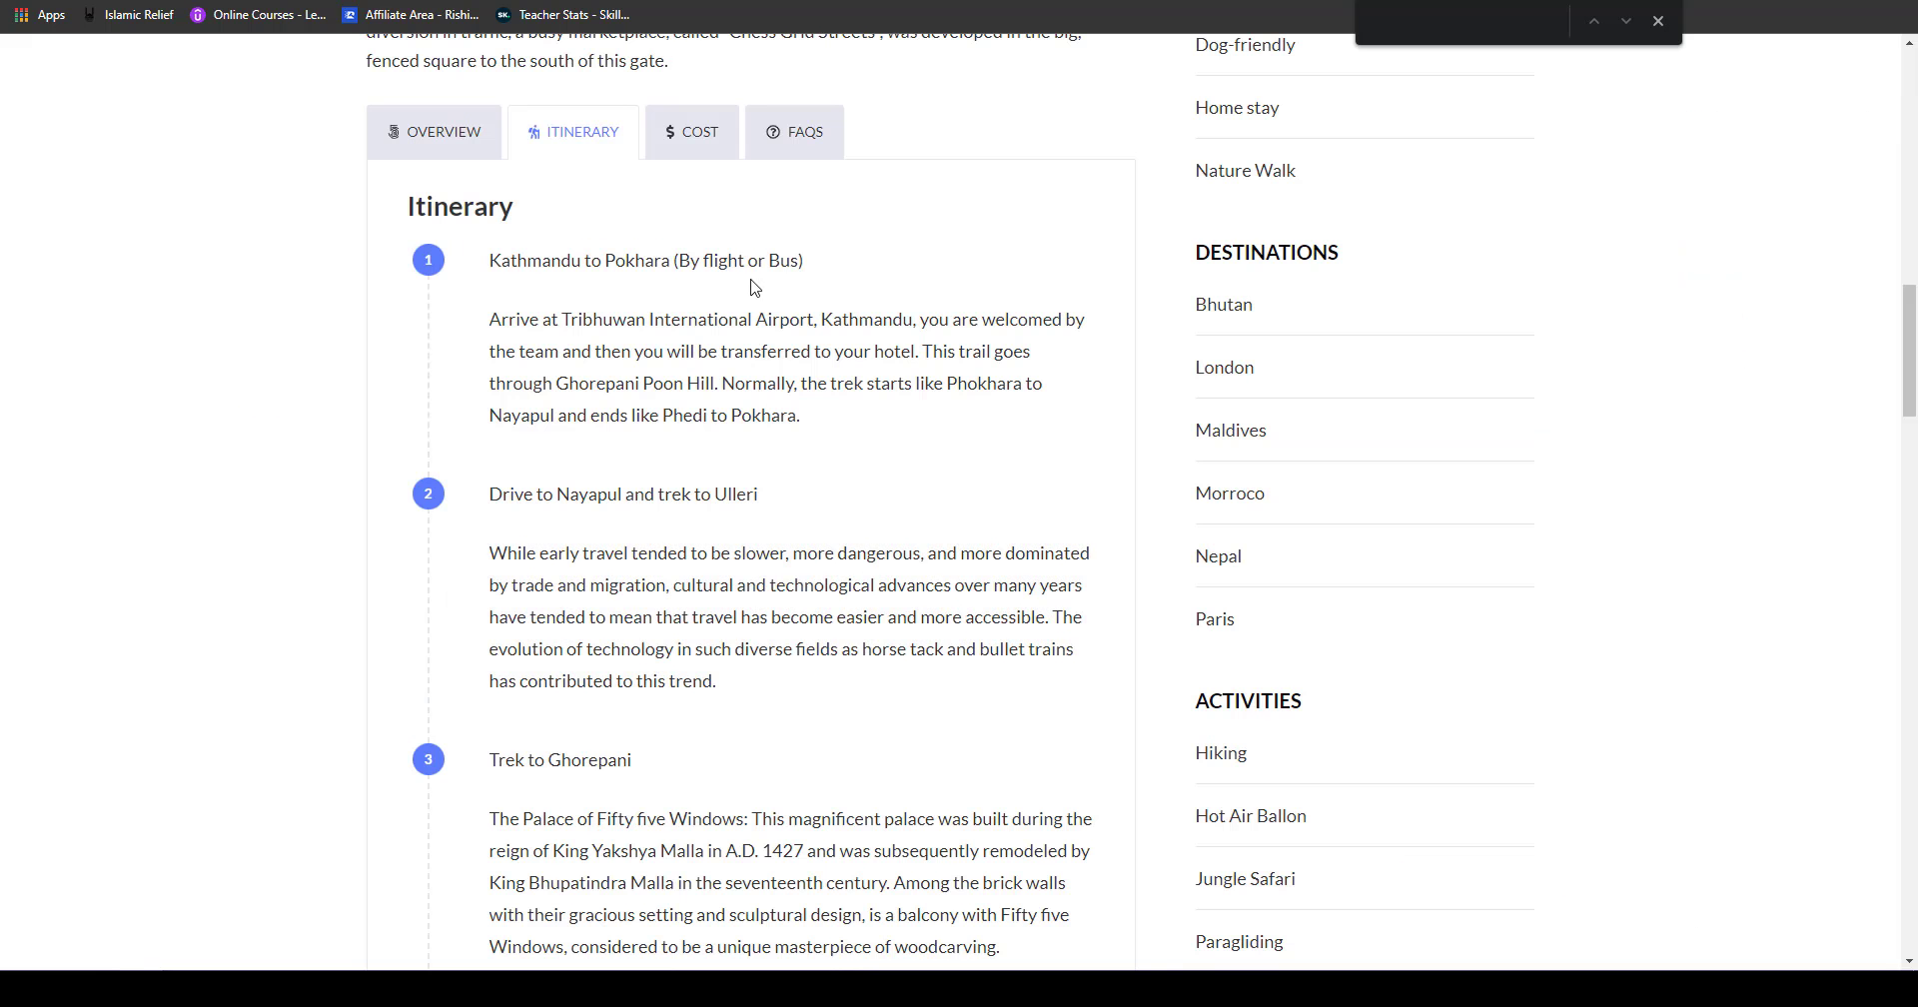
left_click(690, 250)
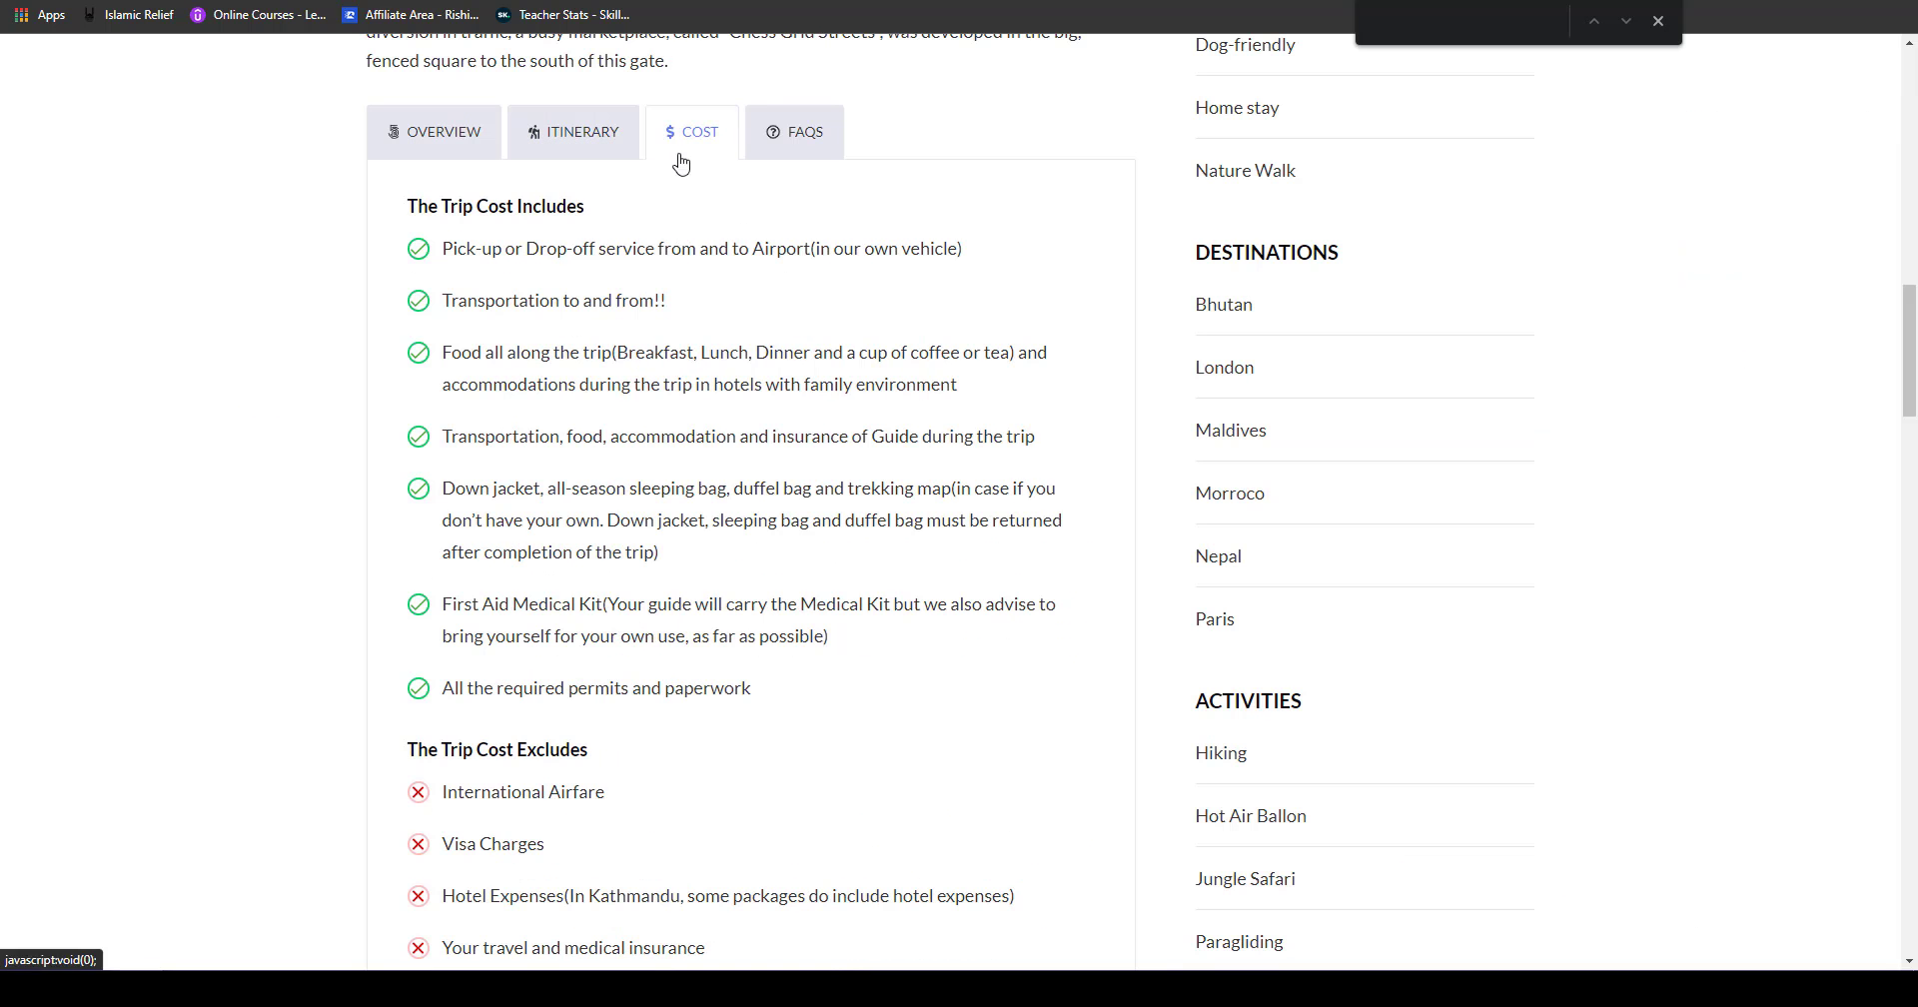
scroll(318, 328, "down", 1)
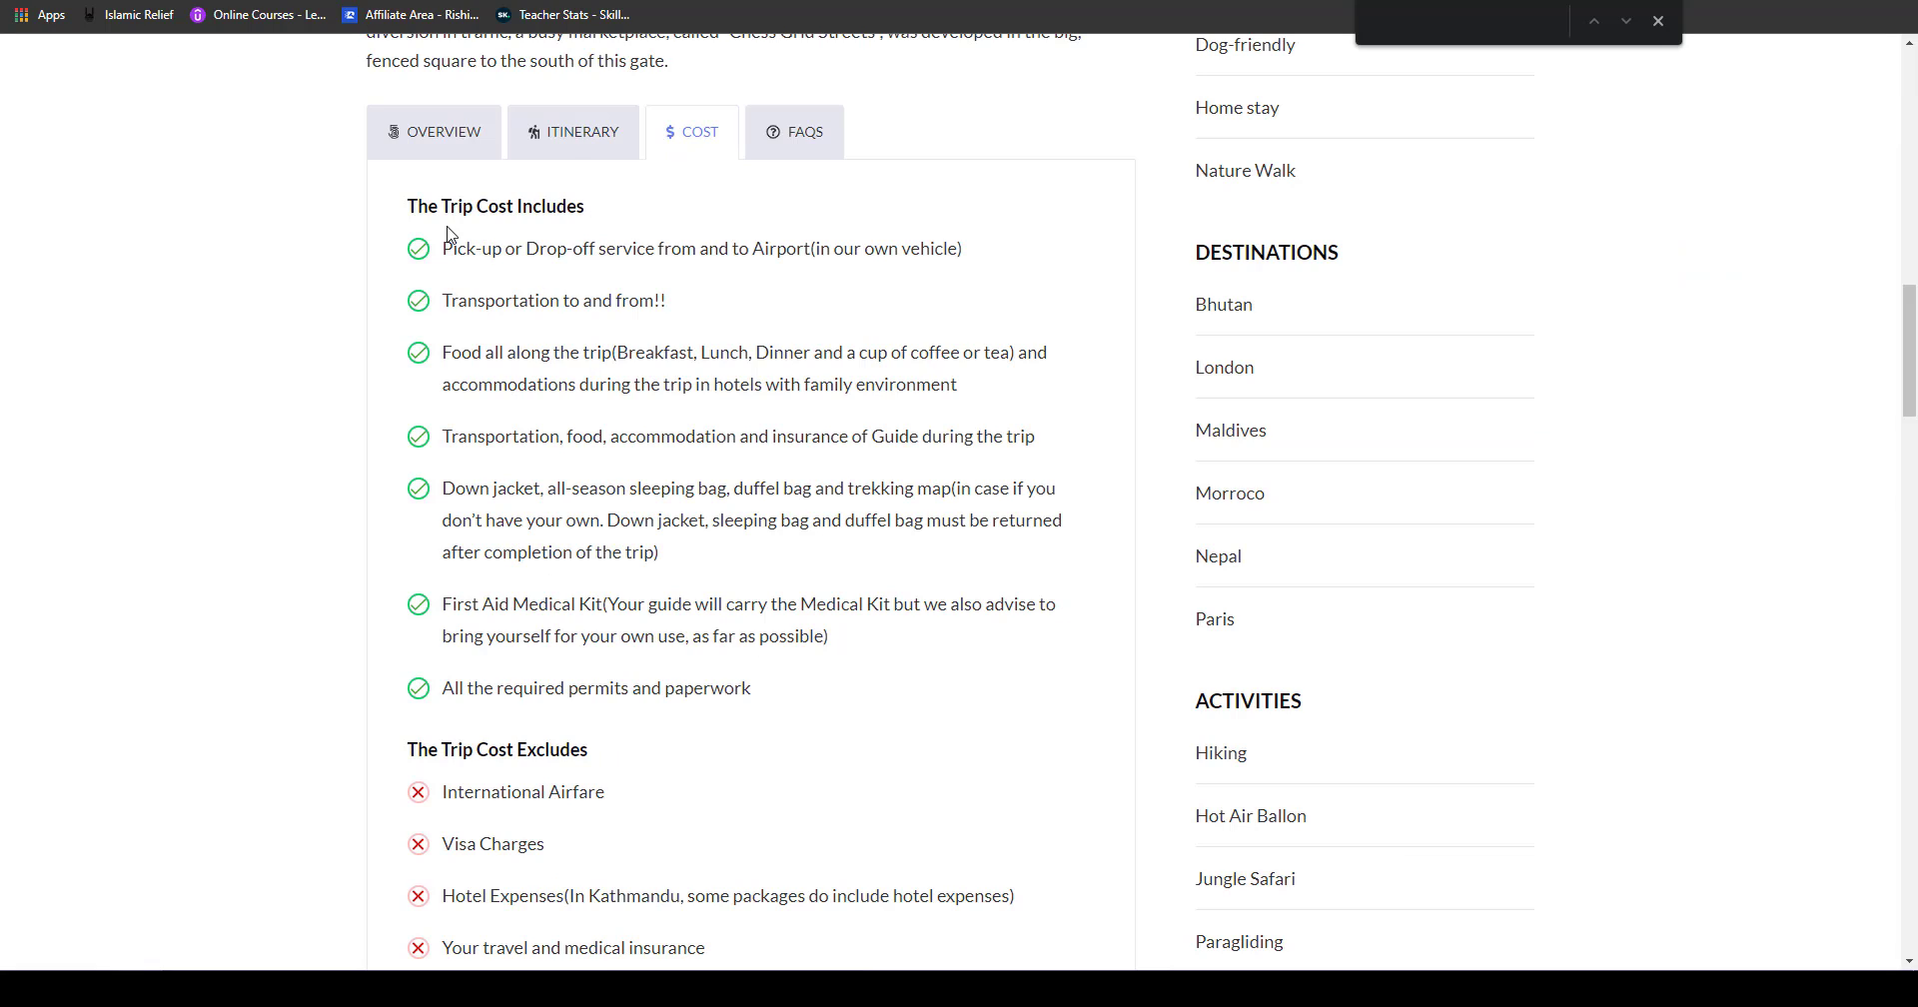
Step: Copy "Pick-up or Drop-off service from and to Airport(in our own vehicle)" from the demo into the Cost Excludes list of services
left_click_drag(449, 239, 732, 266)
double_click(494, 206)
triple_click(503, 245)
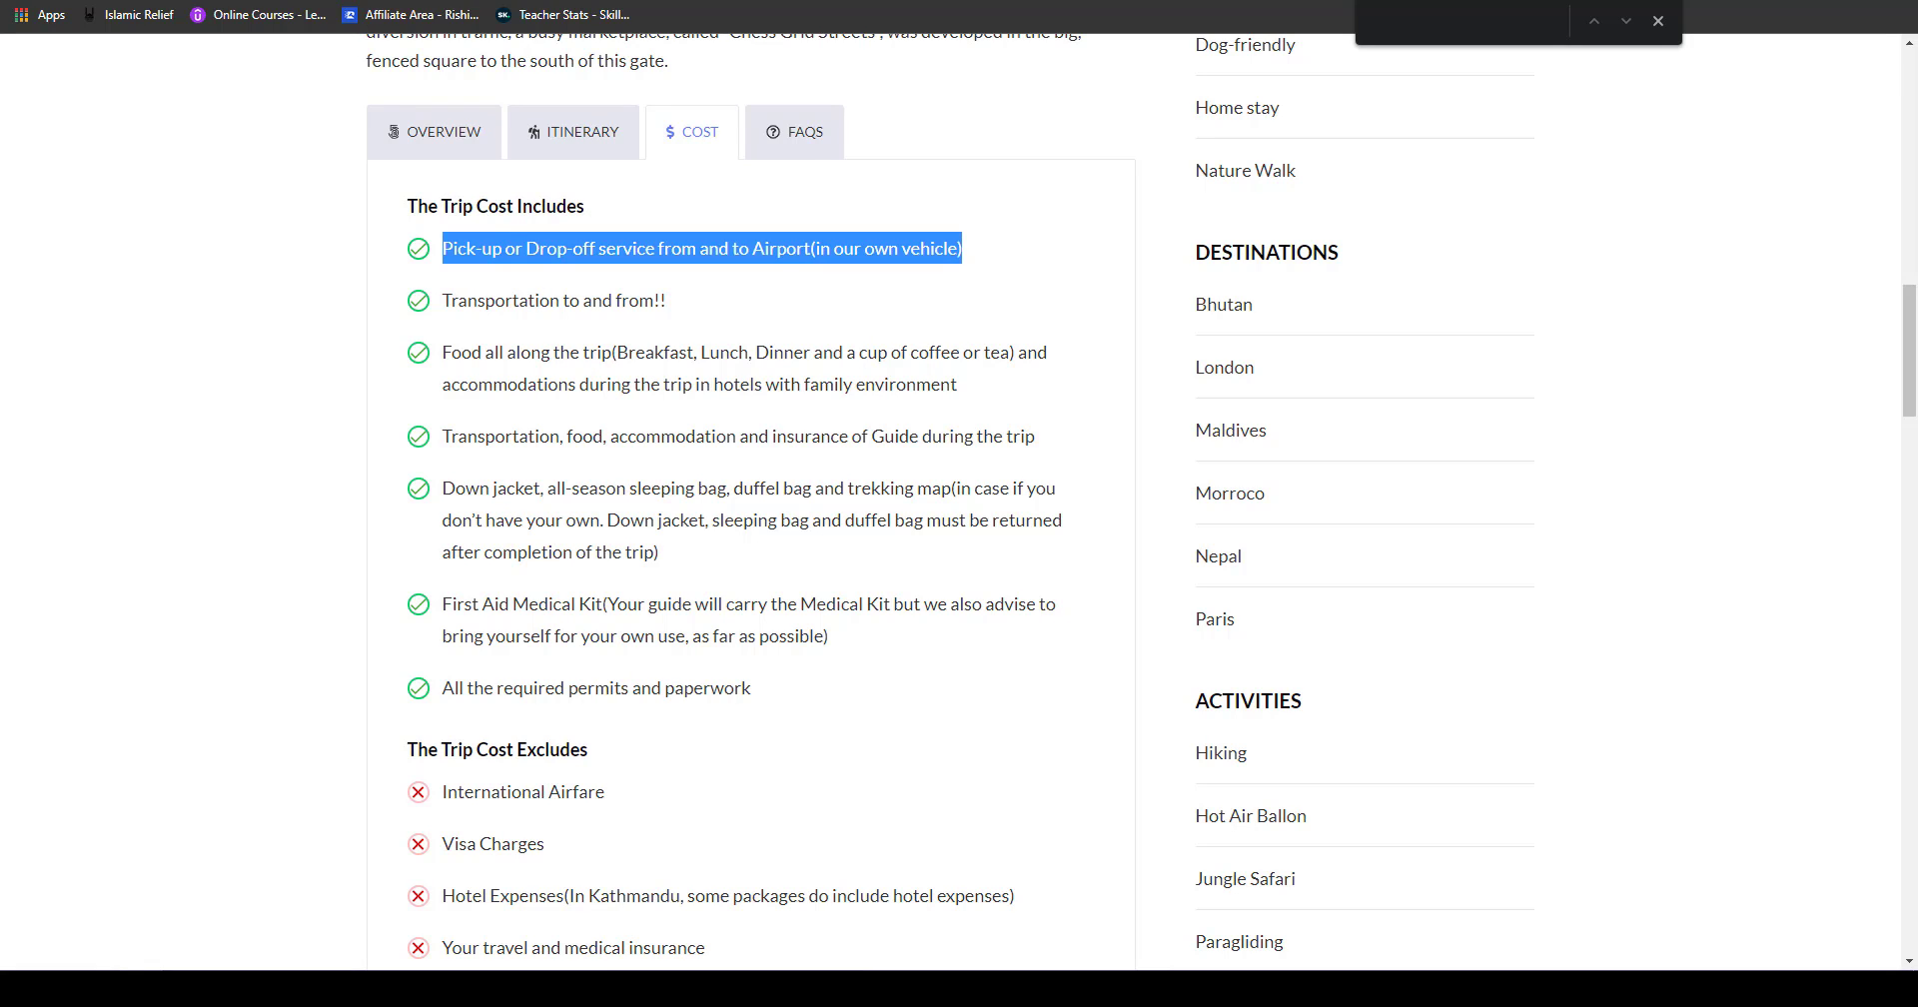
key("ctrl+Tab")
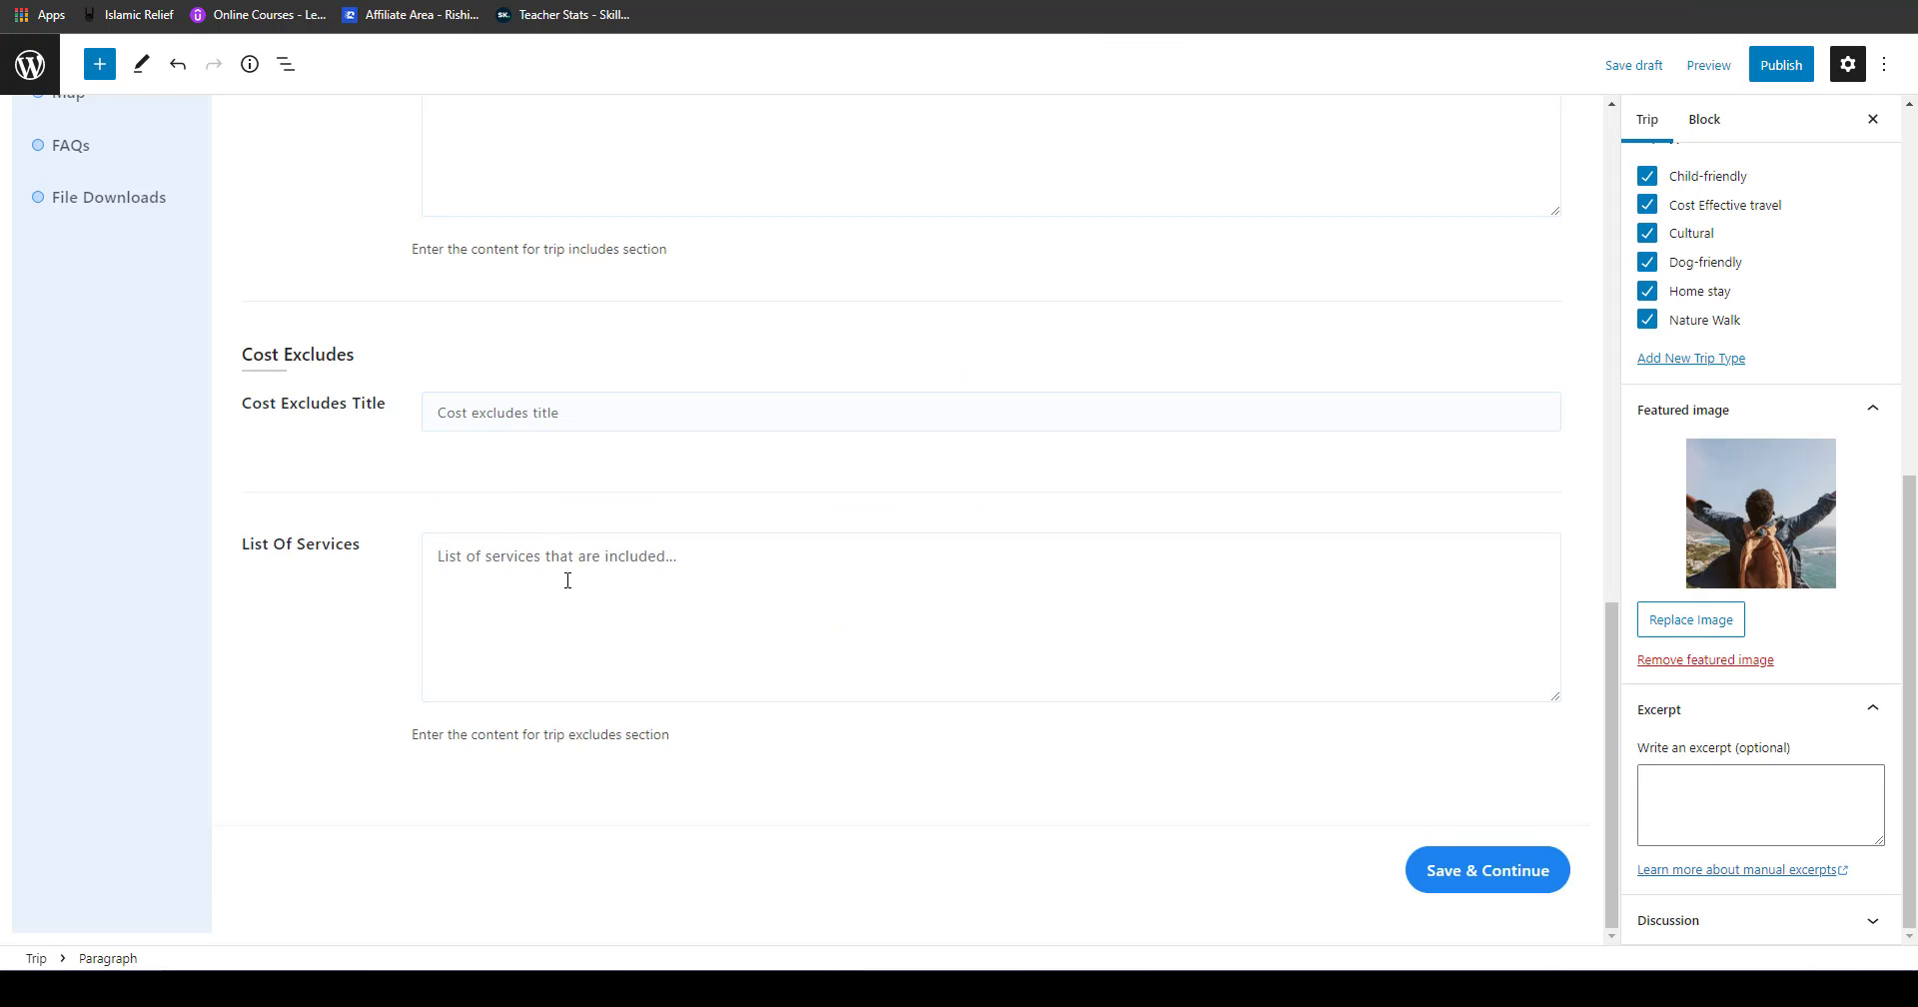
left_click(567, 581)
key("ctrl+v")
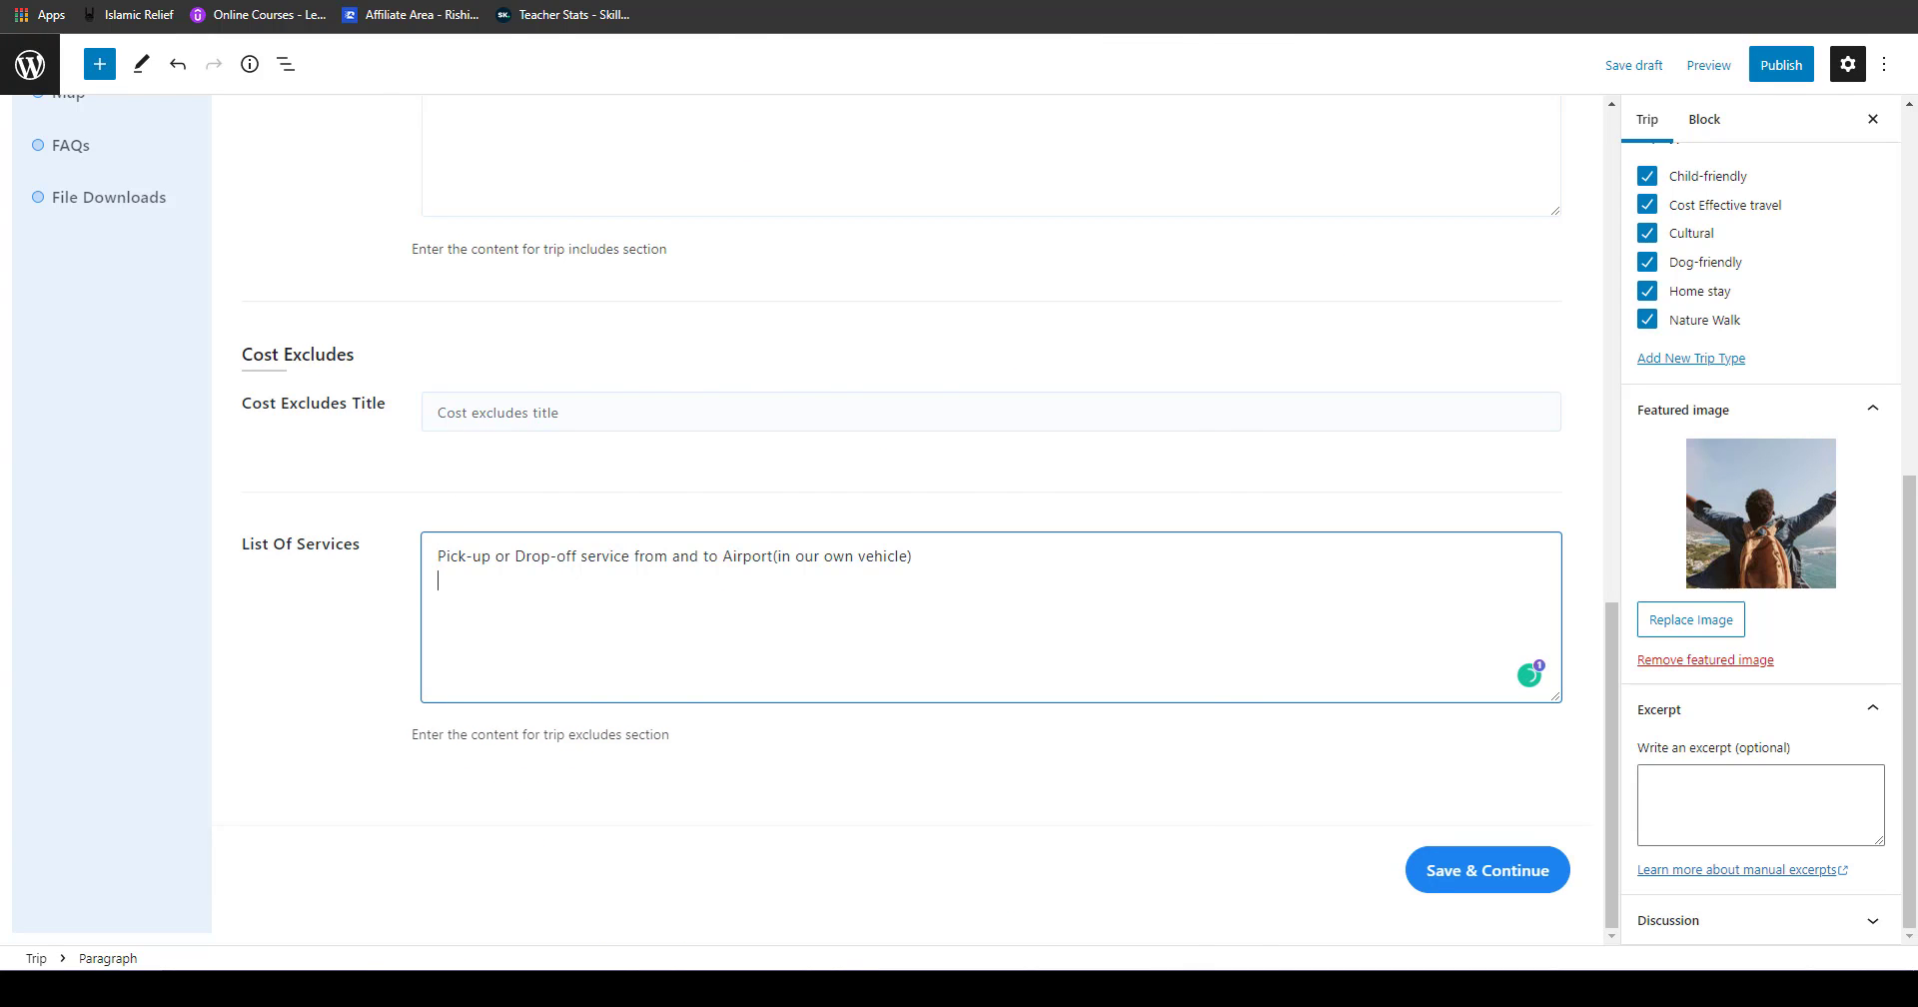
Step: Append the demo's "Transportation to and from!!" and "Food all along the trip" lines to the Cost Excludes list of services
key("ctrl+shift+Tab")
triple_click(499, 305)
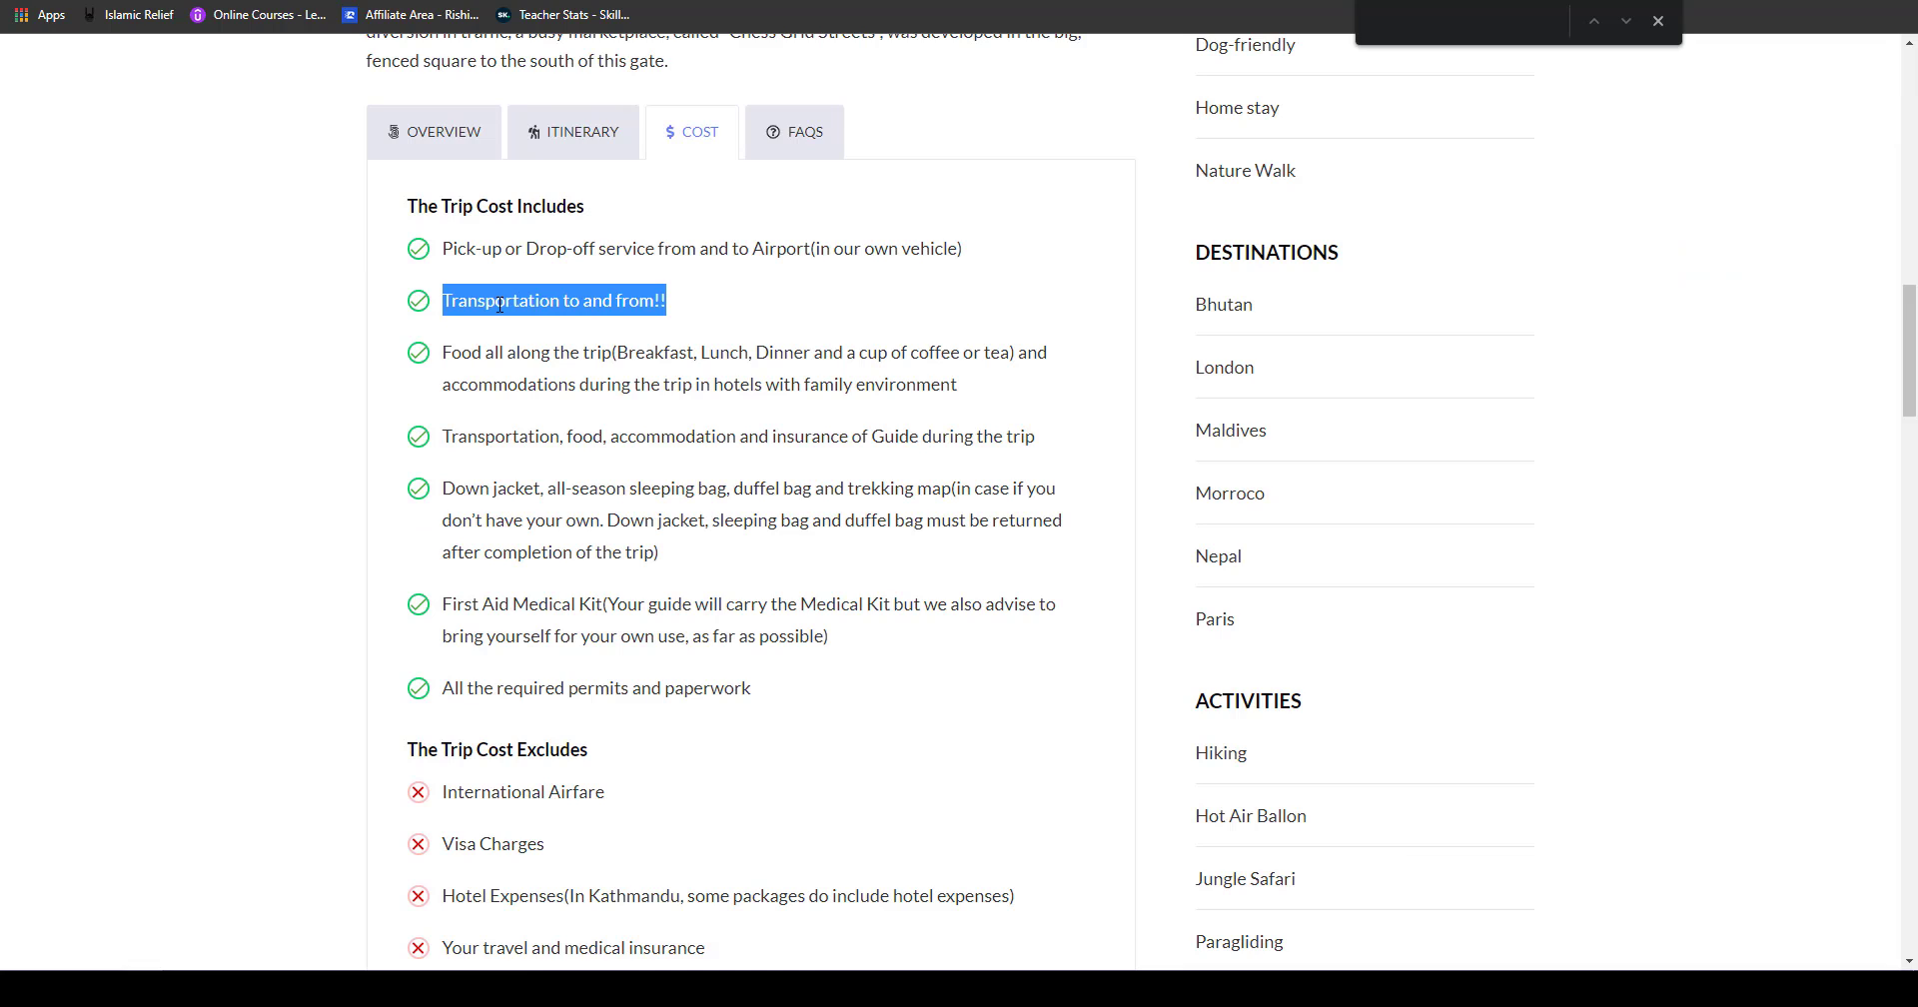
key("ctrl+Tab")
key("ctrl+v")
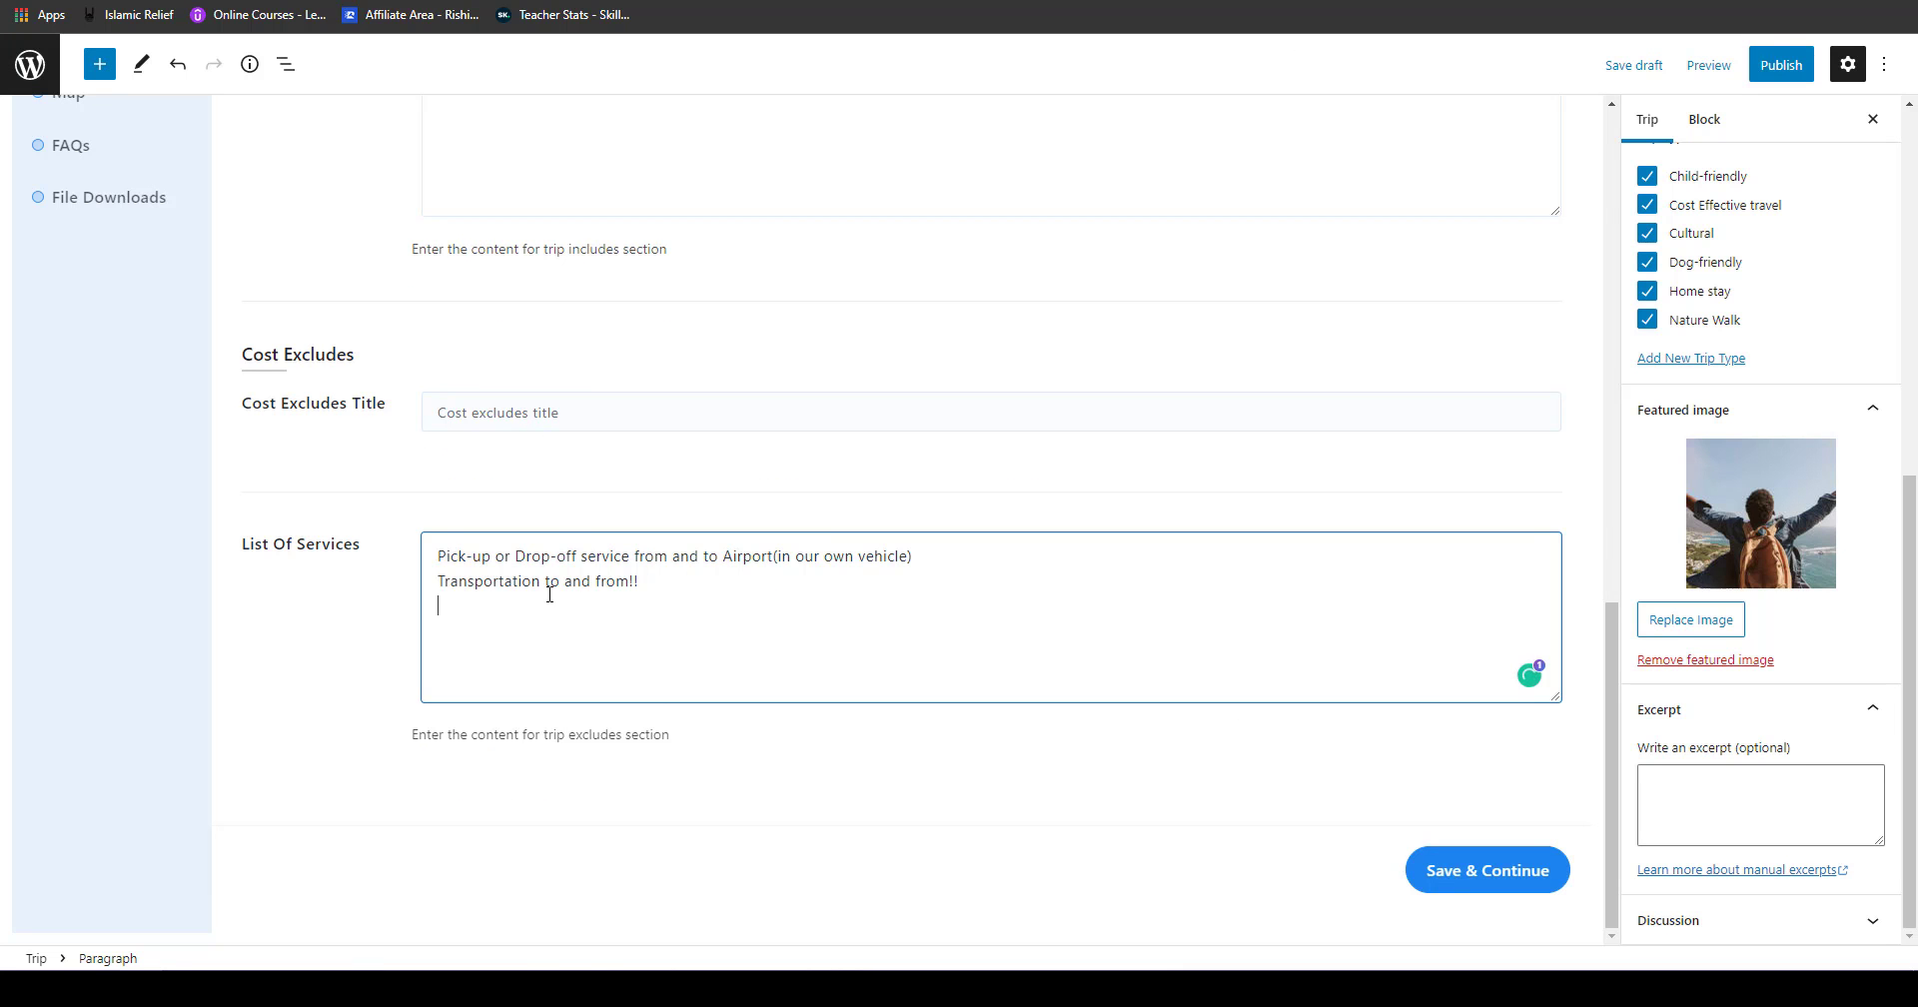
key("ctrl+Tab")
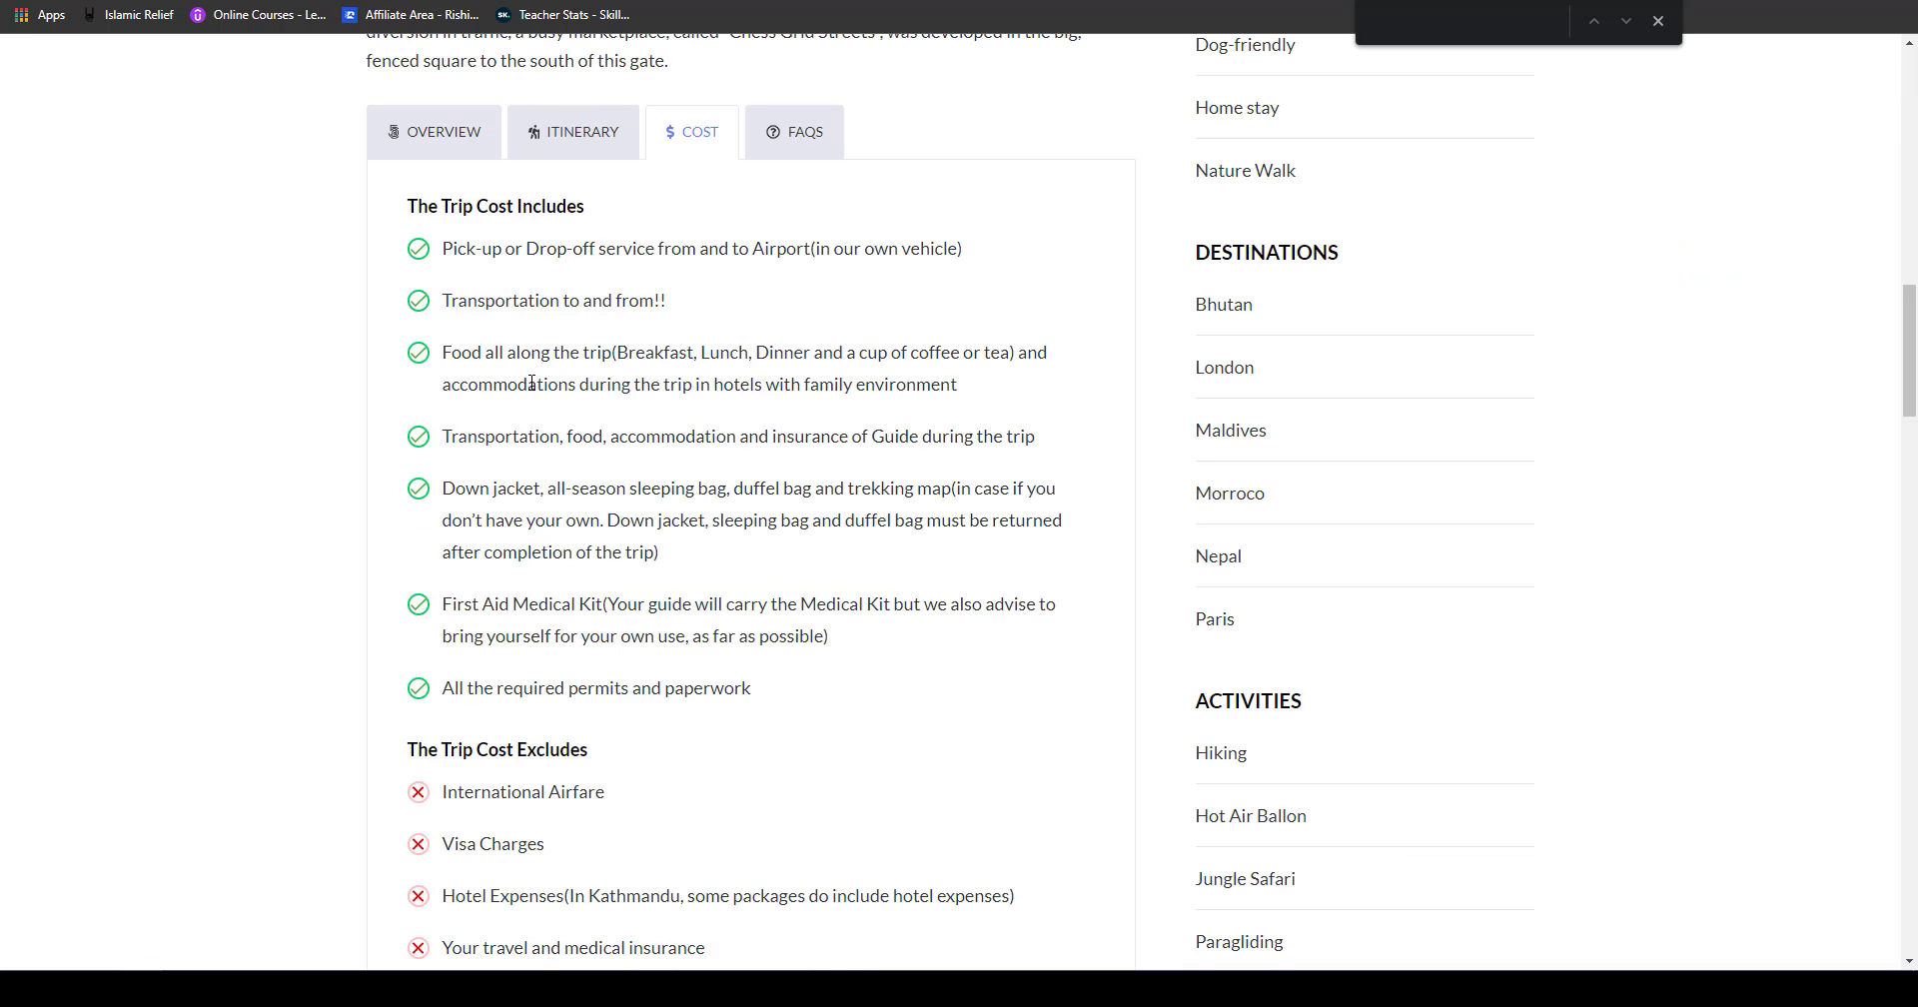
triple_click(532, 380)
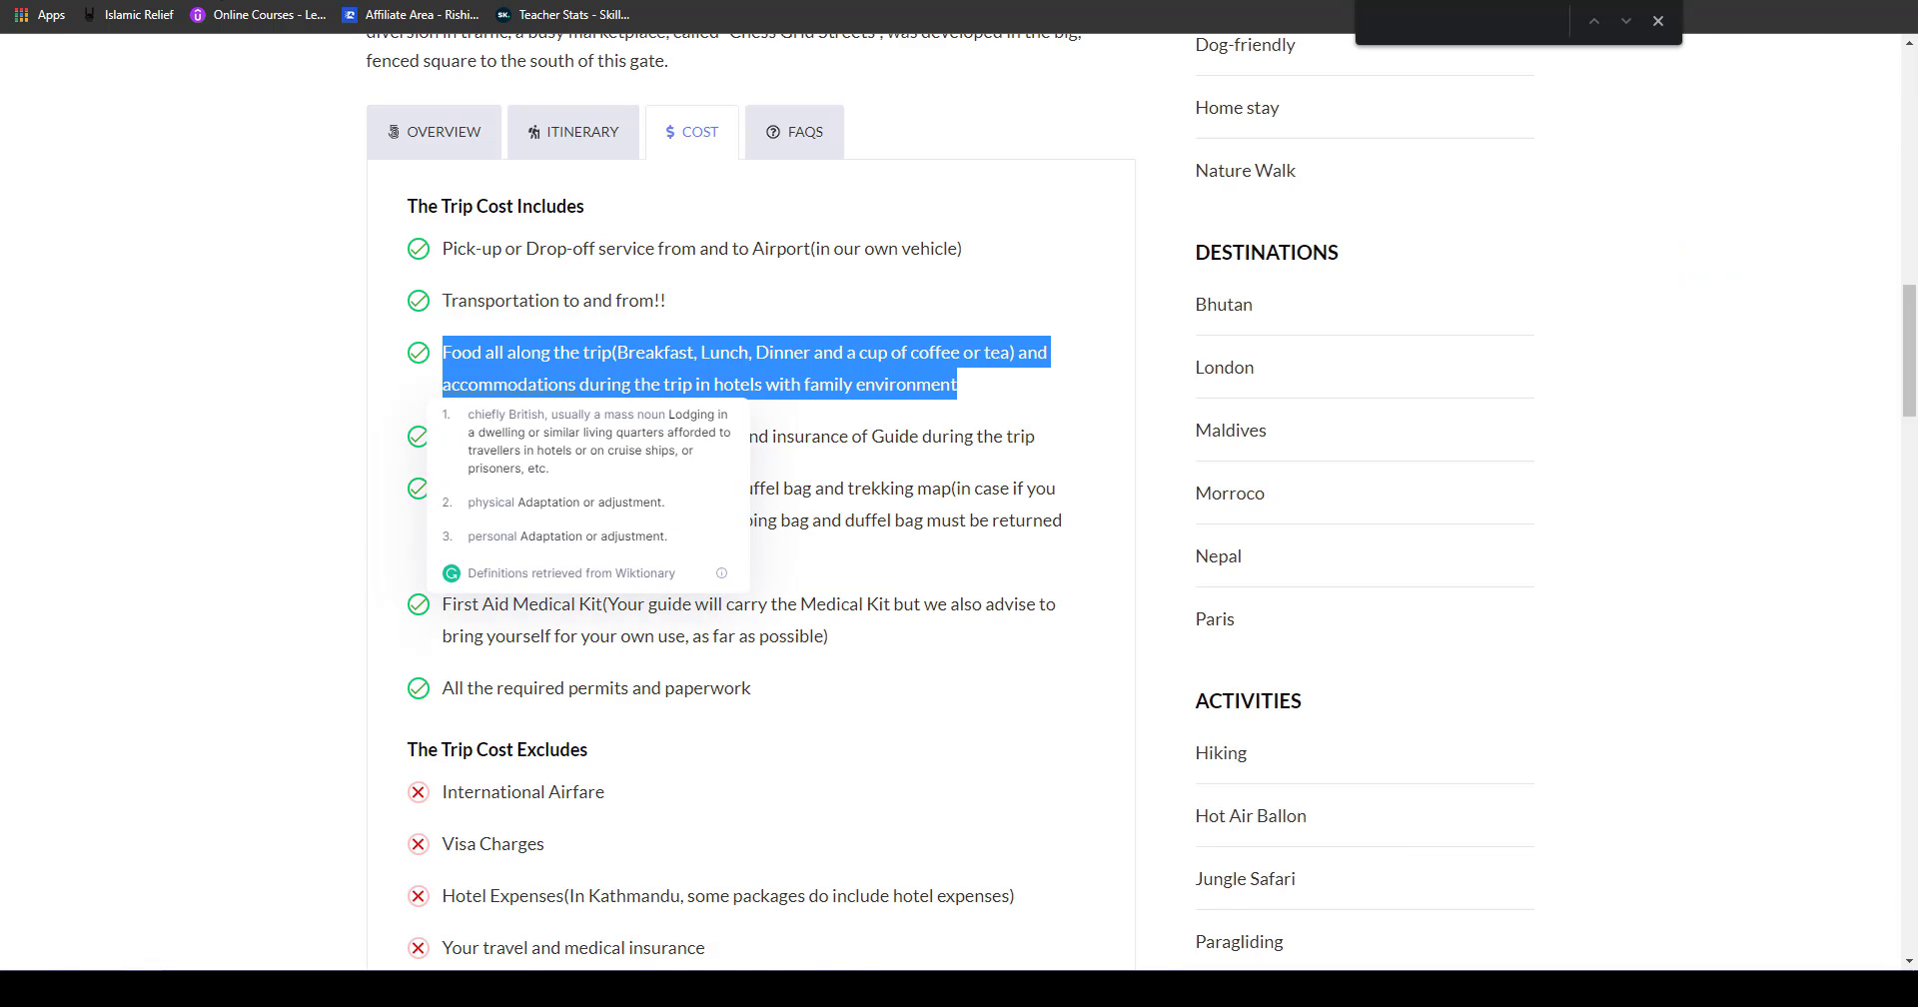
key("ctrl+Tab")
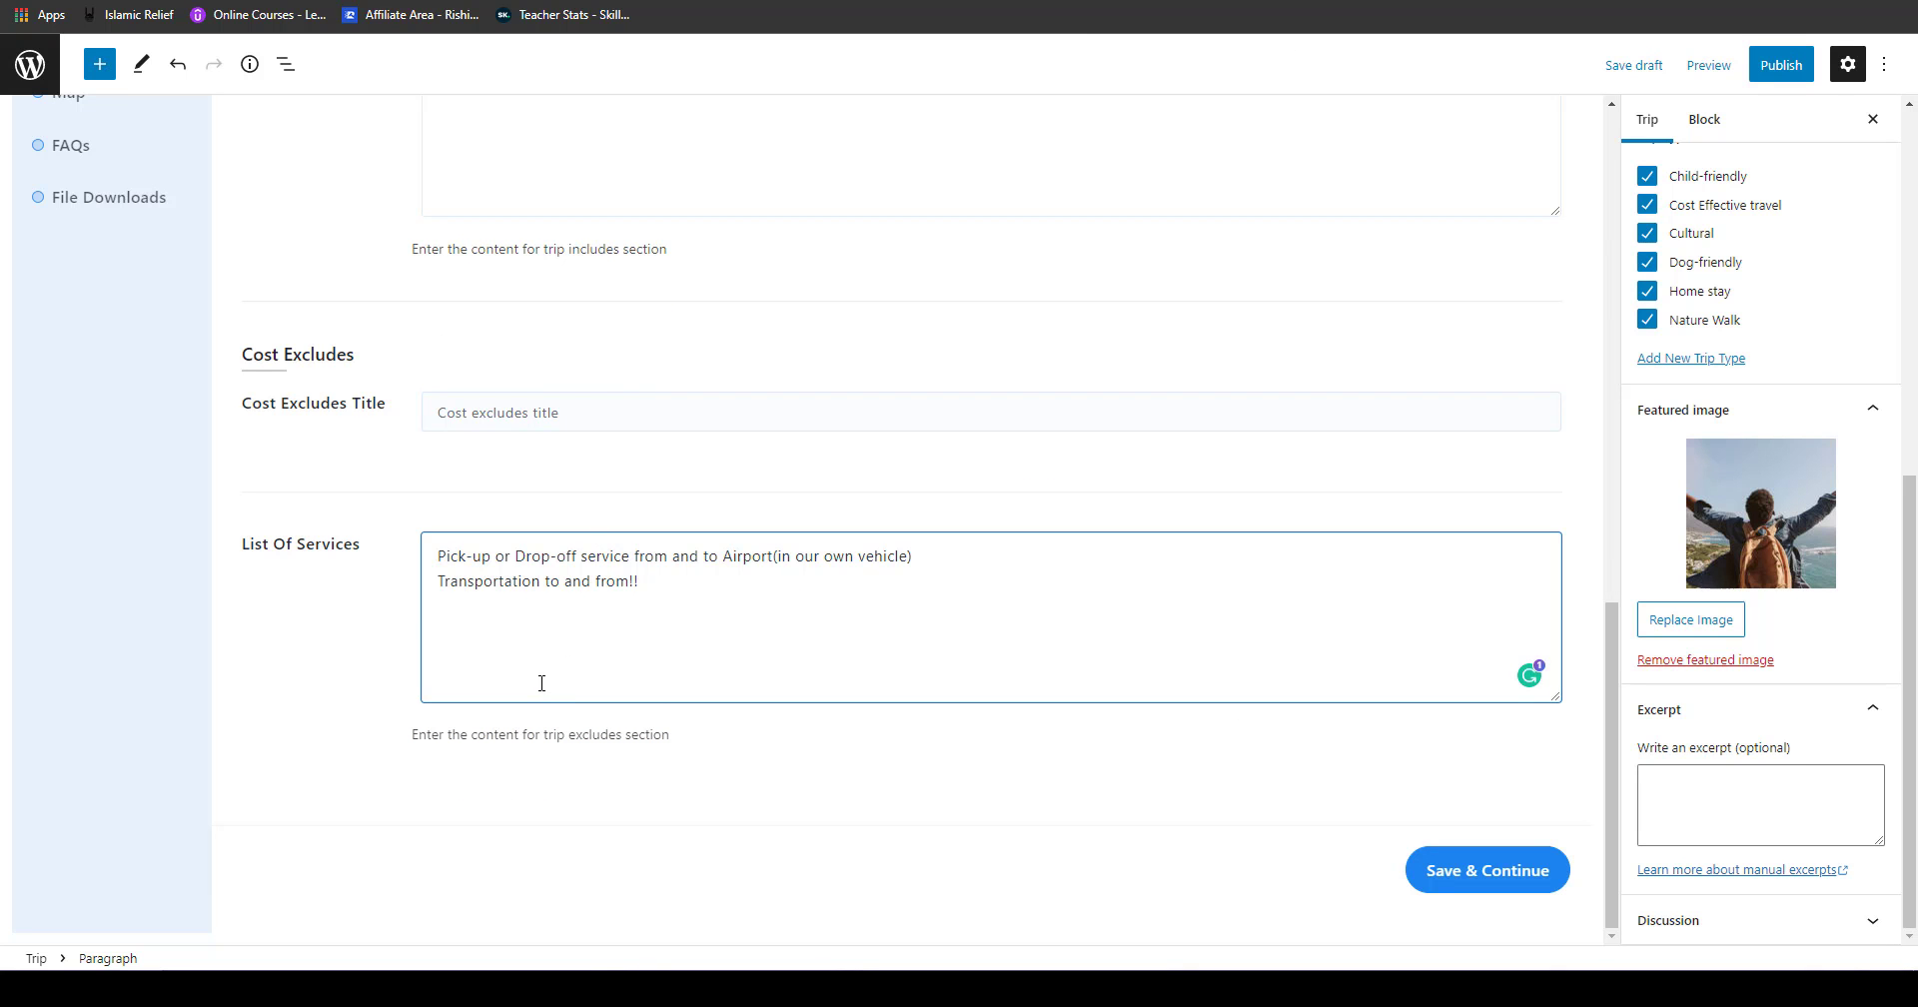
key("ctrl+v")
Step: Move the three included services out of the Cost Excludes list into the Cost Includes list of services
left_click(621, 736)
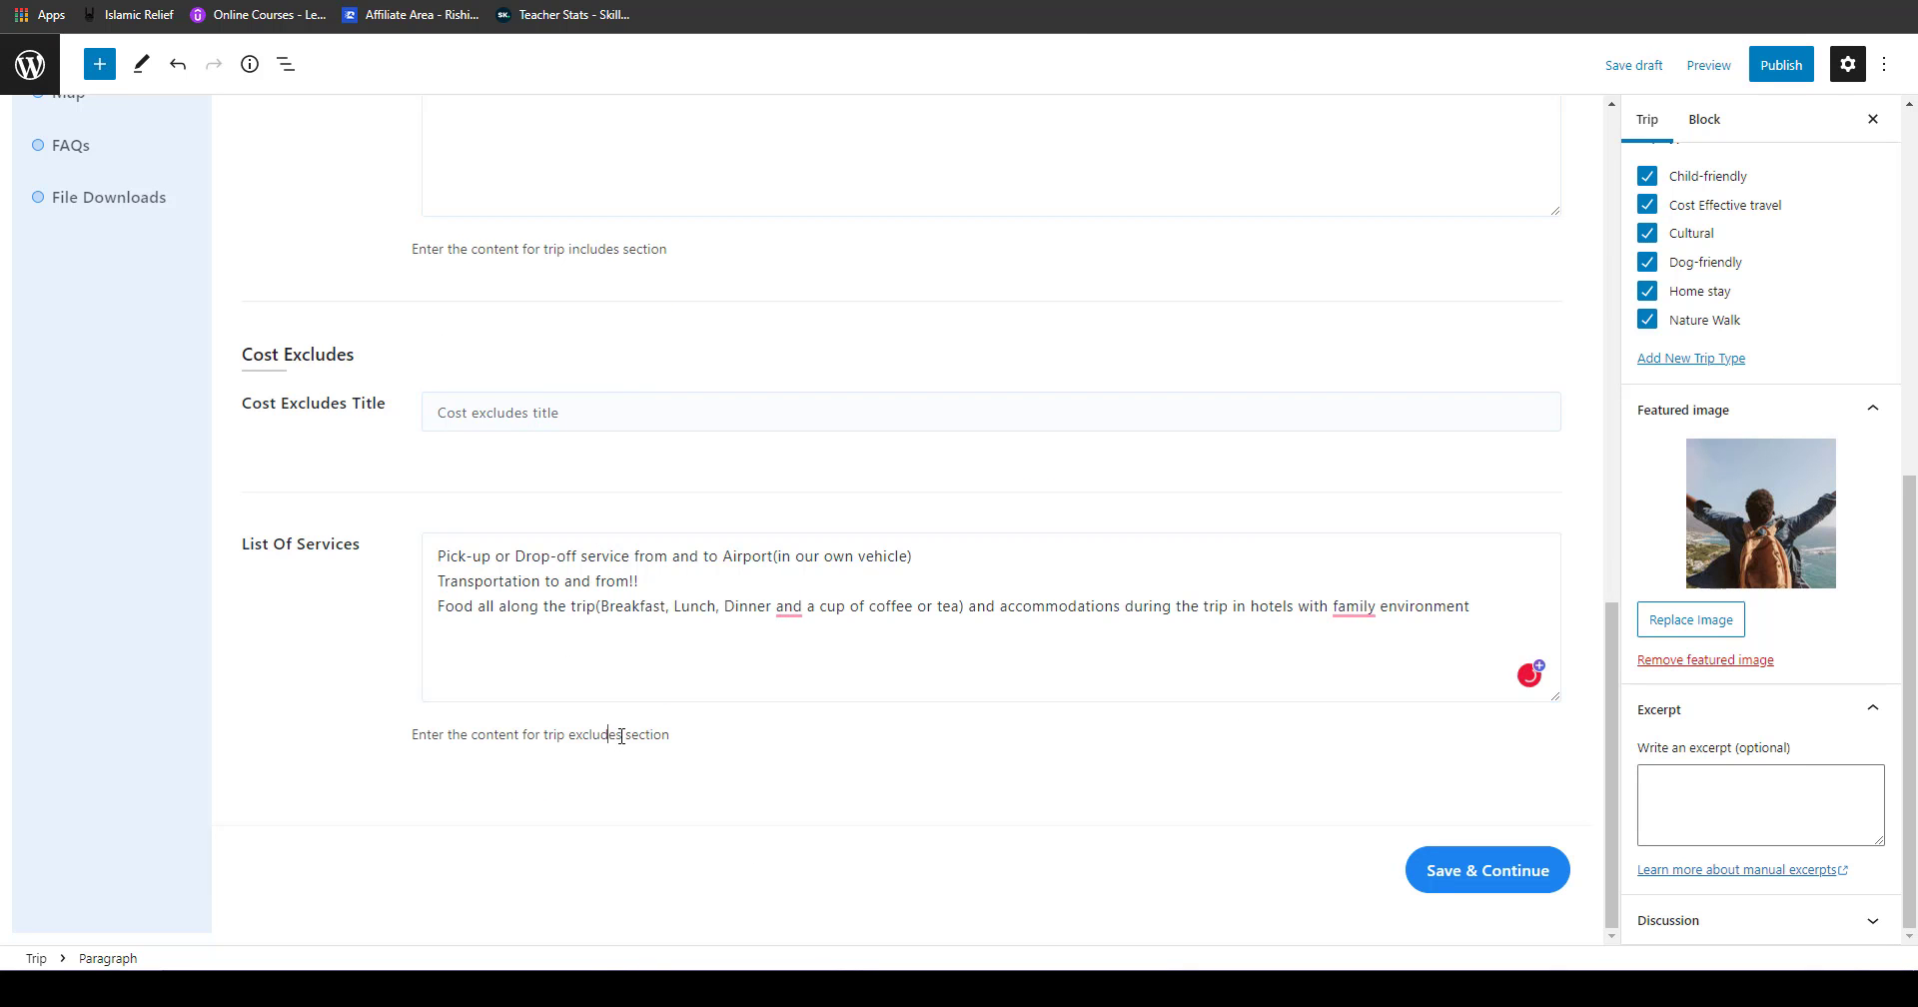
left_click_drag(516, 736, 593, 734)
left_click(475, 750)
left_click(654, 750)
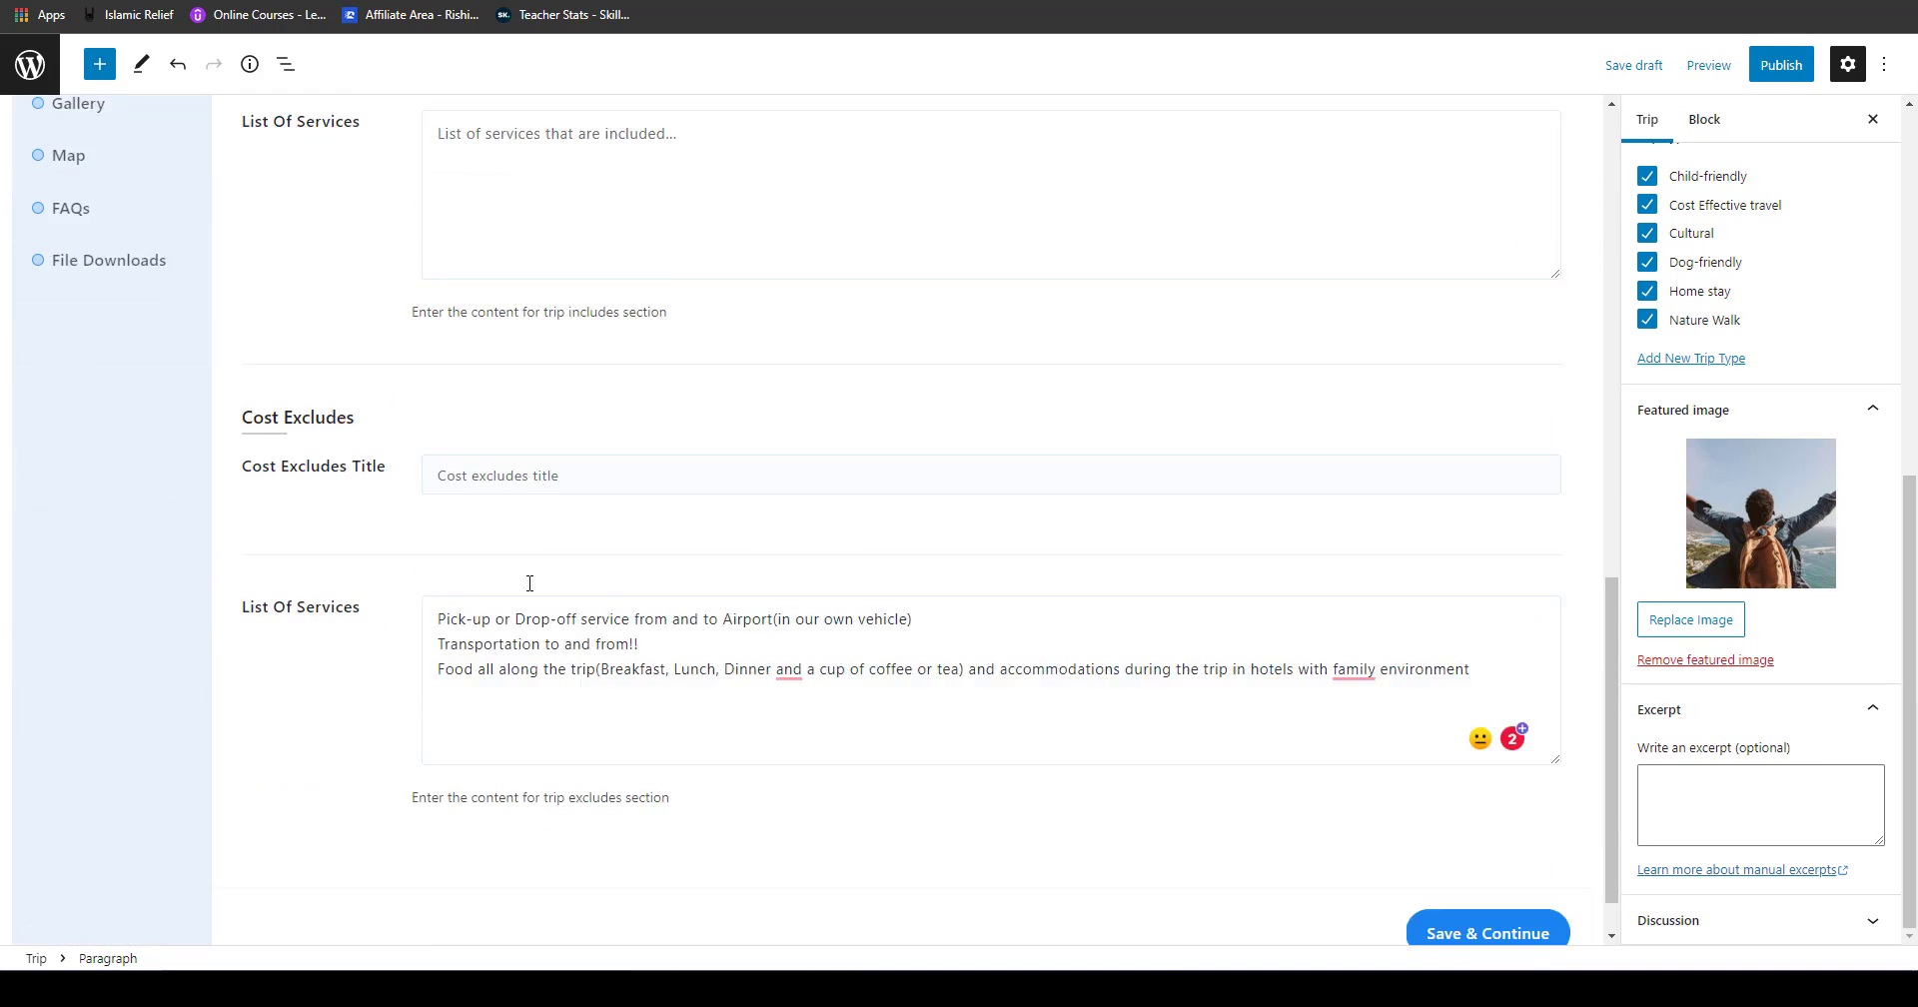
scroll(593, 606, "up", 2)
scroll(594, 606, "up", 6)
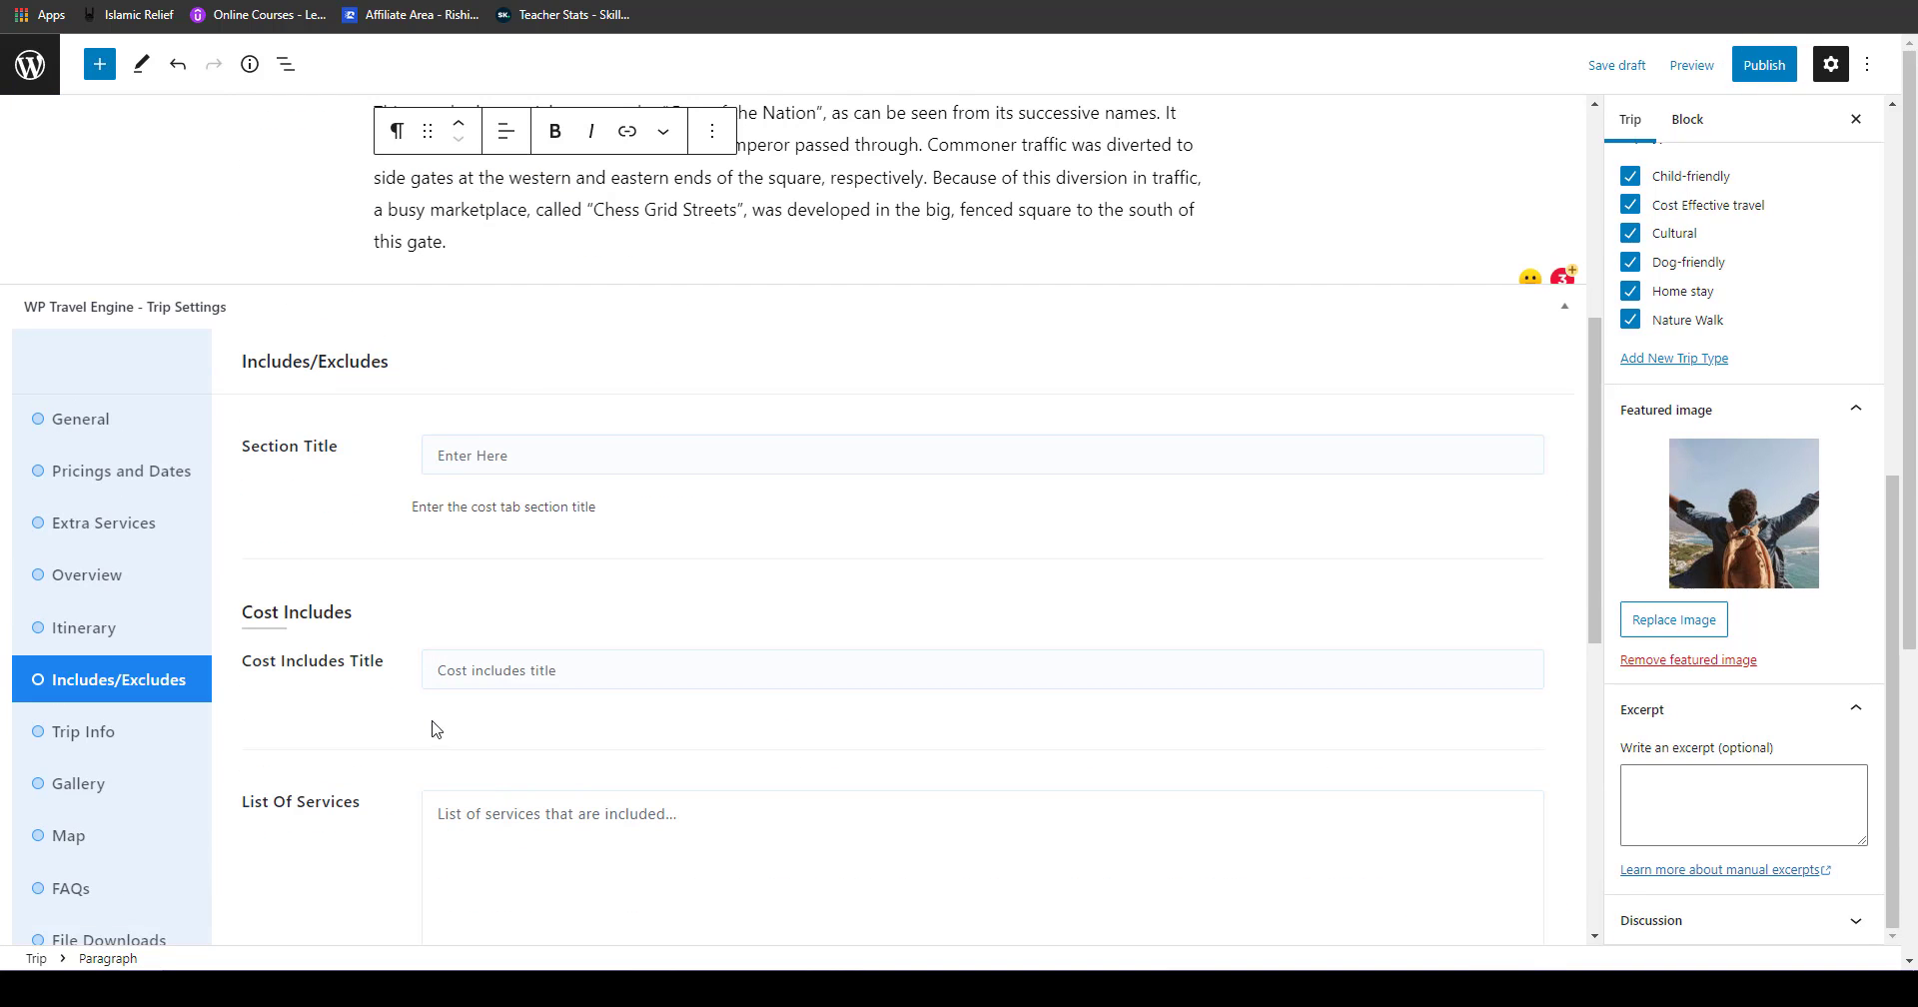
left_click(530, 824)
scroll(658, 660, "down", 7)
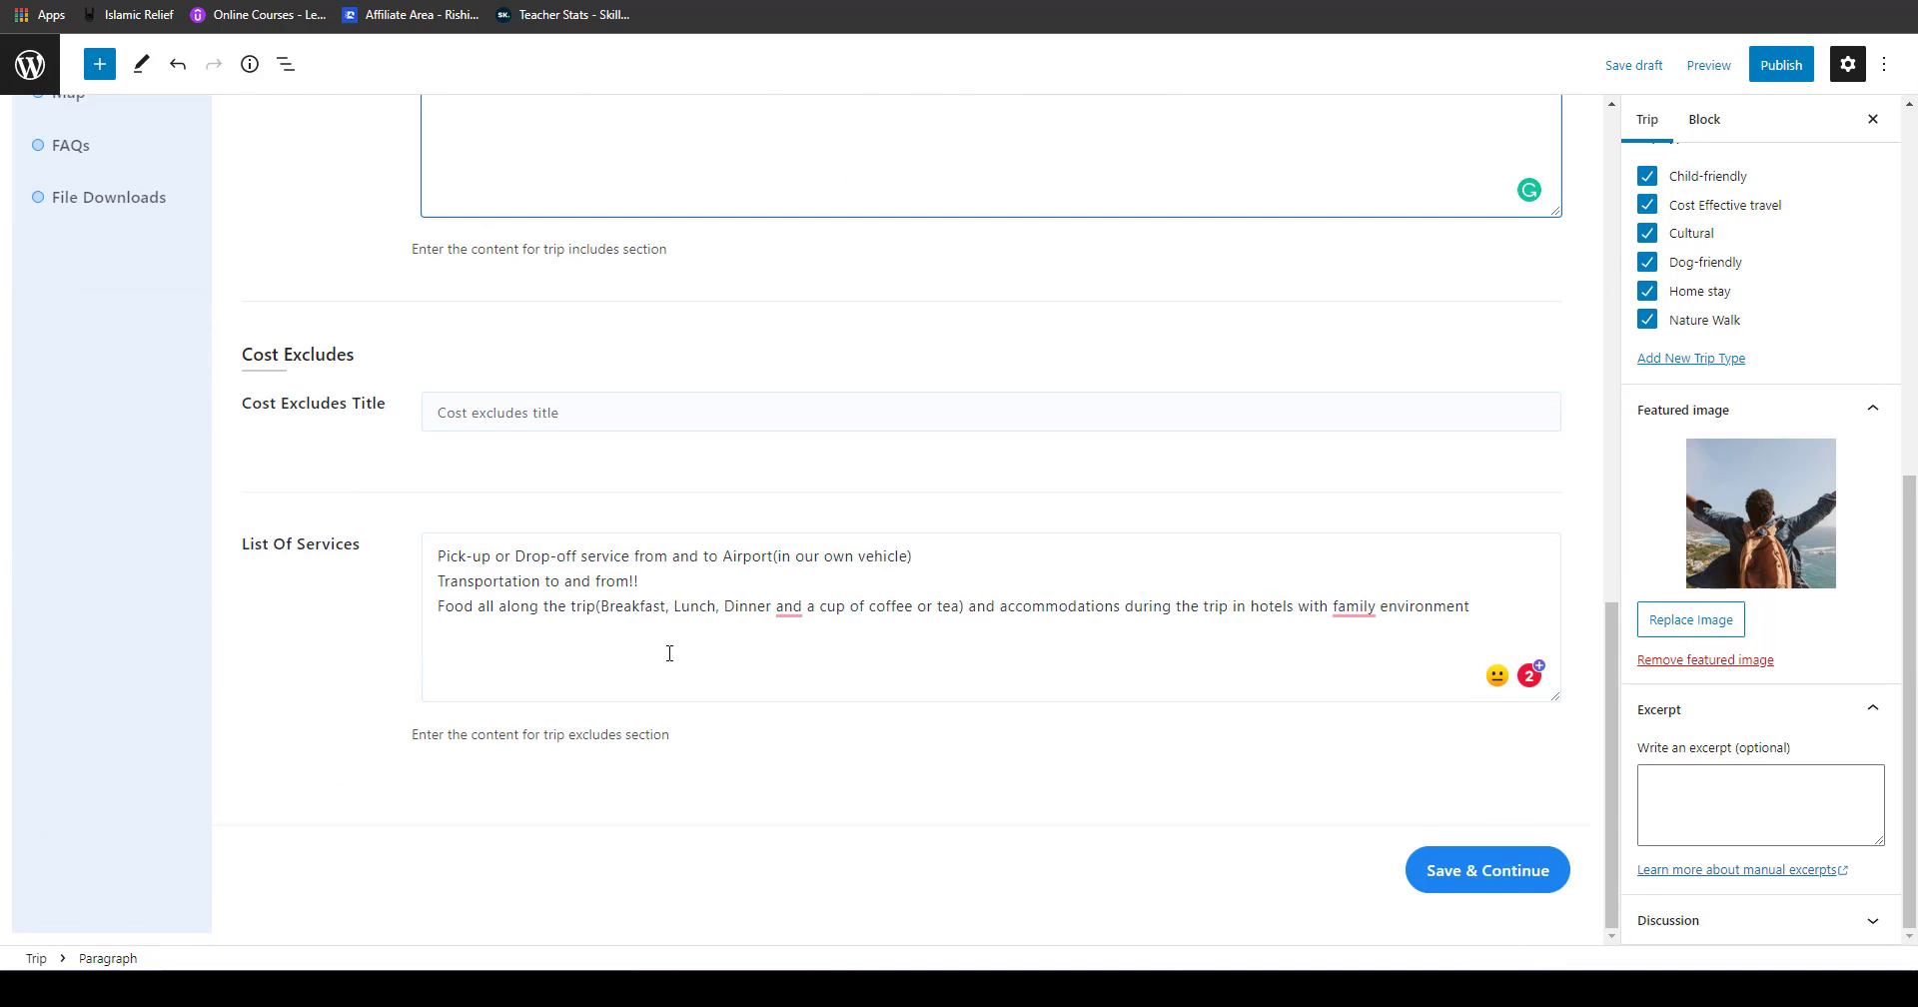
left_click_drag(669, 653, 422, 543)
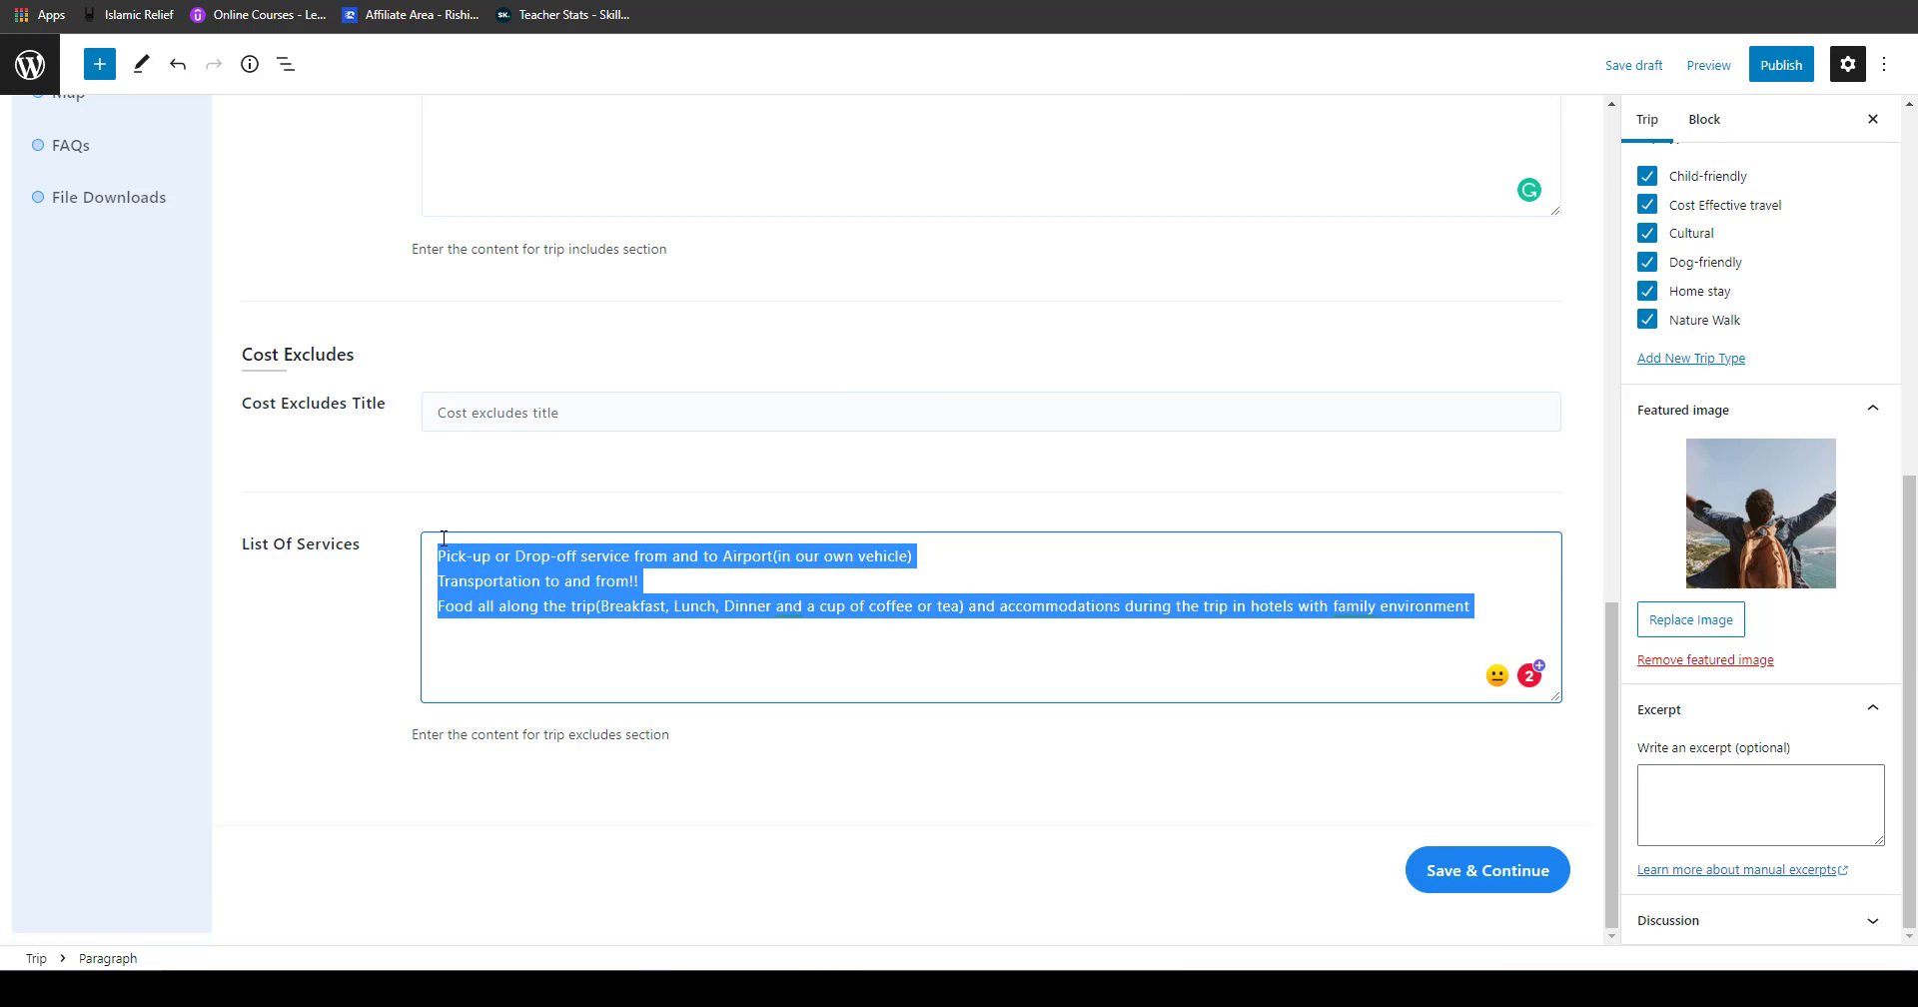
key("ctrl+x")
left_click(554, 162)
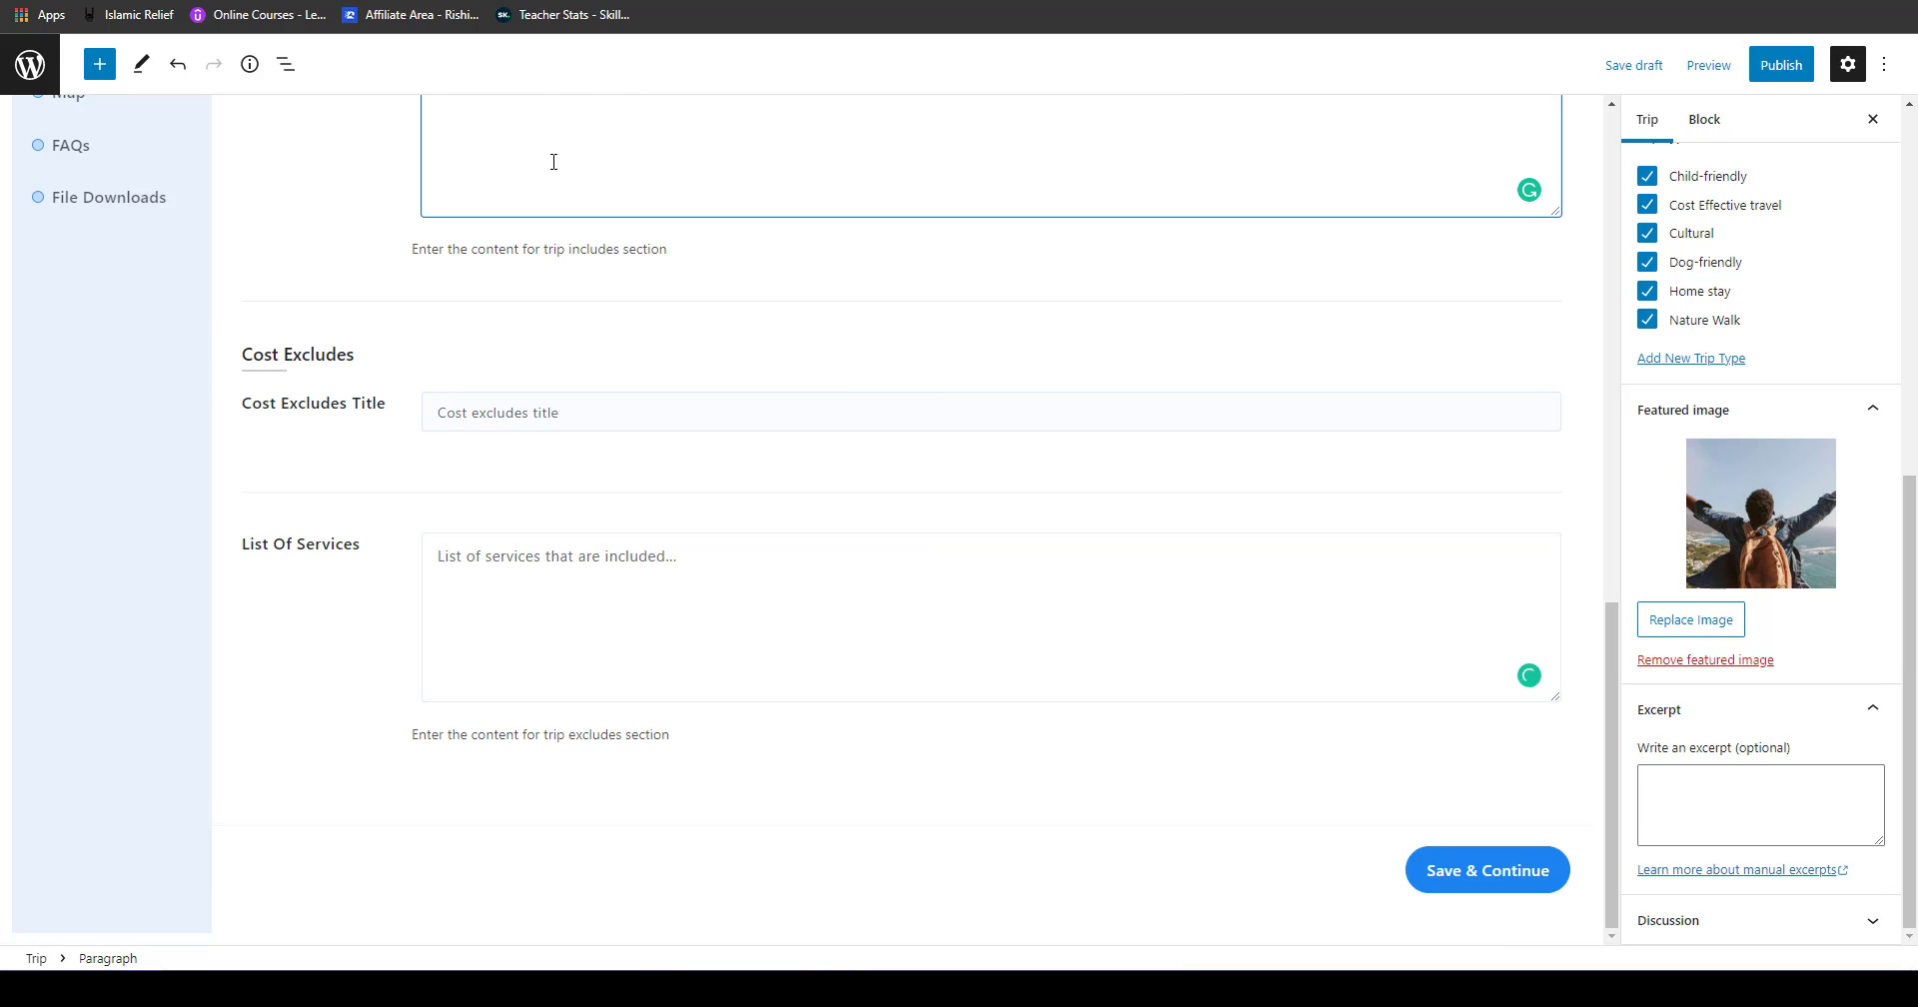
key("ctrl+v")
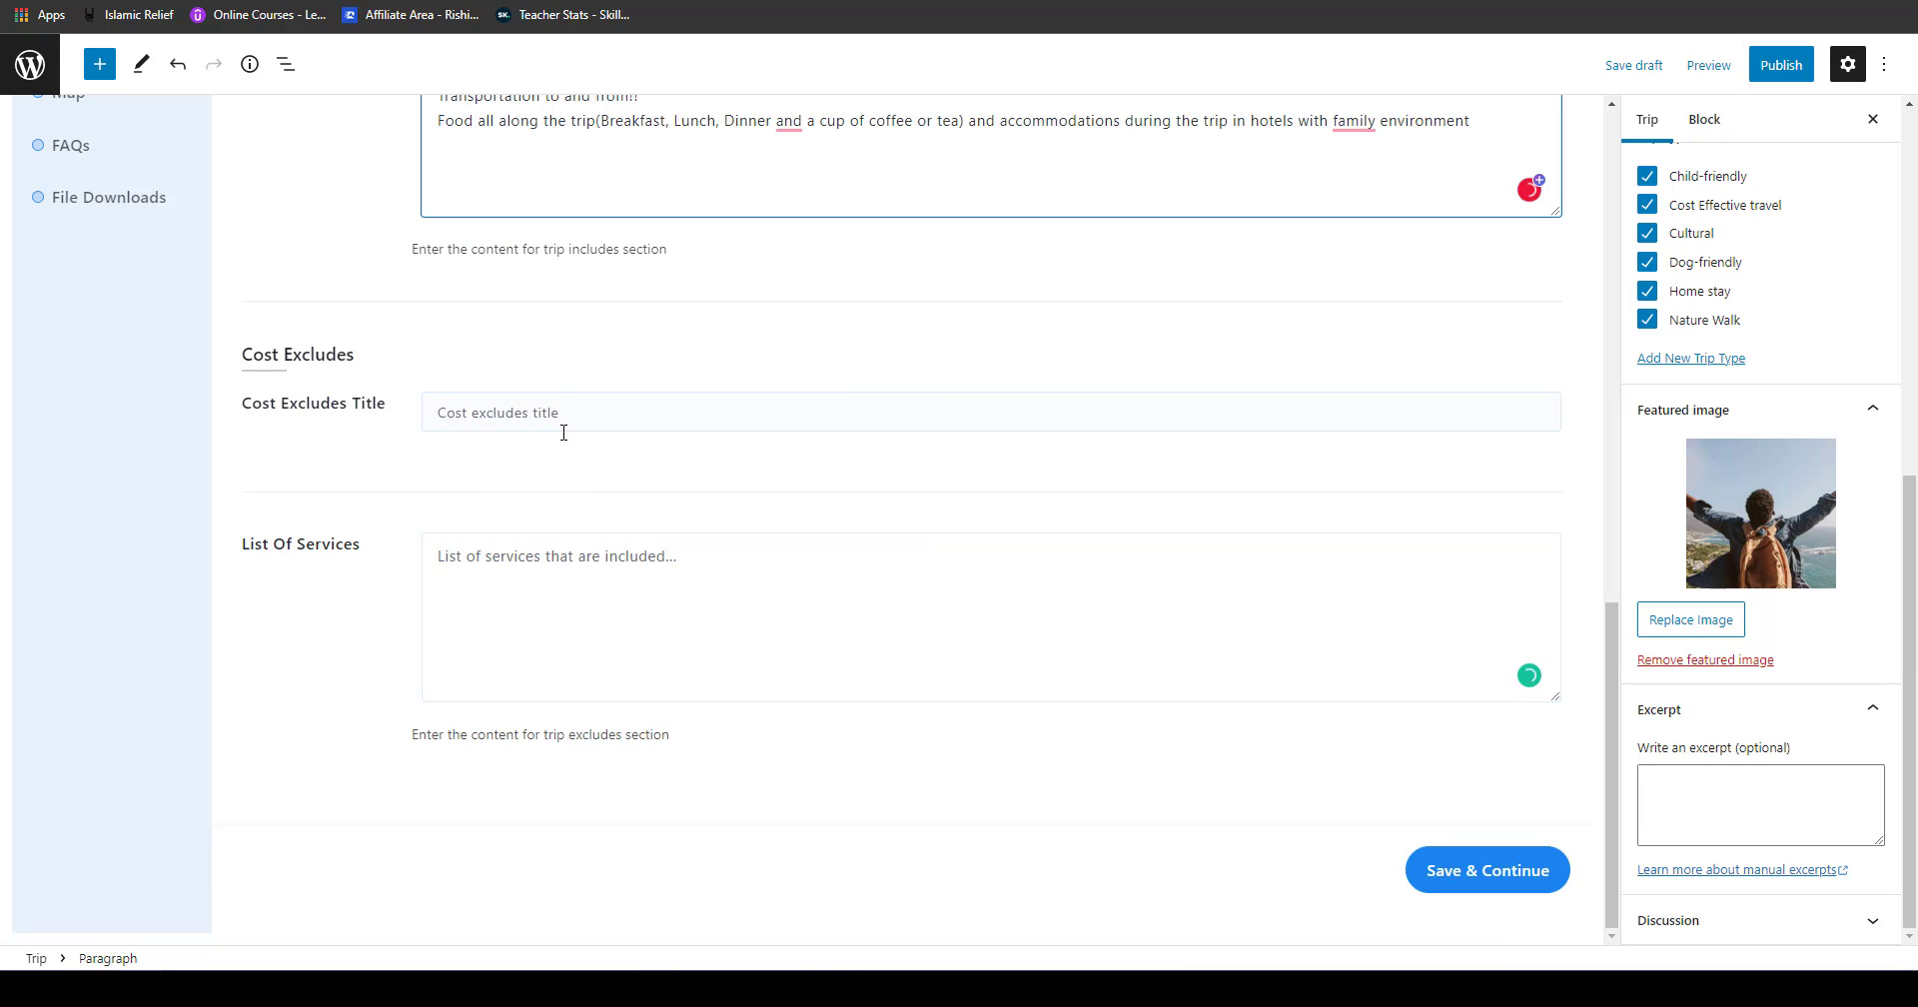
Step: Copy "Hotel Expenses(In Kathmandu, some packages do include hotel expenses)" from the demo's excluded costs into the Cost Excludes list of services
left_click(493, 557)
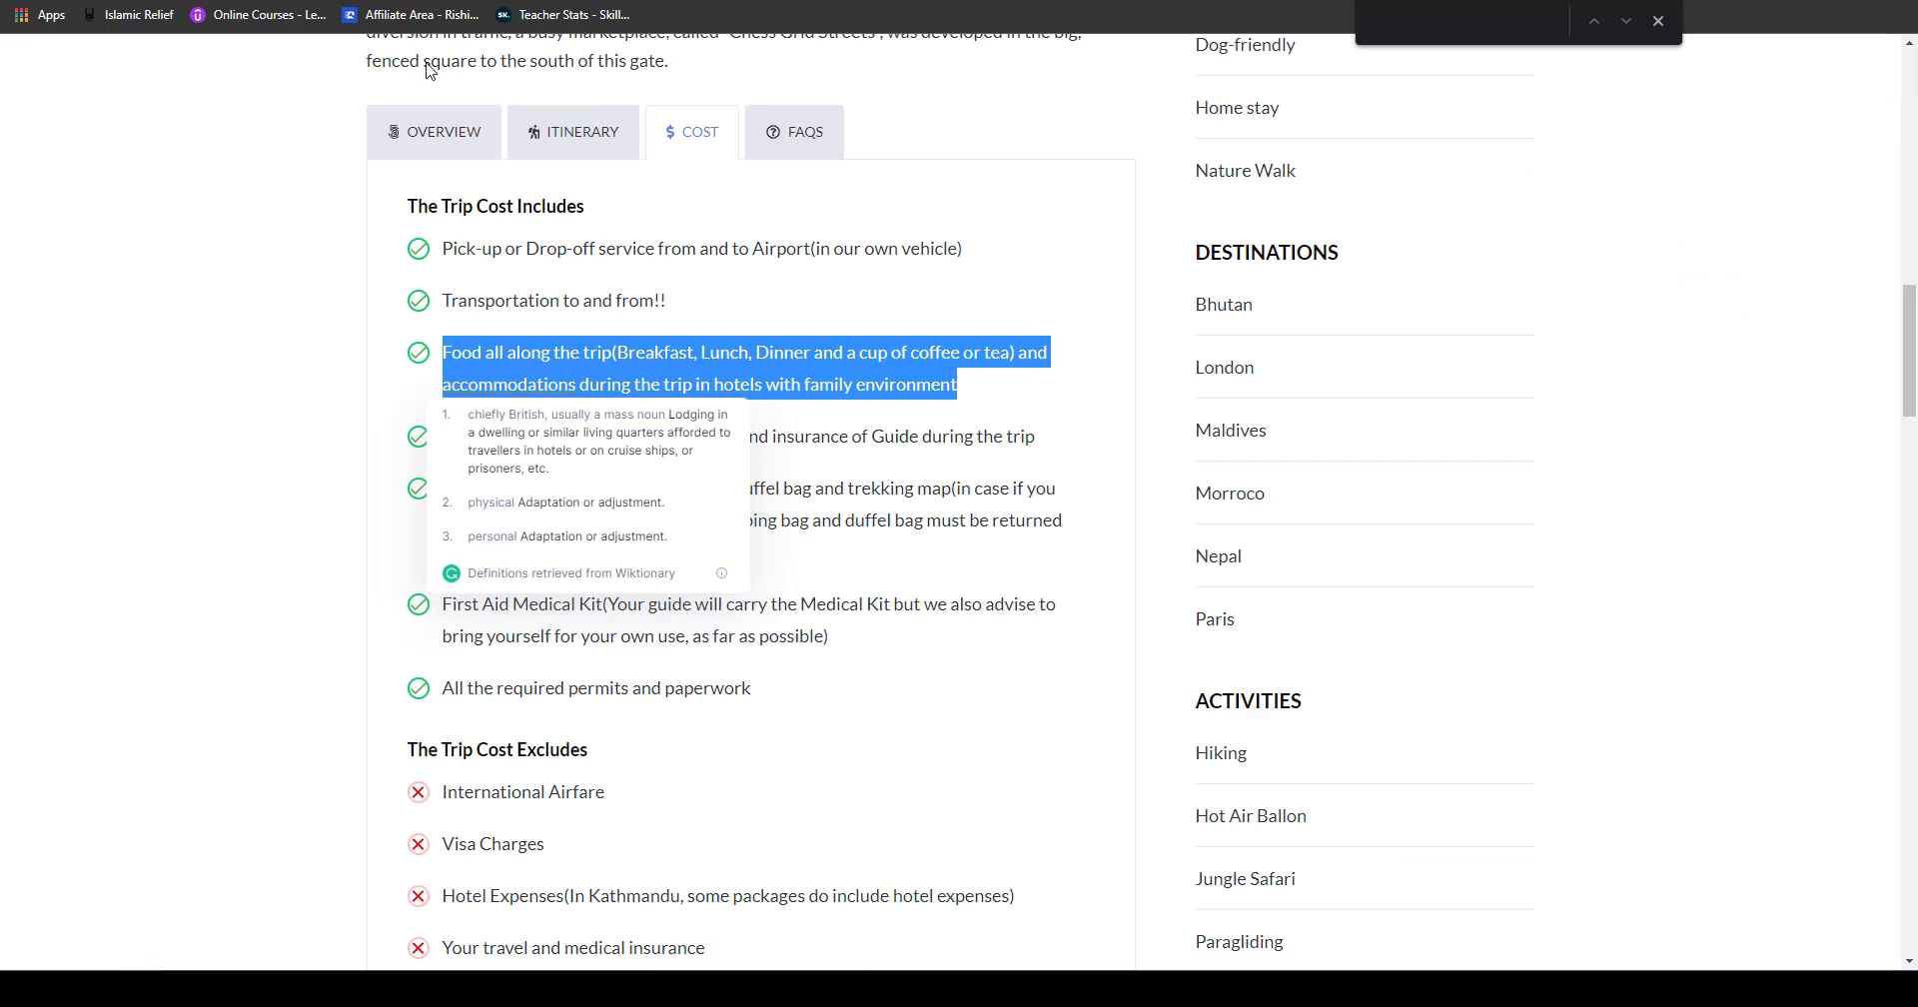
scroll(448, 362, "down", 8)
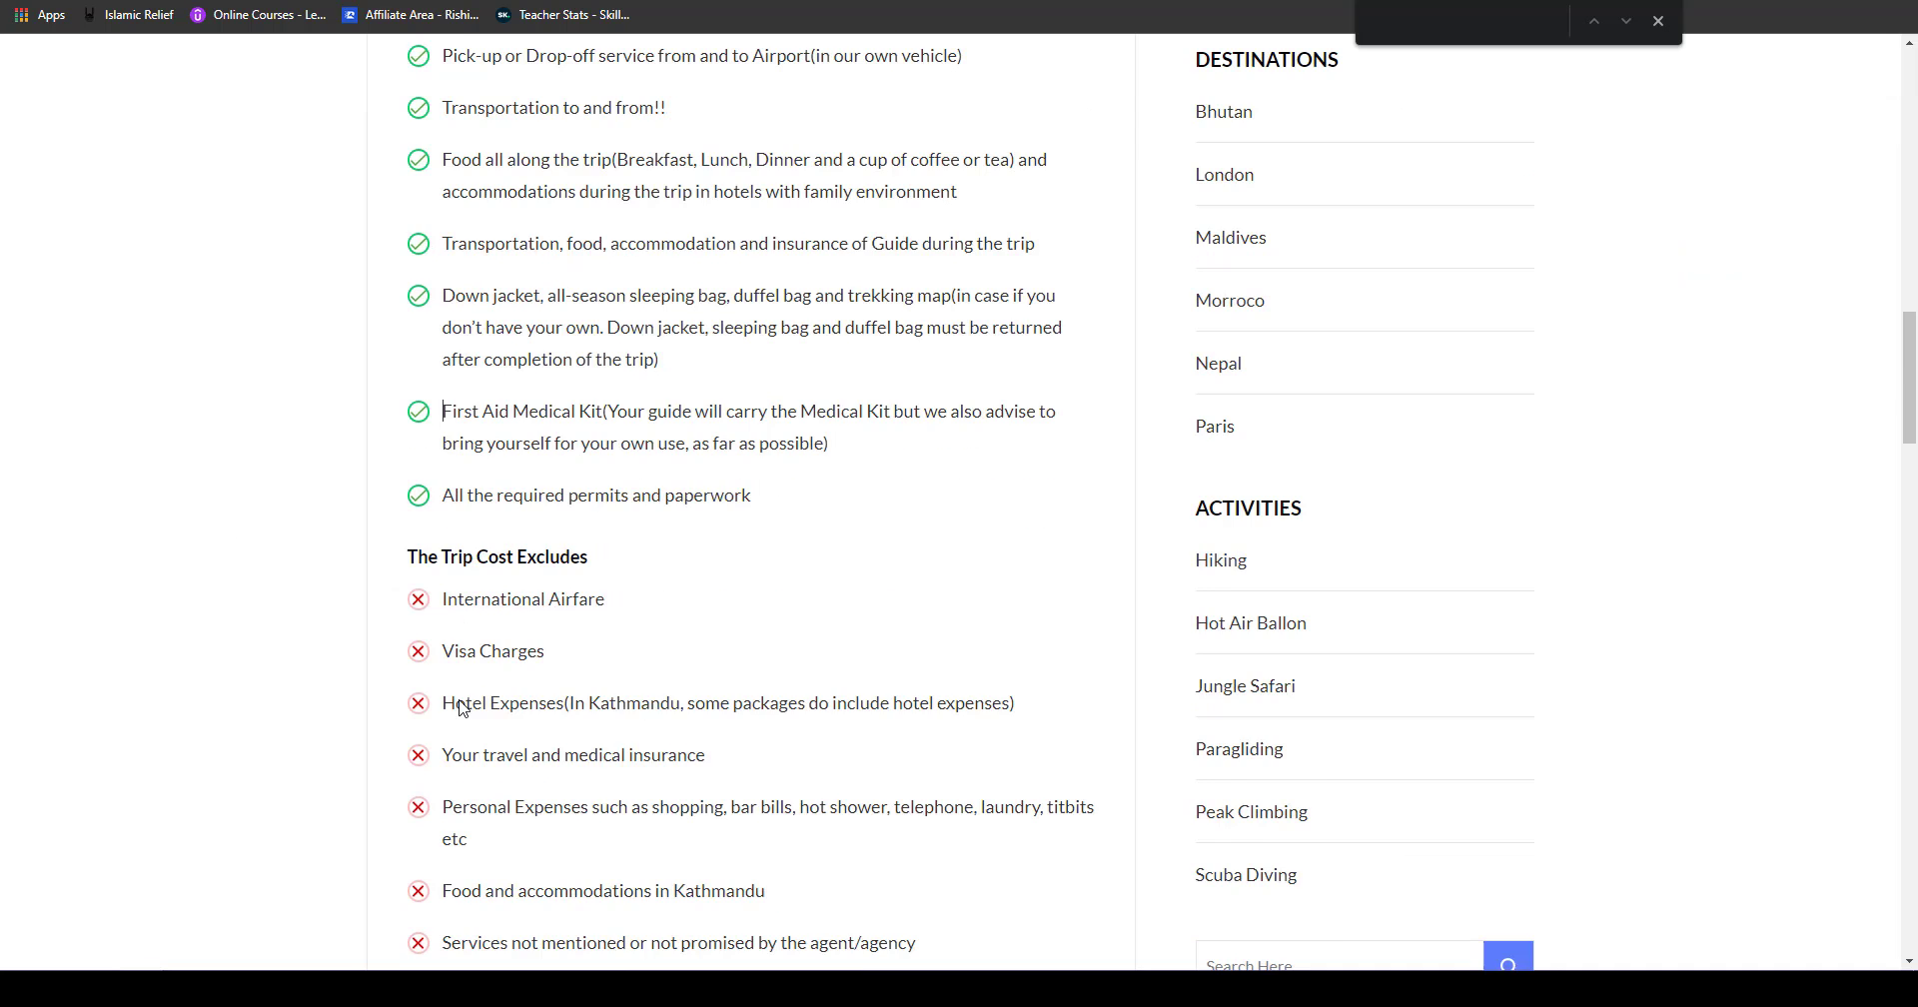
triple_click(520, 78)
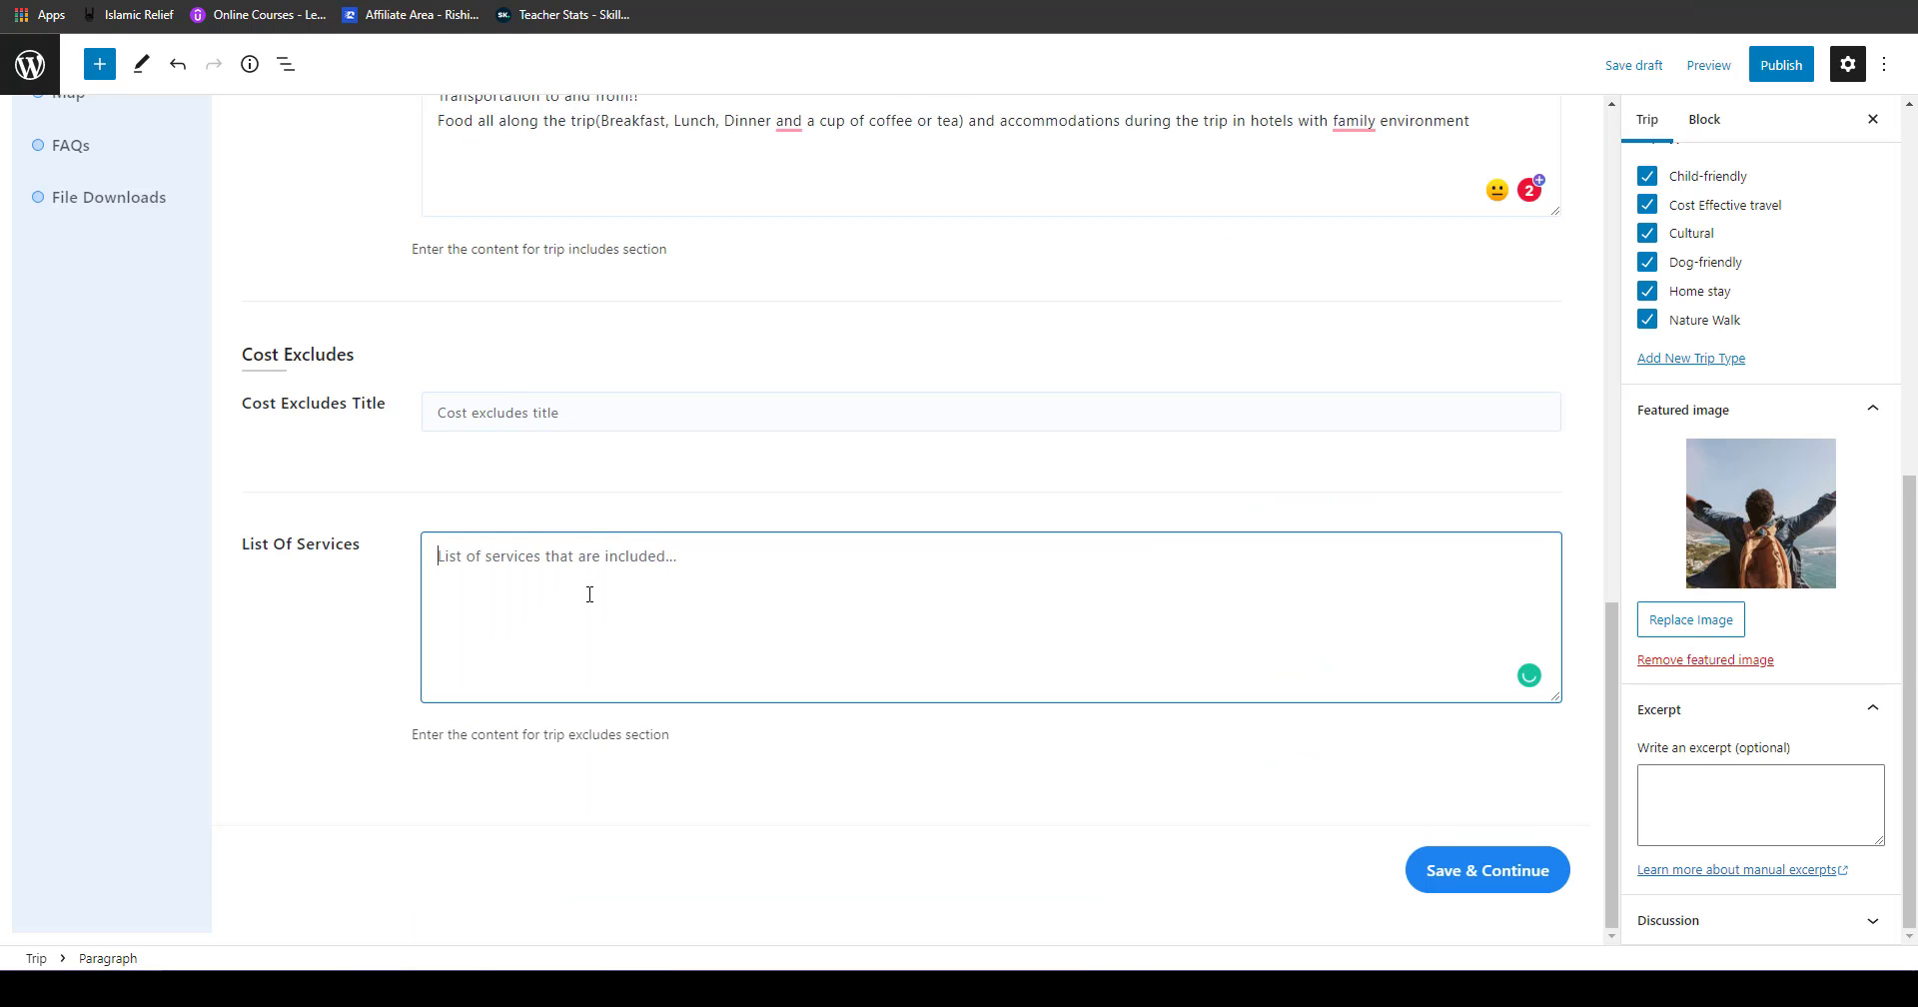
key("ctrl+v")
Step: Copy "Services not mentioned or not promised by the agent/agency" from the demo's excluded costs into the Cost Excludes list of services
key("ctrl+Tab")
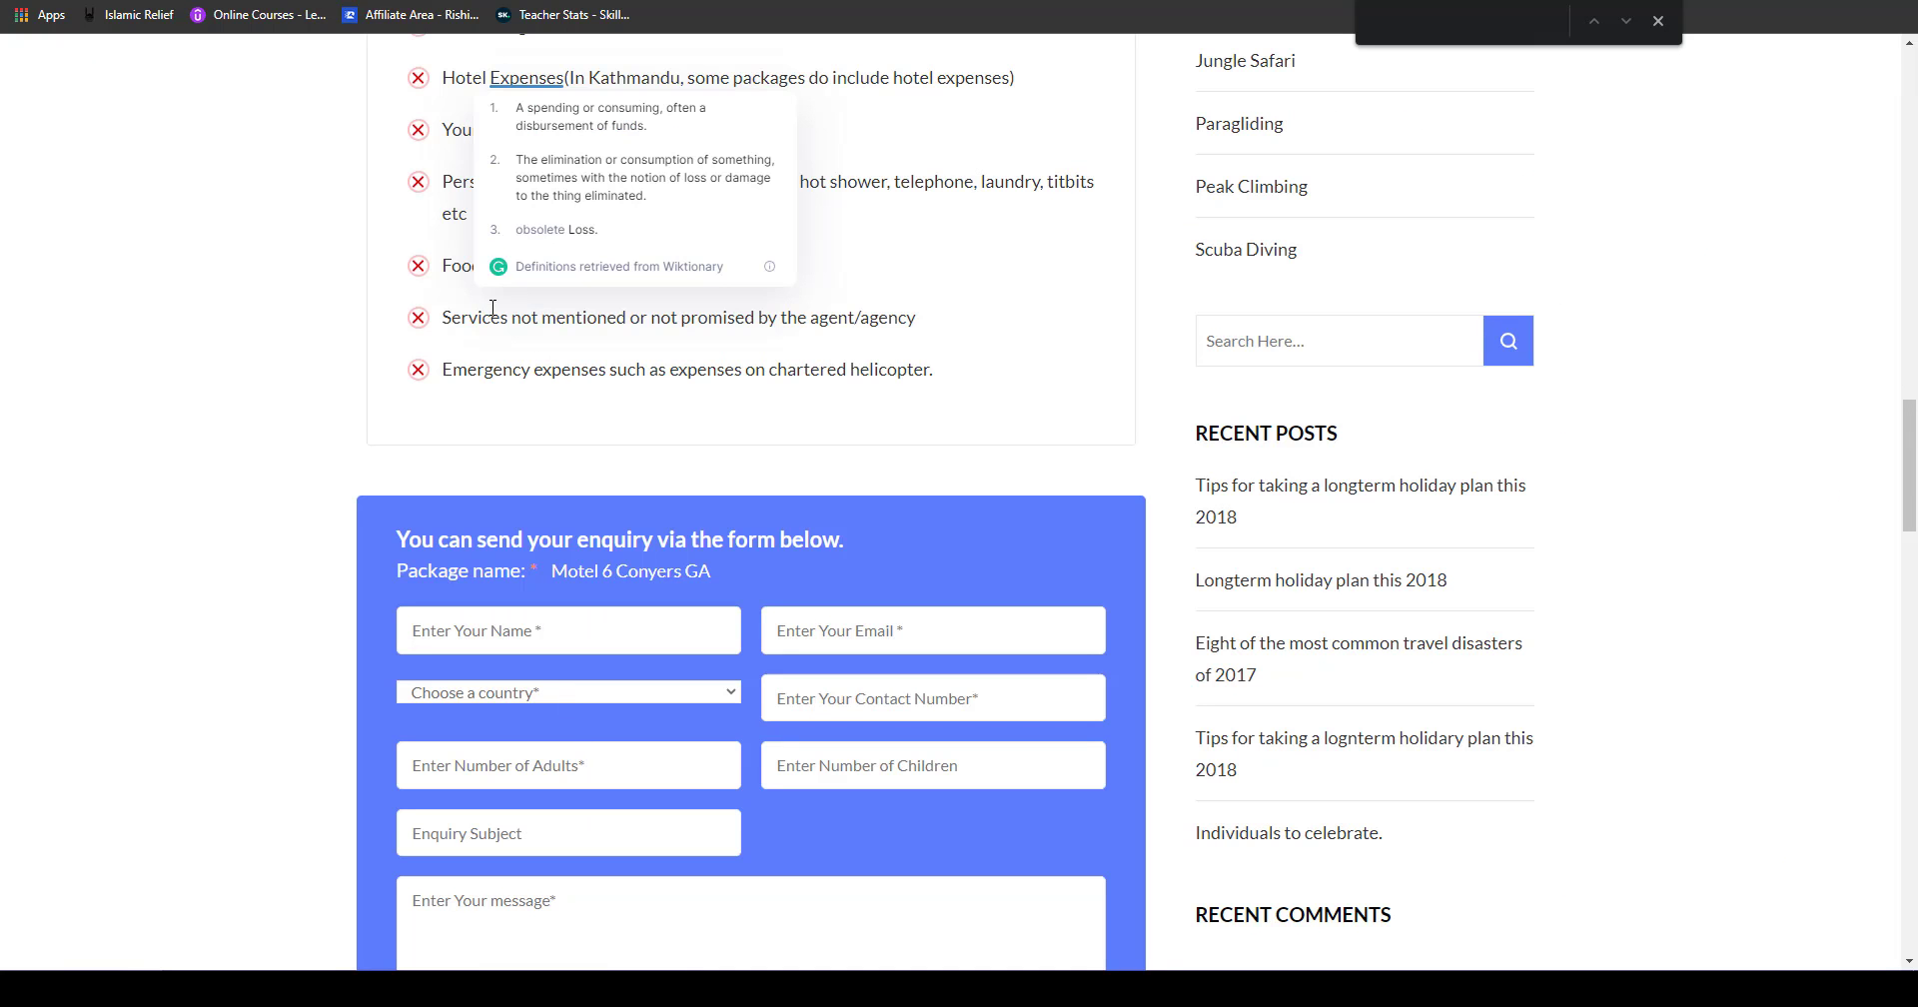
left_click_drag(492, 314, 915, 318)
key("ctrl+Tab")
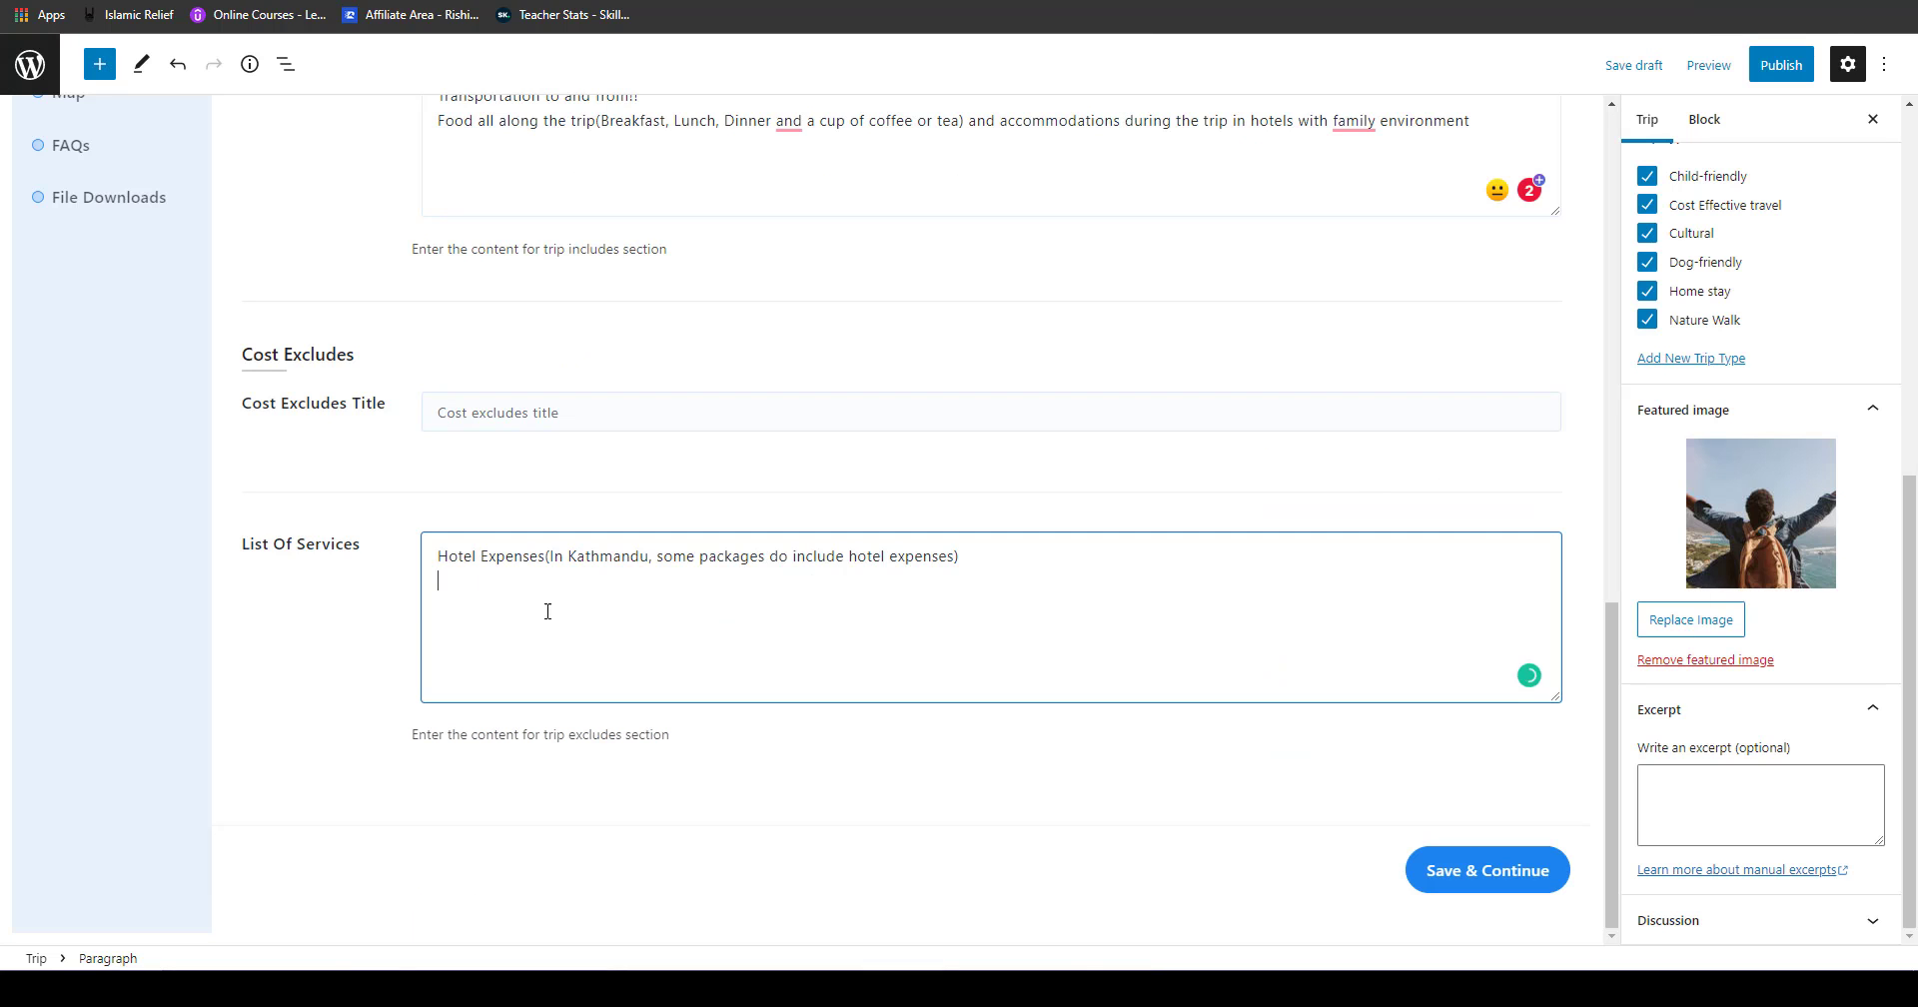
key("ctrl+v")
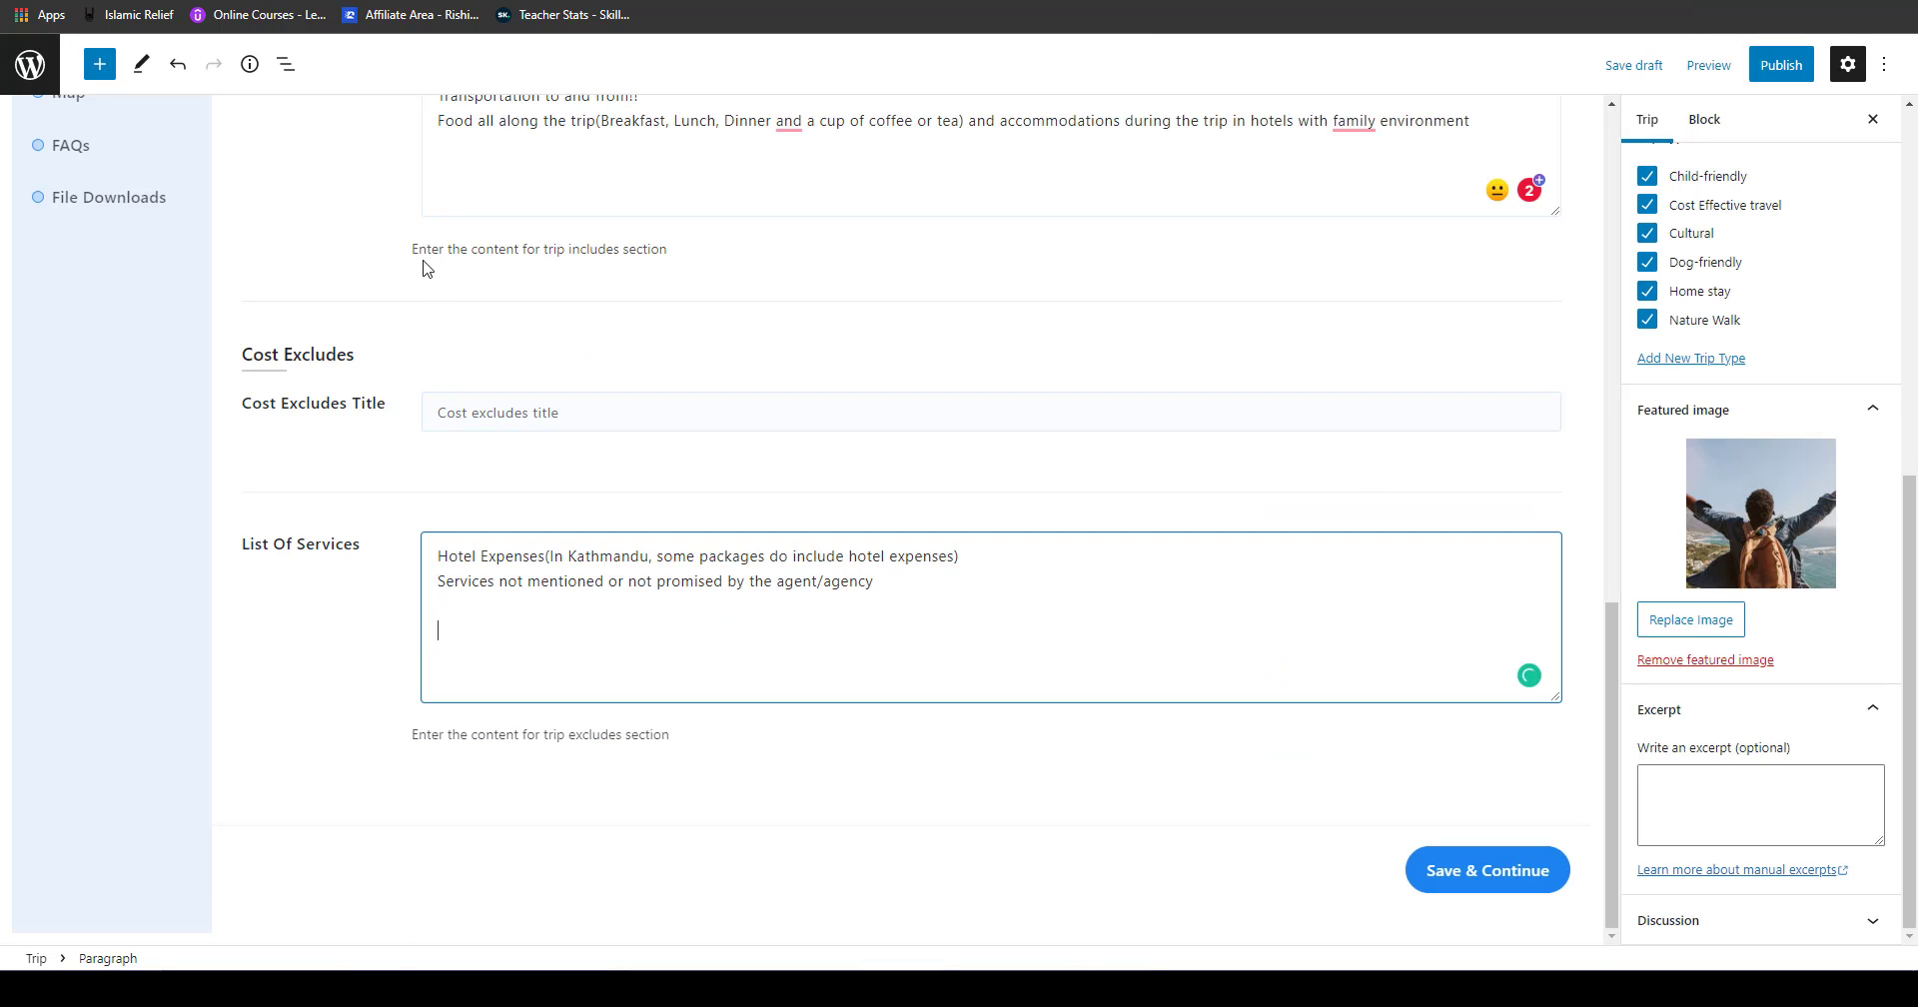
Step: Append the demo's "Emergency expenses such as expenses on chartered helicopter." line to the Cost Excludes list of services and save the section
key("ctrl+Tab")
left_click(855, 362)
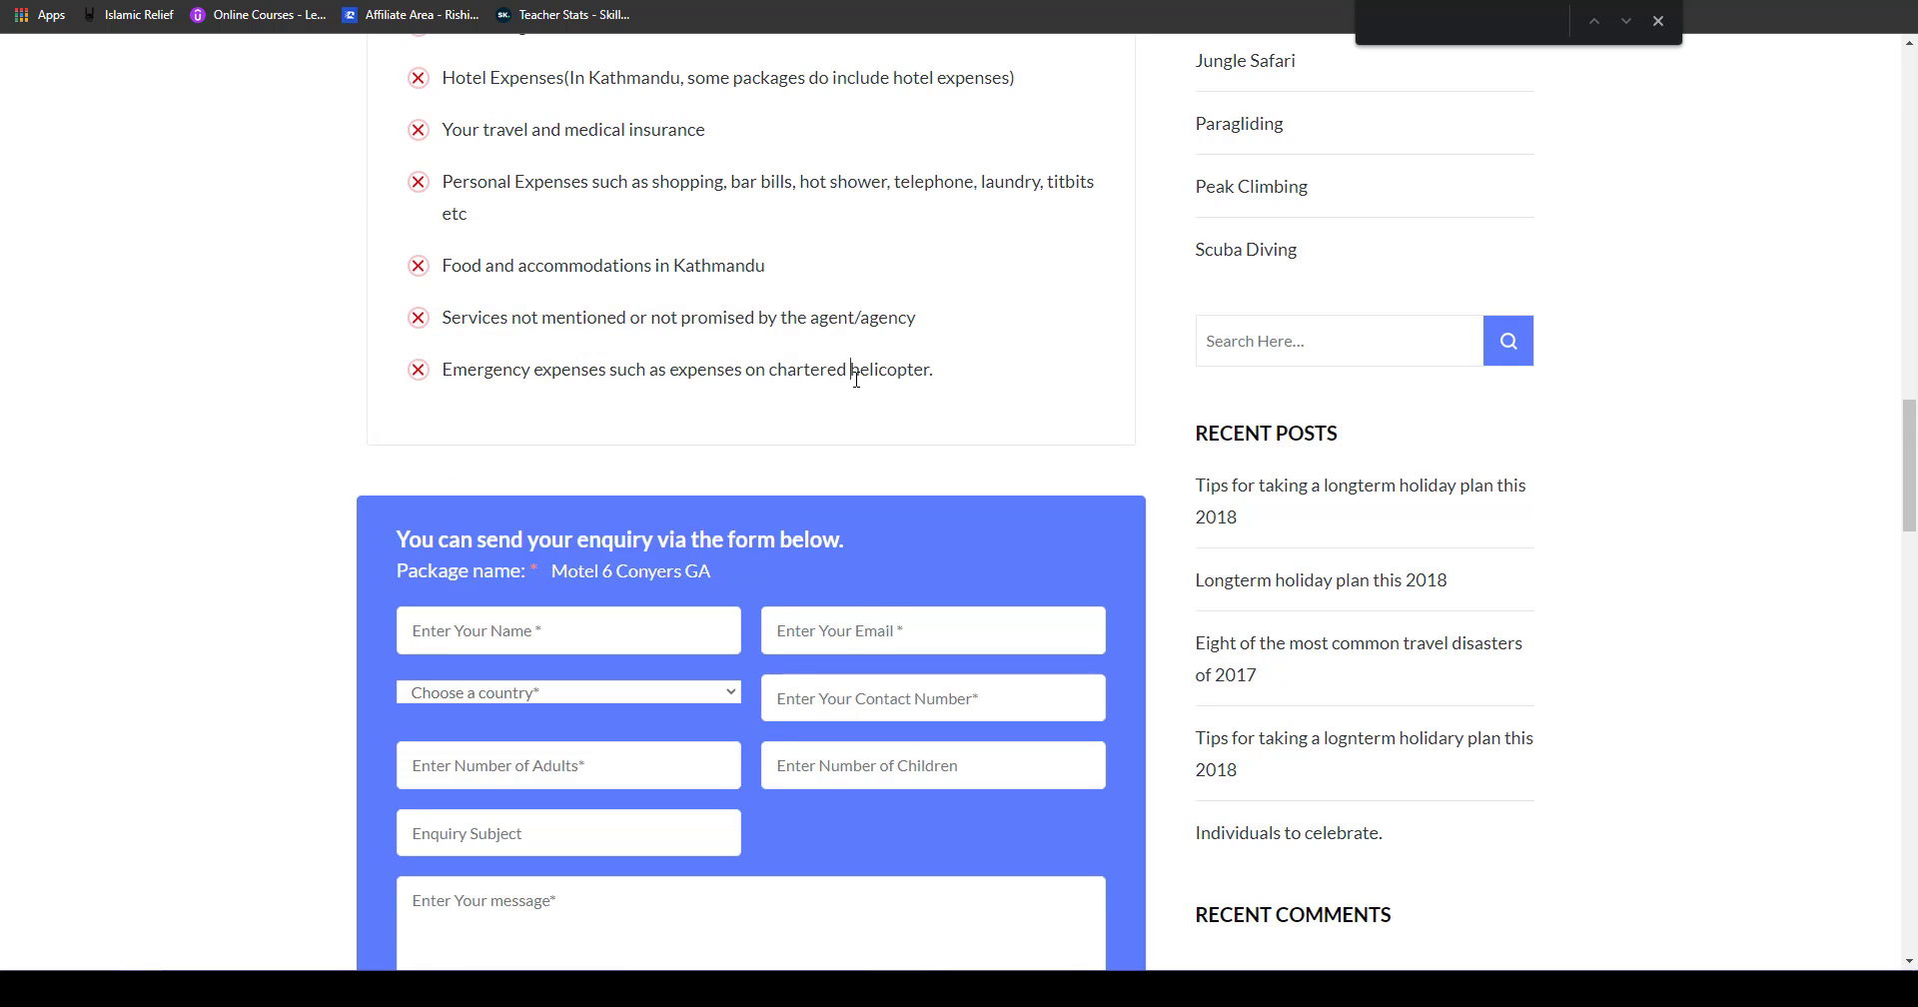
triple_click(855, 371)
key("ctrl+Tab")
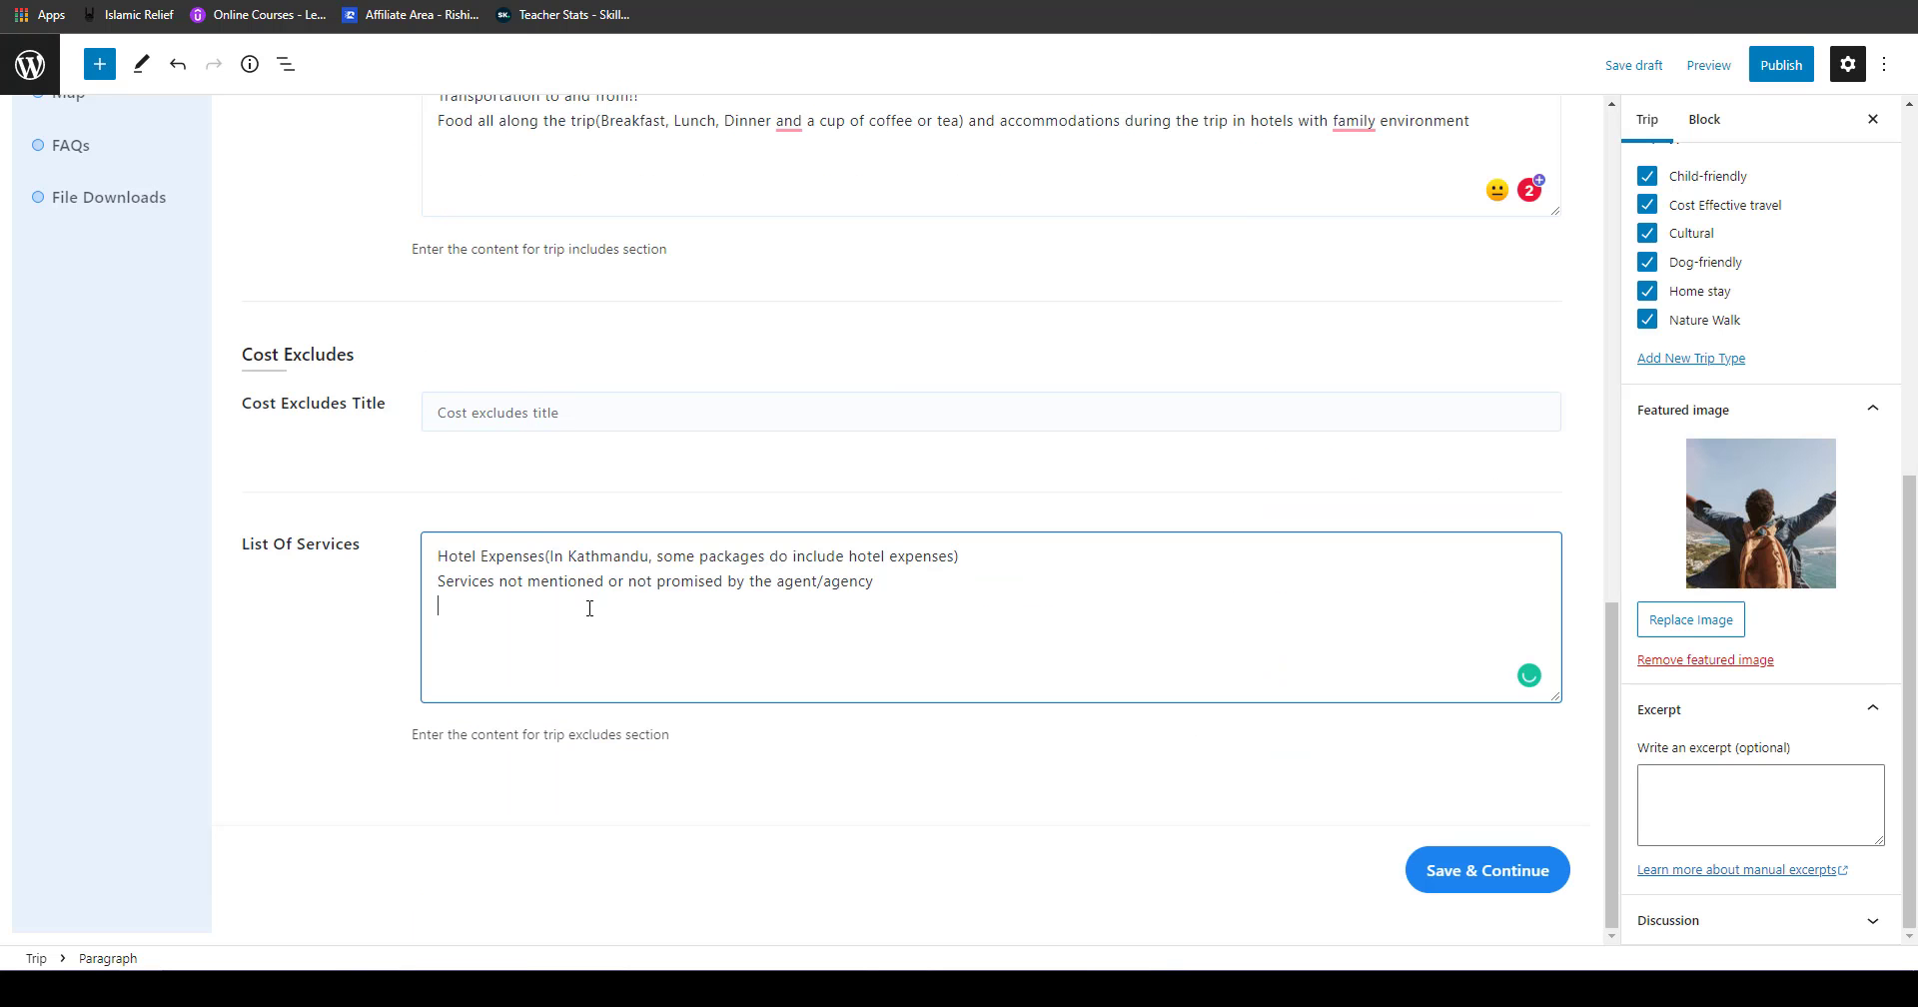
key("ctrl+v")
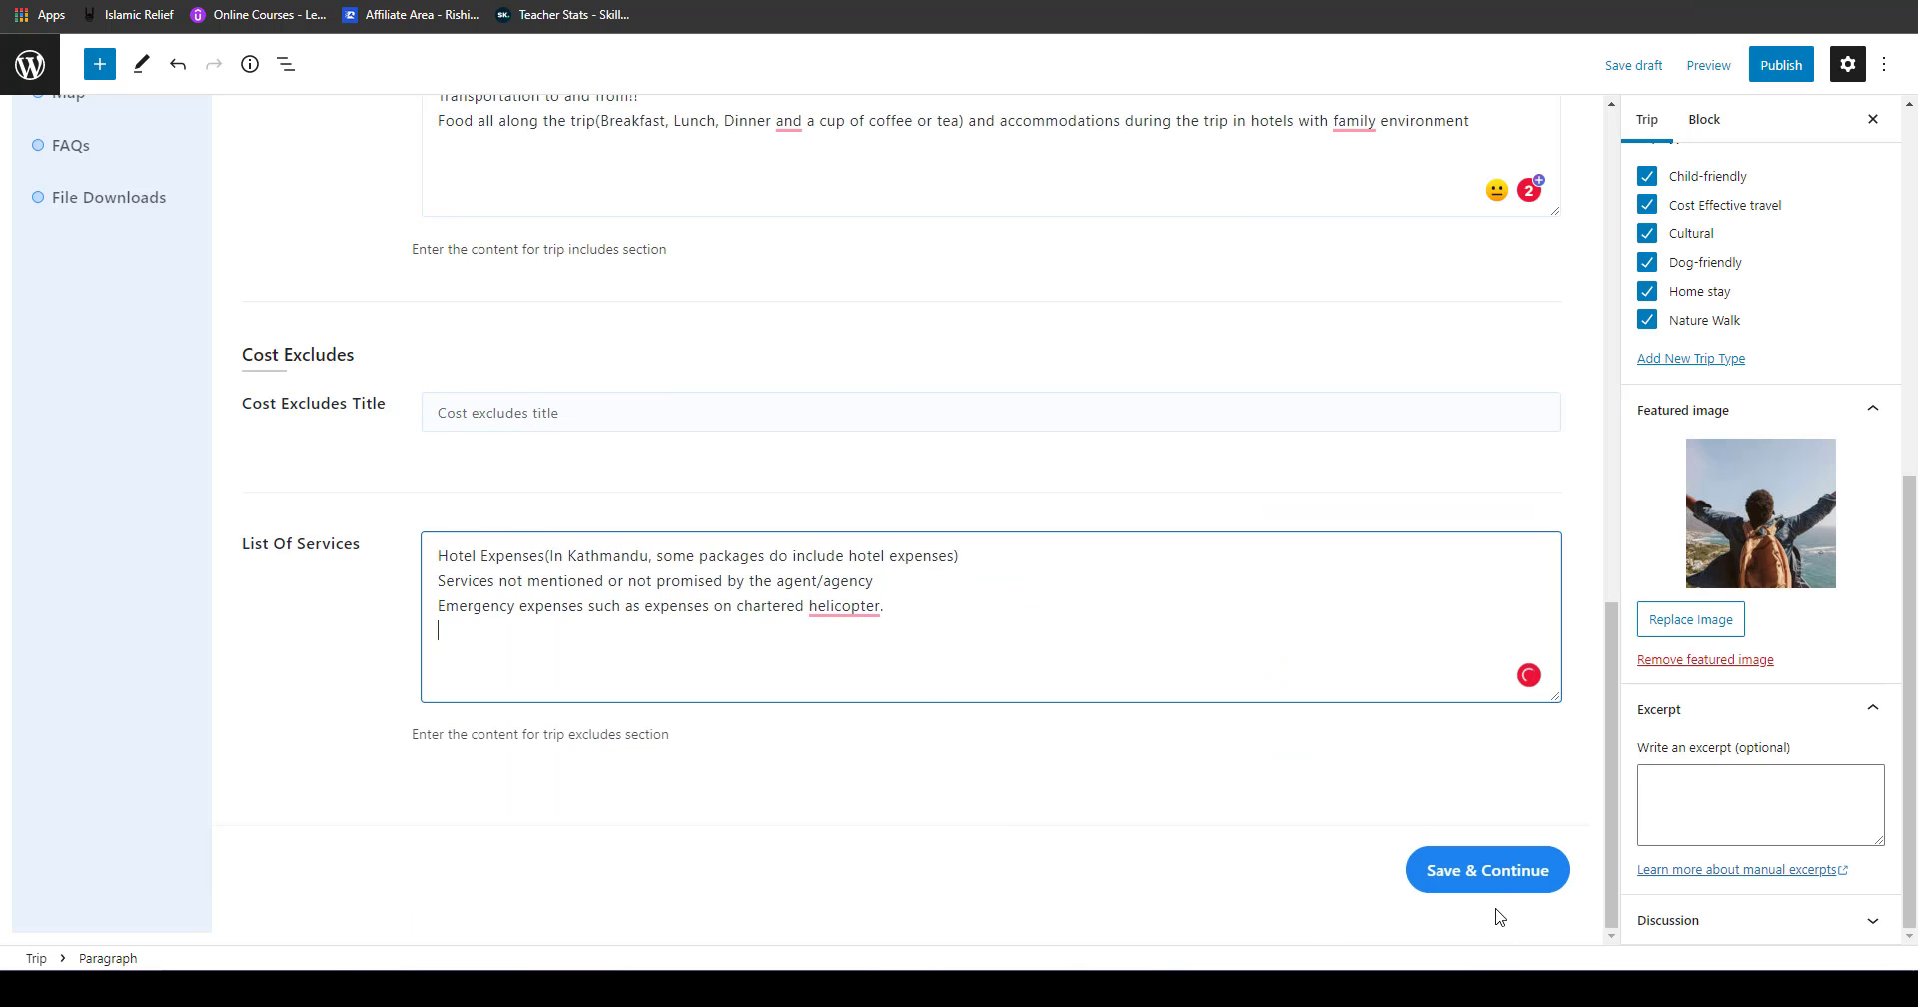
left_click(1491, 871)
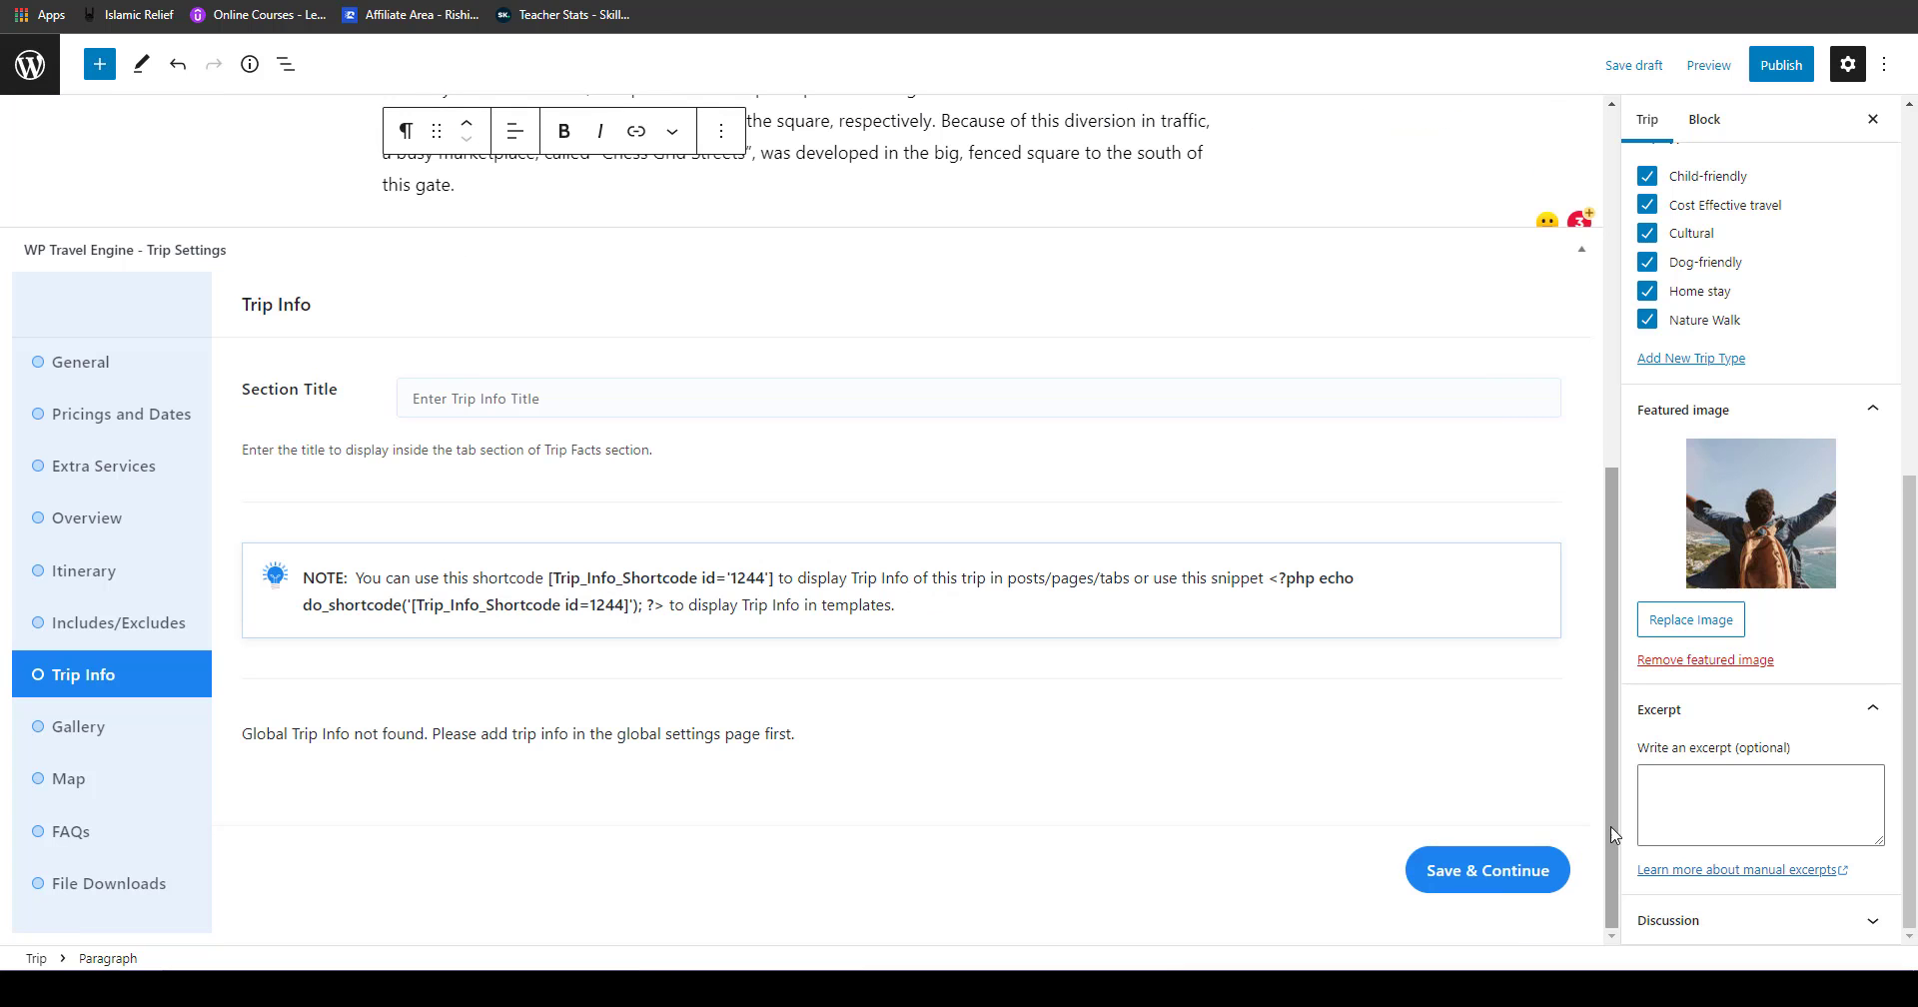
Step: In the trip's Map settings, set the mountain picture 06.jpg from the media library as the map image
left_click(98, 781)
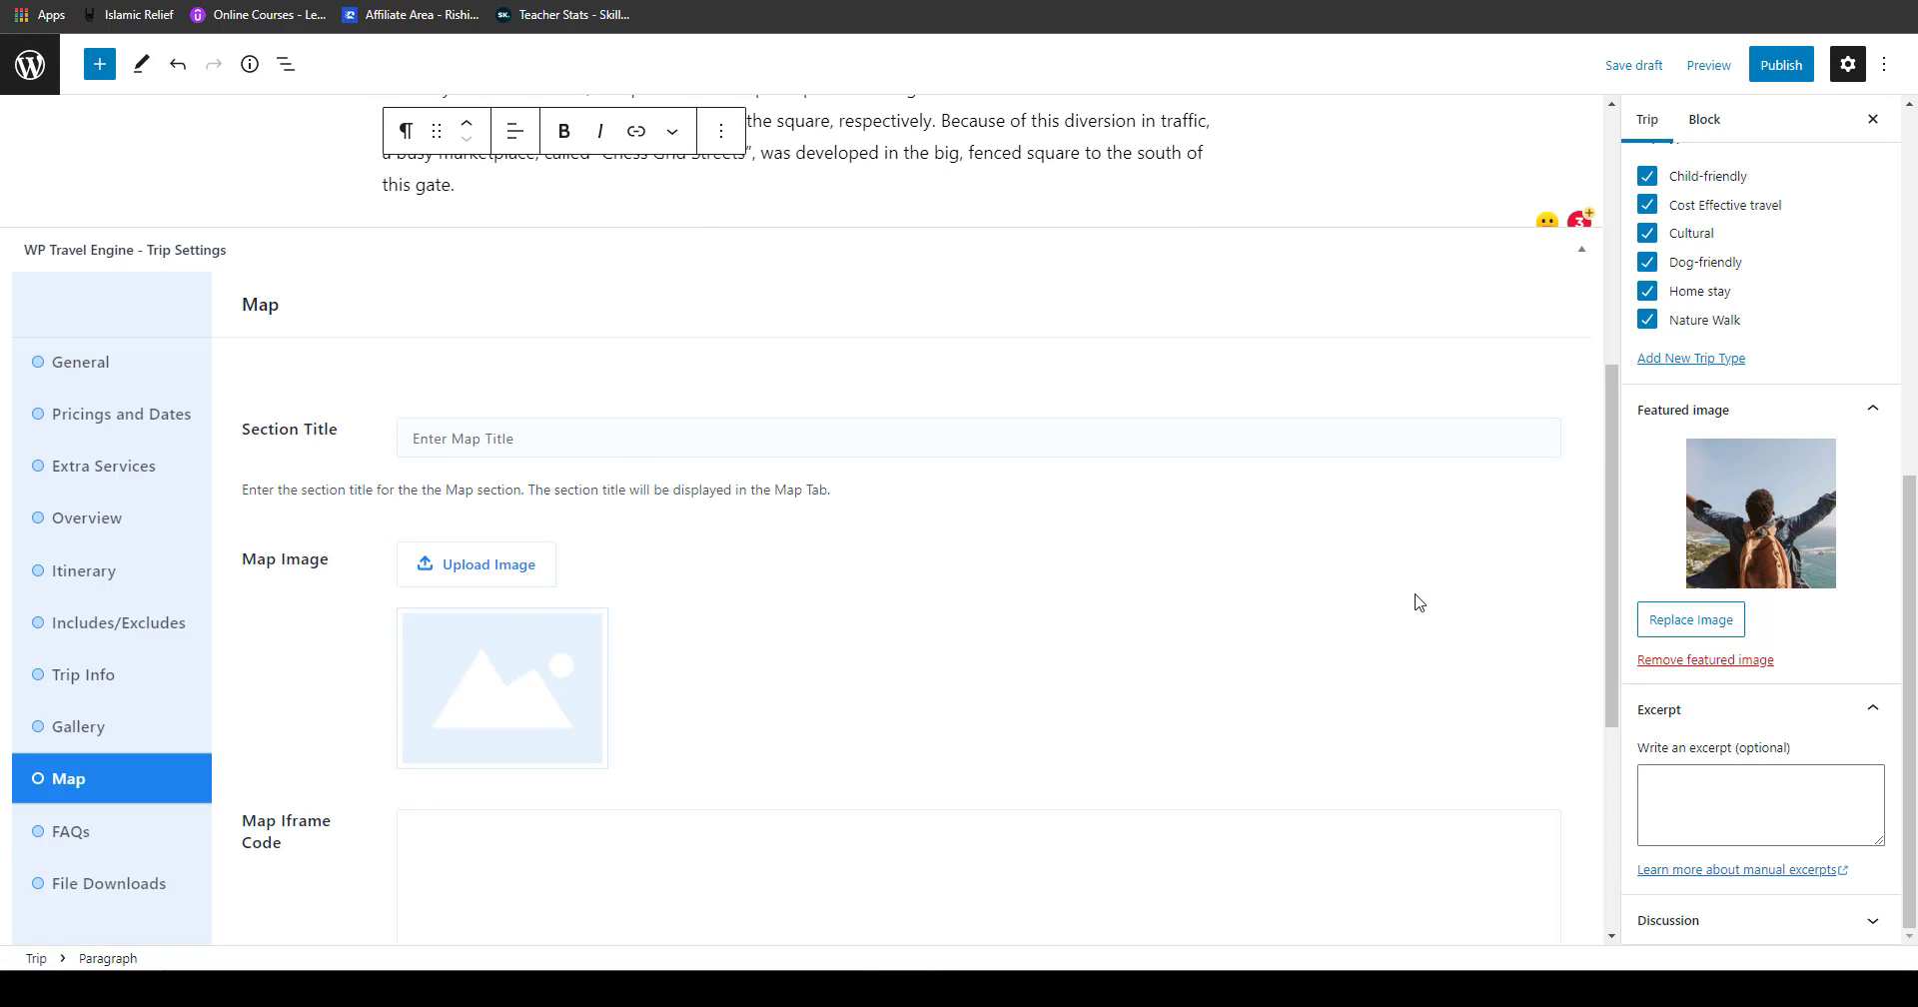
left_click(612, 442)
left_click_drag(1611, 661, 1604, 754)
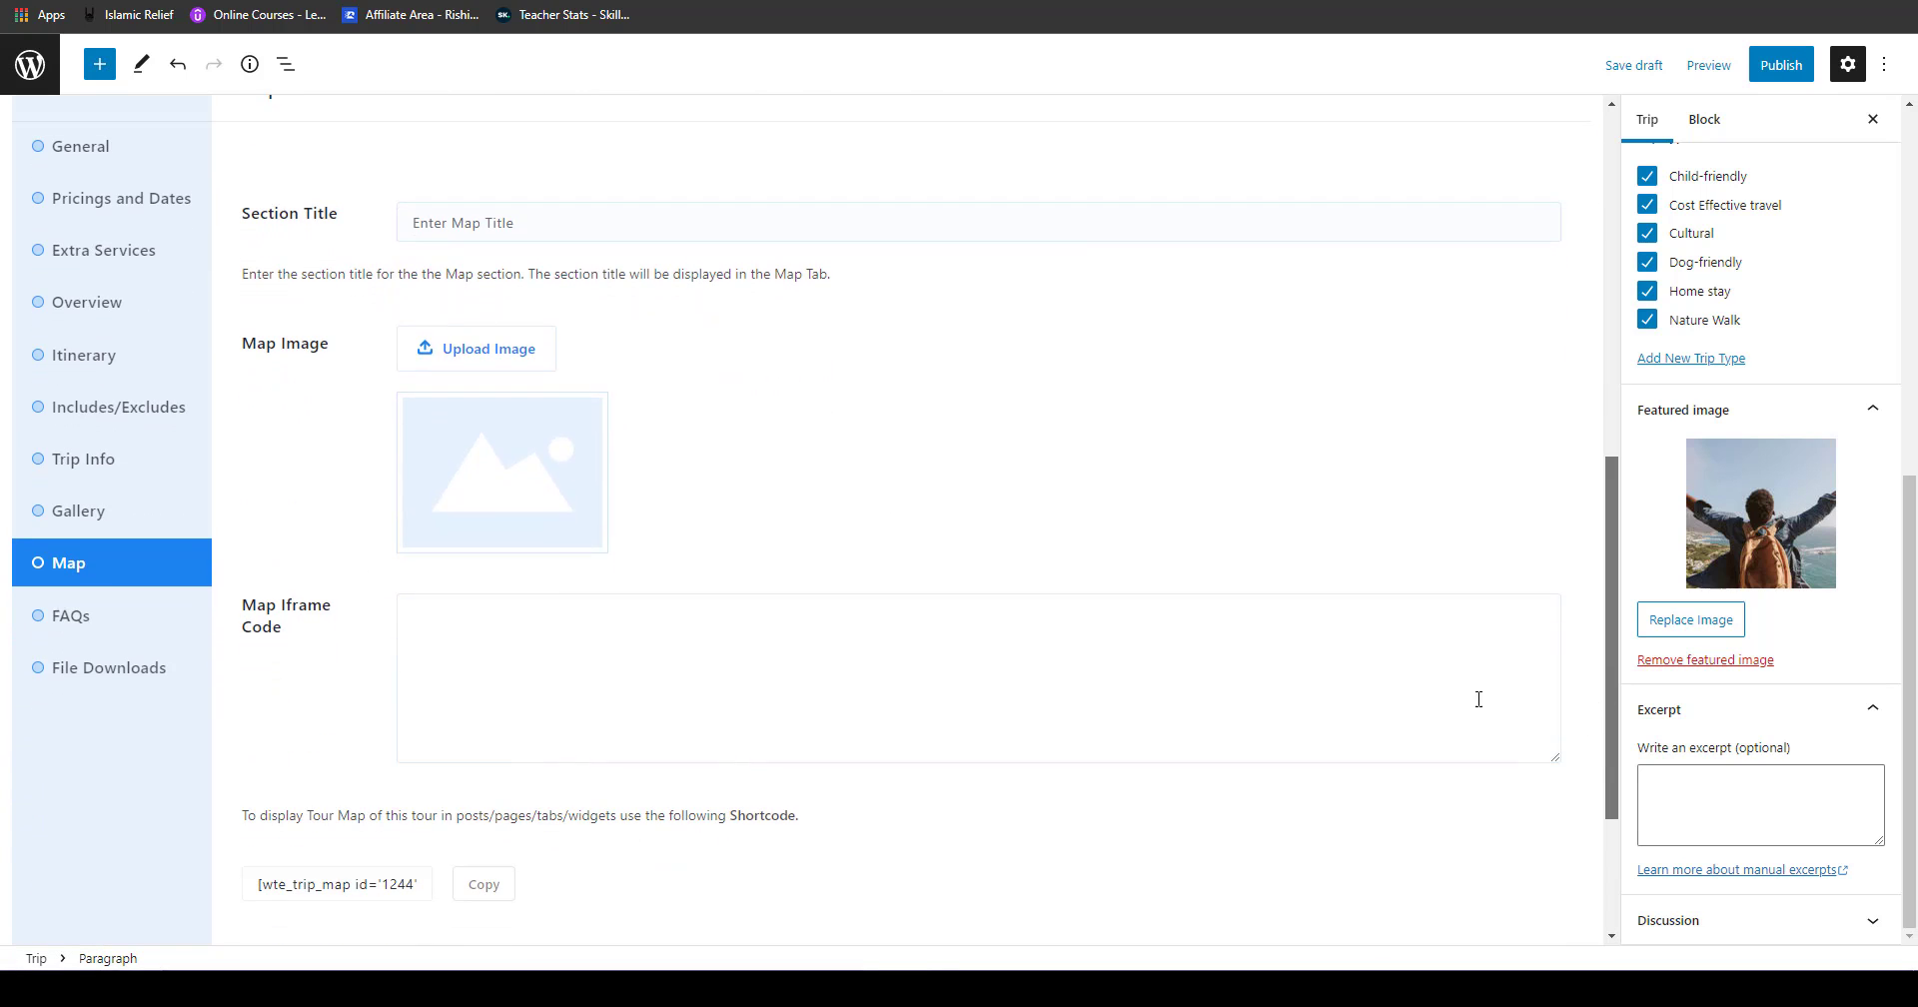
left_click(486, 372)
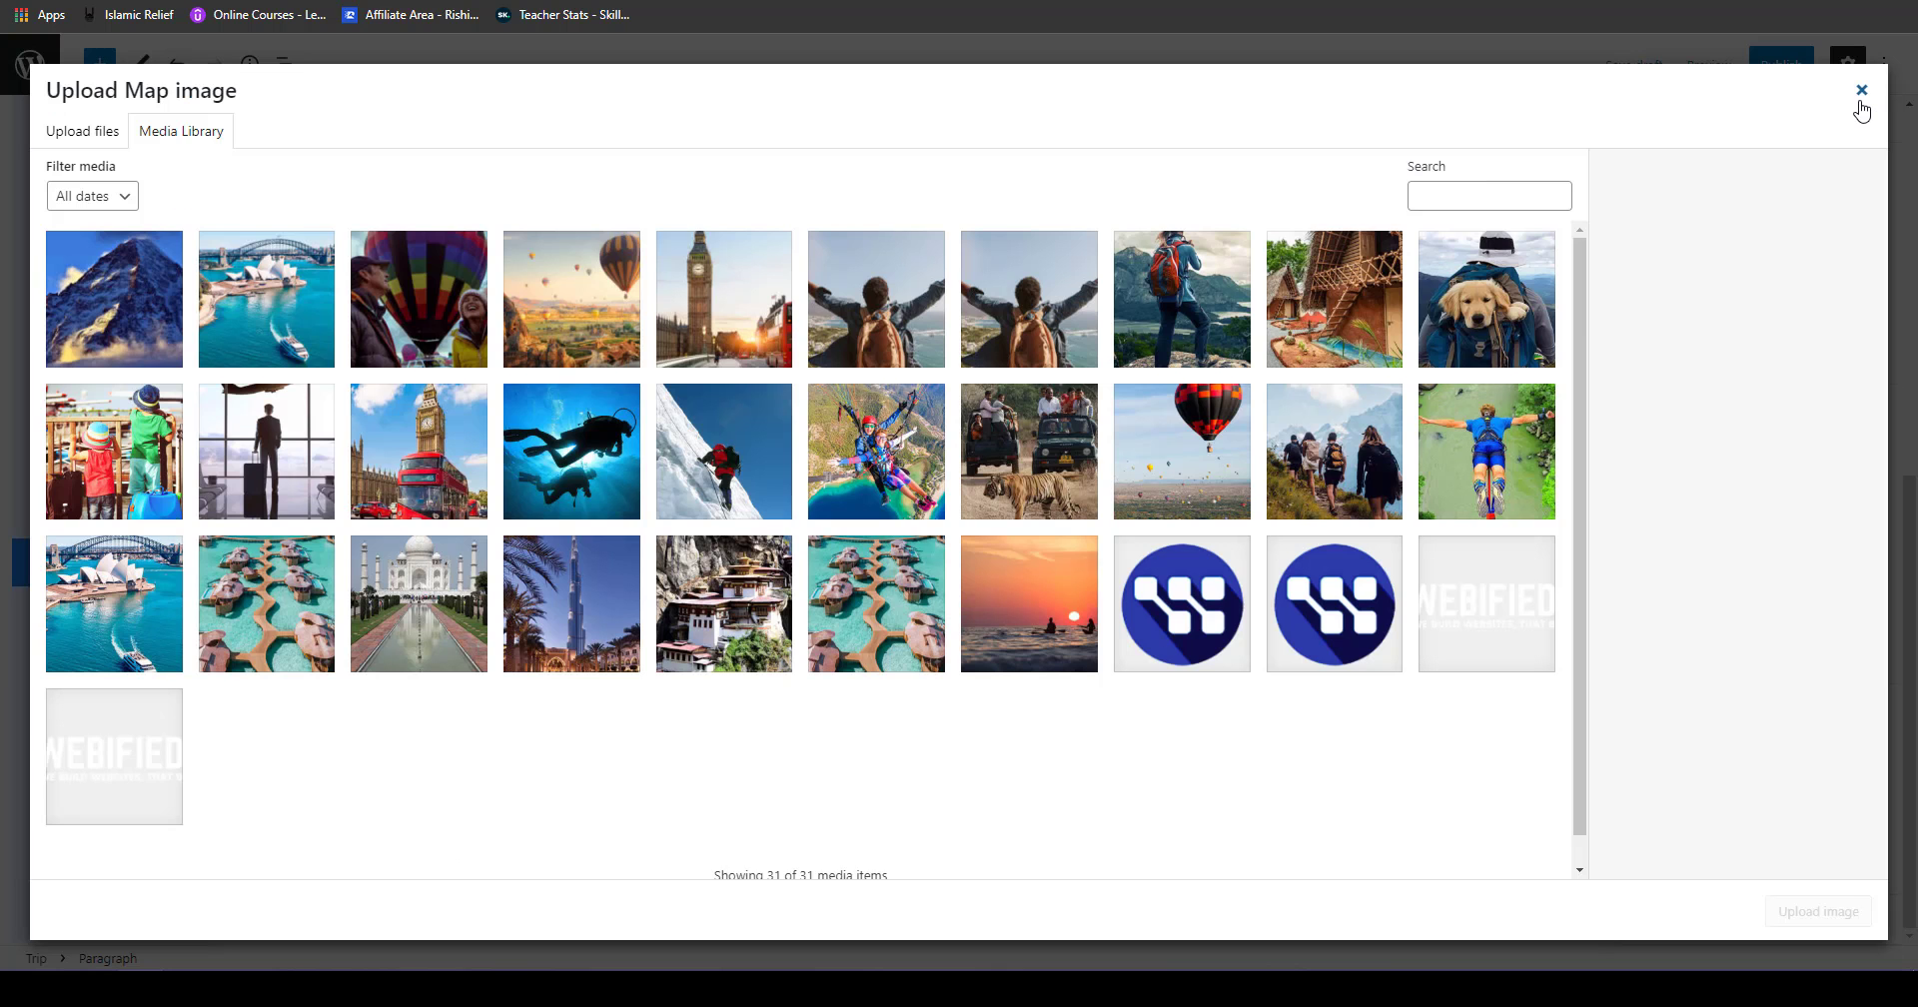
left_click(1857, 106)
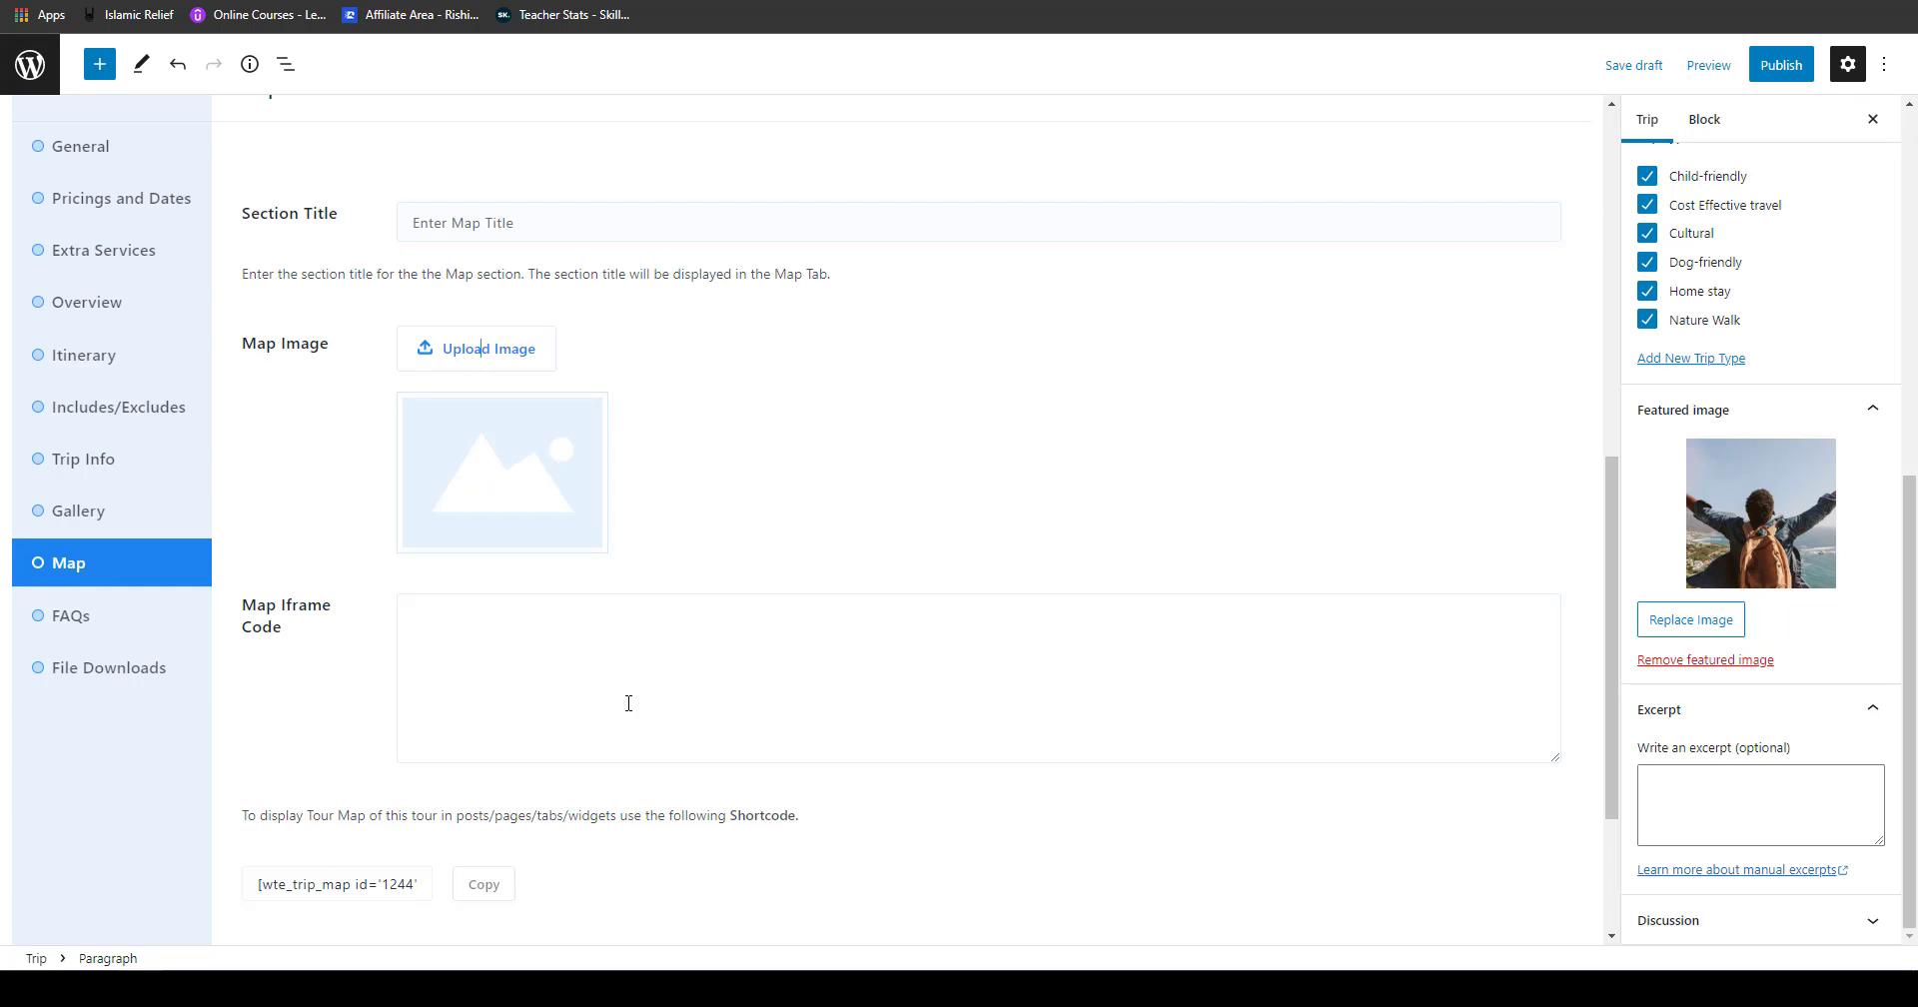
left_click(603, 700)
left_click(527, 360)
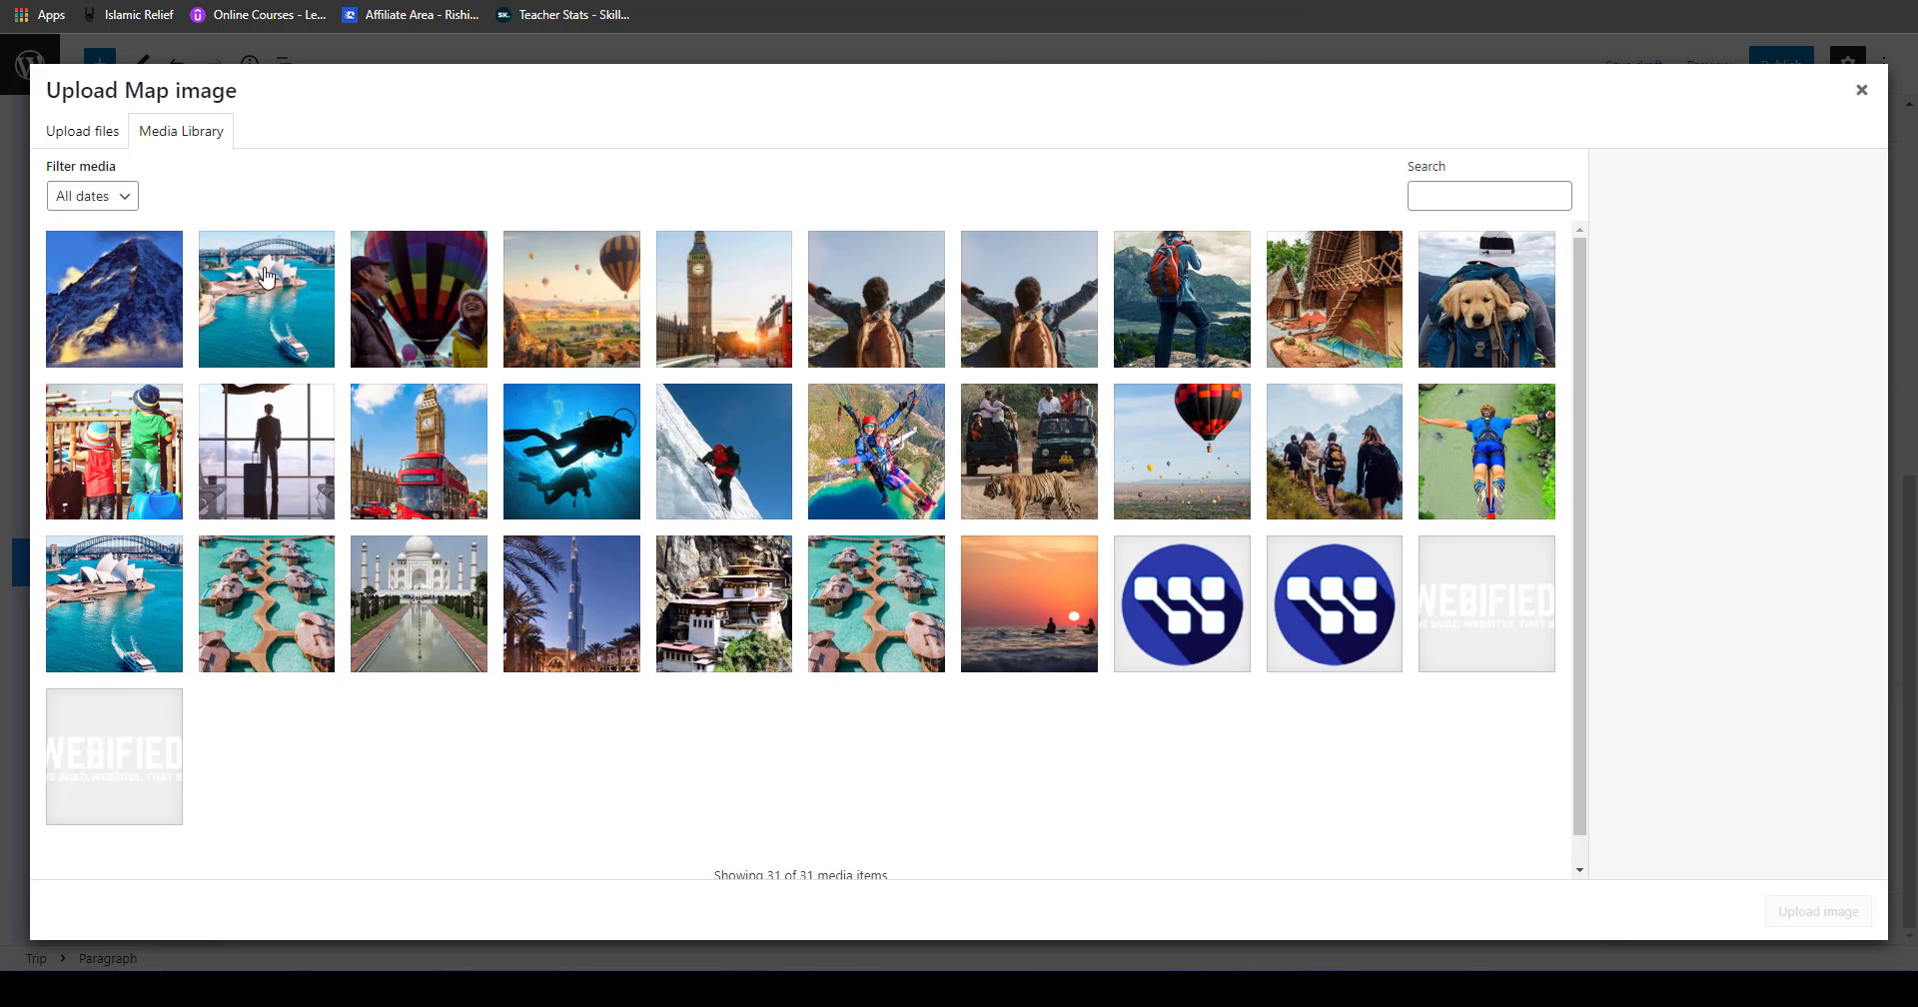
left_click(144, 360)
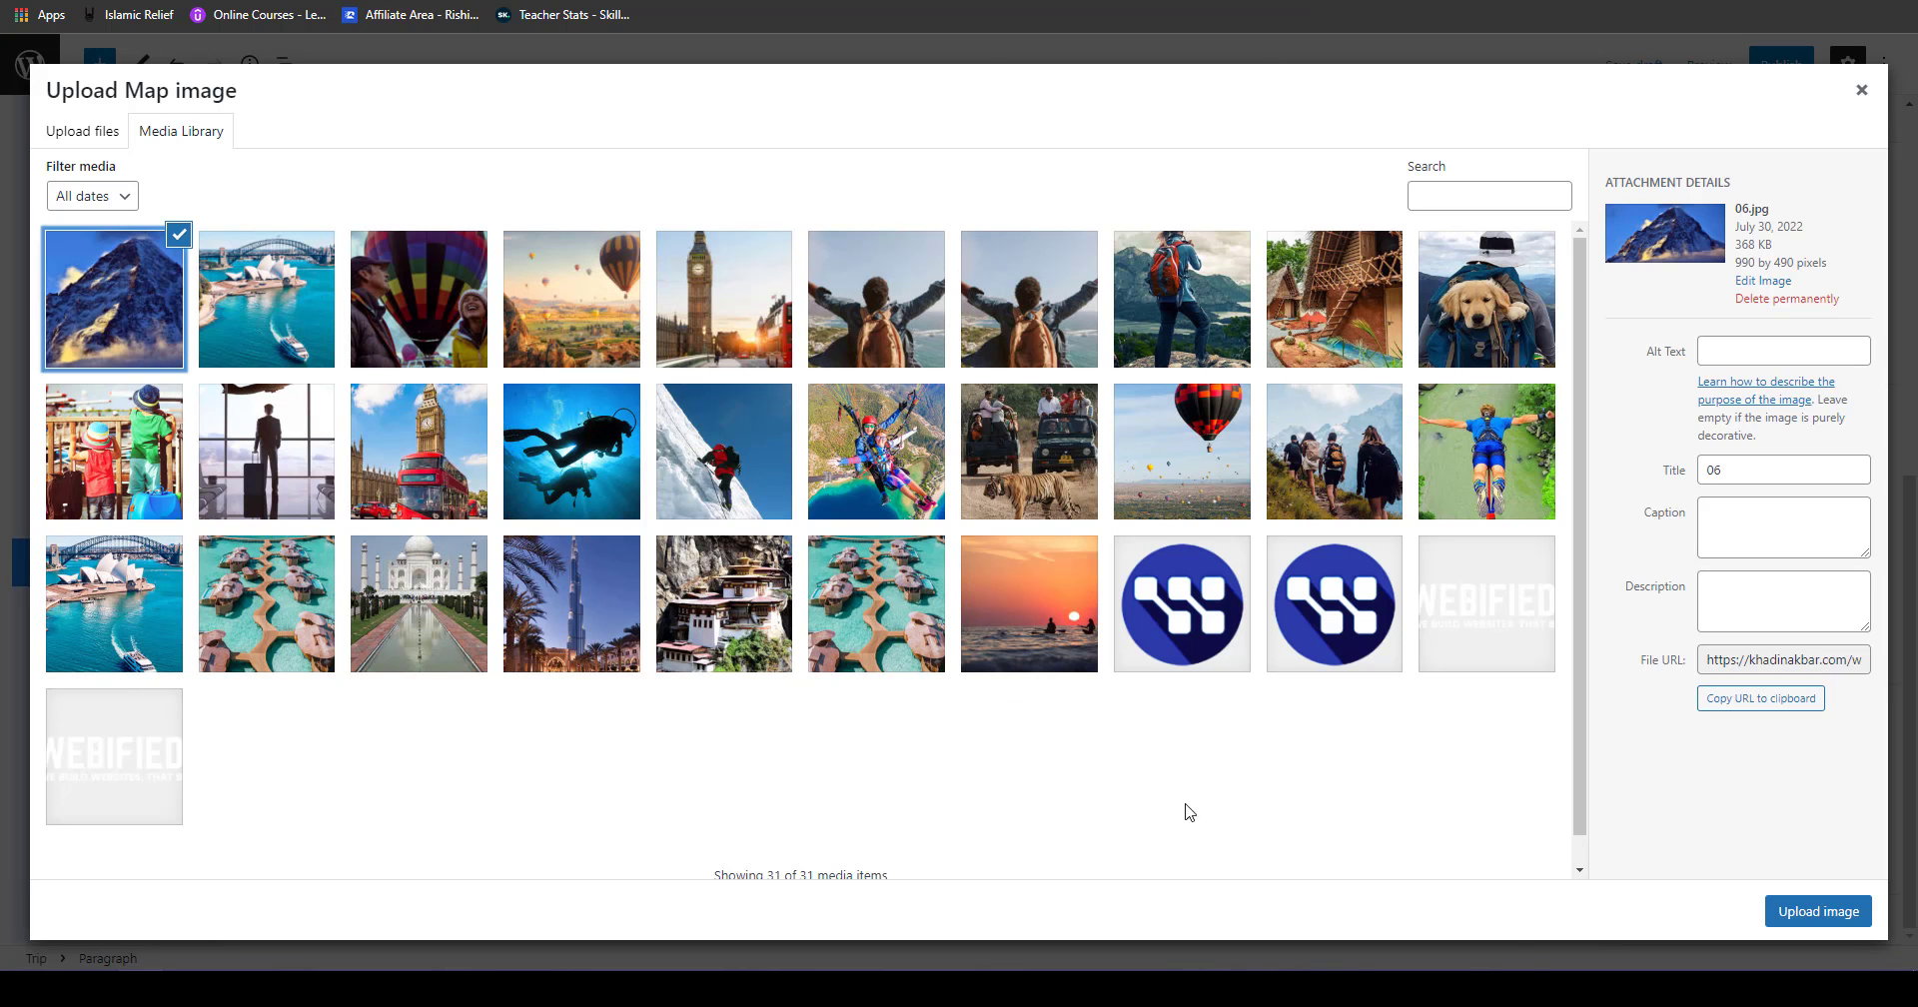
left_click(1814, 911)
scroll(783, 848, "down", 3)
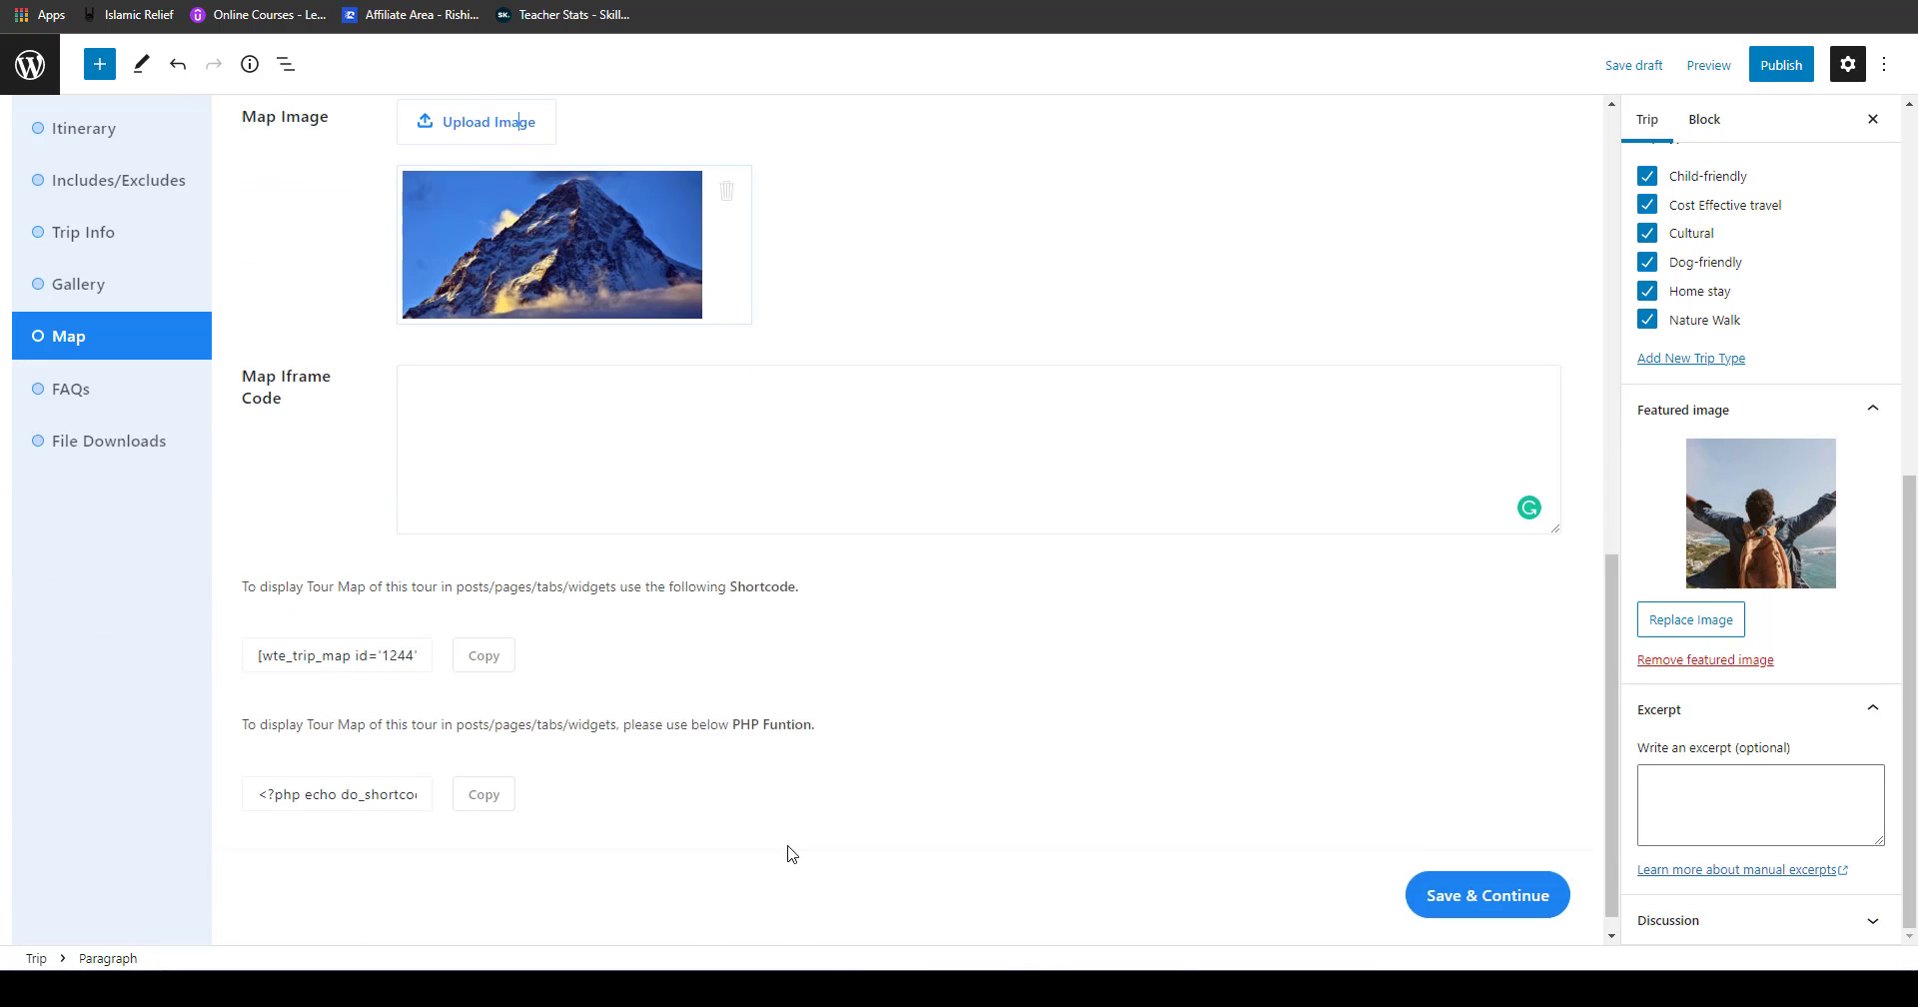
scroll(370, 677, "up", 7)
scroll(380, 680, "down", 7)
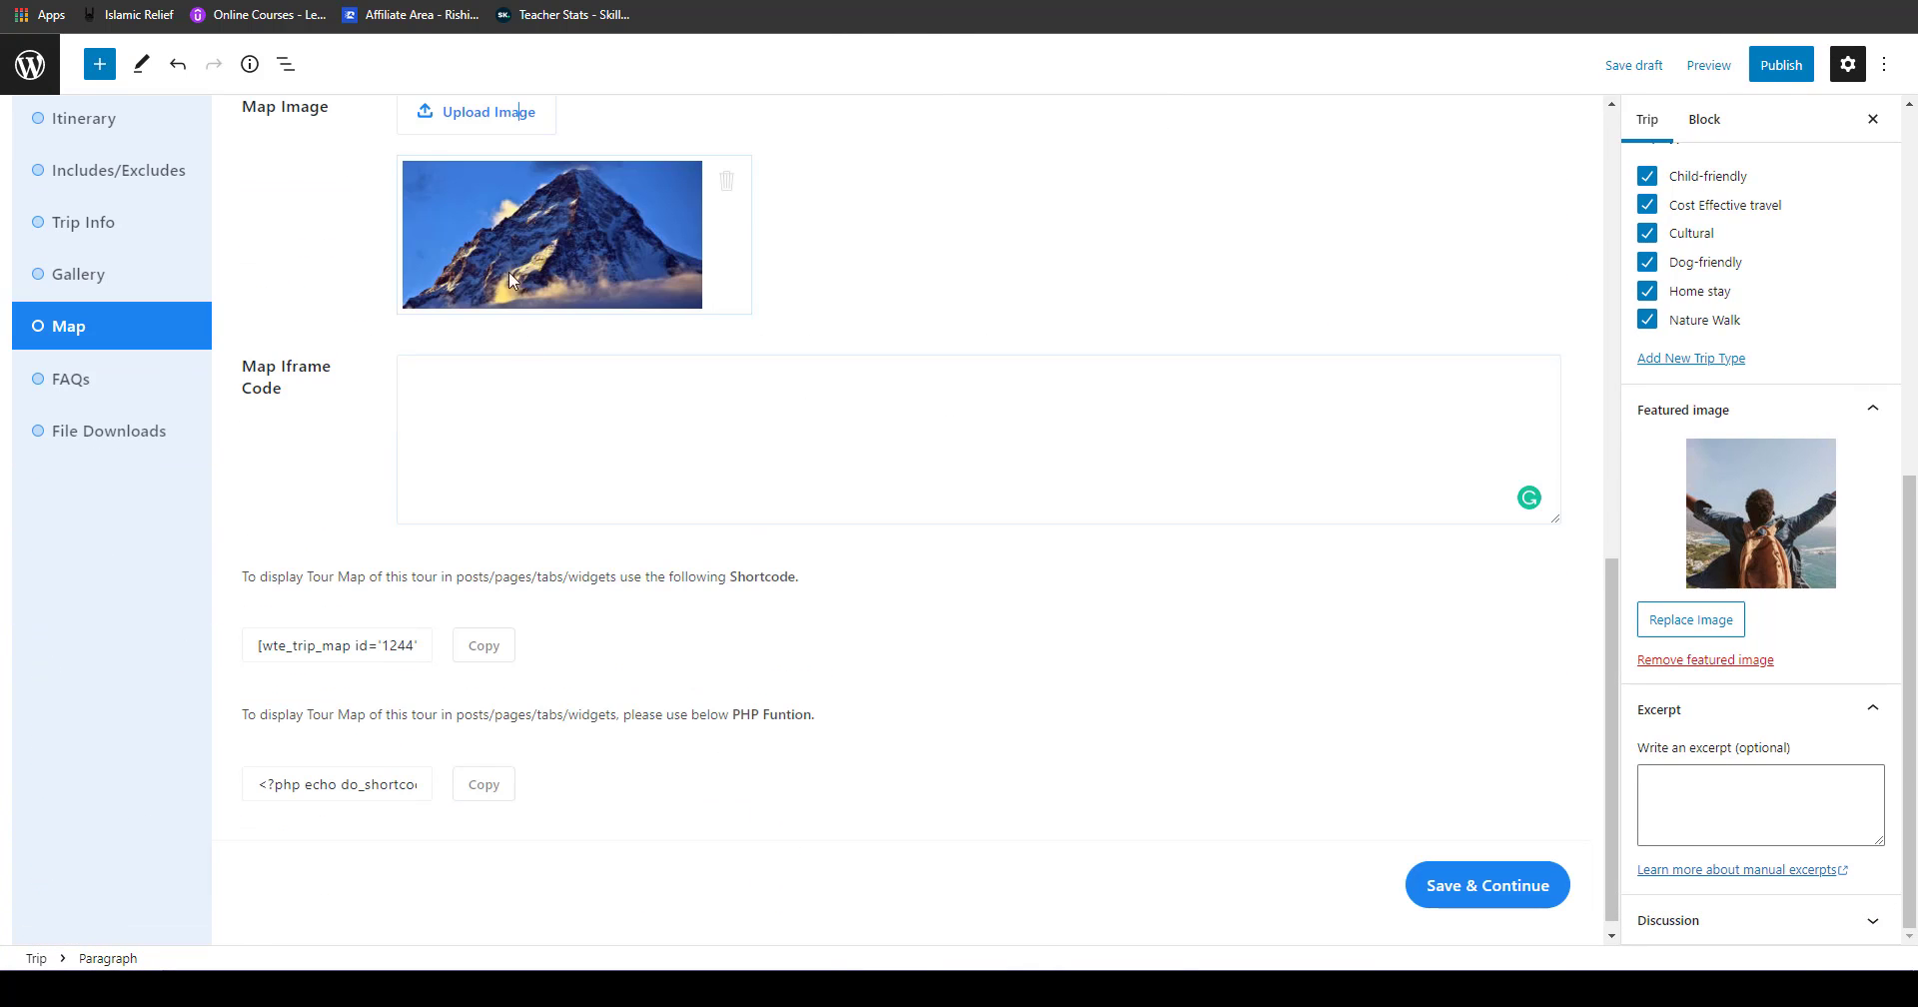
left_click(476, 114)
left_click(84, 132)
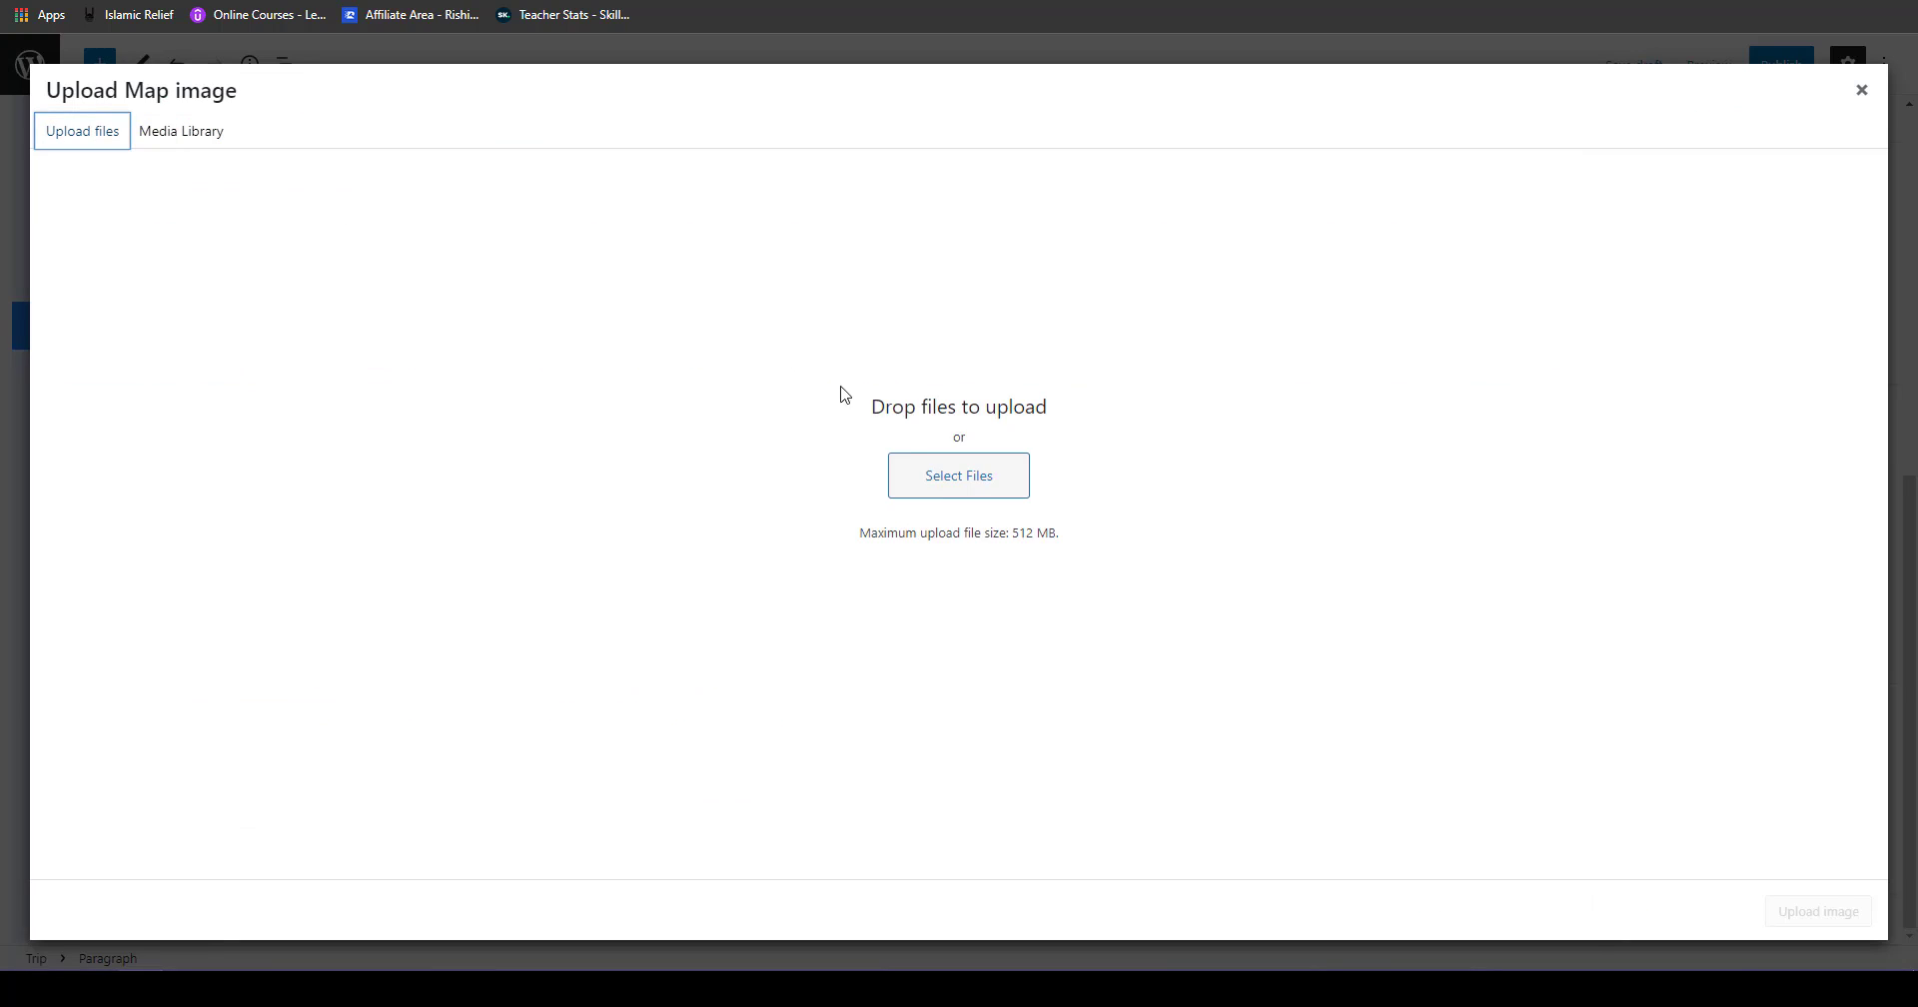
left_click(939, 480)
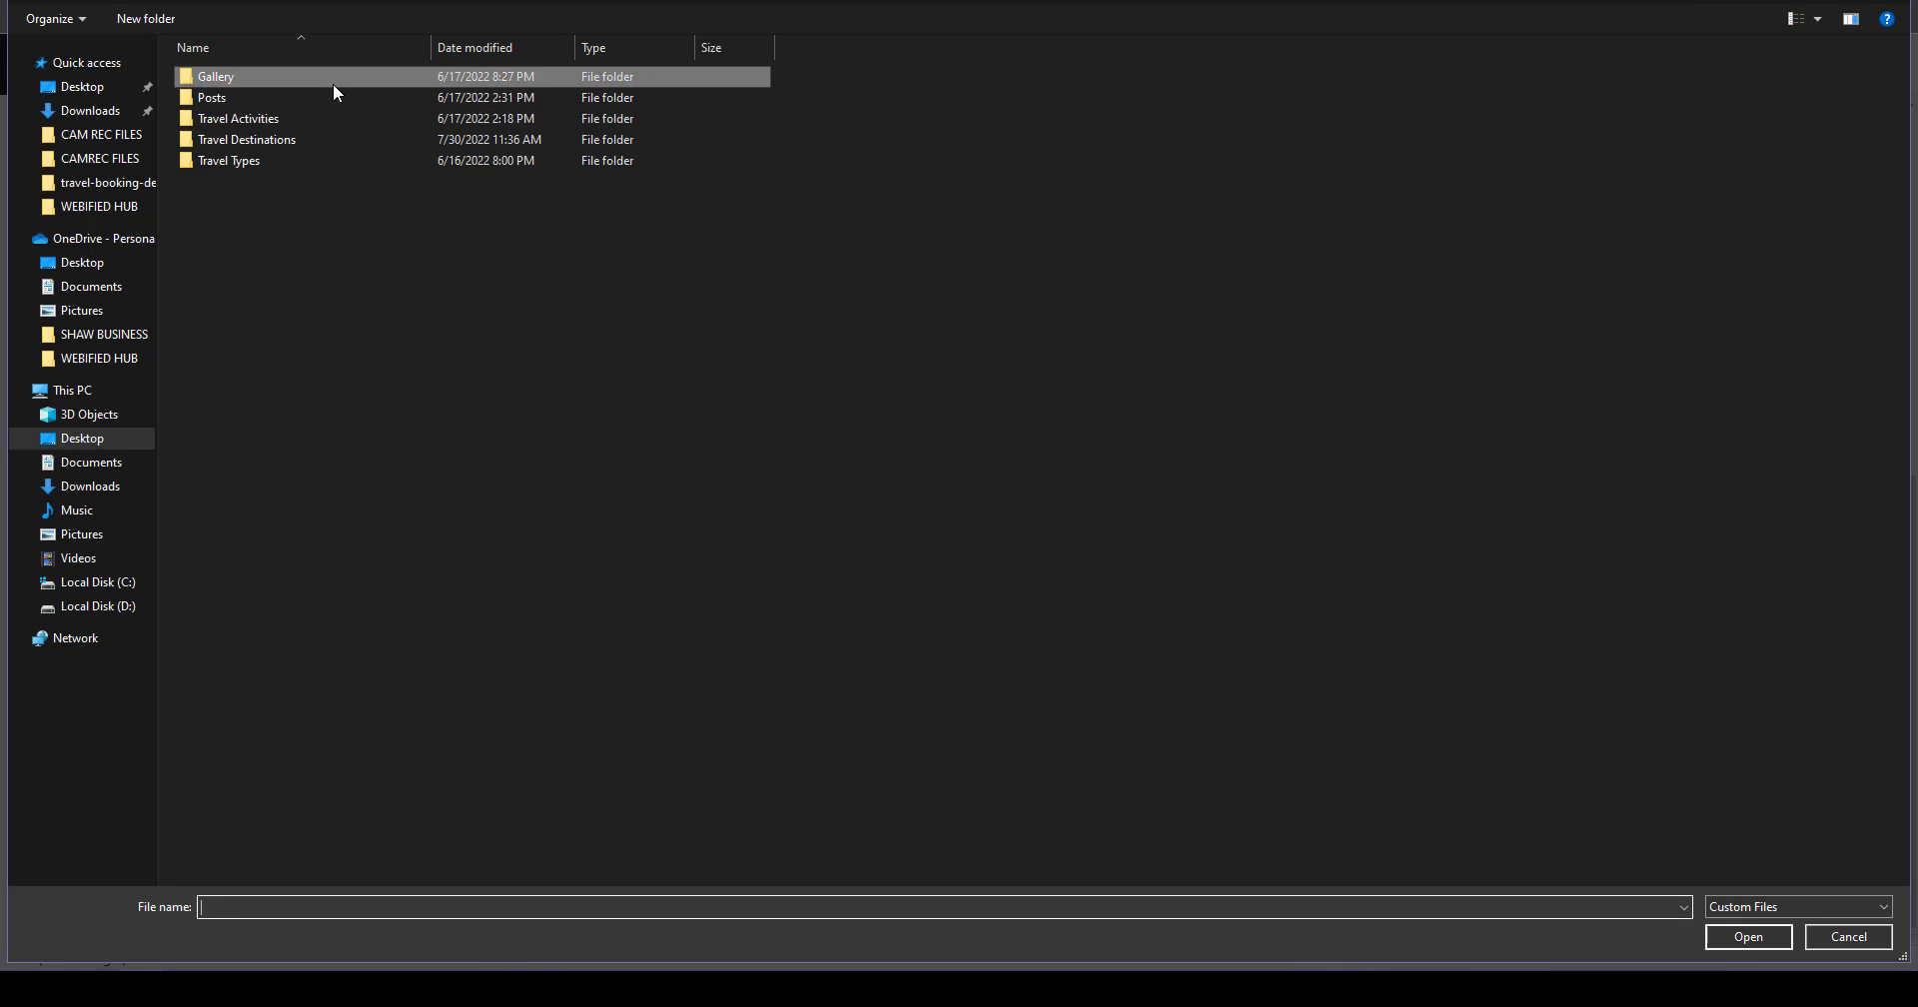
double_click(333, 96)
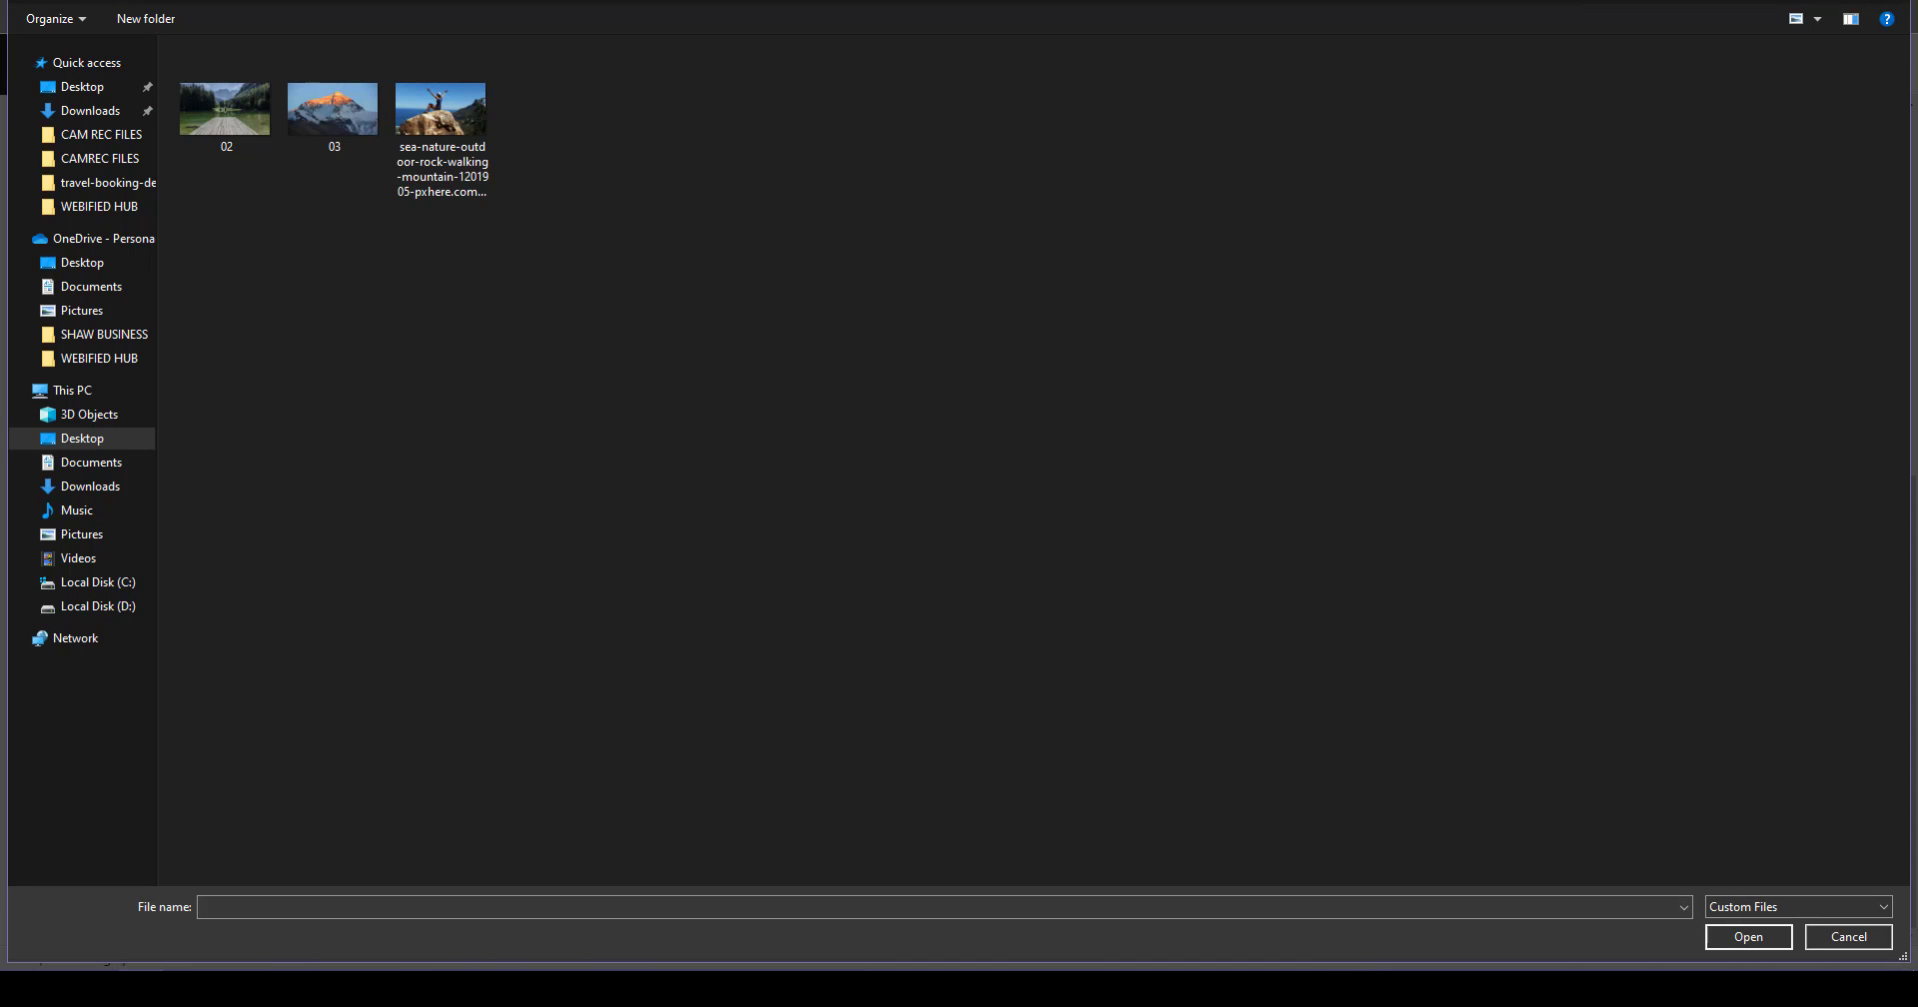
key("Escape")
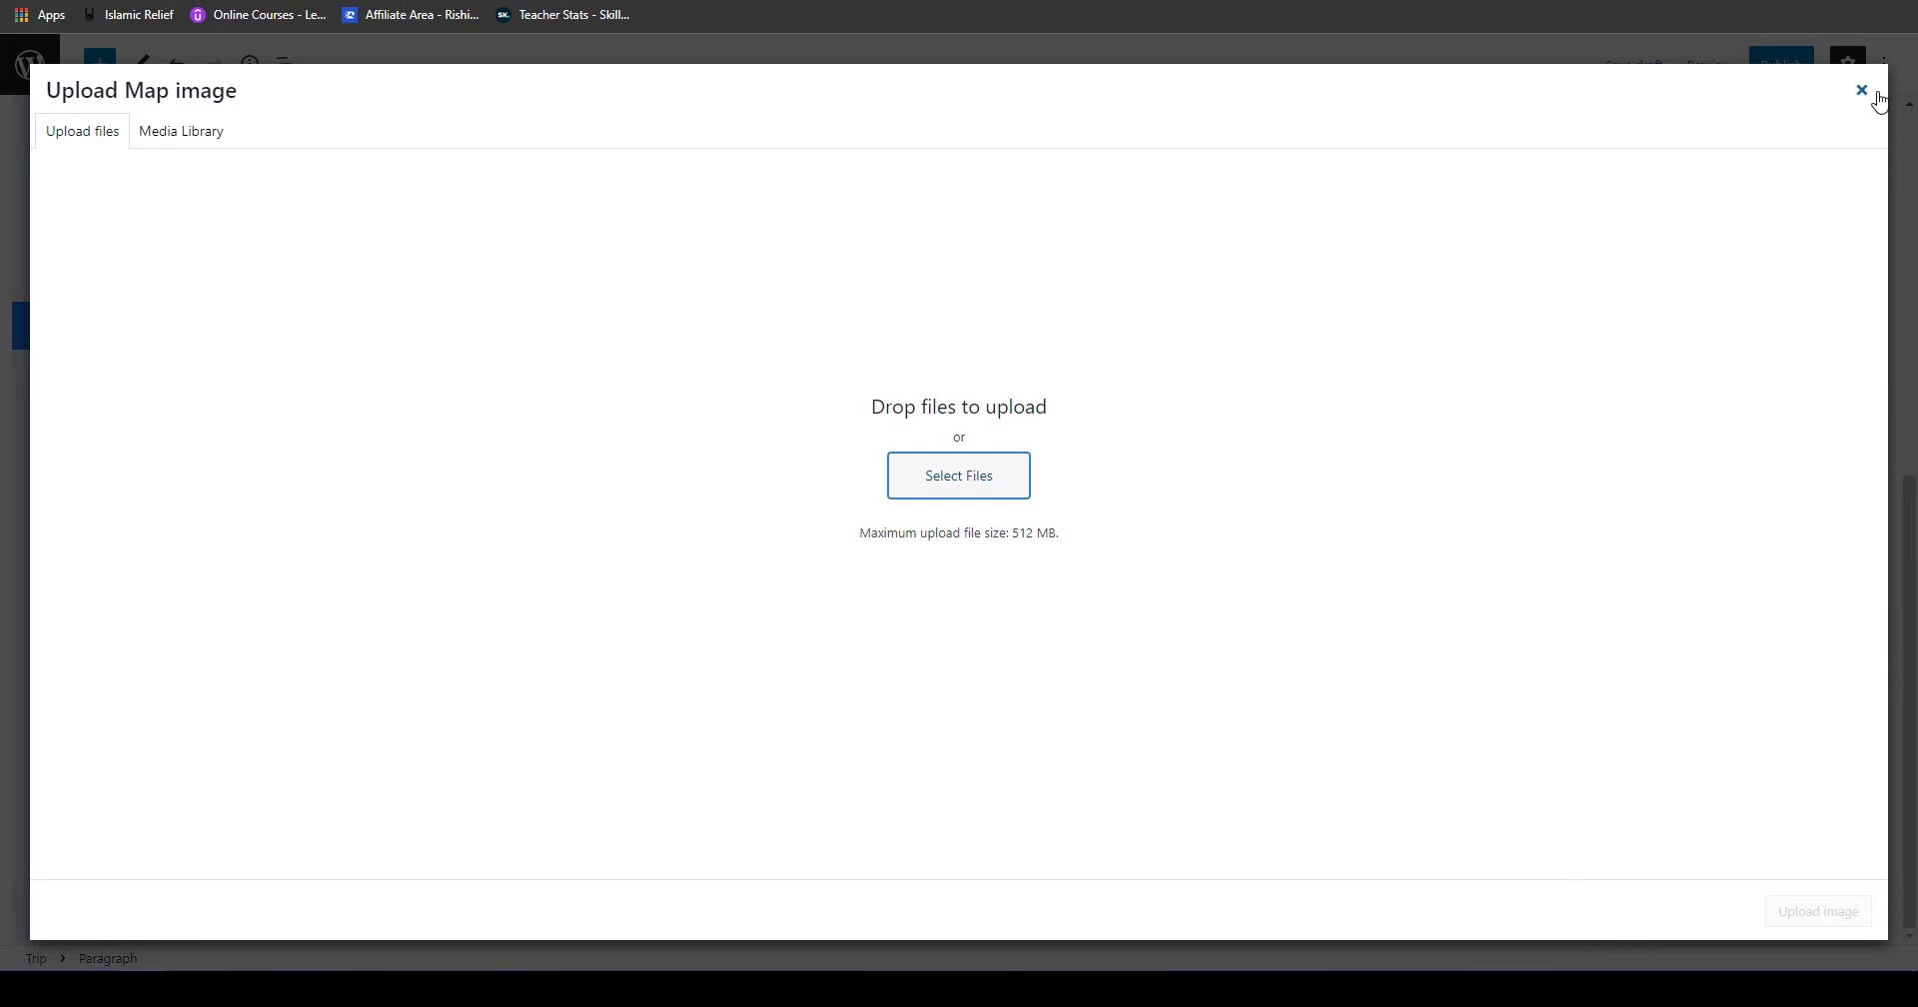
left_click(1868, 88)
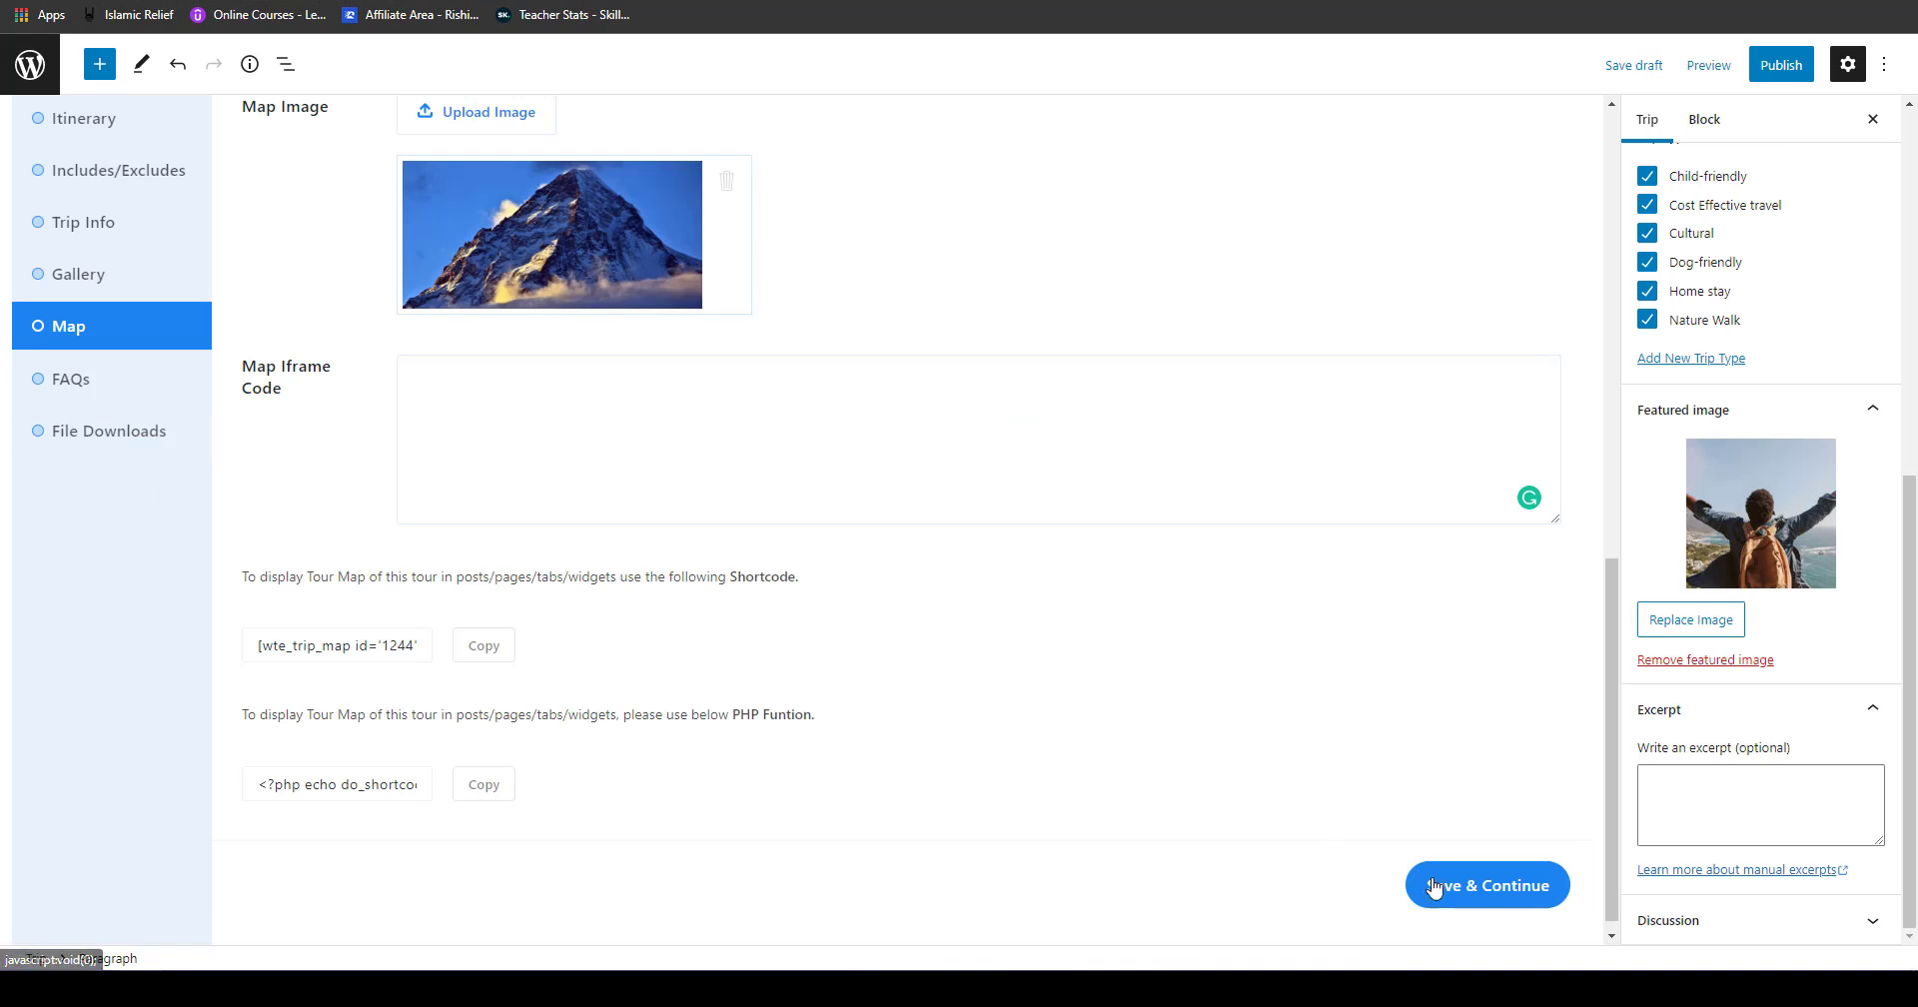
Step: Save the Map settings and continue to the FAQs section title
left_click(1531, 890)
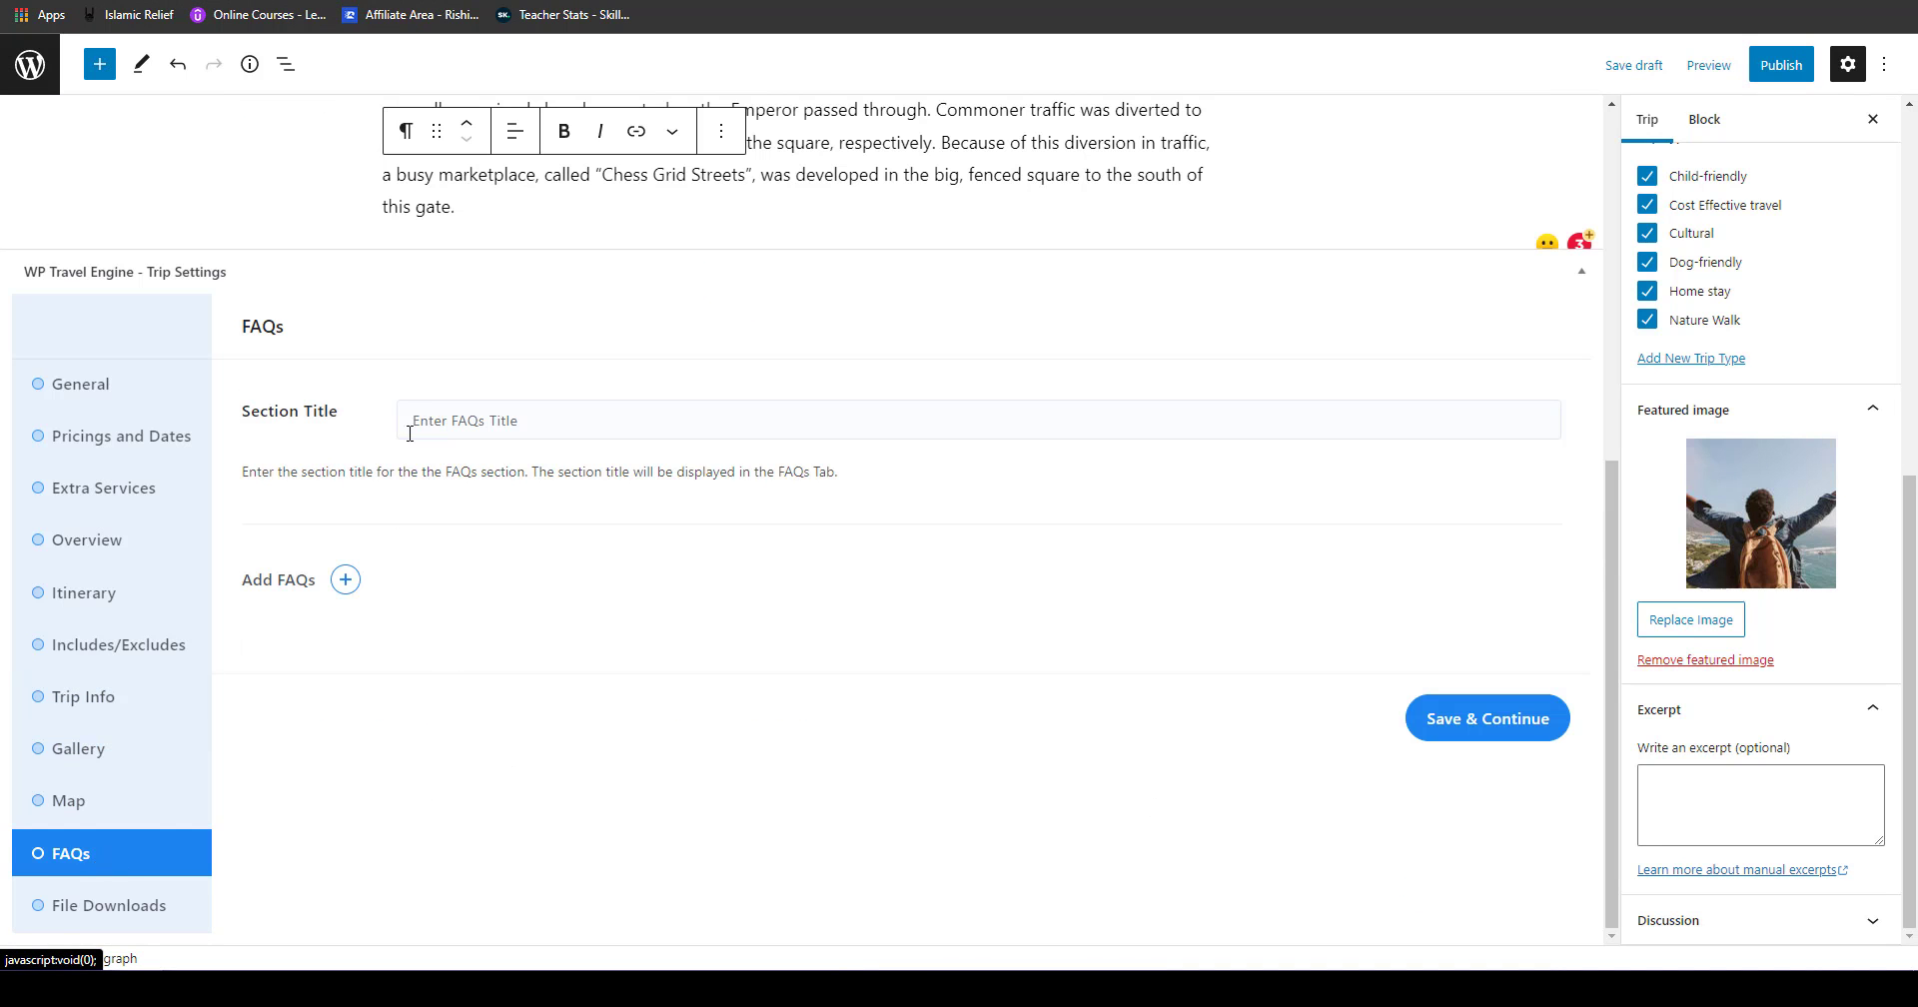
left_click(497, 430)
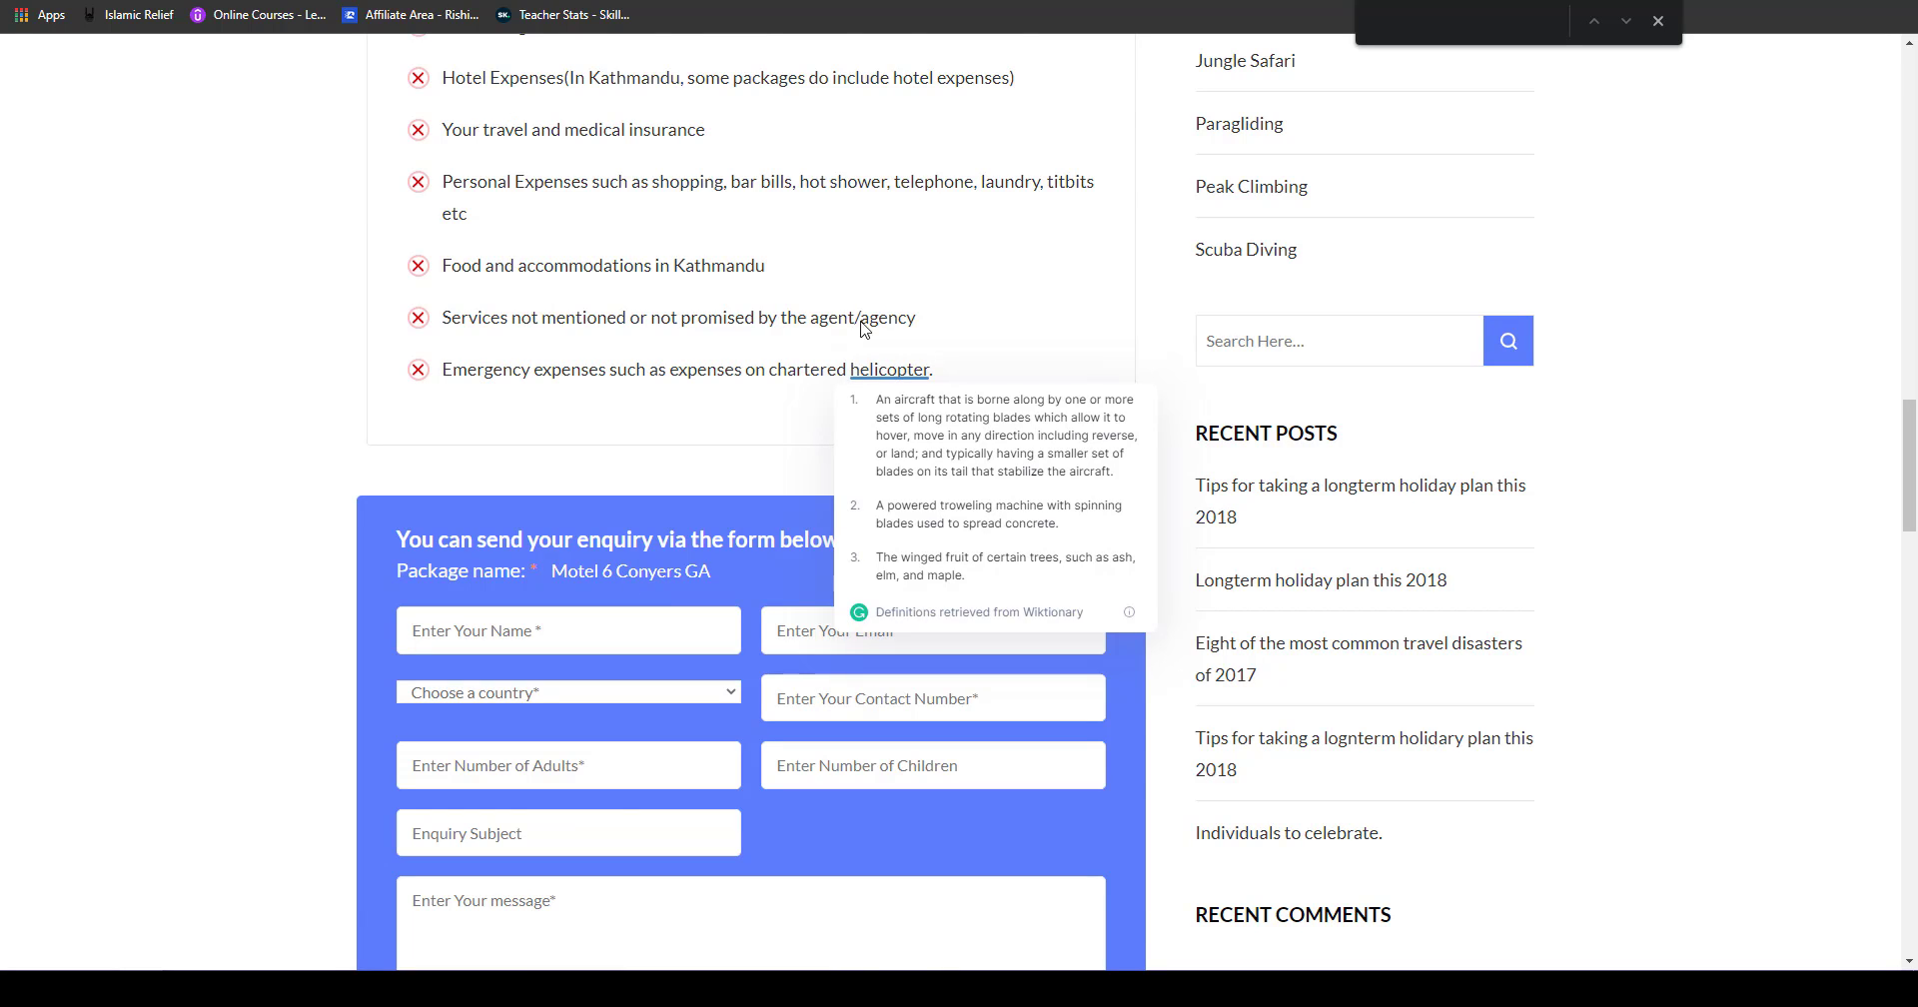
Step: Title the FAQs section "Faqs" and add an FAQ whose answer is the demo's paragraph on Annapurna Base Camp being a Grade B trek
scroll(809, 180, "up", 8)
left_click(821, 137)
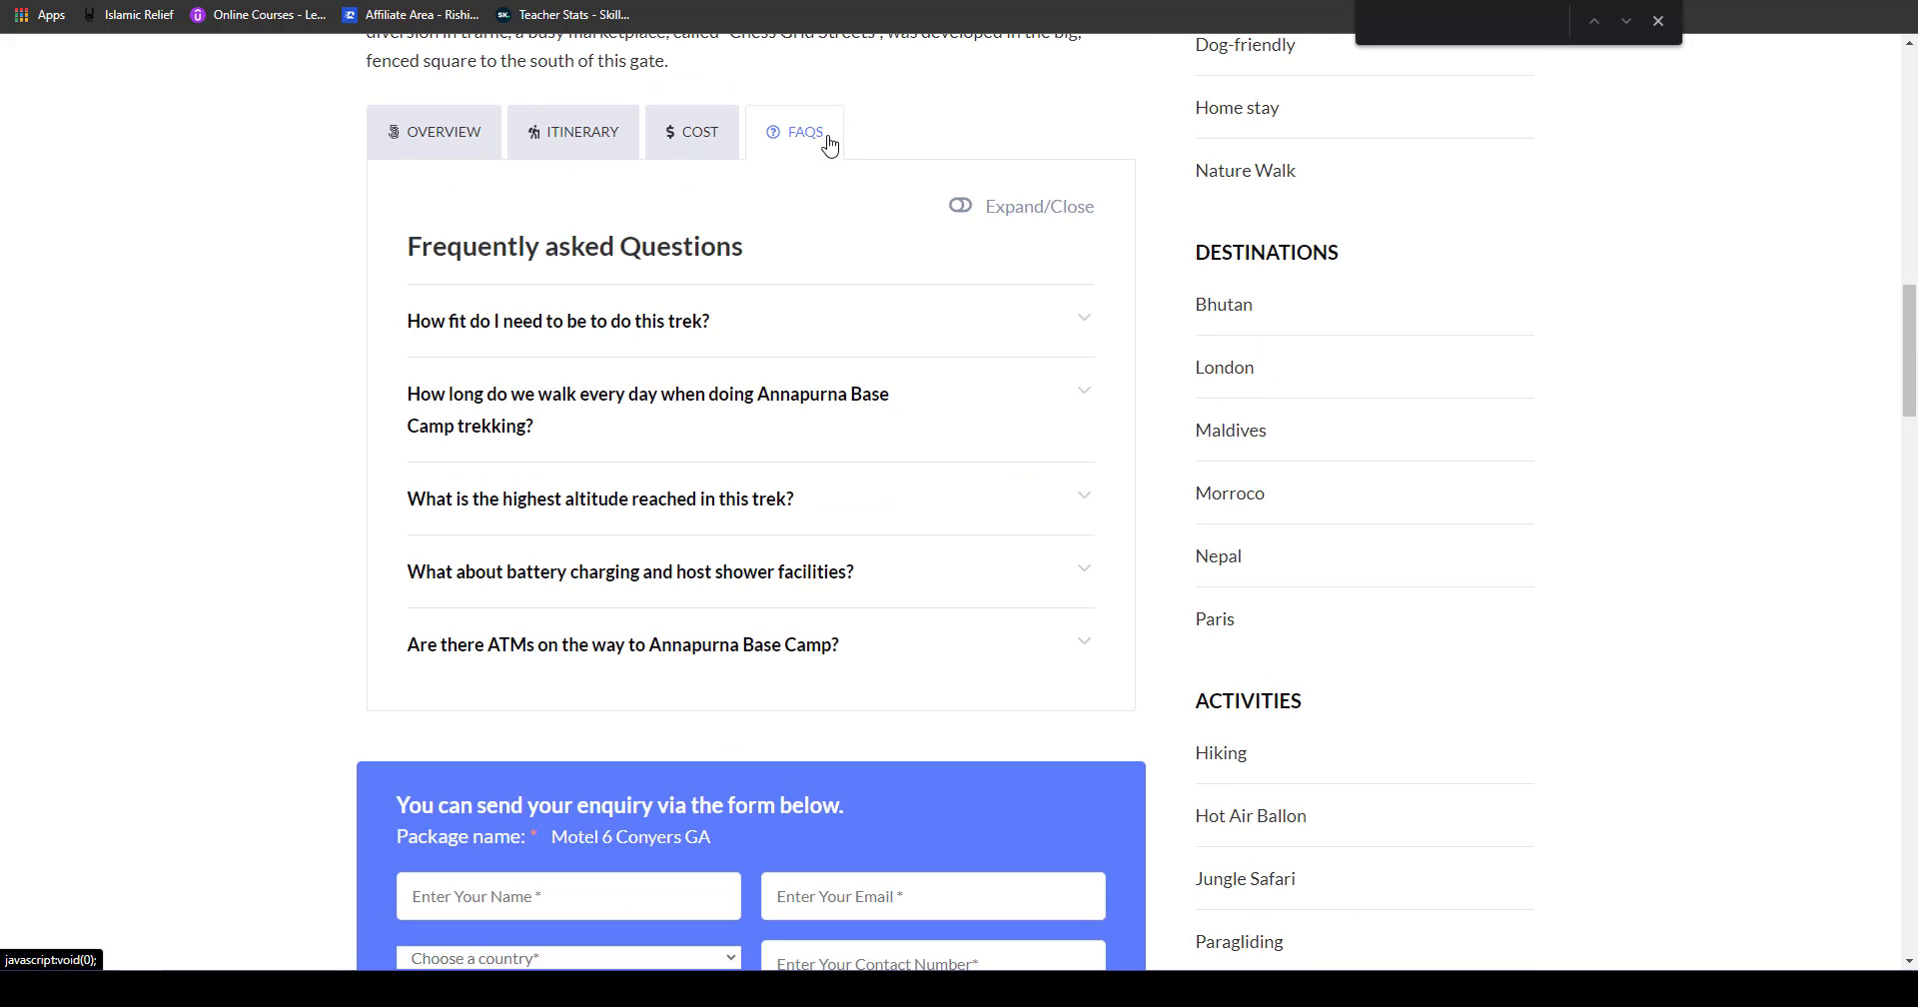
triple_click(518, 404)
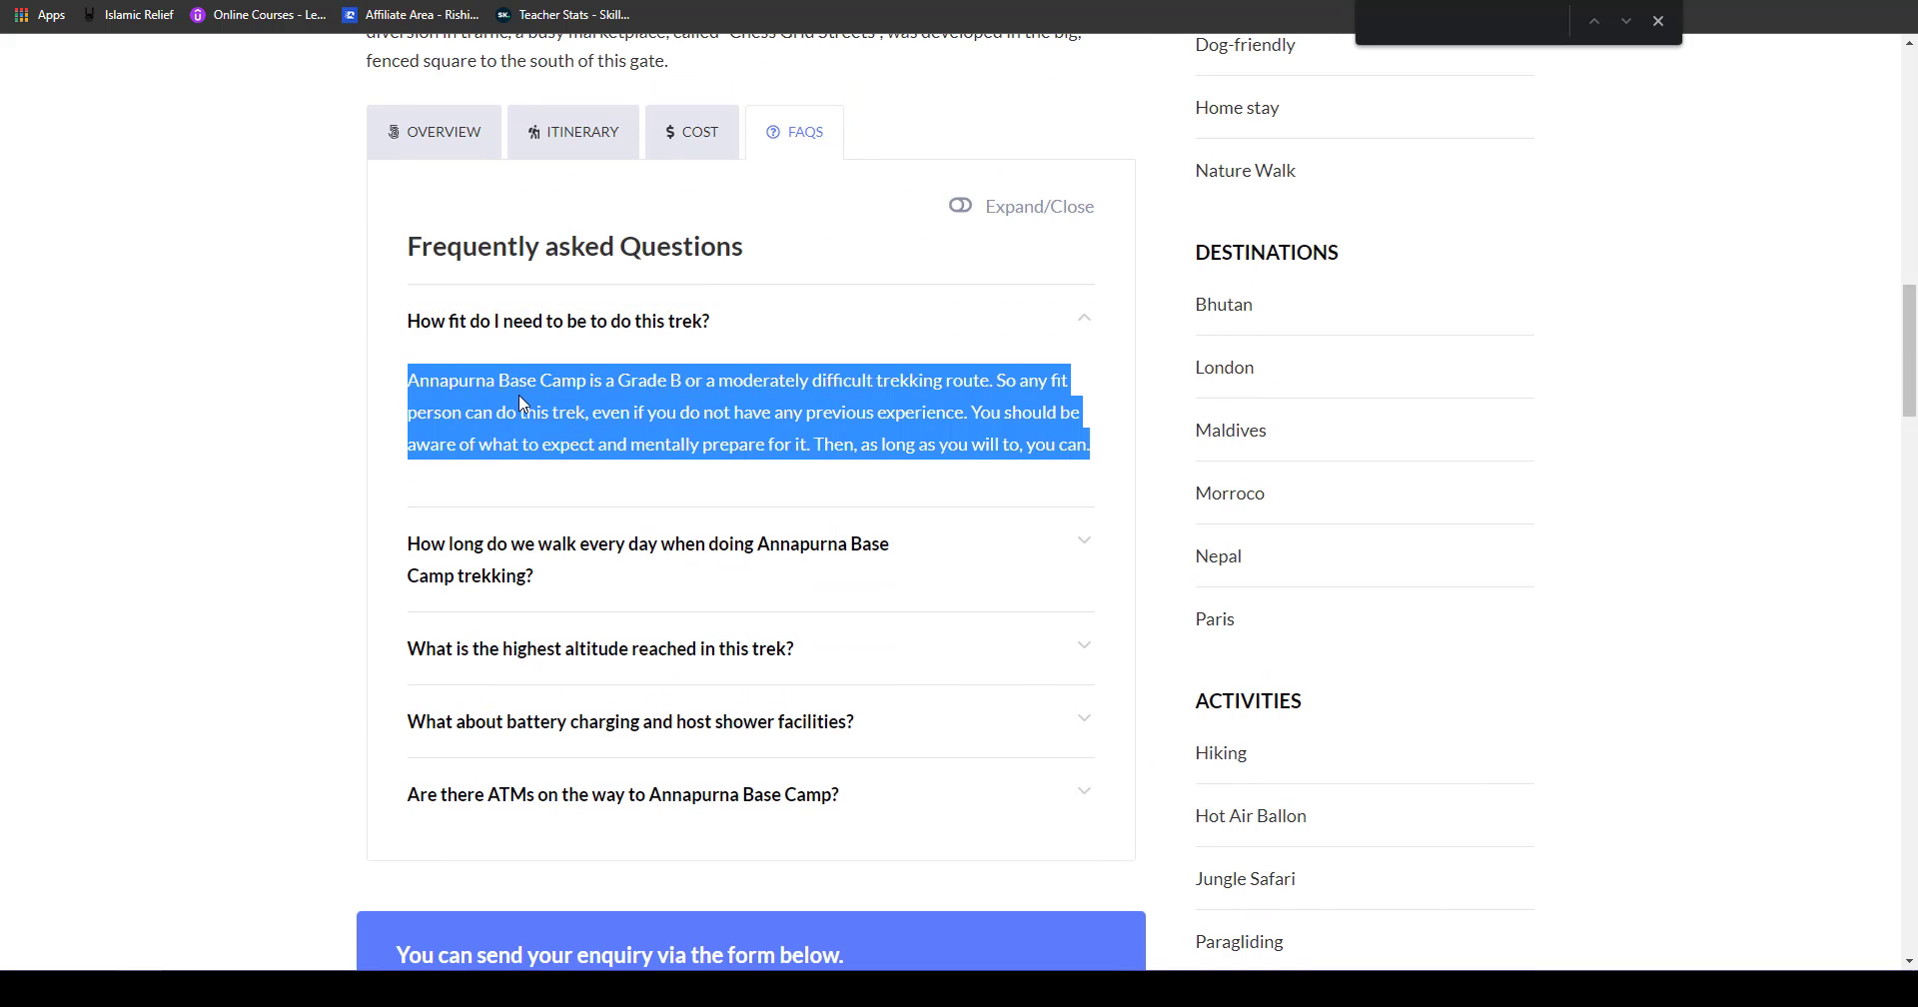
key("ctrl+c")
key("ctrl+Tab")
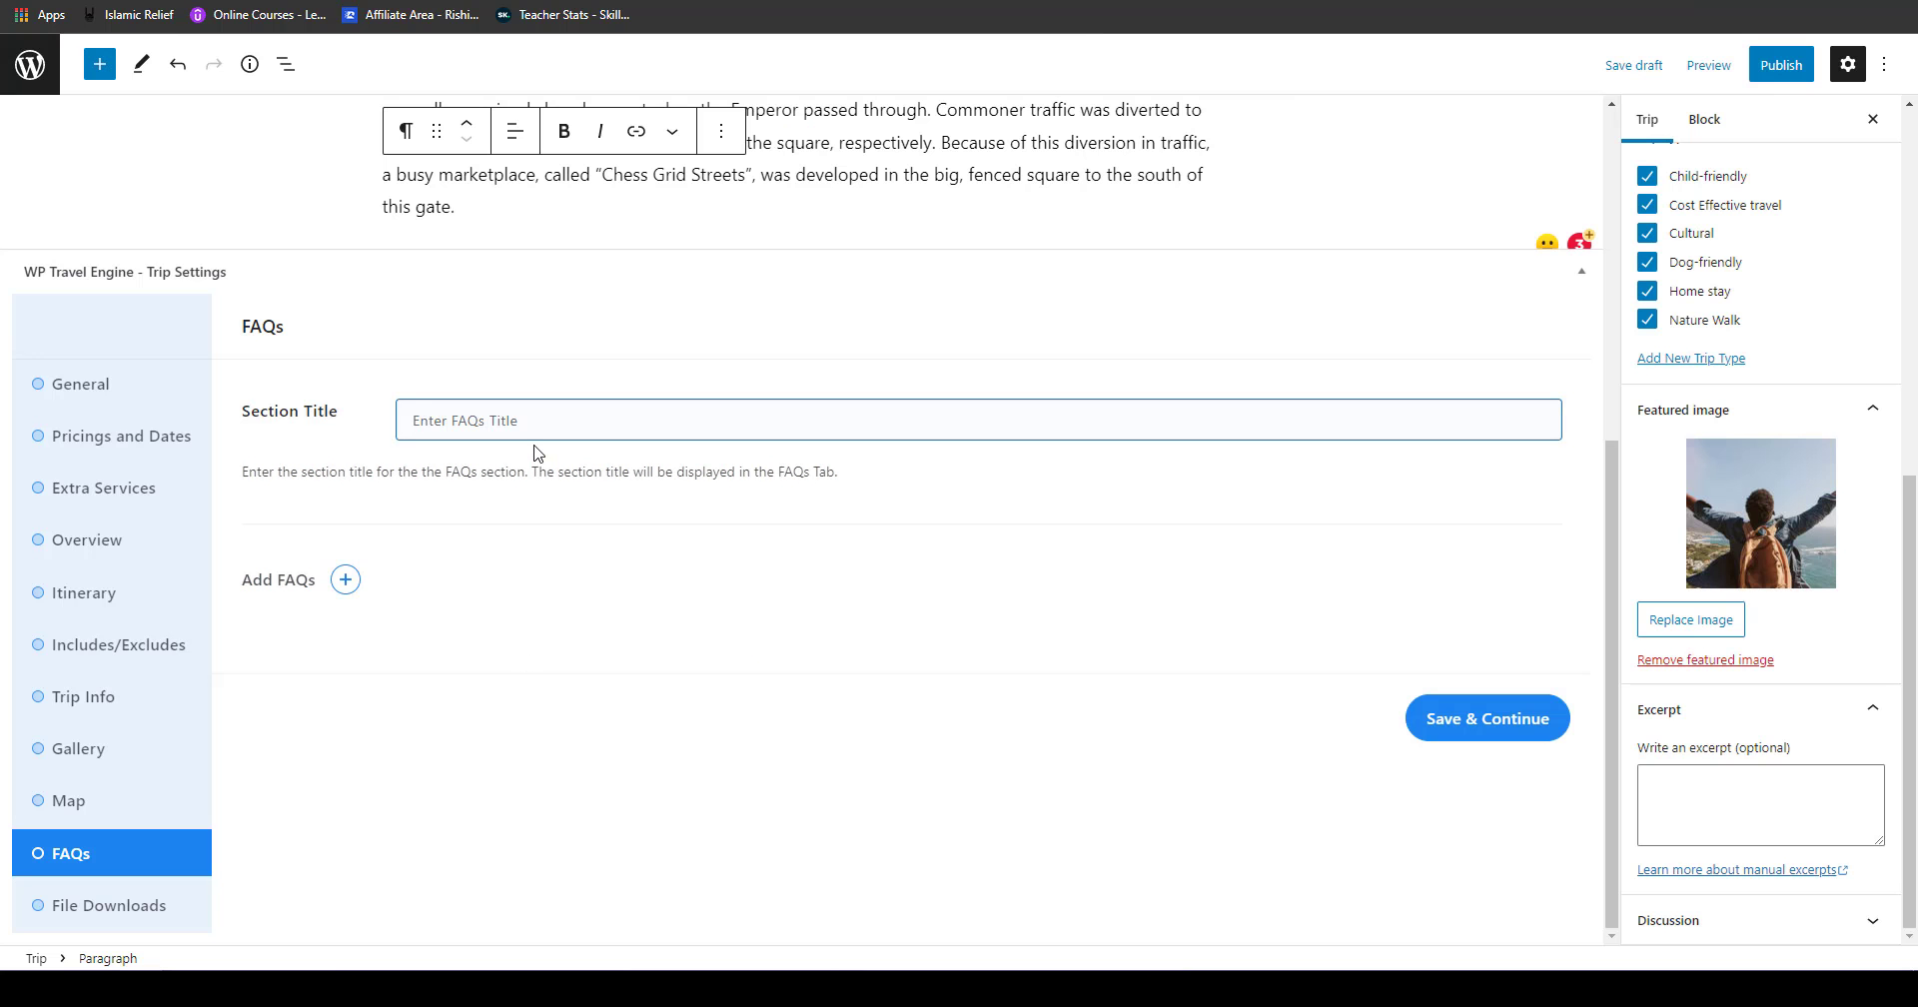
type("Faqs")
left_click(344, 580)
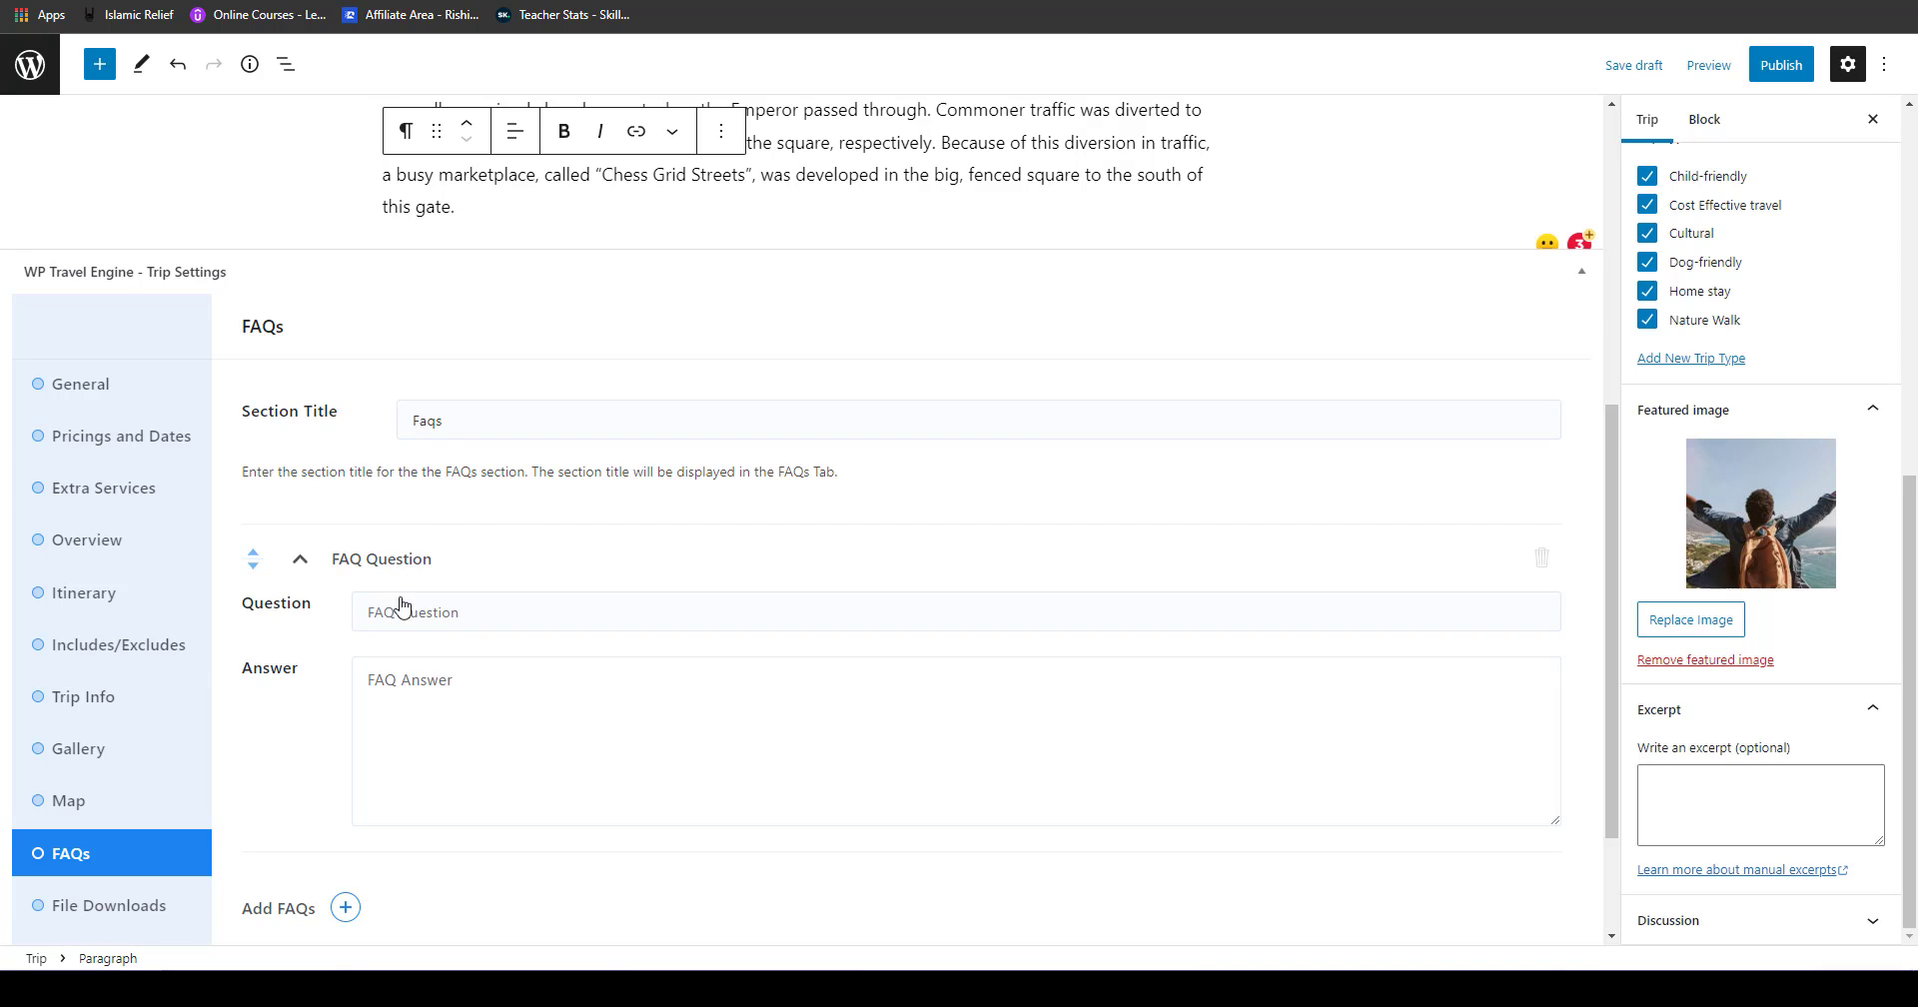
left_click(407, 613)
left_click(416, 715)
key("ctrl+v")
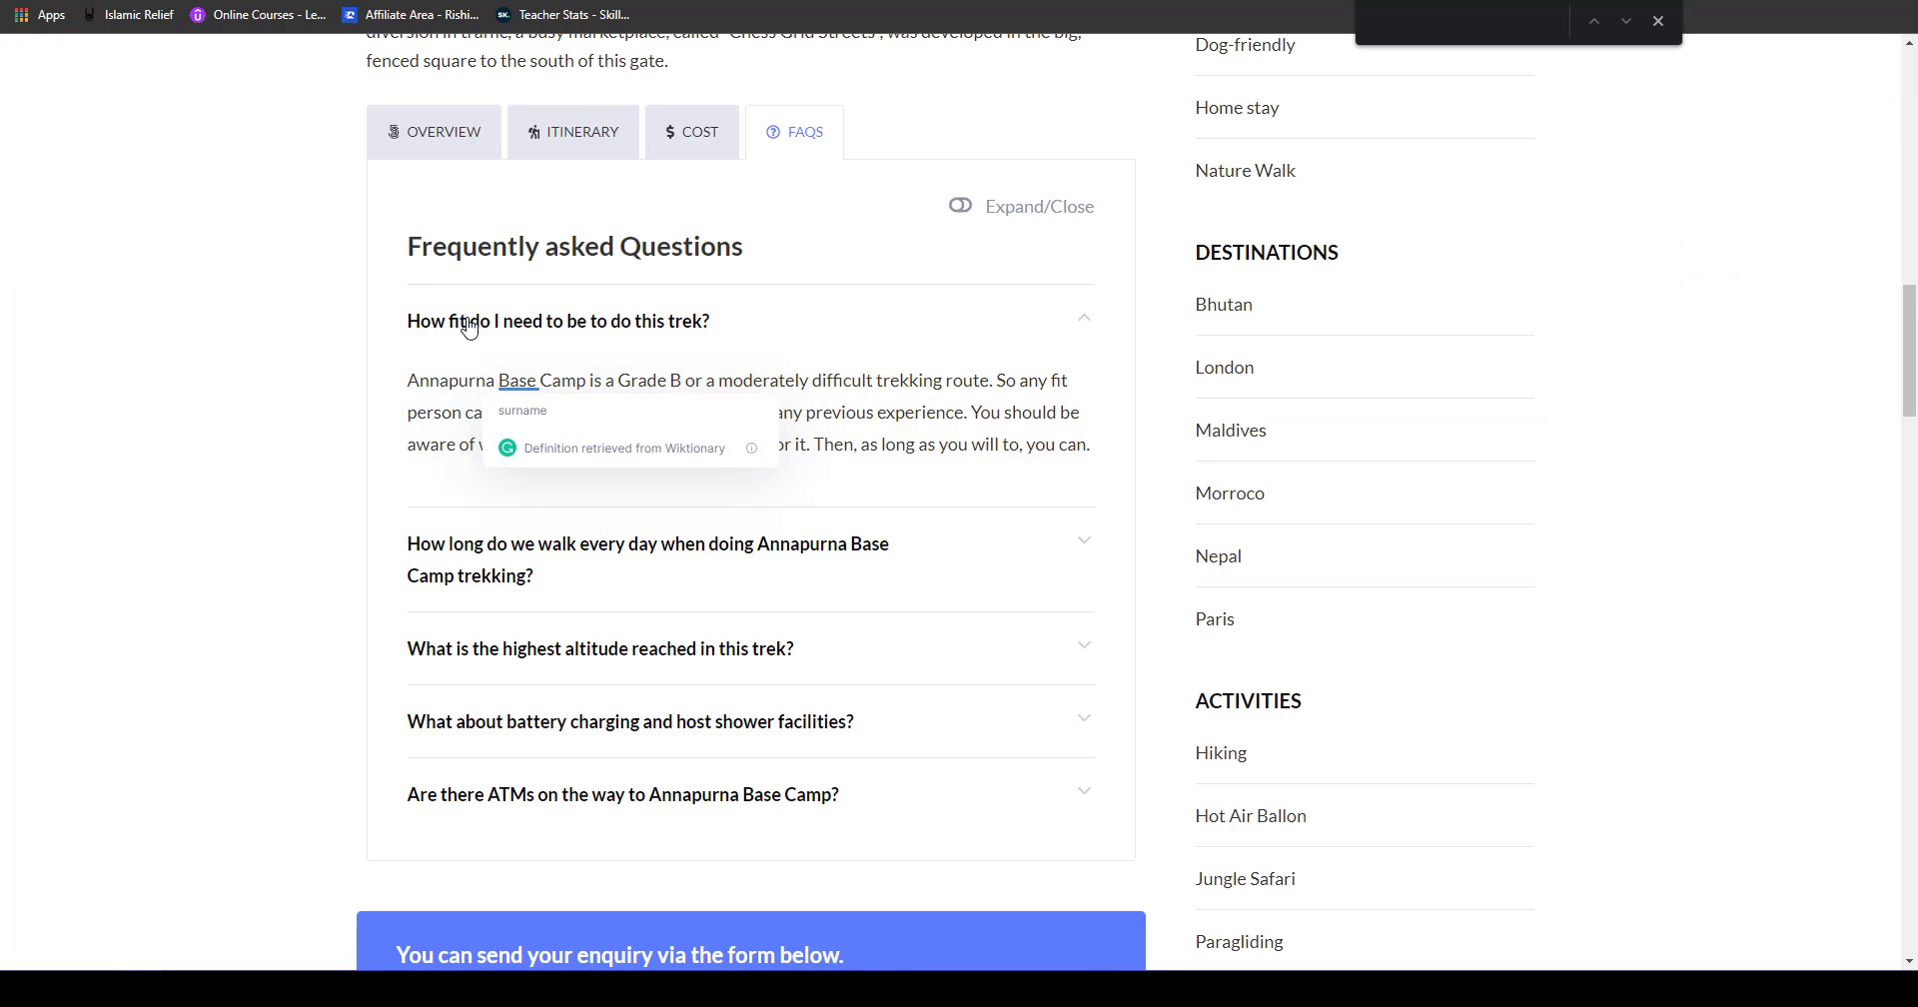
Step: Copy the demo's "How fit do I need to be to do this trek?" into the FAQ's question and save the FAQs section
left_click(463, 320)
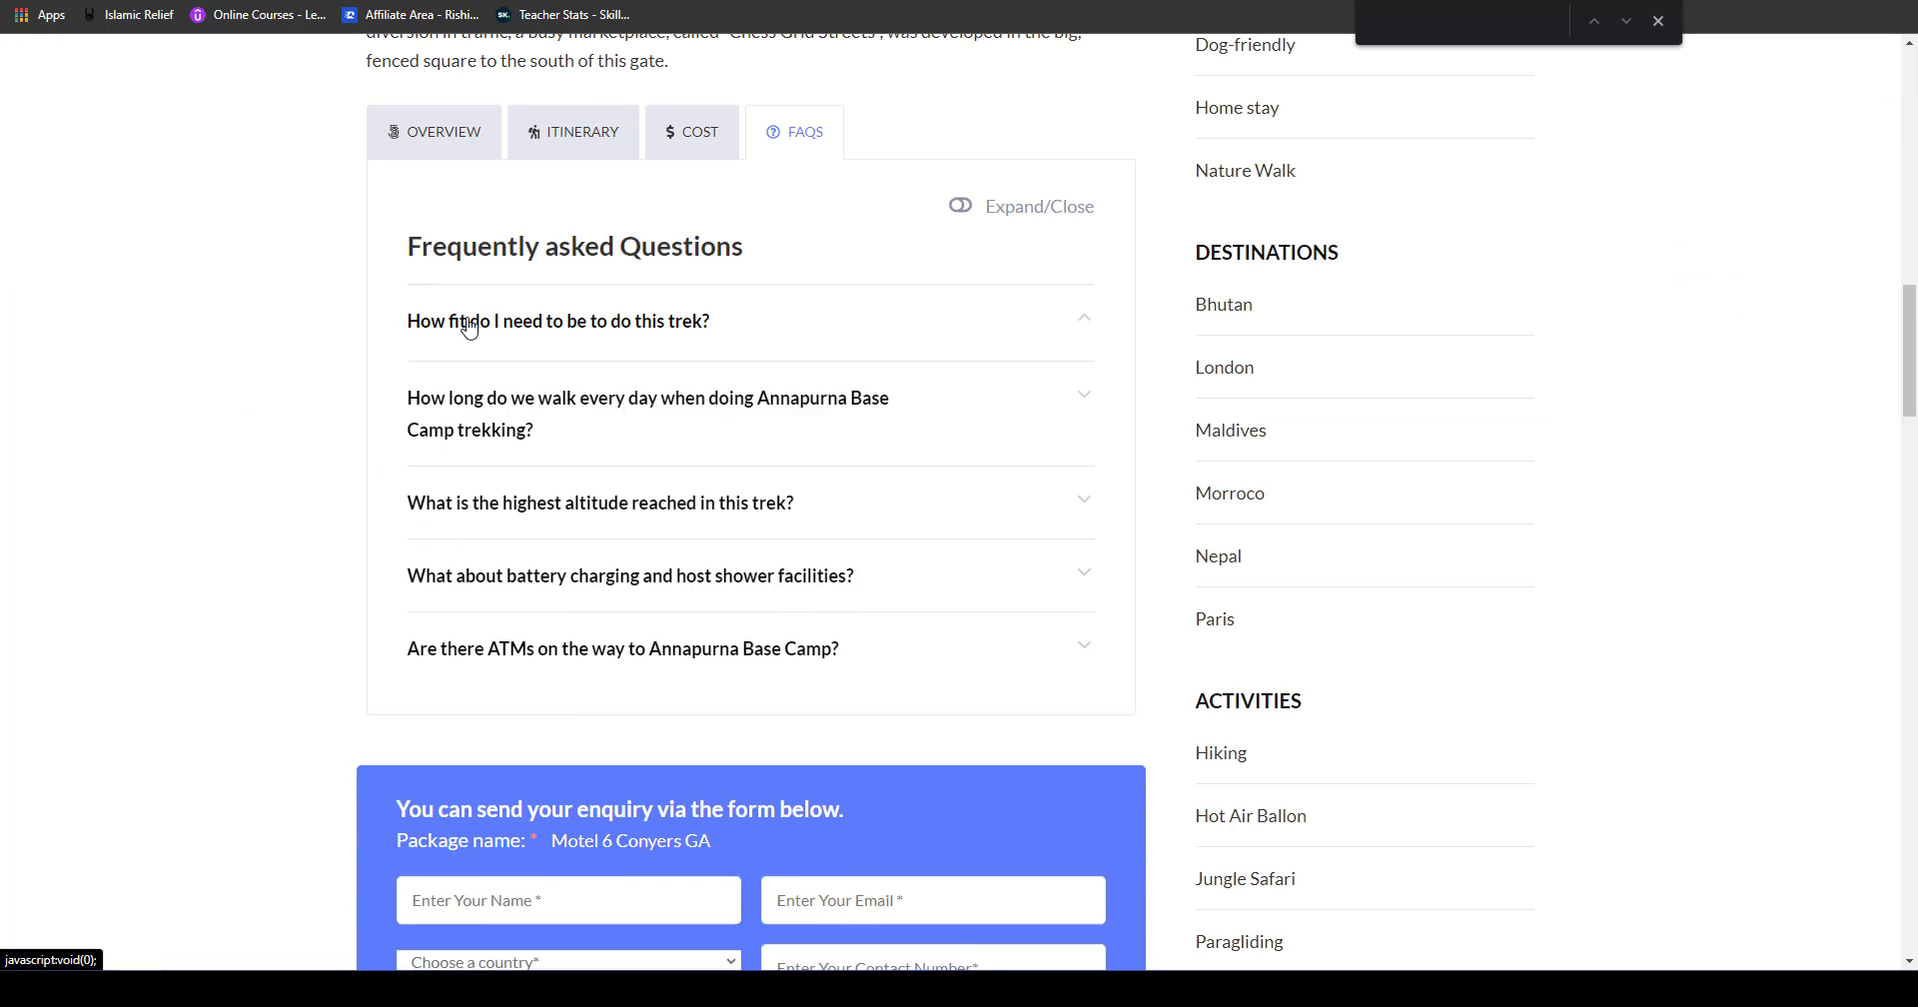
left_click(800, 338)
left_click(799, 335)
left_click_drag(559, 319, 440, 311)
left_click_drag(789, 327, 663, 326)
left_click_drag(396, 326, 744, 343)
key("ctrl+Tab")
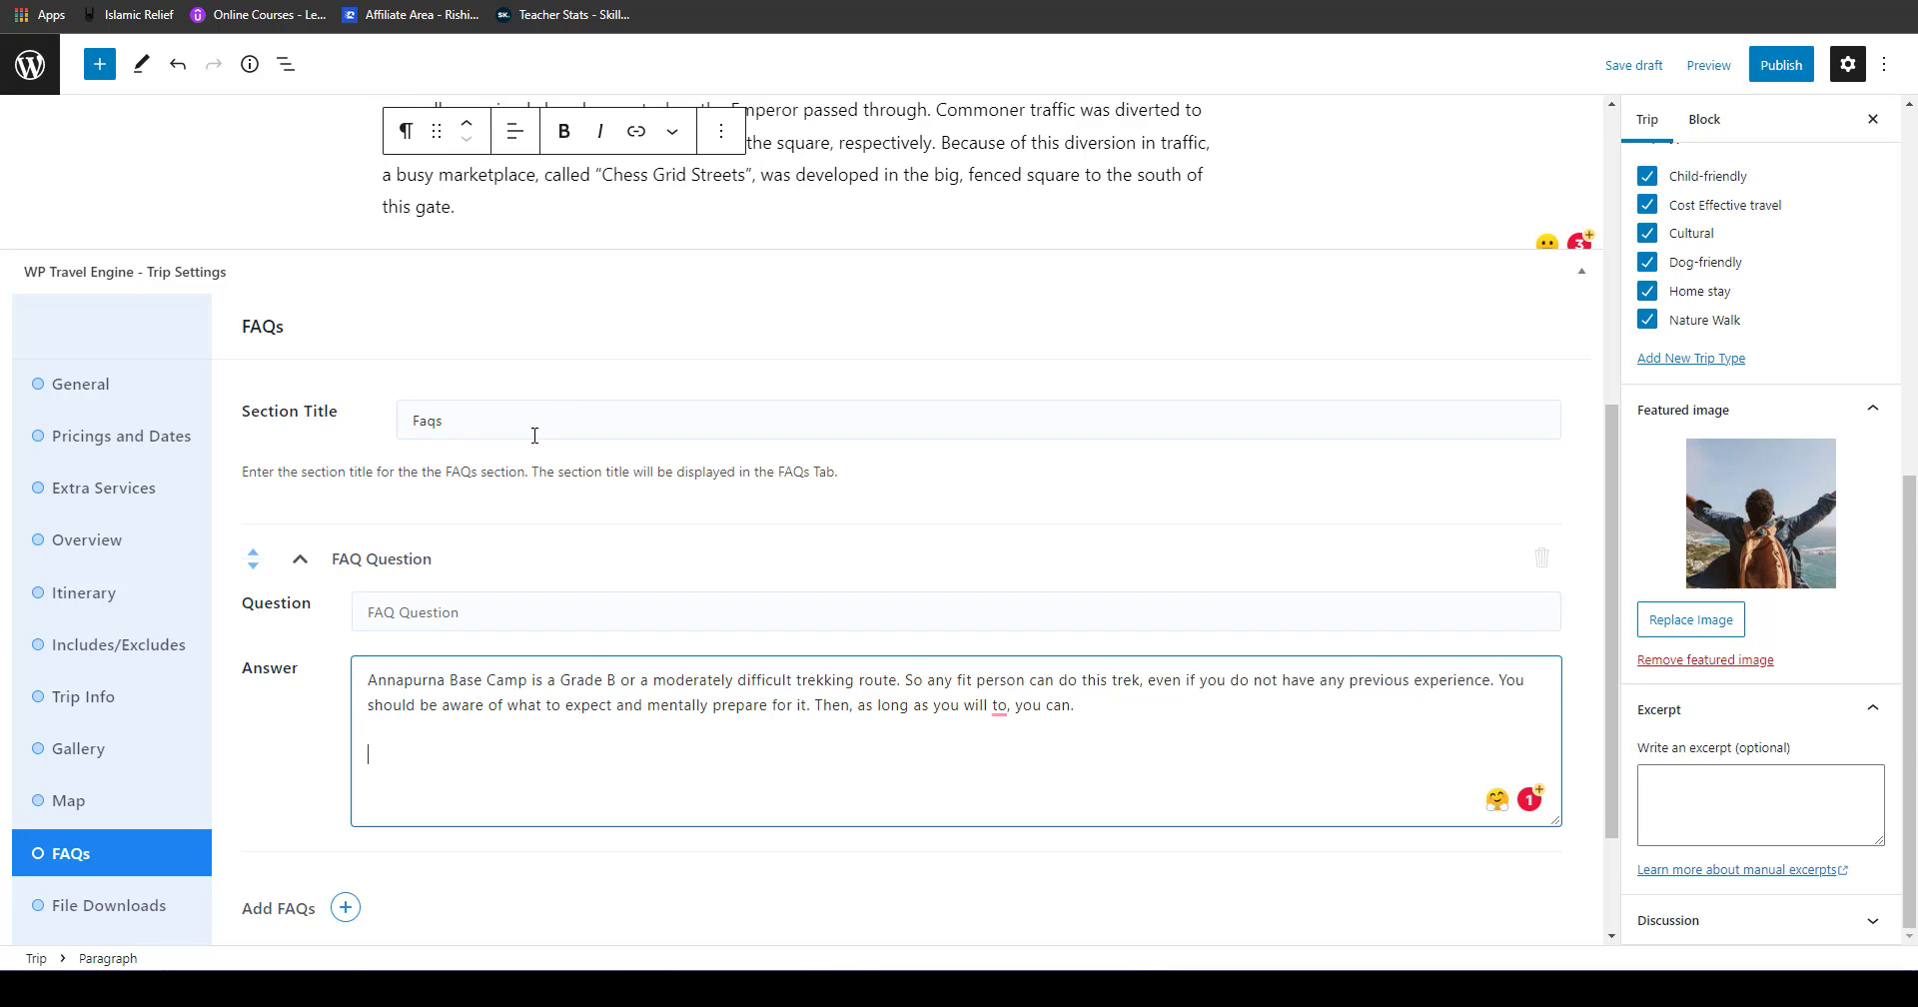
left_click(479, 620)
key("ctrl+v")
scroll(476, 622, "down", 2)
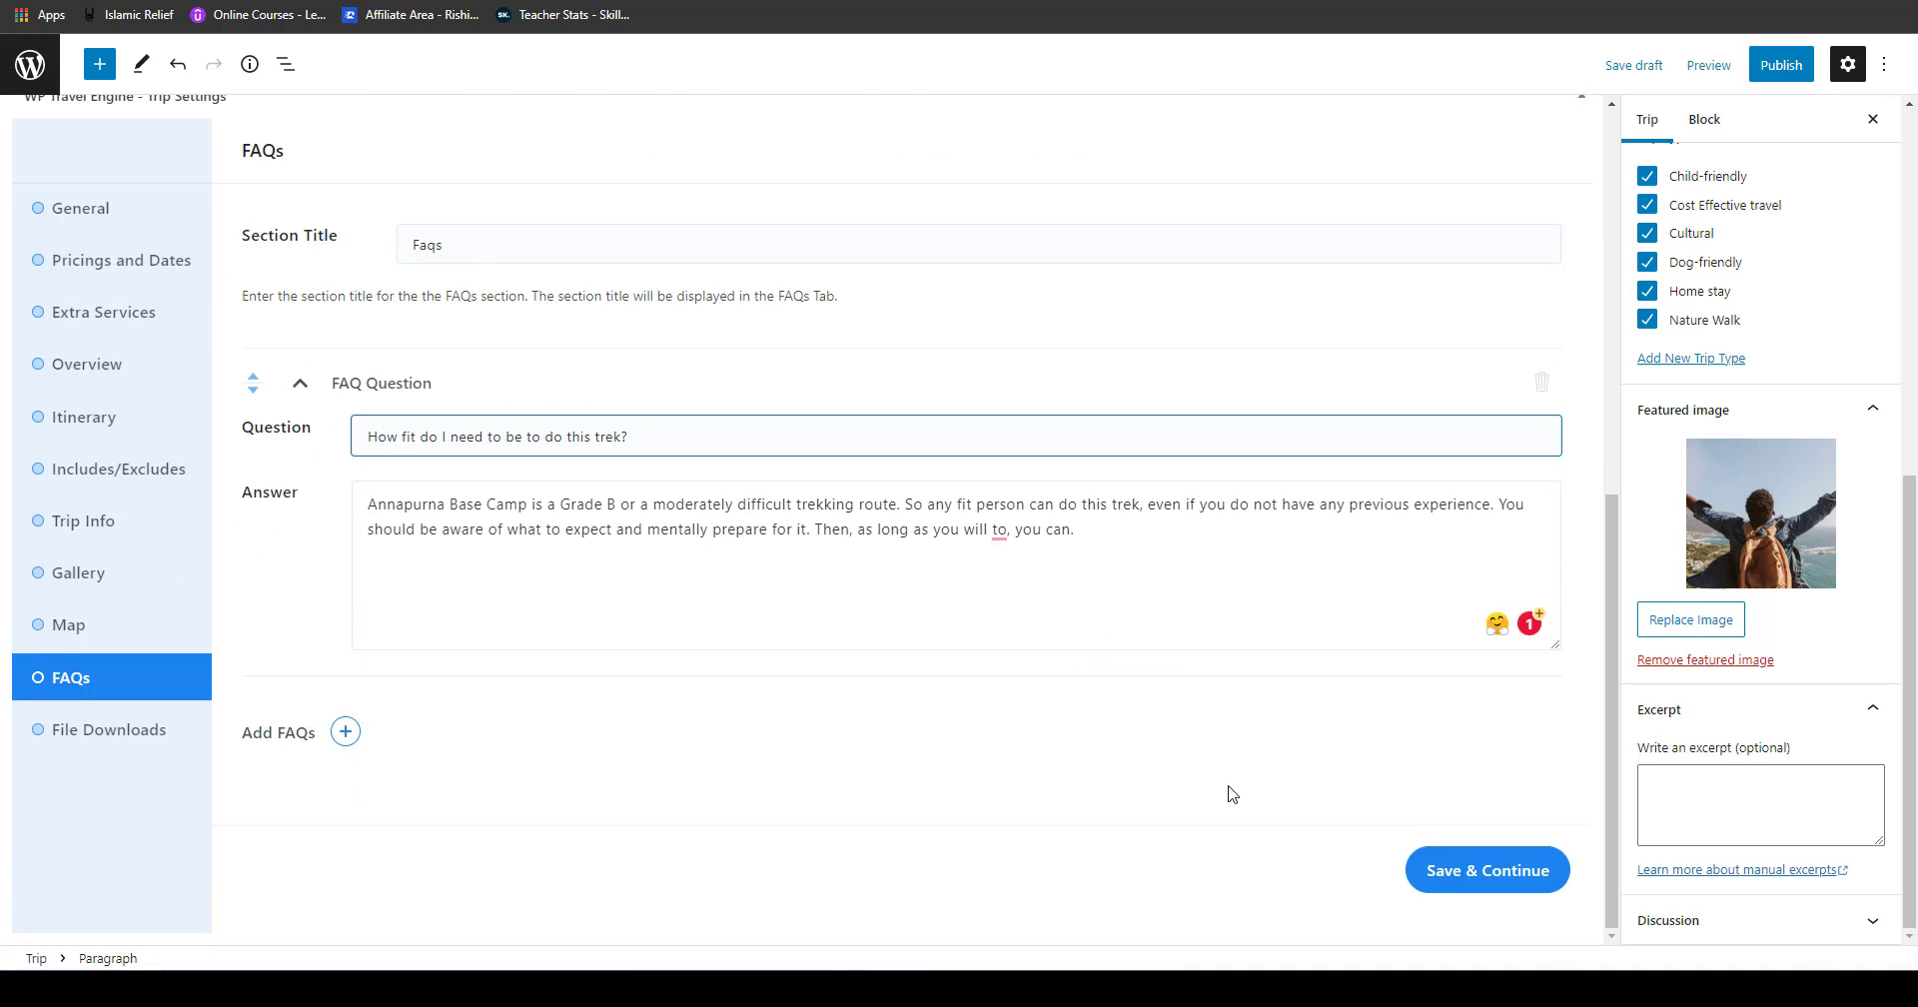
left_click(1466, 878)
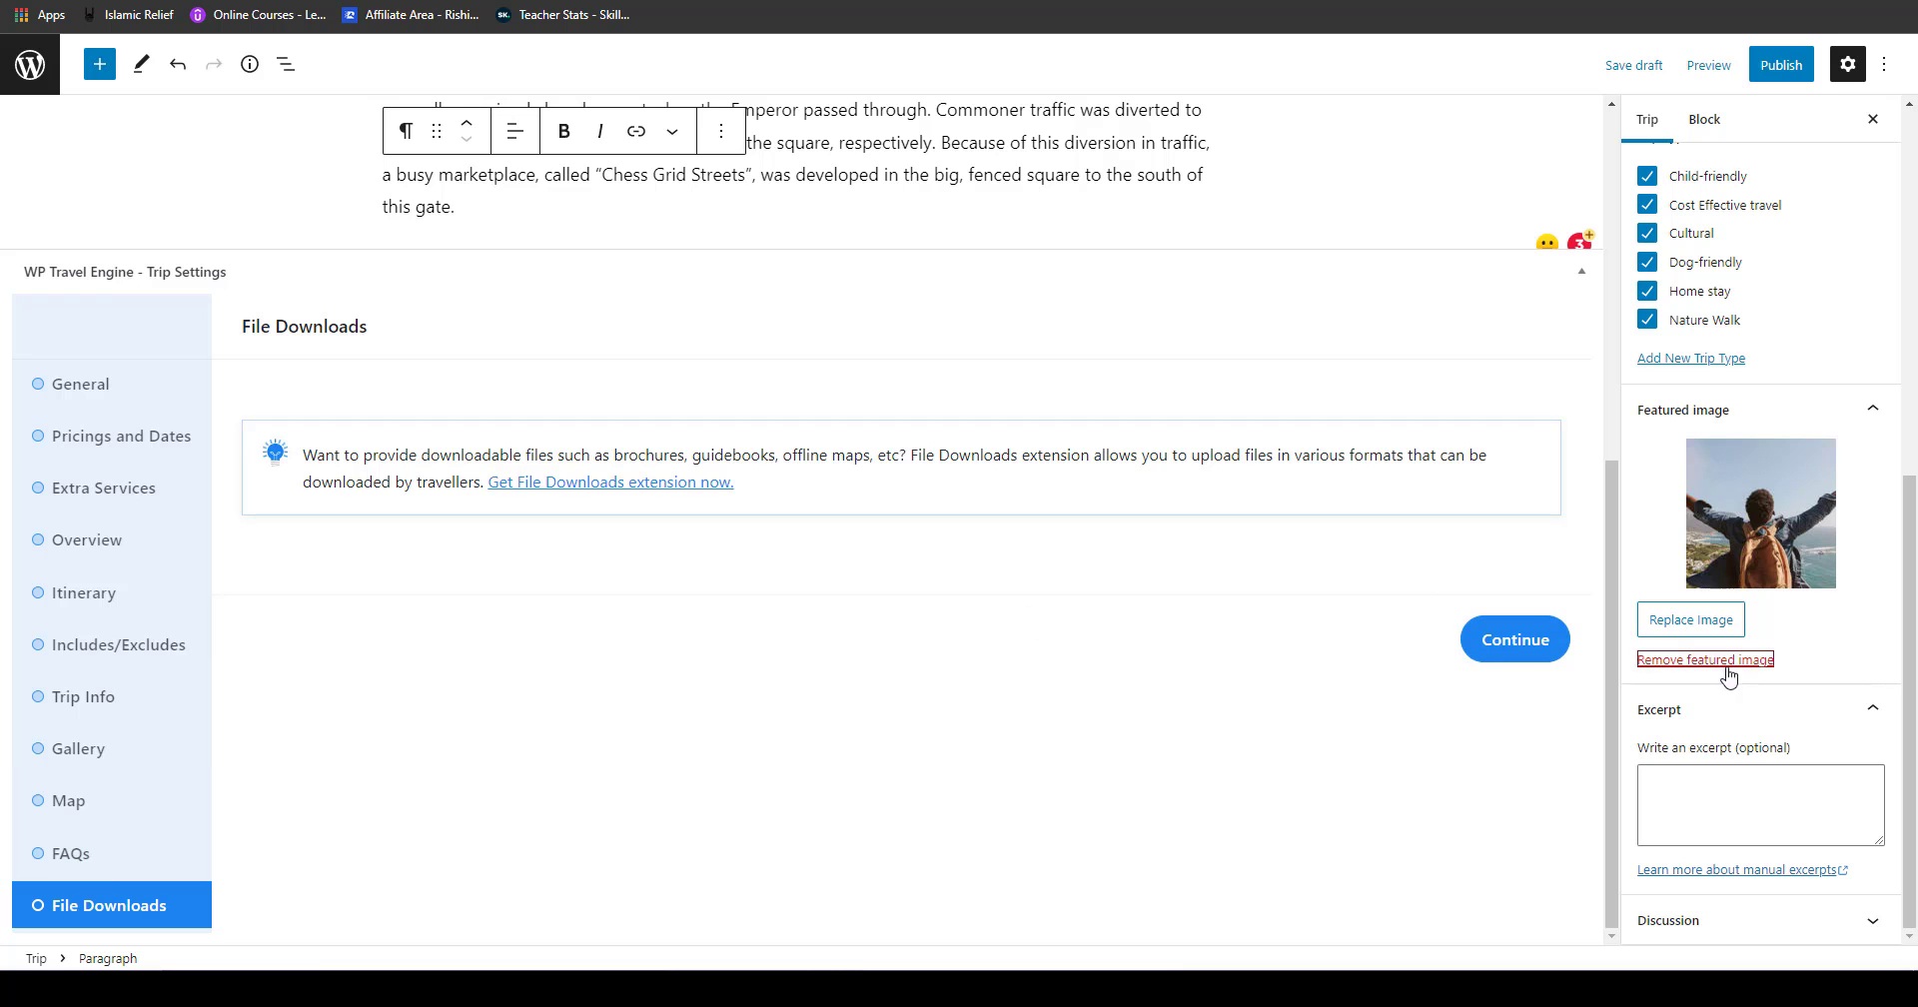
Step: Finish the trip settings, publish the Motel 6 Conyers GA trip and view its live page
left_click(1519, 659)
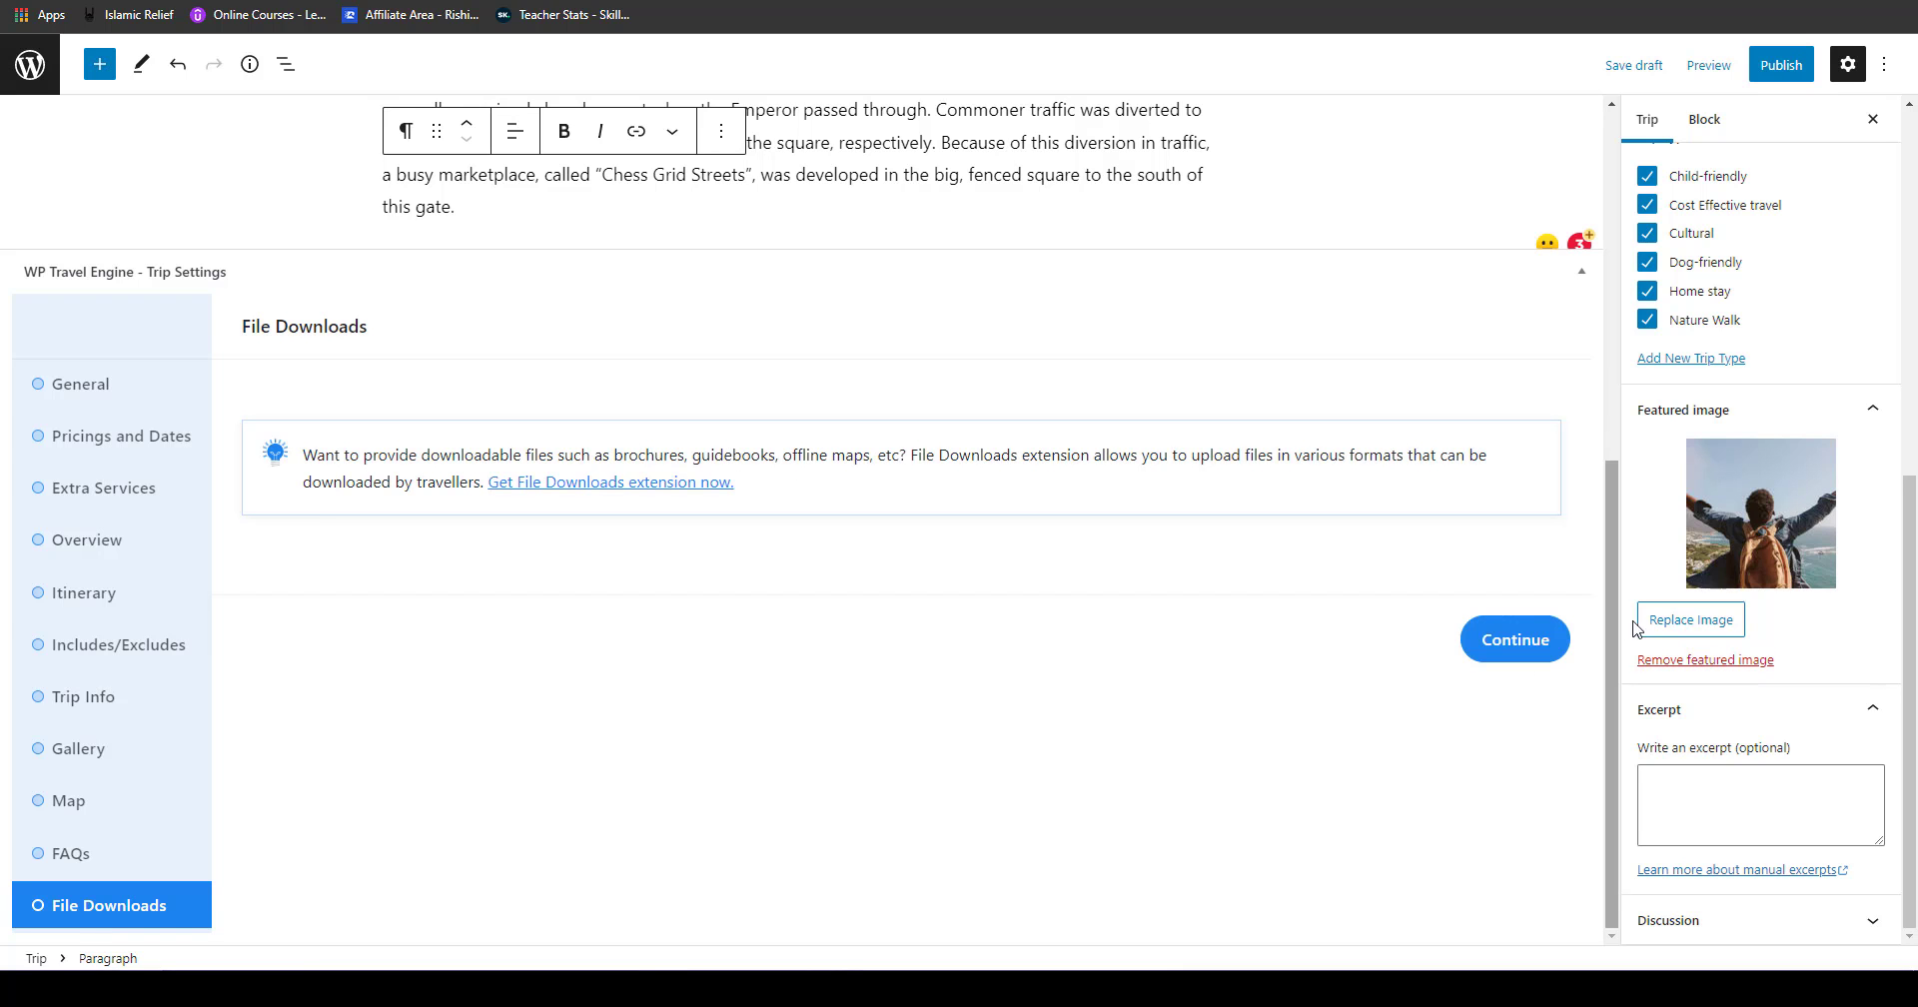
left_click_drag(1610, 647, 1631, 297)
left_click(1759, 70)
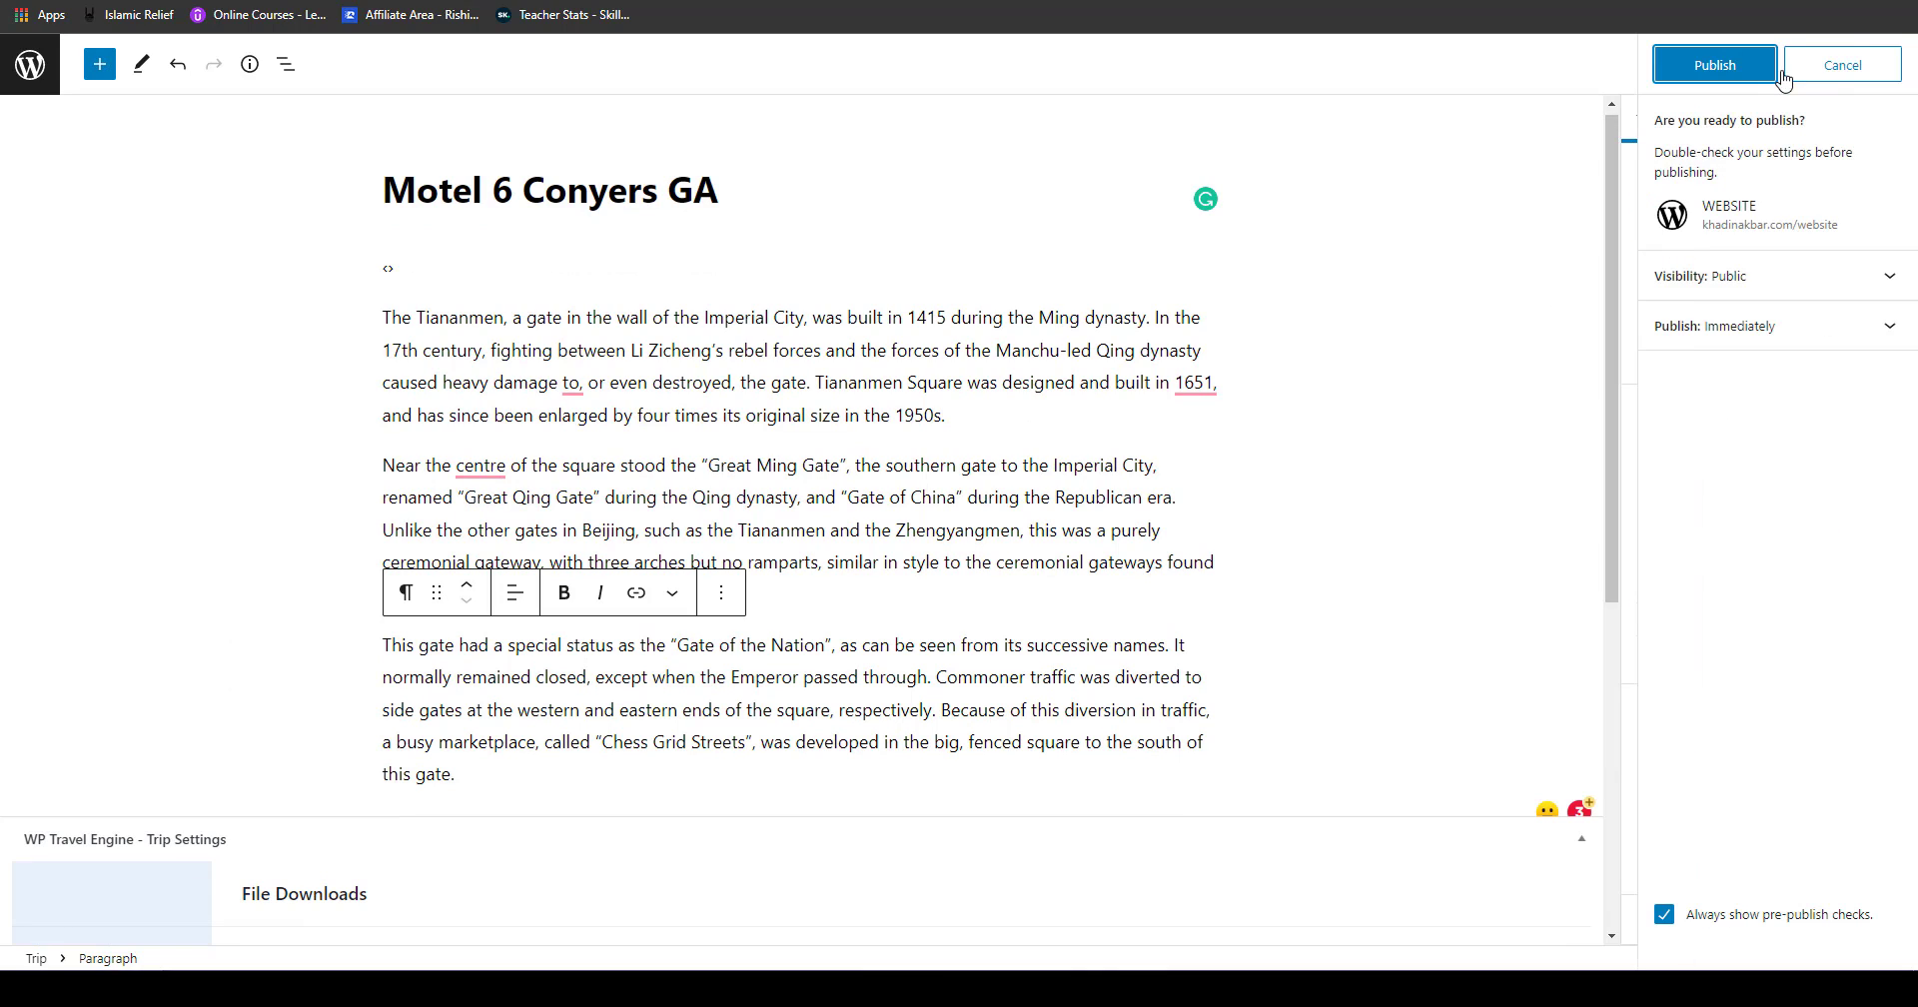
left_click(1715, 66)
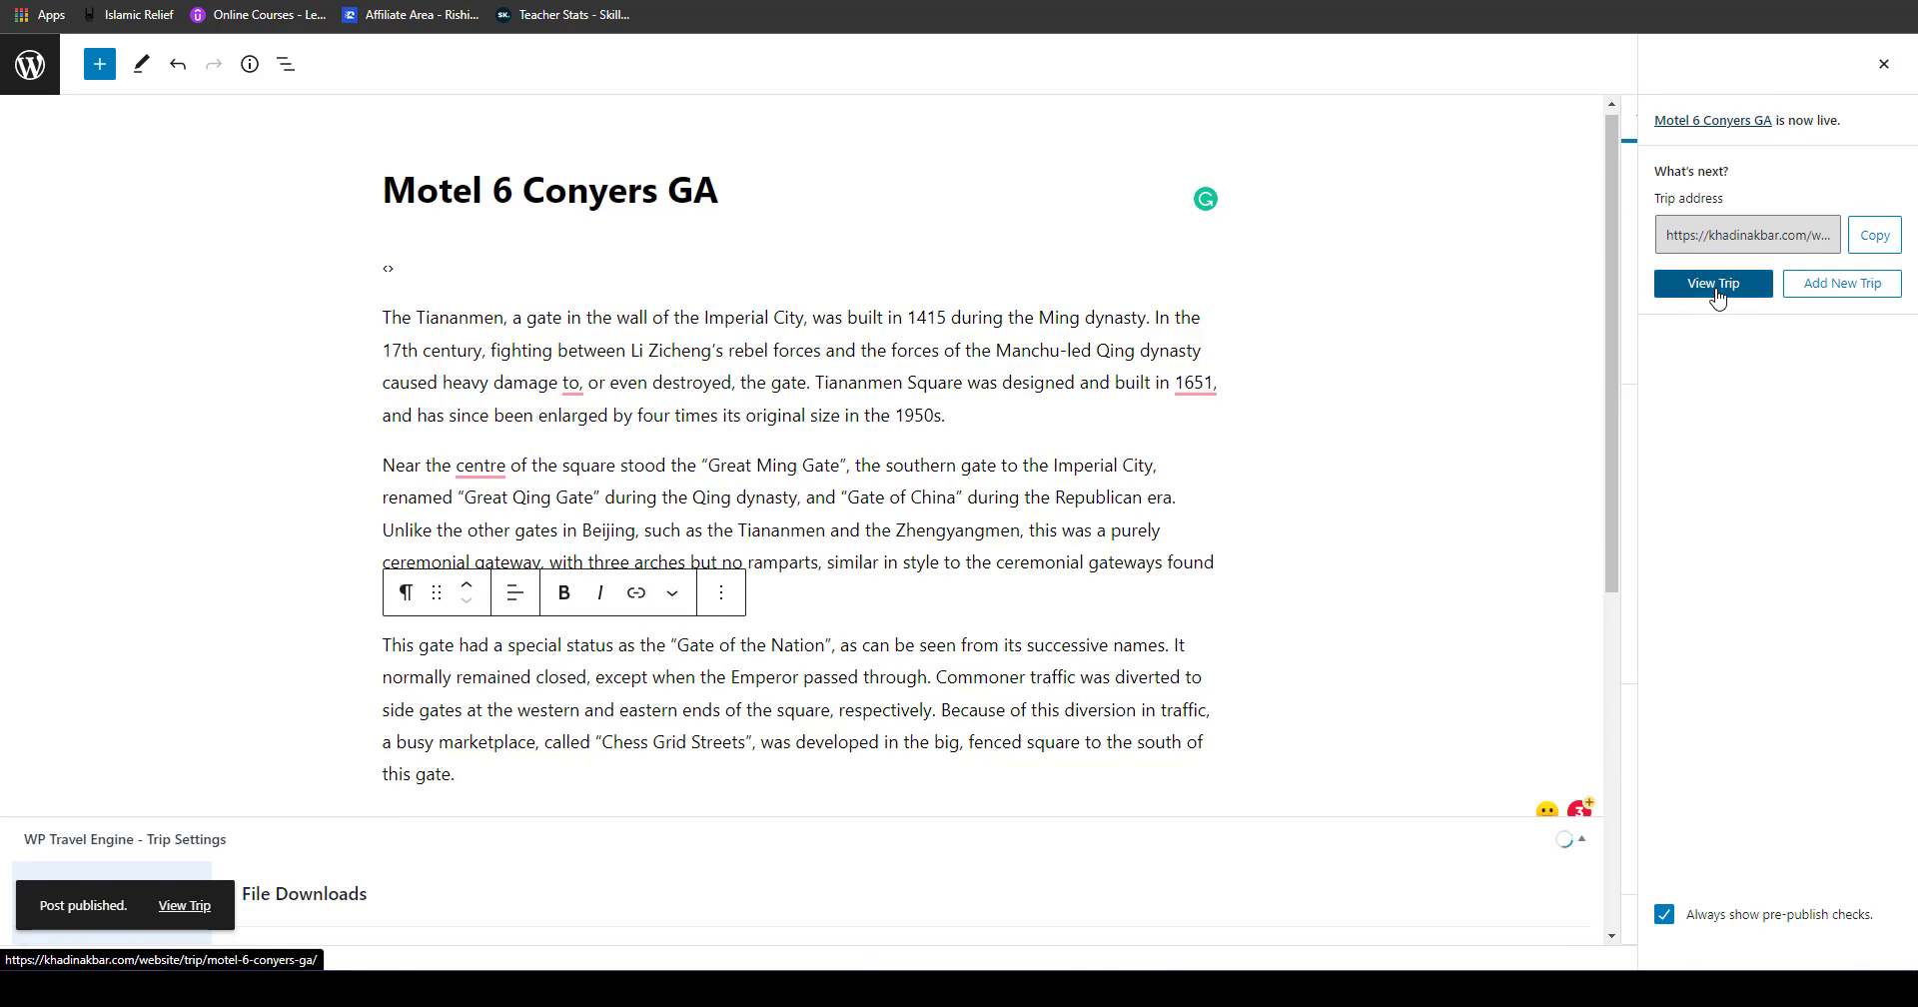
left_click(1715, 285)
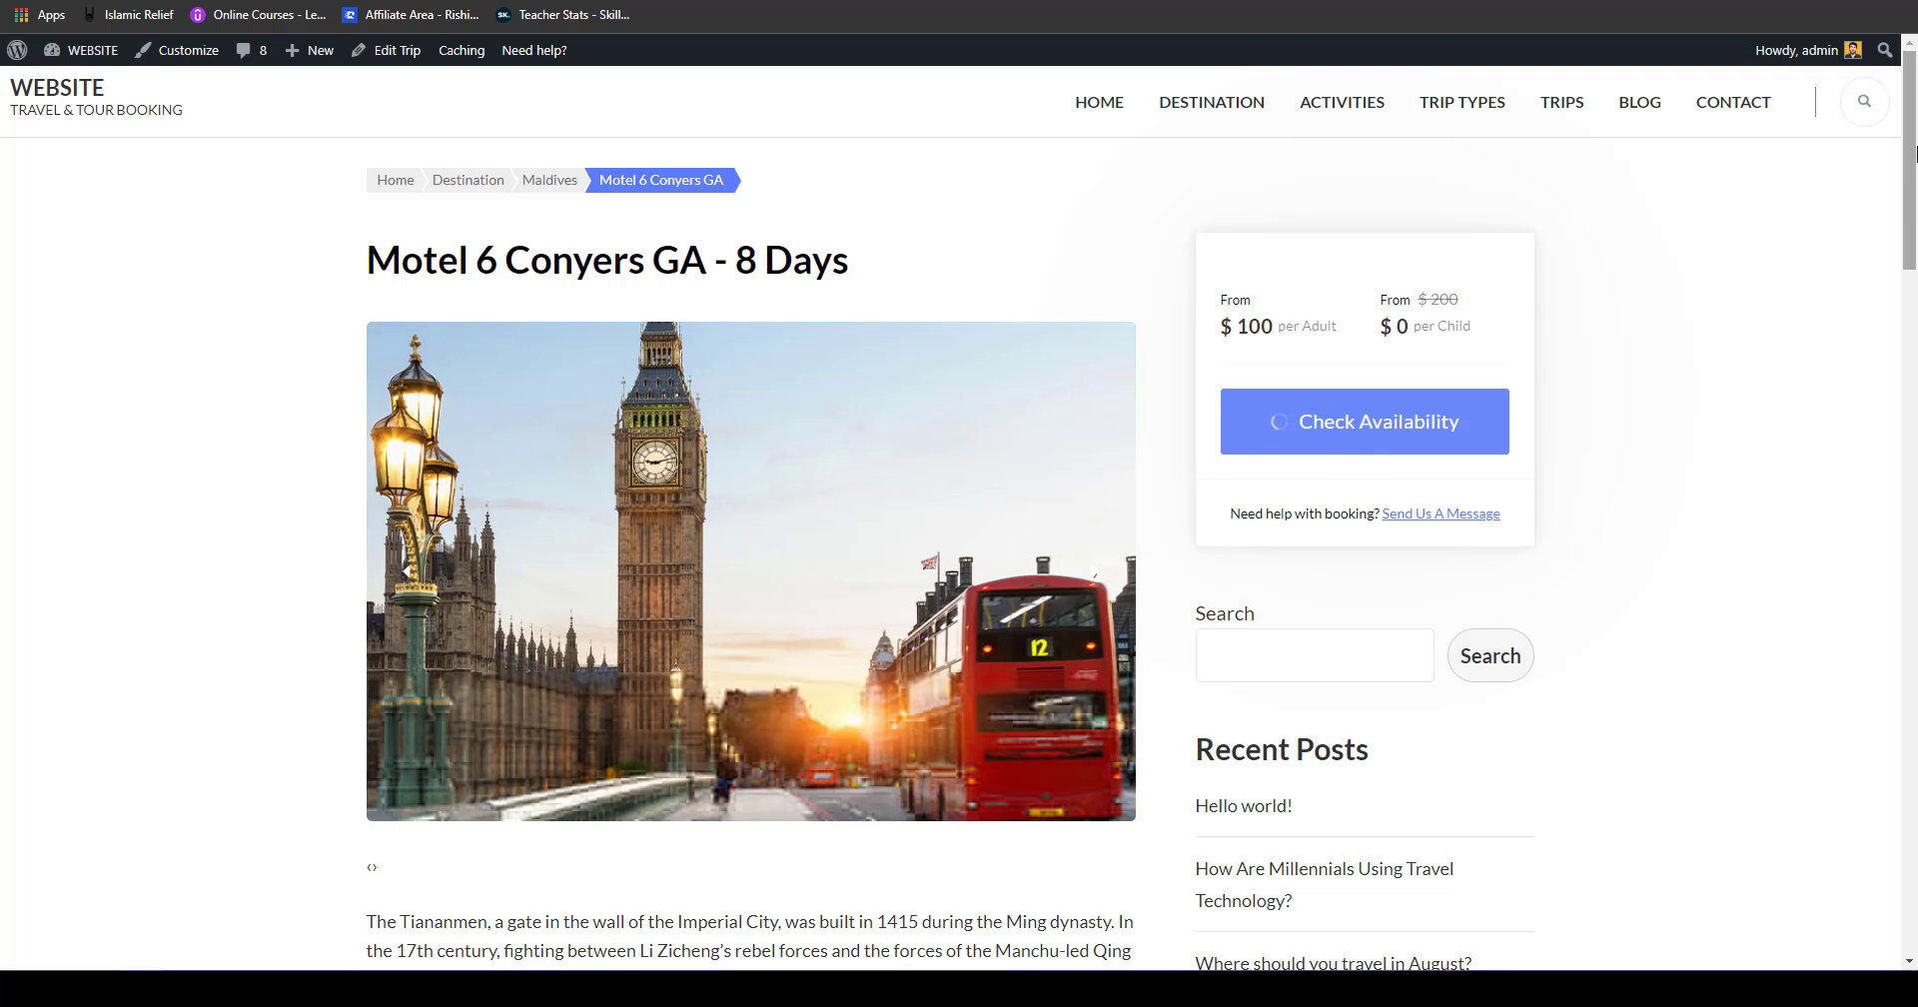
Step: Review the itinerary, FAQs and map sections on the live Motel 6 Conyers GA trip page
left_click_drag(1911, 129, 1913, 432)
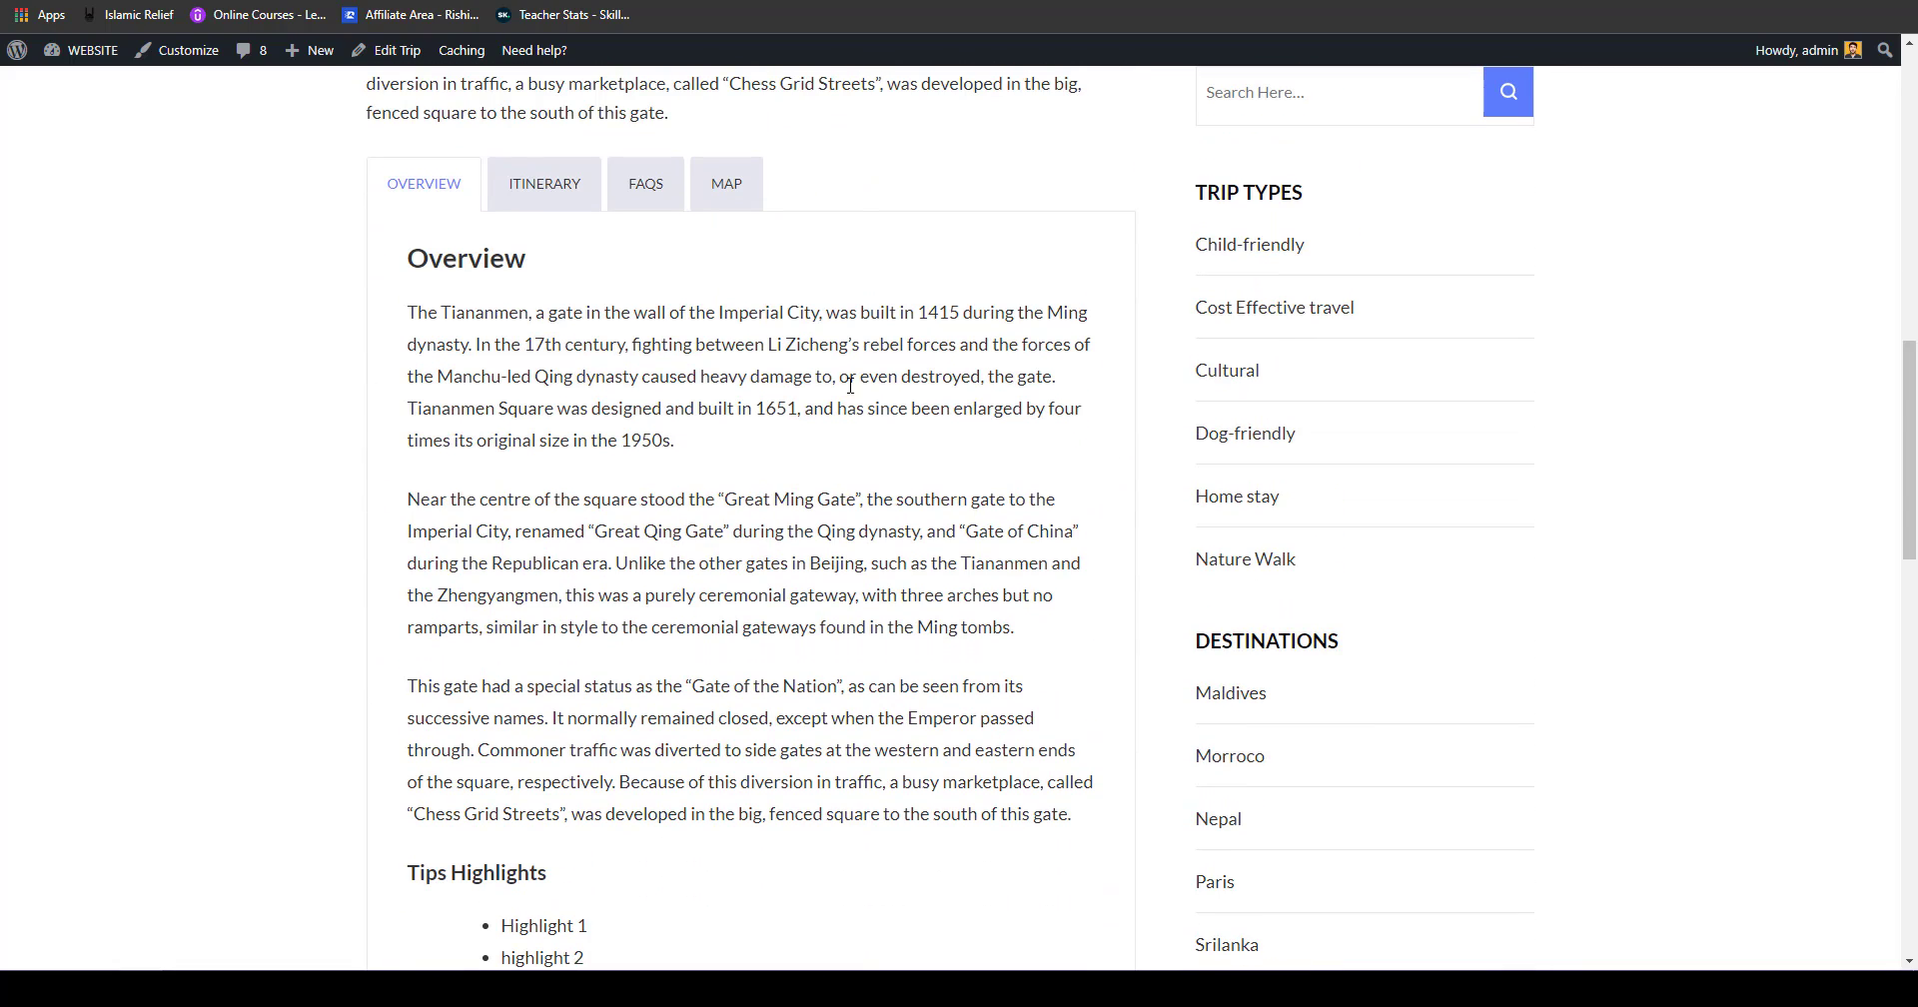
left_click(552, 212)
left_click(644, 197)
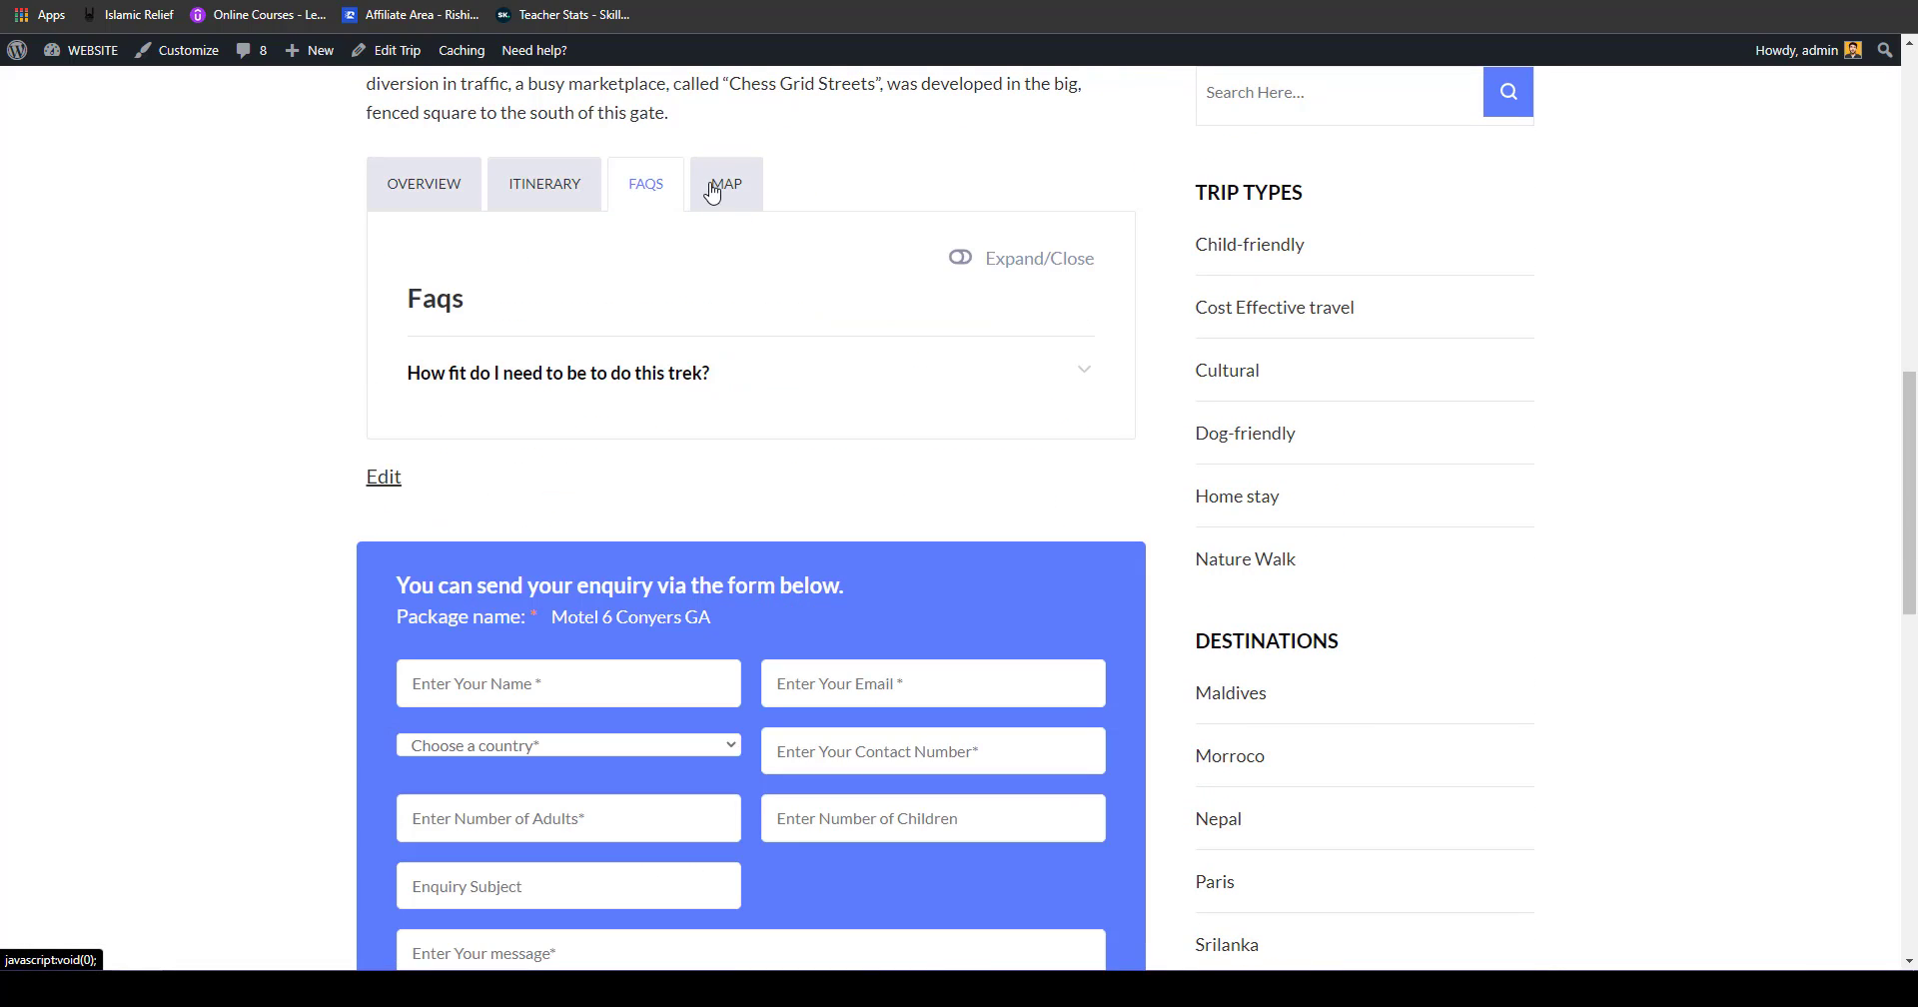
left_click(711, 190)
left_click_drag(1913, 521, 1910, 195)
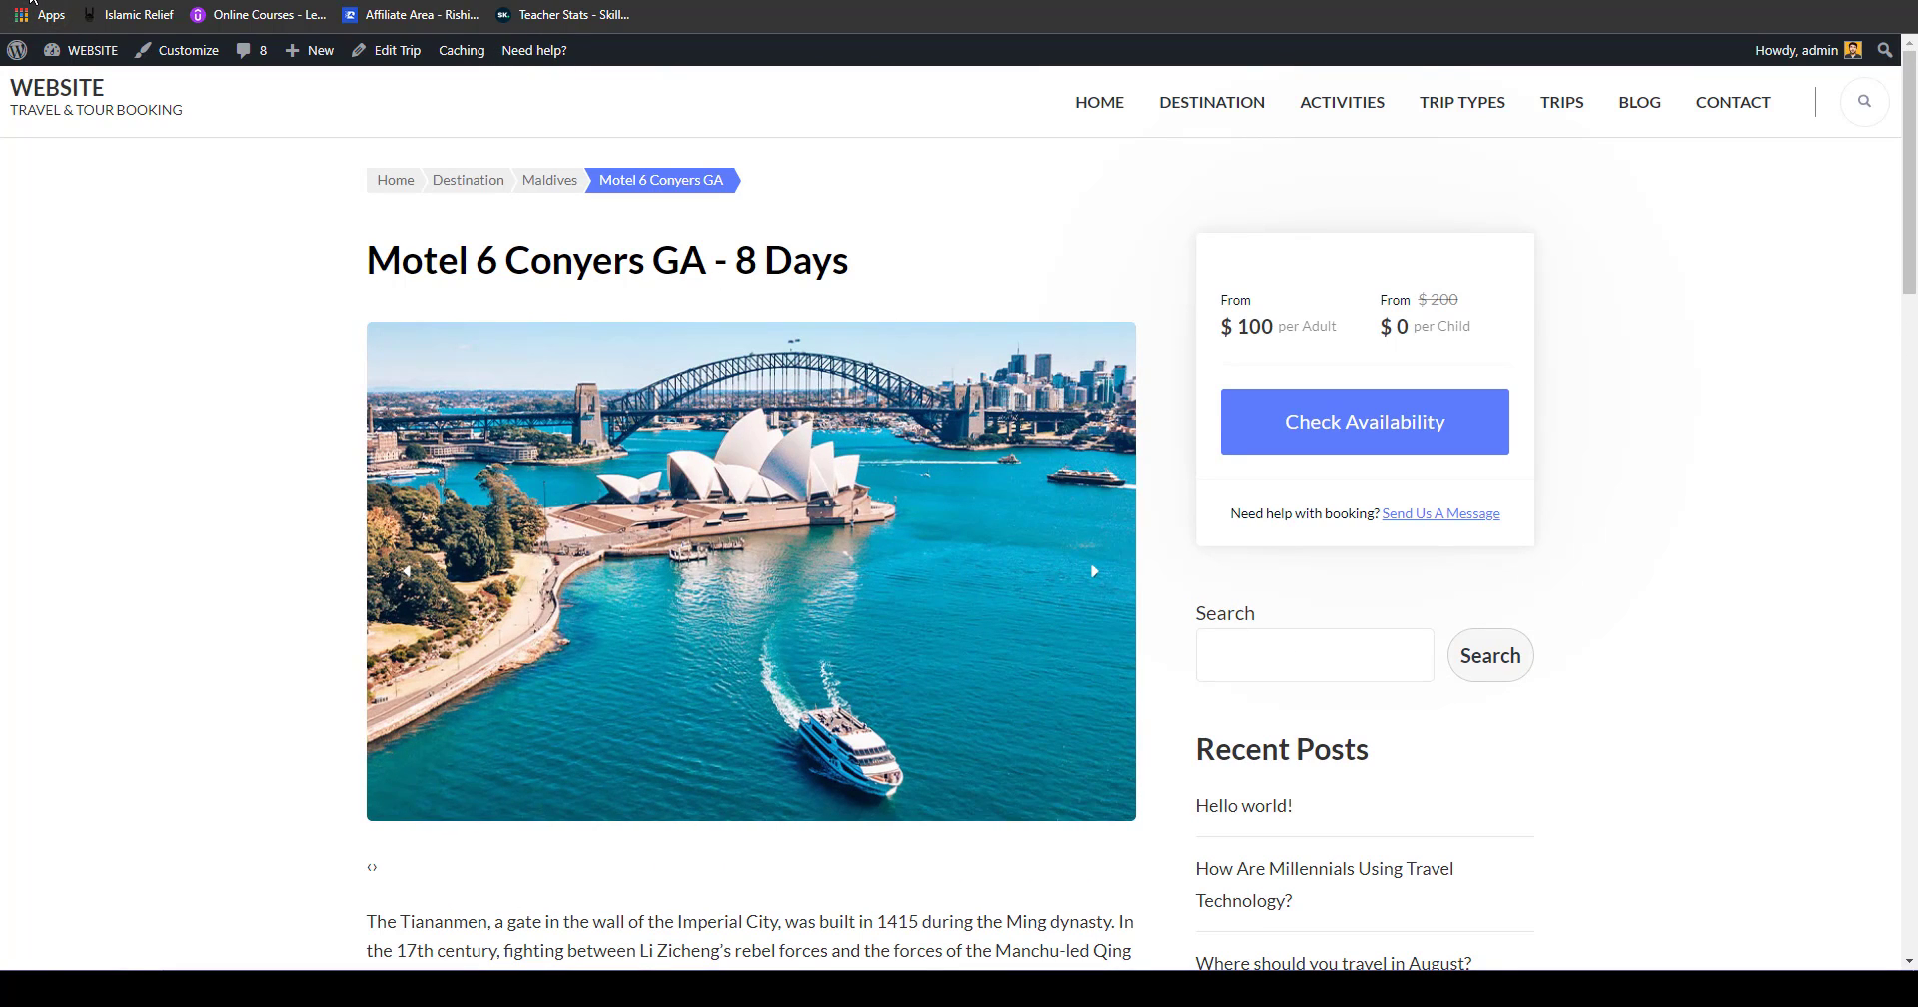
Step: Duplicate the Motel 6 Conyers GA trip from the list of all trips and publish the copy
left_click(29, 0)
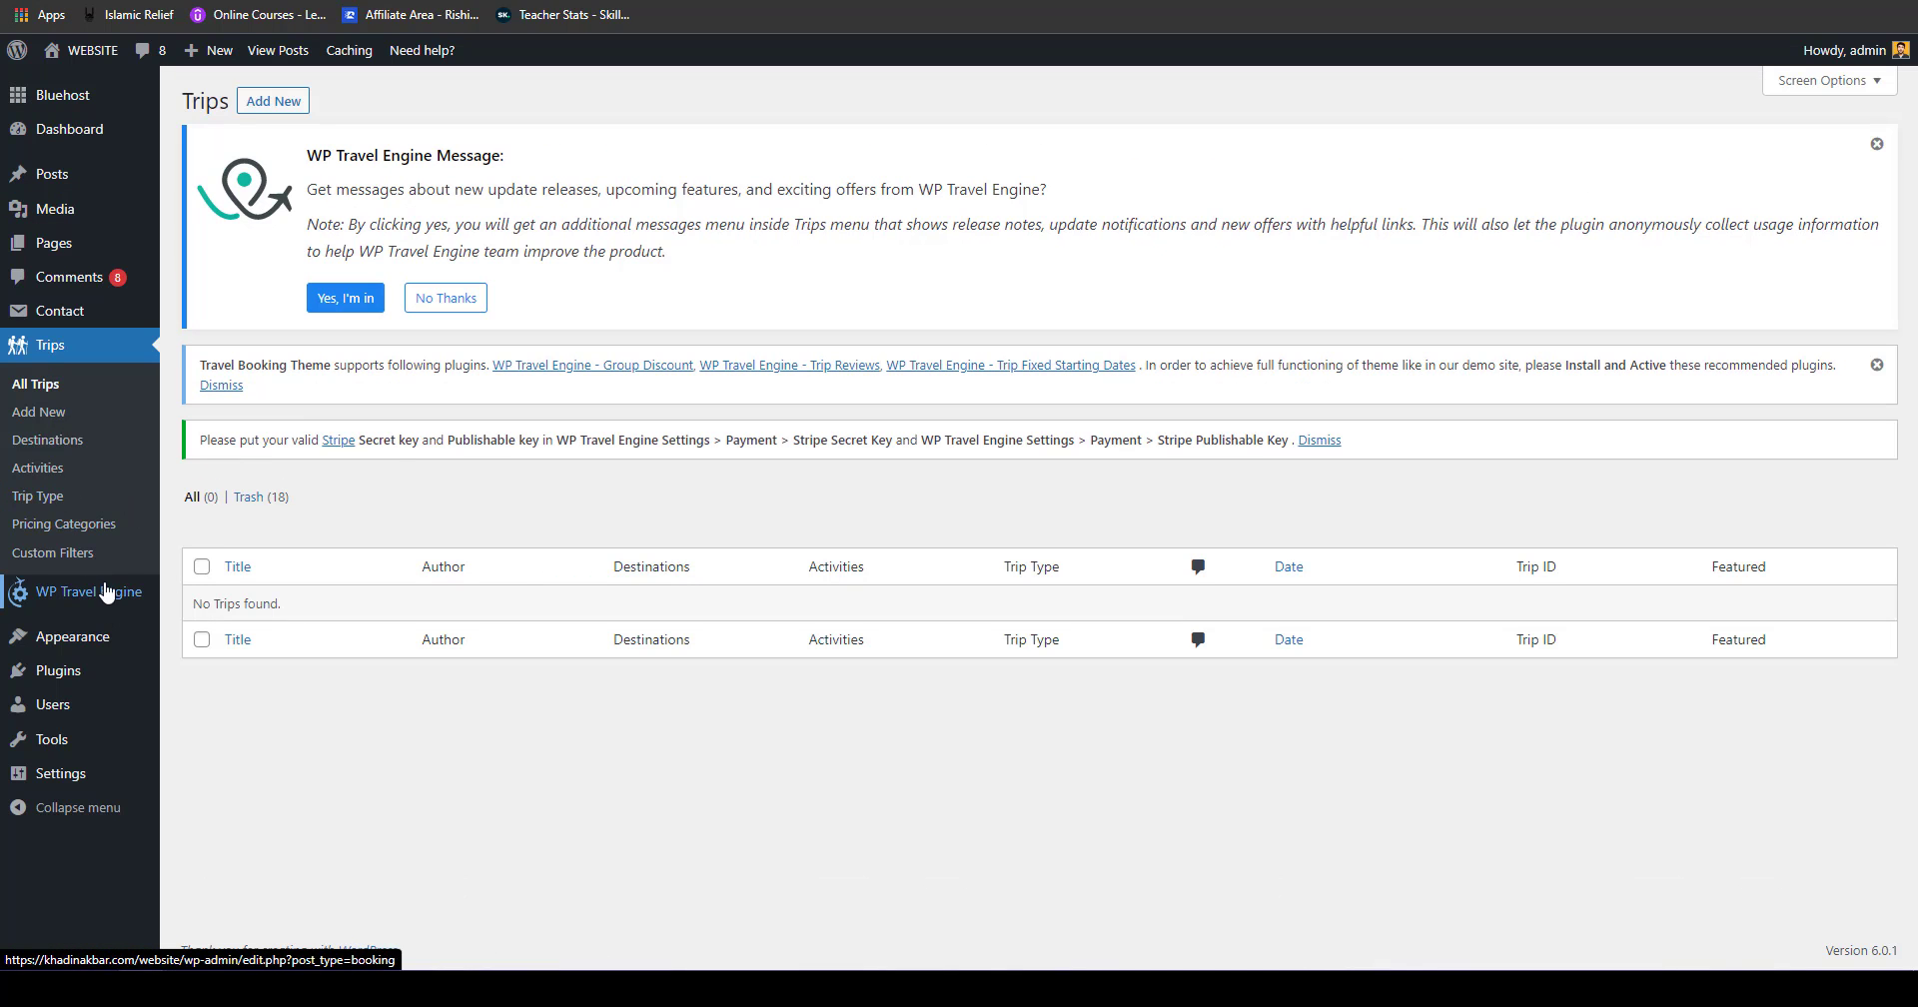
left_click(50, 388)
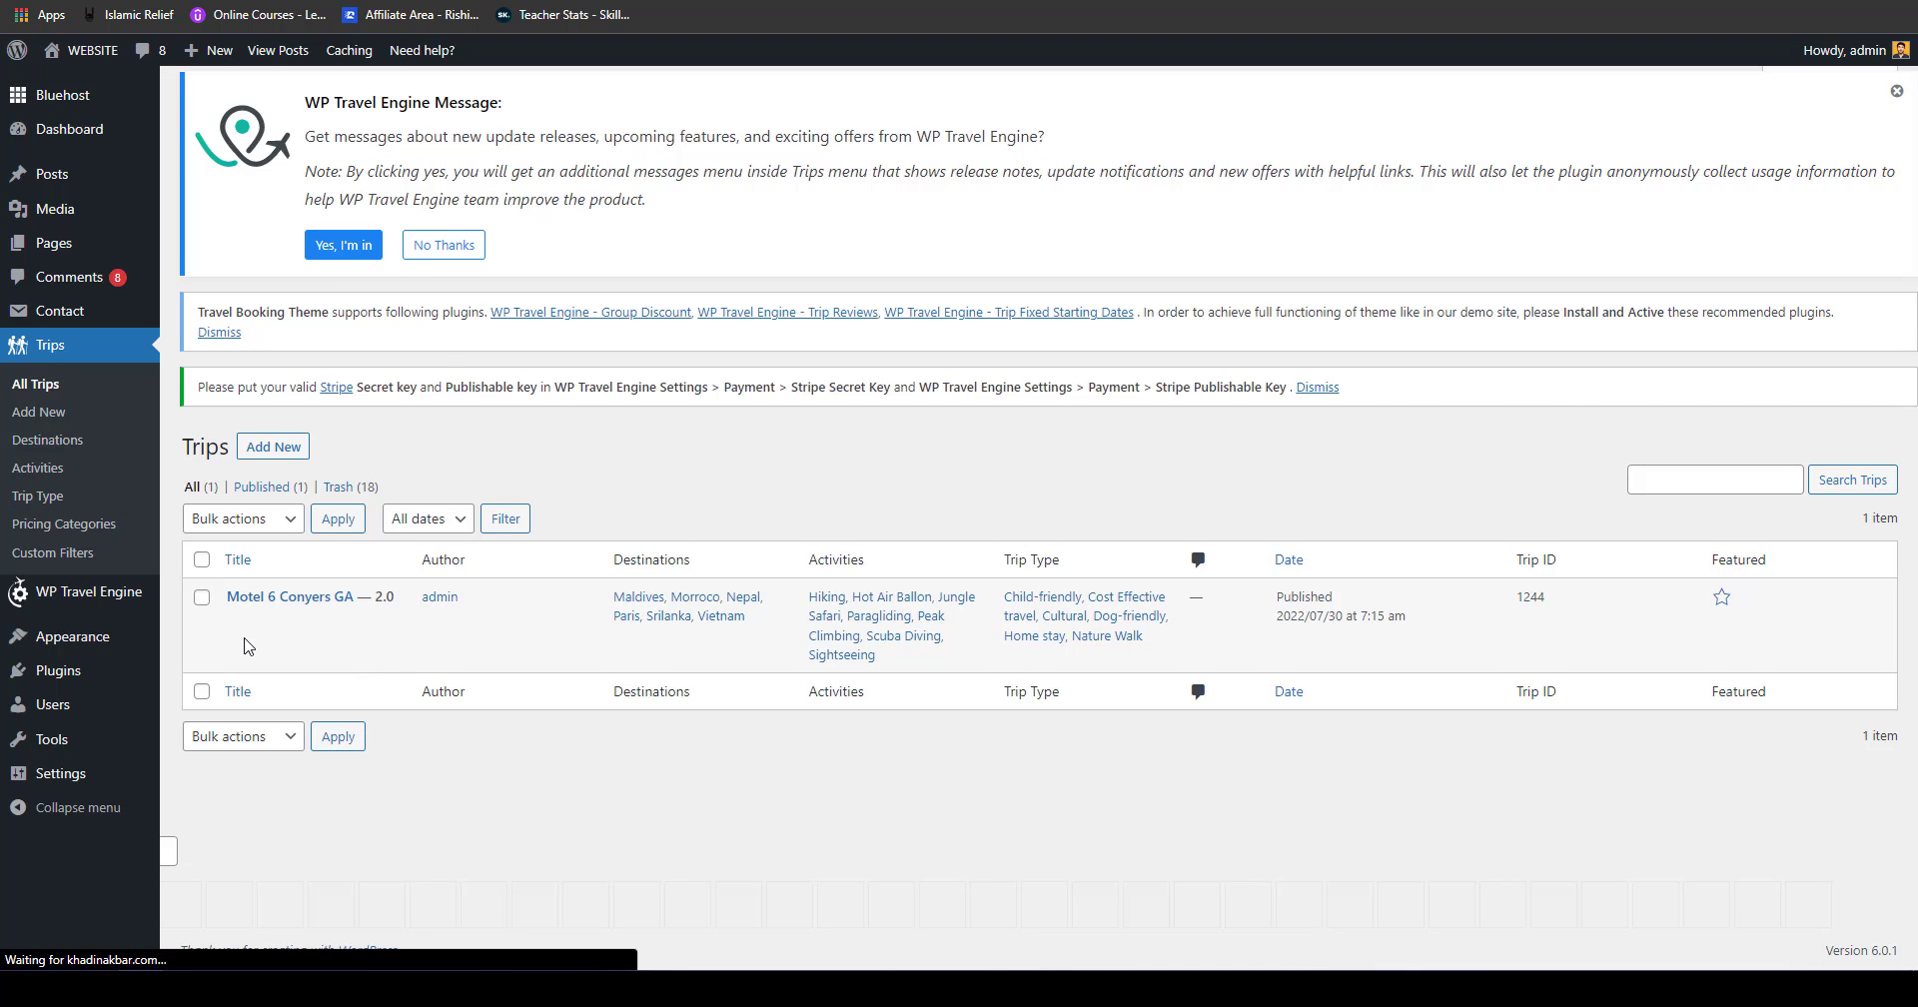
left_click(244, 651)
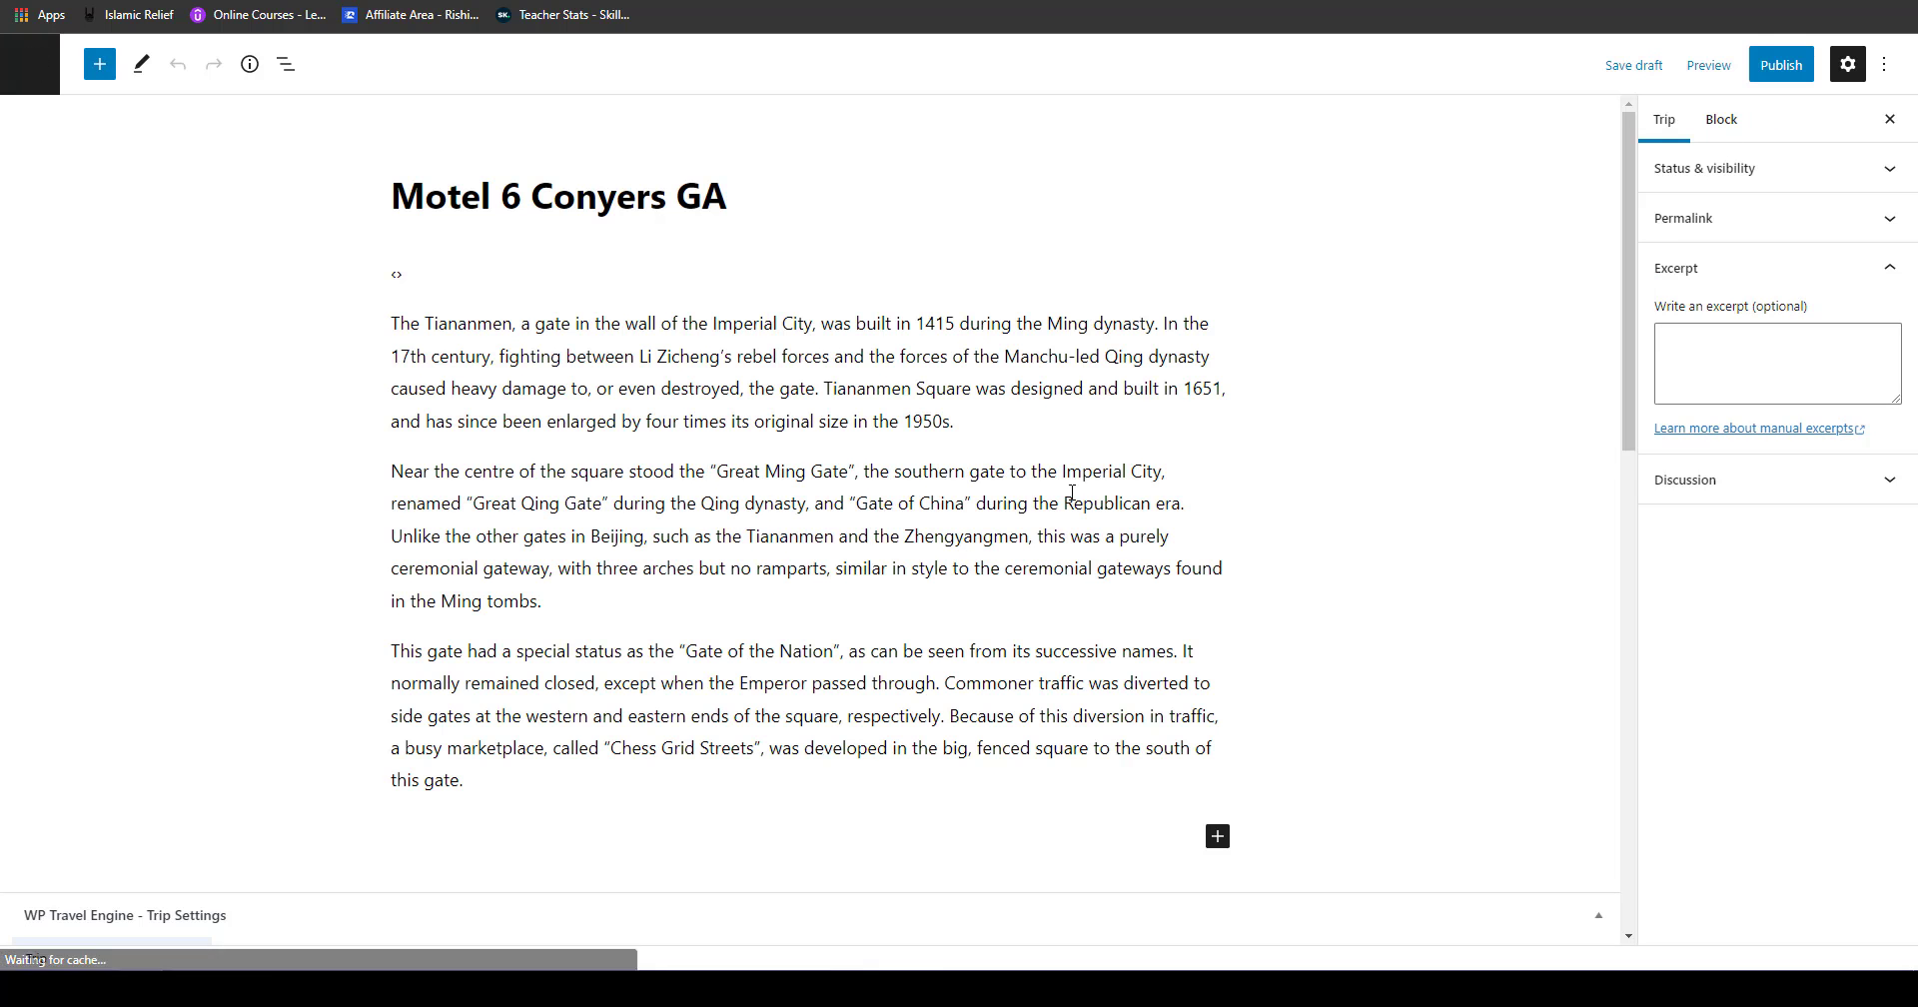
scroll(1207, 628, "down", 8)
scroll(1207, 628, "down", 4)
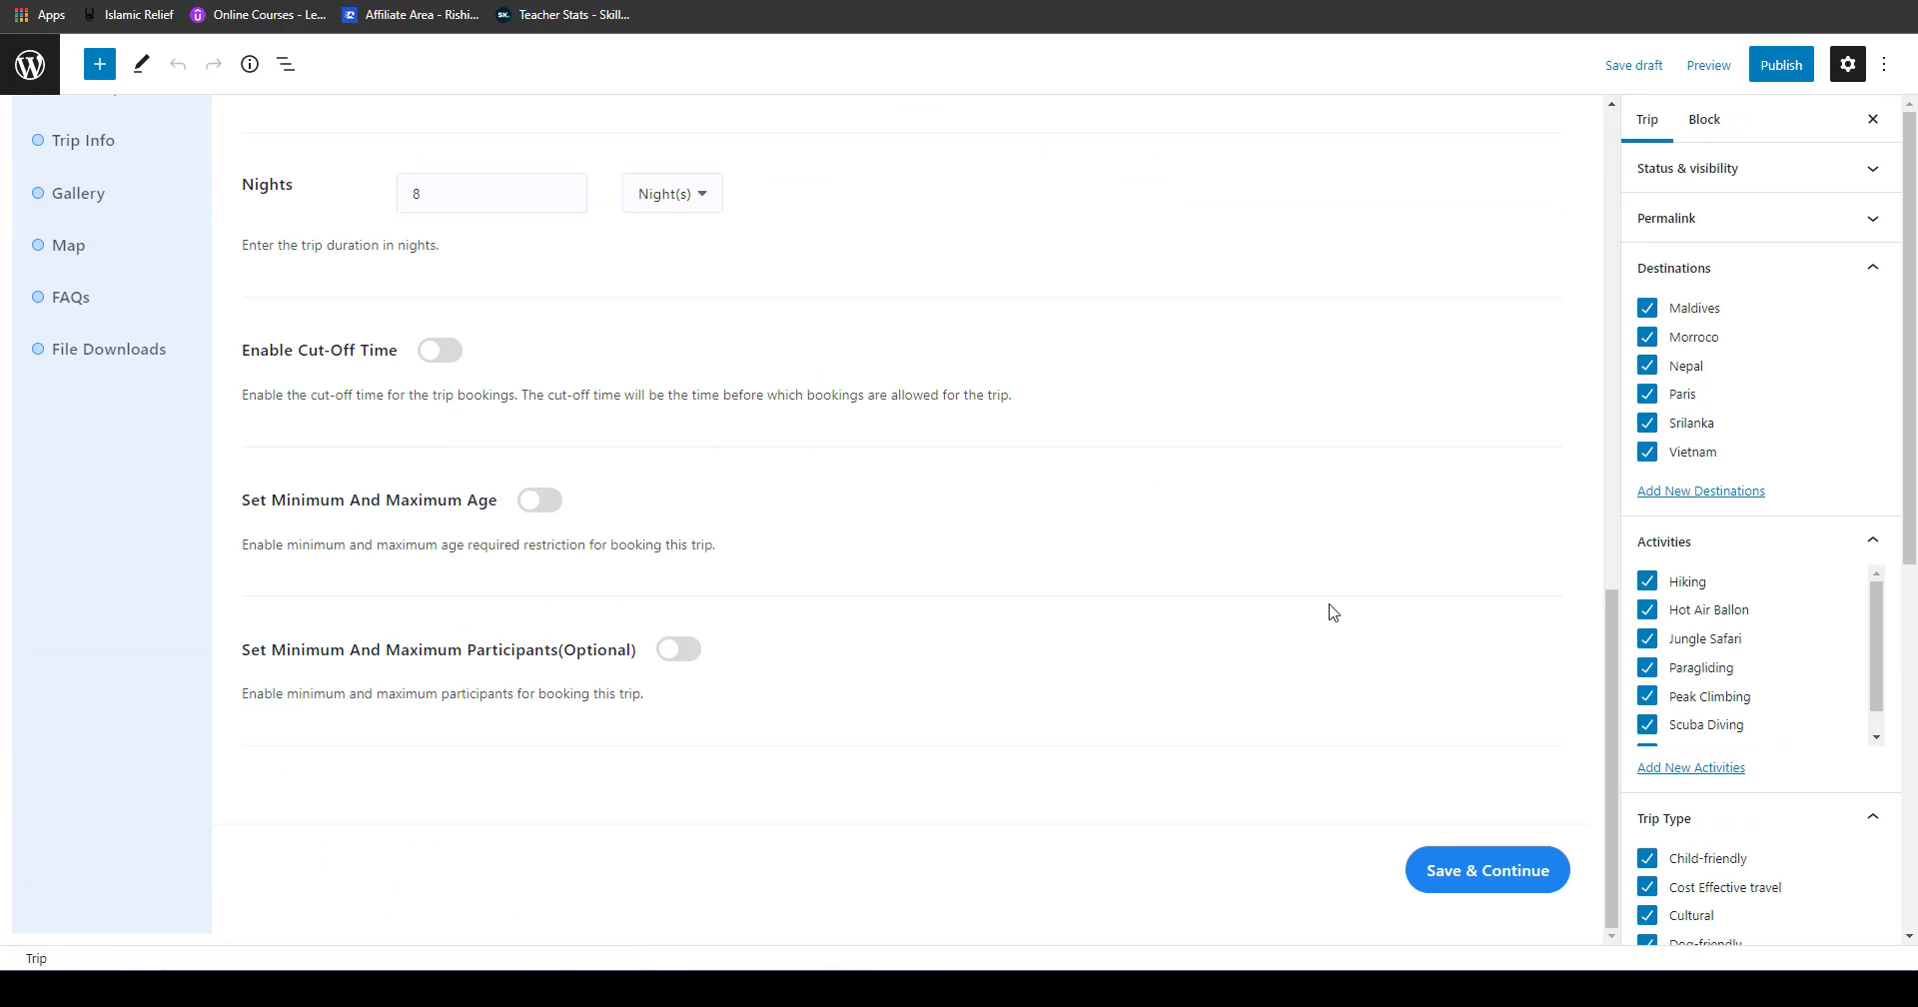
scroll(1338, 612, "up", 15)
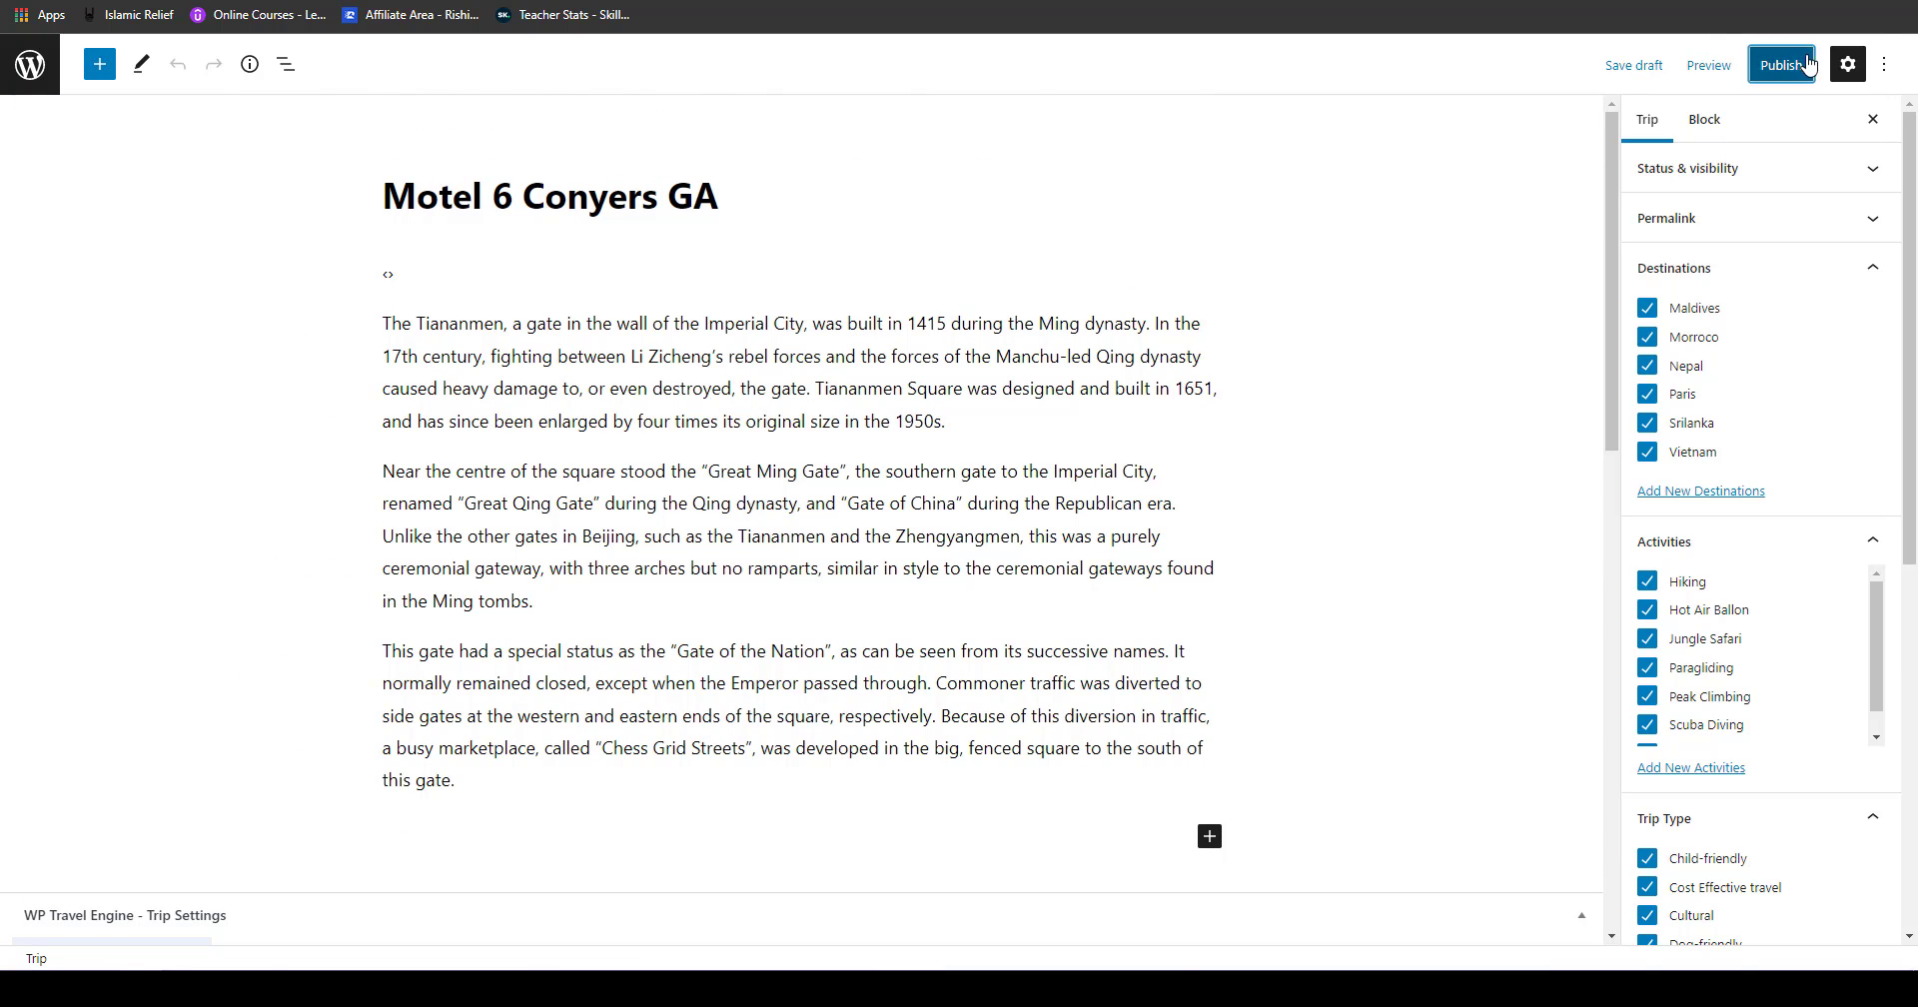
left_click(1789, 65)
left_click(1741, 88)
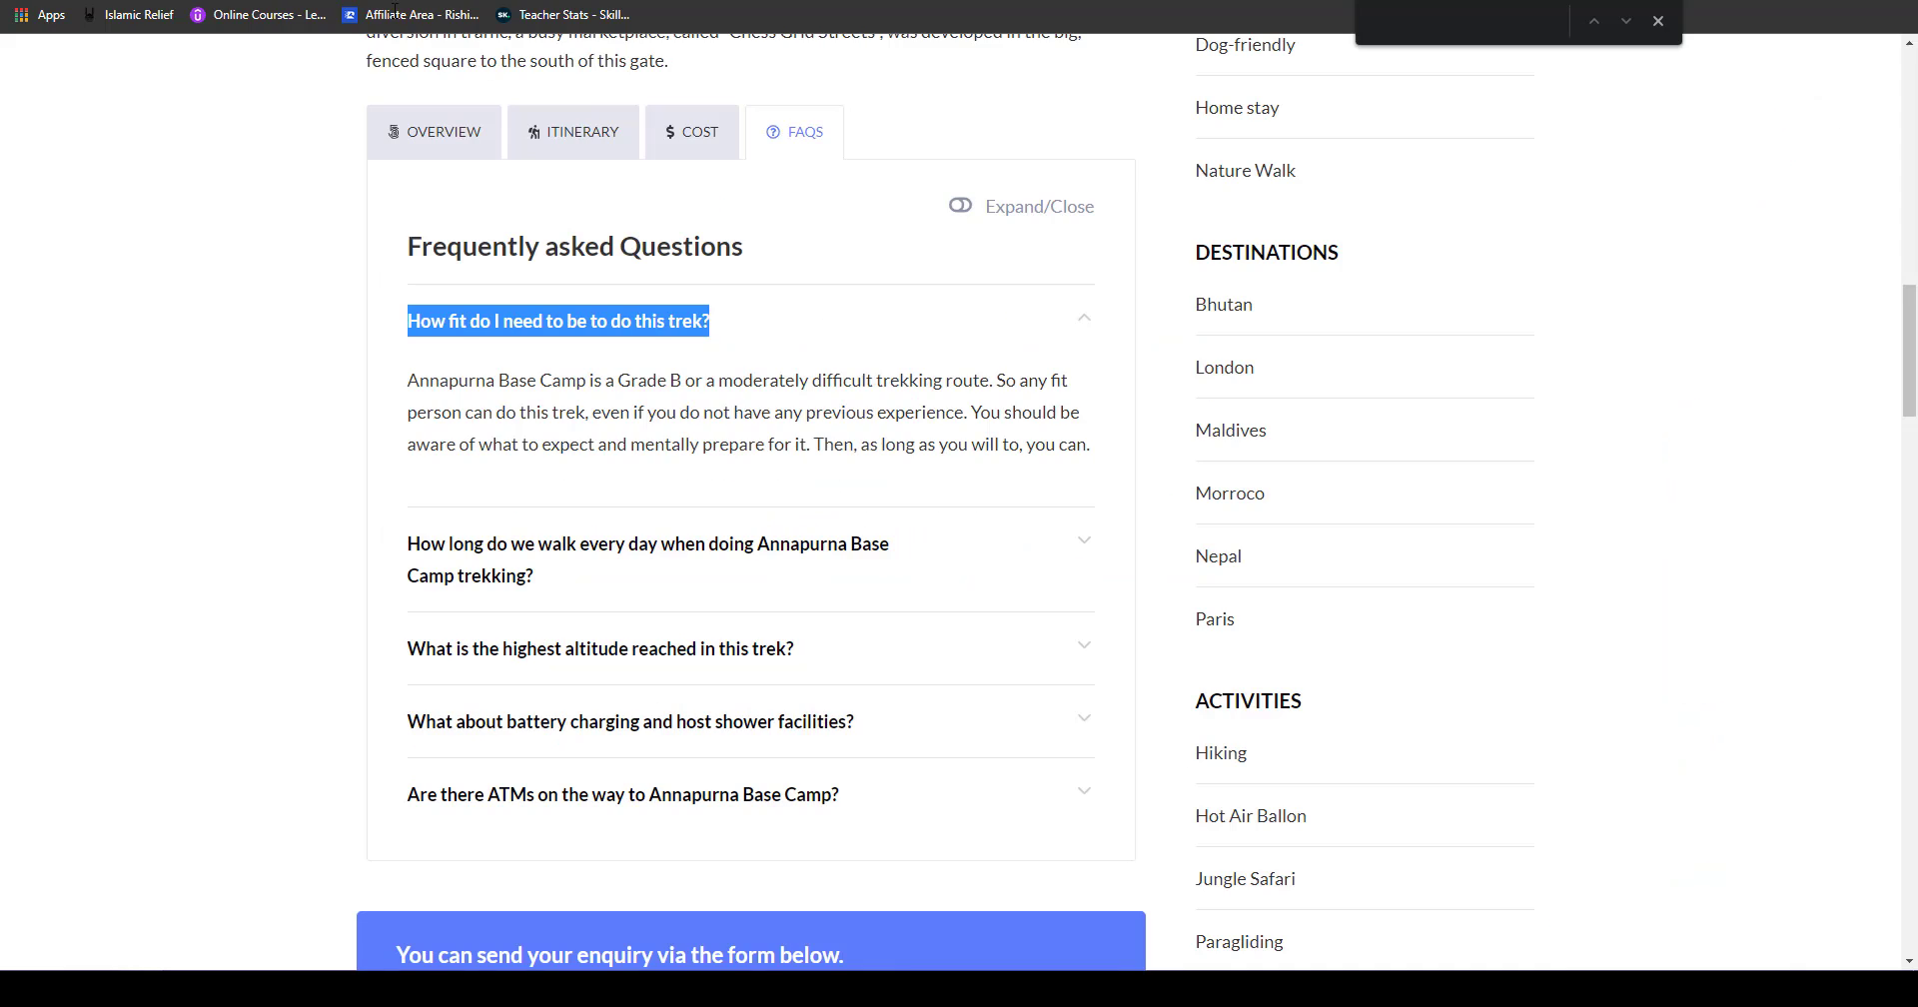
Step: Look through the demo site's Trip Listing page to see how its trips and filter criteria are presented
scroll(1220, 283, "up", 15)
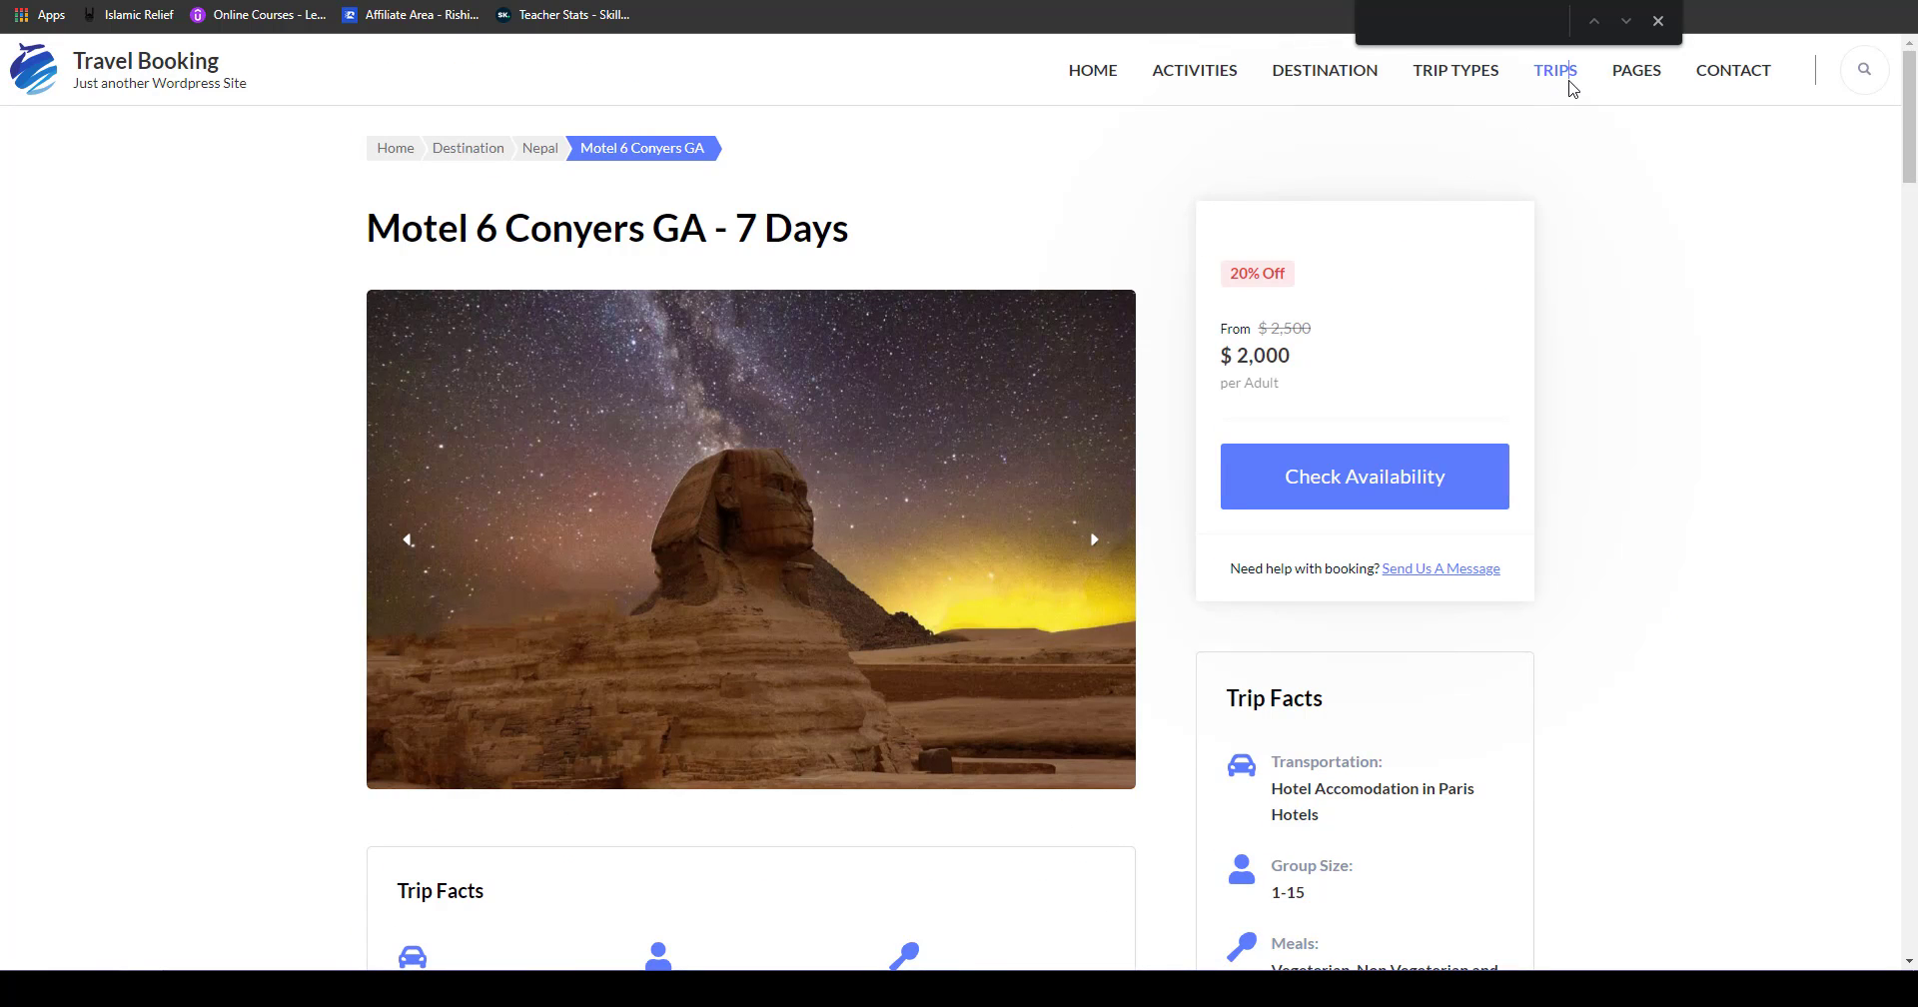
left_click(1565, 73)
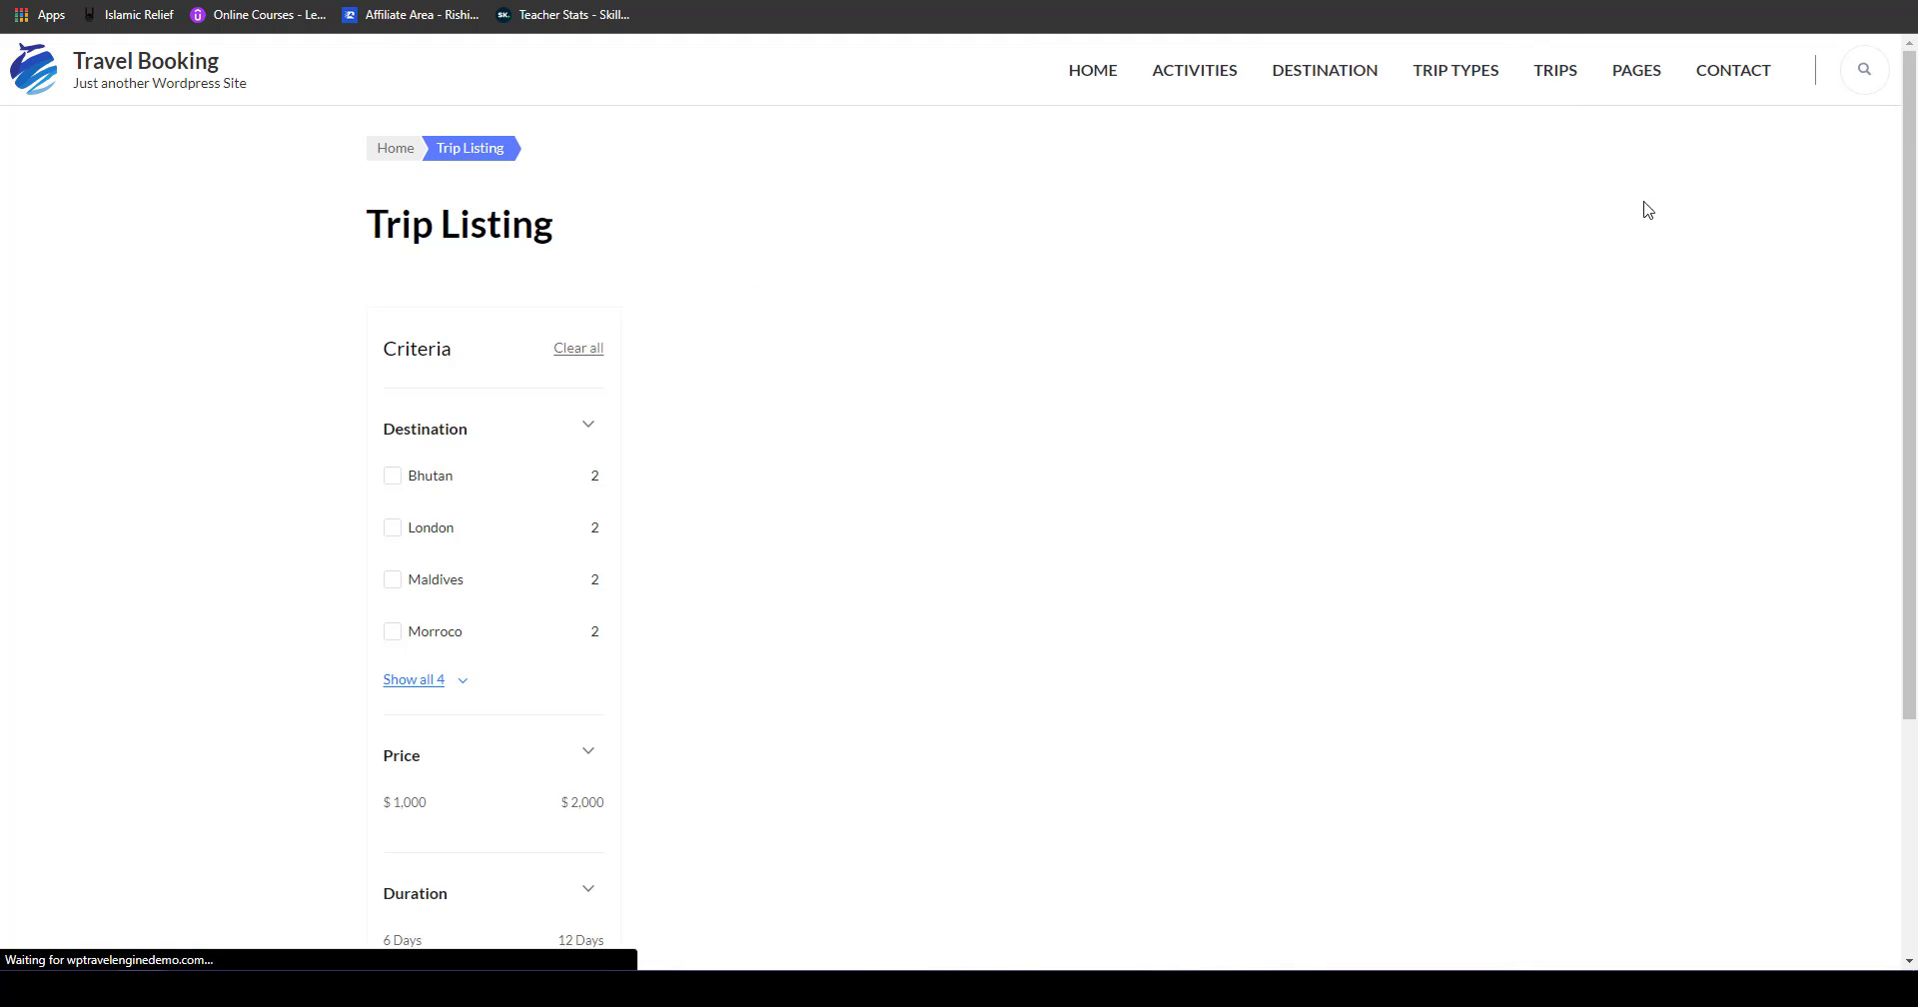
scroll(1915, 200, "down", 2)
scroll(1915, 200, "down", 6)
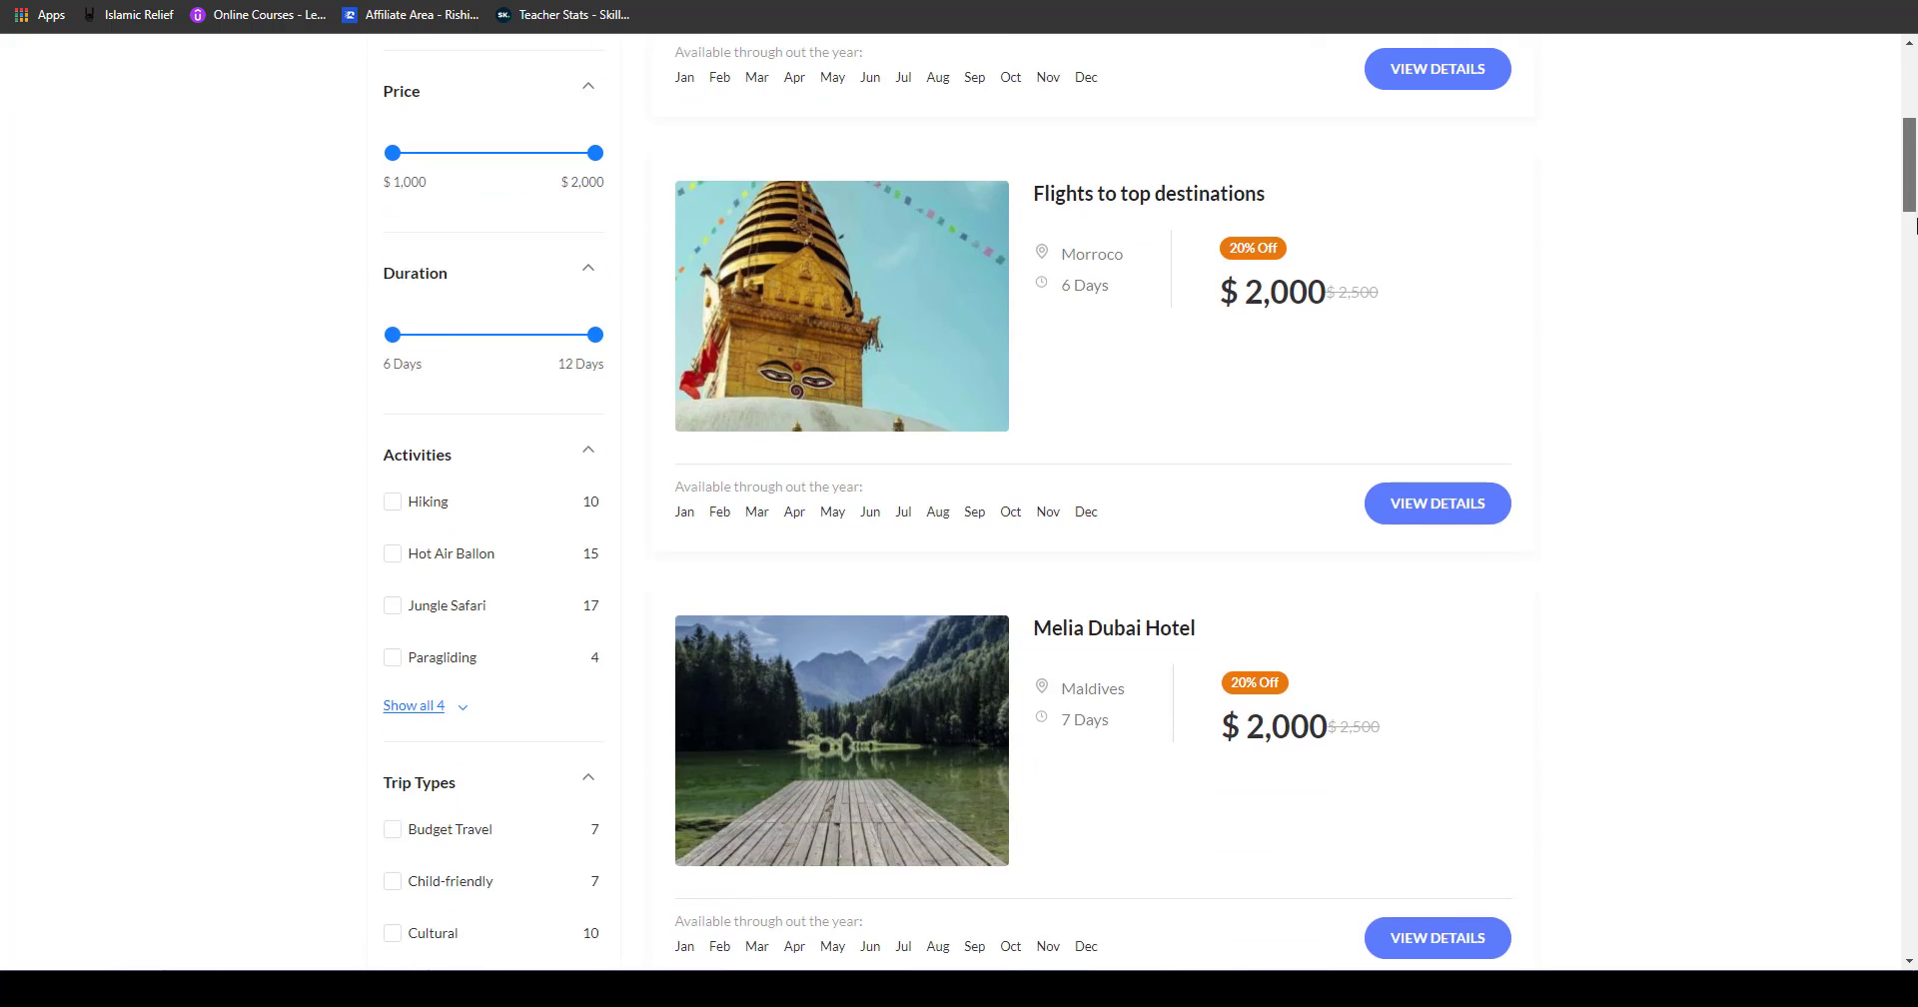
scroll(475, 57, "up", 9)
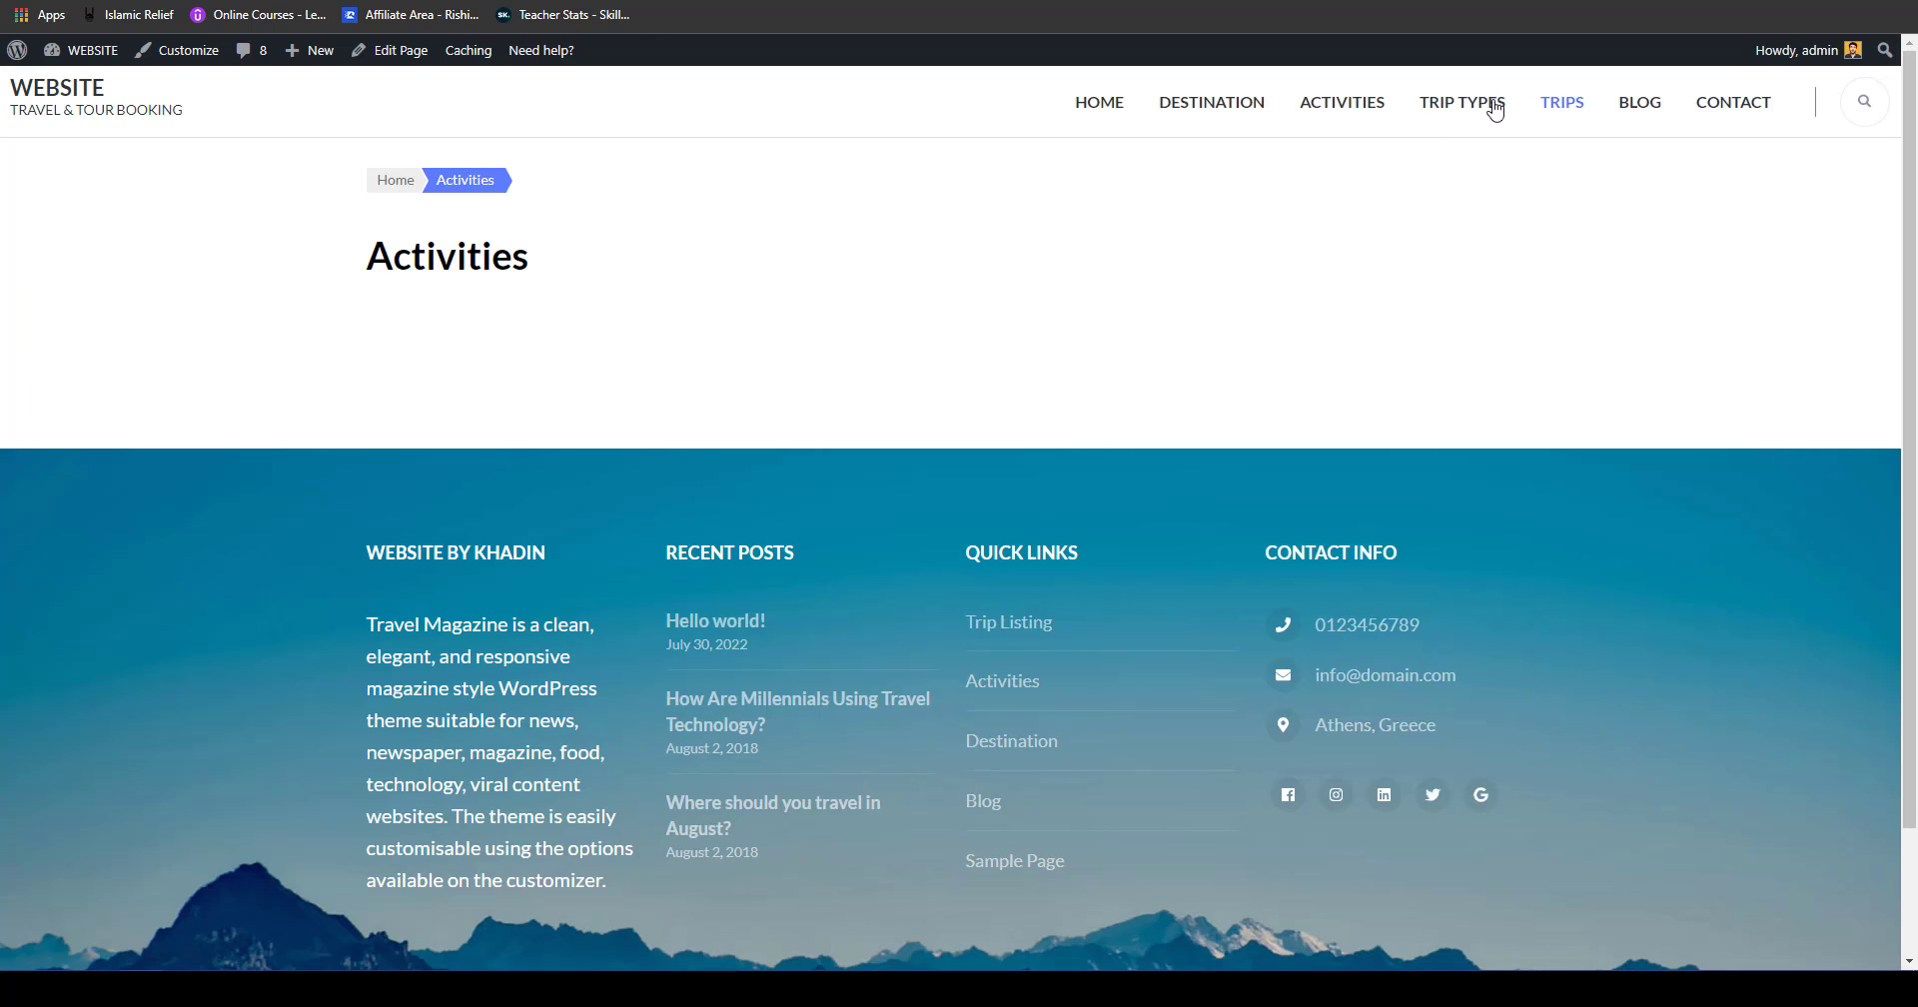
Step: Check the website's own Trip Listing, filtering it by Maldives, trying the price range and switching to the grid view
left_click(1545, 104)
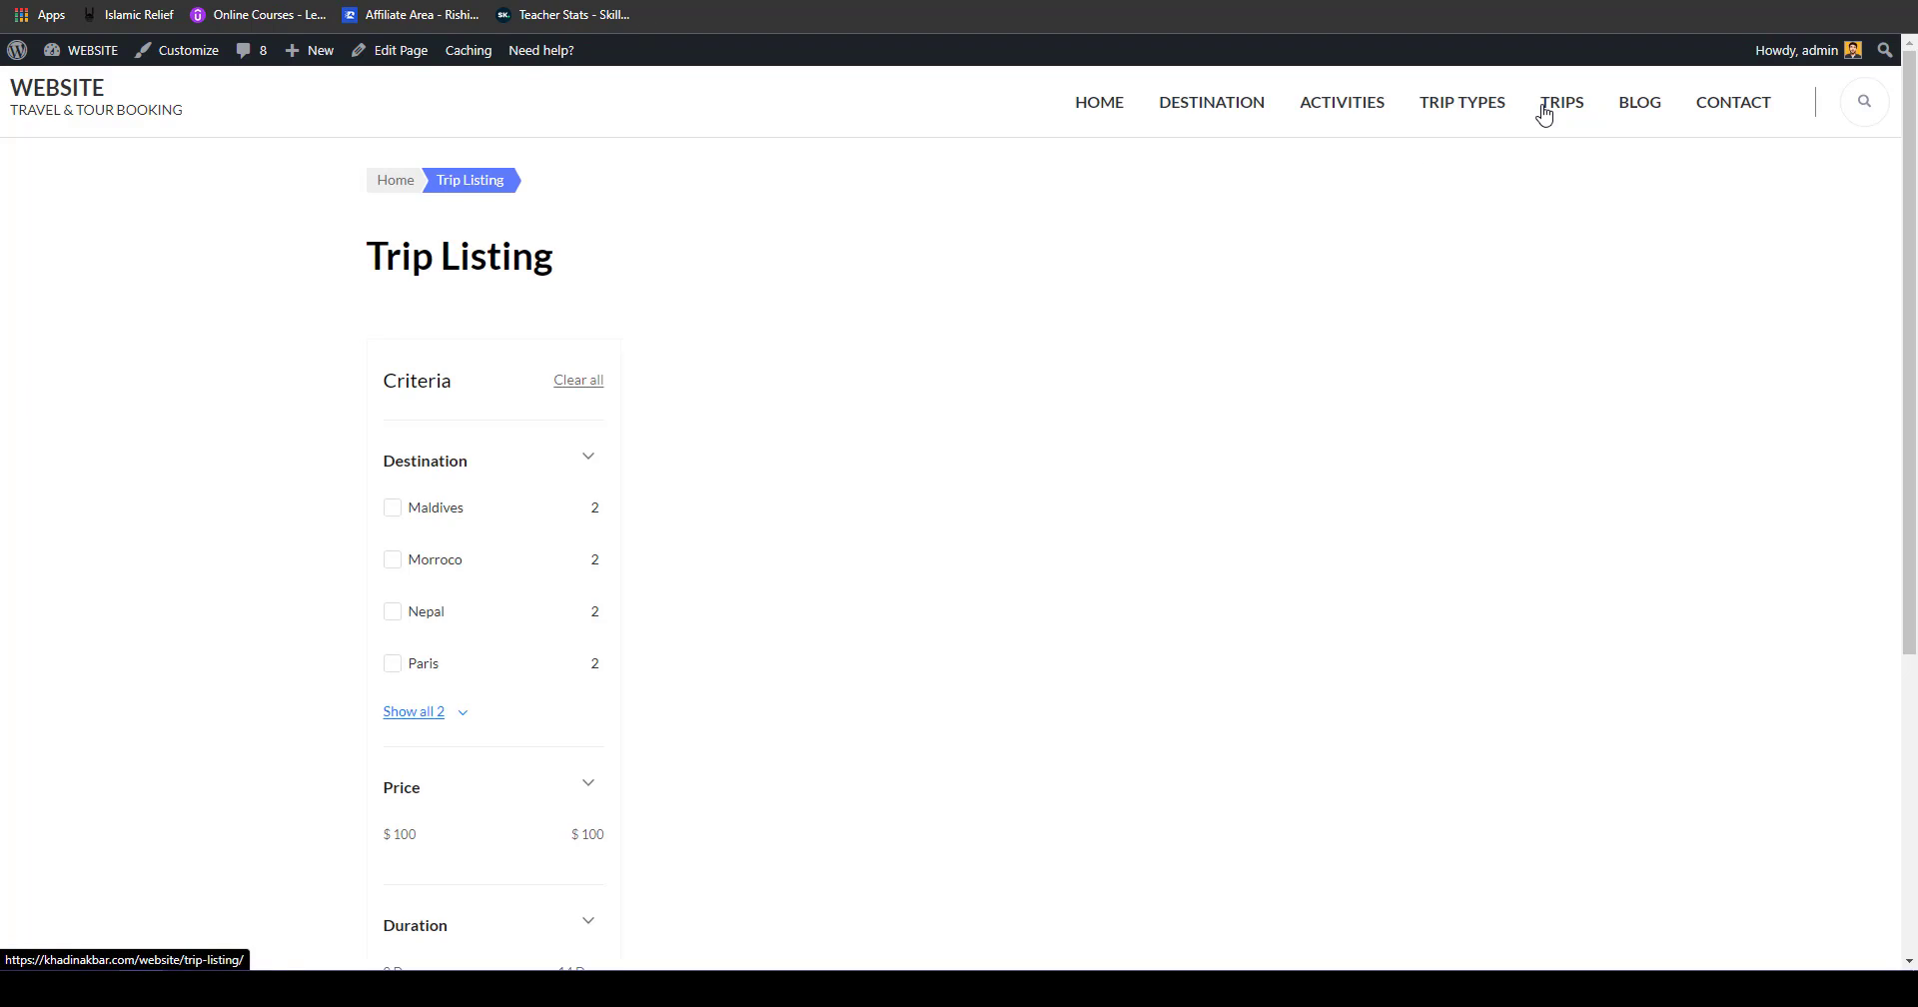
scroll(1916, 317, "down", 1)
left_click_drag(1916, 318, 1917, 386)
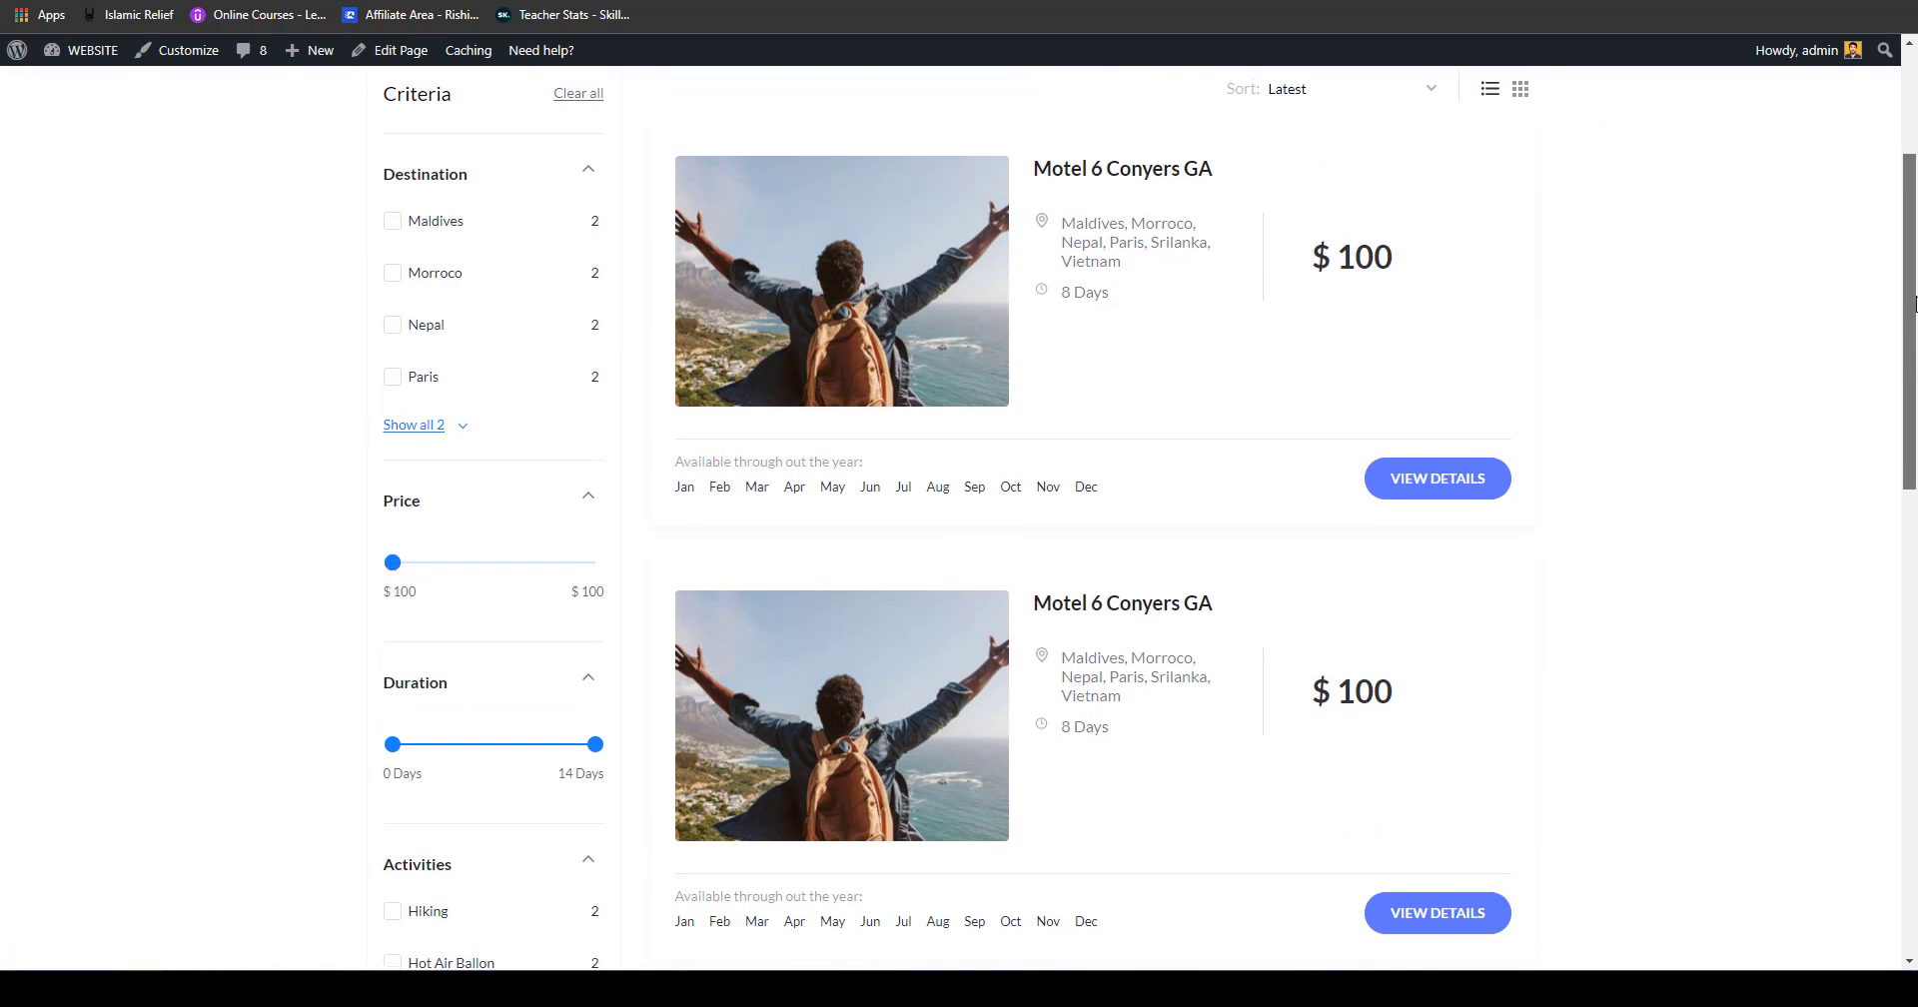
left_click(399, 226)
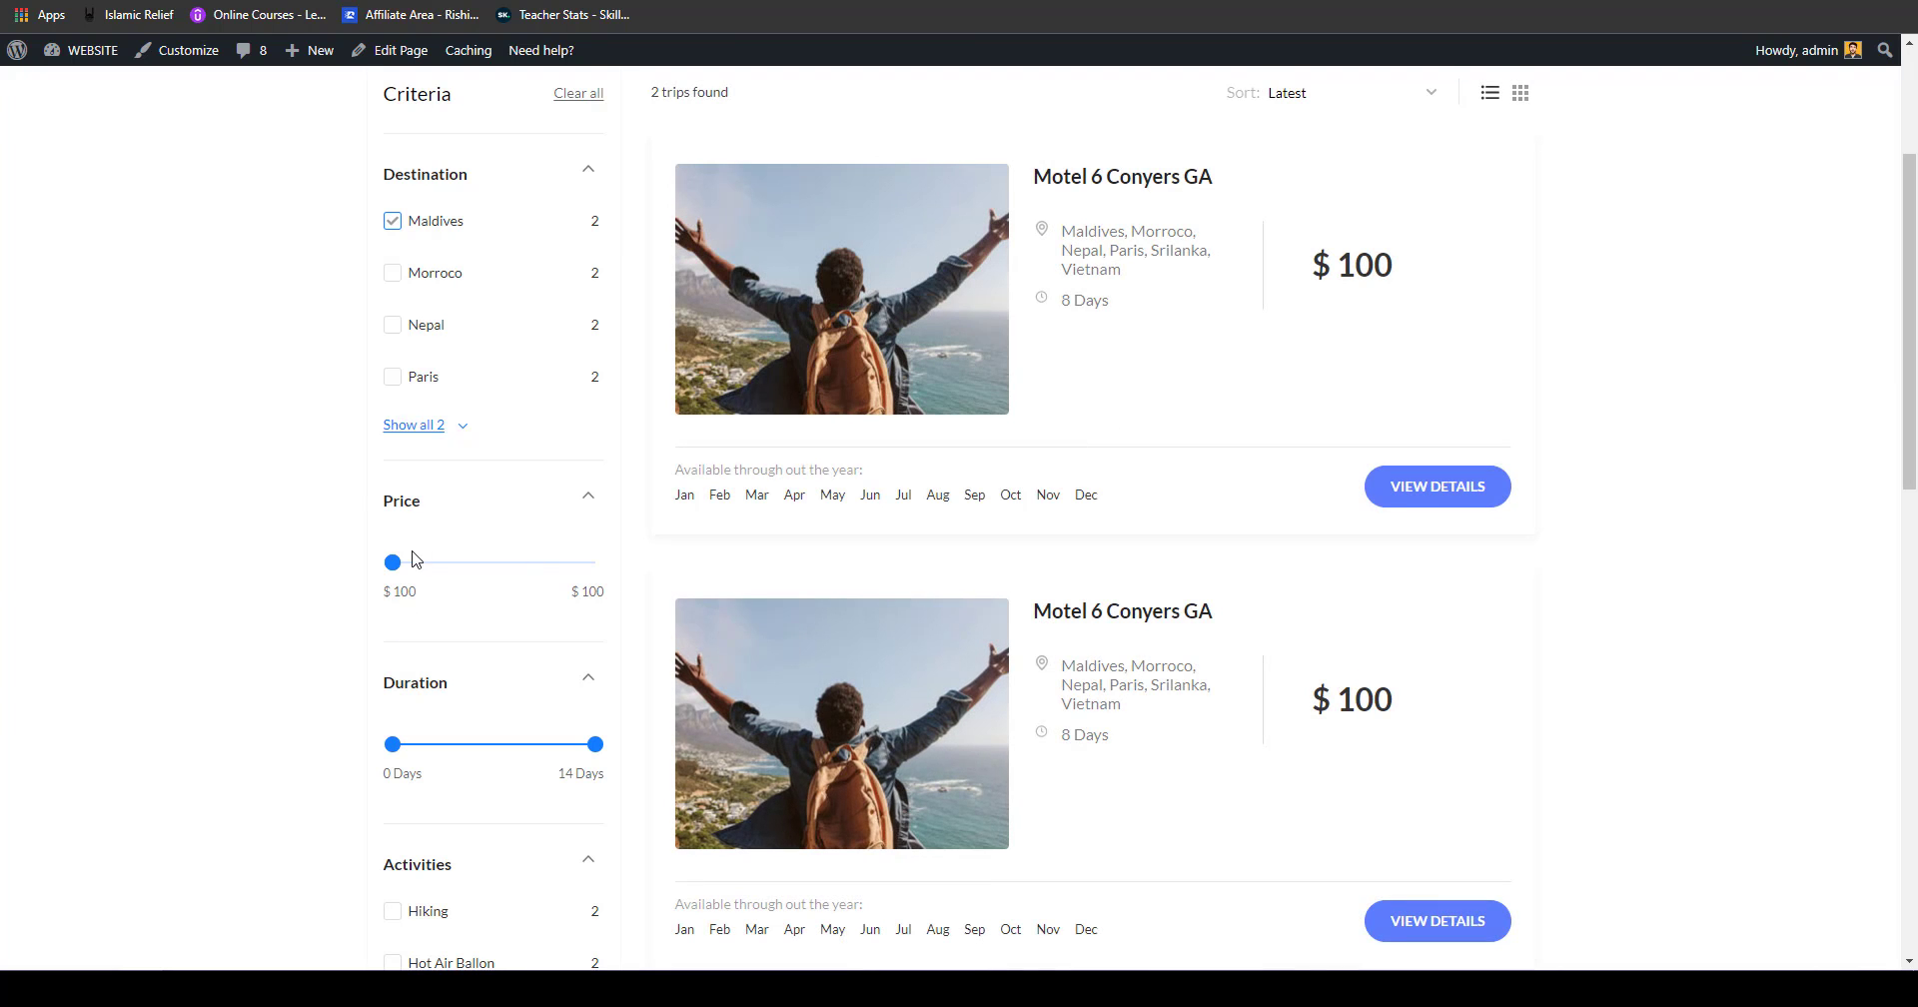
left_click_drag(397, 563, 472, 532)
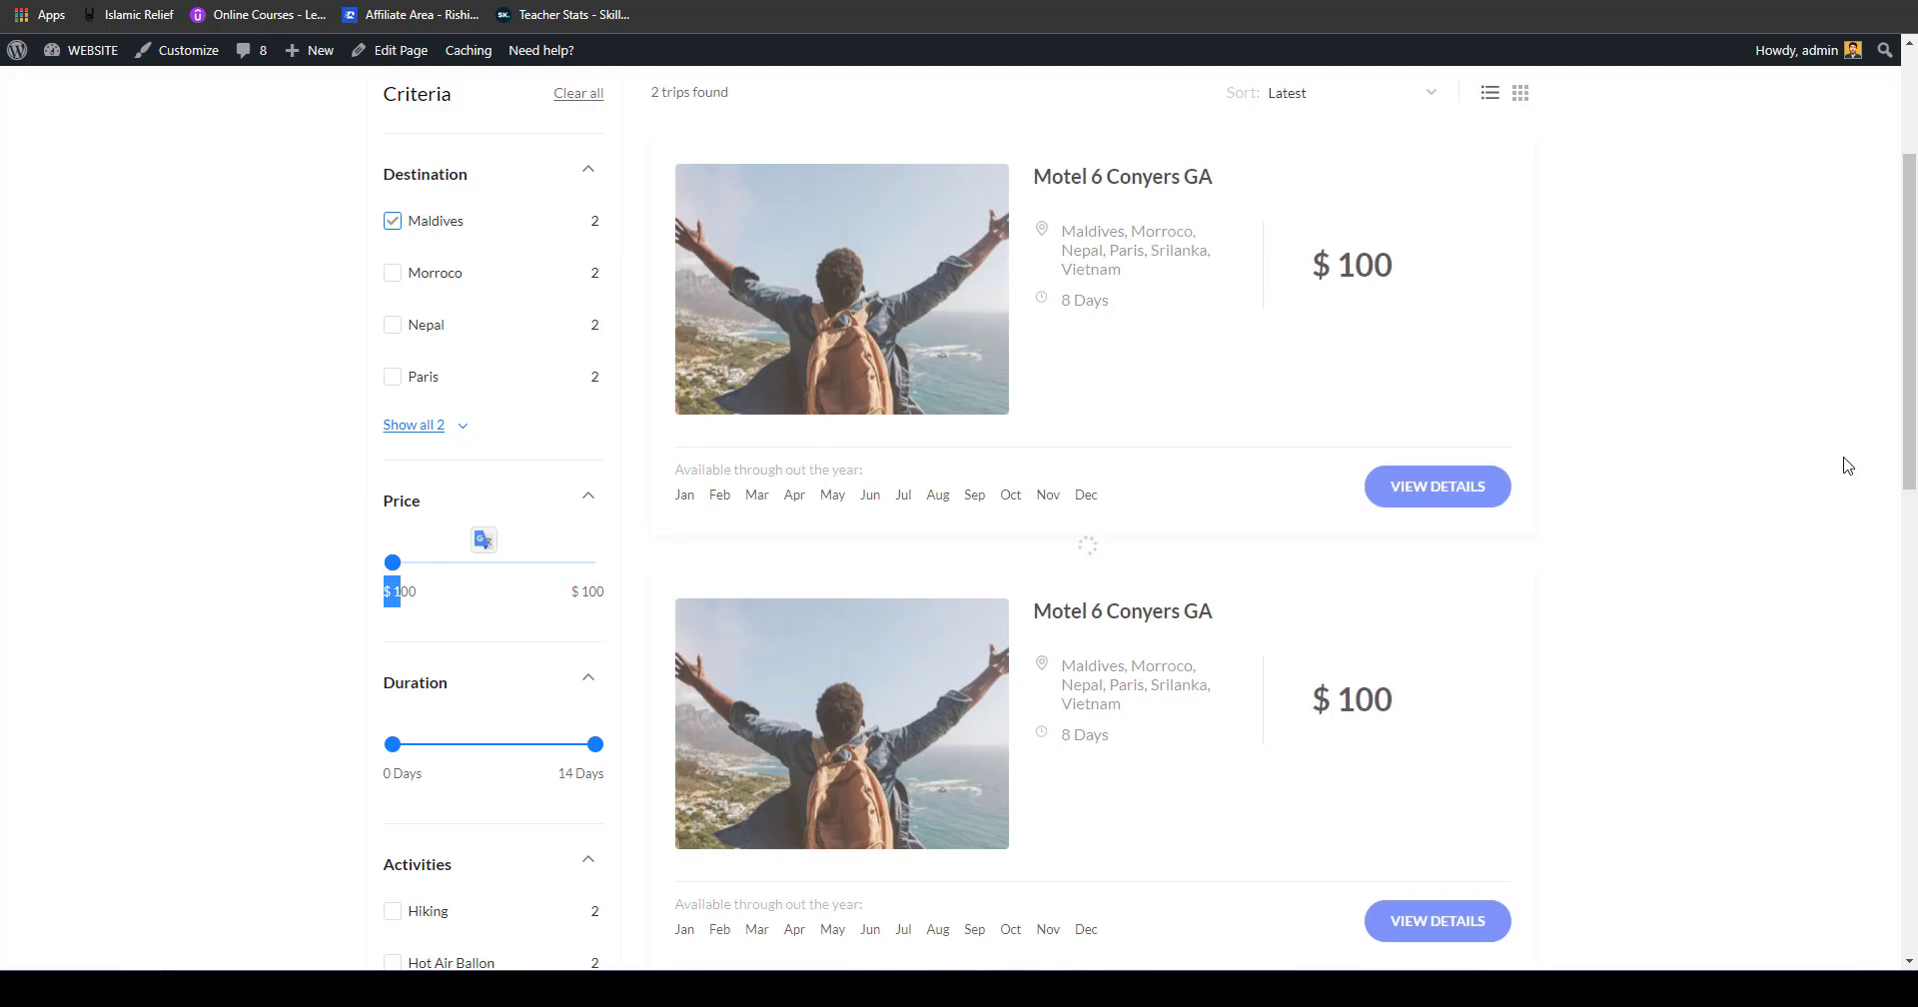
left_click_drag(1916, 335, 1917, 245)
left_click(1520, 379)
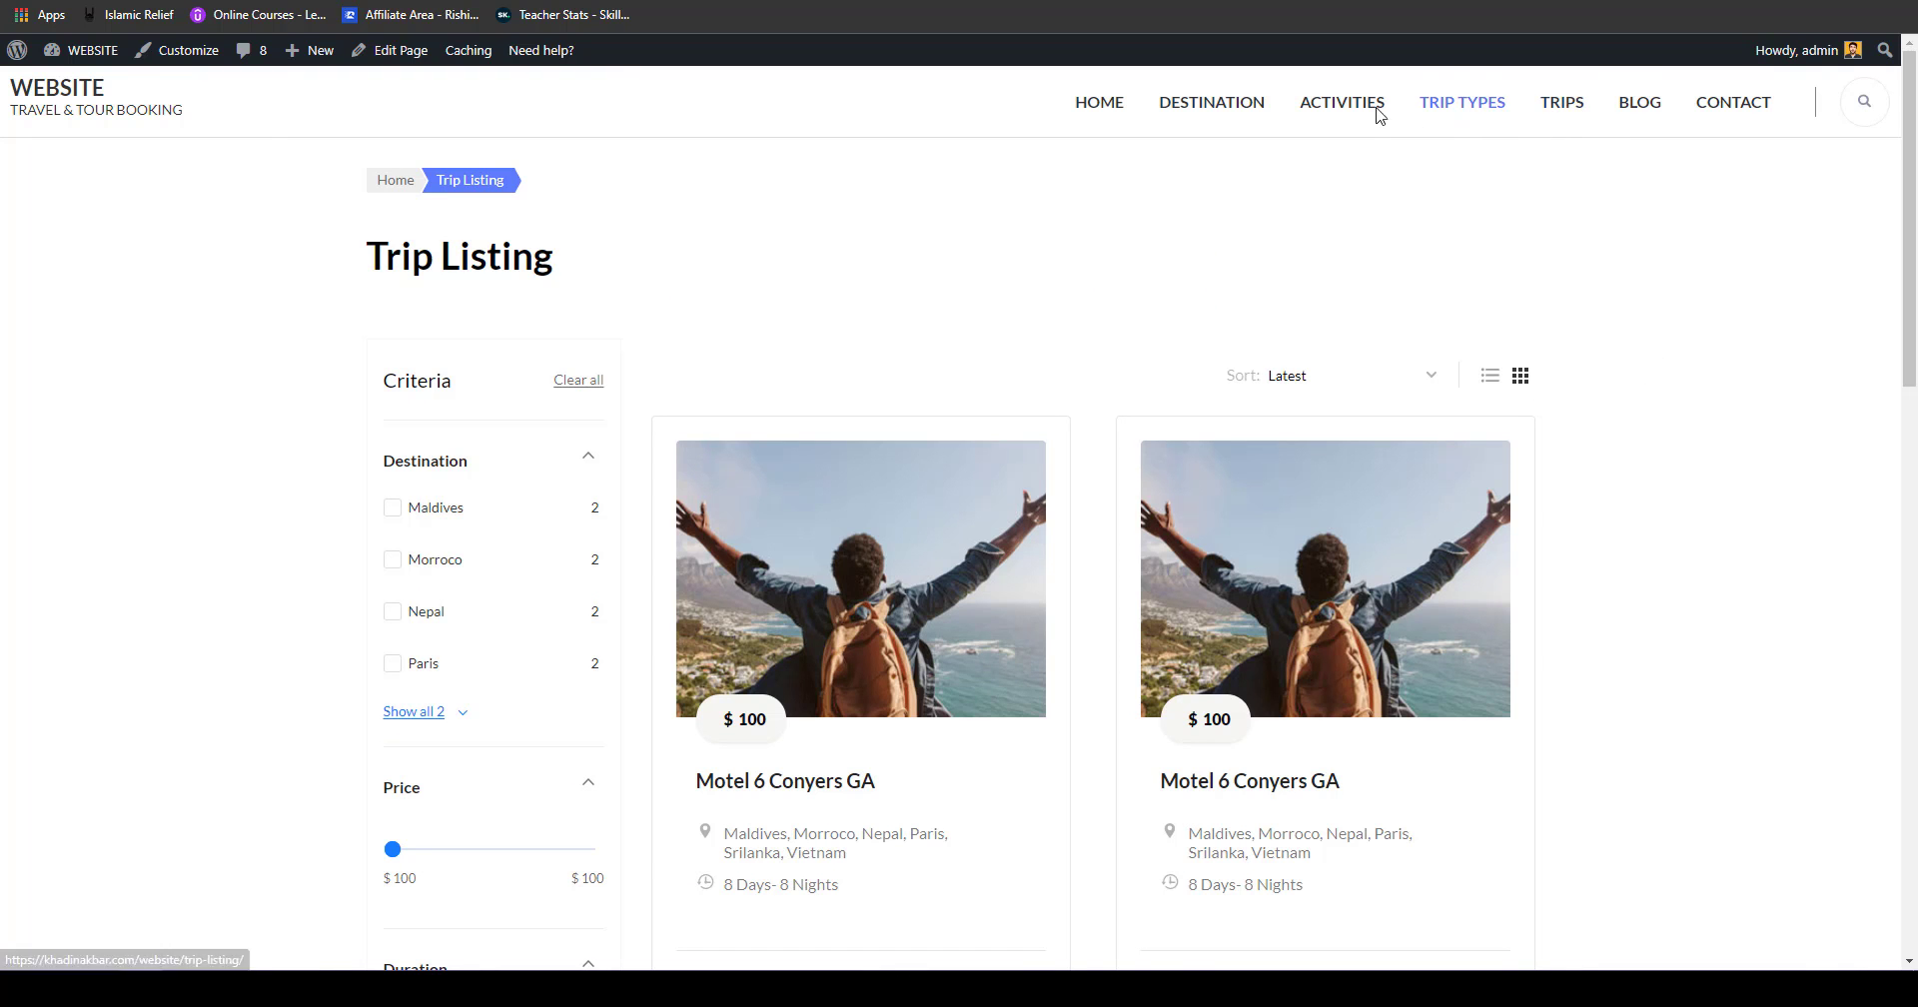
Step: Examine the trip counts on the website's Activities page and look over the home page
left_click(1368, 116)
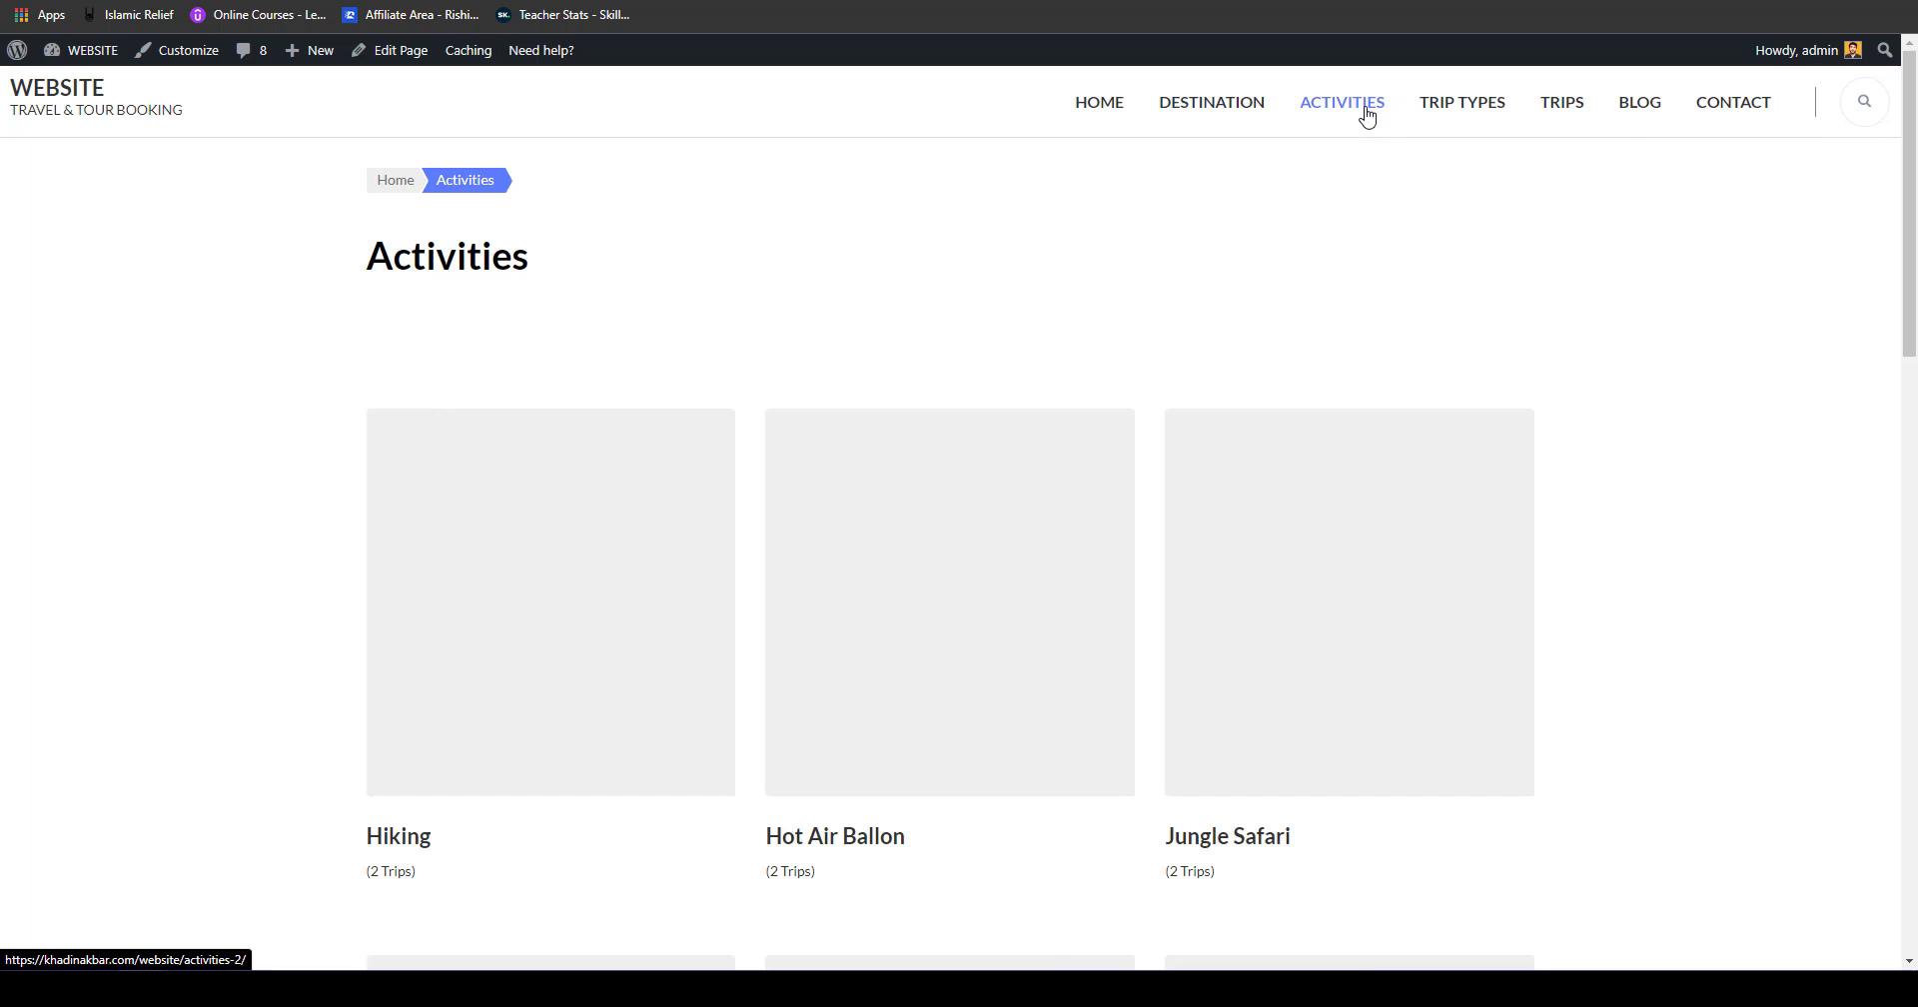
scroll(783, 687, "down", 14)
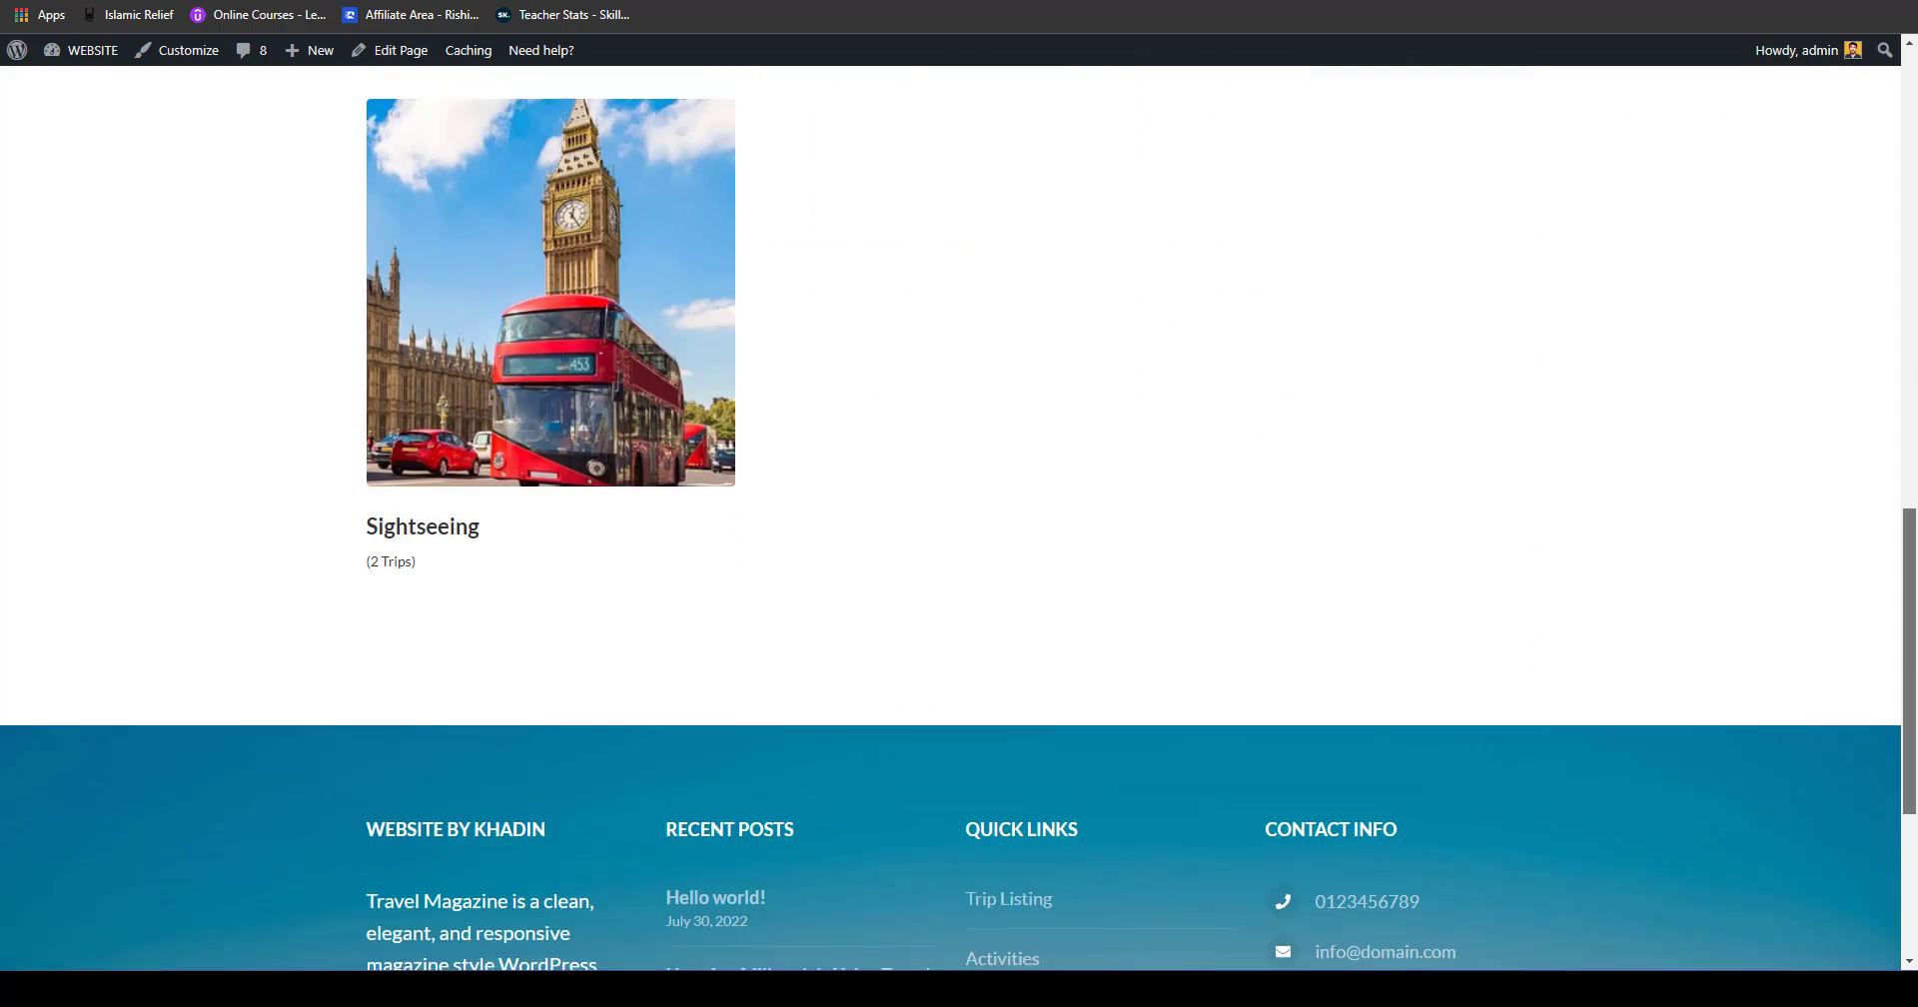
scroll(775, 400, "up", 10)
scroll(769, 180, "down", 3)
left_click_drag(768, 197, 825, 200)
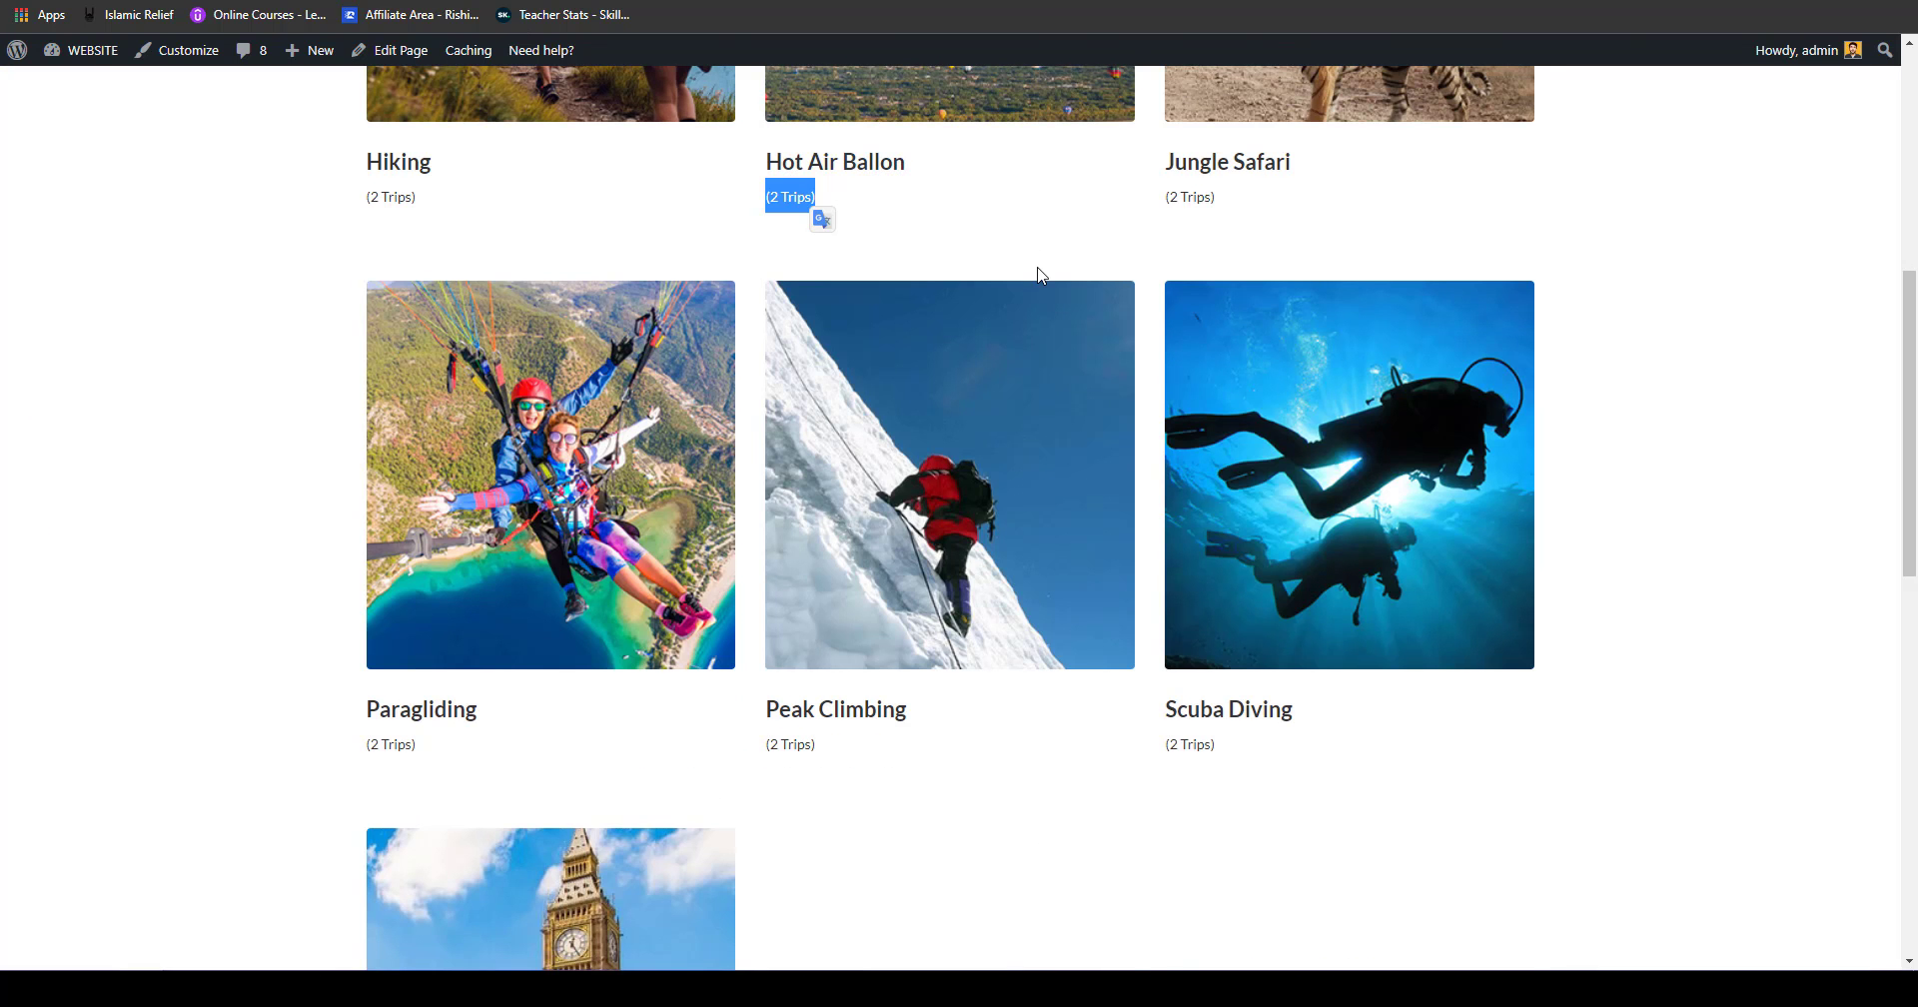
scroll(1036, 273, "up", 7)
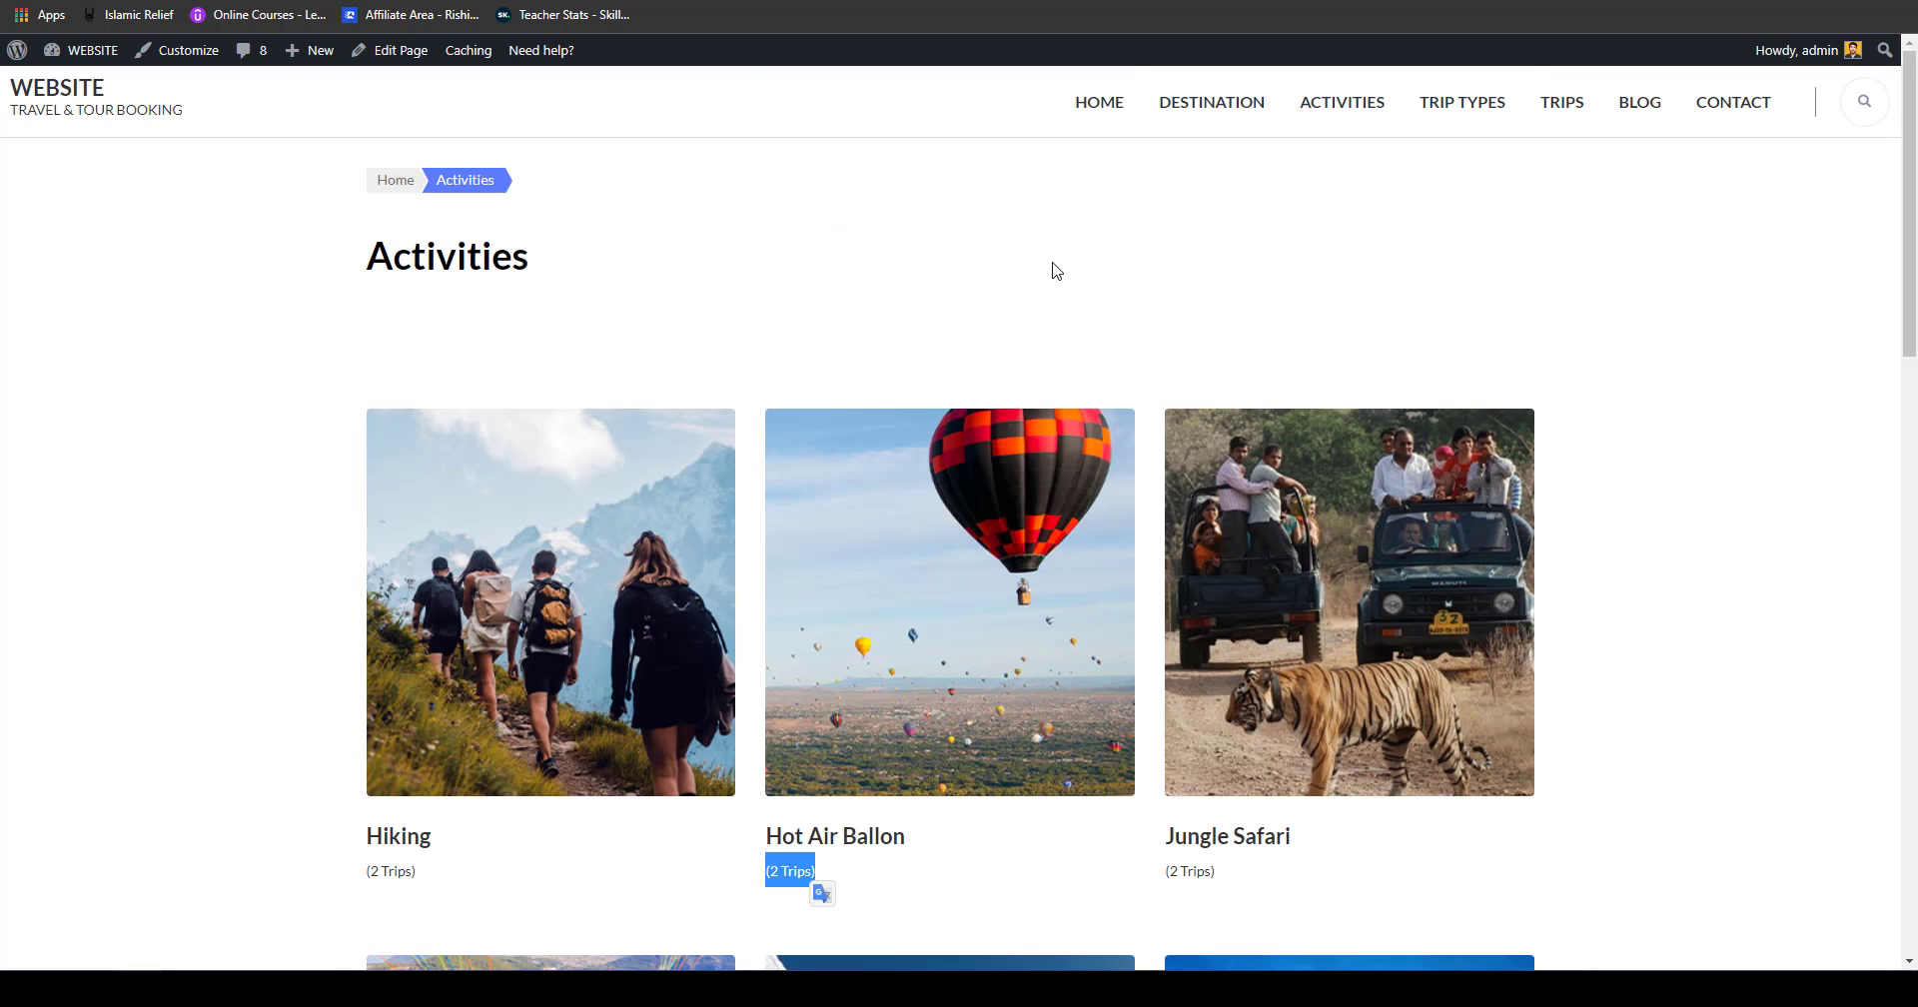
left_click(1083, 114)
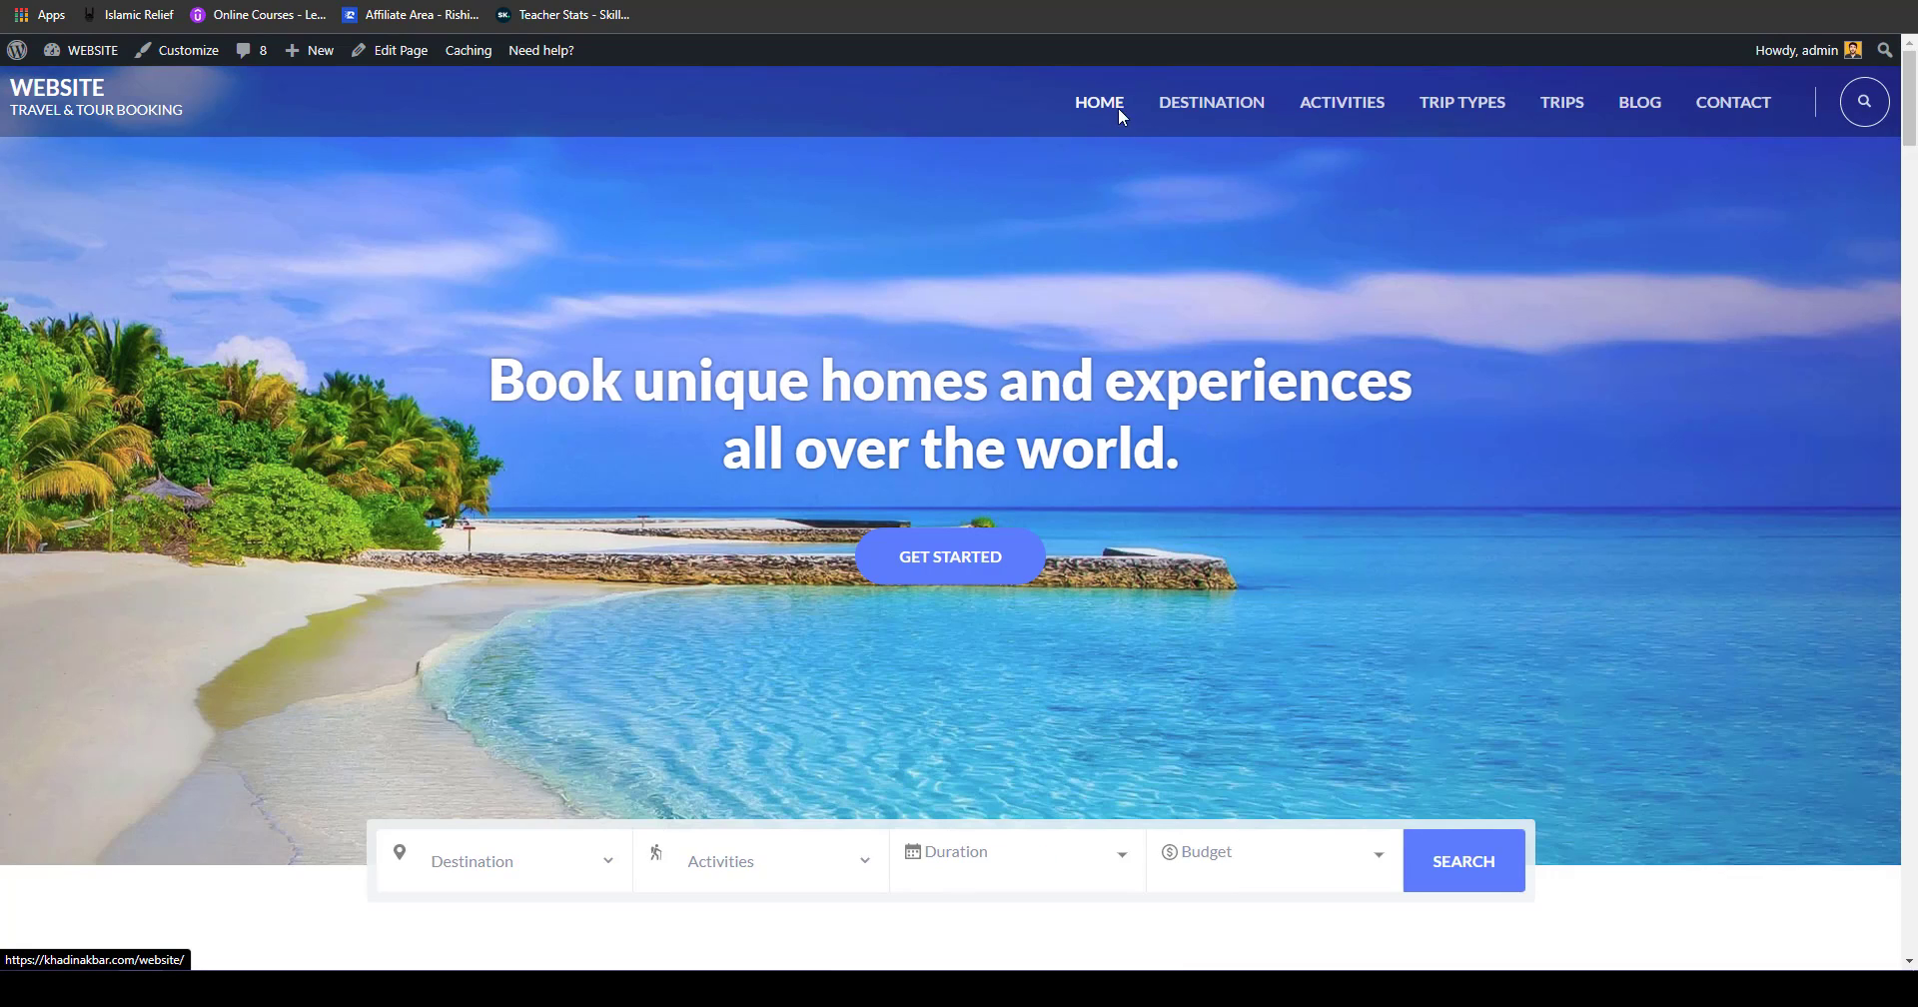
left_click_drag(1914, 118, 1916, 217)
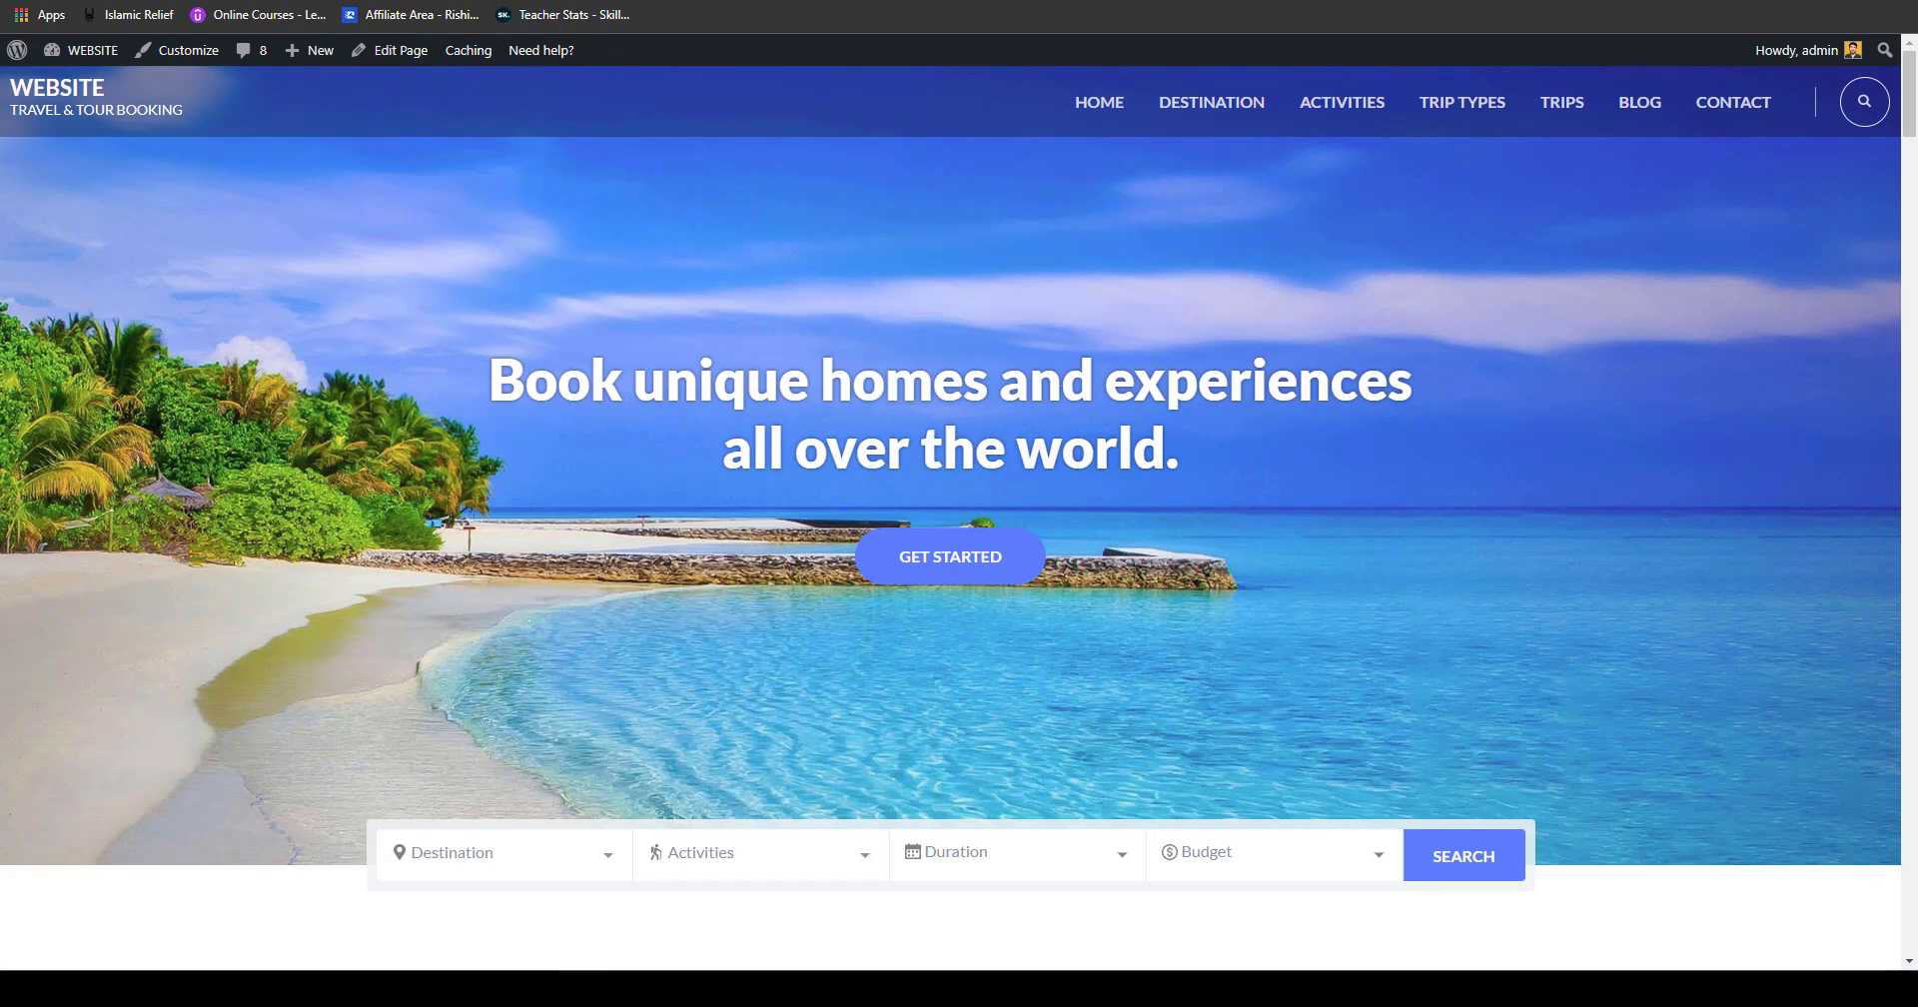
Step: Create a new WP Travel Engine coupon titled "SAMPLE COUPON" with the coupon code SAMPLE100
mouse_move(82, 50)
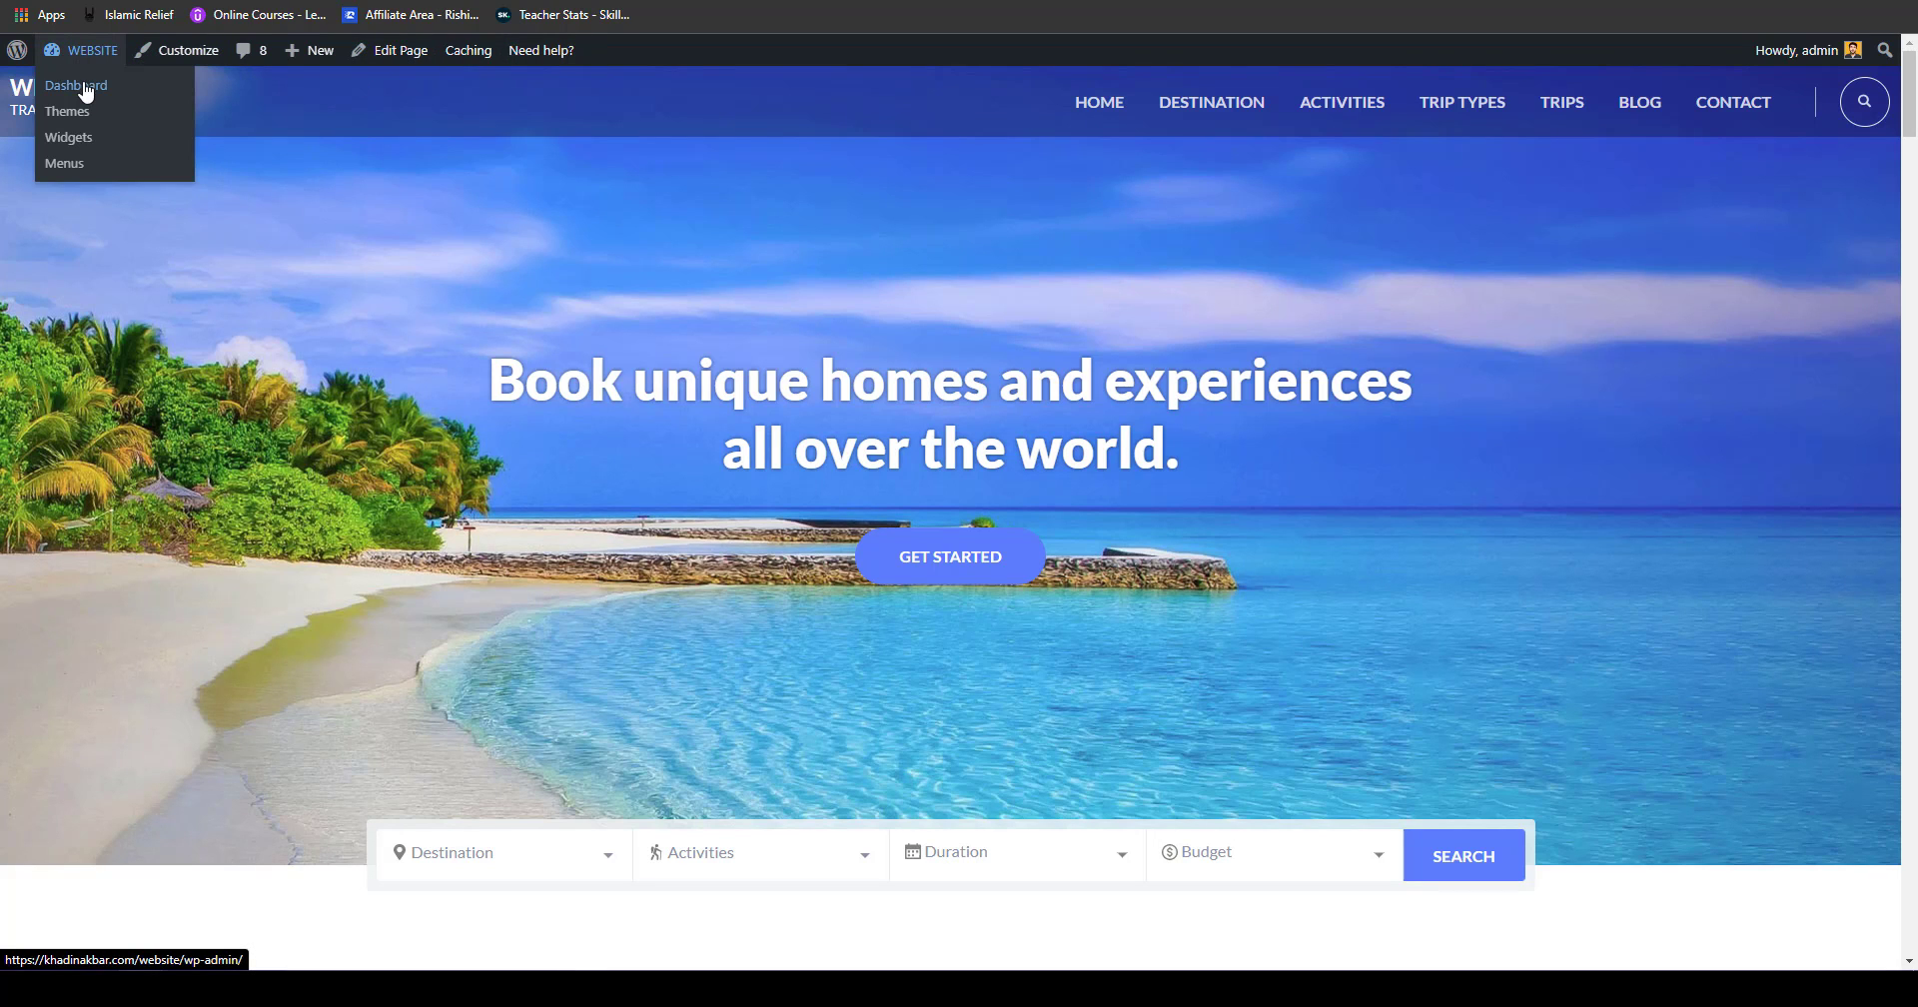
left_click(68, 90)
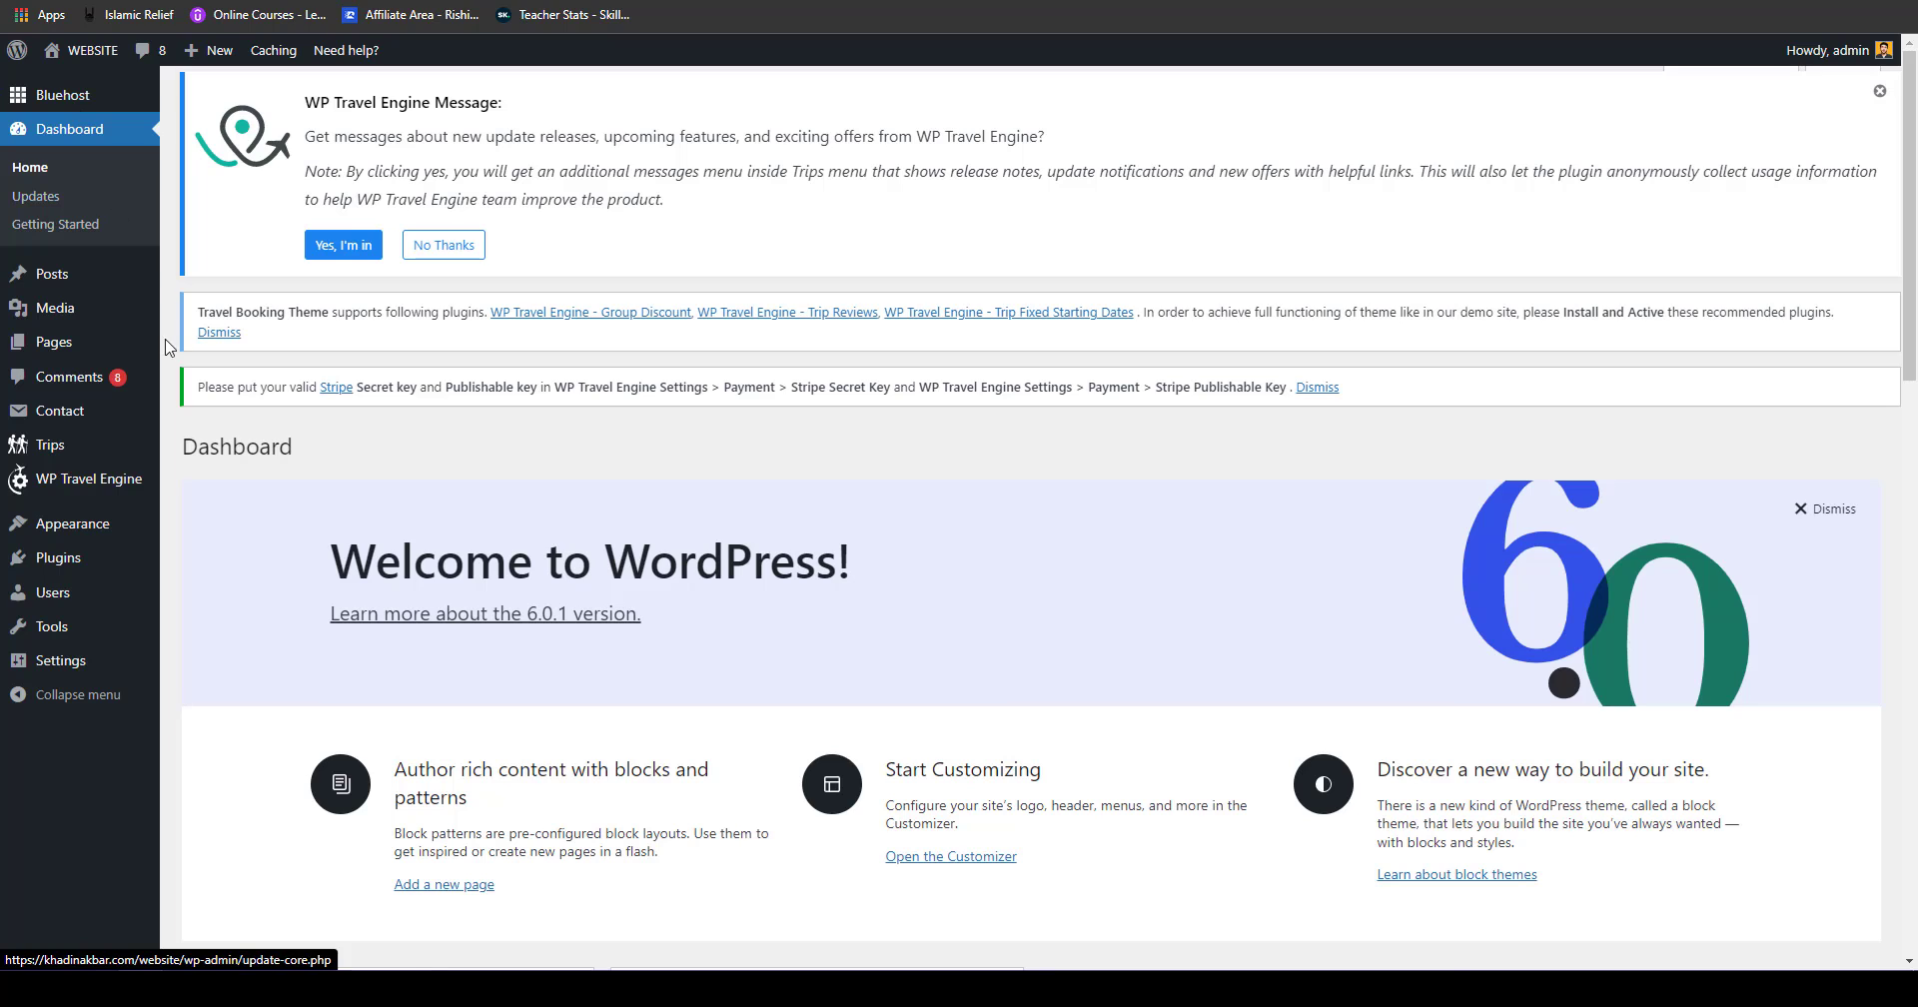
mouse_move(88, 497)
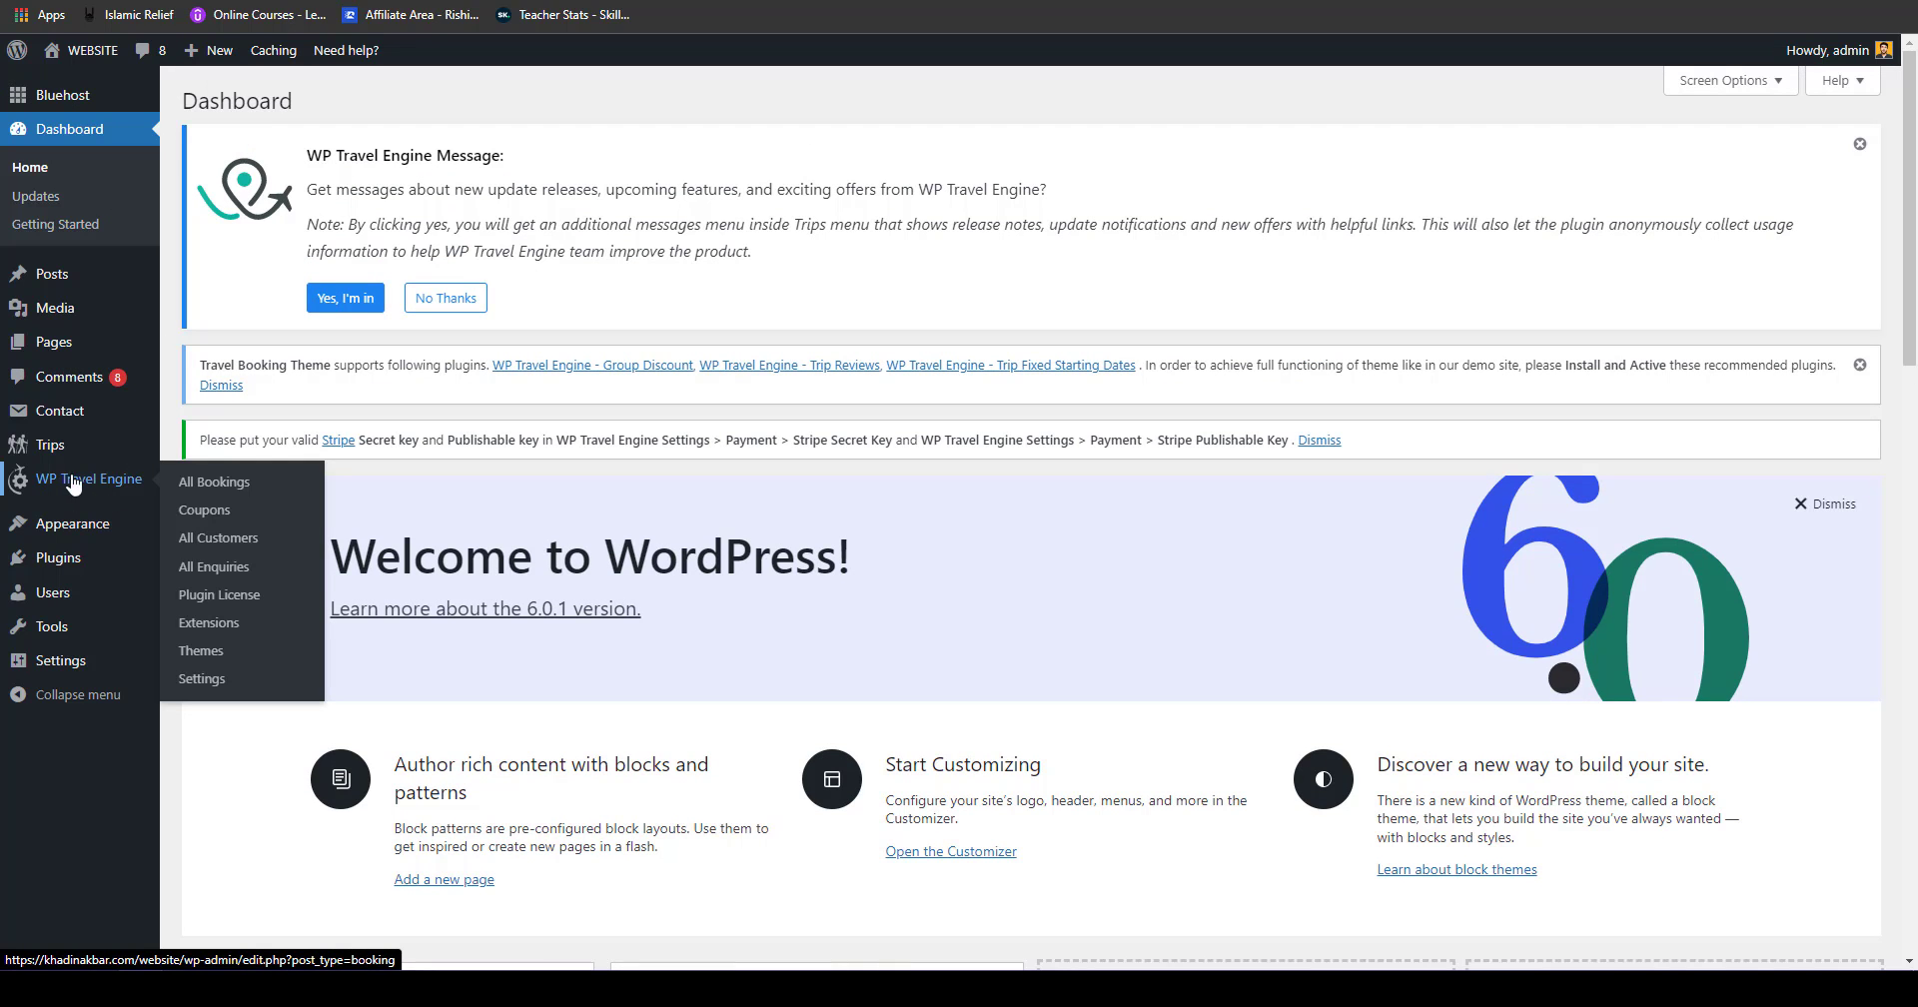
left_click(205, 510)
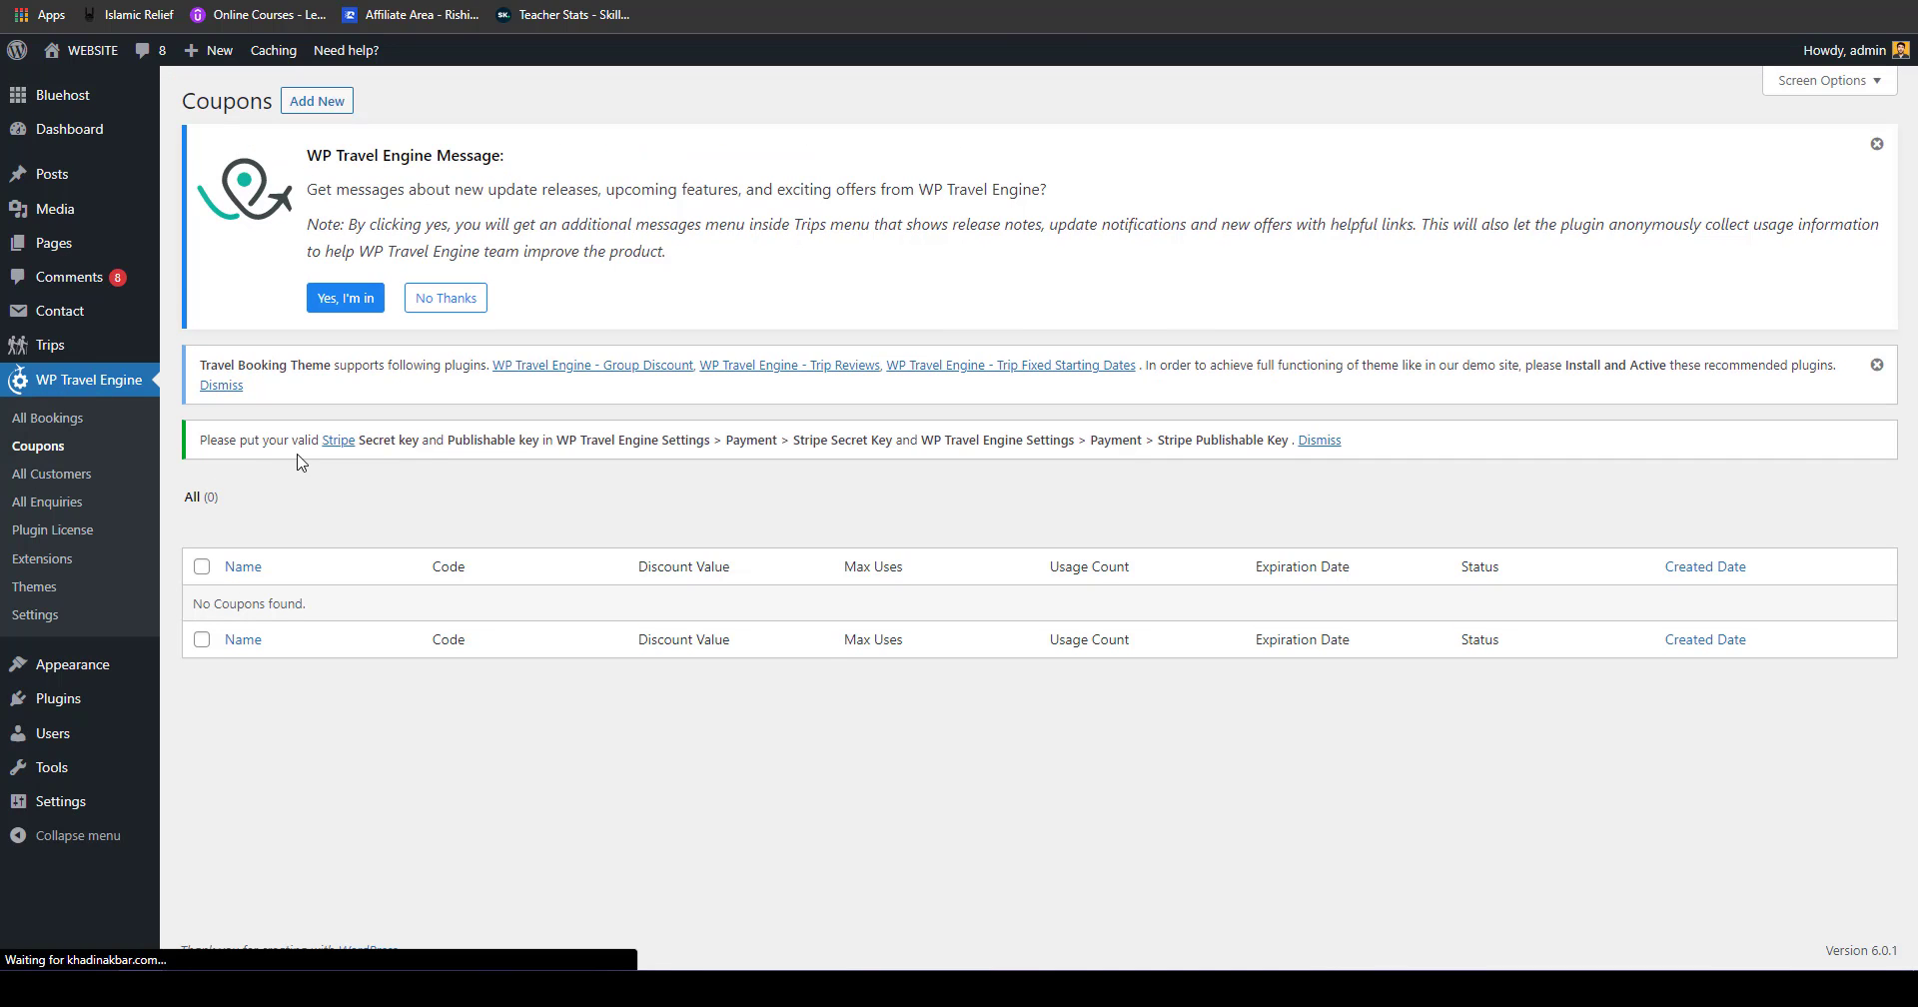
left_click(320, 104)
scroll(1105, 391, "down", 3)
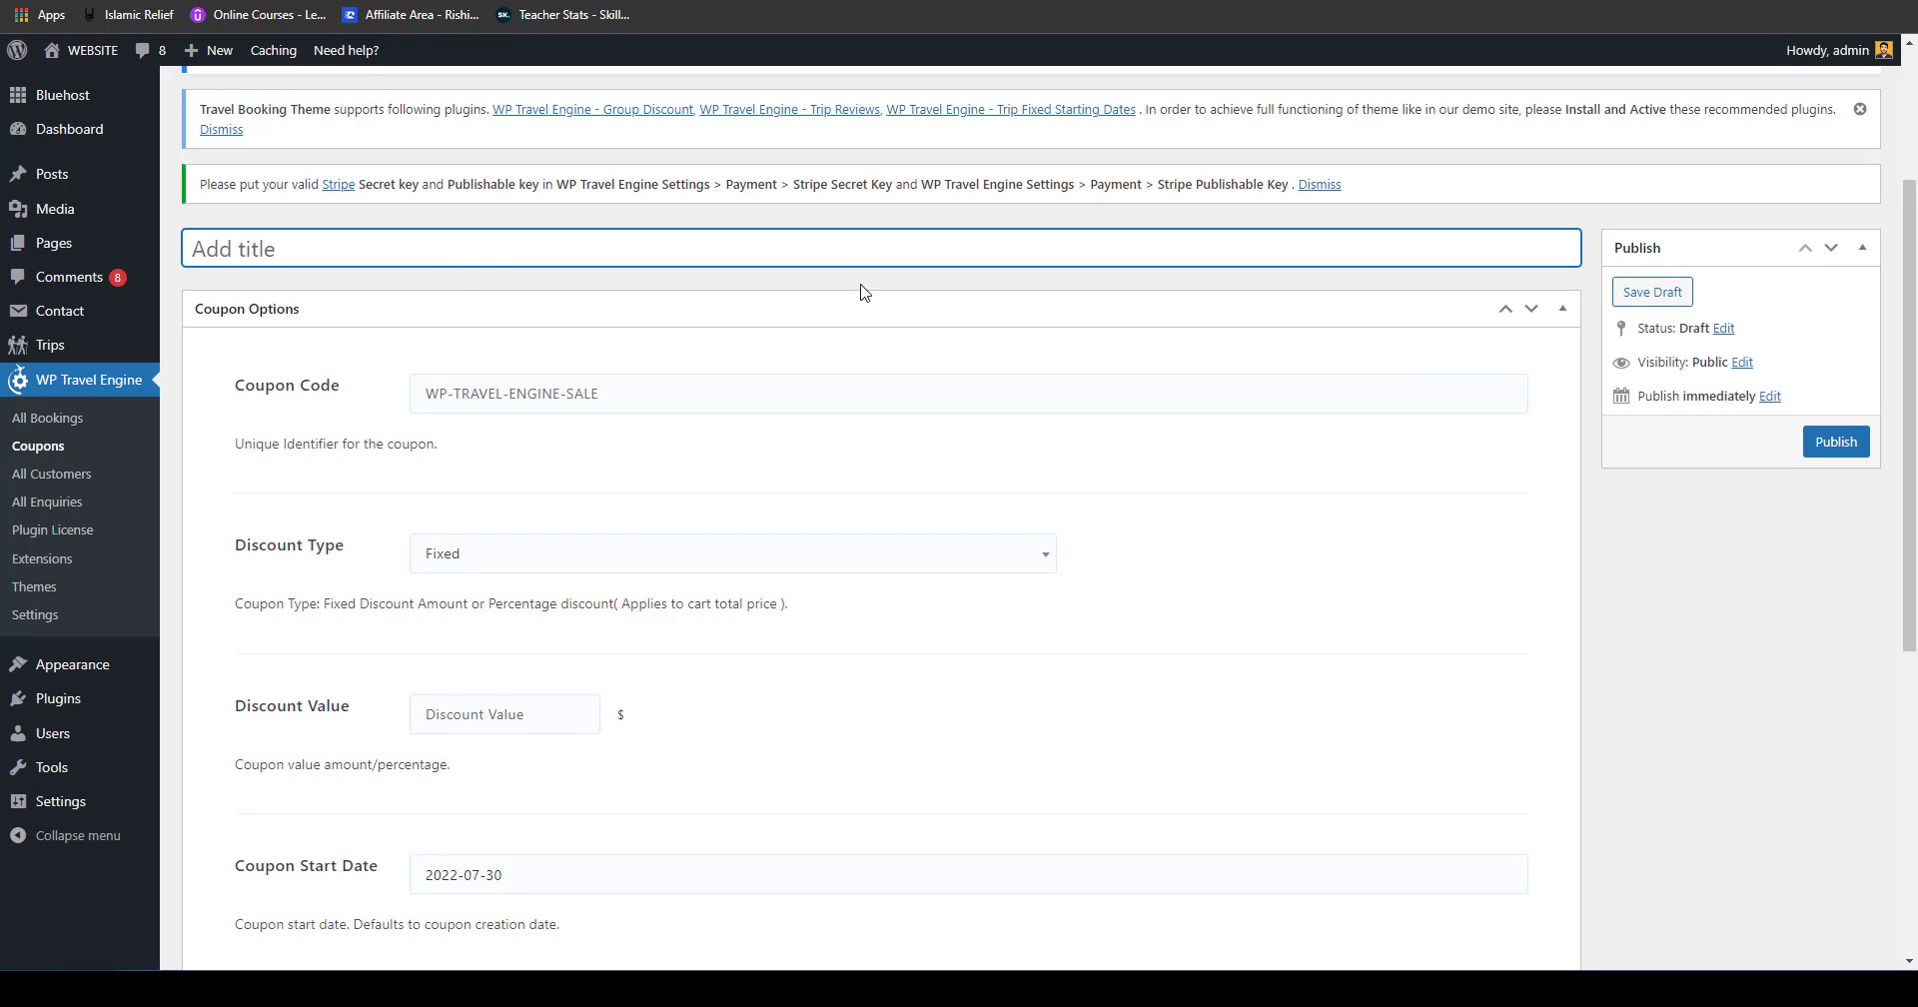
type("SAMPLE COUPON")
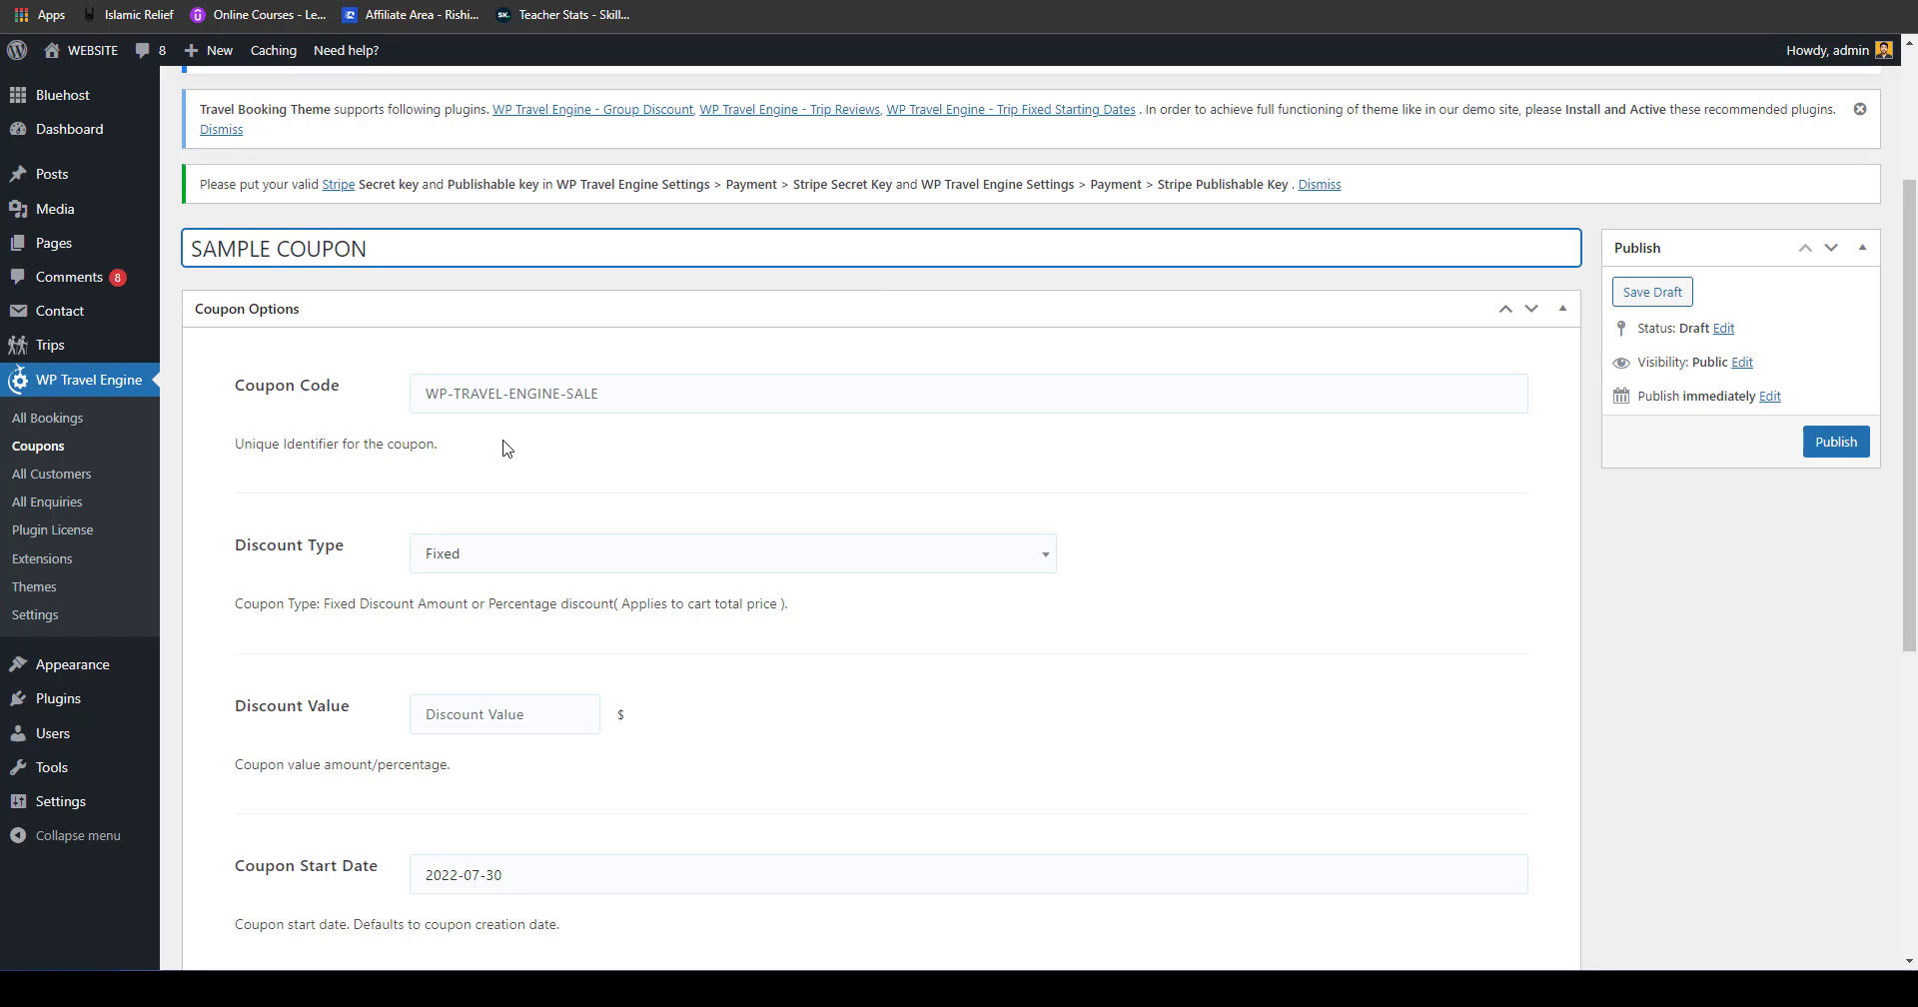
left_click(543, 390)
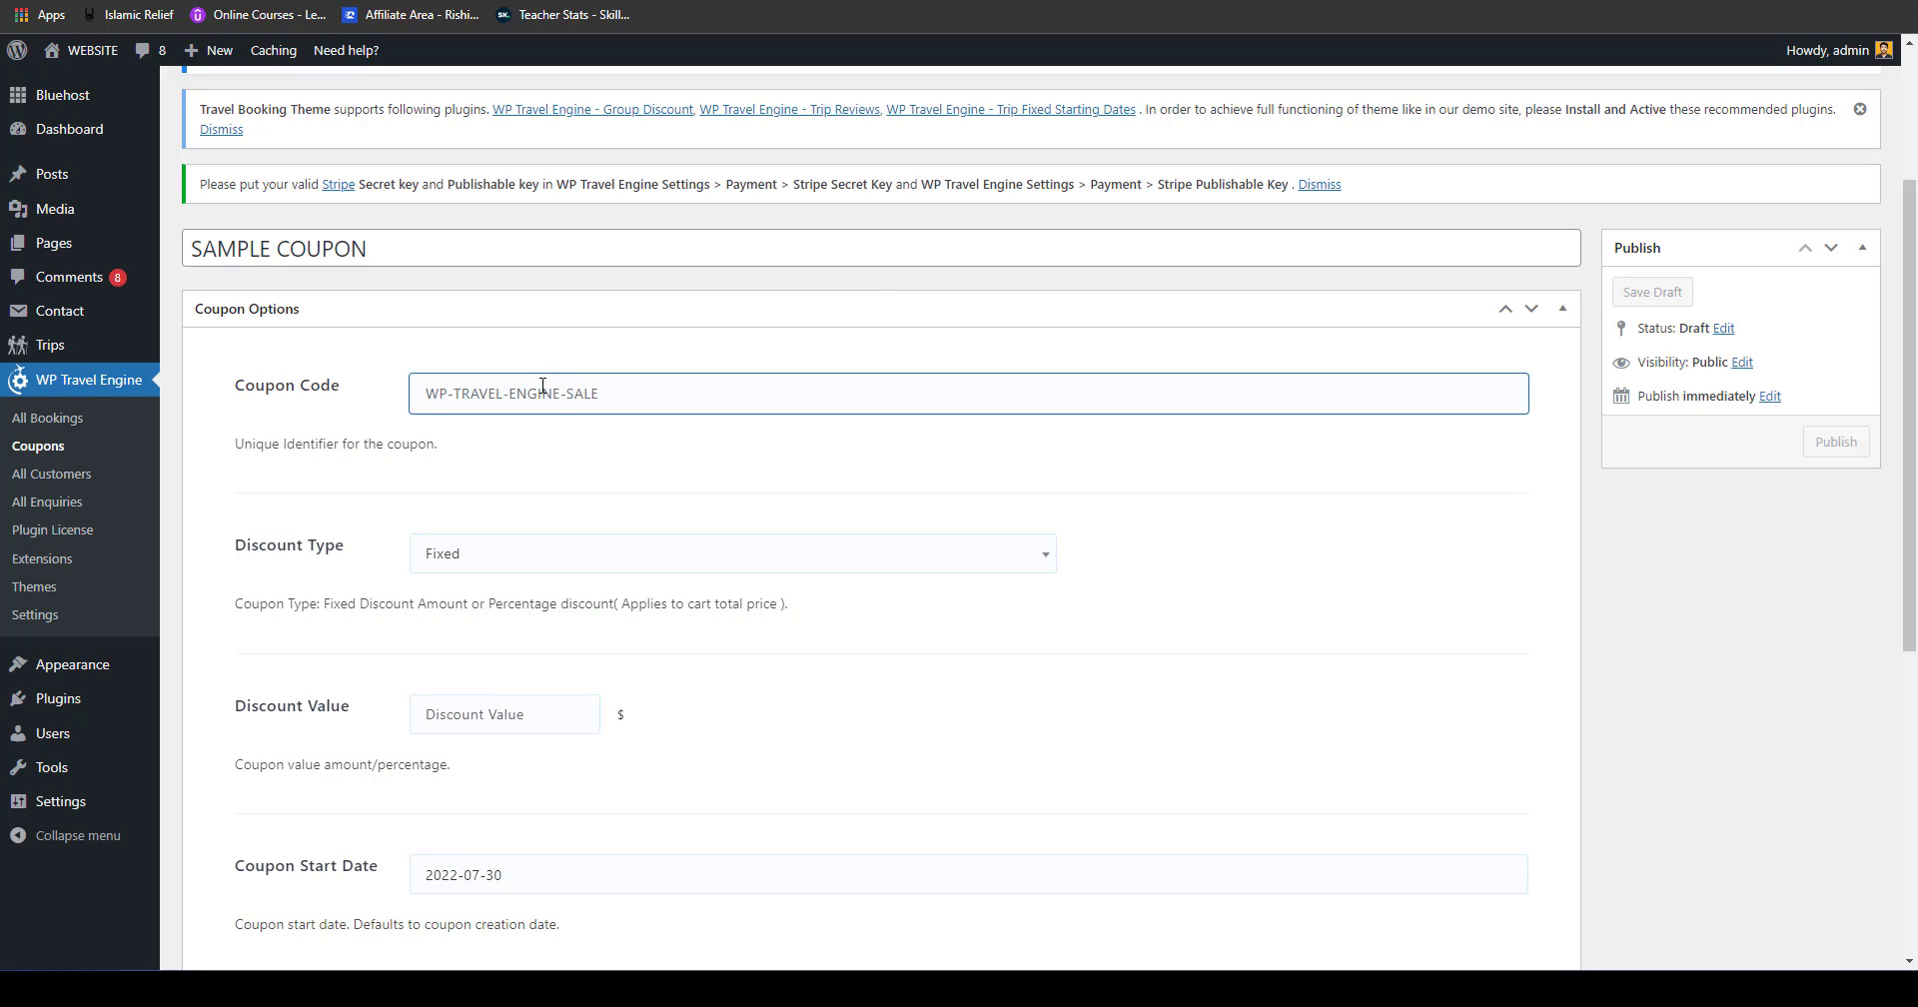
type("SAMPLE100")
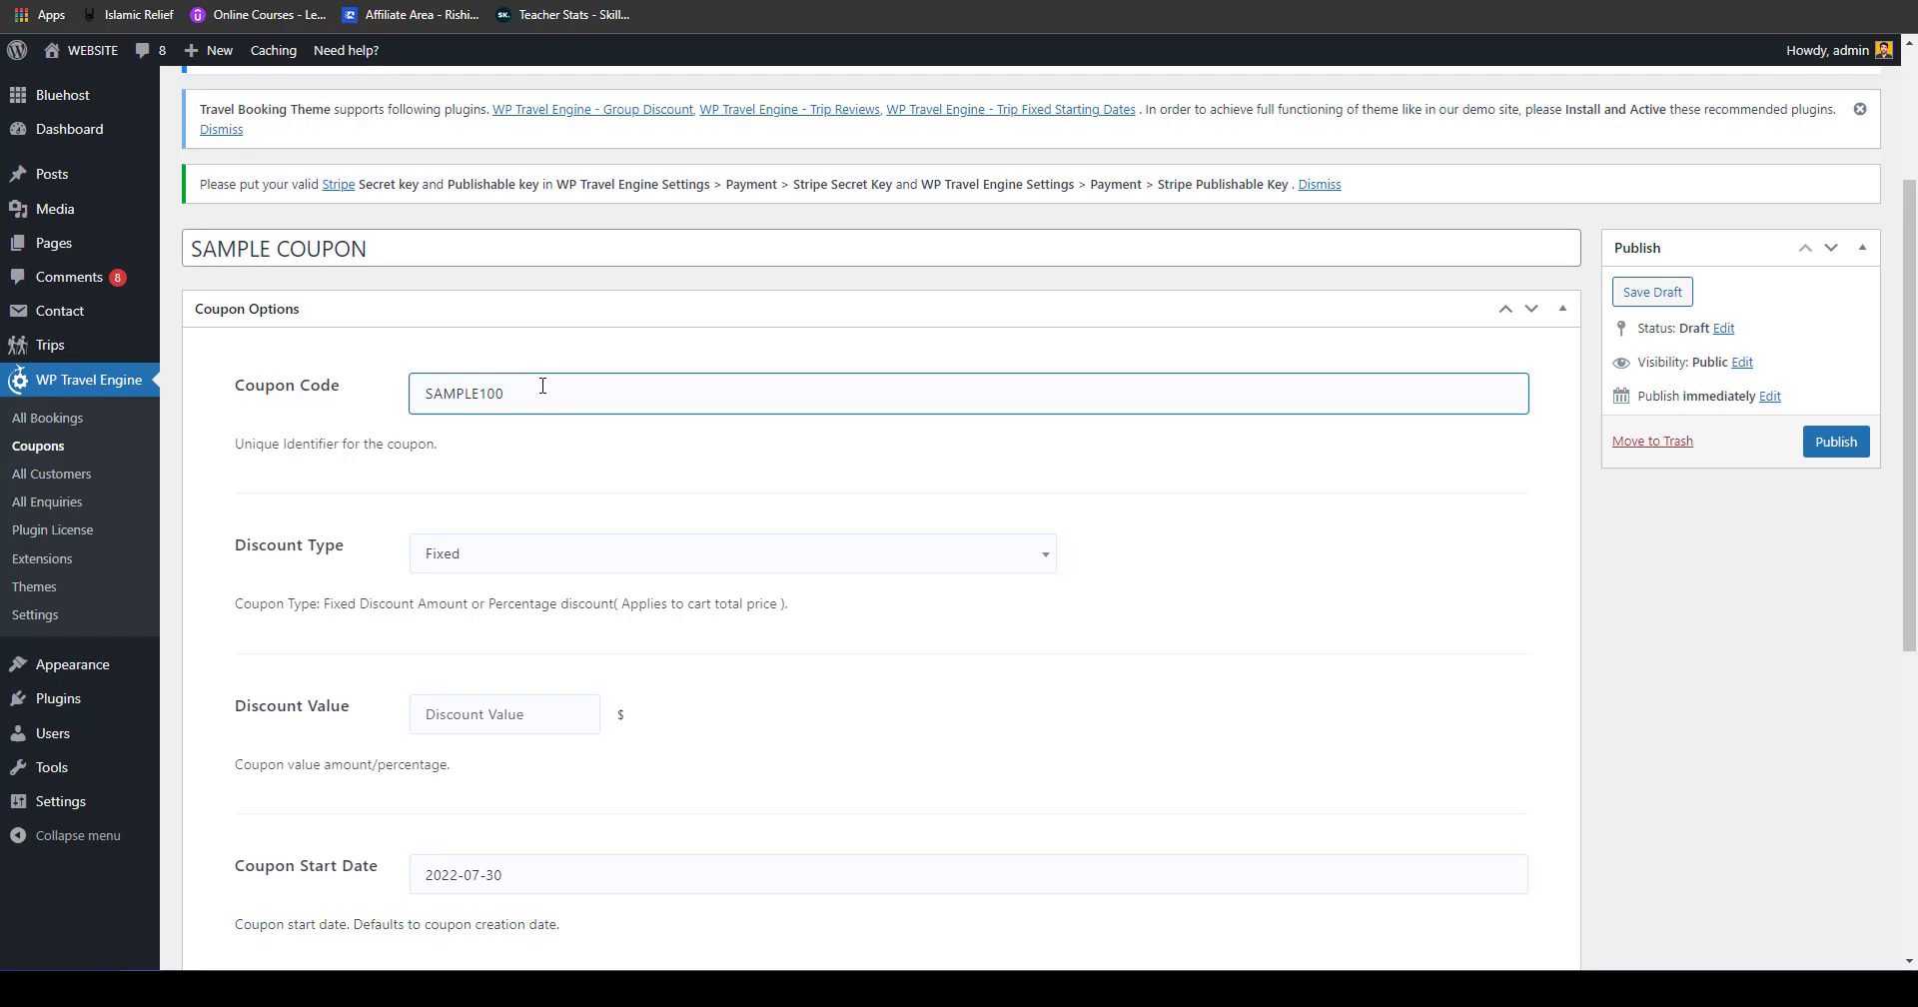
Step: Set the coupon's discount type to Percentage
left_click(507, 541)
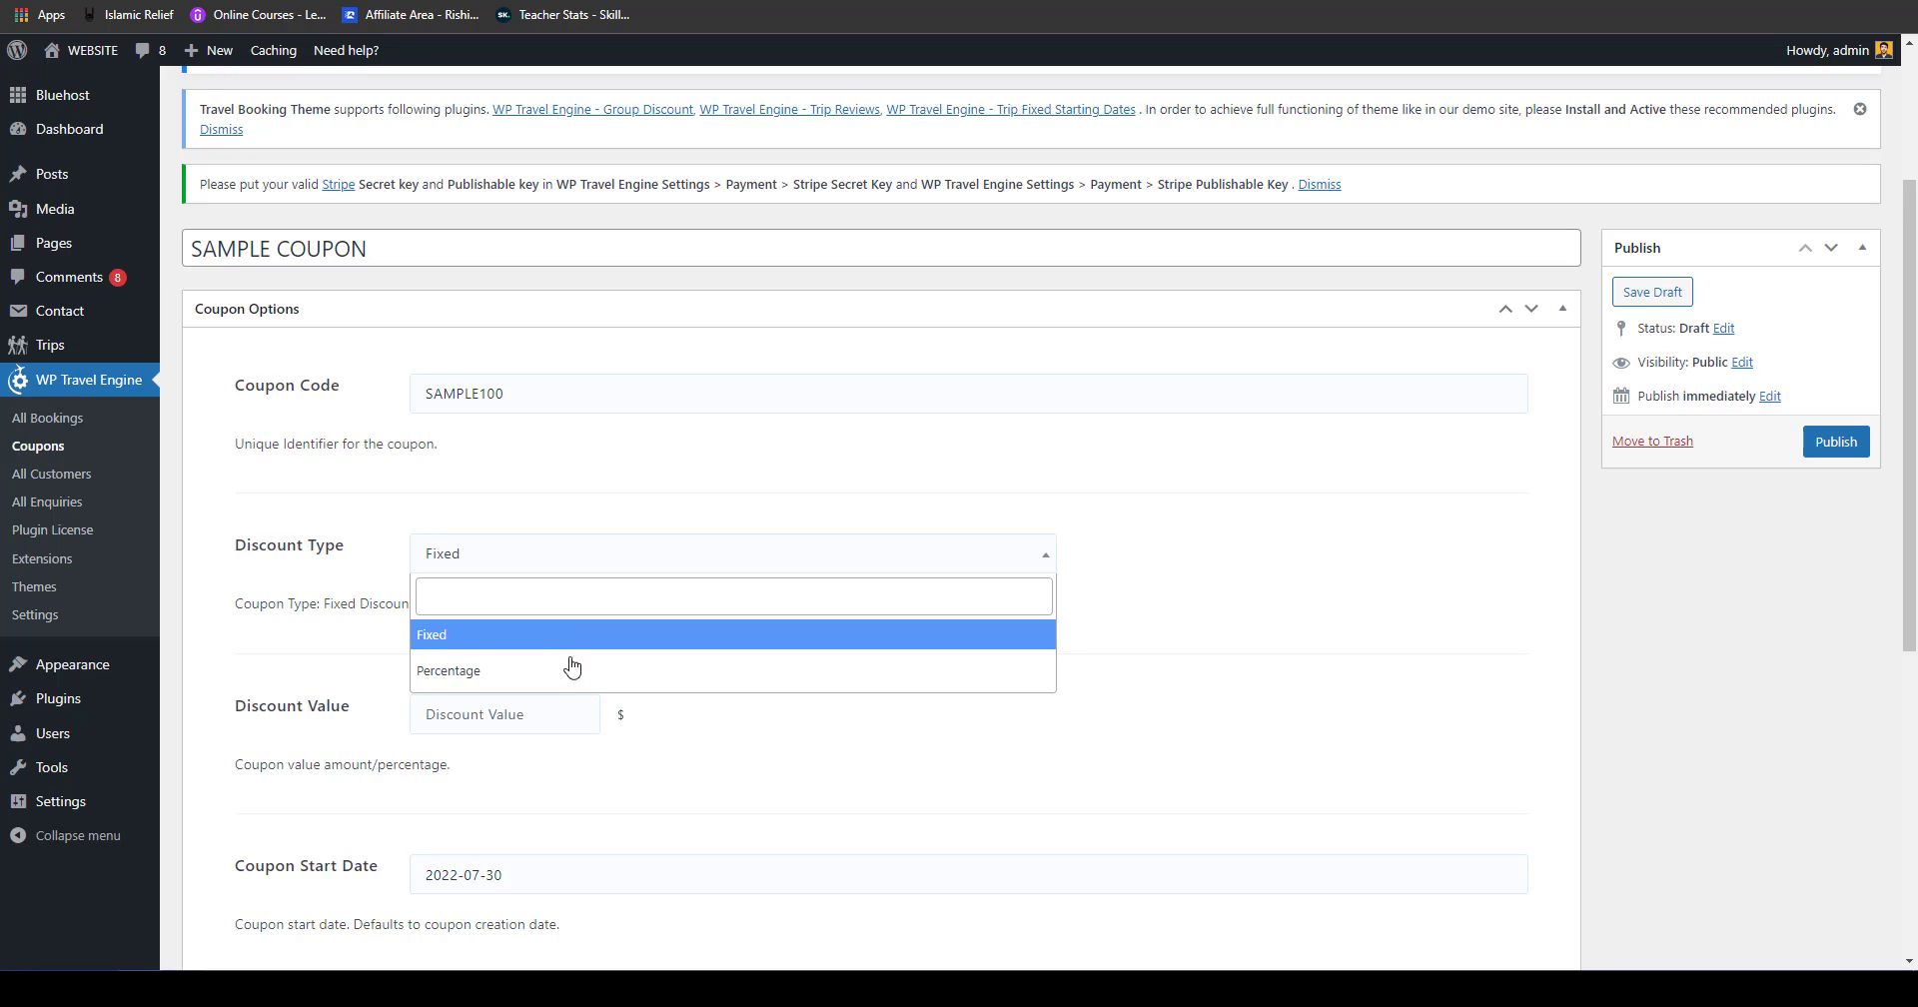
left_click(1335, 505)
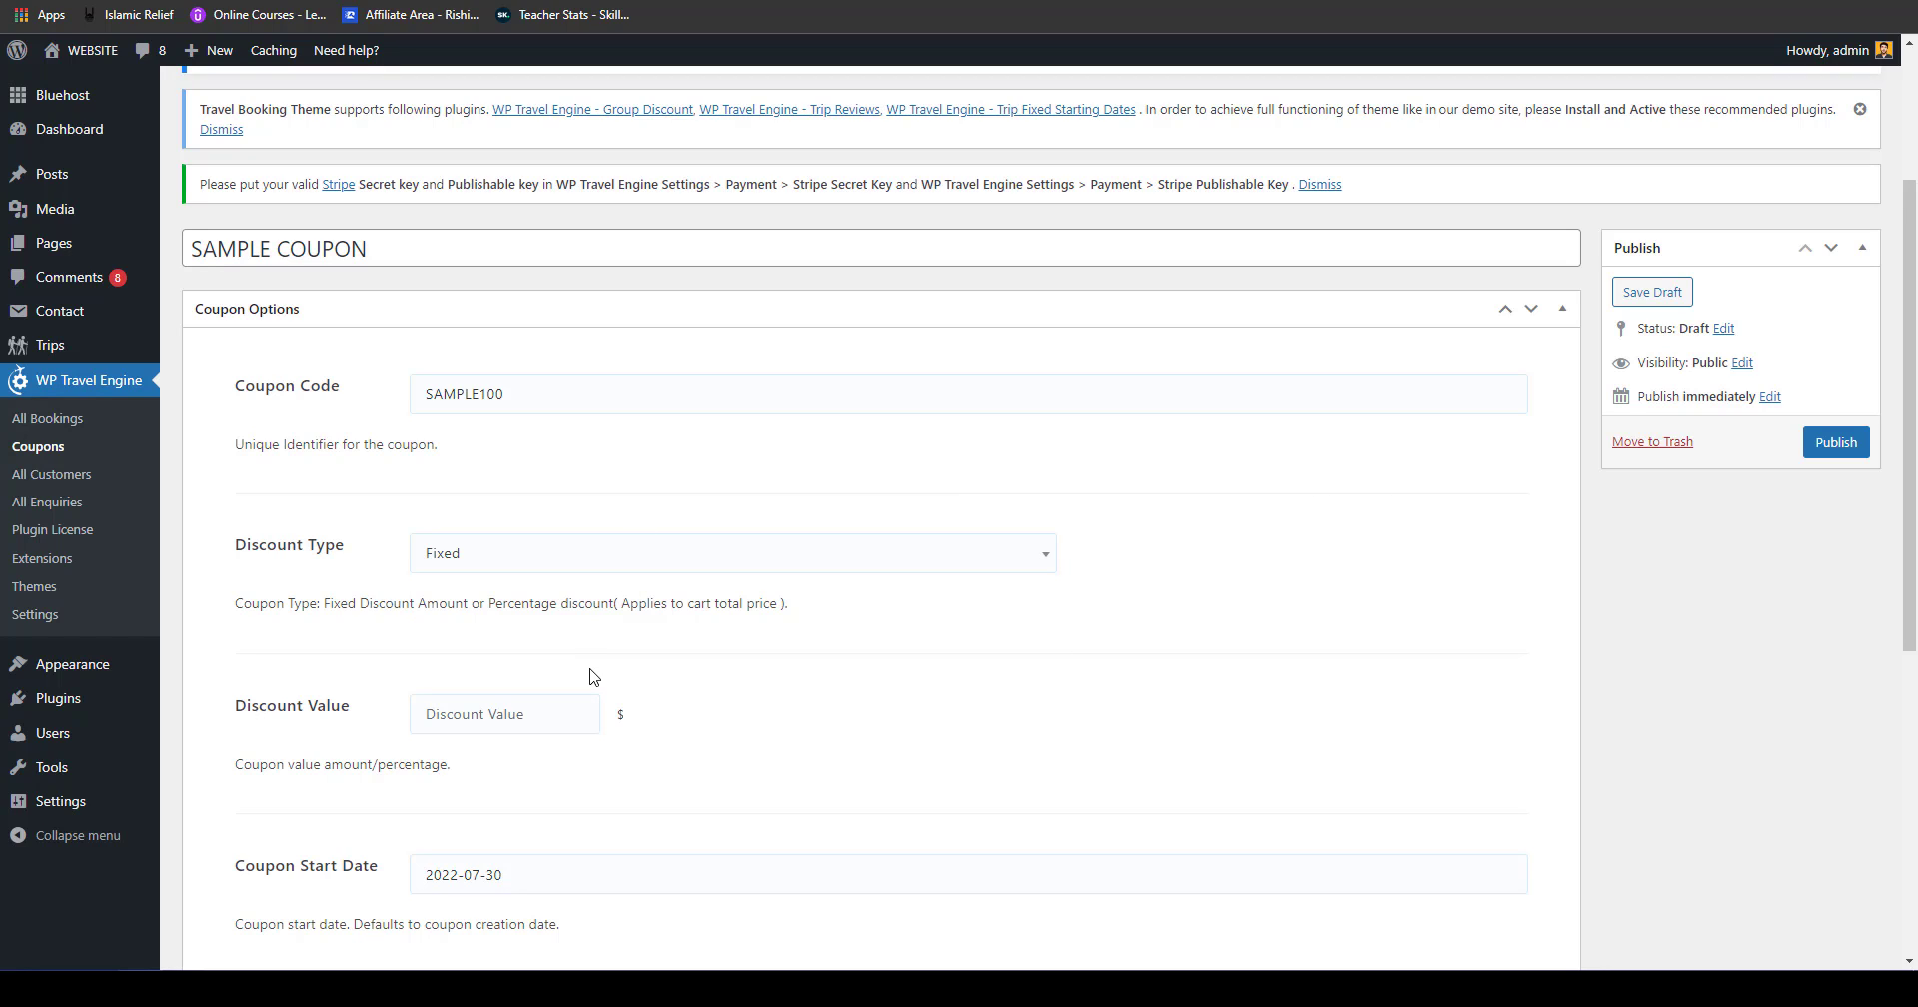
left_click(633, 559)
left_click(580, 670)
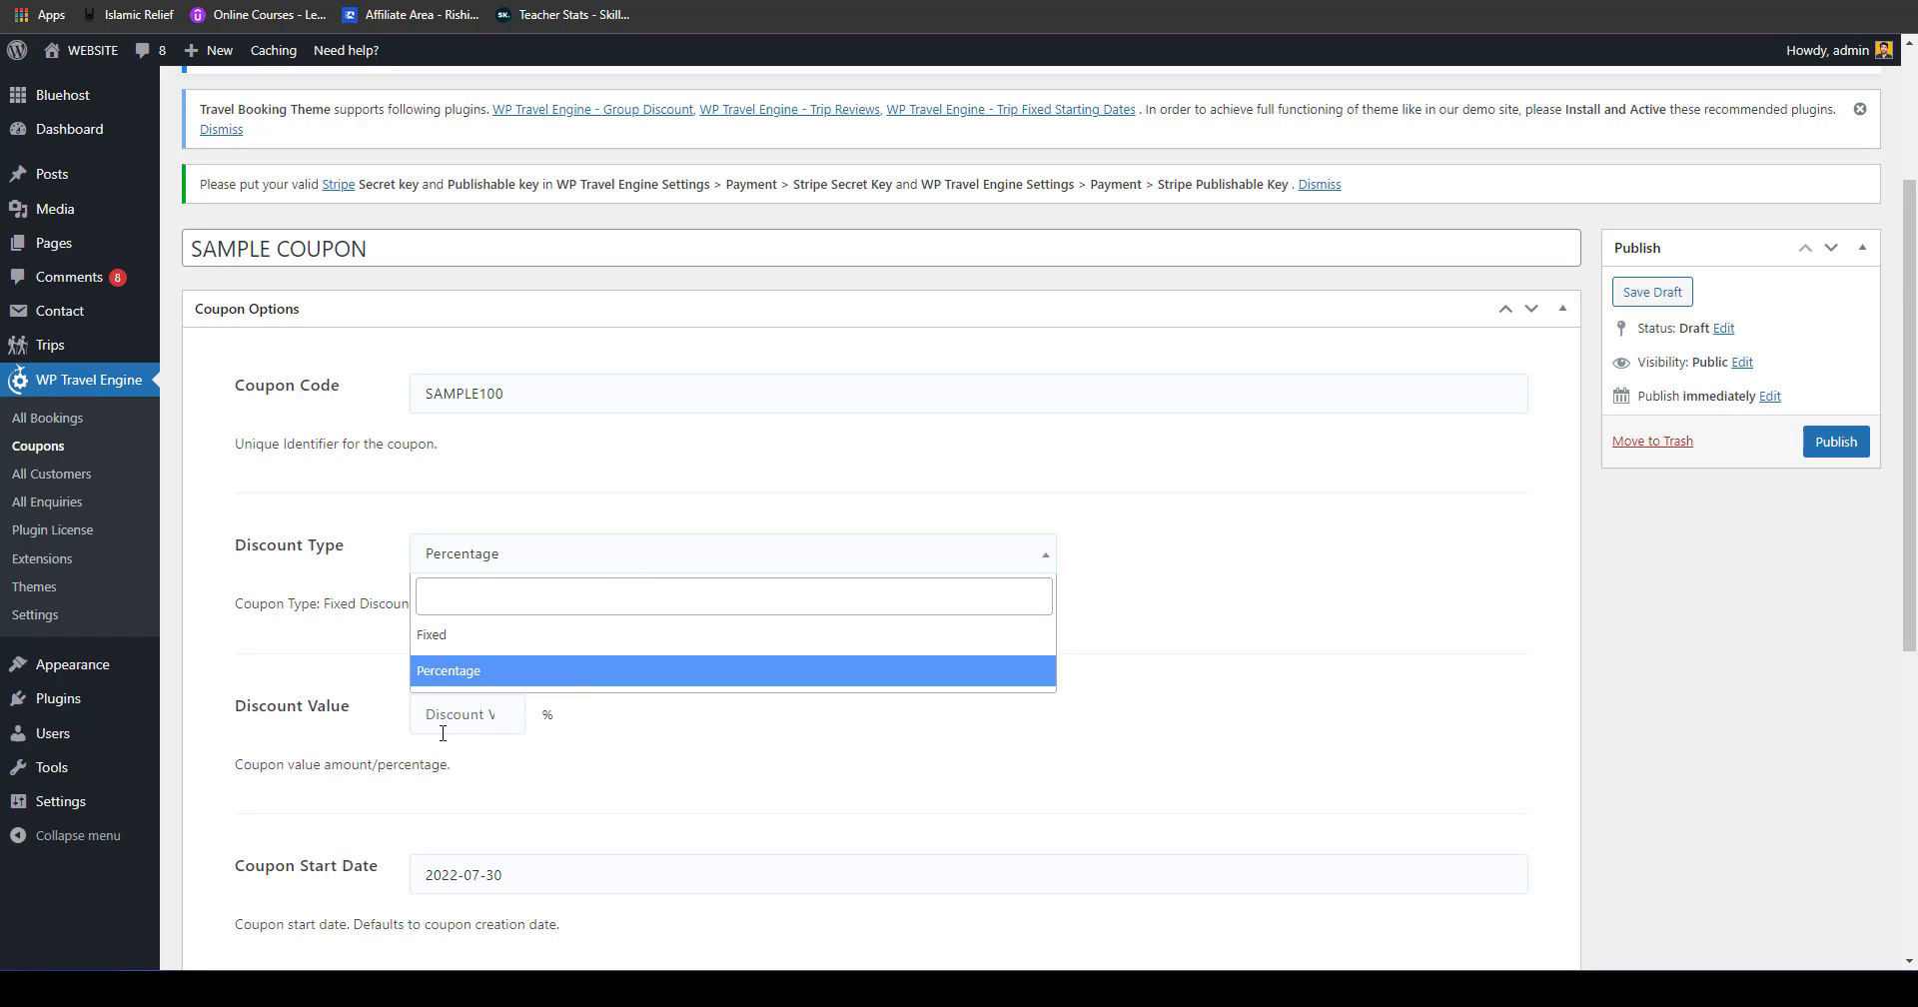
Step: Set the coupon's discount value to 100 percent
left_click(509, 730)
type("100")
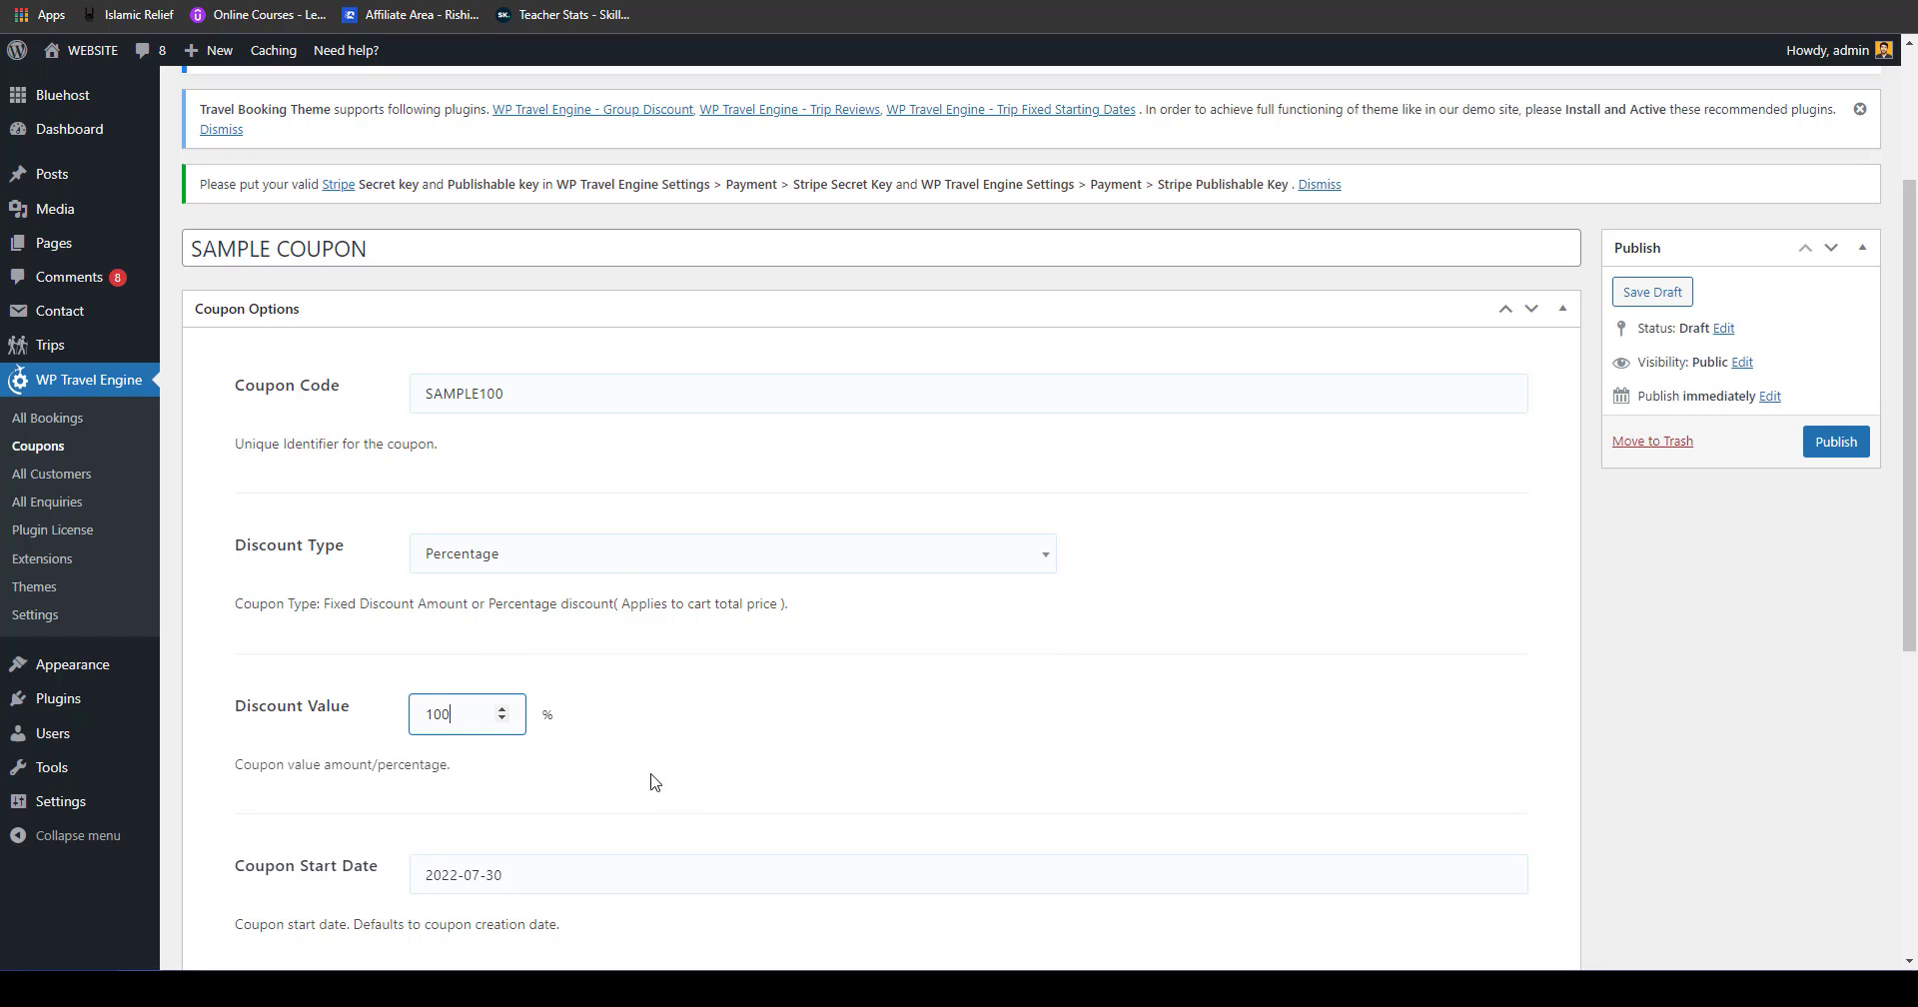
left_click(654, 782)
Step: Check the coupon's start date calendar and set the expiry date to 2022-09-09
scroll(615, 769, "down", 5)
left_click(491, 289)
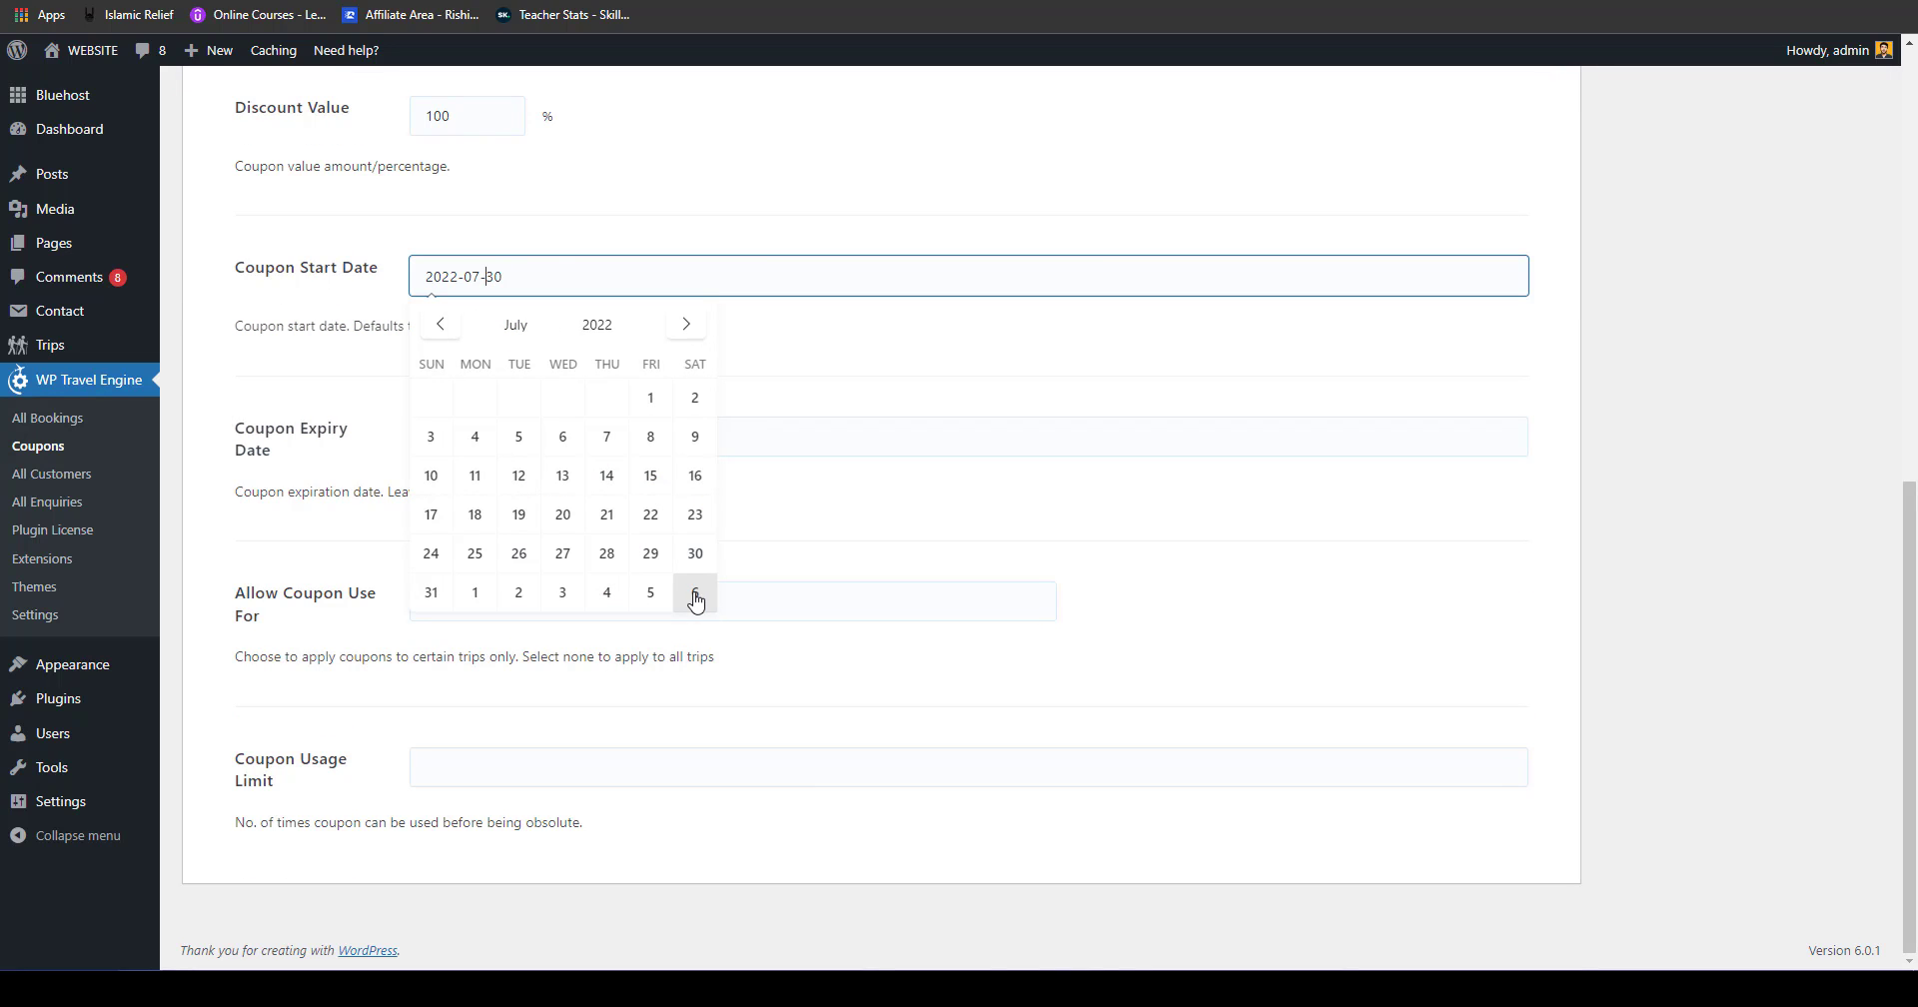
left_click(900, 363)
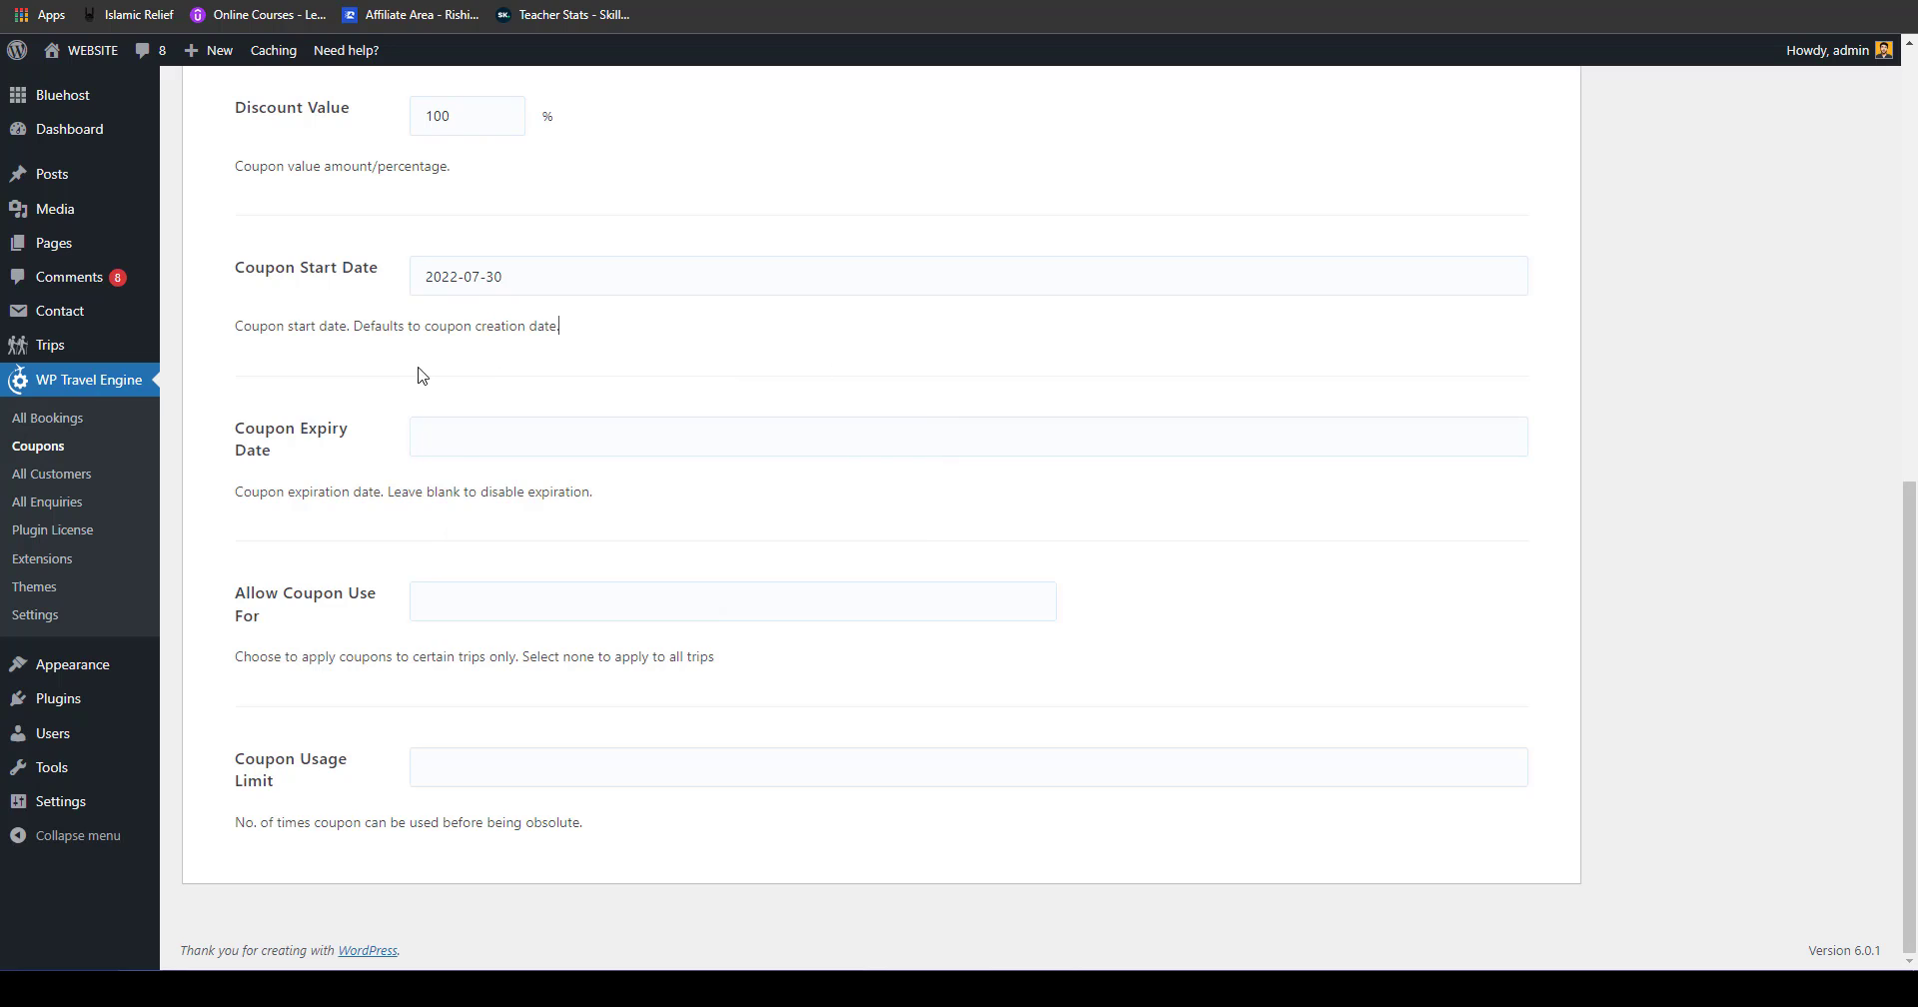
left_click(457, 437)
left_click(686, 486)
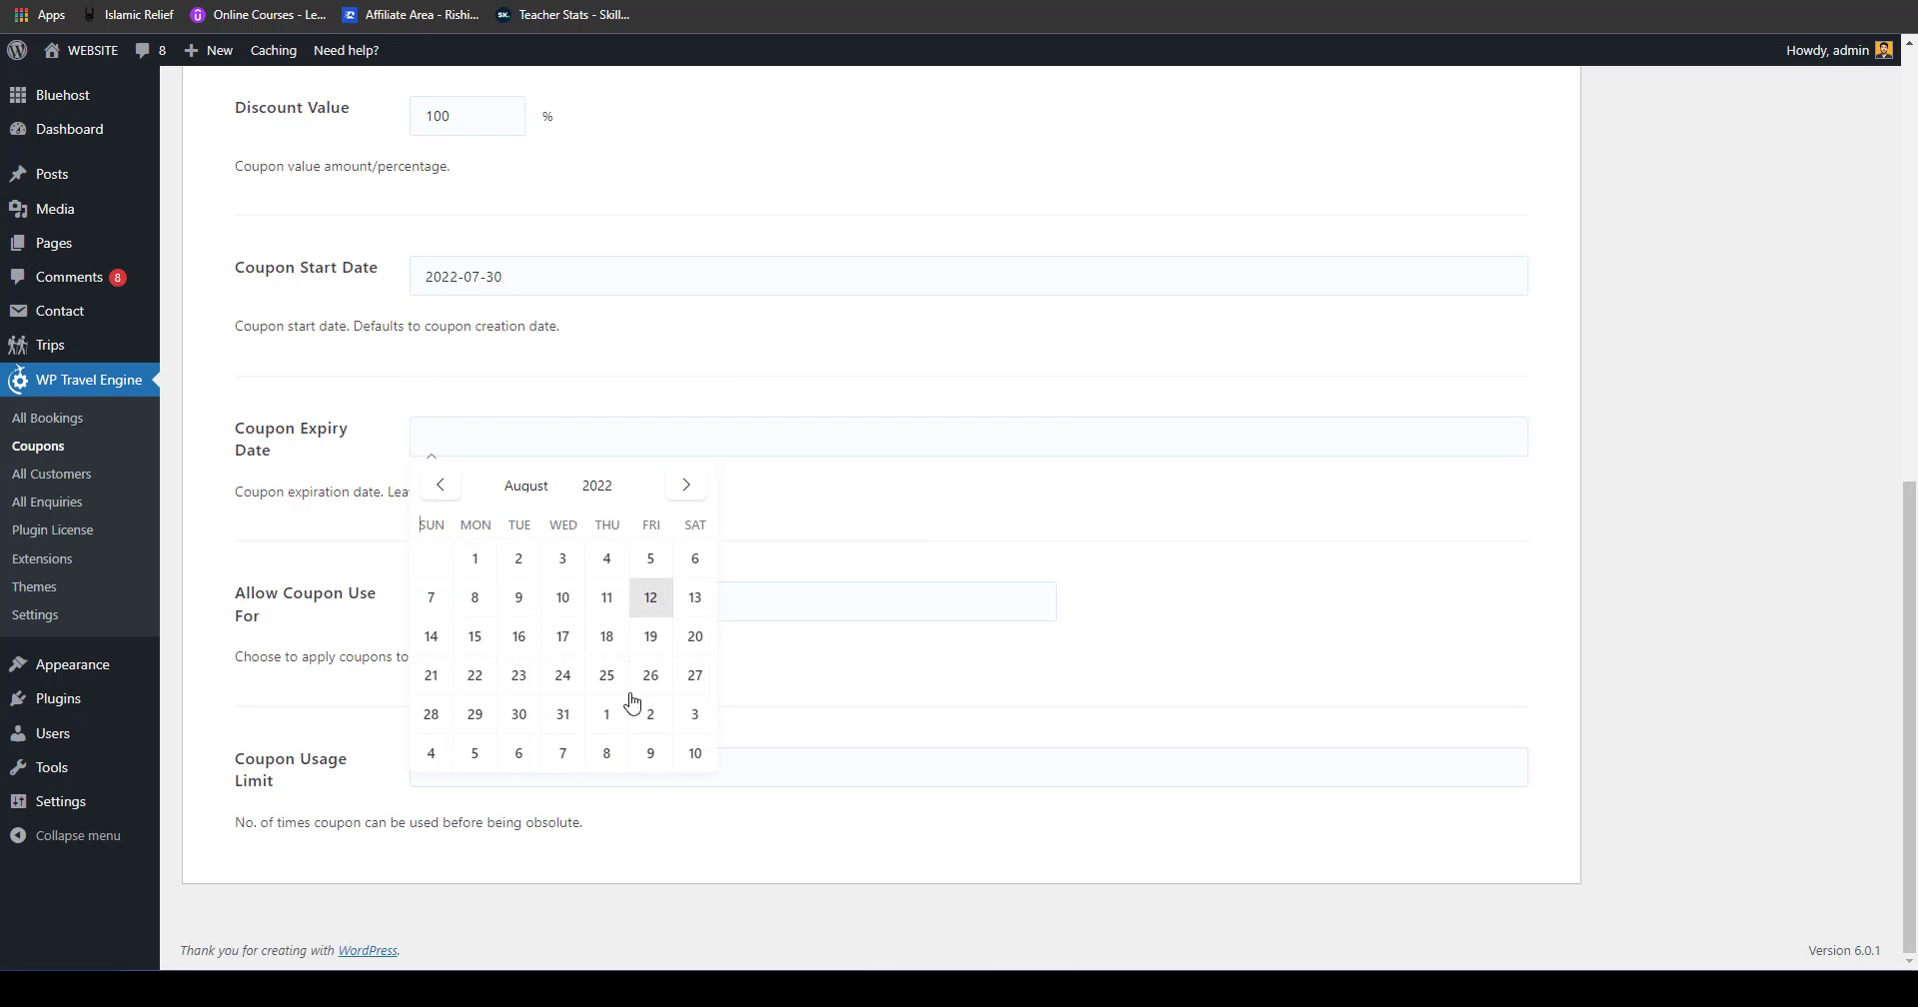
left_click(657, 760)
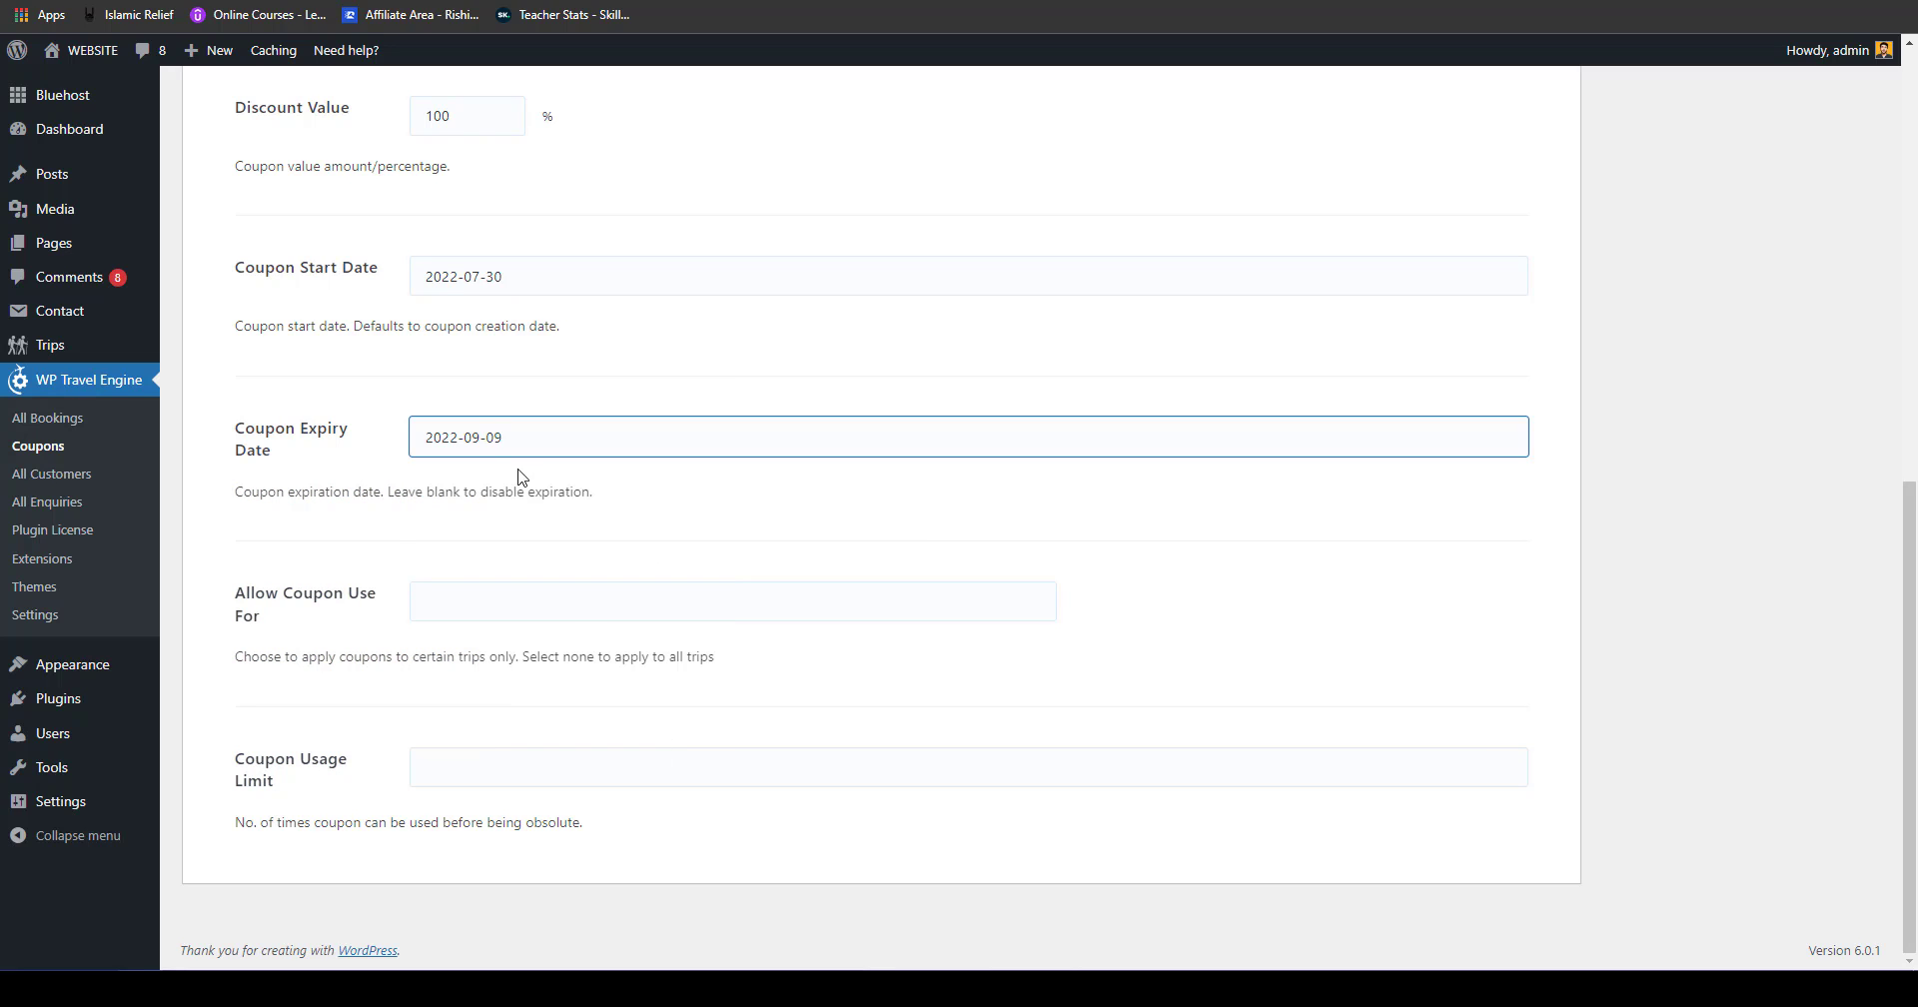
Step: Examine which trips the coupon could be restricted to, without selecting any
left_click(491, 611)
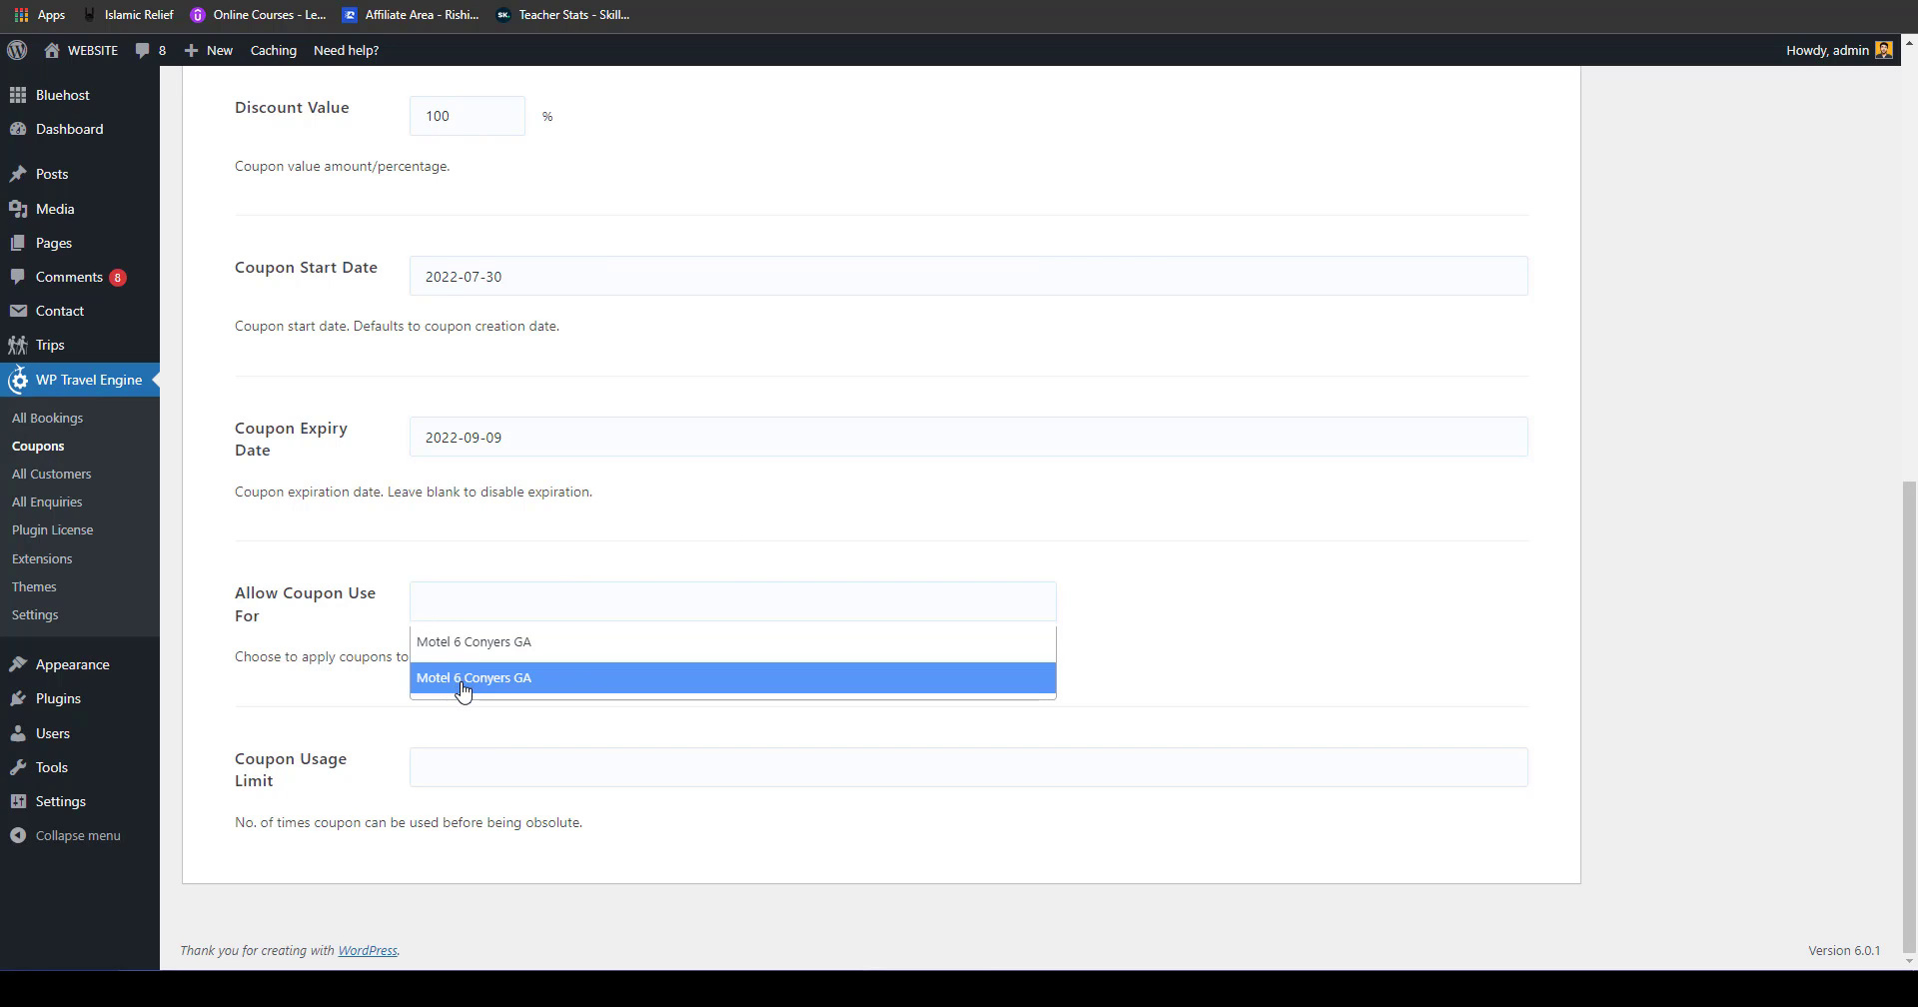
left_click(350, 637)
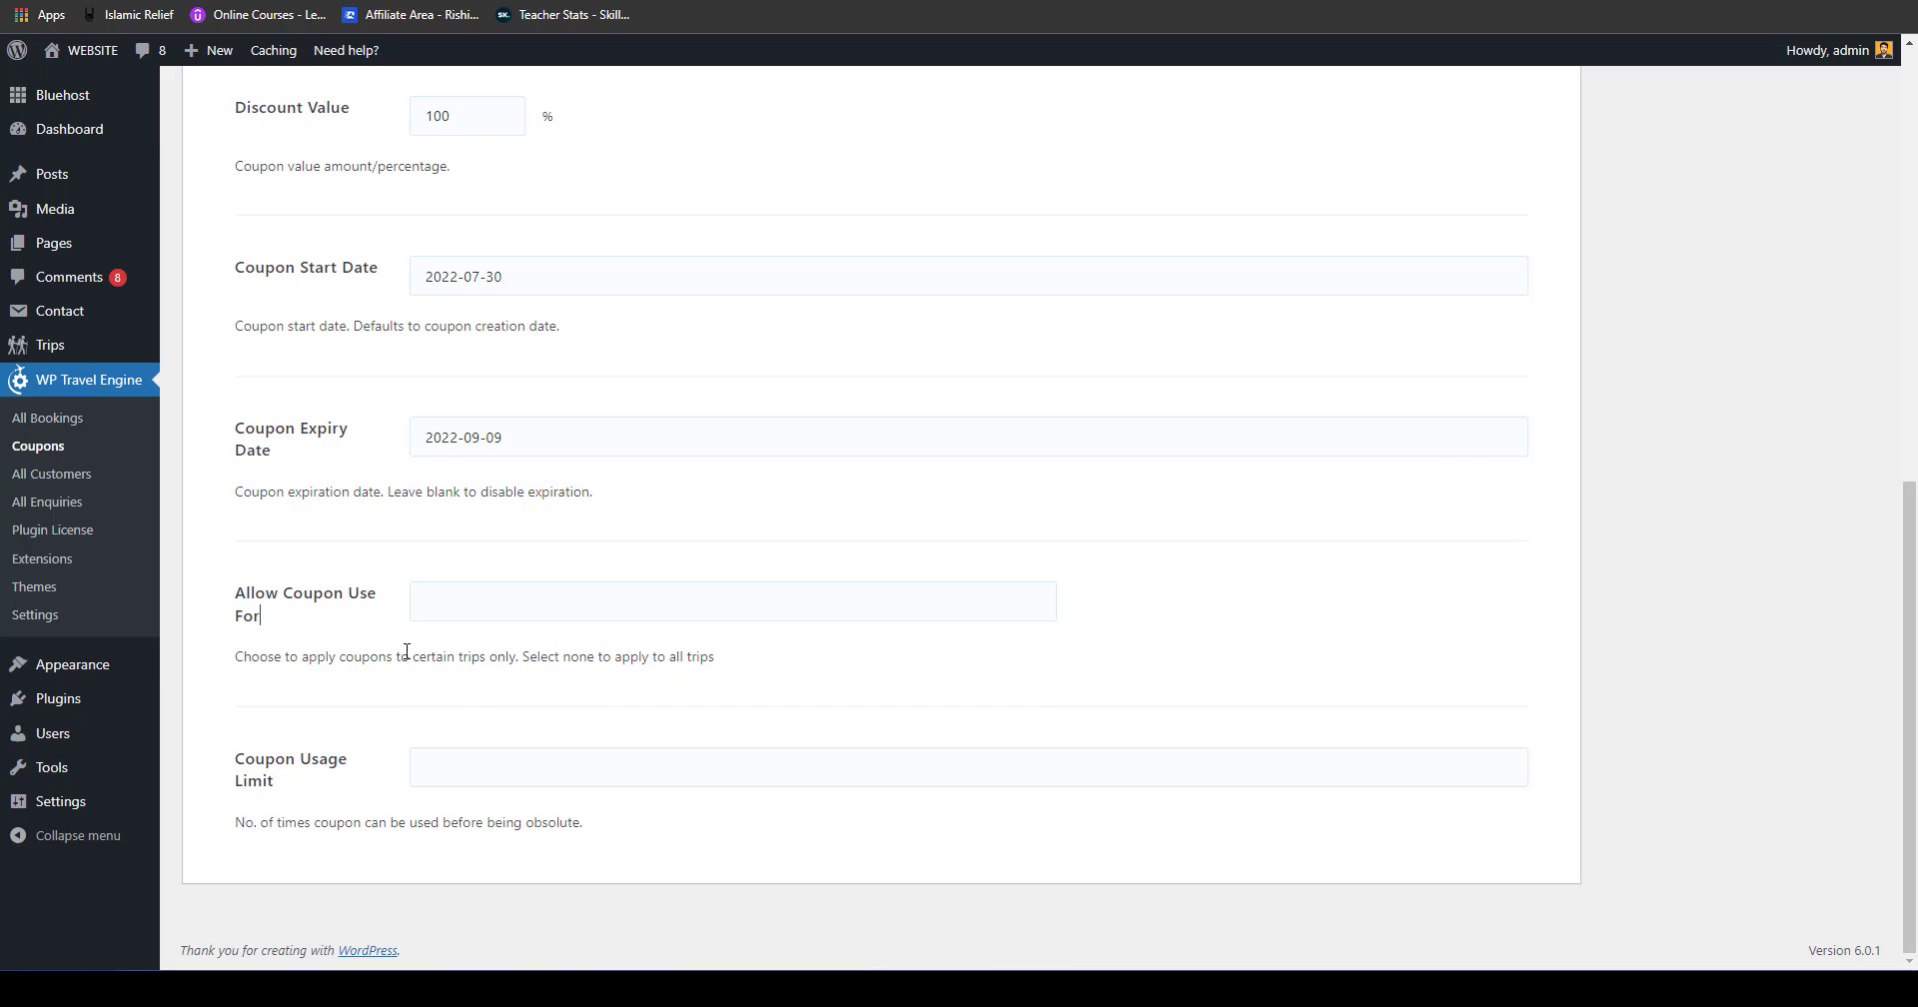
left_click(477, 612)
left_click(484, 600)
left_click(616, 593)
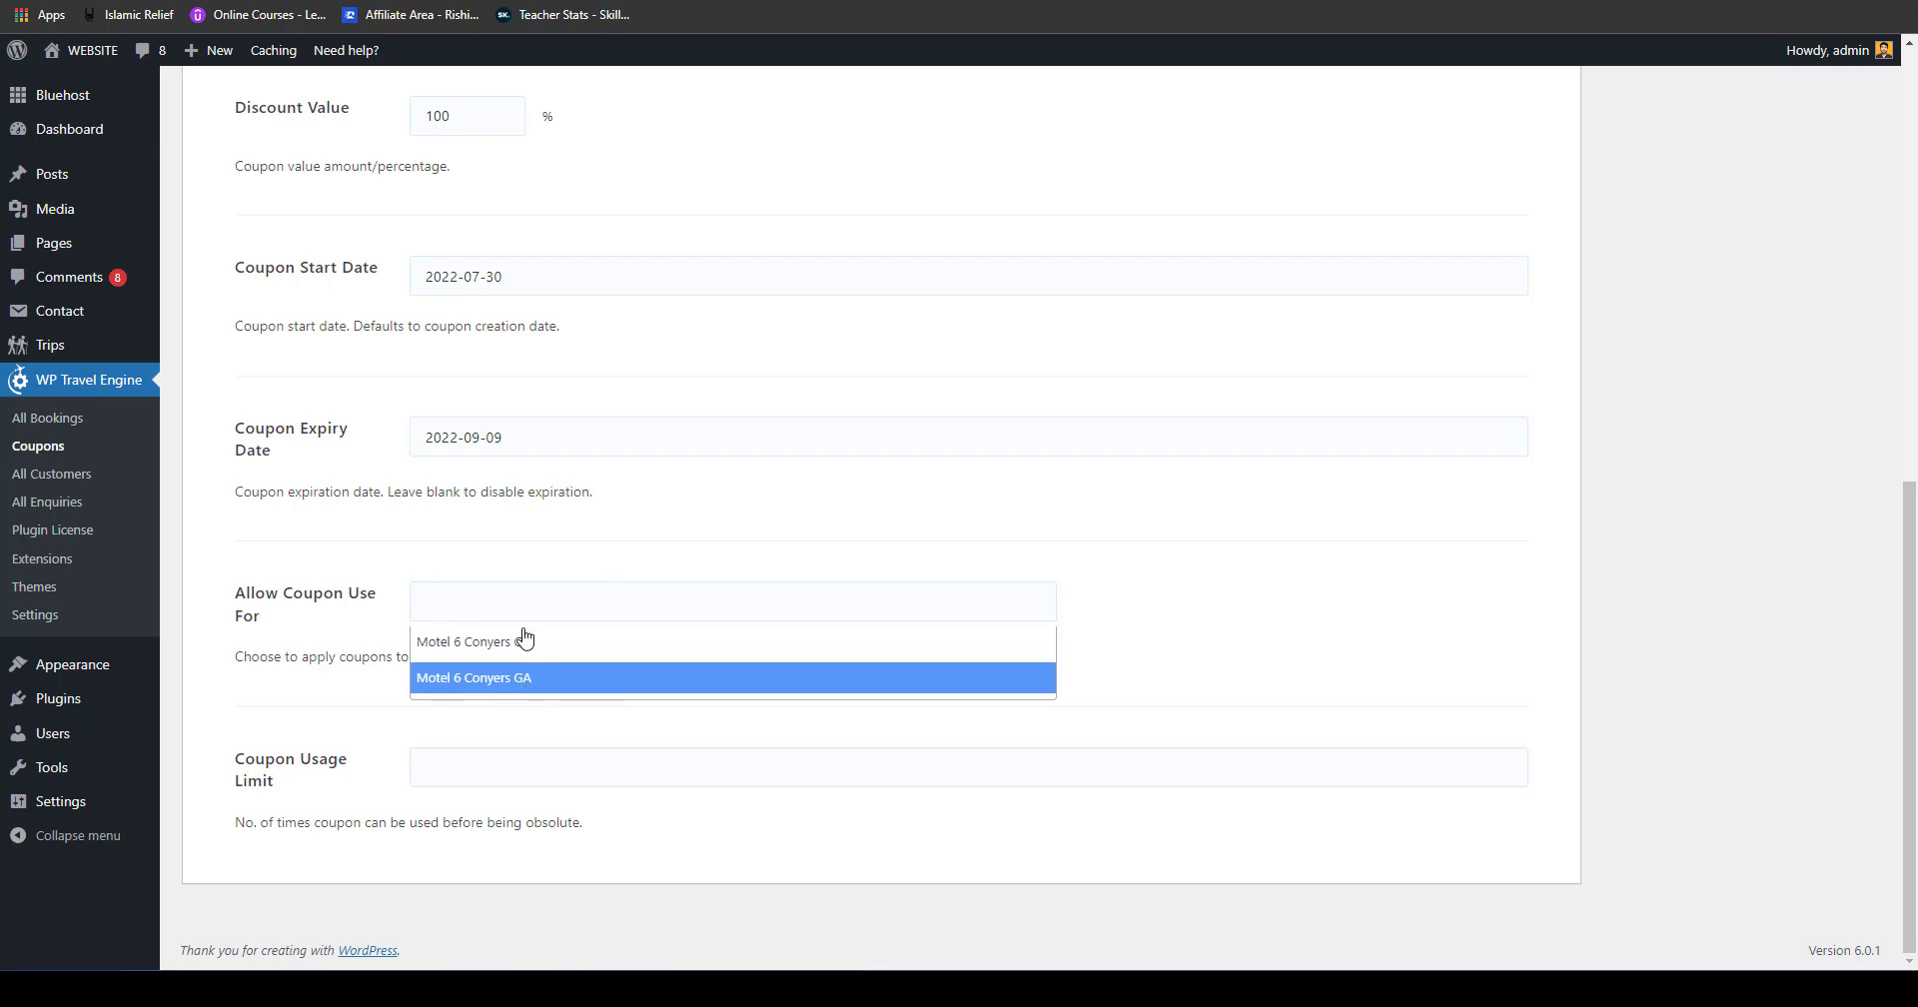
left_click(381, 602)
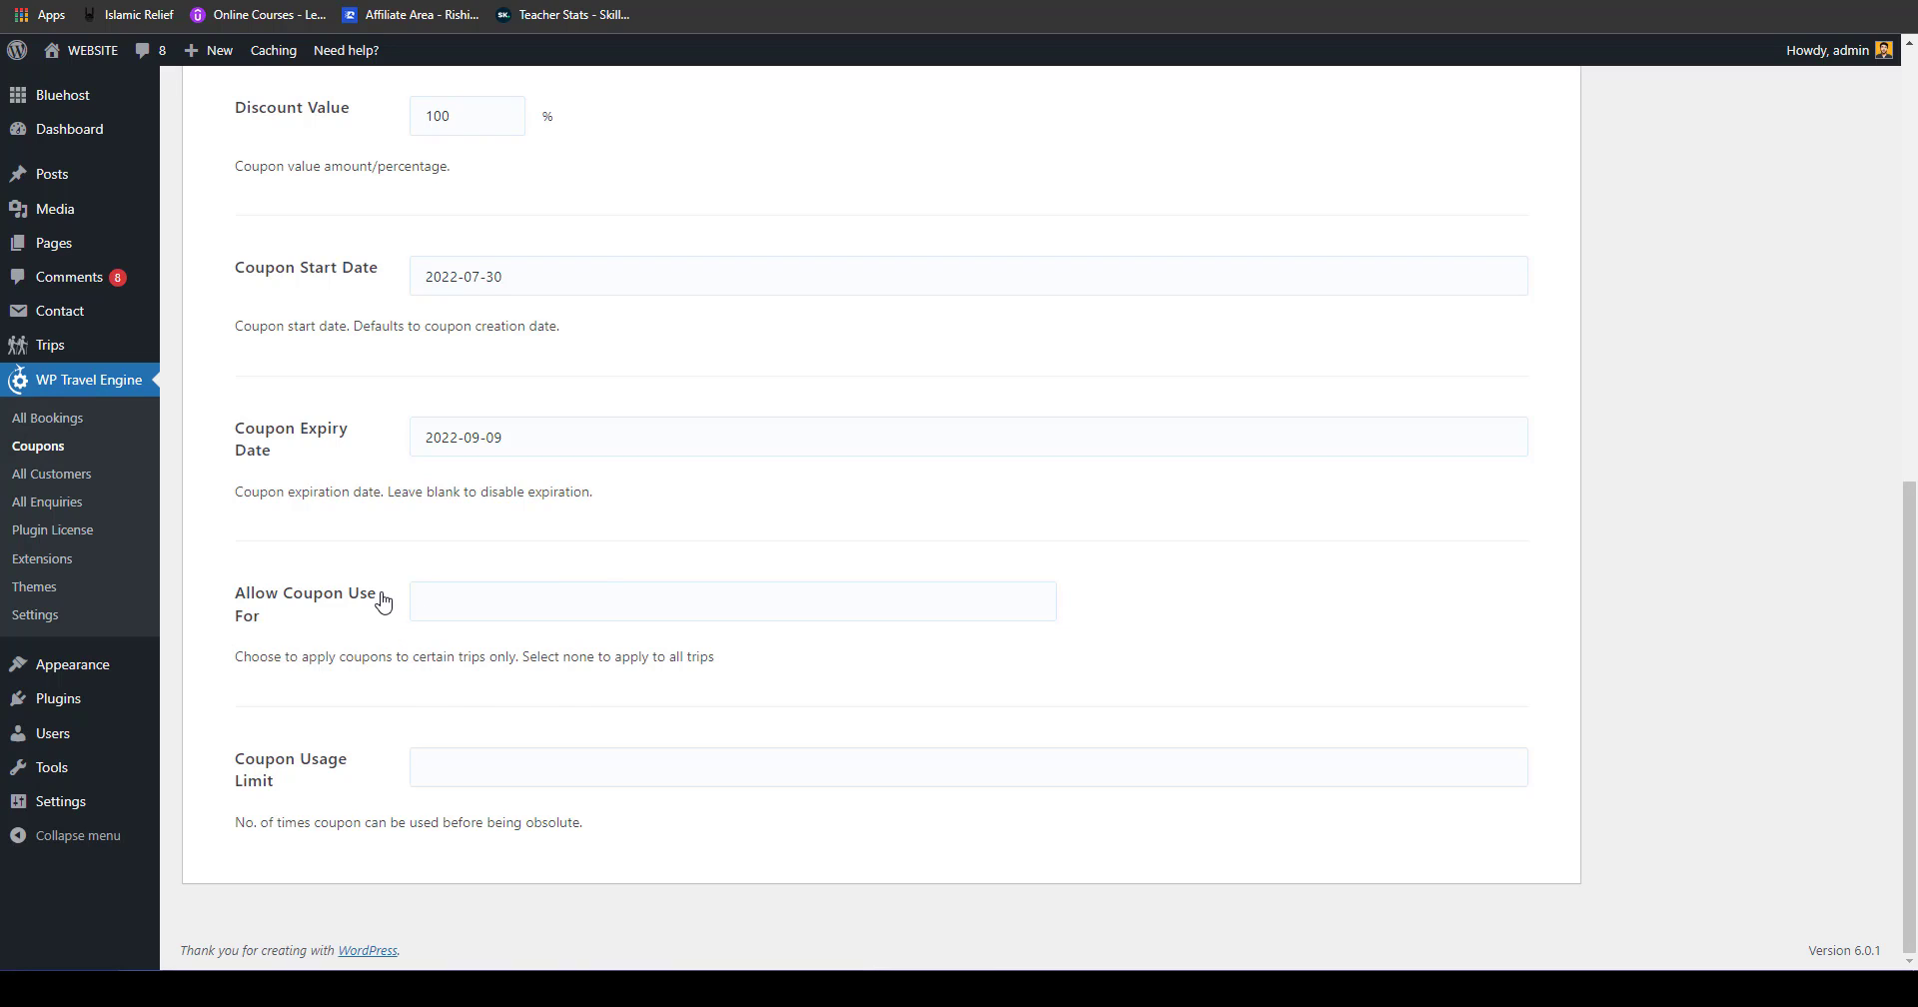
left_click(457, 591)
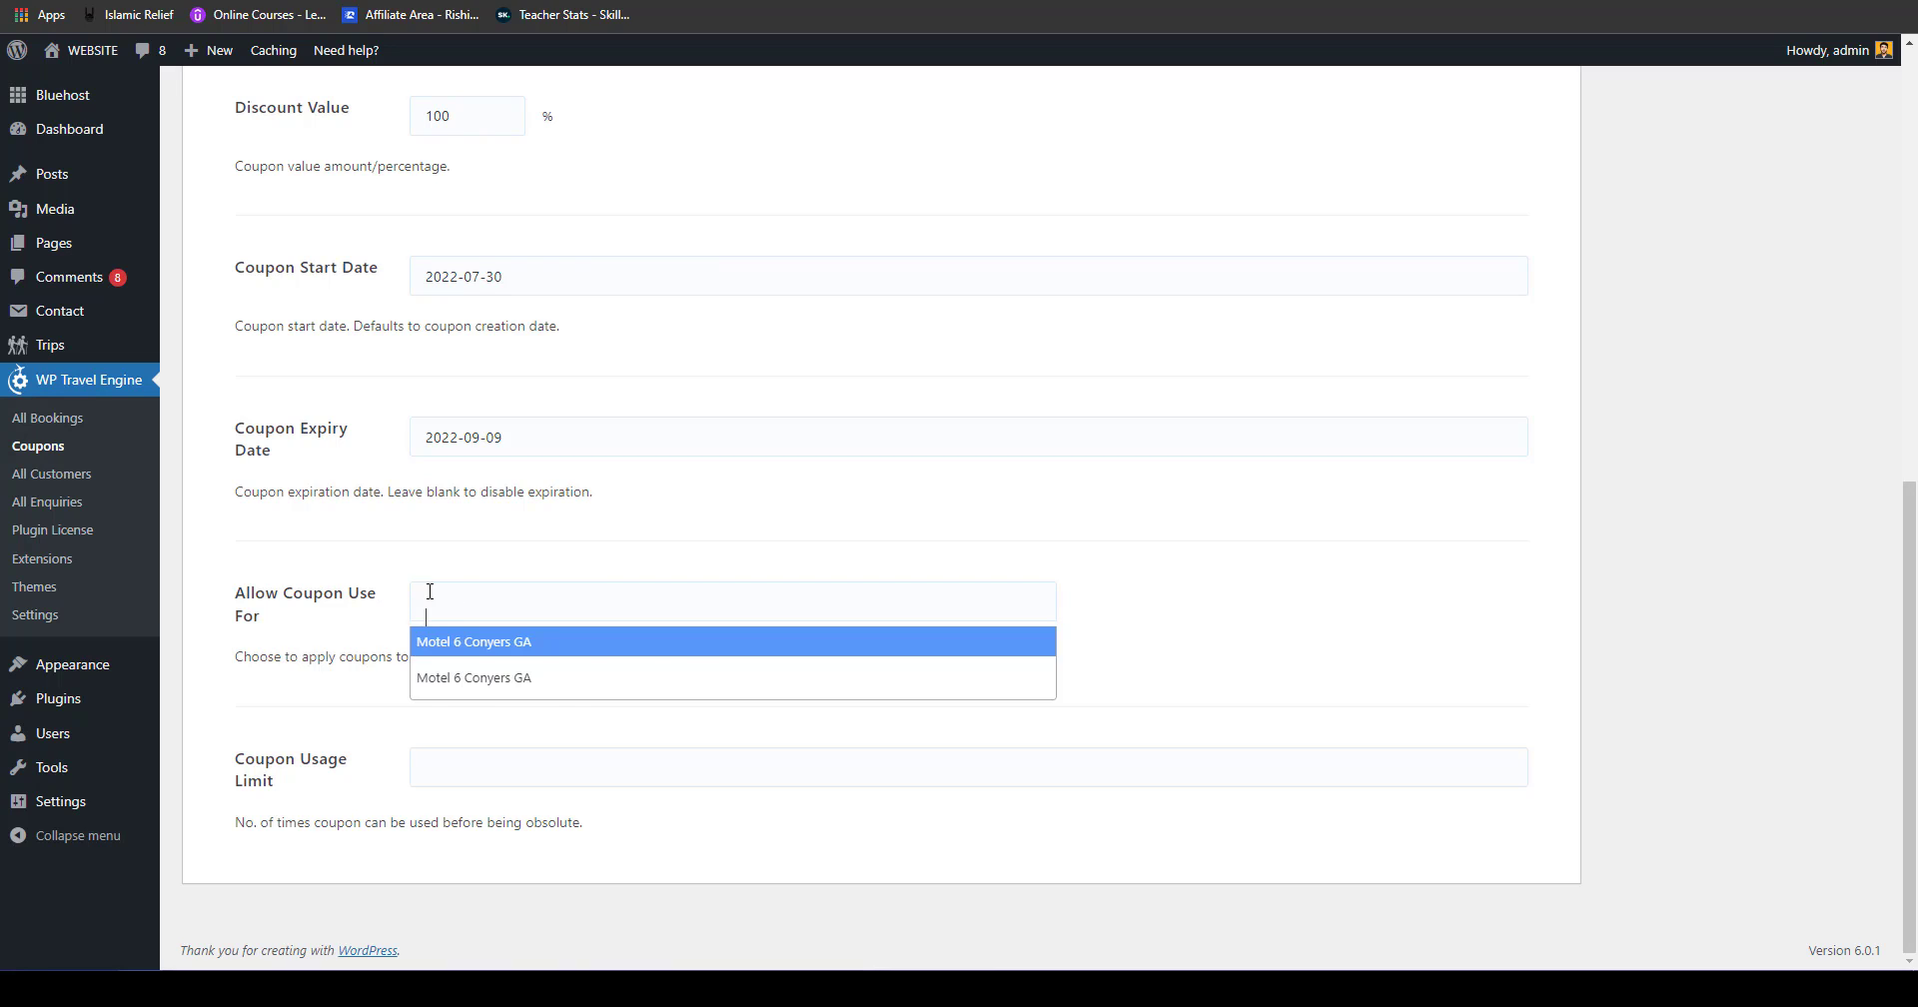
left_click(318, 619)
Step: Set the coupon usage limit to 10 and publish the coupon
left_click(464, 763)
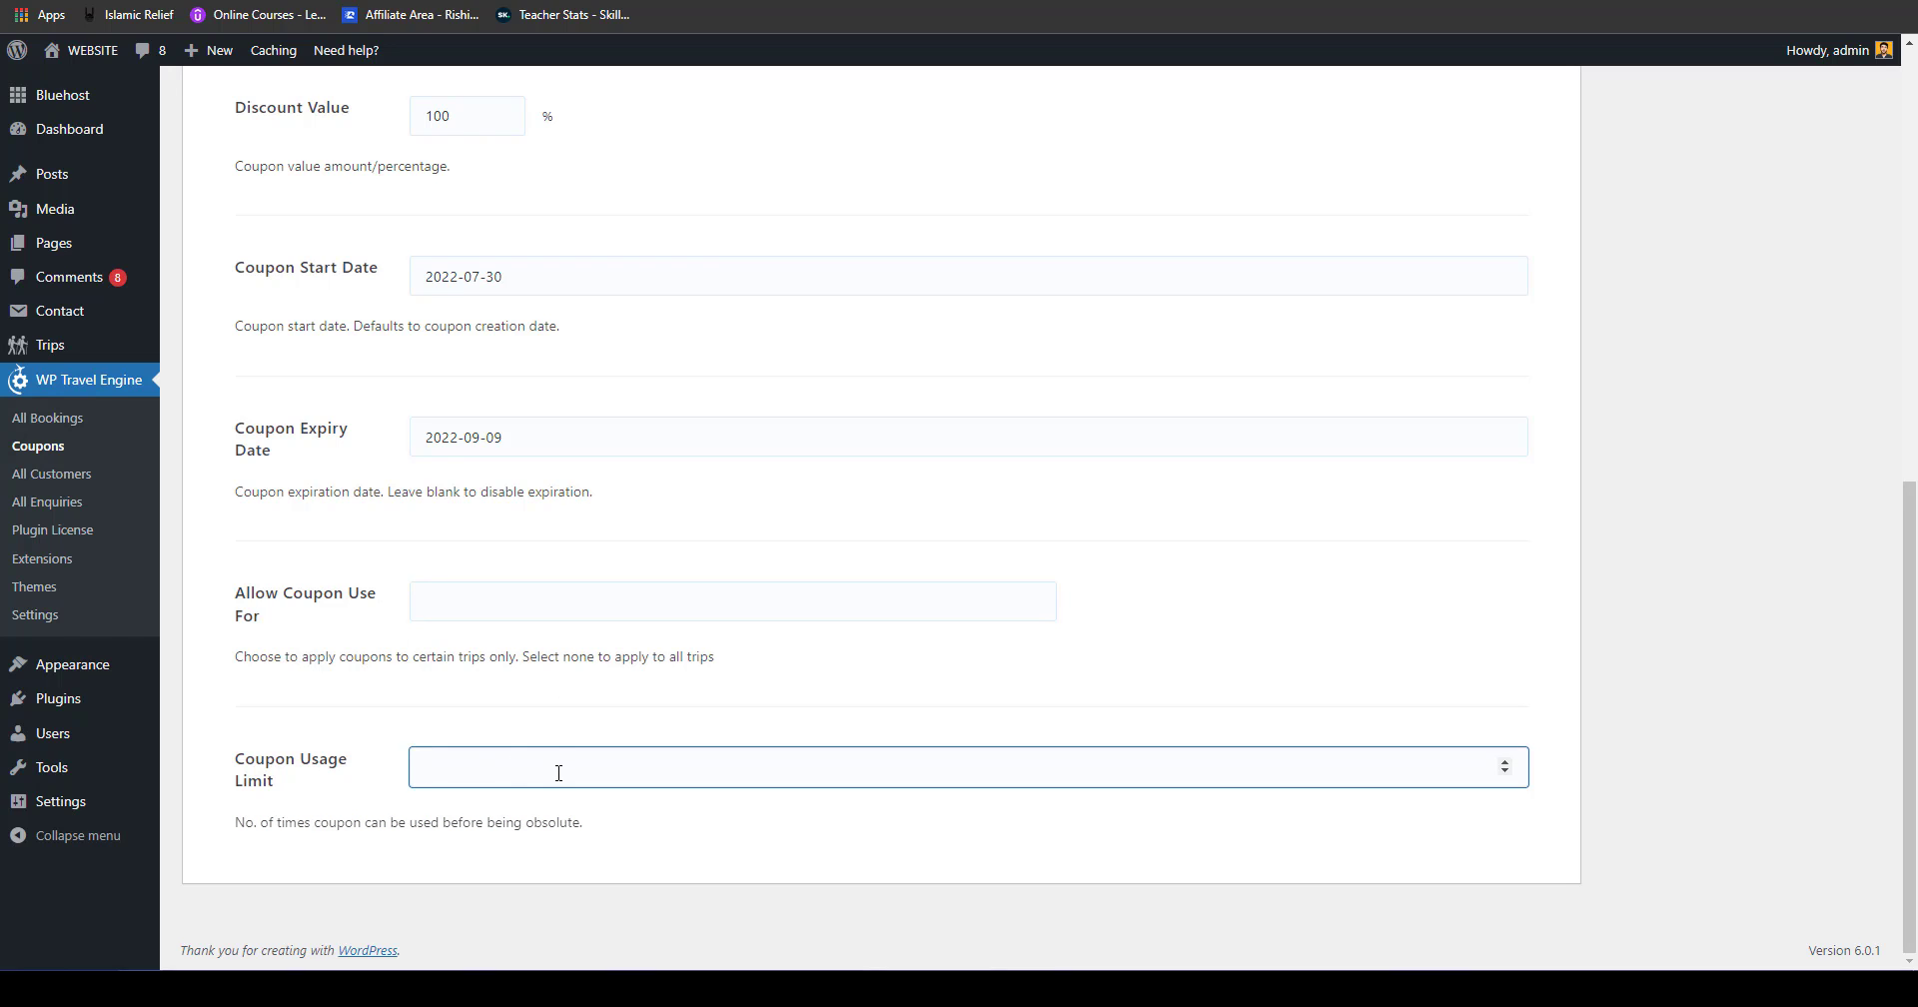
type("10")
left_click(759, 861)
scroll(1265, 840, "up", 9)
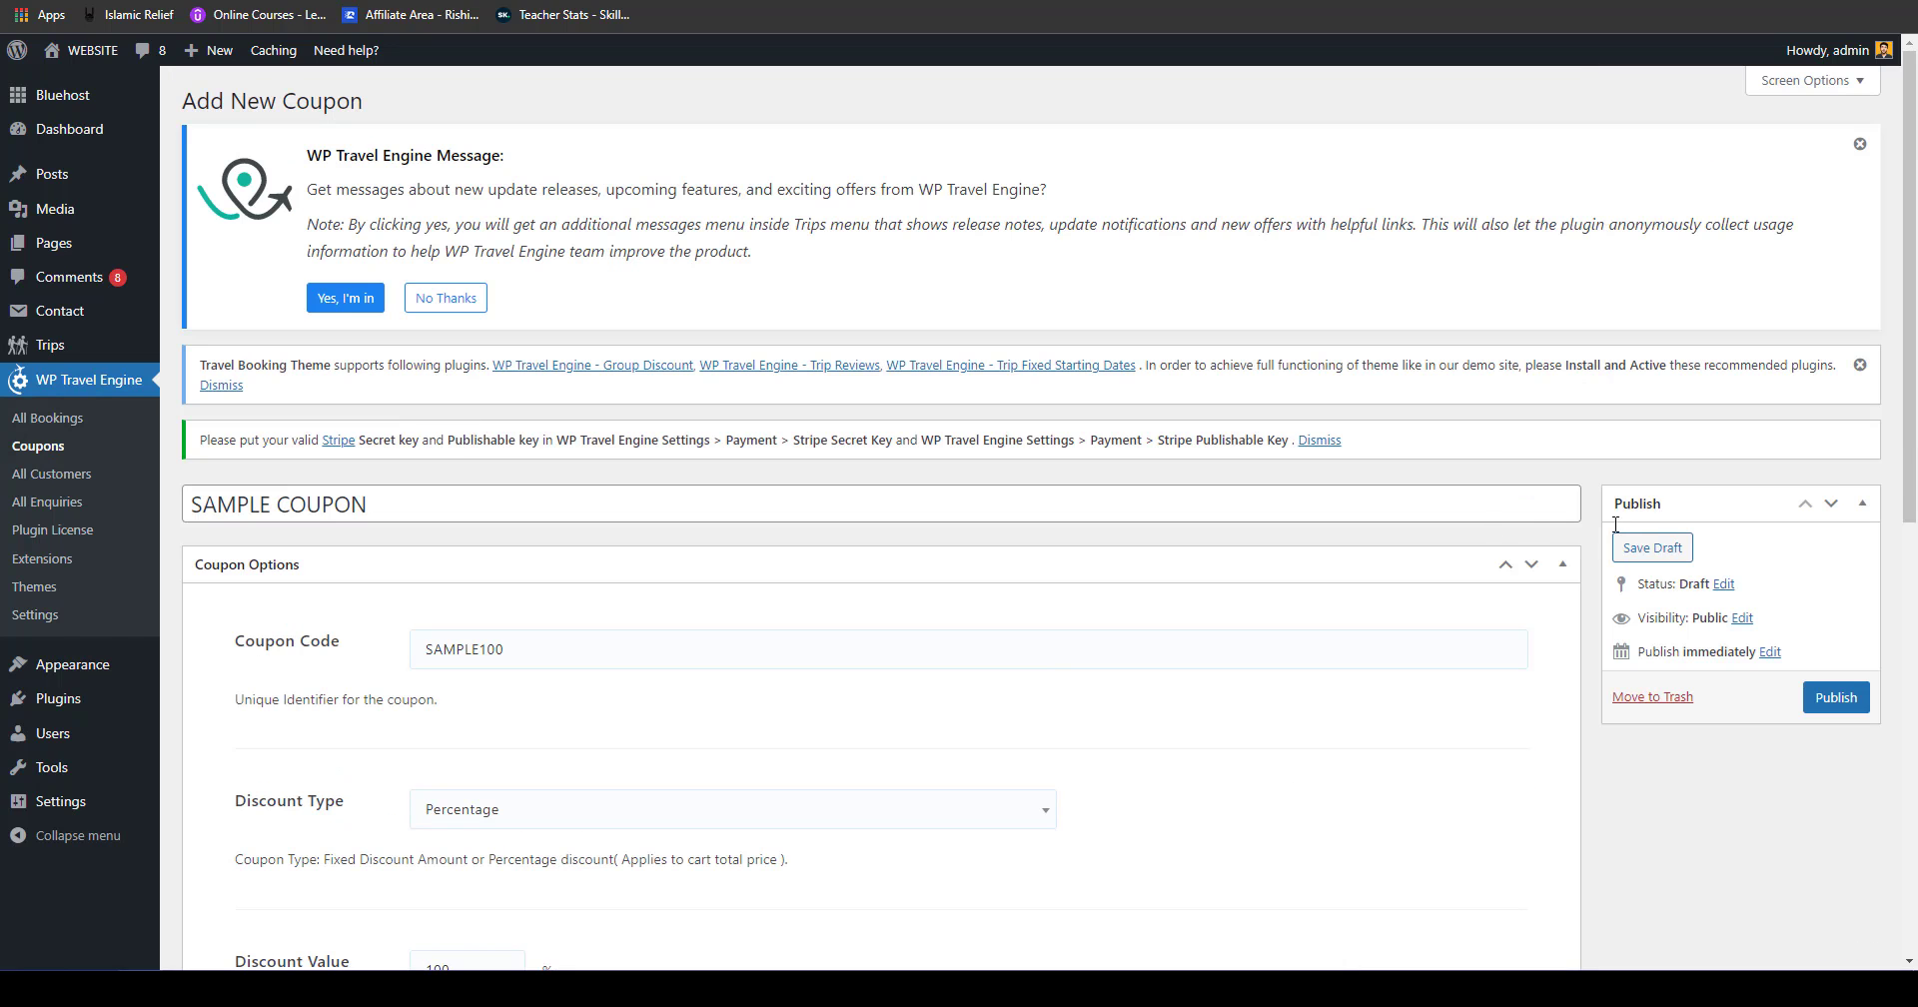
left_click(1834, 702)
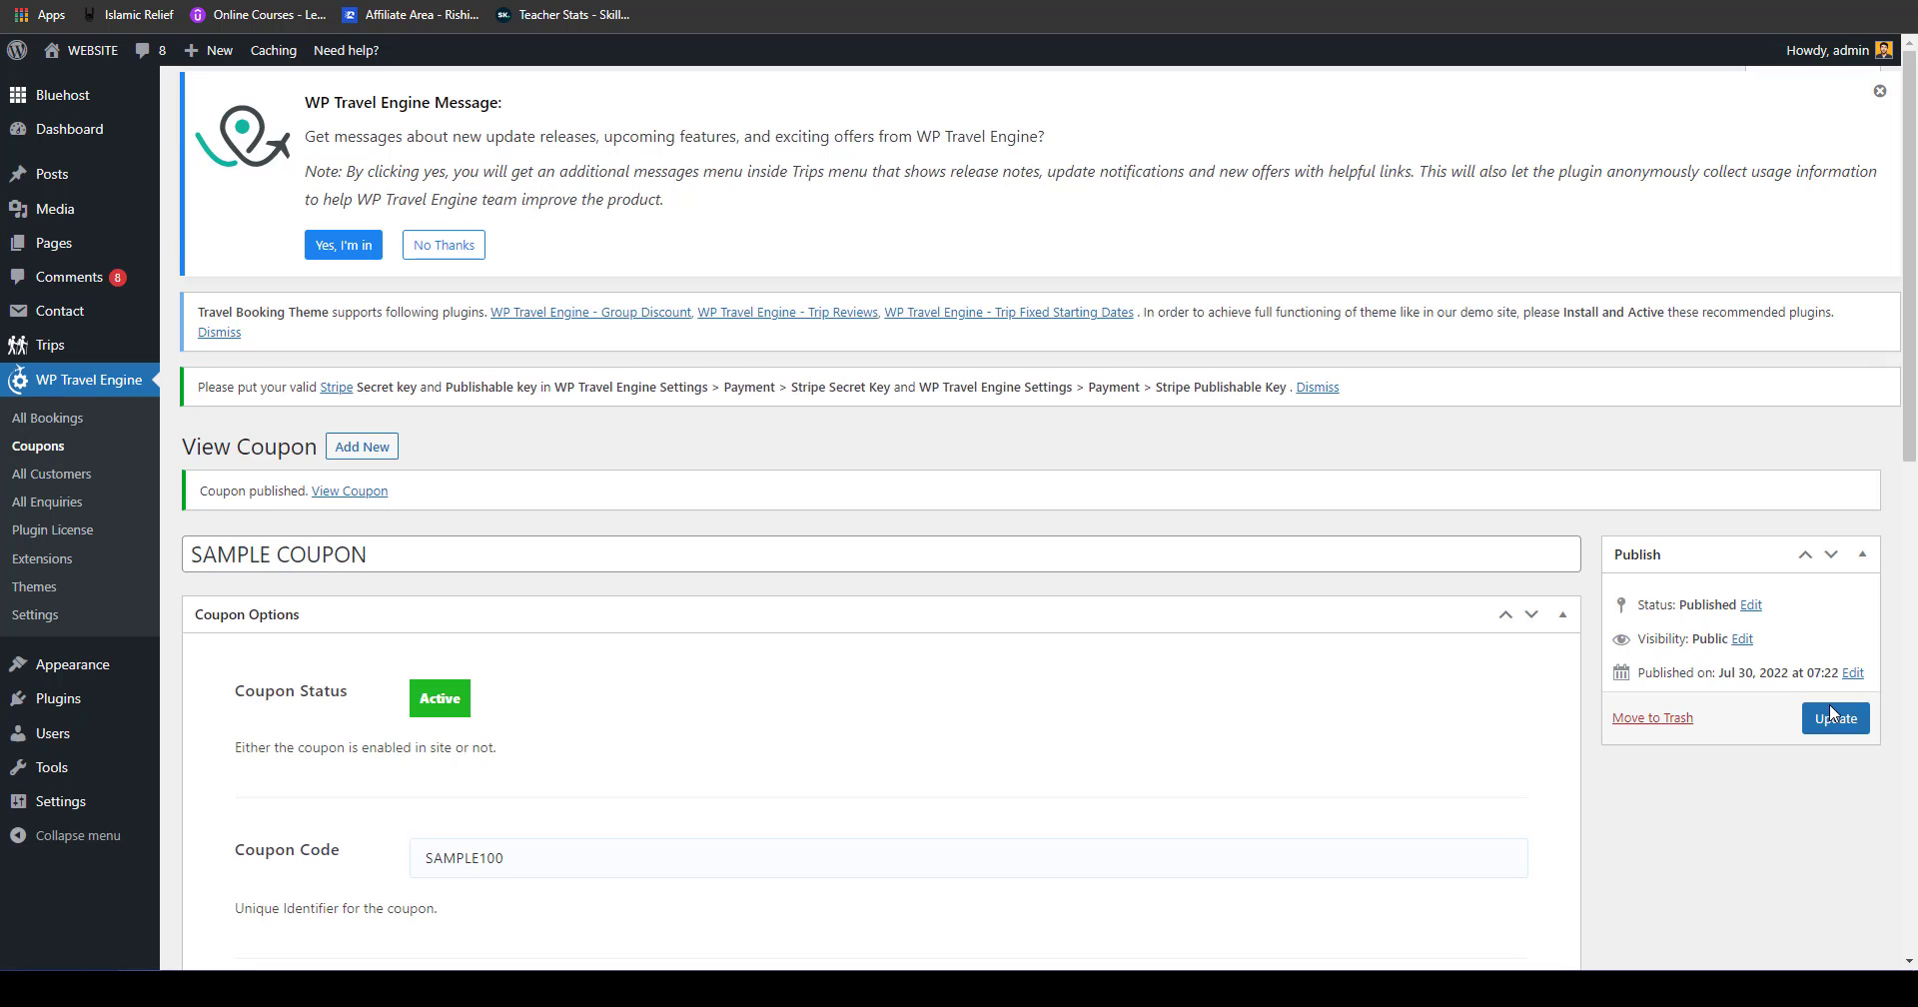
scroll(685, 578, "down", 8)
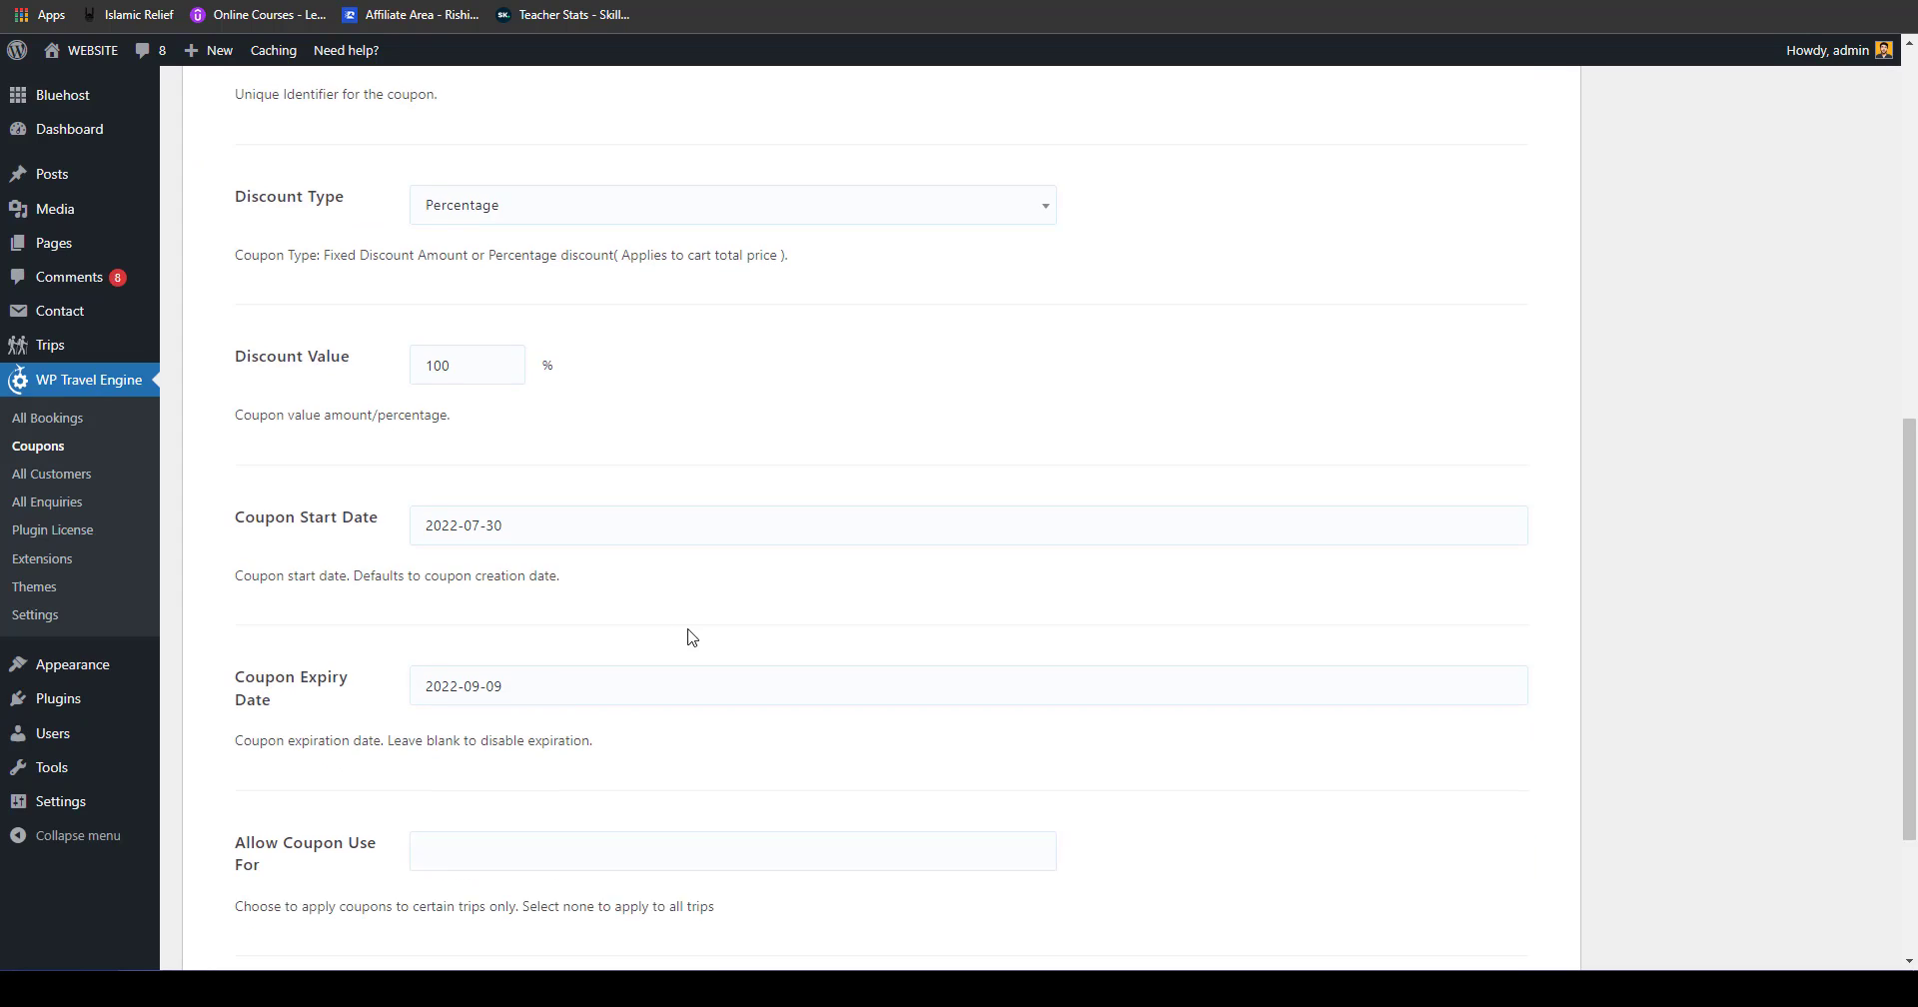
scroll(719, 624, "down", 3)
scroll(729, 590, "up", 15)
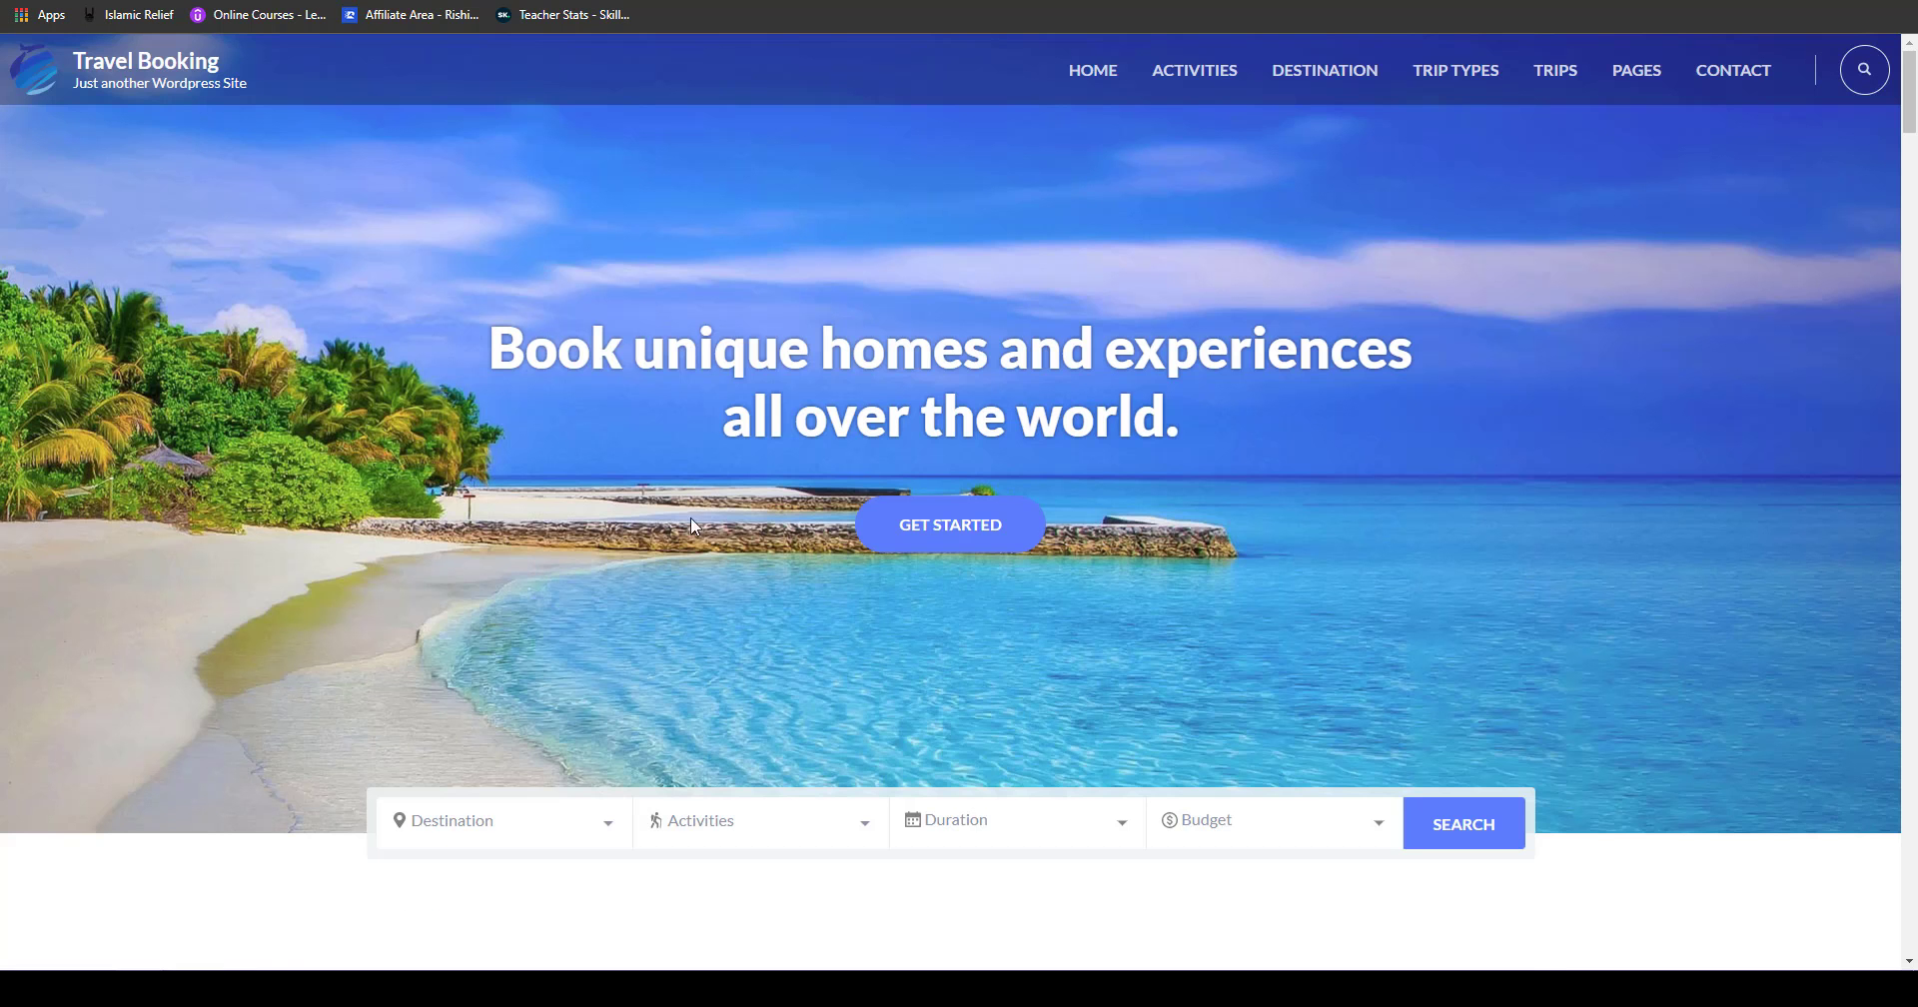
Step: Look through the demo travel site's Trip Listing and the featured trips on its home page
left_click(1571, 73)
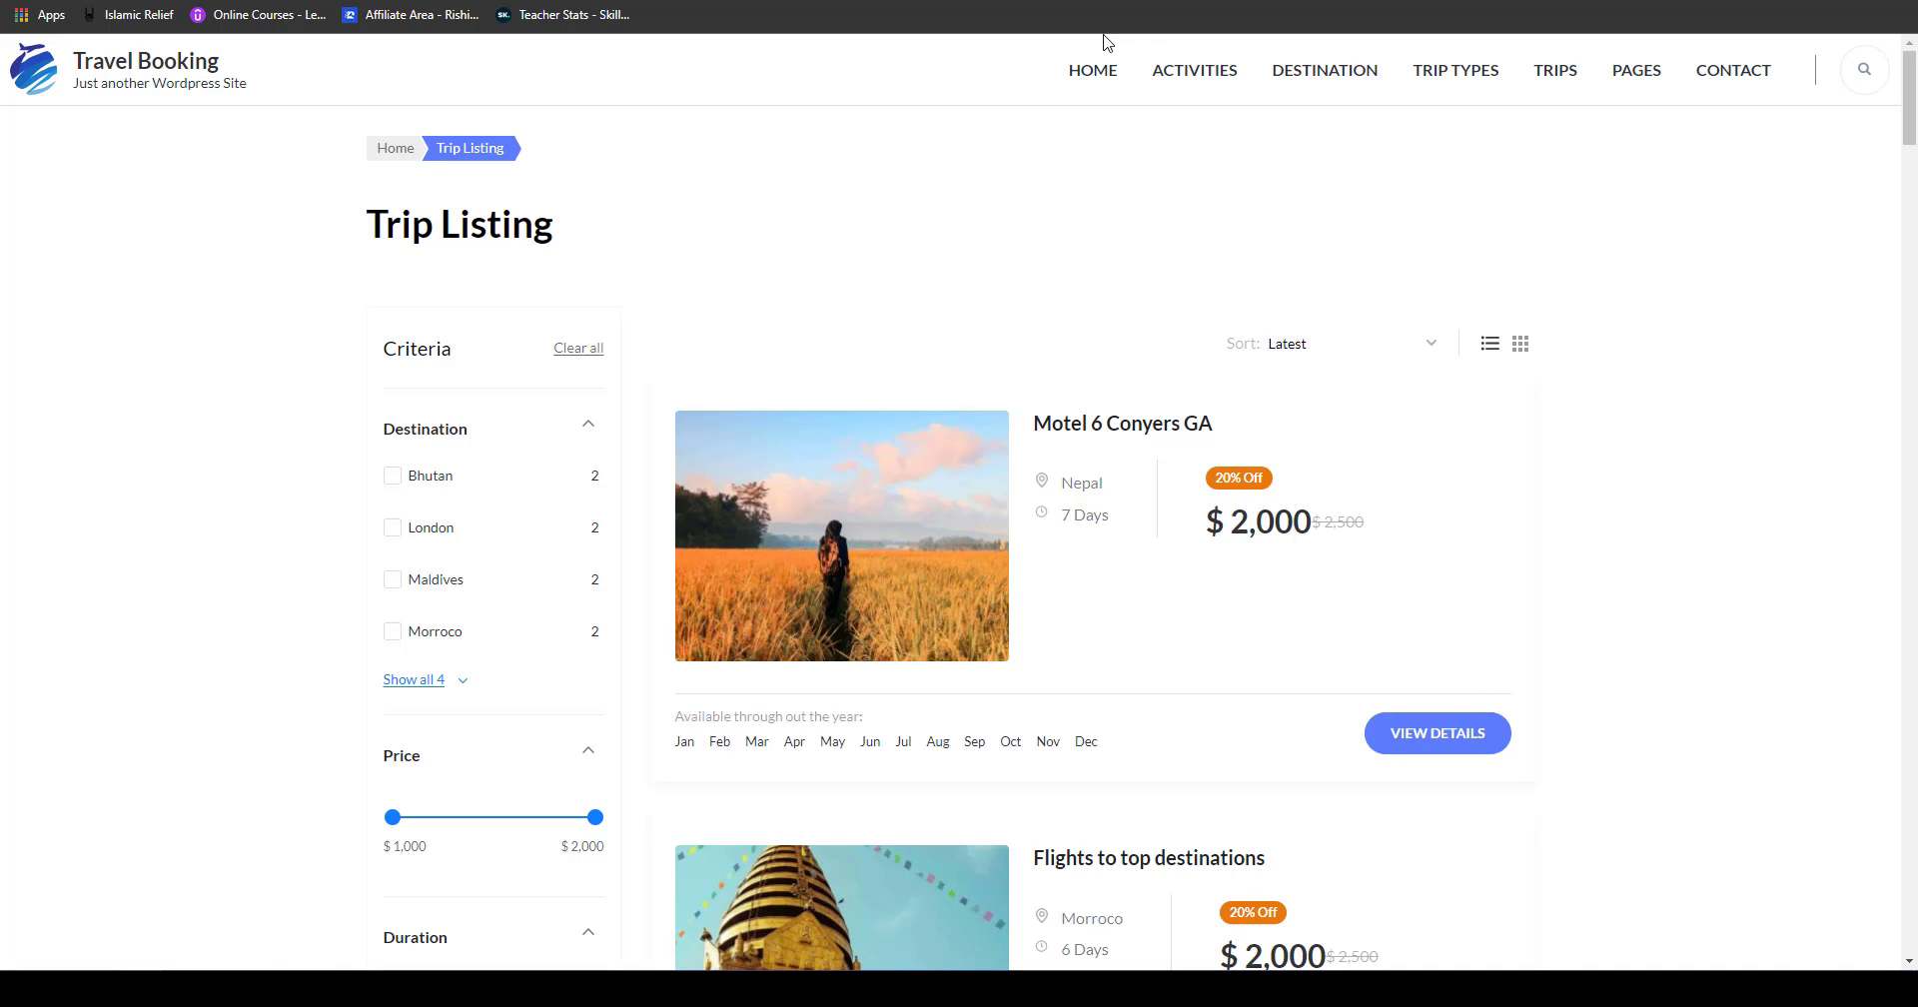
left_click(1094, 72)
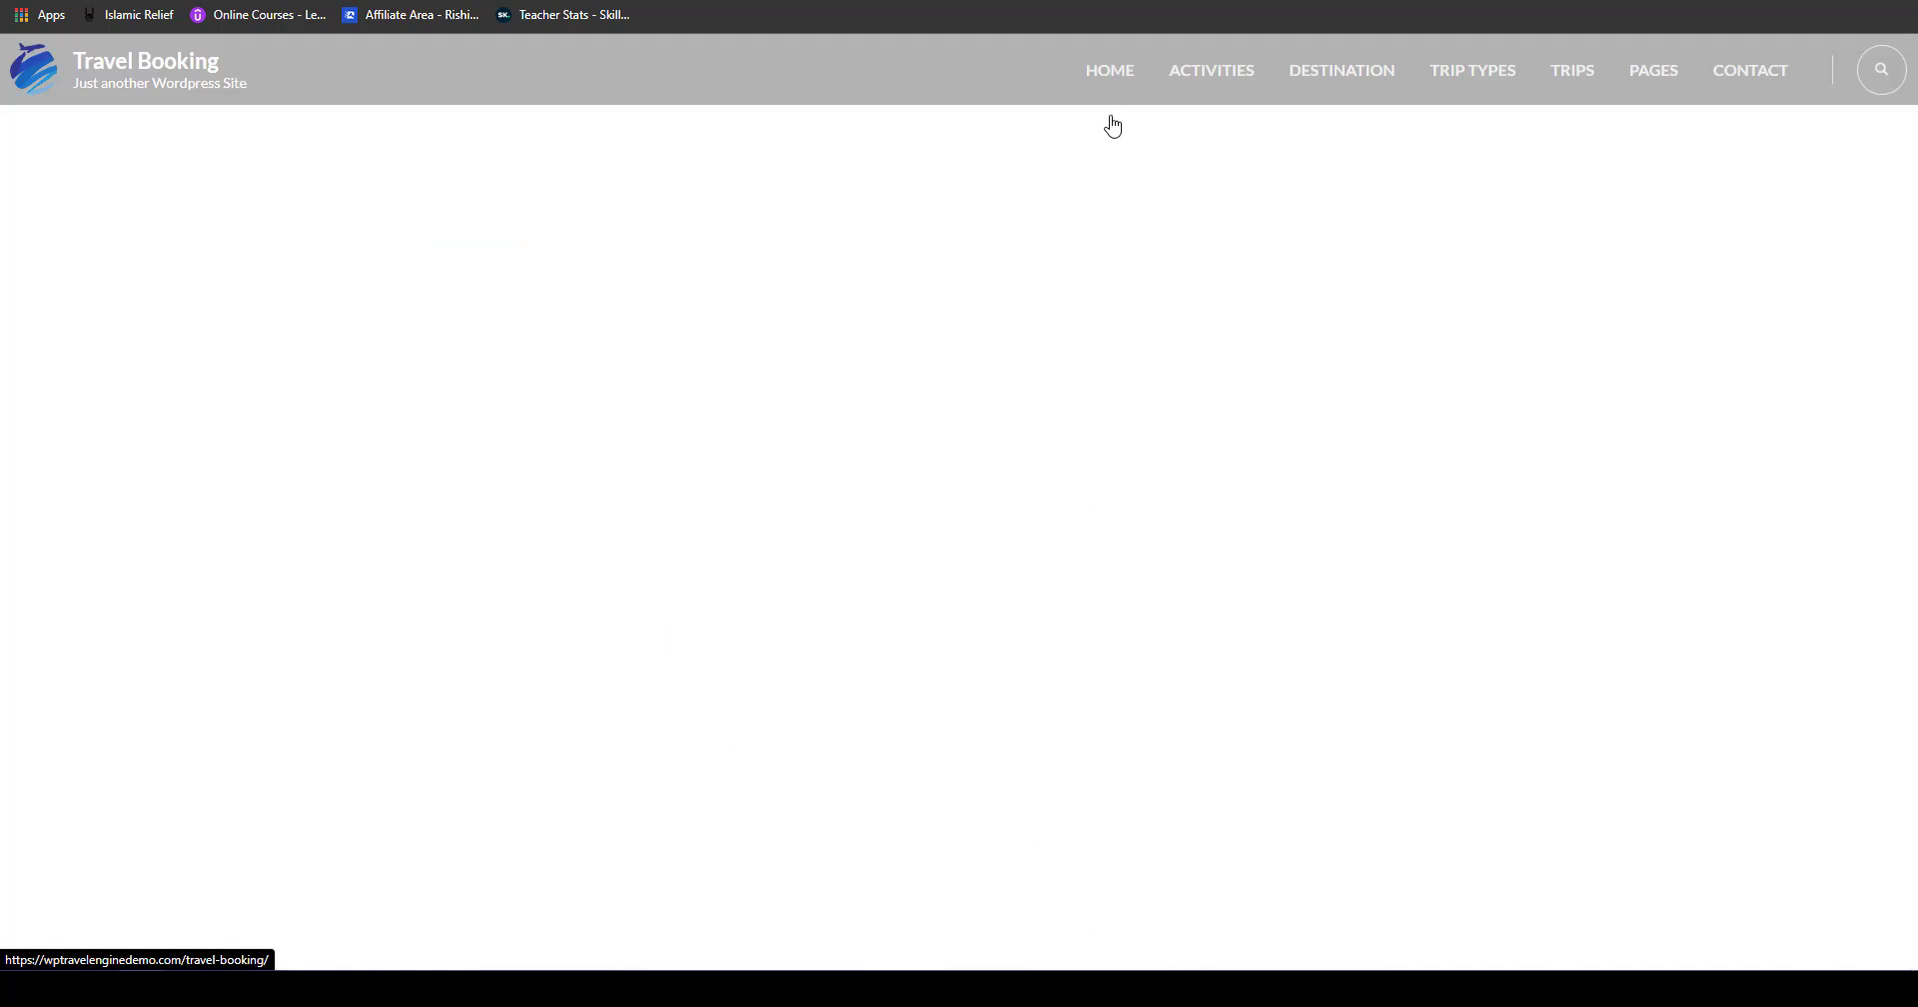
scroll(1015, 497, "down", 10)
scroll(956, 583, "down", 20)
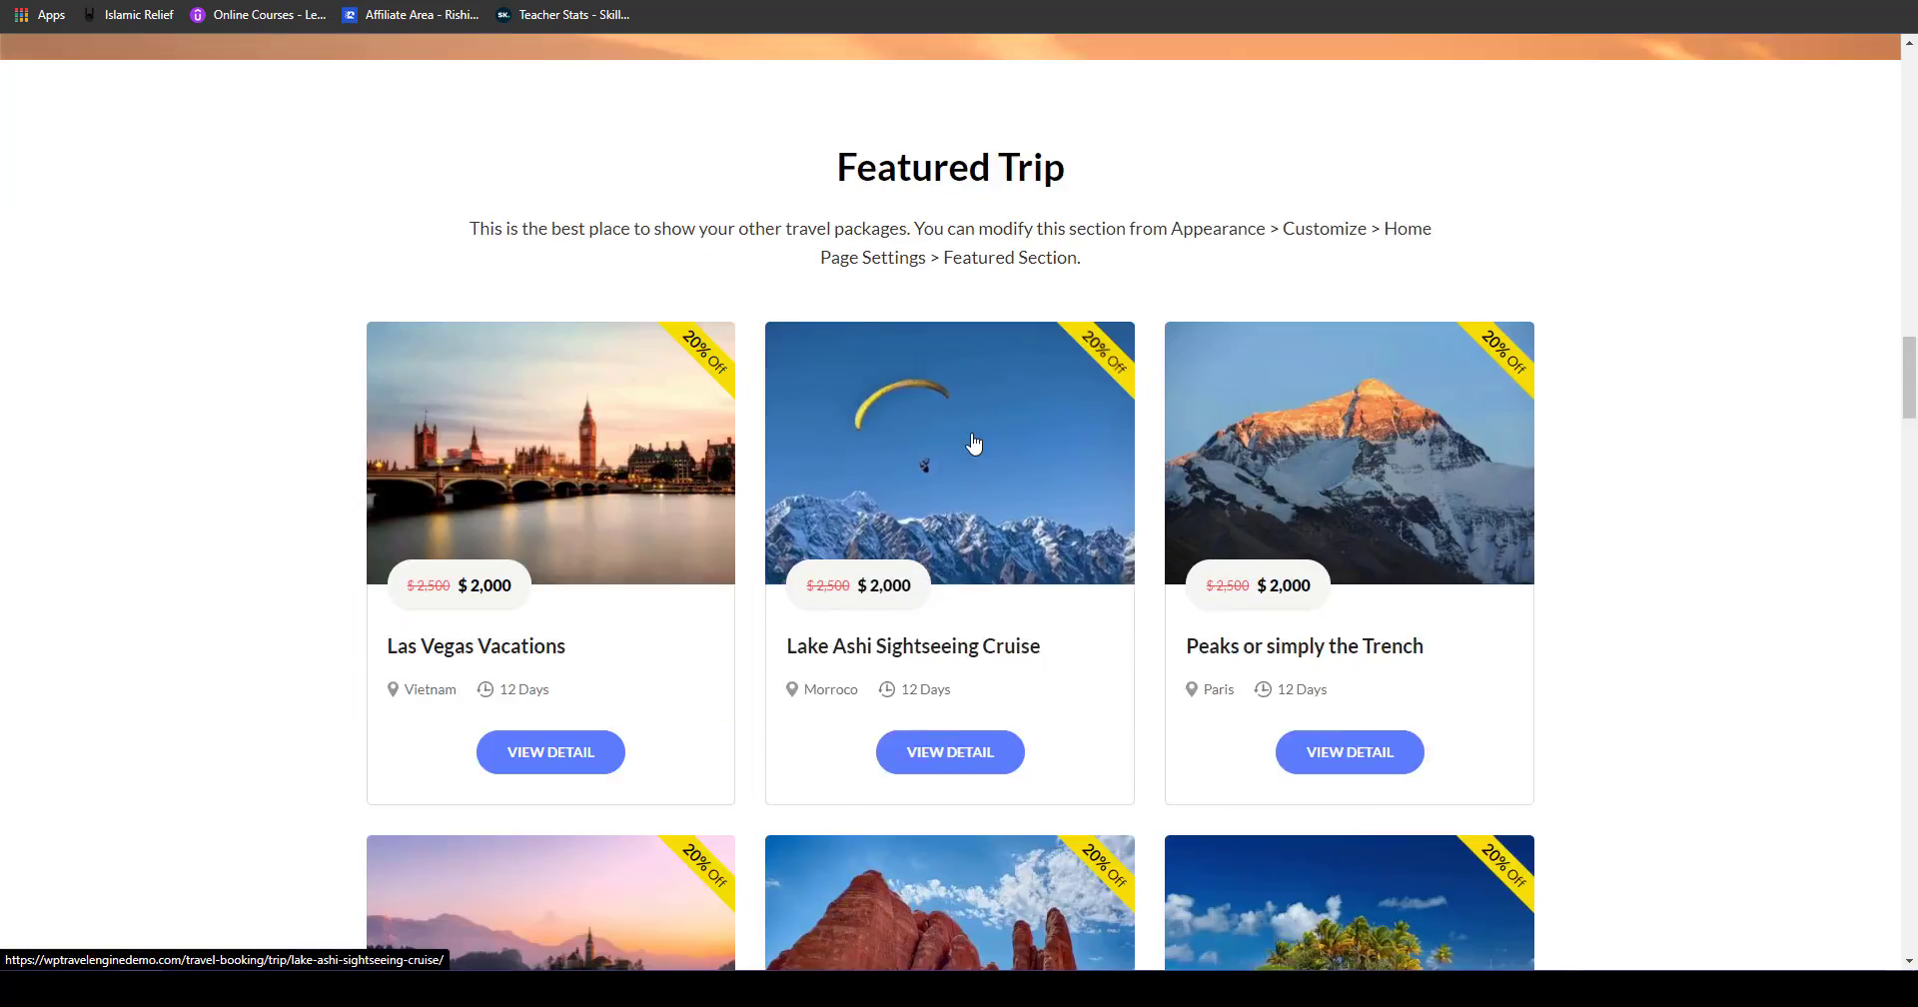
scroll(998, 222, "up", 8)
scroll(1020, 358, "down", 15)
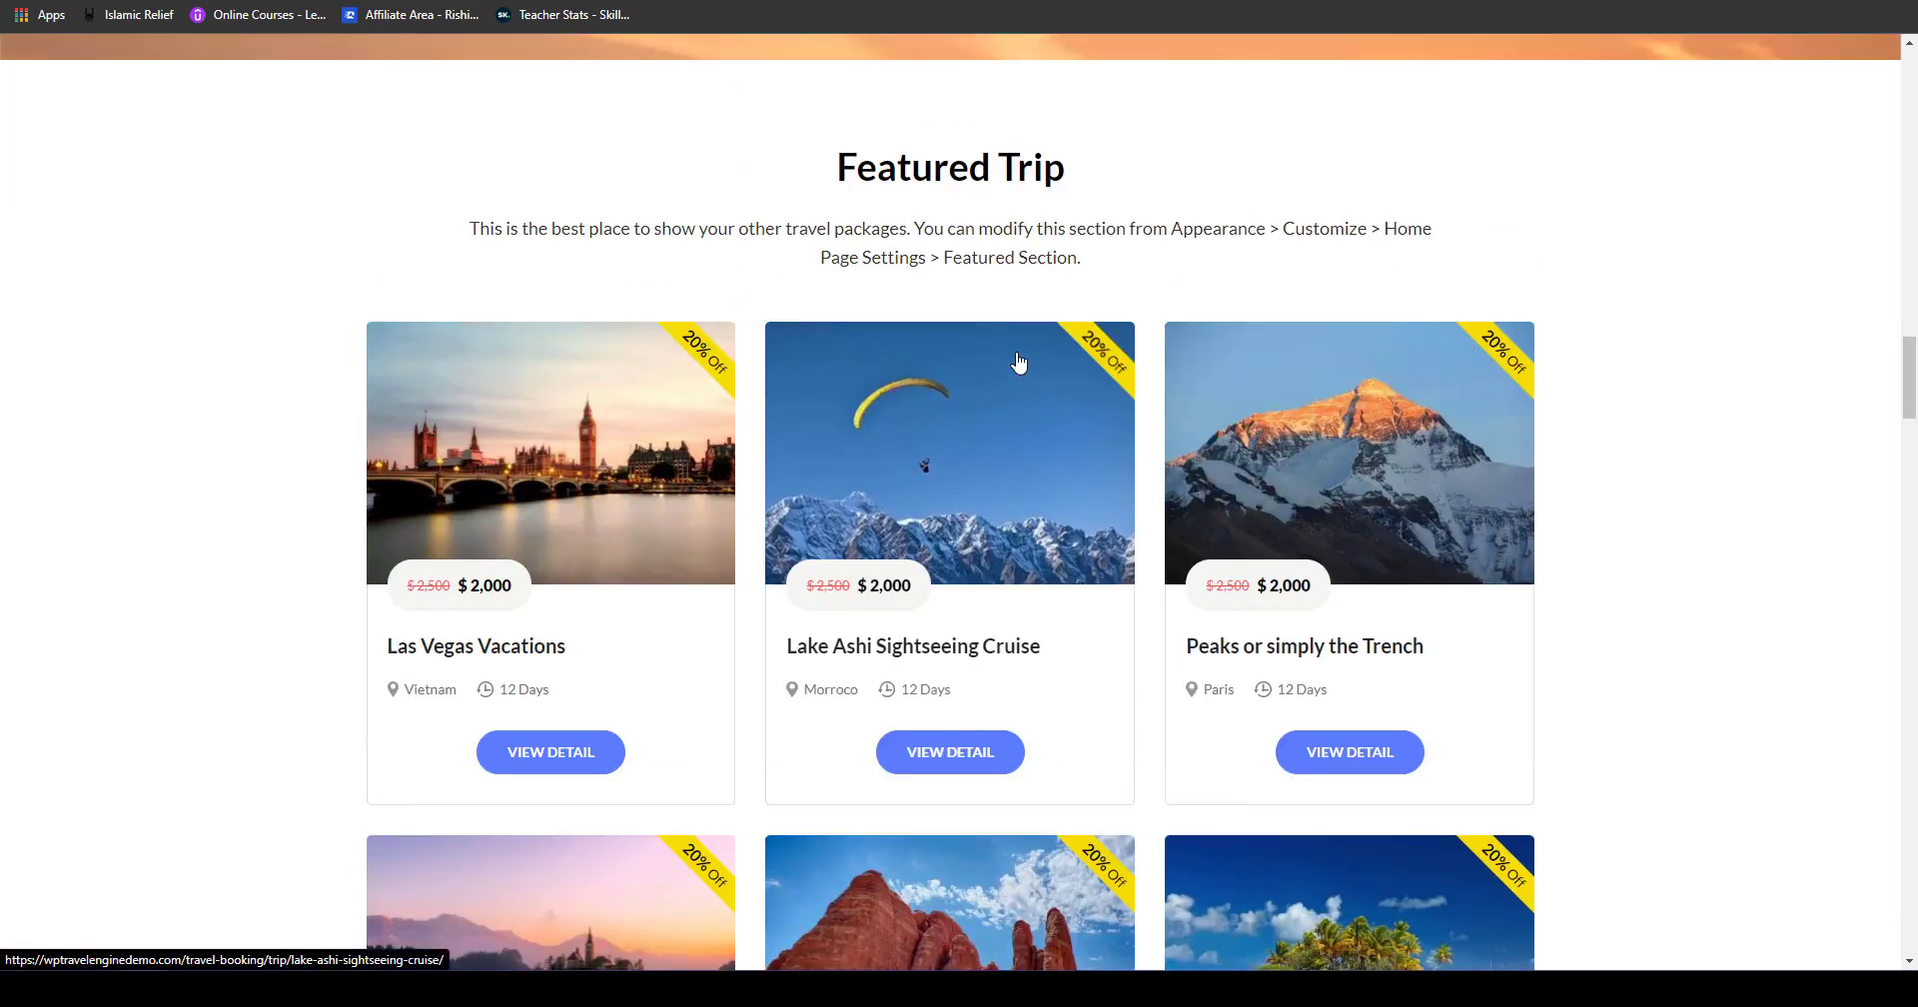
scroll(1019, 362, "up", 20)
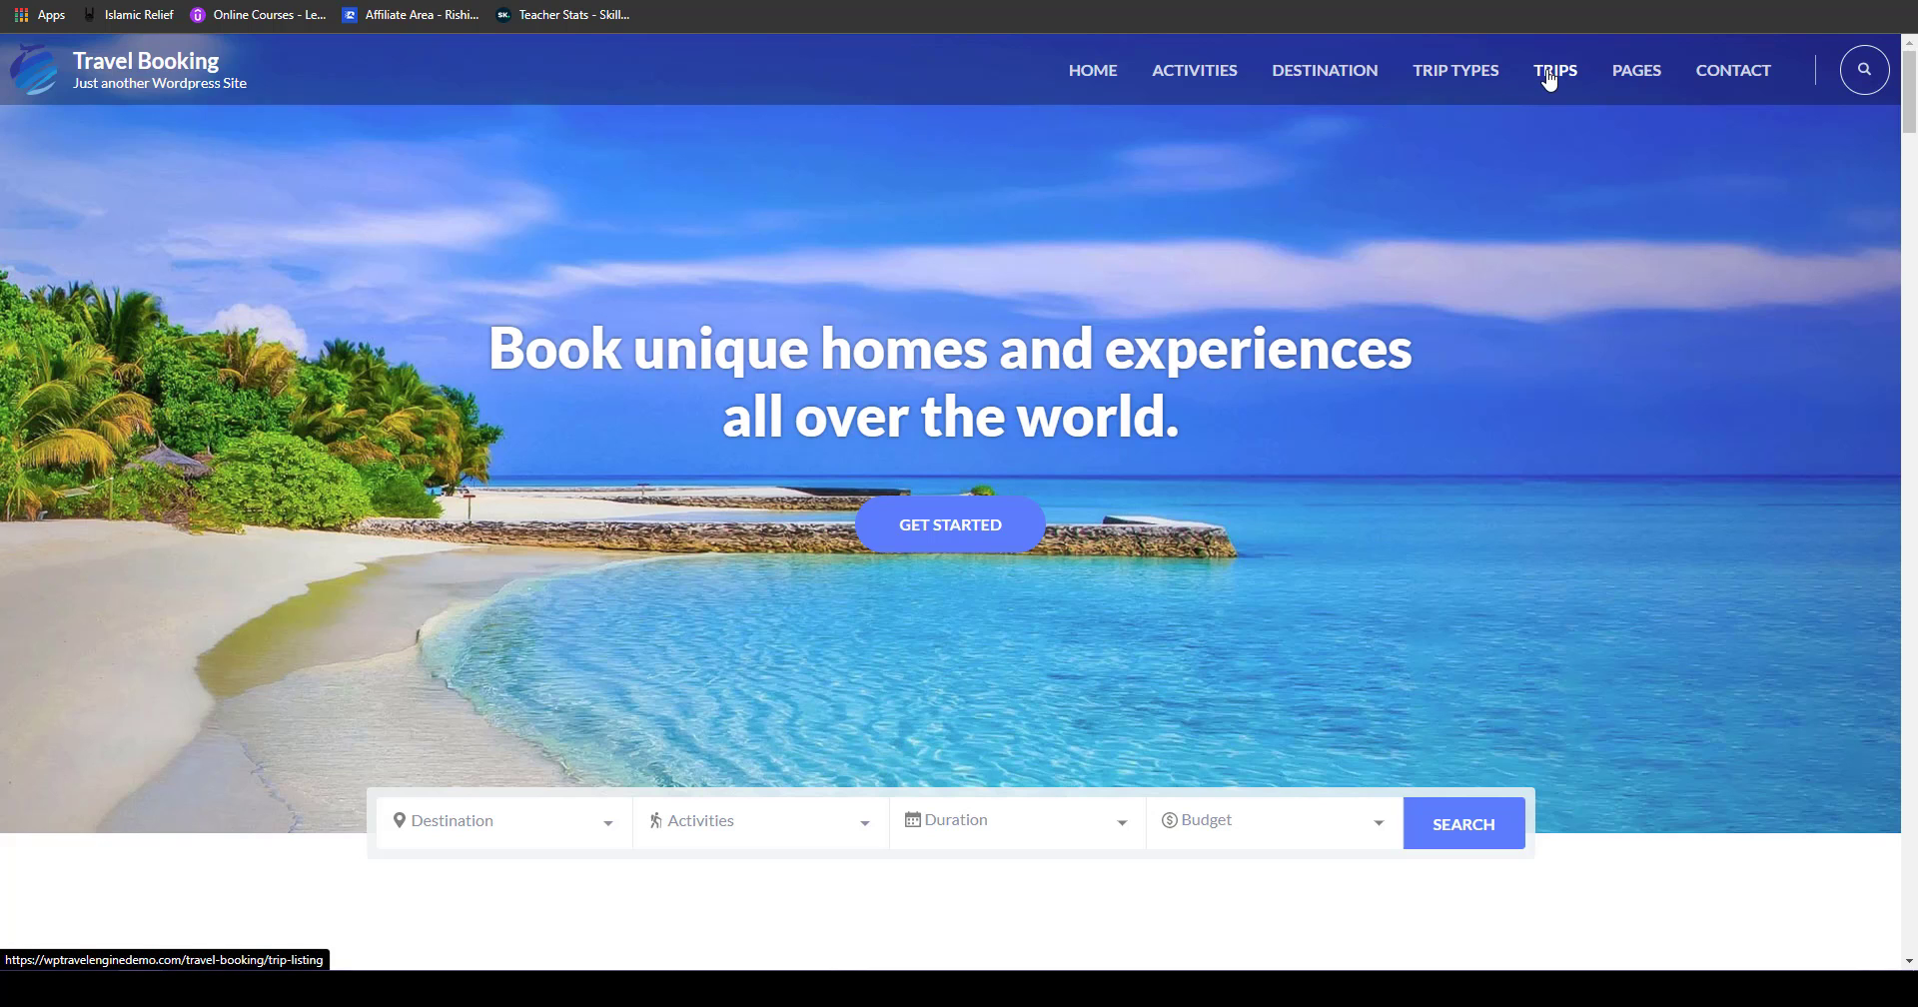
Step: Try booking the demo site's Motel 6 Conyers GA trip for July 30, 2022 with one adult
left_click(1549, 75)
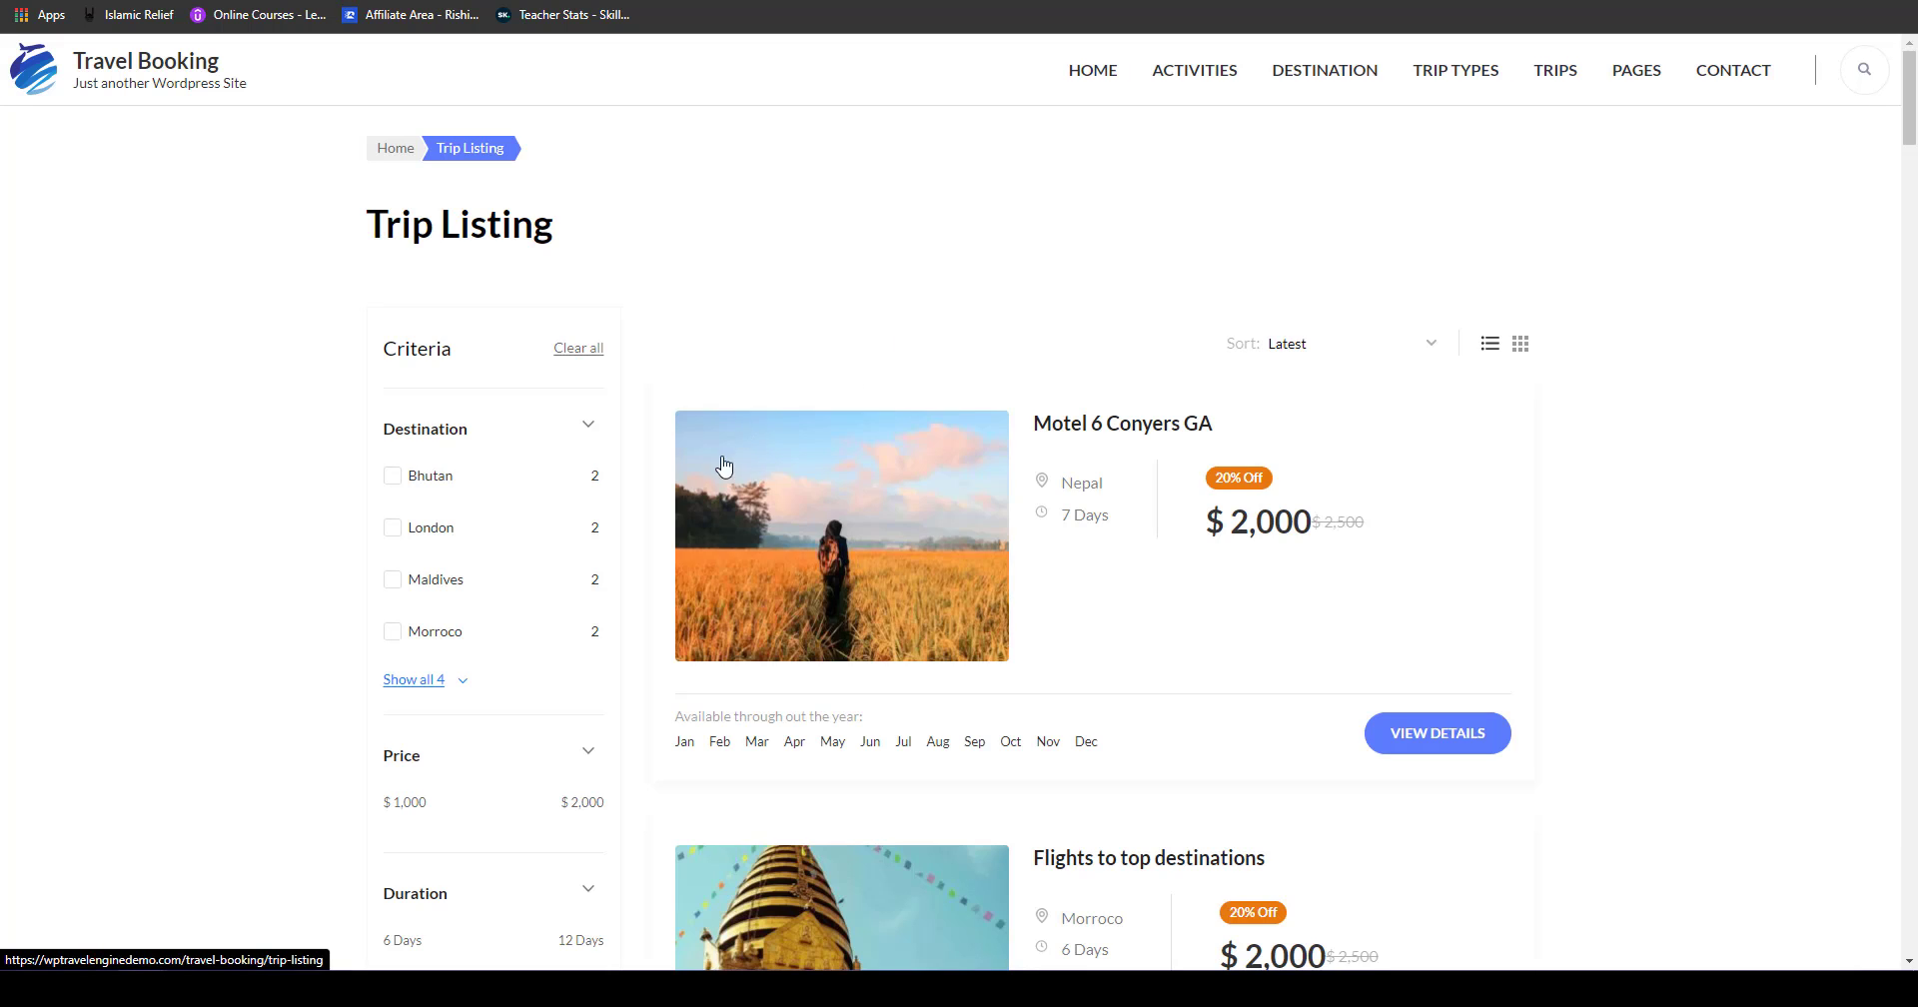
left_click(1129, 423)
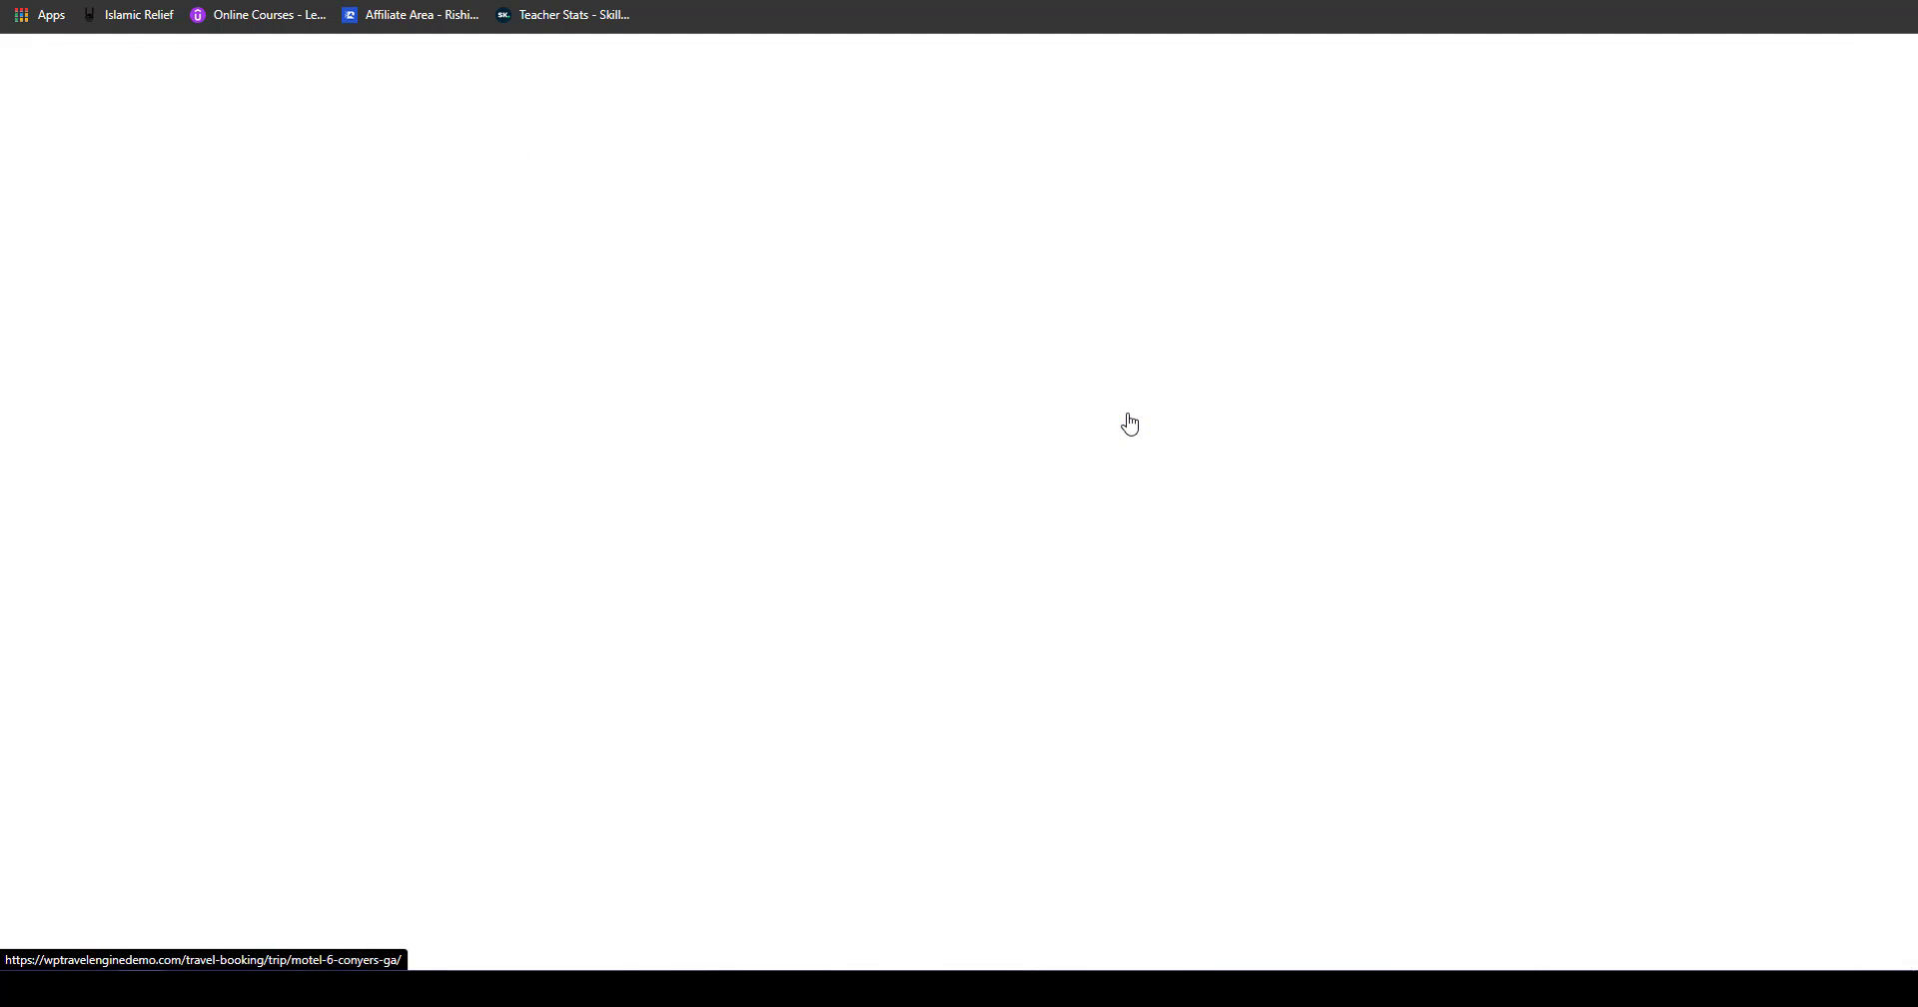
left_click(1308, 473)
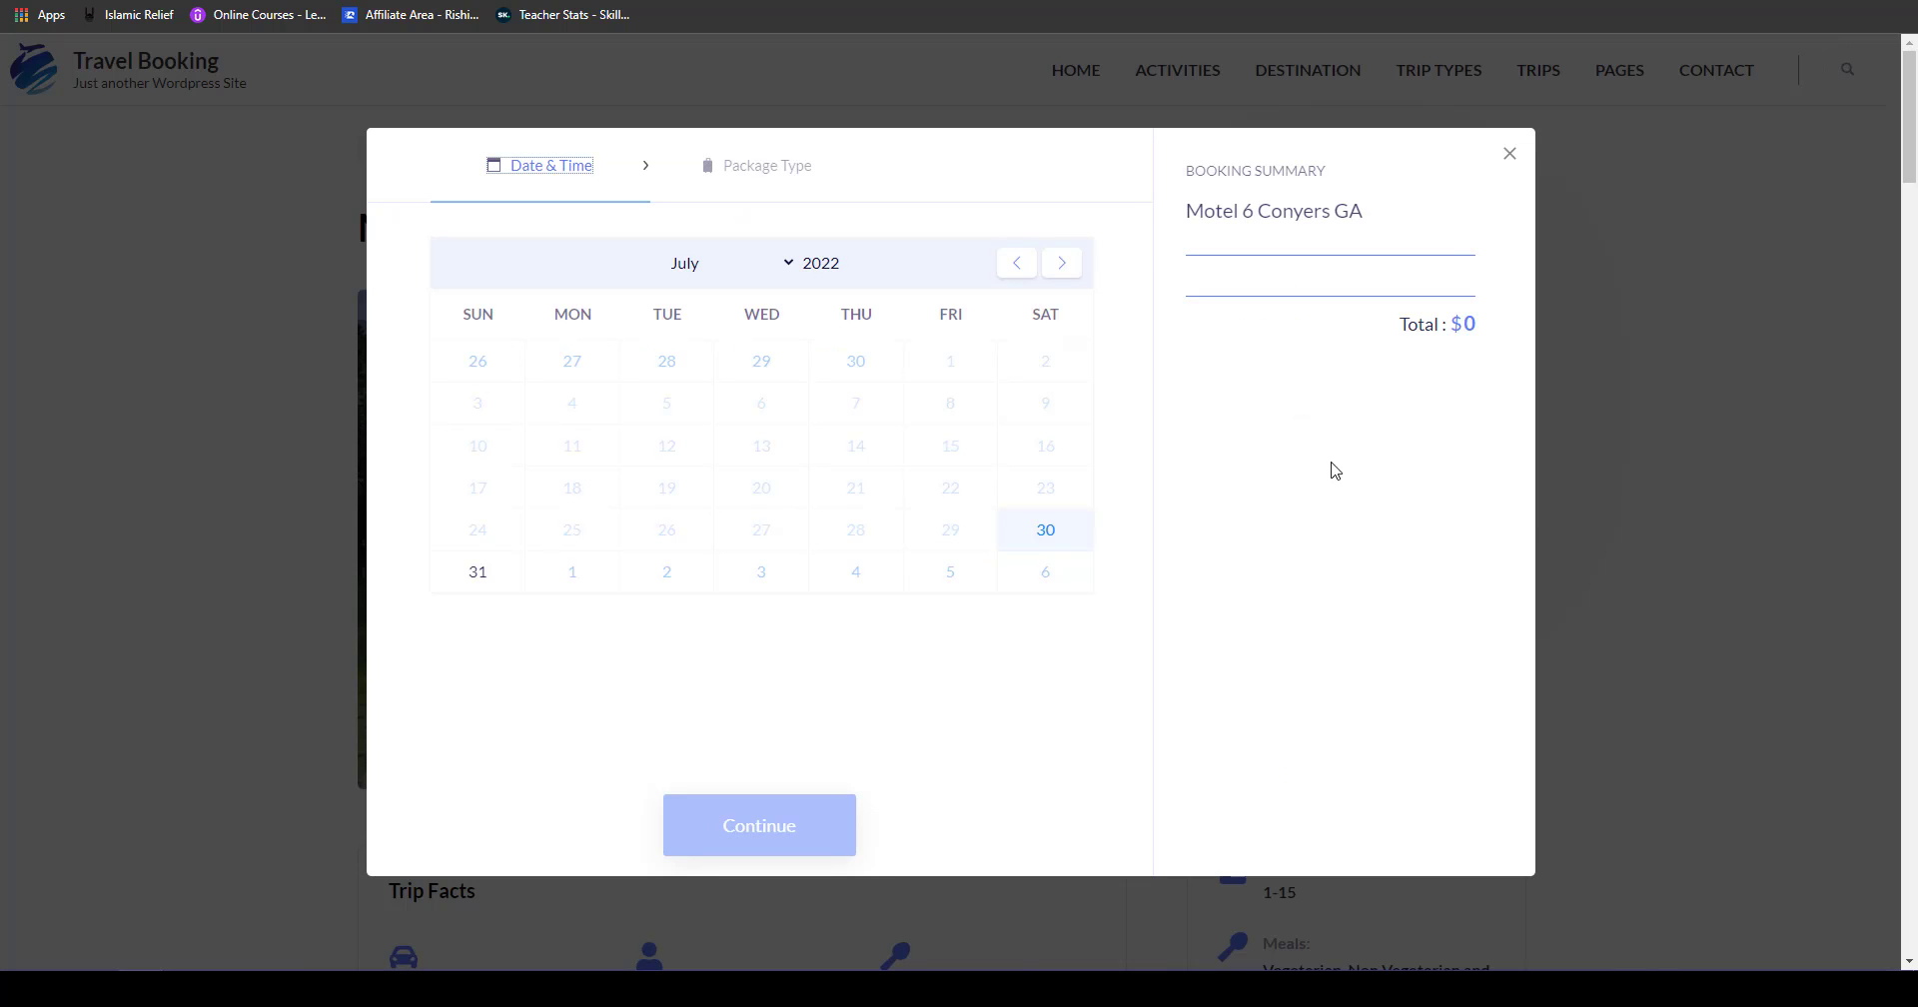
left_click(1041, 543)
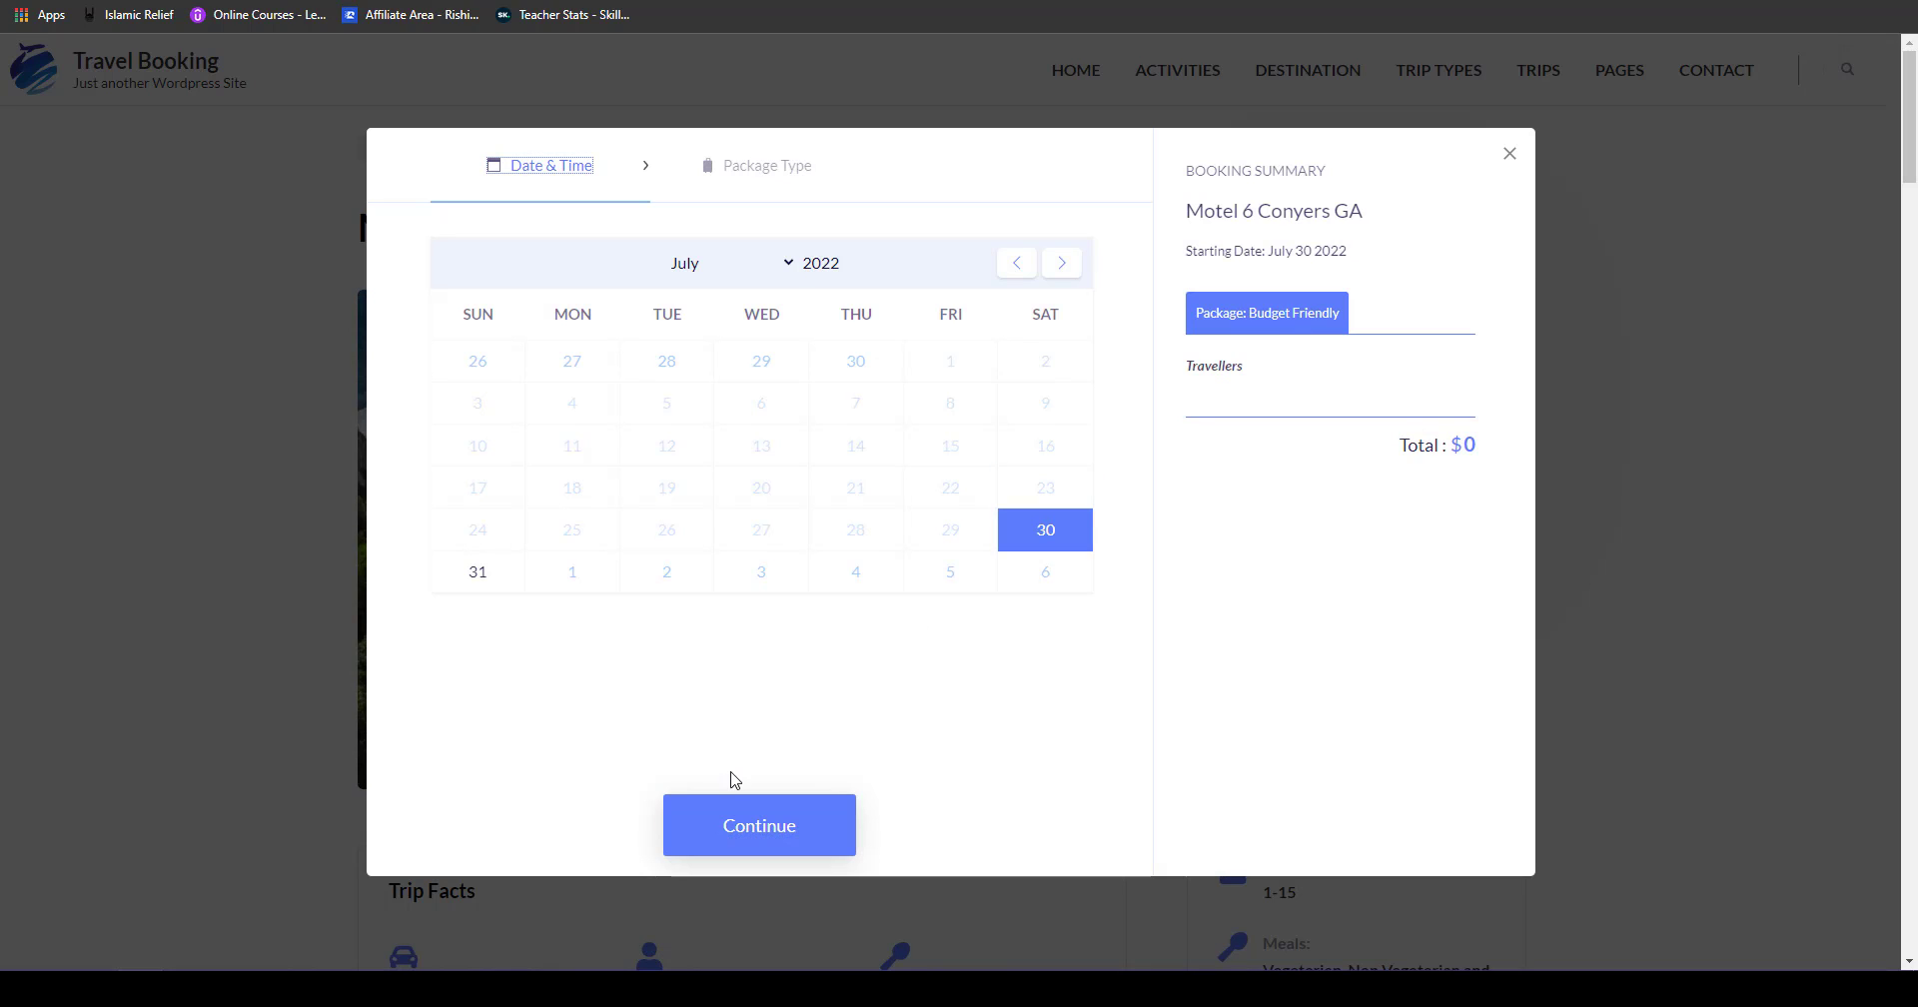
left_click(746, 826)
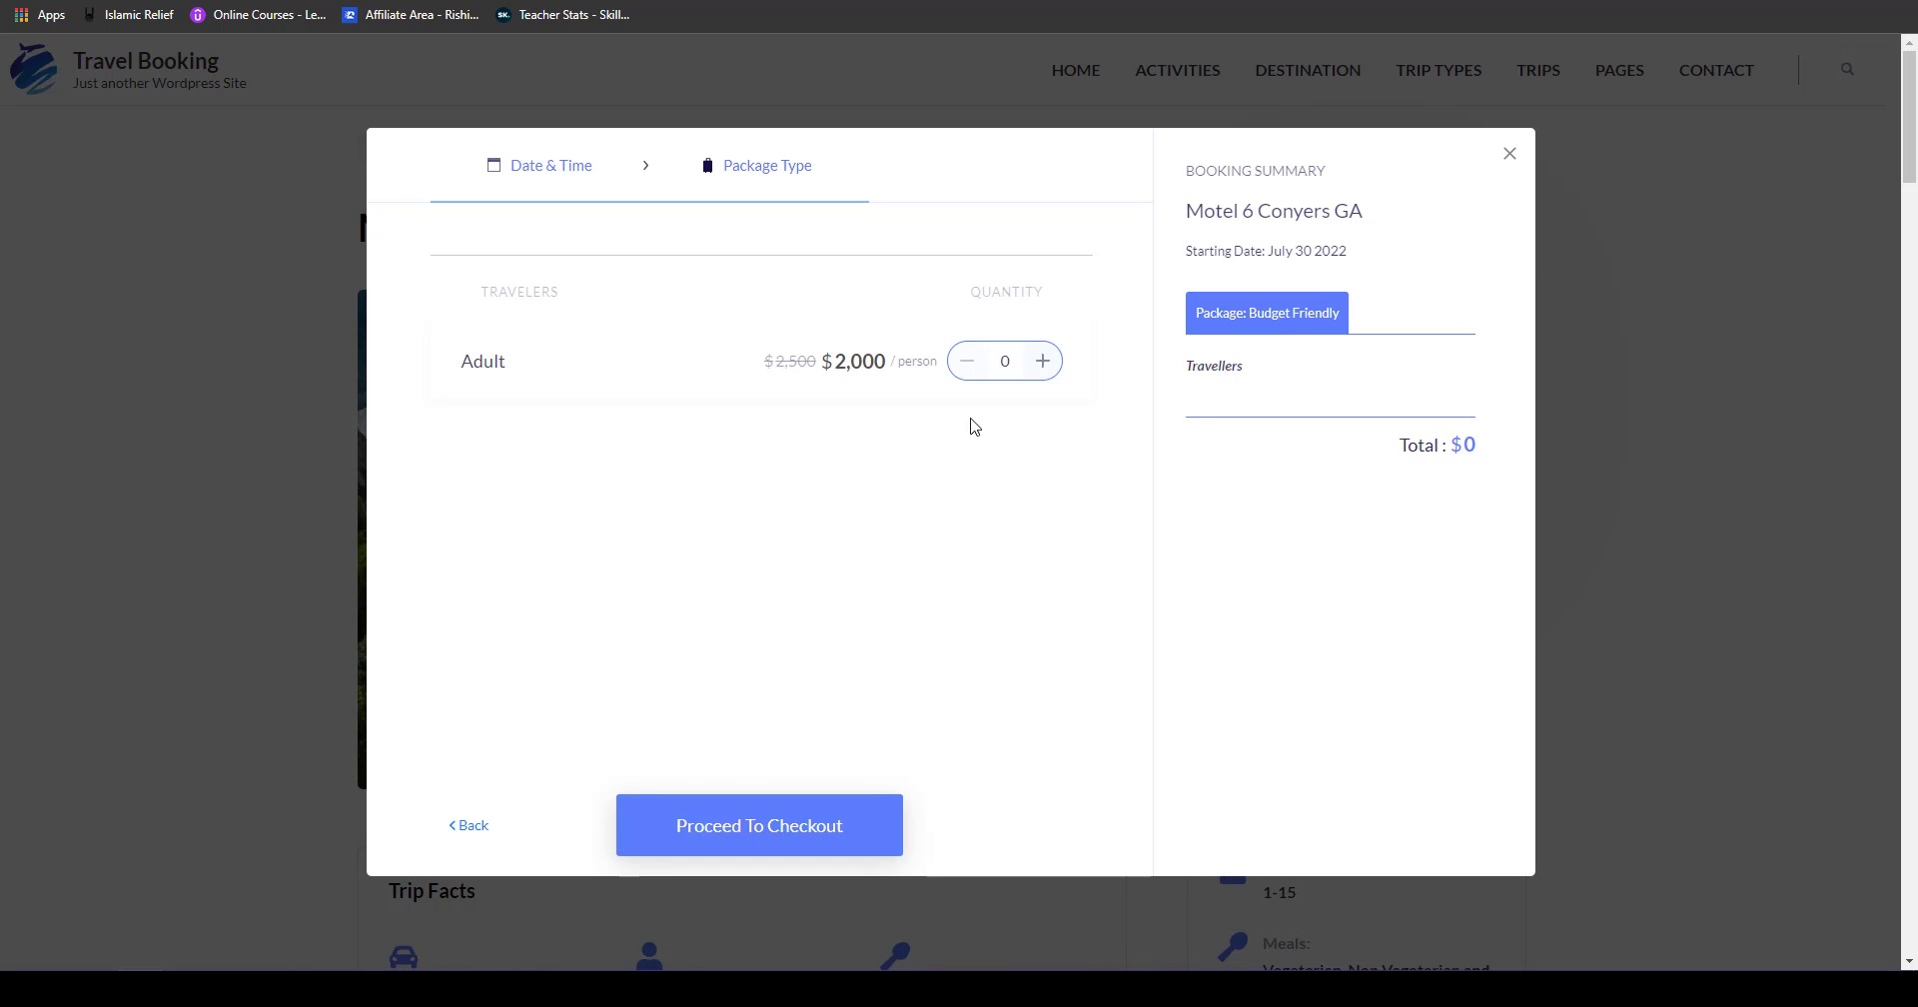
left_click(1043, 361)
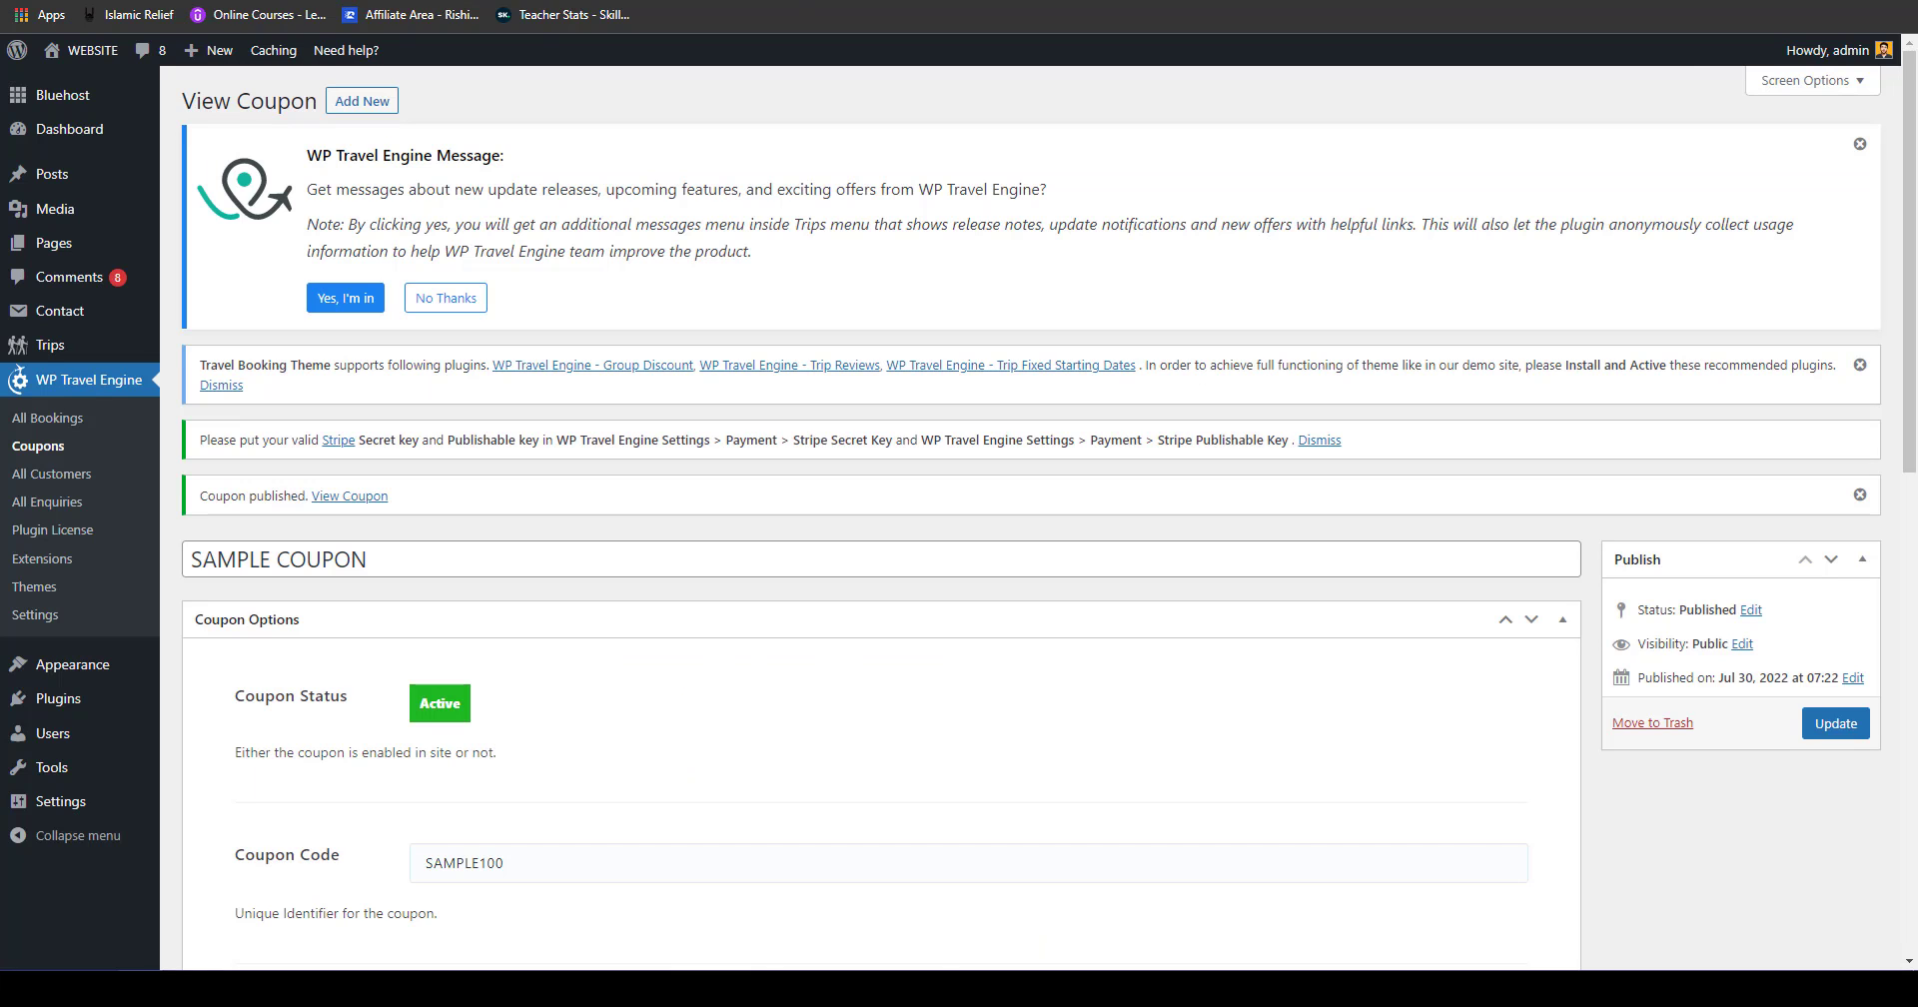
Step: Switch to the website's own front end and open the first Motel 6 Conyers GA trip from its Trip Listing
key("BackSpace")
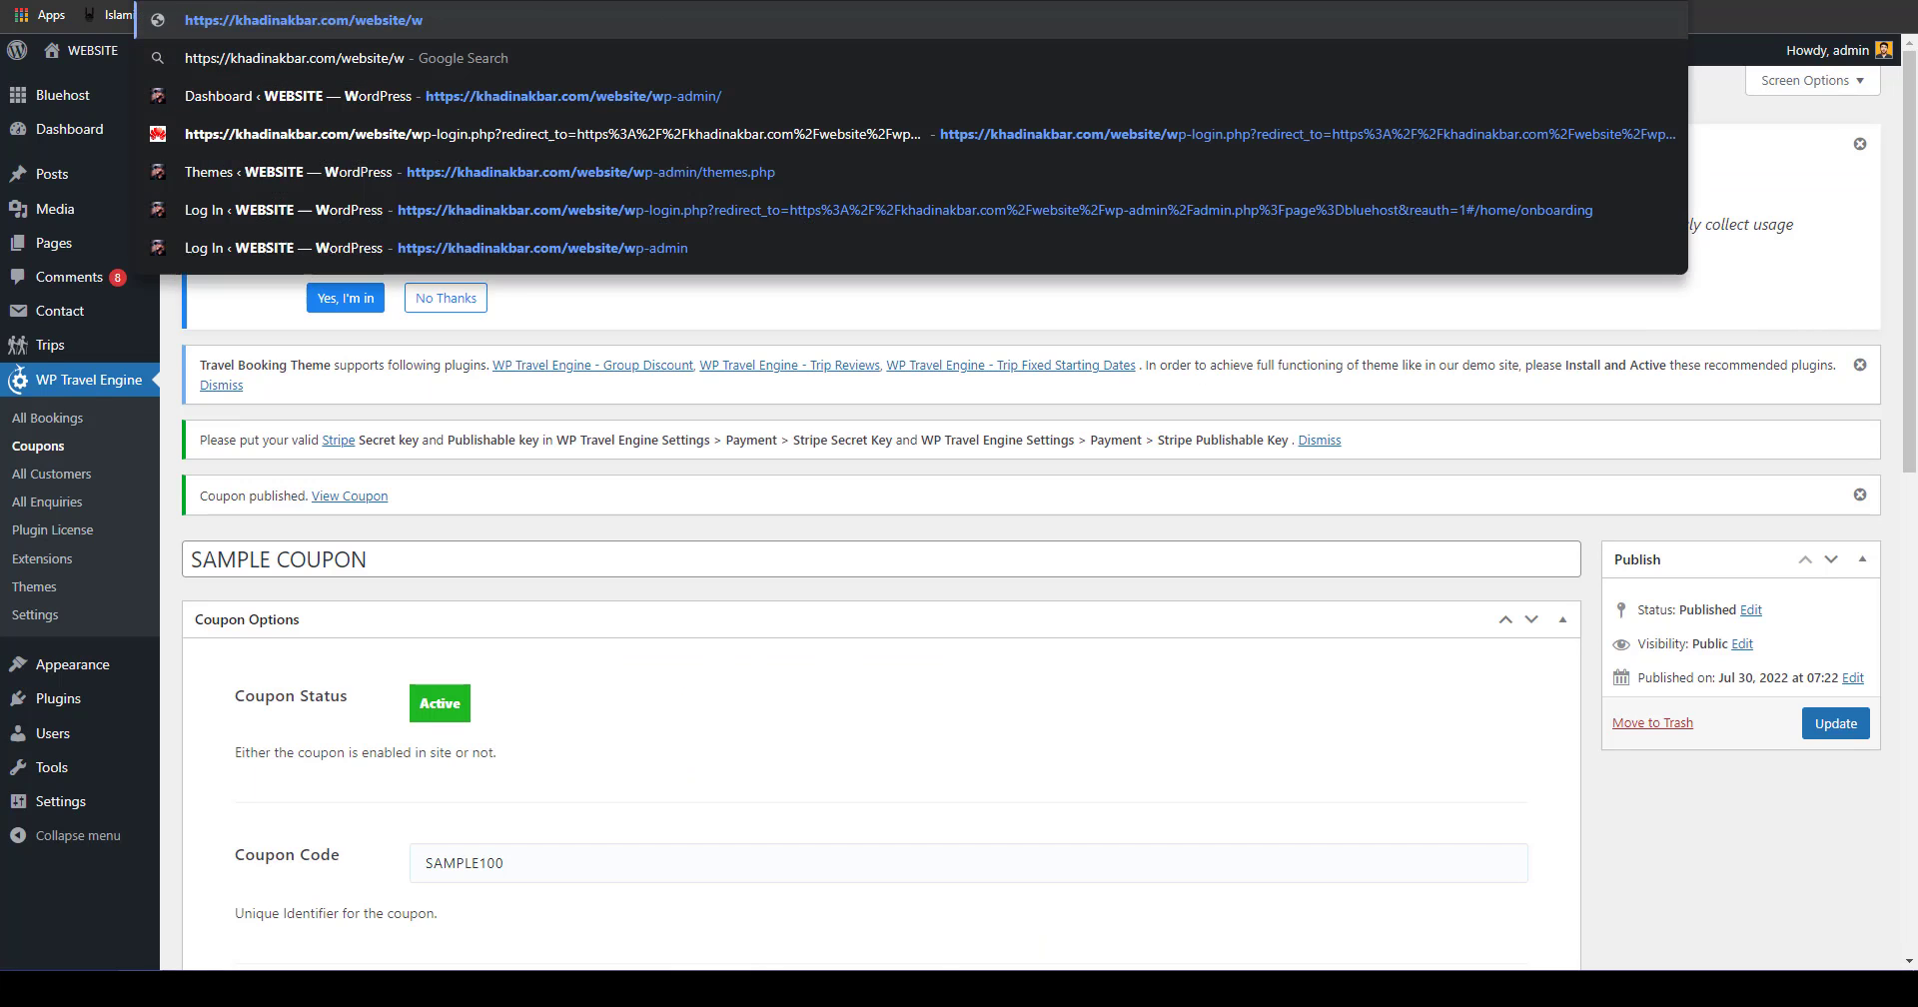
key("Return")
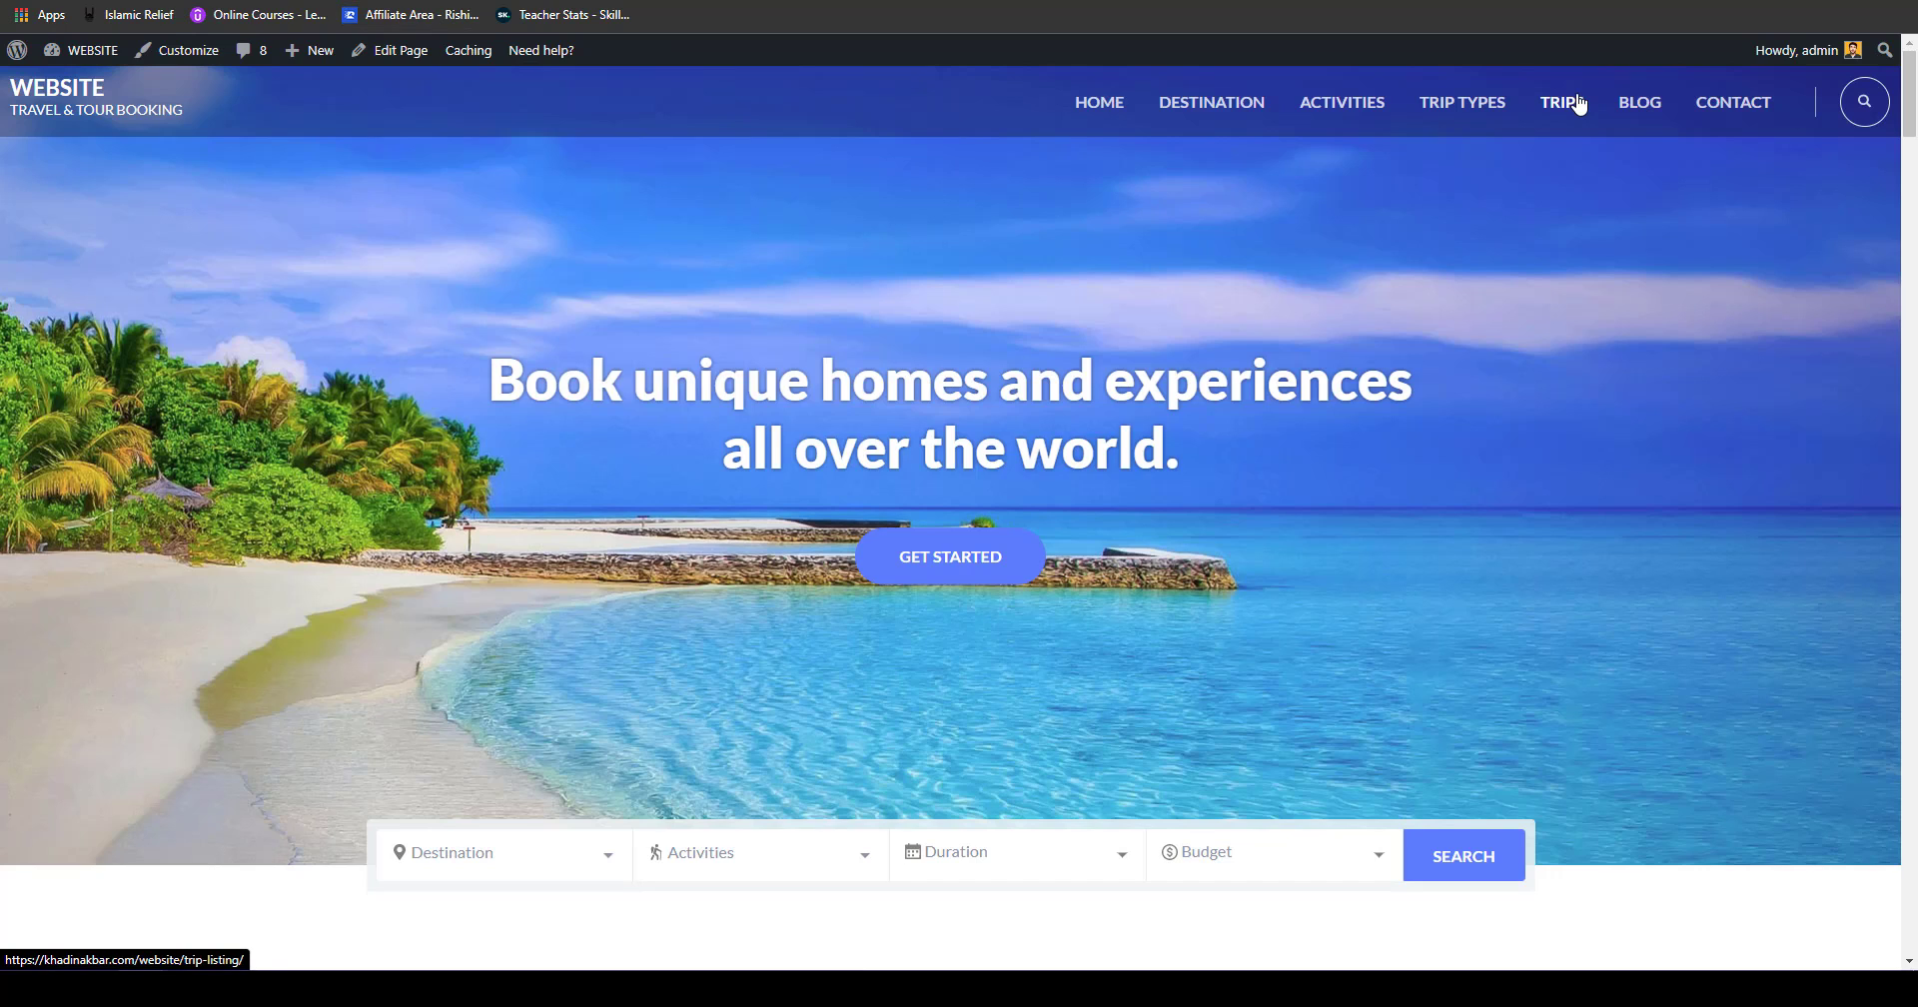
left_click(1574, 103)
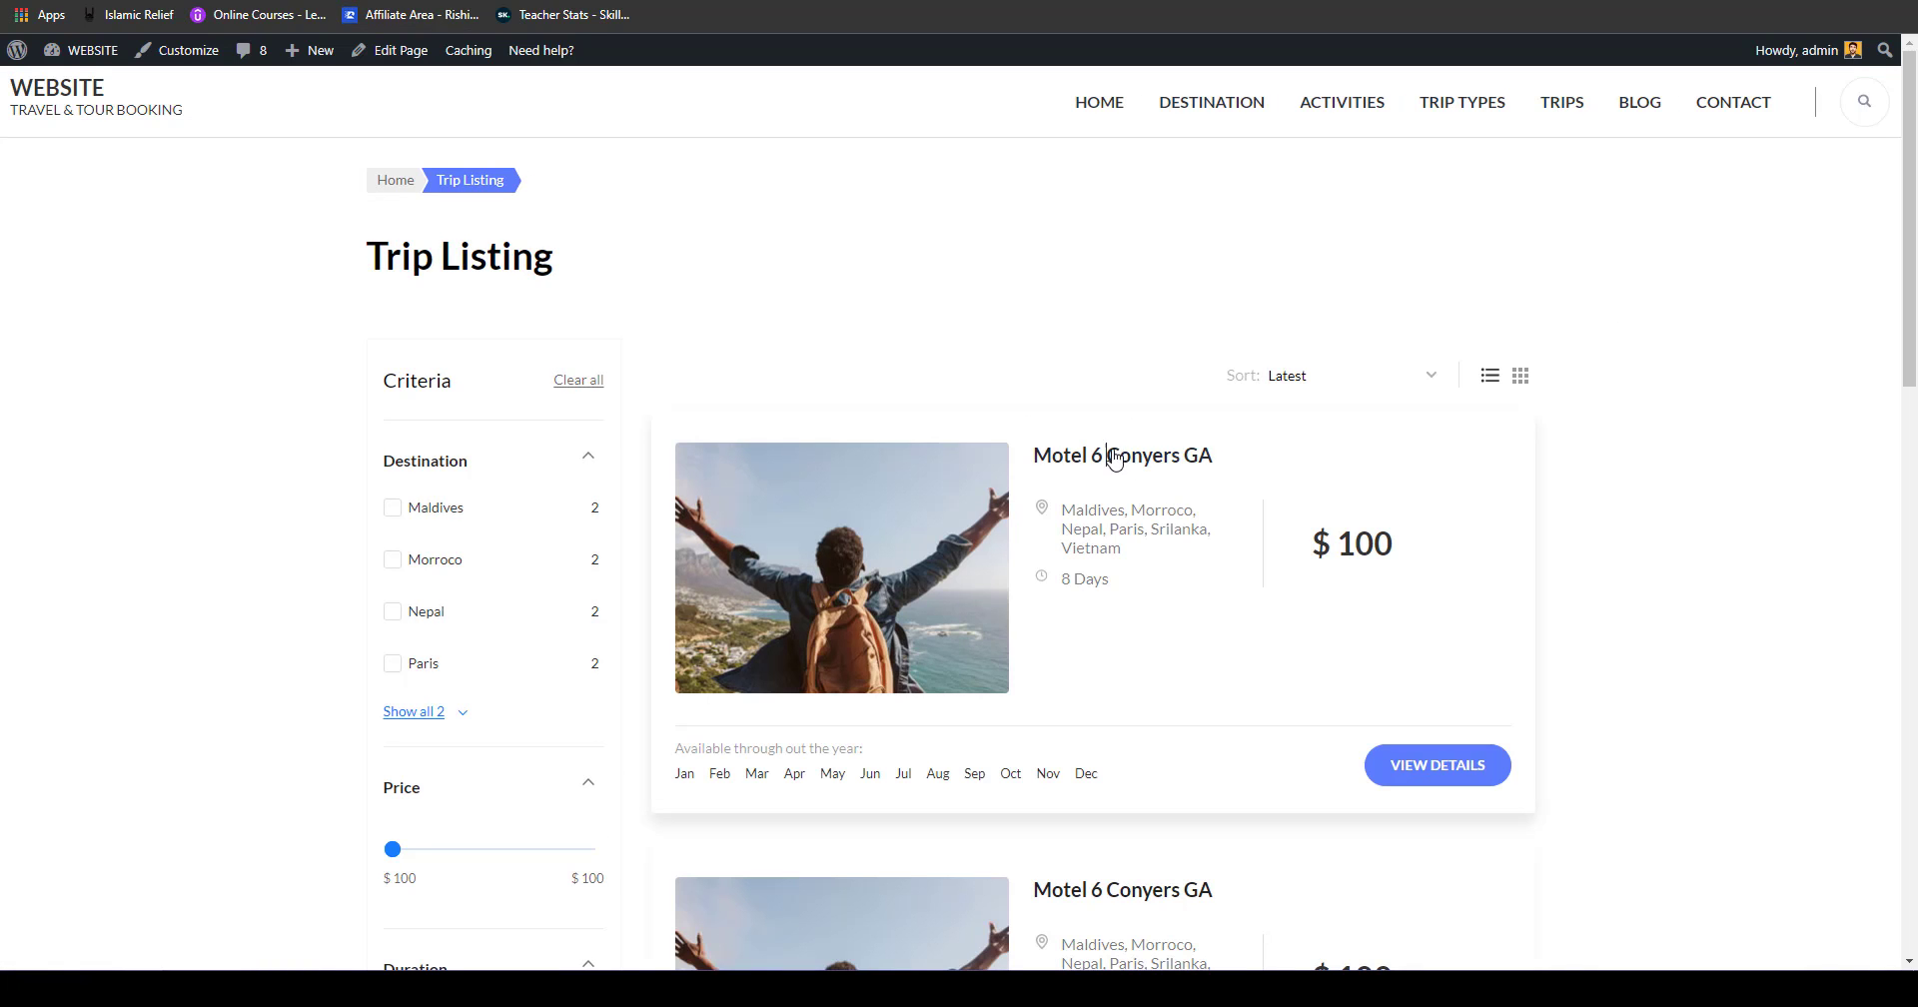
left_click(1102, 461)
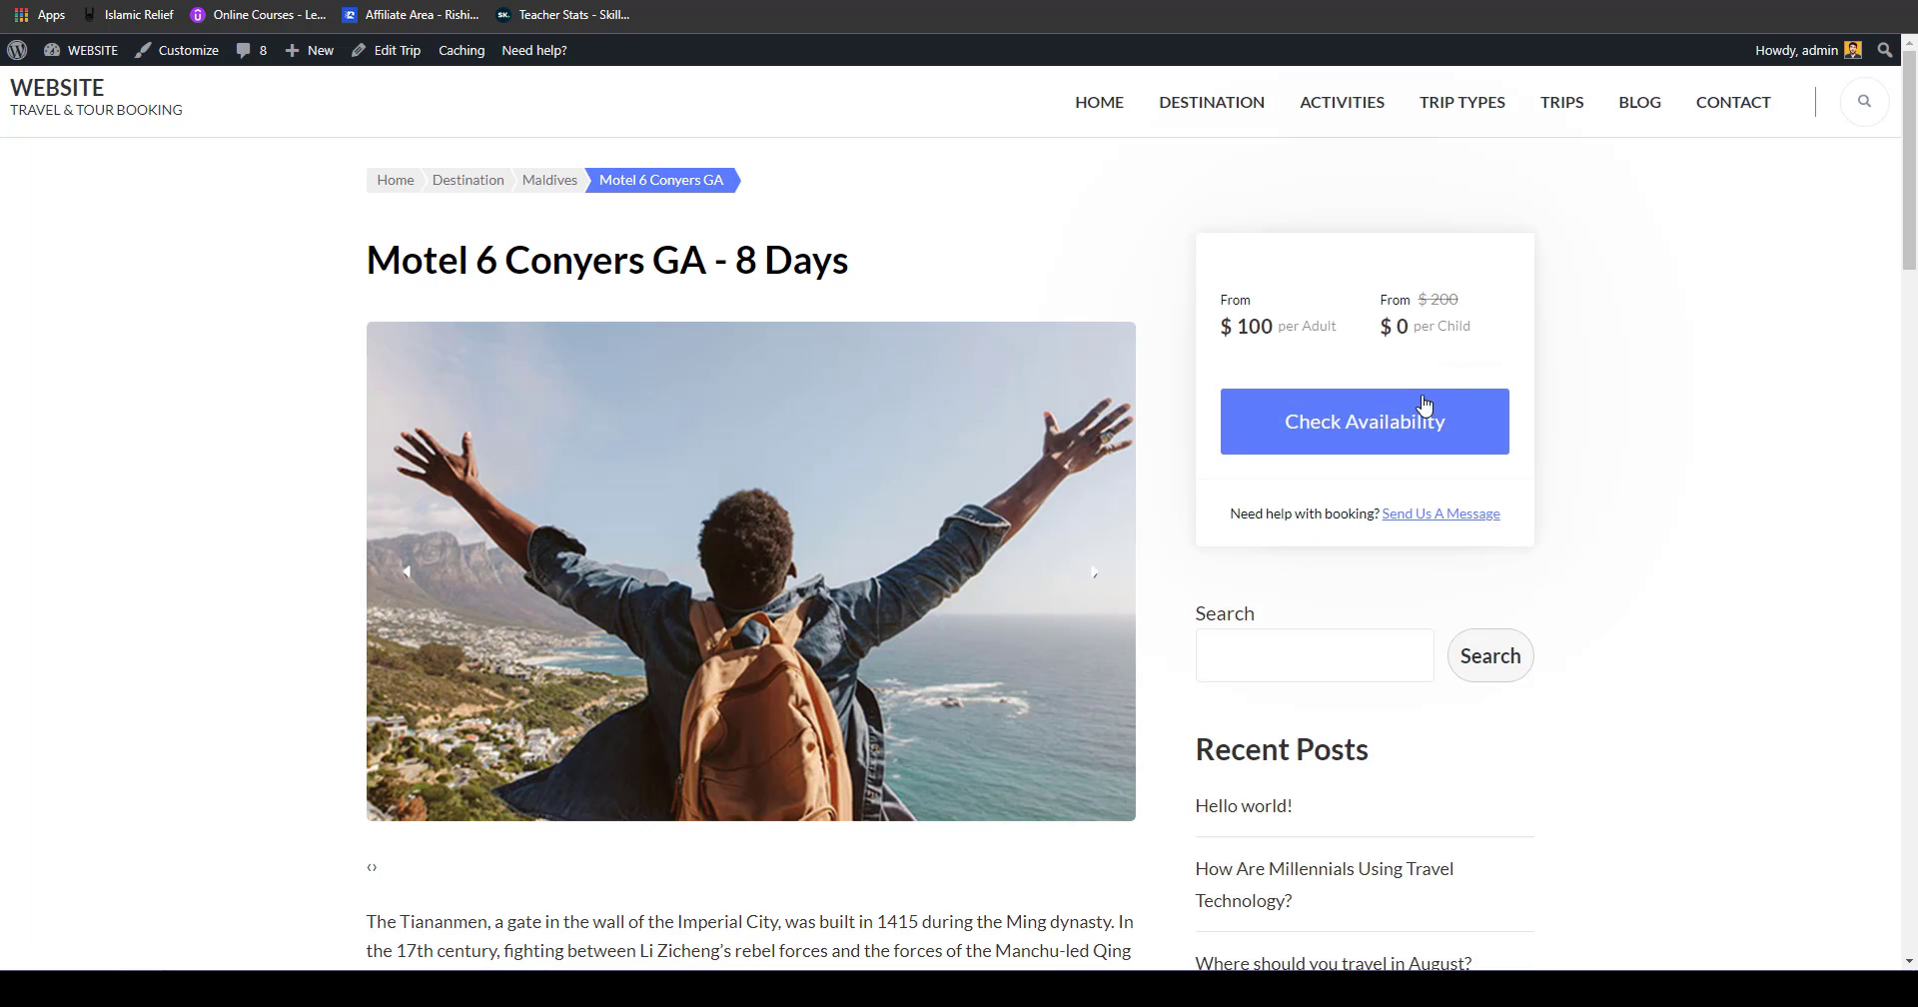
Step: Check the trip's availability and select July 30, 2022 with one adult and one child for the booking
left_click(1426, 430)
left_click(1039, 551)
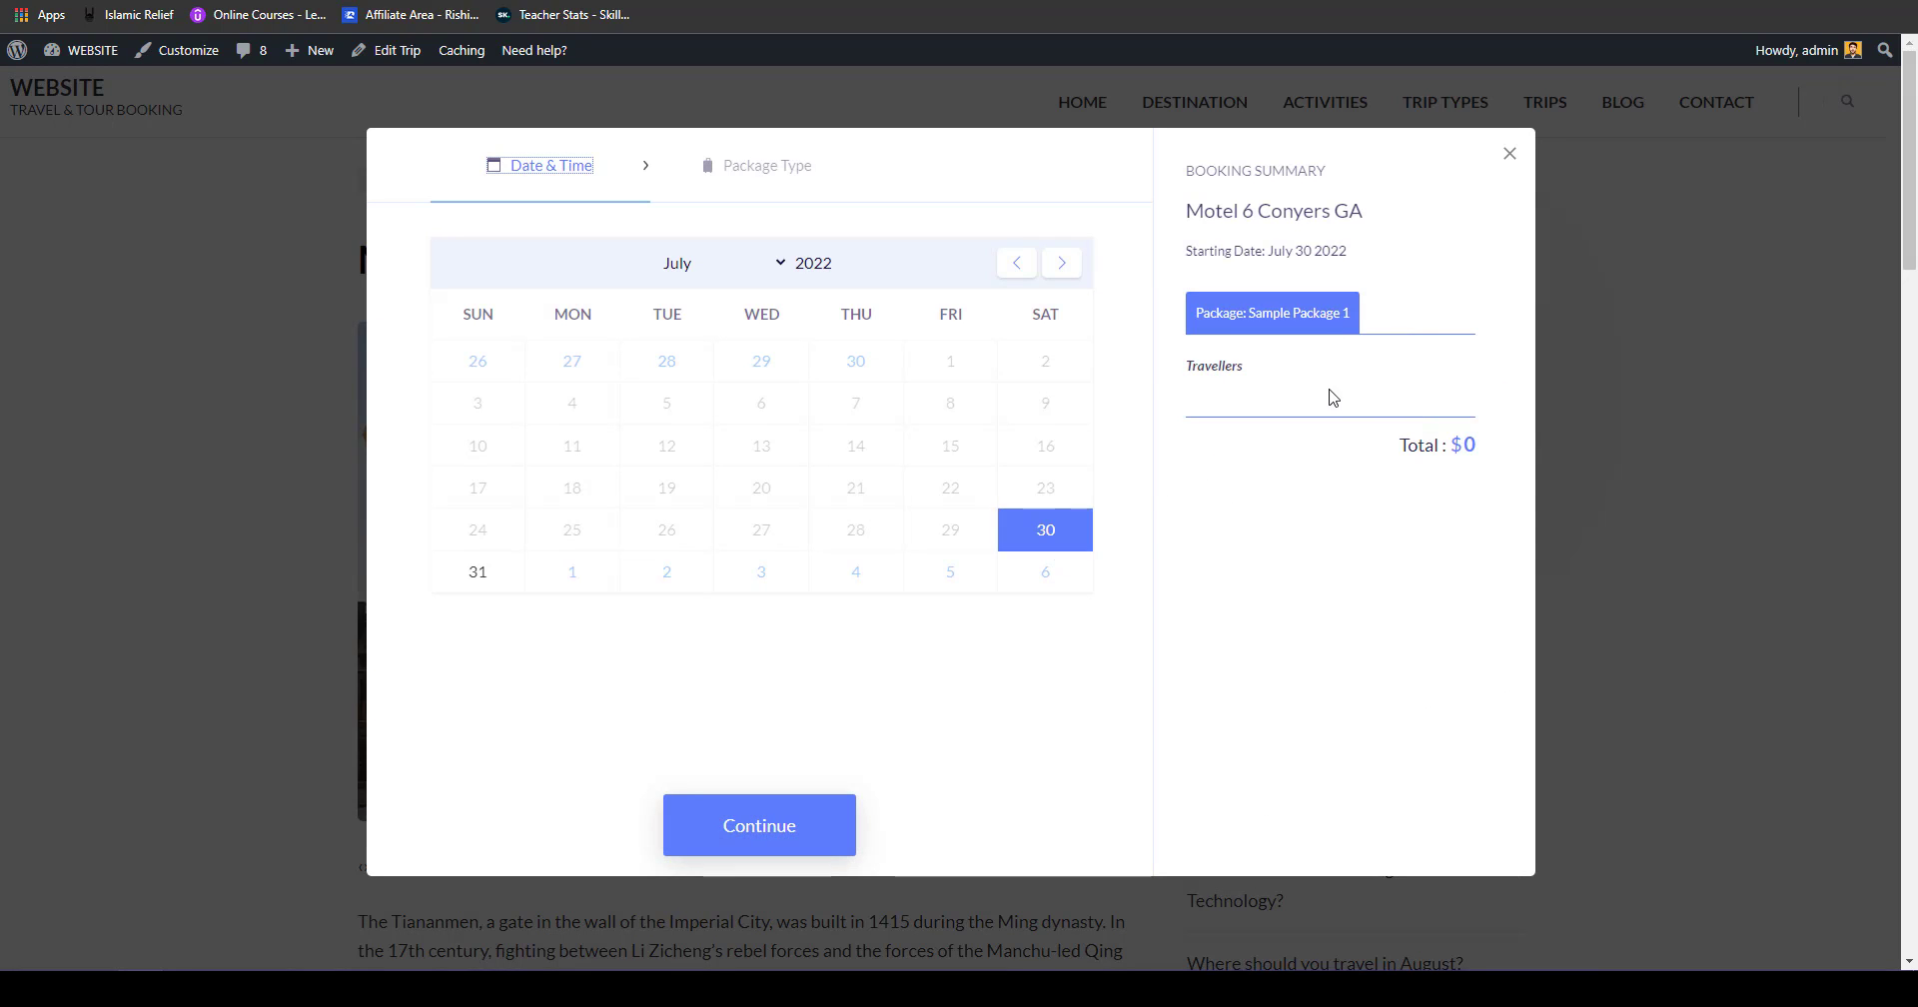
left_click(815, 844)
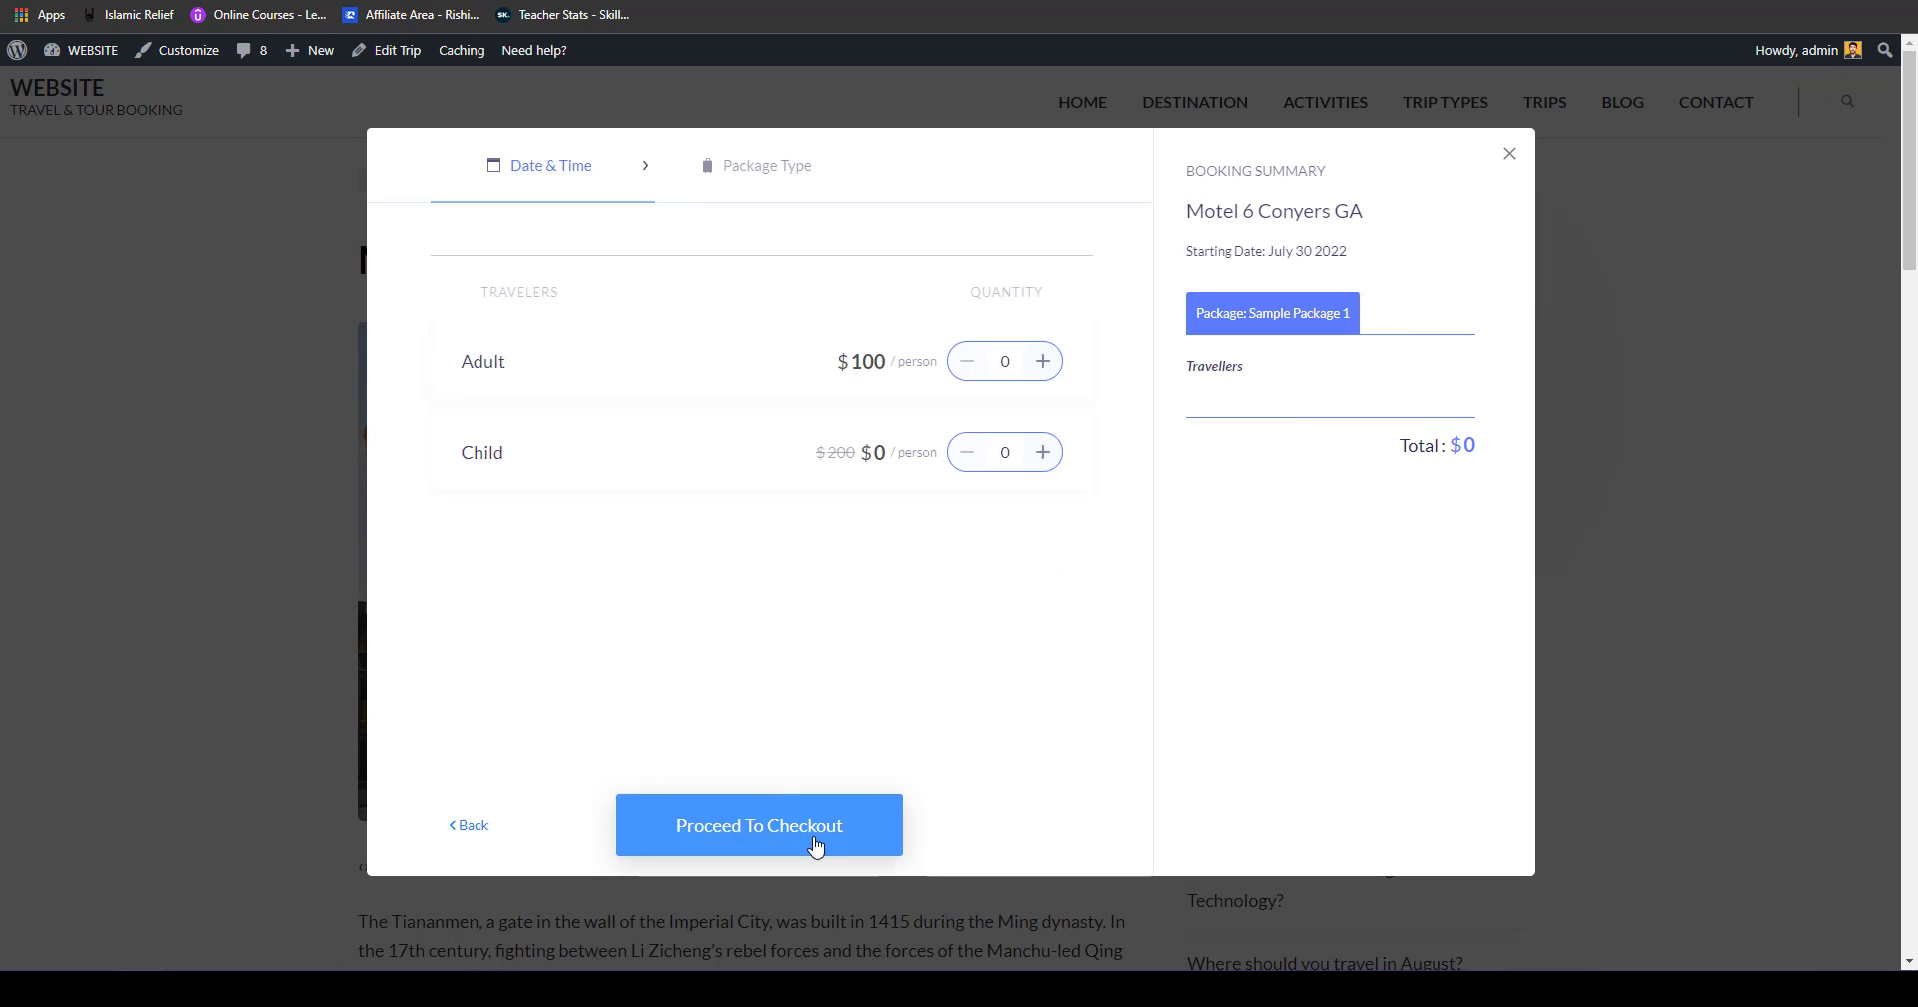
left_click(1042, 360)
left_click(1043, 452)
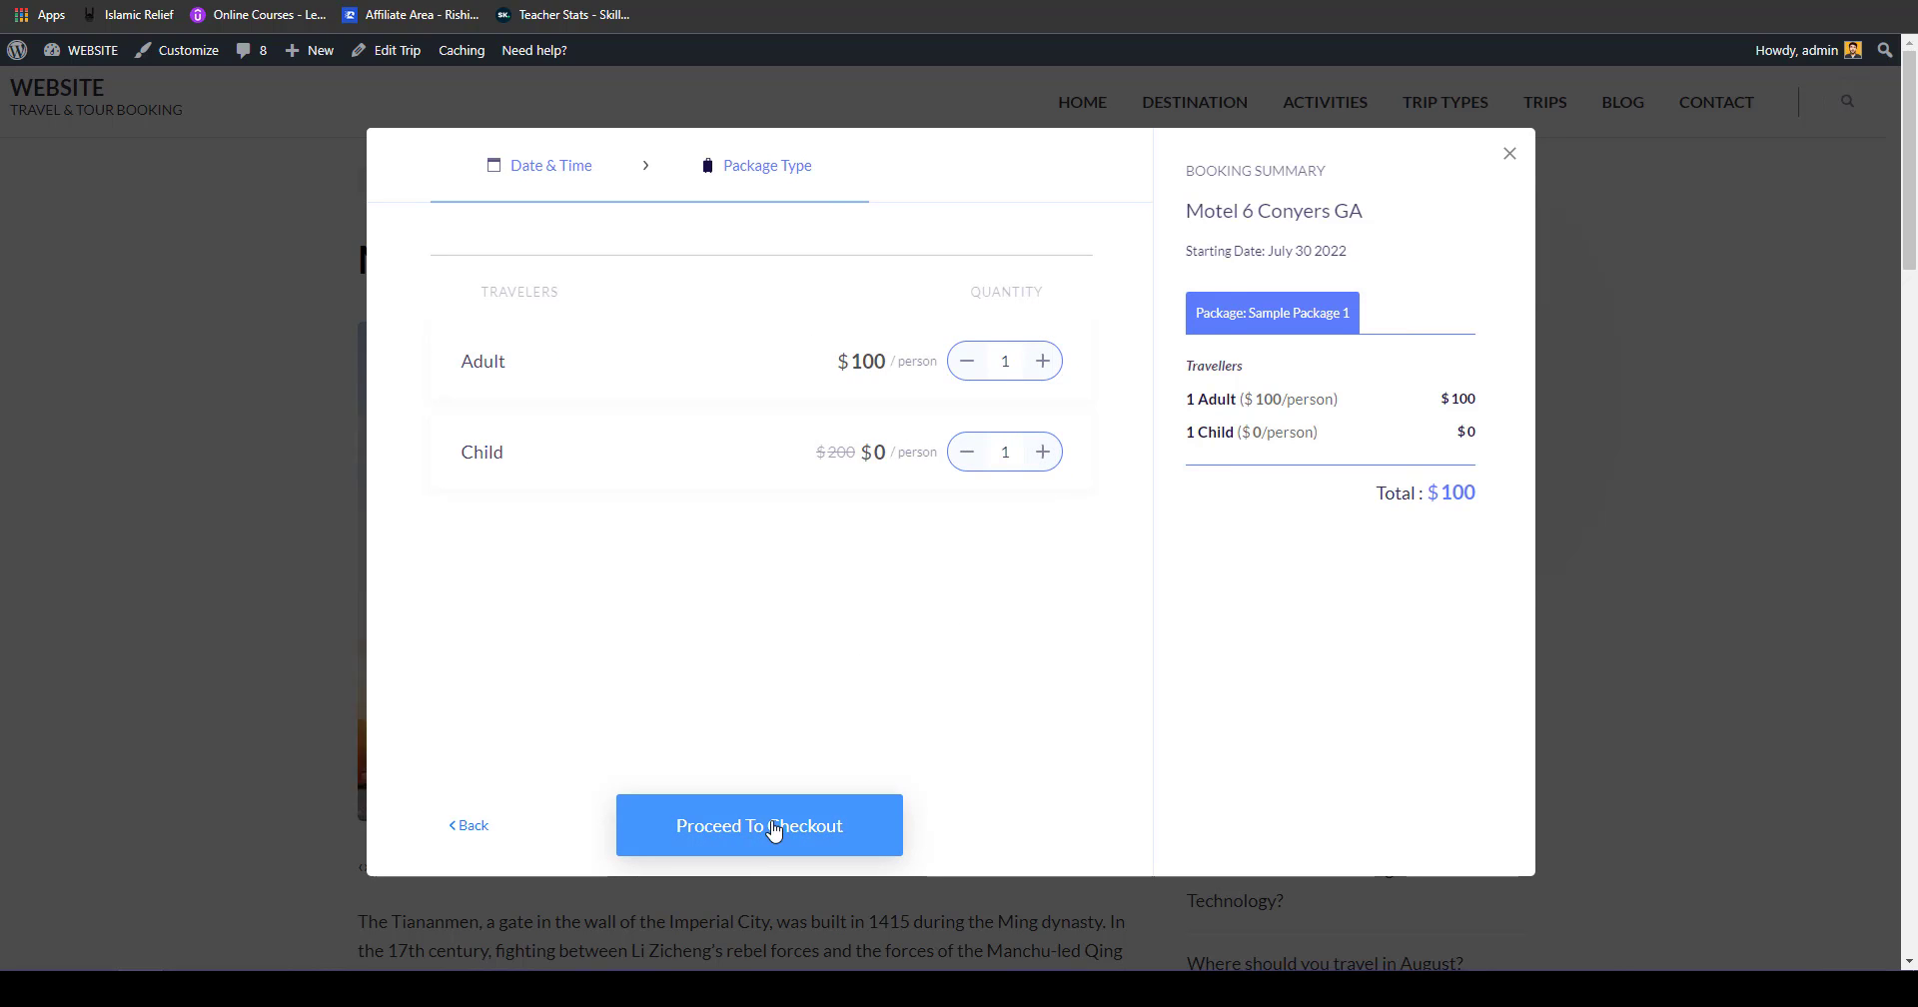
Step: Proceed to checkout, apply the coupon code SAMPLE100 to the booking, and review the discounted booking summary
left_click(775, 830)
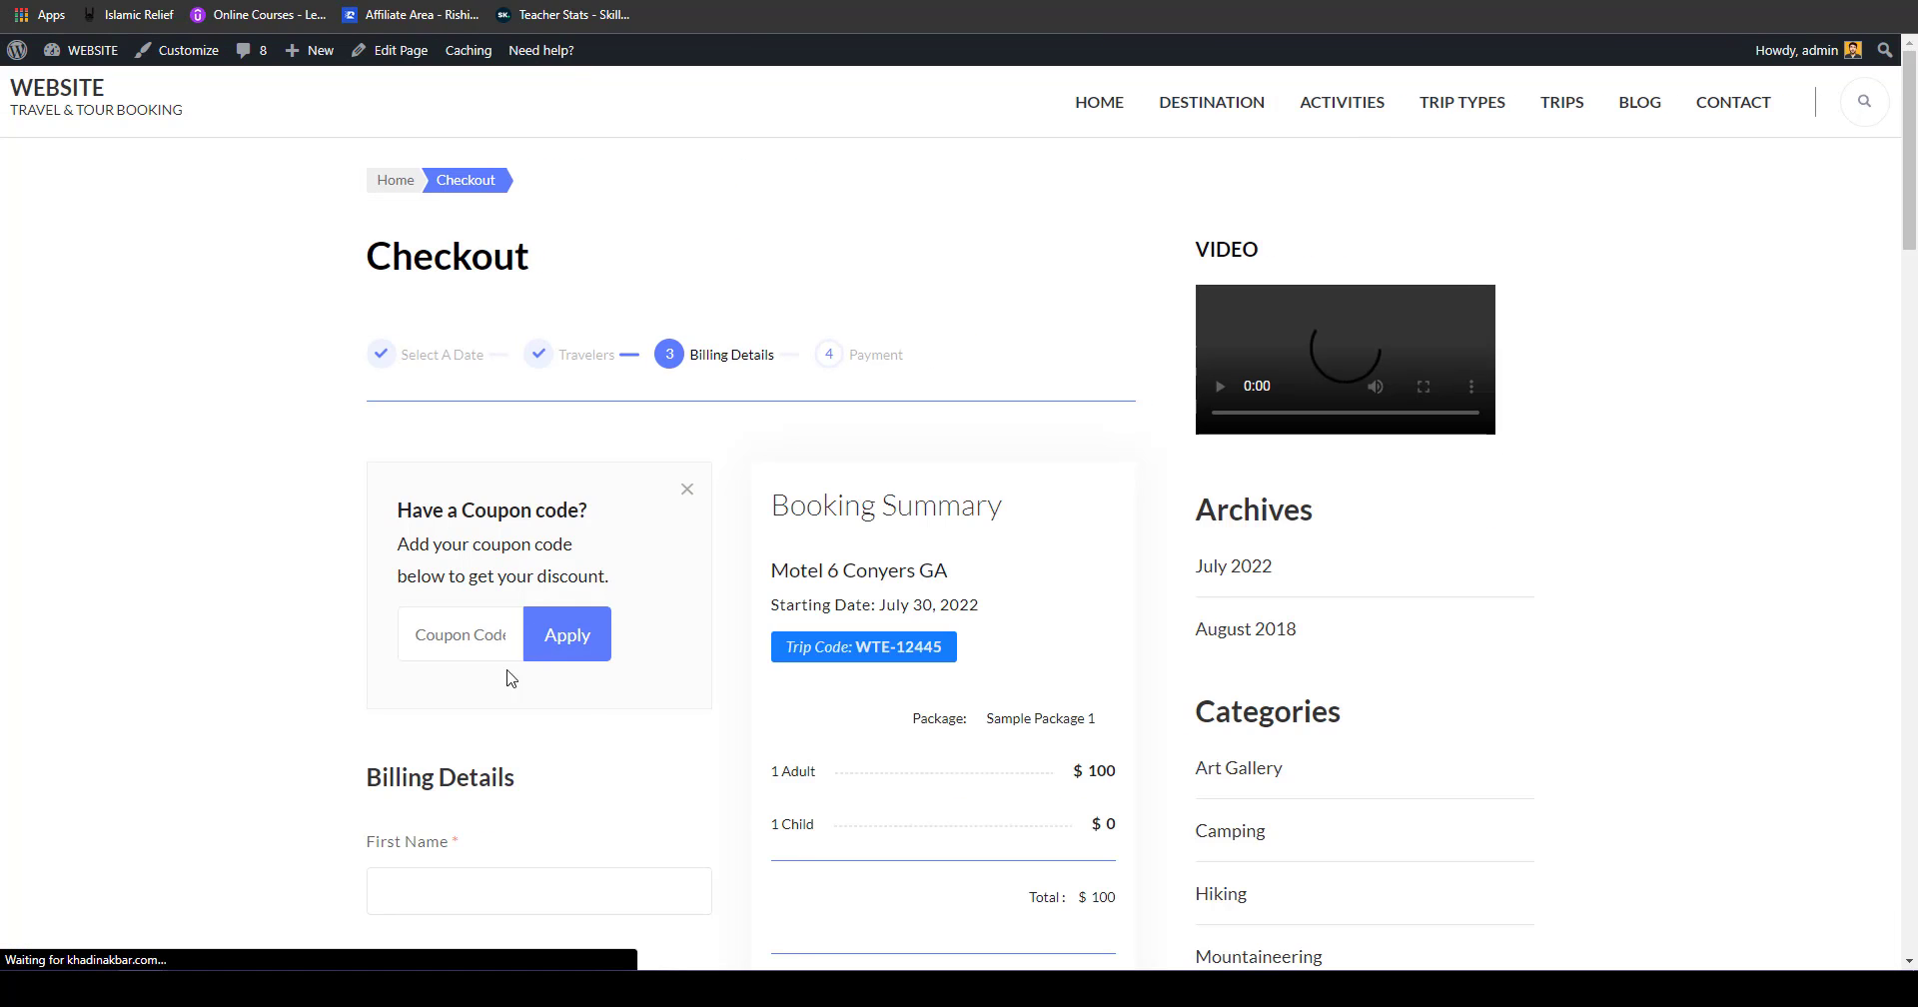
left_click(477, 646)
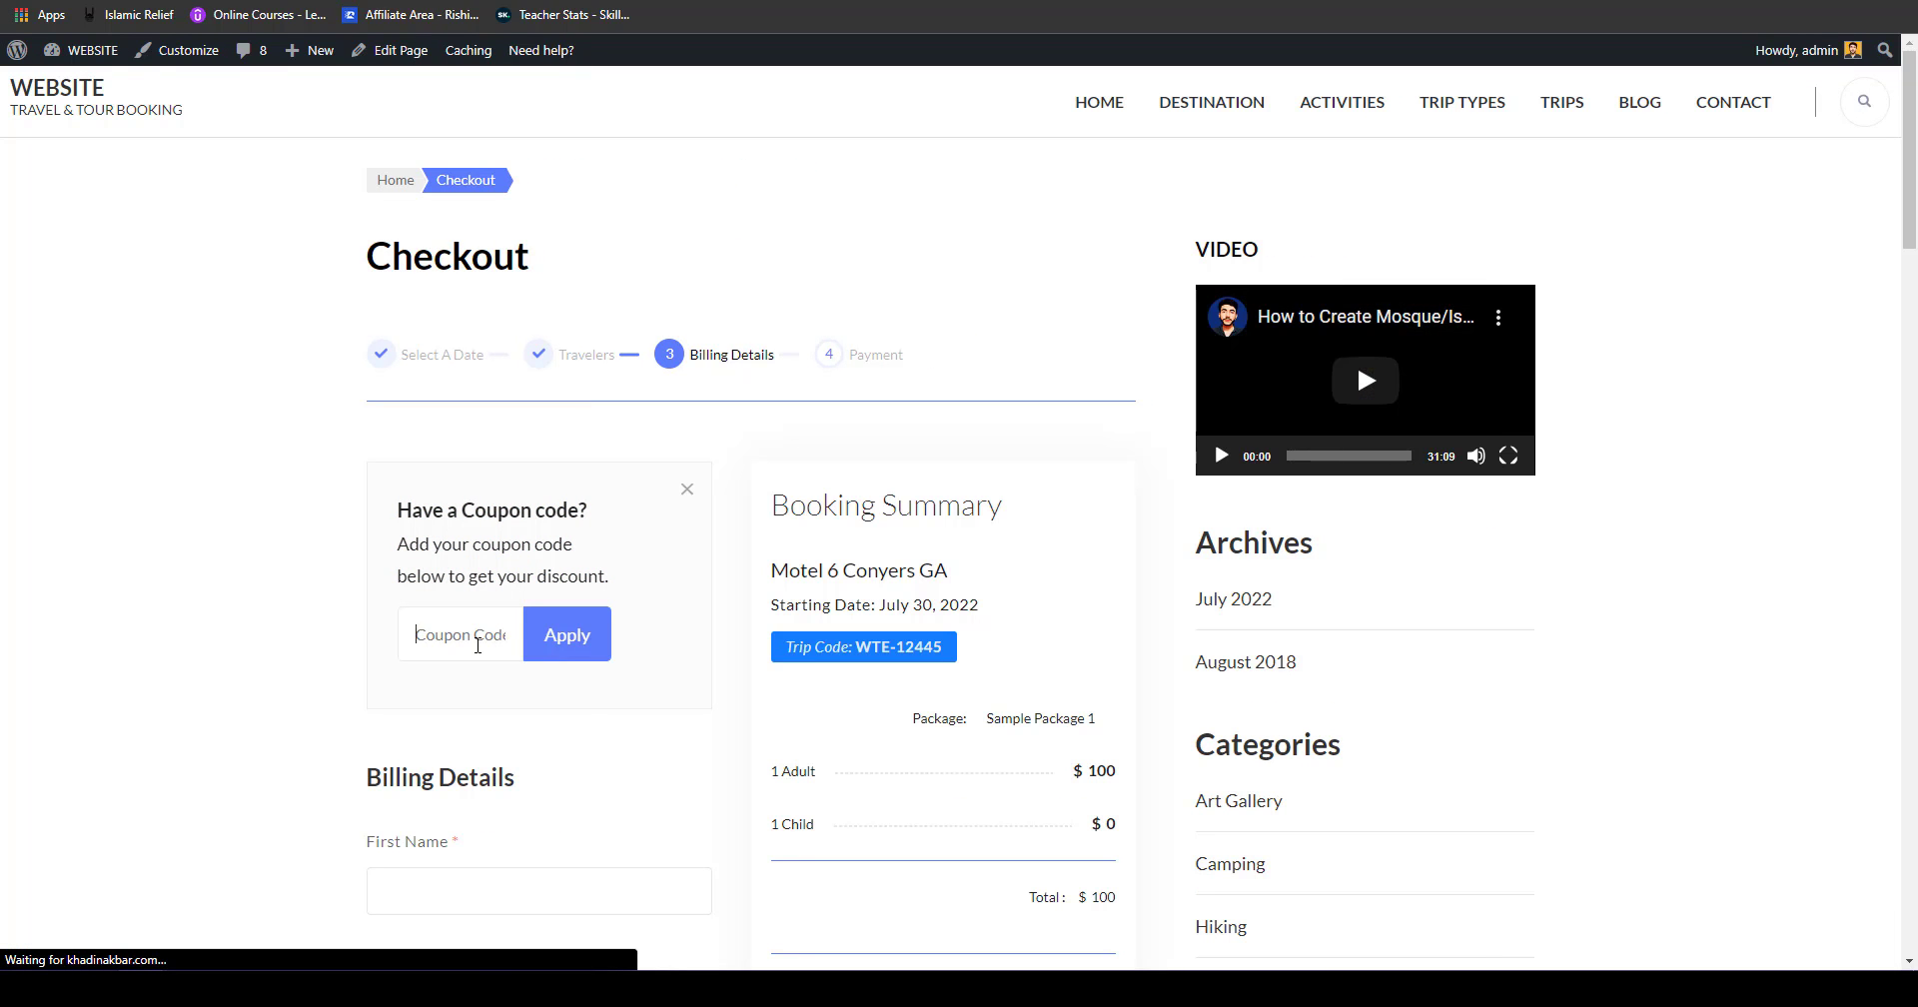
type("SAMPLE100")
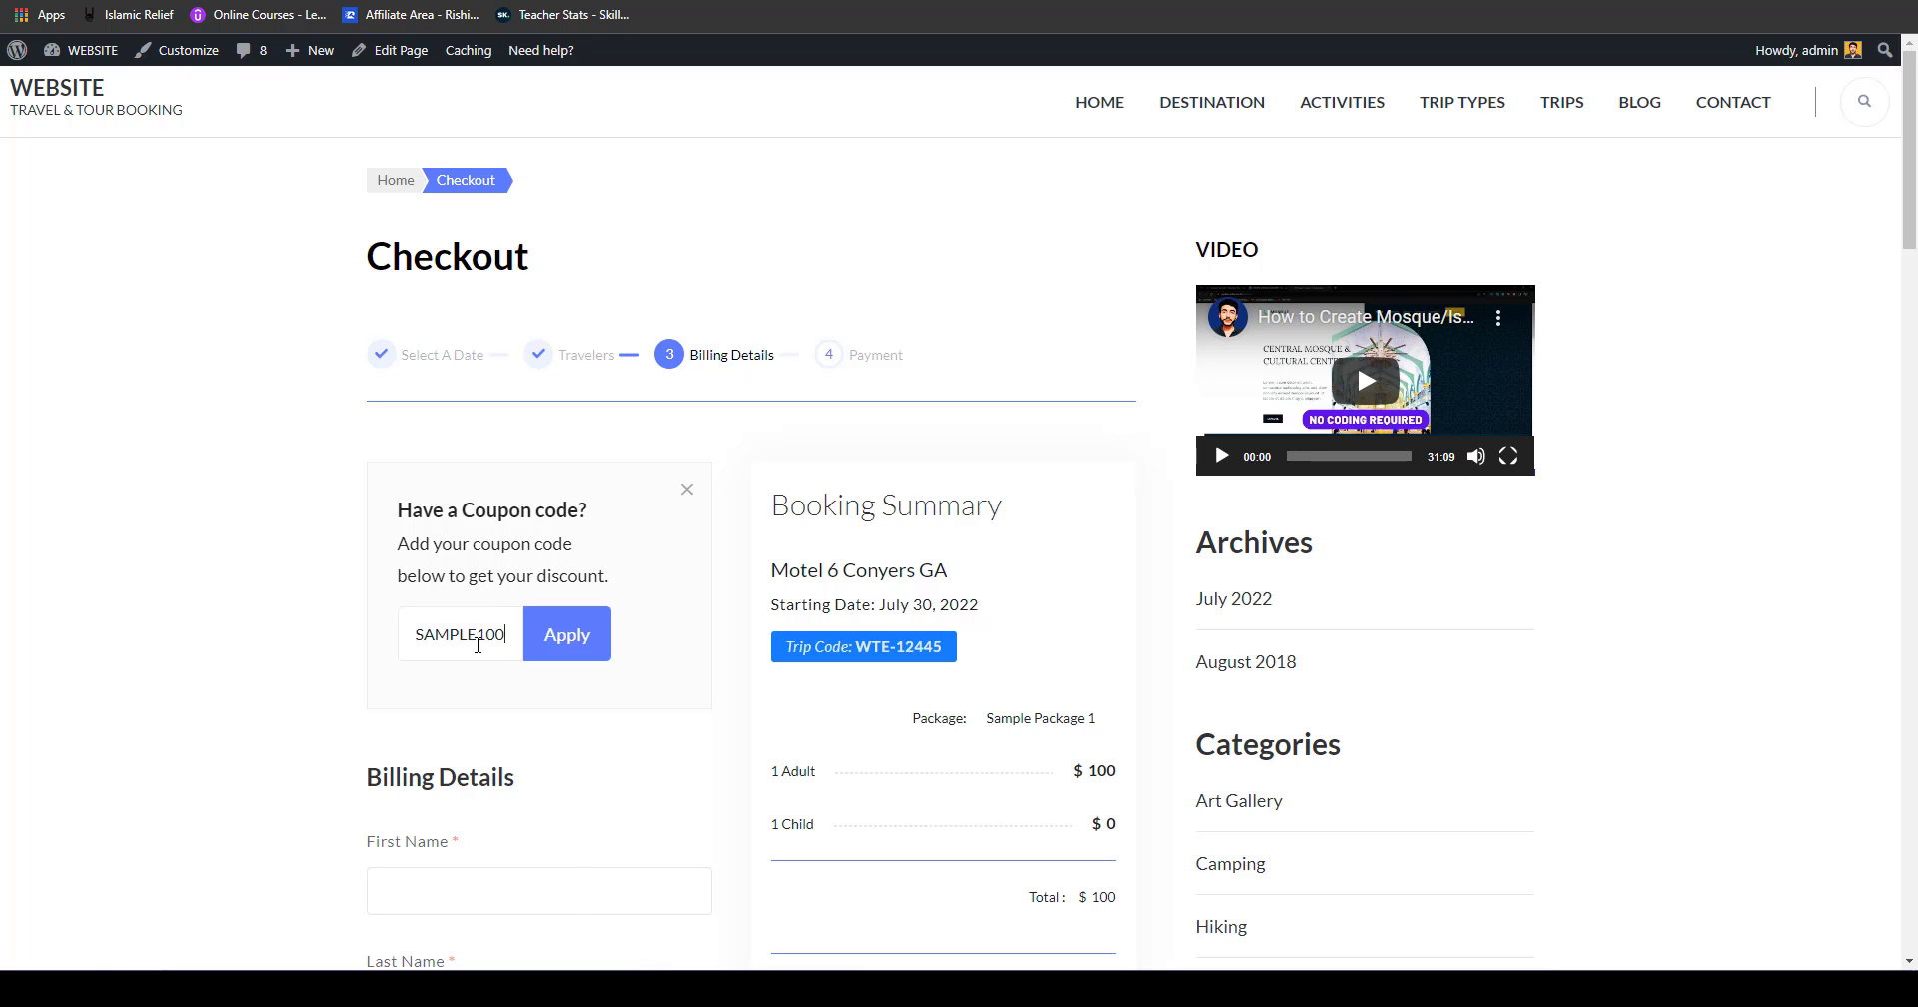
left_click(549, 645)
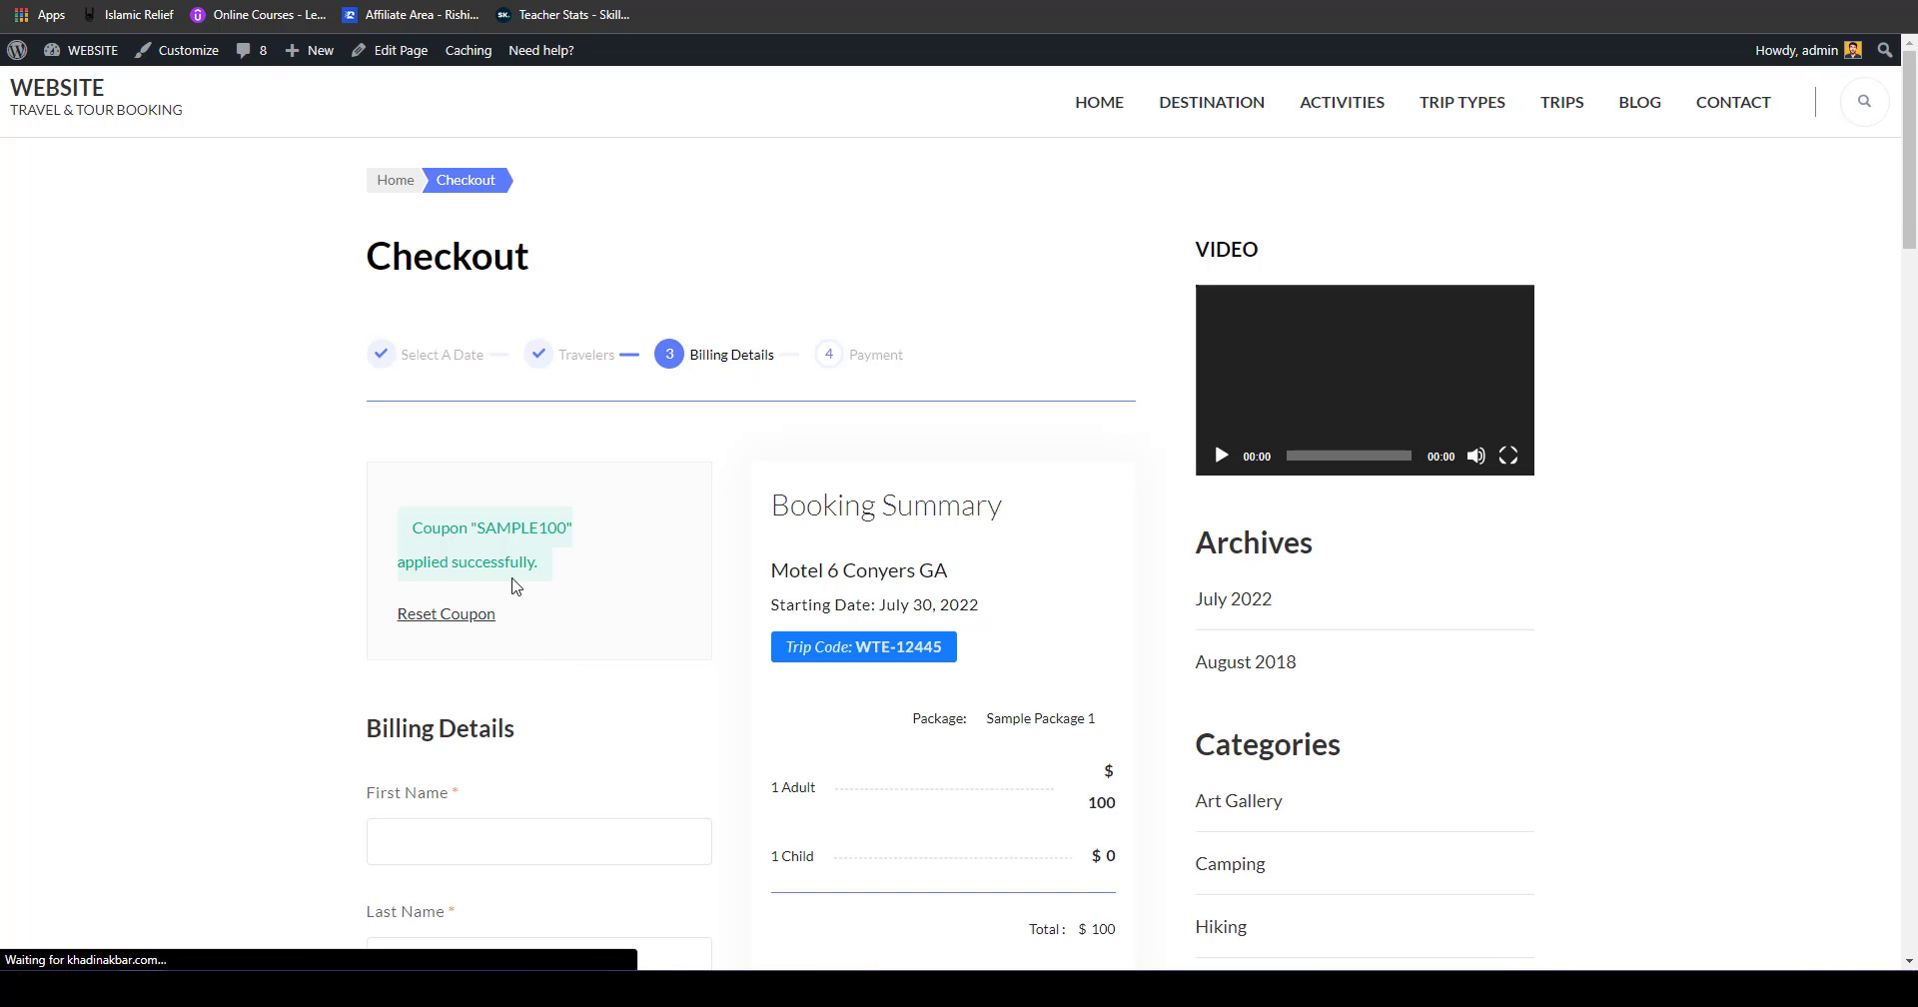
left_click_drag(1914, 131, 1917, 277)
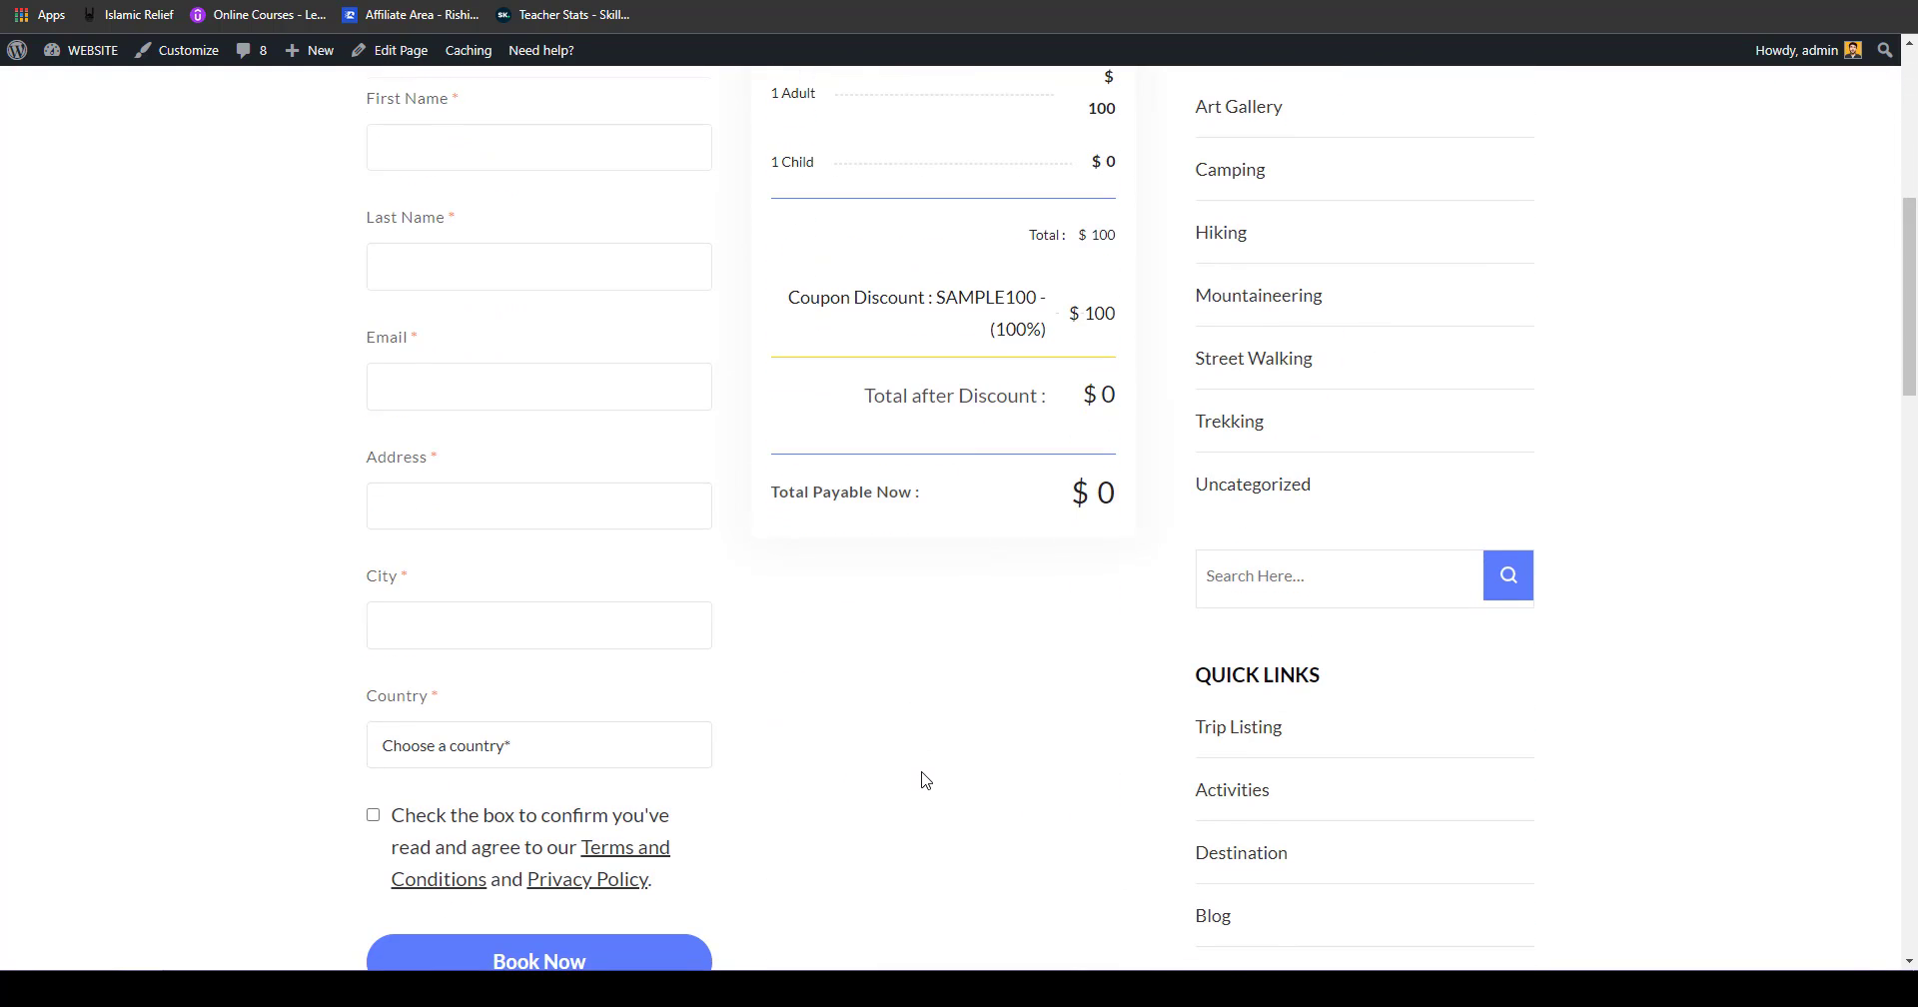
key("Page_Down")
key("Page_Up")
key("Page_Up")
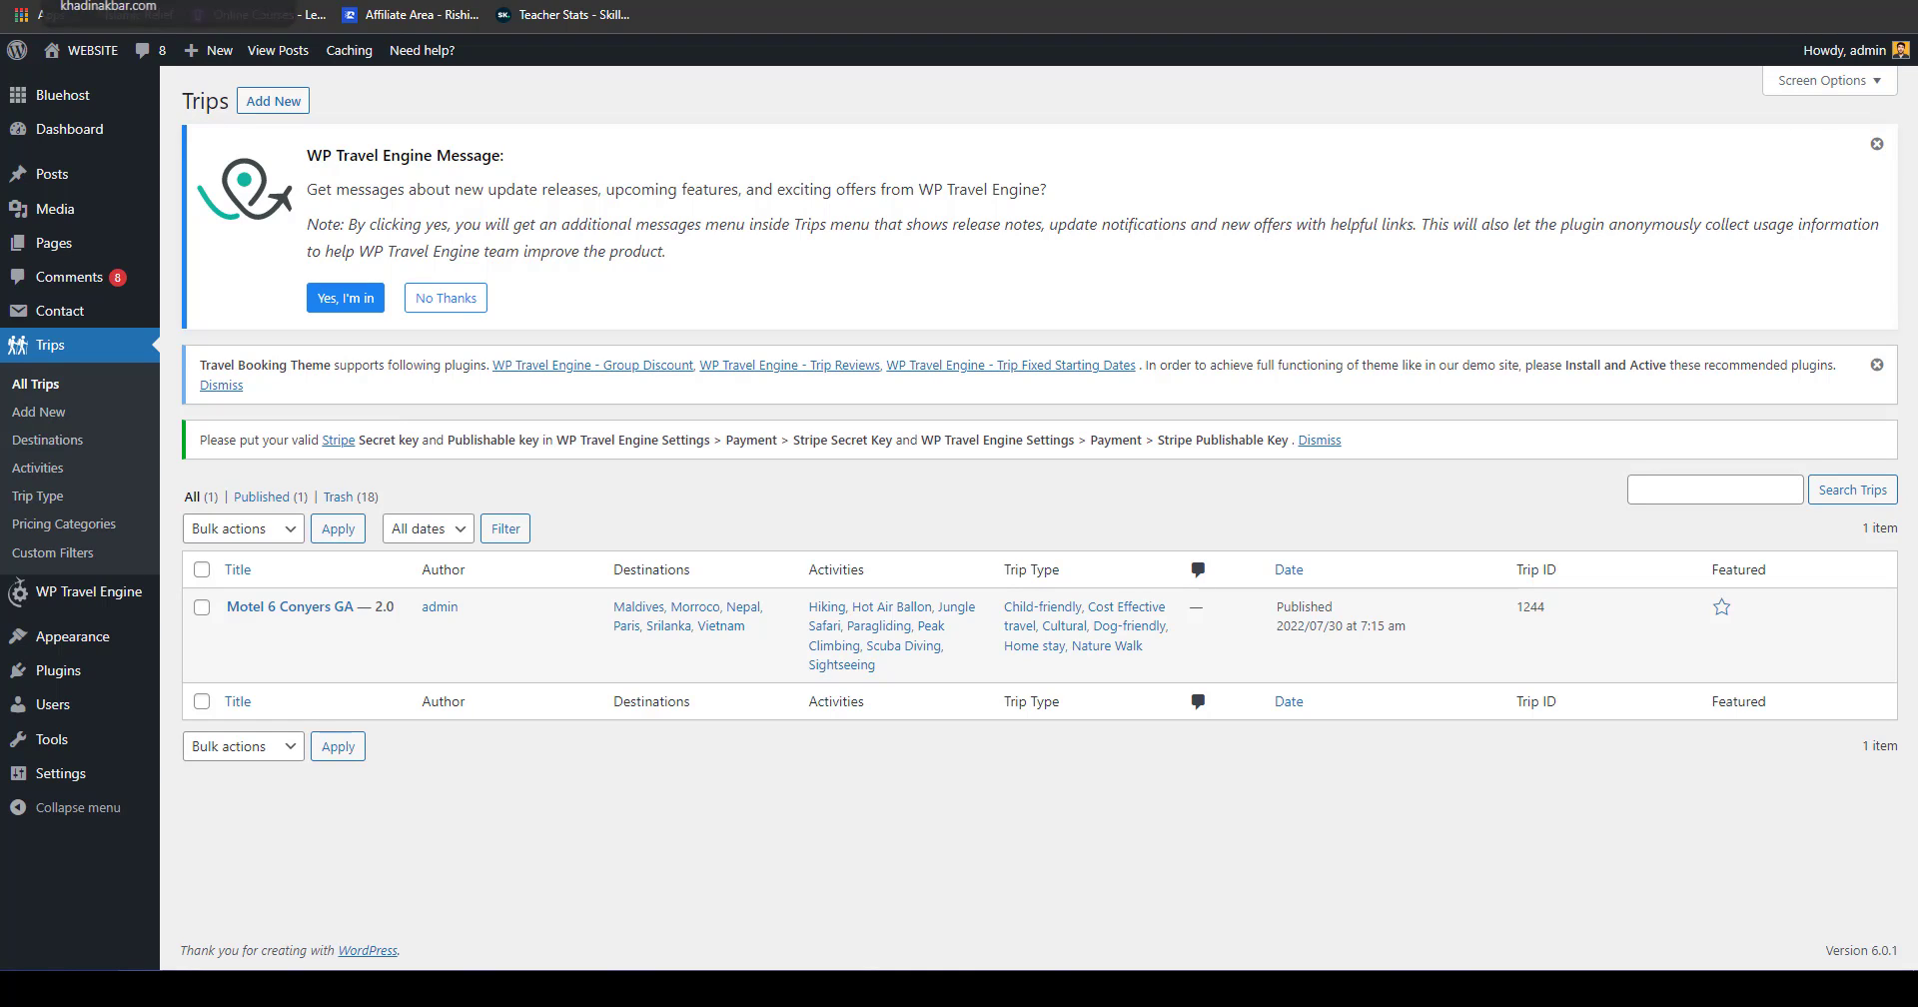
Step: Create a new blog post in the WordPress admin and title it "Sample blog post"
mouse_move(93, 195)
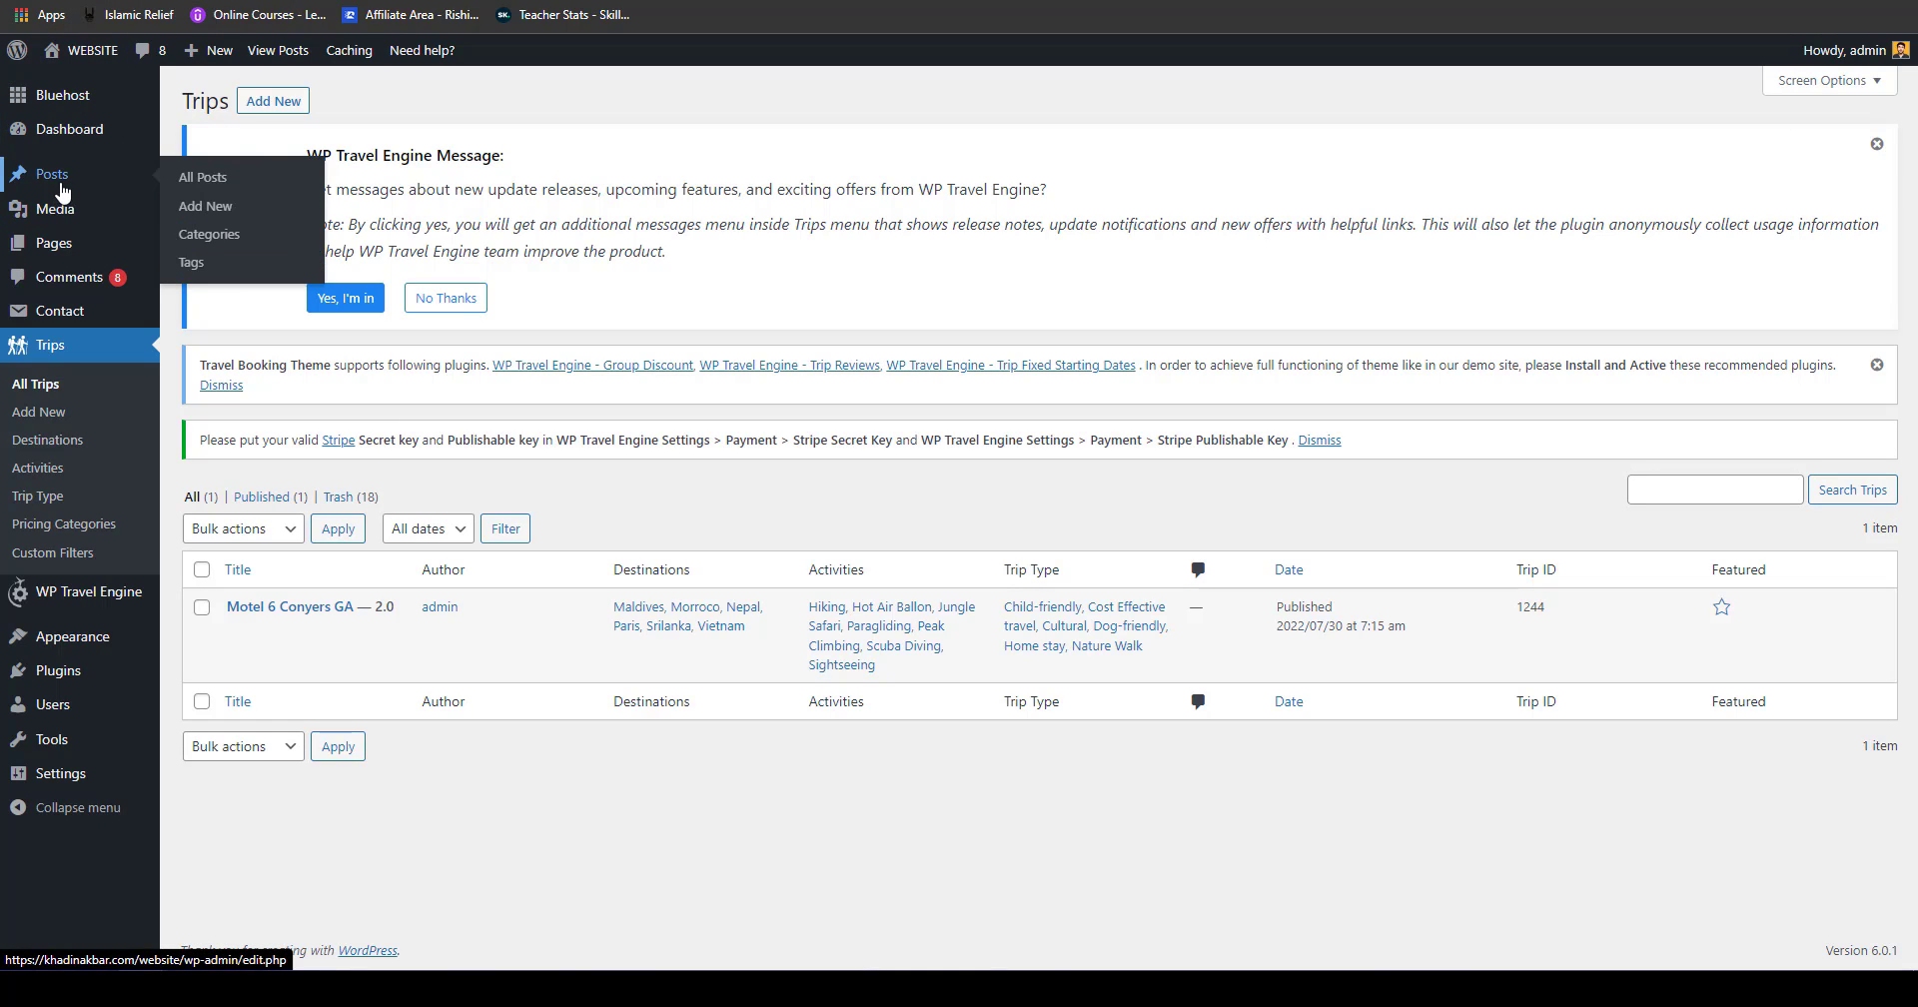
left_click(175, 207)
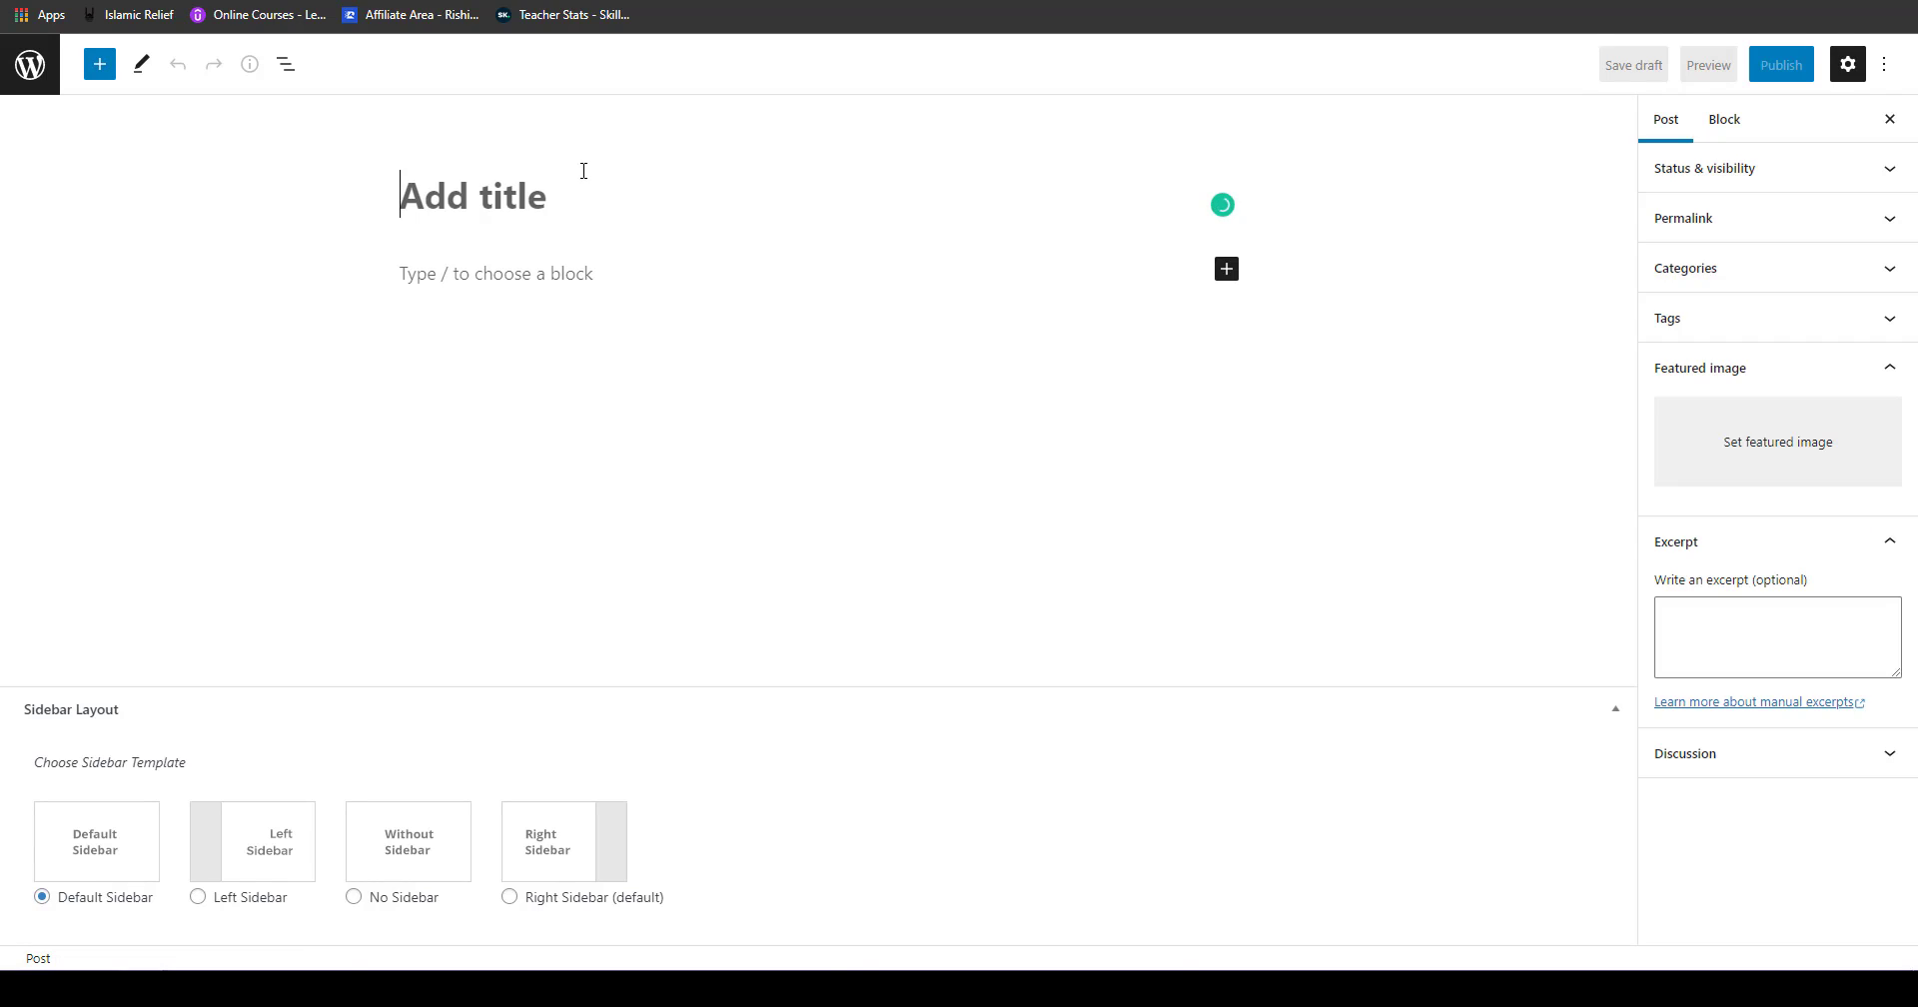
type("sAM")
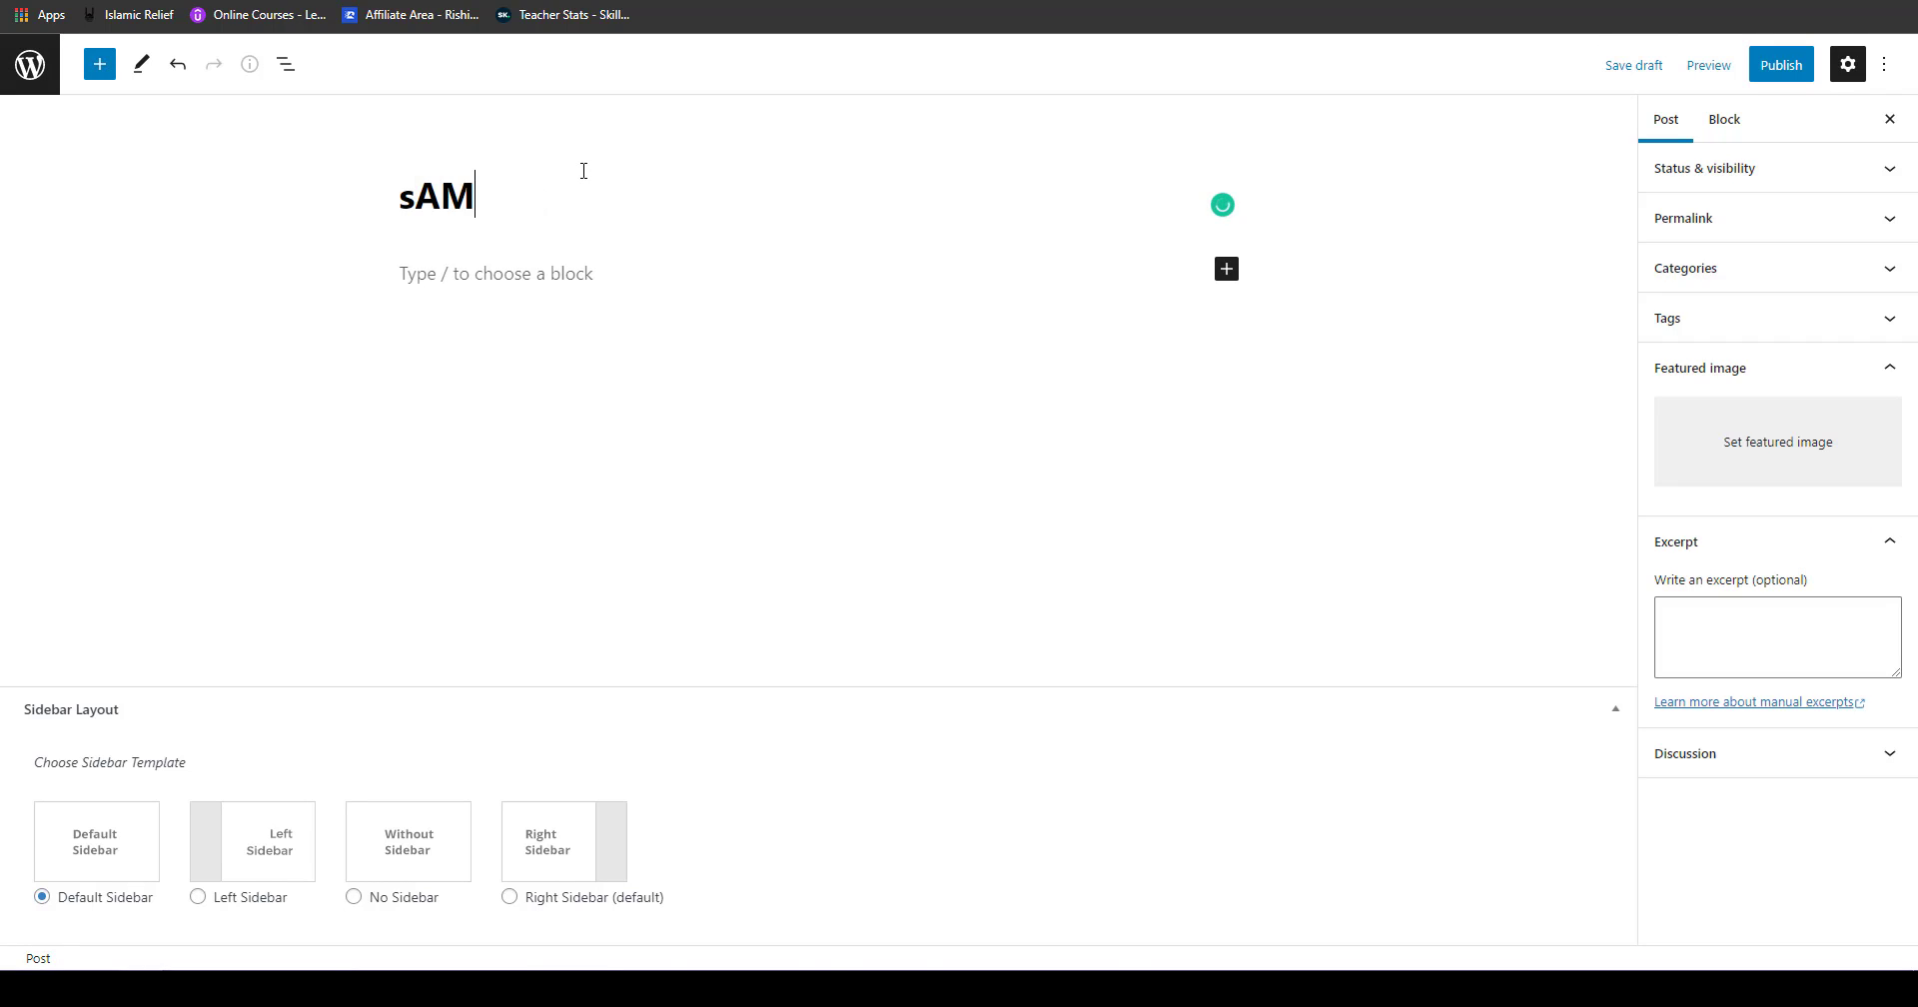
key("BackSpace")
key("BackSpace")
key("BackSpace")
type("sample blog bl")
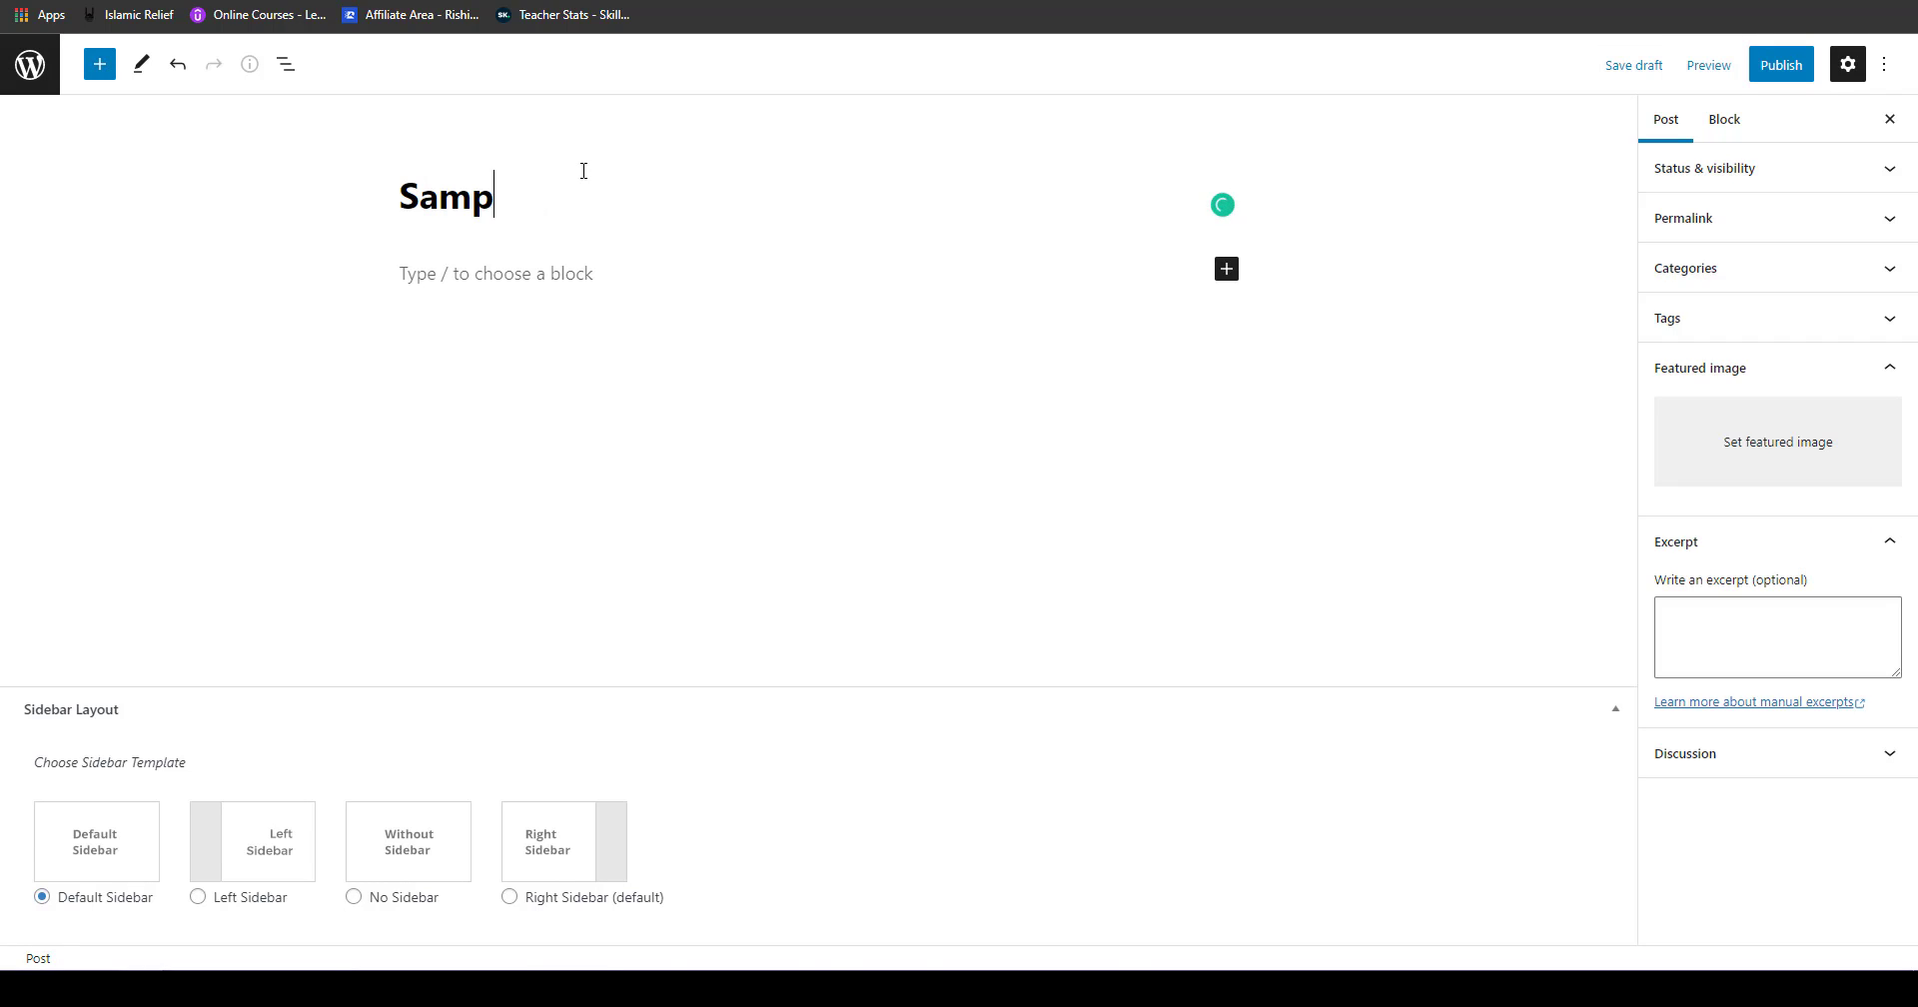
key("BackSpace")
key("BackSpace")
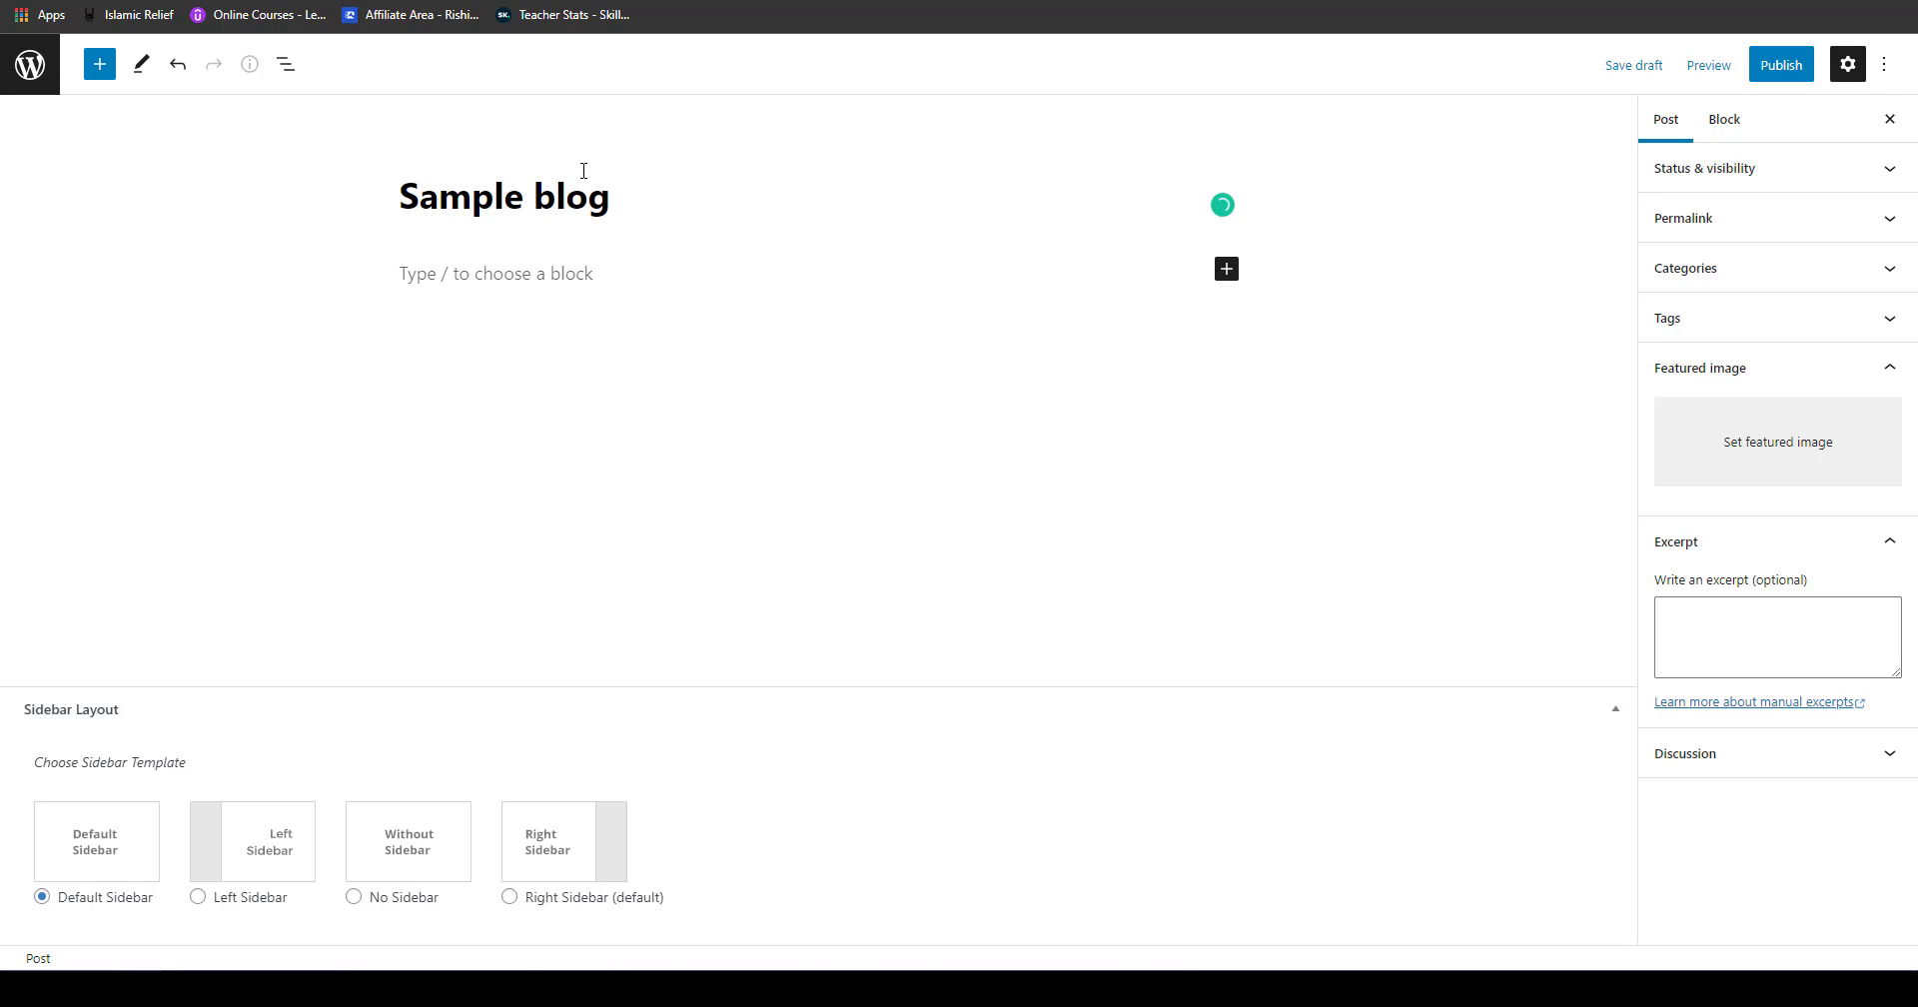
type("post")
Step: Set the post's sidebar layout to Right Sidebar (default) and assign it to the Mountaineering category
left_click(511, 896)
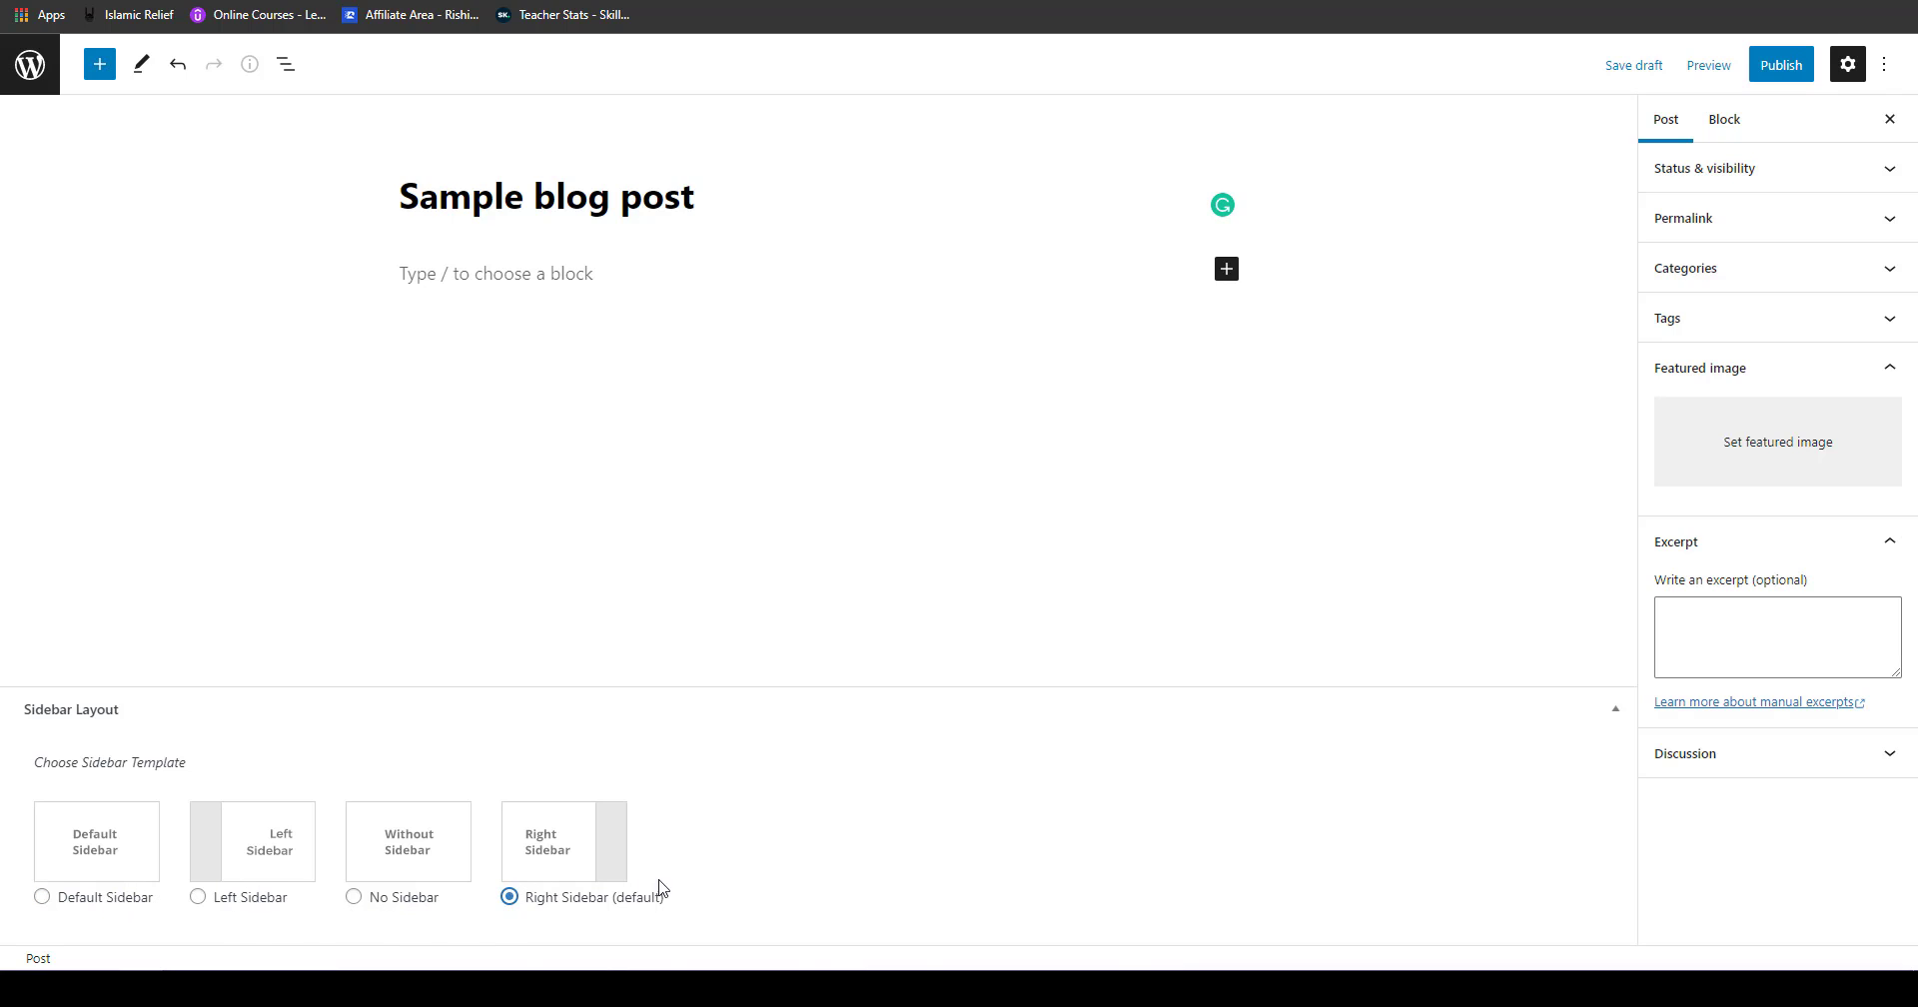
left_click(1794, 270)
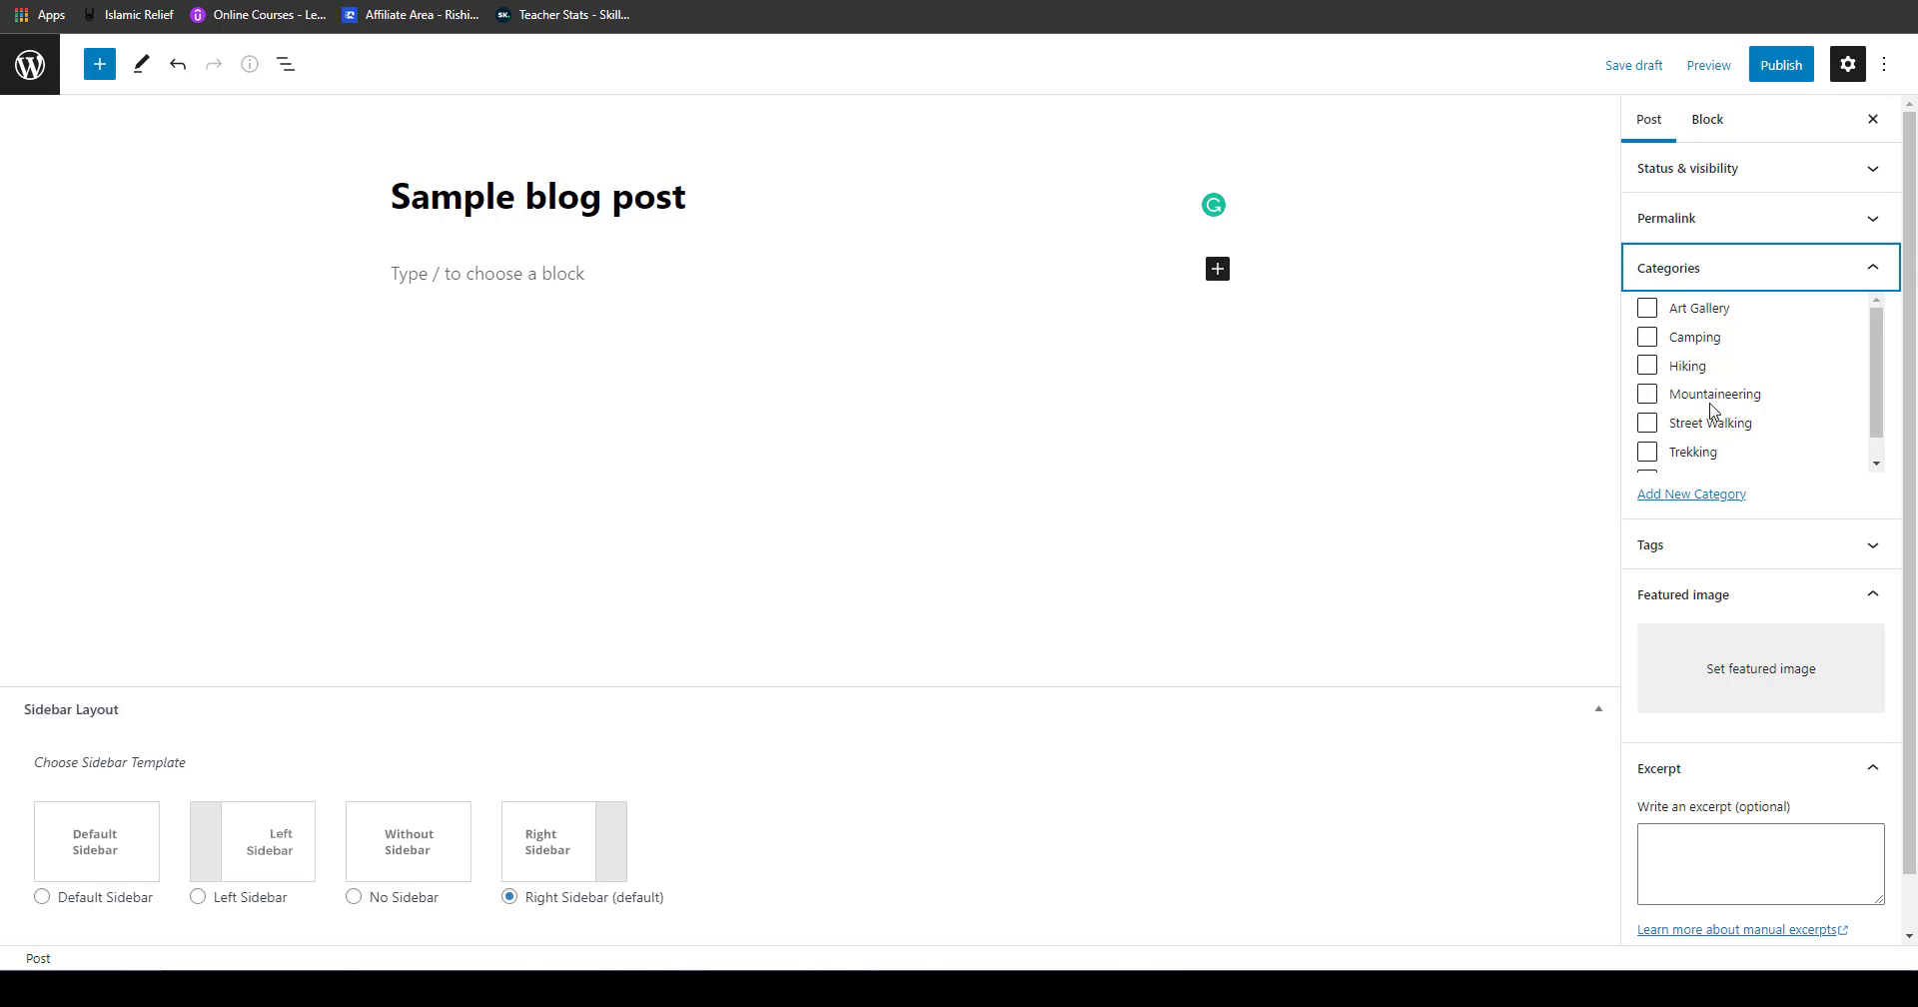
left_click(1714, 403)
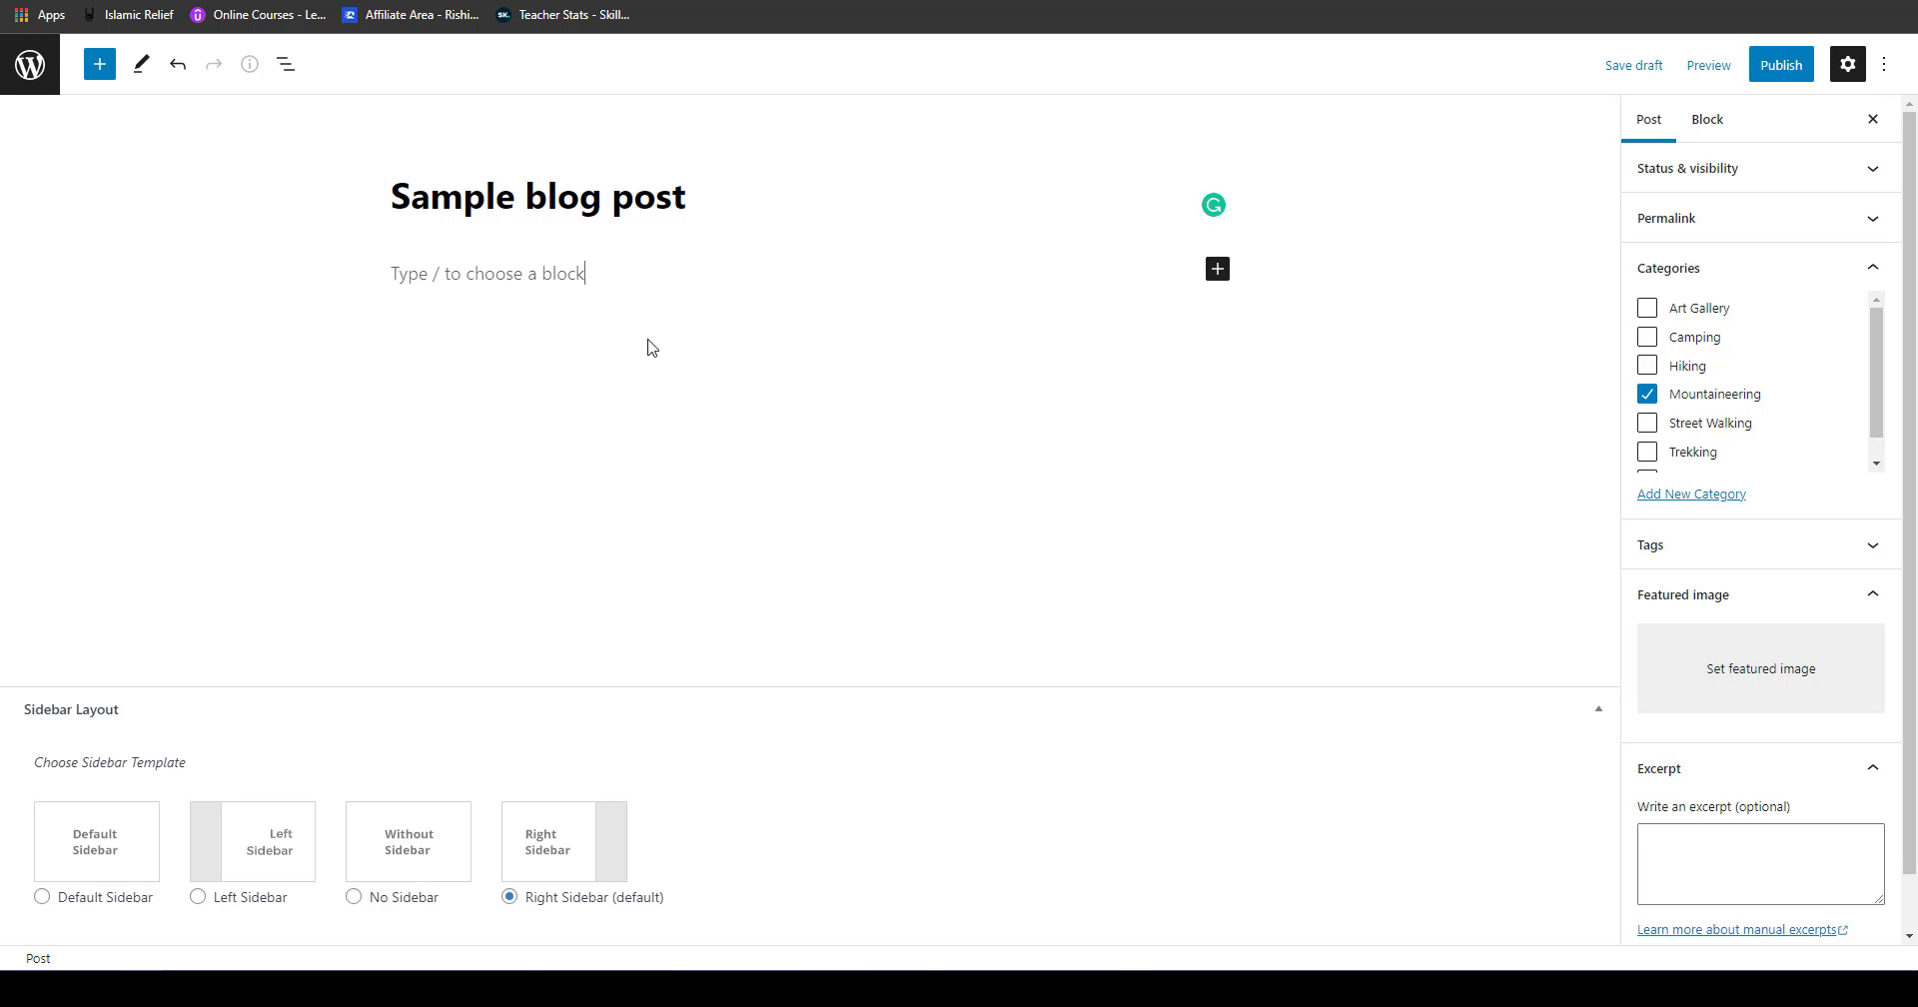
Step: Fill the post body with four paragraphs, each reading "this is a sample paragraph"
left_click(596, 280)
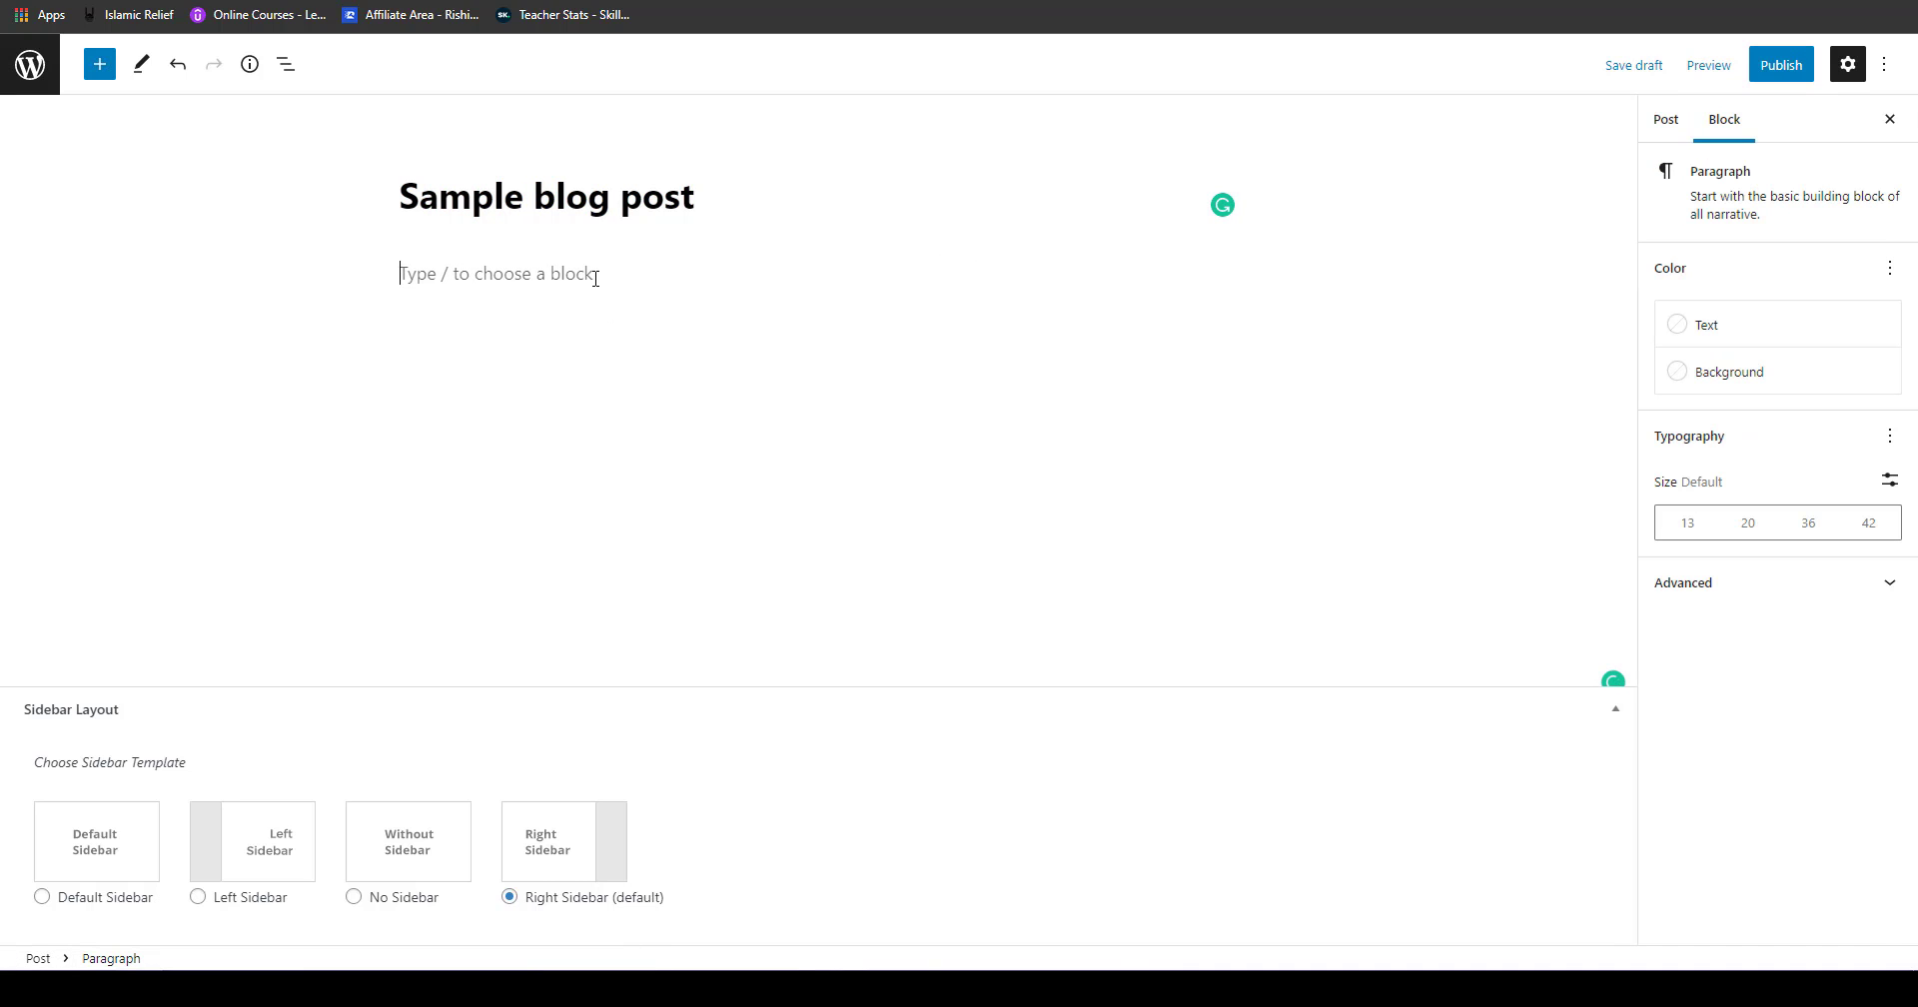
type("this is a sample paragraph")
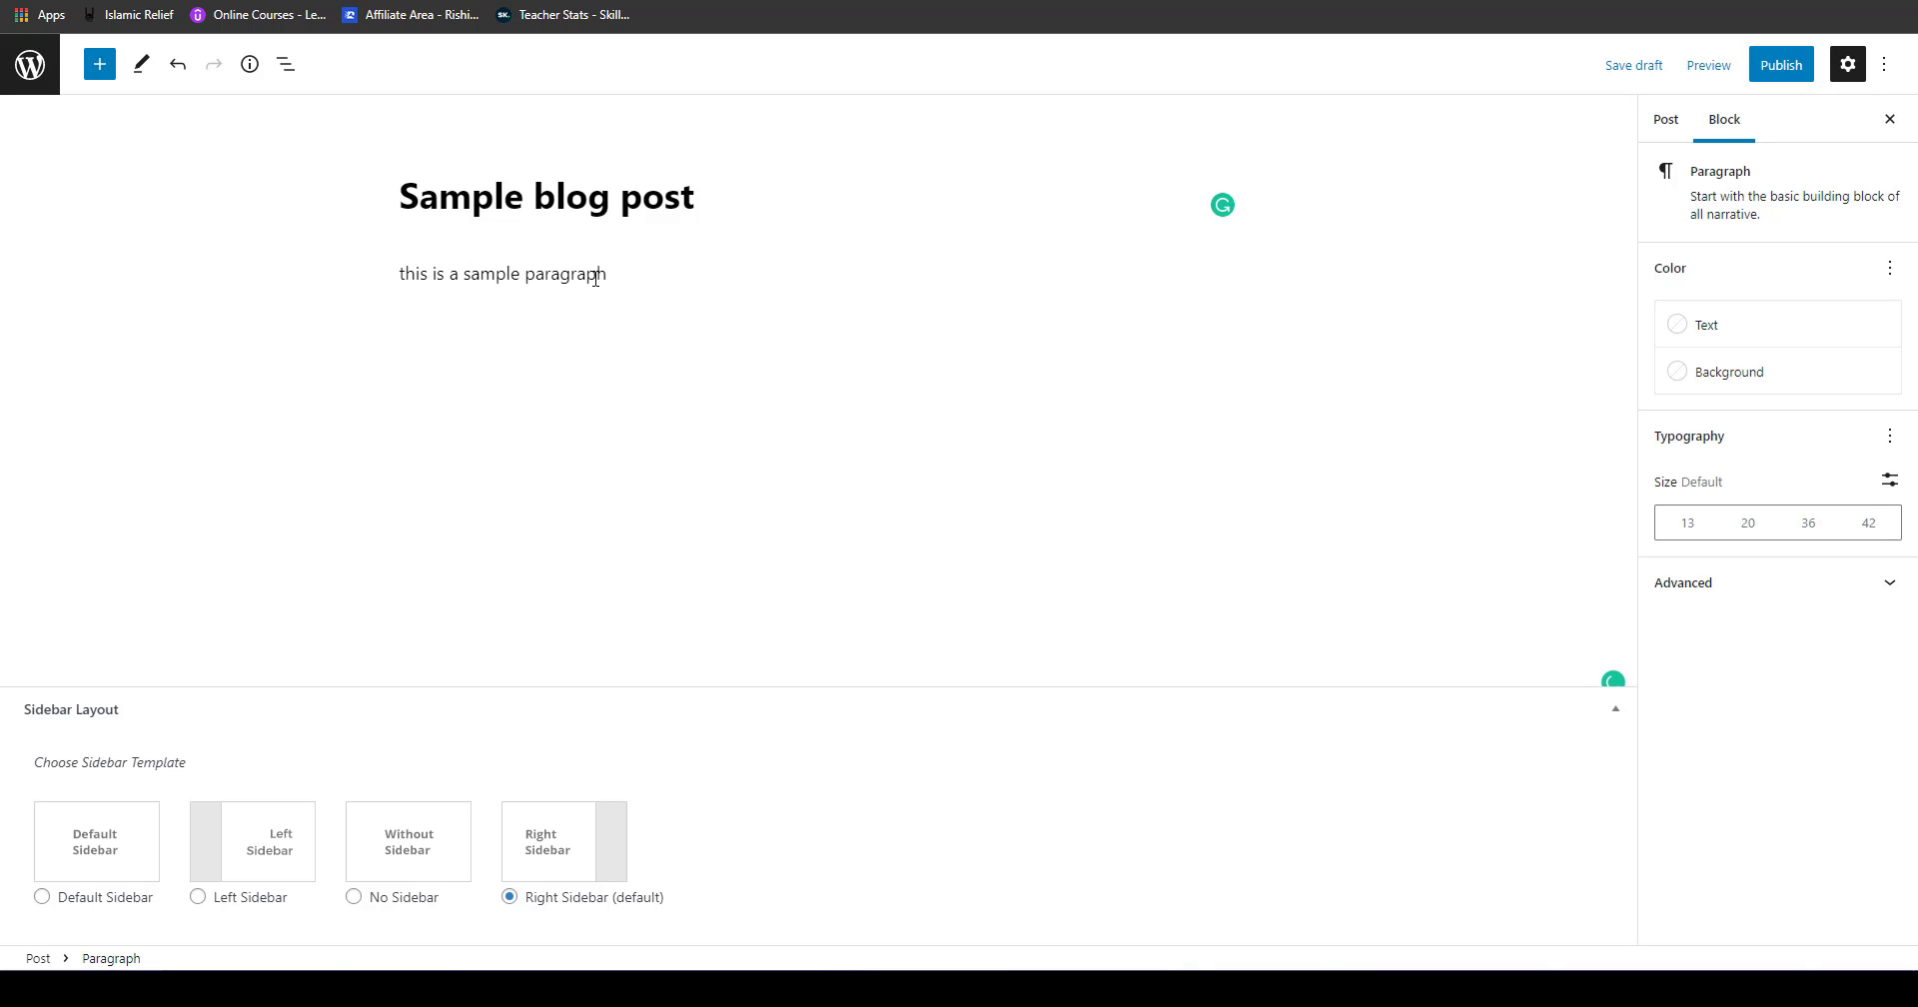
triple_click(595, 278)
key("ctrl+c")
key("Return")
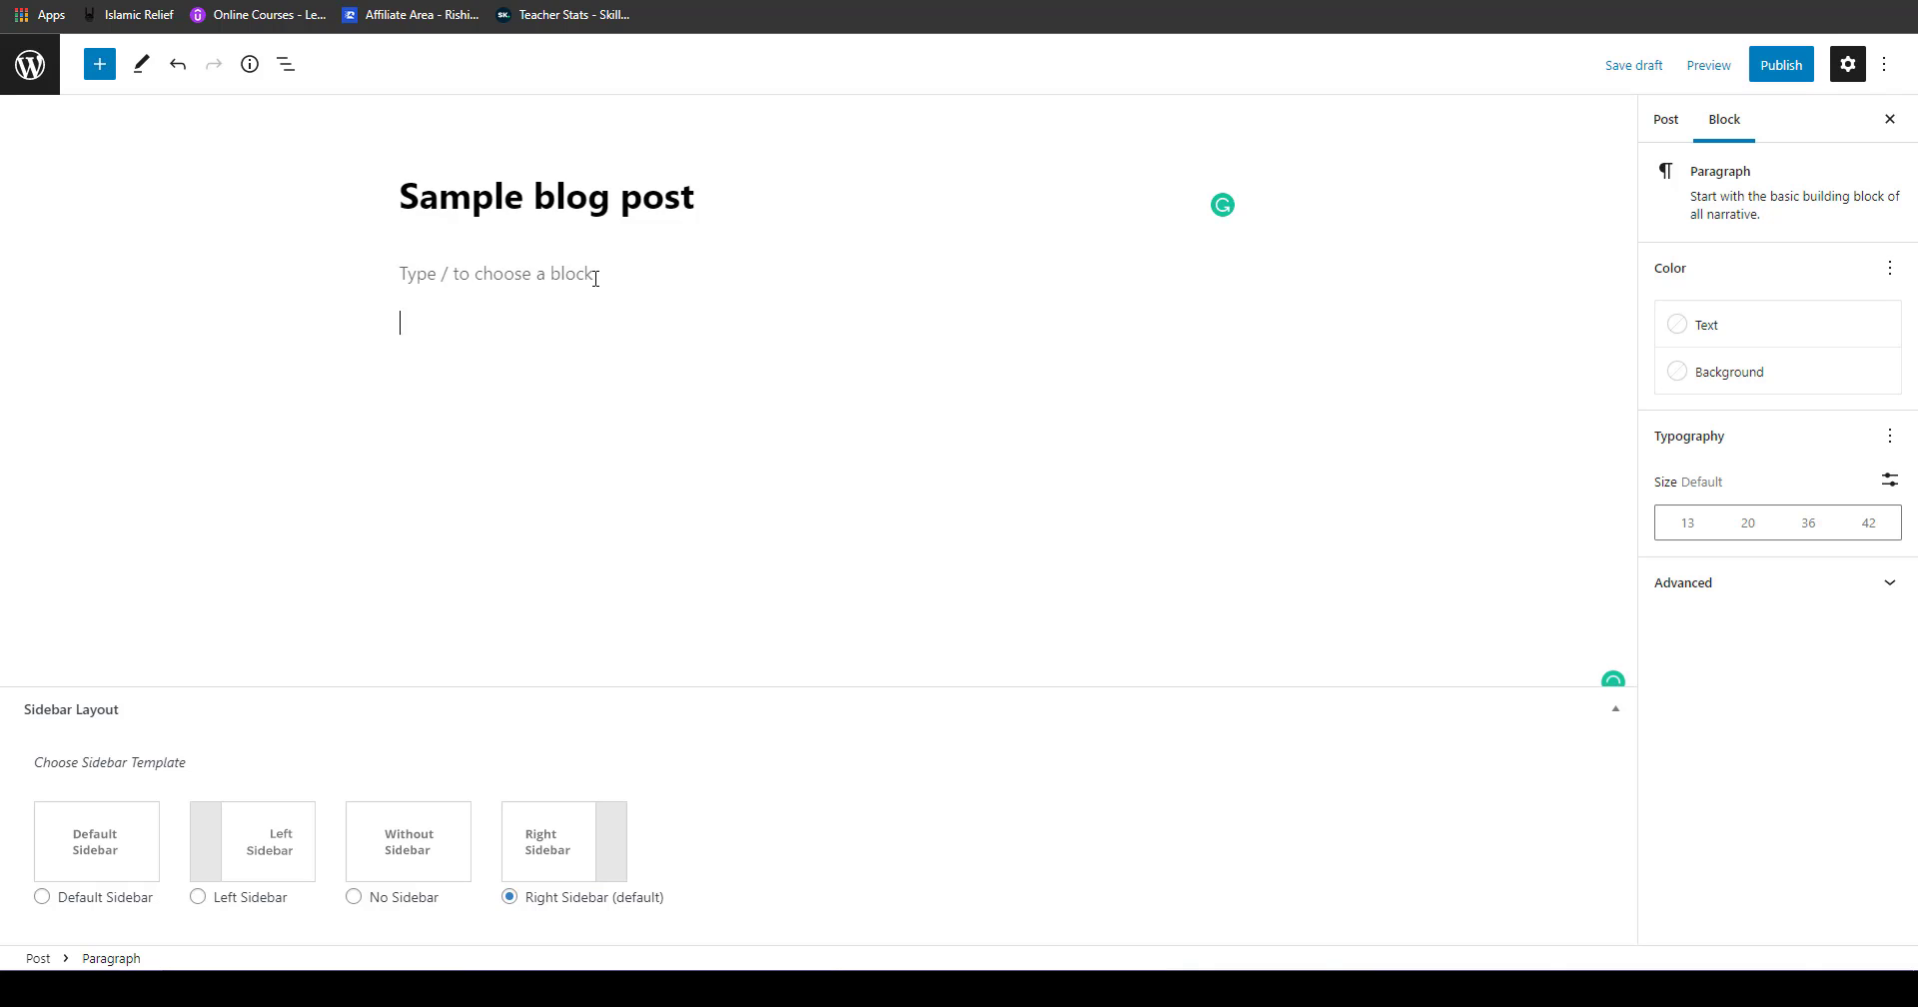
key("ctrl+z")
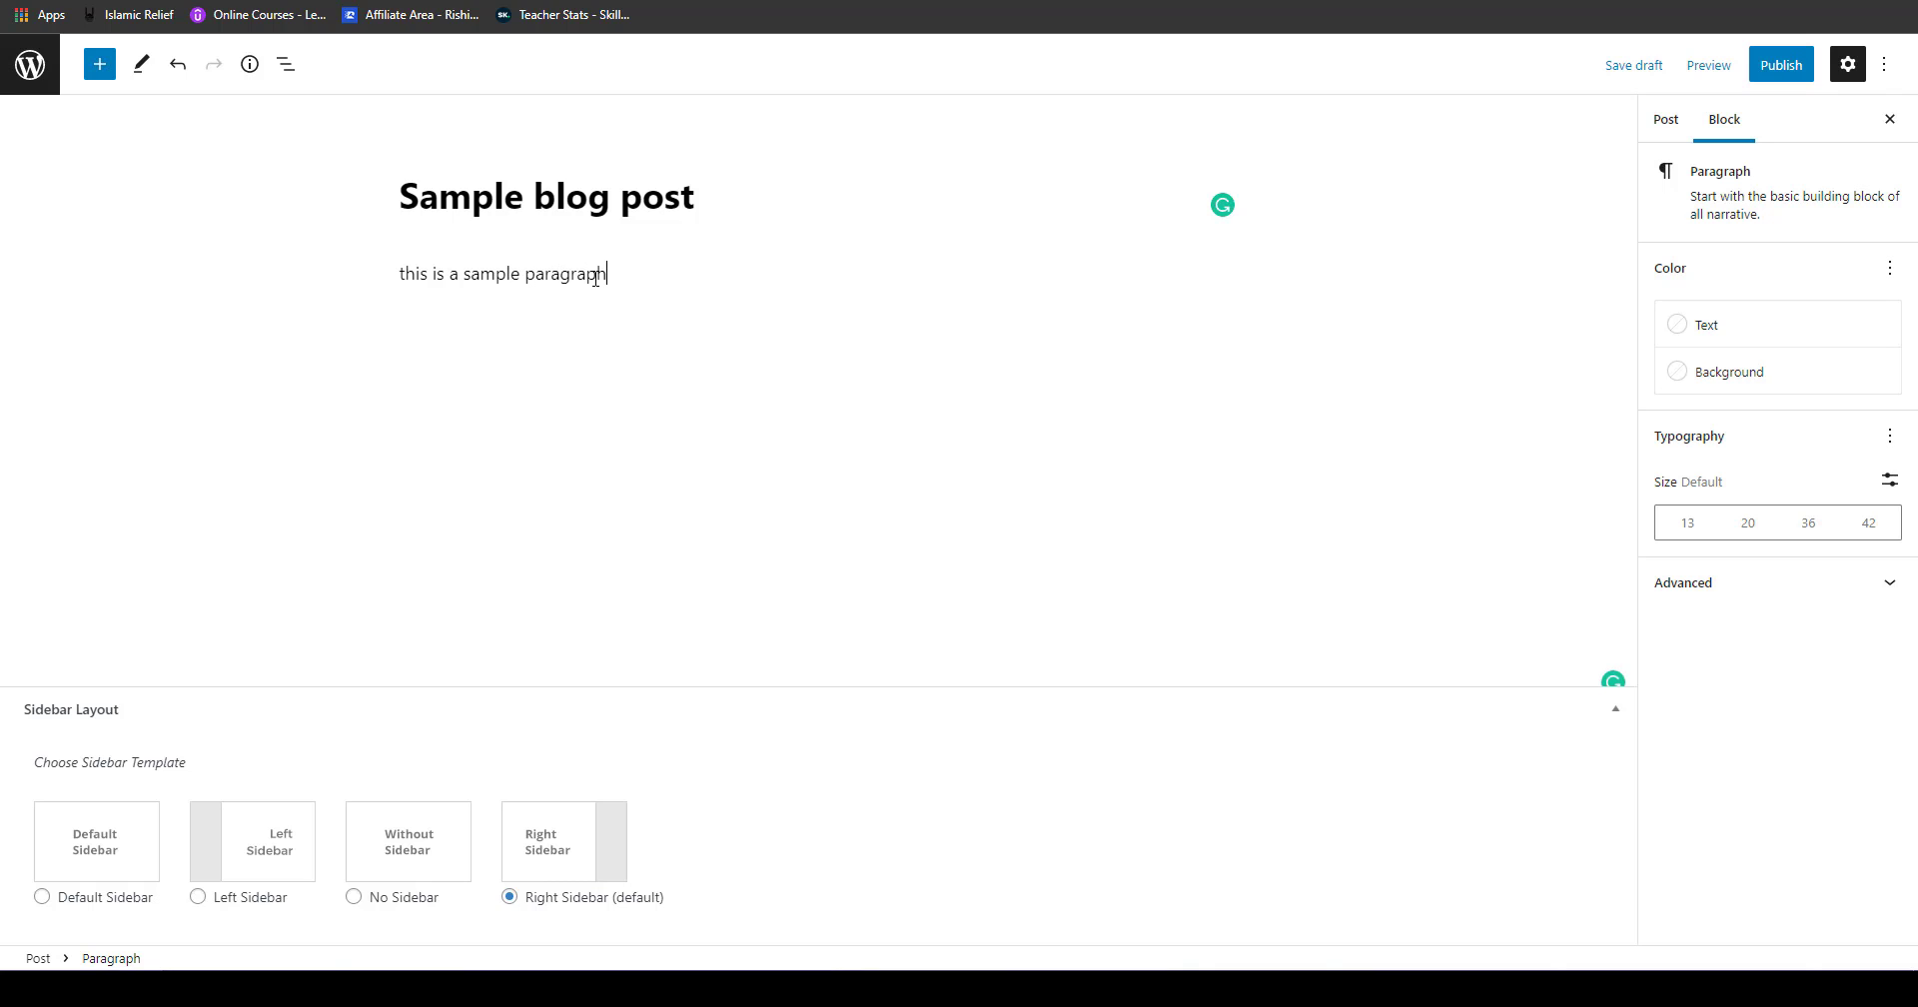
key("BackSpace")
key("Return")
key("ctrl+v")
key("Return")
key("ctrl+v")
key("Return")
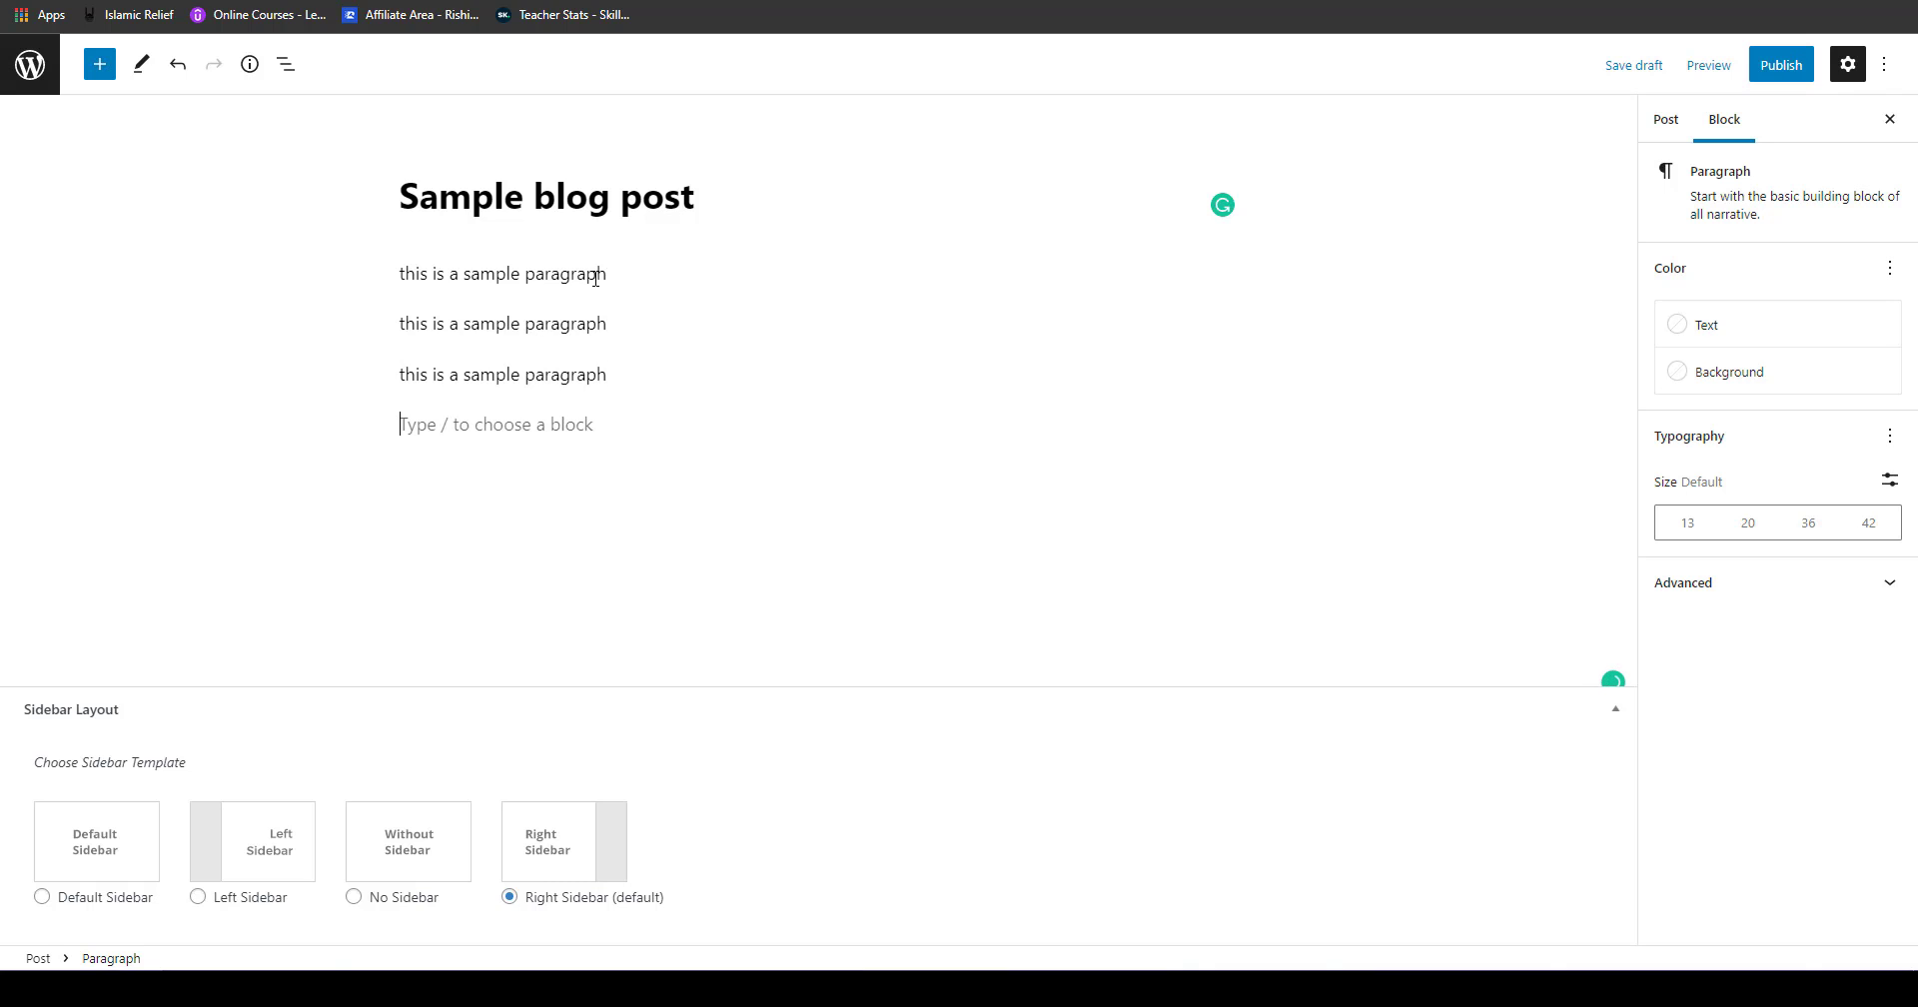
key("ctrl+v")
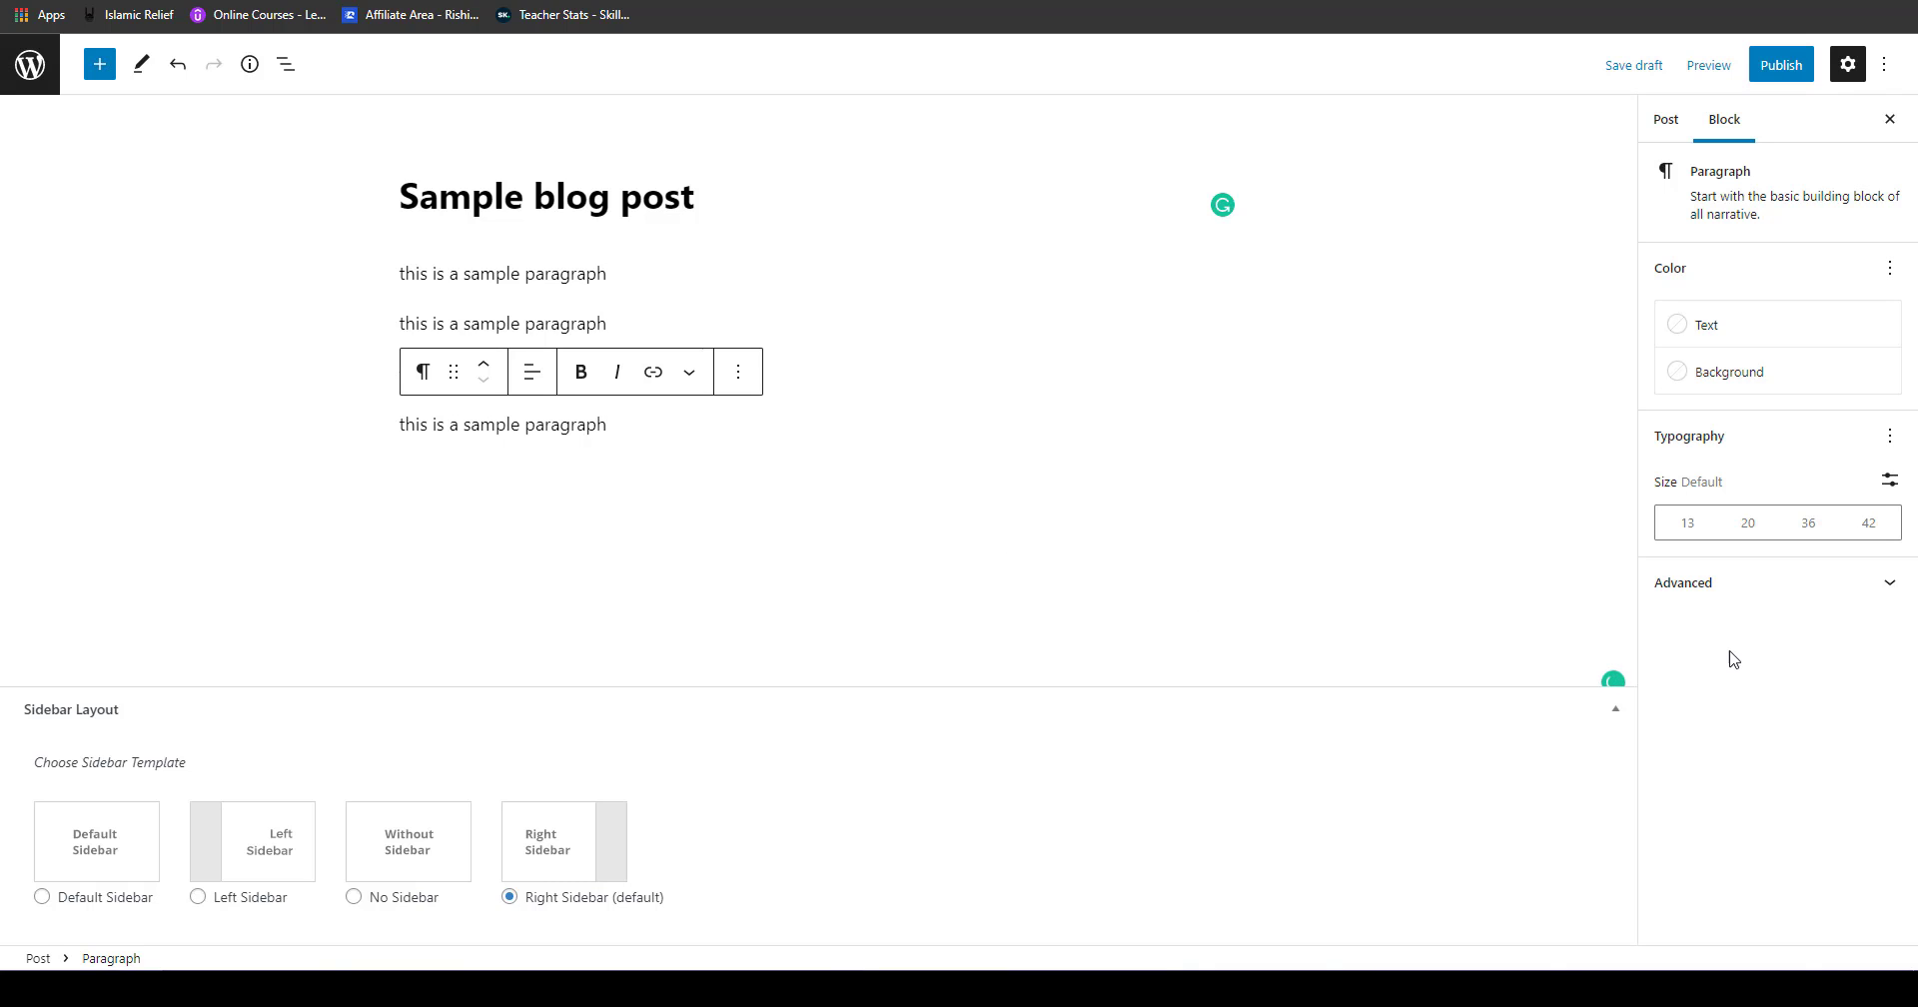
Step: Return to the post-level settings and publish the sample blog post
left_click(1667, 121)
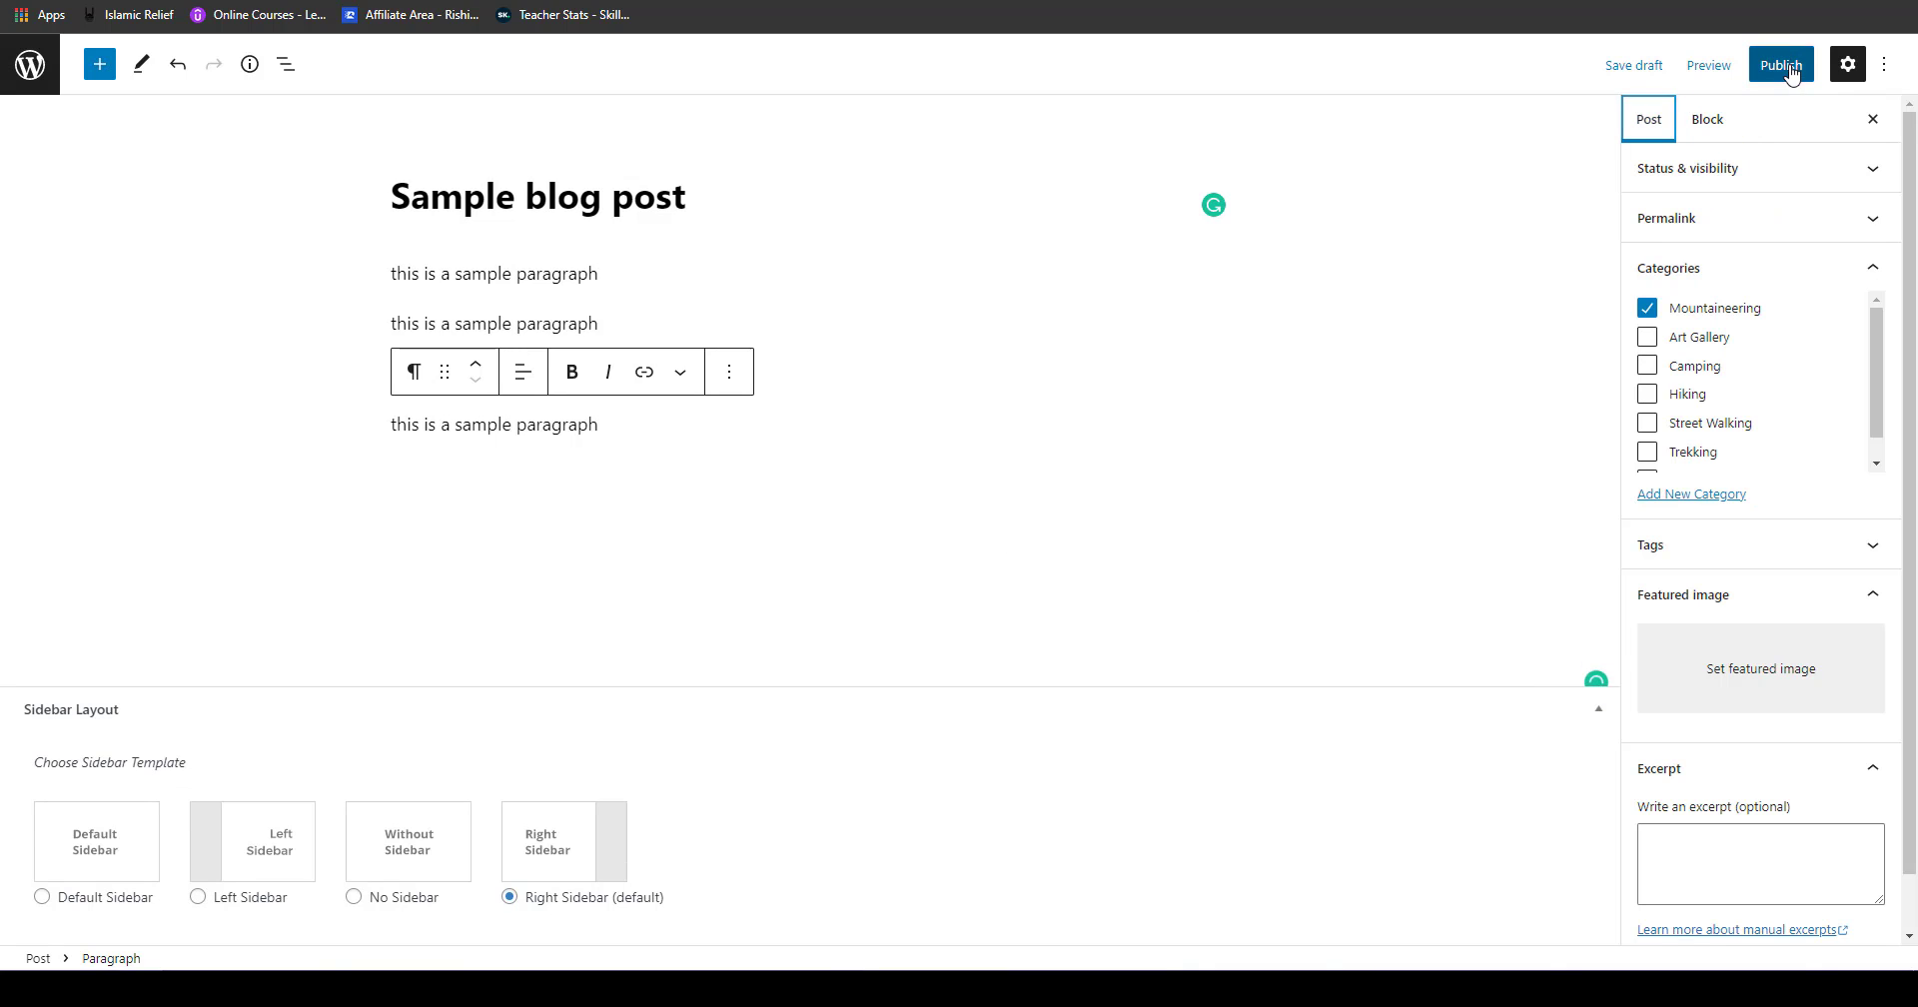
left_click(1786, 66)
left_click(1744, 67)
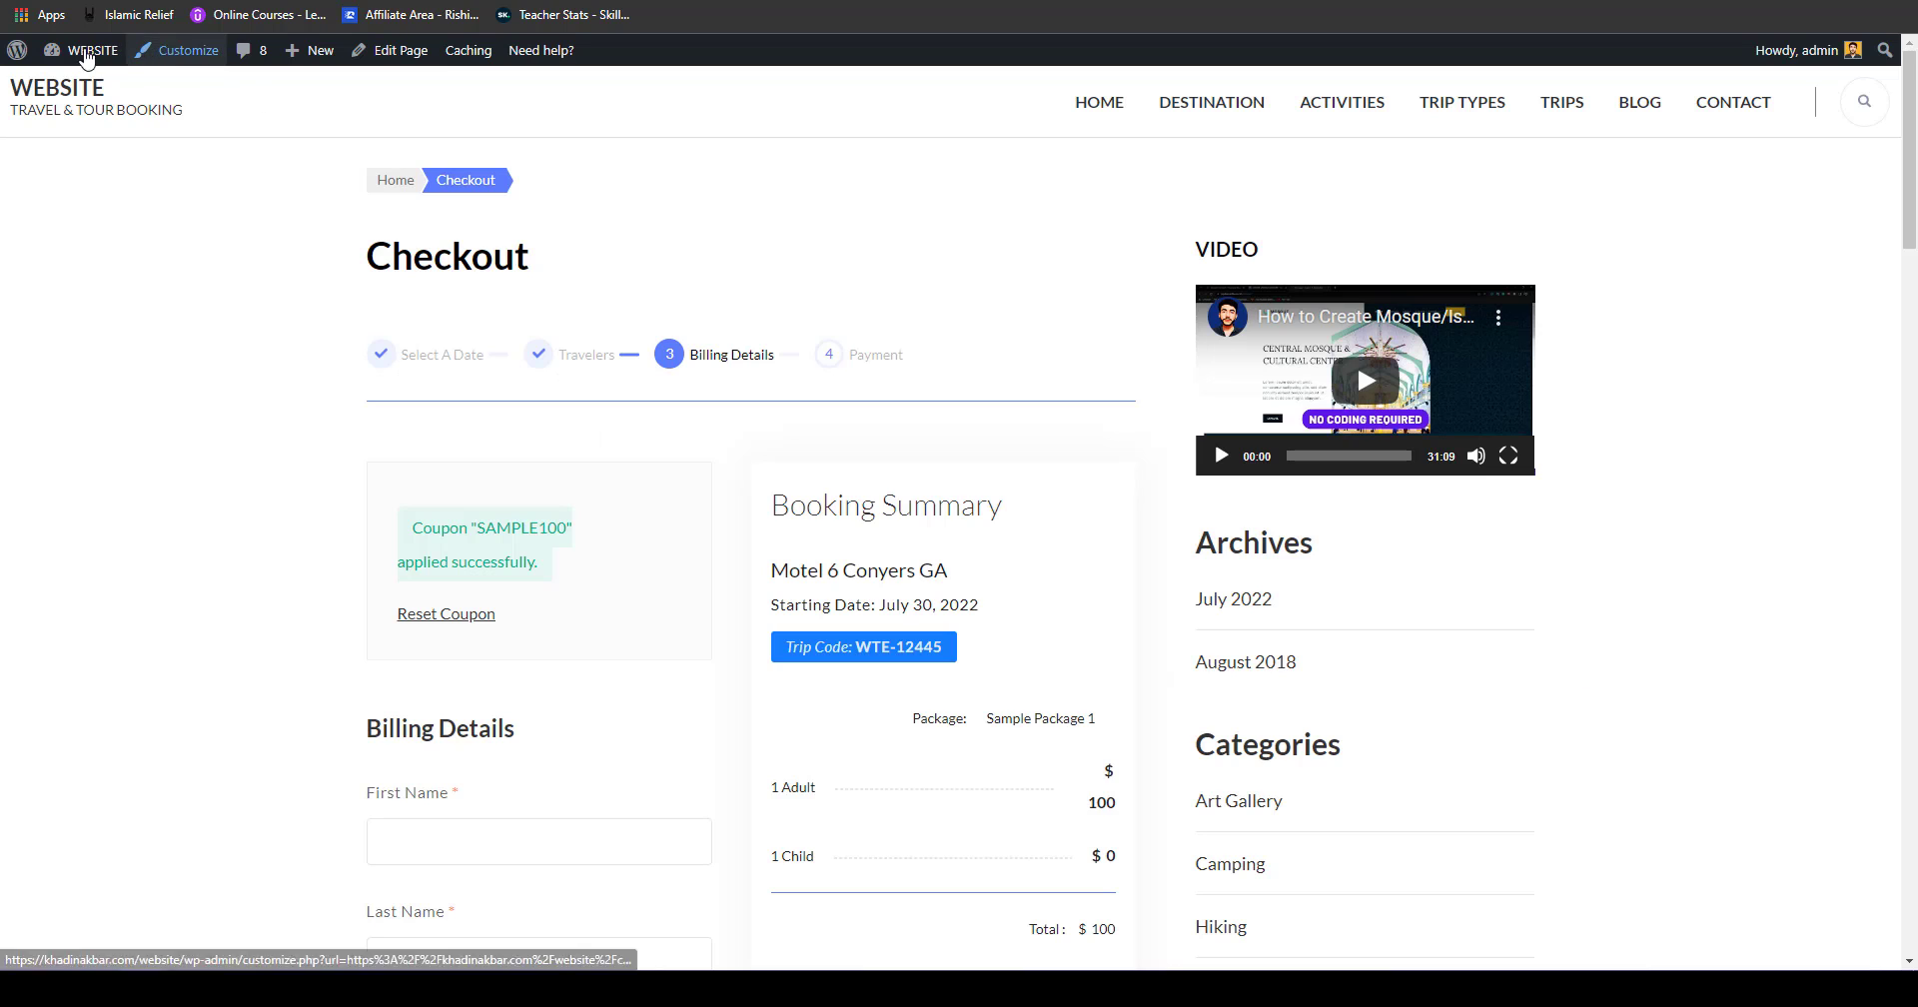
Step: Go from the checkout page to the admin's list of all trips and mark the Motel 6 Conyers GA trip with ID 1252 as featured
left_click(97, 90)
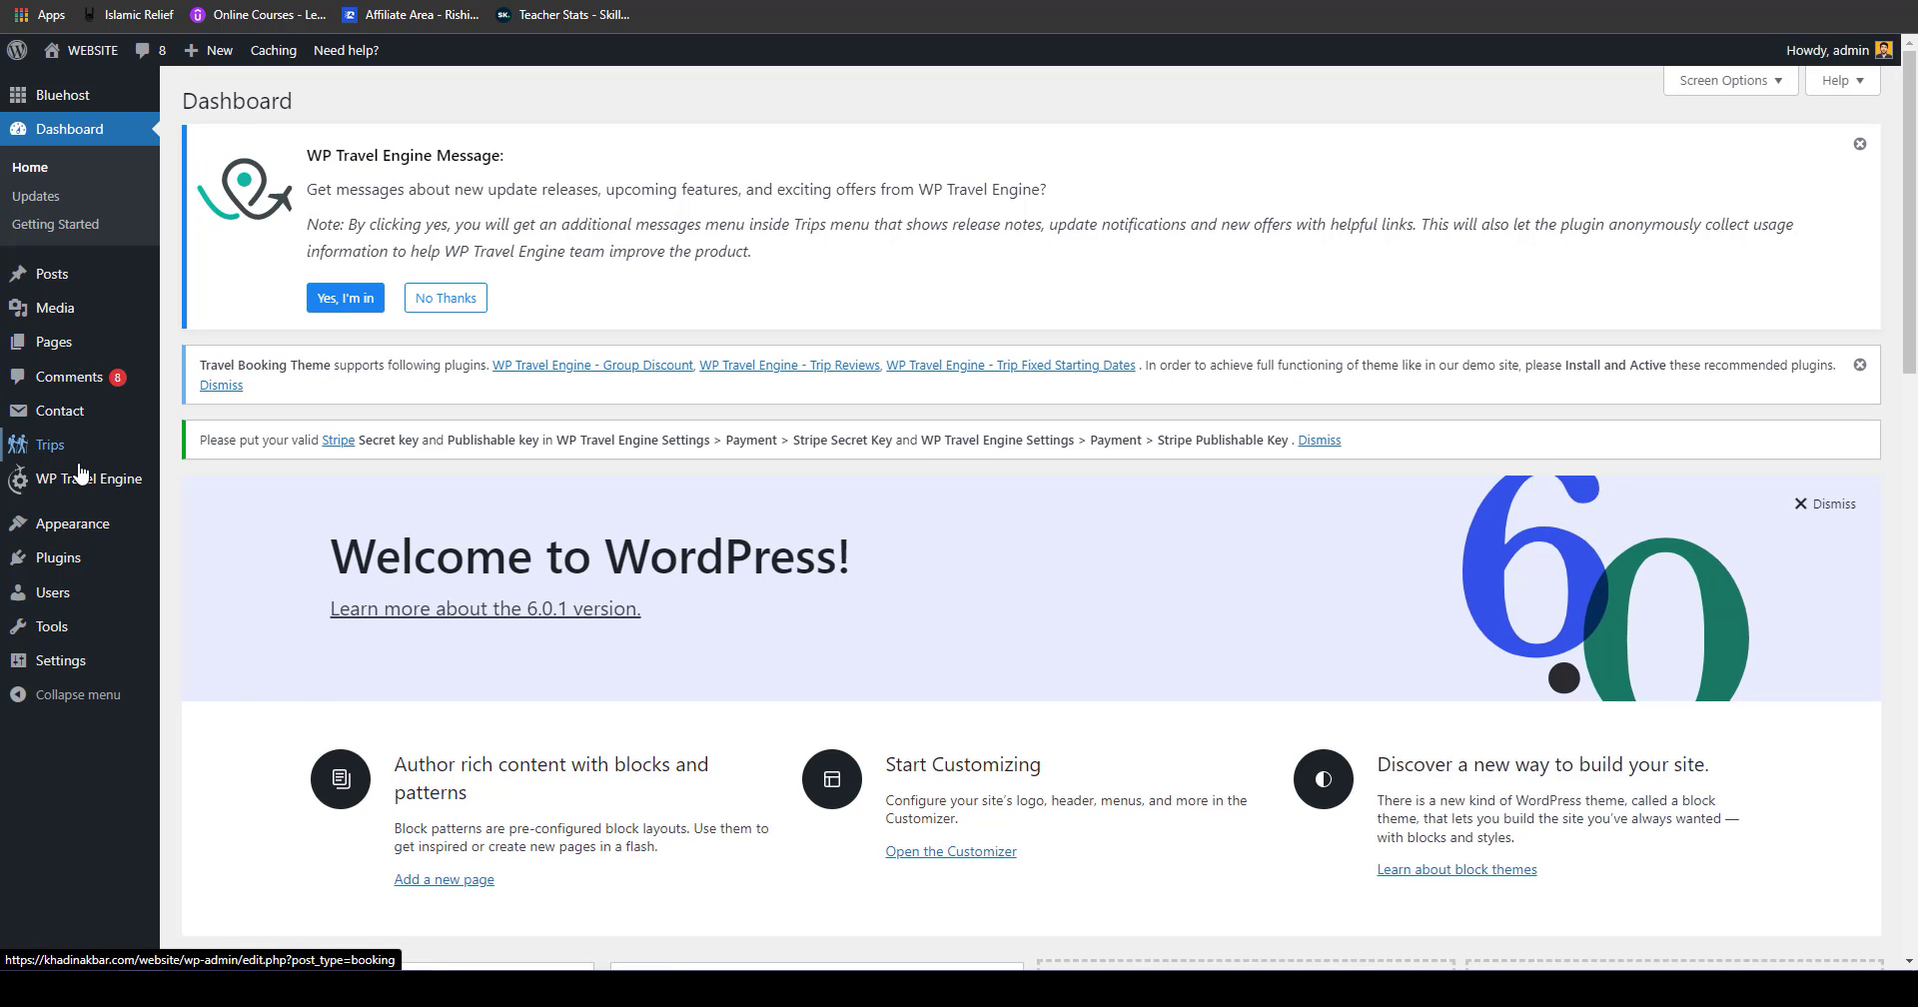
mouse_move(82, 489)
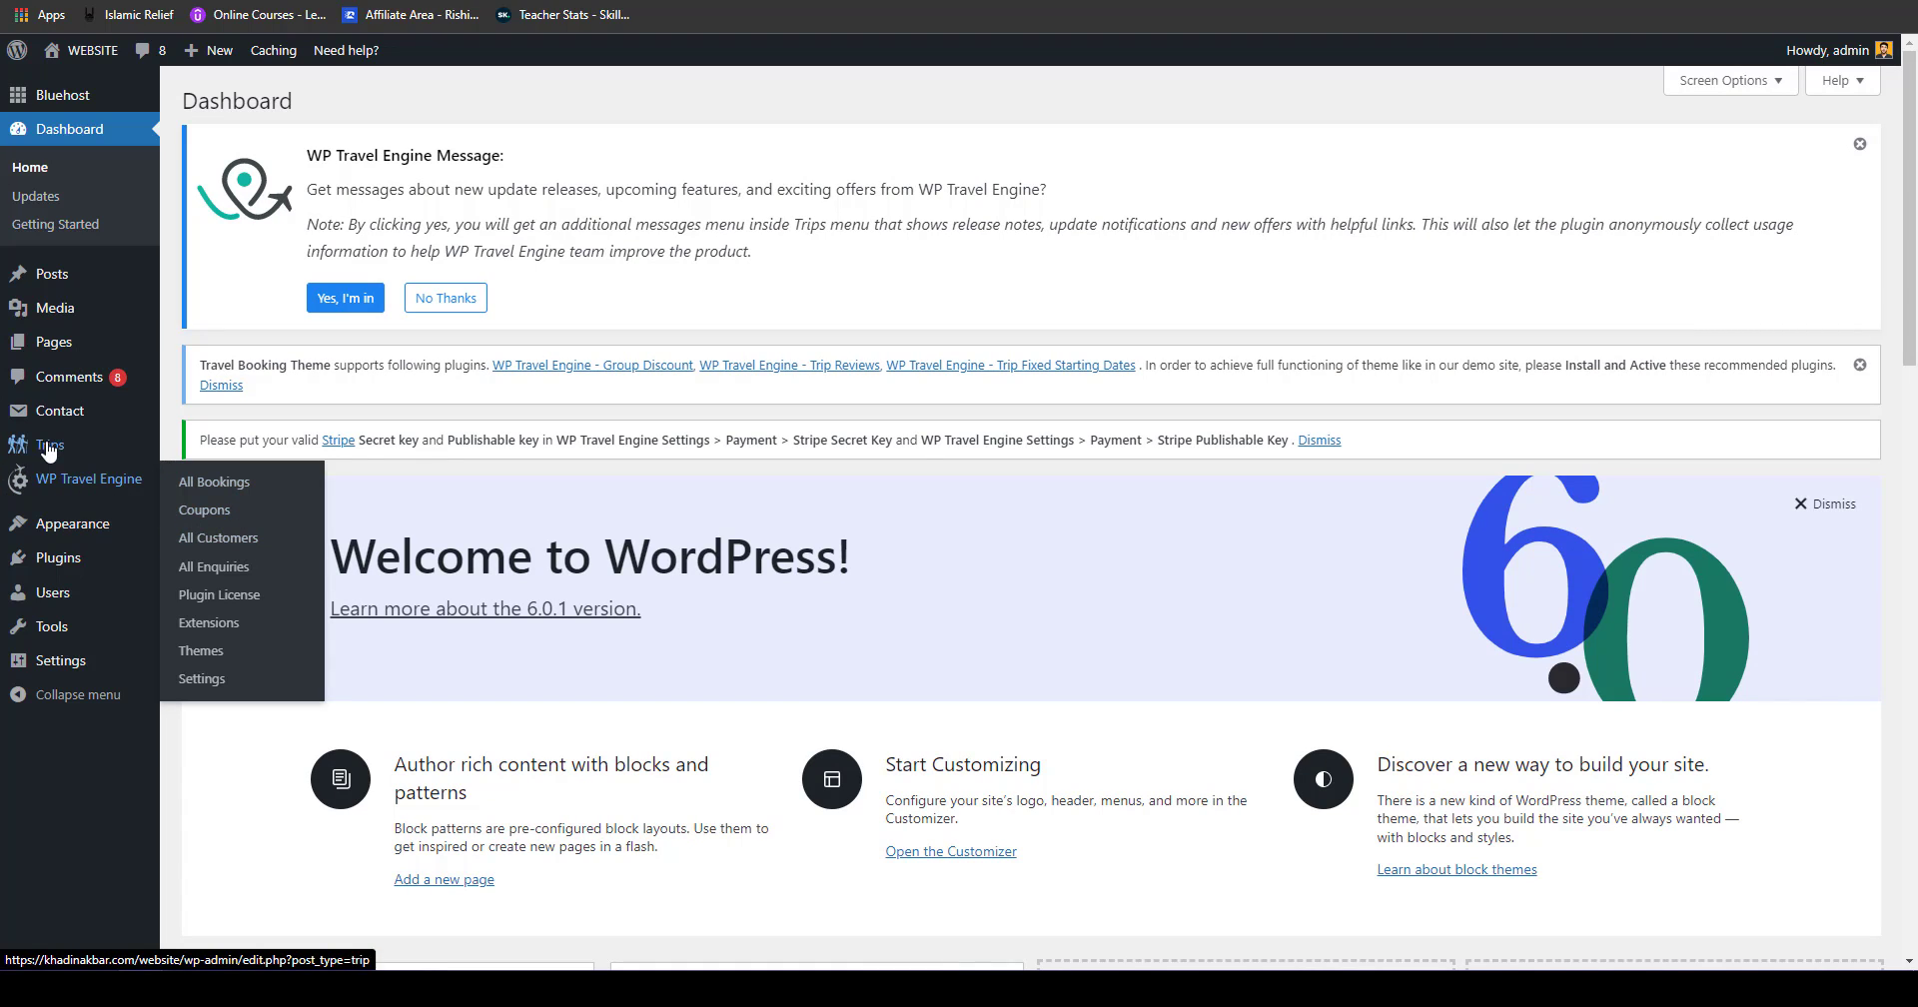
mouse_move(50, 448)
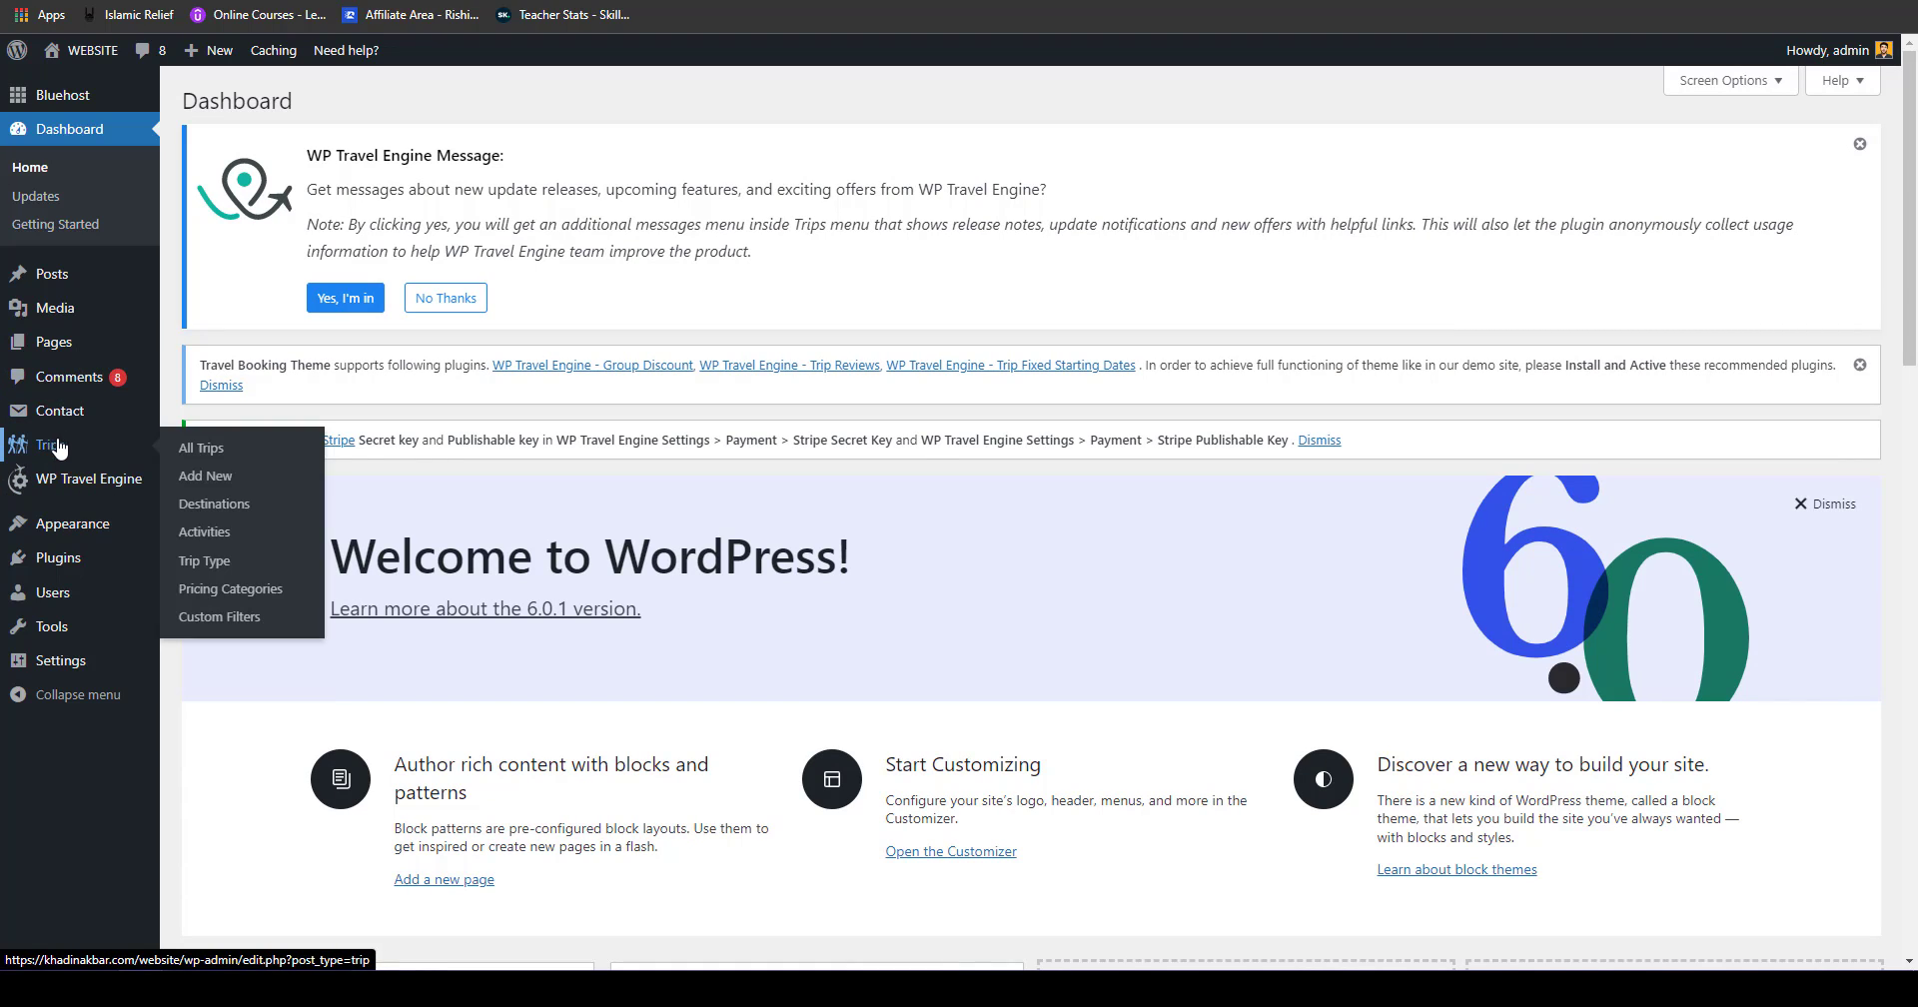
left_click(215, 476)
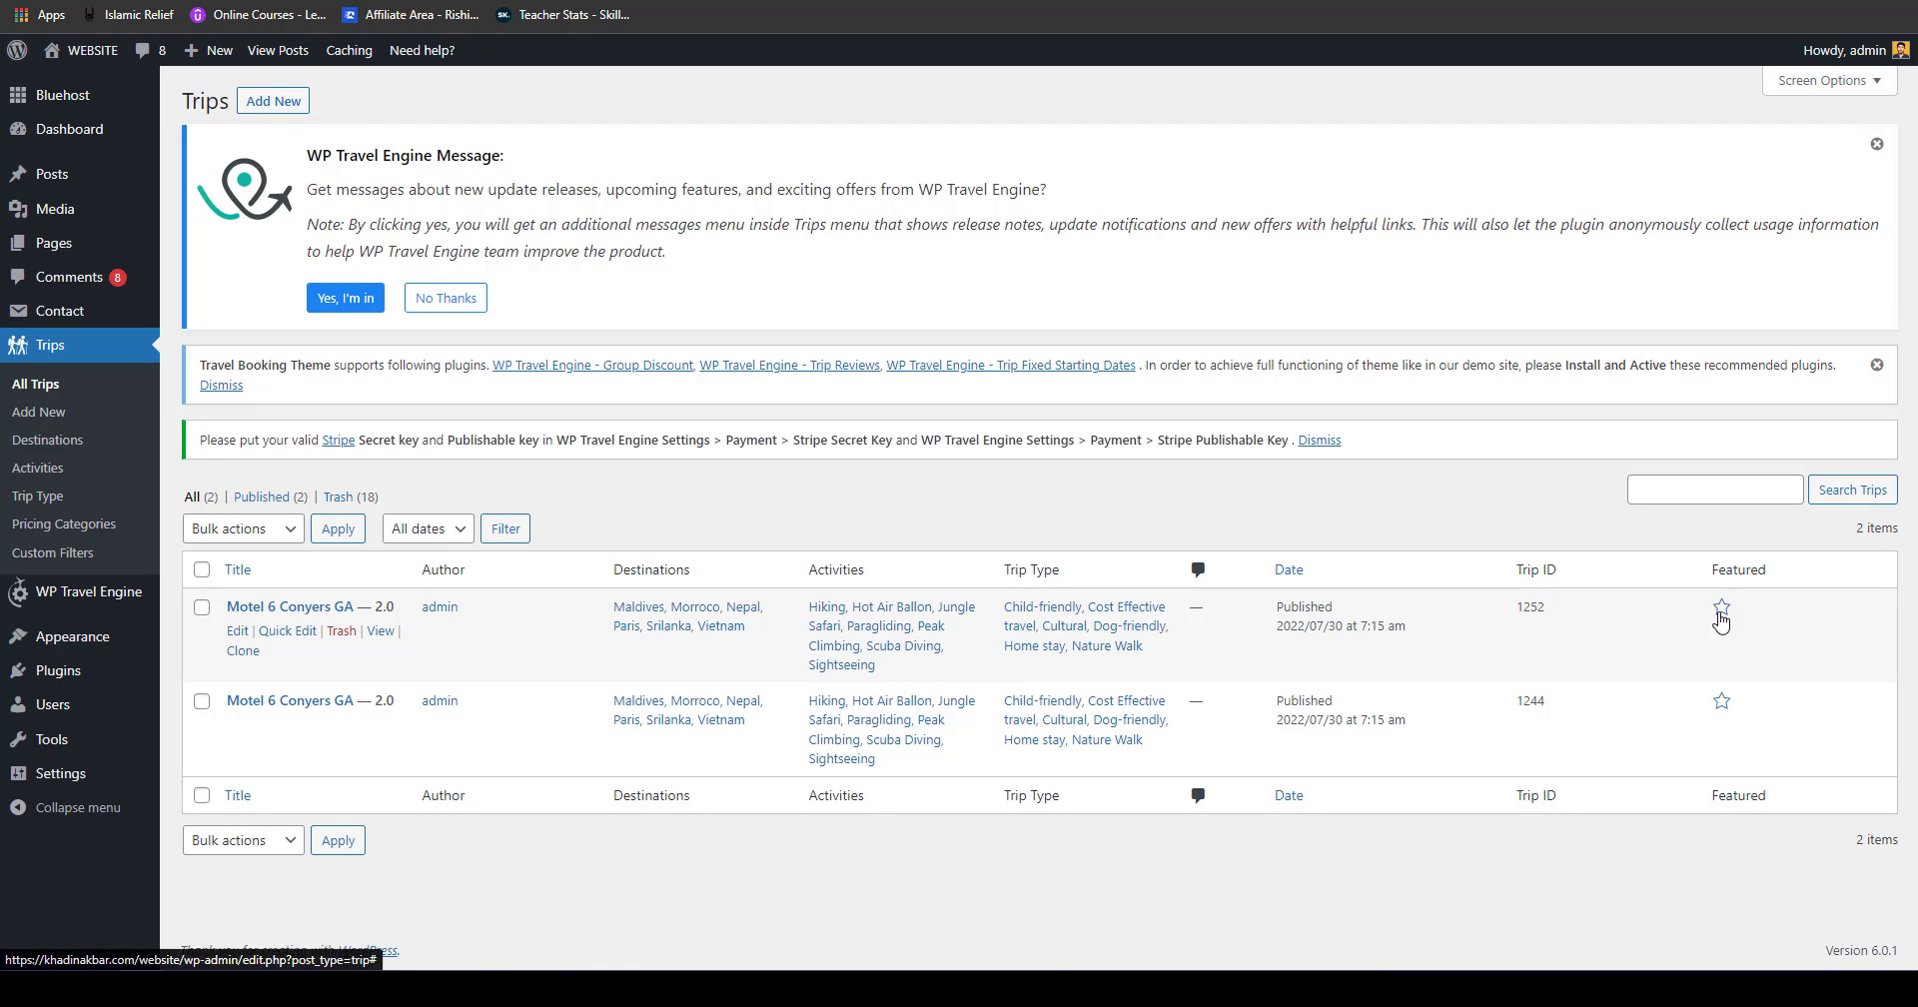
left_click(1721, 614)
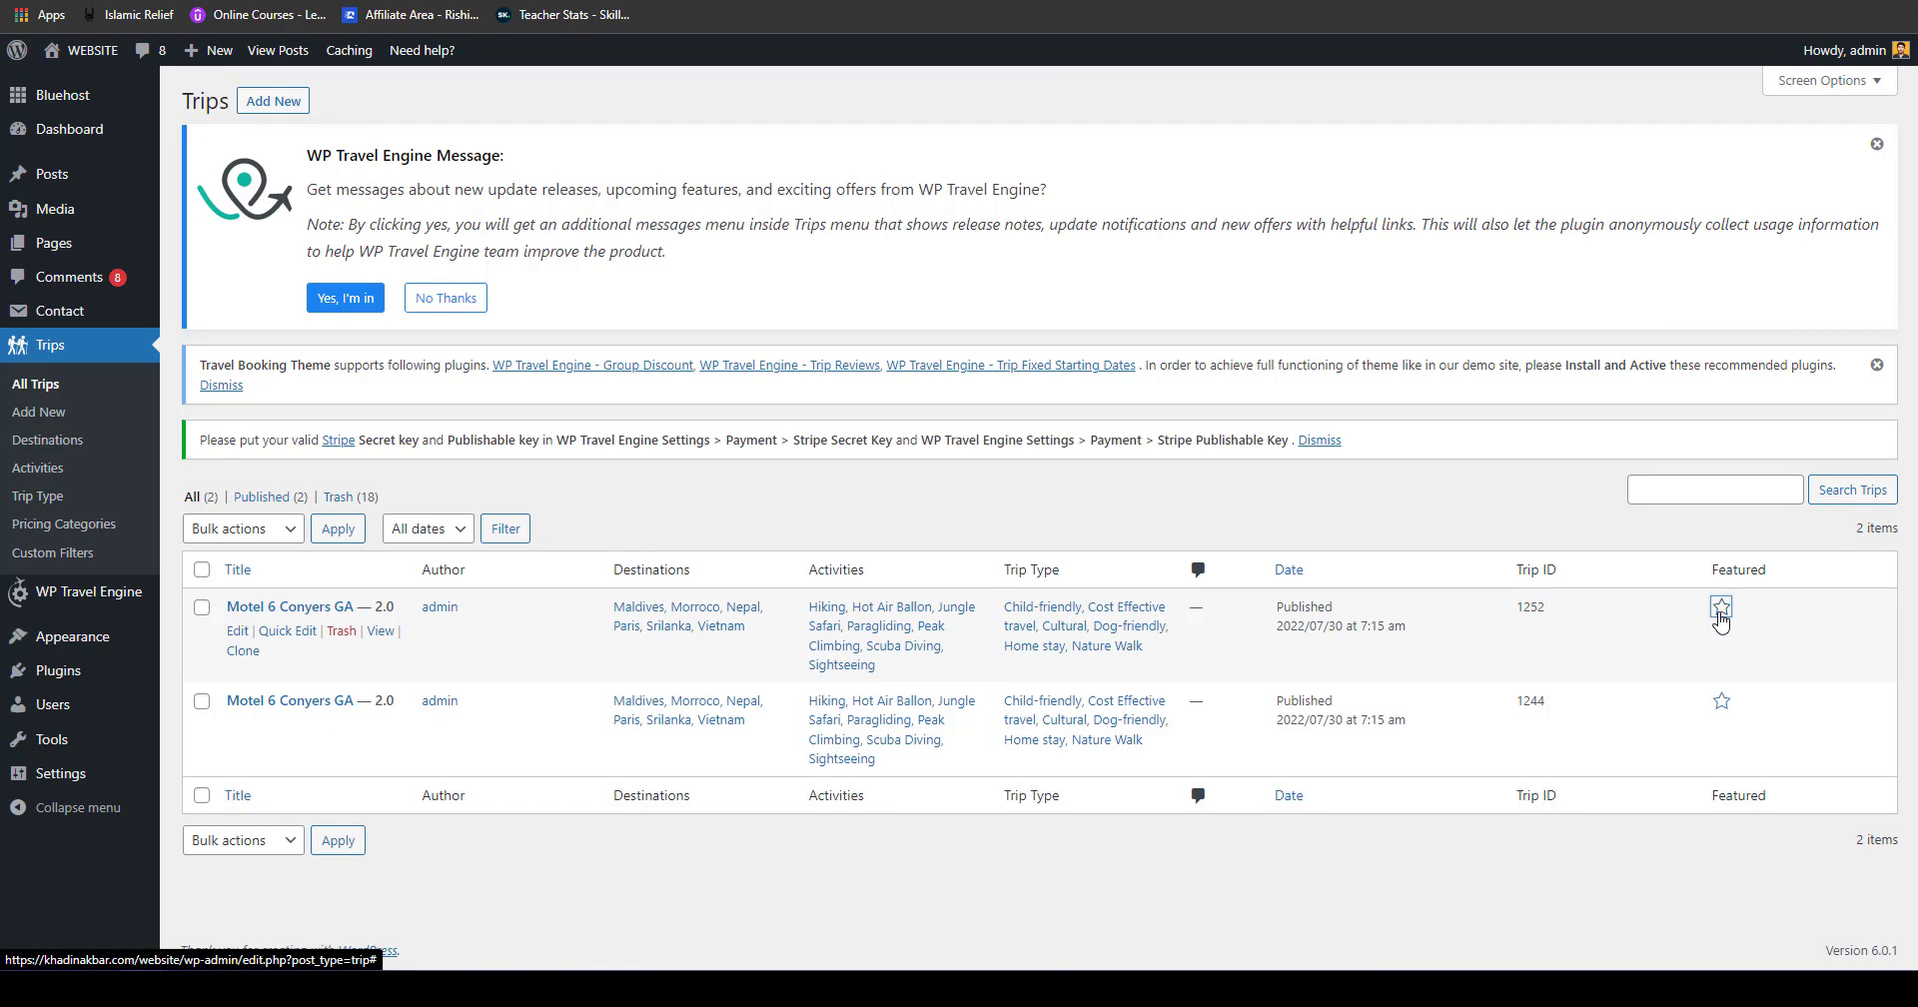
Step: Open trip 1252 for editing and select the [Trip_Info_Shortcode id=1252] text in its Trip Info settings
left_click(238, 632)
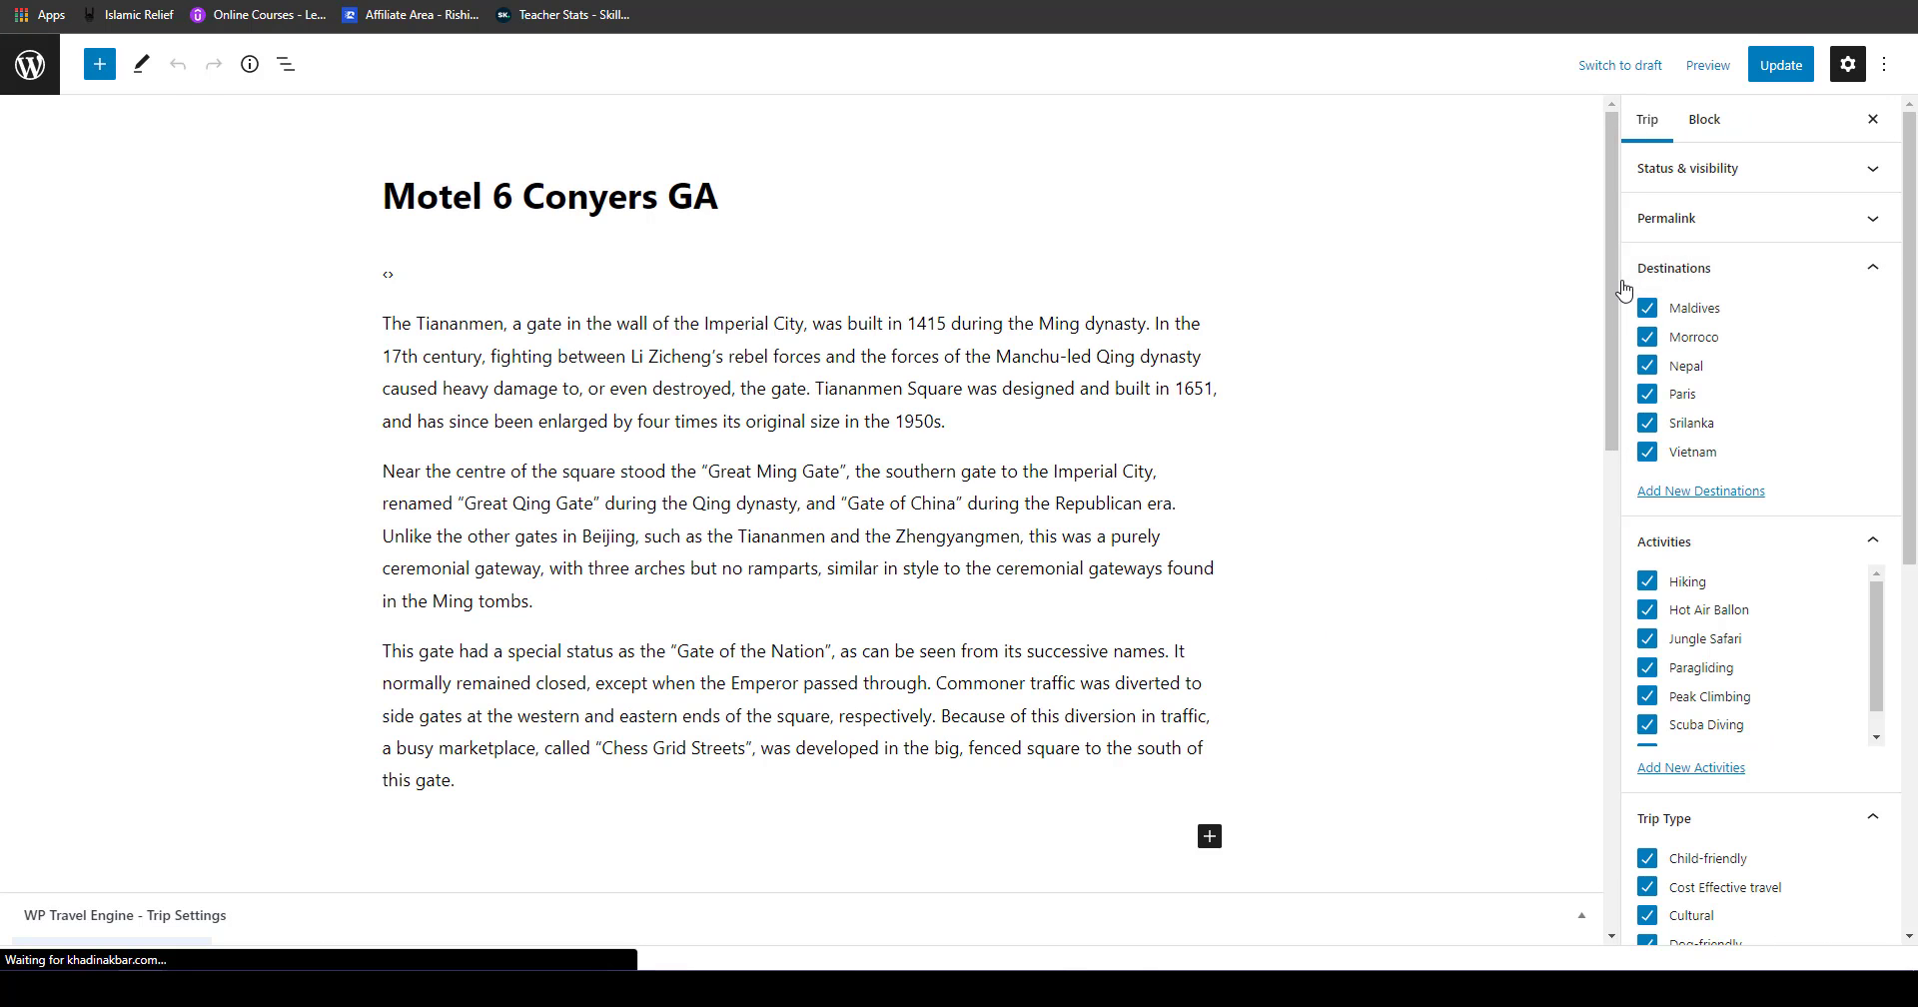
left_click_drag(1610, 313, 1637, 683)
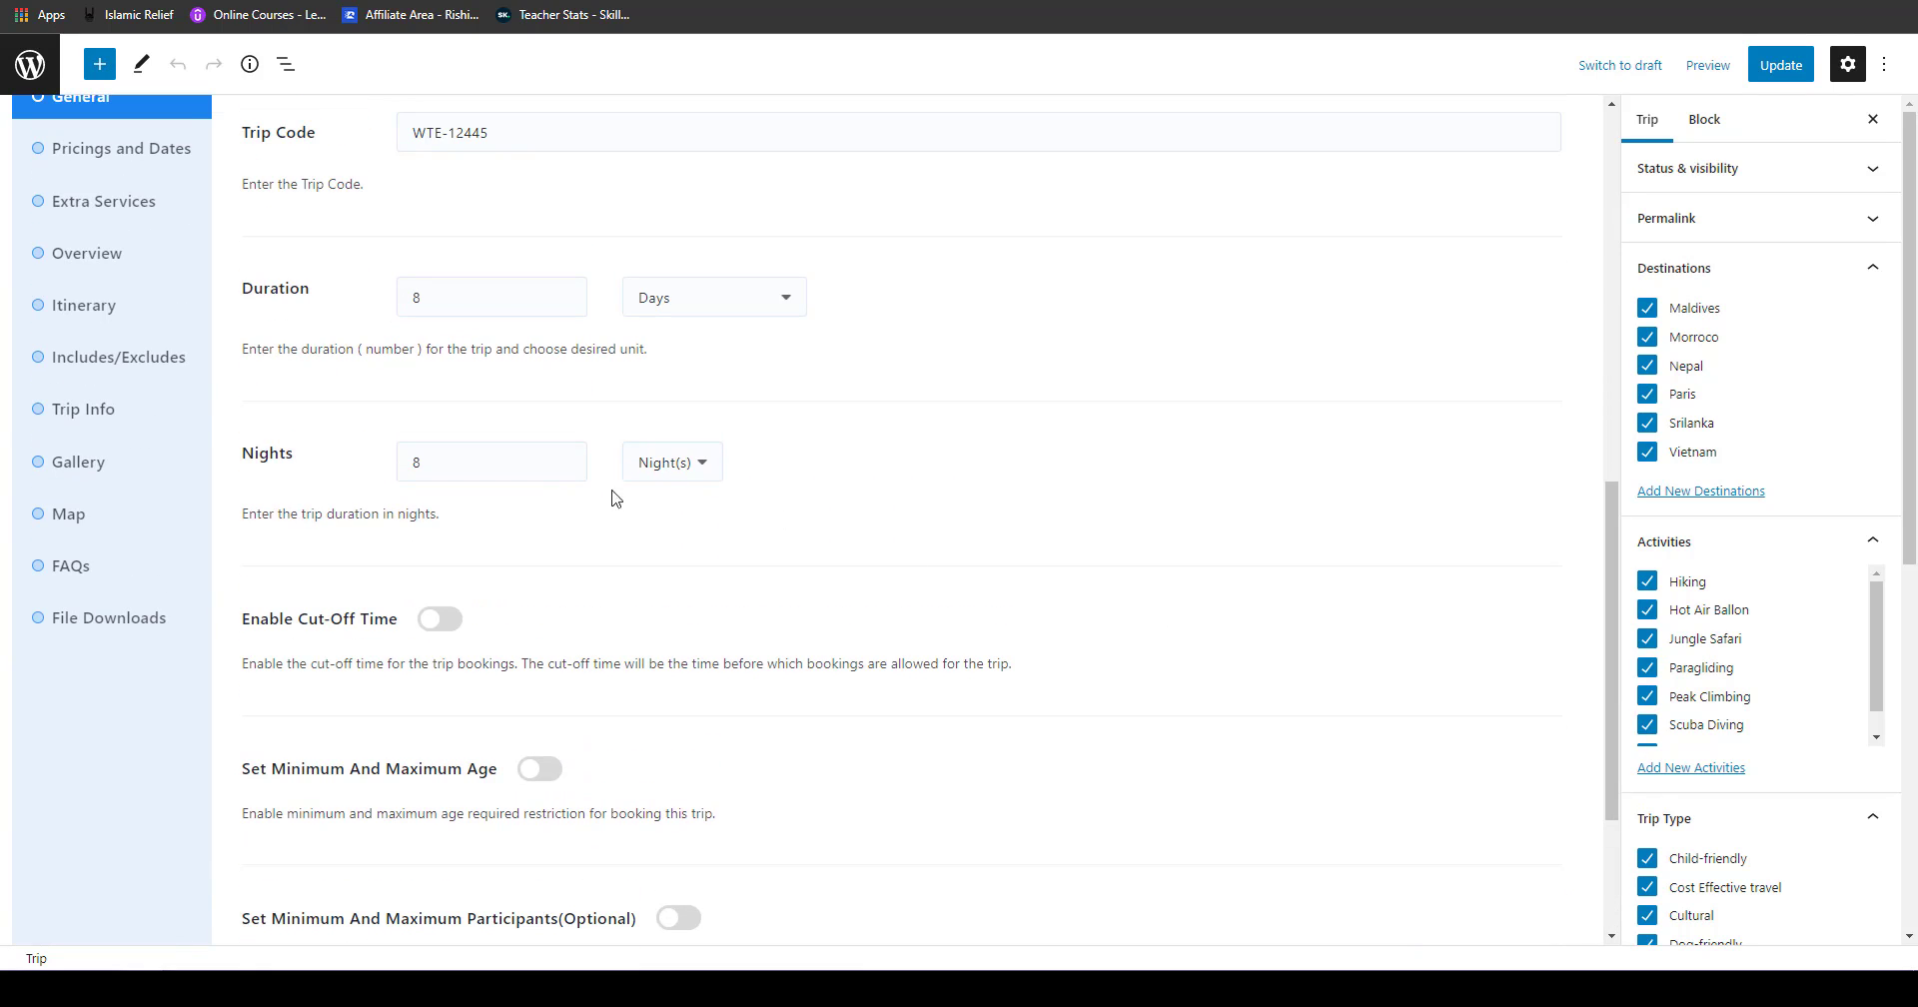
left_click(83, 408)
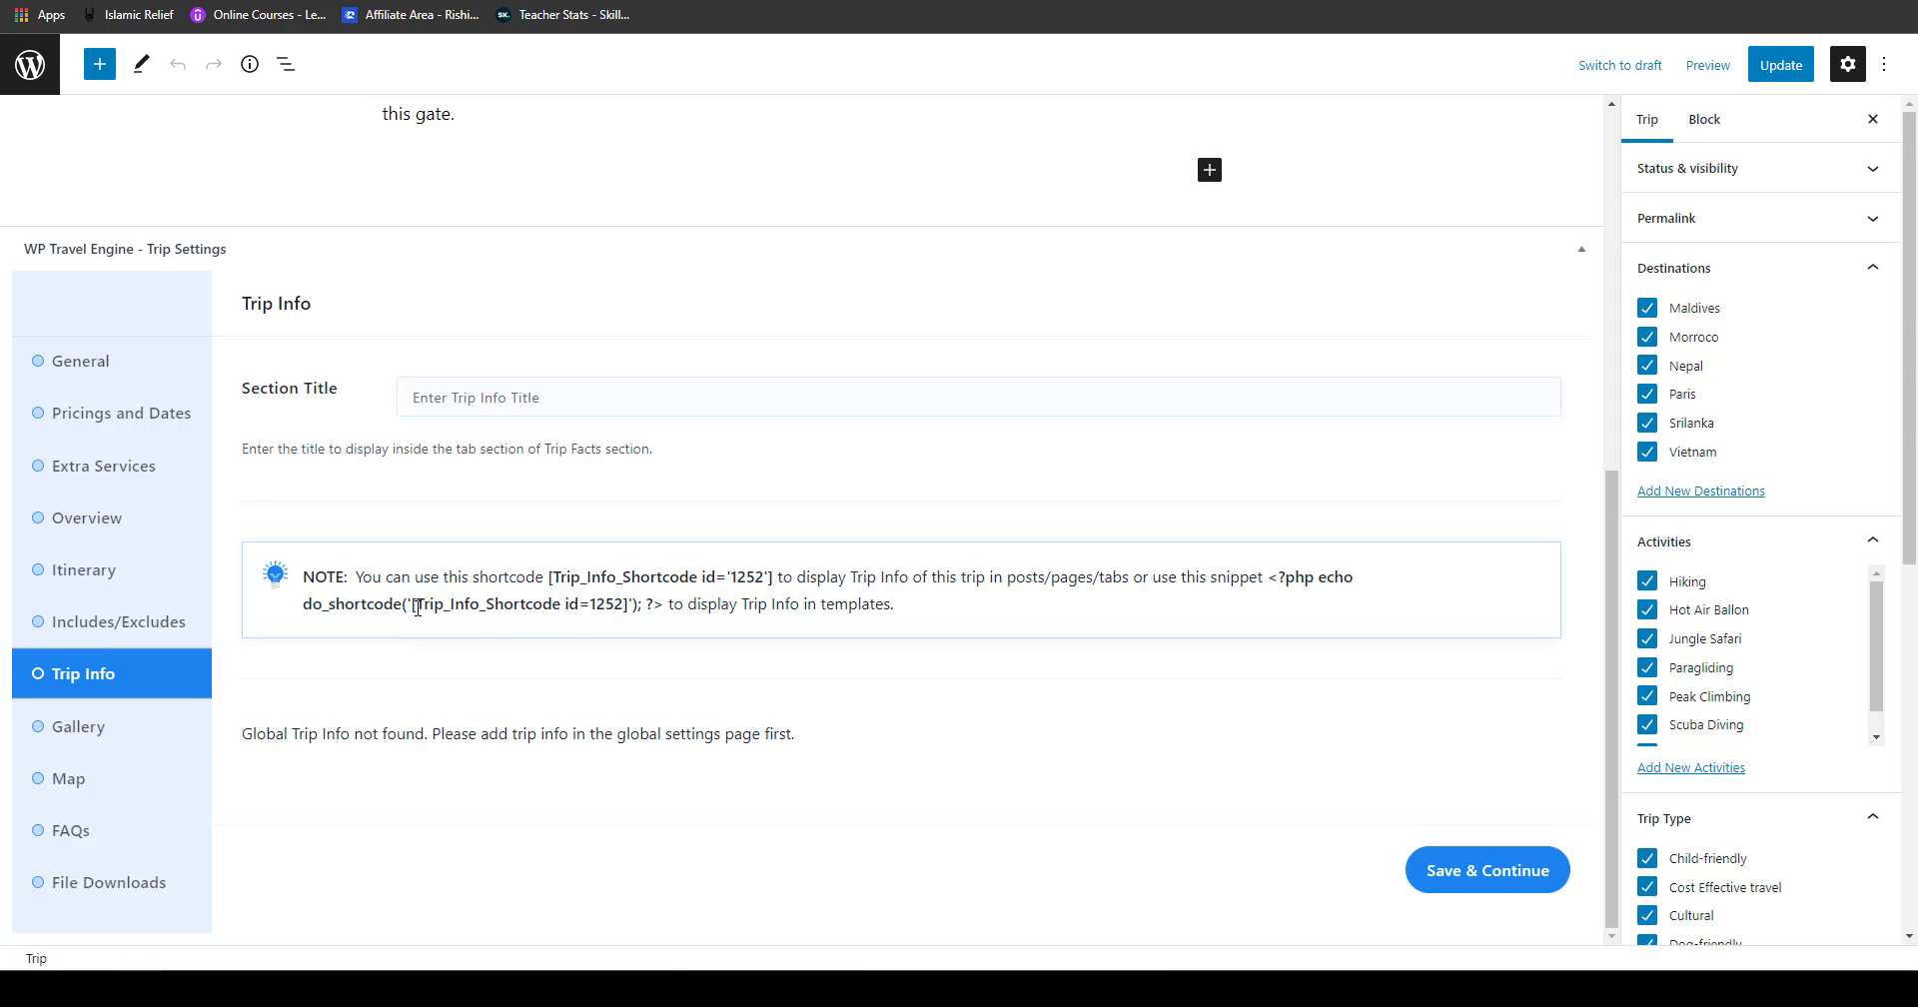
left_click_drag(417, 608, 629, 612)
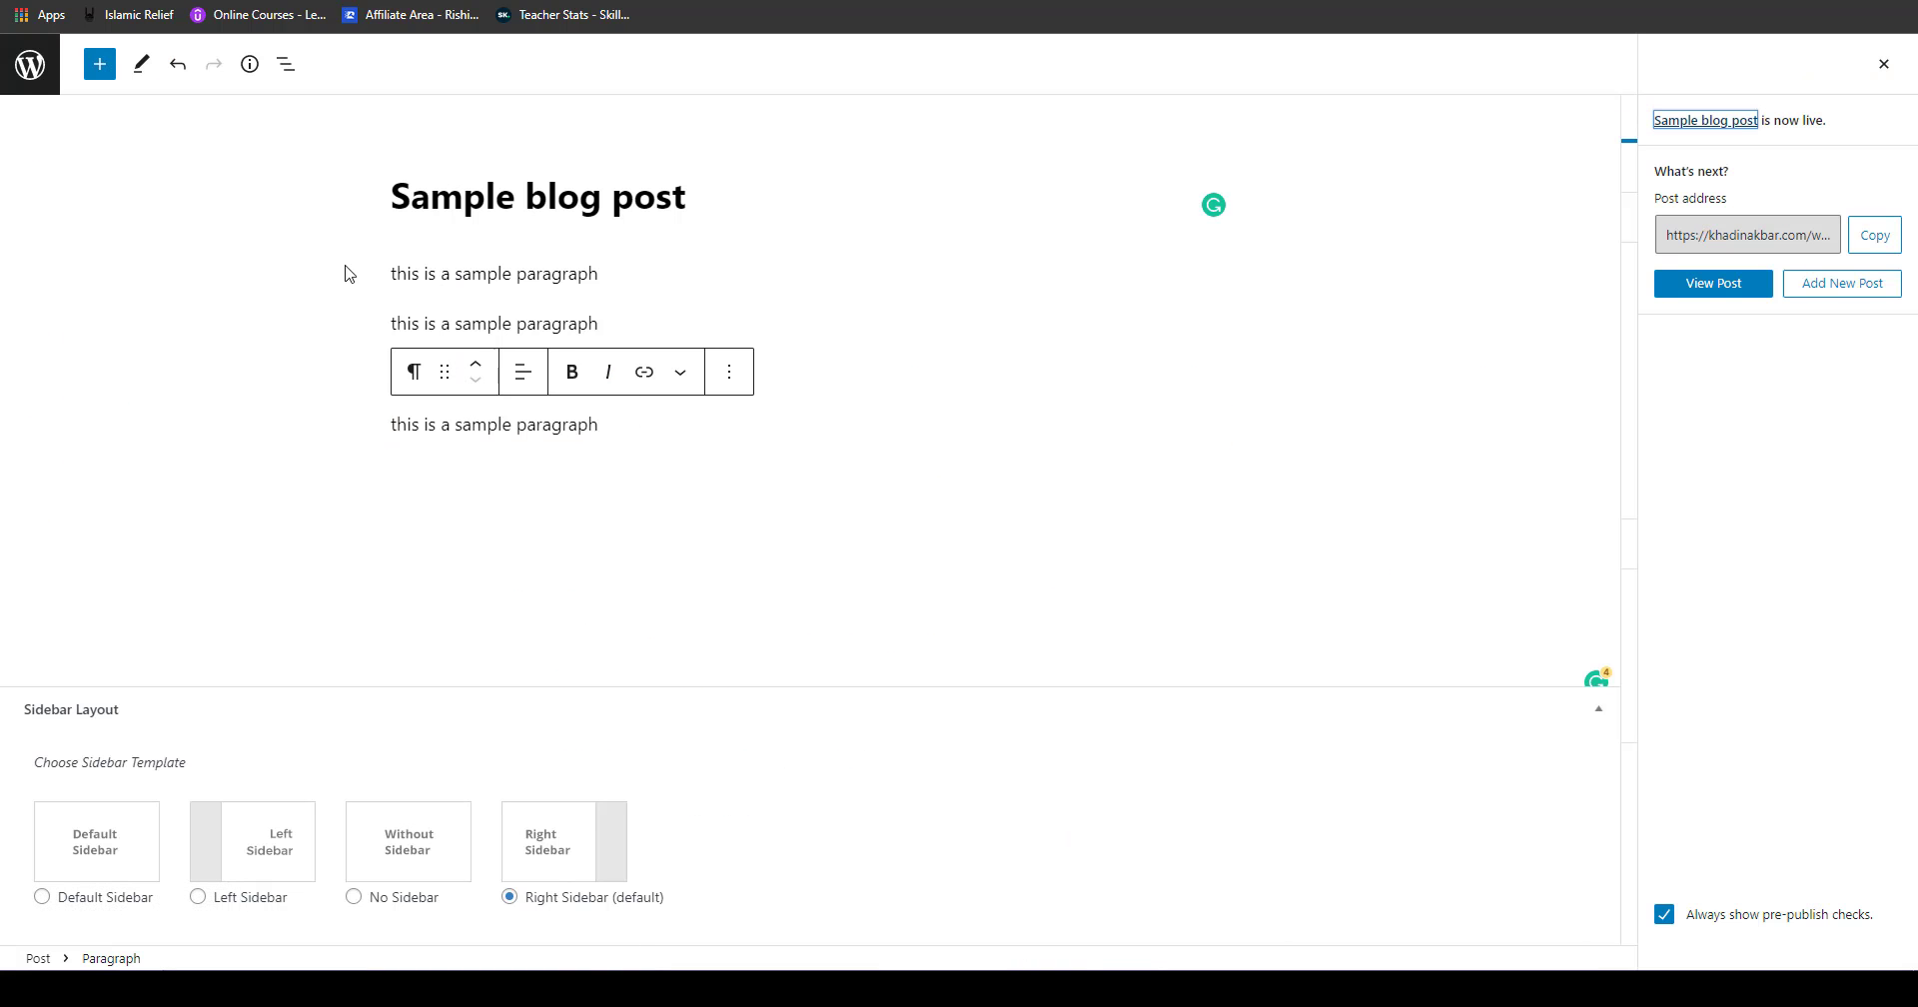
Step: Insert an empty paragraph above the first sample paragraph and place a Shortcode block there, found by searching "short"
left_click(390, 275)
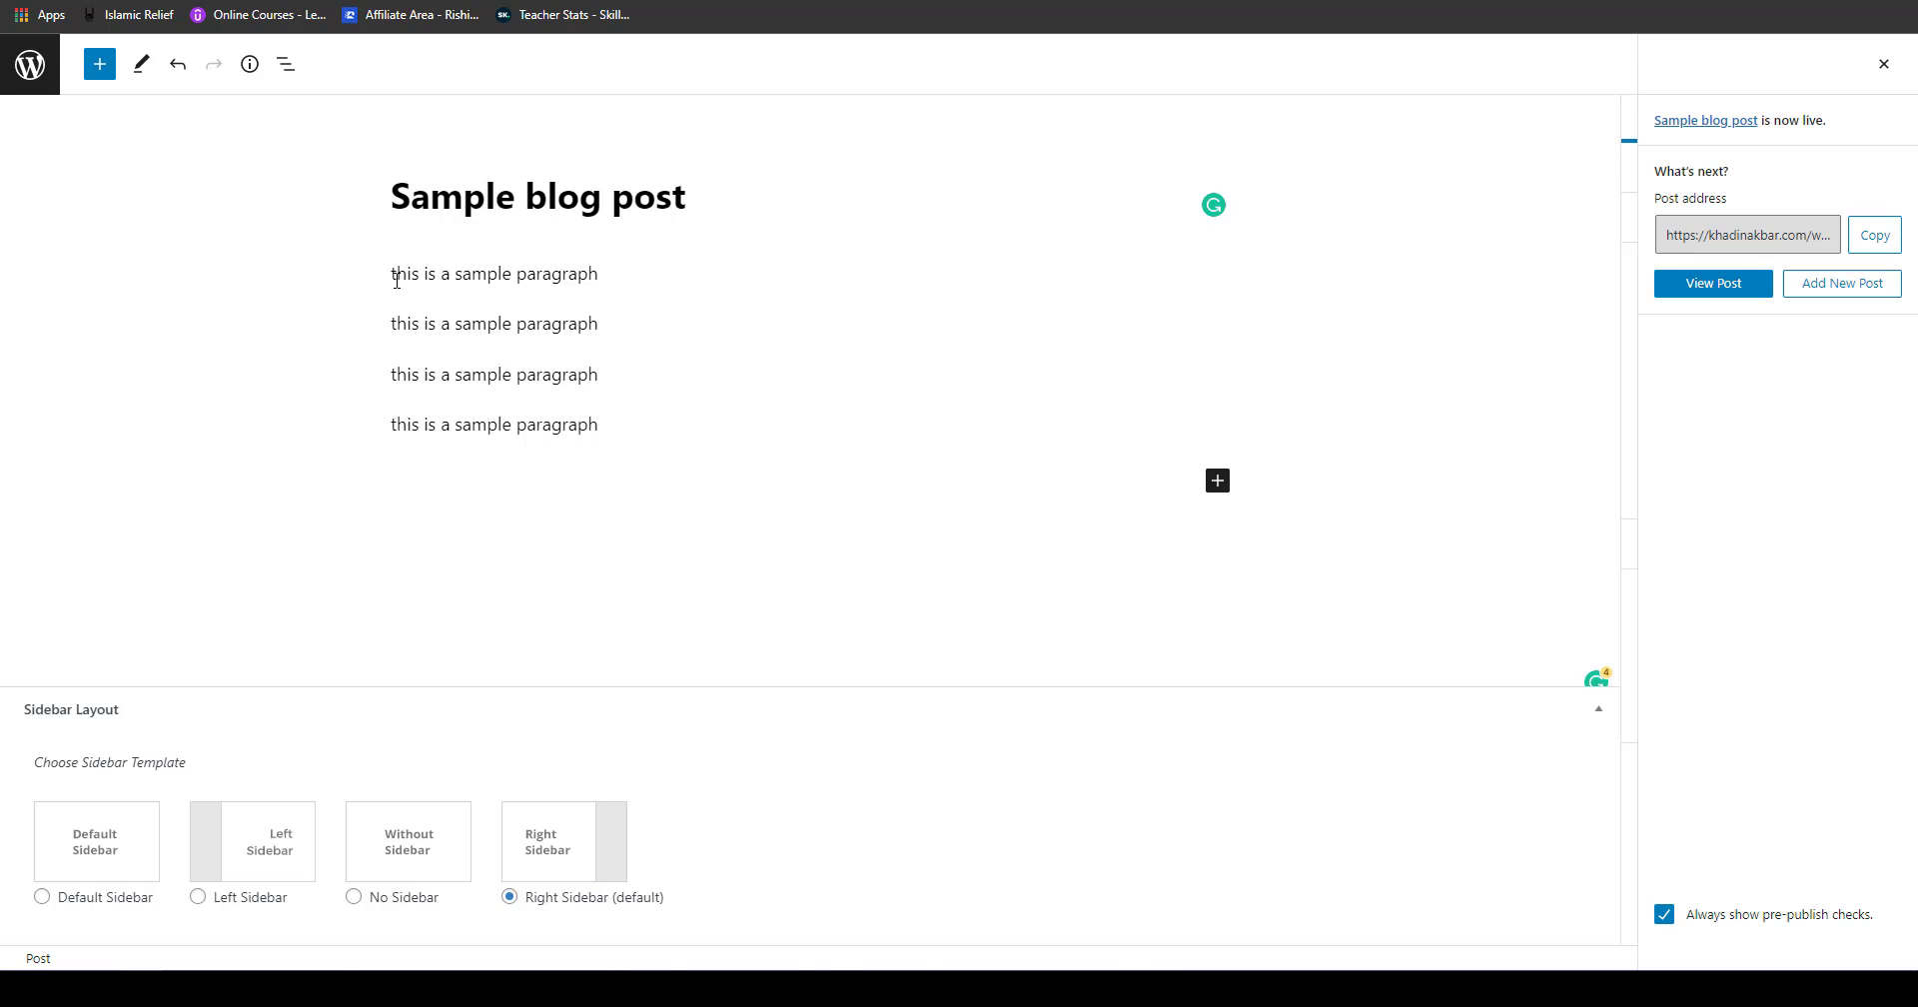
left_click(397, 281)
key("Return")
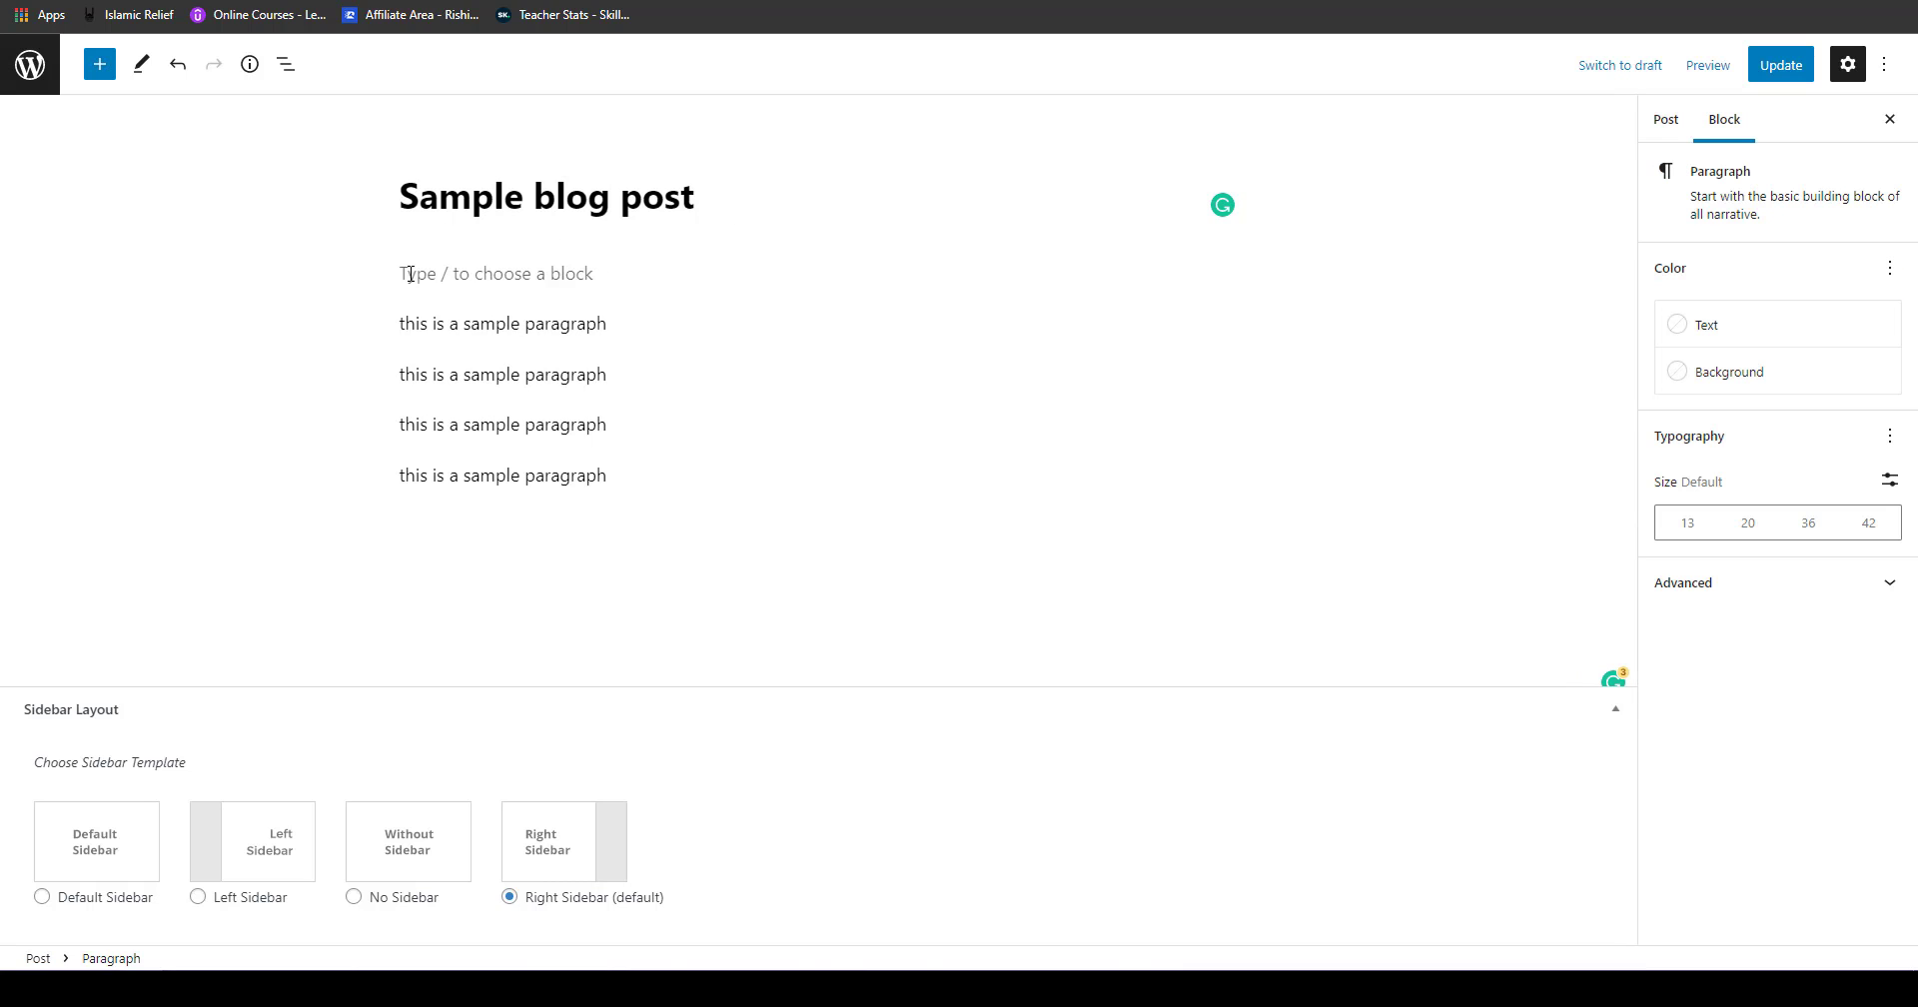
left_click(376, 271)
left_click(421, 276)
left_click(99, 64)
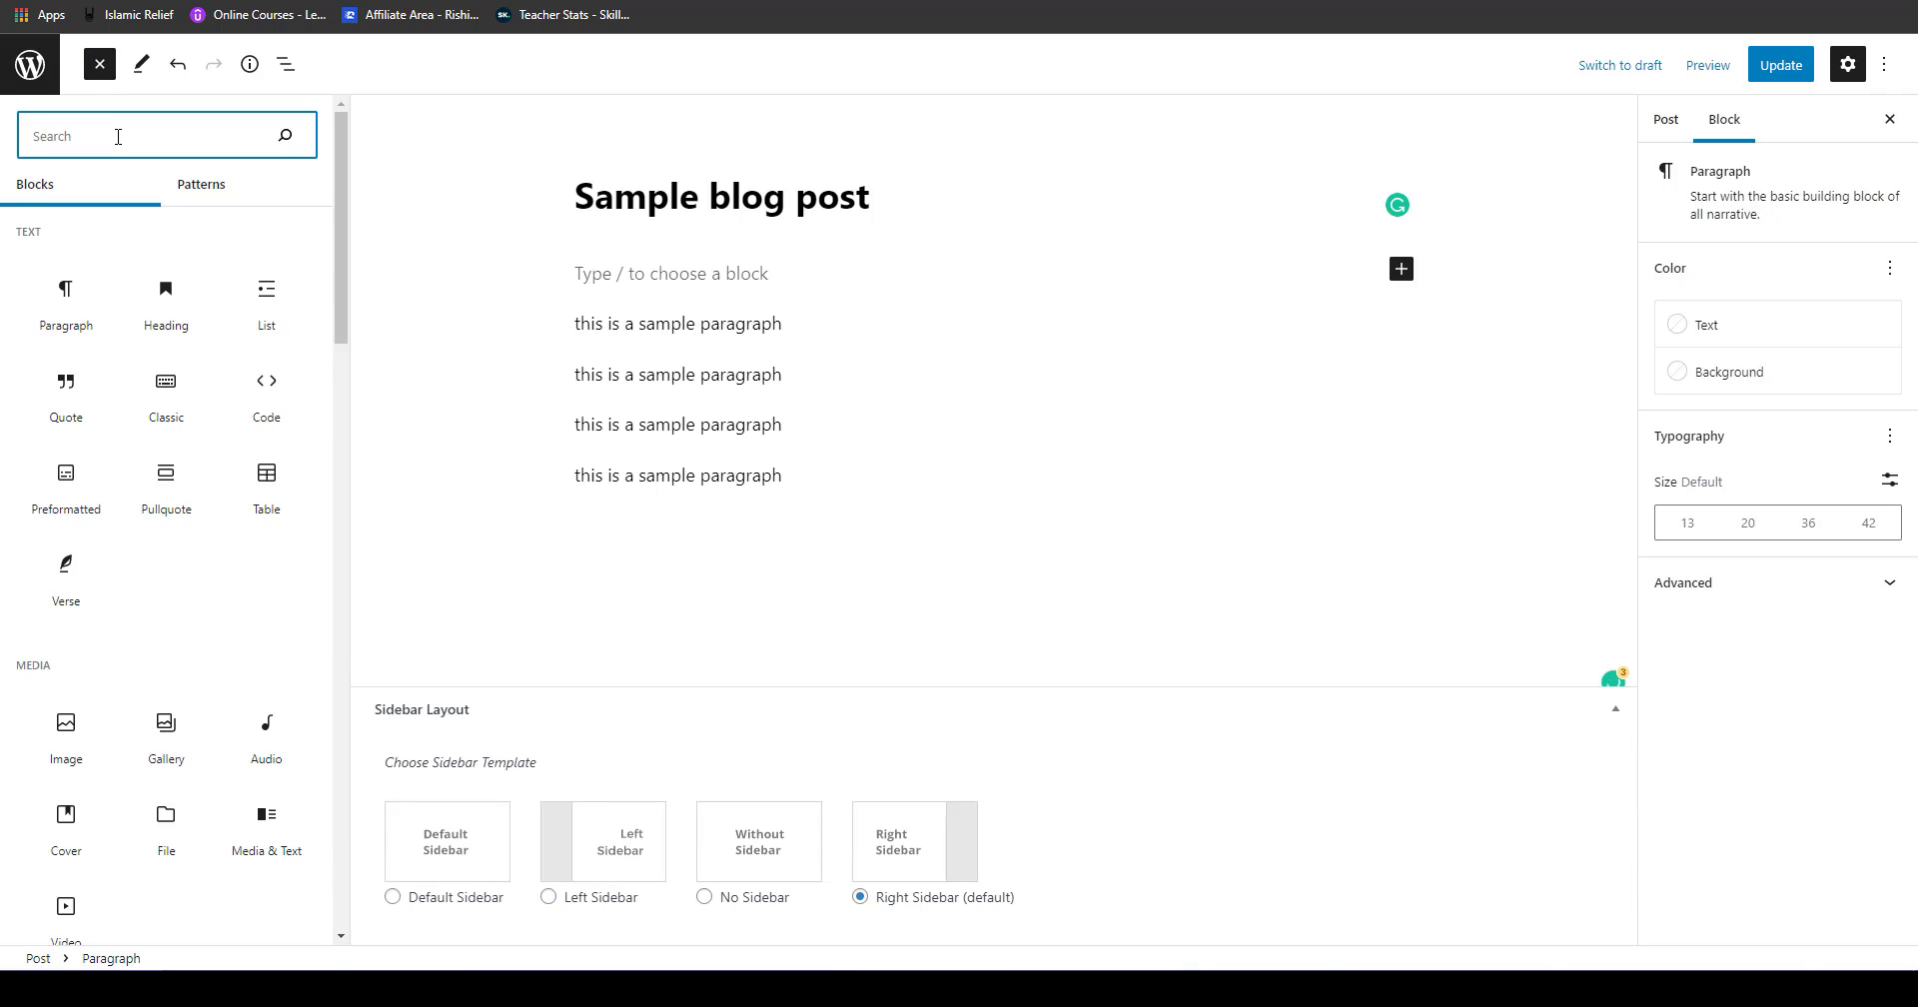
type("short")
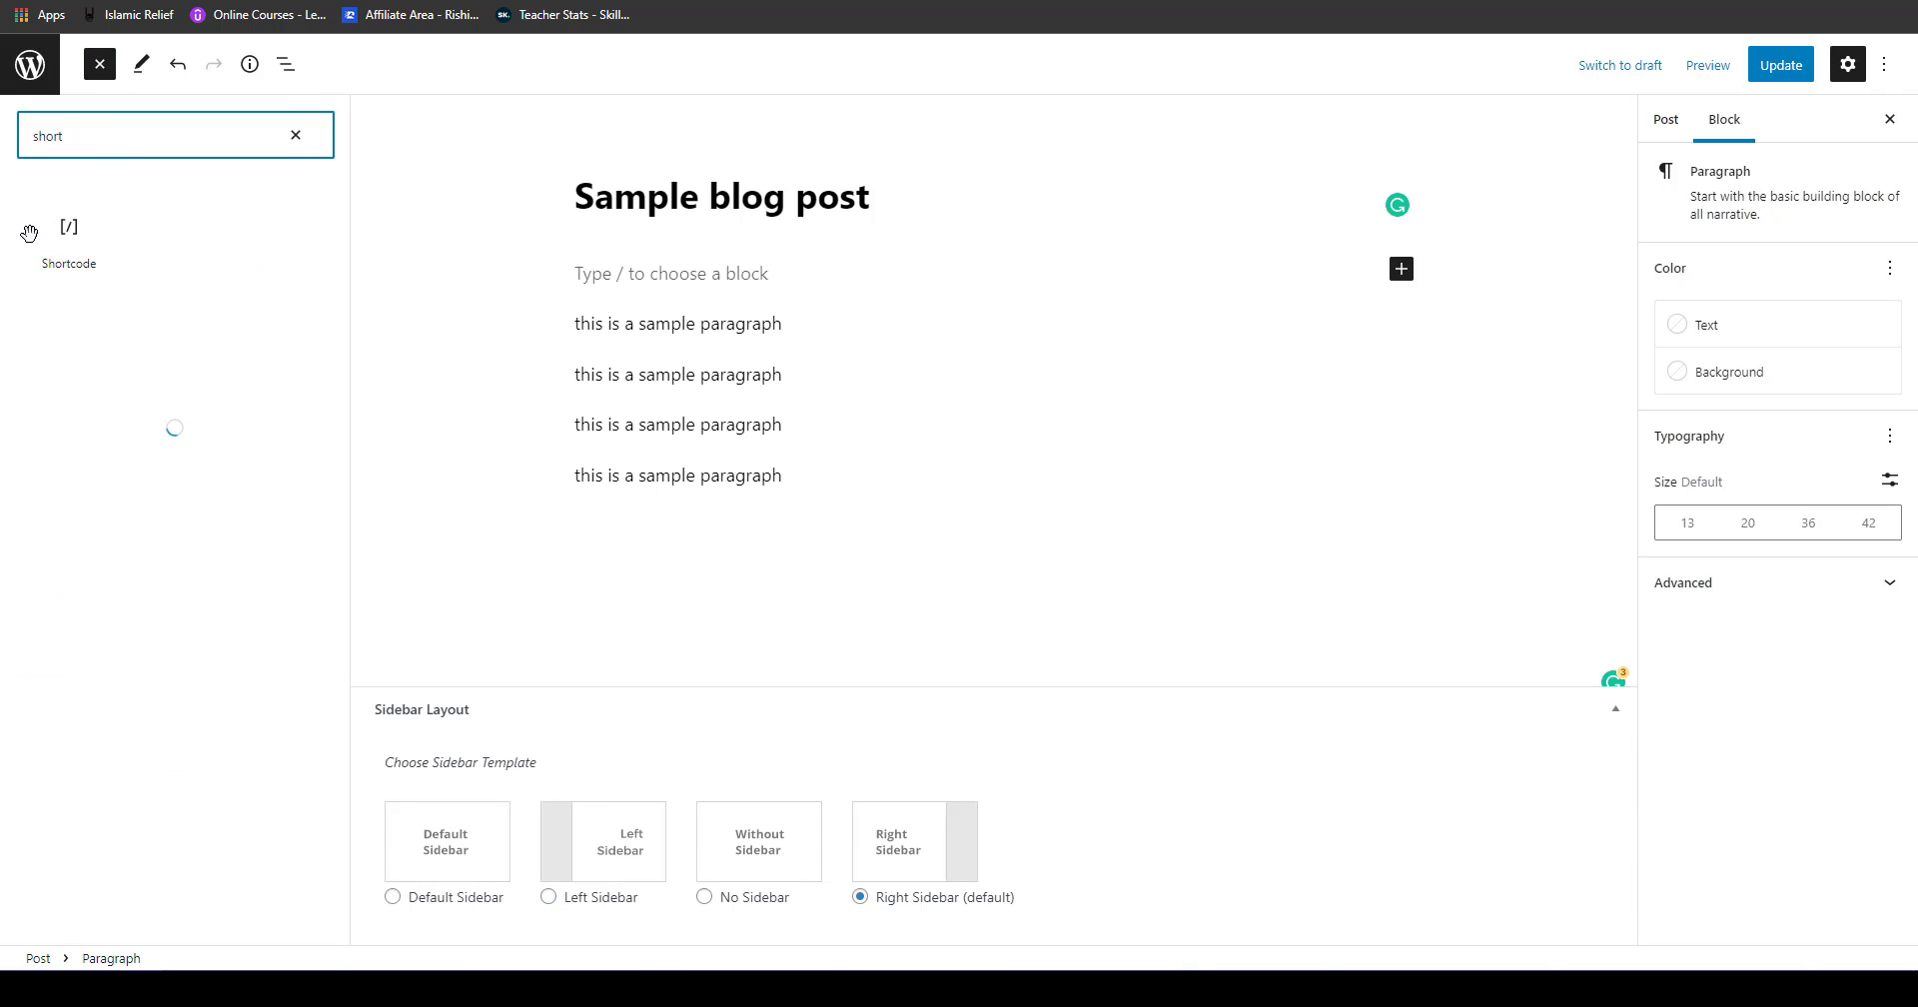
left_click(29, 233)
Step: Enter Trip_Info_Shortcode id=1252] in the Shortcode block and update the blog post
left_click(639, 328)
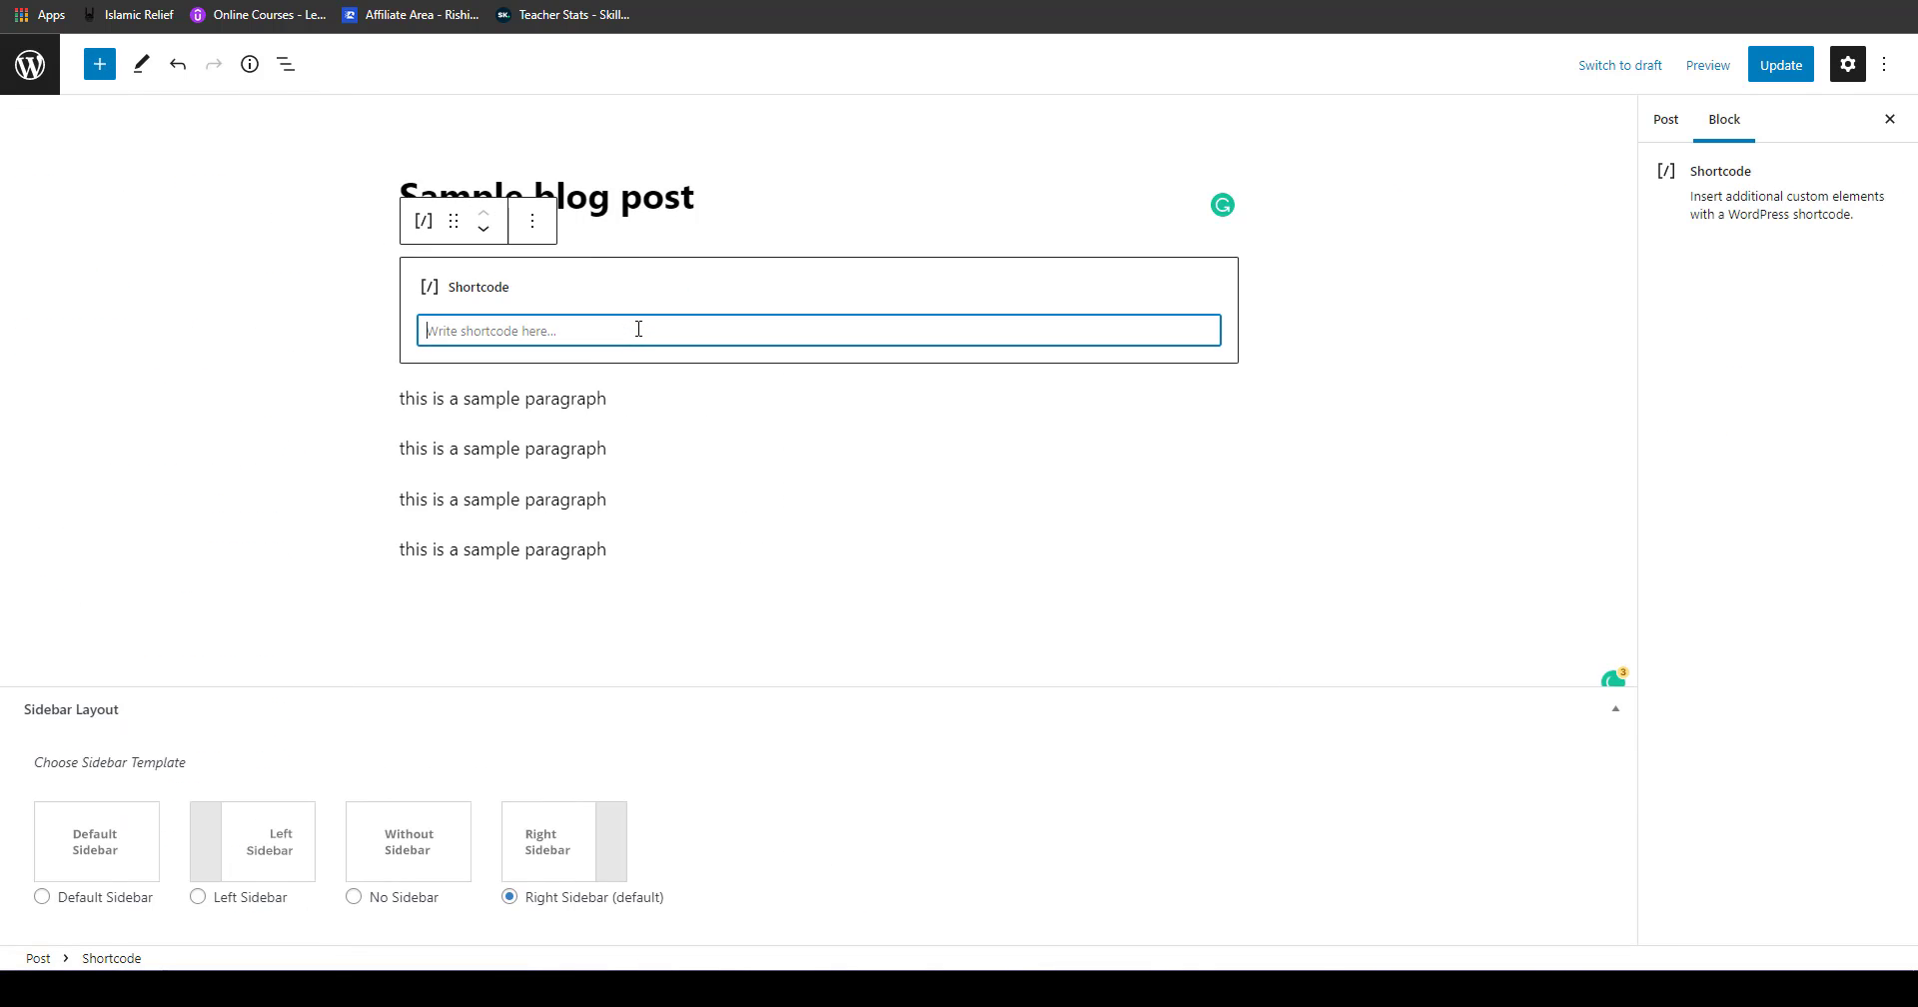
type("Trip_Info_Shortcode id=1252]")
left_click(764, 408)
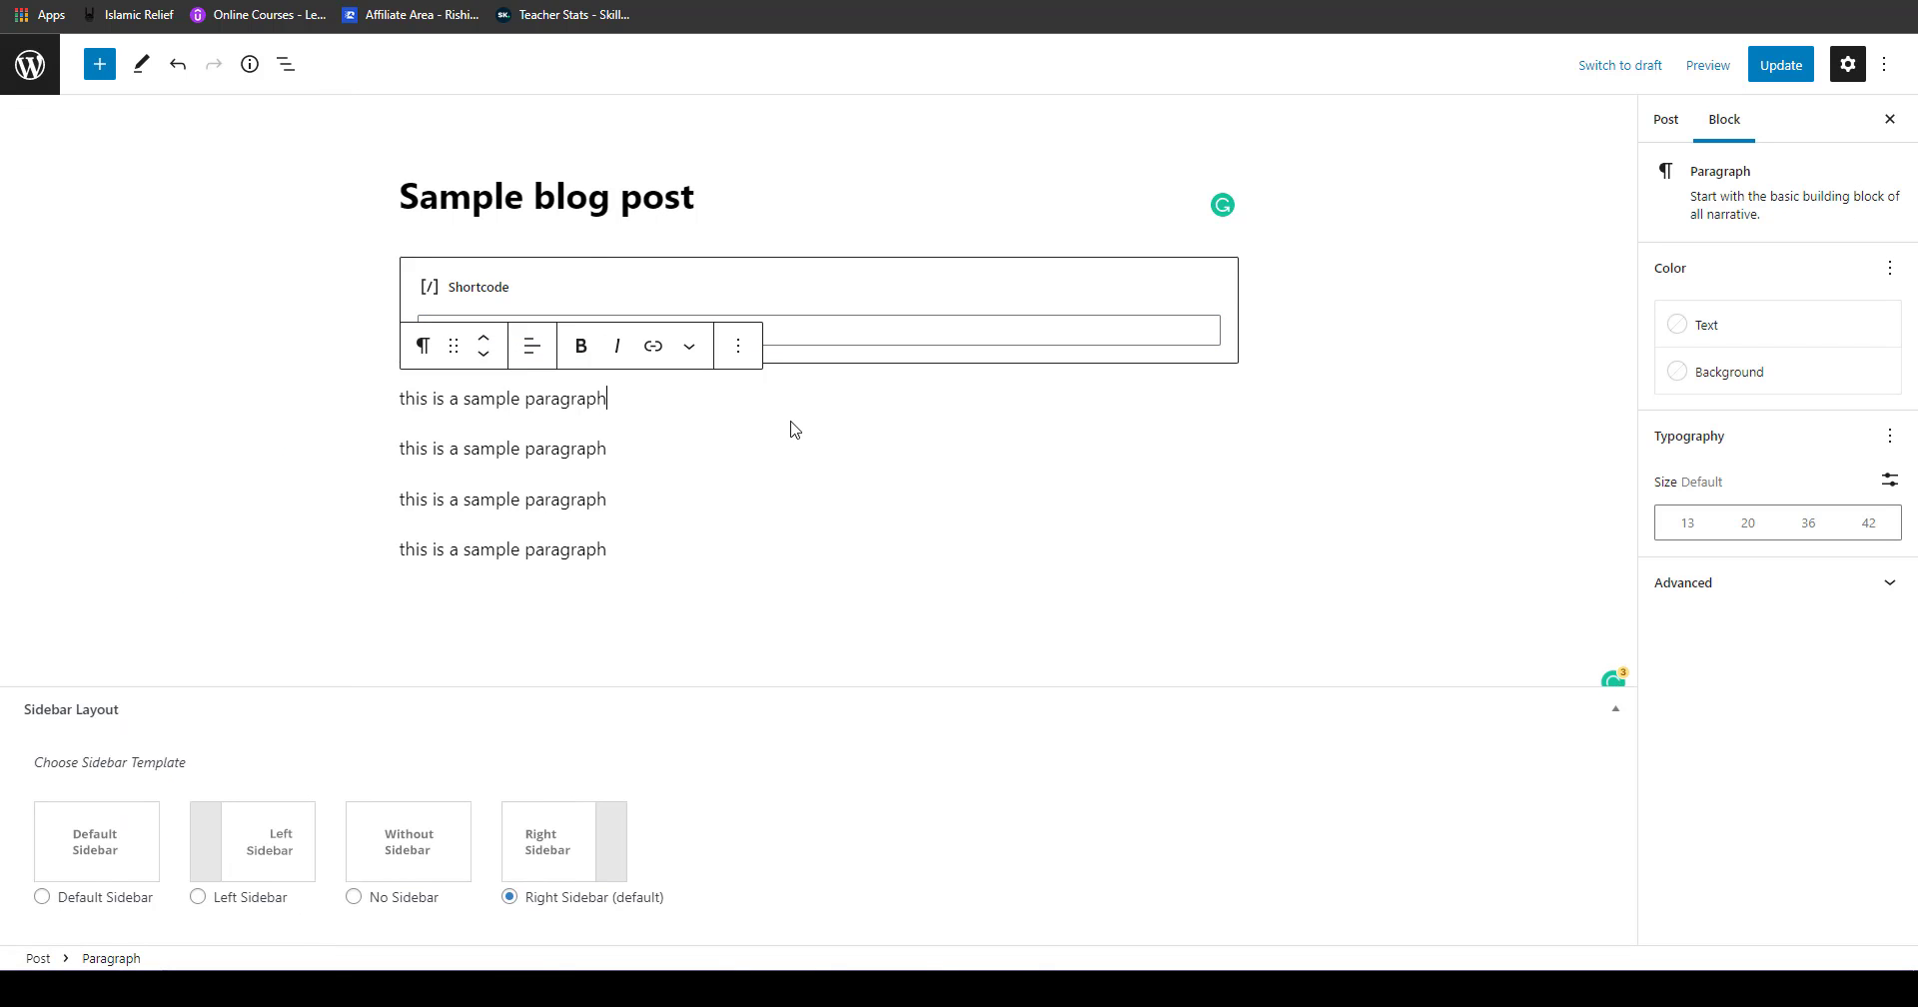
left_click(1780, 65)
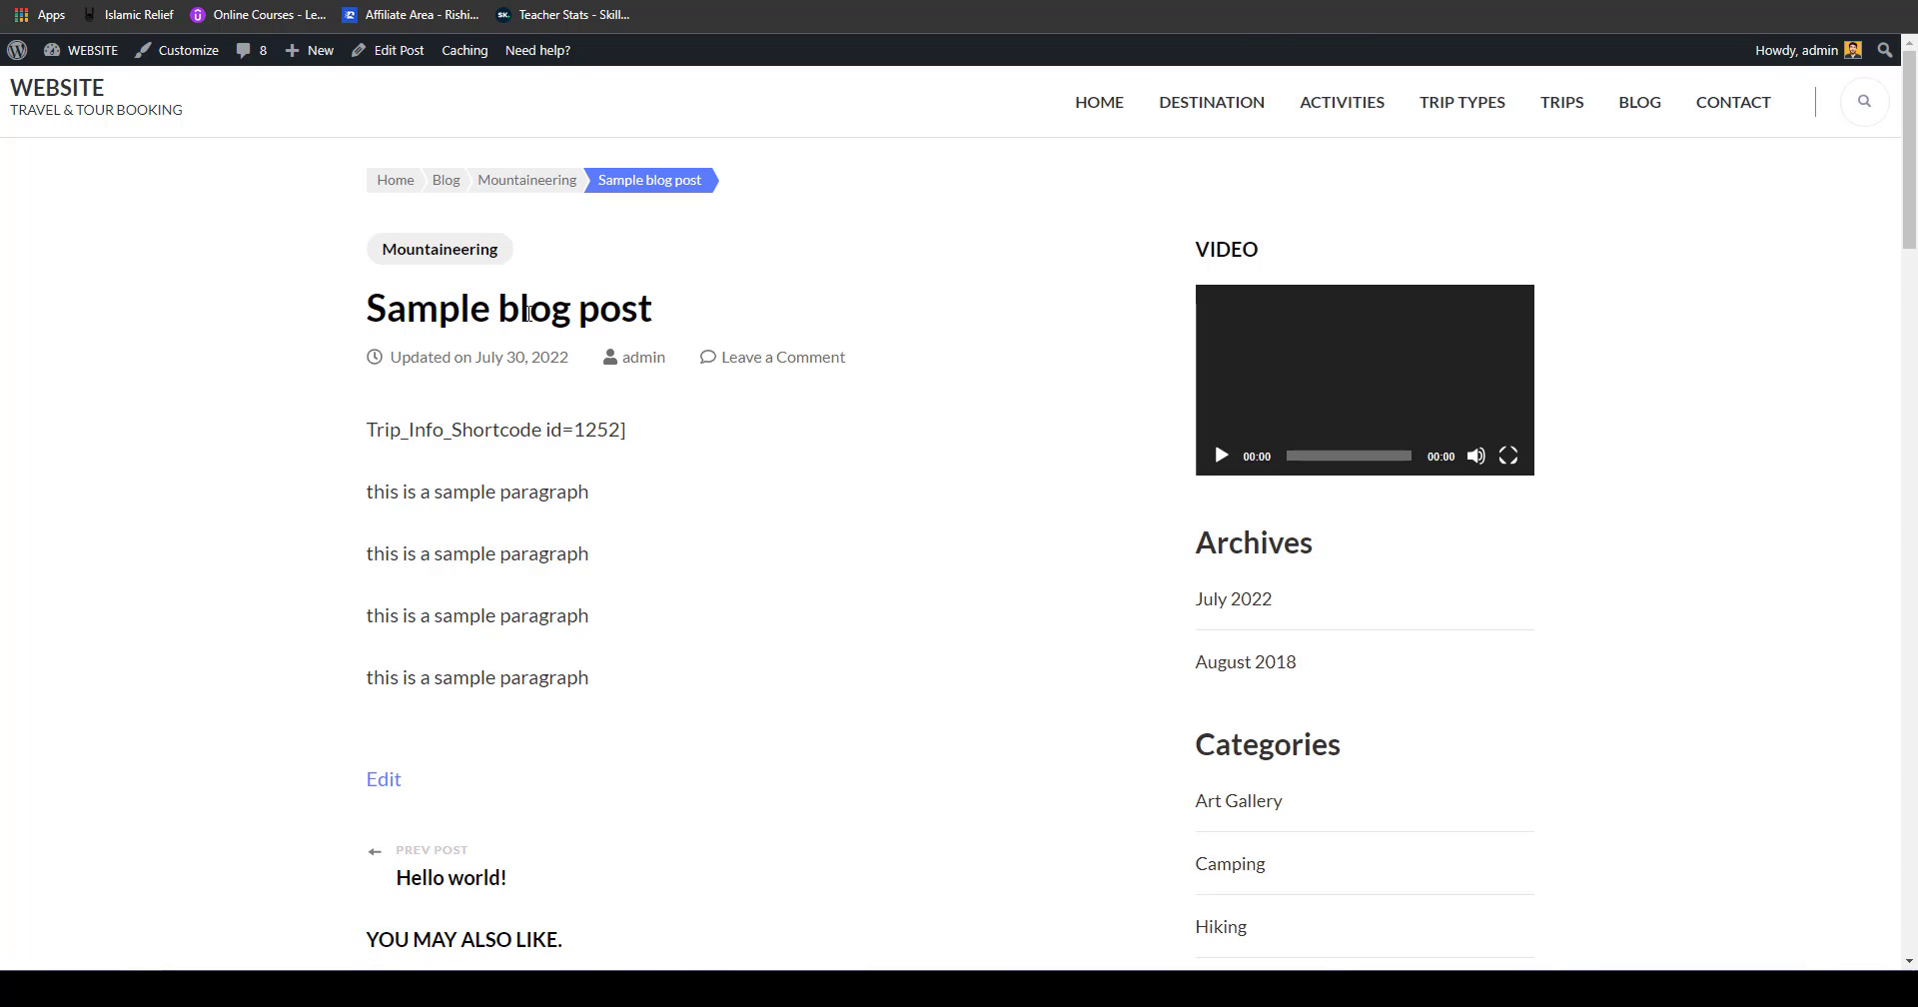
Step: Check how the shortcode renders on the live sample blog post and return to the post's editor
scroll(1914, 140, "down", 3)
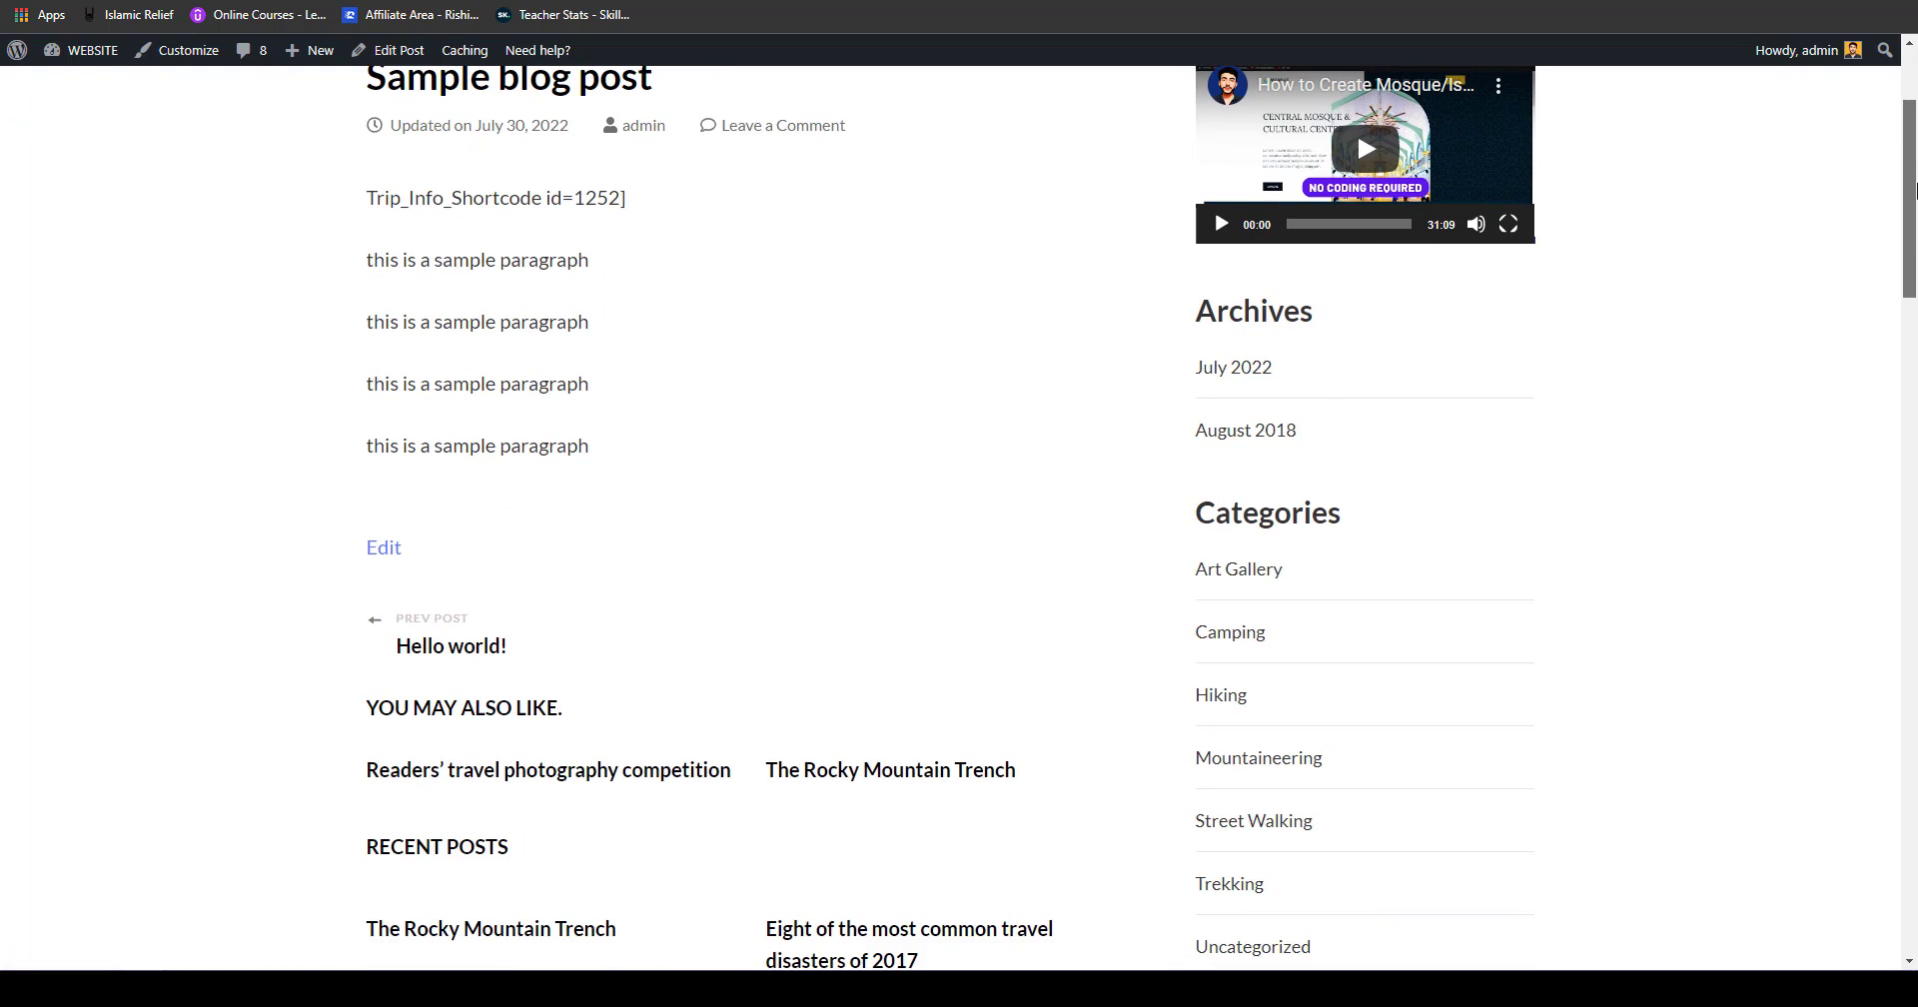
scroll(1619, 249, "up", 2)
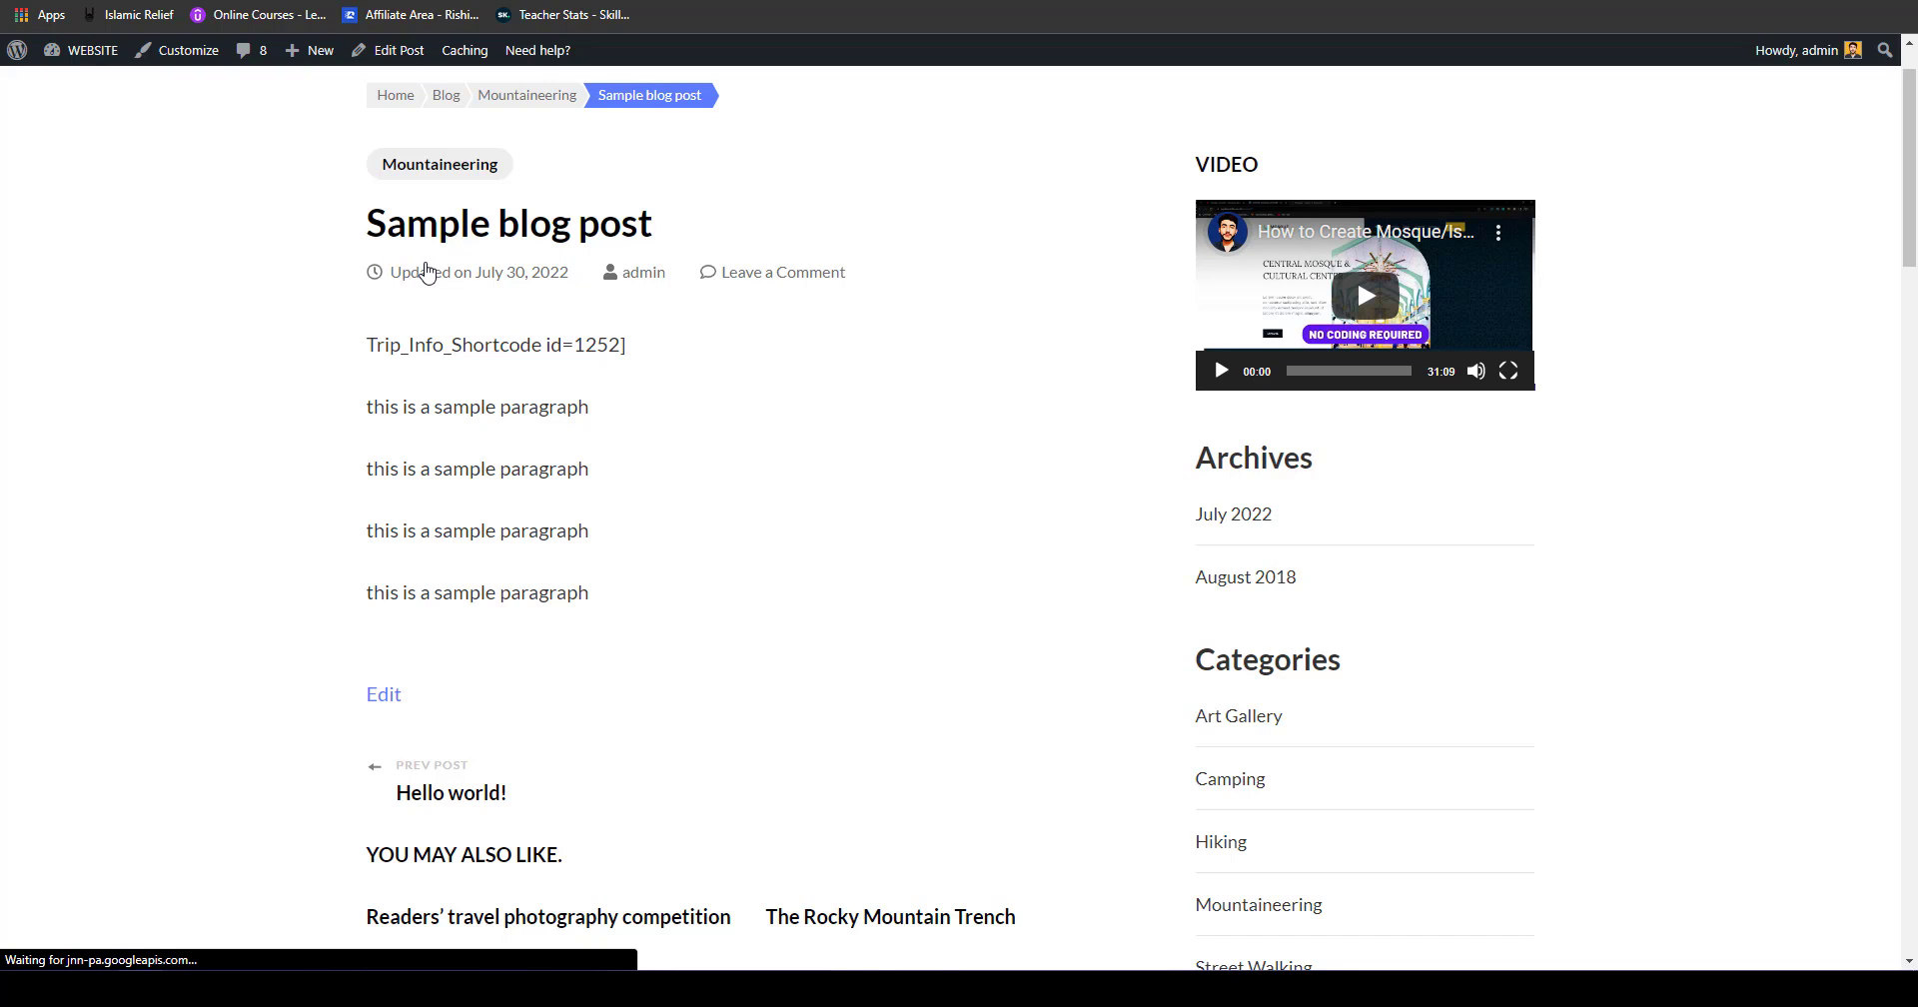
left_click(426, 272)
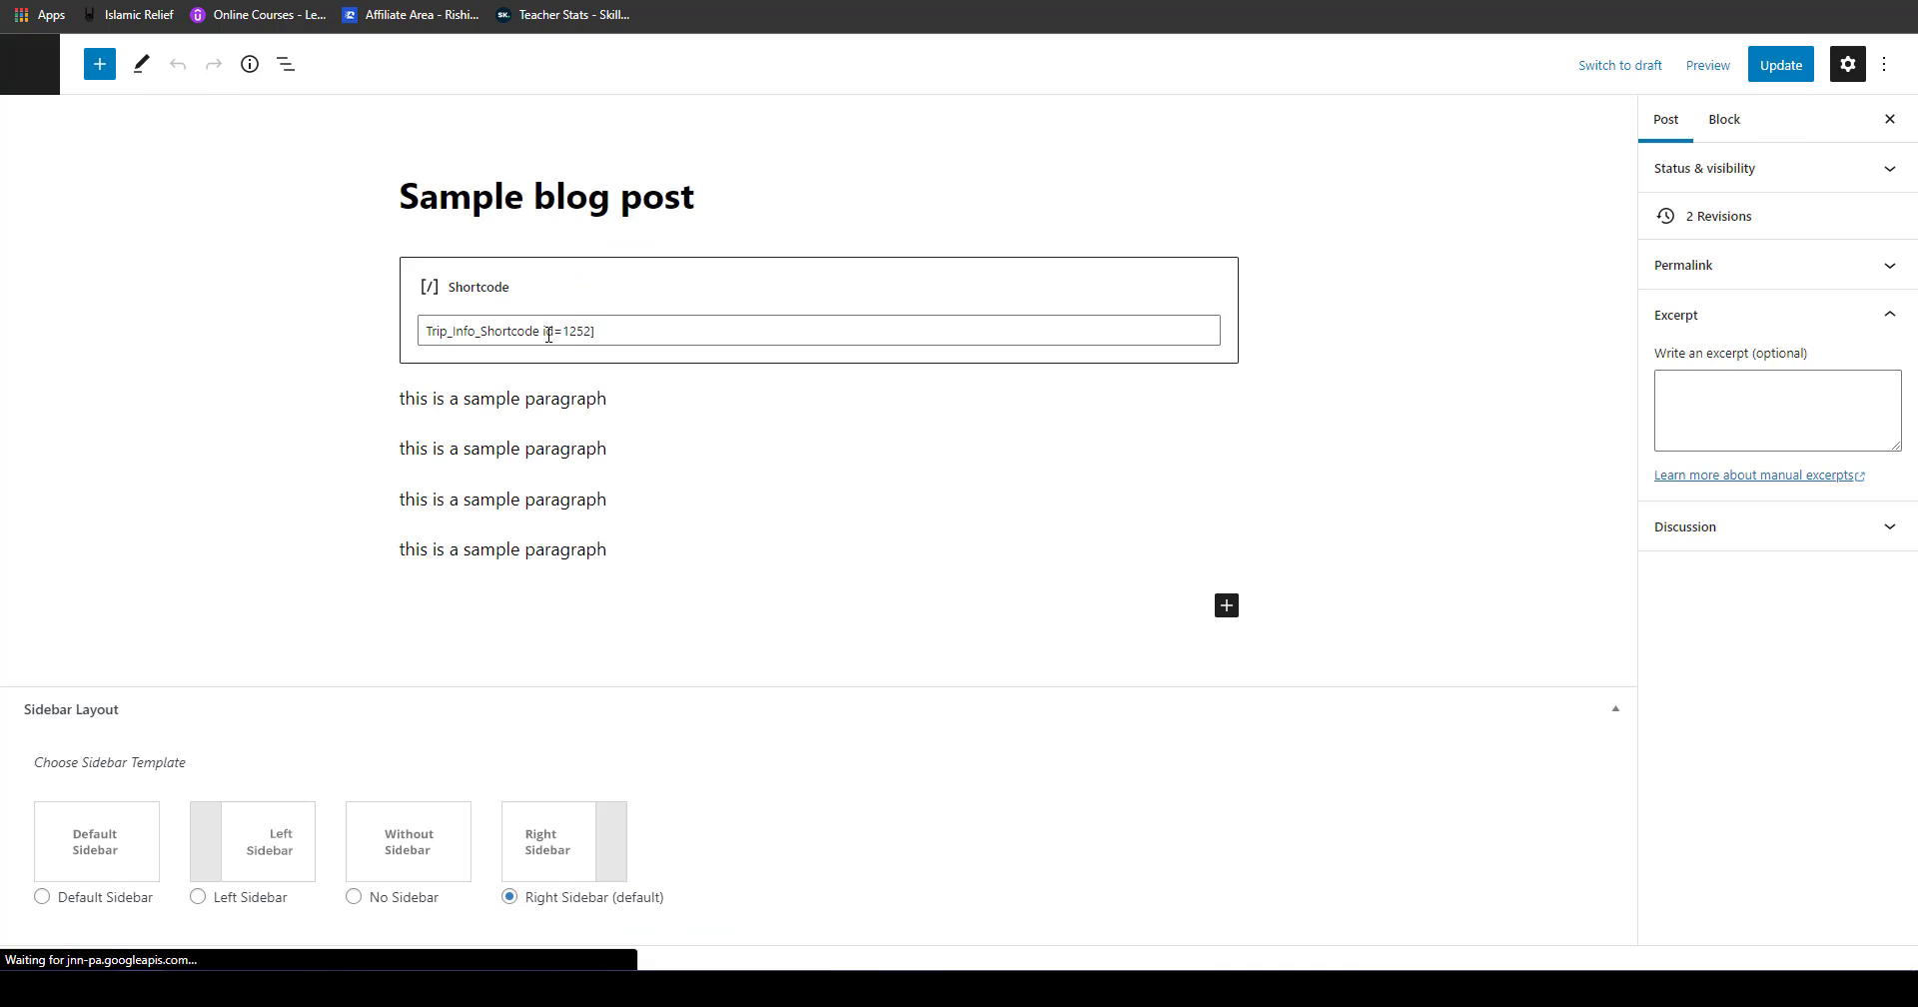
Step: Add the missing opening bracket so the block reads [Trip_Info_Shortcode id=1252], update the post and view it live
left_click(426, 333)
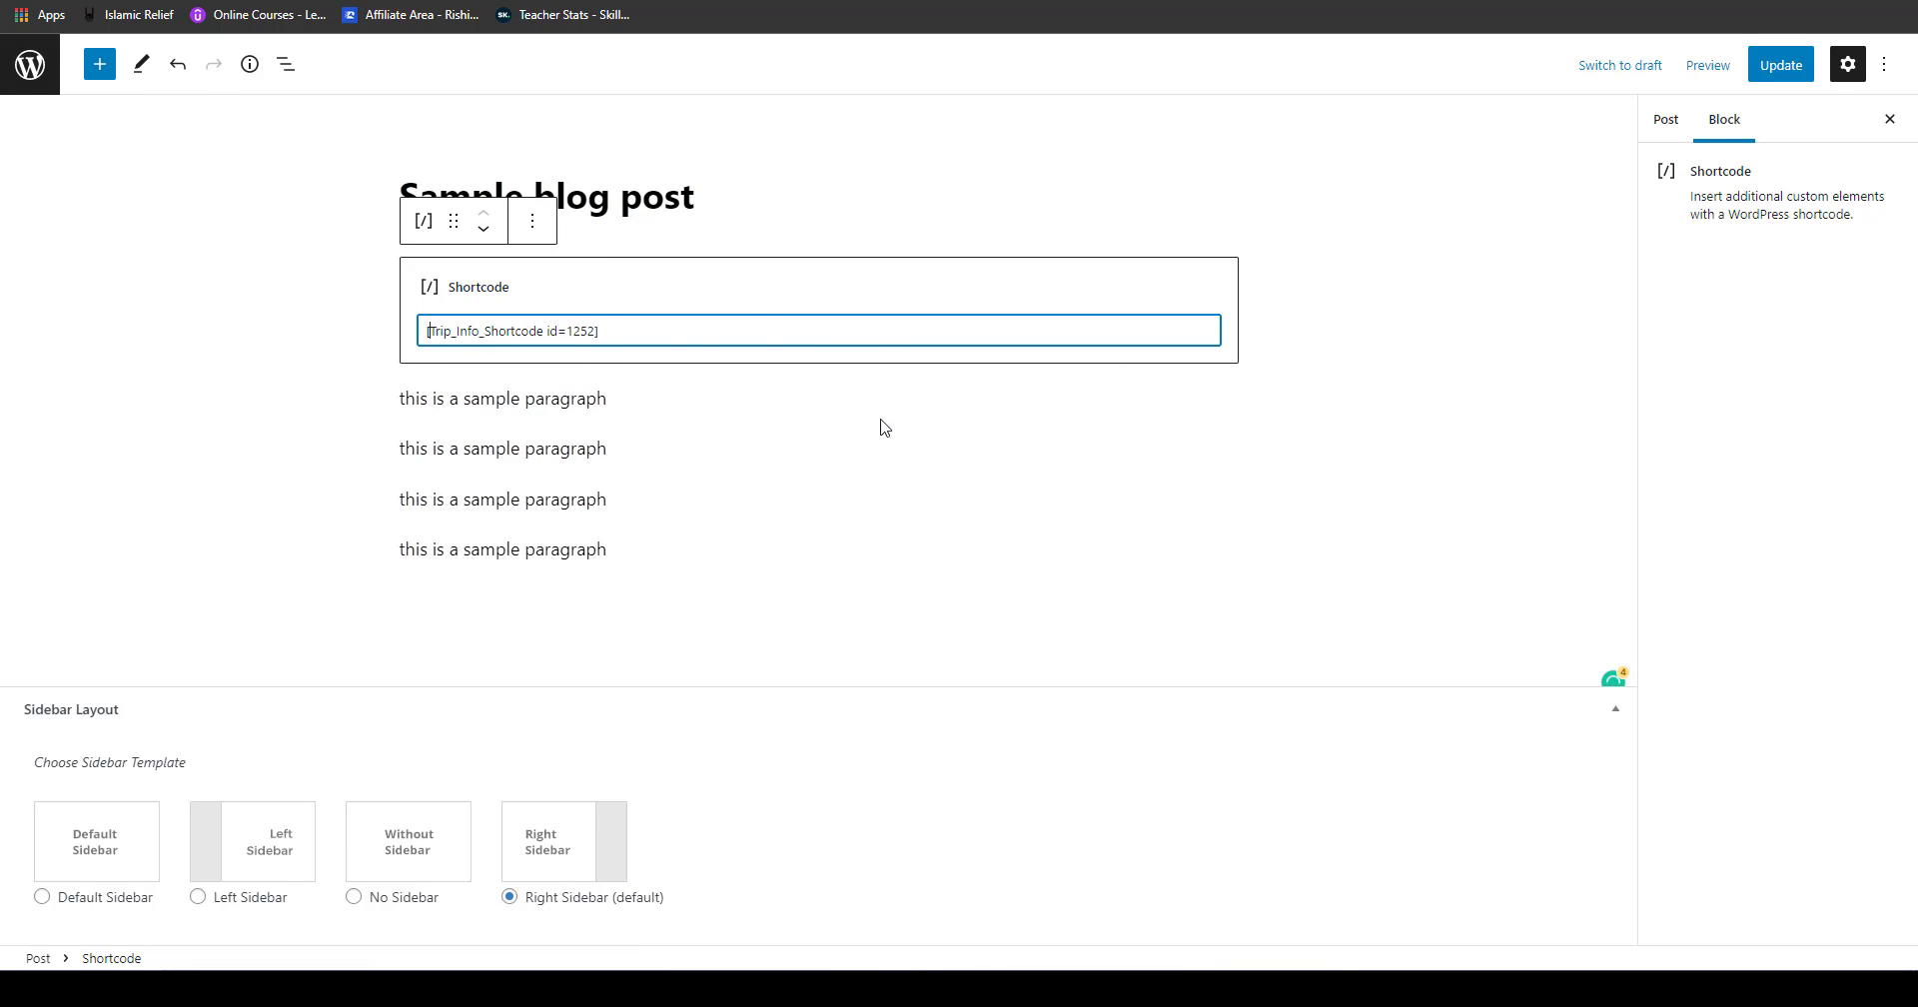
left_click(719, 437)
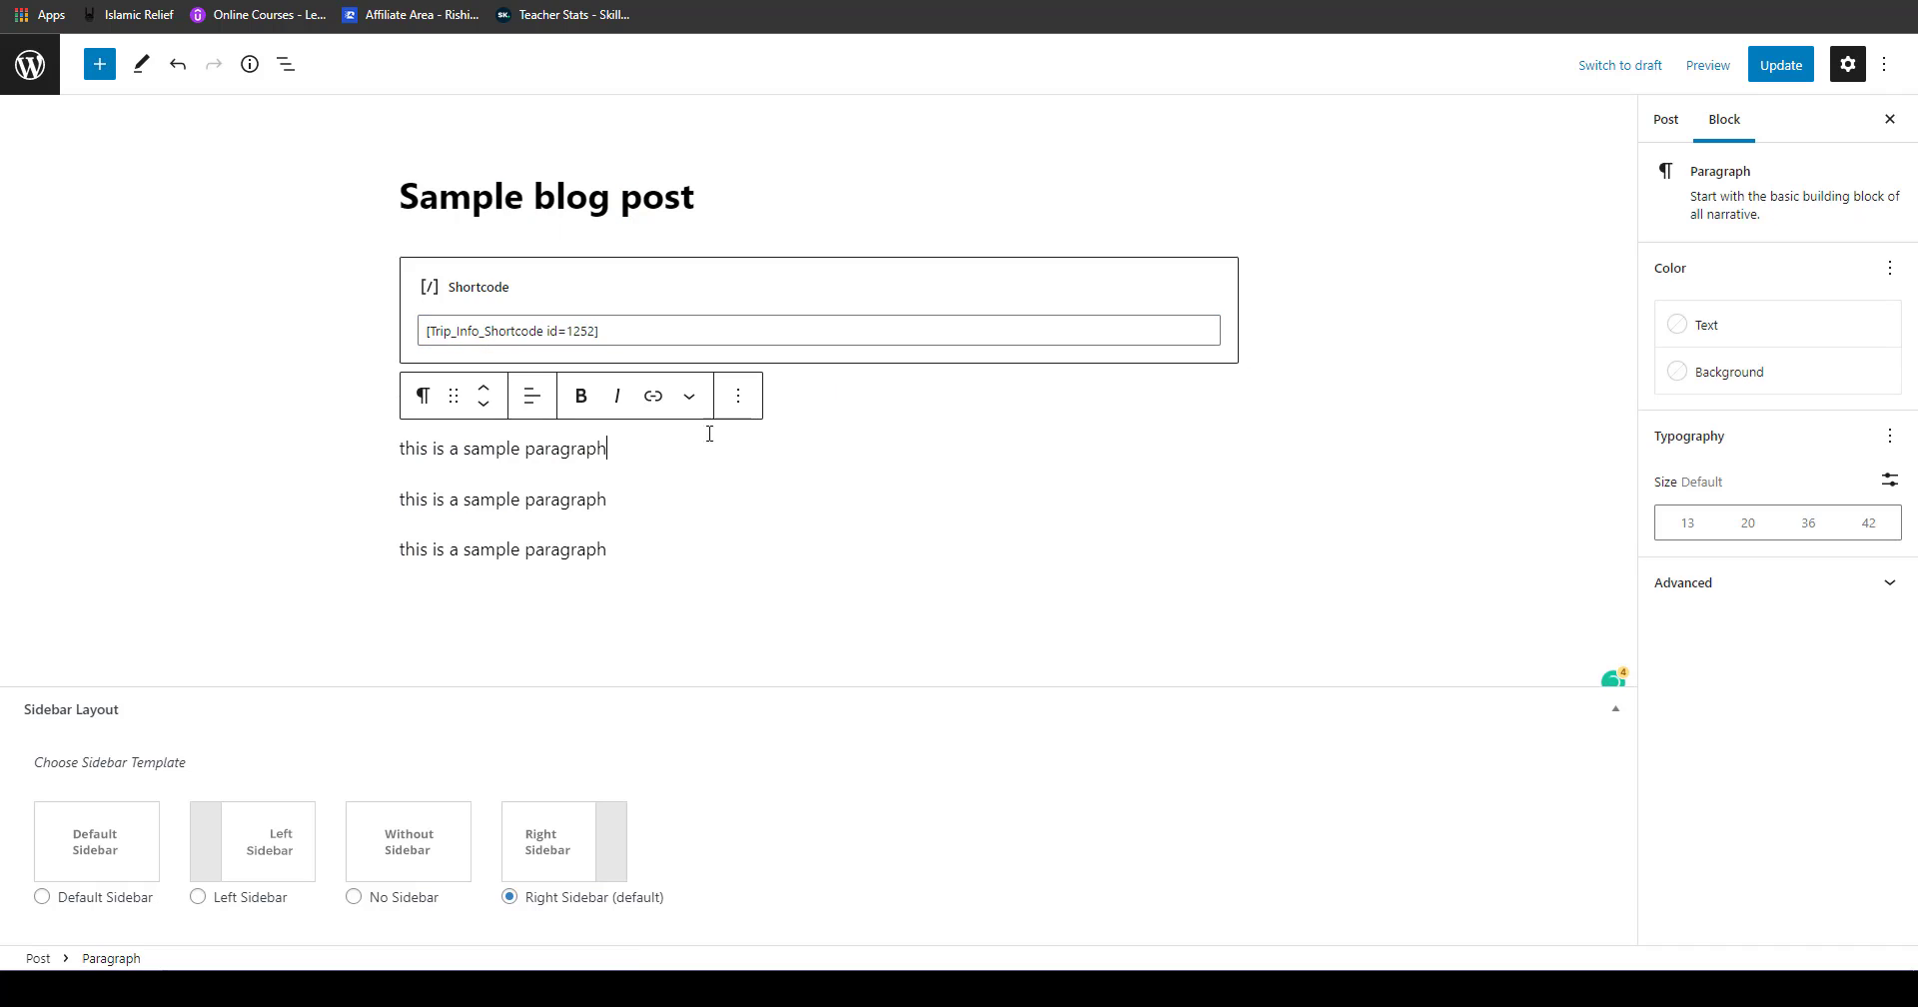
left_click(354, 360)
left_click(655, 331)
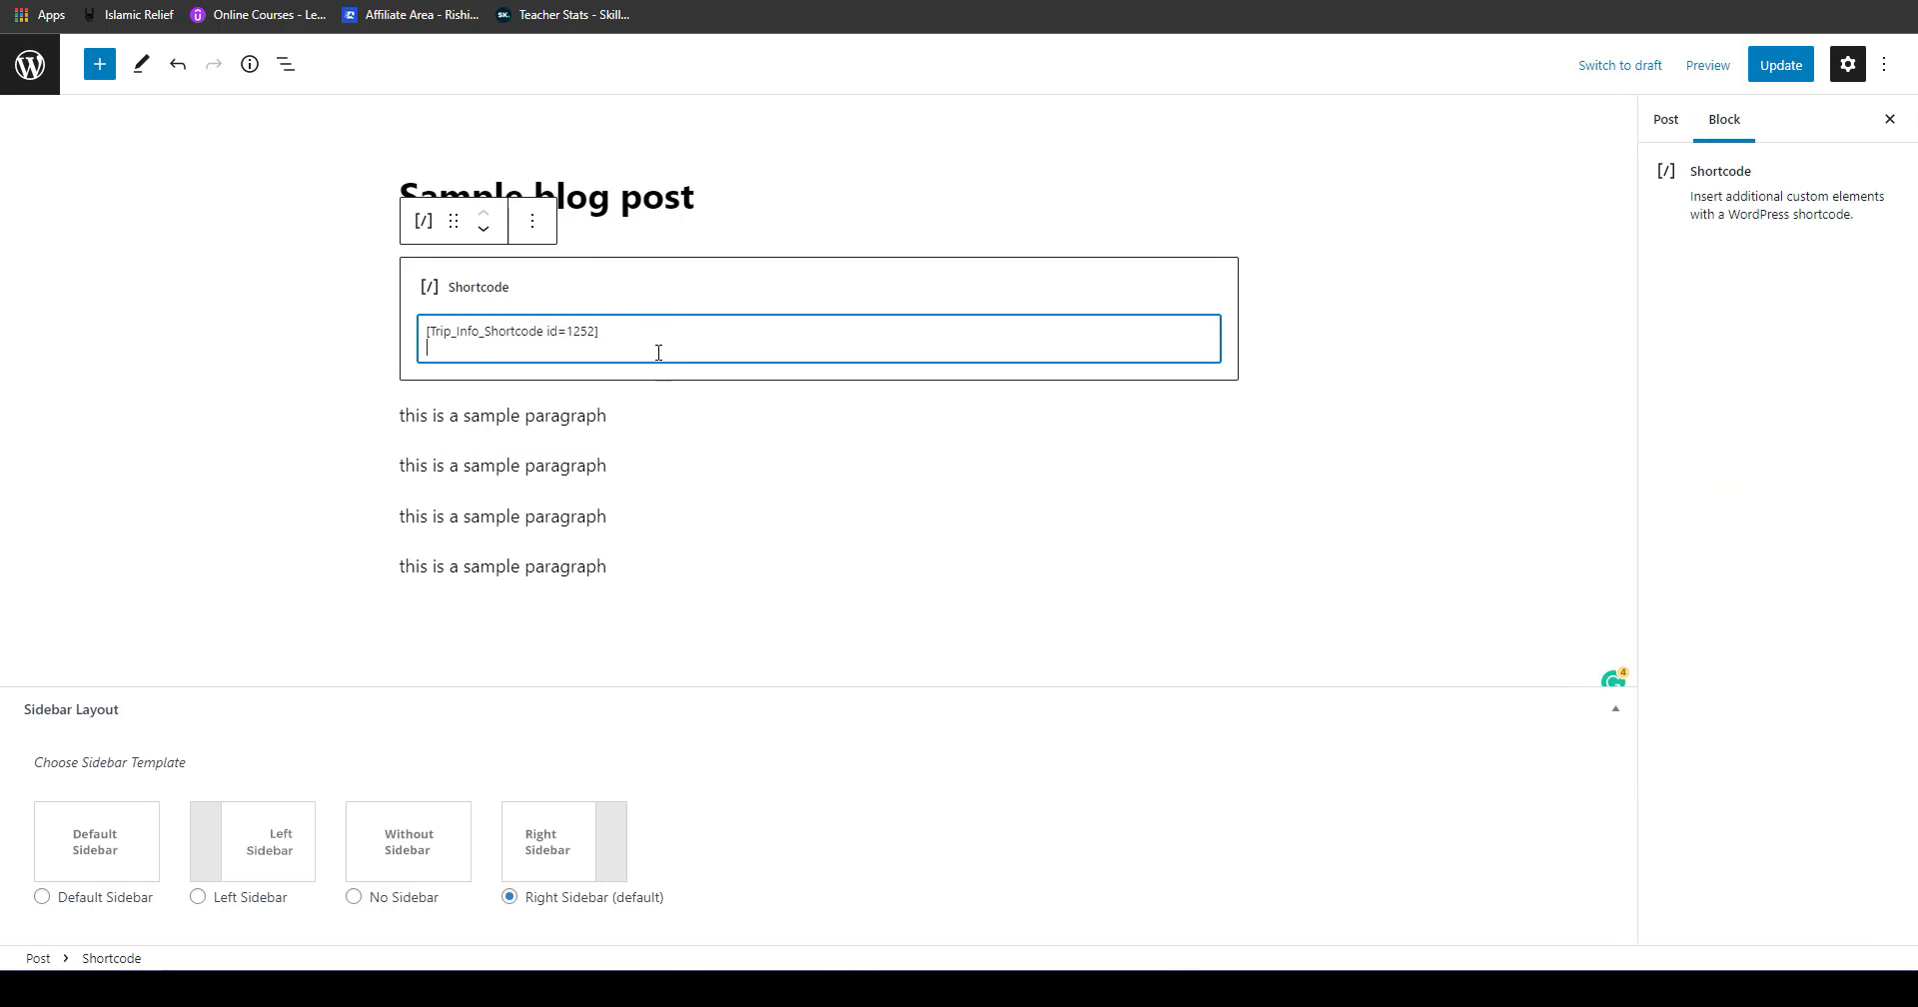
left_click(656, 399)
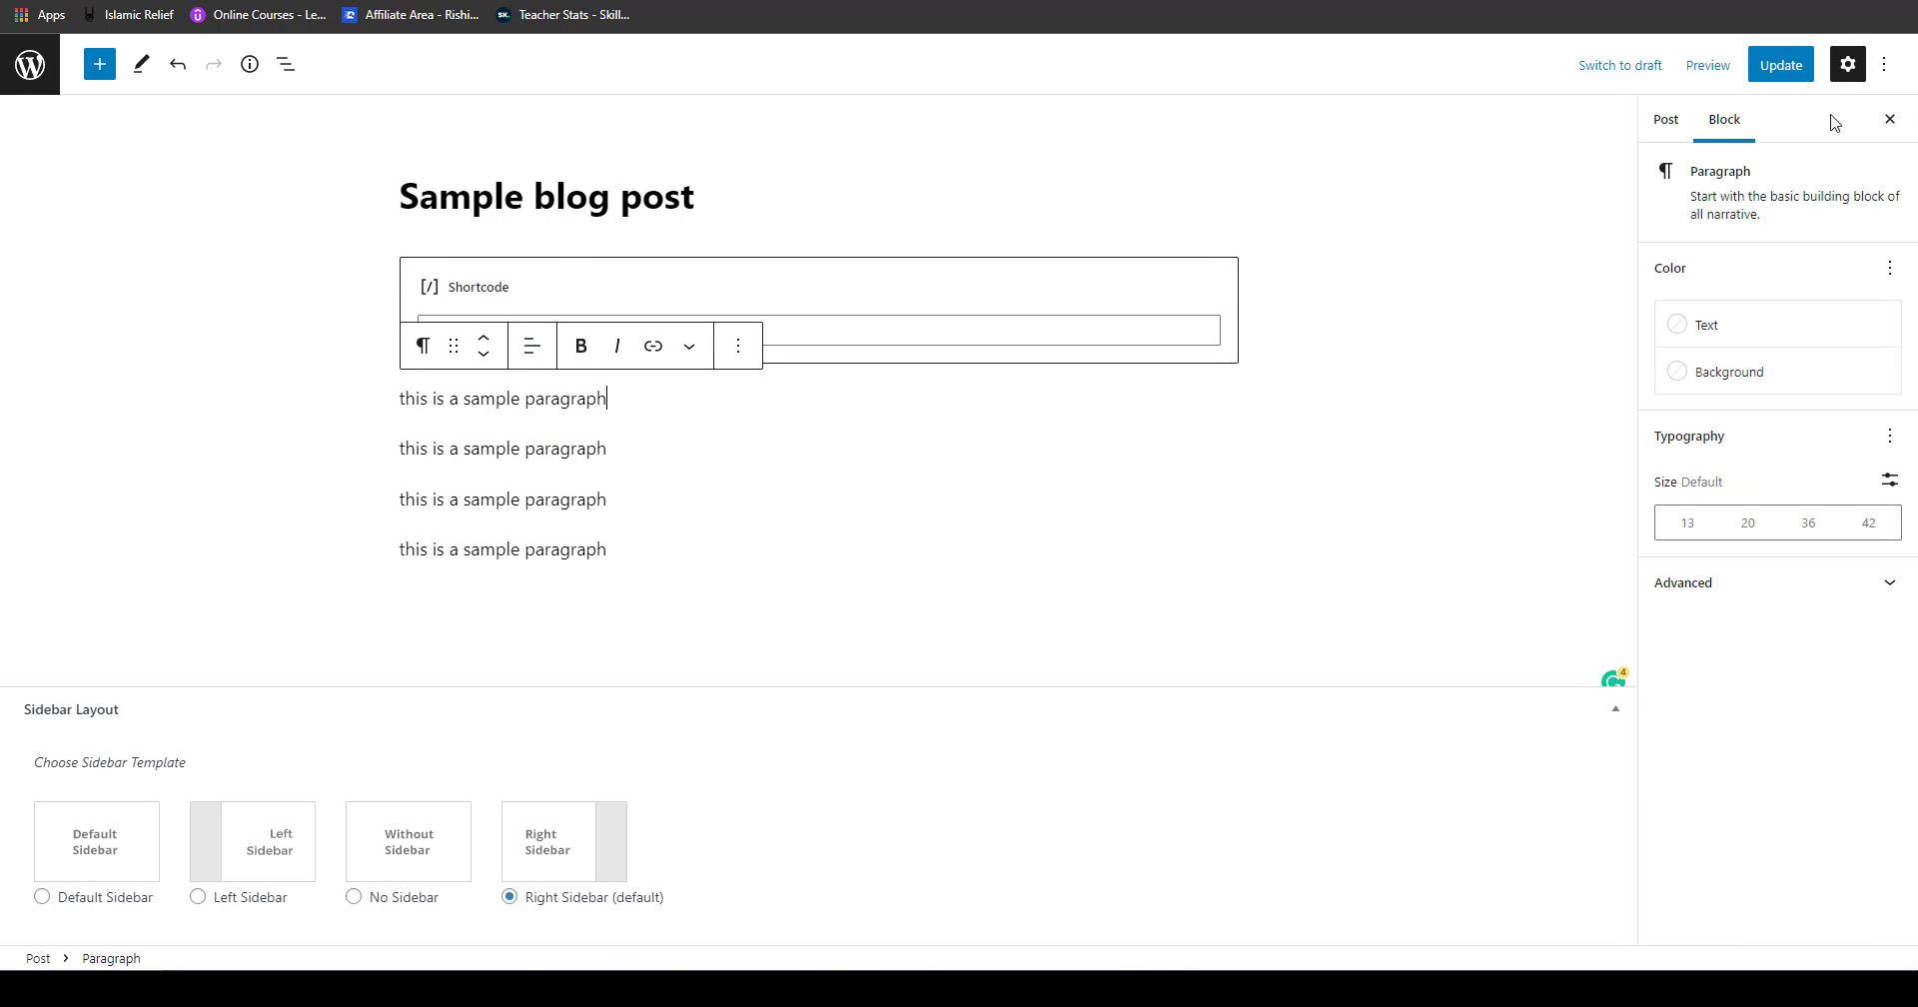
double_click(1774, 58)
left_click(193, 917)
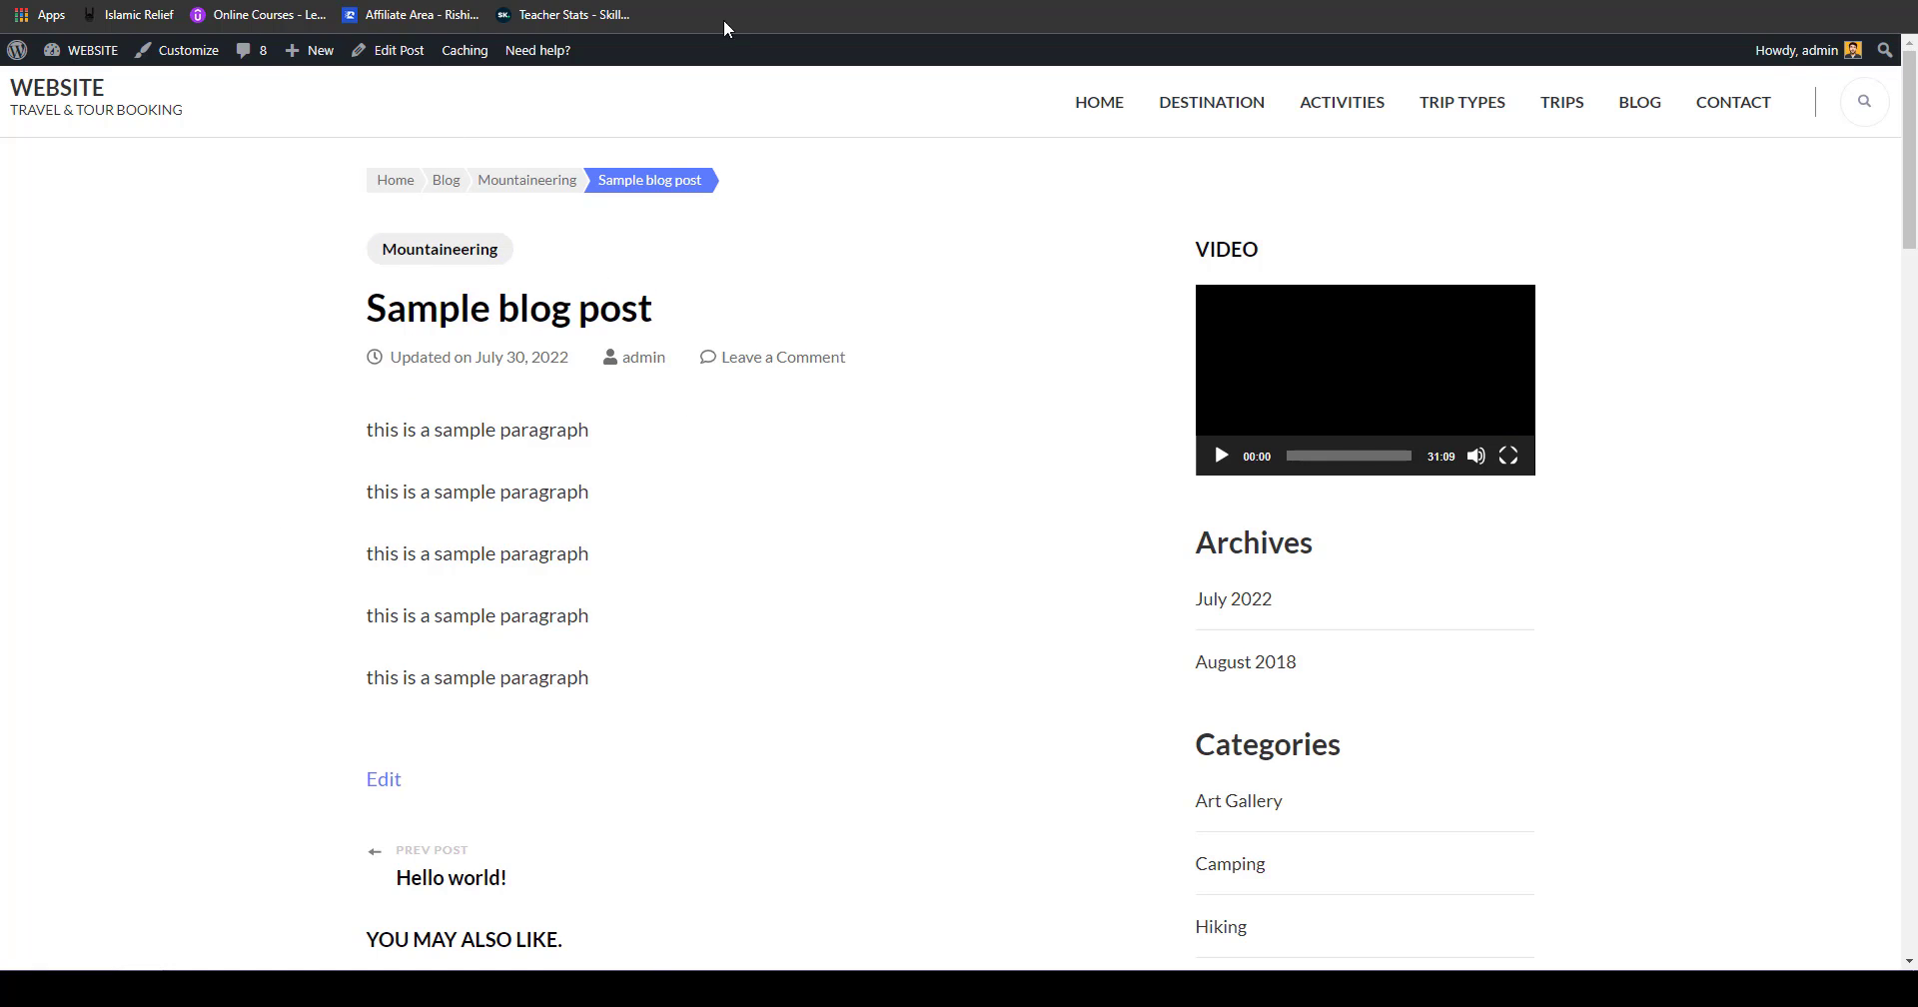
Step: Switch to the website's home page and review its banner, trip search bar and welcome section
key("ctrl+shift+Tab")
key("ctrl+shift+Tab")
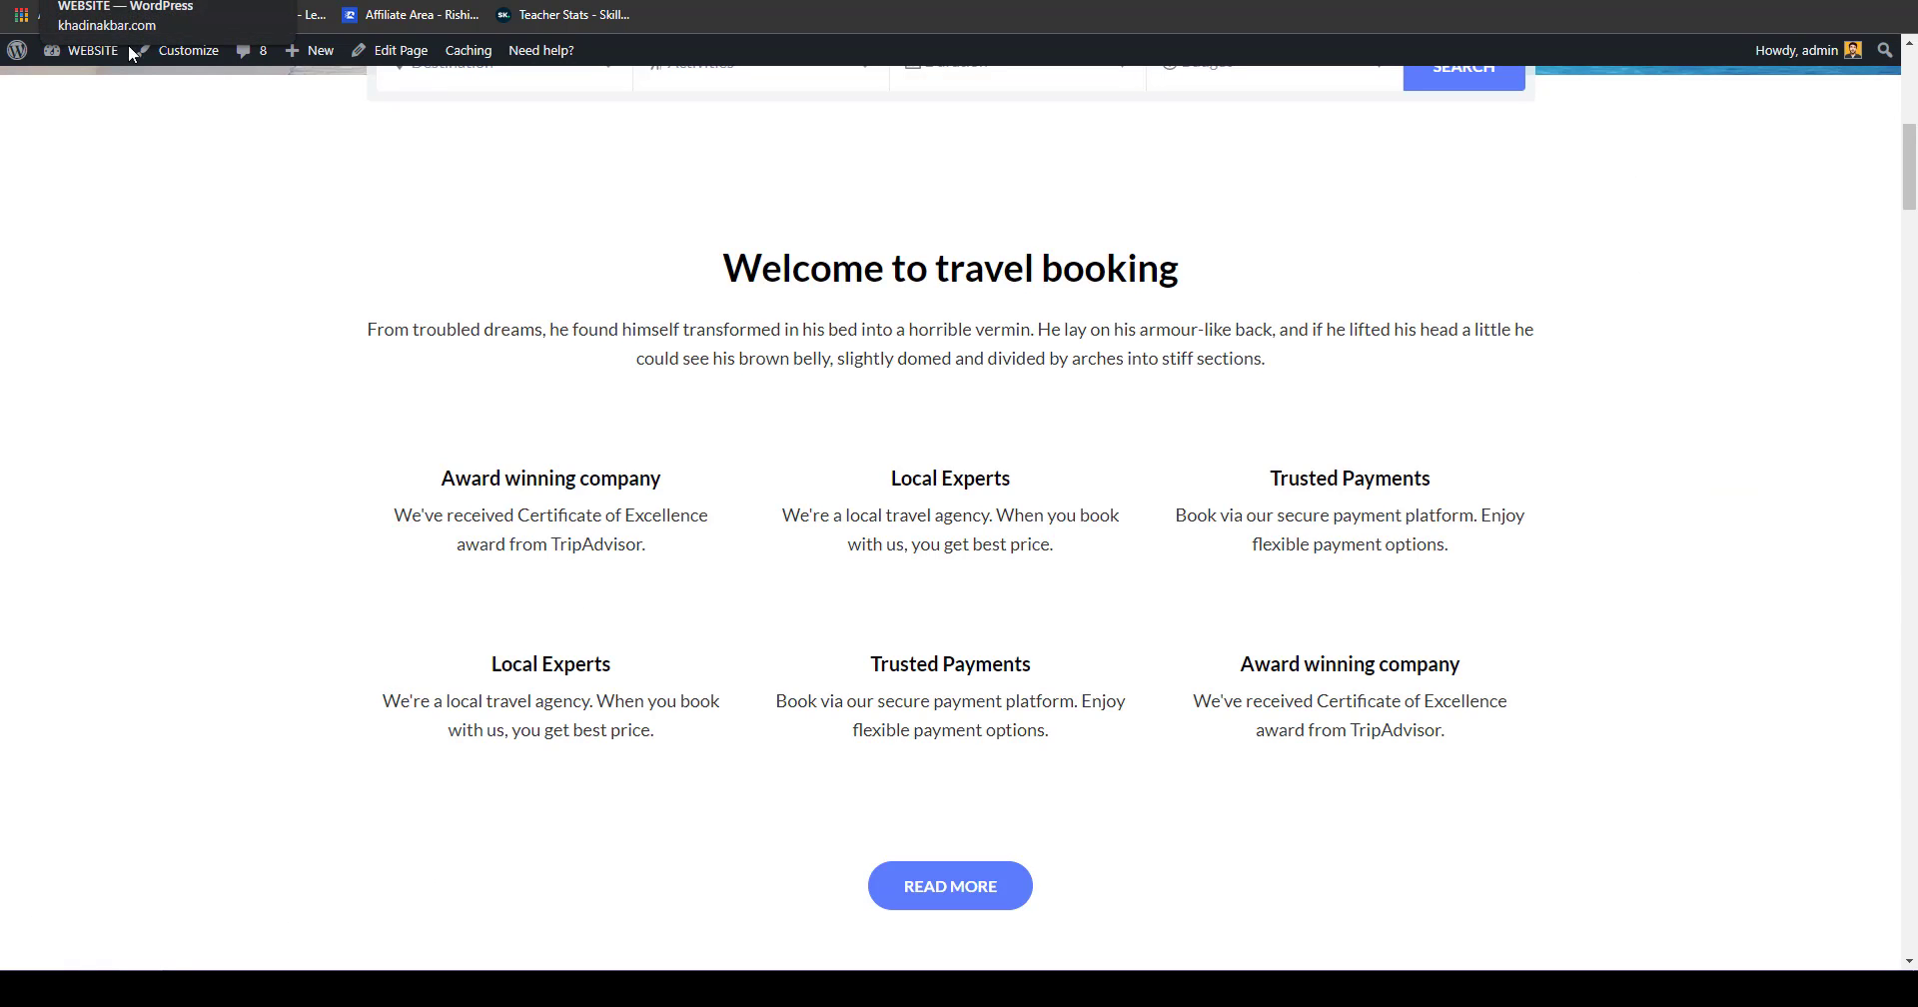
scroll(338, 132, "up", 8)
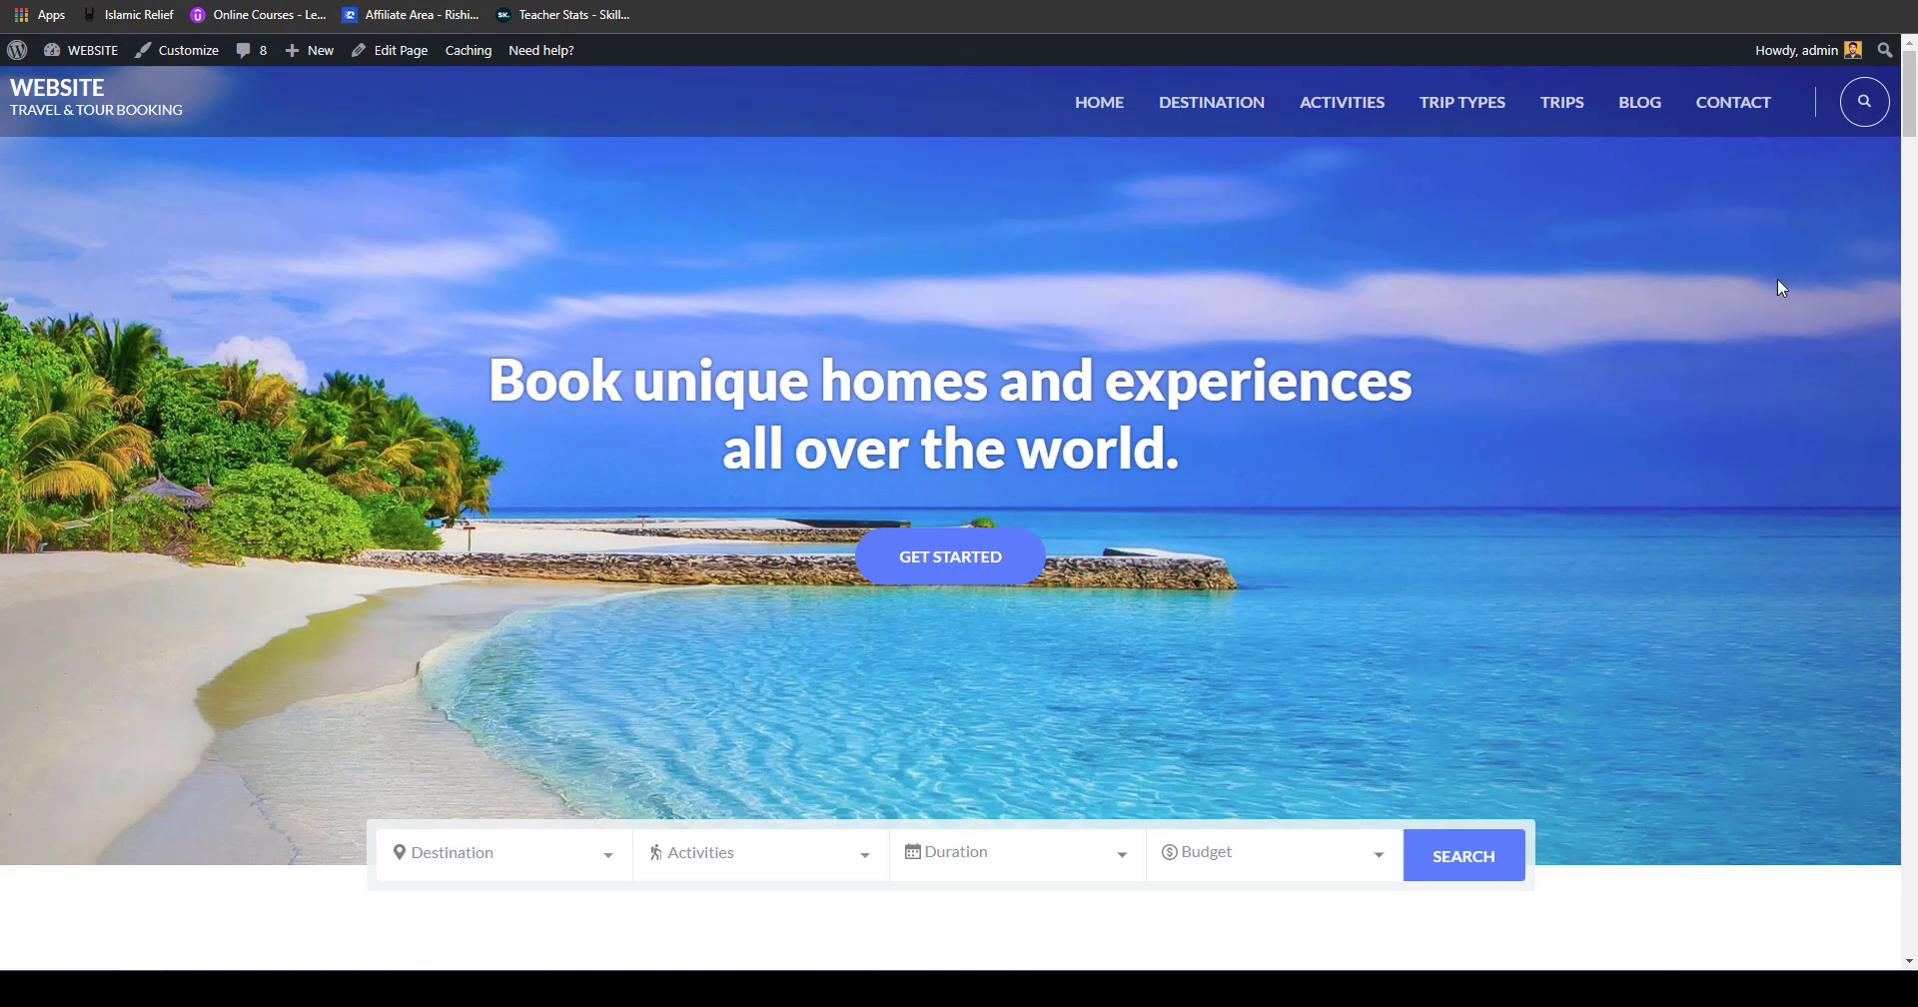
scroll(1816, 211, "down", 6)
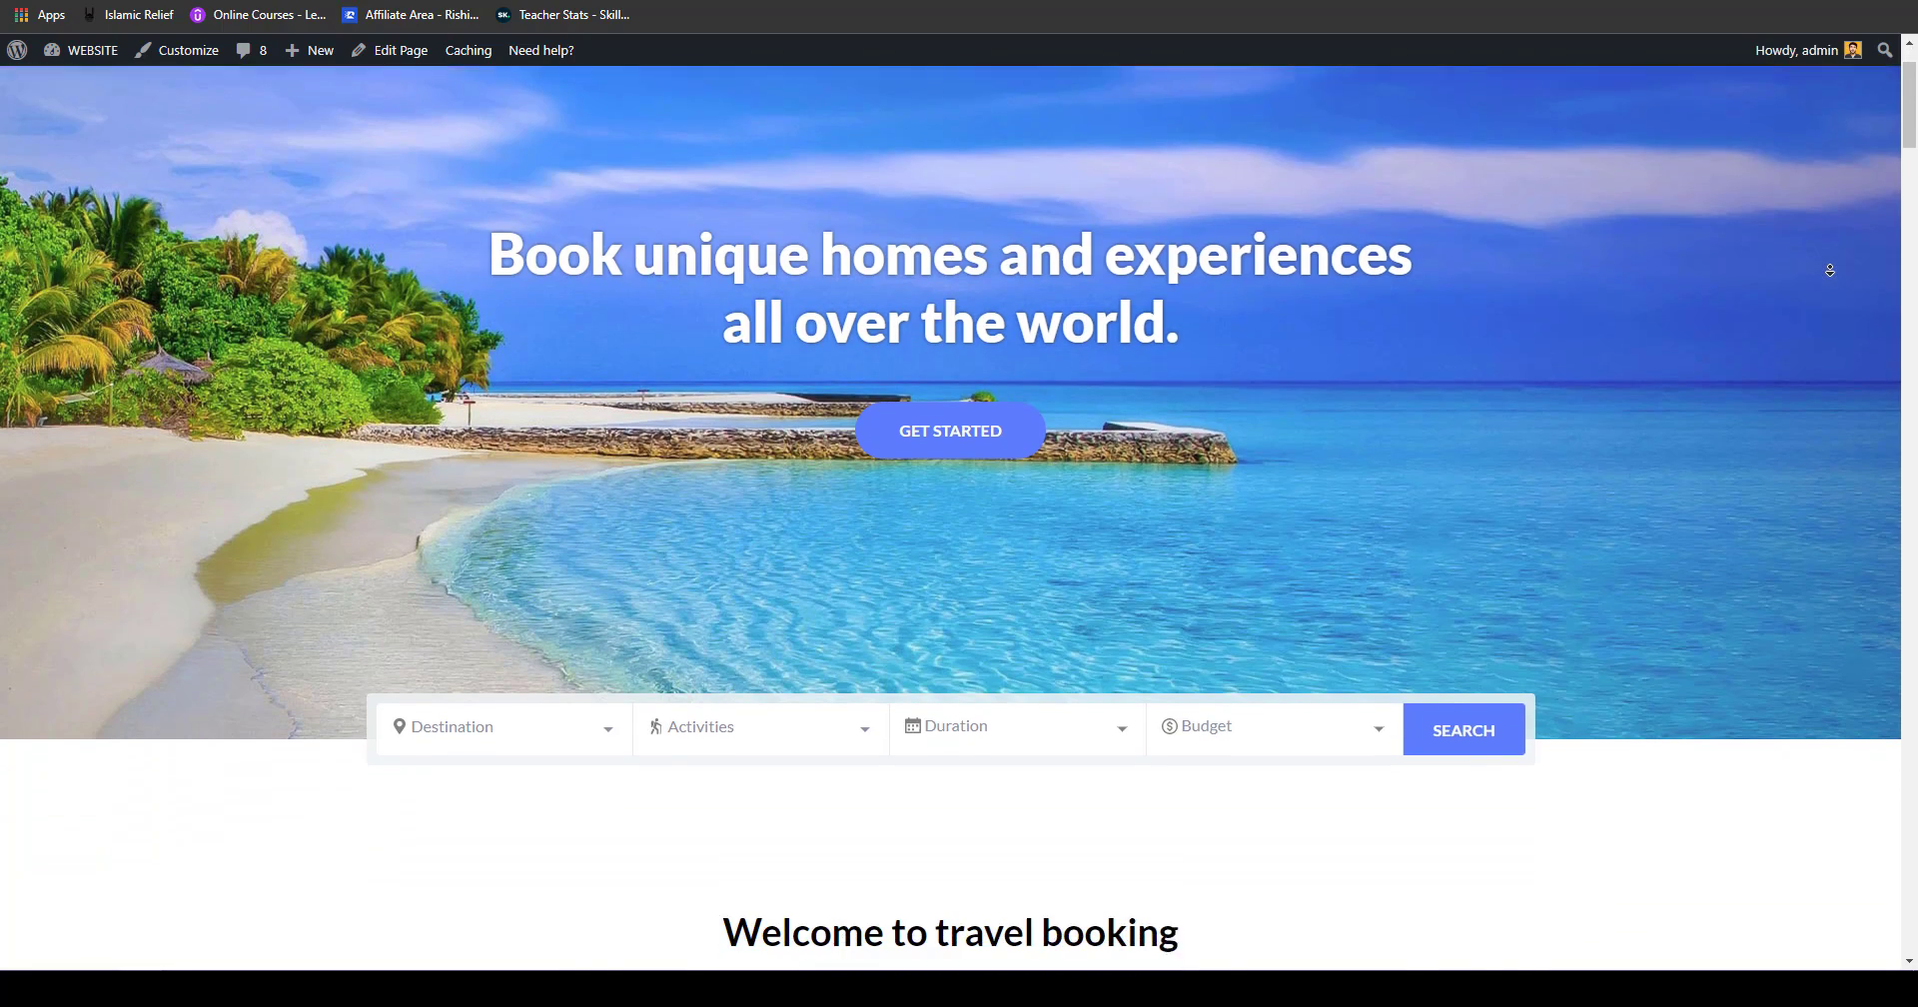
scroll(1826, 281, "down", 5)
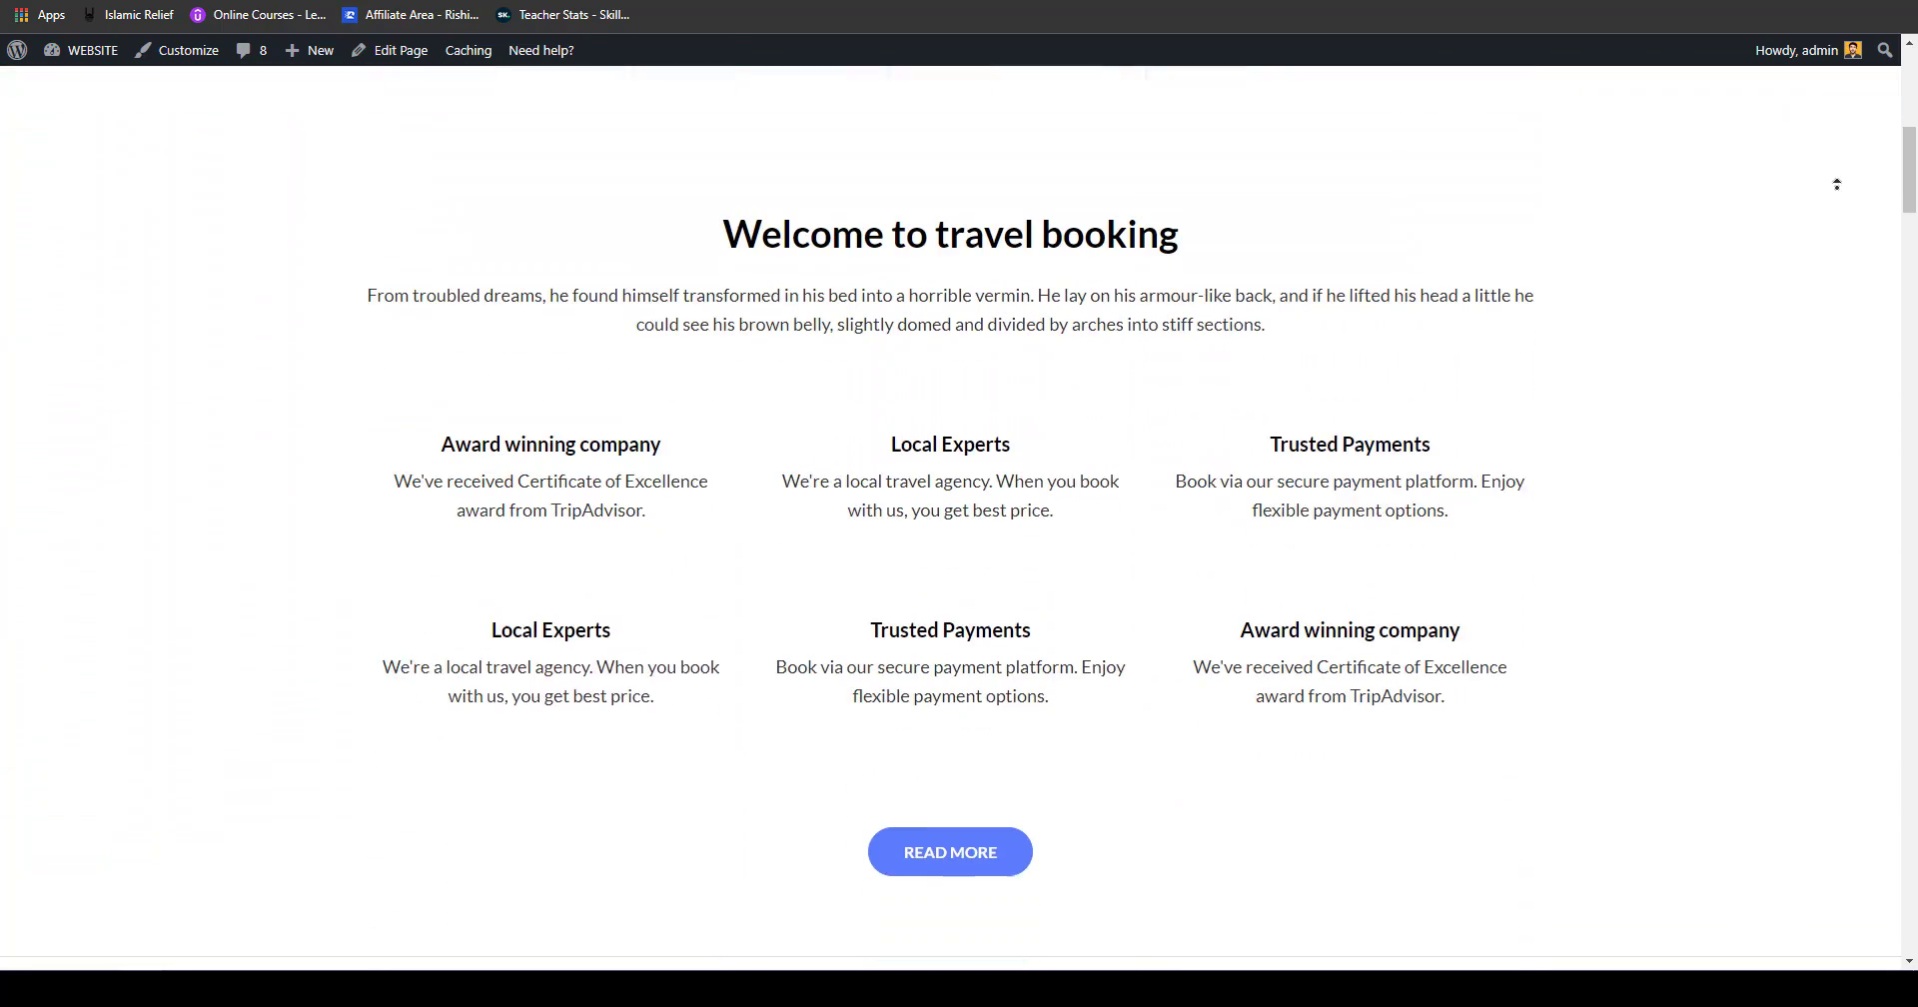
scroll(1846, 128, "up", 6)
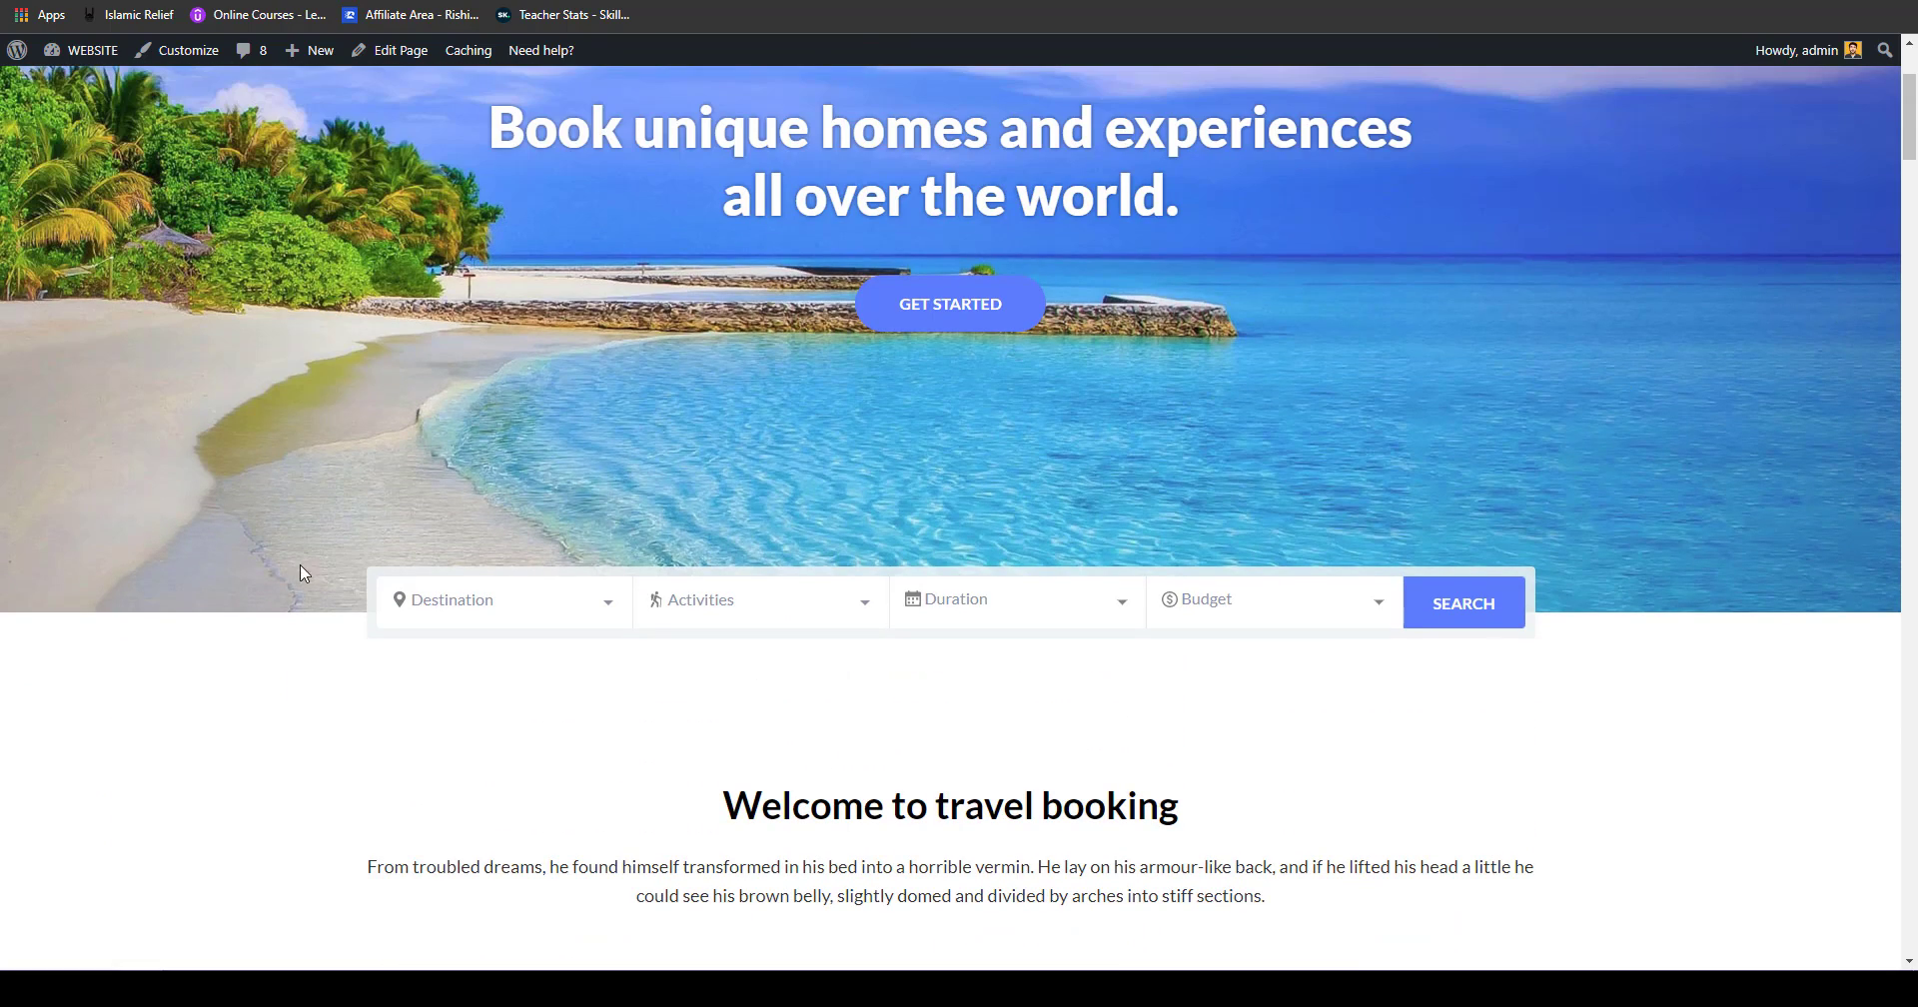
Step: Search trips with destination Morroco and activity Hot Air Ballon, and look through the results
left_click(549, 611)
left_click(466, 727)
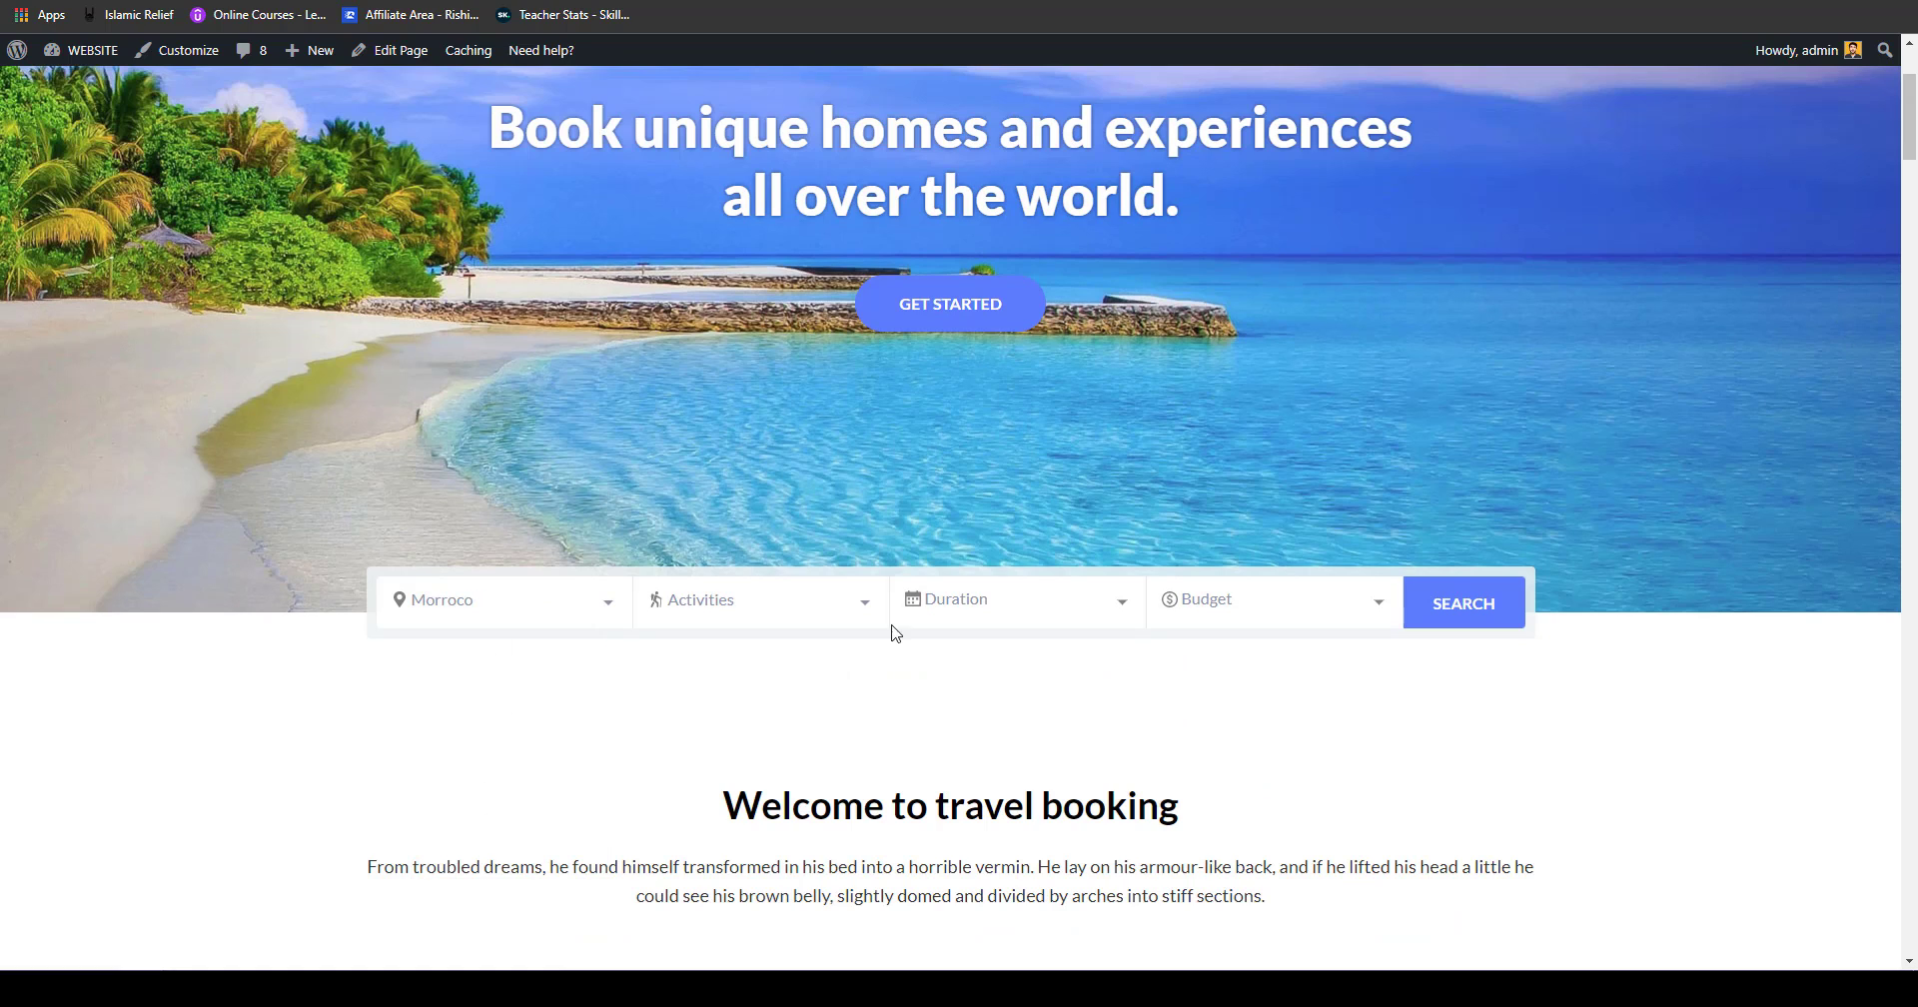
left_click(762, 618)
left_click(800, 727)
left_click(1017, 592)
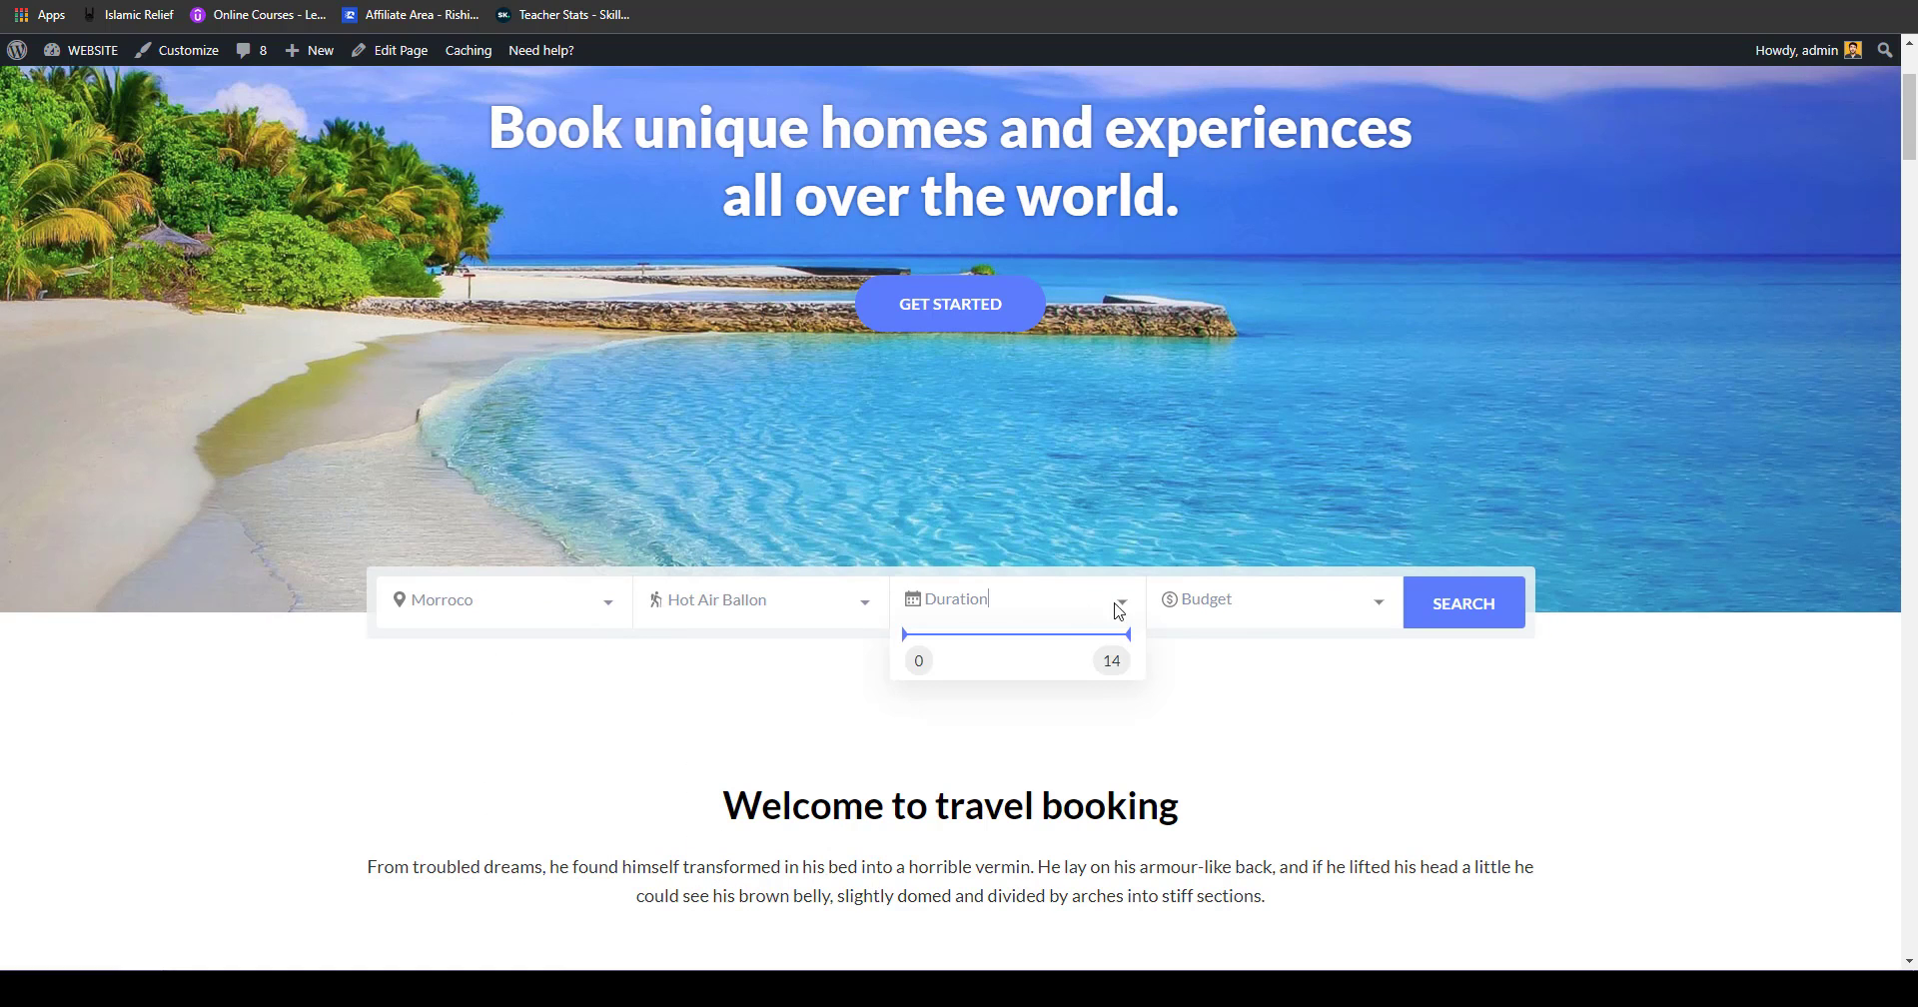
left_click(1427, 611)
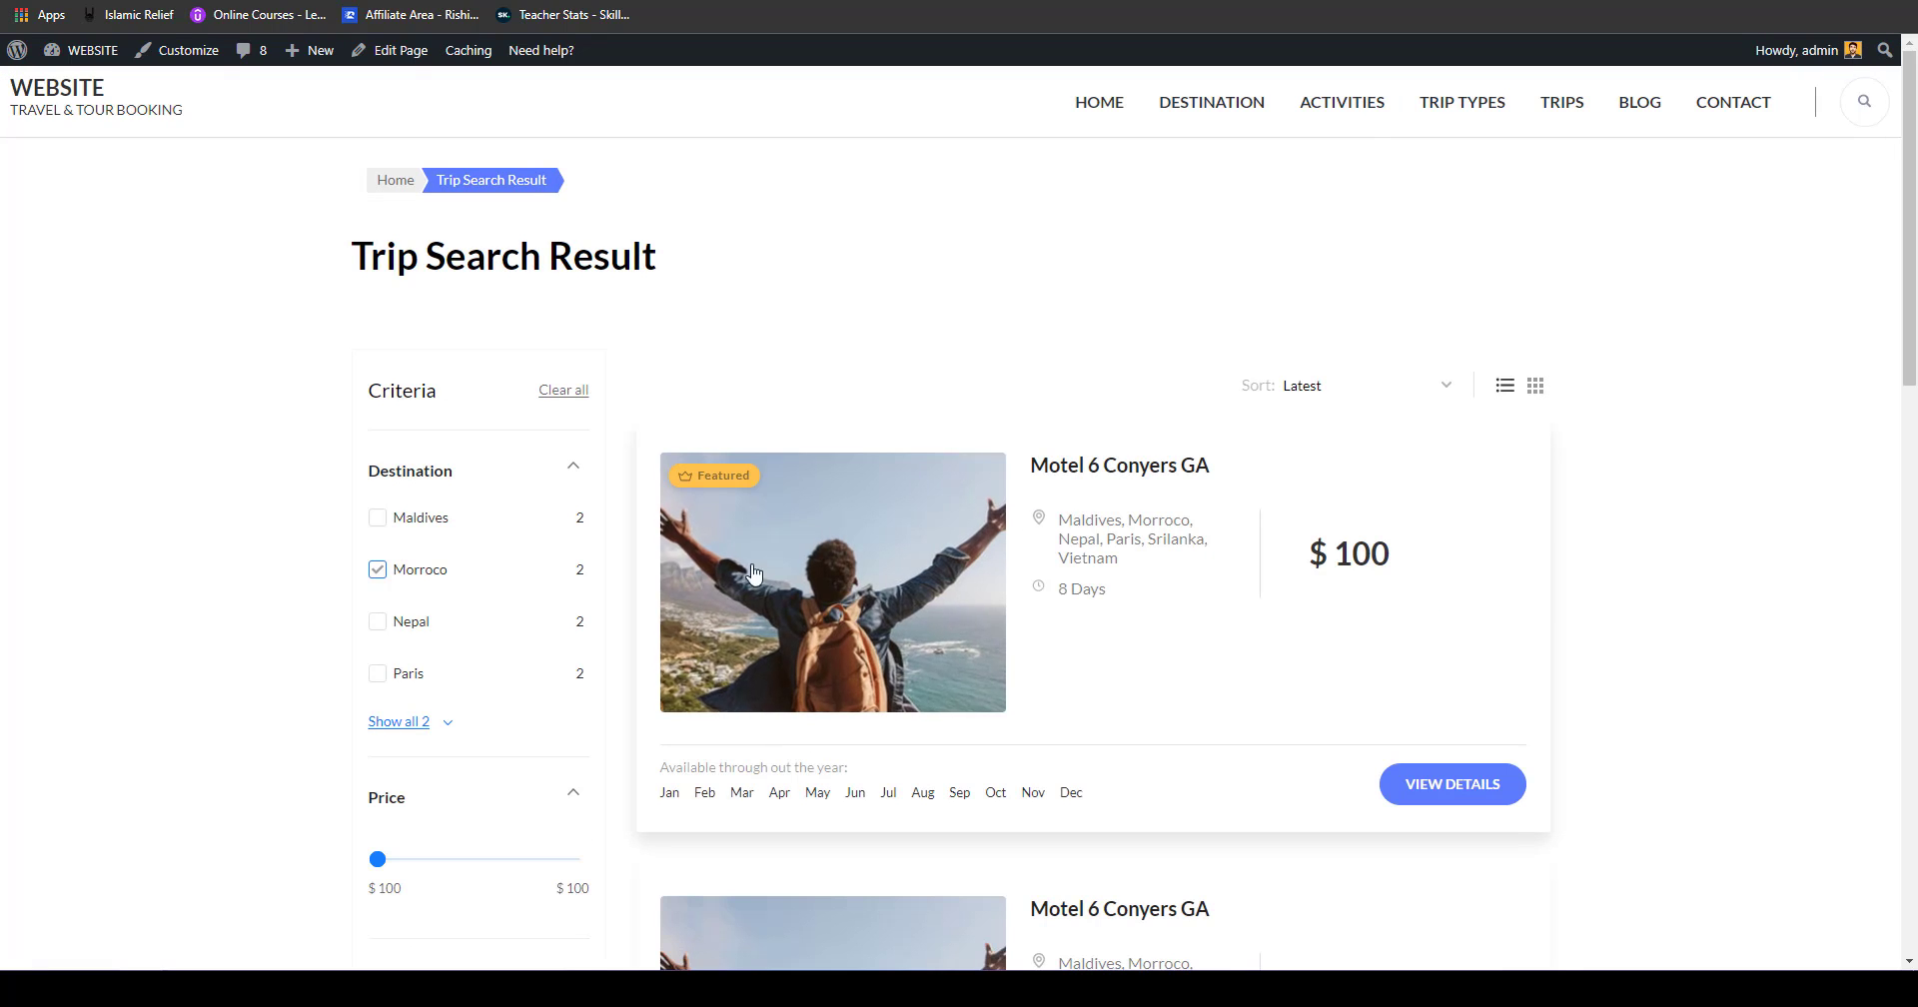
scroll(831, 537, "down", 12)
scroll(830, 537, "up", 12)
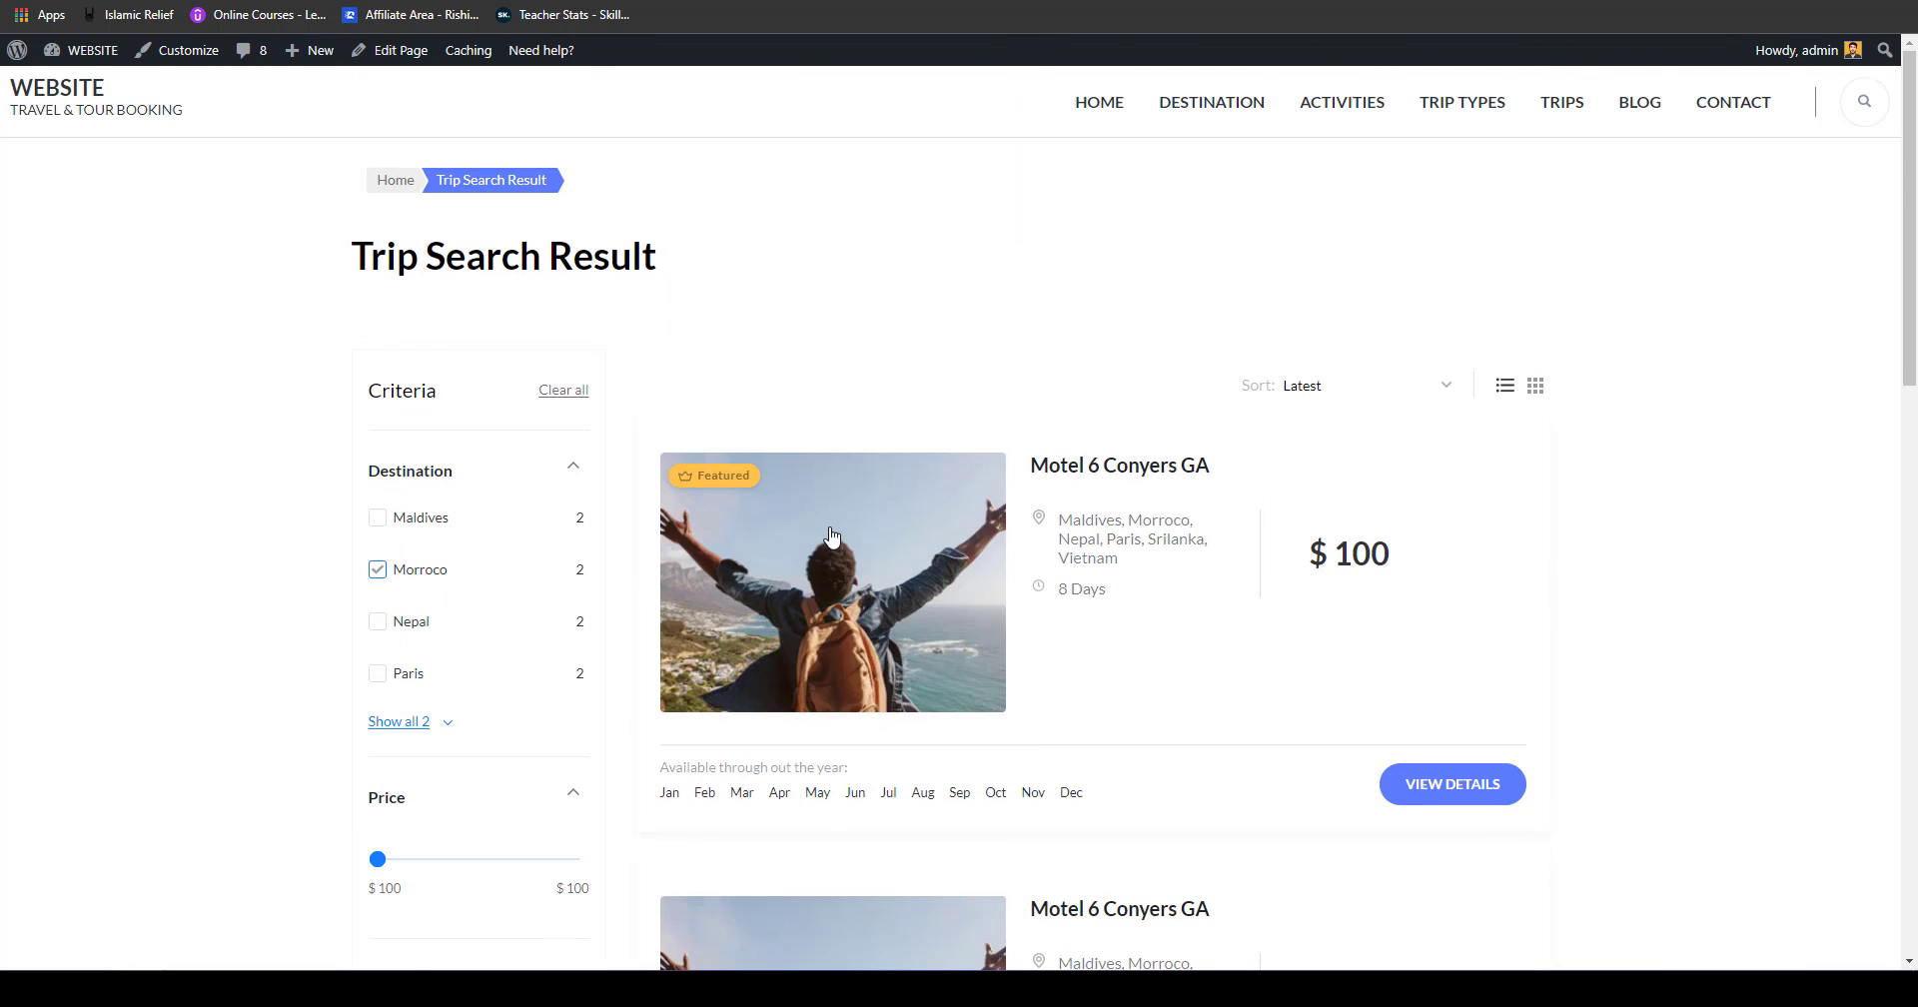
Step: Return to the home page, review it down to the footer and go back to its header navigation
left_click(1109, 111)
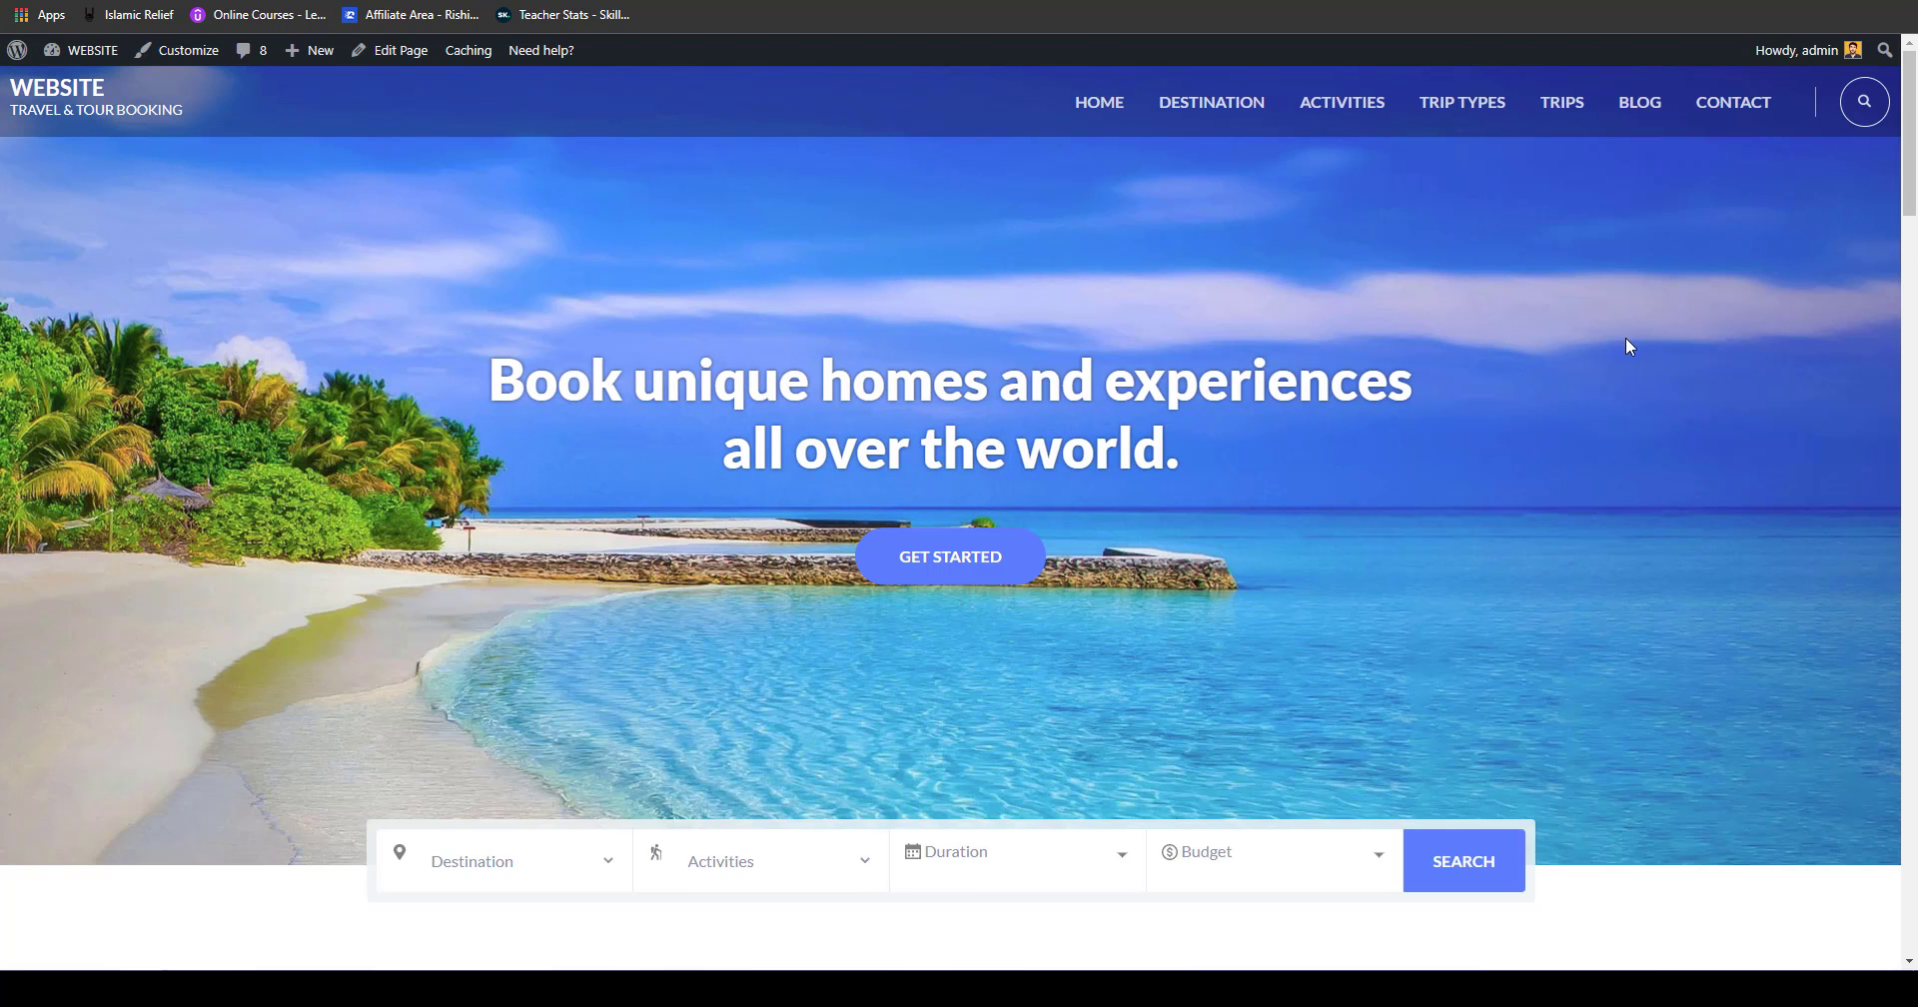
middle_click(1789, 318)
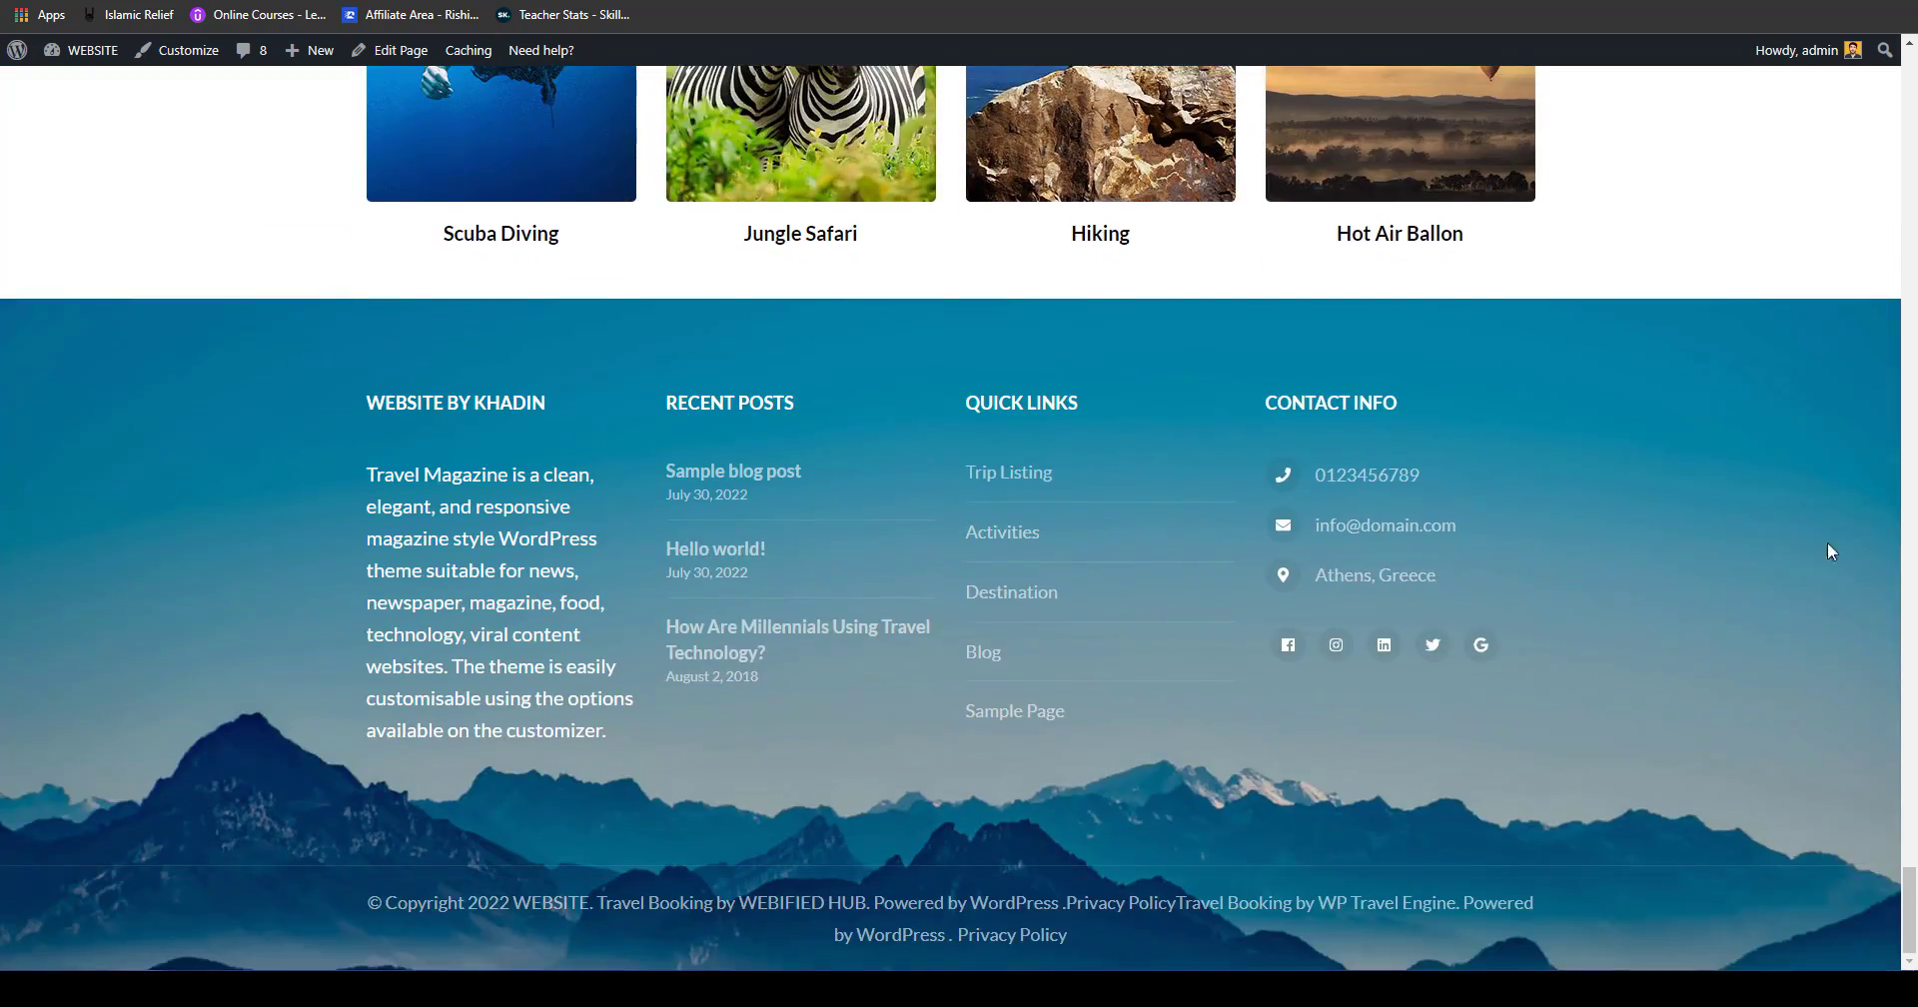
left_click(1911, 739)
left_click_drag(1916, 741, 1878, 48)
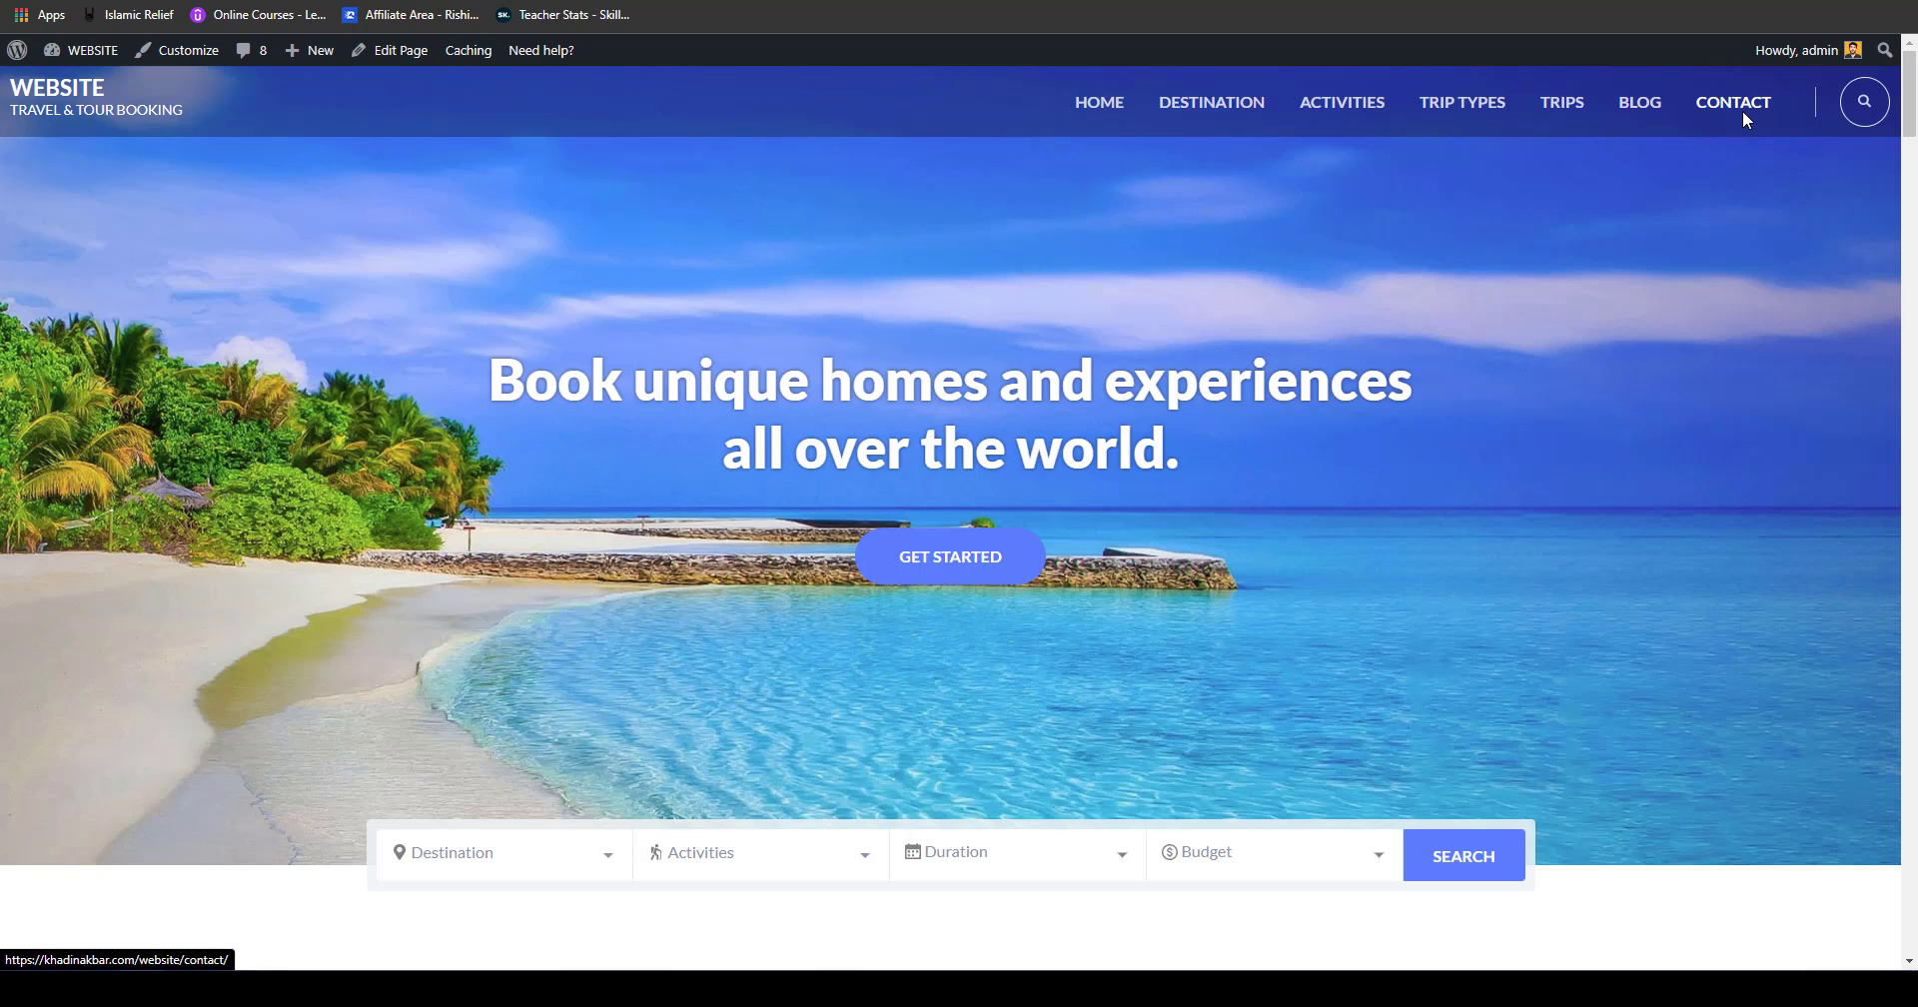
left_click(1865, 100)
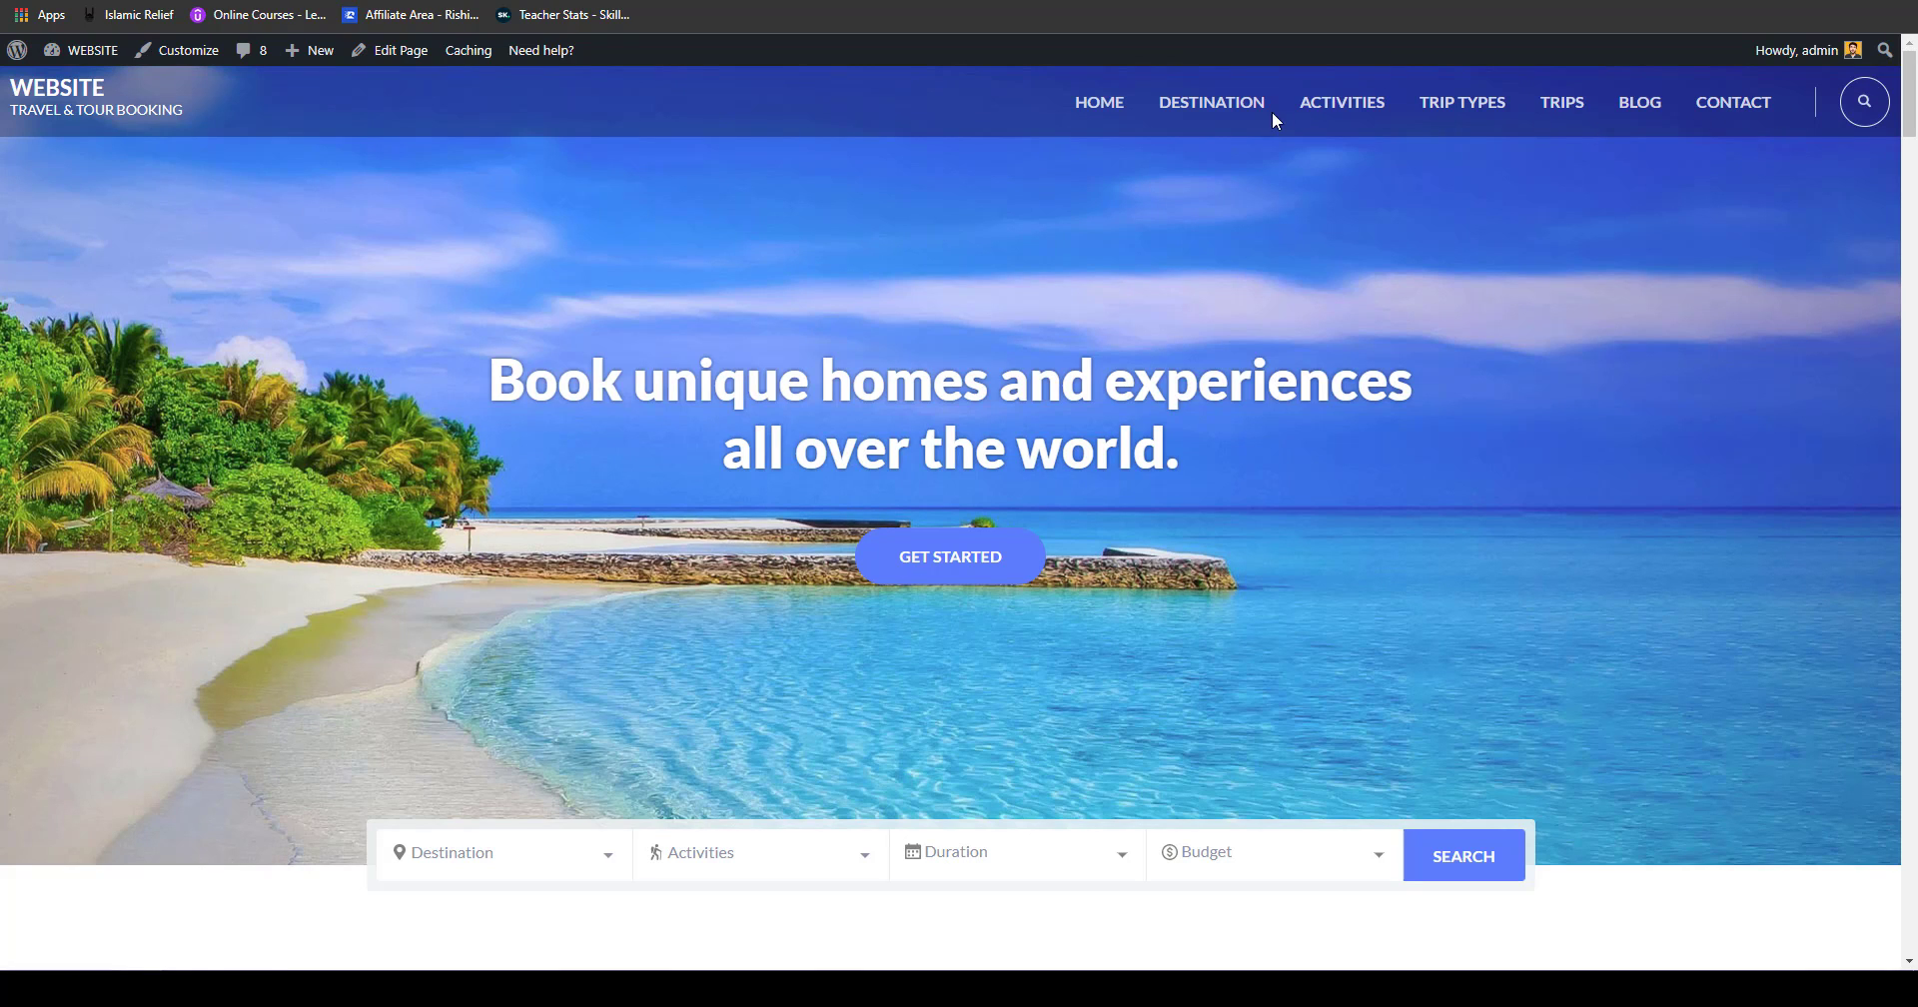